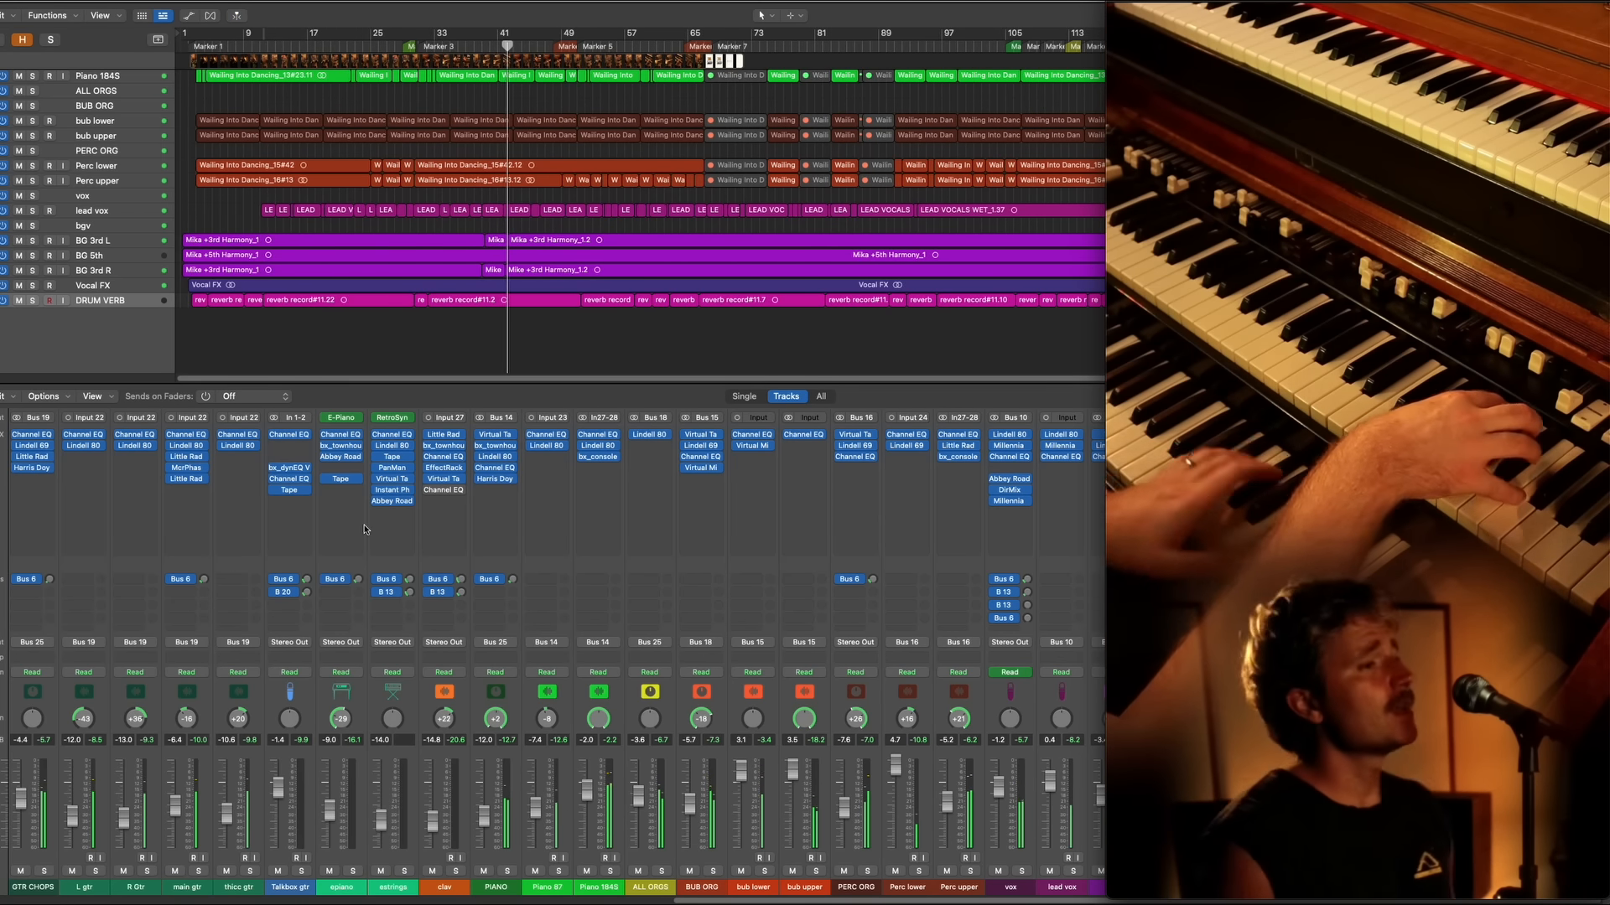
Audition the vox channel in solo from the mixer, ending with its solo switched off
scroll(364, 533, left, 10)
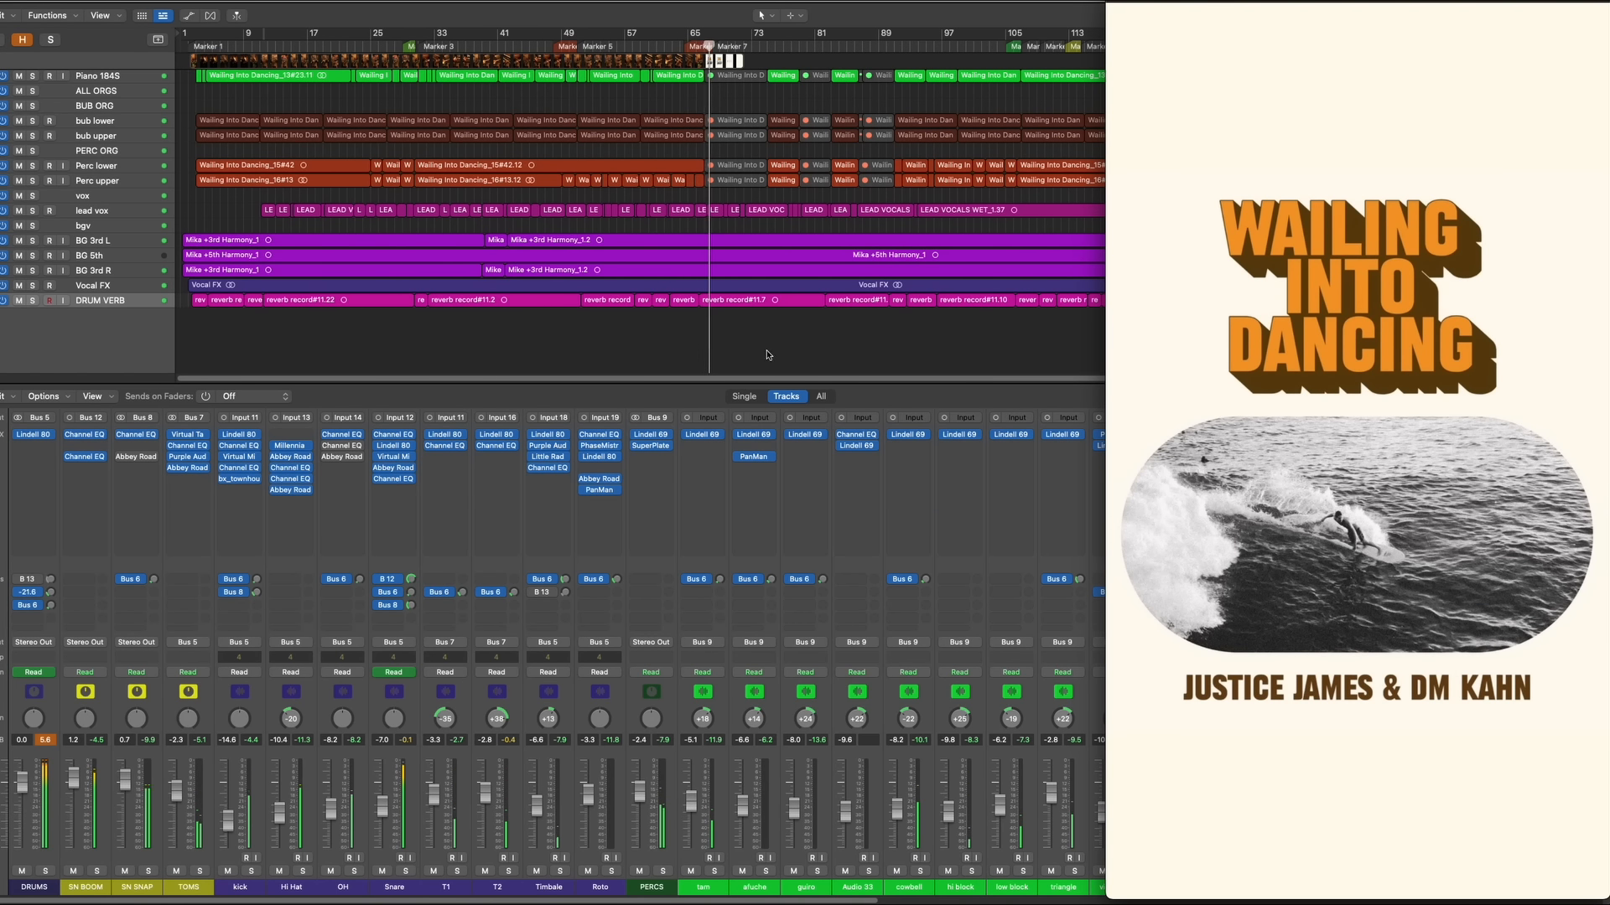
mouse_move(1367, 367)
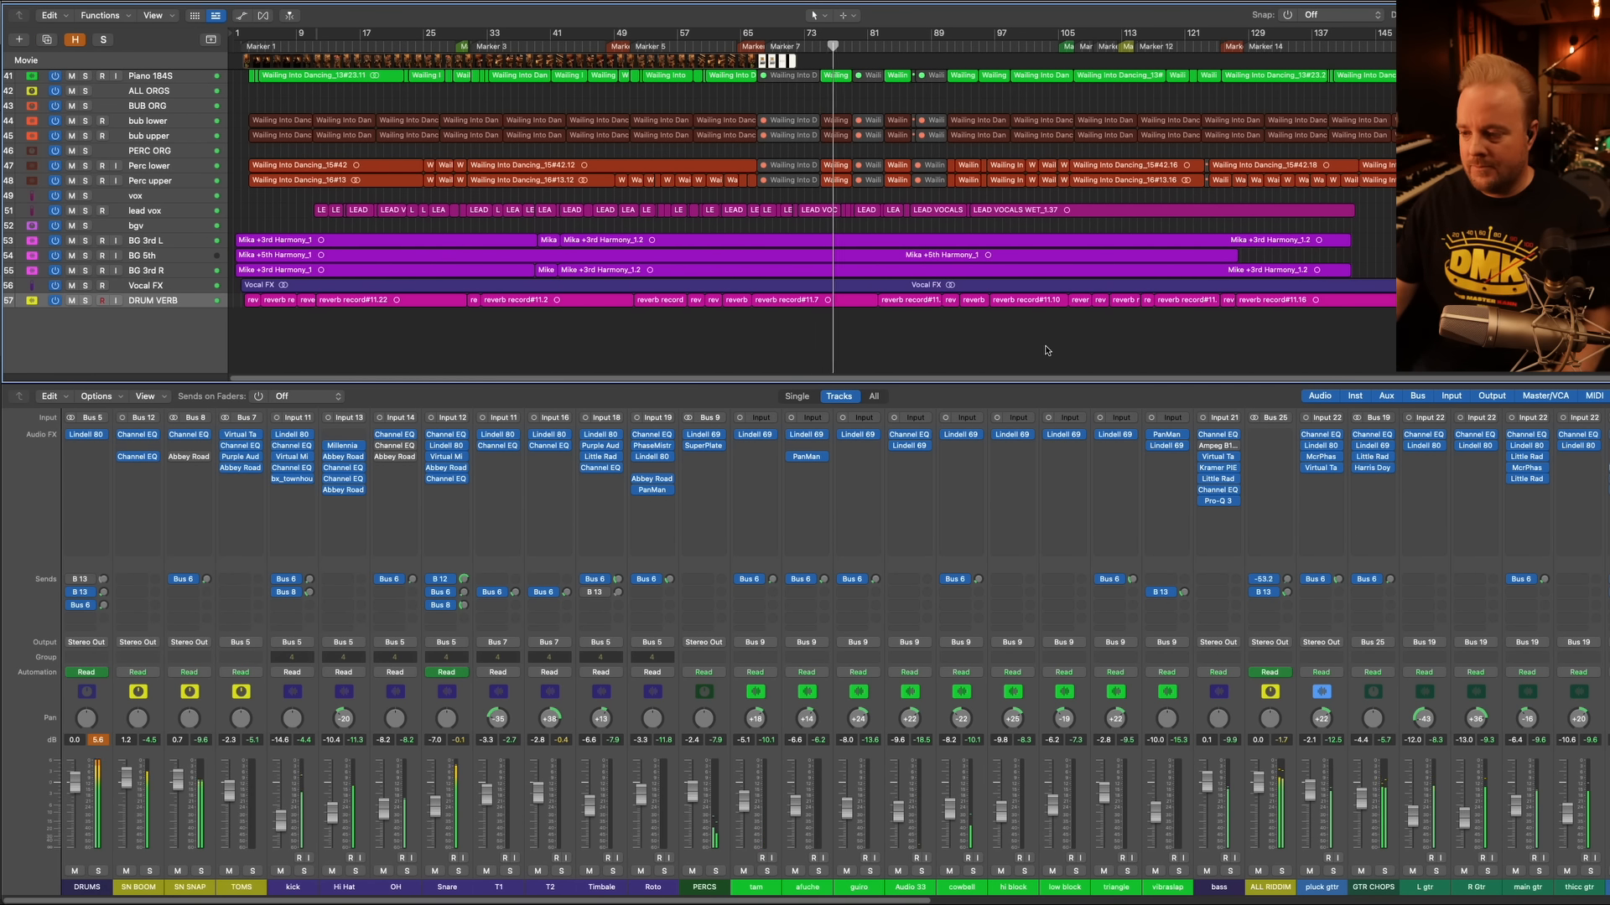
scroll(1045, 674, right, 10)
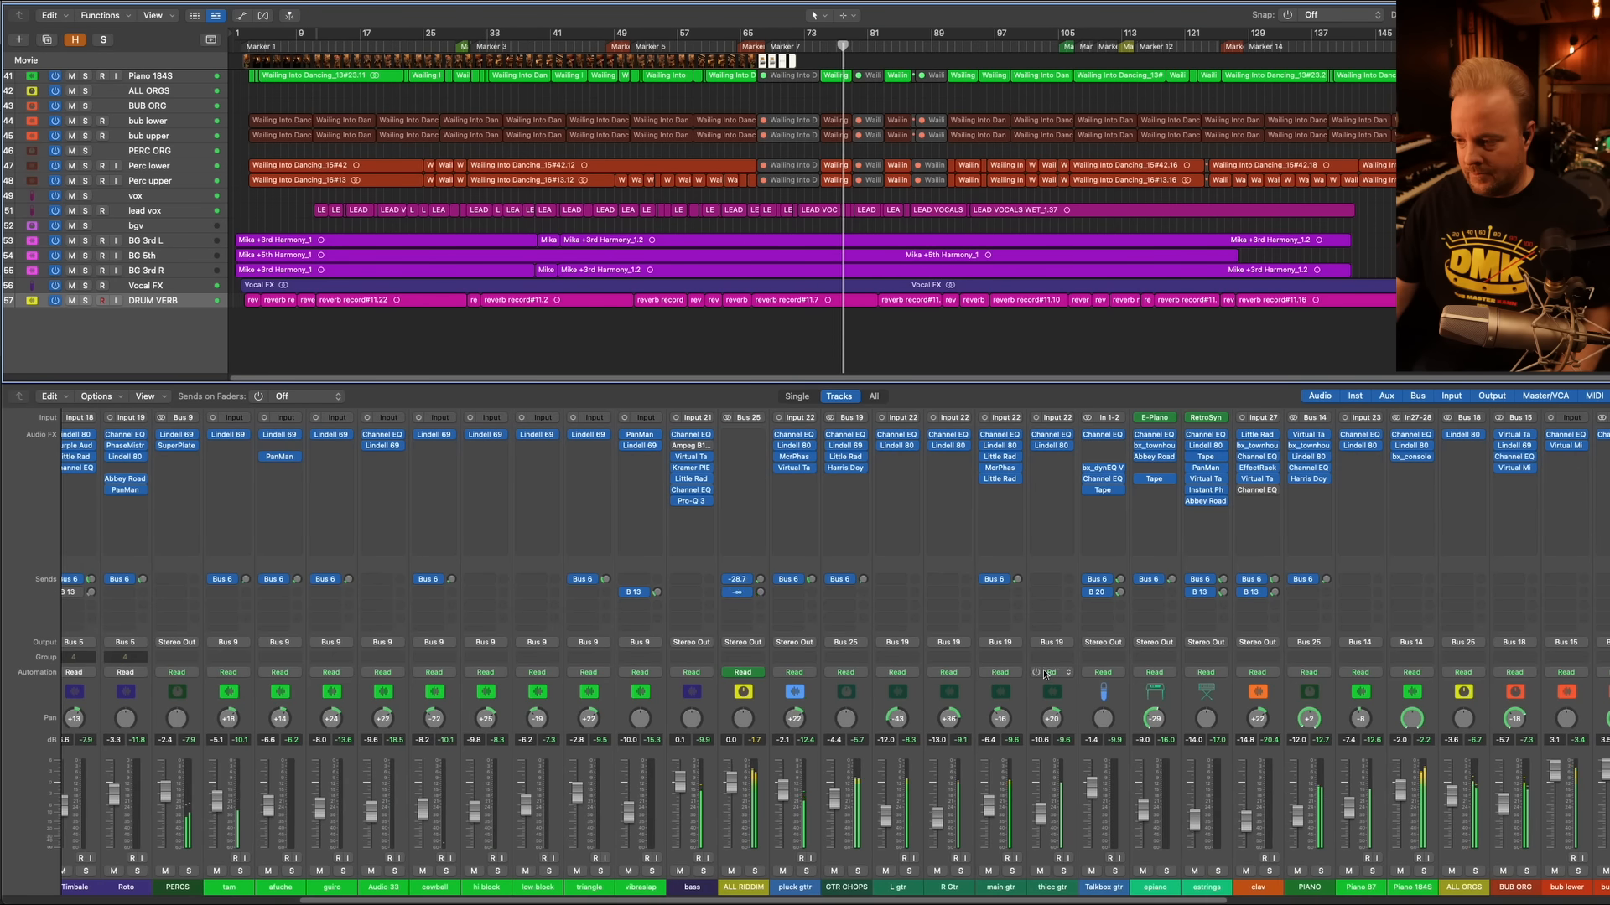
scroll(1045, 673, right, 10)
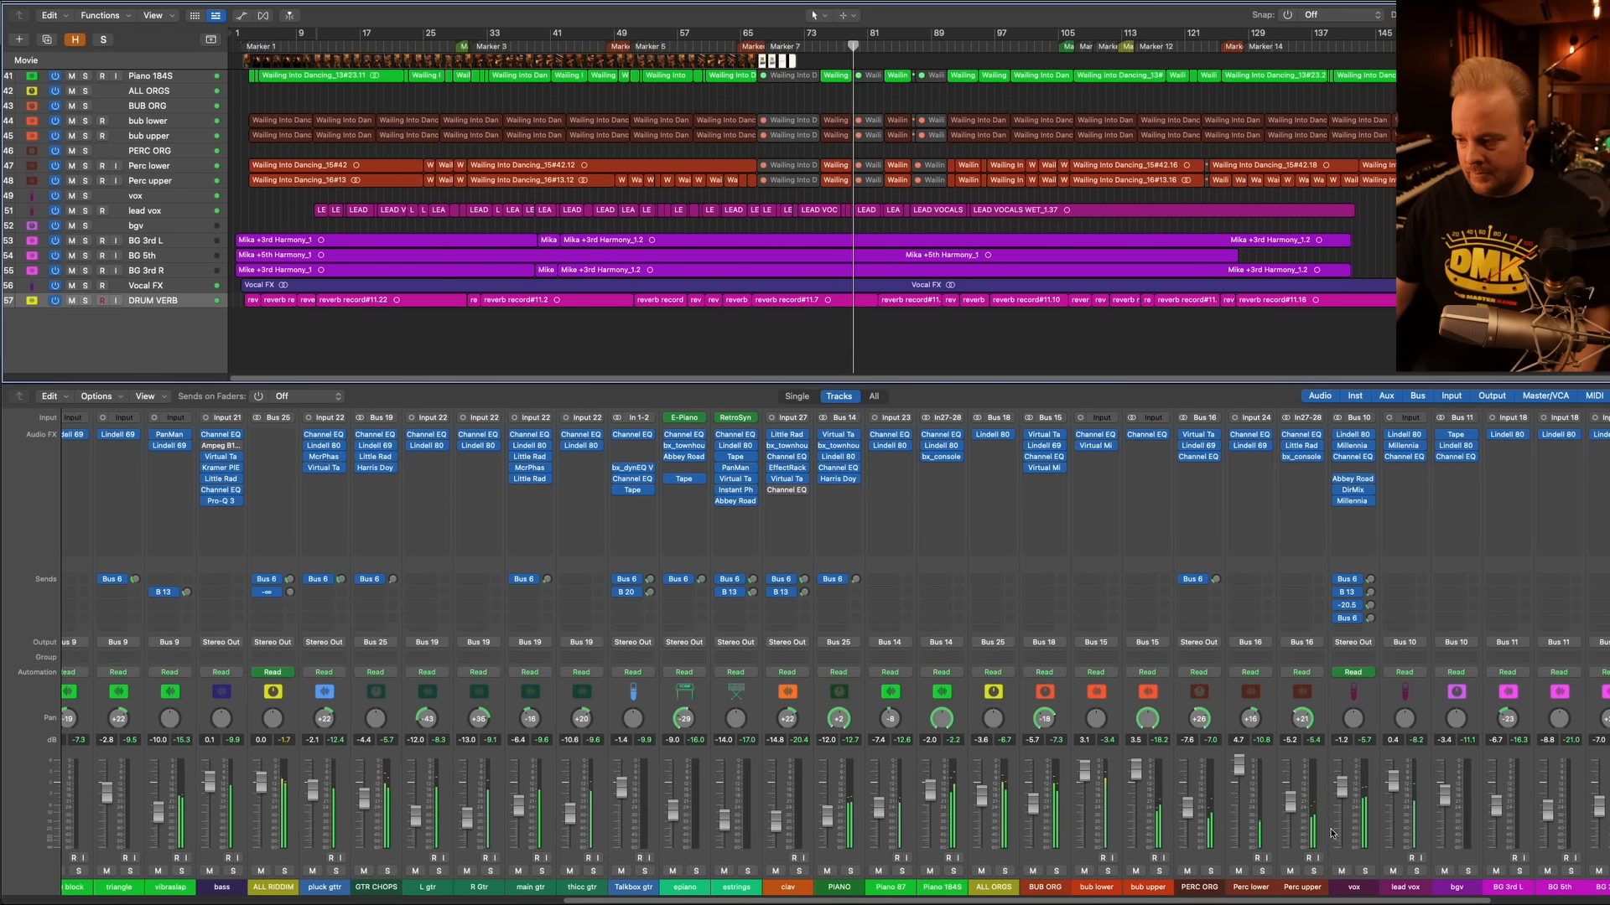
click(1365, 871)
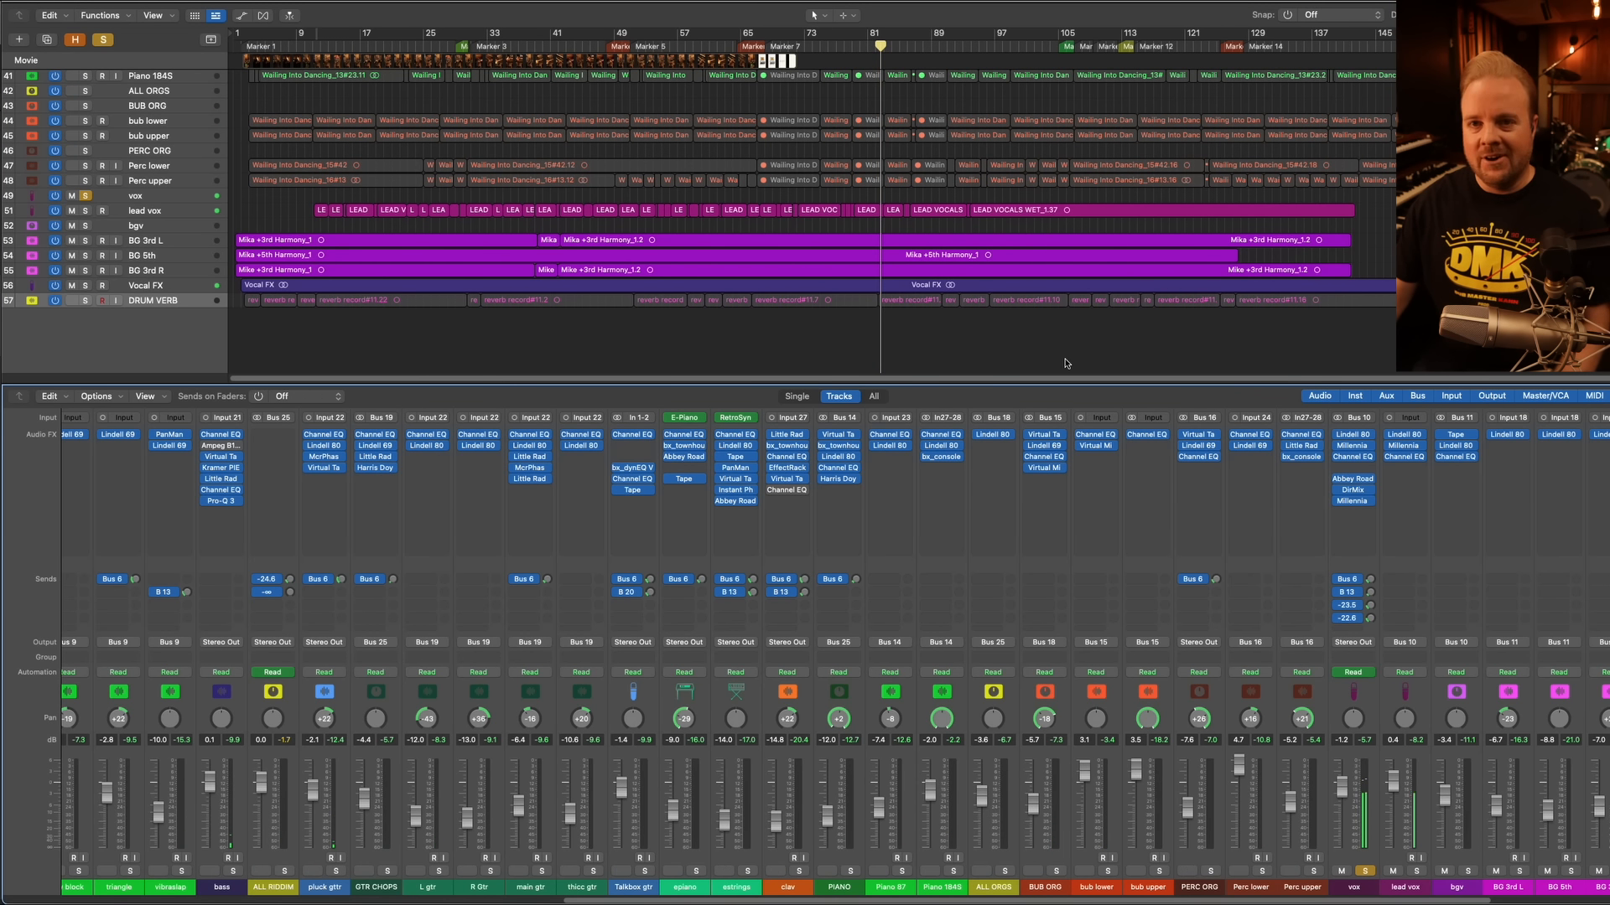
click(1365, 871)
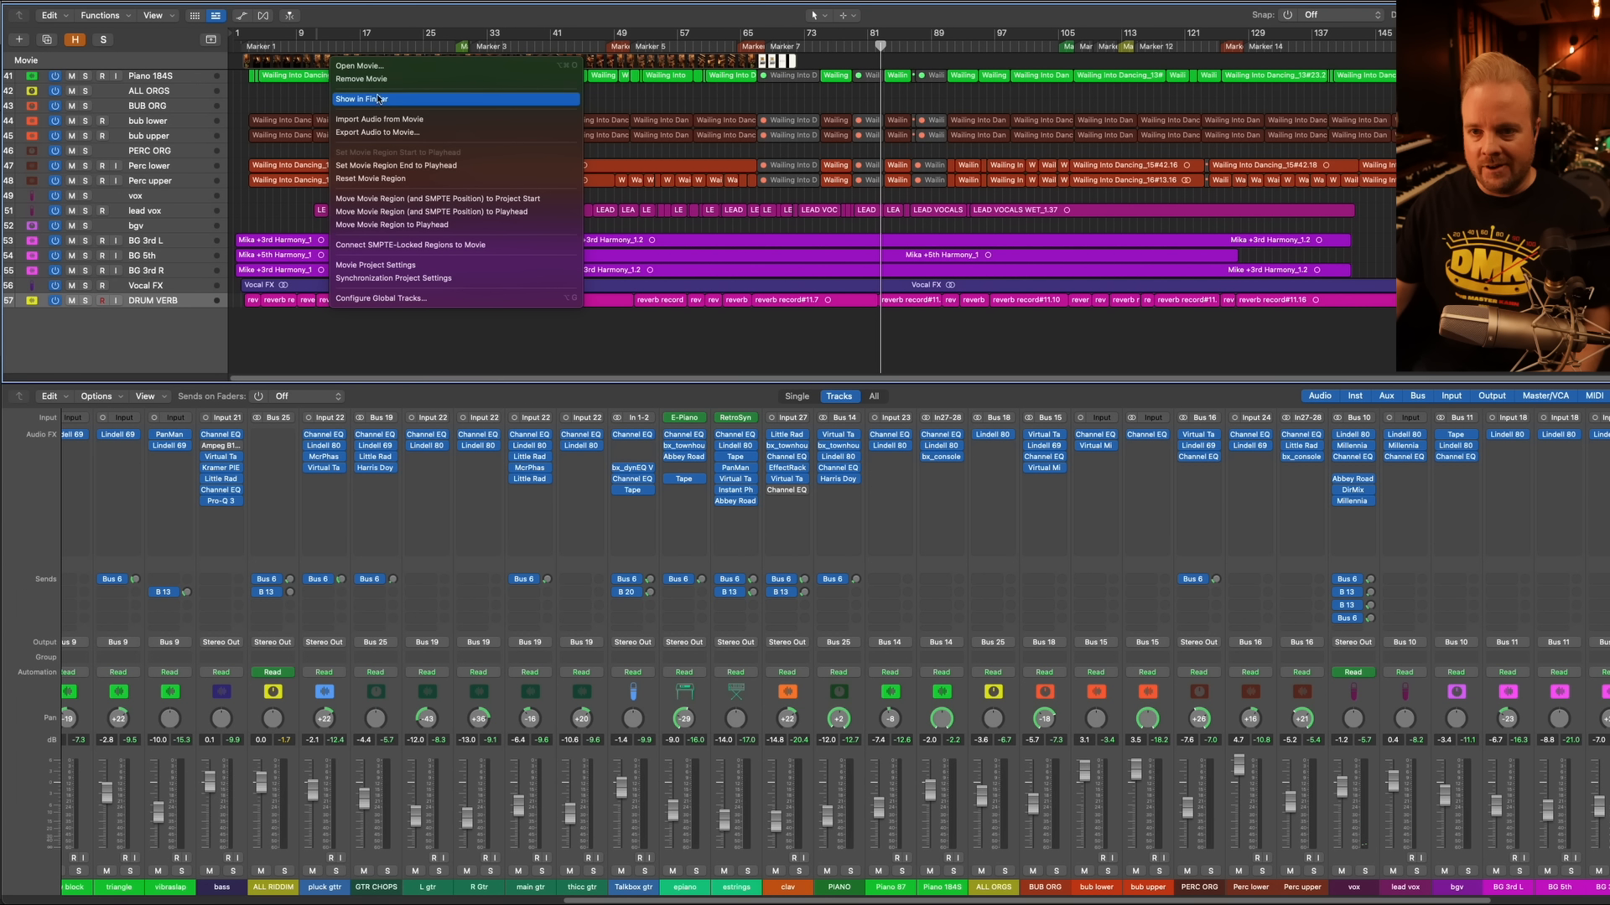
Return the playhead to the song start and switch to the Wailing Into Dancing Project.logicx Tracks window
key(Return)
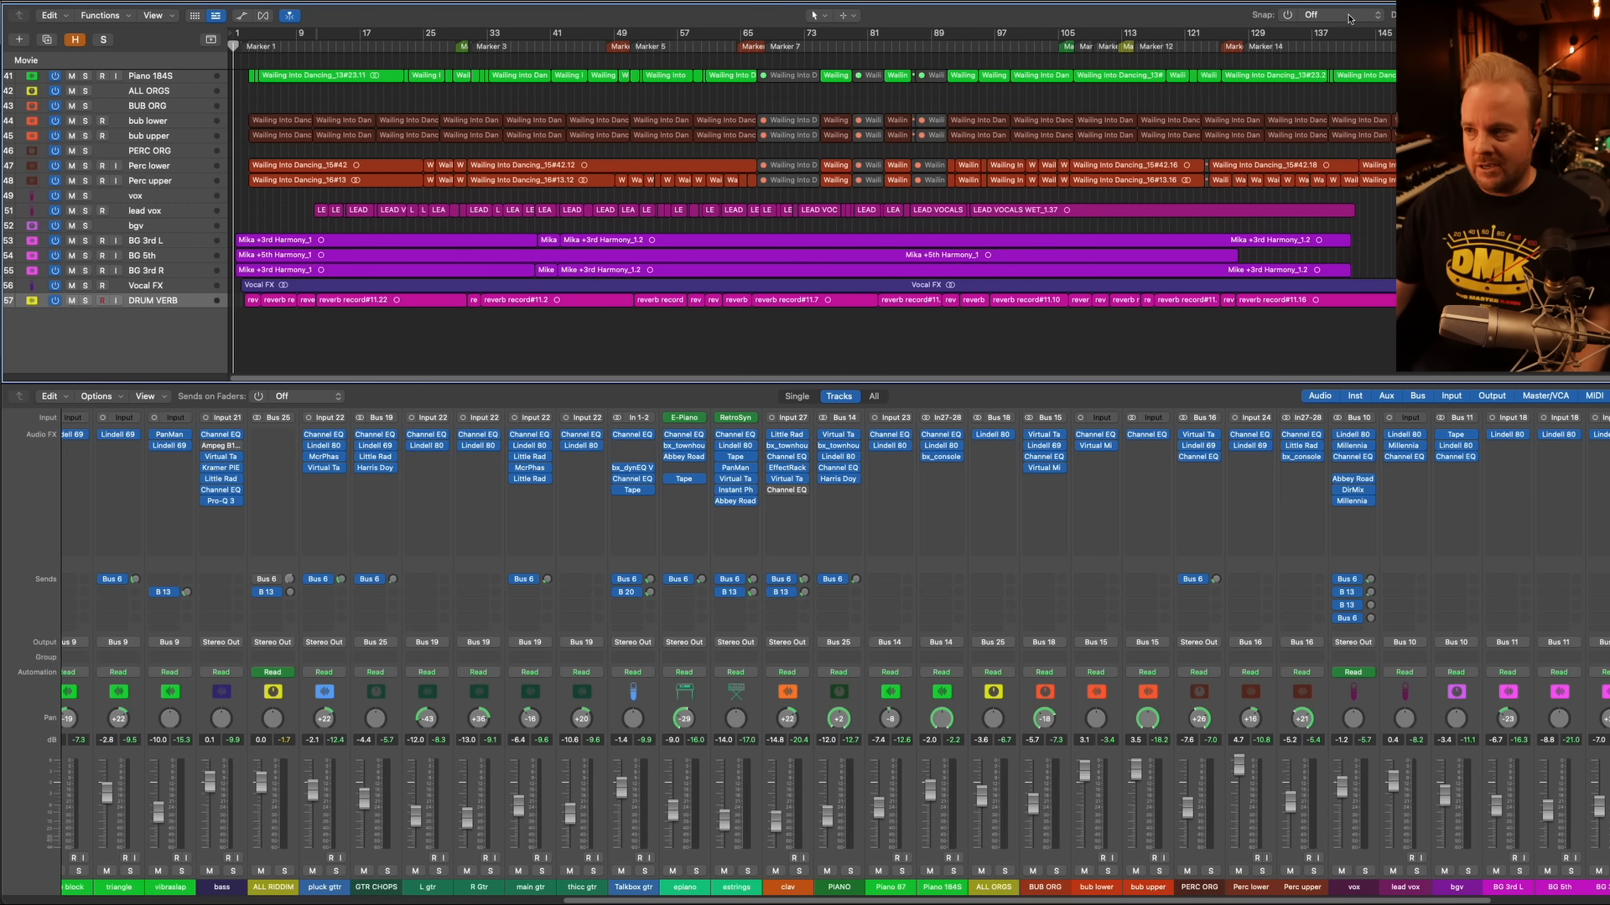
click(297, 0)
mouse_move(331, 0)
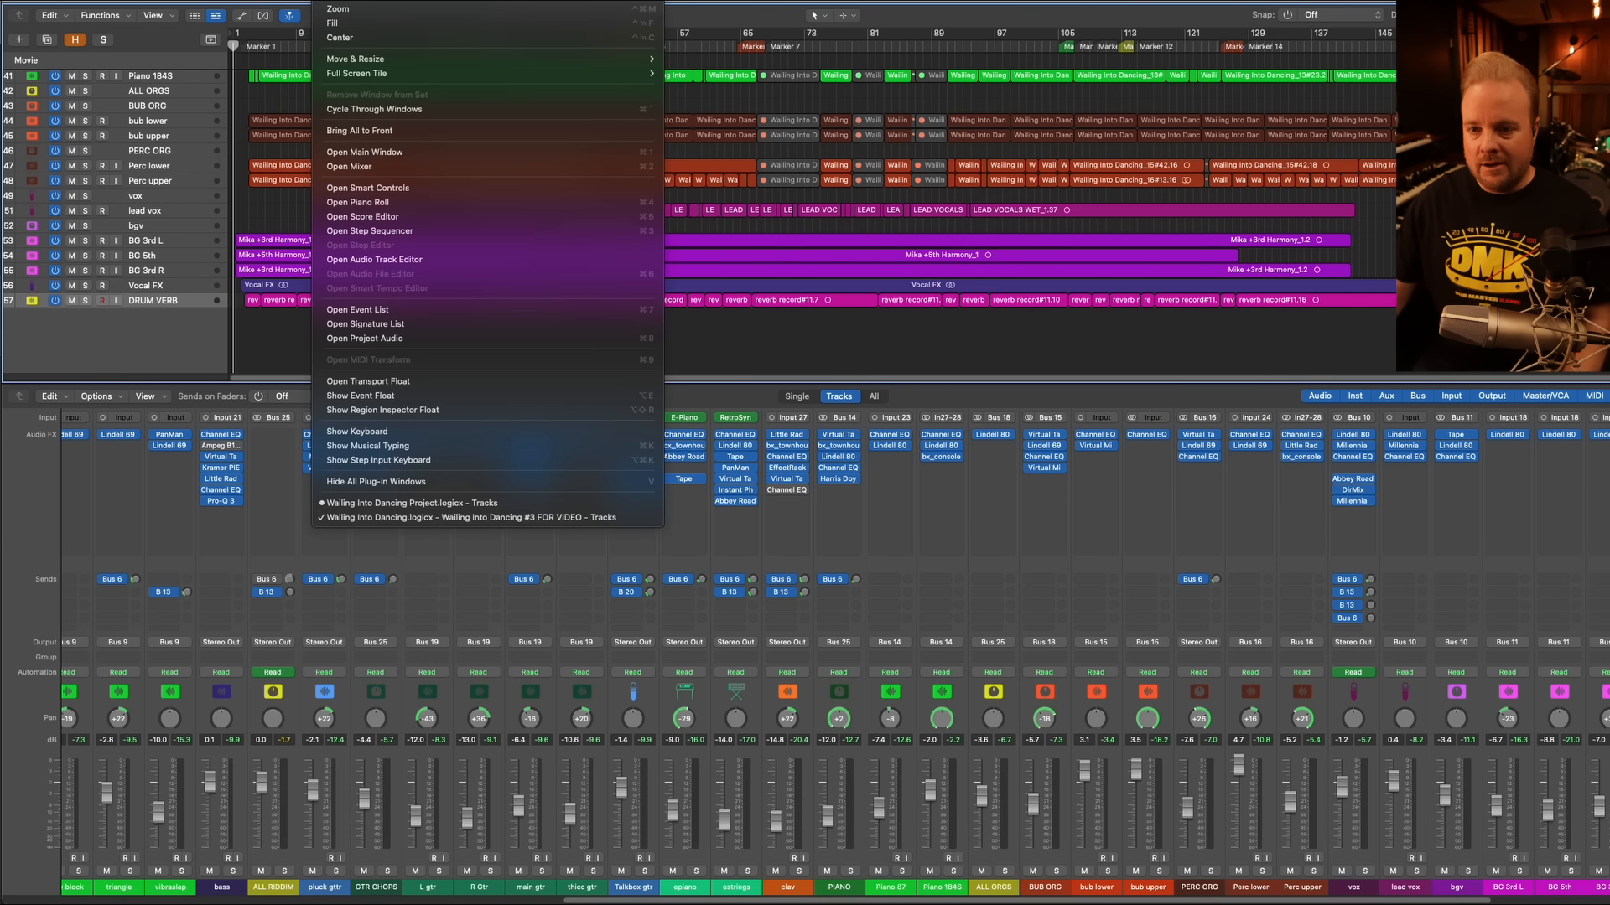
click(410, 503)
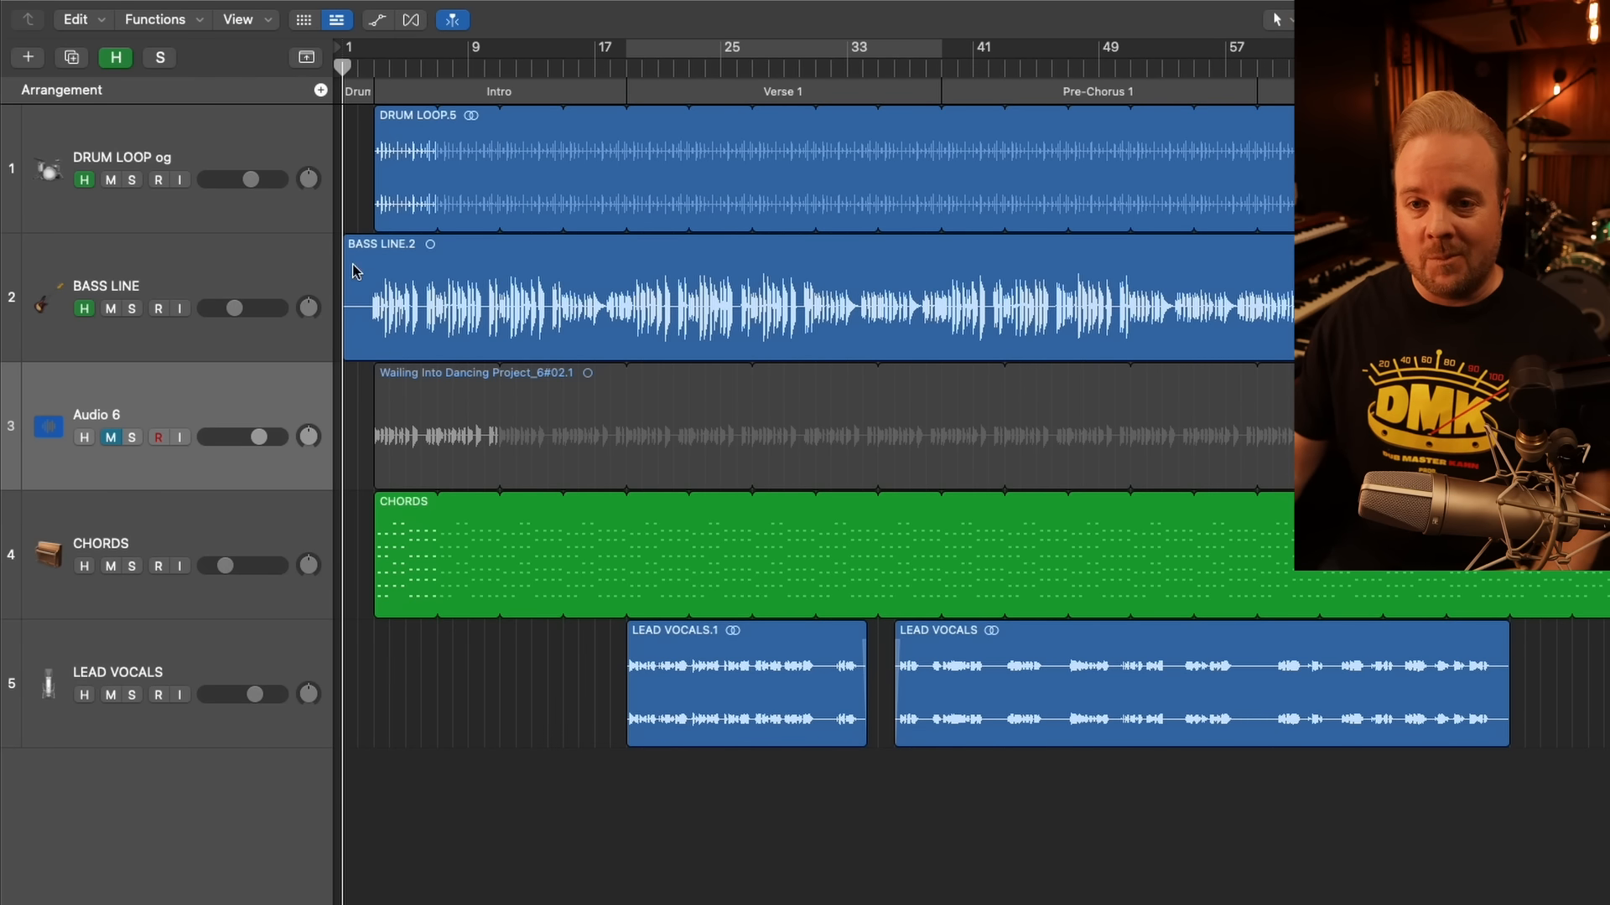
Play the demo from about bar 2 and raise the DRUM LOOP og track volume to about -1.0 dB
click(362, 74)
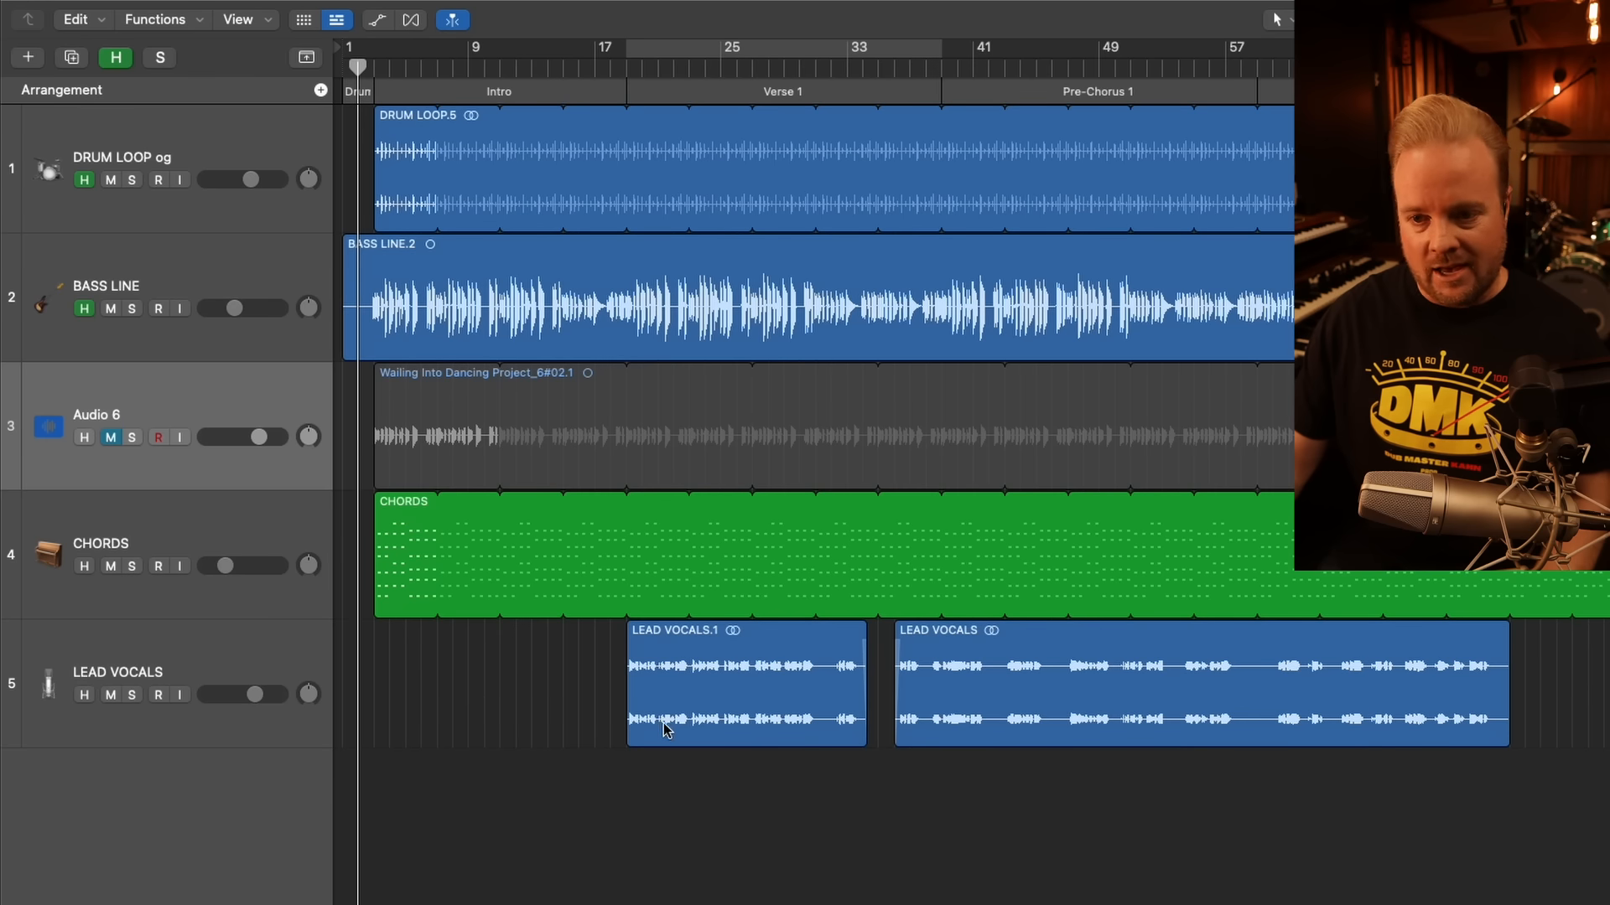
key(space)
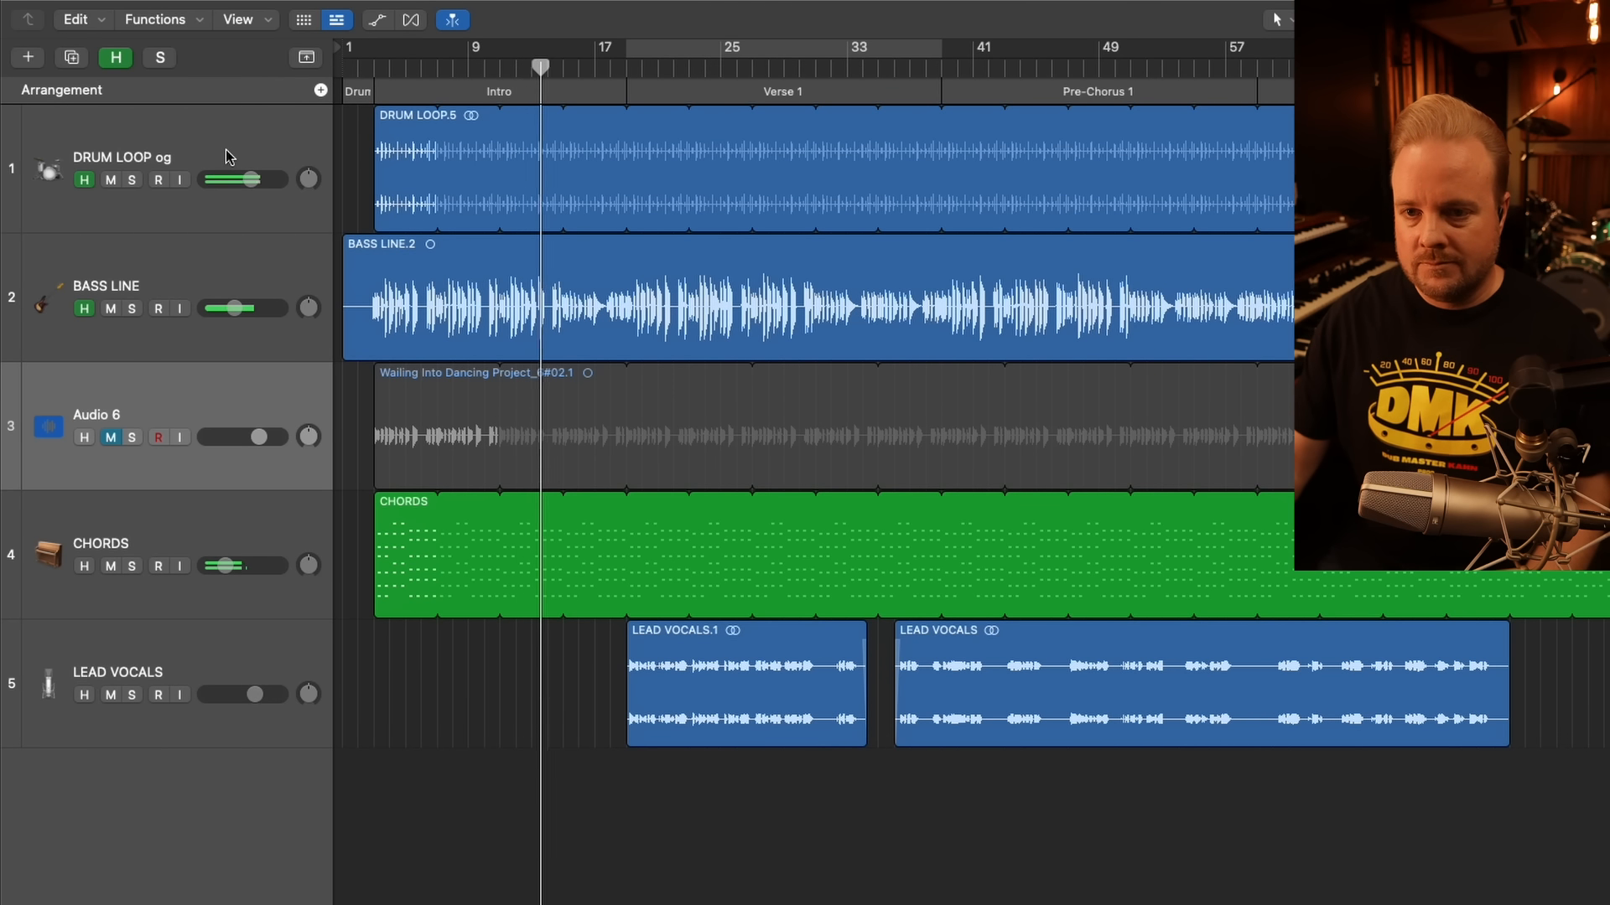
drag(251, 180, 256, 179)
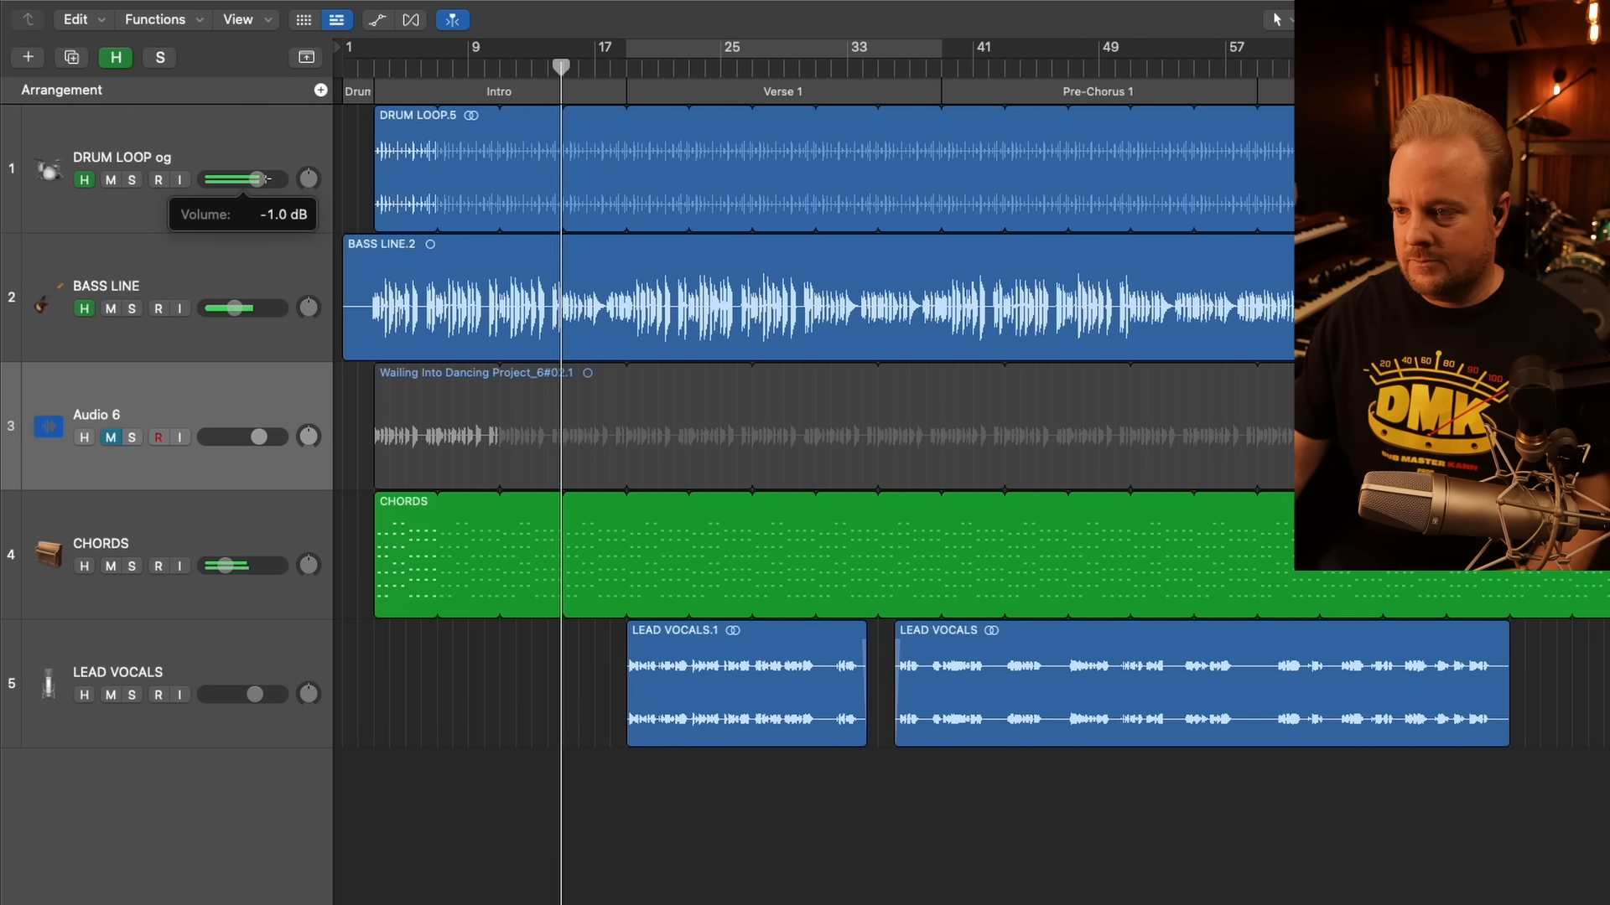
drag(259, 179, 260, 179)
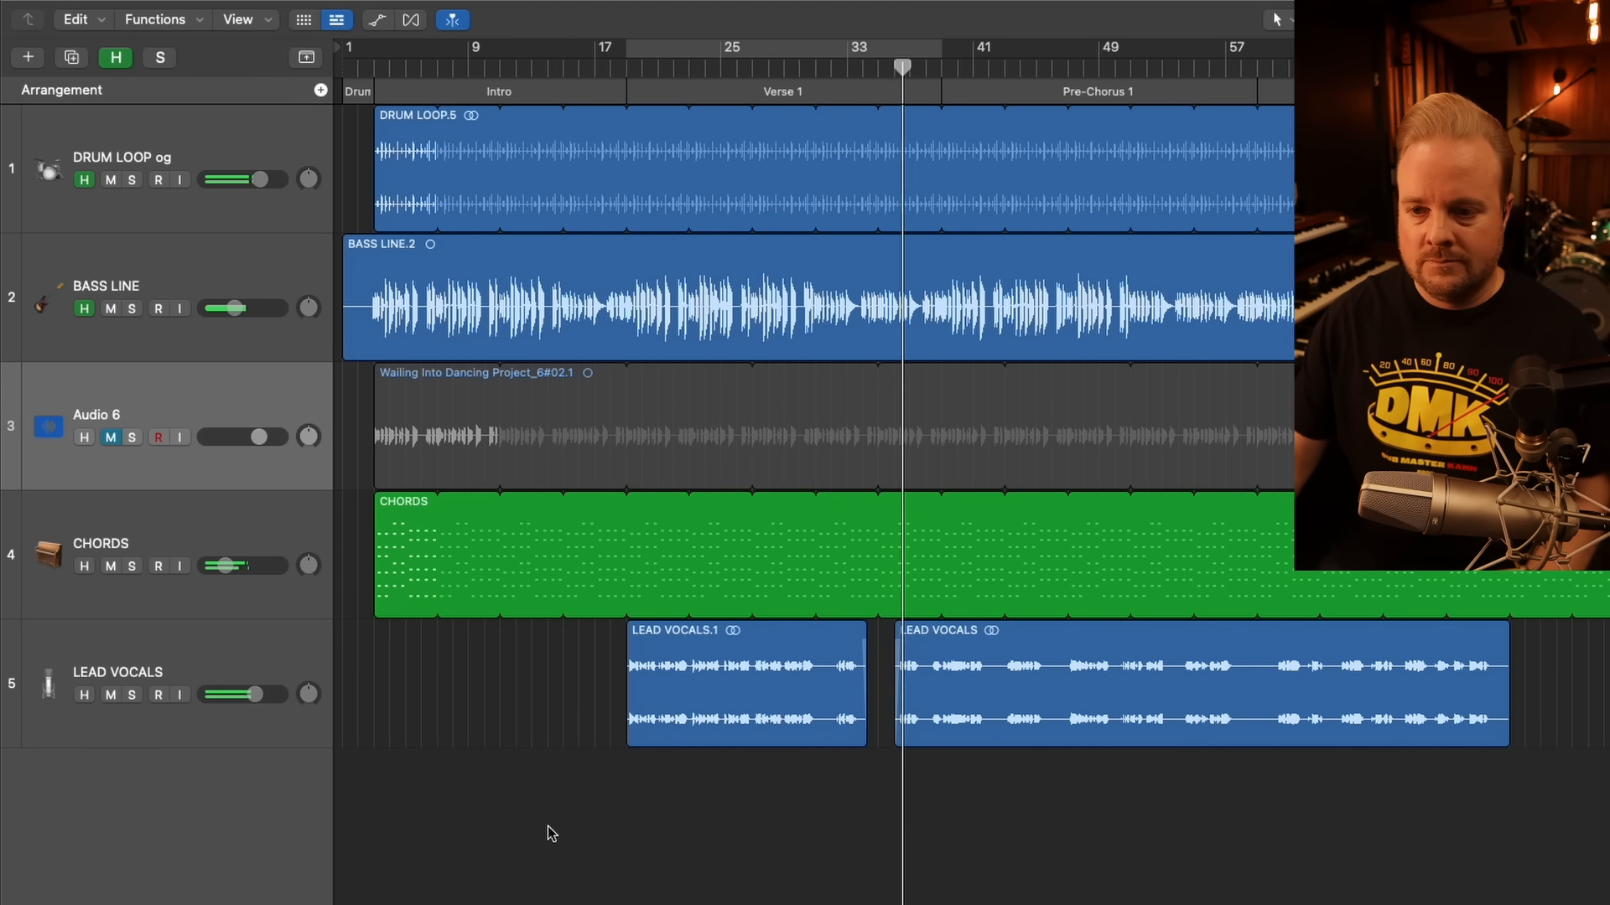
Review the arrangement from Chorus 1 onward and play the end of Verse 1 with the BASS LINE track
click(1260, 72)
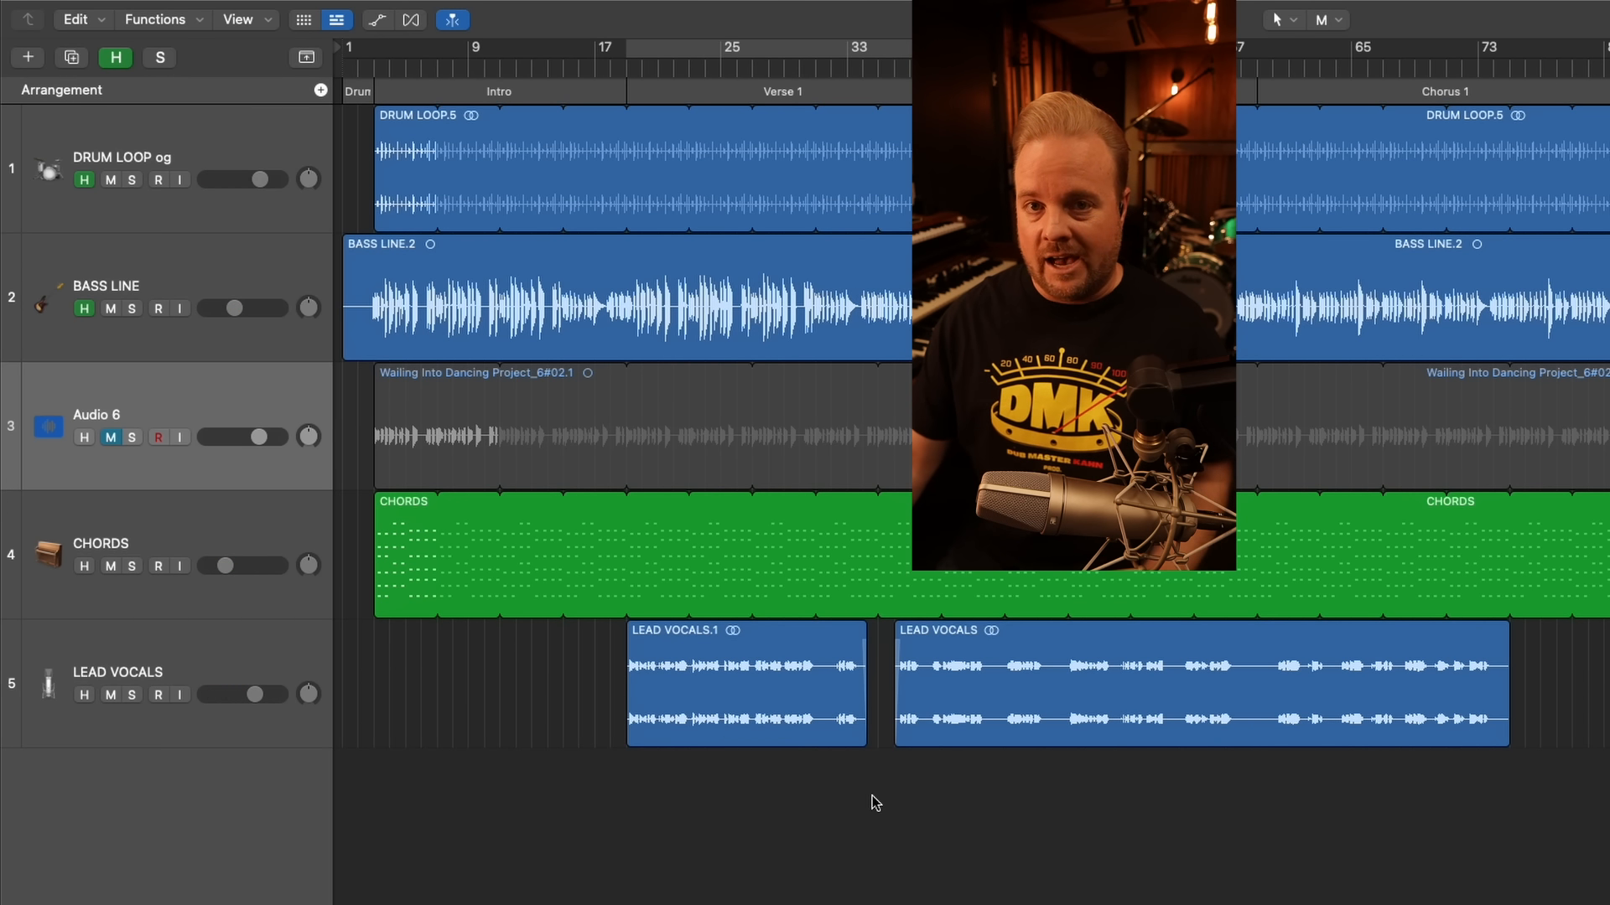
scroll(1406, 835, right, 15)
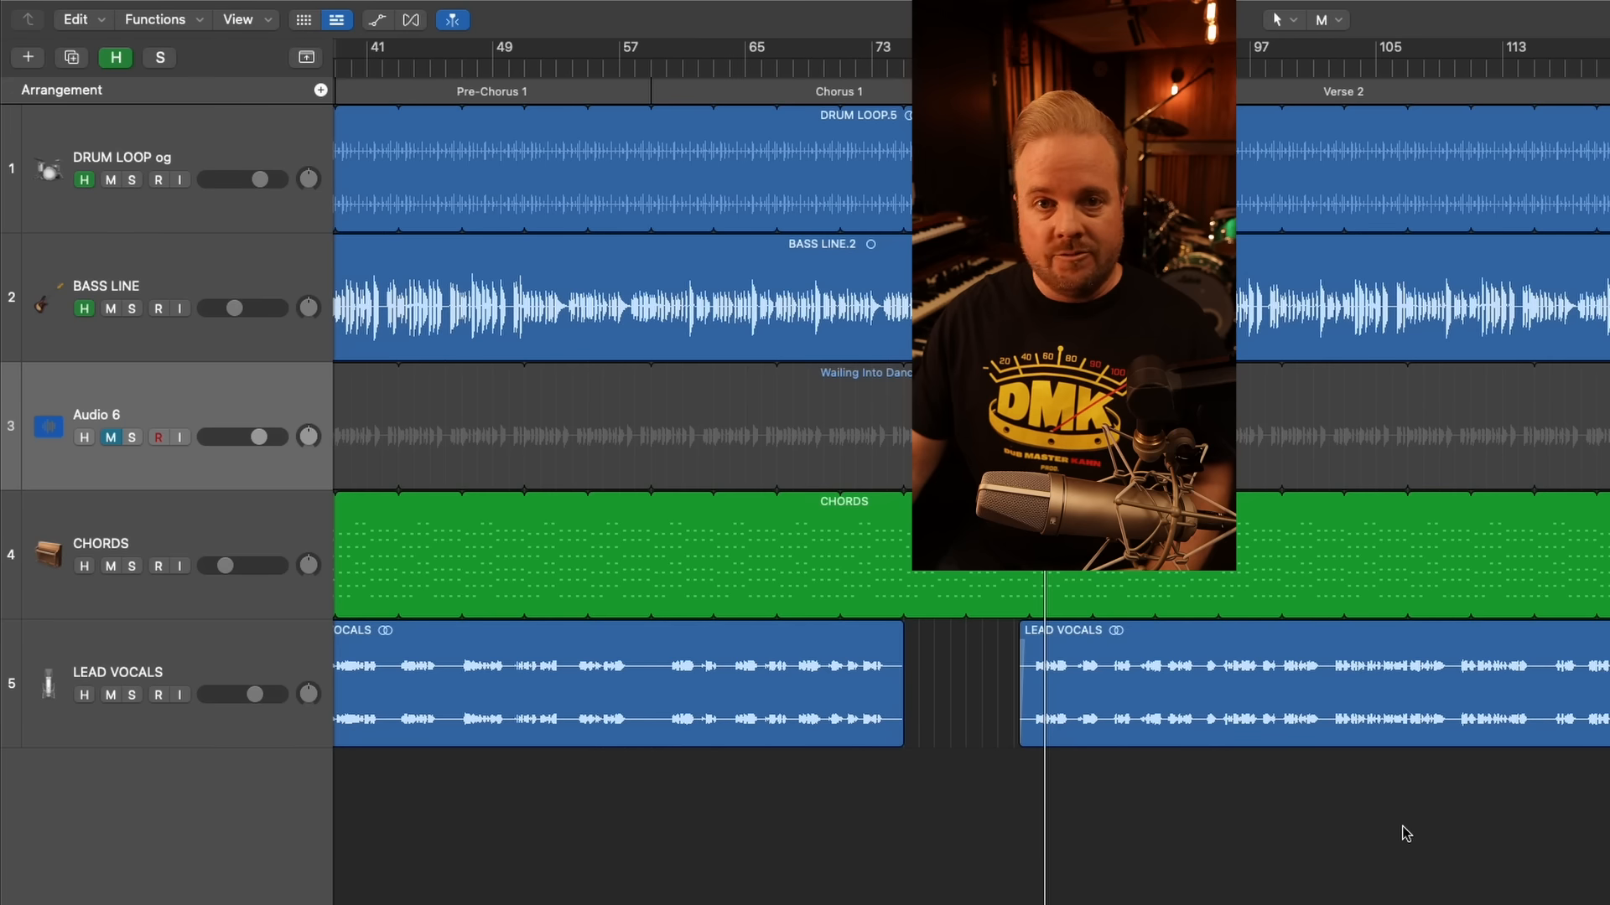
scroll(1406, 834, left, 9)
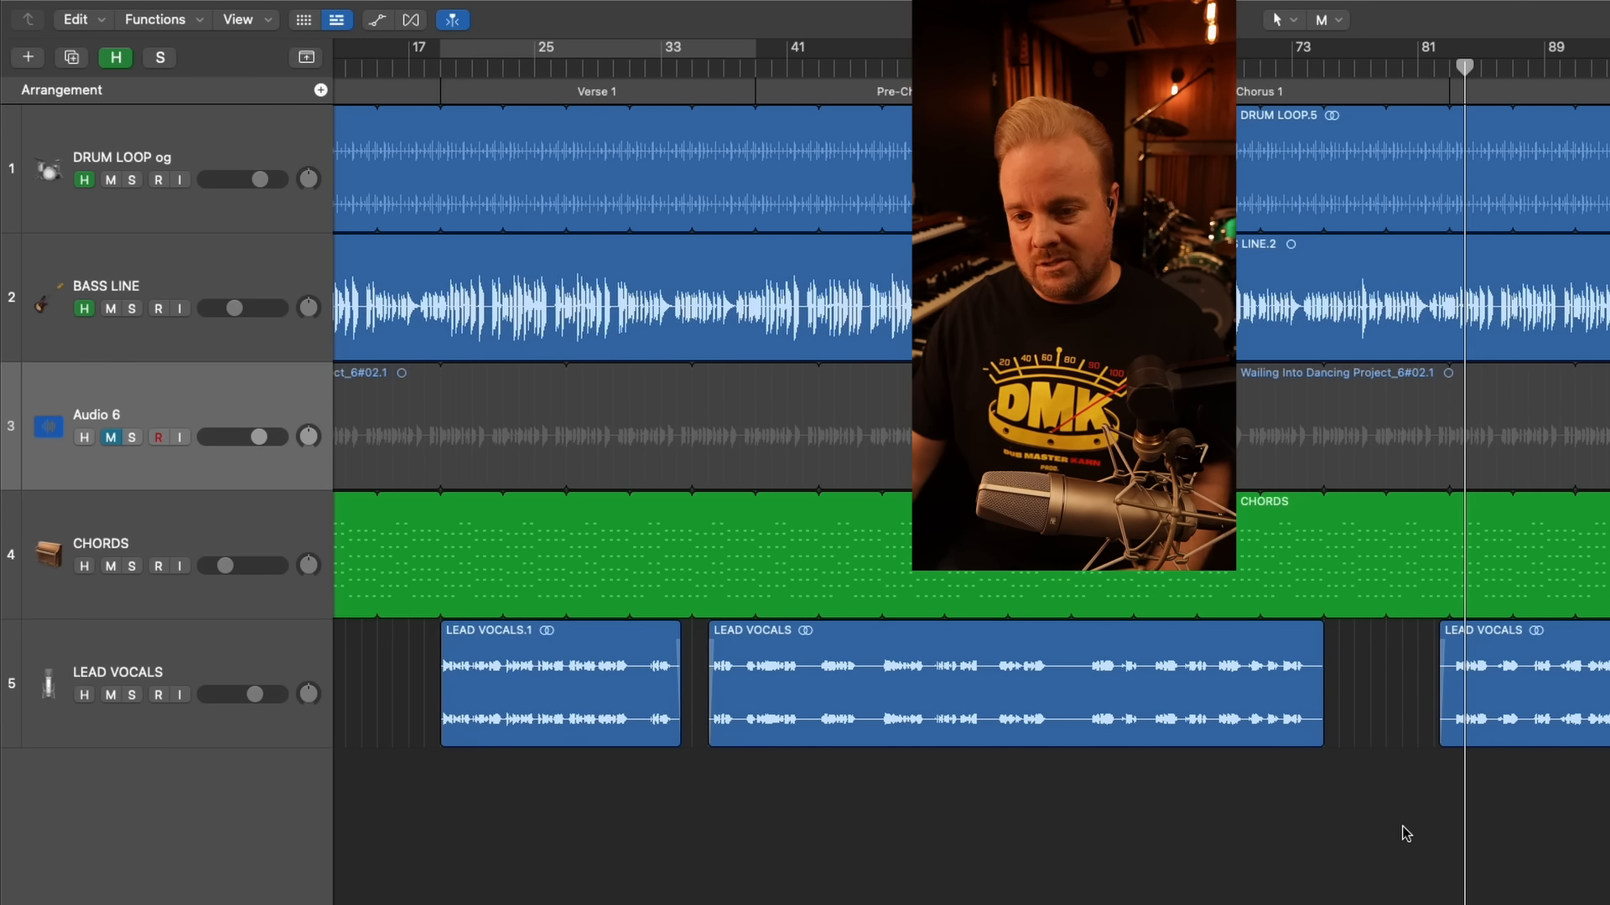
scroll(1406, 834, left, 6)
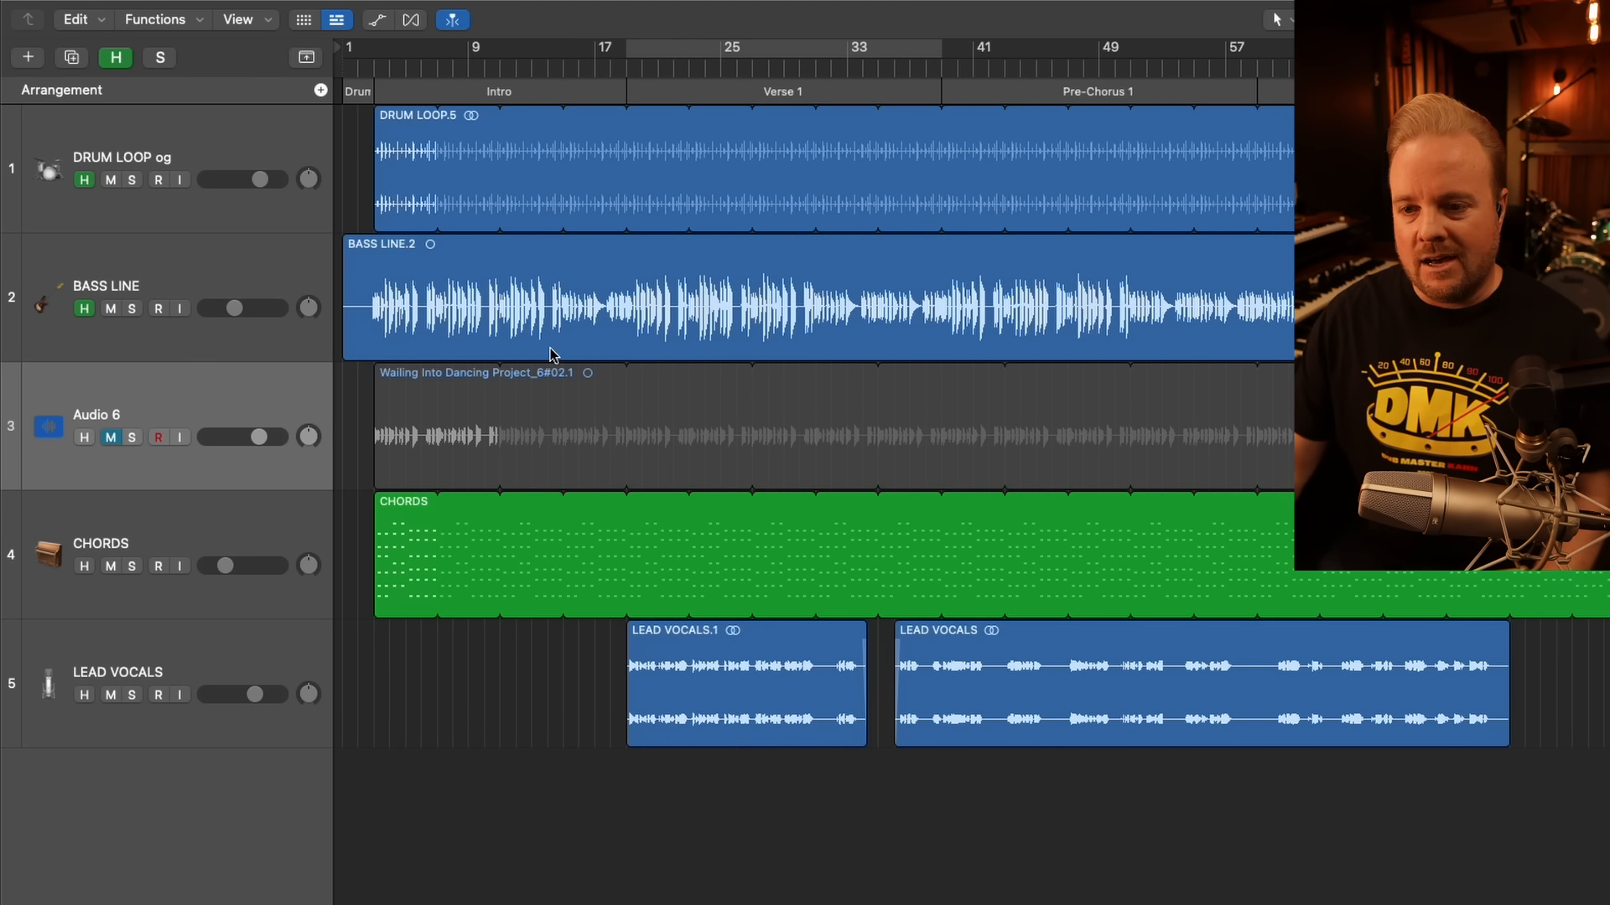
drag(836, 67, 831, 67)
key(space)
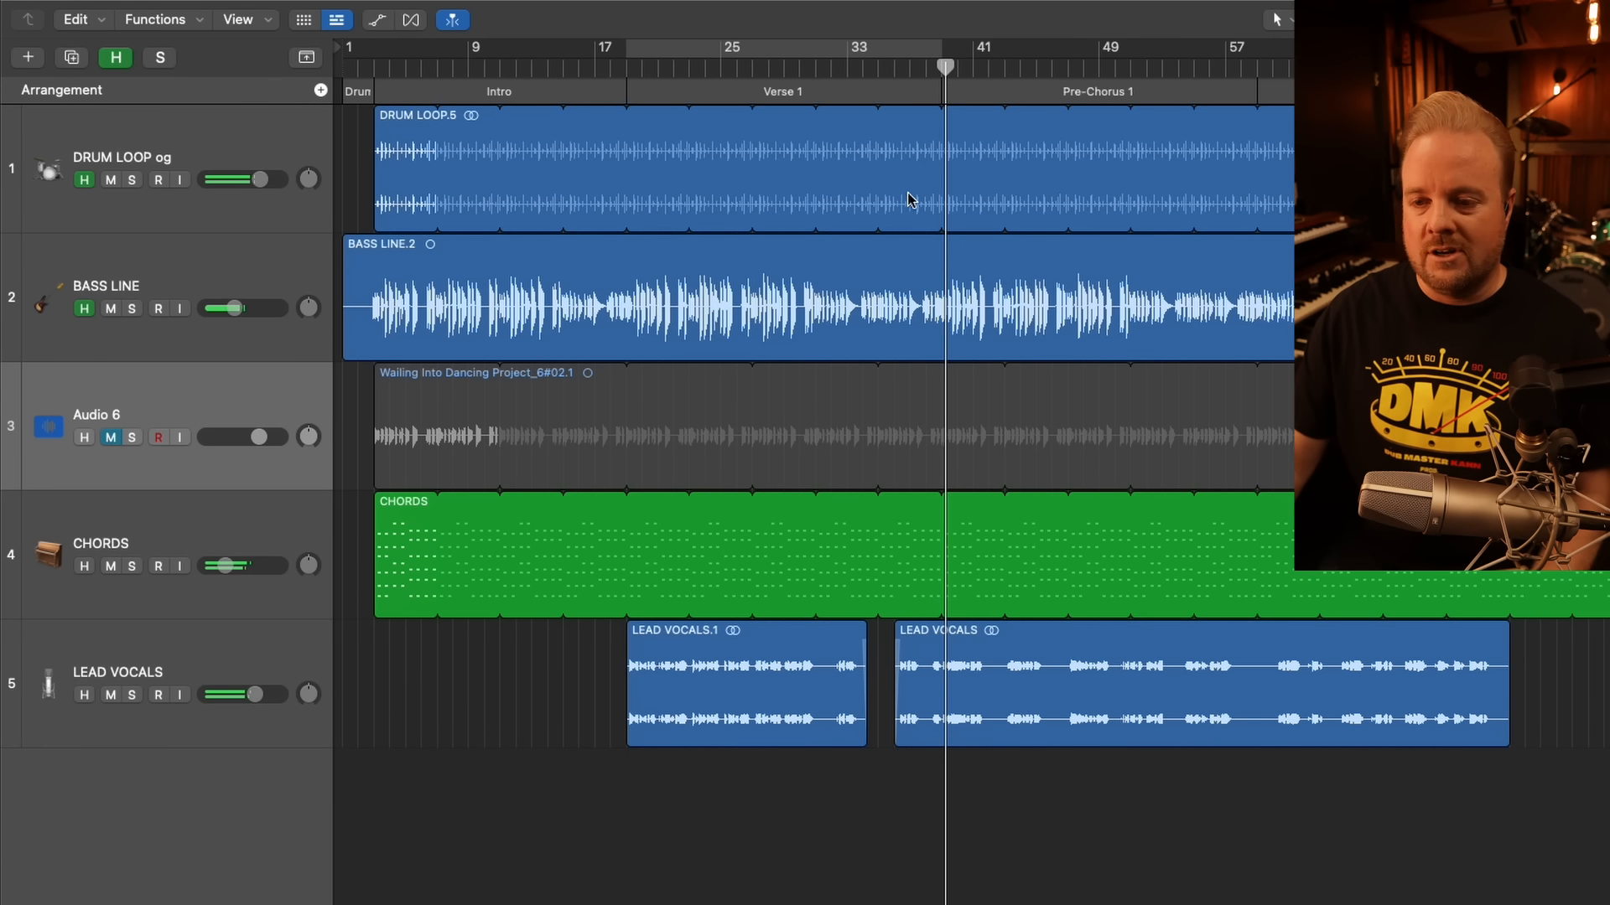
Mute BASS LINE, unmute Audio 6 and play the intro from about bar 2 to hear the alternative bass
click(110, 309)
click(112, 437)
key(space)
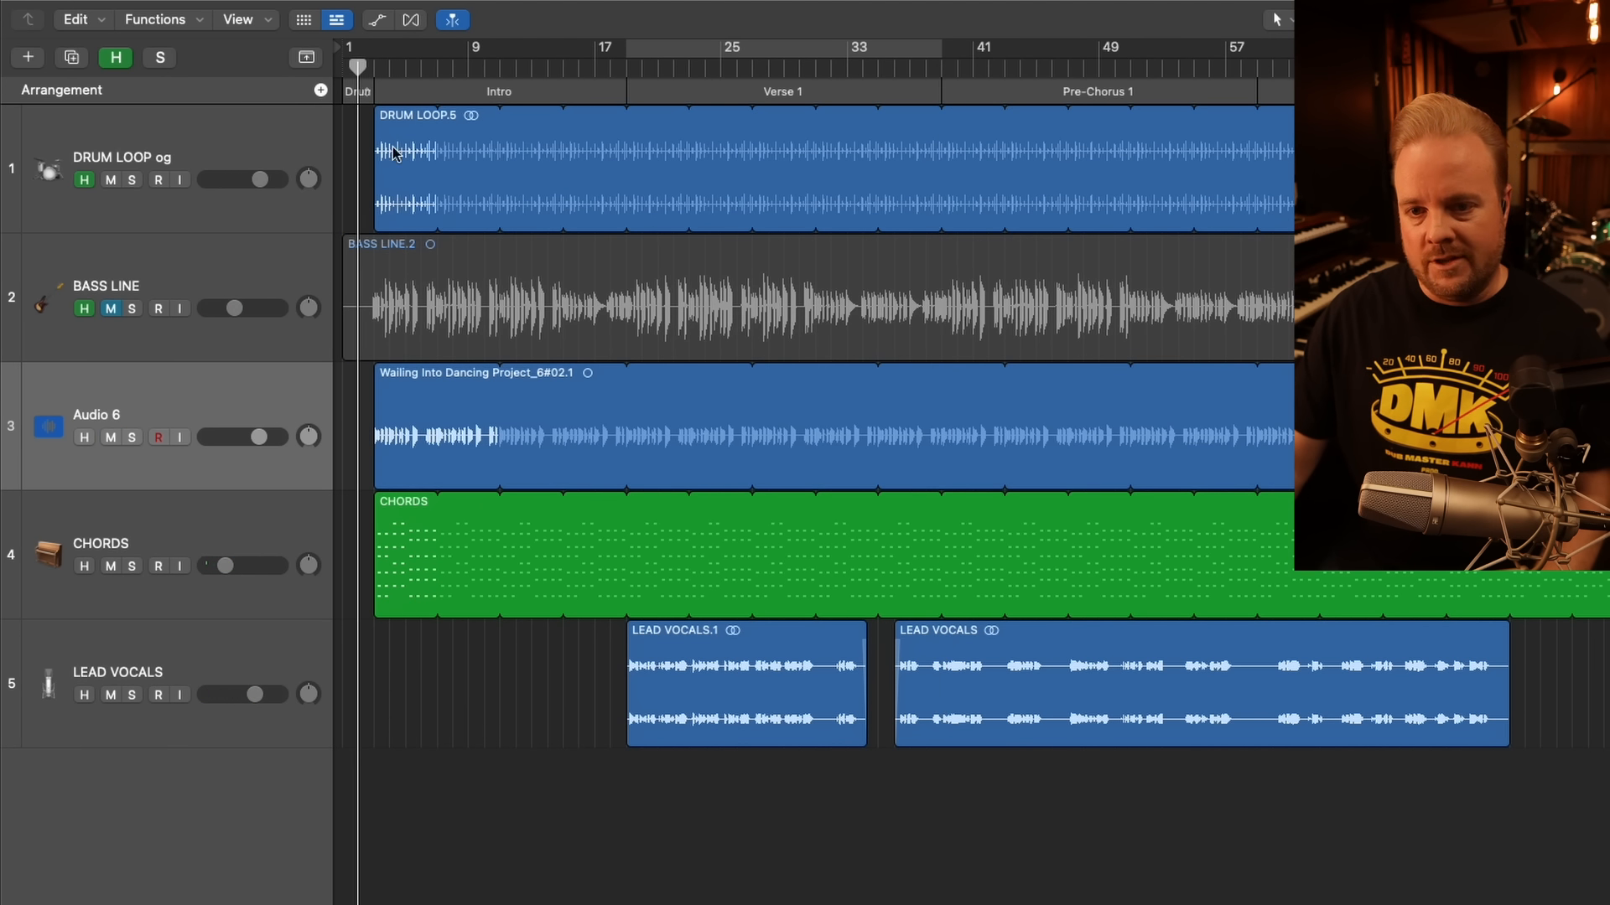
key(space)
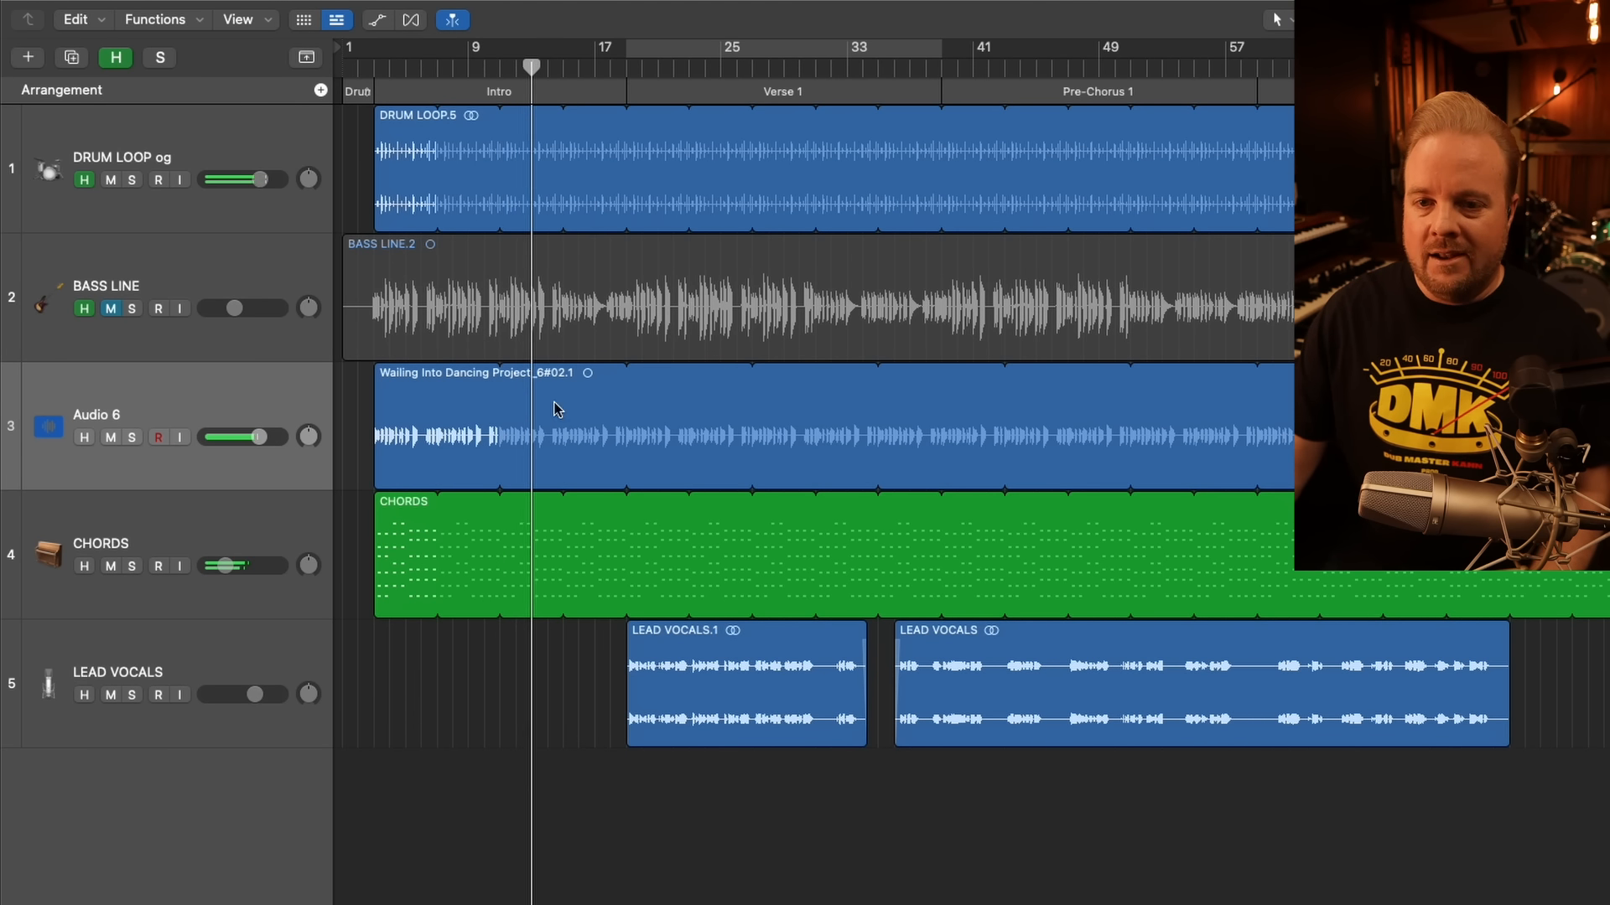
Mute Audio 6, unmute BASS LINE and play the end of Verse 1 and the start of Chorus 1
click(110, 437)
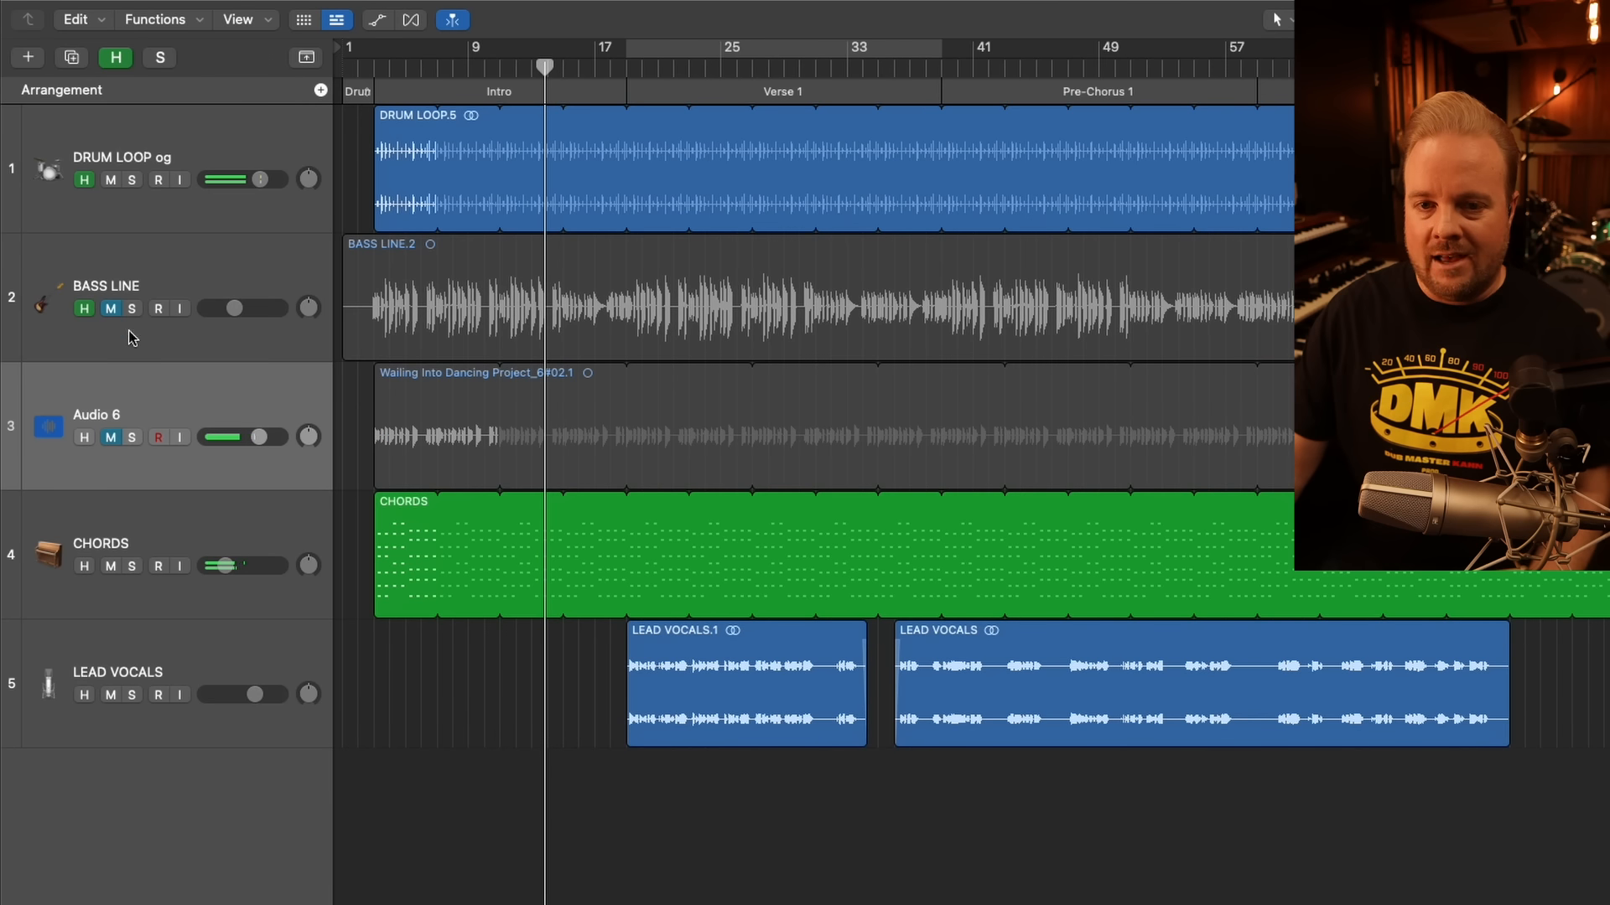
click(114, 310)
click(830, 68)
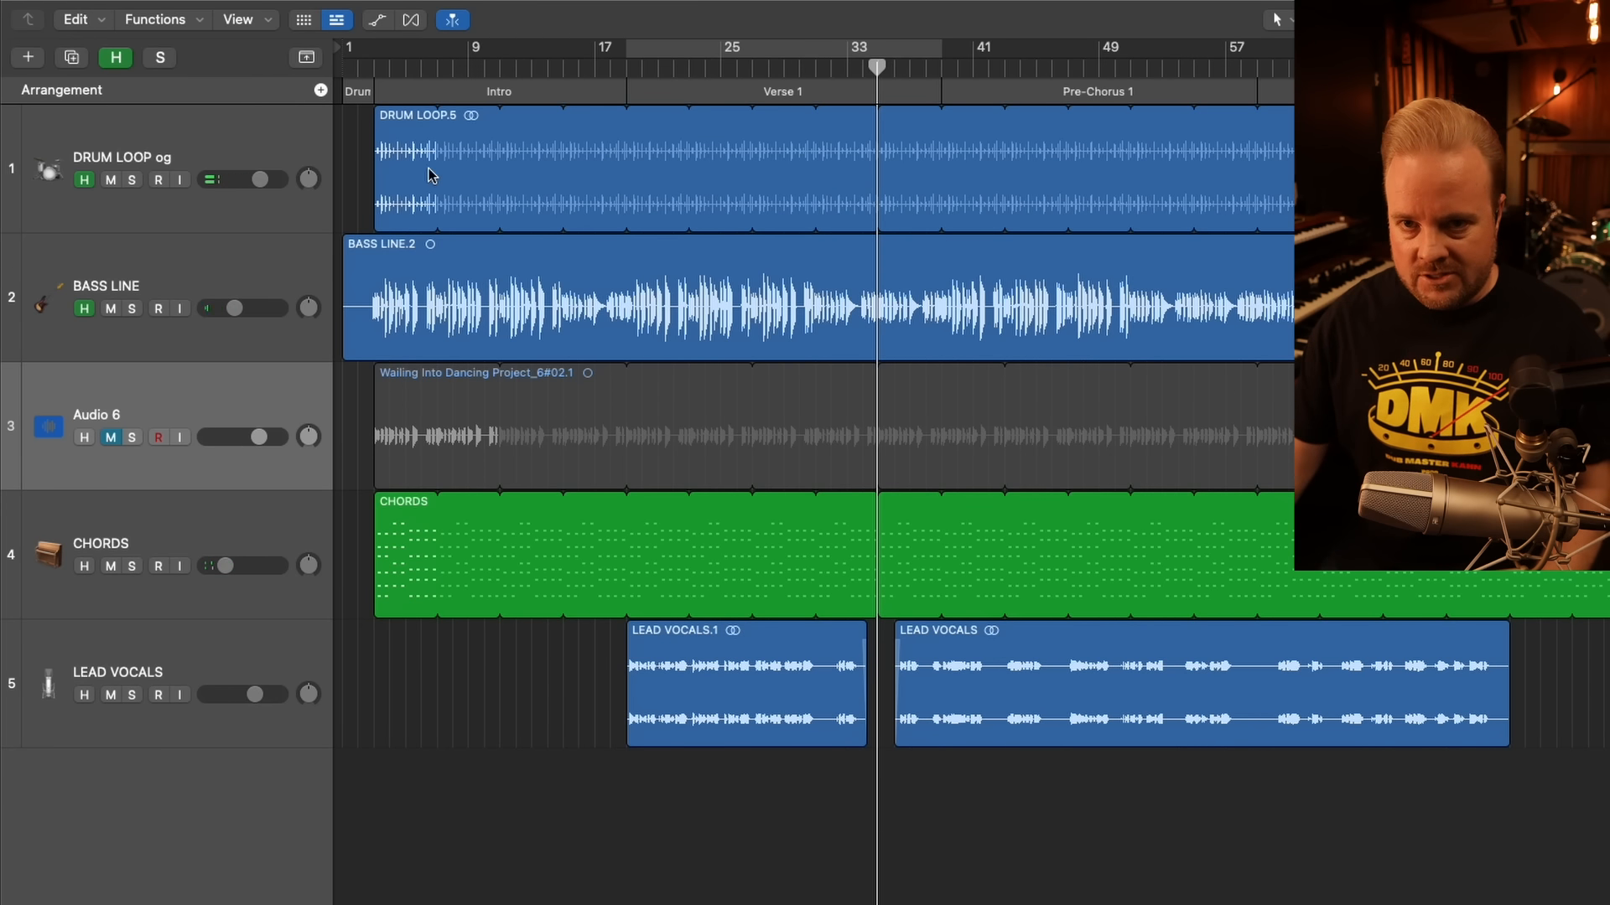
click(1257, 71)
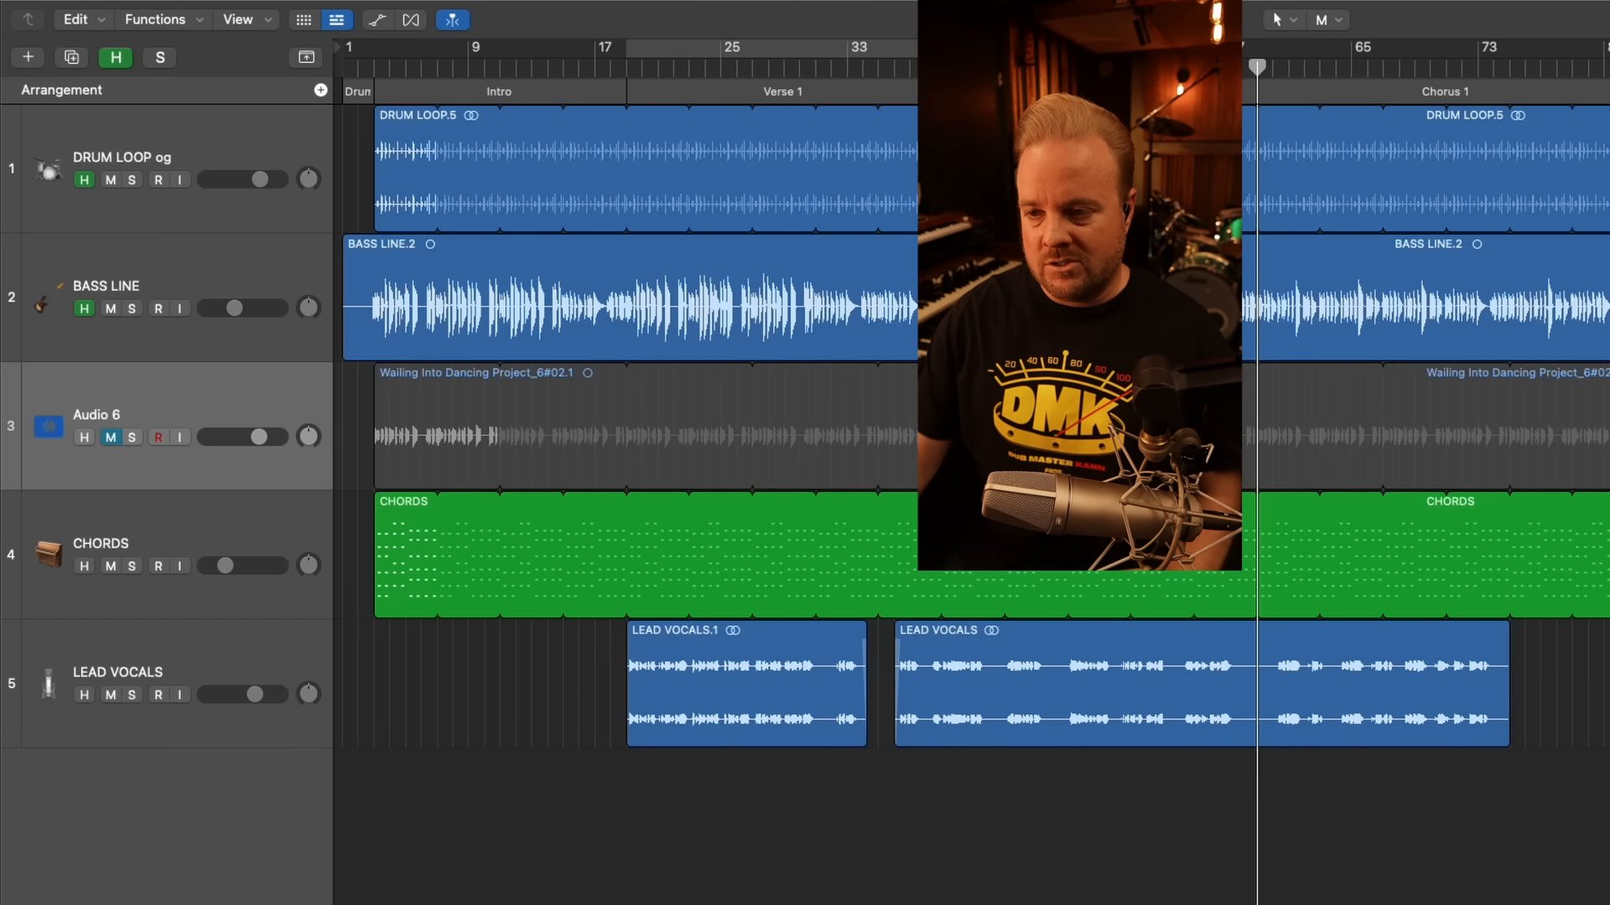
key(space)
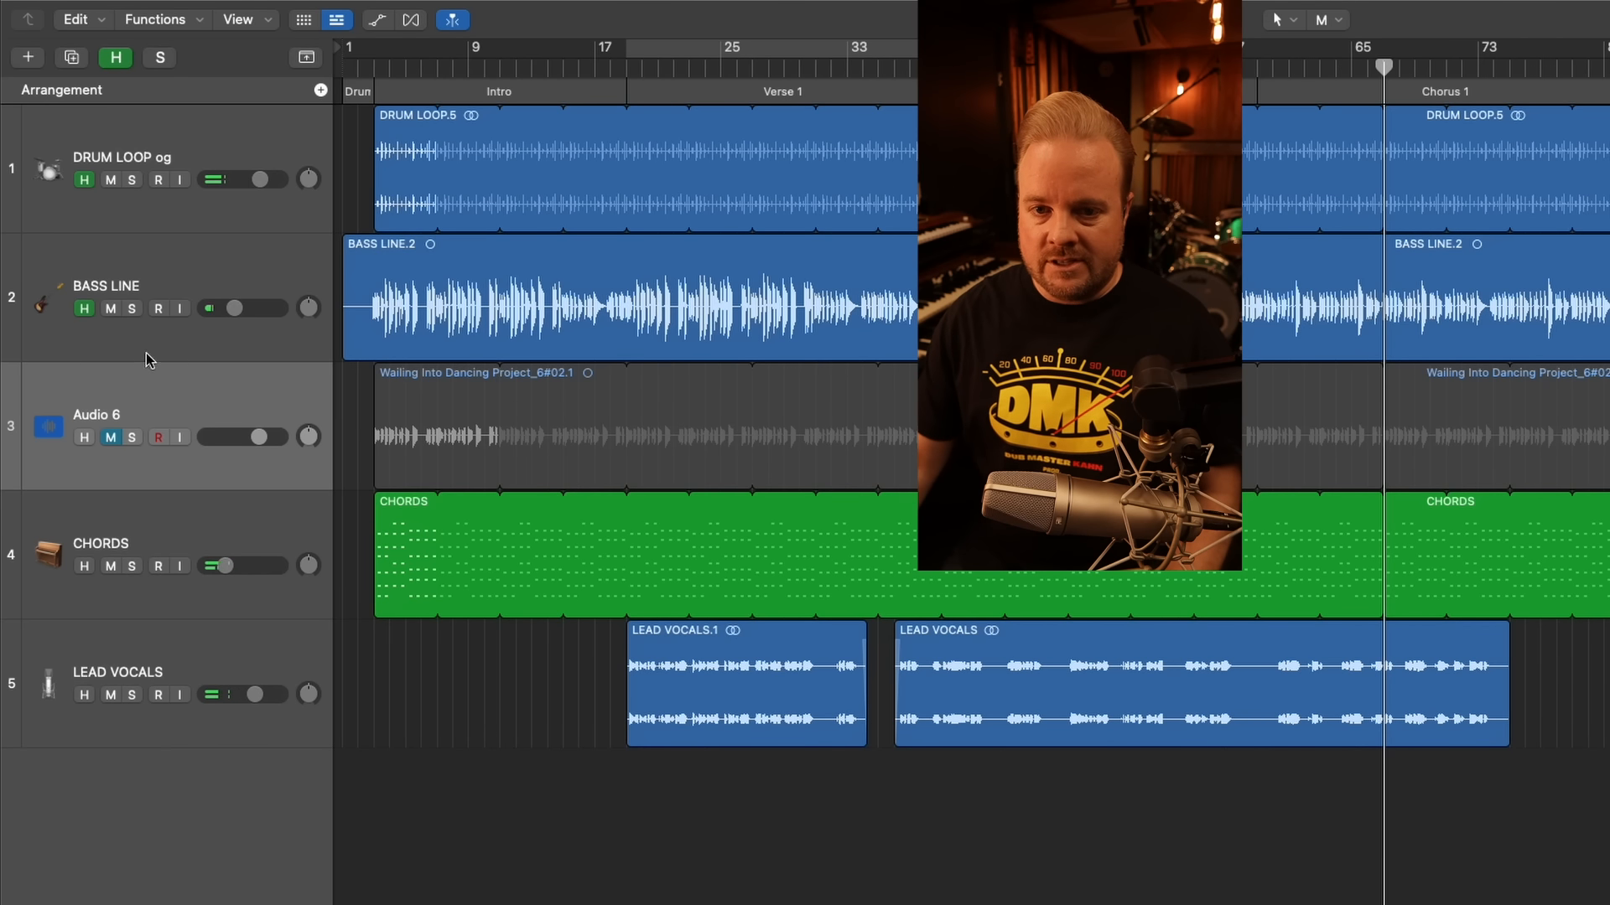
Unmute Audio 6, mute BASS LINE and play from the start of Chorus 1 for comparison
click(109, 438)
click(111, 309)
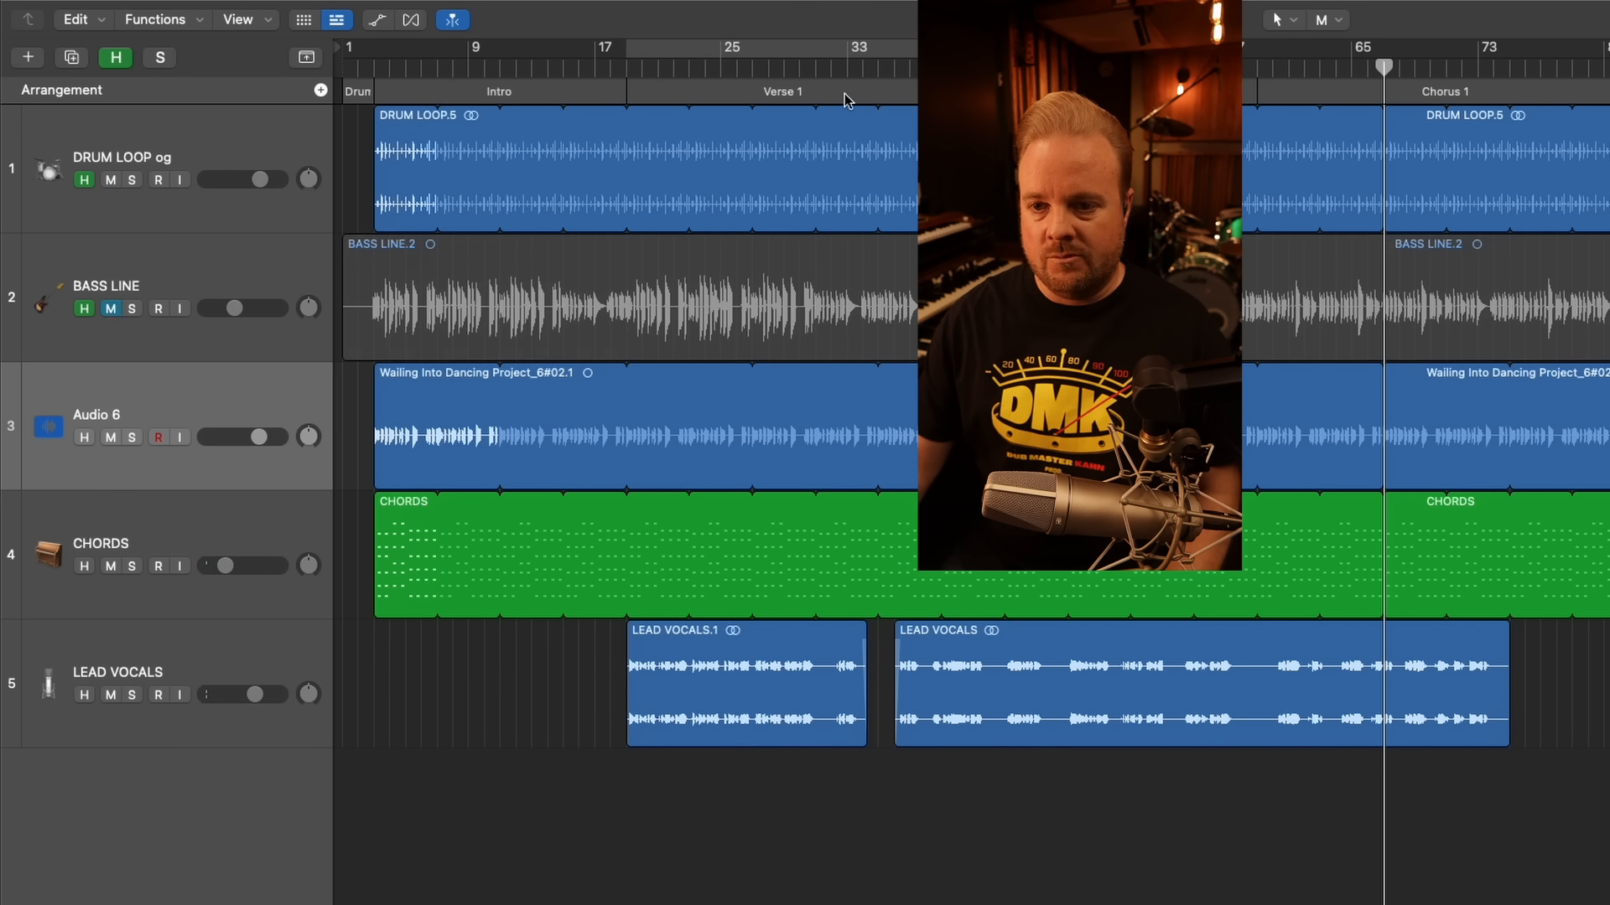
click(1256, 69)
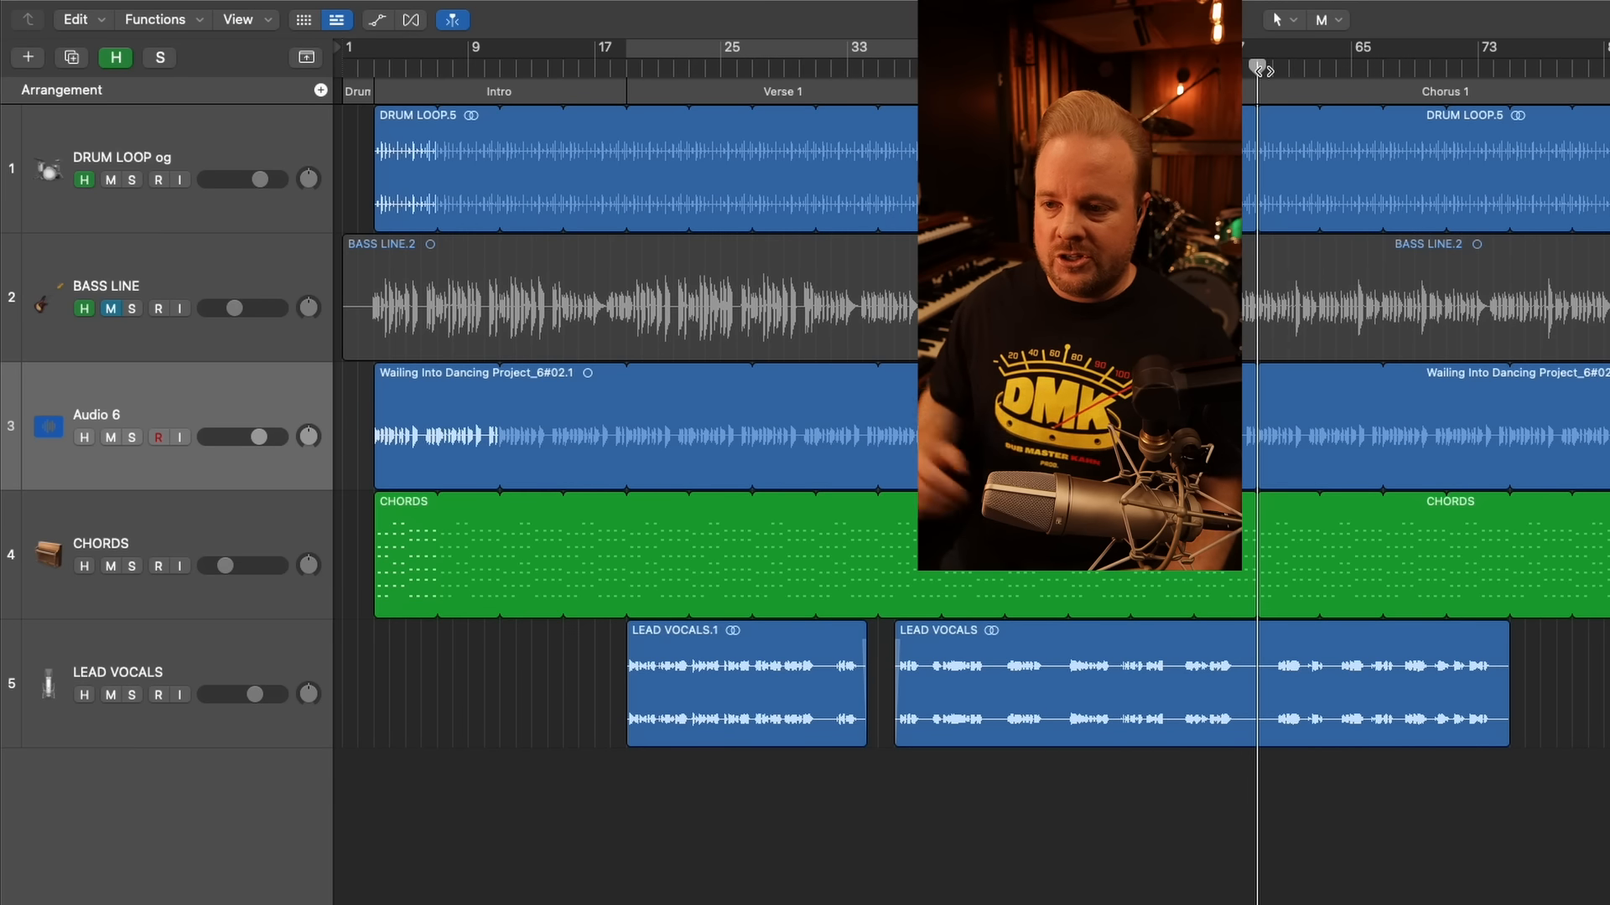
key(space)
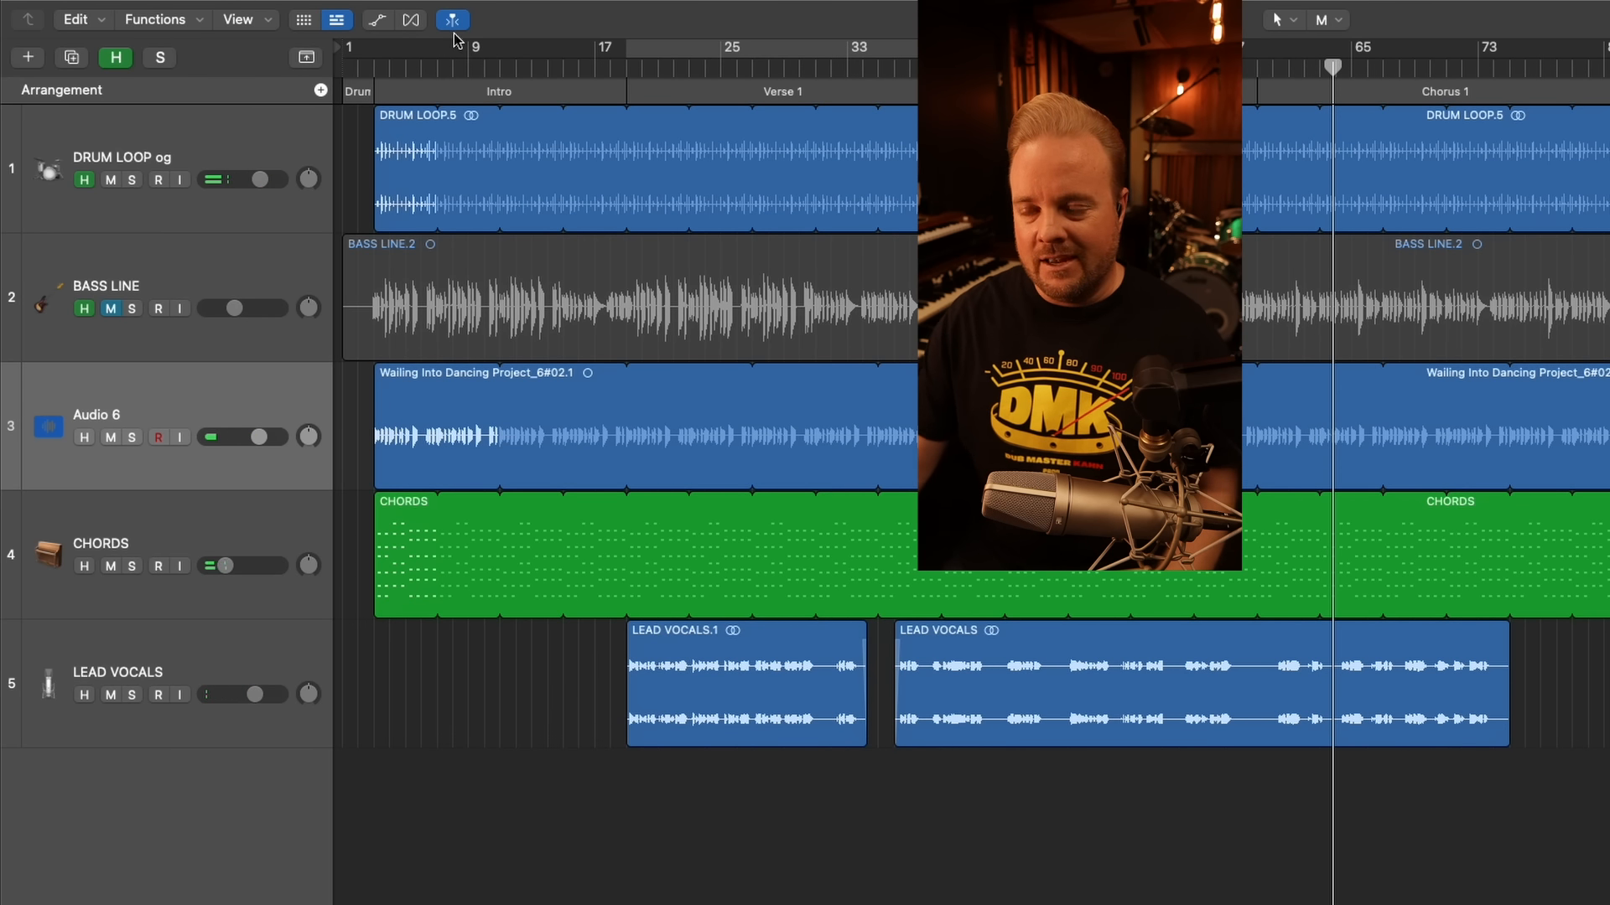
key(space)
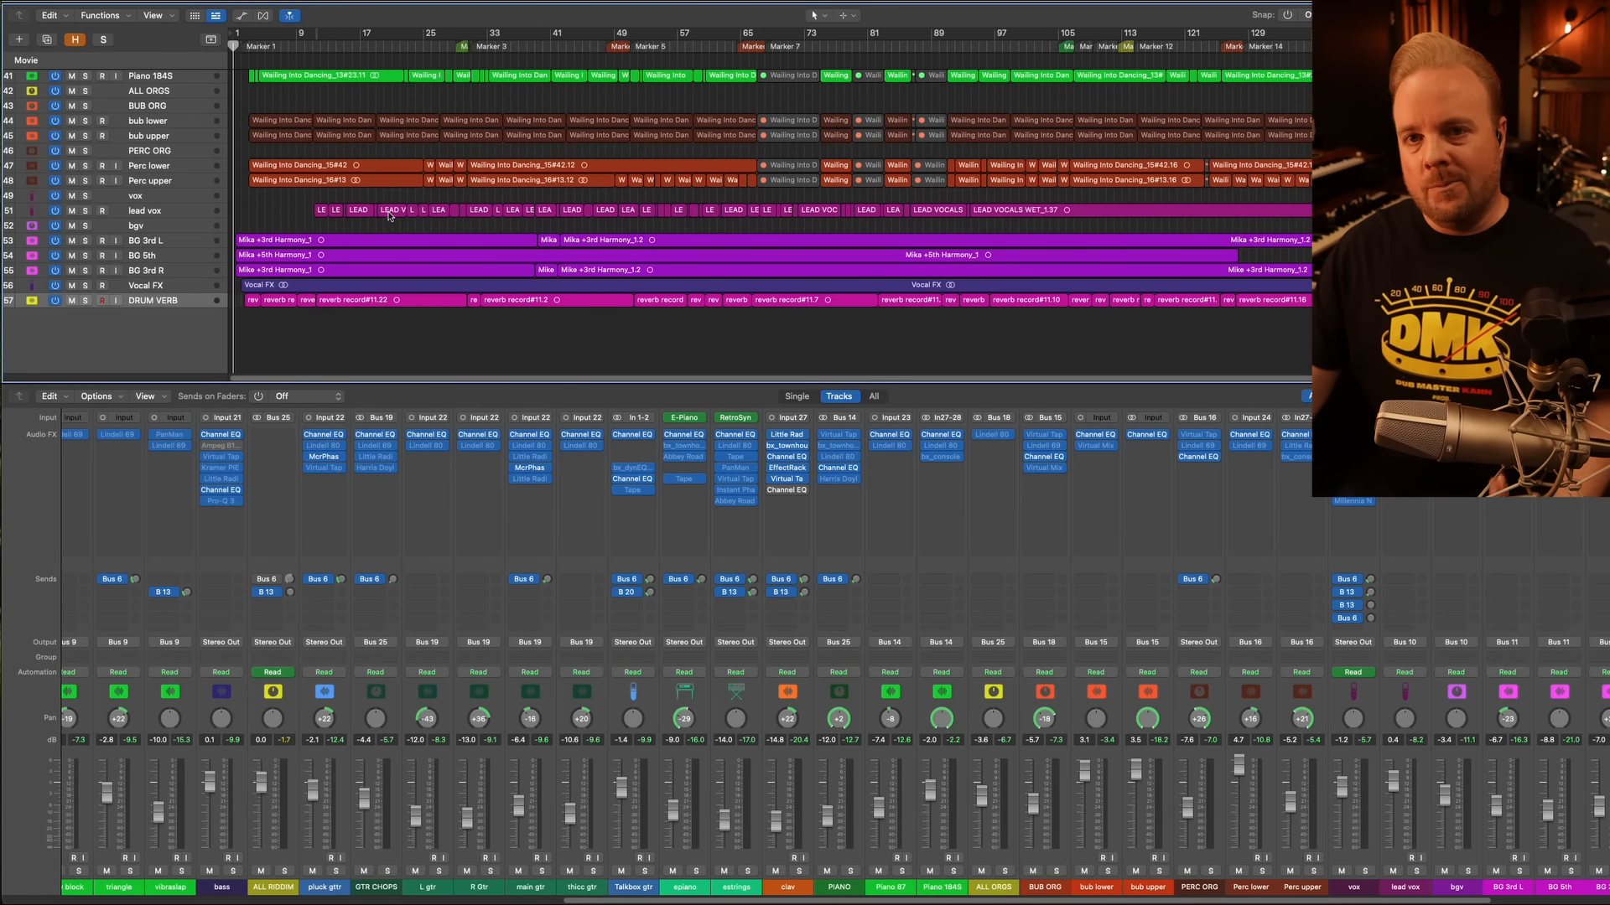
Switch back to the full Wailing Into Dancing #3 FOR VIDEO project and hide the mixer to show all tracks
scroll(352, 210, up, 3)
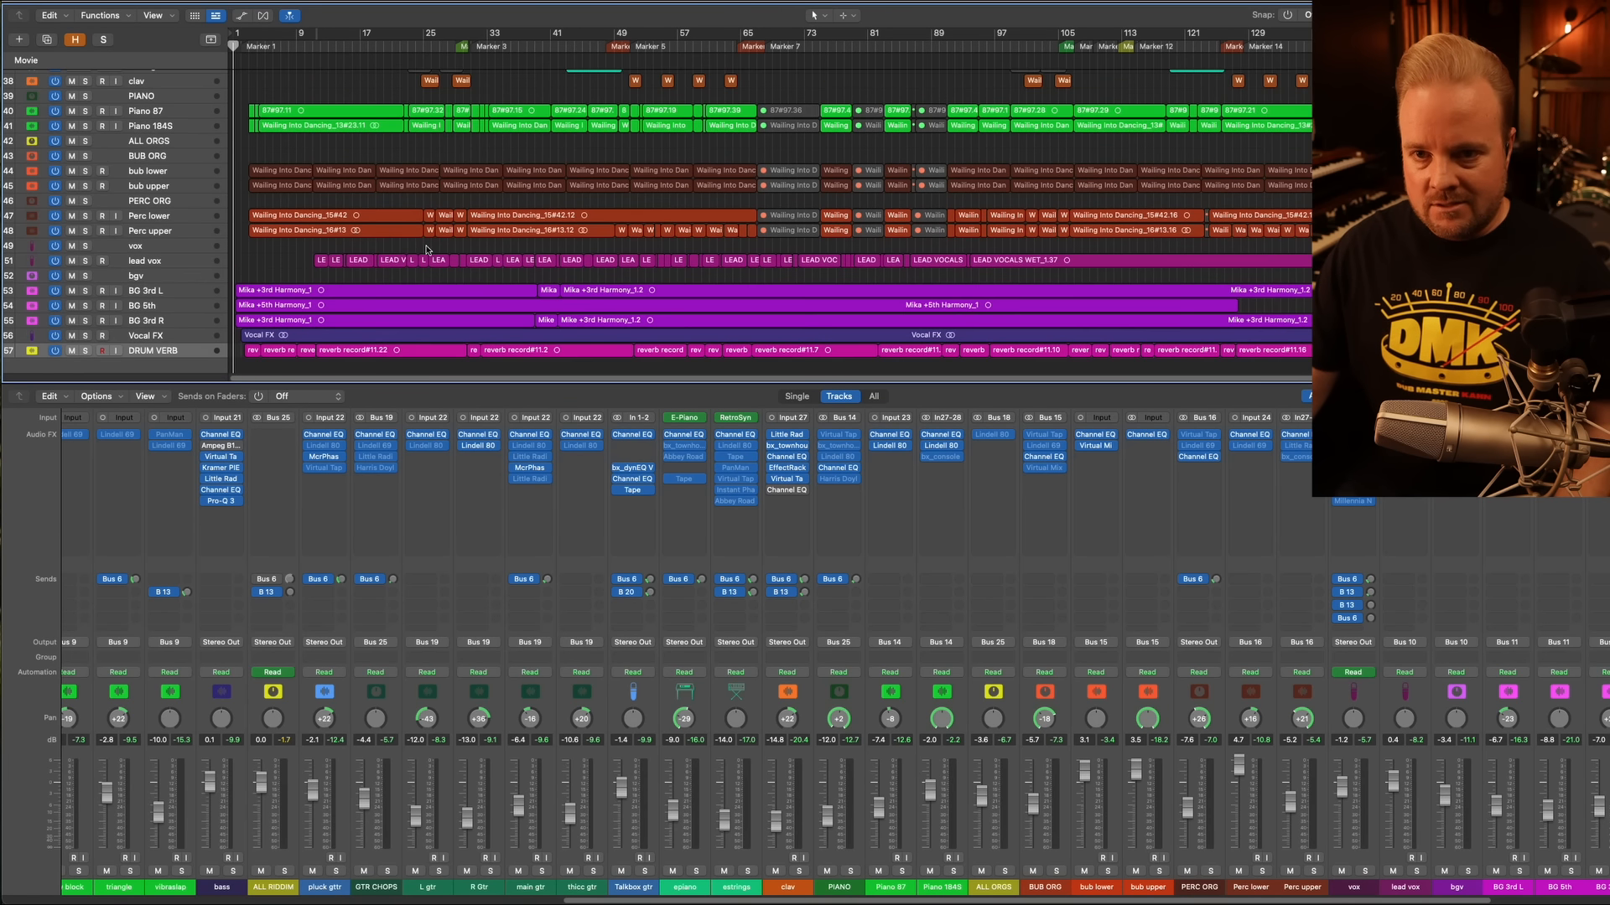
scroll(369, 225, up, 2)
scroll(334, 227, up, 2)
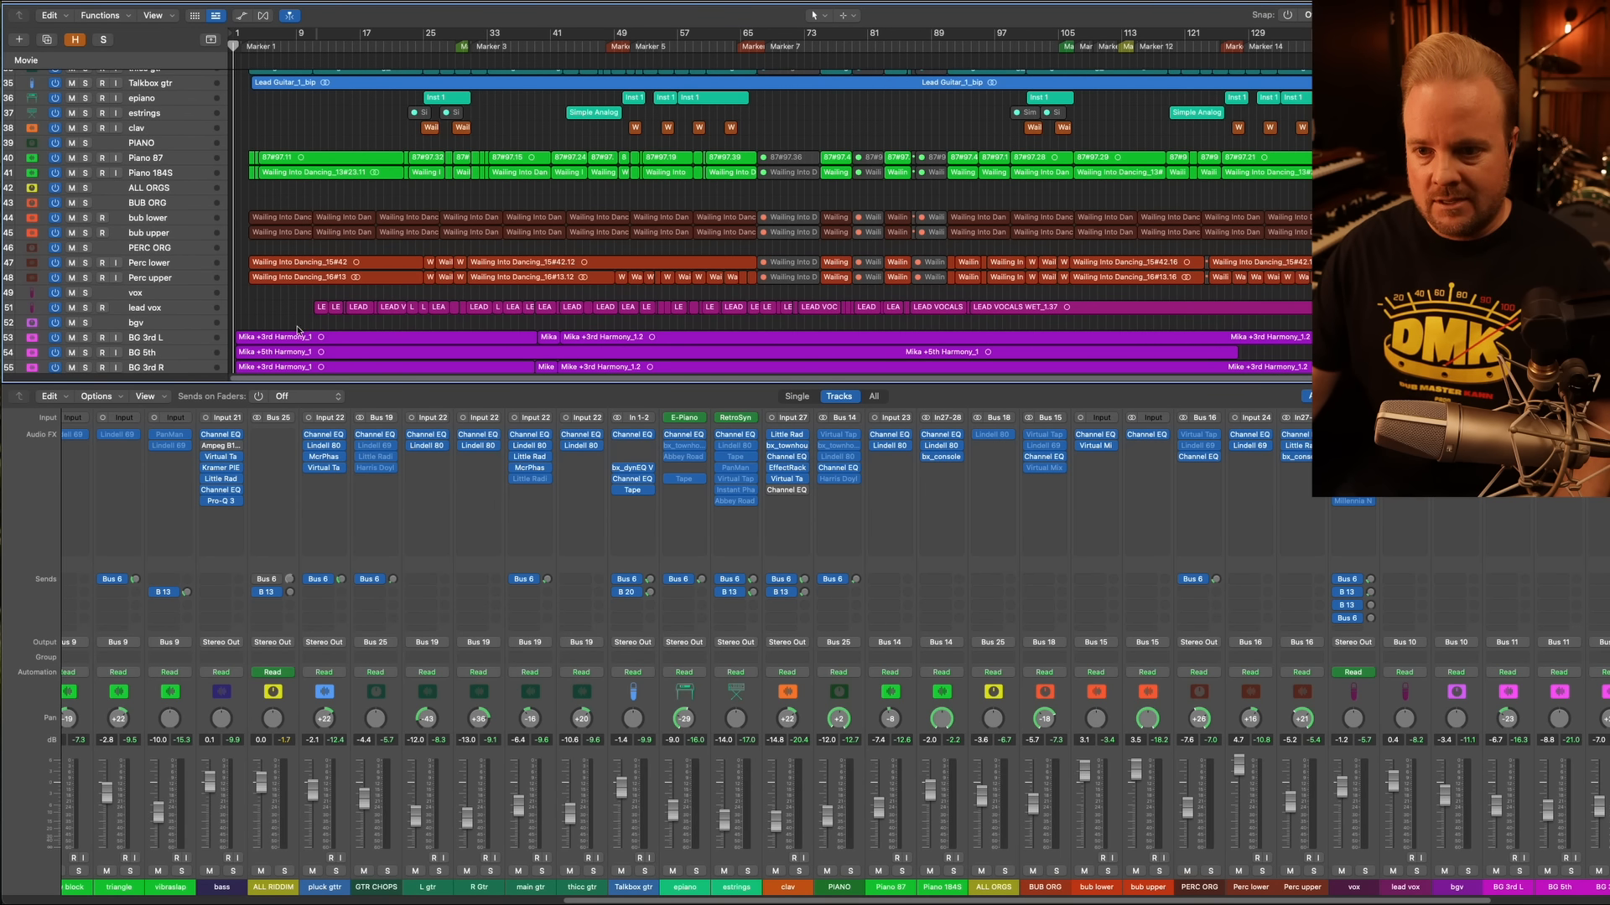
key(x)
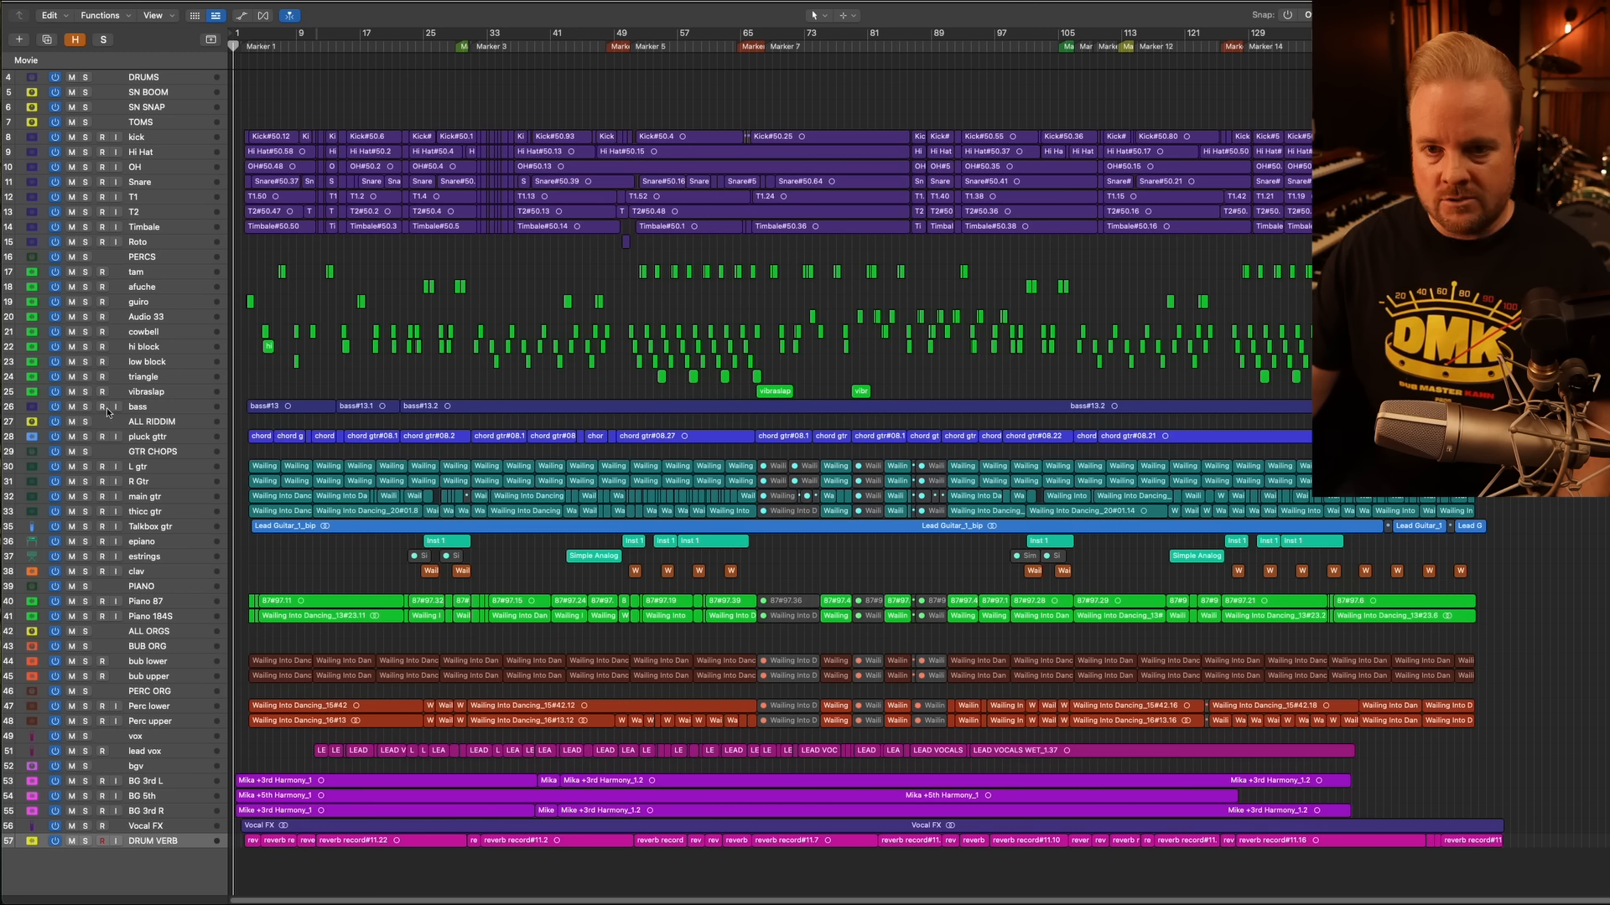
Solo the bass, DRUMS and PIANO tracks and play them from the song start
click(104, 40)
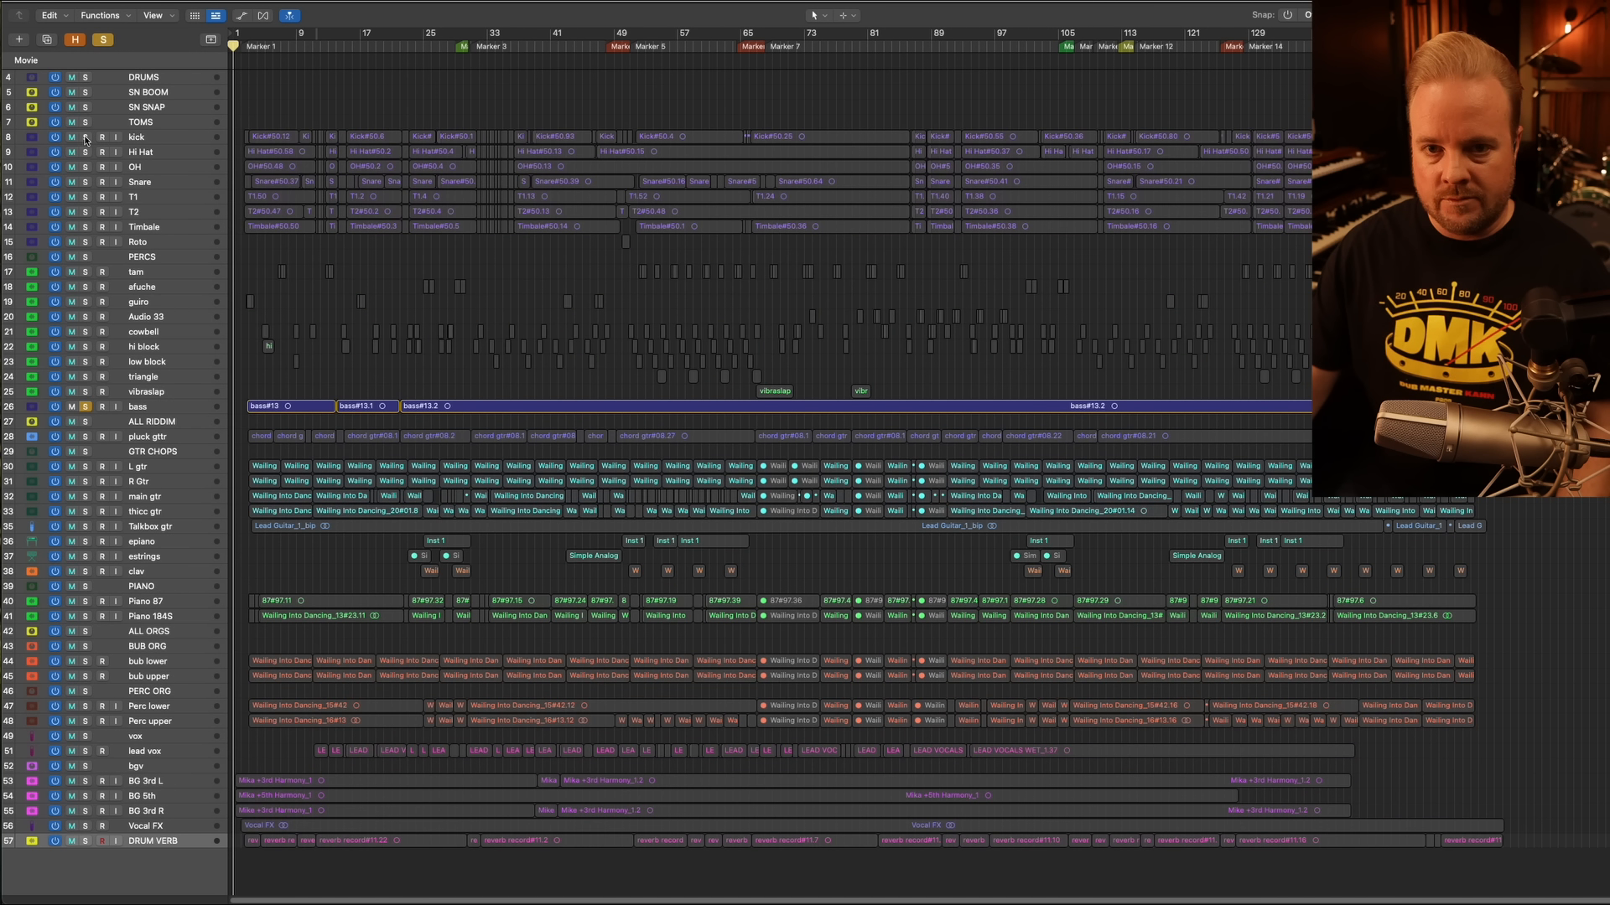
click(85, 77)
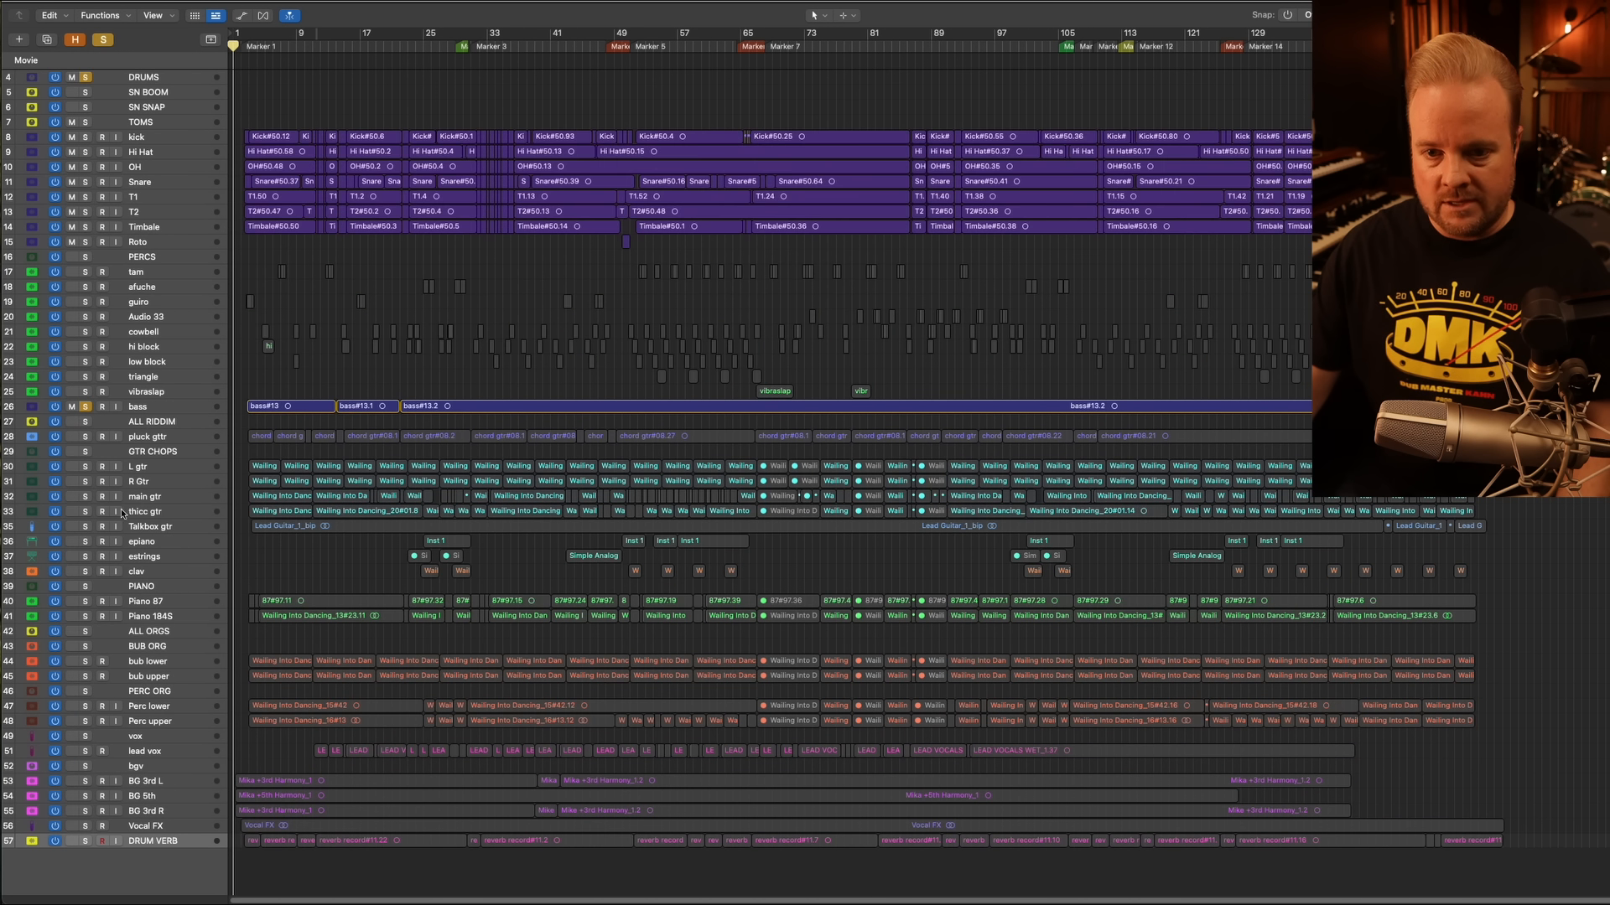
click(84, 587)
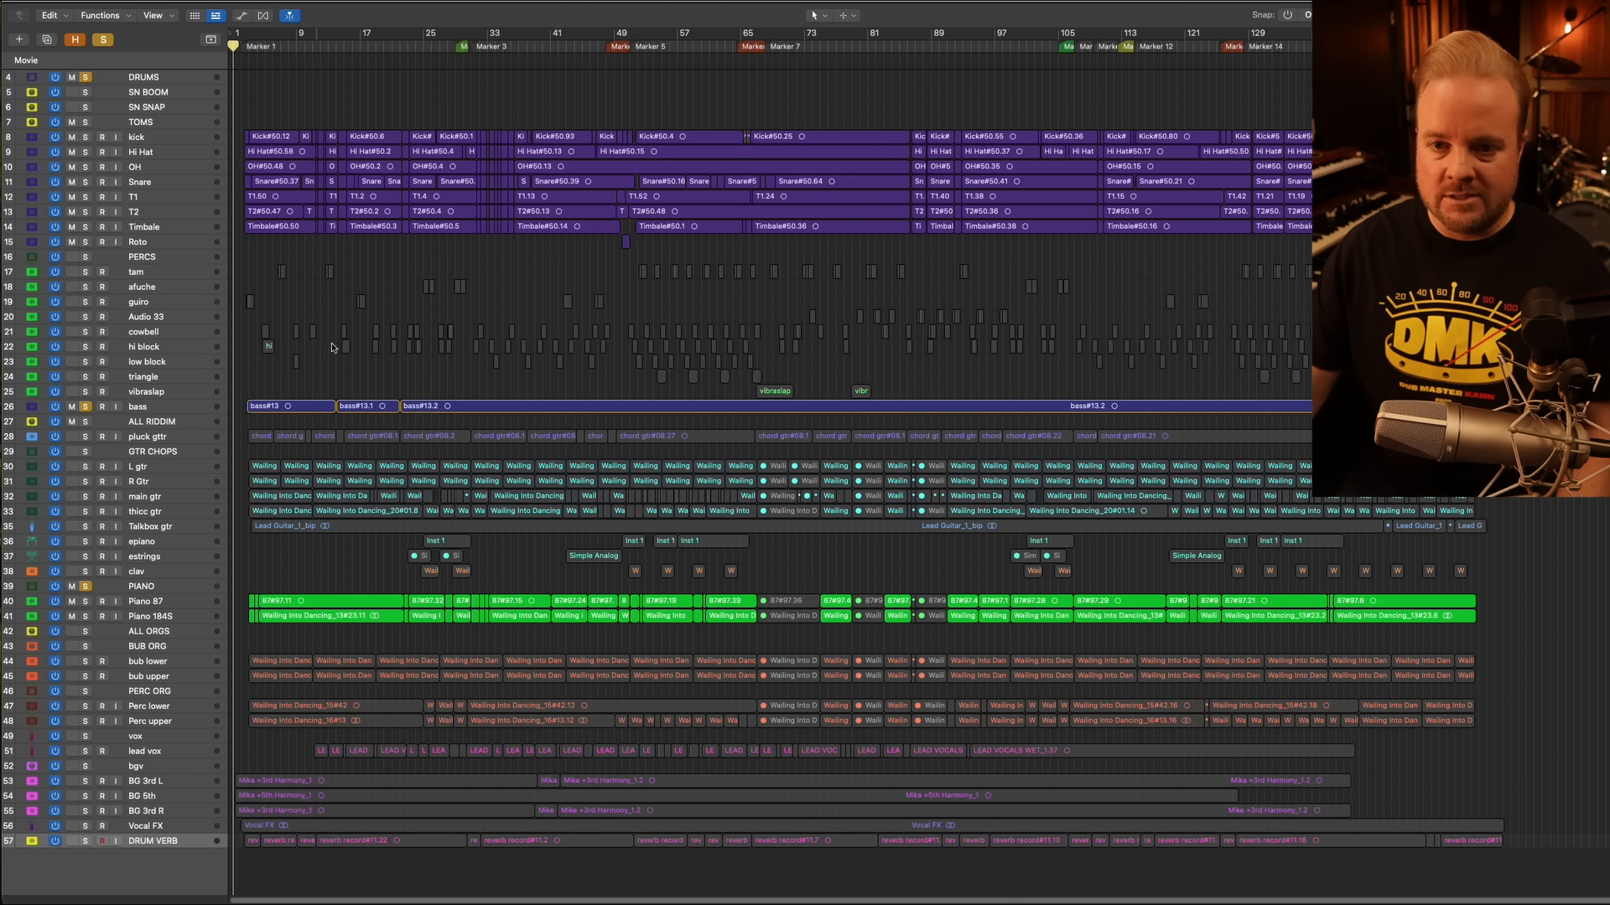
key(space)
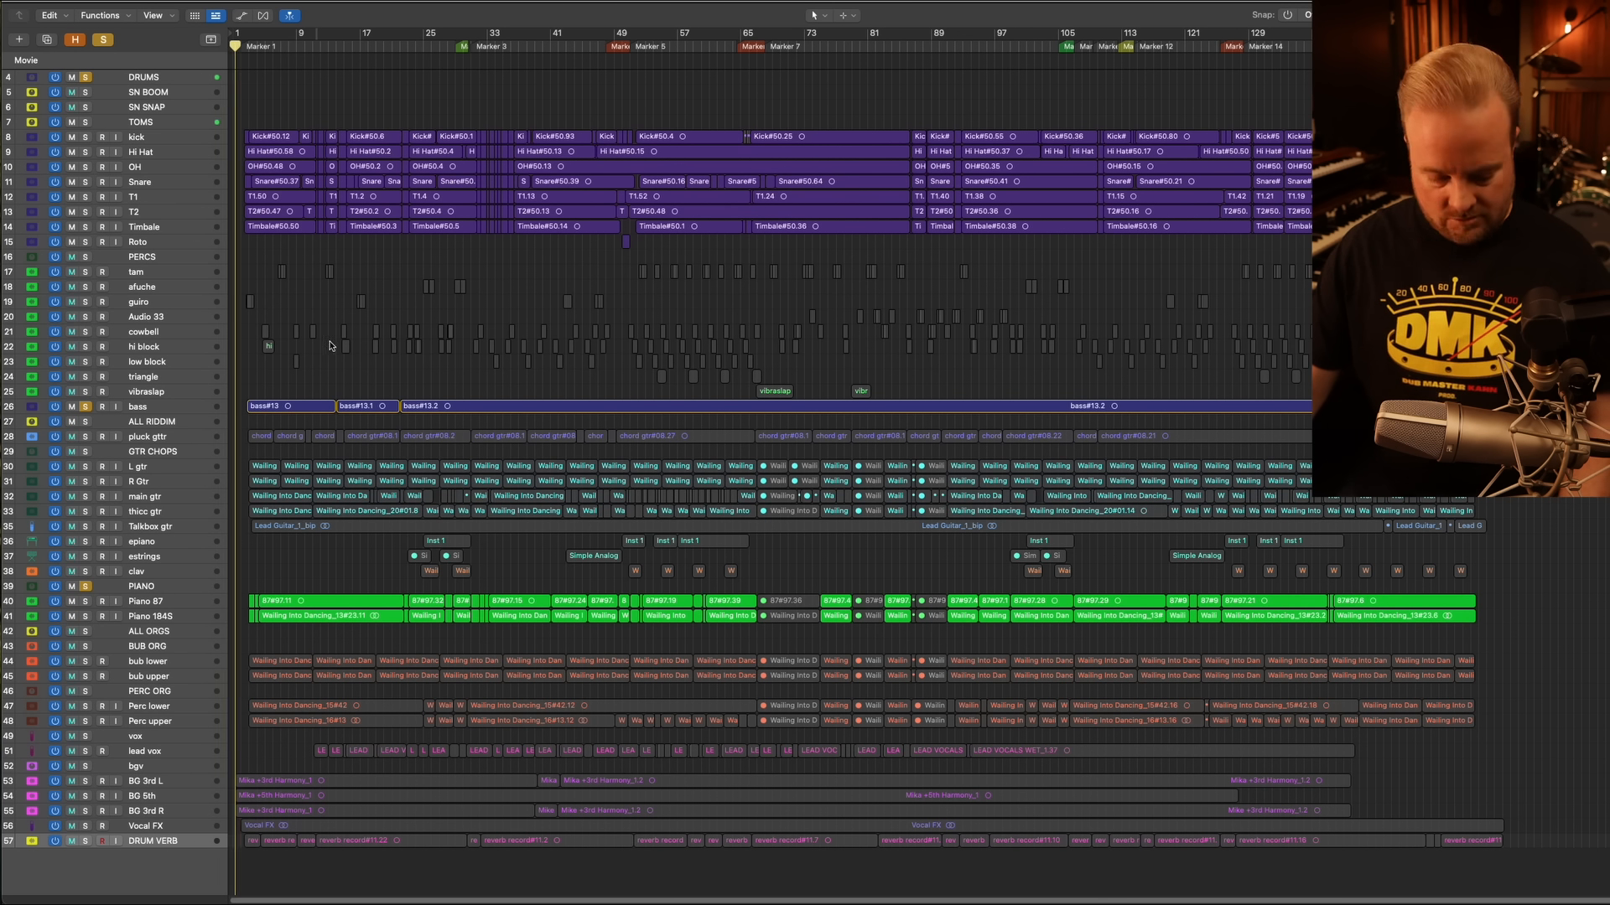
Enlarge the bass track to fill the arrangement and examine its waveform from the song start towards Marker 7
scroll(332, 342, up, 3)
scroll(334, 344, down, 1)
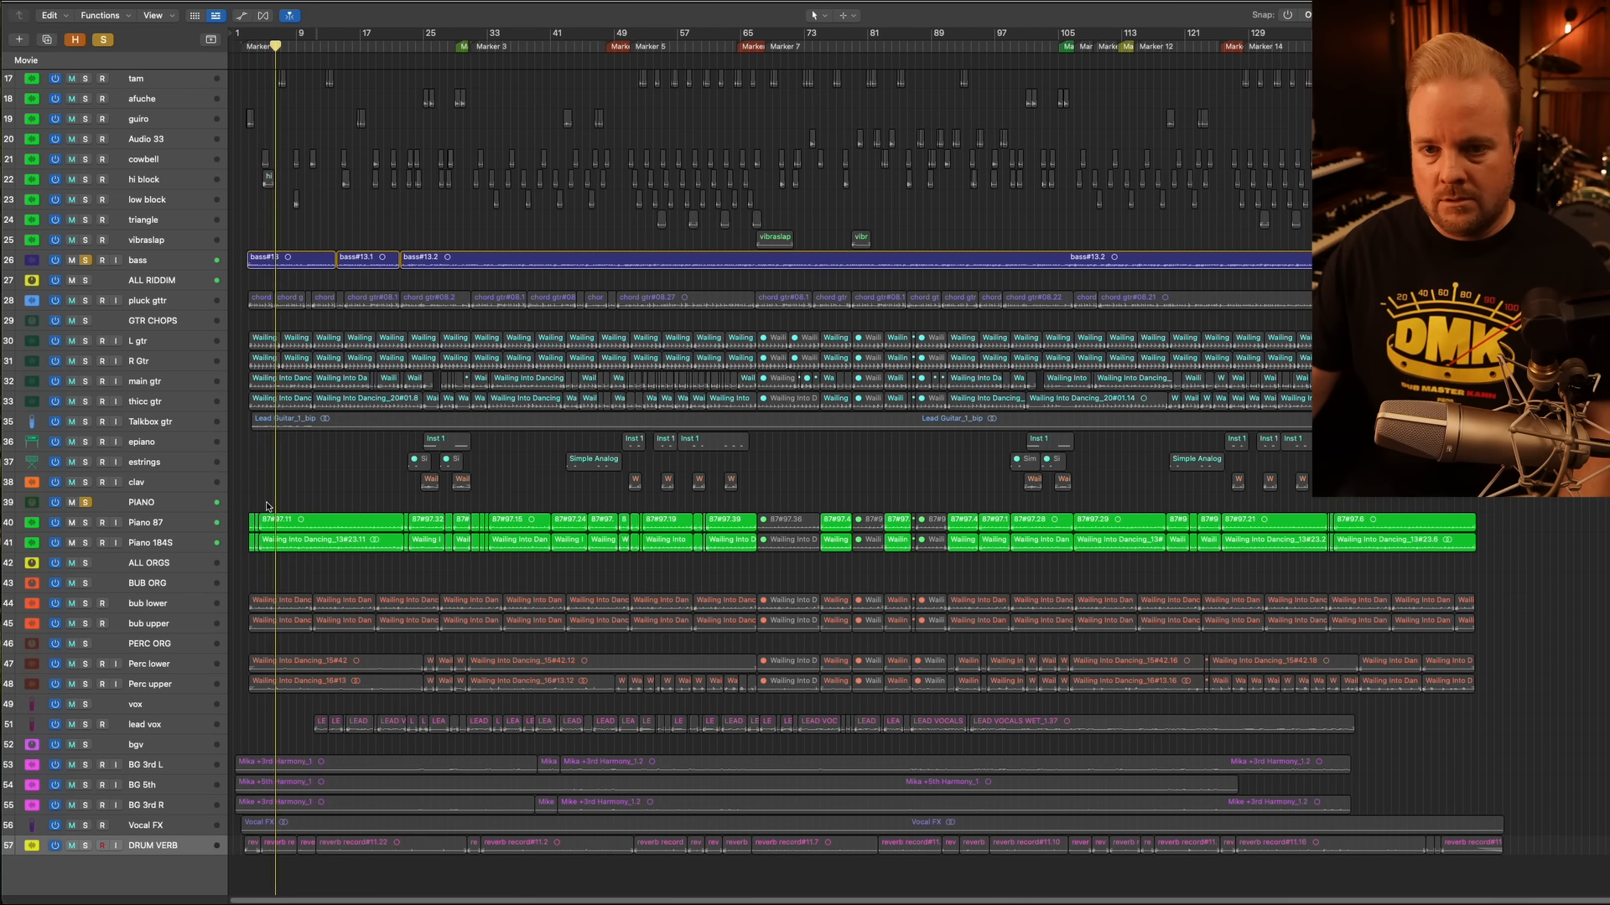
scroll(269, 503, up, 2)
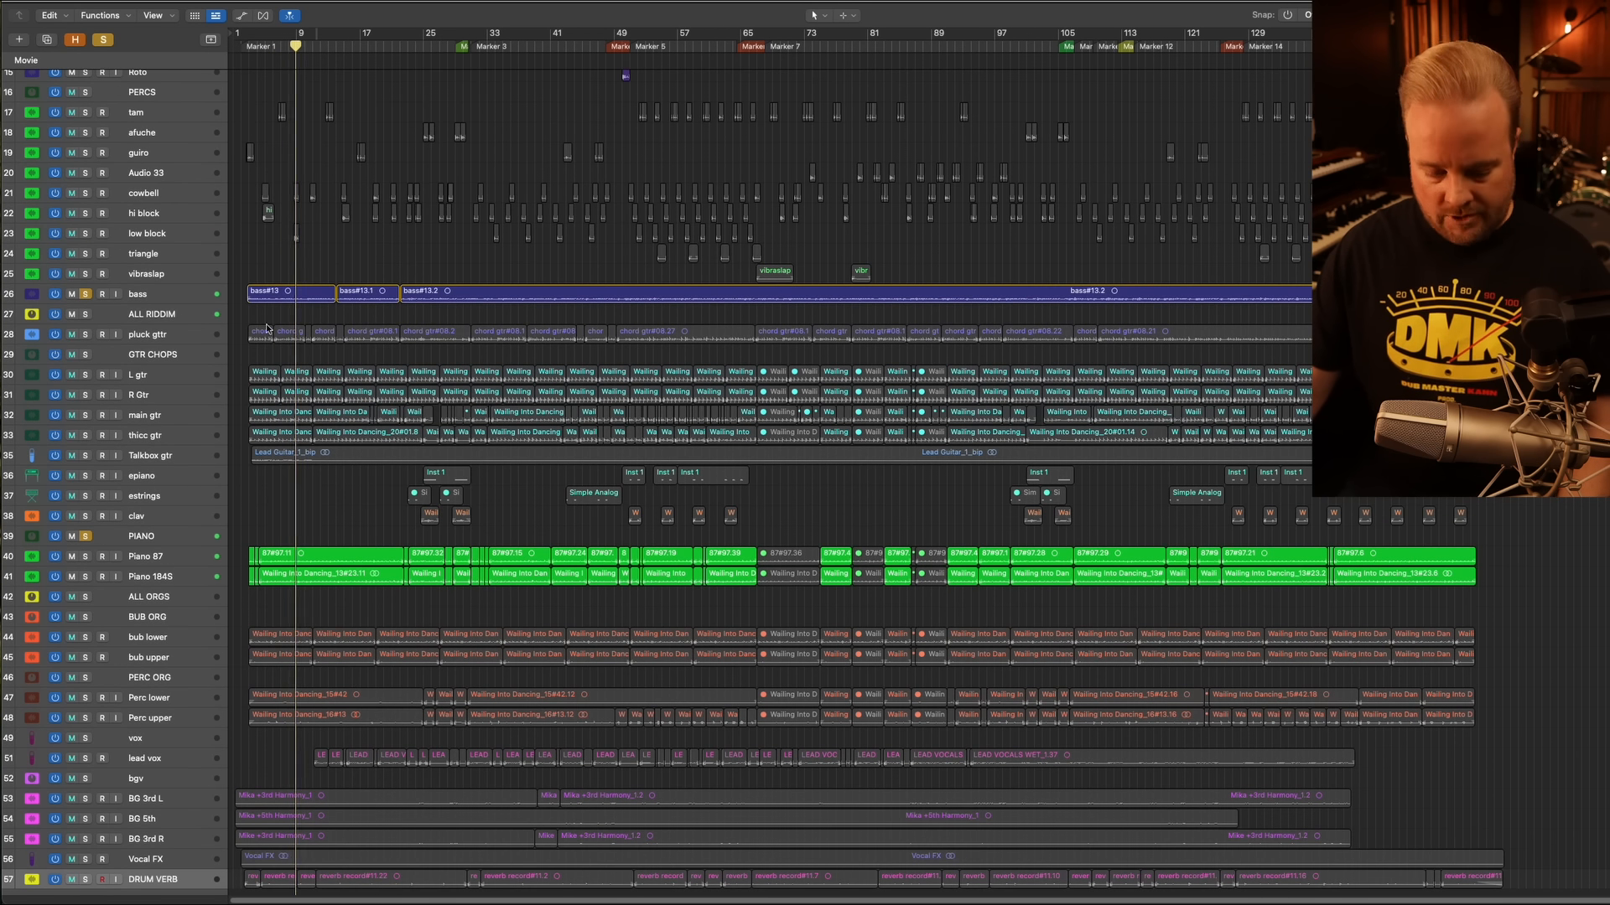
key(z)
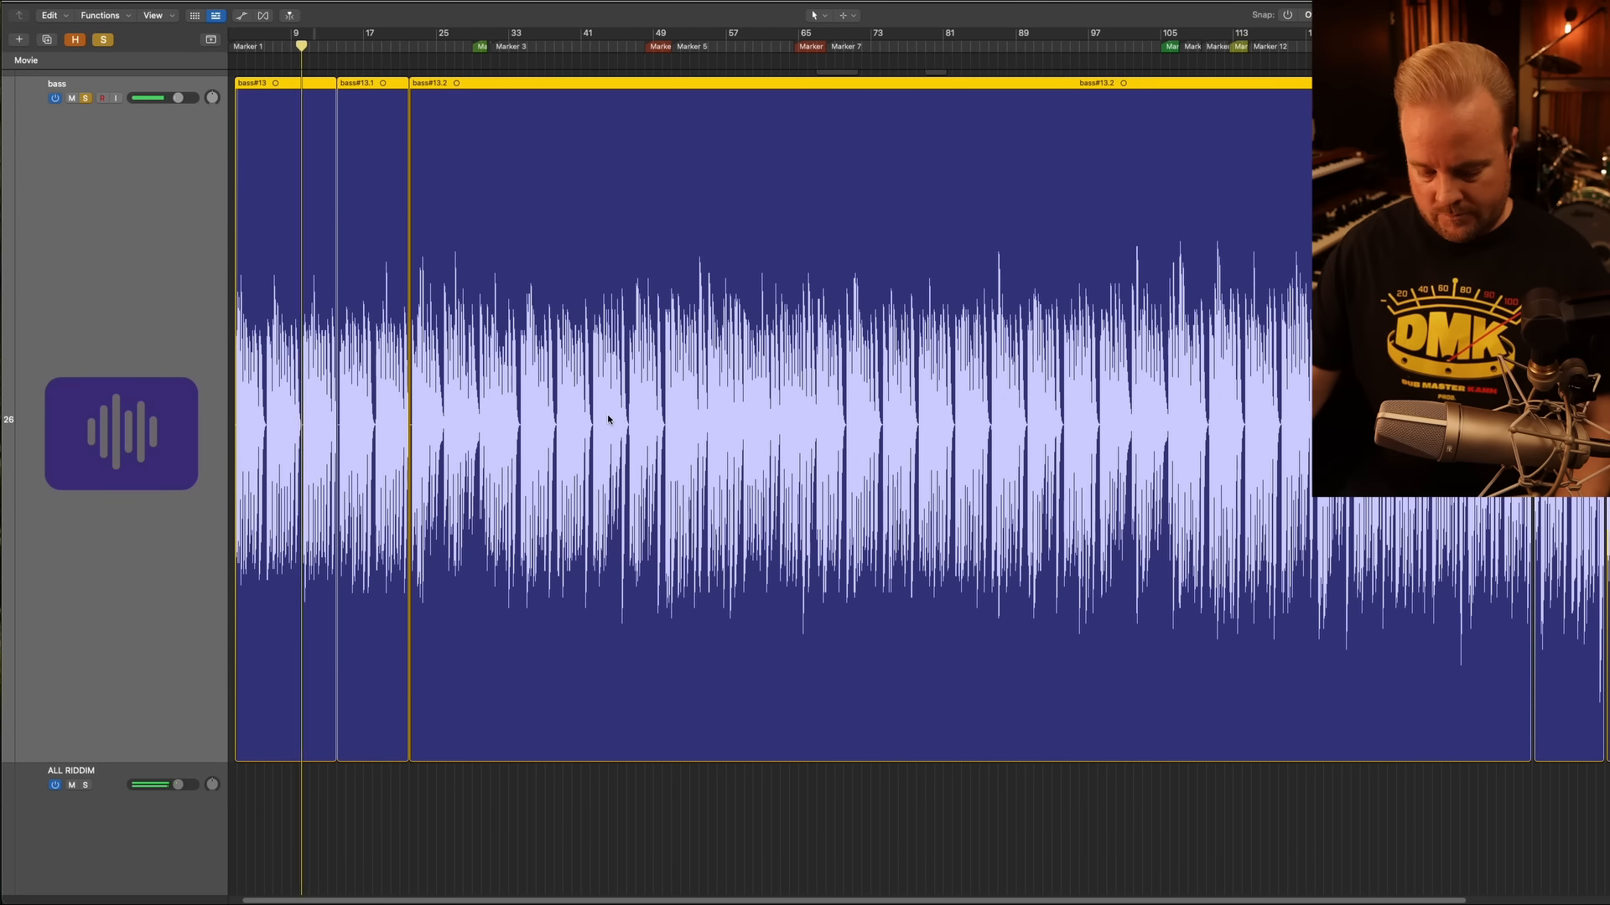
scroll(610, 419, down, 3)
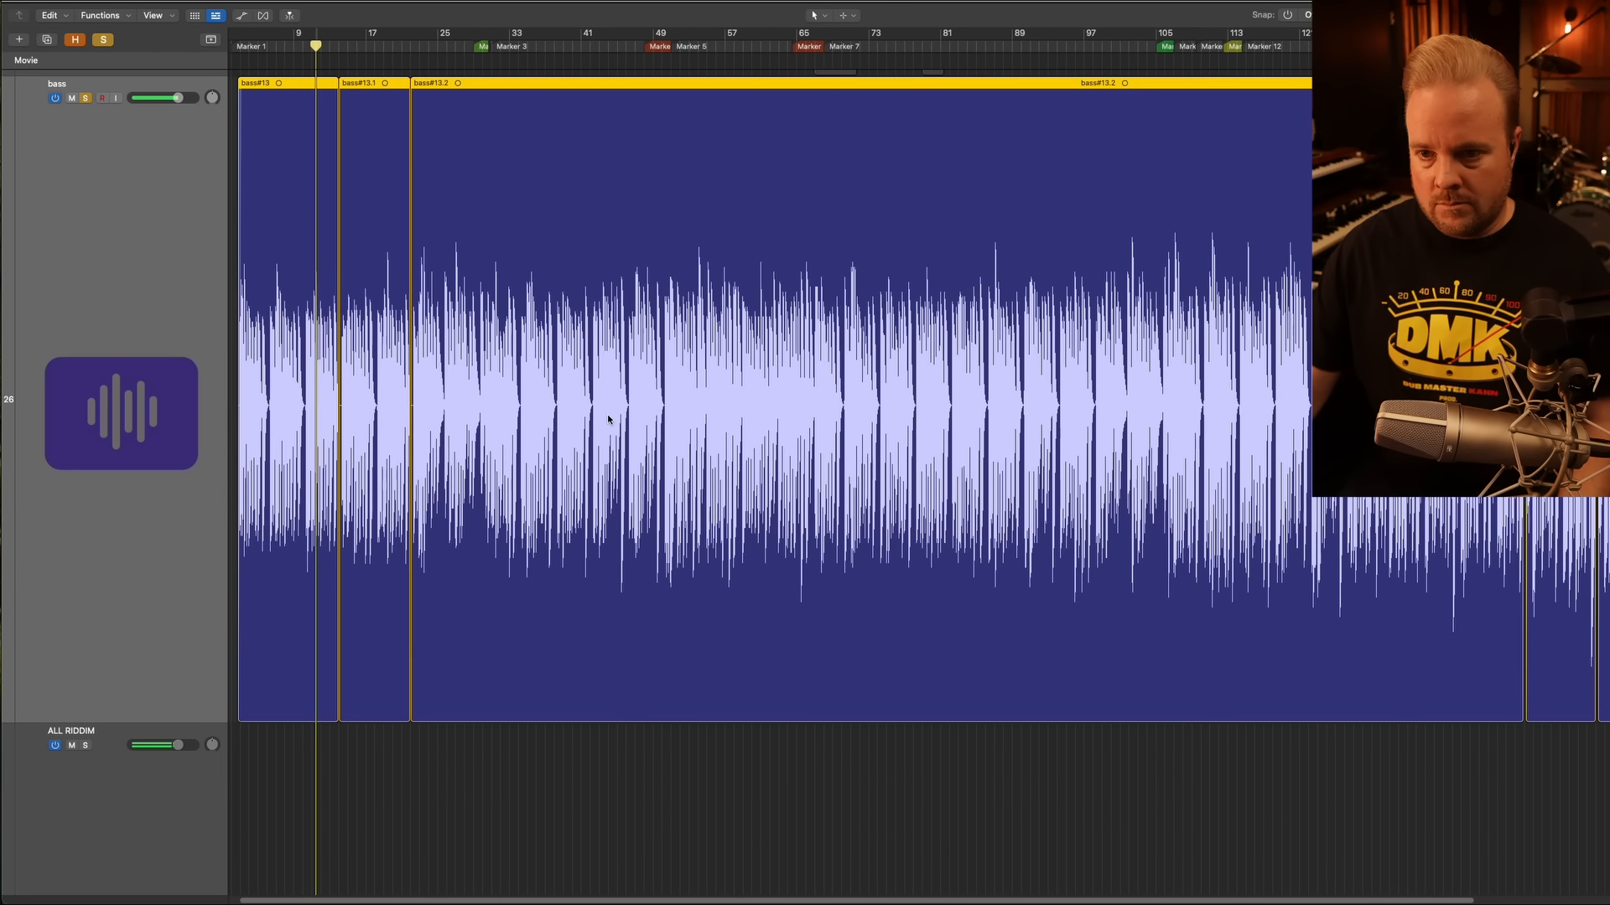
scroll(609, 420, up, 5)
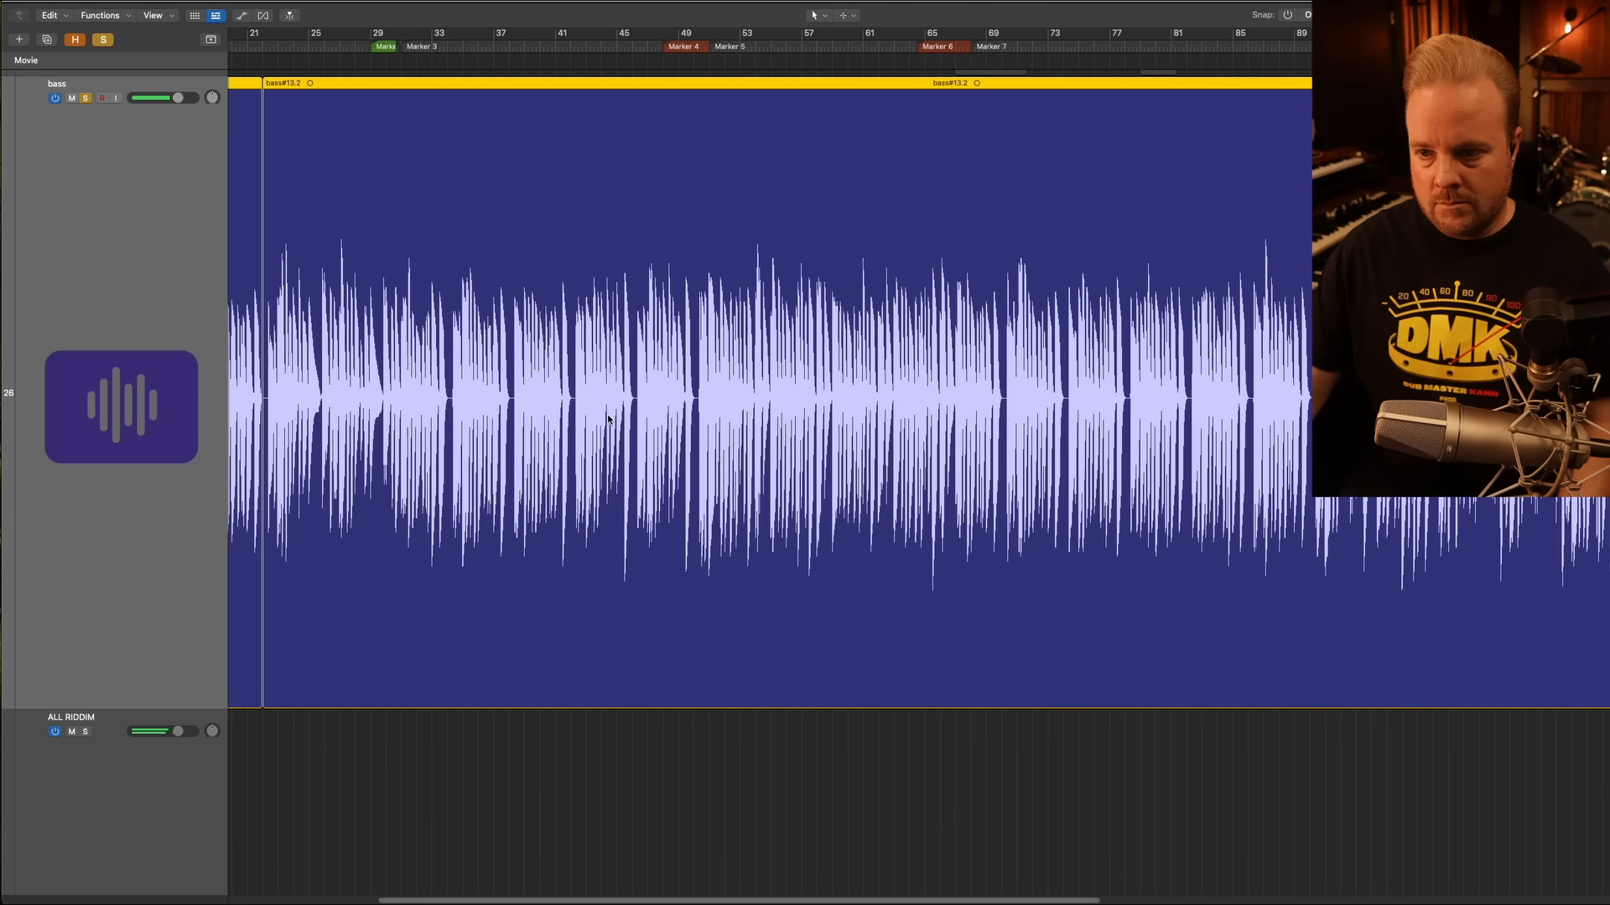
scroll(609, 419, left, 2)
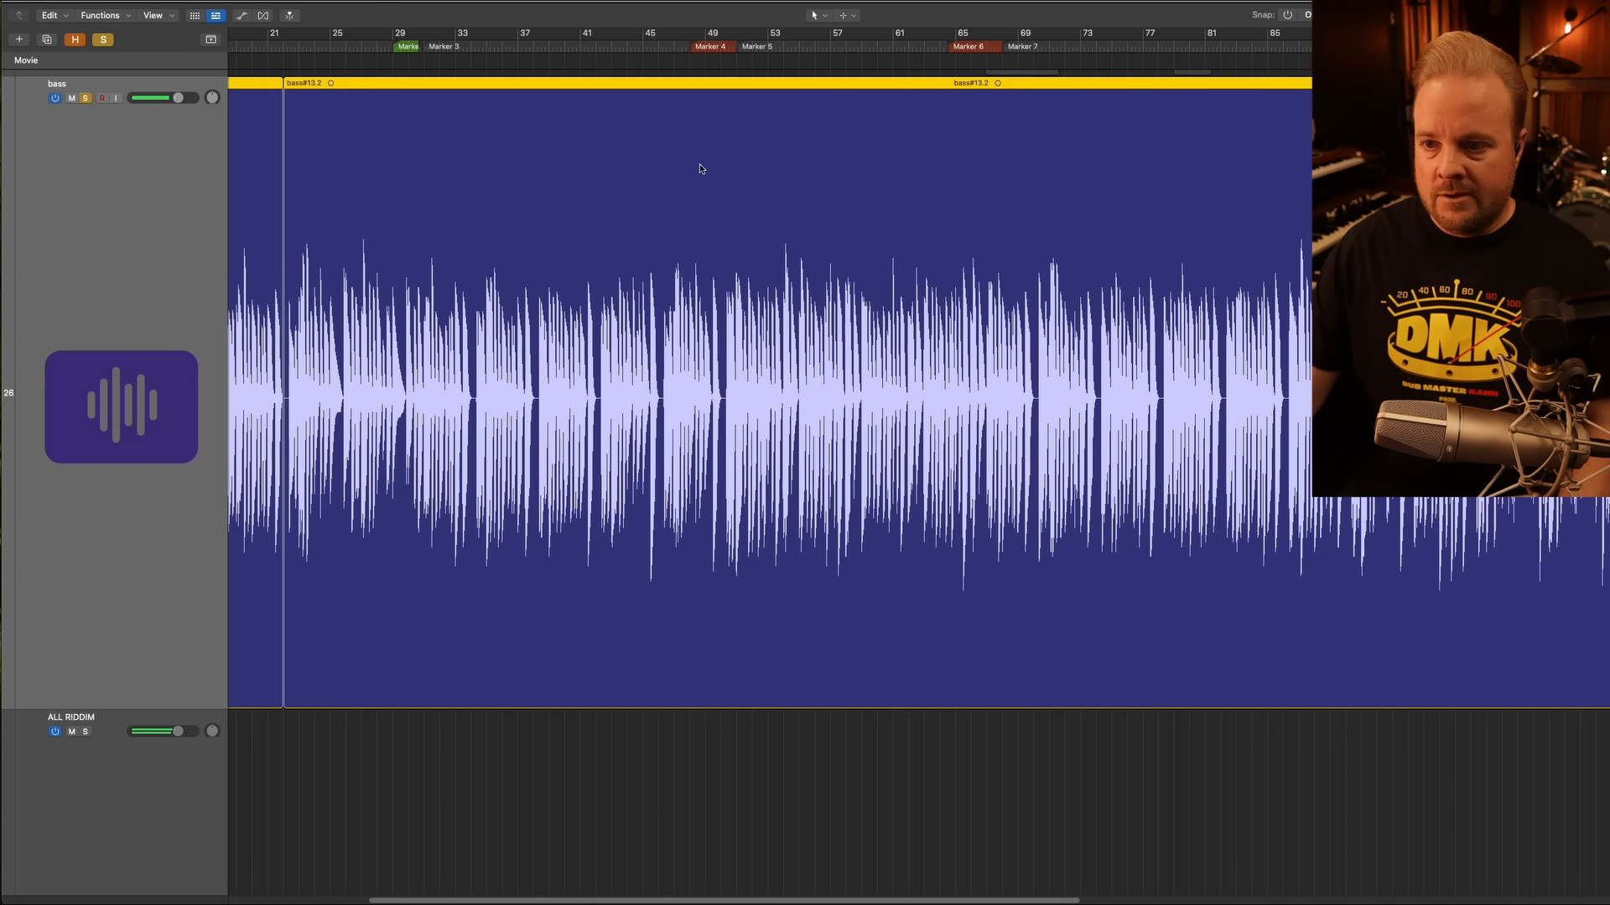
scroll(573, 275, left, 8)
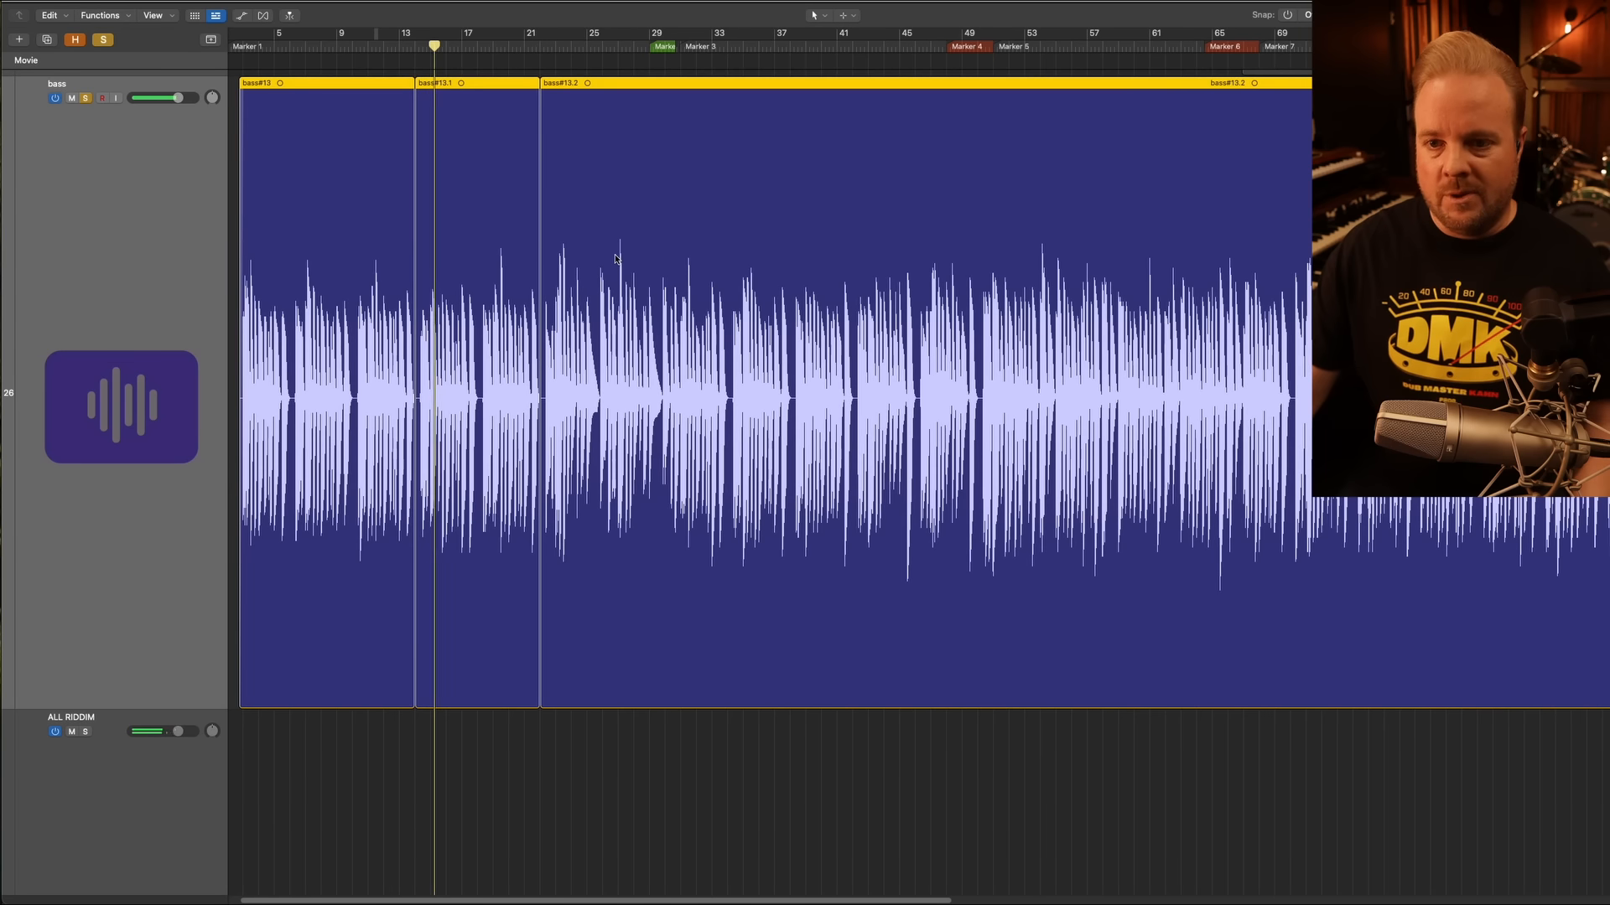
Play the bass from about bar 22 and examine its individual notes up close through Marker 2
drag(889, 48, 657, 48)
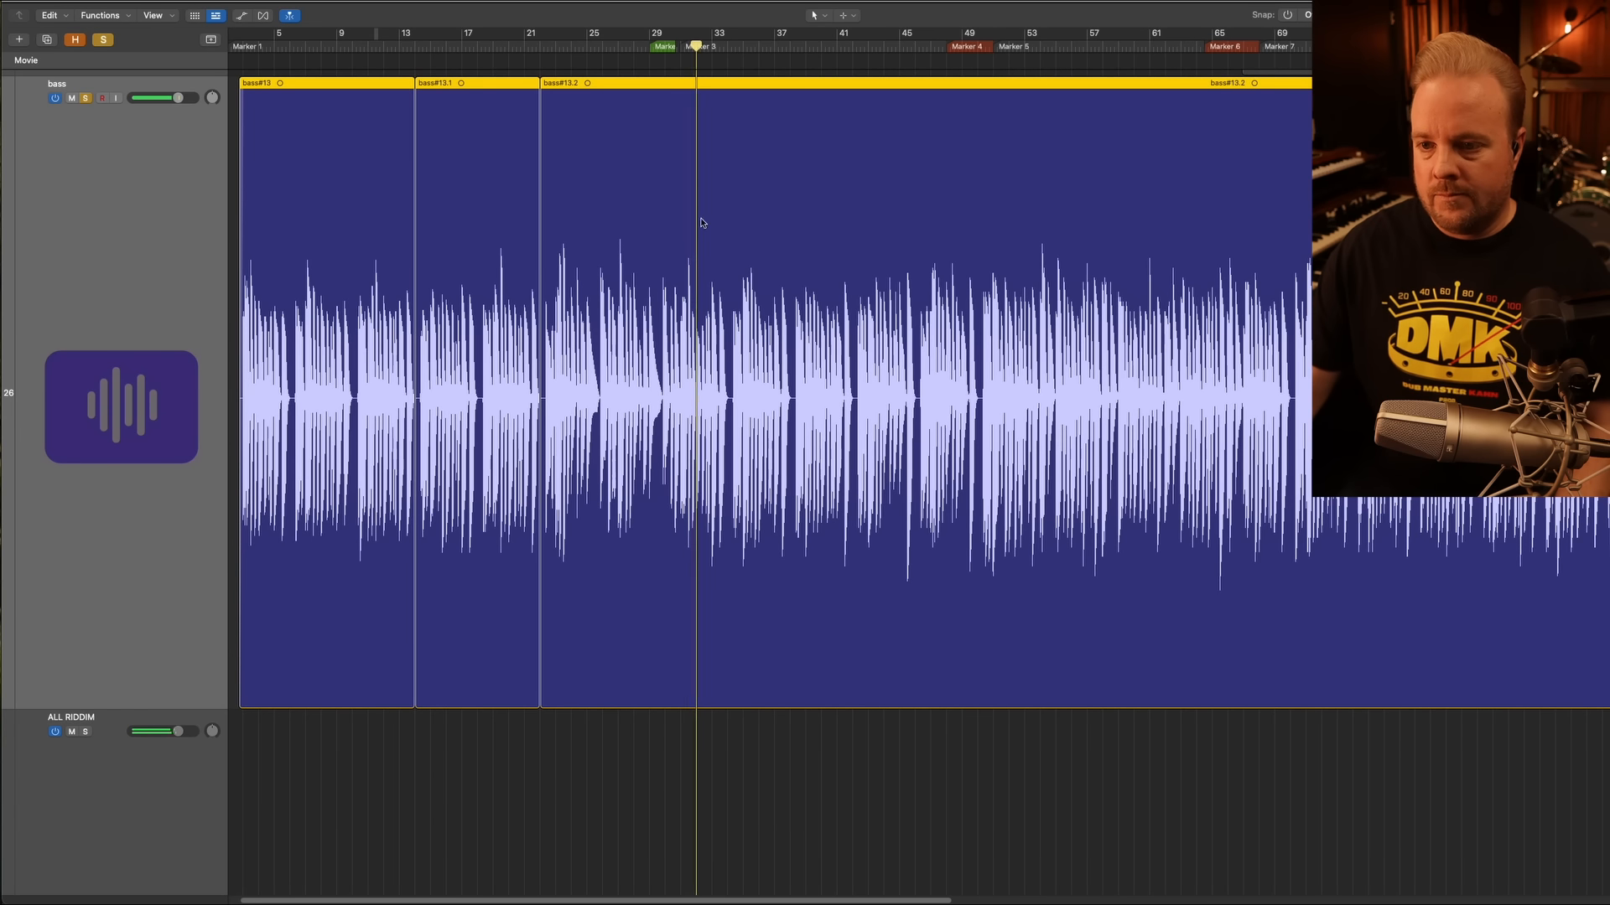
click(569, 52)
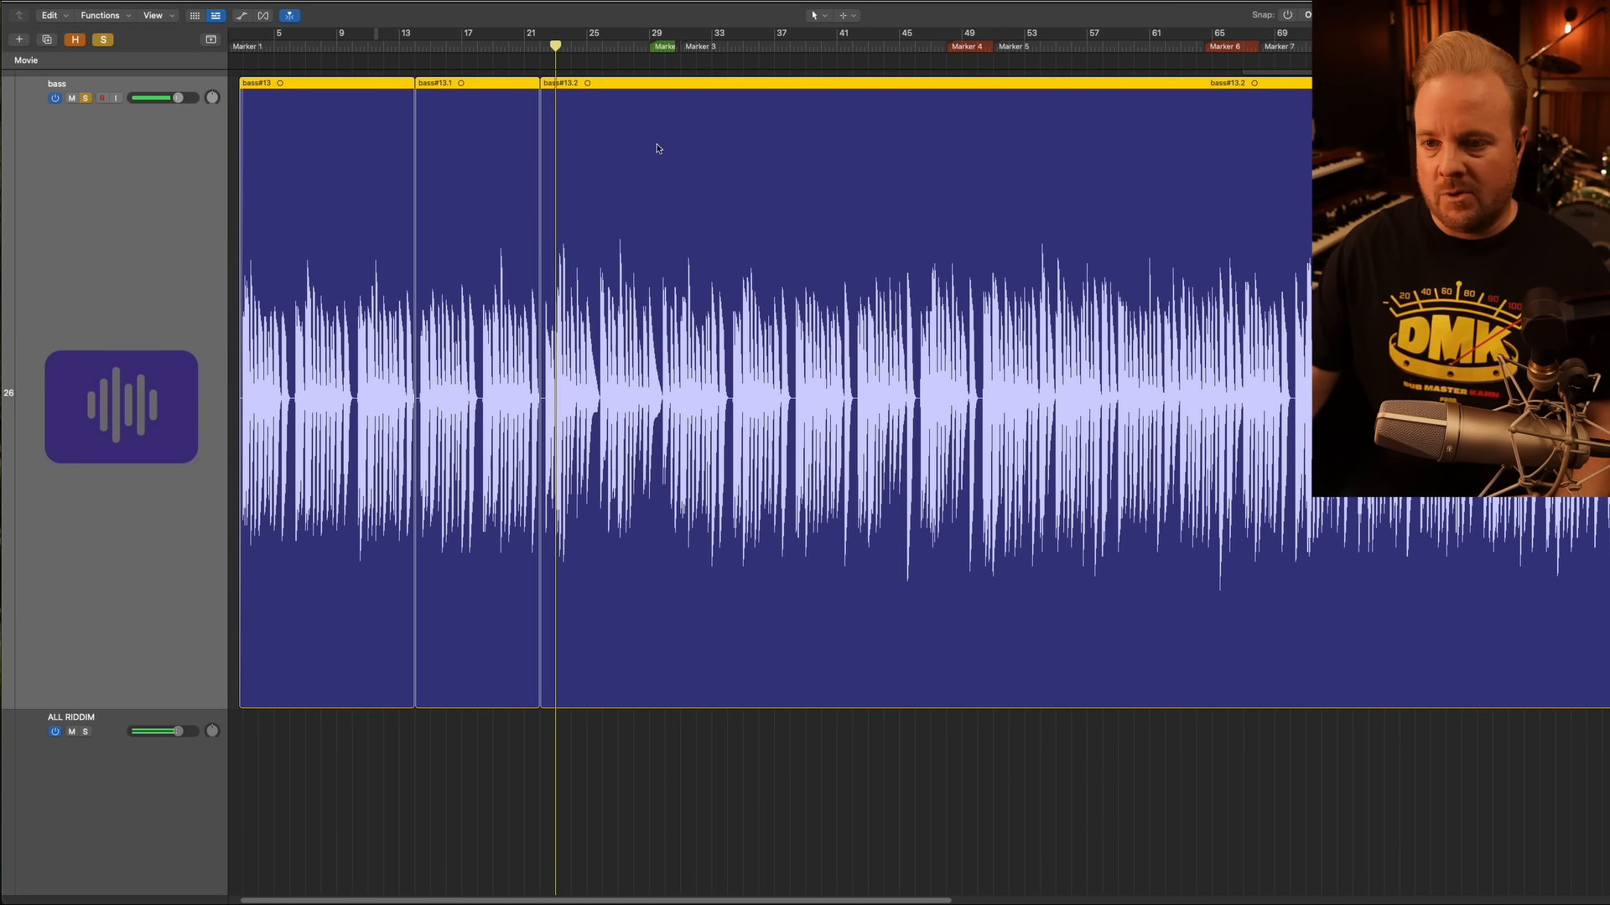
scroll(598, 378, up, 10)
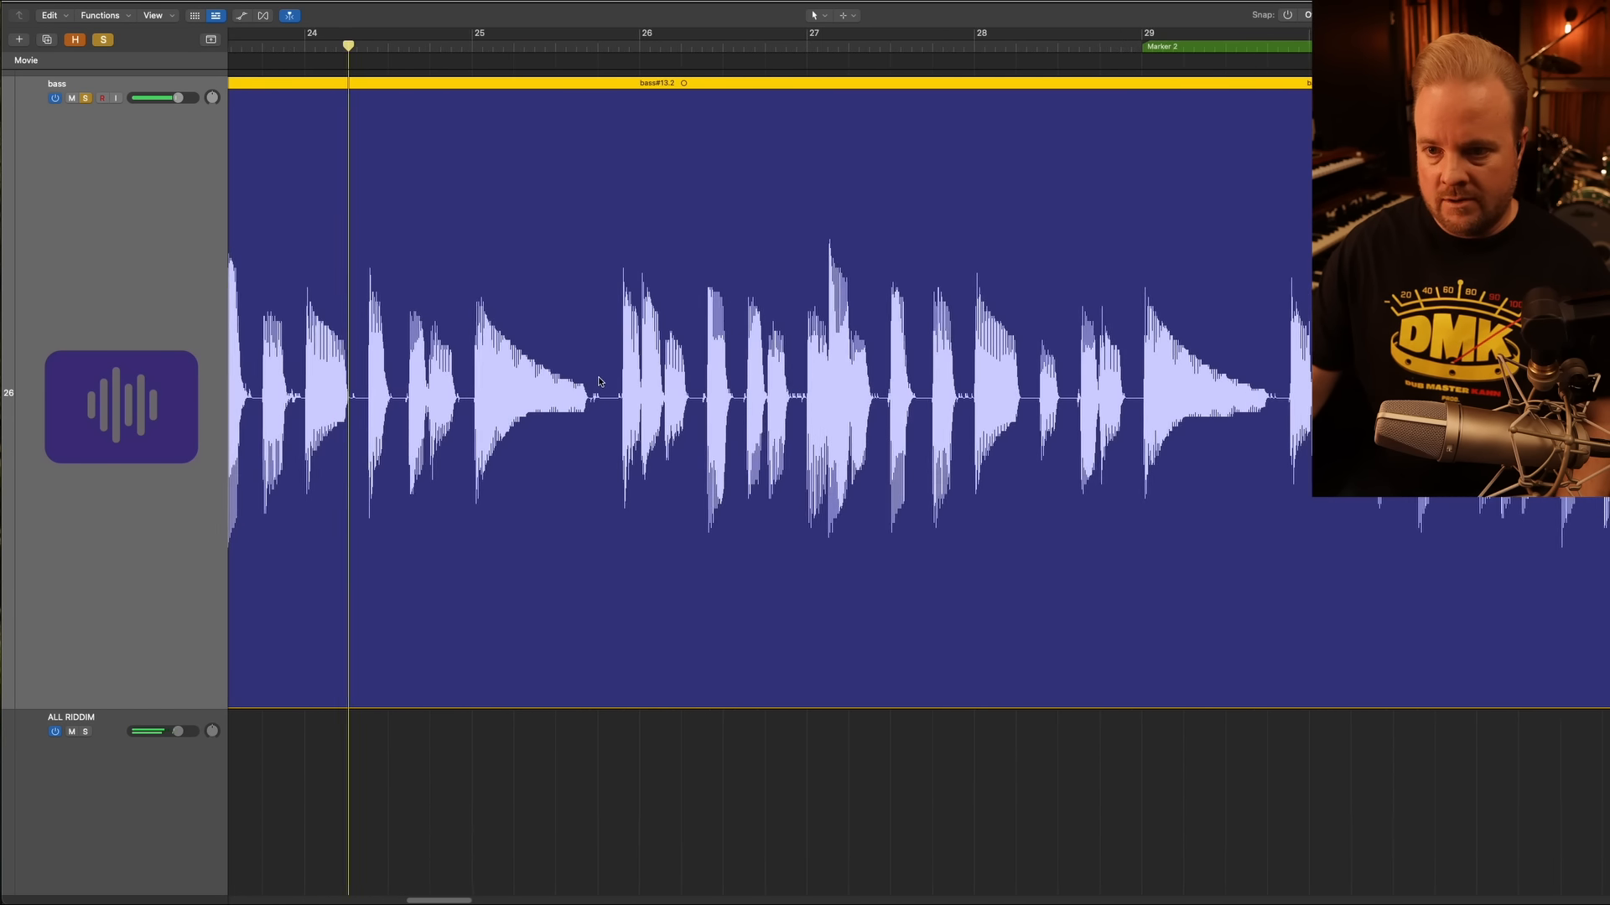
scroll(599, 377, down, 1)
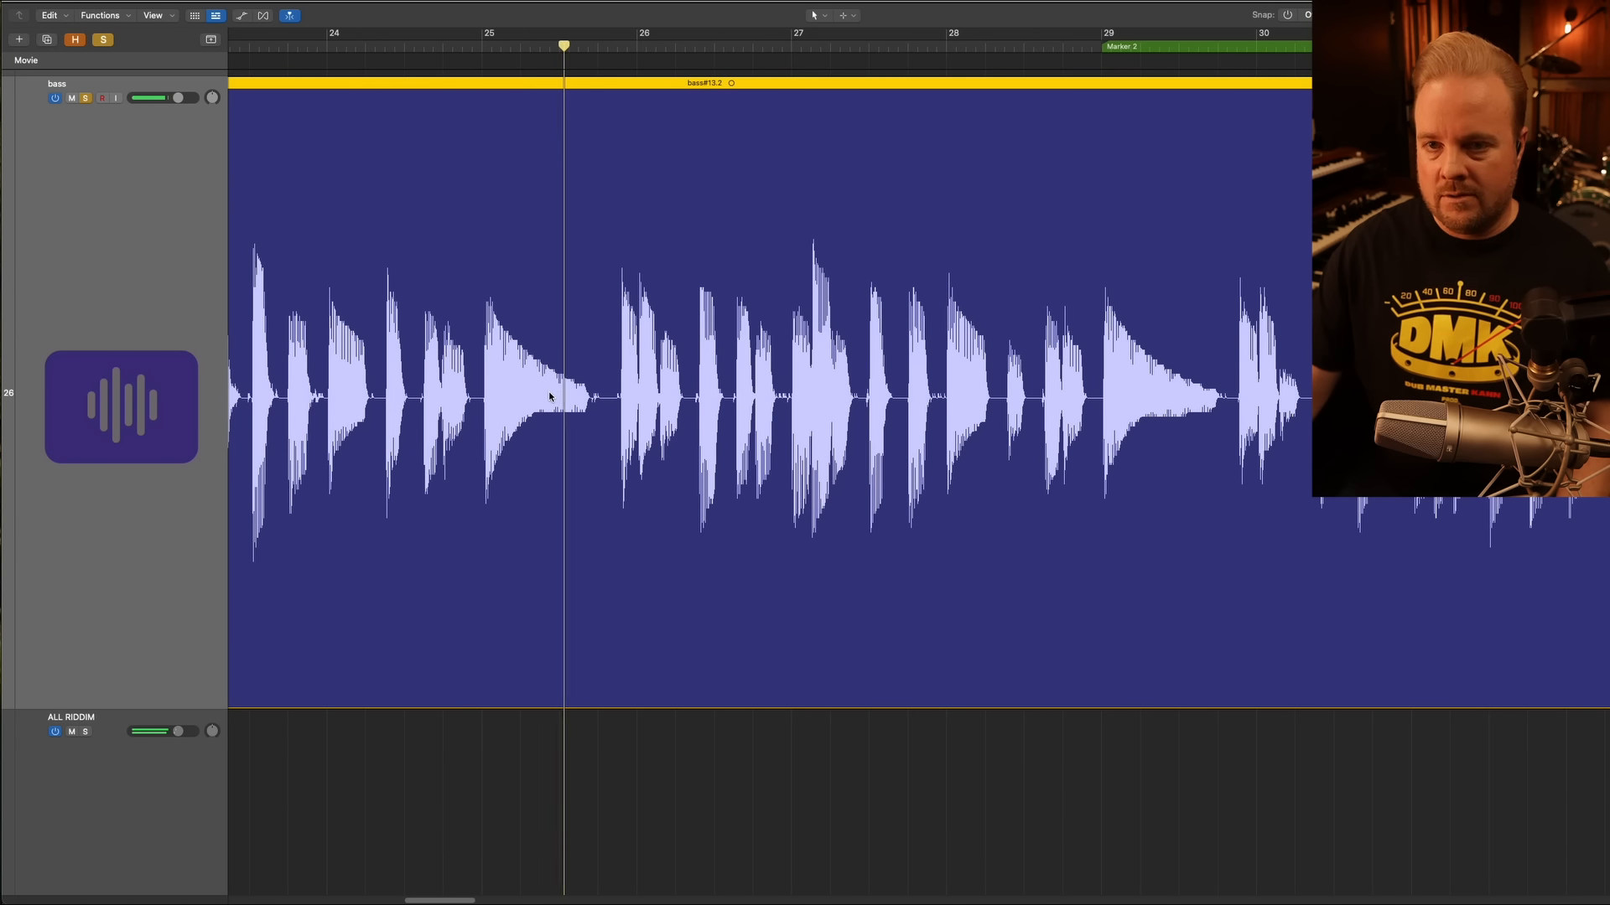
scroll(658, 395, down, 2)
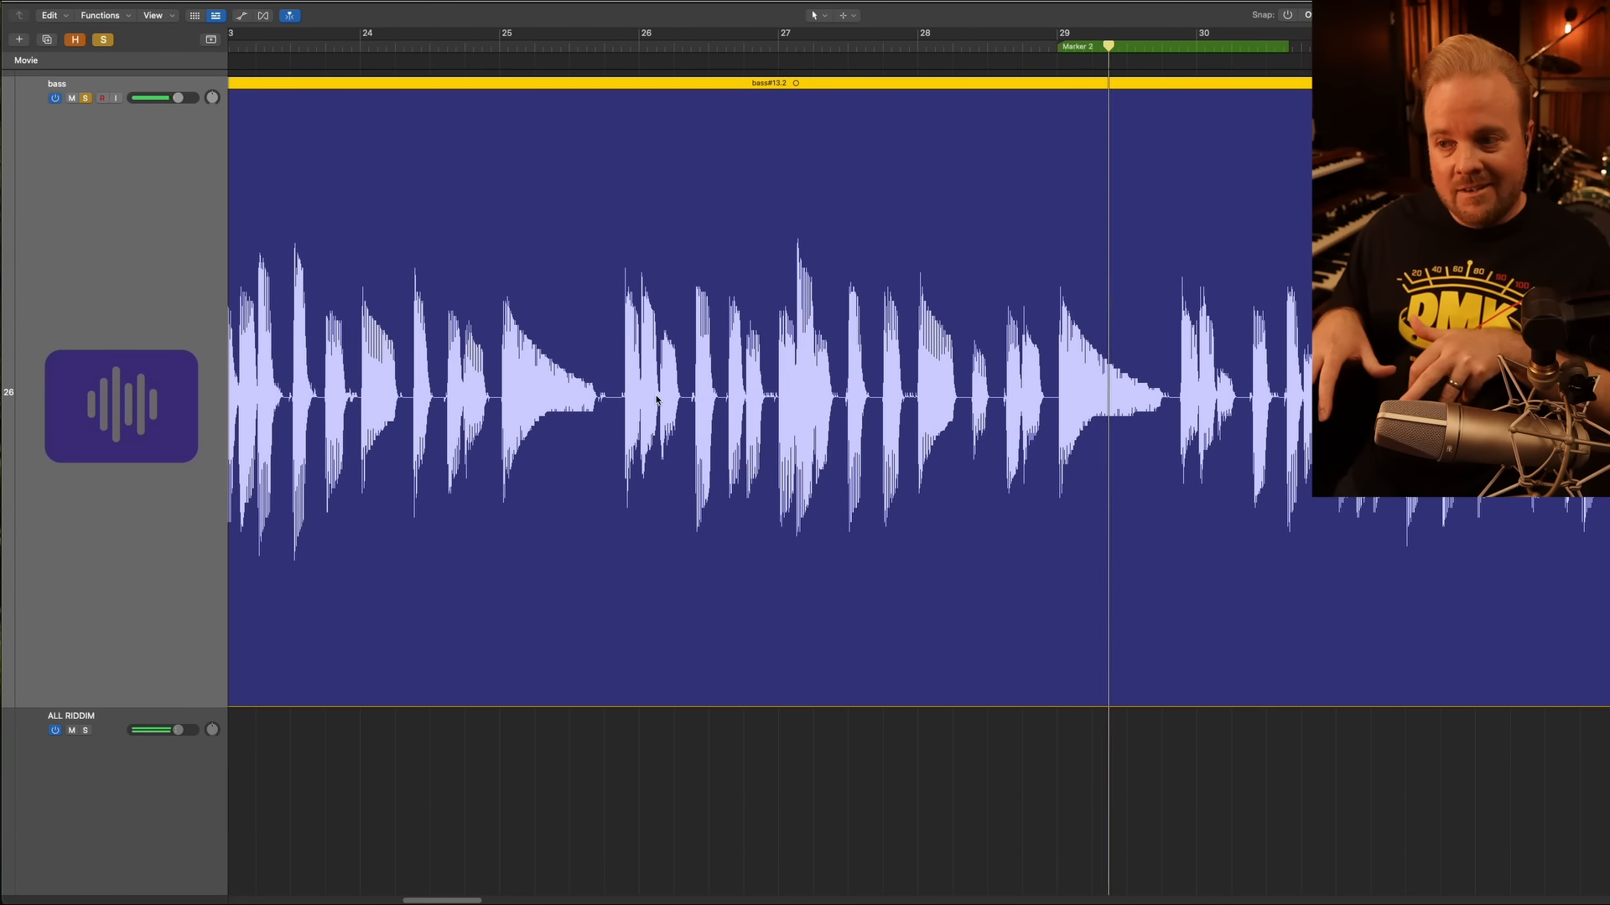
Widen the view to include the earlier bass regions and replay from just before Marker 2
scroll(1116, 479, left, 5)
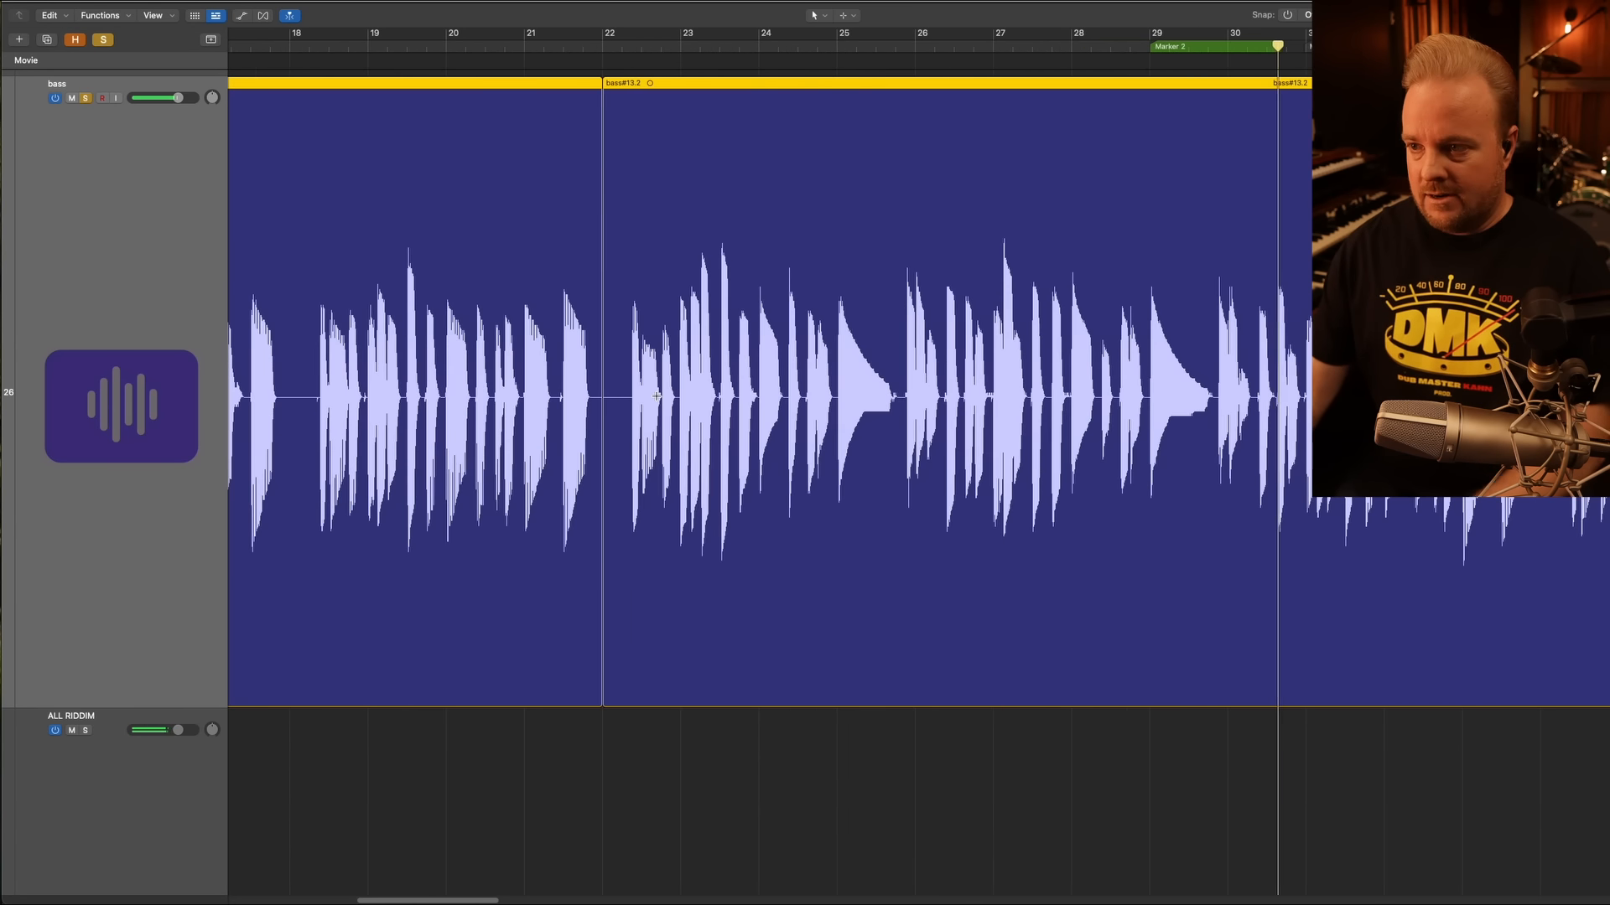
scroll(1116, 479, down, 3)
scroll(1116, 478, left, 3)
scroll(1107, 467, down, 2)
scroll(1104, 461, left, 6)
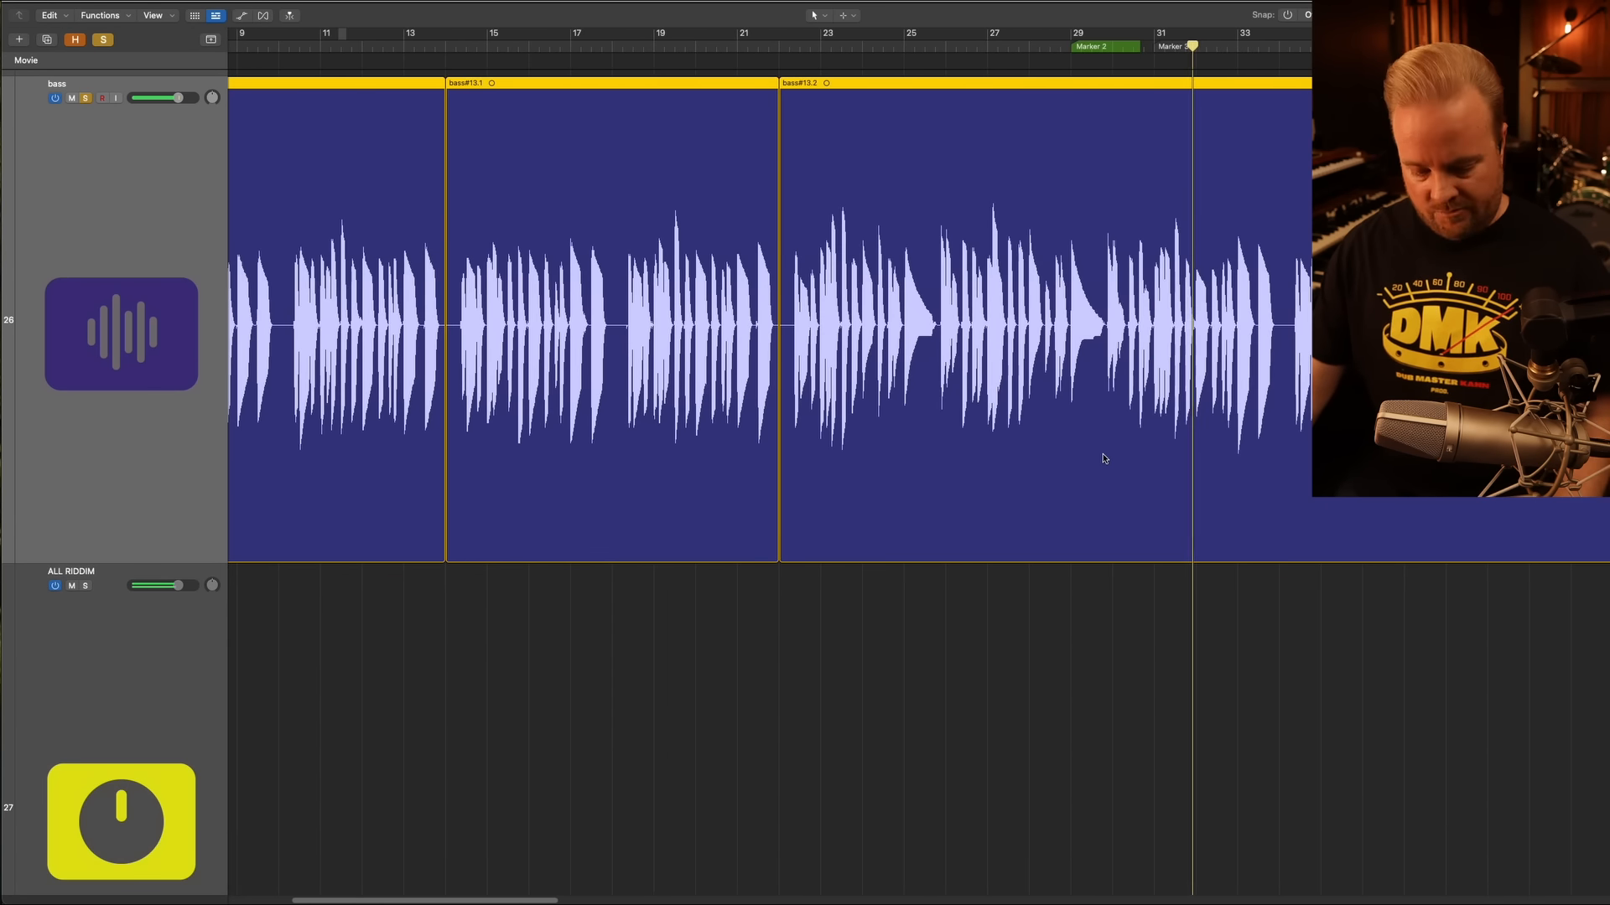
click(1055, 47)
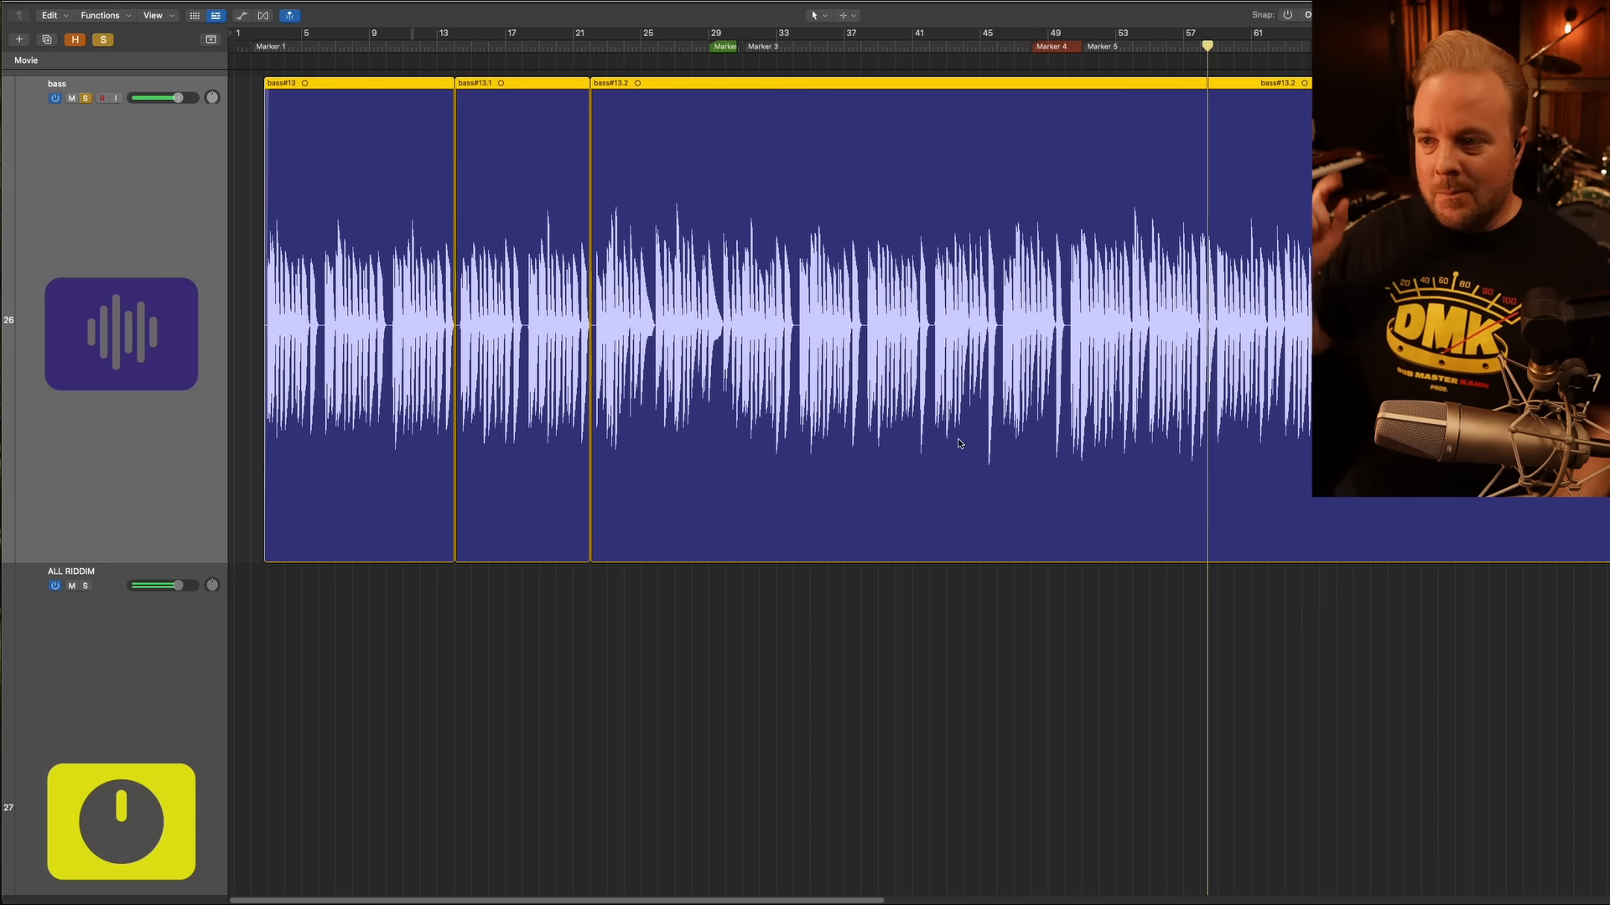
Bring all tracks back into view, solo the vox track as well, and play from just before Marker 5
scroll(957, 518, right, 1)
scroll(958, 518, down, 20)
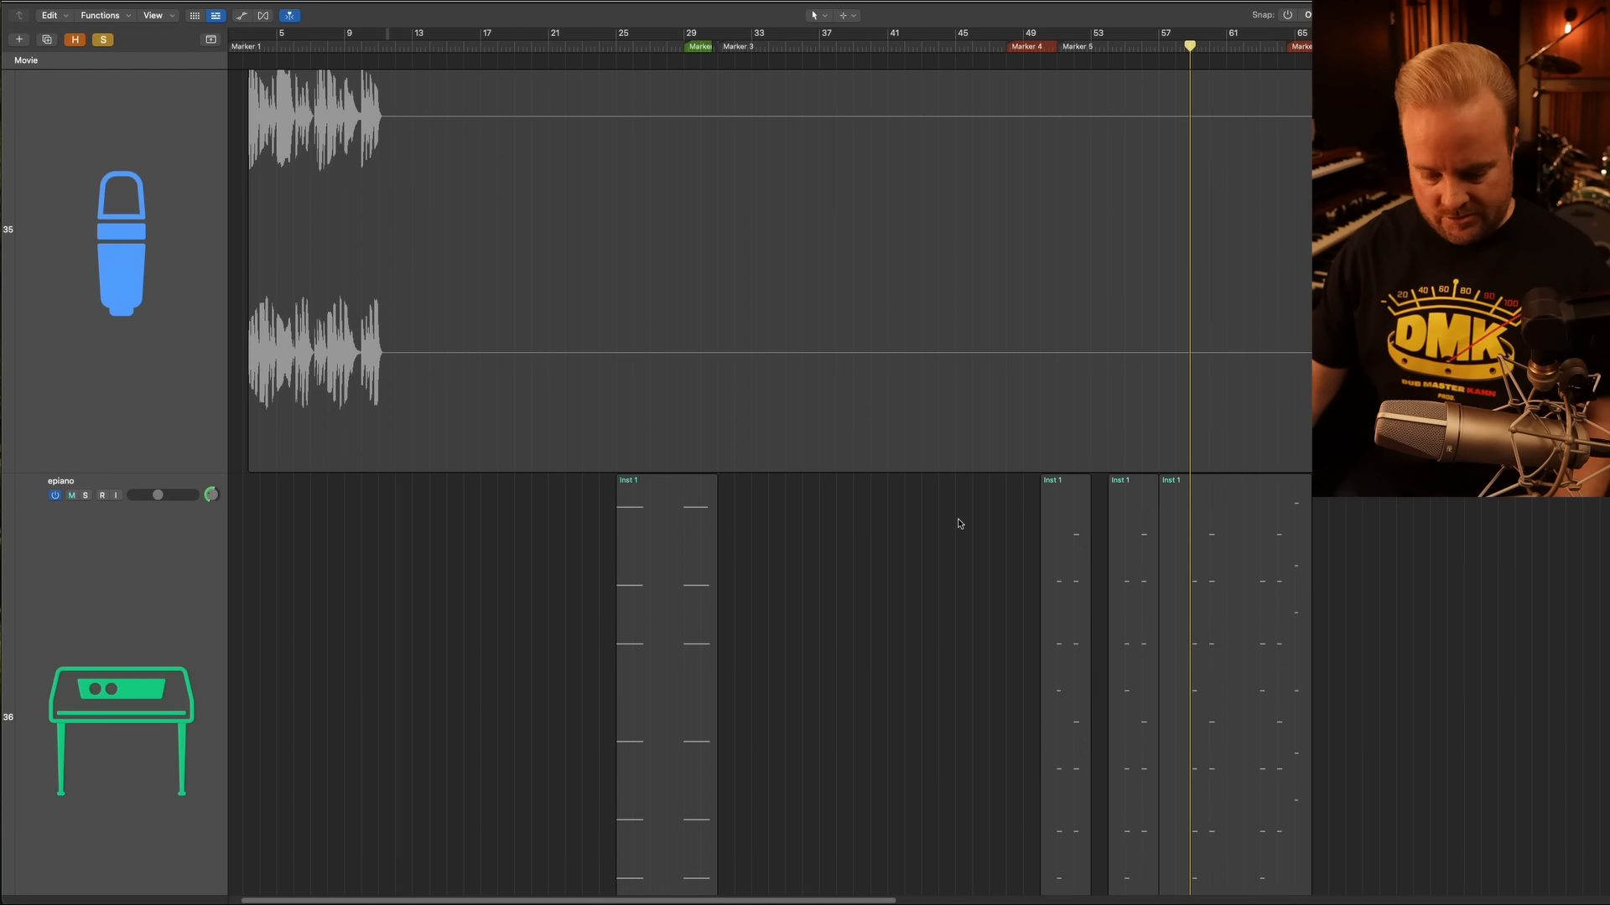
scroll(939, 493, down, 10)
scroll(938, 492, down, 10)
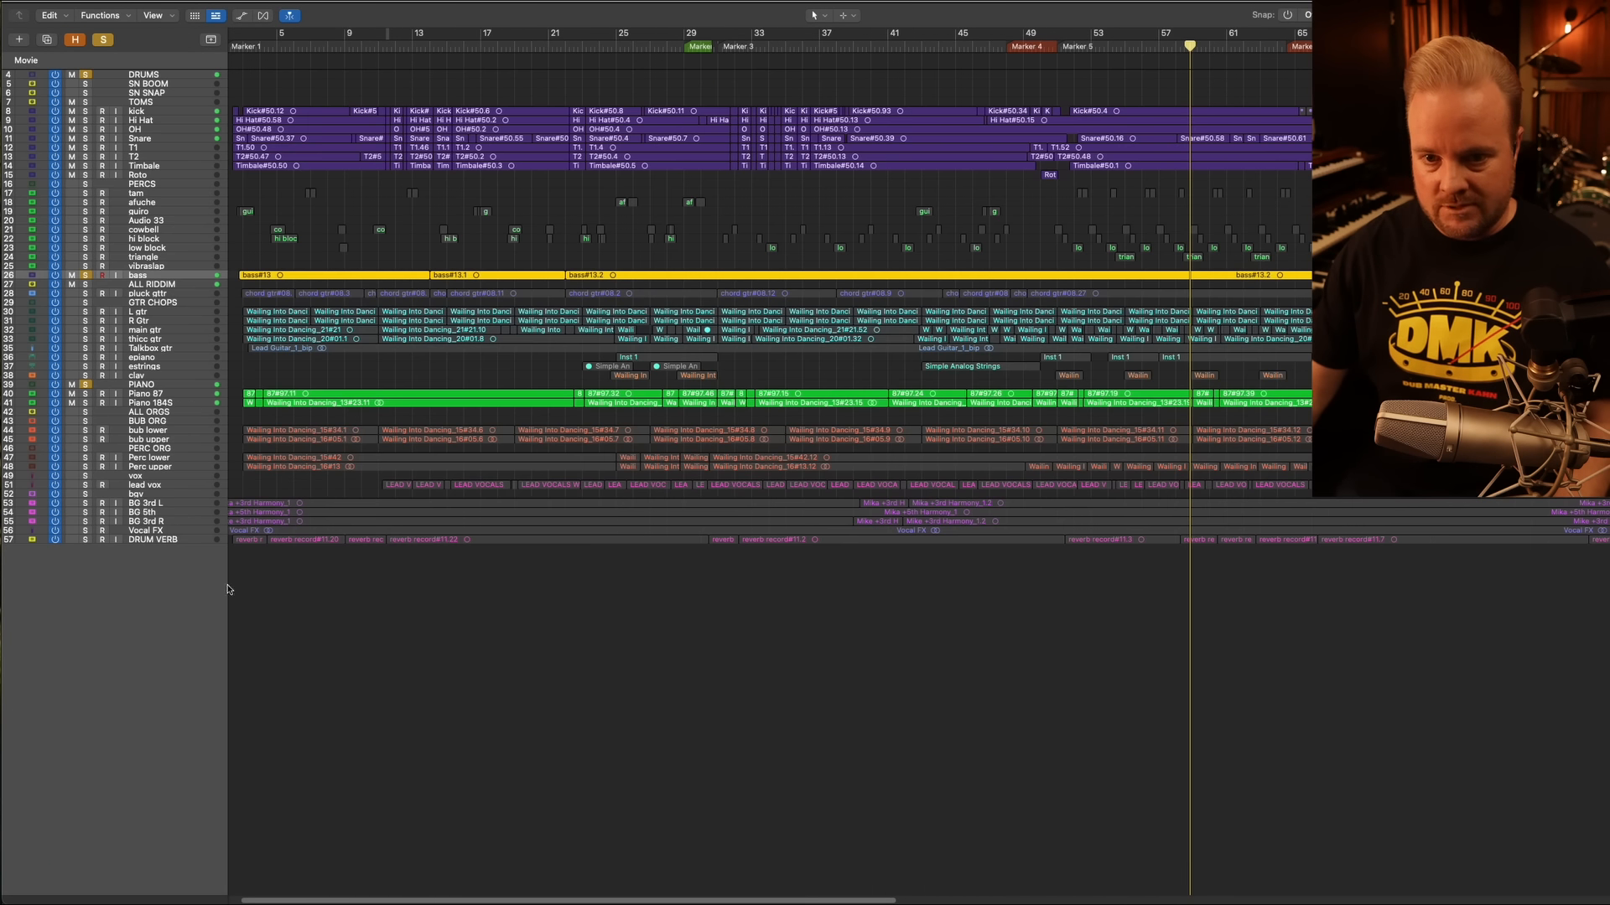
click(86, 476)
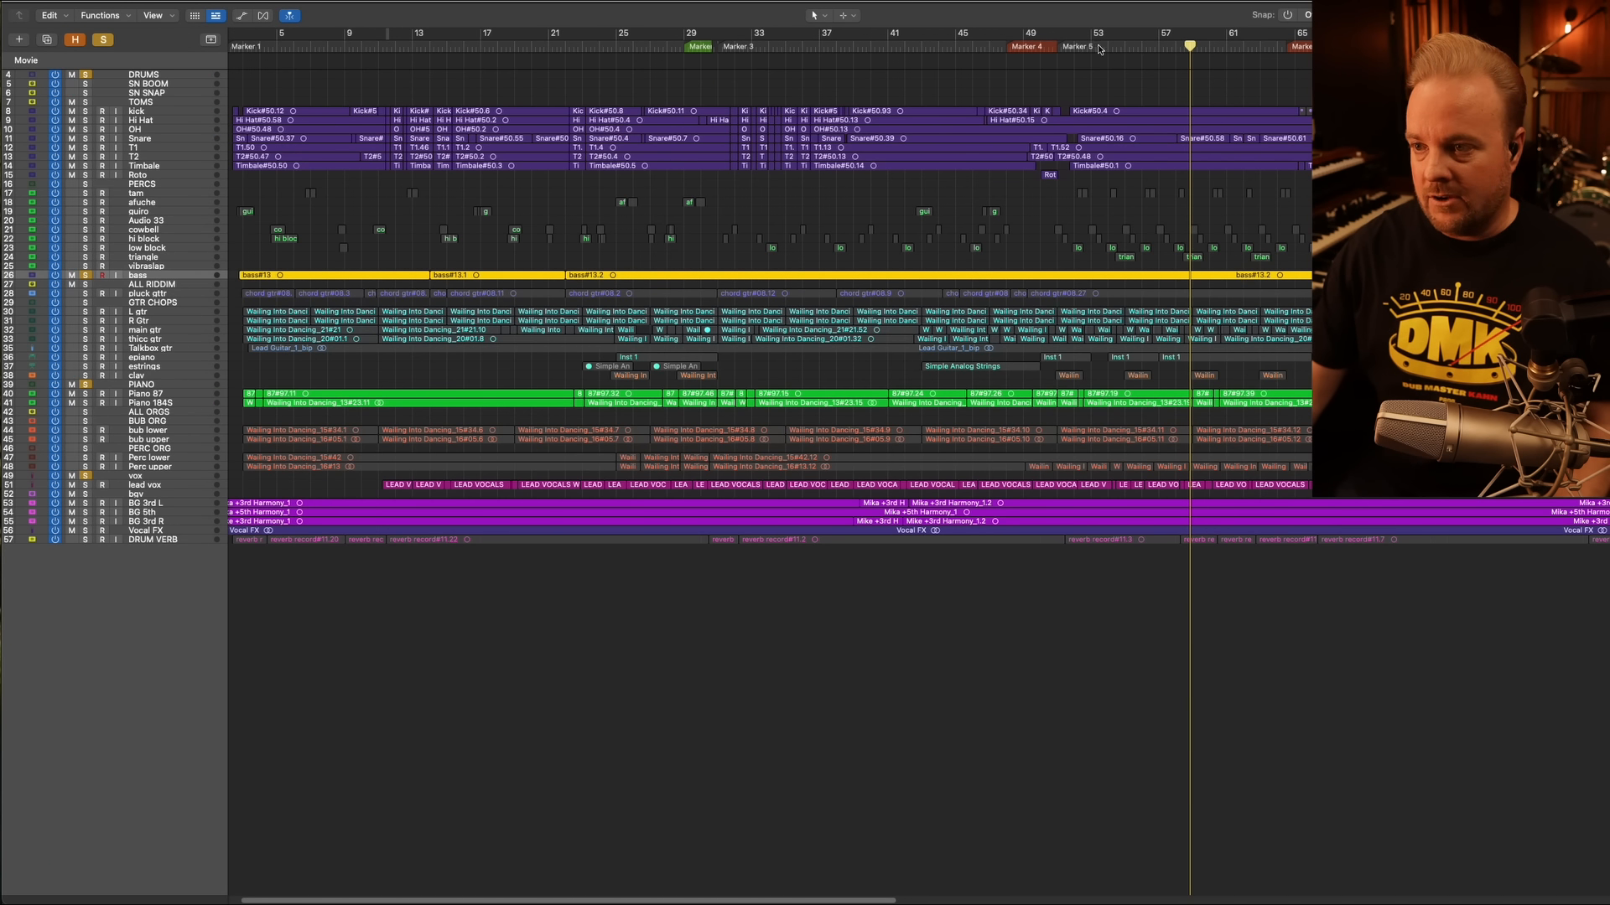
click(1054, 47)
key(space)
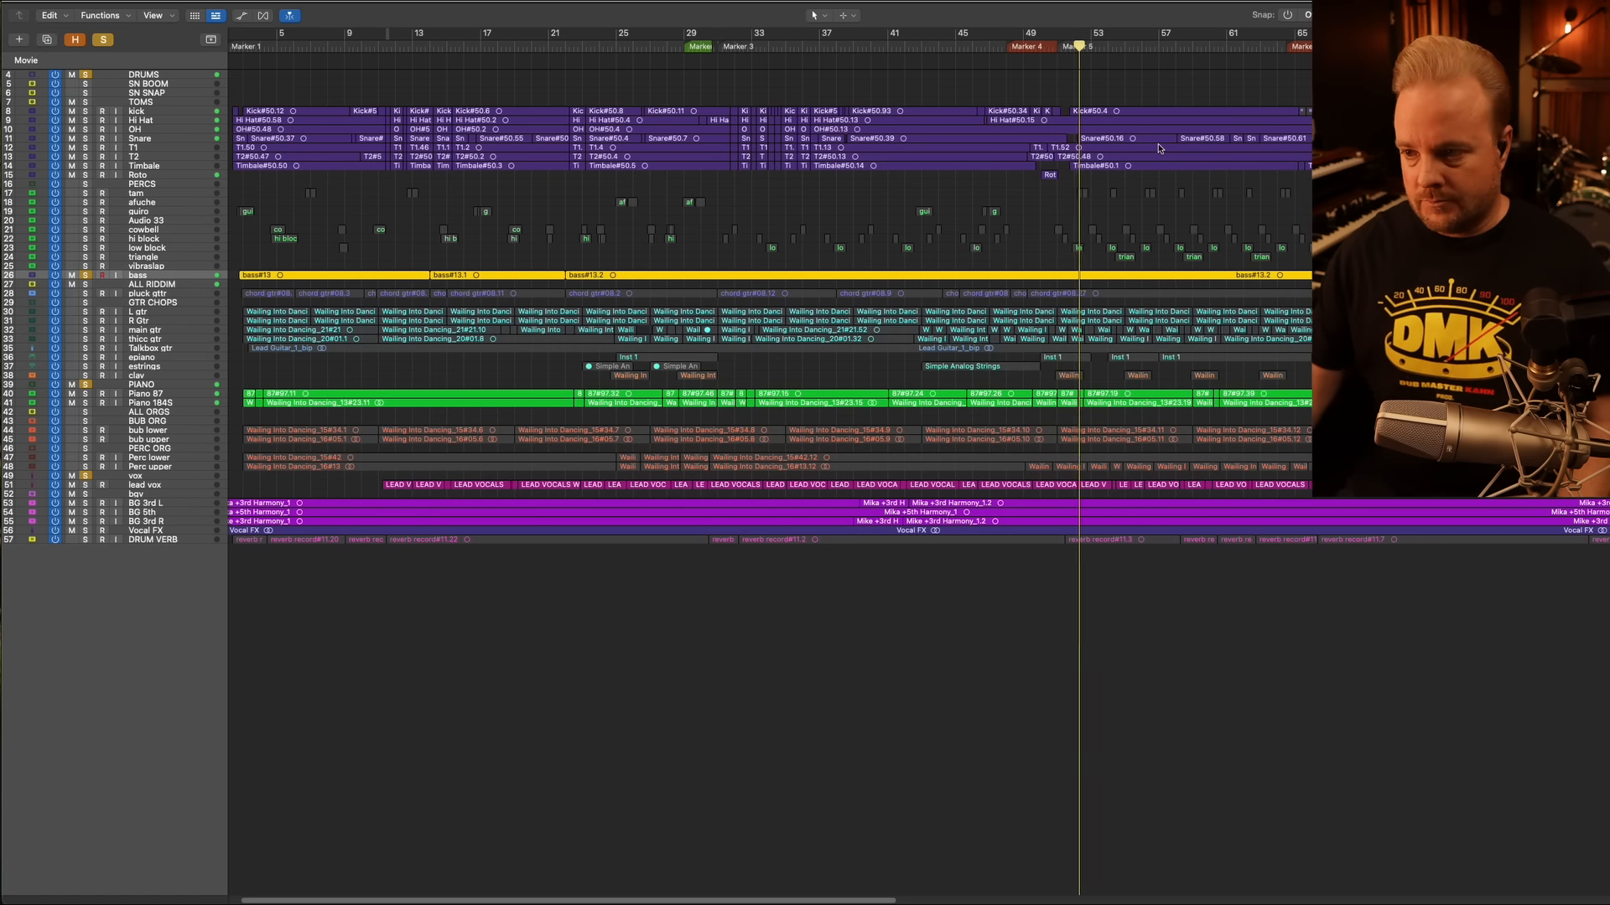
Return the playhead to the song start and clear all track solos
key(super+Down)
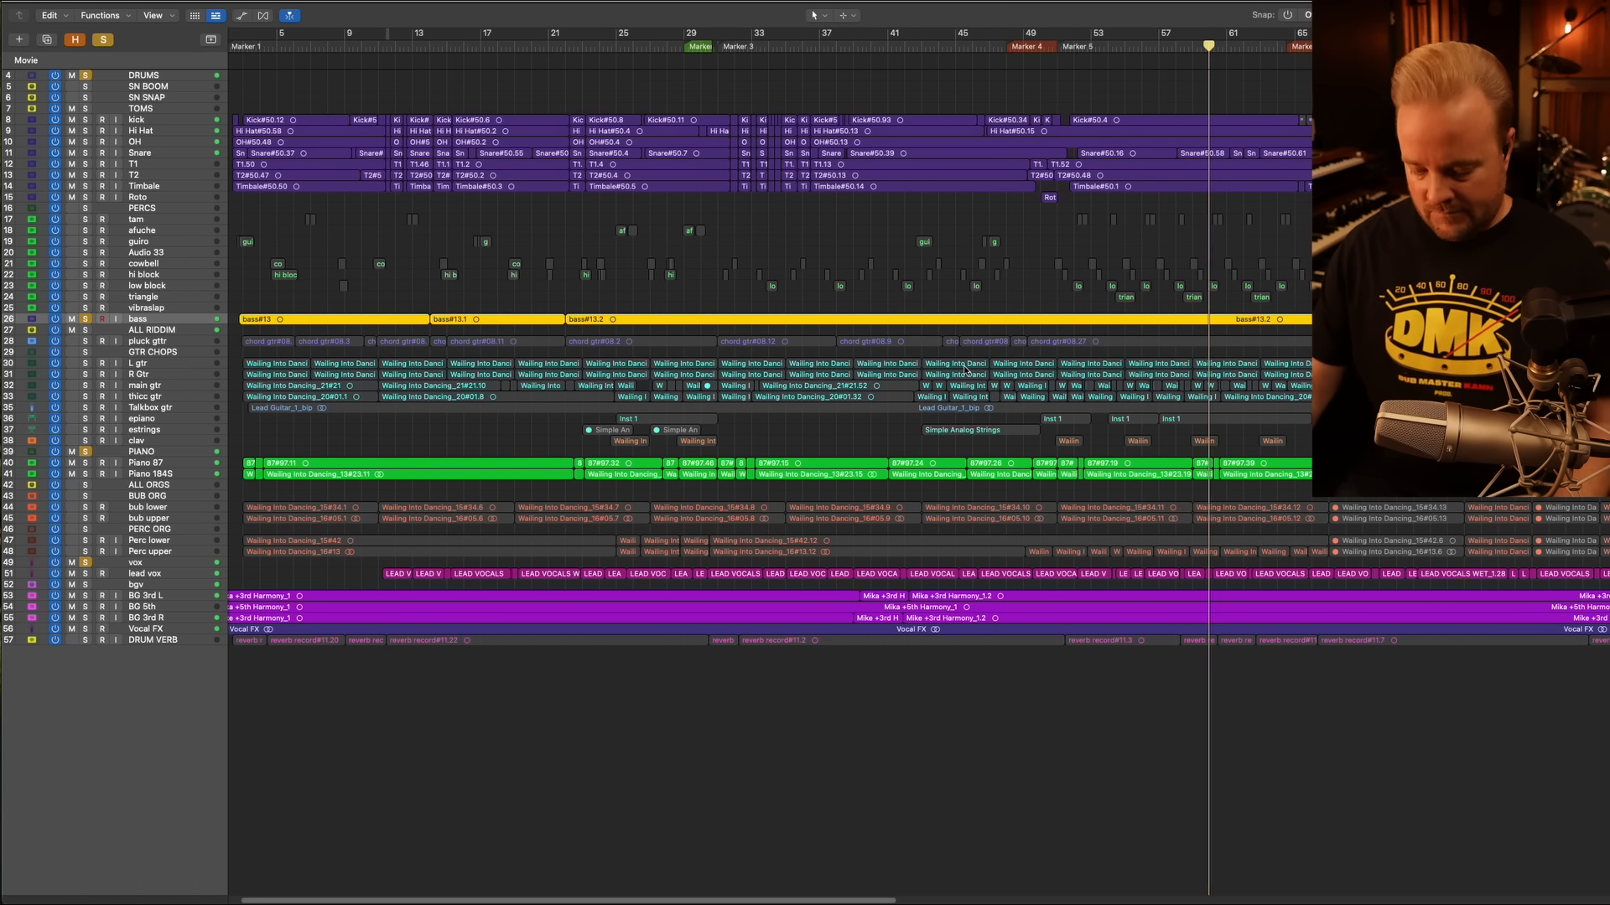
key(Return)
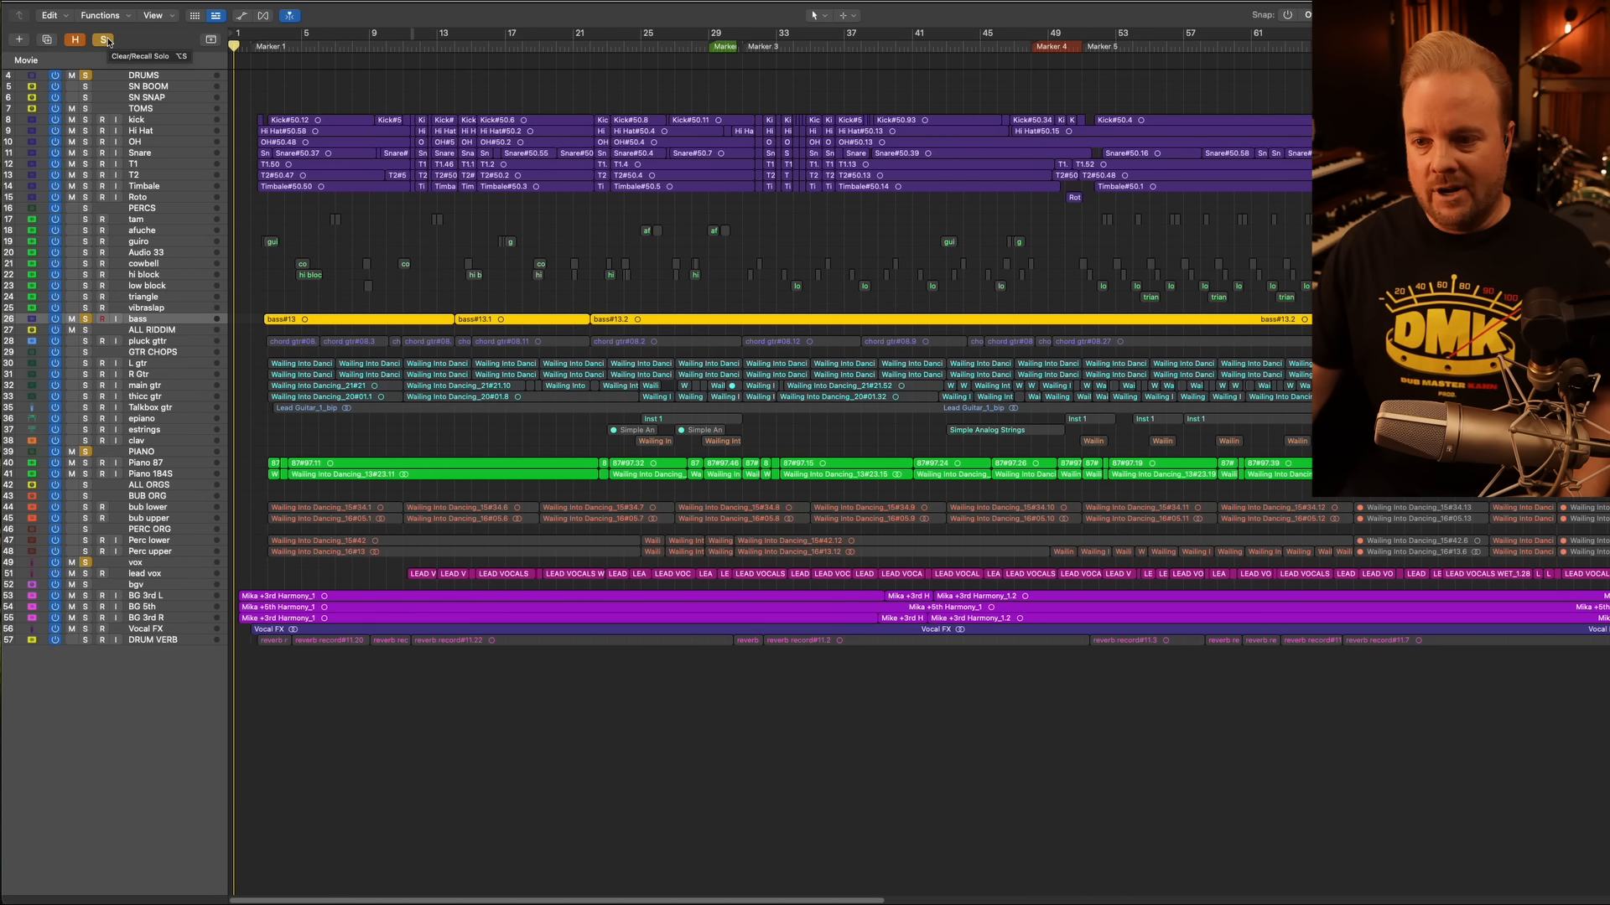
click(105, 39)
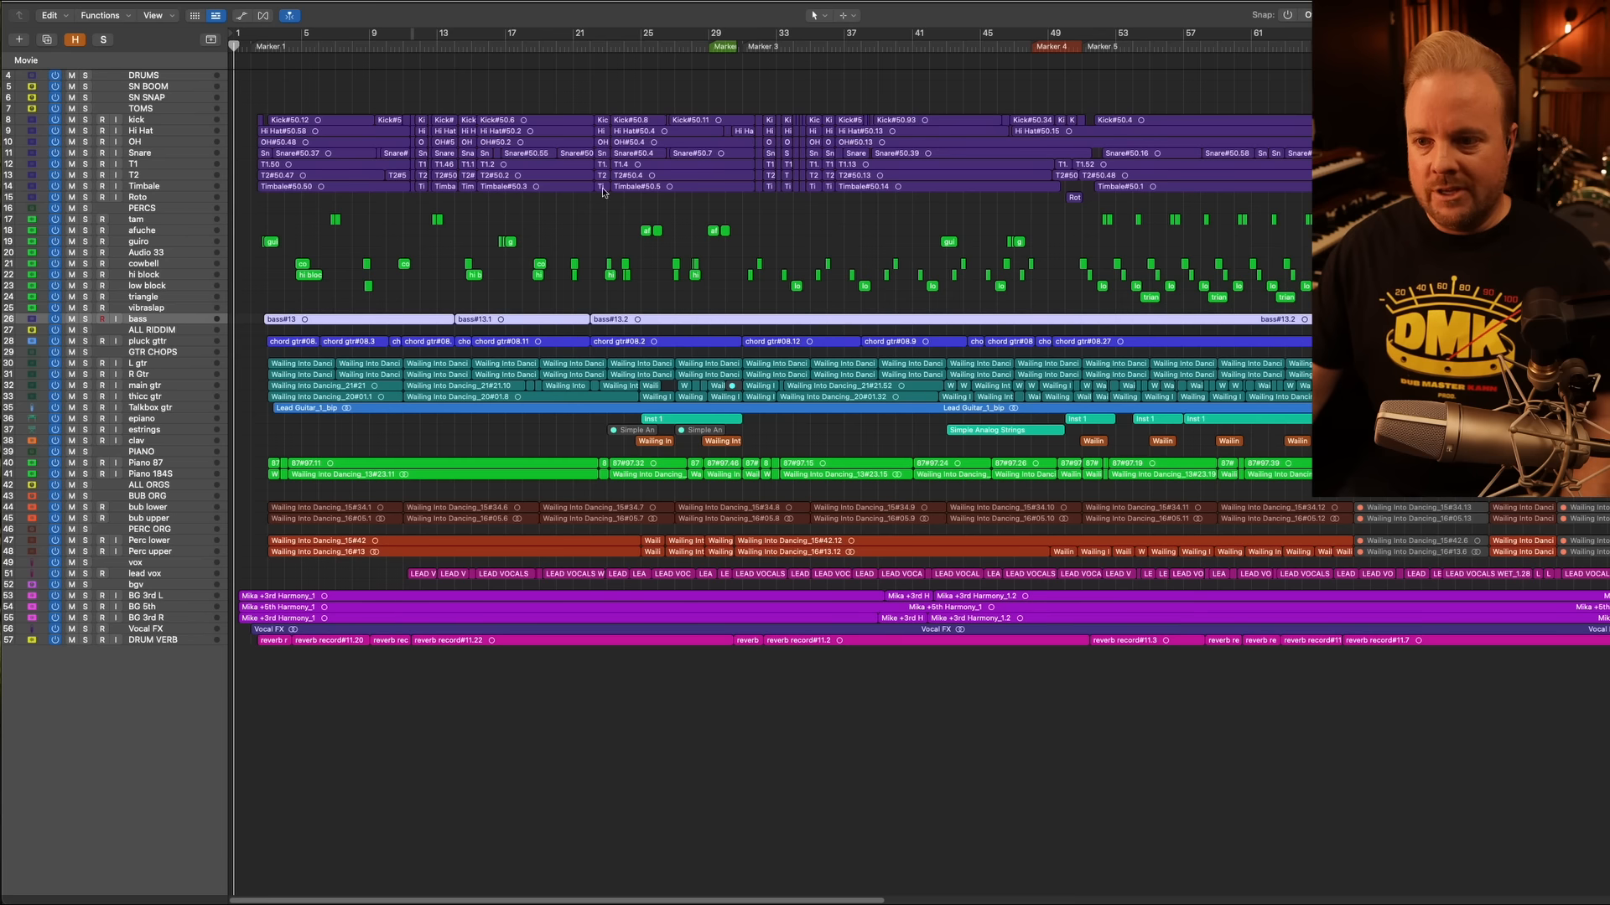
Deselect the bass regions and play the full mix from about bar 27 through Marker 2
click(686, 44)
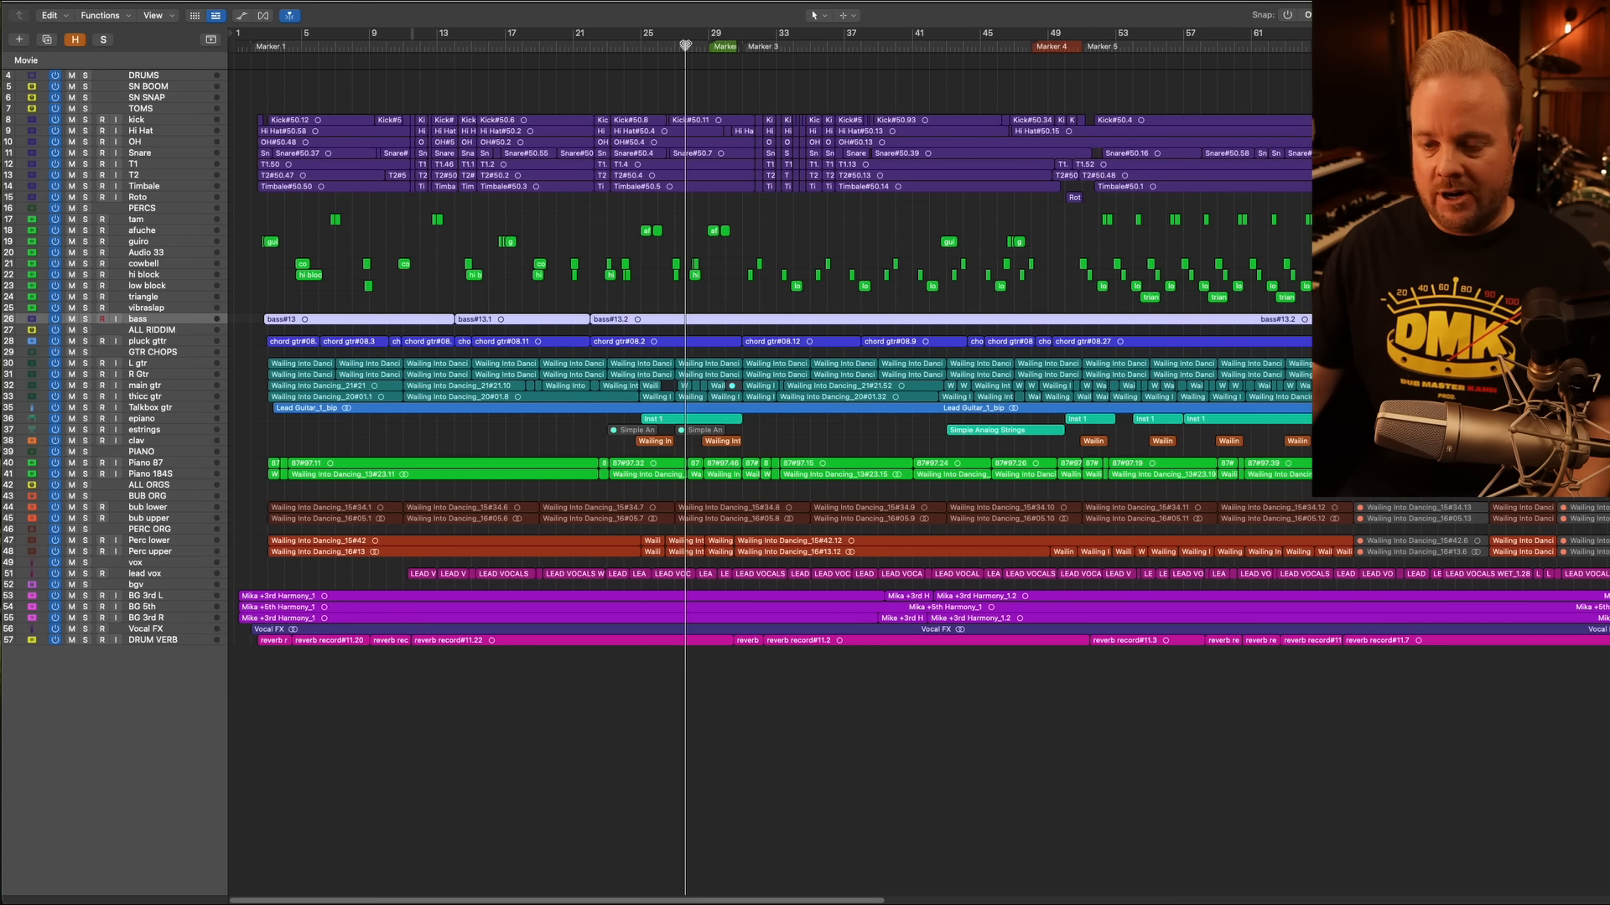
scroll(761, 257, up, 4)
scroll(760, 257, down, 2)
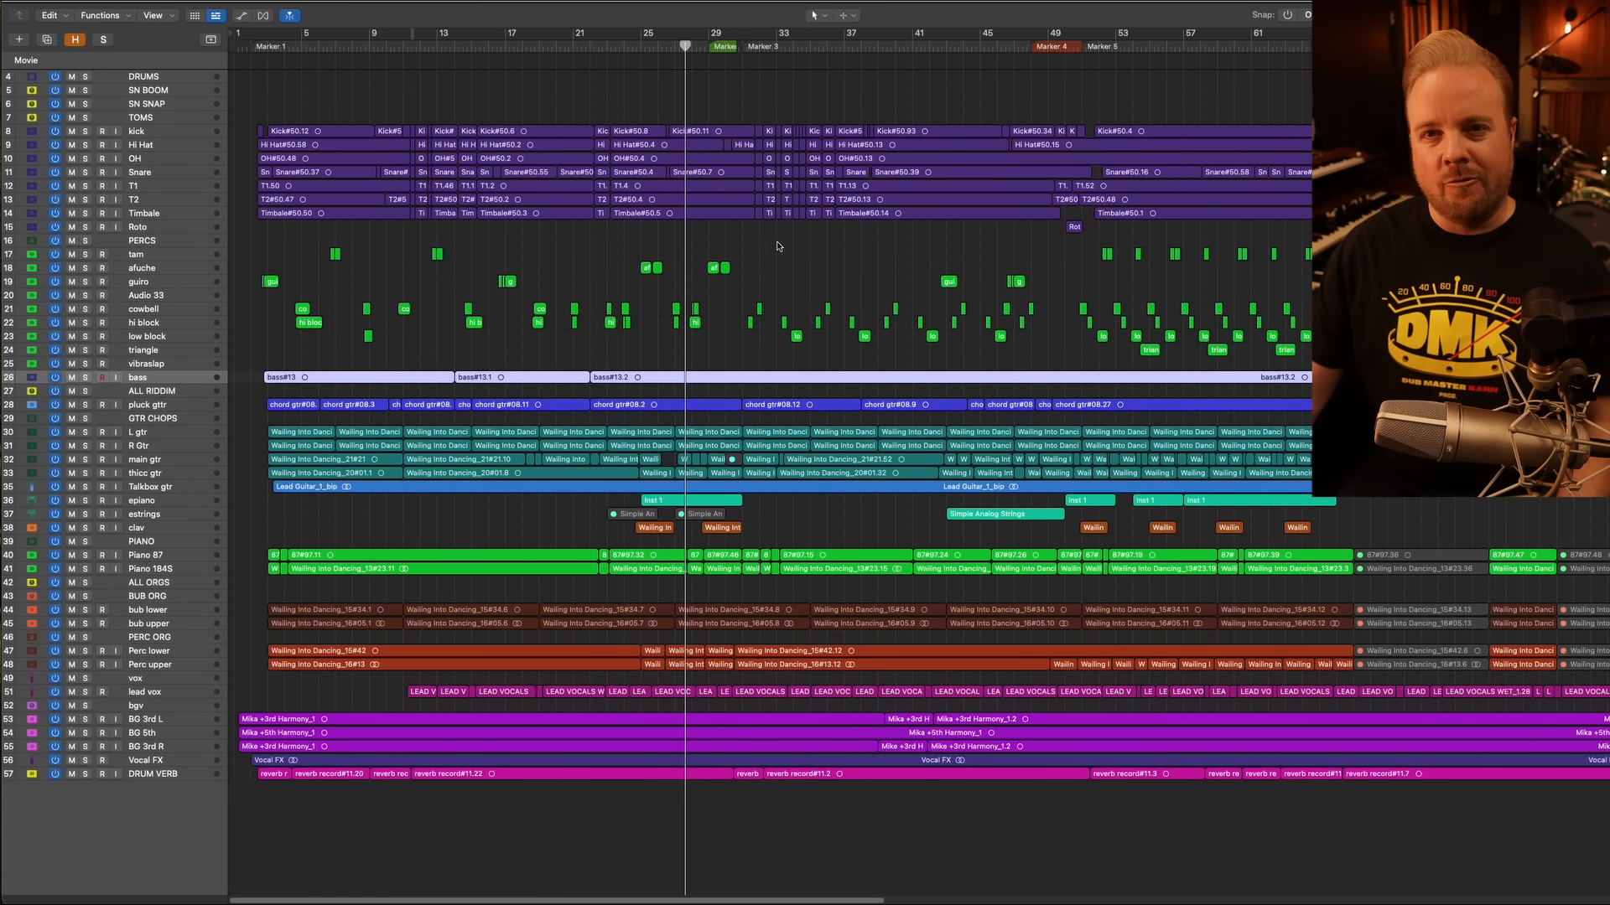
click(765, 292)
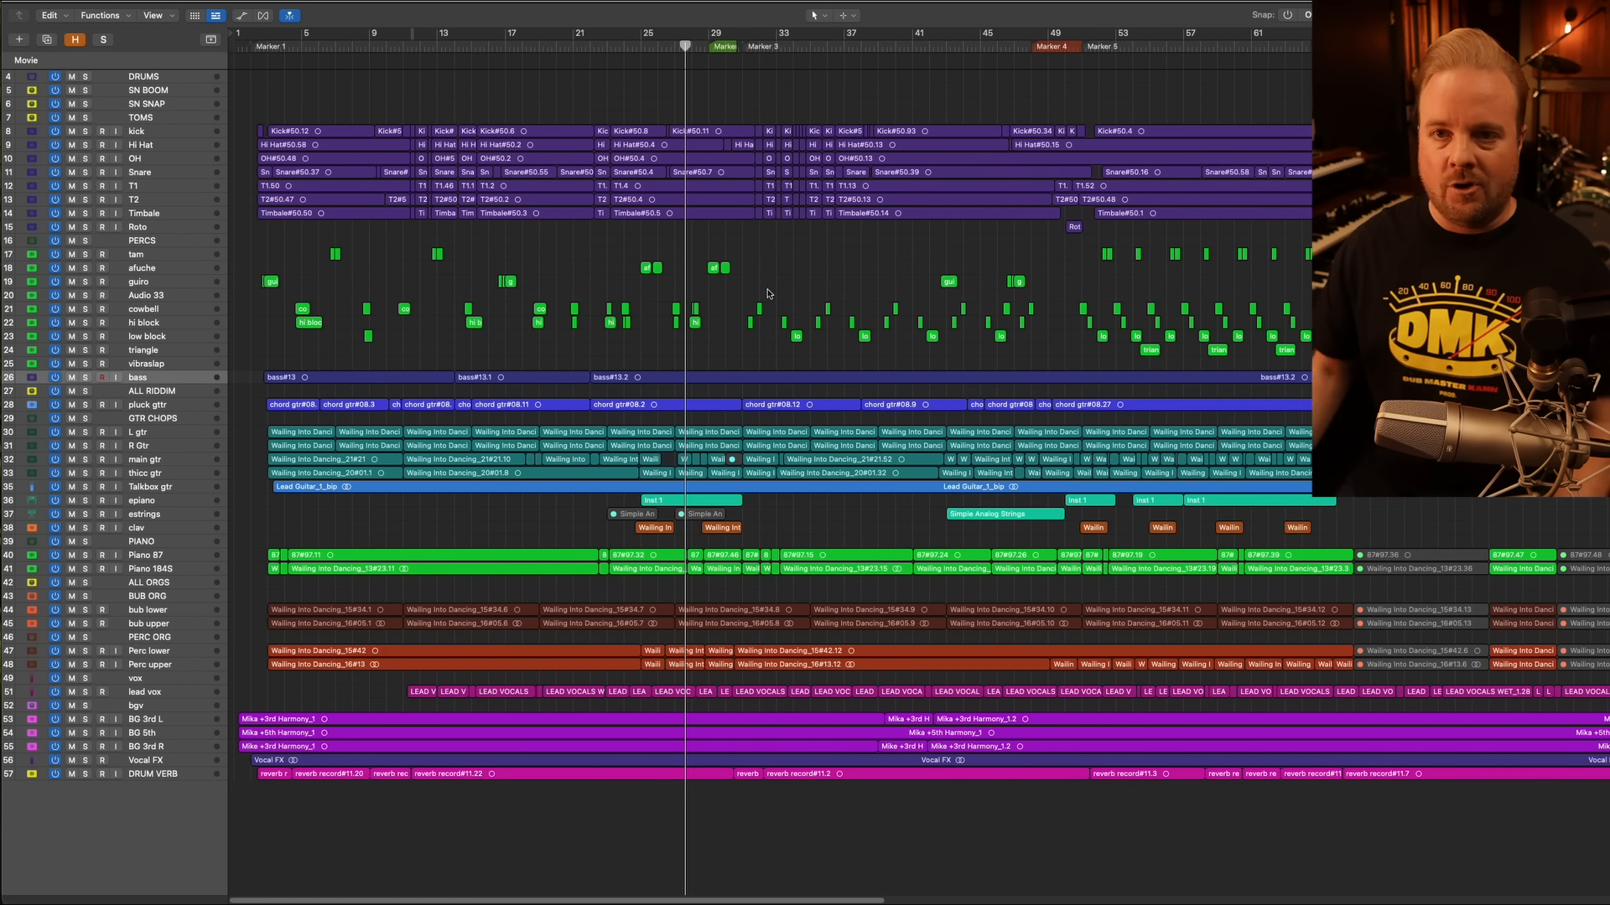
key(space)
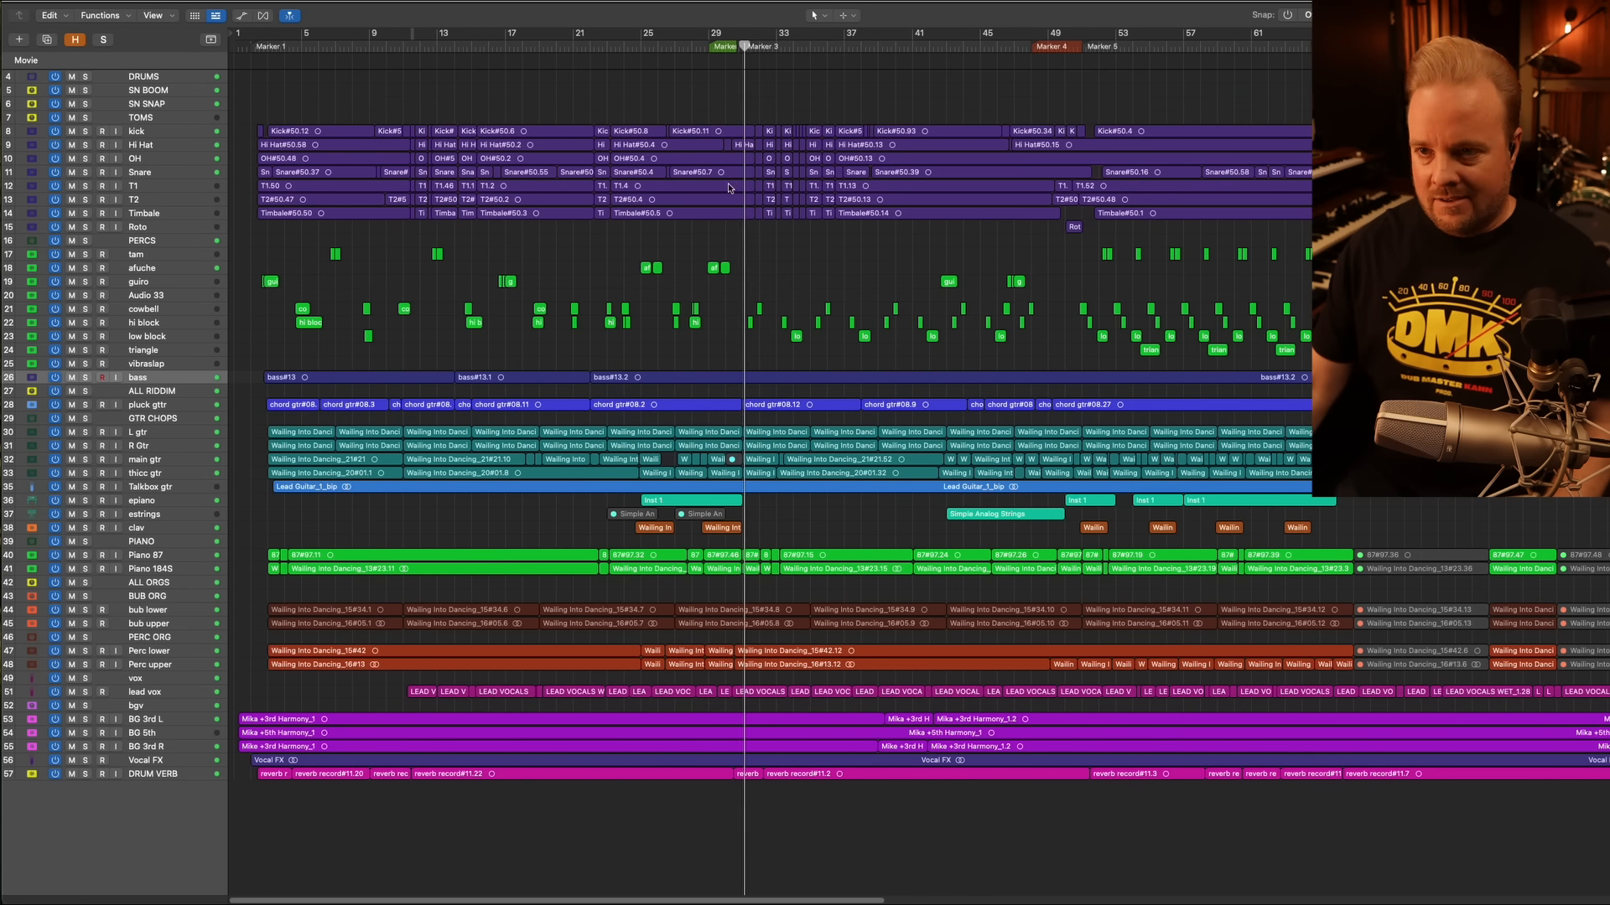
Move the playhead back to about bar 21 and play the full mix past Marker 3
click(627, 46)
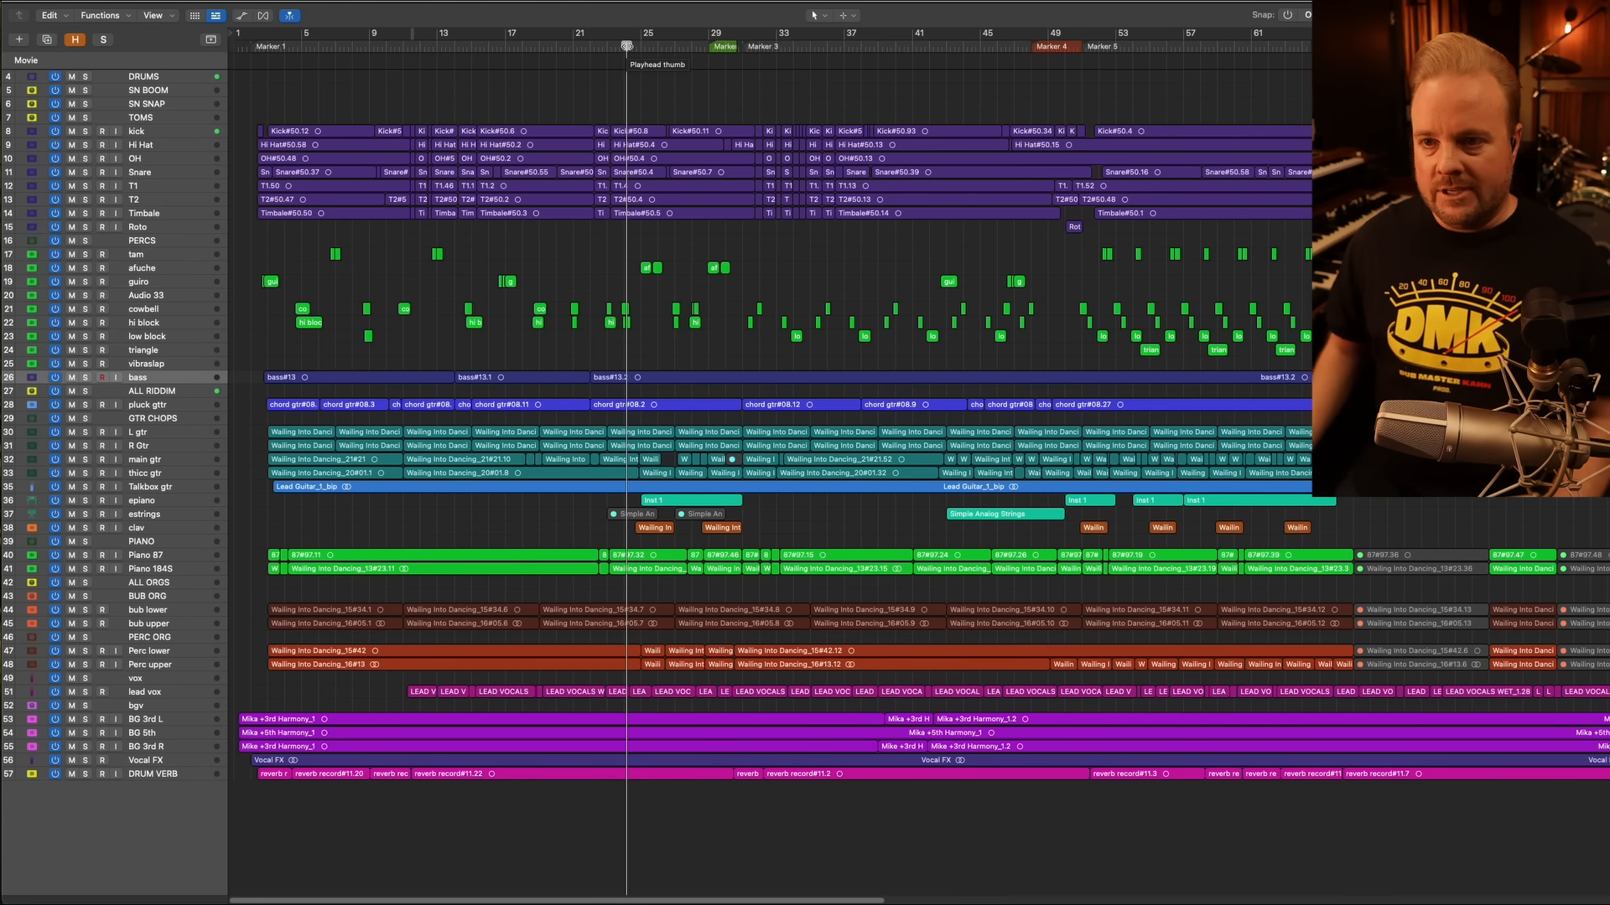
click(606, 46)
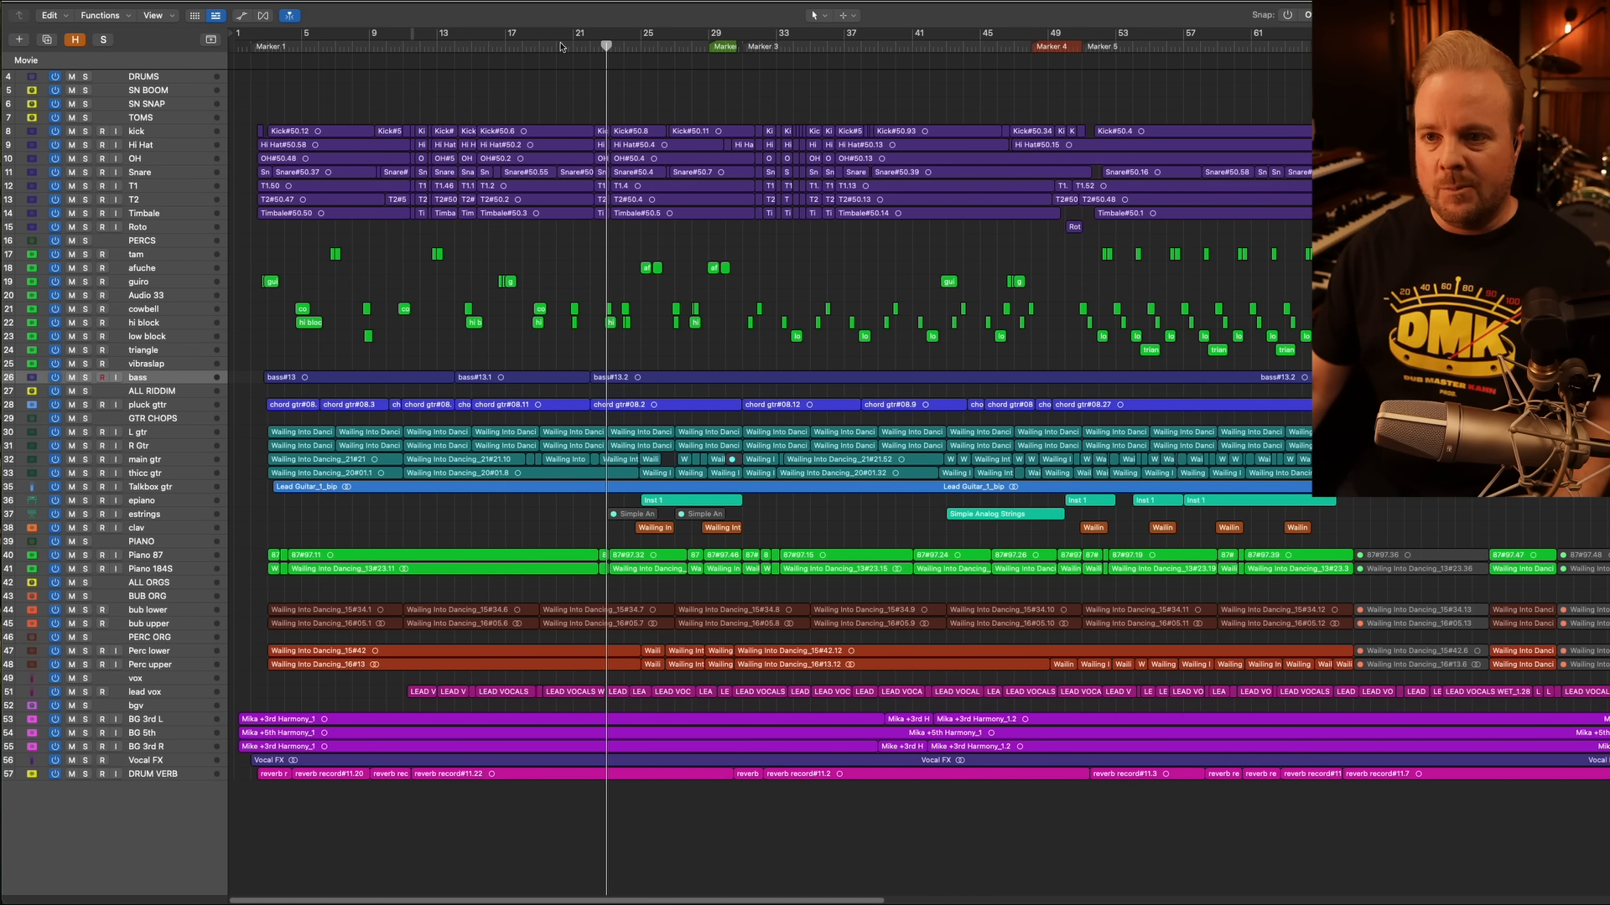
click(575, 47)
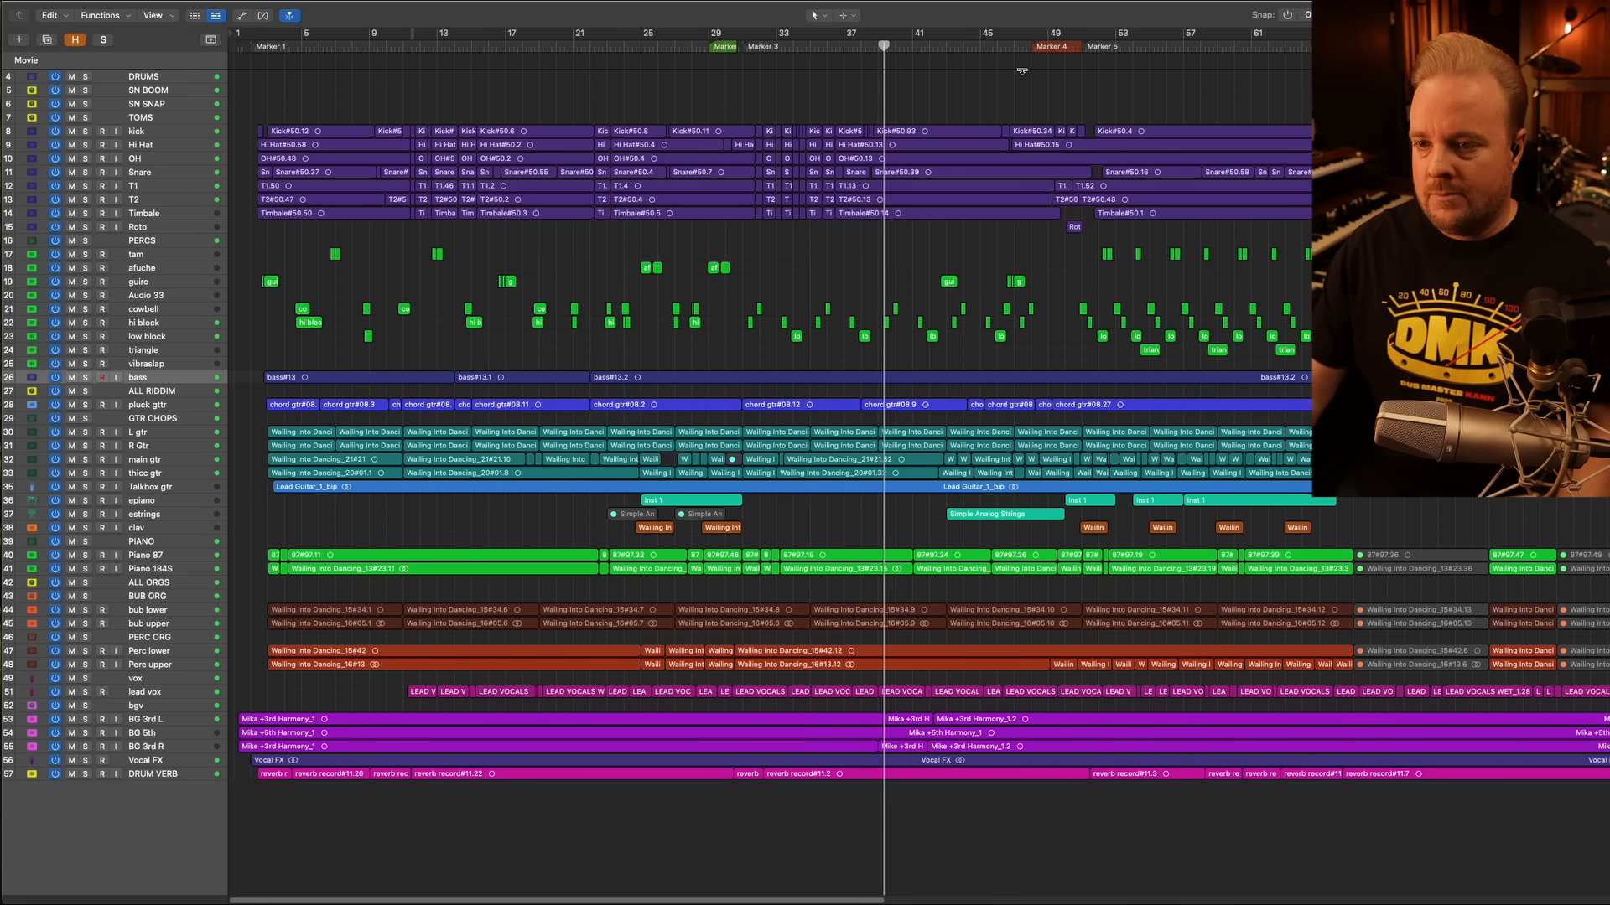
Play the full mix from Marker 4 into Marker 5, stopping and restarting playback around bar 50
click(1038, 49)
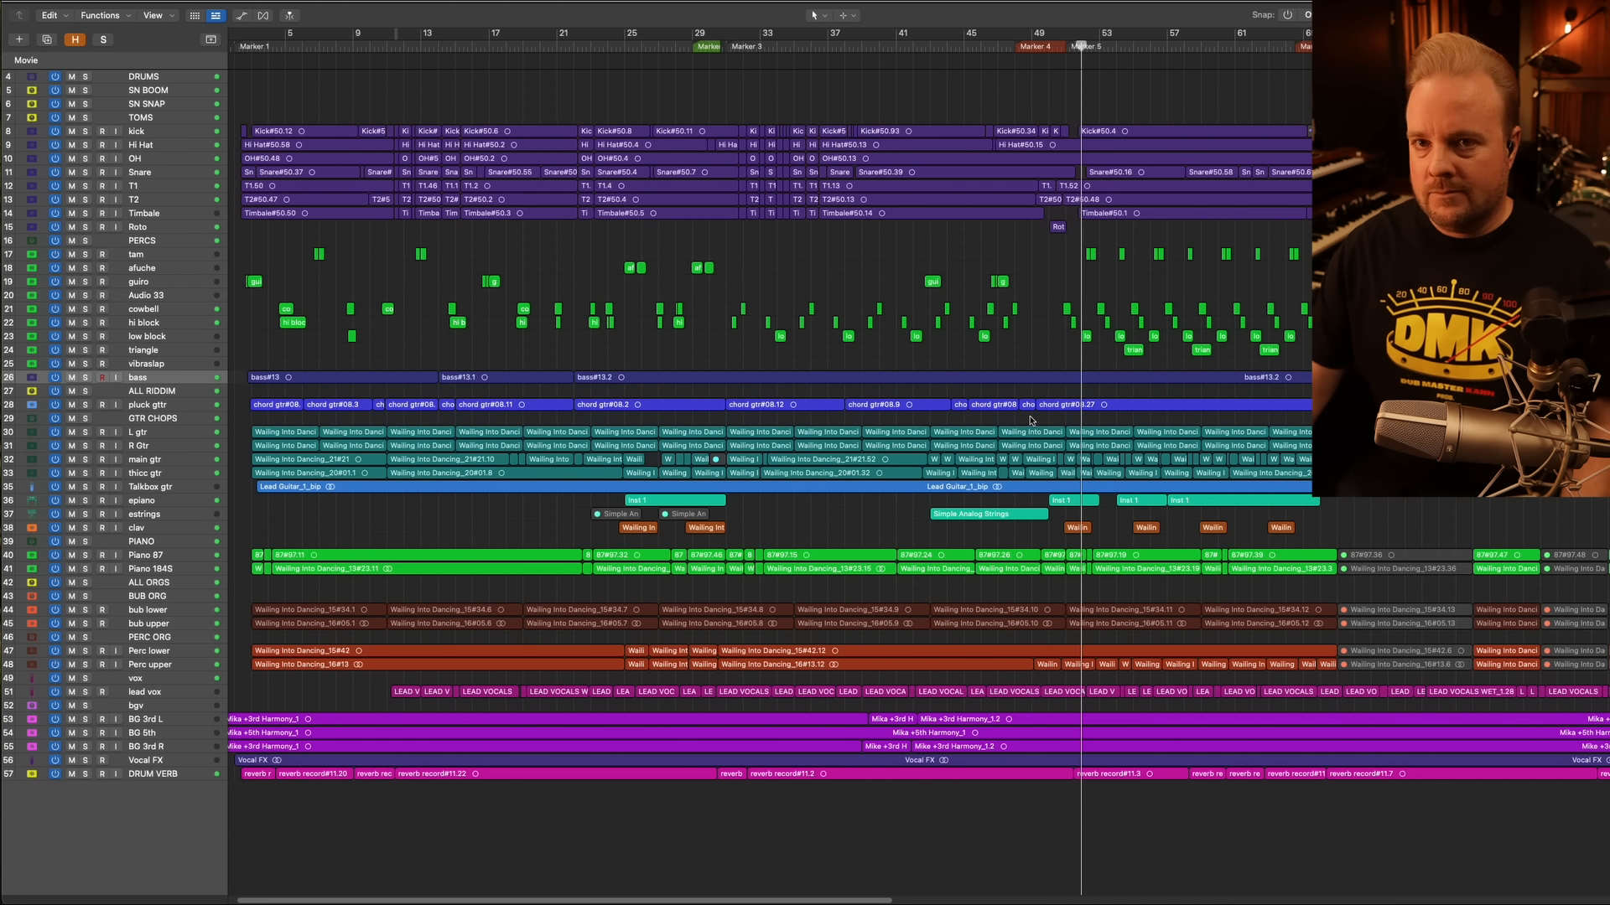
key(space)
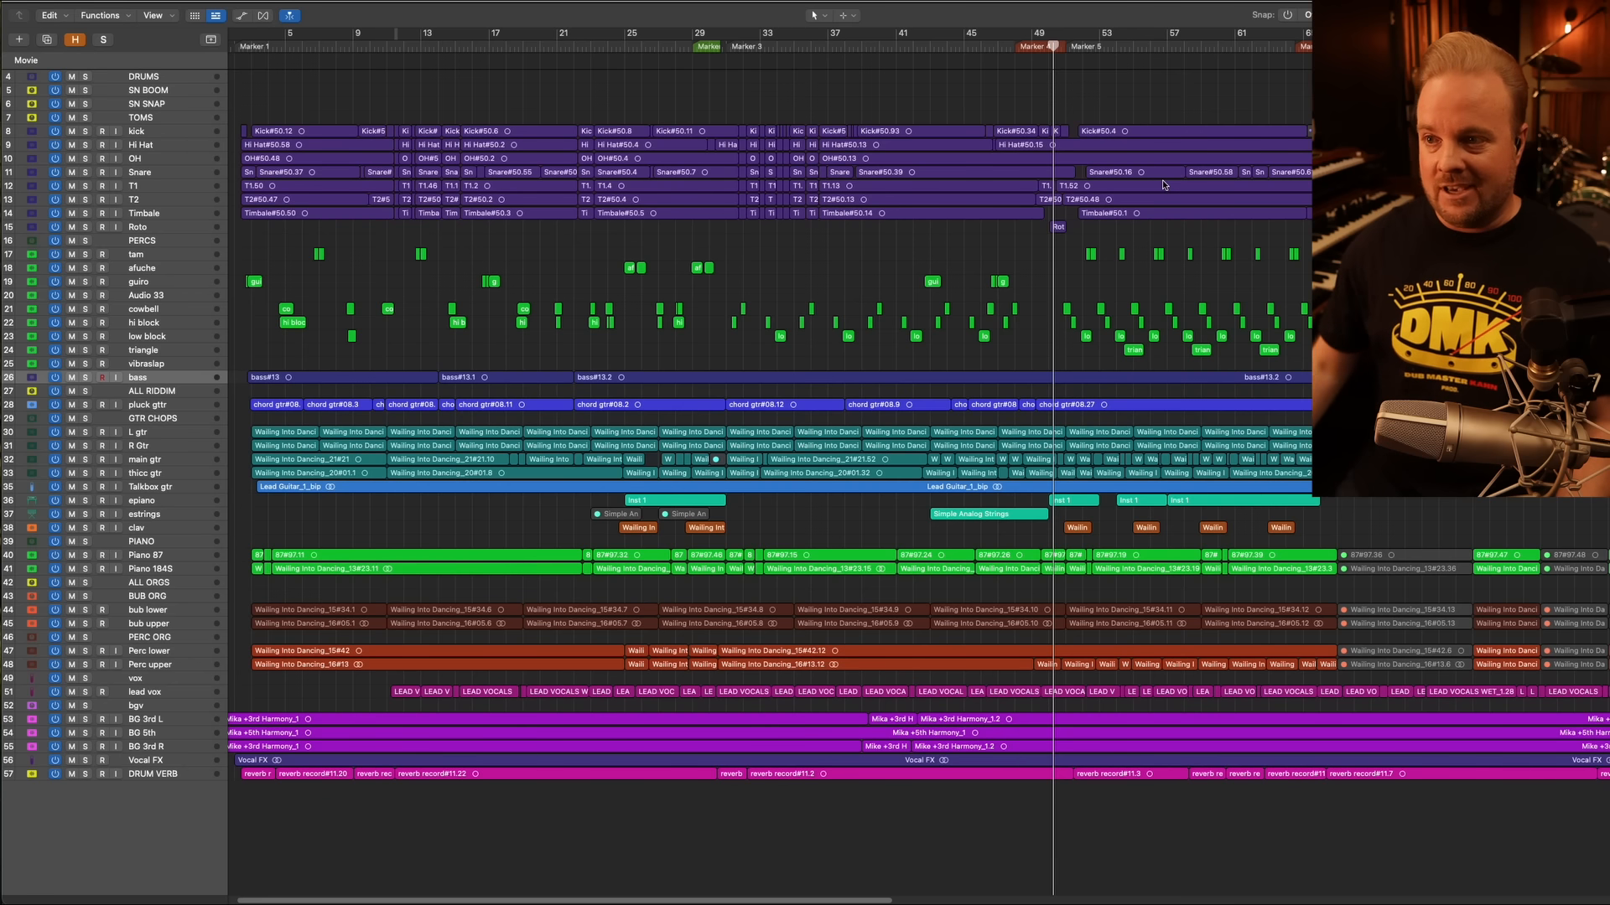
key(space)
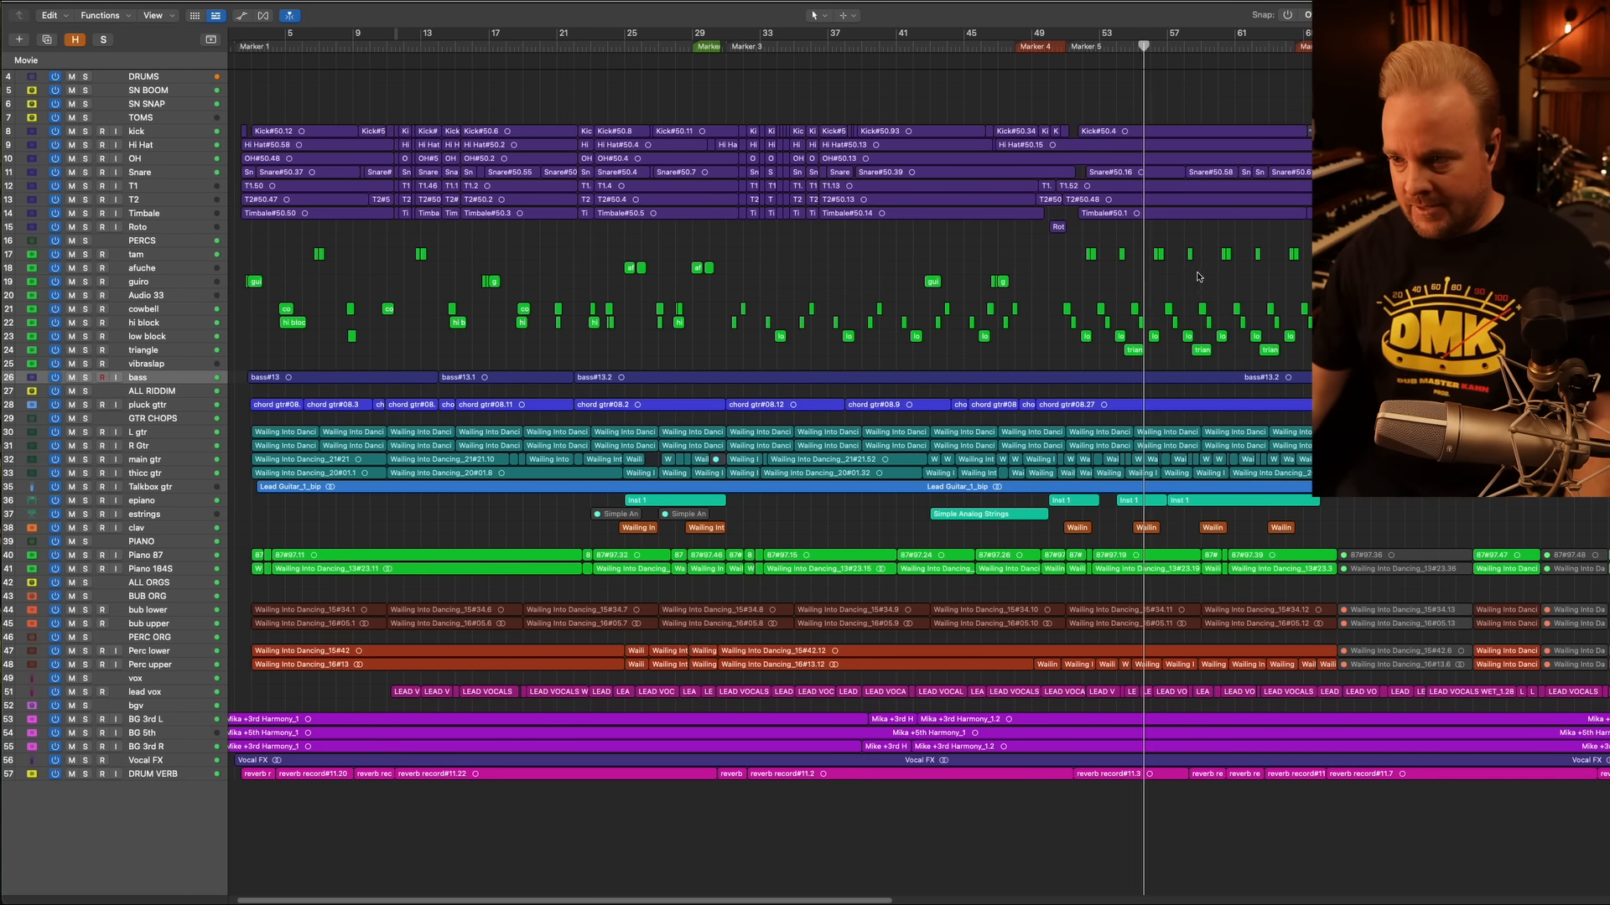
Zoom in closely on the playing section after Marker 5, select the main gtr track and examine its regions
key(super+Down)
key(super+Down)
key(super+Right)
key(super+Right)
key(super+Right)
key(super+Right)
key(super+Right)
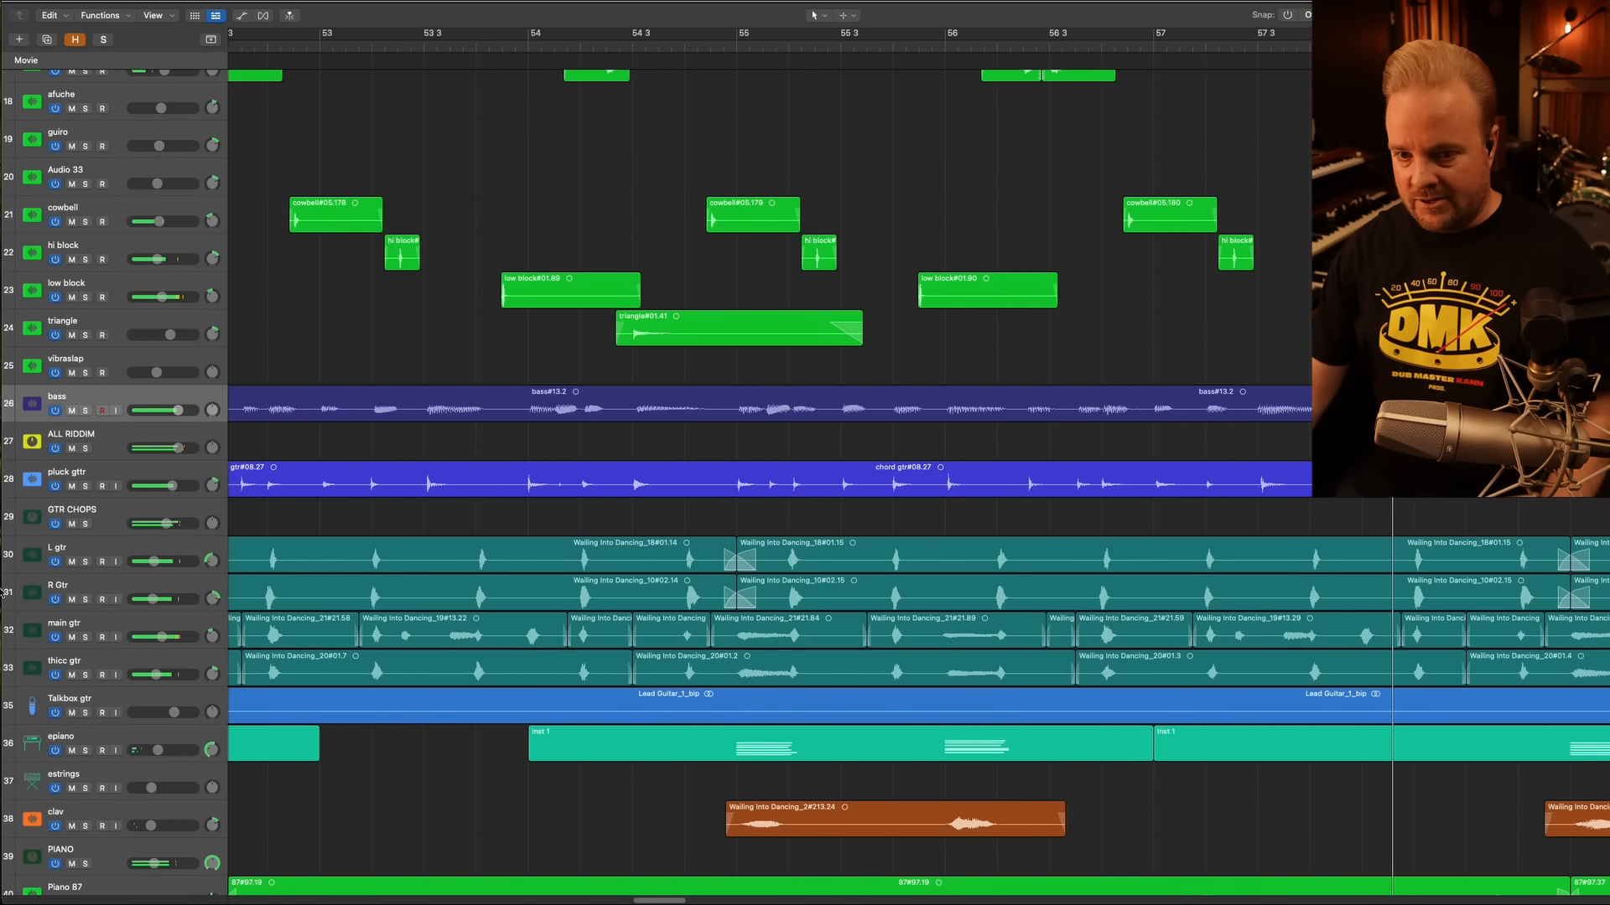
click(90, 627)
scroll(888, 706, right, 10)
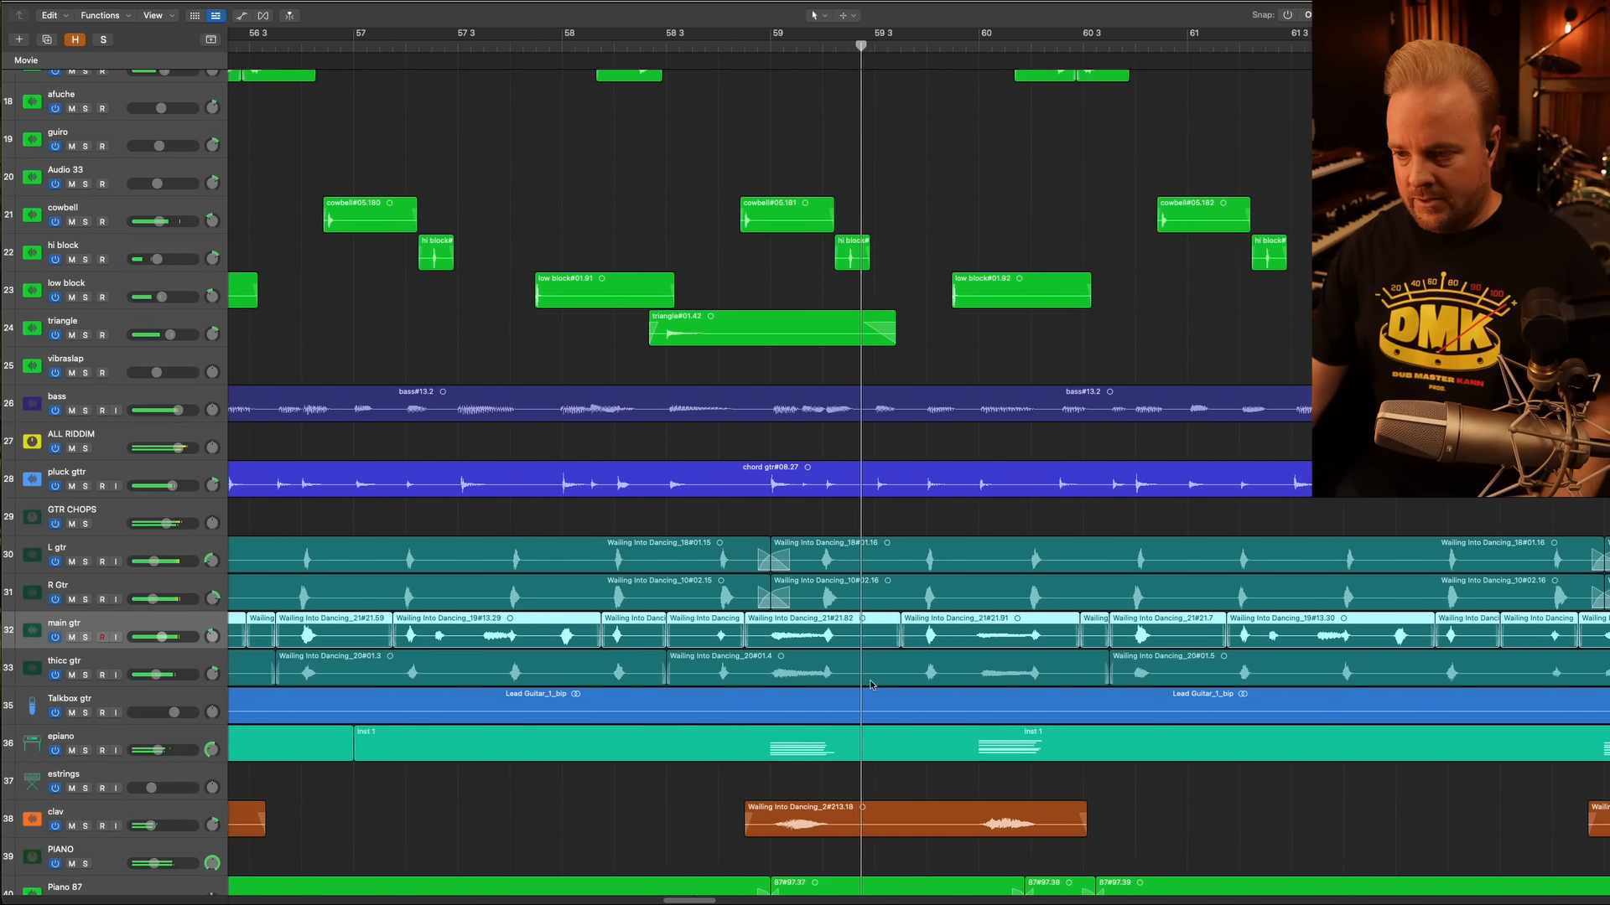
scroll(870, 685, right, 5)
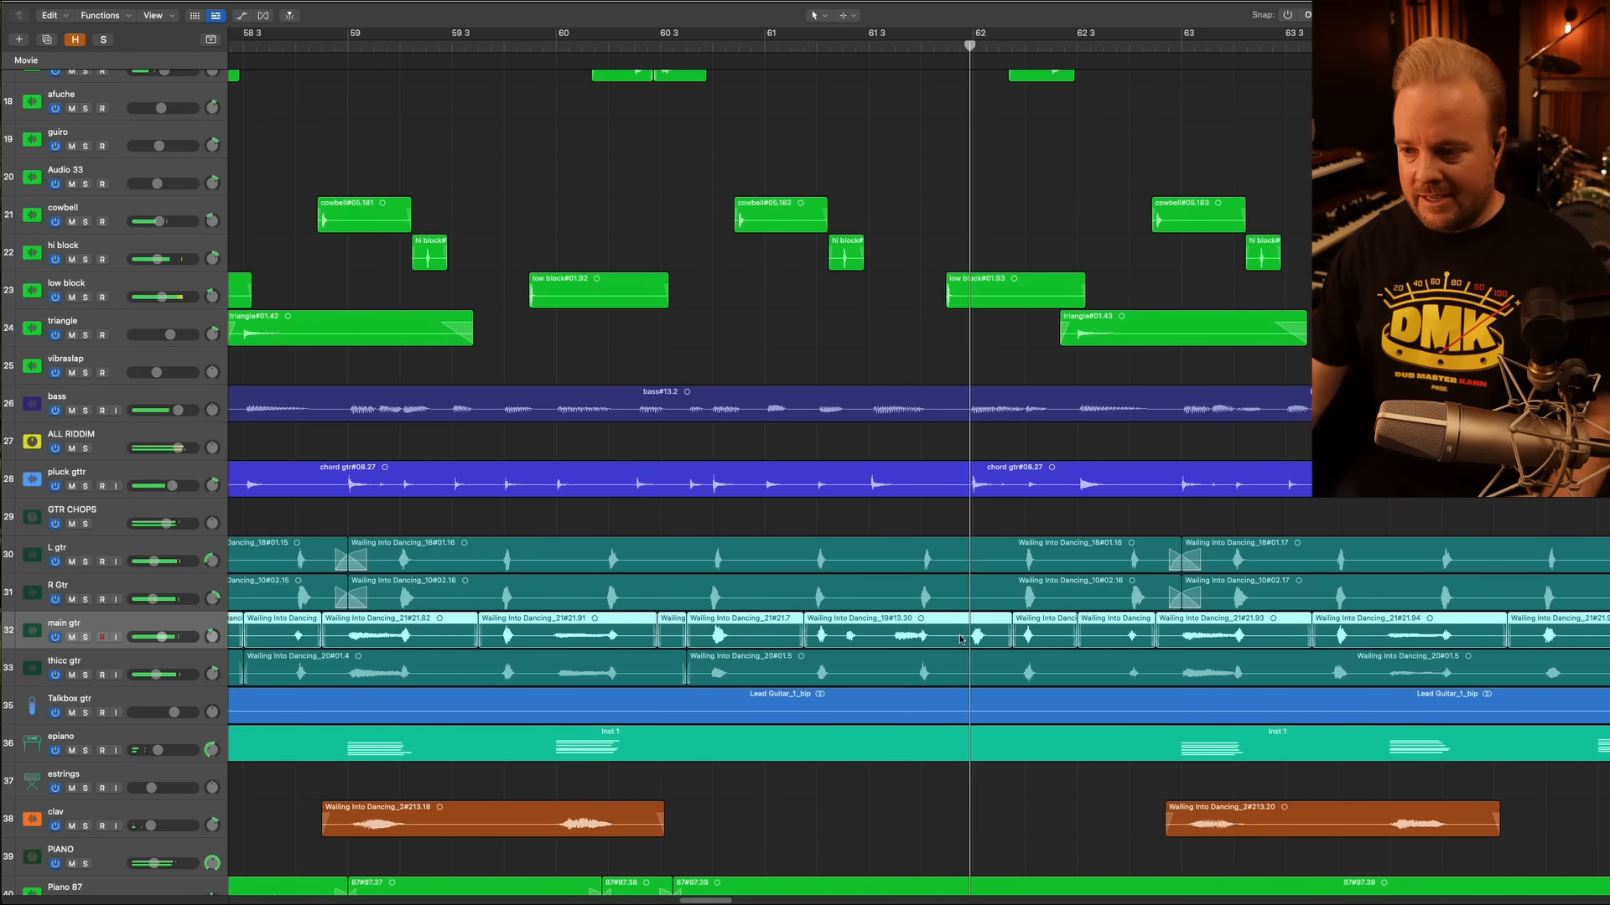
Play the full mix from about bar 62 into Marker 6, following the main gtr regions, and stop after bar 66
scroll(1006, 650, right, 2)
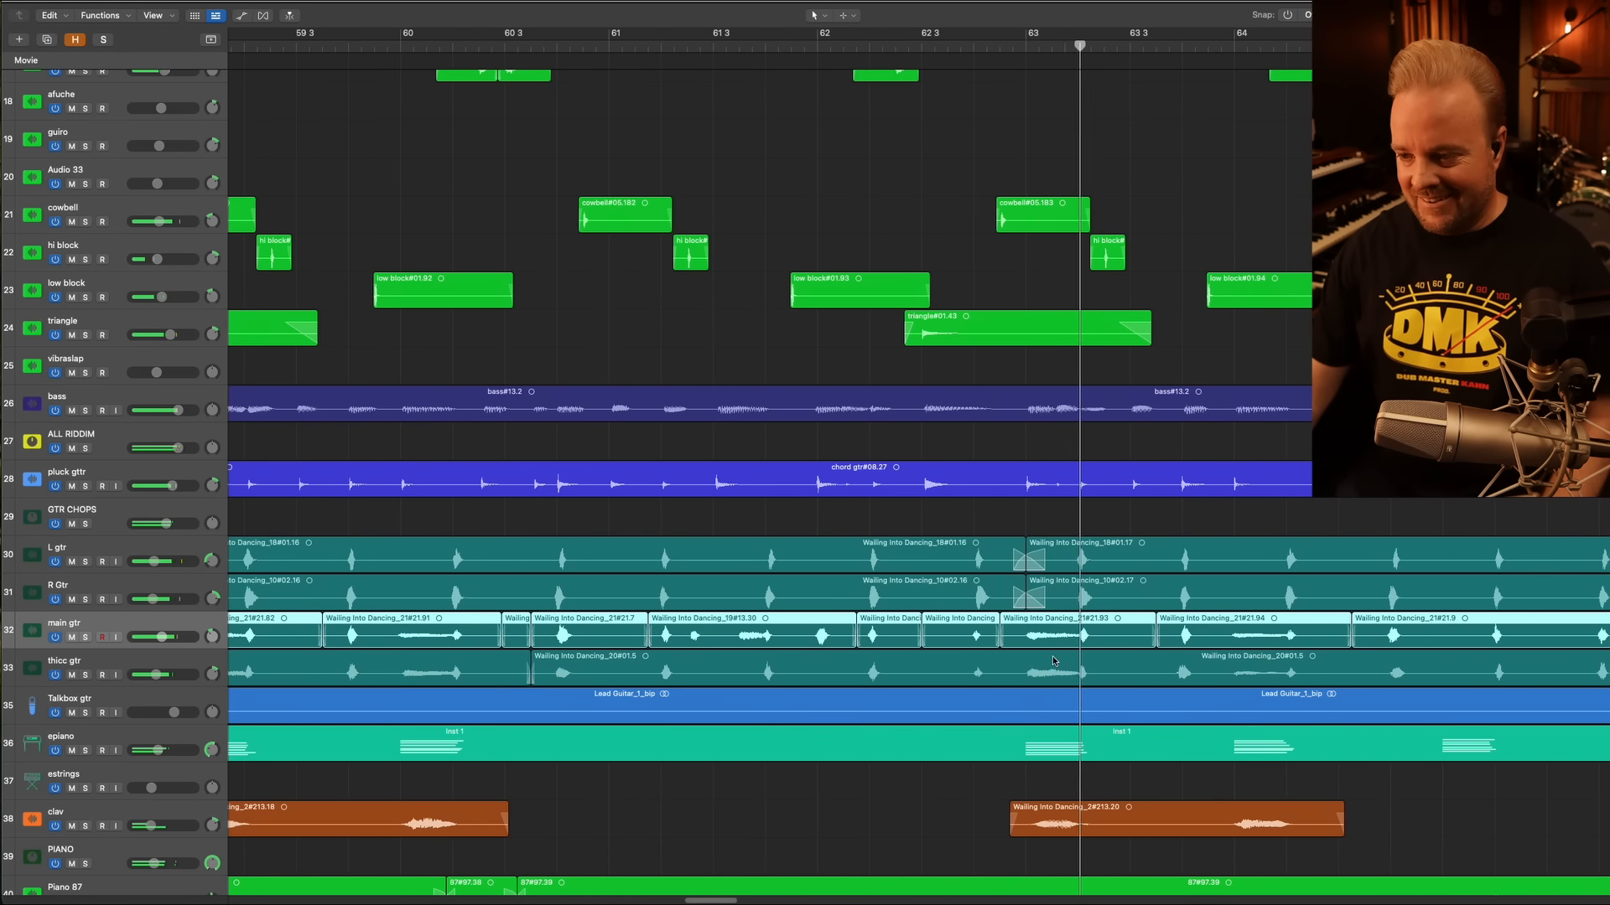
scroll(1054, 662, down, 5)
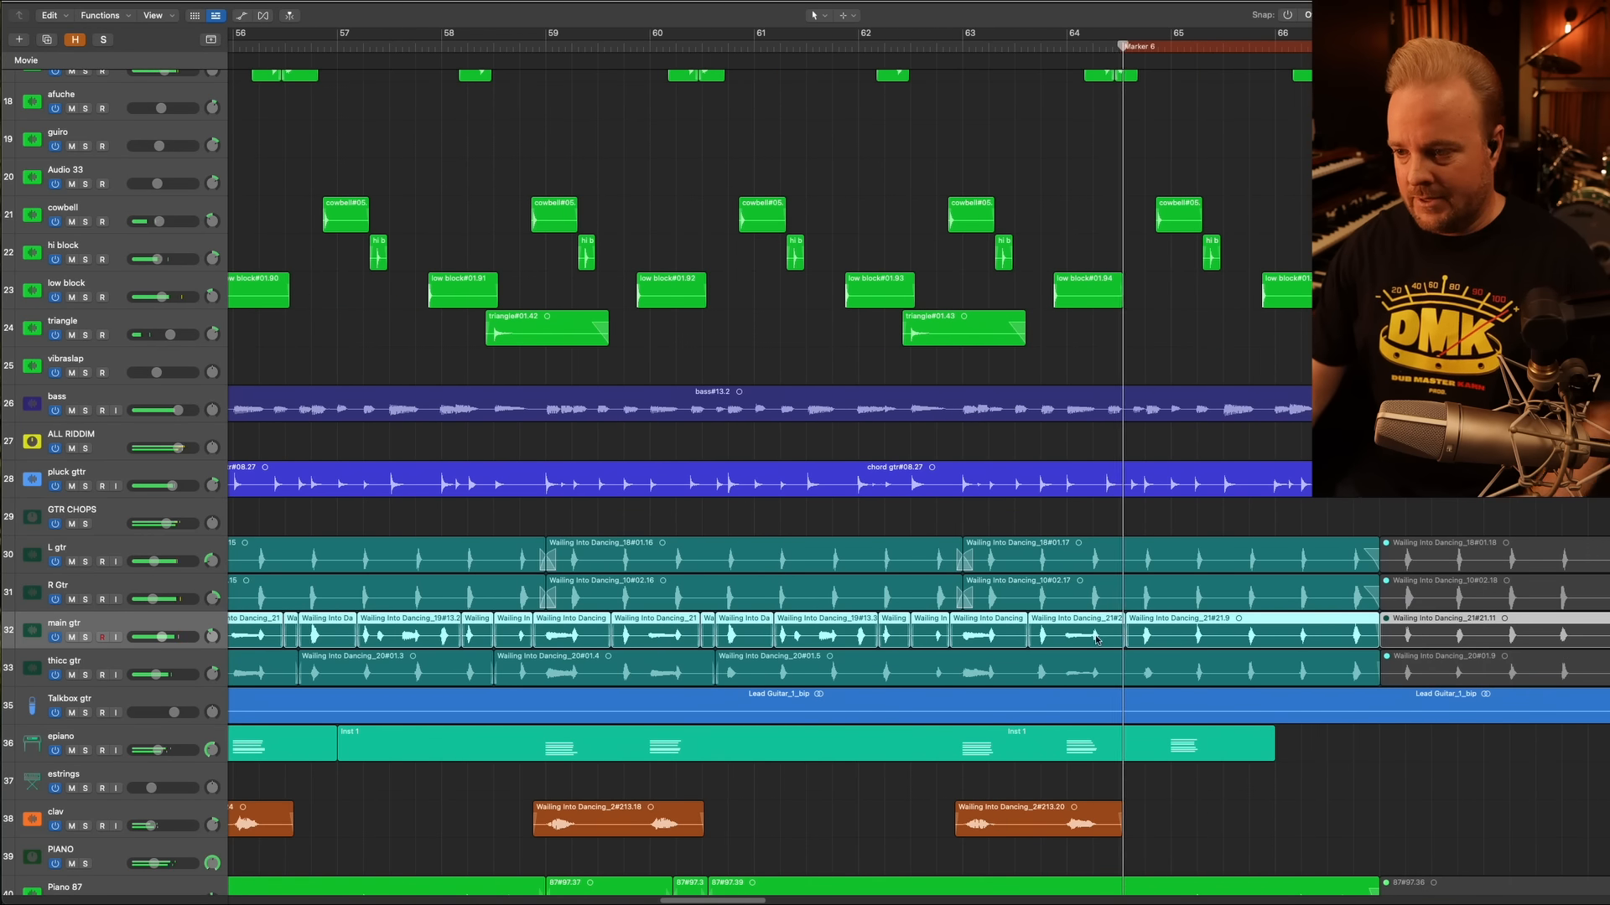
scroll(1098, 654, down, 5)
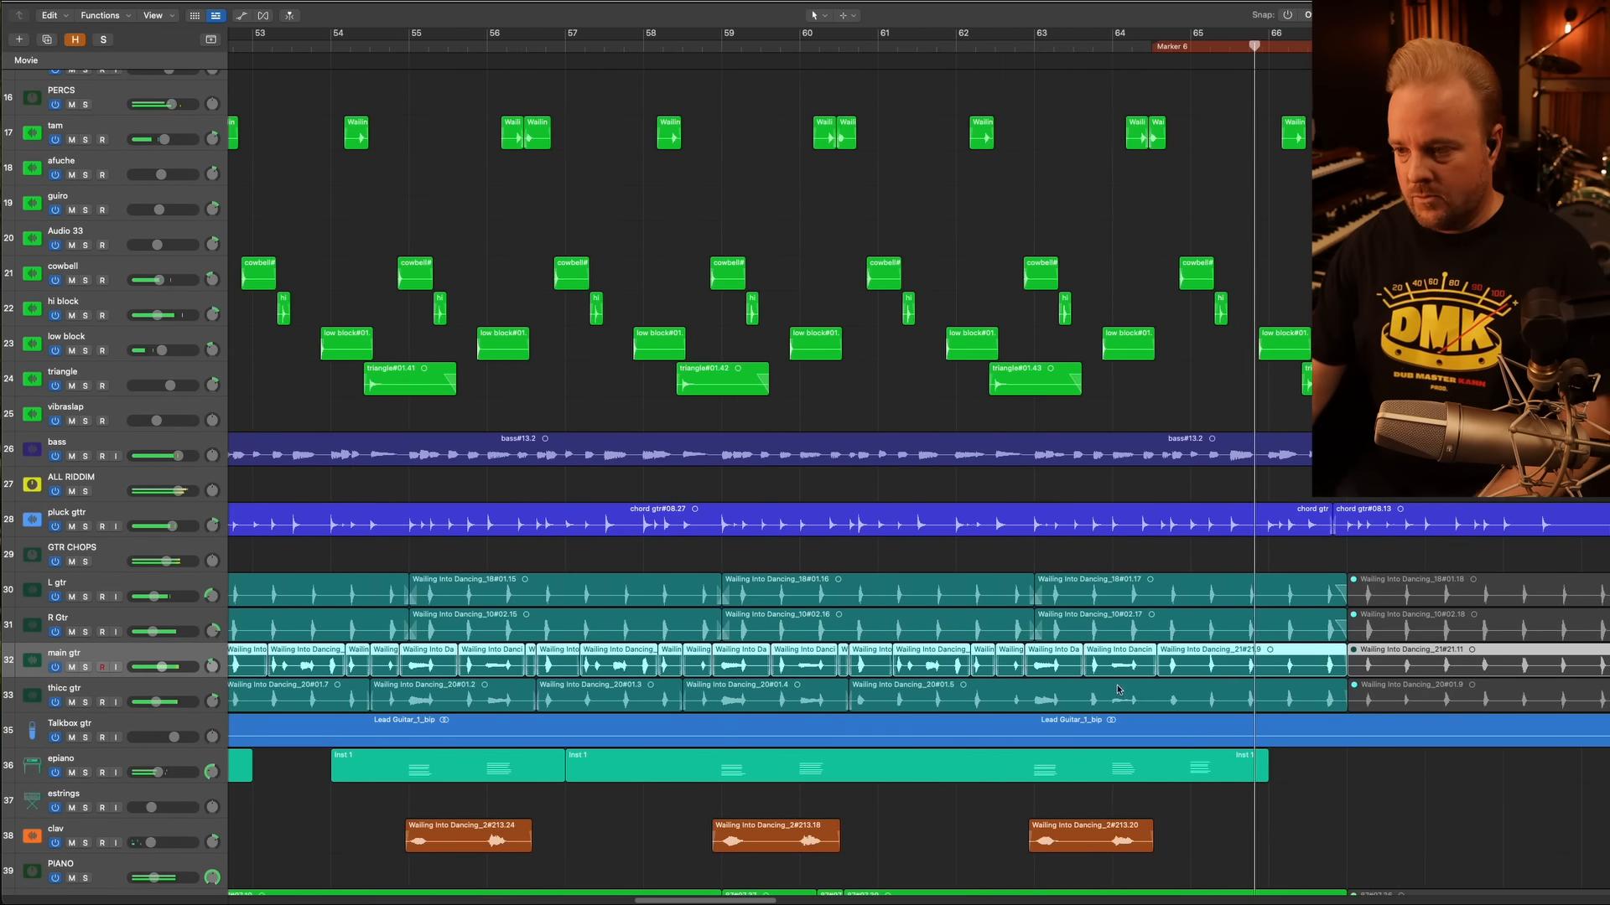
scroll(1117, 689, down, 6)
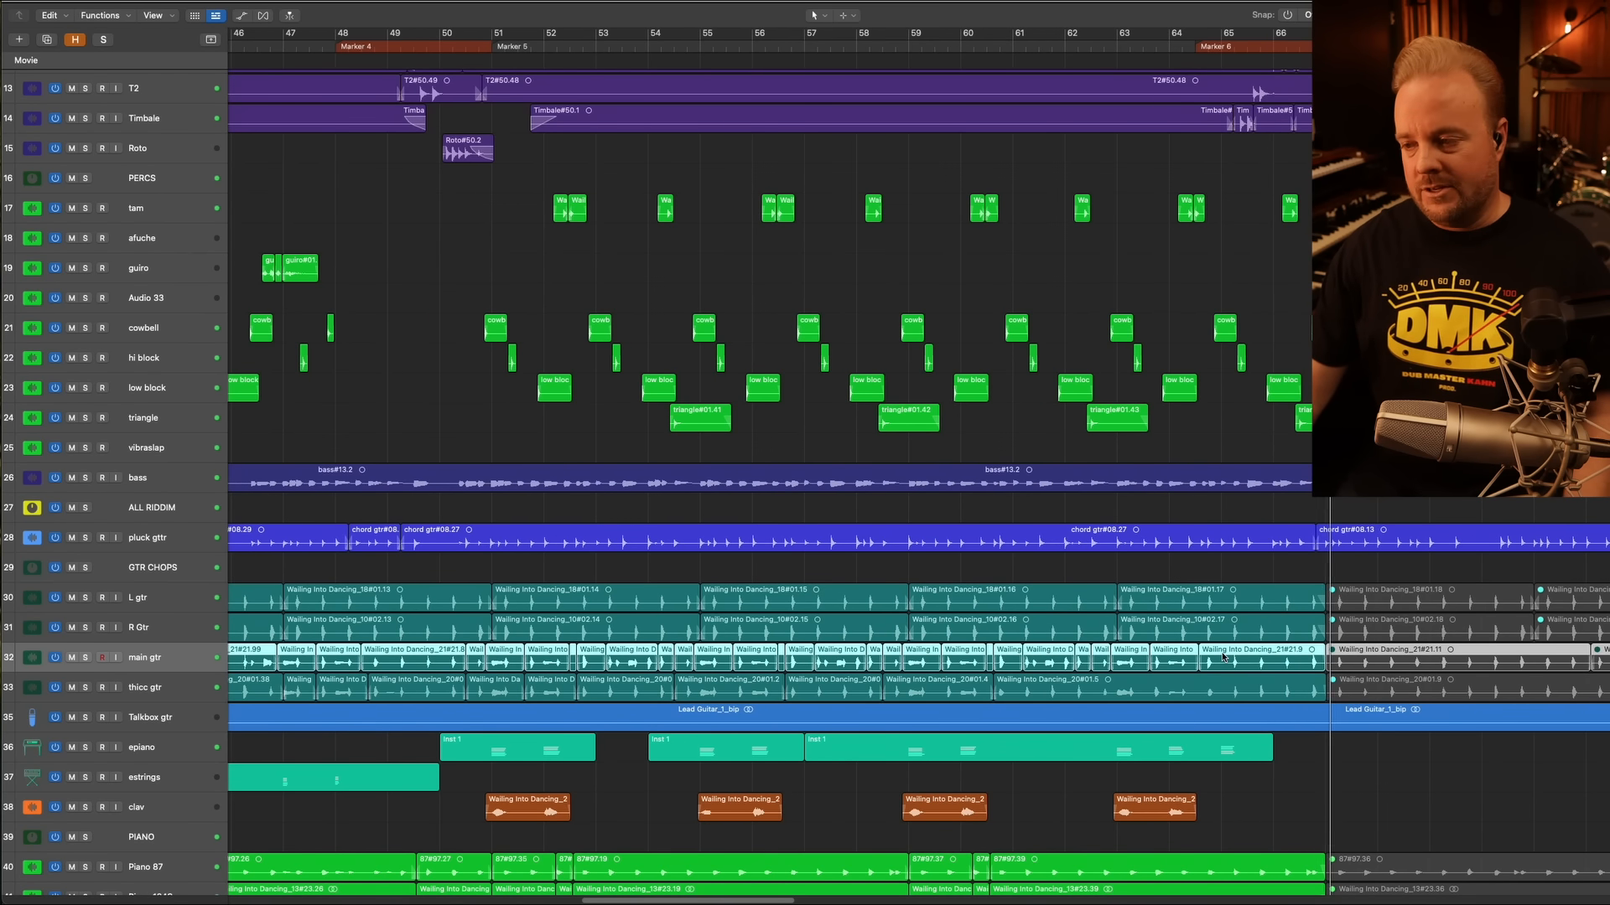
scroll(1223, 657, right, 5)
Return the playhead to the song's start and look over the drum, percussion, guitar, piano and organ tracks
key(Return)
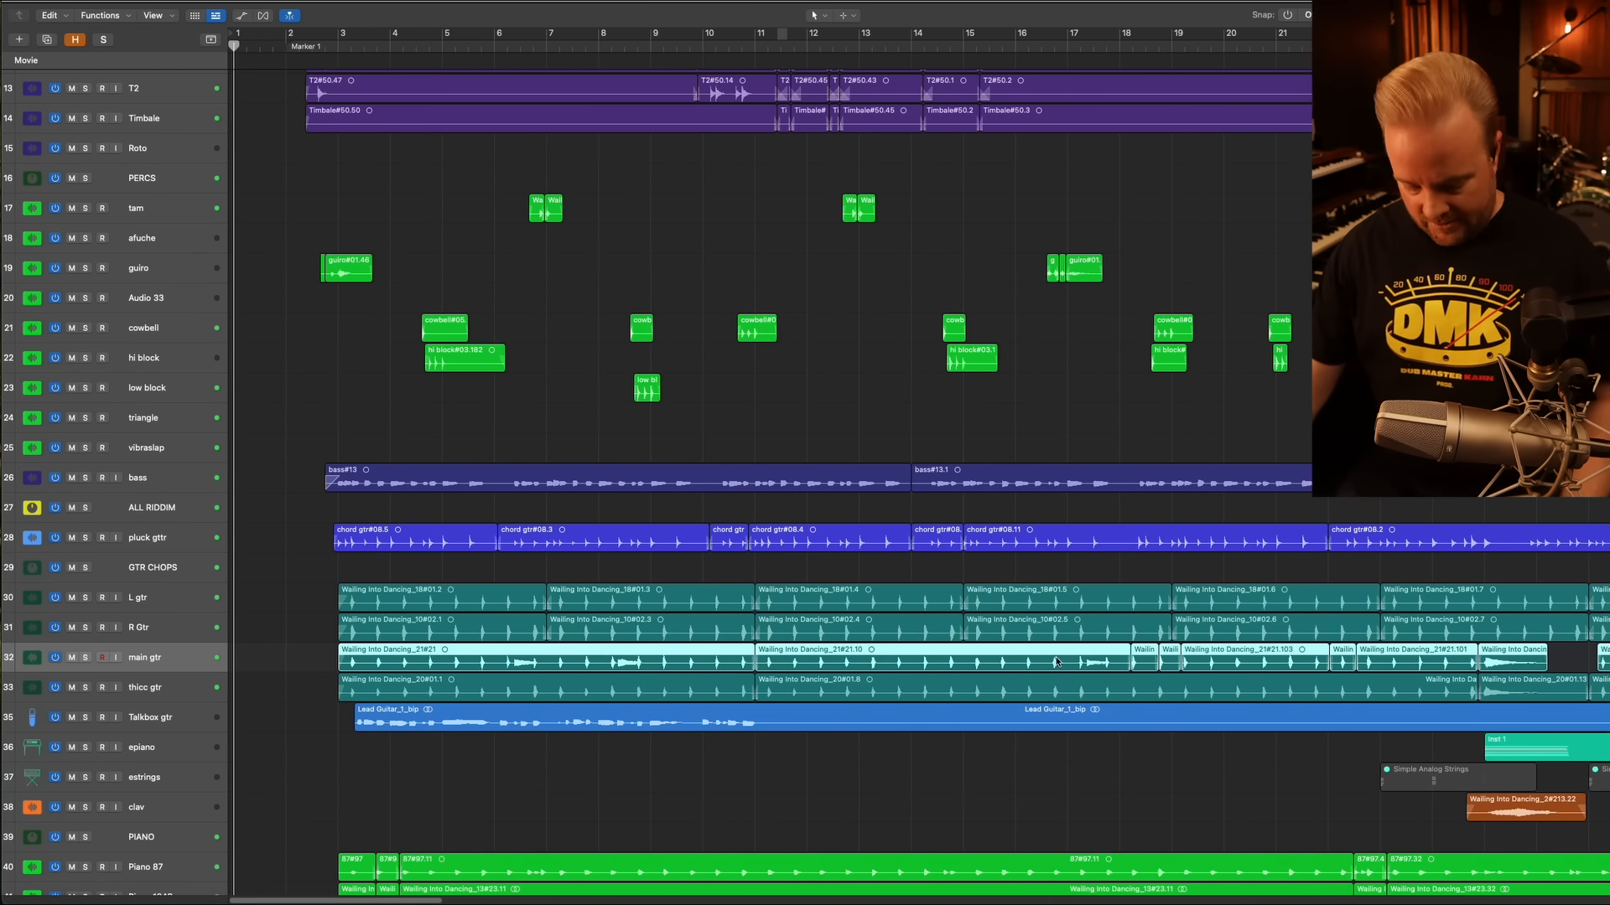
scroll(878, 669, down, 1)
scroll(780, 642, down, 6)
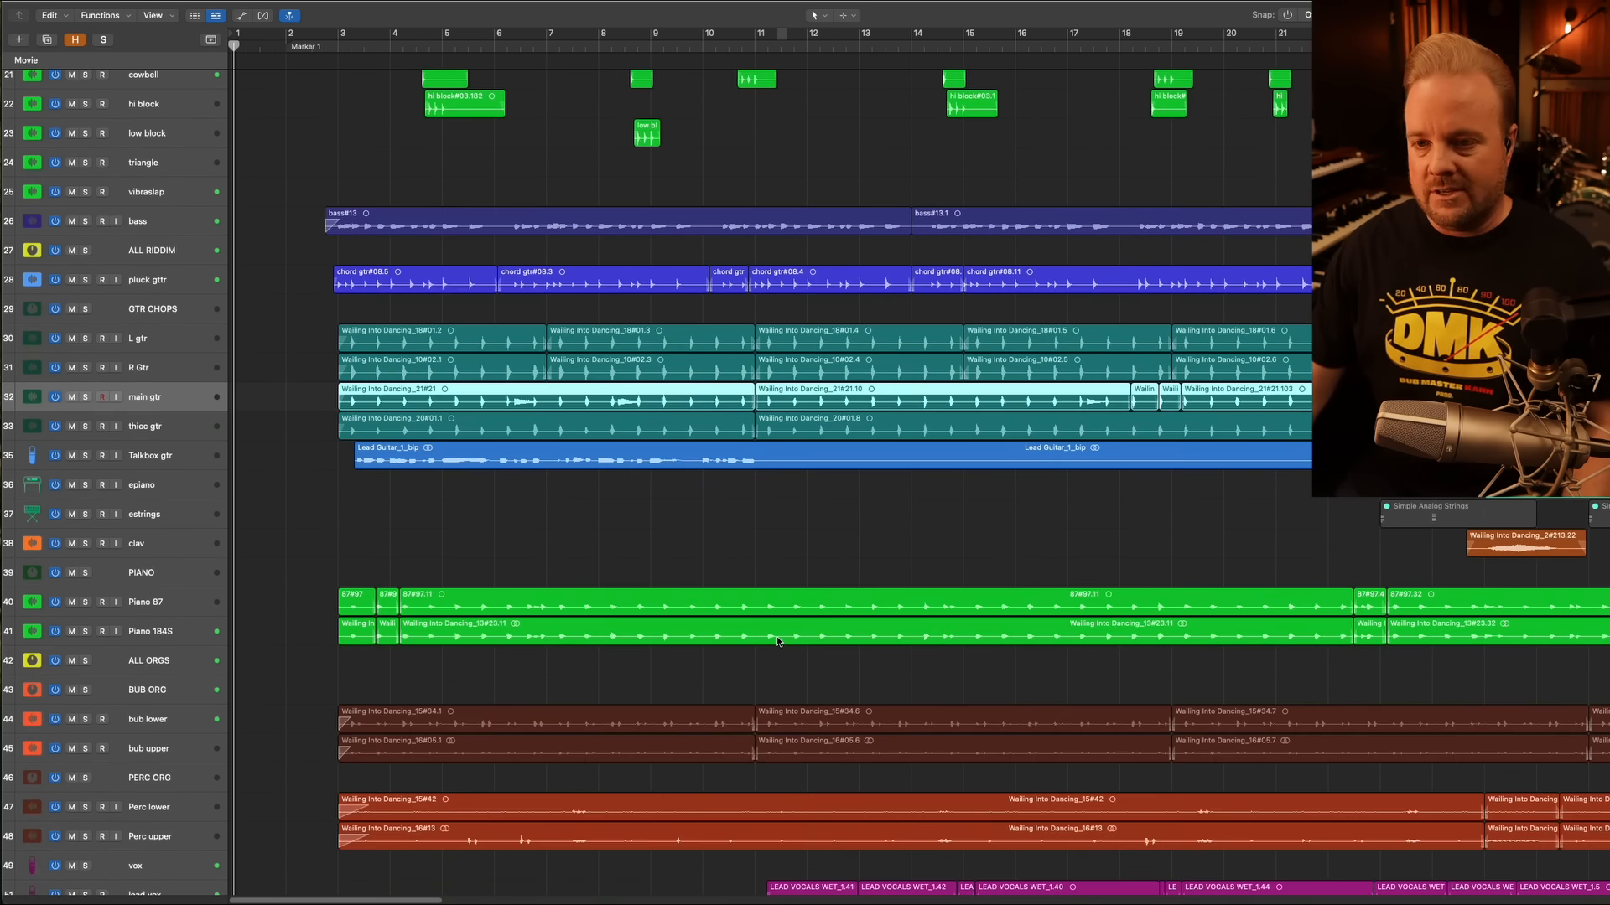
scroll(774, 642, up, 11)
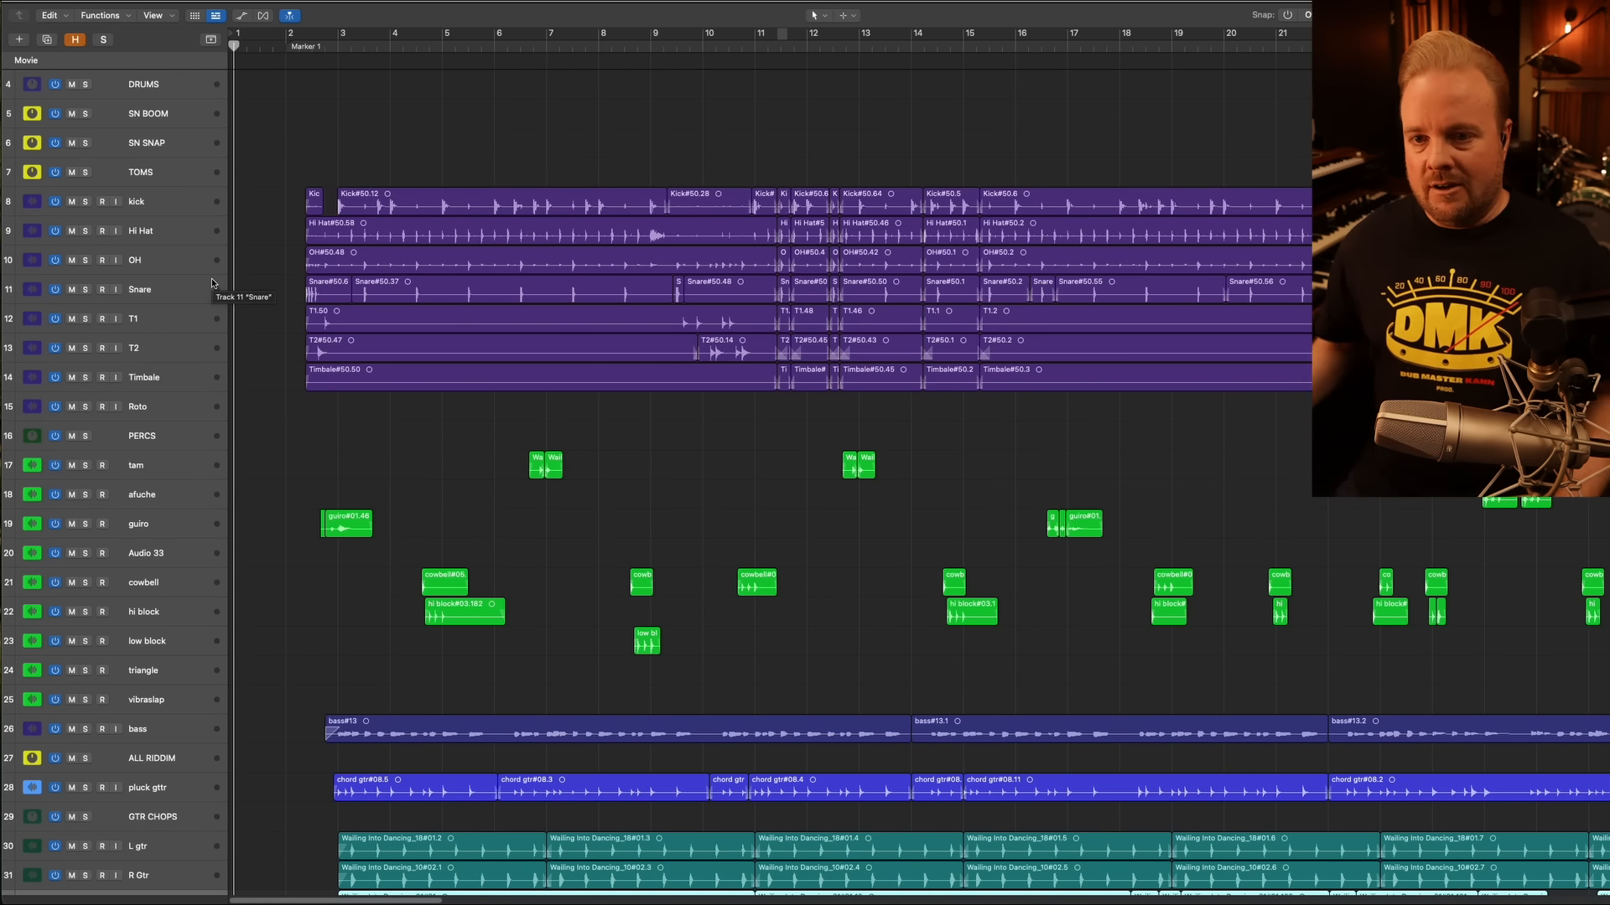
scroll(381, 345, down, 1)
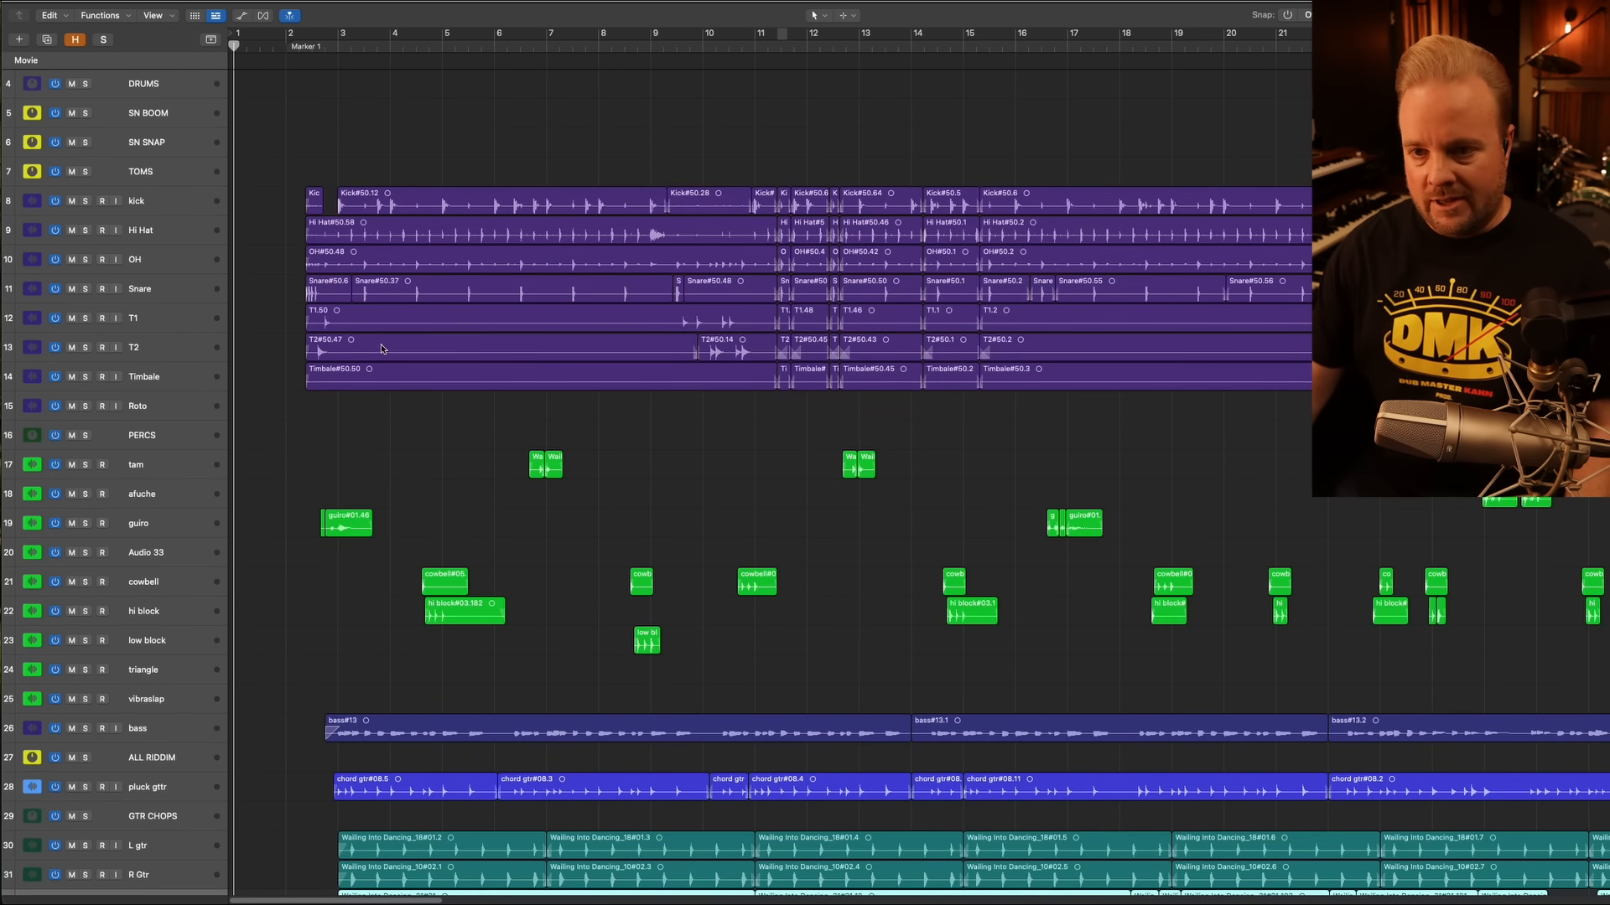
scroll(335, 336, down, 8)
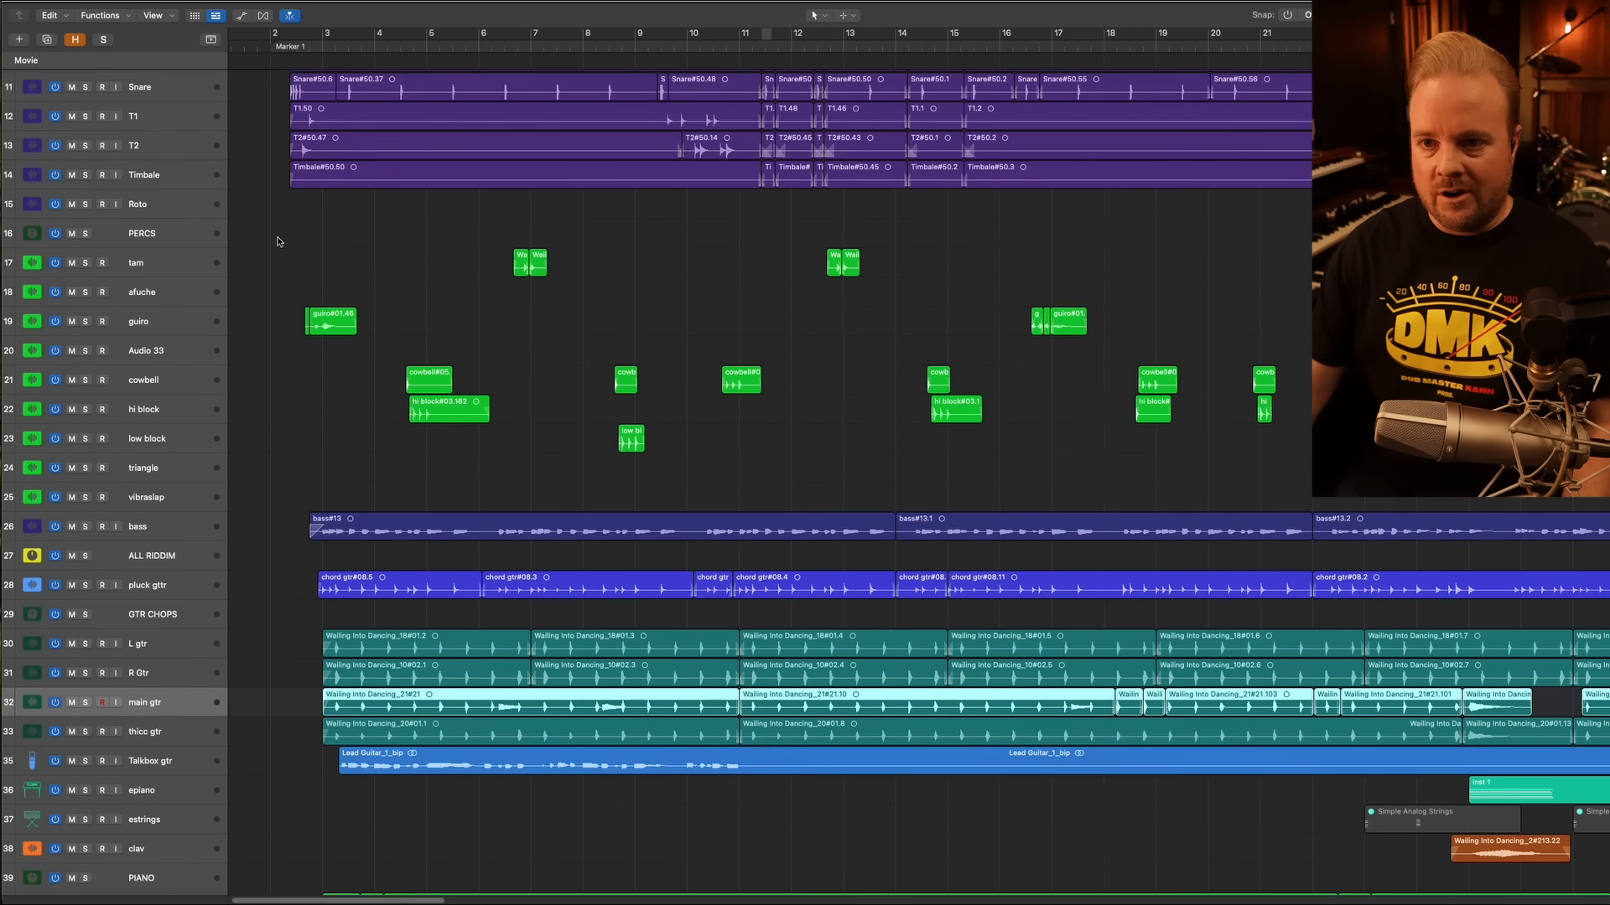
scroll(267, 224, up, 5)
Select the drum tracks from kick through Roto, solo them and play them from the beginning
click(141, 176)
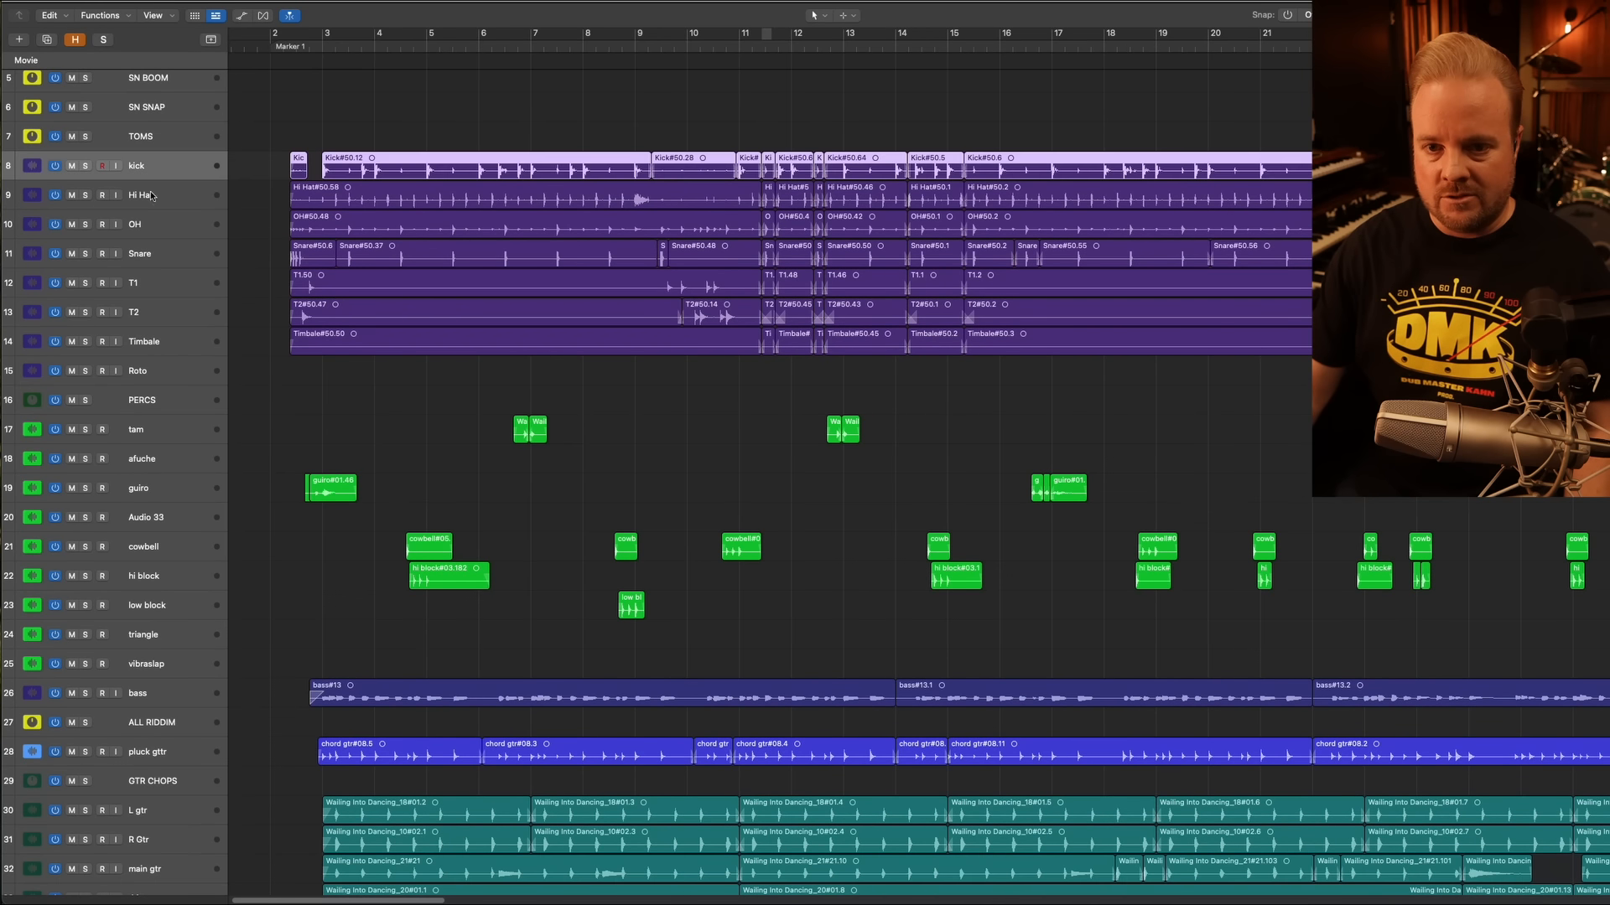
shift+click(151, 351)
click(86, 166)
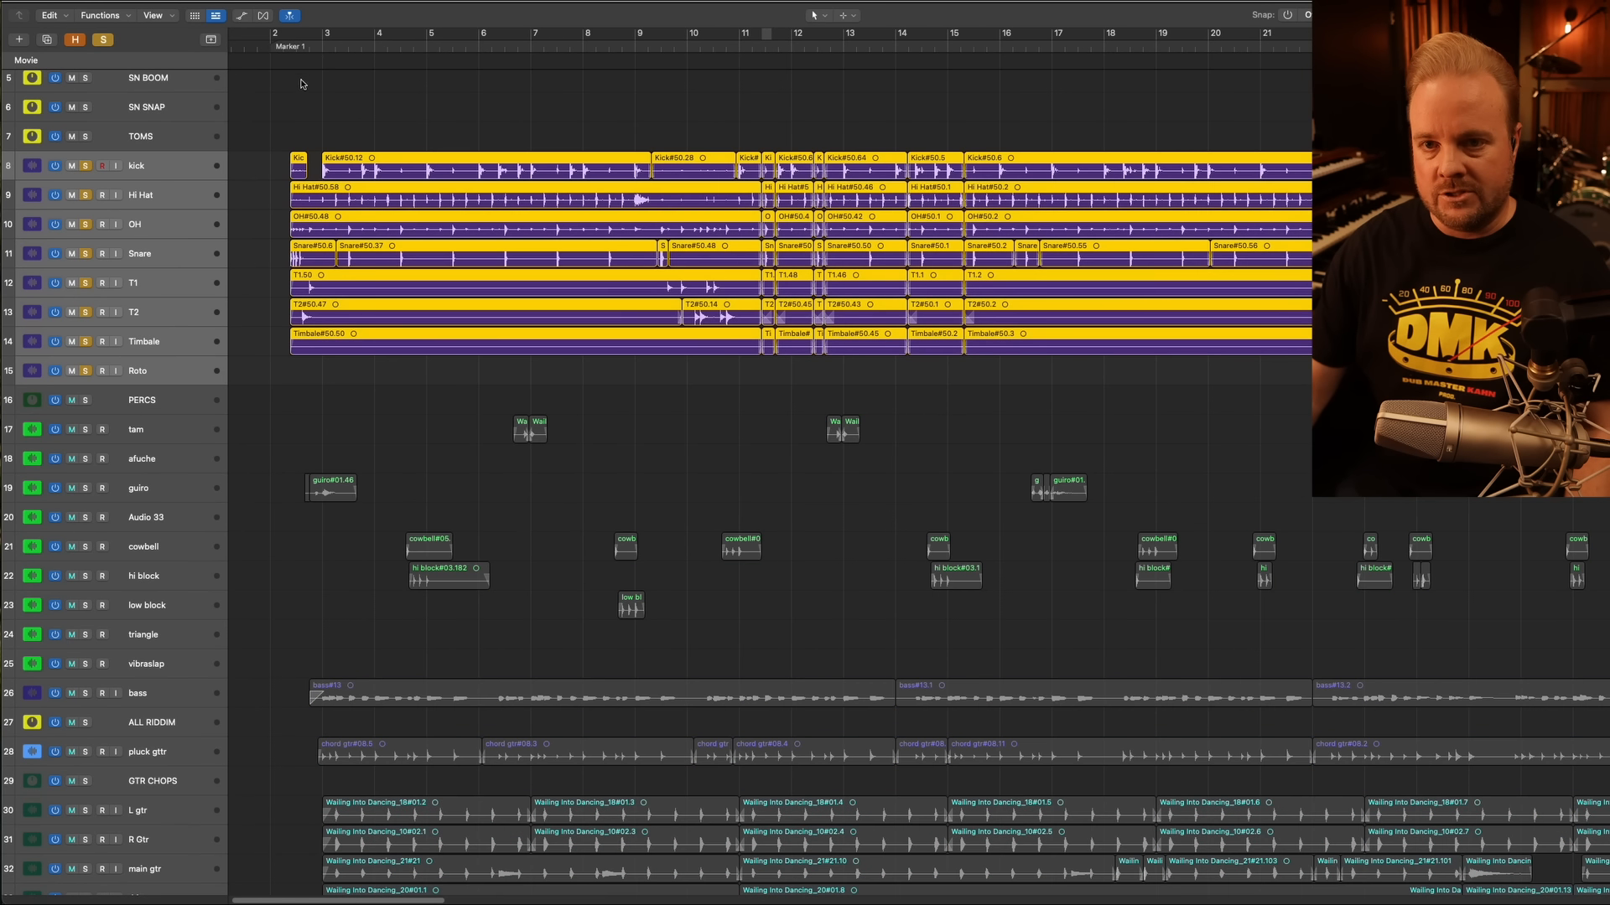
key(space)
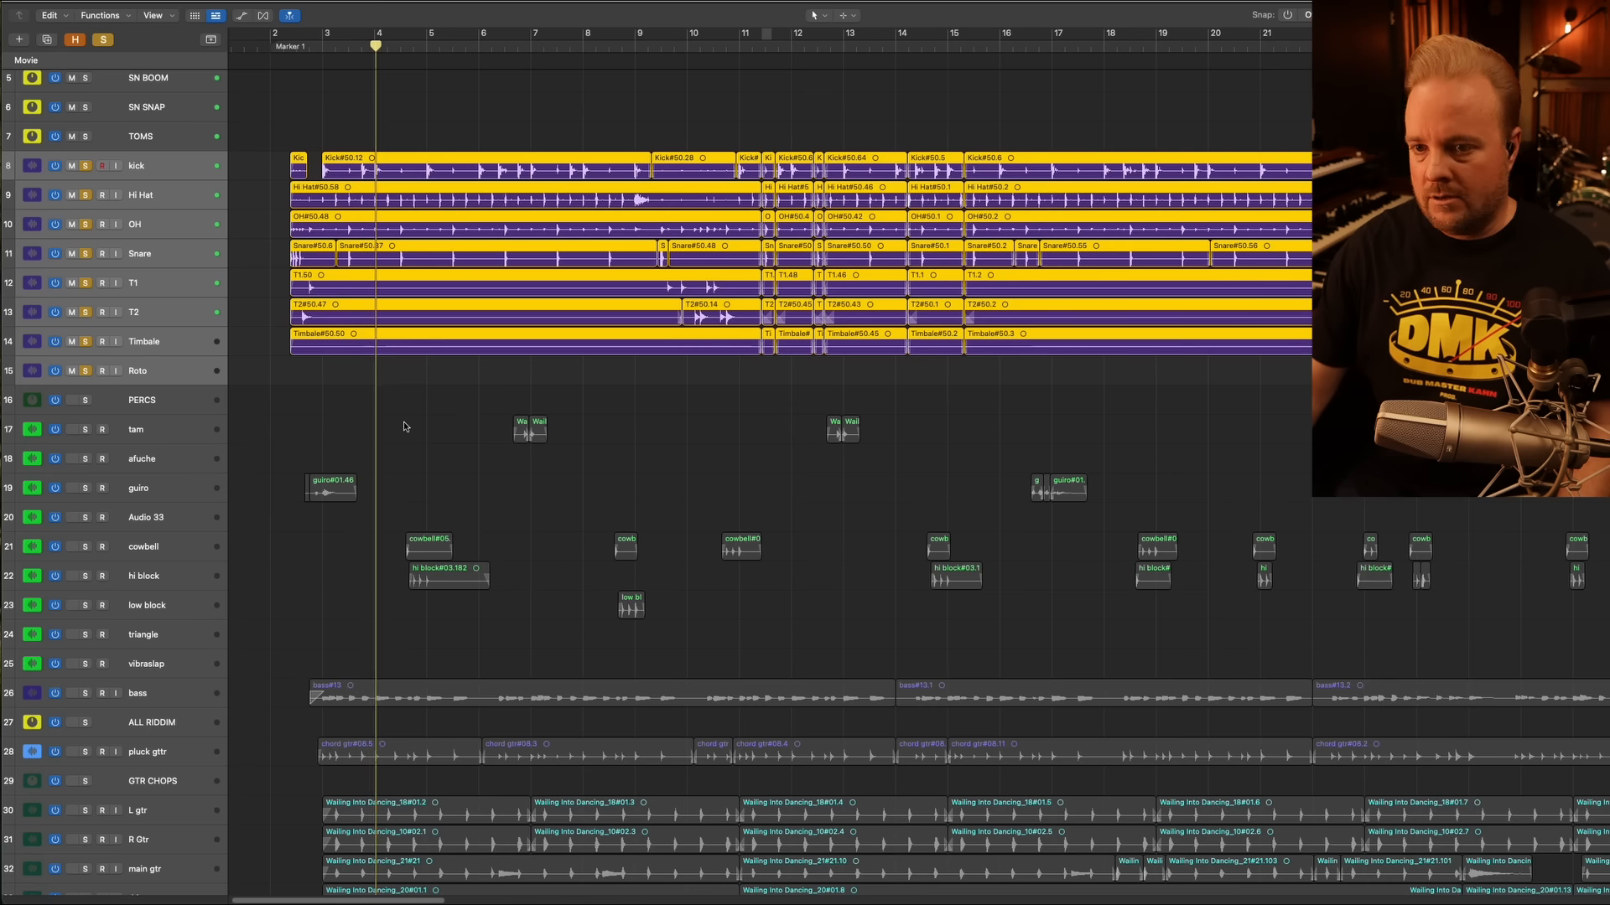
Add the PERCS stack to the soloed drums and keep playing through about bar 18
scroll(415, 427, down, 2)
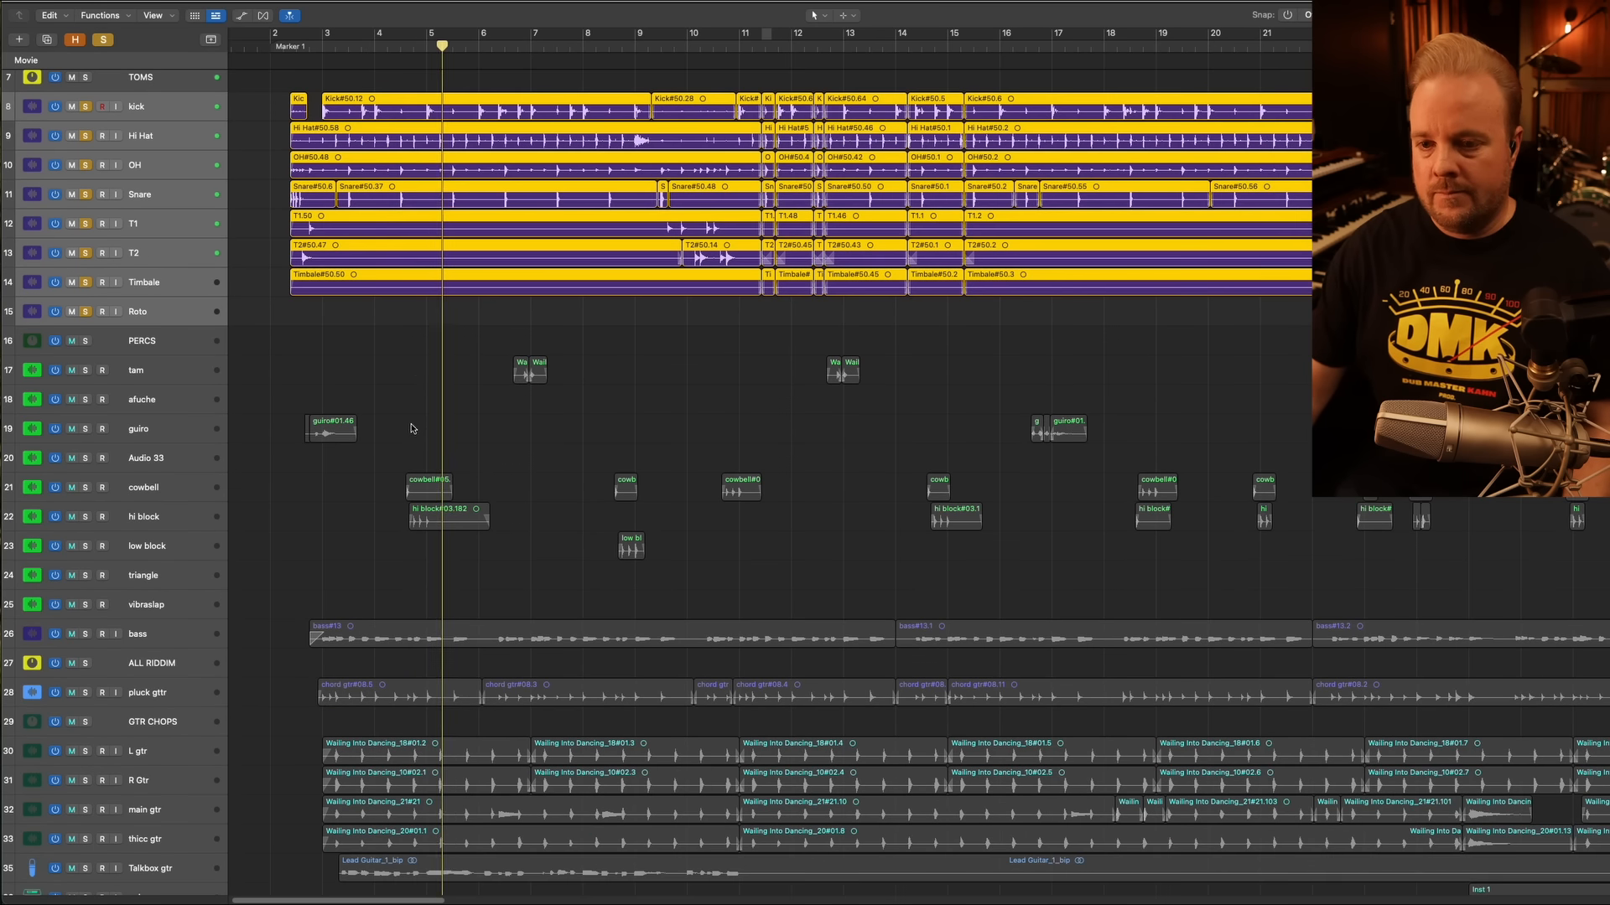
click(74, 349)
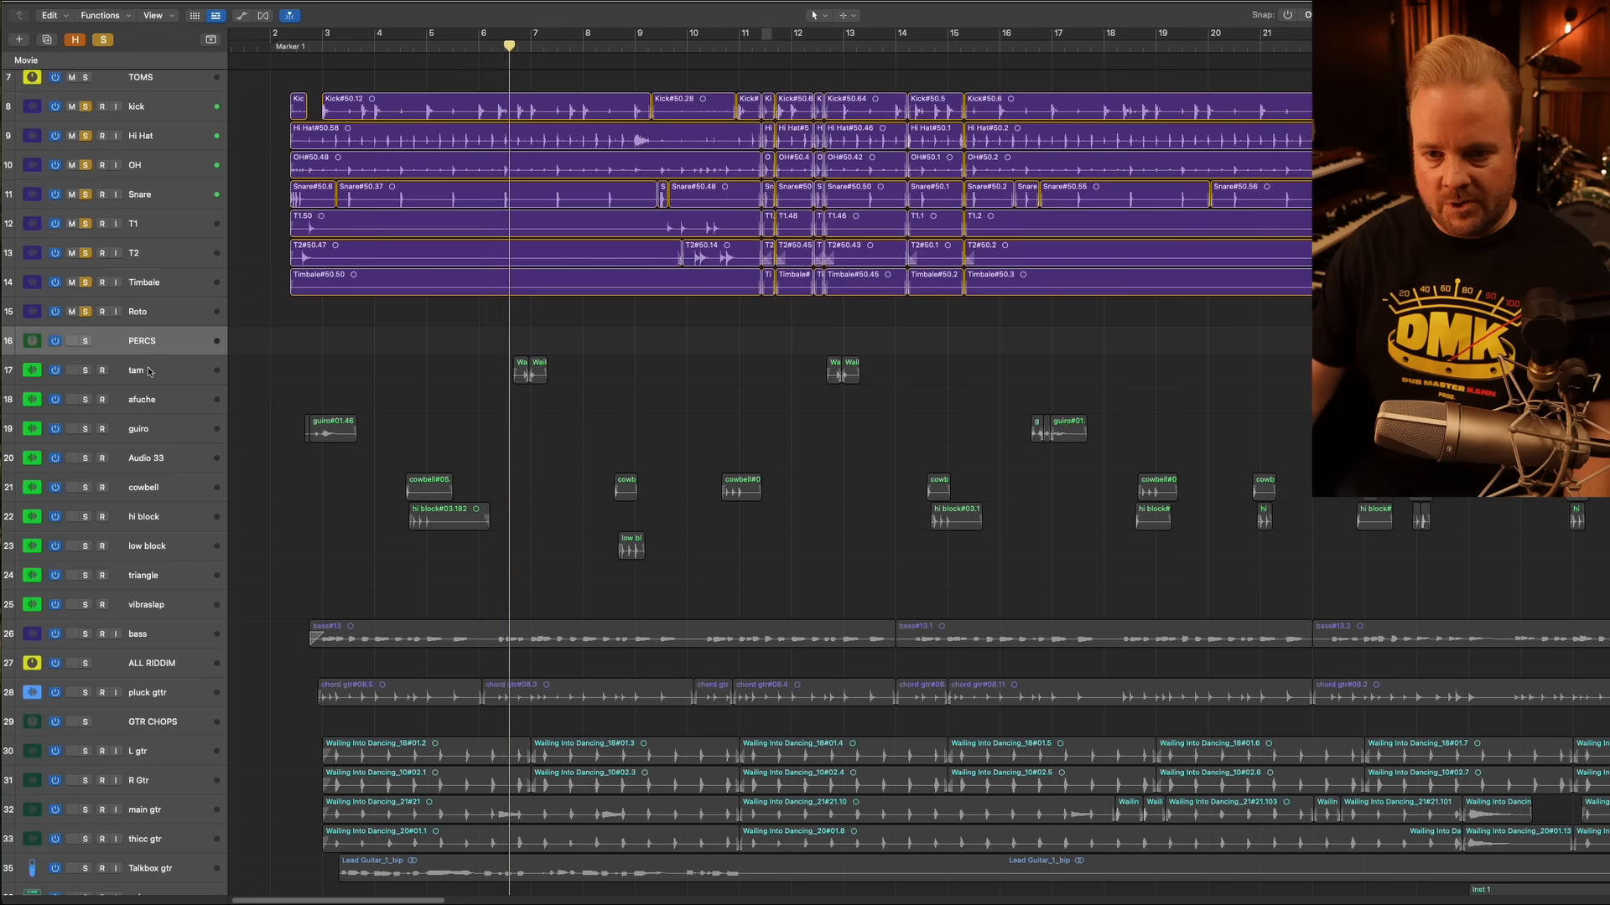
click(85, 341)
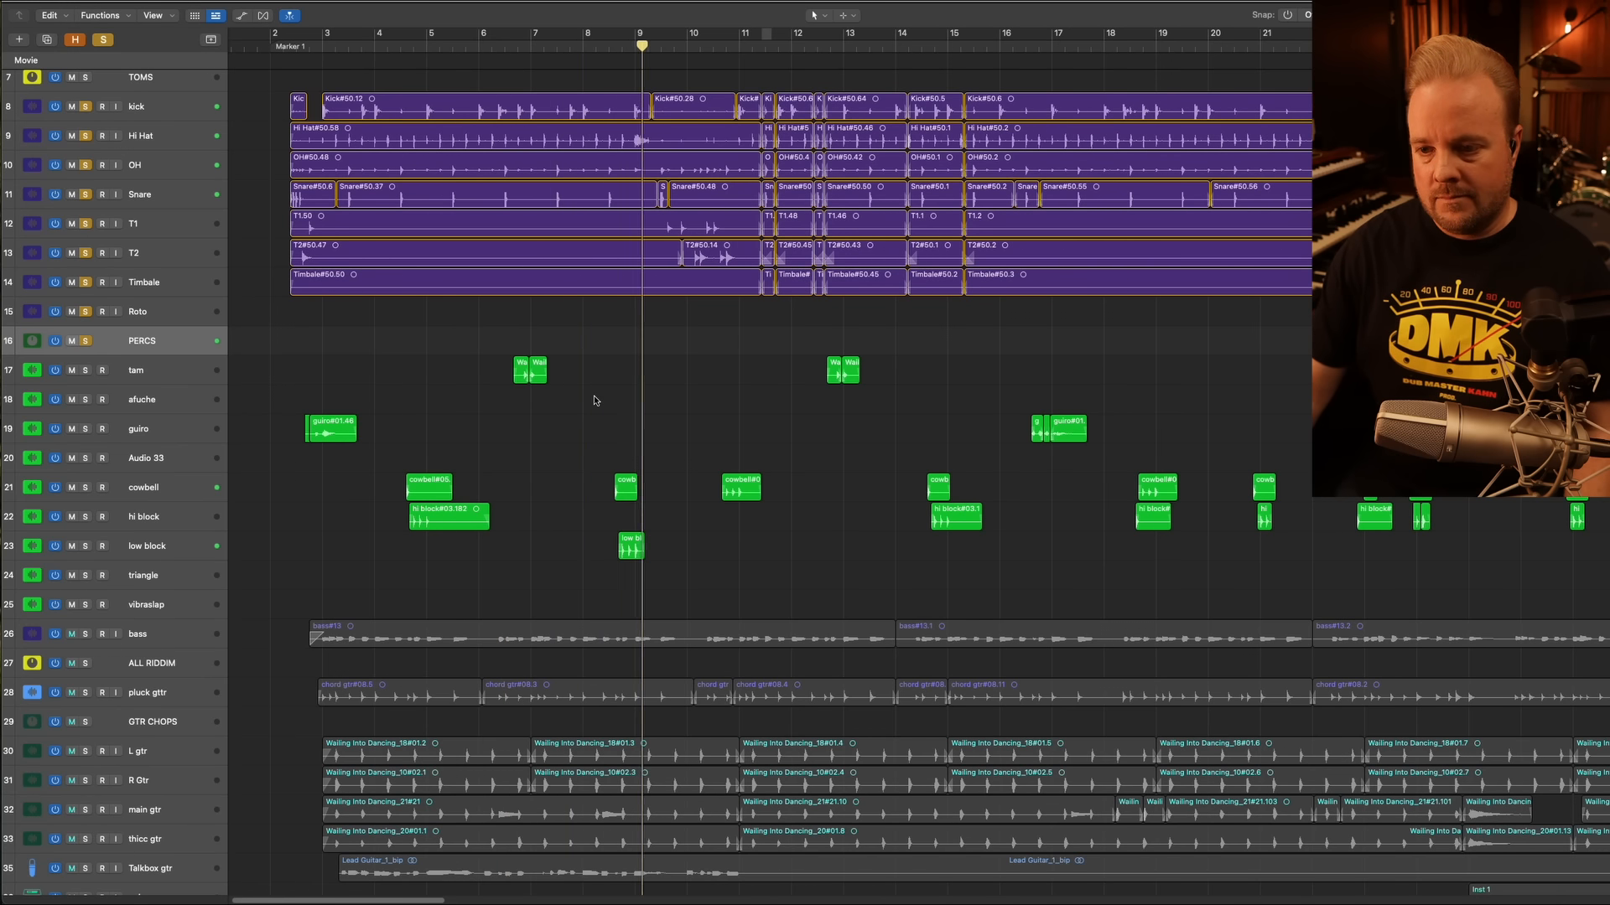
scroll(587, 400, right, 3)
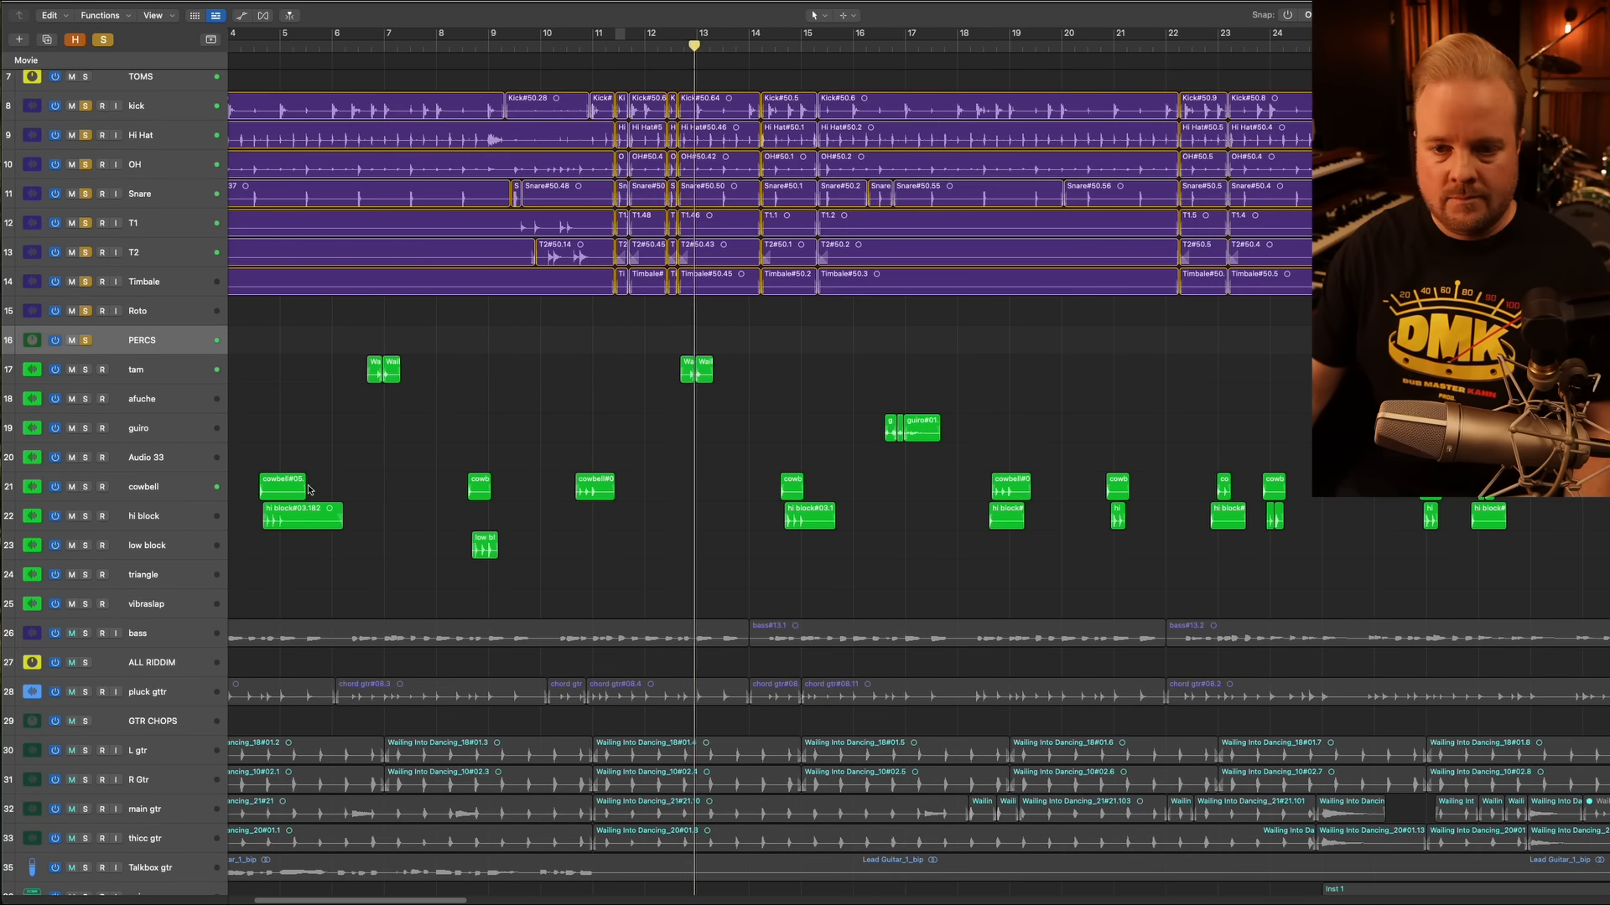
scroll(424, 470, down, 2)
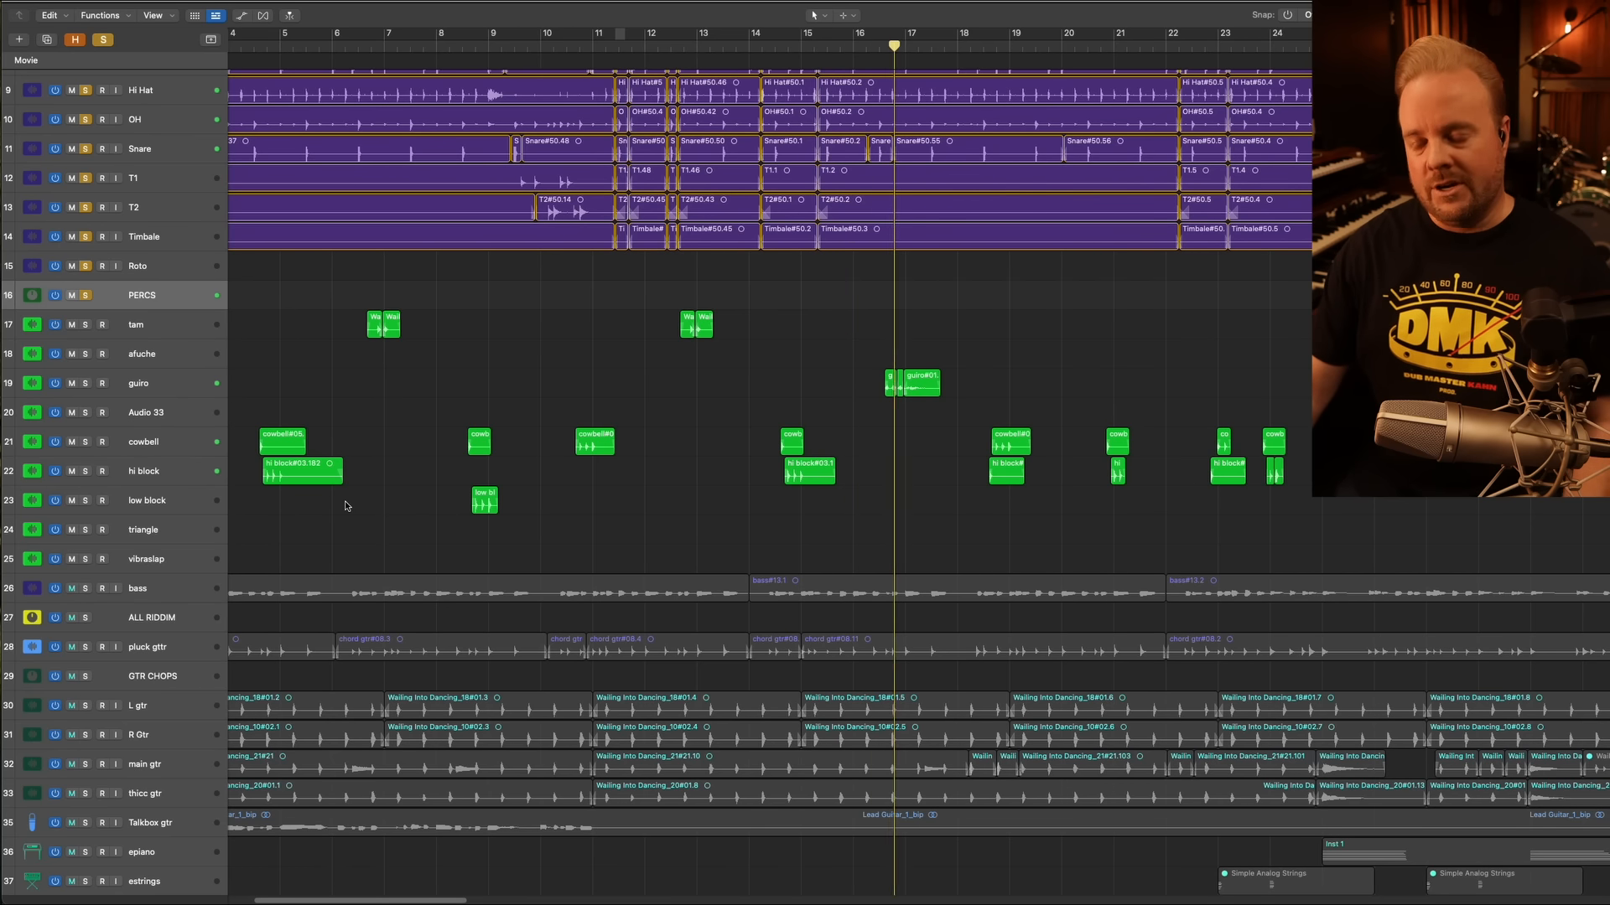
key(super+Left)
key(super+Up)
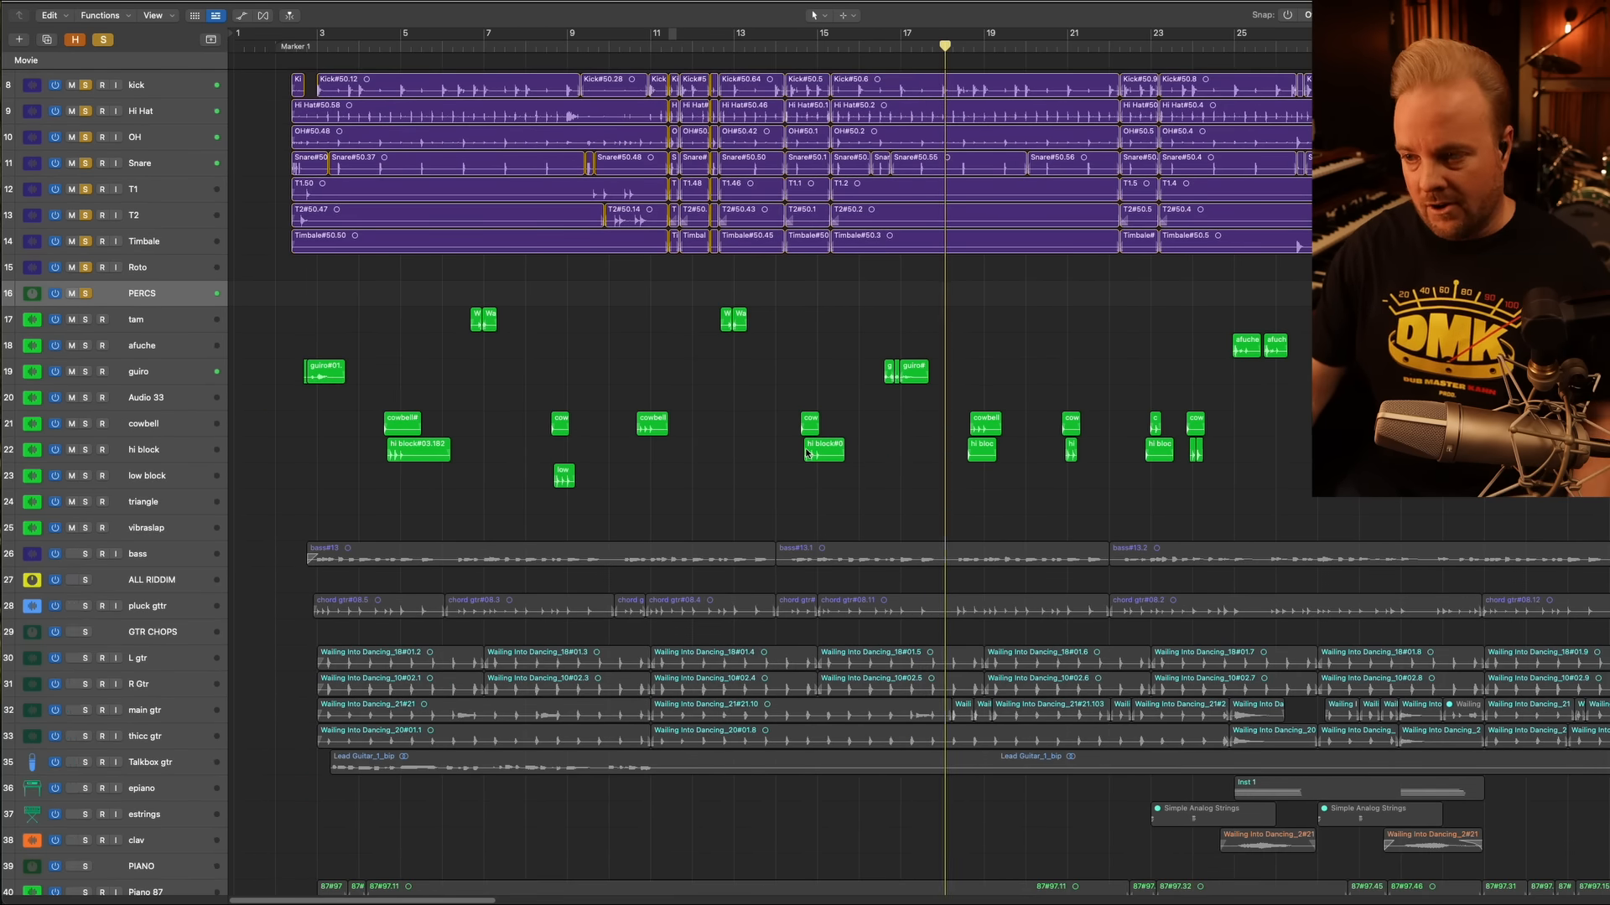
Add the bass and pluck gttr tracks to the solo and play on into Marker 2
scroll(806, 453, right, 1)
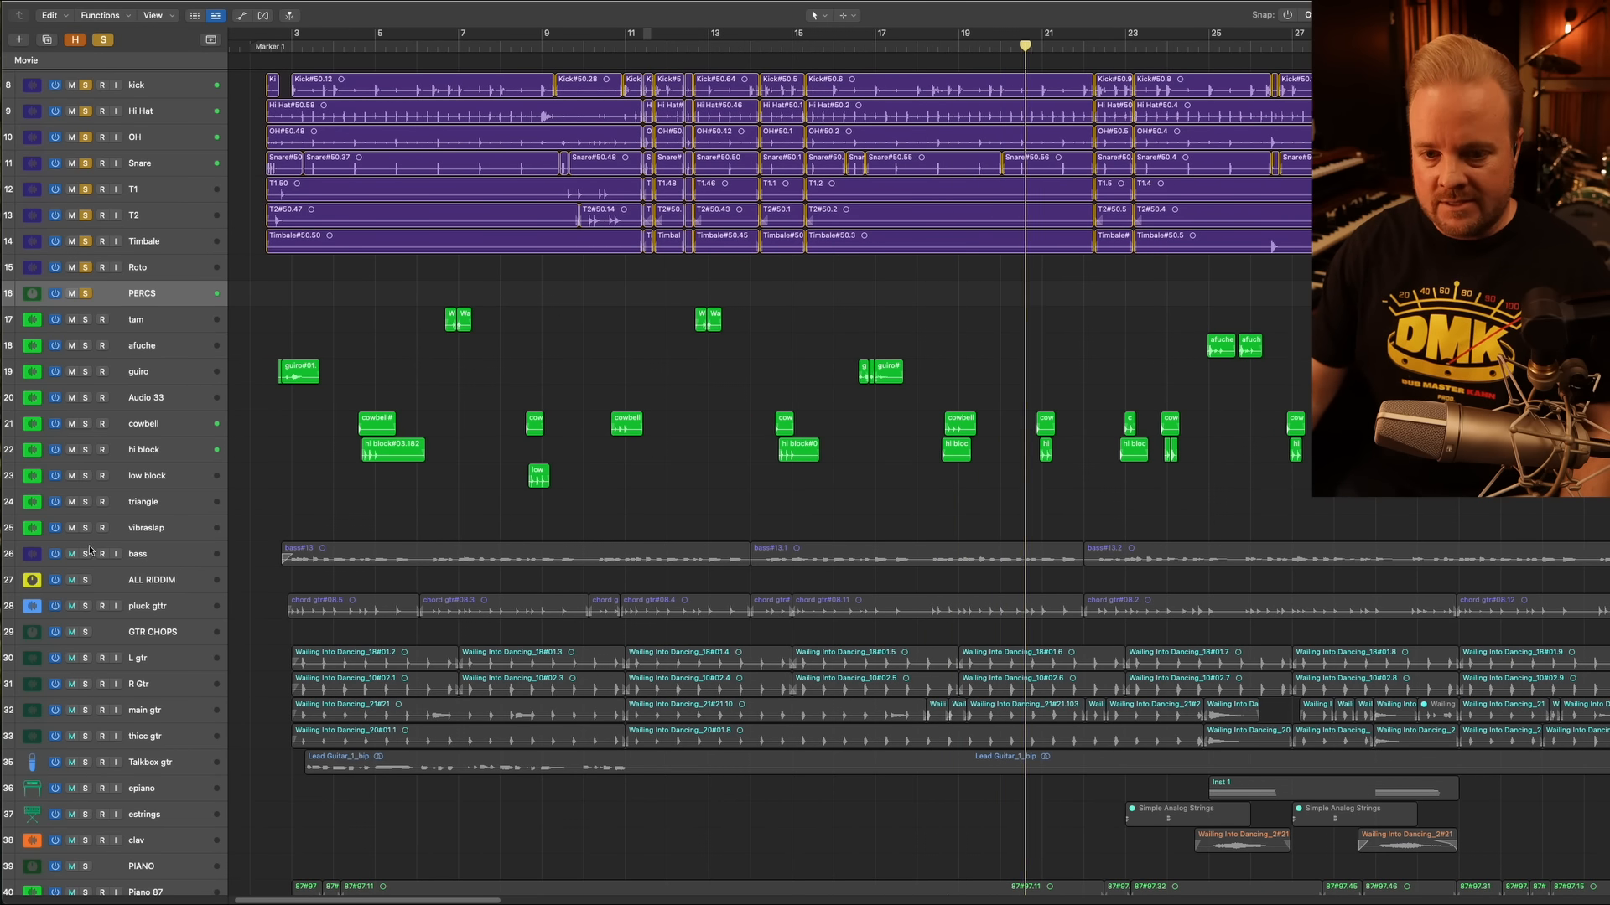
click(84, 554)
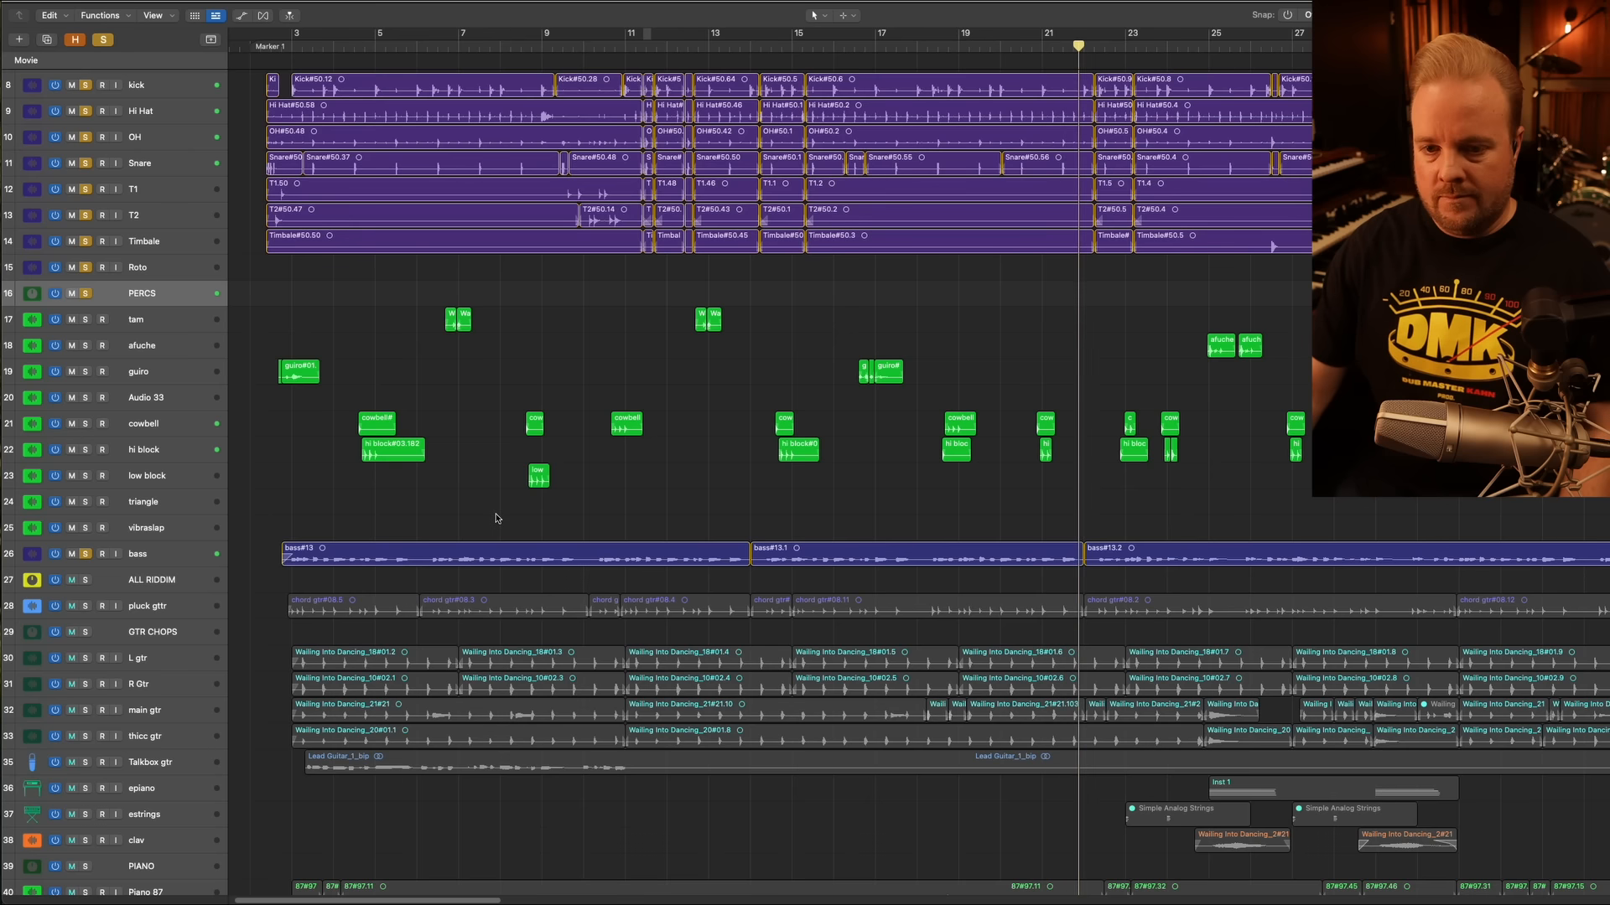
click(85, 605)
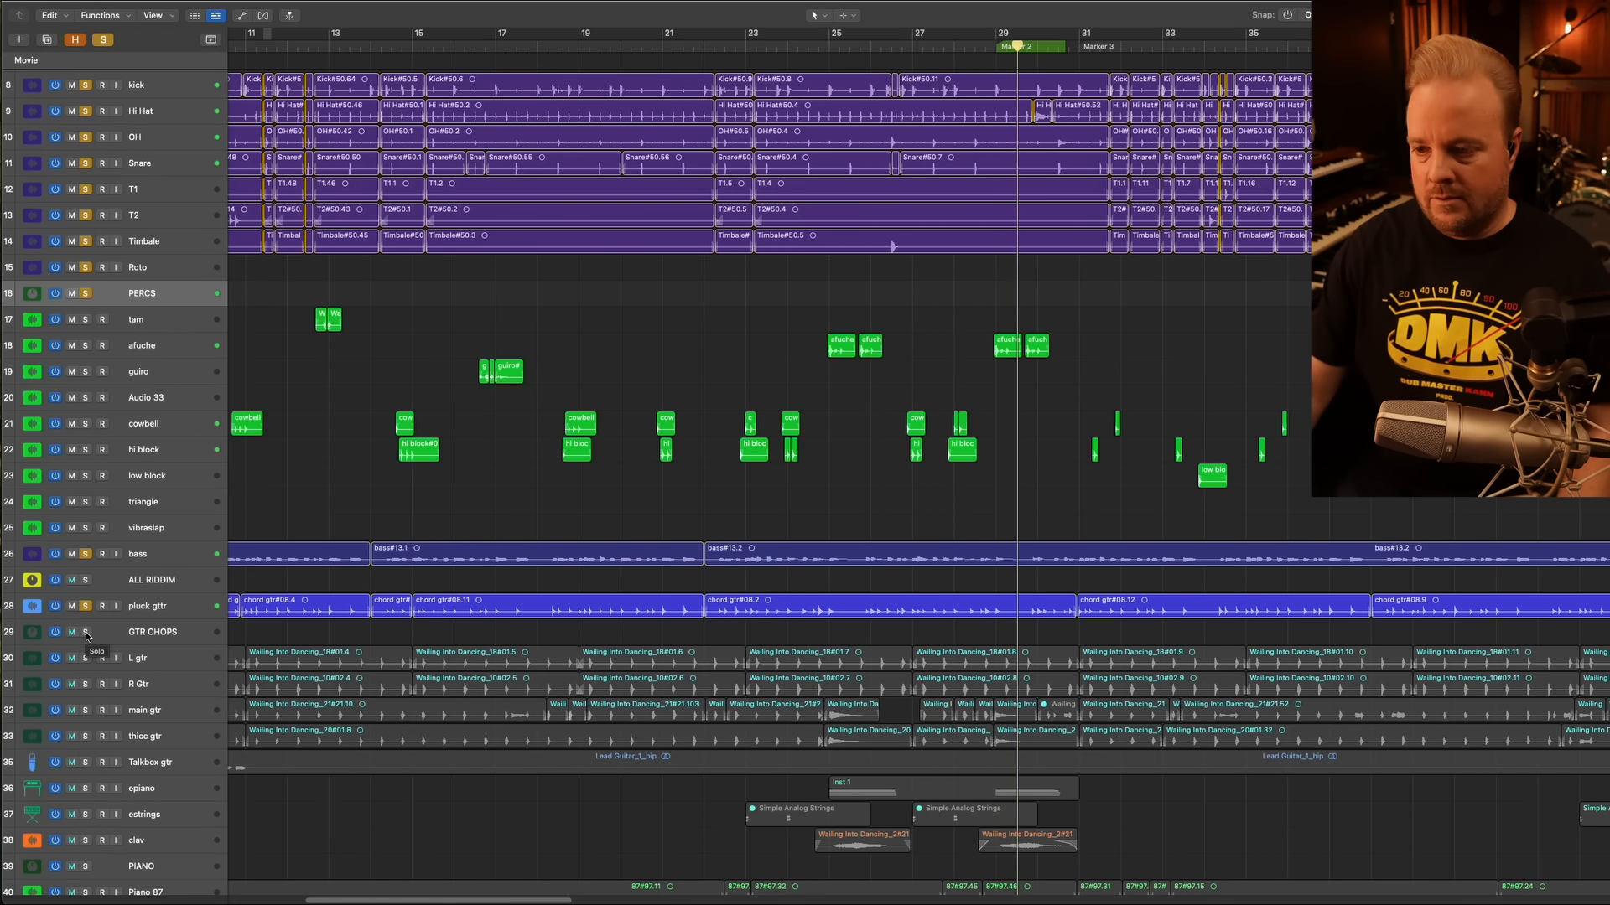
Move the playhead back to about bar 8 and add the GTR CHOPS stack to the soloed playback
scroll(521, 270, left, 5)
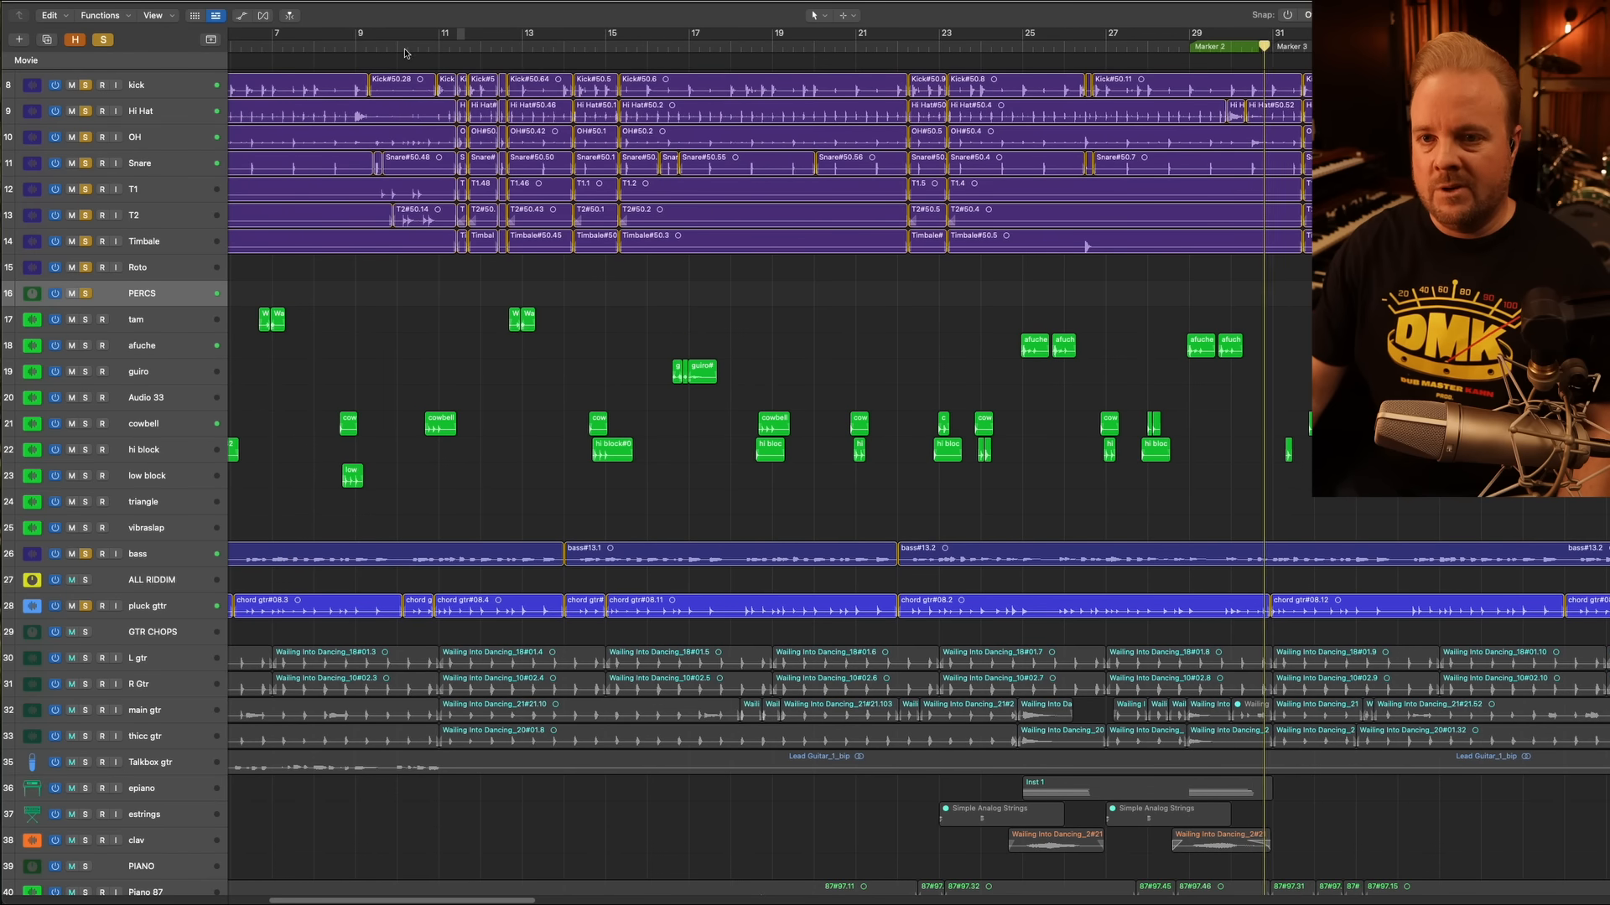
click(335, 47)
click(85, 632)
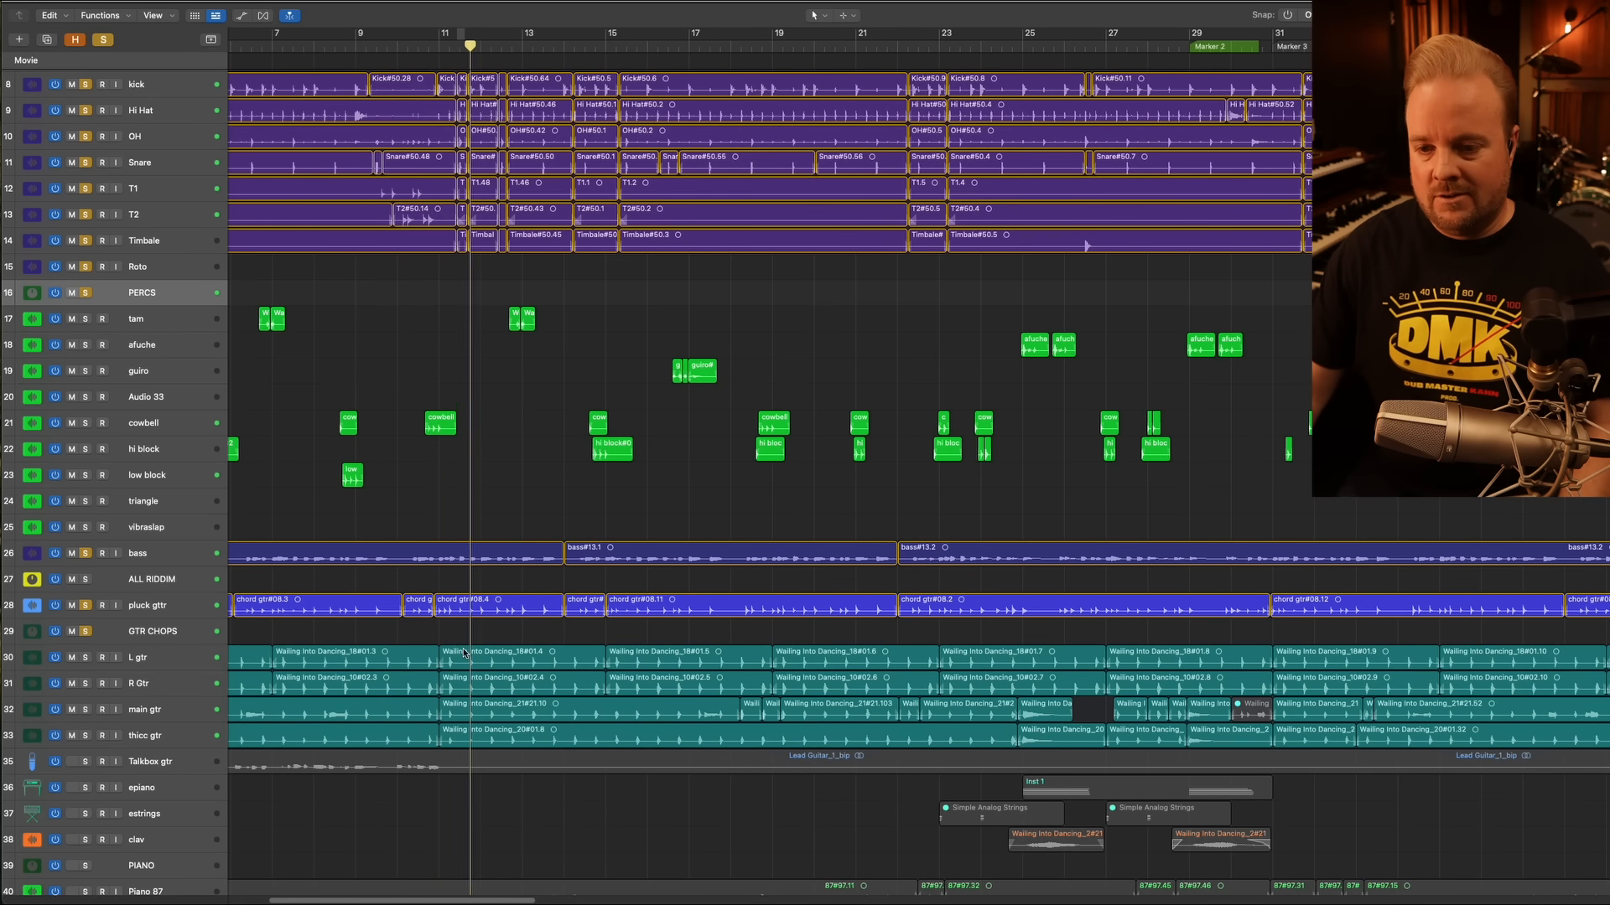
scroll(373, 686, down, 2)
scroll(373, 686, down, 2)
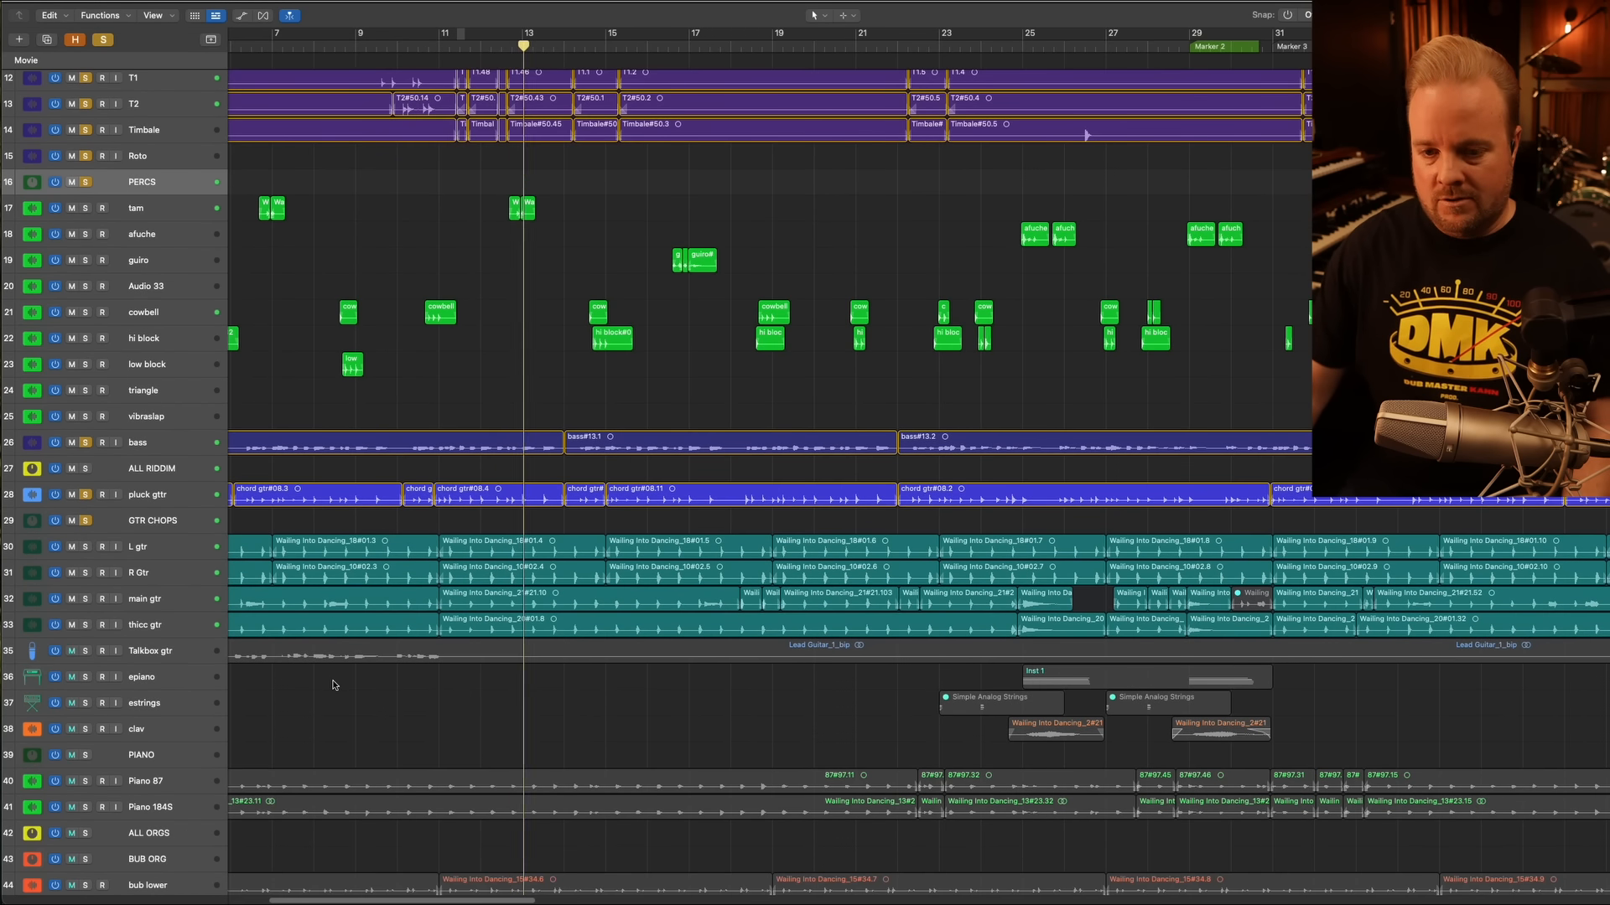
Add the PIANO and BUB ORG stacks to the soloed tracks while the song plays
scroll(217, 633, down, 5)
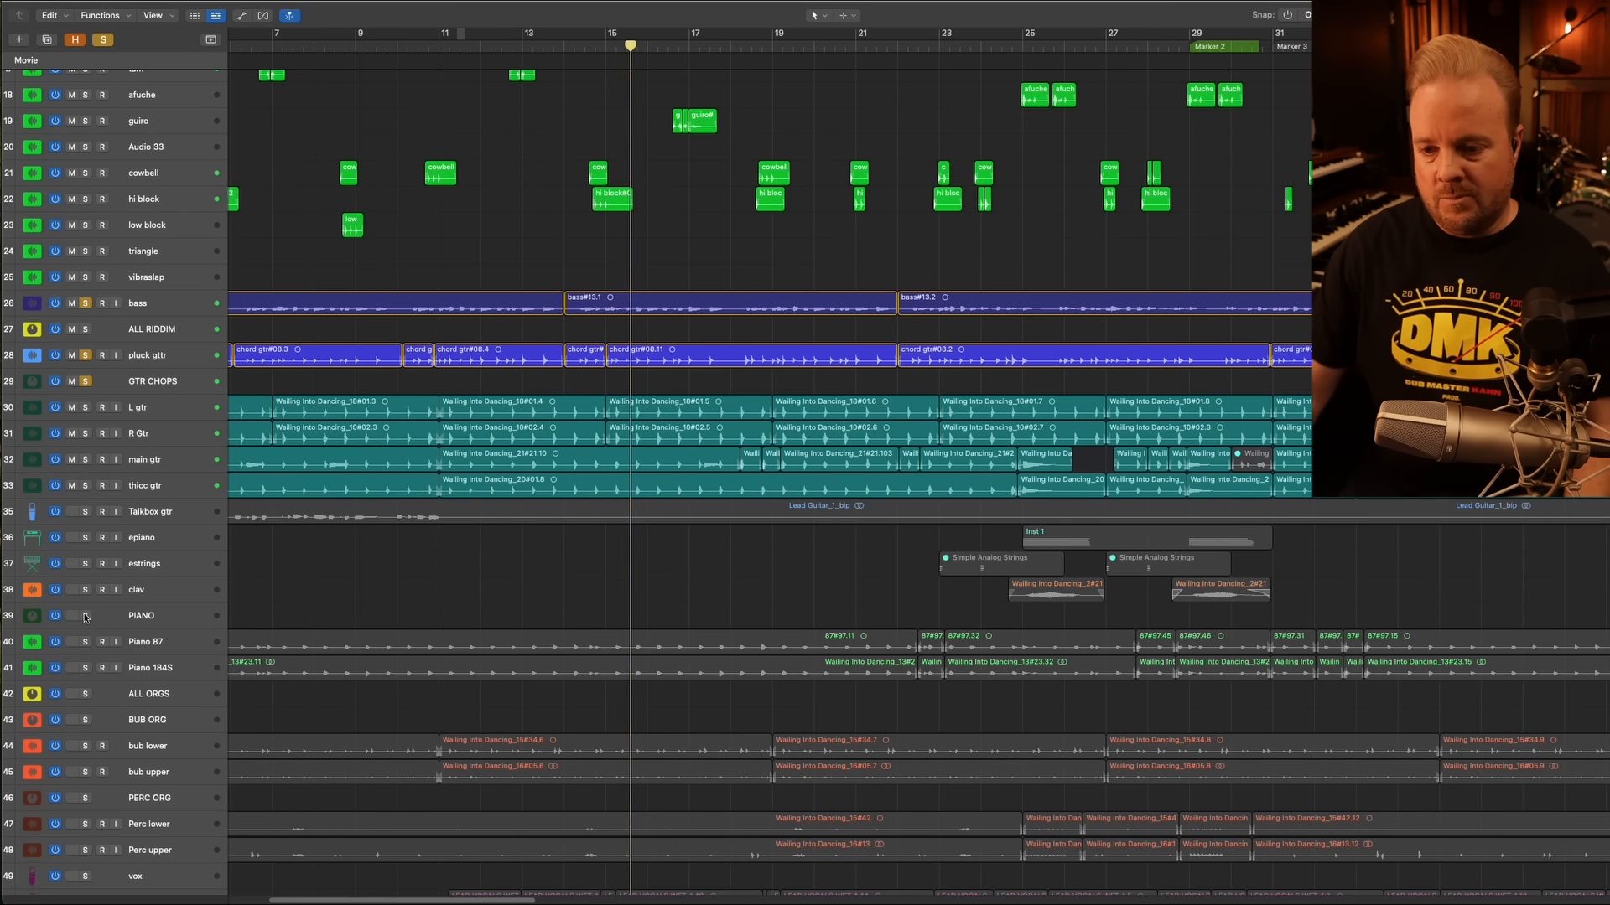
click(86, 617)
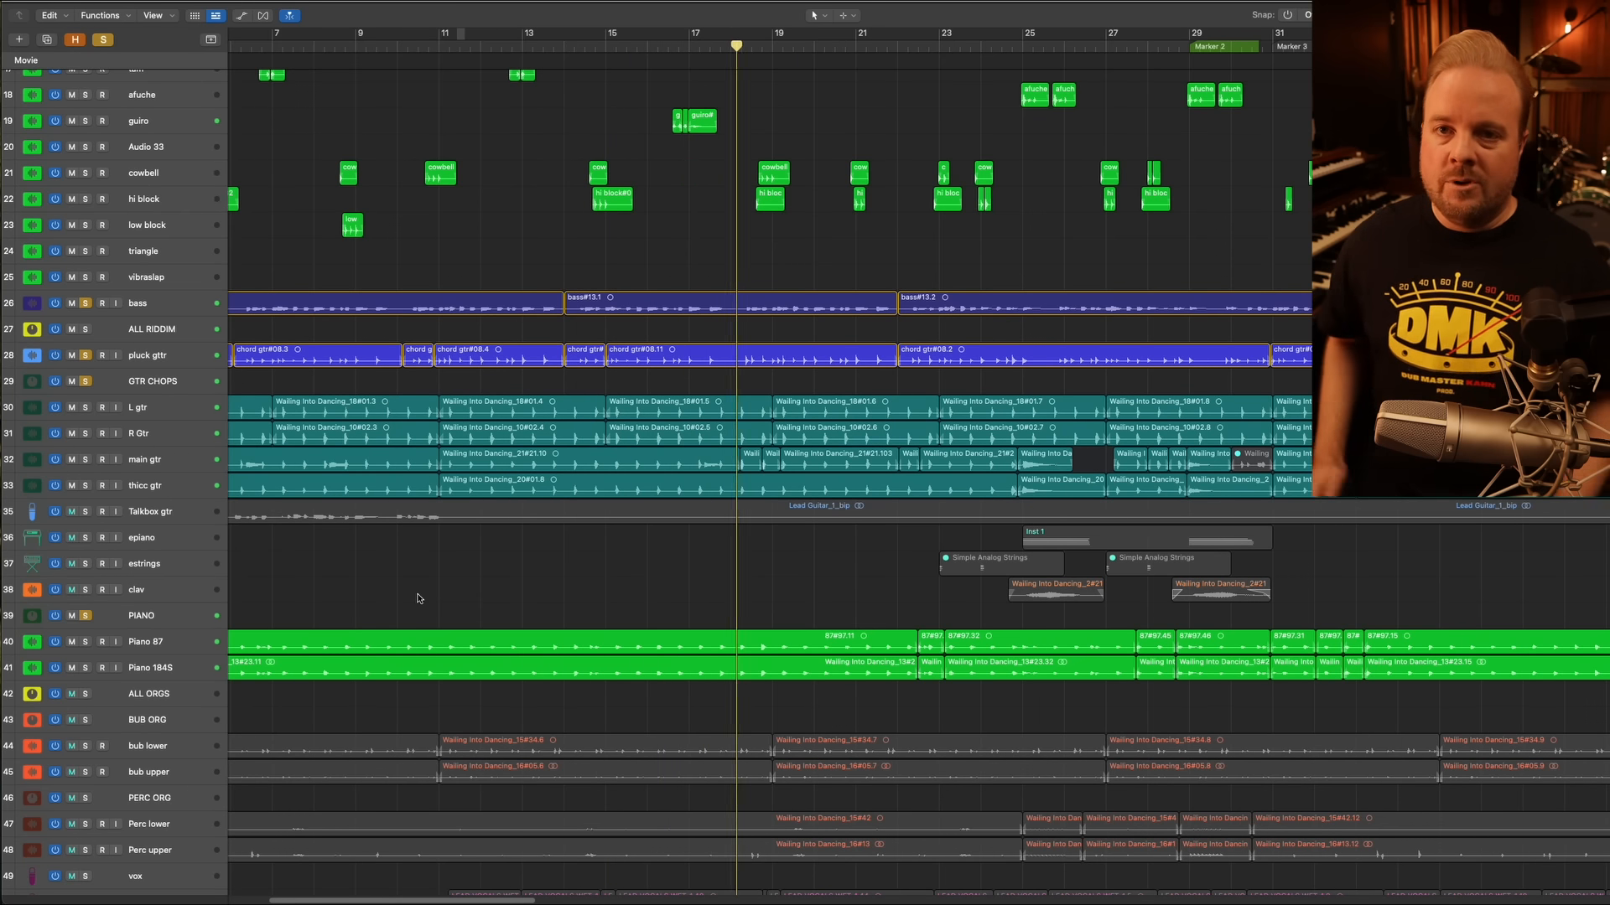
scroll(461, 588, right, 4)
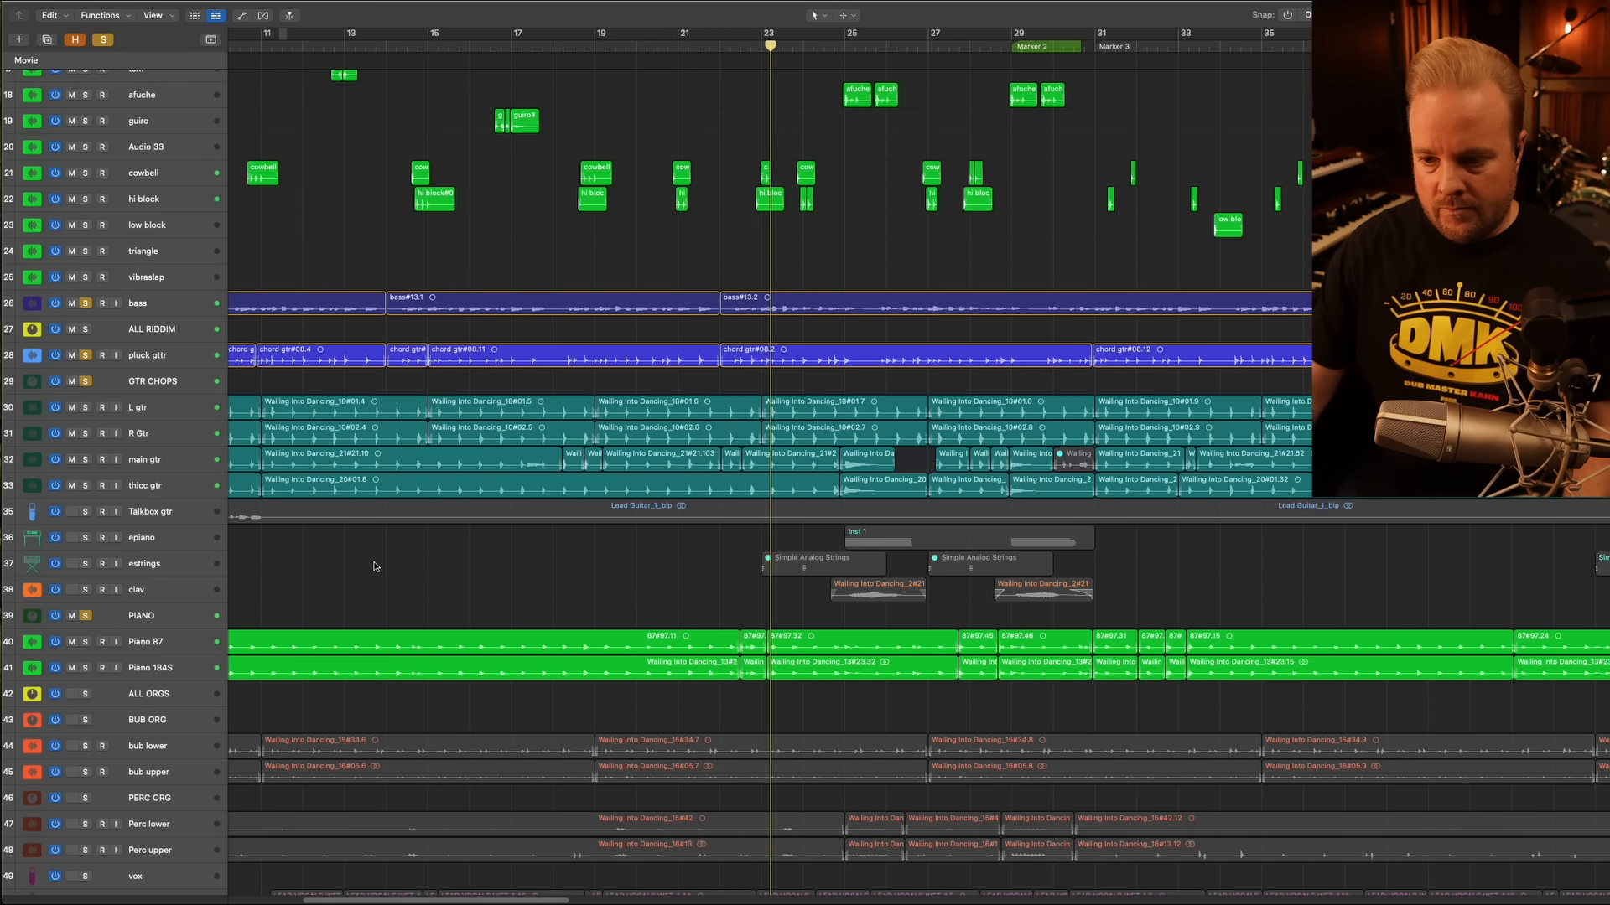
scroll(244, 660, down, 3)
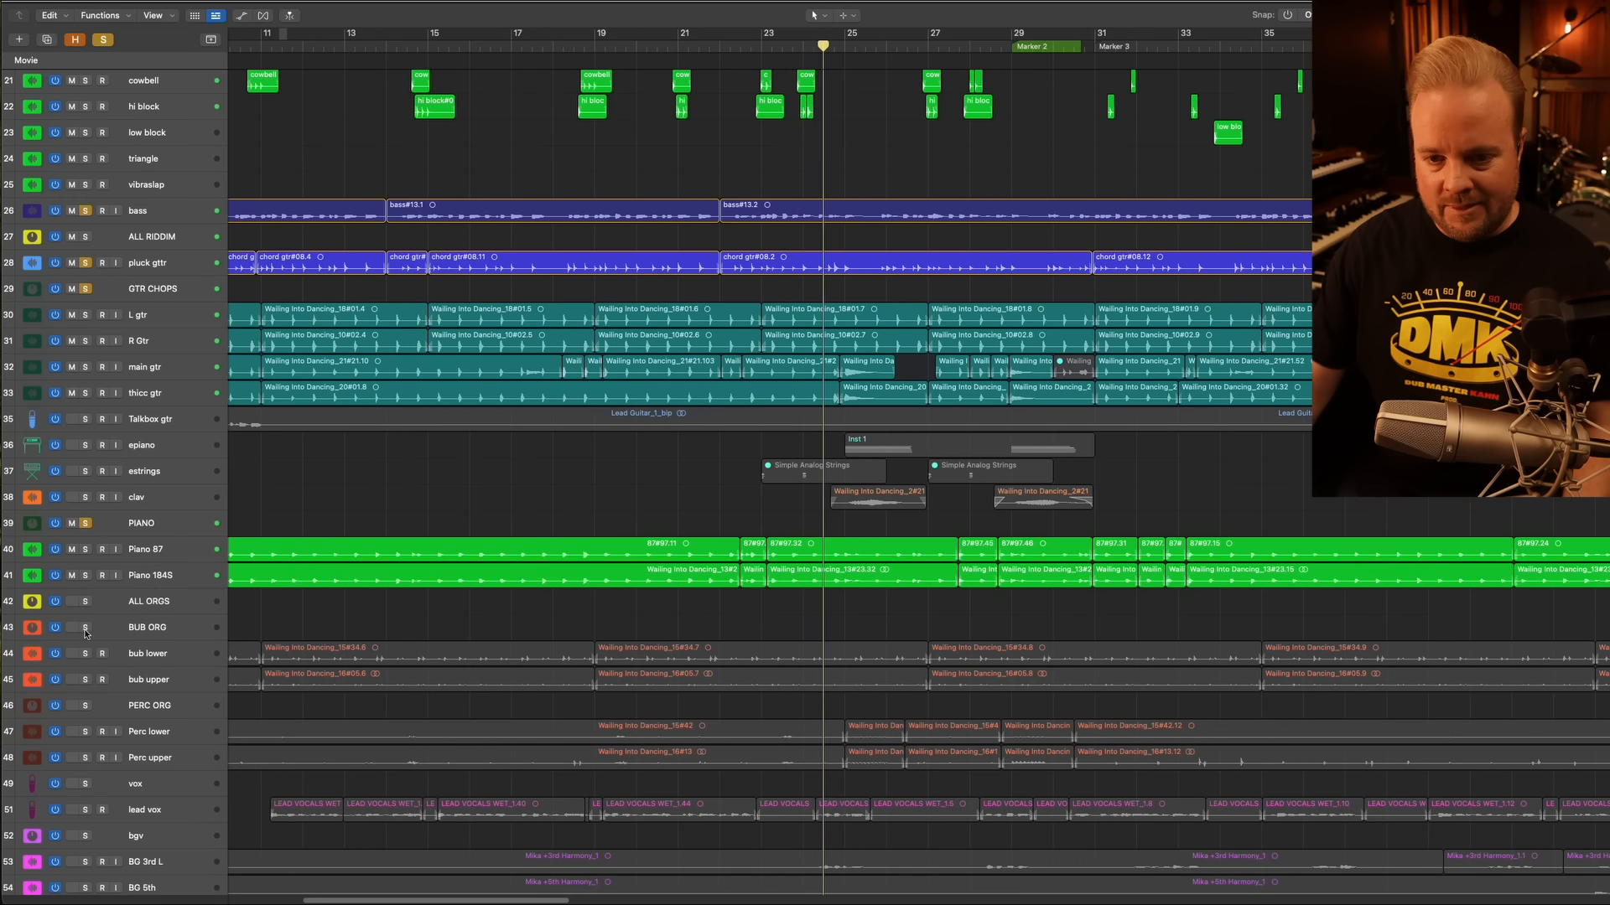
click(85, 628)
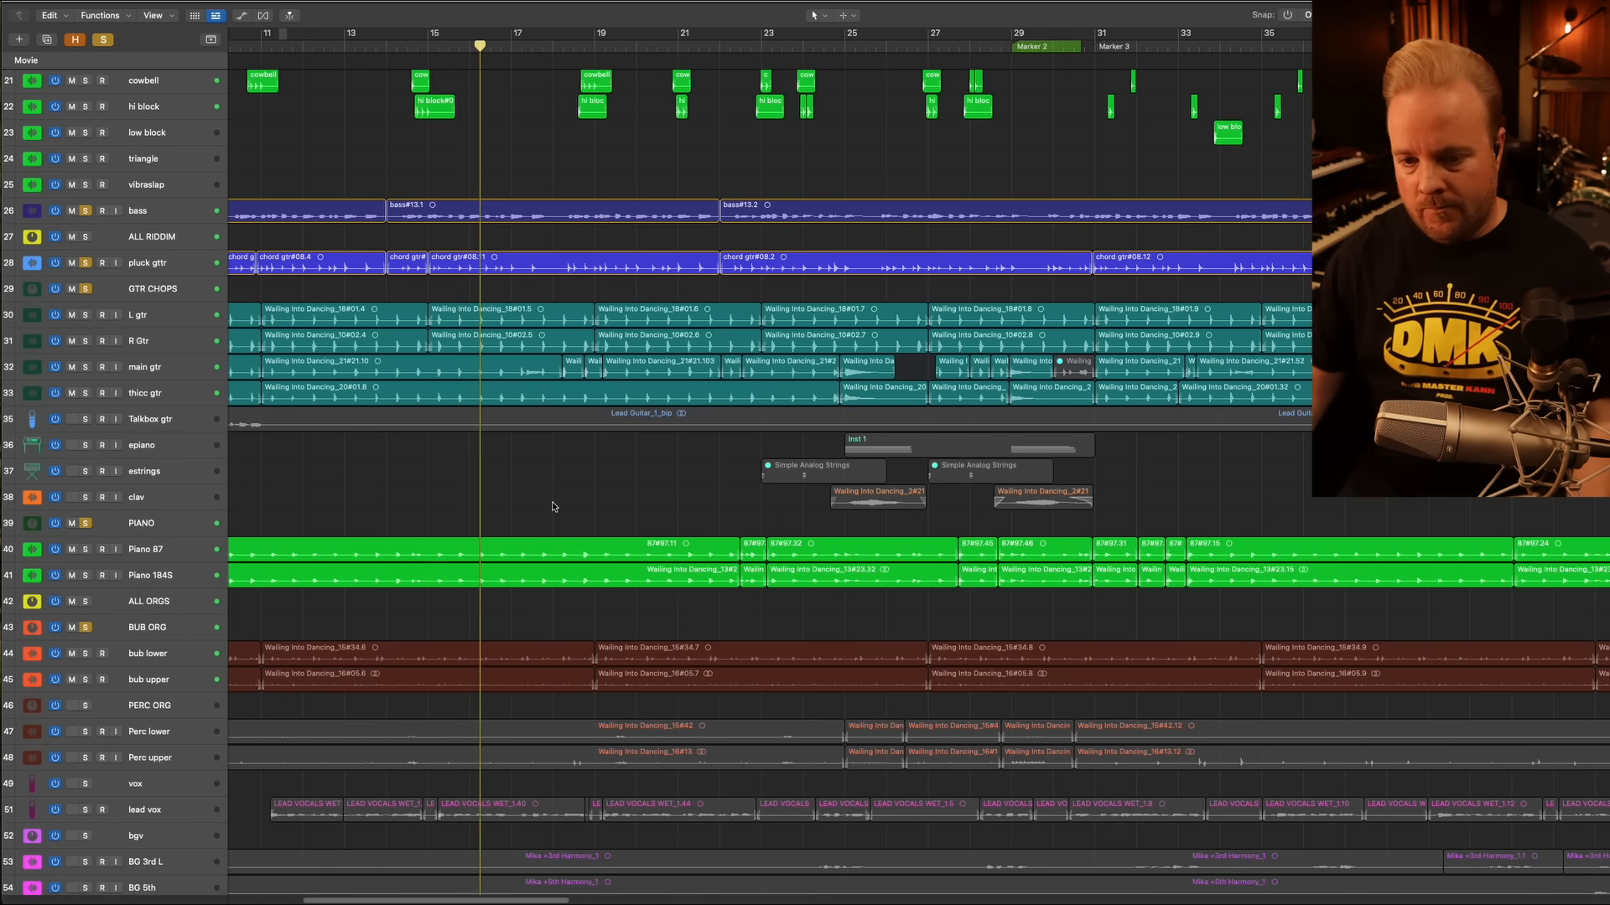
Add the PERC ORG stack to the solo and enlarge the tracks to examine the piano and organ regions through about bar 26
click(85, 706)
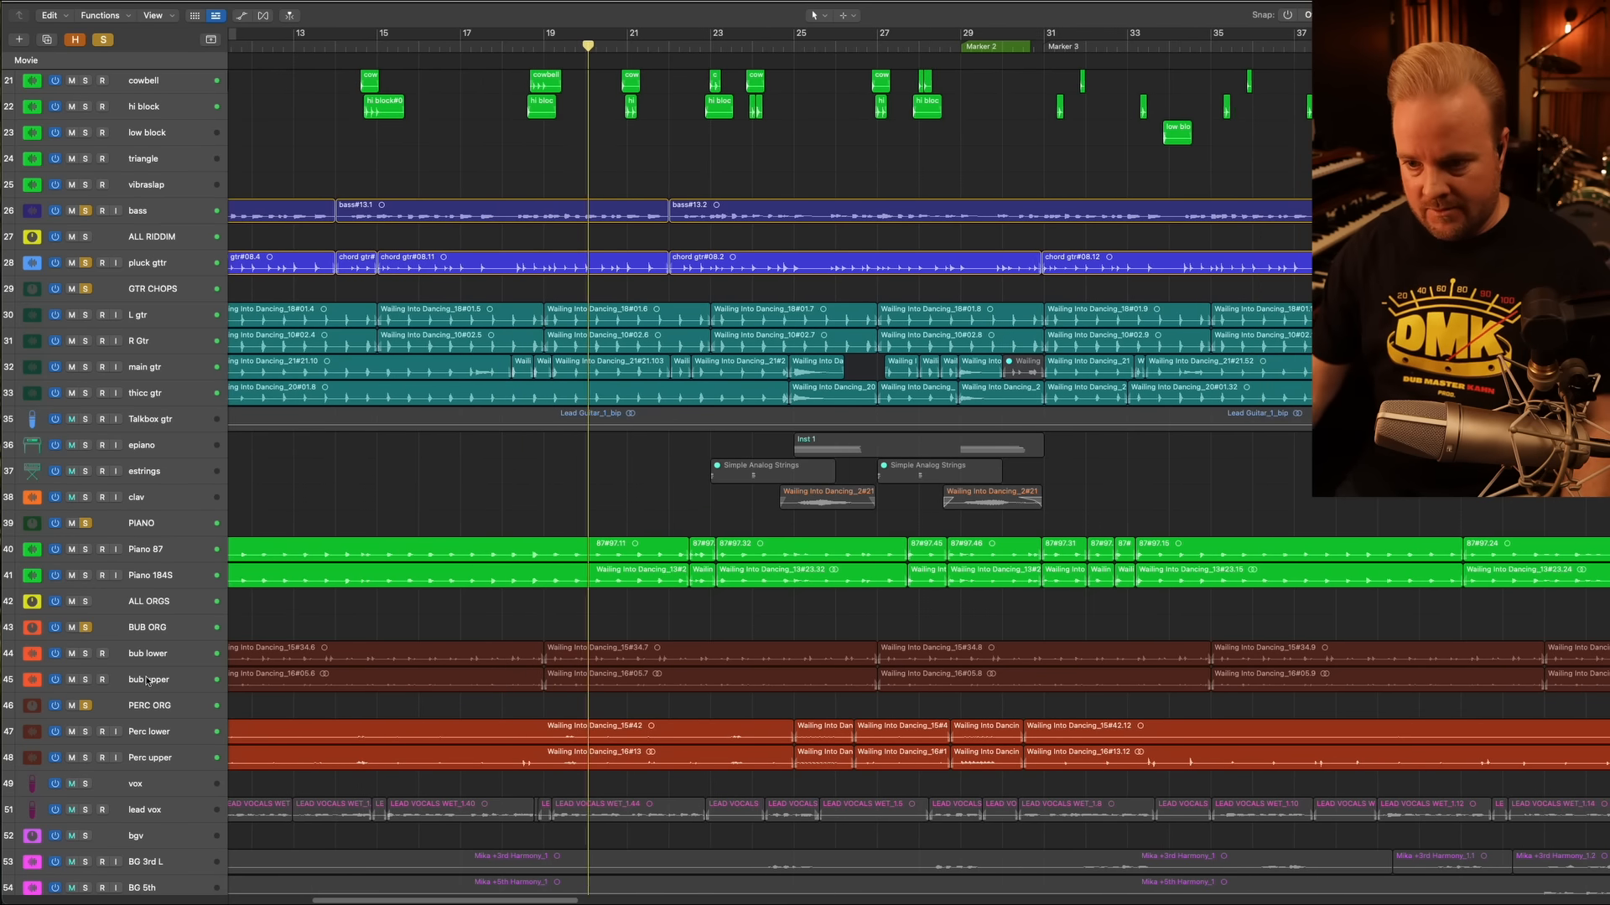
scroll(627, 627, right, 1)
scroll(627, 627, up, 3)
scroll(627, 627, down, 4)
scroll(627, 627, up, 1)
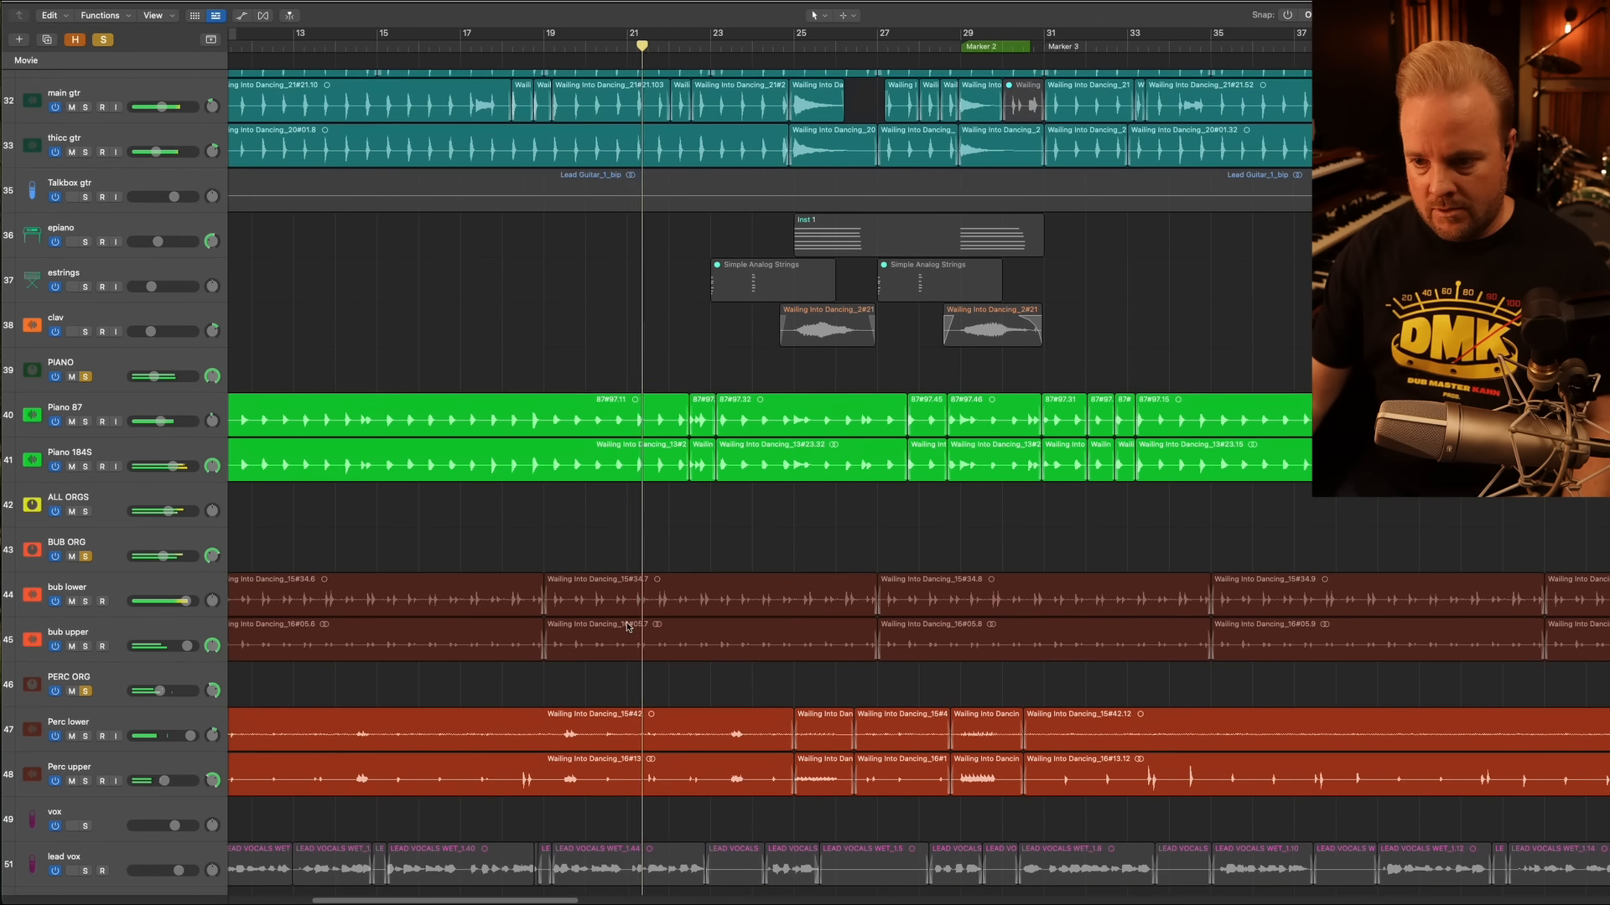
key(super+Down)
scroll(628, 627, down, 4)
scroll(716, 615, up, 3)
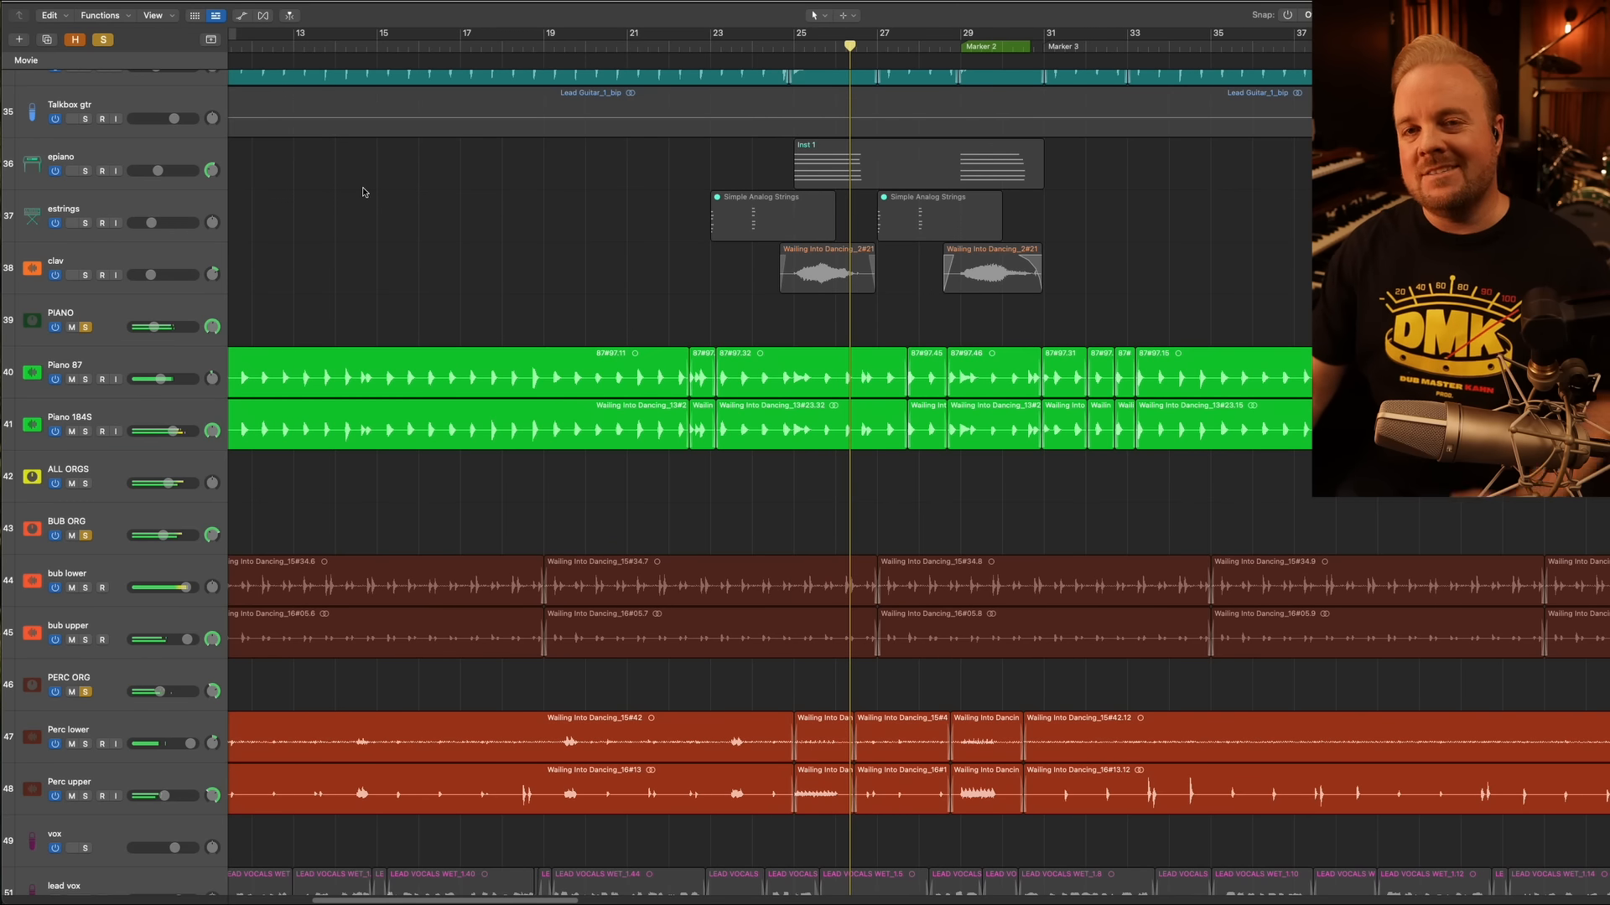
Add the epiano track to the solo and play it in the mix near bar 25, clear the other solos and play it alone
click(85, 171)
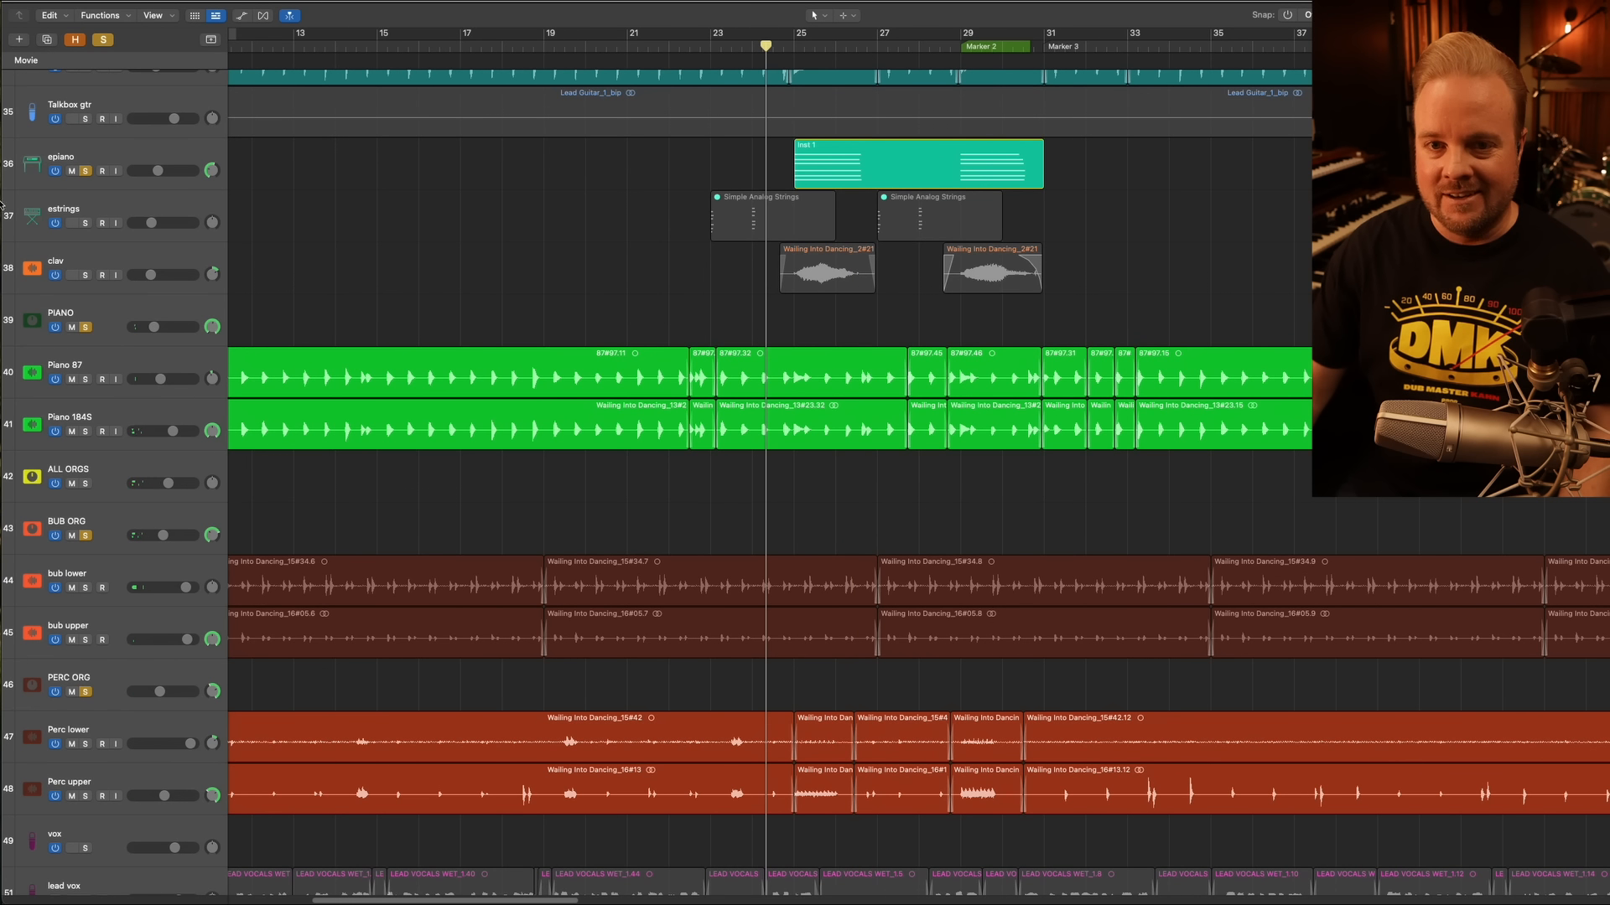
key(space)
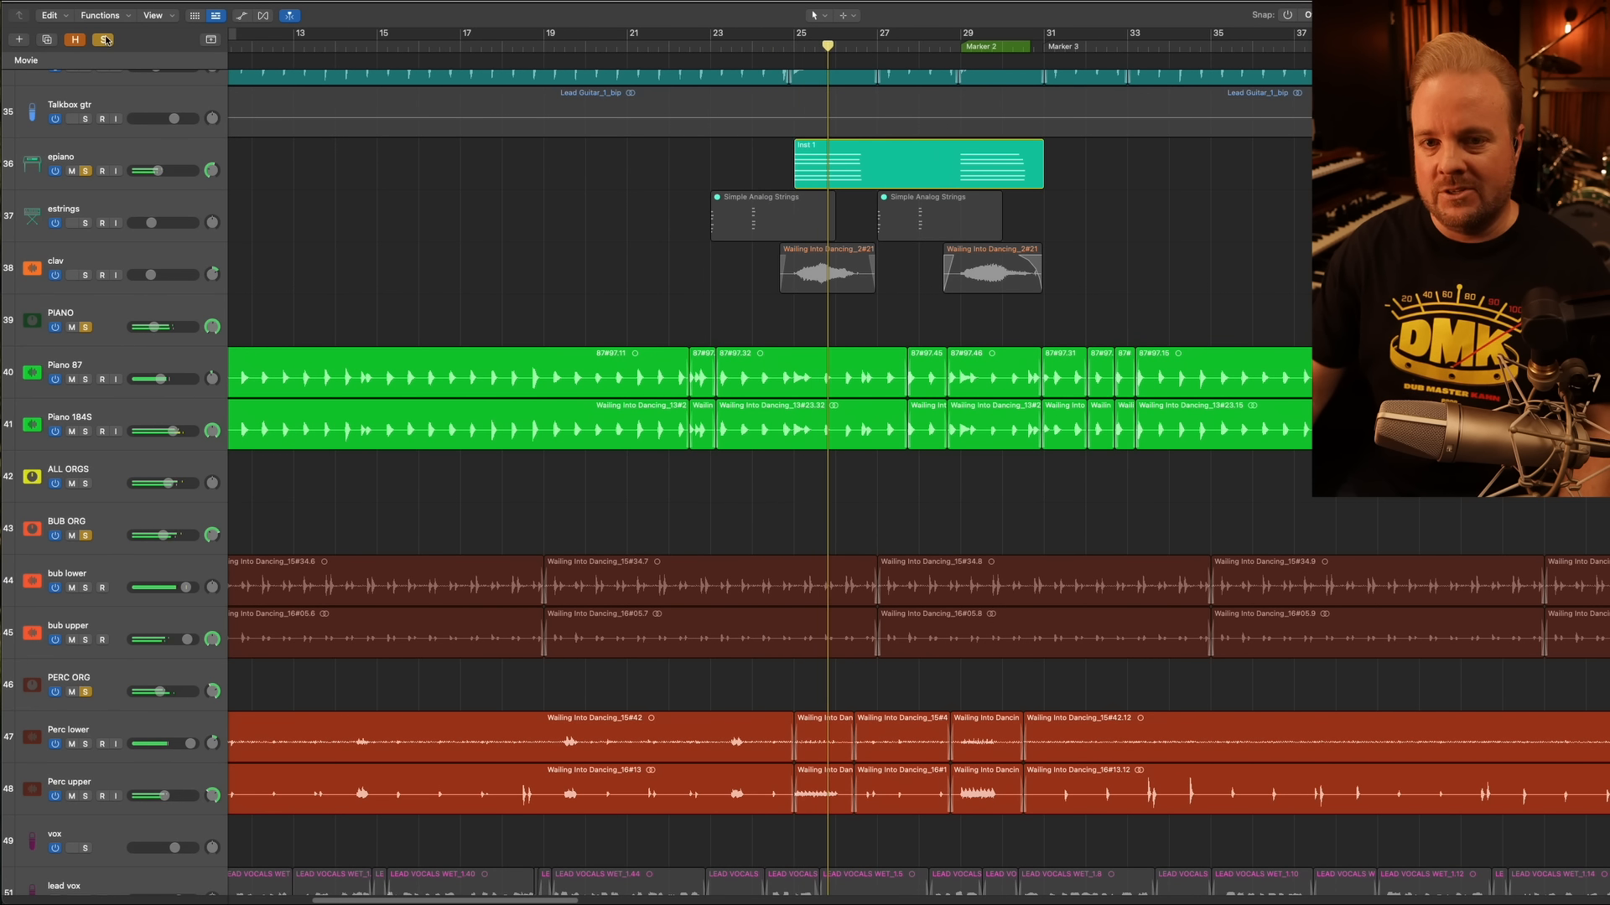
click(85, 171)
click(85, 172)
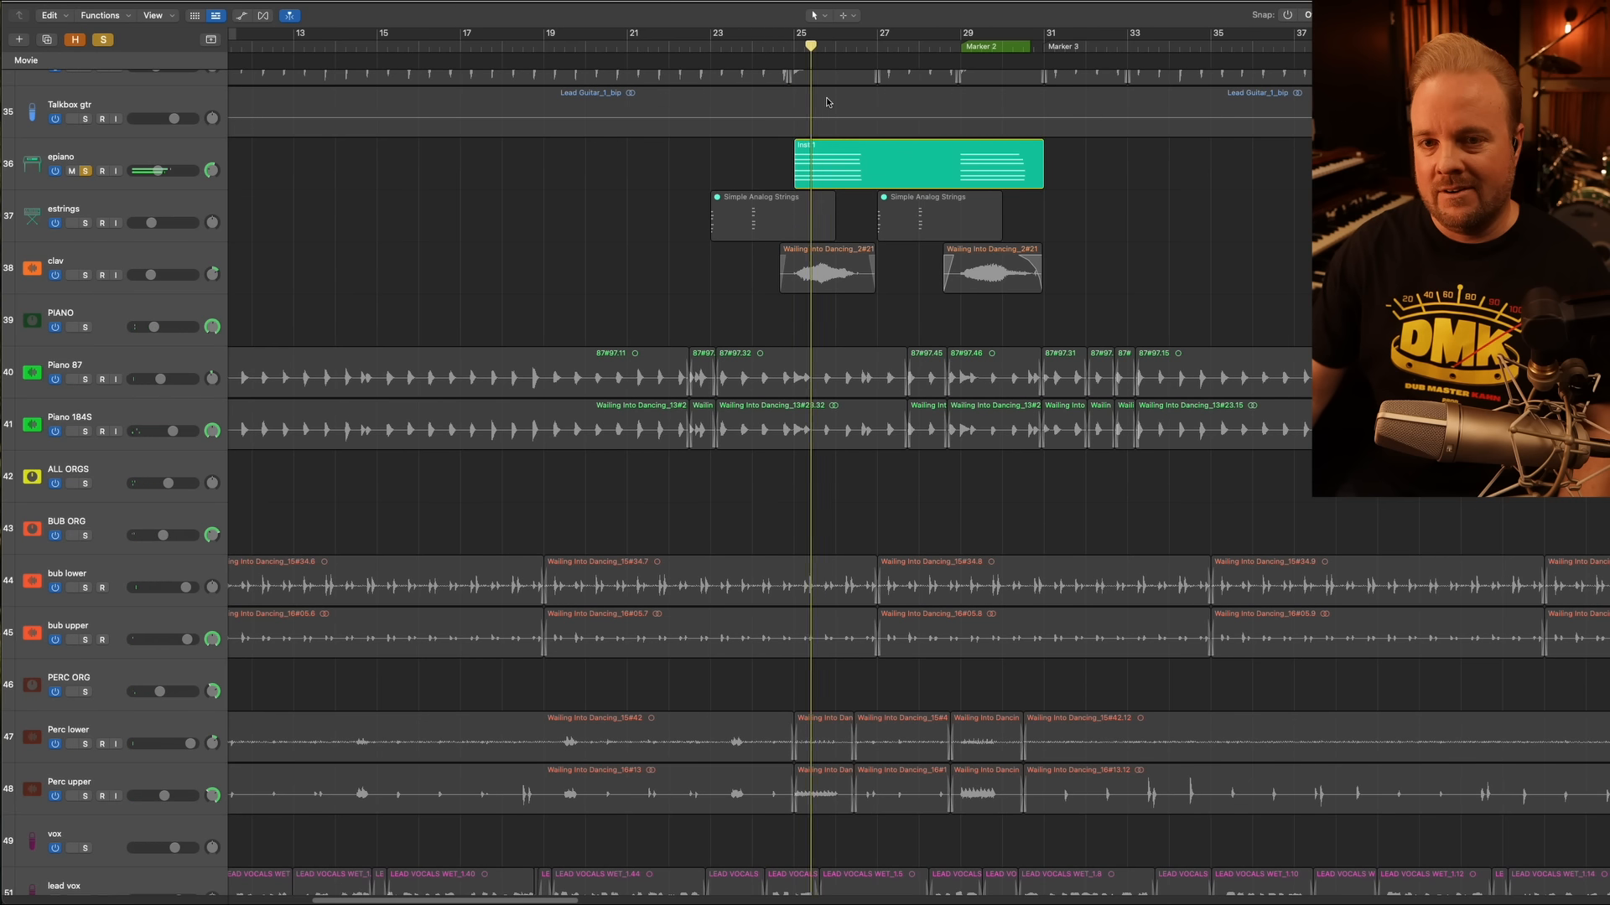
Take the epiano out of solo, play the clav track alone through about bar 26, and clear its solo
click(85, 171)
click(85, 275)
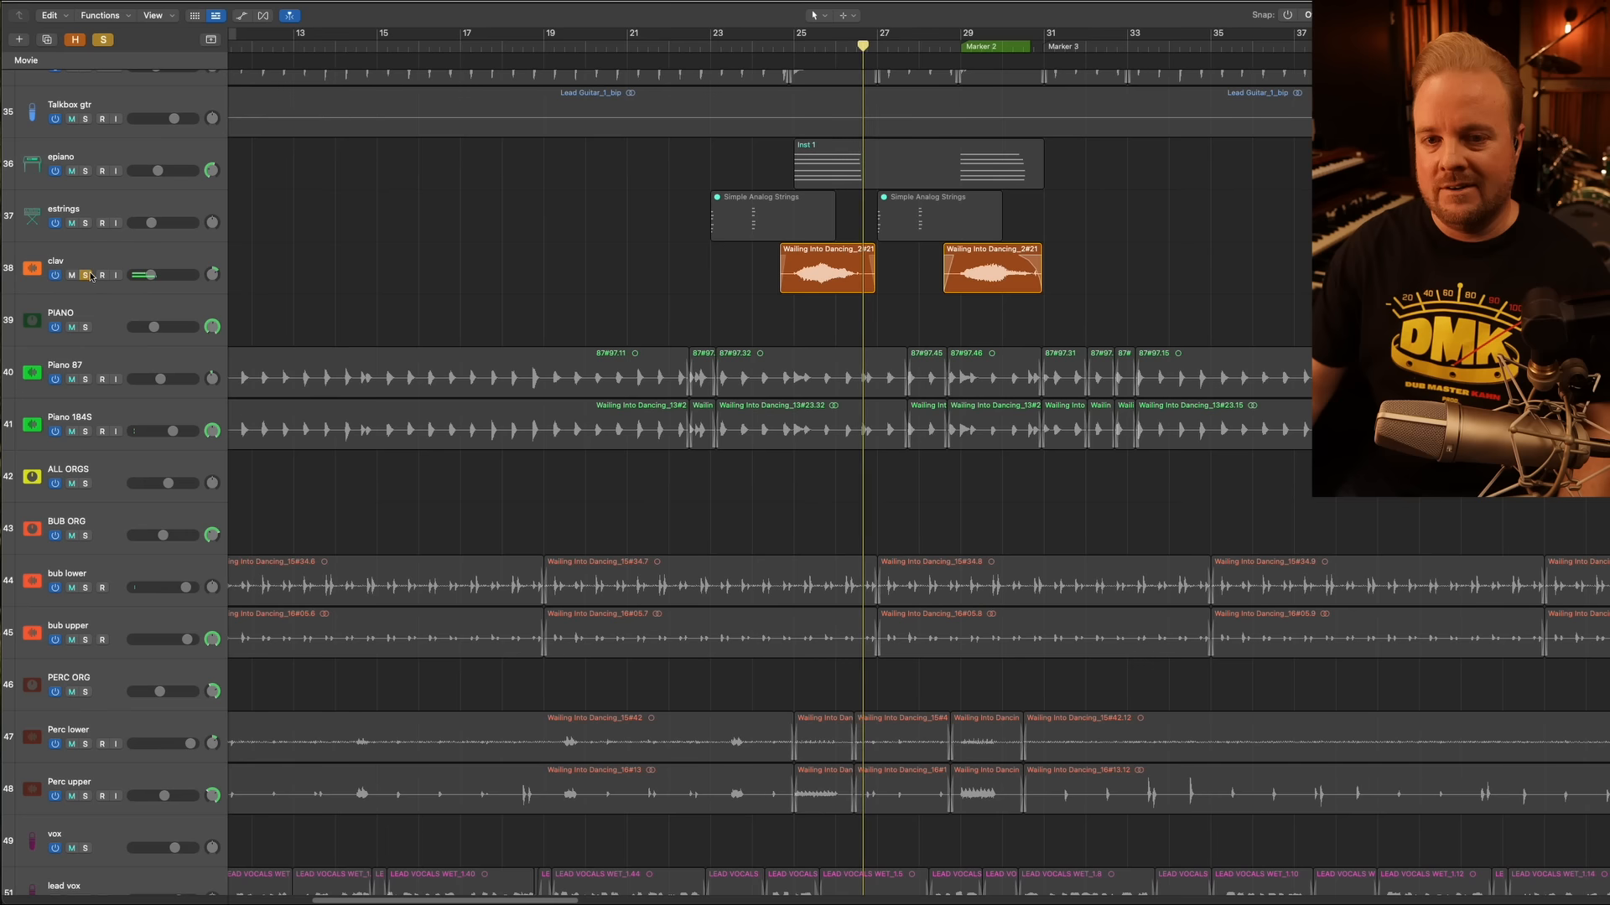
click(85, 275)
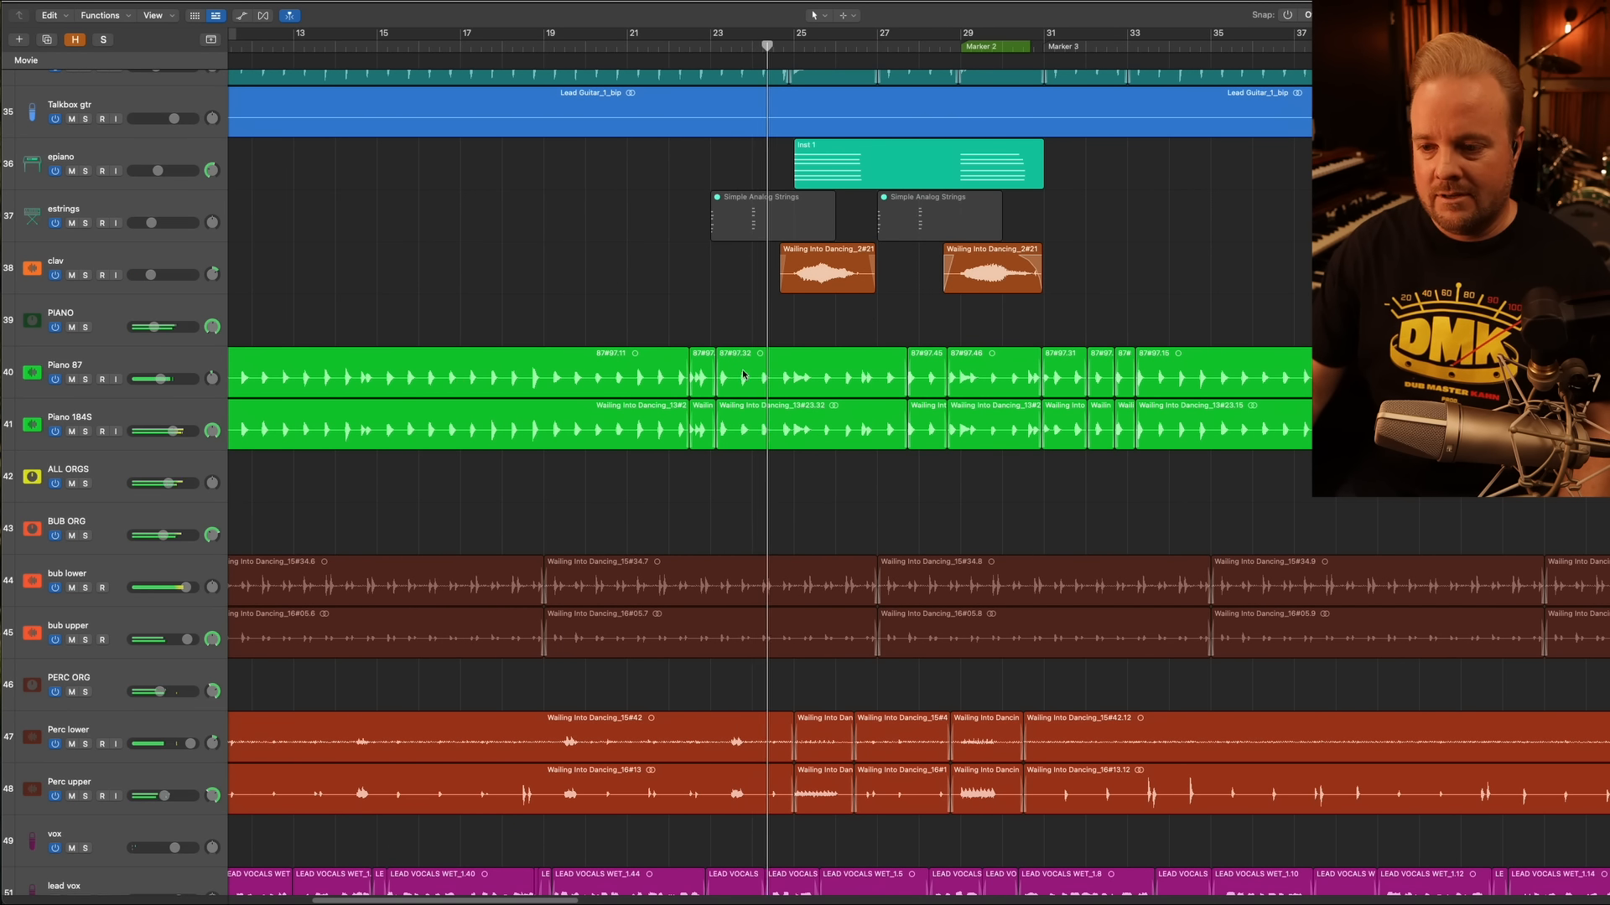
Select the ringing chord regions at bar 25 on the main gtr and thicc gtr tracks and play those two tracks soloed
scroll(747, 369, down, 1)
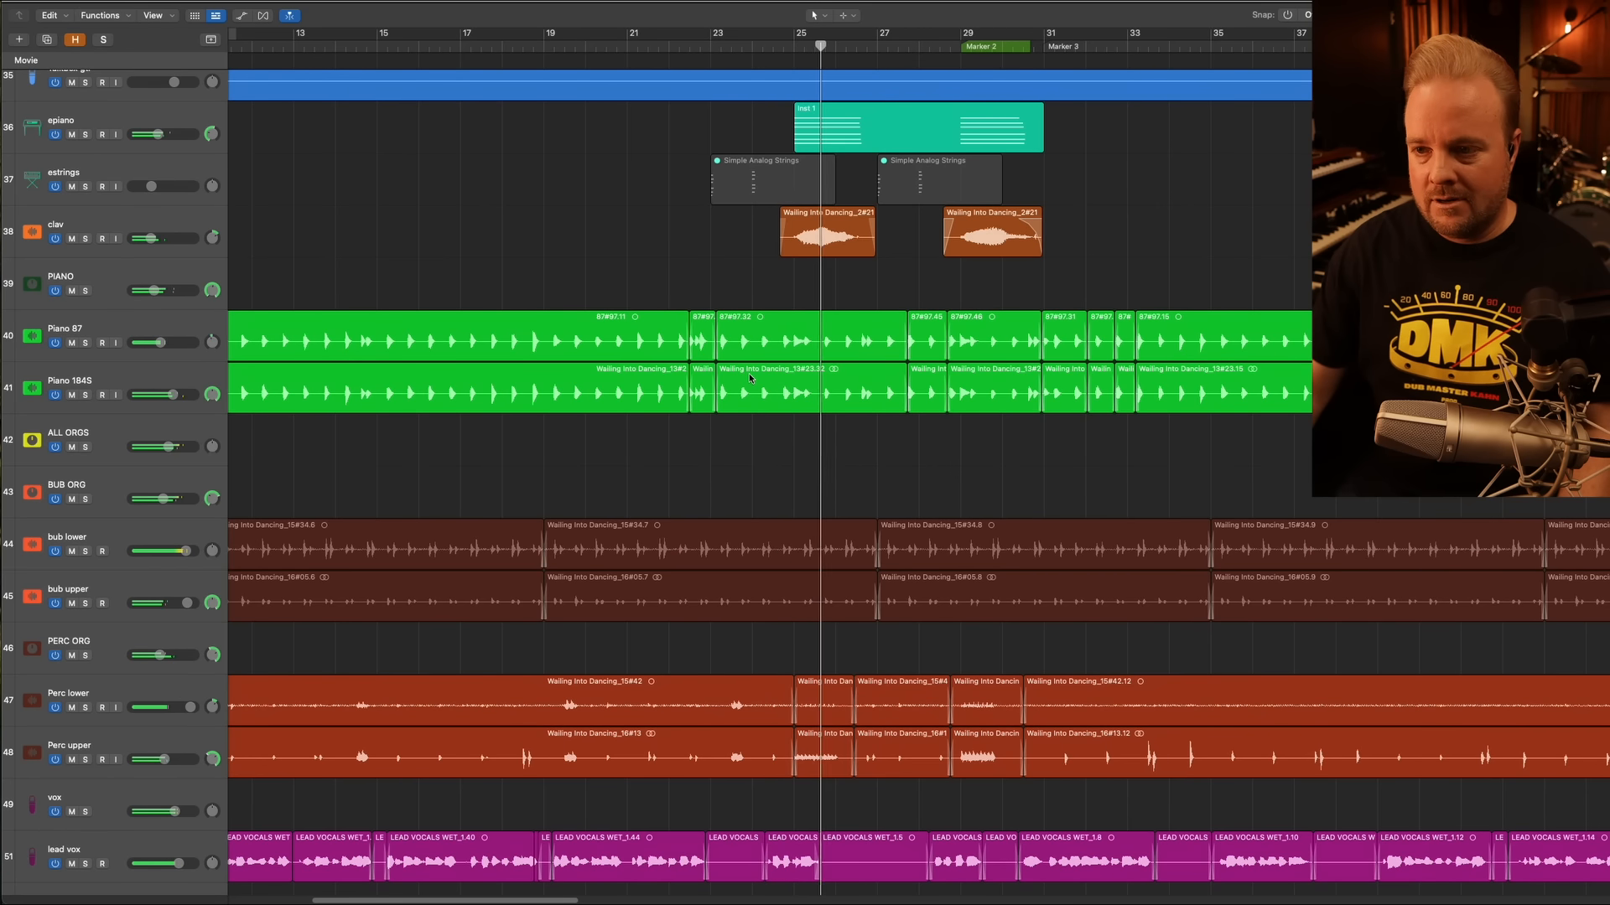
scroll(797, 340, up, 3)
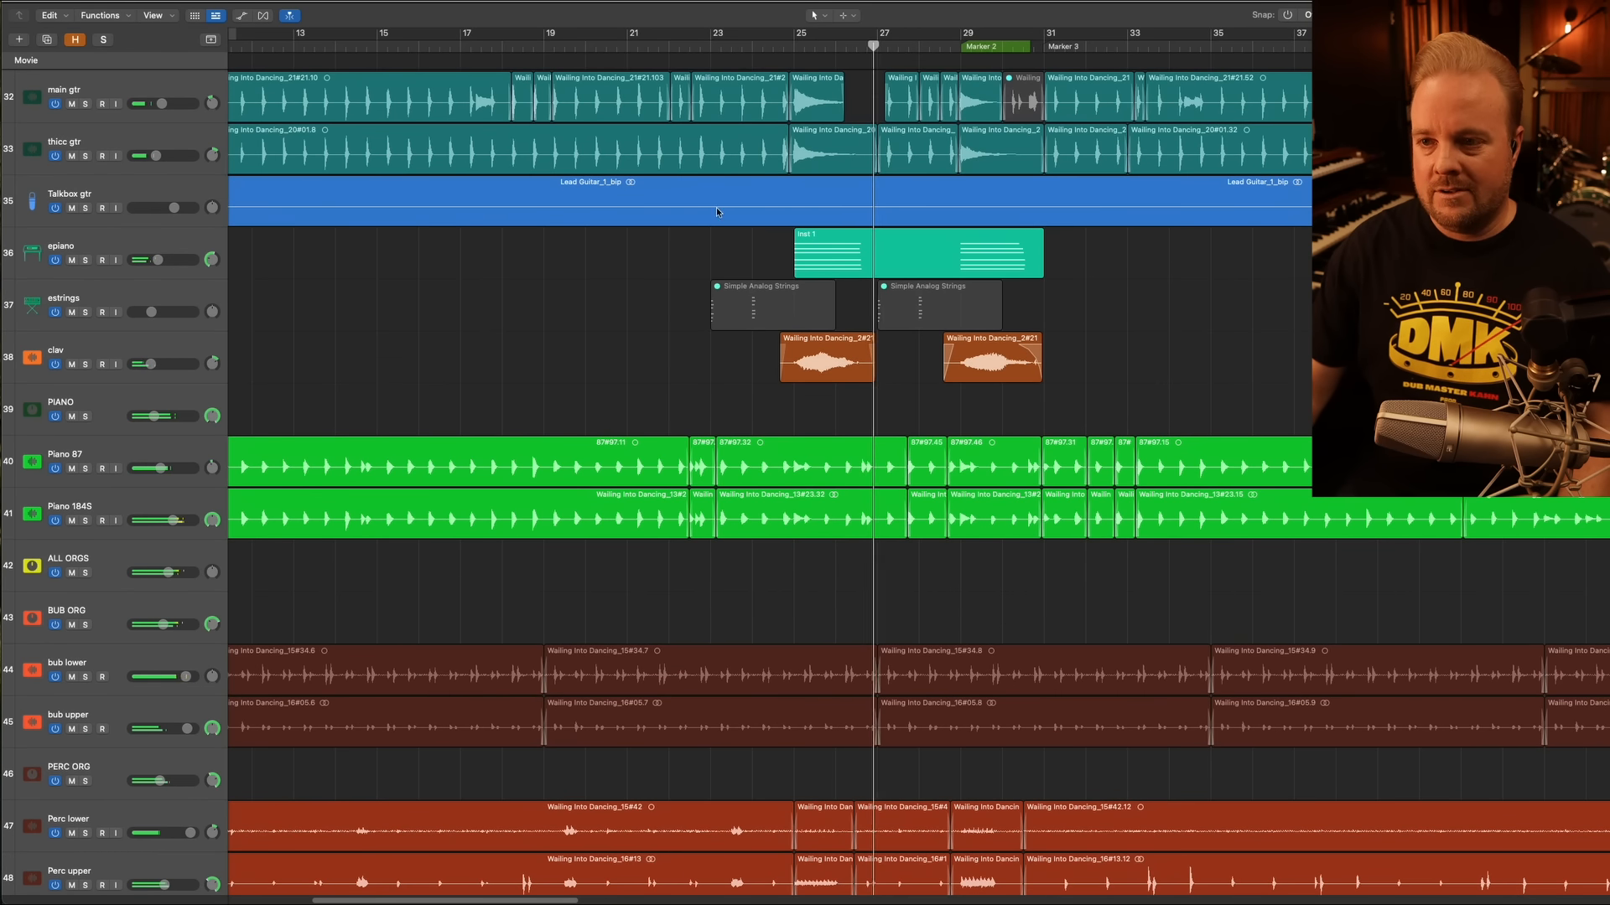
scroll(758, 220, up, 3)
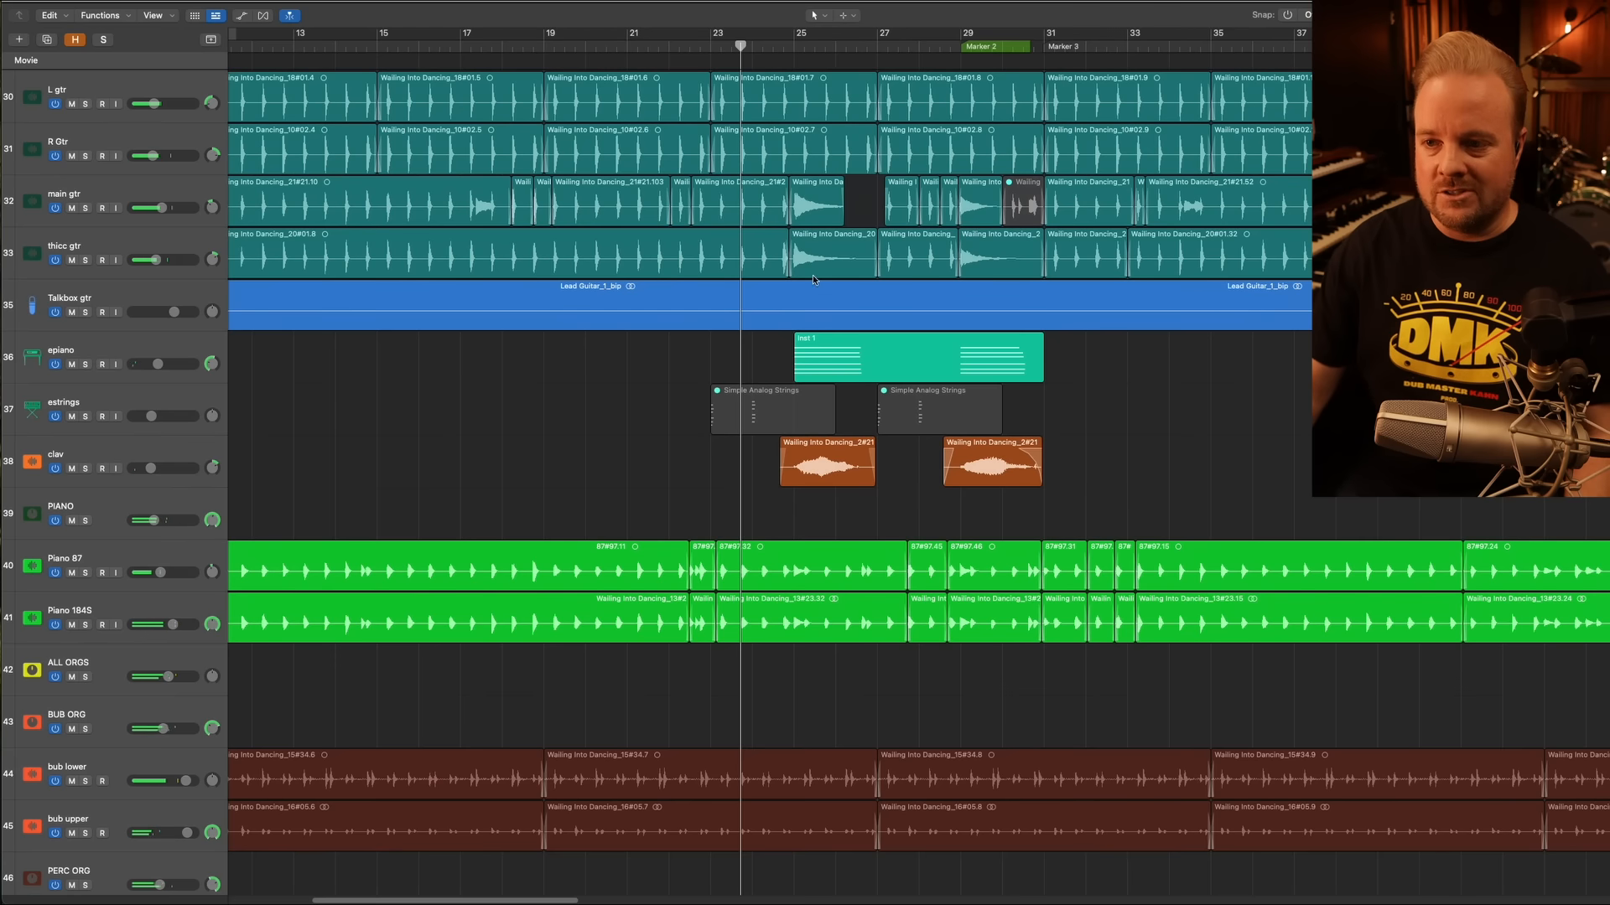
scroll(503, 294, up, 1)
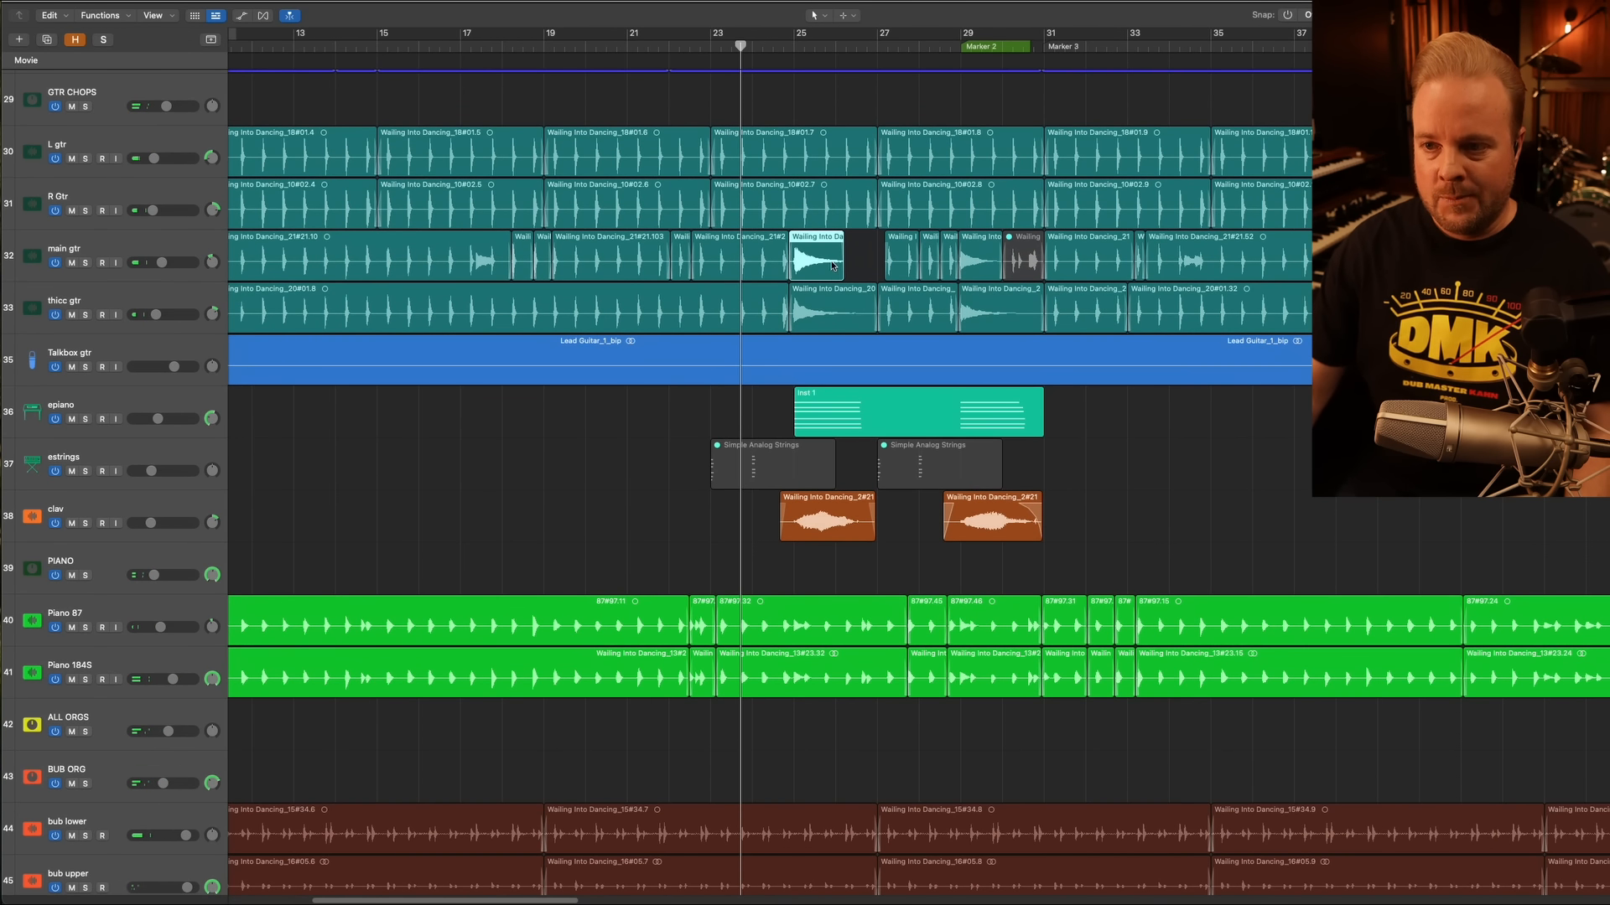
click(817, 252)
scroll(852, 364, up, 2)
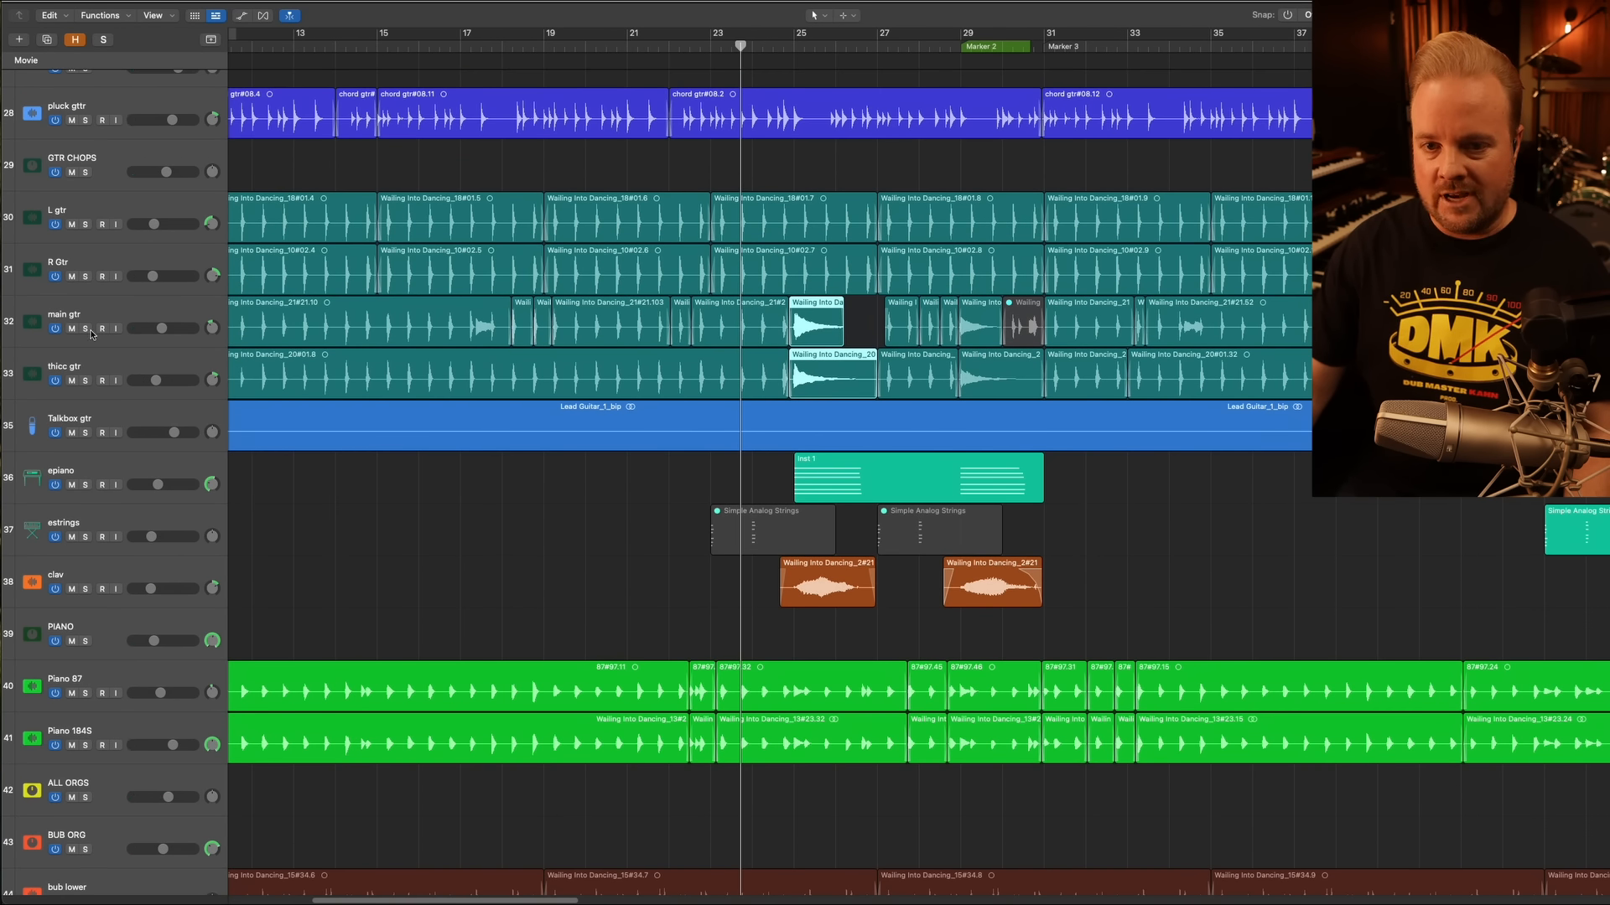
click(86, 328)
click(86, 380)
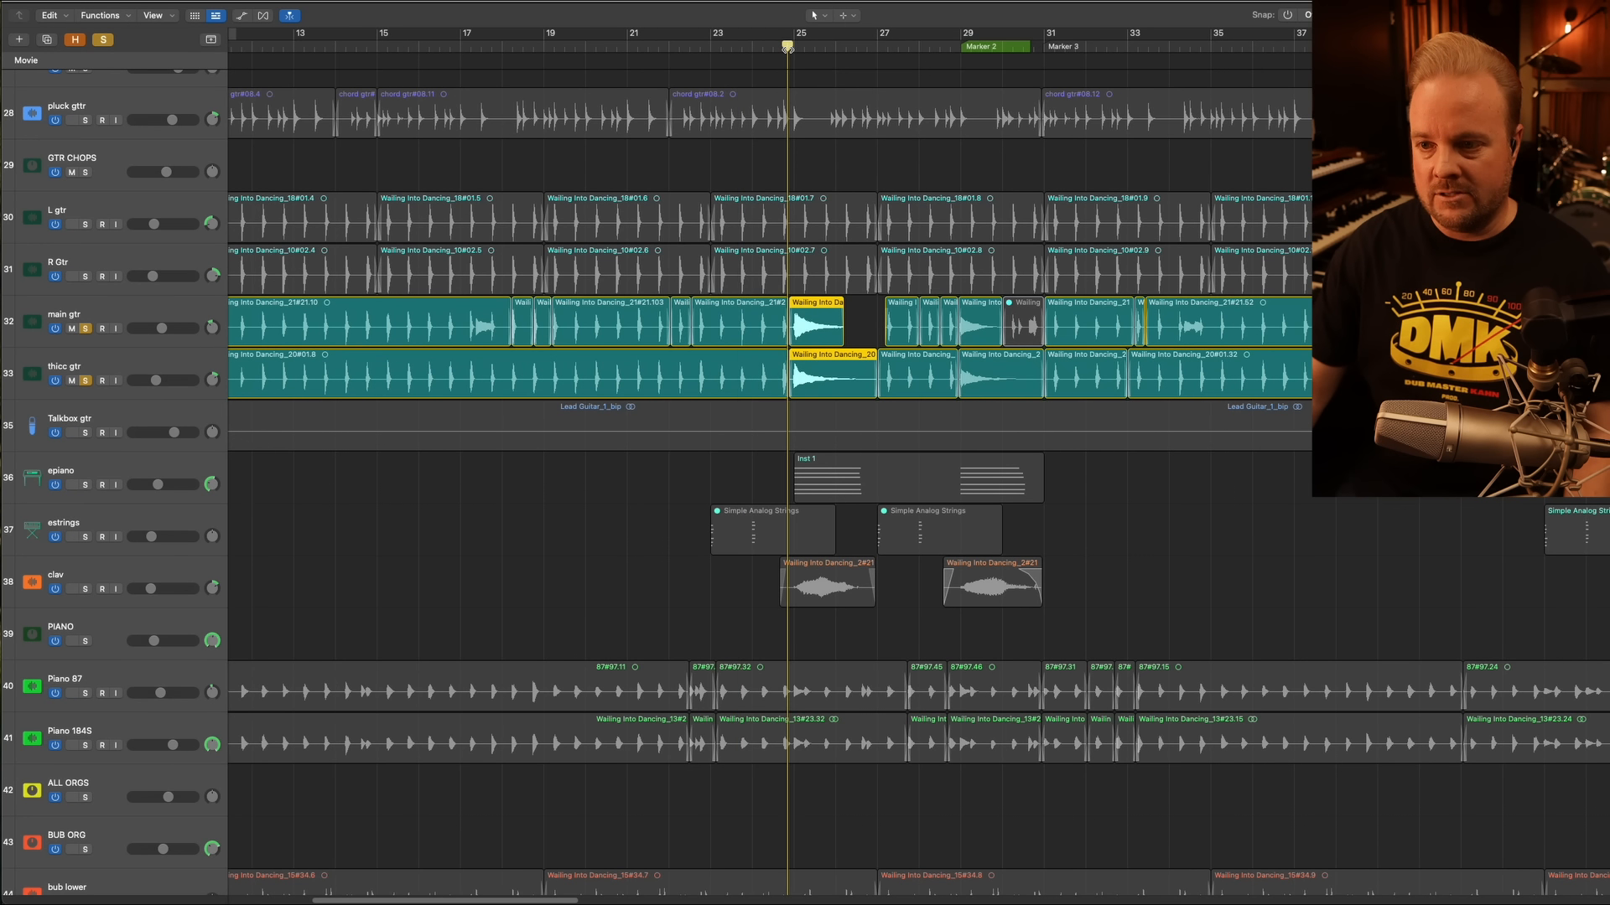
key(space)
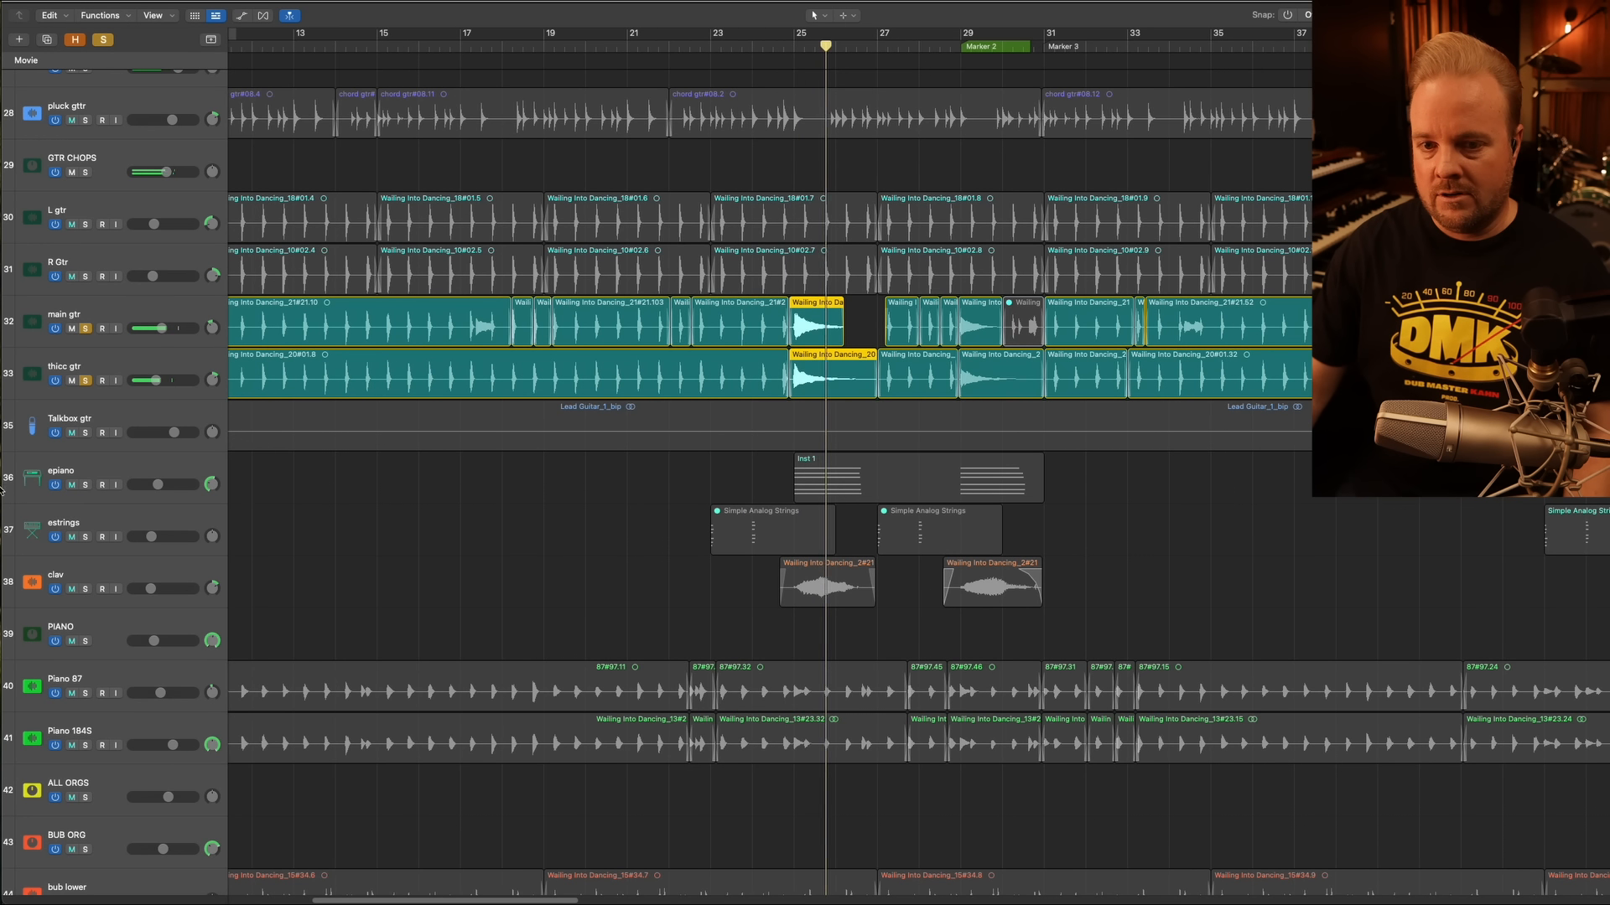
Add the epiano and clav tracks to the soloed guitars and replay the section from just before bar 25
click(86, 485)
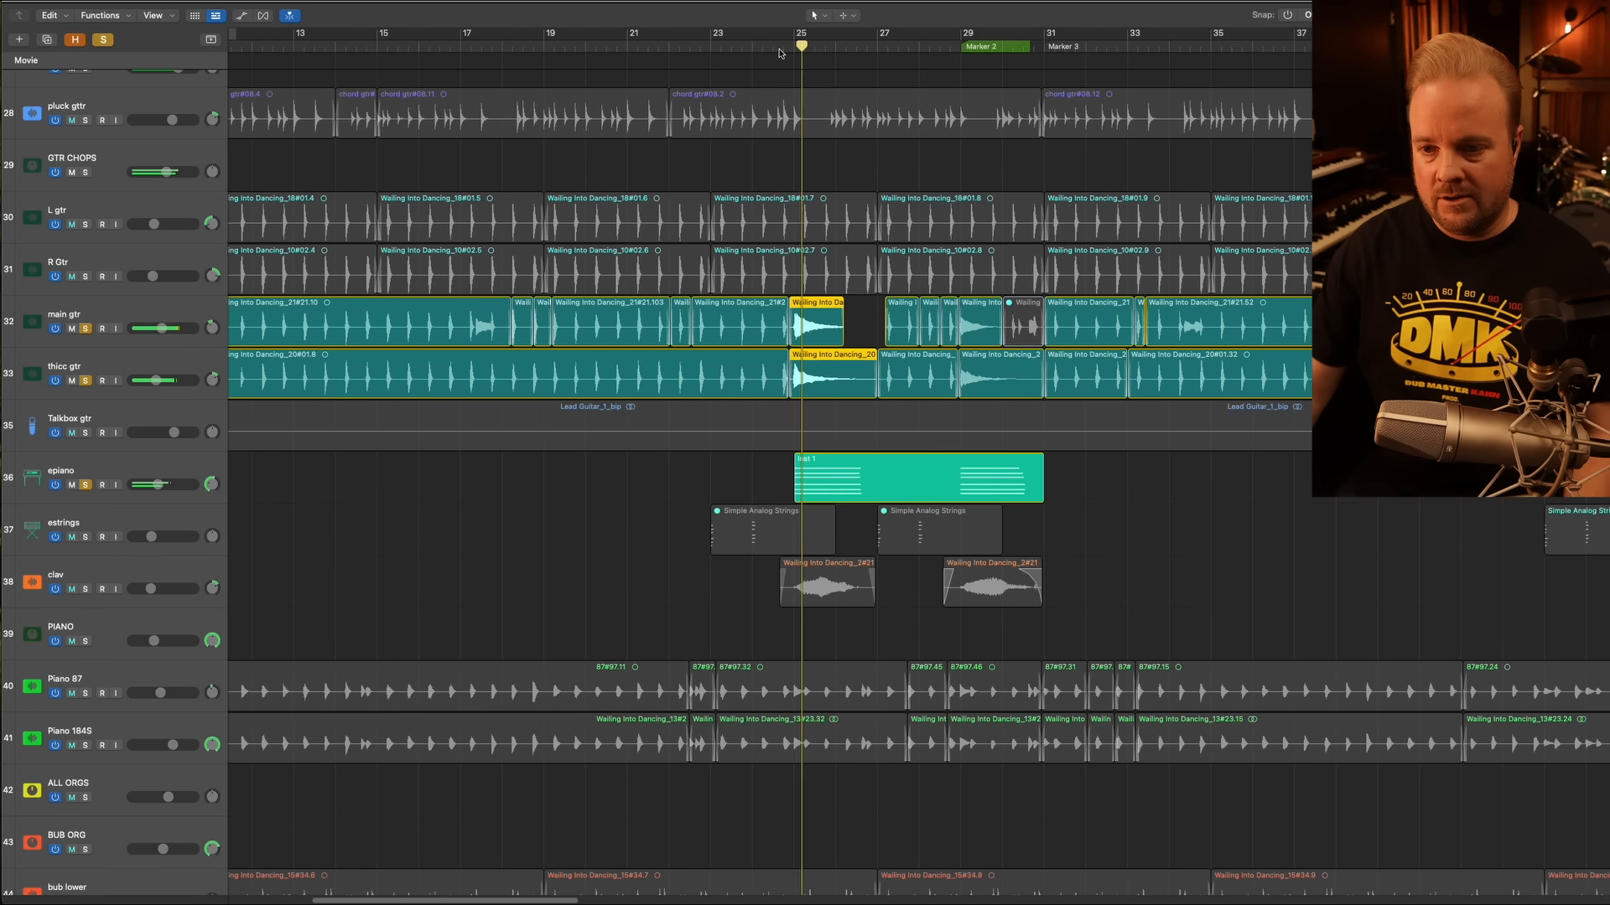
click(85, 588)
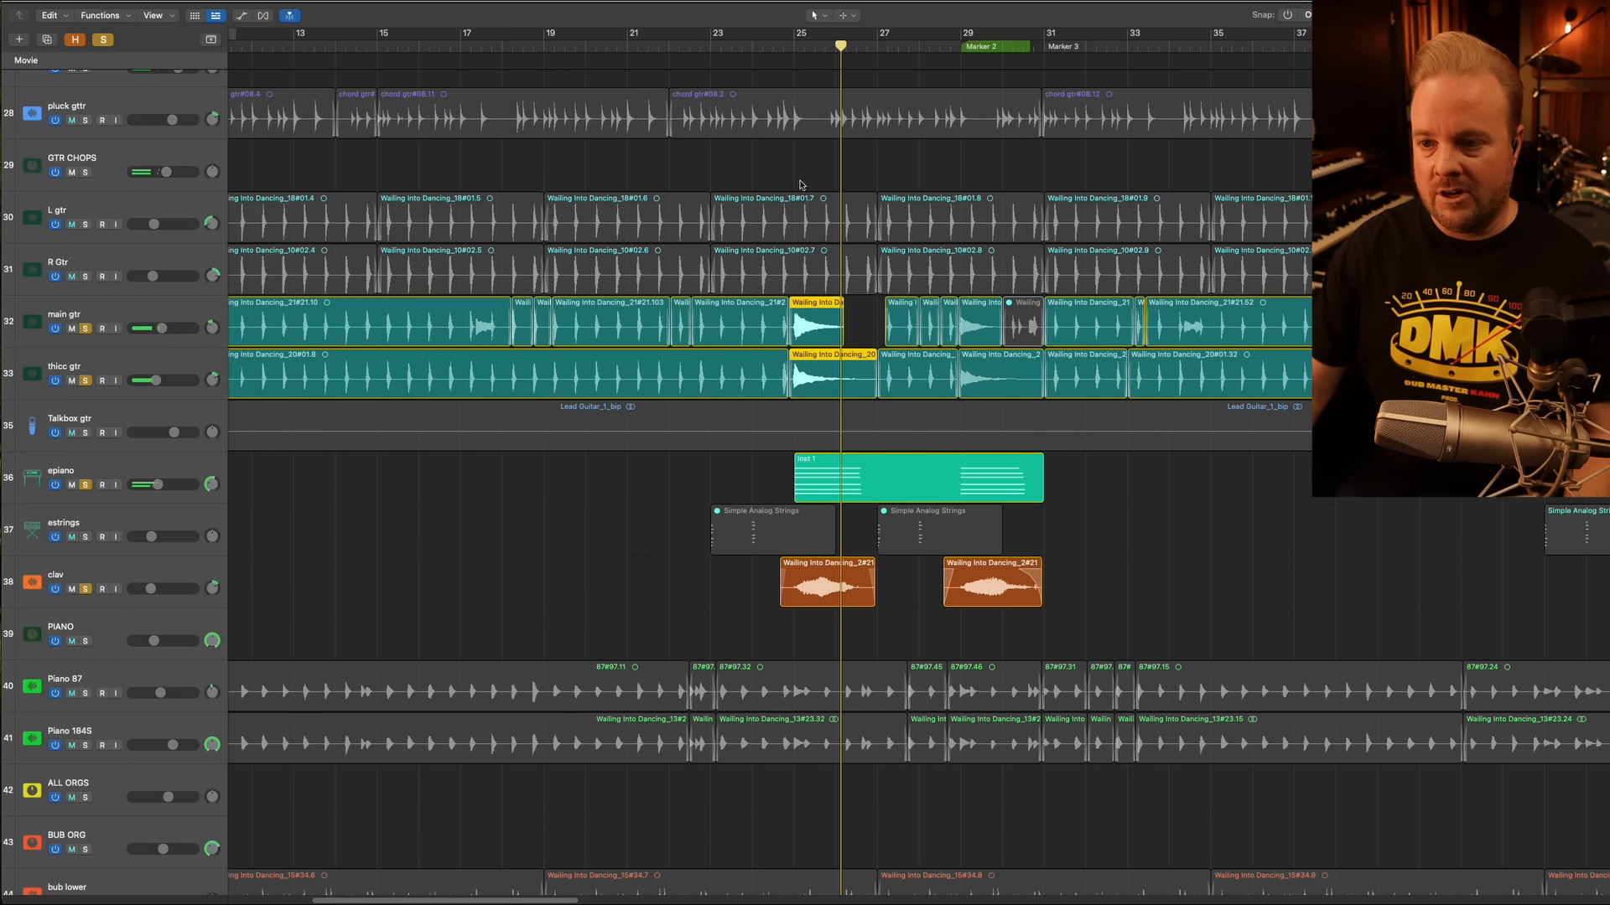
click(776, 48)
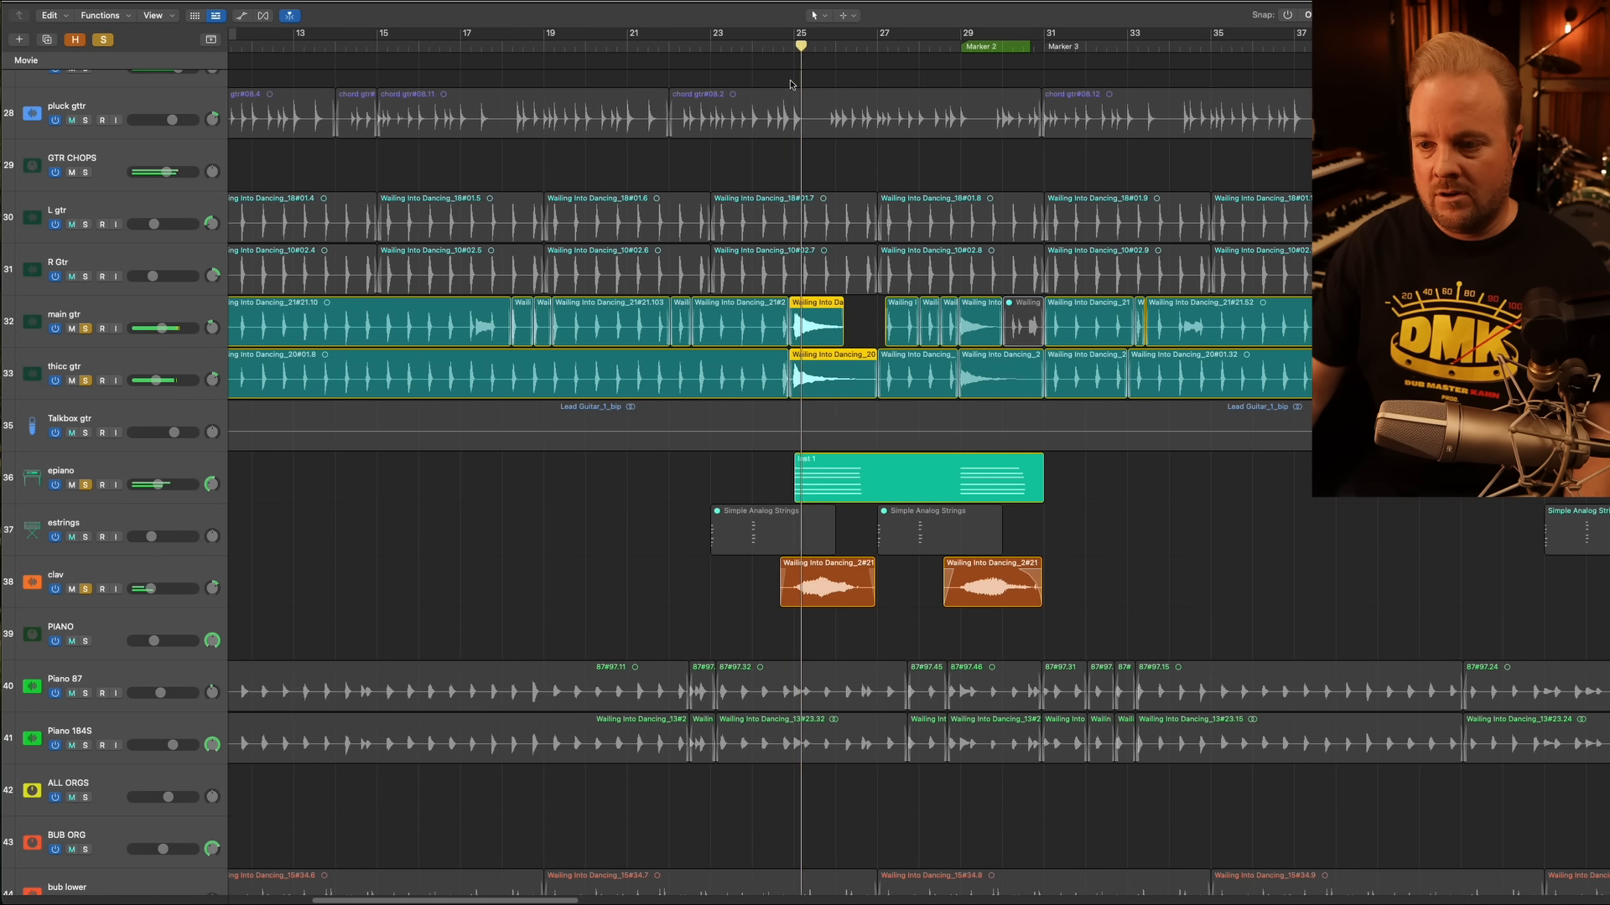
Add the Piano 87, Piano 184S and PERC ORG tracks to the solo and play the combined layers from about bar 24
scroll(566, 503, down, 5)
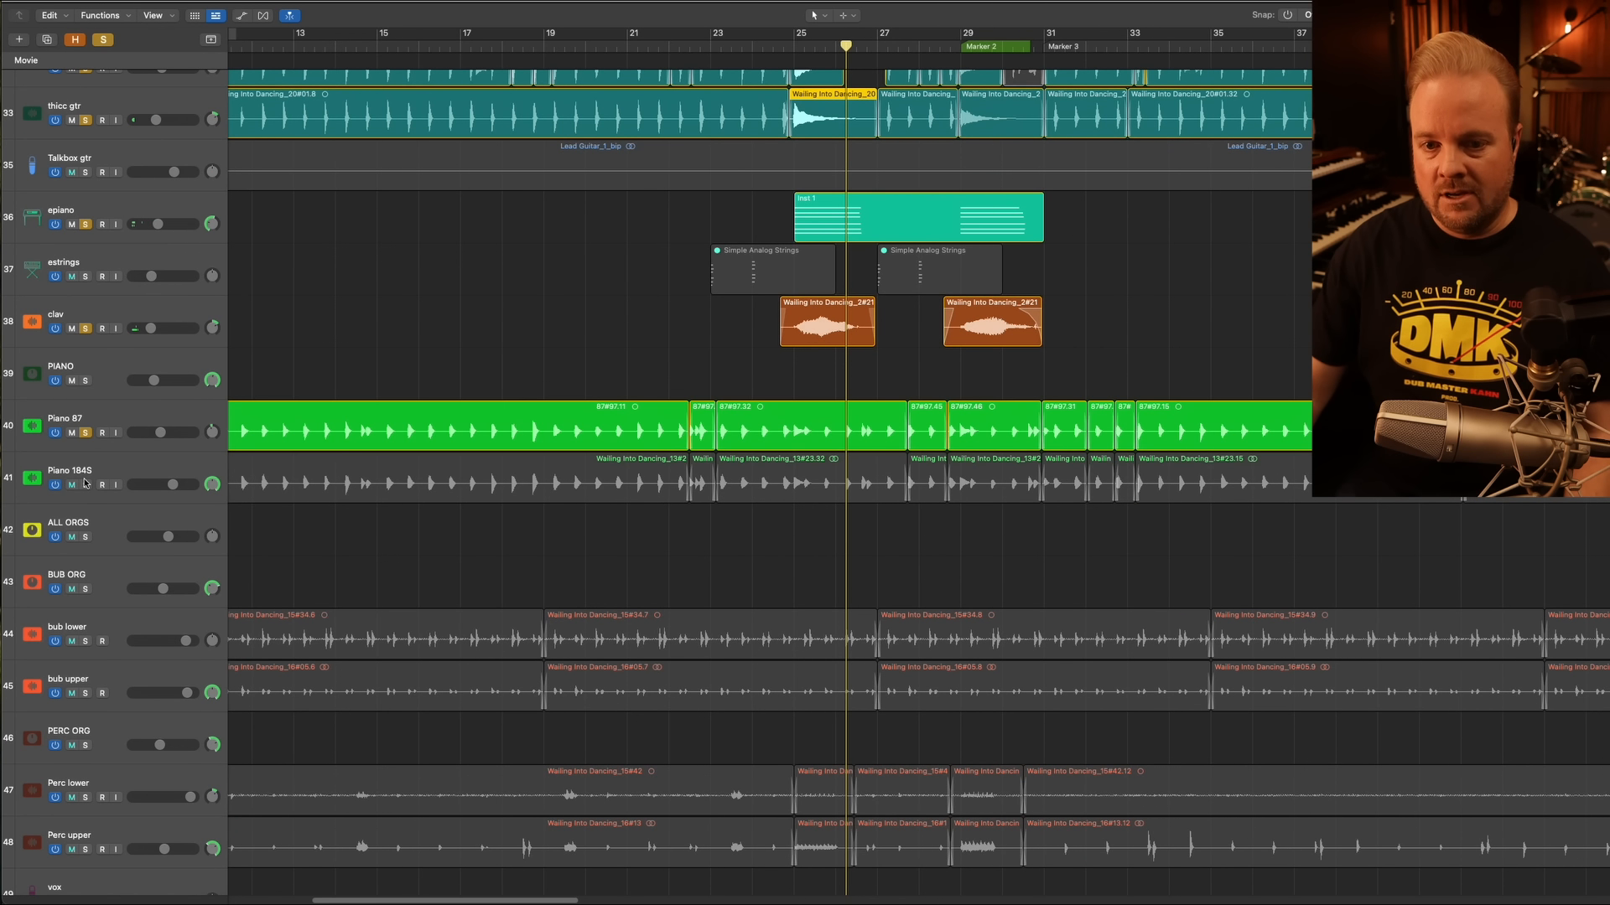
click(85, 485)
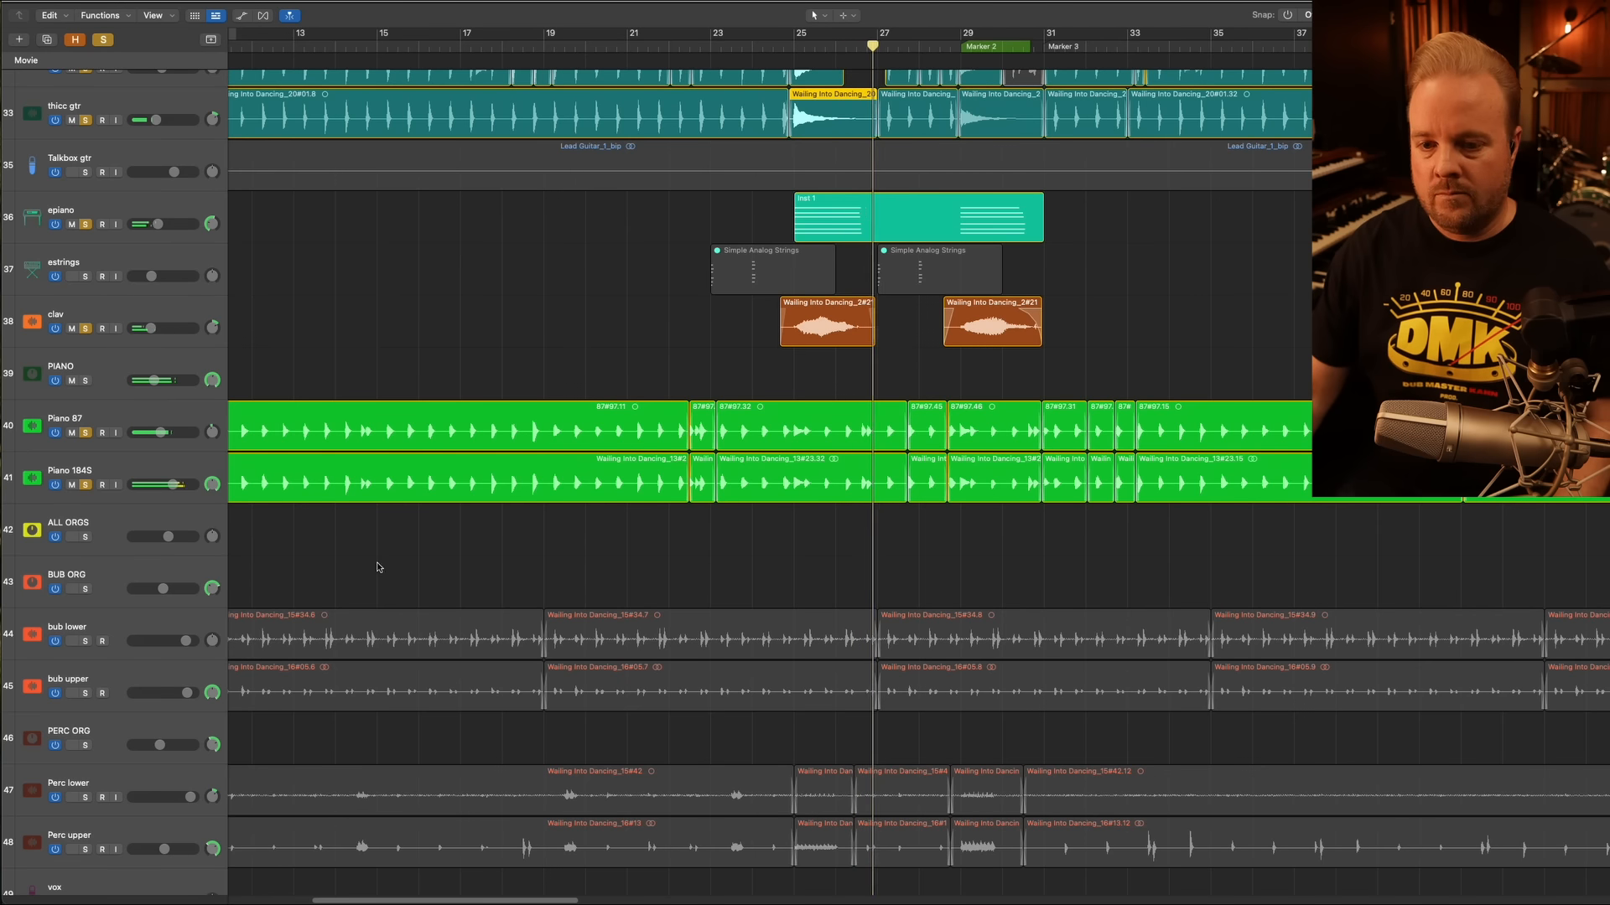
scroll(230, 631, down, 2)
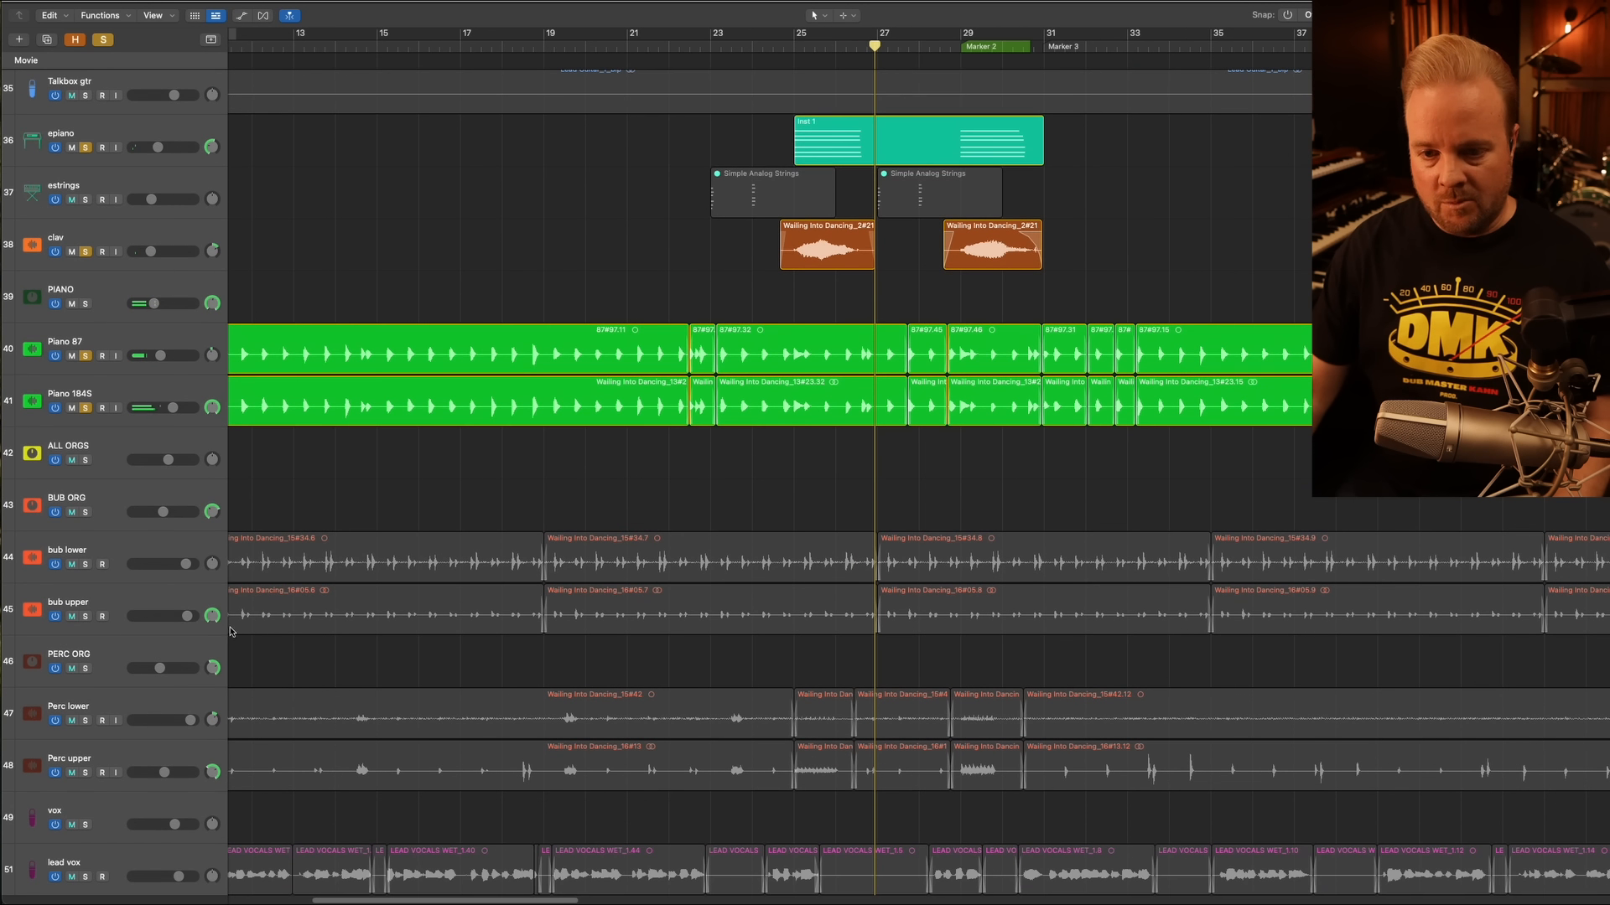
click(85, 668)
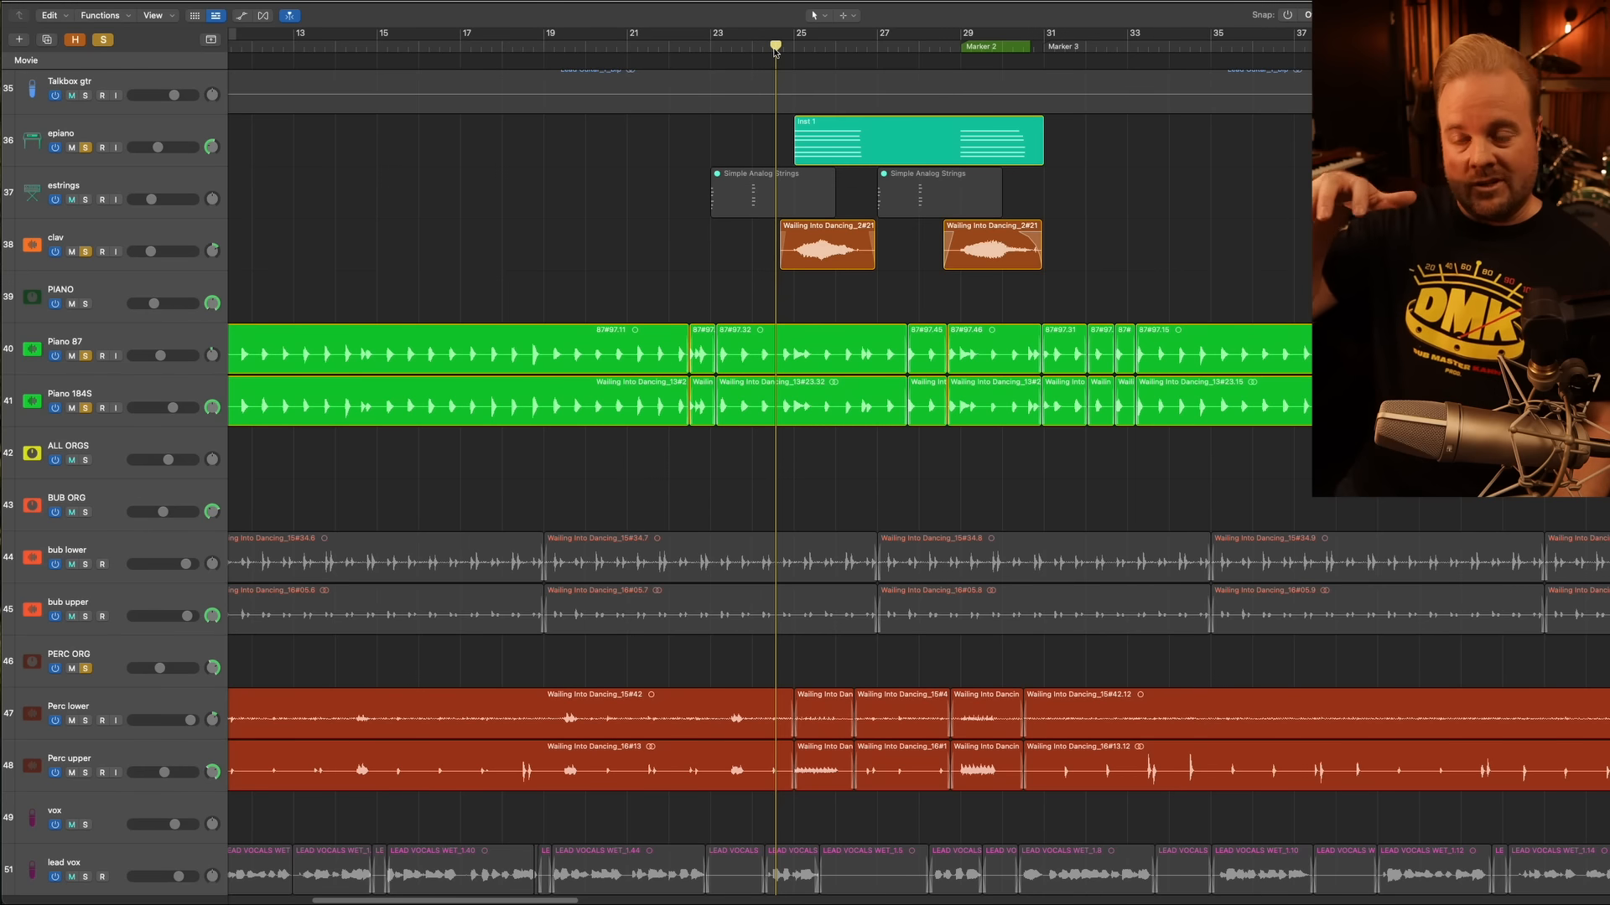
key(space)
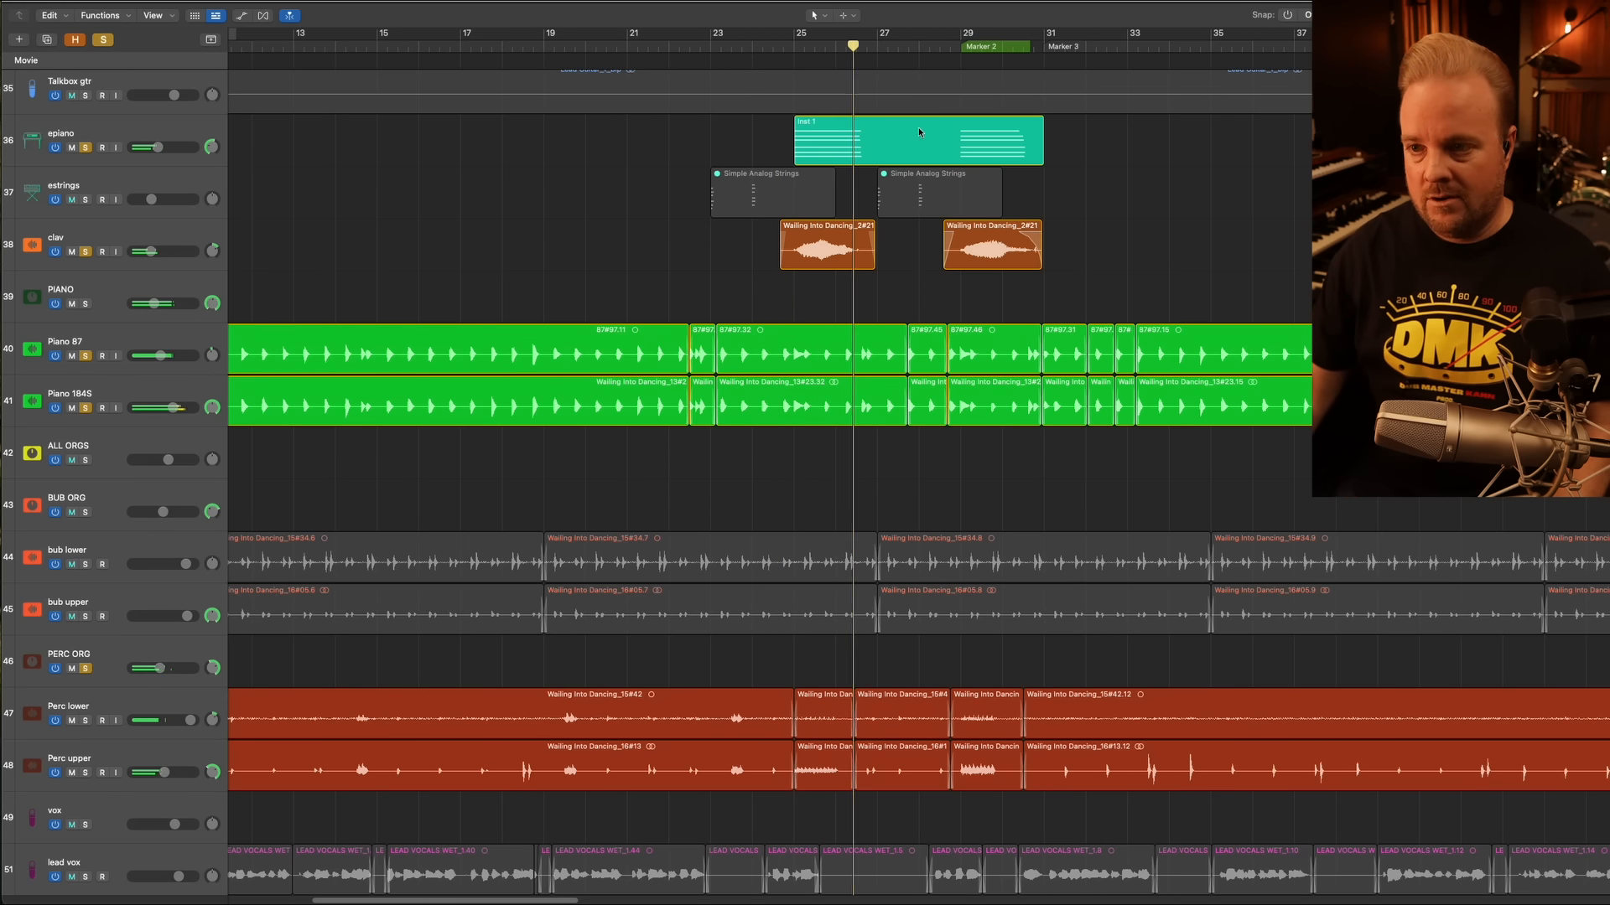
Clear all solos and play the full mix from about bar 24 through bar 31
scroll(709, 492, down, 5)
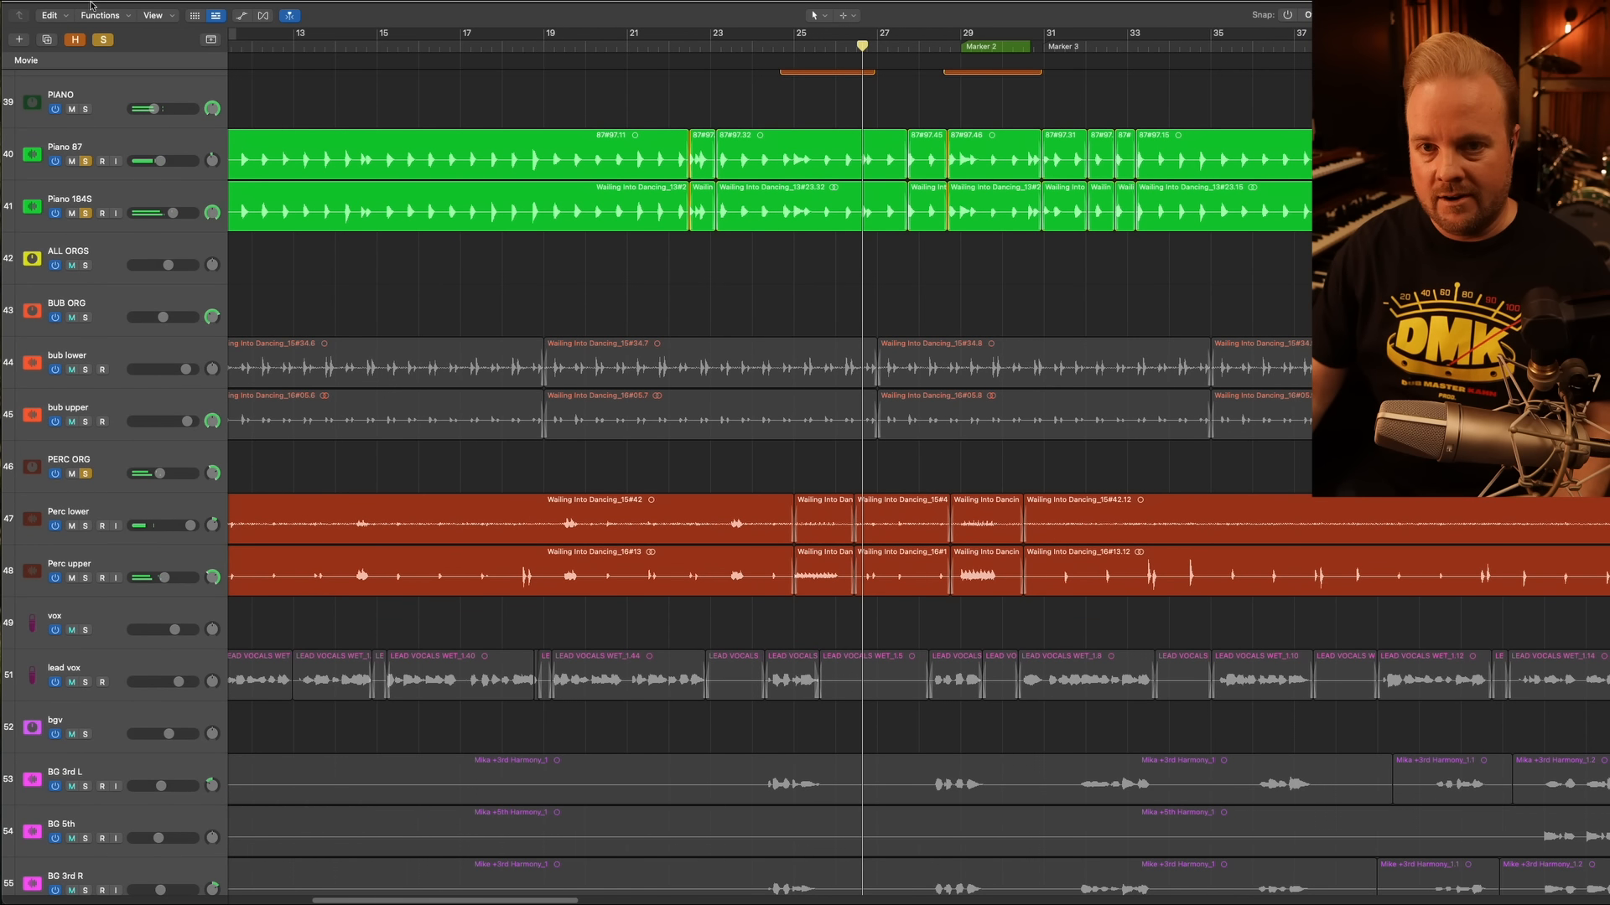
click(101, 41)
click(756, 61)
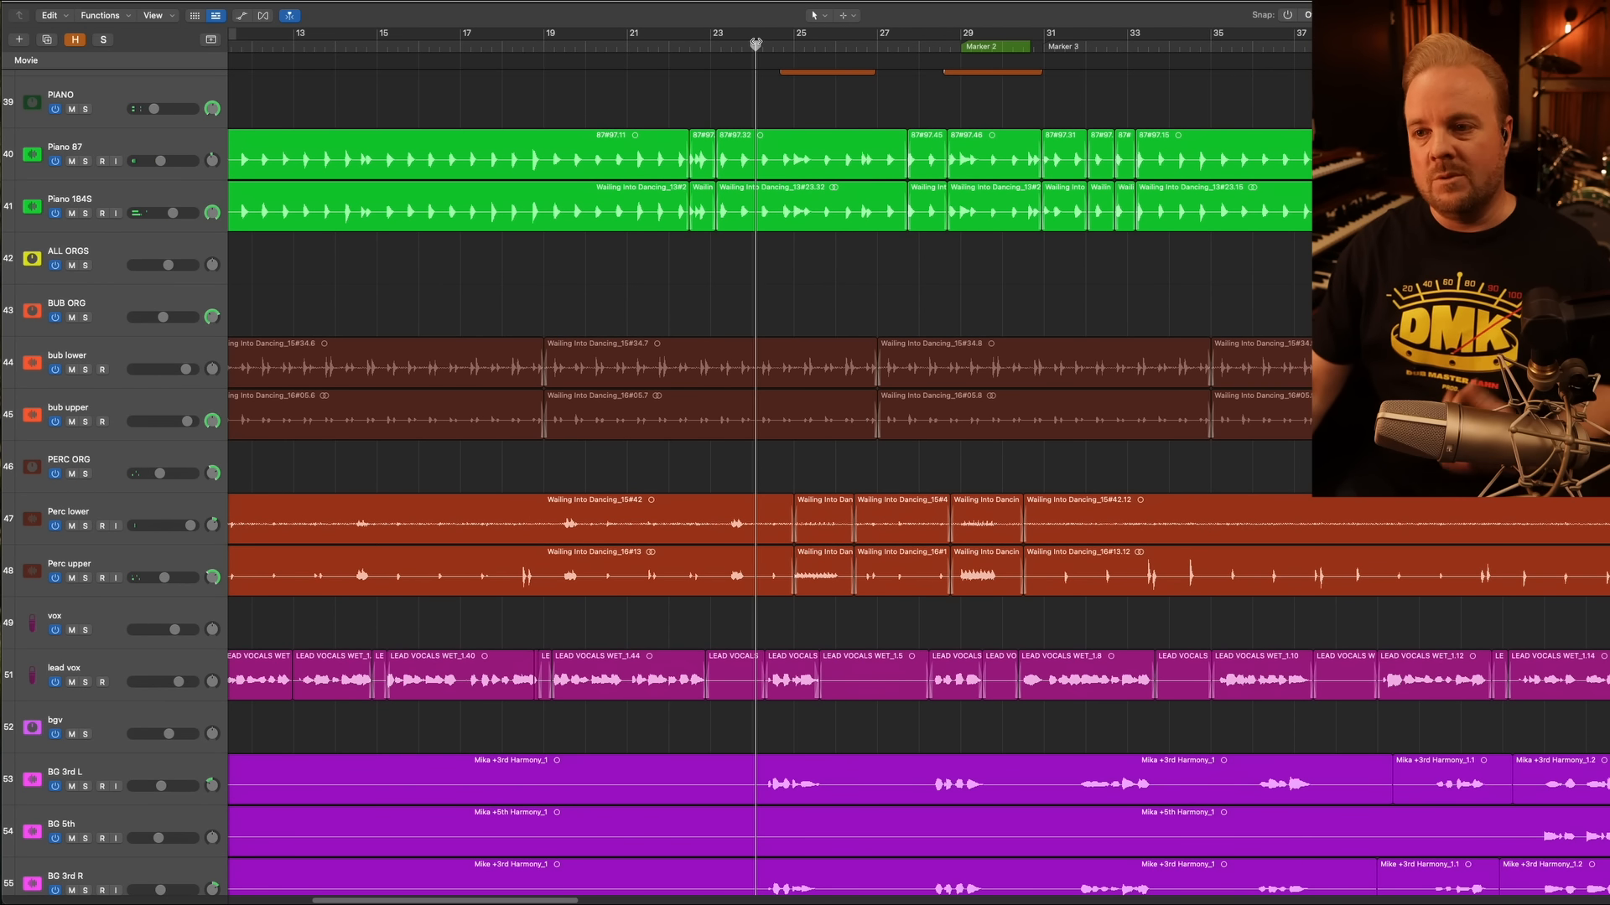
scroll(782, 202, up, 10)
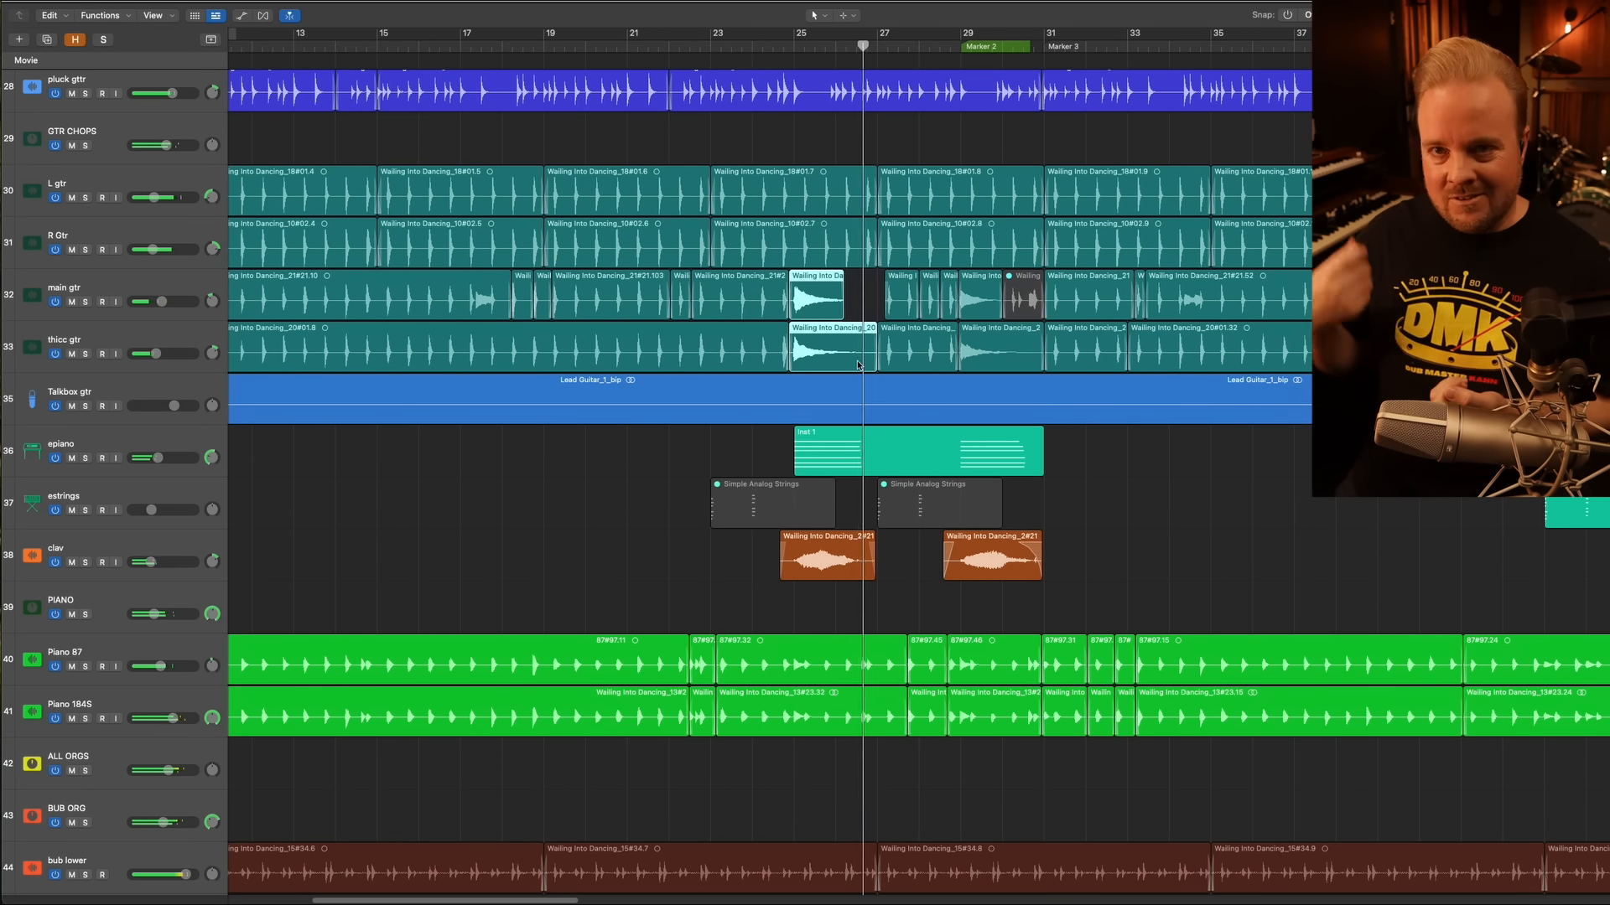
scroll(859, 365, right, 1)
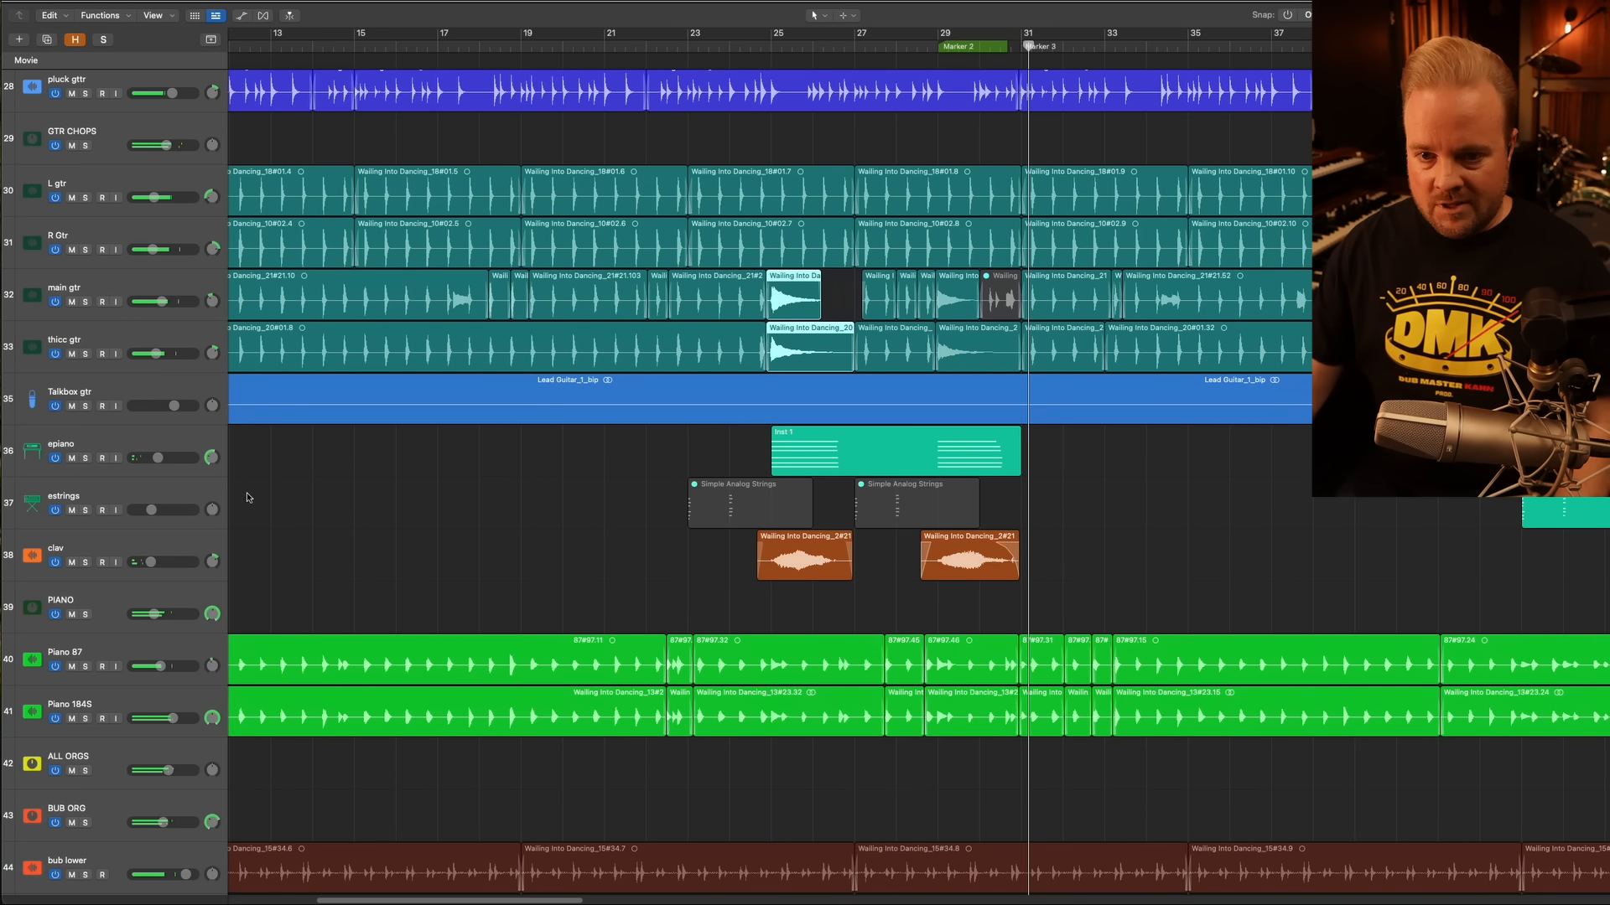
Unmute the two Simple Analog Strings regions at bars 23 and 27 and audition the estrings track in solo
drag(628, 495, 935, 509)
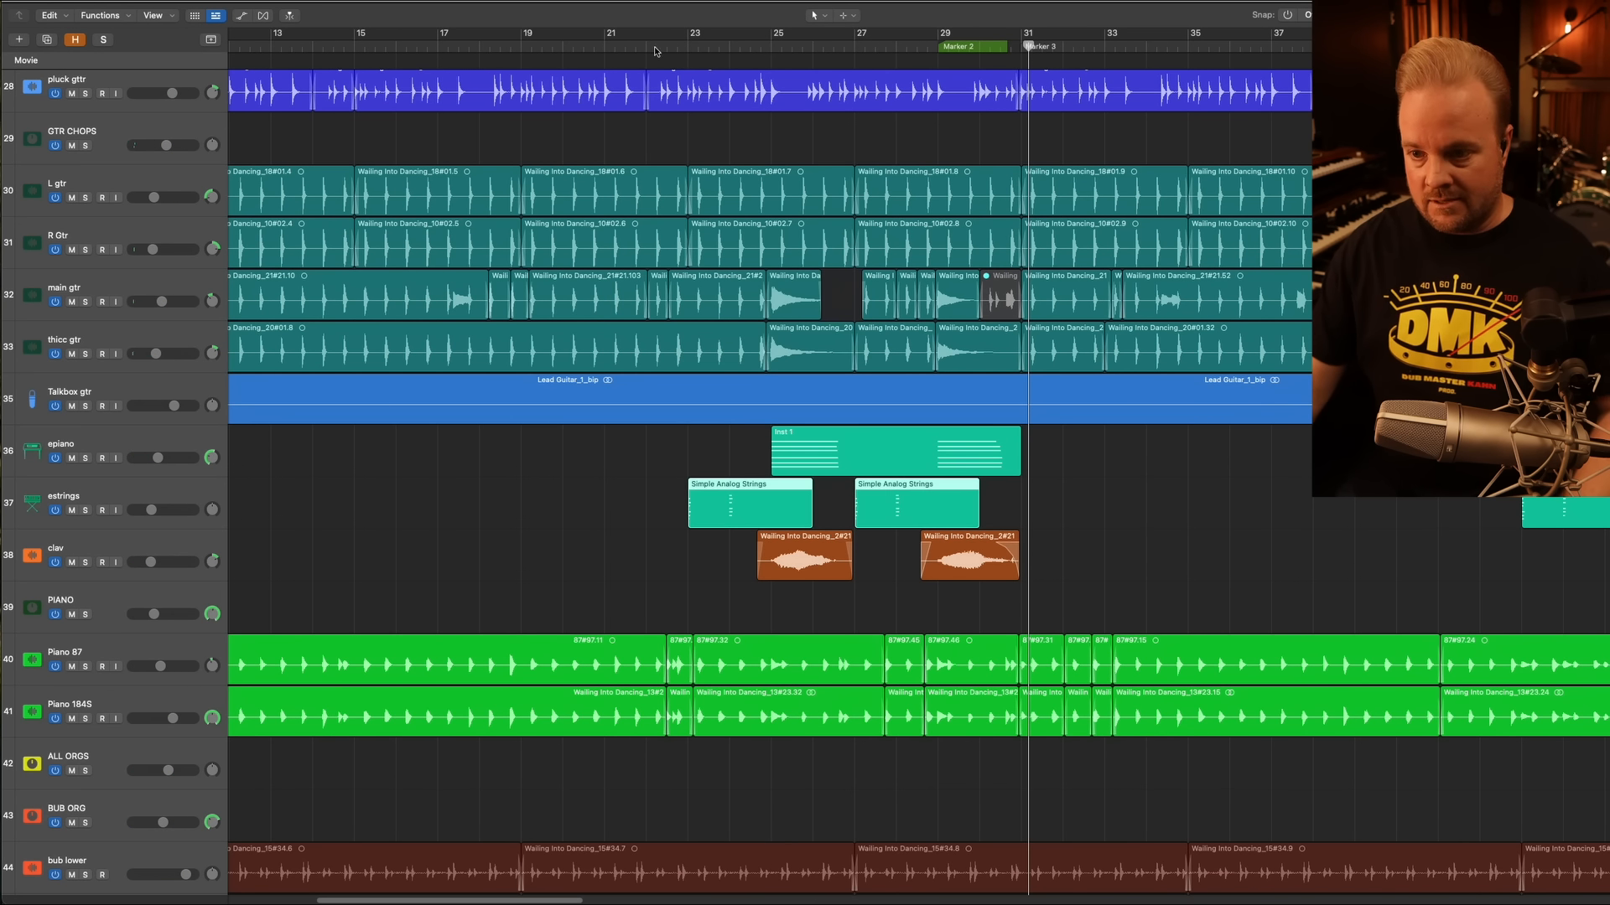
click(85, 511)
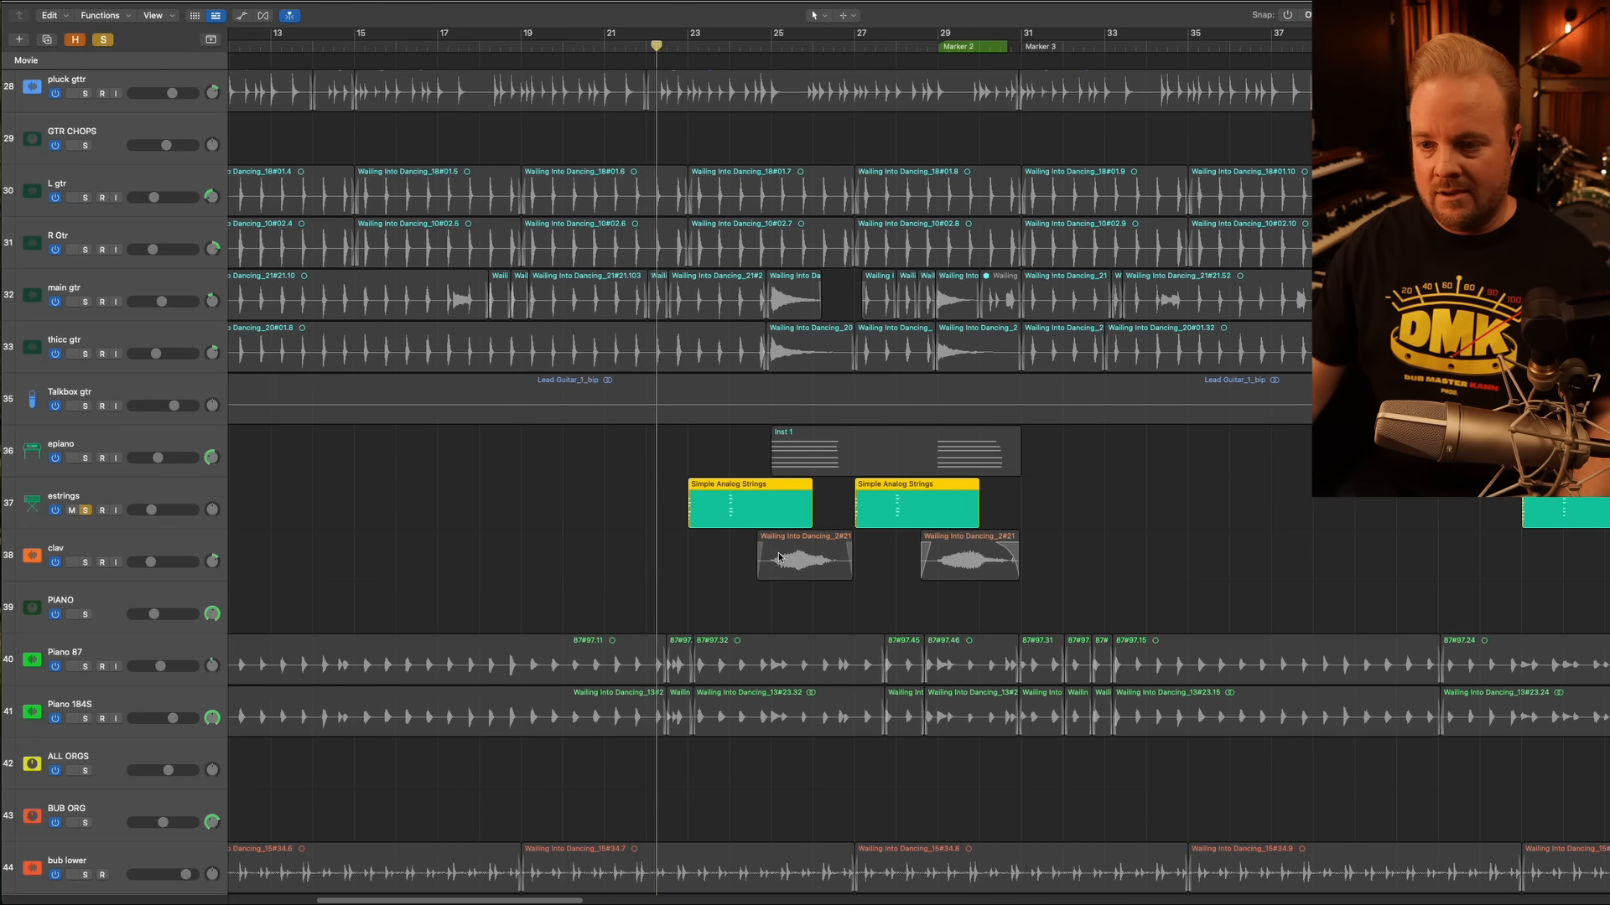
click(85, 511)
Play the full mix with the strings from about bar 22 and mute the two Simple Analog Strings regions again
click(645, 48)
key(space)
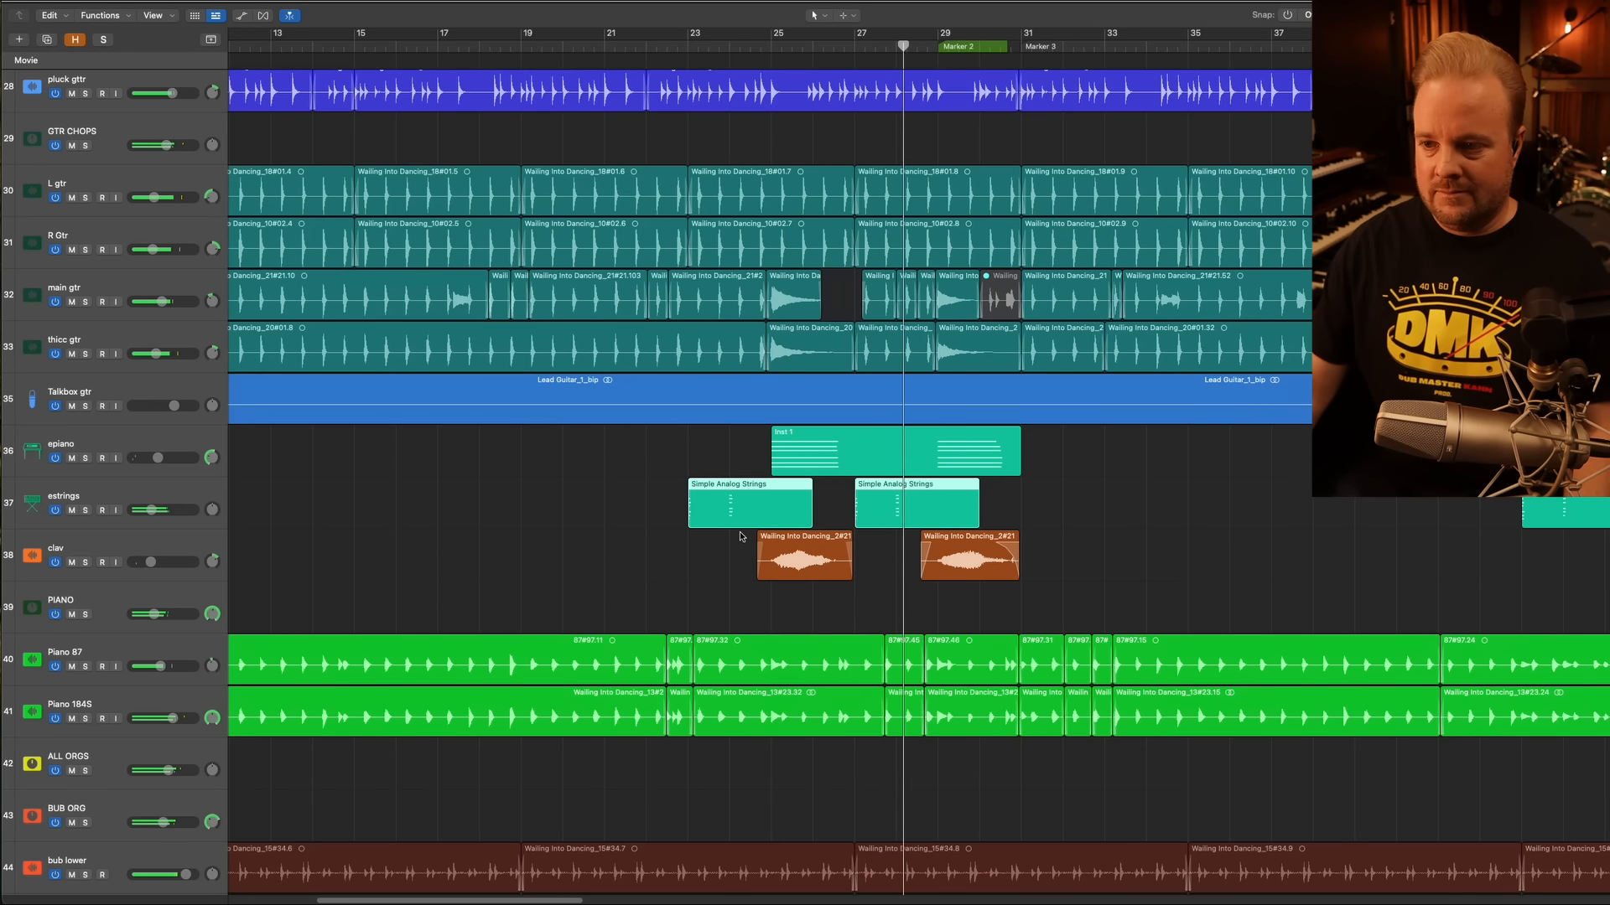
key(ctrl+m)
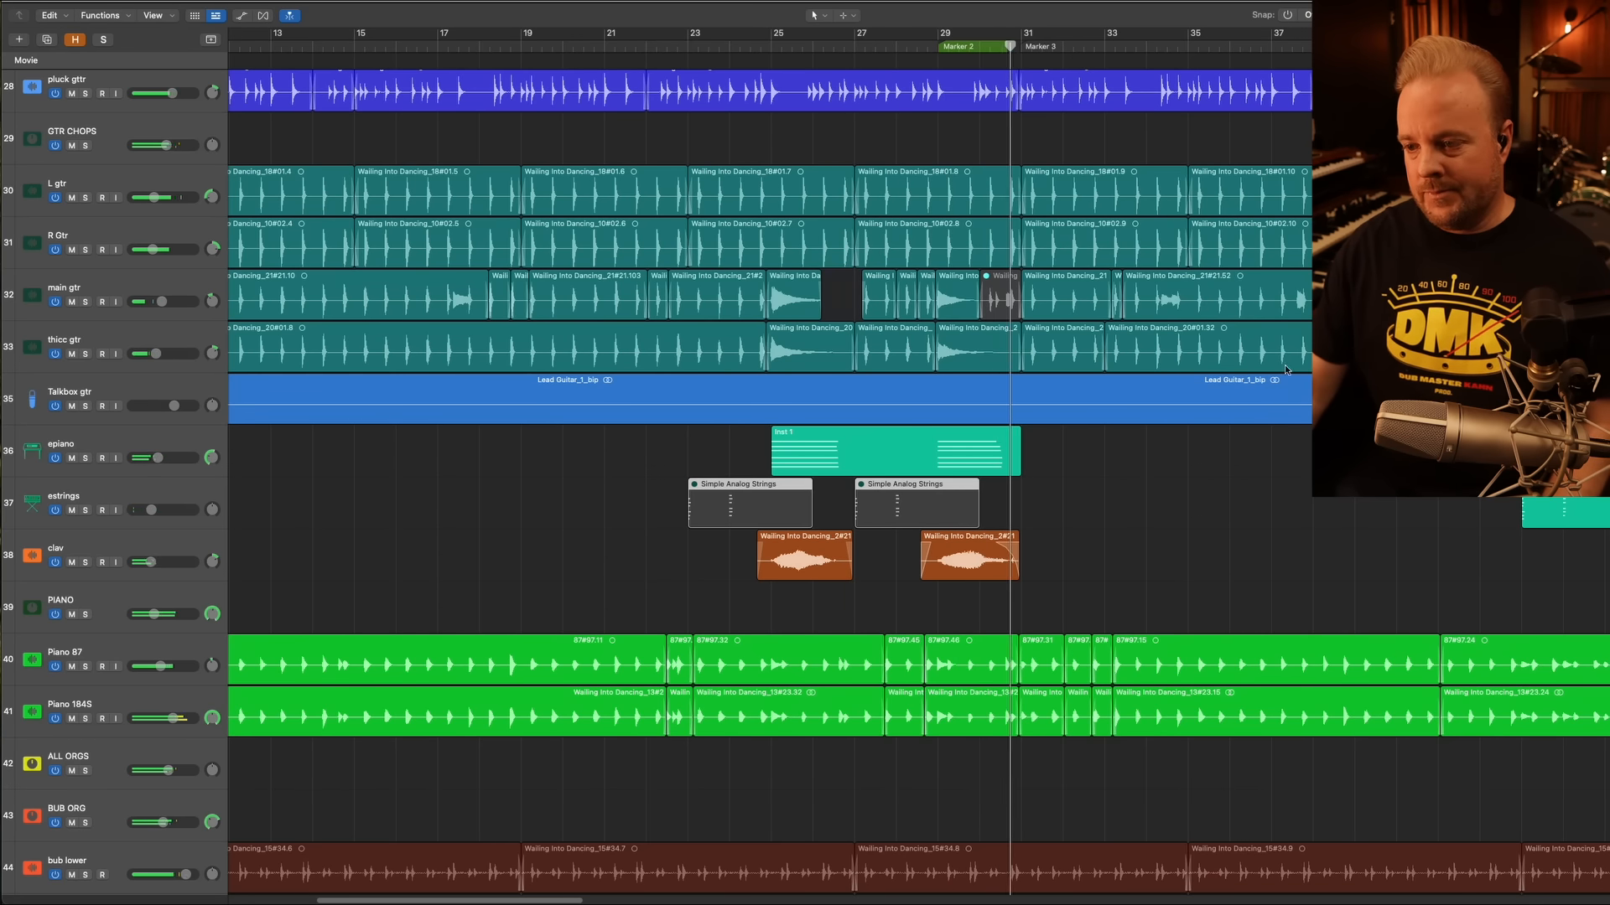
Examine the percussion regions on the tam, afuche, guiro, cowbell, hi block and low block tracks back to the opening bars
scroll(1205, 421, down, 3)
scroll(1205, 421, down, 10)
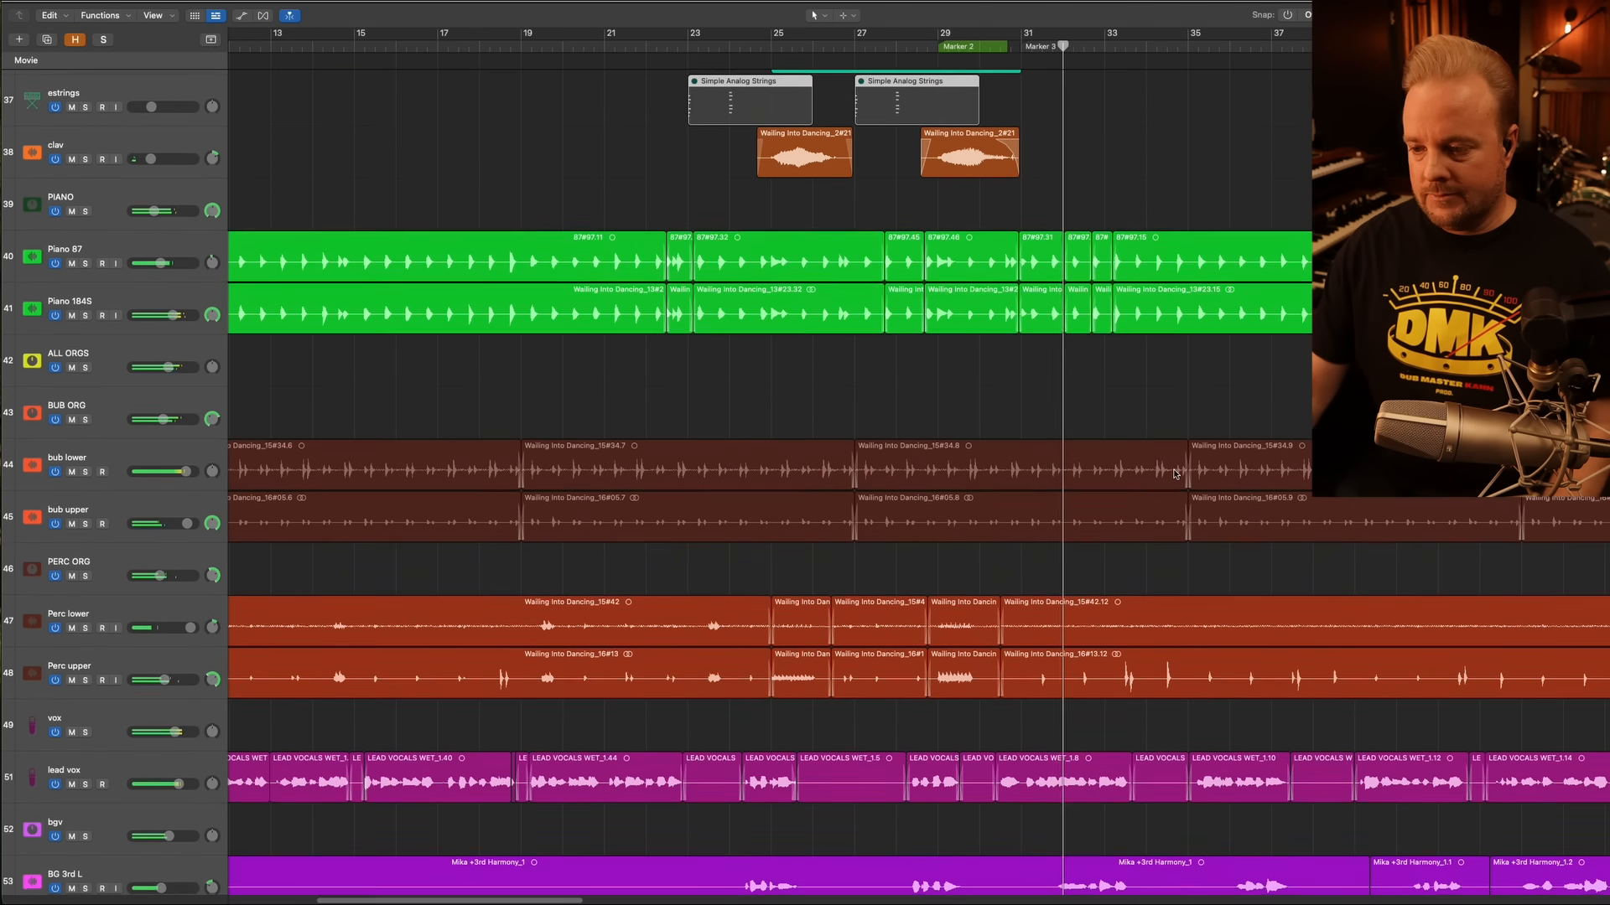
scroll(1174, 475, down, 1)
scroll(1169, 475, up, 20)
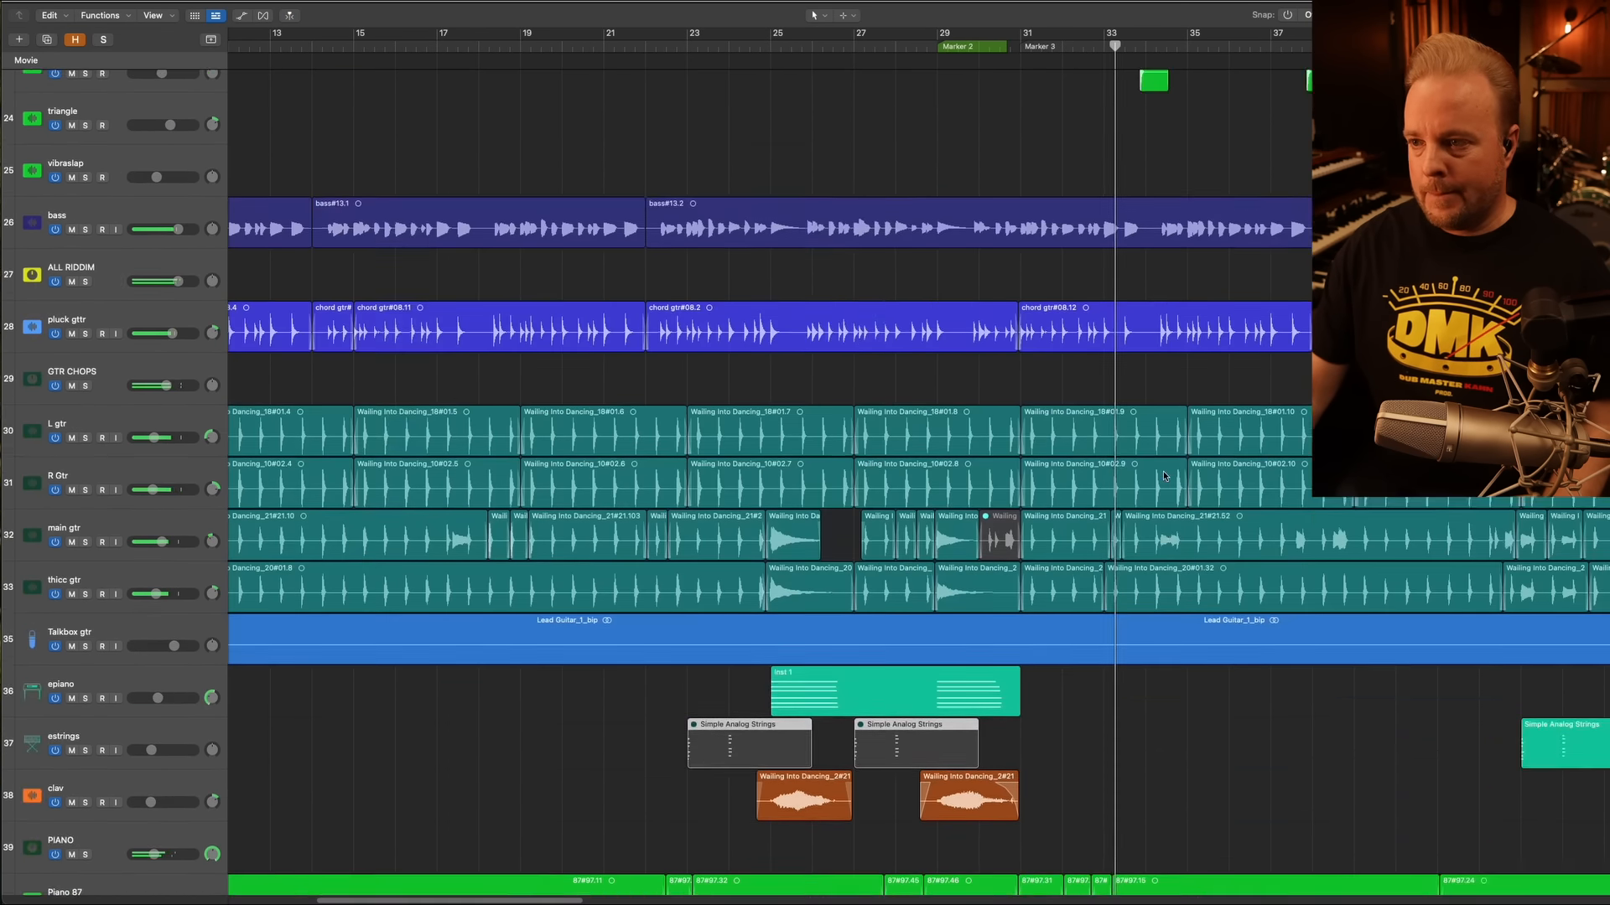
scroll(1163, 476, right, 2)
scroll(1144, 471, up, 5)
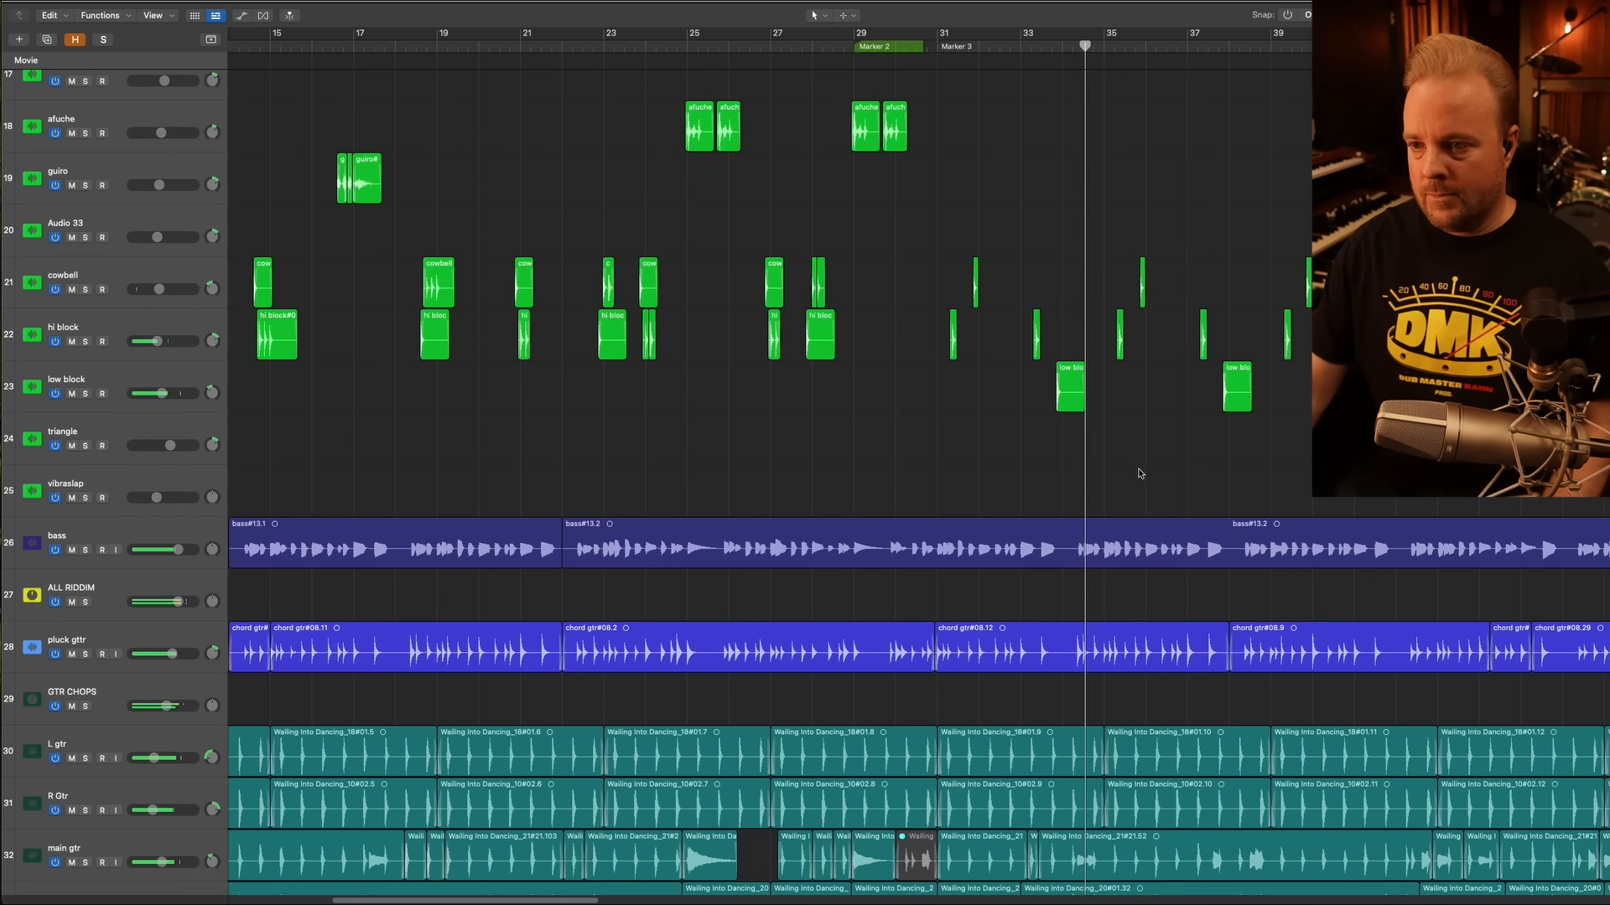
scroll(876, 403, up, 5)
scroll(875, 403, down, 1)
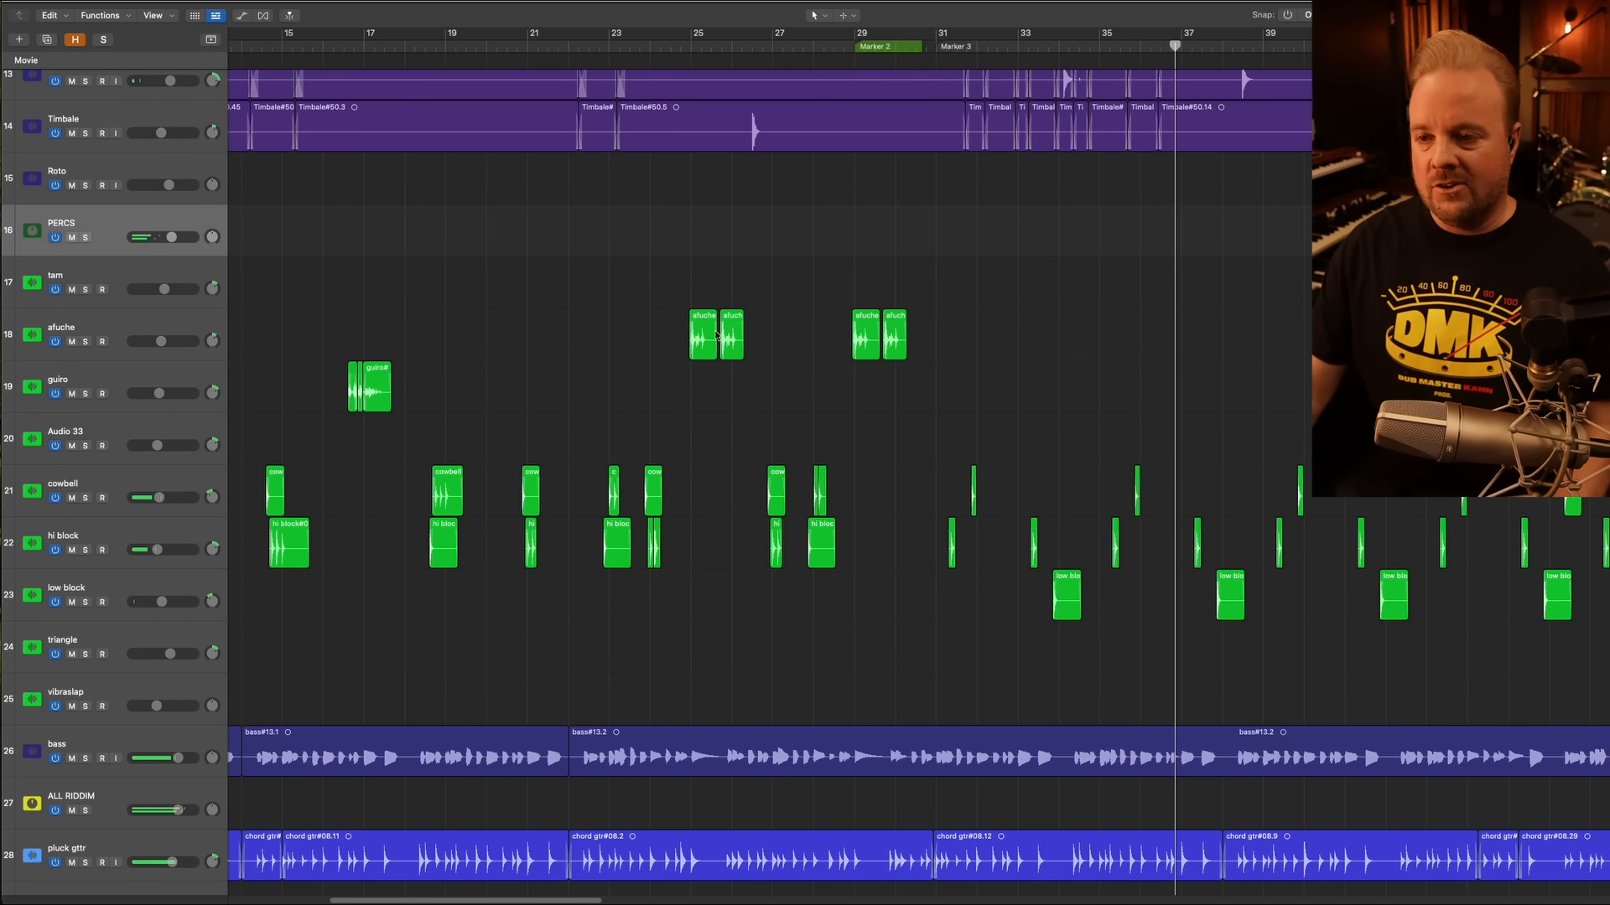
scroll(872, 339, left, 6)
scroll(878, 334, left, 1)
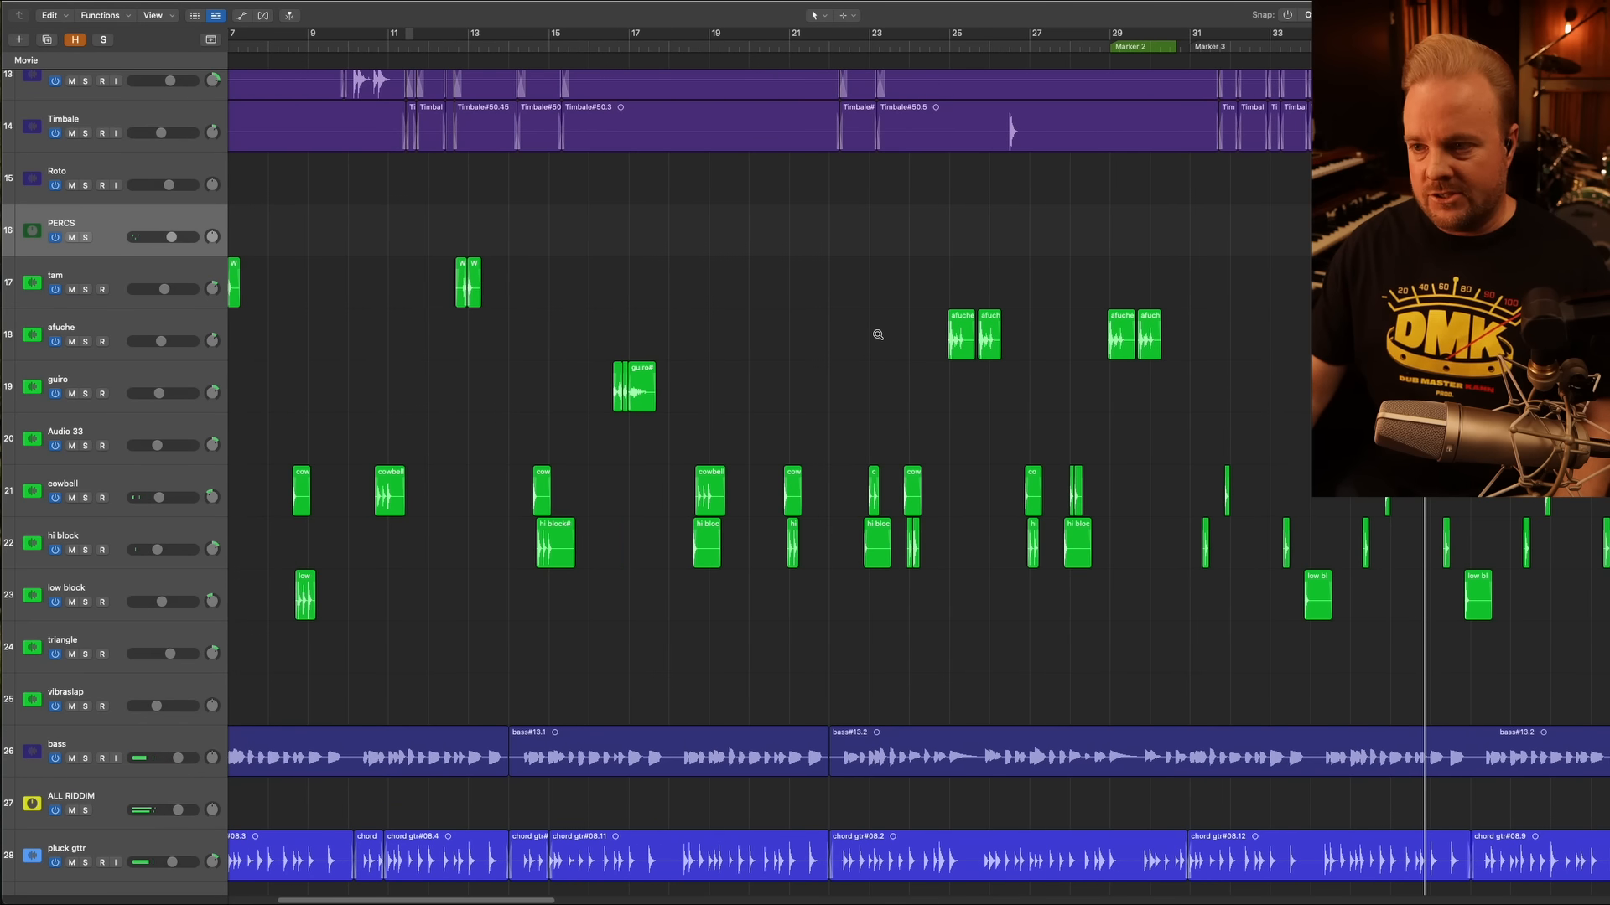
scroll(878, 335, down, 3)
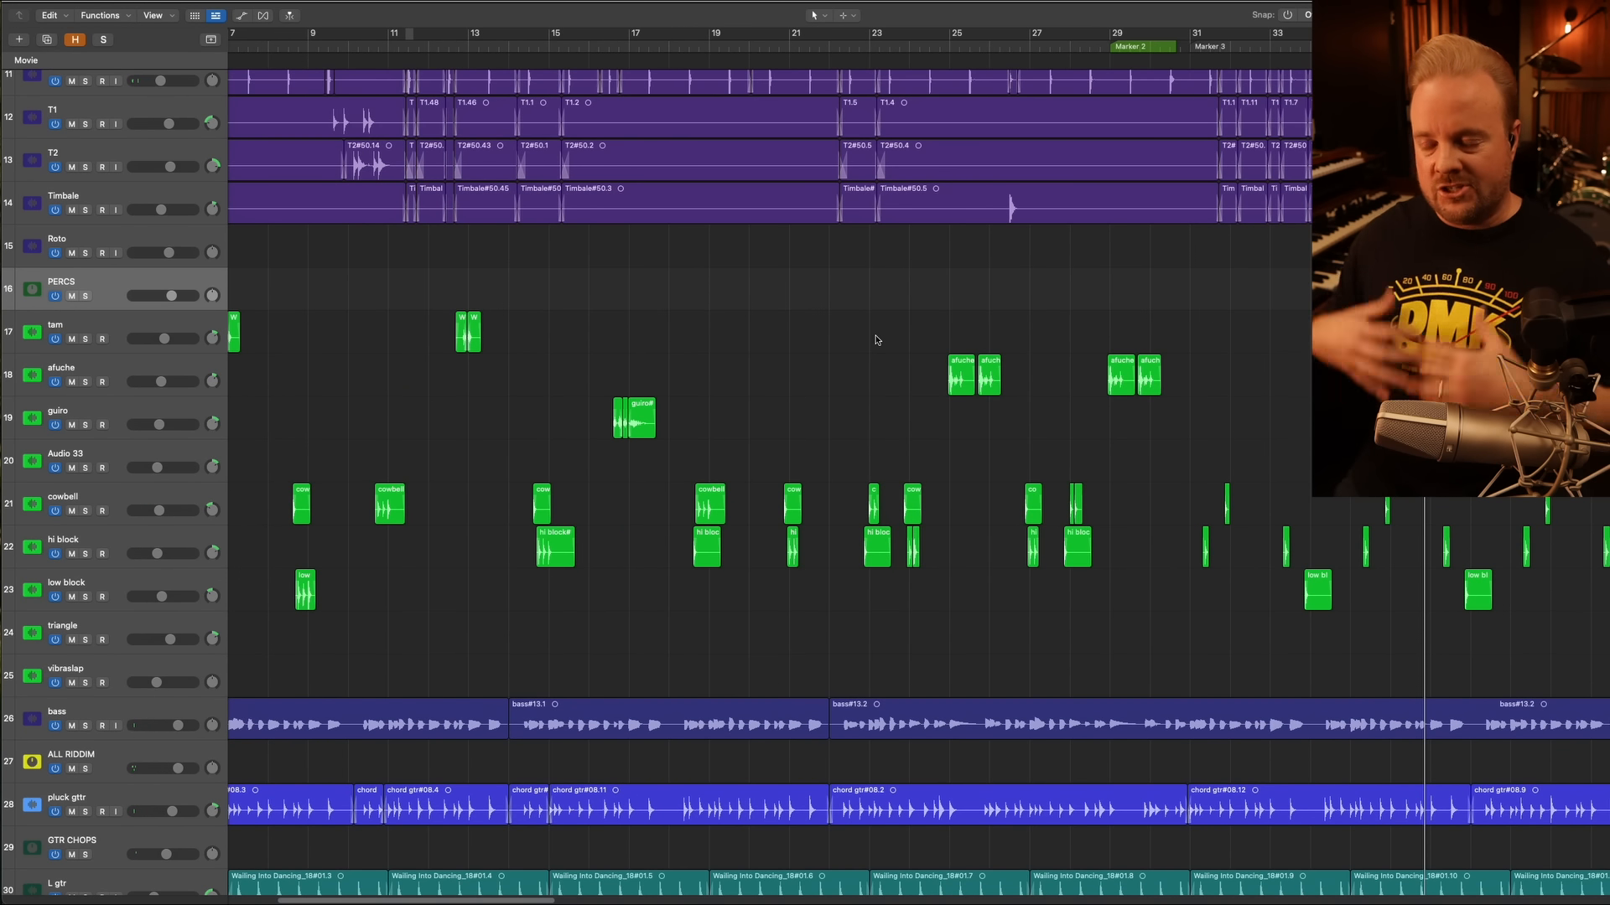
scroll(862, 348, left, 6)
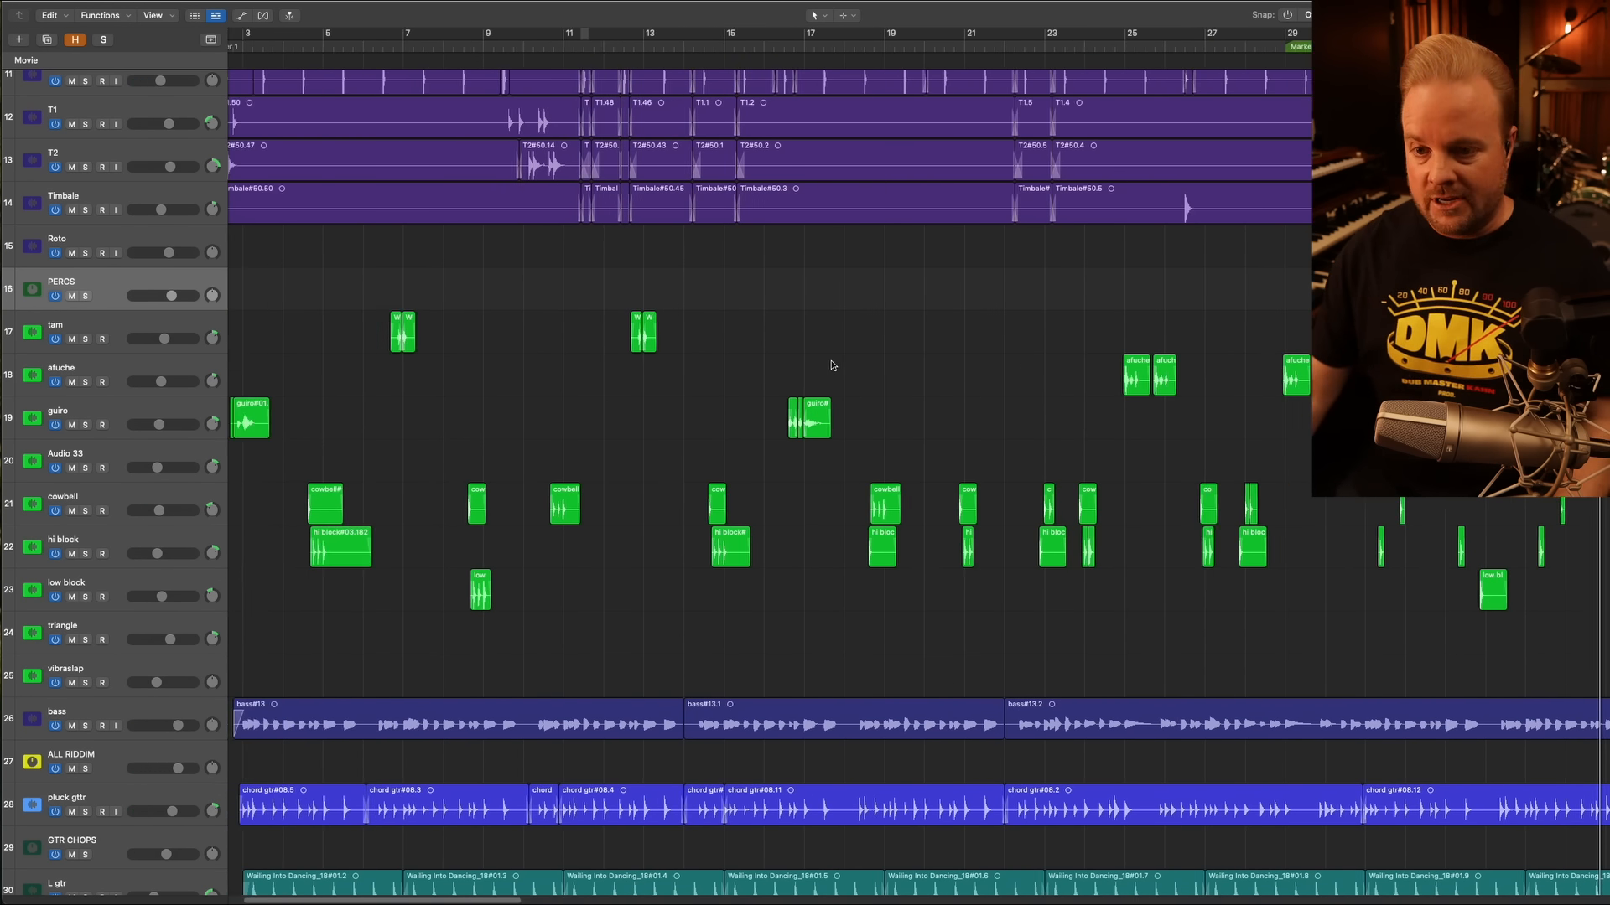
Play the full mix from about bar 14 through bar 61 while following the percussion tracks
scroll(654, 306, down, 2)
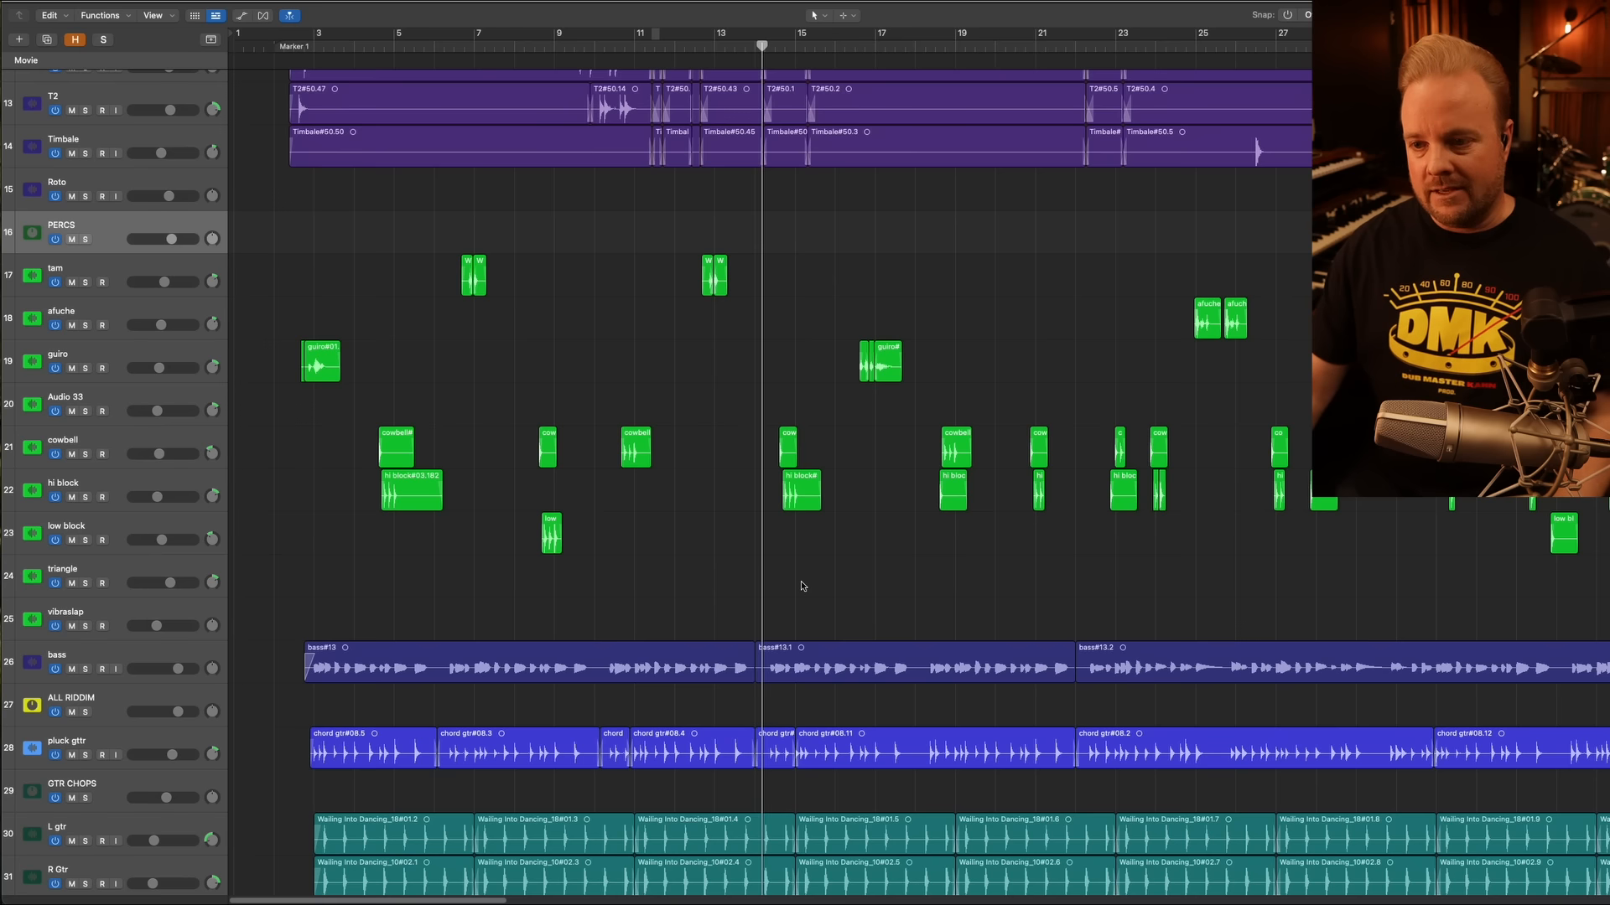
key(space)
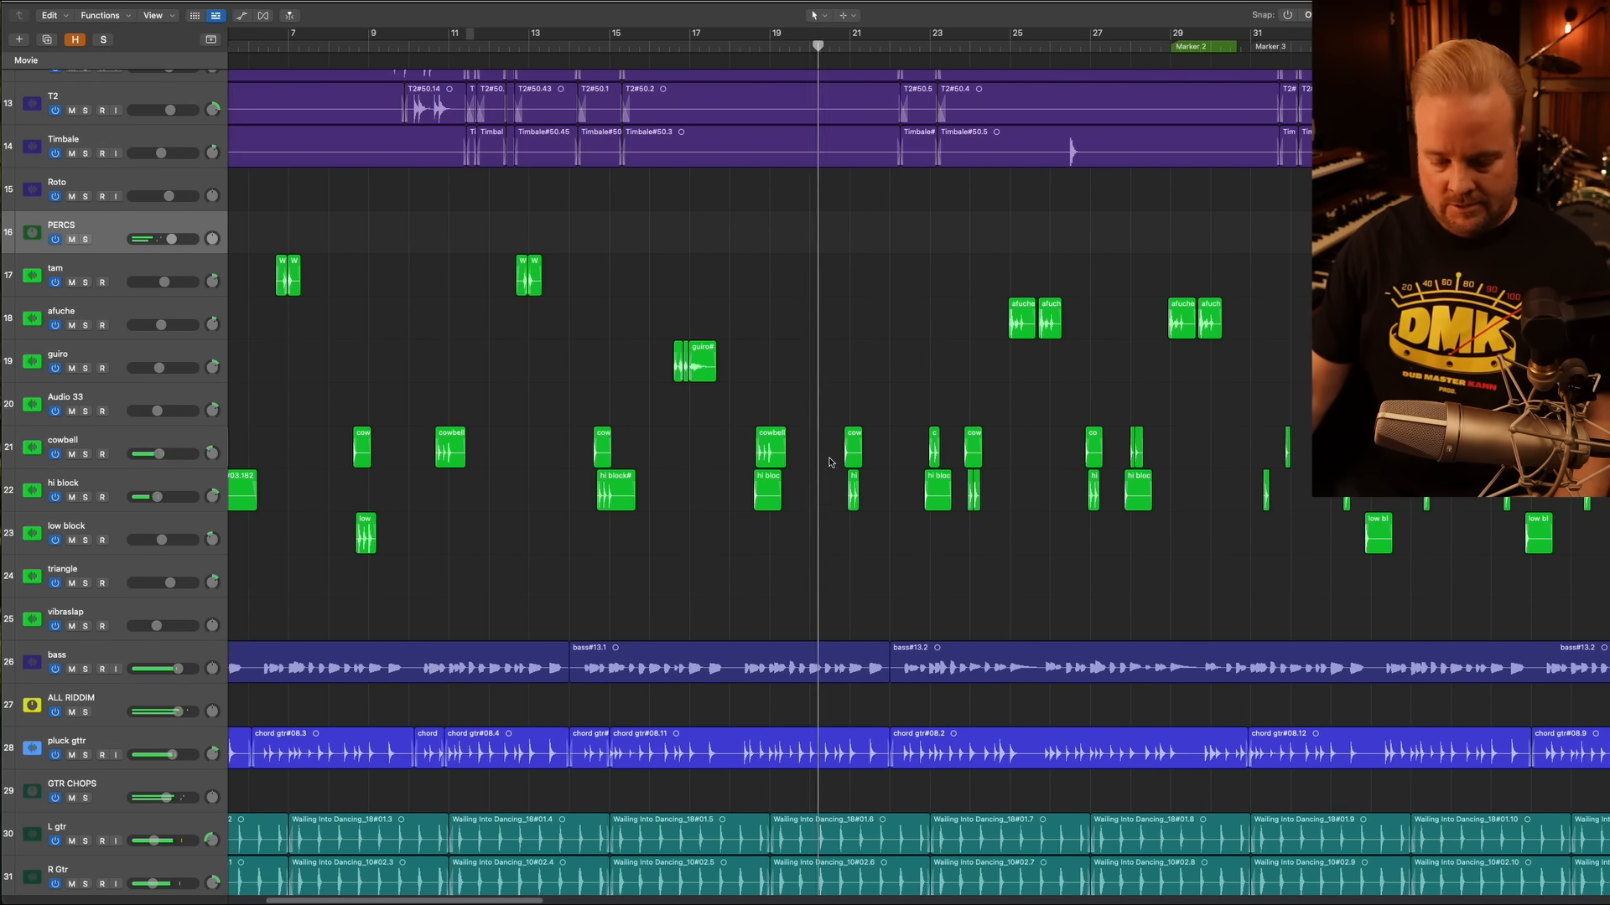
ctrl+alt+click(832, 463)
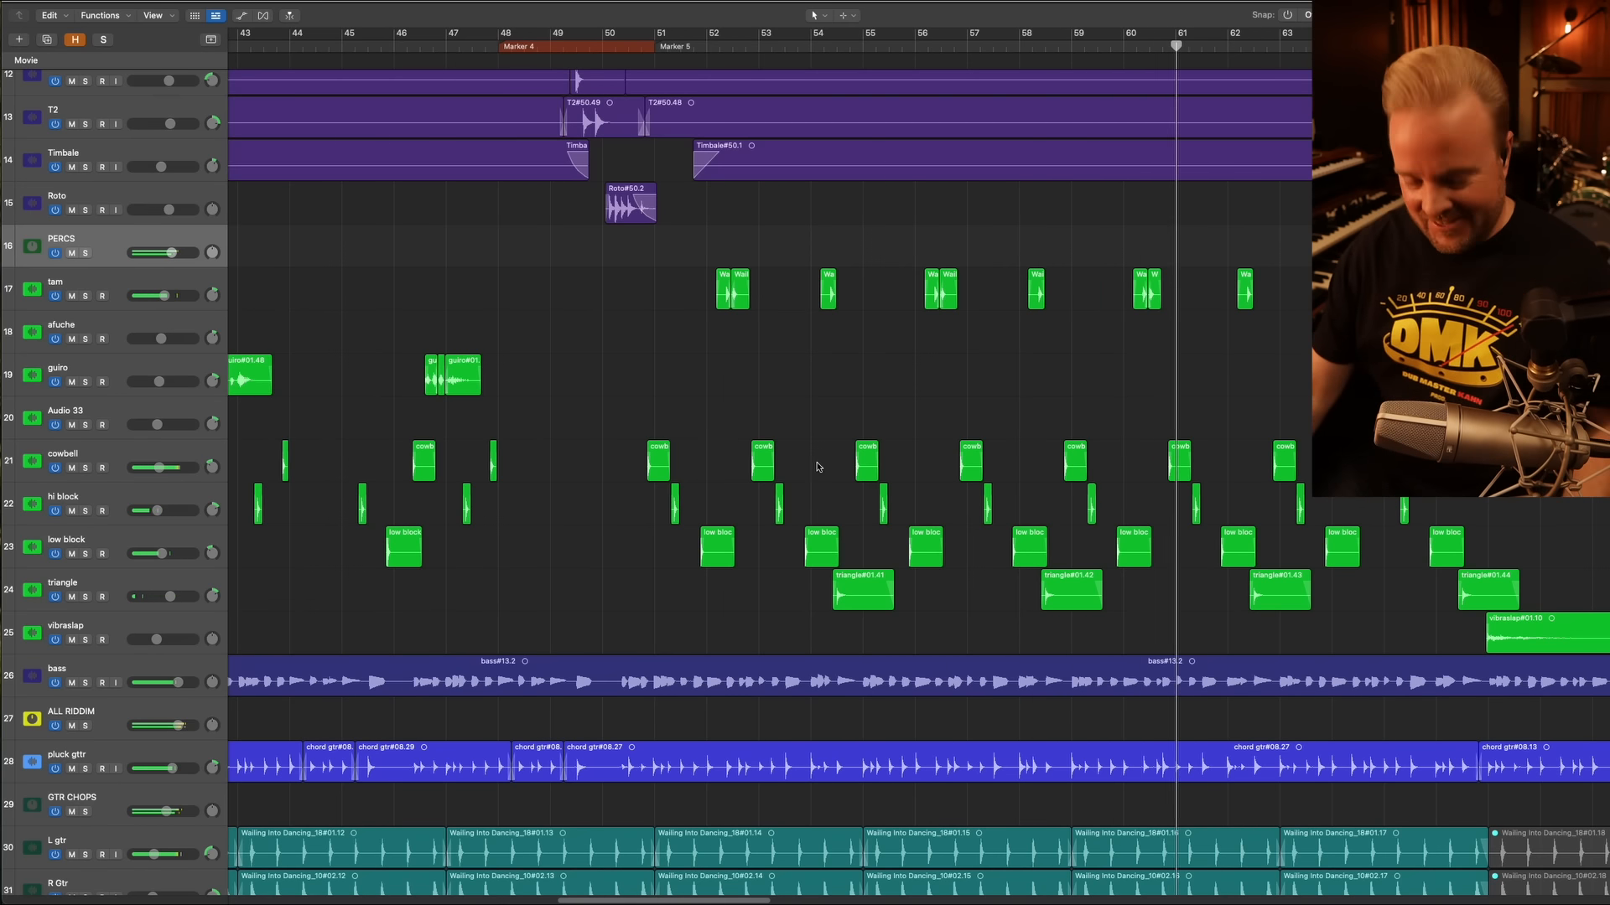
Play the full mix from about bar 30 while following the guiro, cowbell, hi block and low block tracks
key(super+Up)
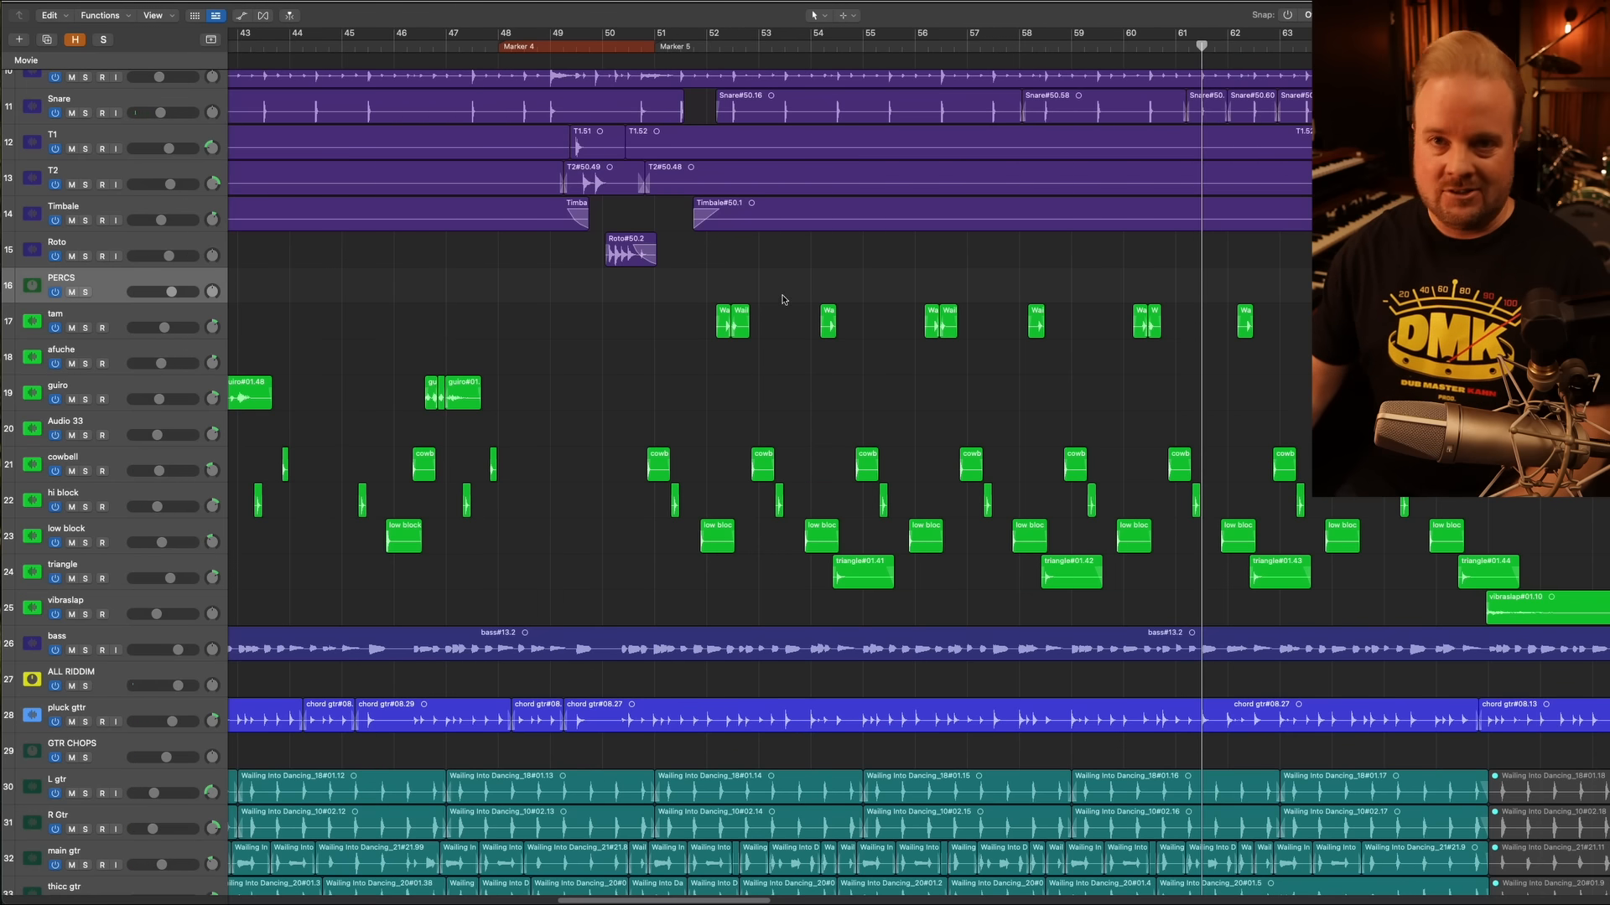
key(super+Left)
scroll(848, 324, left, 8)
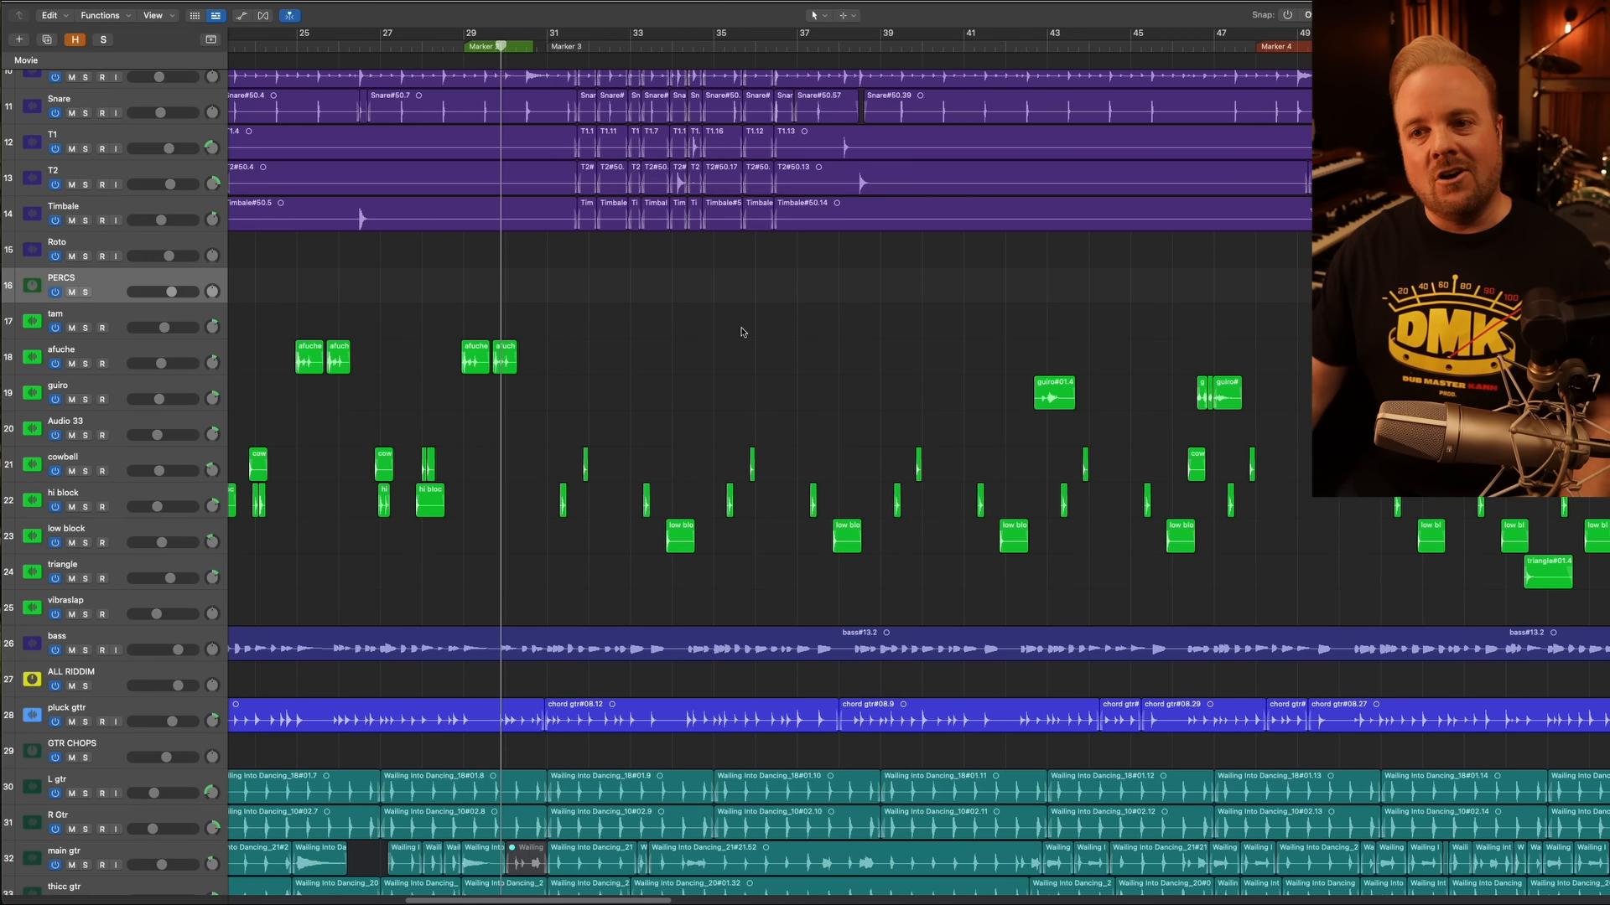
key(space)
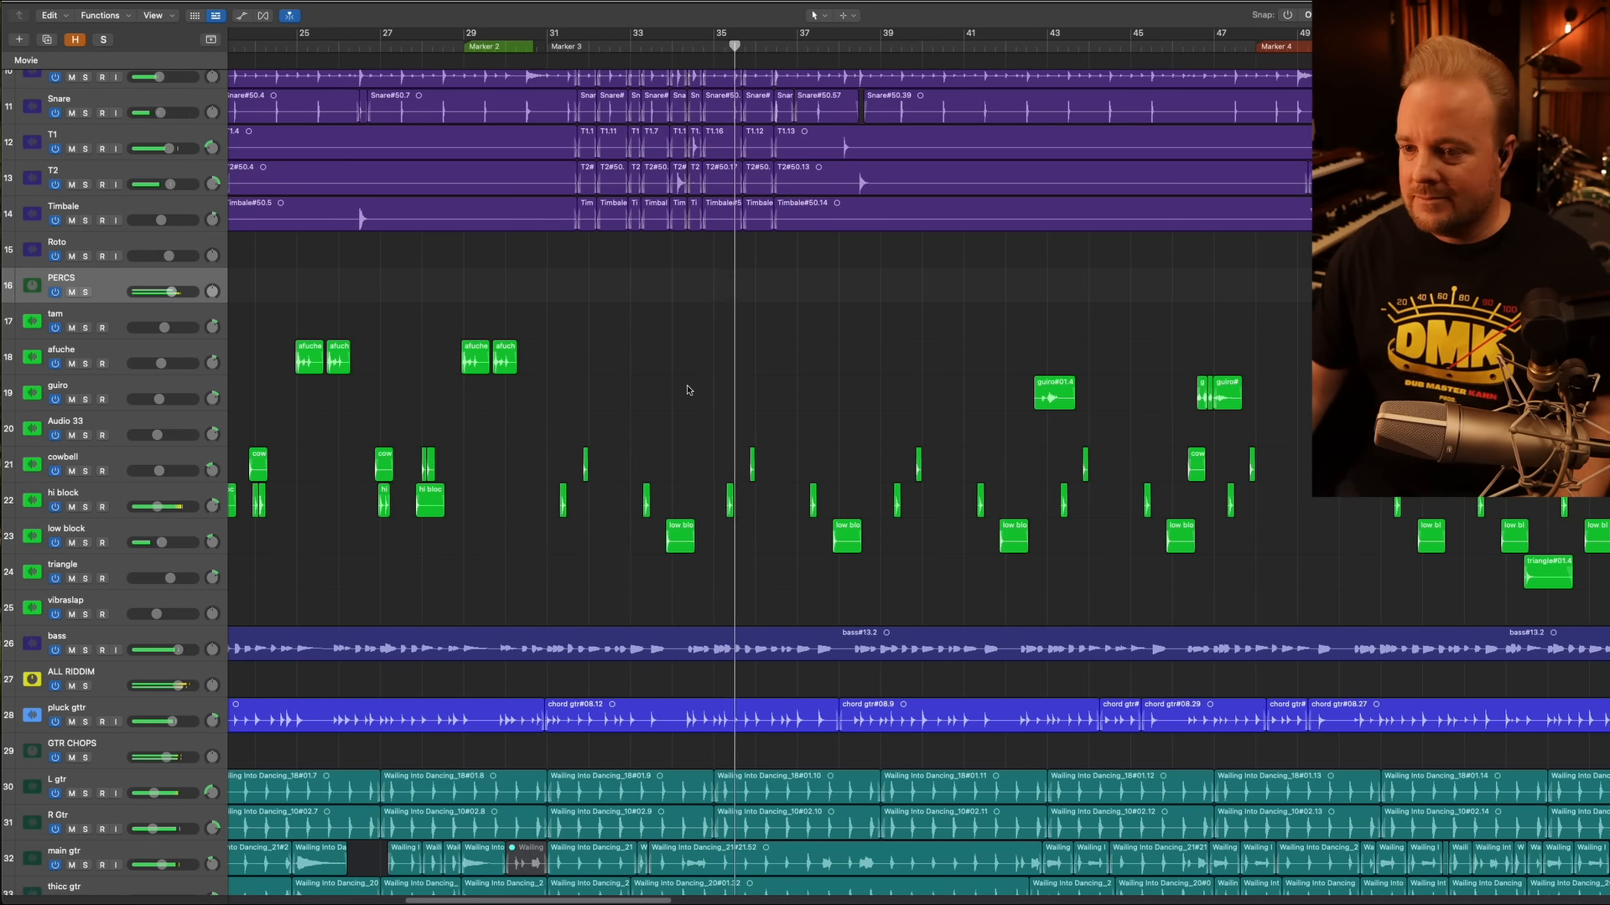
scroll(688, 390, right, 3)
scroll(680, 397, right, 3)
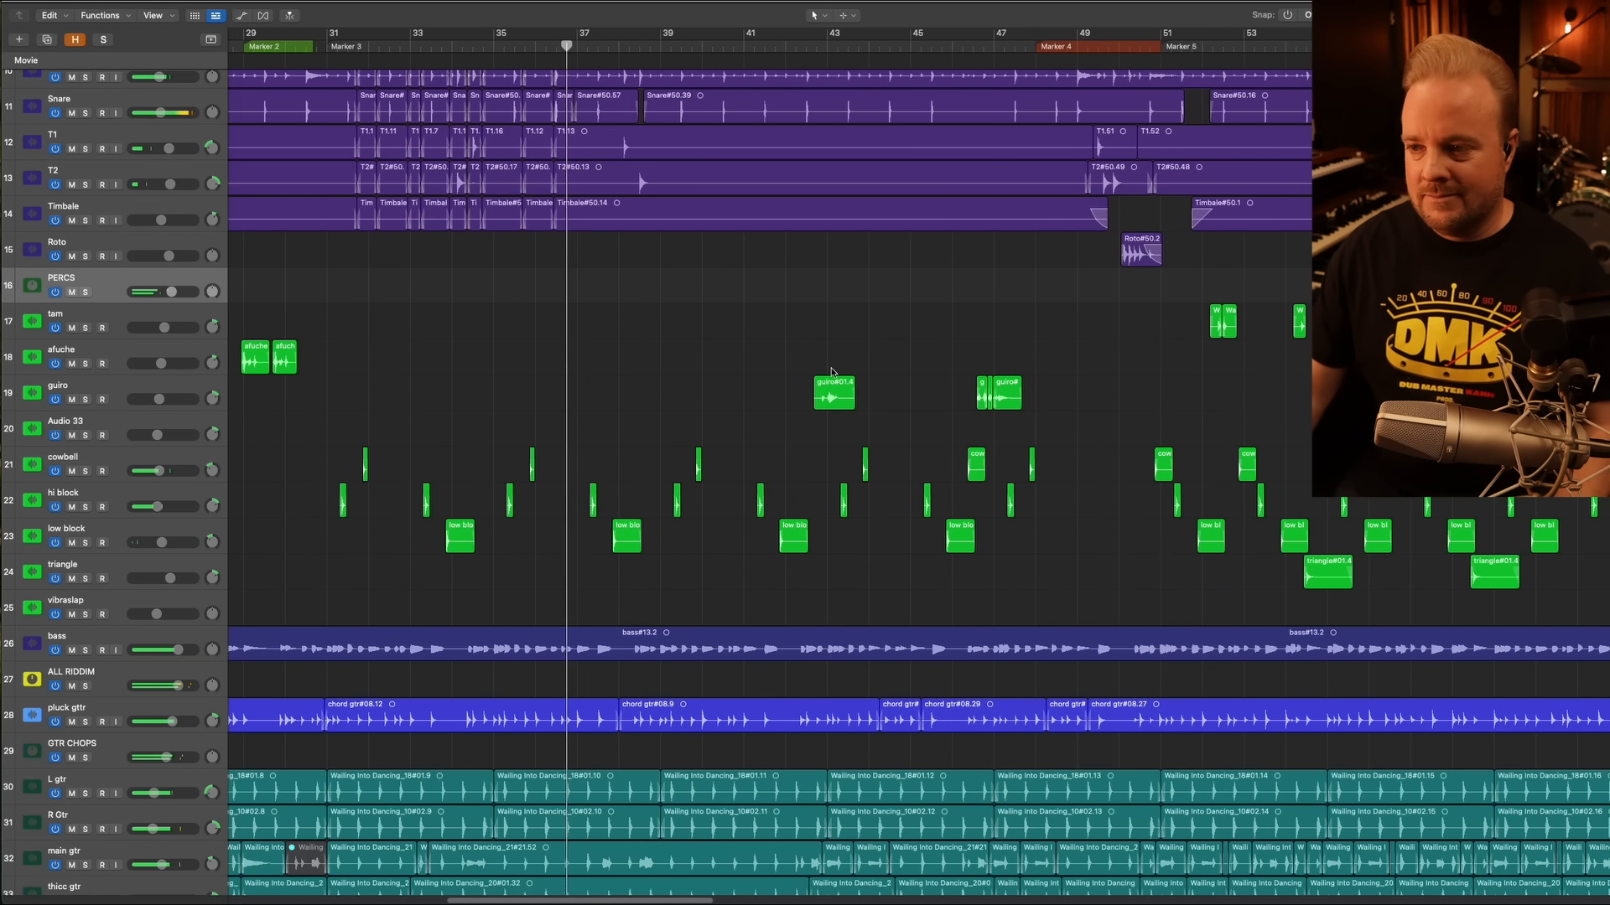
Play the full mix from about bar 50, following it from the tam, block and triangle tracks to the keys and organs
click(1147, 48)
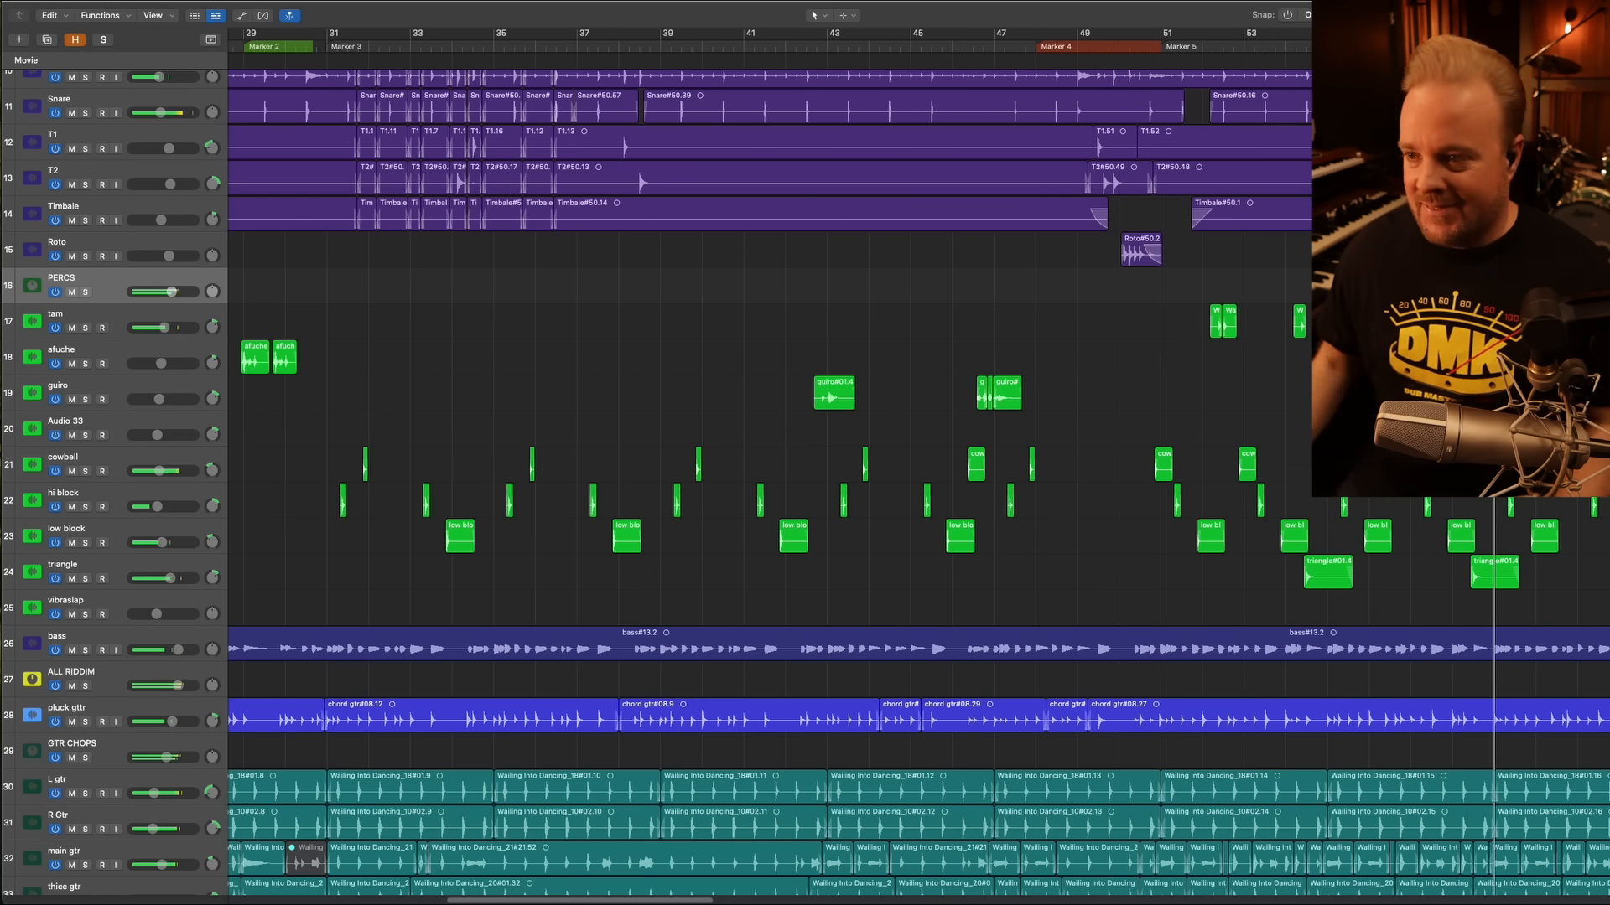
scroll(1149, 305, right, 3)
scroll(1121, 313, down, 3)
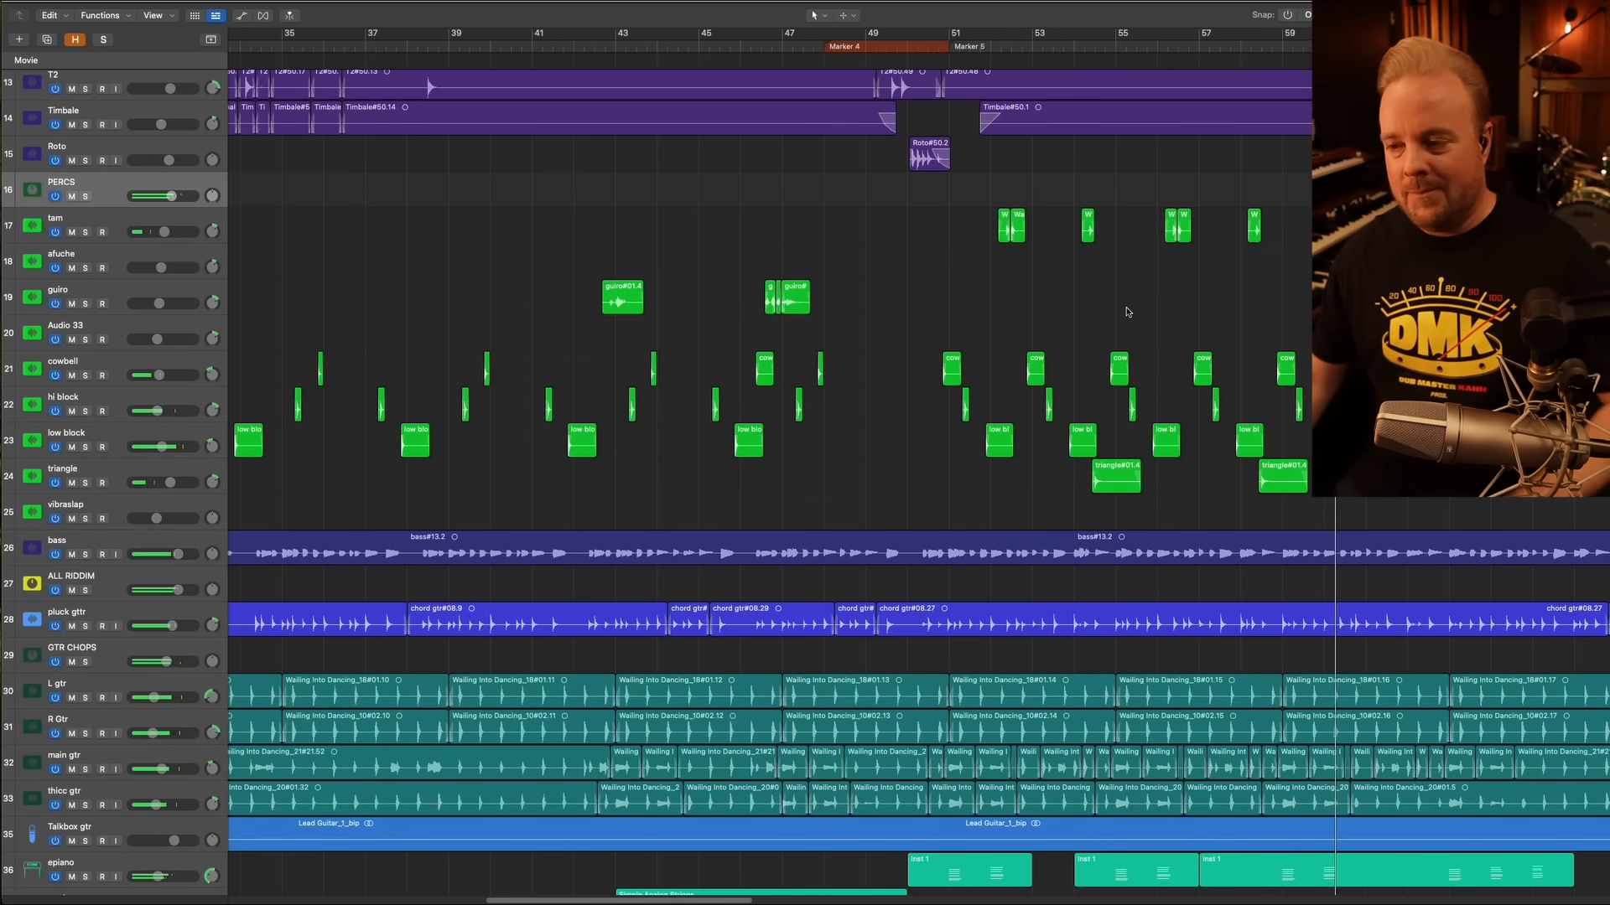
scroll(1121, 323, down, 2)
scroll(1121, 327, down, 10)
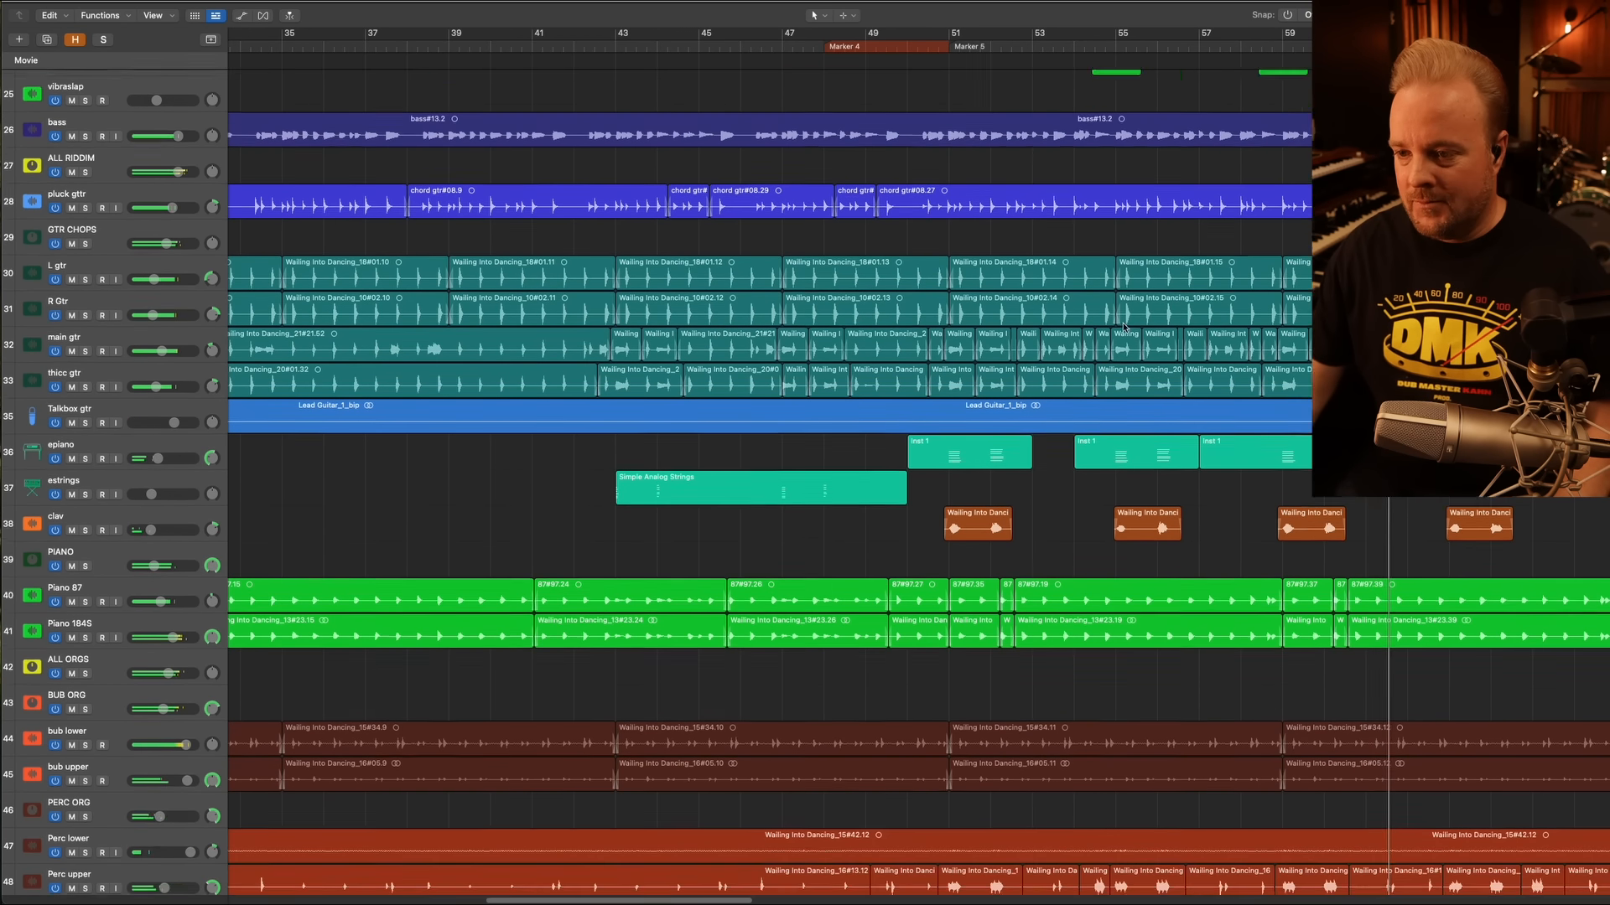
scroll(809, 336, down, 5)
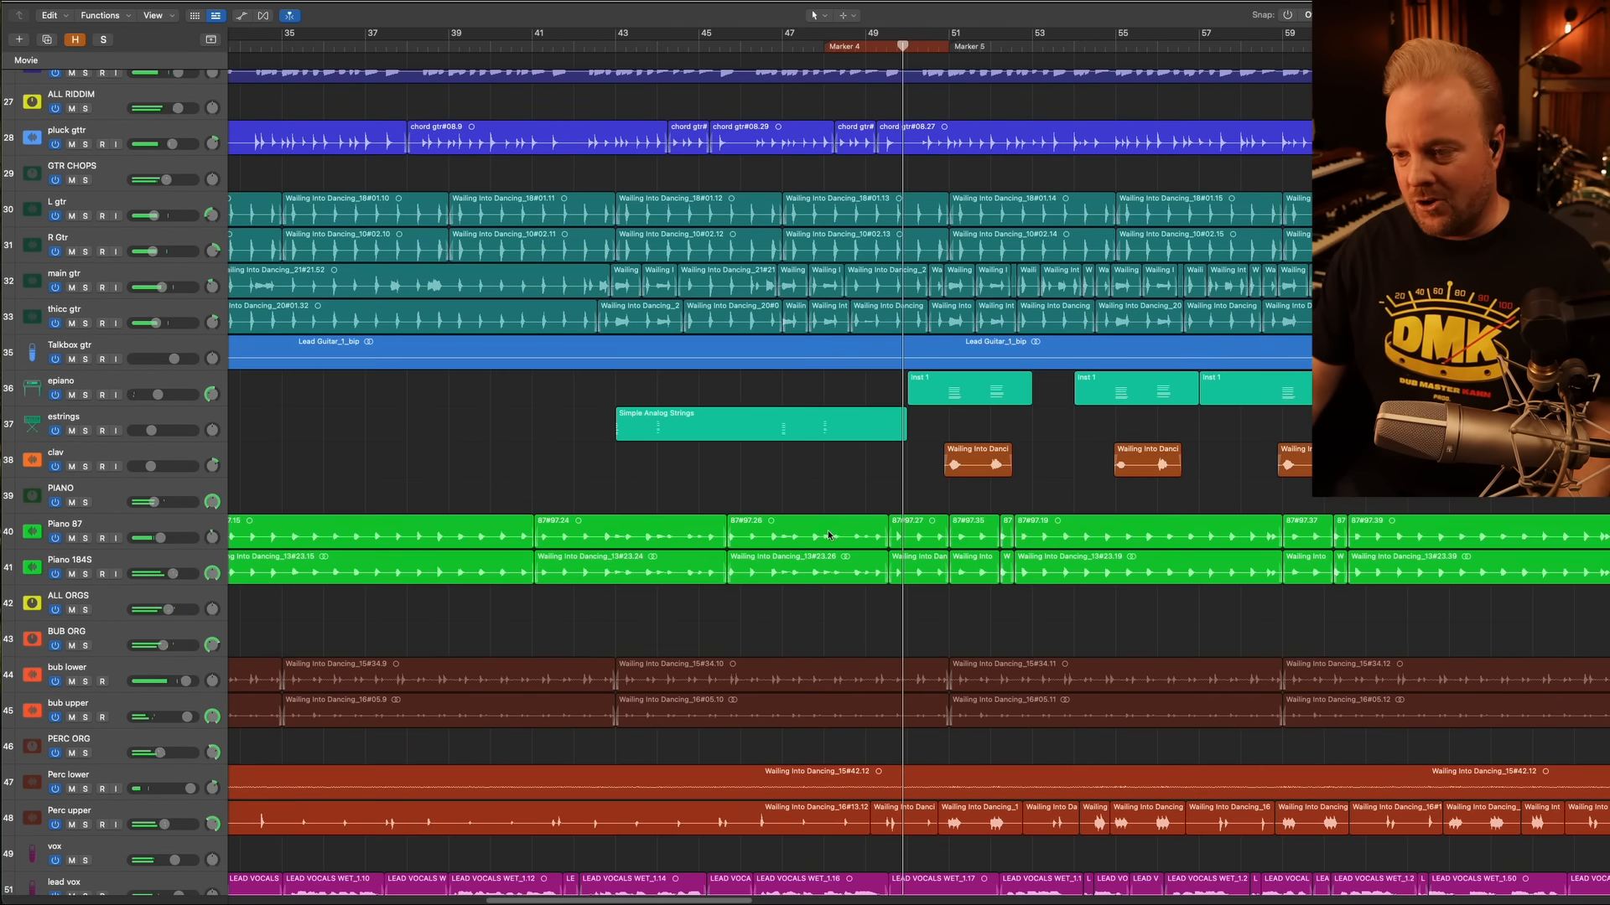
Compare the epiano, estrings and clav regions around bar 25 with those around bar 50
scroll(856, 500, right, 3)
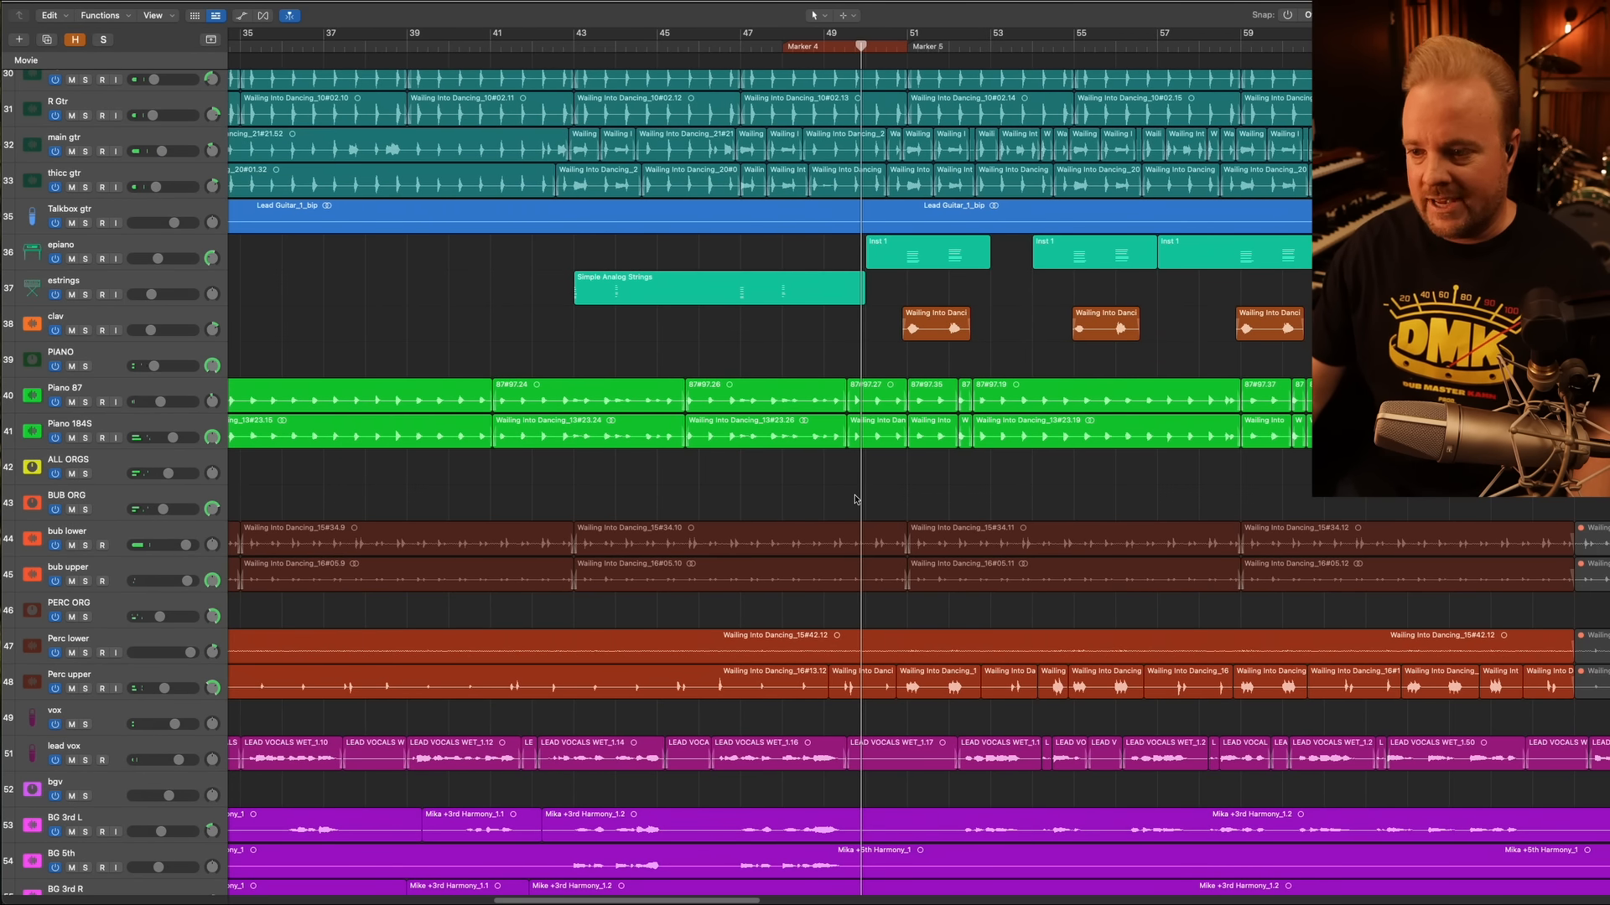
scroll(838, 482, left, 12)
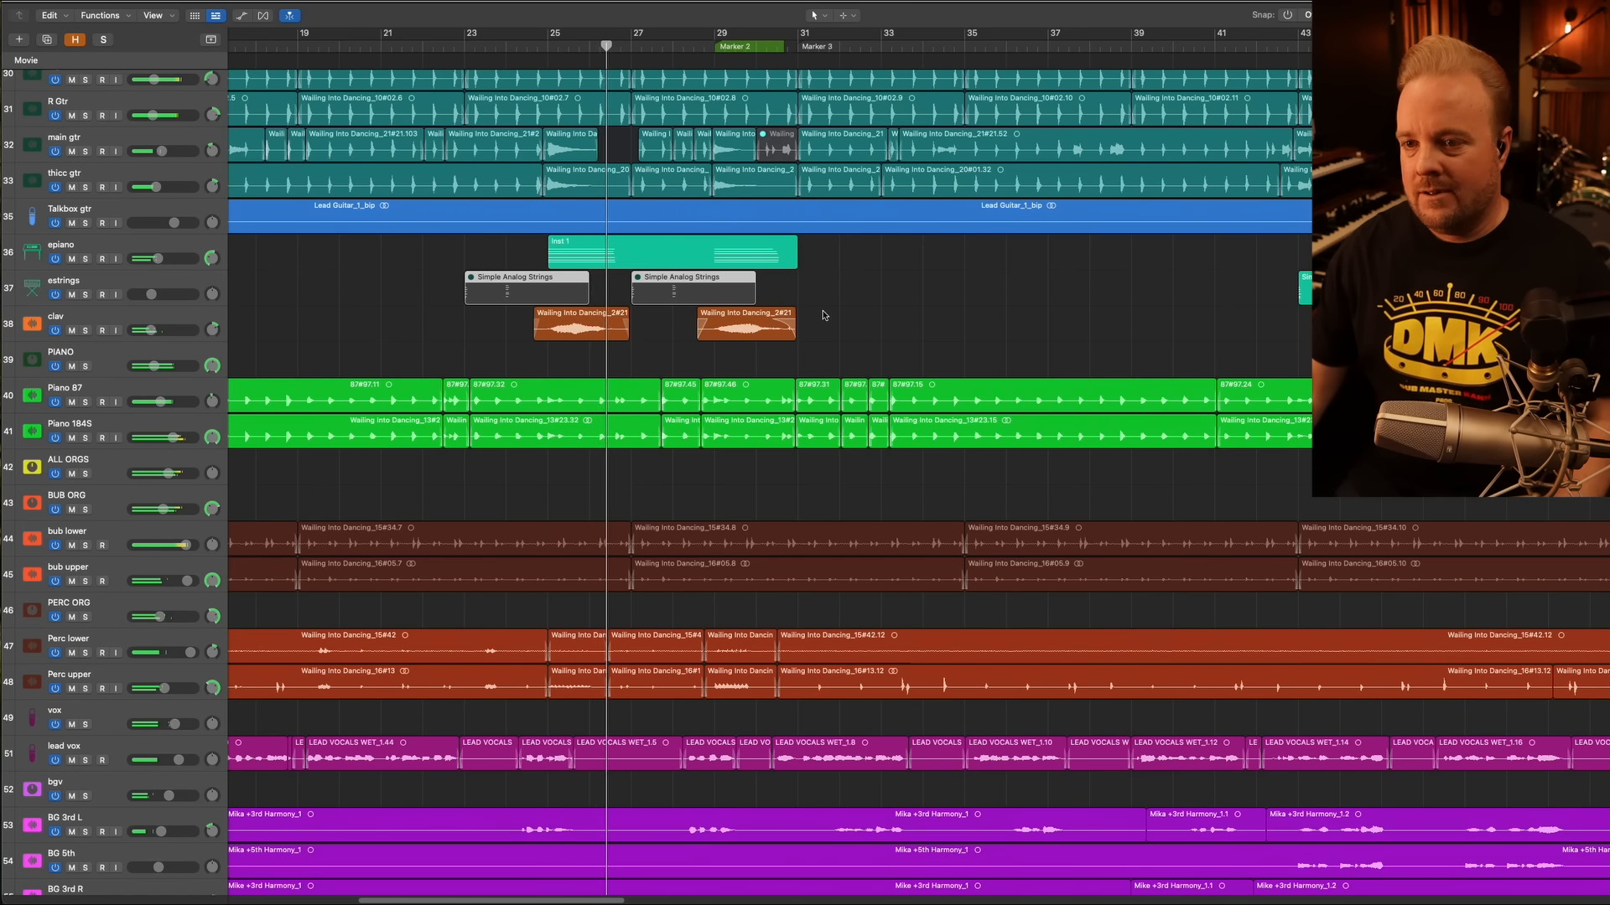
scroll(830, 310, right, 7)
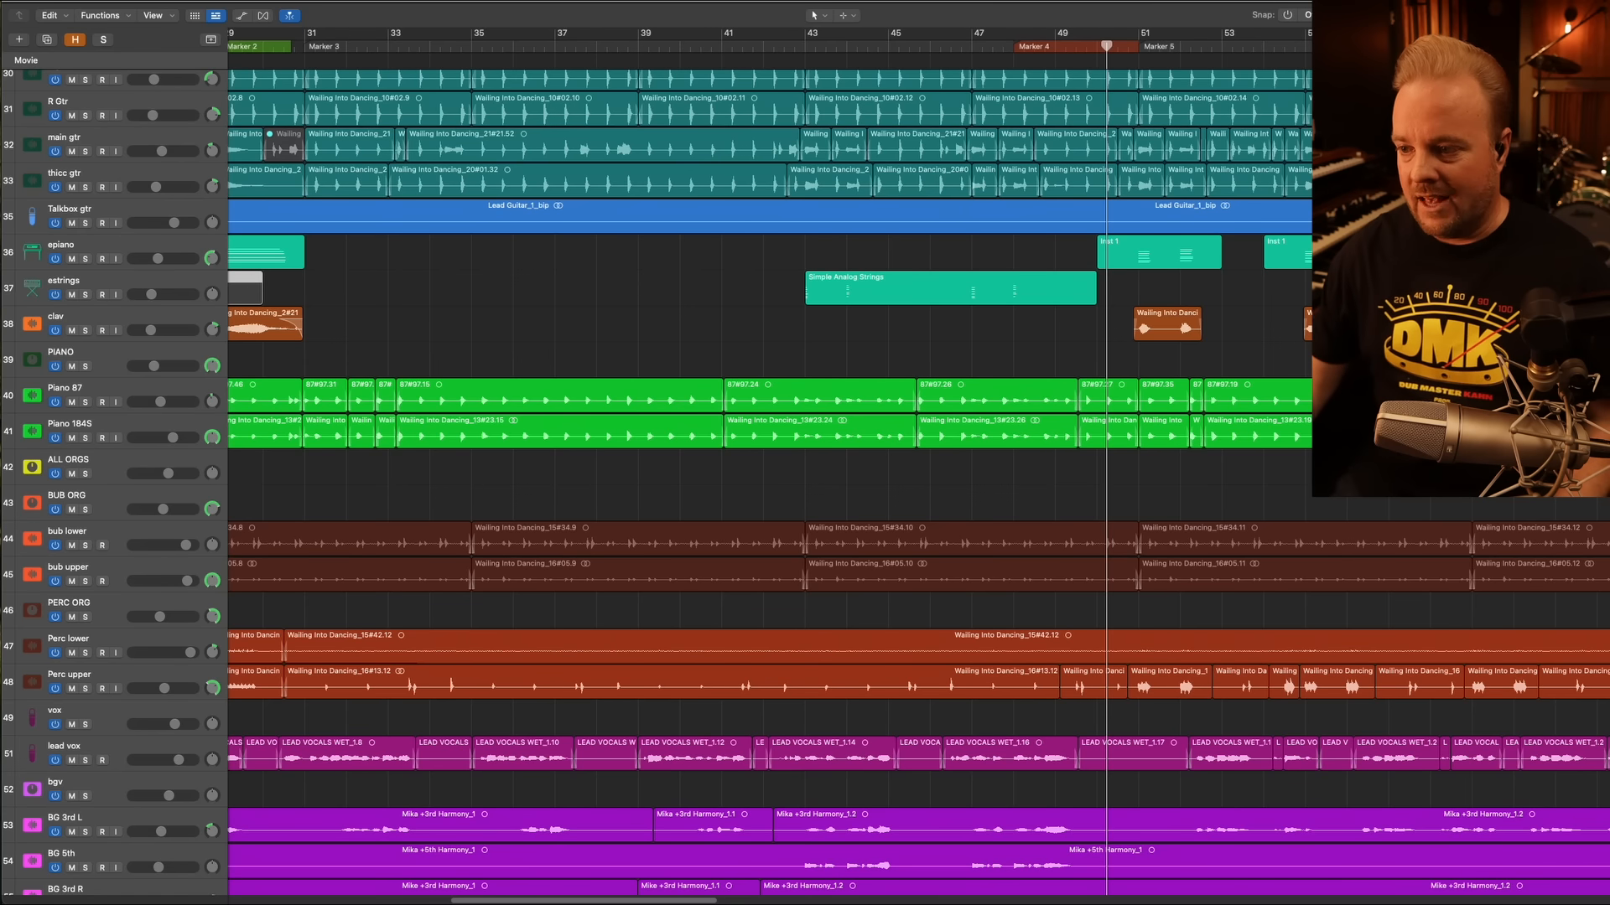
scroll(1182, 494, right, 2)
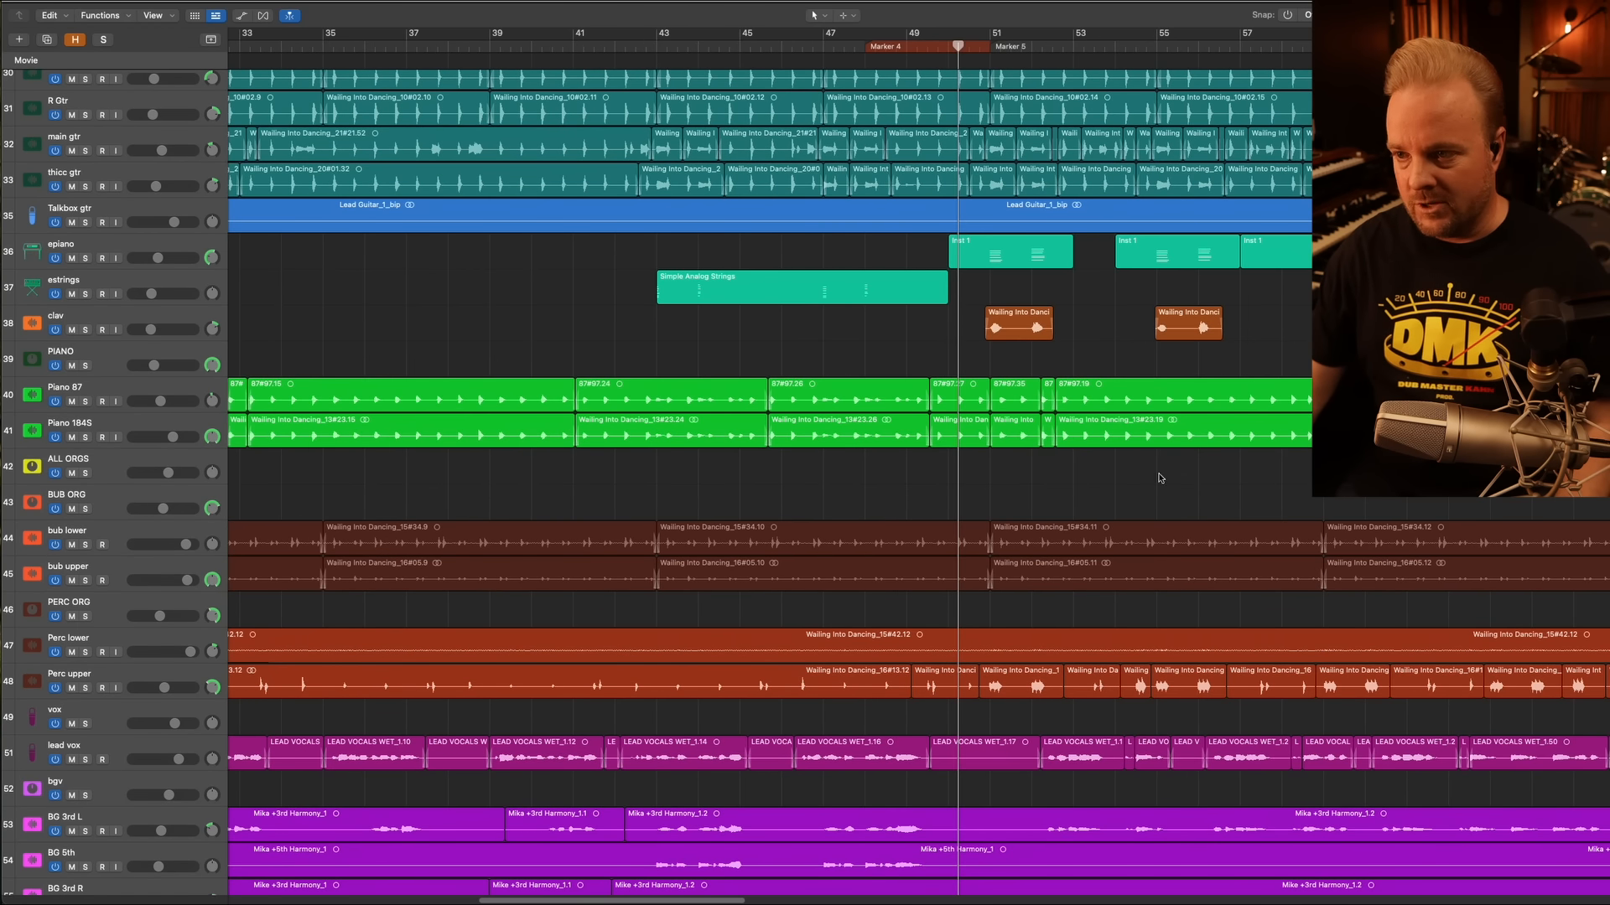
Play from about bar 50 and audition the epiano and clav tracks in solo
key(space)
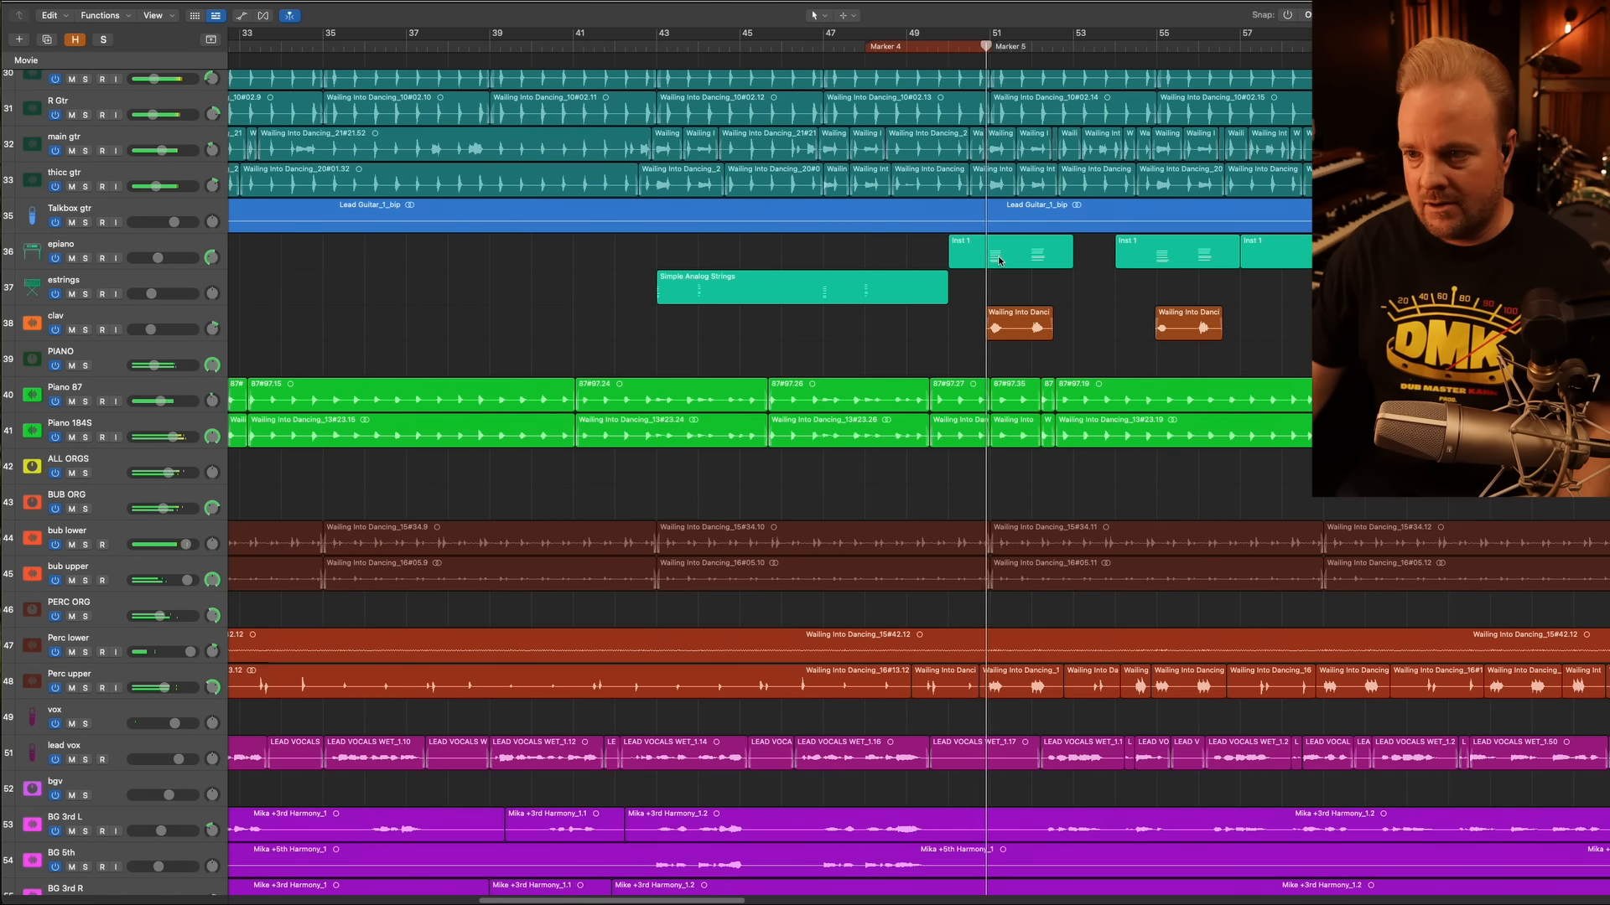
click(84, 257)
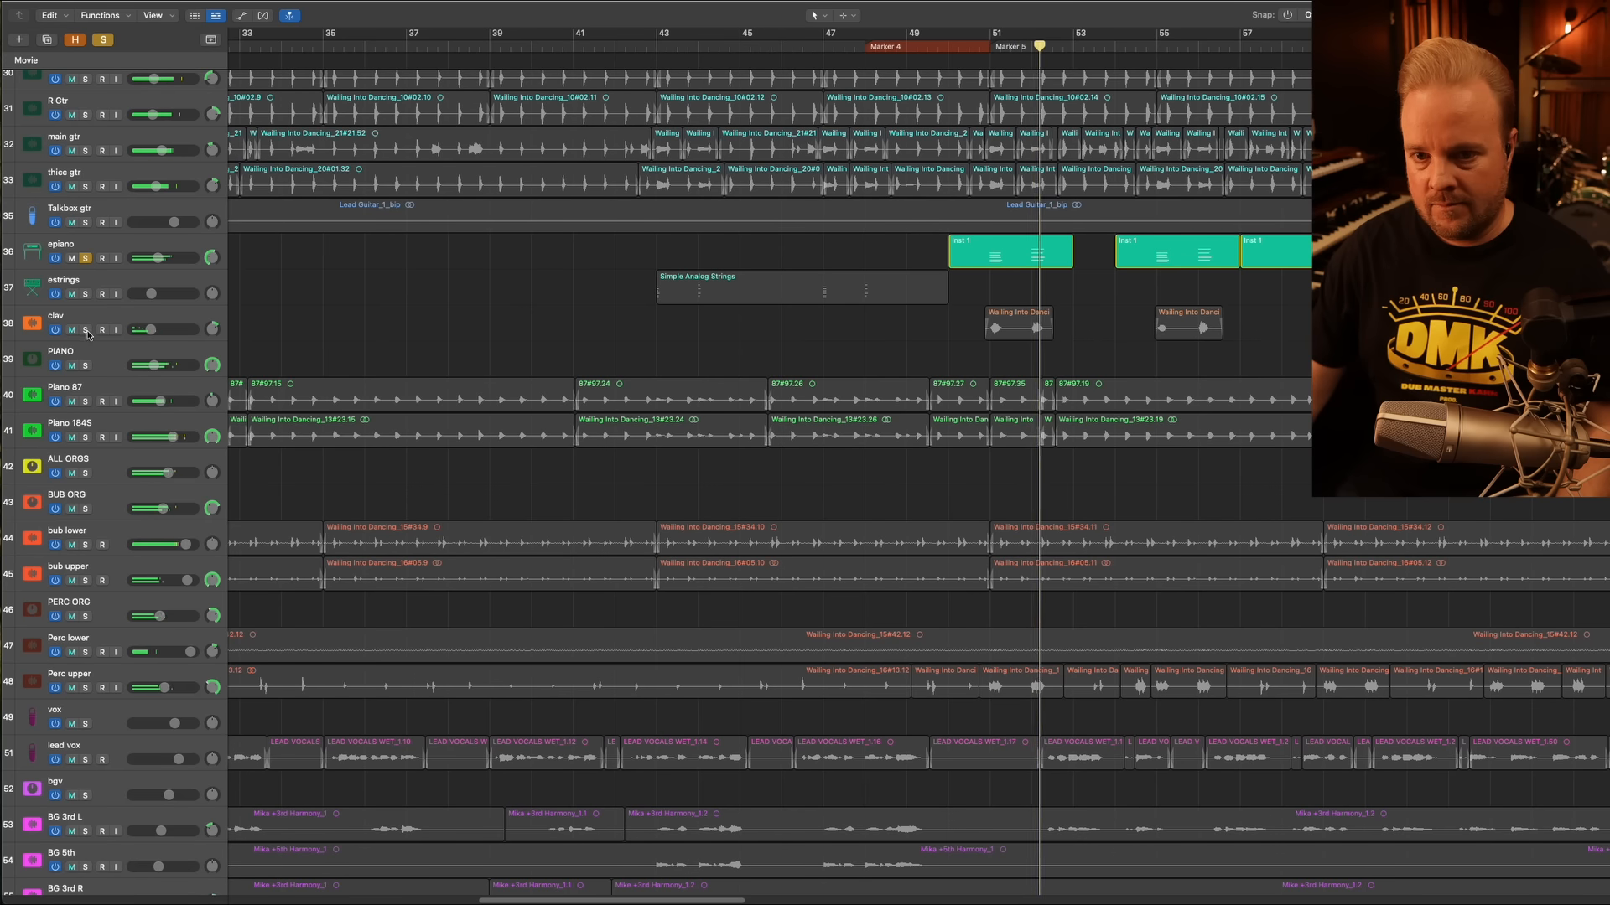
click(84, 330)
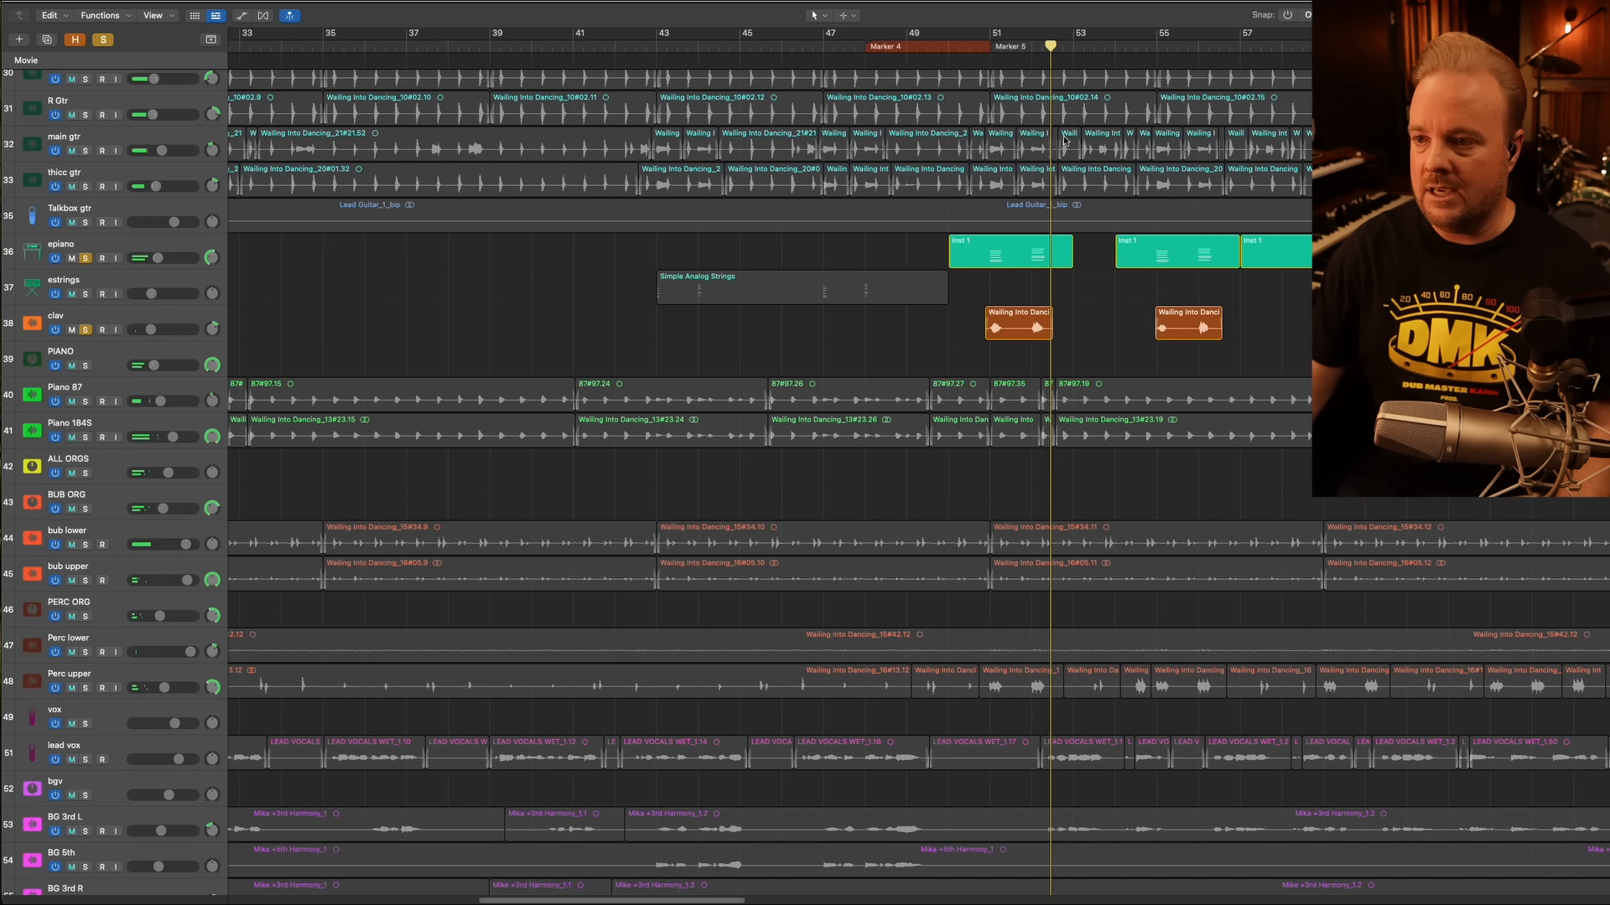
click(976, 45)
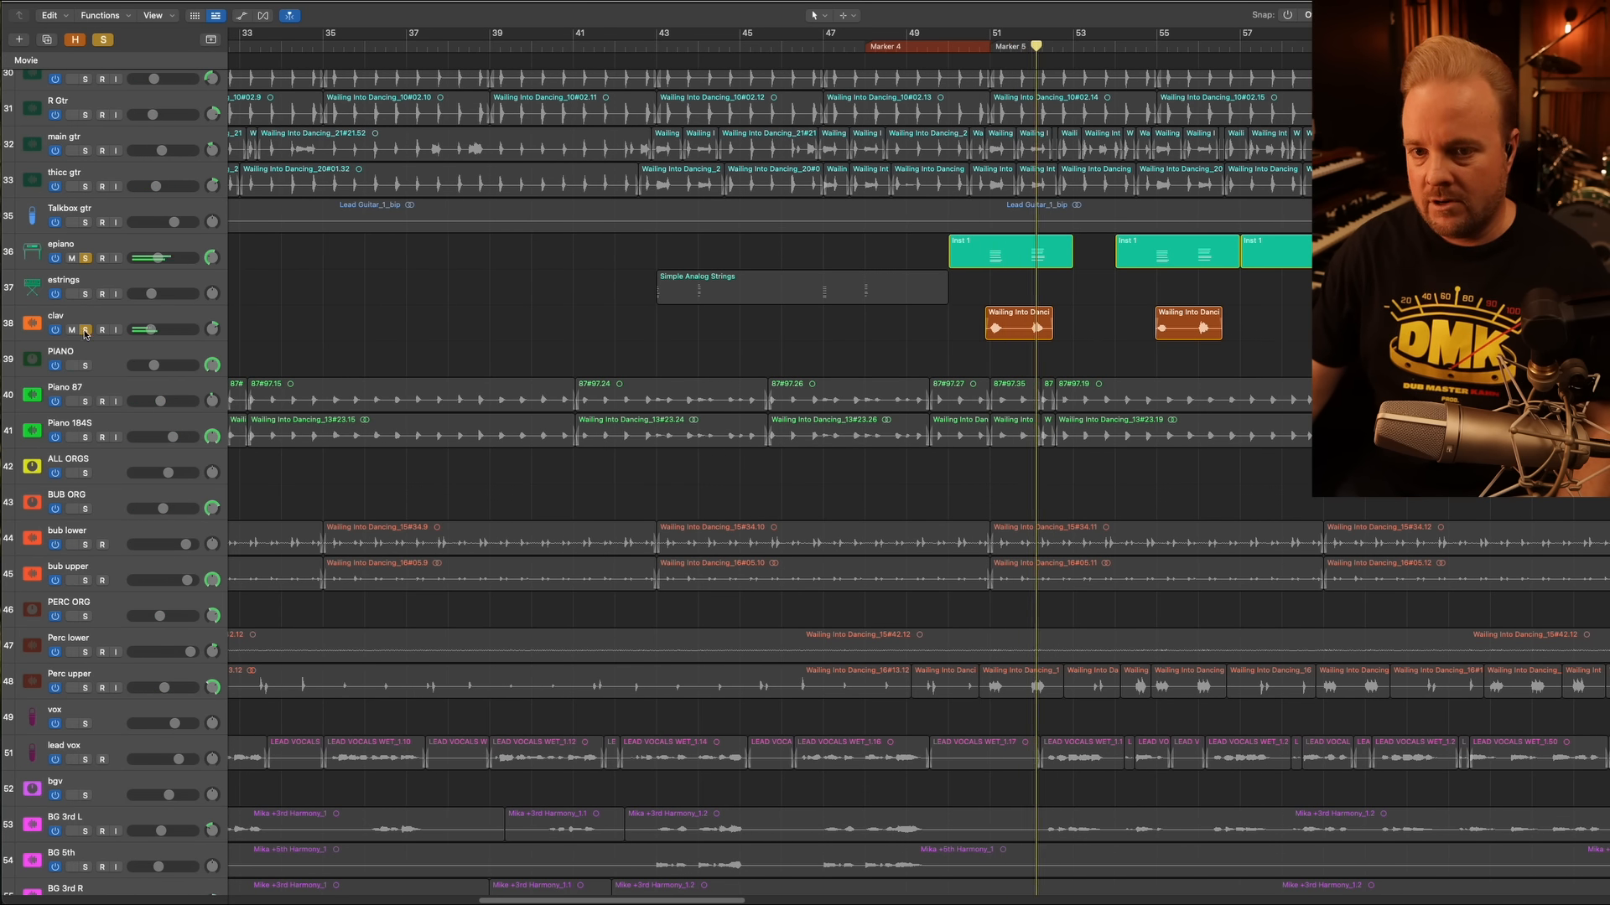
Add Perc upper to the epiano and clav solo, and briefly audition Piano 87 and Piano 184S with them
click(87, 688)
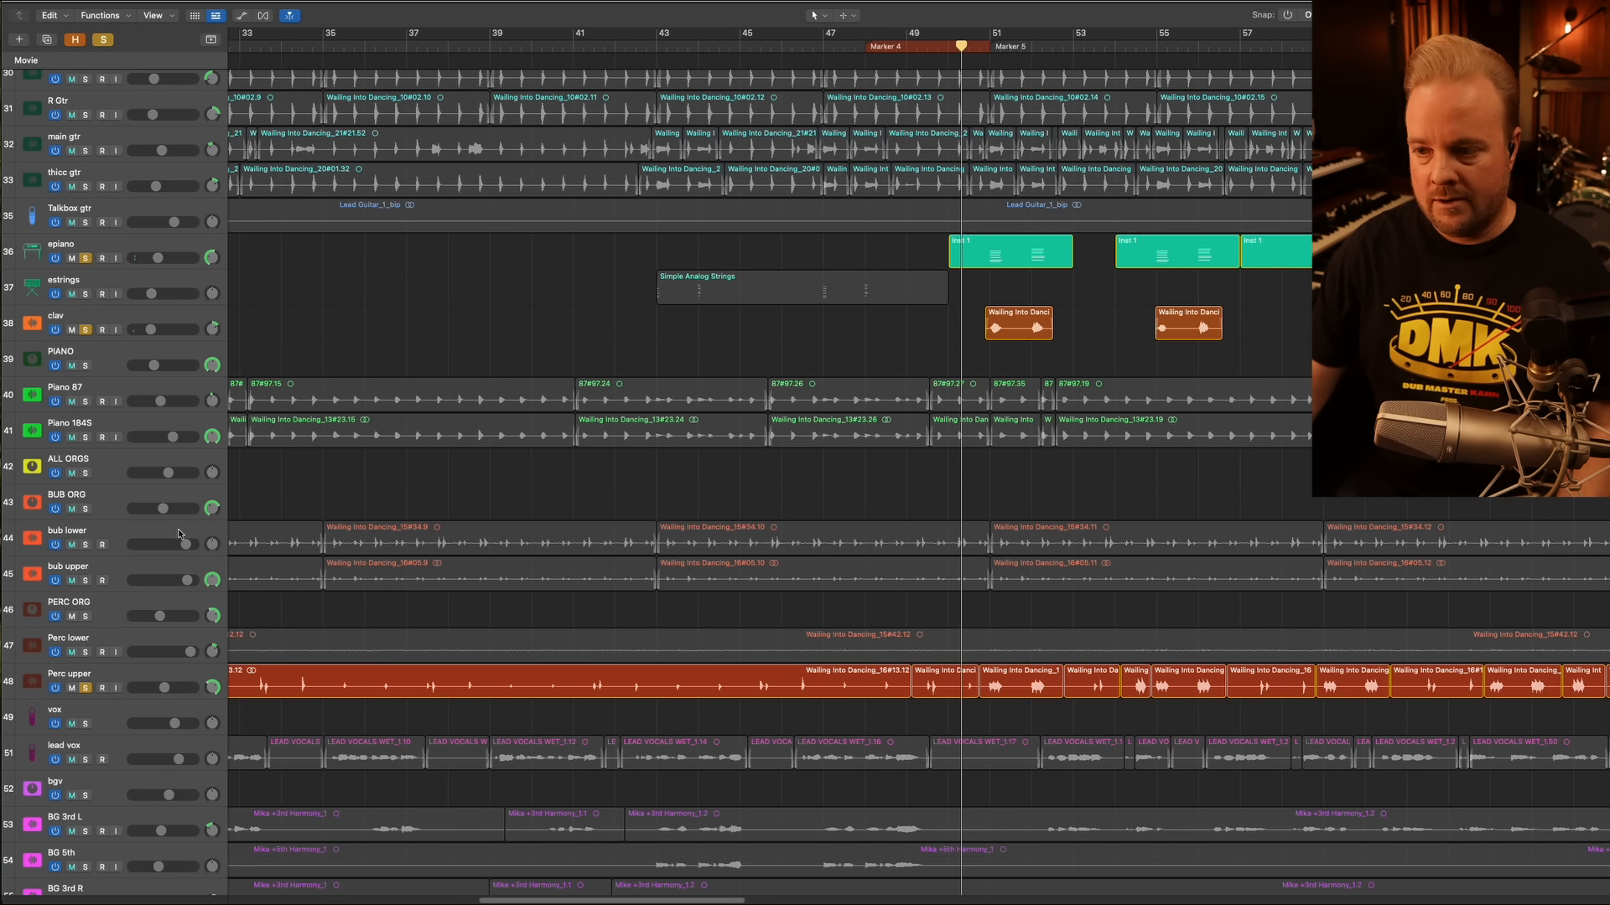
click(86, 401)
click(86, 438)
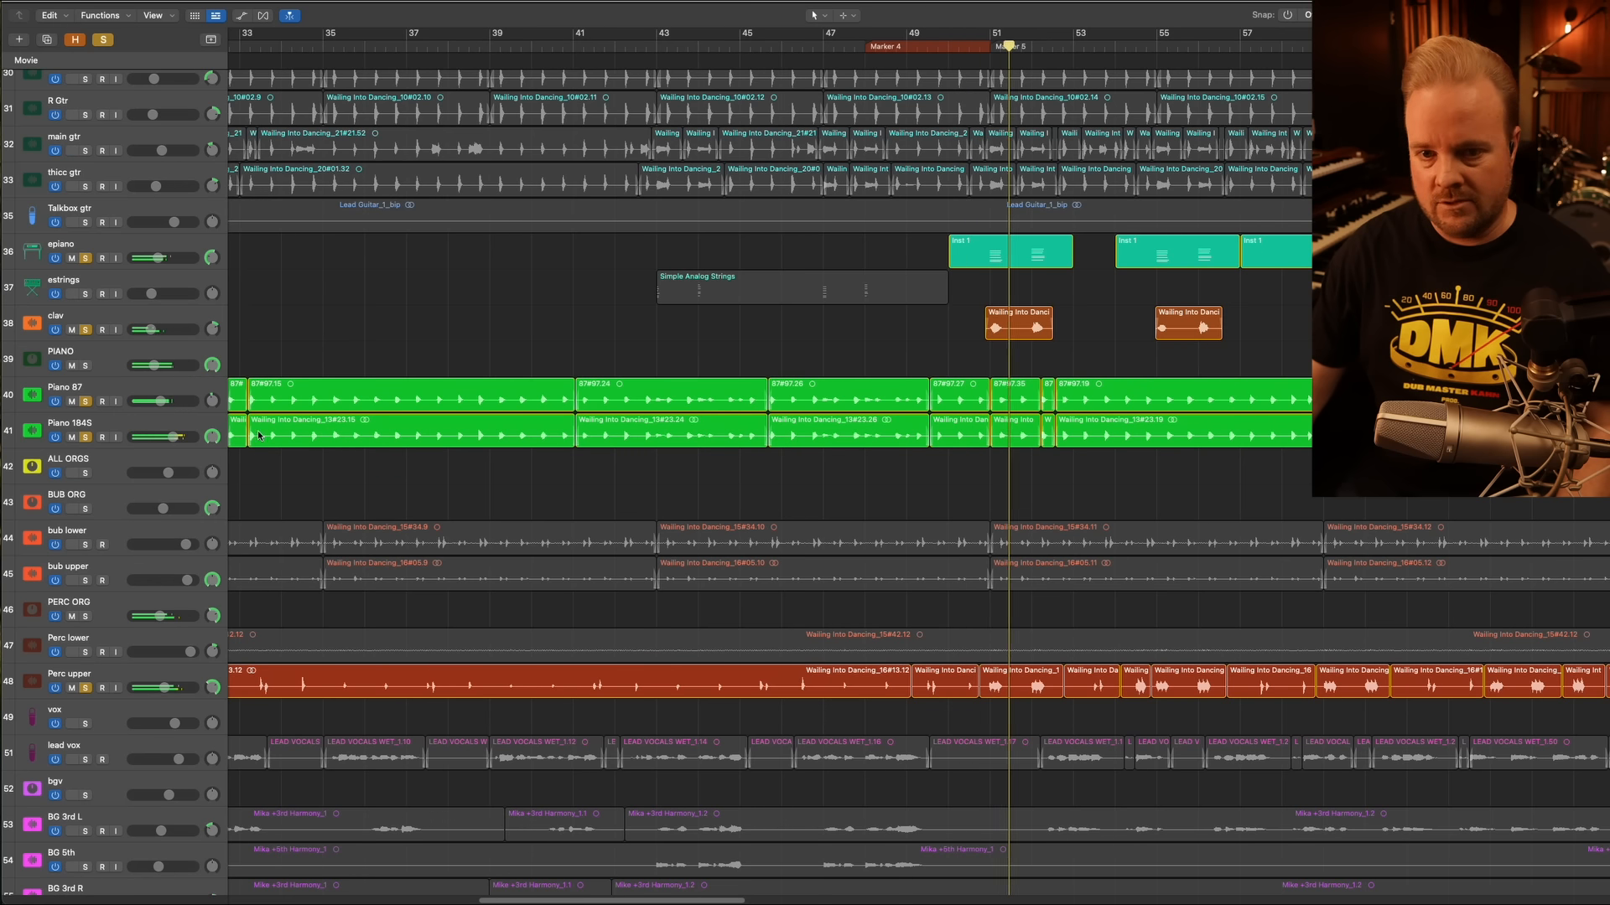
click(86, 401)
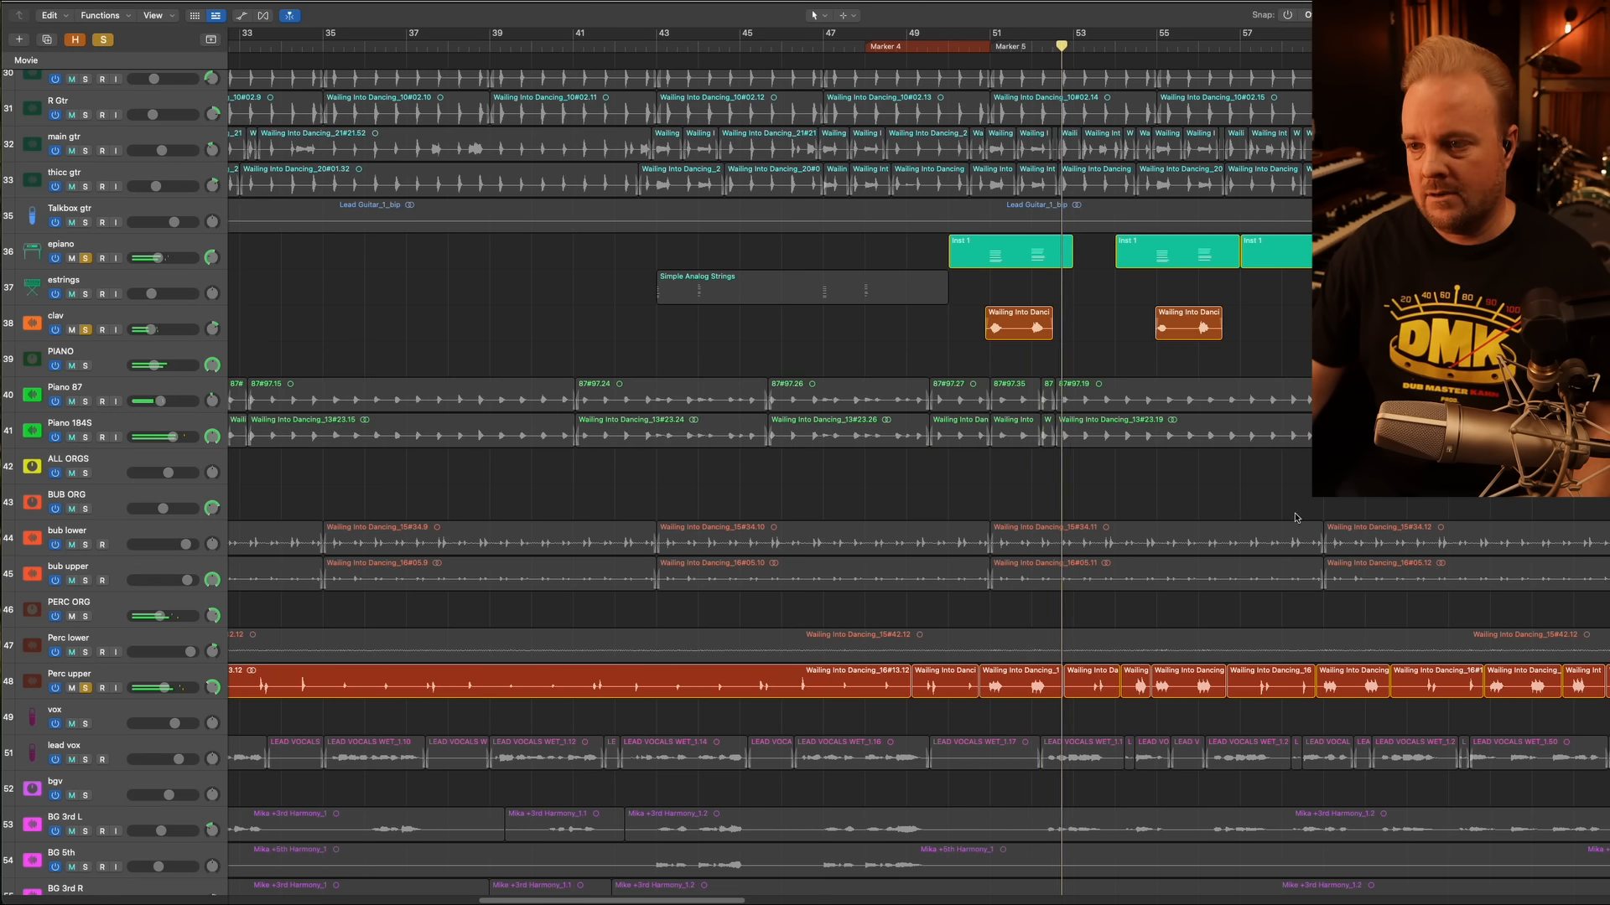
click(85, 437)
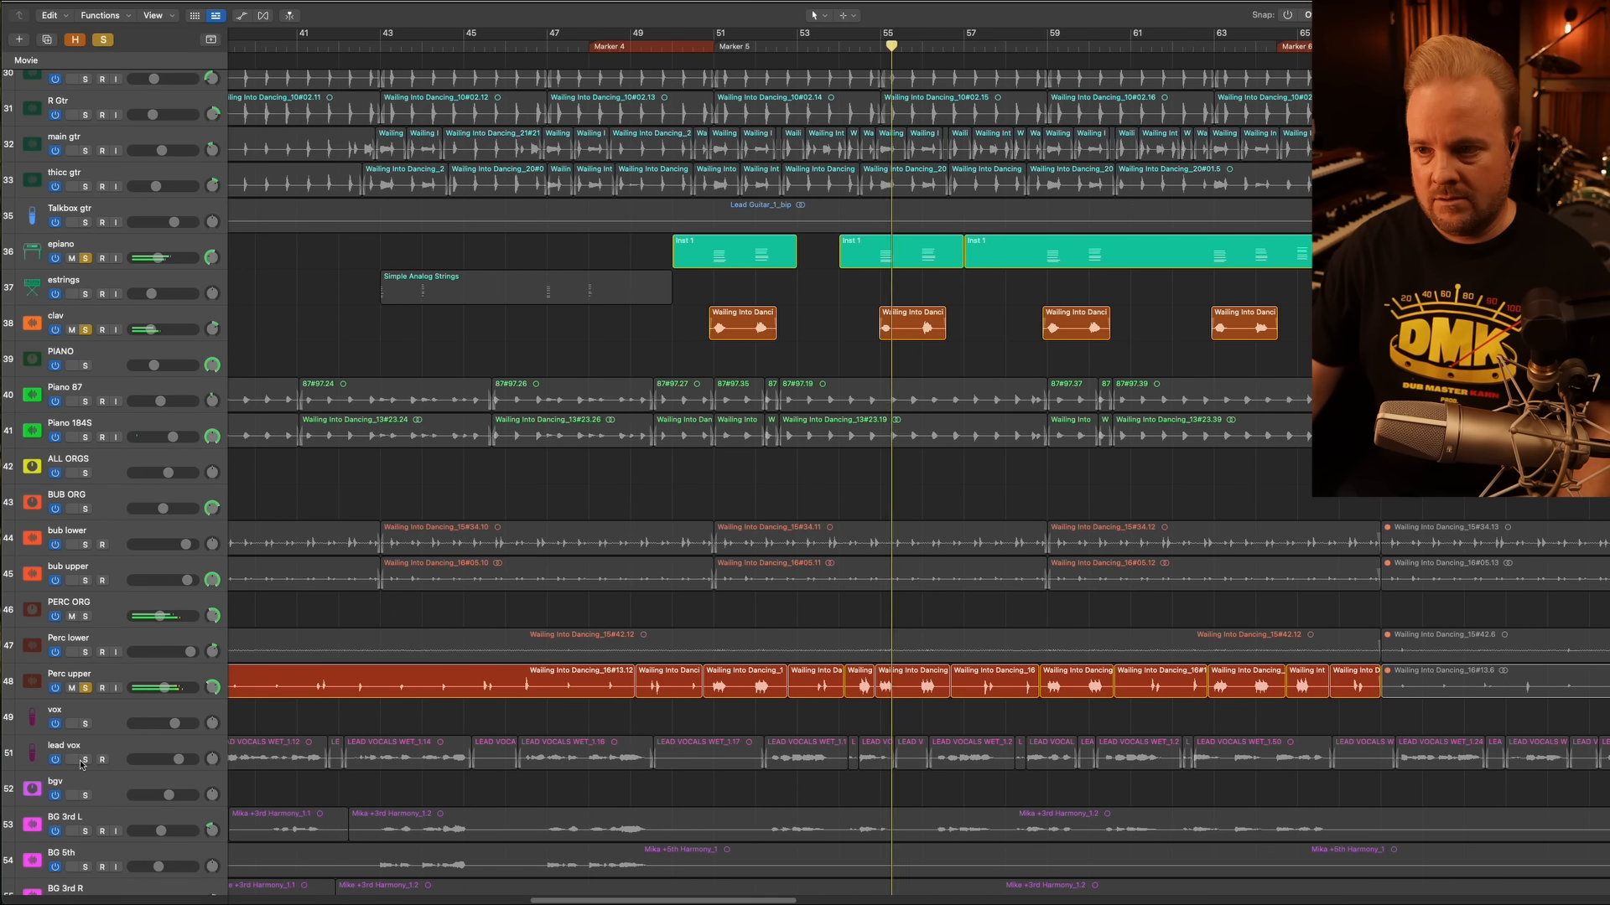
key(space)
Add the main gtr and thicc gtr tracks to the solo and play from about bar 50
scroll(76, 148, up, 1)
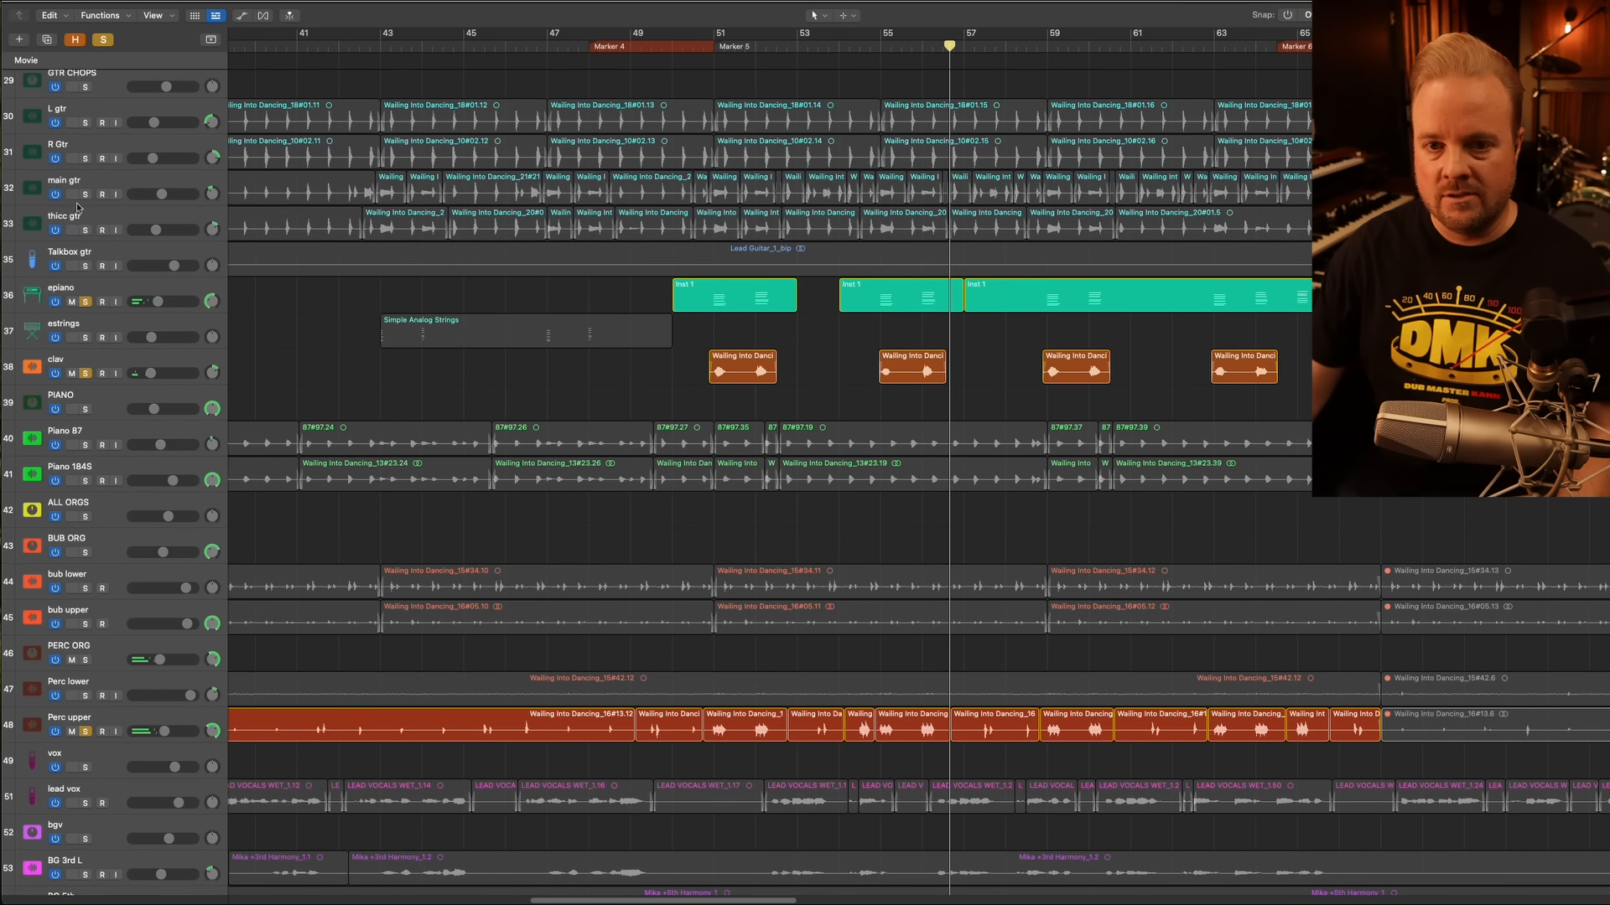
click(86, 195)
click(85, 230)
click(697, 46)
key(space)
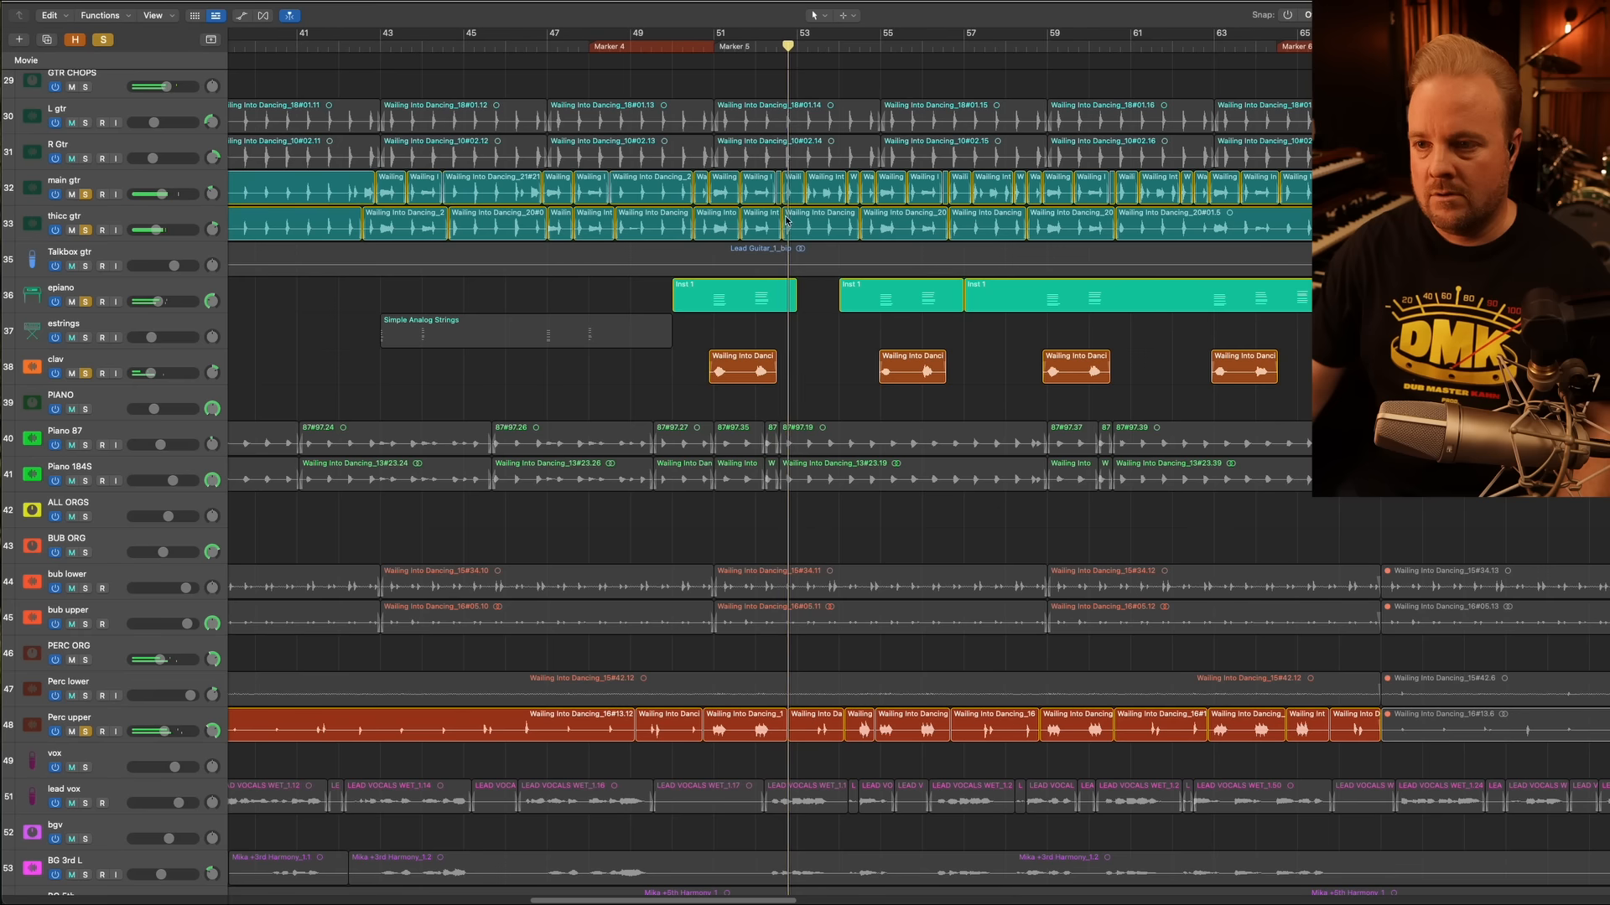
Take Perc upper out of the solo and follow the guitar, epiano and clav regions up close
click(86, 732)
key(super+Down)
scroll(989, 197, up, 3)
key(super+Right)
key(super+Right)
key(super+Right)
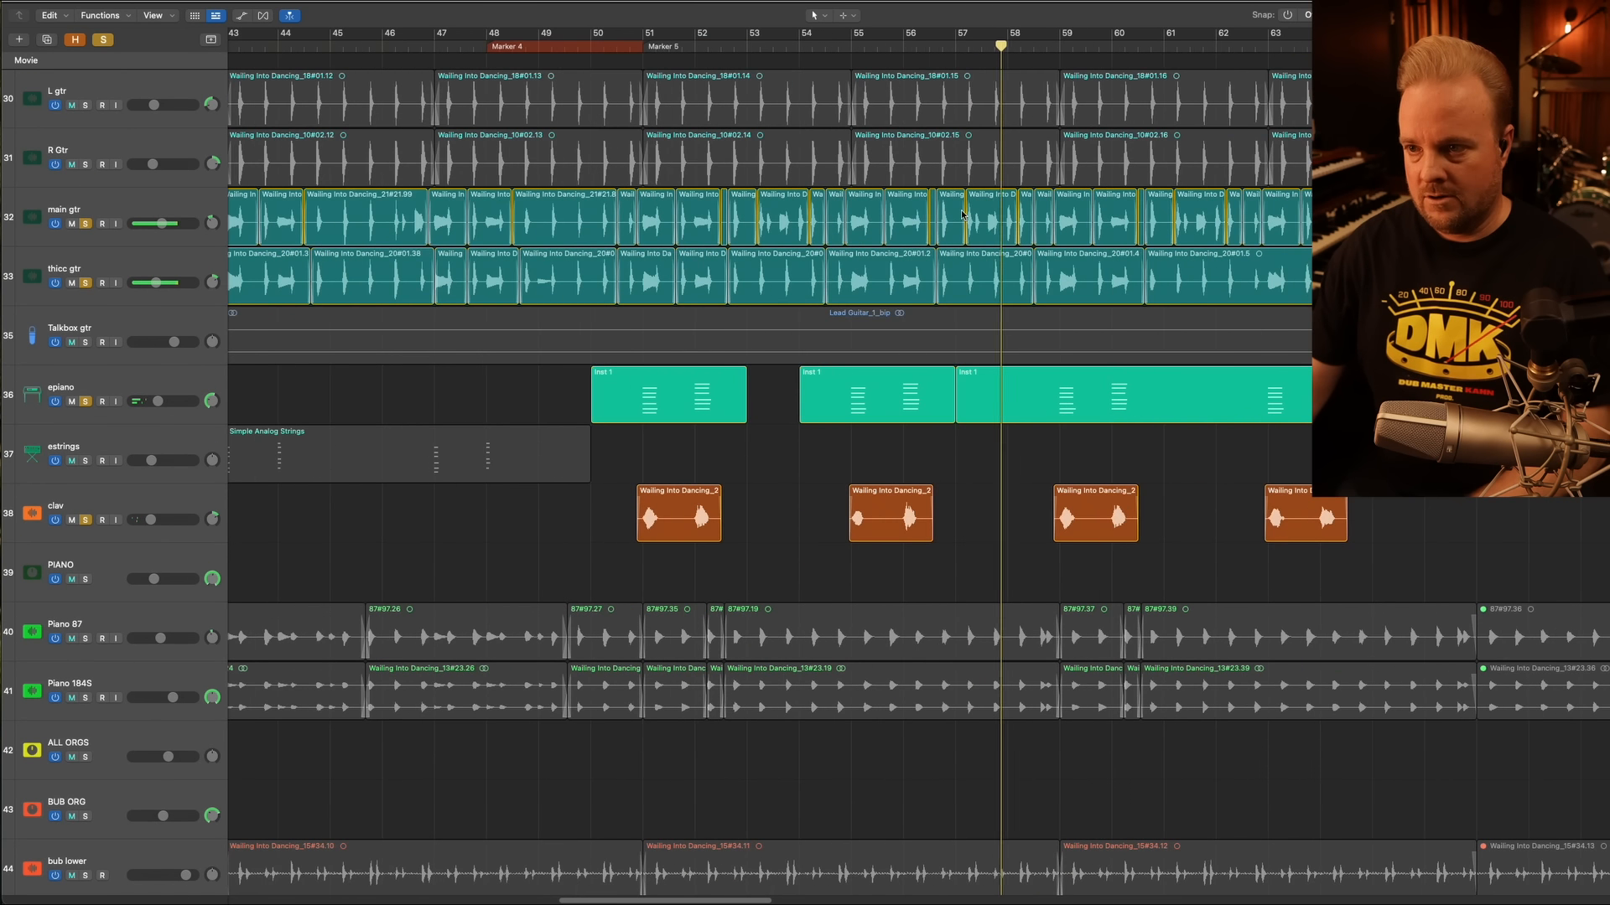
Play the soloed guitars, epiano and clav from bar 57 and select the main gtr region just after bar 61
click(855, 49)
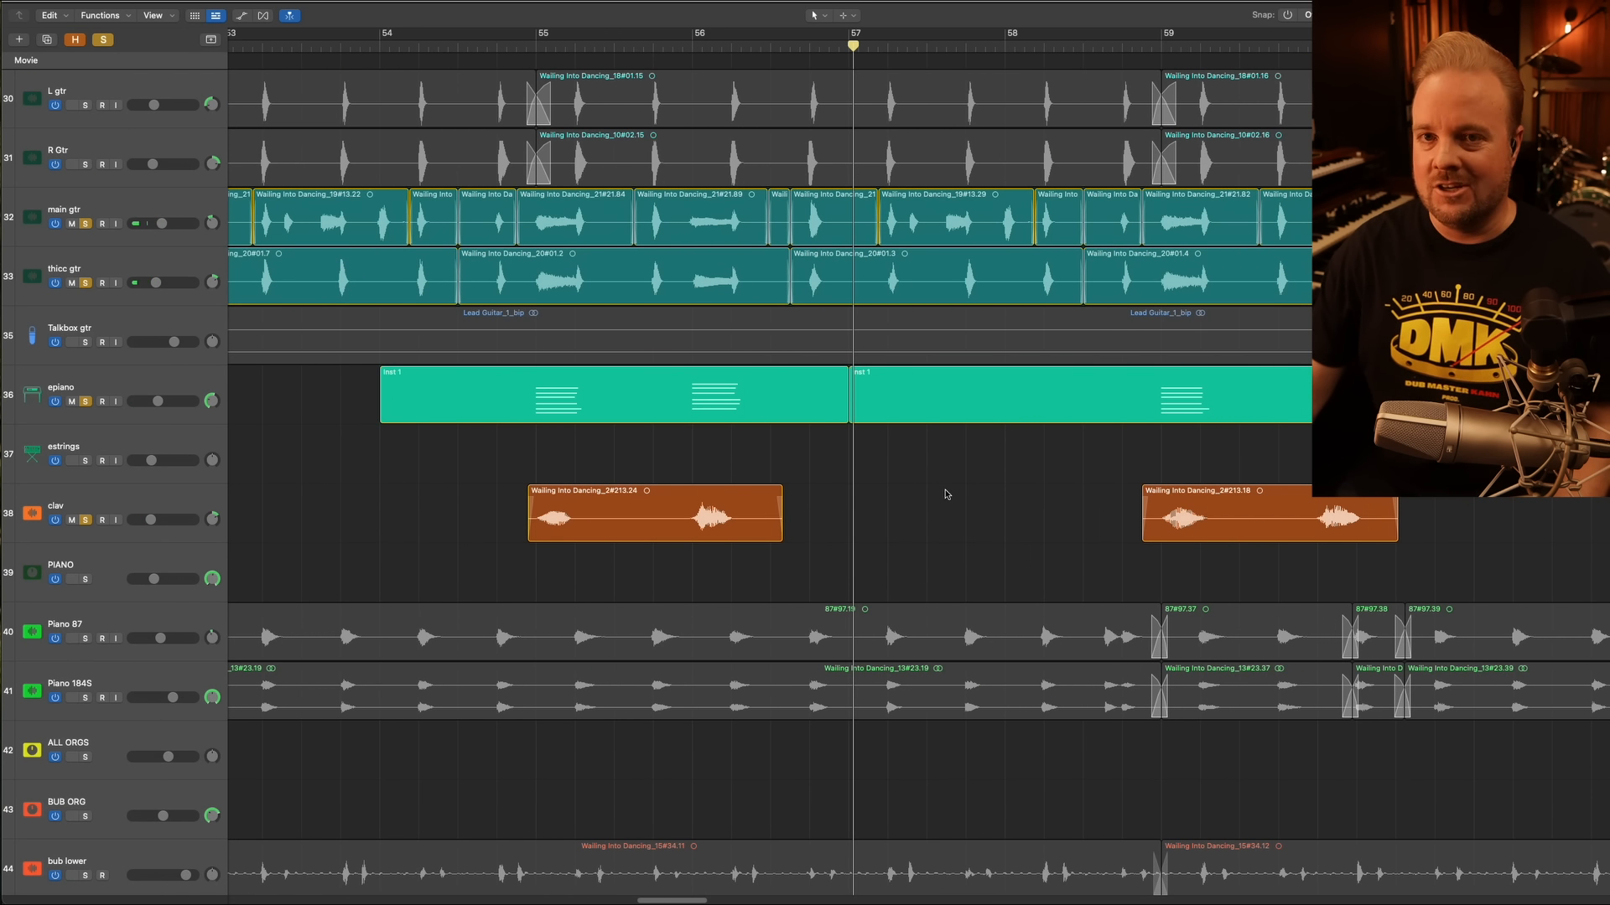
scroll(922, 469, down, 4)
scroll(864, 436, up, 2)
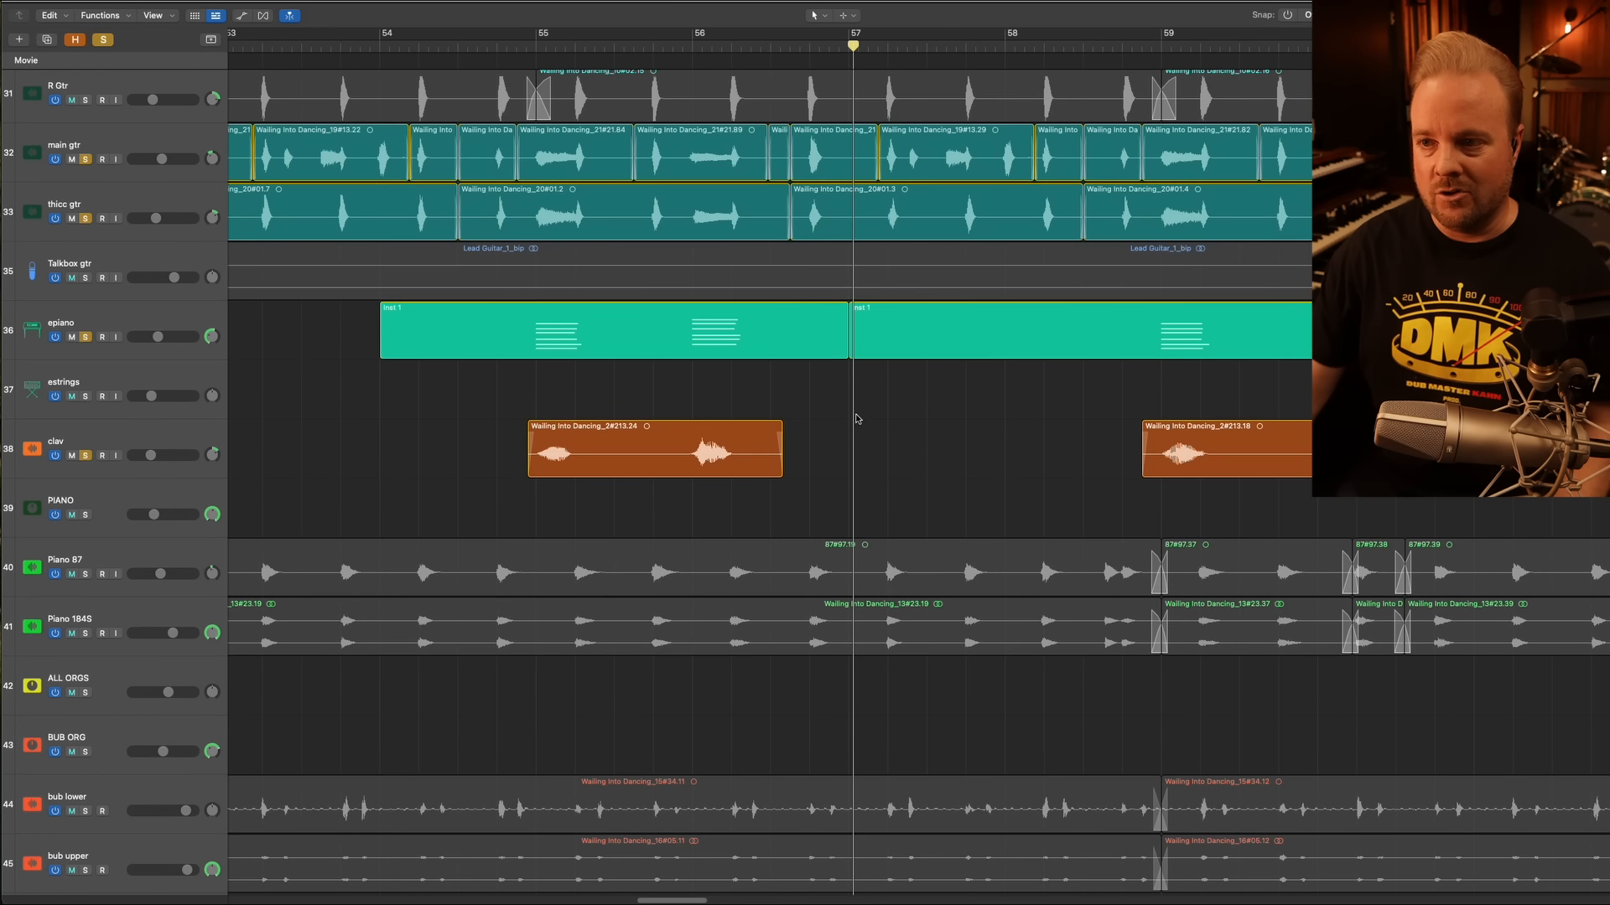
key(space)
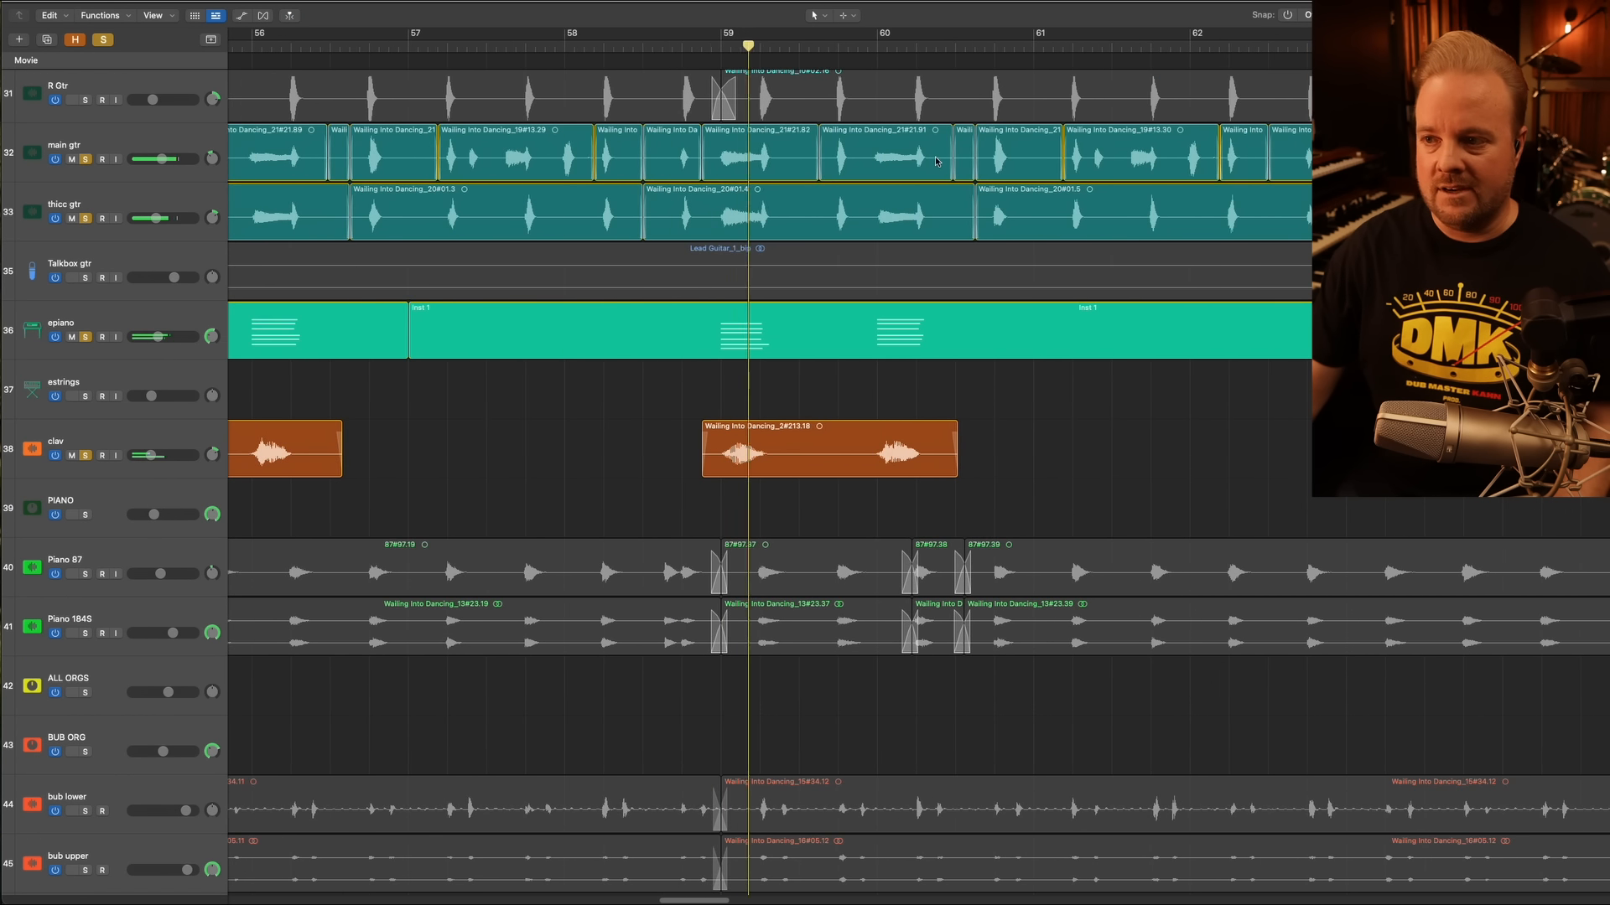
click(1130, 151)
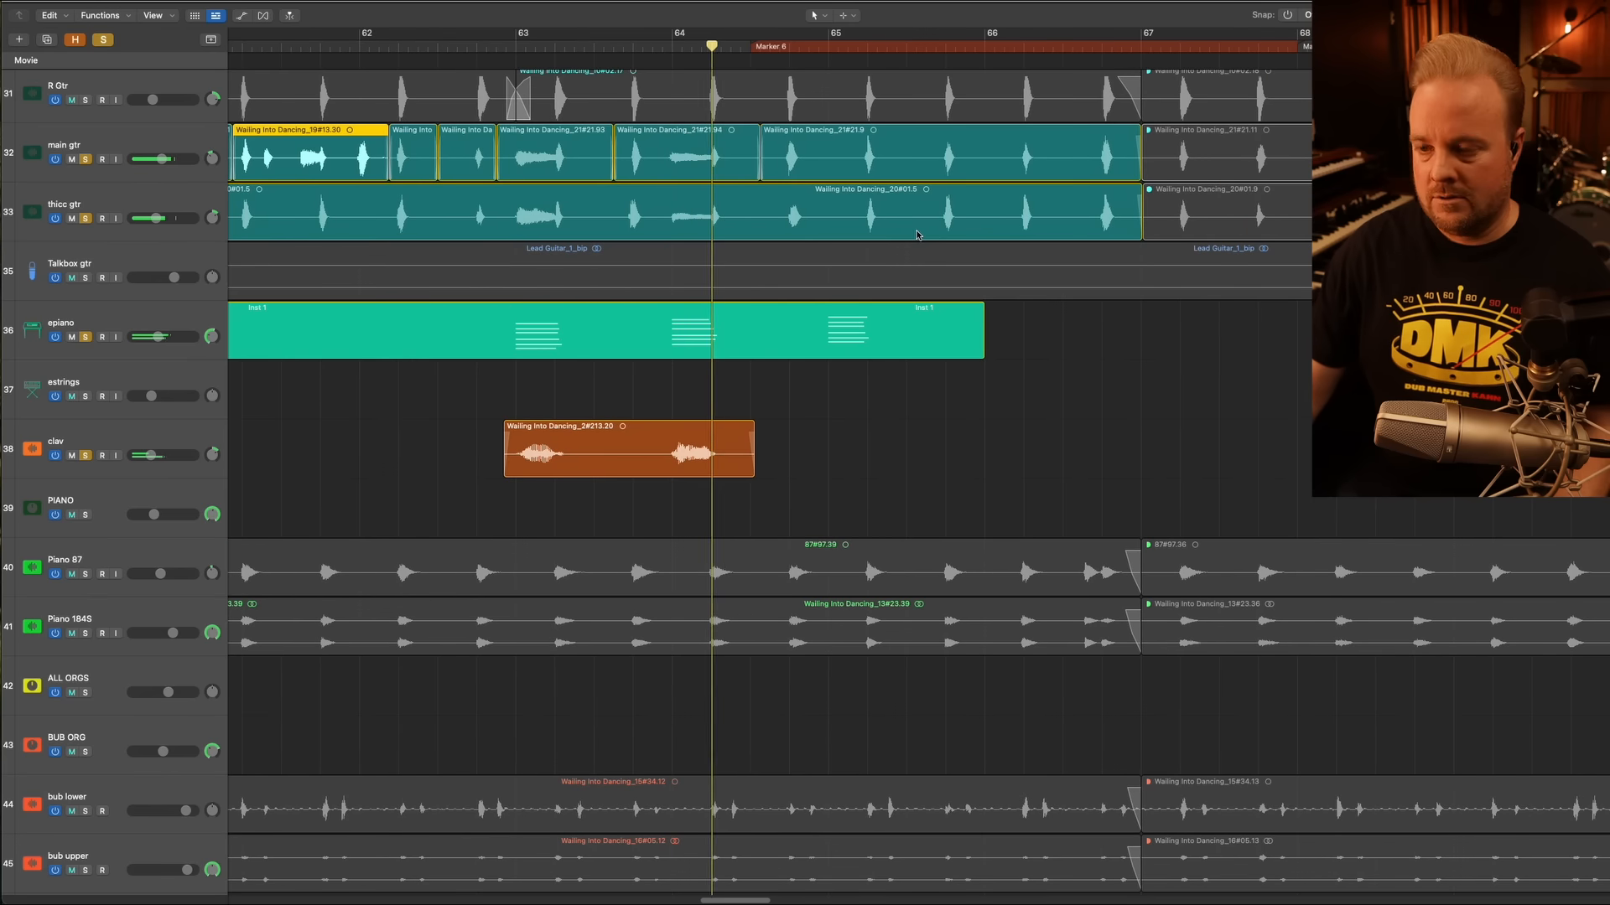
Stop the soloed playback near bar 66 and clear all track solos
key(cmd+Left)
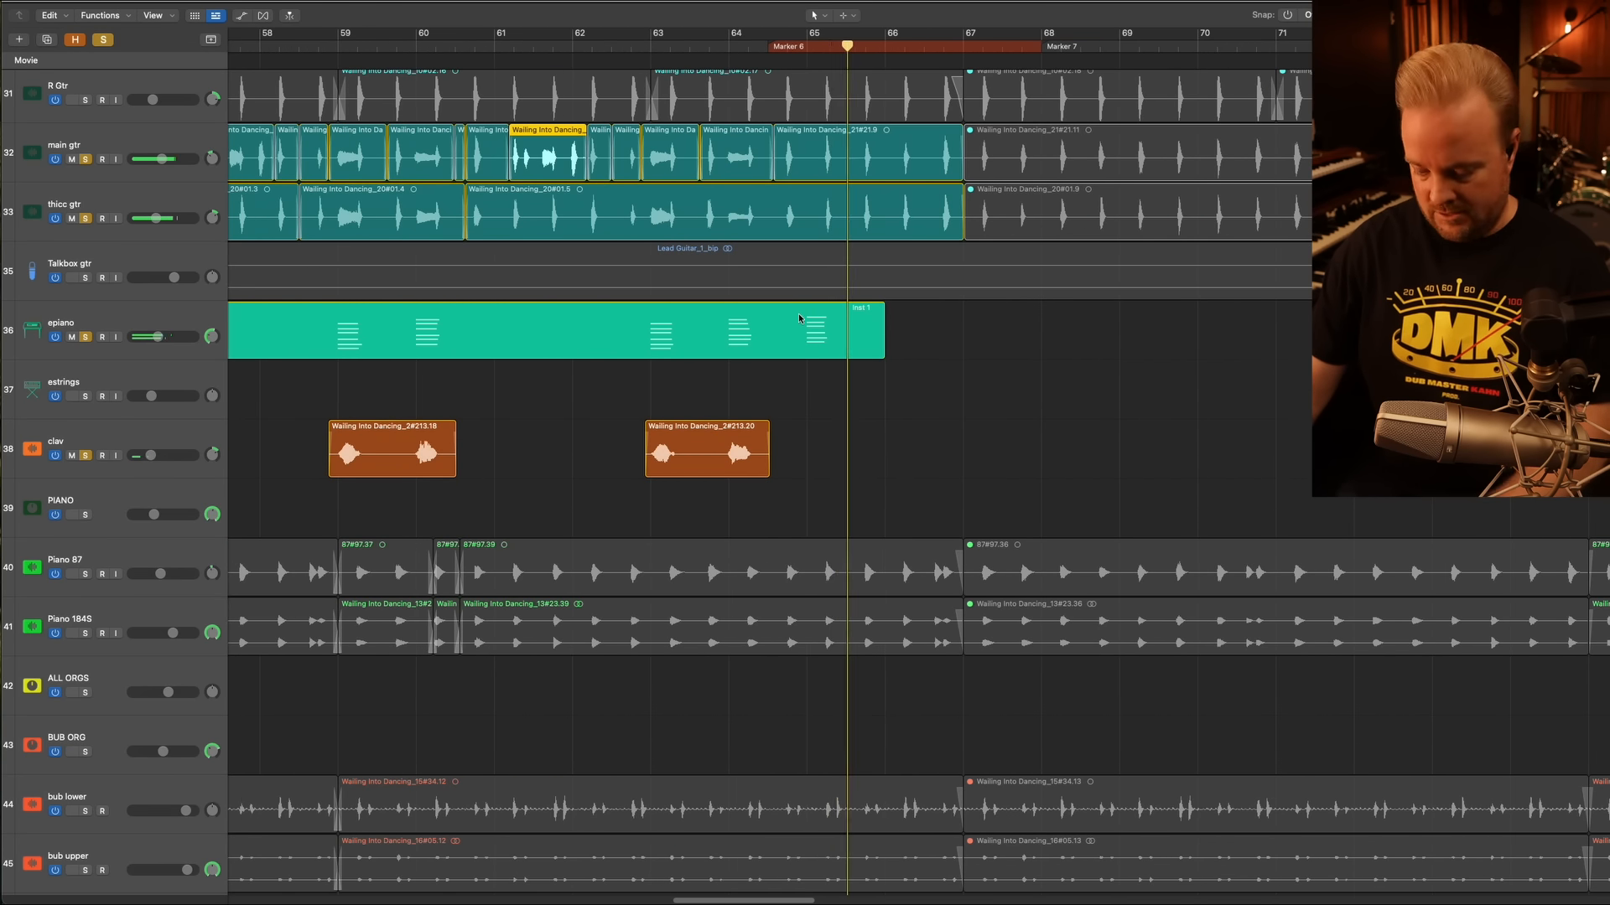
key(super+Left)
key(super+Left)
key(super+Up)
key(super+Left)
key(super+Left)
key(super+Up)
key(space)
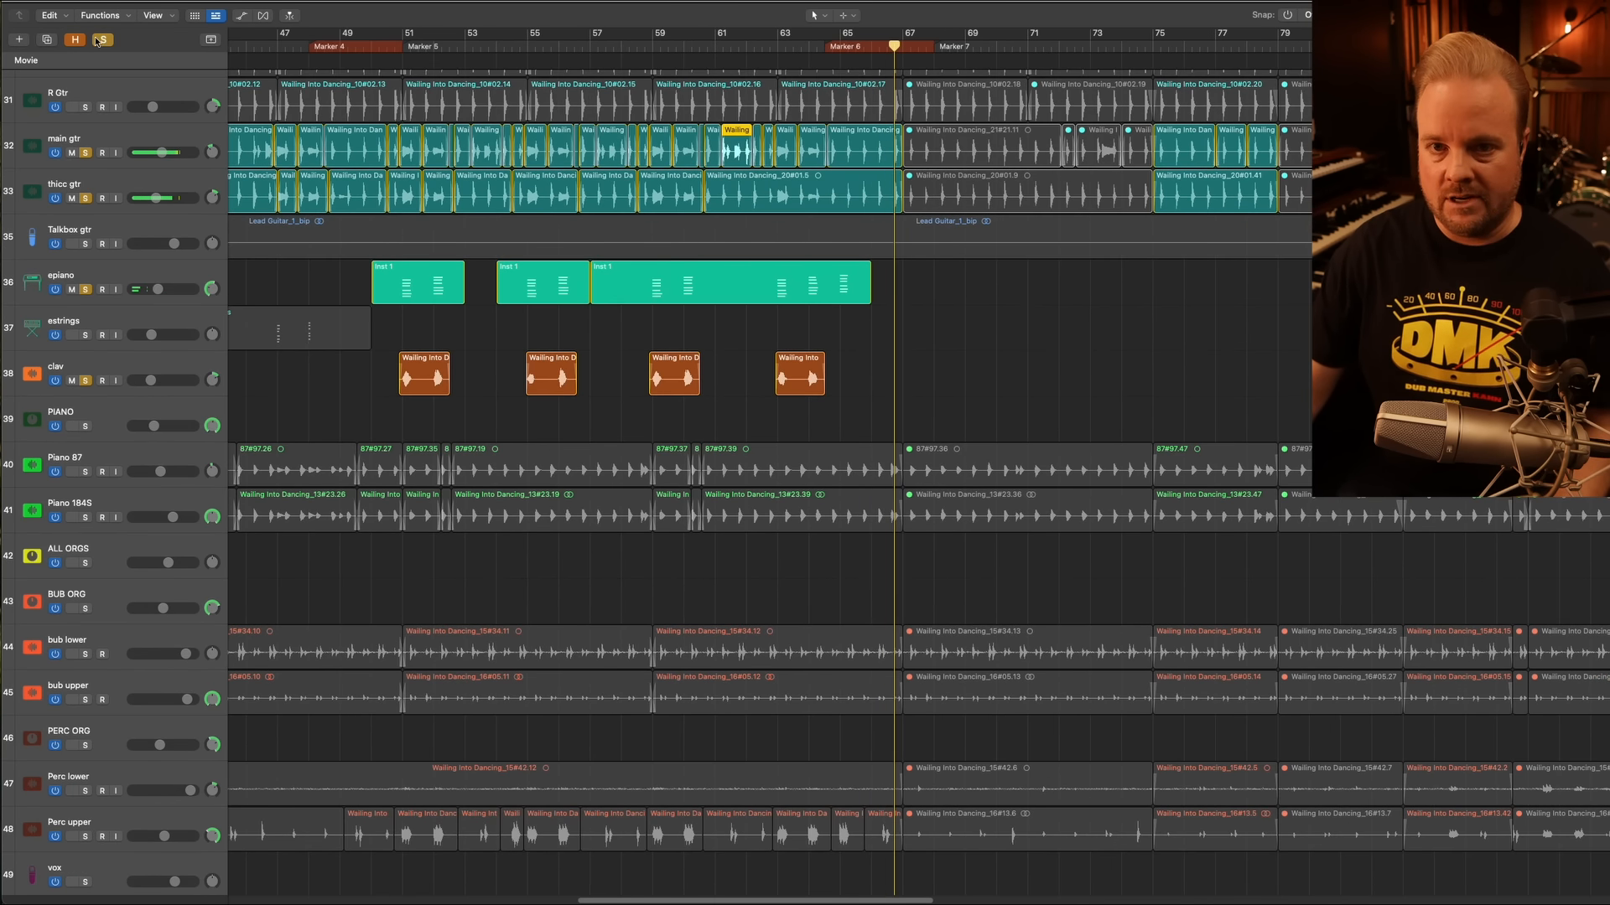
click(103, 41)
scroll(919, 444, down, 5)
key(super+Left)
key(super+Up)
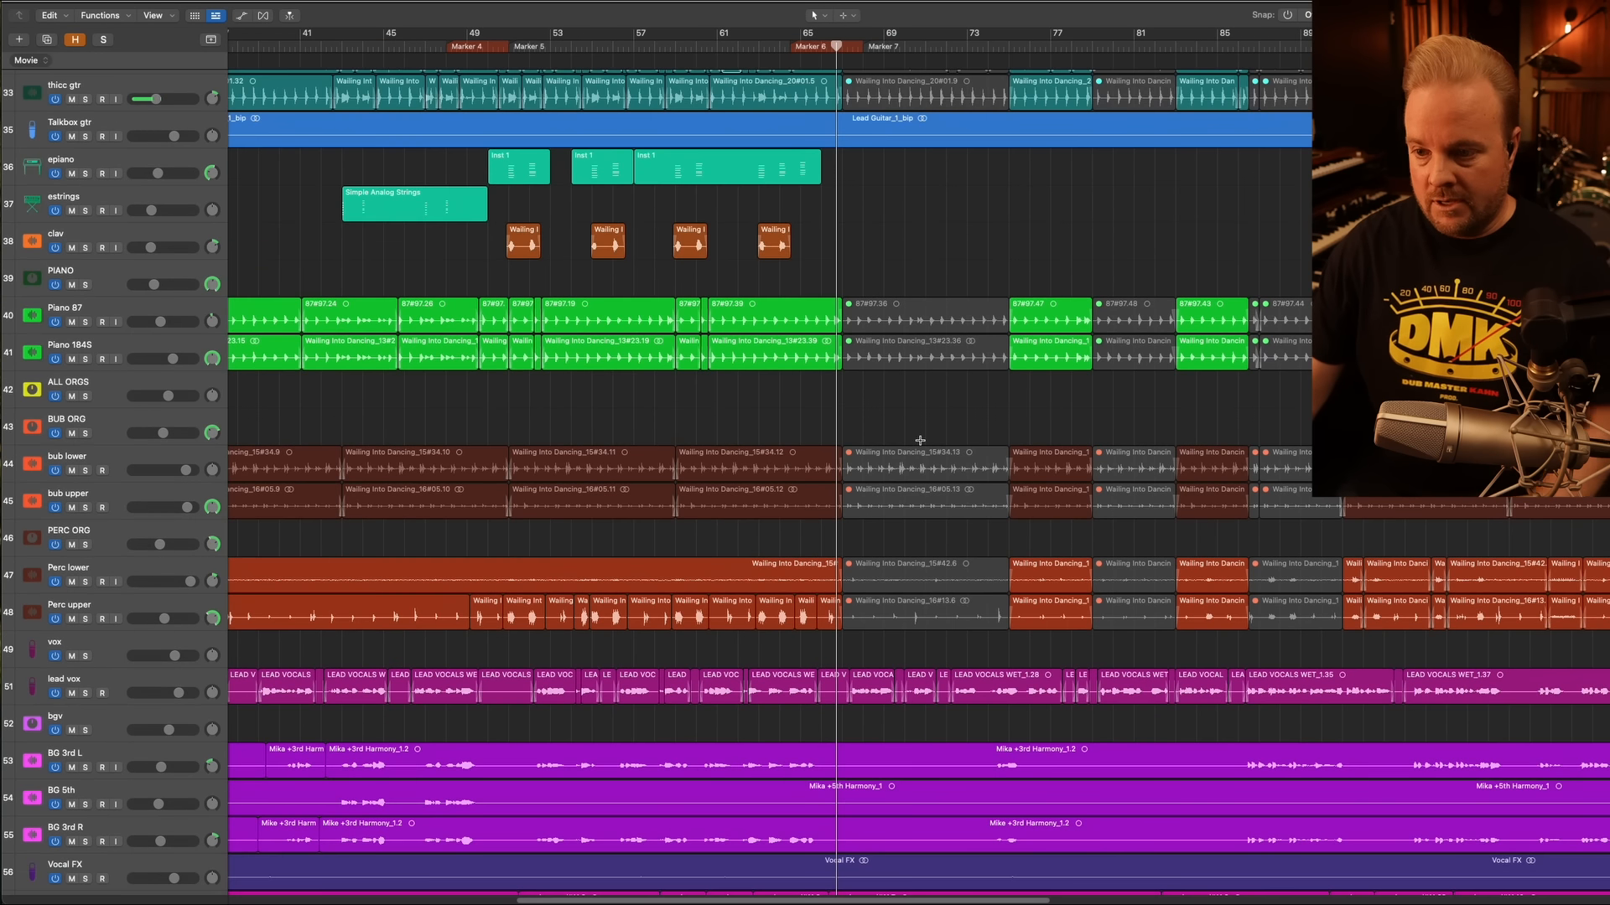
Play the full mix from about bar 48 through bar 64 with the keys, organ and vocal tracks in view
scroll(919, 445, down, 3)
scroll(884, 472, left, 5)
click(672, 54)
scroll(788, 412, up, 4)
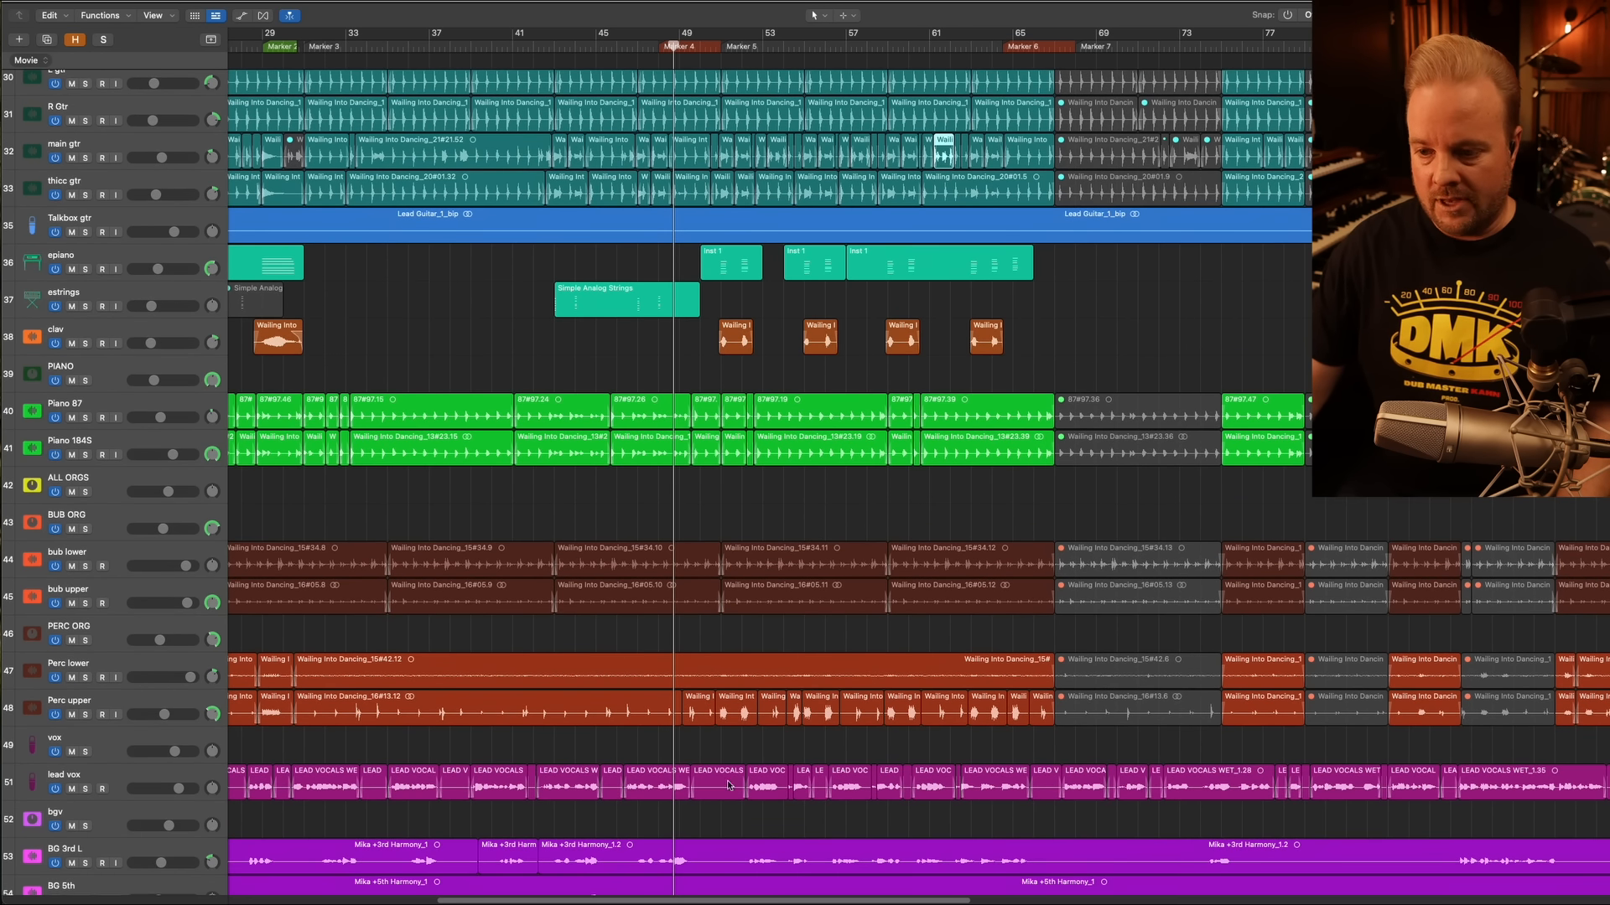
scroll(734, 722, down, 2)
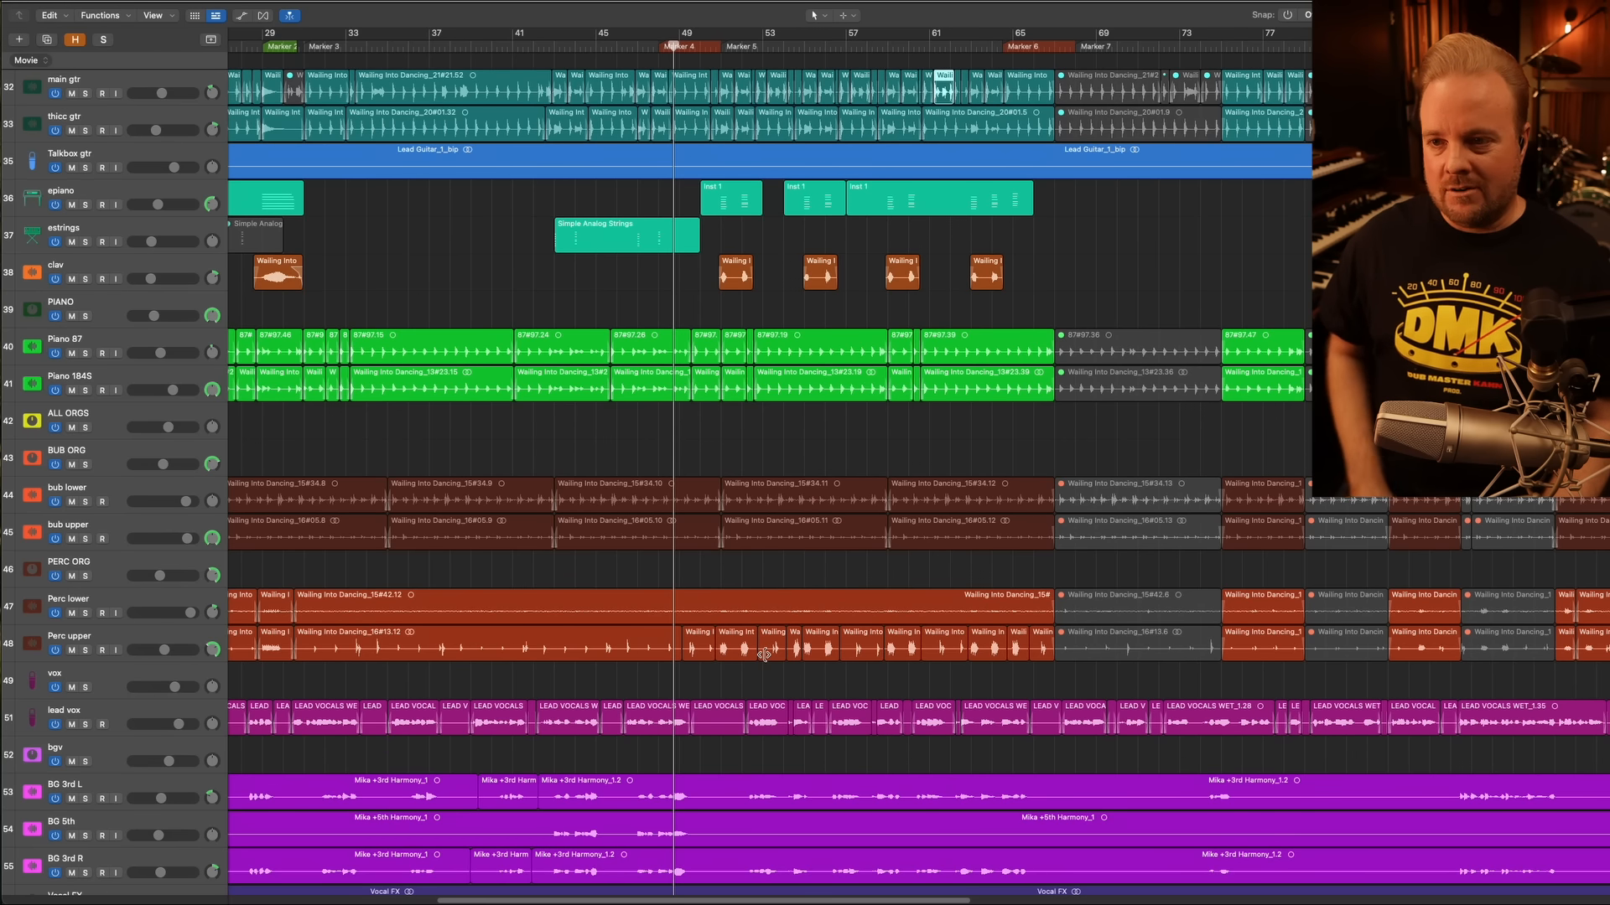
key(space)
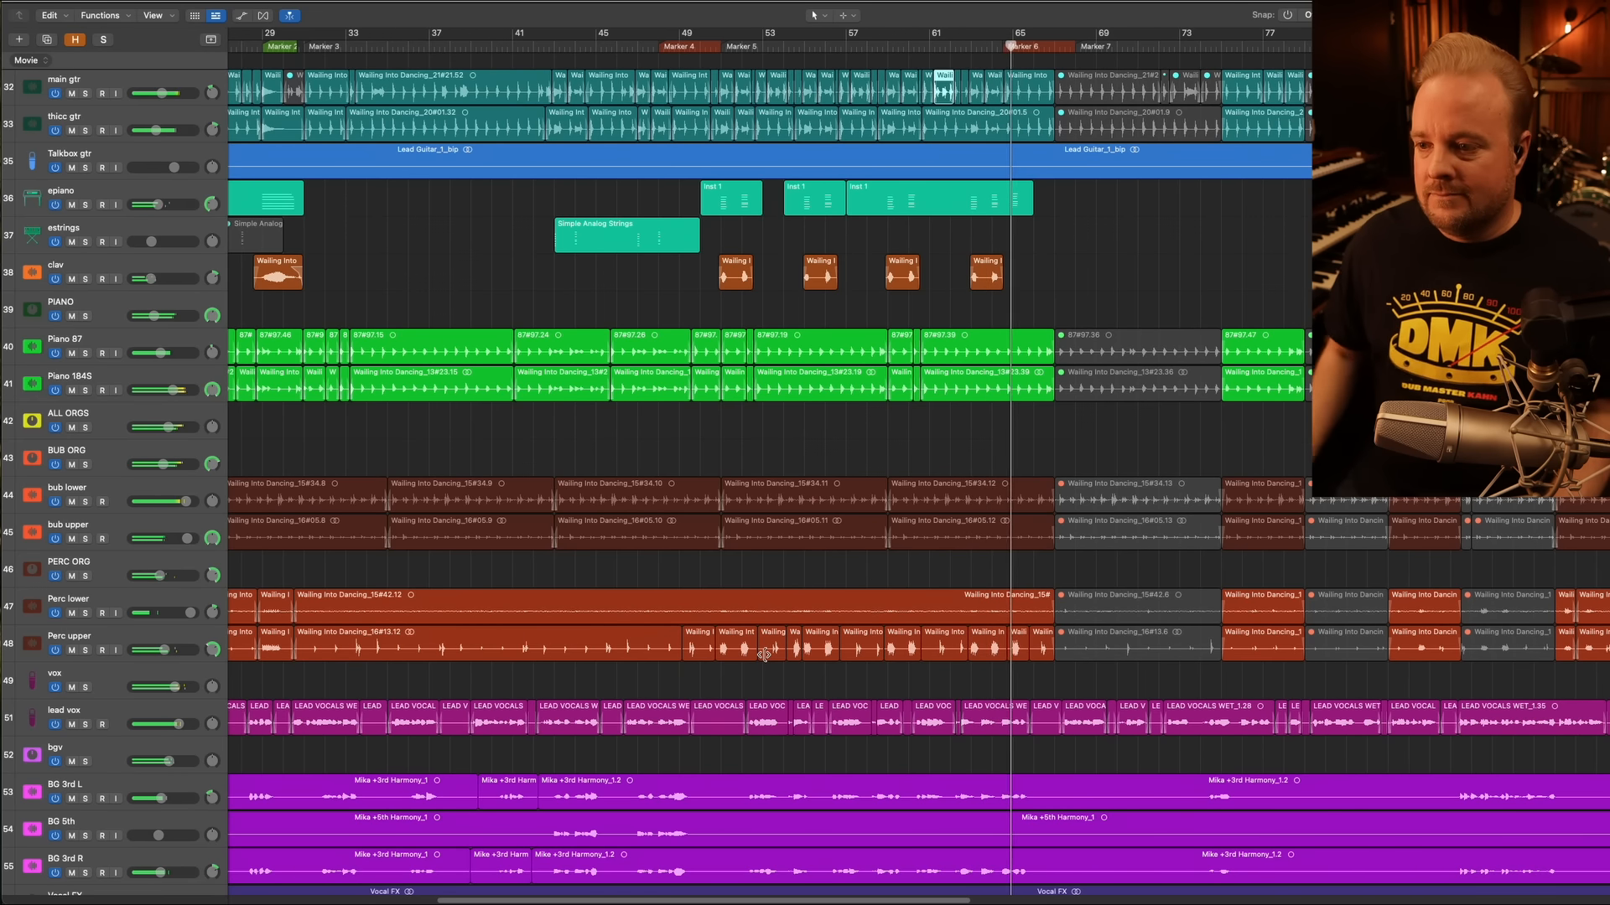
Follow the full mix from bar 65 into the Marker 7 section across the bass, guitar, keys, organ and vocal tracks
scroll(891, 560, right, 4)
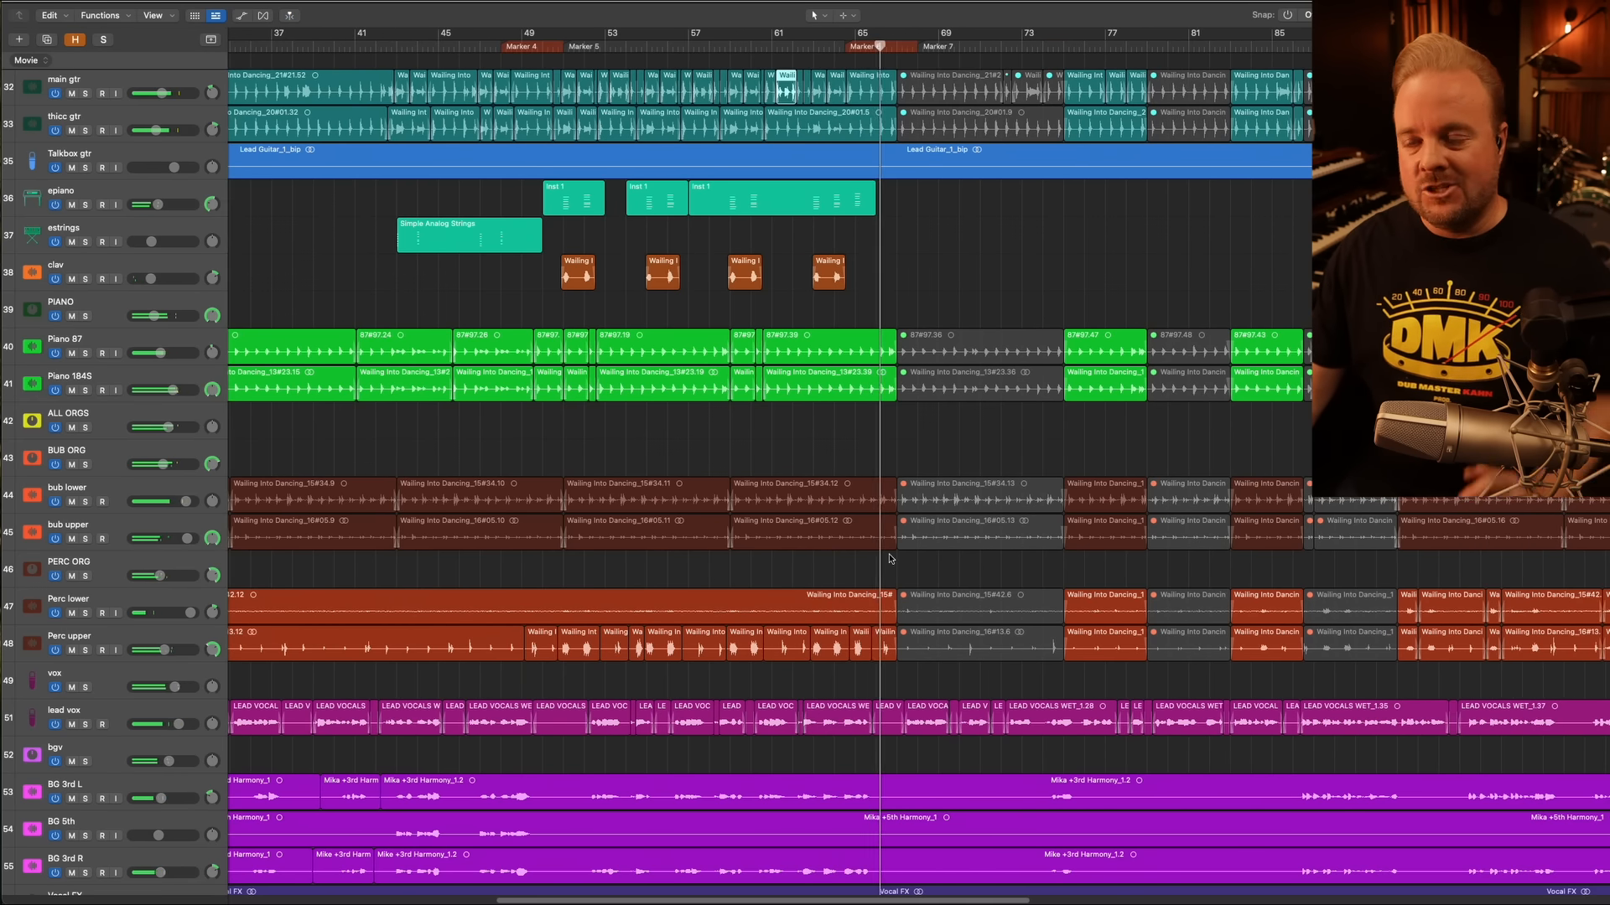
key(super+Up)
key(super+Up)
key(super+Up)
scroll(819, 363, up, 5)
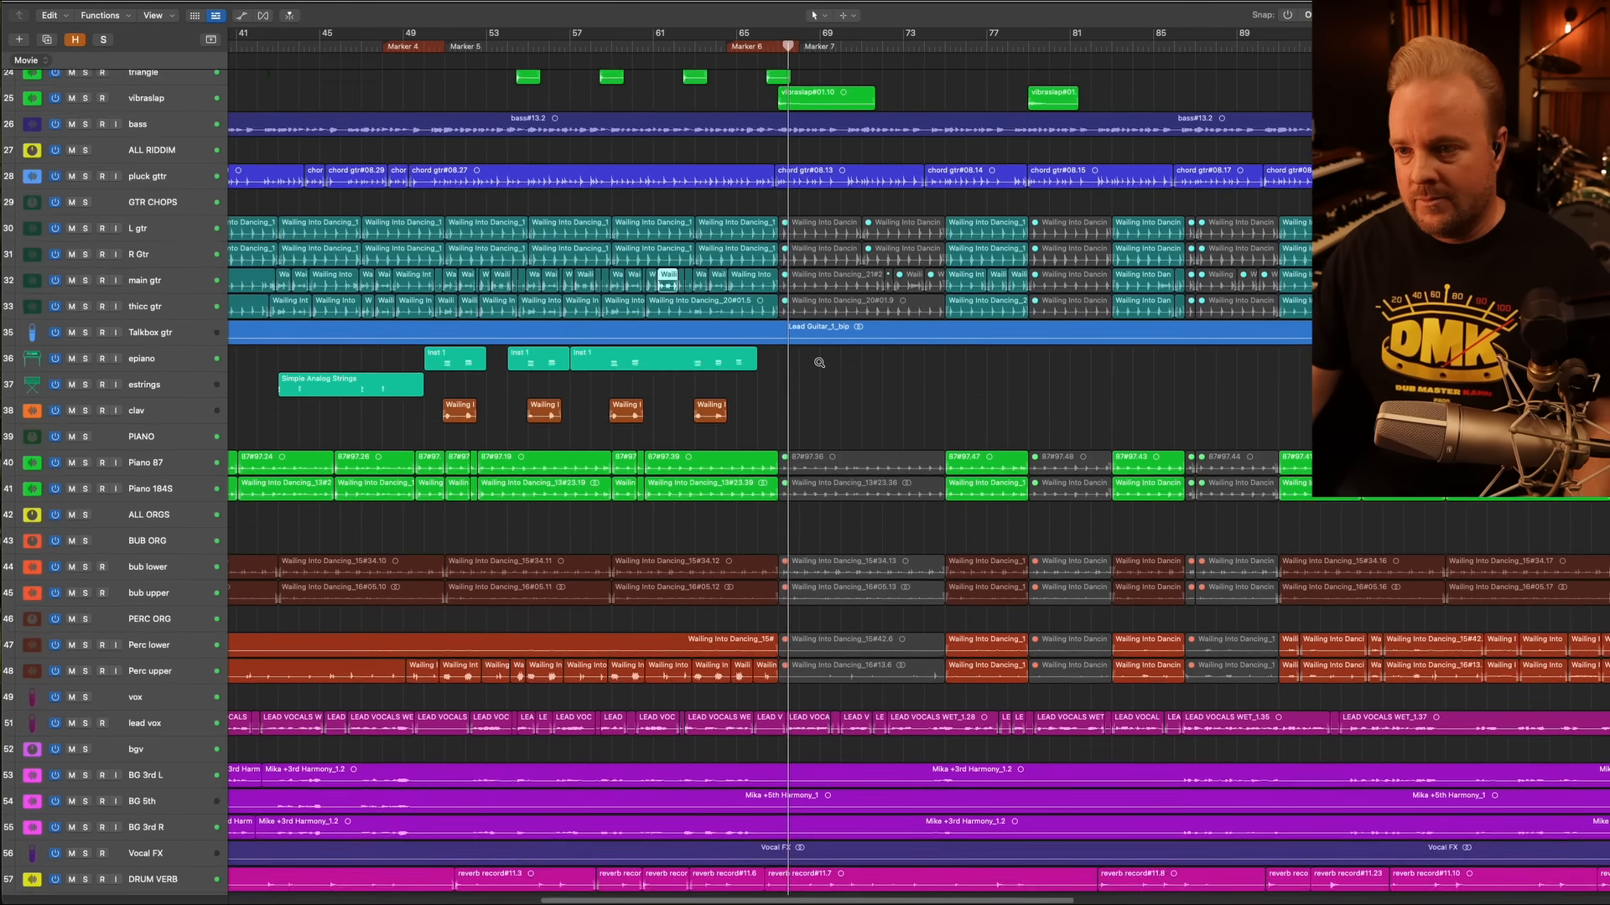
Solo the vibraslap track, play its hit from the start of Marker 7, and clear the solo
key(super+Down)
scroll(825, 360, up, 4)
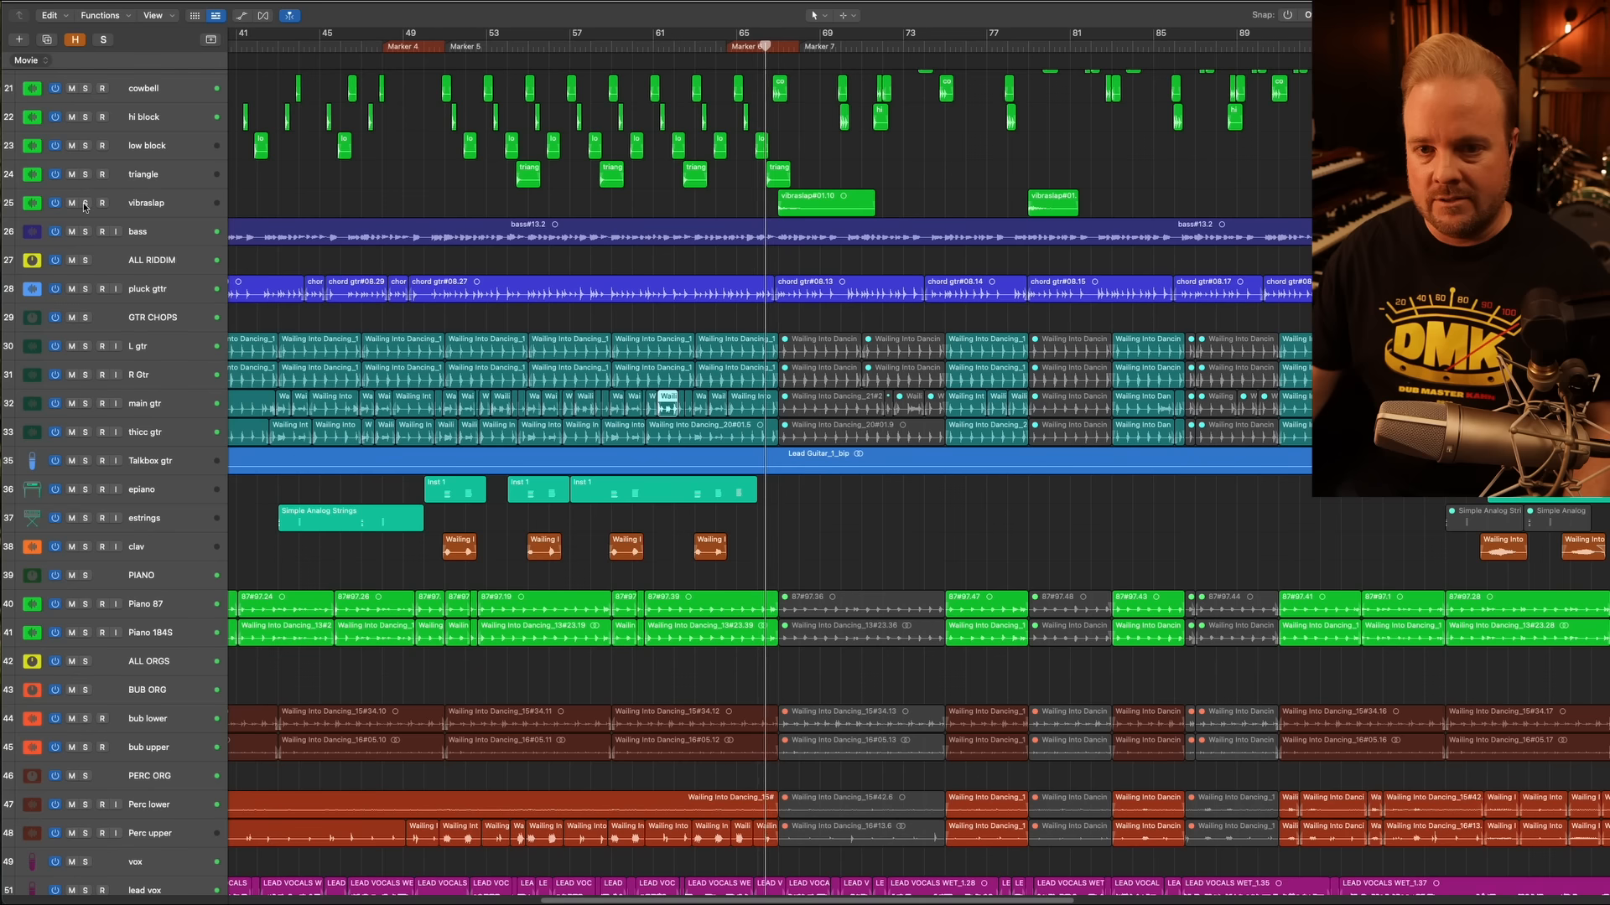
key(s)
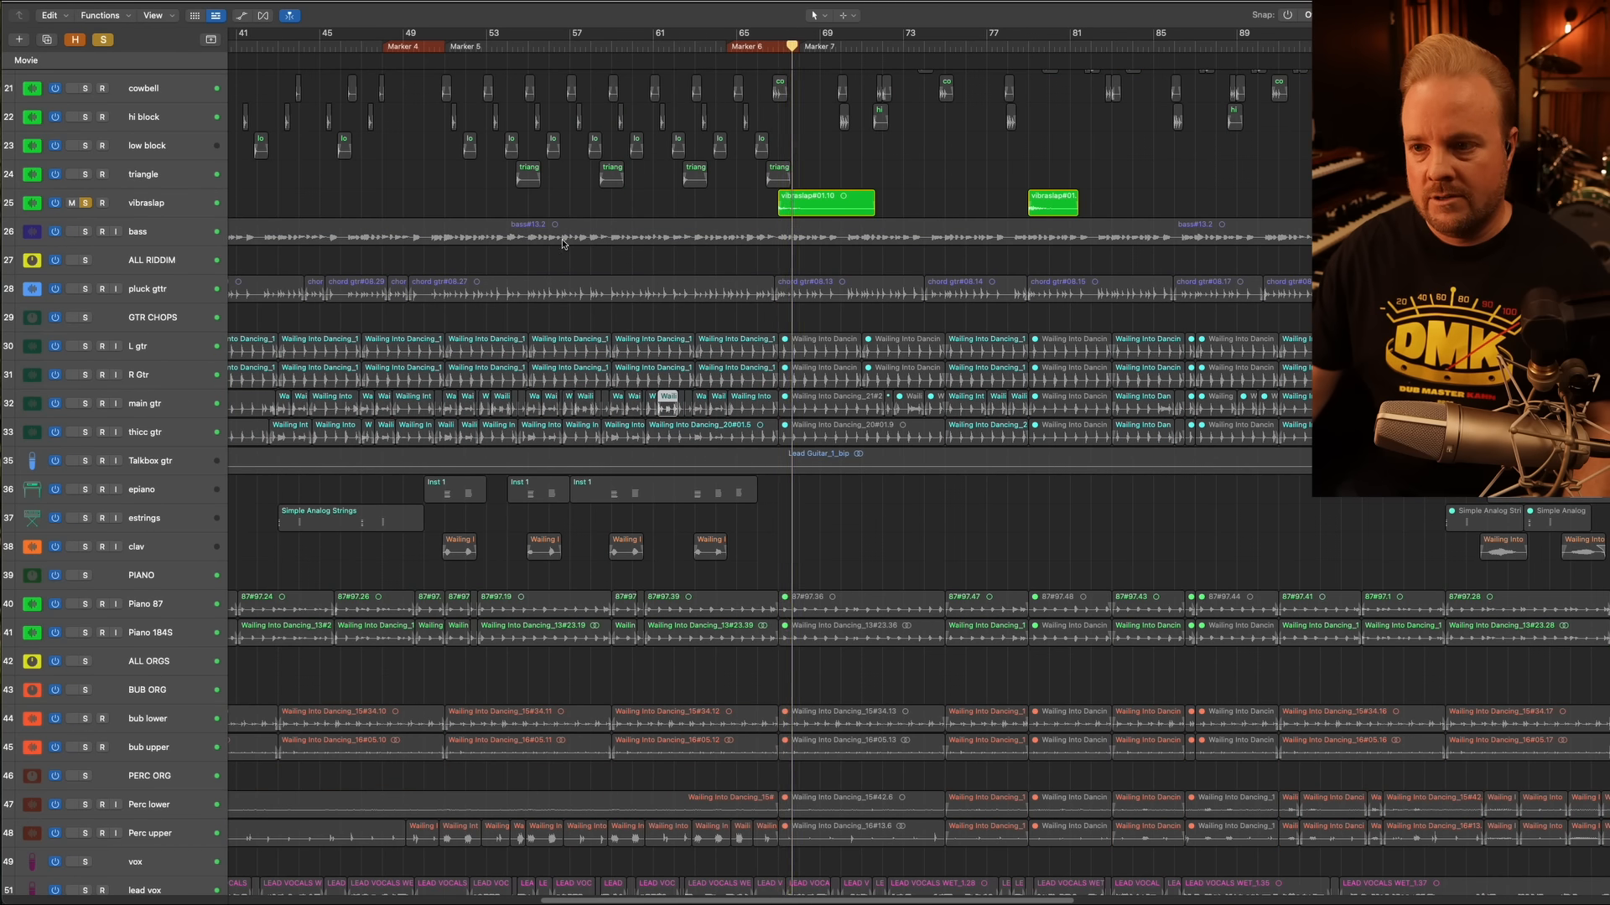
scroll(570, 239, up, 6)
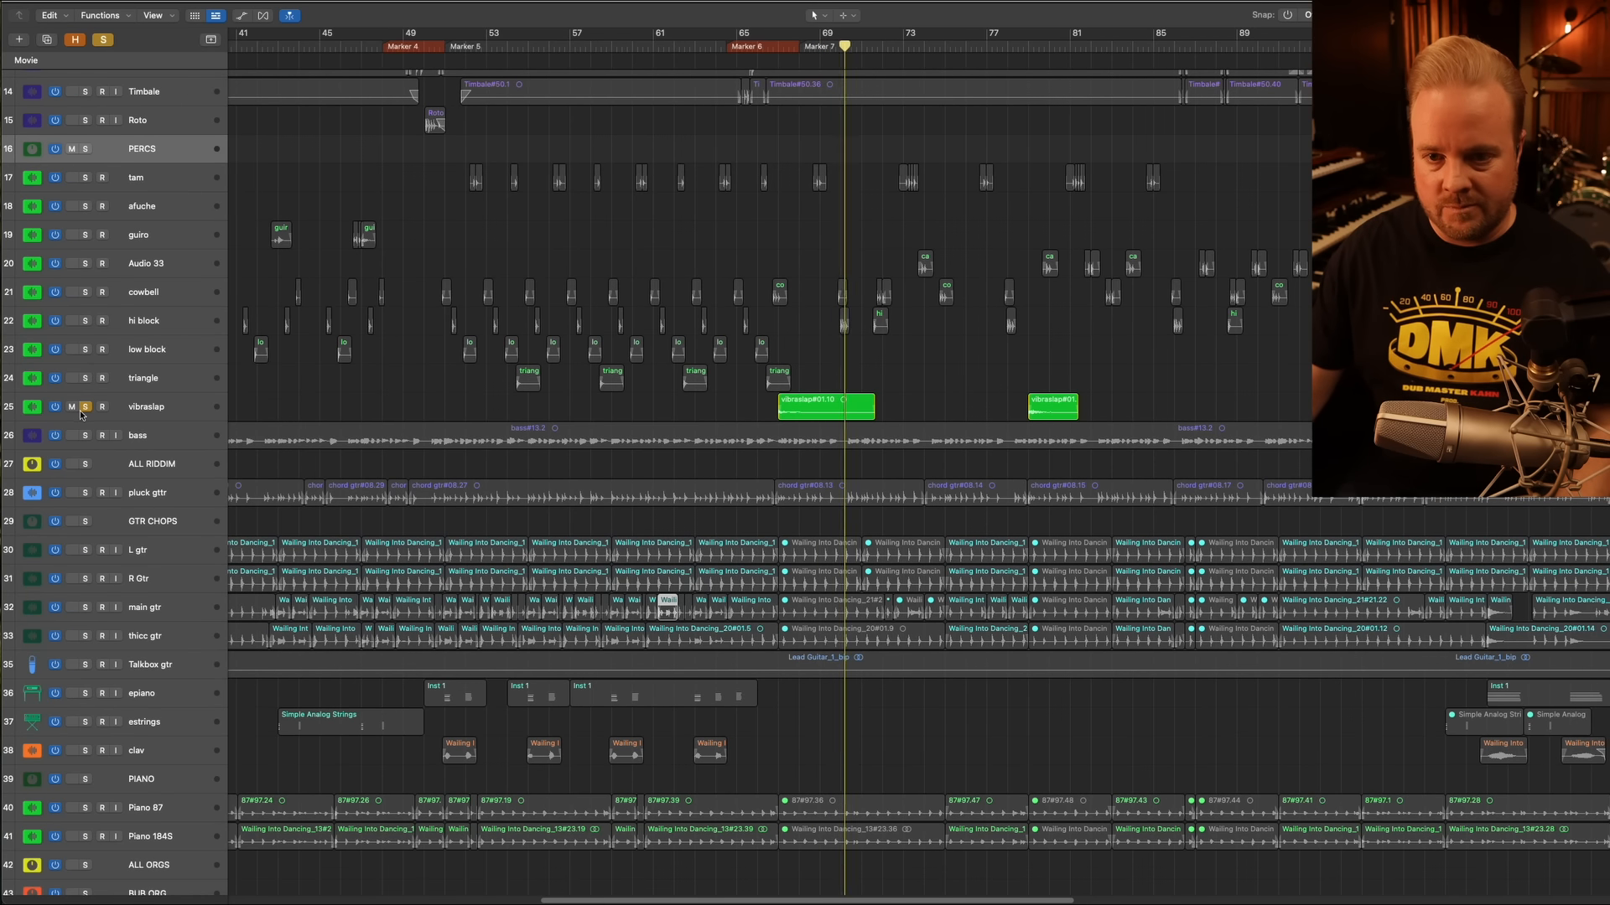
click(85, 407)
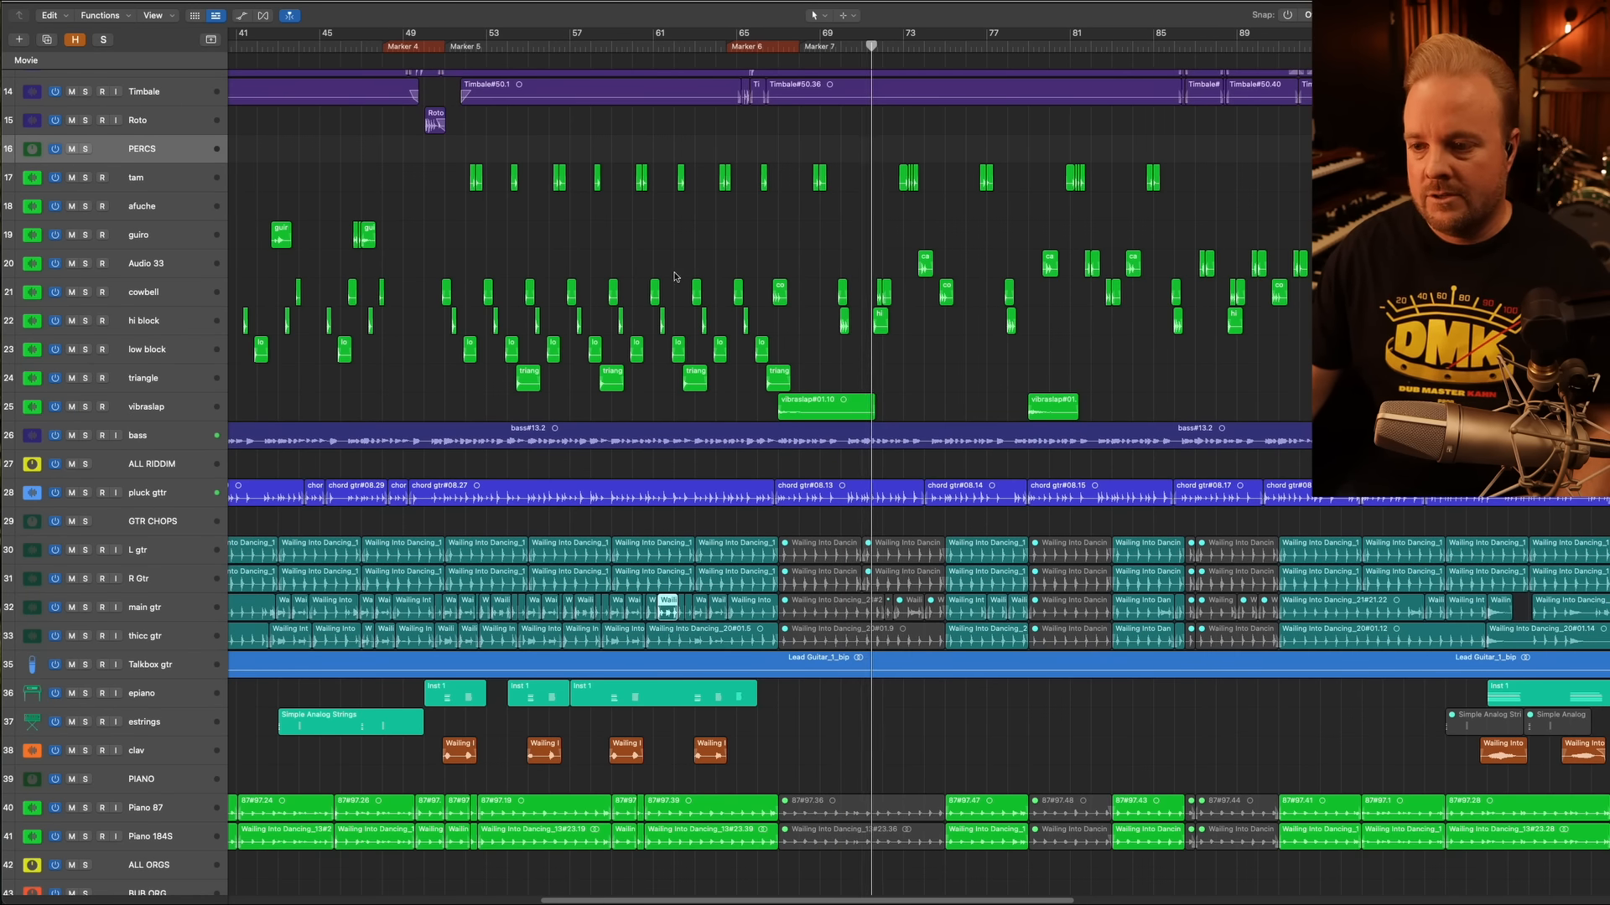
Review the drum, percussion, guitar, keys, organ and vocal tracks around the change from Marker 6 to Marker 7
scroll(673, 281, down, 7)
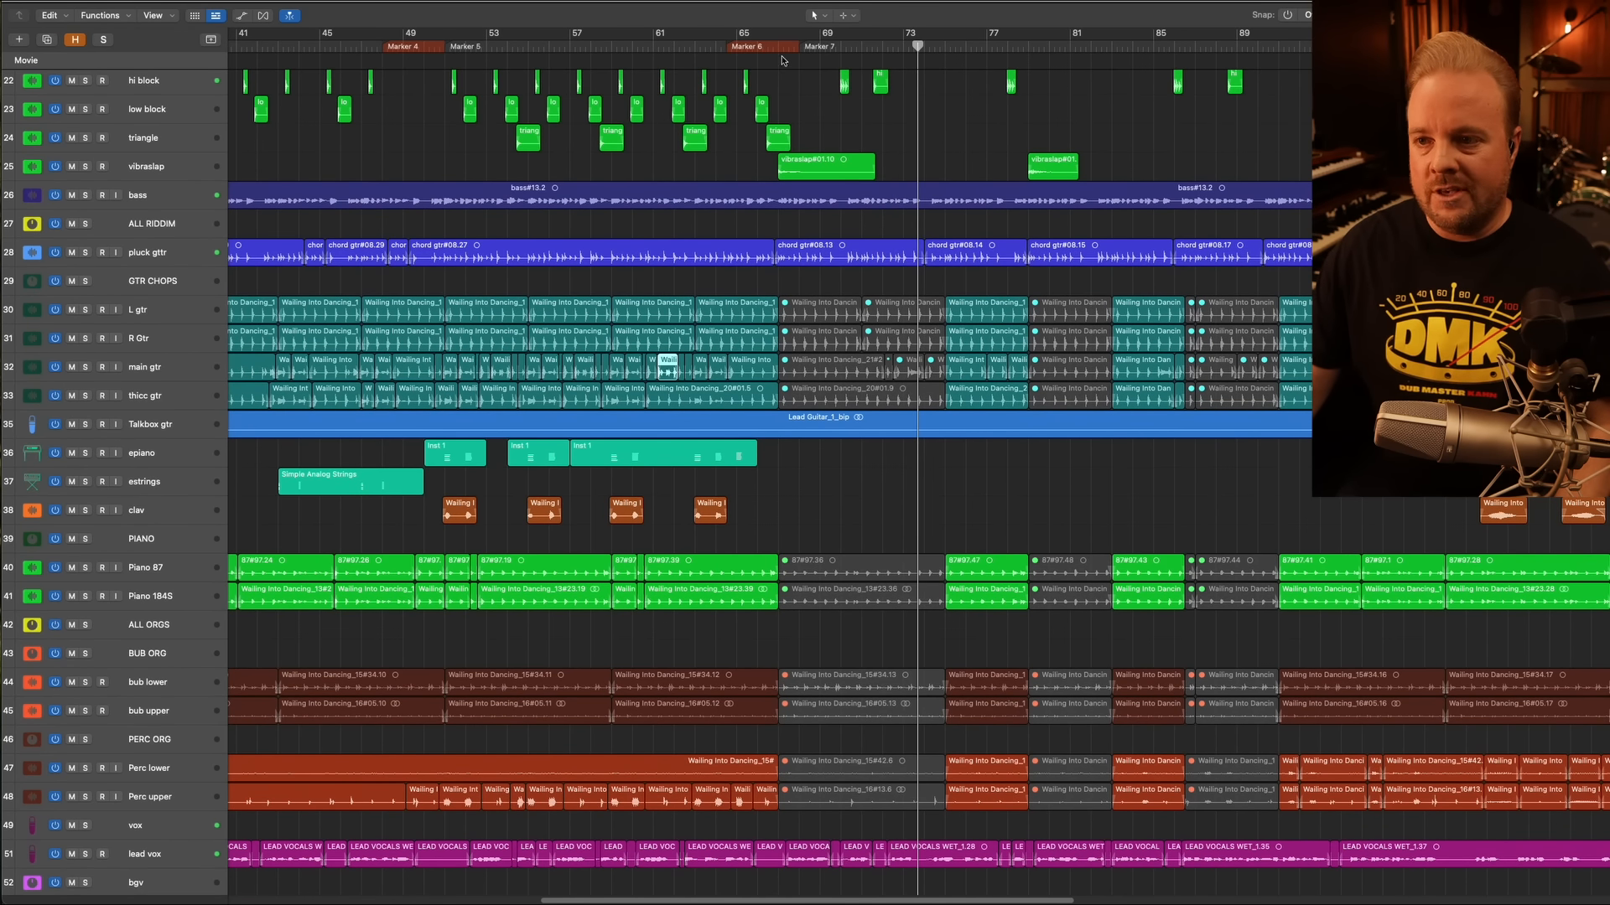
scroll(836, 264, up, 15)
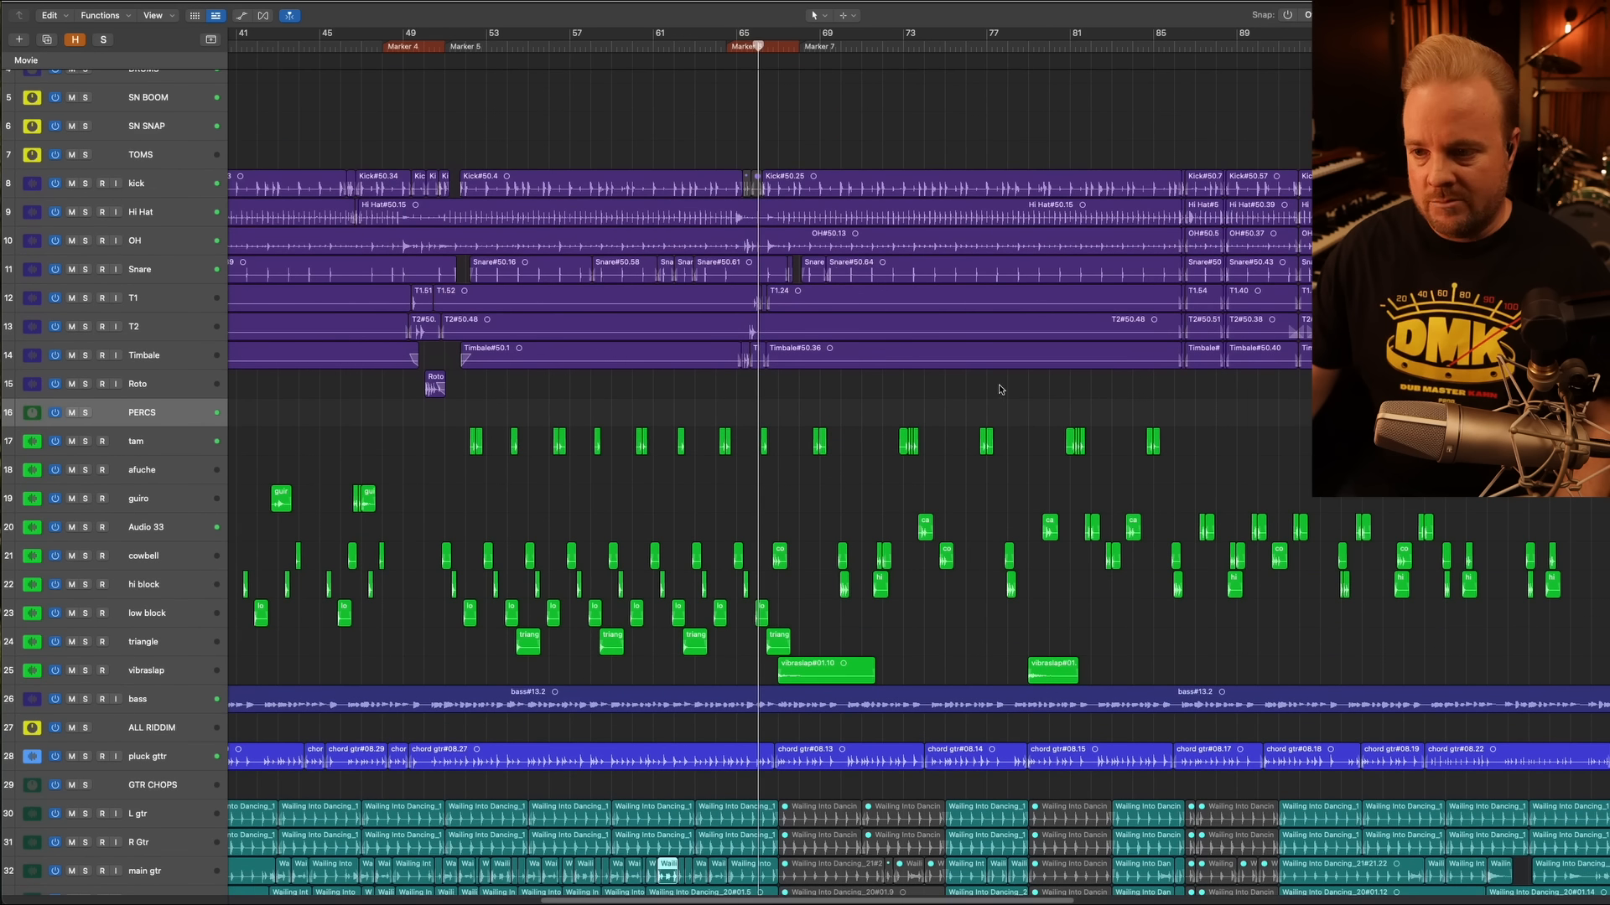
scroll(895, 382, down, 8)
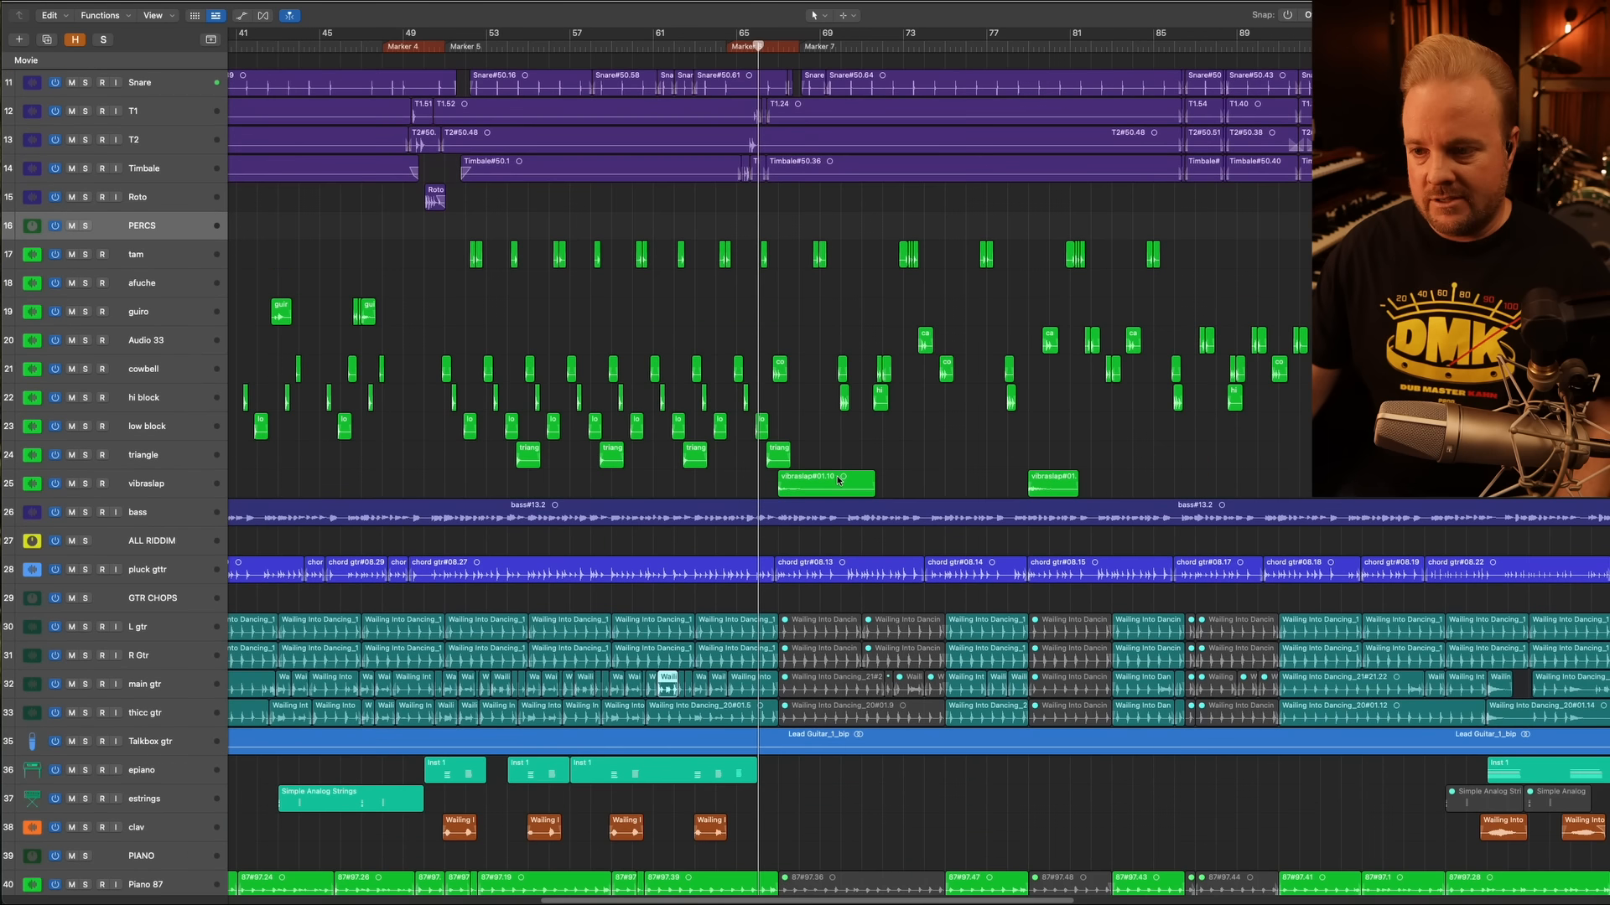
scroll(820, 445, down, 4)
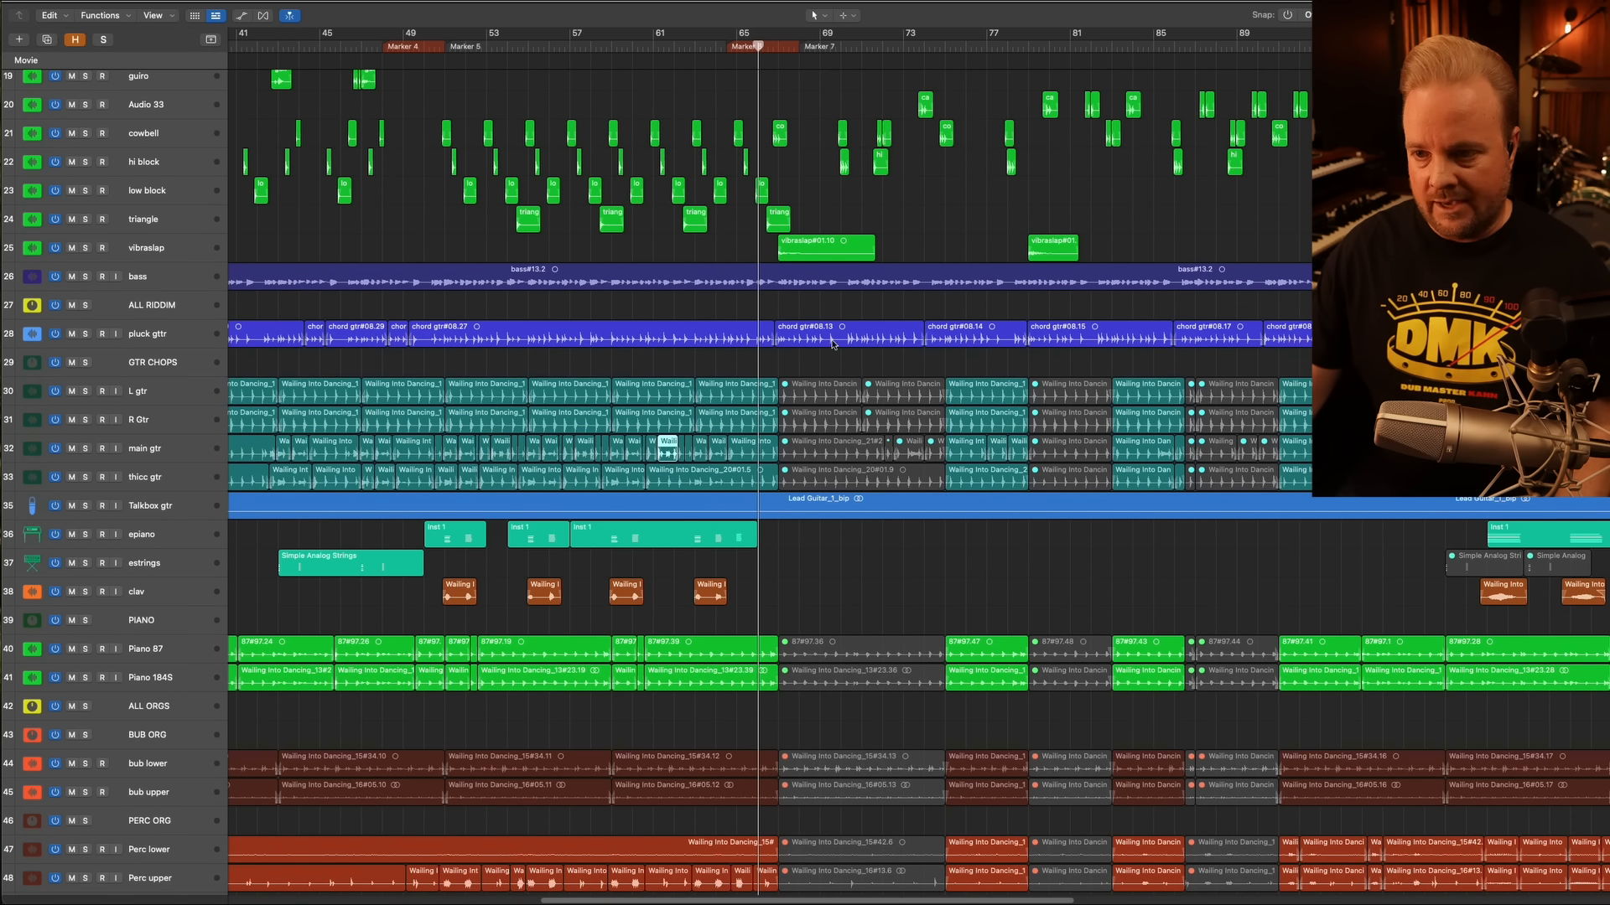
scroll(823, 341, down, 6)
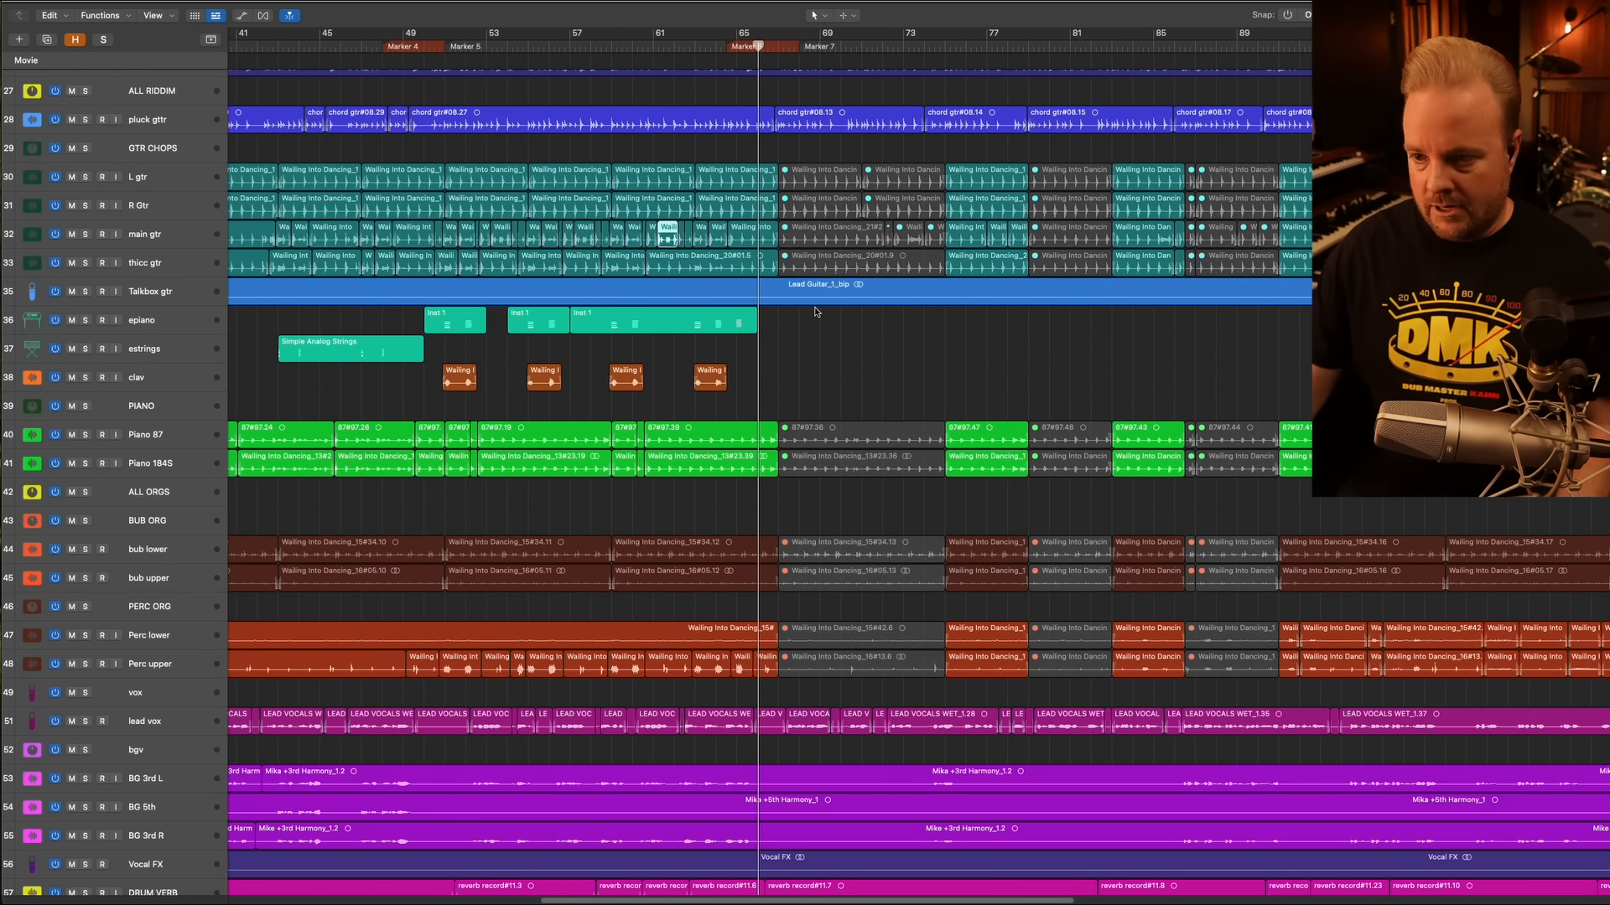
scroll(815, 312, down, 3)
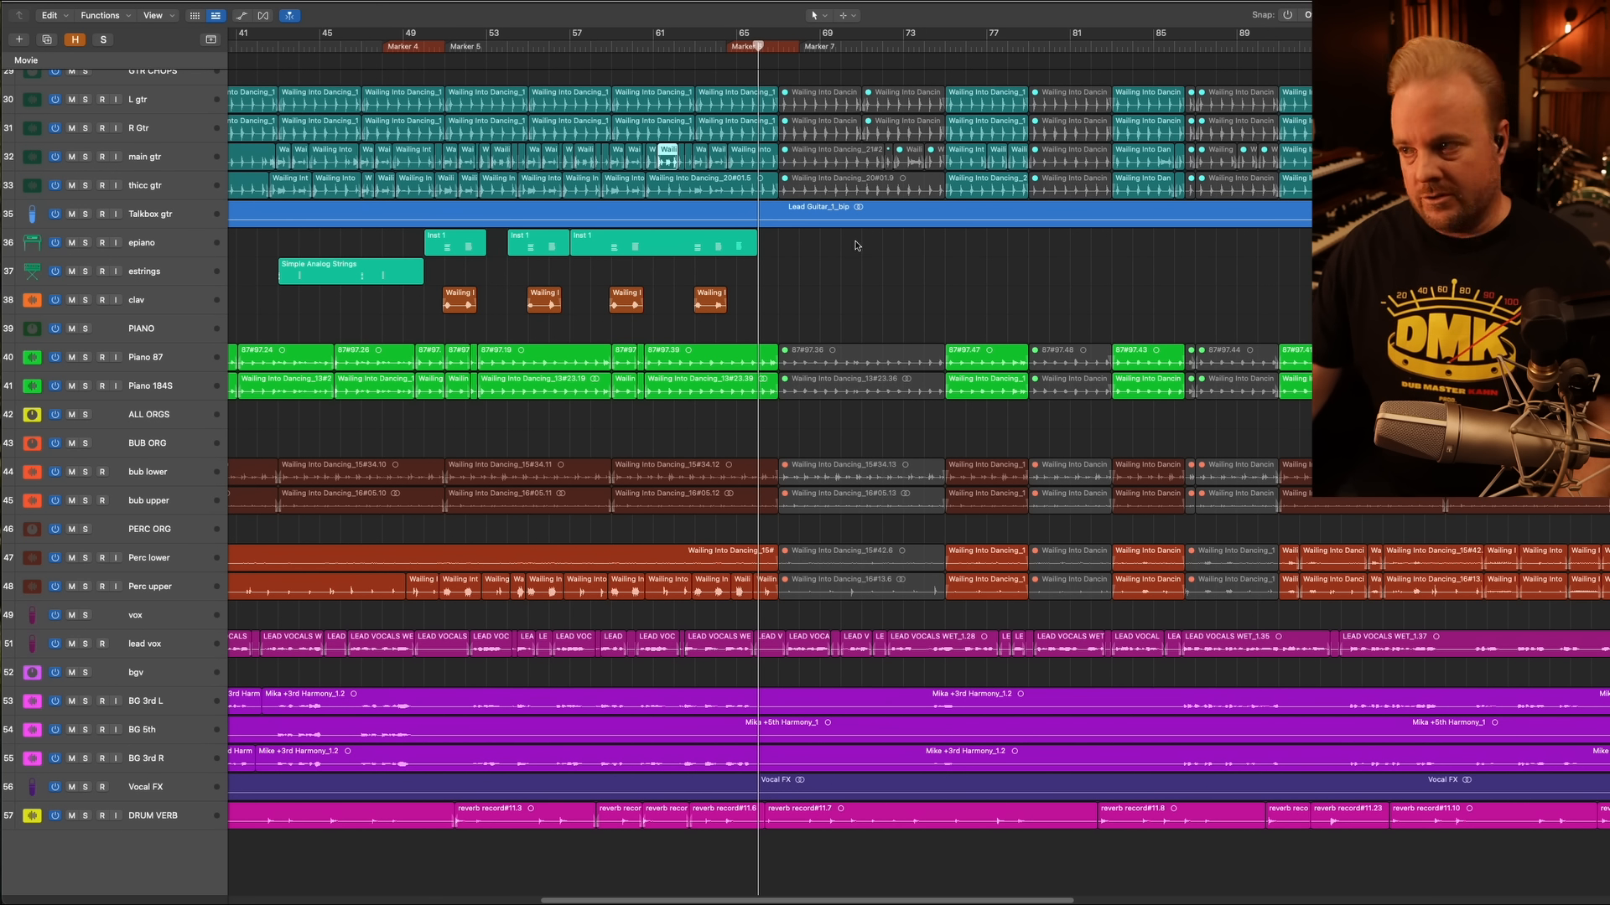
scroll(857, 248, up, 1)
Return to the song start, select the Talkbox gtr region, and play it soloed from Marker 1
key(Return)
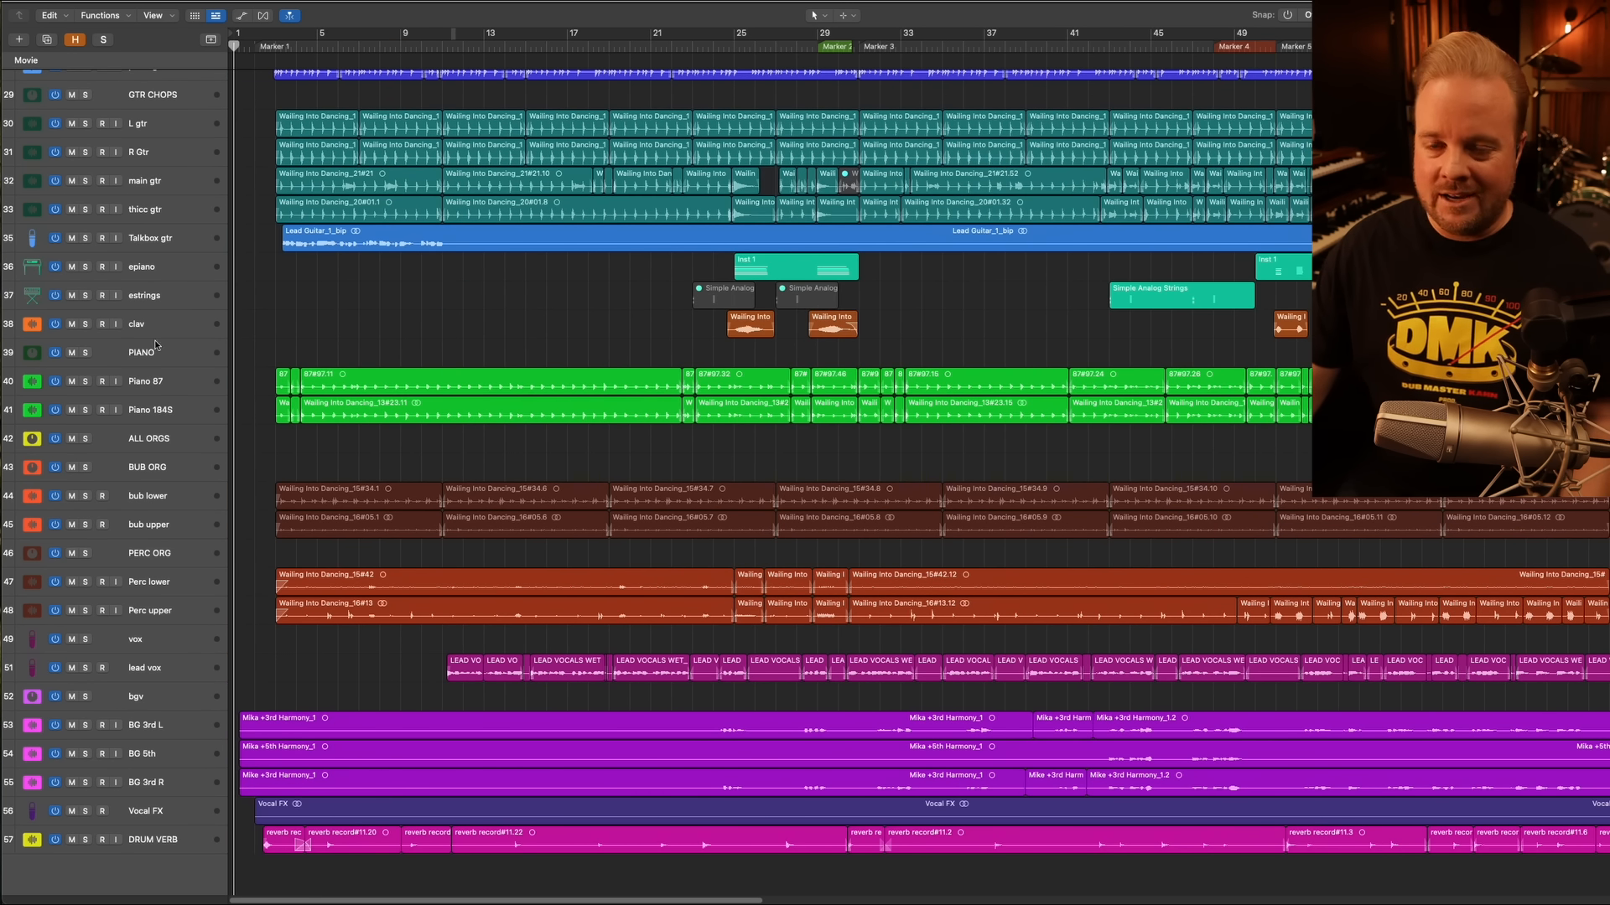
scroll(233, 127, up, 2)
click(272, 48)
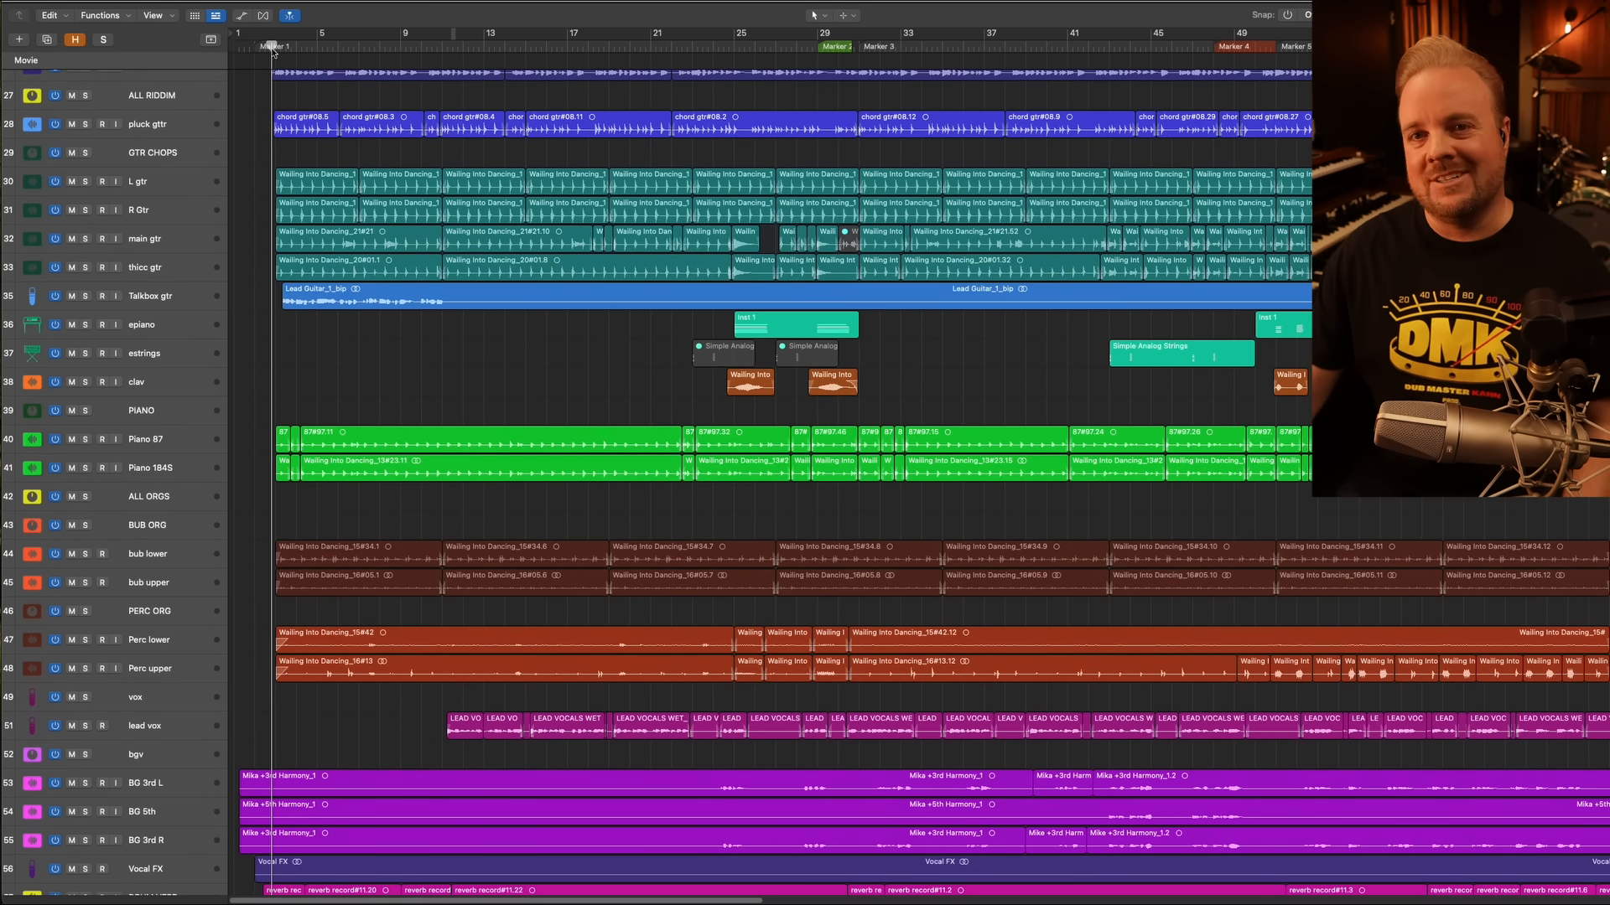
click(322, 308)
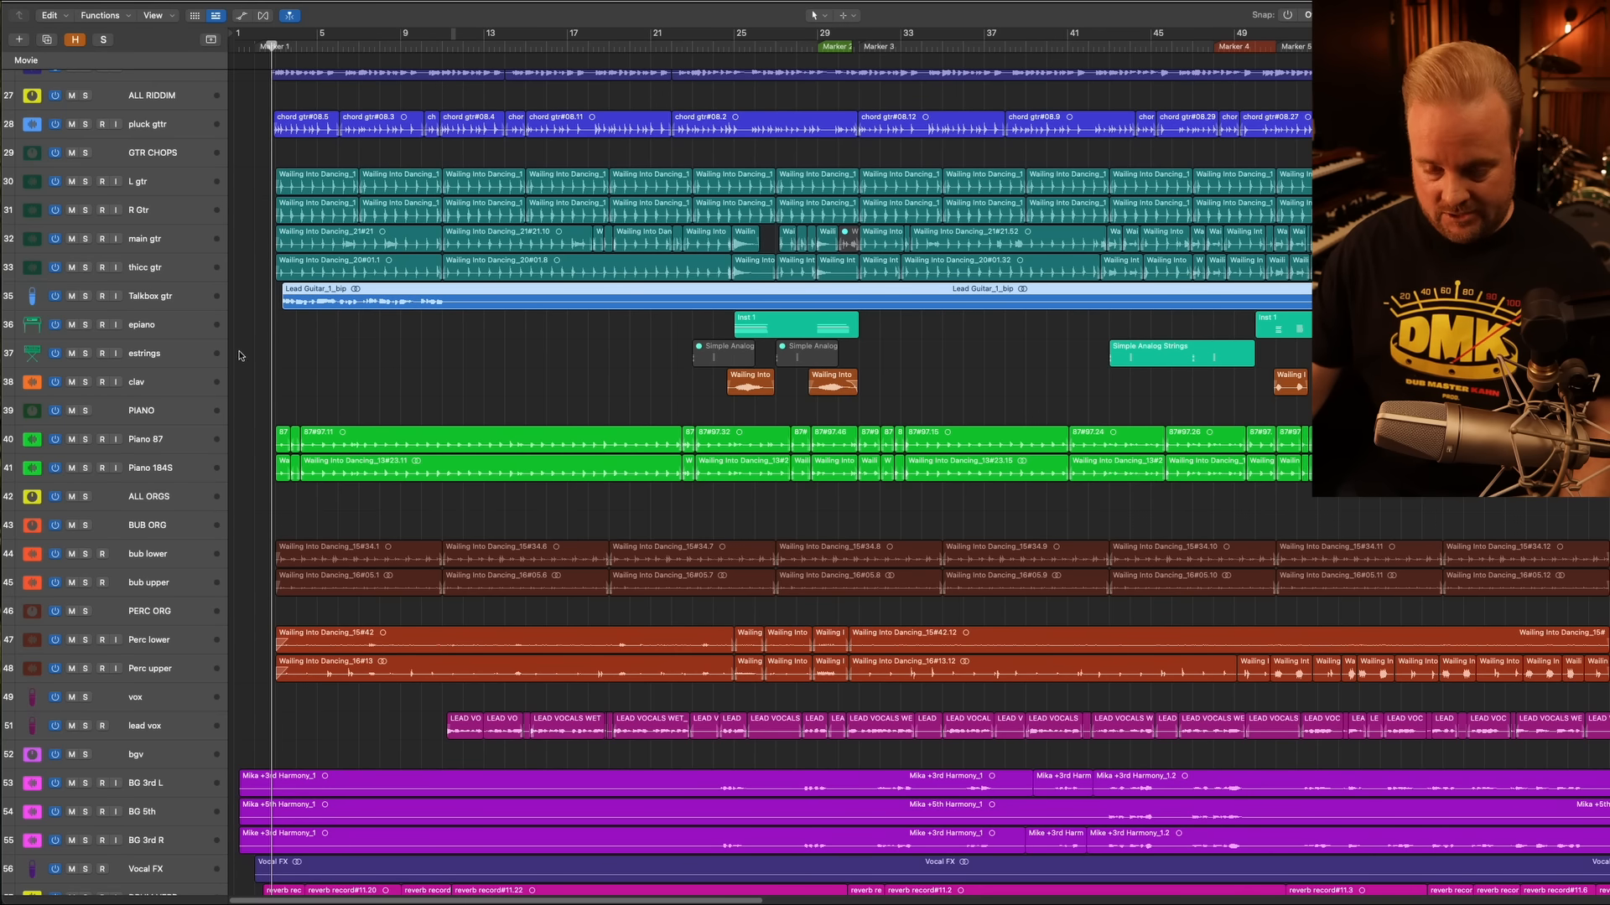
key(s)
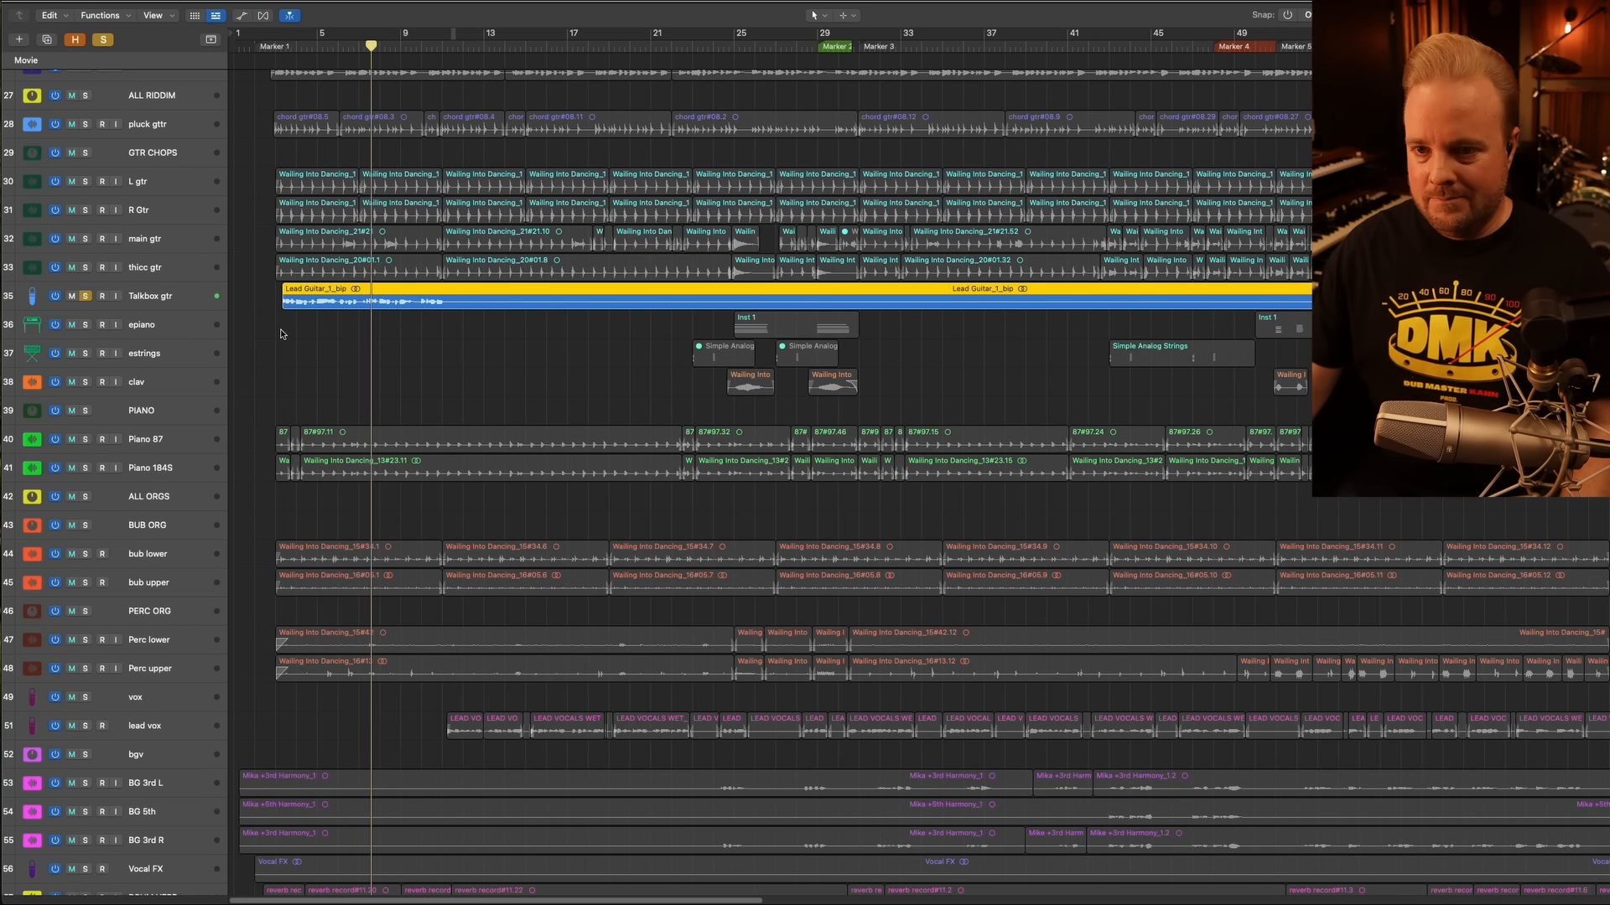
Inspect the Talkbox gtr waveform up to bar 11 while it plays soloed, and clear its solo
key(super+Down)
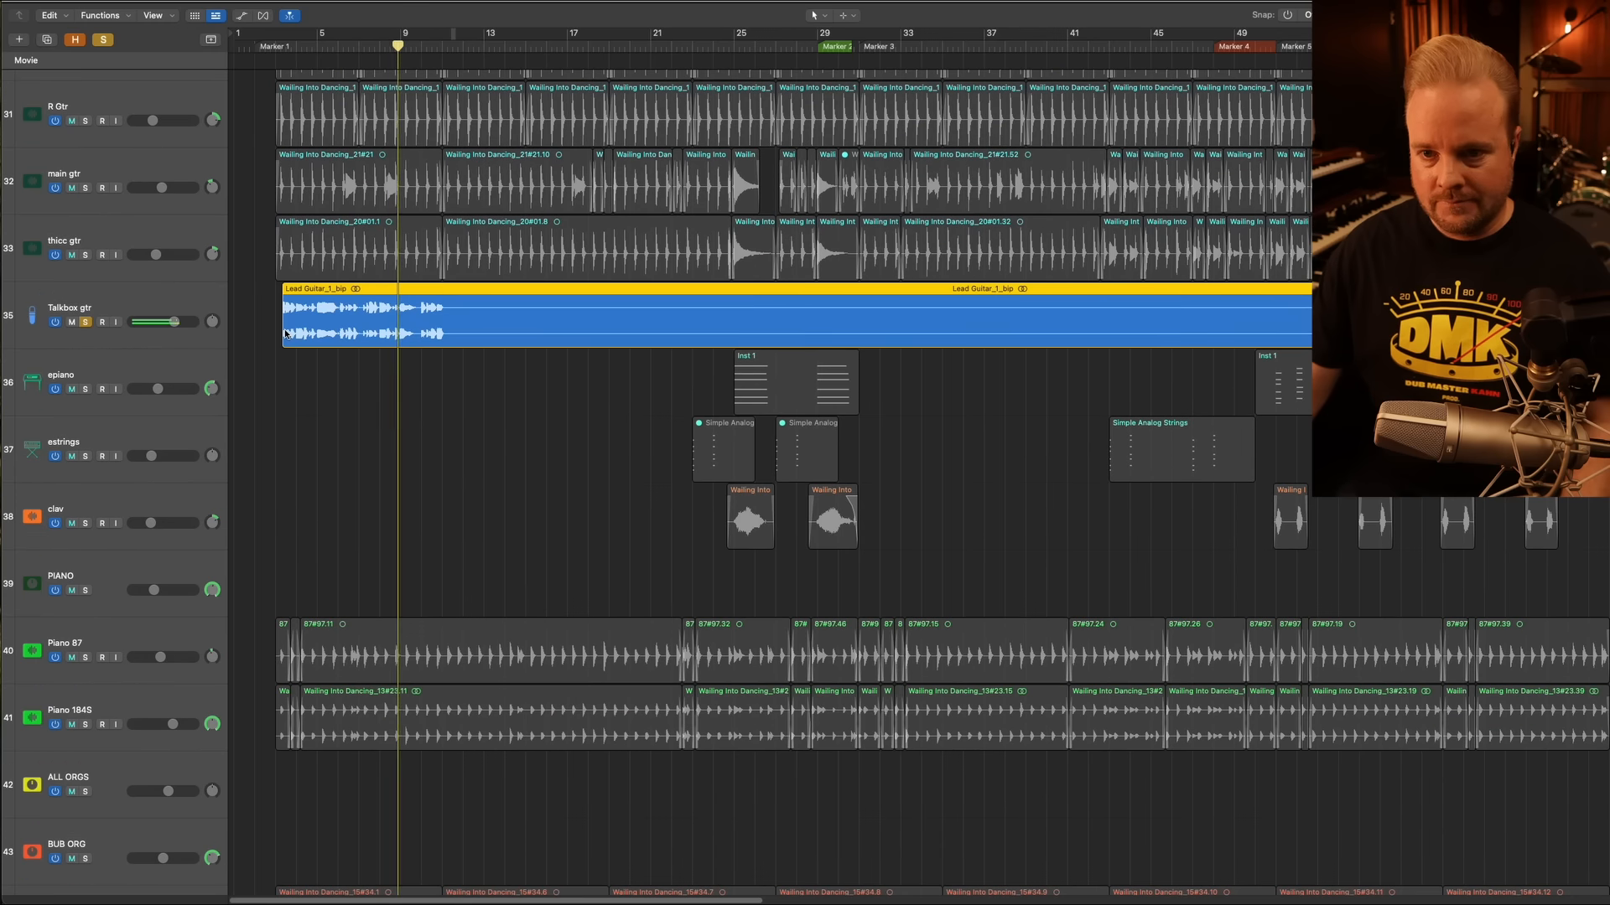
key(super+Right)
key(super+Right)
key(super+Right)
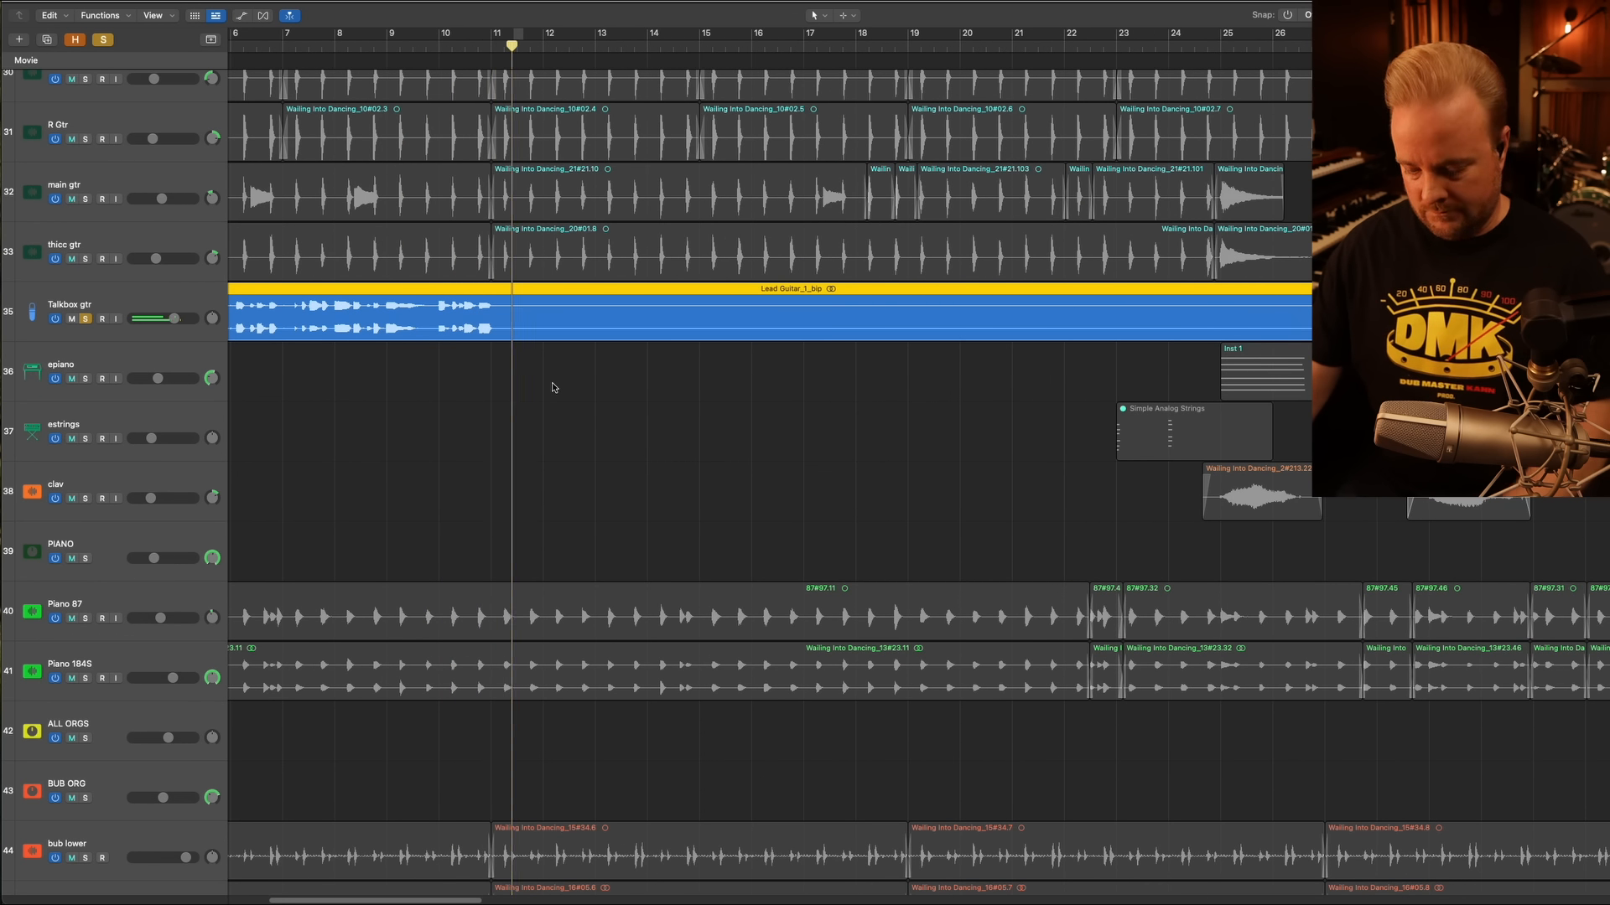
key(super+Left)
key(super+Left)
key(super+Left)
key(super+Left)
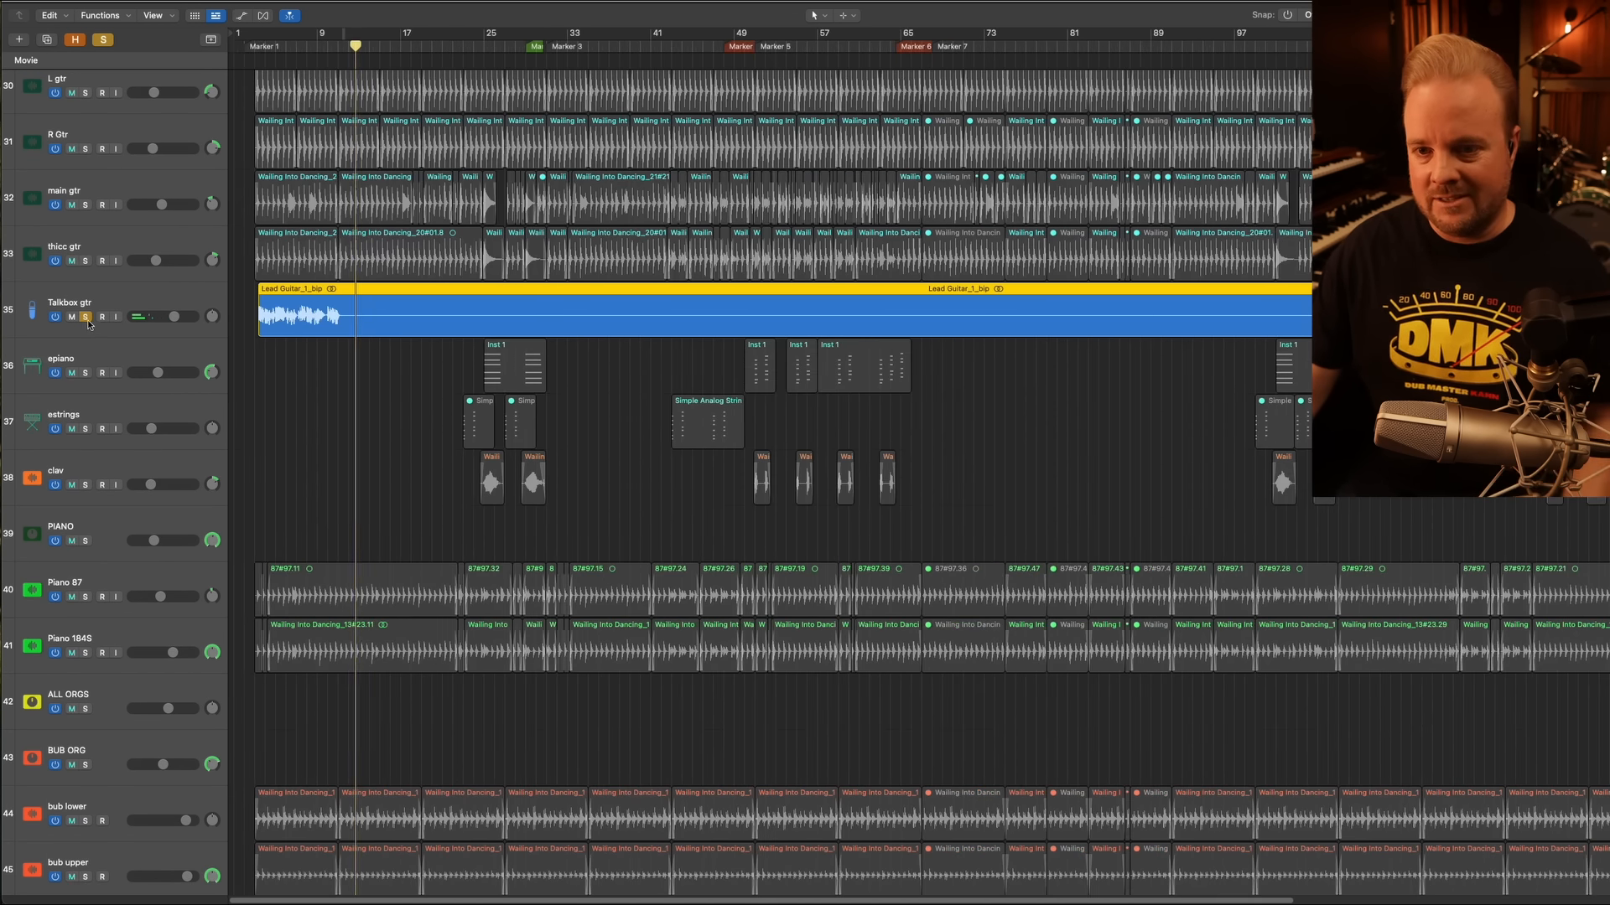
click(85, 317)
Check the Talkbox gtr part at the end of the song and place the playhead near bar 65
scroll(502, 64, right, 10)
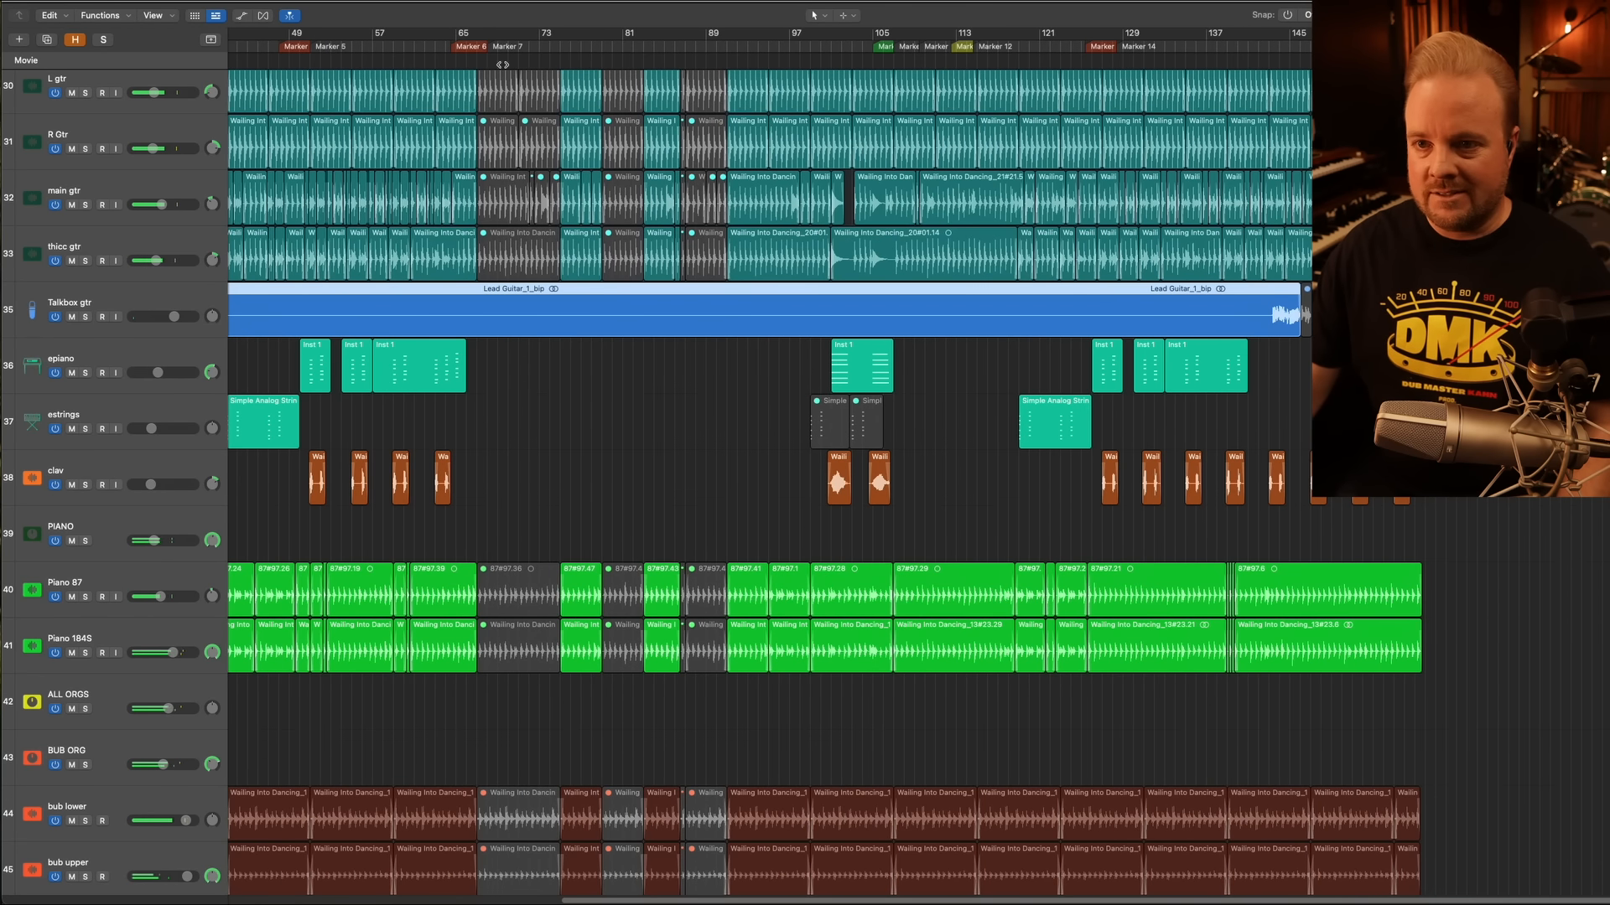
scroll(646, 462, up, 1)
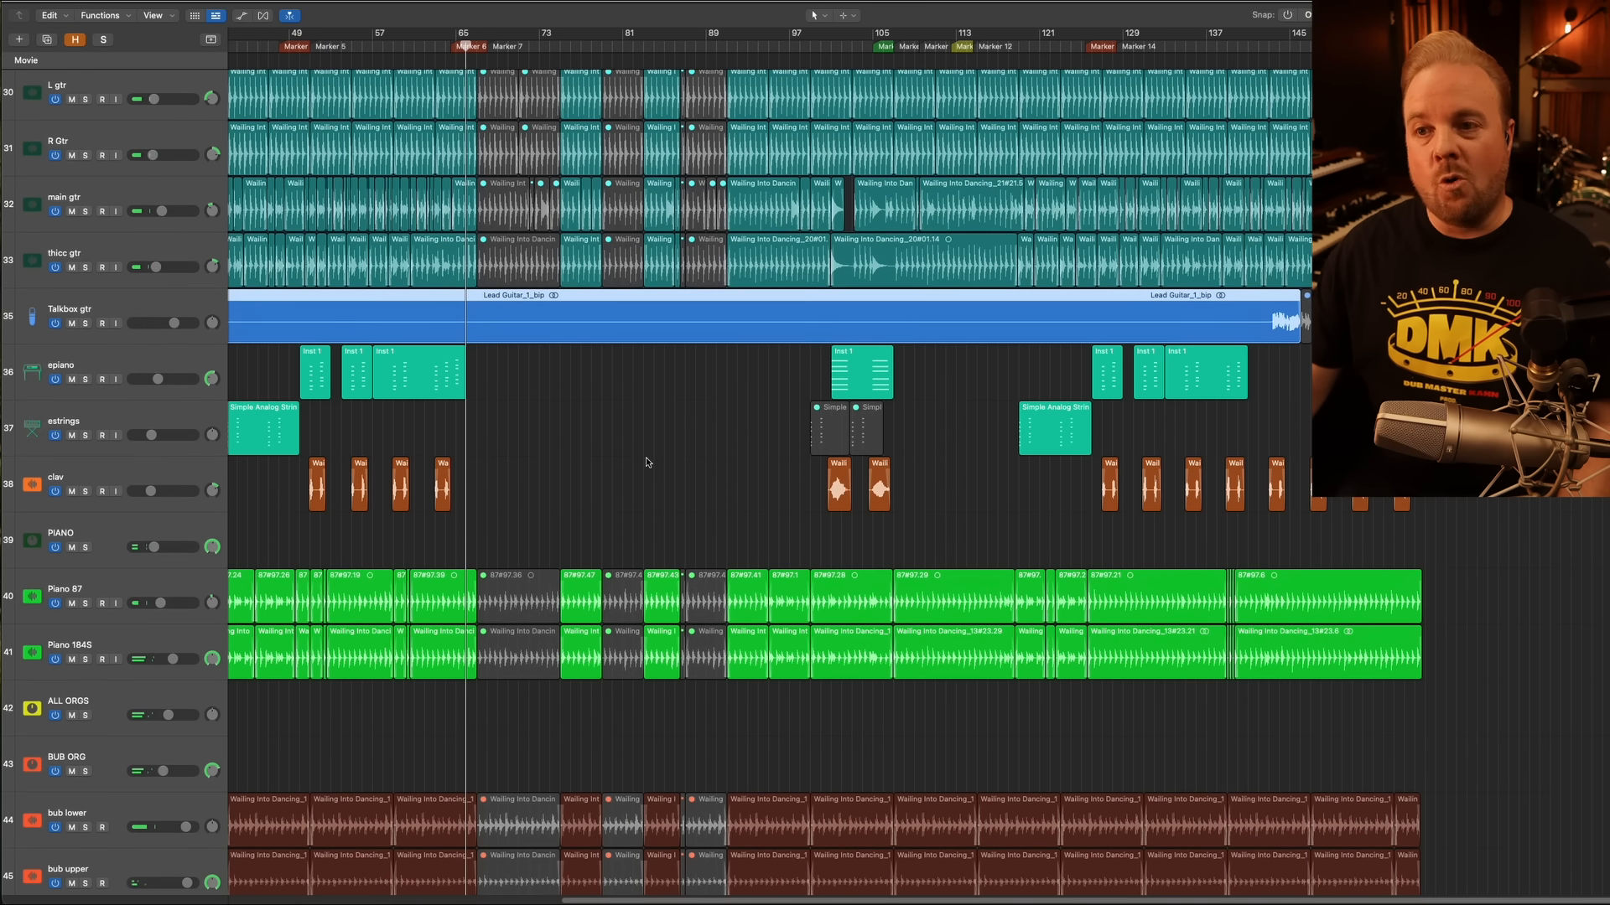
scroll(647, 462, left, 4)
scroll(566, 92, left, 8)
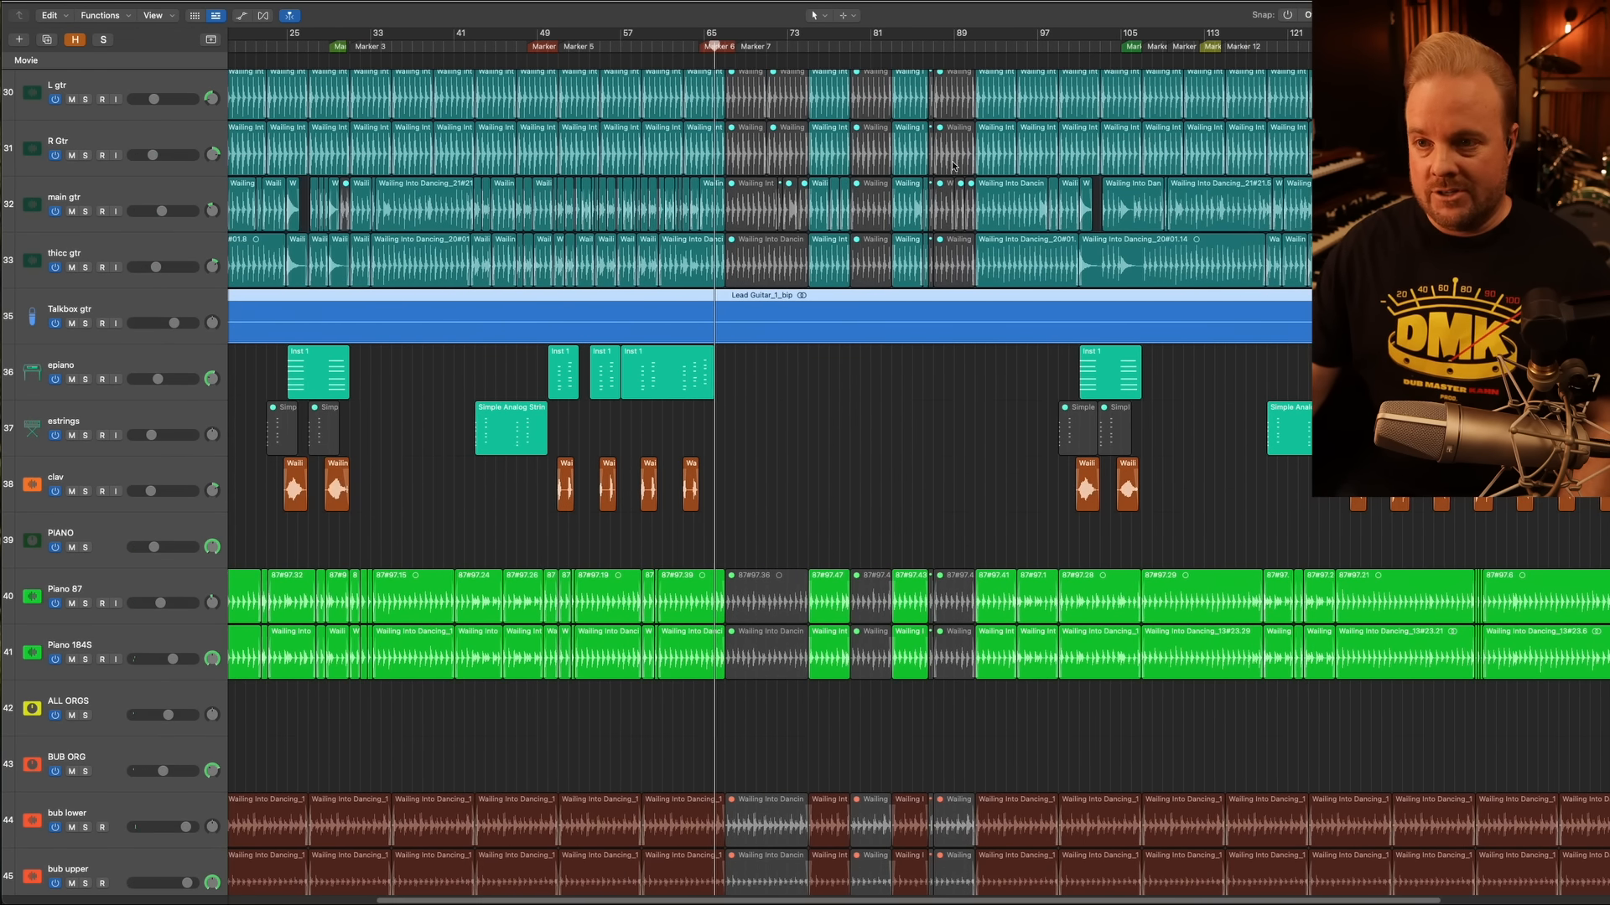
scroll(953, 166, left, 12)
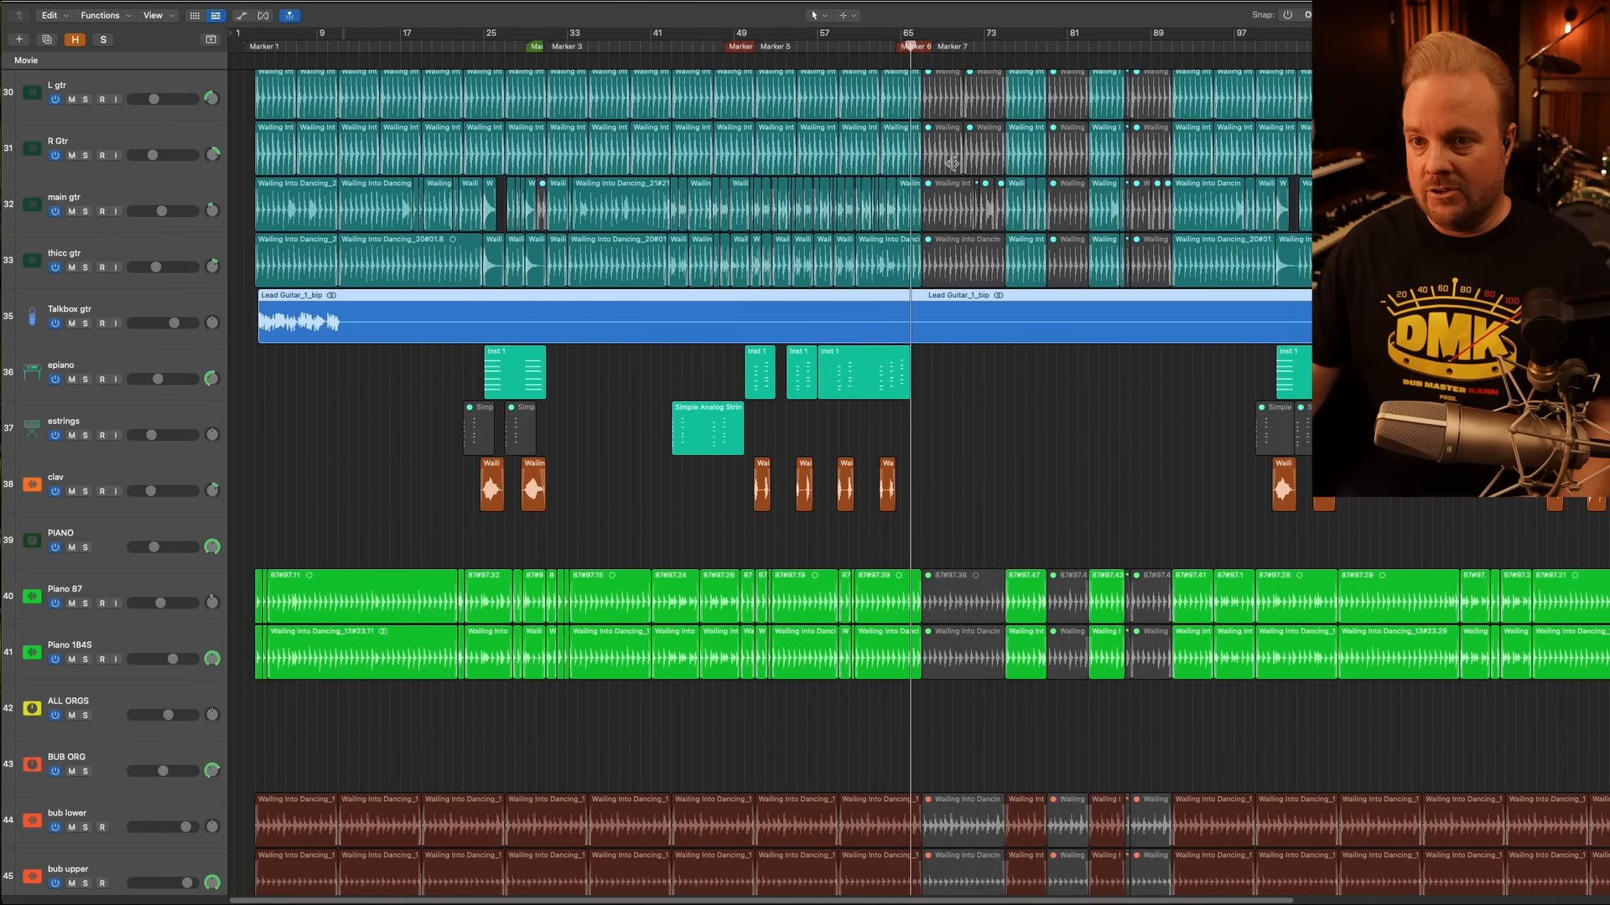
Move the playhead through the section starts near Marker 3, Marker 5, Marker 7 and bar 106, returning to Marker 7
click(545, 42)
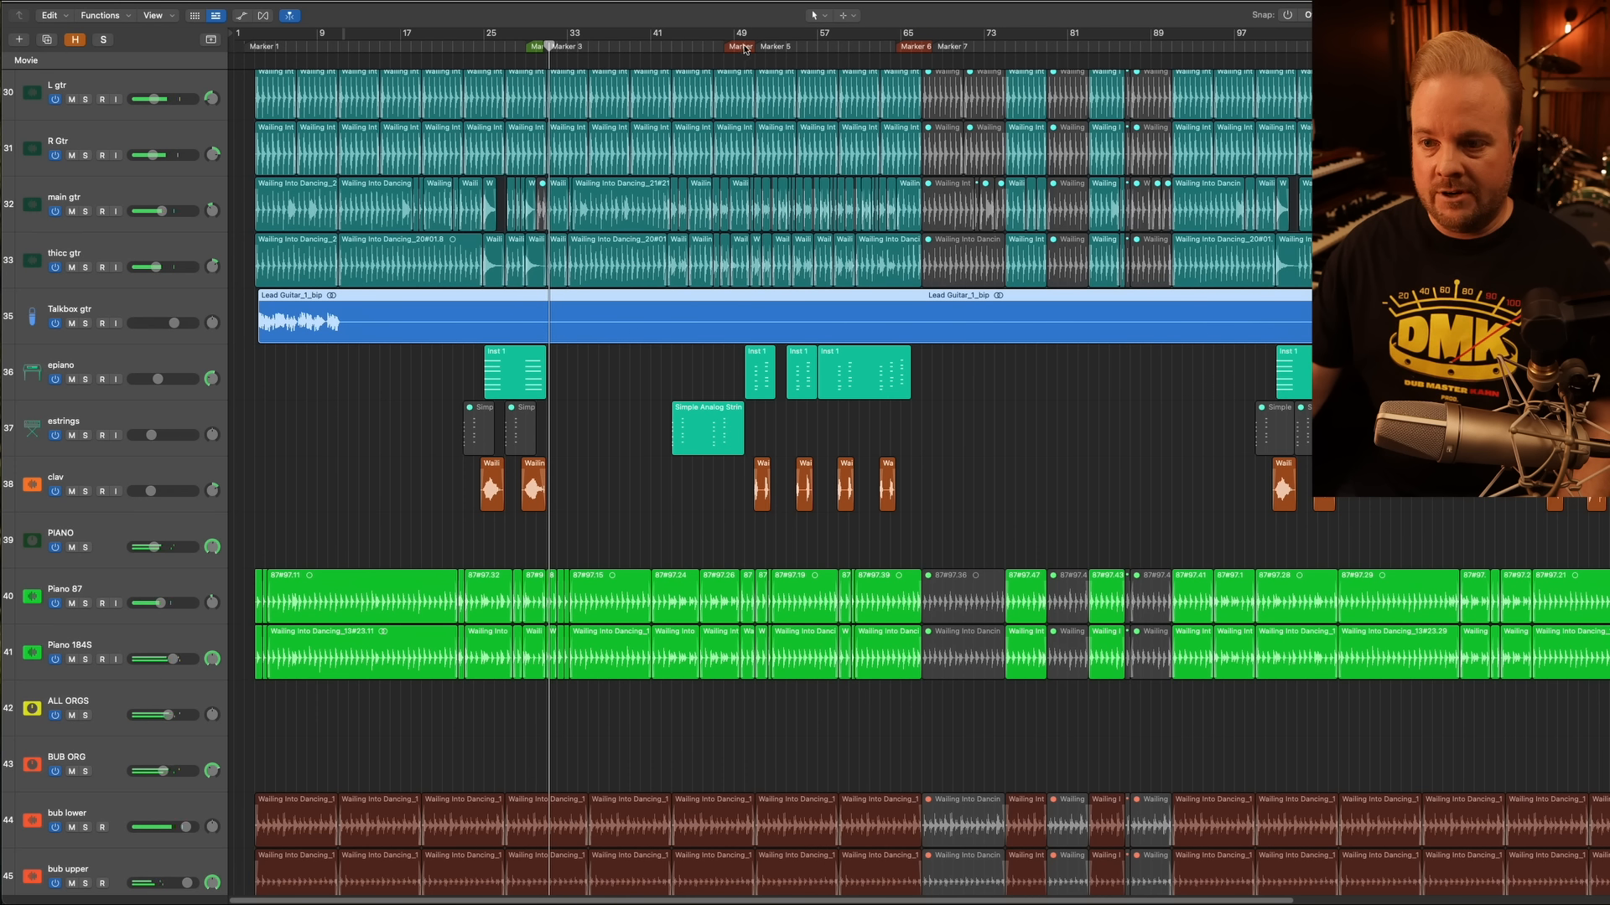
click(544, 48)
click(755, 48)
scroll(829, 123, right, 3)
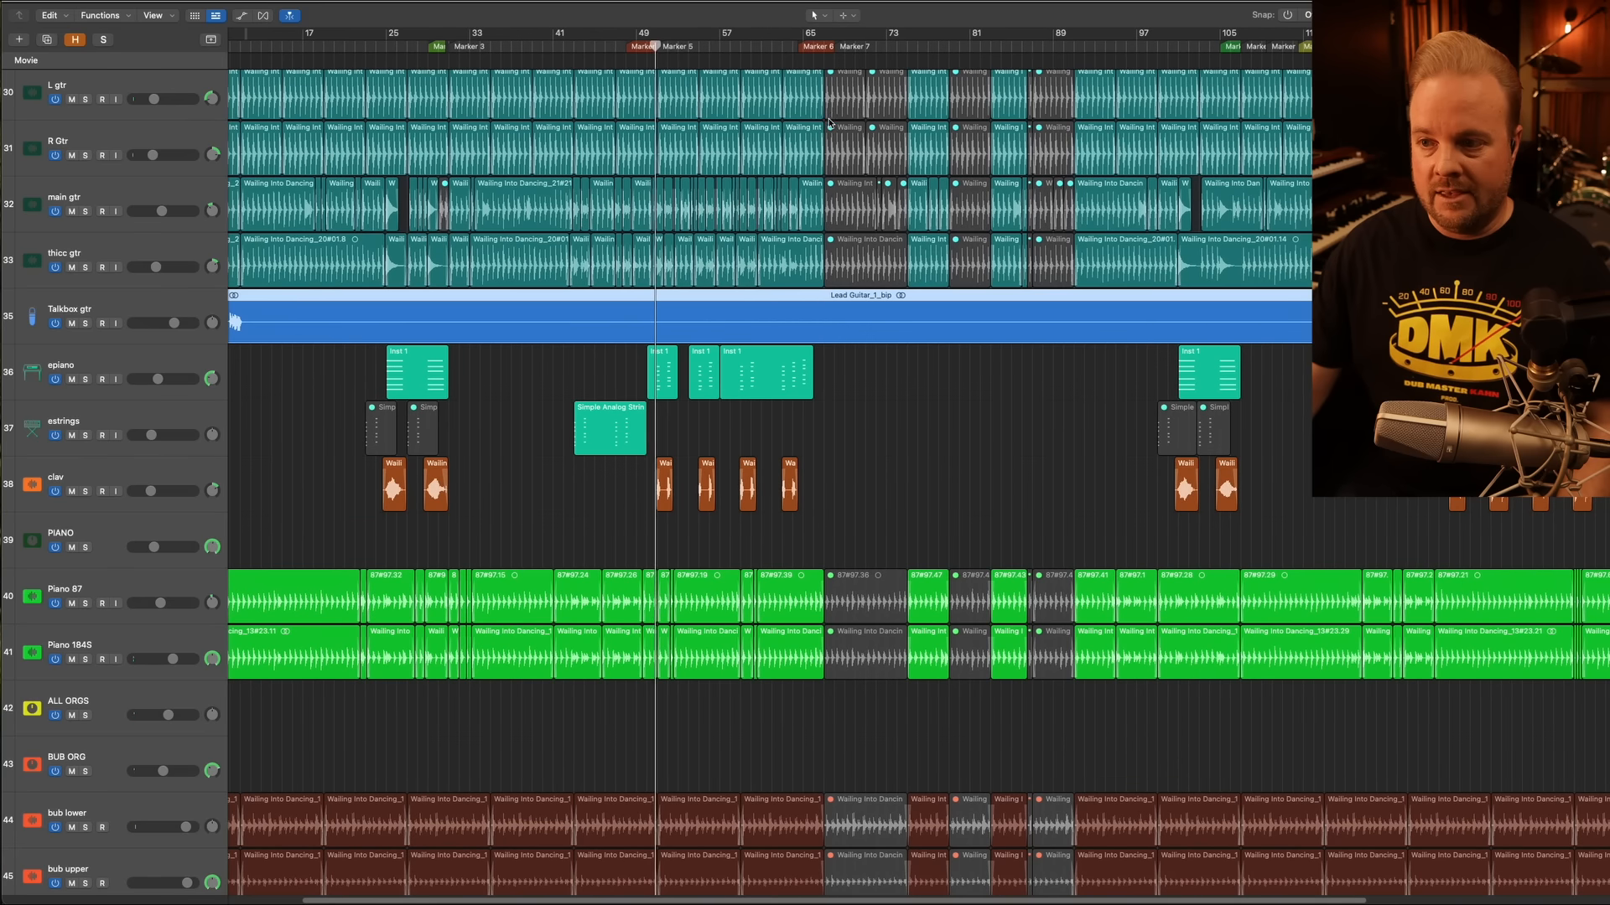
scroll(829, 123, right, 3)
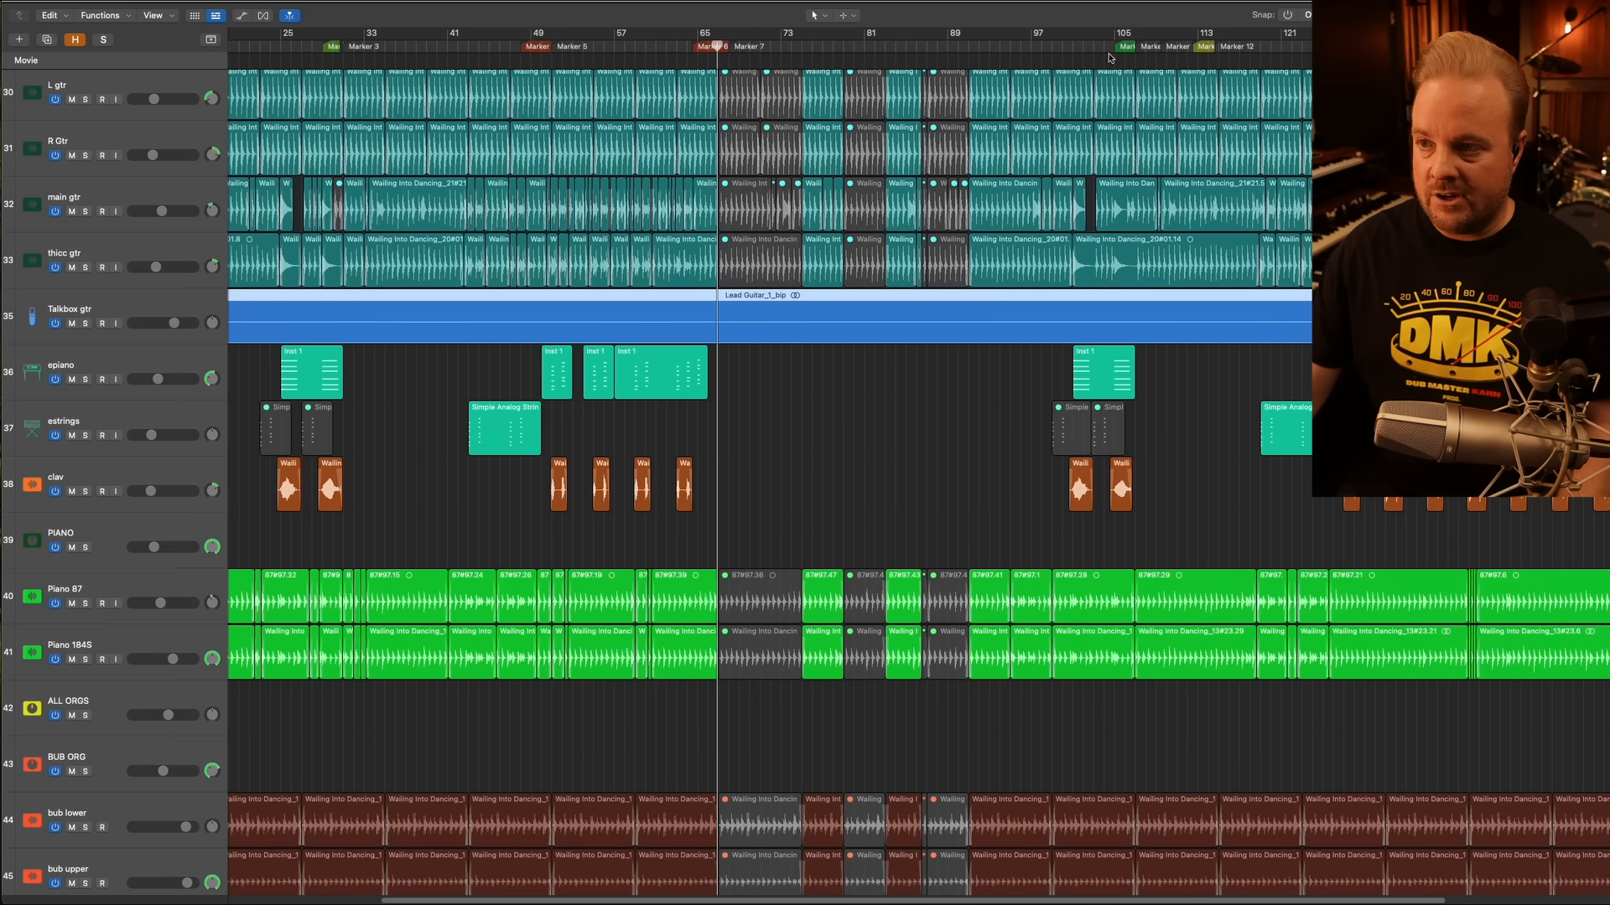
click(1137, 48)
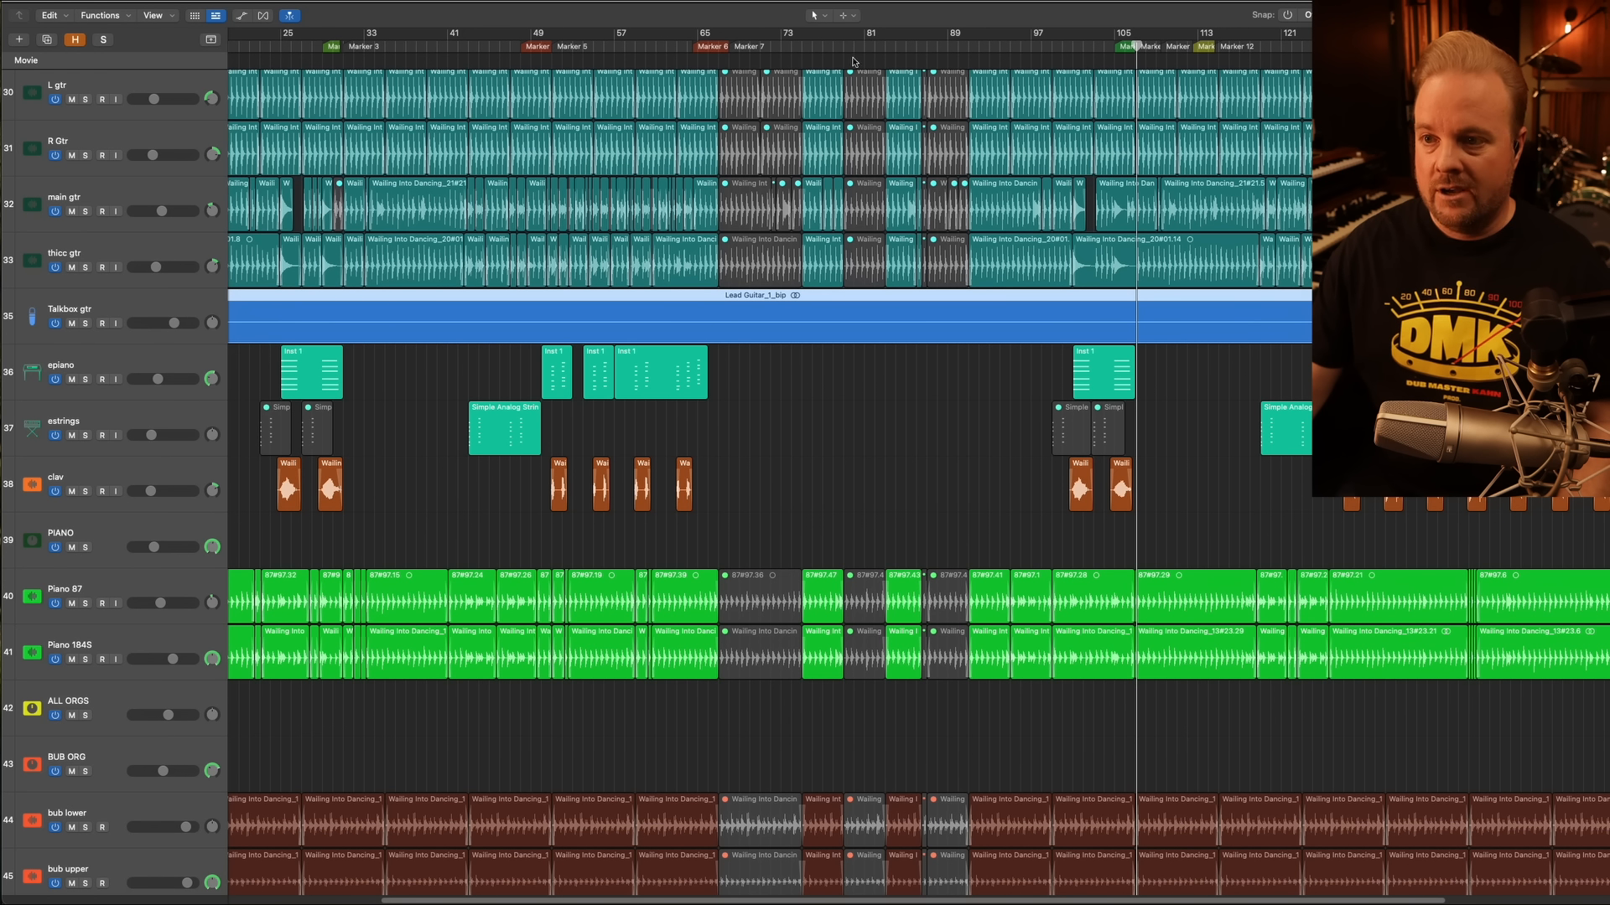
click(714, 47)
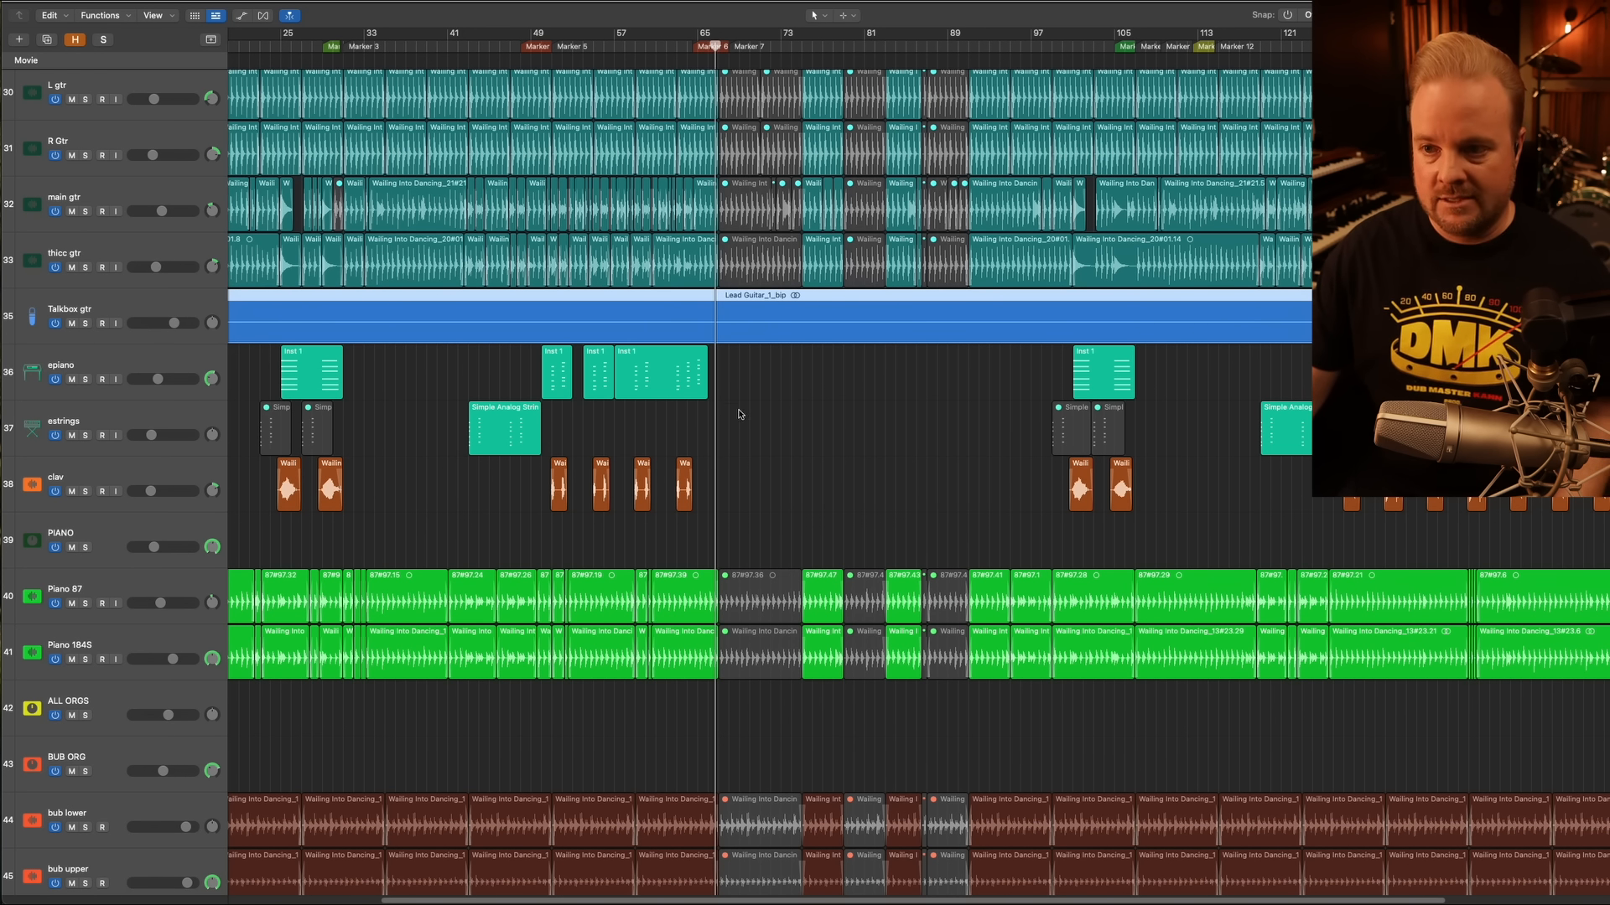
Examine the muted guitar, piano and organ regions after Marker 7 alongside the vocal and DRUM VERB tracks
scroll(739, 410, up, 2)
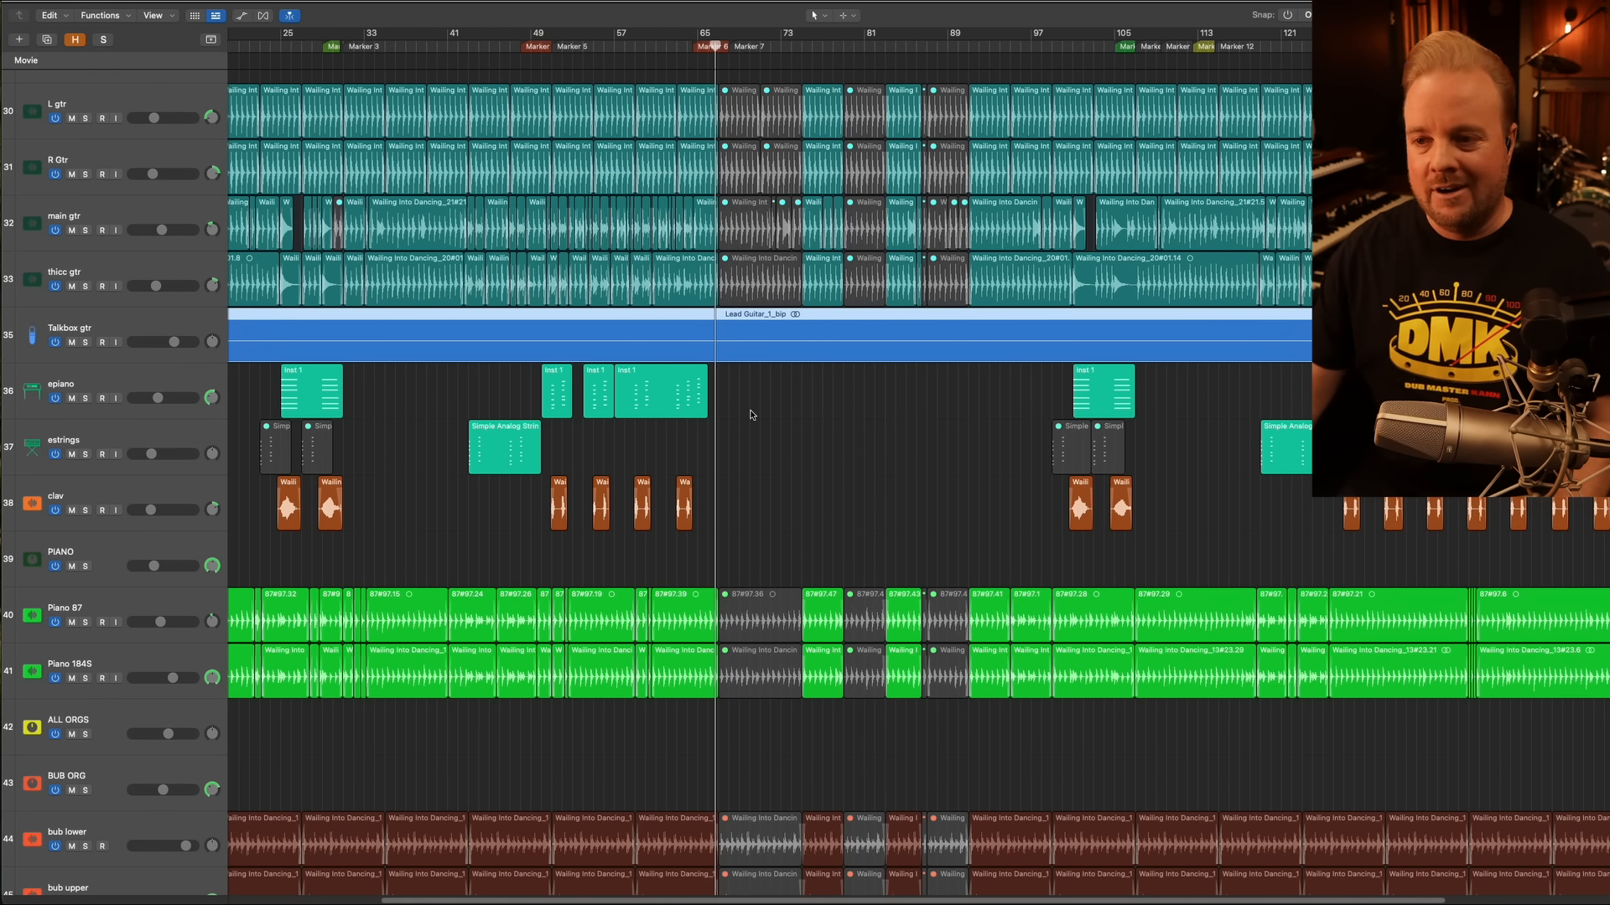
scroll(752, 414, left, 1)
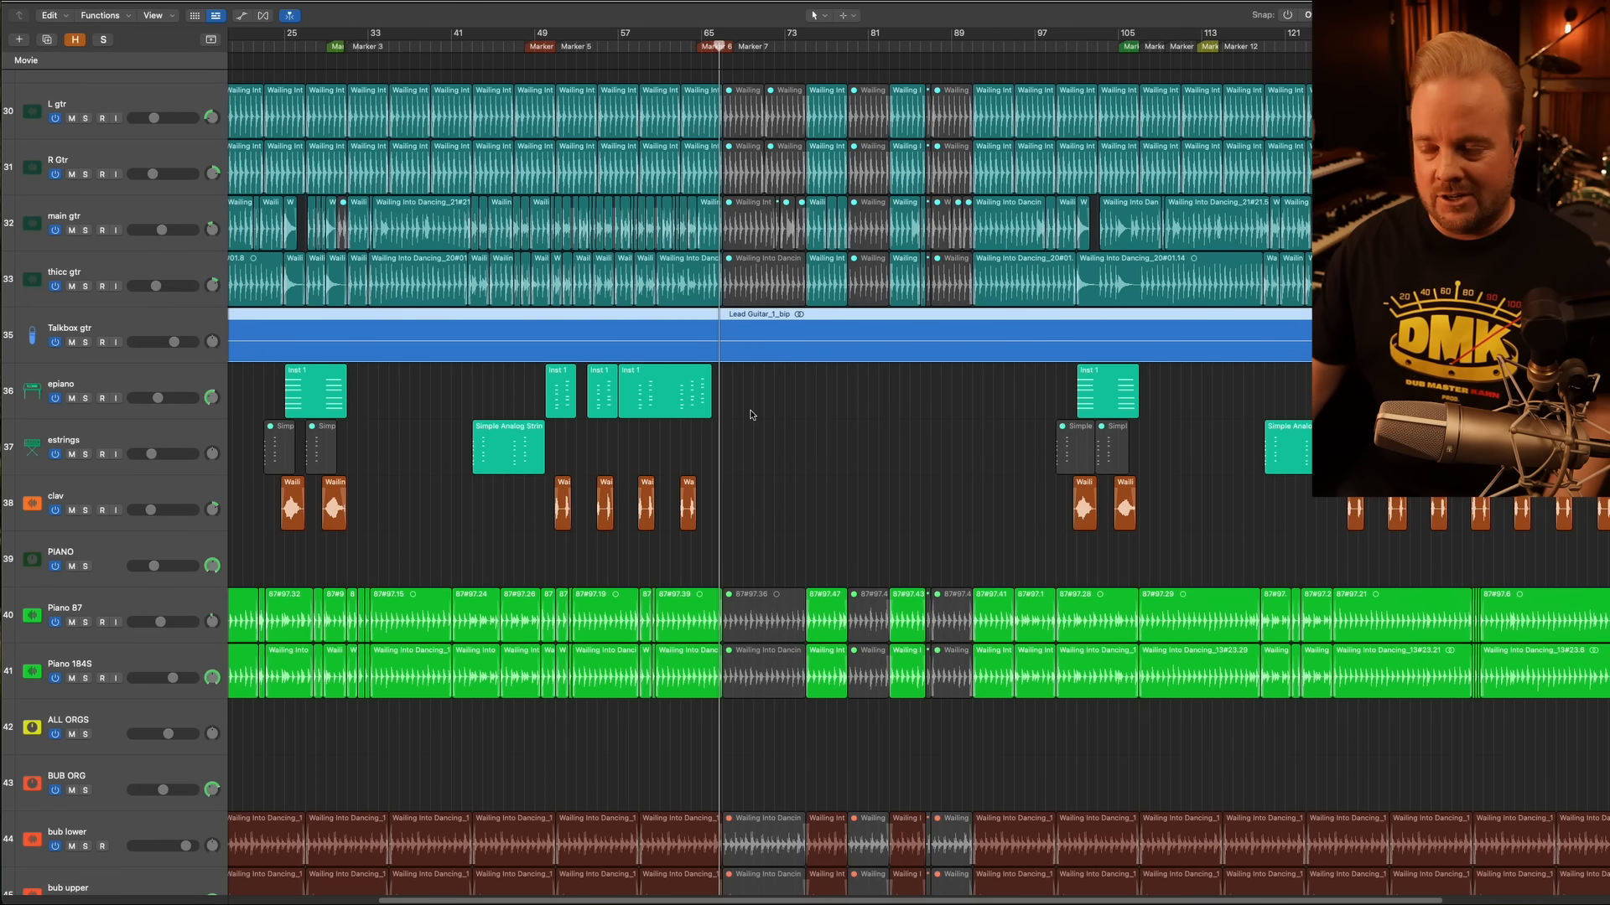
scroll(752, 414, up, 3)
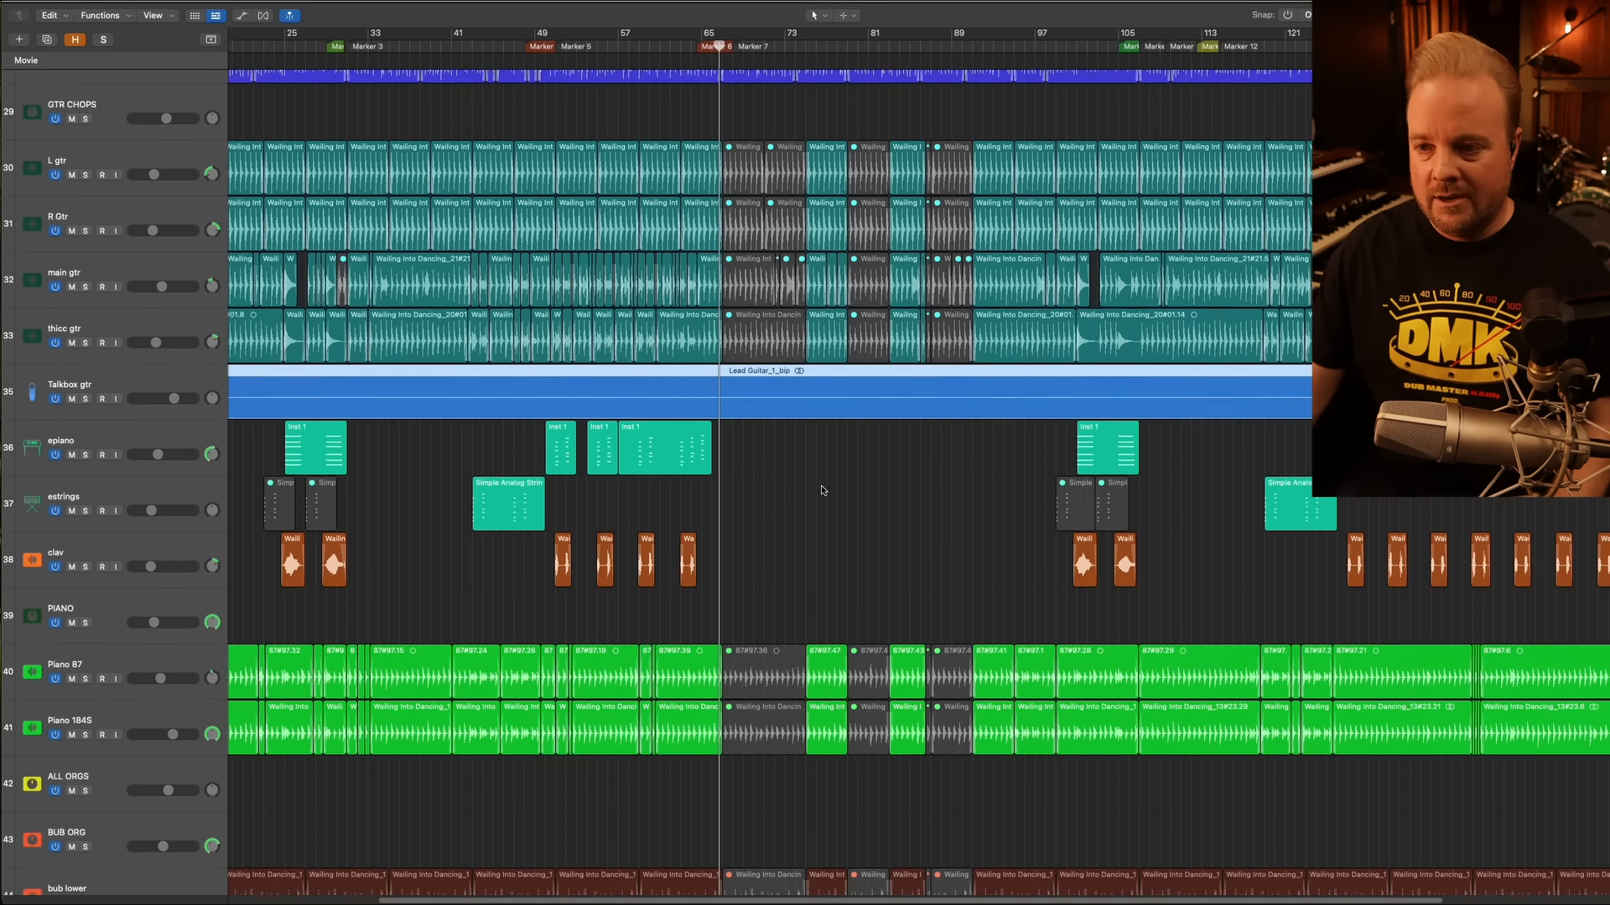
scroll(823, 489, down, 4)
key(super+Up)
key(super+Up)
key(super+Up)
key(super+Up)
key(super+Up)
key(super+Up)
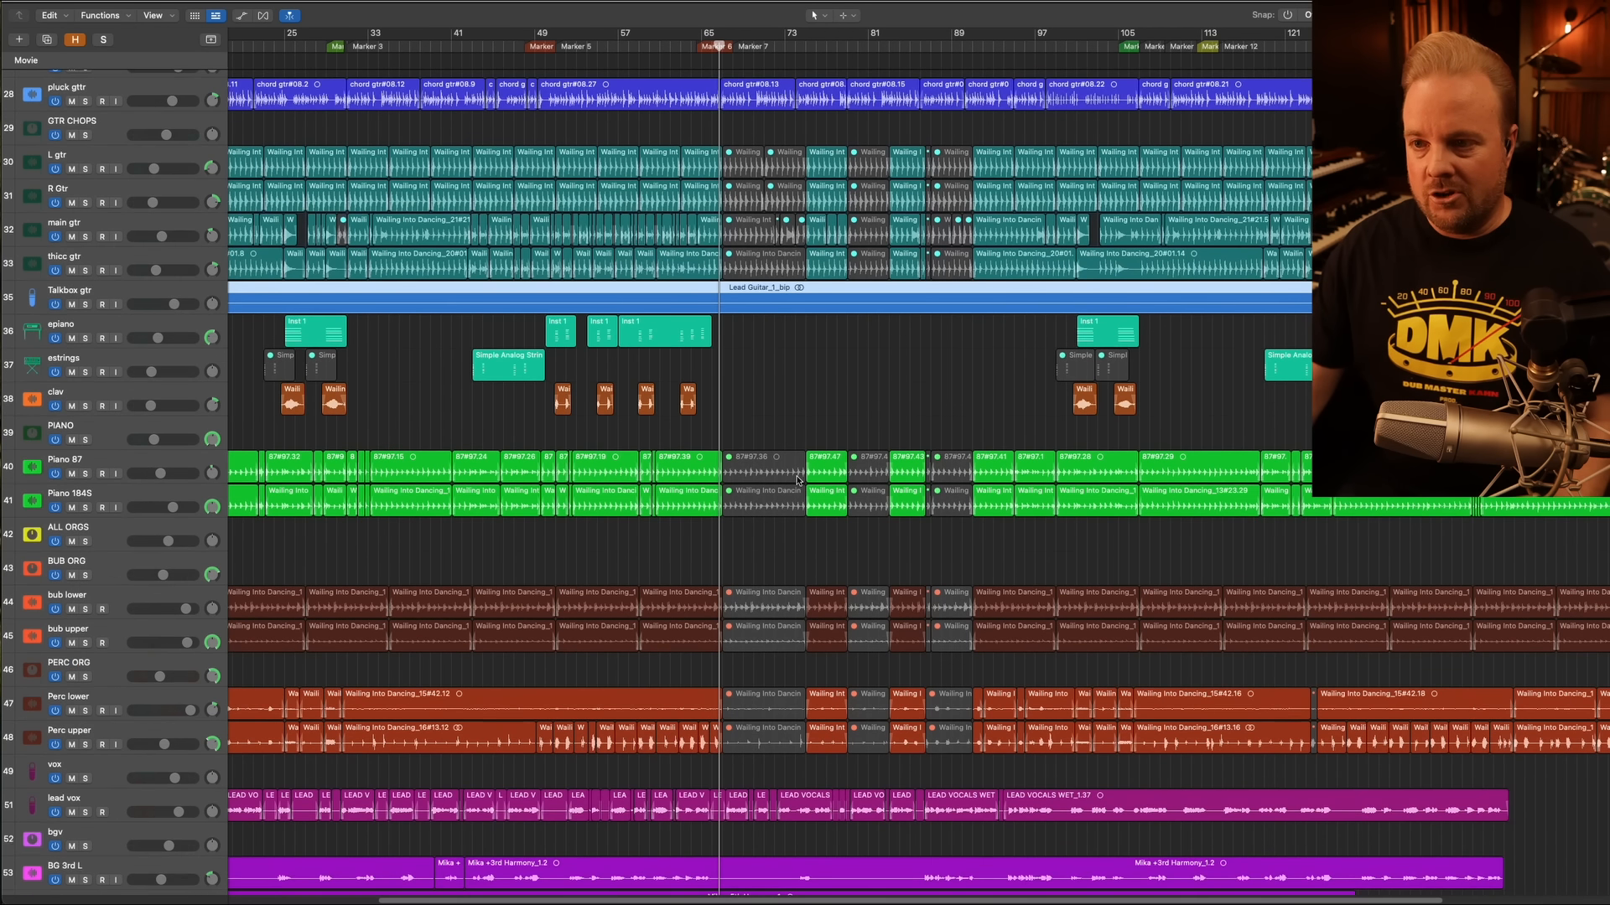
key(super+Up)
key(super+Up)
key(super+Up)
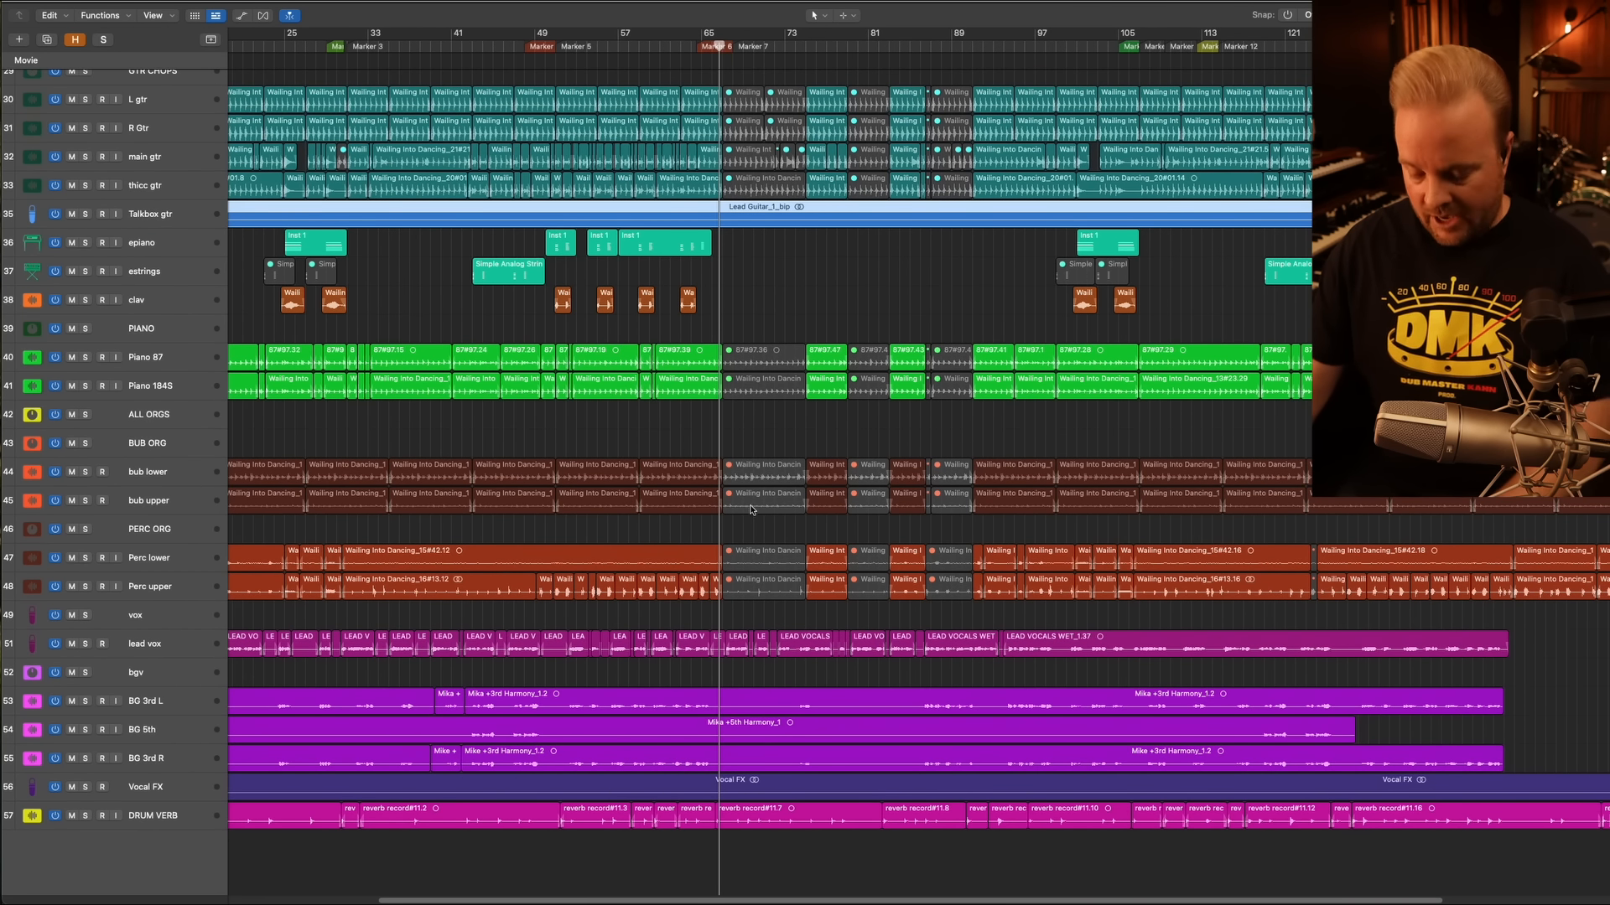
key(super+Right)
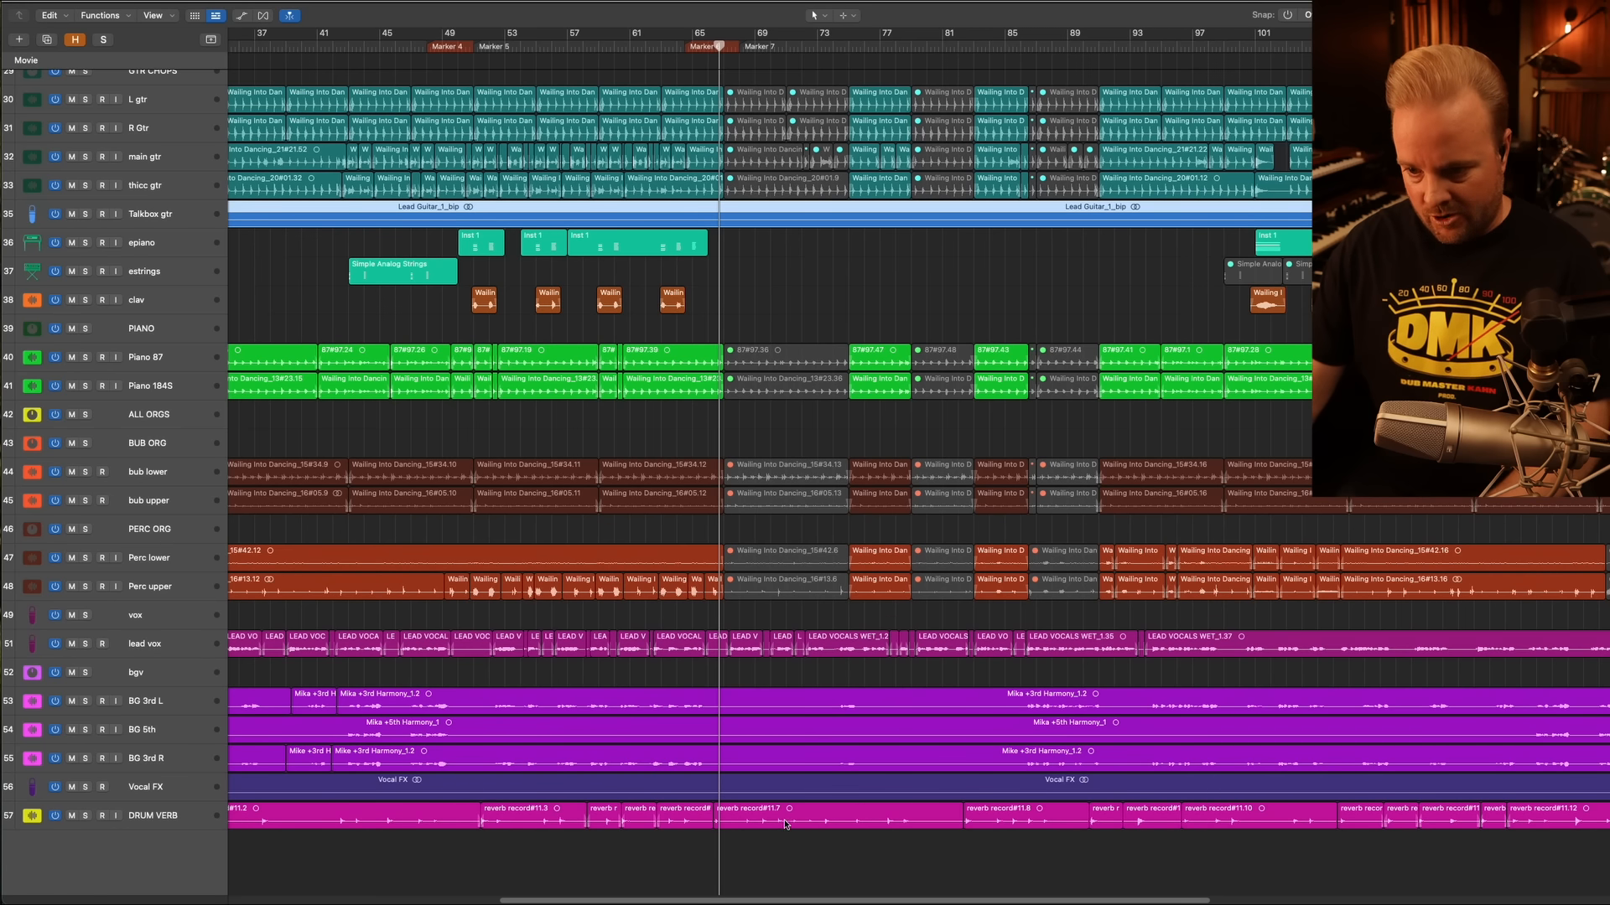
Return to the song start, enlarge the tracks, and solo the DRUM VERB track
key(Return)
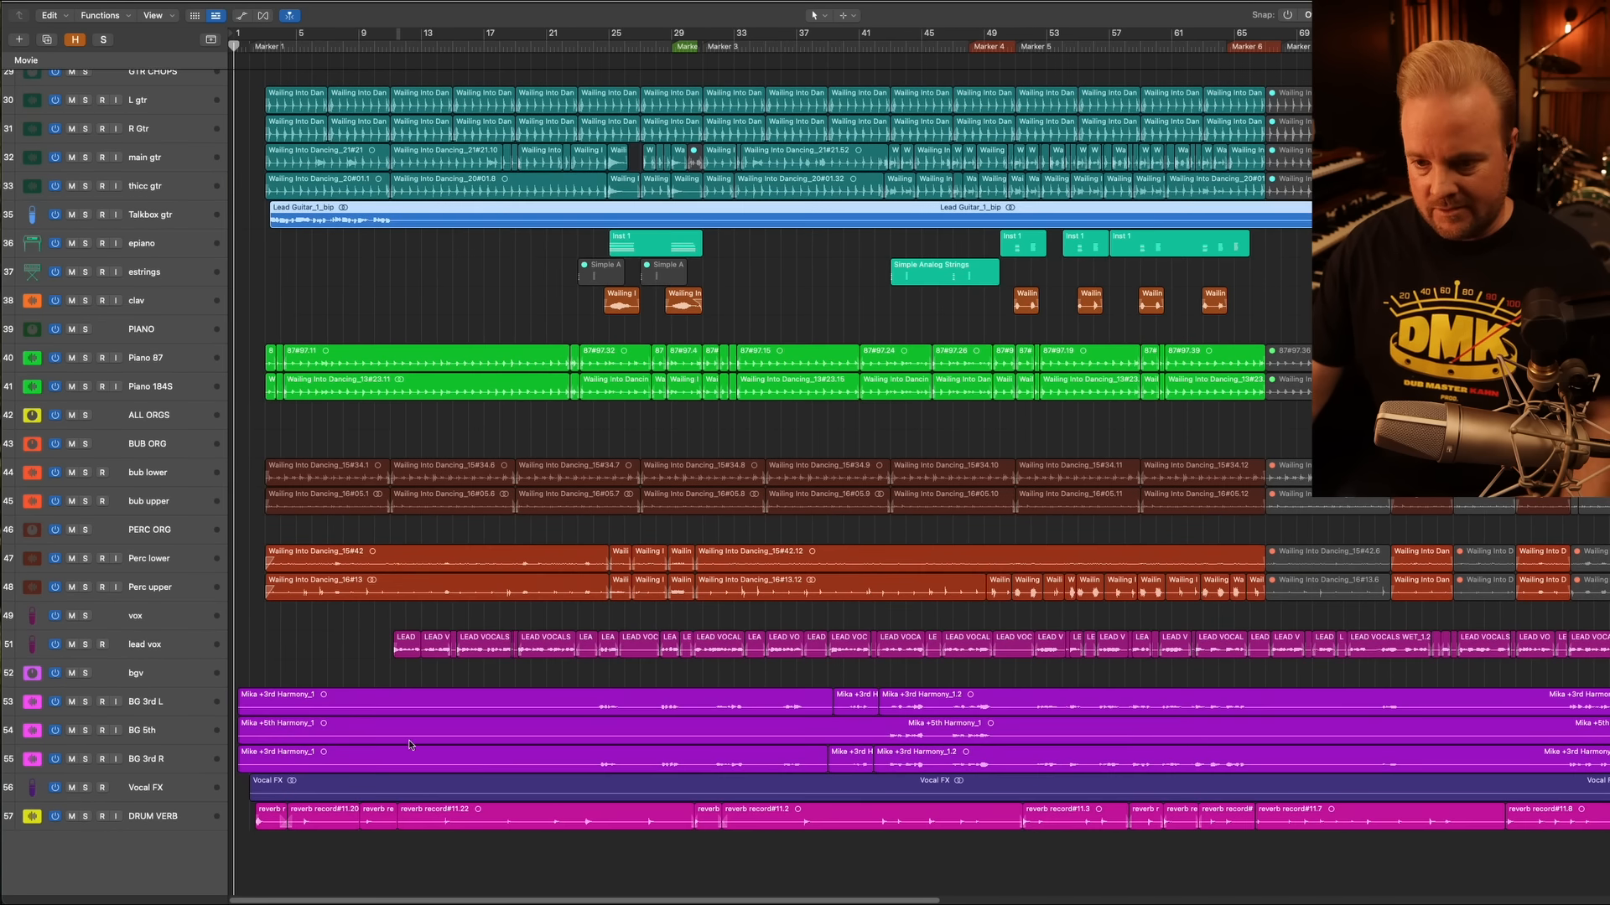
key(super+Down)
key(super+Down)
key(super+Down)
key(super+Down)
key(super+Down)
key(super+Down)
scroll(405, 736, down, 3)
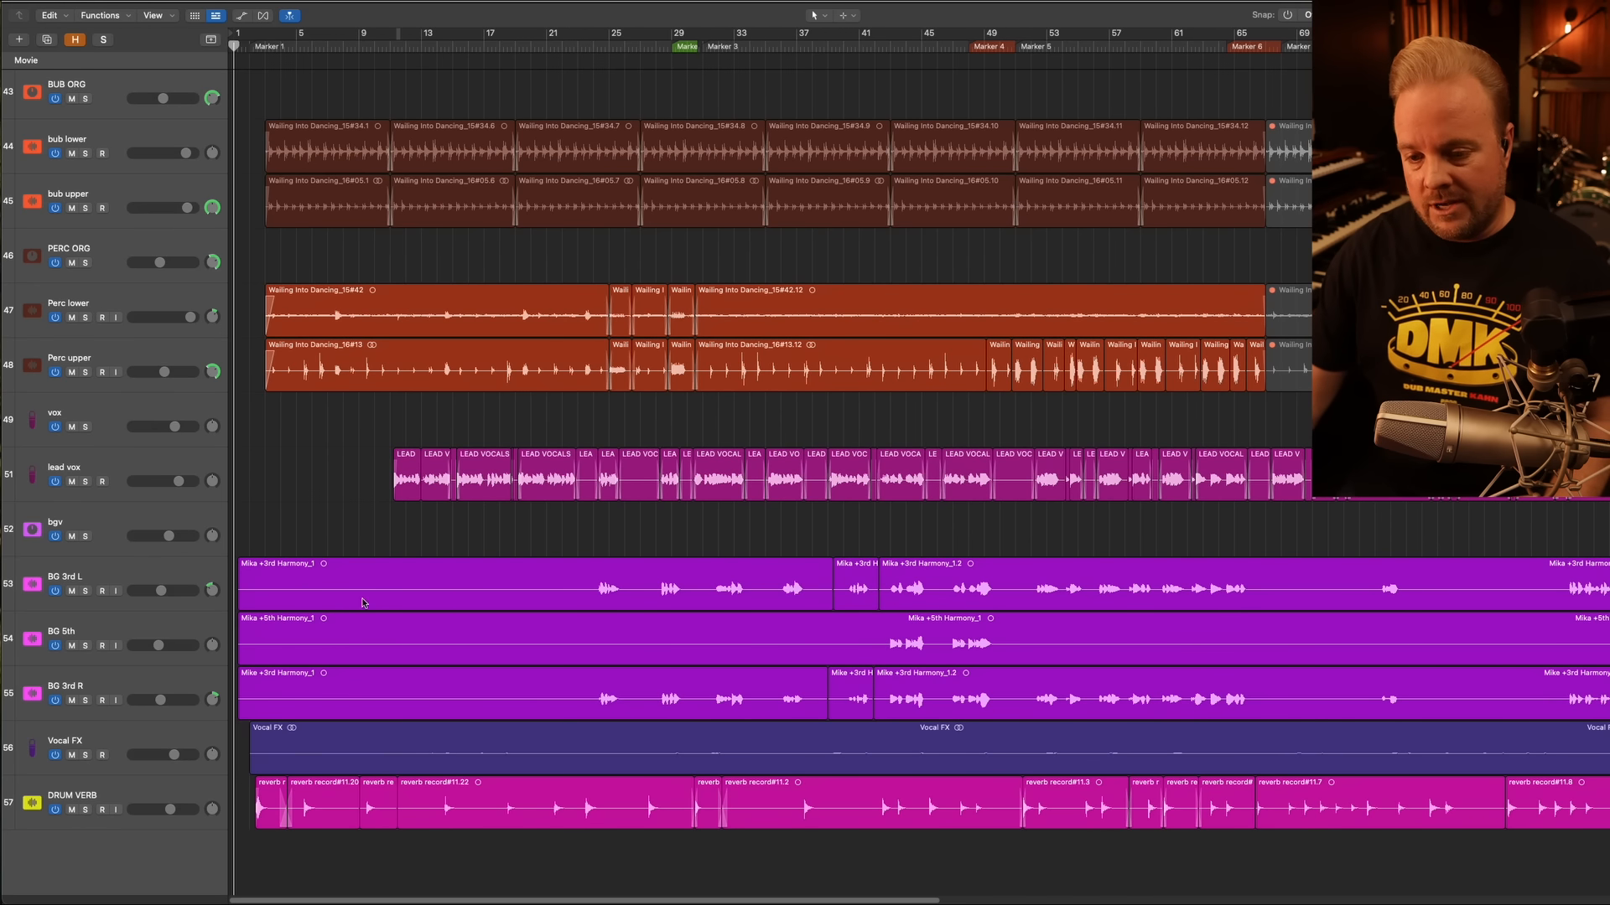
click(86, 810)
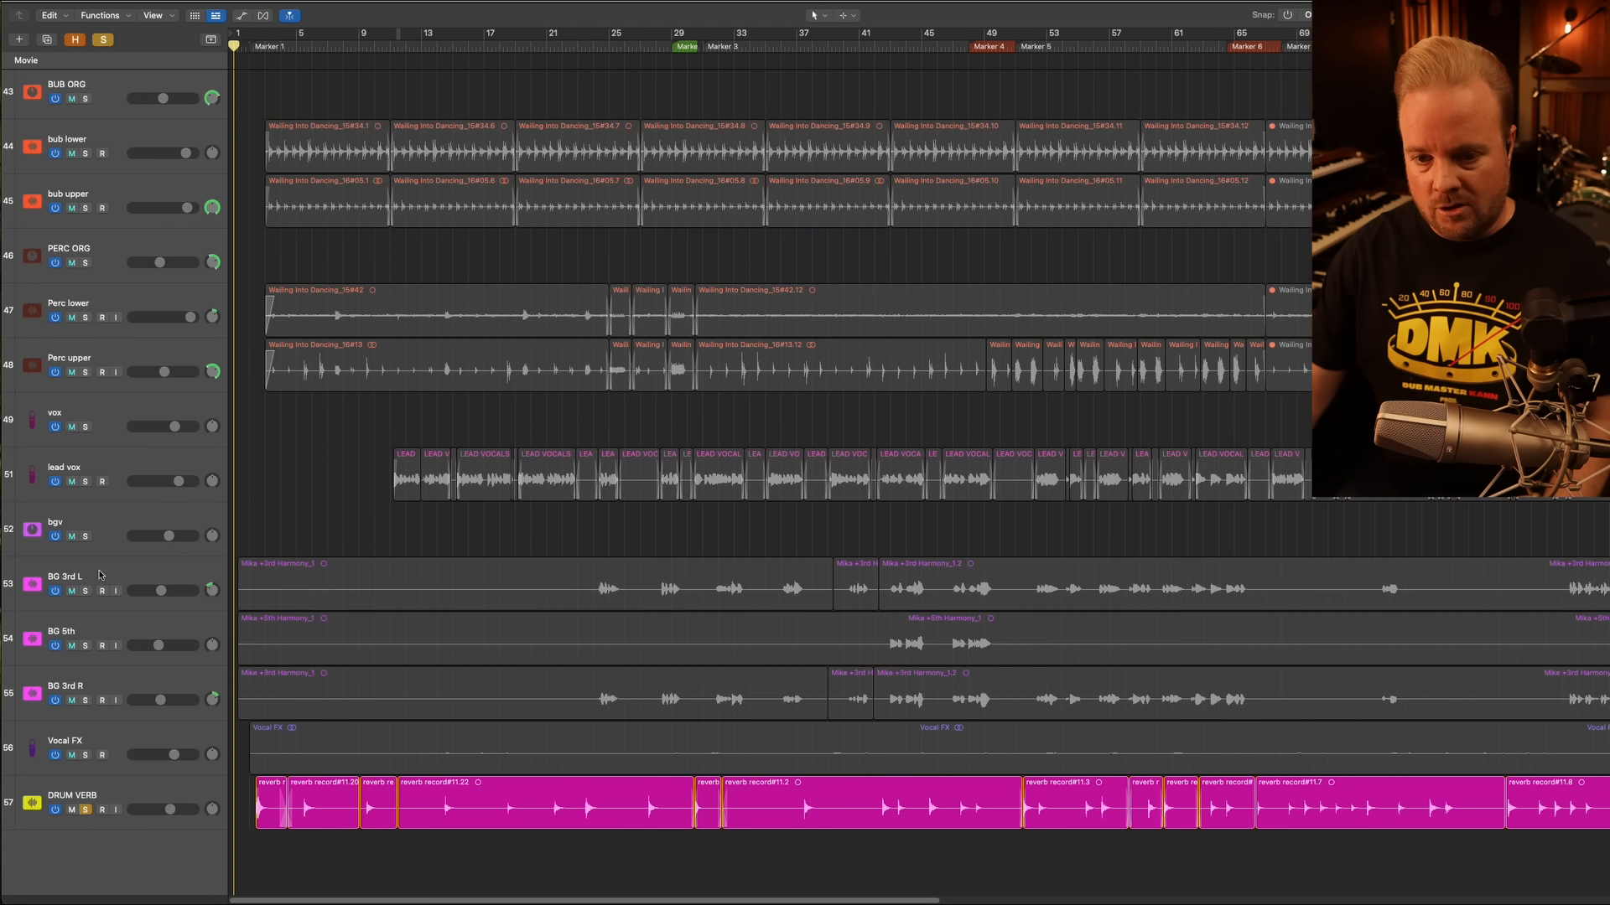
Turn off the DRUM VERB solo, place the playhead at its first region, and solo the track again for playback
click(86, 810)
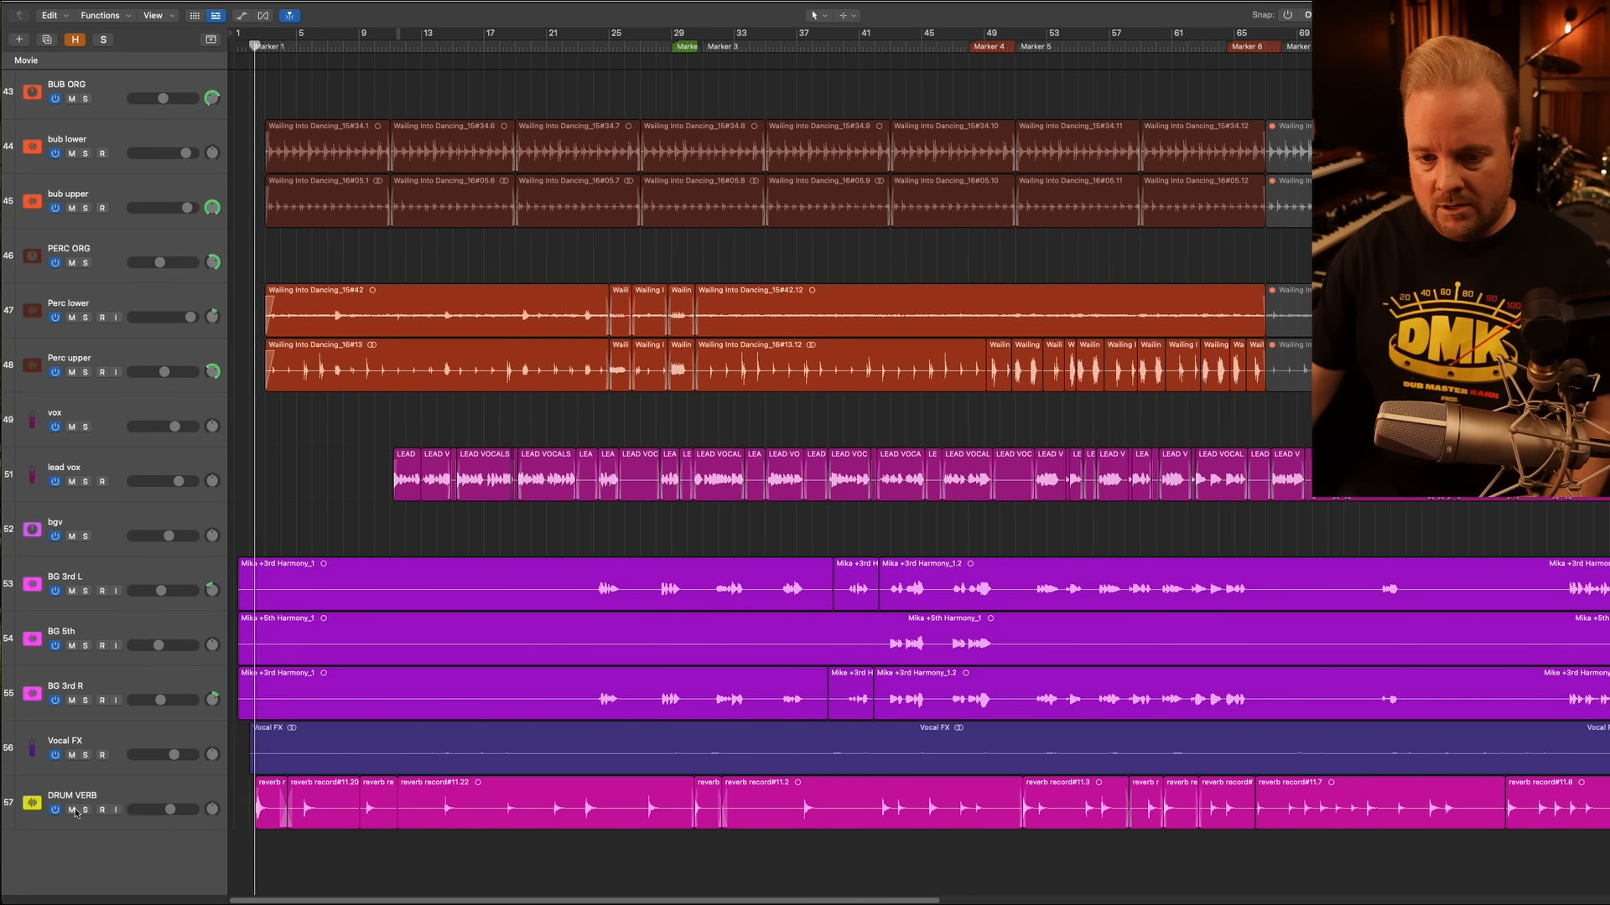
click(256, 48)
click(86, 810)
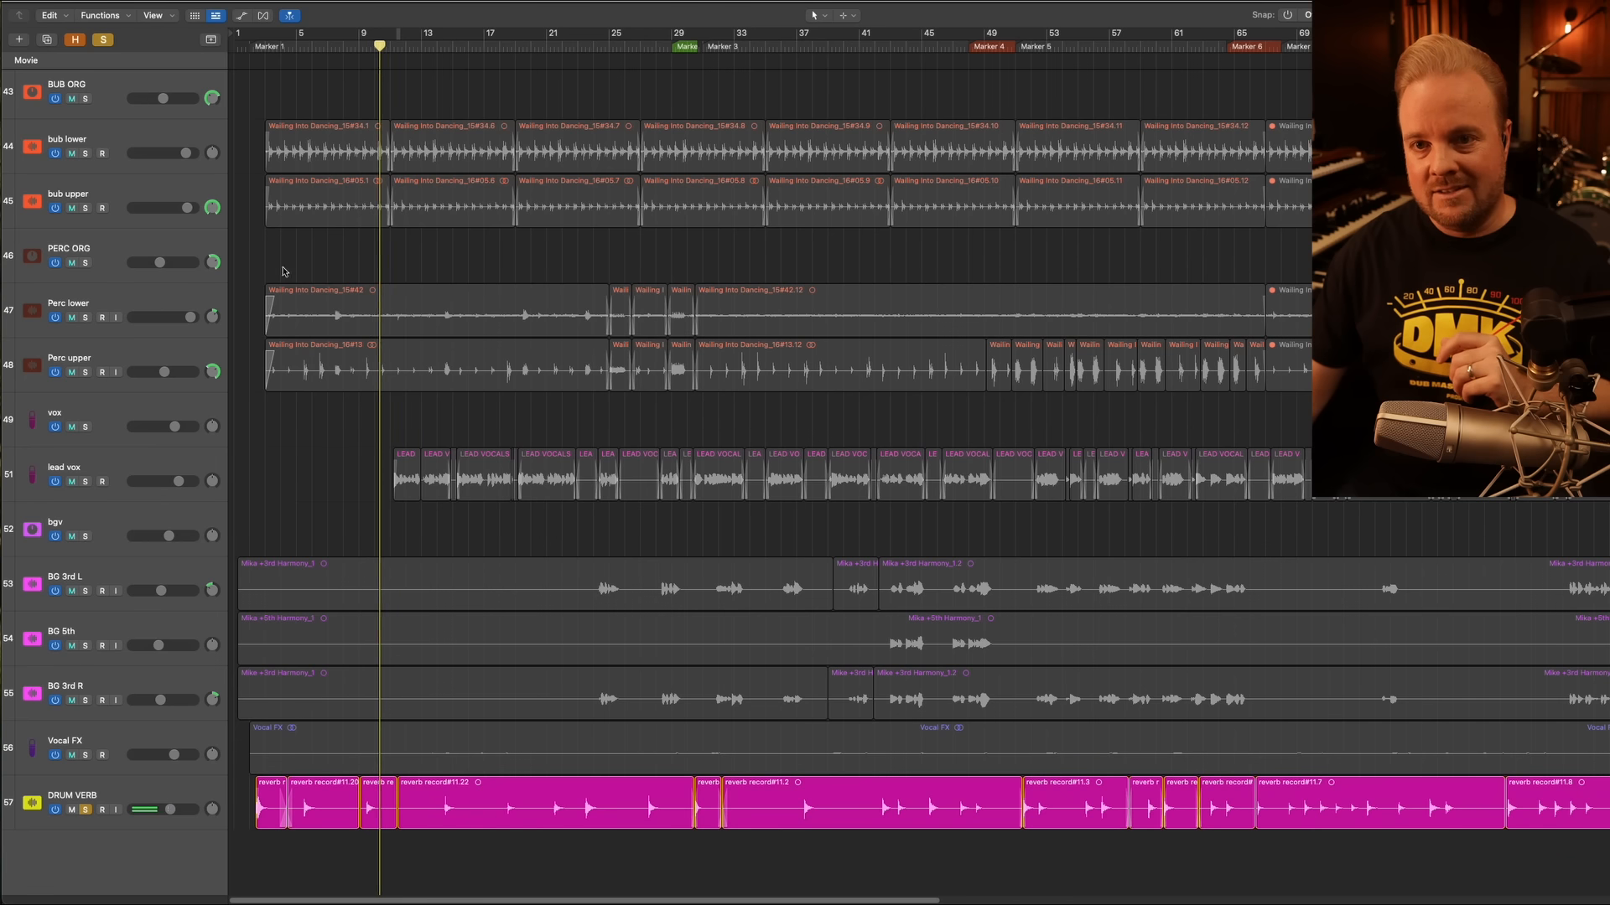
Audition the soloed DRUM VERB hits from around bars 4, 9 and 13, and restore the full mix
click(290, 48)
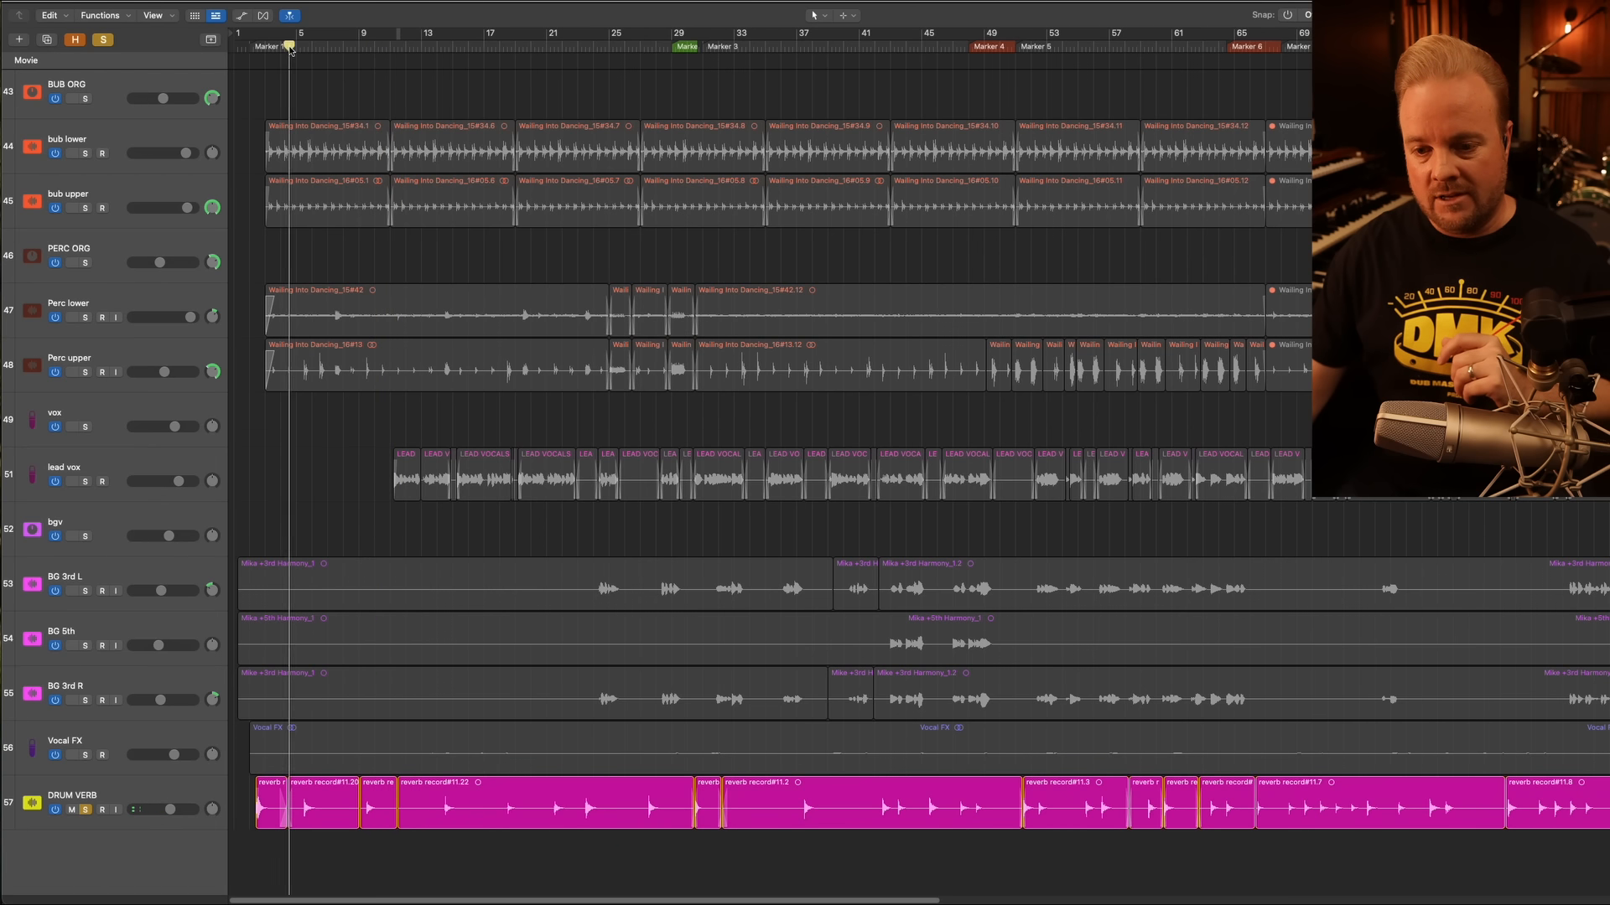
click(370, 47)
click(363, 47)
click(297, 48)
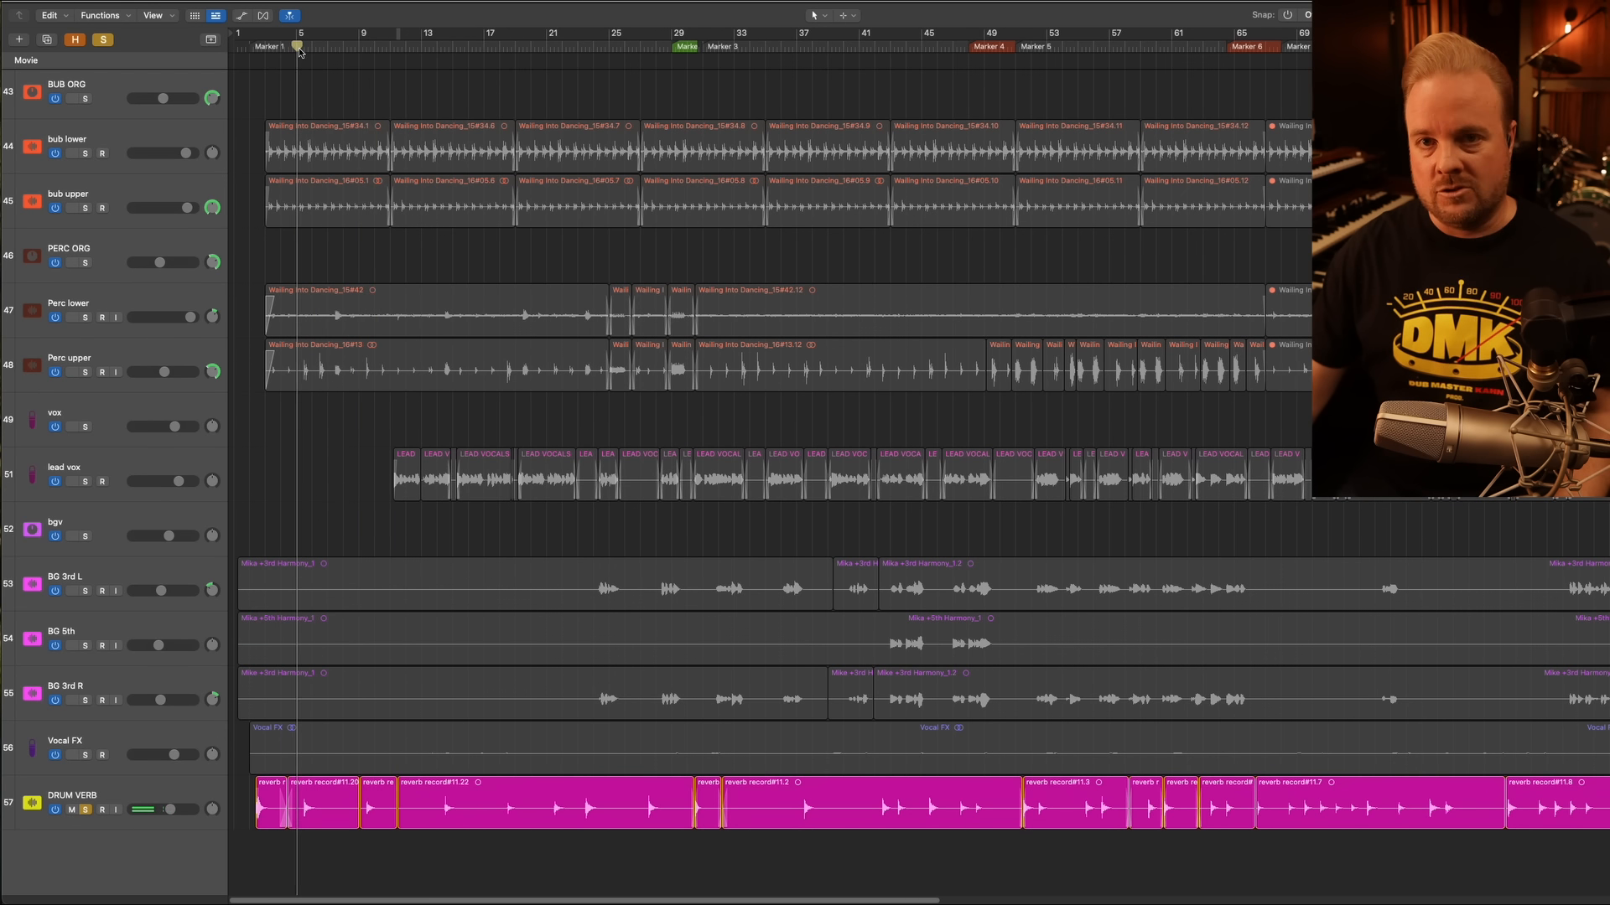
click(372, 47)
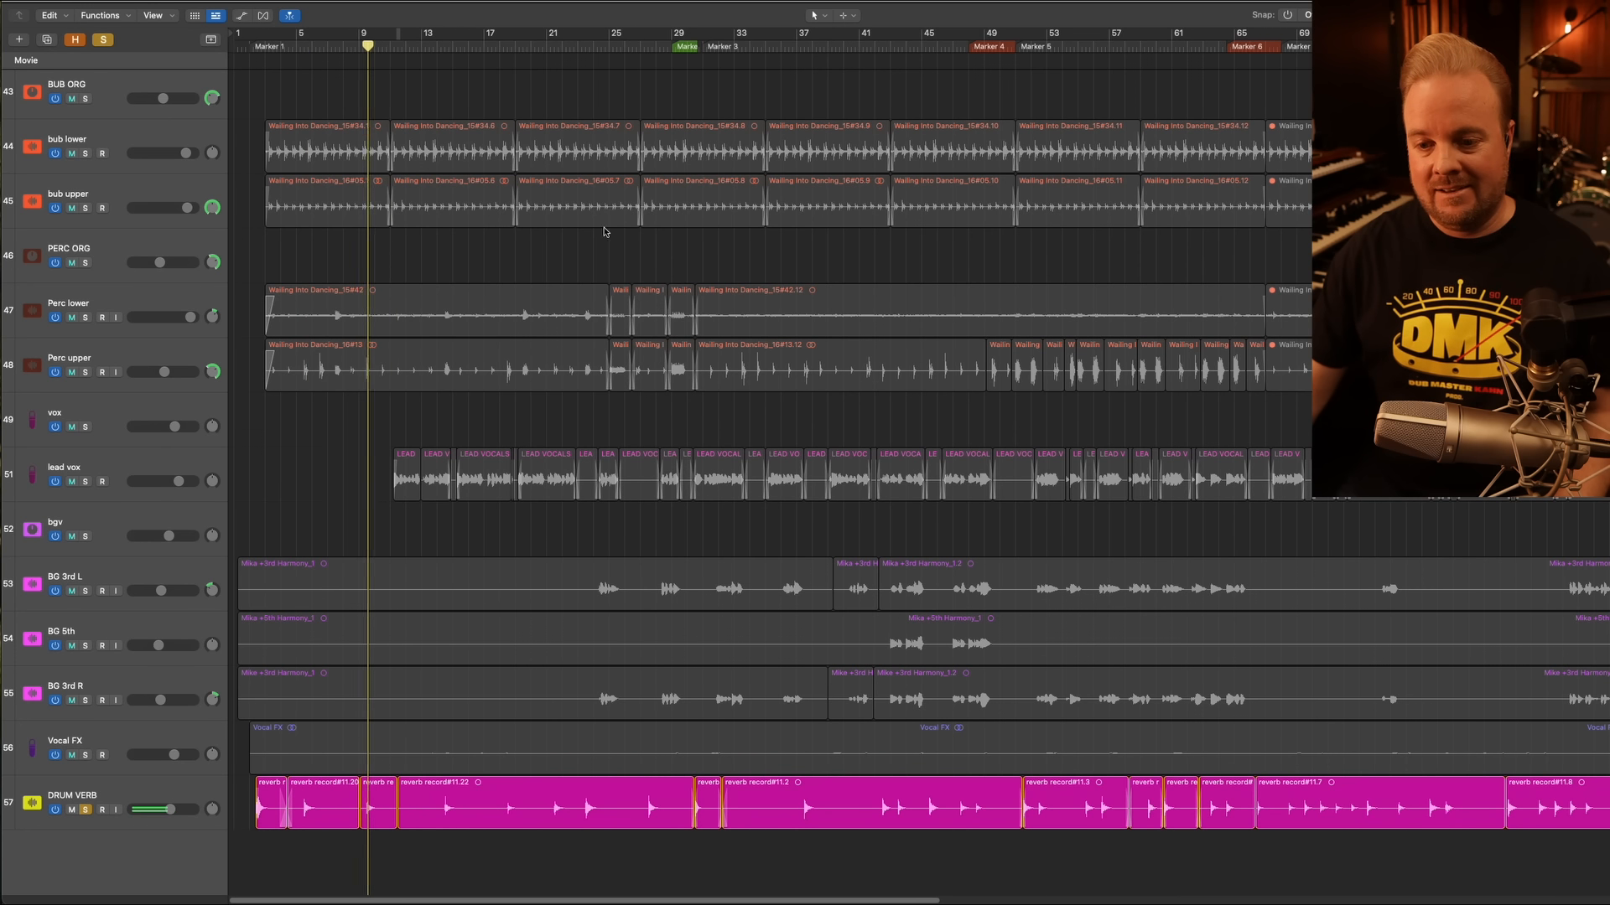
click(437, 49)
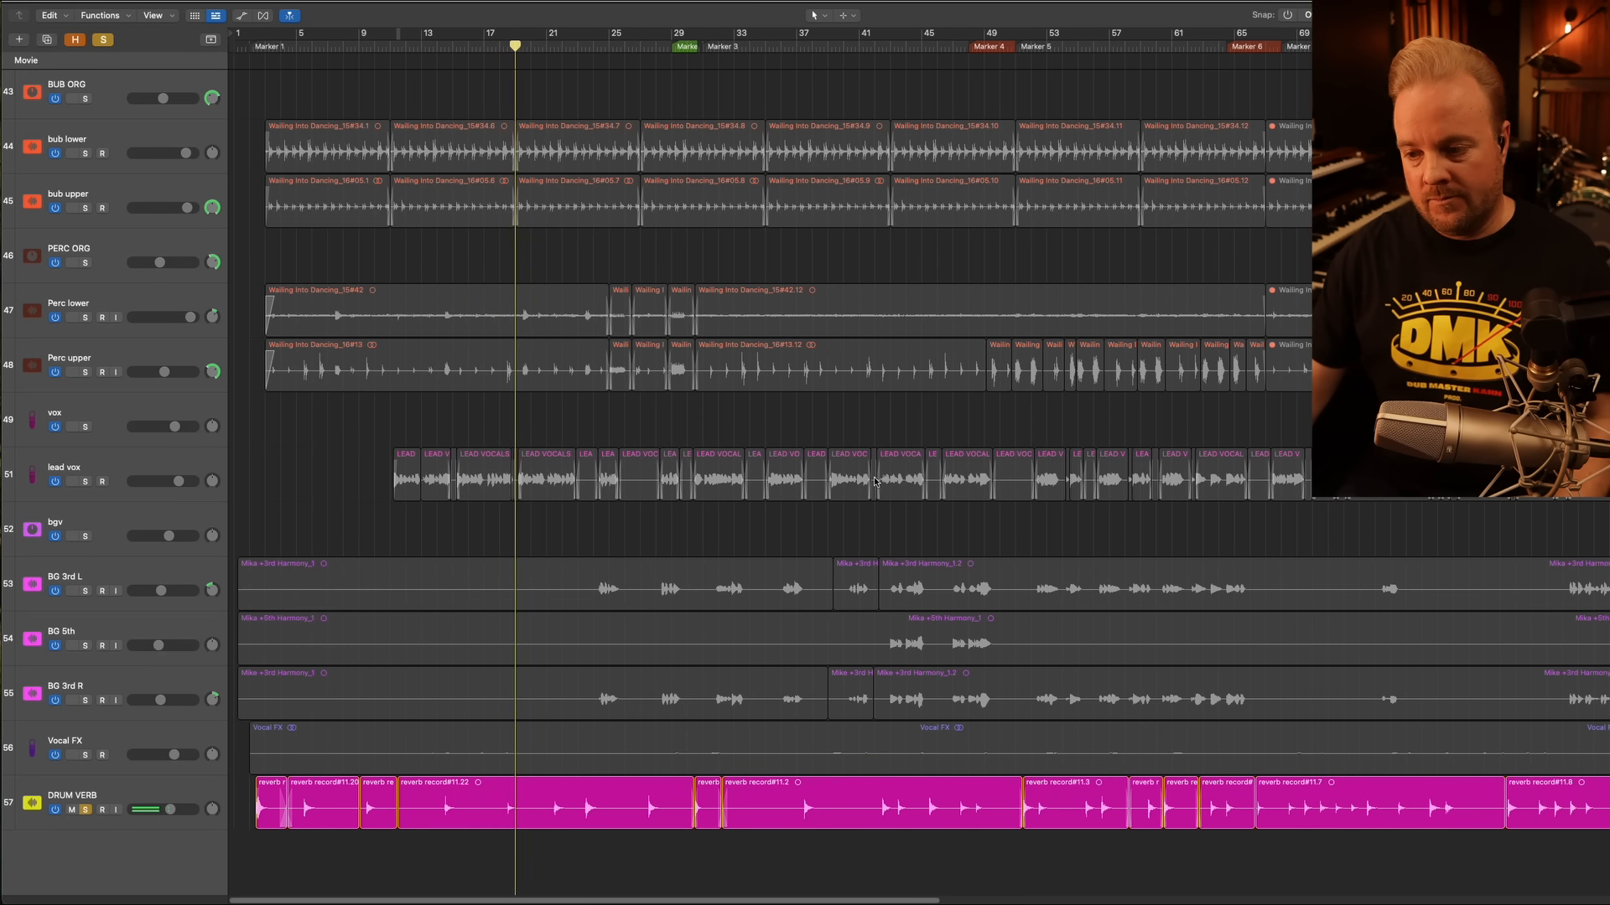
key(s)
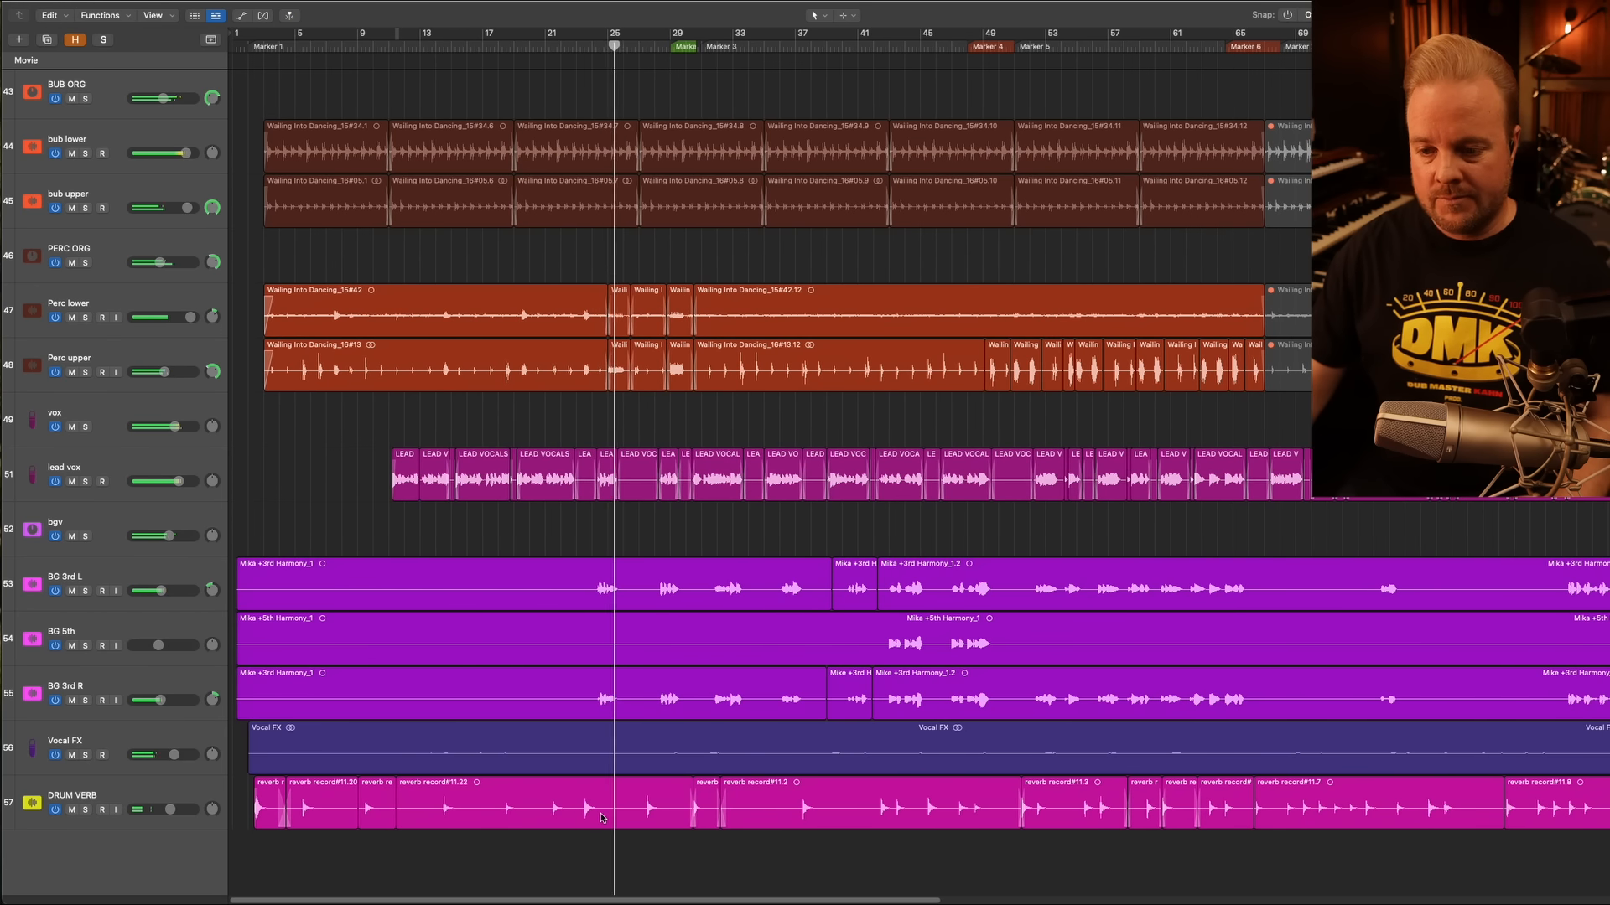
Enlarge the vocal and DRUM VERB regions around Marker 3 and play the full mix from bar 34
key(super+Down)
key(super+Right)
key(super+Right)
key(super+Right)
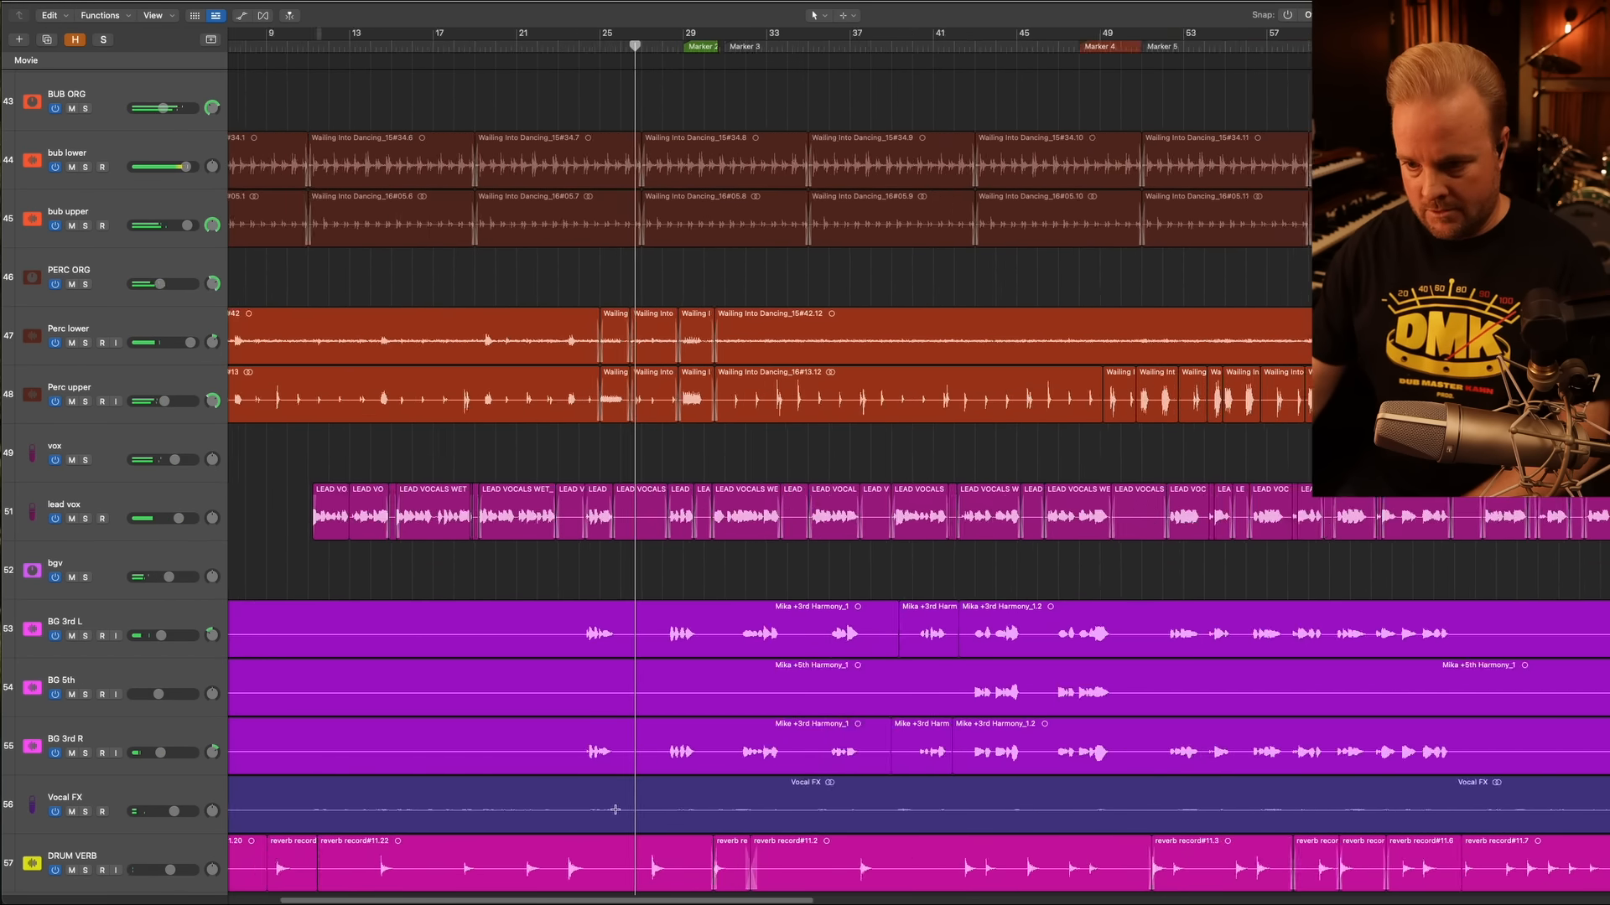
scroll(616, 813, down, 2)
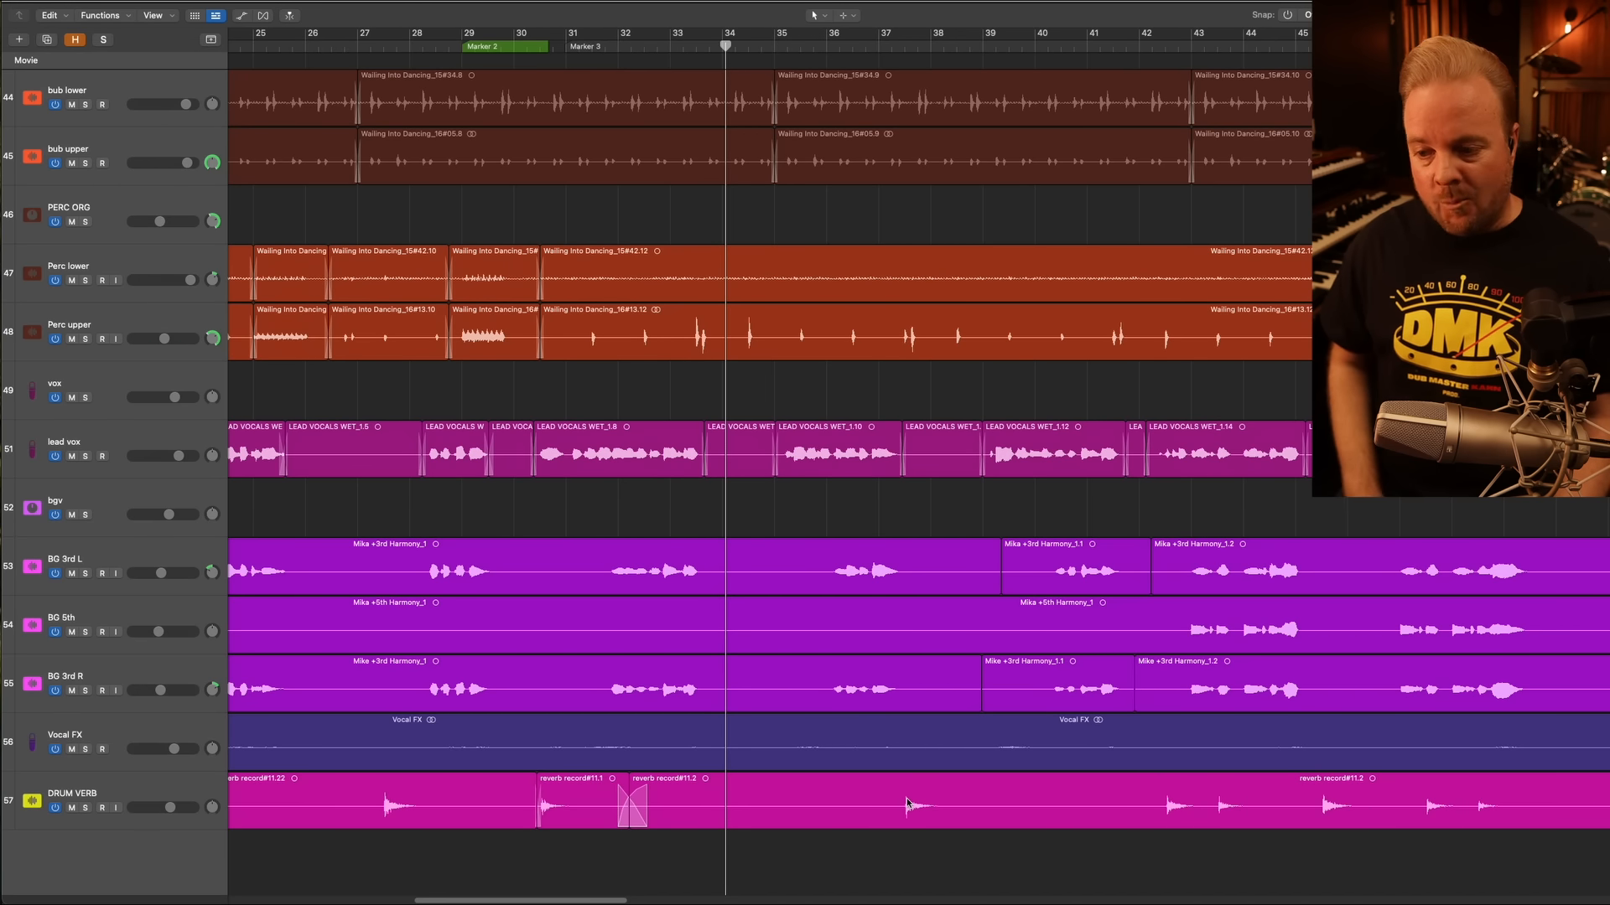
key(space)
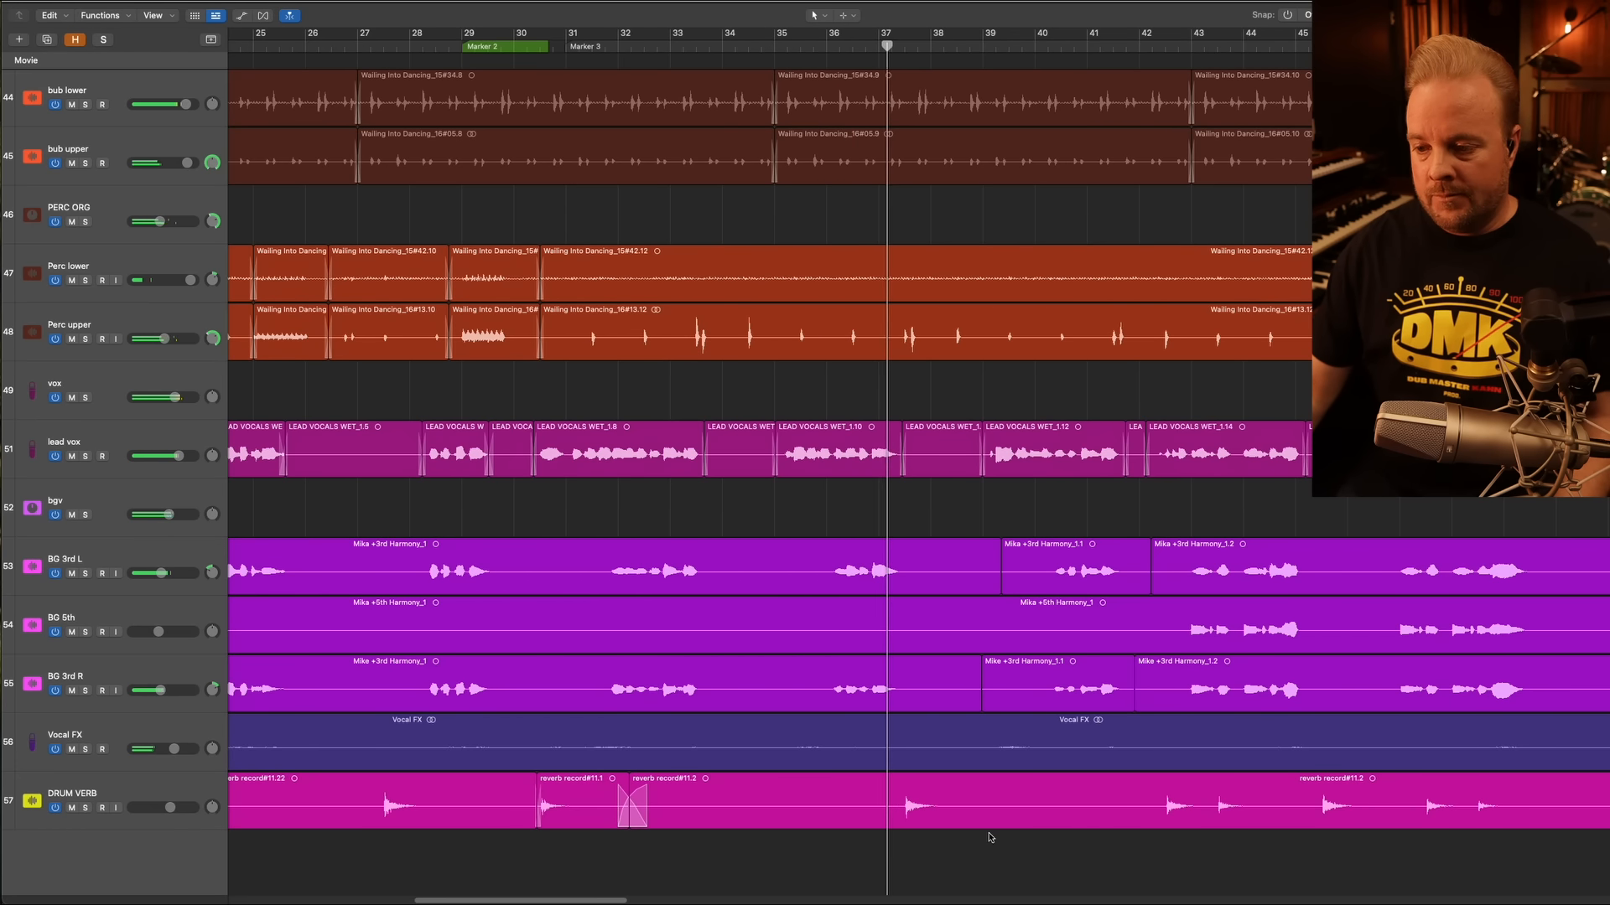
Follow the full-mix playback along the vocal and DRUM VERB regions from about bar 37 to bar 76
scroll(990, 836, right, 6)
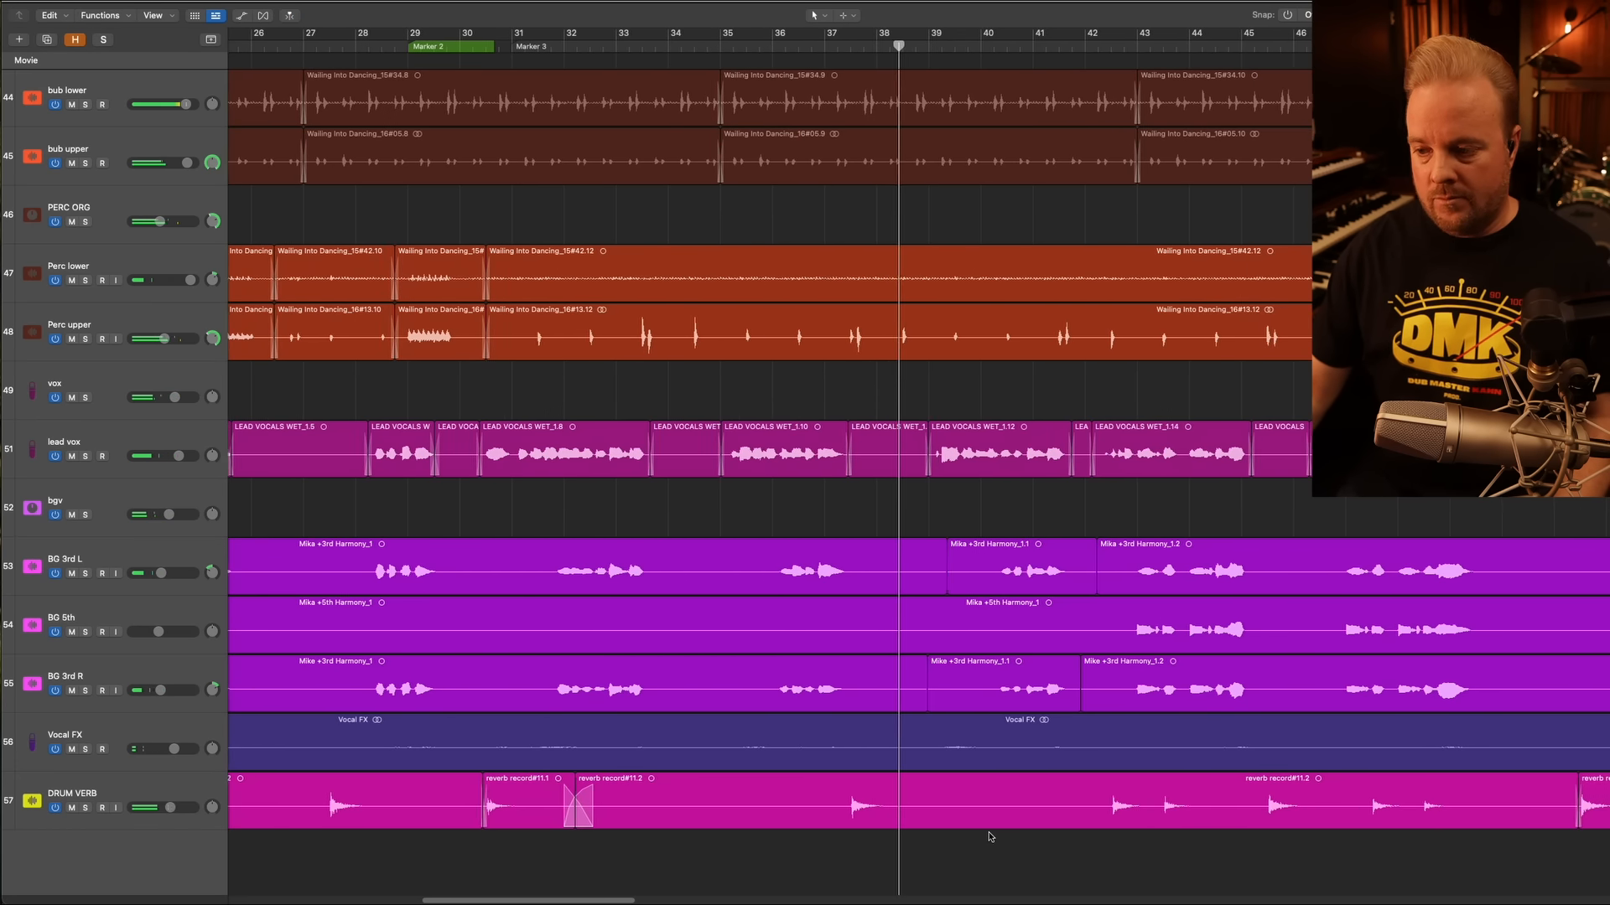
scroll(981, 838, right, 3)
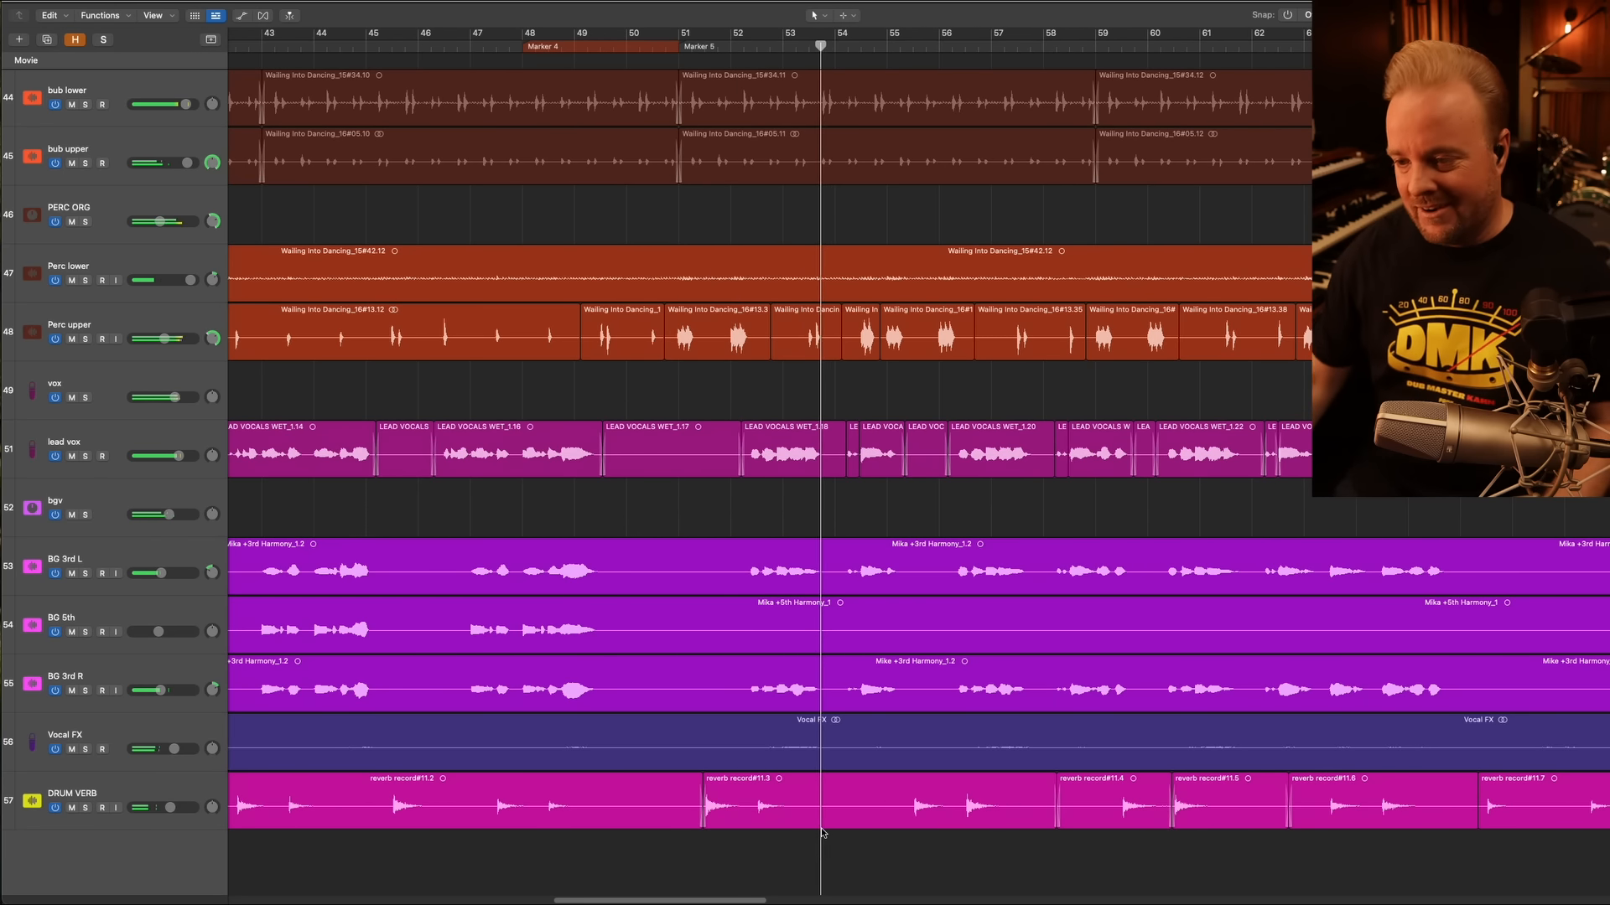
scroll(821, 845, right, 5)
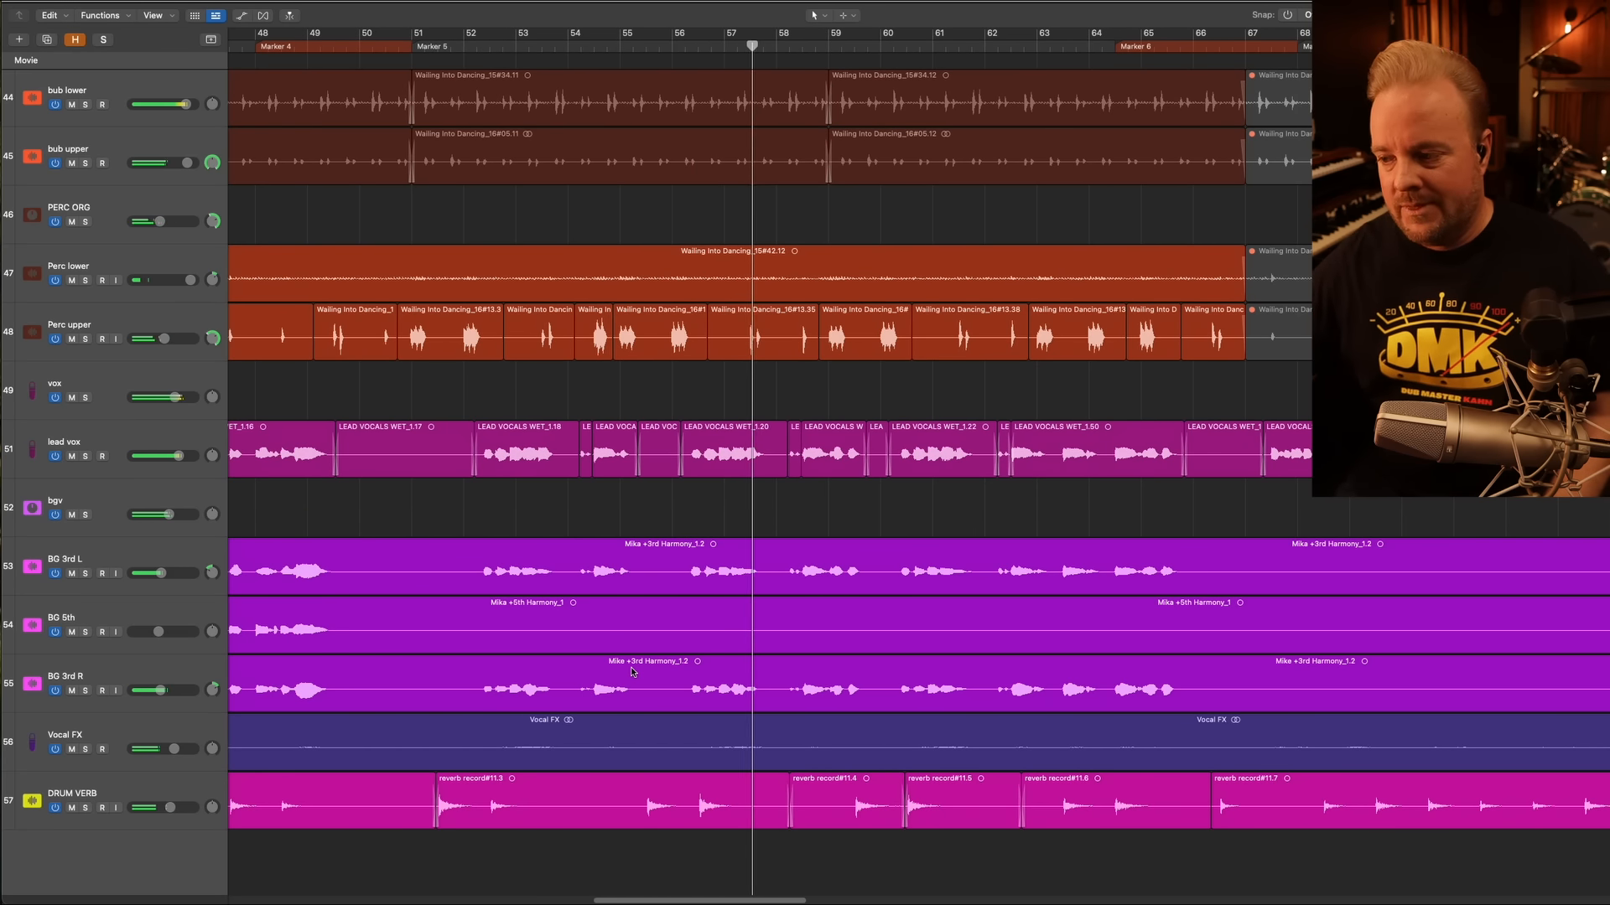
scroll(637, 587, right, 8)
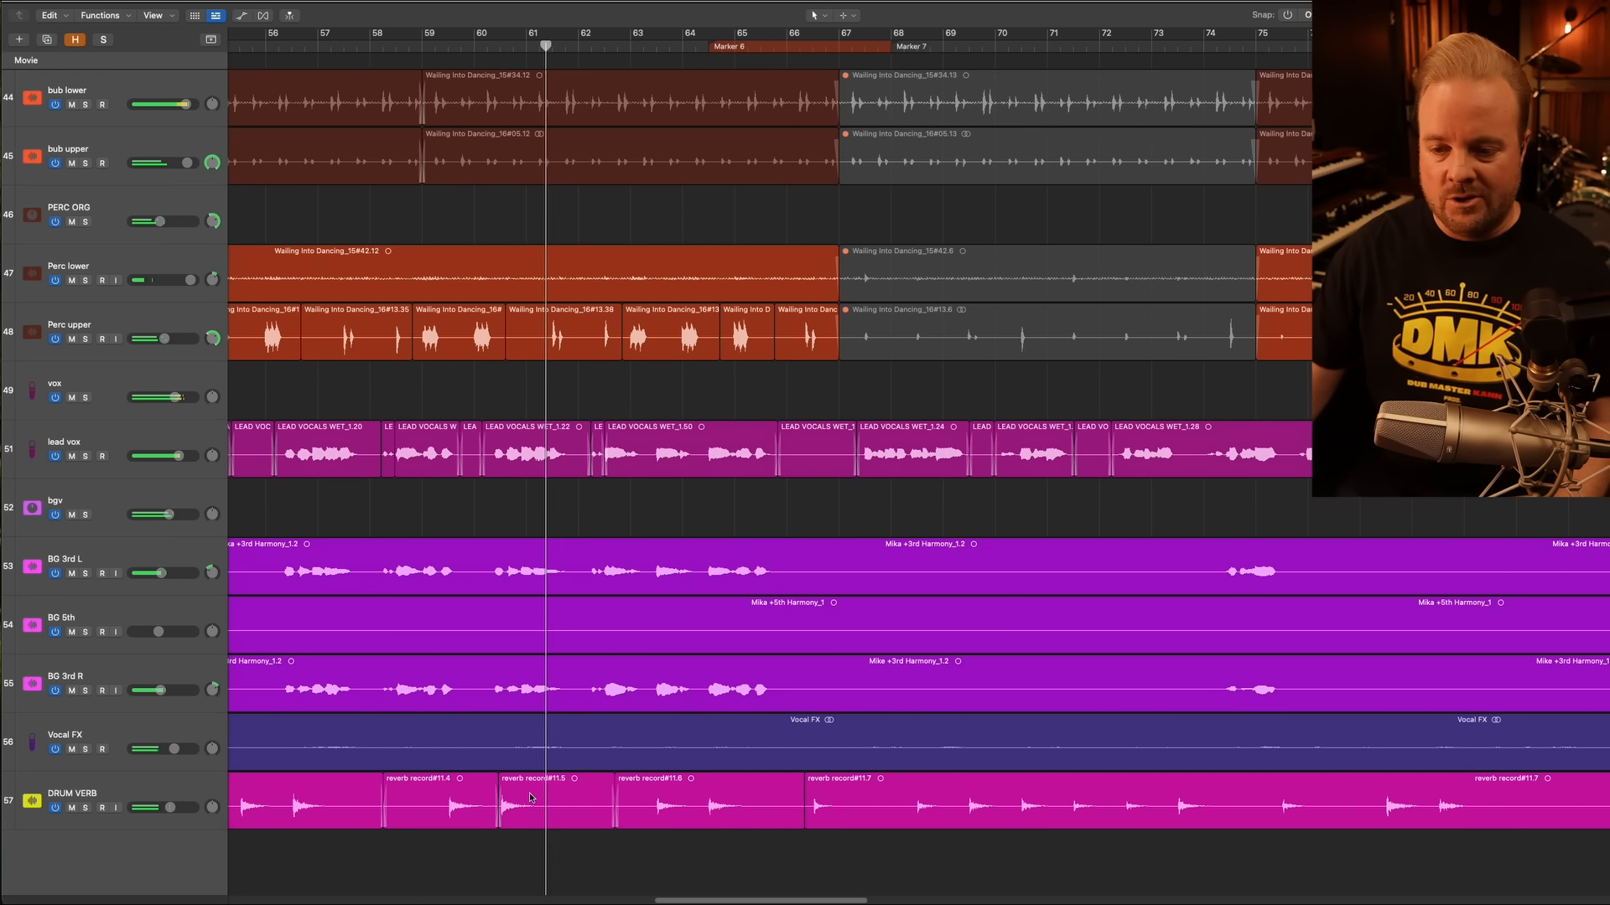
scroll(449, 804, left, 2)
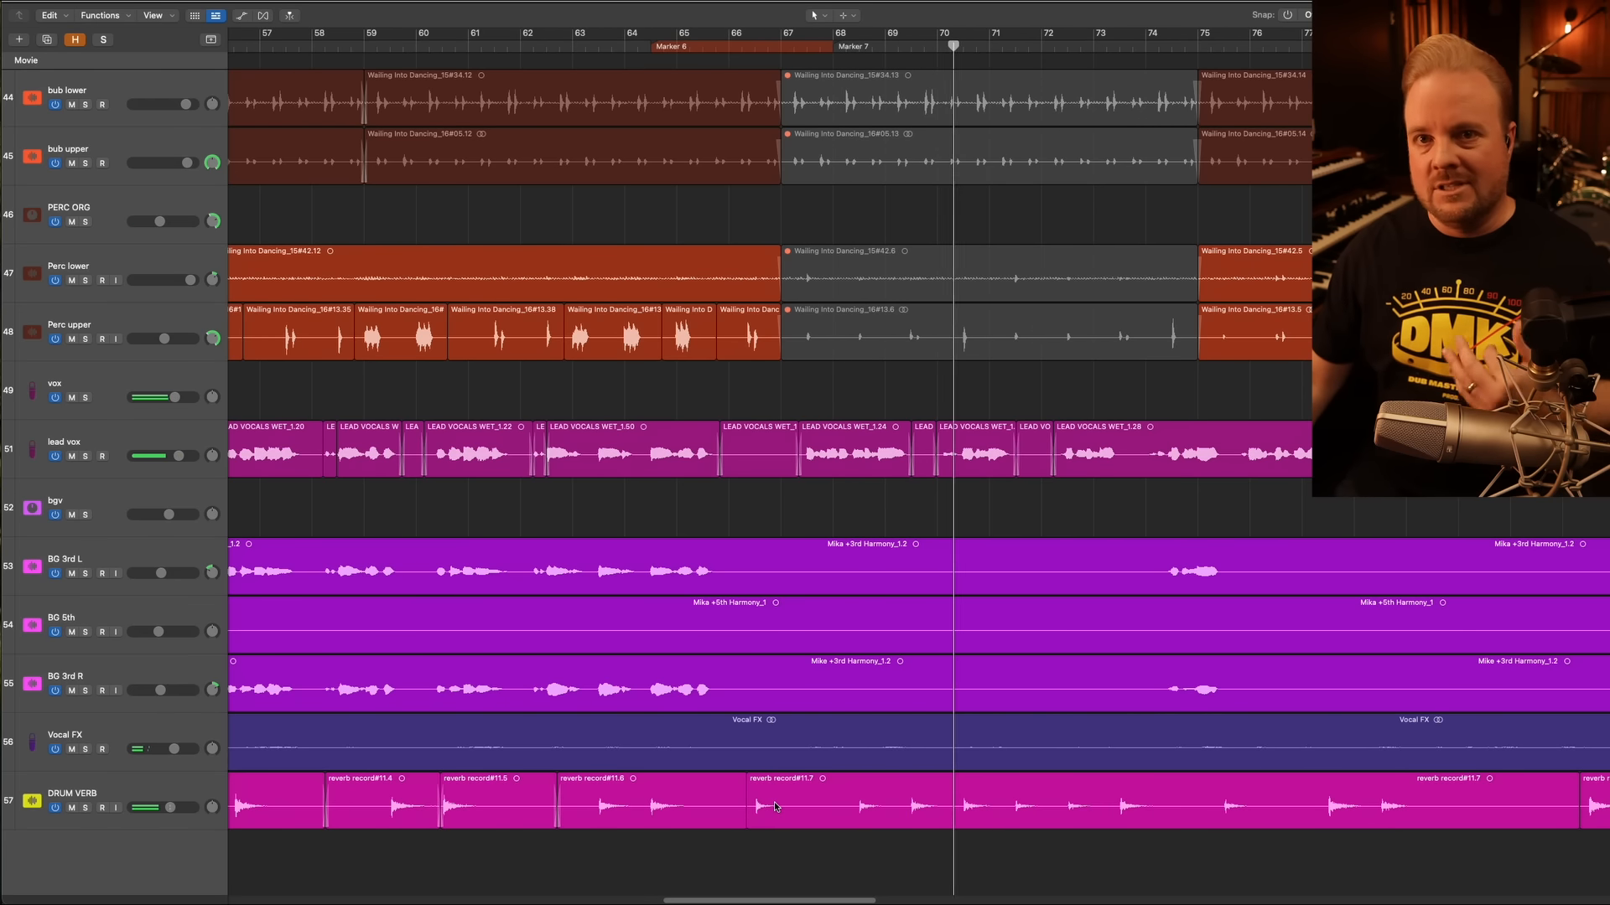
scroll(775, 807, right, 3)
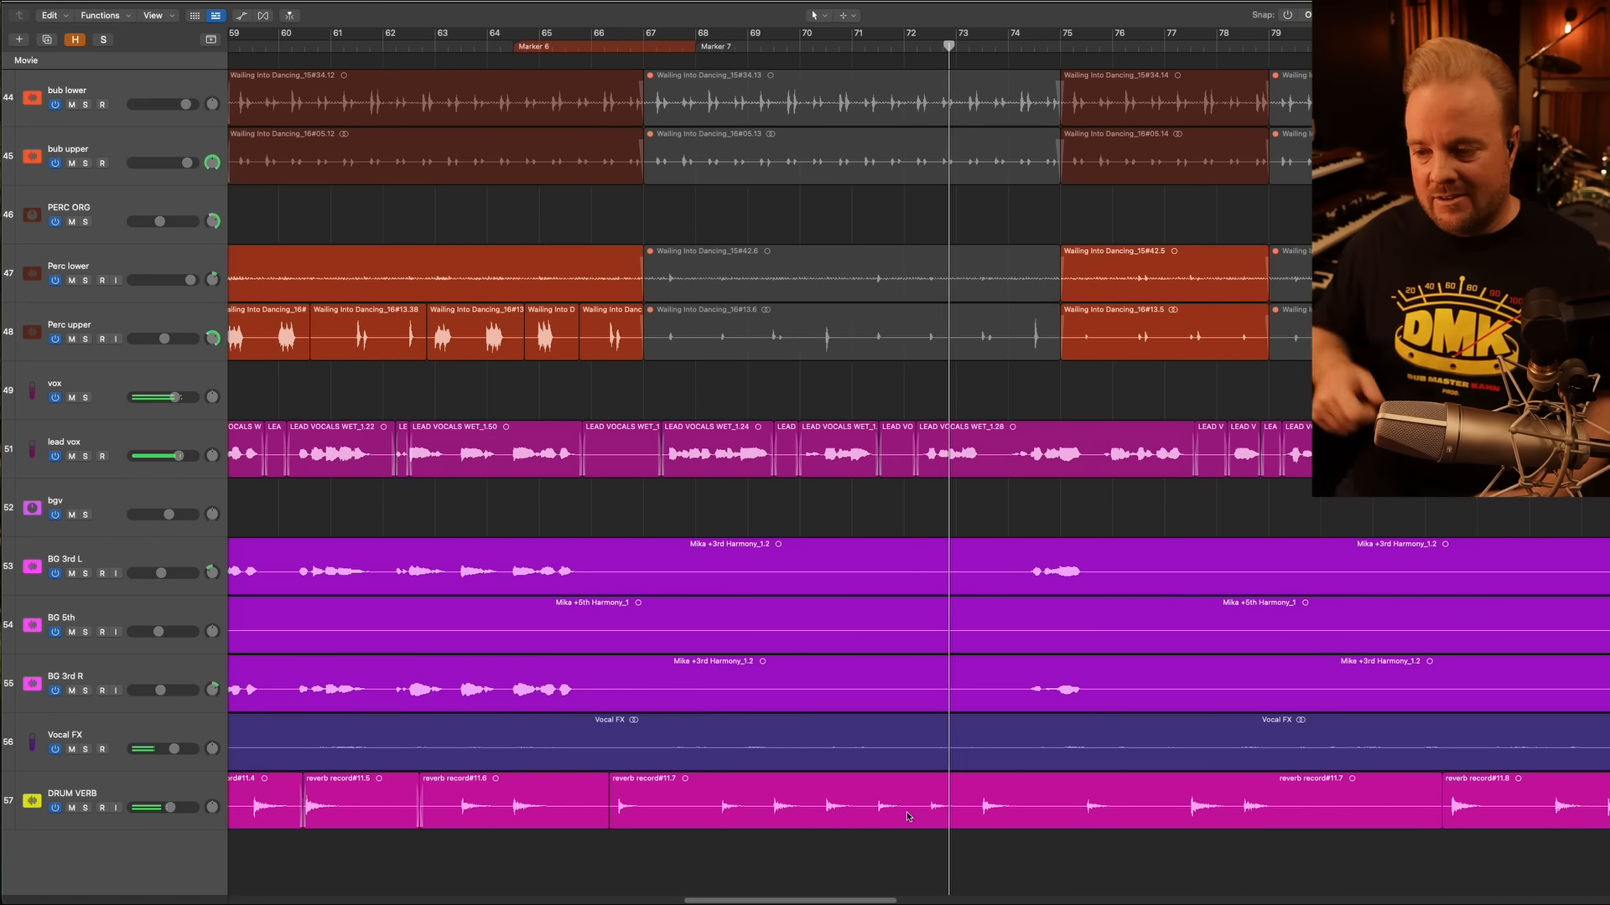
scroll(902, 820, right, 6)
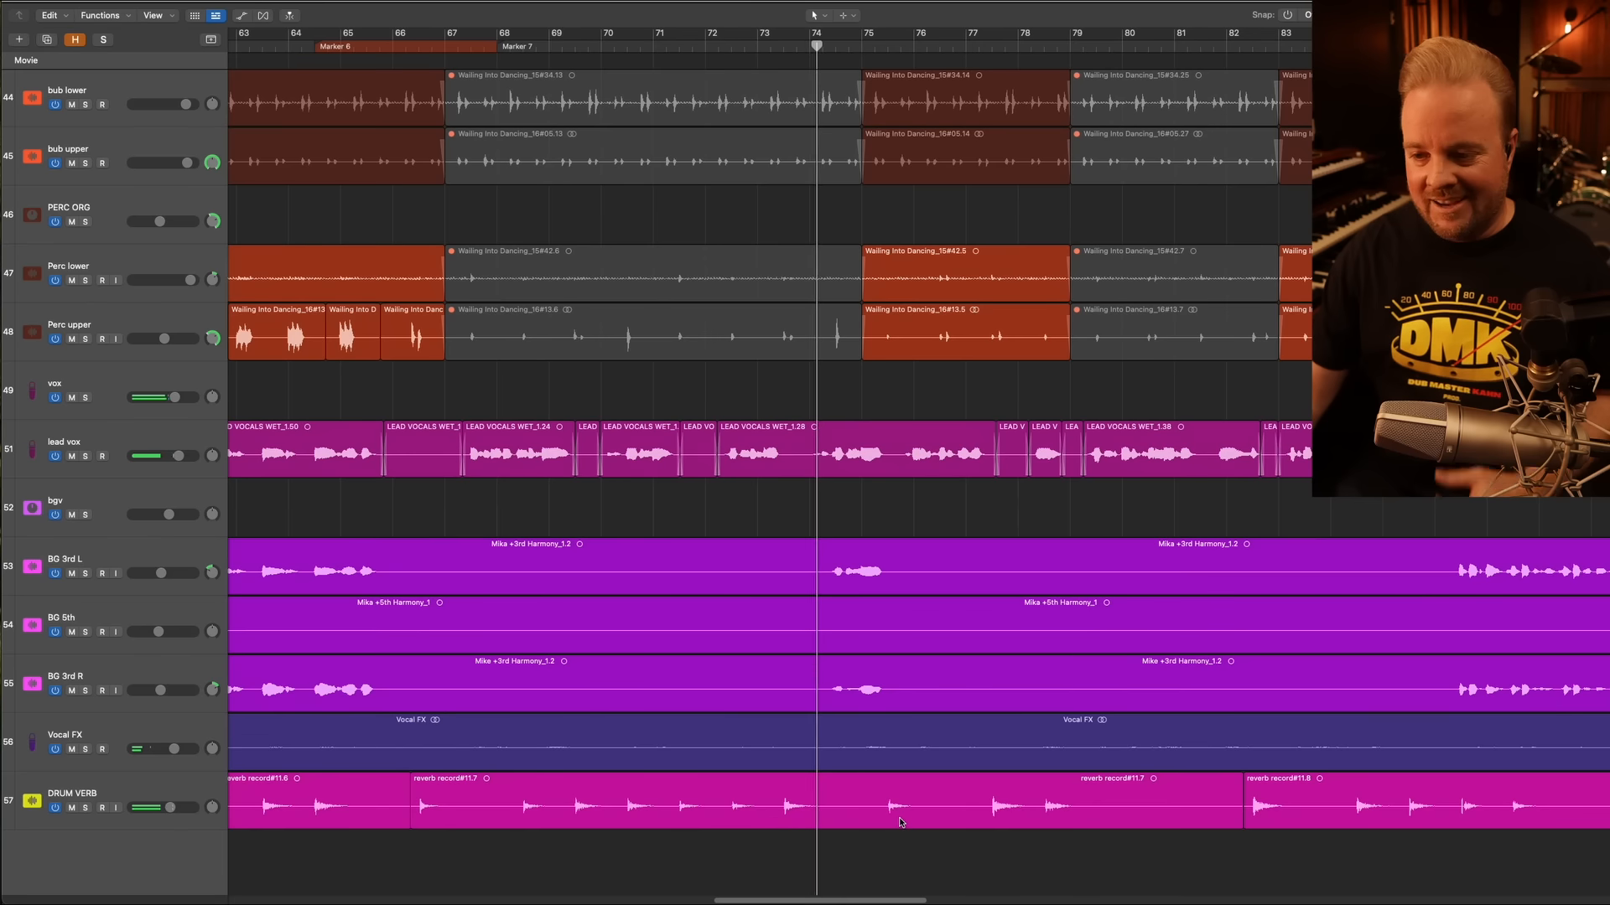
scroll(864, 807, right, 2)
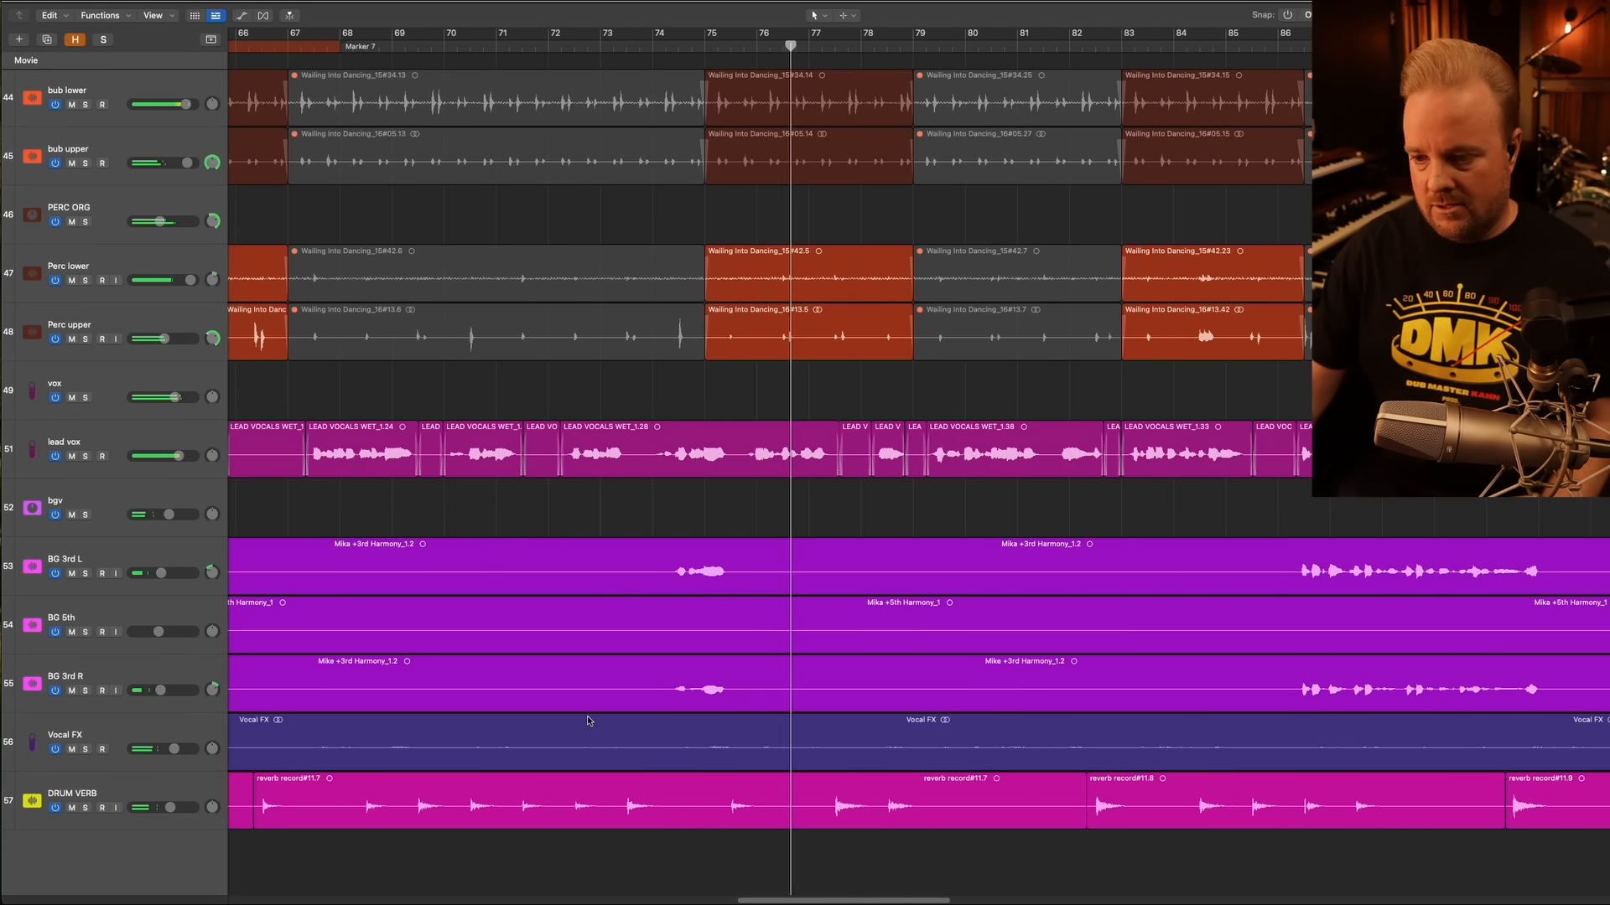
Examine the muted piano and organ regions between Marker 7 and bar 91 while the full mix plays
scroll(588, 719, up, 6)
key(super+Left)
key(super+Up)
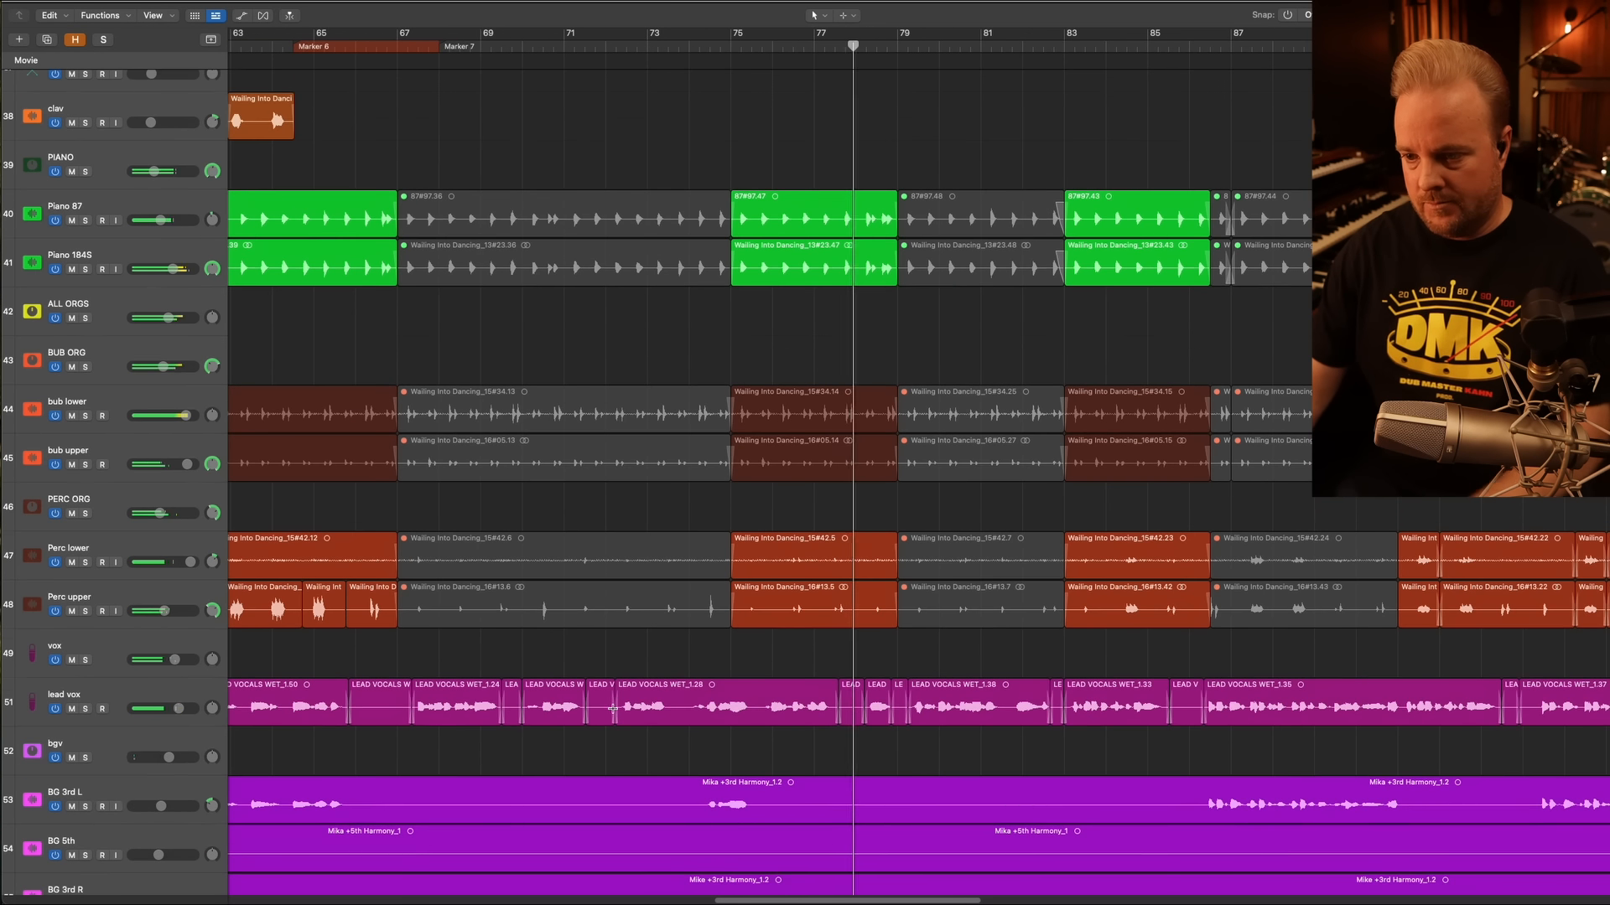
key(super+Left)
key(super+Left)
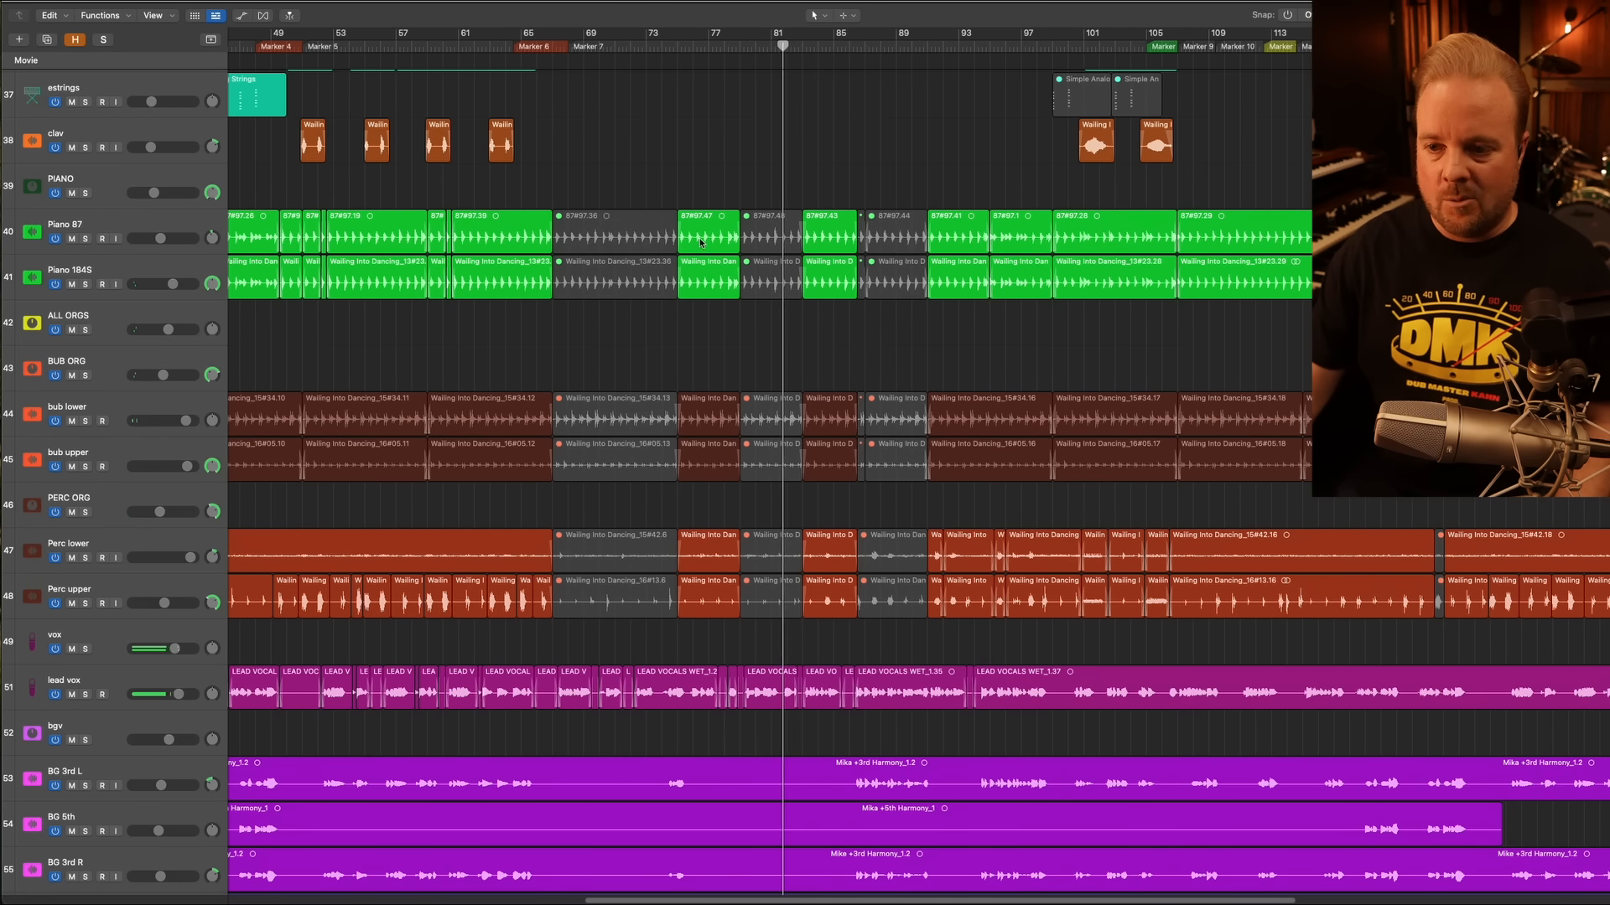
scroll(813, 251, up, 2)
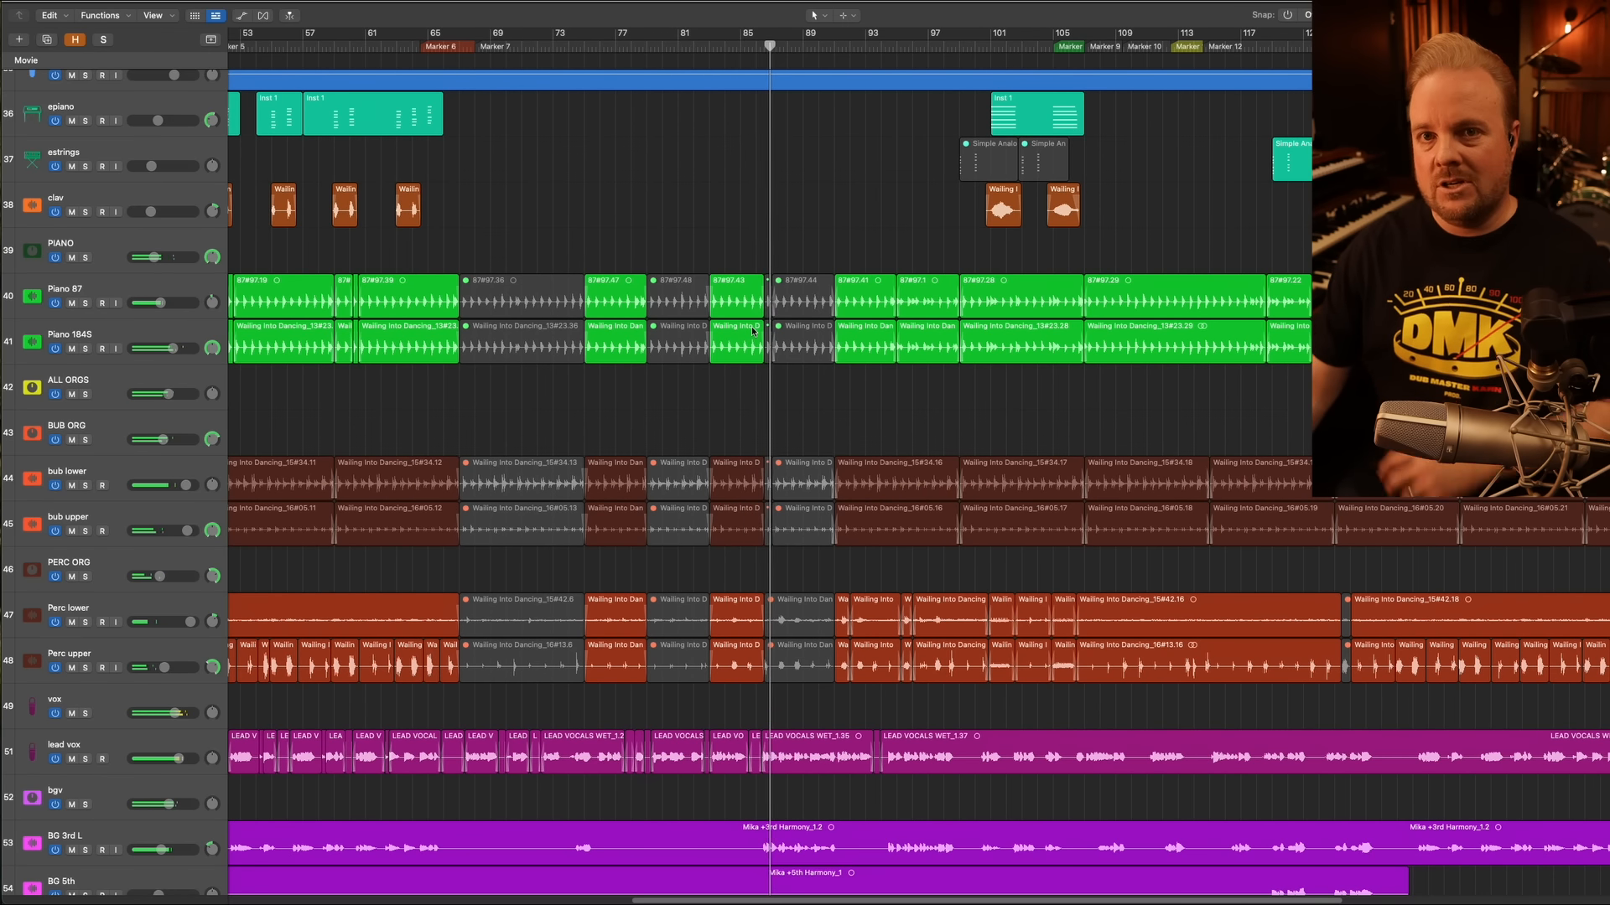
scroll(772, 386, down, 4)
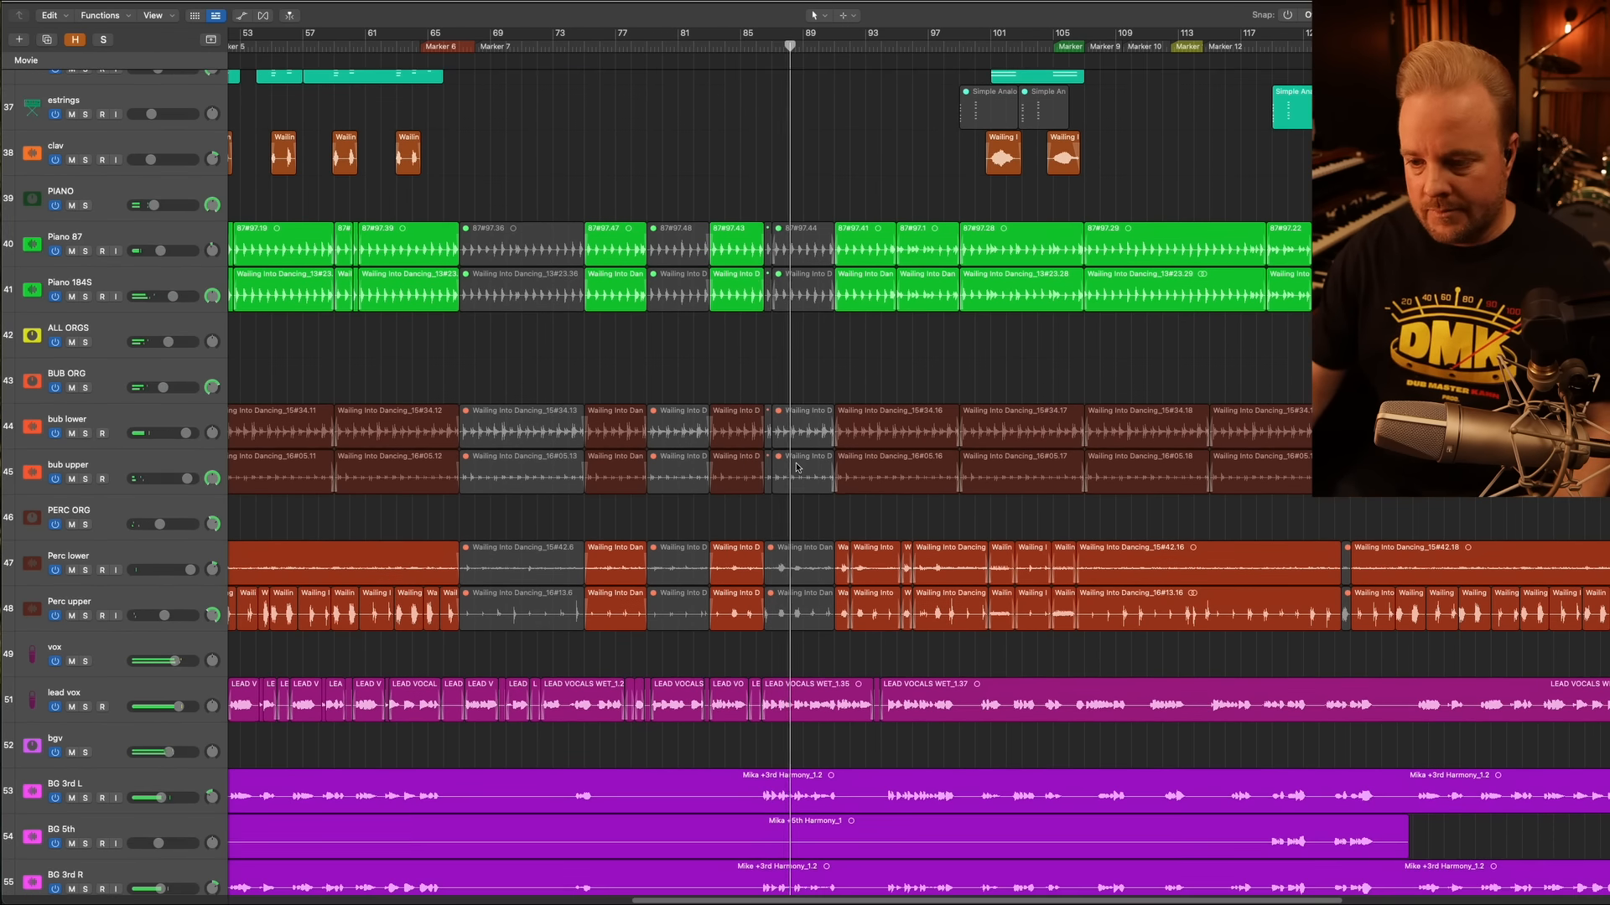
Check the drum, percussion, bass and guitar regions around bars 89 to 95 during playback
scroll(798, 450, up, 15)
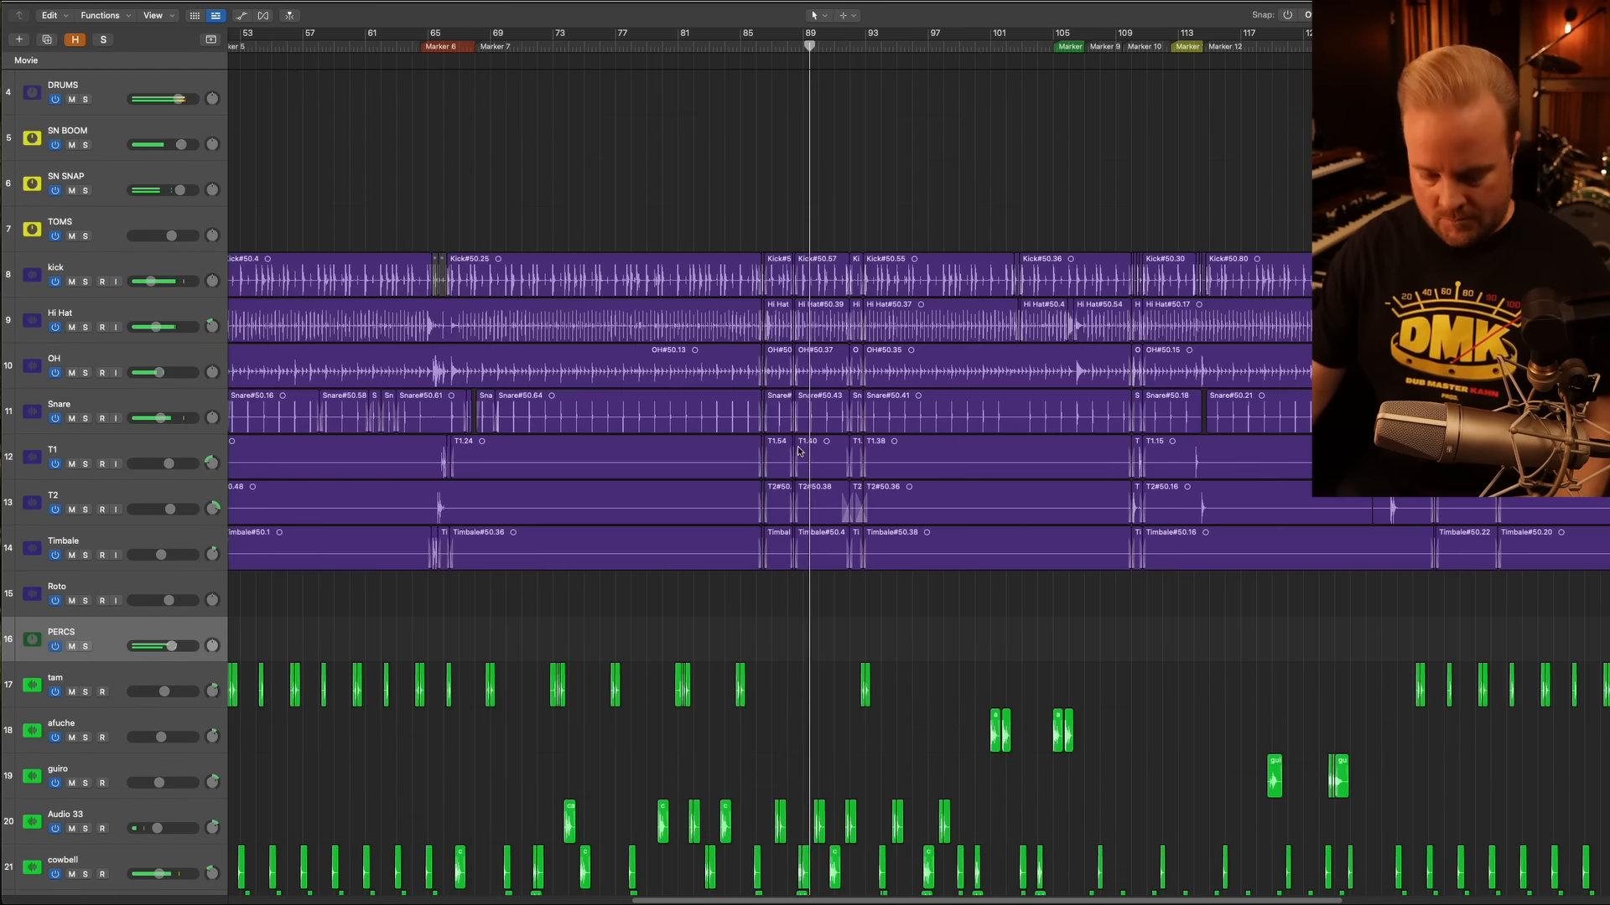
scroll(798, 449, down, 10)
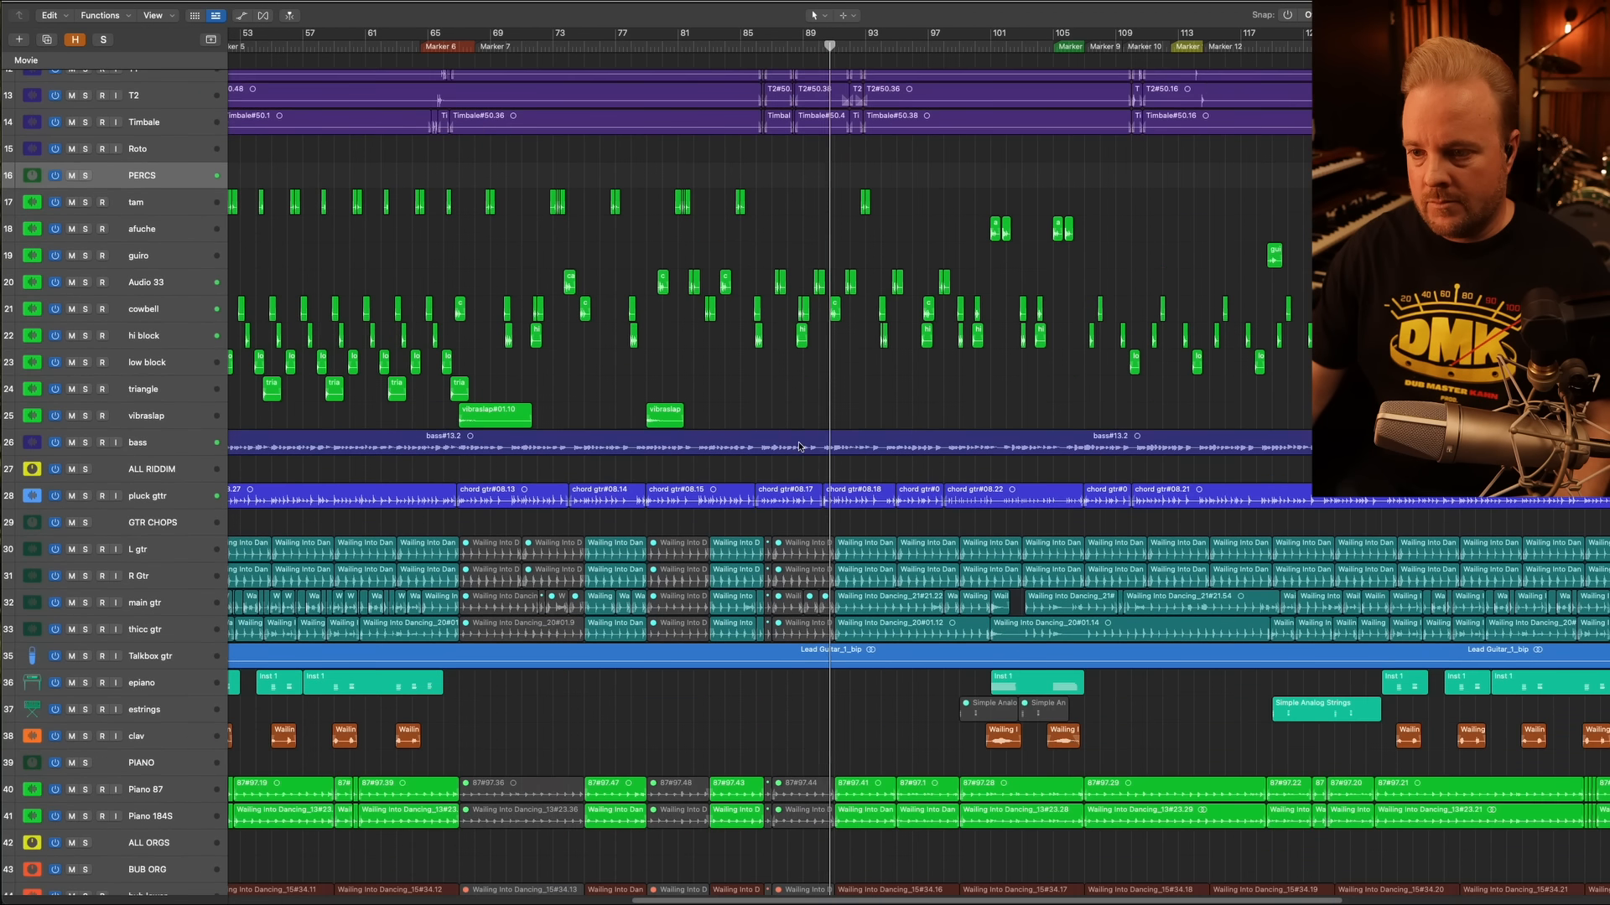
scroll(806, 457, up, 3)
scroll(810, 462, down, 8)
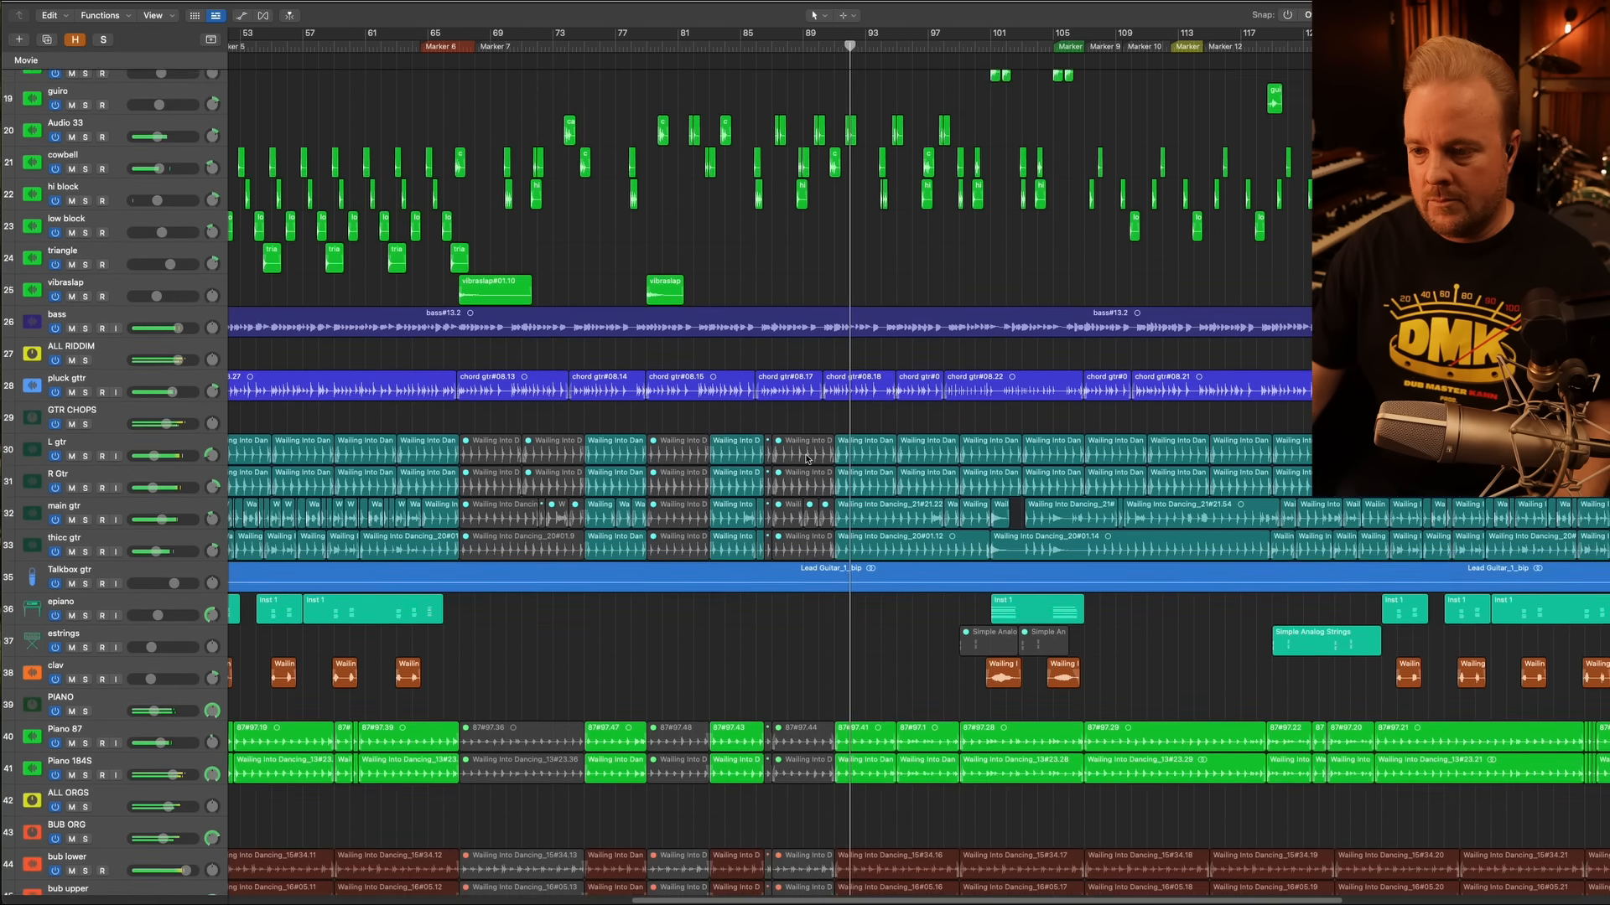
scroll(810, 465, down, 4)
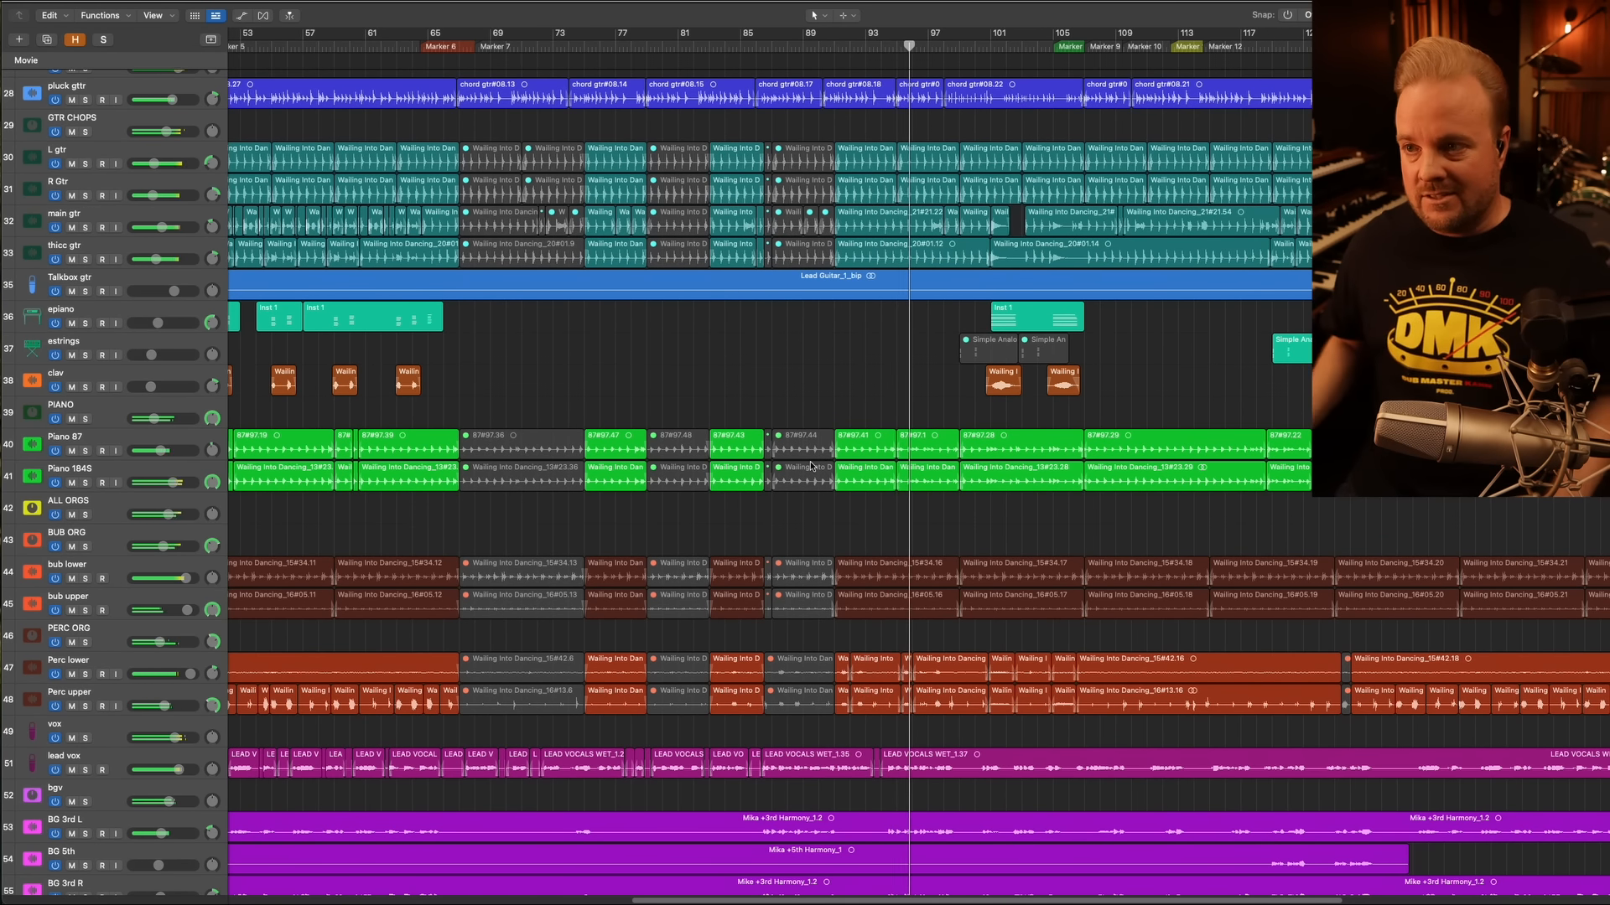
Follow playback from about bar 99 past Marker 9 across the guitar, keys, vocal and DRUM VERB tracks
scroll(883, 467, right, 5)
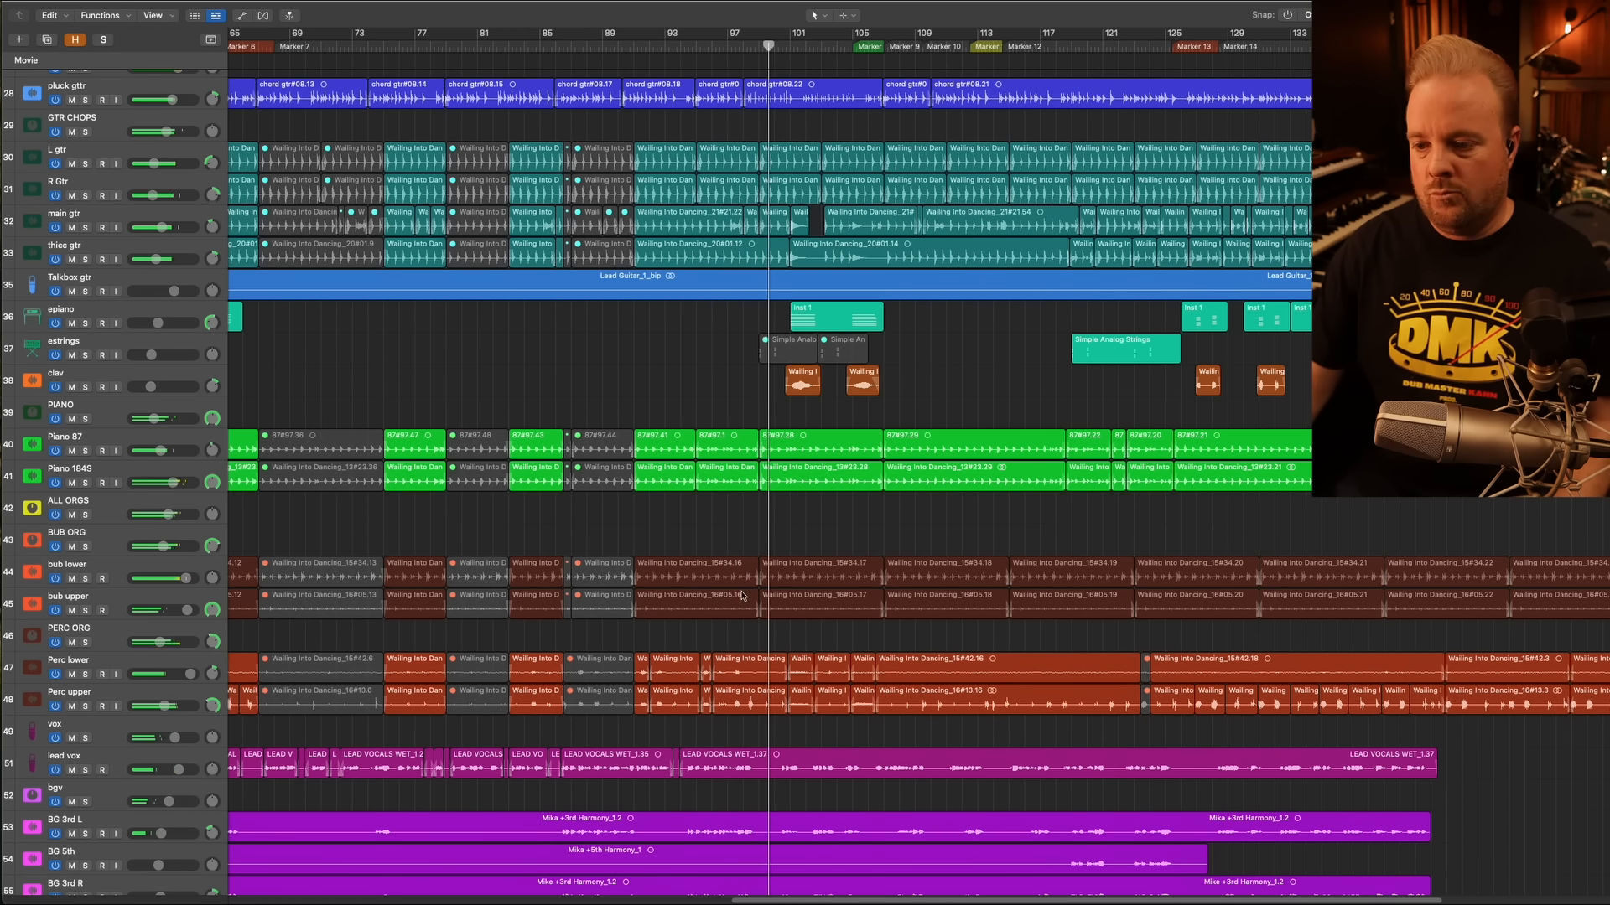
scroll(736, 717, down, 4)
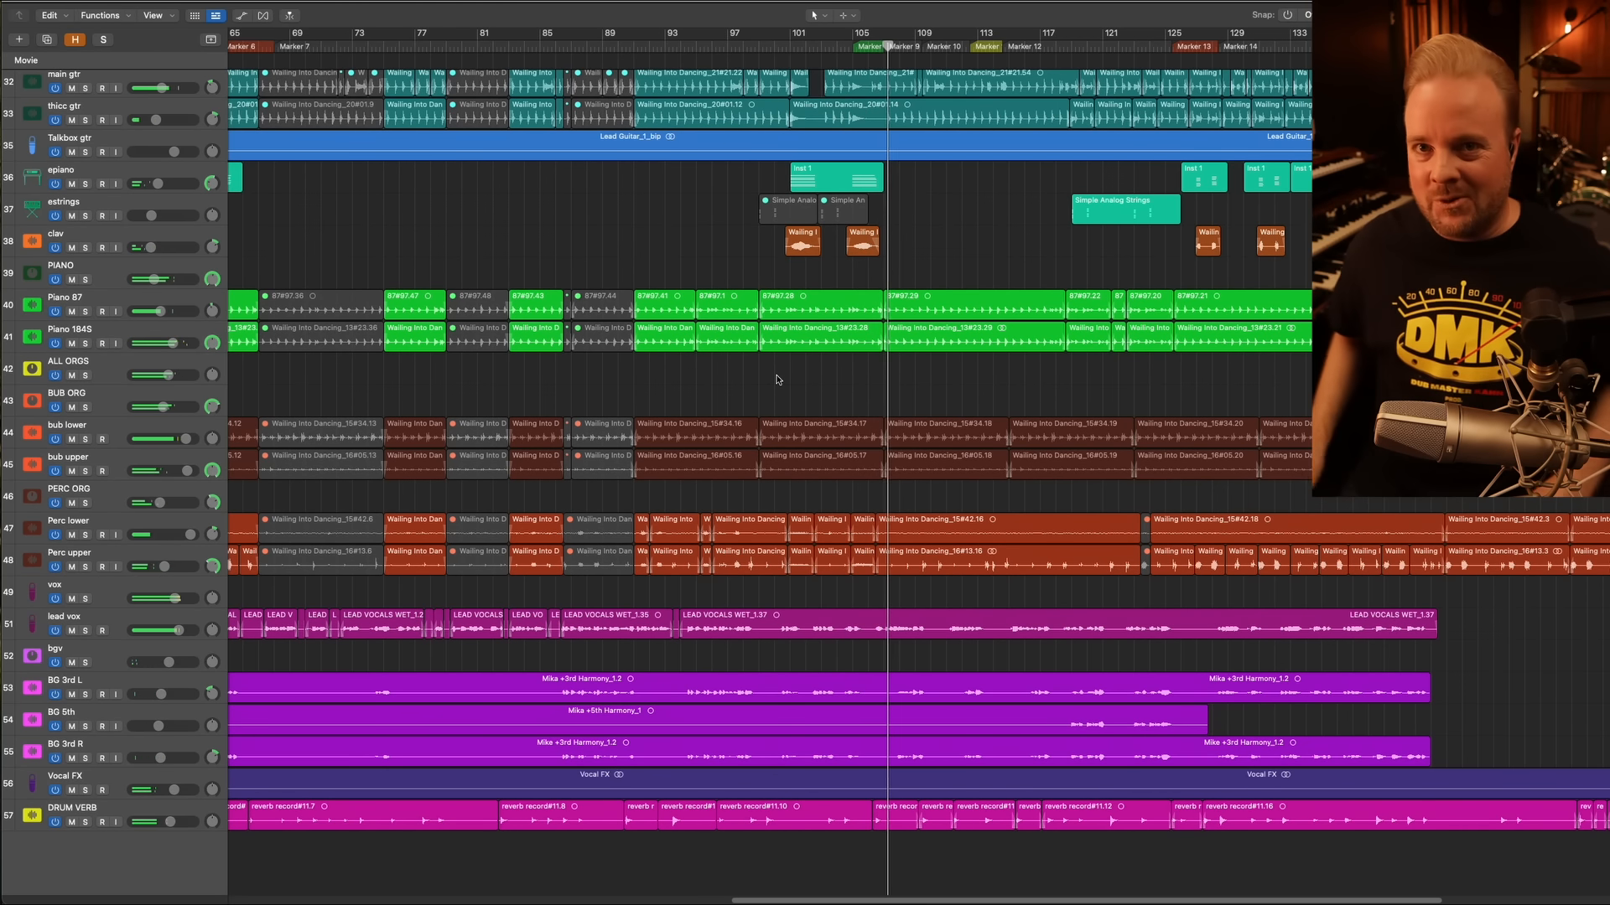
scroll(777, 379, up, 3)
scroll(776, 380, up, 2)
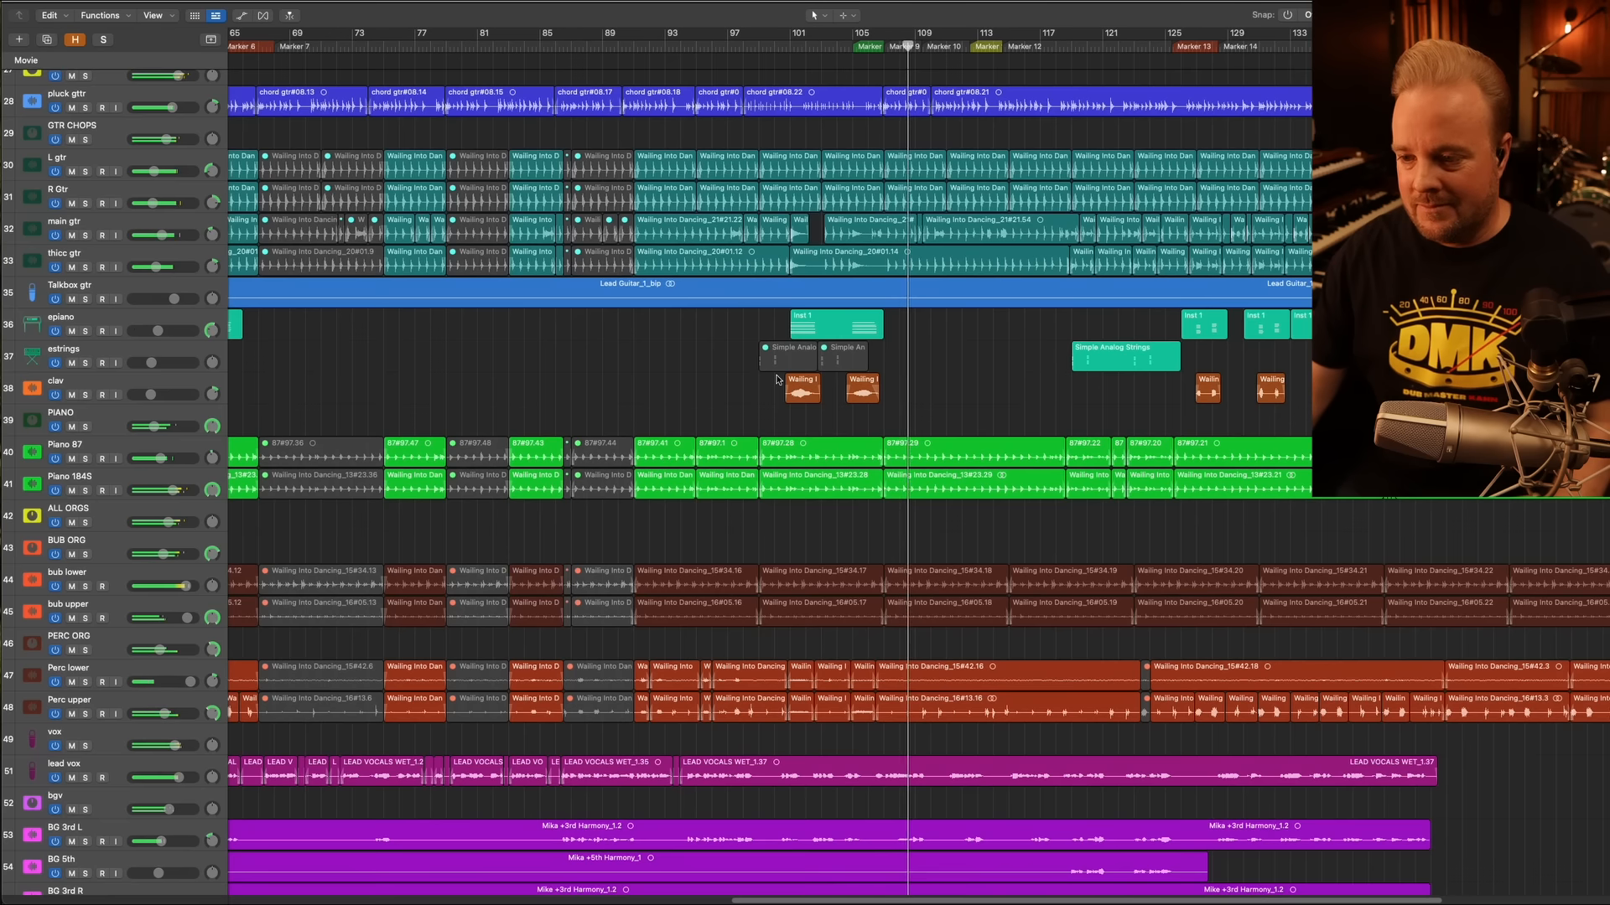
Reduce the track heights to survey the percussion through DRUM VERB tracks together while playback passes Marker 10
key(super+Up)
key(super+Up)
key(super+Up)
key(super+Up)
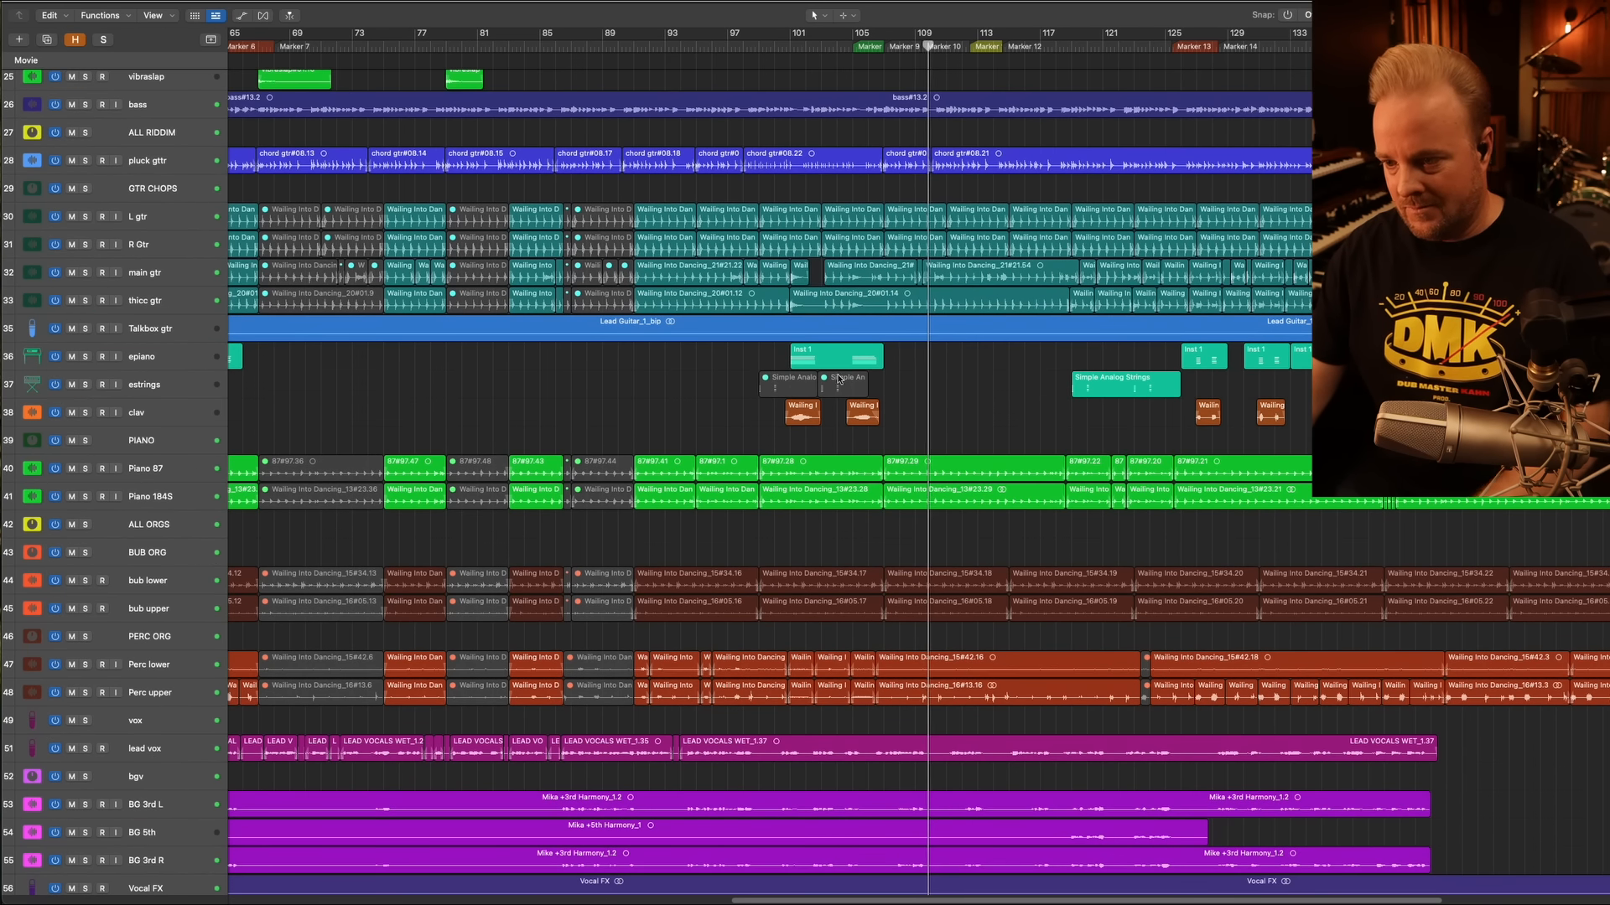
scroll(904, 398, down, 1)
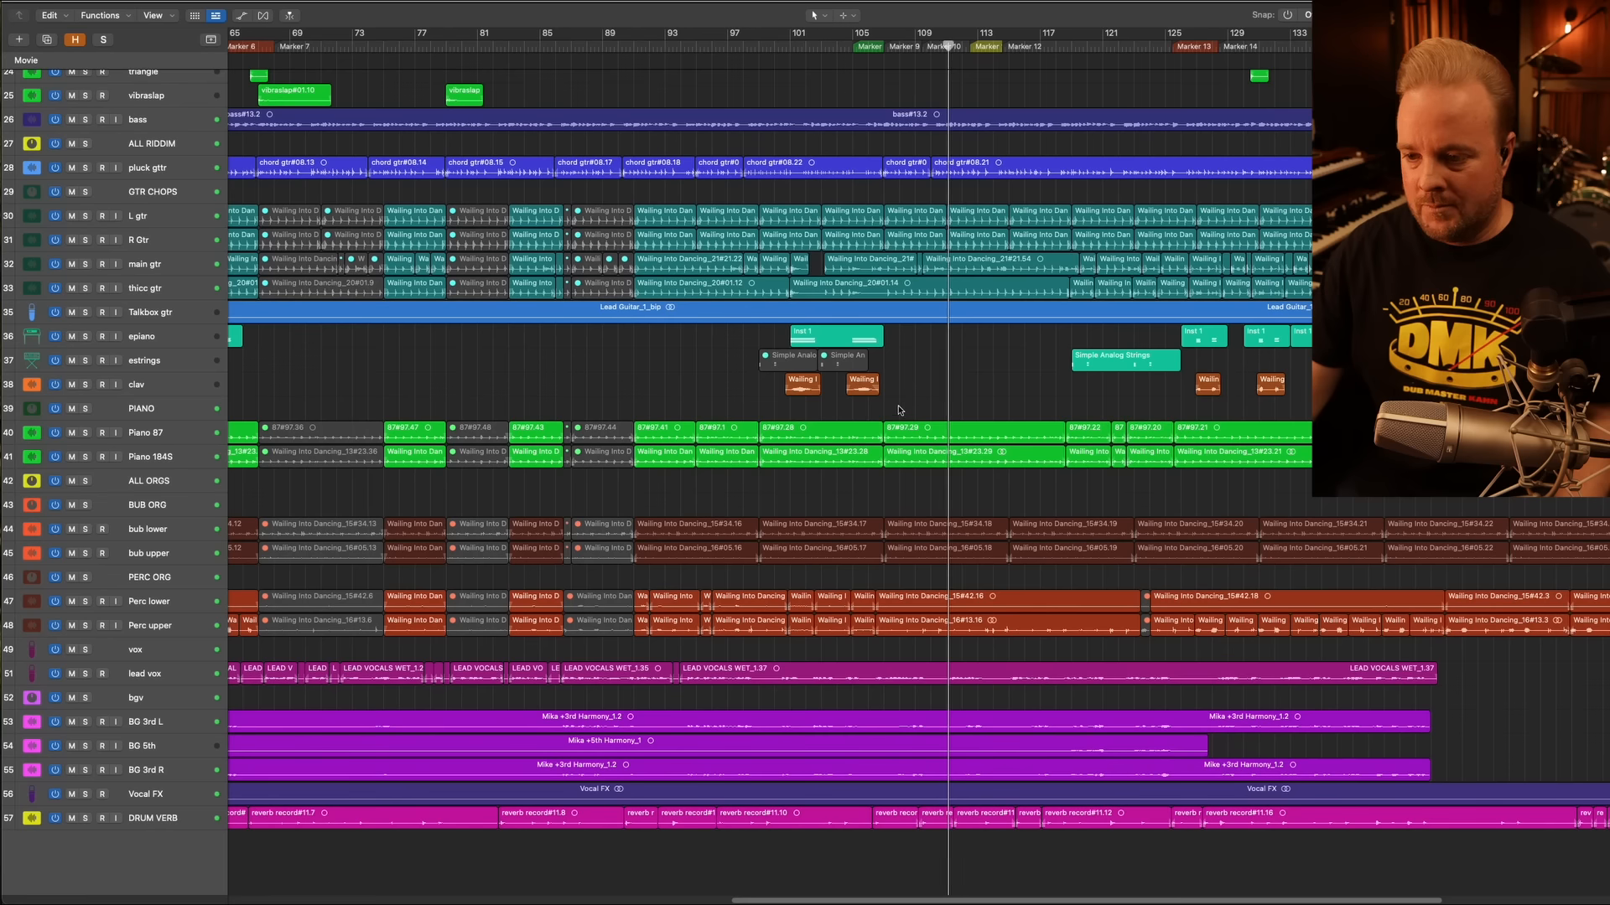
scroll(884, 415, up, 3)
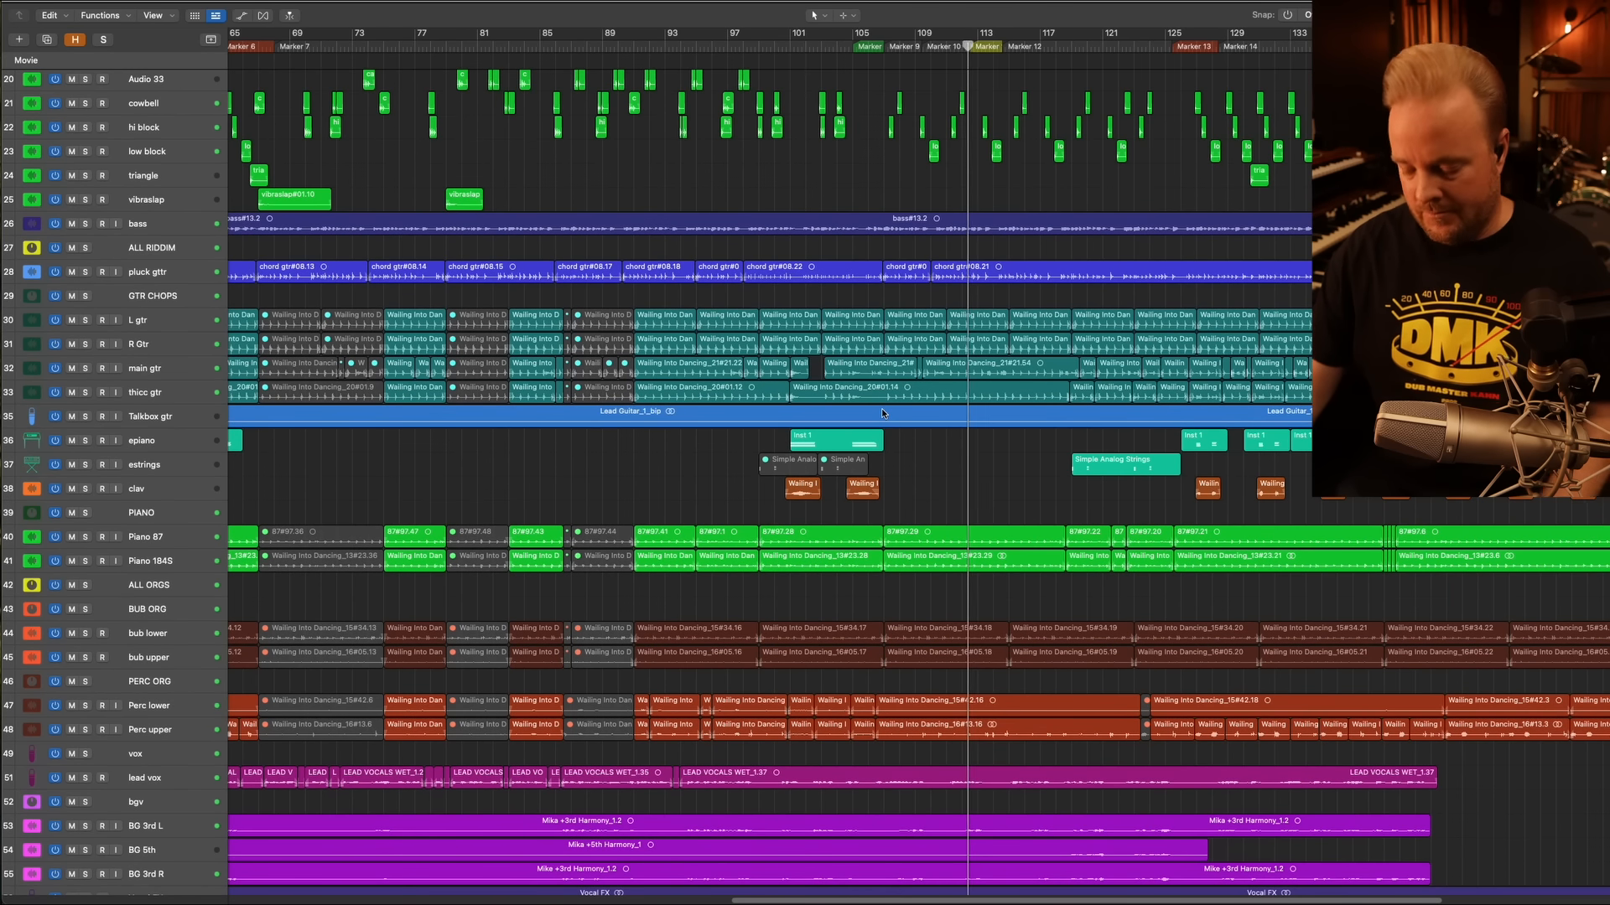
Stop playback, fit more of the song's timeline in view, and return the playhead to the song start
key(space)
key(super+Left)
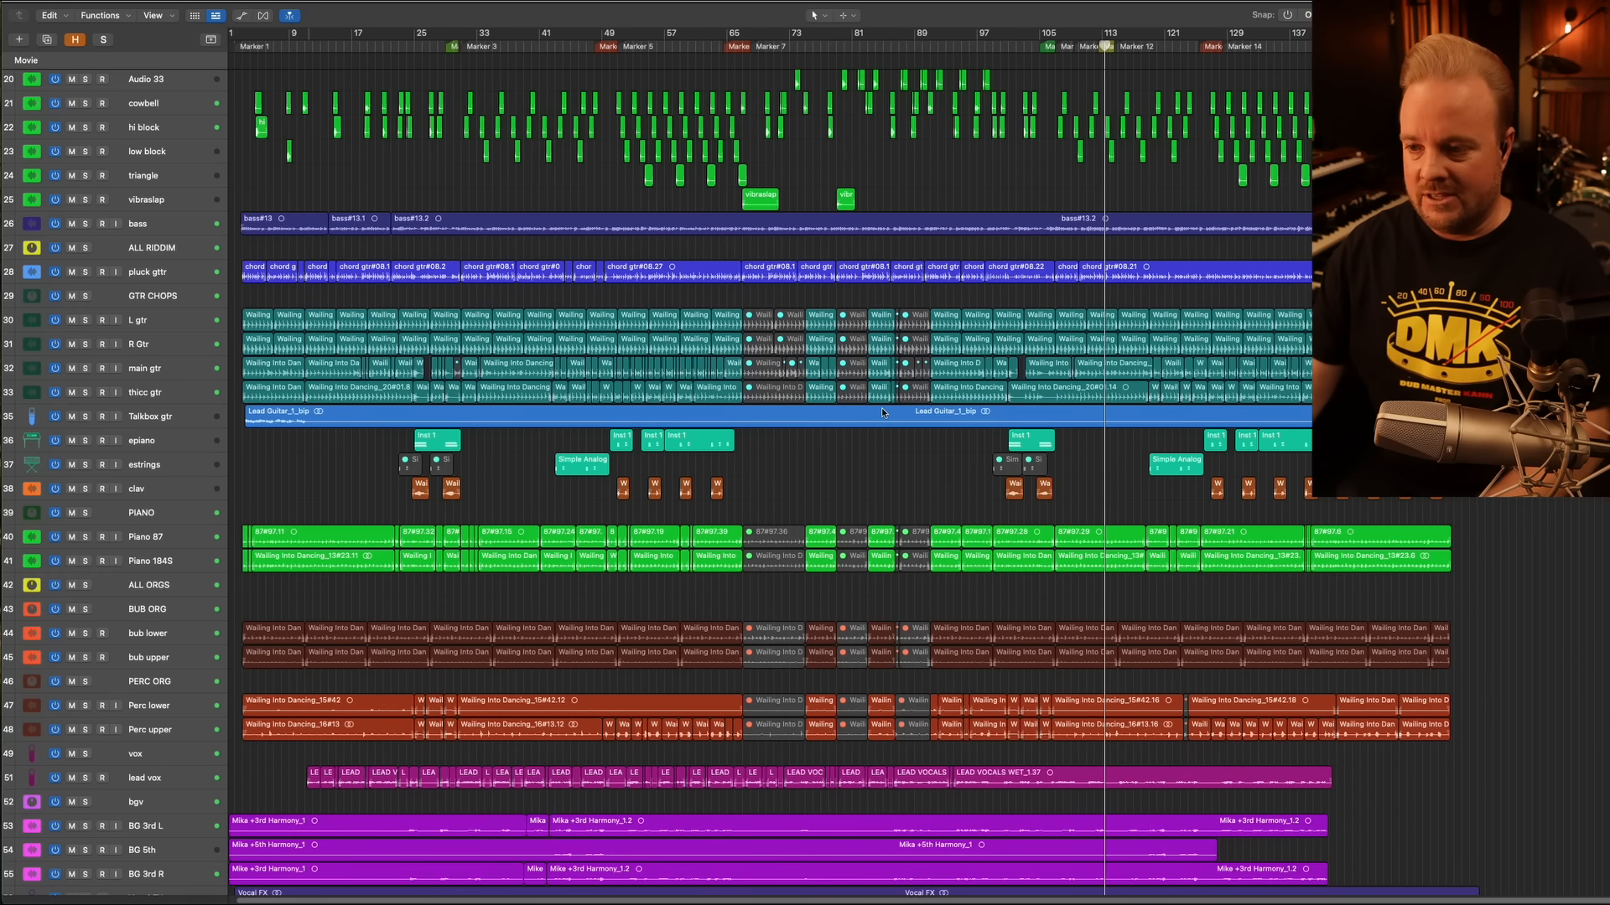
key(Return)
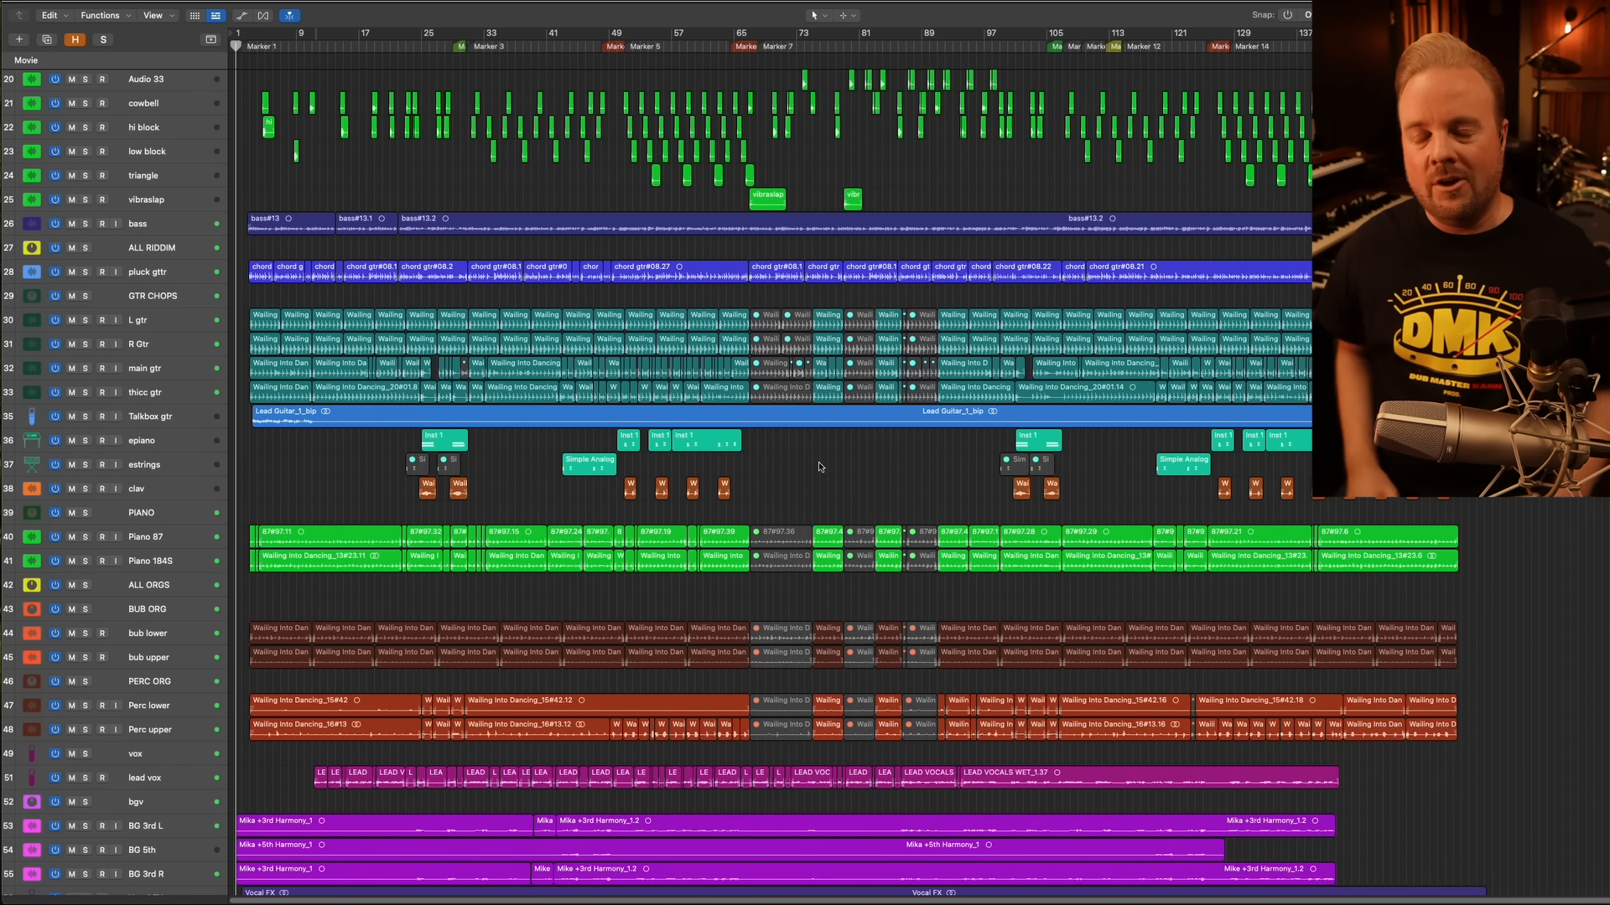
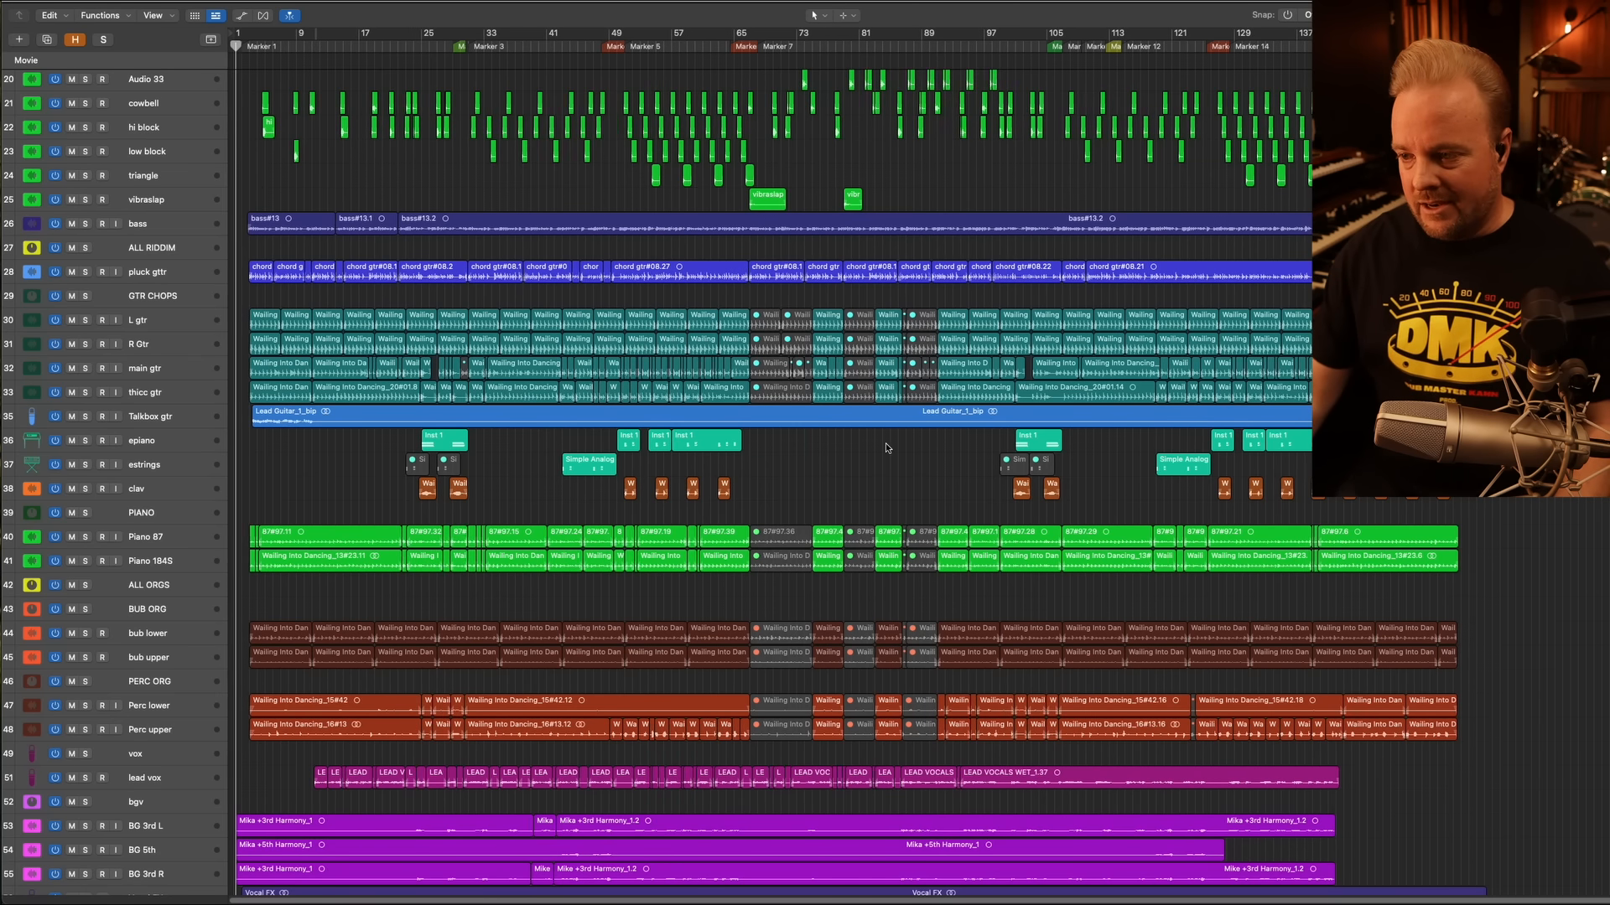
Follow playback from about bar 141 across the percussion, guitar, keys and vocal tracks, closing in on the song's final section
scroll(888, 447, right, 1)
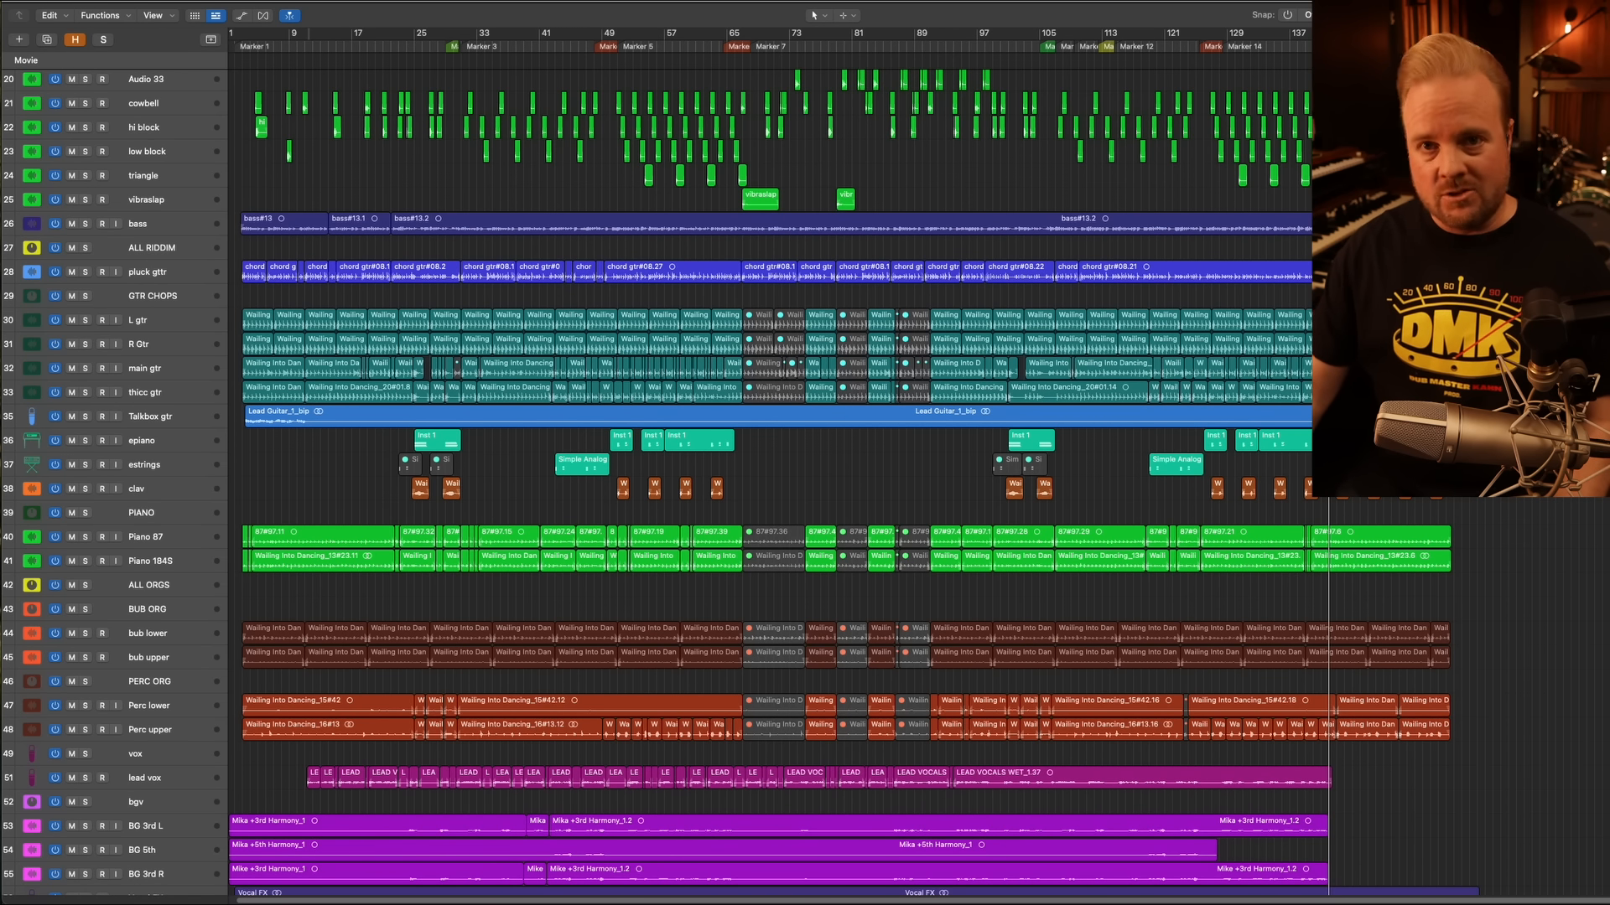
scroll(770, 483, up, 4)
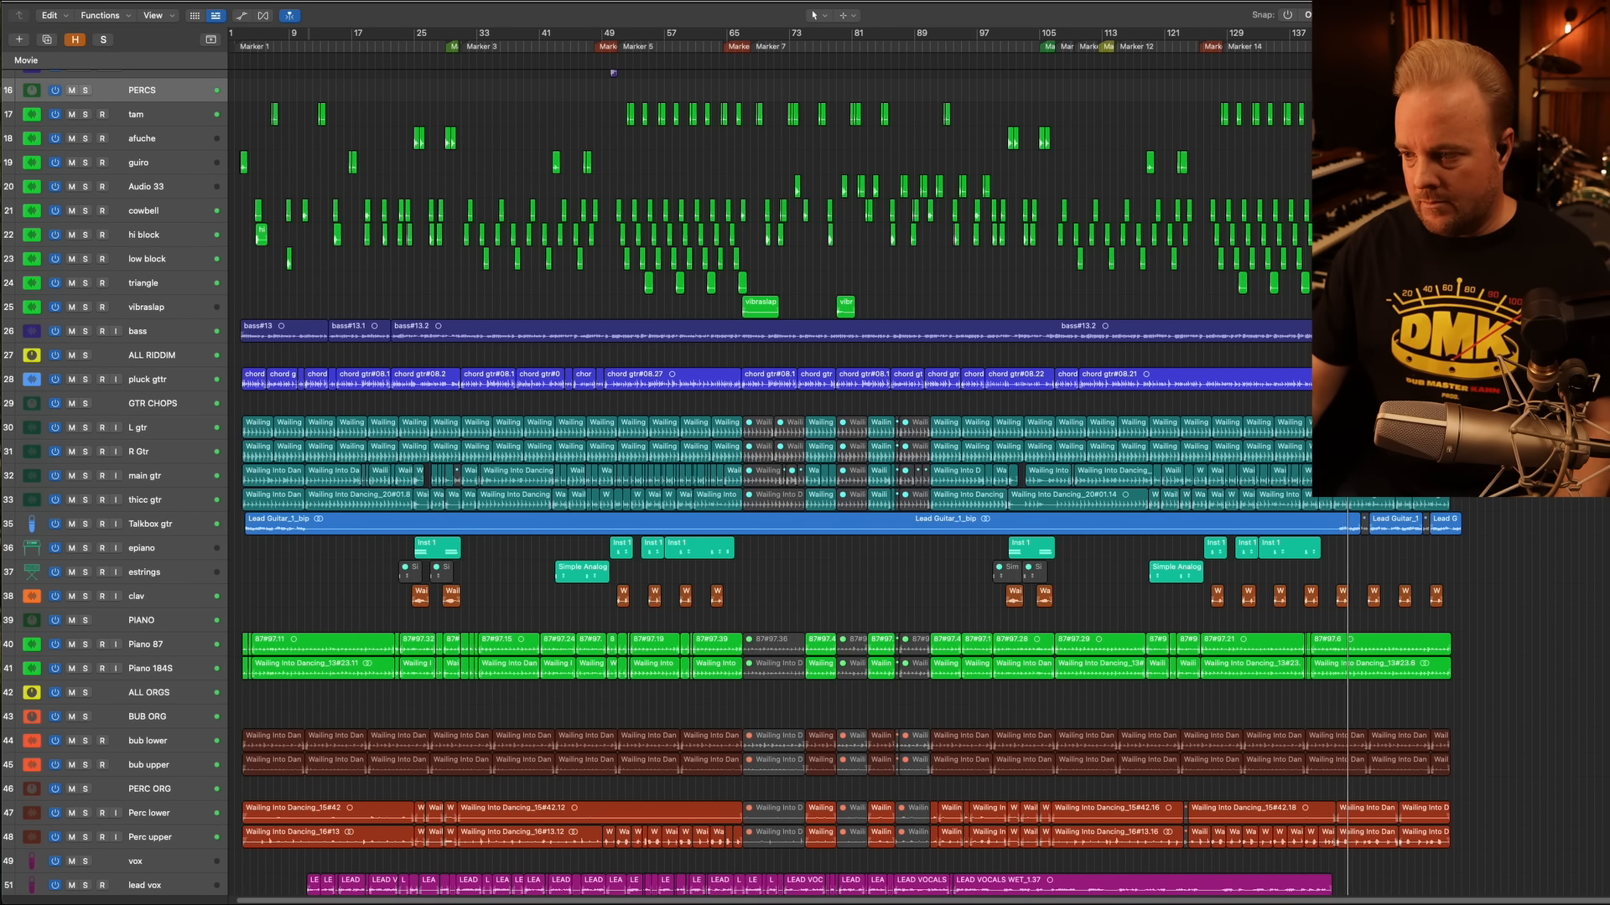
scroll(770, 483, down, 3)
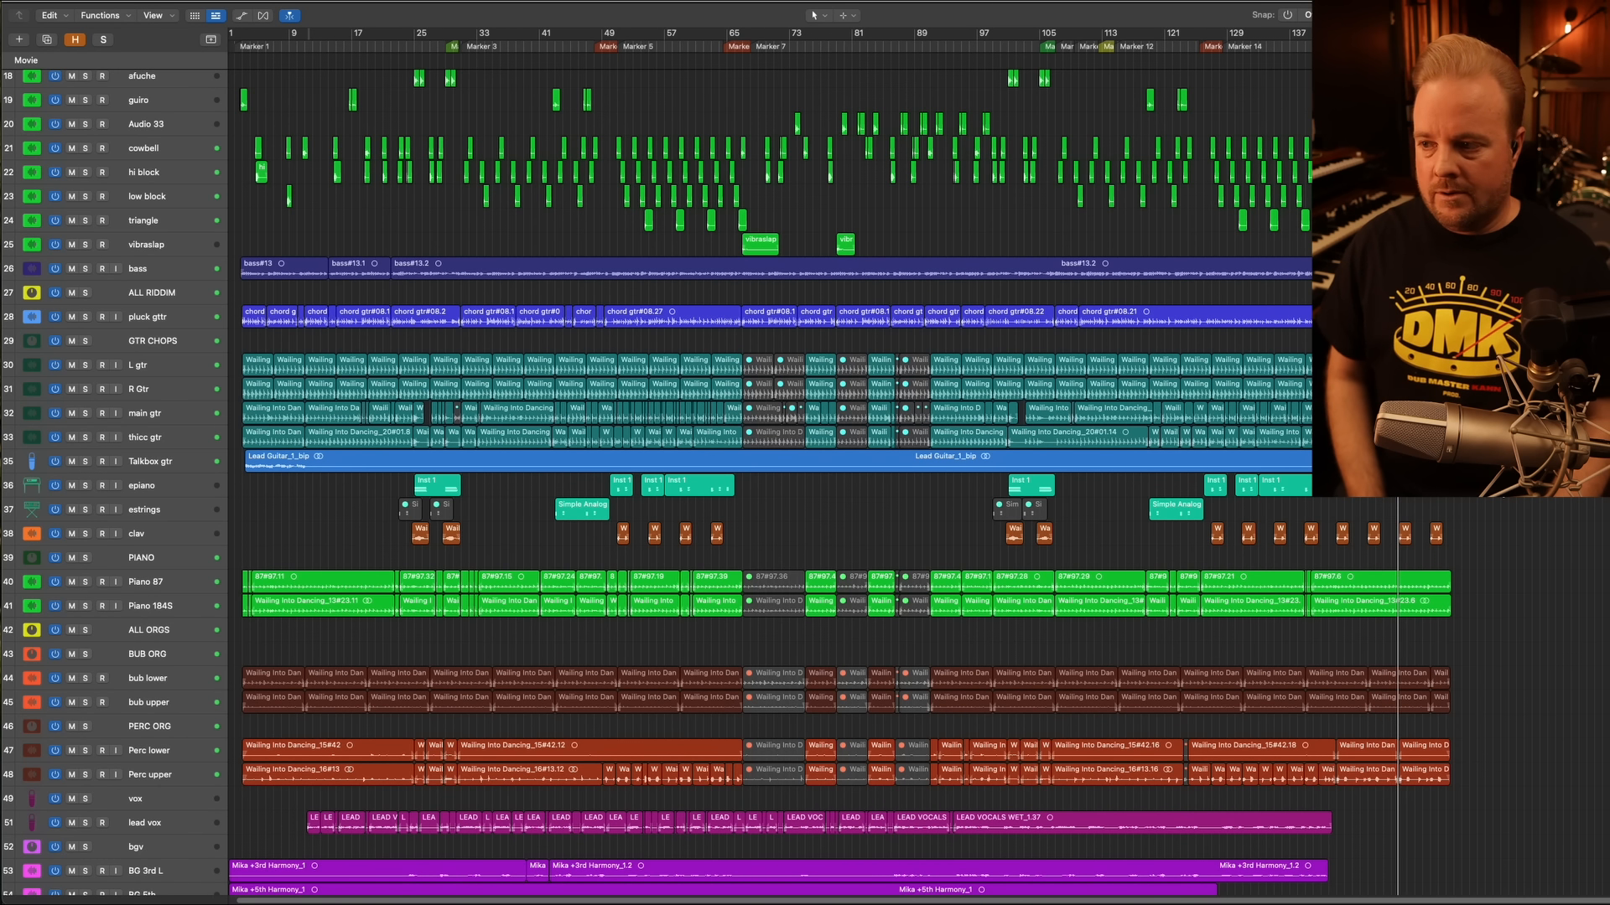
key(super+Right)
key(super+Right)
key(super+Right)
key(super+Right)
key(super+Right)
key(super+Right)
key(super+Right)
key(super+Right)
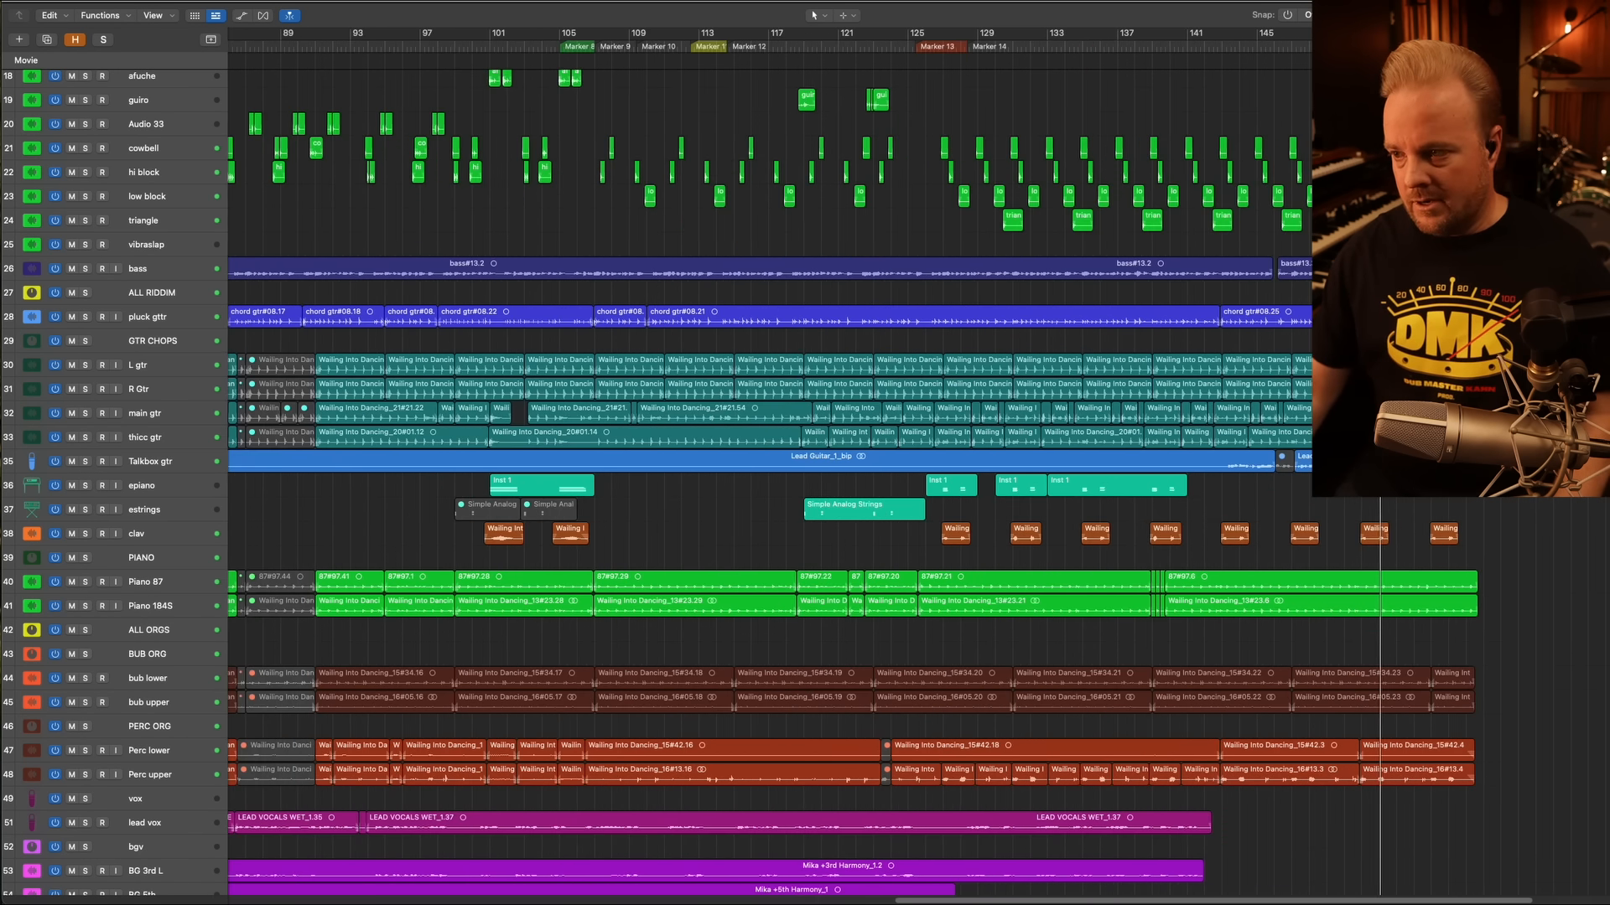
Enlarge the guitar, Talkbox gtr, clav and piano regions around bars 147 to 158 to examine the ending during playback
key(super+Left)
key(super+Left)
key(super+Left)
key(super+Left)
key(super+Down)
key(super+Down)
key(super+Down)
key(super+Down)
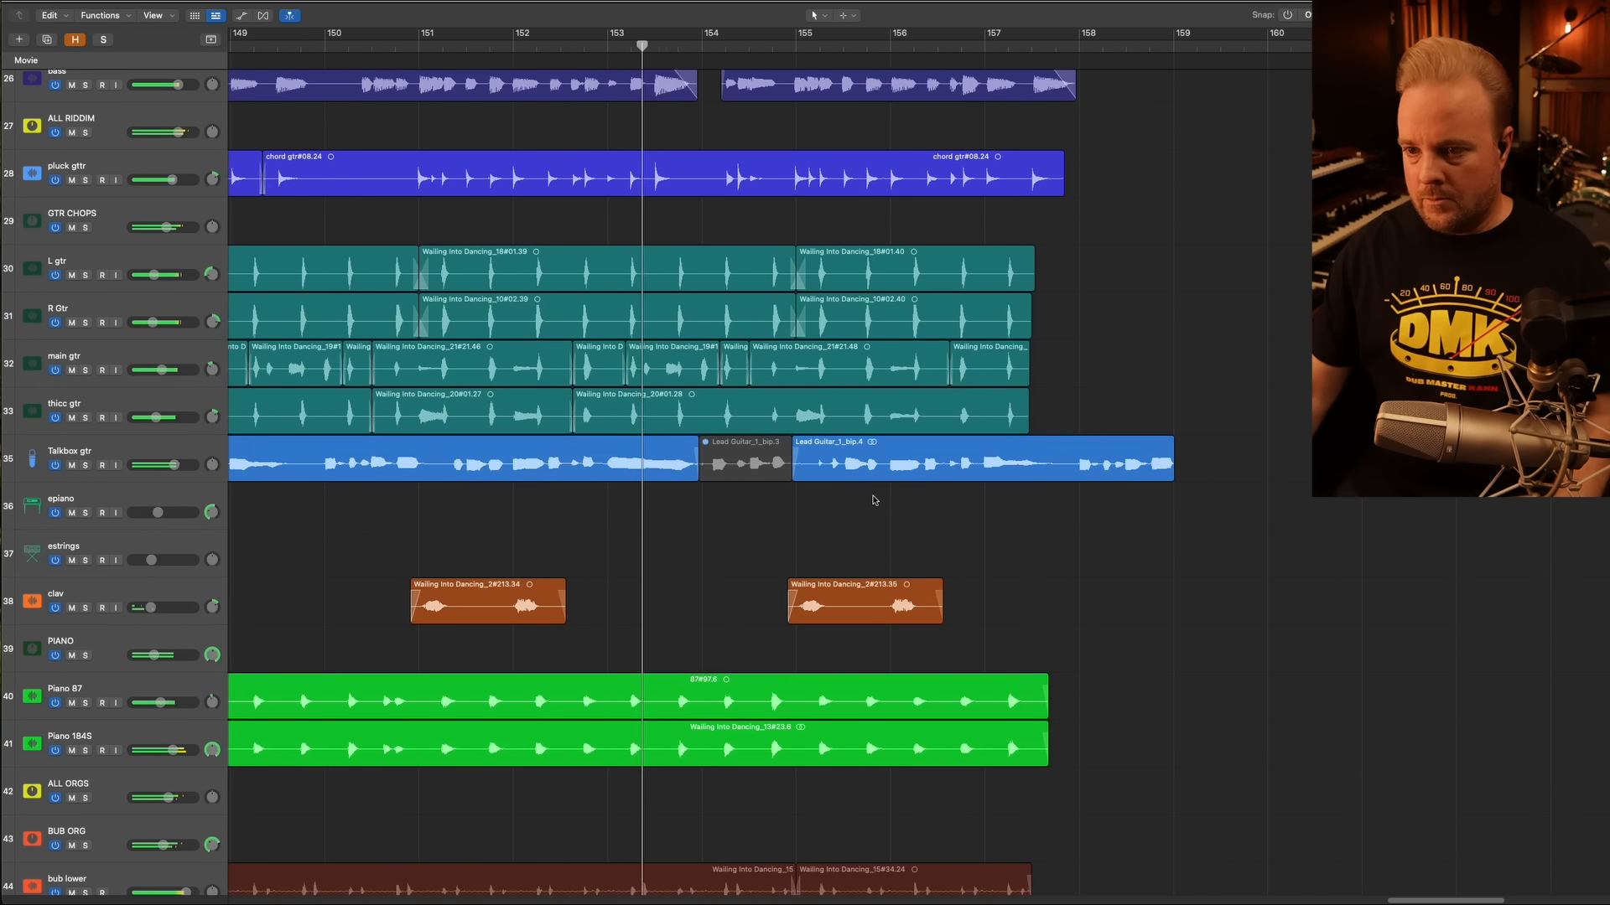
scroll(872, 500, left, 4)
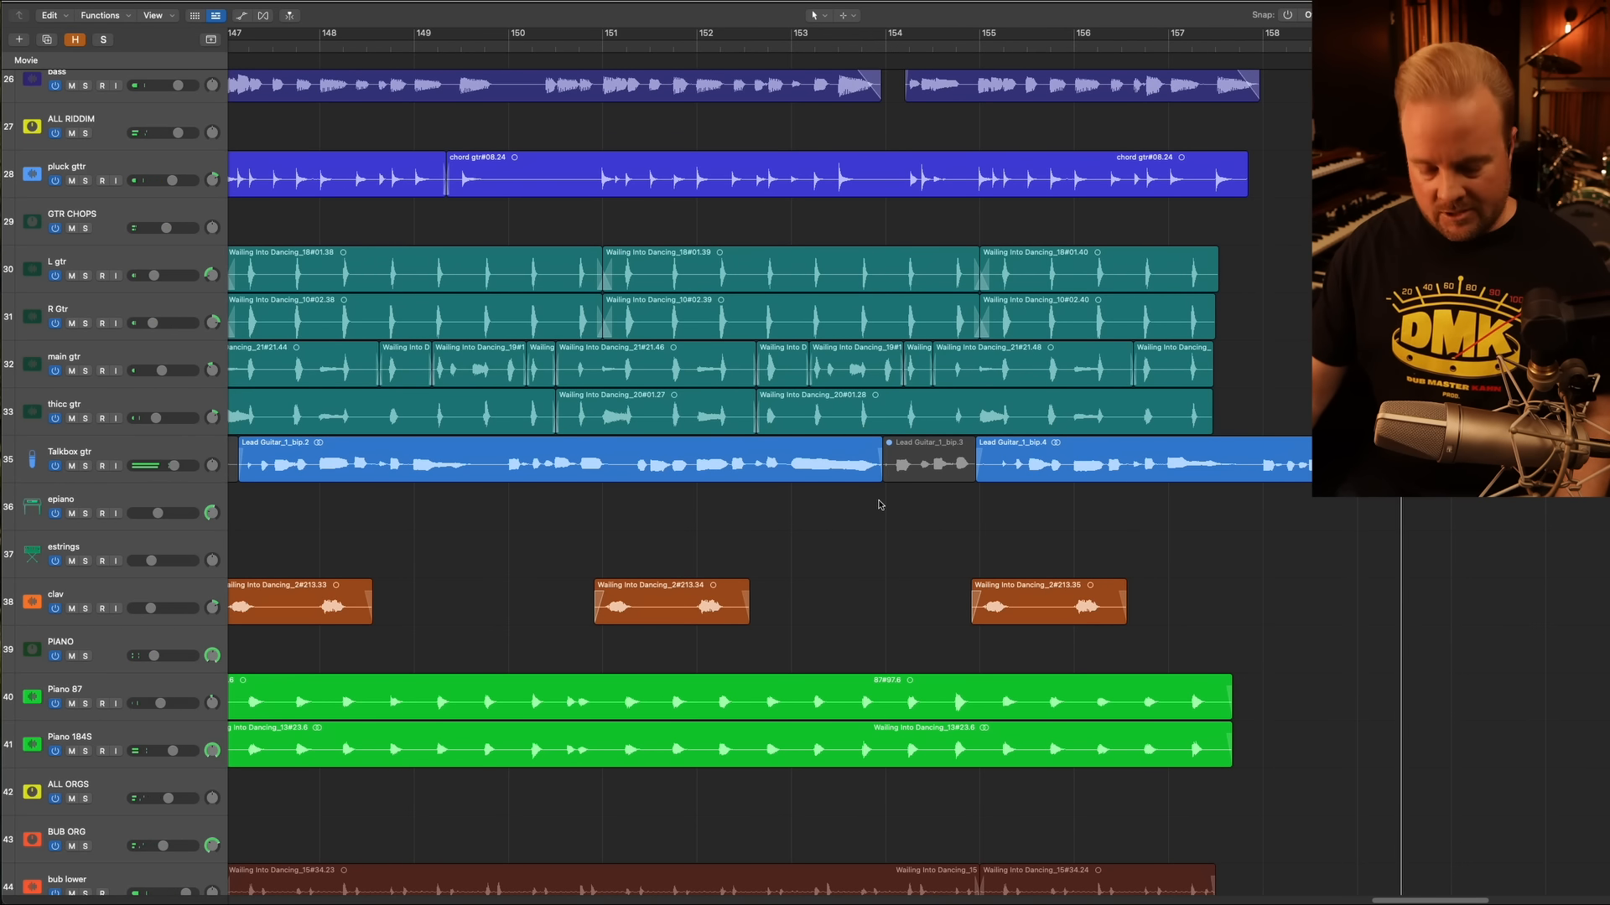
Place the playhead just before bar 143 and fit the drum, percussion, bass and guitar tracks together for the ending
scroll(880, 505, down, 1)
scroll(880, 505, up, 5)
scroll(880, 504, down, 8)
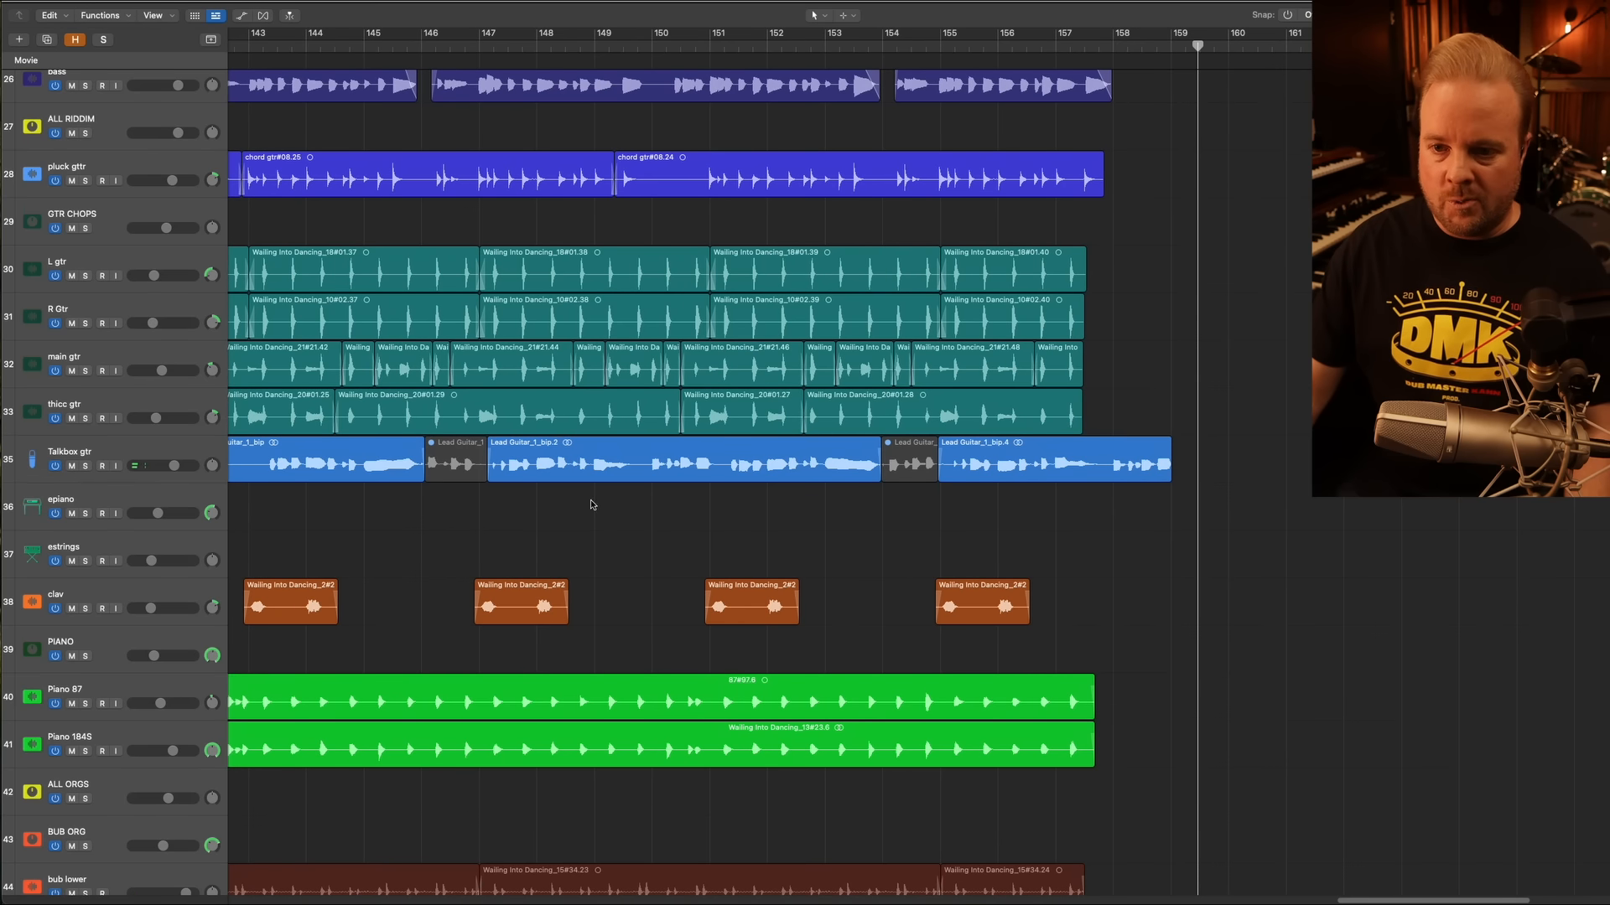
scroll(453, 475, left, 2)
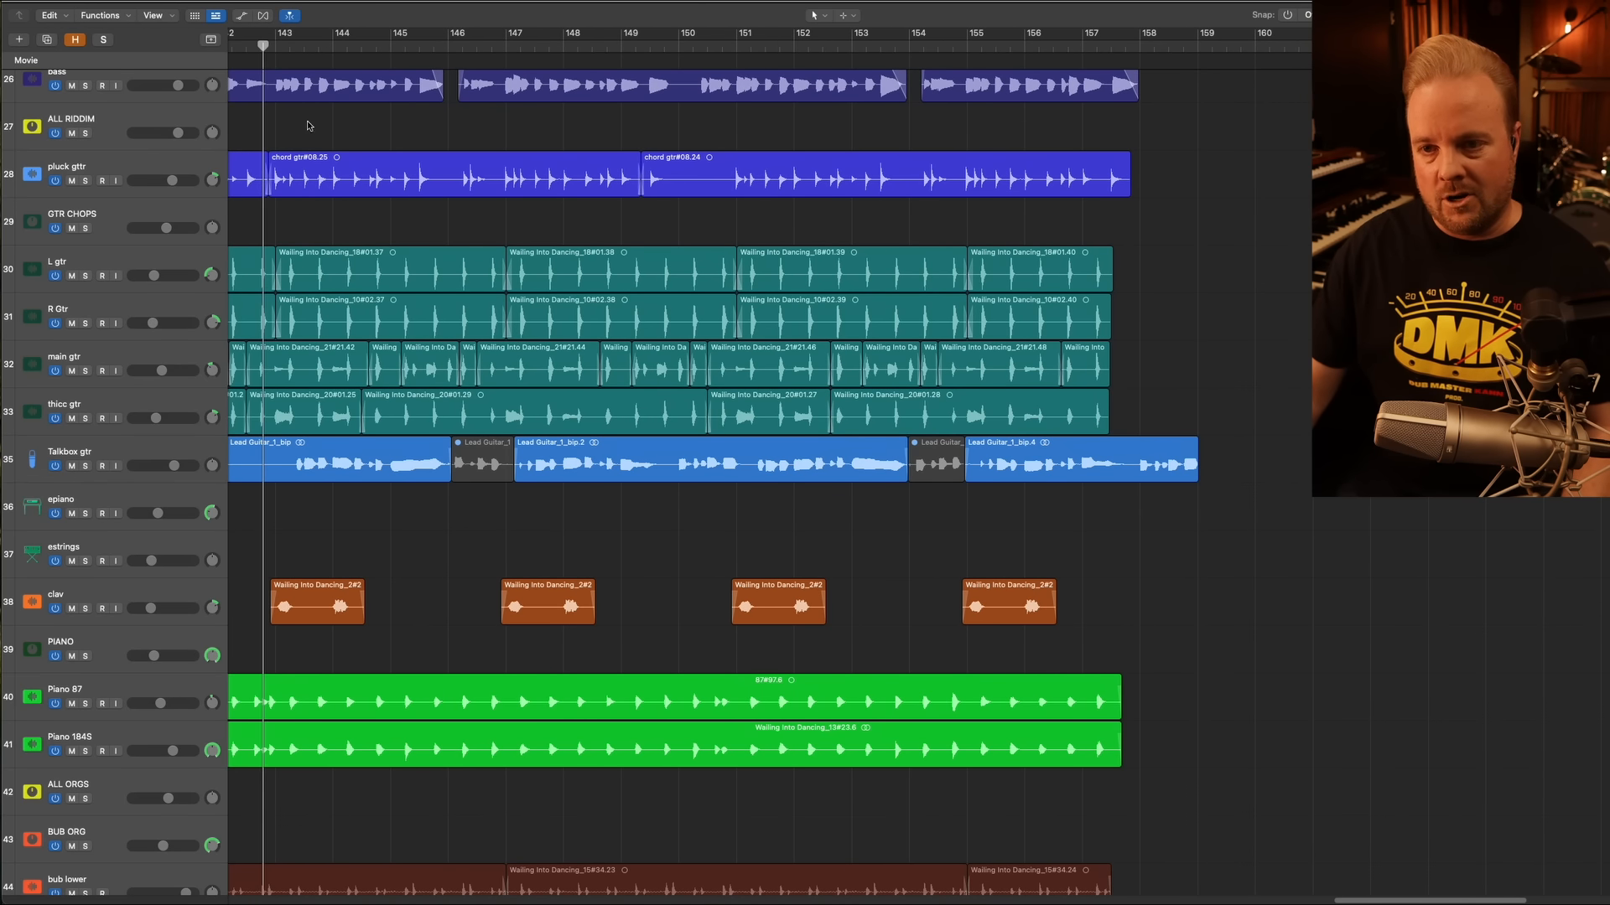
scroll(414, 363, up, 20)
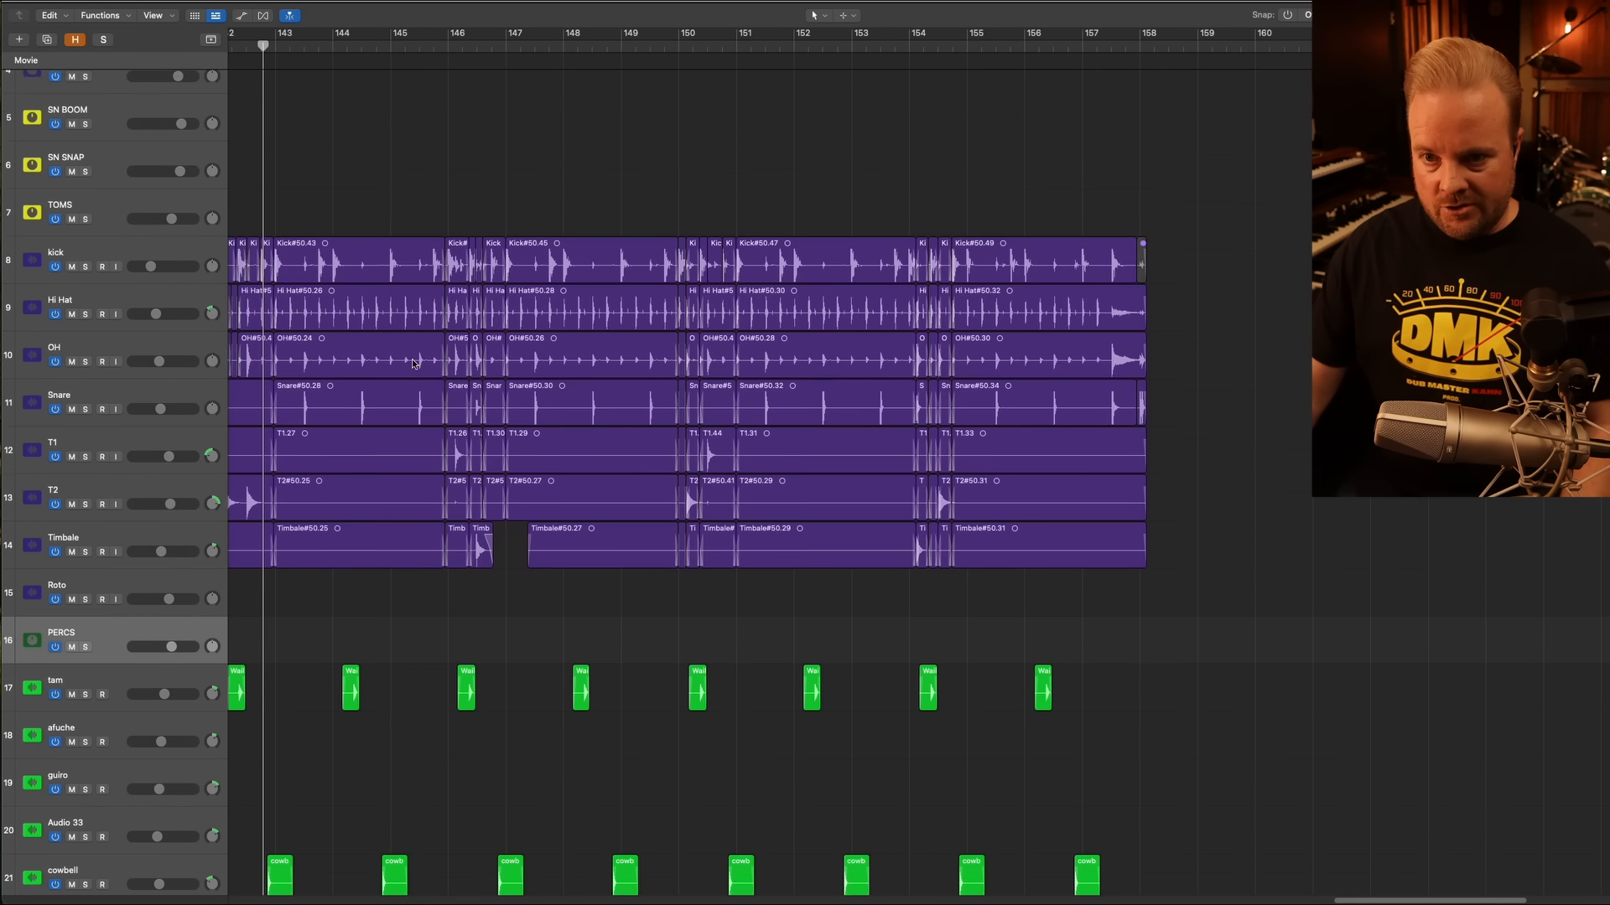
scroll(413, 363, down, 3)
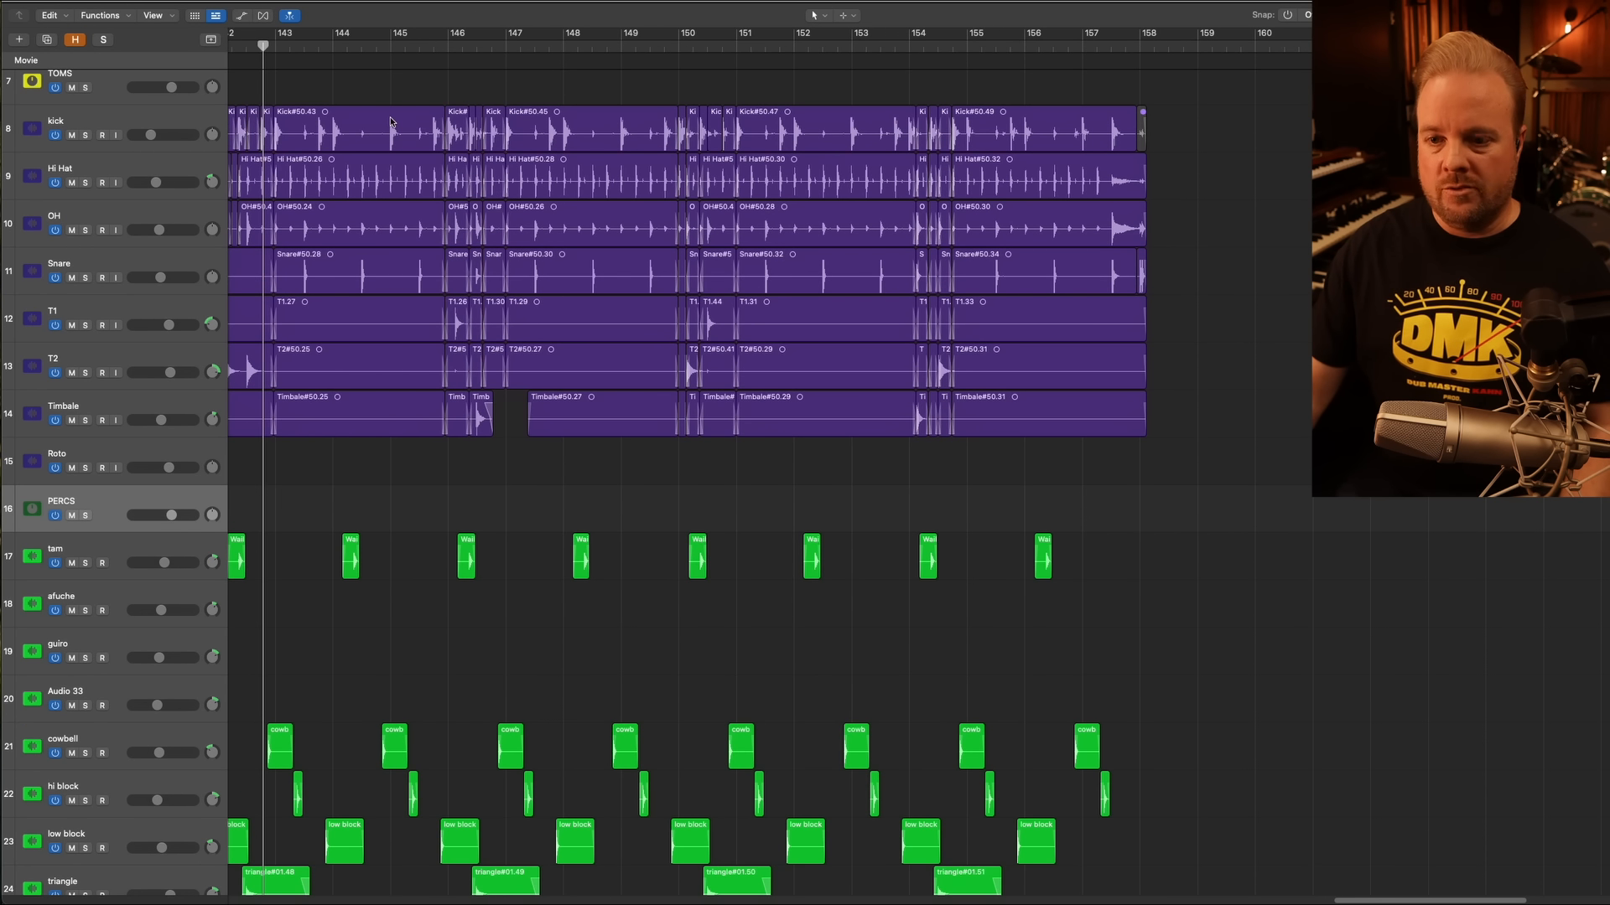
key(super+Up)
key(super+Up)
scroll(461, 578, down, 7)
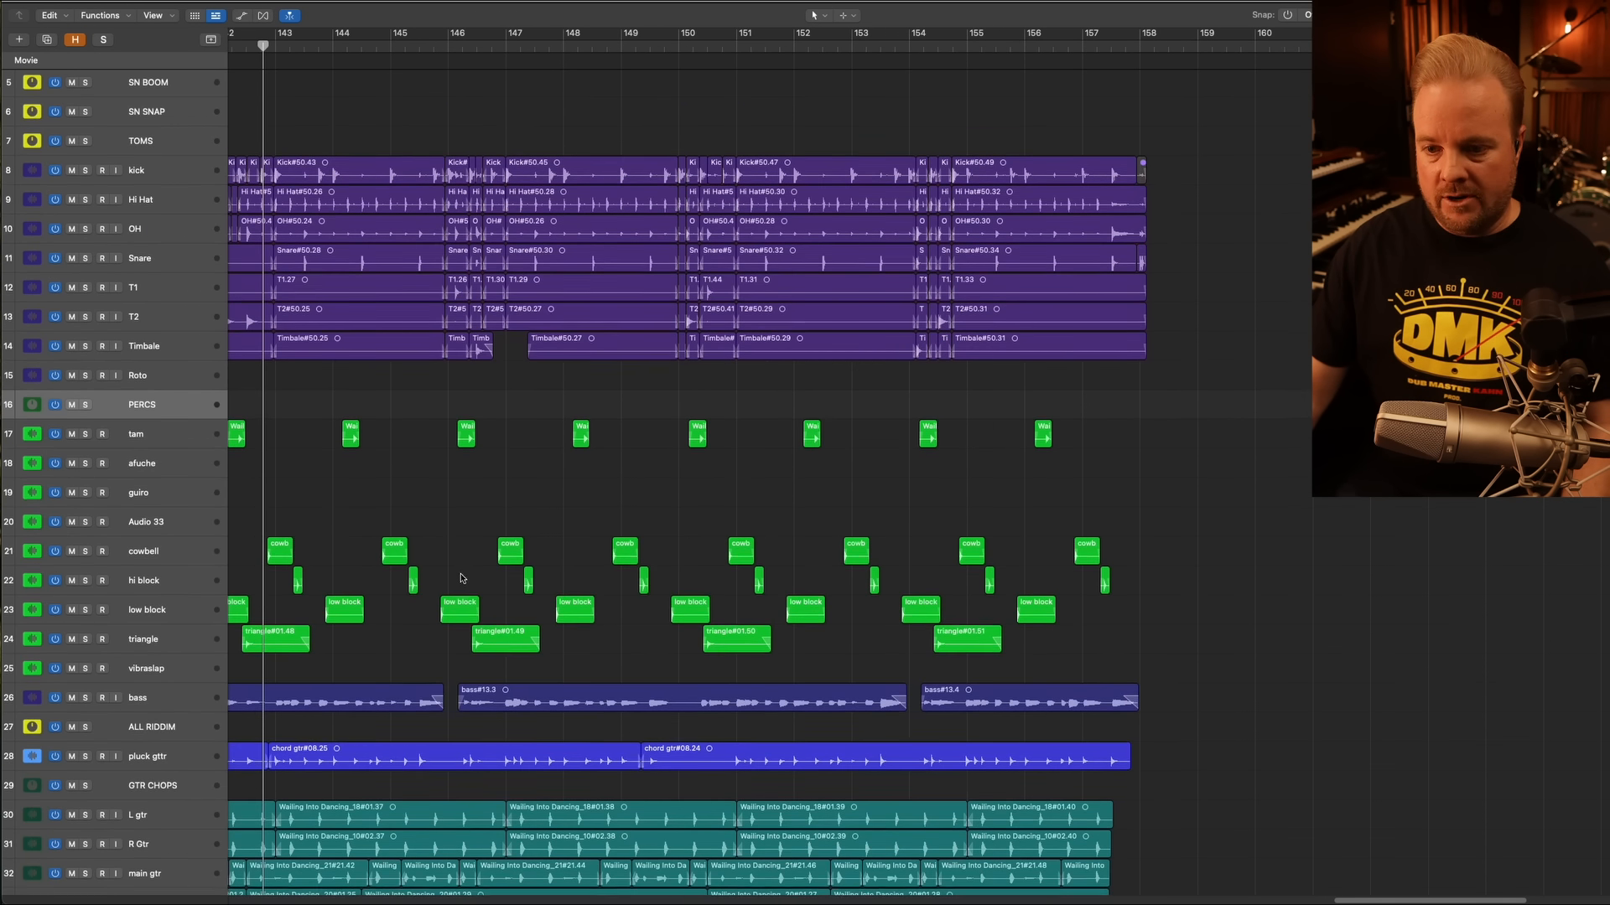
scroll(487, 647, up, 5)
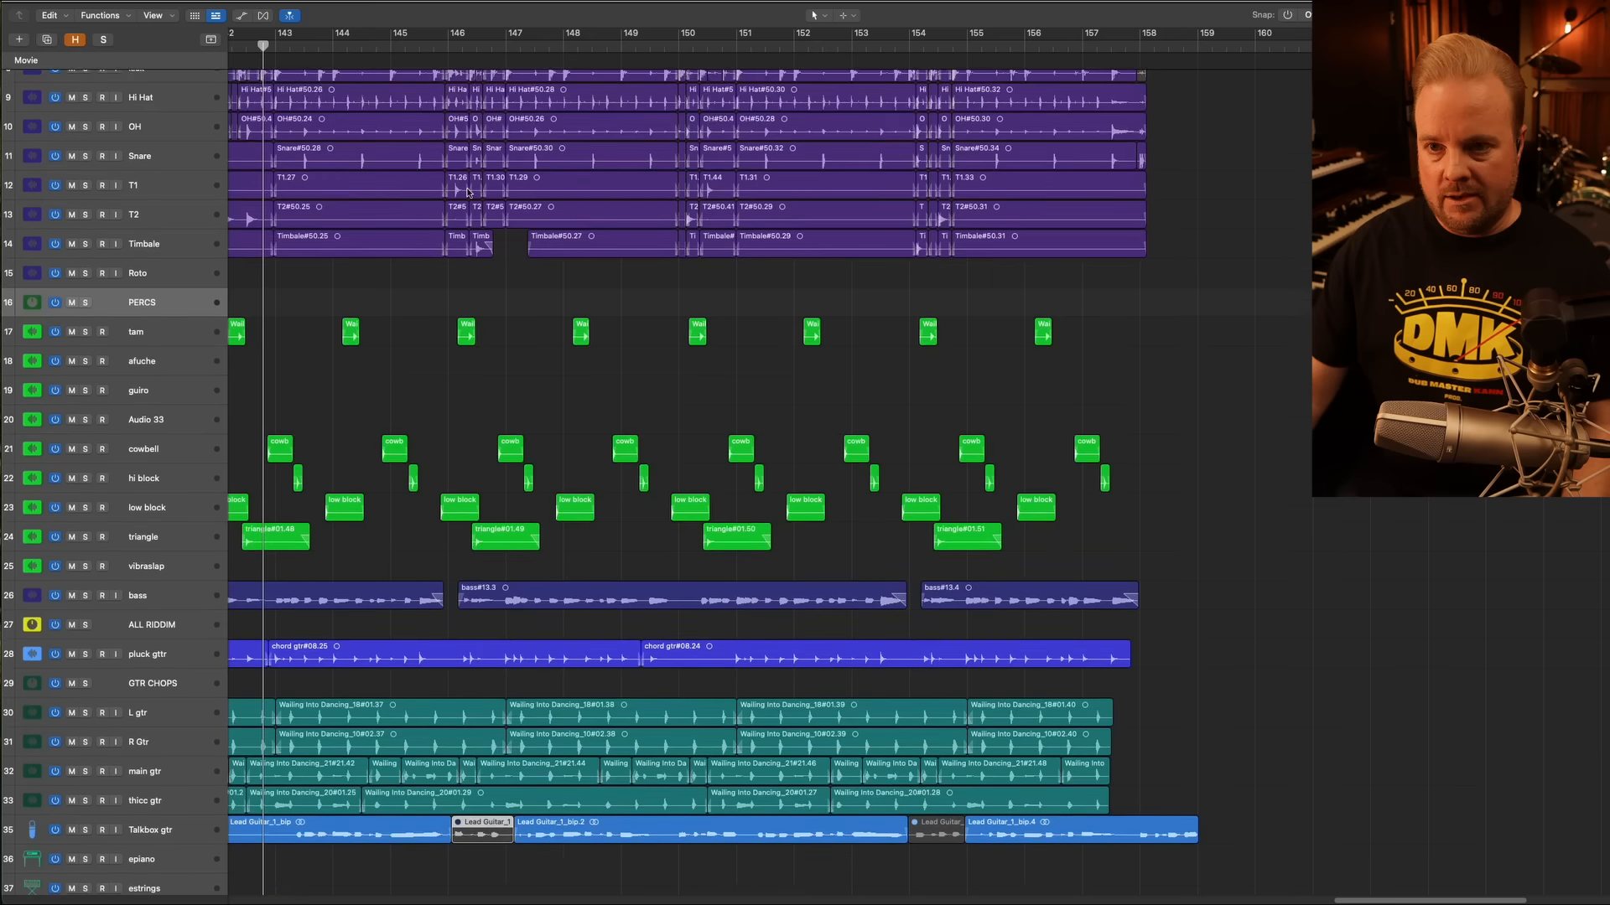
Audition the ending around bar 146 with the short silenced Talkbox gtr region muted and unmuted
key(space)
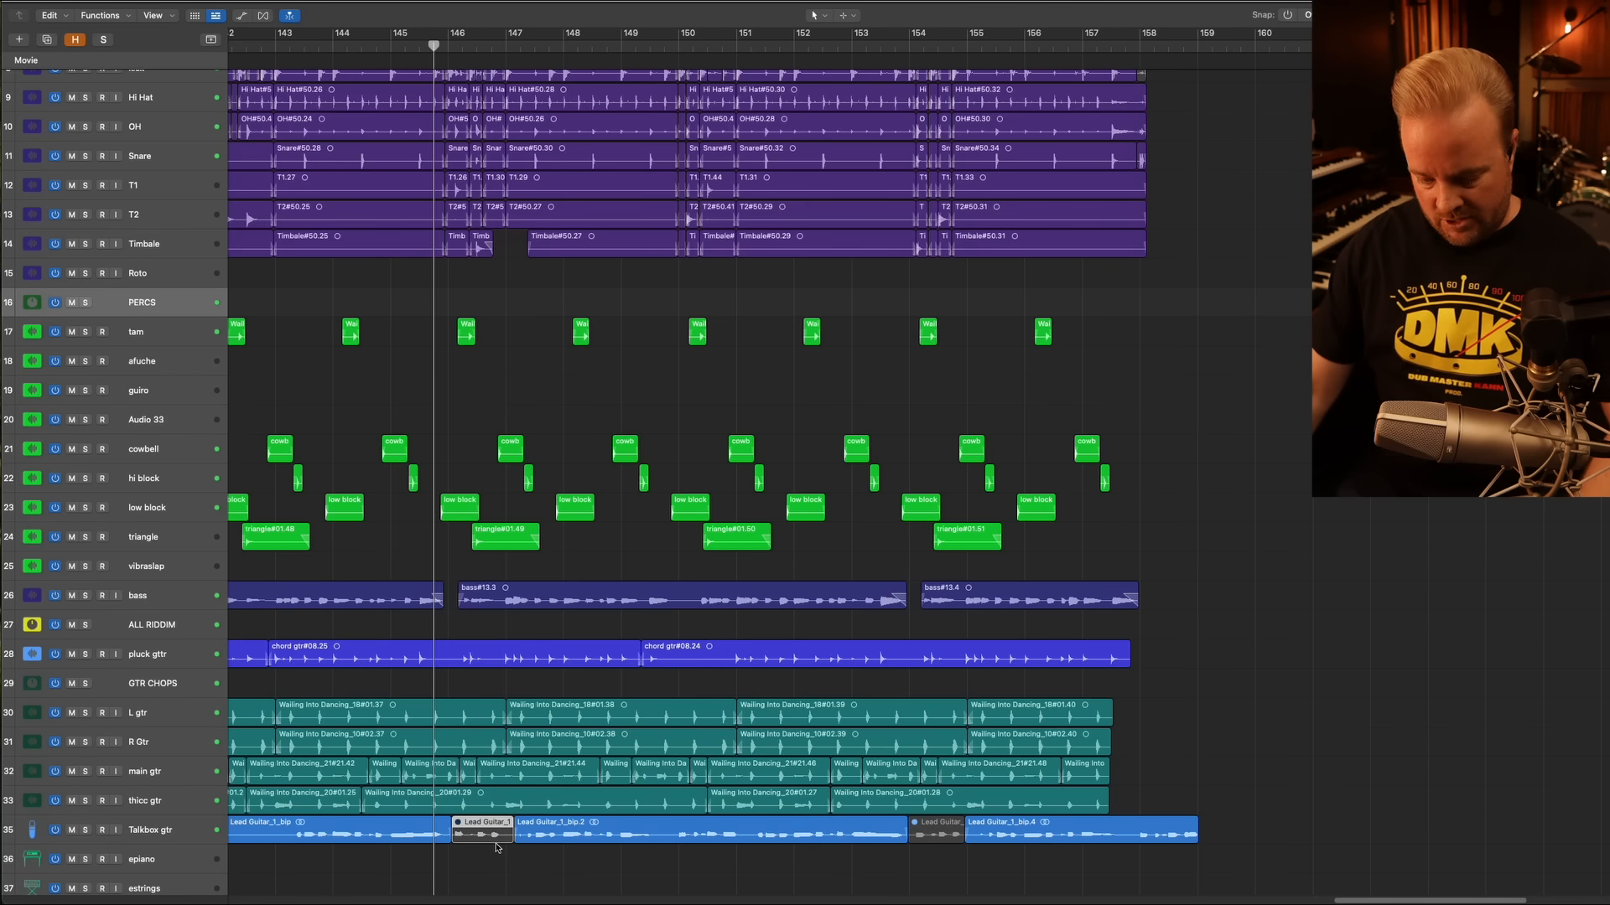
click(384, 48)
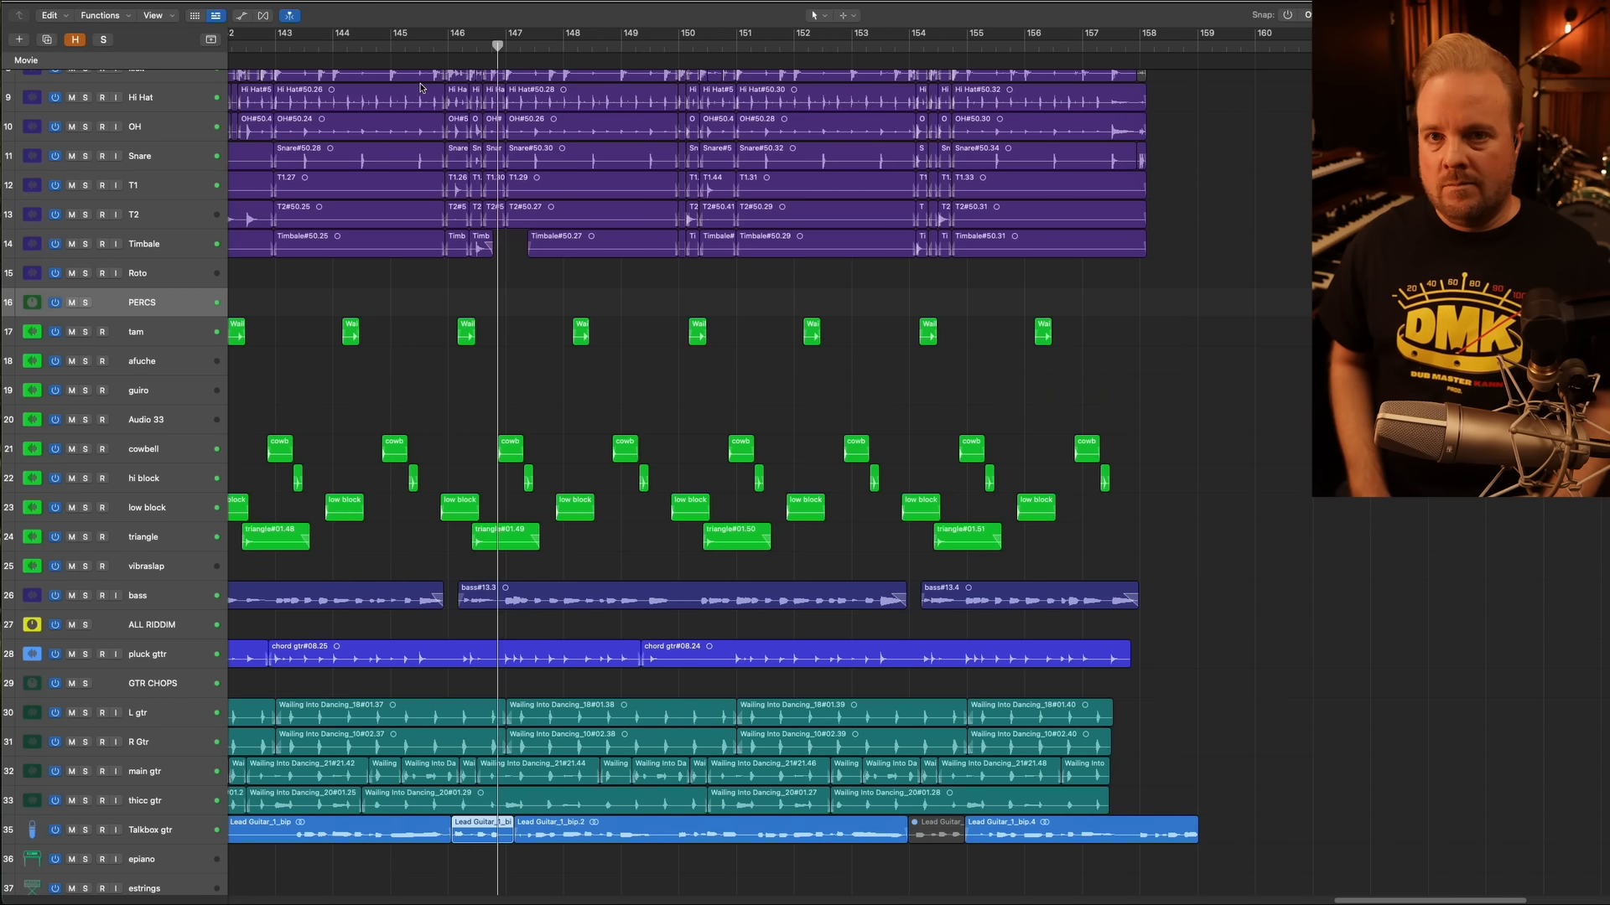
key(space)
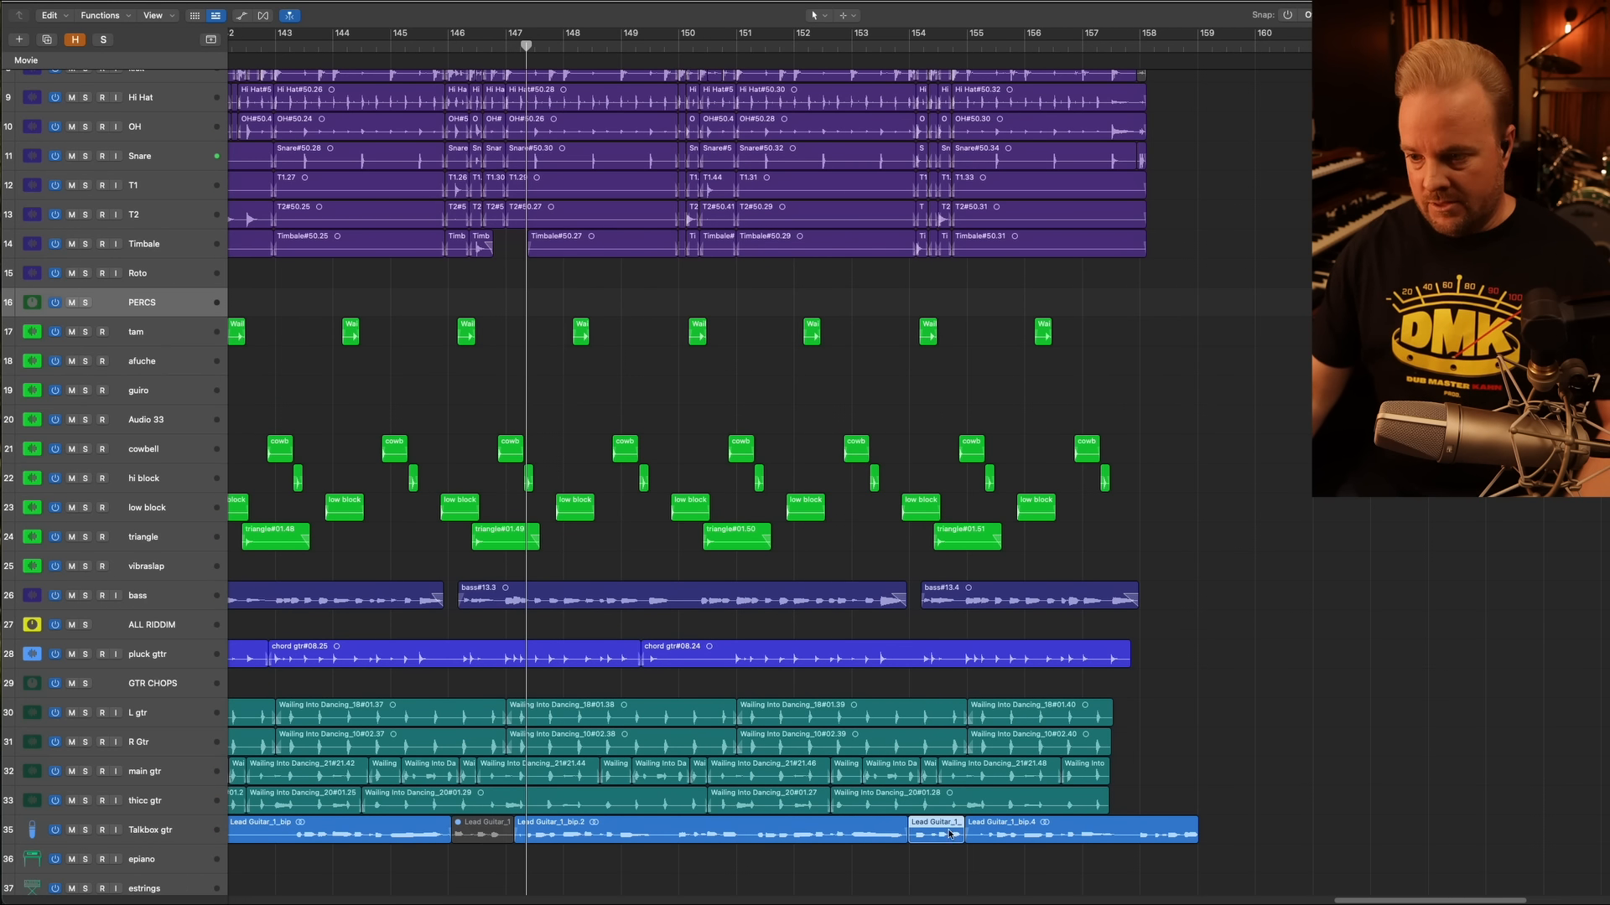
Audition the short Talkbox gtr region at bar 154 unmuted and muted, starting playback from about bar 153
click(884, 46)
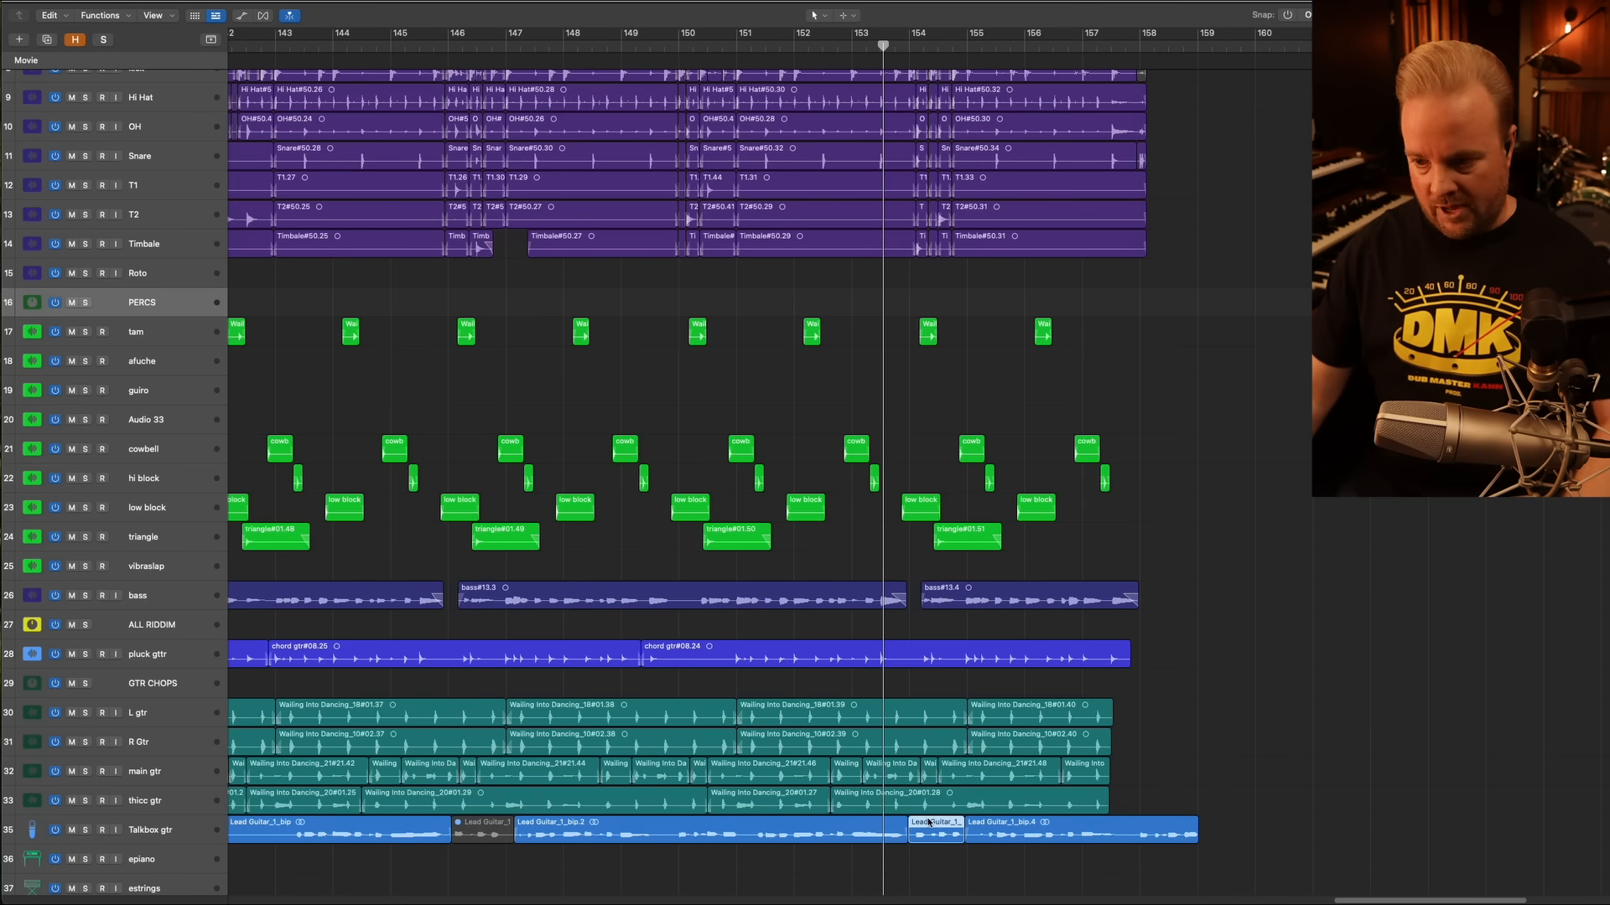
key(space)
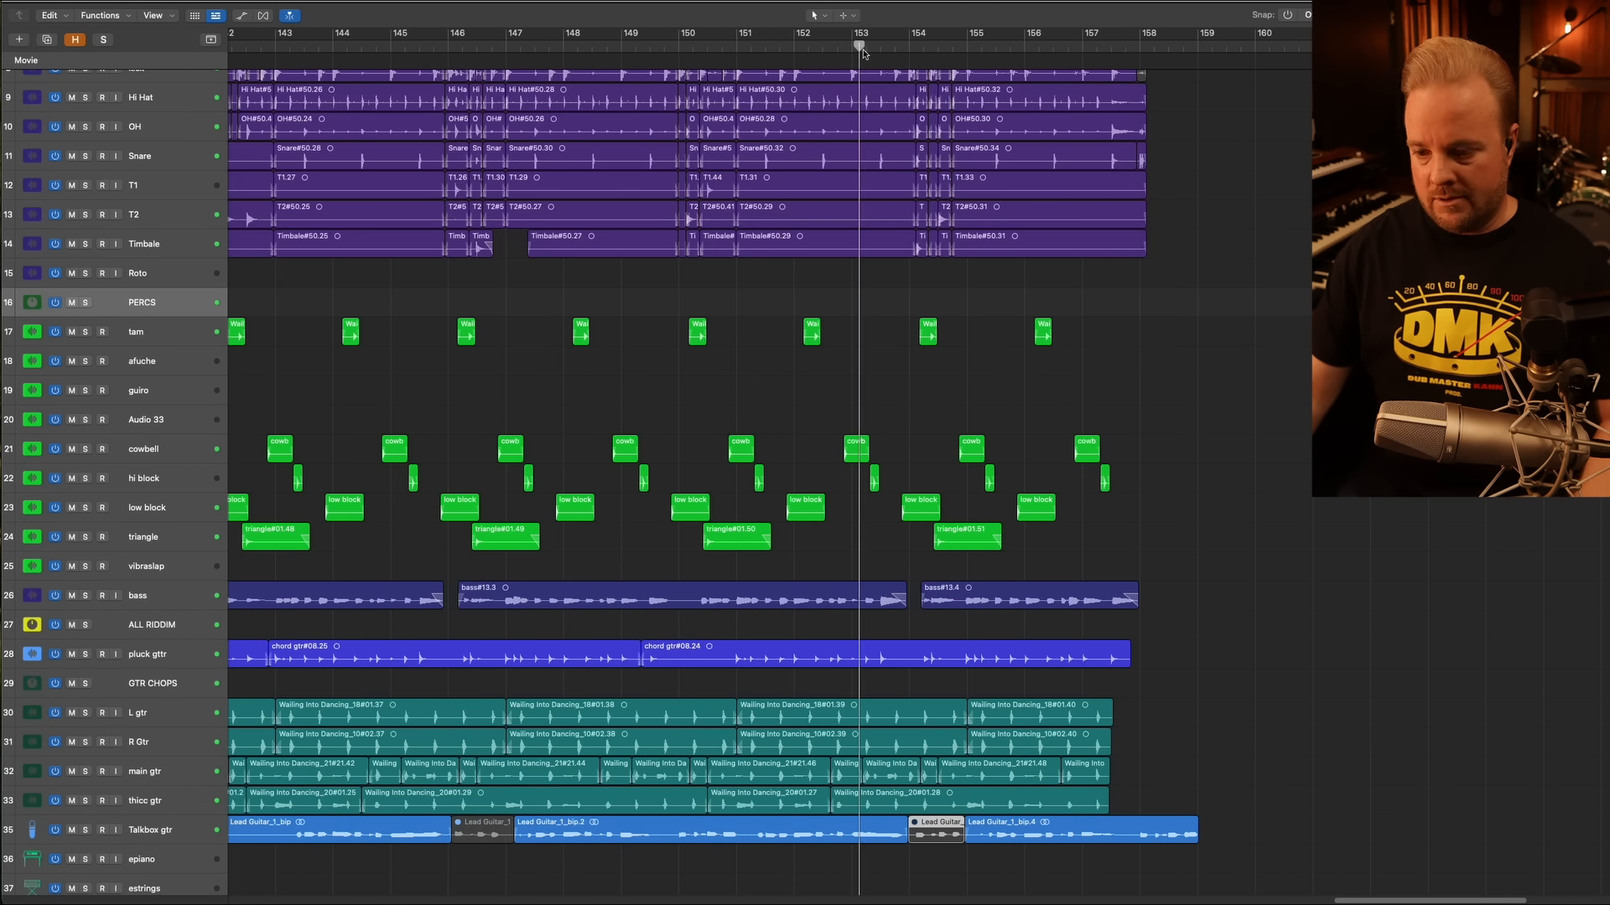
key(ctrl+m)
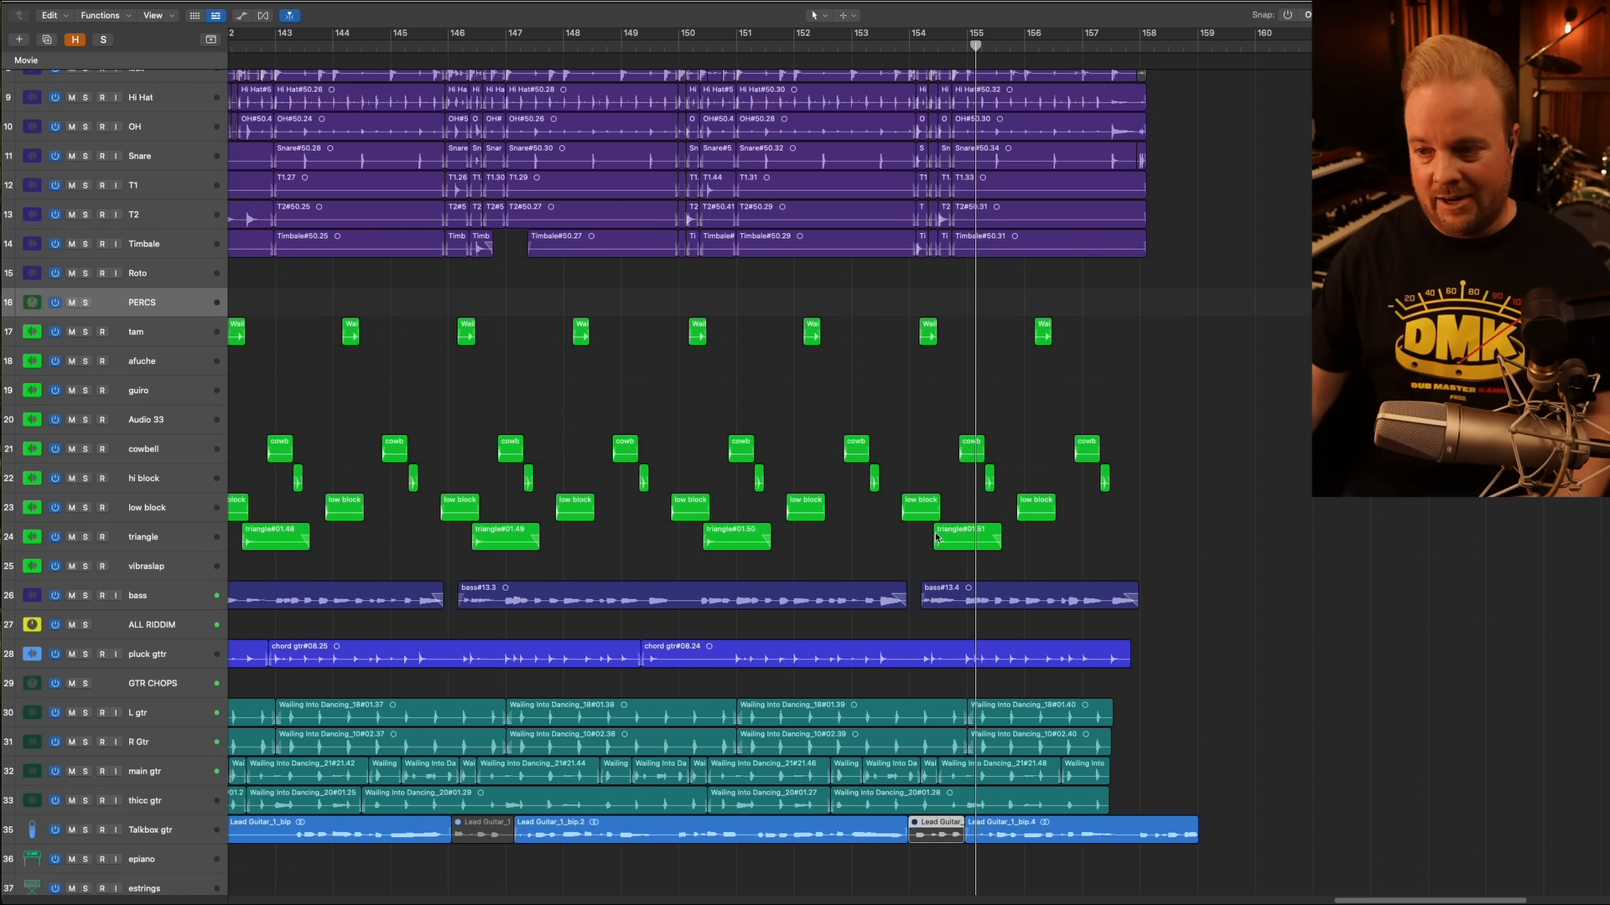
click(892, 52)
key(space)
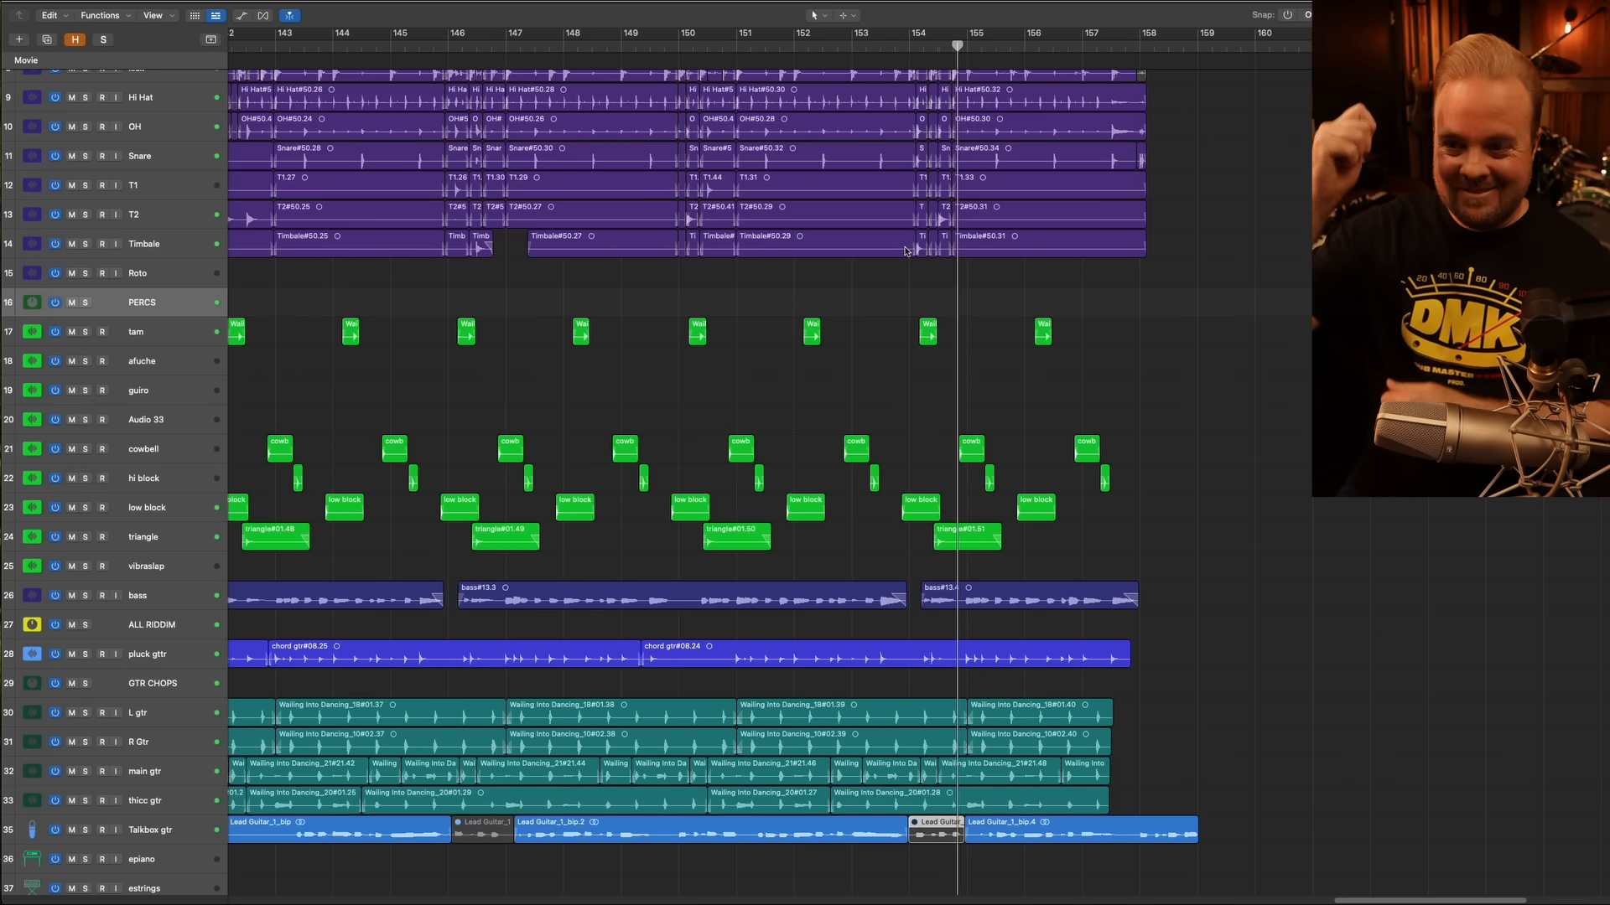
Follow playback past bar 157 to the song's end across the guitar, keys, percussion and drum tracks
scroll(906, 476, down, 4)
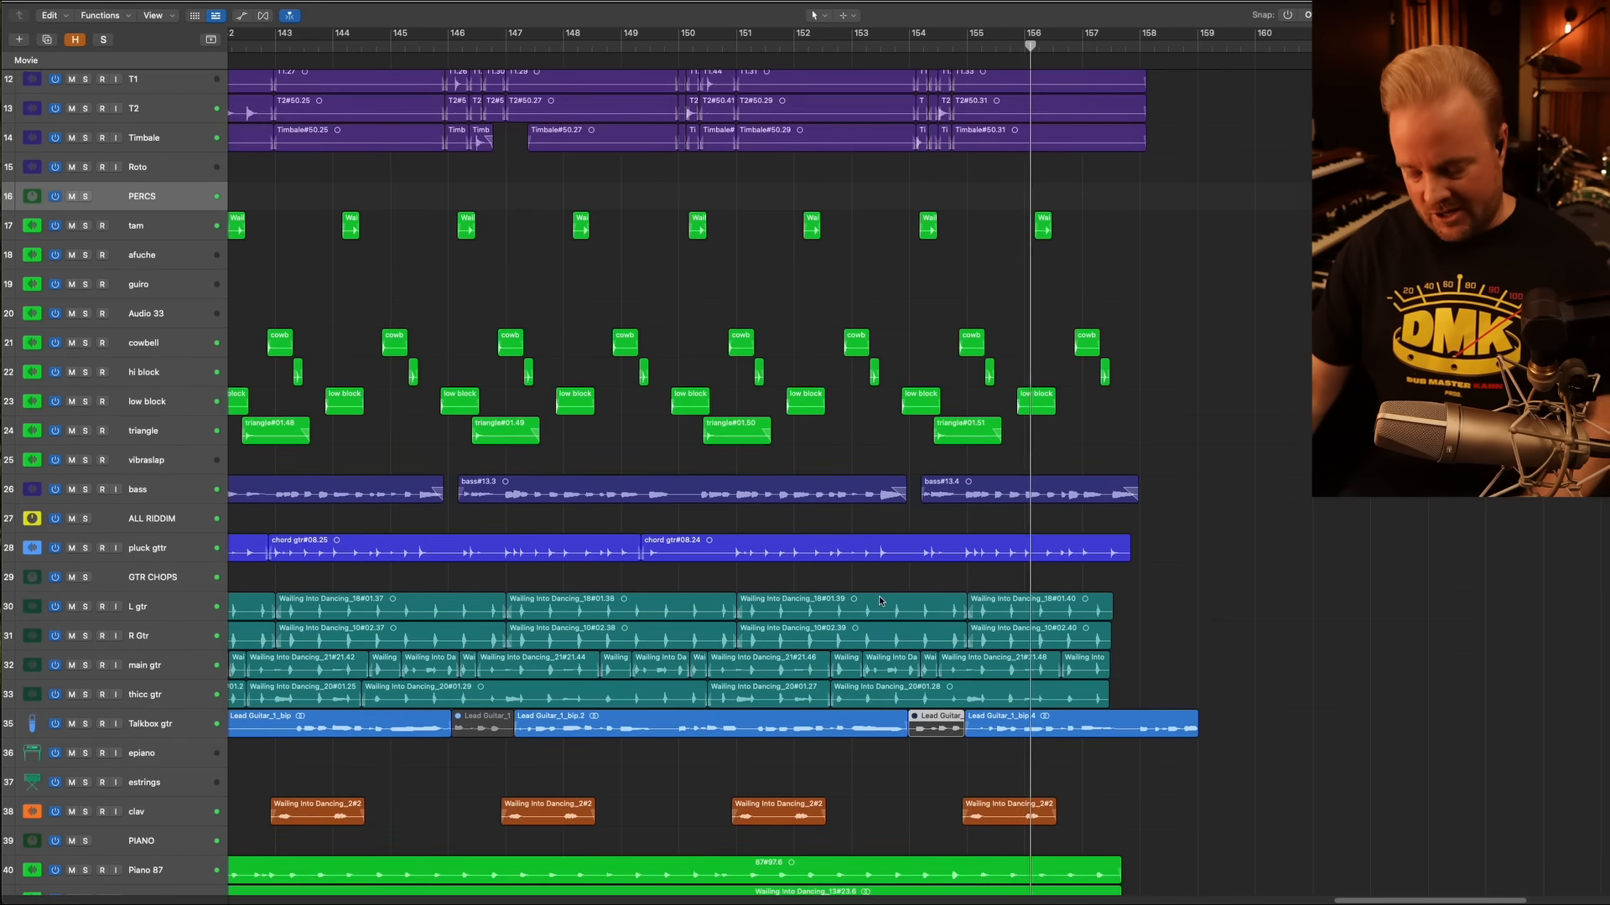
key(super+Left)
key(super+Left)
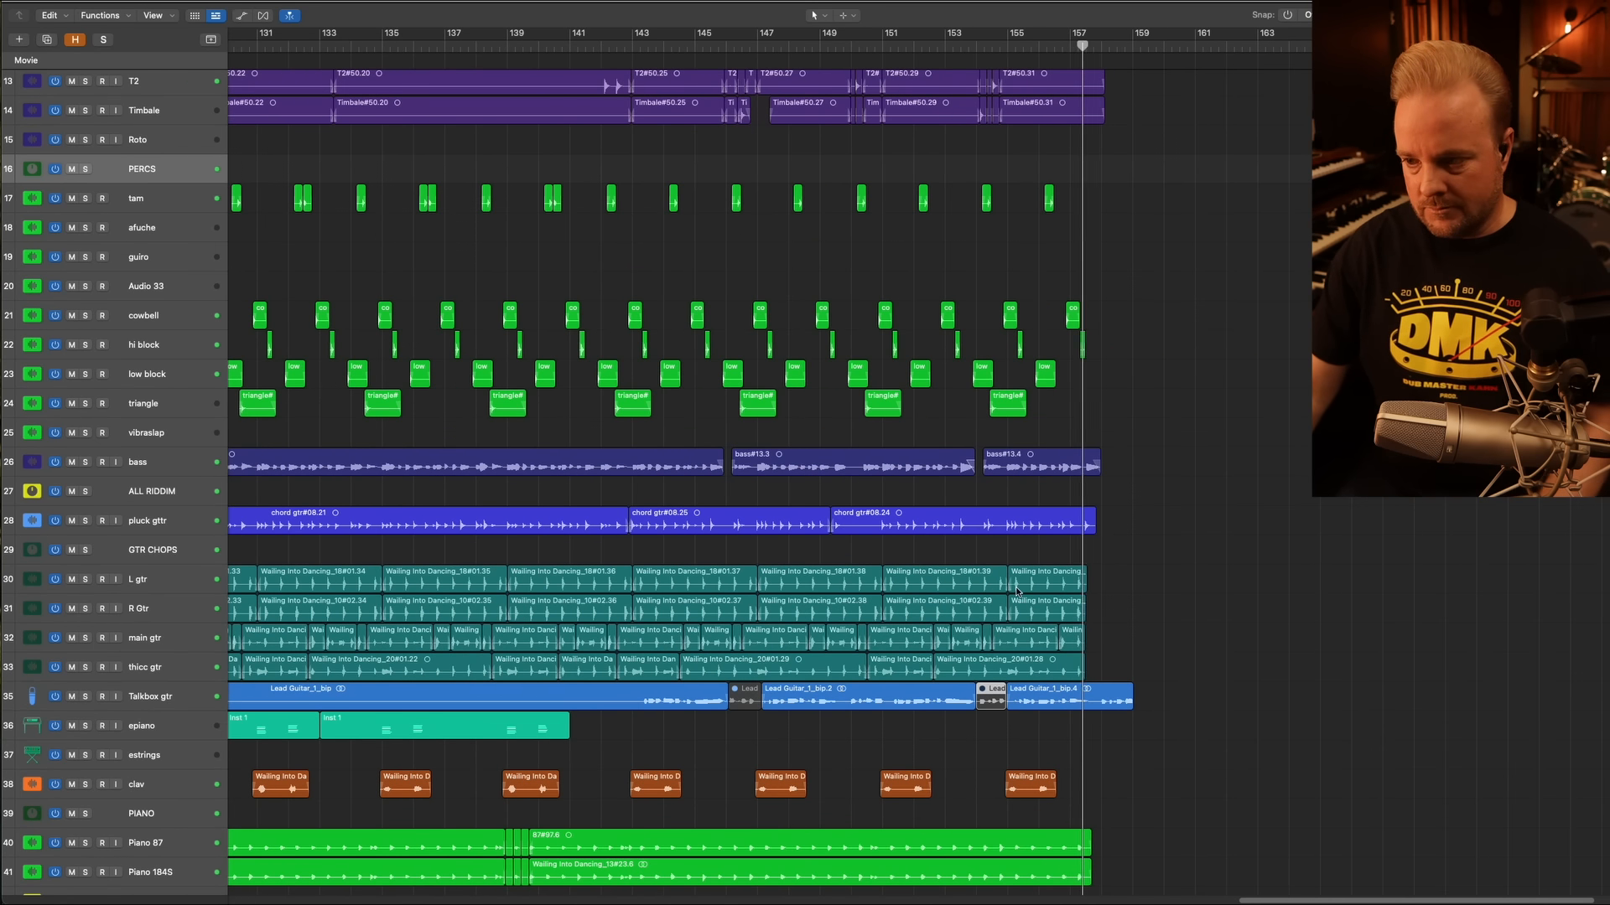
scroll(1022, 597, up, 6)
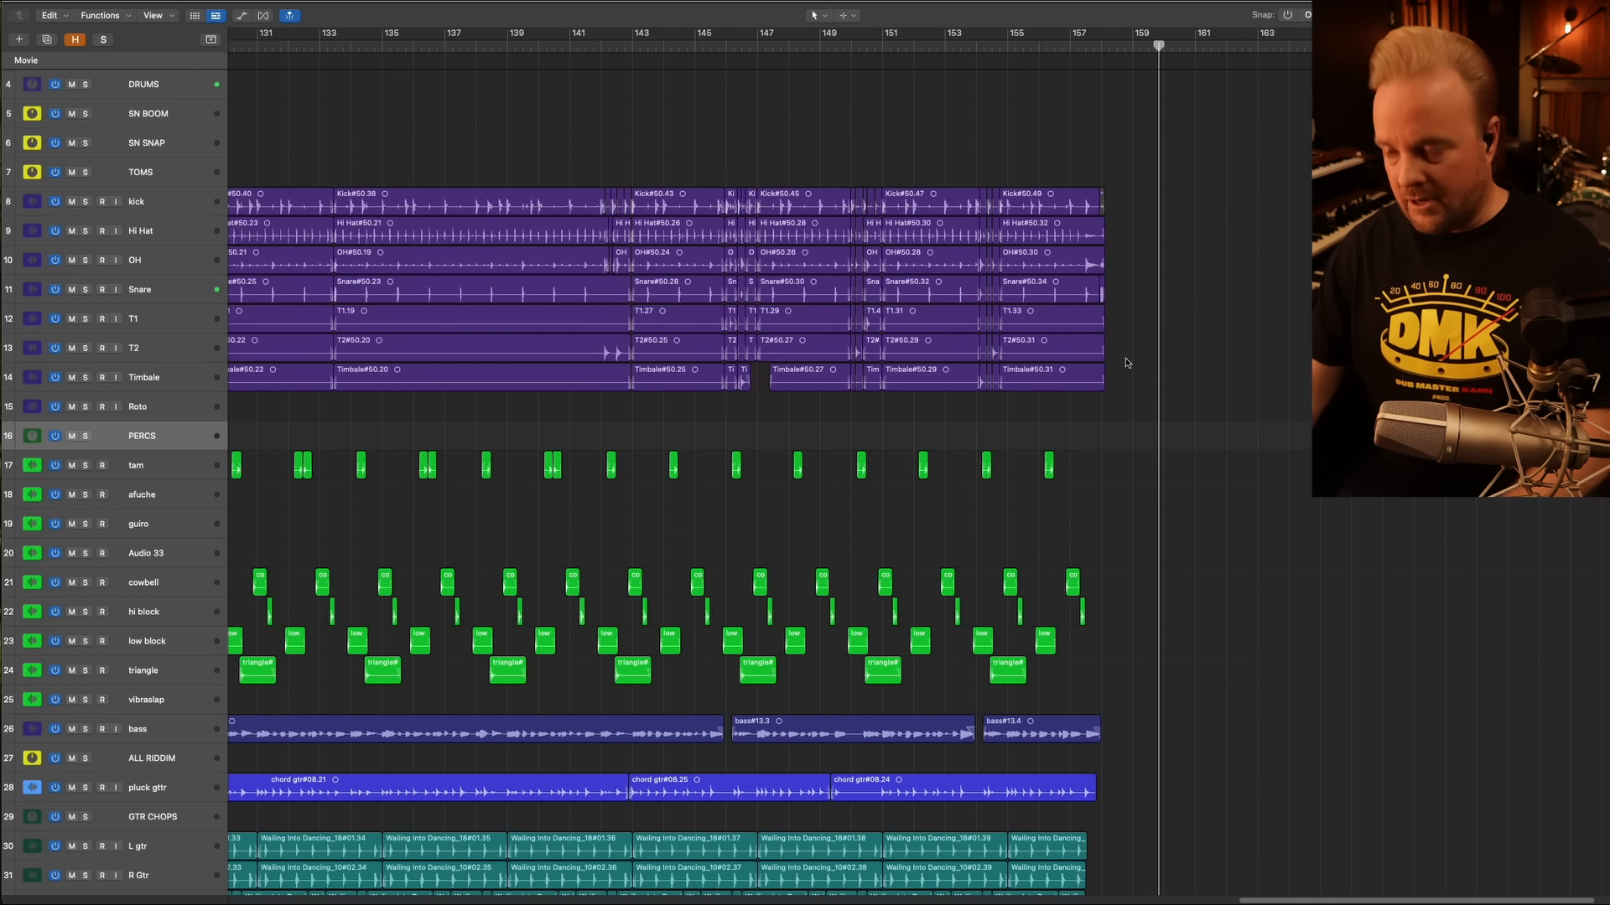
Return the playhead to the song start, show roughly the first 30 bars, and play with the DRUMS track soloed
key(super+Right)
key(Return)
scroll(565, 298, down, 1)
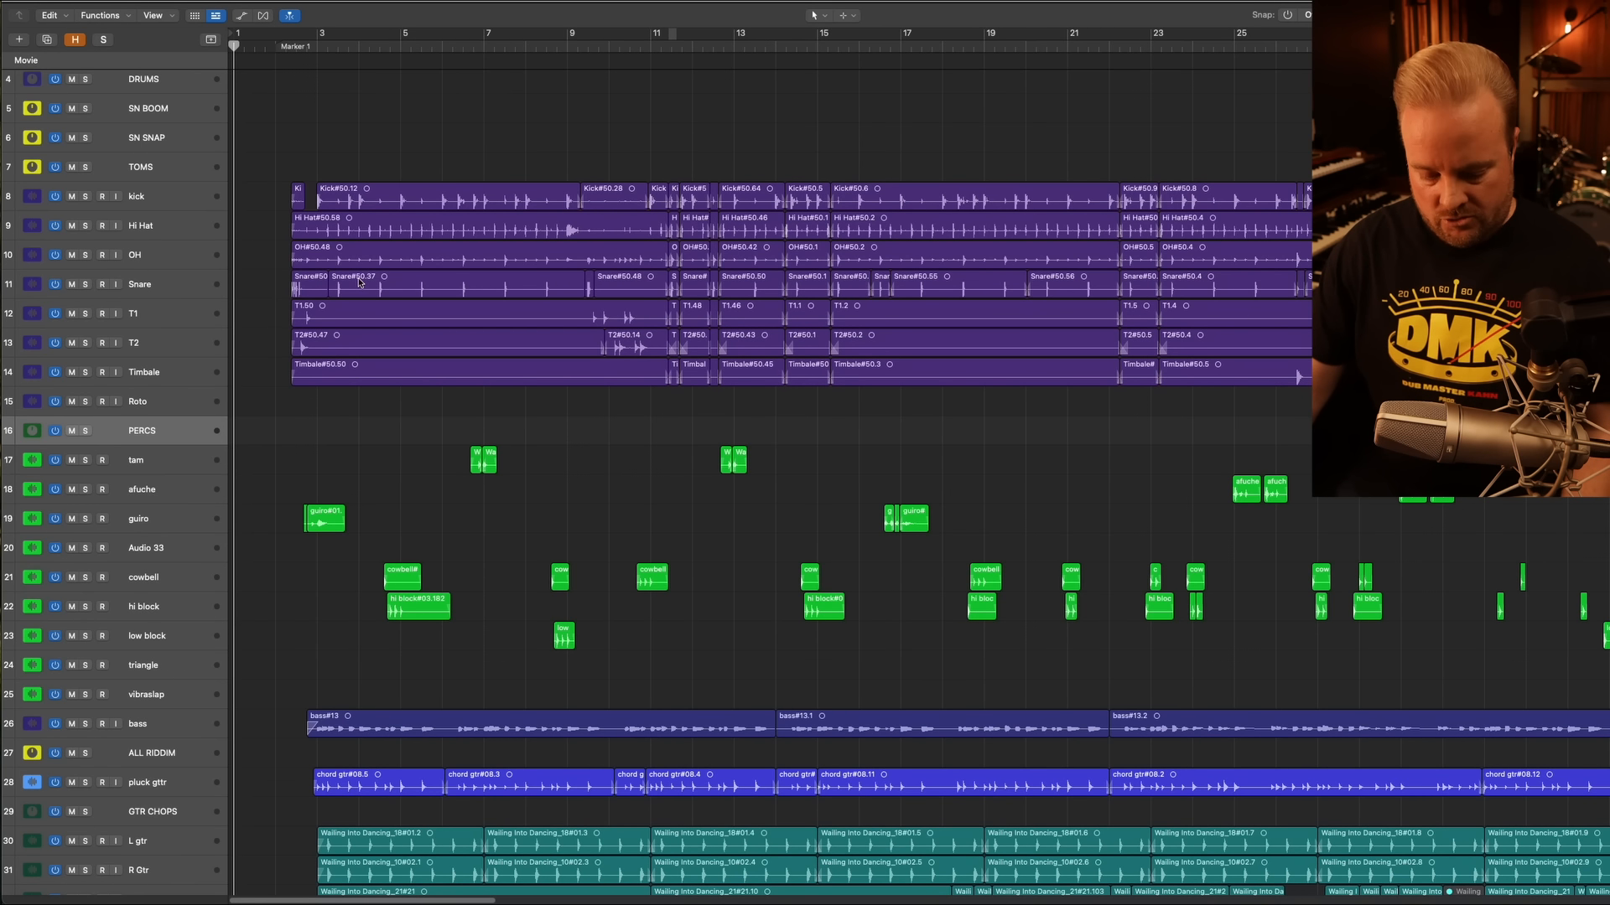
scroll(355, 283, up, 1)
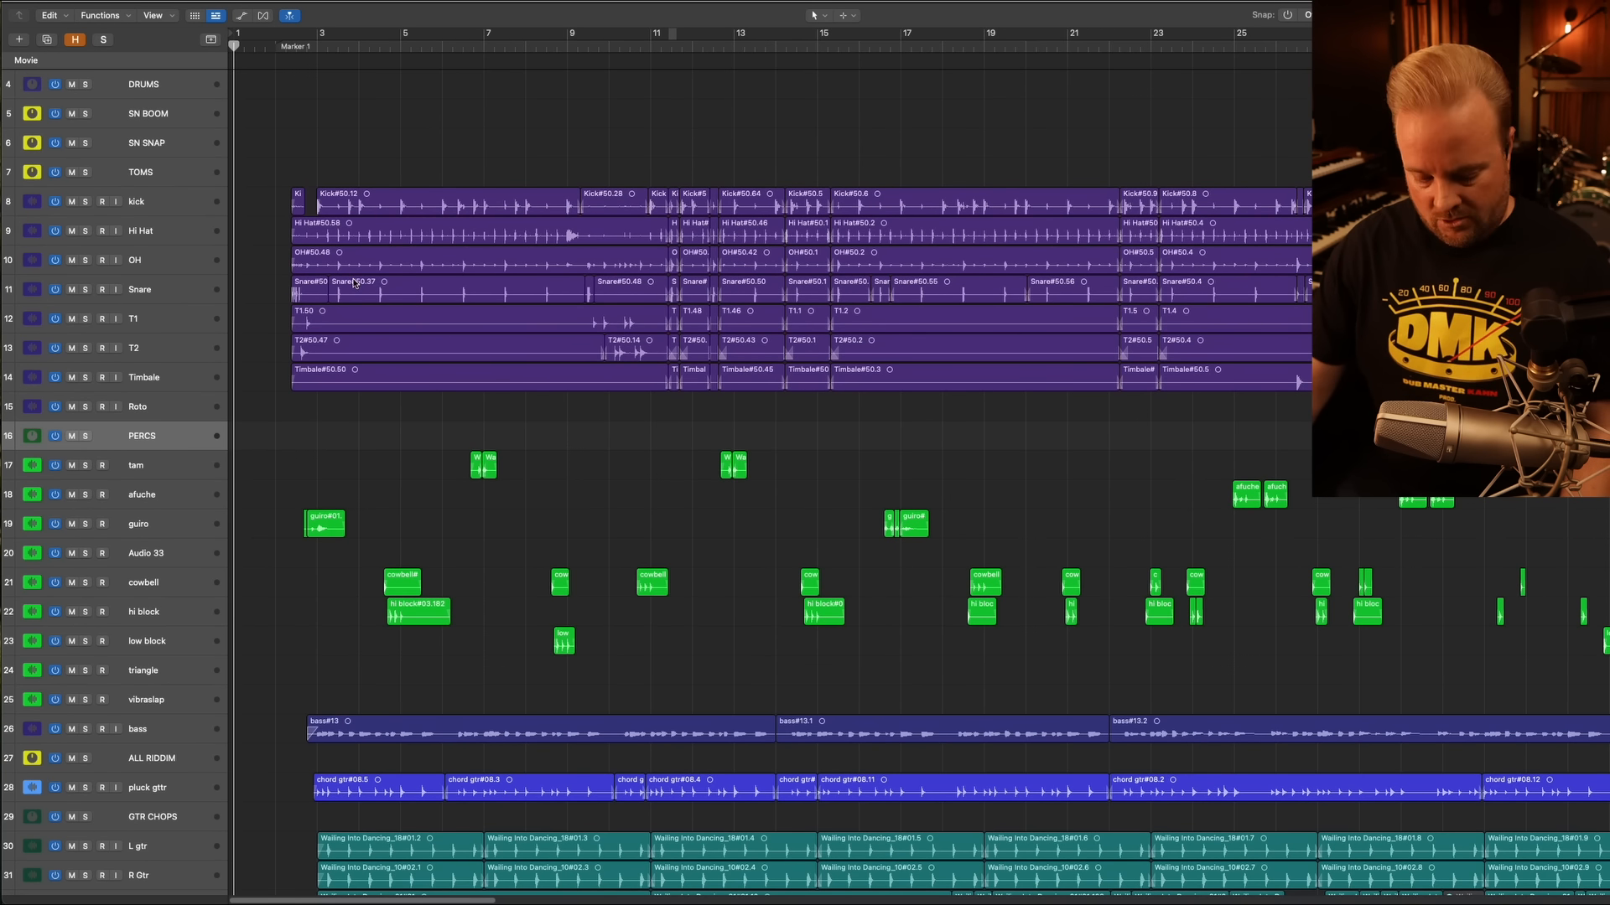
key(super+Left)
scroll(355, 283, down, 1)
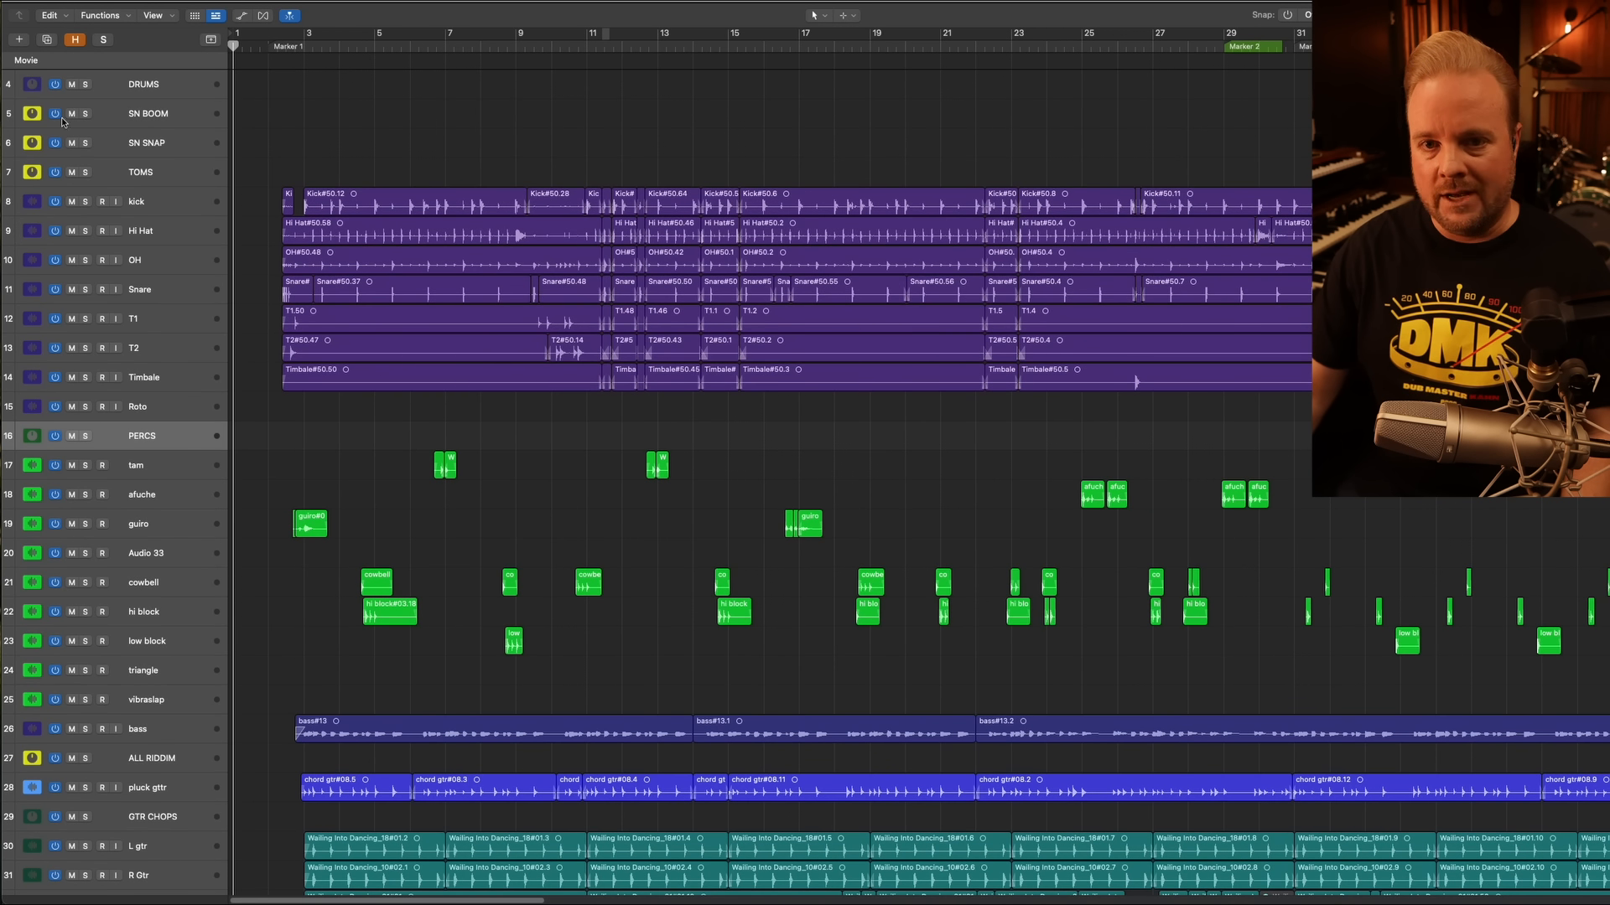
click(85, 85)
key(space)
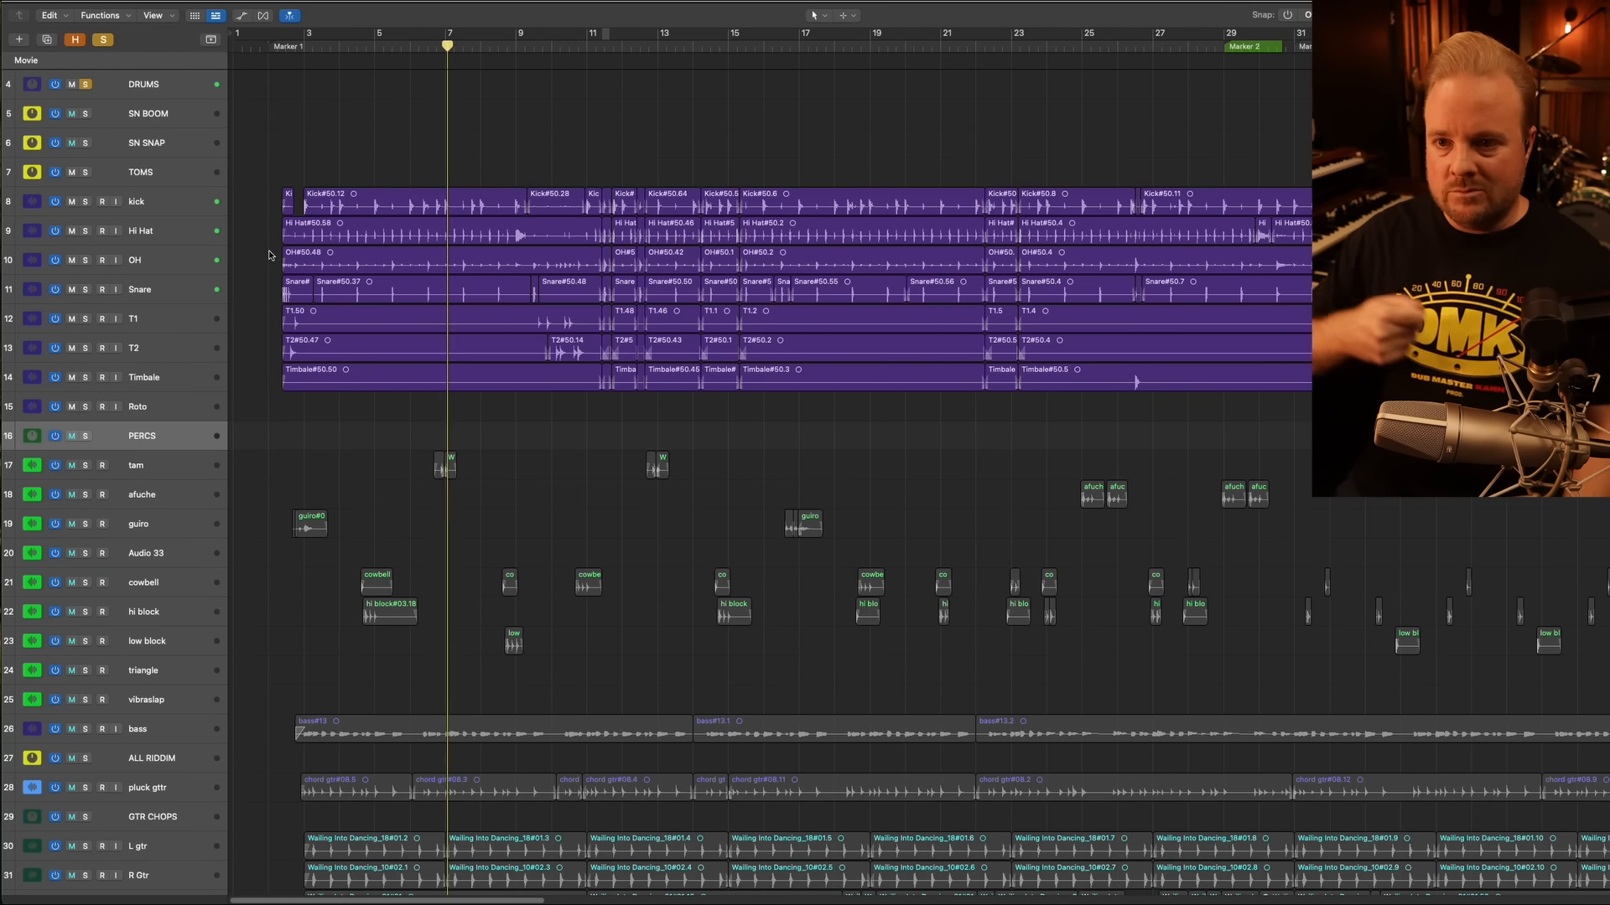
Enlarge the kick through Timbale waveforms around bars 8 to 13 to examine the tom fill and edits during playback
key(super+Down)
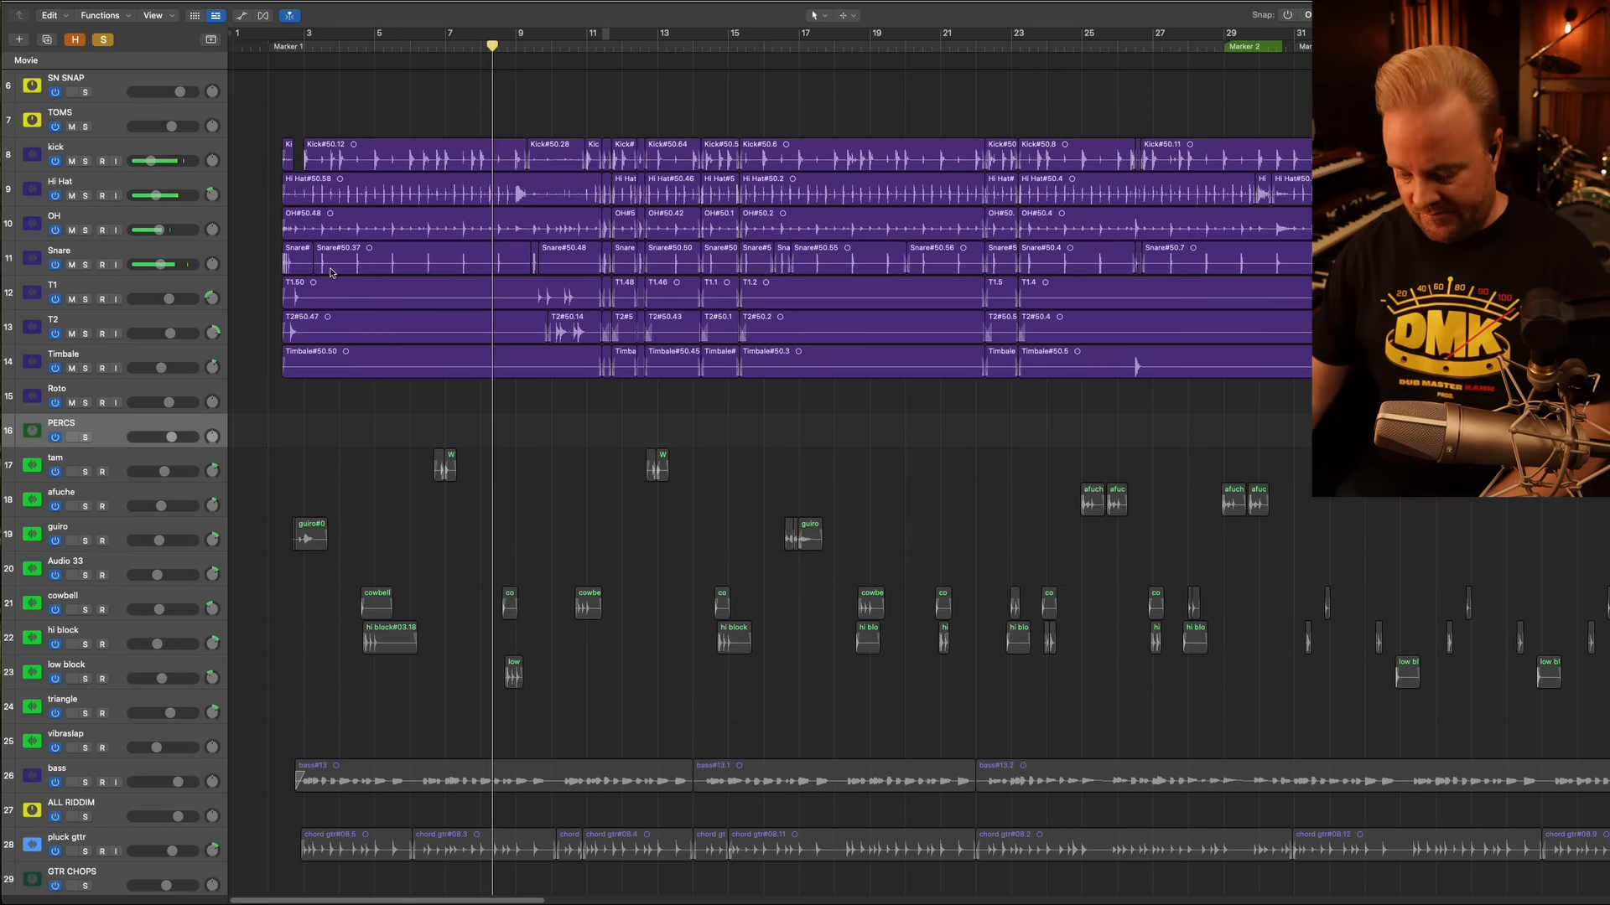
key(super+Right)
key(super+Right)
key(super+Right)
scroll(497, 242, up, 2)
key(super+Right)
key(super+Right)
key(super+Right)
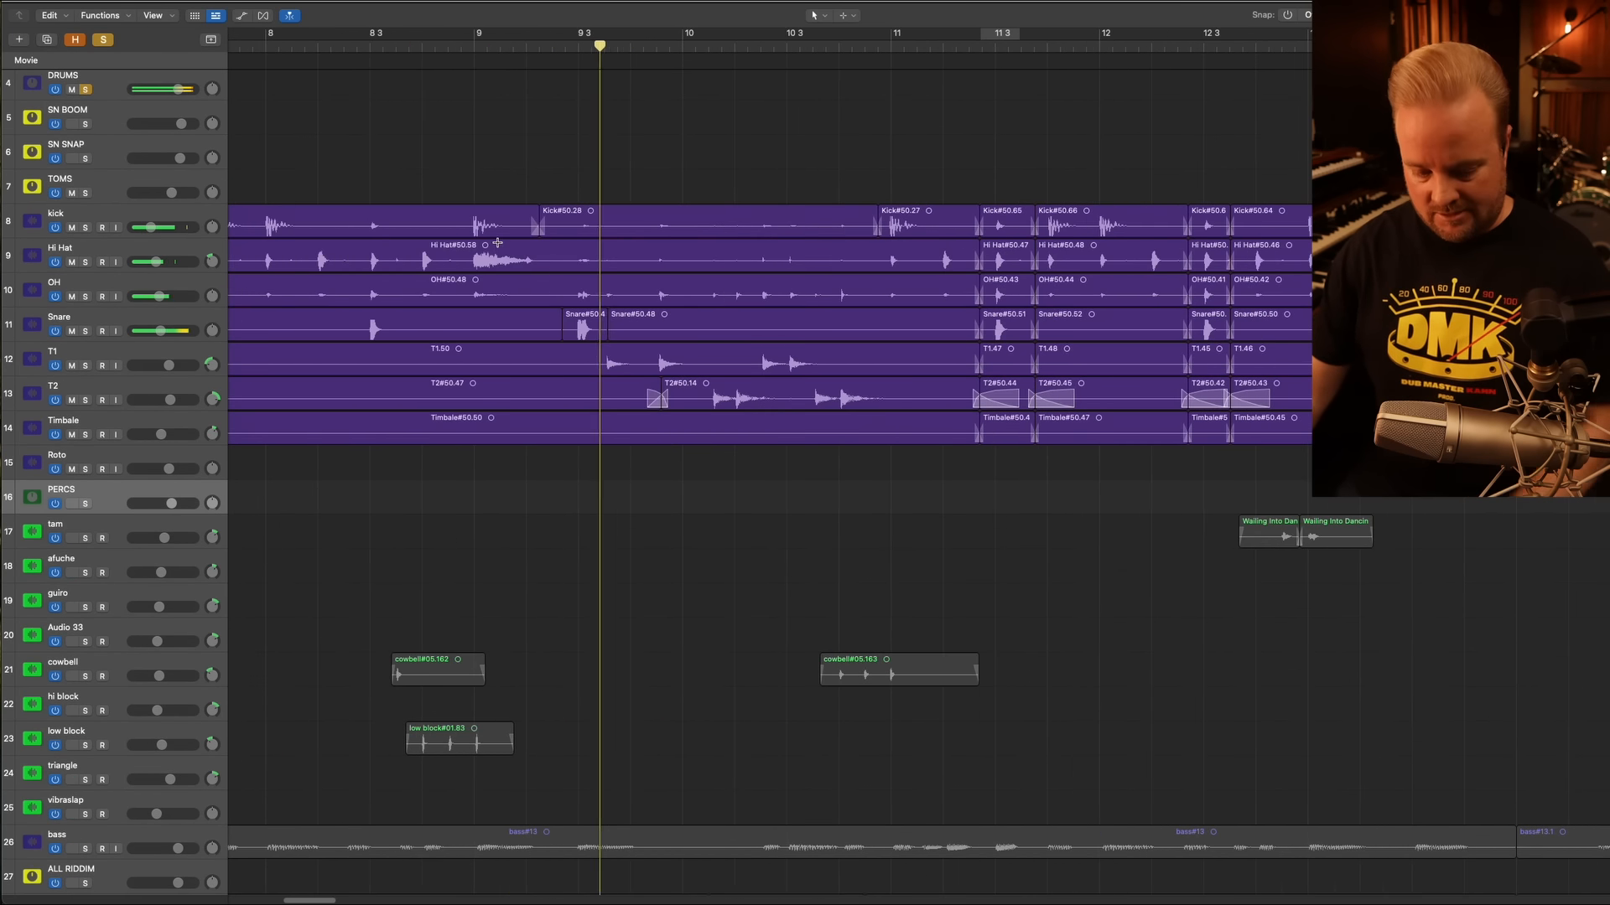
key(super+Down)
key(super+Down)
key(super+Down)
key(super+Down)
scroll(496, 247, up, 4)
scroll(496, 249, right, 2)
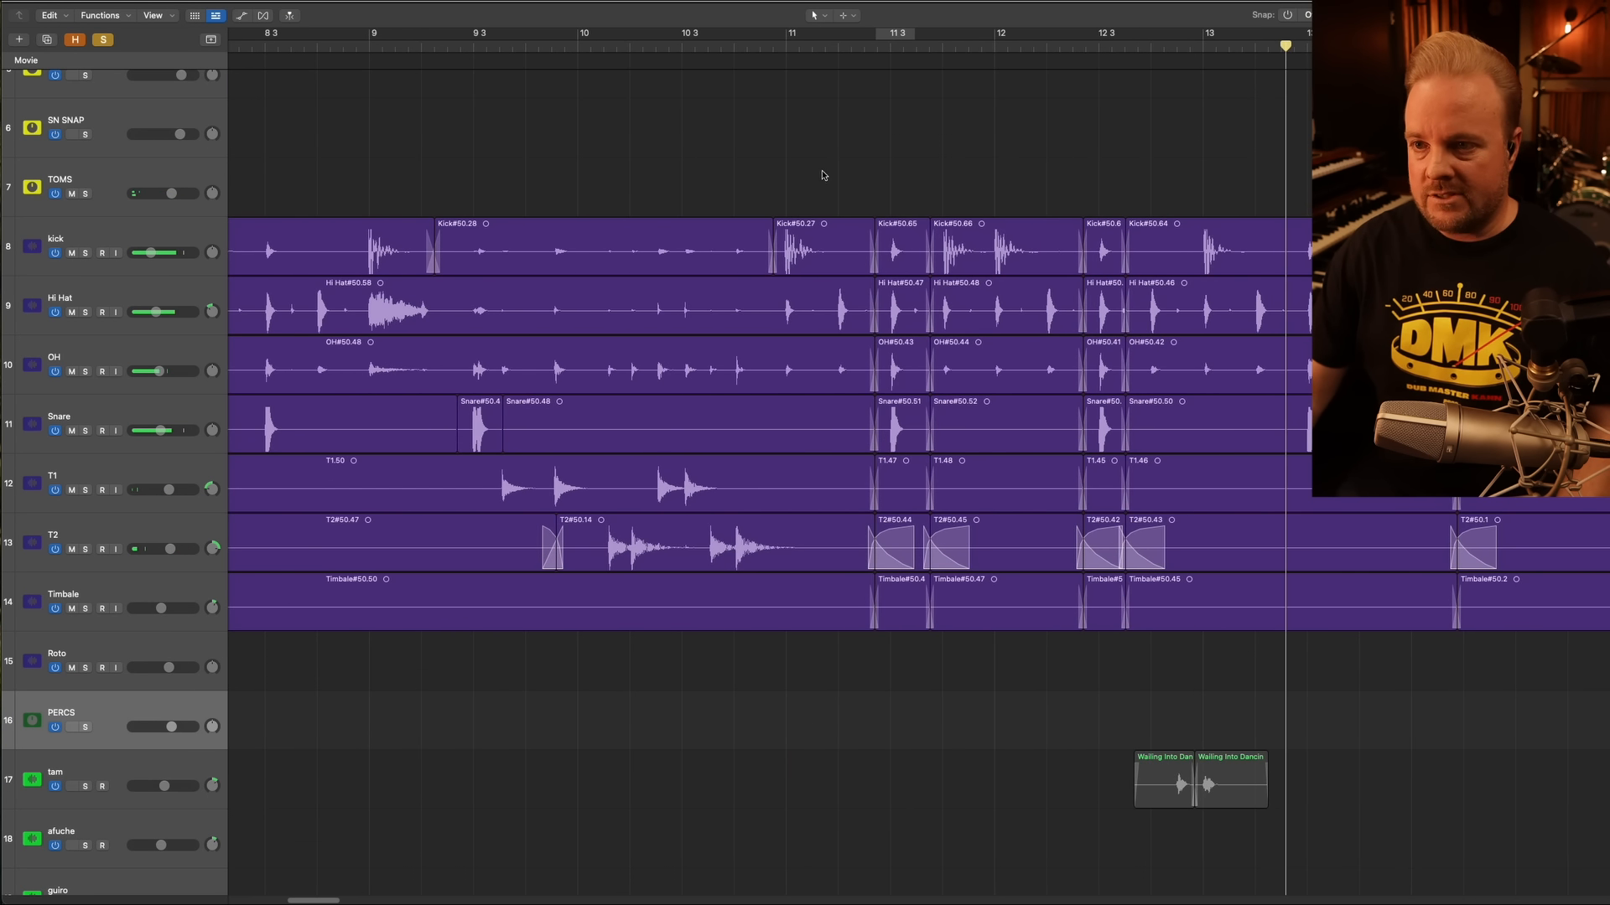
Extend the kick through Timbale regions before bar 11 3 over the edits up to about bar 14, and undo the extension
click(767, 55)
drag(573, 150, 646, 700)
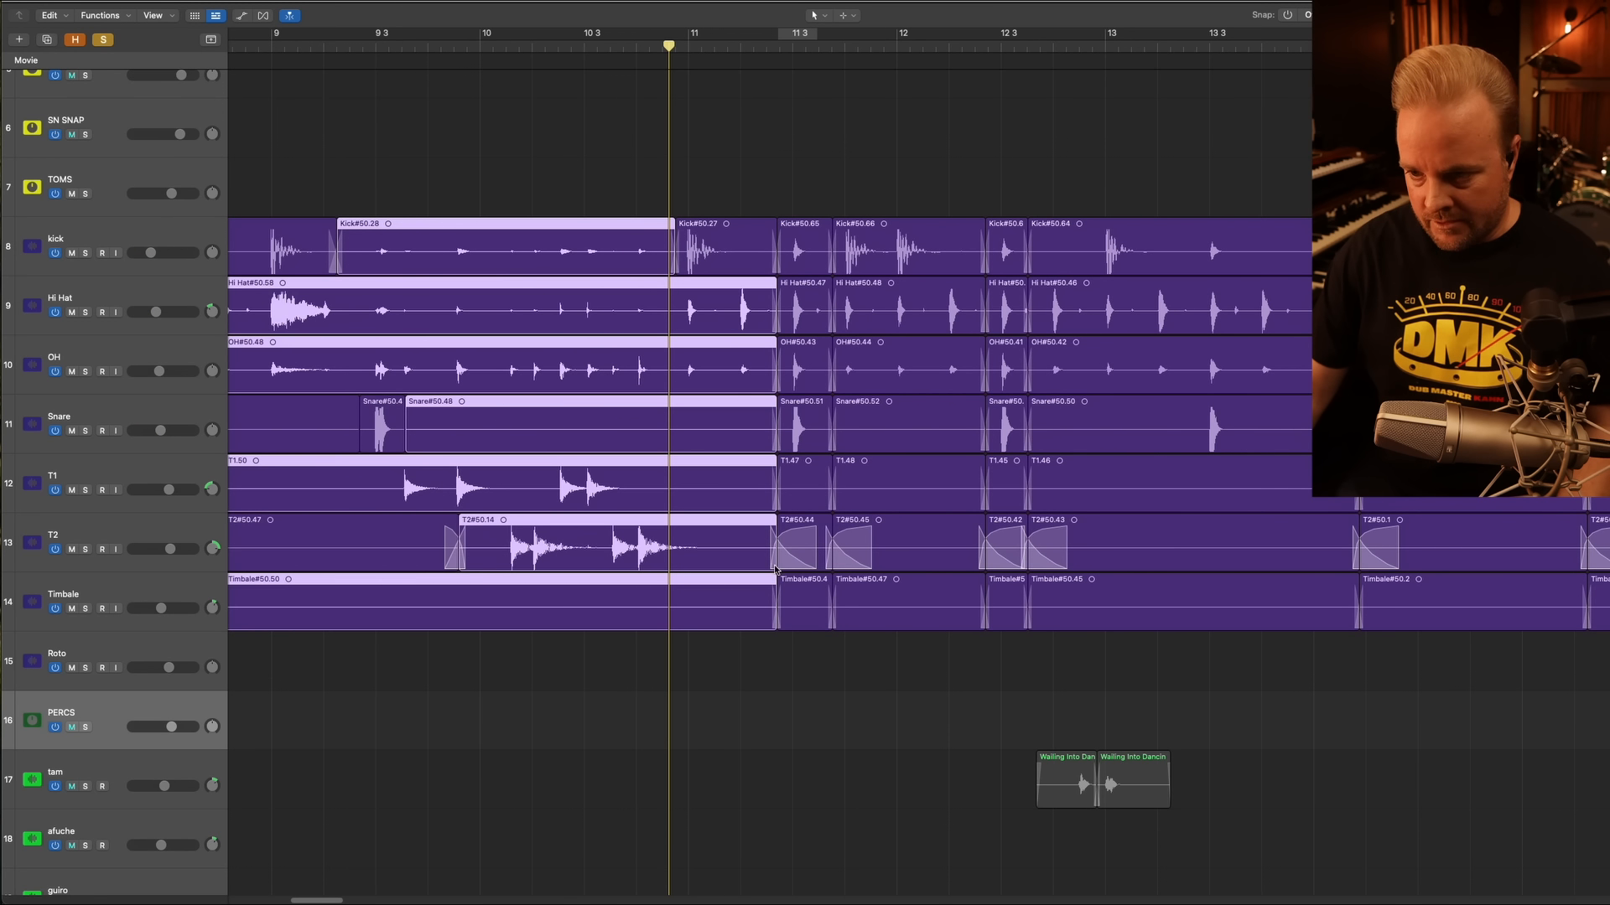
drag(777, 561, 782, 566)
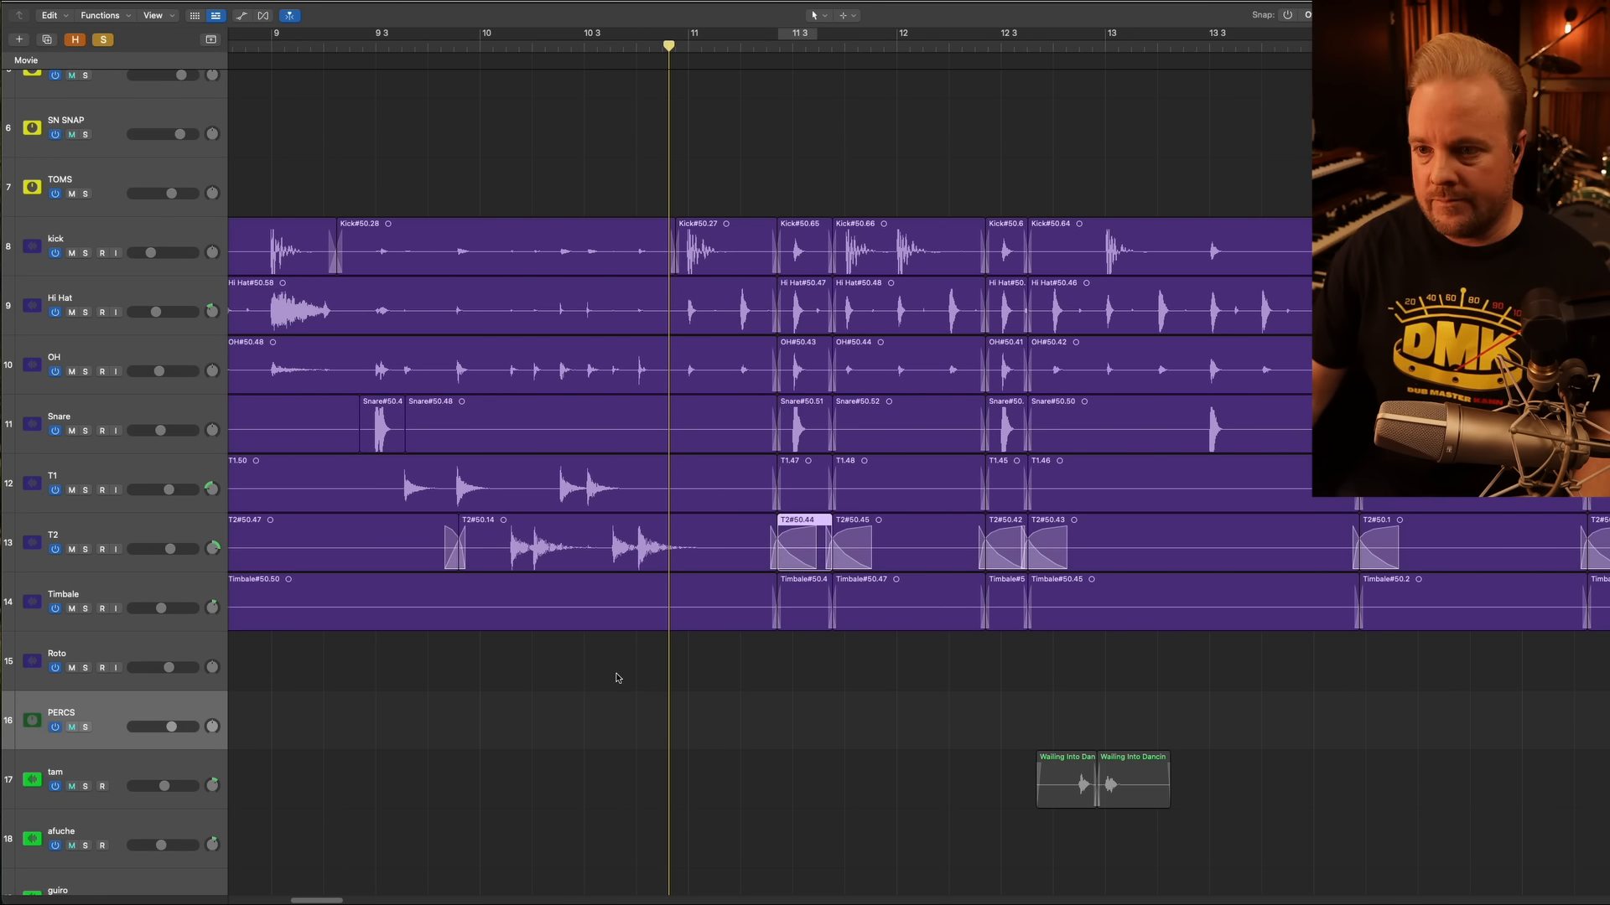
drag(631, 683, 662, 243)
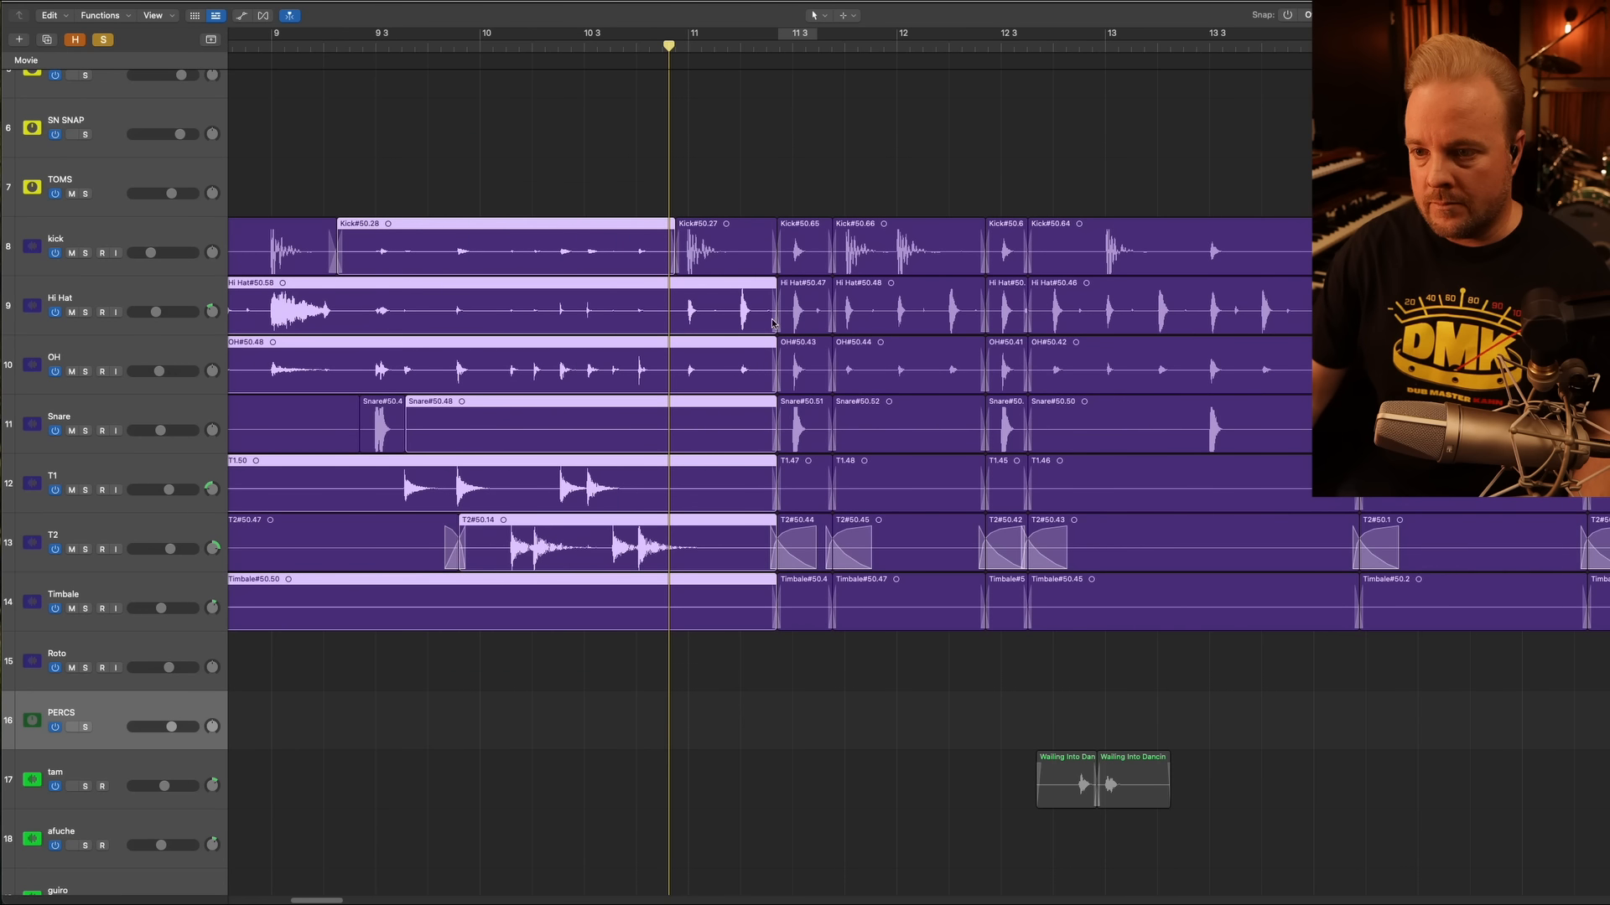
drag(775, 324, 1307, 374)
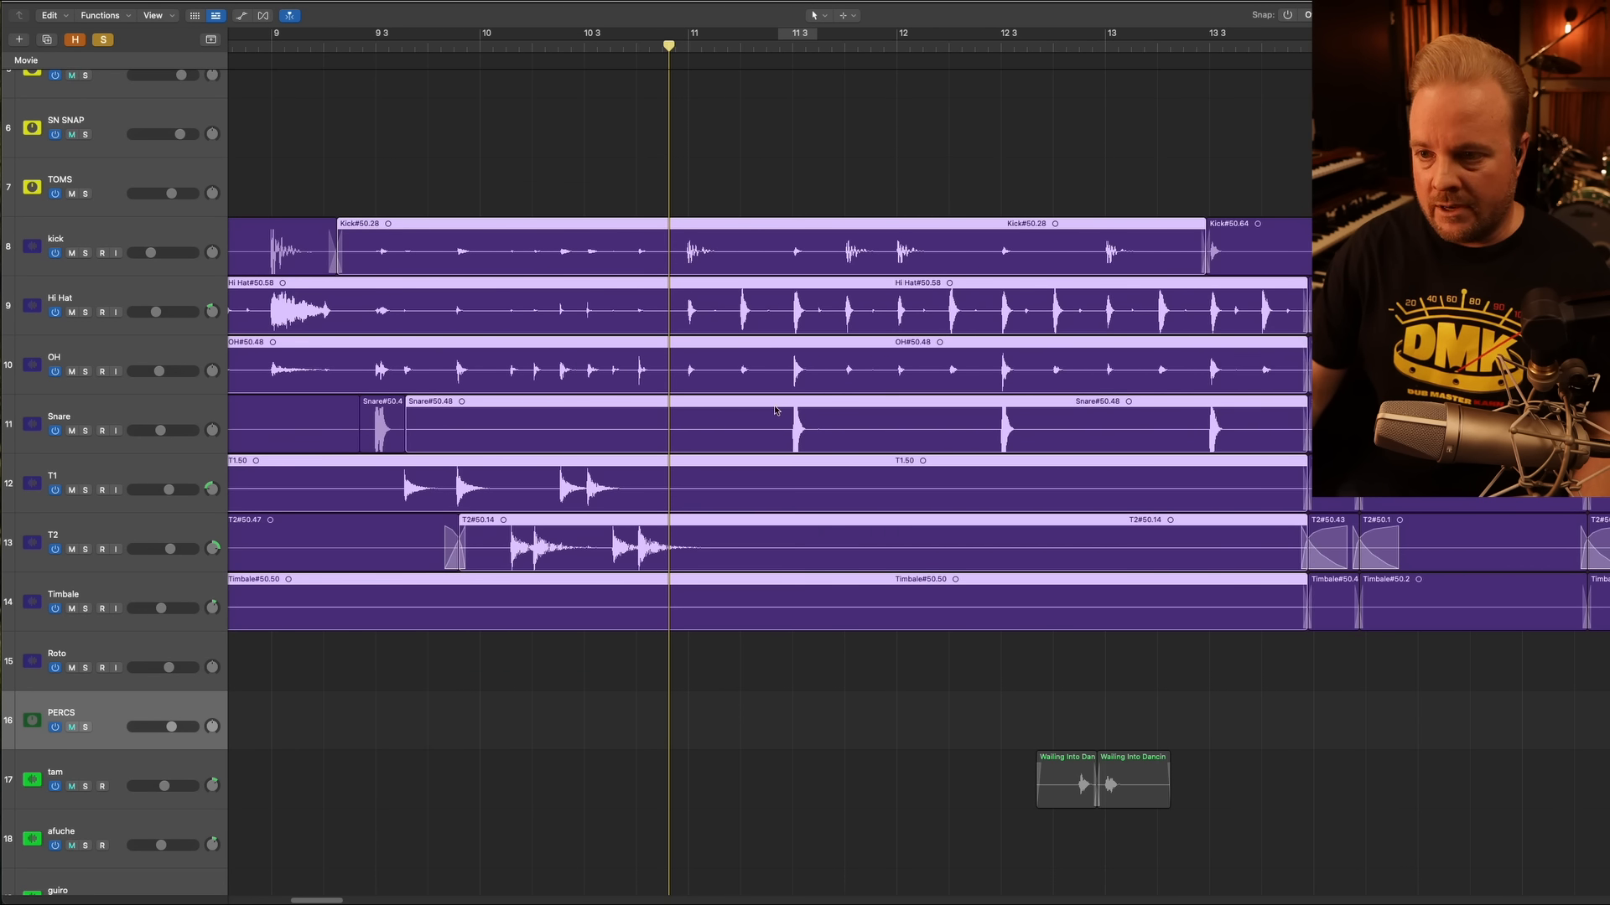
key(super+z)
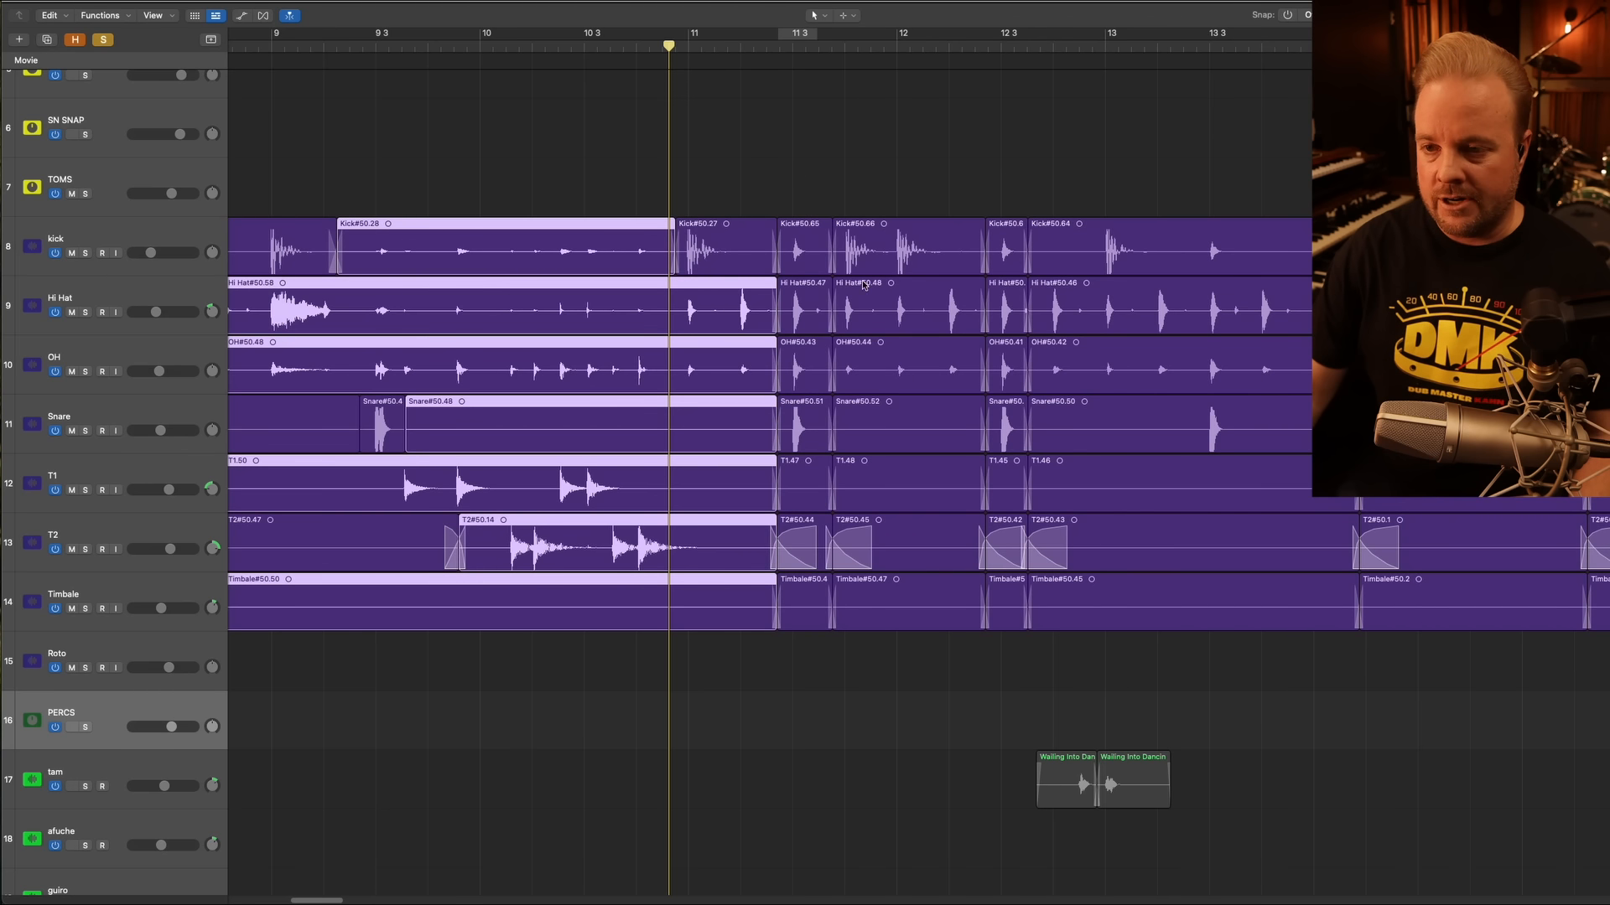
Deselect the drum regions and play the soloed drums from just before bar 11 through about bar 23
click(826, 165)
key(space)
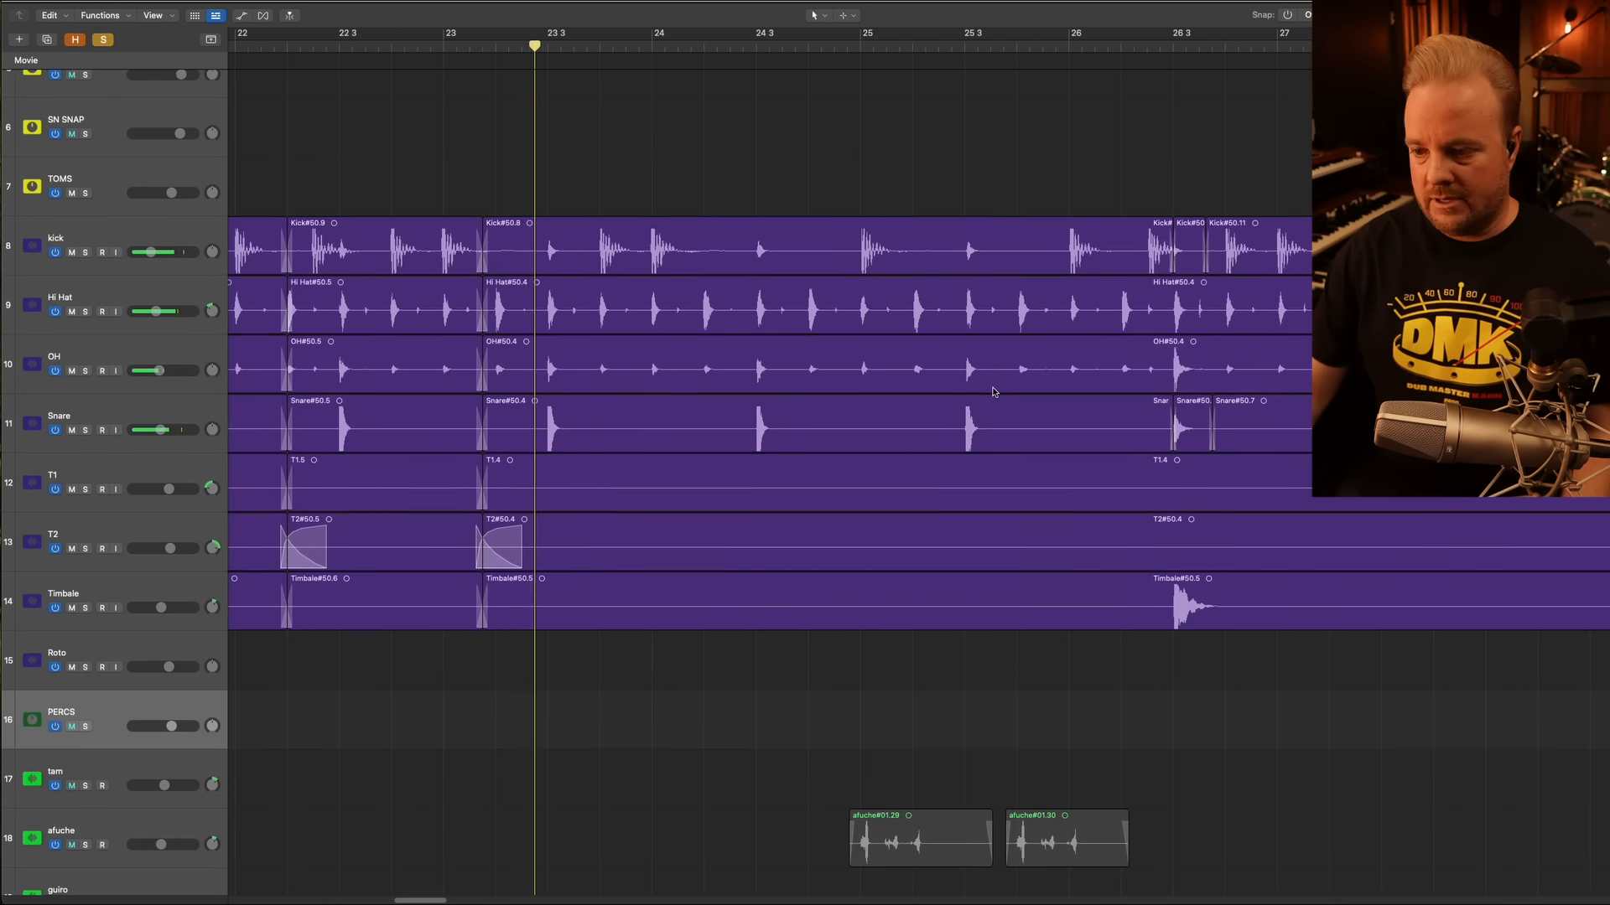
Widen the view around bars 23 to 28, return the playhead to between bars 23 and 24, and turn off the drum solo
scroll(992, 389, down, 2)
key(super+Up)
key(super+Up)
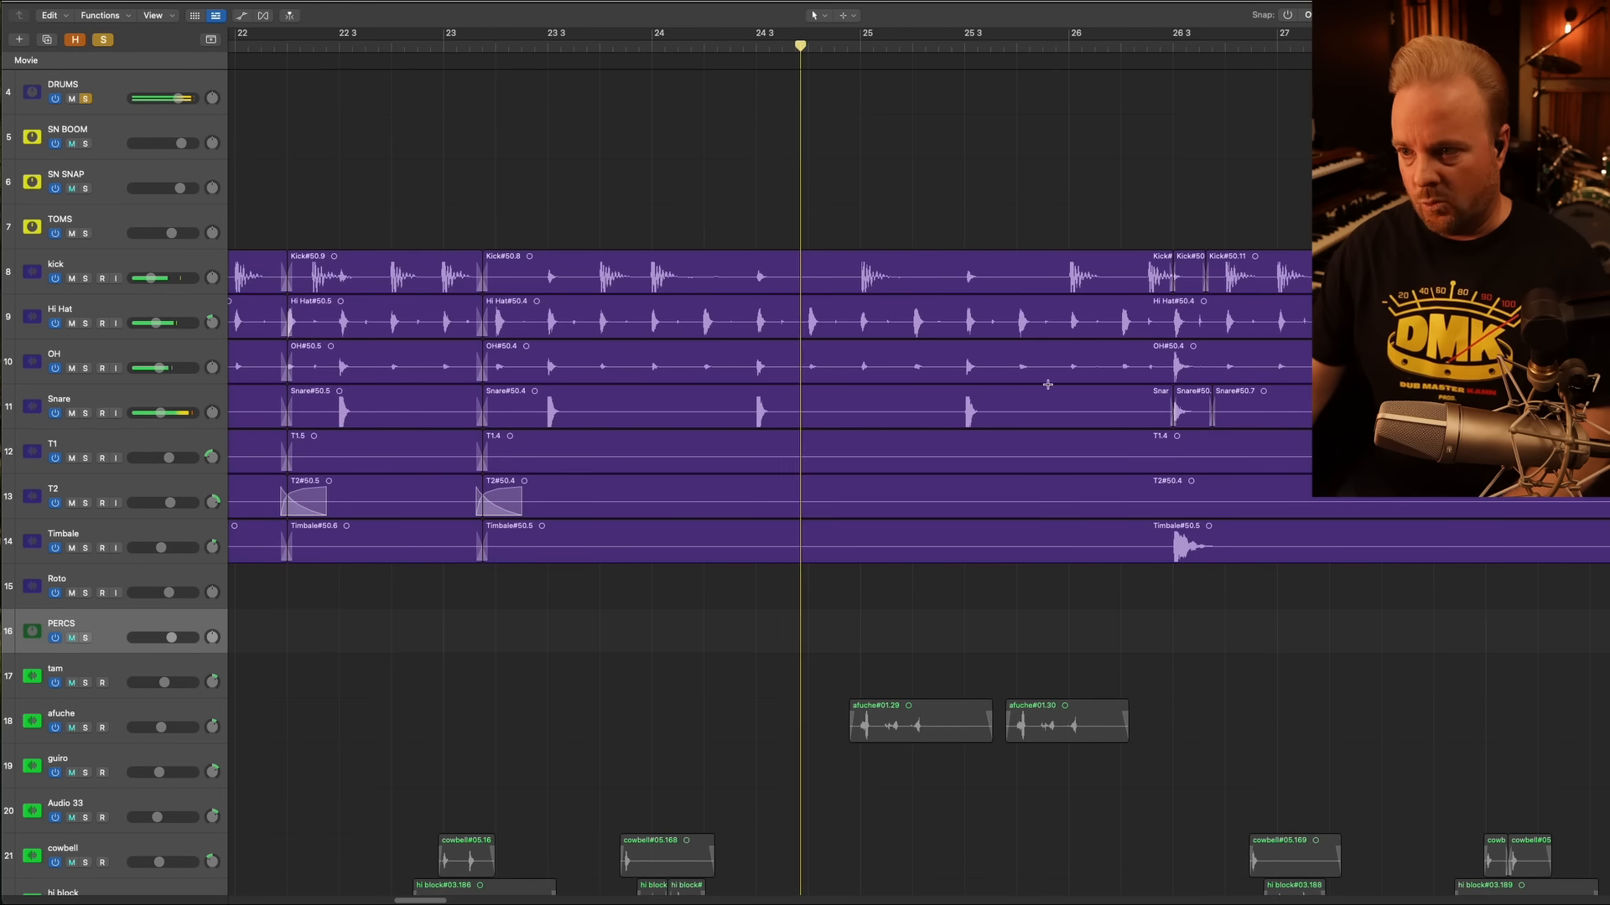
key(super+Left)
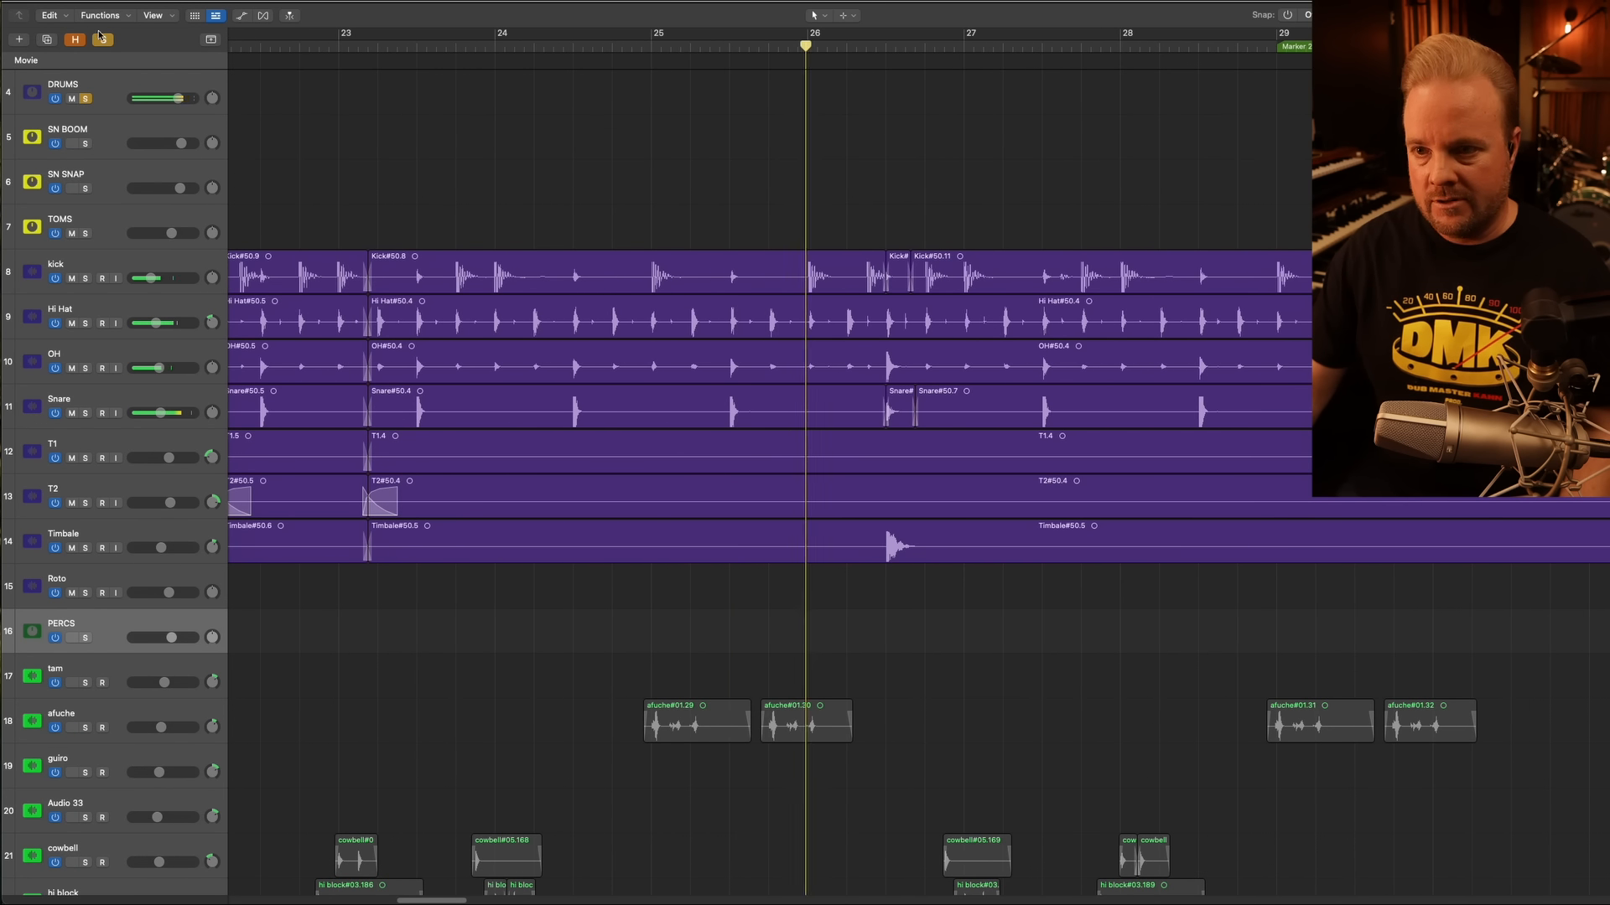
click(450, 43)
click(107, 44)
Look over the tracks down to DRUM VERB and play the full mix from between bars 23 and 24 through about bar 33
scroll(884, 270, down, 15)
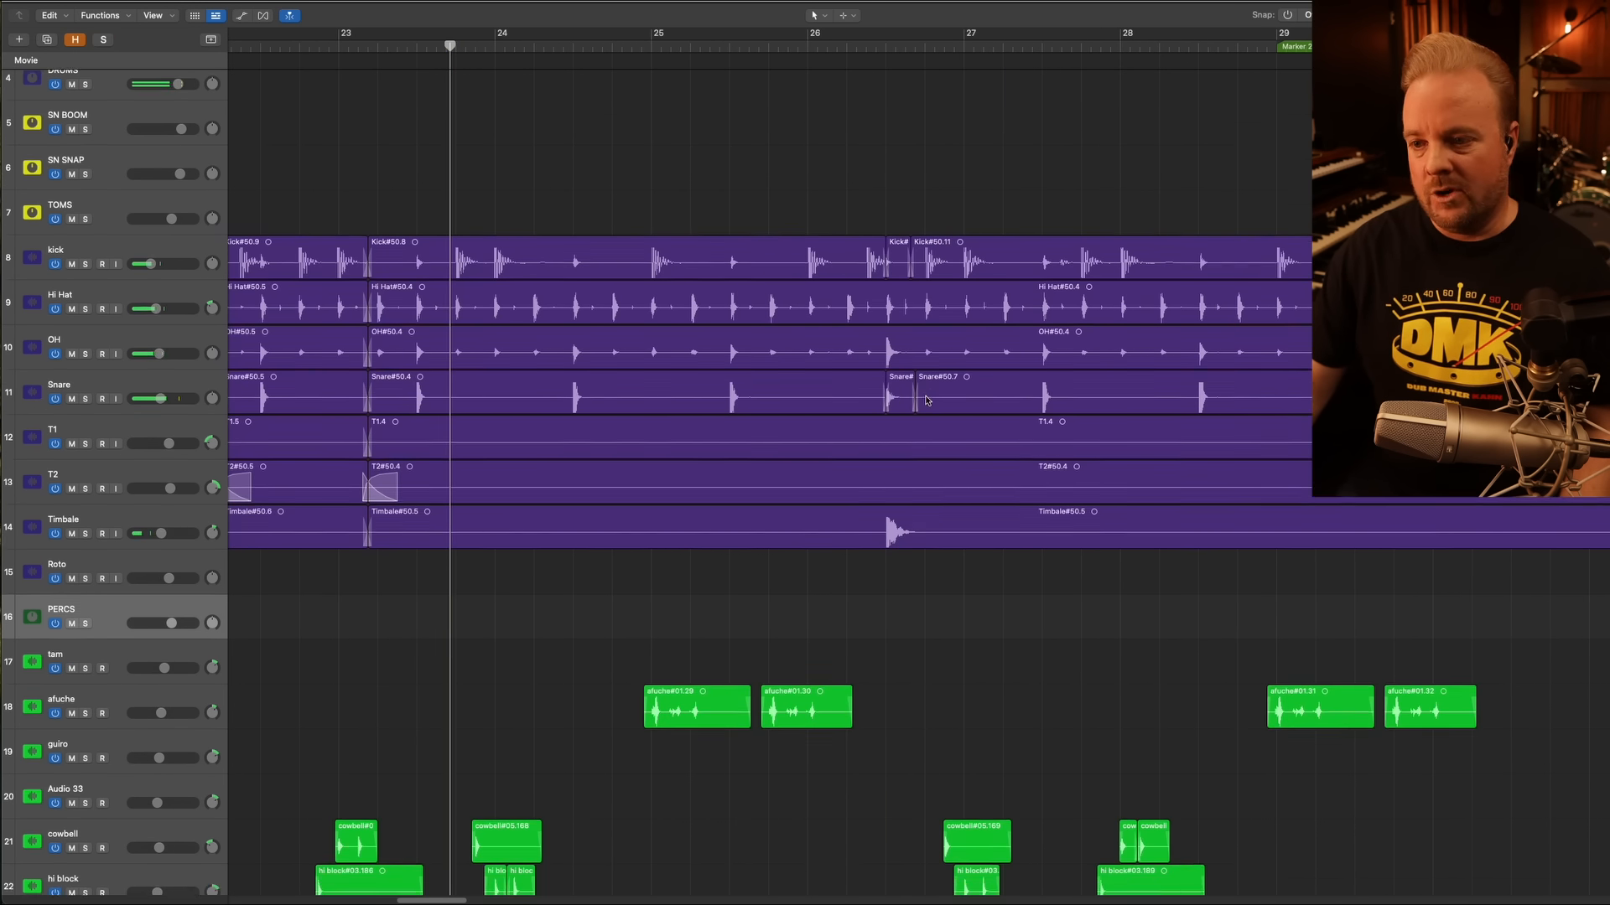
scroll(920, 587, down, 8)
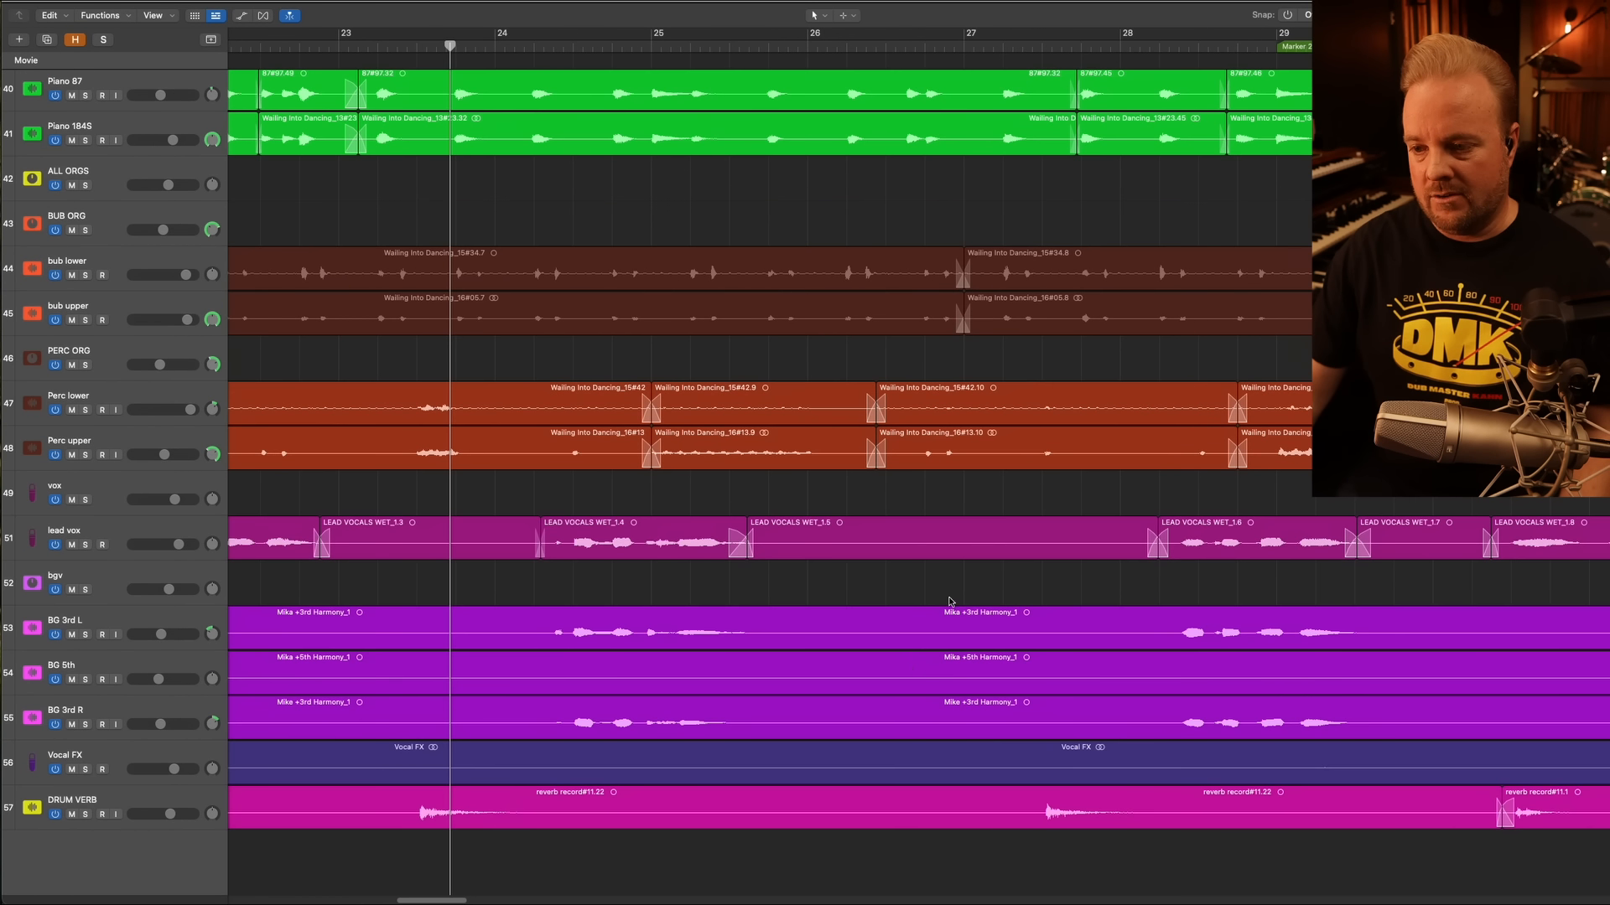
scroll(891, 610, up, 20)
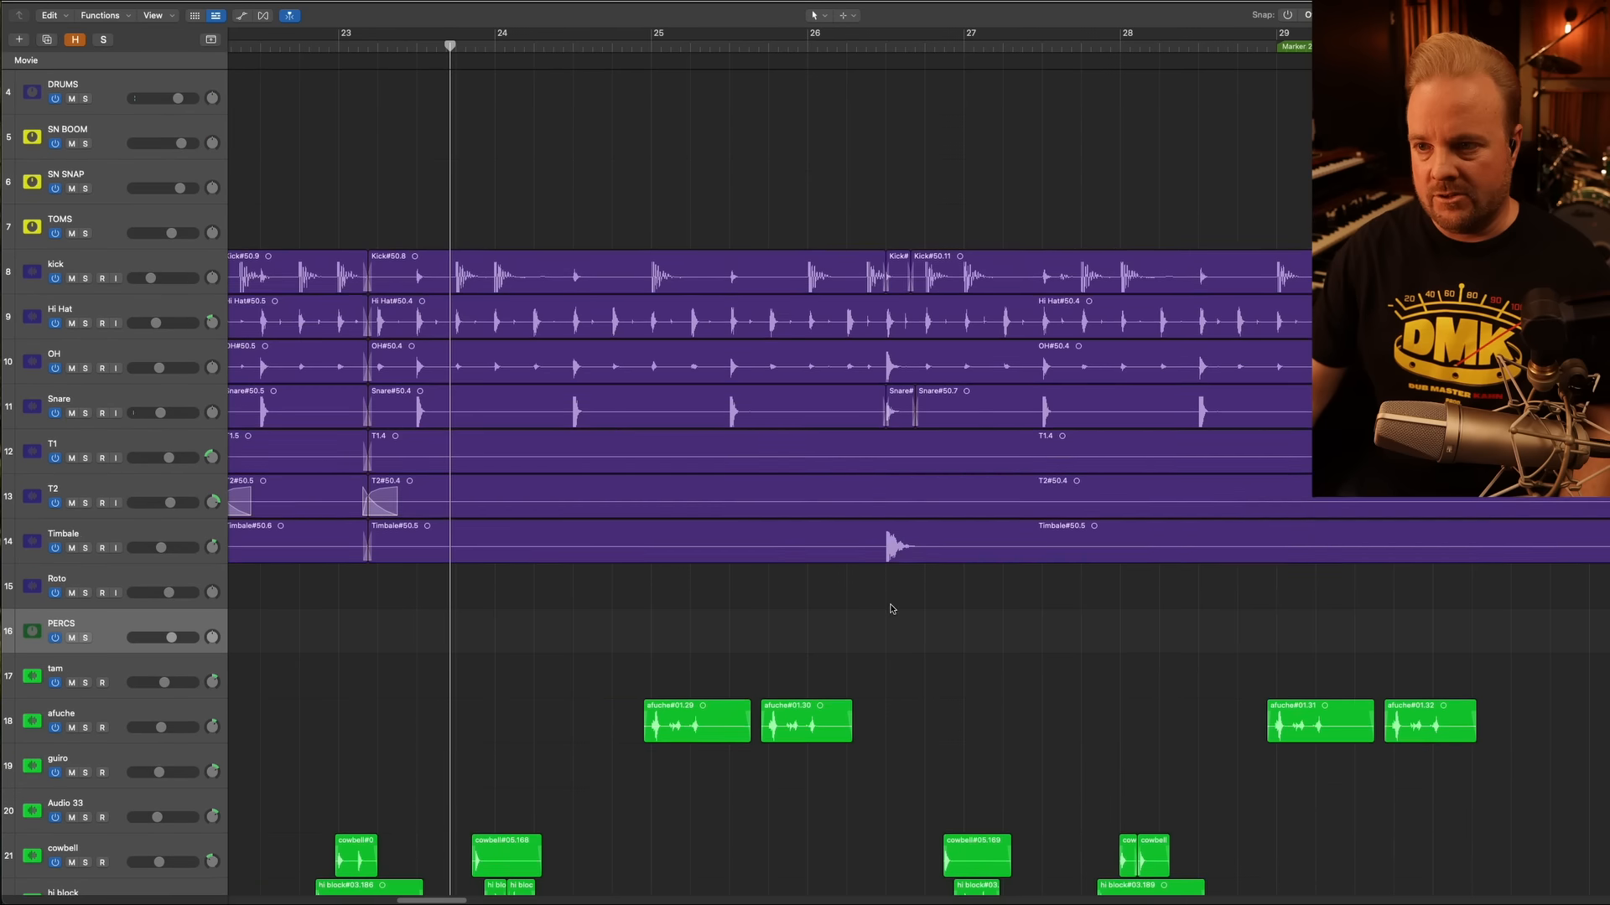
key(space)
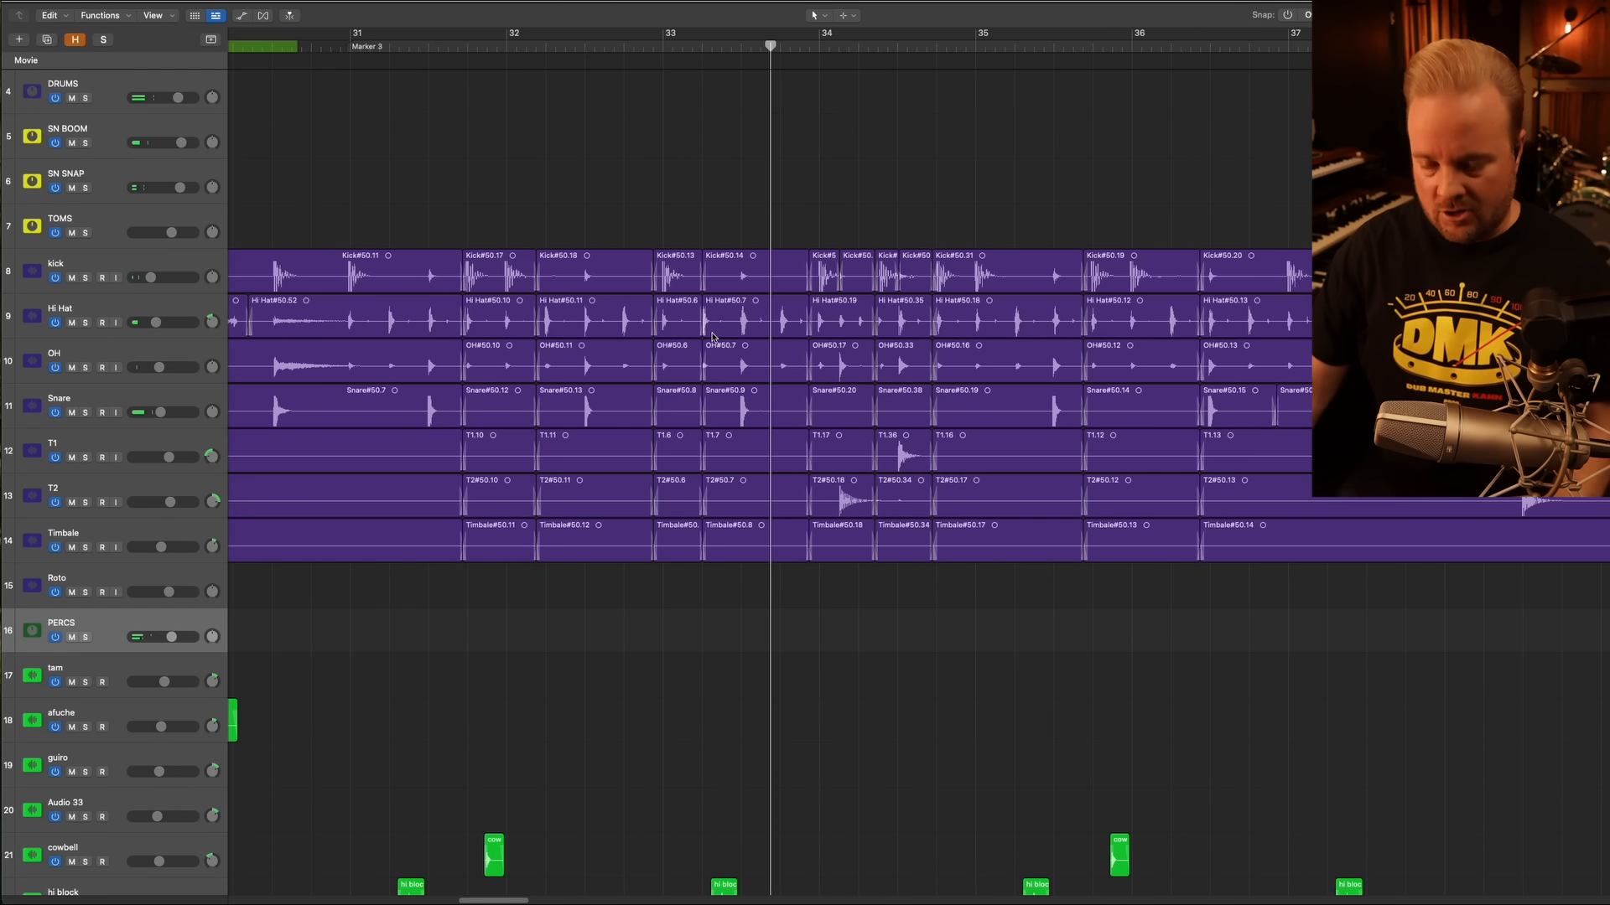
Extend the kick through Timbale regions ending just before bar 33 to about 33 2 3, and undo the extension
scroll(713, 337, down, 1)
scroll(712, 338, up, 8)
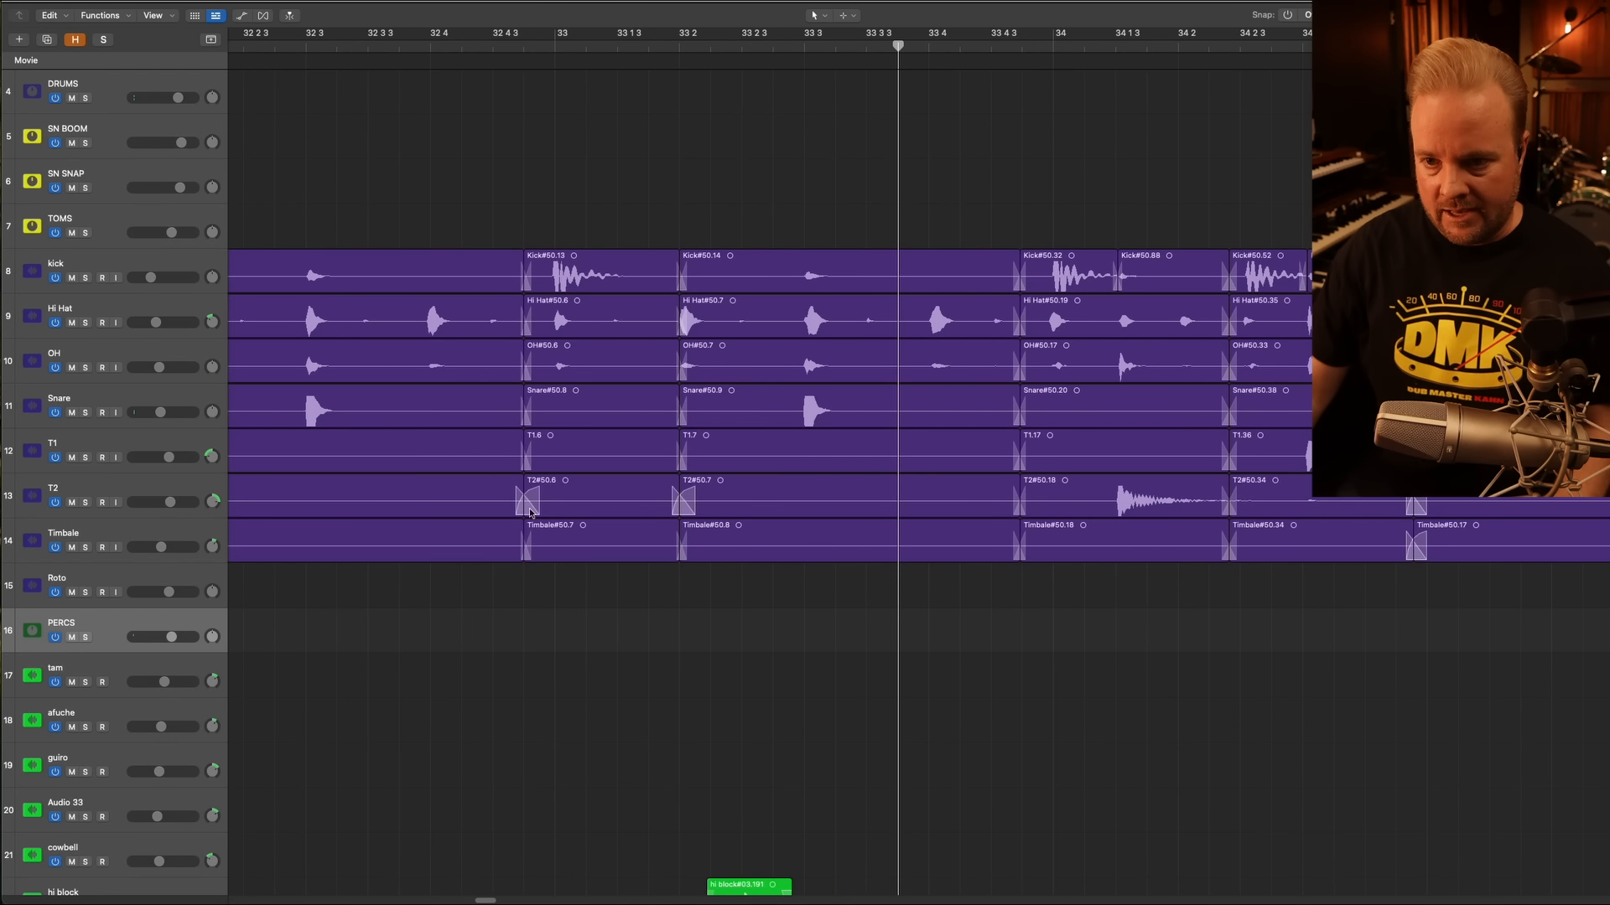
drag(526, 593, 390, 181)
drag(520, 286, 747, 309)
key(super+z)
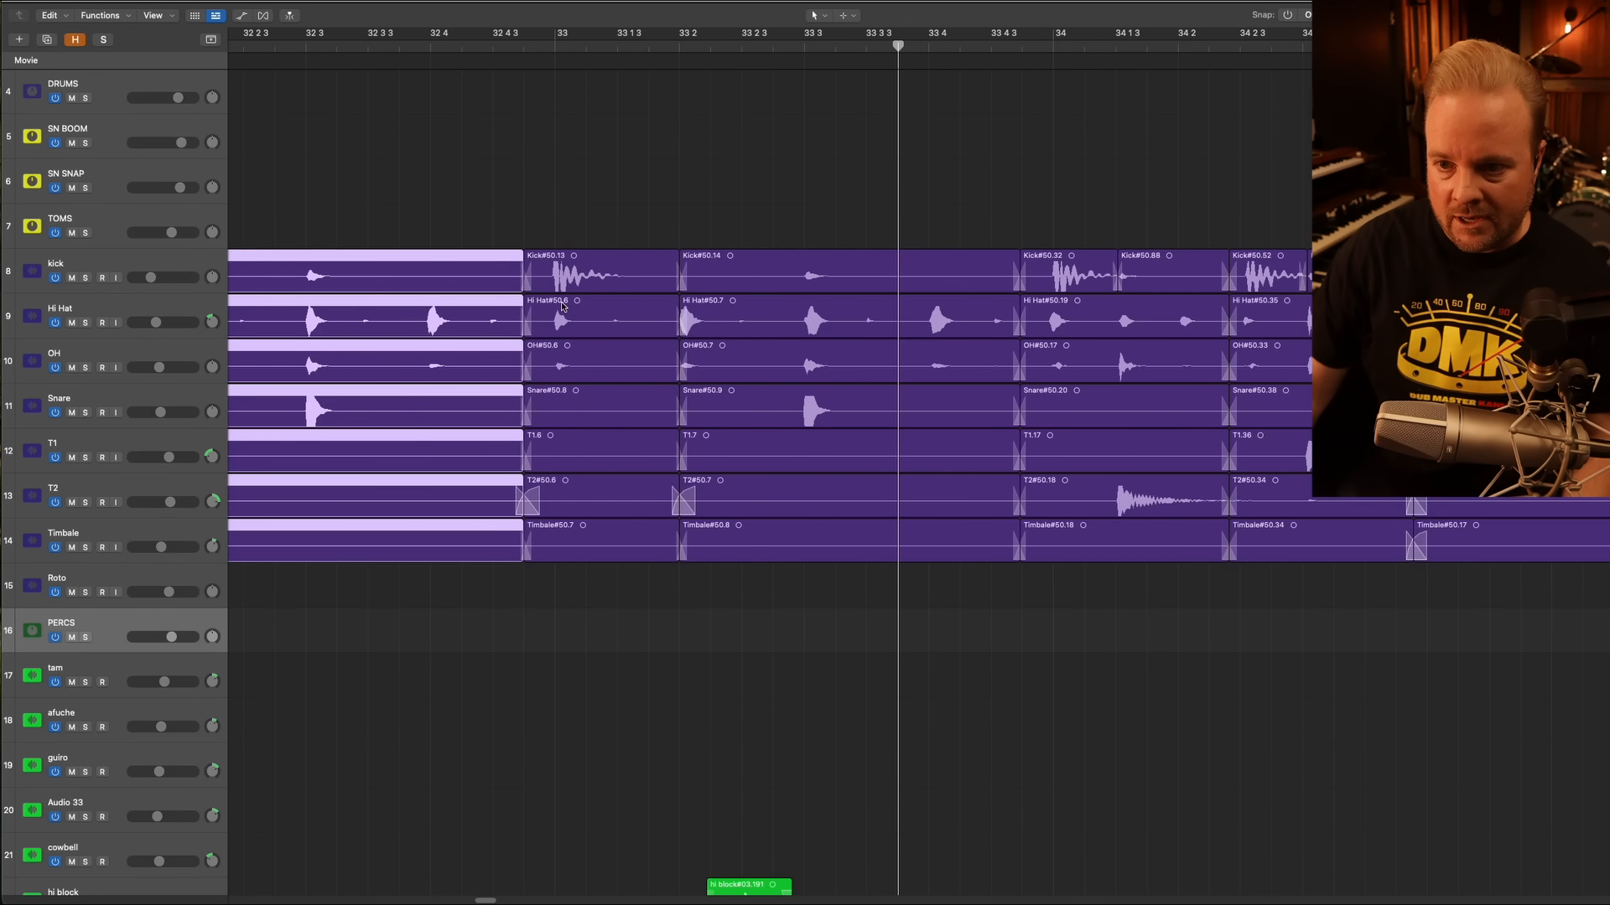
Extend the kick through Timbale regions starting at 33 2 over the next edit to about 34 1 4, and undo the extension
scroll(569, 309, right, 3)
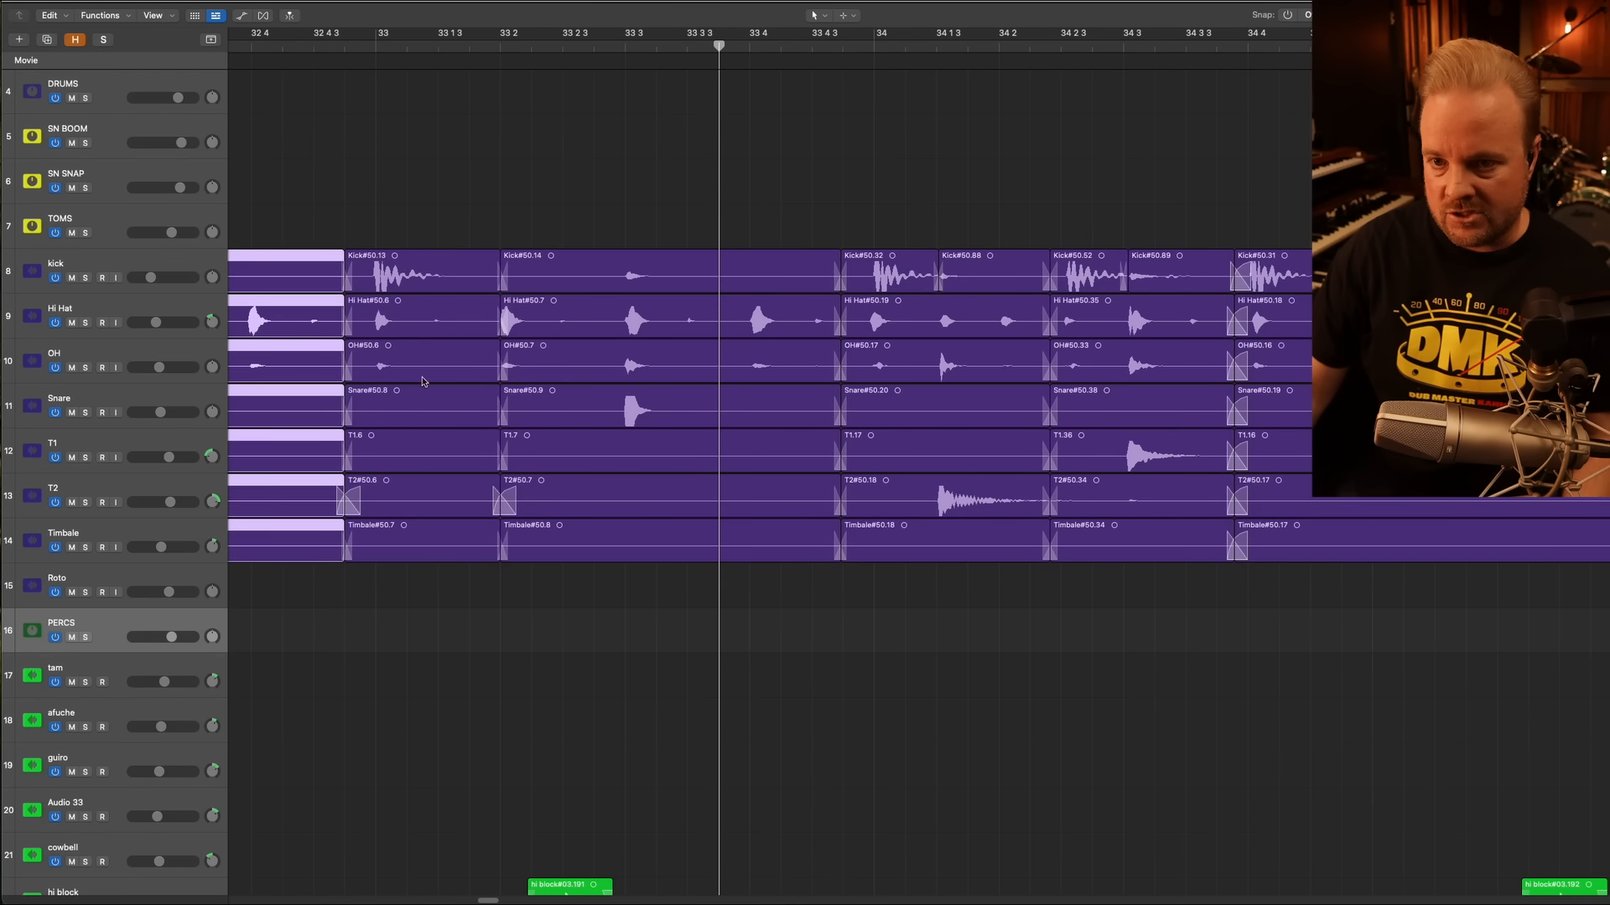
scroll(962, 375, right, 2)
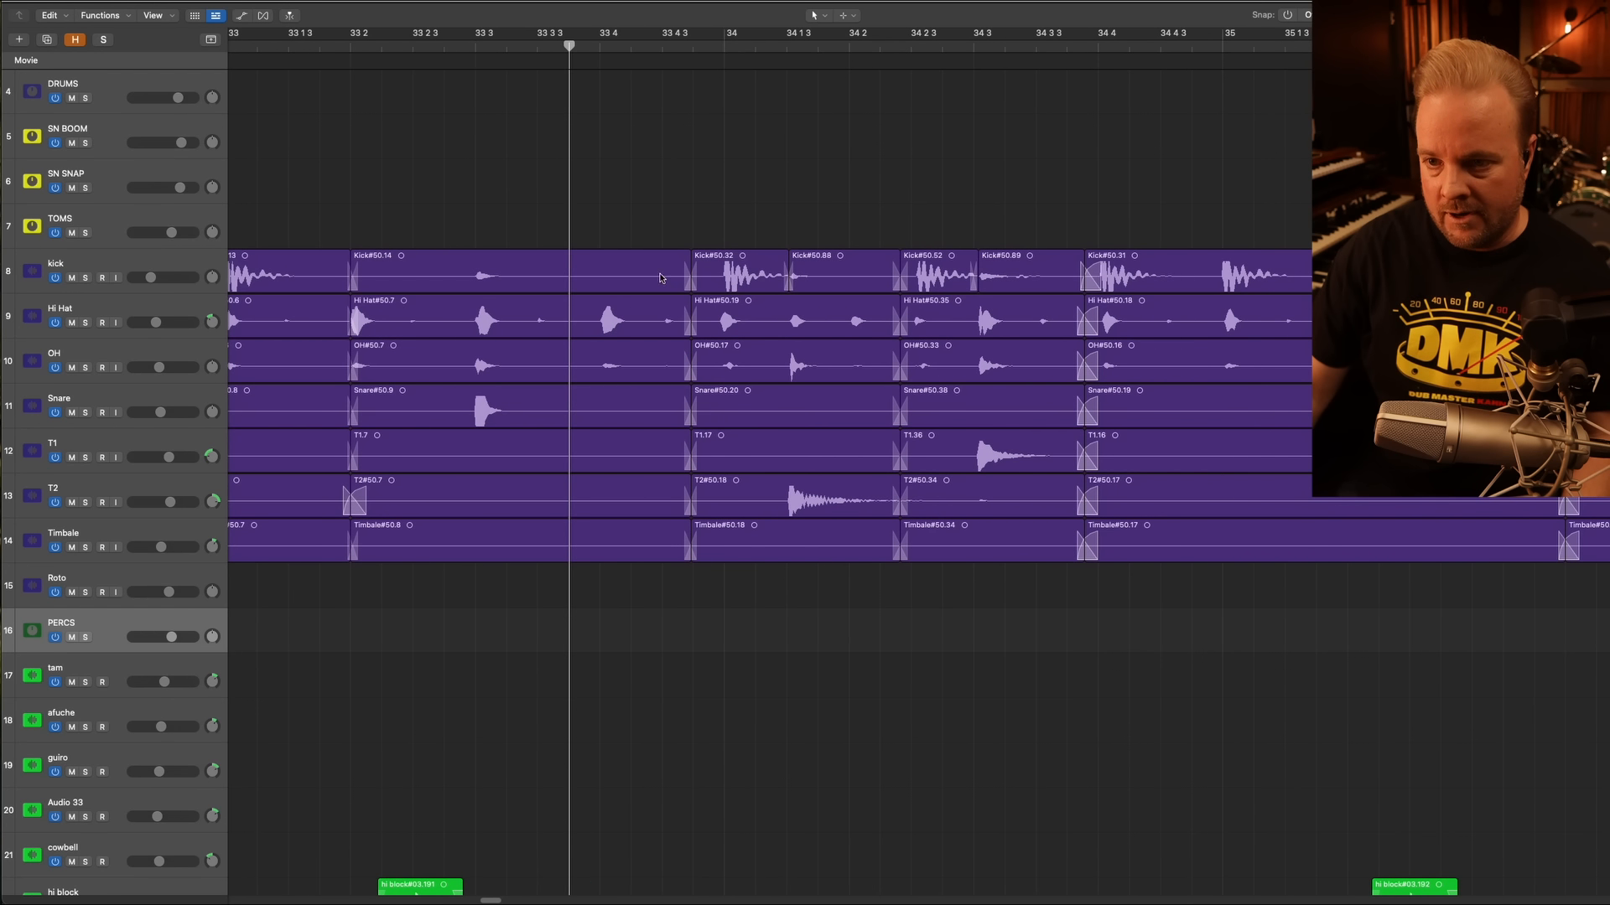
drag(659, 627, 604, 276)
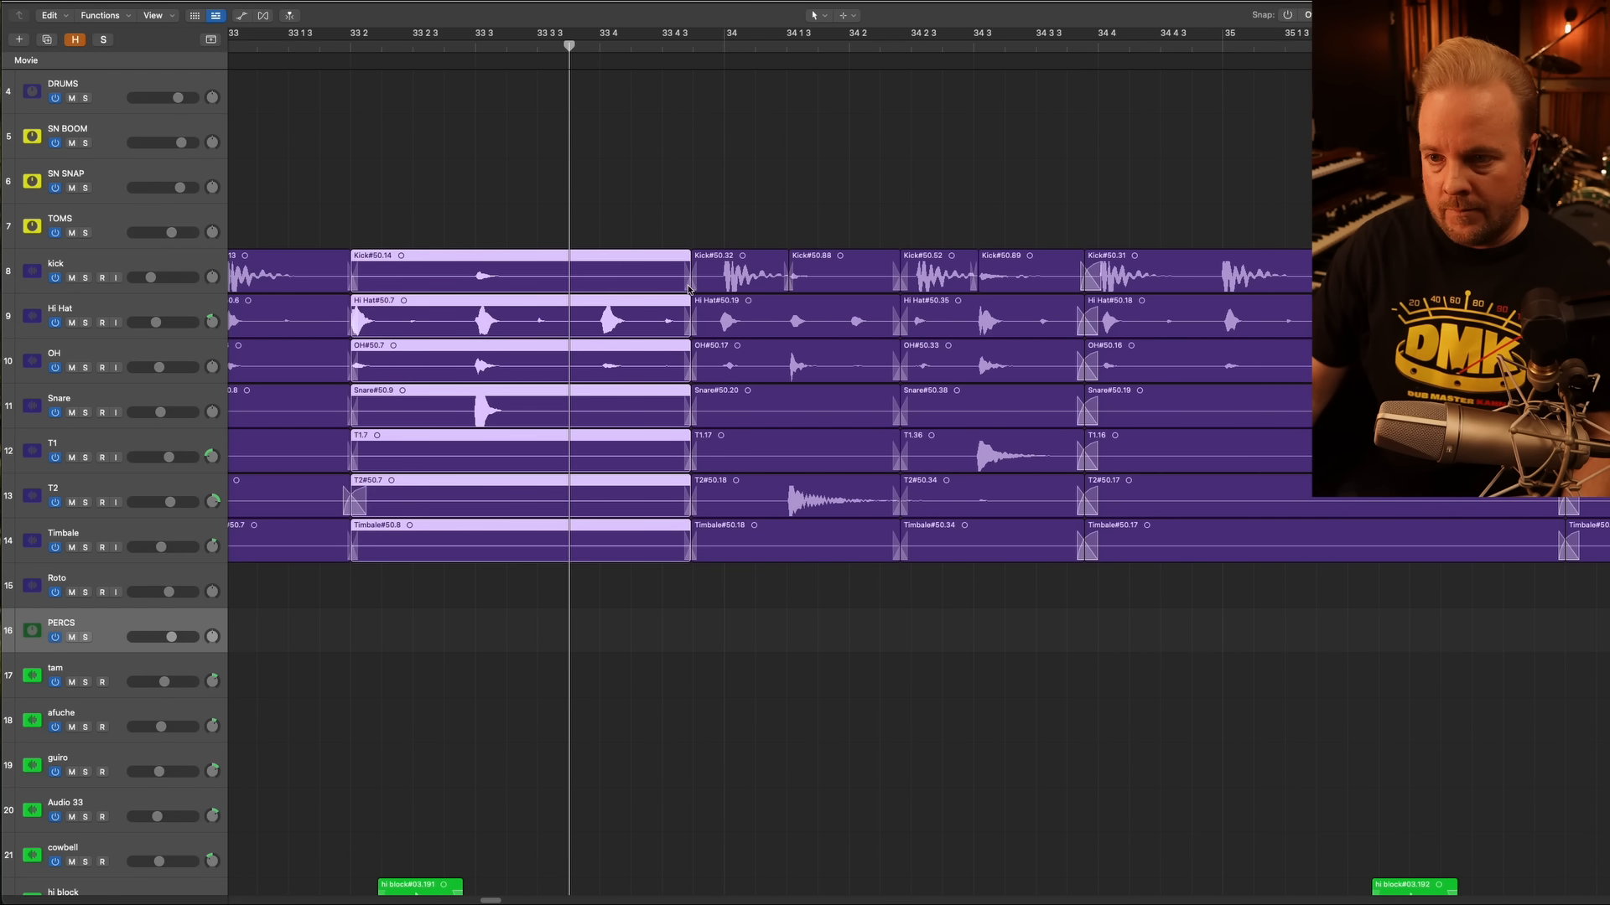
drag(696, 300, 792, 299)
drag(788, 306, 1434, 305)
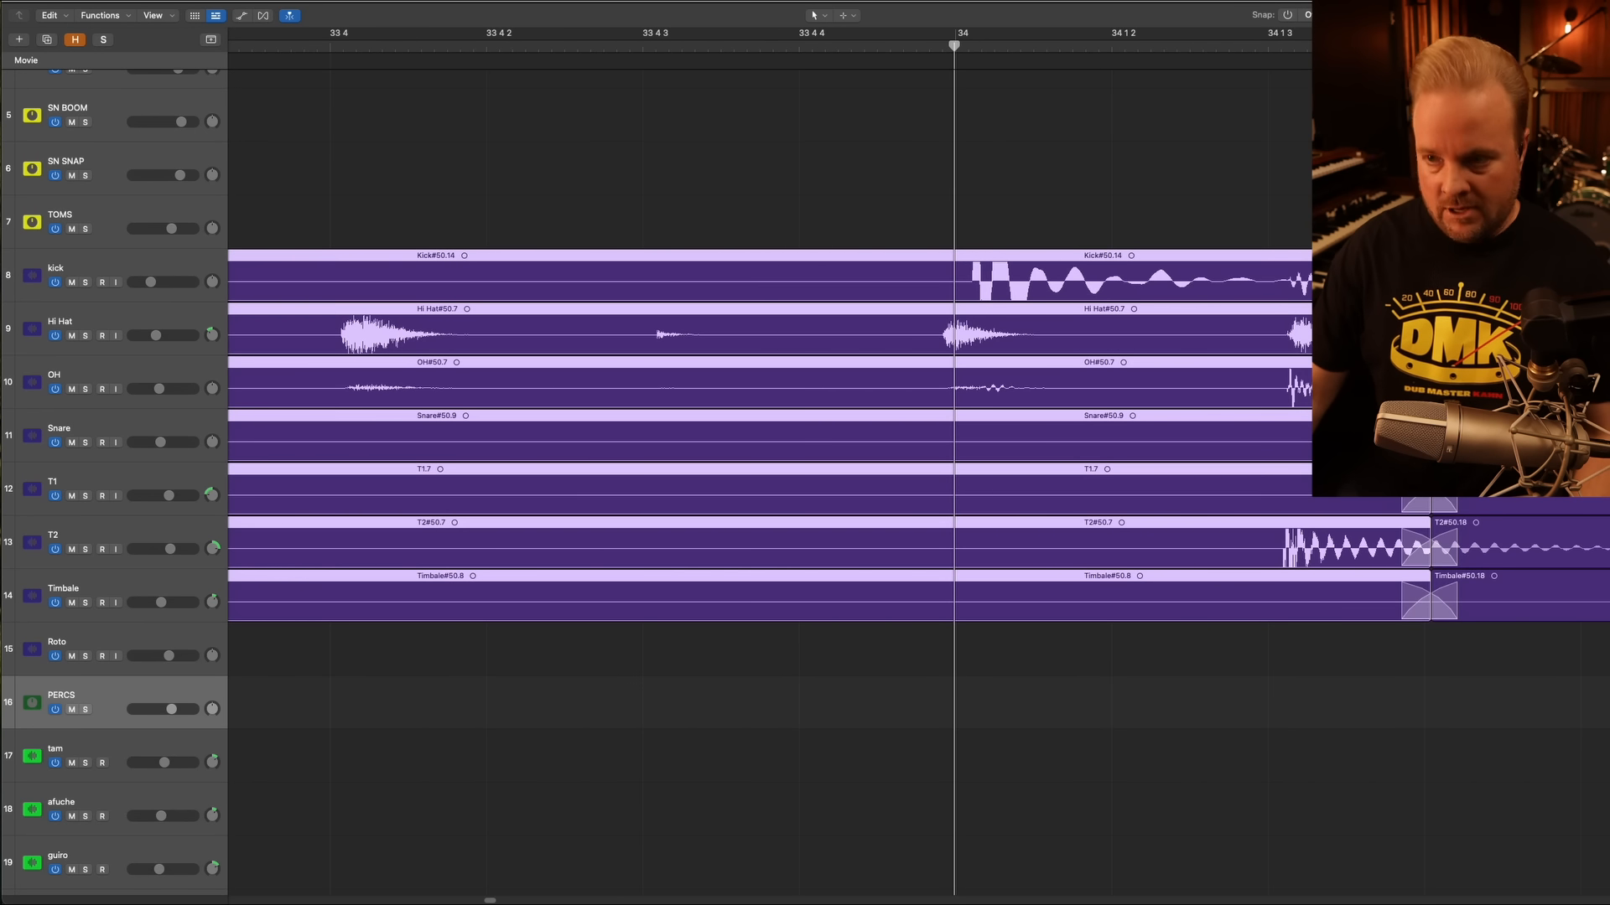
key(super+z)
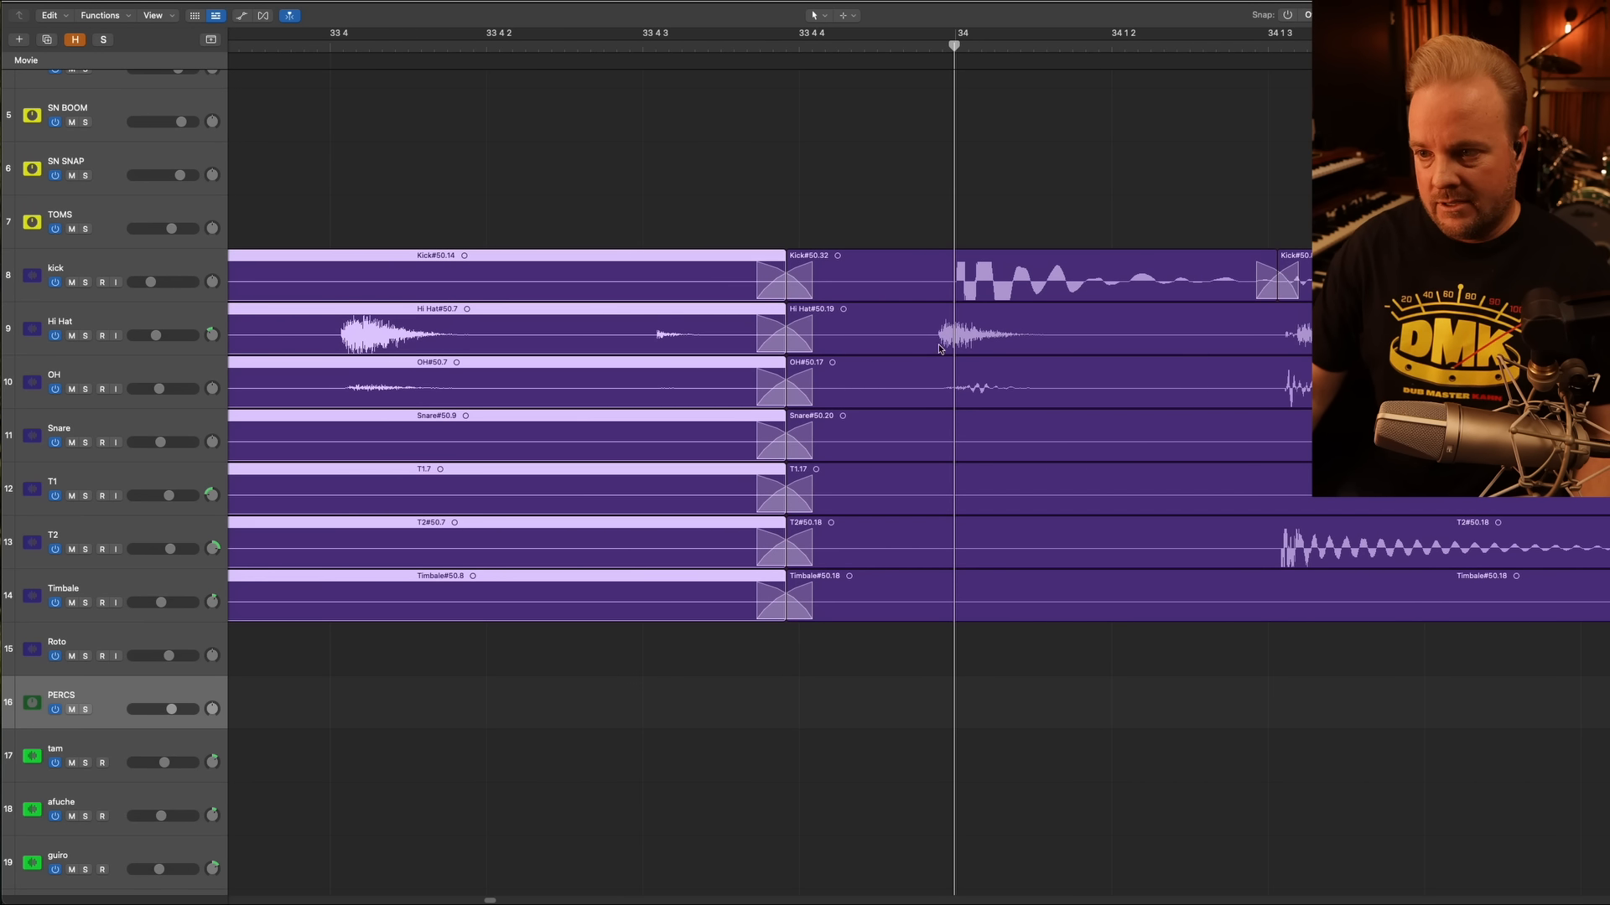
Select the kick region around bar 34 and play the full mix from just before bar 34 through about bar 37
scroll(1016, 349, right, 2)
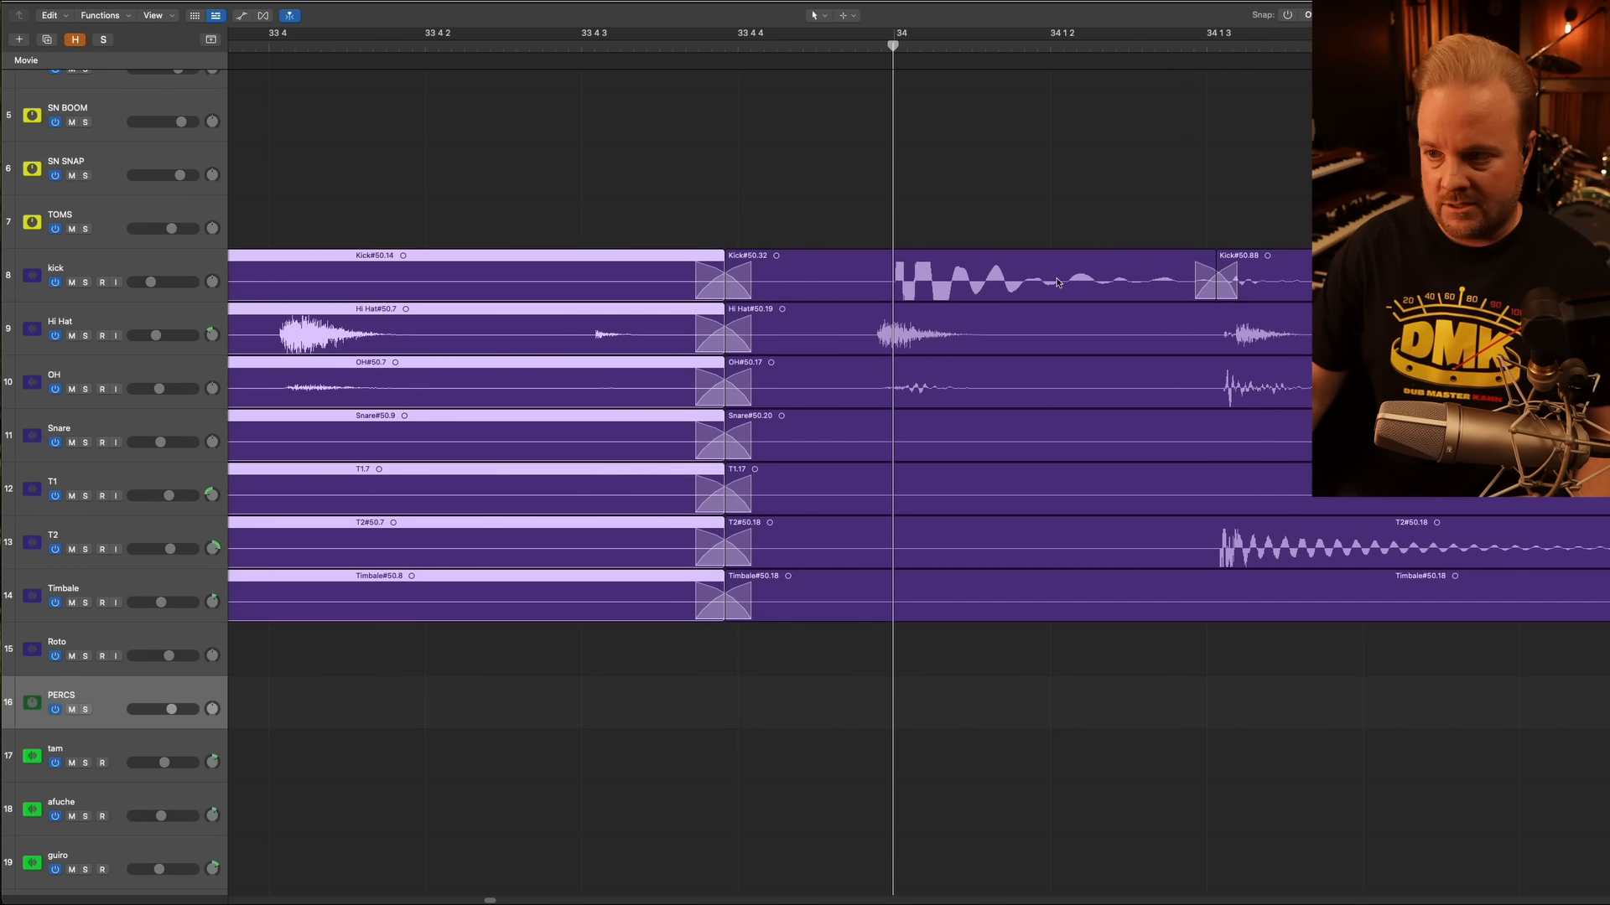
click(1172, 283)
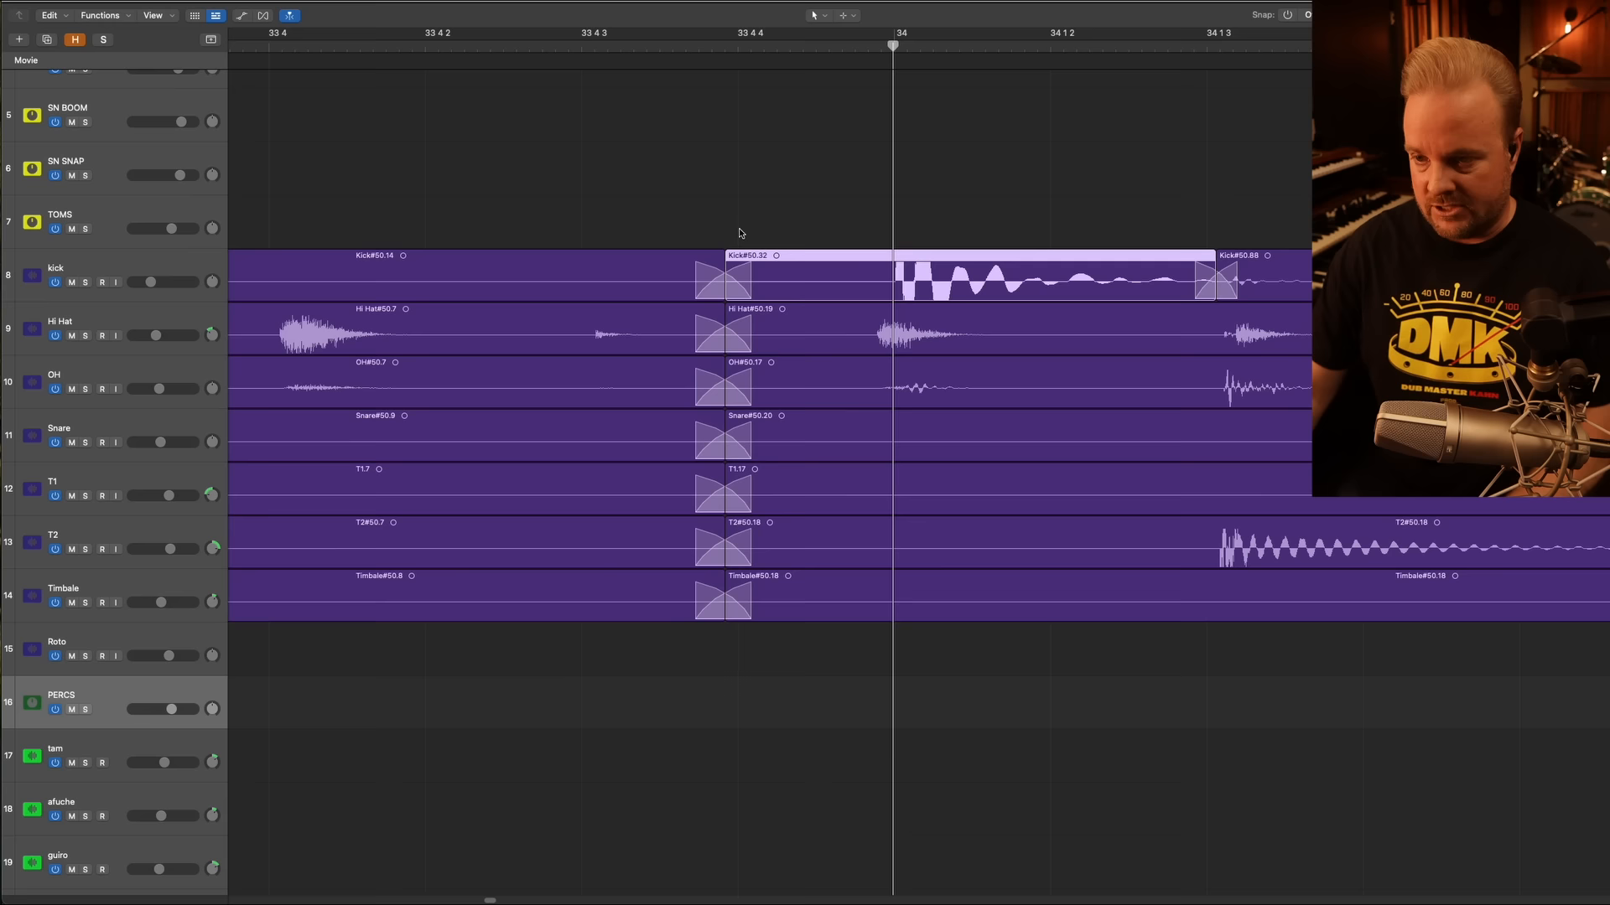
key(super+Left)
key(super+Left)
scroll(930, 290, right, 1)
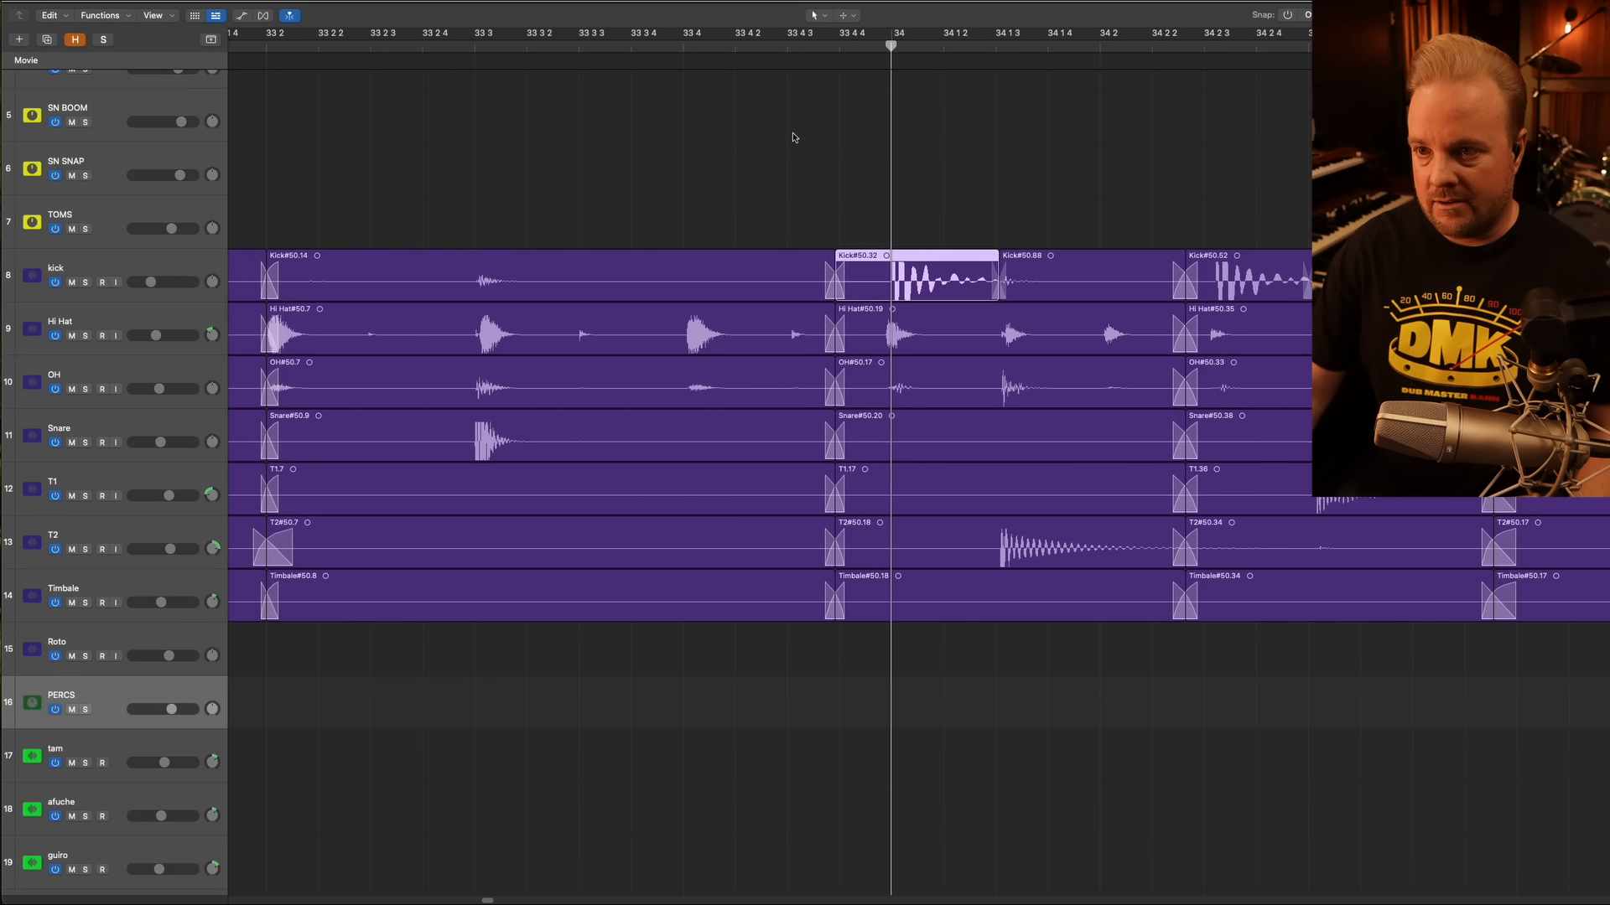
click(784, 55)
key(space)
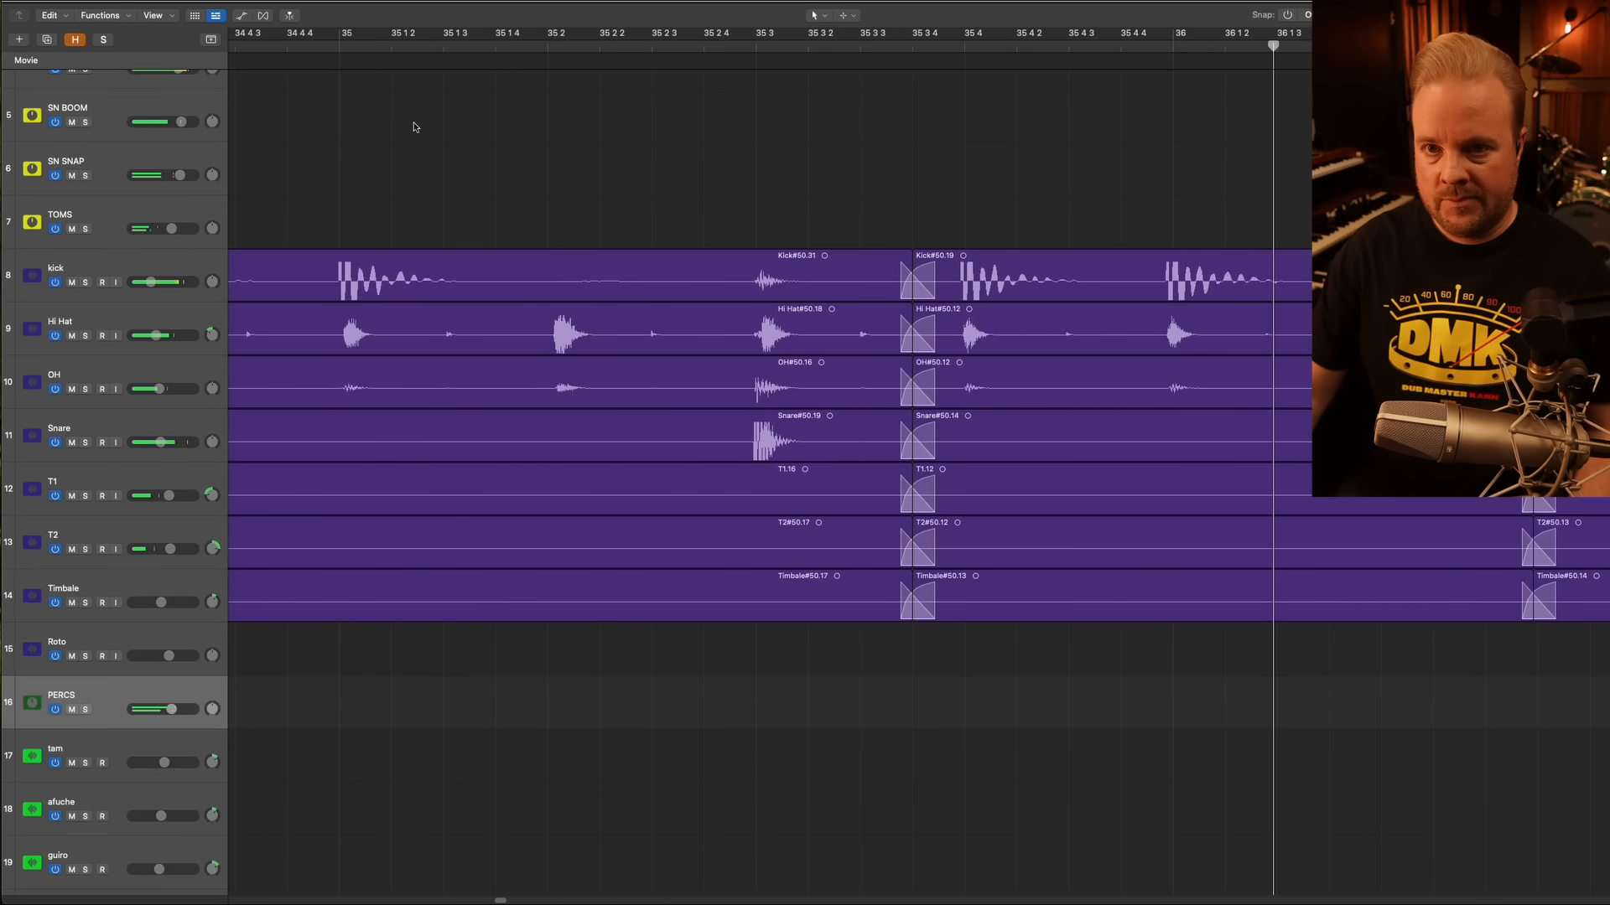
Stop the view from following the playhead and try extending the kick region ending near 38 1 3 over the following edit
click(288, 15)
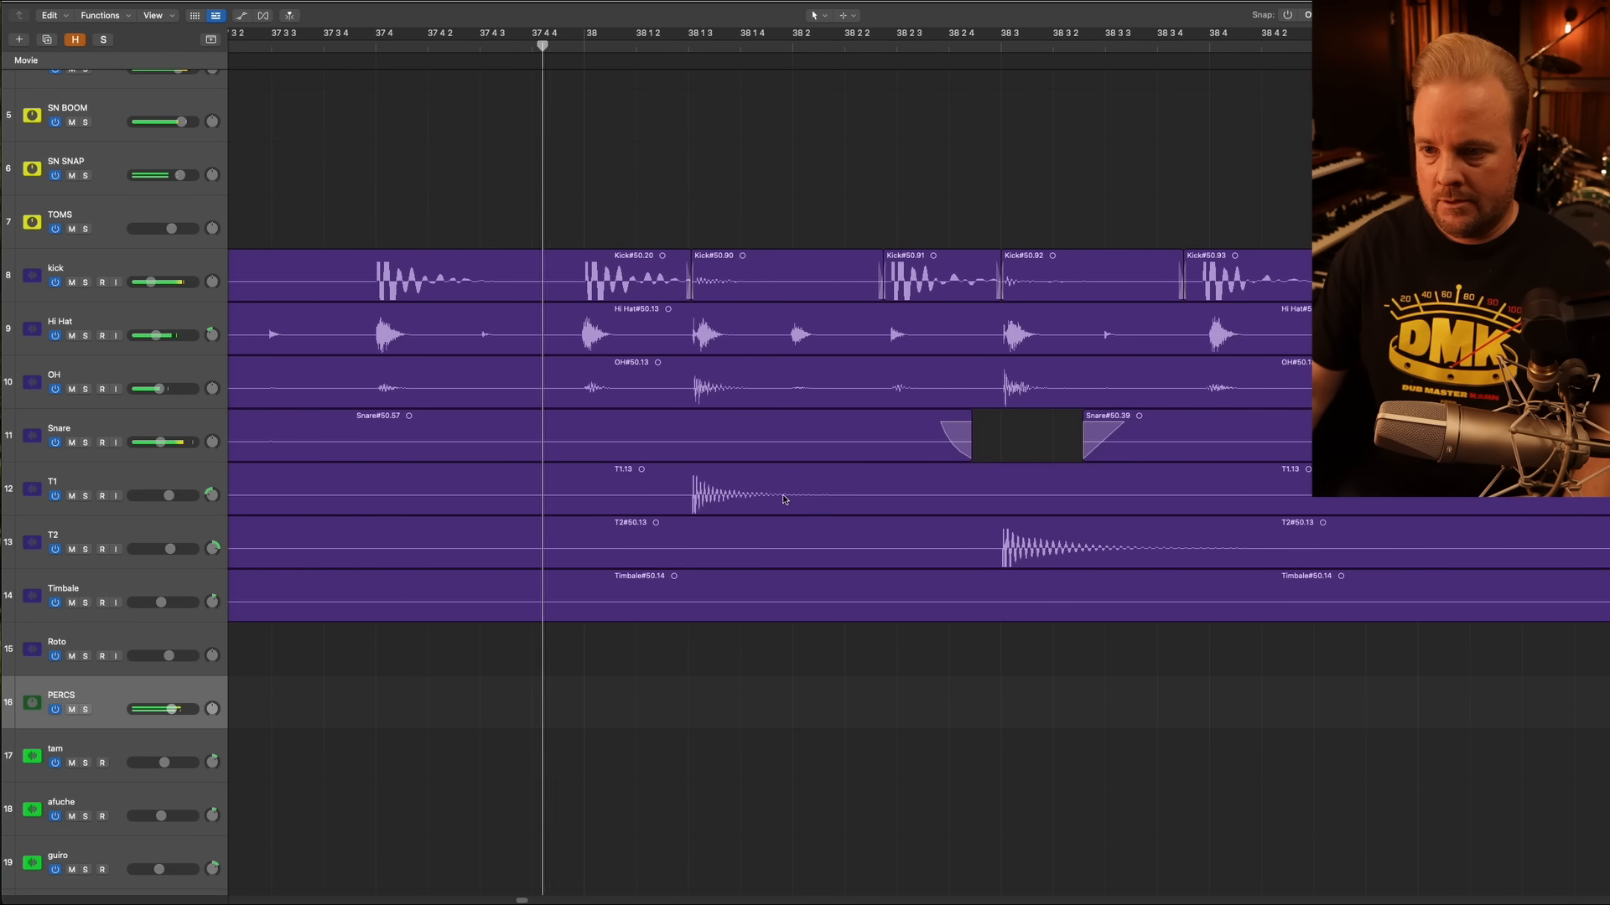
click(535, 296)
drag(549, 296, 708, 327)
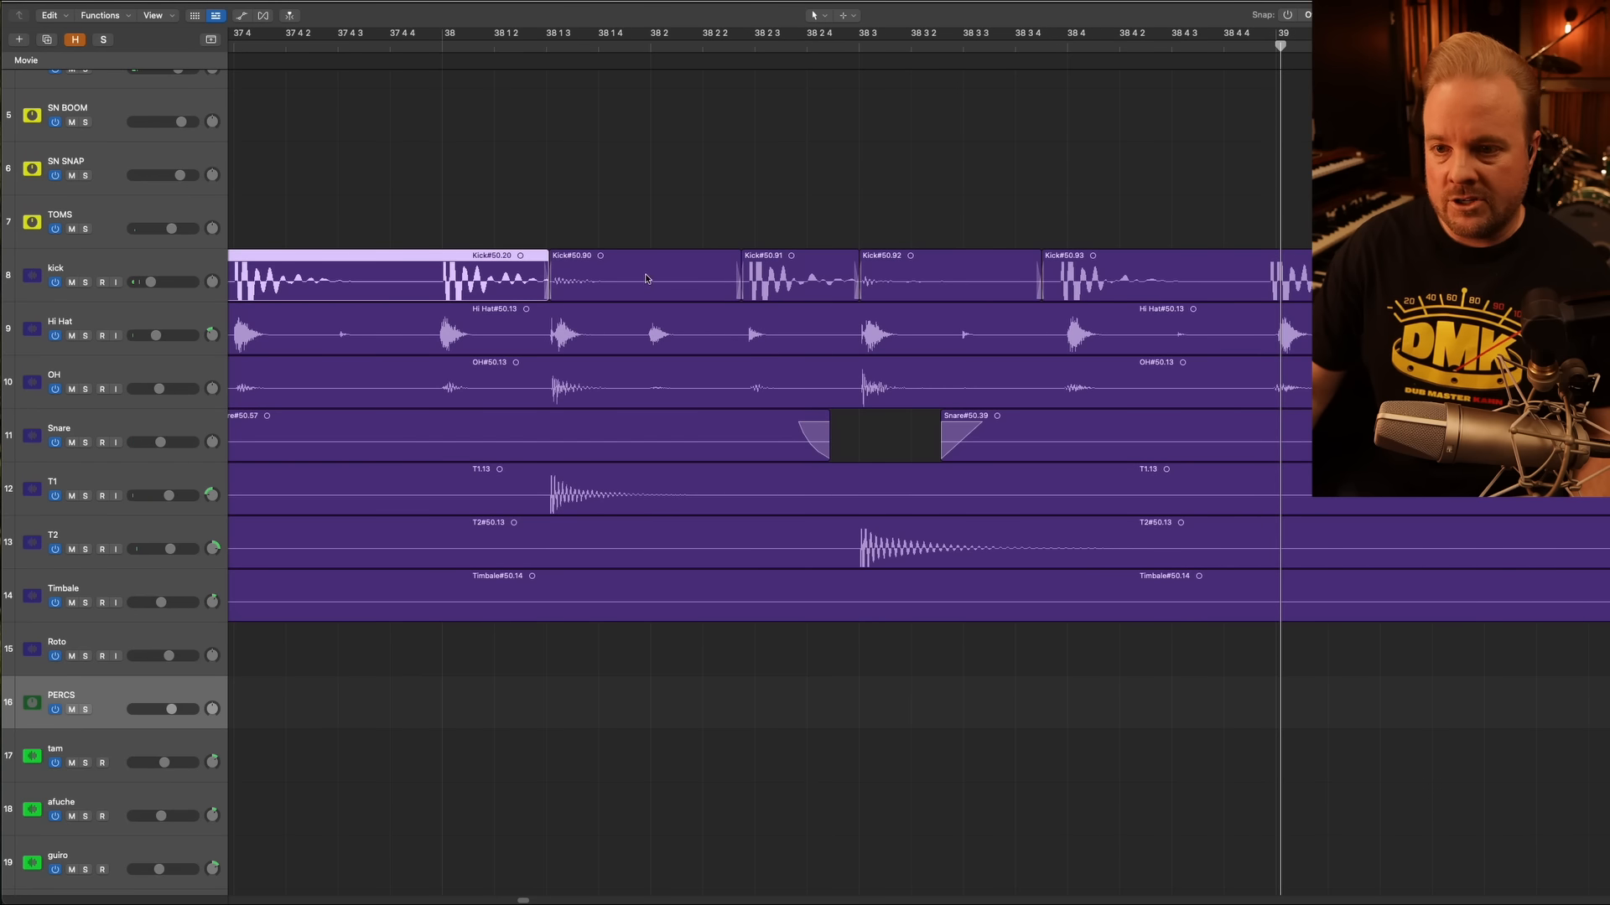
Play the tom fill from about 37 4 3 and try extending the kick region ending near 38 1 3 to about 38 2 2
click(365, 49)
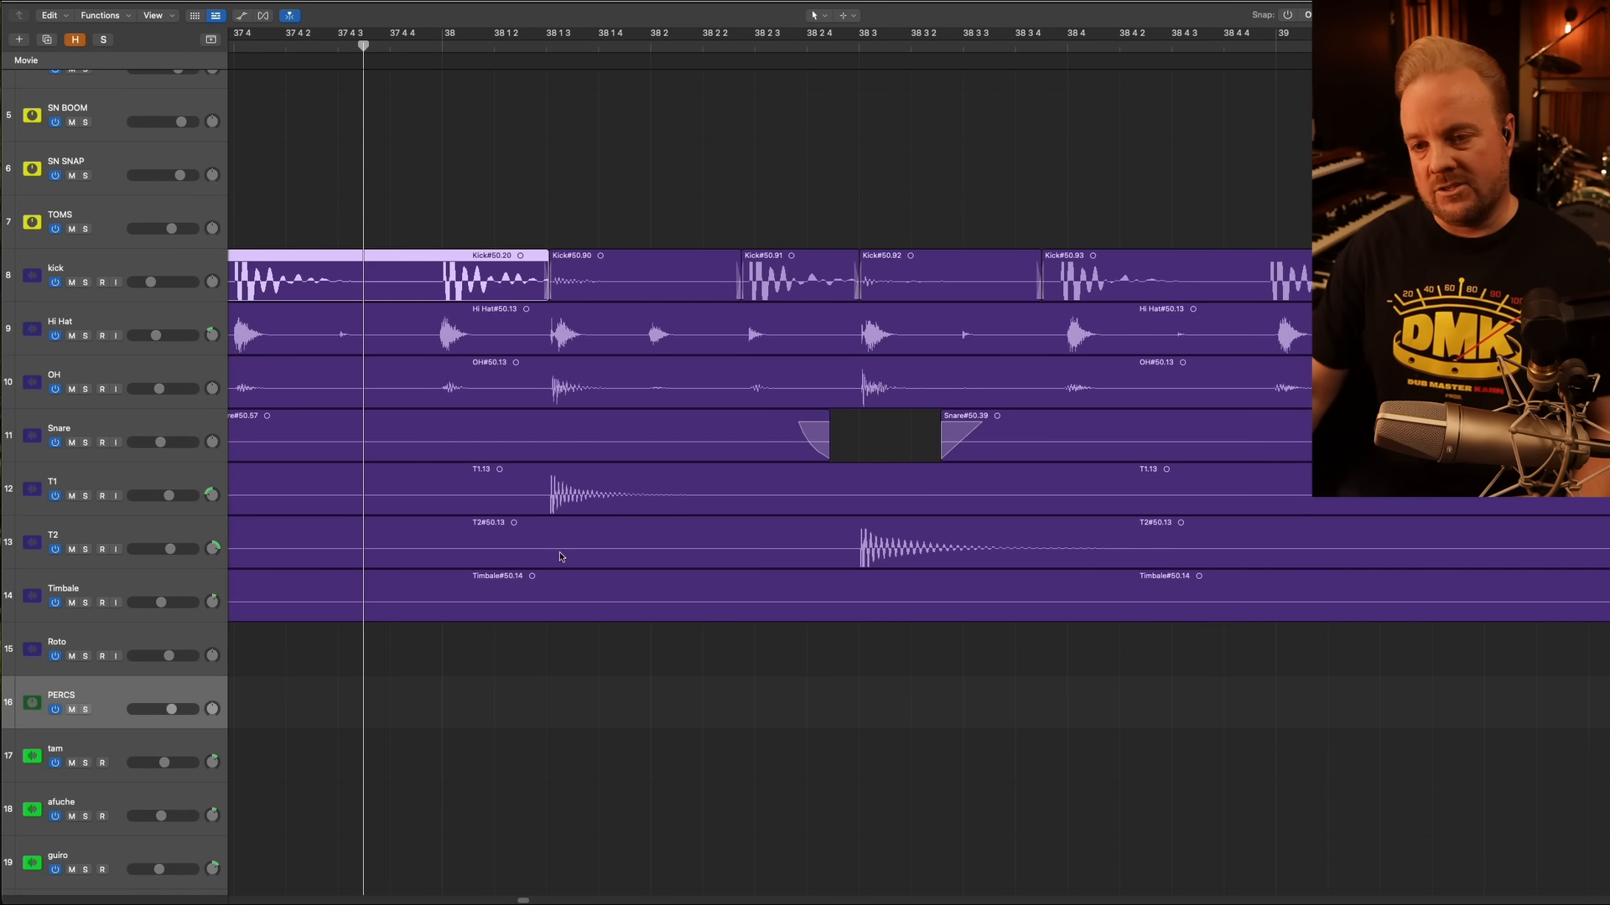
scroll(498, 257, left, 3)
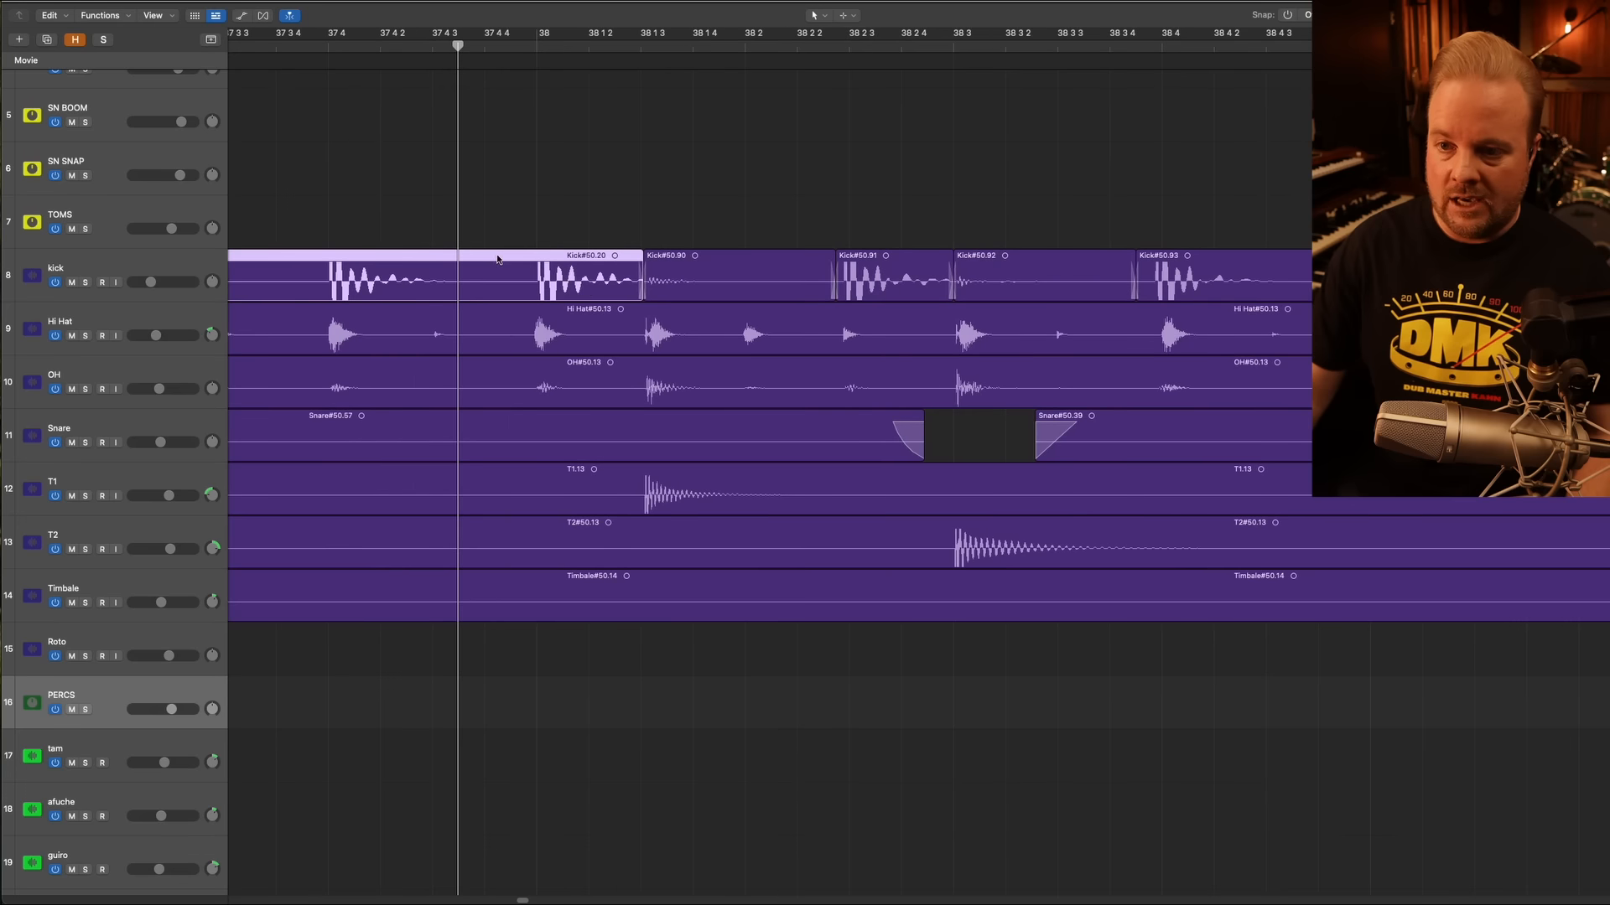
click(662, 283)
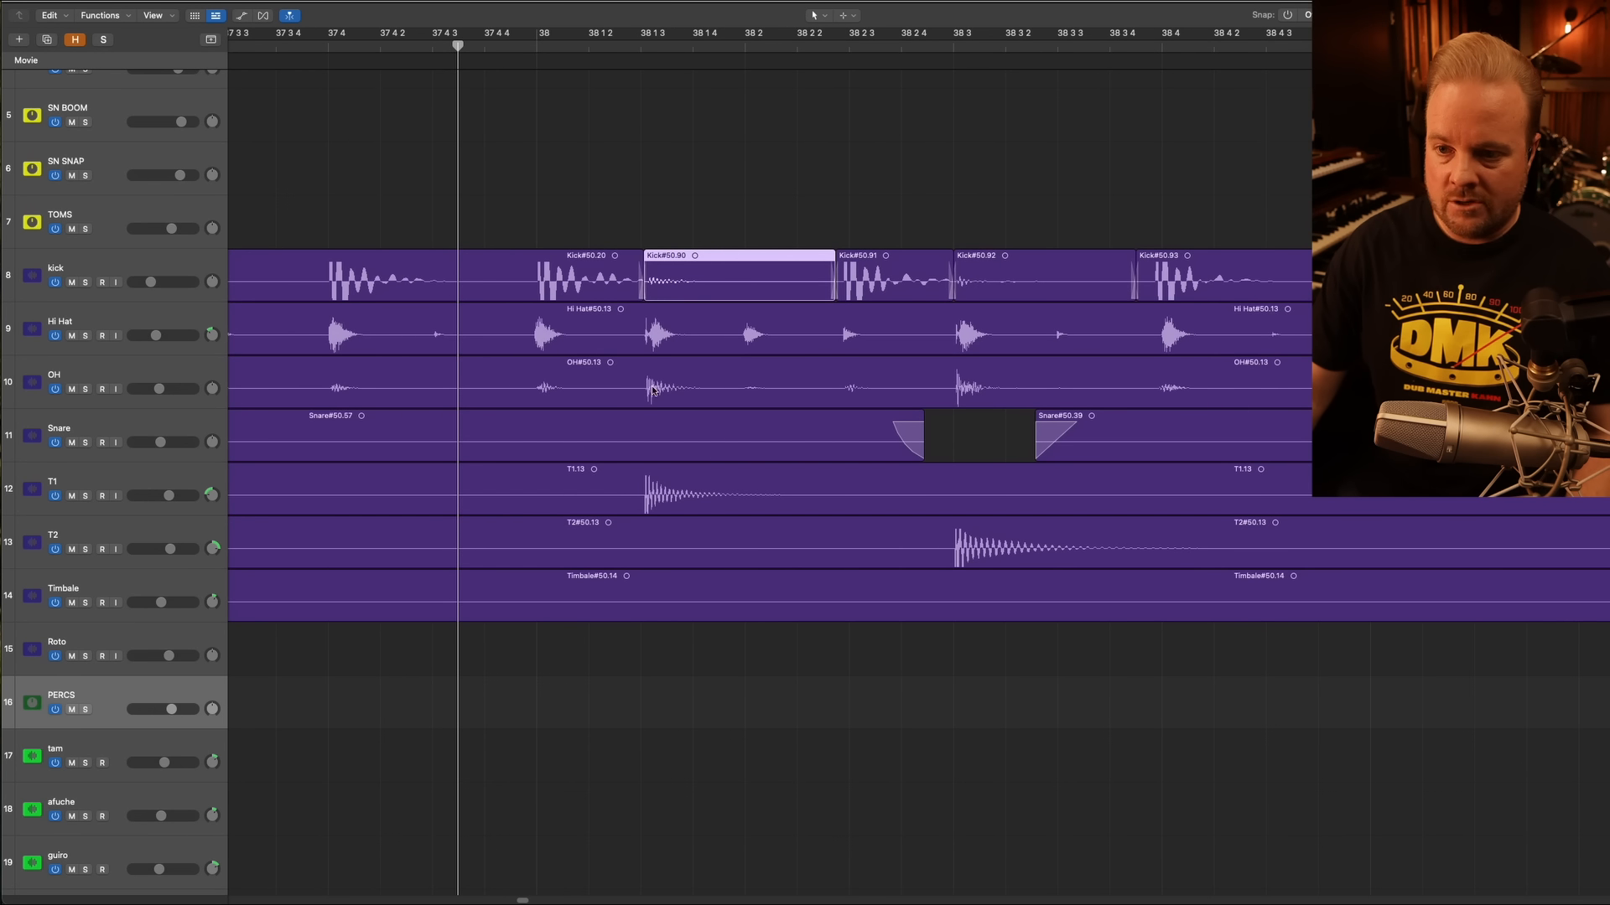
key(space)
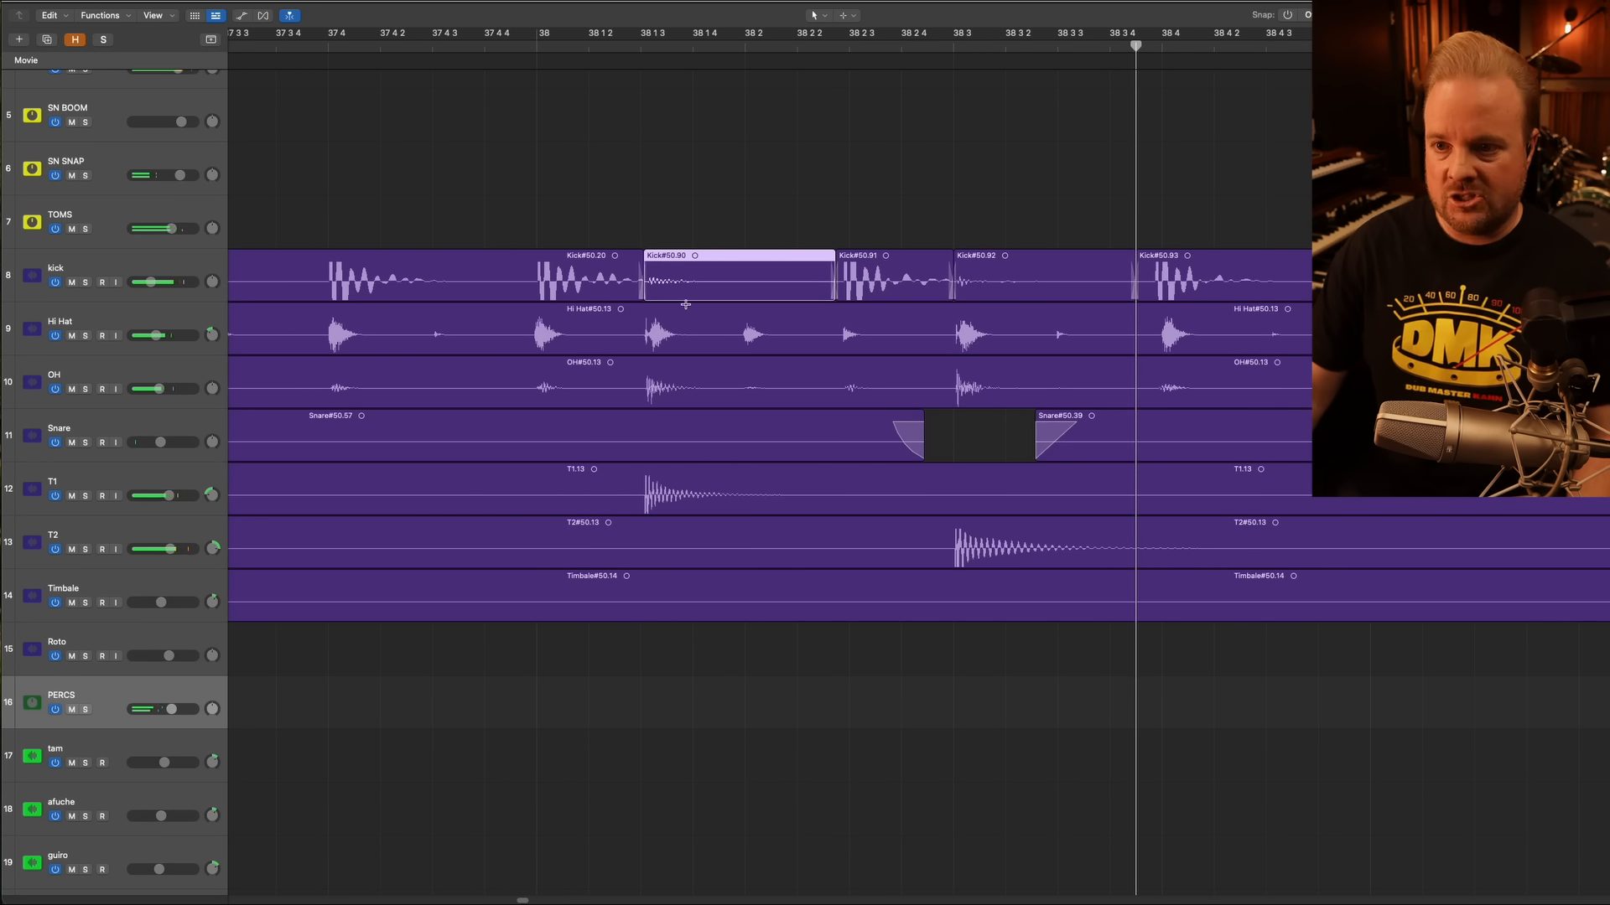
drag(643, 291, 794, 291)
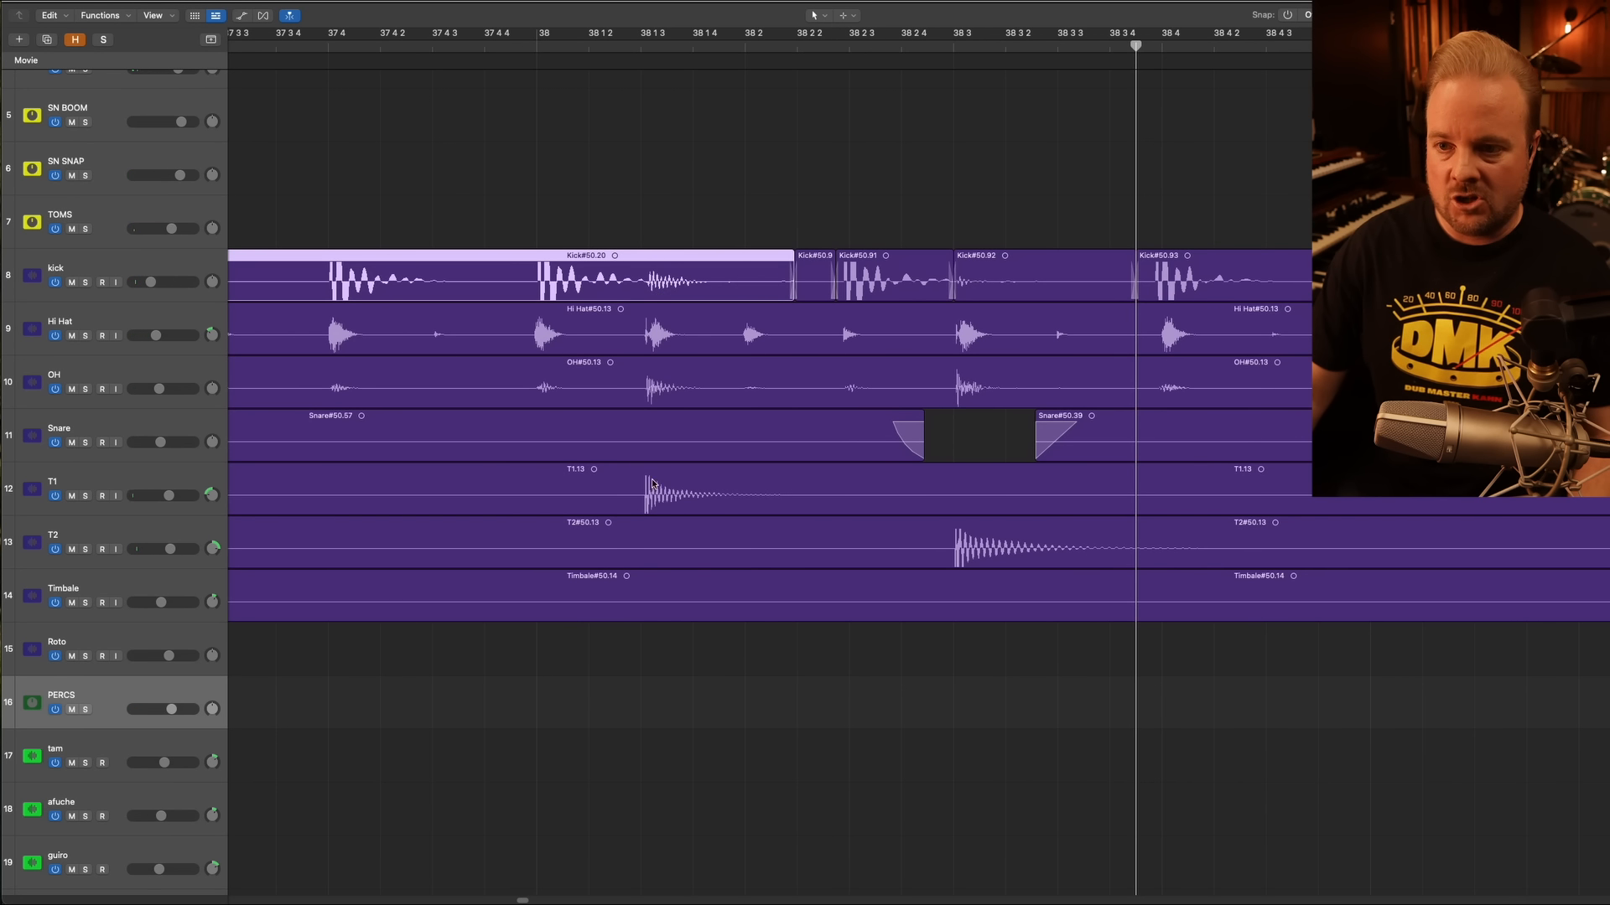
Replay the tom fill from about 37 4 4 and try extending the kick region ending near 38 3 to about 38 3 4
click(493, 57)
scroll(494, 476, right, 2)
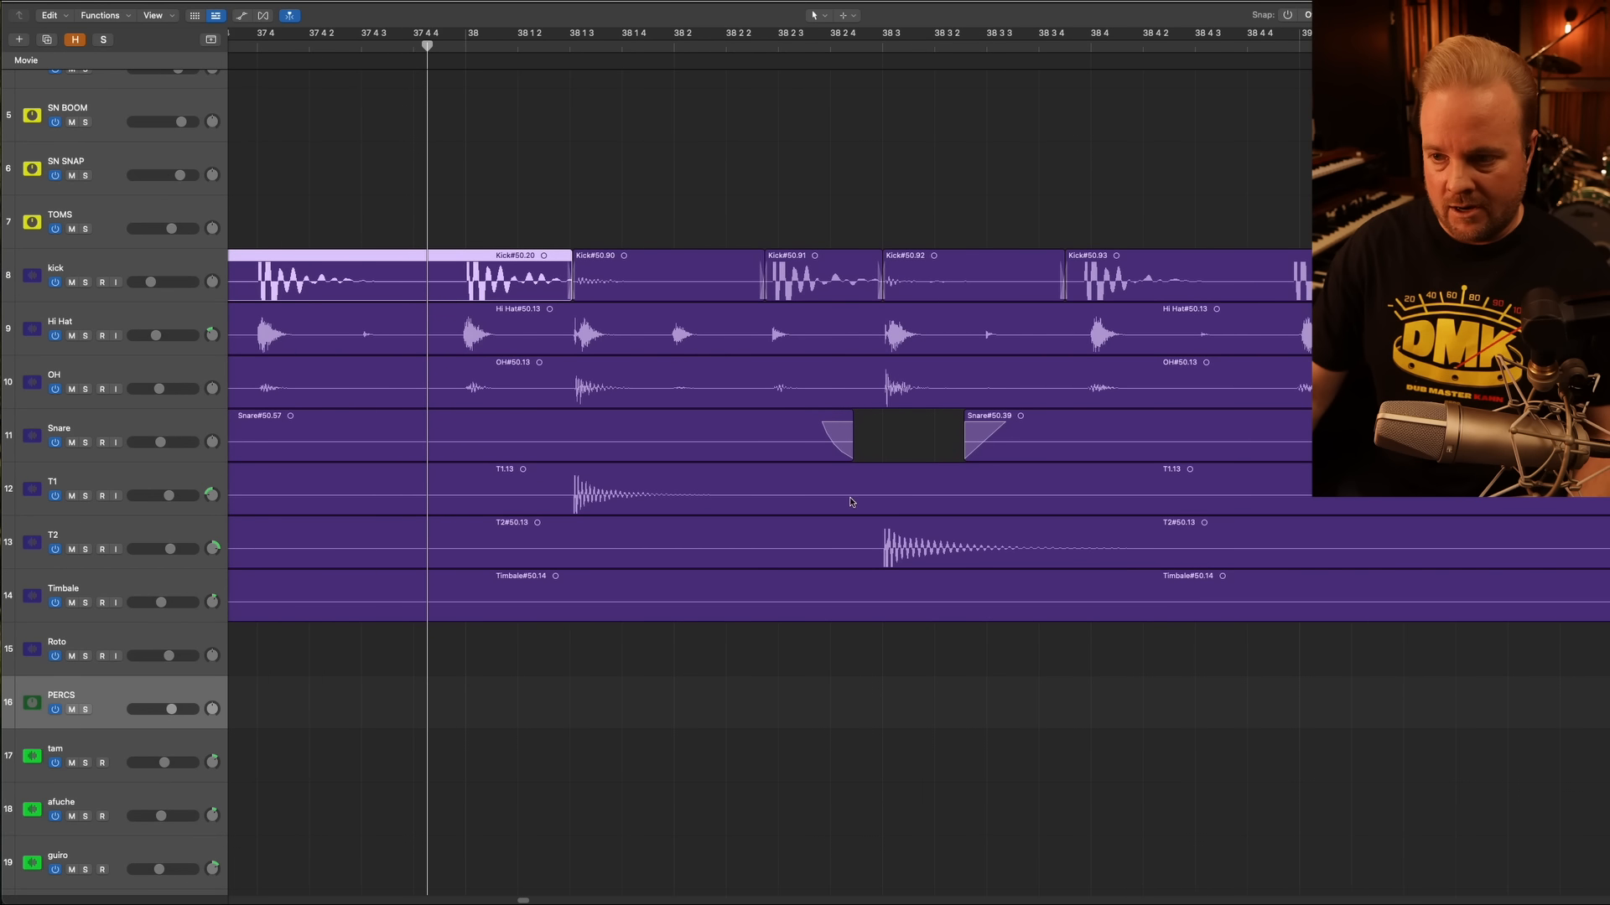
click(876, 553)
click(890, 432)
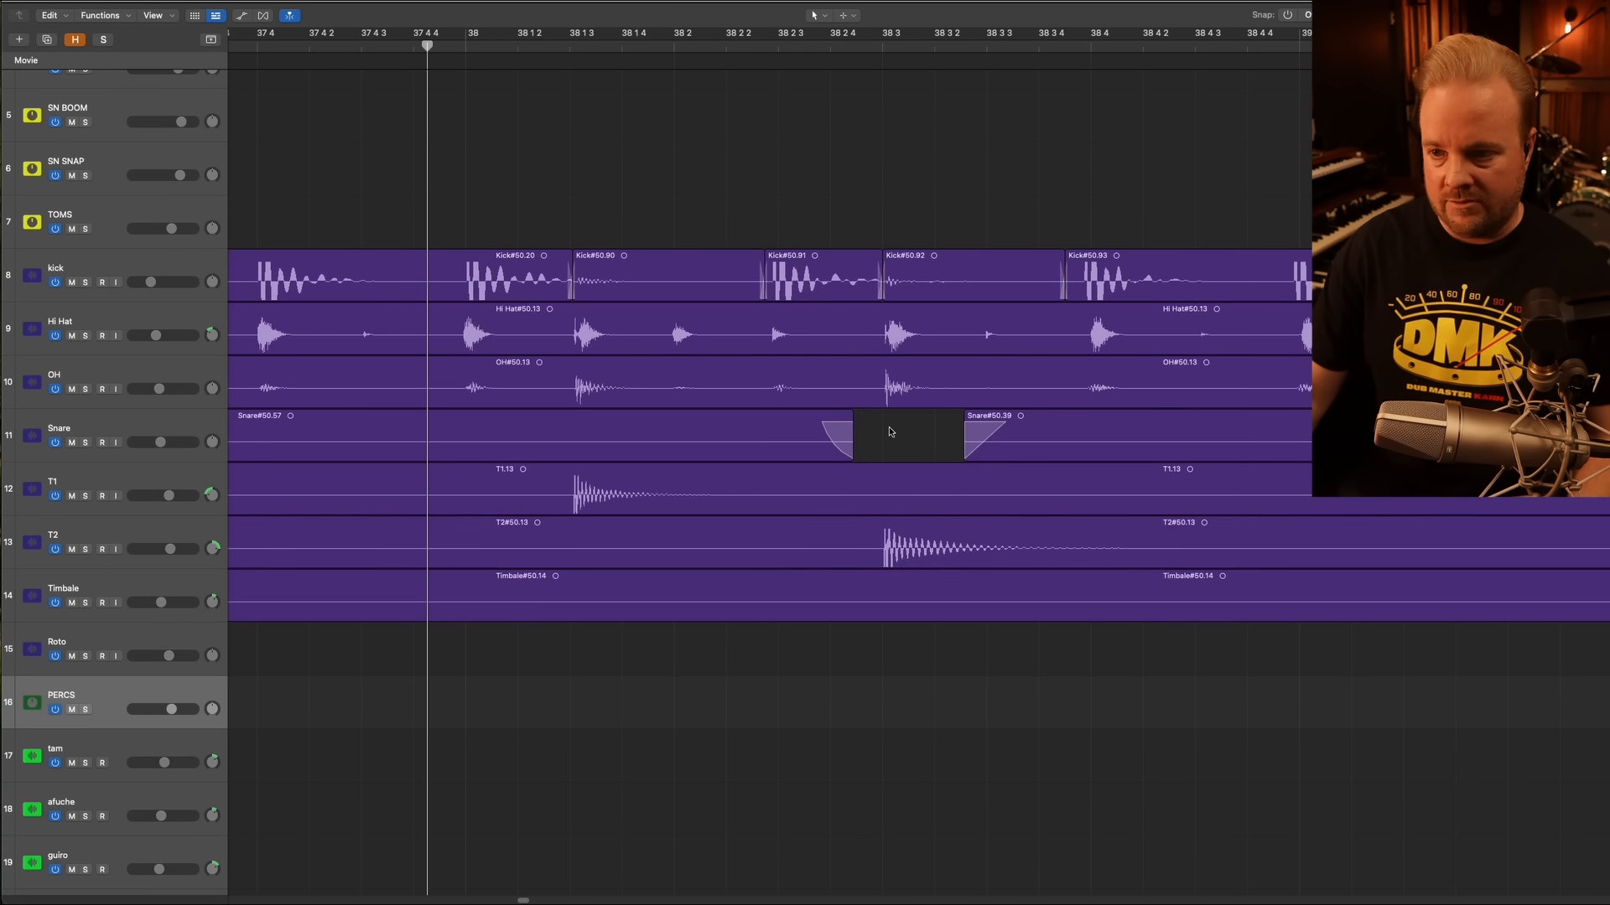
key(space)
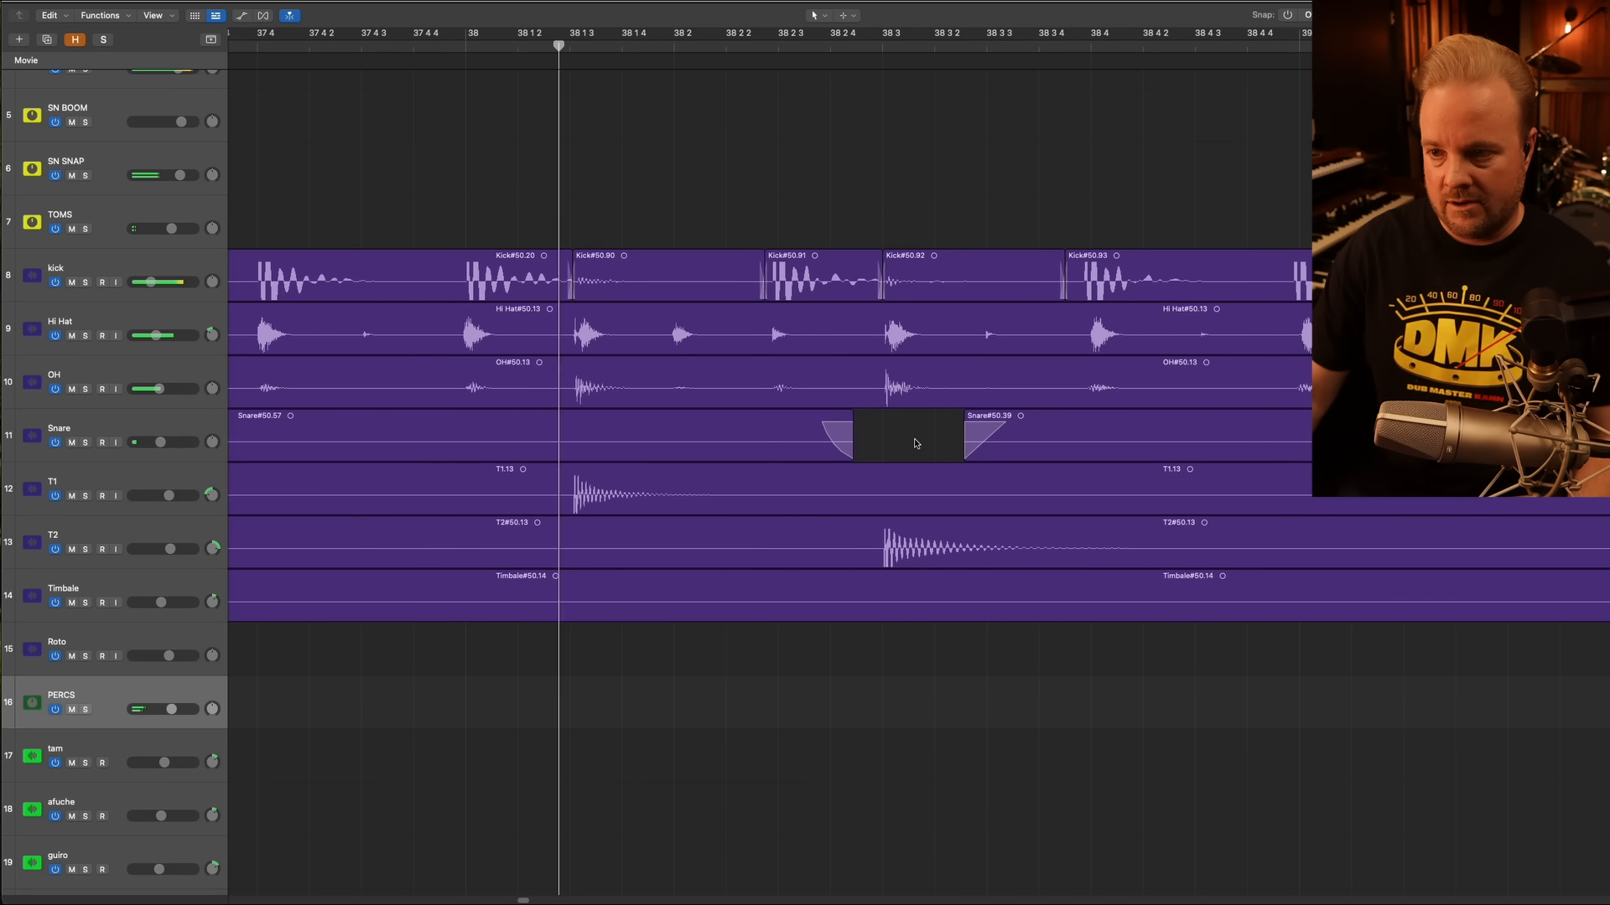
drag(880, 295, 1048, 293)
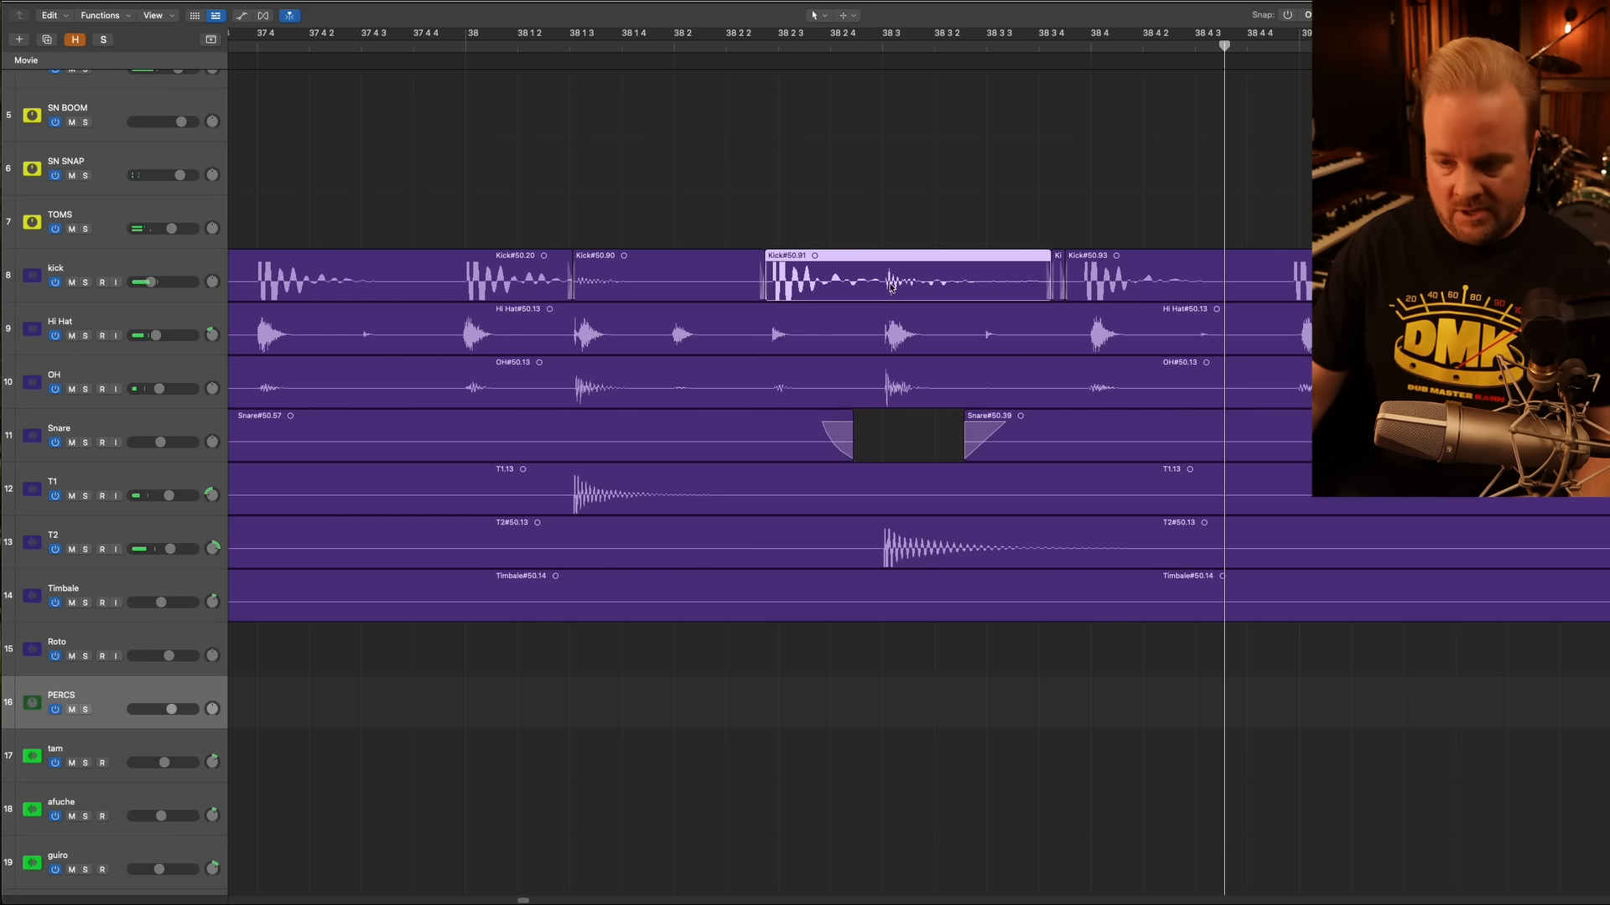
Locate the kick and hi-hat edits after bar 46 and play the full mix from just before bar 46 through about bar 47
scroll(857, 325, right, 7)
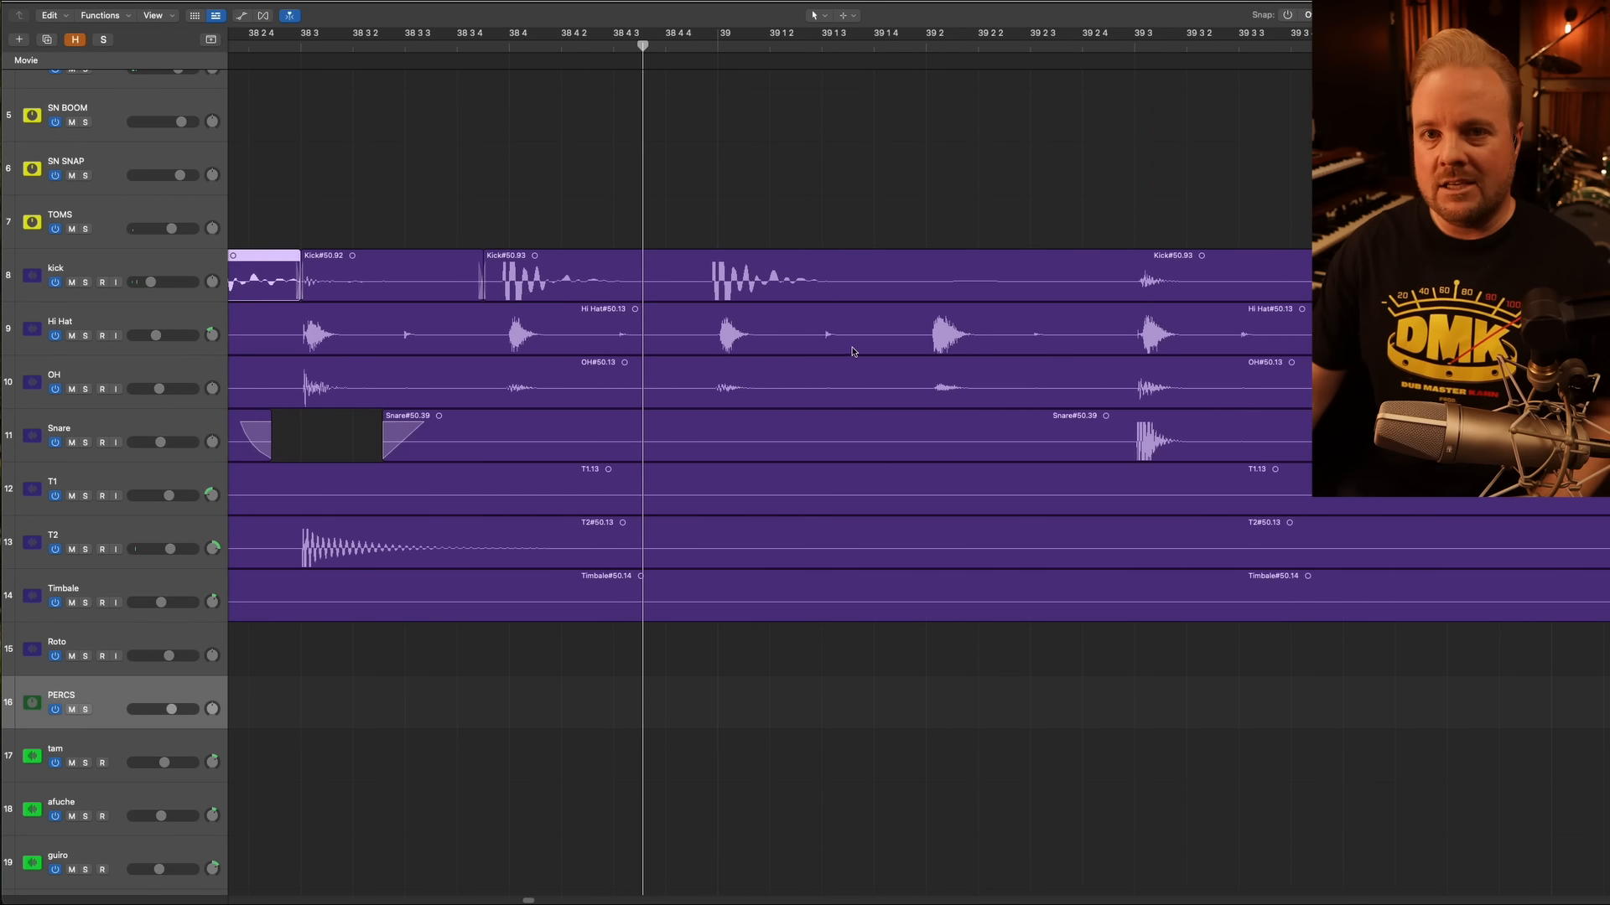
scroll(853, 352, right, 7)
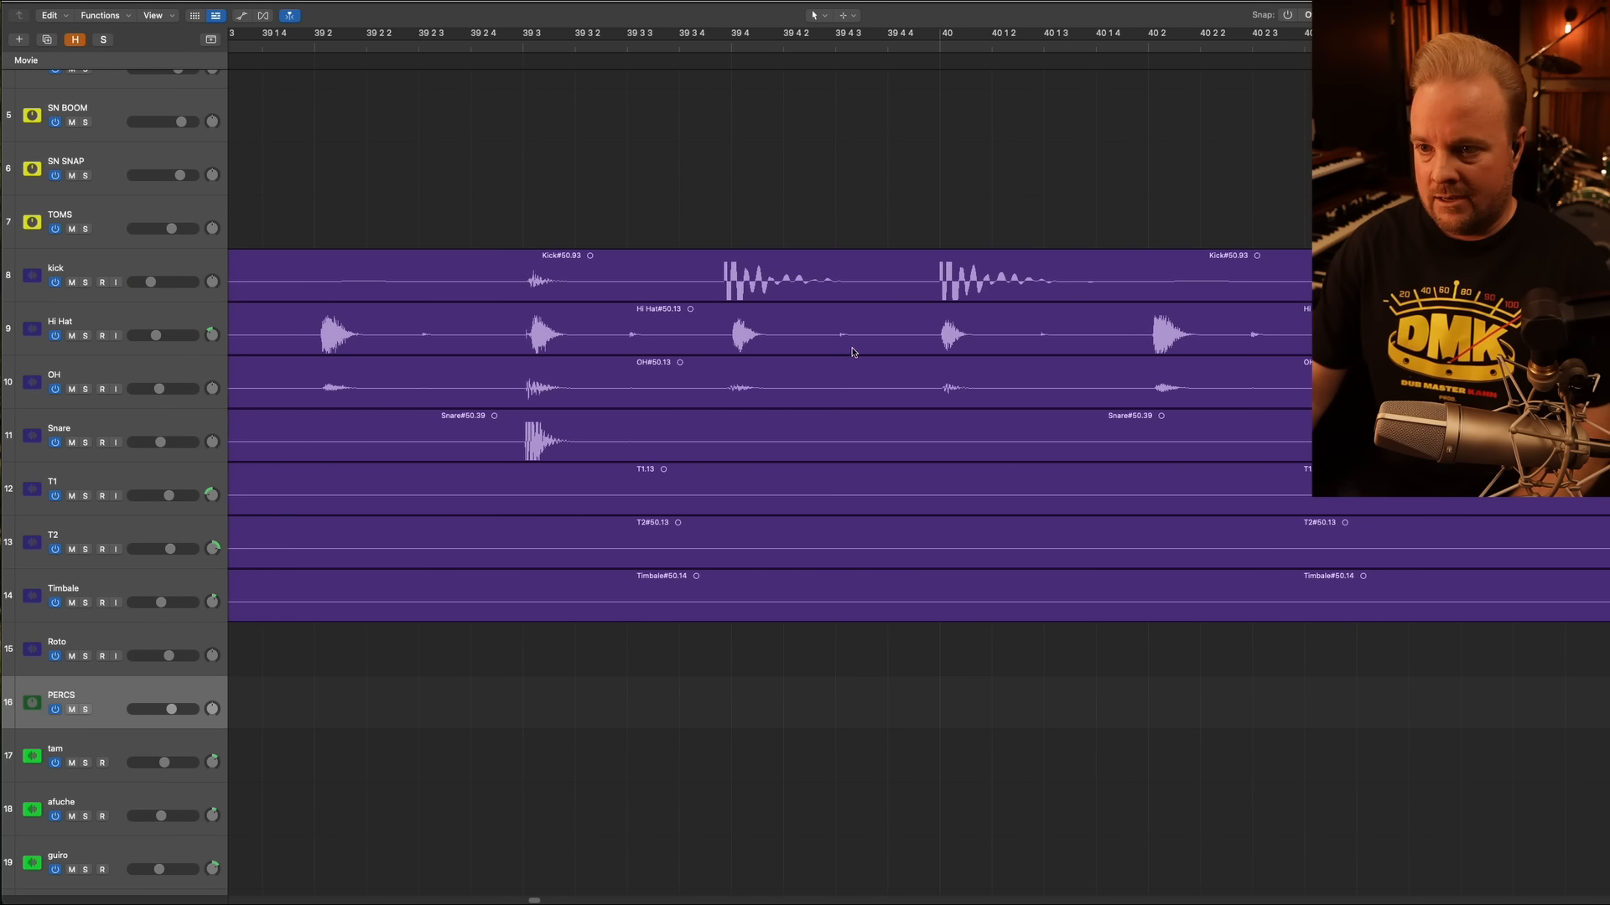
scroll(853, 352, down, 5)
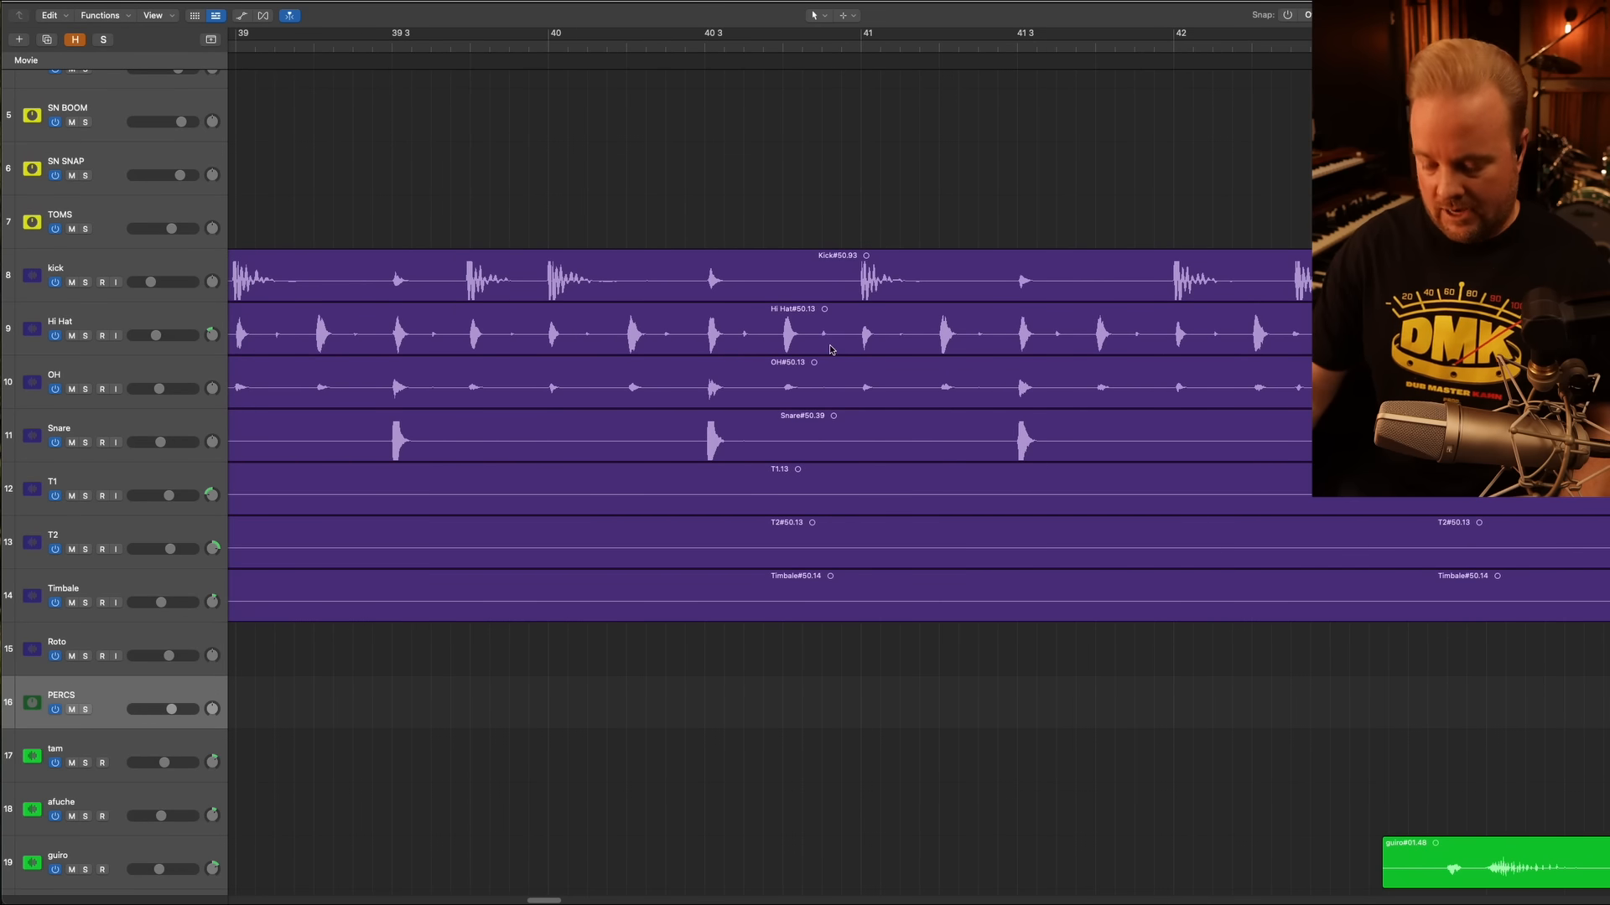
scroll(822, 341, down, 8)
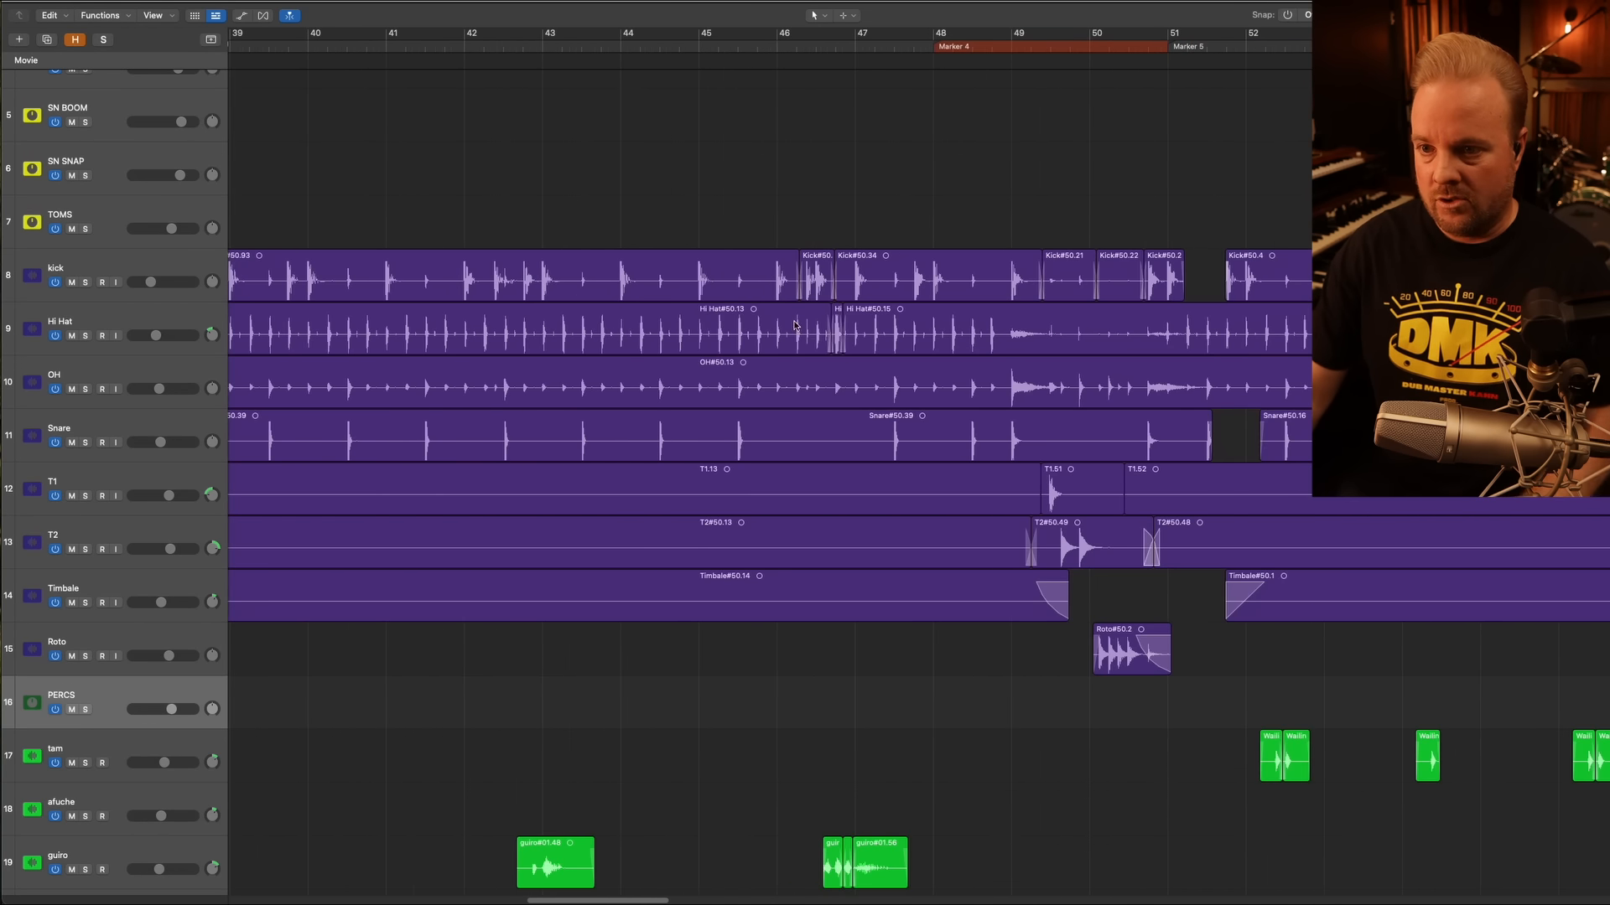
scroll(485, 226, left, 1)
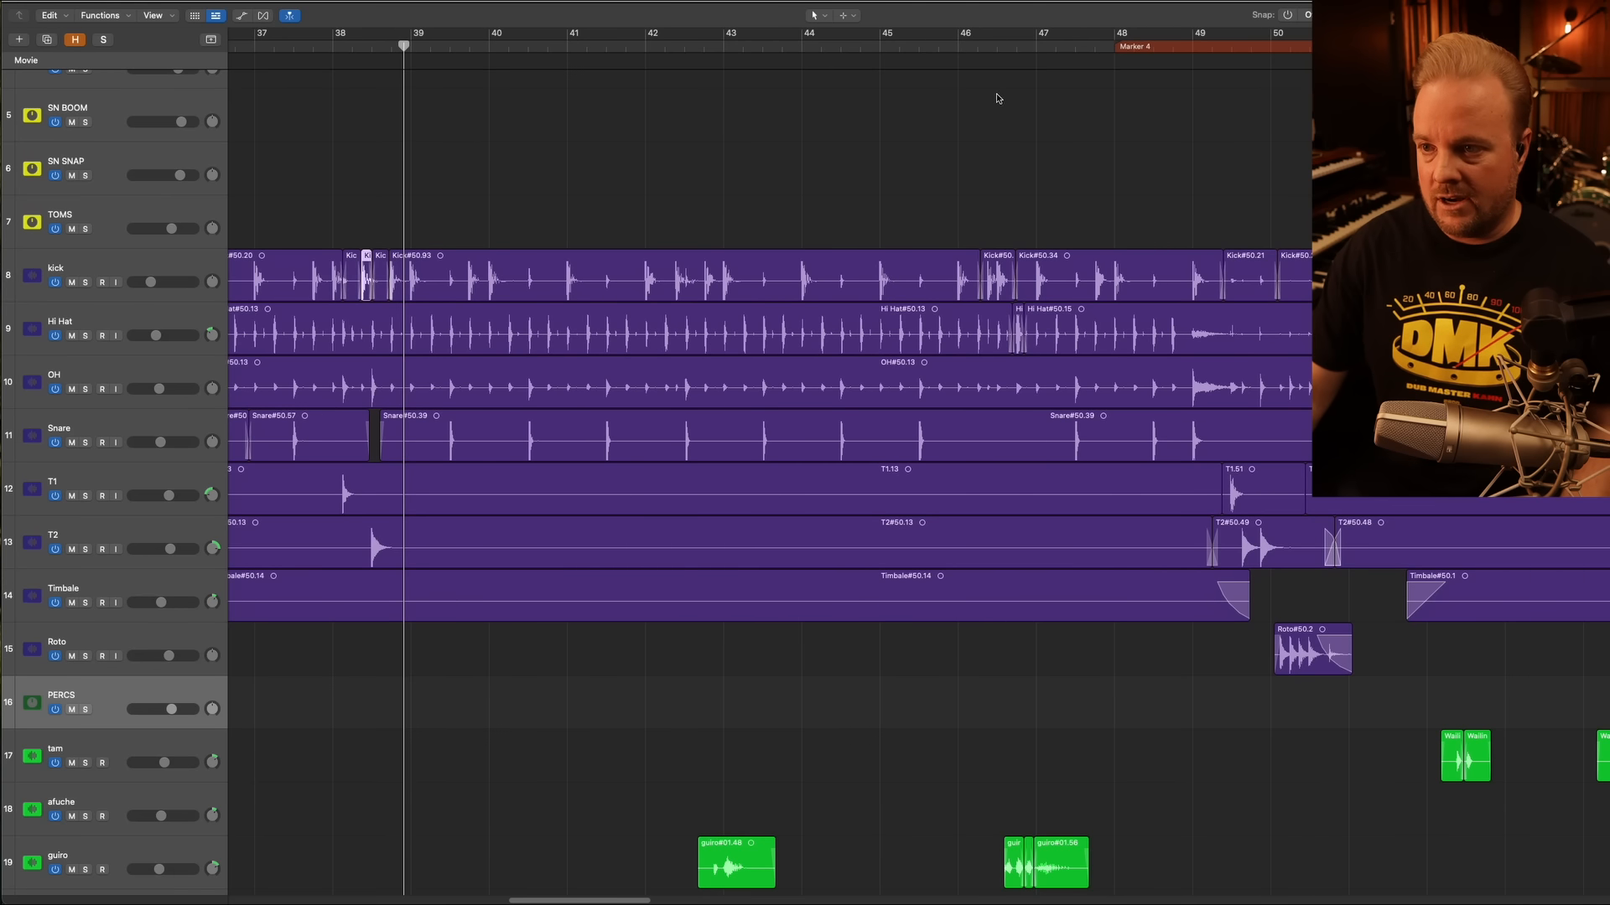
scroll(994, 227, right, 3)
key(space)
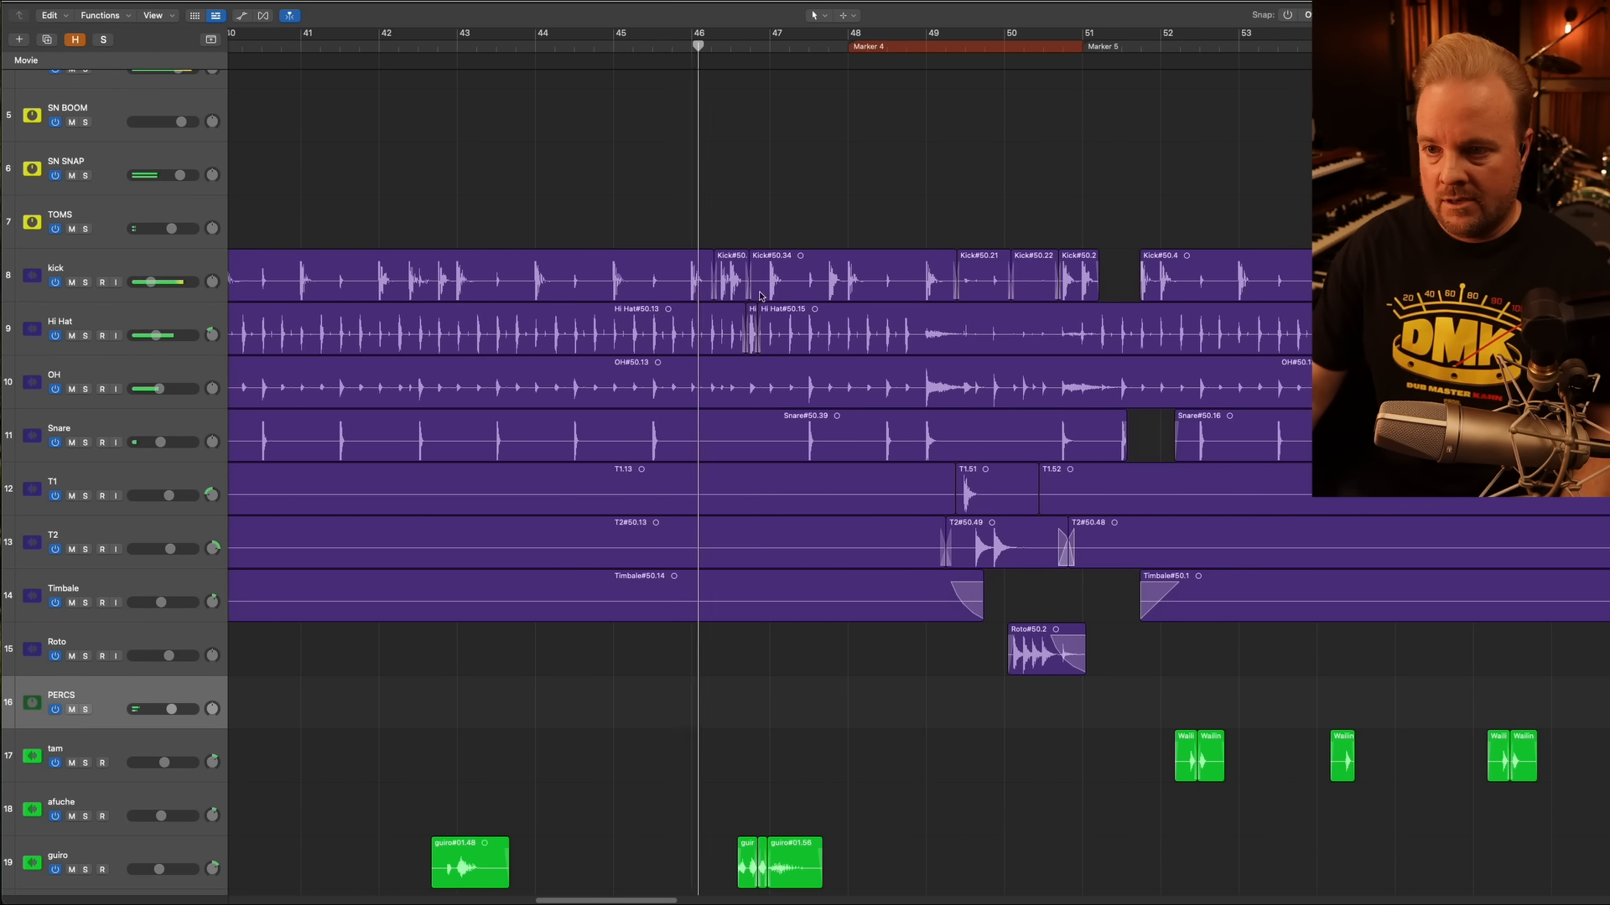
click(676, 37)
scroll(835, 301, up, 10)
scroll(724, 301, left, 12)
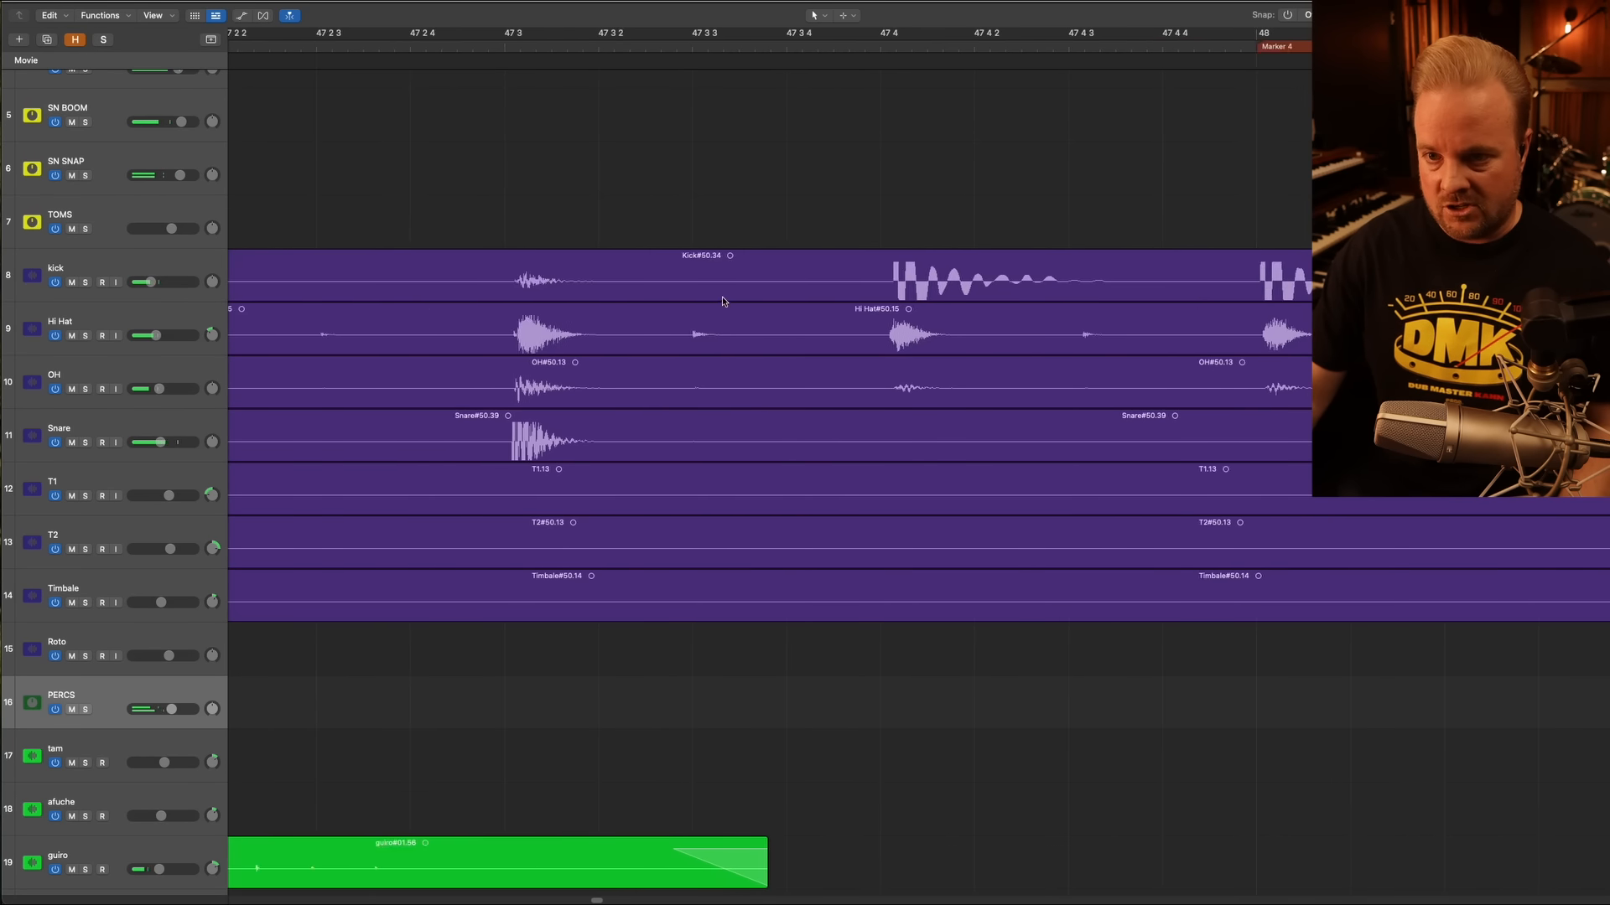
Extend the kick region ending near 46 2 over the next short kick edit, and undo the extension
scroll(731, 298, down, 10)
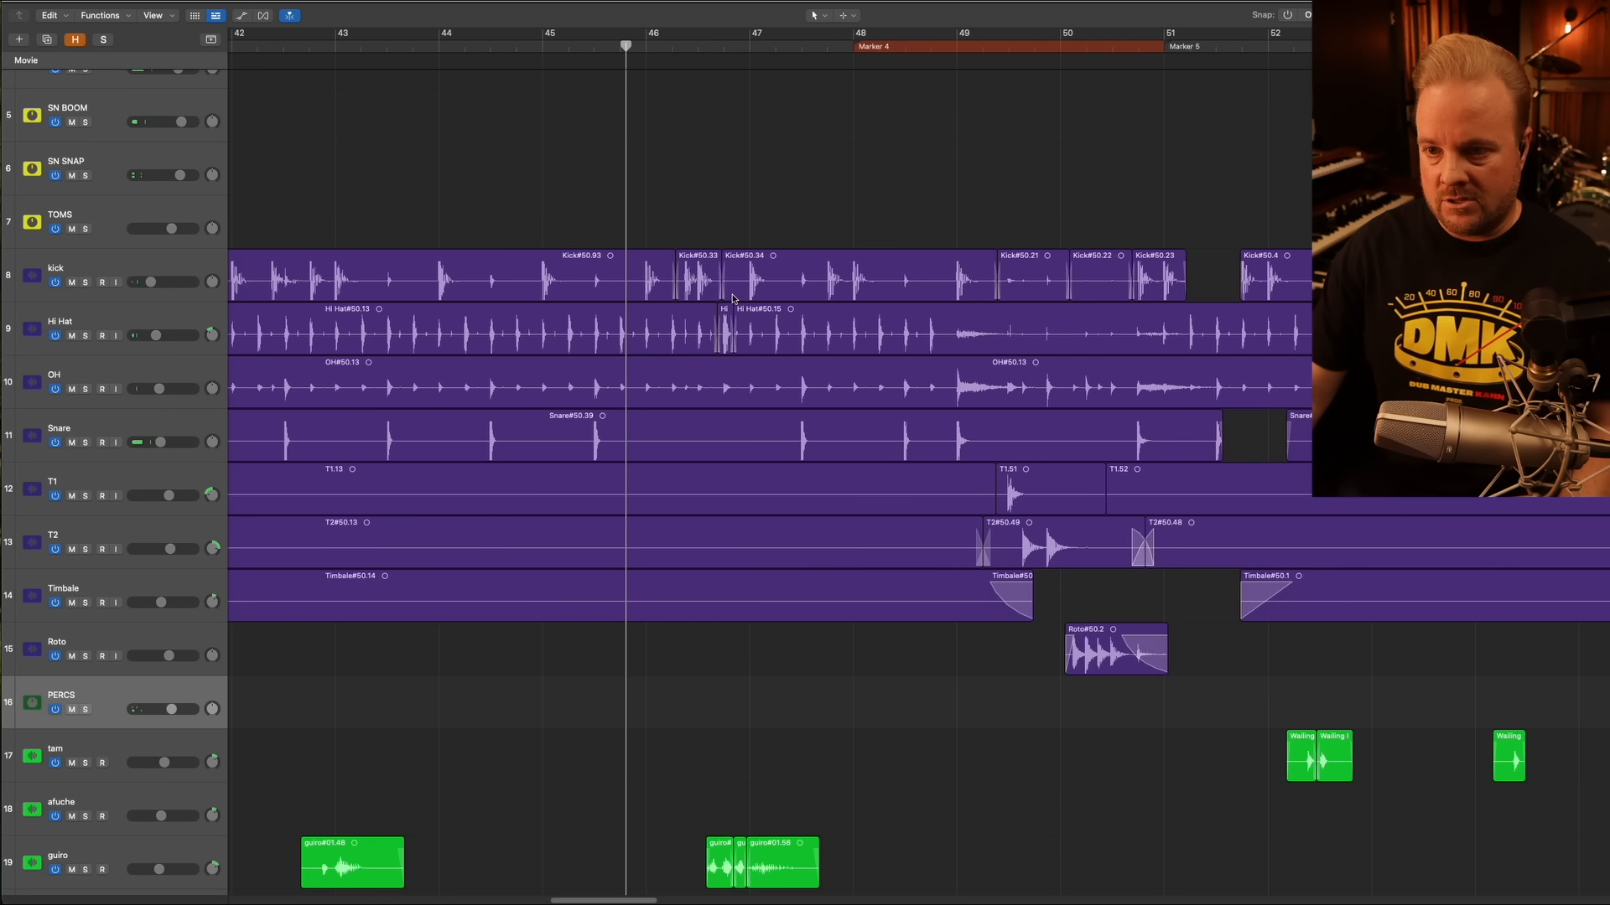
click(667, 292)
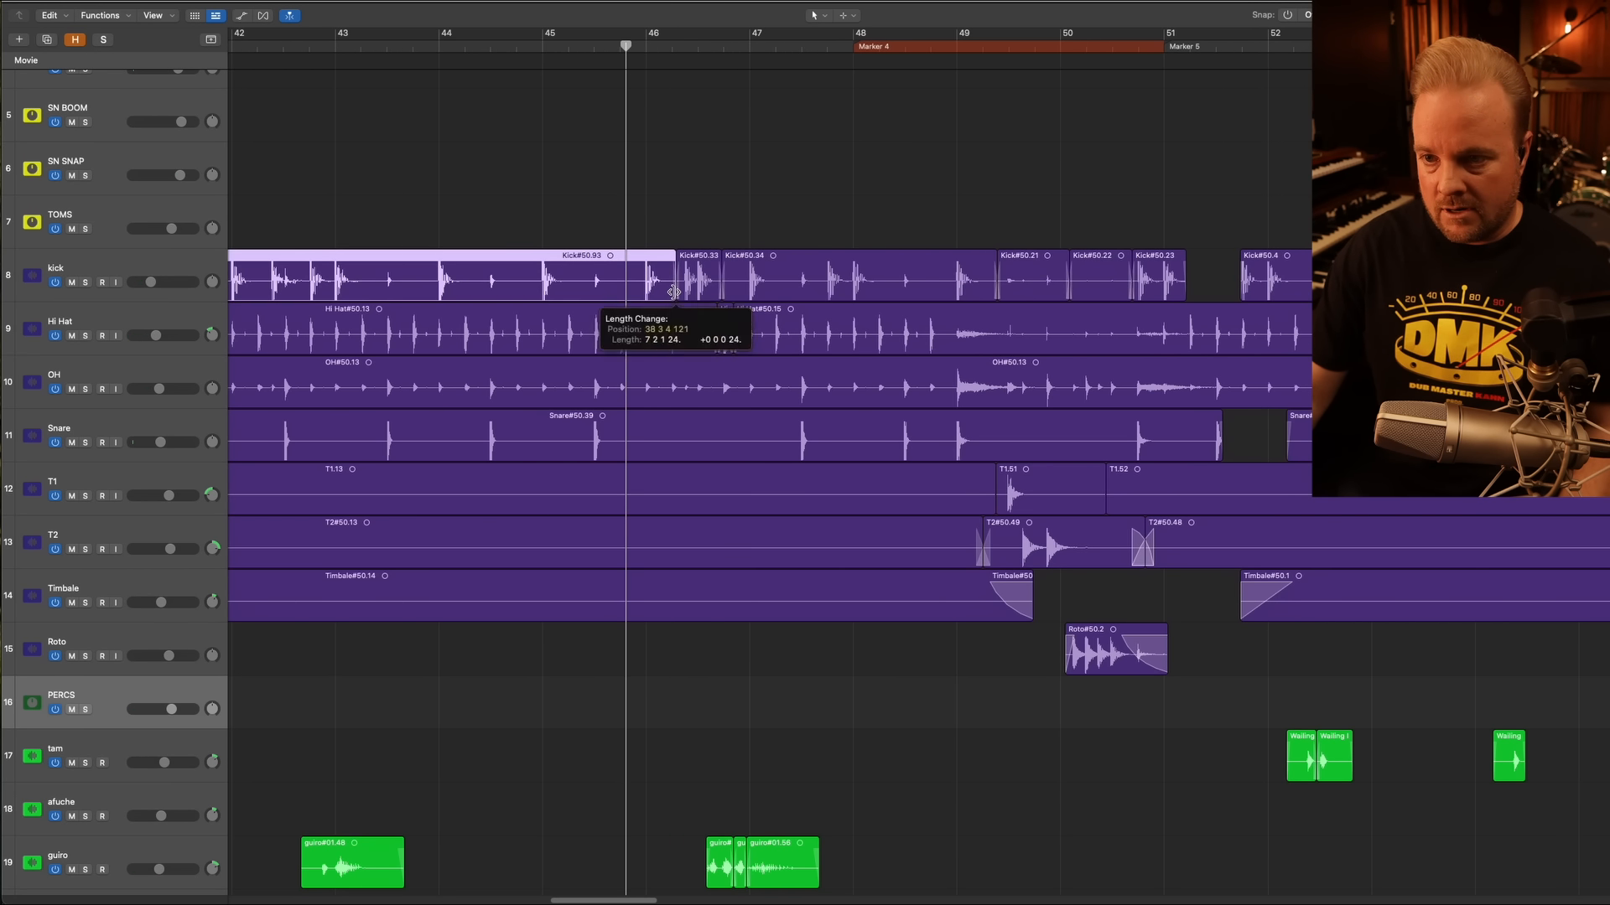
drag(676, 295, 724, 298)
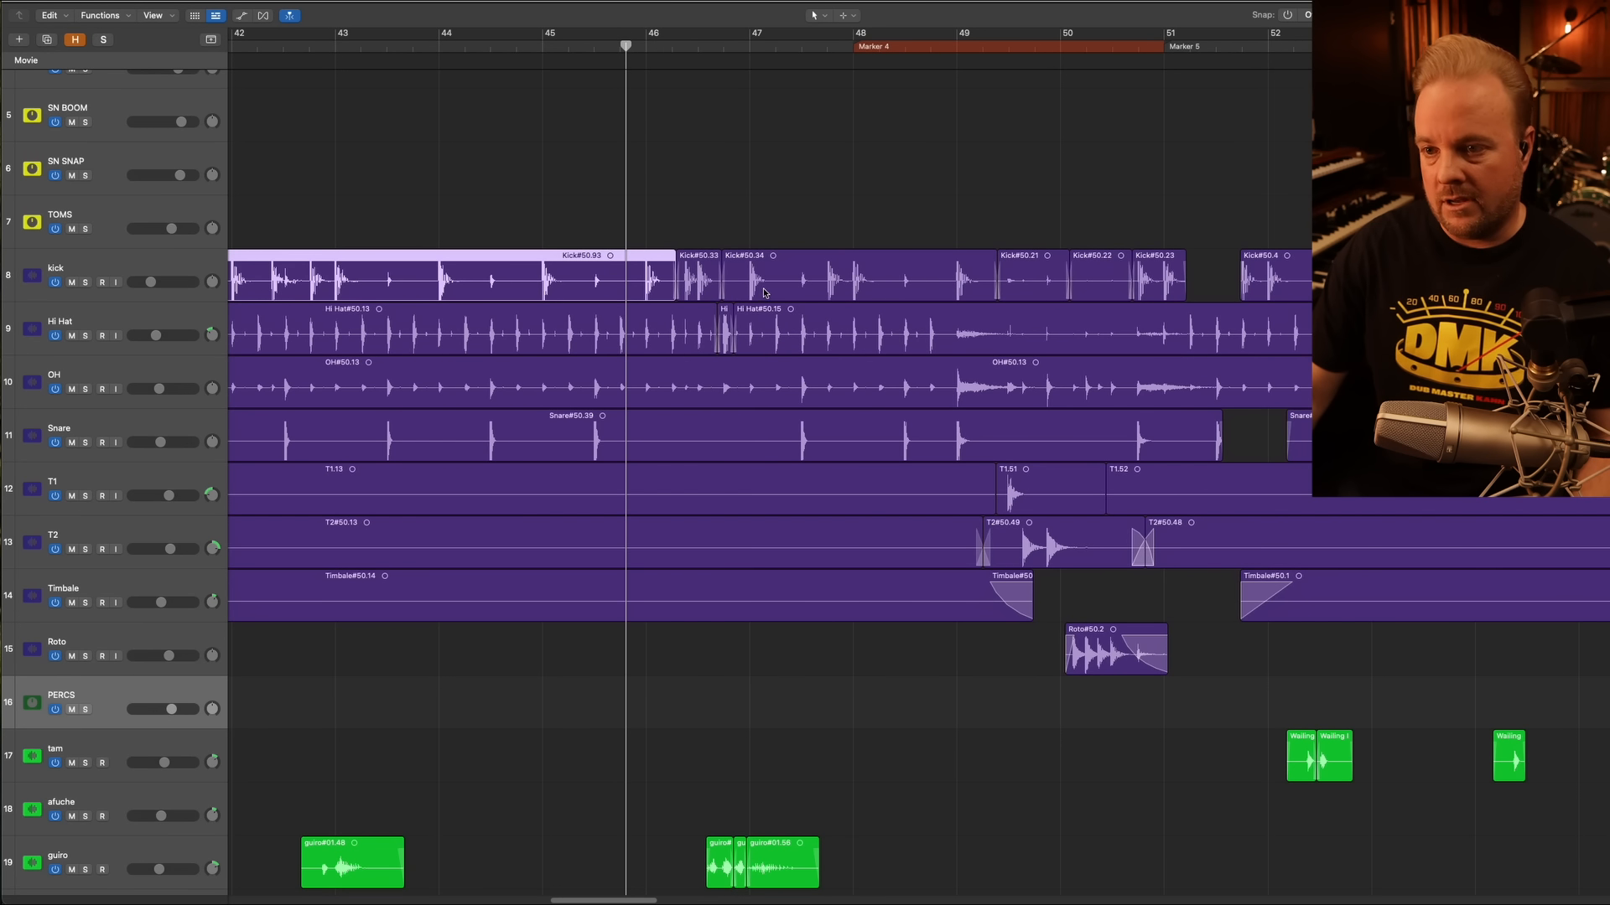
Play the drum fill at Marker 4 twice and briefly solo the kick track on the second pass
scroll(764, 295, right, 3)
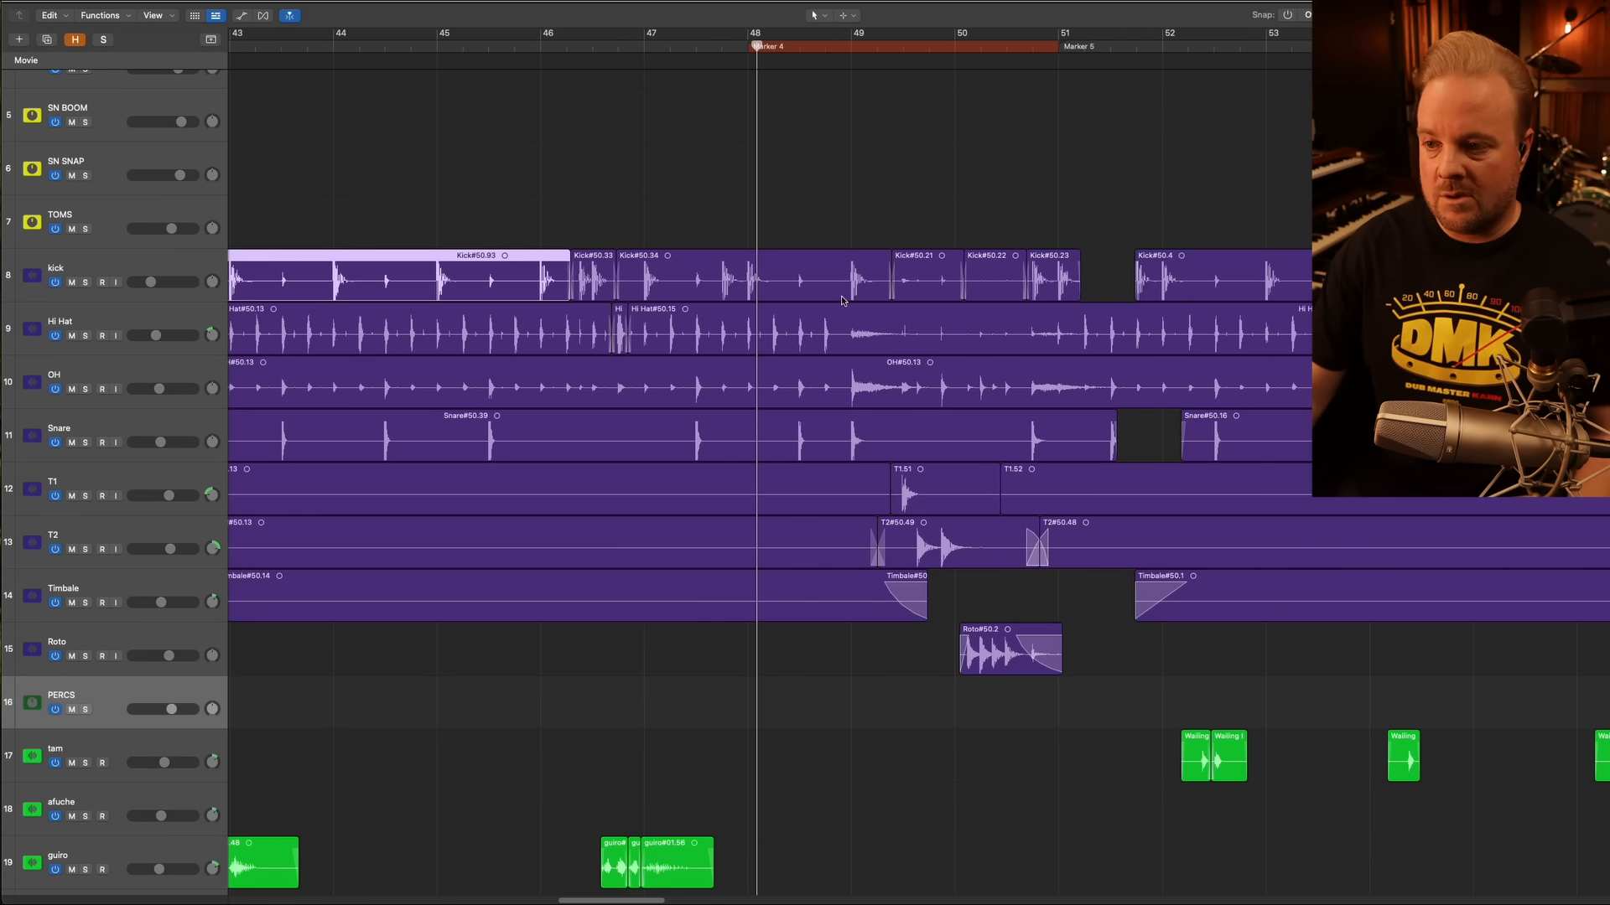
scroll(843, 298, right, 6)
scroll(910, 279, right, 4)
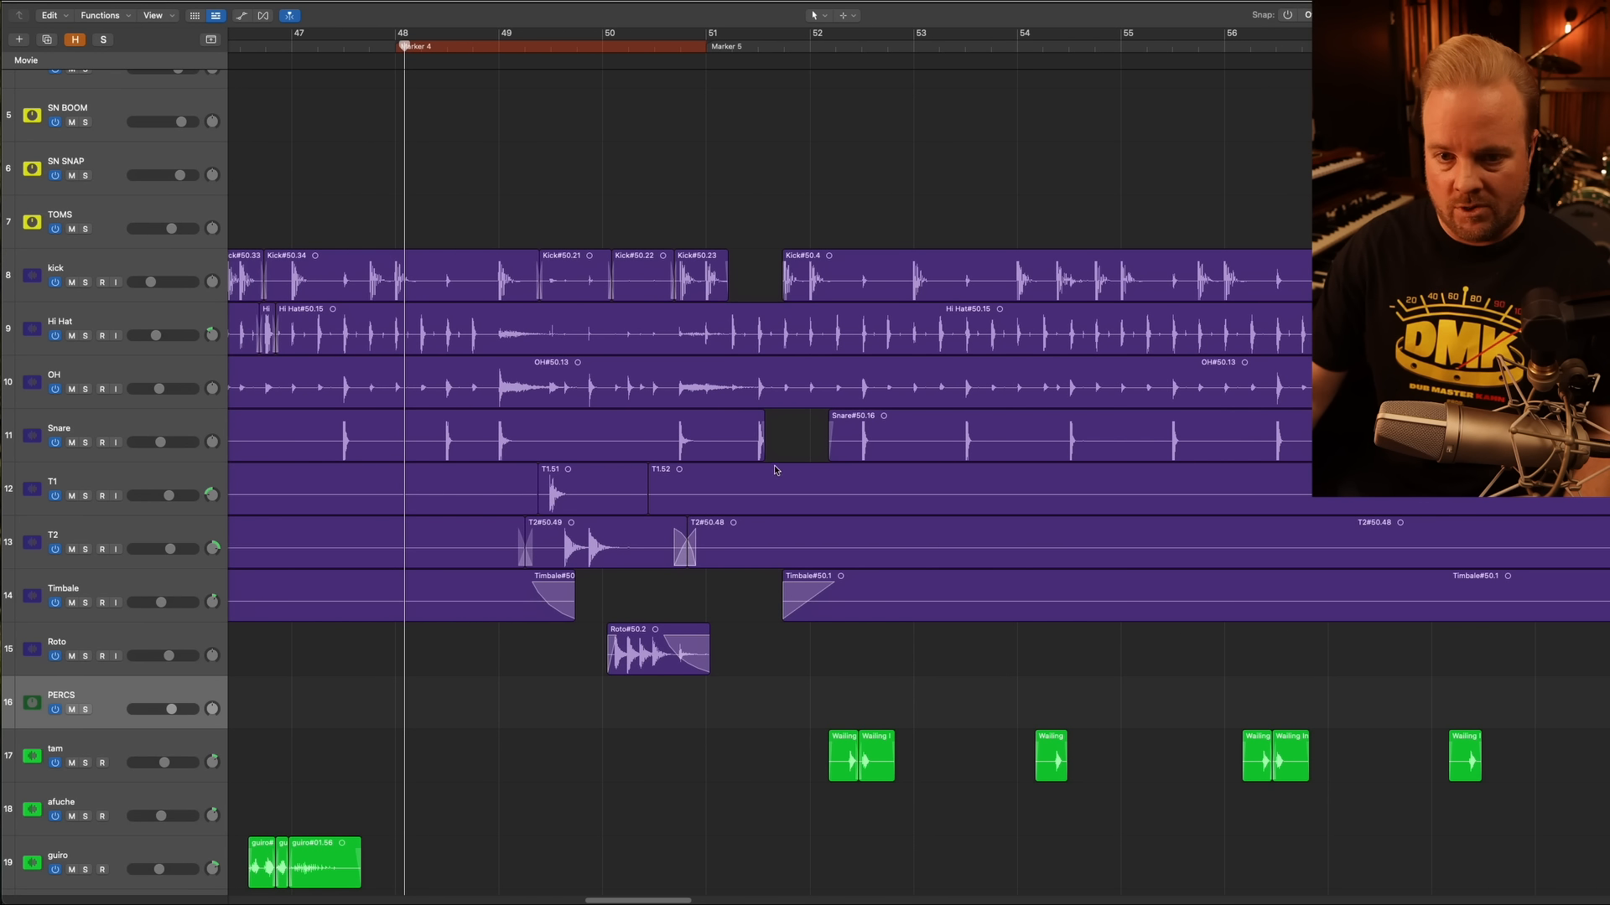
key(space)
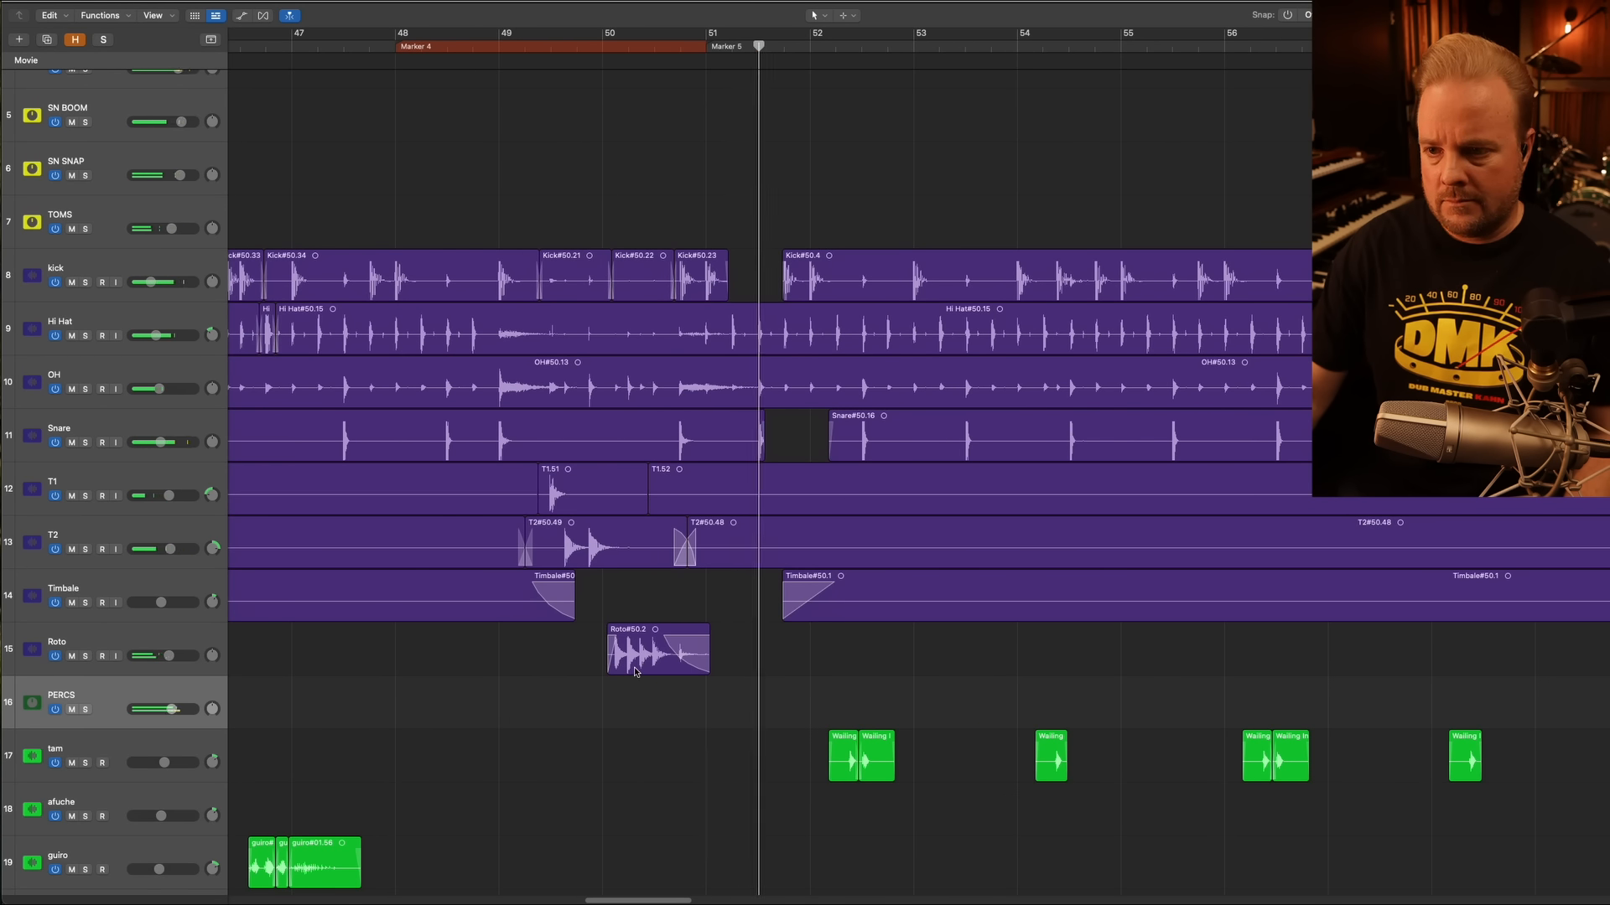
click(650, 46)
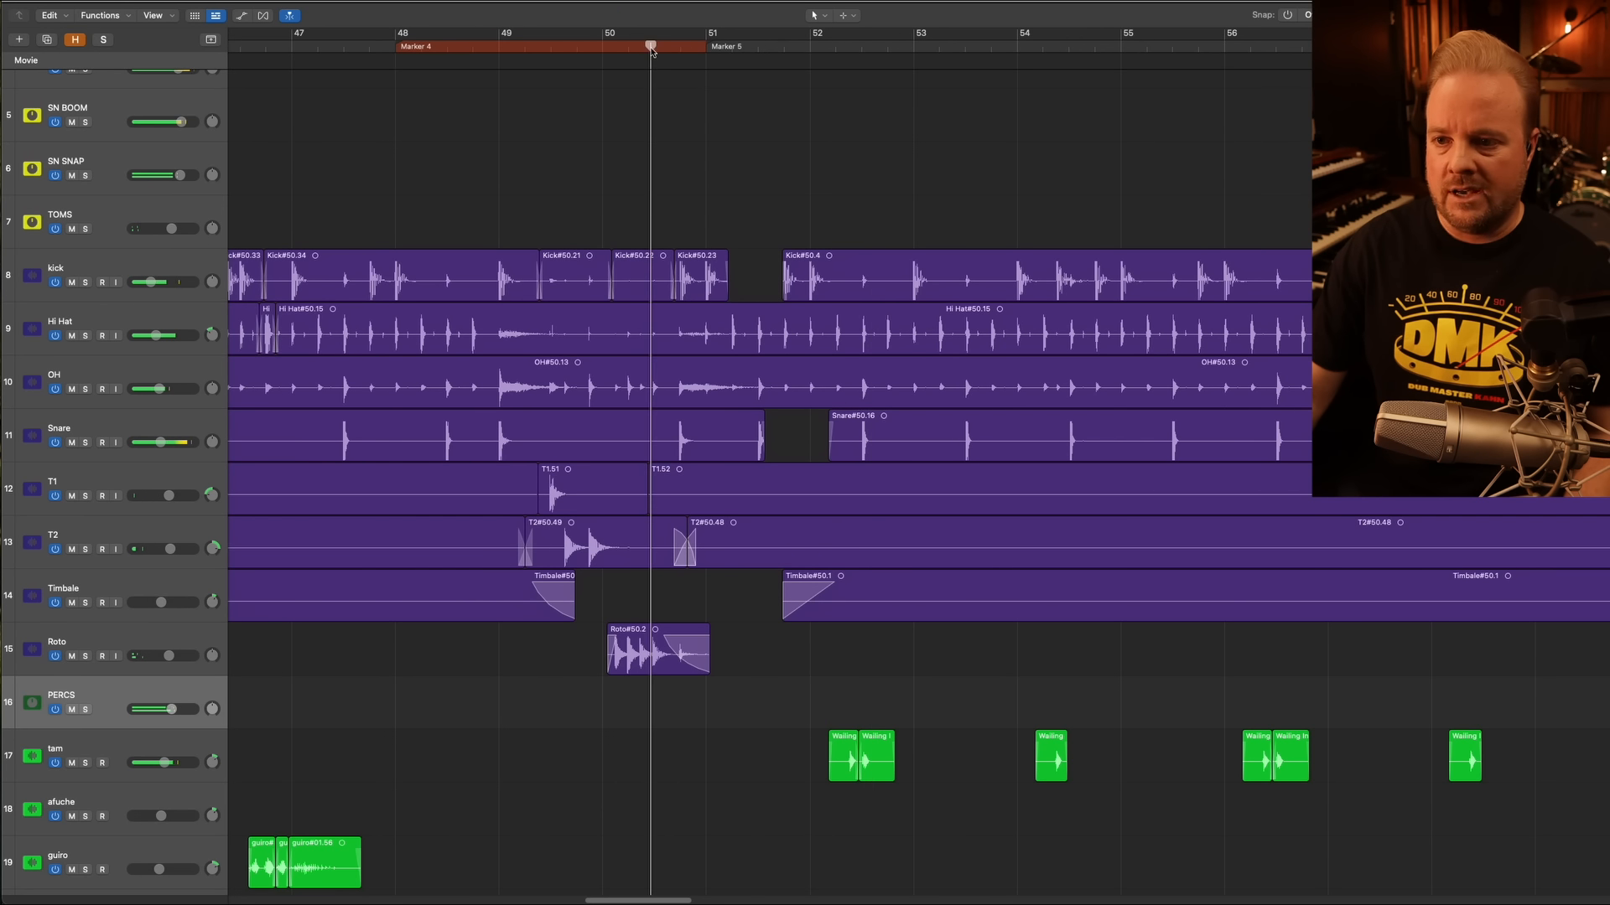
click(84, 283)
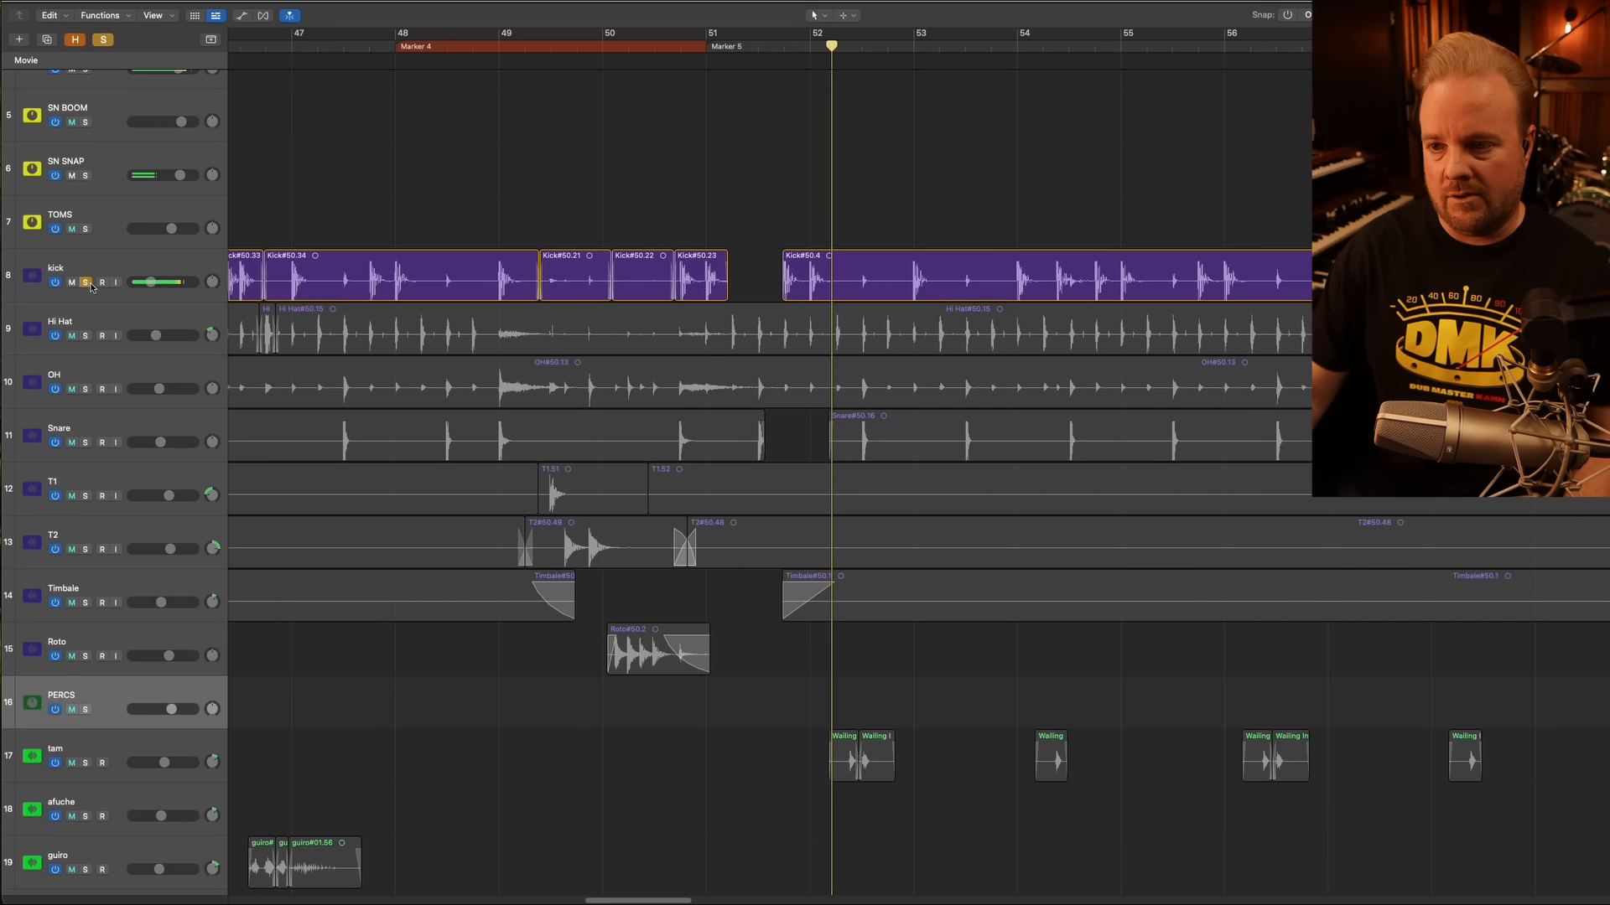
key(s)
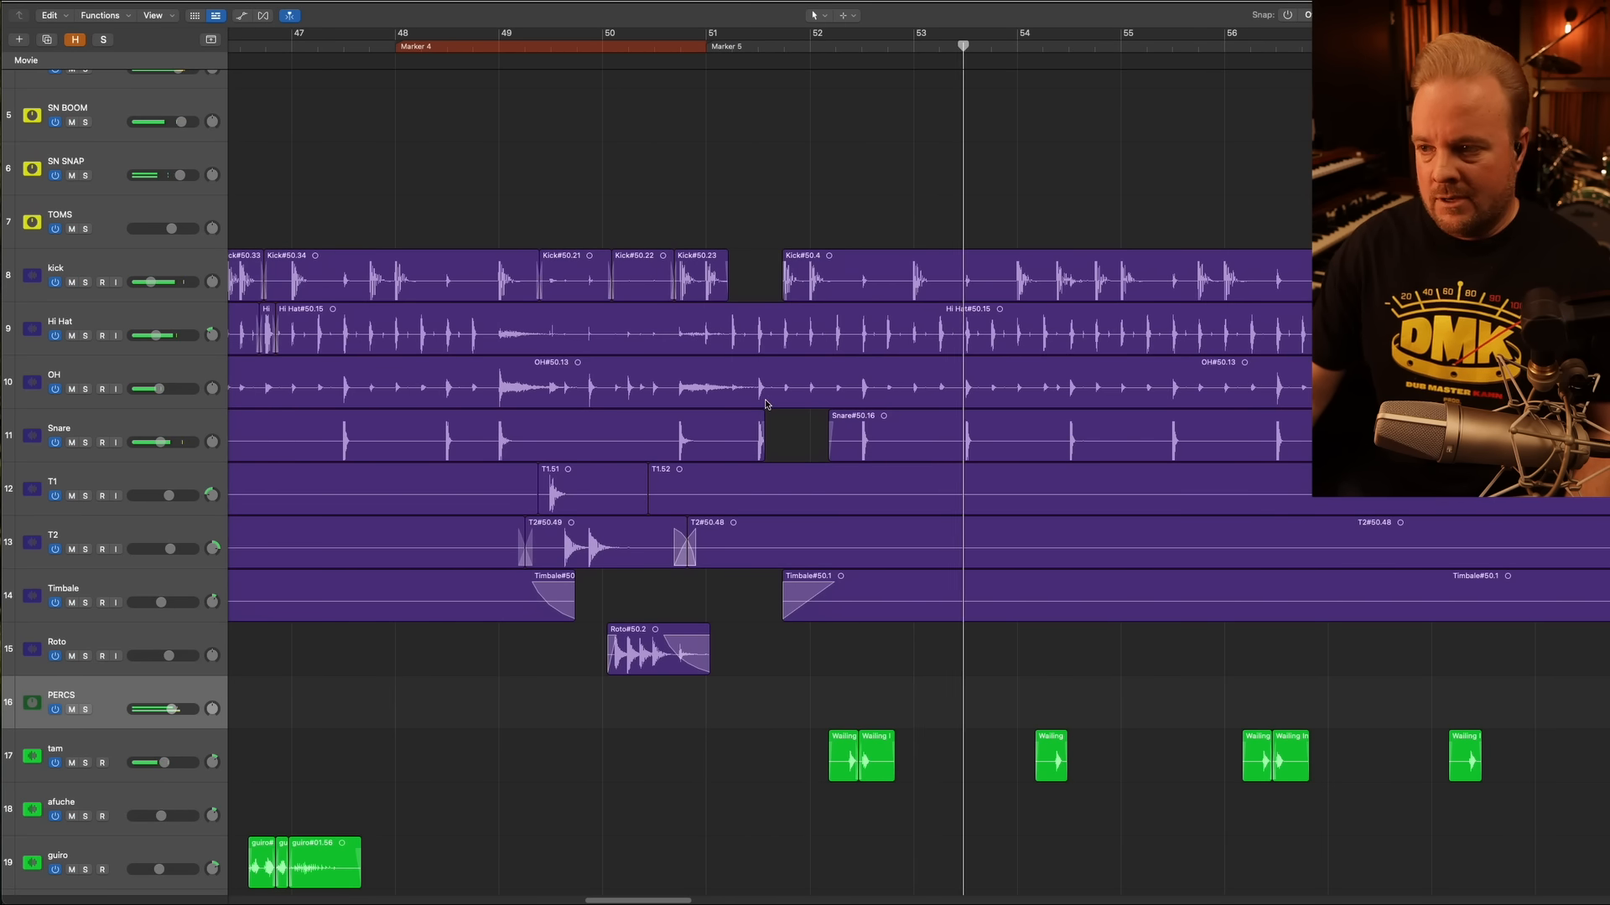
Play the drum fill at Marker 6 through to the start of Marker 7
scroll(767, 404, right, 4)
key(super+Left)
key(super+Left)
scroll(766, 404, right, 3)
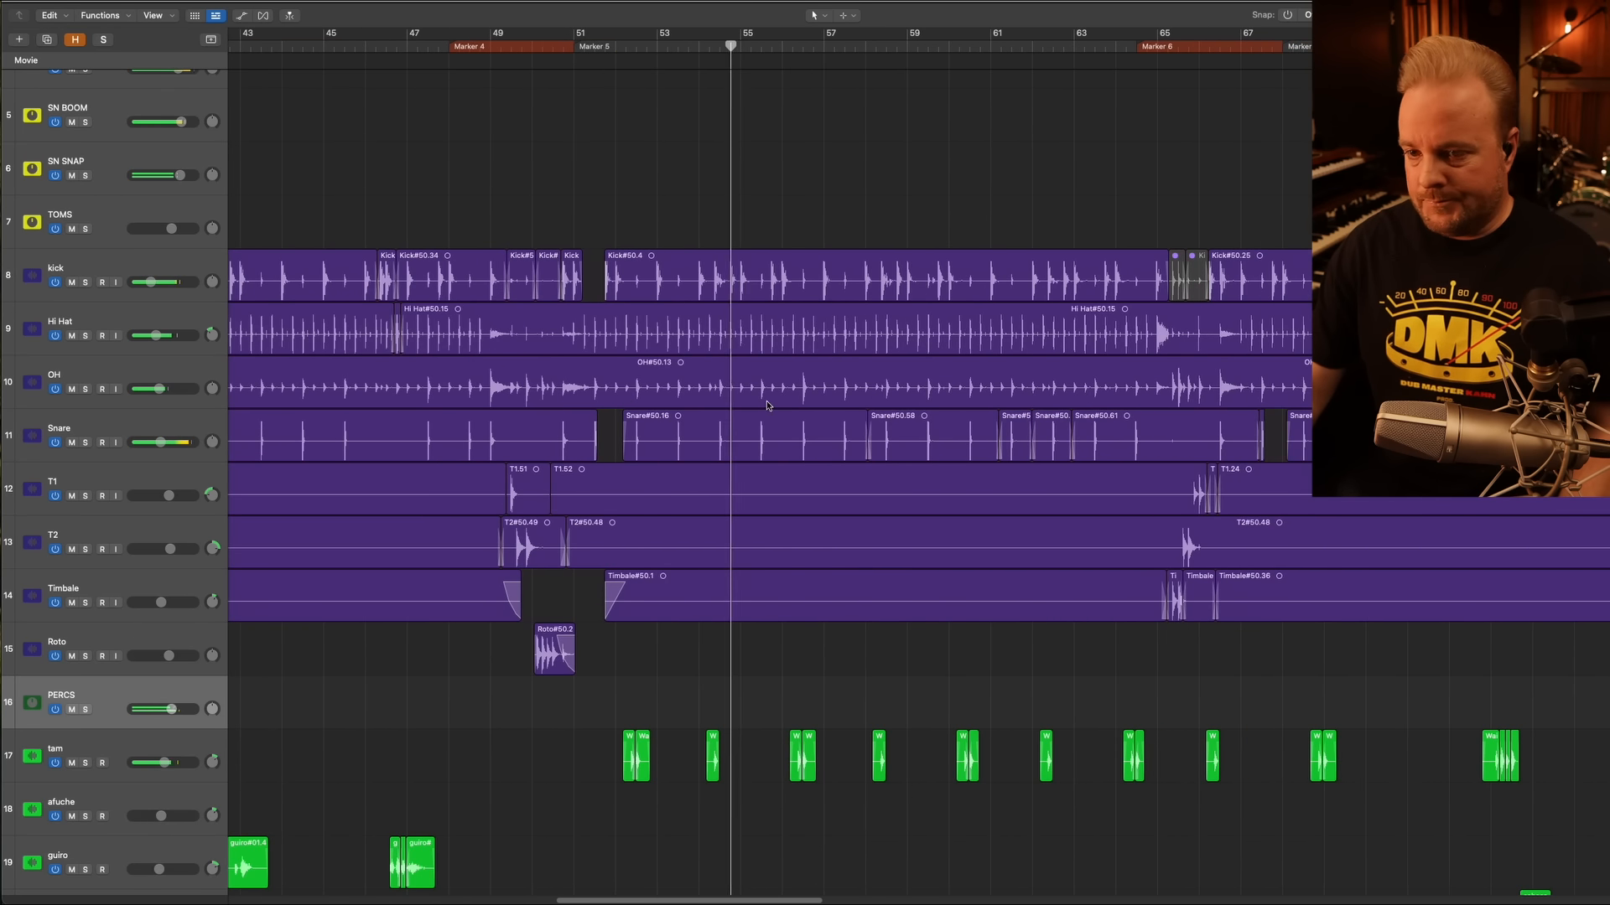
scroll(520, 129, right, 3)
scroll(941, 467, left, 2)
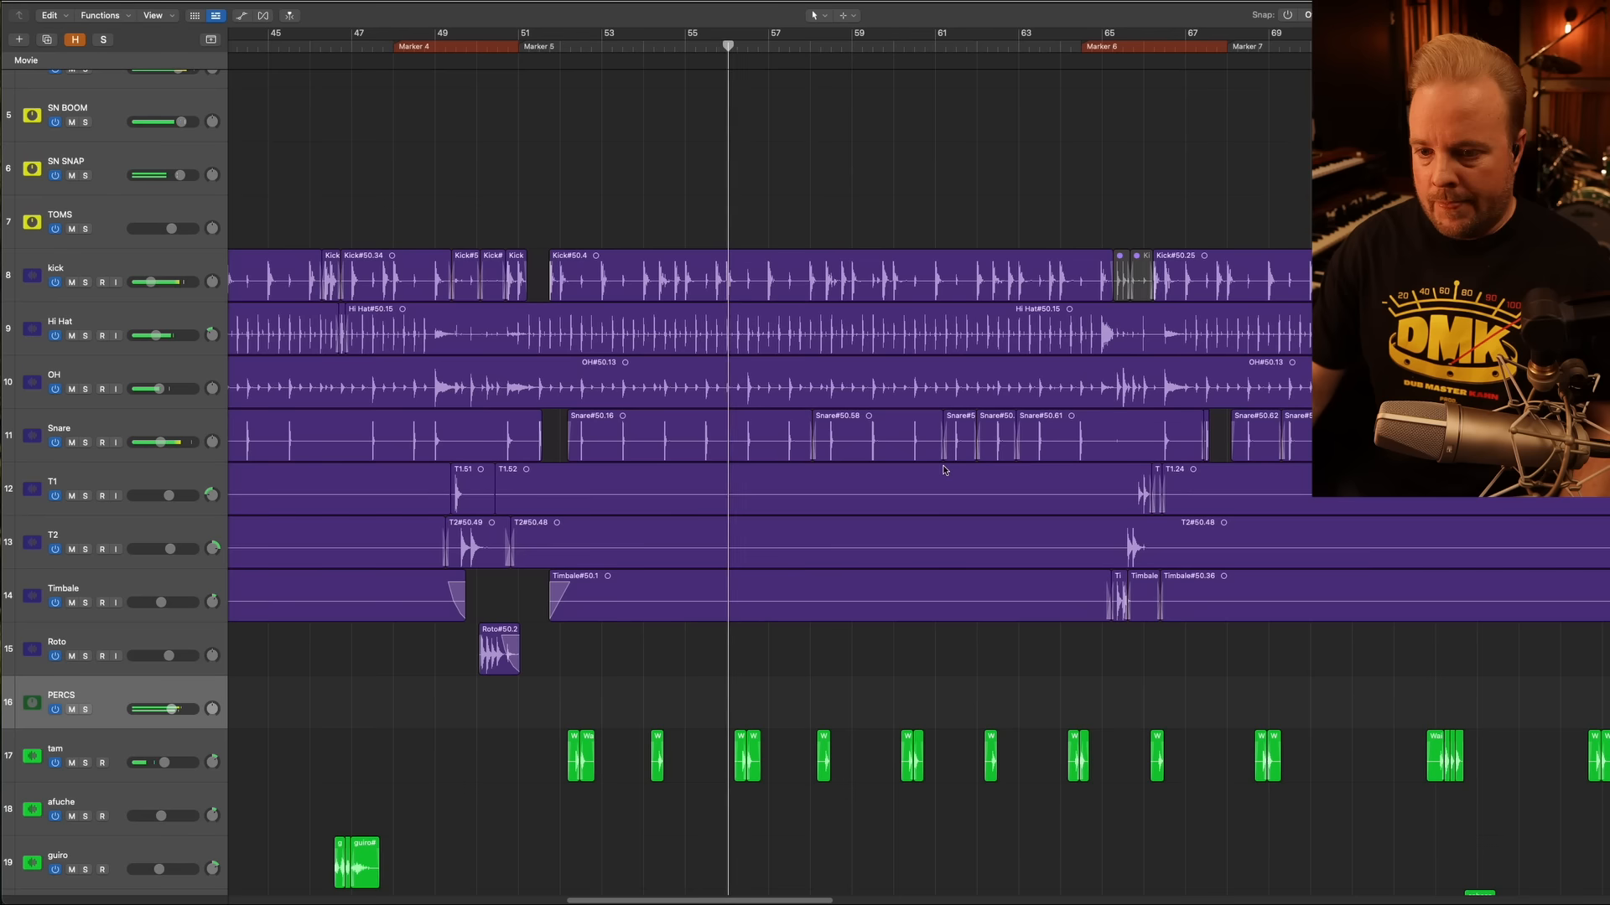
click(1088, 50)
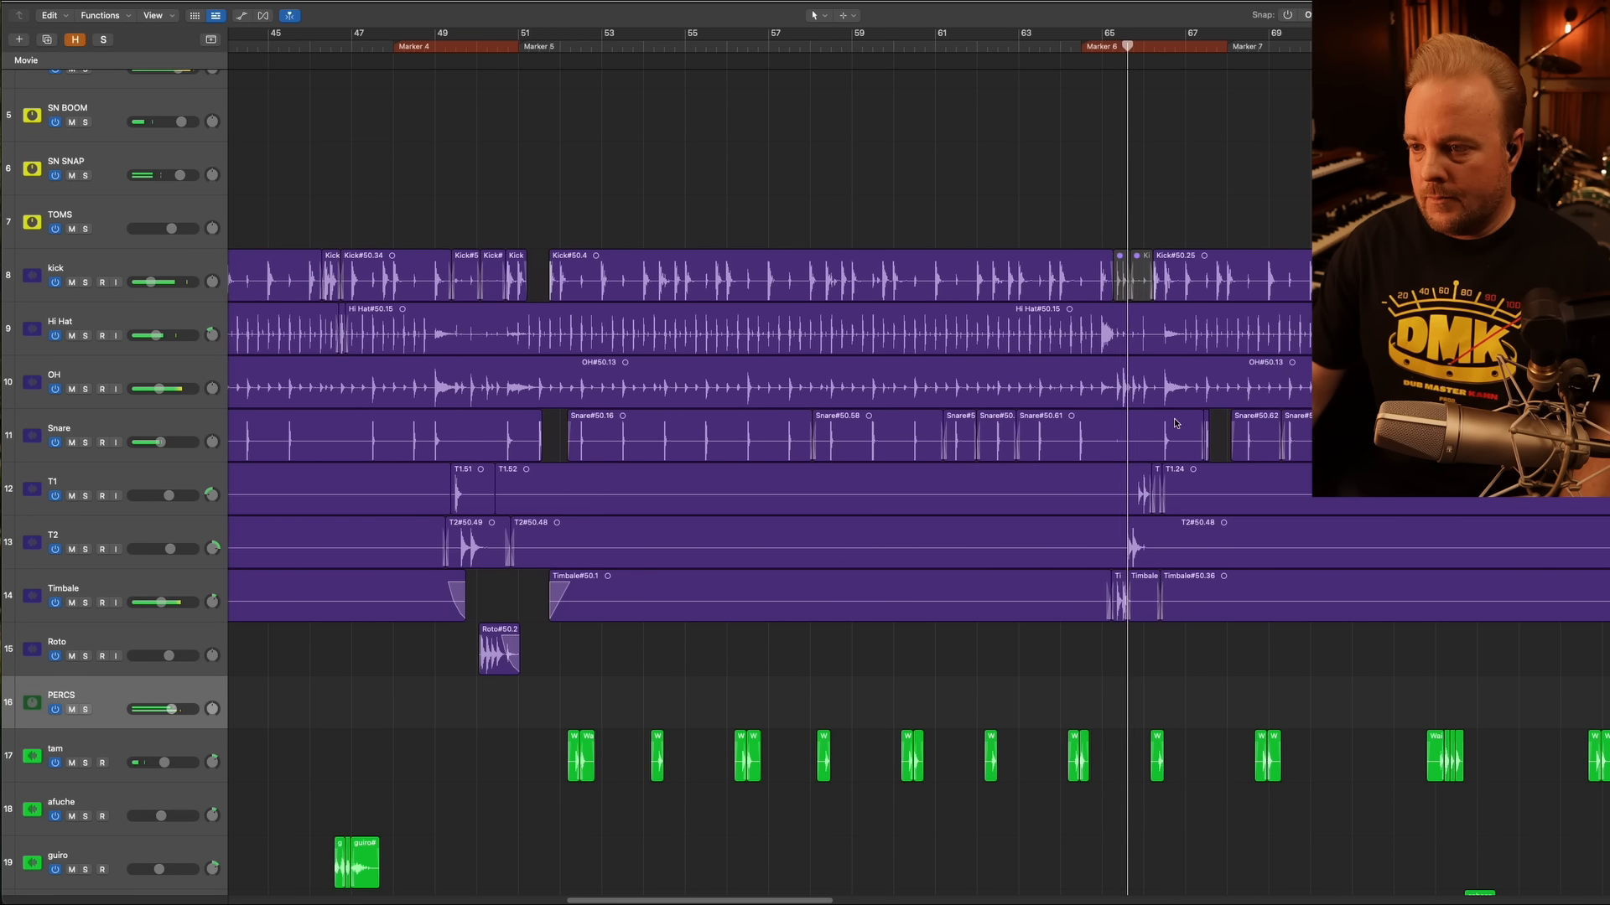
scroll(1125, 387, right, 3)
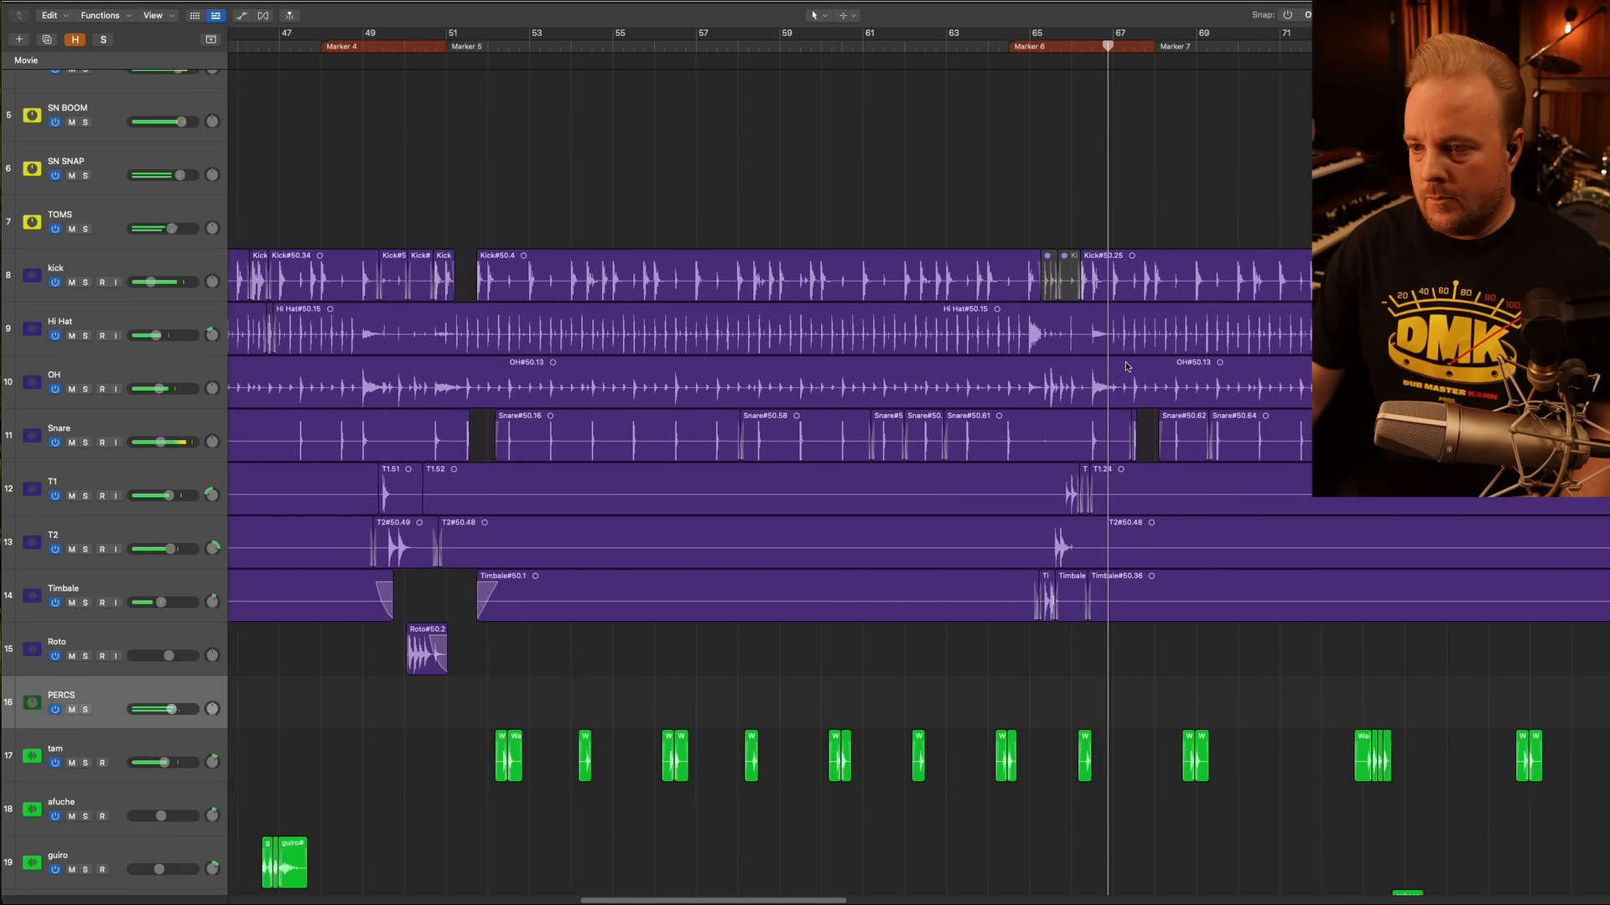
scroll(1055, 293, right, 2)
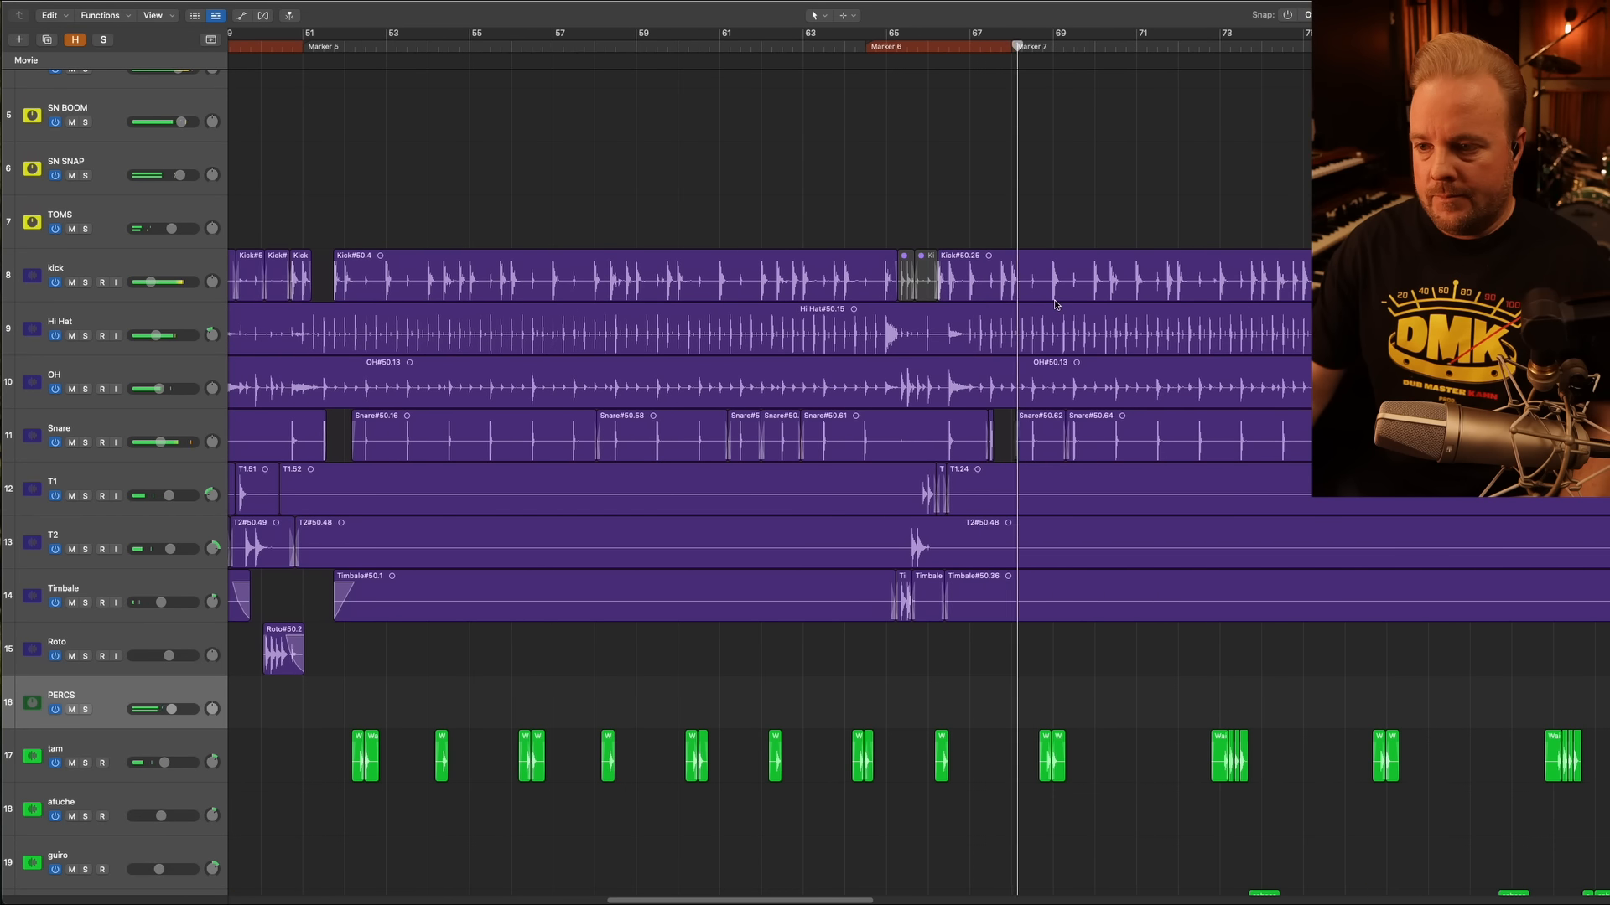
Solo the snare track and play the short snare region just before the gap at Marker 7
click(961, 46)
key(super+Right)
key(super+Right)
key(super+Right)
key(super+Right)
key(super+Right)
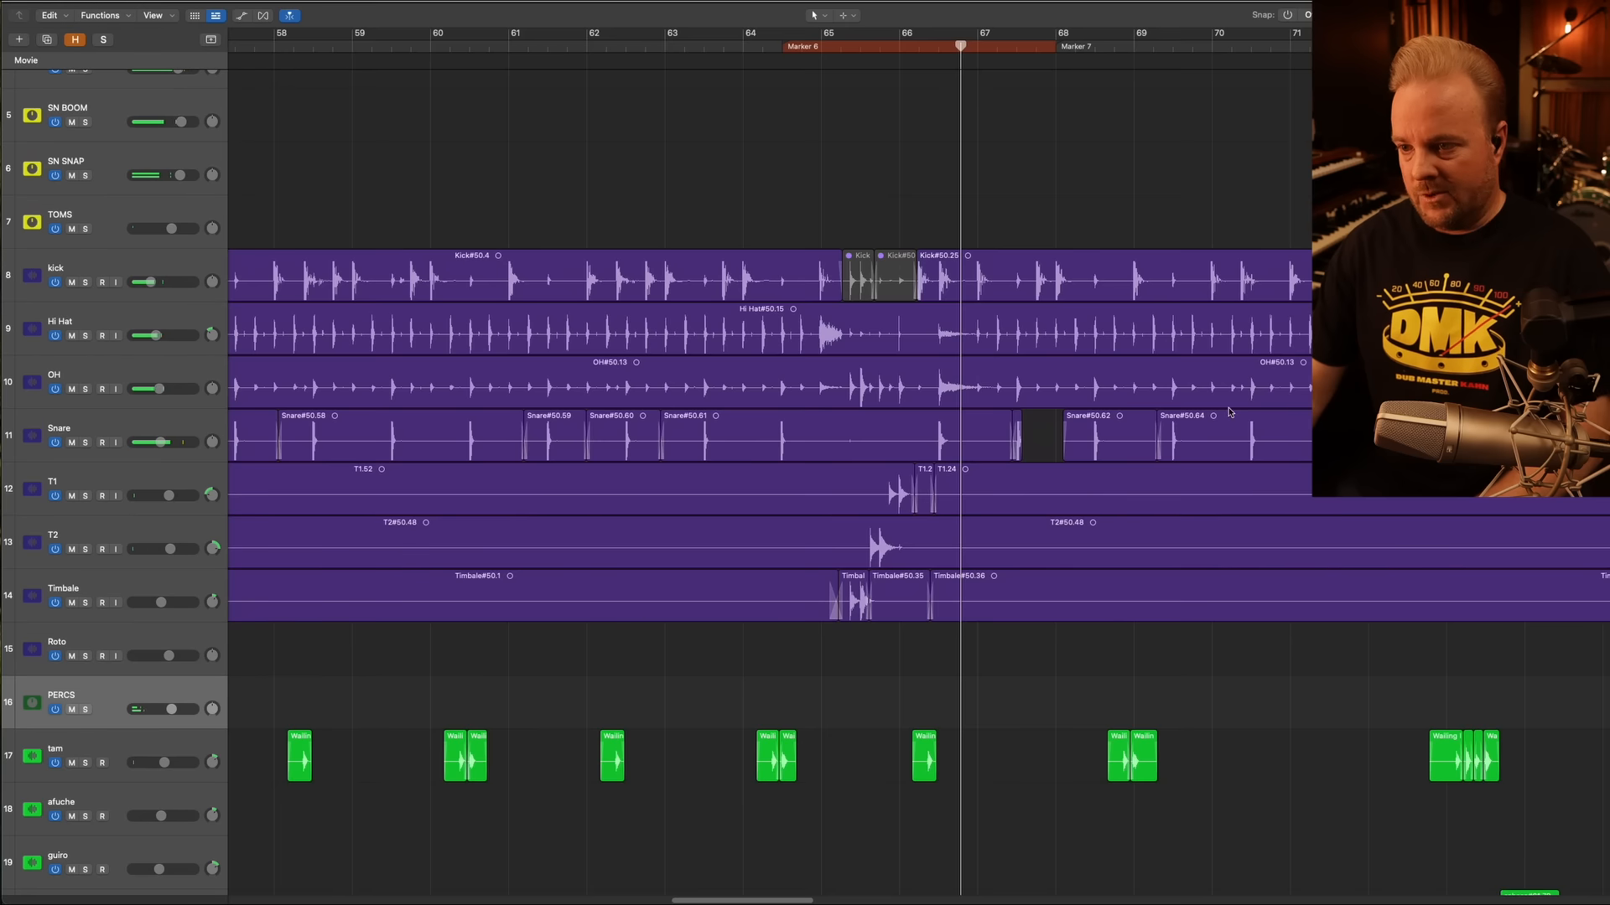
scroll(1208, 426, right, 5)
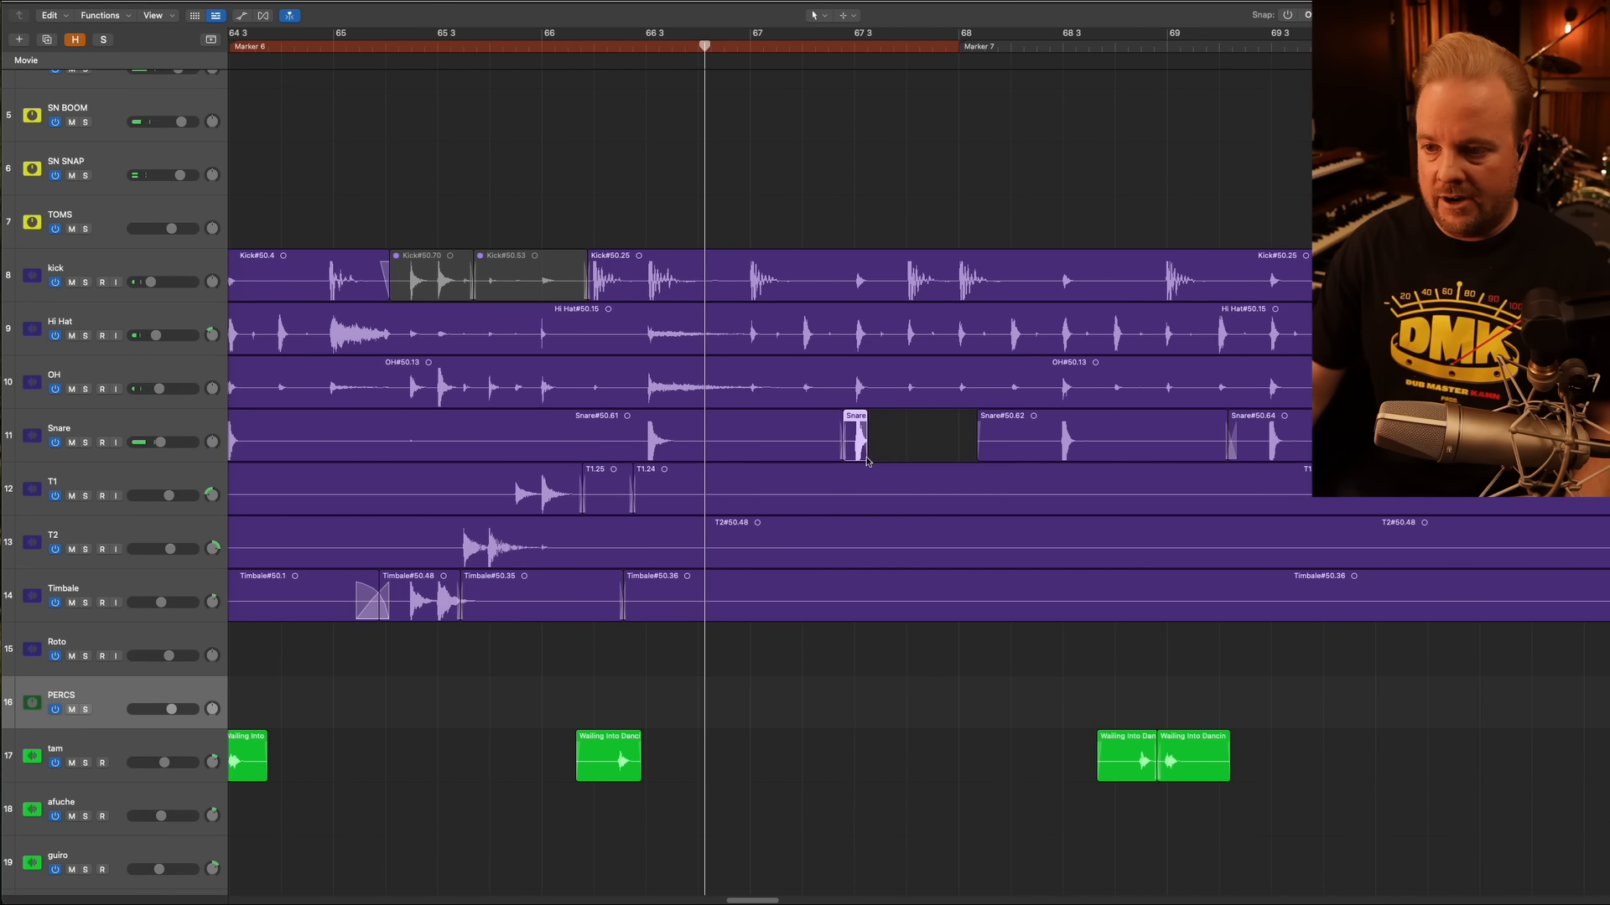
click(84, 443)
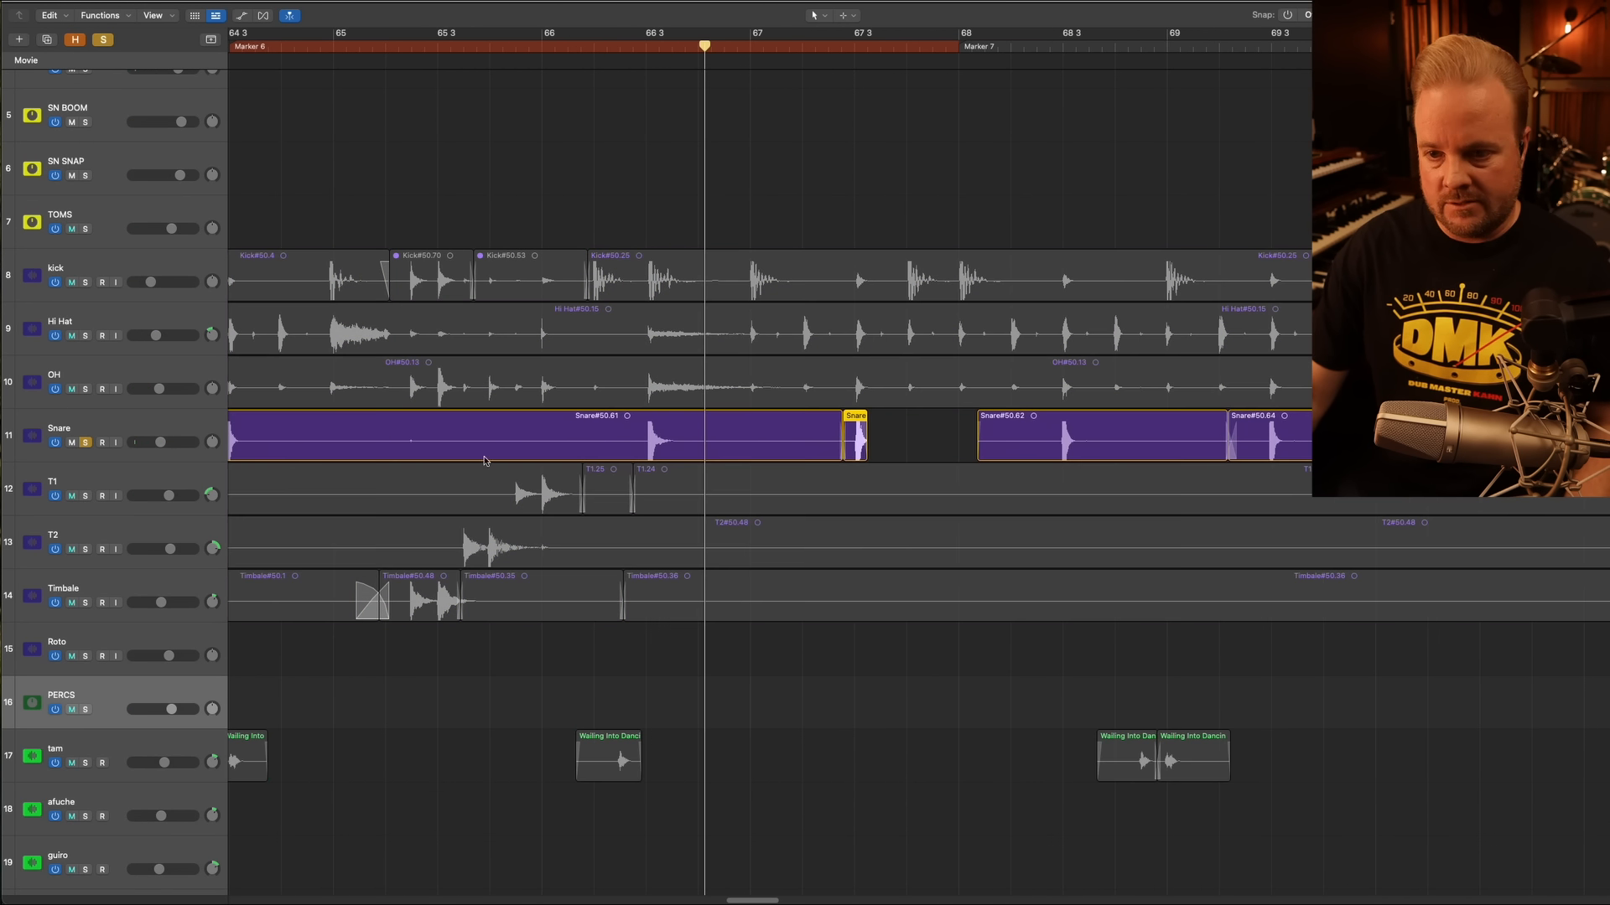
key(space)
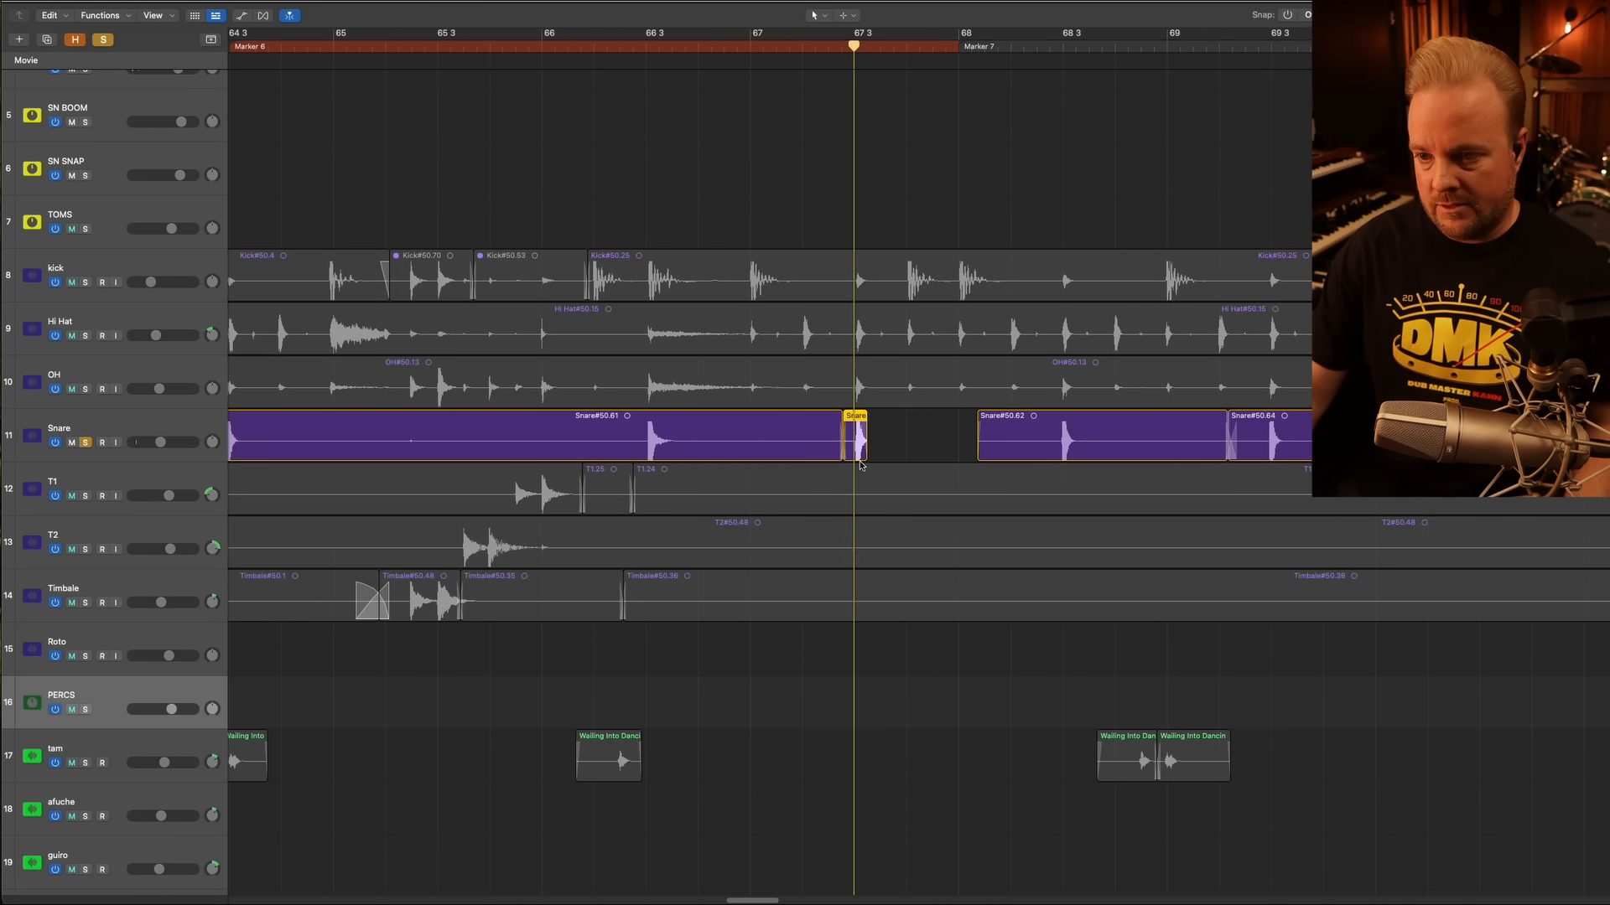
key(space)
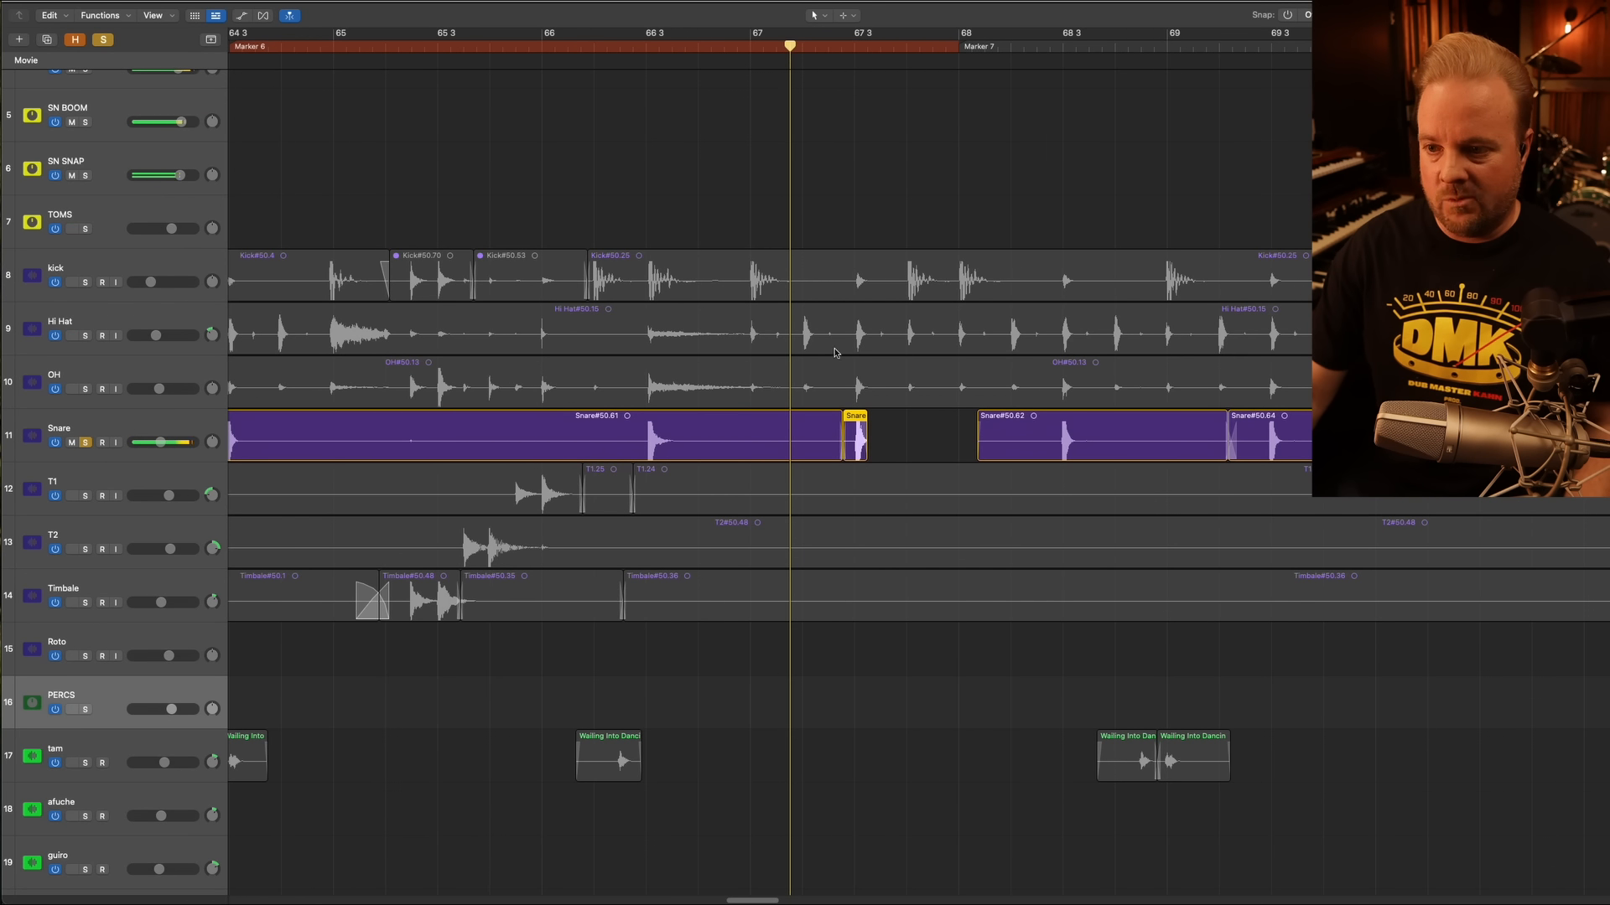
Try extending the short snare region to about bar 68, undo it and replay the passage with the snare unsoloed
drag(868, 458, 973, 462)
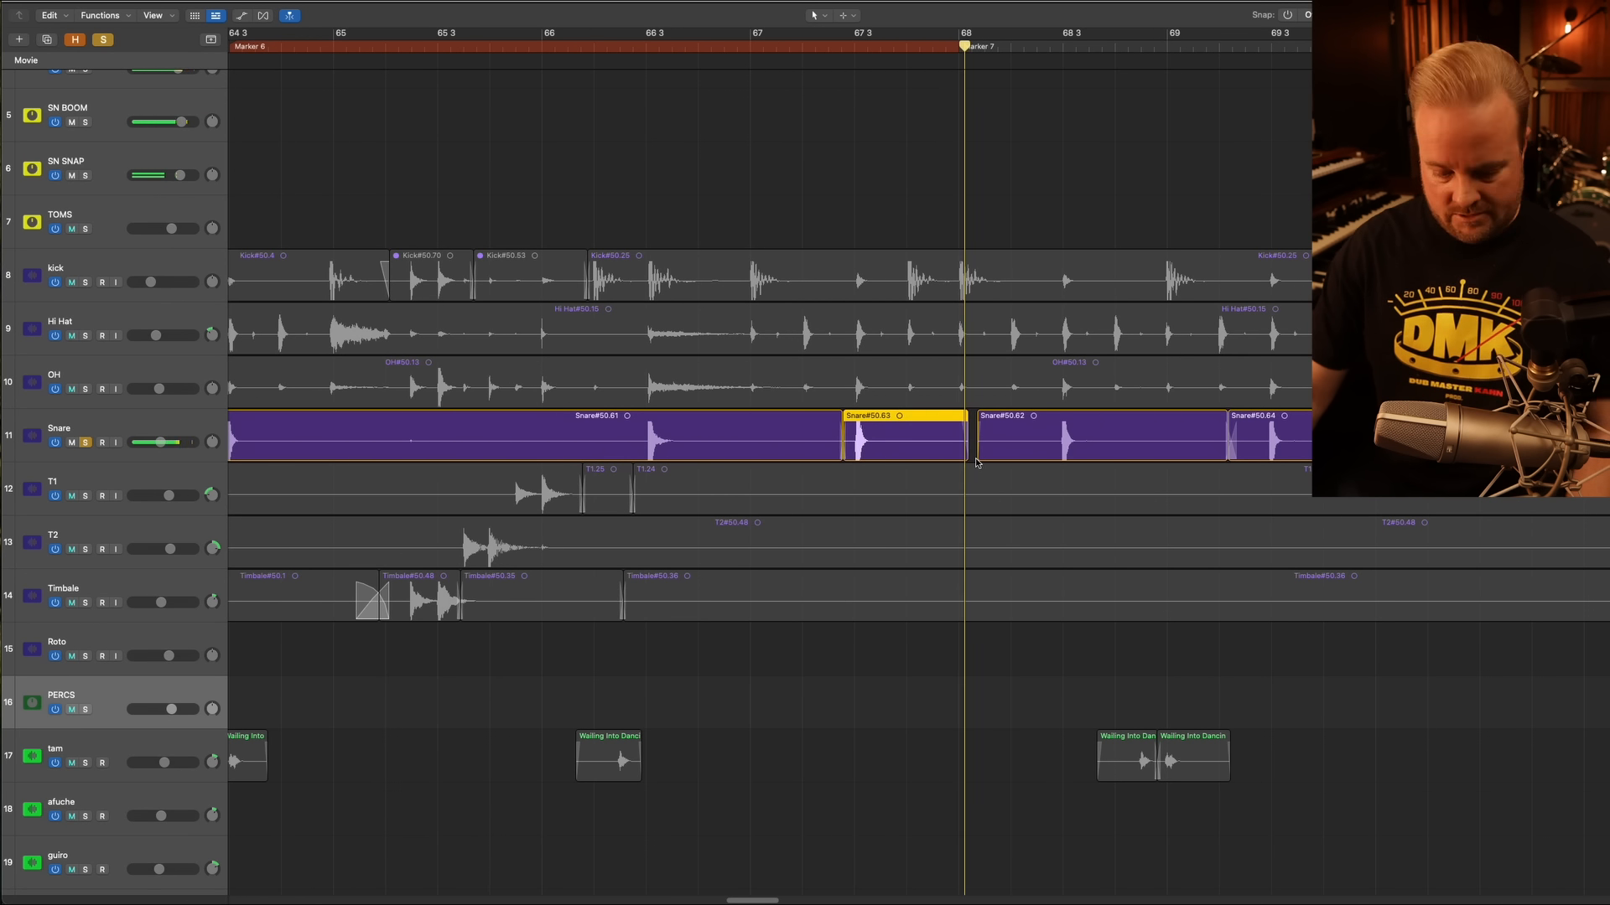
key(super+z)
click(759, 47)
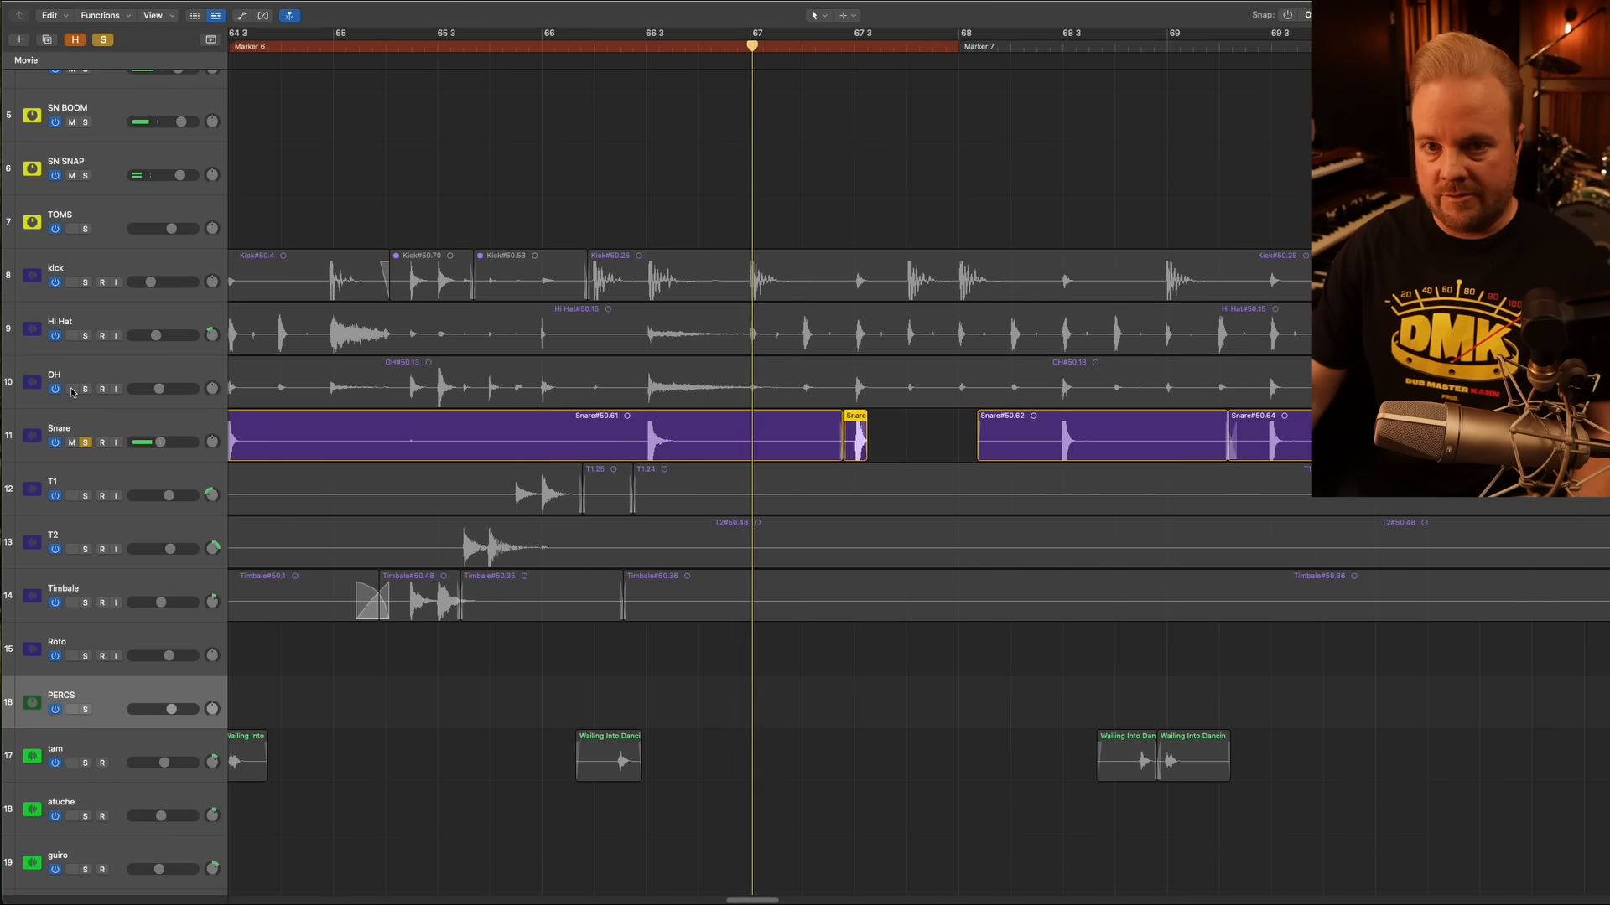
key(s)
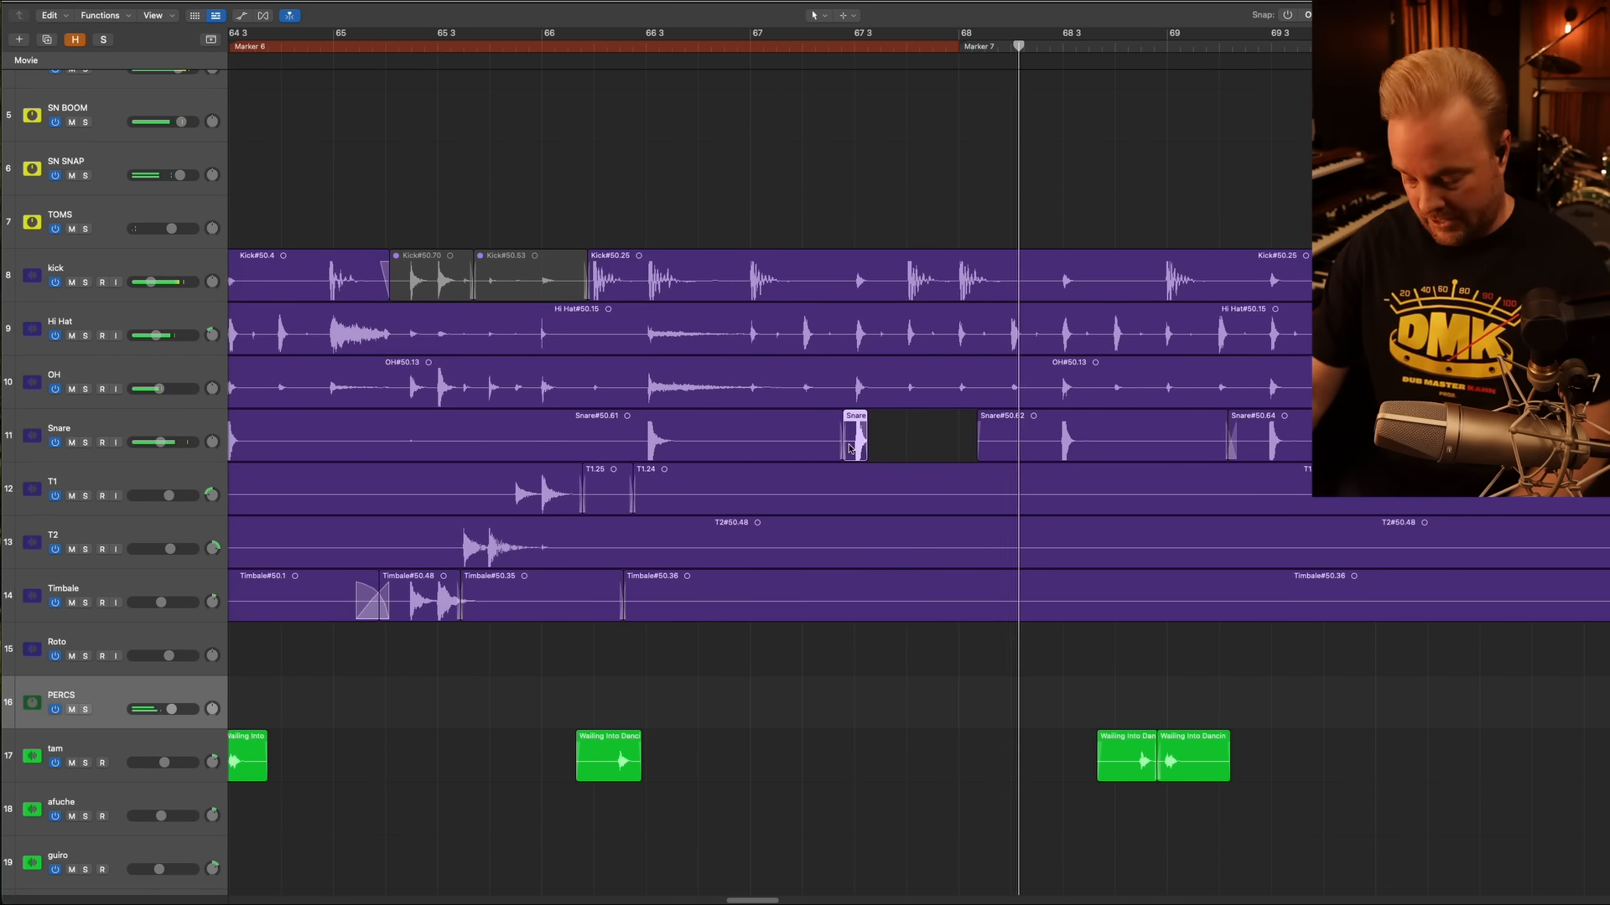
Look over the drum and percussion arrangement from Marker 6 to the end of the song
key(super+Left)
key(super+Left)
key(super+Left)
key(super+Left)
key(super+Left)
key(super+Left)
key(super+Left)
key(super+Left)
key(super+Up)
key(super+Up)
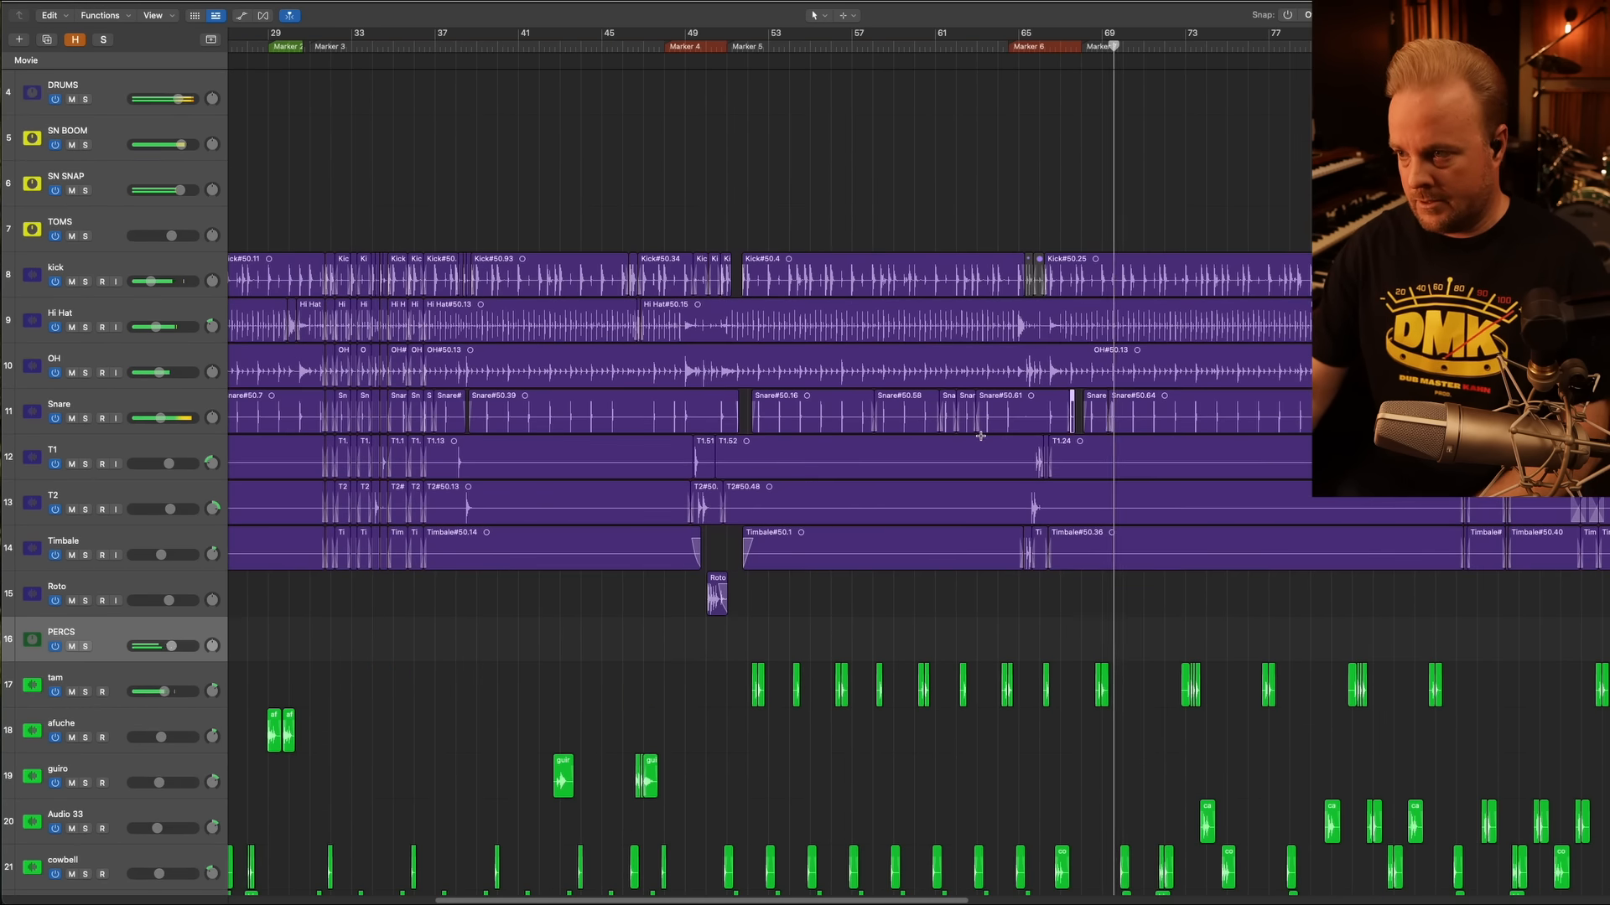
scroll(981, 439, right, 10)
scroll(981, 440, right, 12)
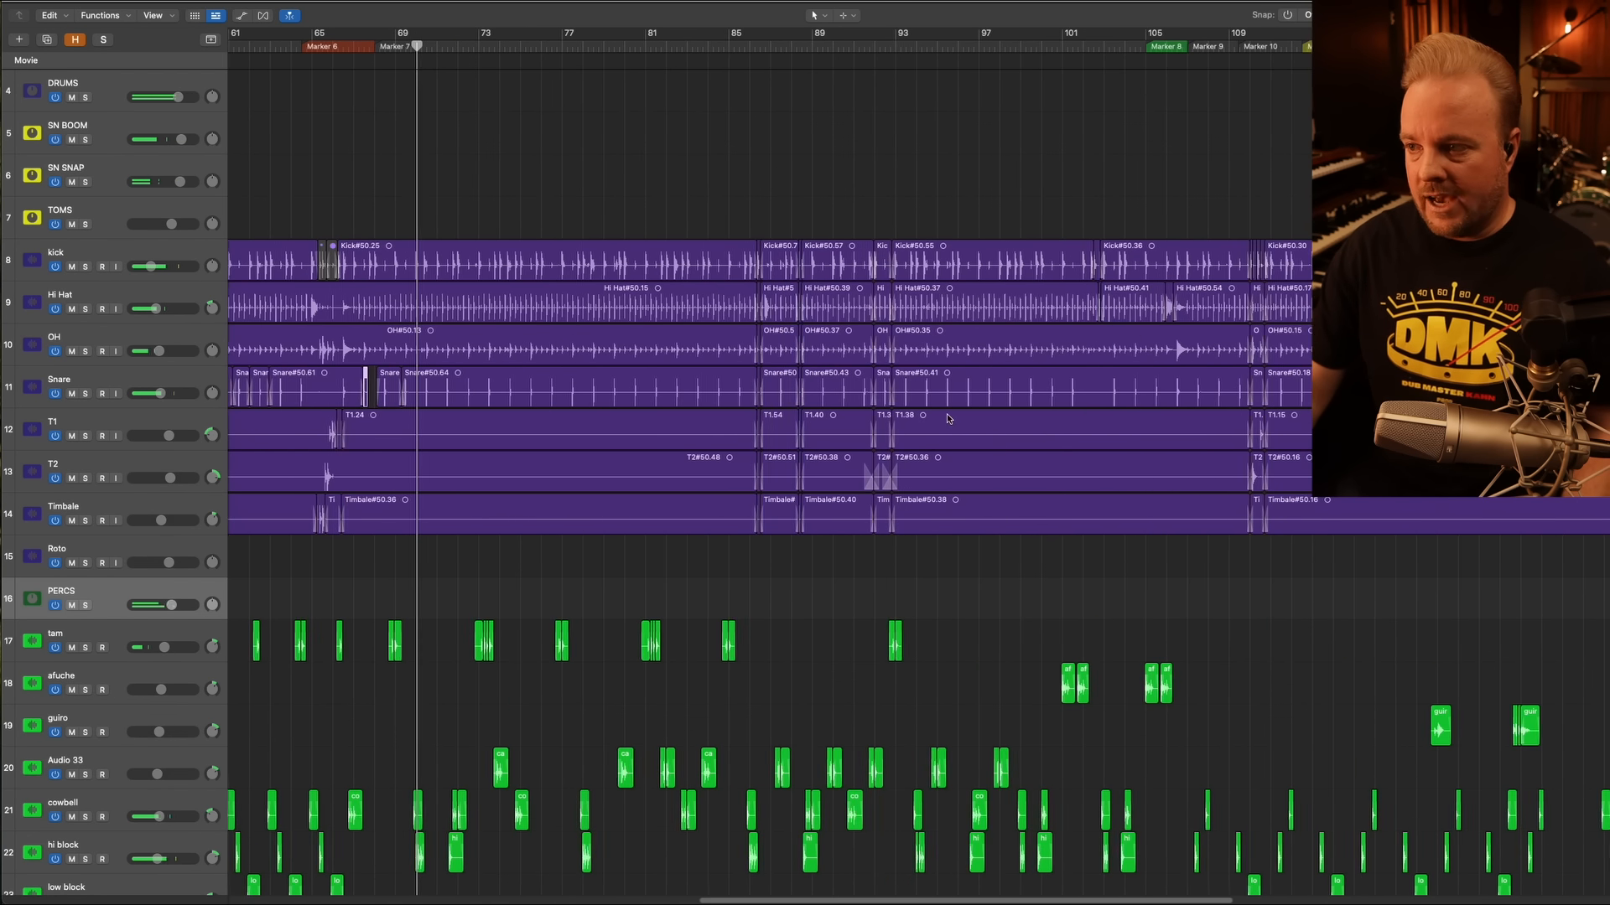
scroll(940, 414, right, 3)
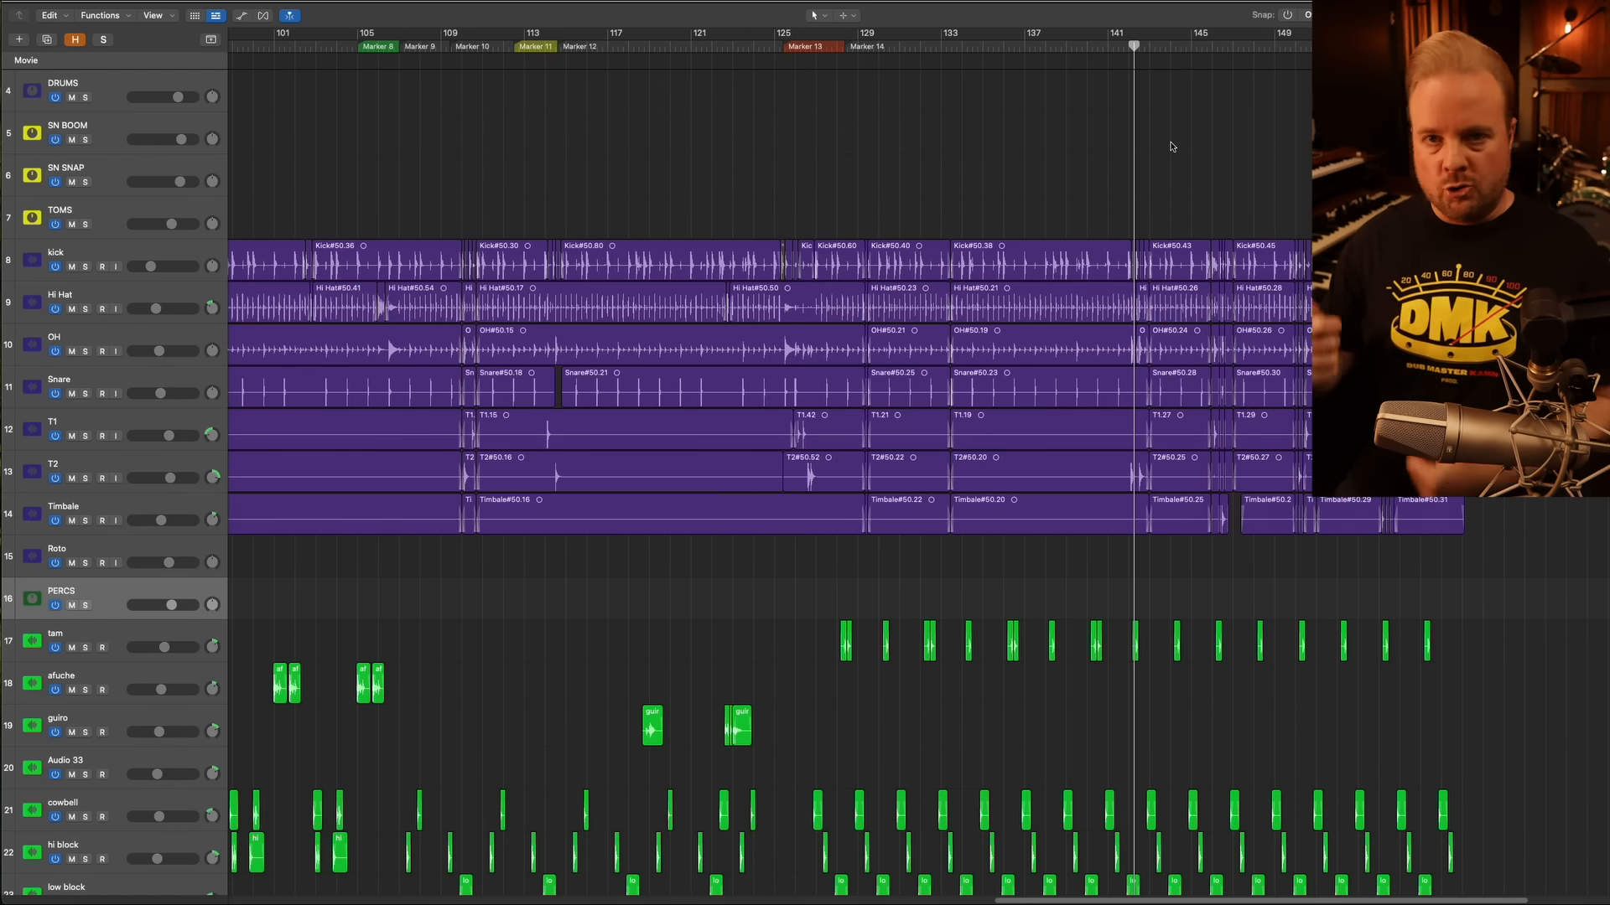
scroll(1170, 152, right, 3)
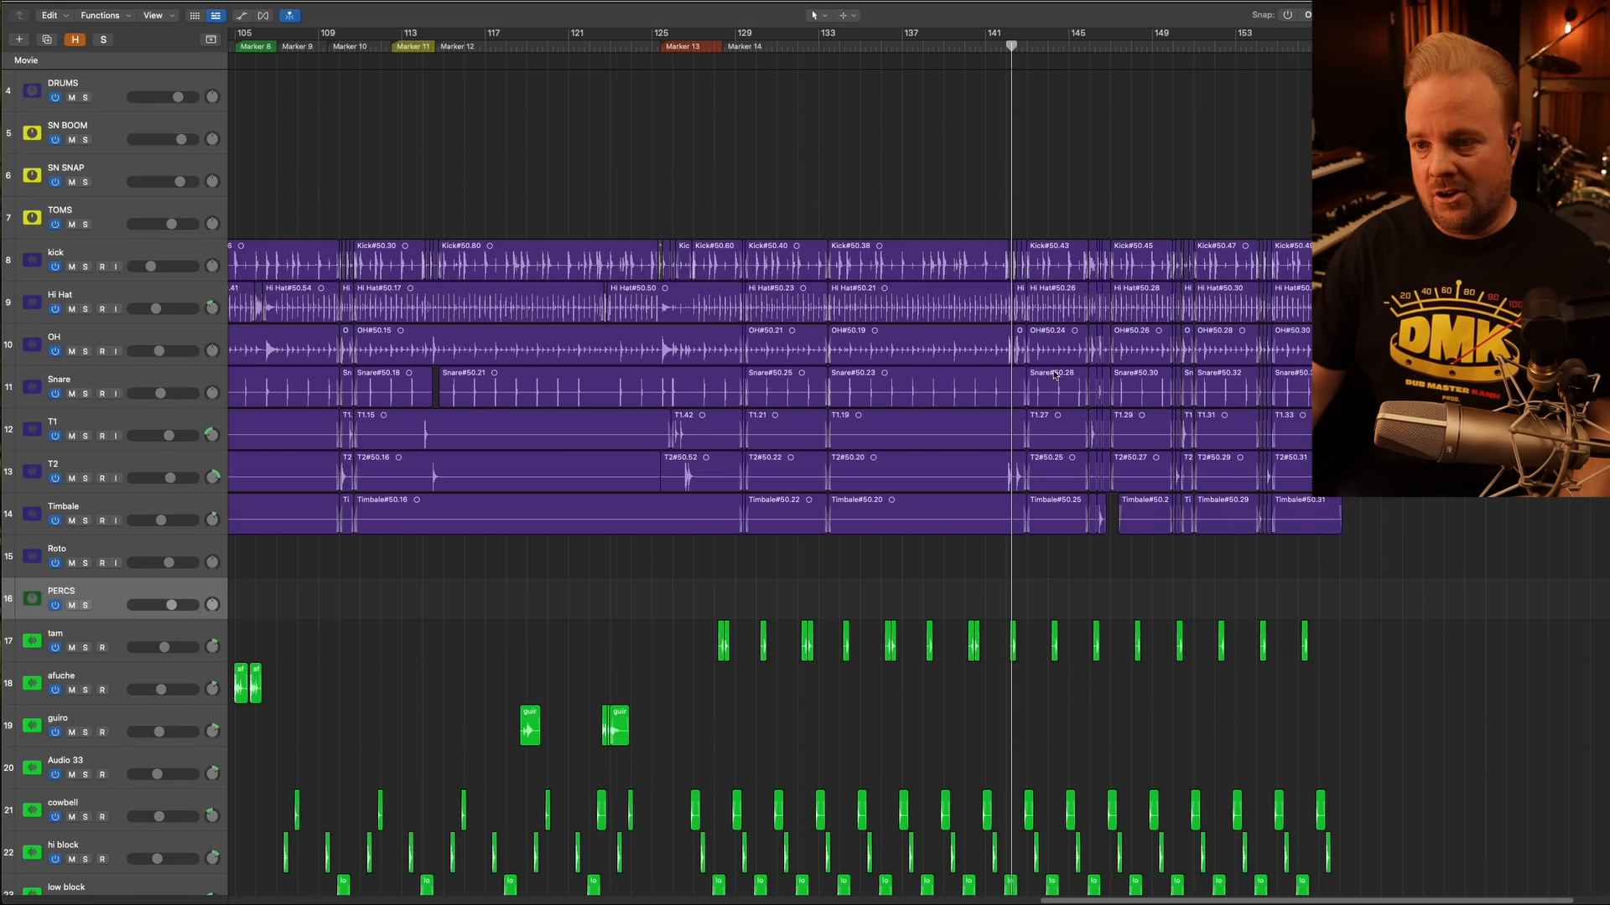
Try extending the drum regions that start at bar 143 over the following fill to about bar 147.6, and undo it
key(space)
scroll(1165, 302, up, 10)
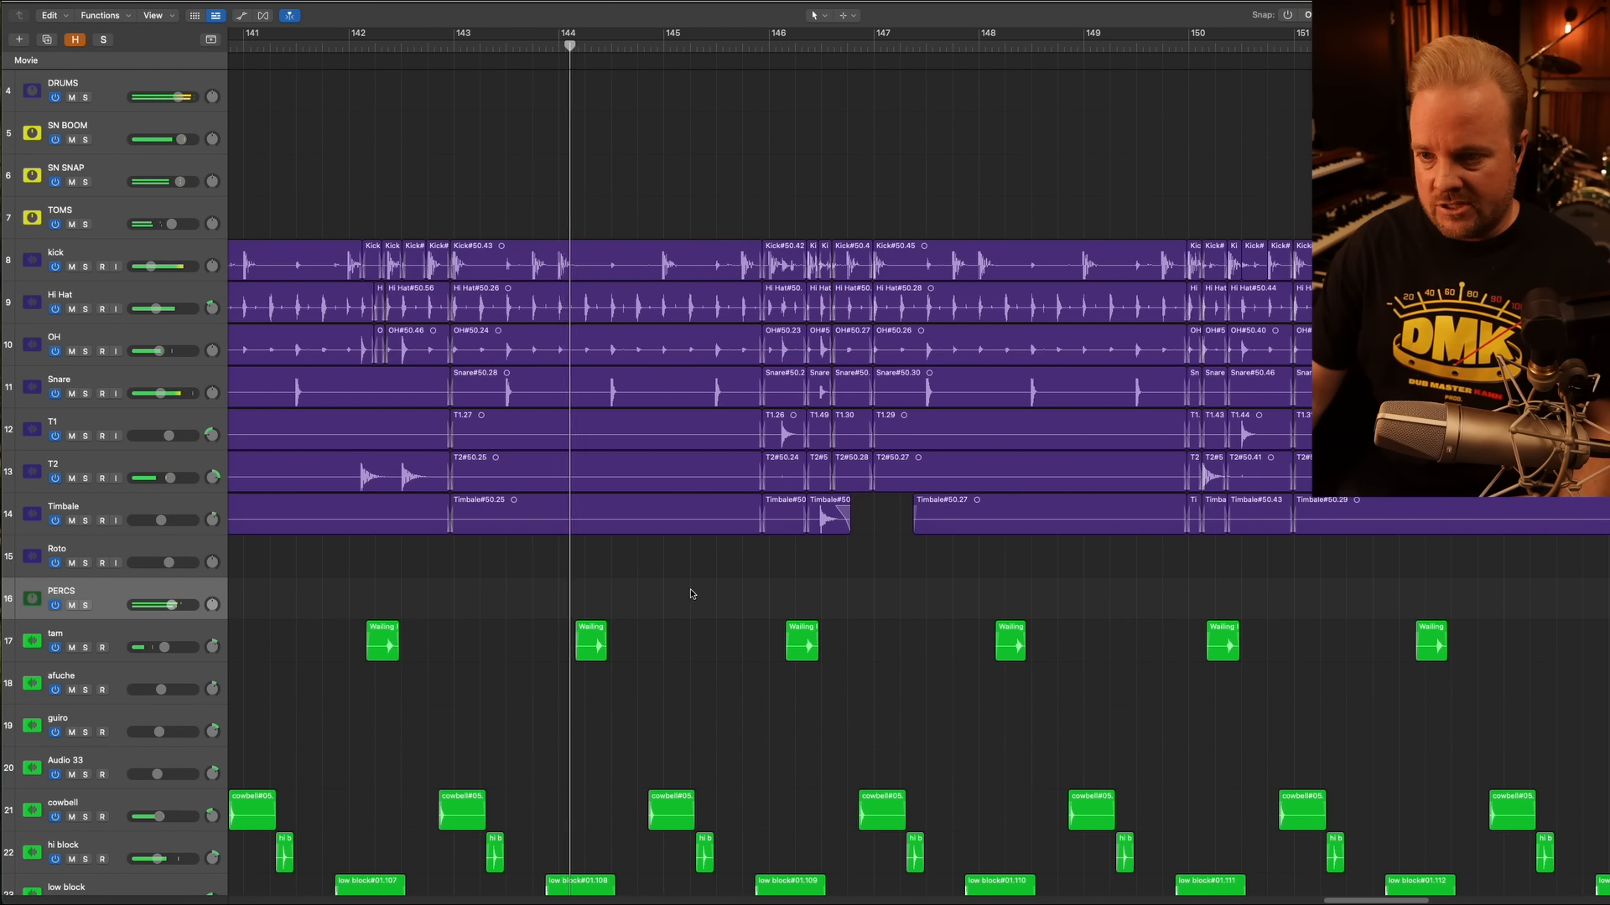
drag(686, 593, 704, 155)
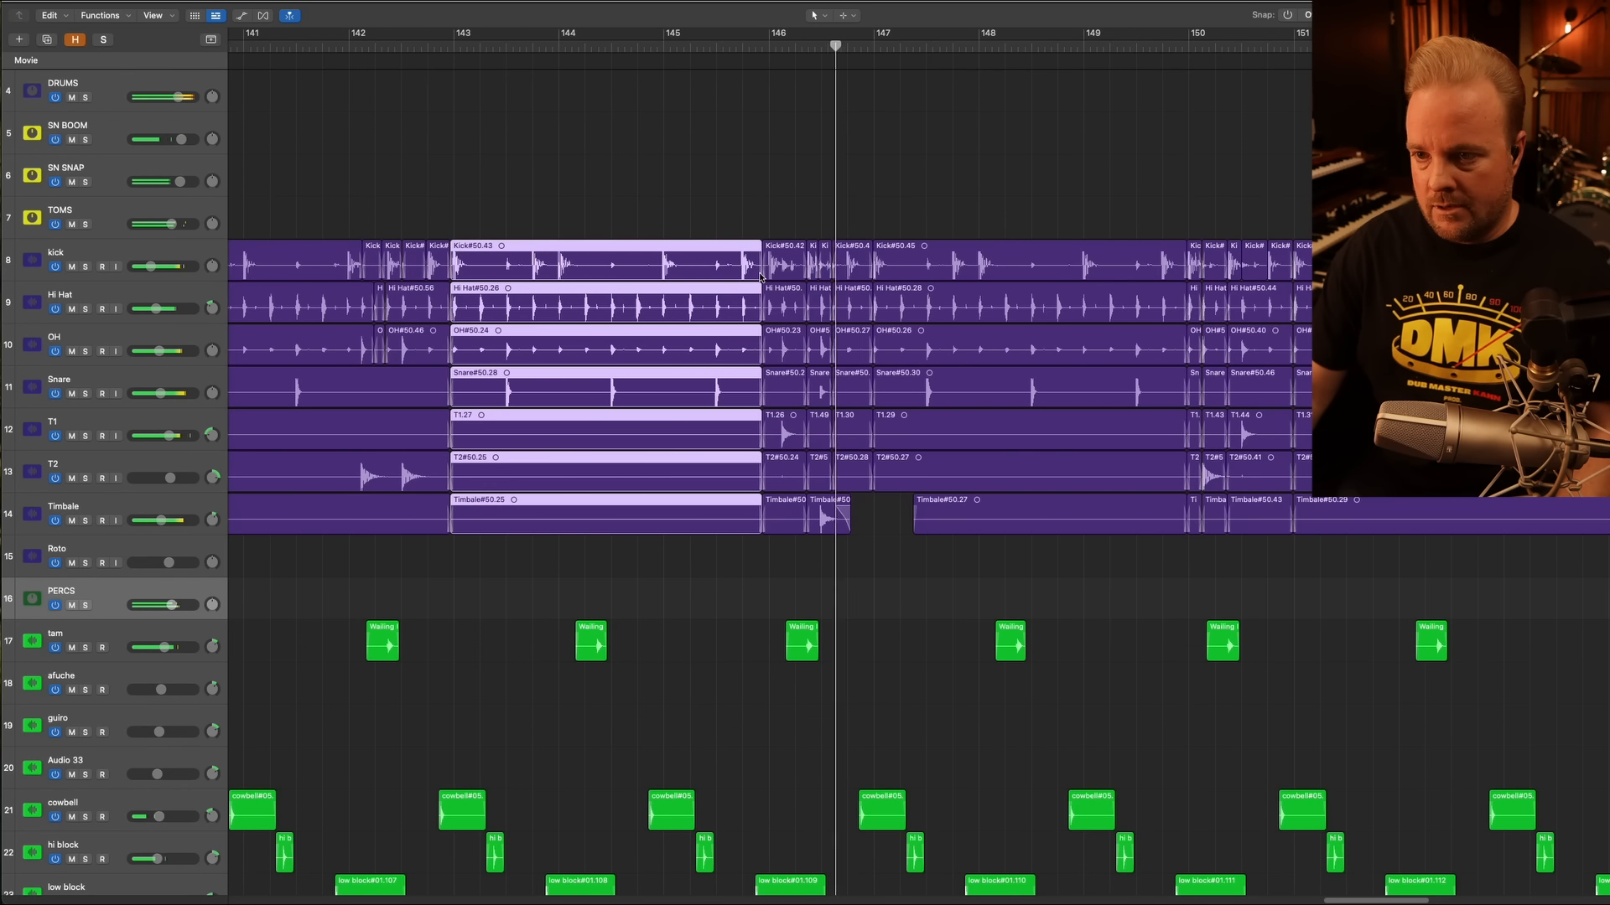
drag(761, 275, 941, 285)
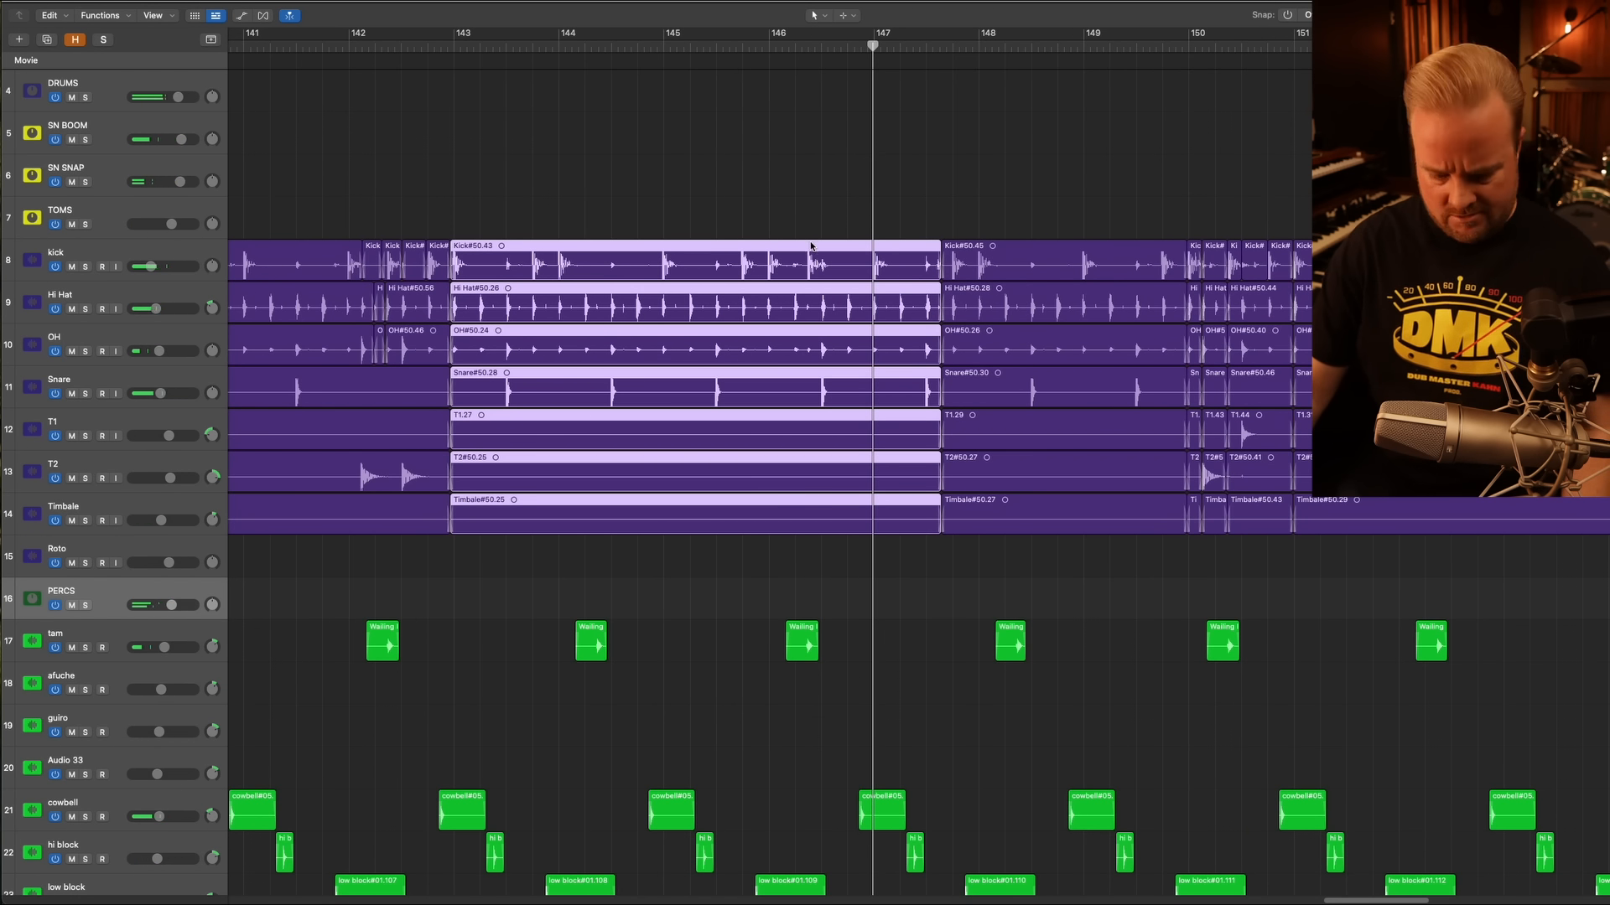
key(super+z)
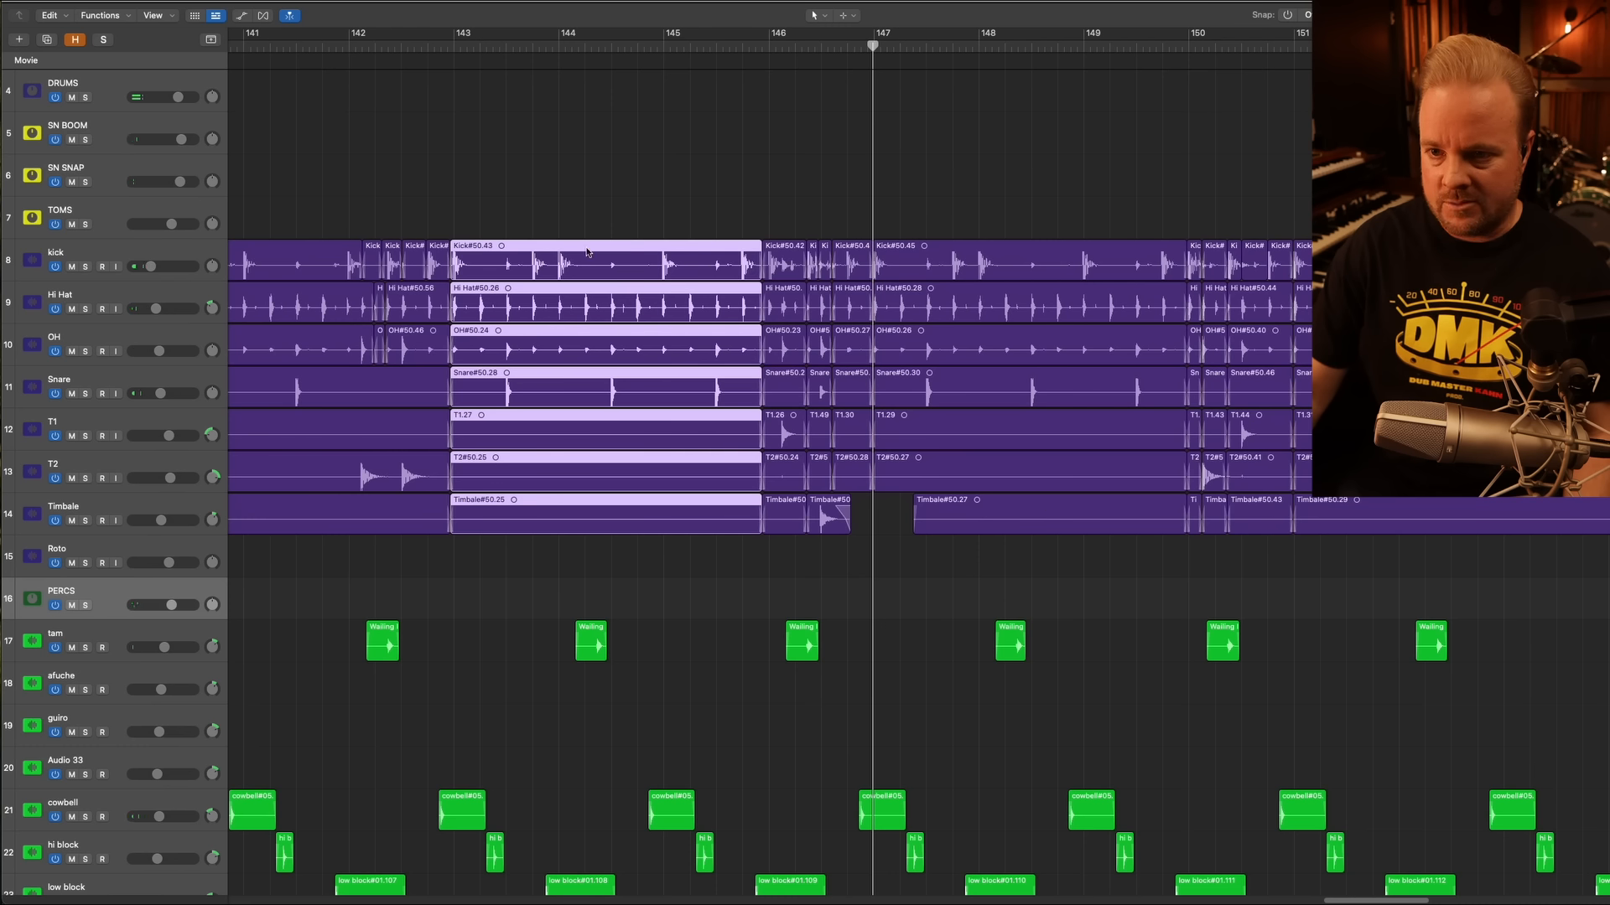
Try stretching the drum fill regions at bar 146 back to just after bar 143, and undo it
drag(787, 226, 470, 528)
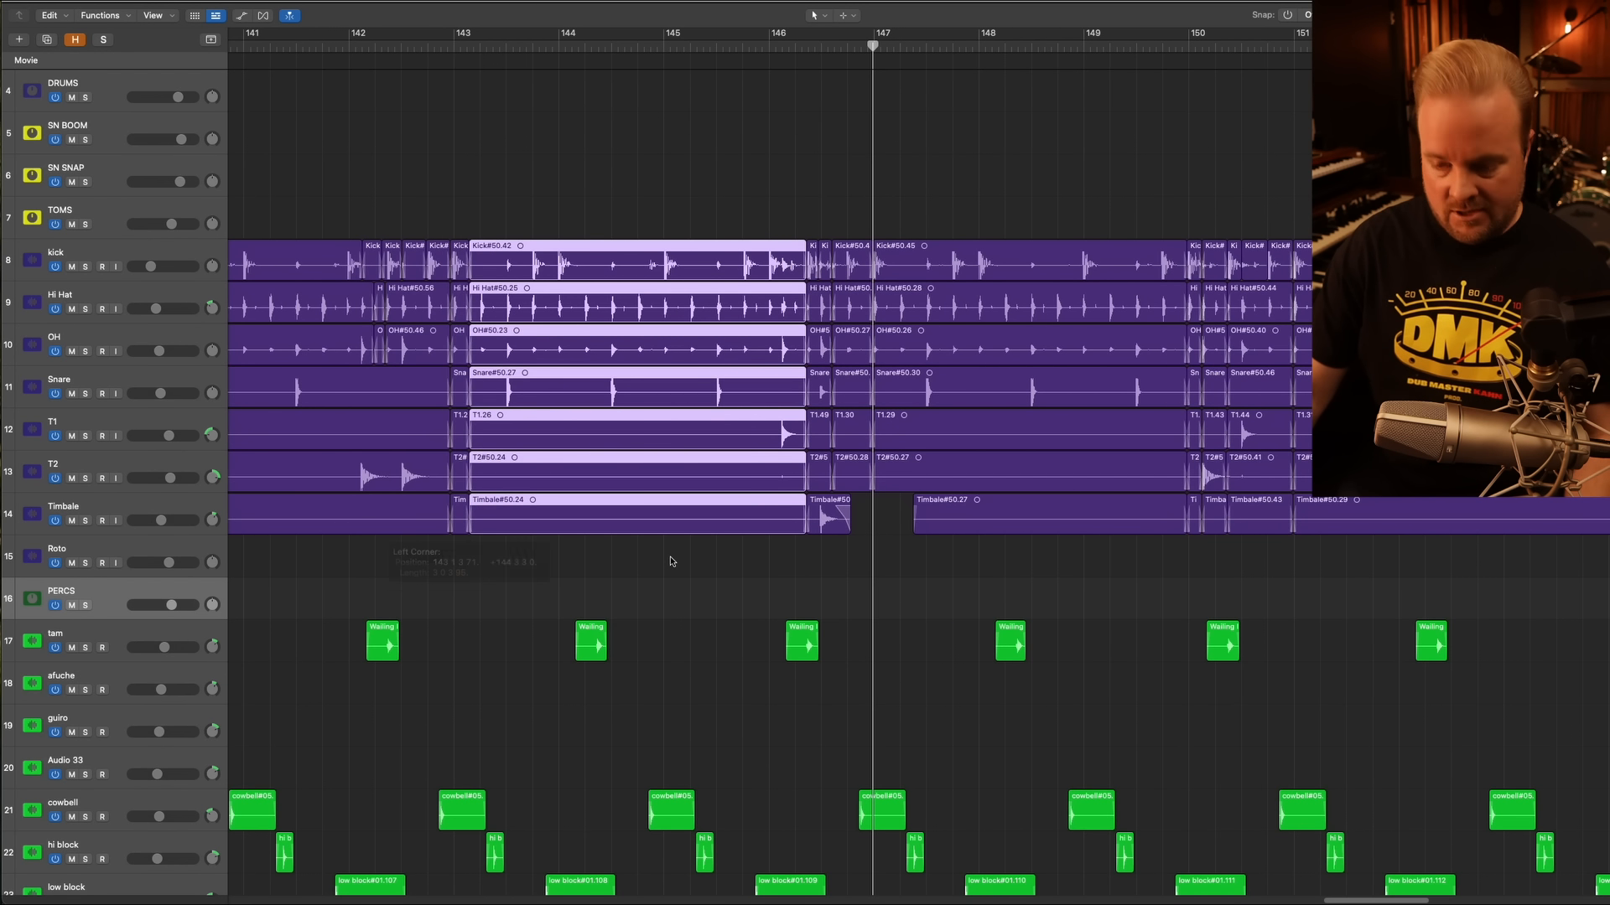
key(super+z)
click(608, 262)
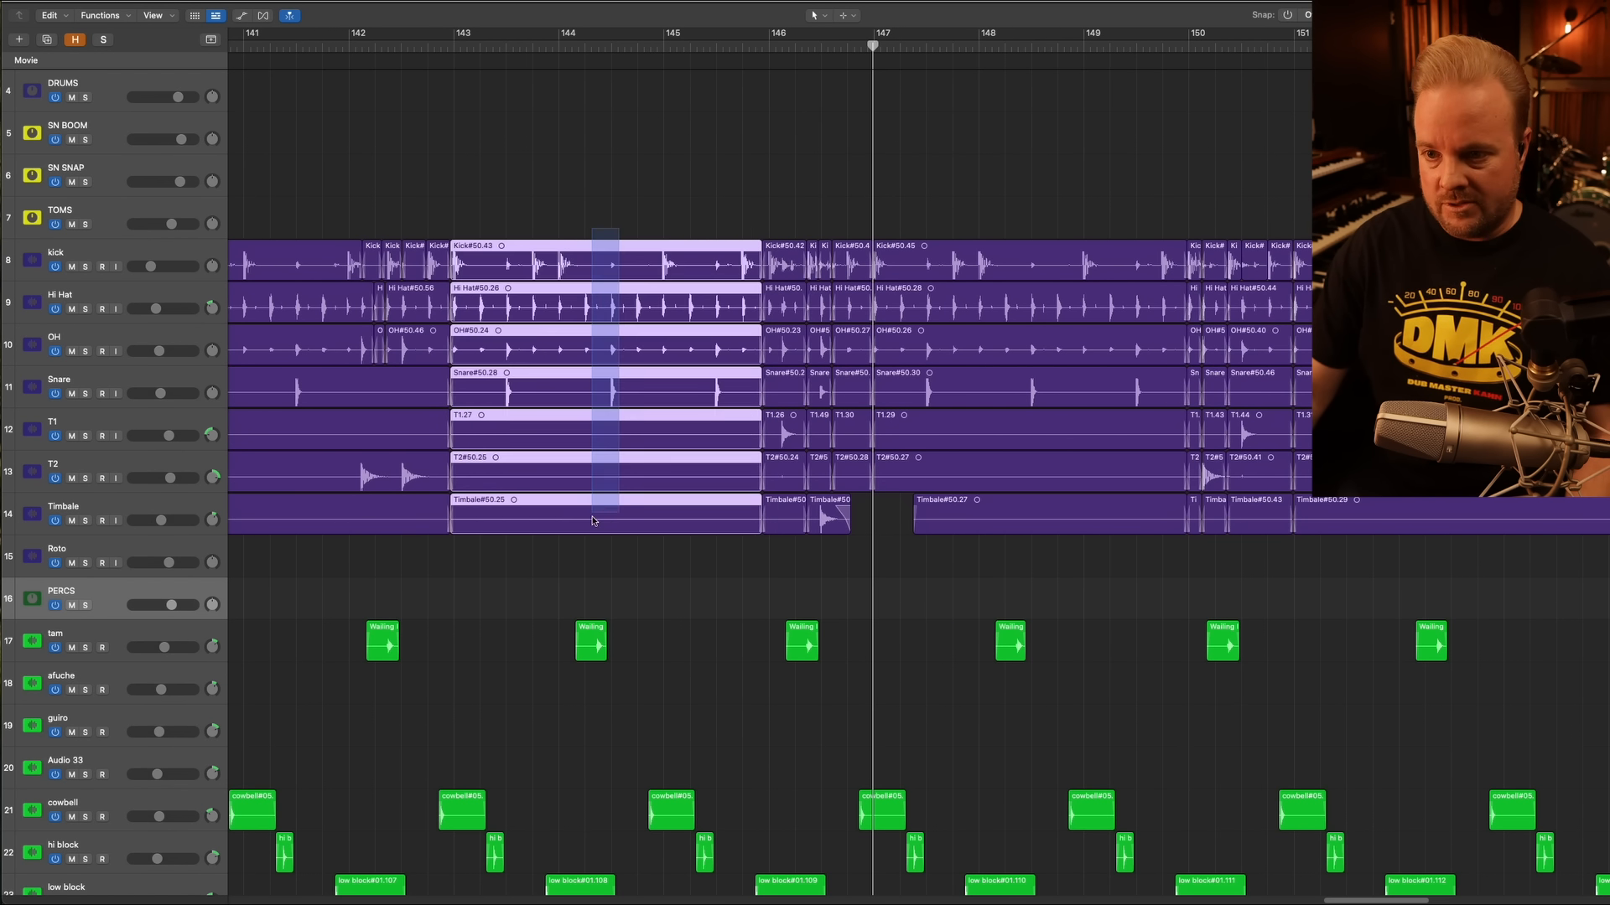
Try extending the drum regions ending at bar 143 forward to bar 146, play the result and undo it
scroll(662, 290, left, 2)
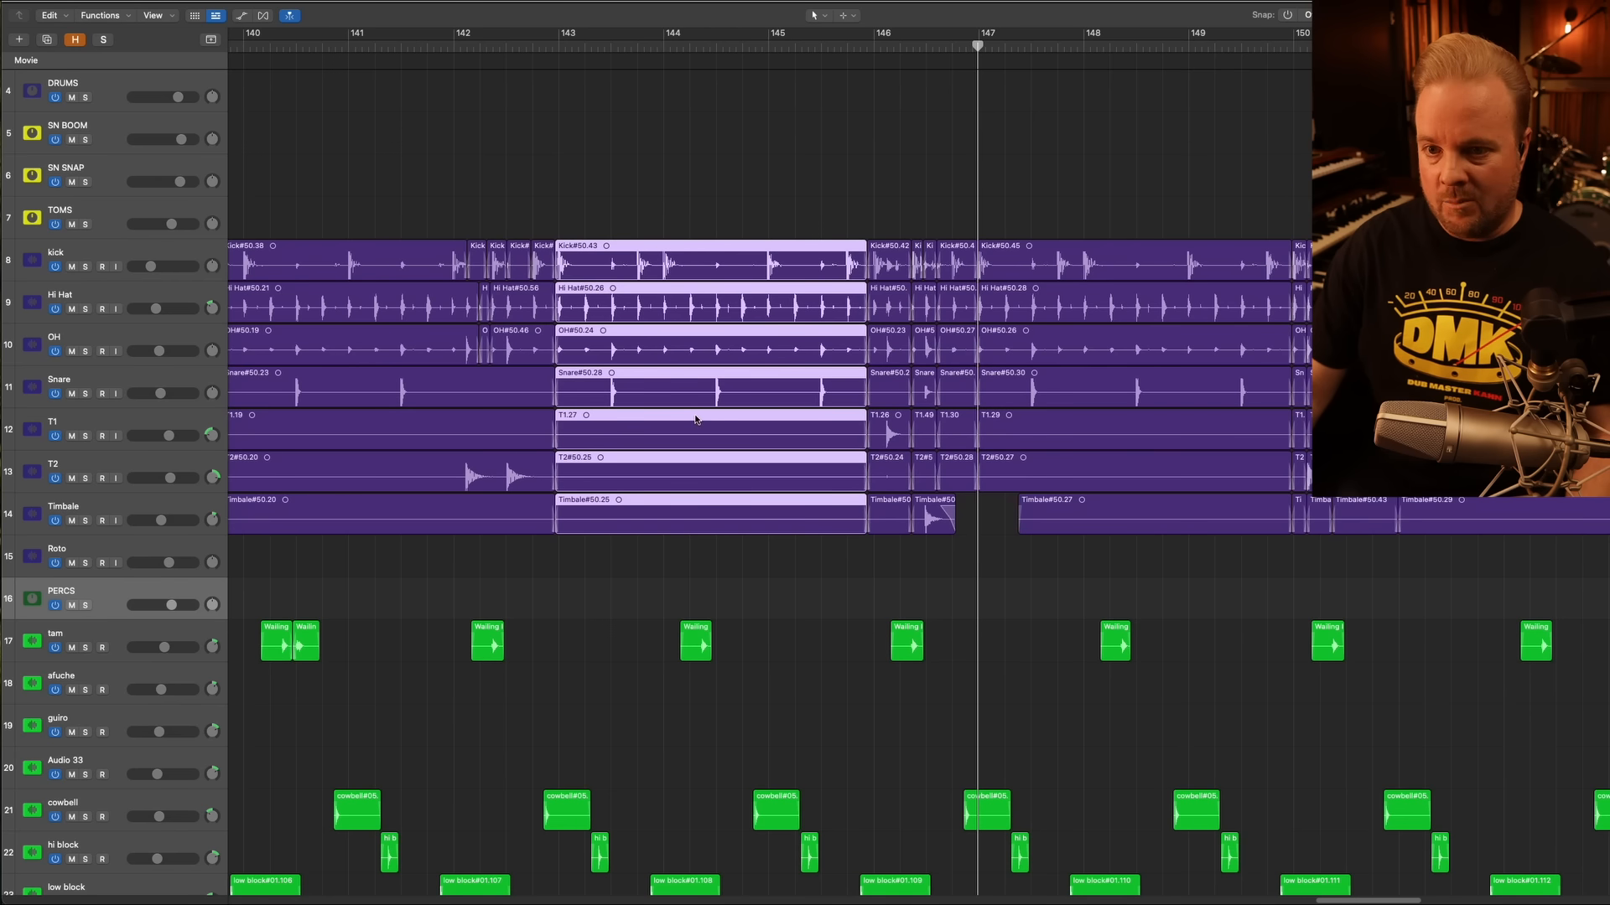
scroll(674, 384, left, 1)
drag(584, 195, 915, 528)
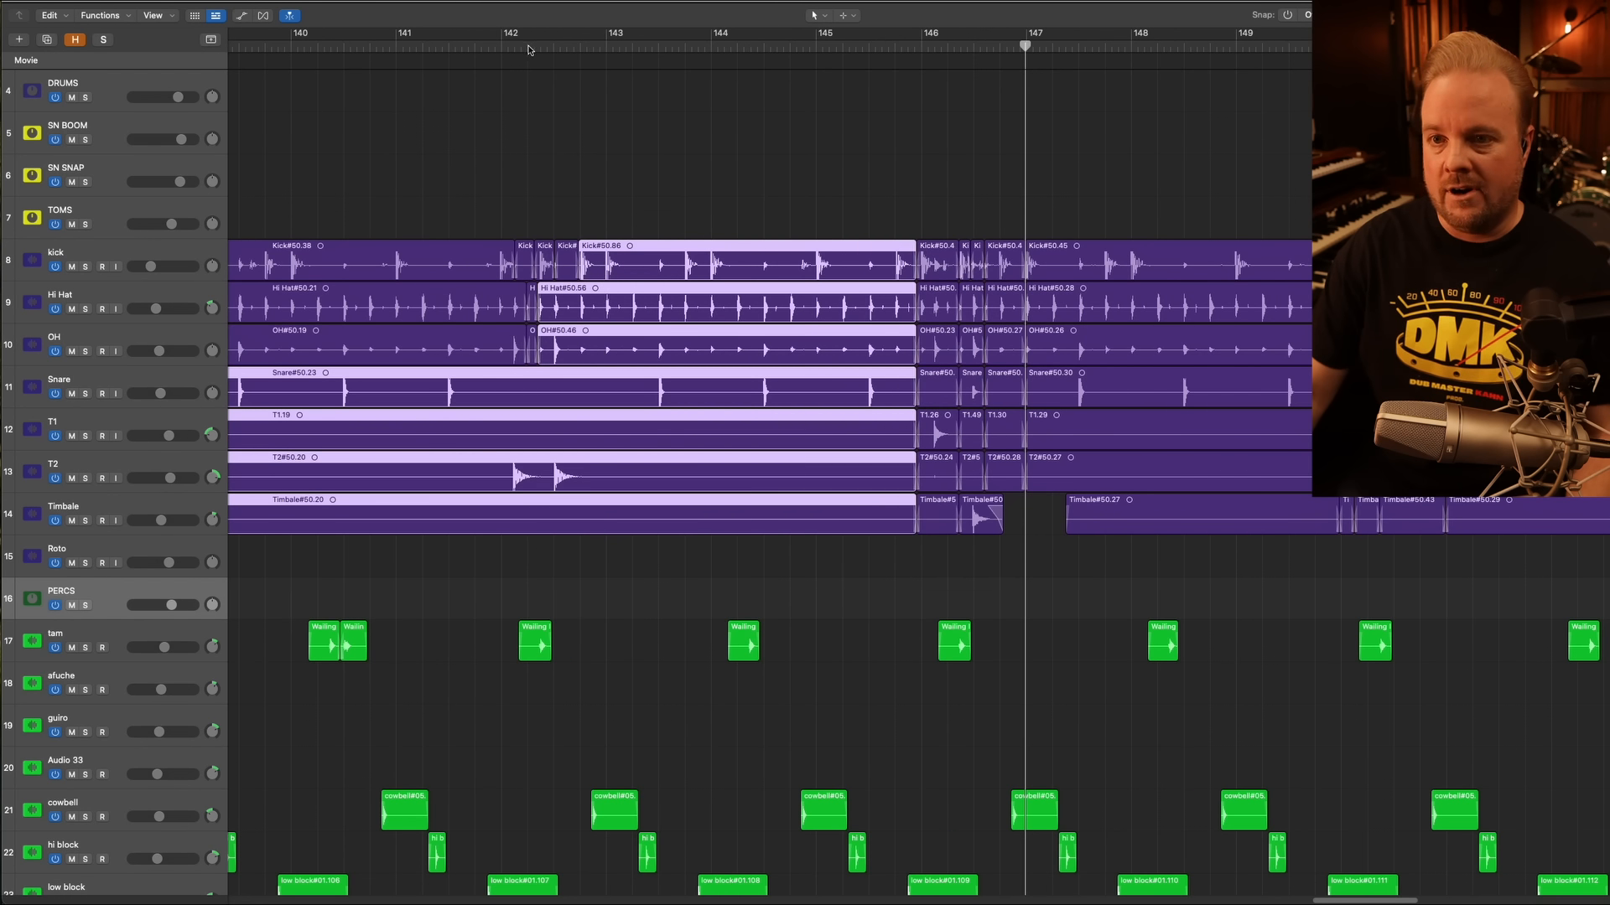
key(space)
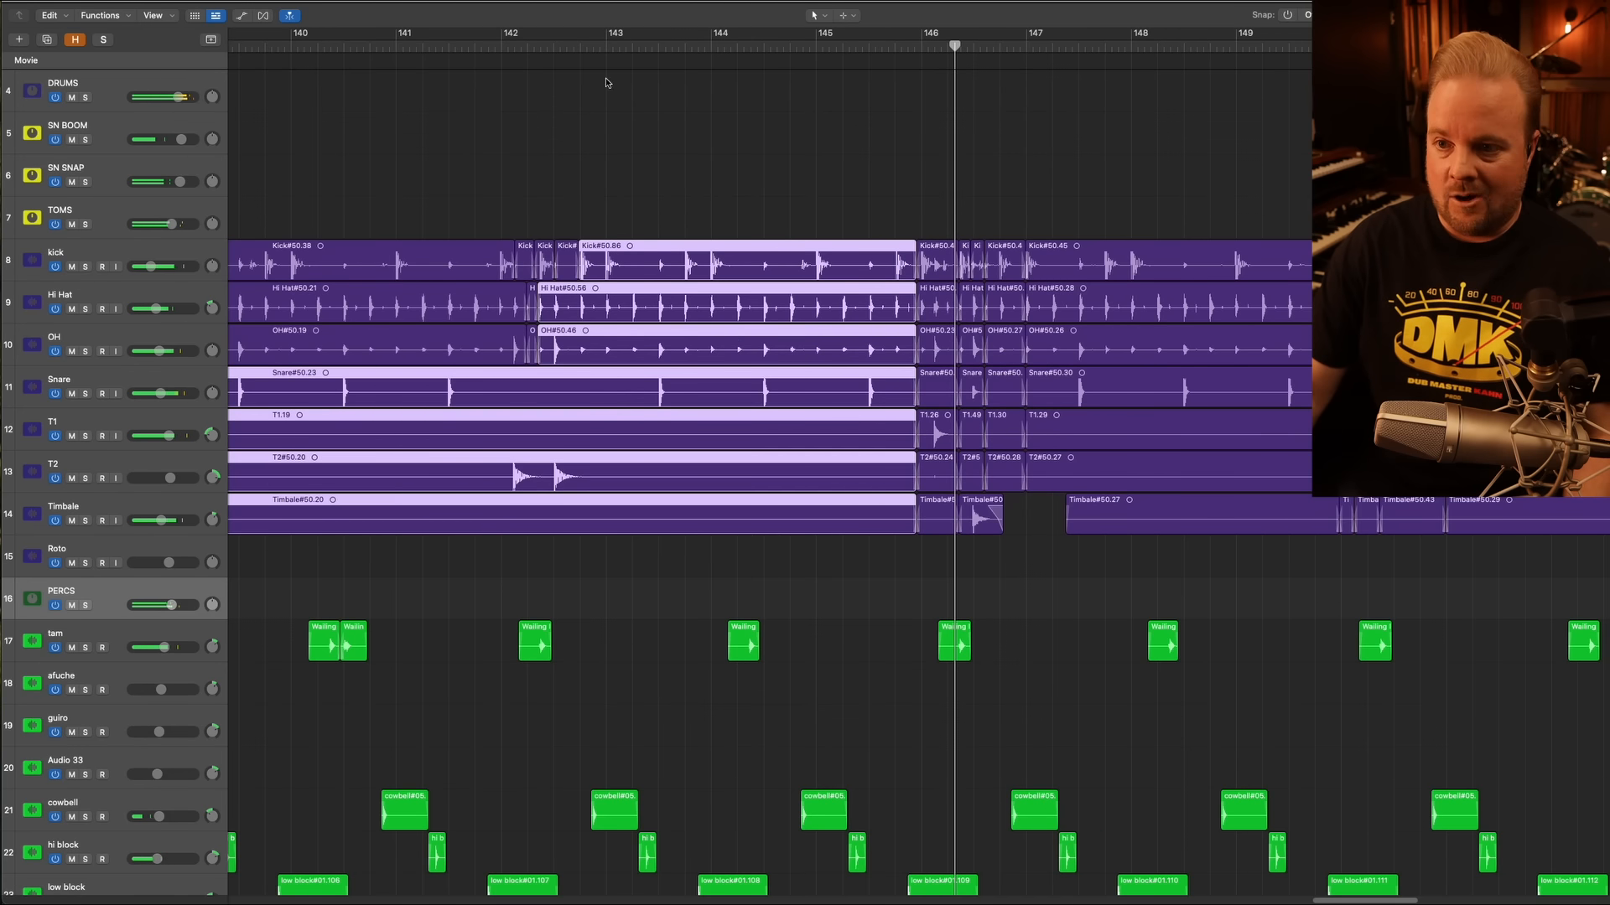
key(super+z)
Play the edited drum fills from about bar 142.5 and look back over the arrangement around Markers 13 and 14
click(558, 48)
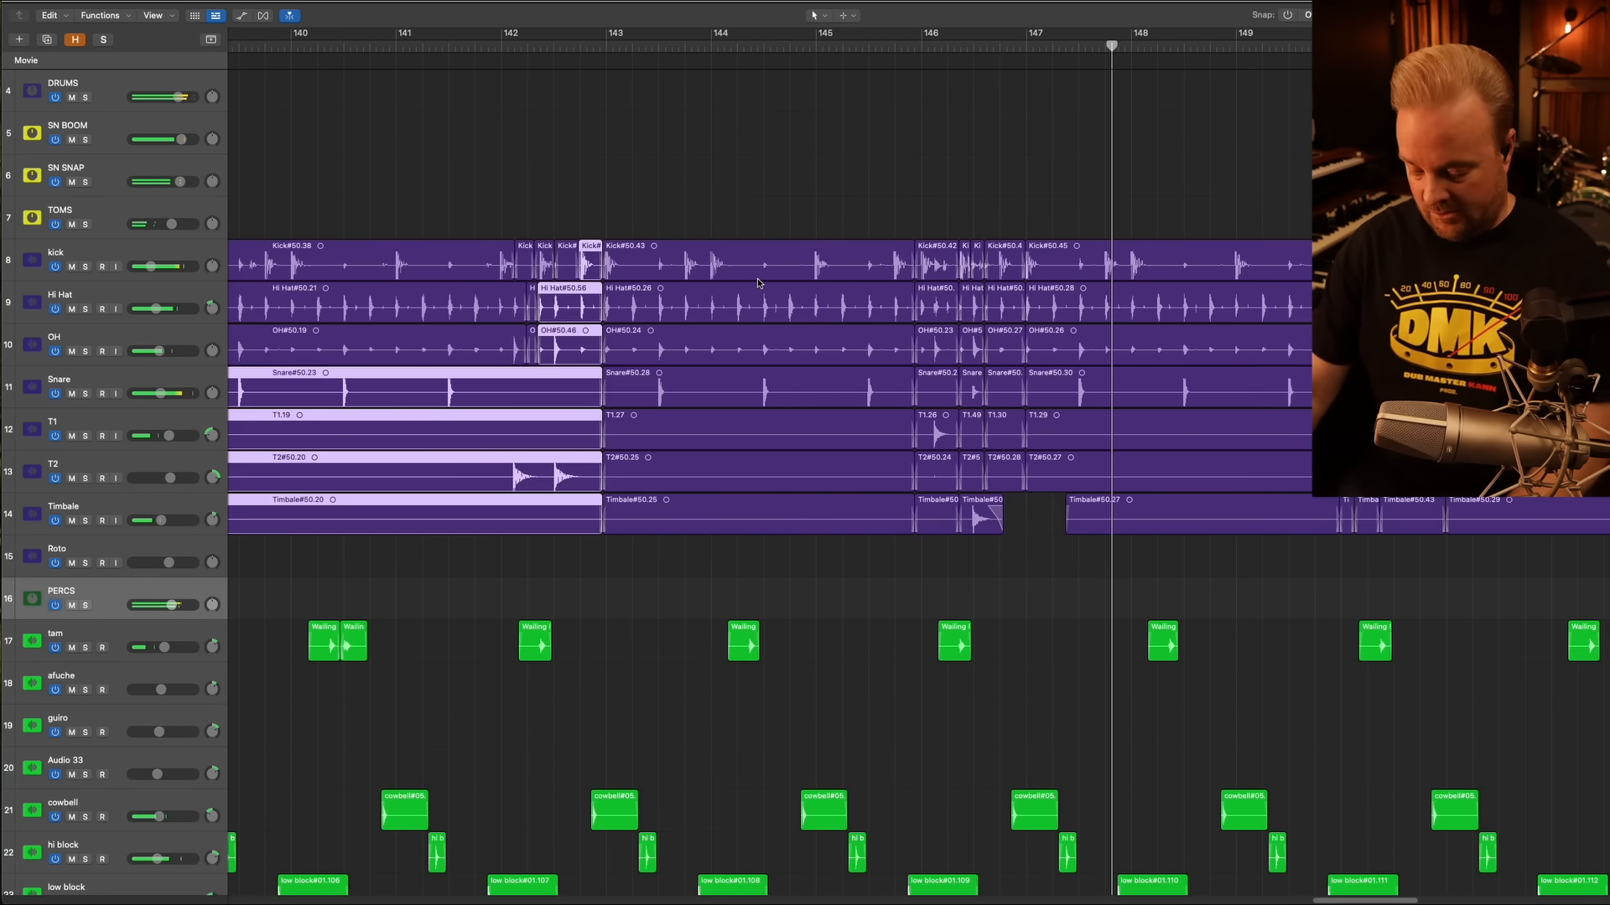
scroll(818, 291, down, 5)
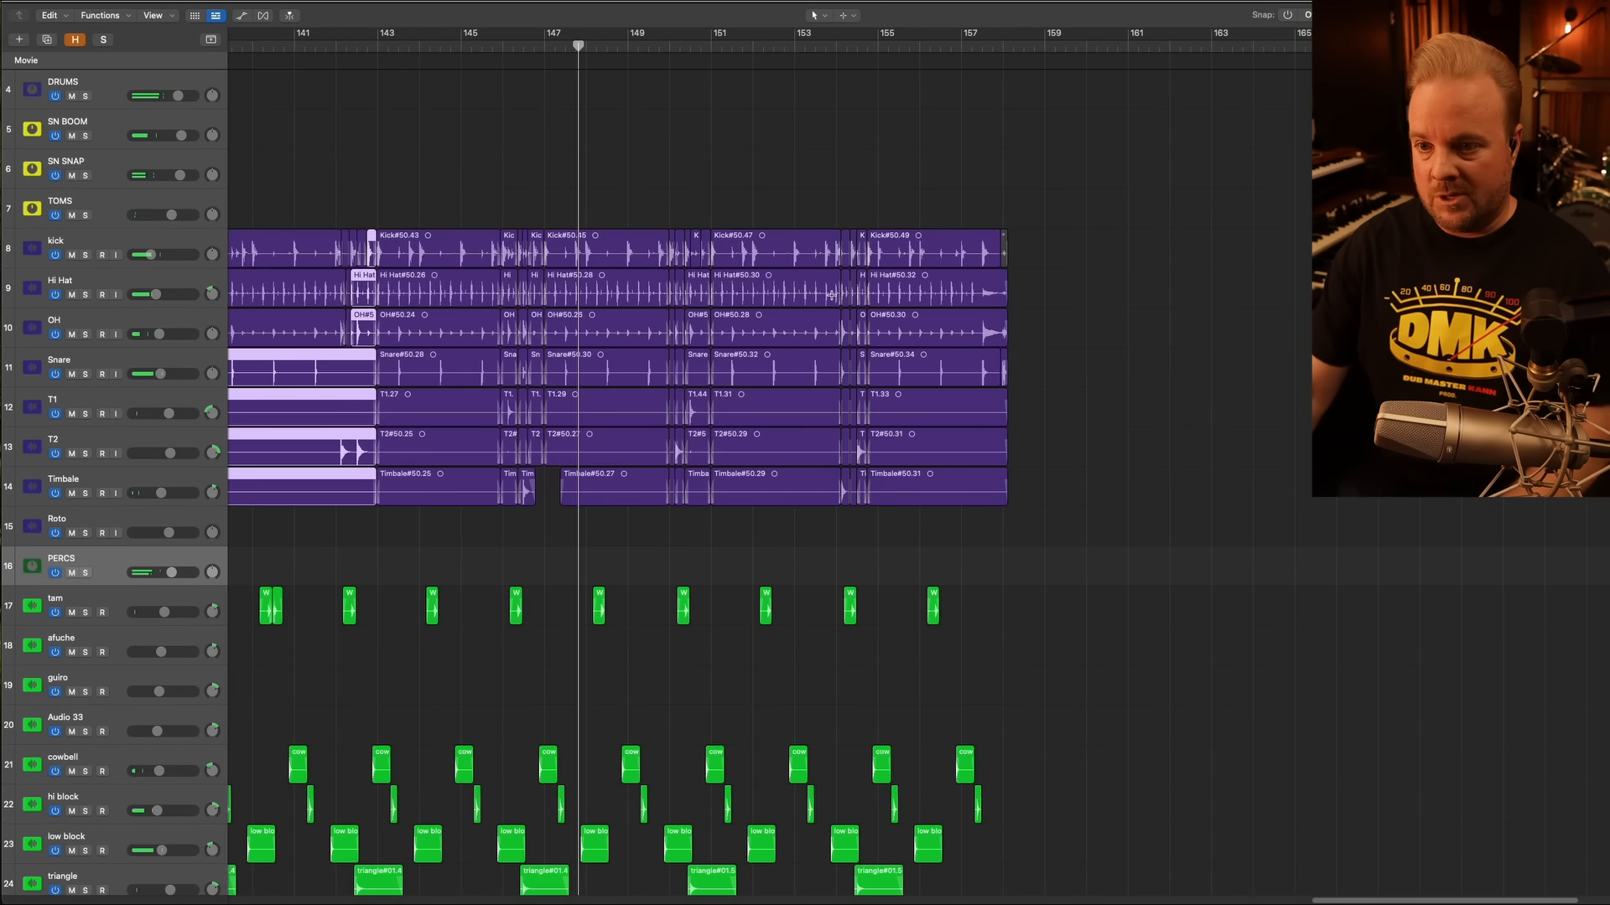
scroll(831, 295, down, 2)
scroll(831, 296, left, 10)
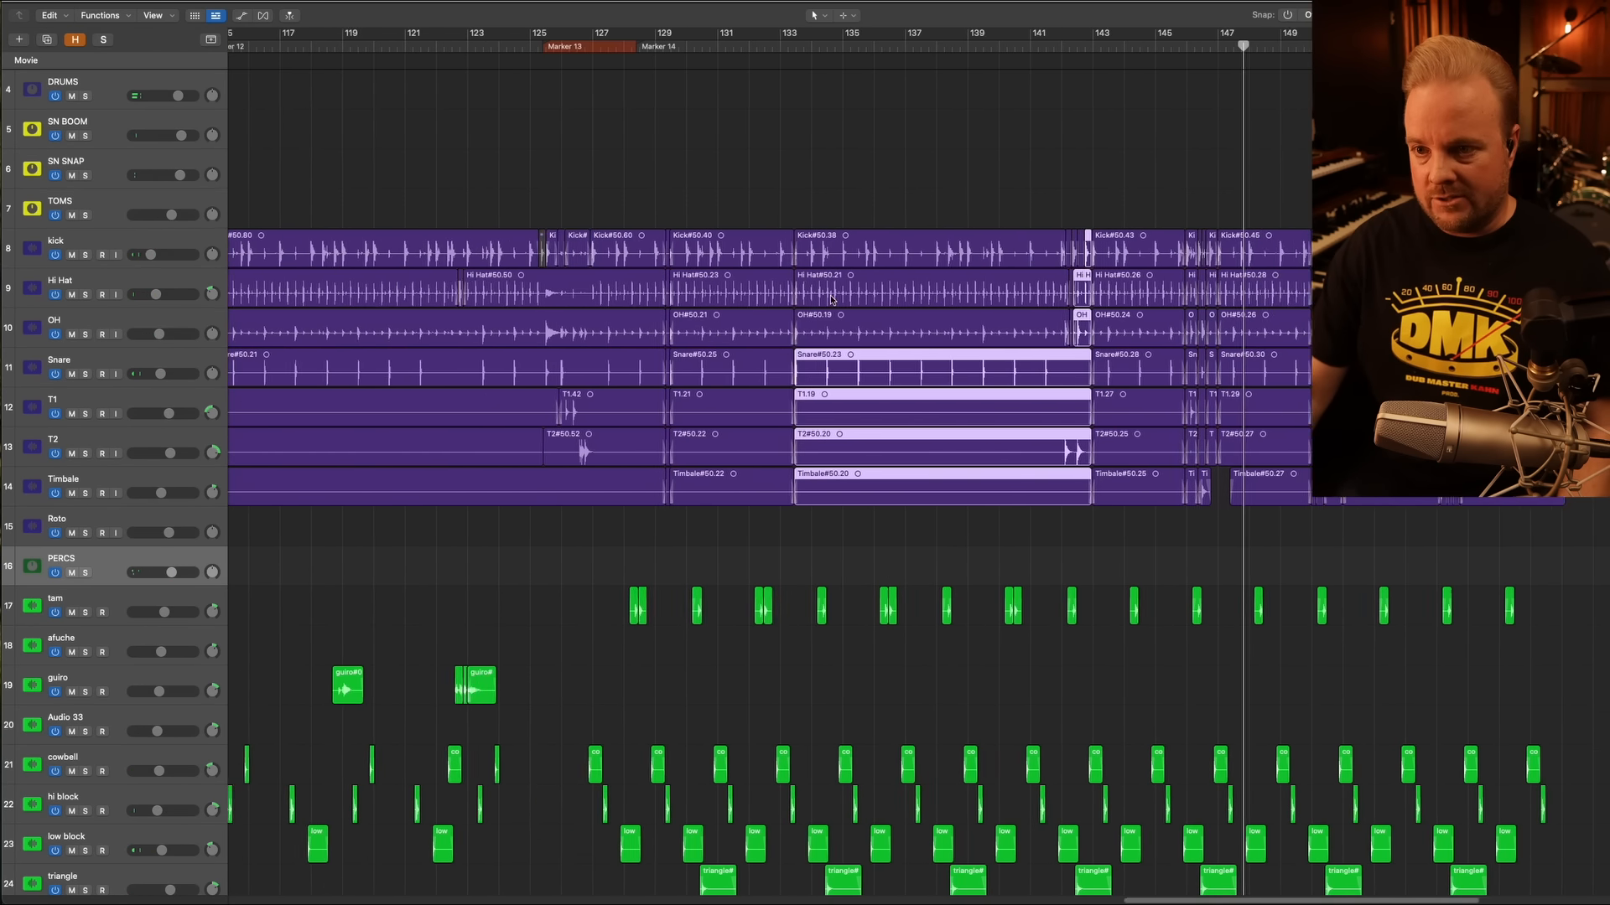
Go back to the beginning of the song around Marker 1 and clear the region selection
scroll(831, 295, left, 20)
scroll(829, 292, left, 18)
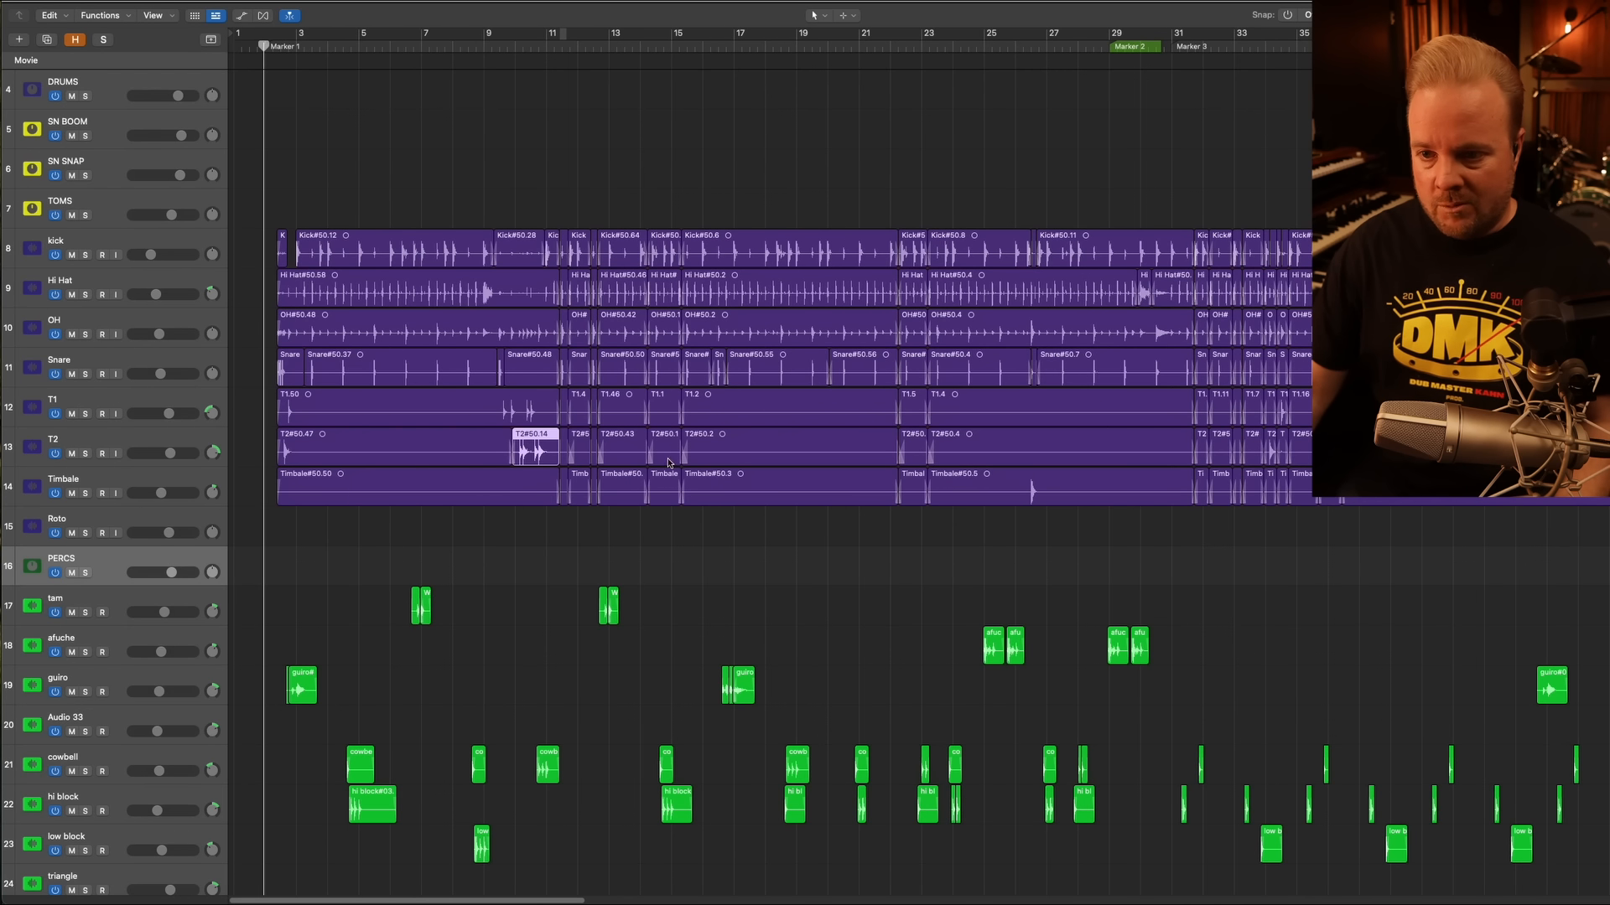
click(979, 493)
click(902, 521)
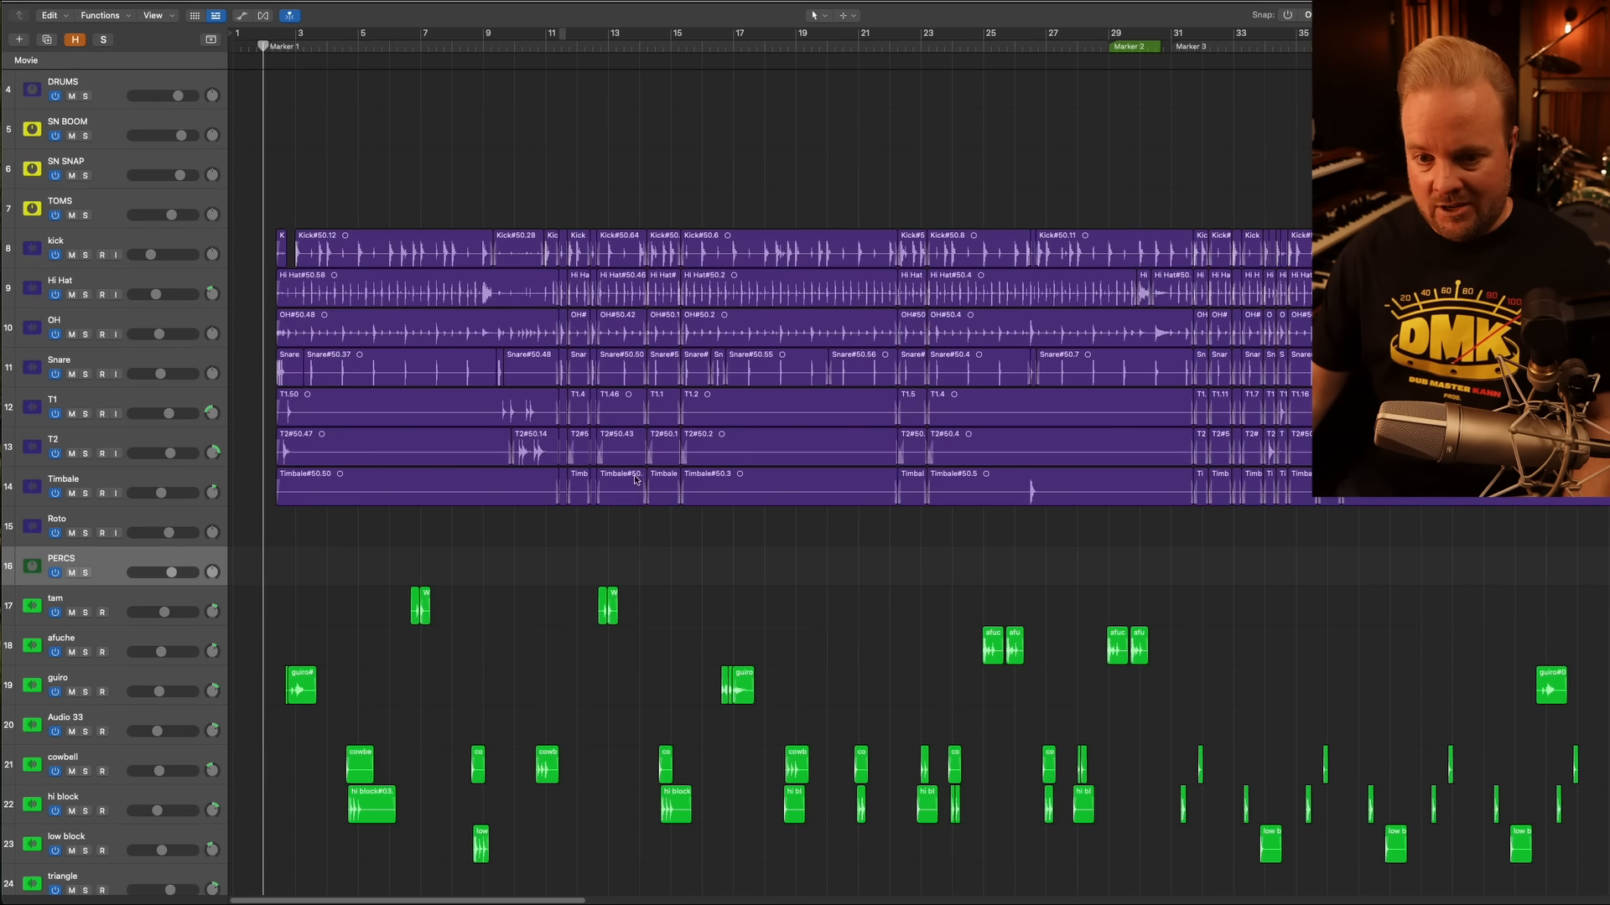
Open the mixer and bring the drum tracks and their channel strips into view
scroll(225, 185, down, 1)
key(x)
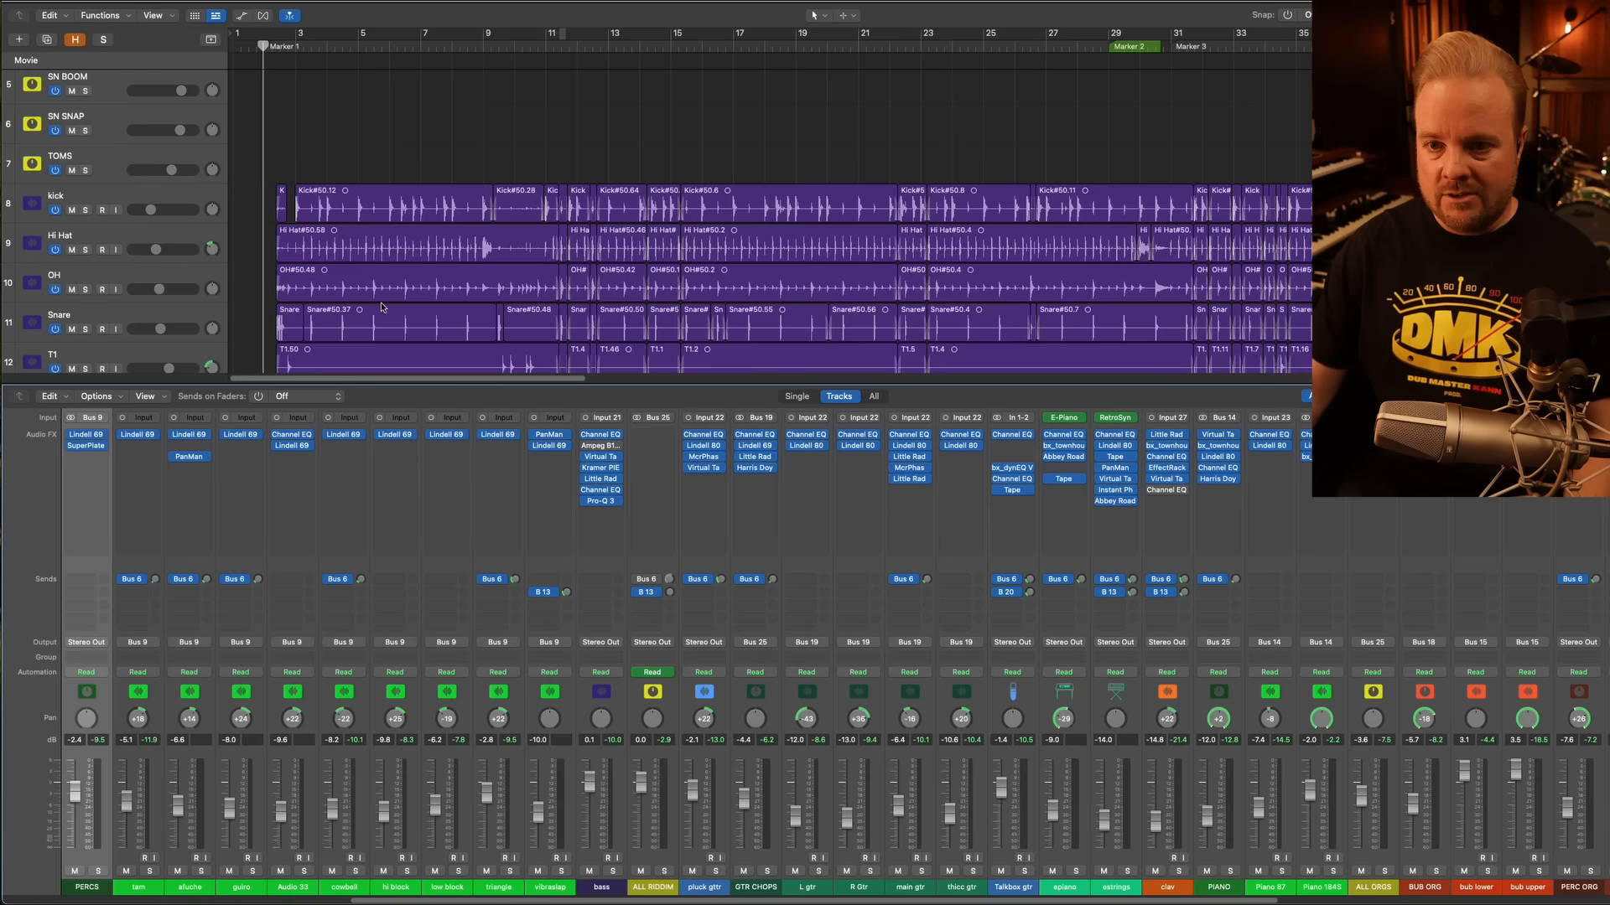
scroll(369, 168, down, 3)
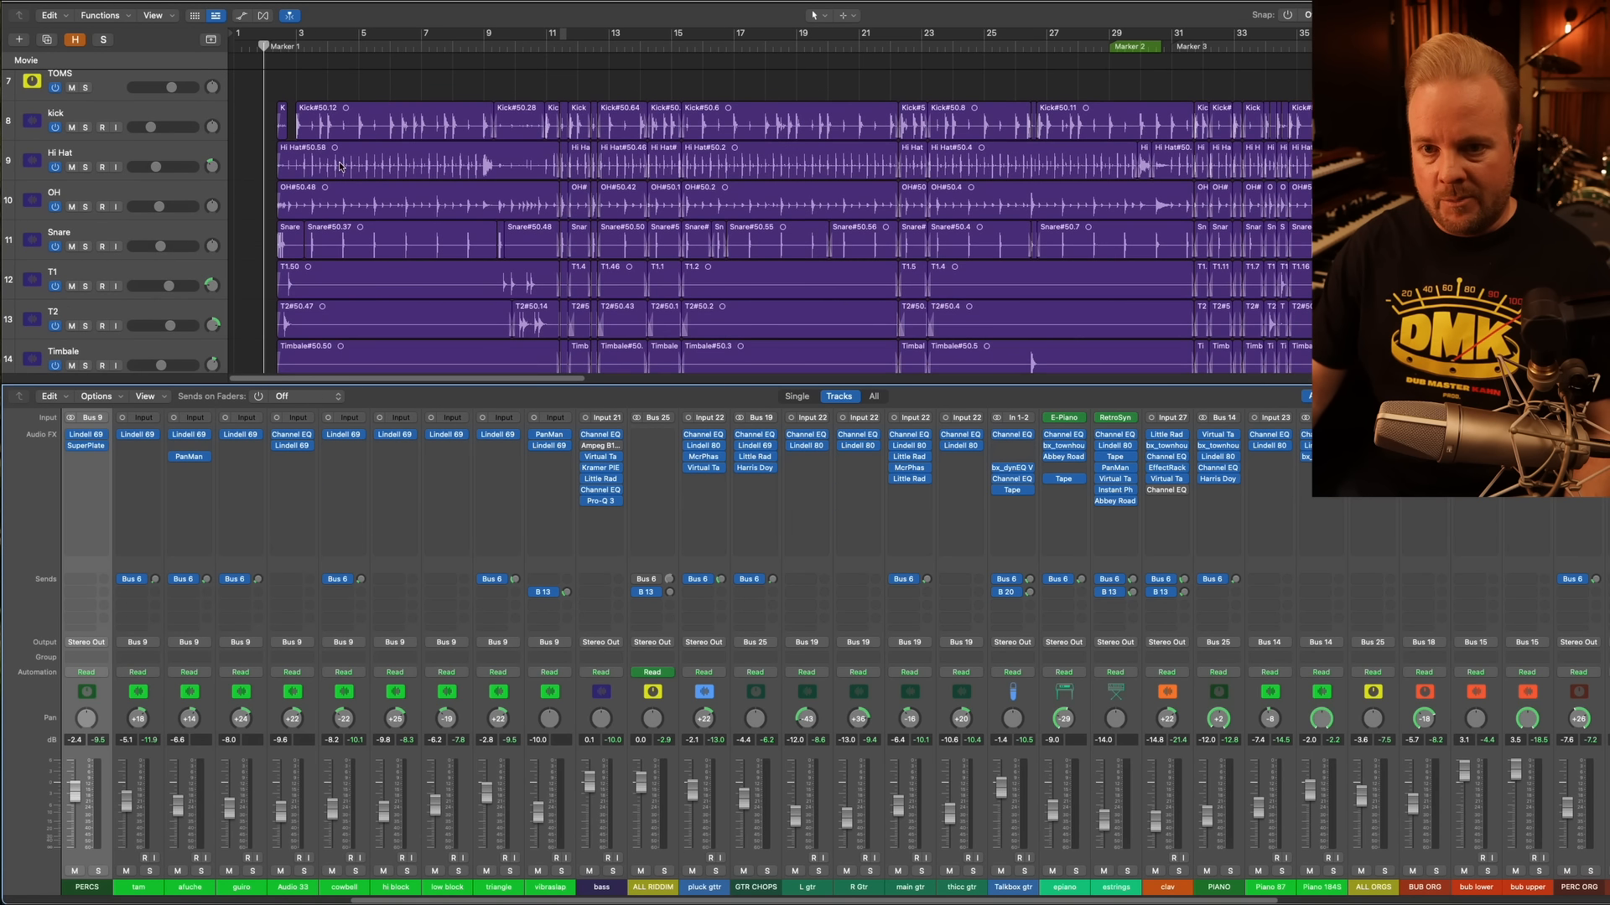
scroll(260, 800, left, 5)
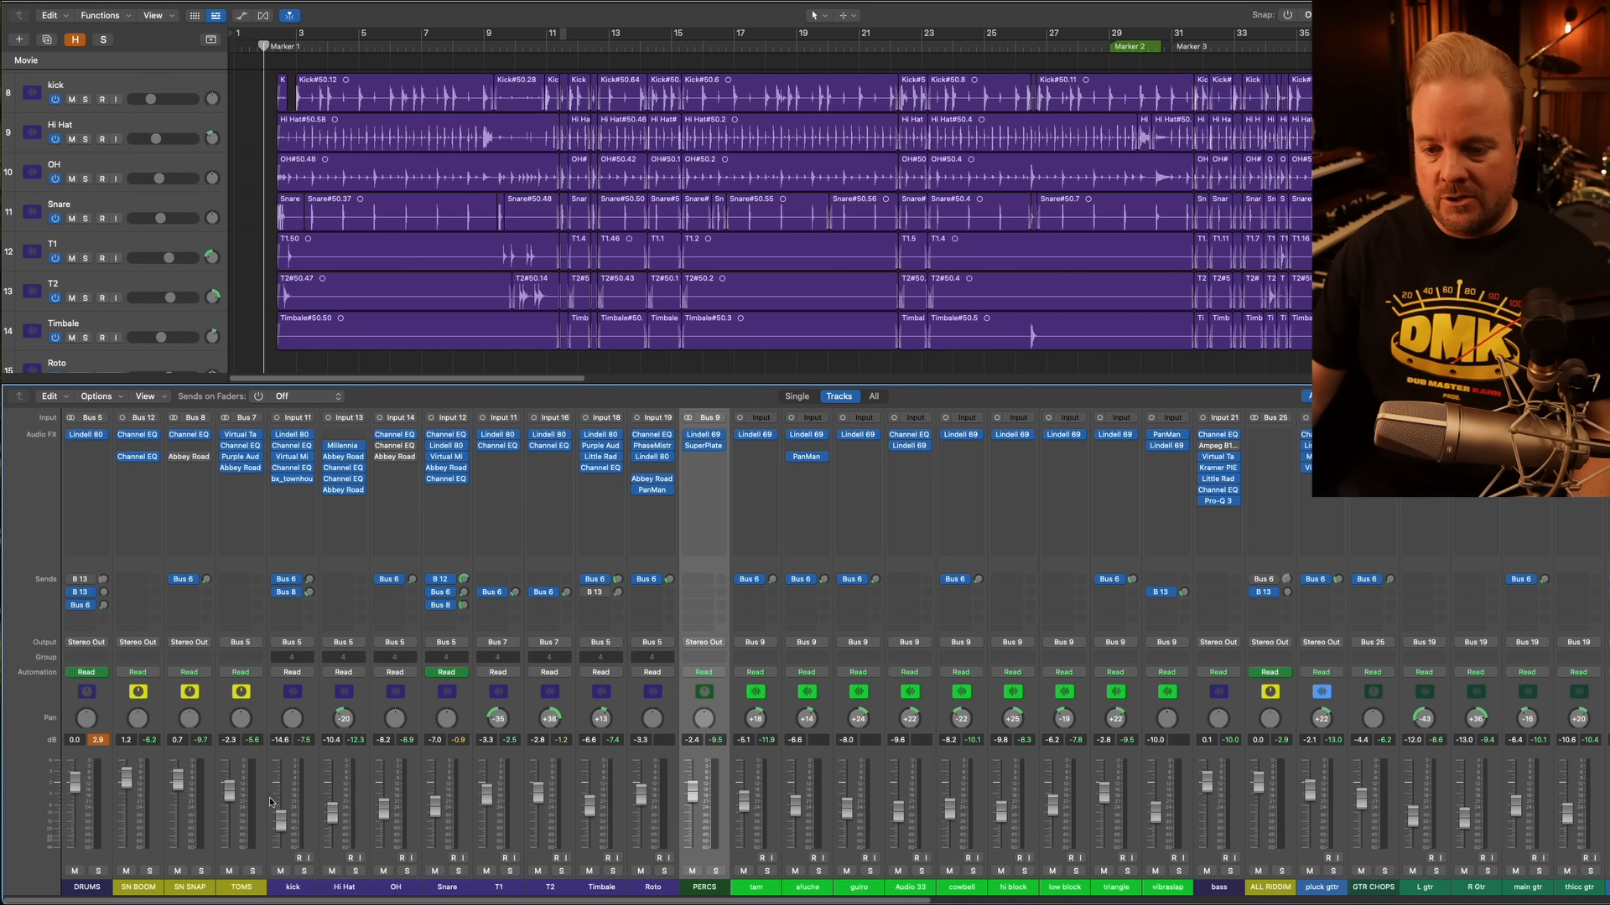
Solo the kick track and play it from the start of the song
click(293, 888)
click(305, 872)
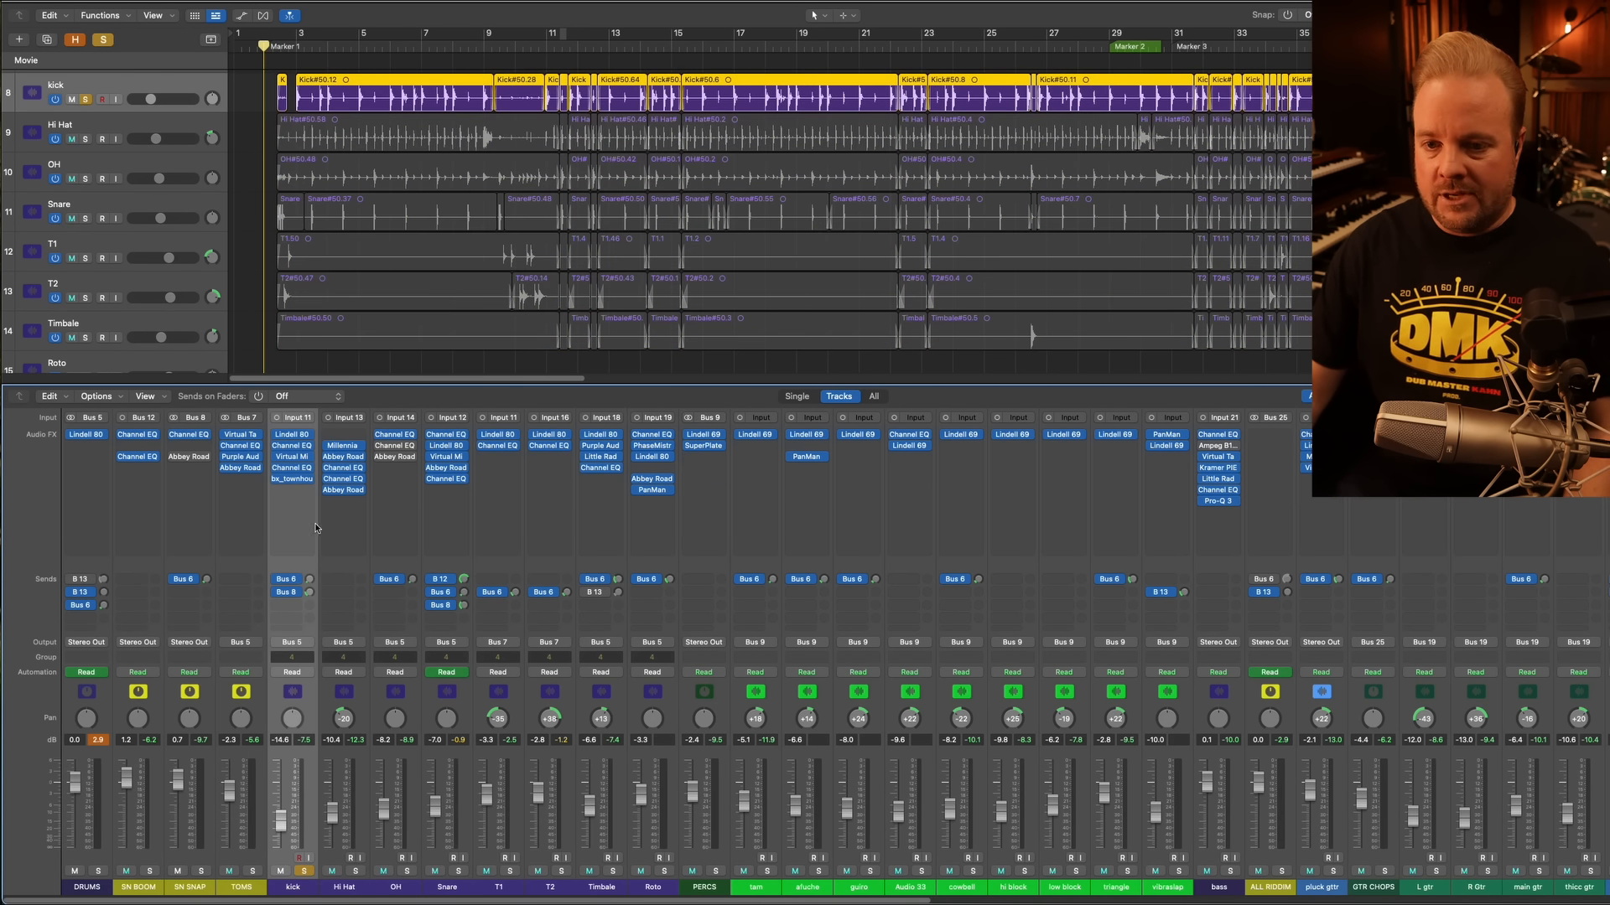
key(space)
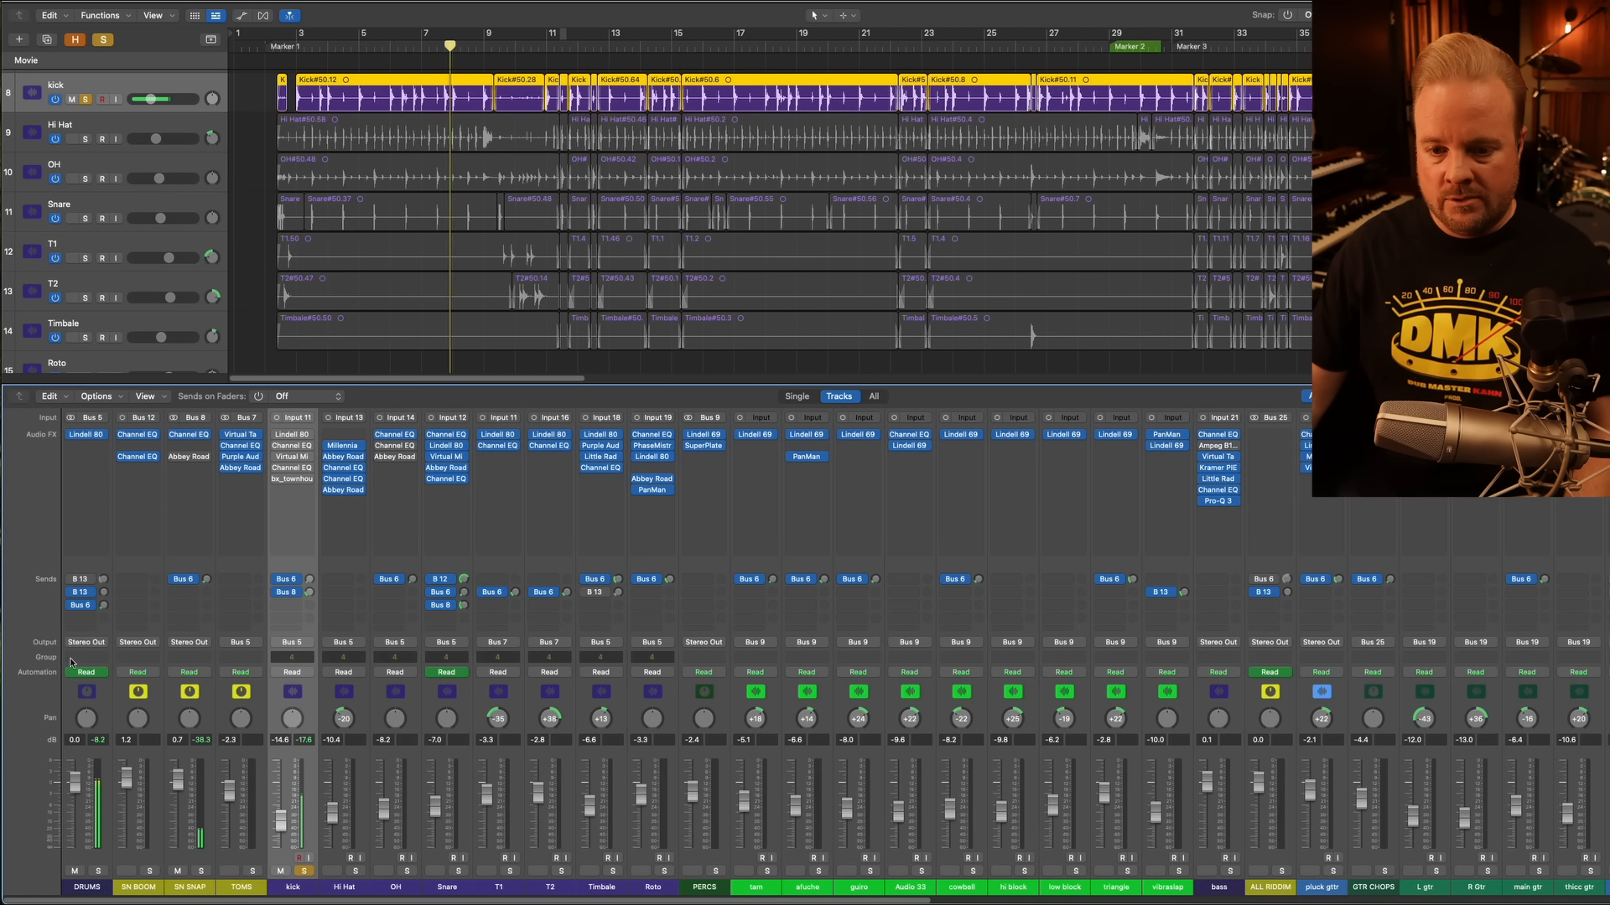
Examine the Lindell 80 Channel settings on the DRUMS bus while the kick plays, and close the plug-in
click(87, 888)
click(82, 436)
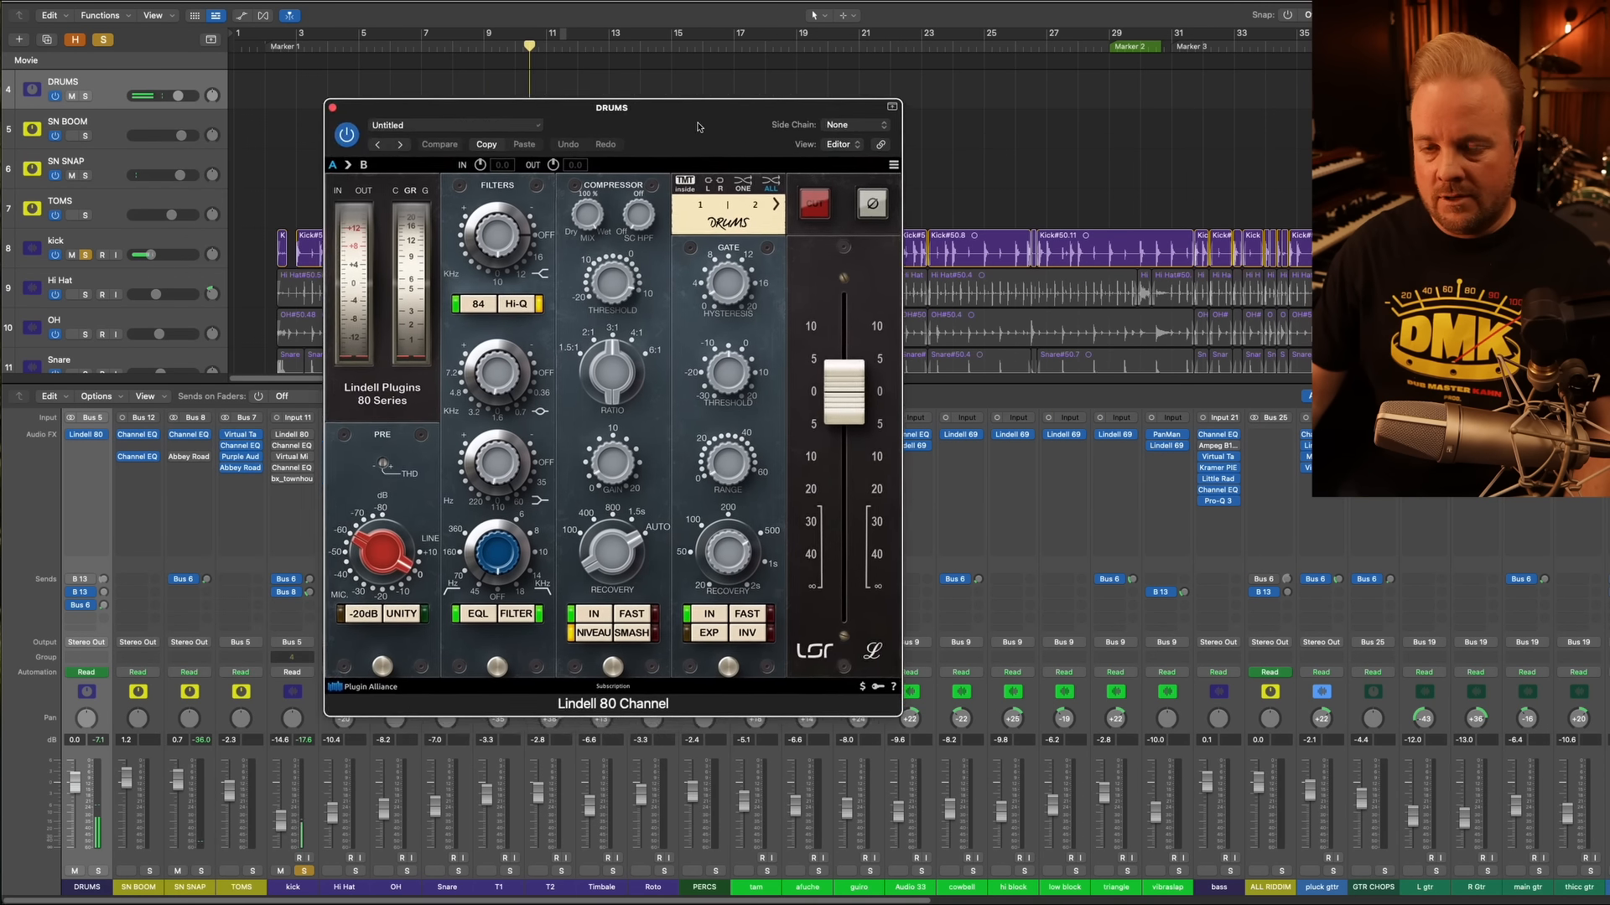
drag(699, 126, 584, 149)
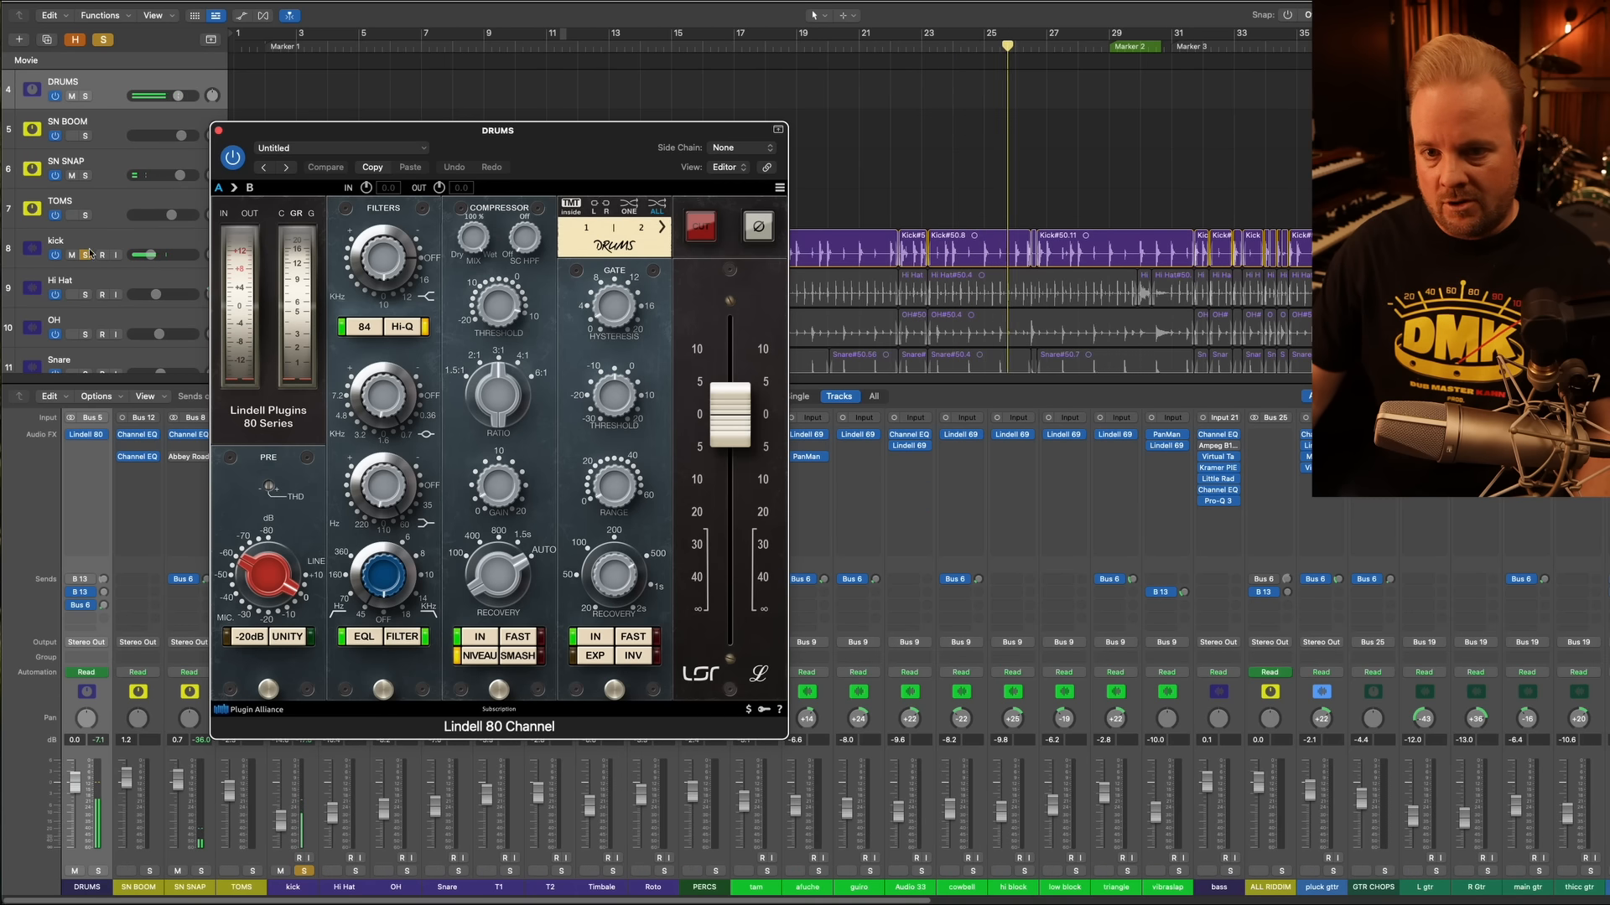
drag(554, 136, 781, 83)
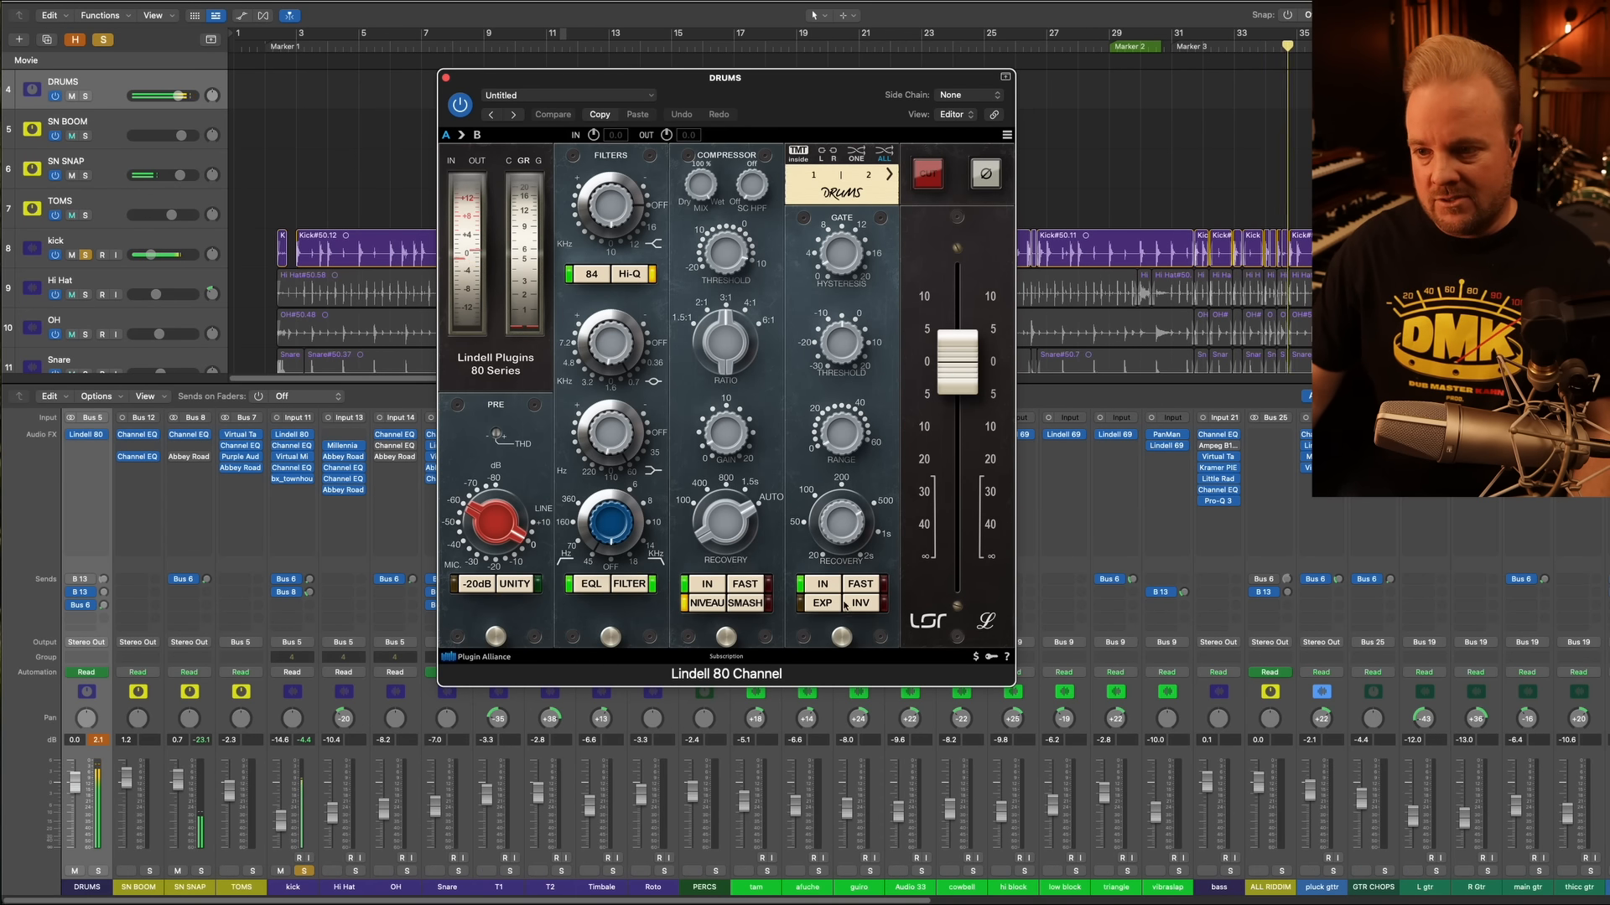
click(848, 447)
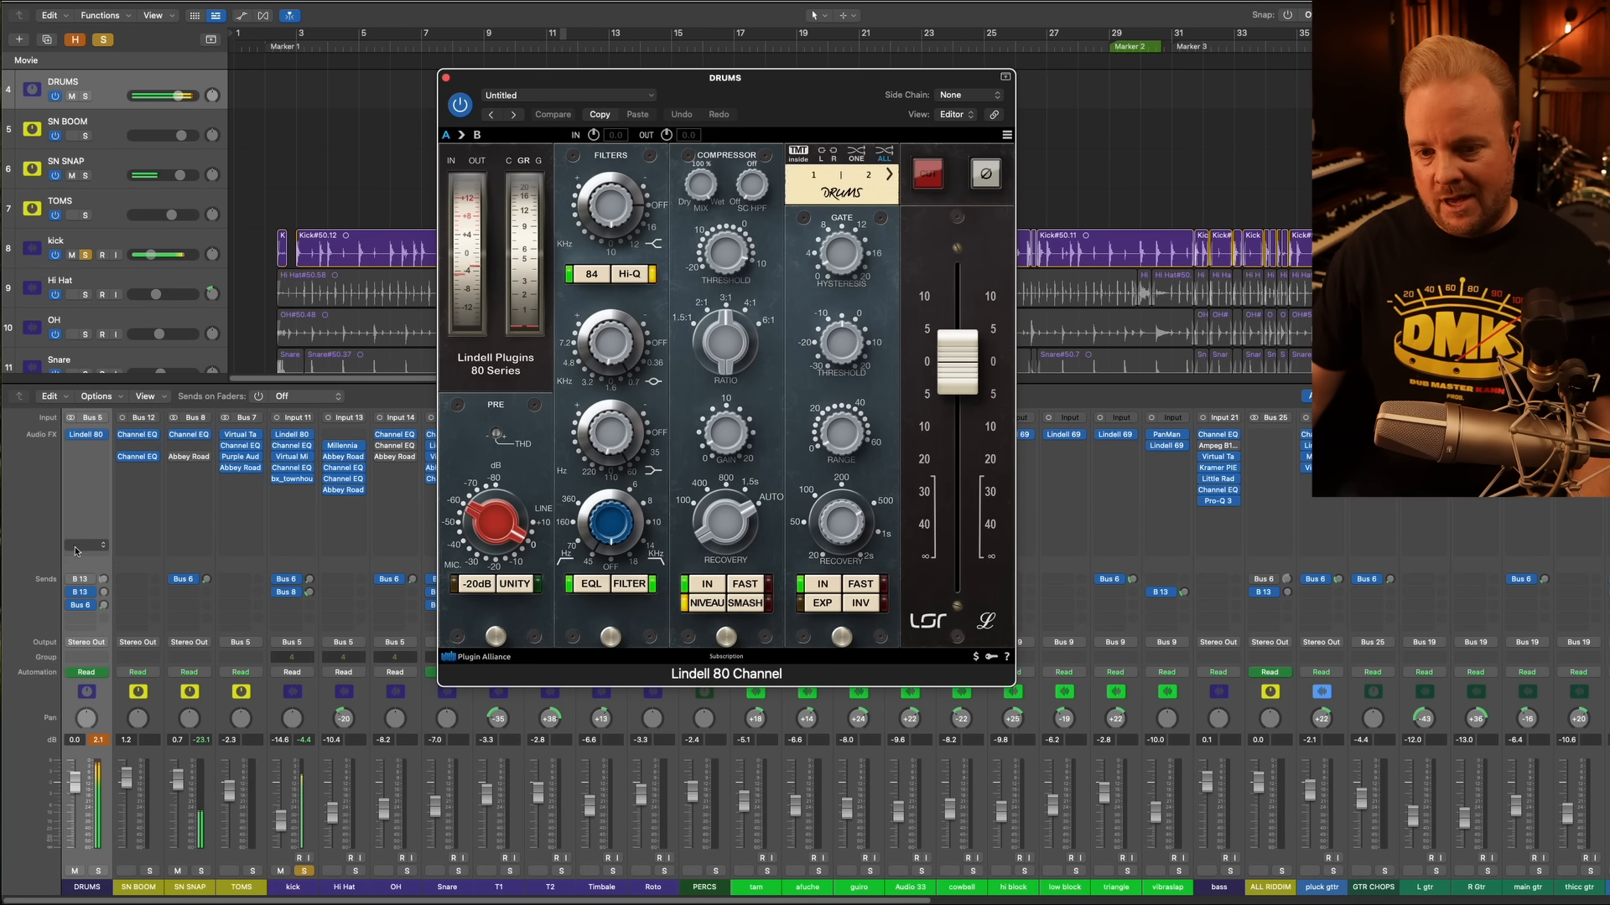
click(446, 78)
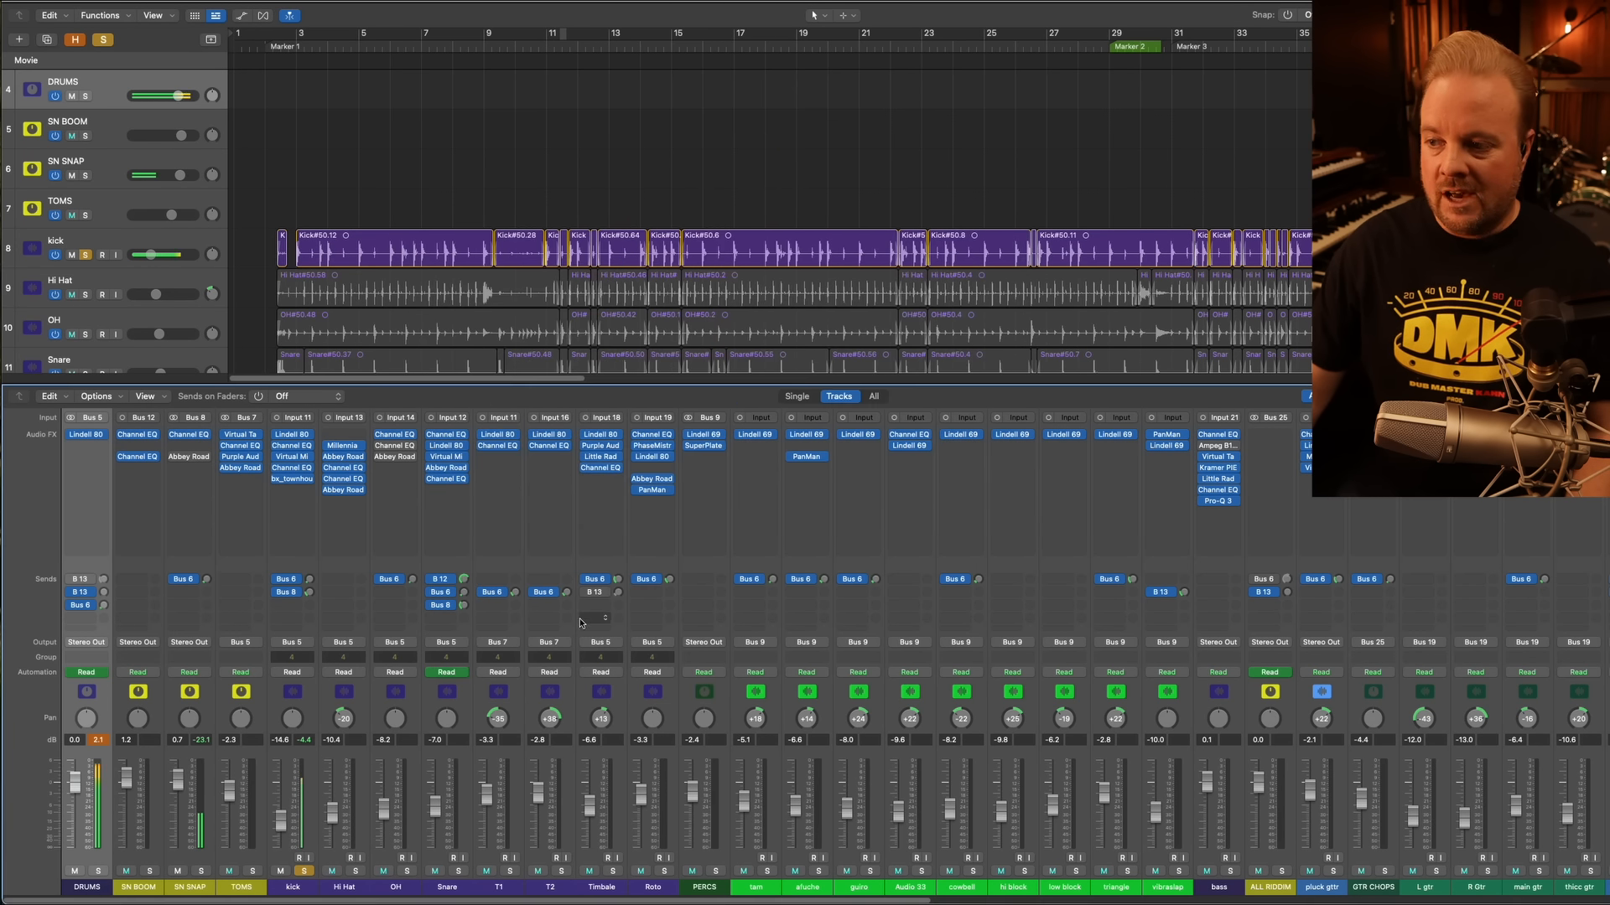
Check the FG-X 2 plug-in on the Stereo Out channel and close it
scroll(580, 612, right, 10)
scroll(581, 607, right, 10)
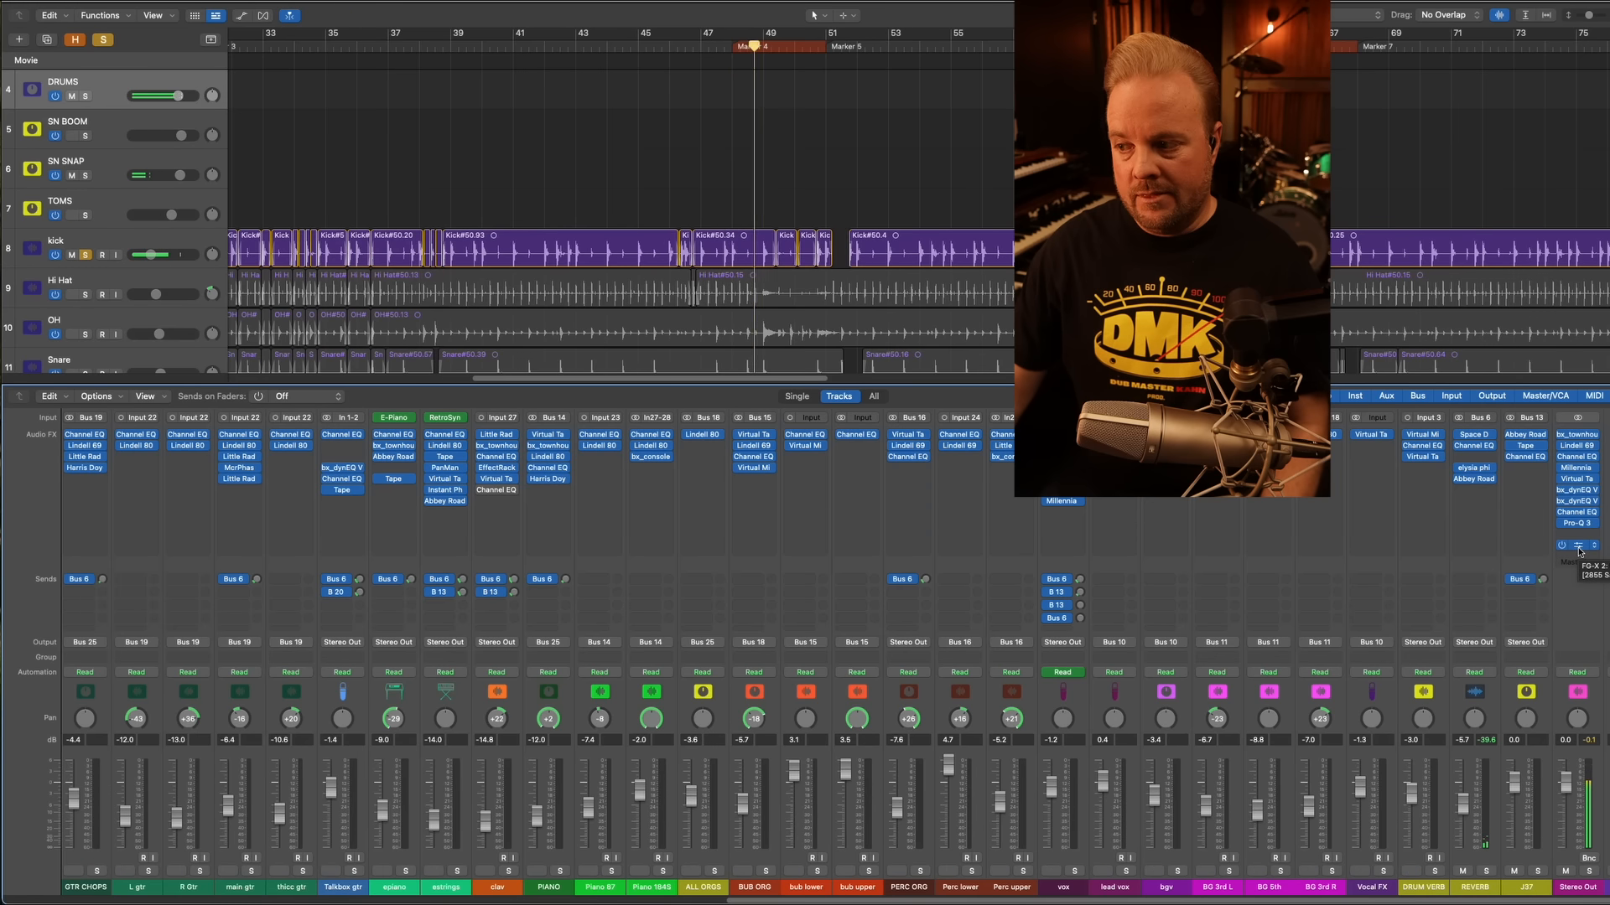
click(1581, 546)
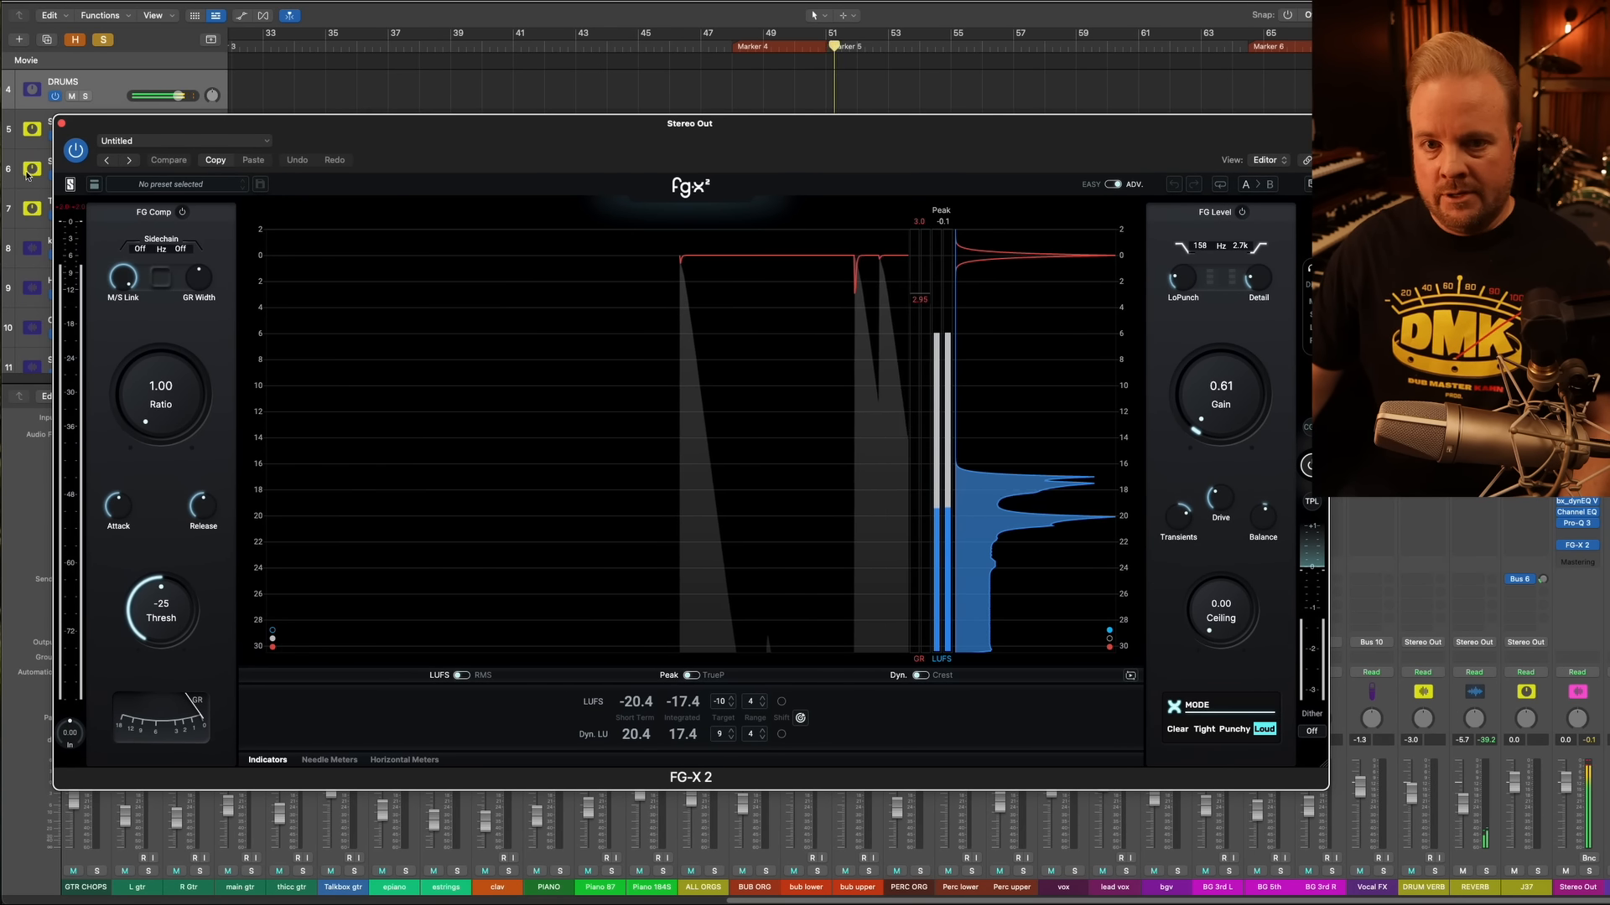
click(62, 124)
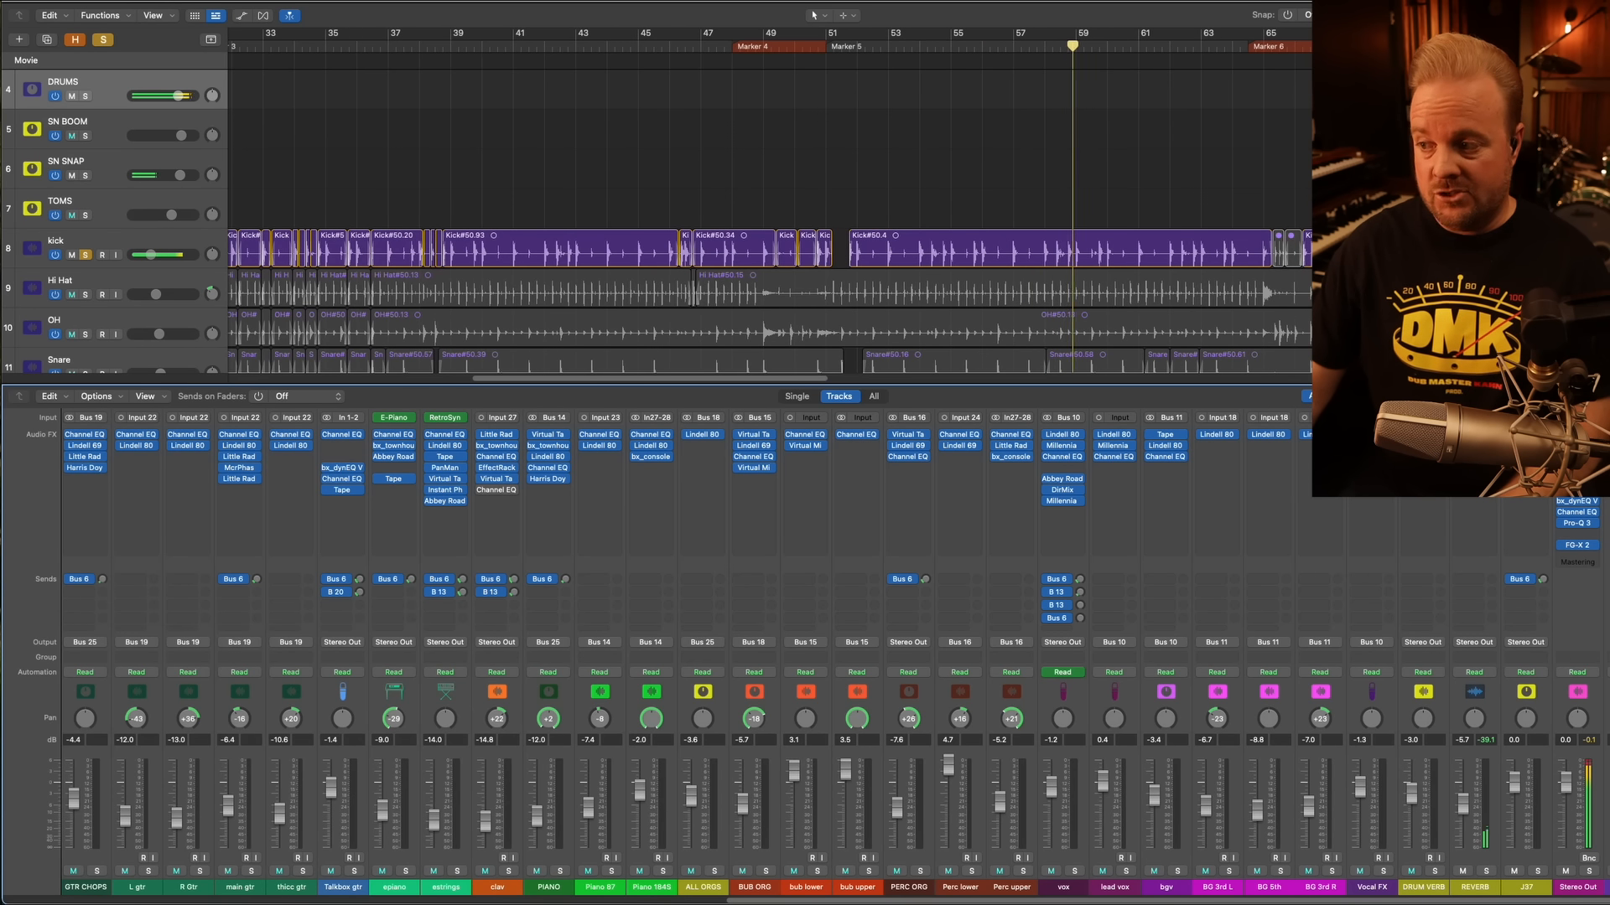
Restart playback from the song's beginning, and open and switch on the Lindell 80 Channel on the kick
key(Return)
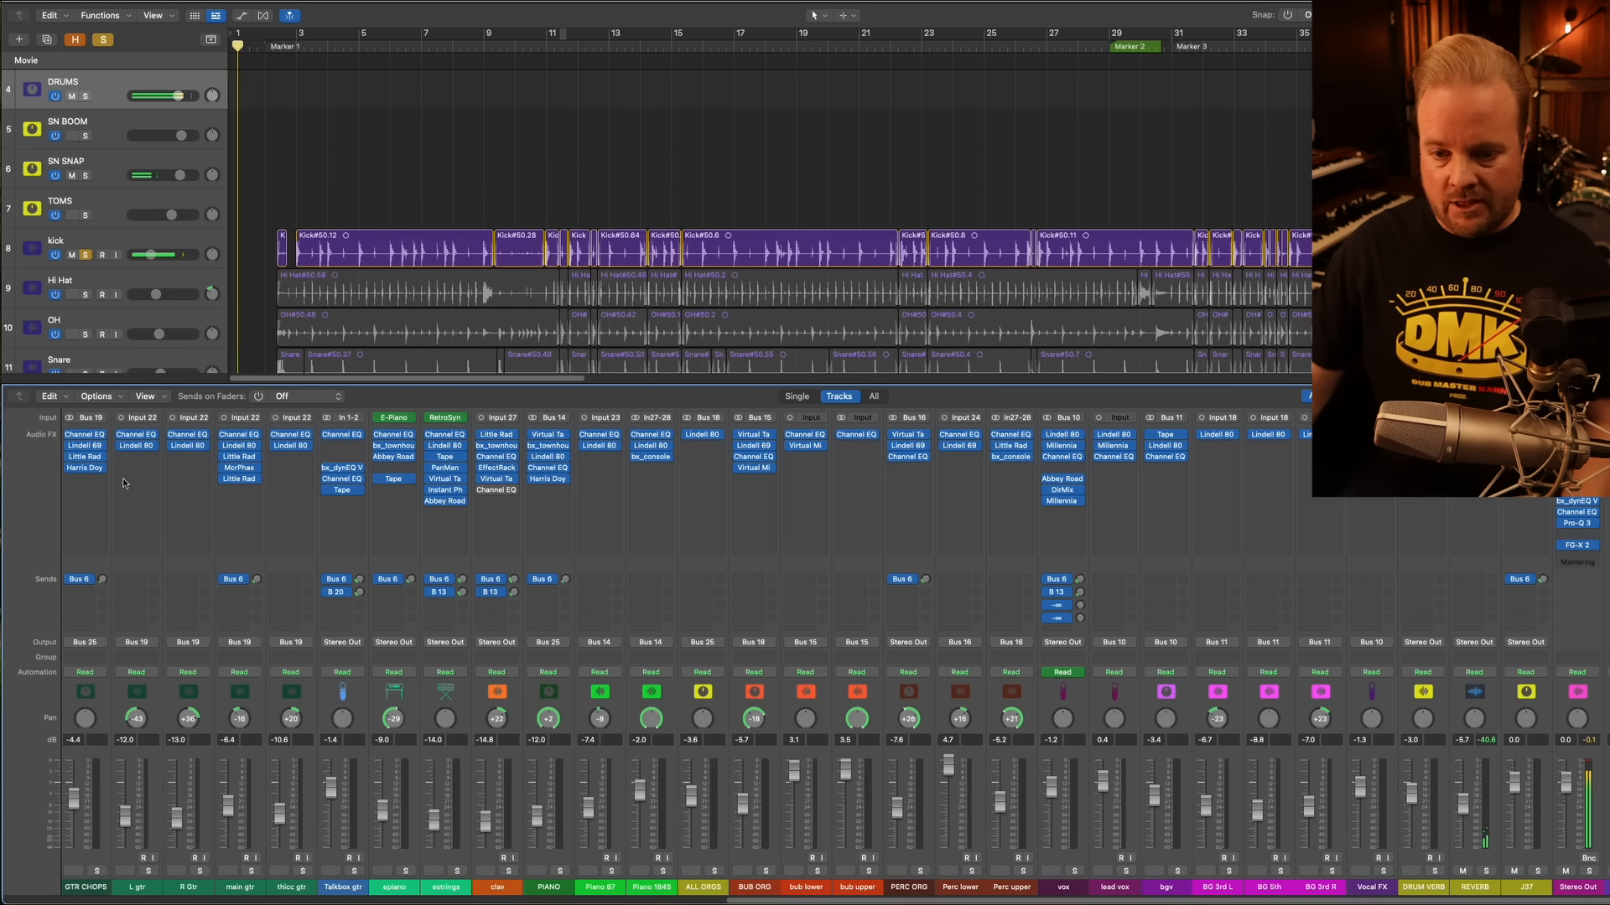
scroll(312, 607, left, 10)
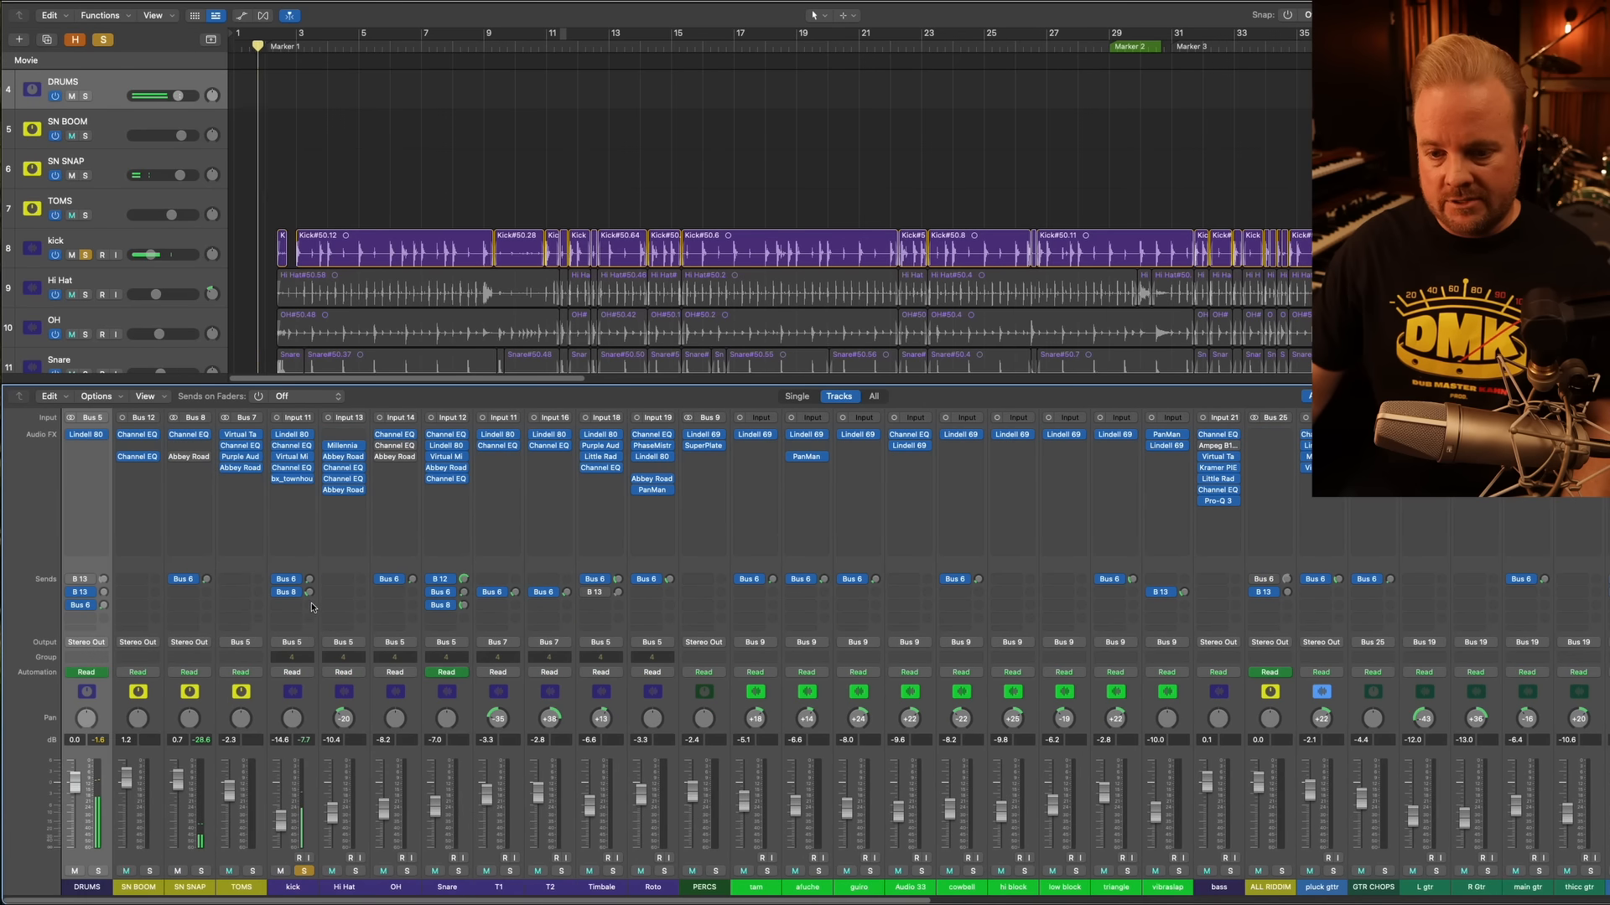
click(293, 434)
drag(808, 154, 580, 121)
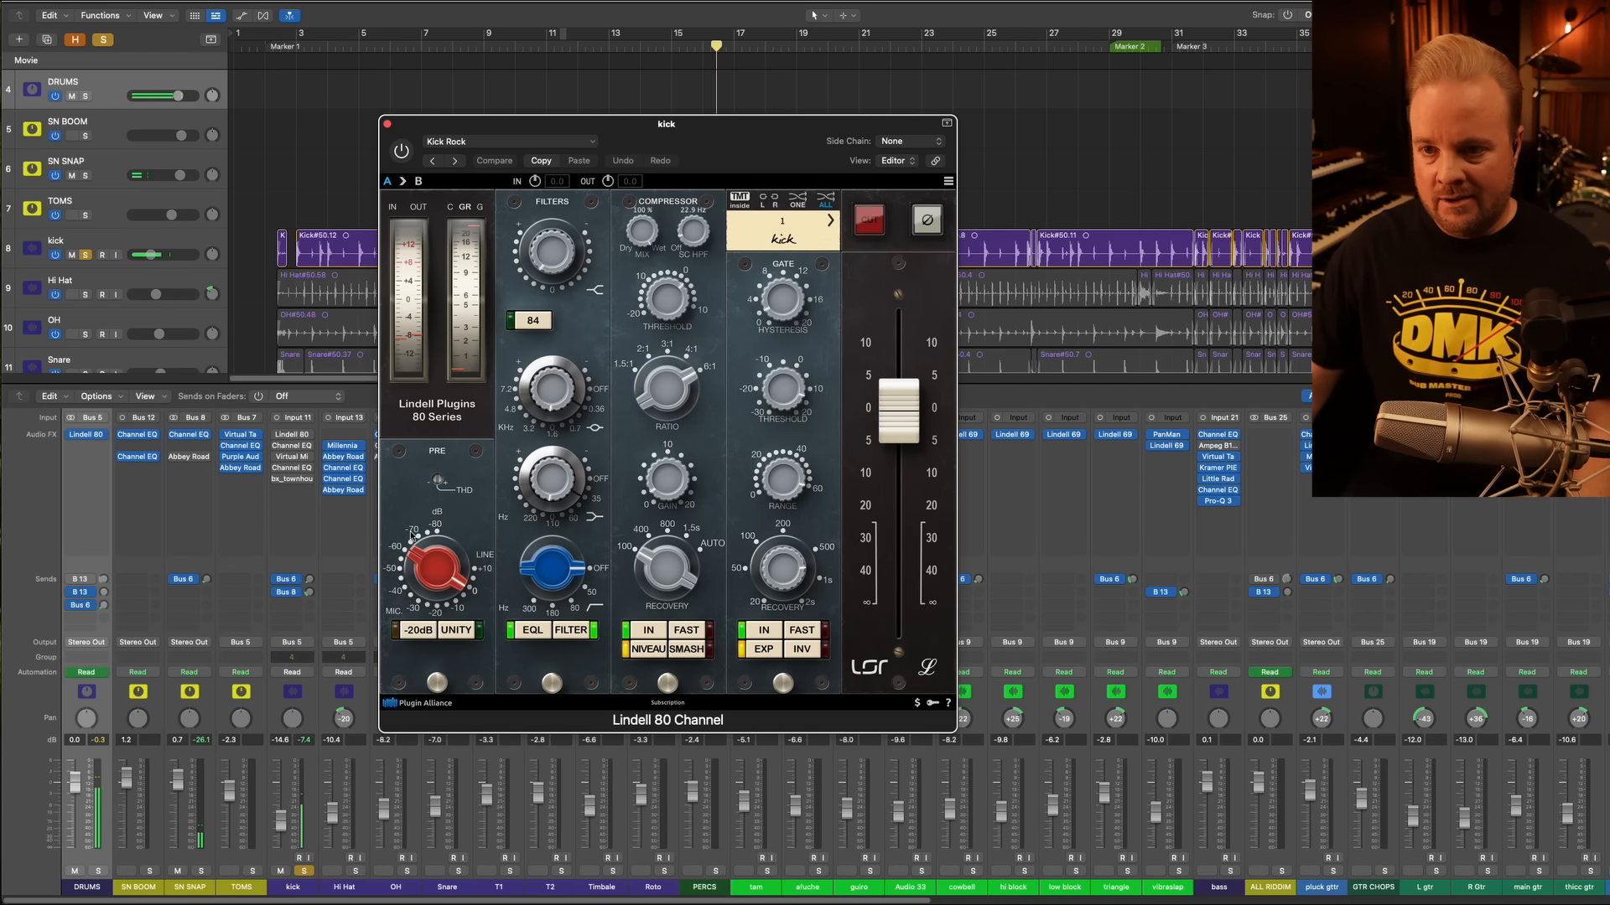
drag(537, 130, 399, 125)
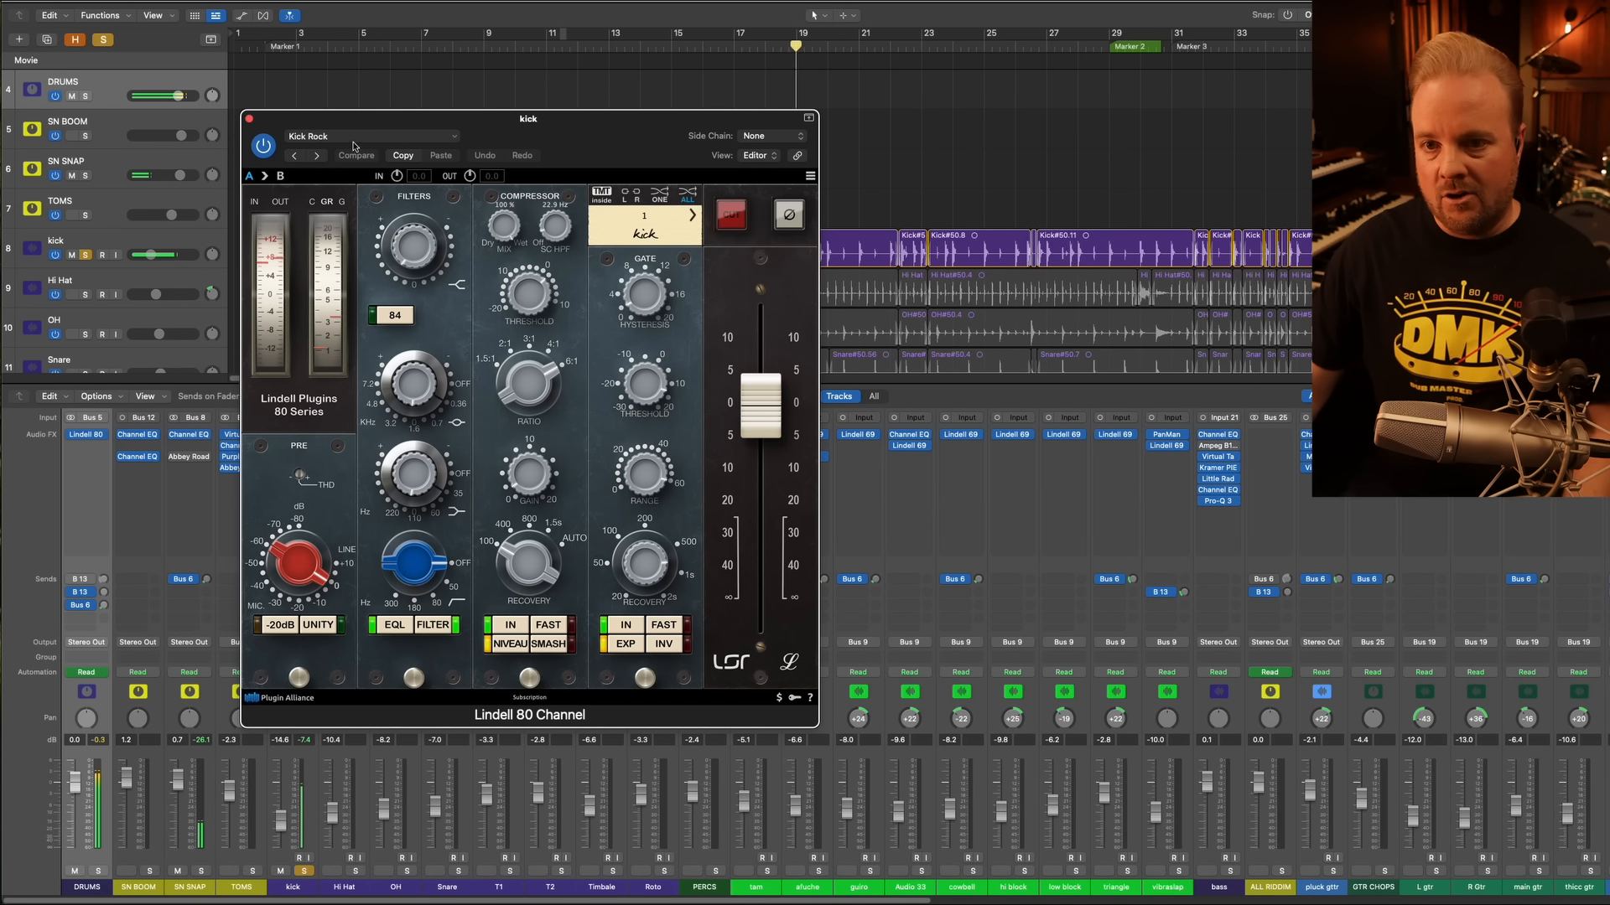
Examine the EQ and filter controls of the kick's Lindell 80 Channel during playback, and close the plug-in
click(426, 263)
click(426, 262)
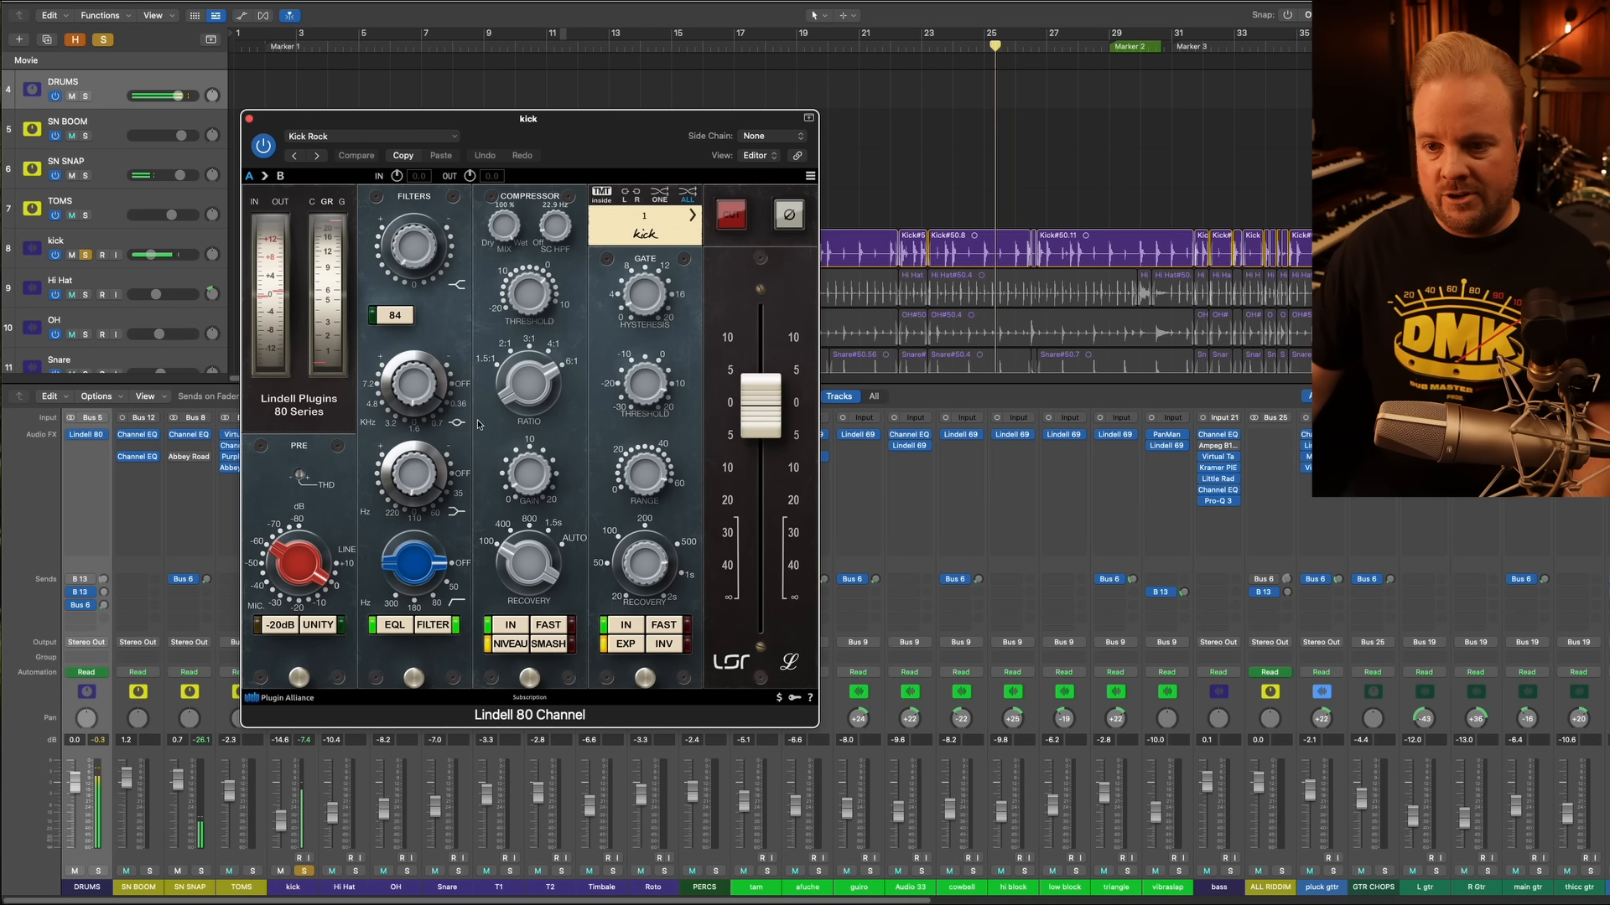
click(417, 479)
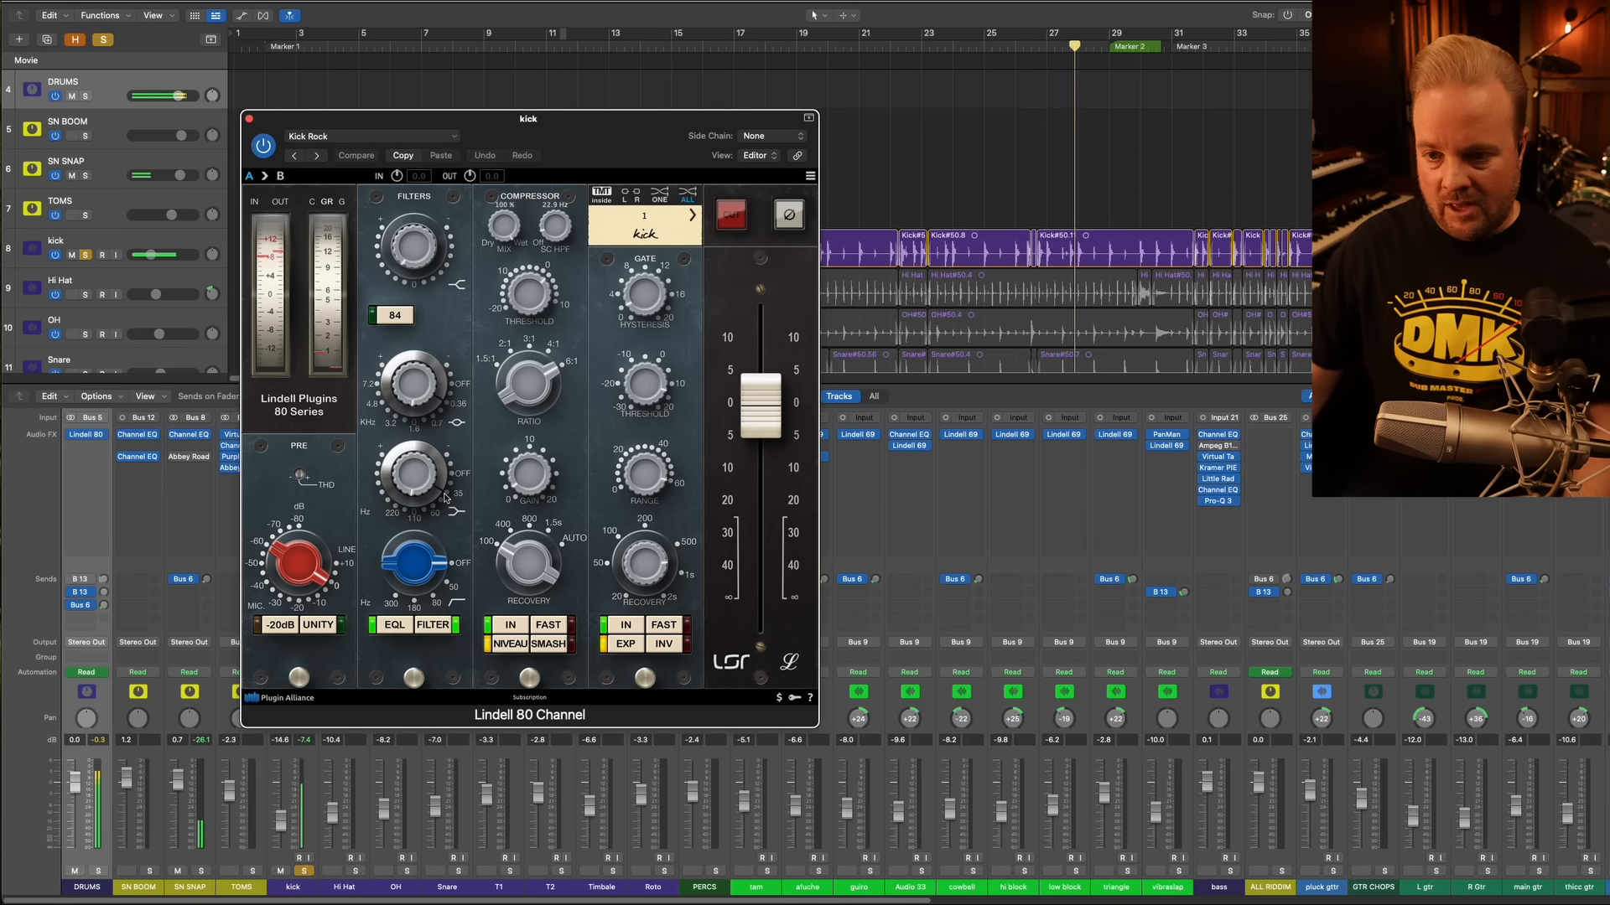
click(423, 483)
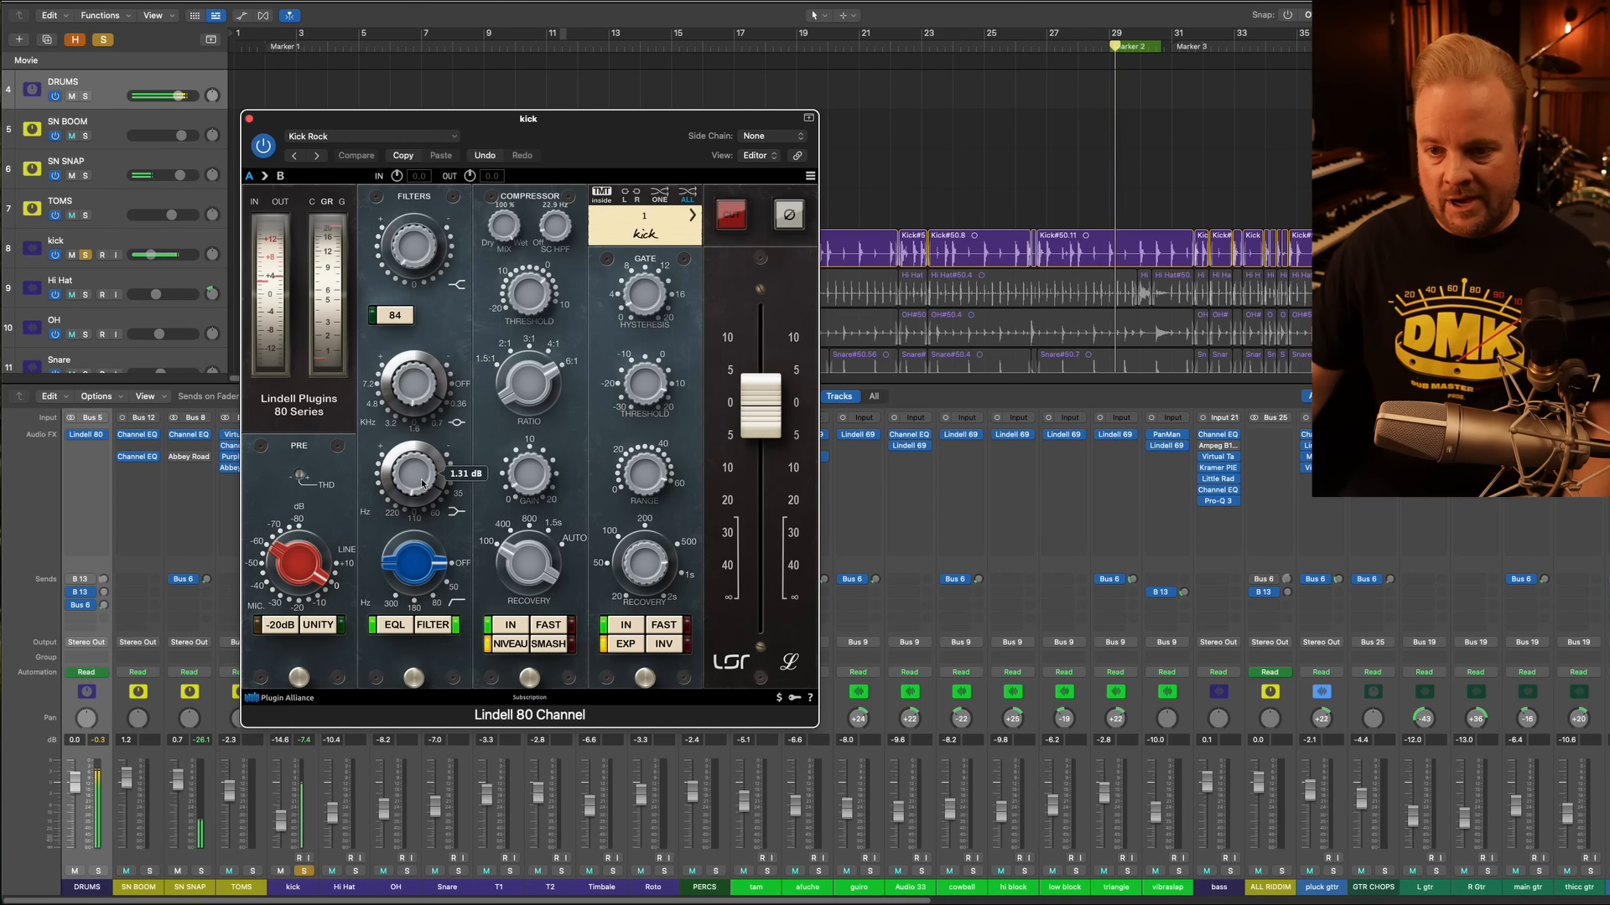
click(414, 563)
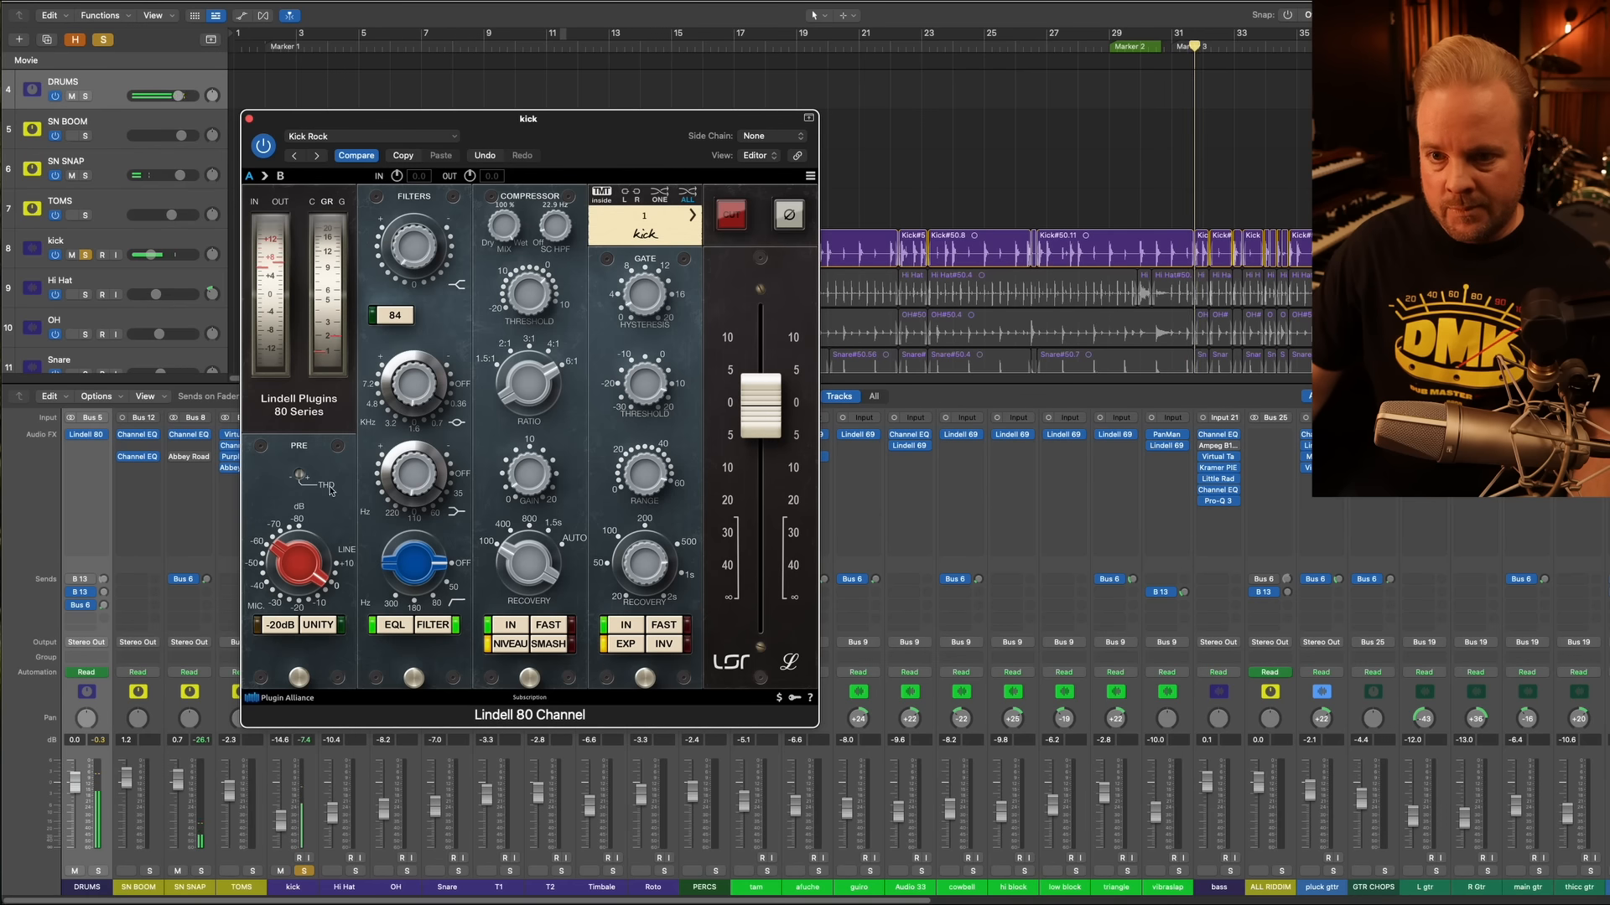
mouse_move(308, 570)
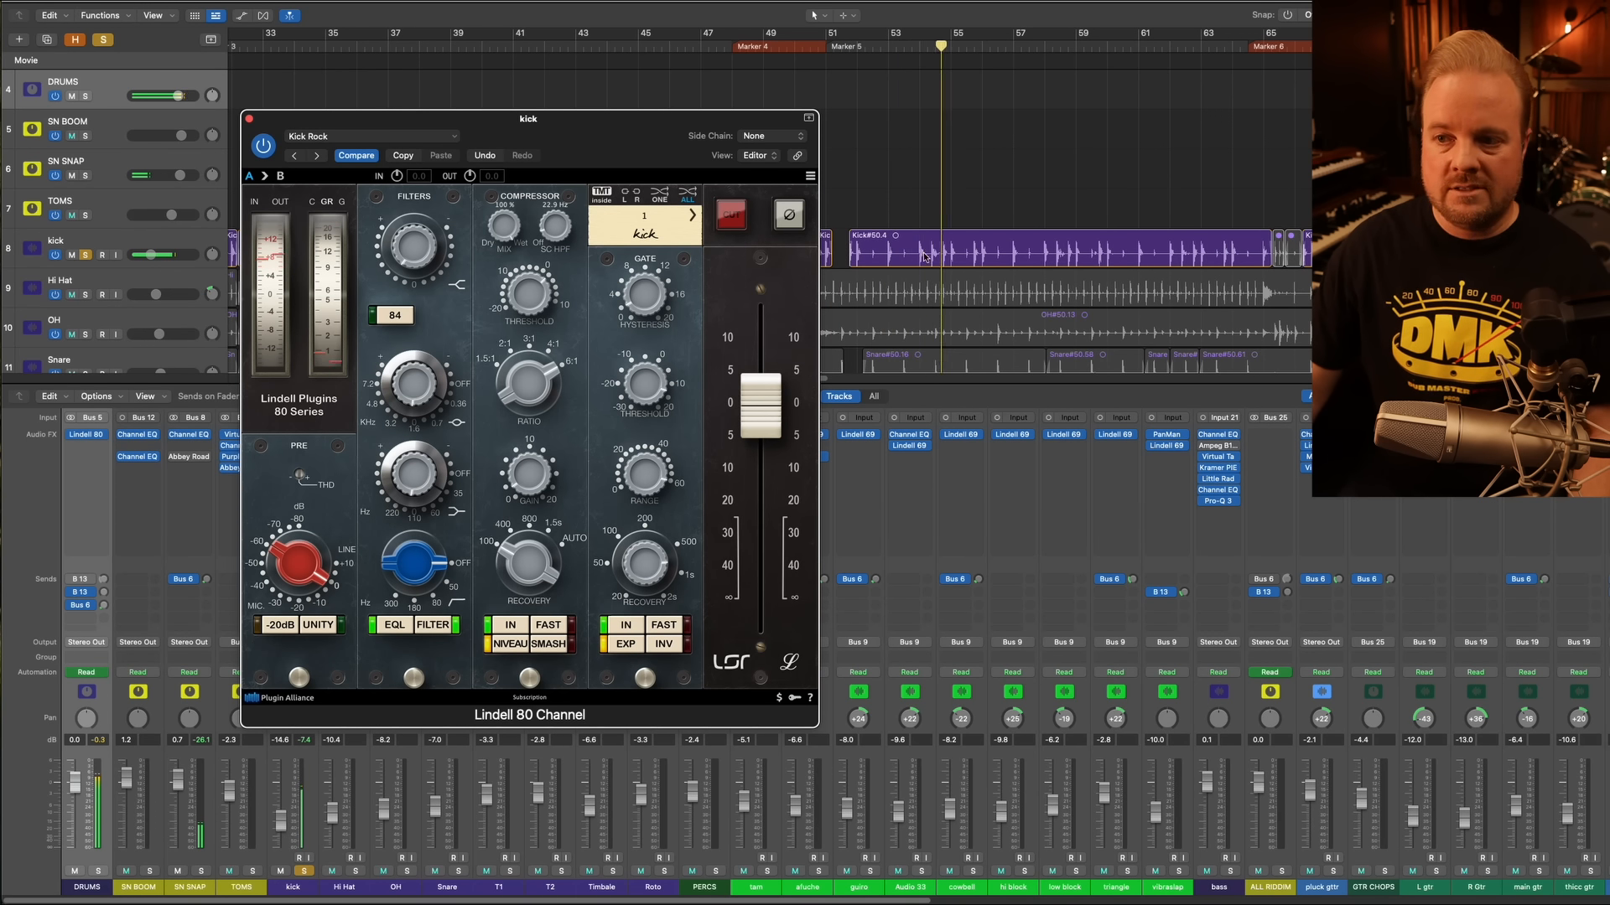
click(249, 120)
Switch on the kick's first Channel EQ and compare the sound with the EQ bypassed and enabled
click(293, 445)
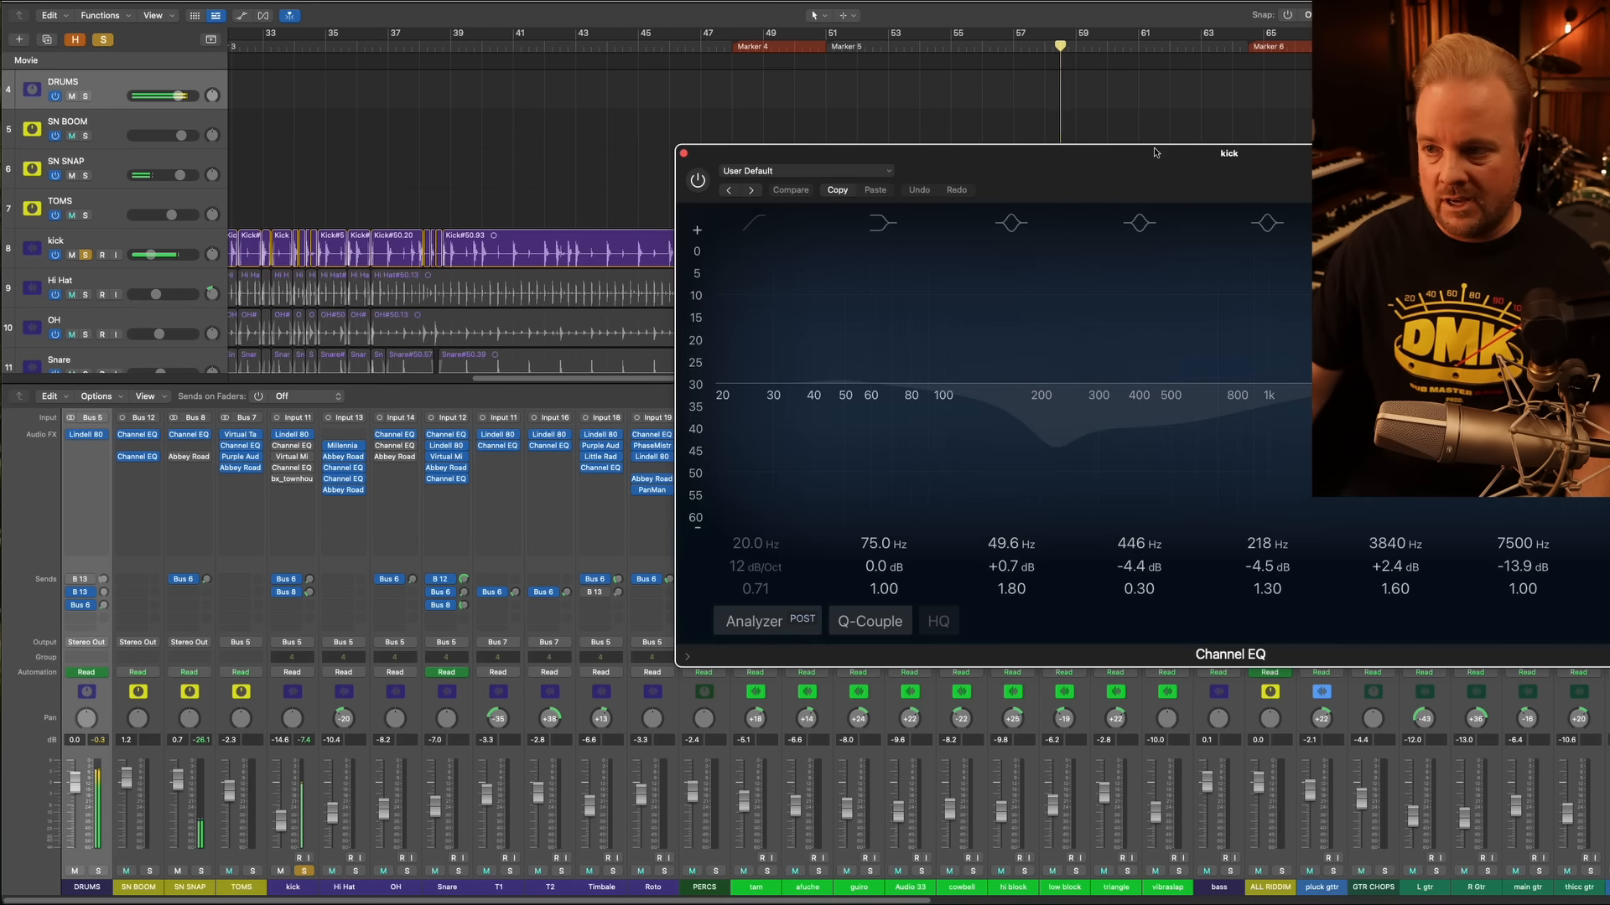
drag(968, 153, 370, 156)
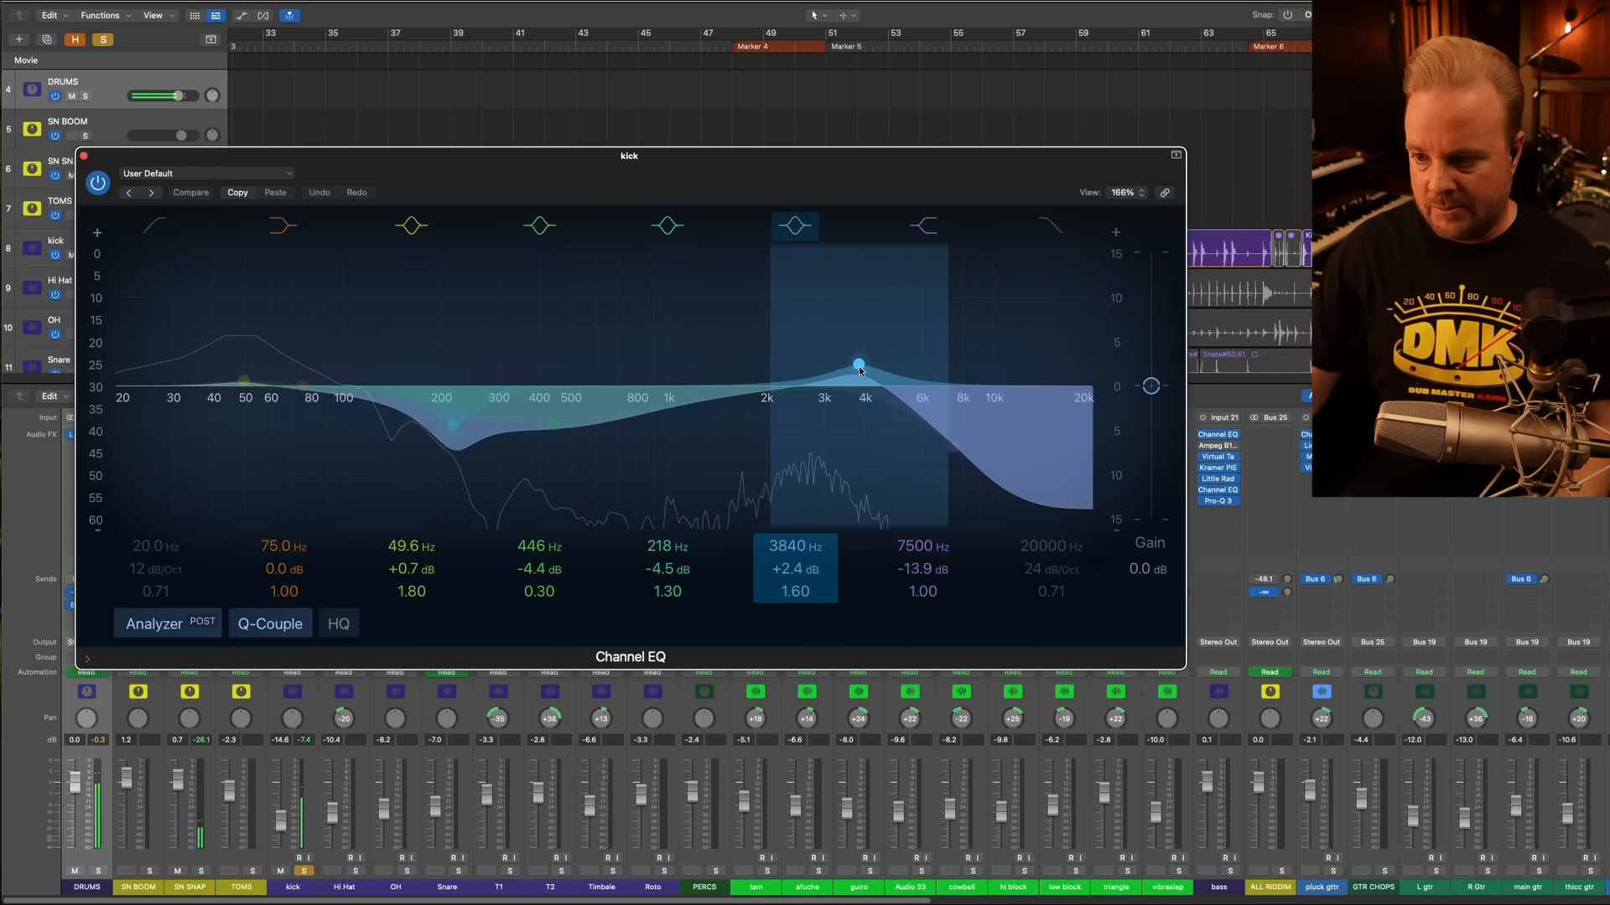
click(97, 184)
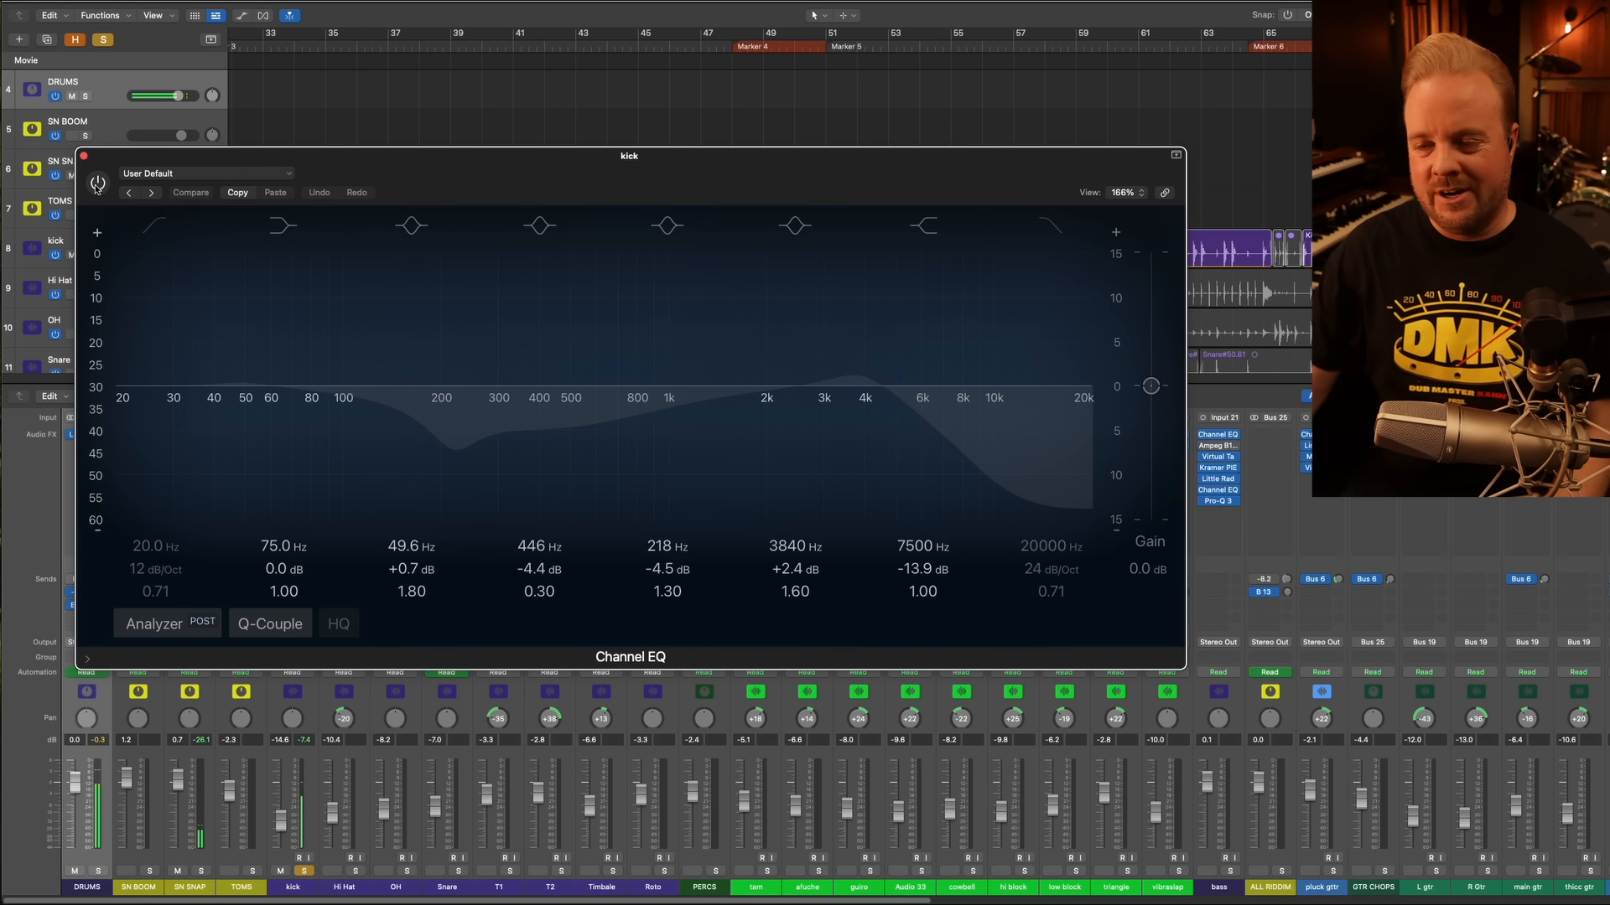
click(98, 184)
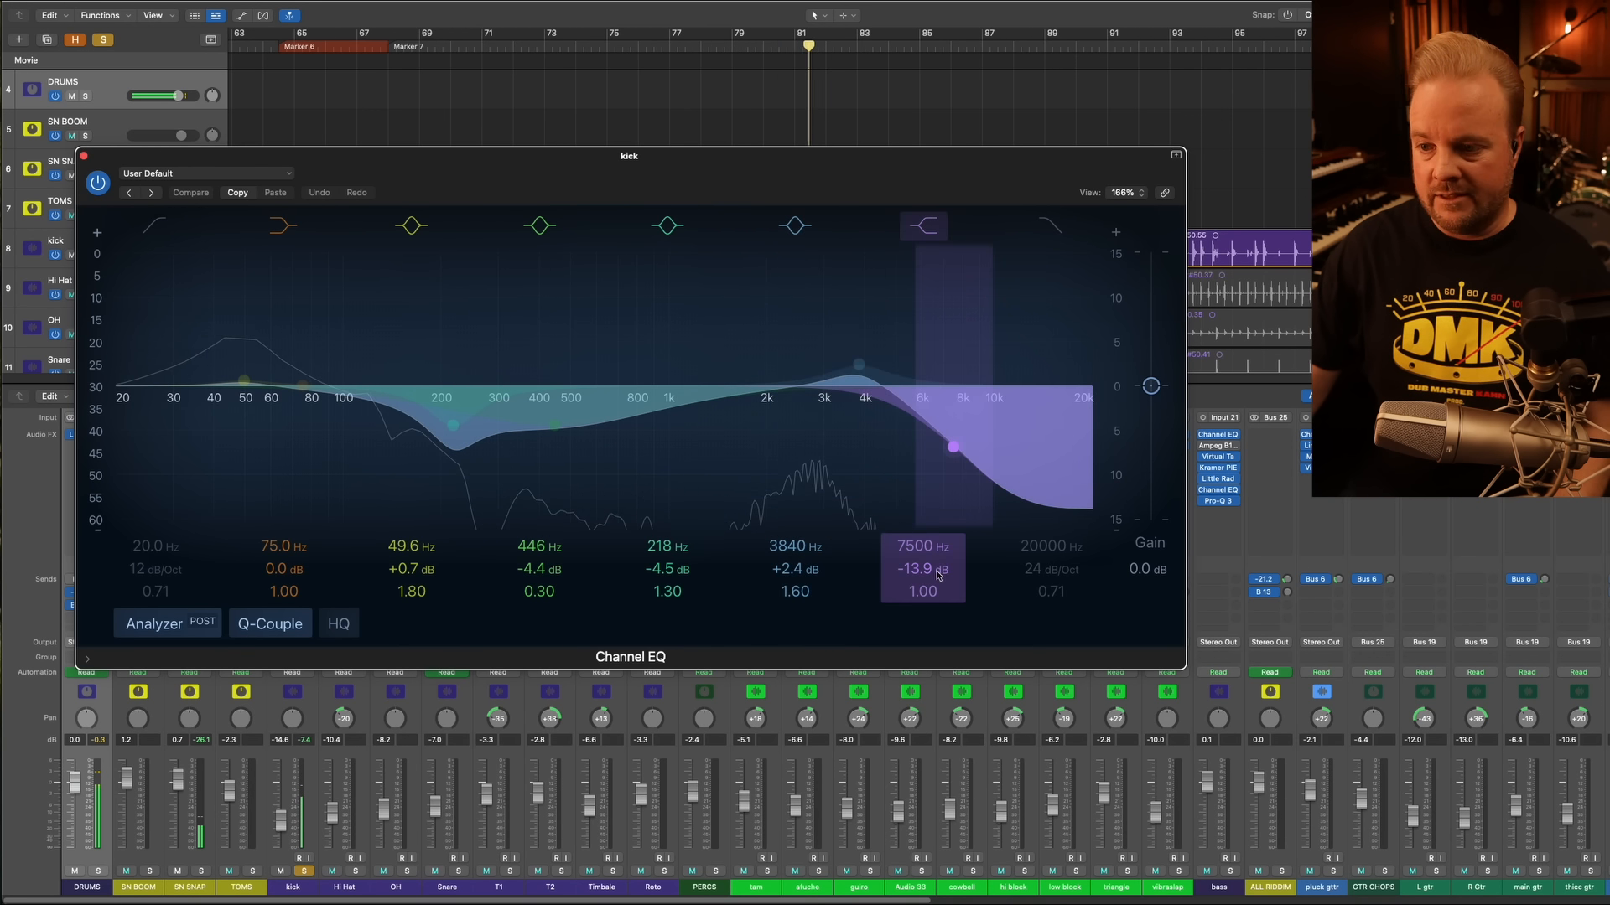
Compare the kick with the EQ's 7500 Hz high shelf off and on, and close the Channel EQ
click(919, 234)
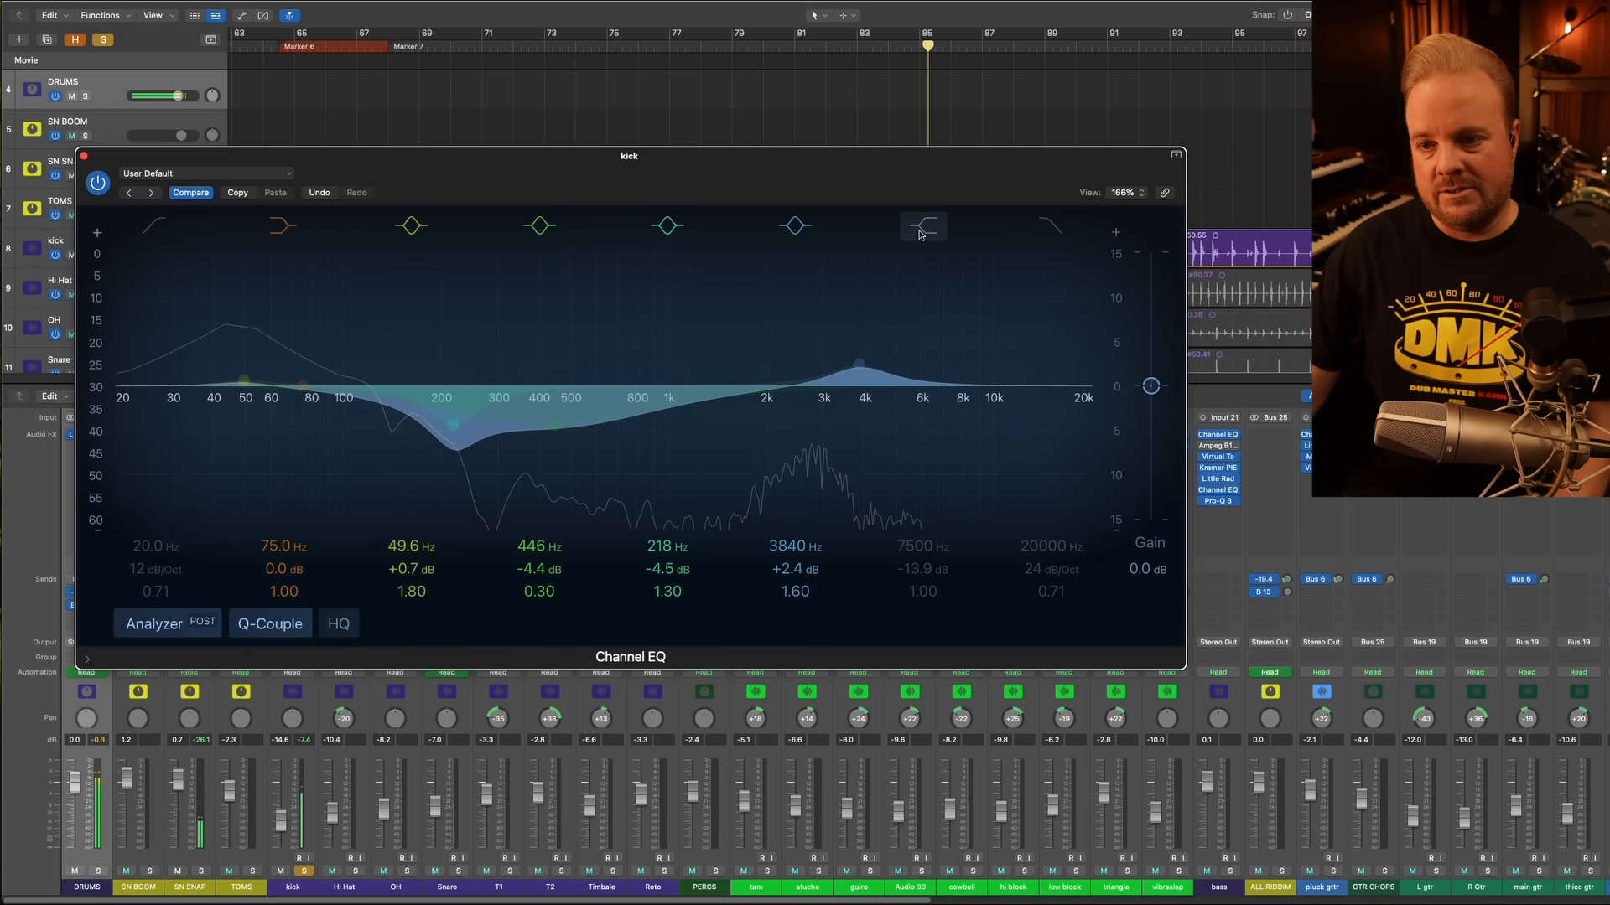
click(920, 234)
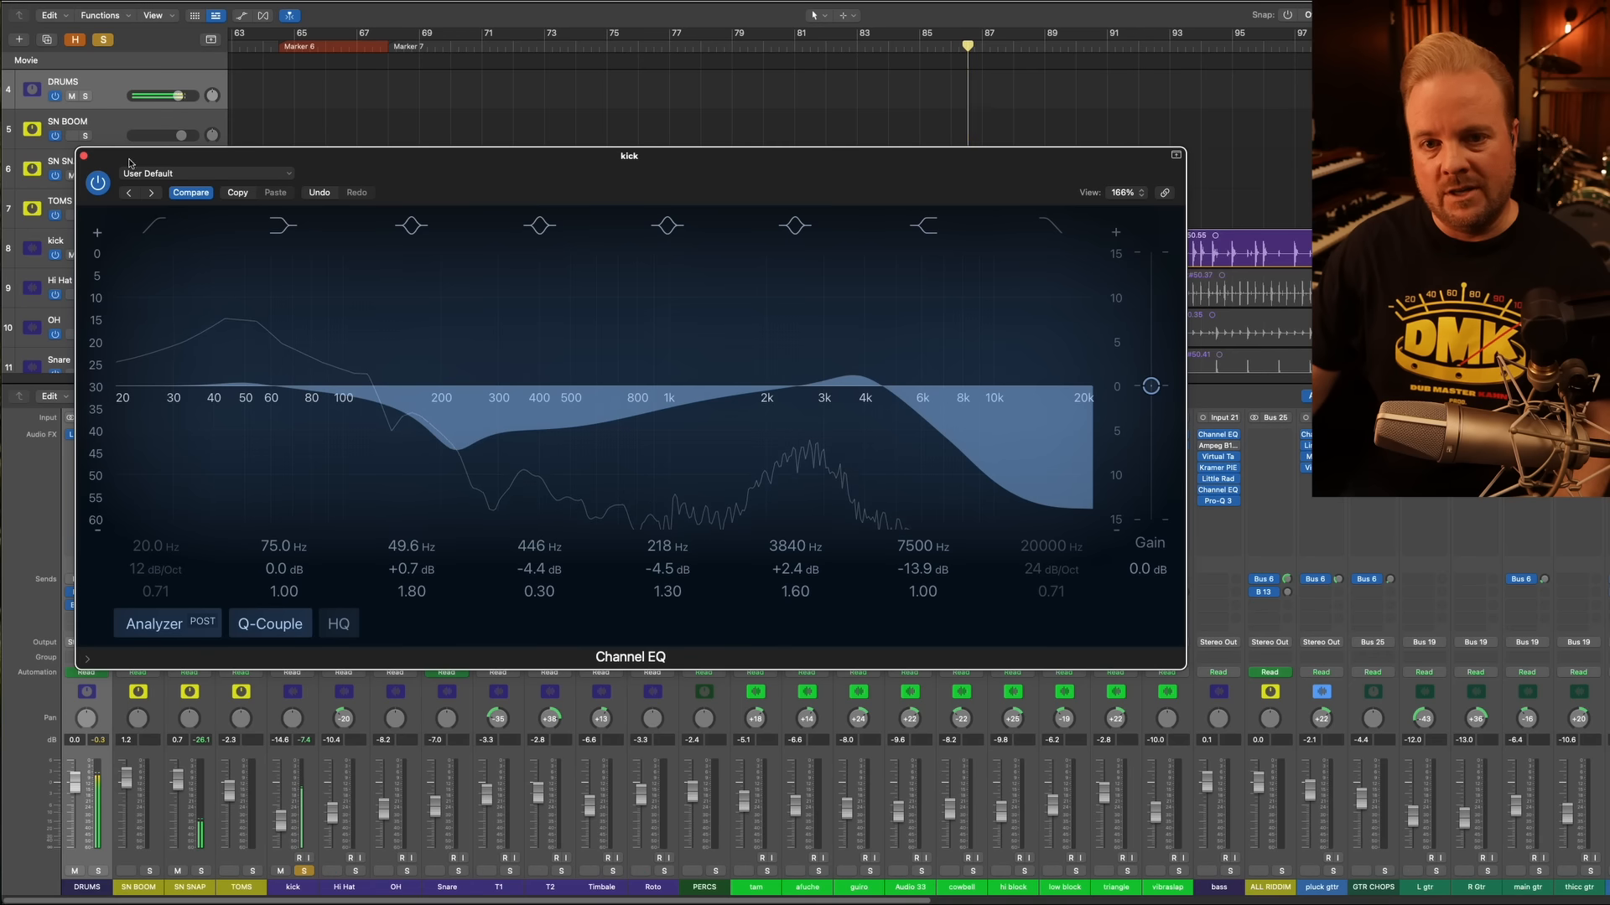
click(84, 157)
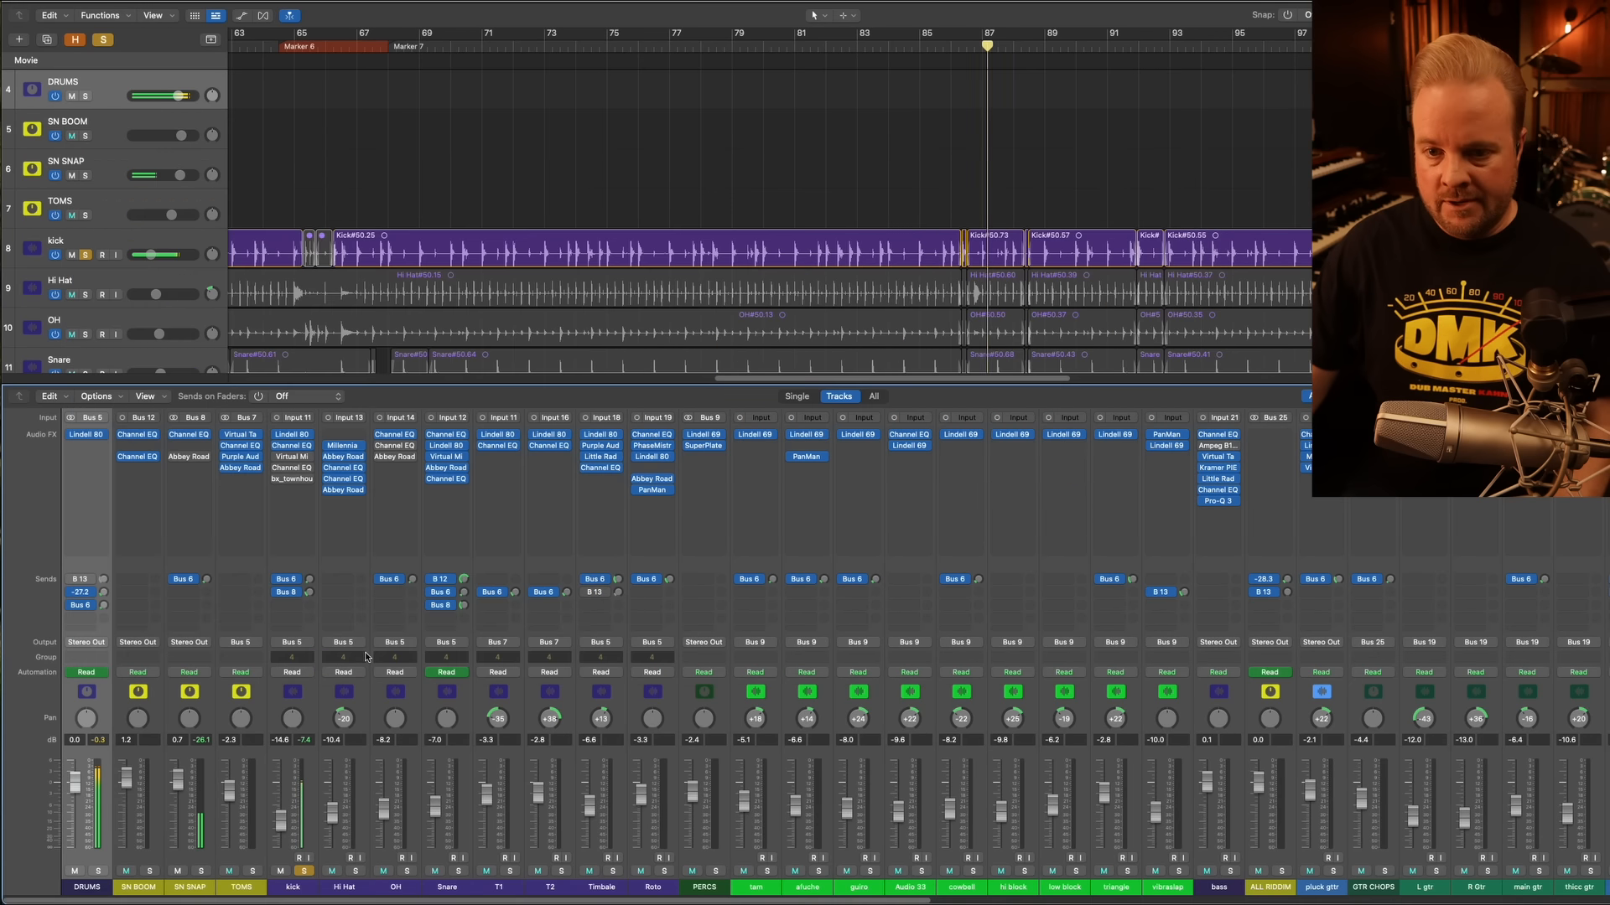
Switch on the kick's Virtual Mix Rack and audition its Custom Series Equalizer and FG-Bomber modules by toggling them off and on
click(292, 457)
drag(712, 188, 153, 187)
click(167, 180)
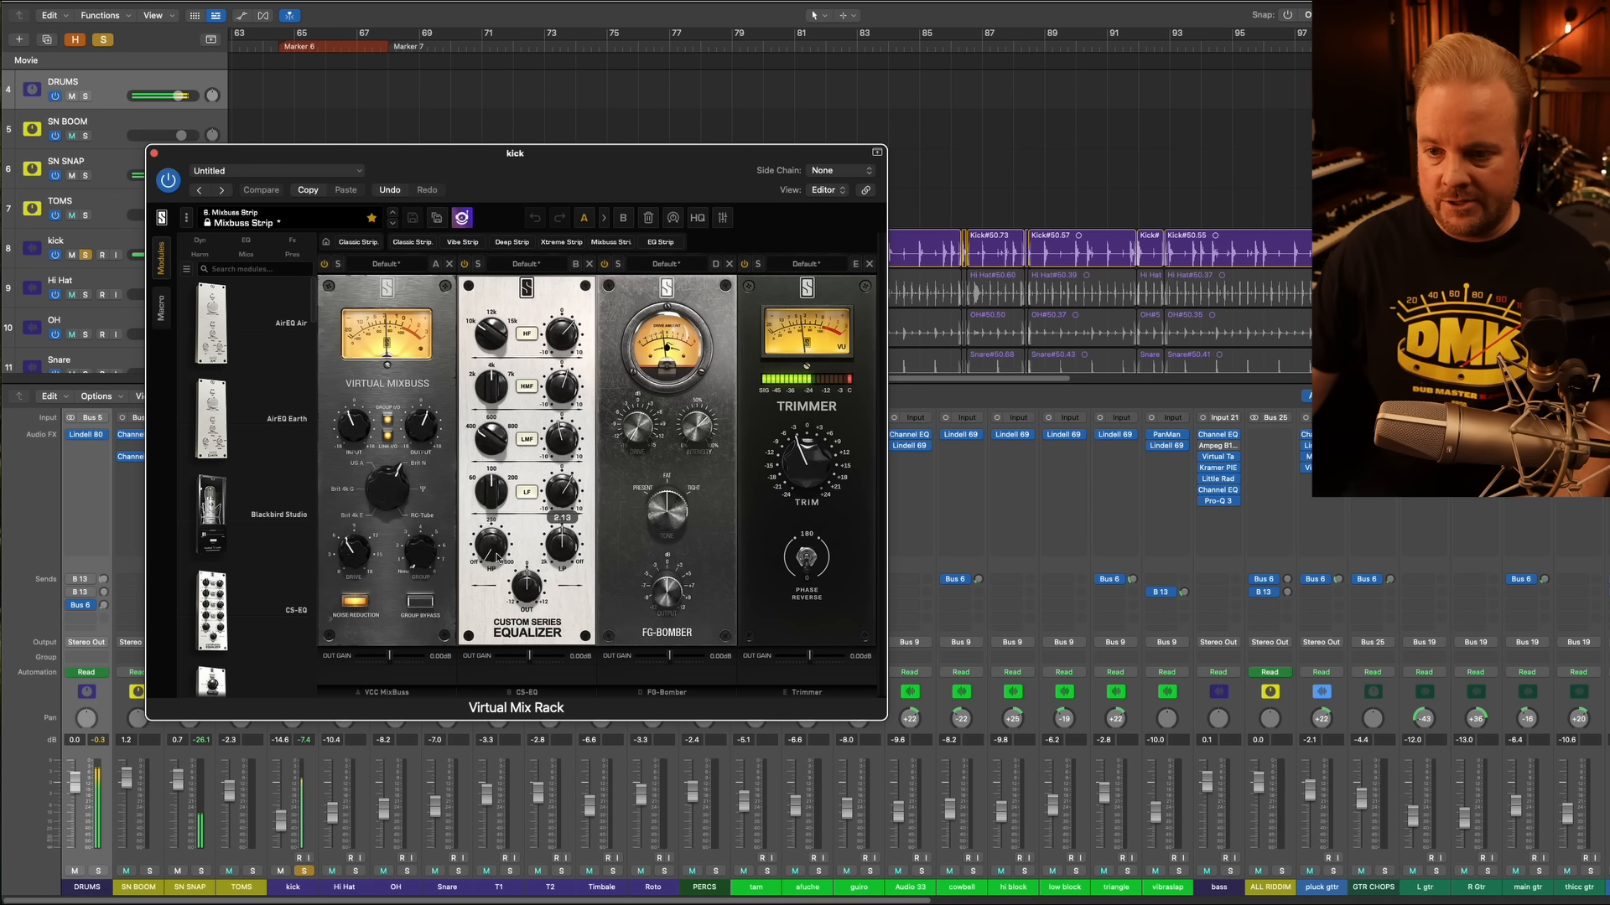
click(464, 265)
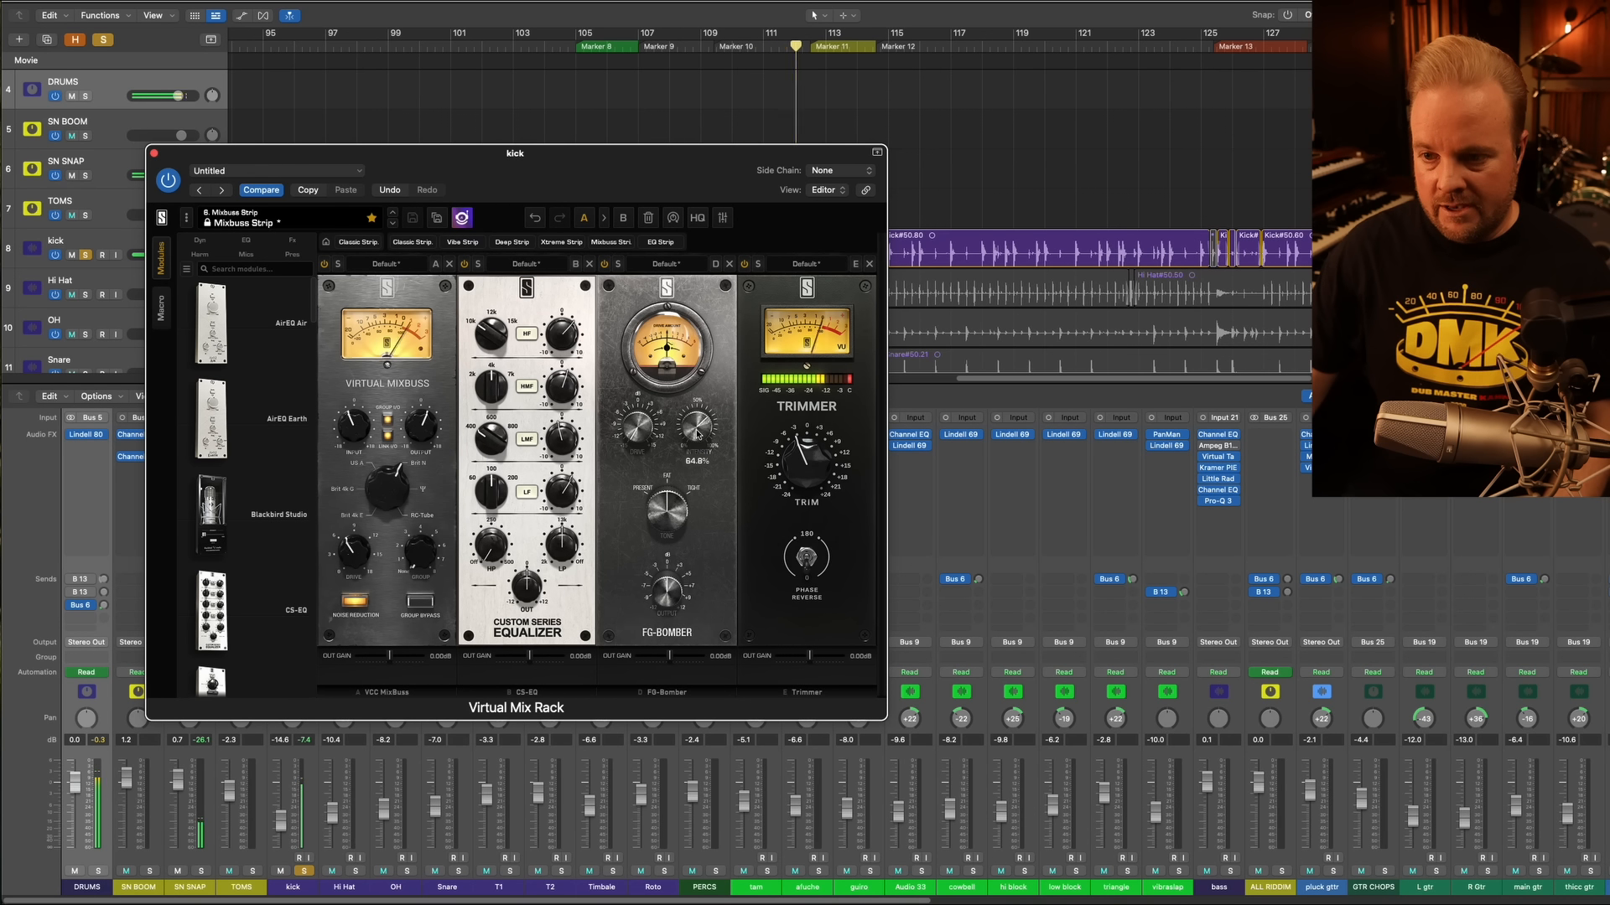
click(603, 265)
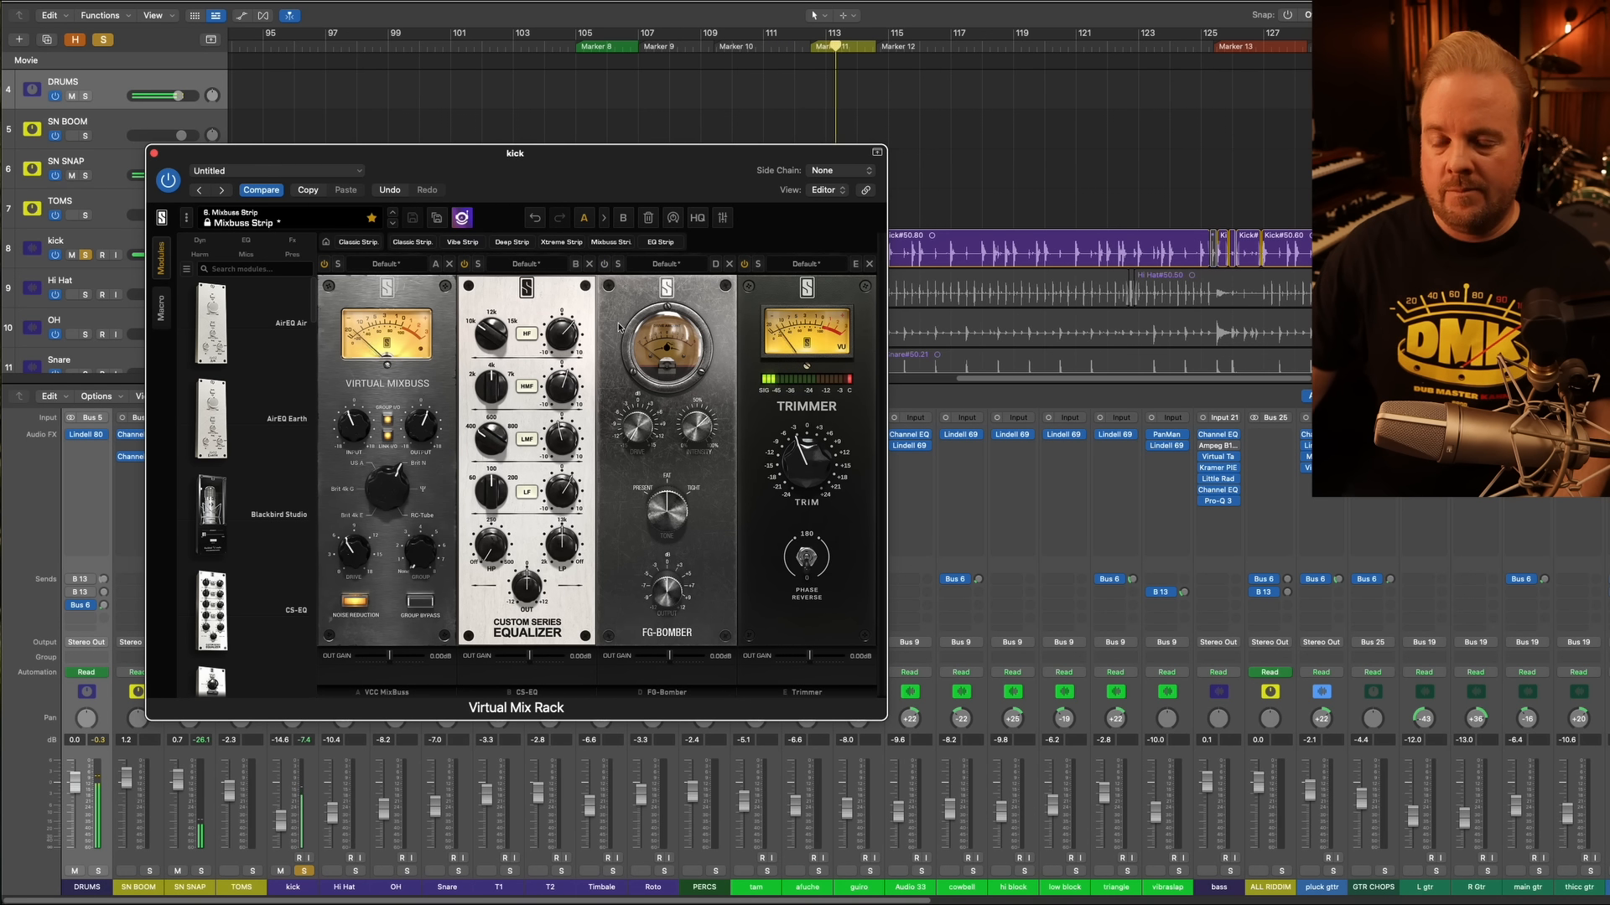
click(605, 265)
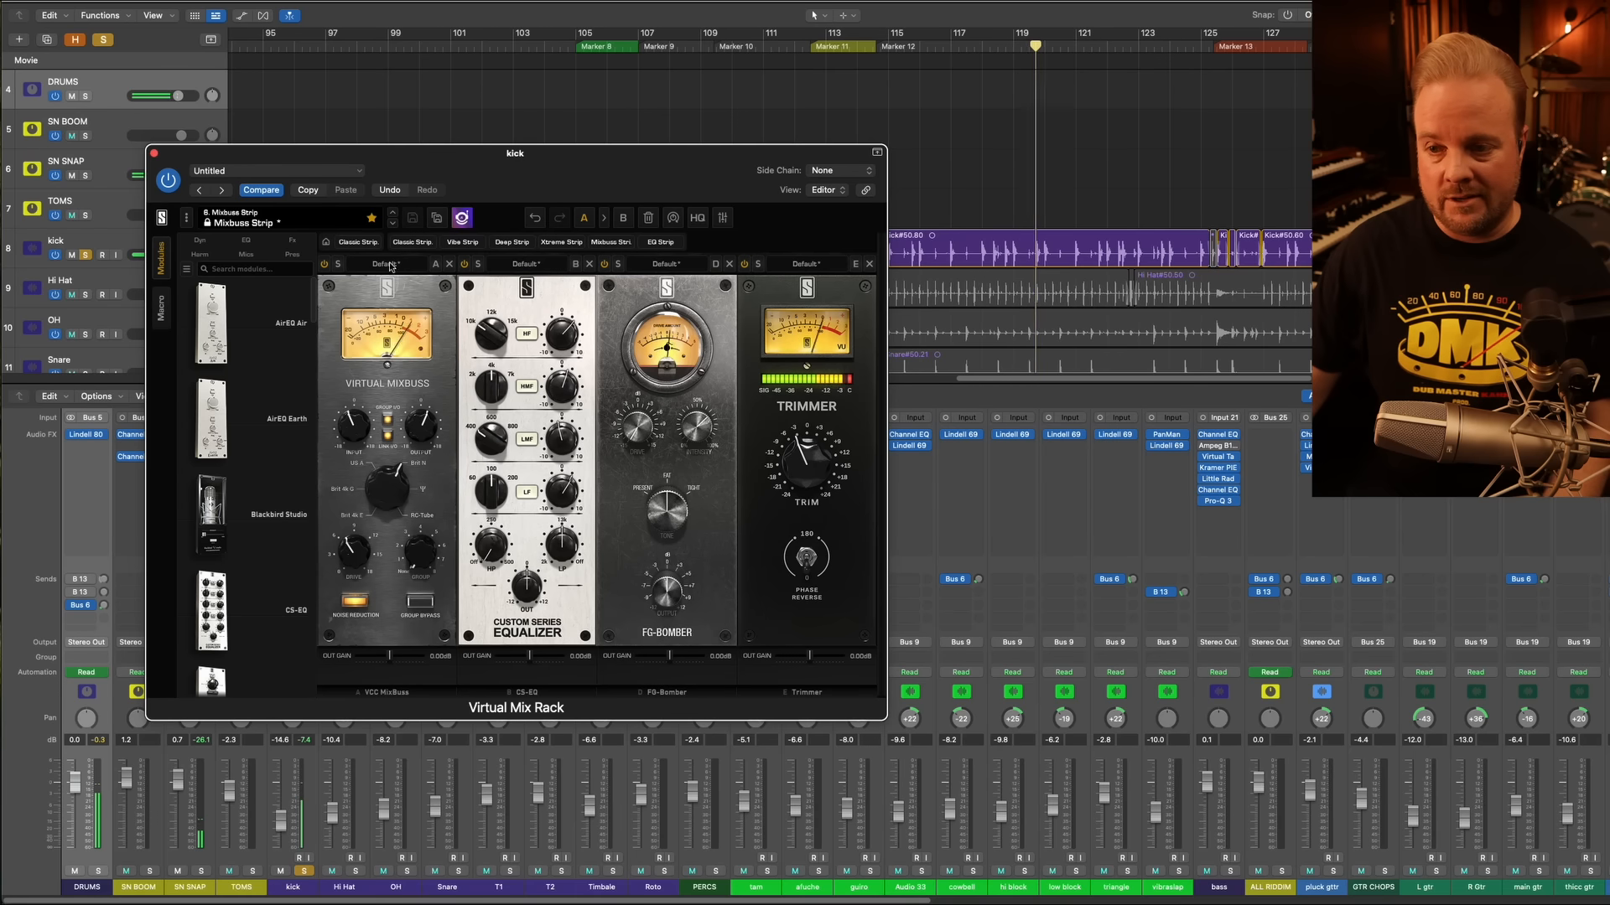
Close the kick's Virtual Mix Rack, switch on the kick's second Channel EQ to audition it, and close it
click(154, 154)
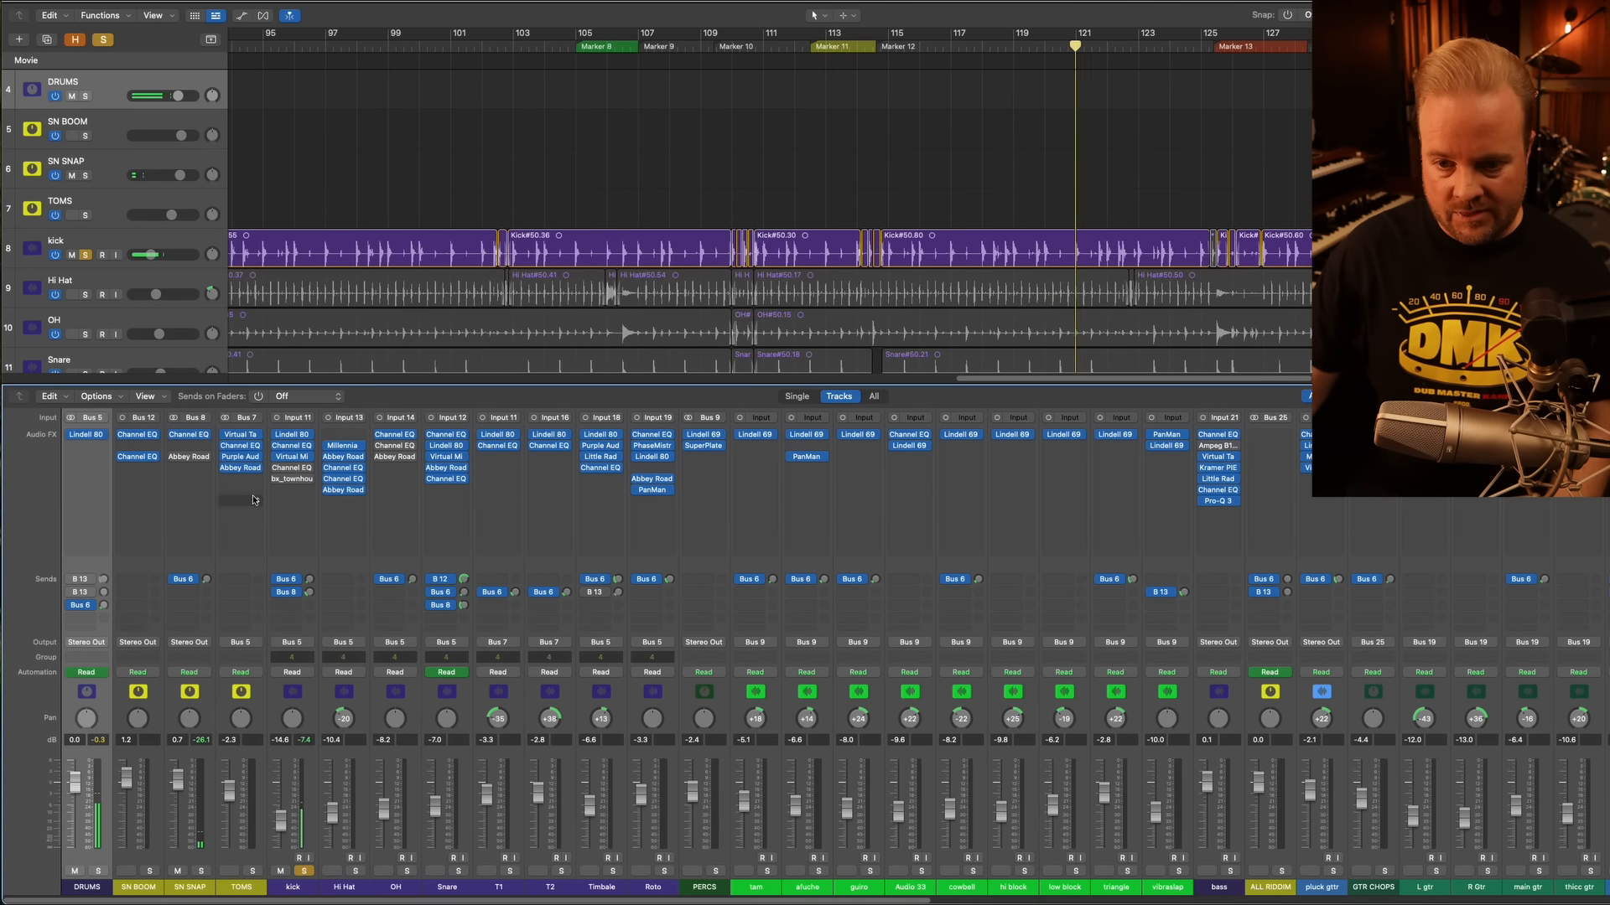
click(292, 467)
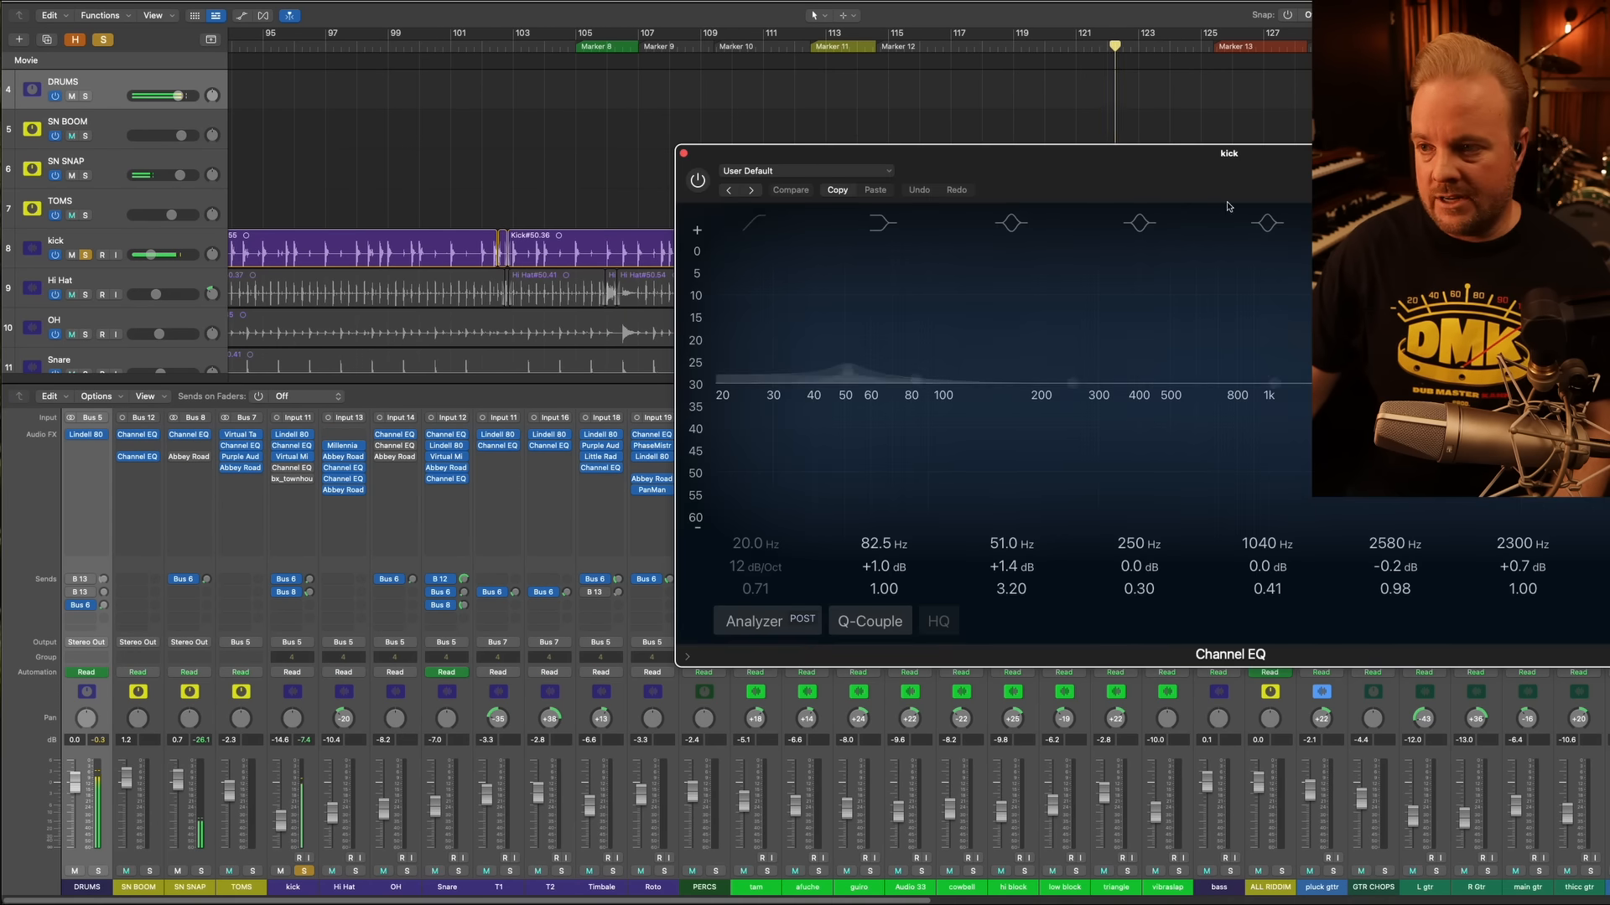
drag(755, 207, 677, 204)
click(142, 203)
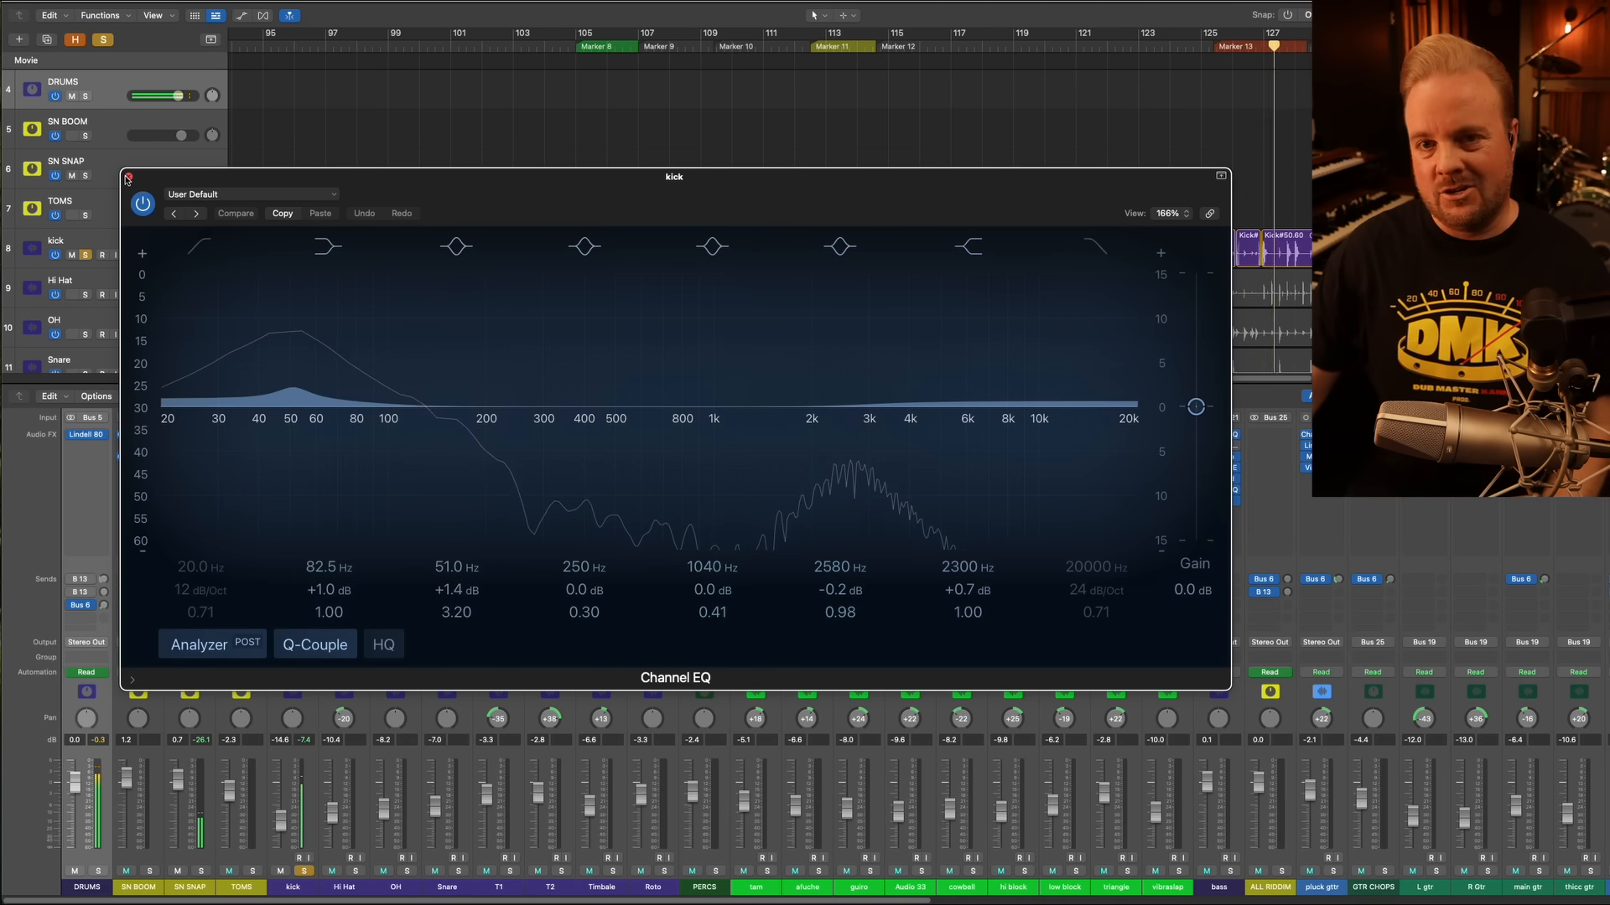
click(128, 178)
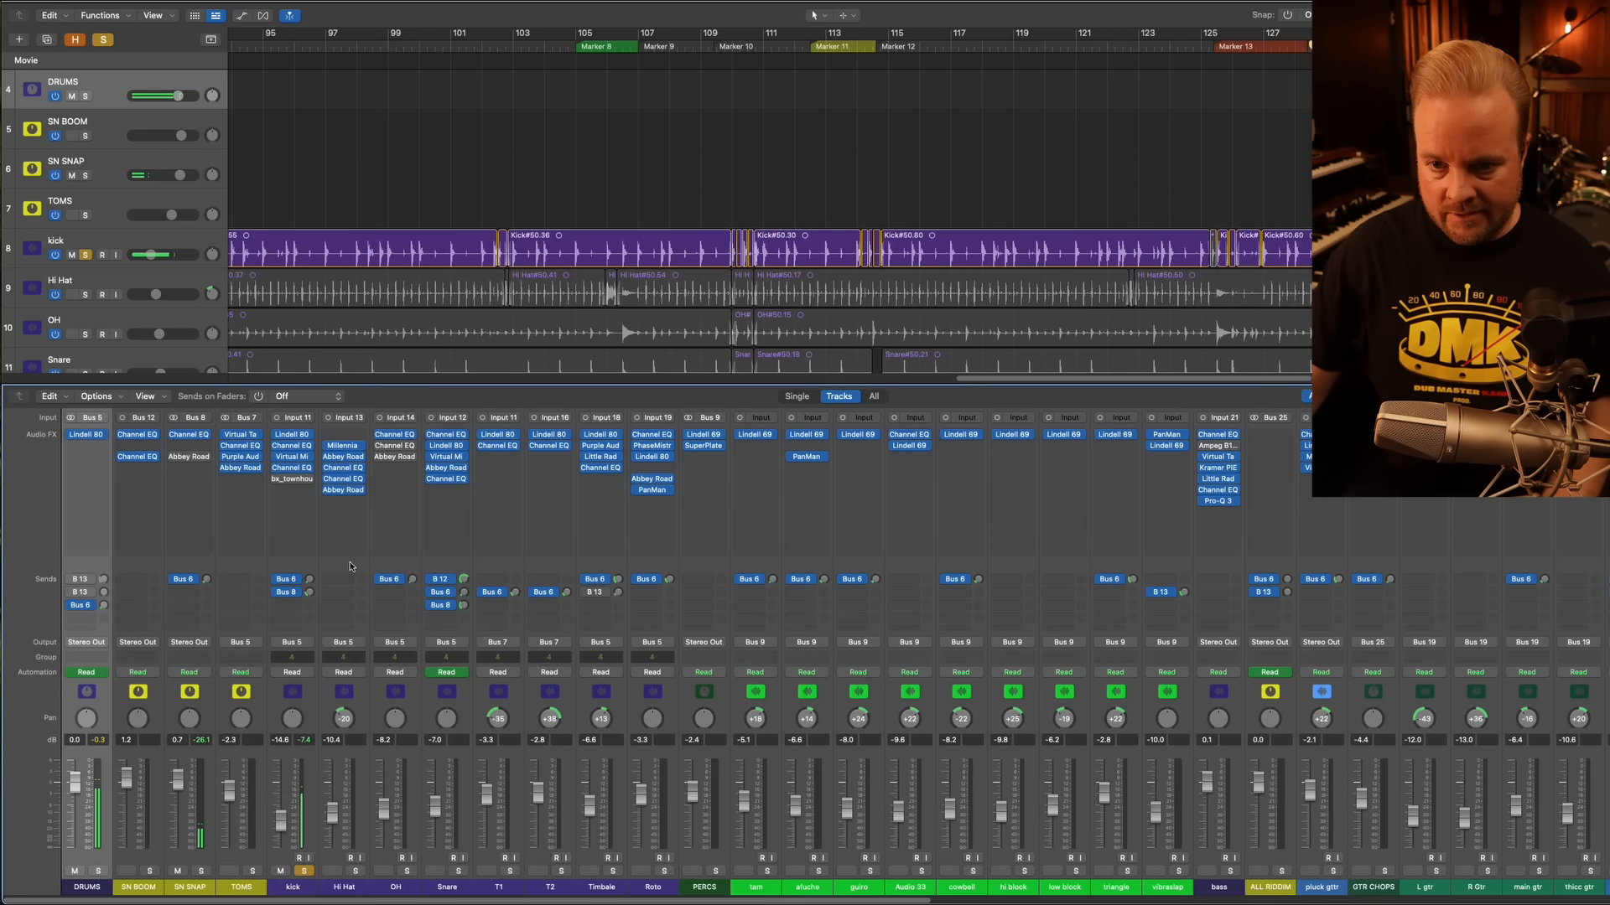
Switch on the kick's bx_townhouse Buss Compressor, listen to its effect during playback, and close the plug-in
click(293, 478)
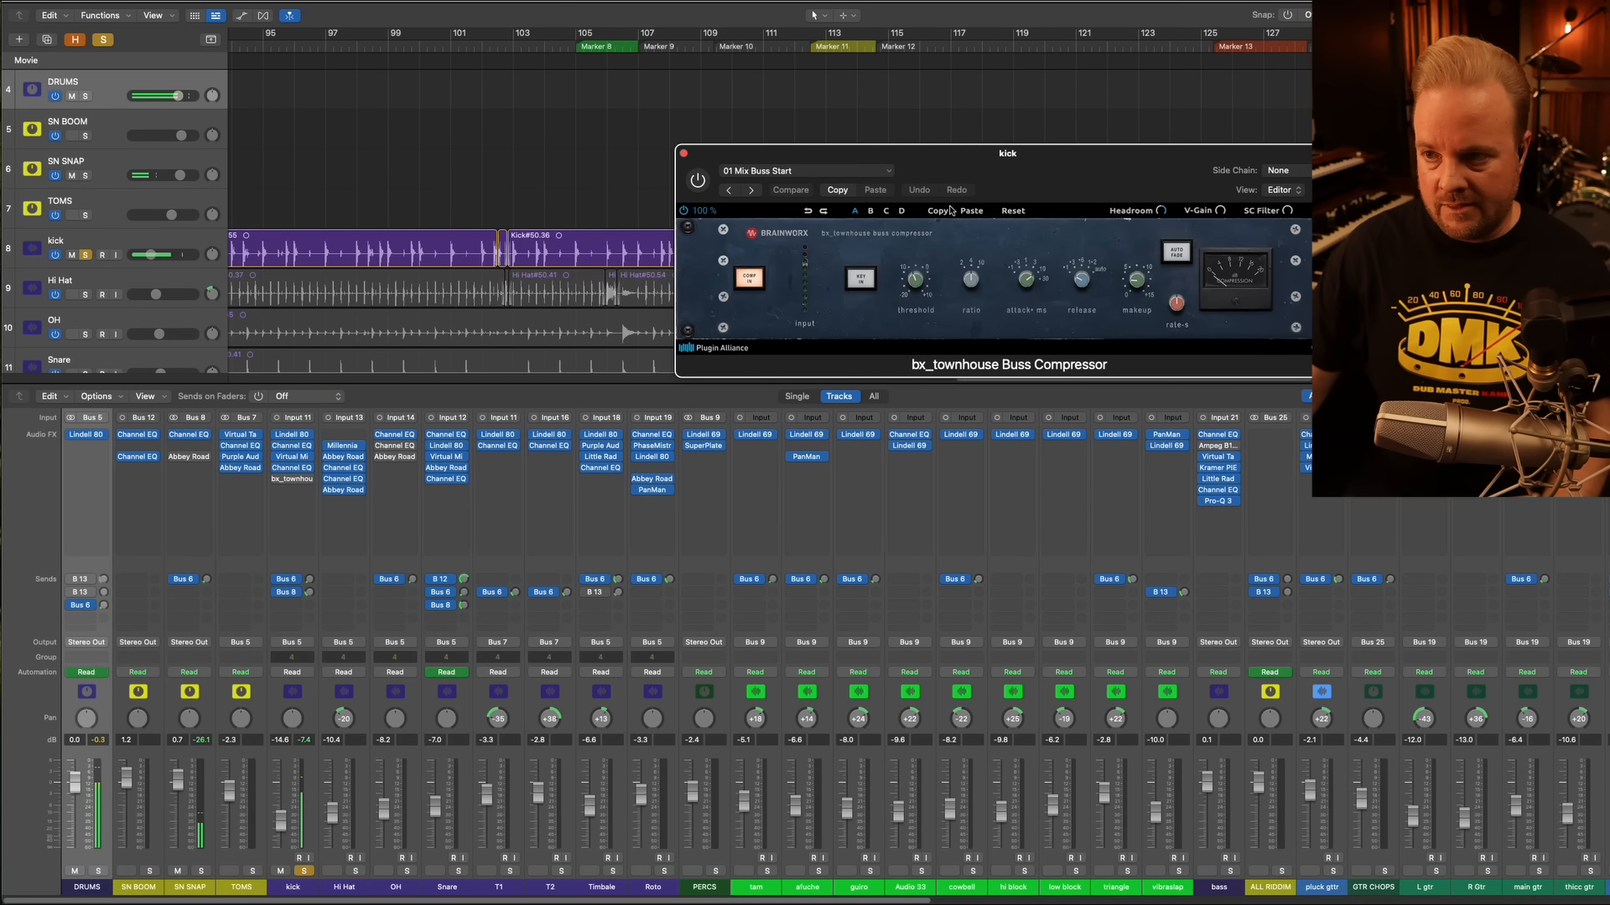
drag(700, 212, 238, 237)
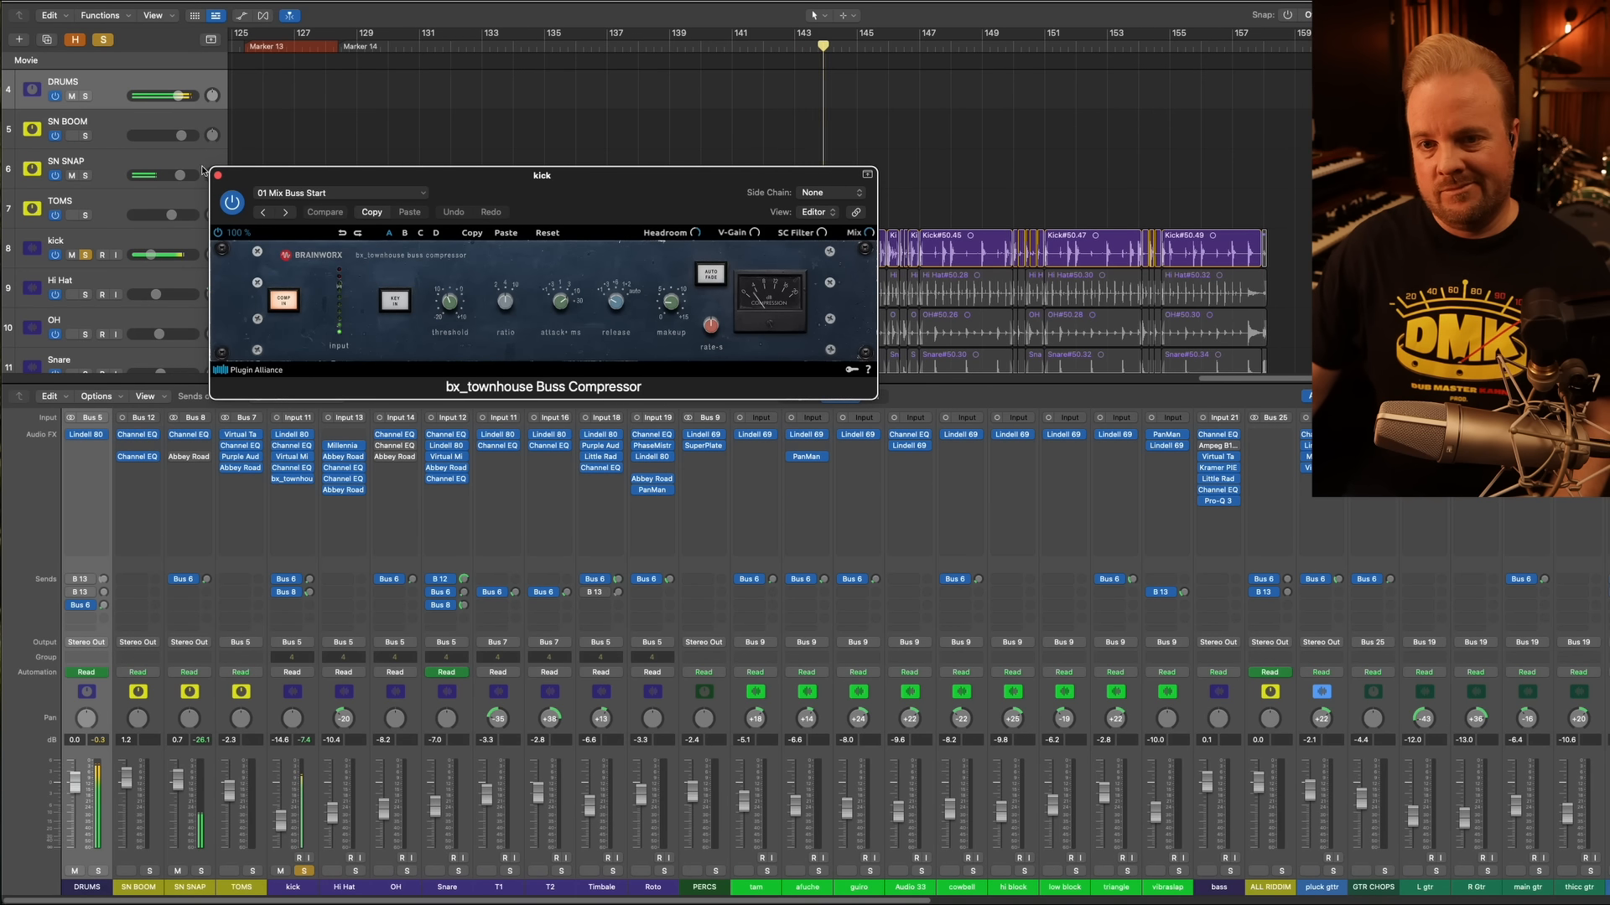
click(219, 177)
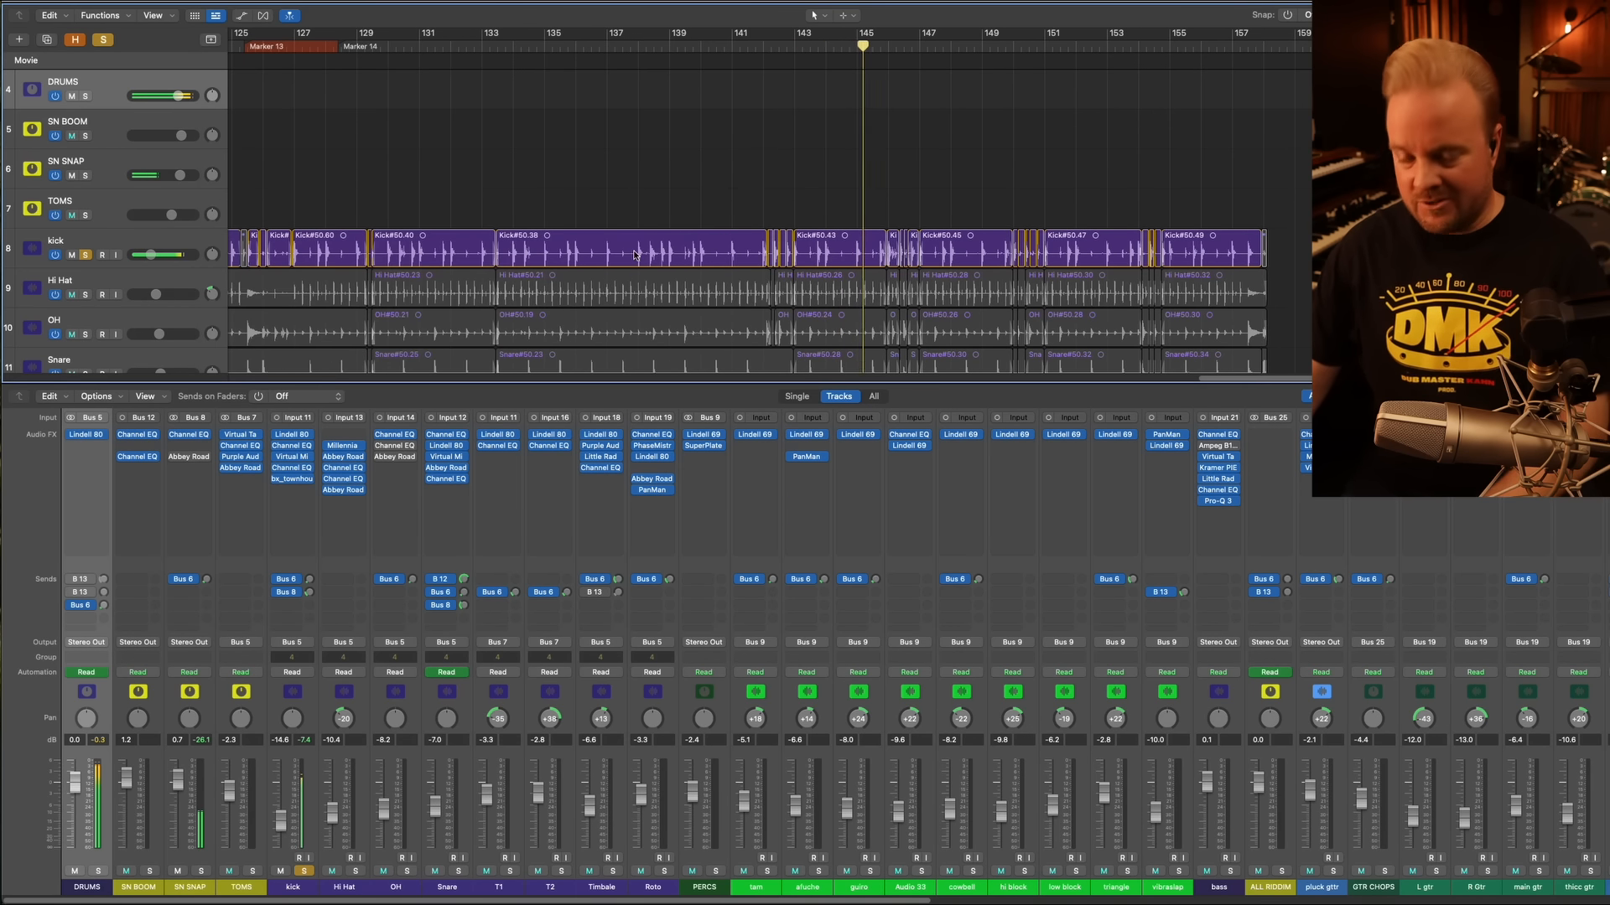
Solo the Snare track and take the kick out of solo
scroll(634, 251, down, 3)
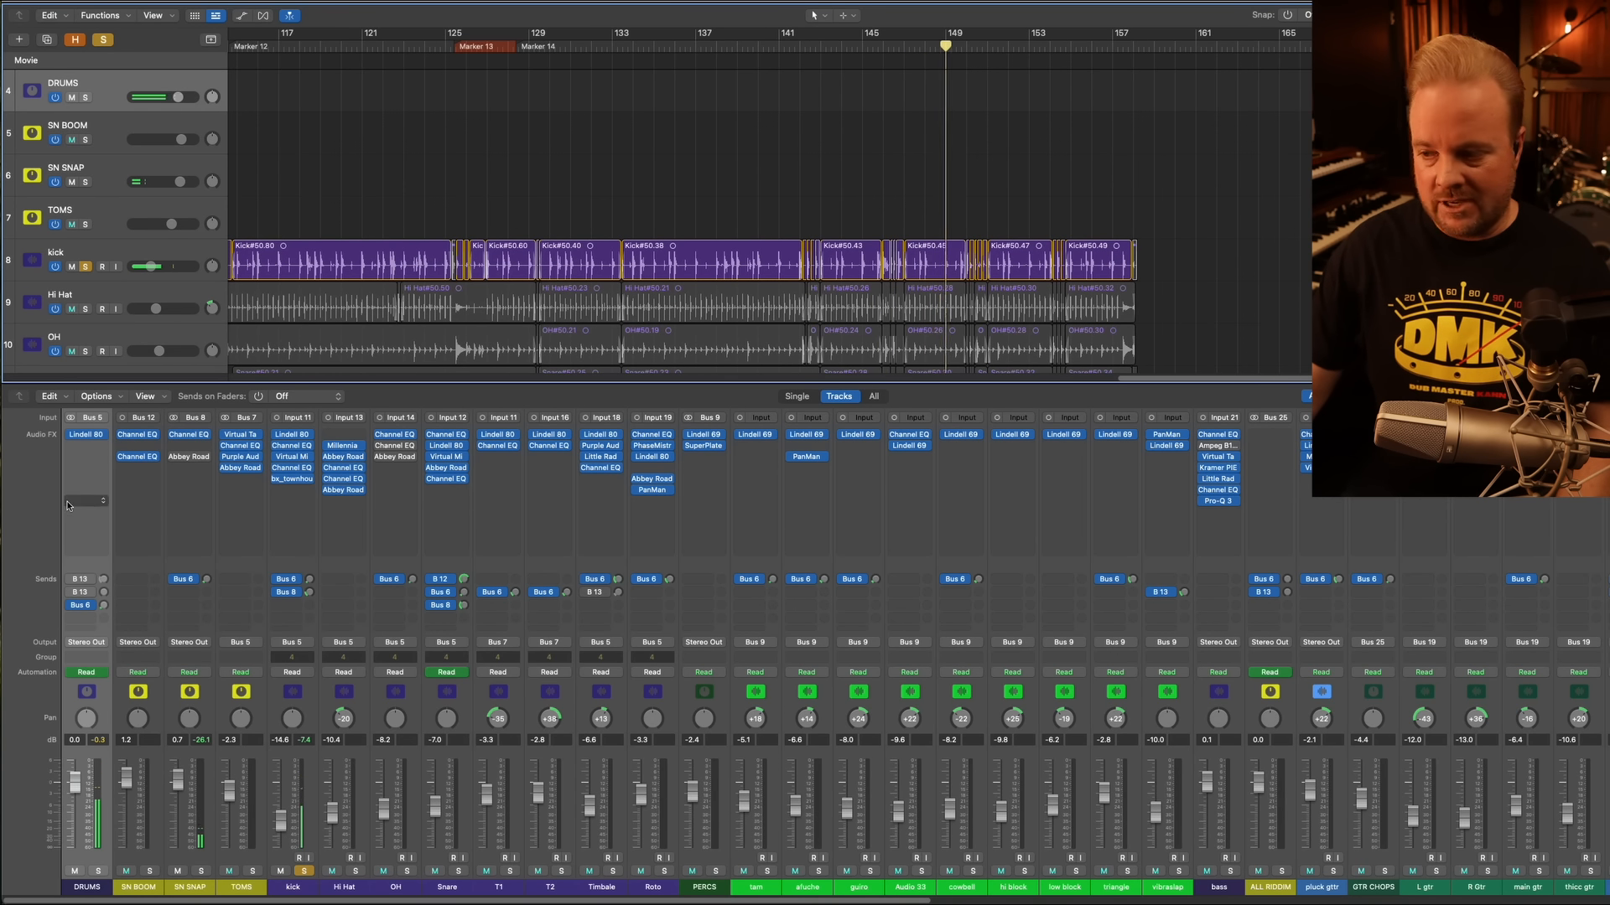
scroll(99, 292, down, 2)
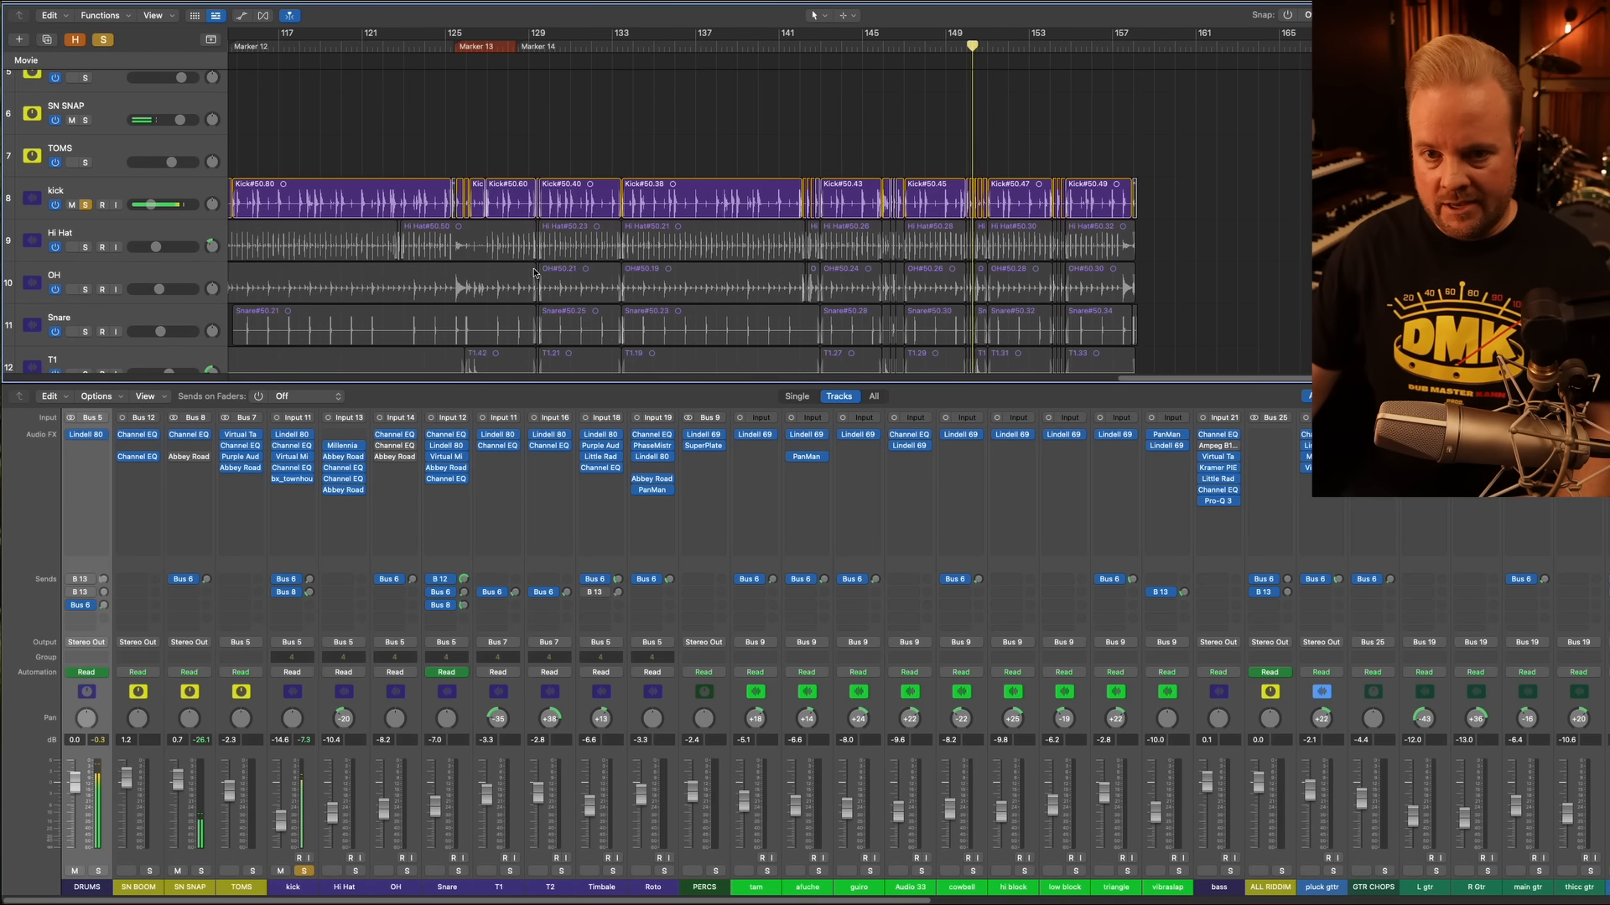
click(86, 333)
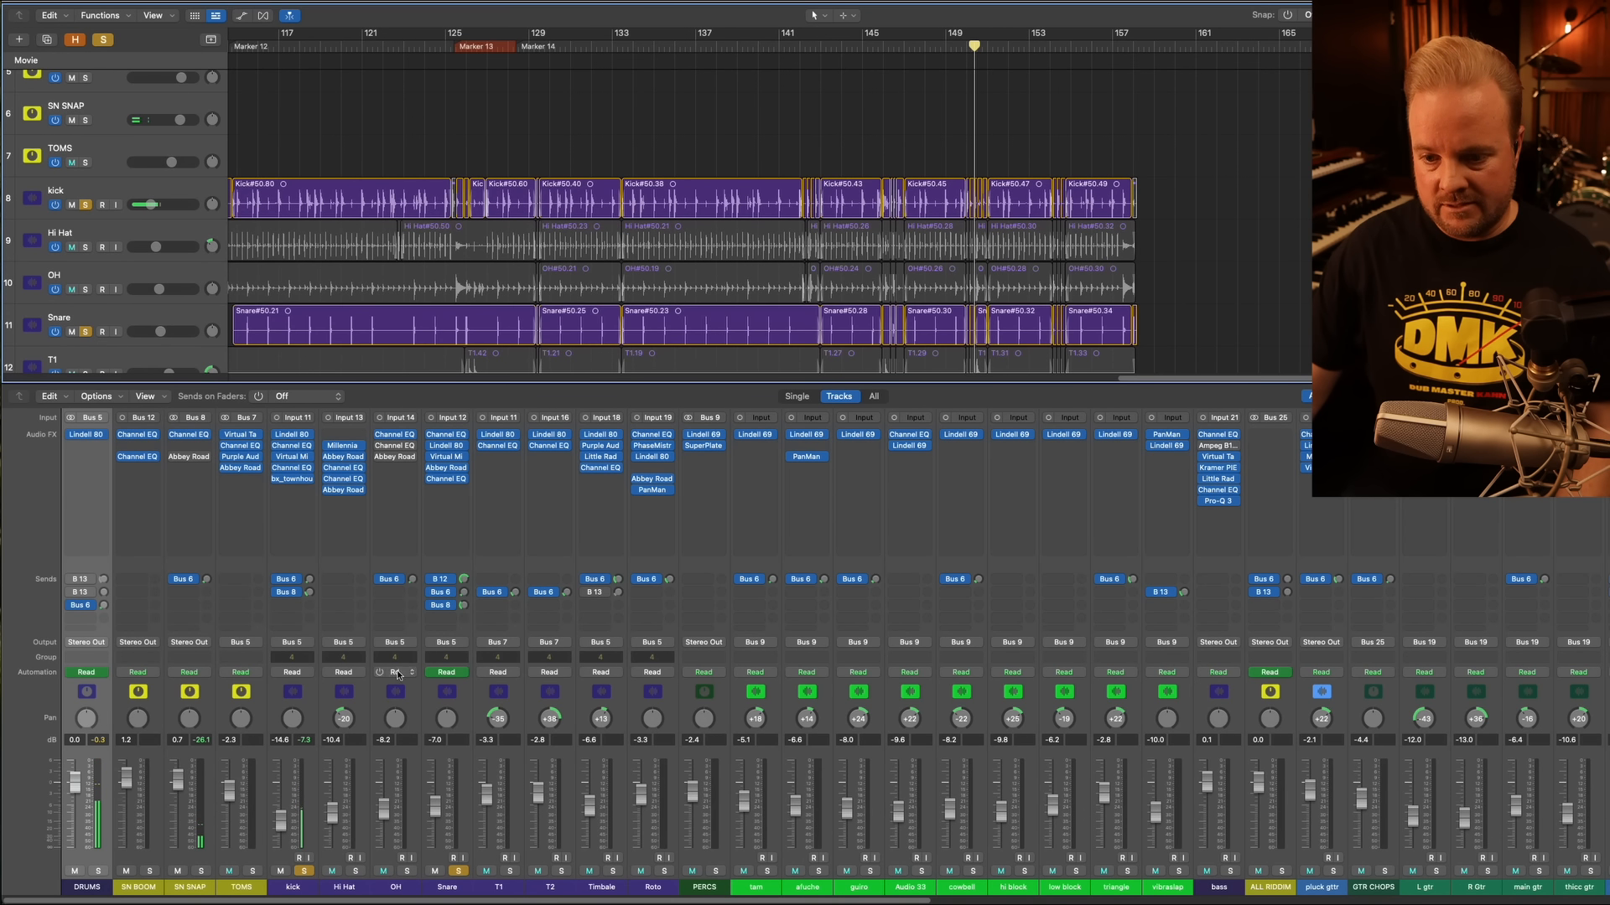
click(451, 880)
click(303, 871)
Play the soloed snare from the start of the song and mute the SN BOOM and SN SNAP channels
scroll(314, 68, left, 20)
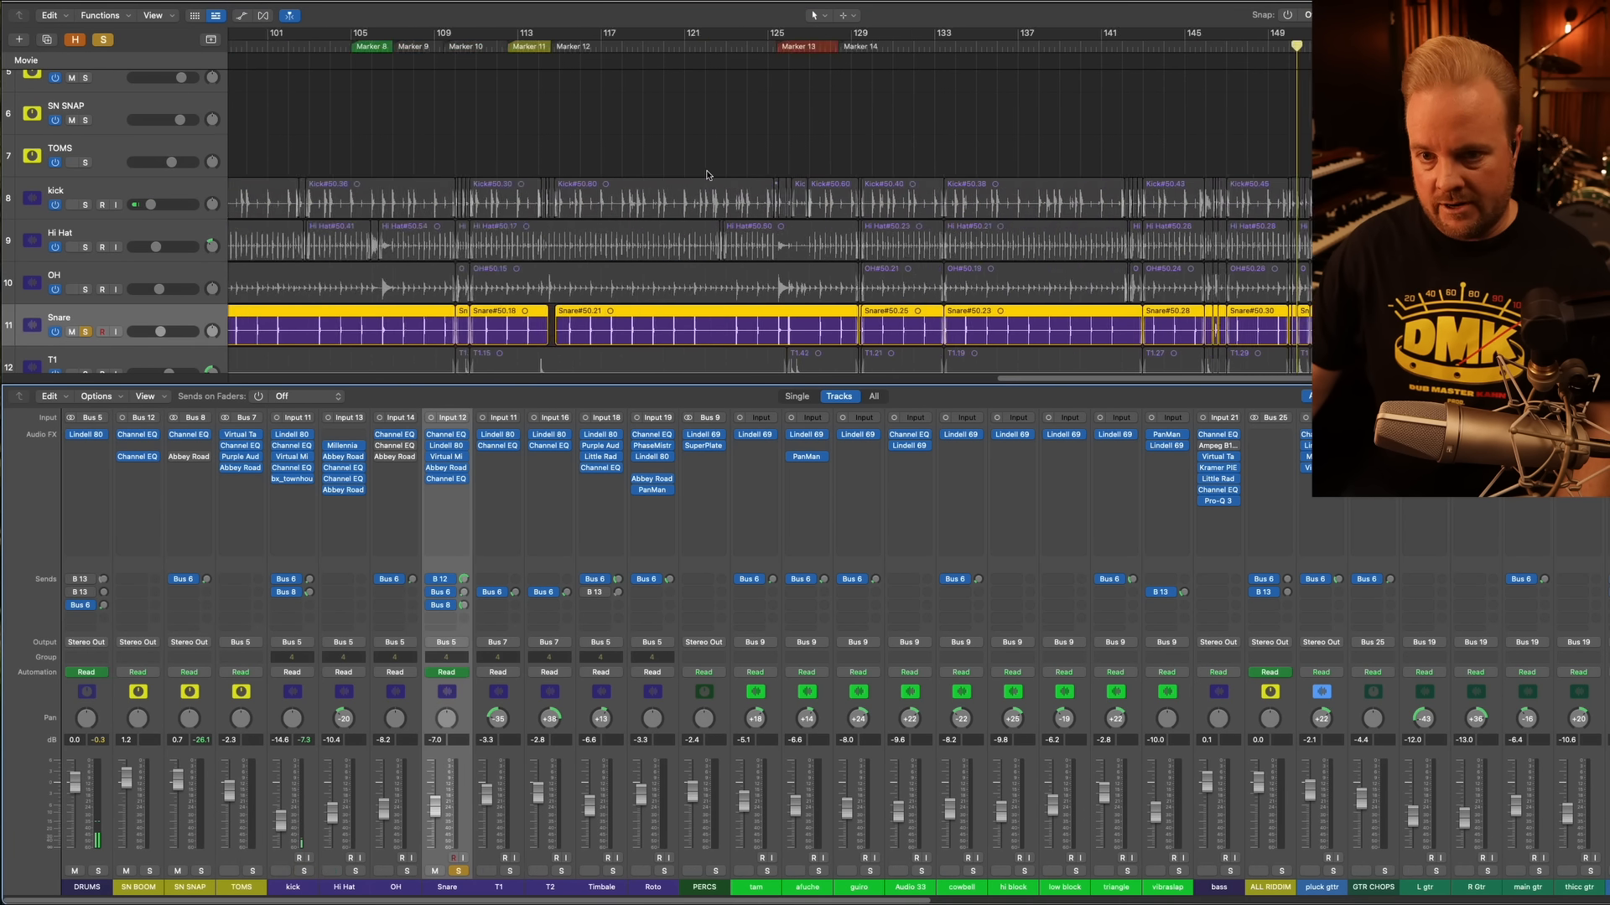
key(space)
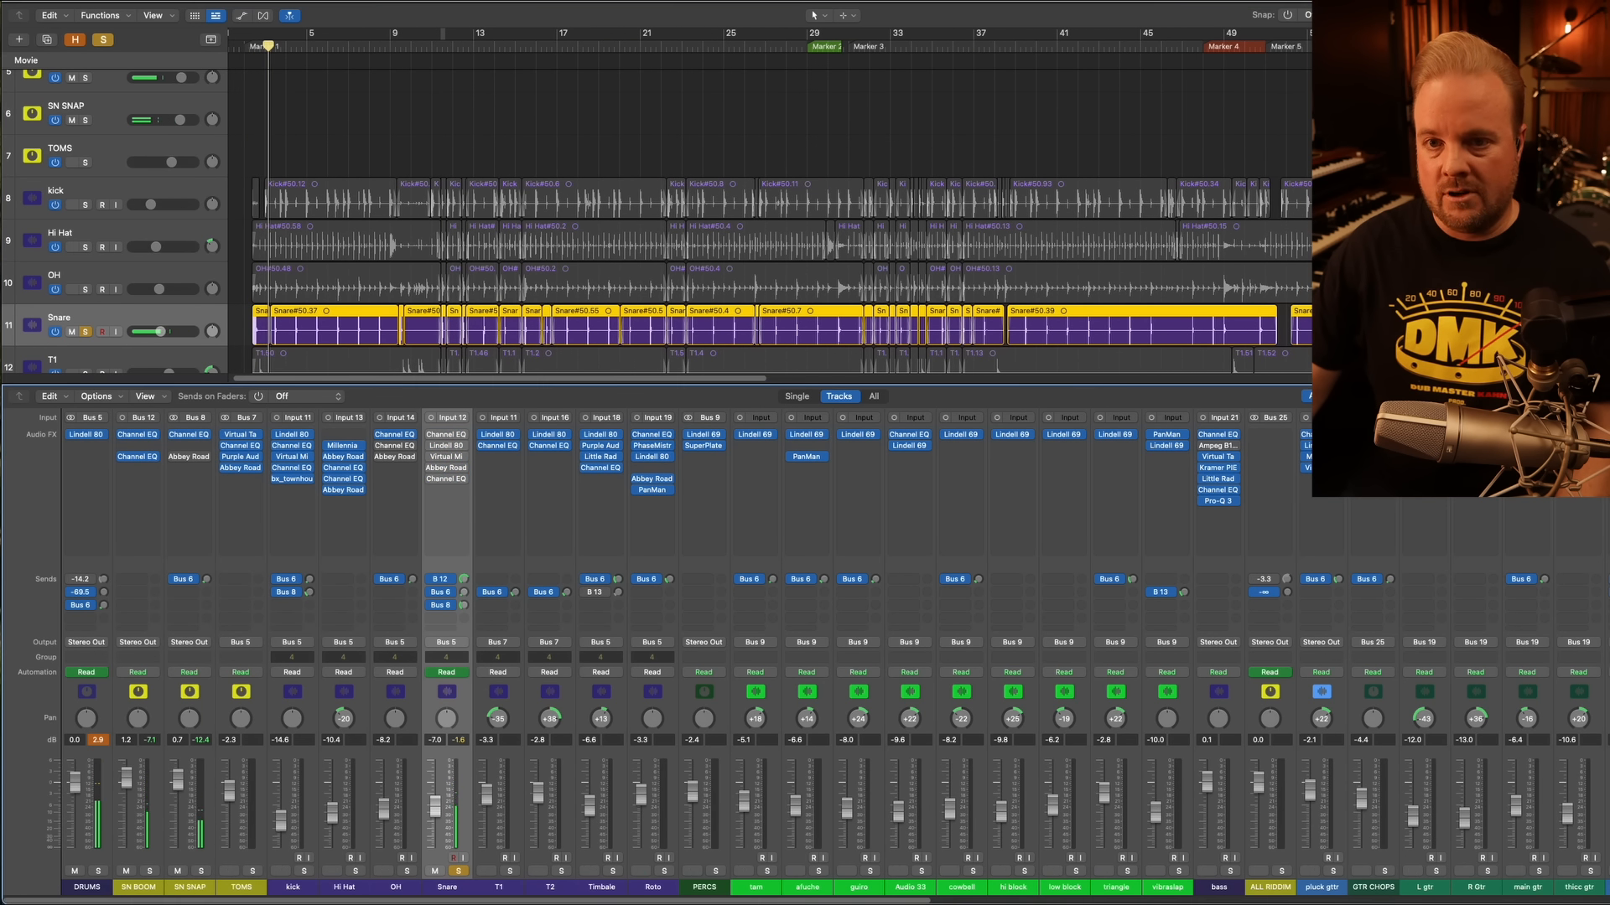
click(252, 52)
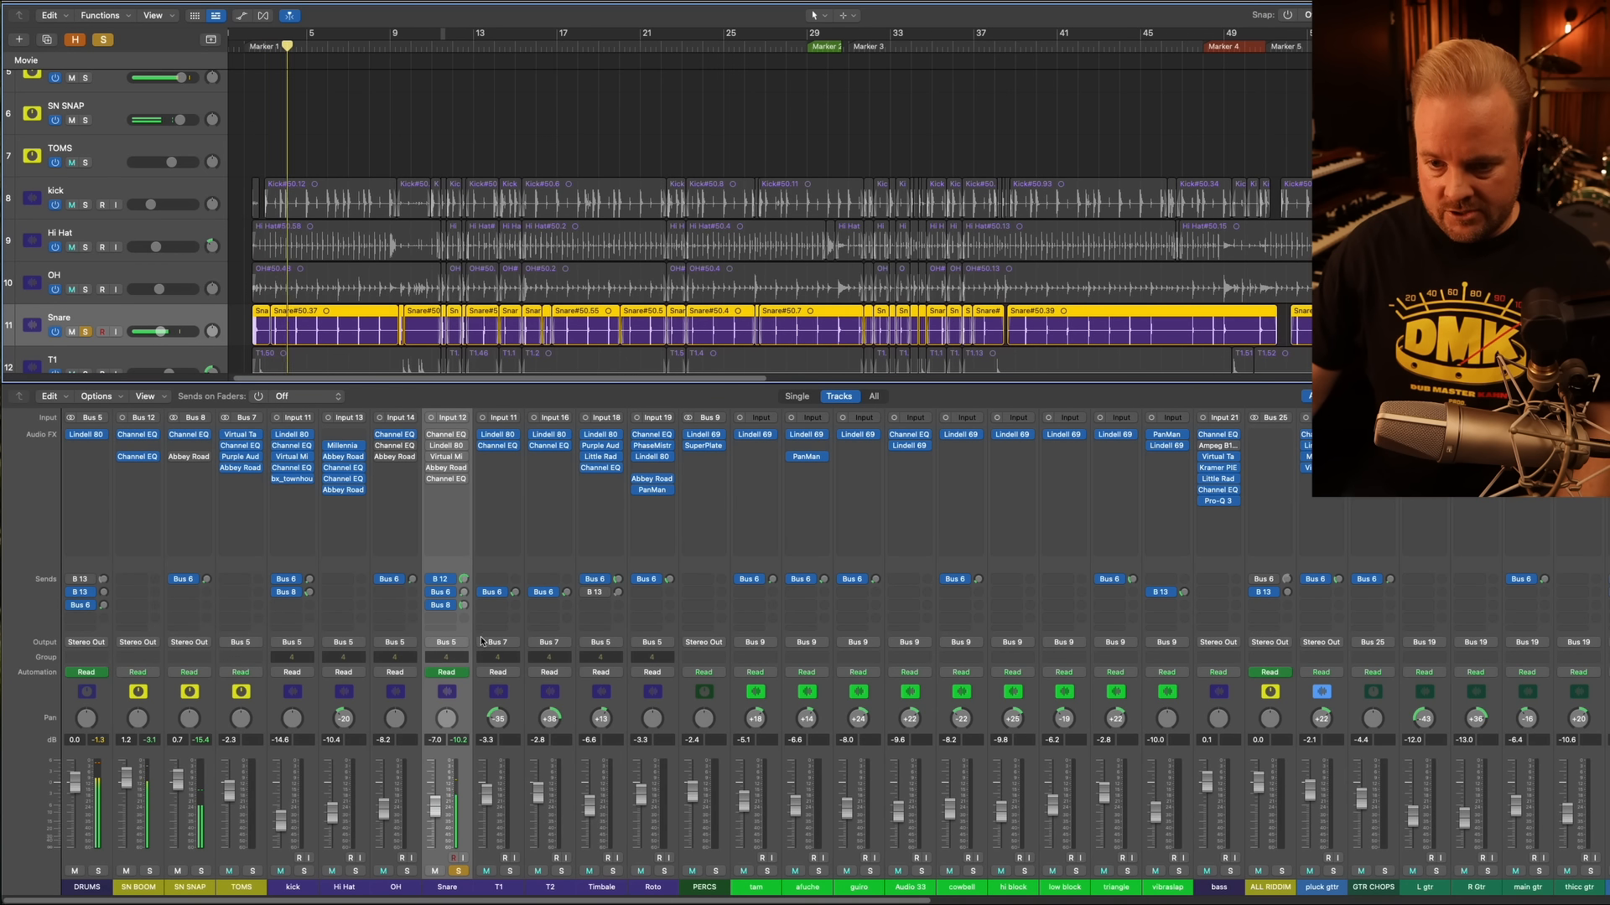
click(126, 871)
click(176, 872)
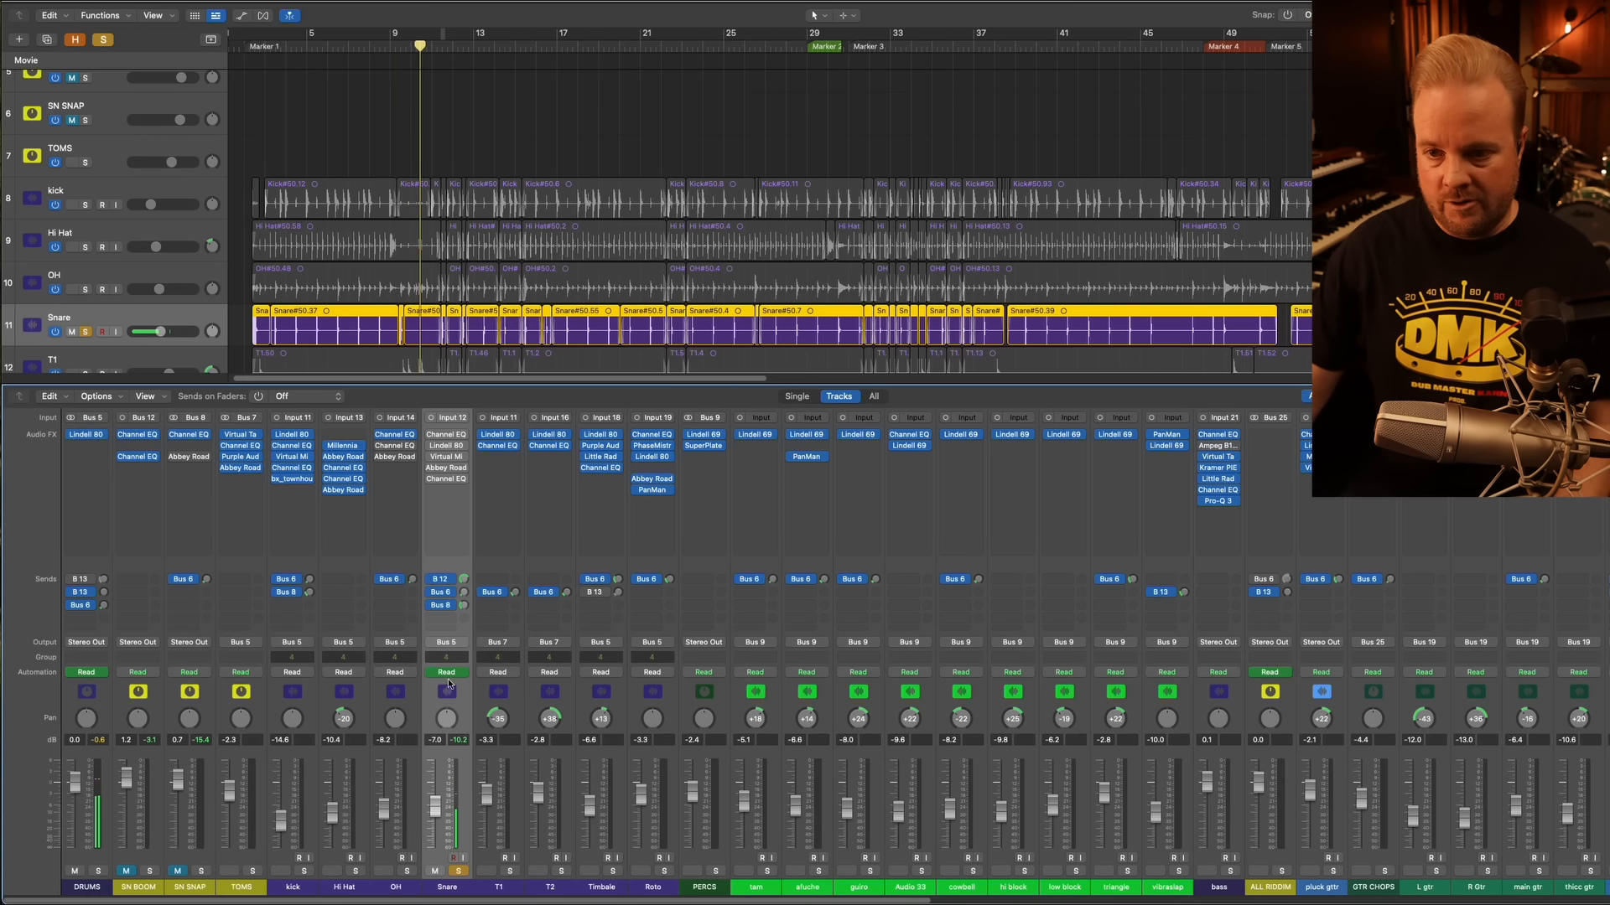
Switch on the snare's first Channel EQ, audition its curve during playback, and close the plug-in
click(449, 435)
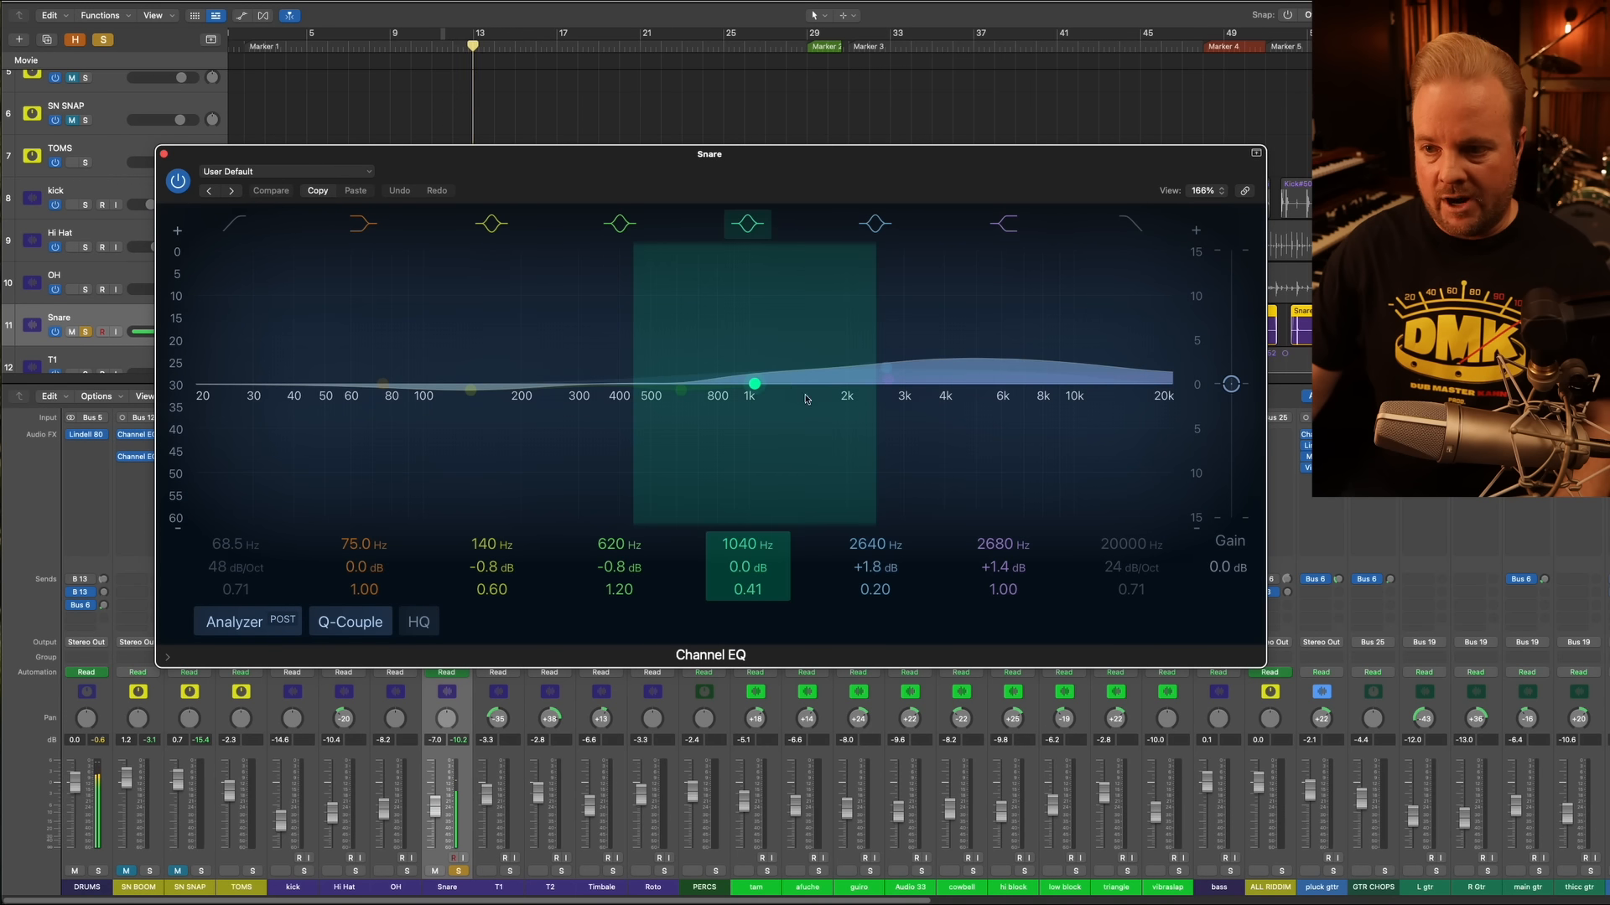
drag(485, 421, 490, 433)
click(273, 191)
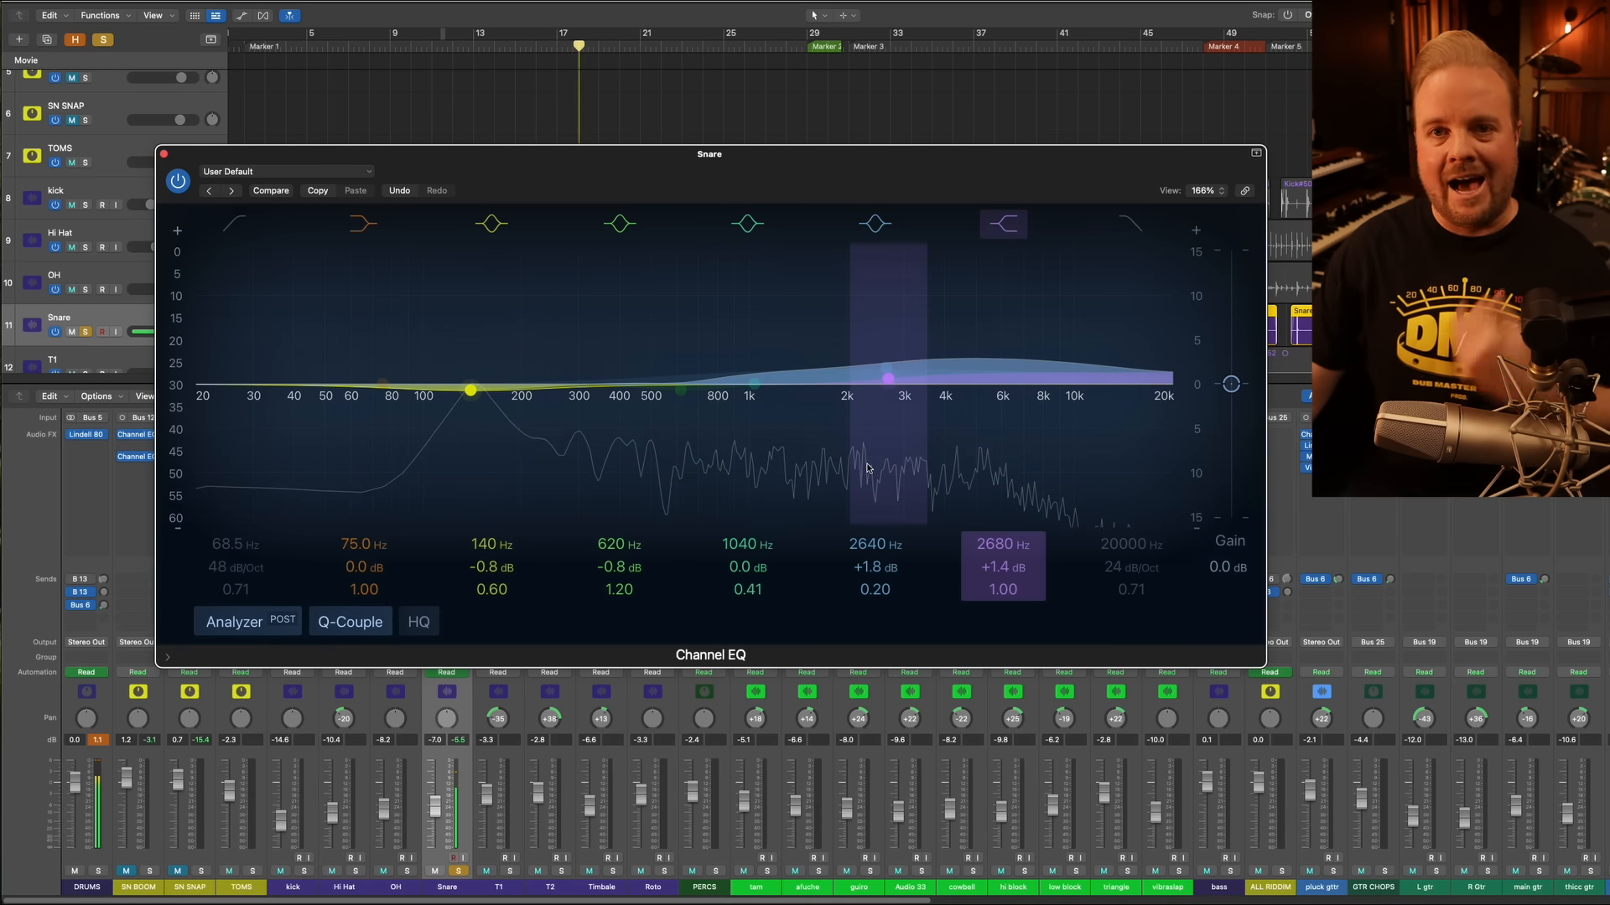
click(172, 156)
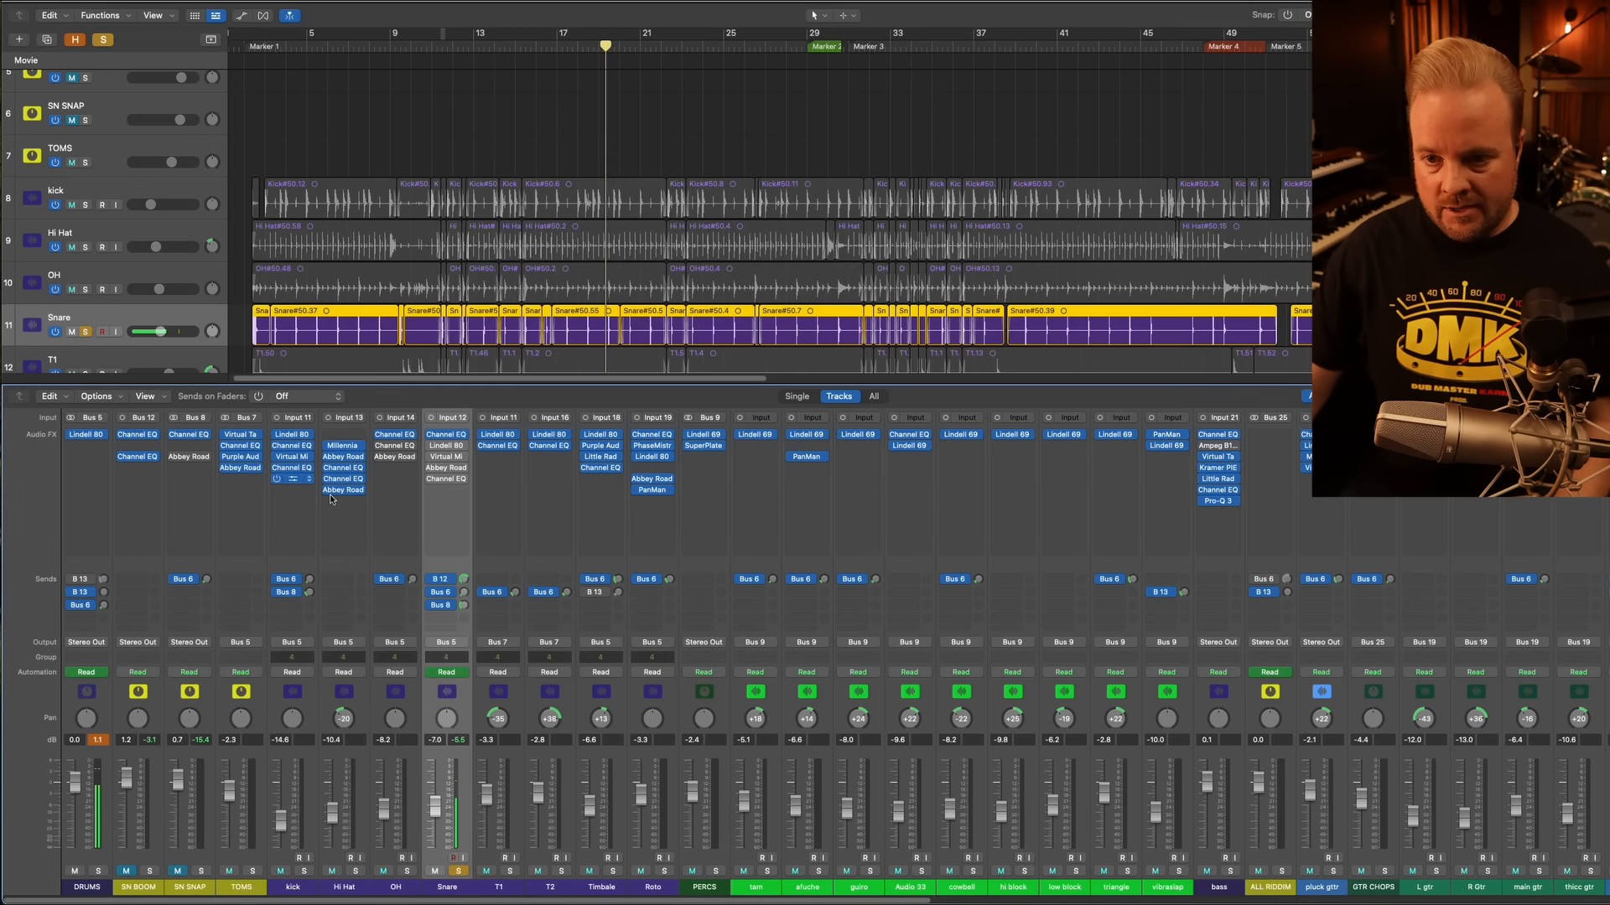
Switch on the snare's Lindell 80 Channel, examine its EQ, filter and preamp controls during playback, and close it
click(444, 446)
drag(681, 187, 249, 205)
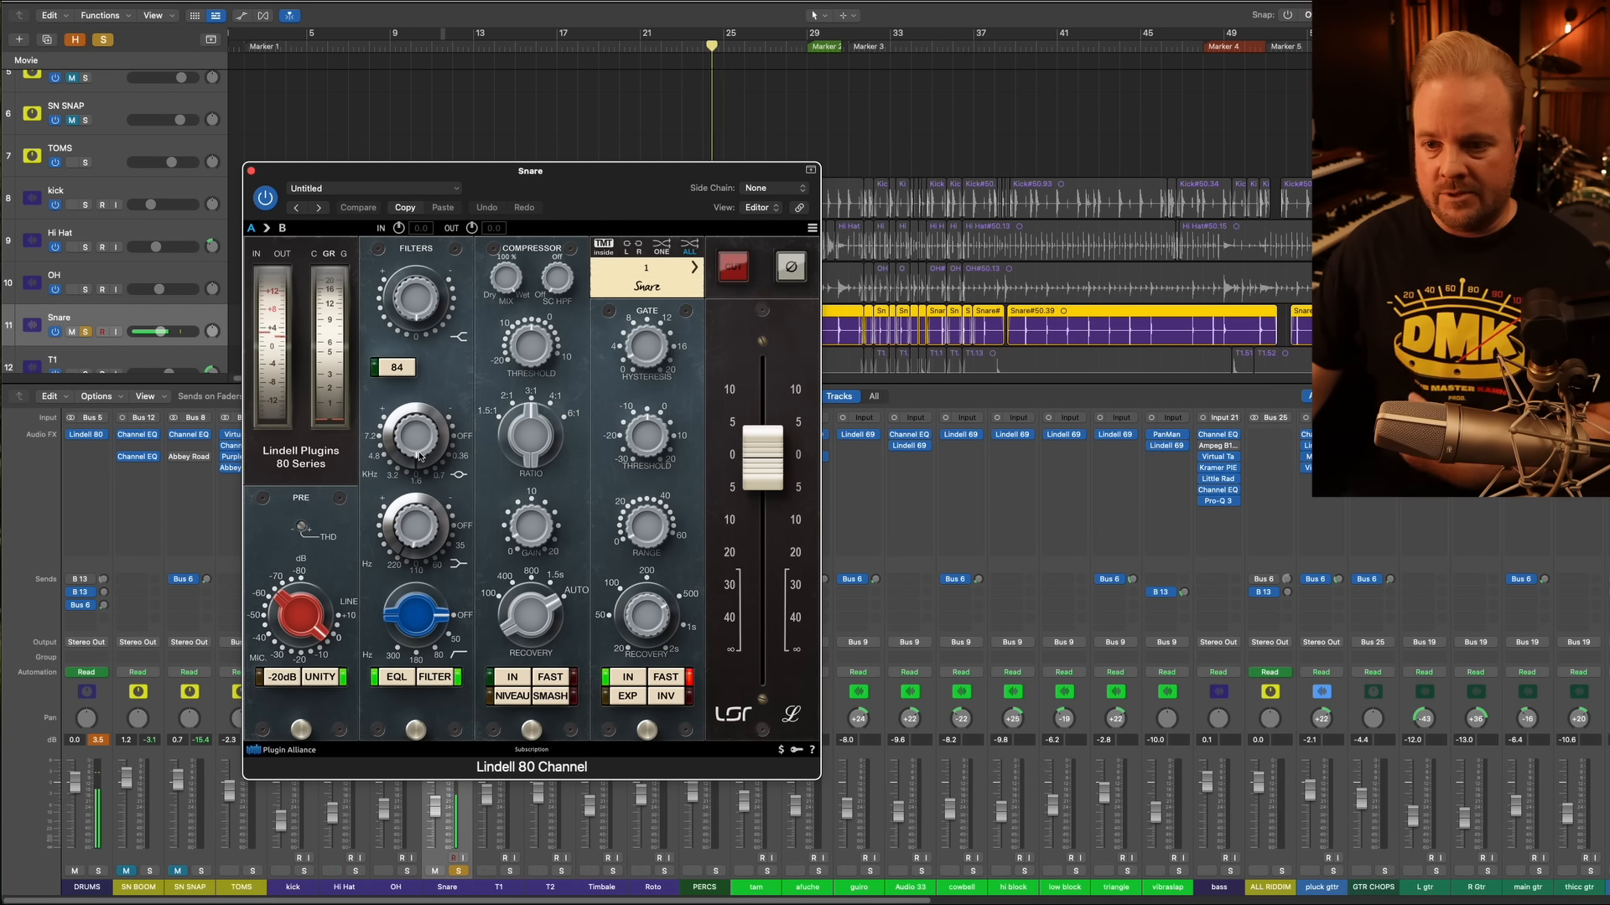
mouse_move(416, 452)
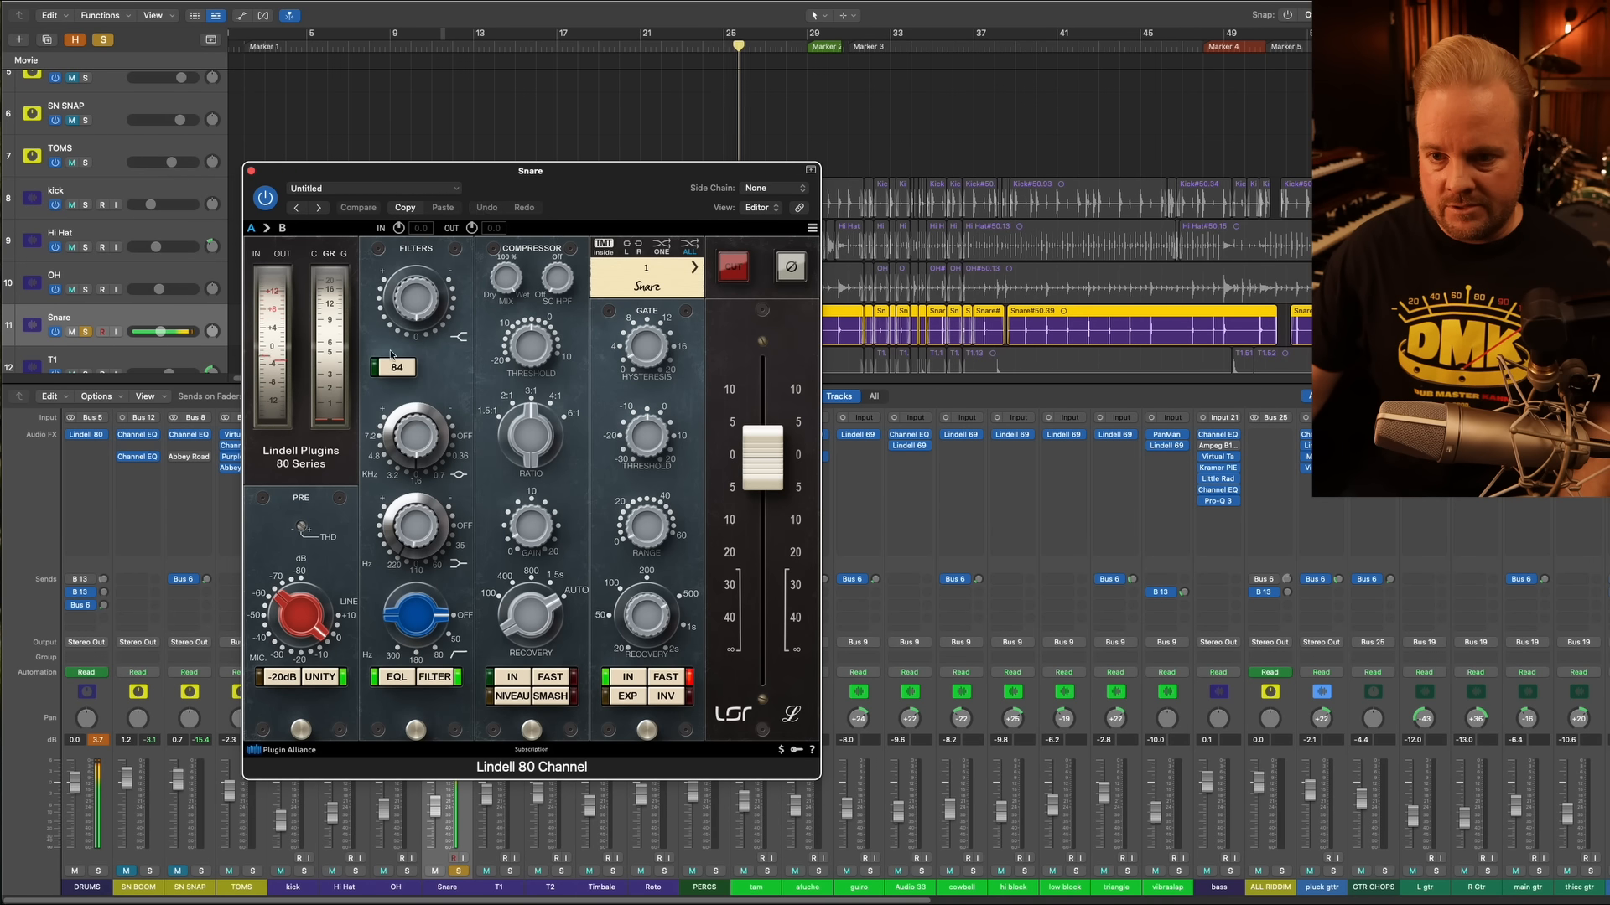
drag(411, 519, 412, 566)
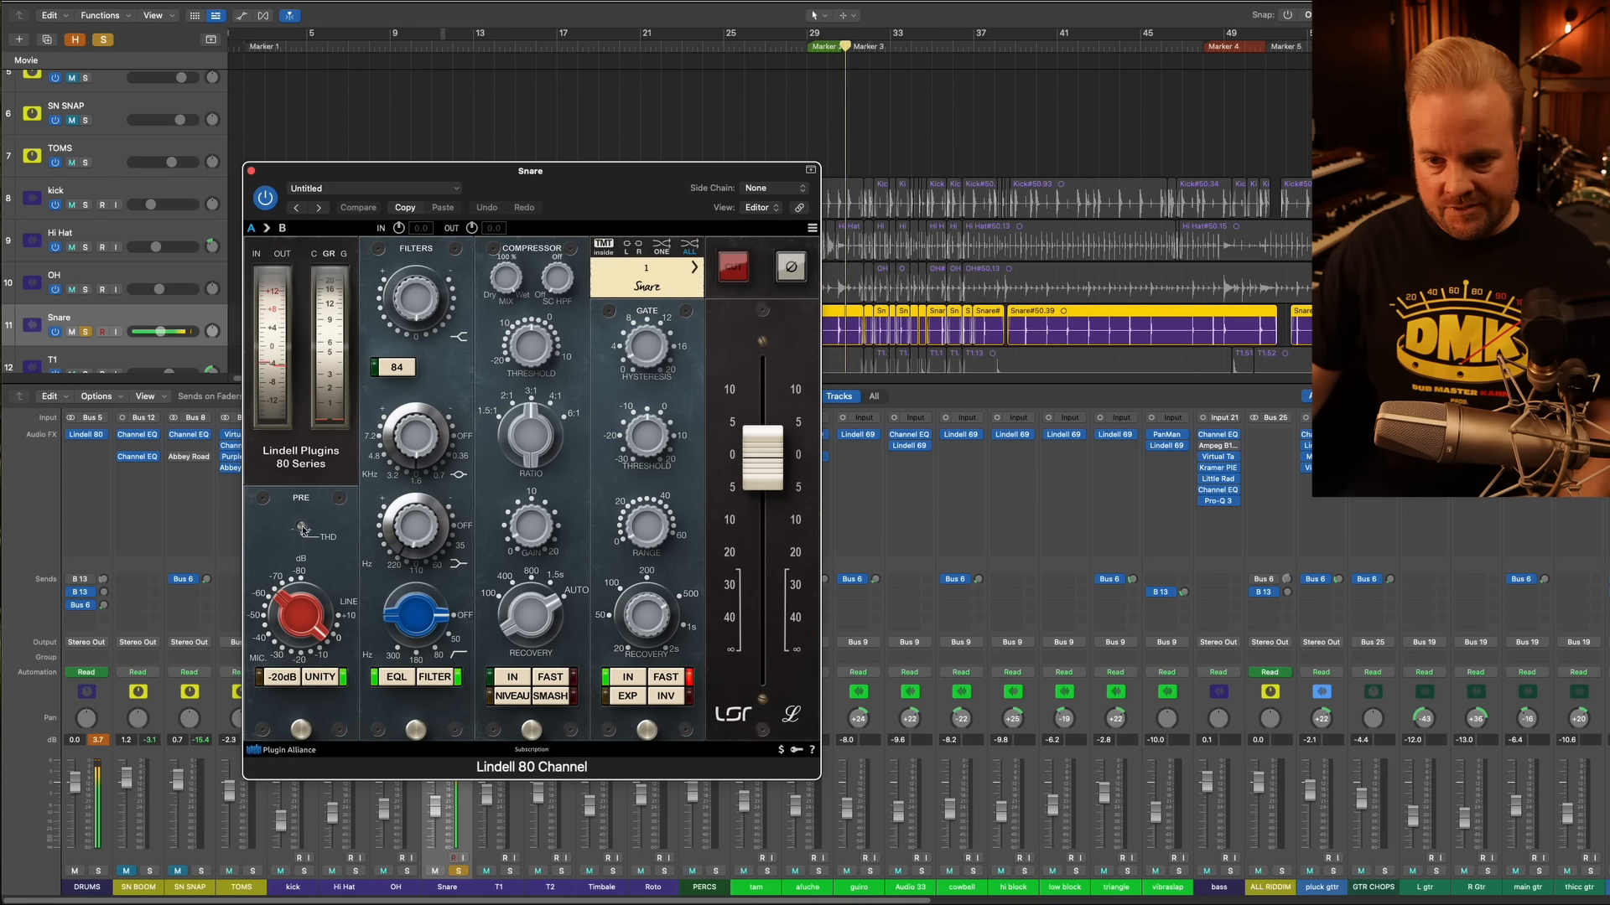
click(324, 635)
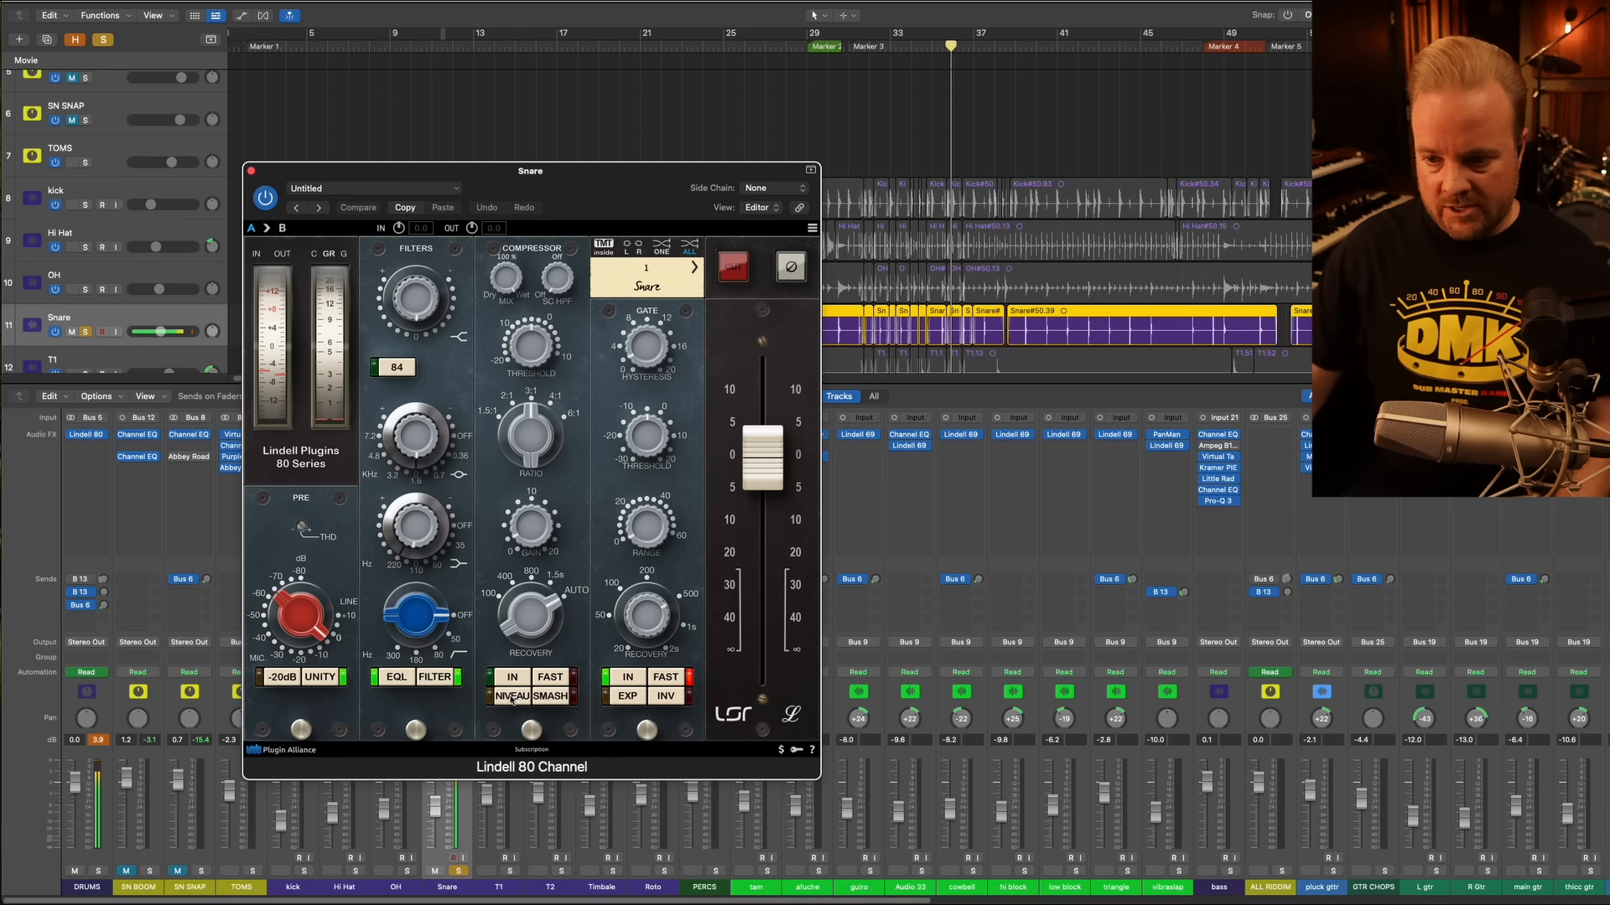
click(249, 172)
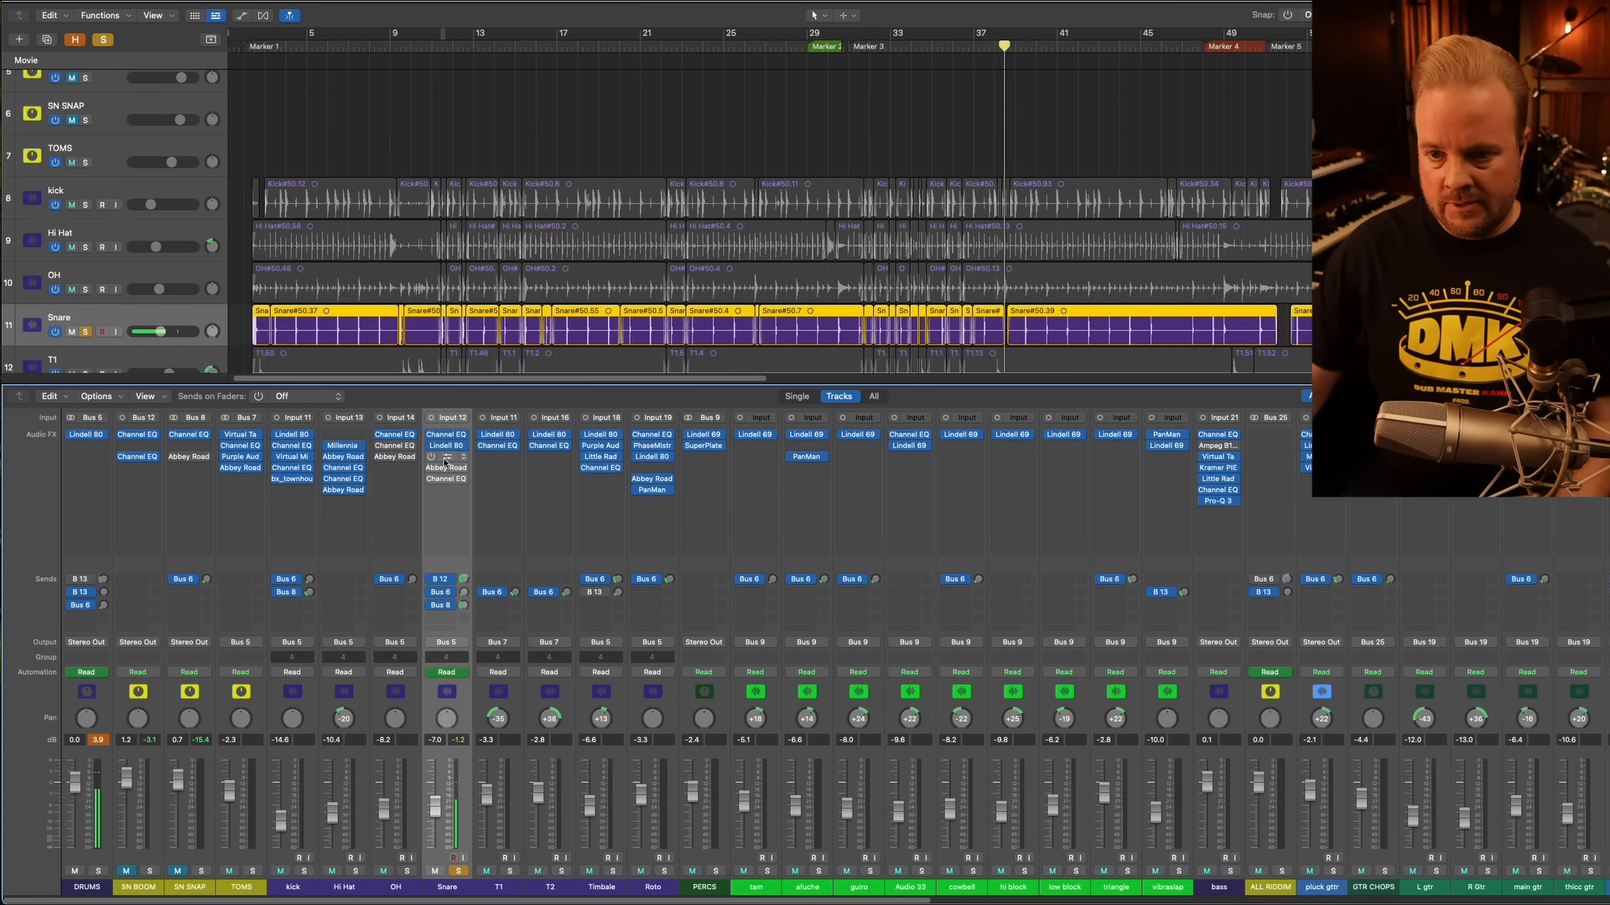
Switch on the snare's Virtual Mix Rack, audition its Virtual Channel and Custom Series Lift modules, and close it
click(446, 462)
drag(702, 189, 168, 222)
click(160, 223)
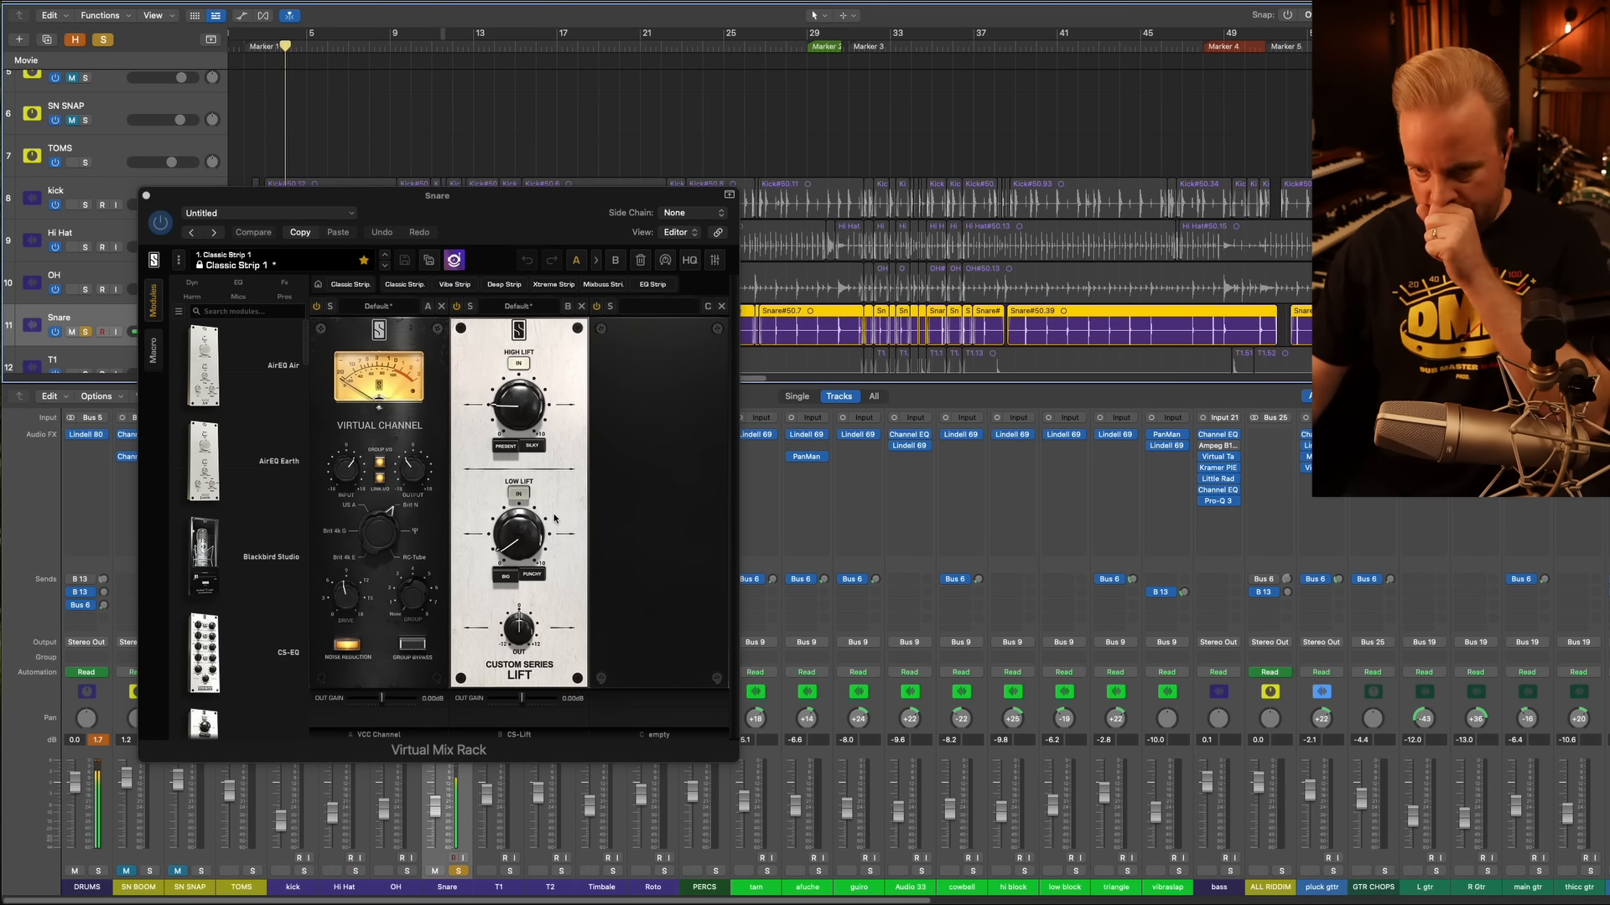
click(404, 520)
click(382, 529)
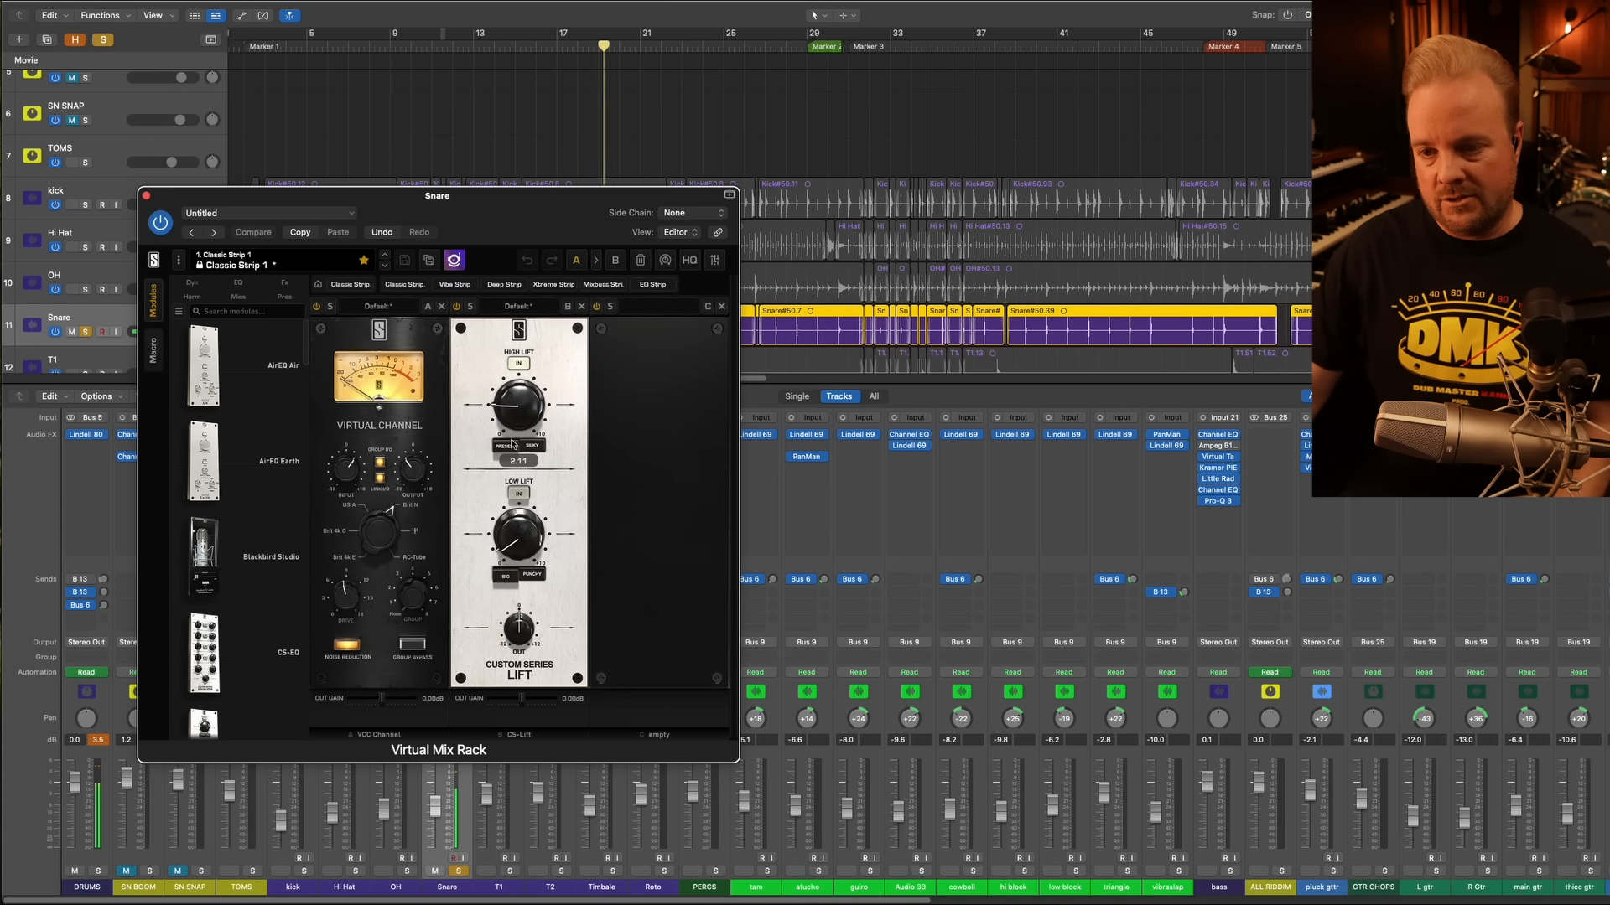
mouse_move(517, 425)
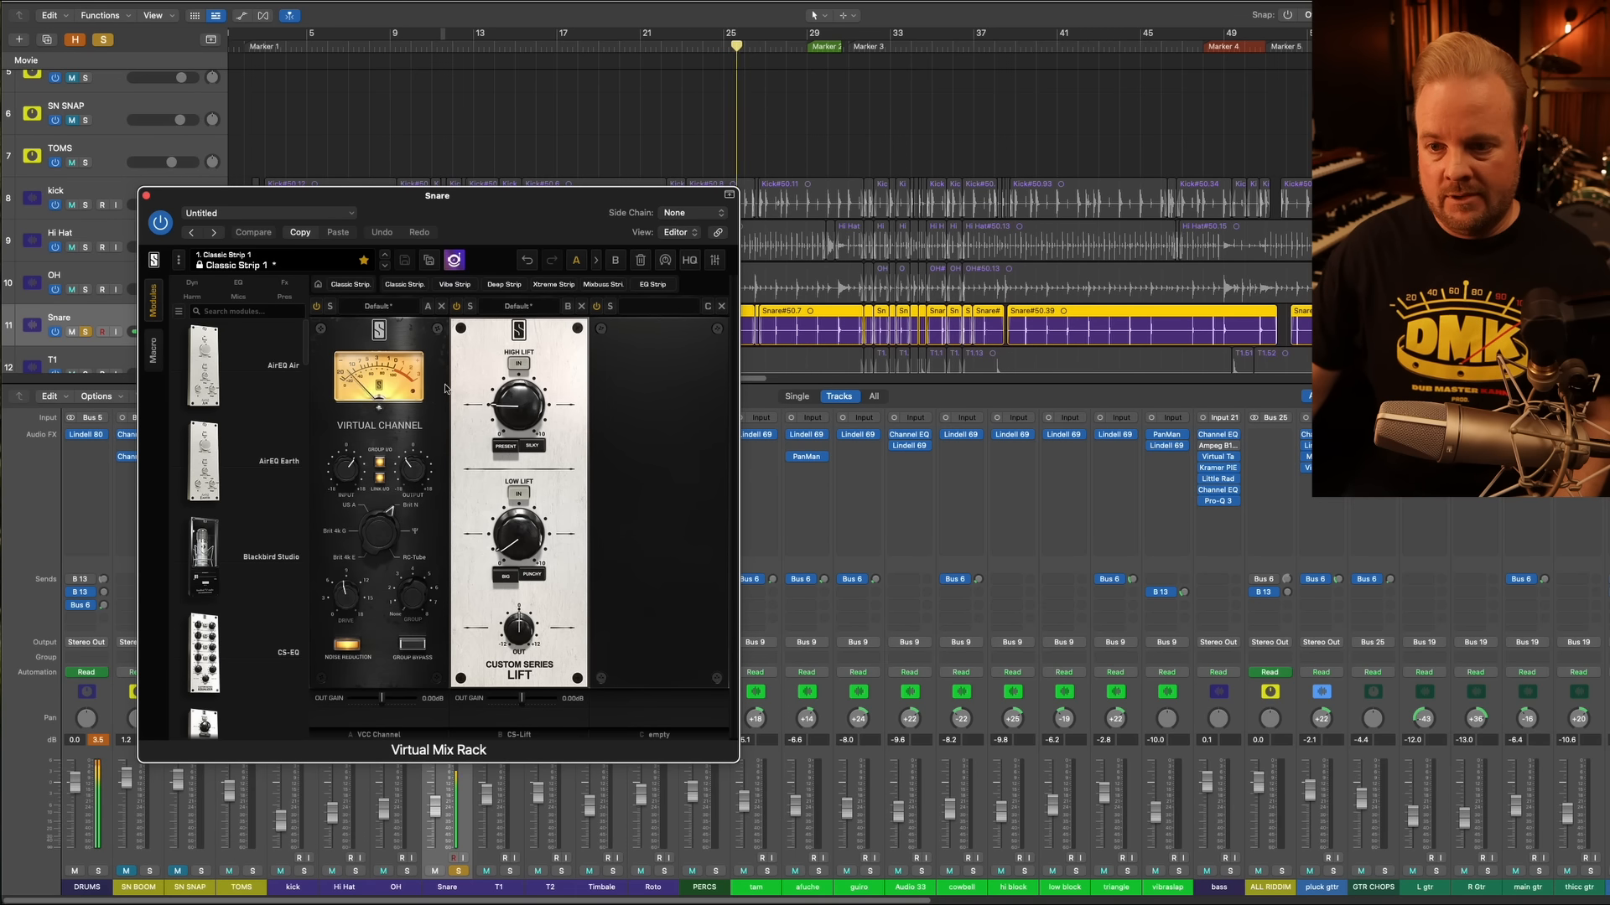
click(146, 196)
Switch on the snare's Abbey Road J37 Tape plug-in, listen to it during playback, and close it
click(446, 468)
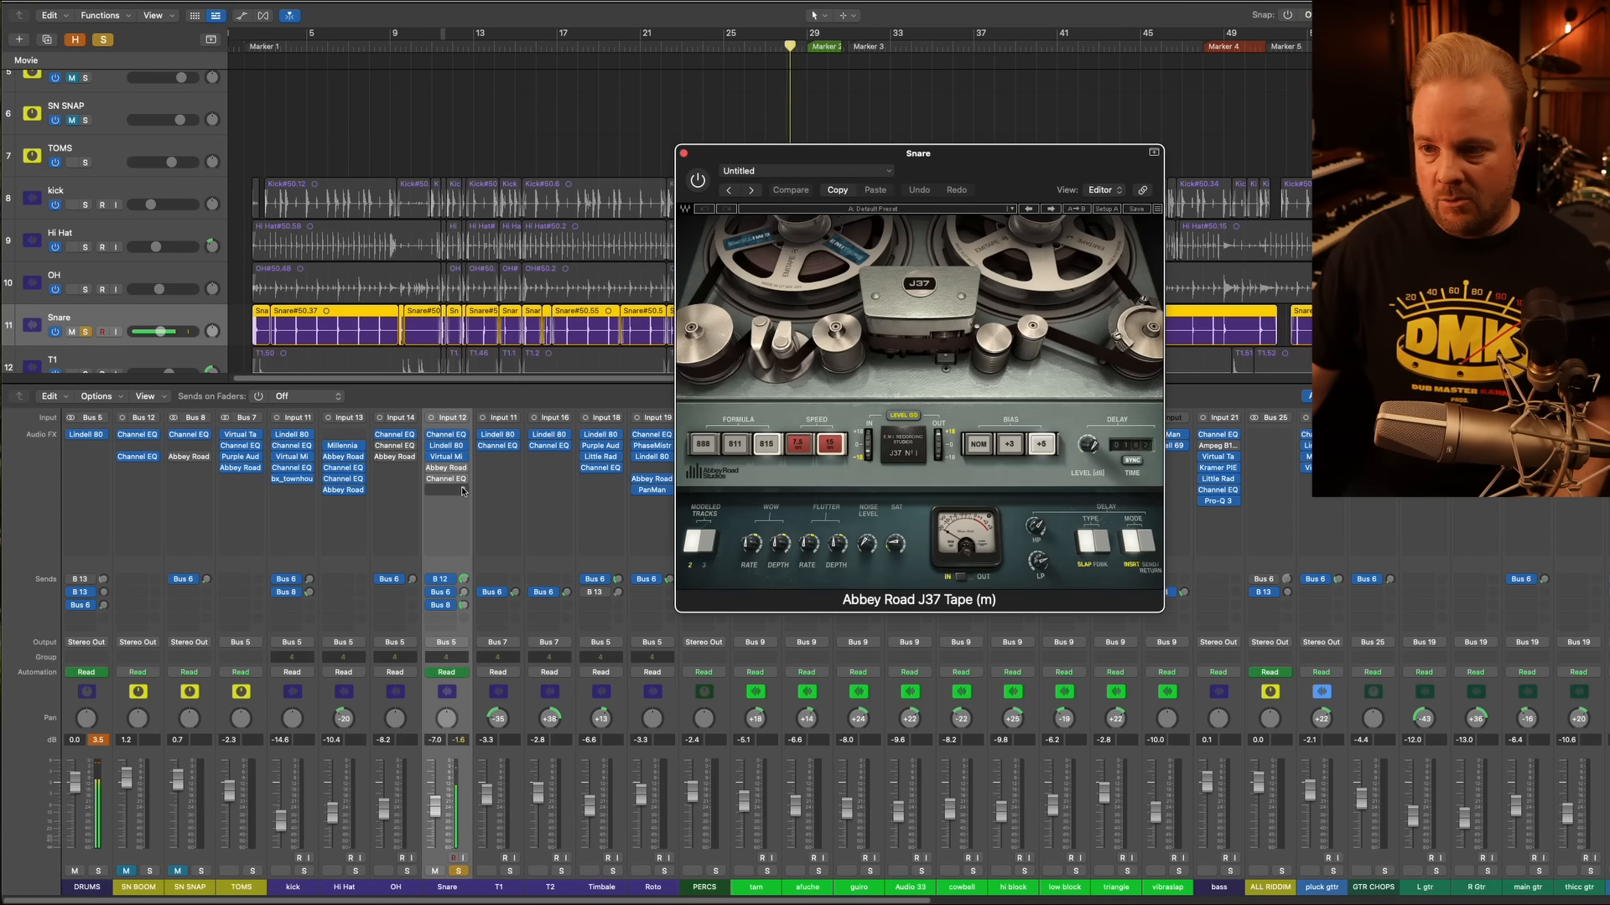
drag(1055, 158, 587, 202)
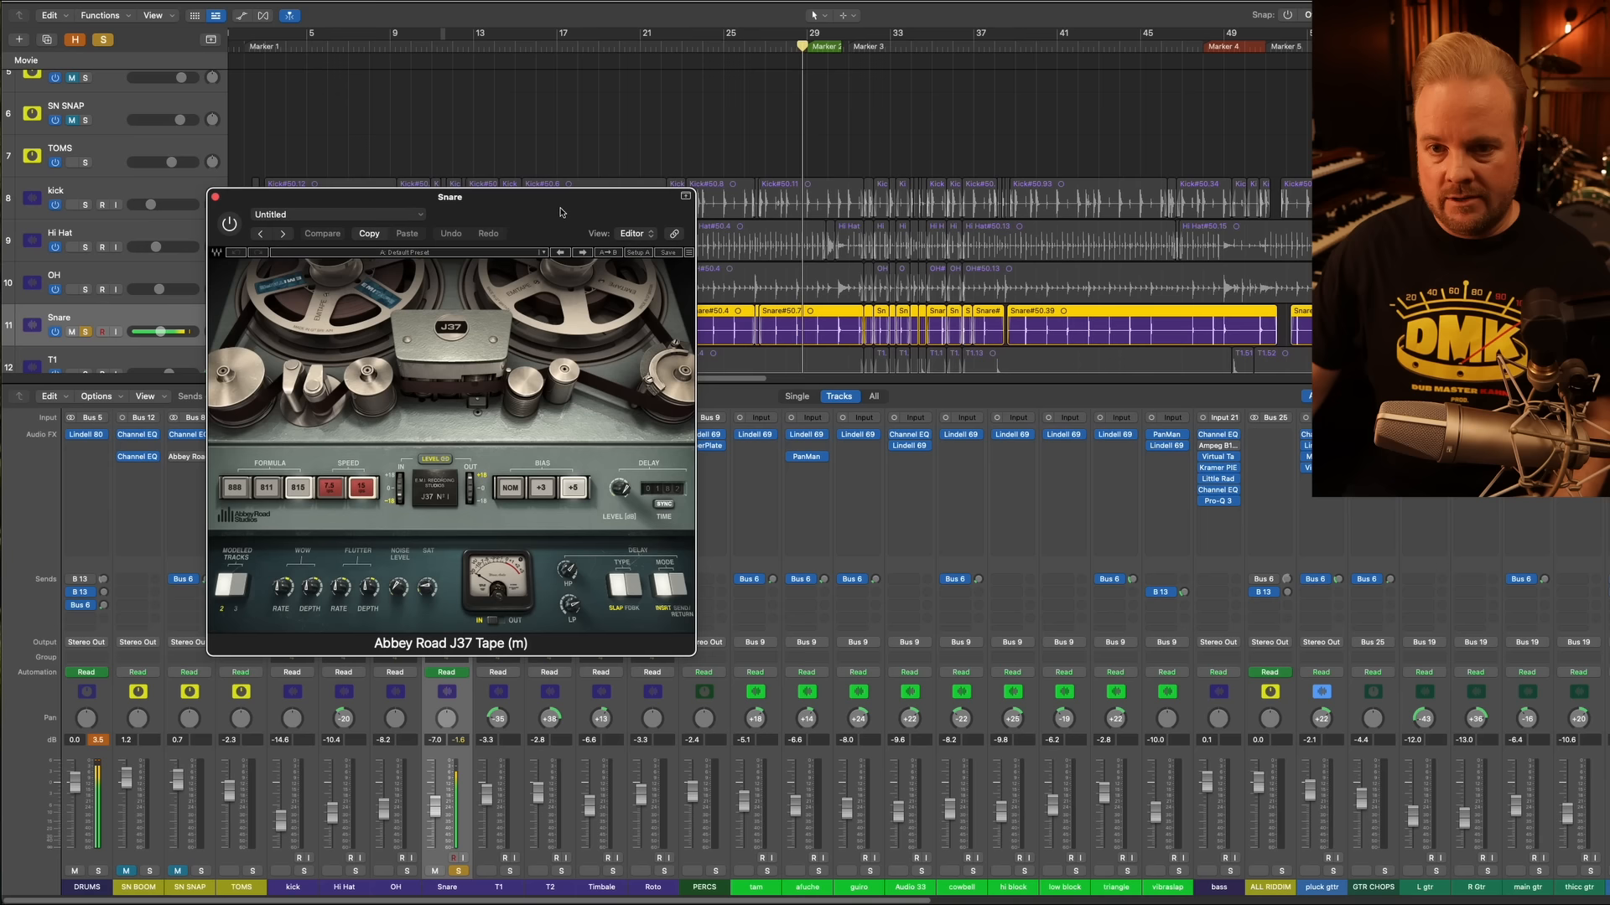
click(230, 224)
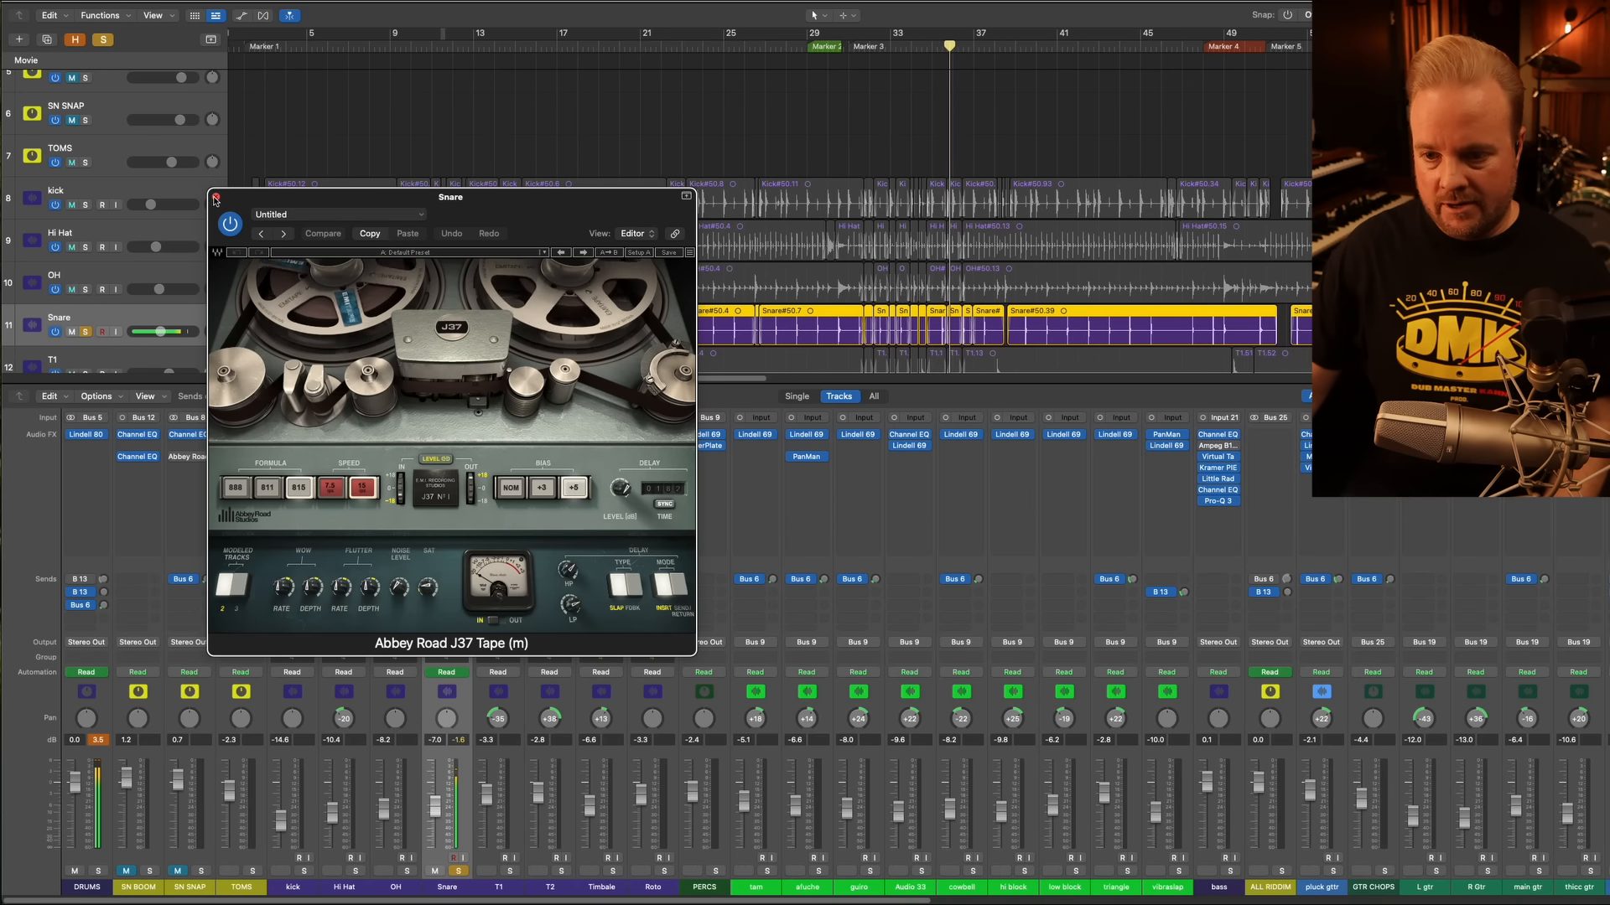
key(super+w)
Switch on the snare's second Channel EQ, audition its low cut and gentle boosts, and close it
click(453, 480)
drag(1201, 183, 656, 183)
click(149, 182)
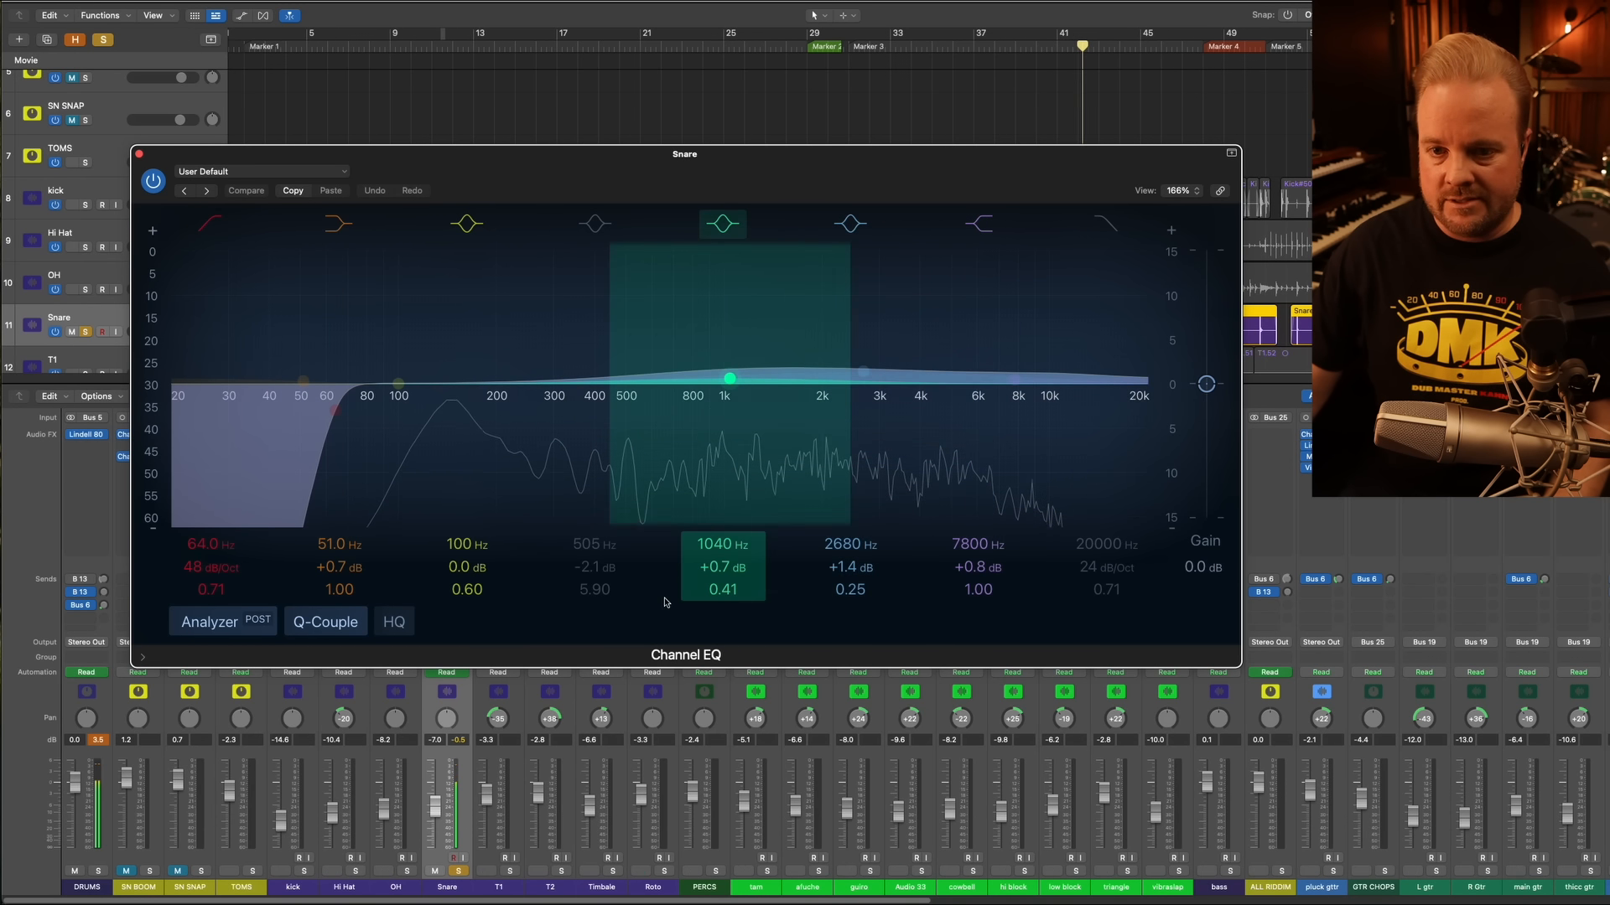
click(139, 155)
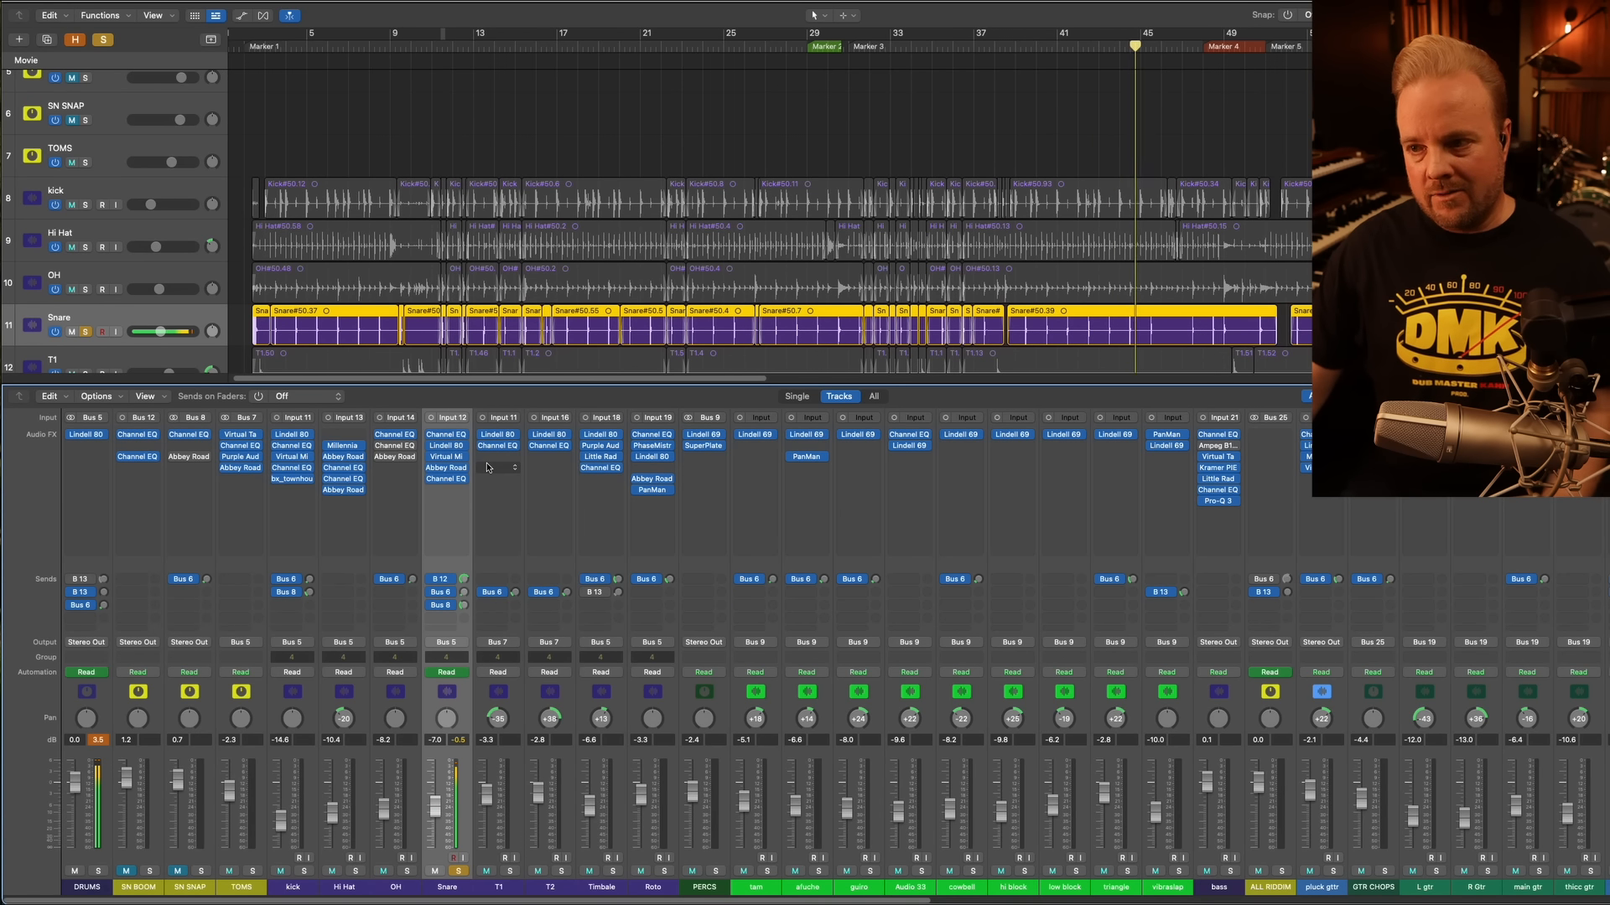
Replay the soloed snare from near the song's start and unmute the SN BOOM channel to hear its low-frequency layer
key(space)
click(255, 47)
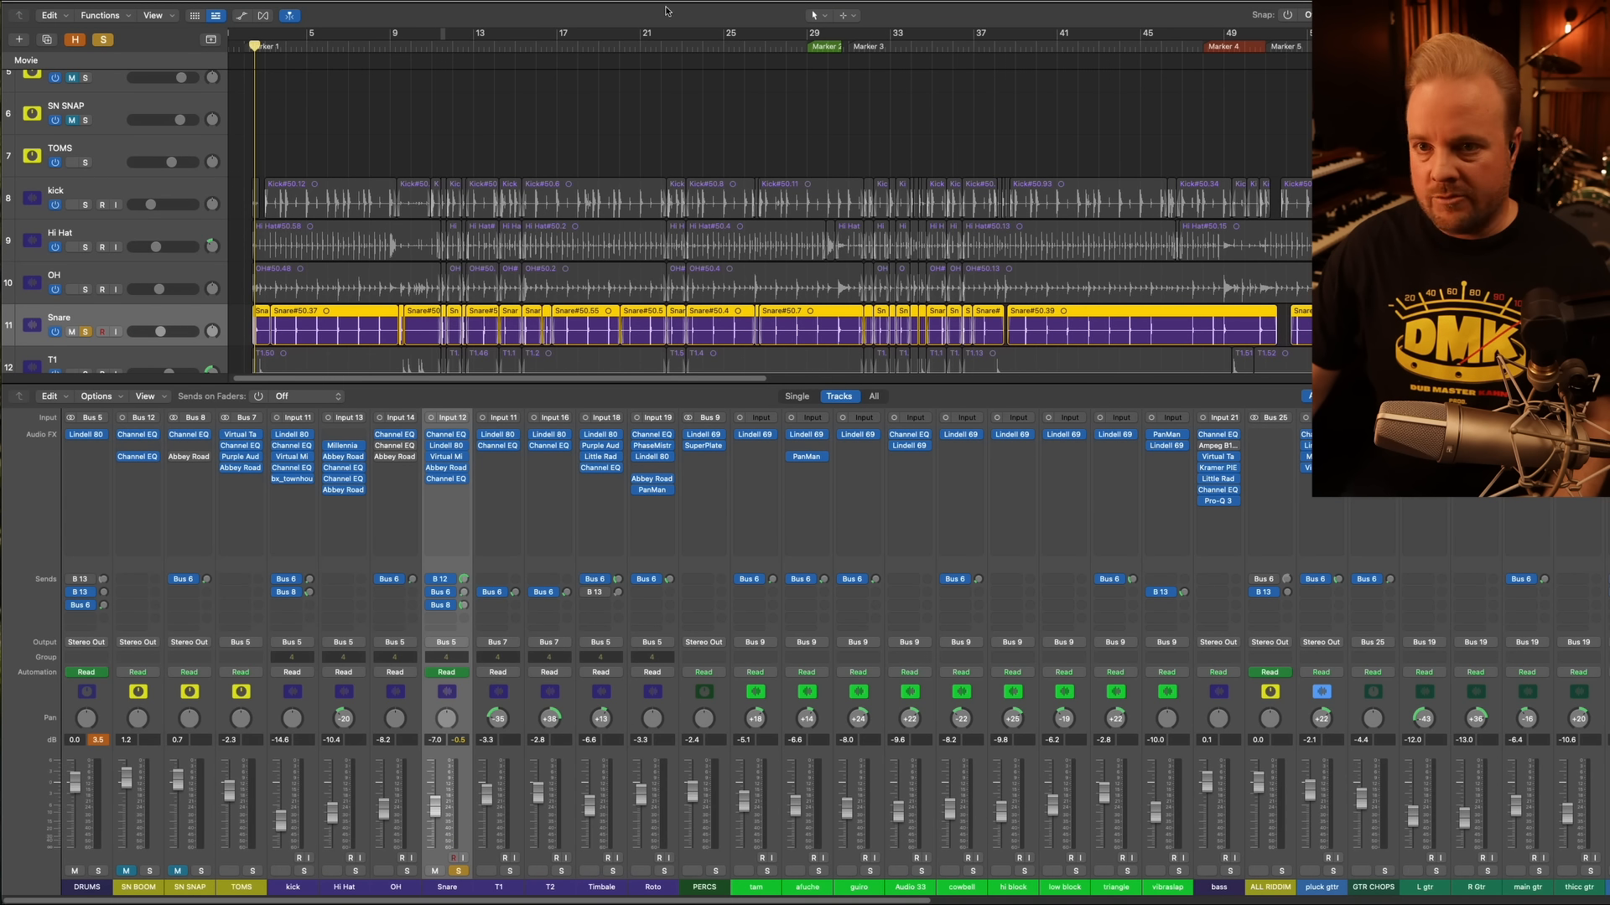
click(286, 50)
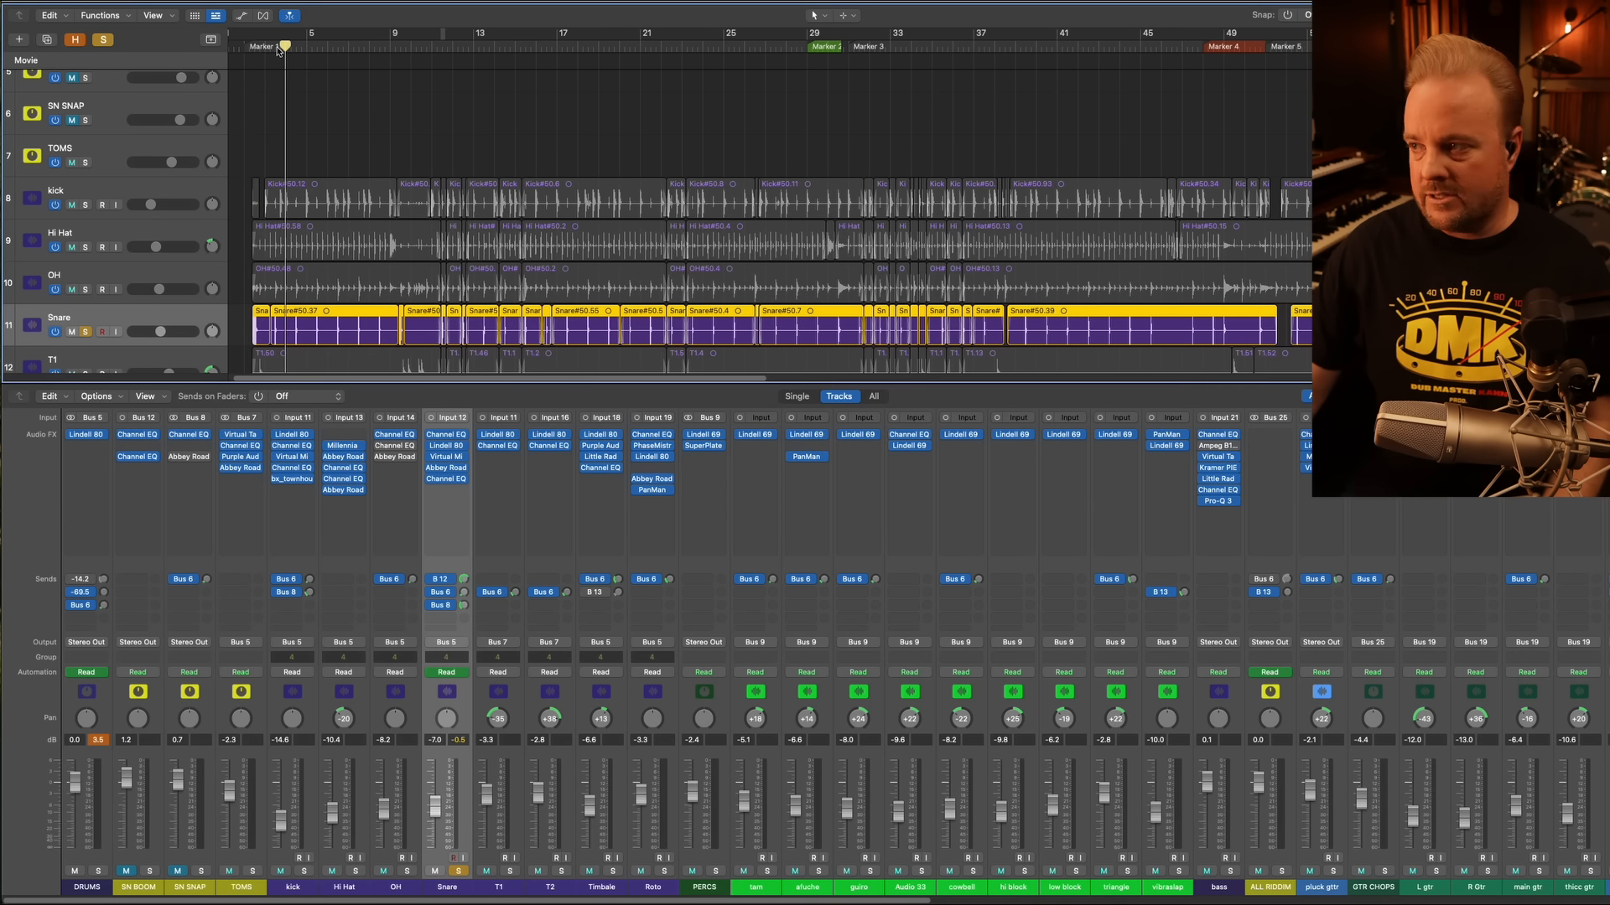
key(space)
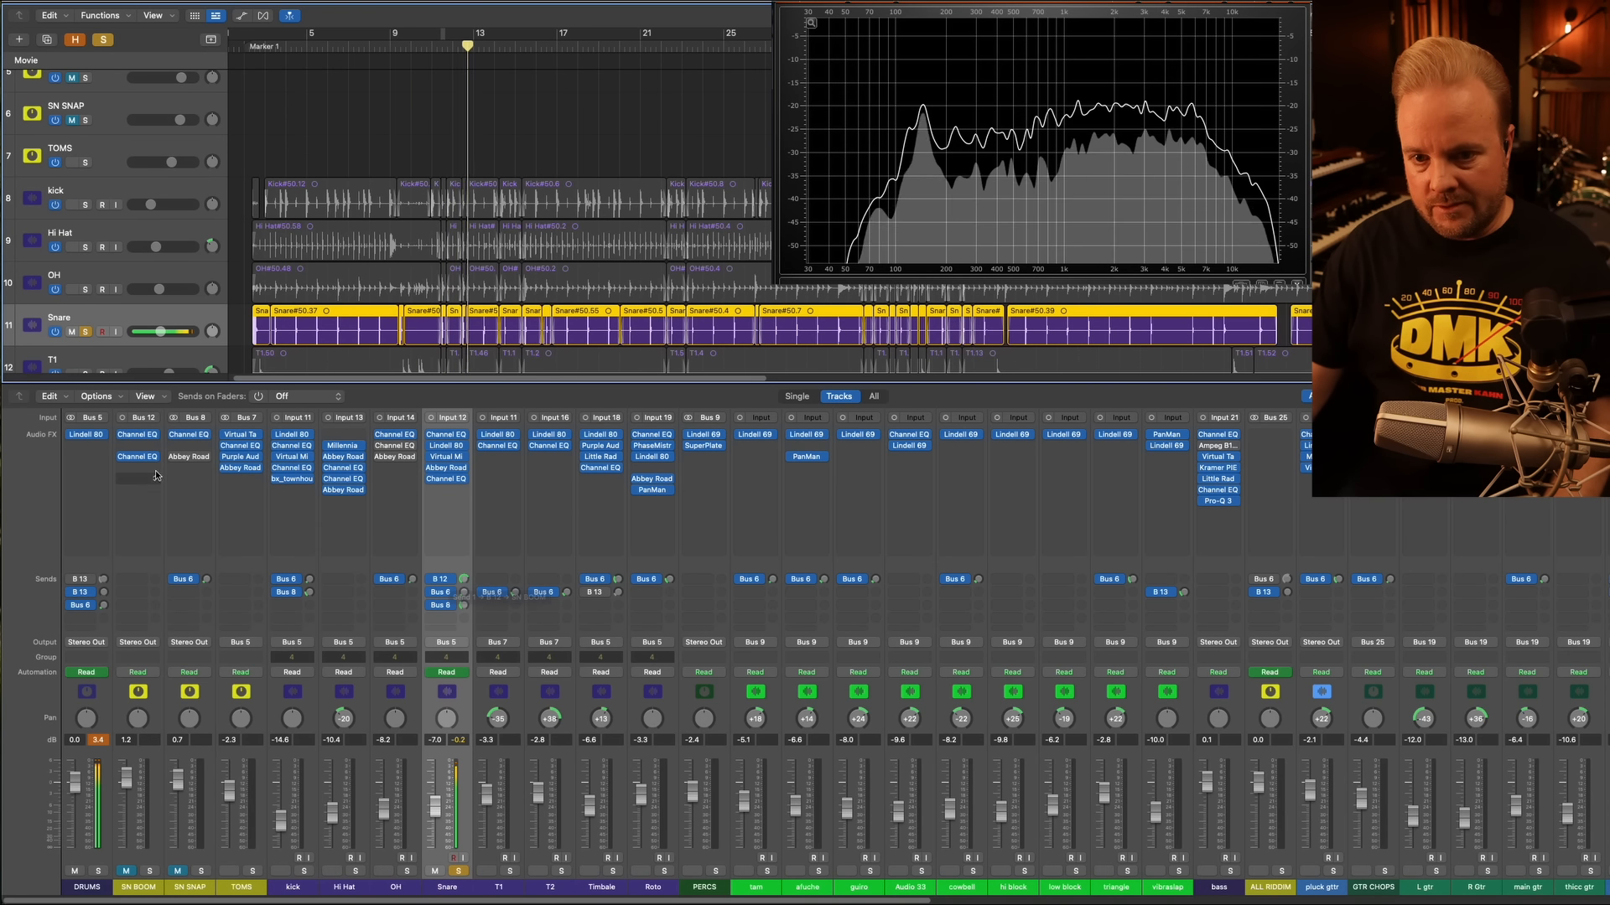
click(129, 873)
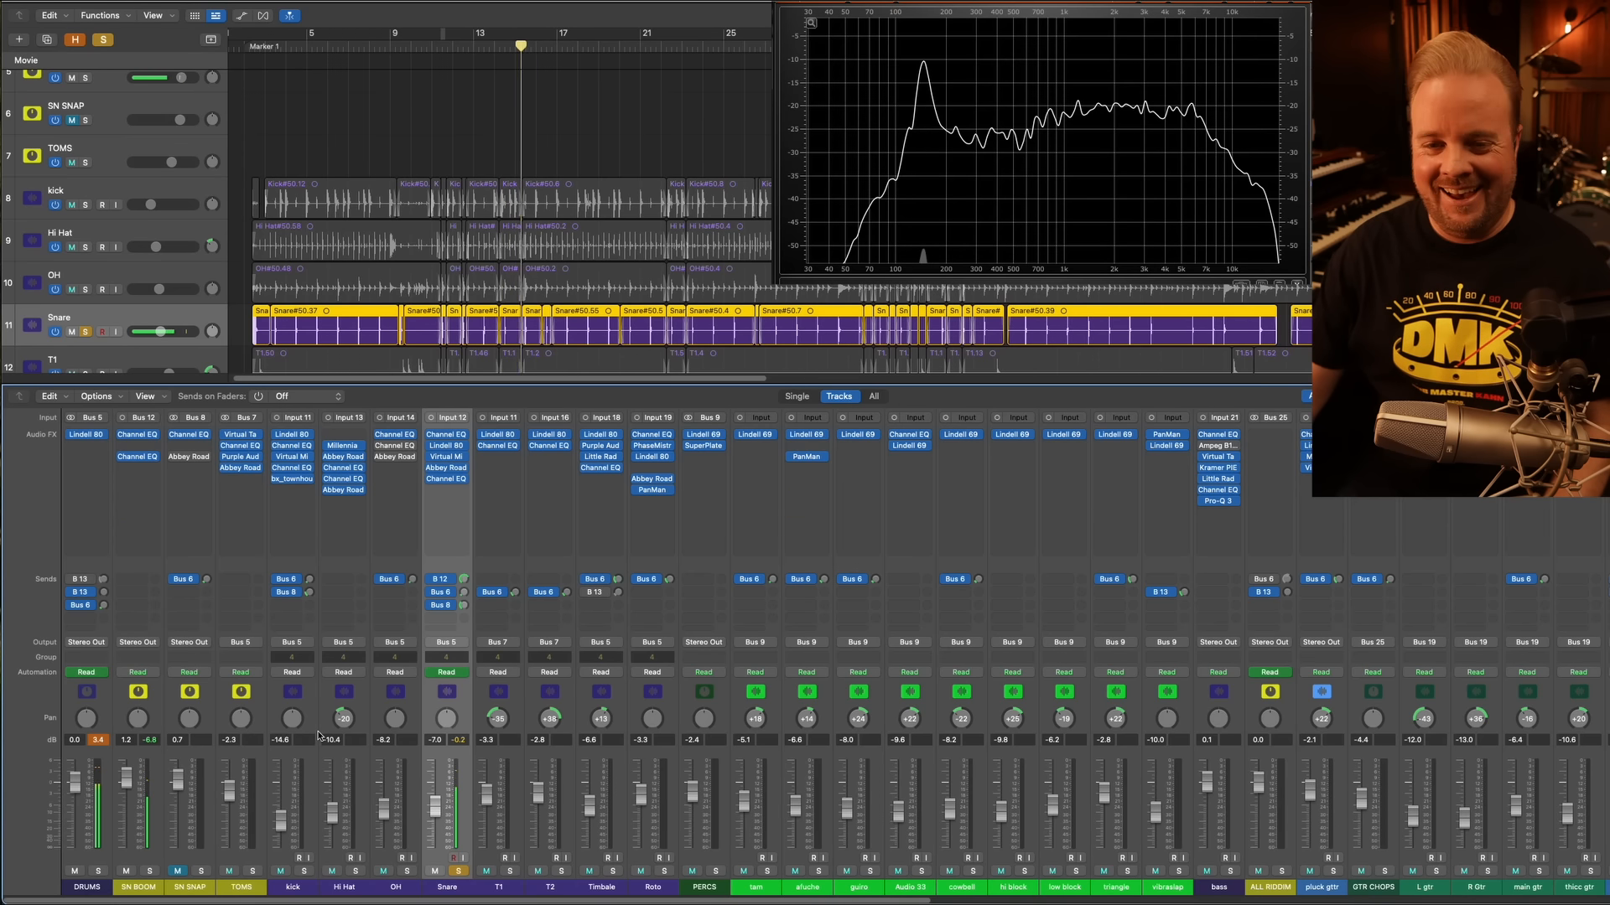
mouse_move(934, 72)
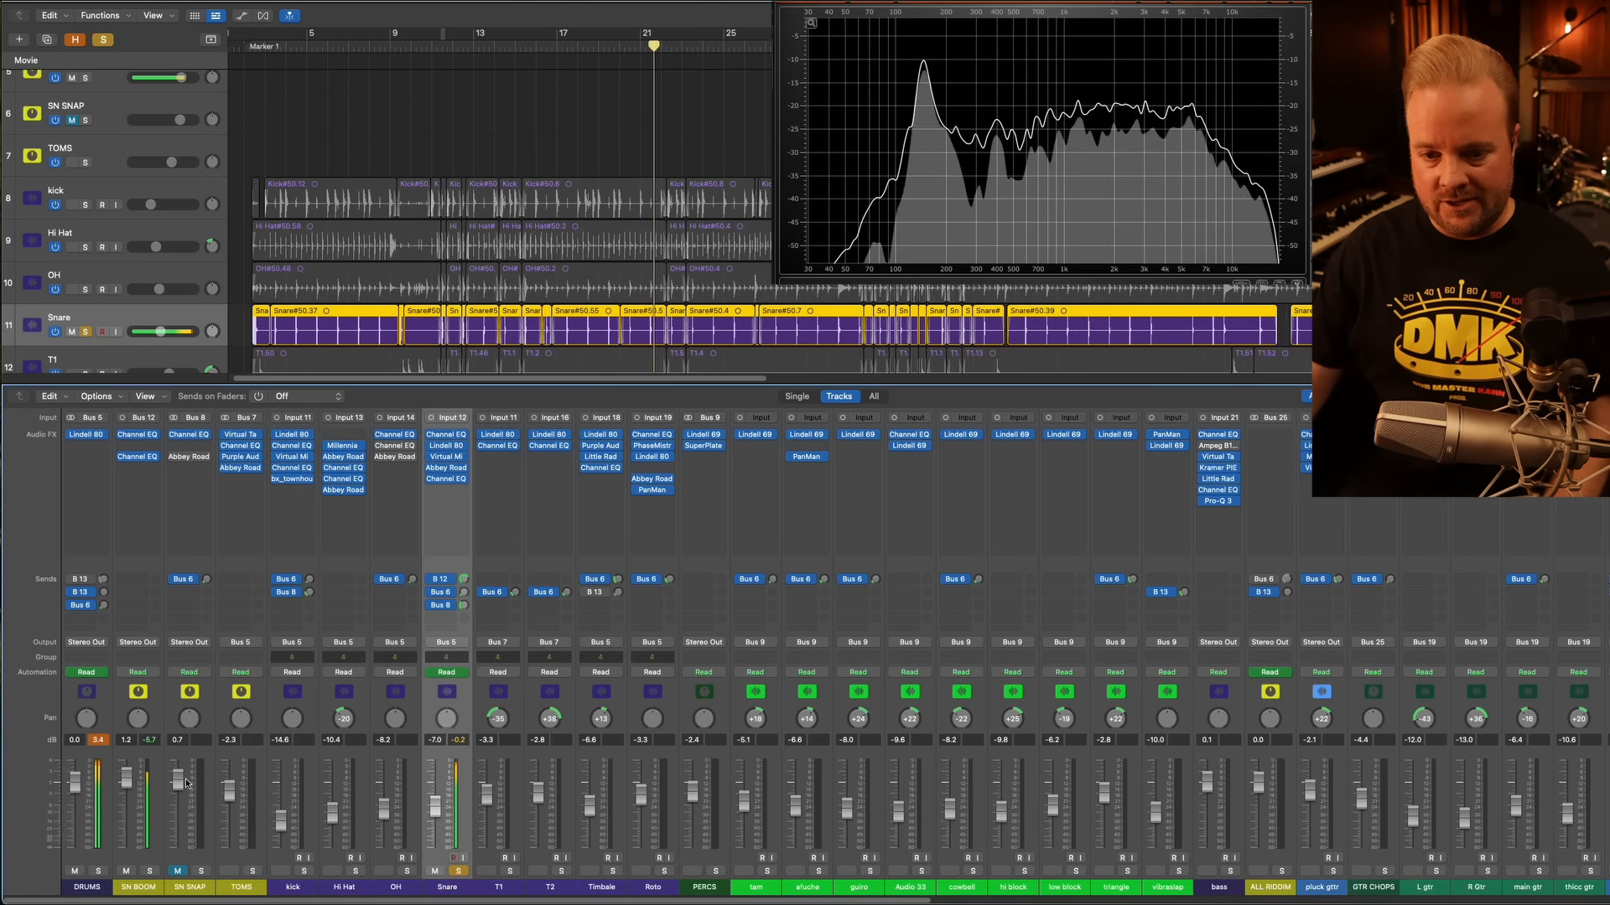
Open the SN BOOM channel's first Channel EQ, compare it bypassed and active during playback, and close it
click(139, 887)
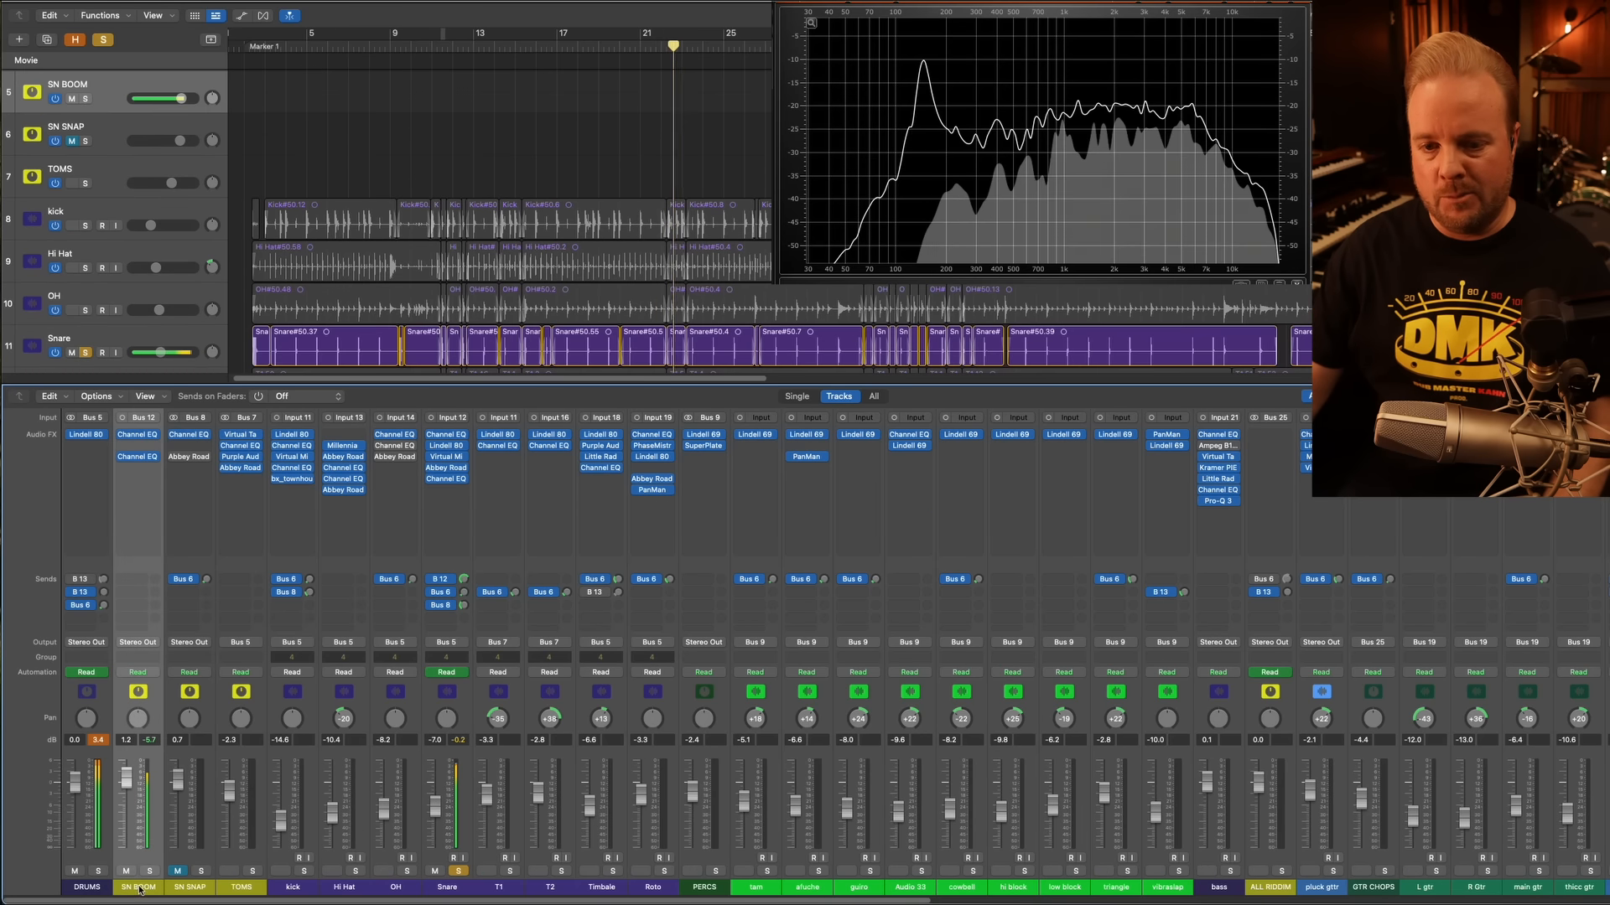
click(138, 434)
drag(1202, 153, 741, 155)
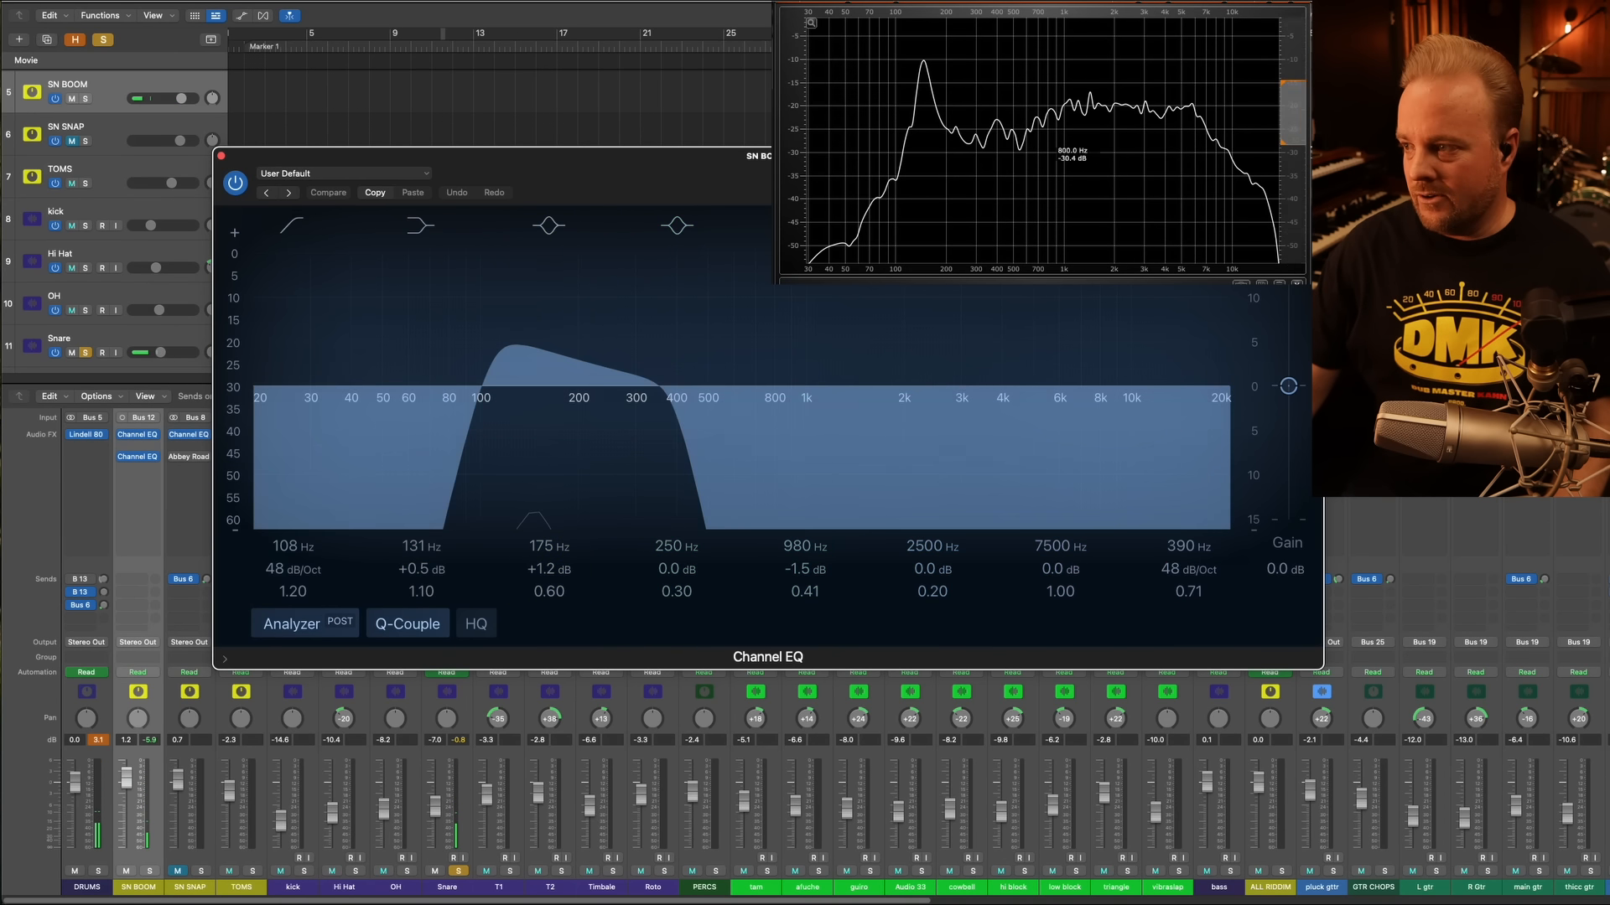
click(926, 55)
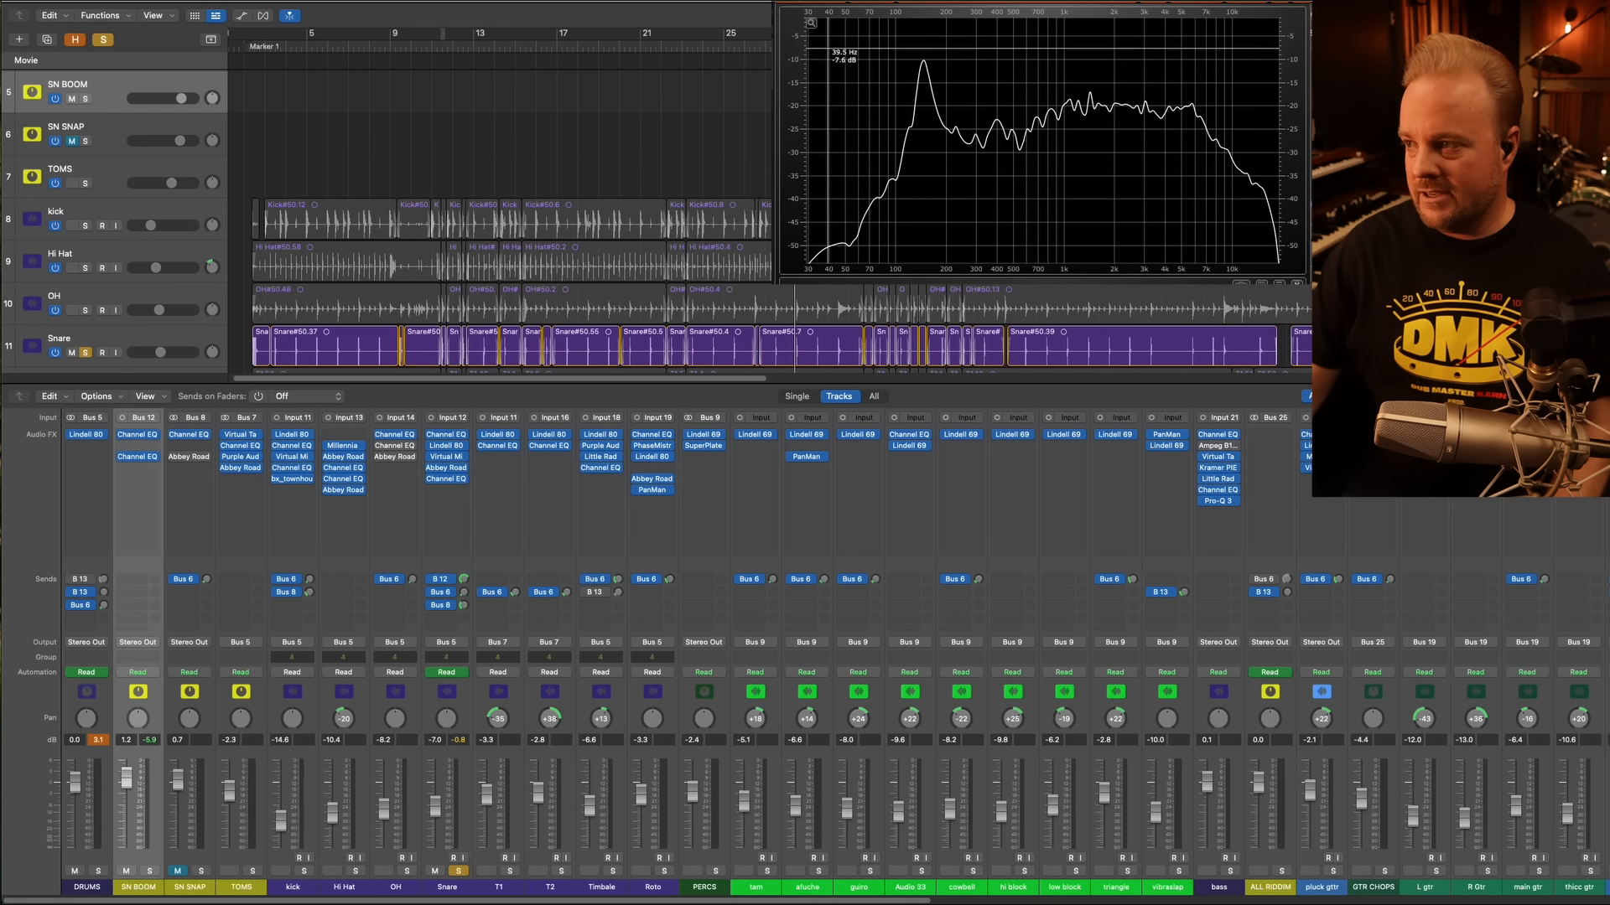
click(146, 438)
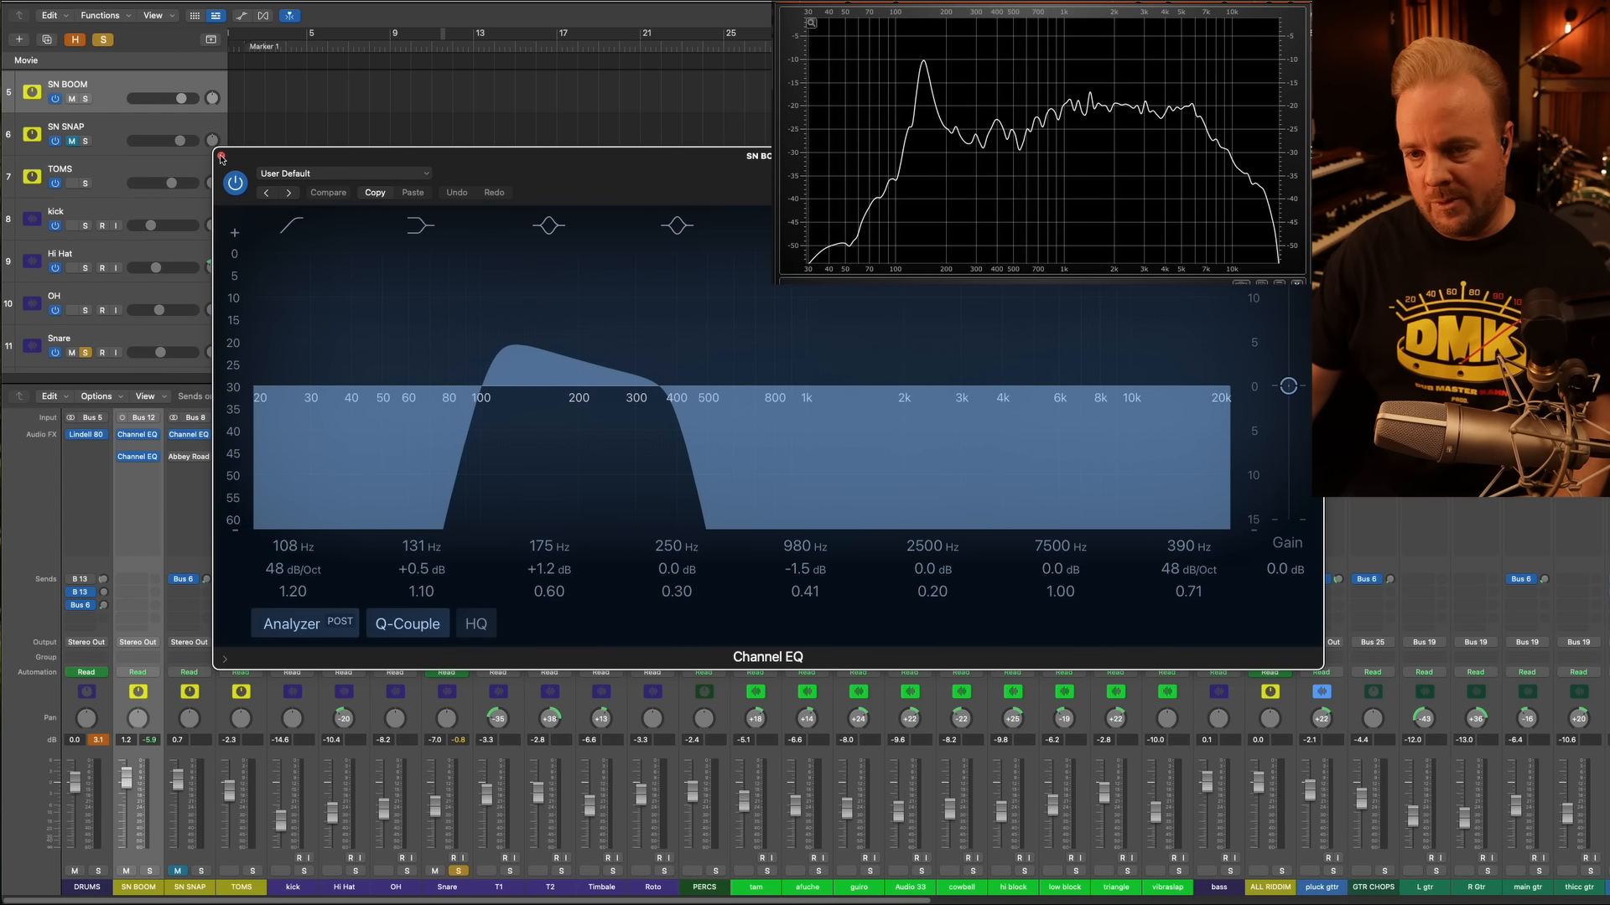
key(space)
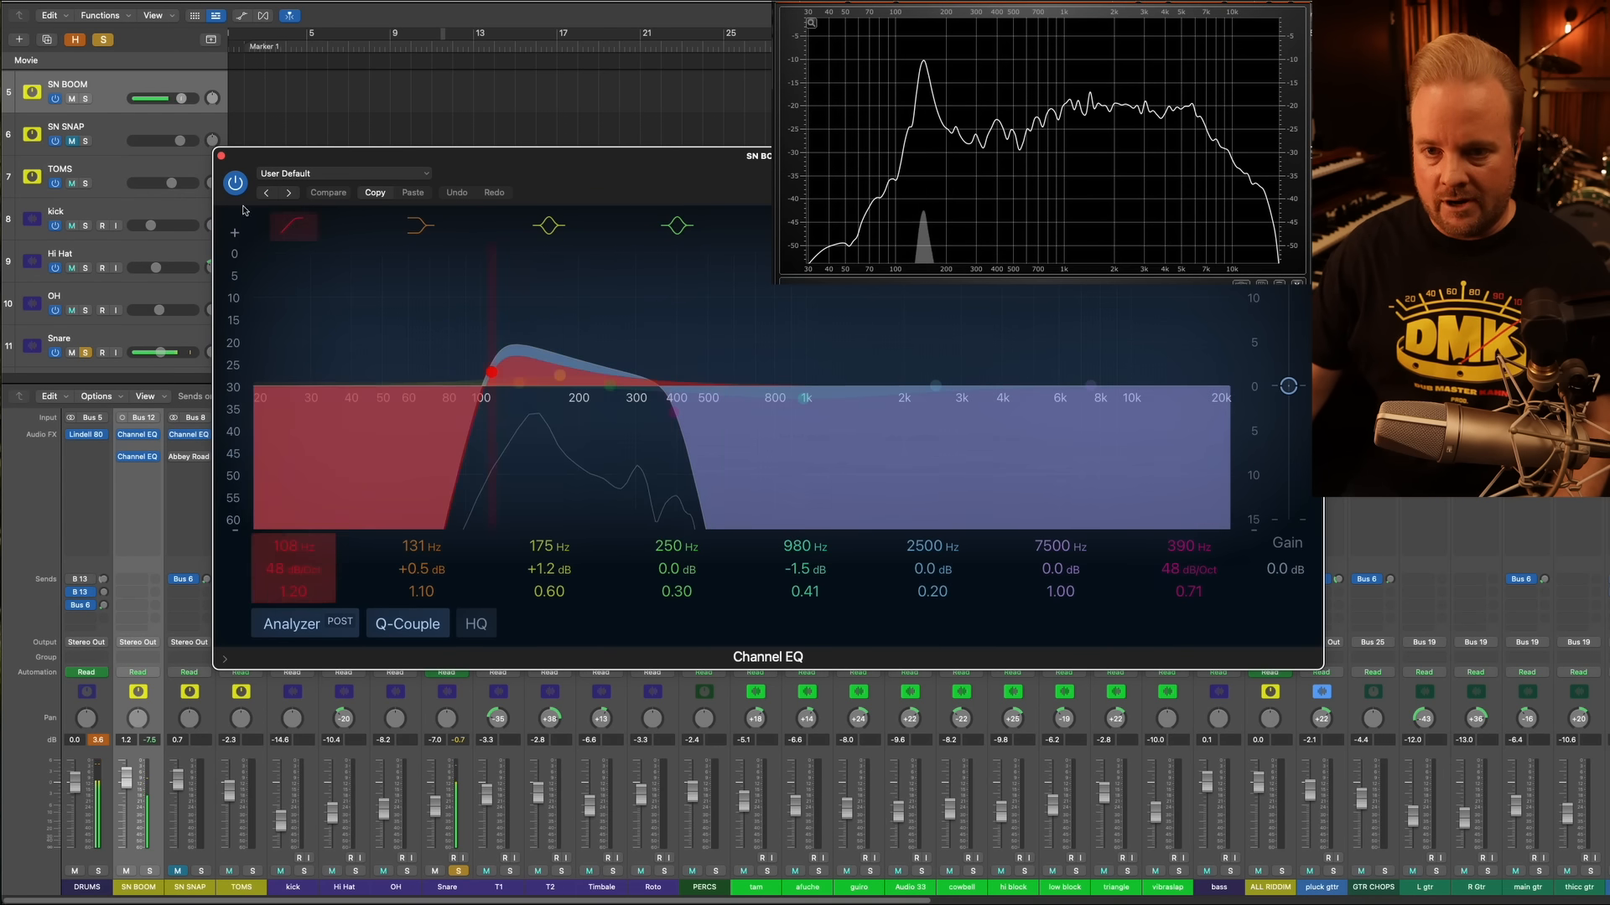
click(237, 185)
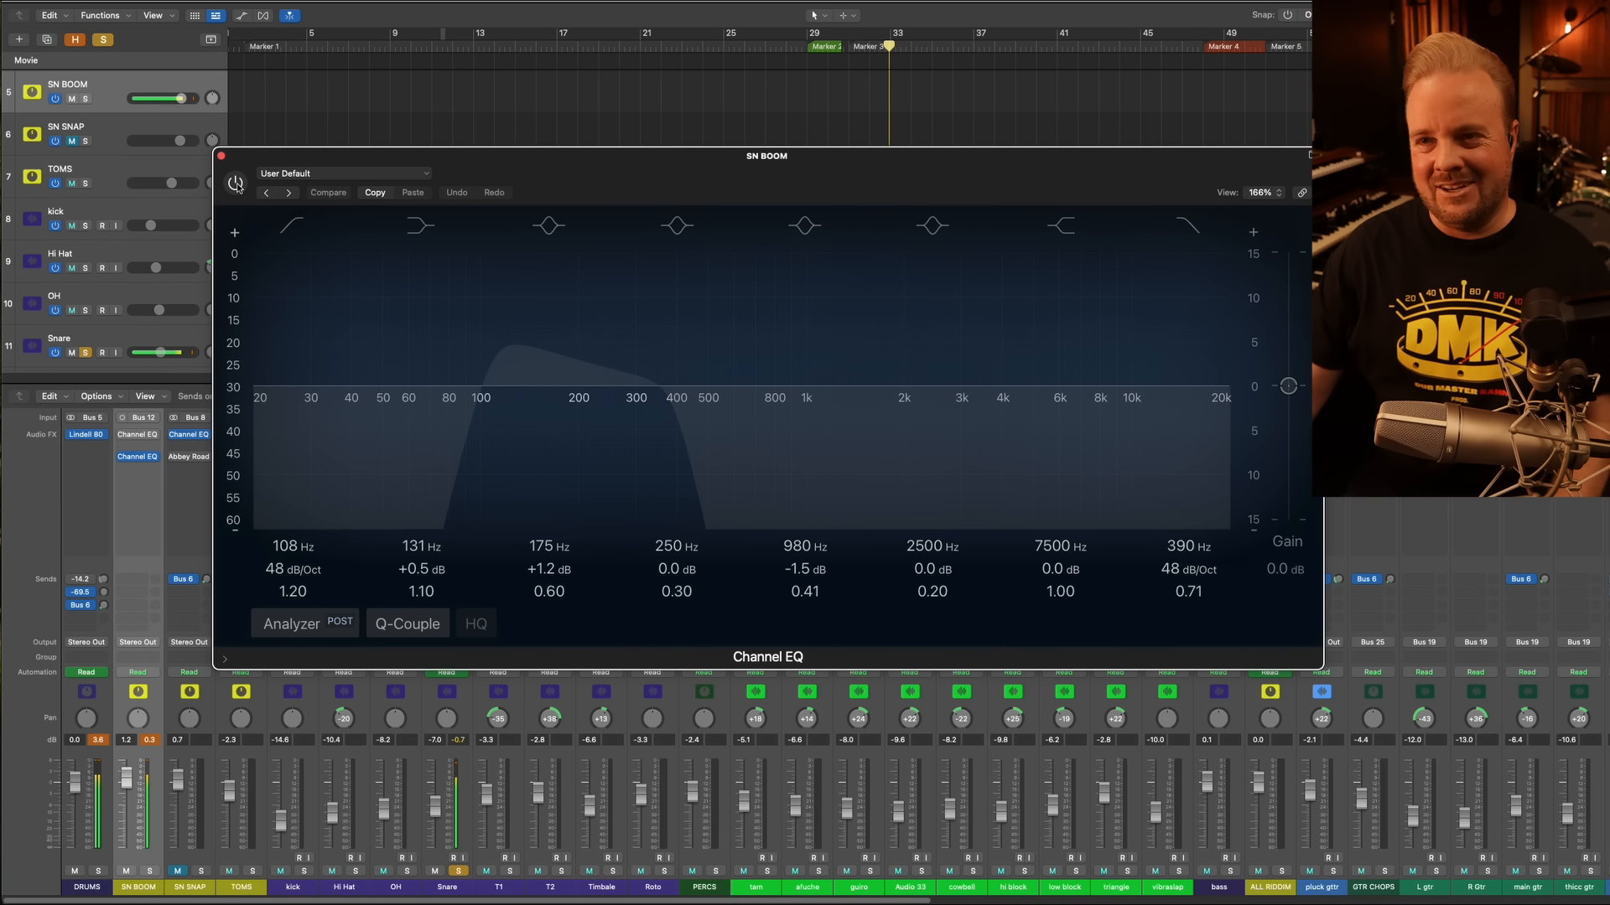
click(237, 184)
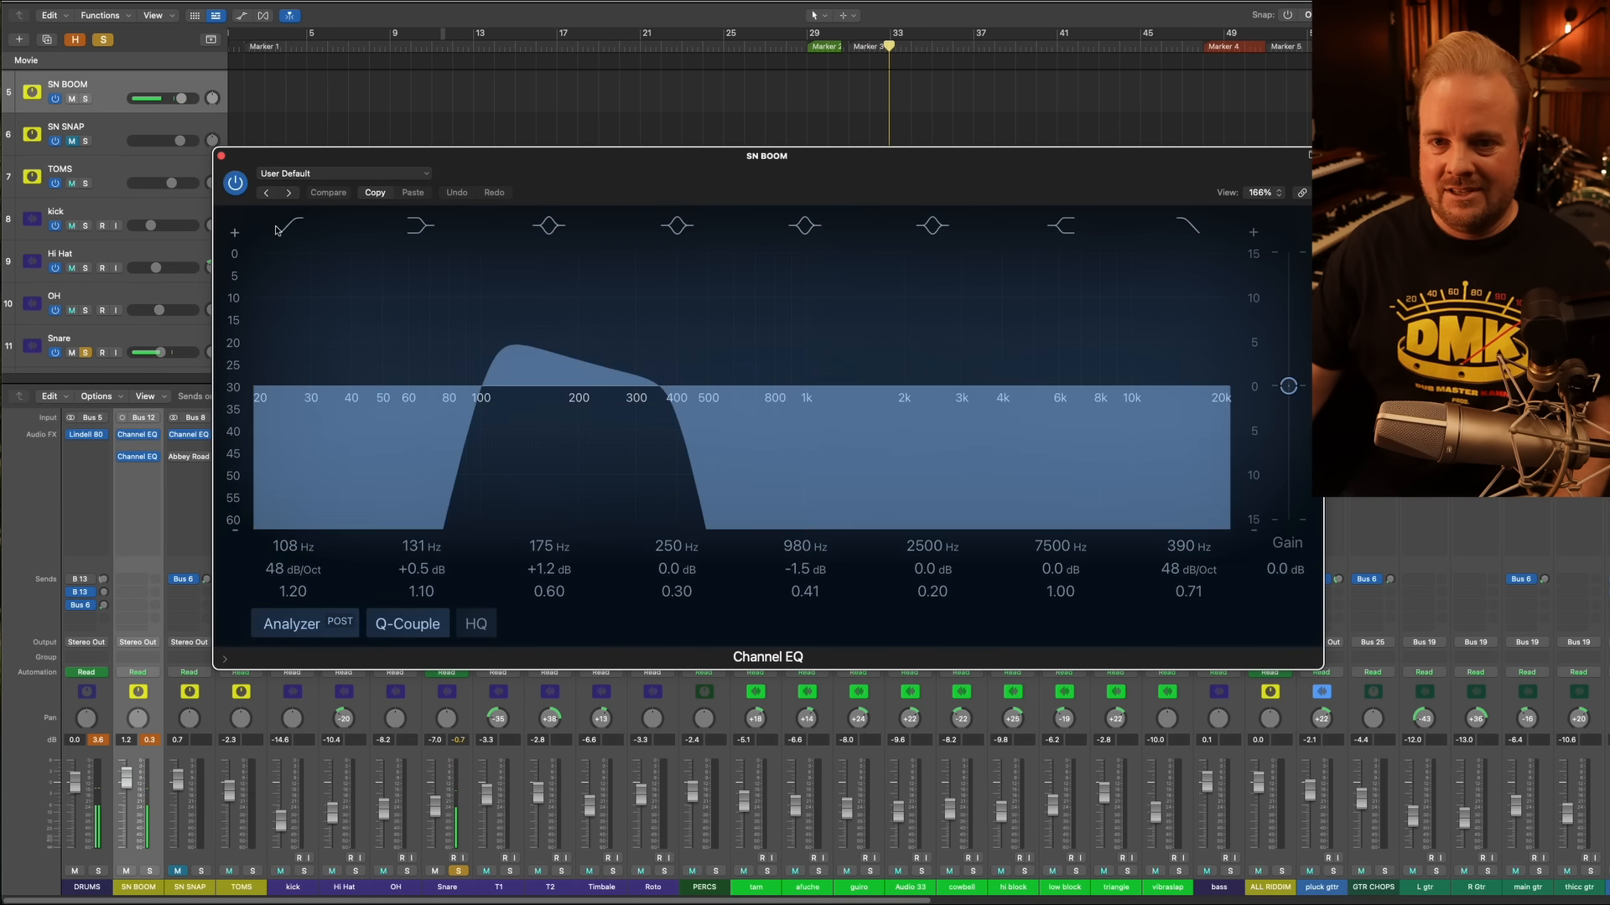
click(223, 157)
Open SN BOOM's second Channel EQ, compare its narrow low-frequency boost bypassed and active during playback, and close it
click(139, 460)
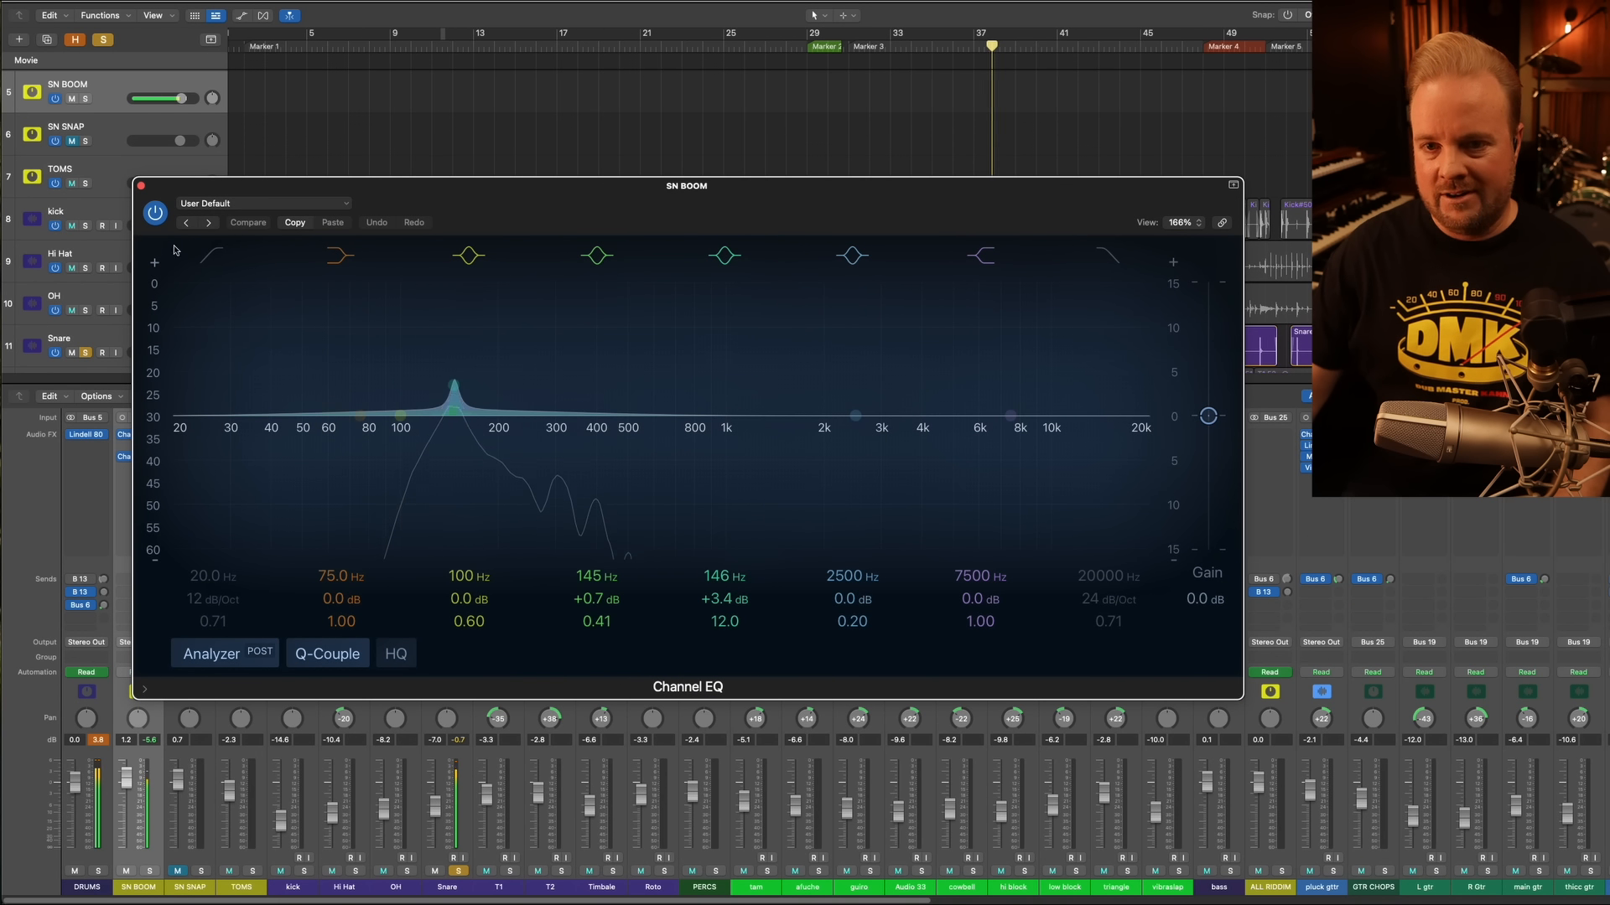
click(155, 213)
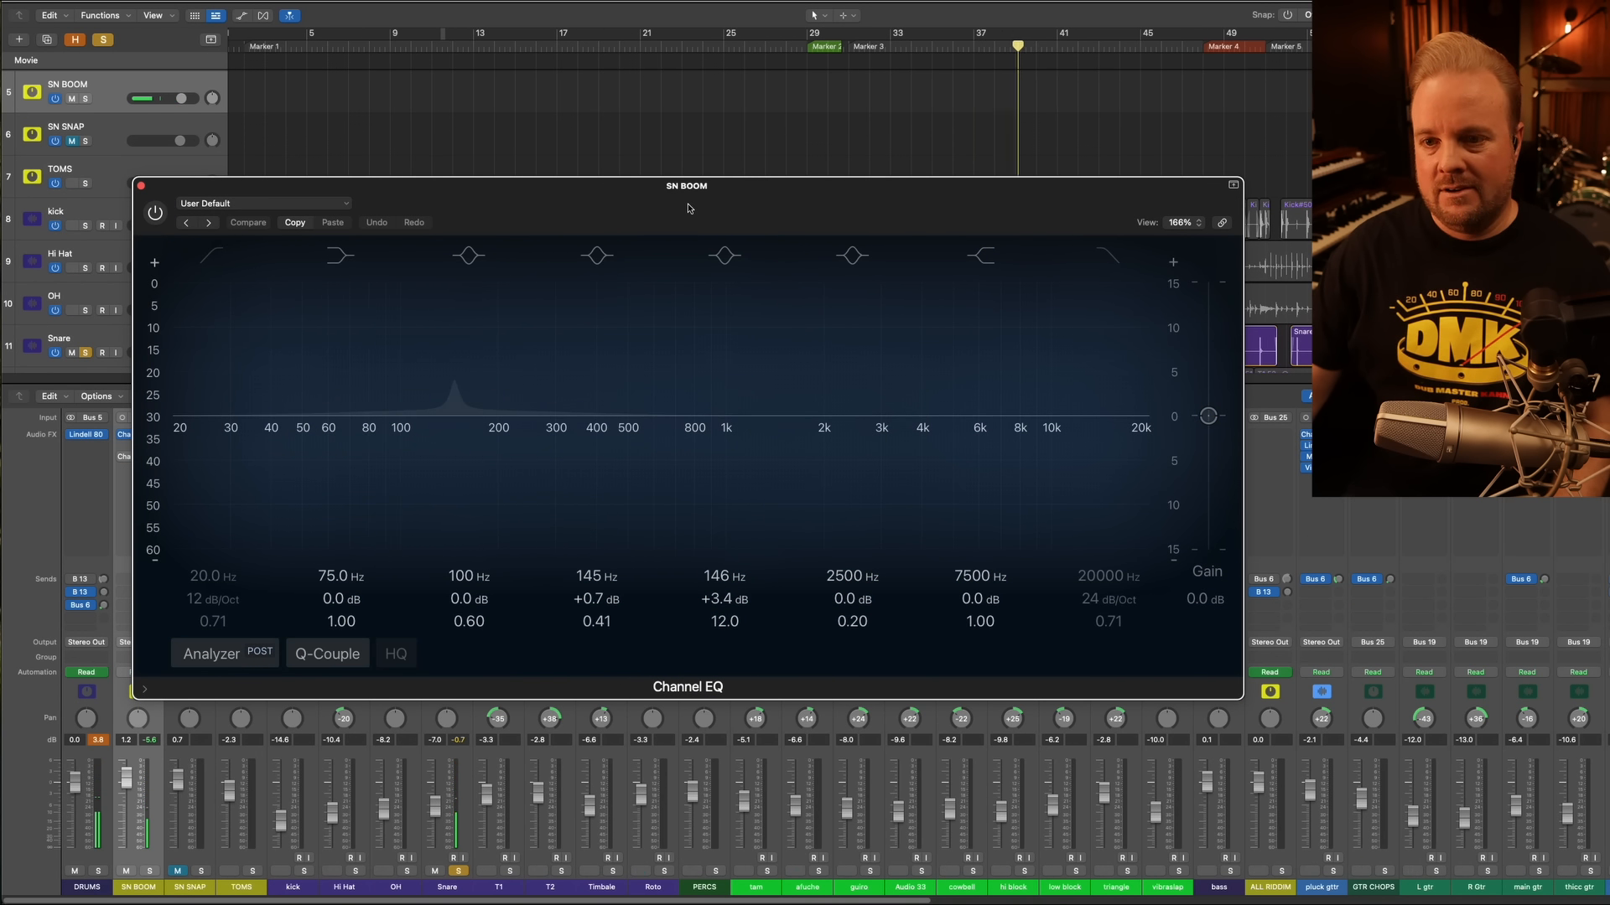
click(156, 214)
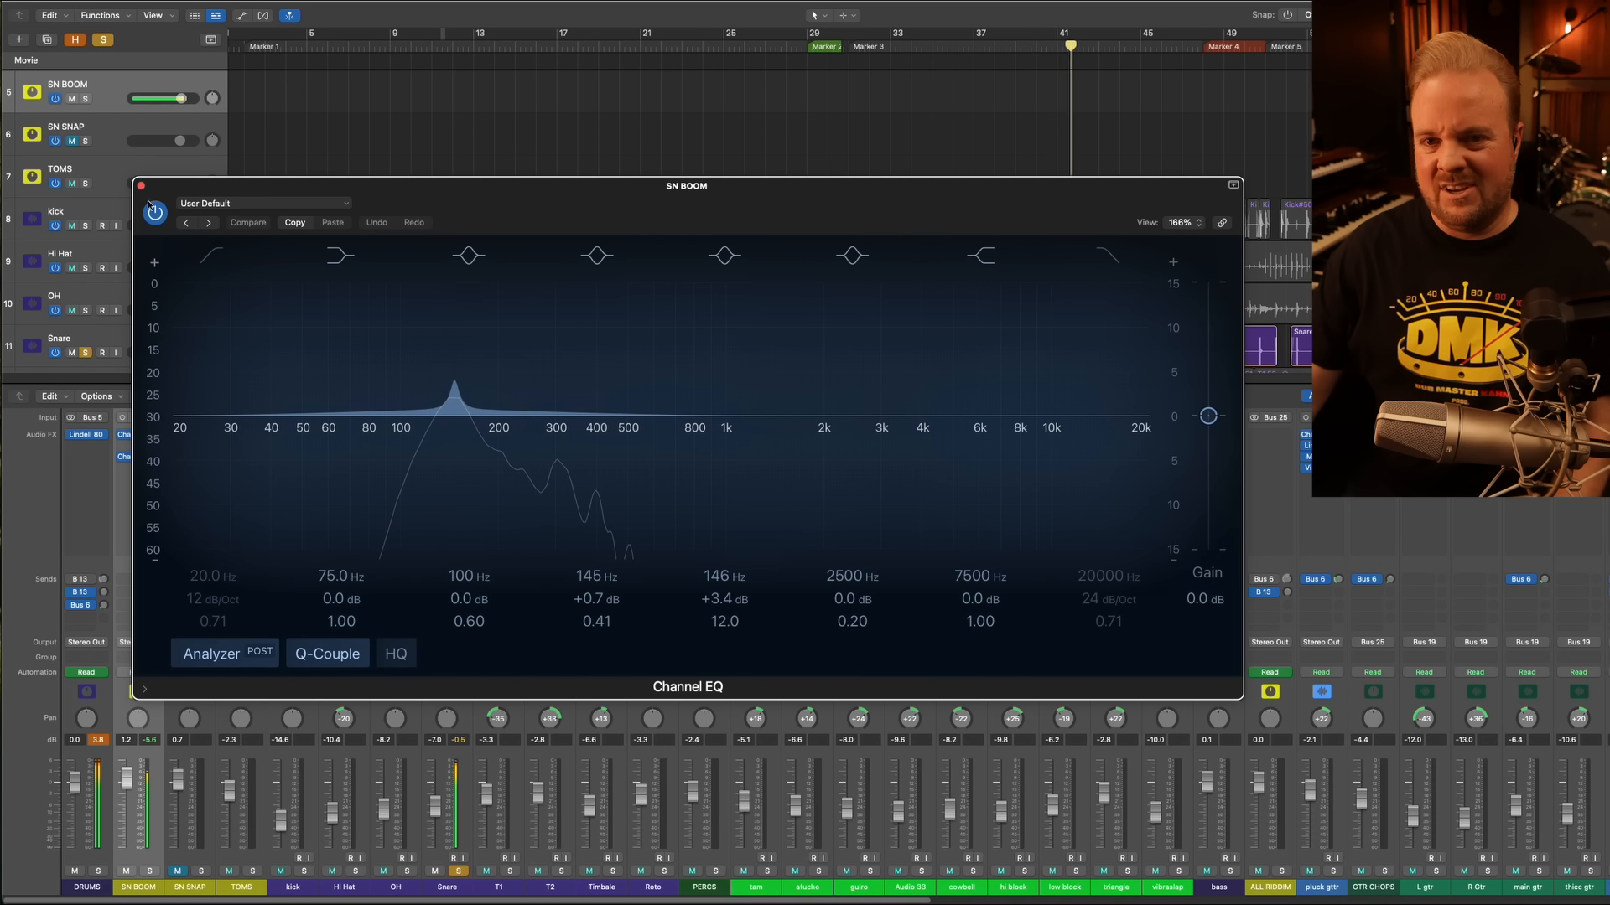
click(141, 186)
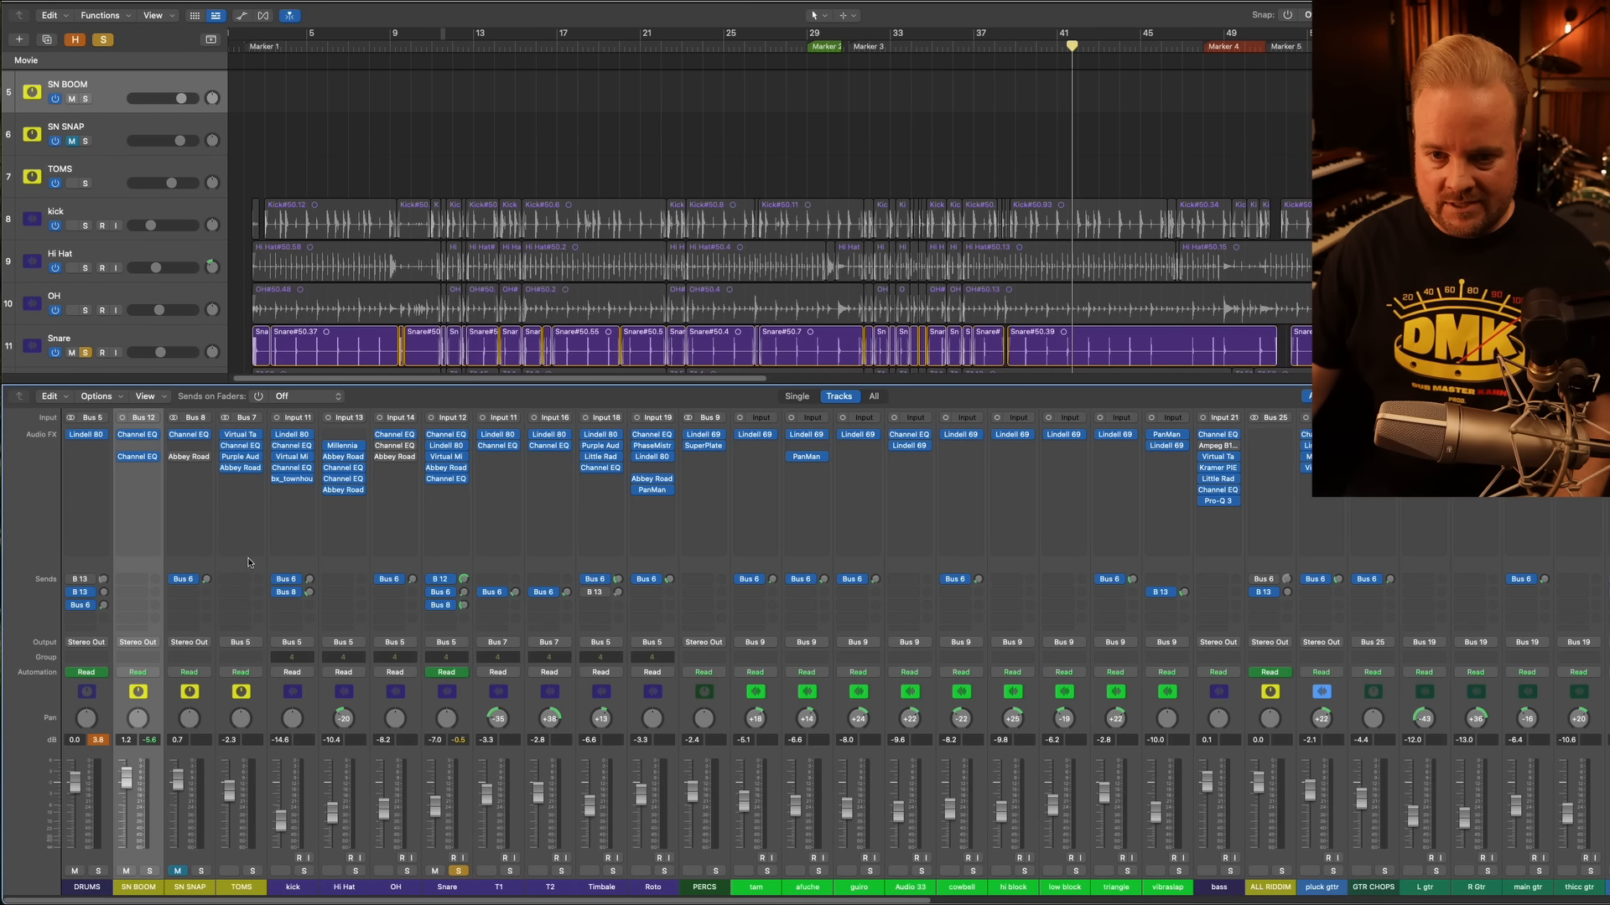
Unmute the SN SNAP channel and compare the snare with and without this layer during playback
click(190, 891)
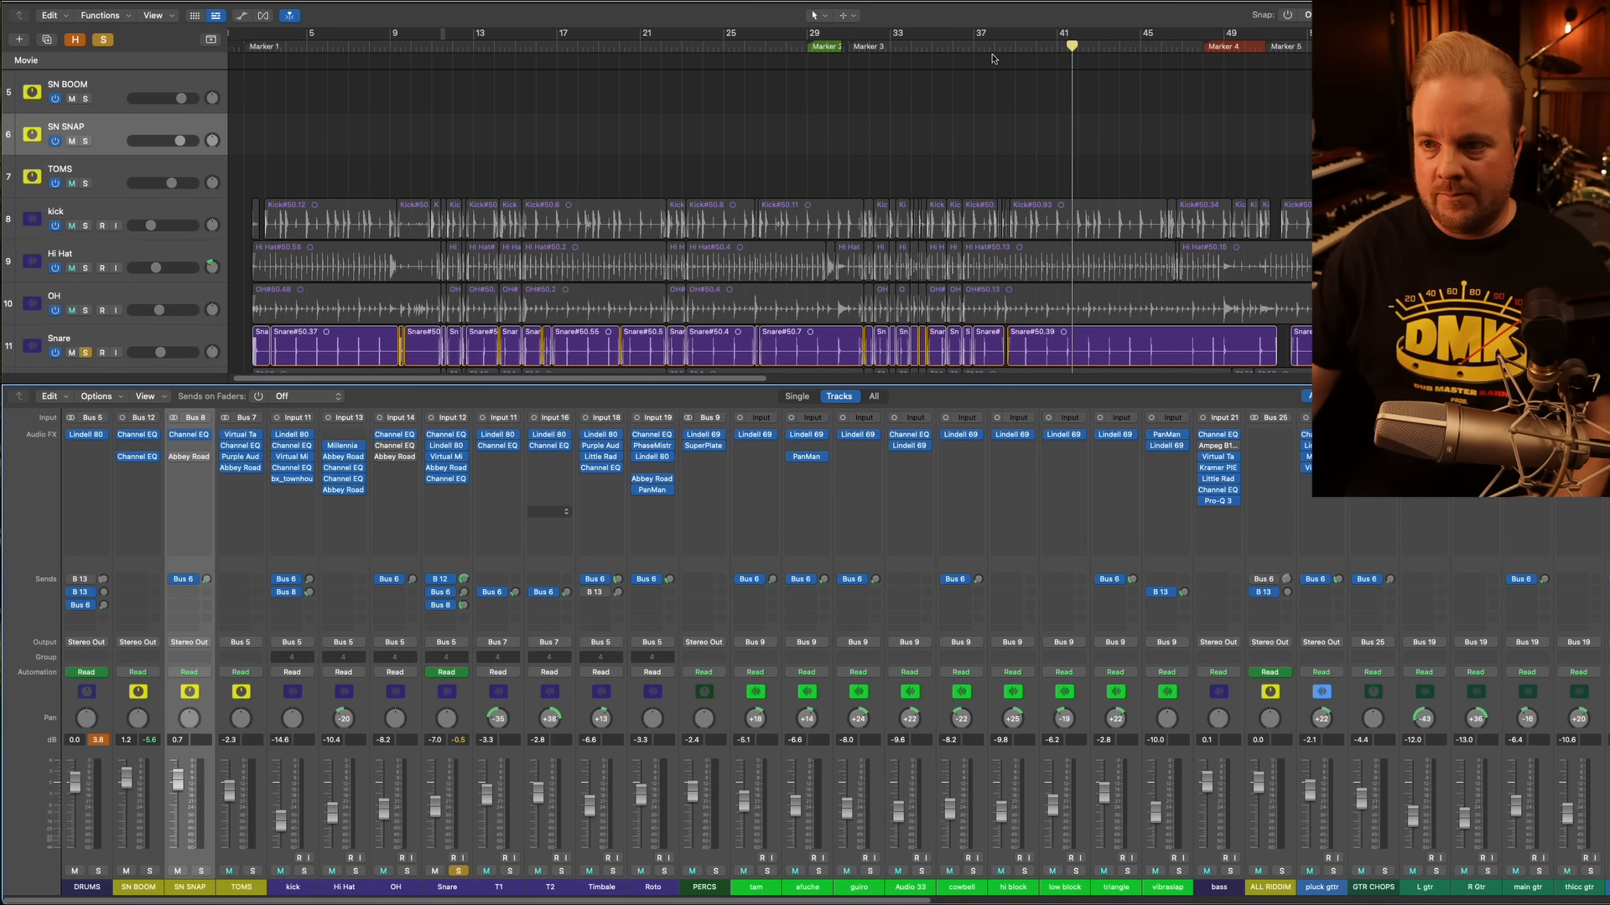
key(space)
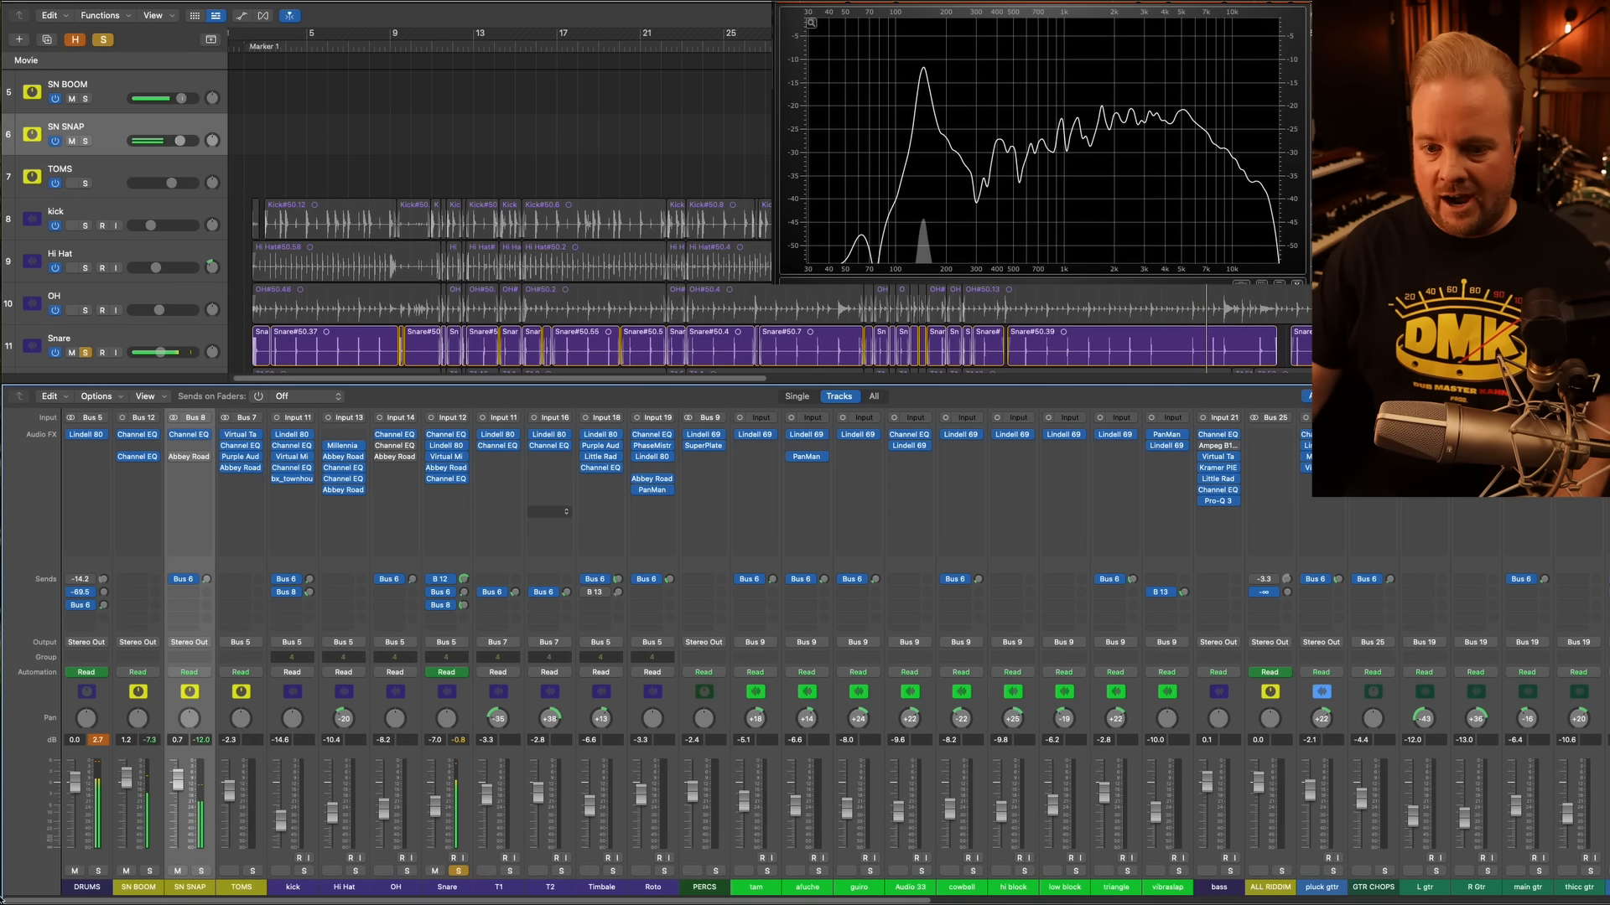
click(178, 871)
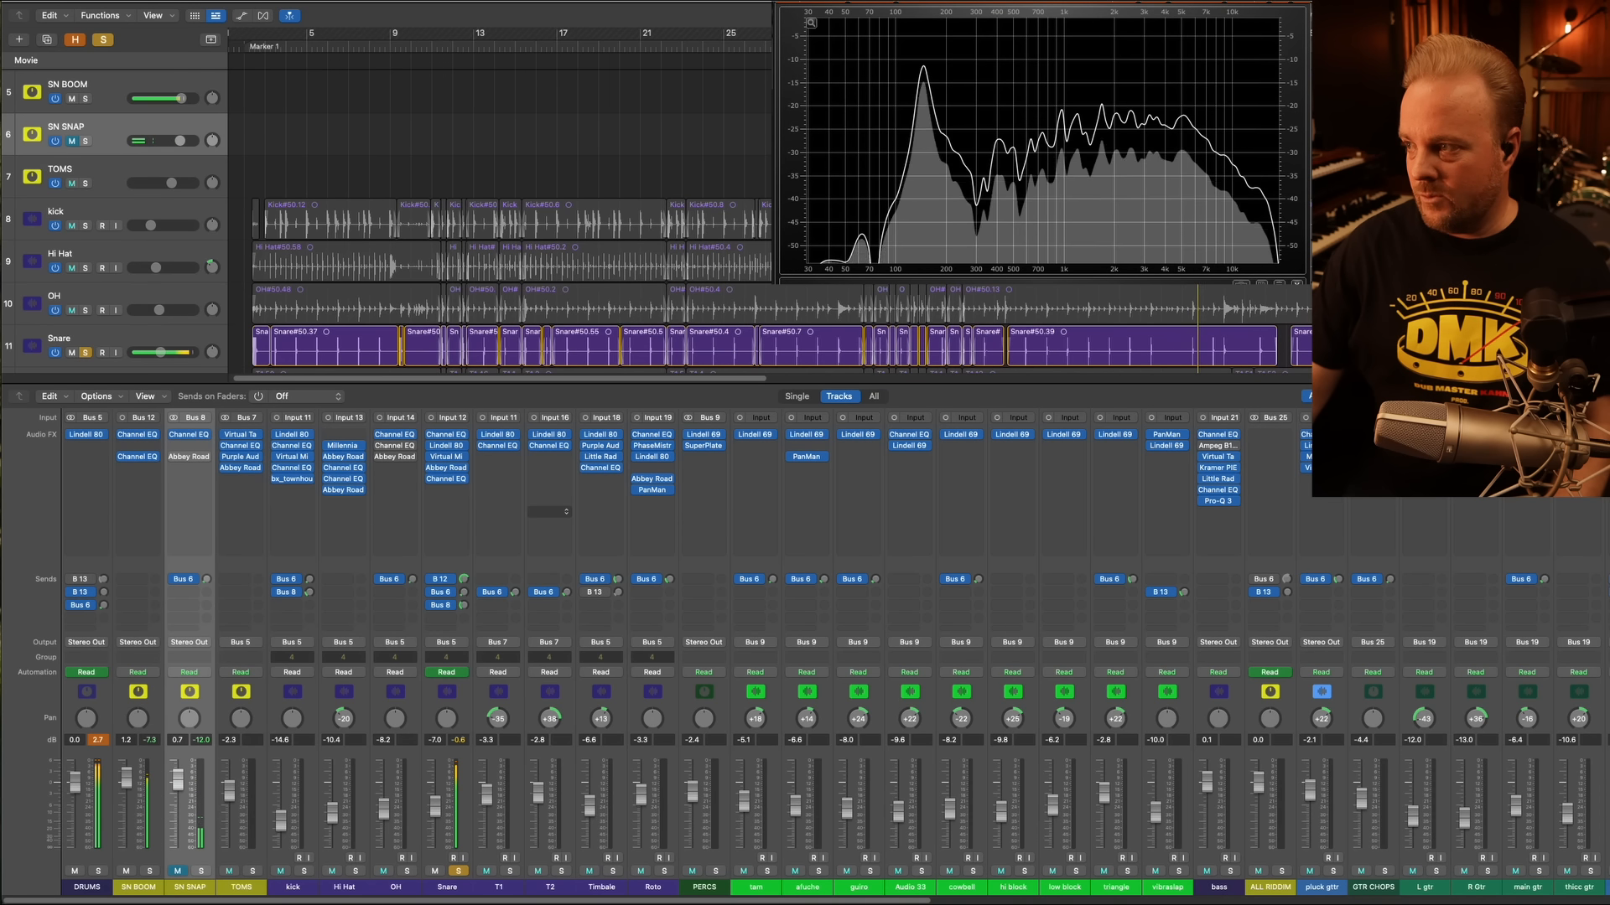
click(177, 871)
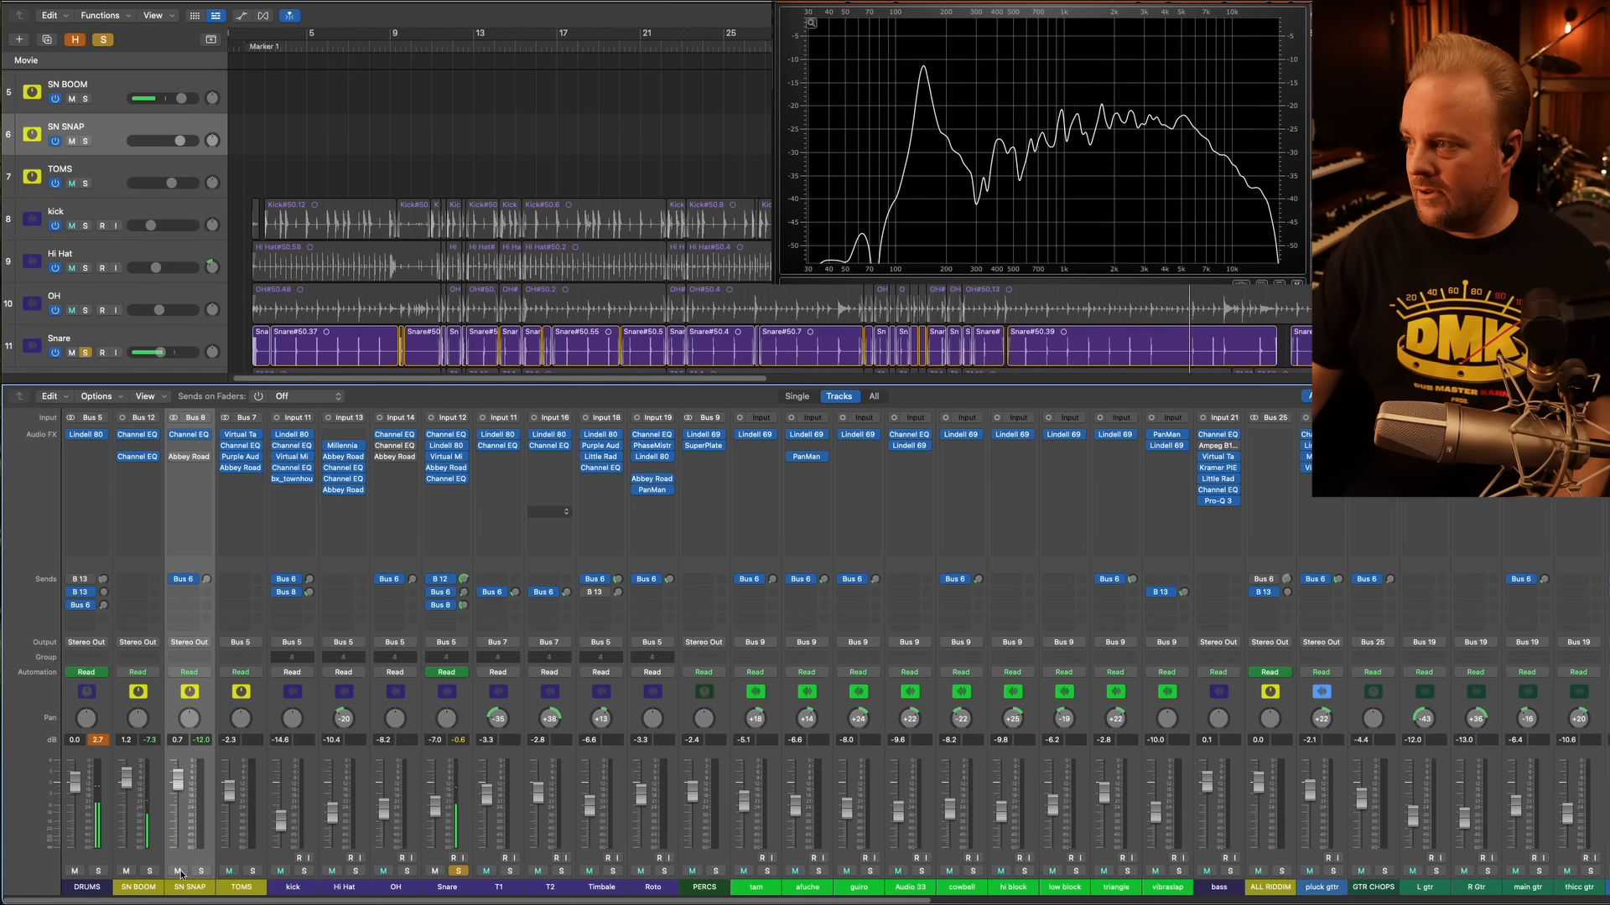
mouse_move(1192, 172)
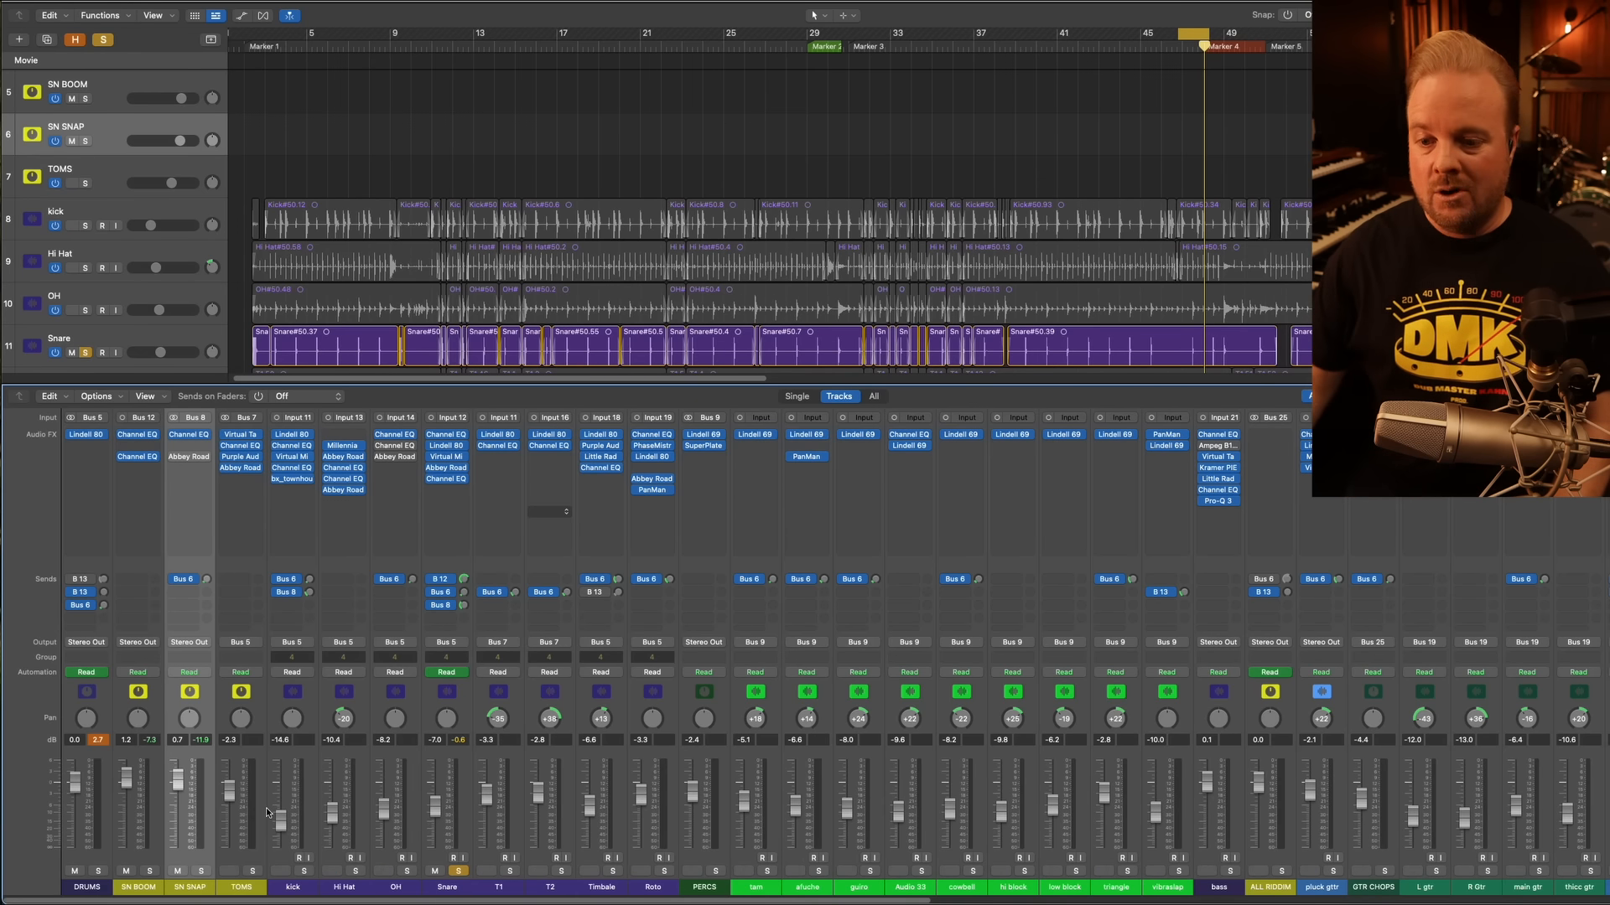
Check the Snare, SN BOOM and SN SNAP channels, and remove the Abbey Road J37 Tape plug-in from SN SNAP
click(449, 890)
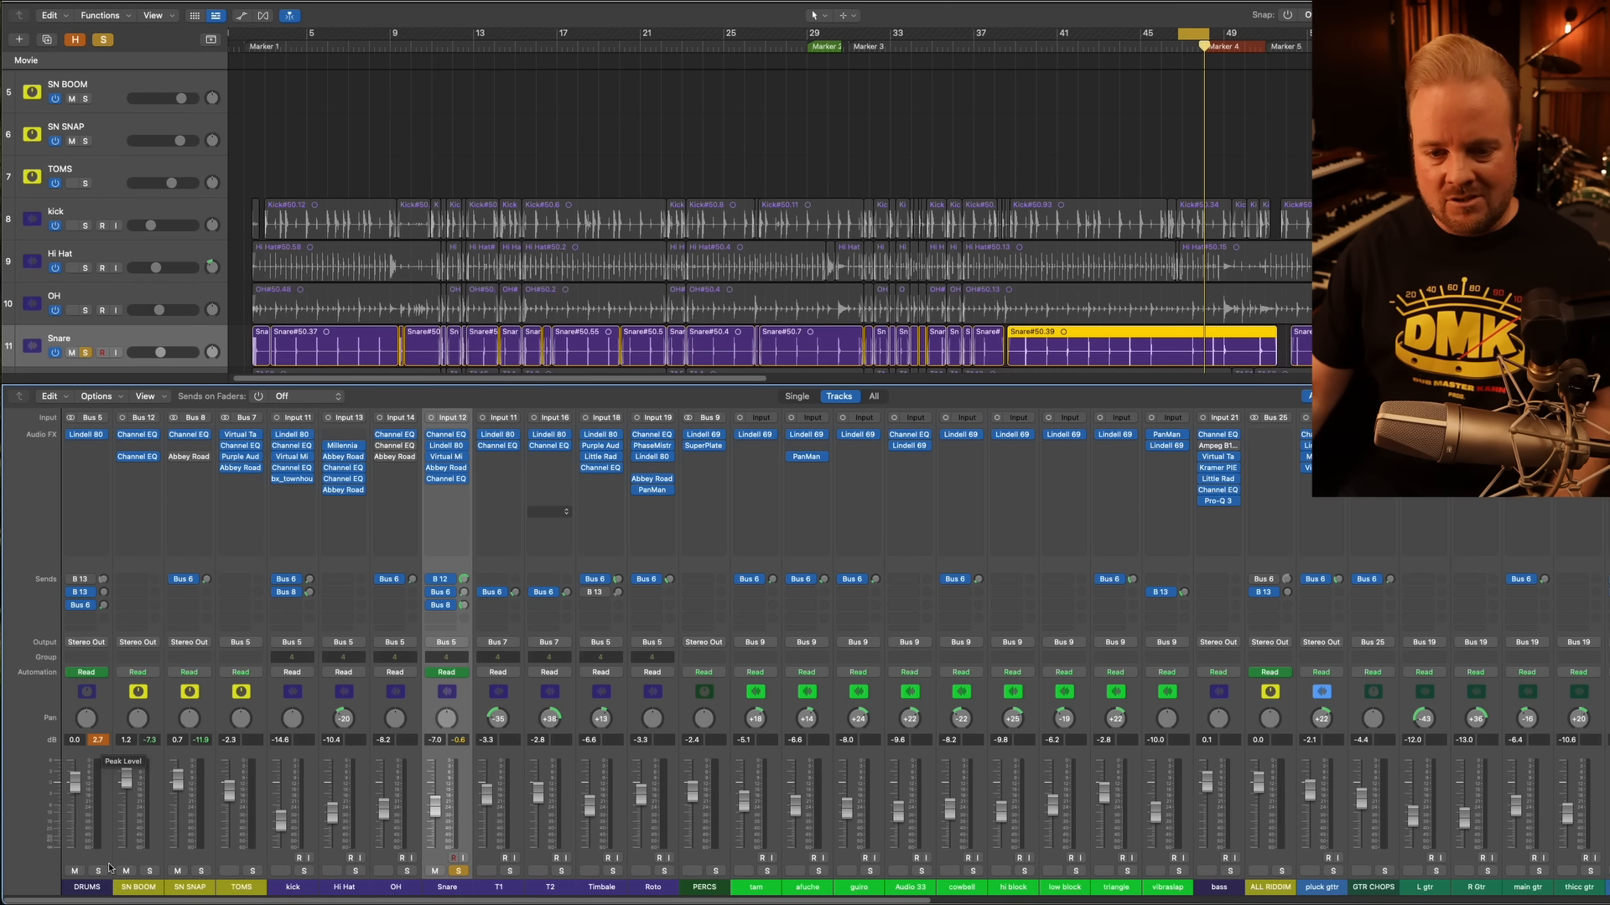
click(134, 889)
click(180, 890)
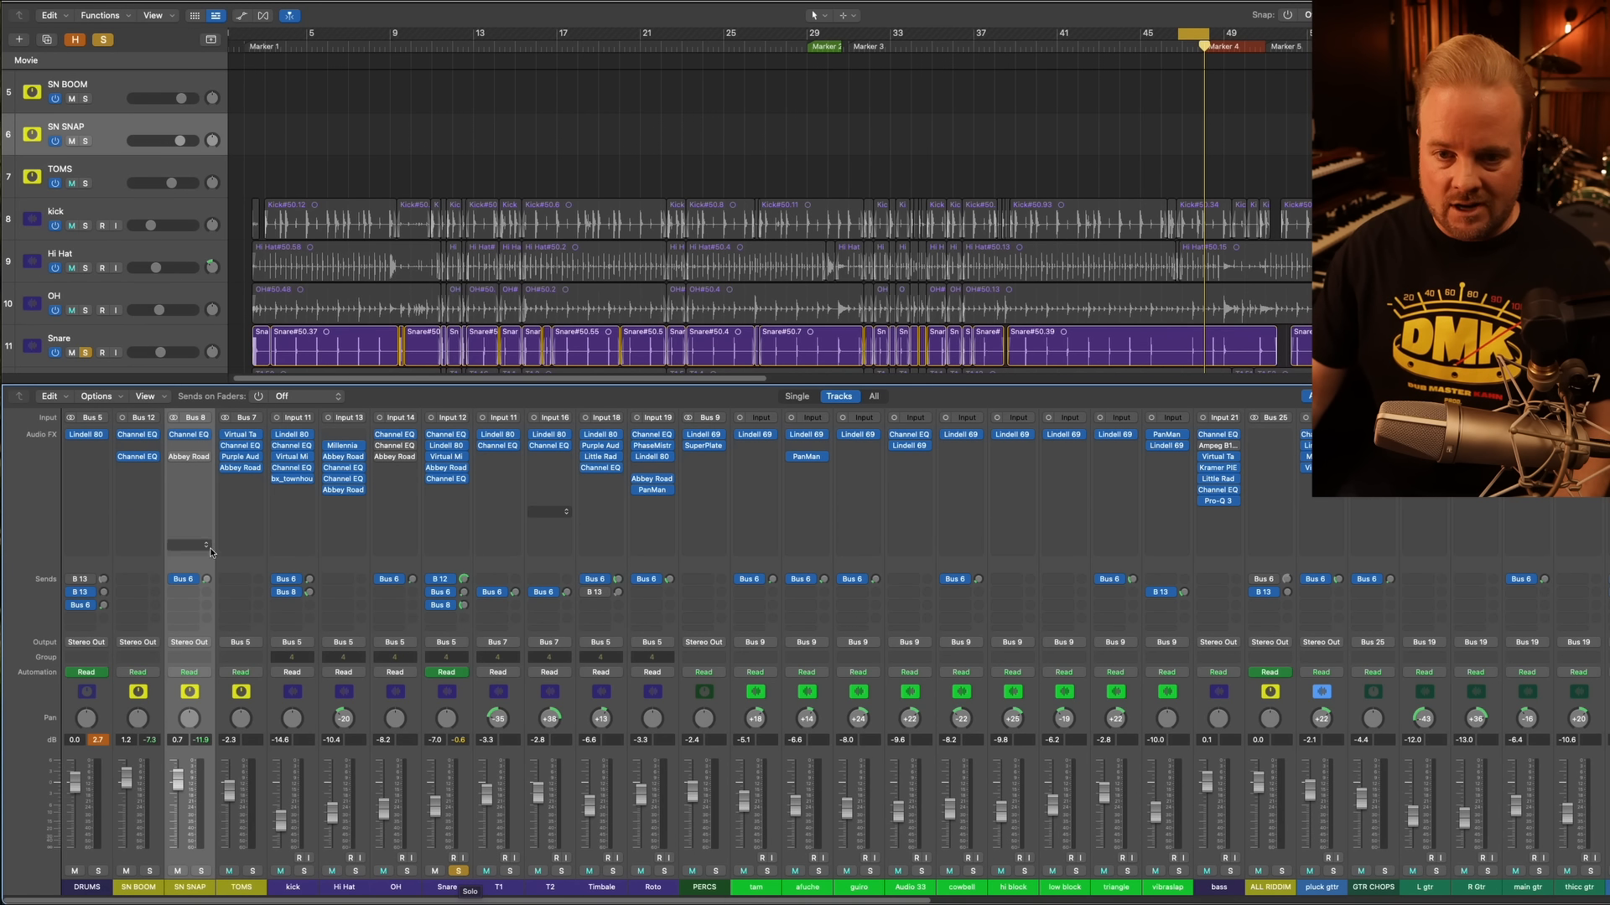
mouse_move(203, 460)
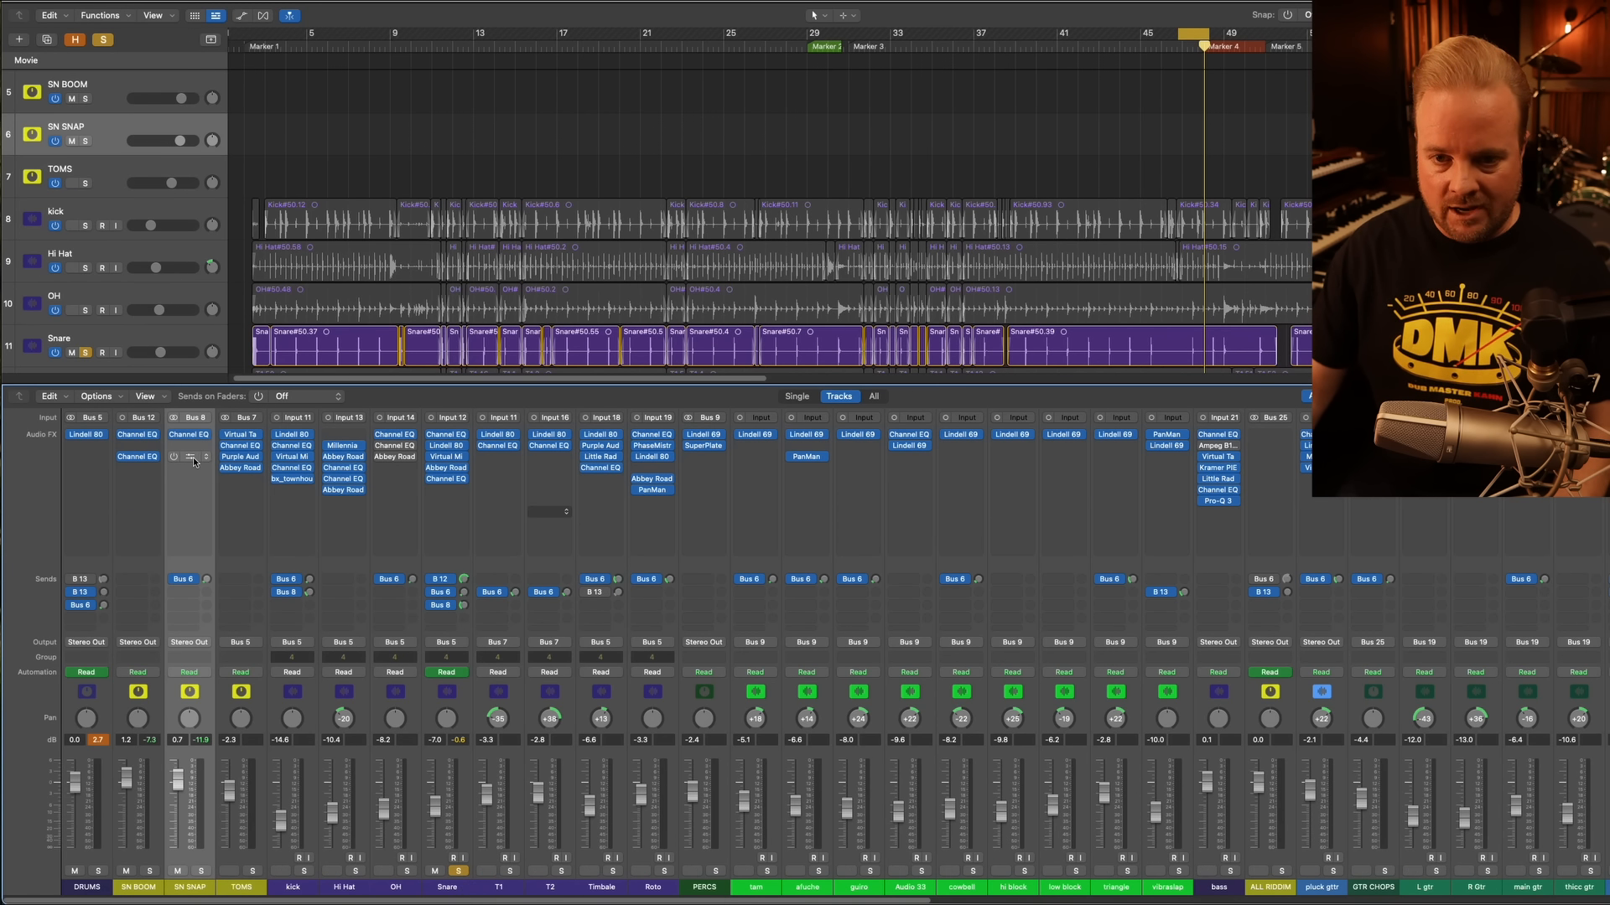
click(194, 460)
click(684, 154)
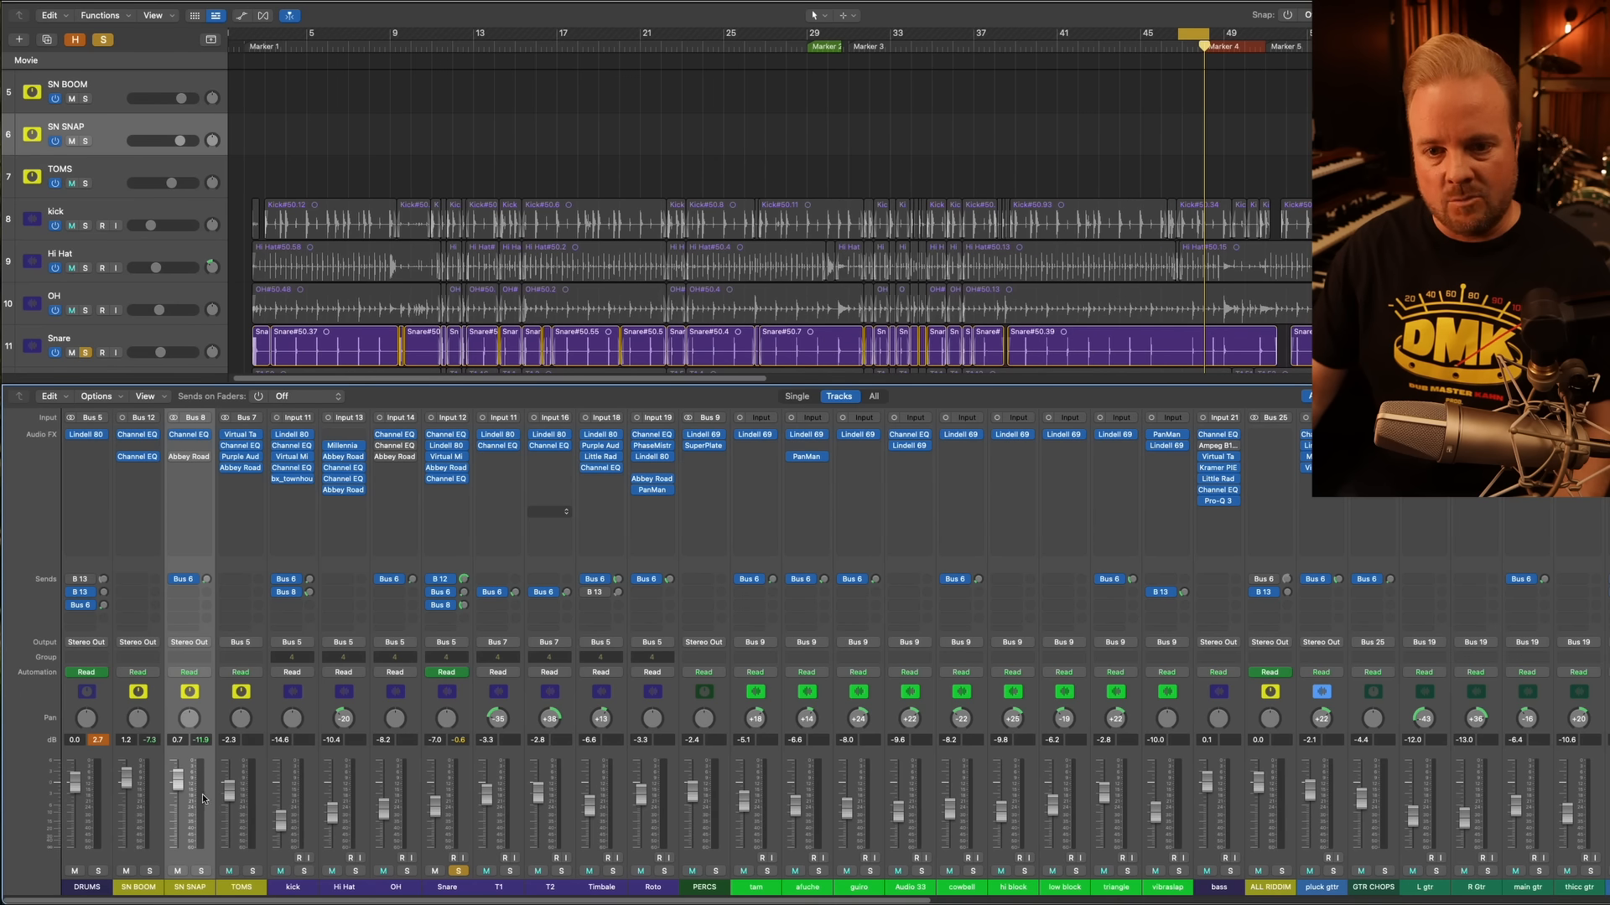
click(206, 459)
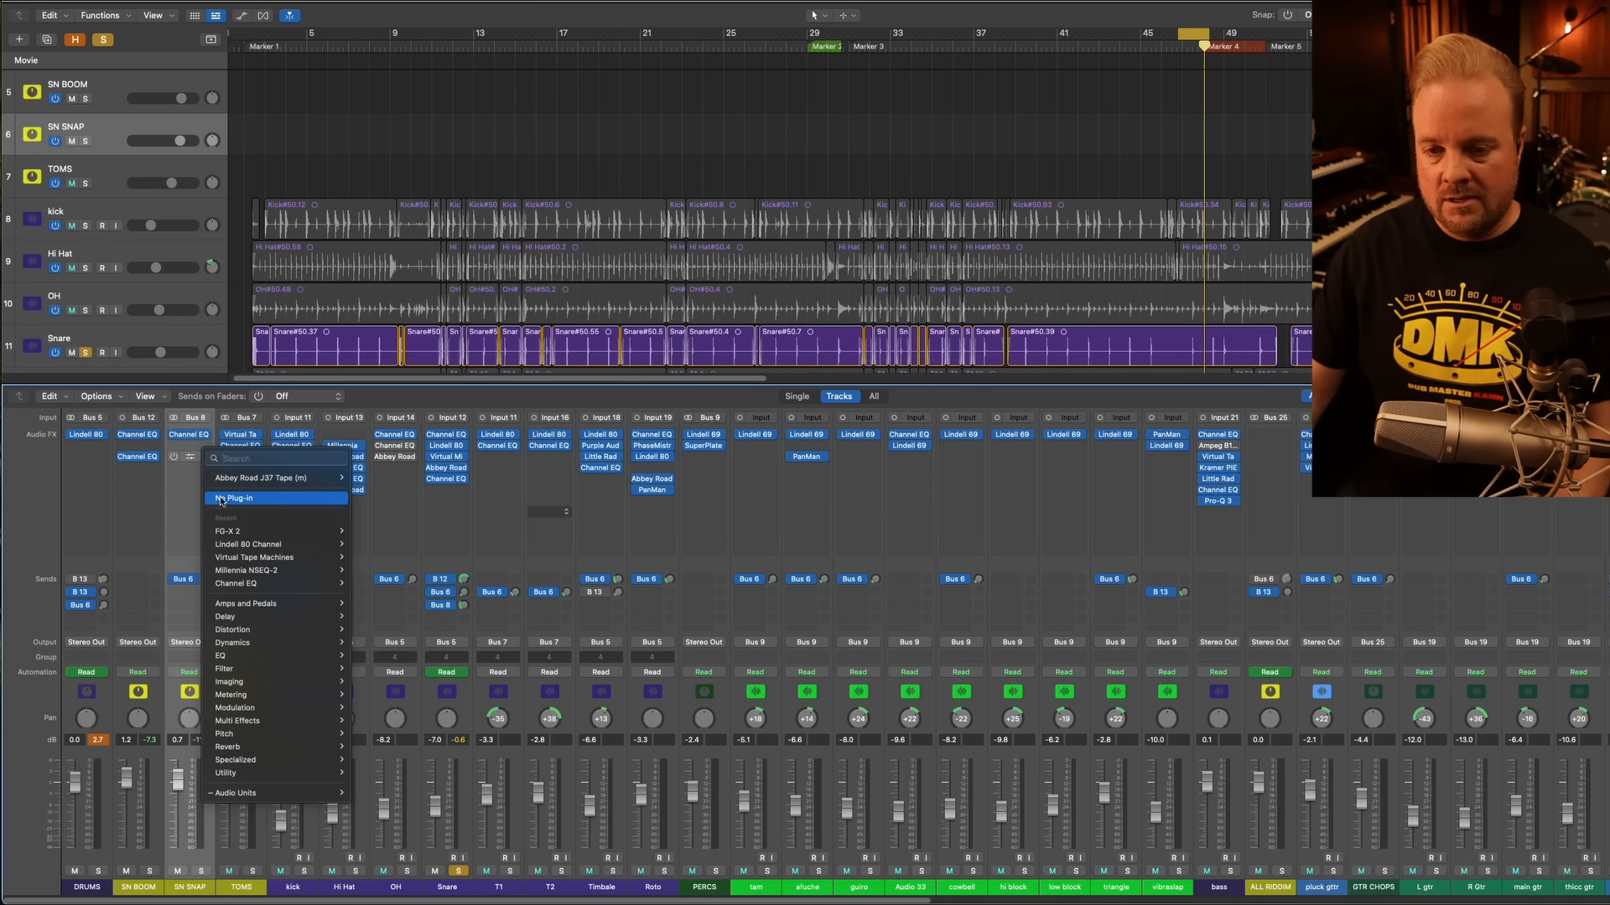
click(220, 498)
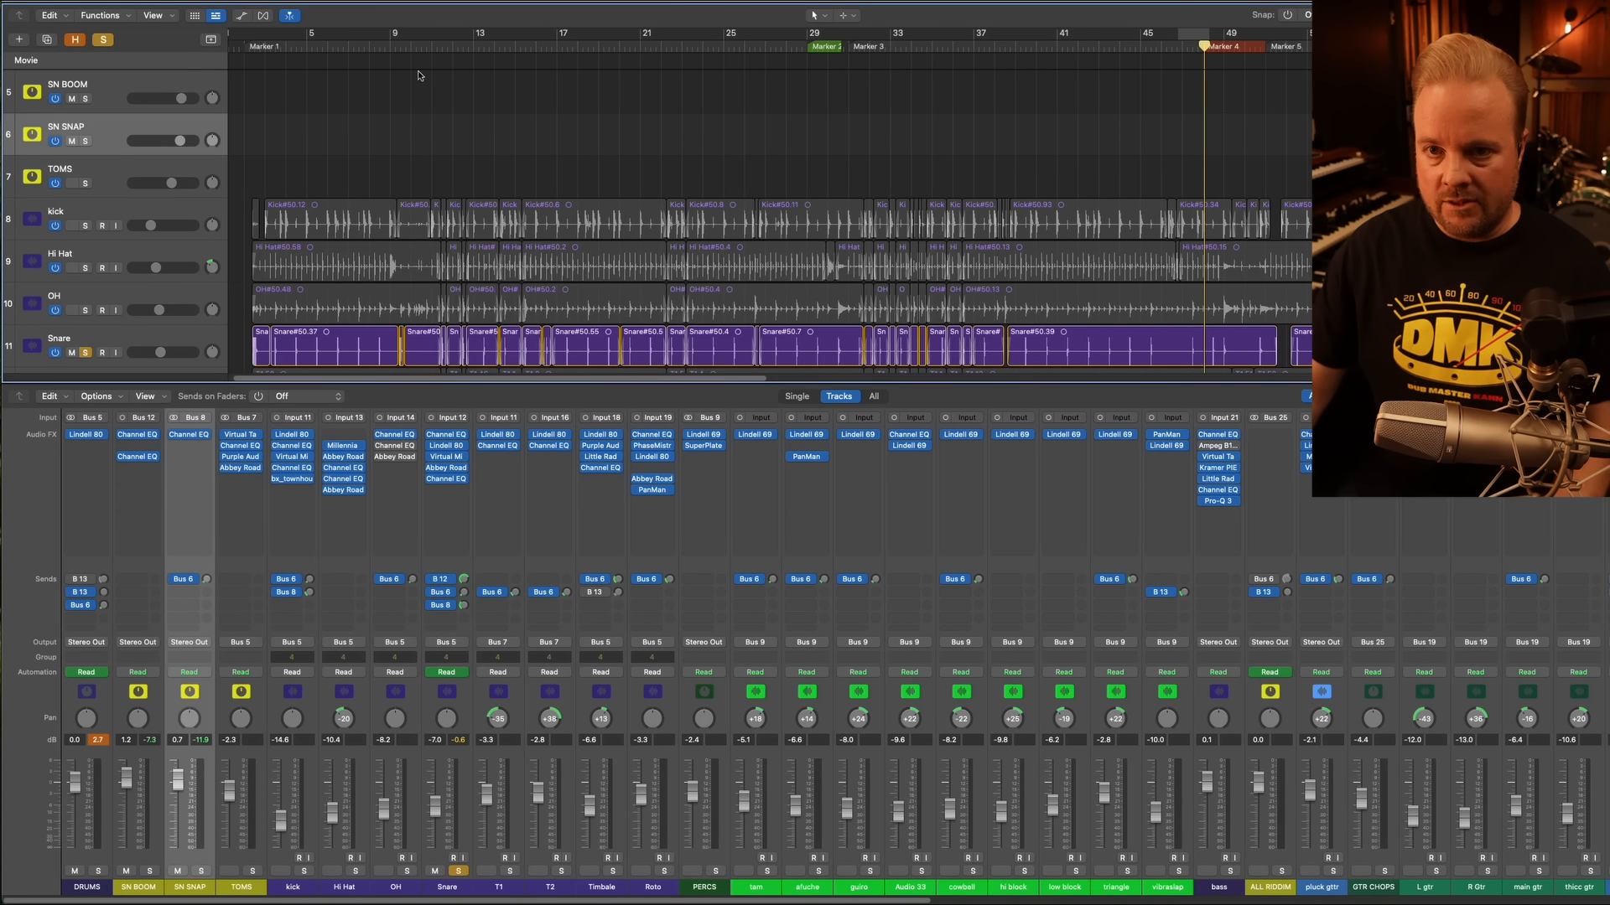
Solo the kick and Hi Hat along with the snare, and play them from around bar 15
click(304, 871)
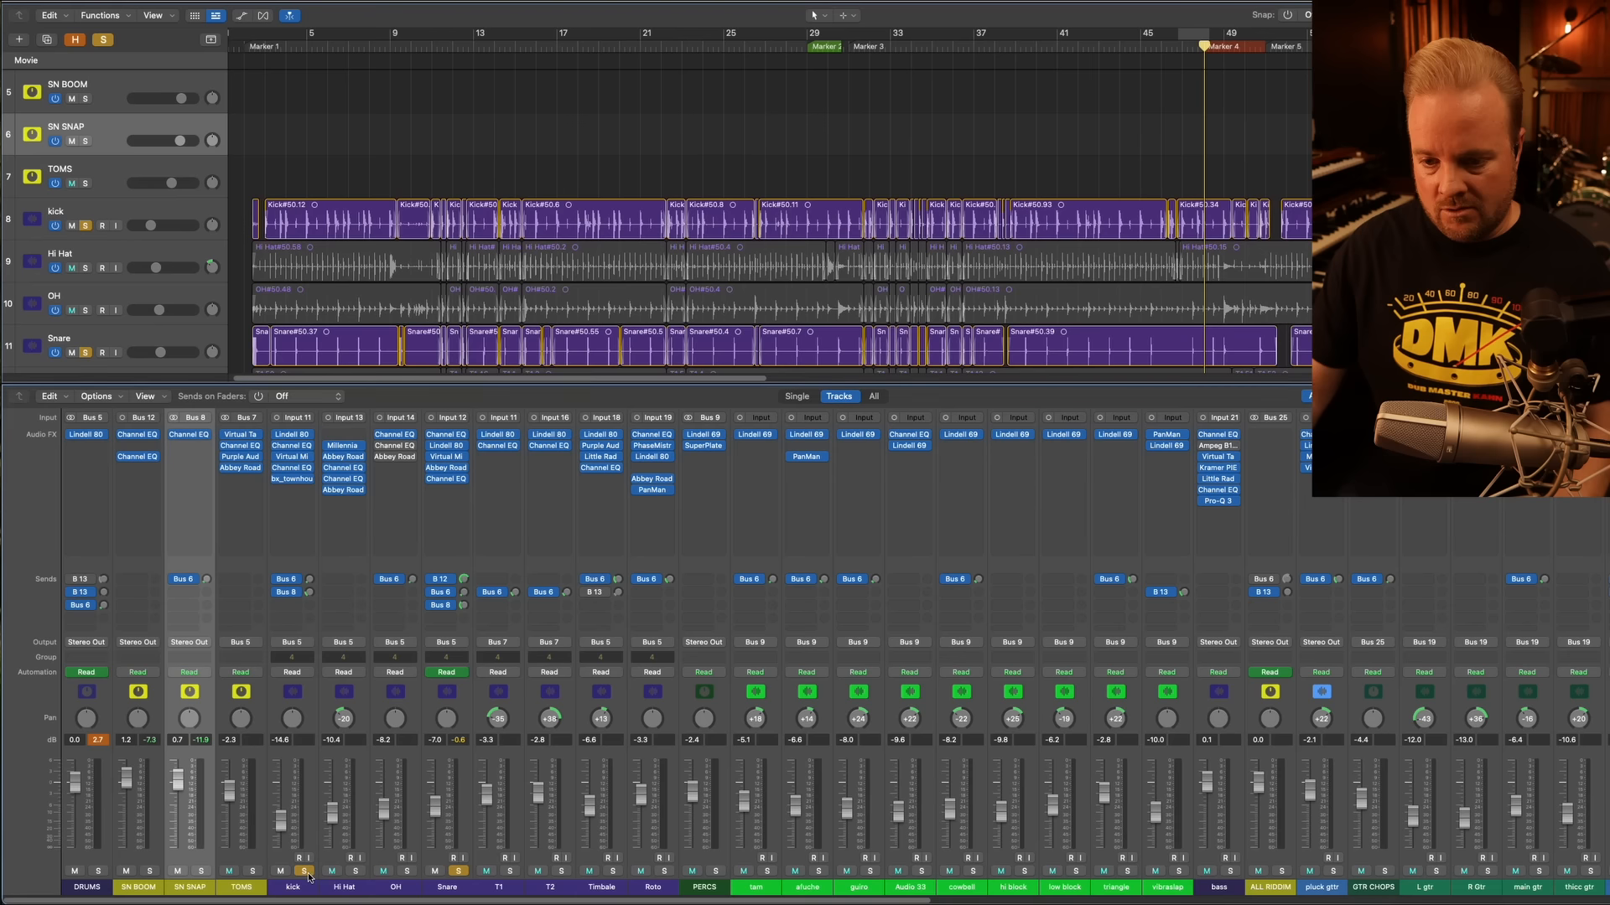
click(356, 871)
click(531, 48)
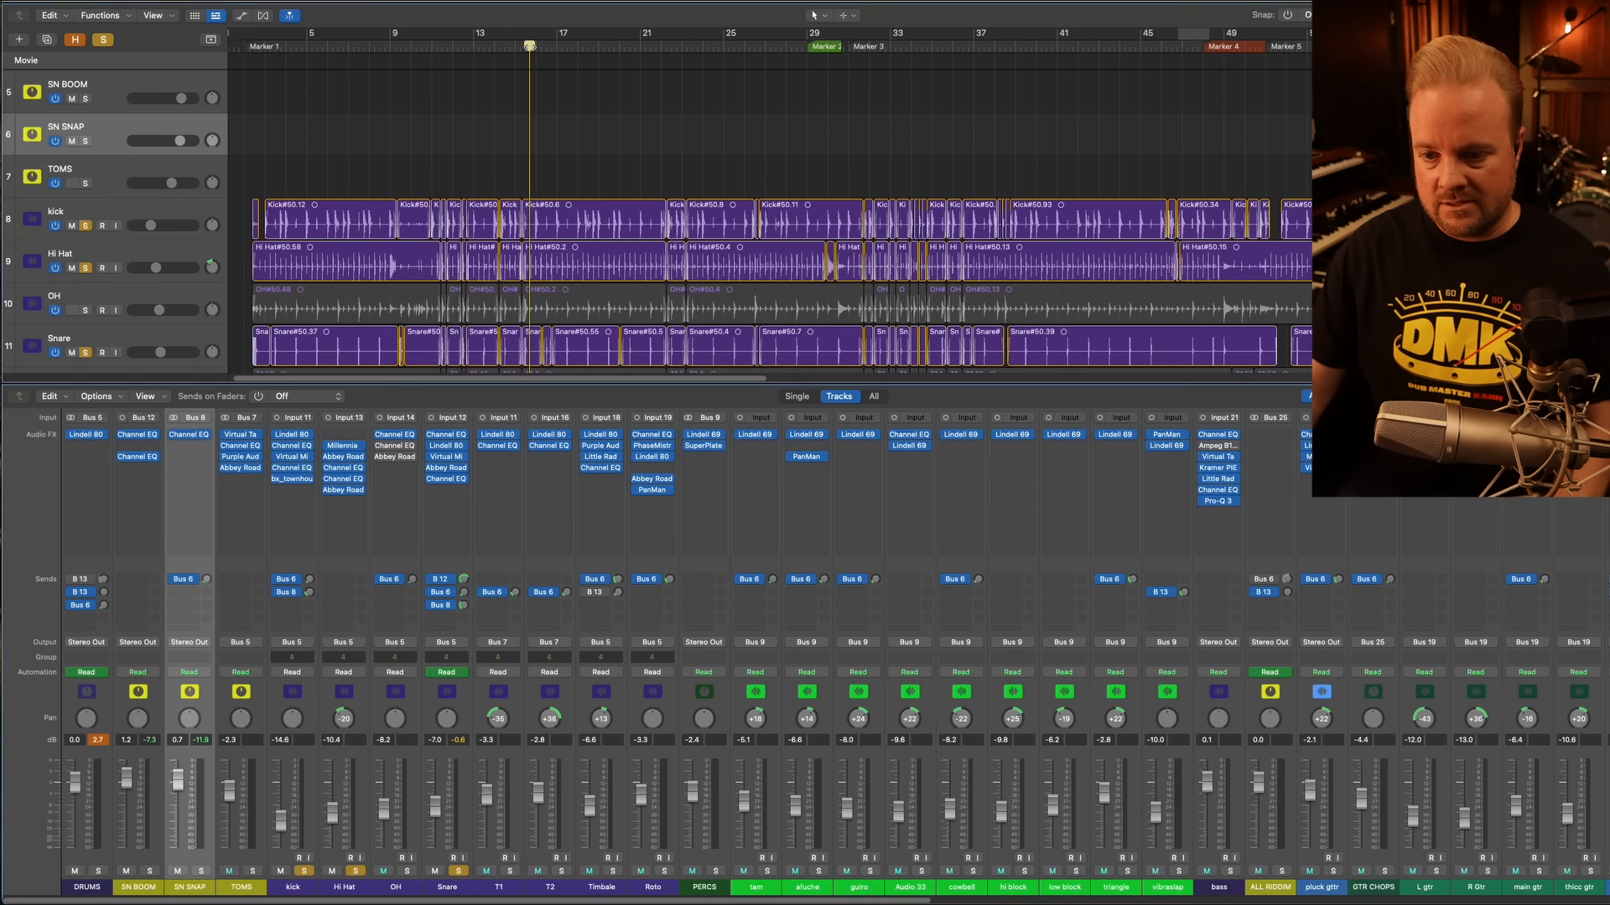
key(space)
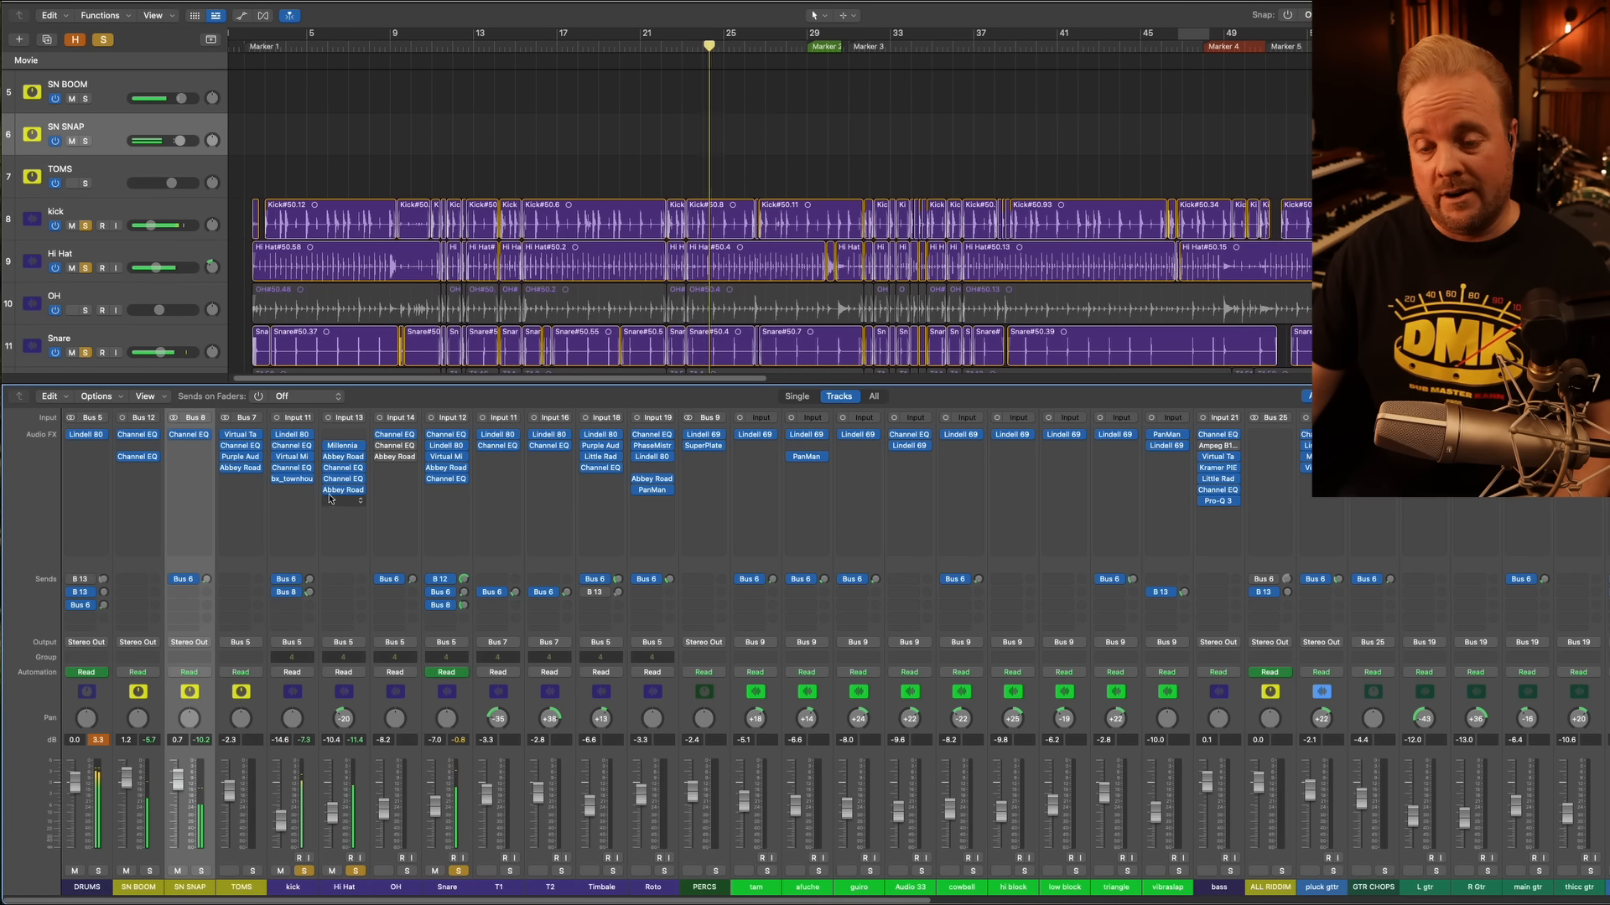
Open the Hi Hat's Millennia NSEQ-2, review its settings, compare it bypassed and active during playback, and close it
click(342, 446)
drag(1028, 152, 572, 122)
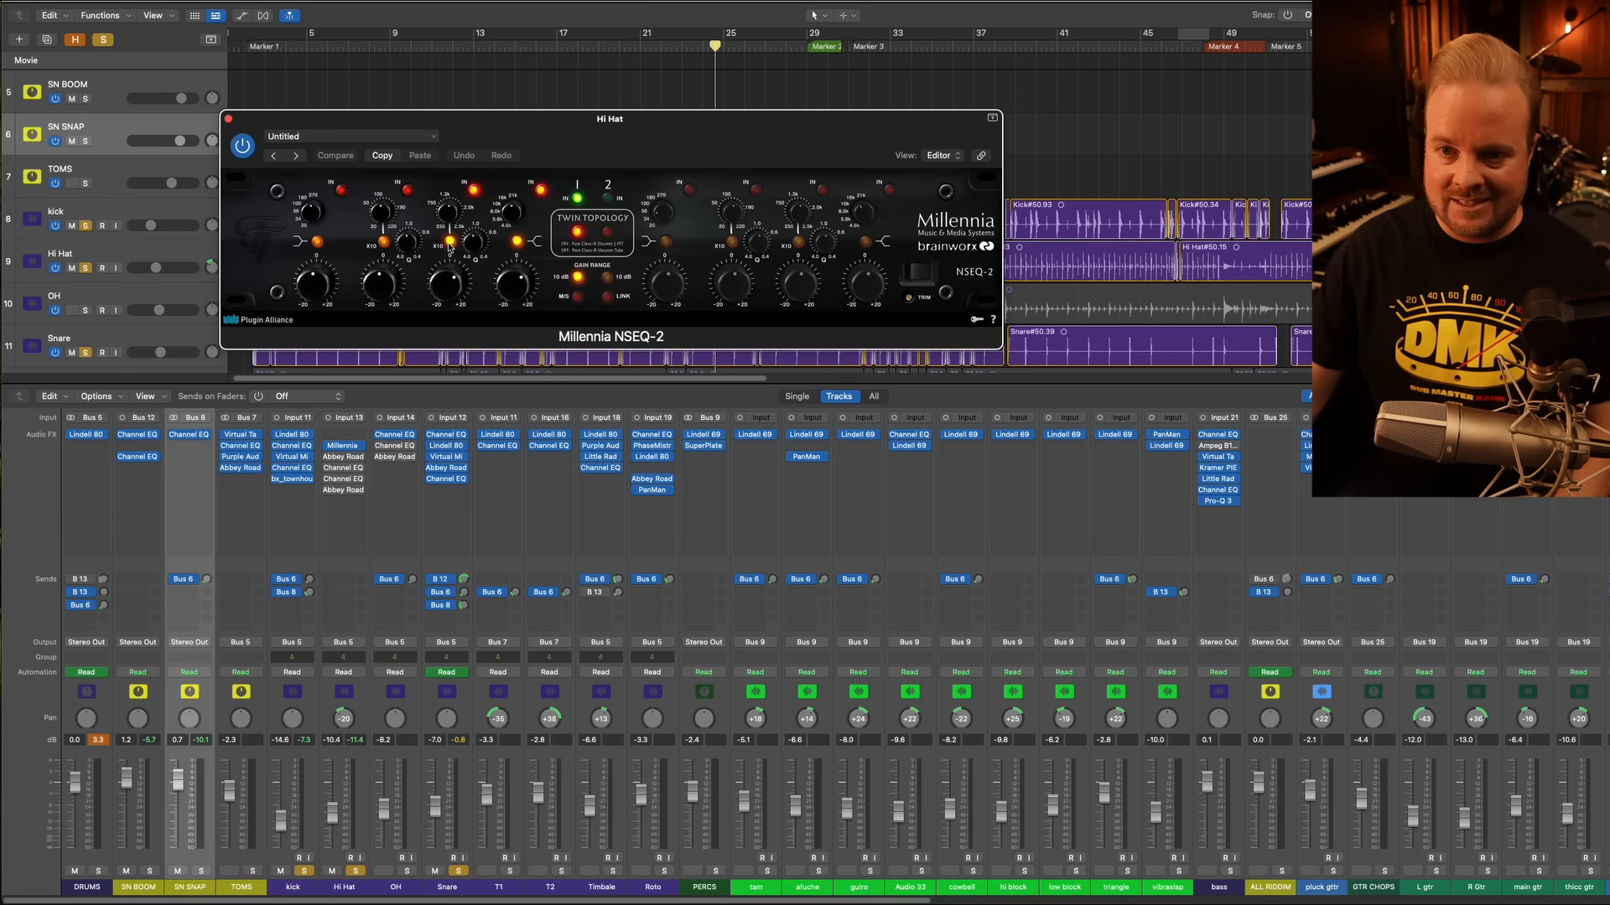
click(453, 210)
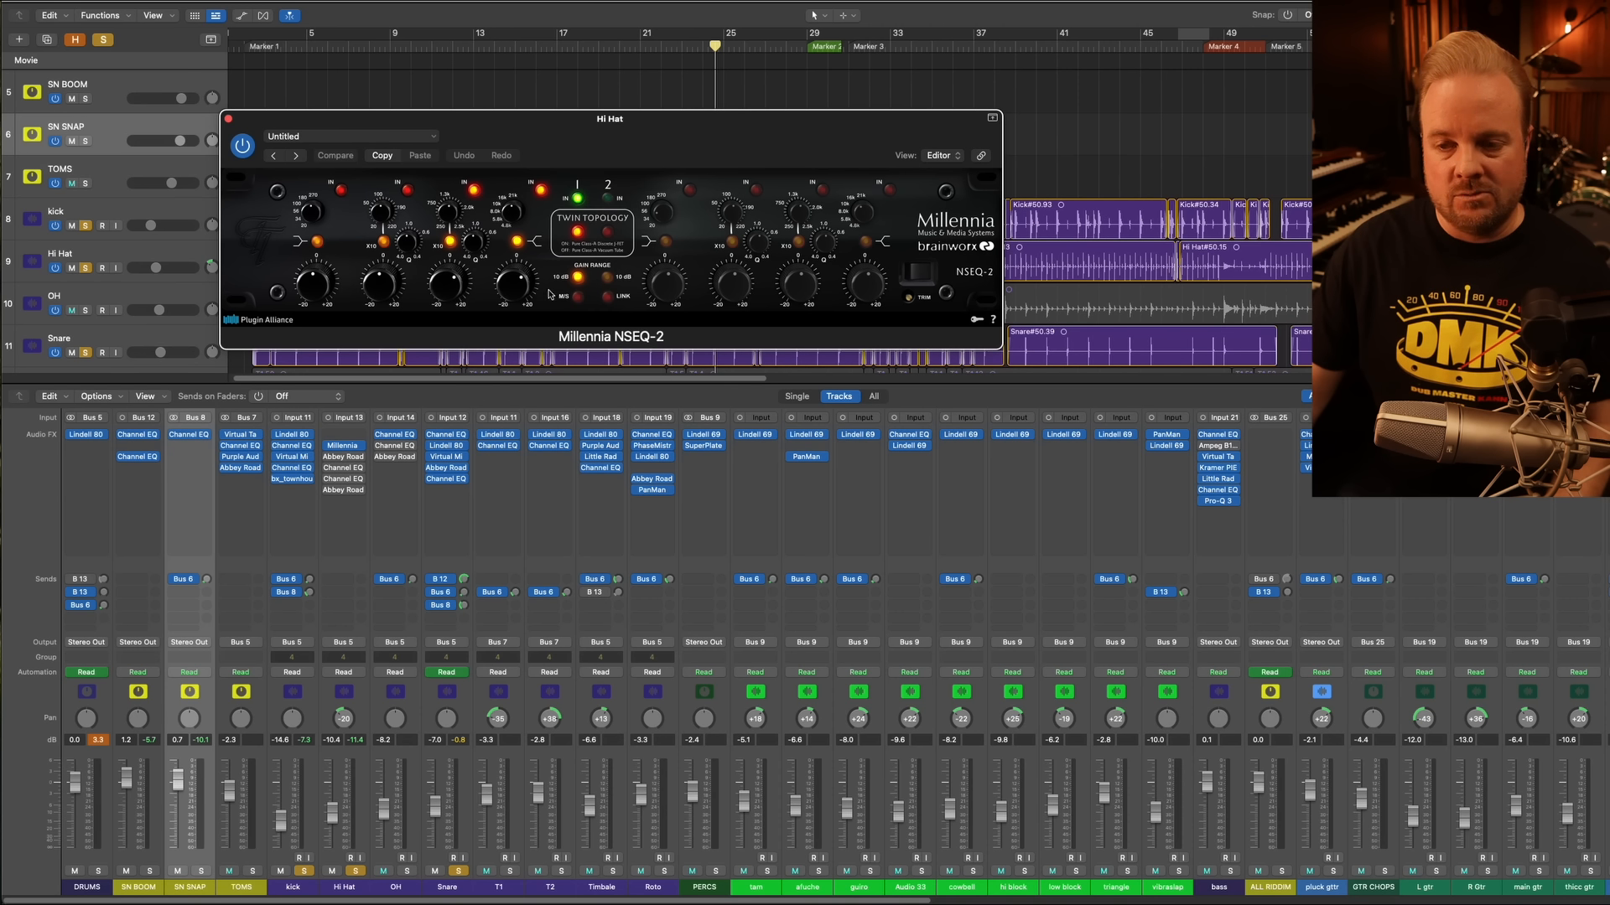
click(577, 234)
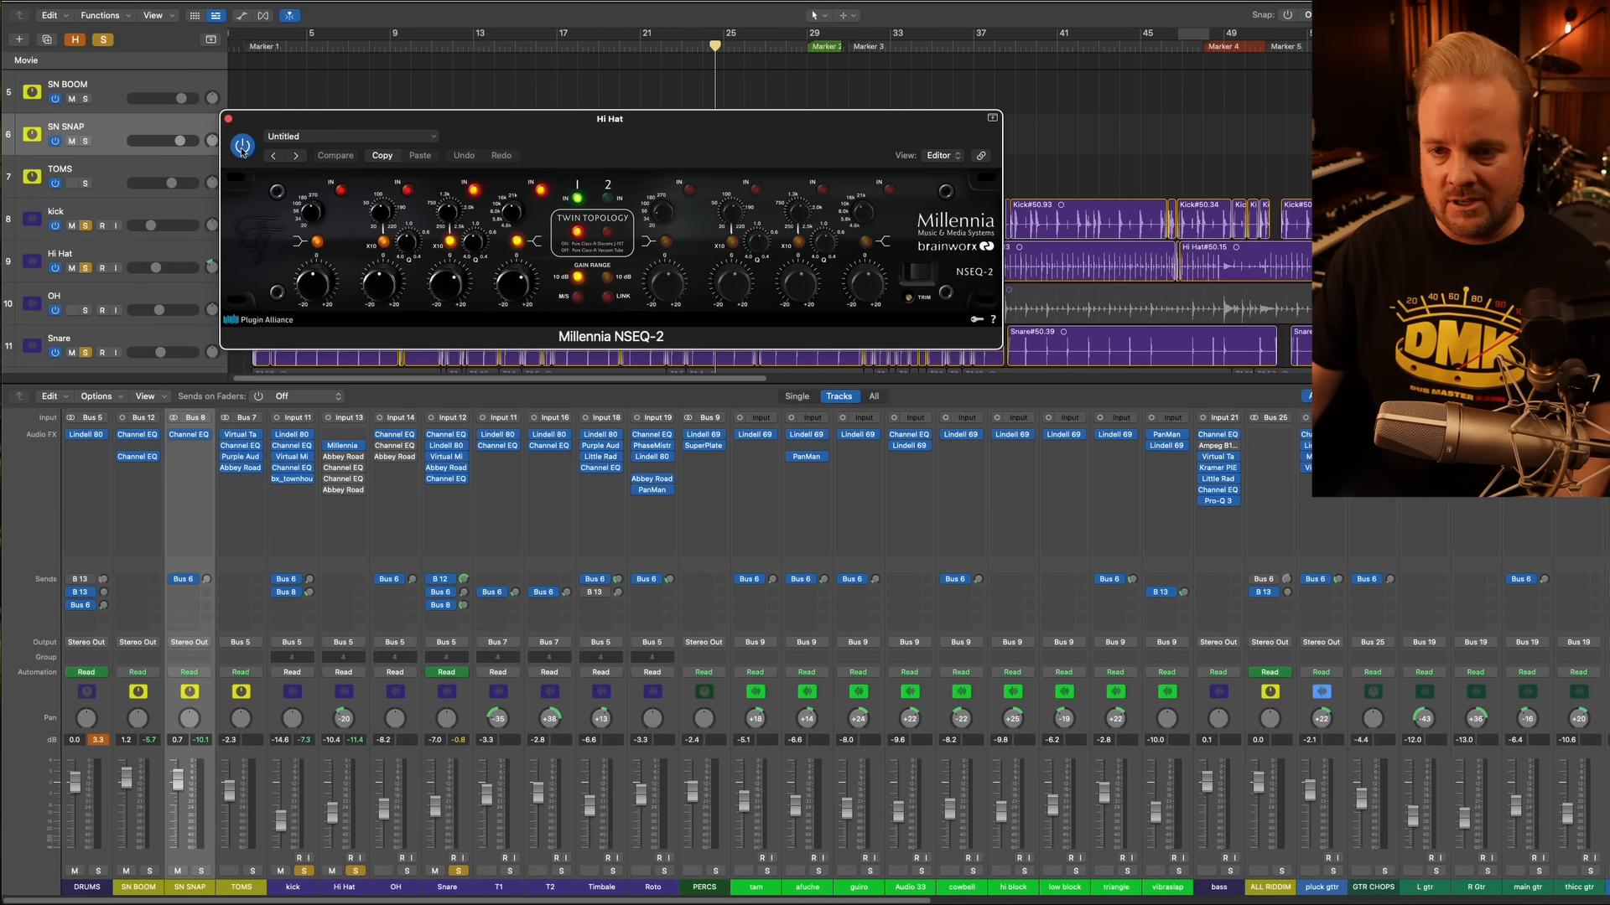
key(space)
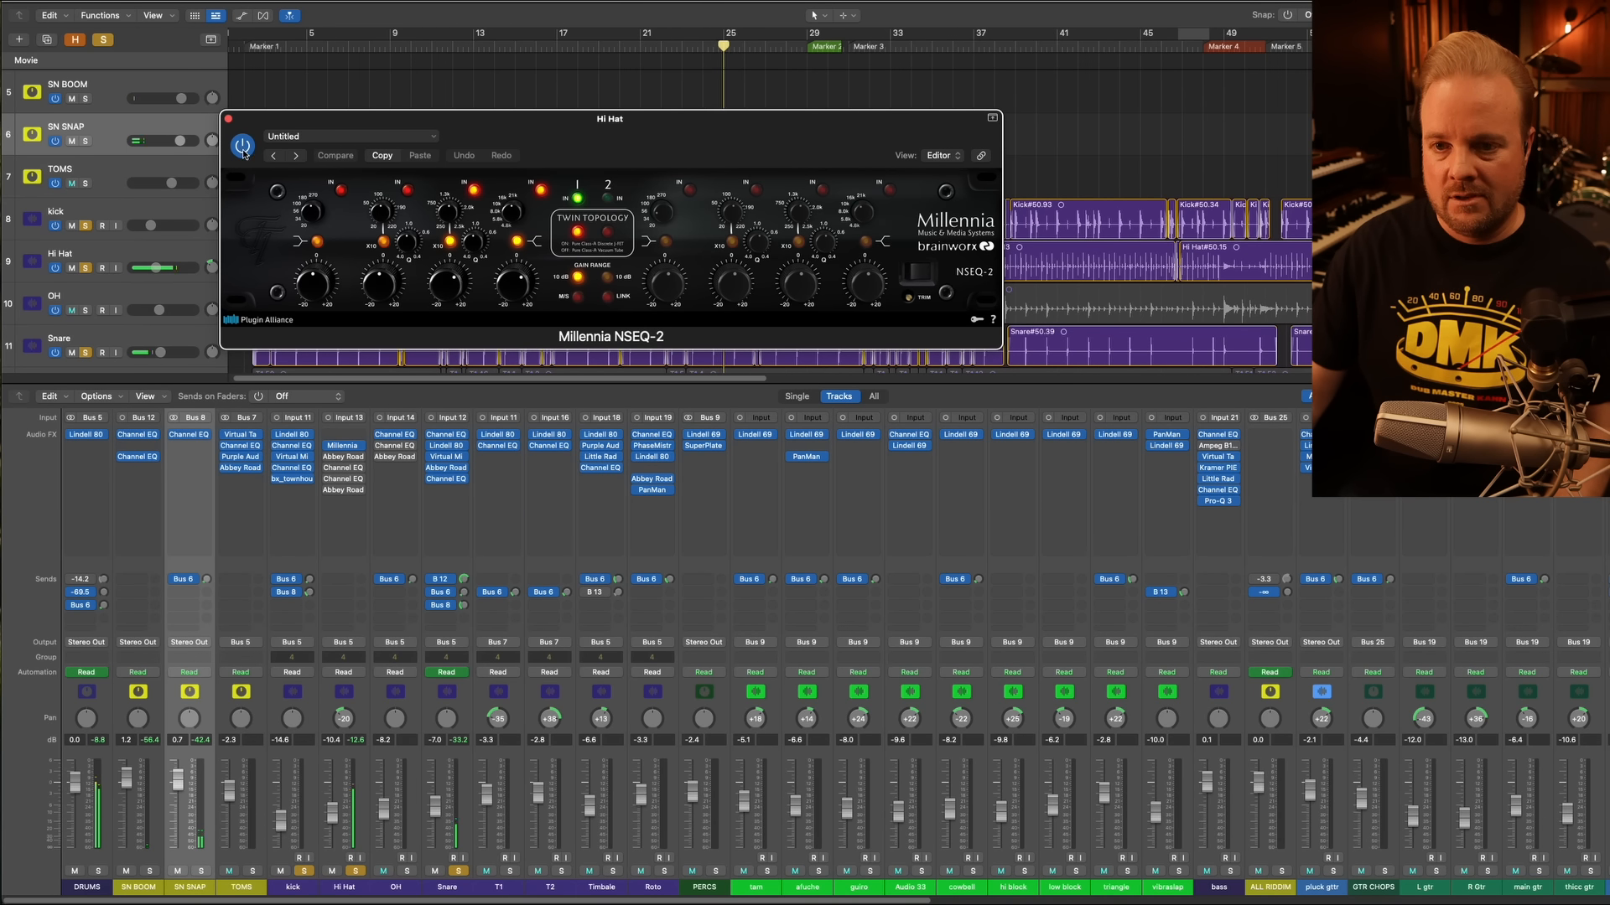
click(243, 147)
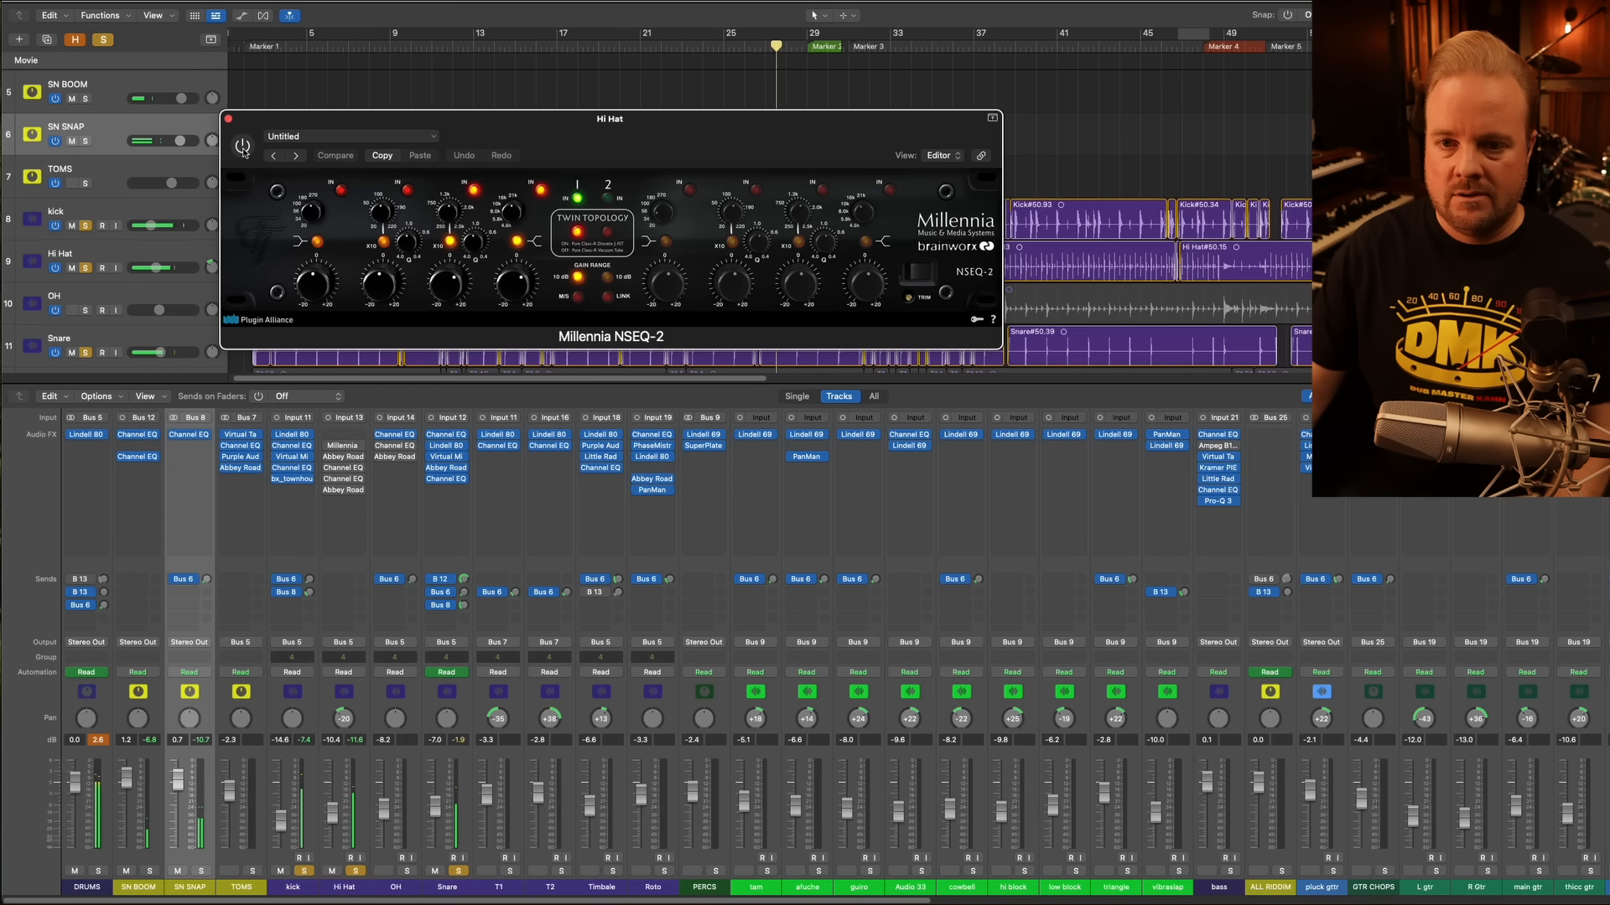
click(243, 147)
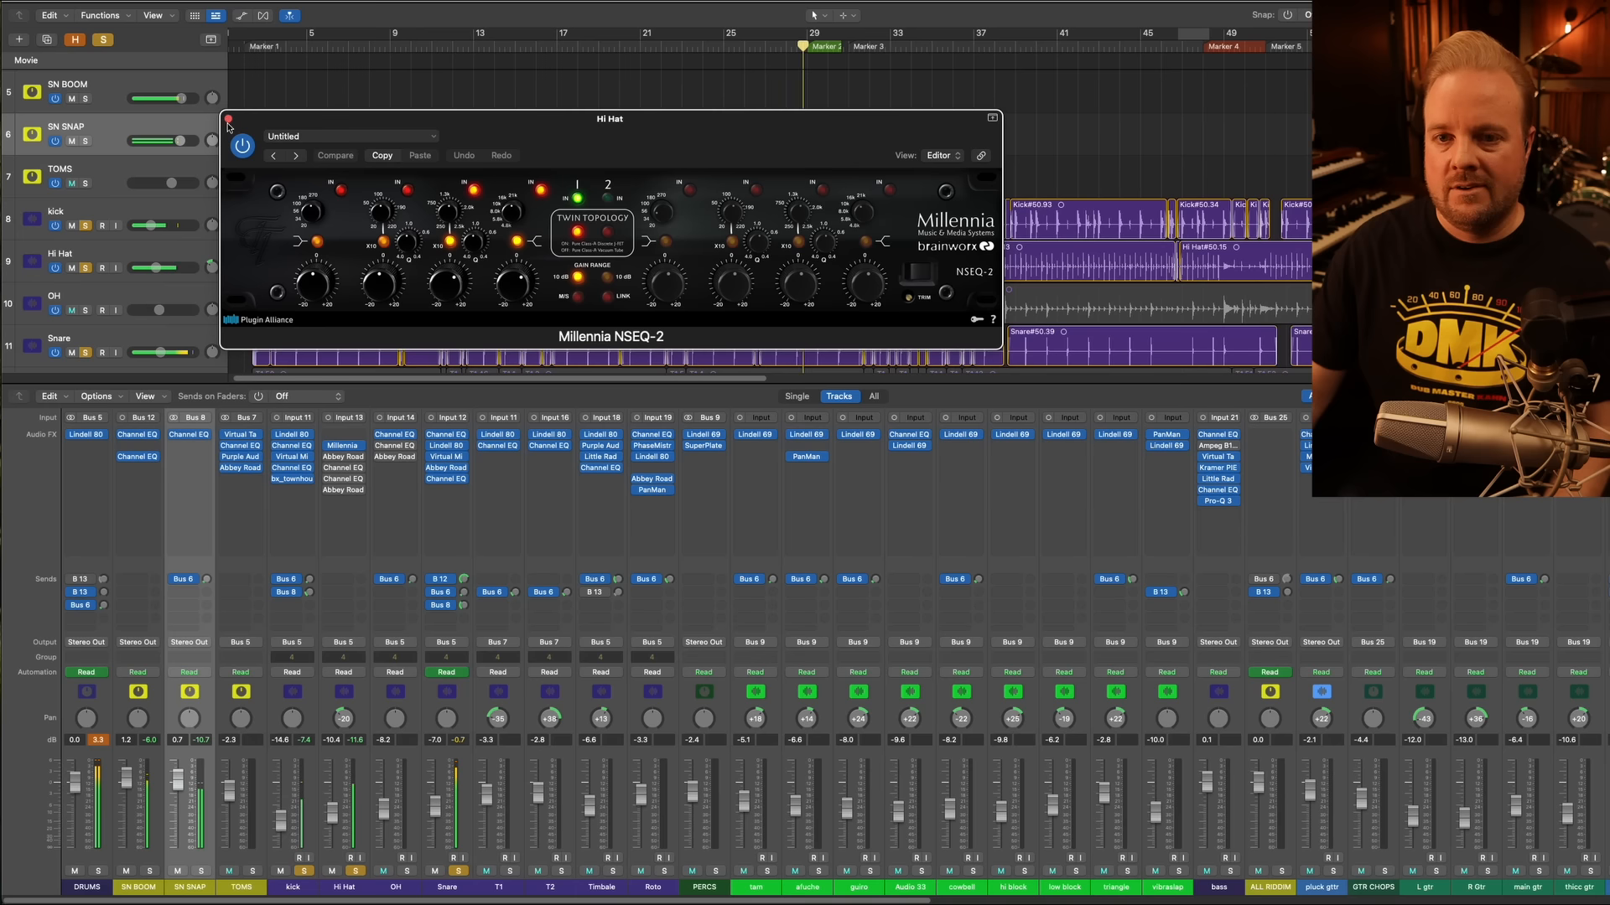
click(228, 118)
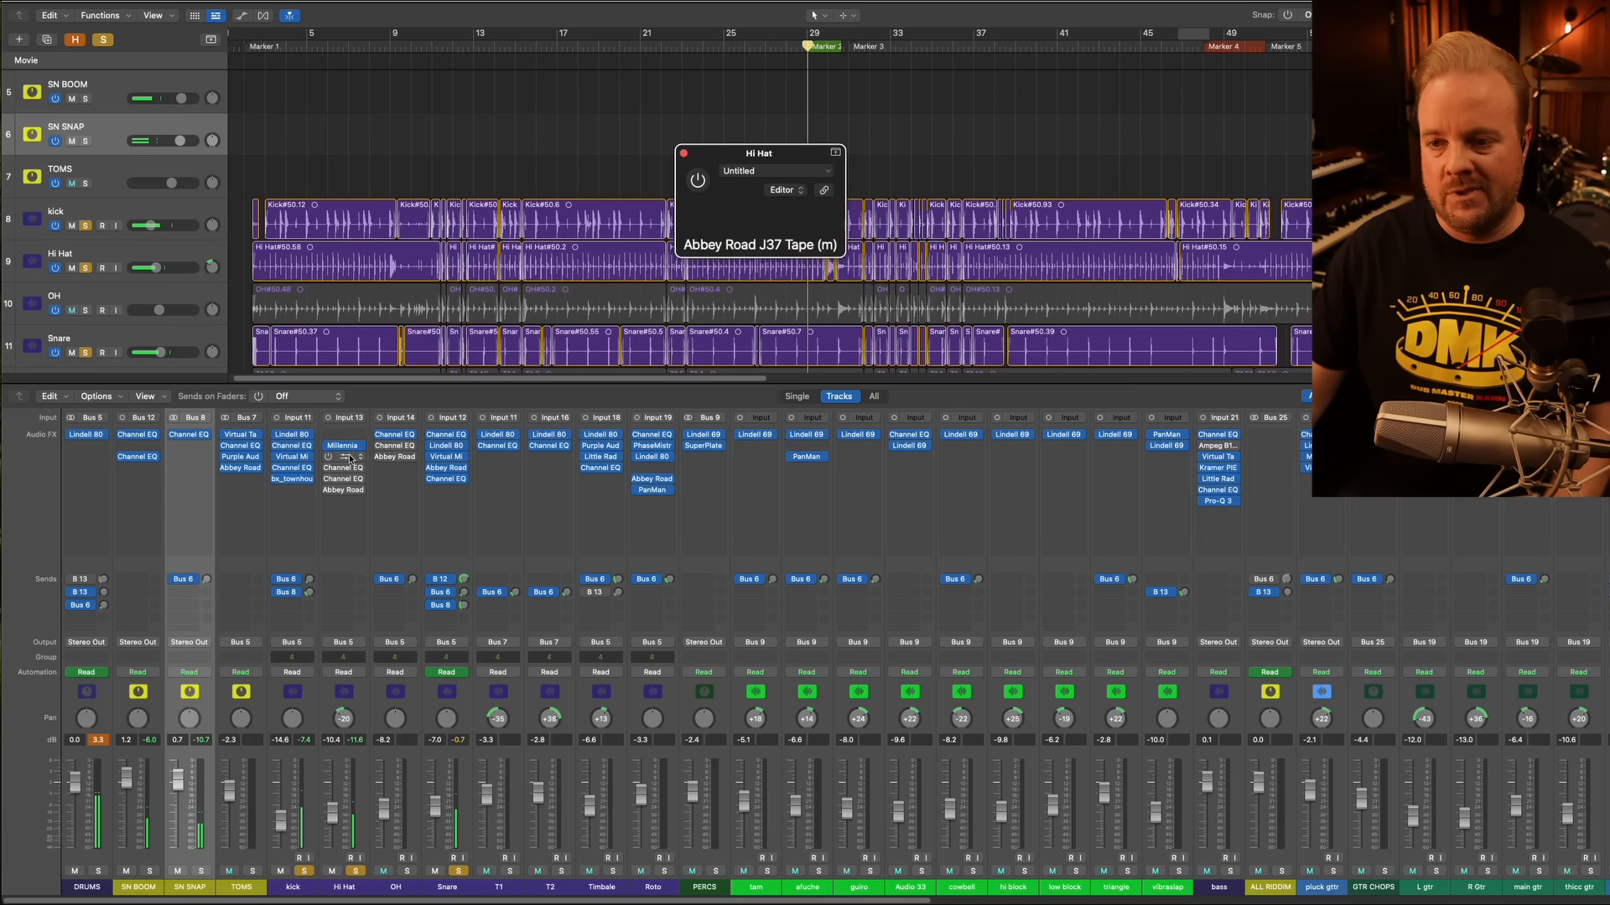
Open the Hi Hat's Abbey Road J37 Tape, switch it on, and play the soloed drums
click(350, 459)
drag(957, 149, 520, 115)
click(255, 144)
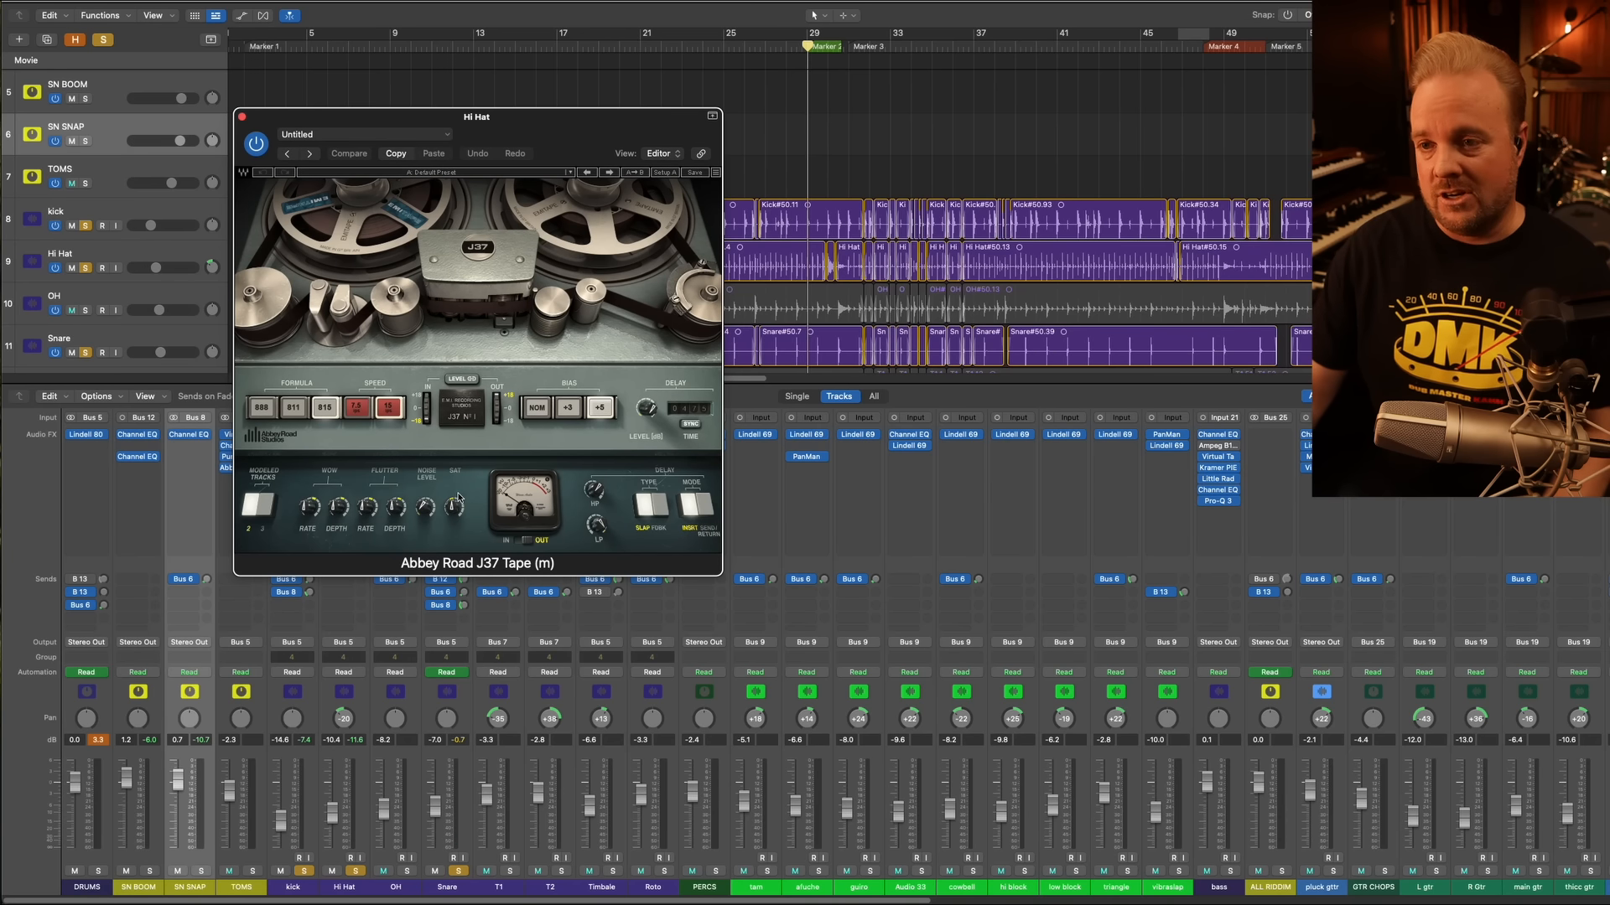
key(space)
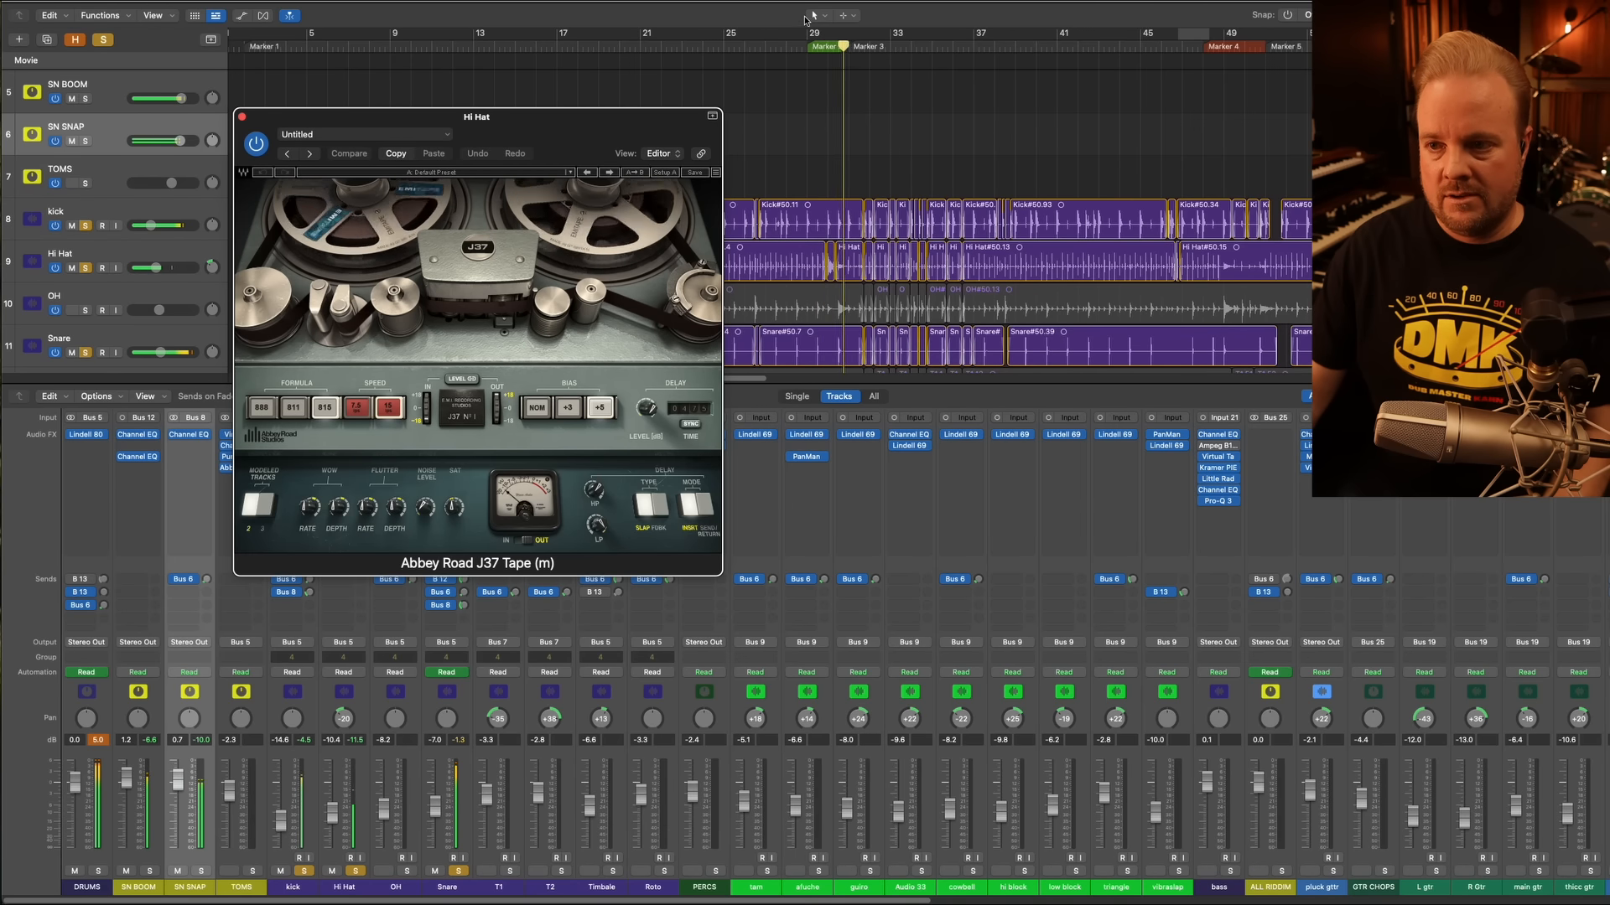
Loop about bars 29 to 31, compare the Hi Hat with the J37 Tape bypassed and active, and close the plug-in
drag(823, 38, 860, 41)
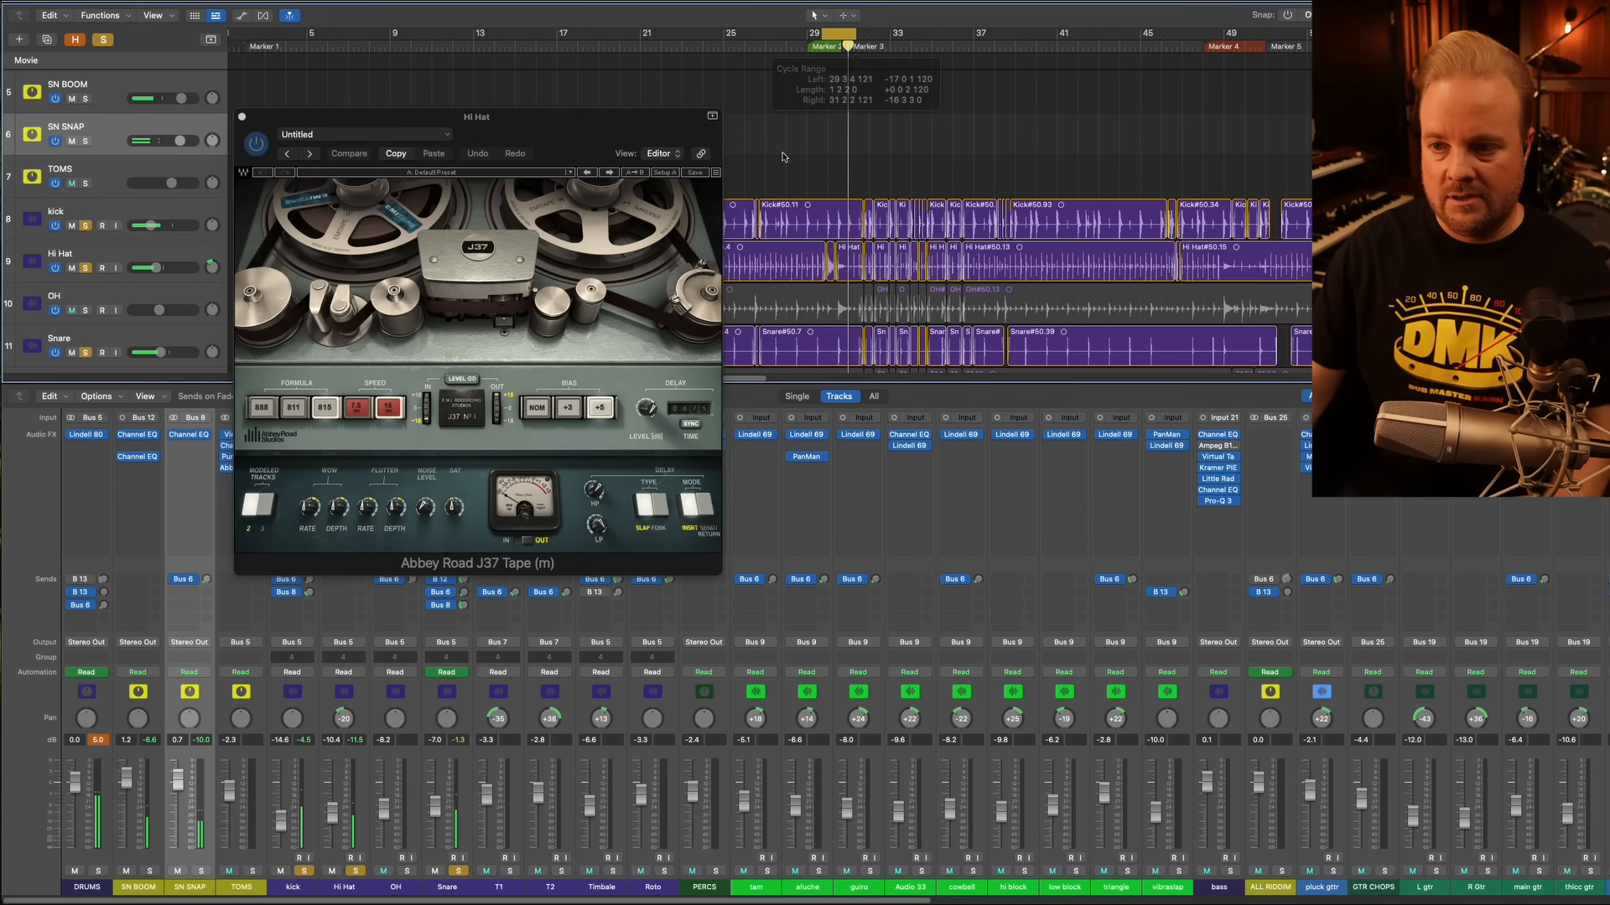
click(255, 145)
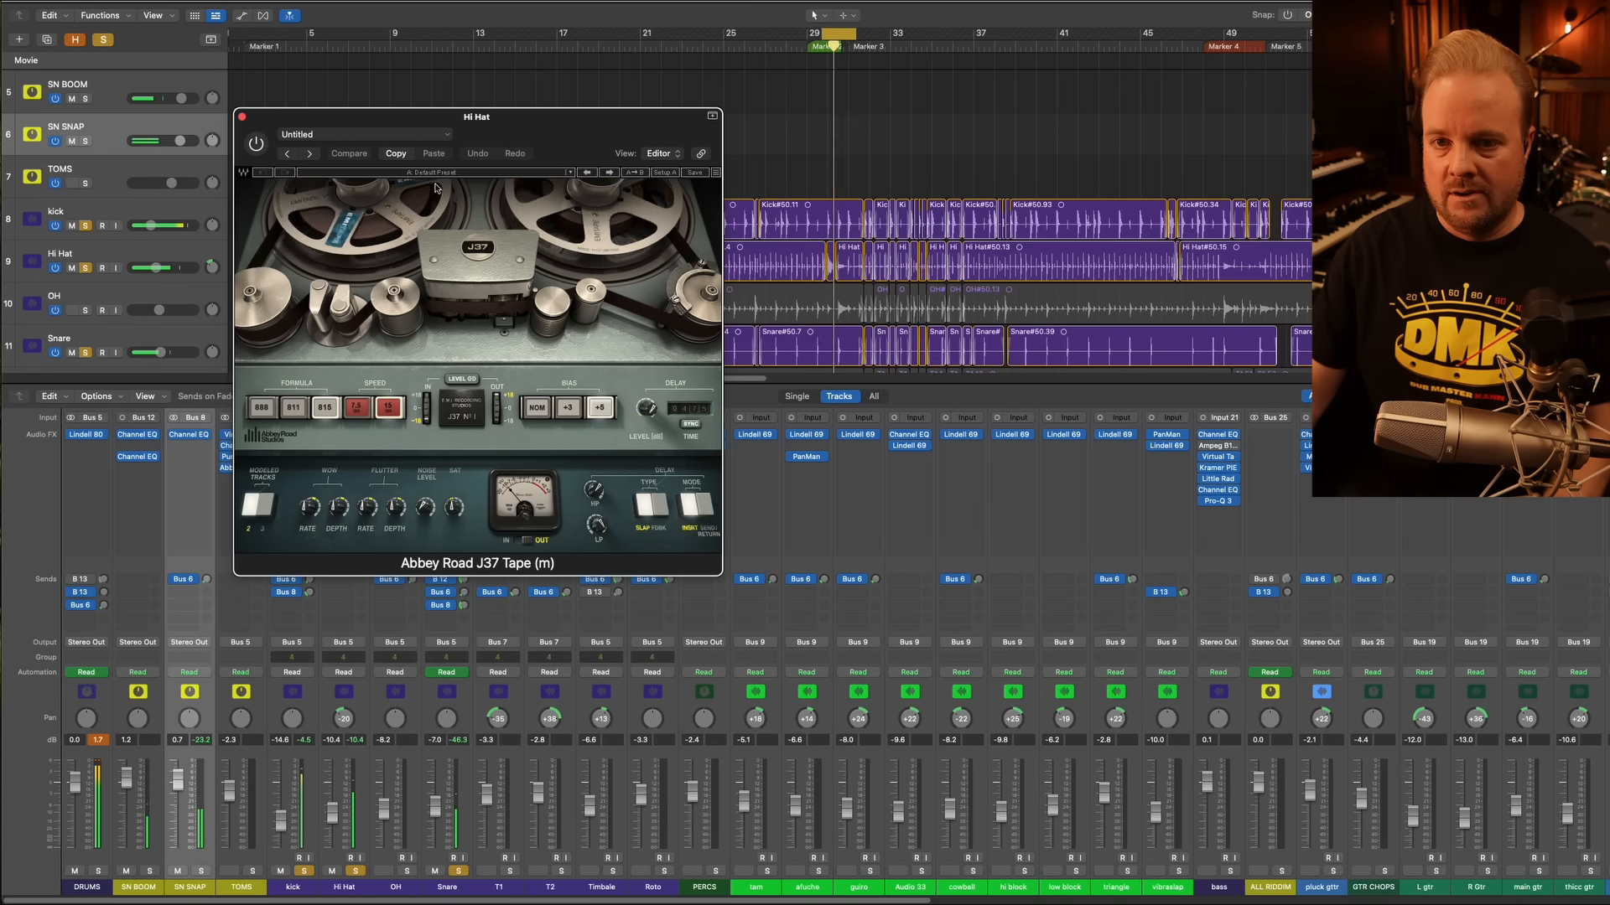
click(256, 144)
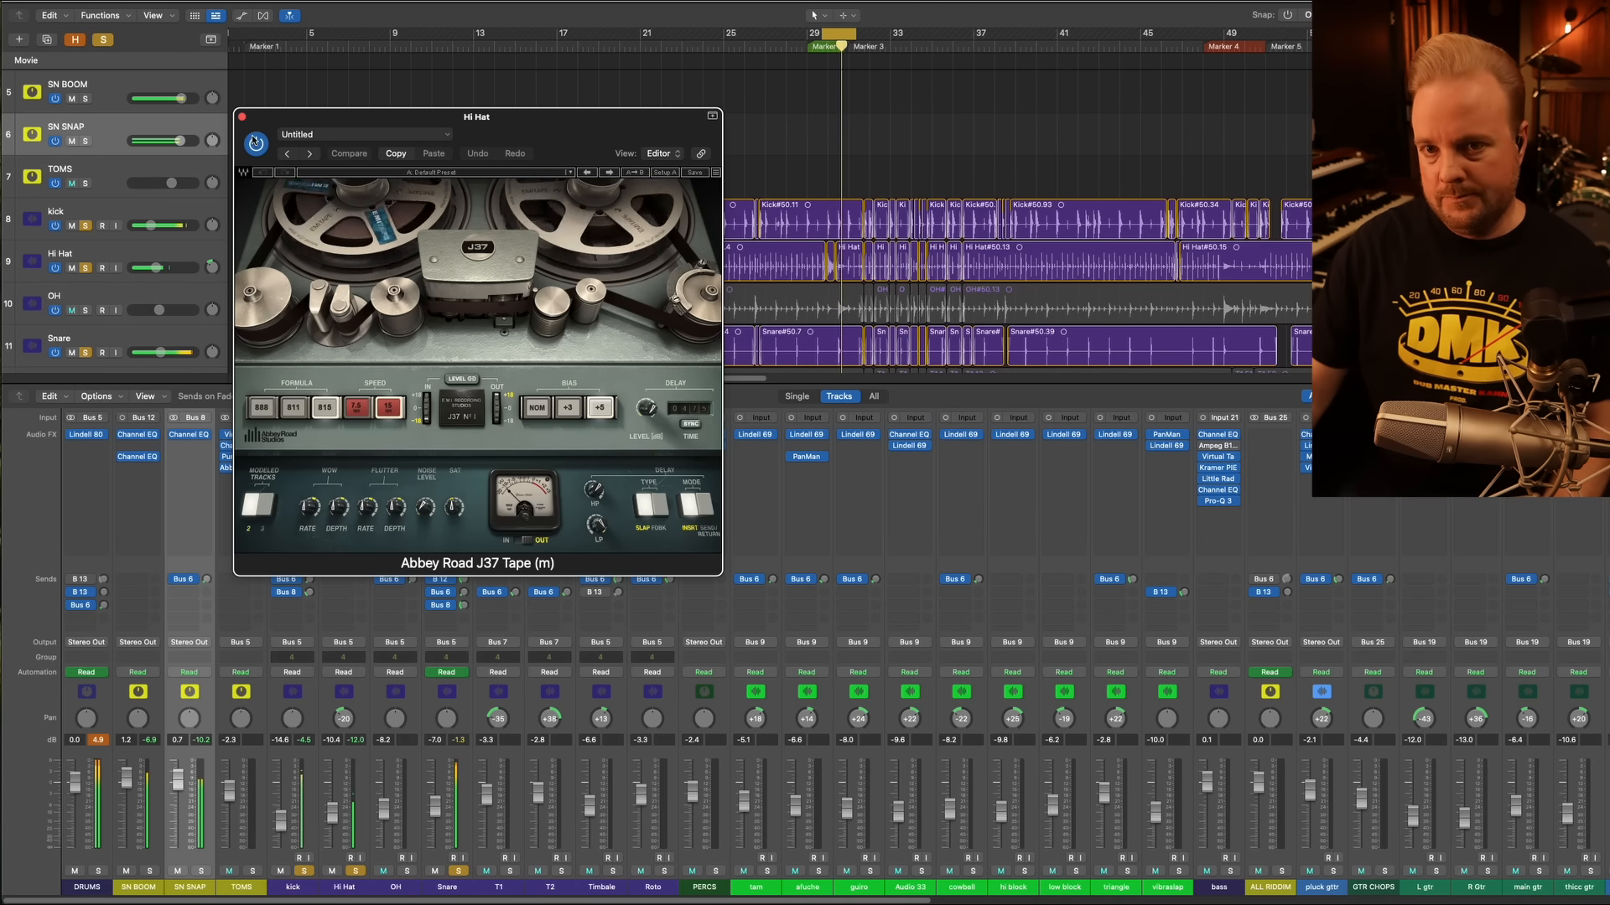
click(241, 116)
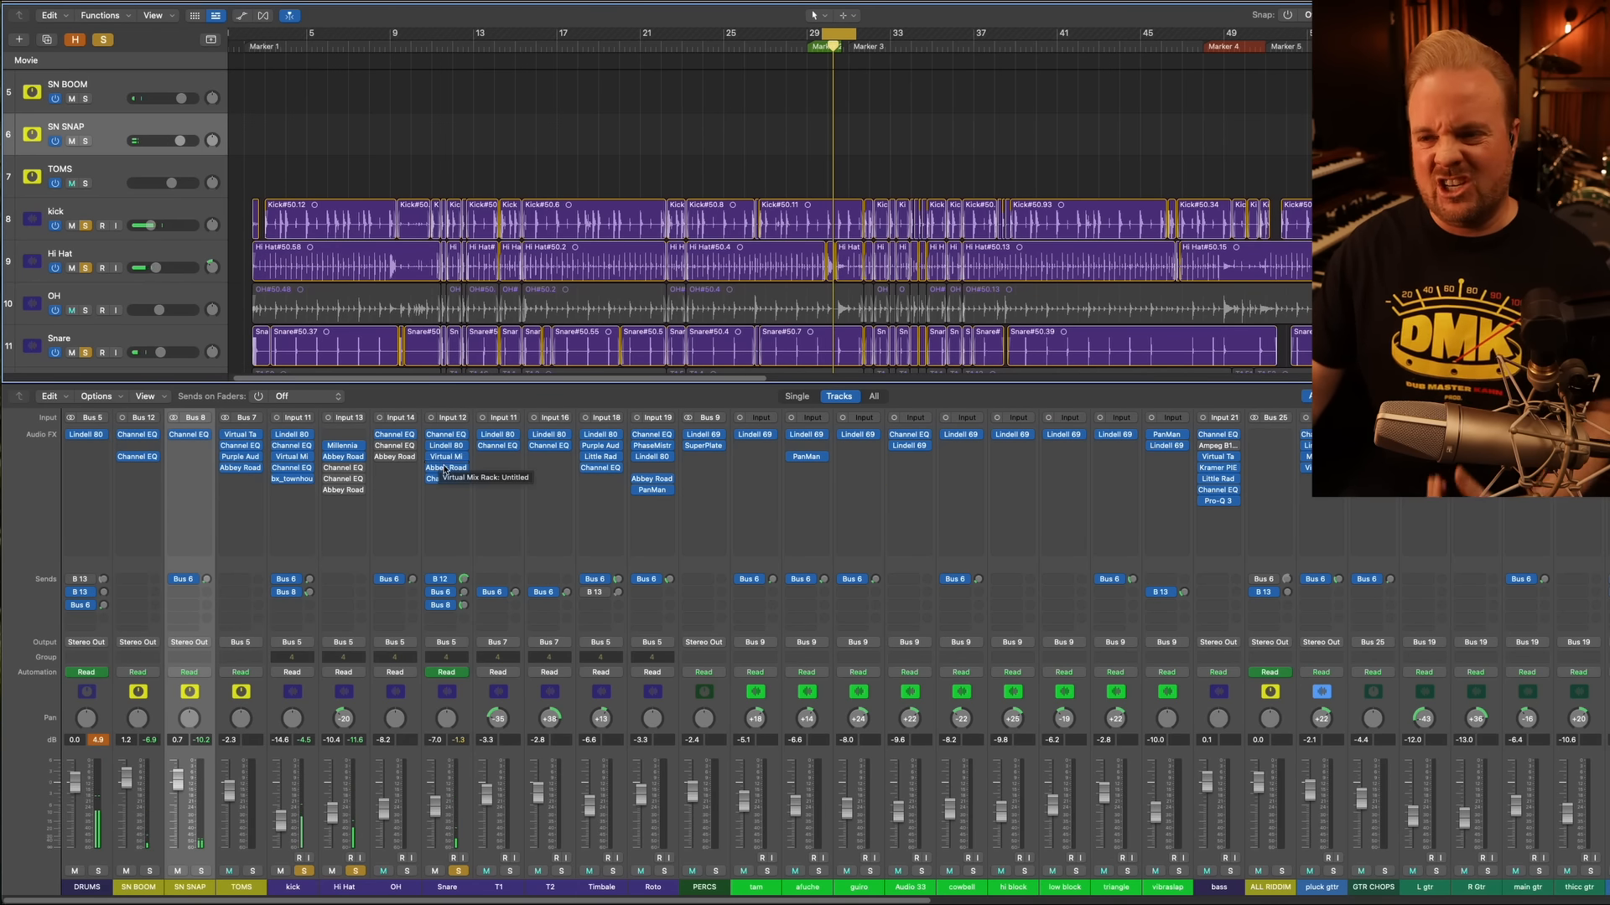
Switch on the Hi Hat's first Channel EQ, and try a 48 dB/Oct slope on its 15800 Hz high cut before undoing that change
click(353, 480)
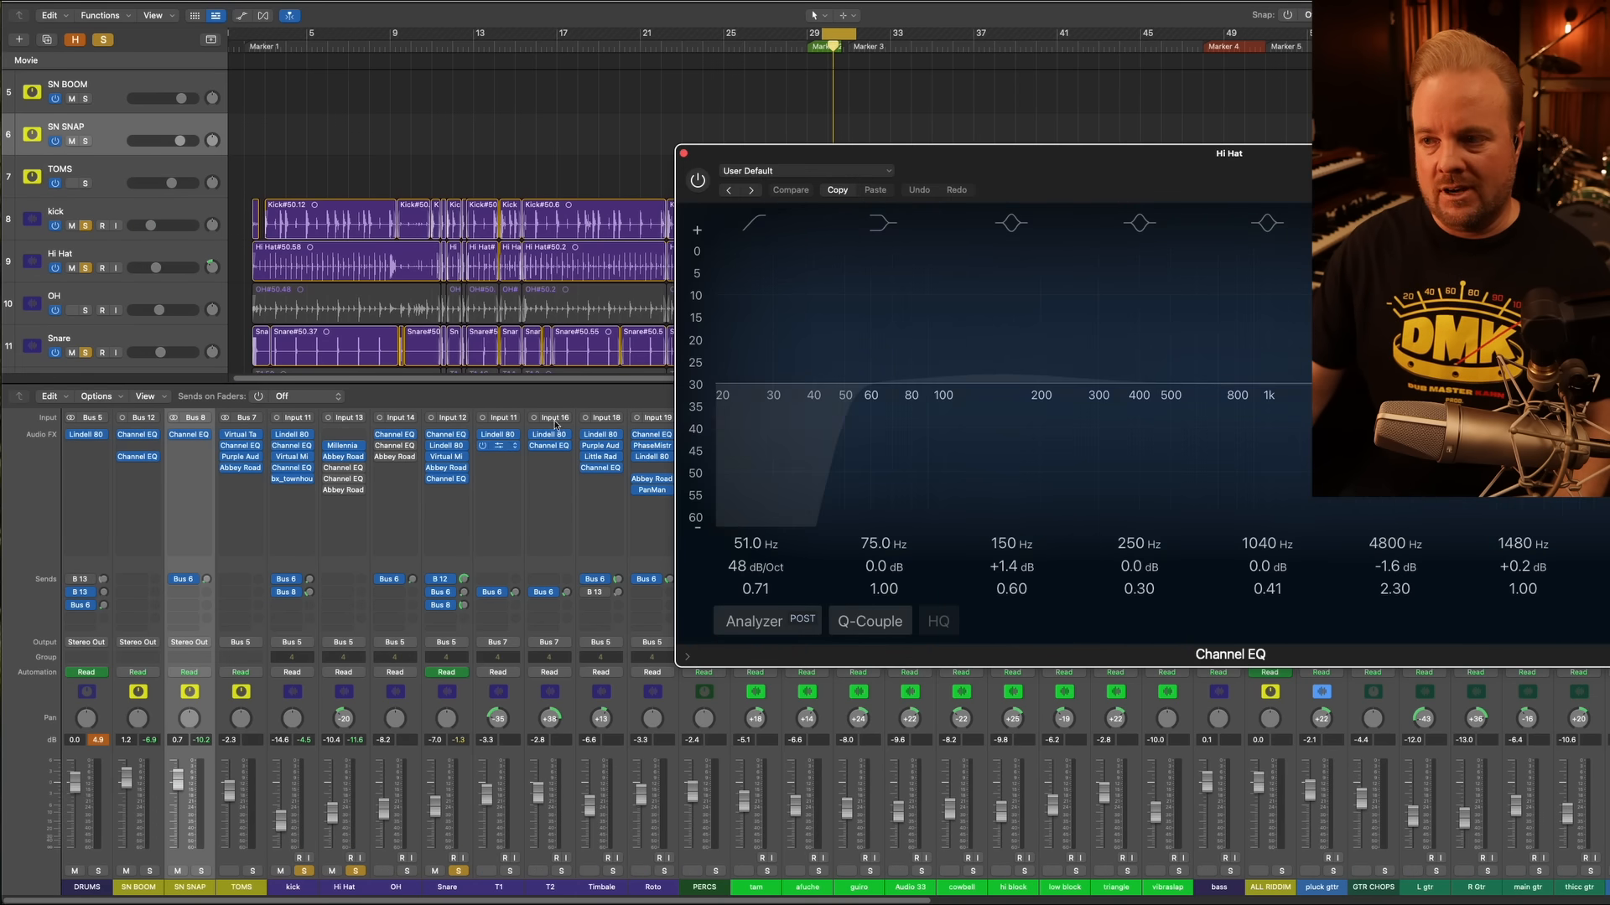
drag(1271, 156, 783, 280)
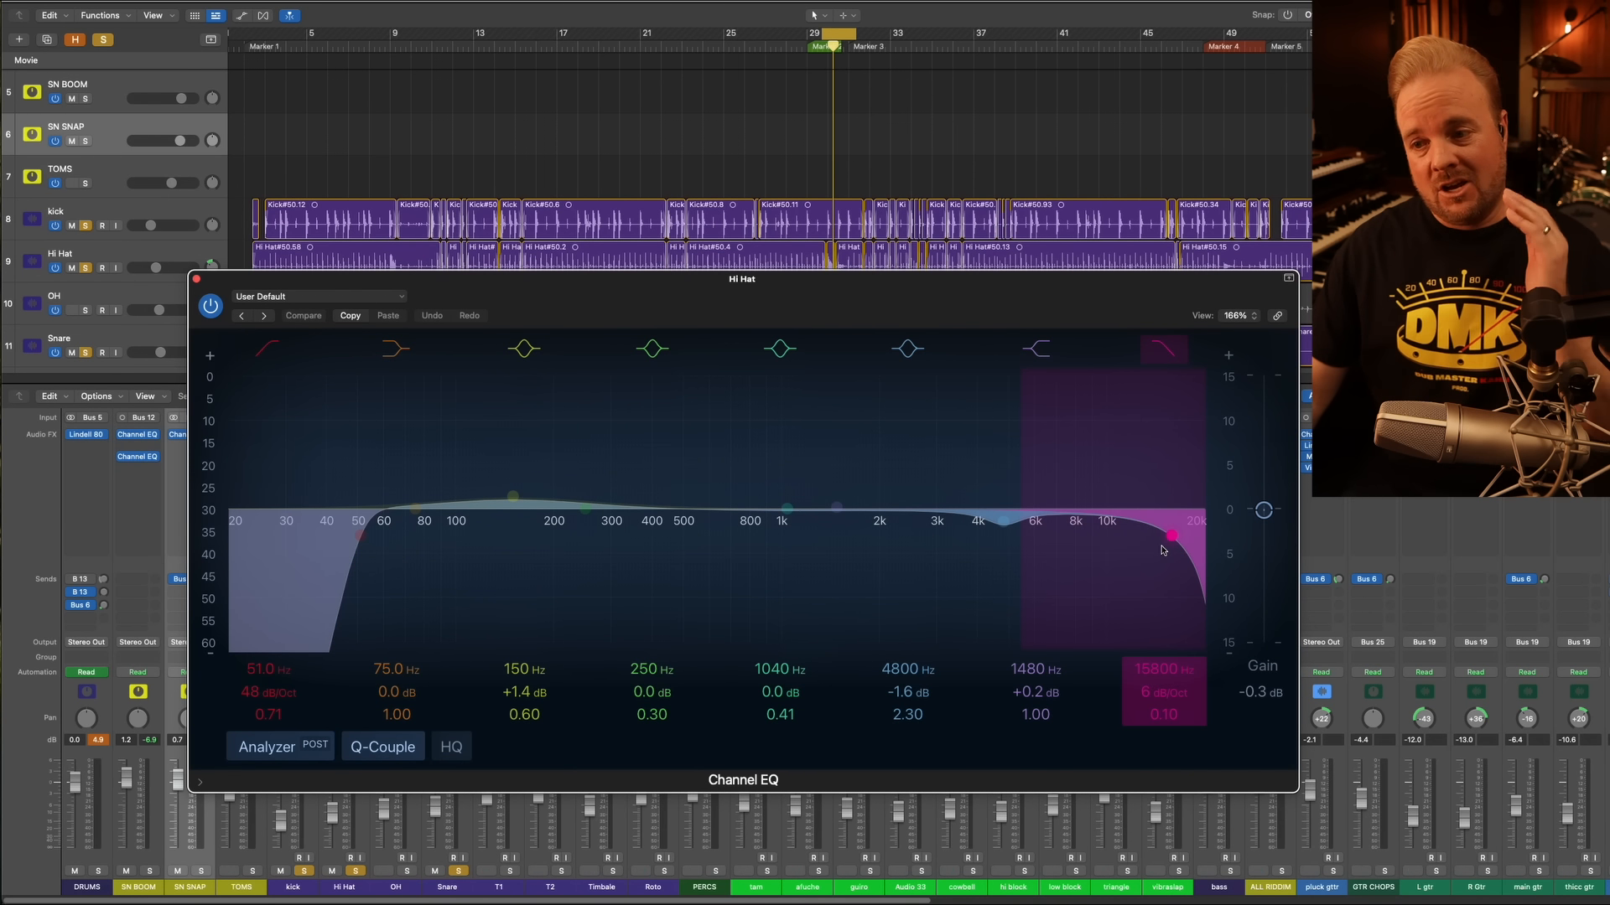
drag(1080, 309, 973, 204)
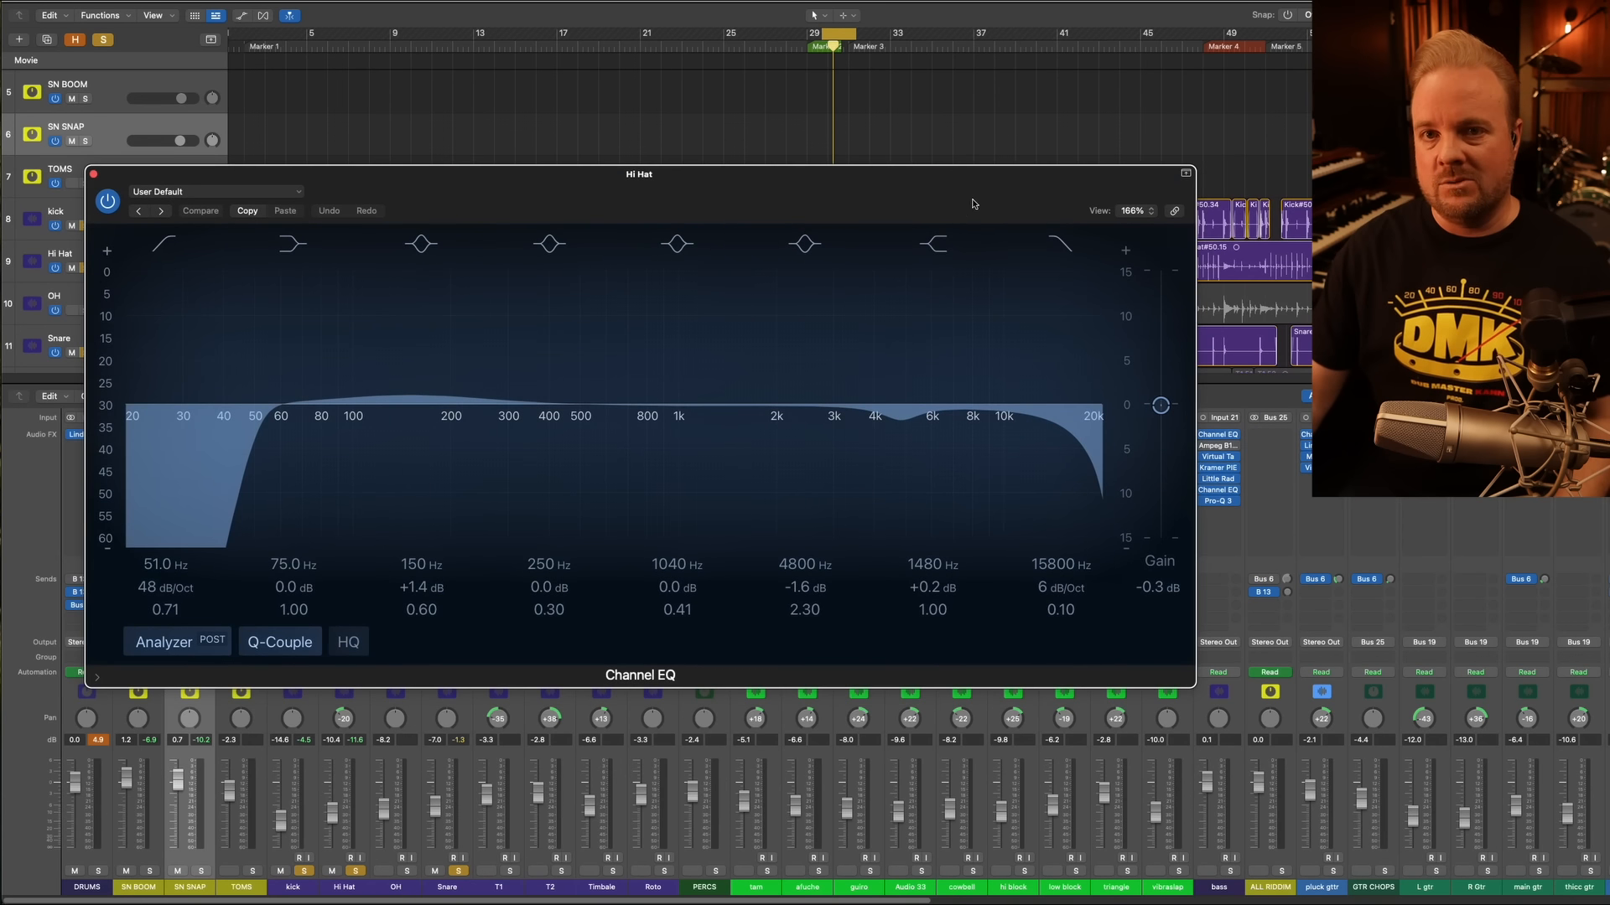
click(903, 406)
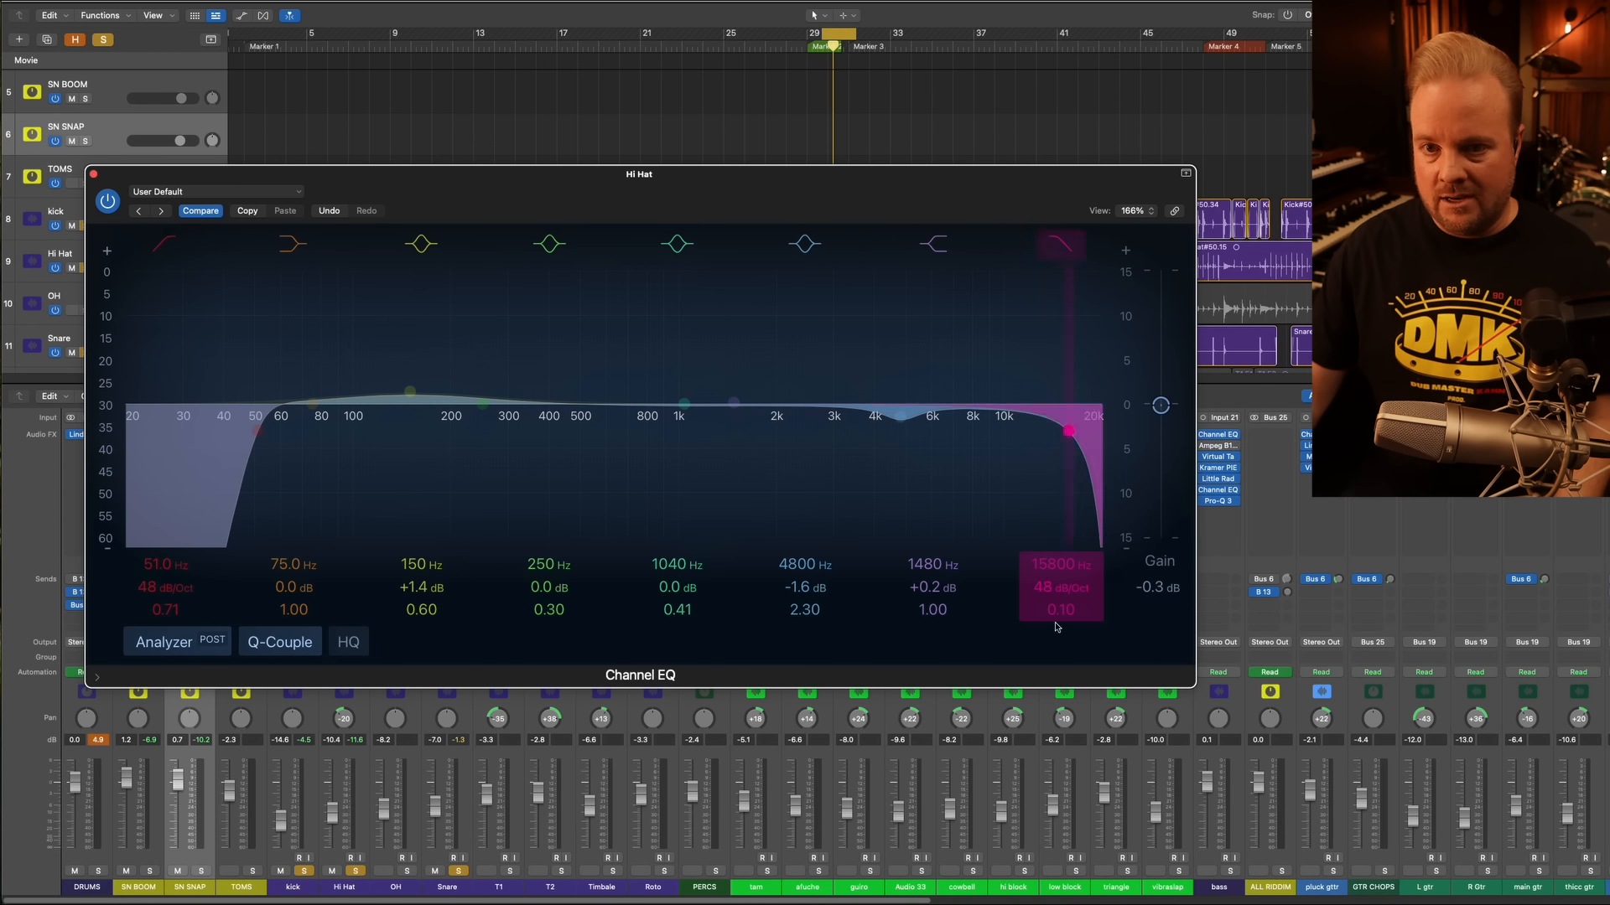
key(super+z)
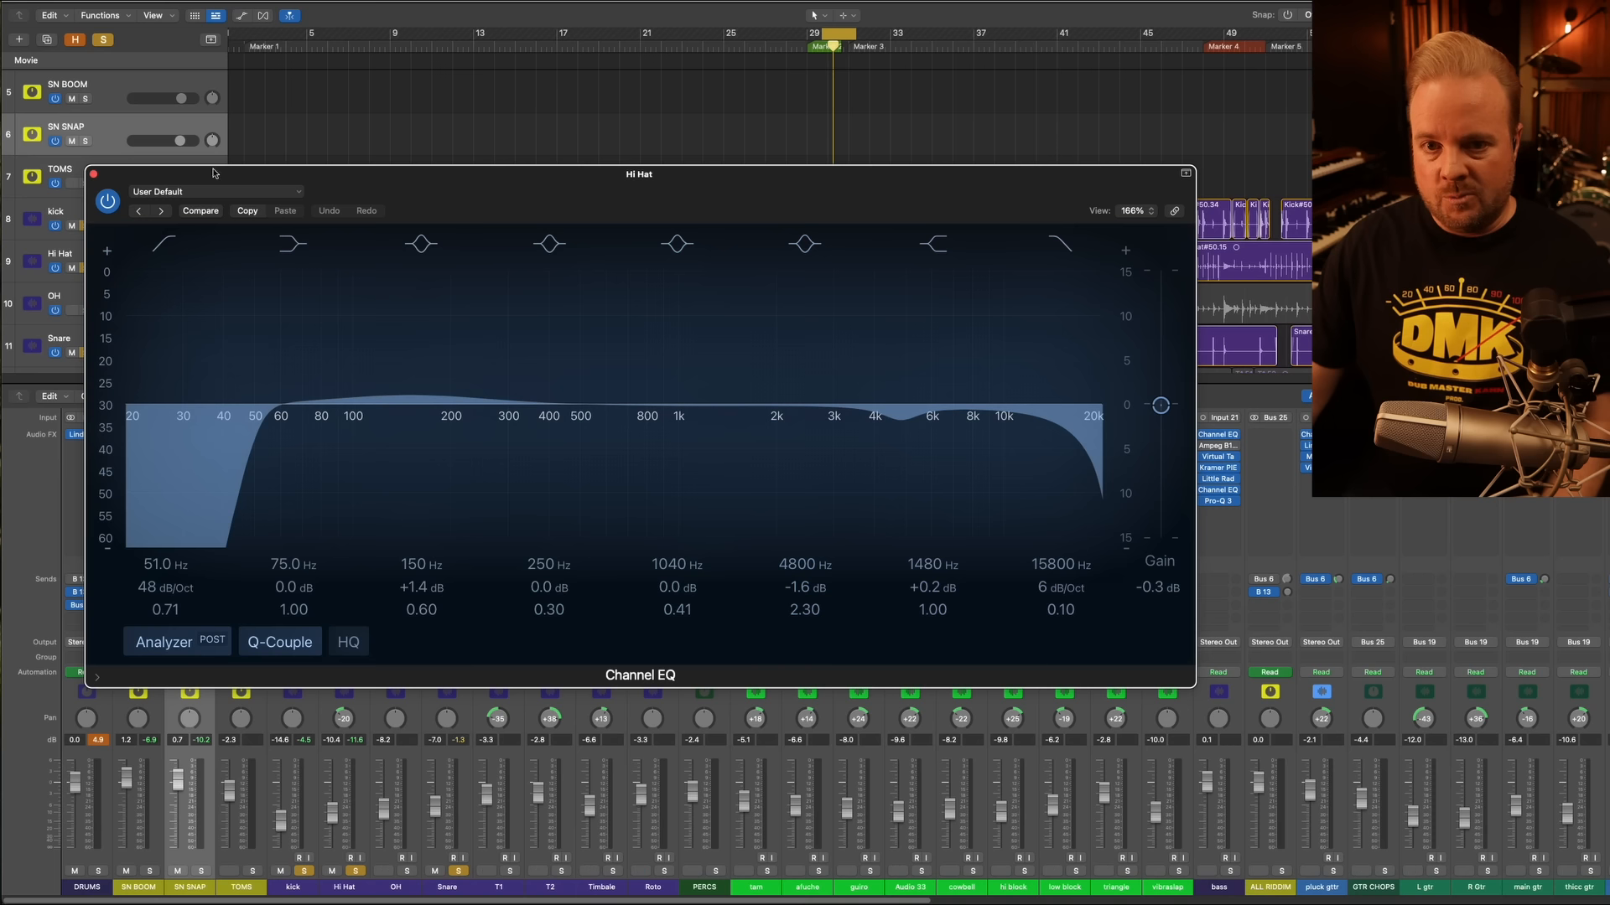
Extend the loop to about bar 33, compare the first Channel EQ bypassed and active during playback, and close it
click(113, 204)
key(space)
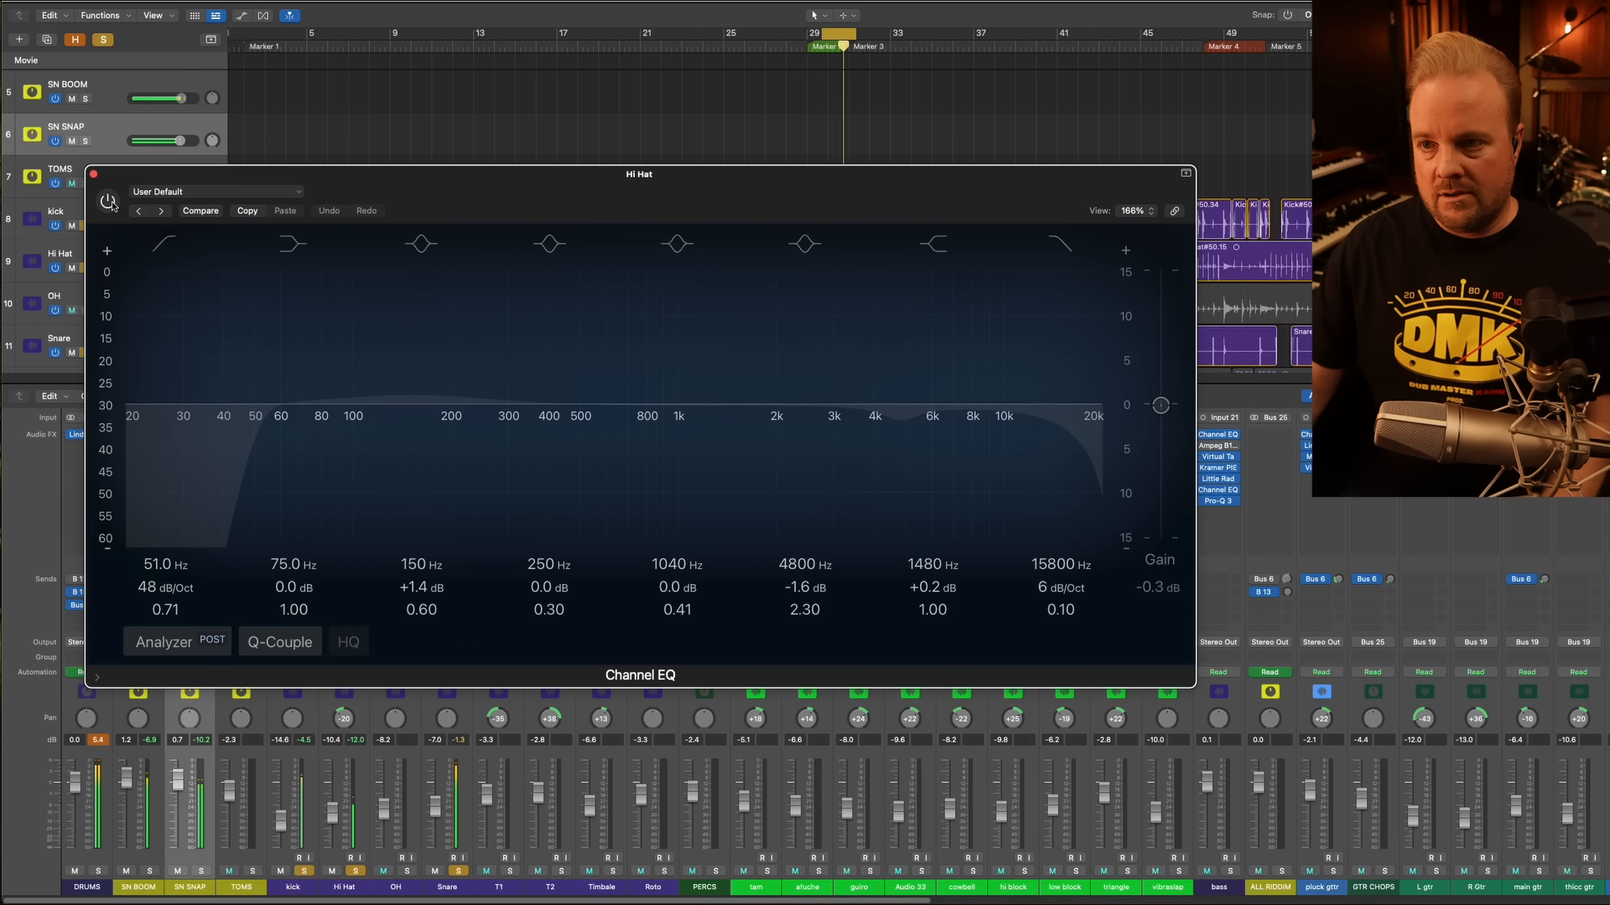
drag(854, 33, 891, 33)
click(110, 202)
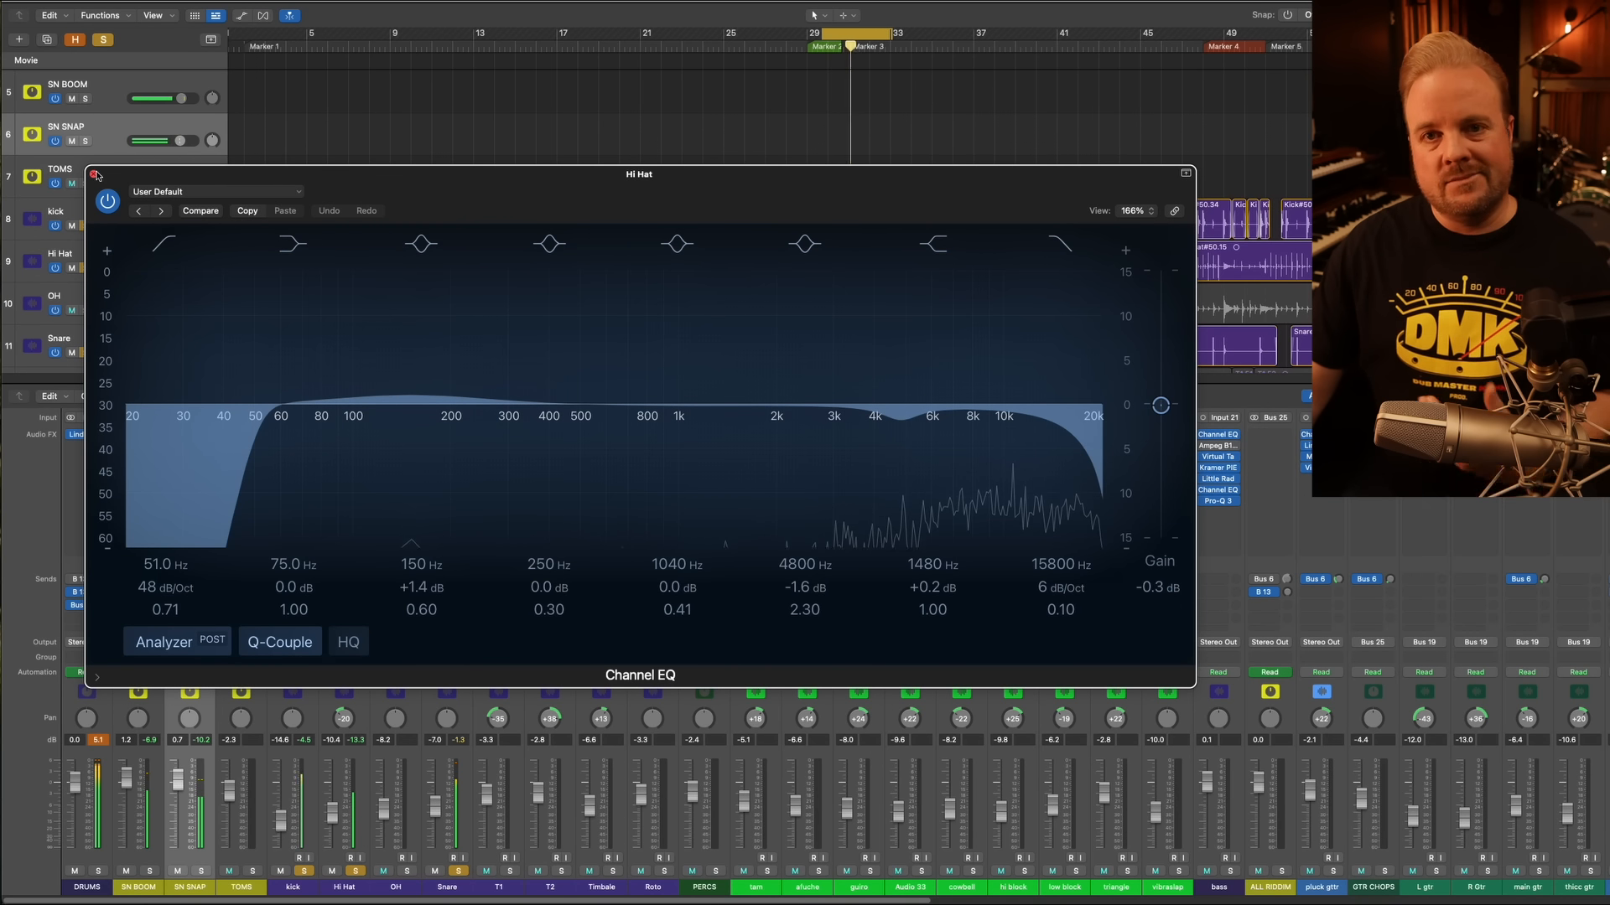
click(94, 175)
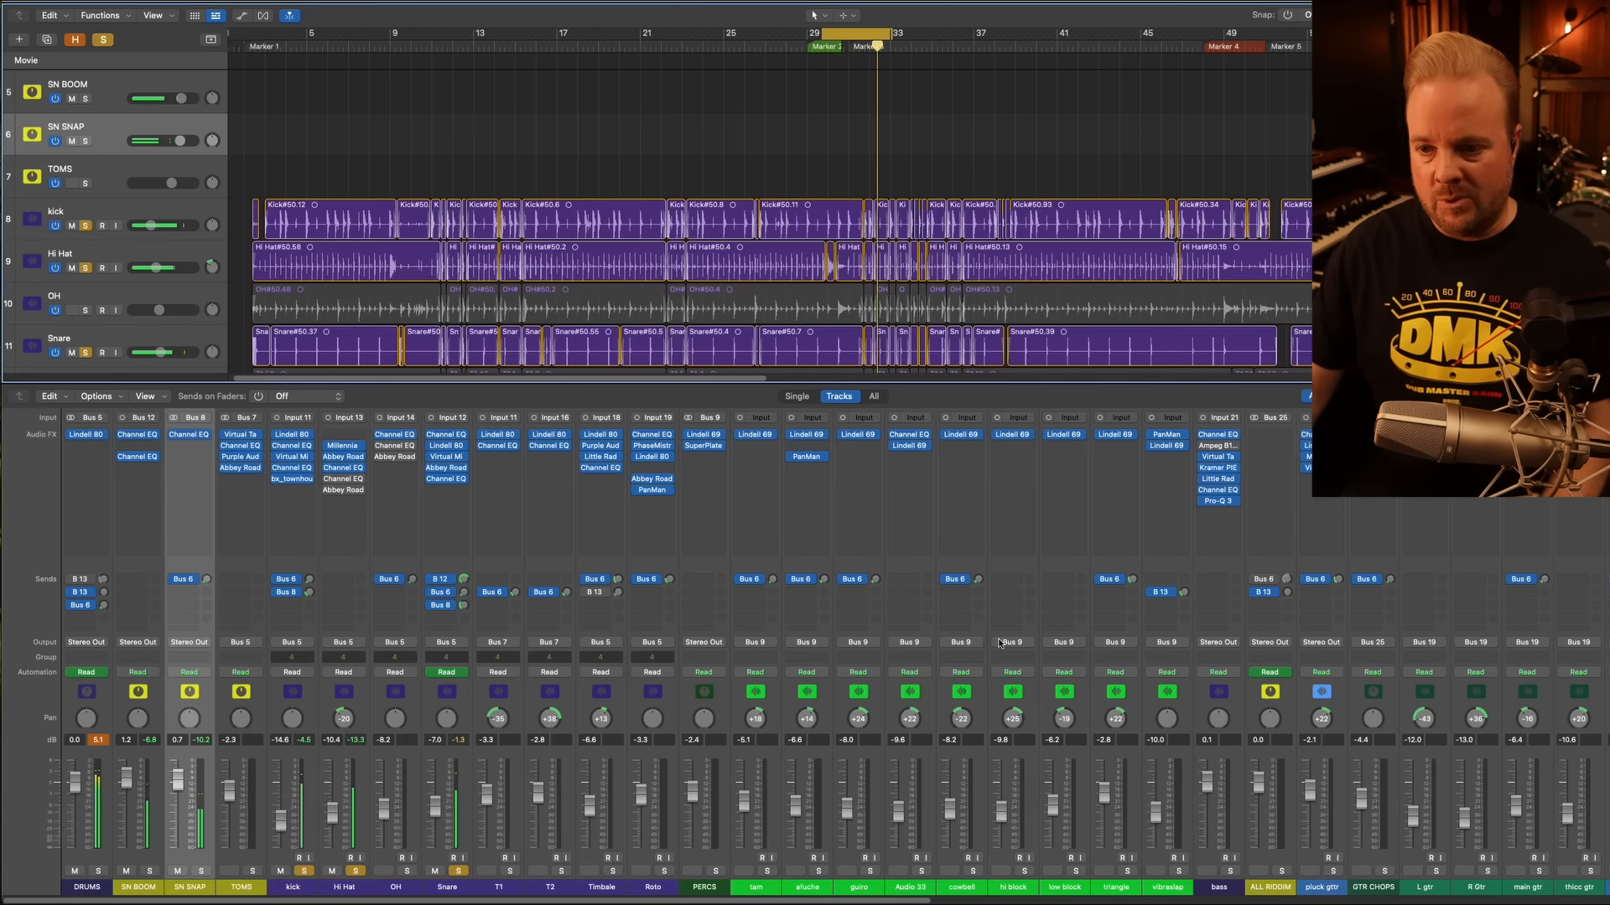
Open and switch on the Hi Hat's second Channel EQ, compare it bypassed and active over the loop, and close it
click(347, 479)
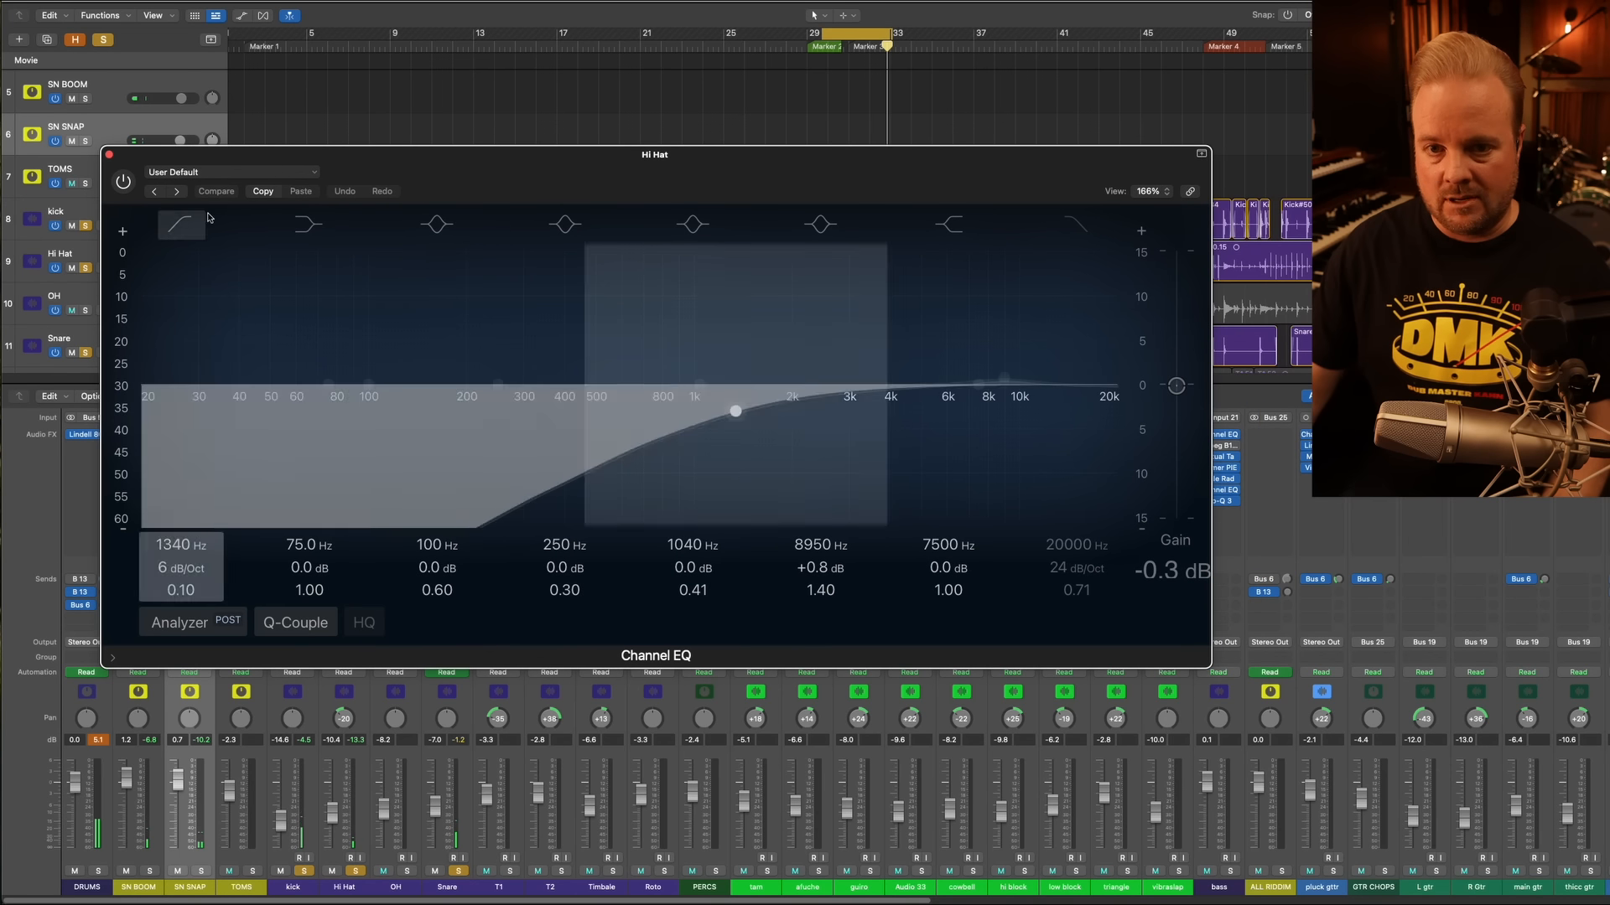
click(122, 181)
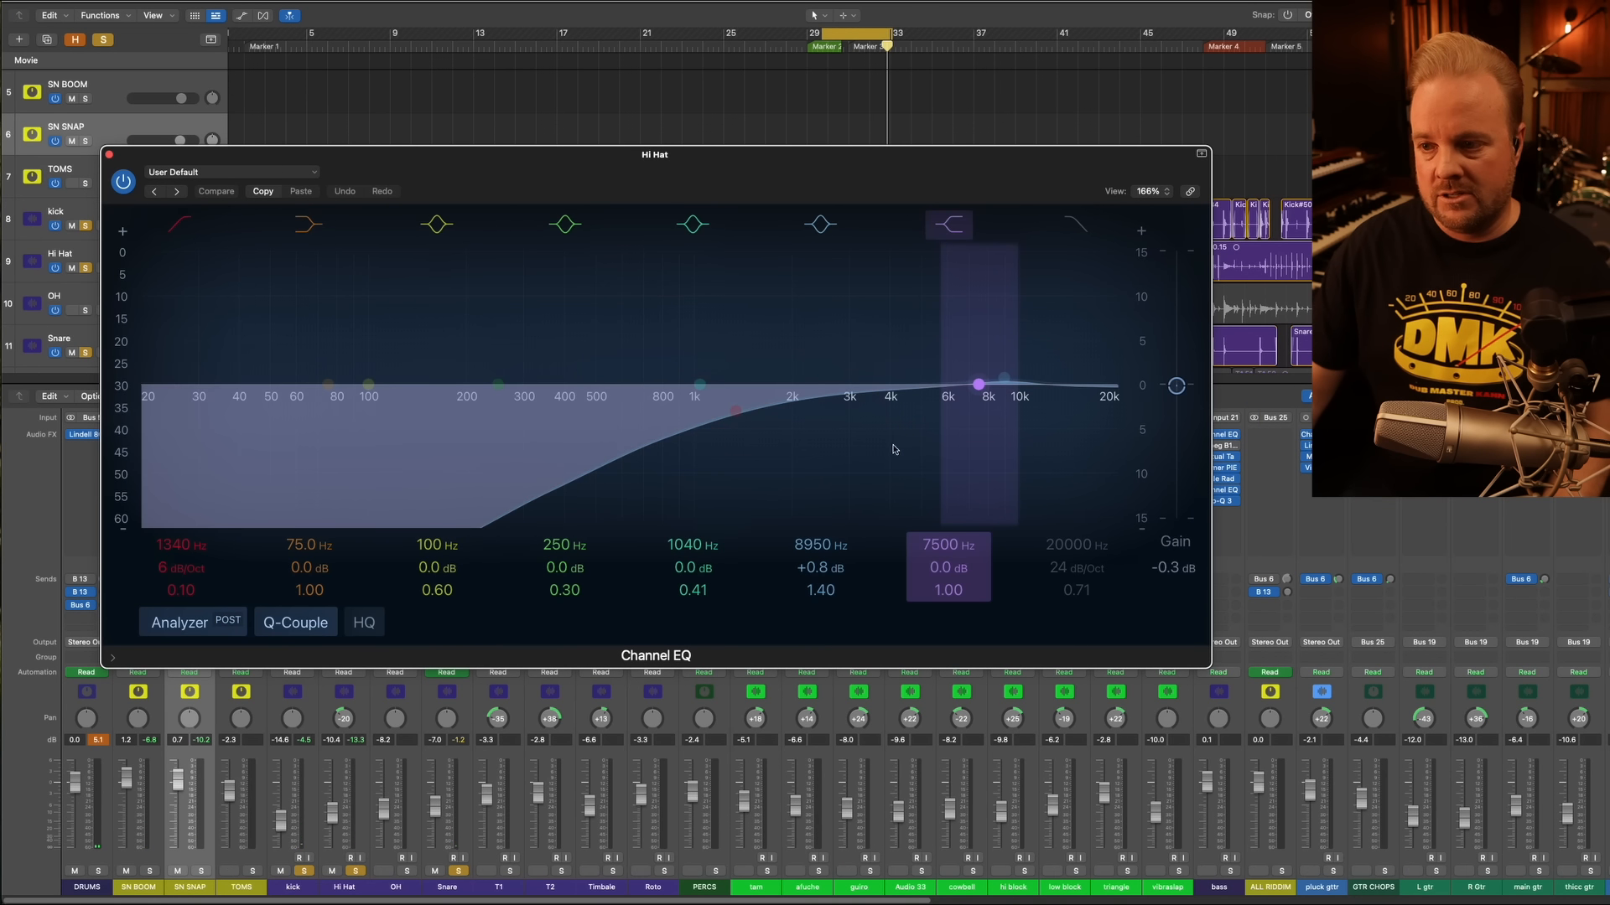
click(122, 182)
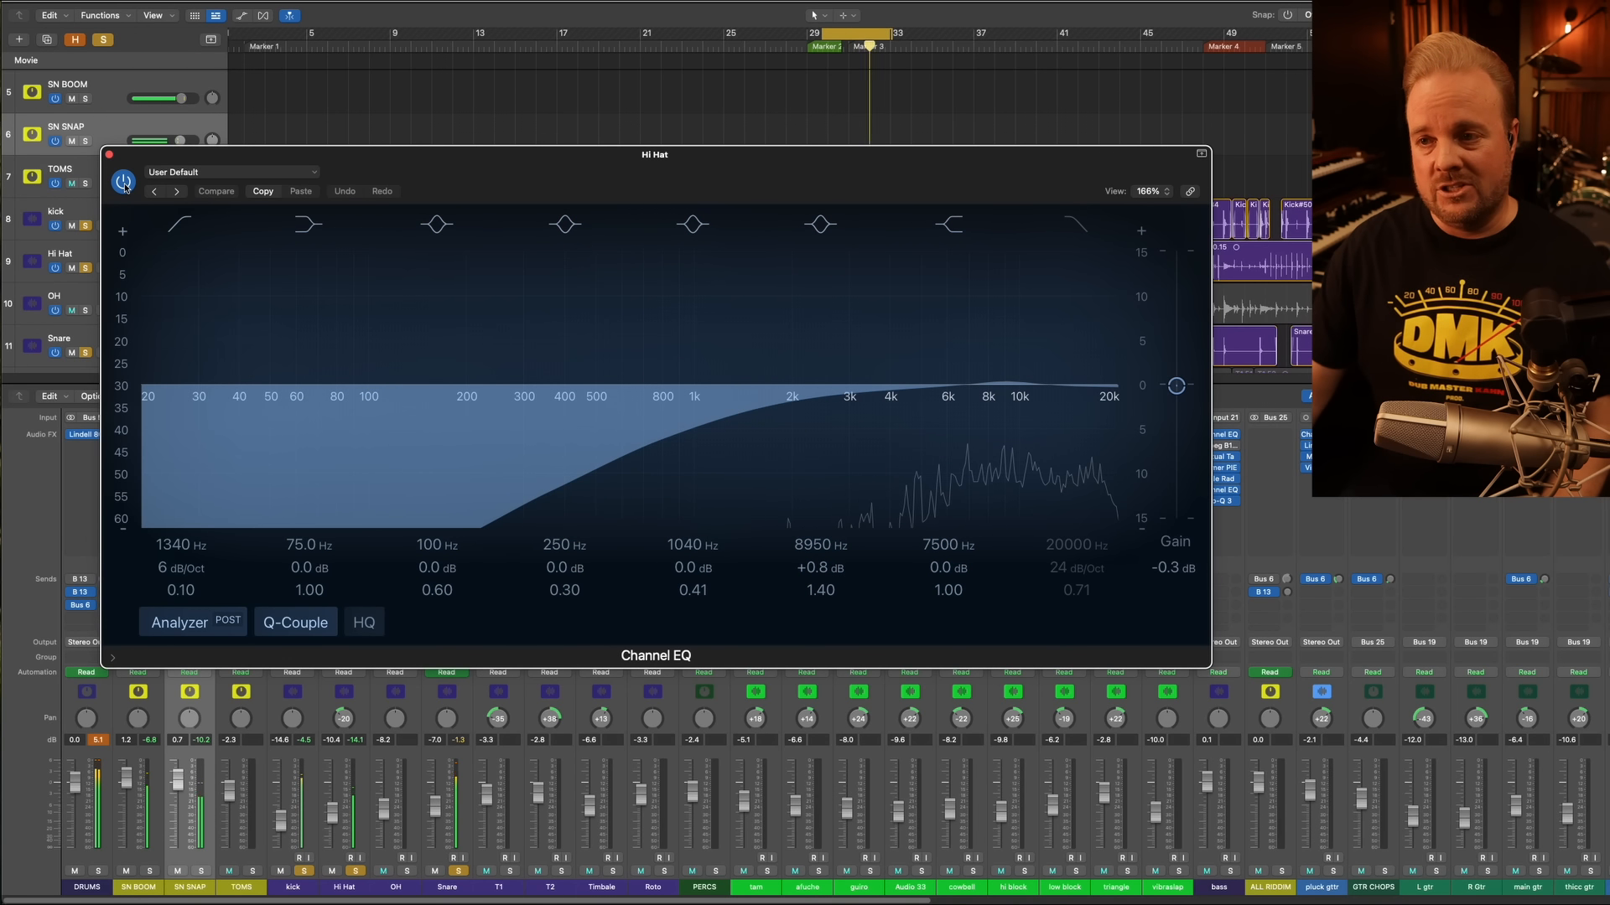
click(123, 182)
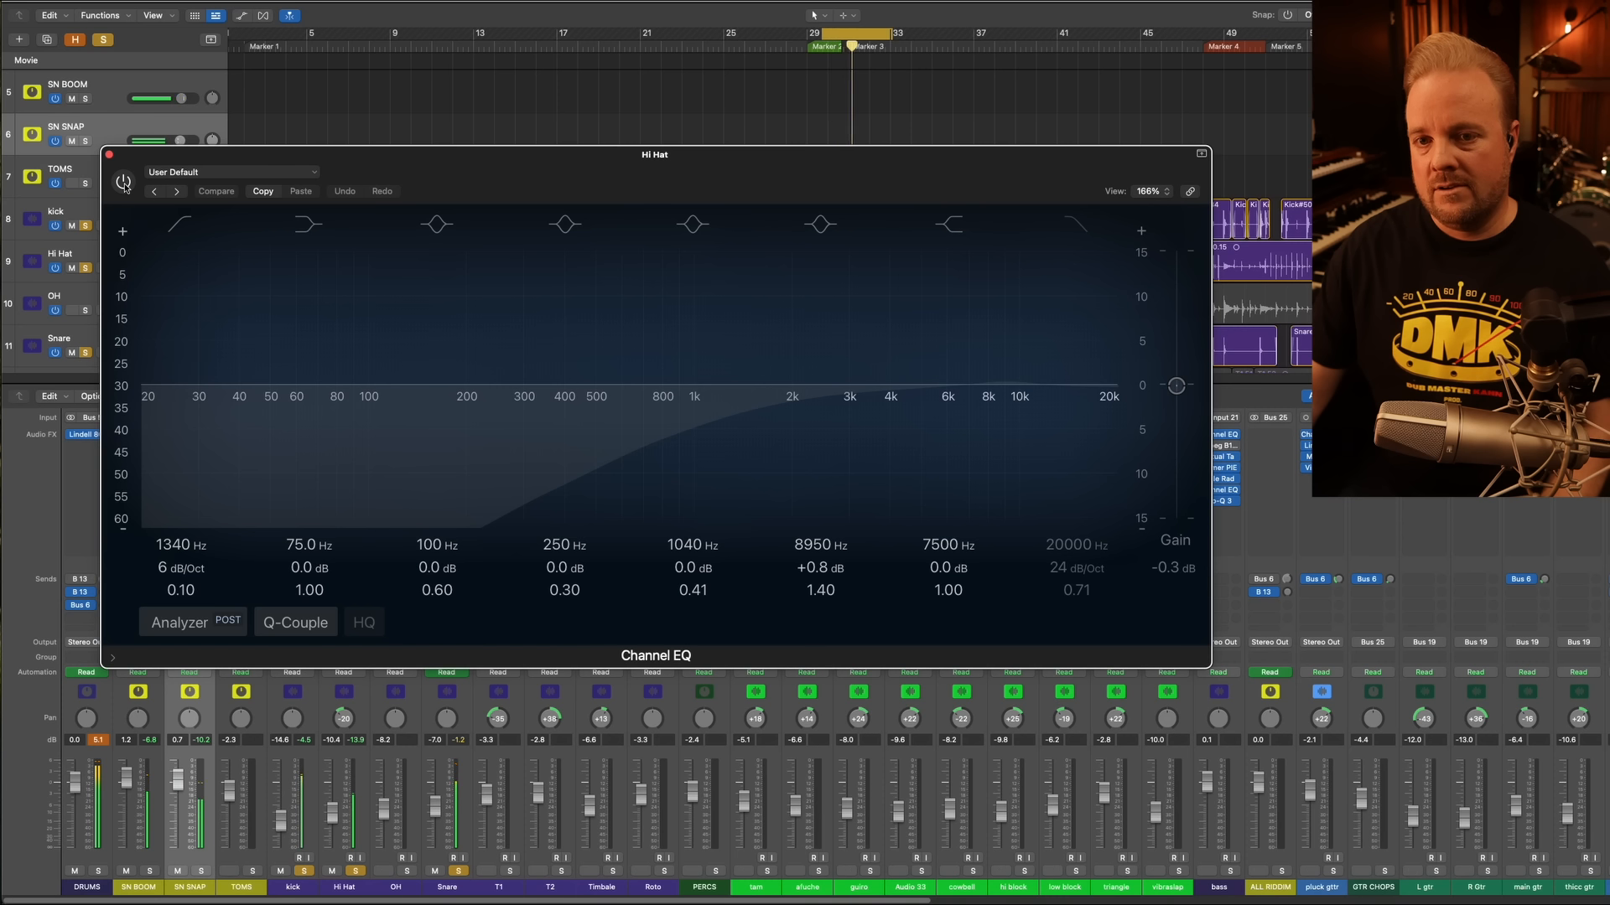
click(124, 182)
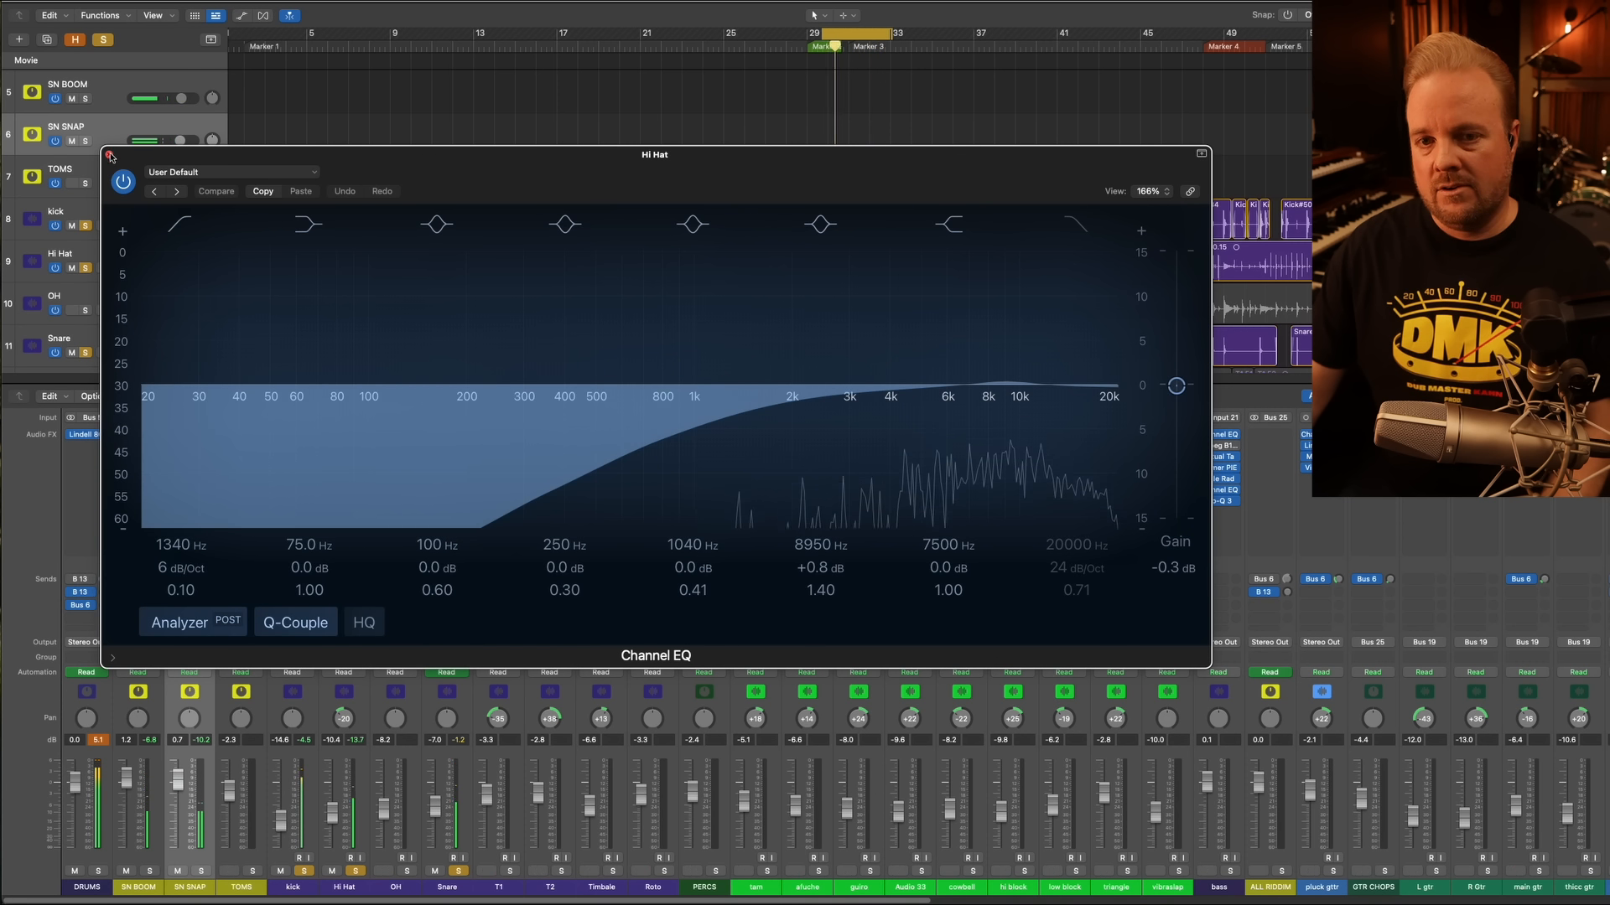
click(109, 154)
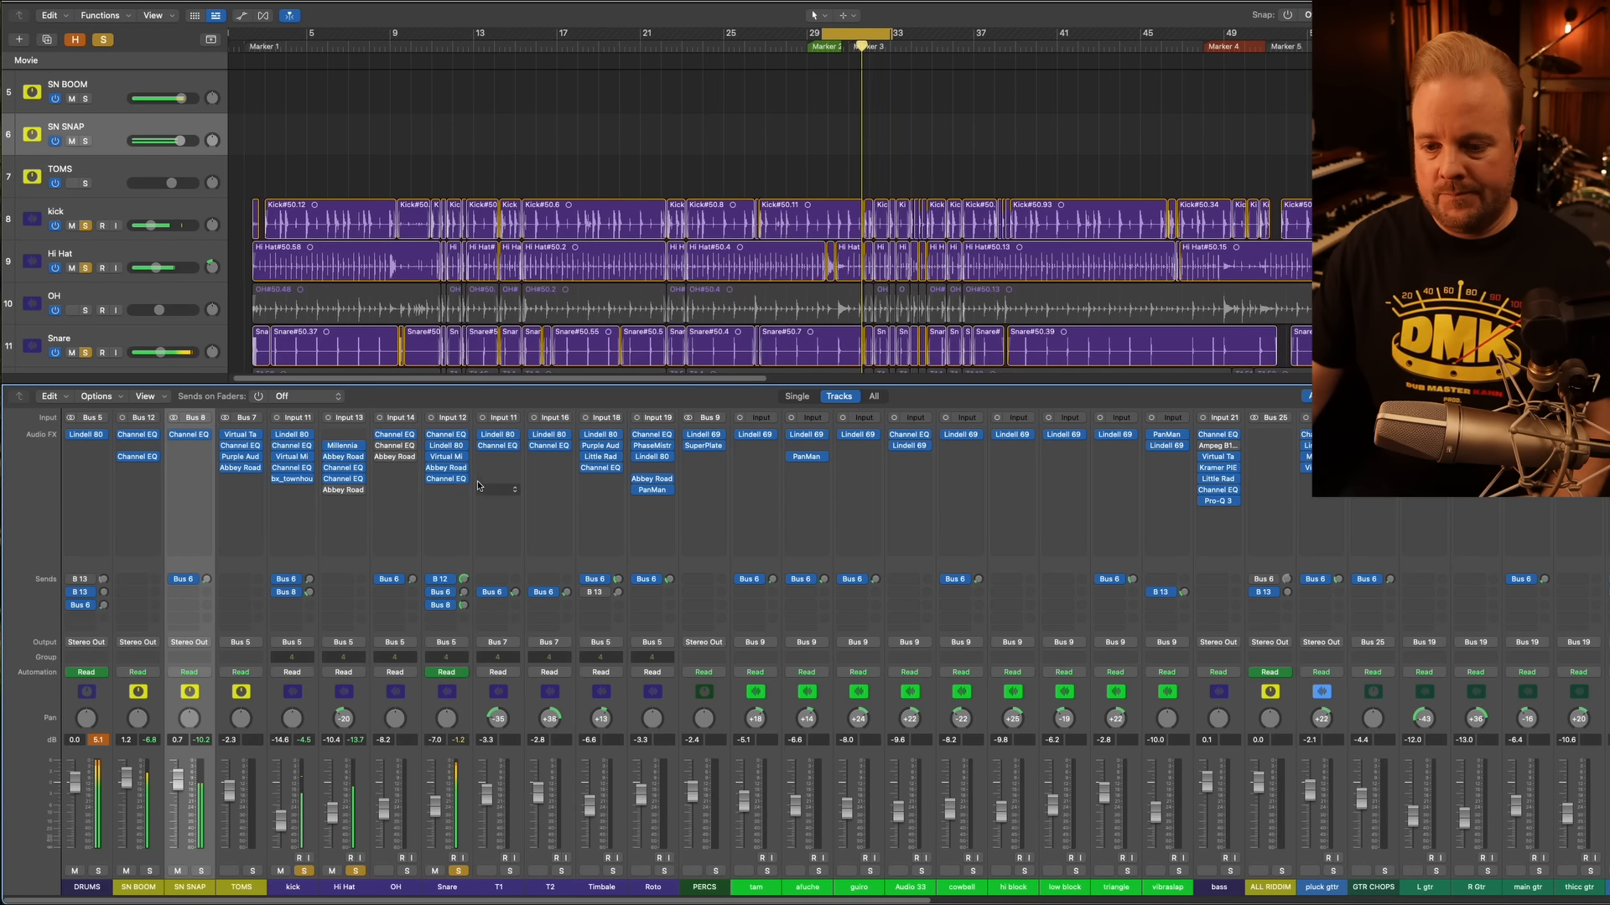
Switch on the Hi Hat's Abbey Road Vinyl, compare it bypassed and active with the loop turned off, and close it
click(343, 490)
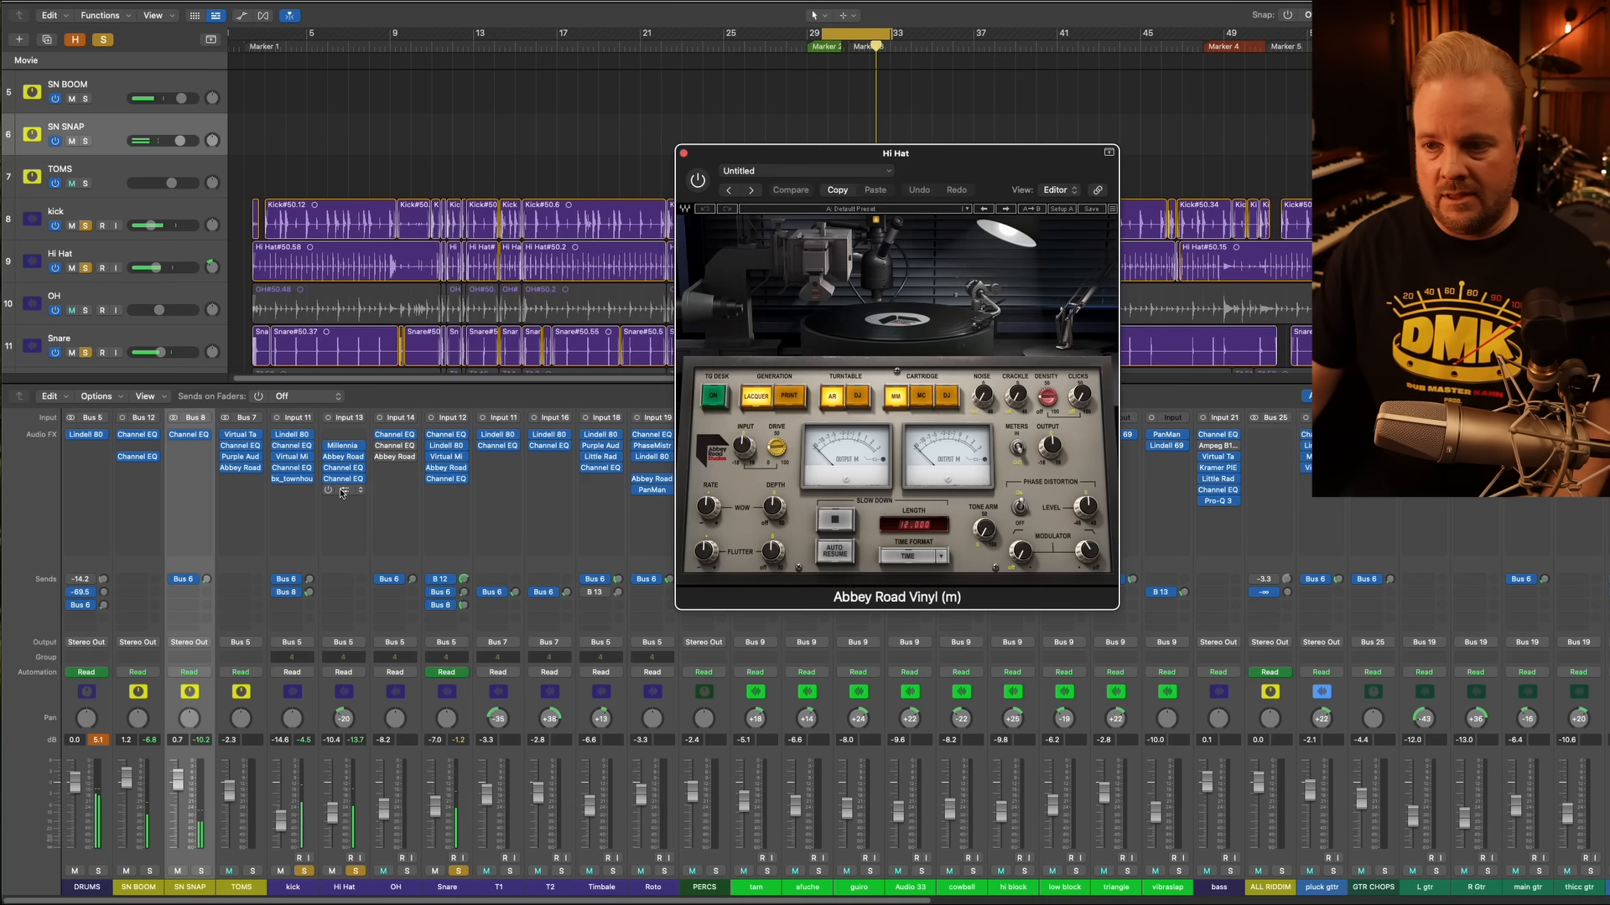
drag(953, 161, 498, 150)
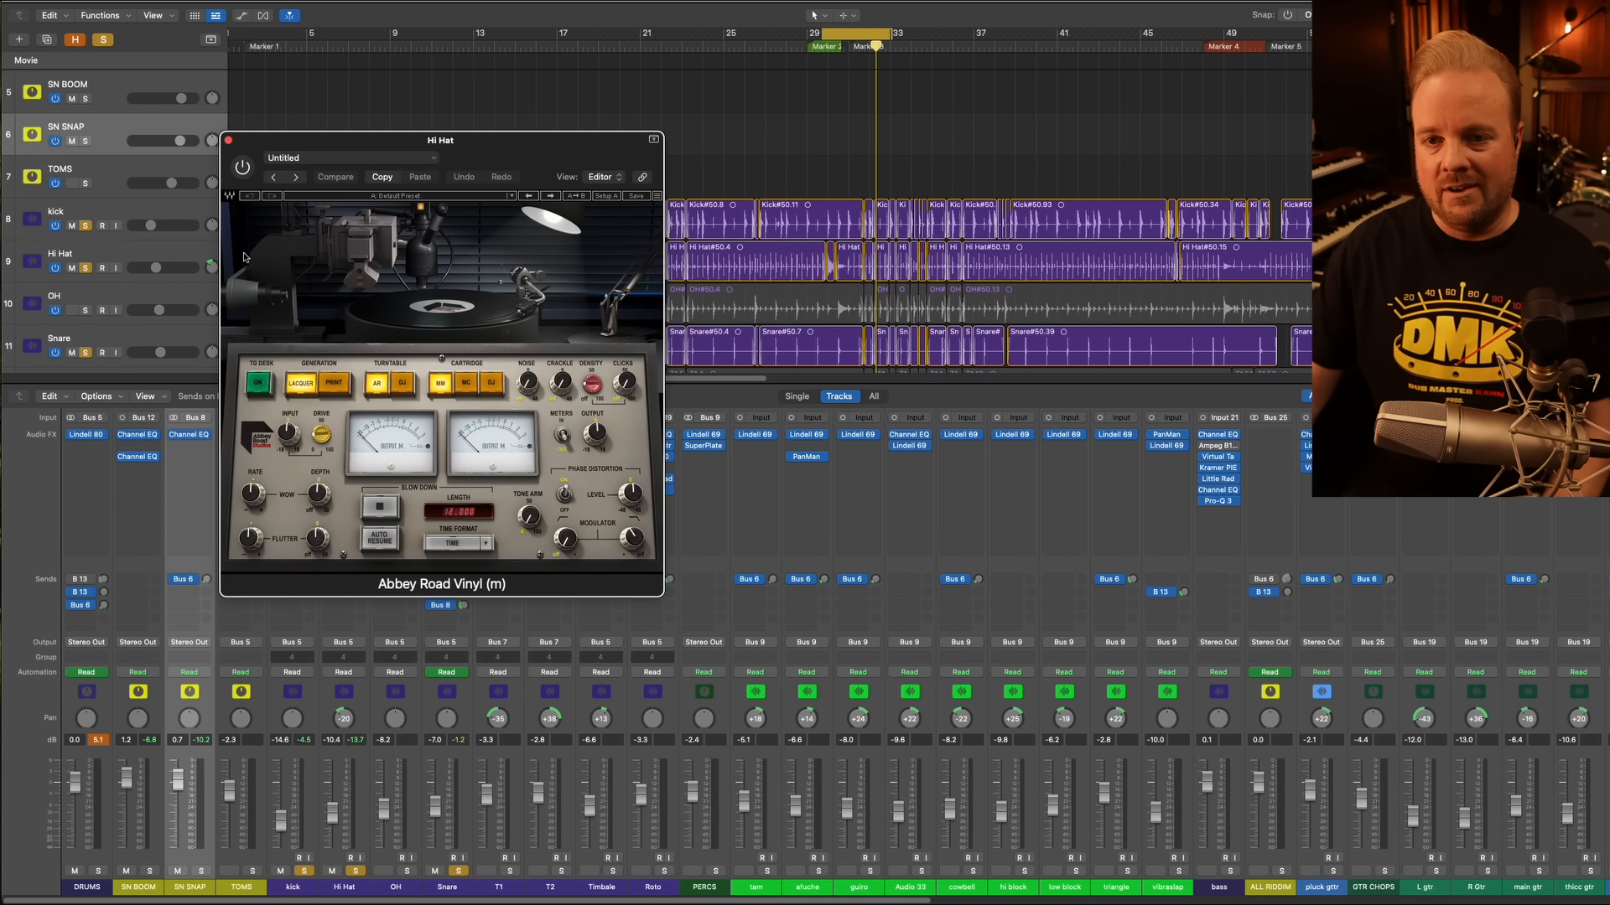
key(space)
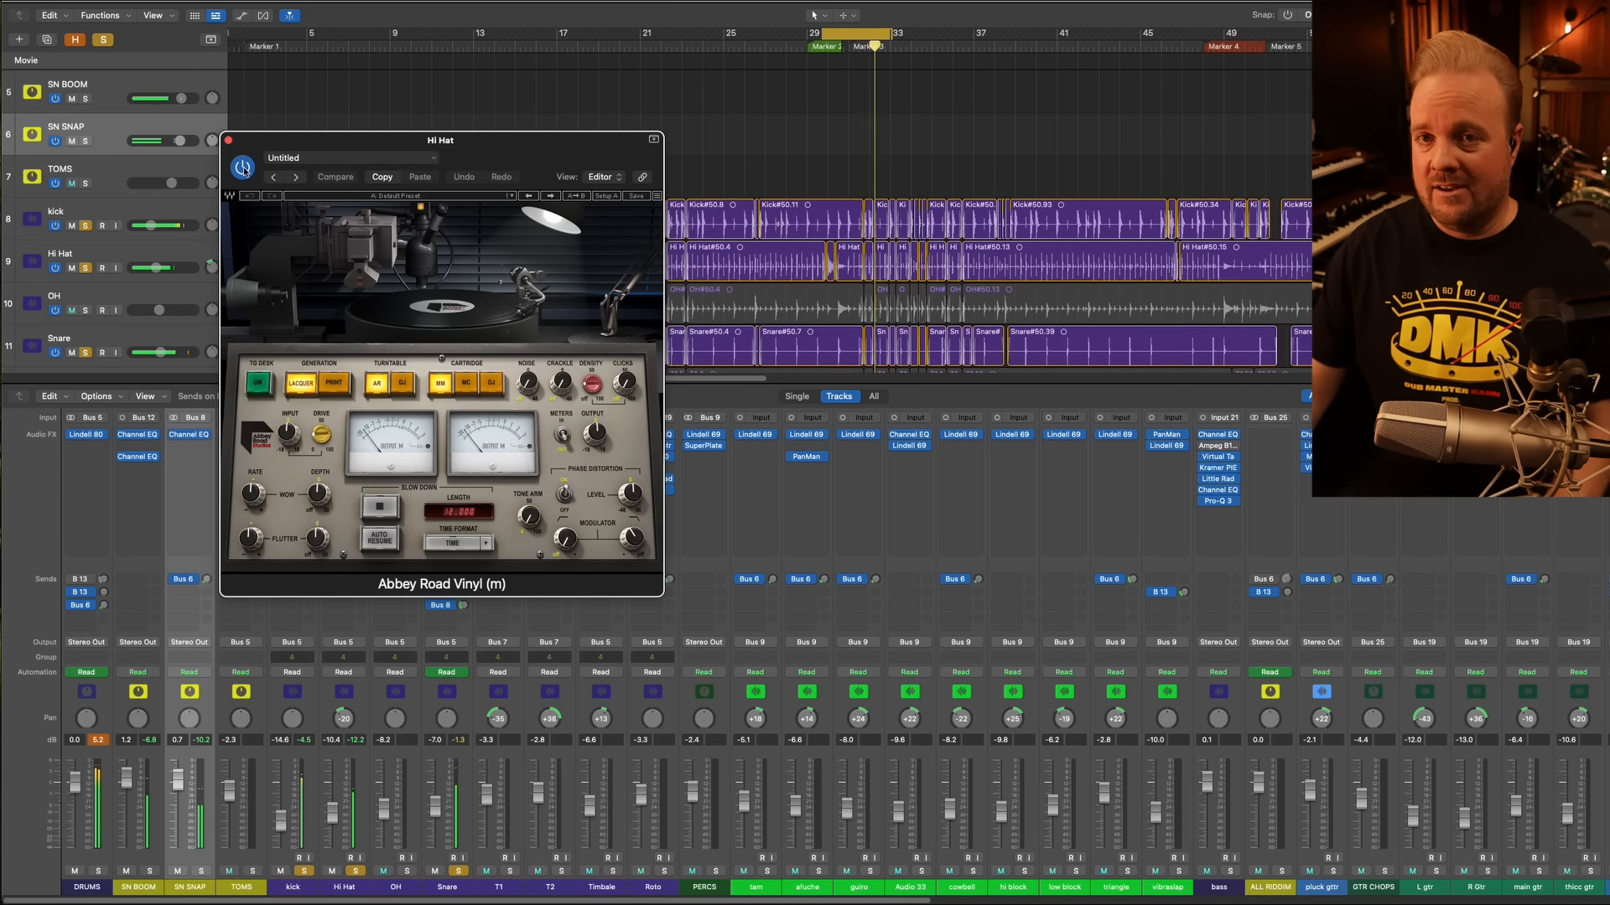
click(861, 35)
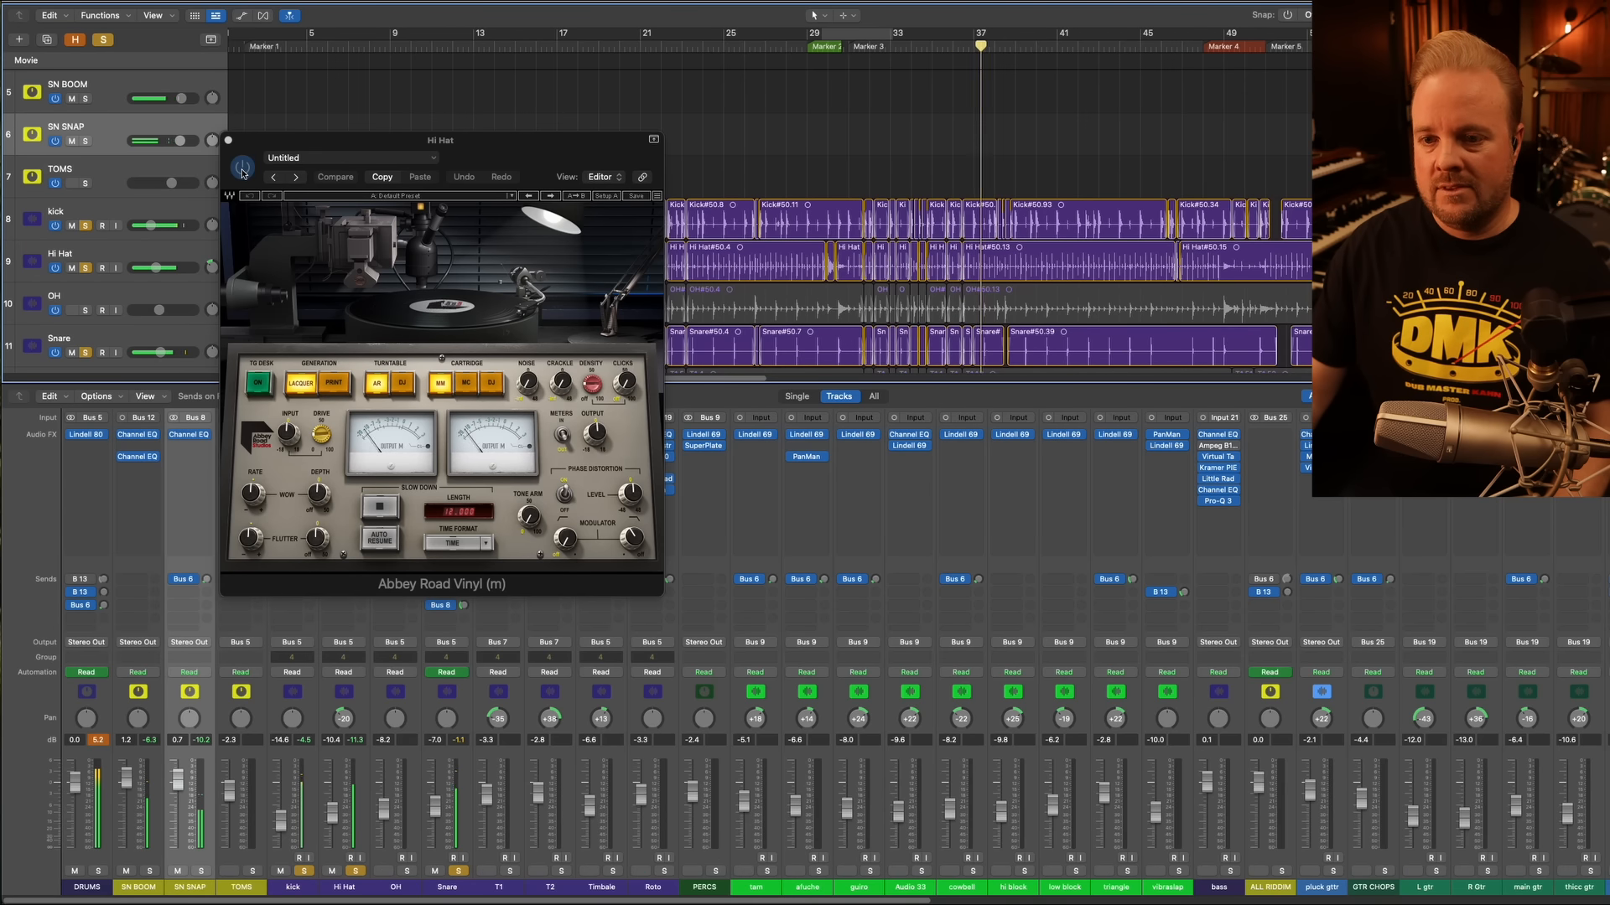
click(242, 170)
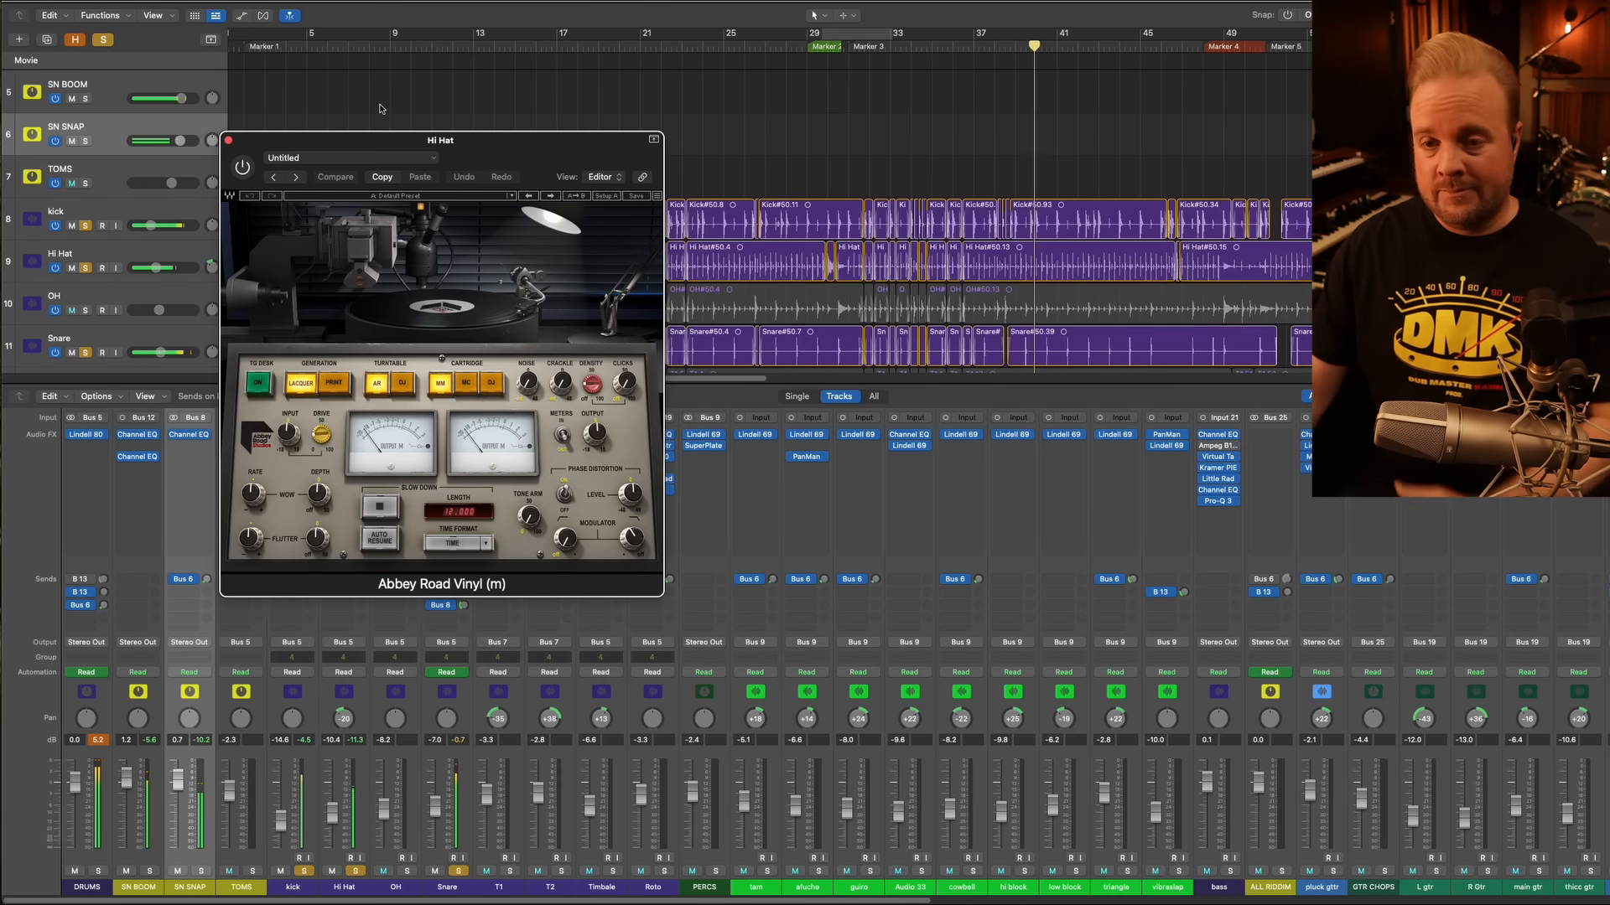
click(243, 169)
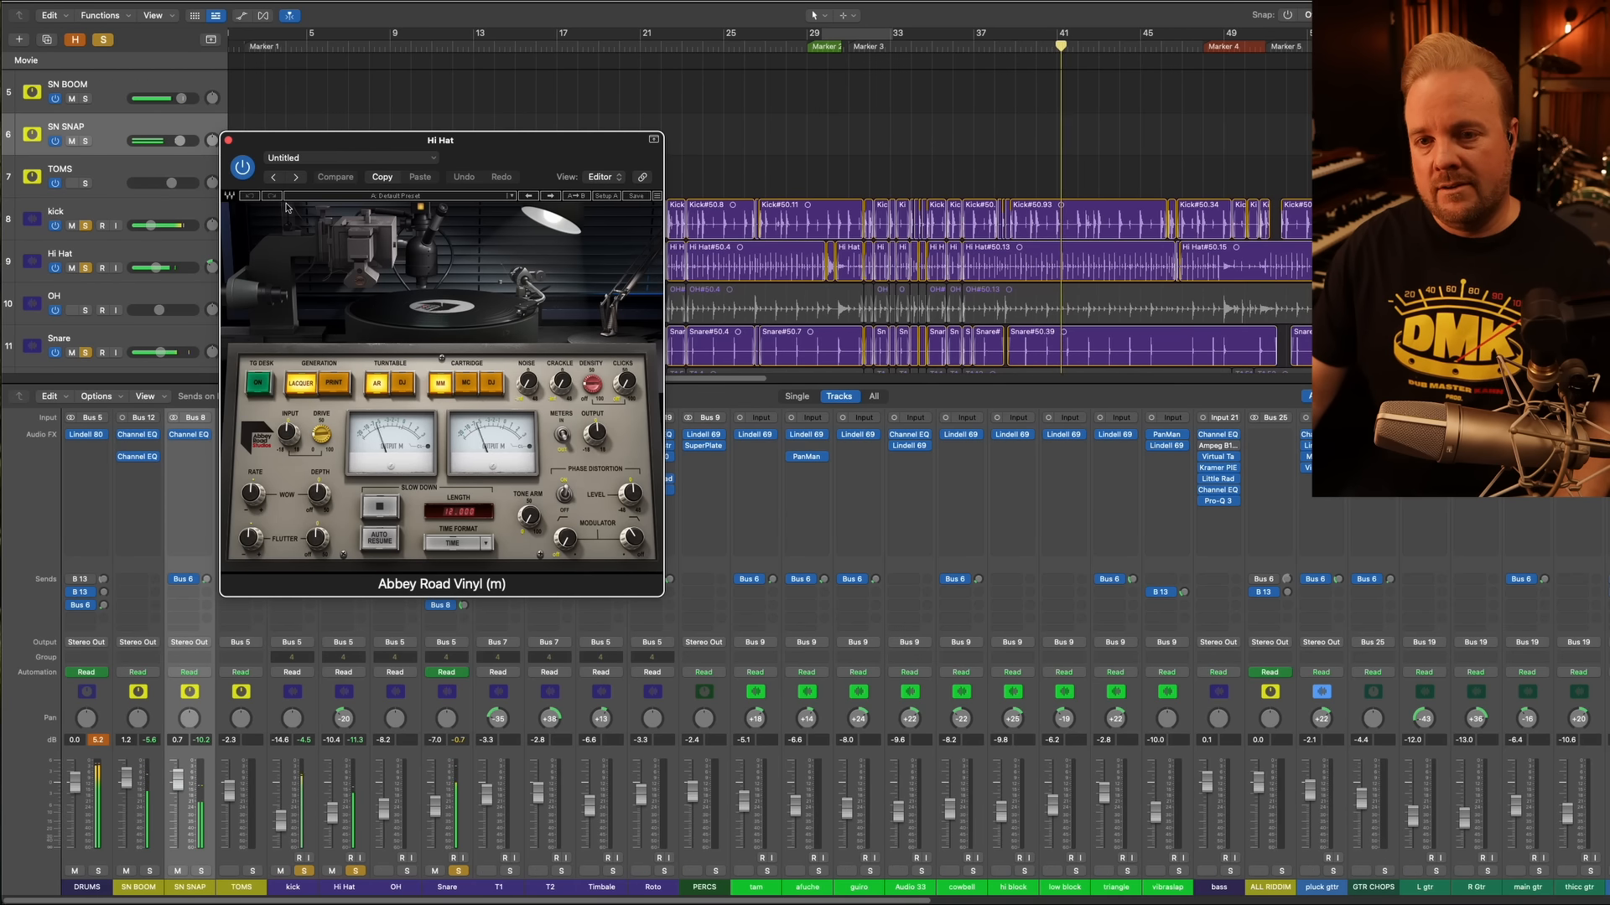
click(228, 140)
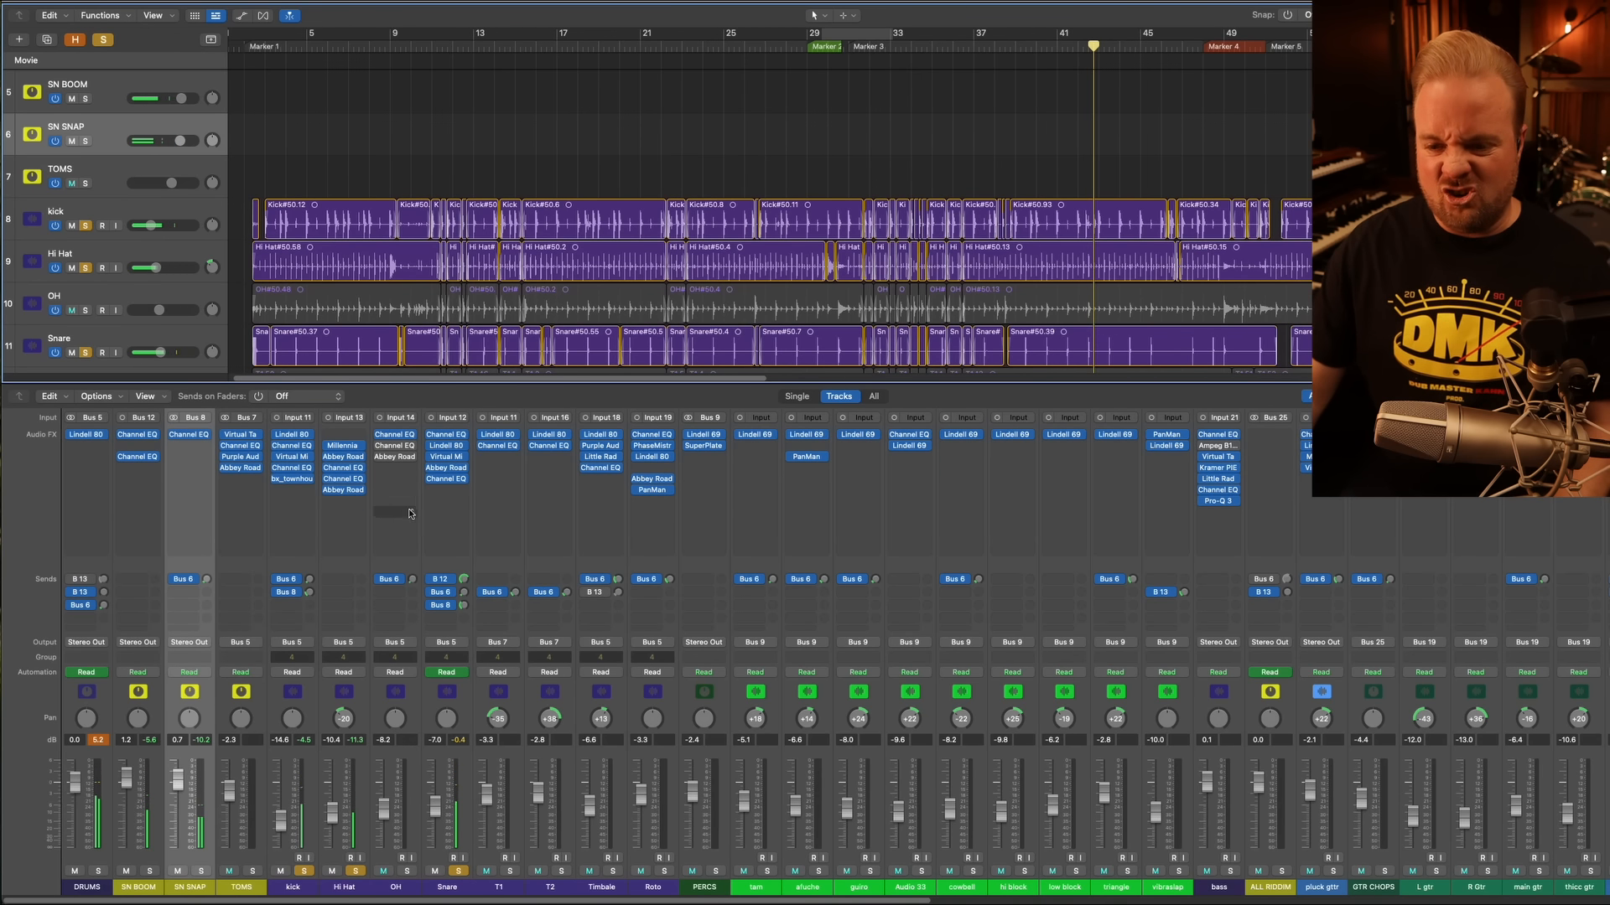
Reopen the Hi Hat's Abbey Road Vinyl, loop about bars 39 to 43, and raise its Phase Distortion level
click(344, 490)
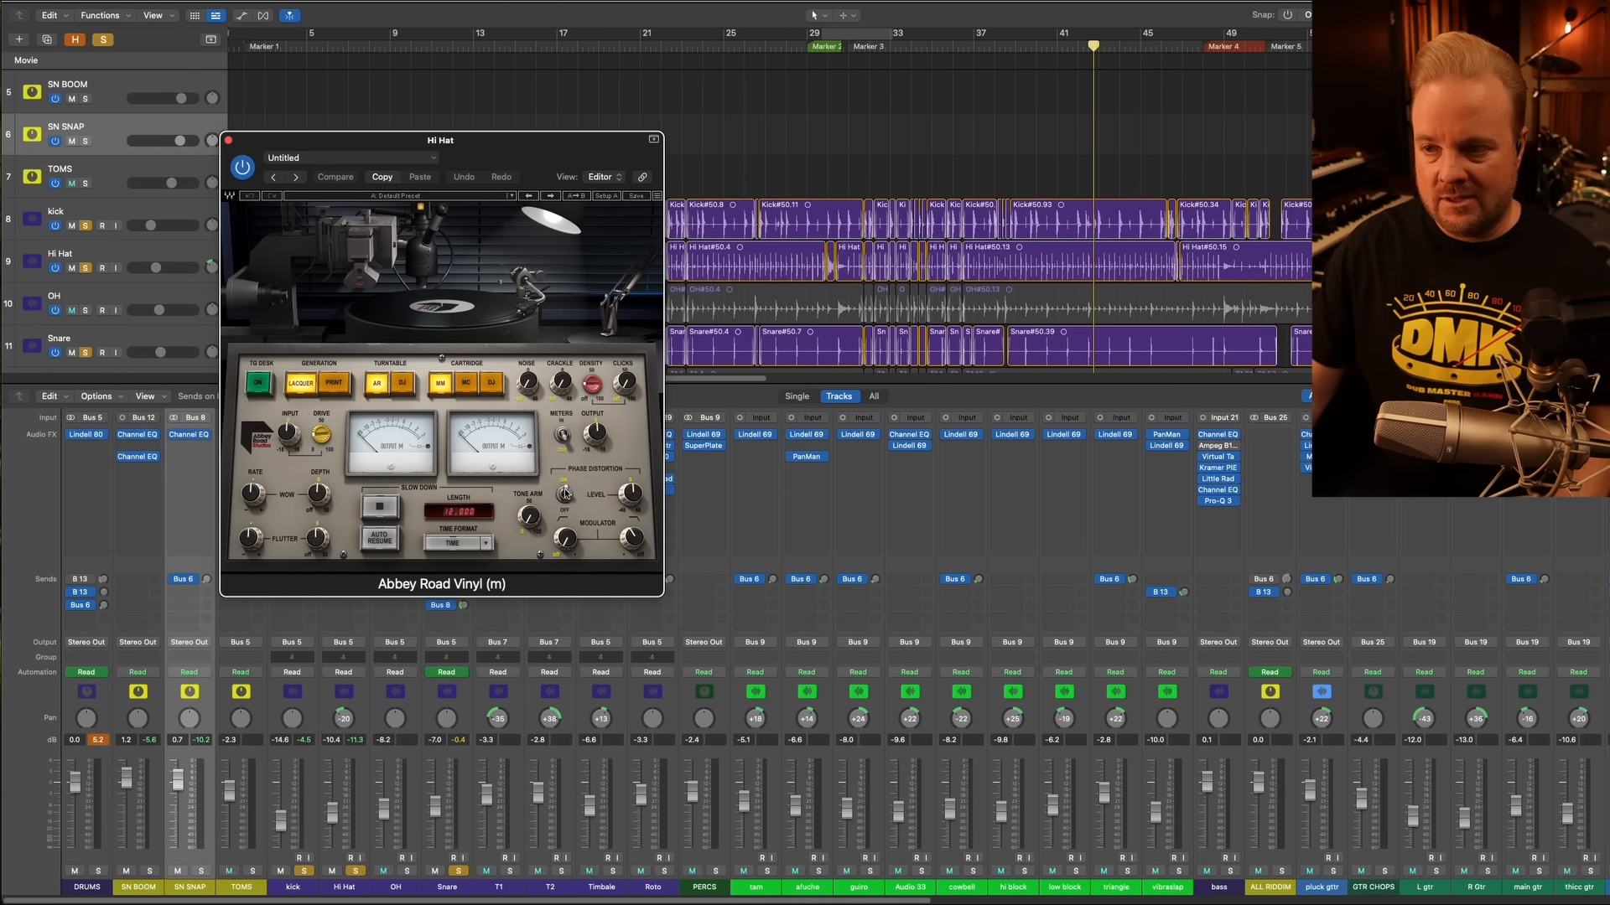
drag(1028, 36, 1109, 36)
key(space)
drag(639, 501, 666, 344)
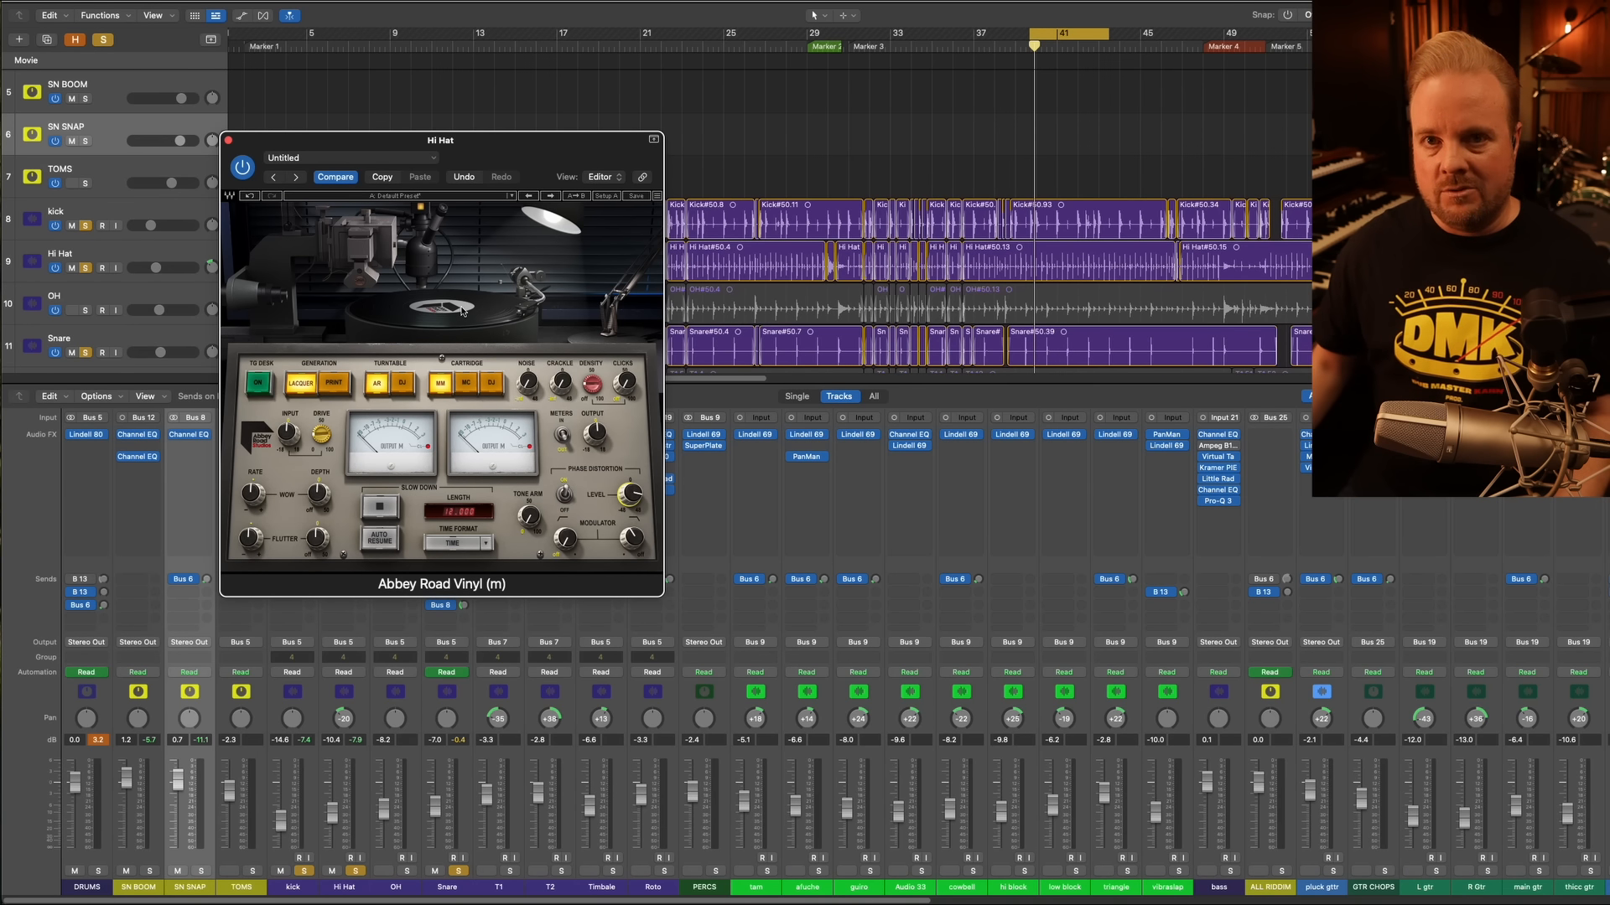
Play the loop with the raised Phase Distortion level and switch the Vinyl plug-in back to its saved setting for comparison
key(space)
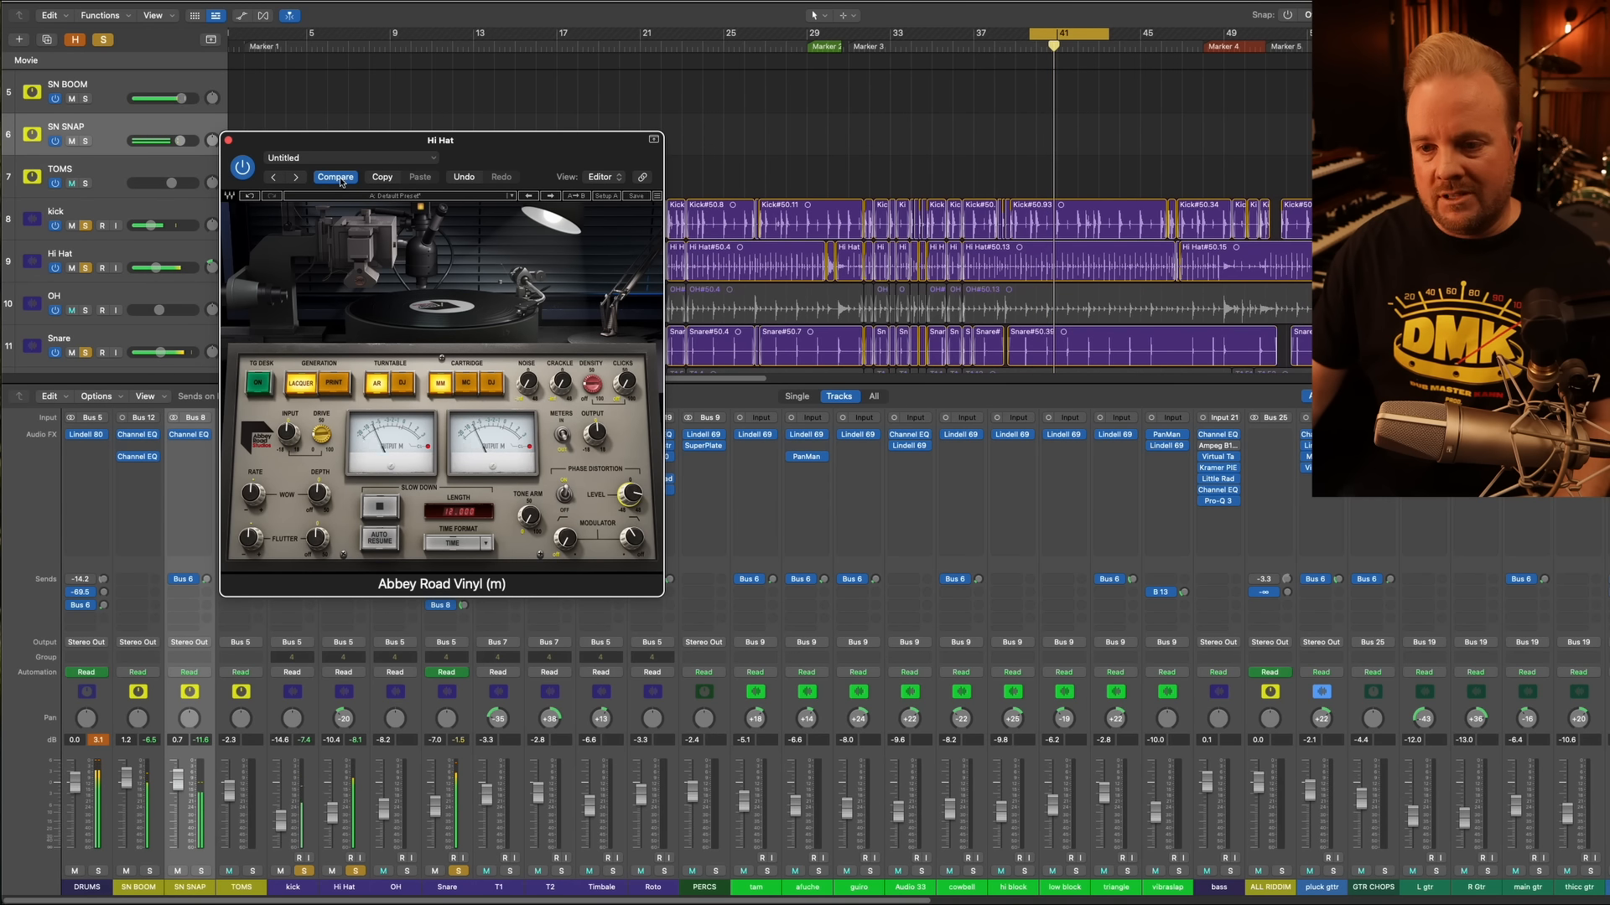
key(space)
key(space)
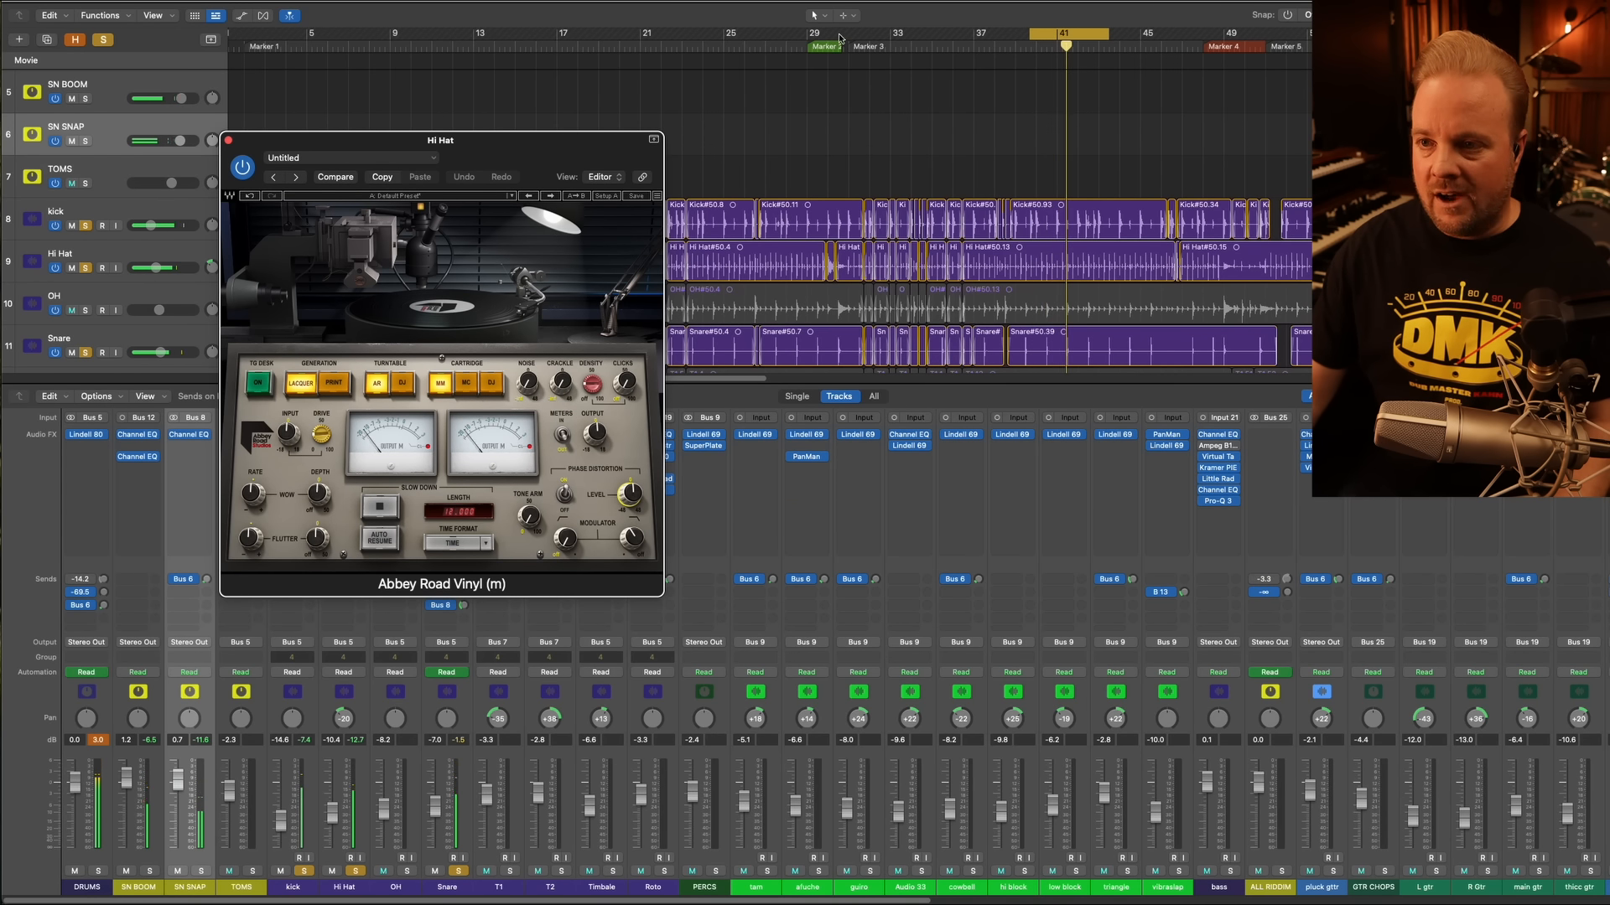
Loop a short passage around bar 30, compare the Hi Hat with Abbey Road Vinyl bypassed and active, and close the plug-in
drag(831, 35, 857, 38)
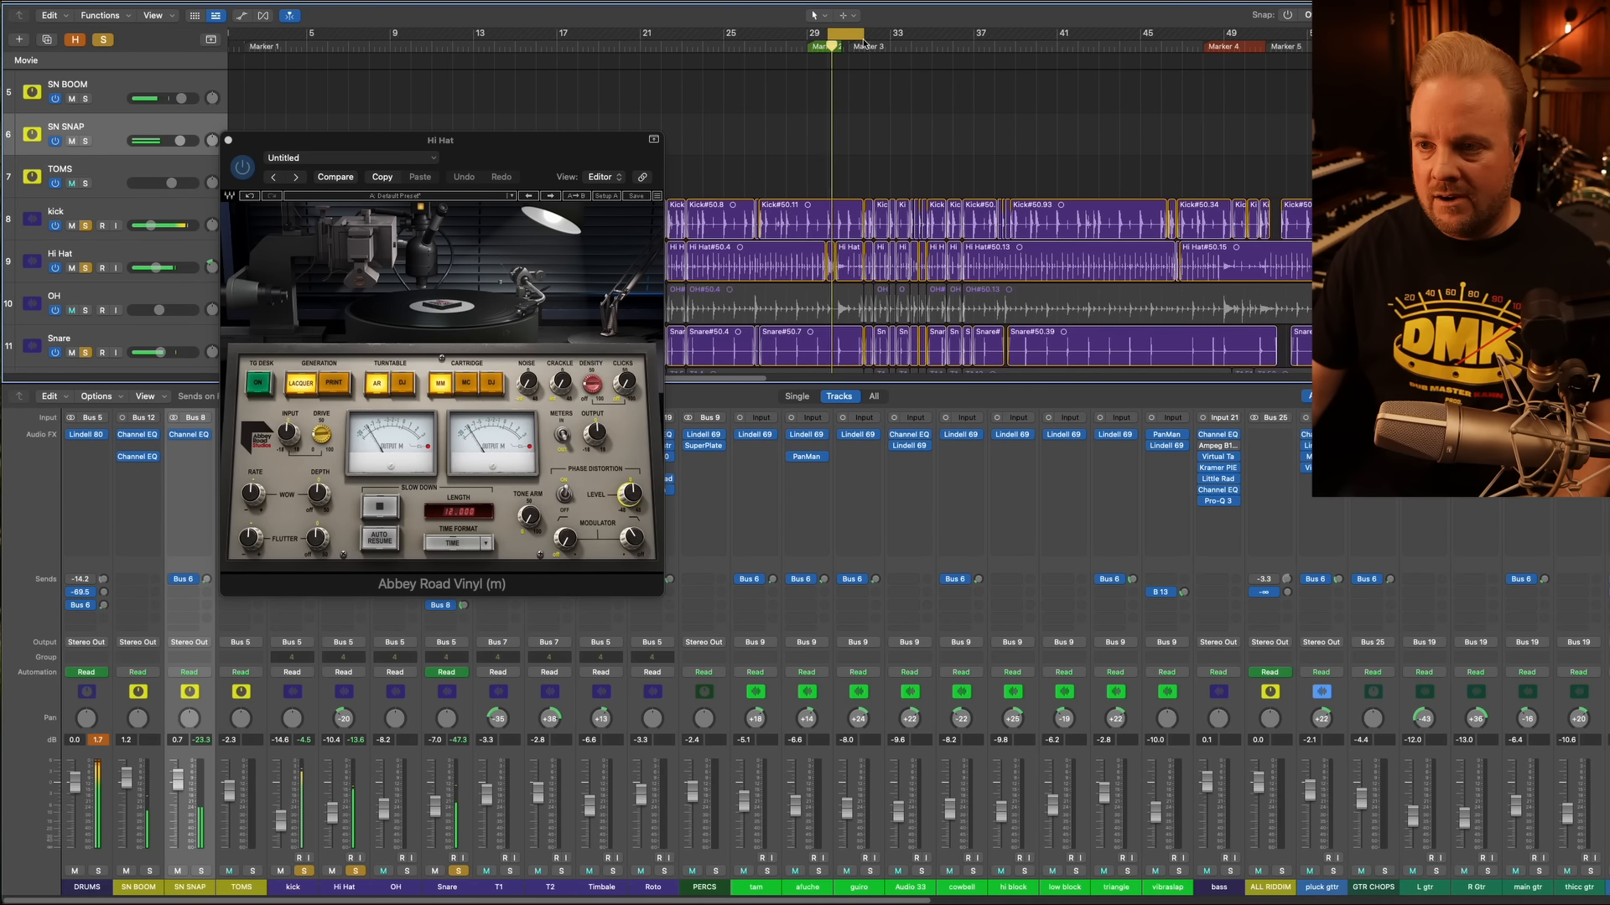
drag(872, 35, 834, 38)
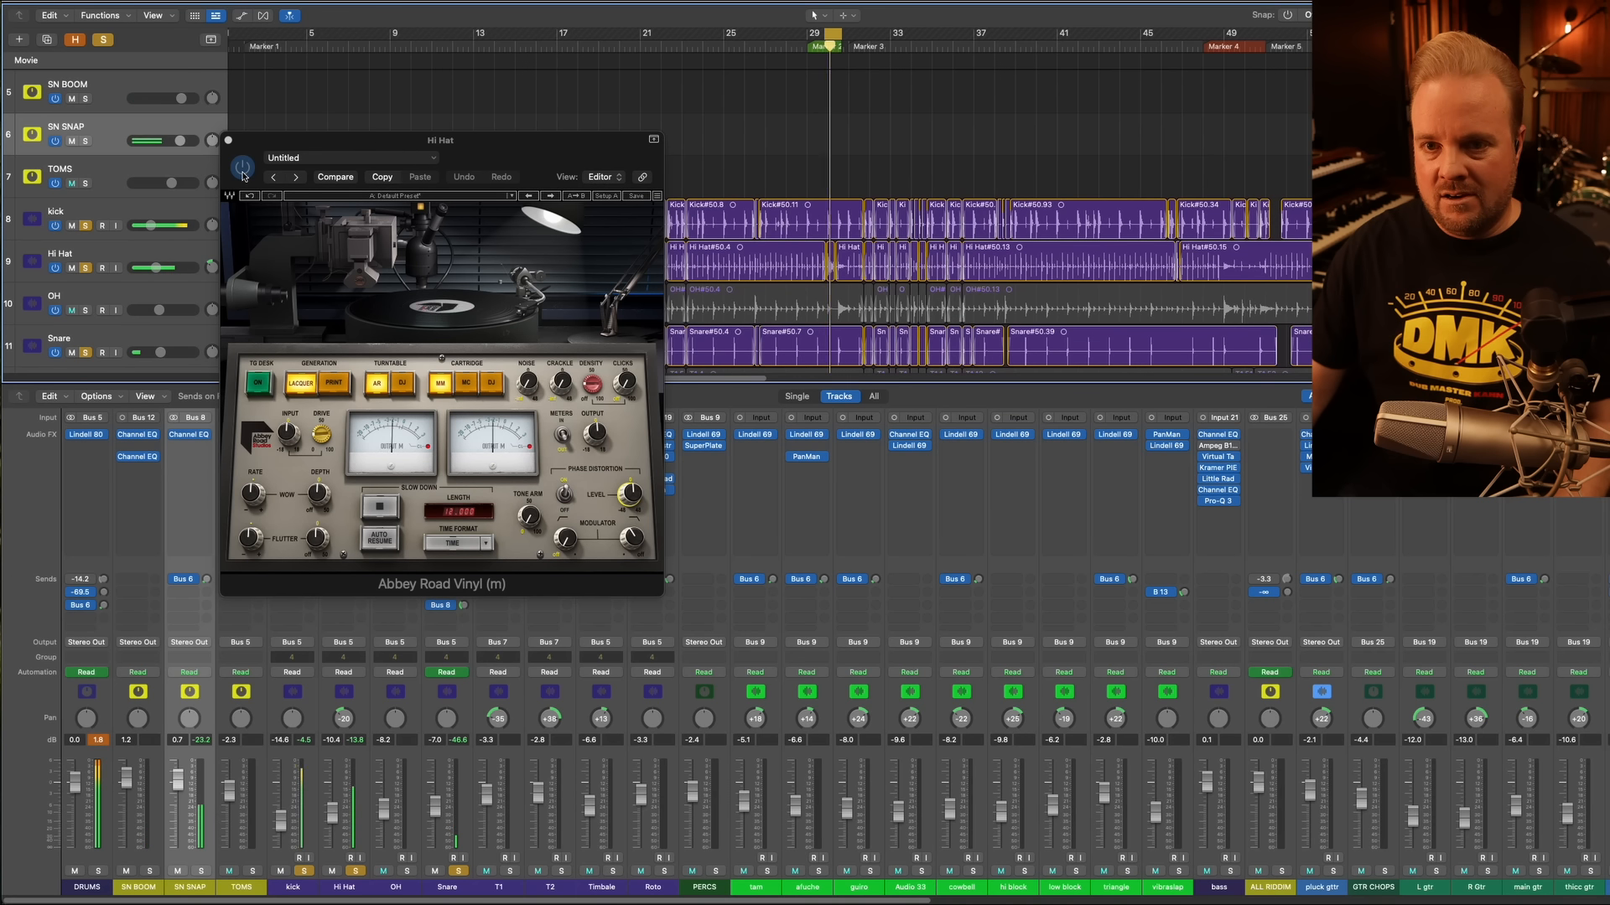
click(242, 173)
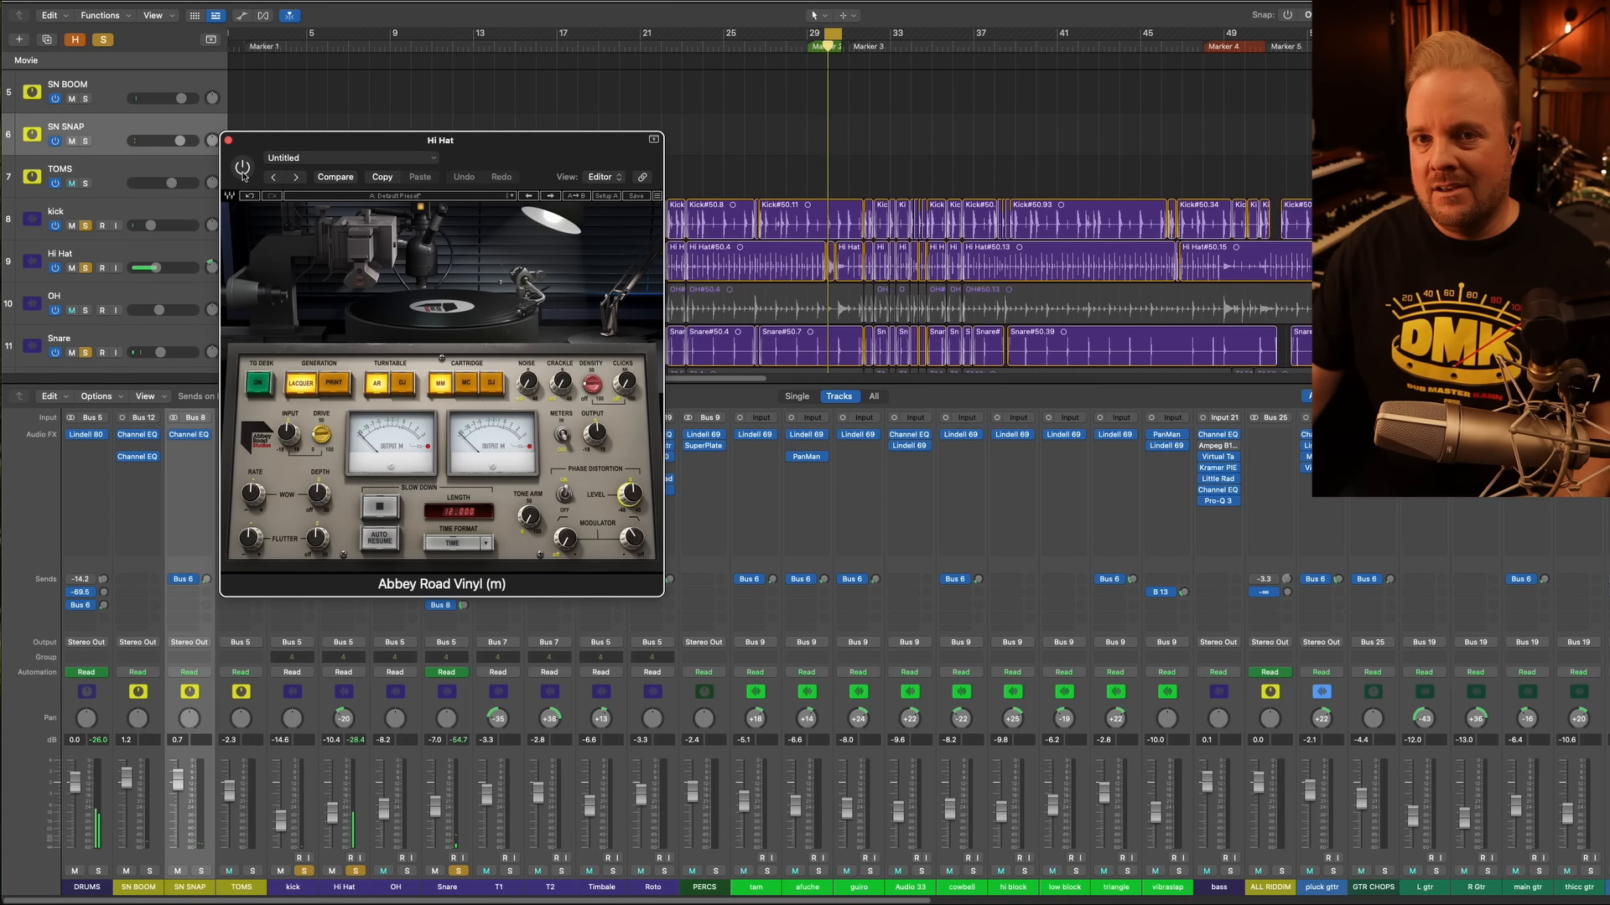
click(243, 174)
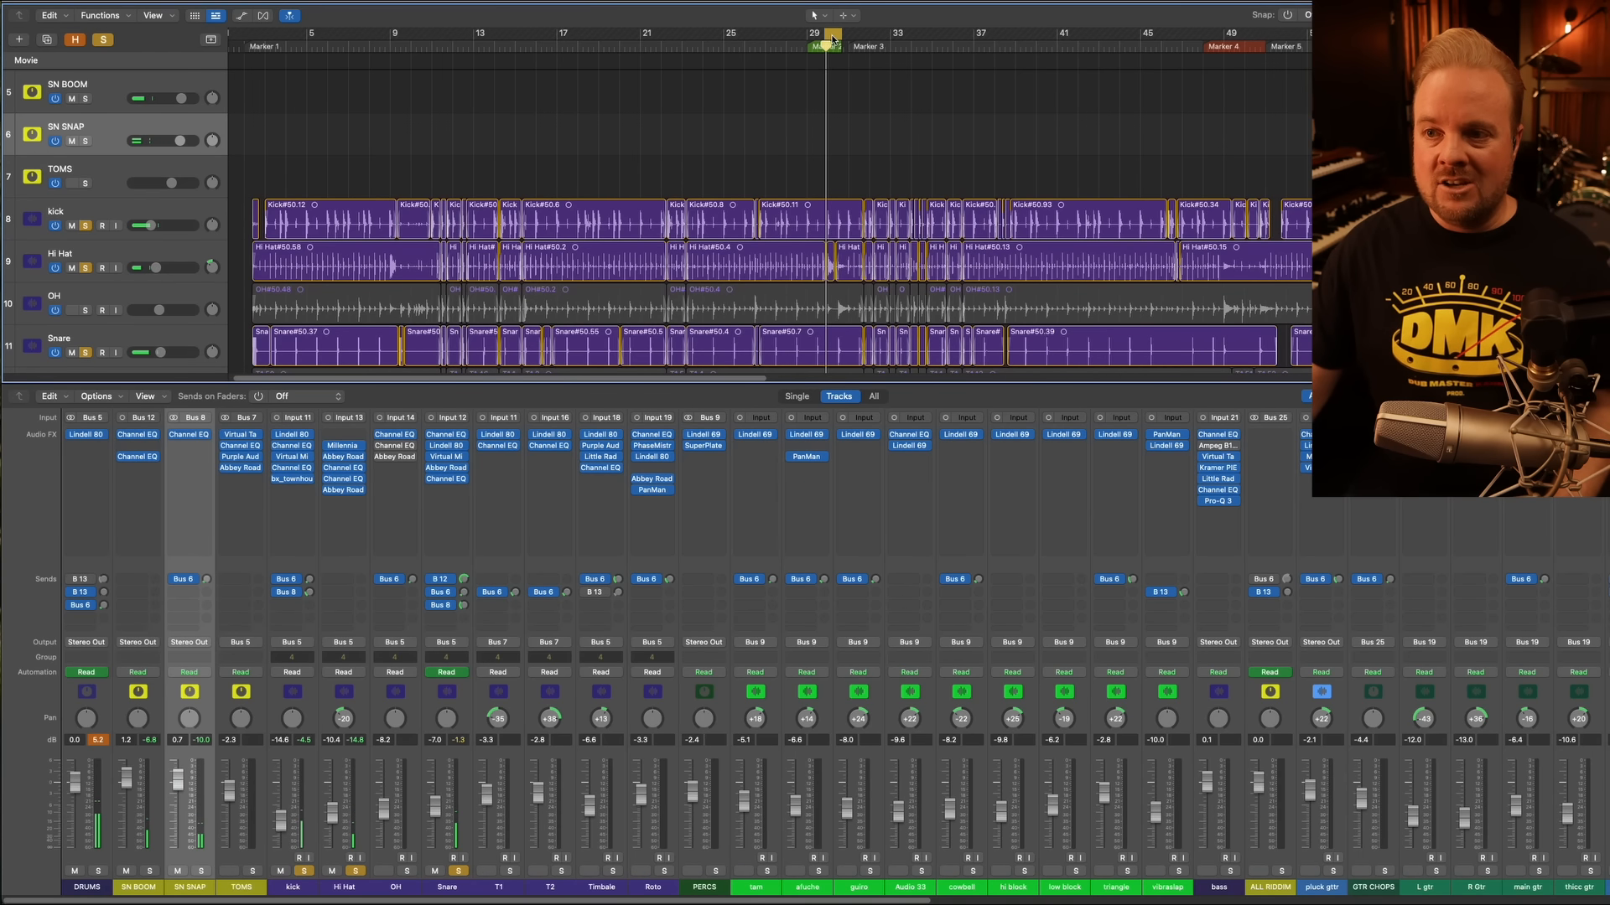
Turn off the loop and switch the solo from the kick, Hi Hat and Snare to the OH track alone
click(832, 39)
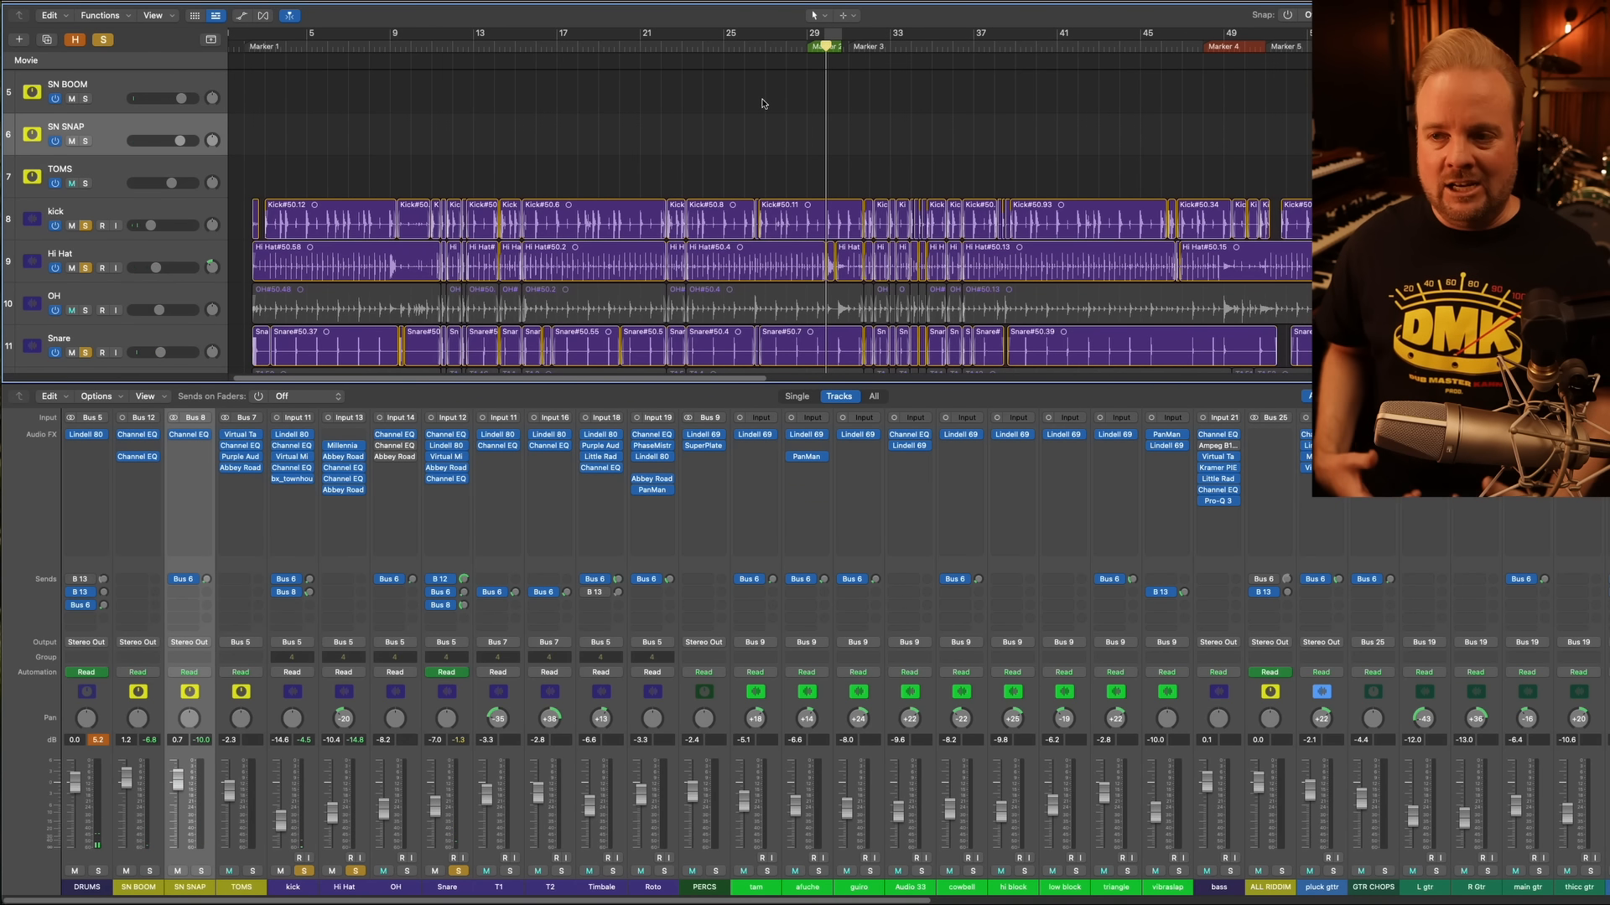
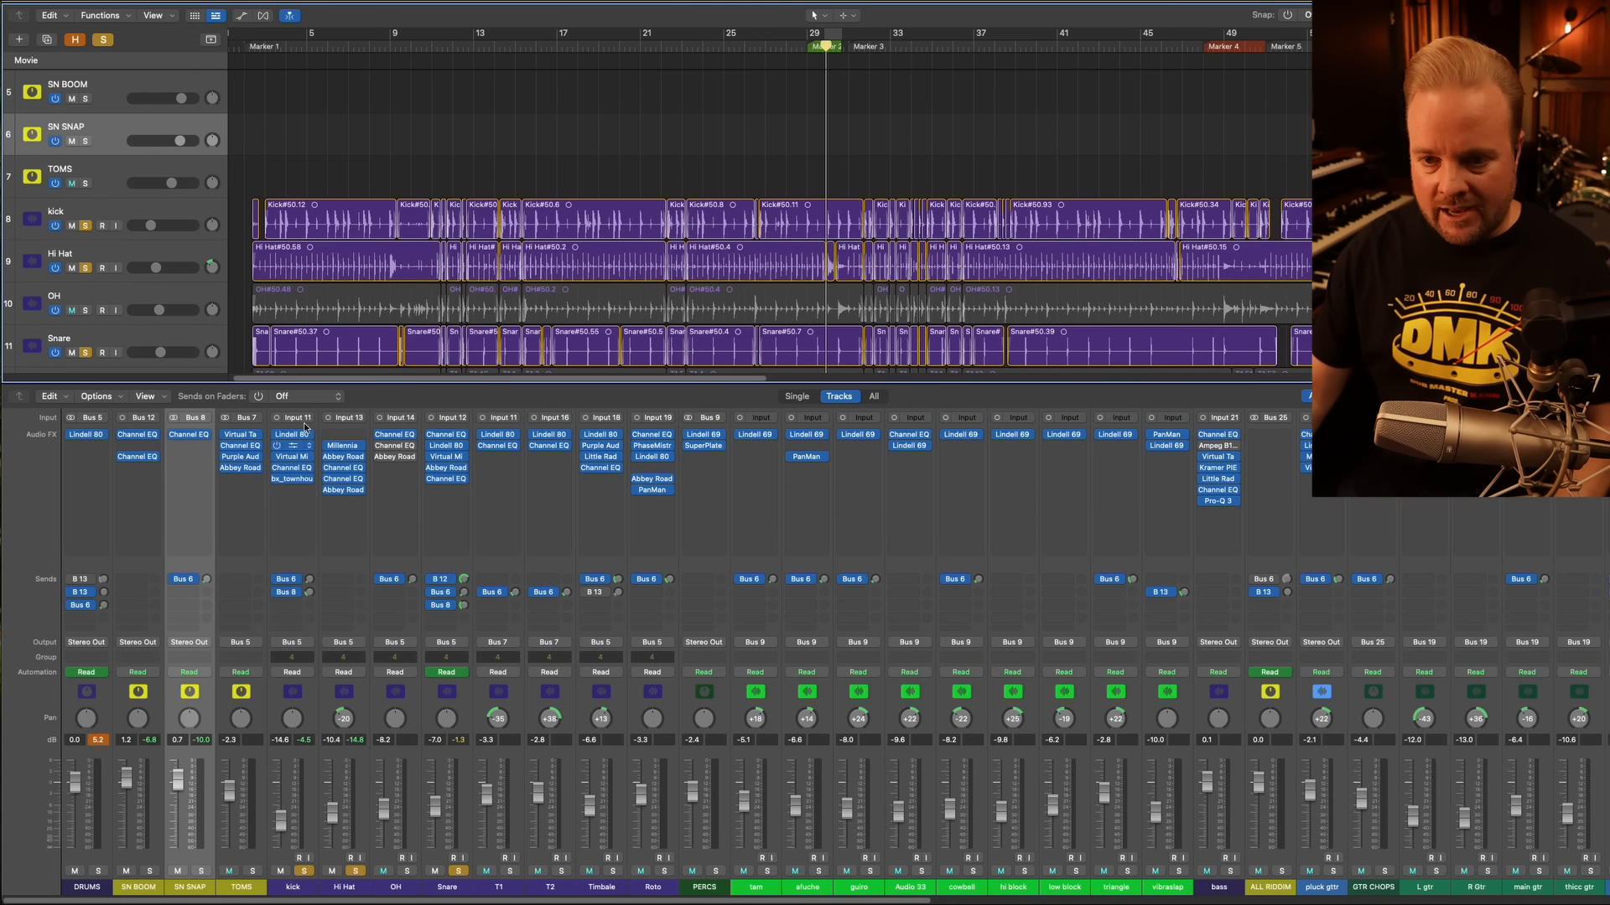
click(459, 871)
click(355, 871)
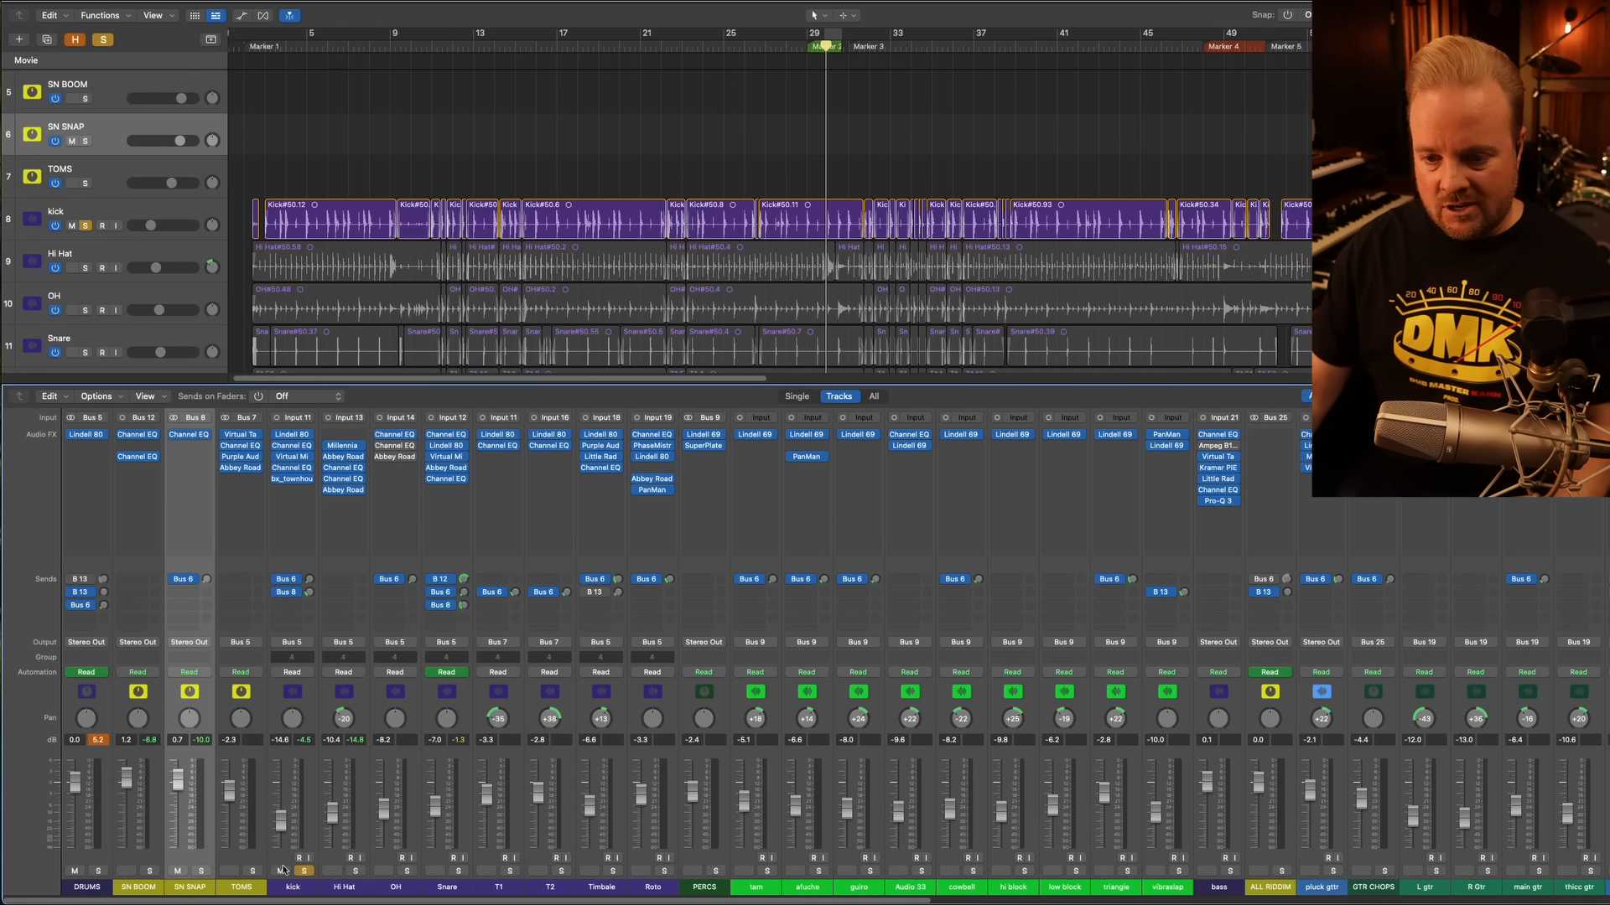
click(304, 871)
click(406, 871)
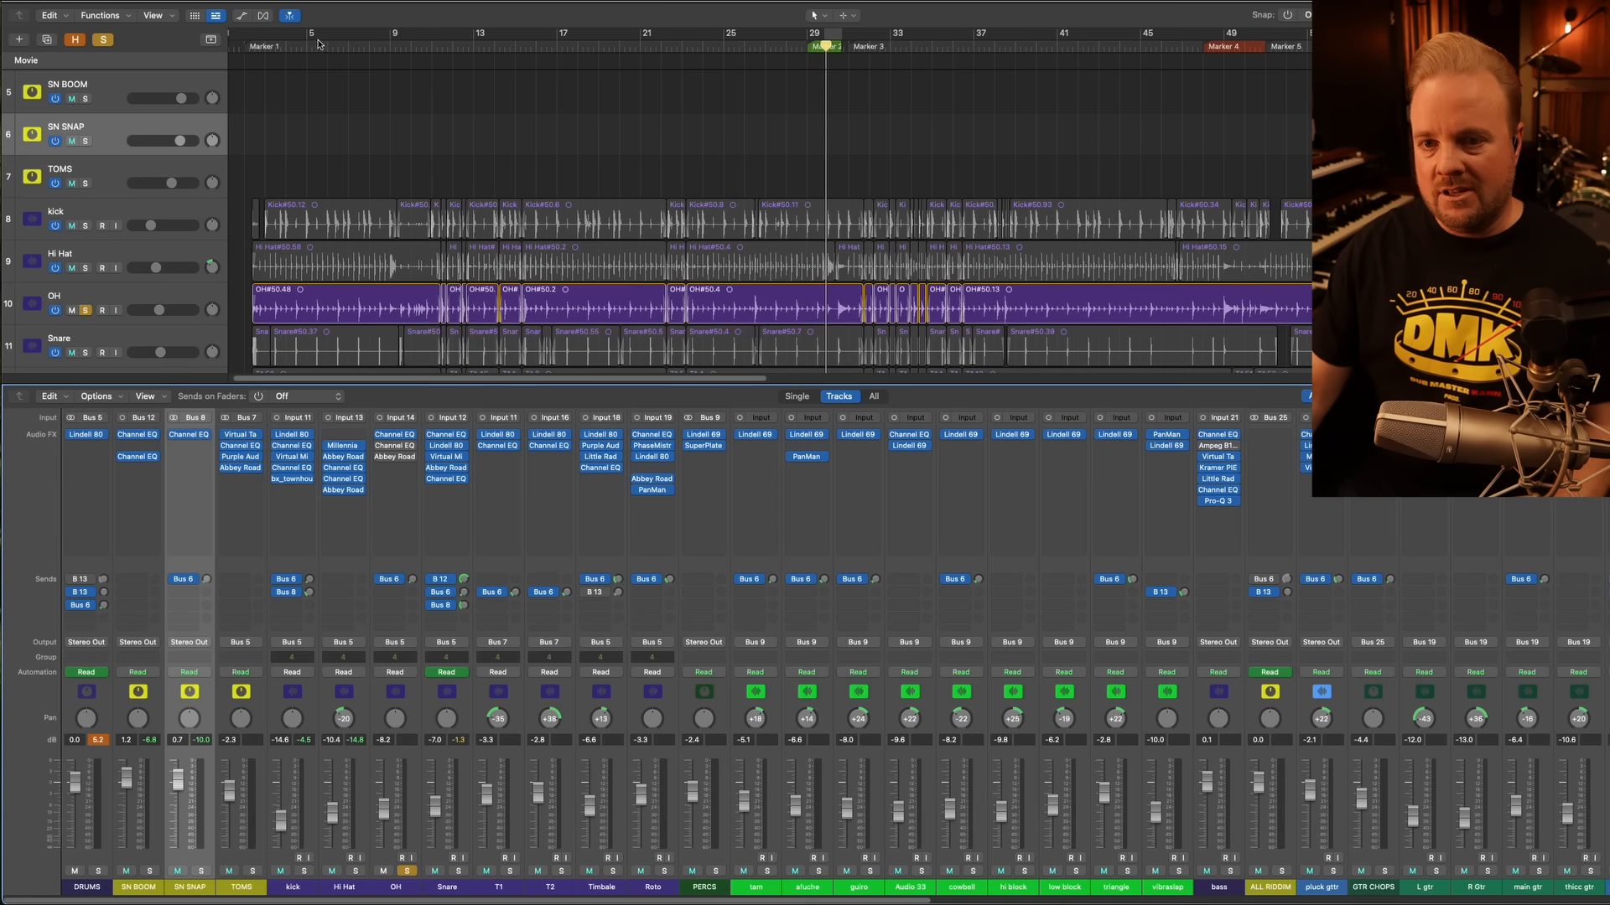
Play the soloed OH from Marker 1, audition its first Channel EQ, and close the plug-in
click(254, 48)
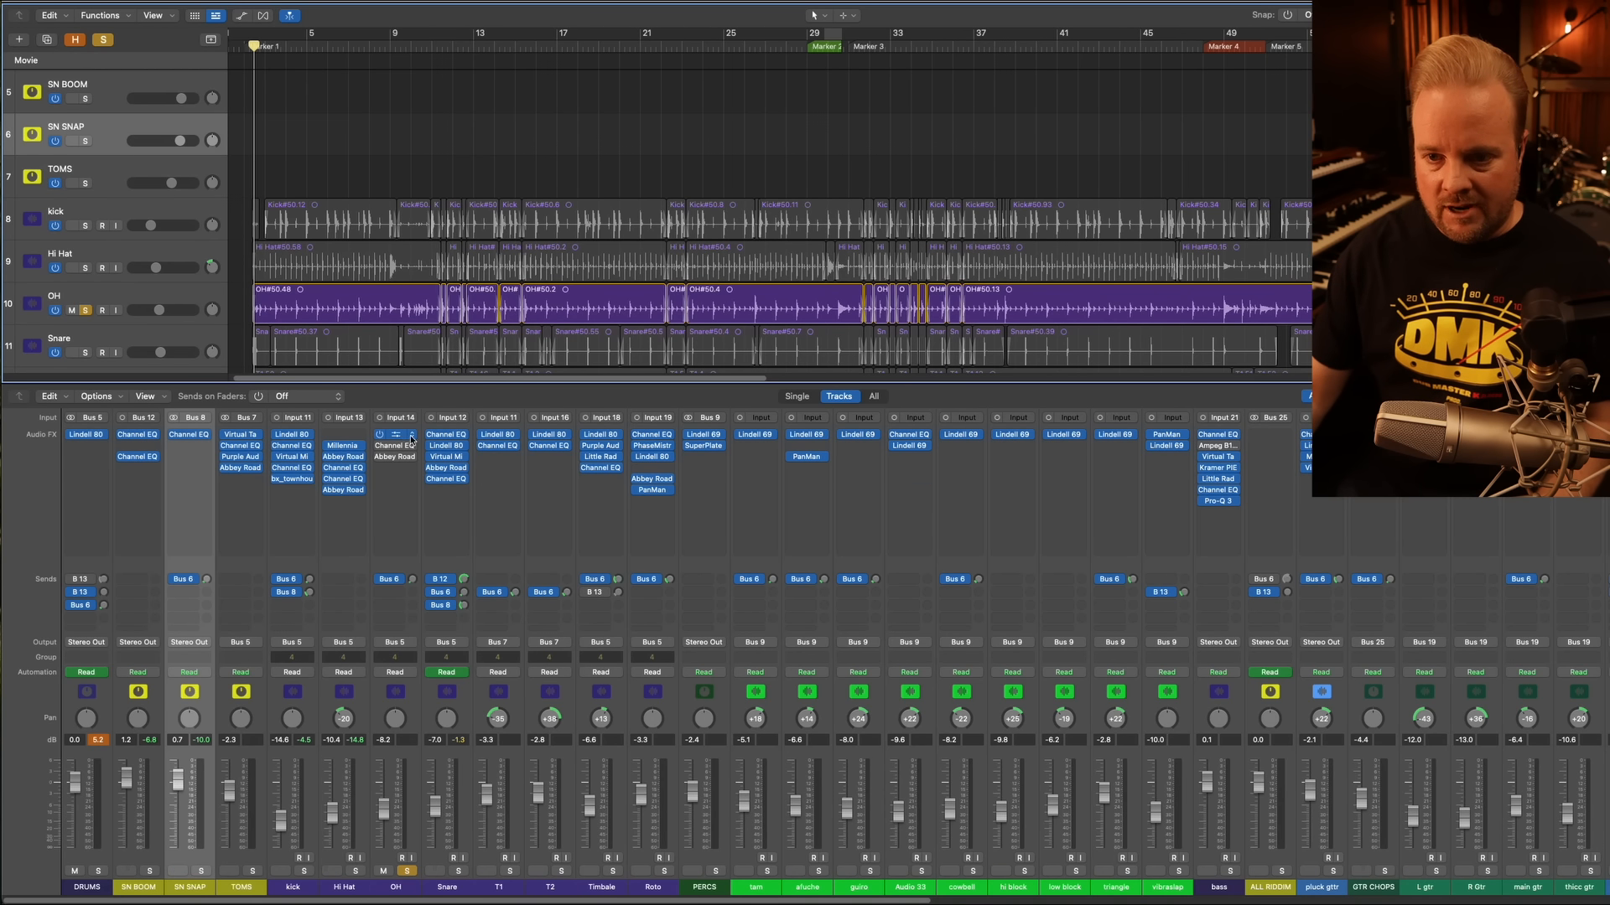
key(space)
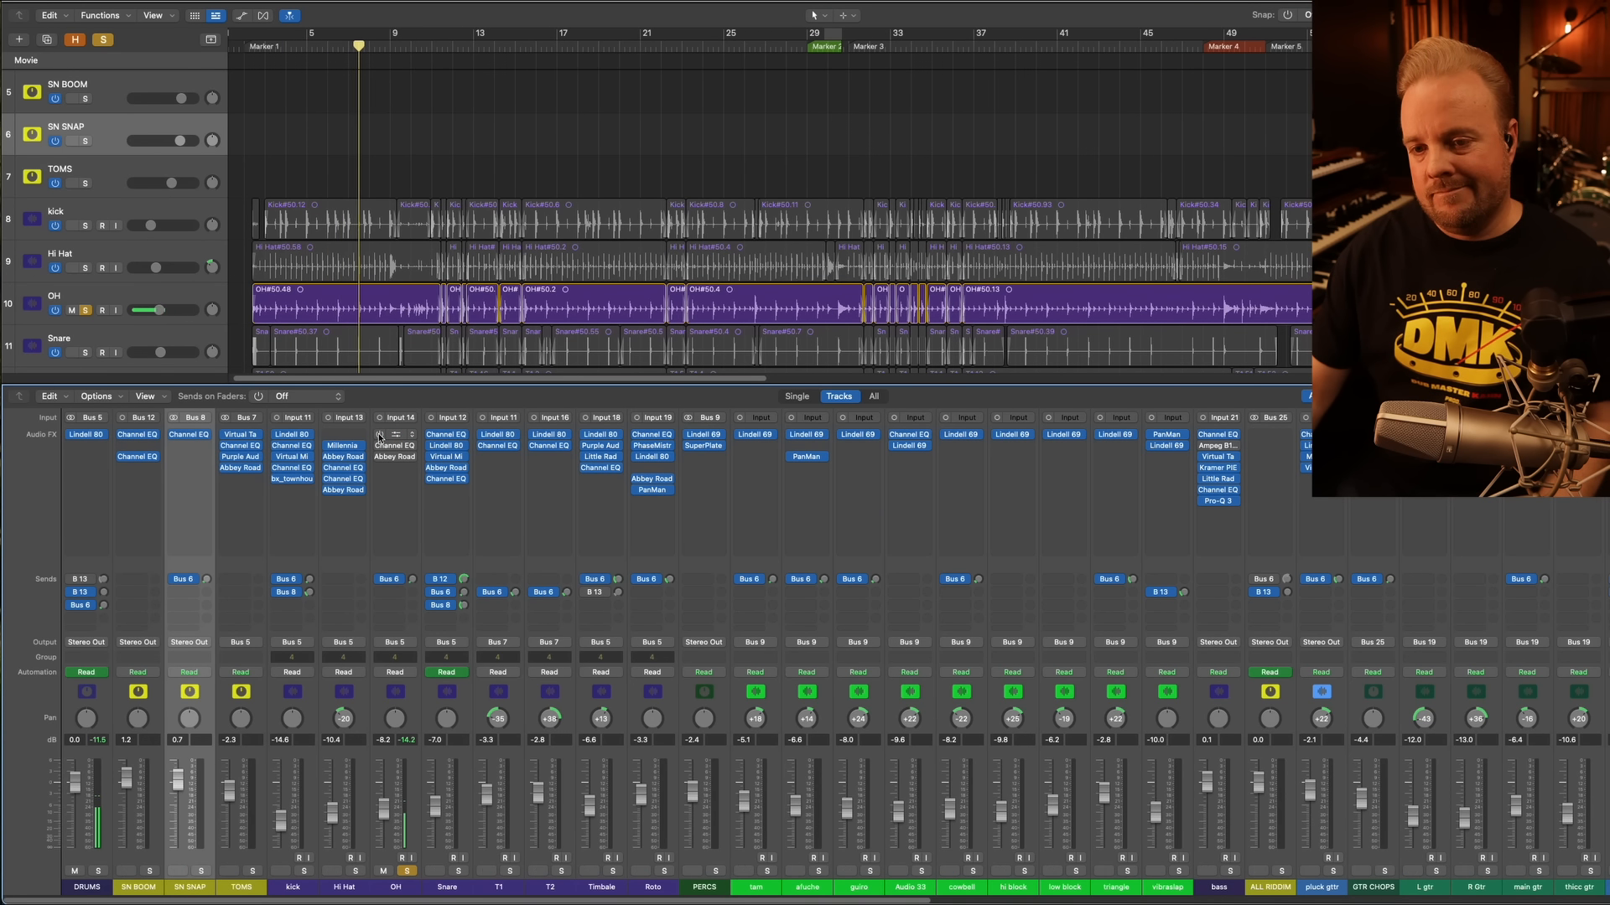
click(391, 435)
drag(1161, 156, 622, 170)
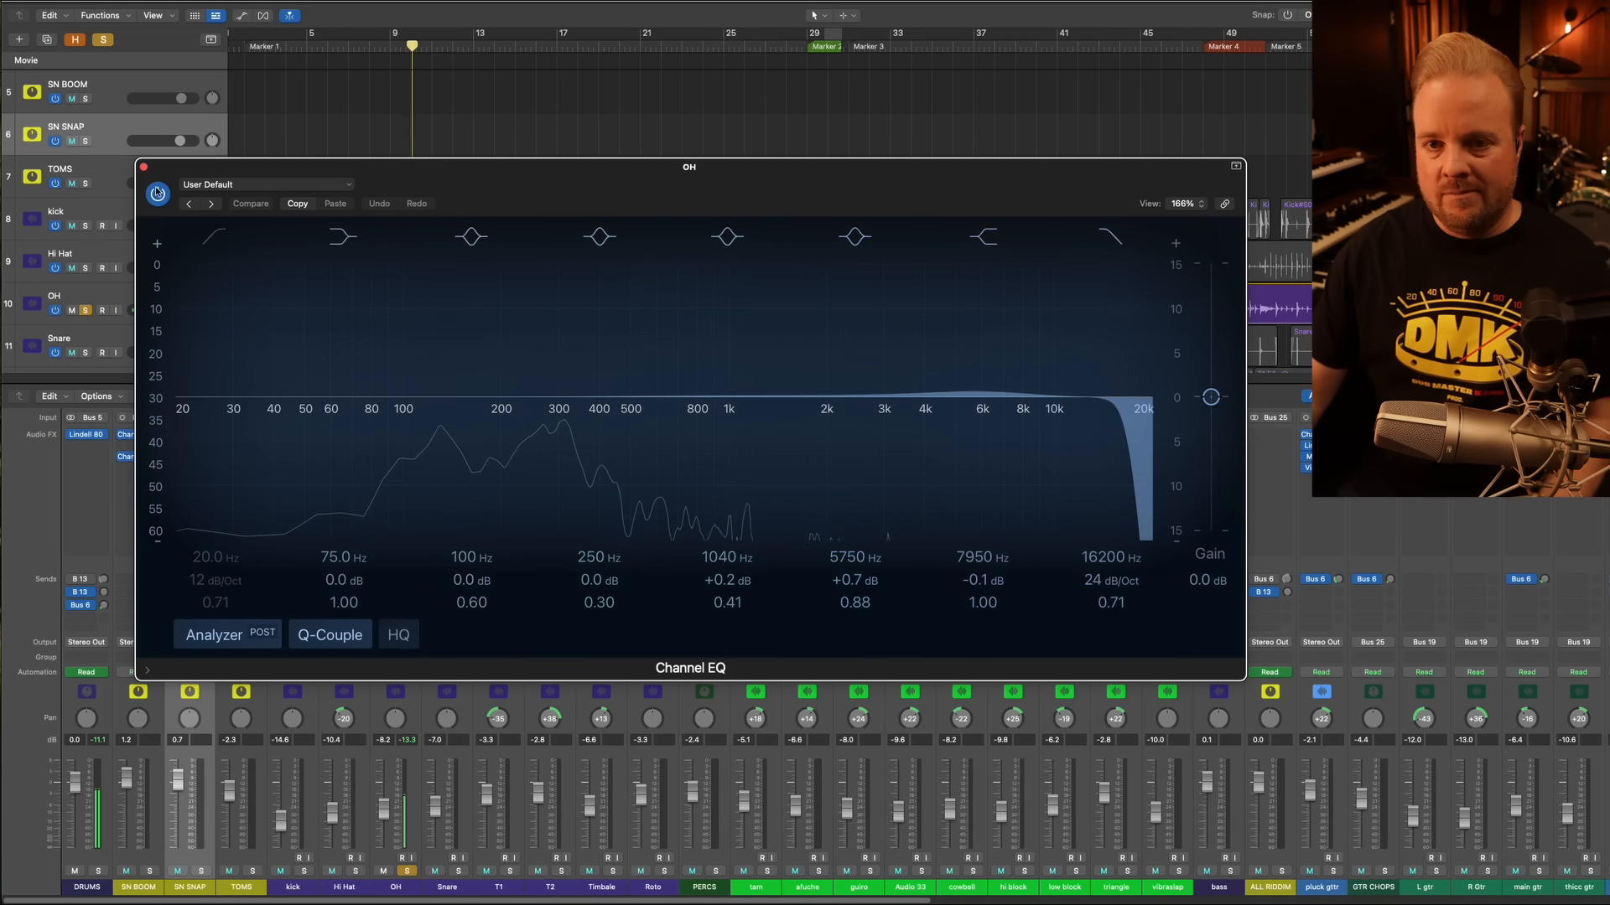
key(super+w)
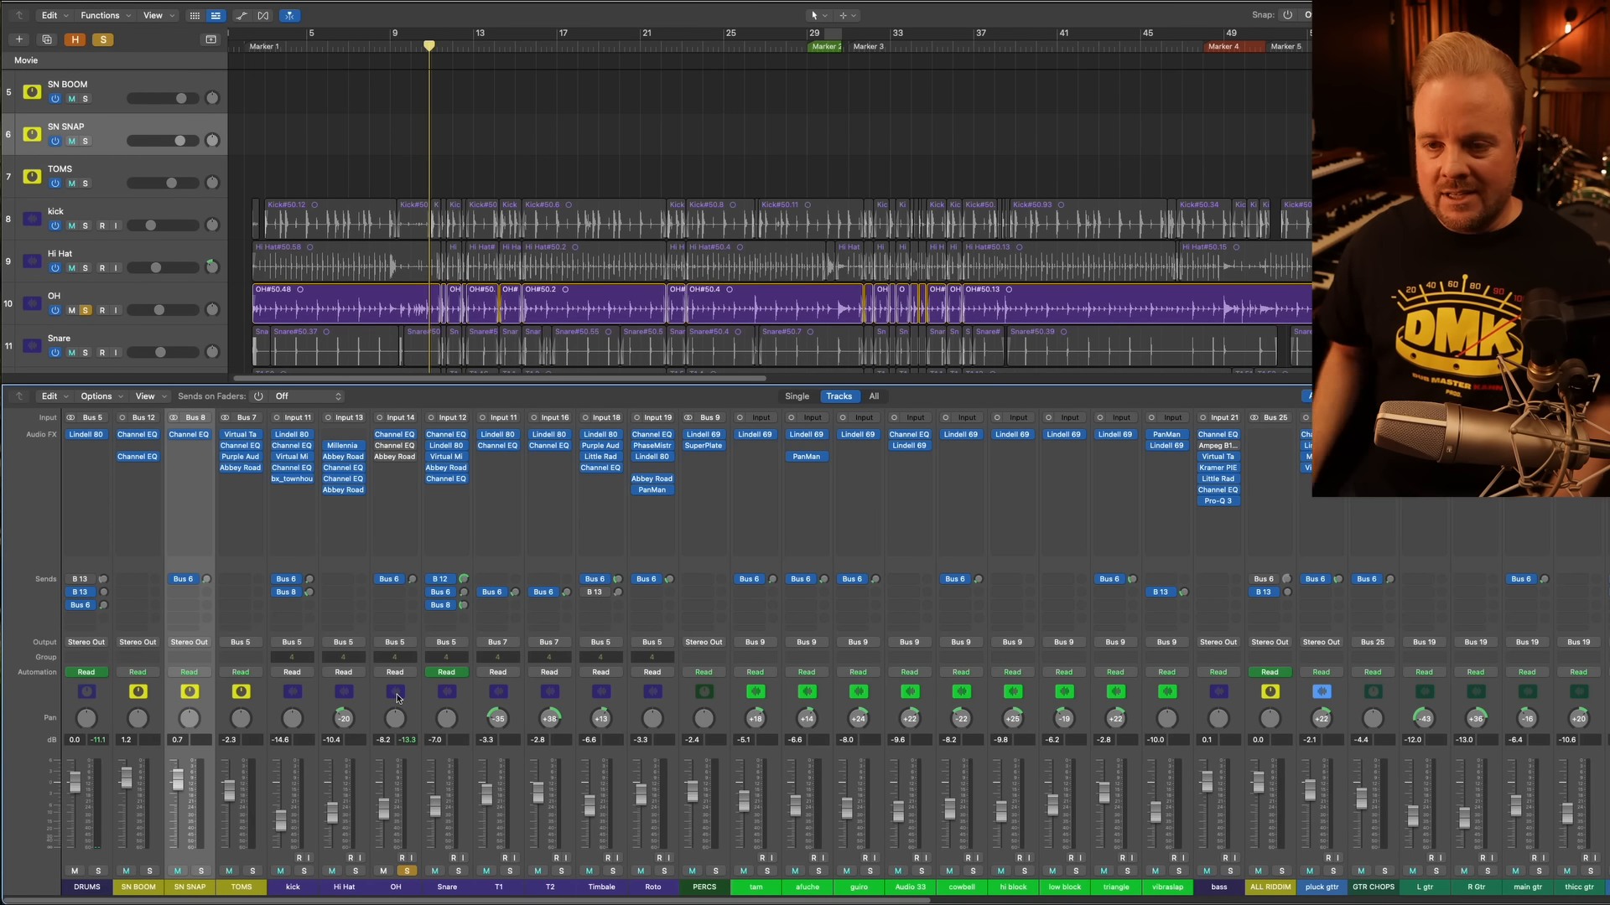
Play the OH from about Marker 2, inspect its bypassed Abbey Road plug-in, and remove it from the channel
click(826, 51)
key(space)
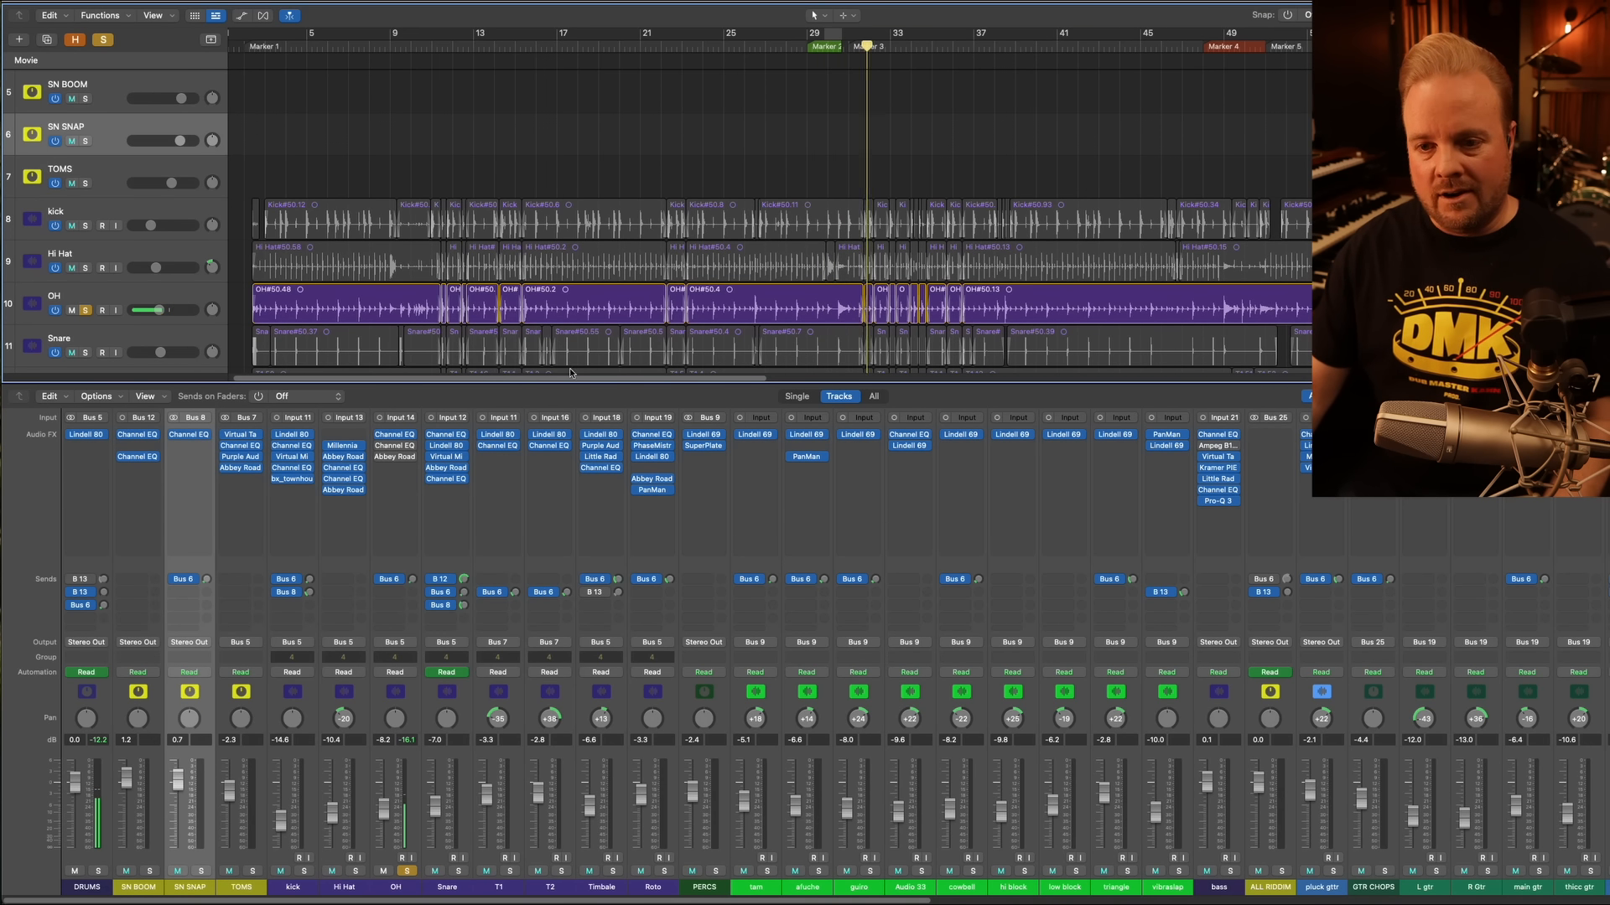
click(395, 457)
drag(879, 159, 468, 217)
click(265, 216)
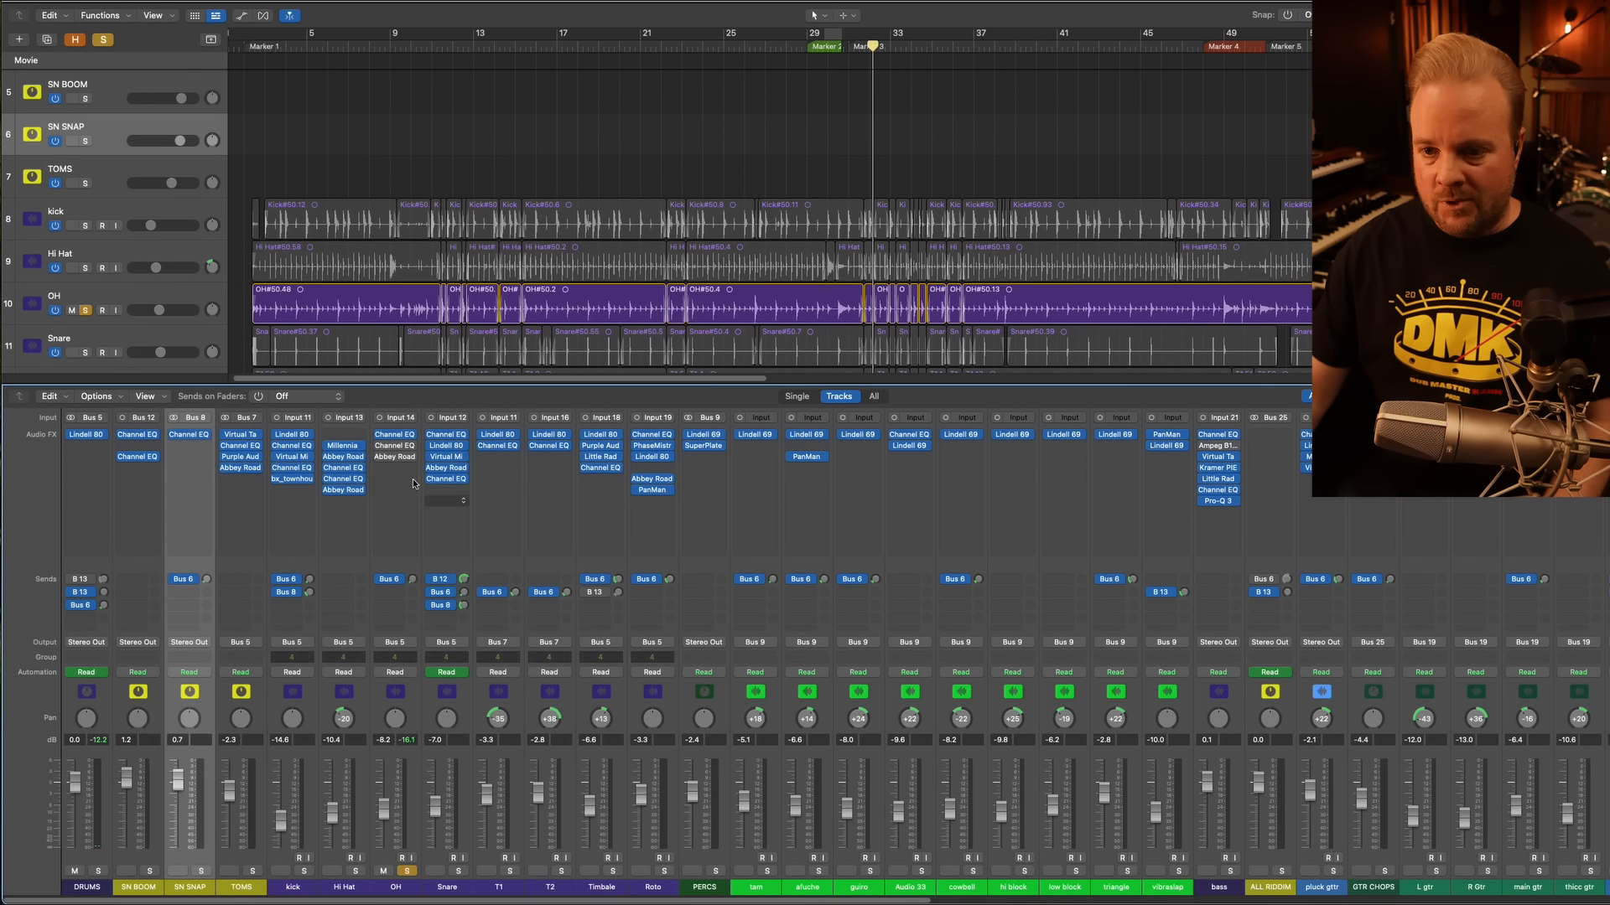
click(413, 458)
click(432, 499)
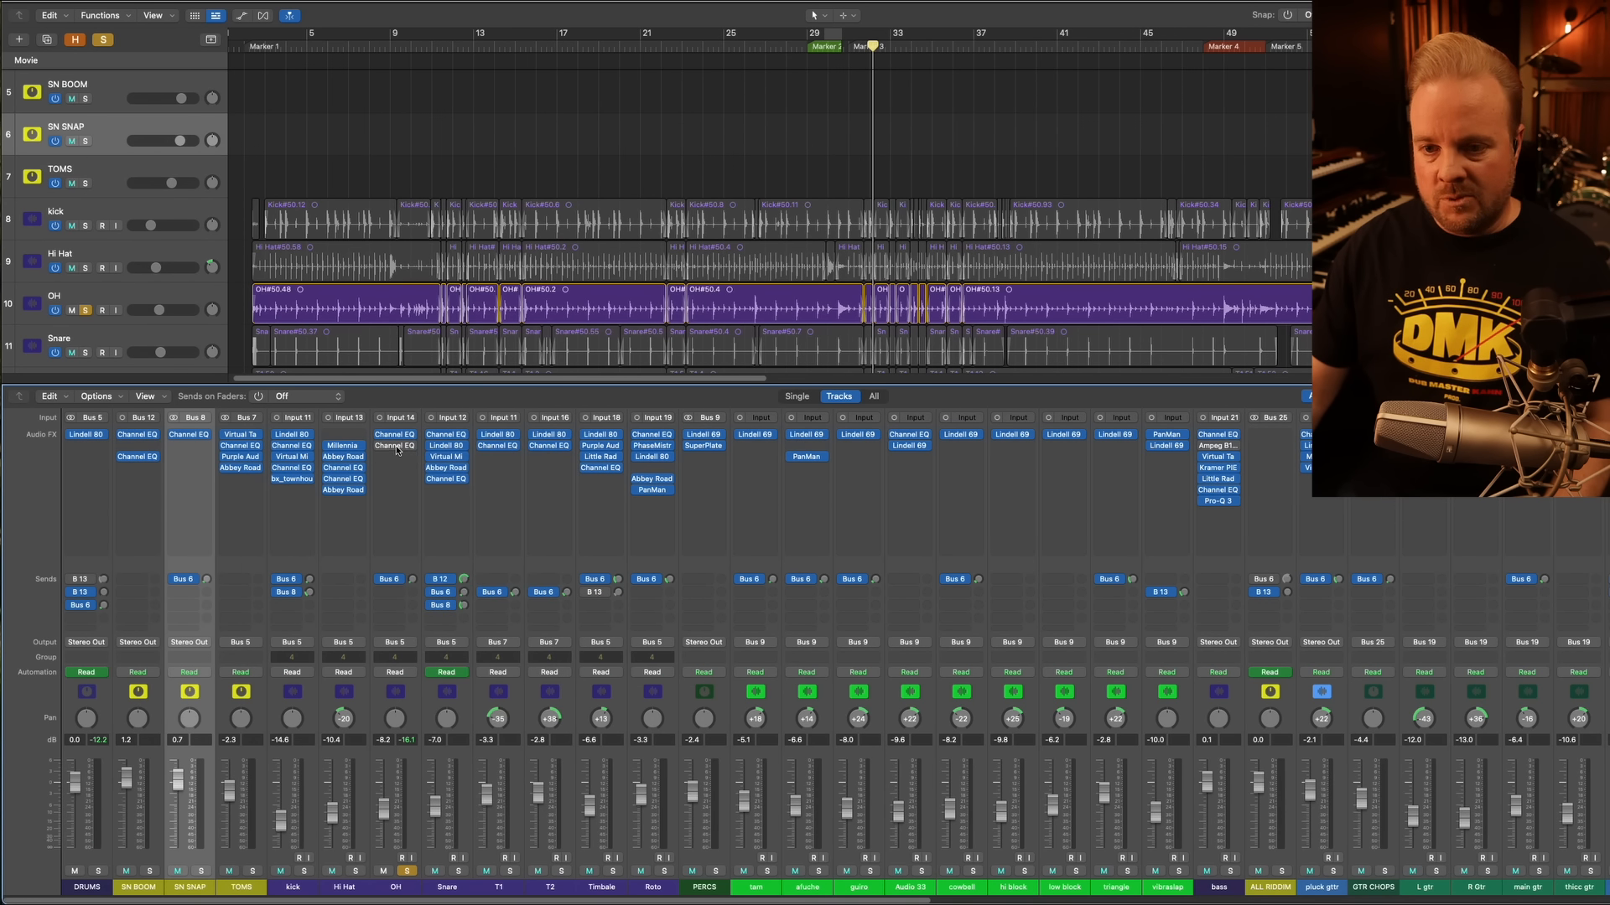
Inspect the OH's bypassed second Channel EQ and remove it from the channel
click(403, 446)
drag(1182, 182, 633, 211)
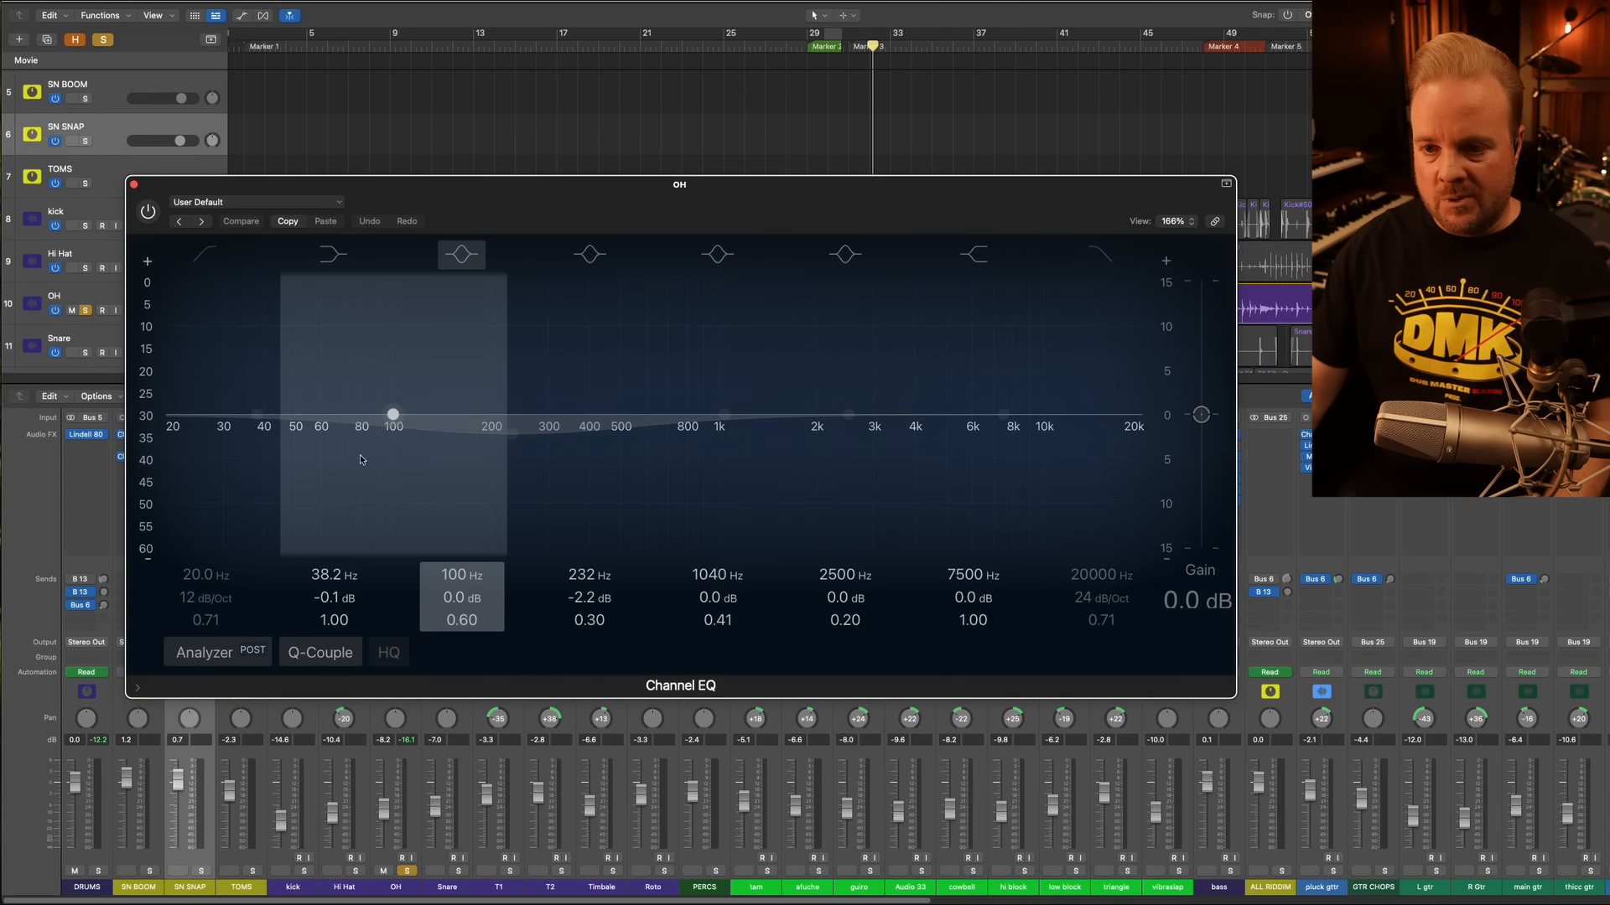
click(133, 184)
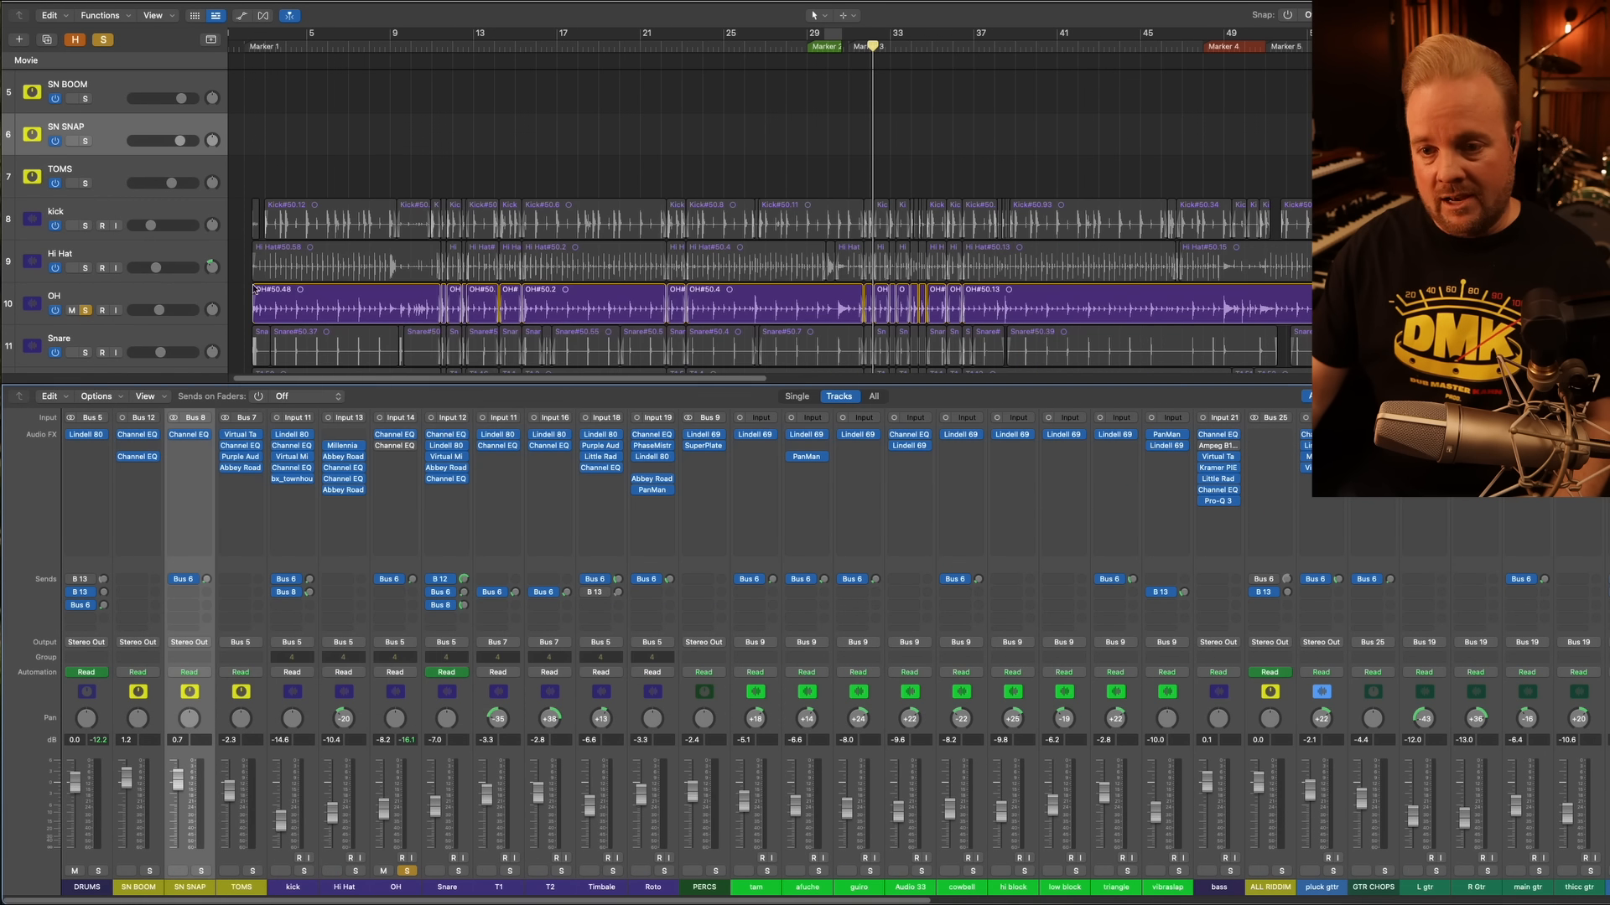
click(412, 453)
click(425, 490)
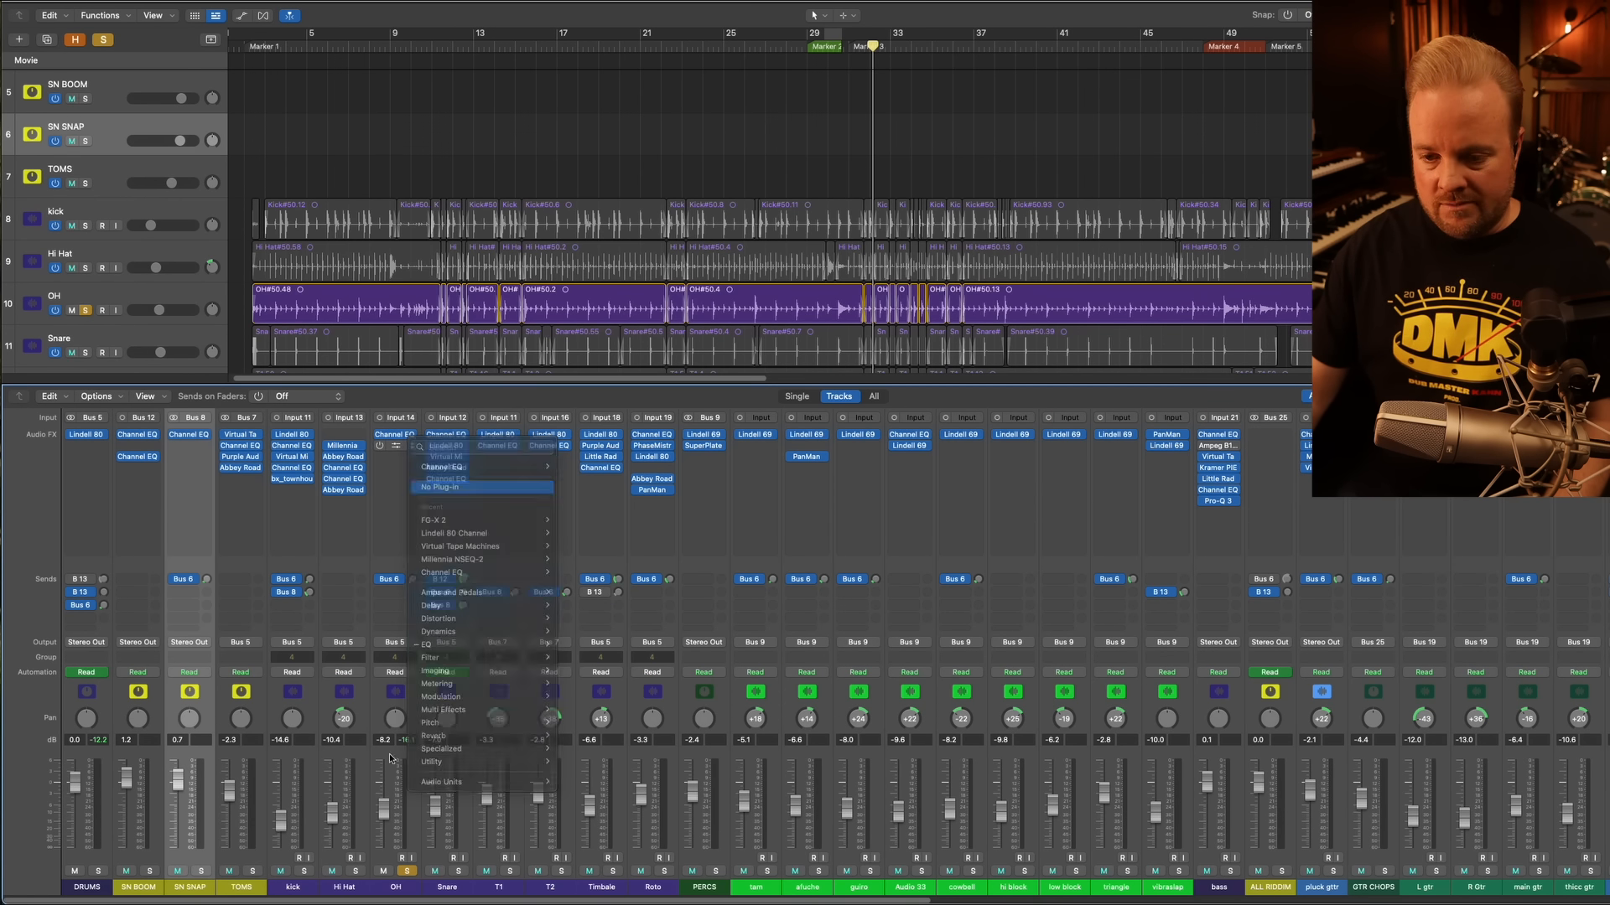
Solo the kick, Hi Hat and Snare alongside the OH and play them from about bar 22
click(304, 872)
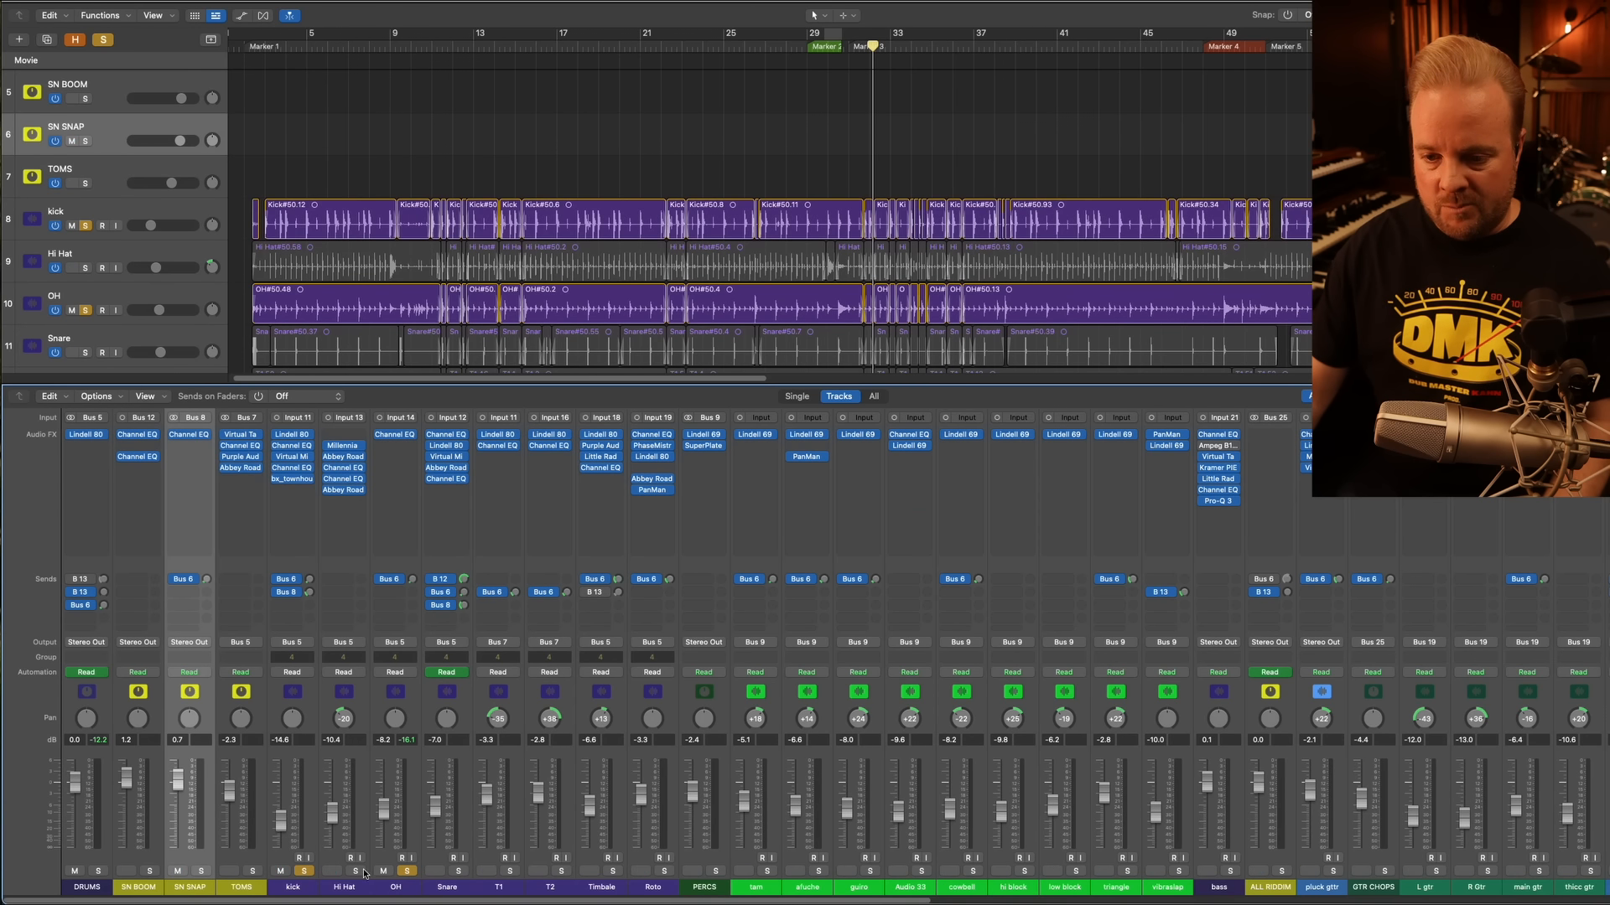
click(356, 872)
click(458, 872)
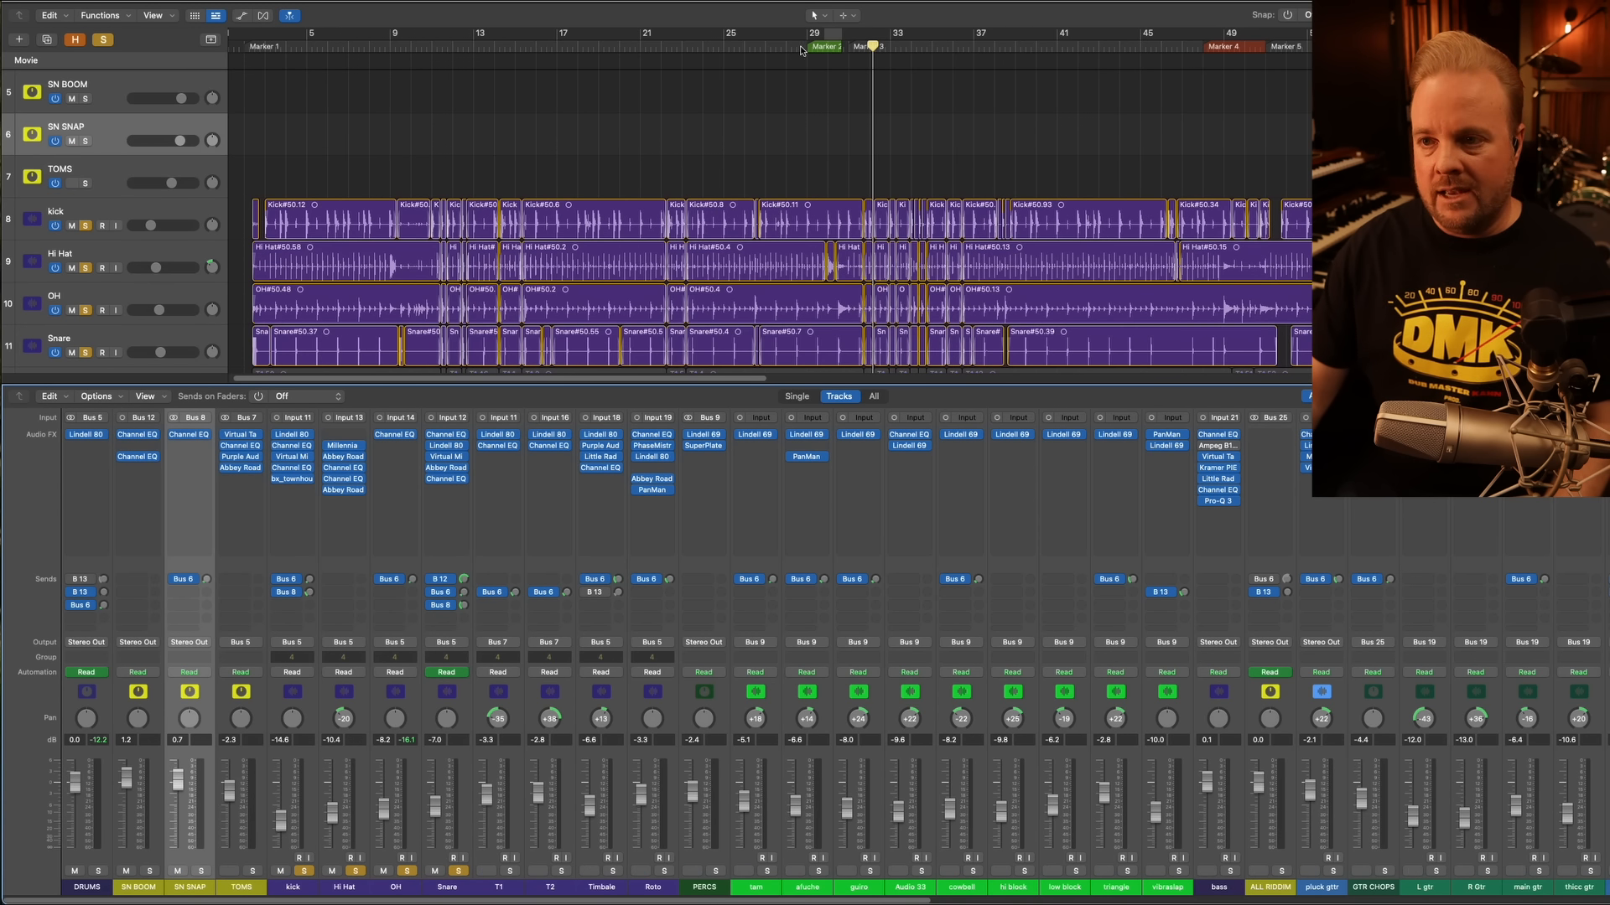
drag(806, 48, 755, 49)
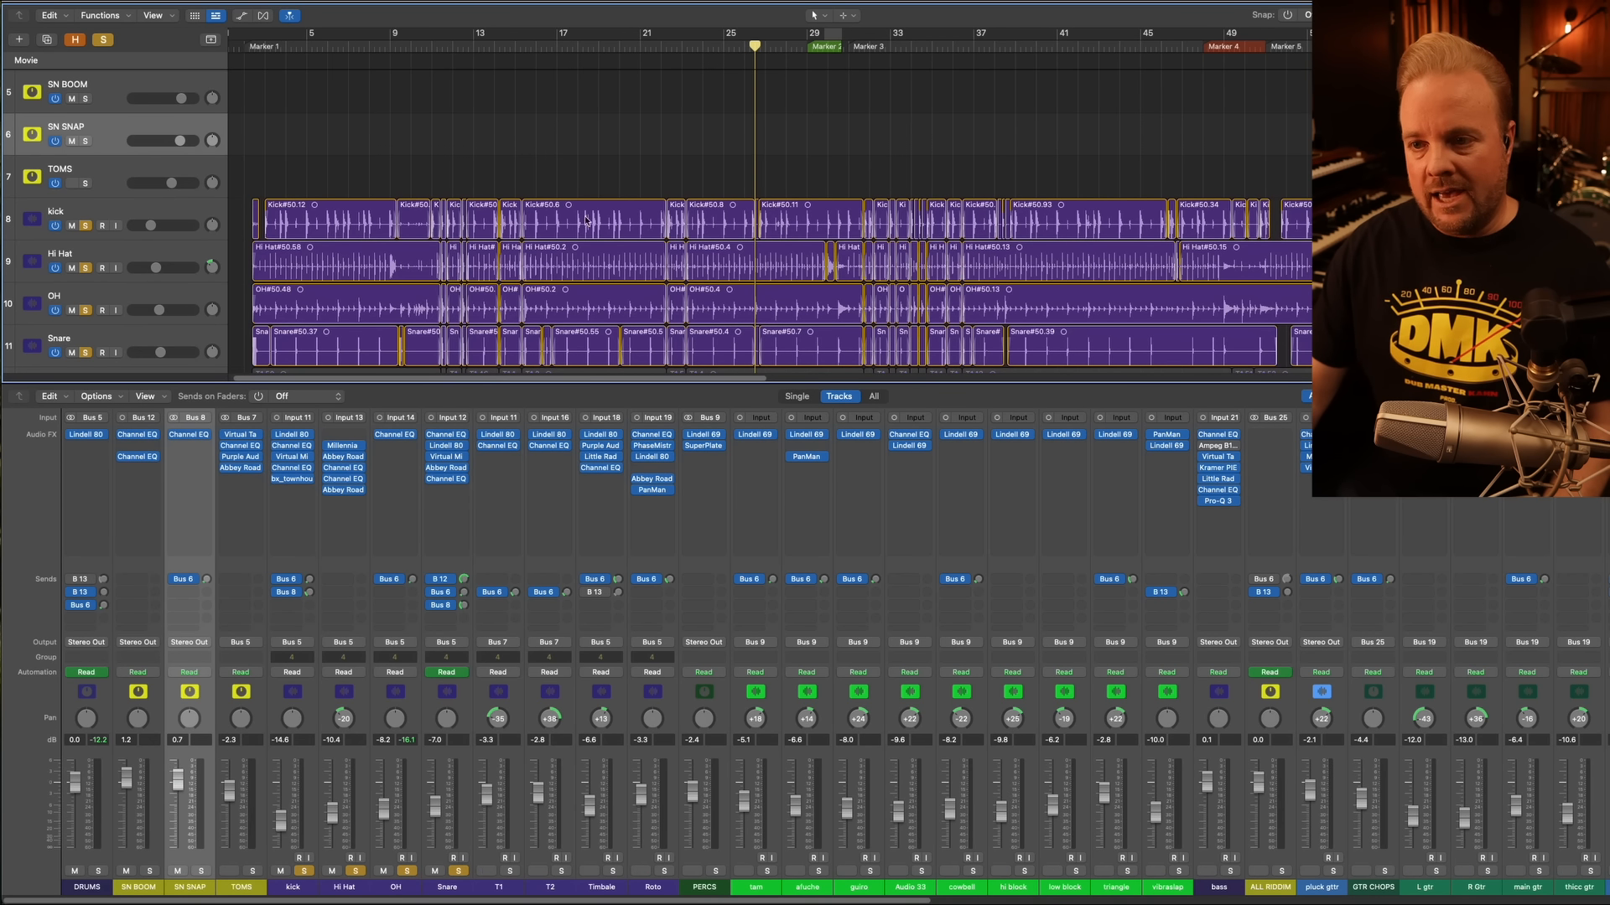
click(668, 47)
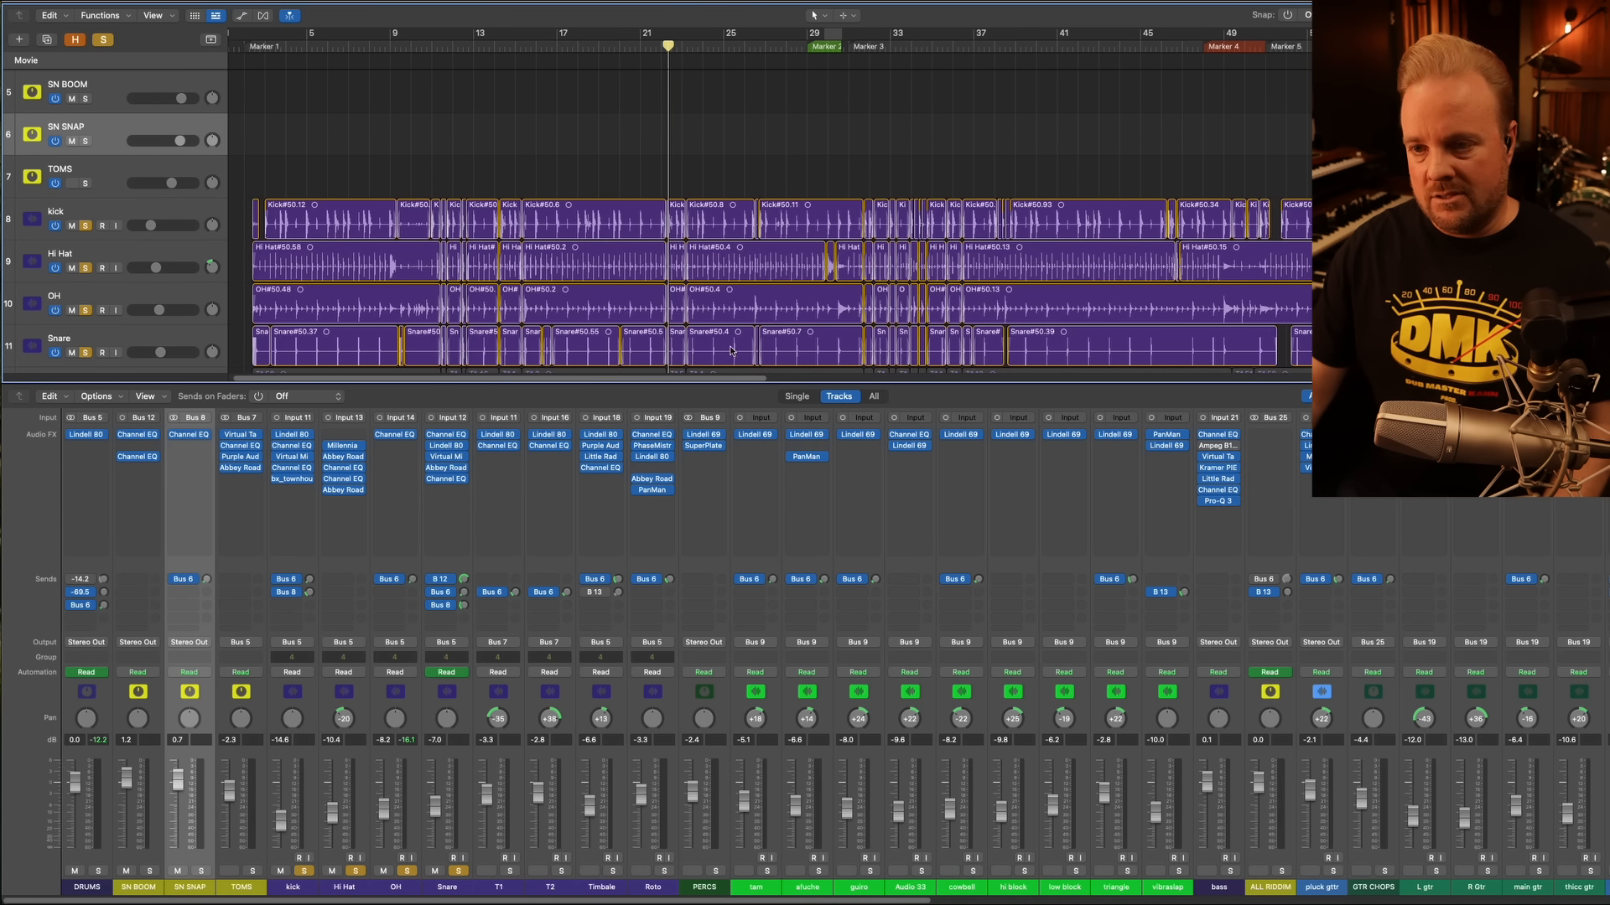
key(space)
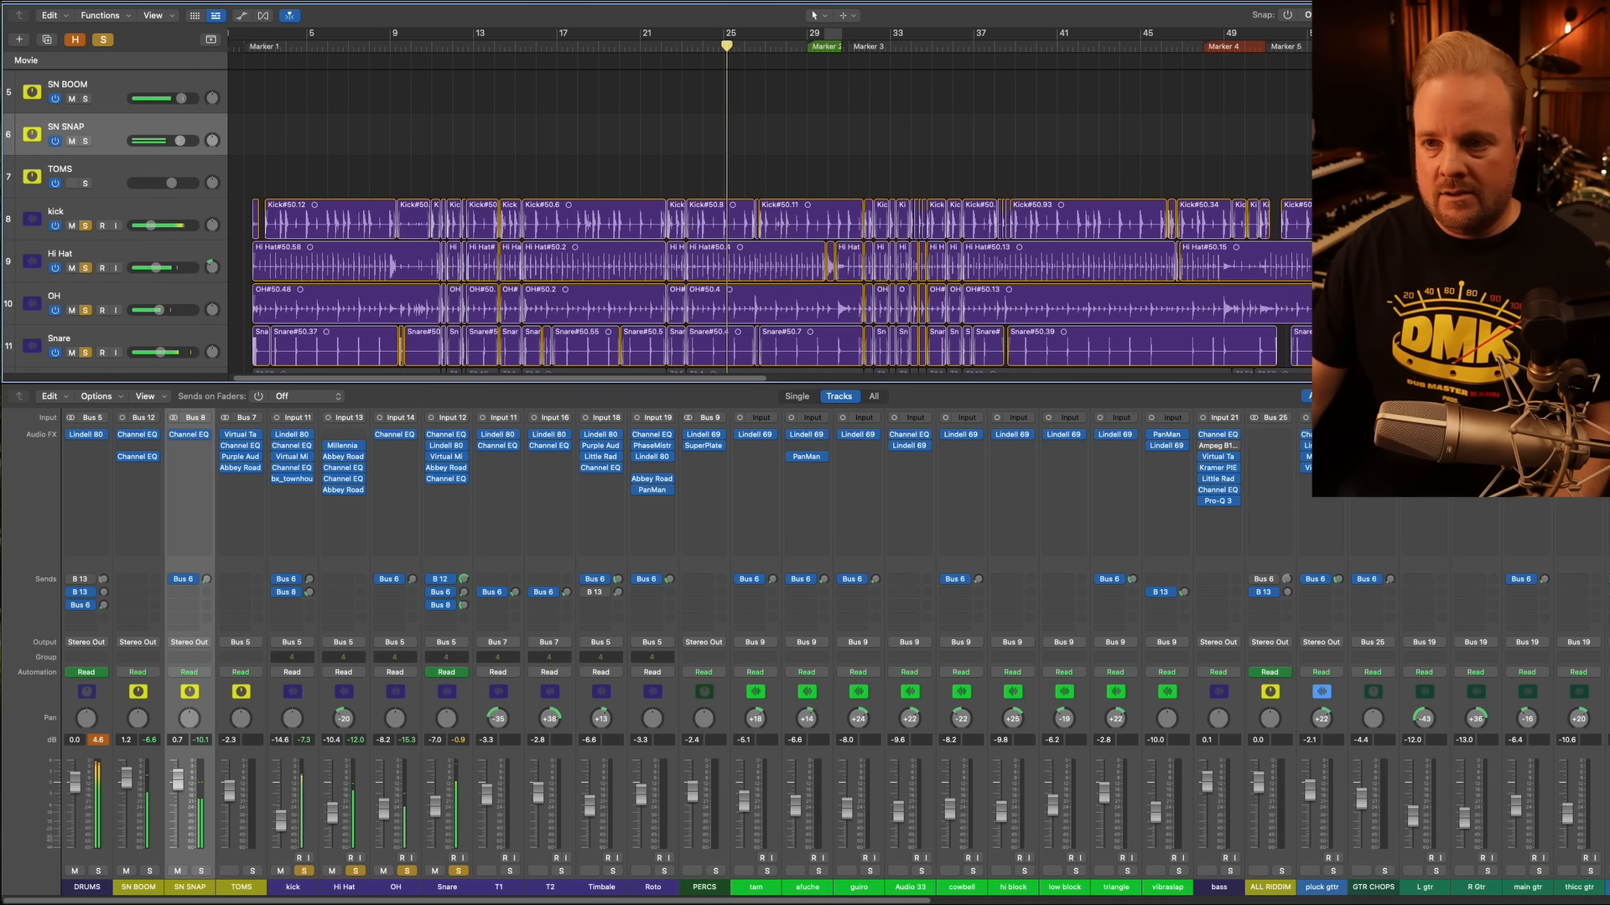
Toggle the OH's solo off and on during playback to compare the drums without and with the overheads
click(408, 871)
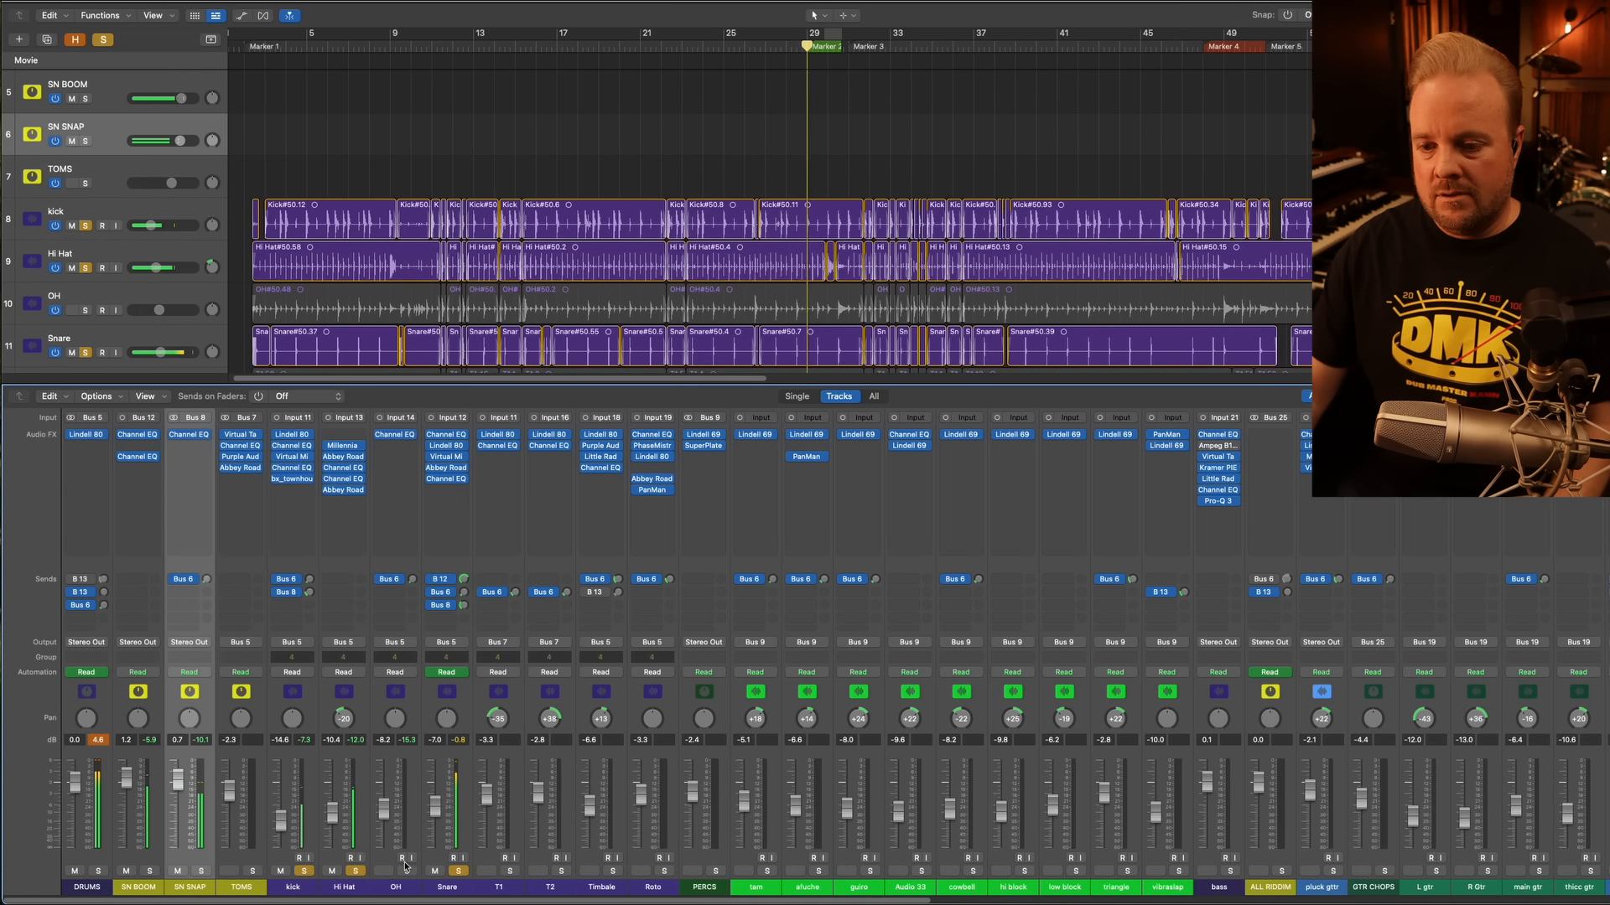
click(407, 871)
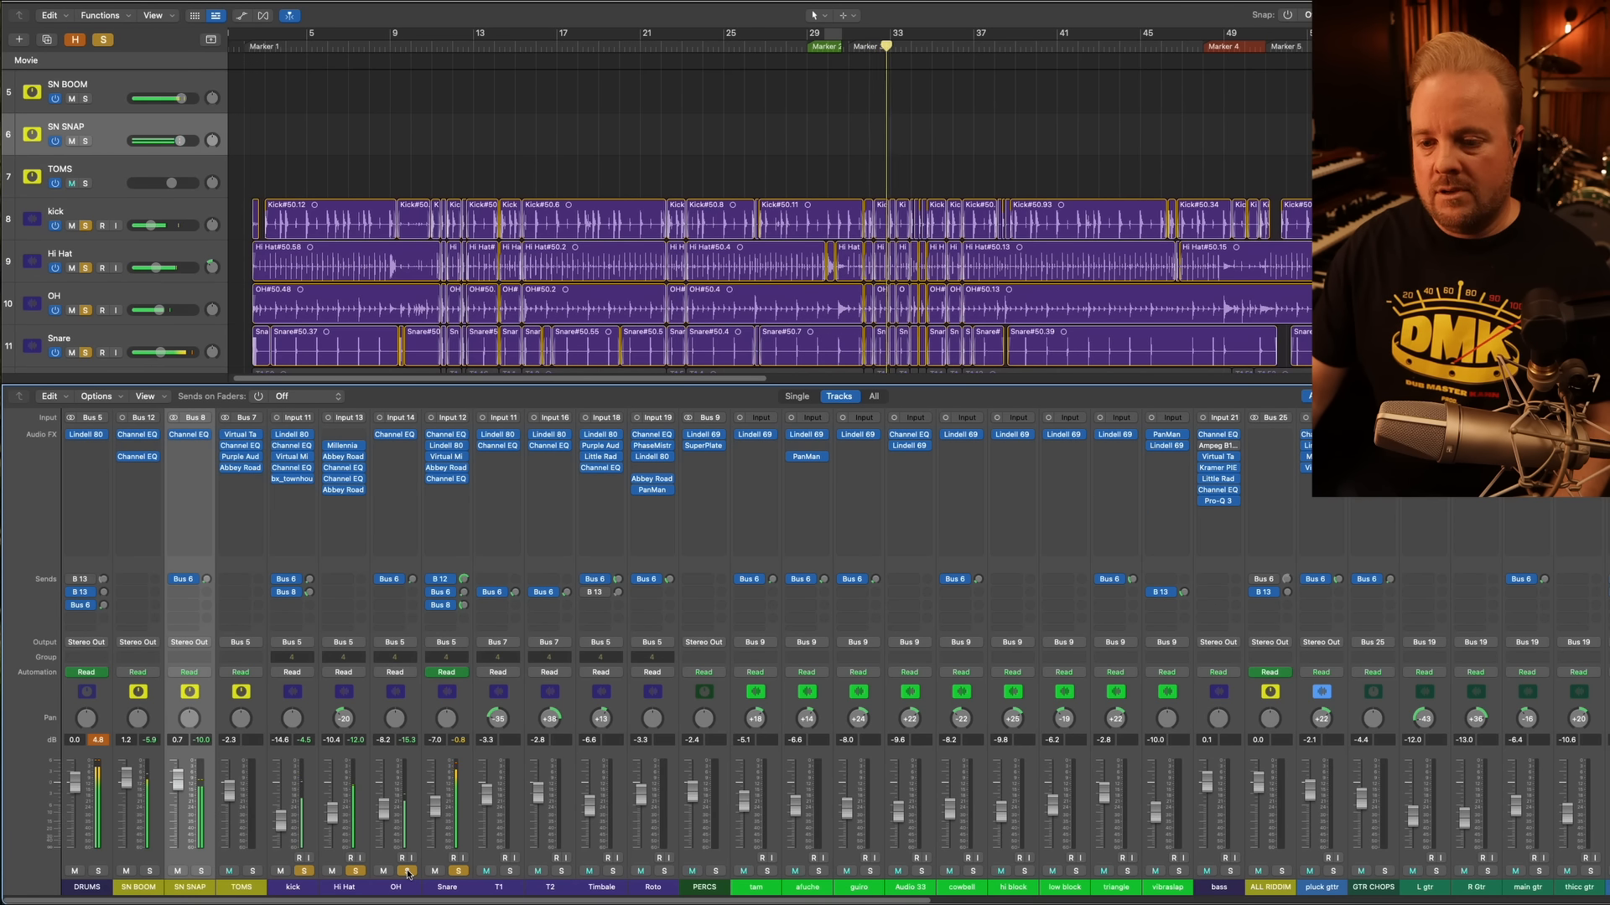
click(408, 872)
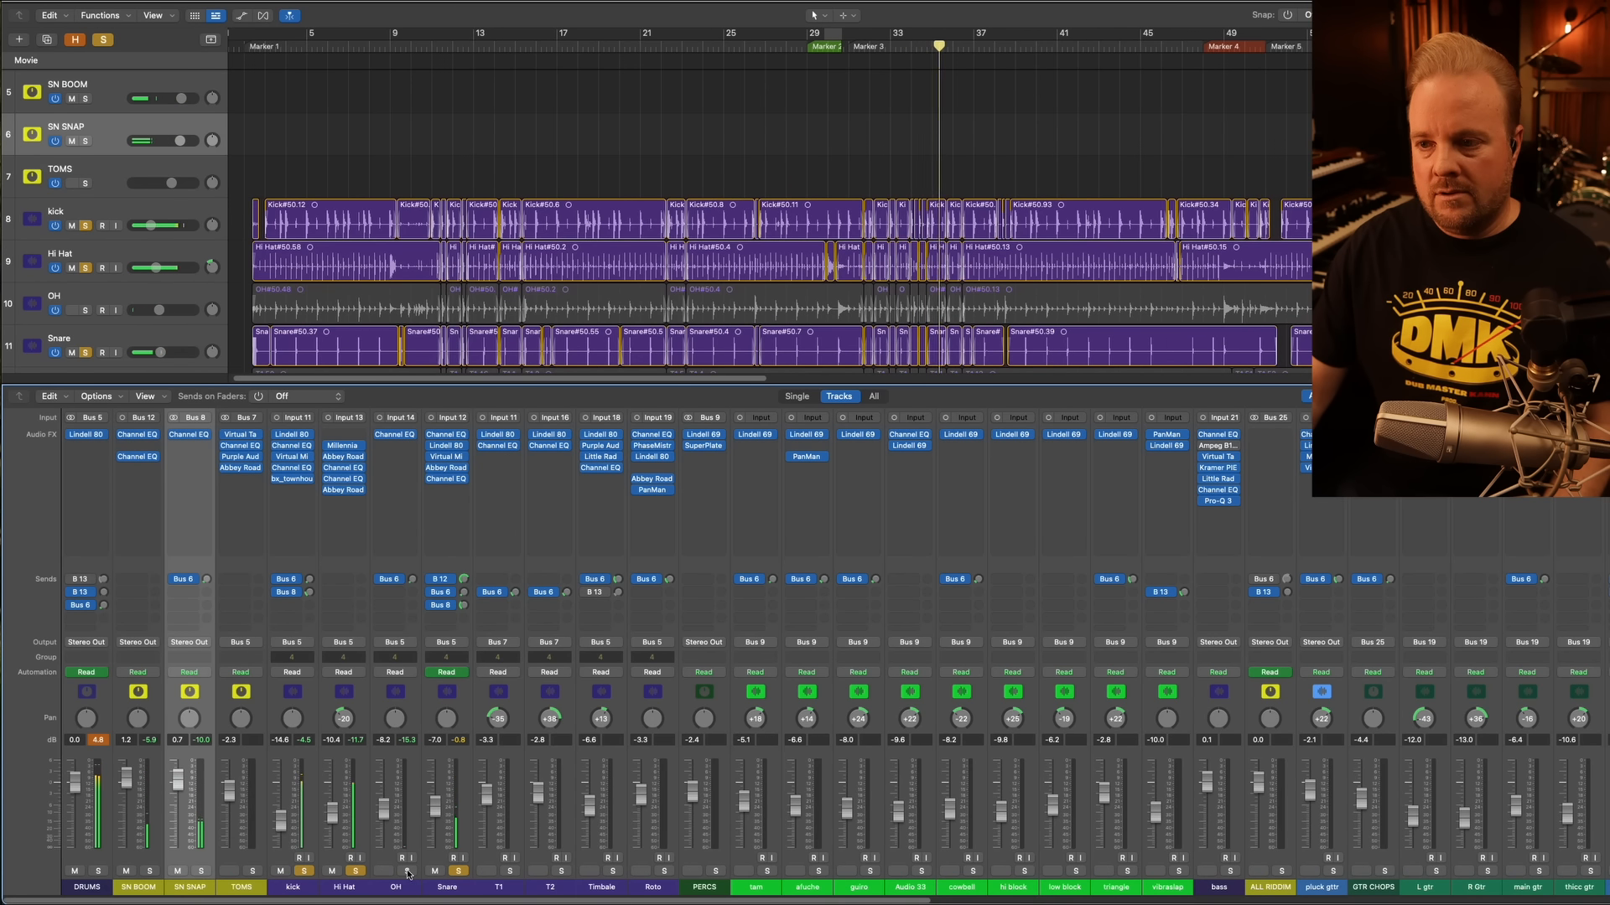
click(408, 872)
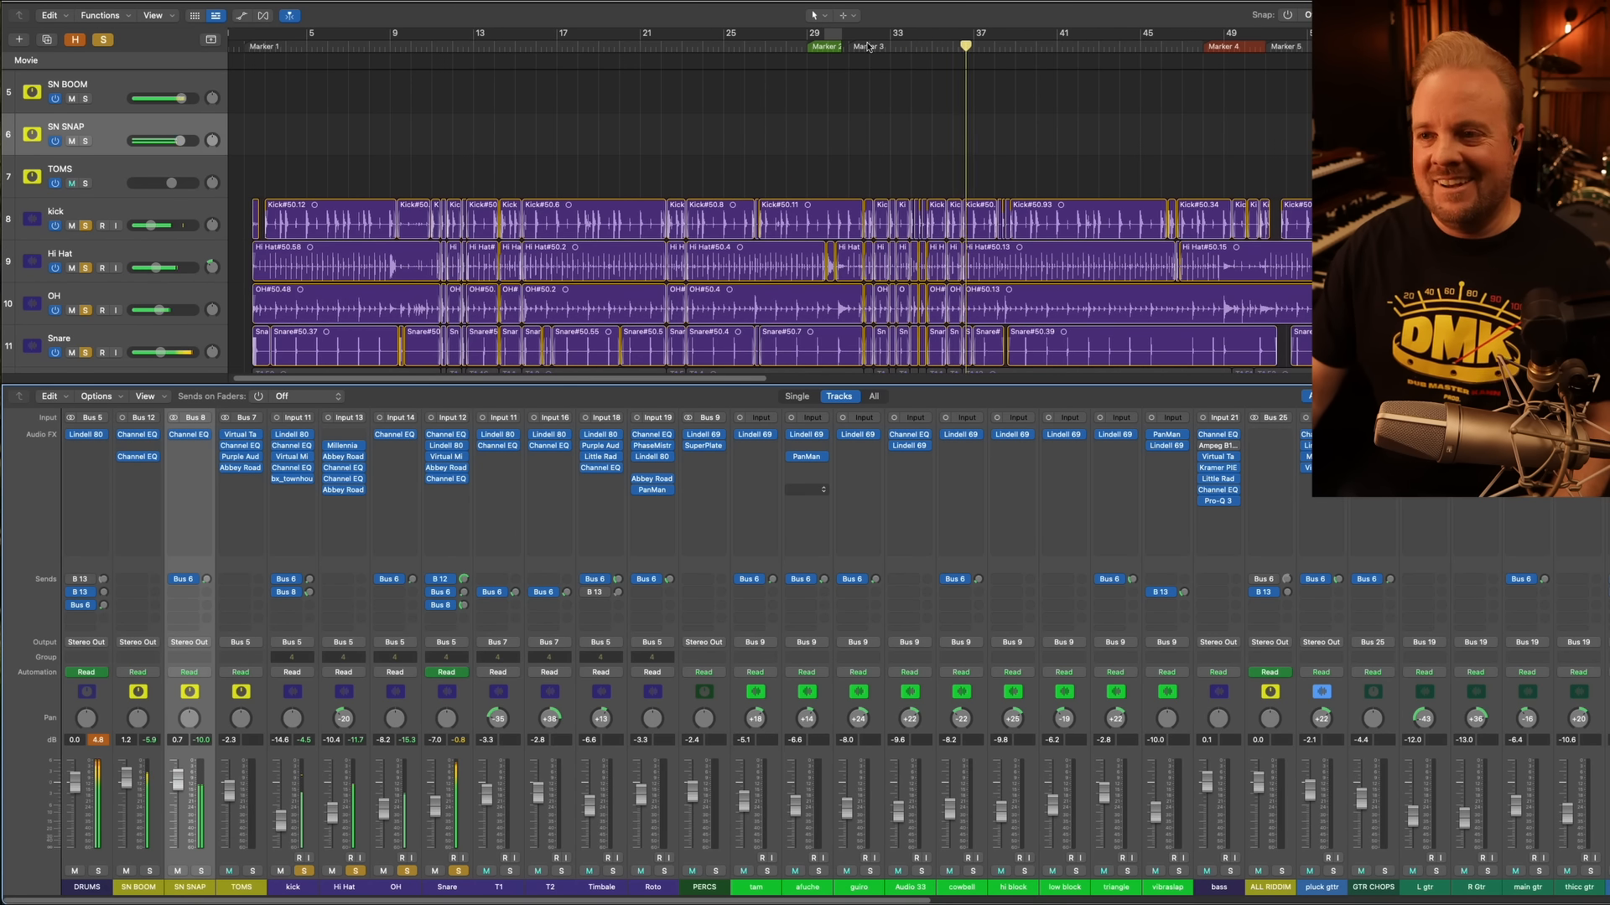
Replay the soloed drums with the OH from about Marker 2 and return the playhead to just before that marker
scroll(894, 98, down, 3)
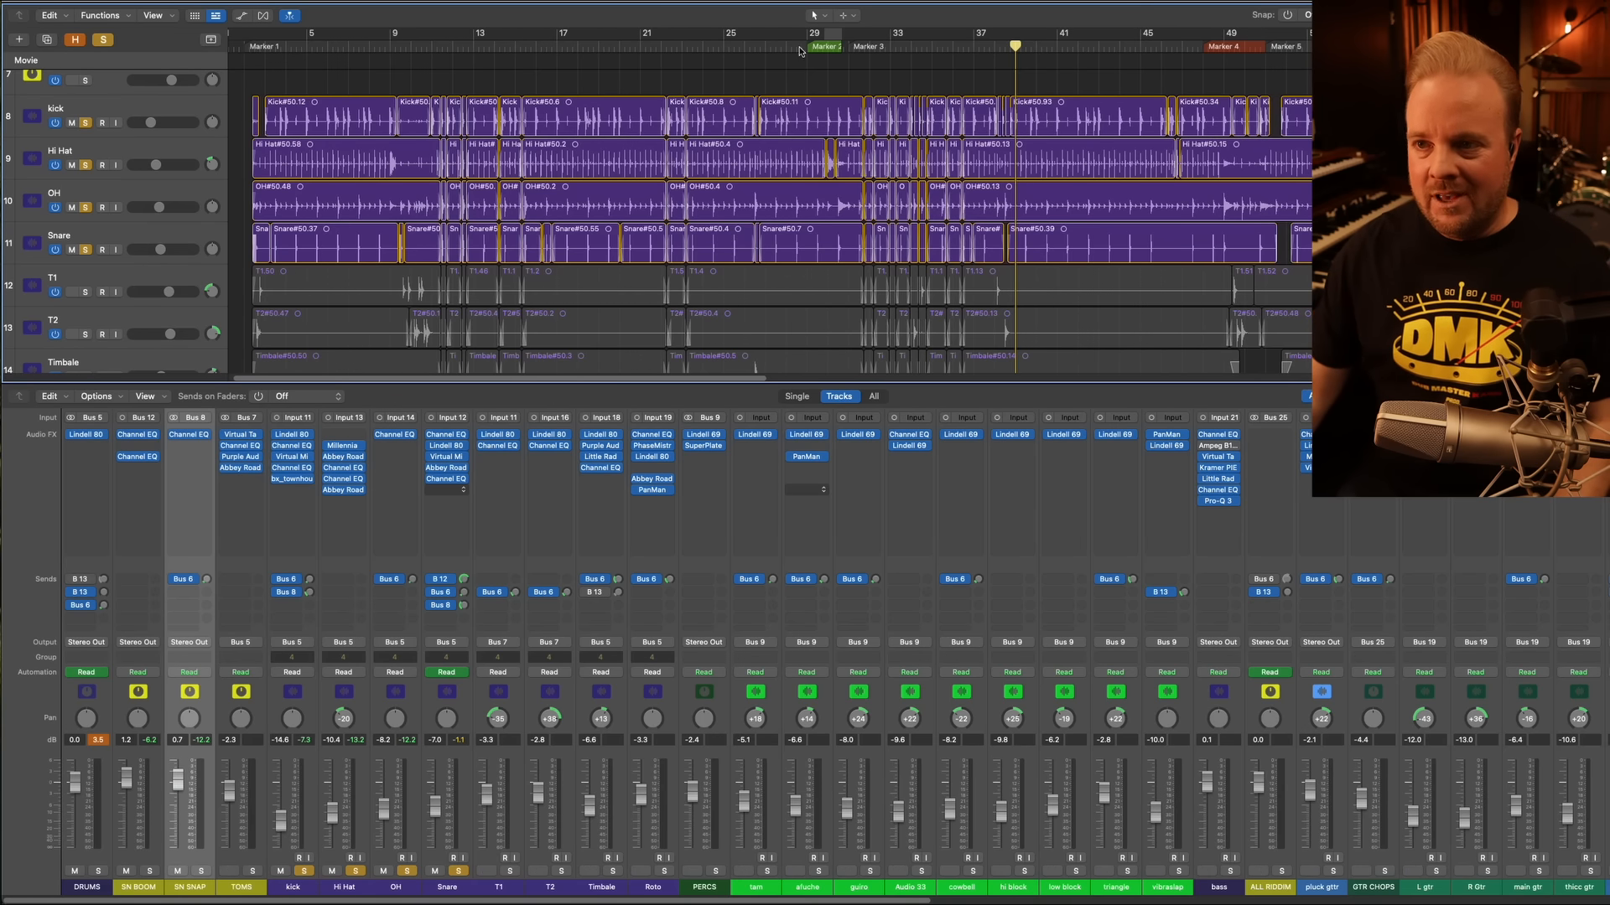
click(819, 44)
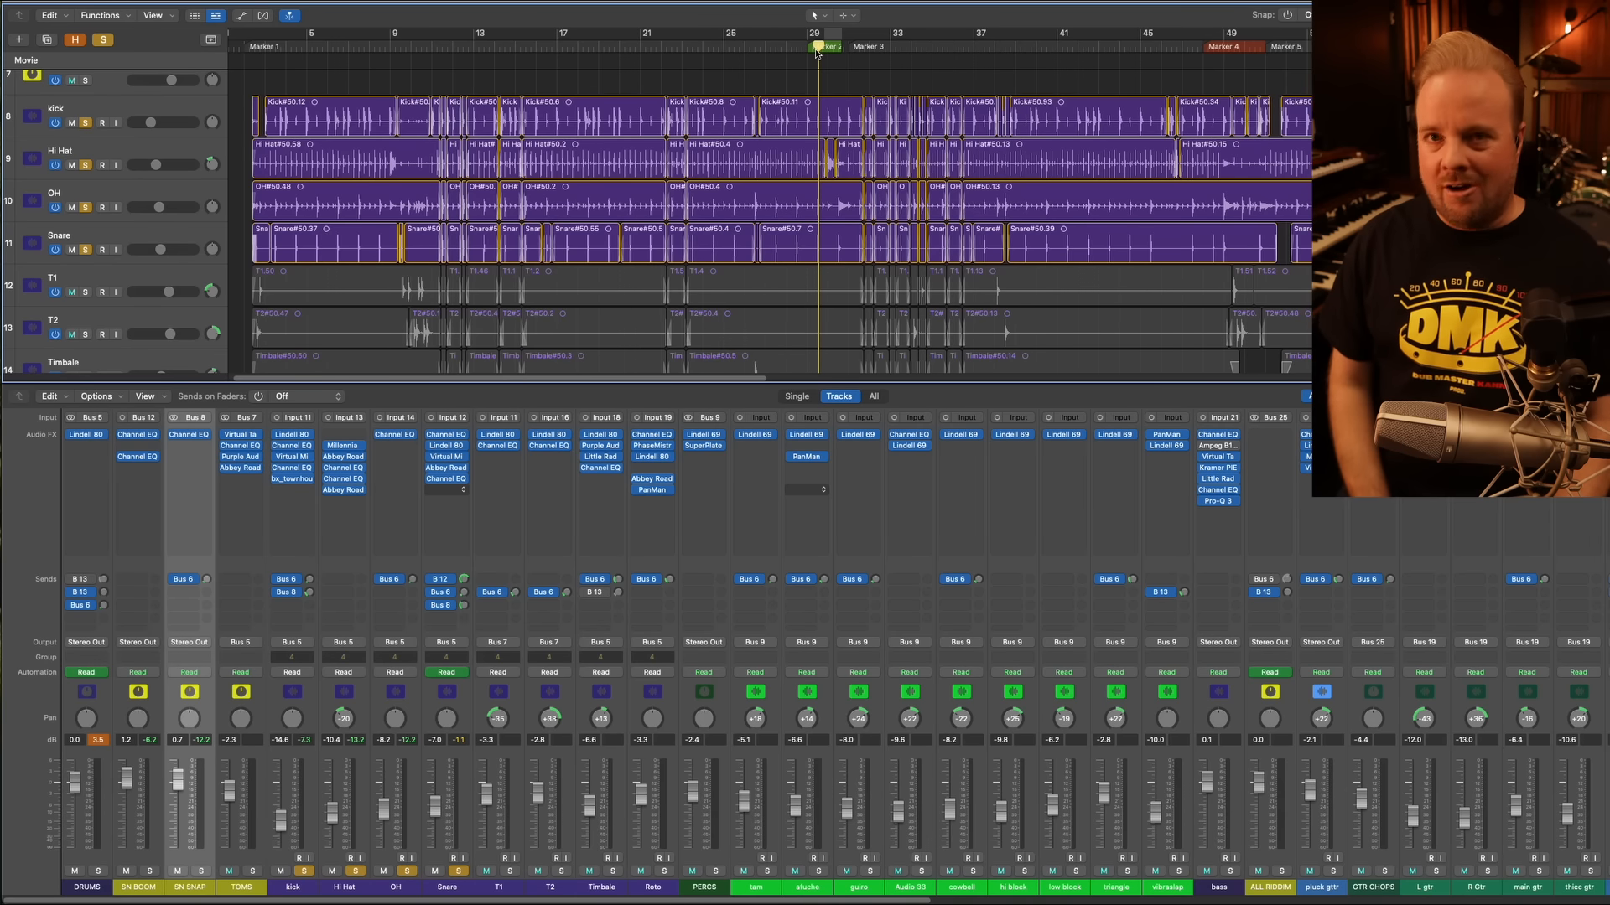
key(space)
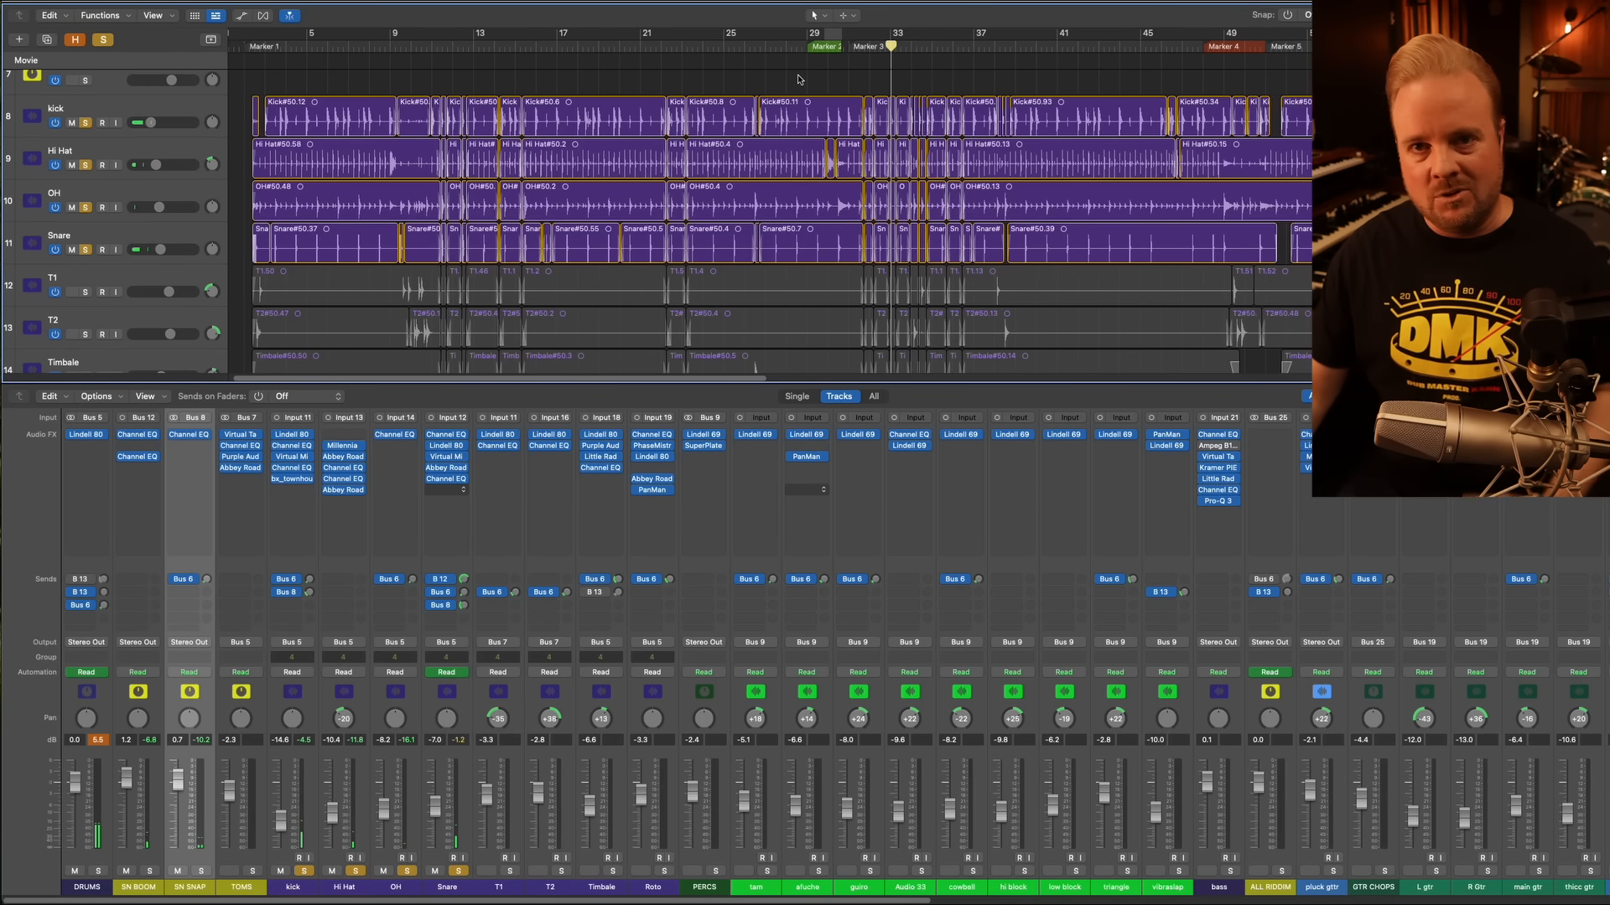
click(807, 47)
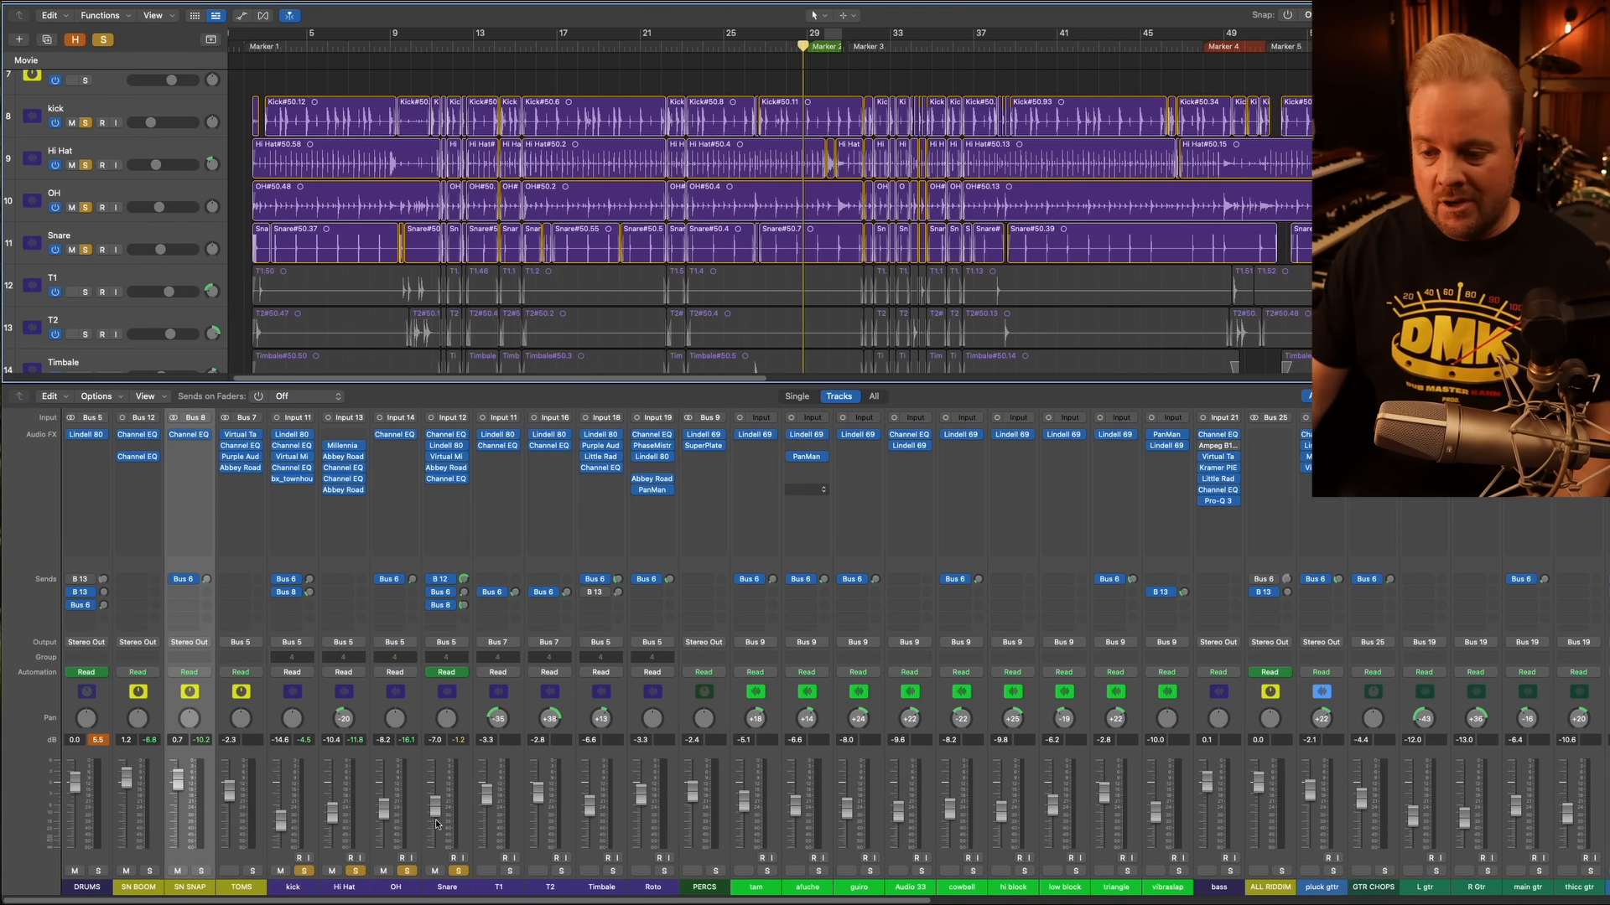
Add T1 and T2 to the soloed drums and select the TOMS bus channel
click(512, 872)
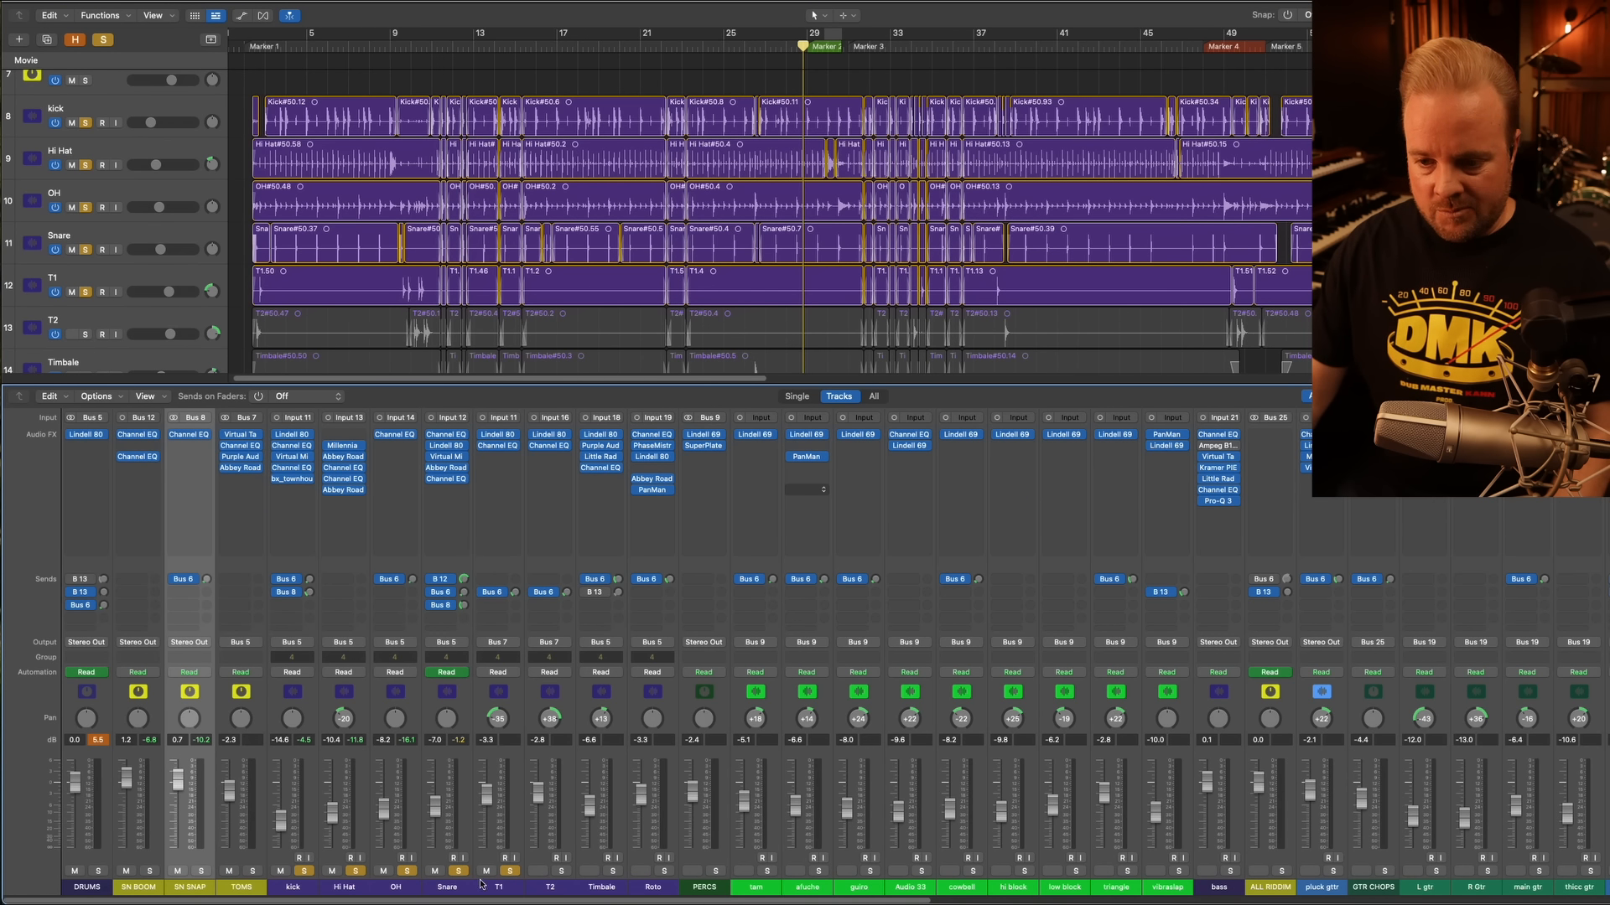
click(561, 872)
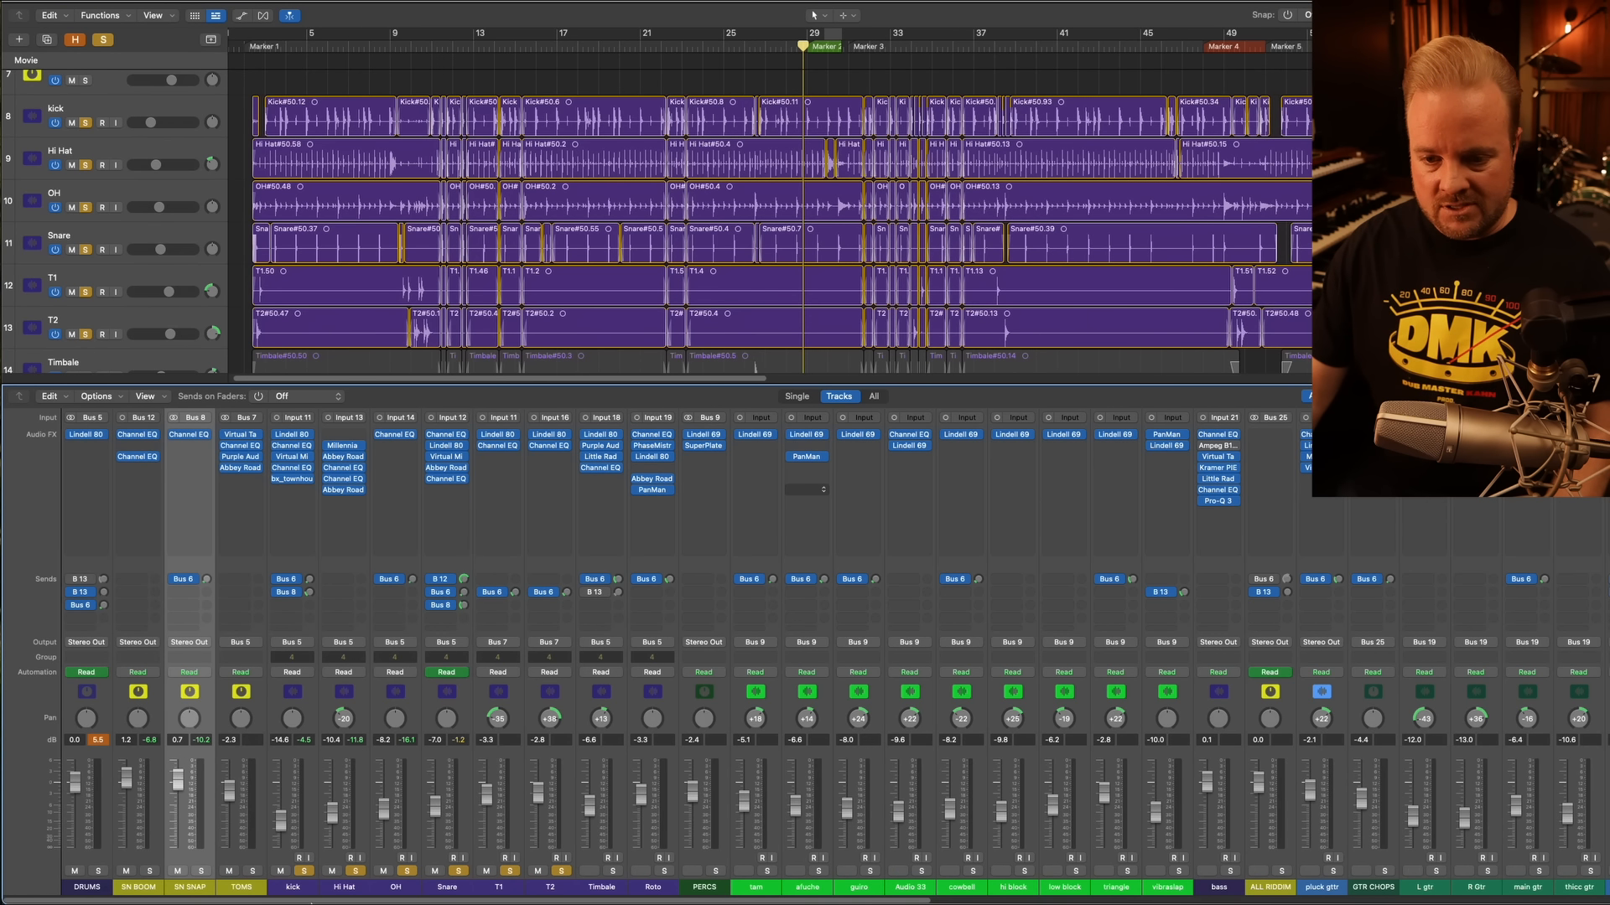
click(249, 894)
click(495, 886)
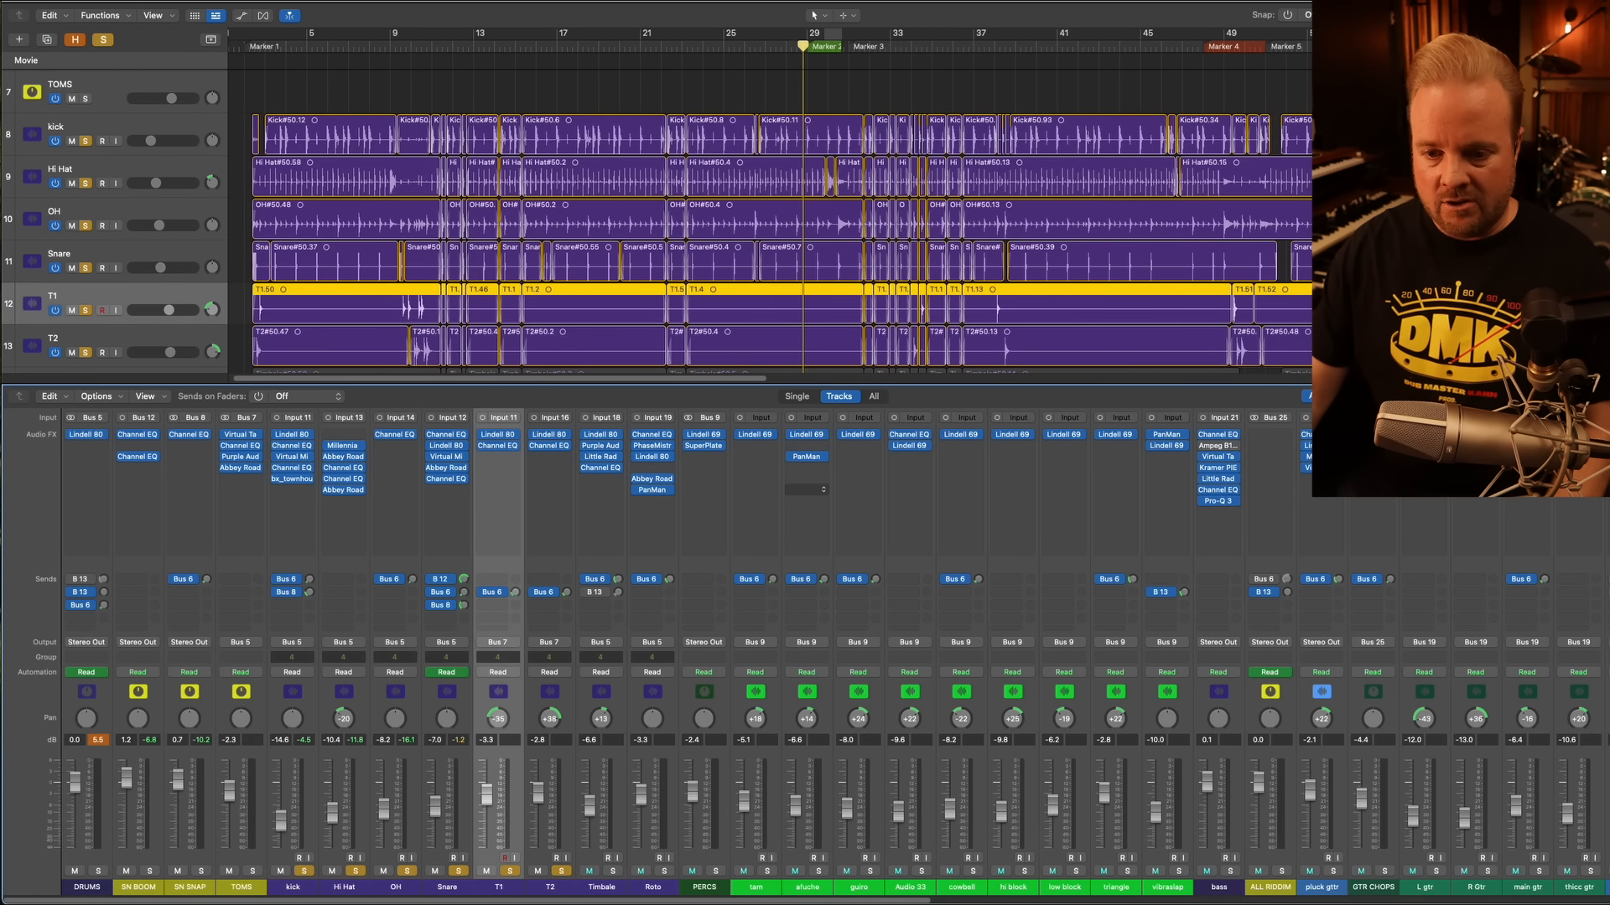
click(251, 890)
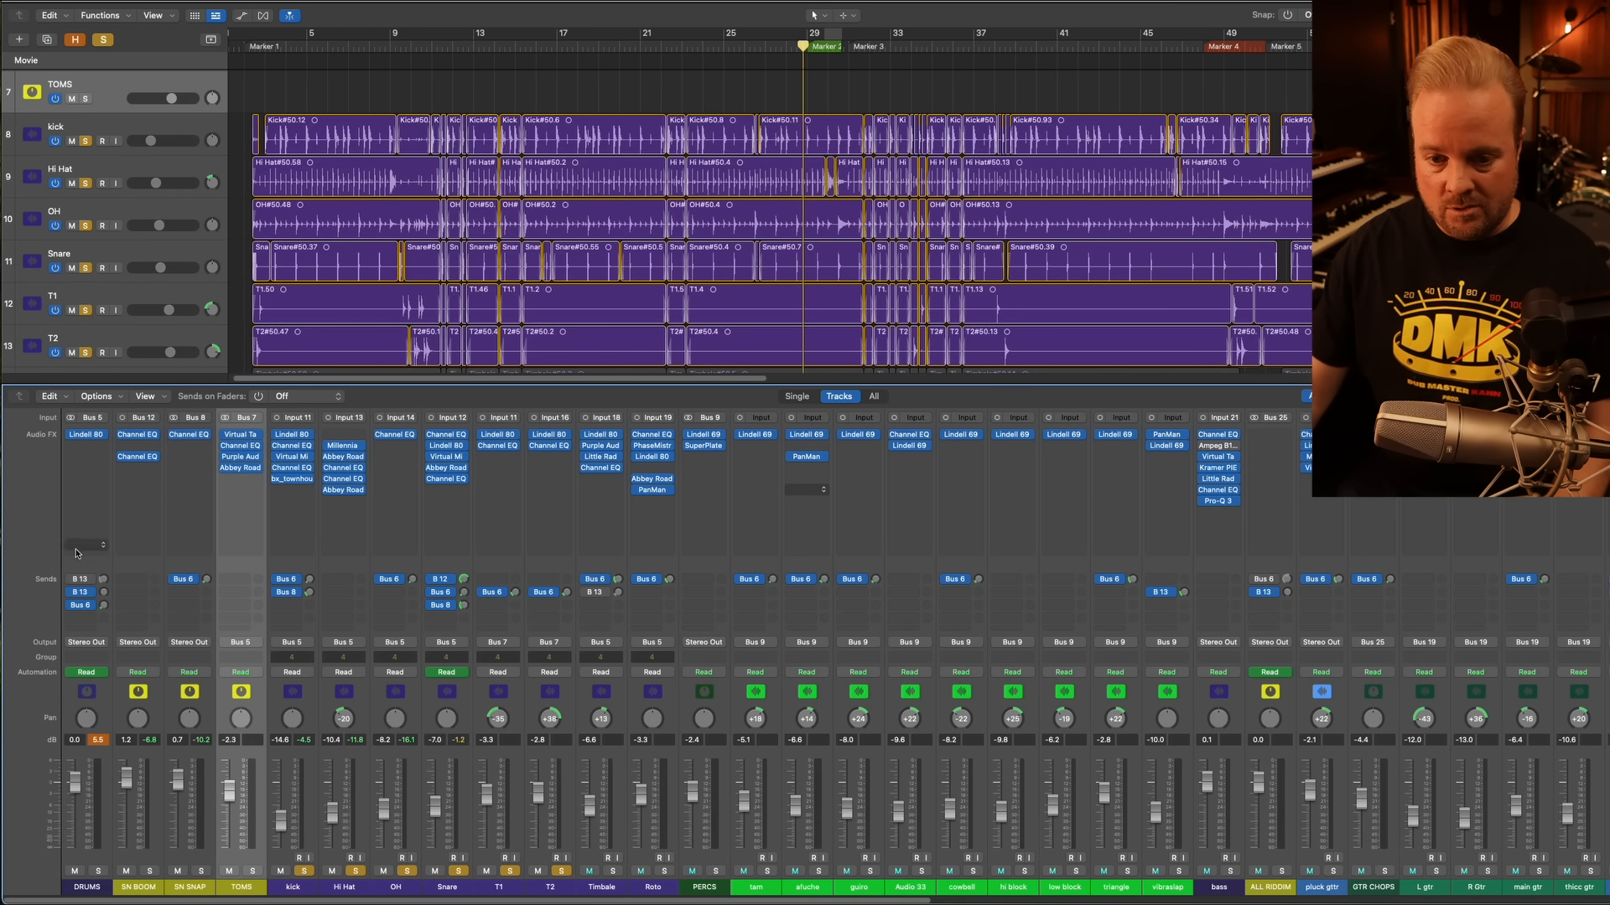
Play the tom fill, loop about bars 9 to 12, and bypass the plug-ins on T1, T2 and the TOMS bus
scroll(769, 279, down, 4)
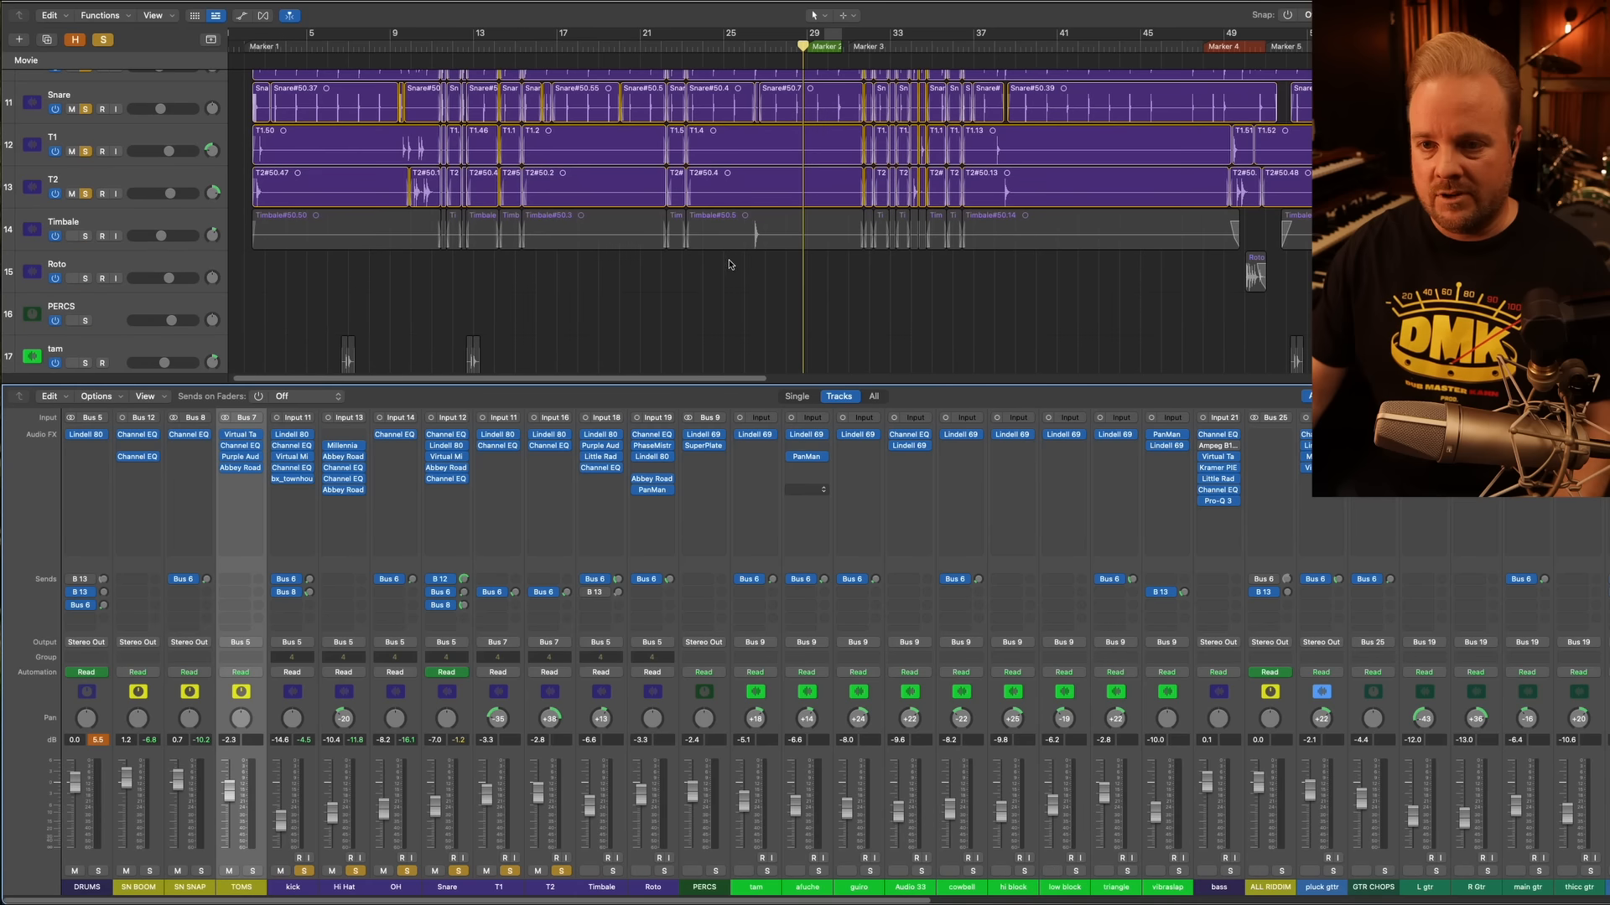
key(space)
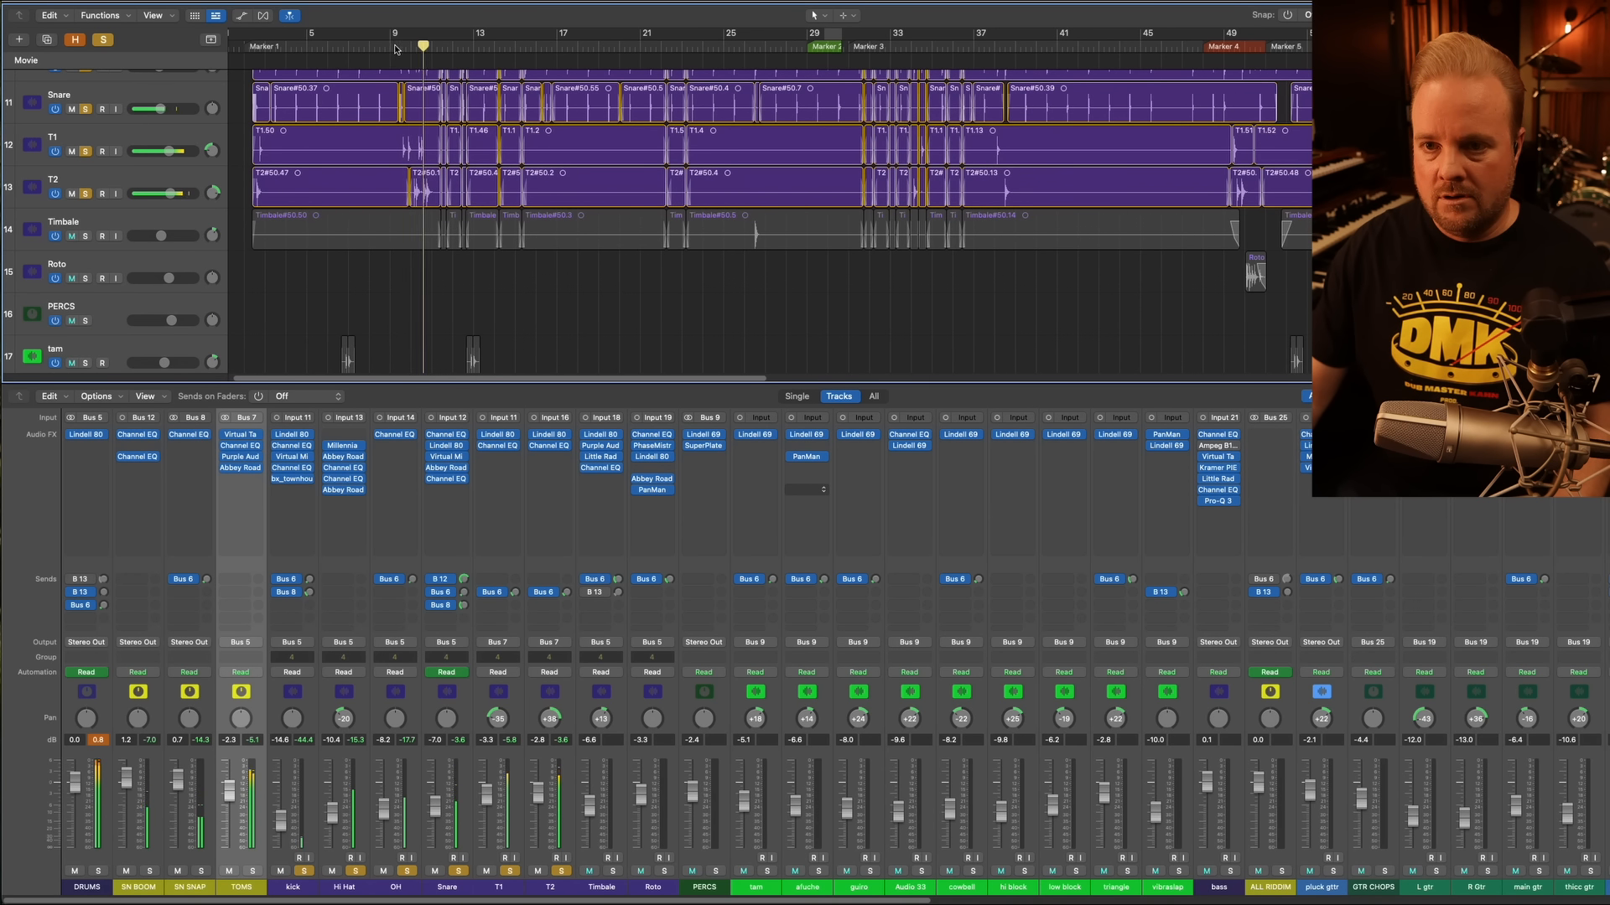
drag(394, 37, 448, 35)
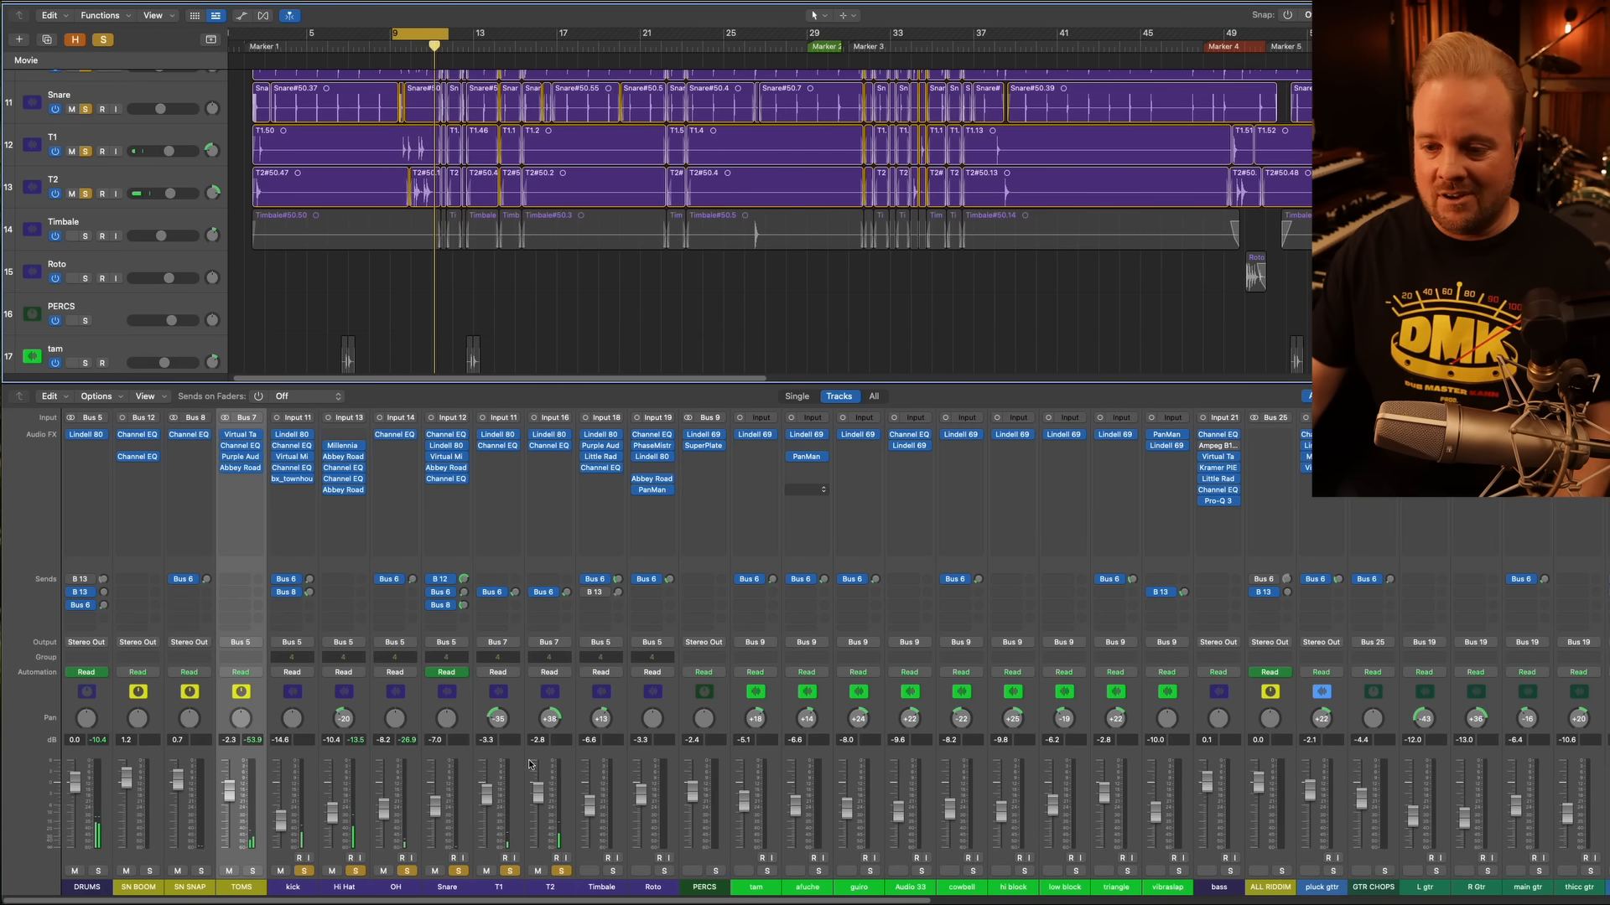
drag(510, 889, 531, 893)
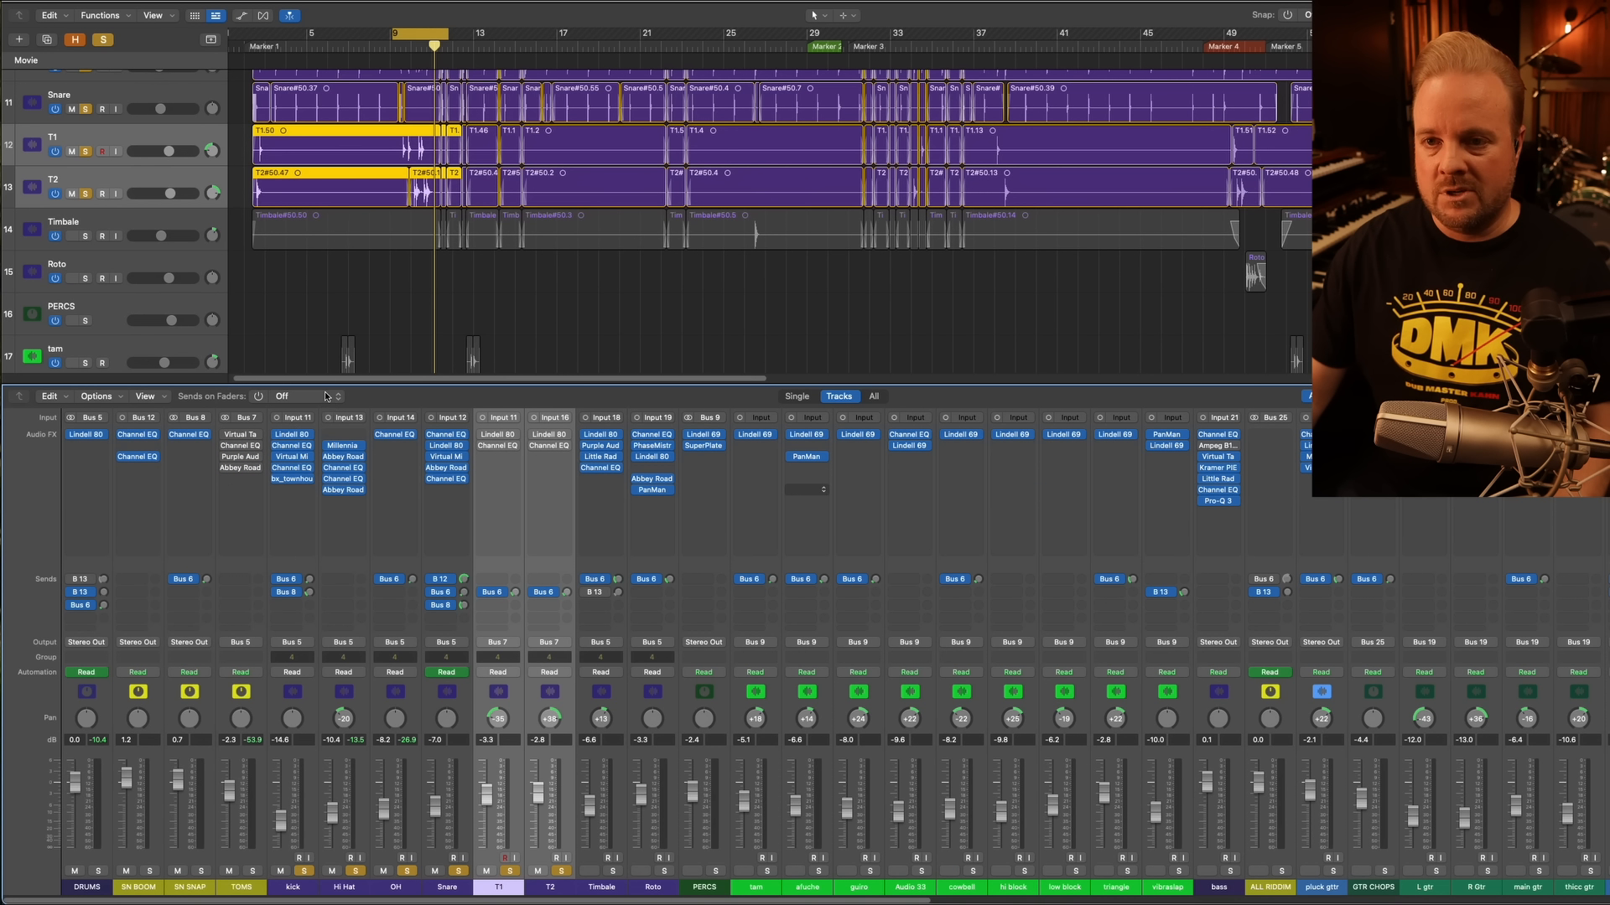
Replay the looped tom fill around bars 9 to 12 with the plug-ins on T1, T2 and TOMS bypassed
key(space)
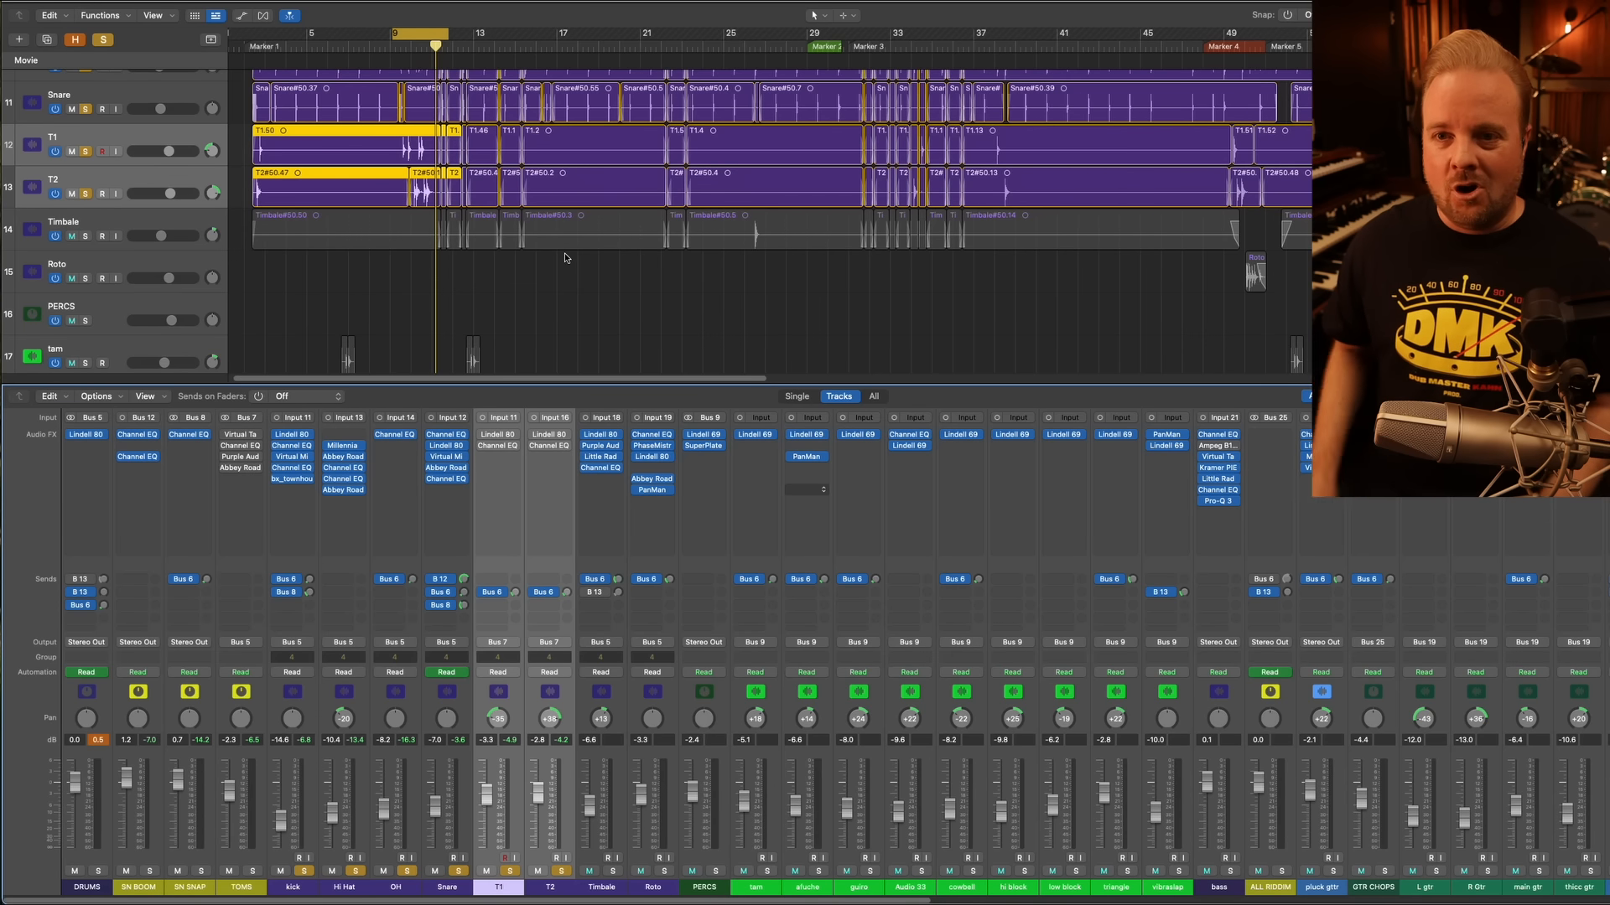
key(super+Right)
key(super+Right)
key(super+Right)
key(super+Right)
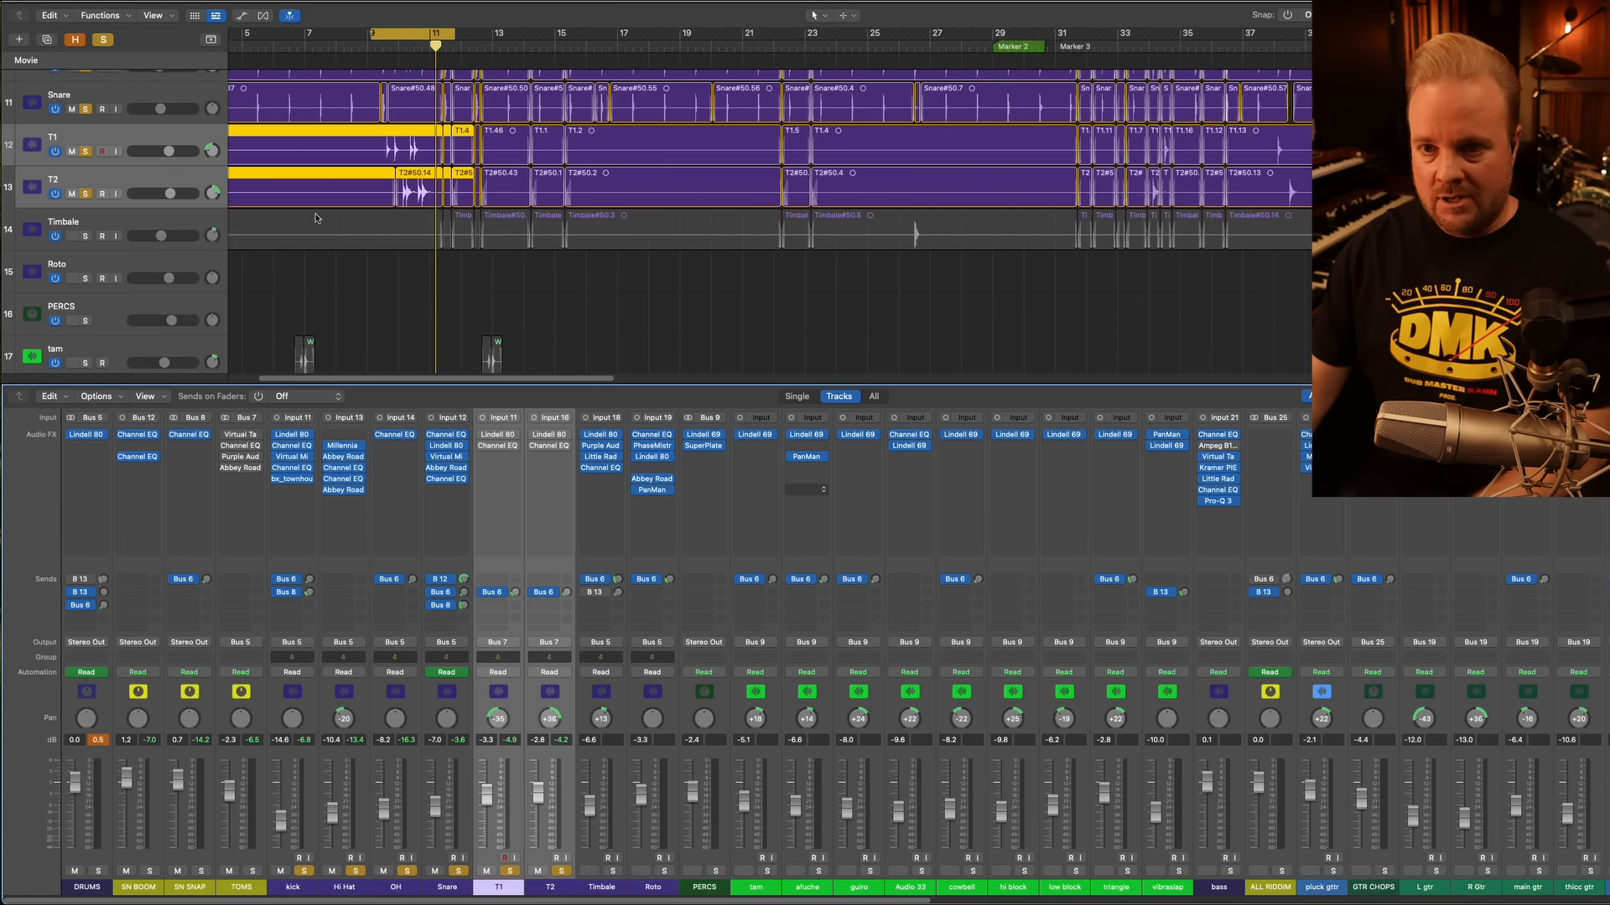
key(space)
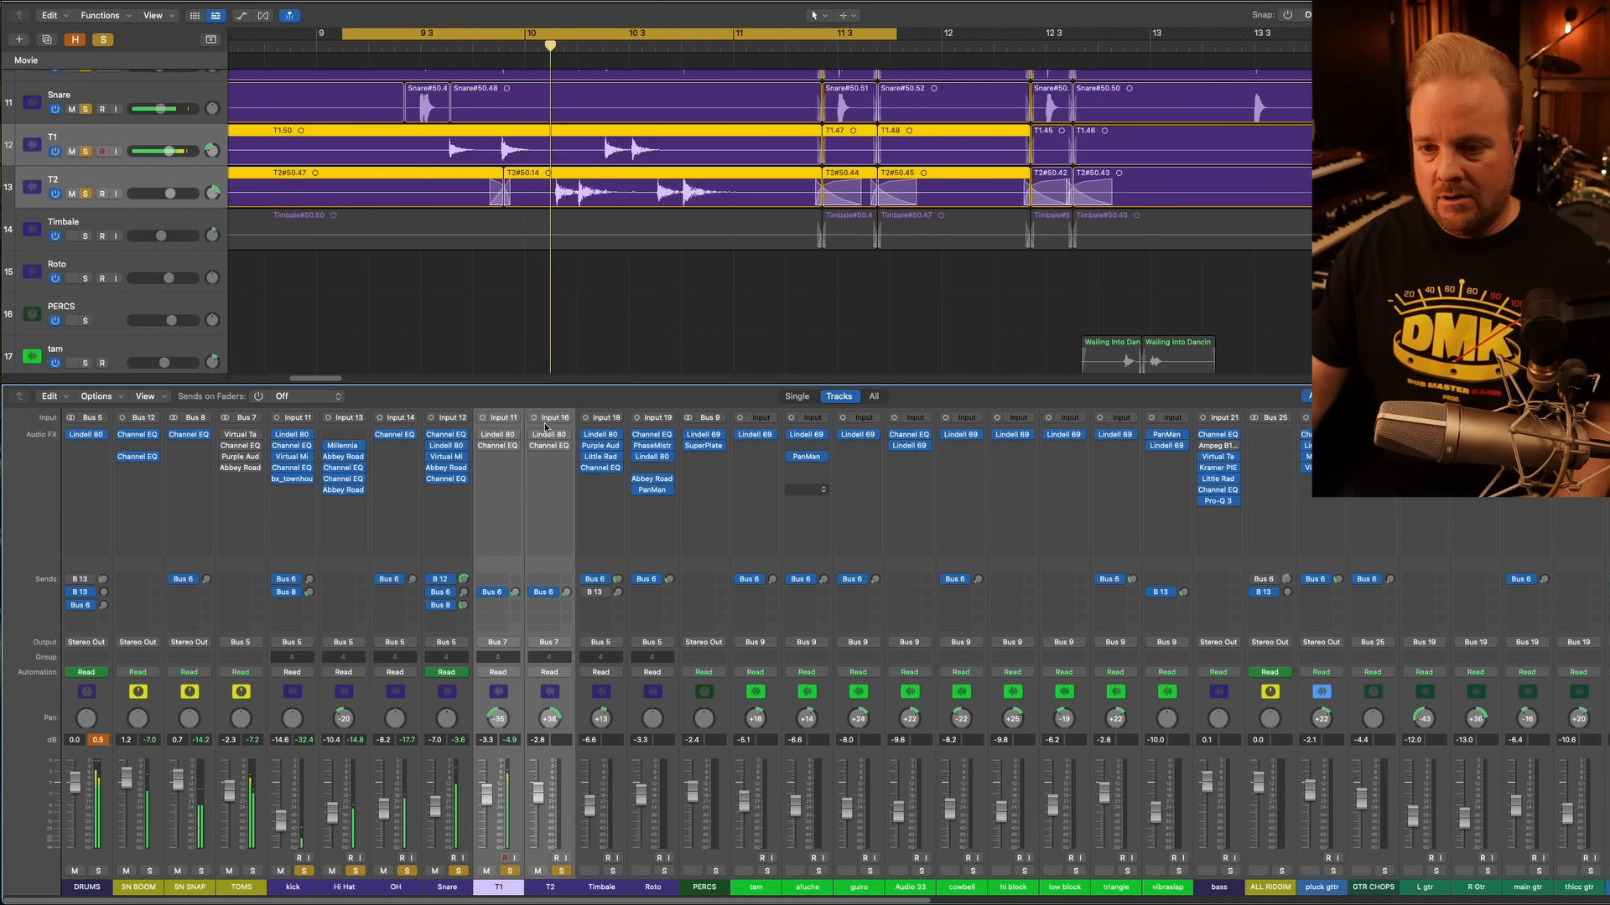
Open T1's Lindell 80 Channel and compare the tom fill with the plug-in on and bypassed during playback
click(499, 435)
drag(907, 167, 461, 267)
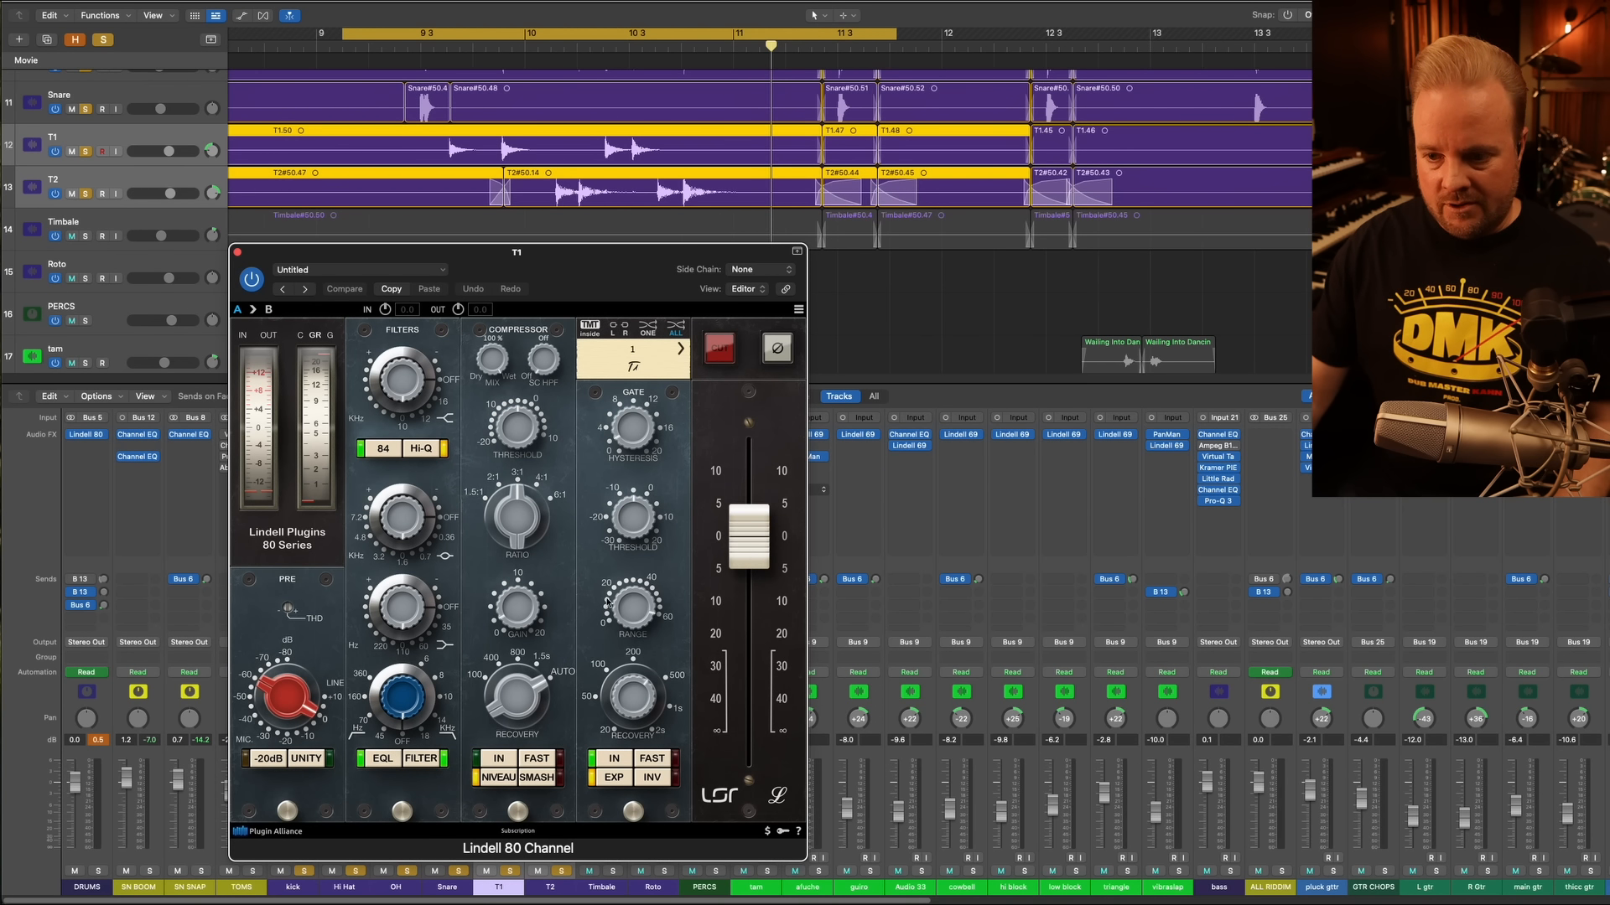
key(space)
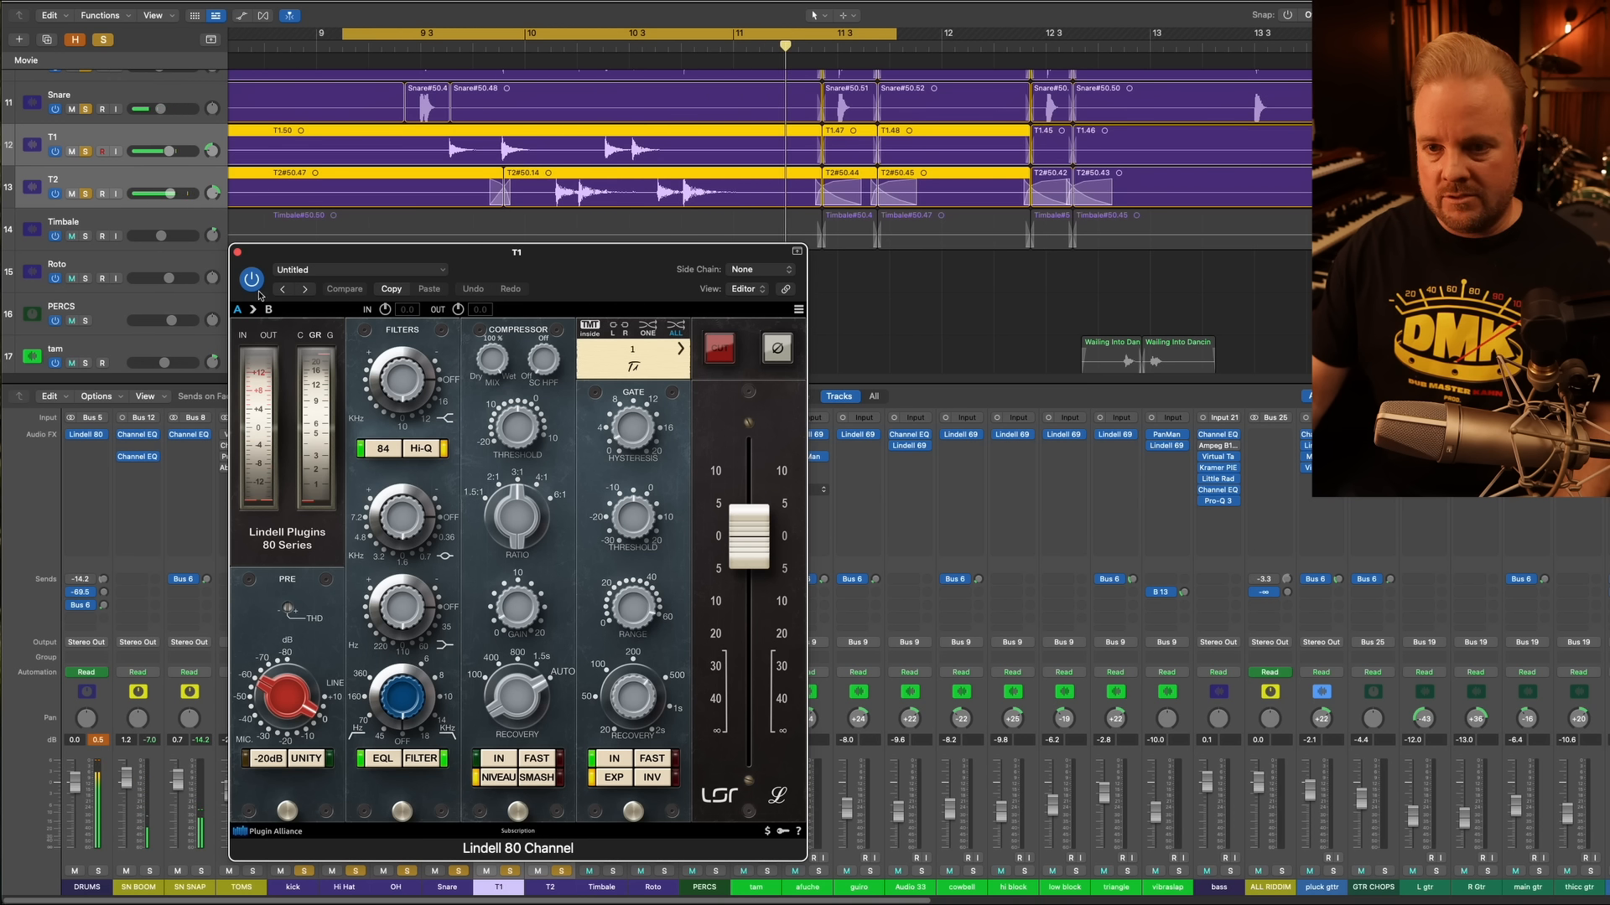
key(space)
key(space)
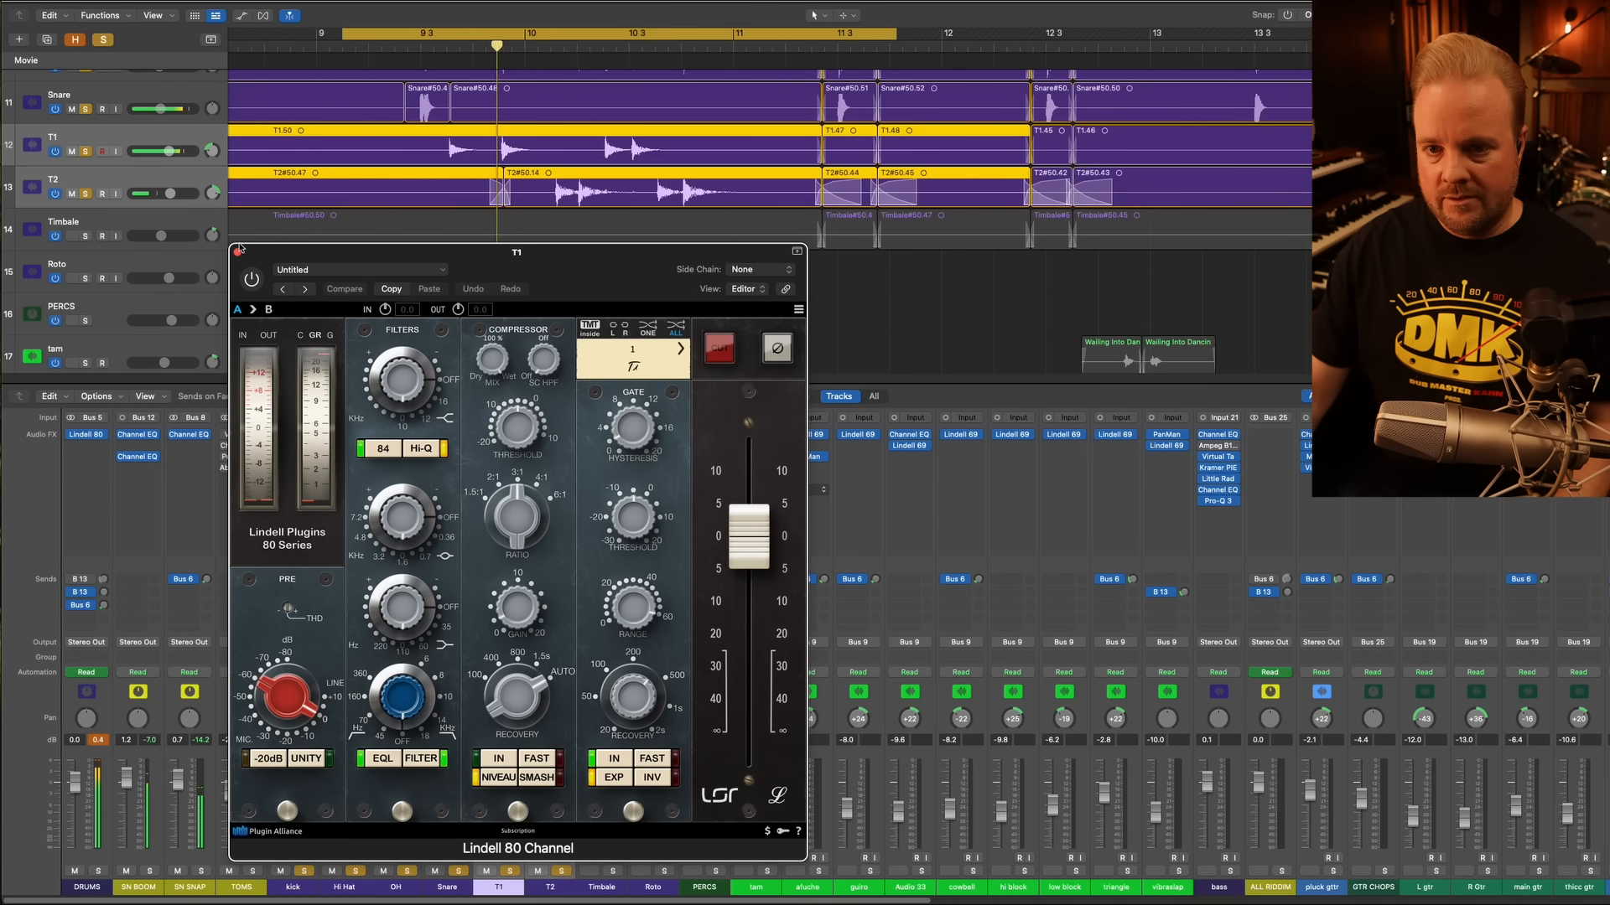
click(250, 276)
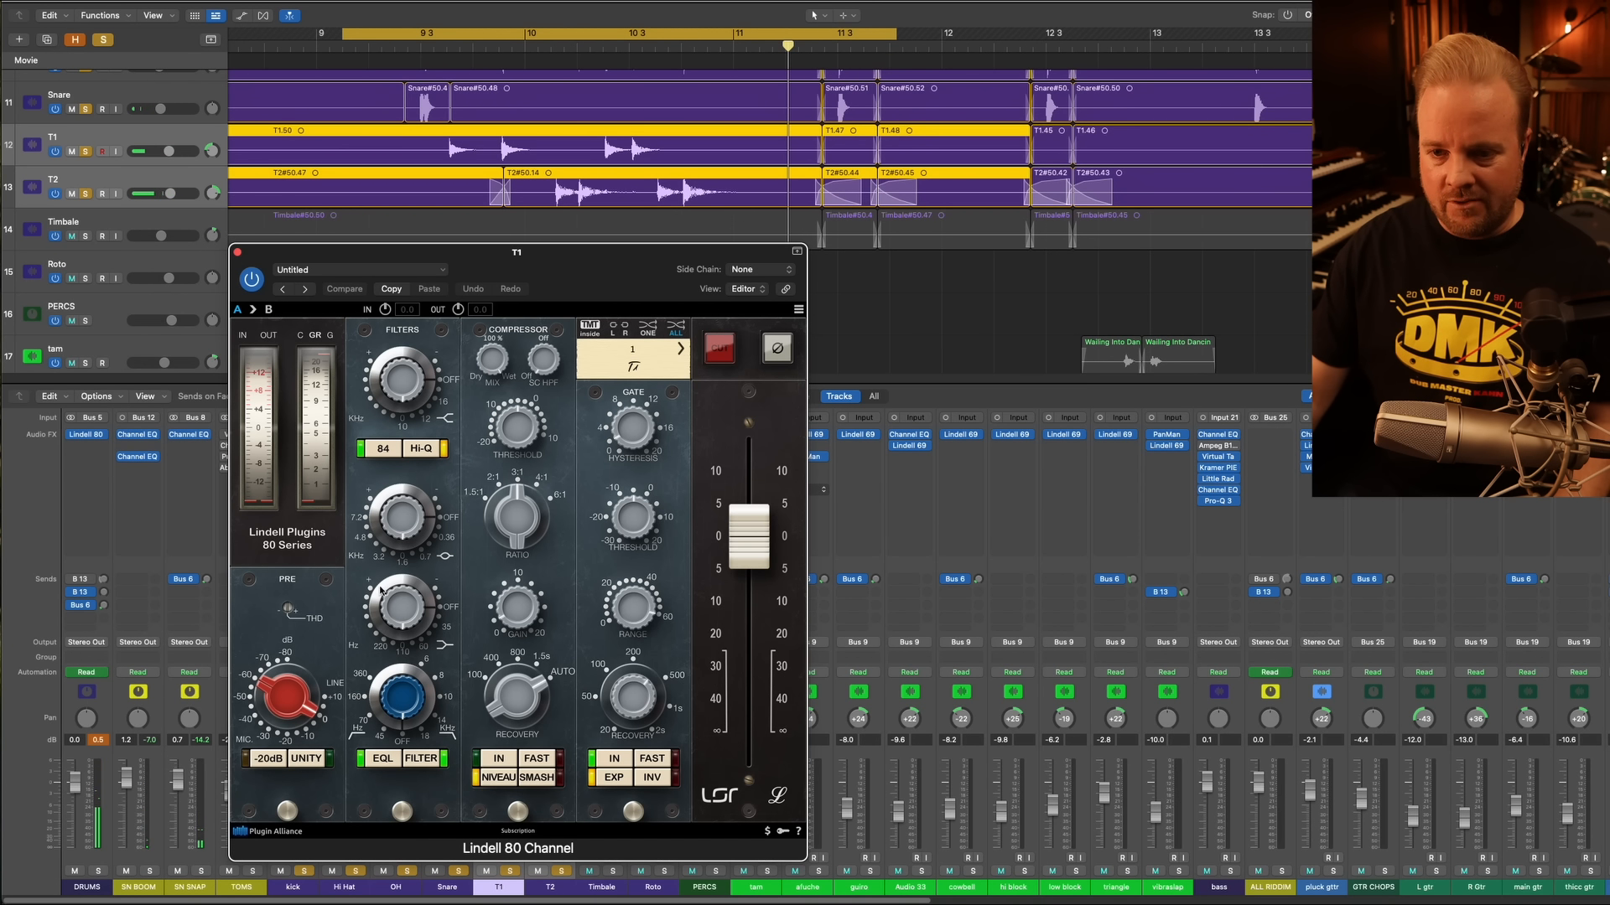
key(space)
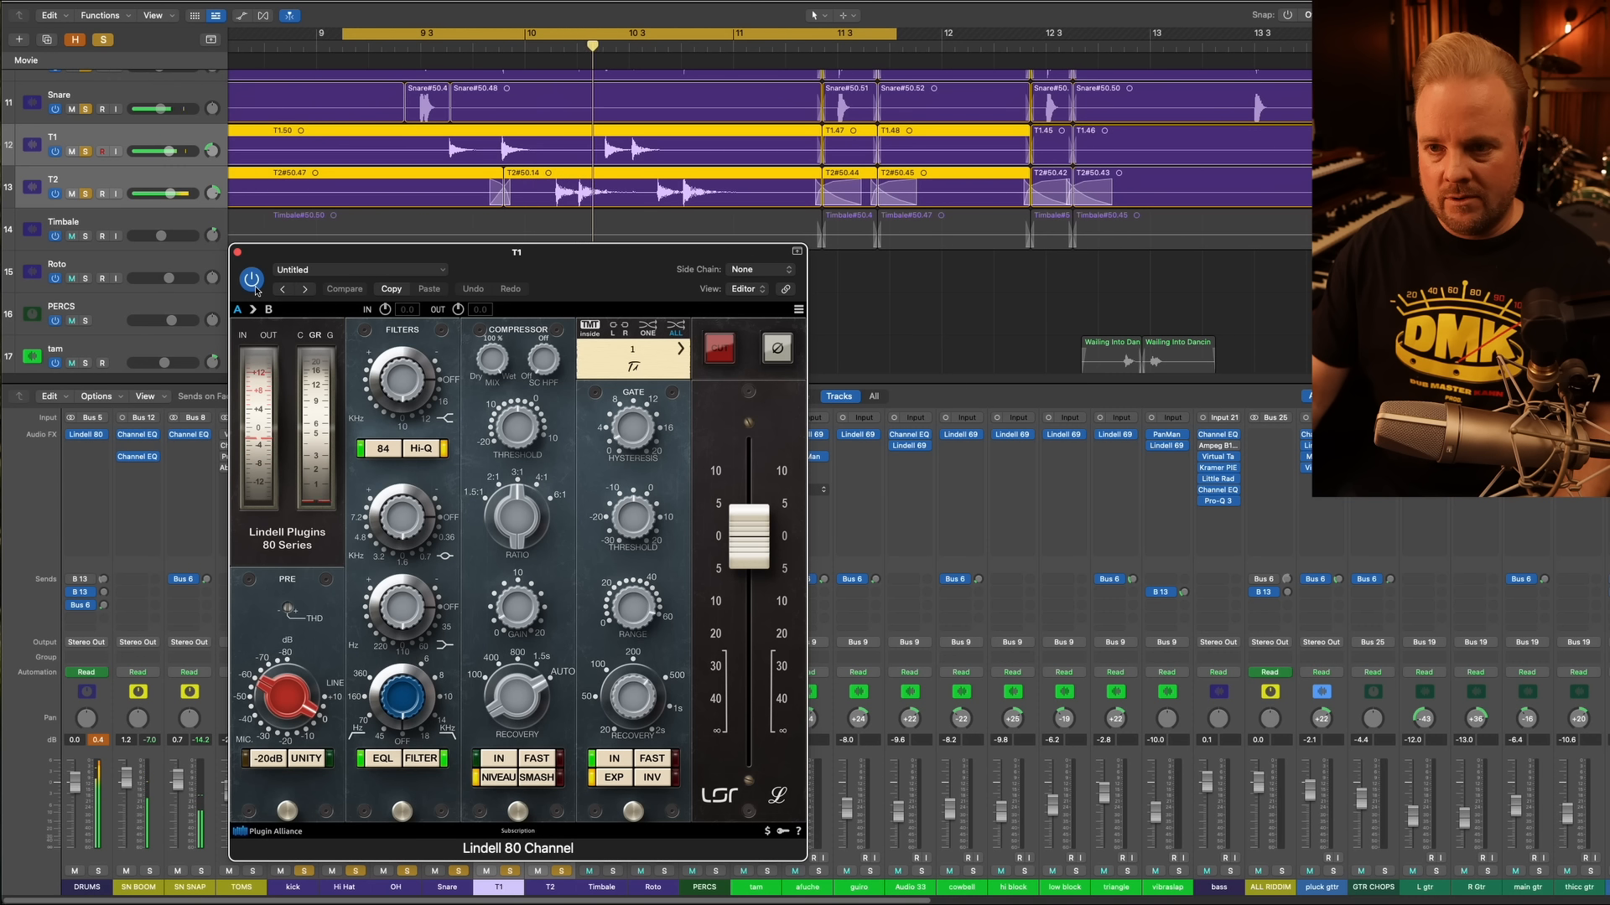
key(space)
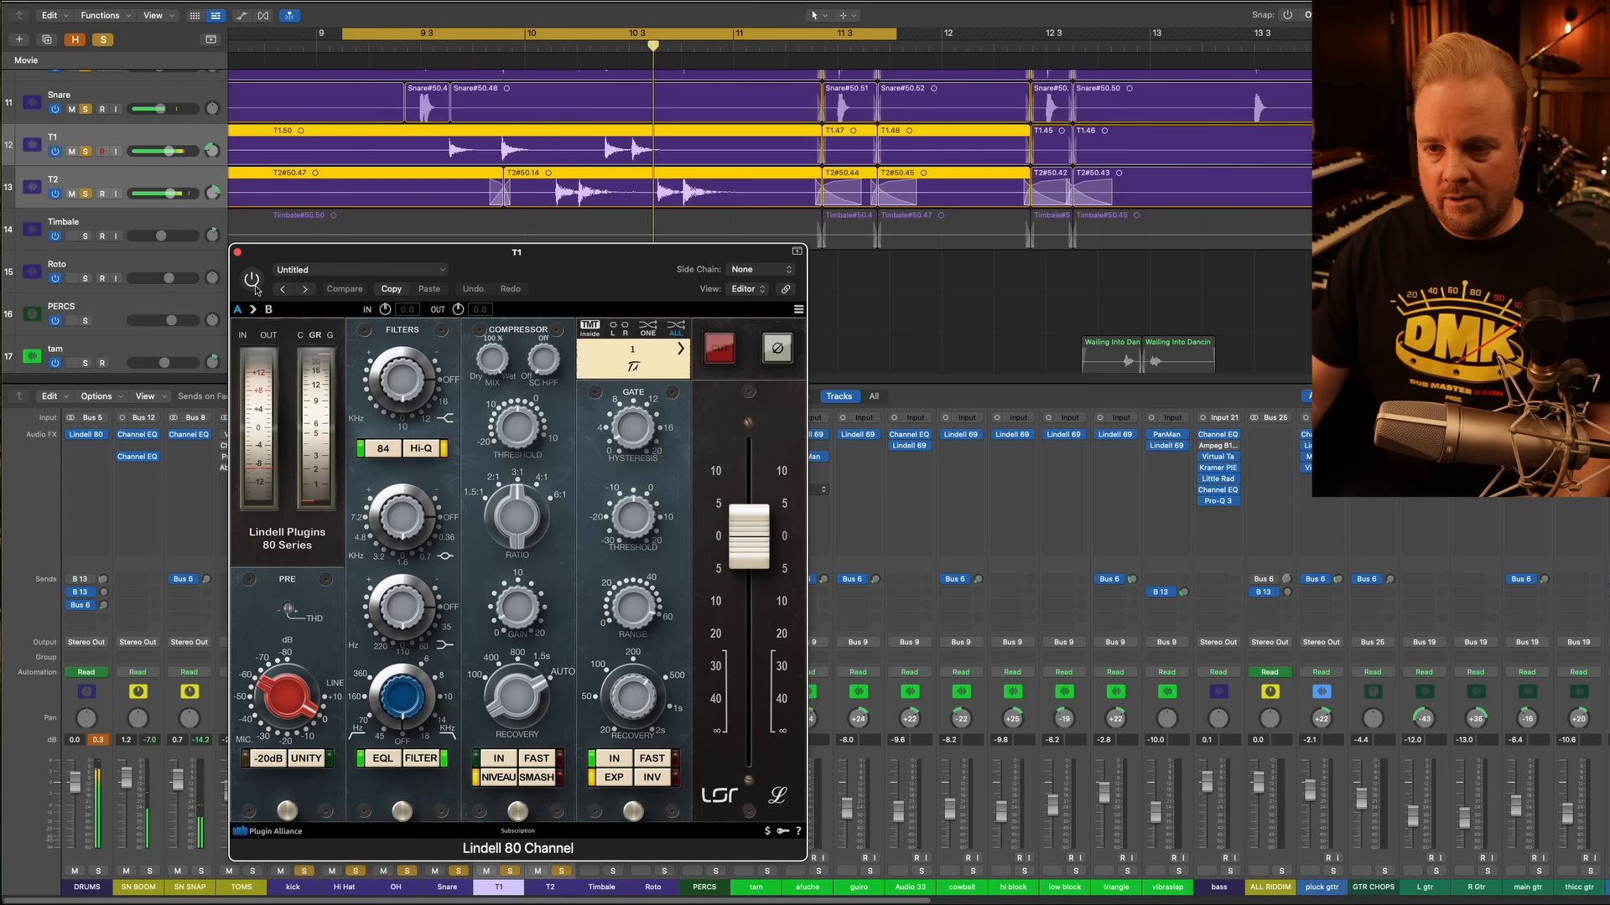
Take T2 out of the soloed drums, switch T1's Lindell 80 Channel on during playback and close its window
click(84, 194)
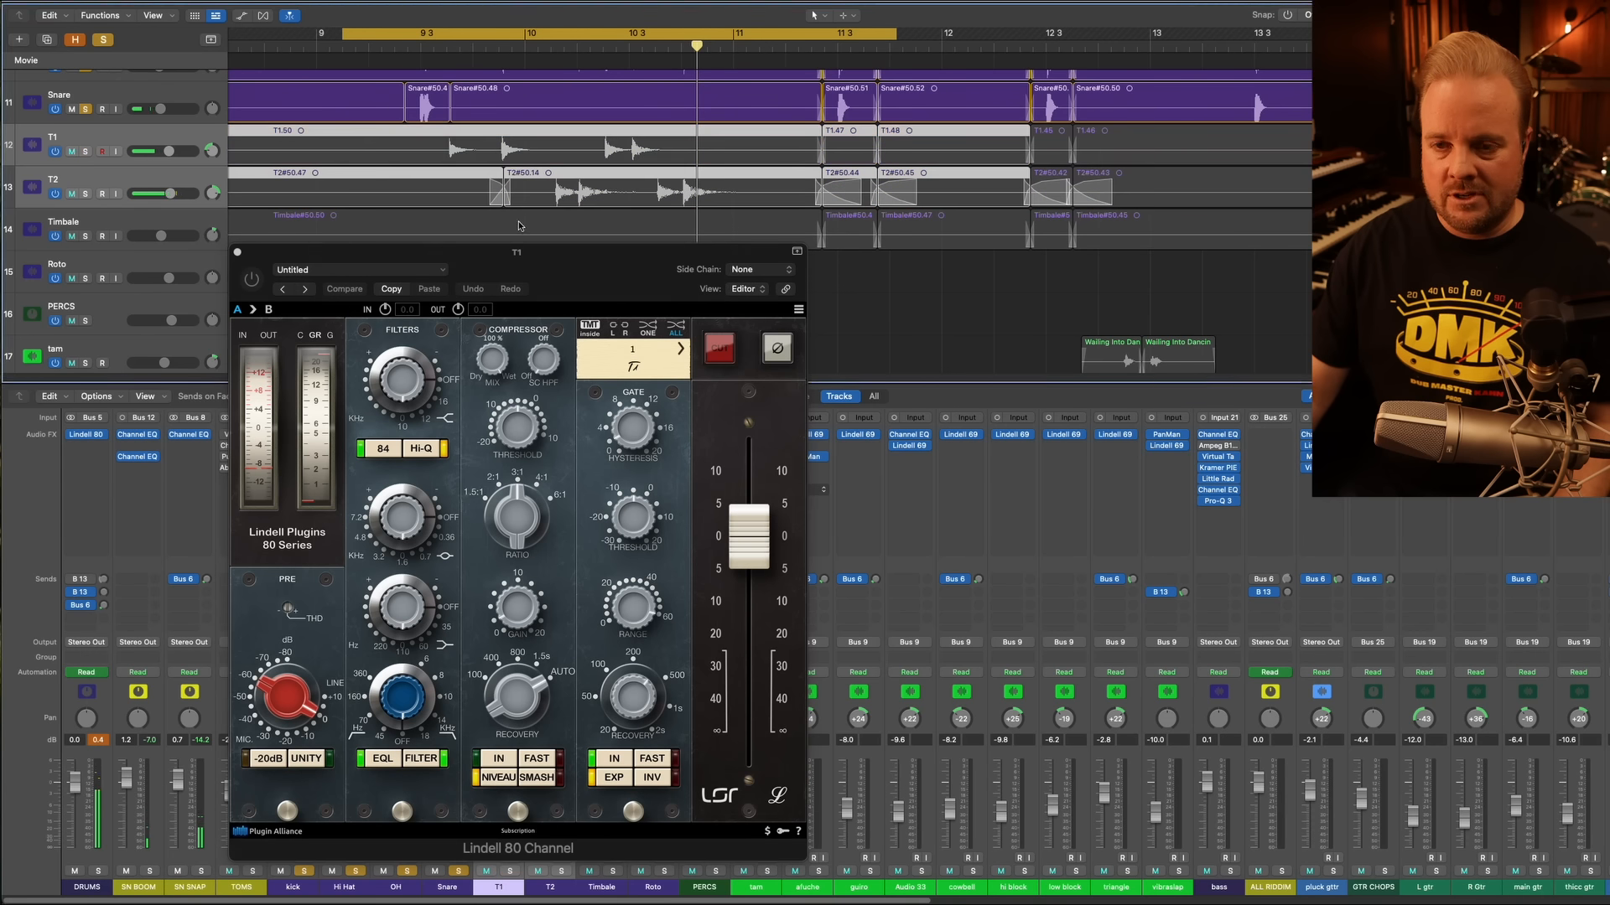
click(129, 98)
click(130, 138)
click(86, 153)
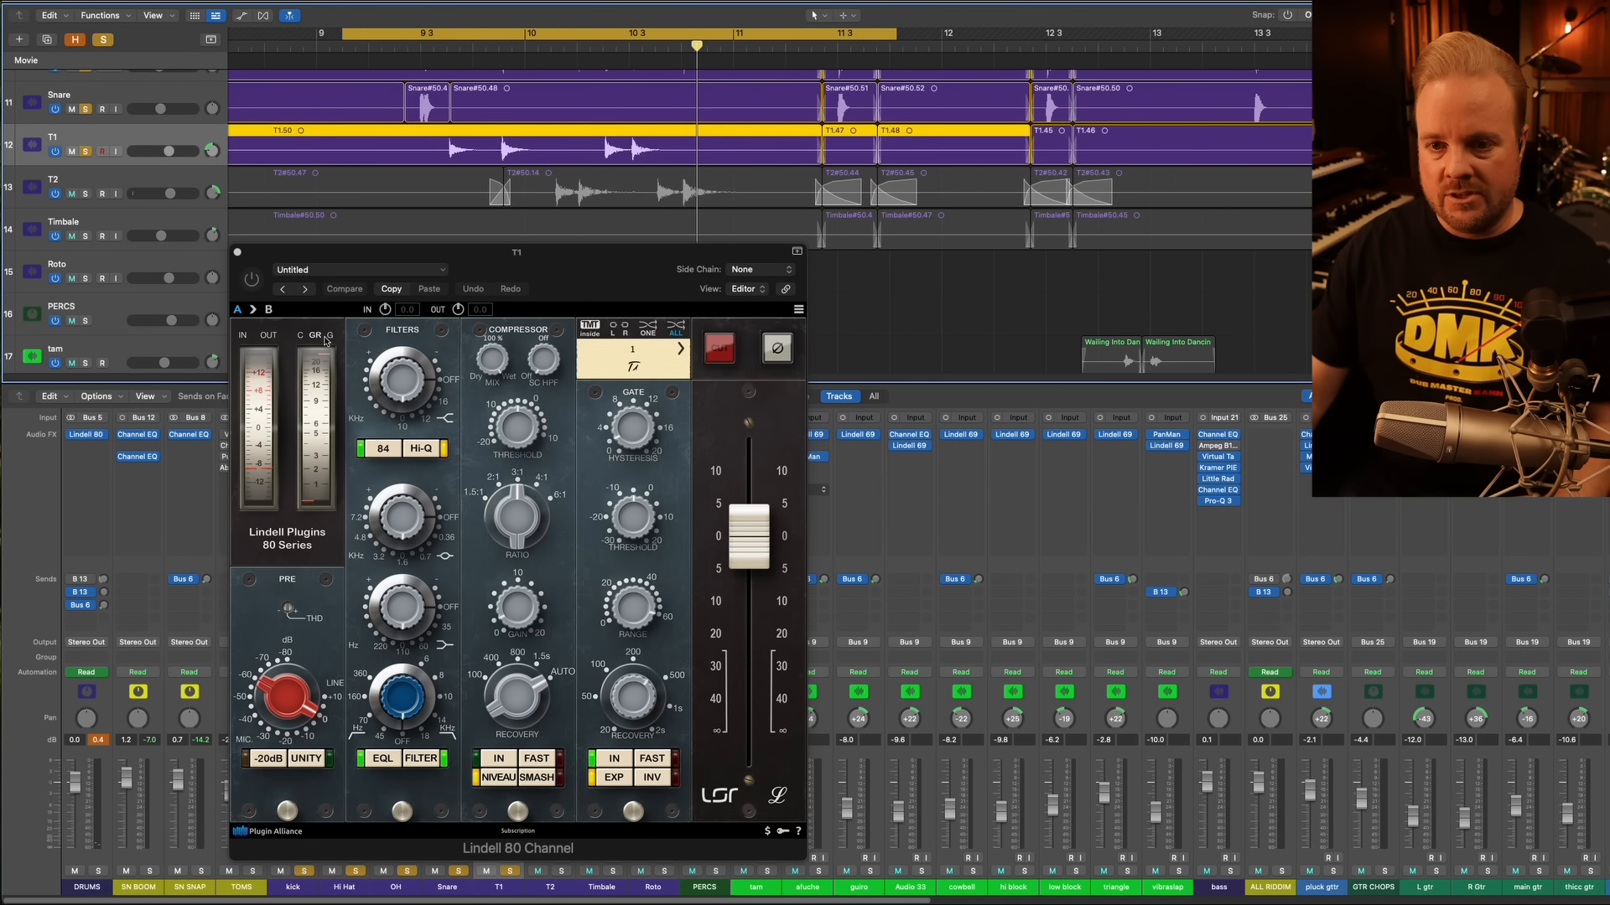
key(space)
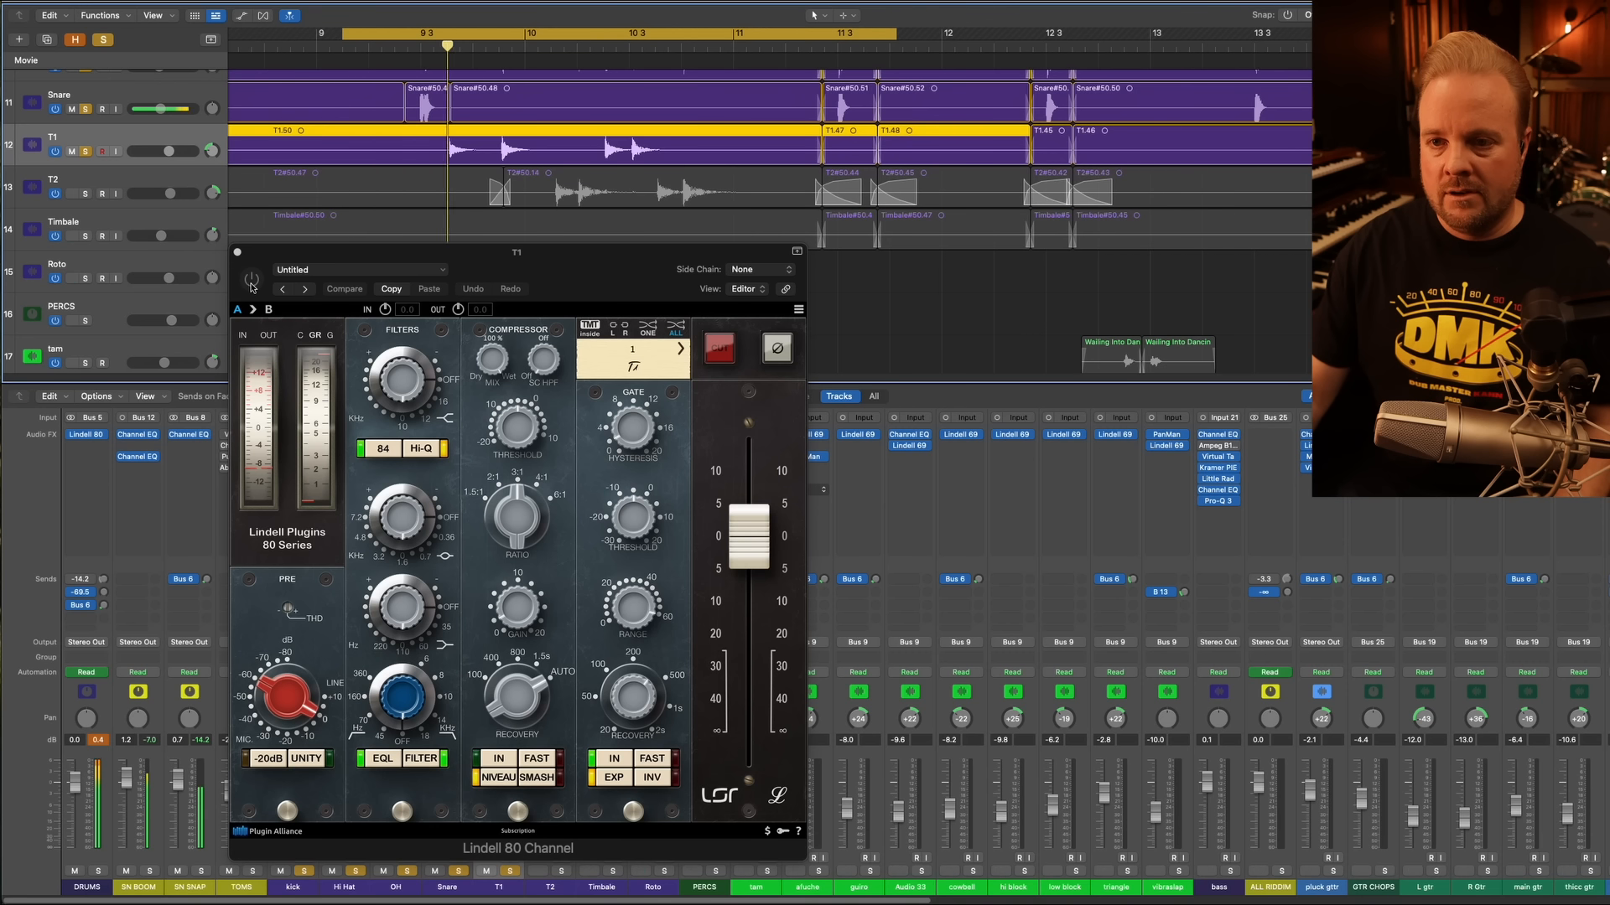
click(251, 285)
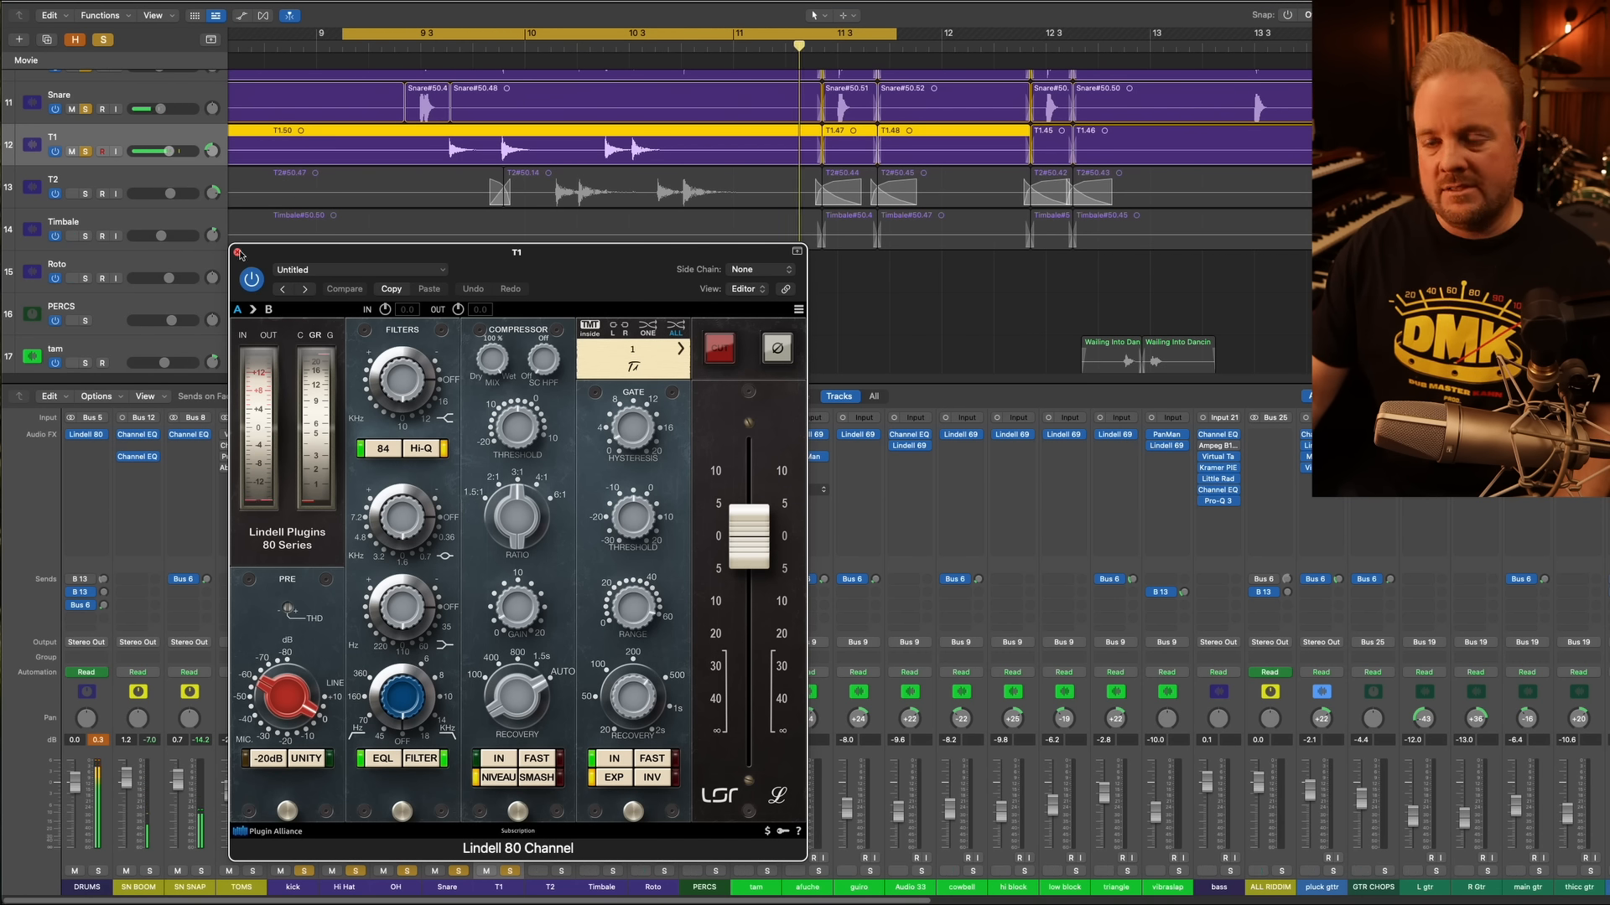
click(237, 251)
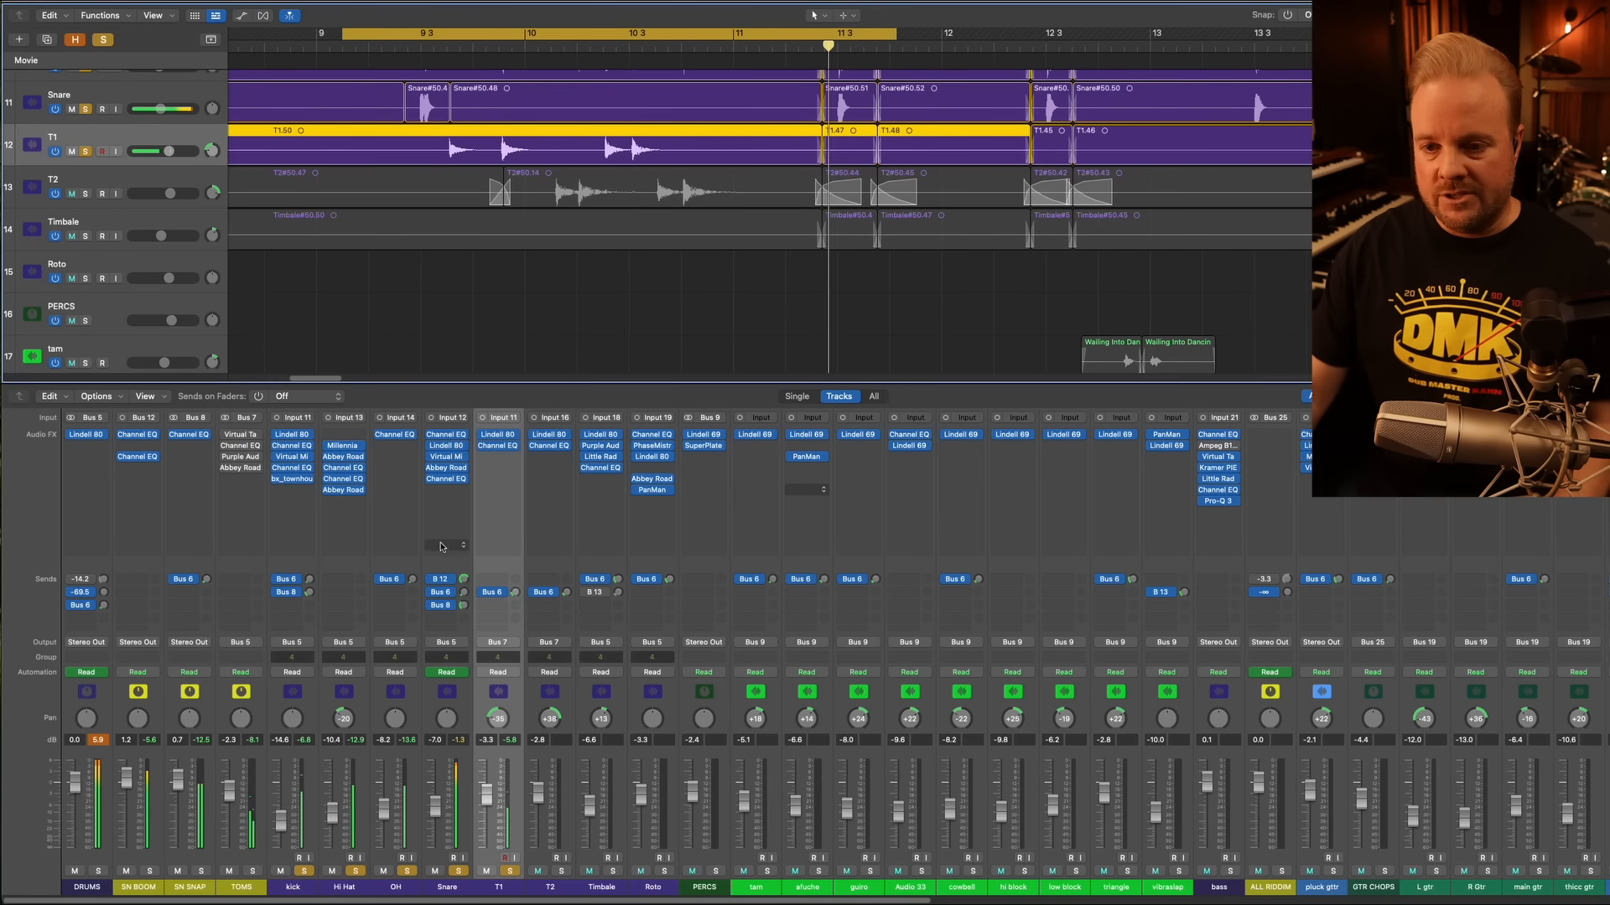
Open T1's Channel EQ, compare it on and bypassed during playback, and close it with the EQ switched on
click(506, 449)
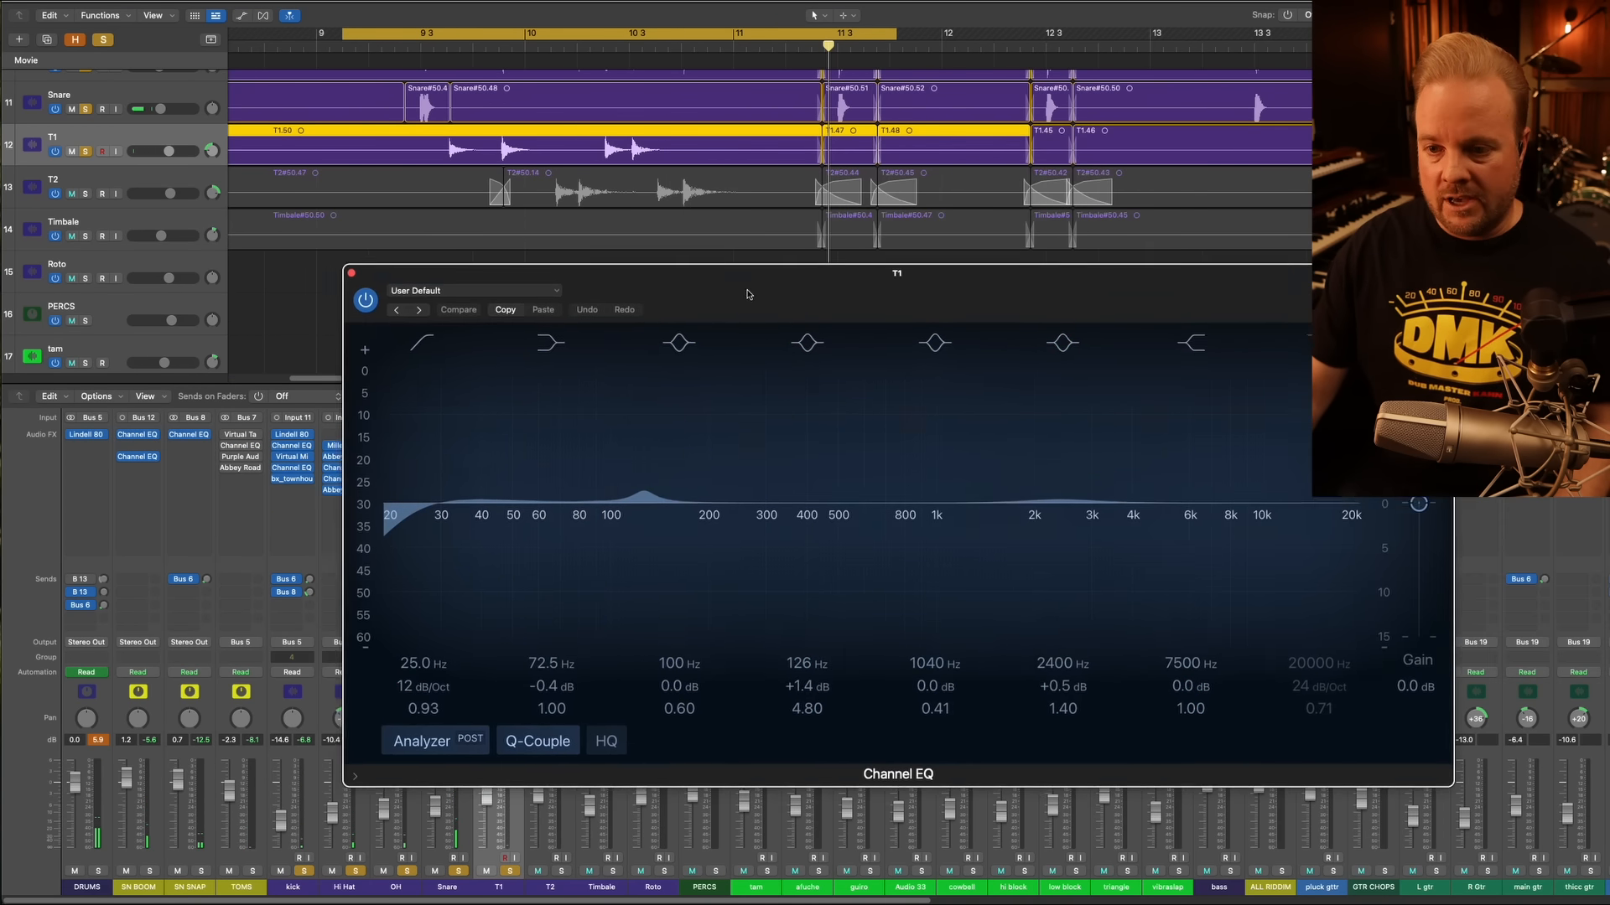
click(334, 305)
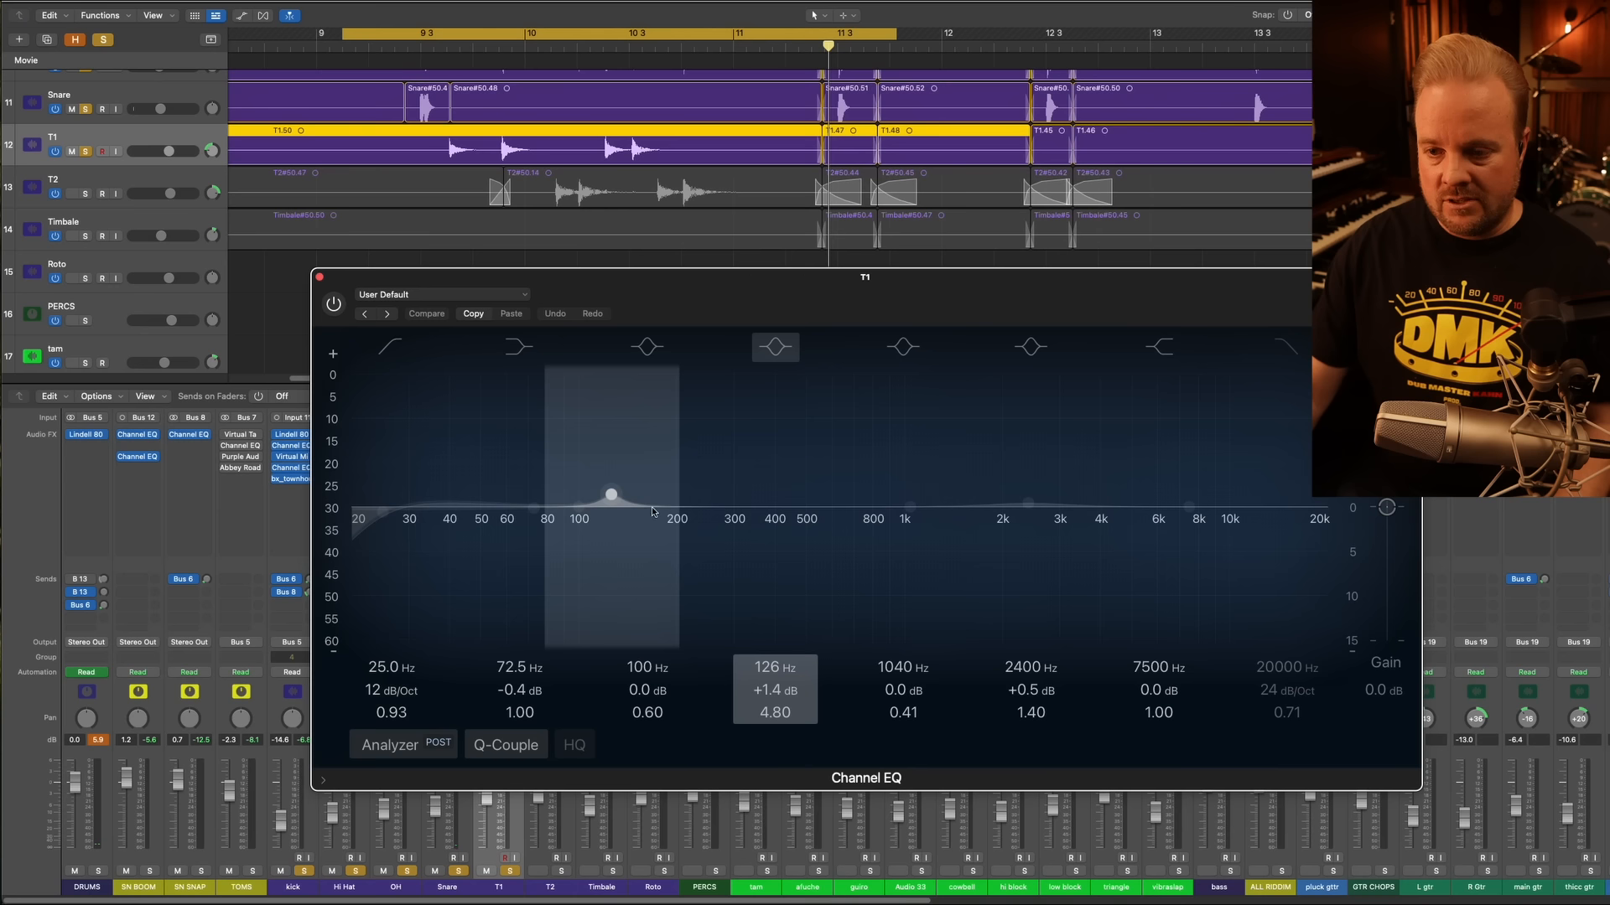
click(334, 305)
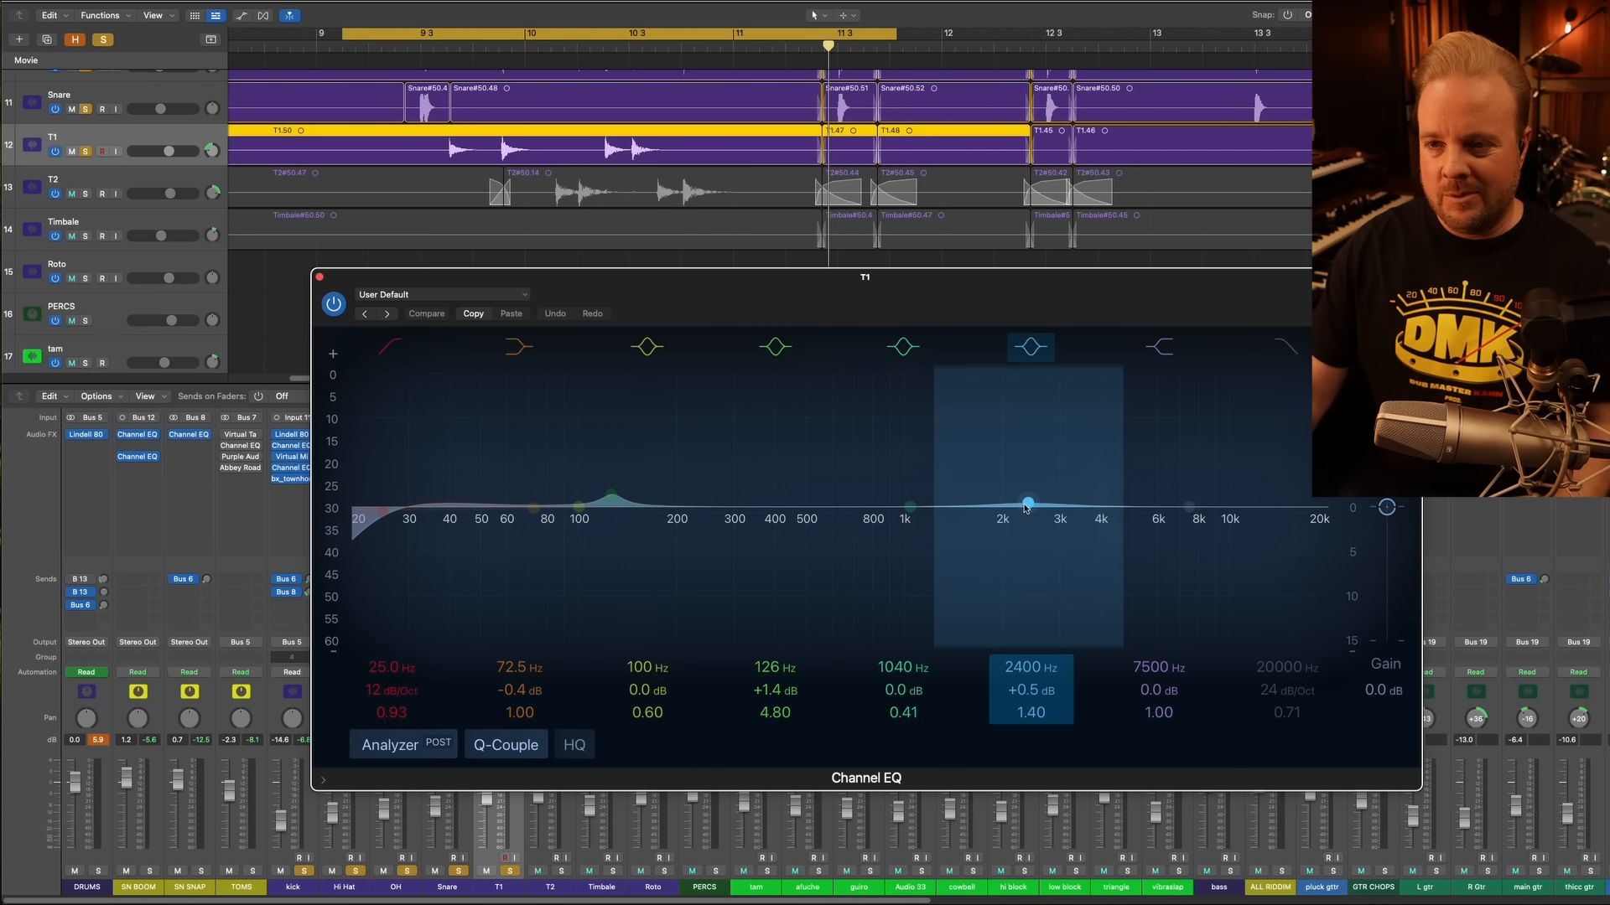
key(space)
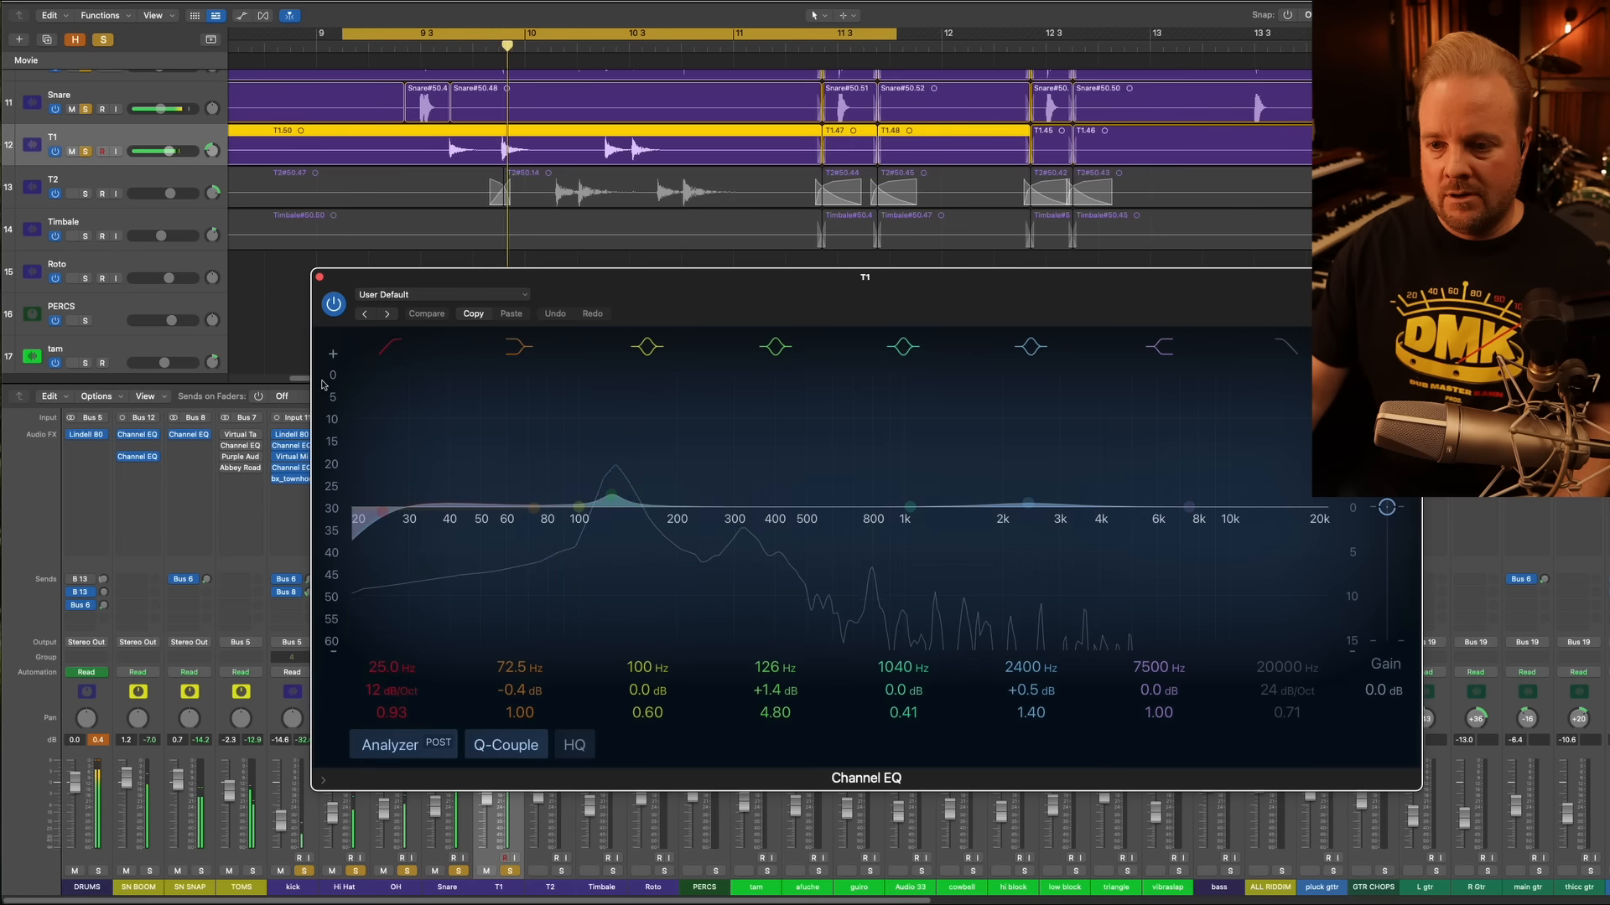
click(334, 305)
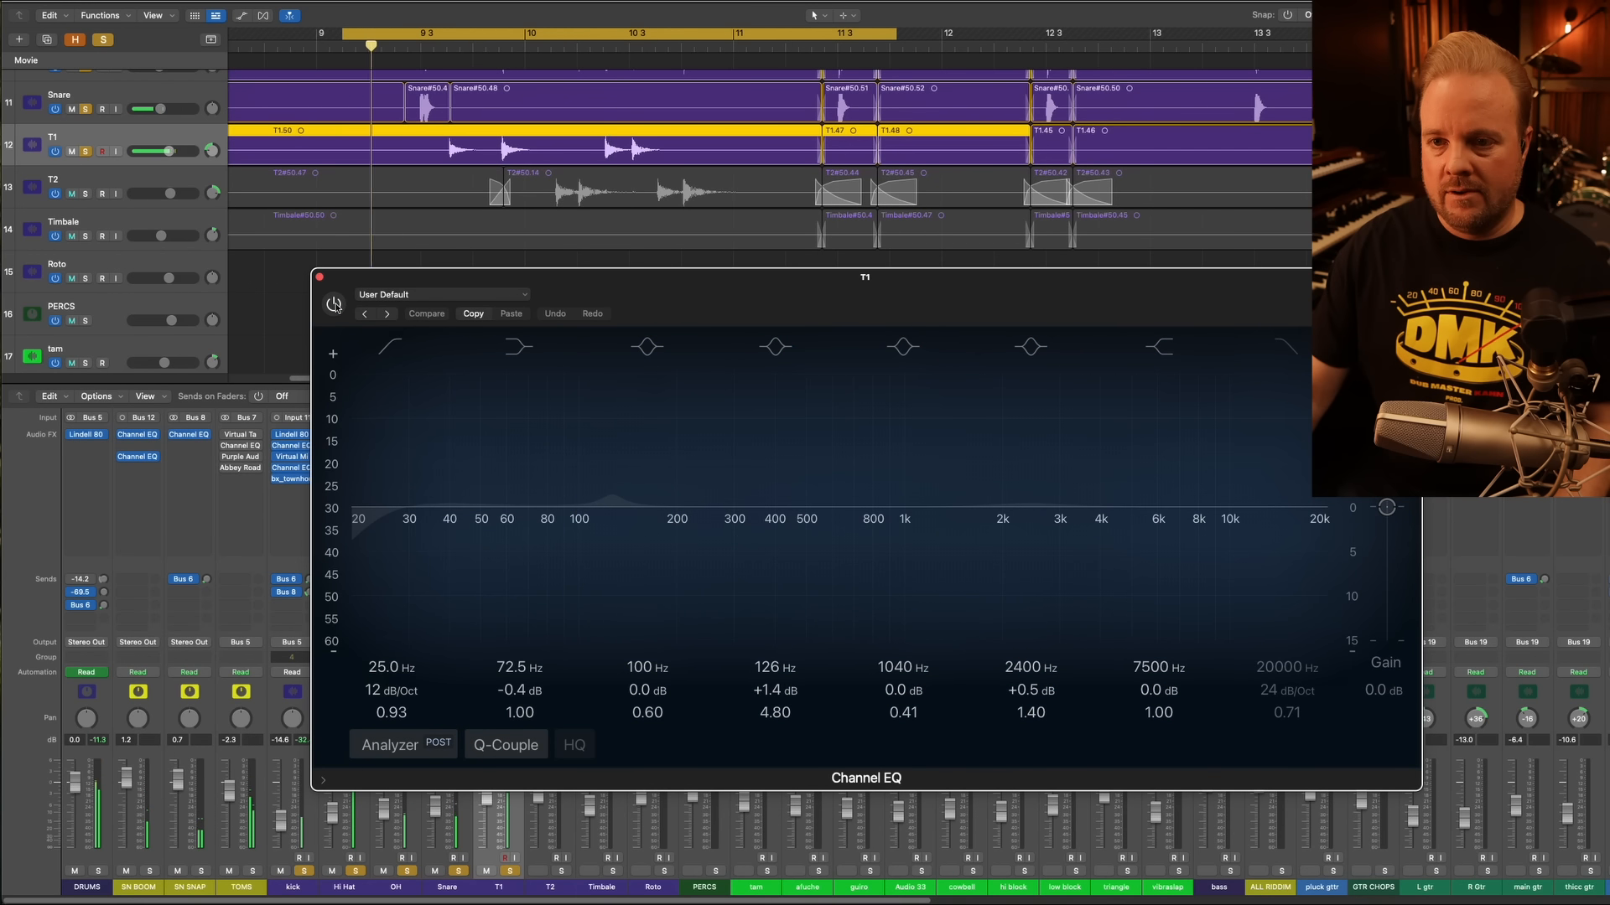
click(334, 304)
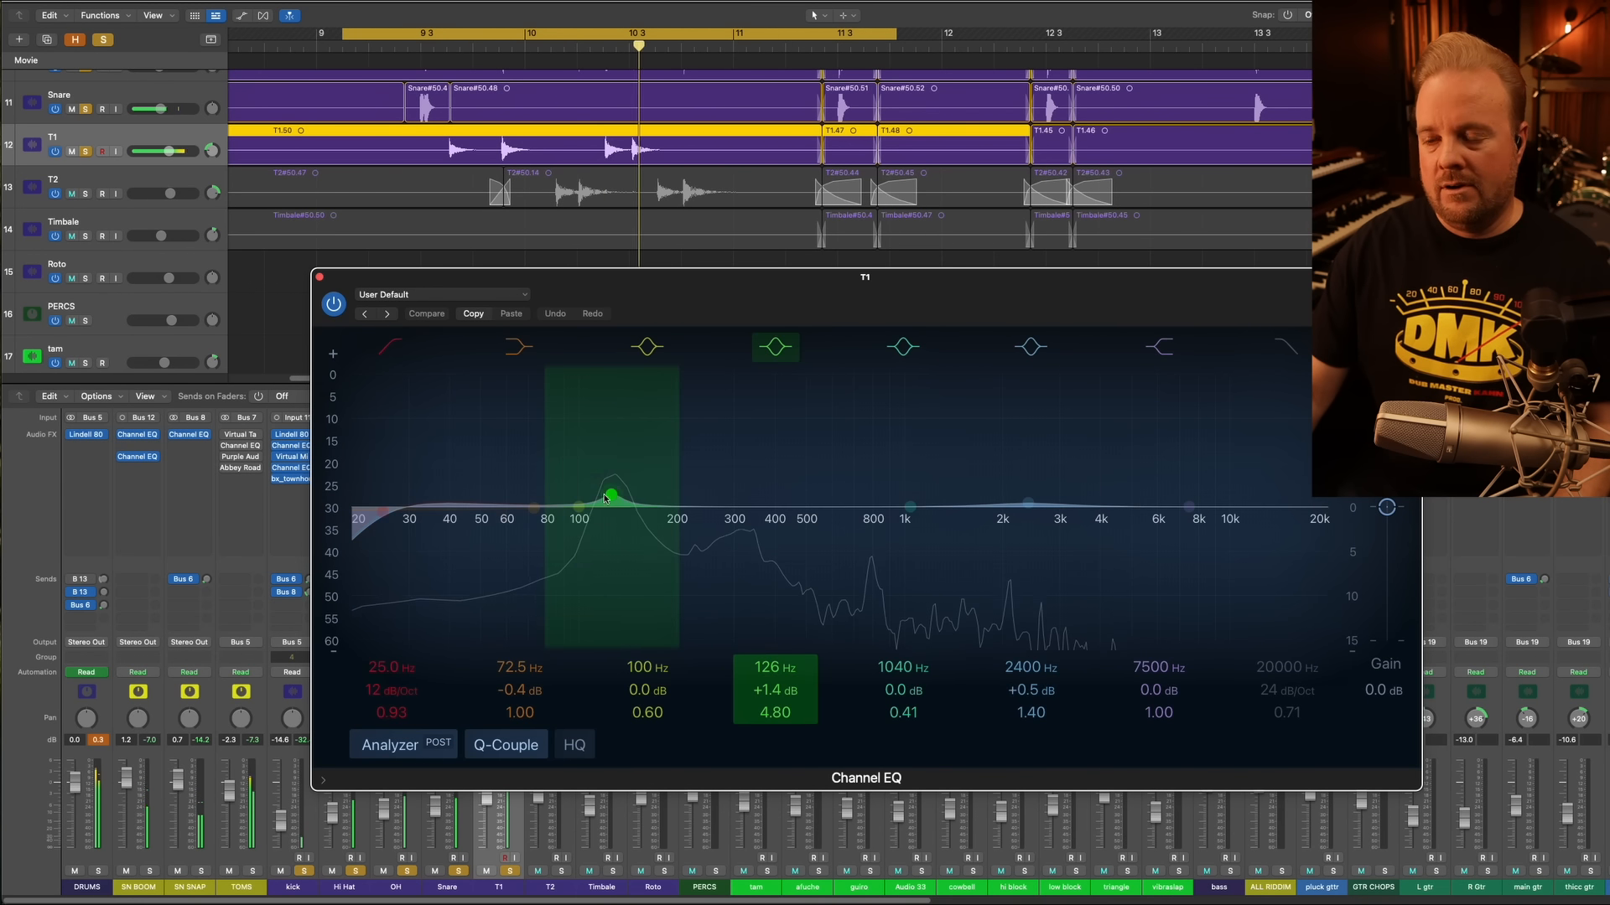
click(333, 304)
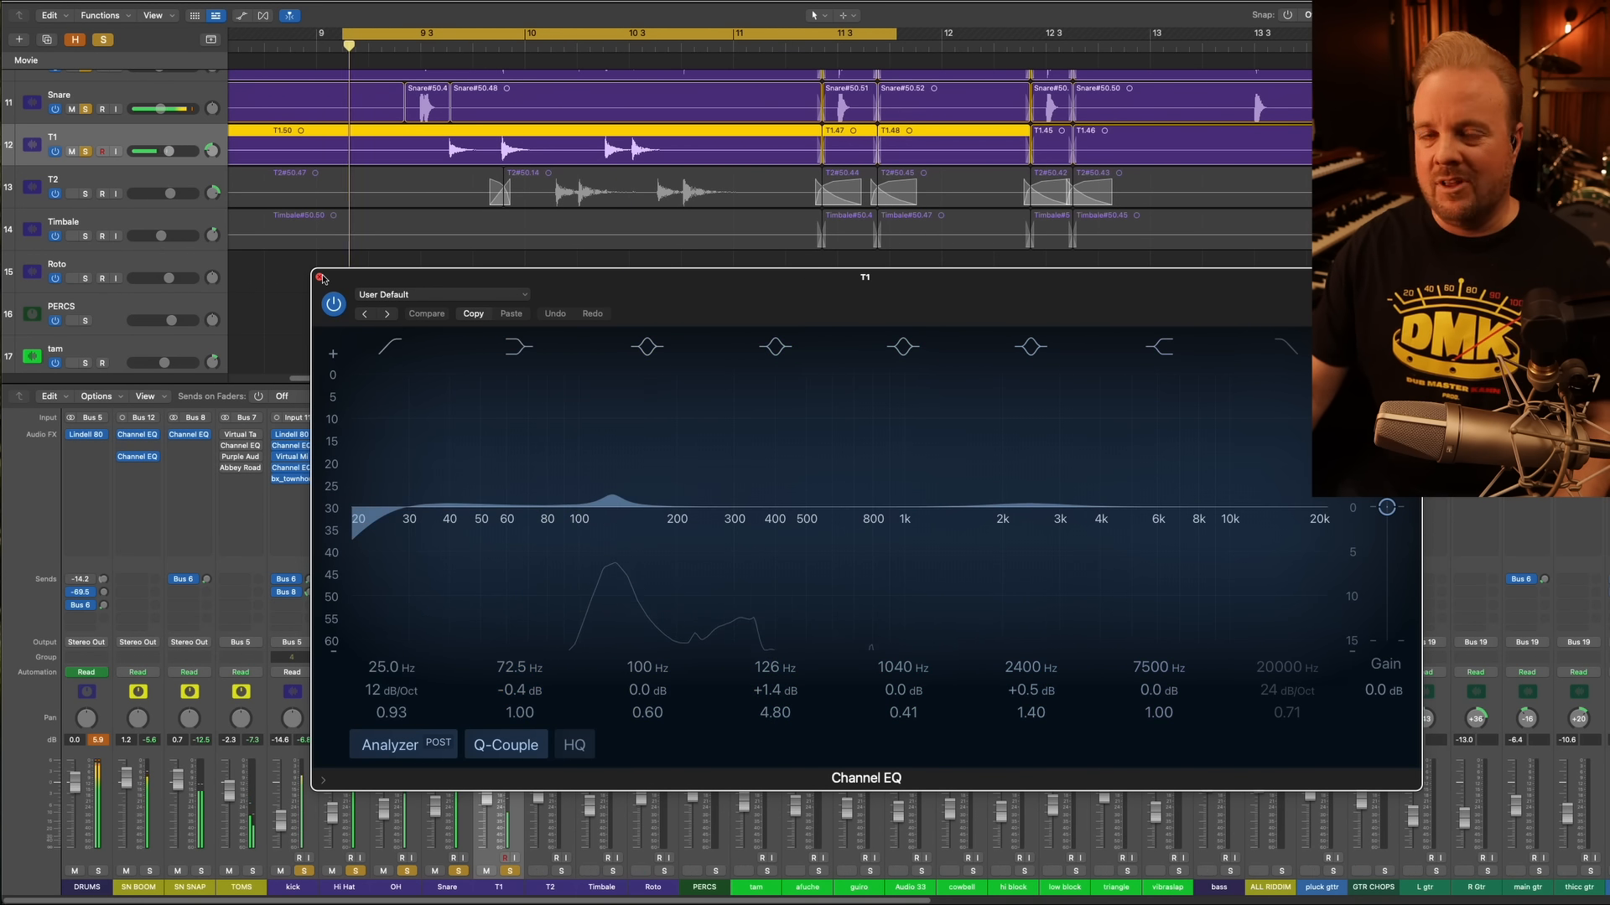
click(320, 276)
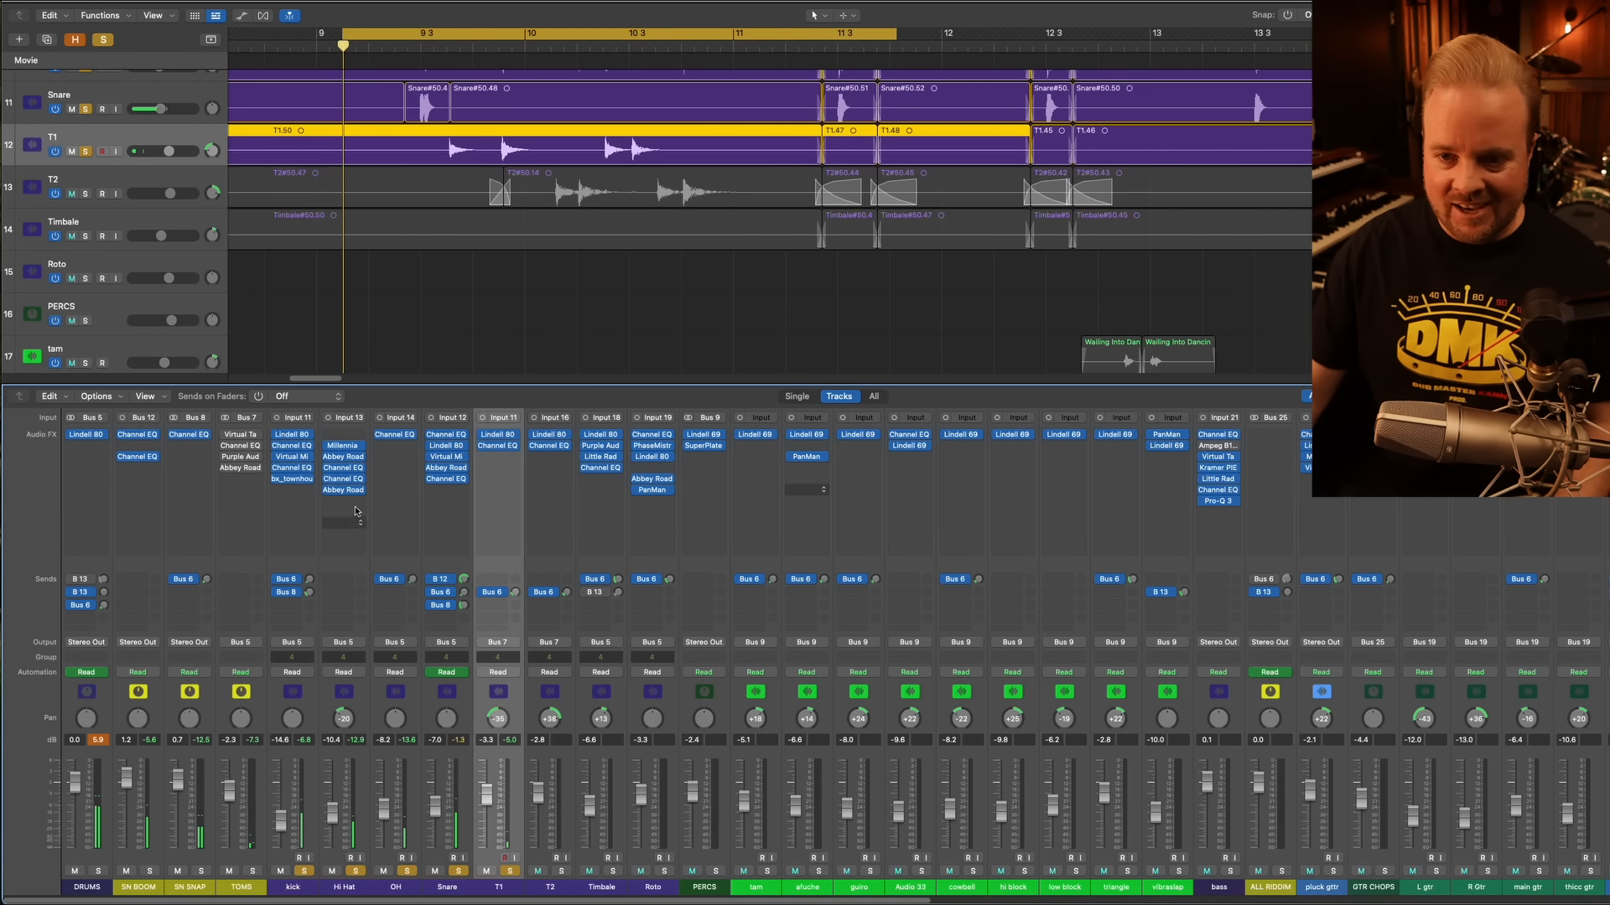
Add T2 back to the soloed drums and inspect the settings of its Lindell 80 Channel and Channel EQ
click(565, 872)
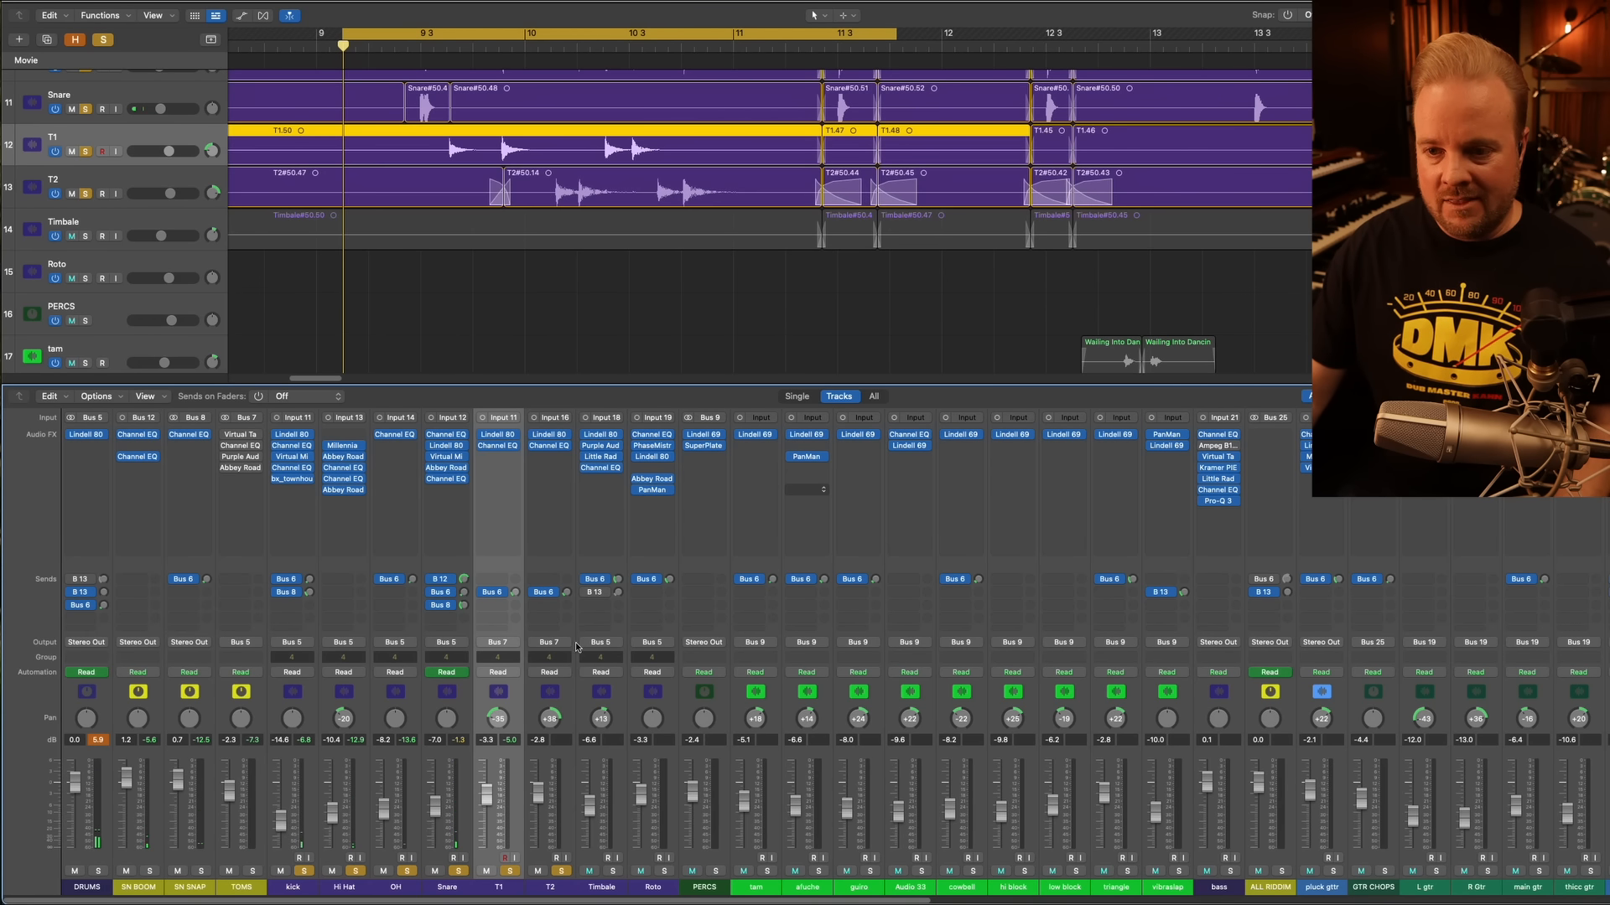
click(551, 435)
drag(968, 164, 803, 166)
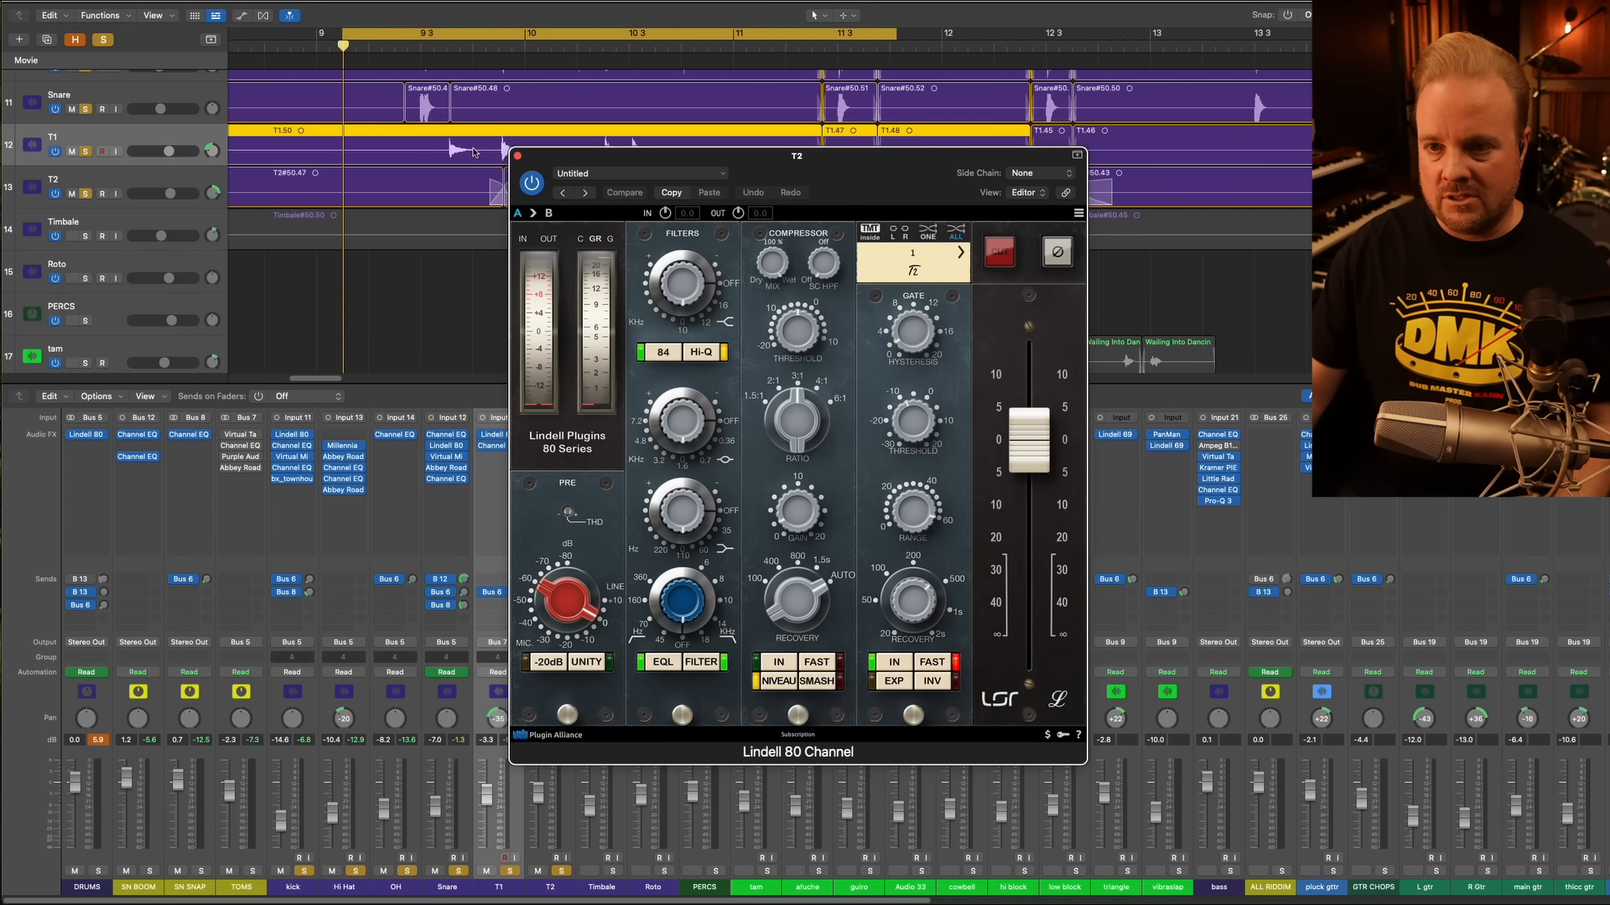
drag(513, 155, 515, 154)
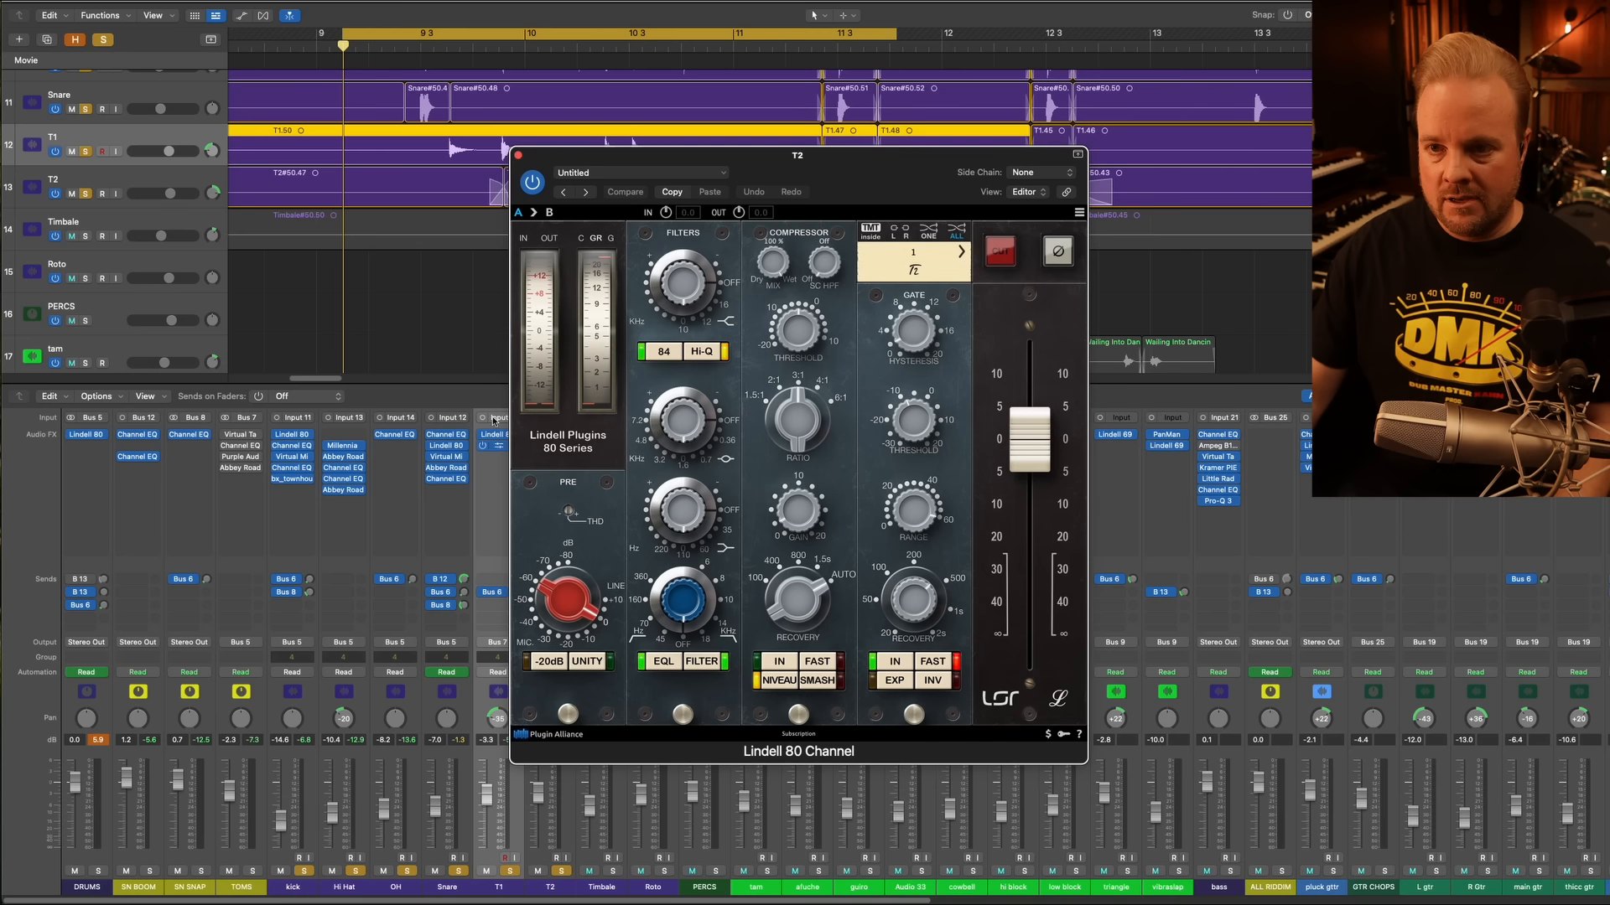
click(517, 156)
click(545, 448)
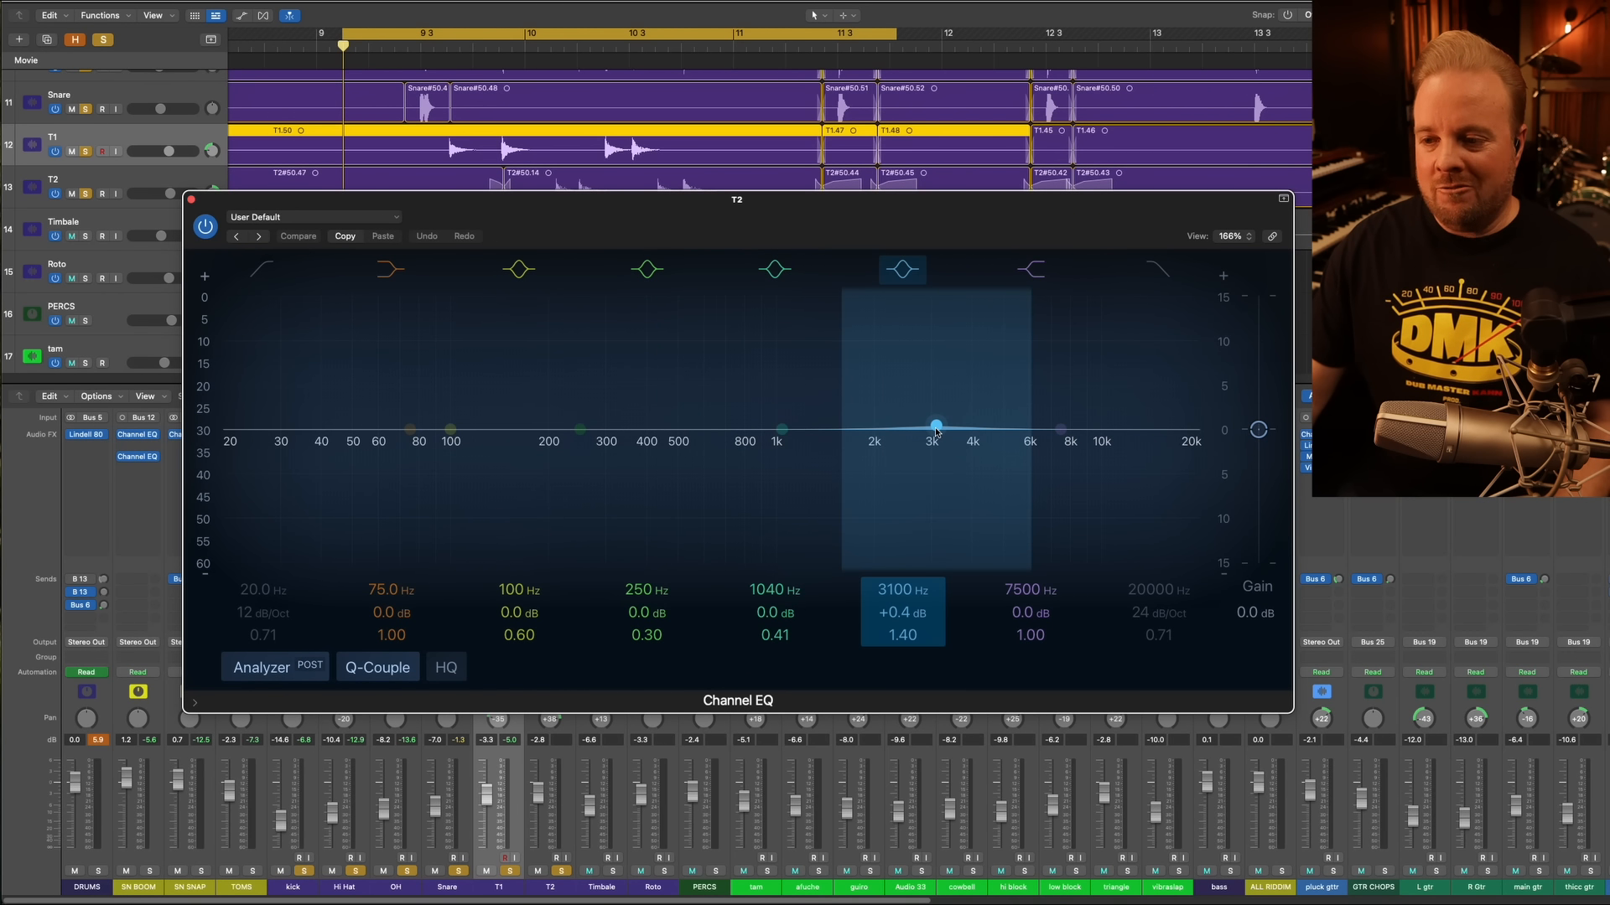
click(191, 200)
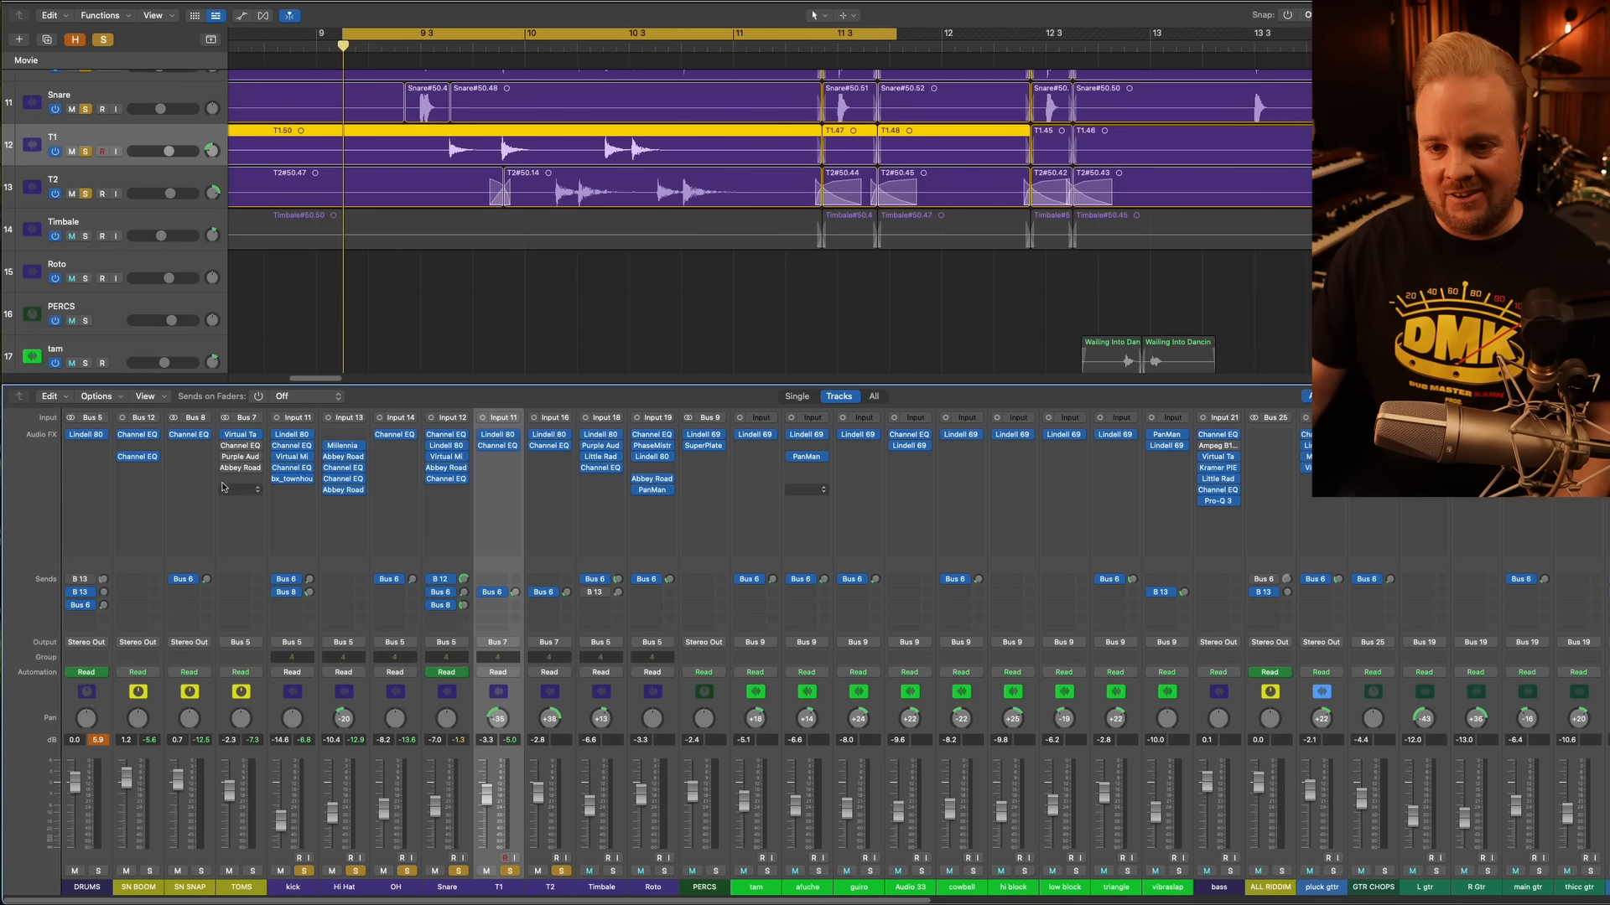
Switch on Virtual Tape Machines on the TOMS bus, compare processed and bypassed playback, and view its calibration settings
click(252, 429)
drag(1160, 159, 795, 323)
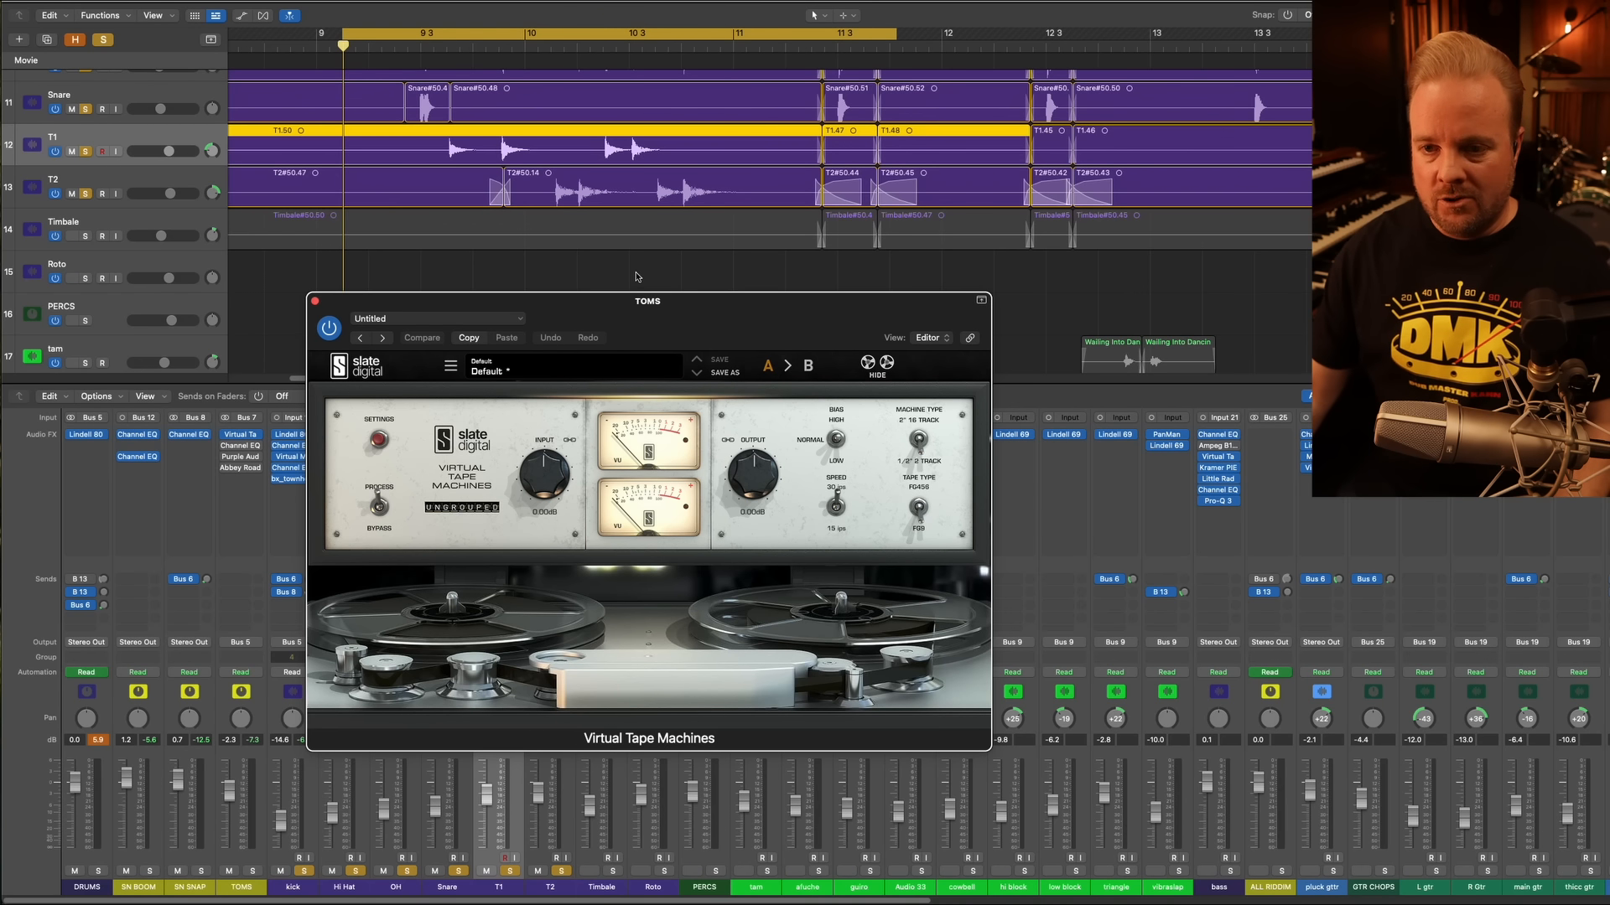
click(378, 508)
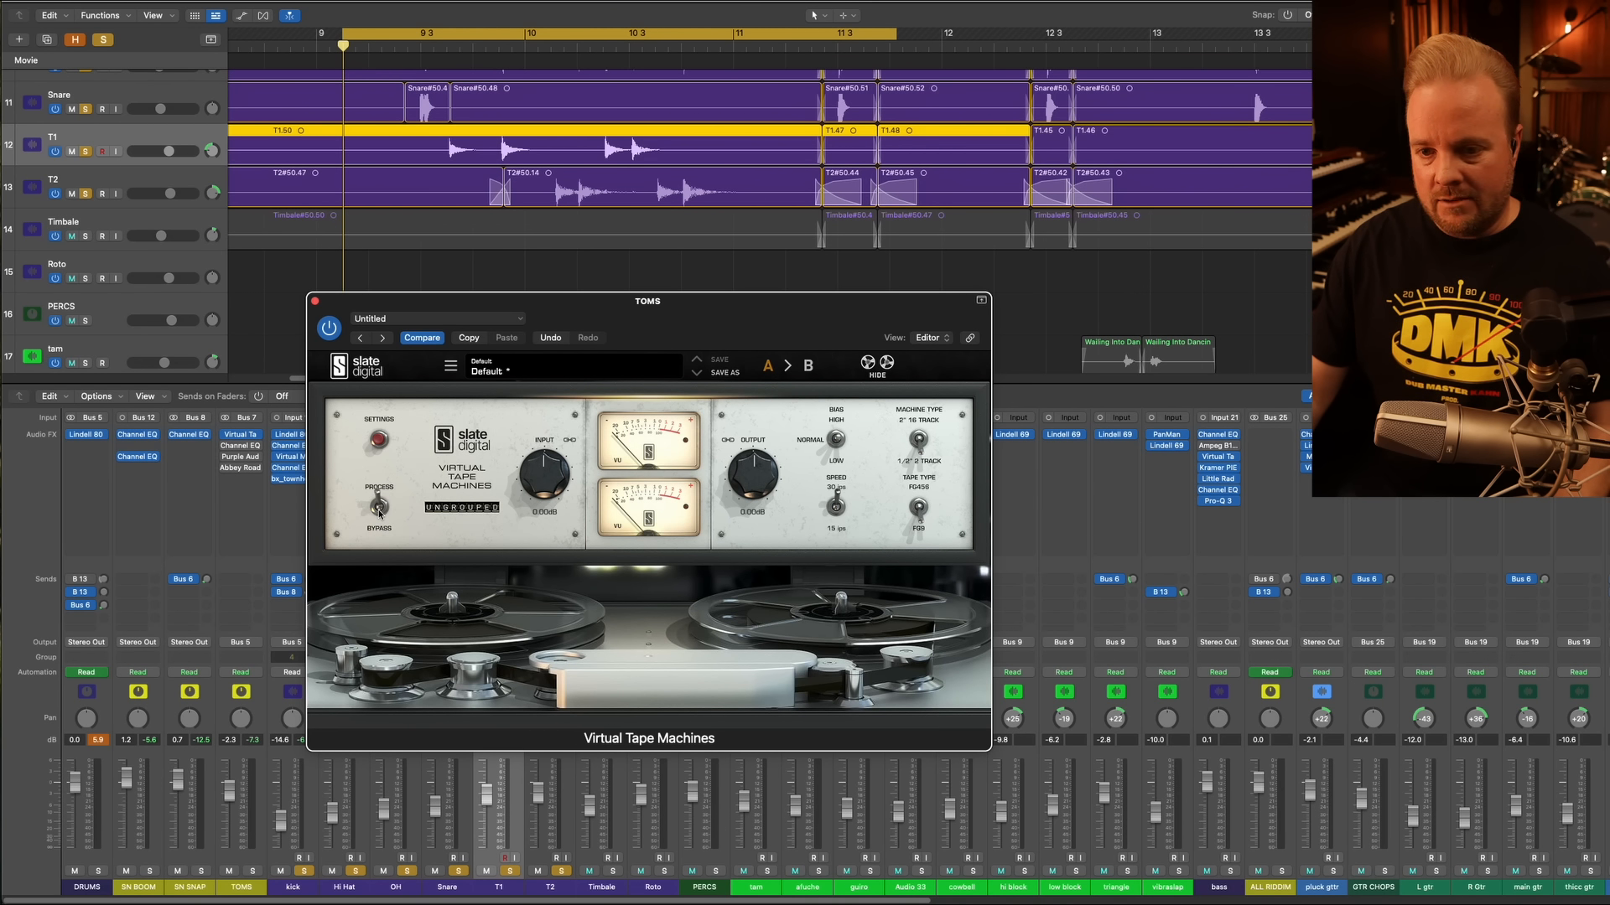
key(space)
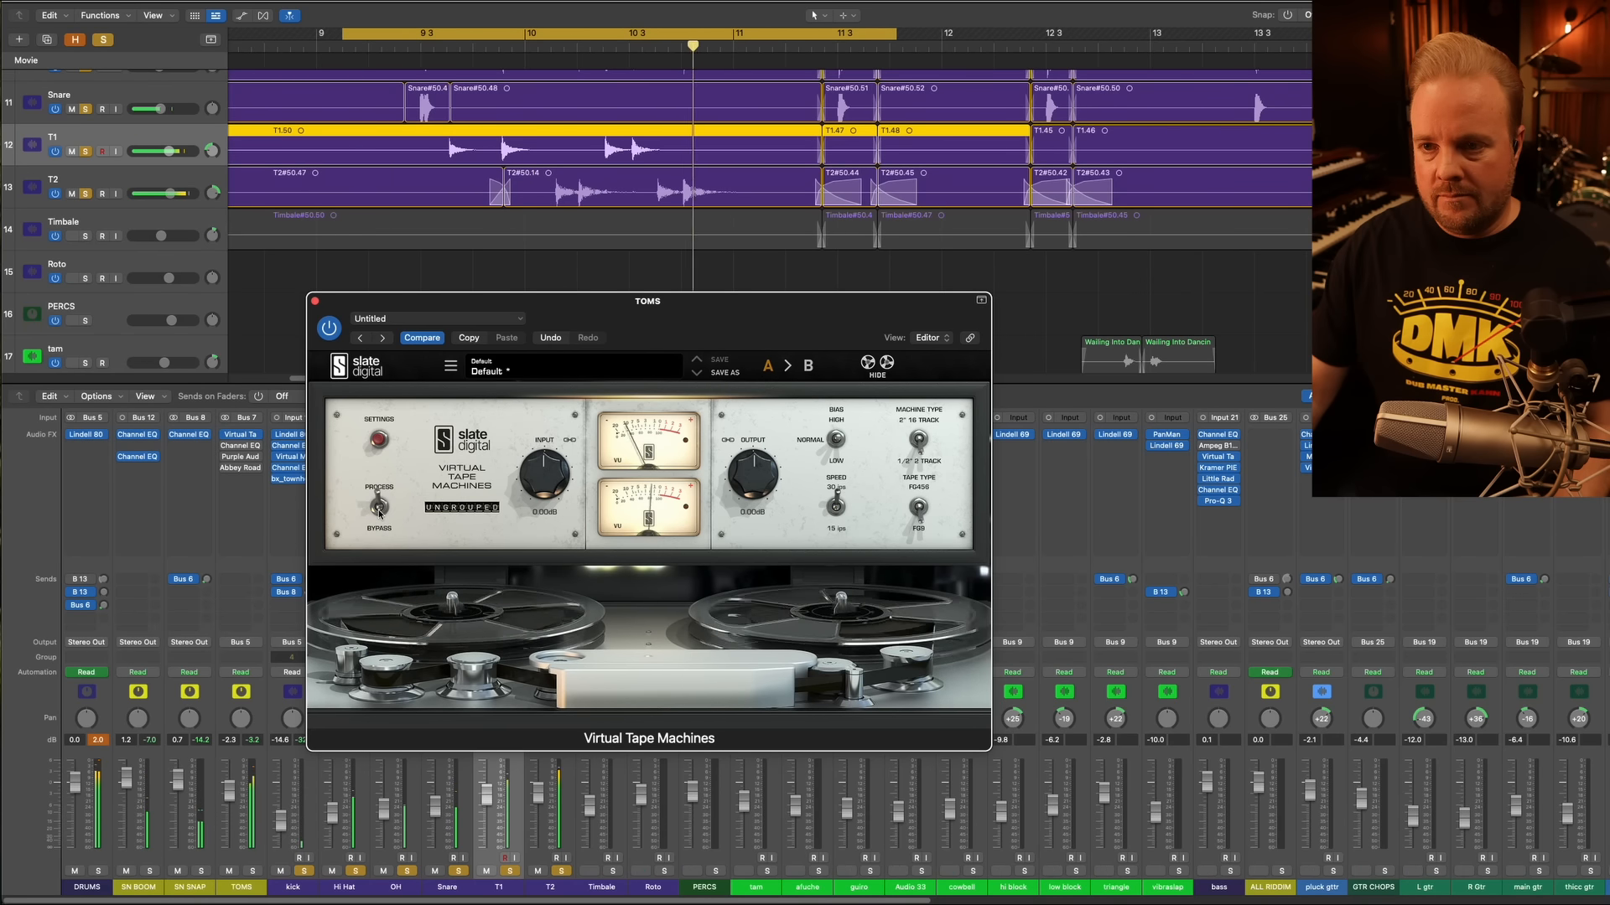
click(379, 513)
key(space)
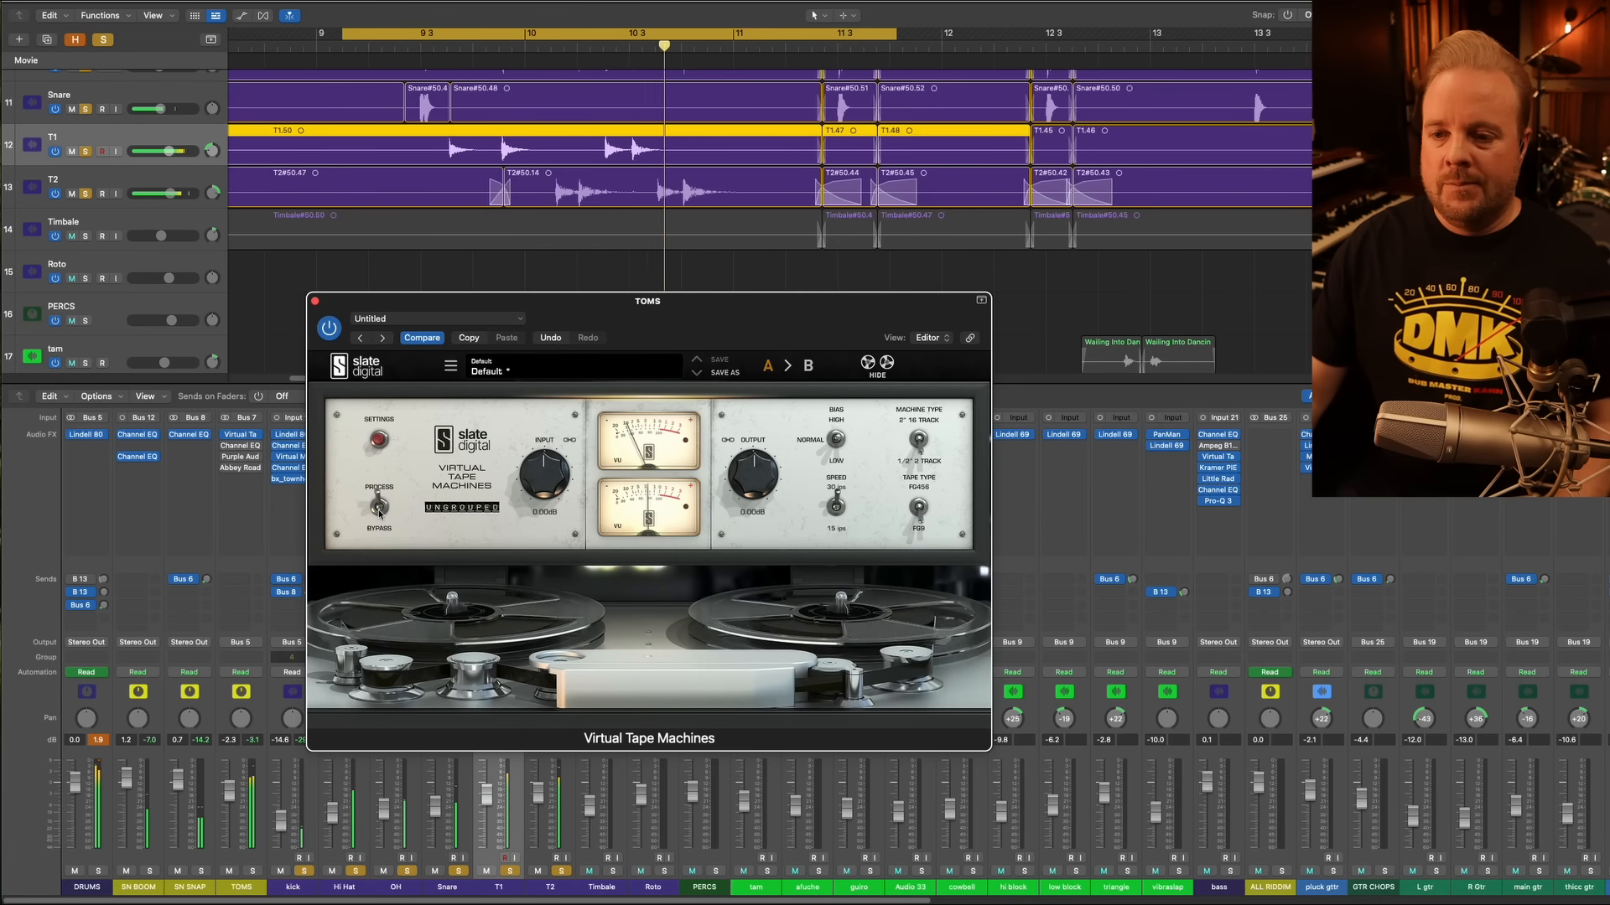
key(space)
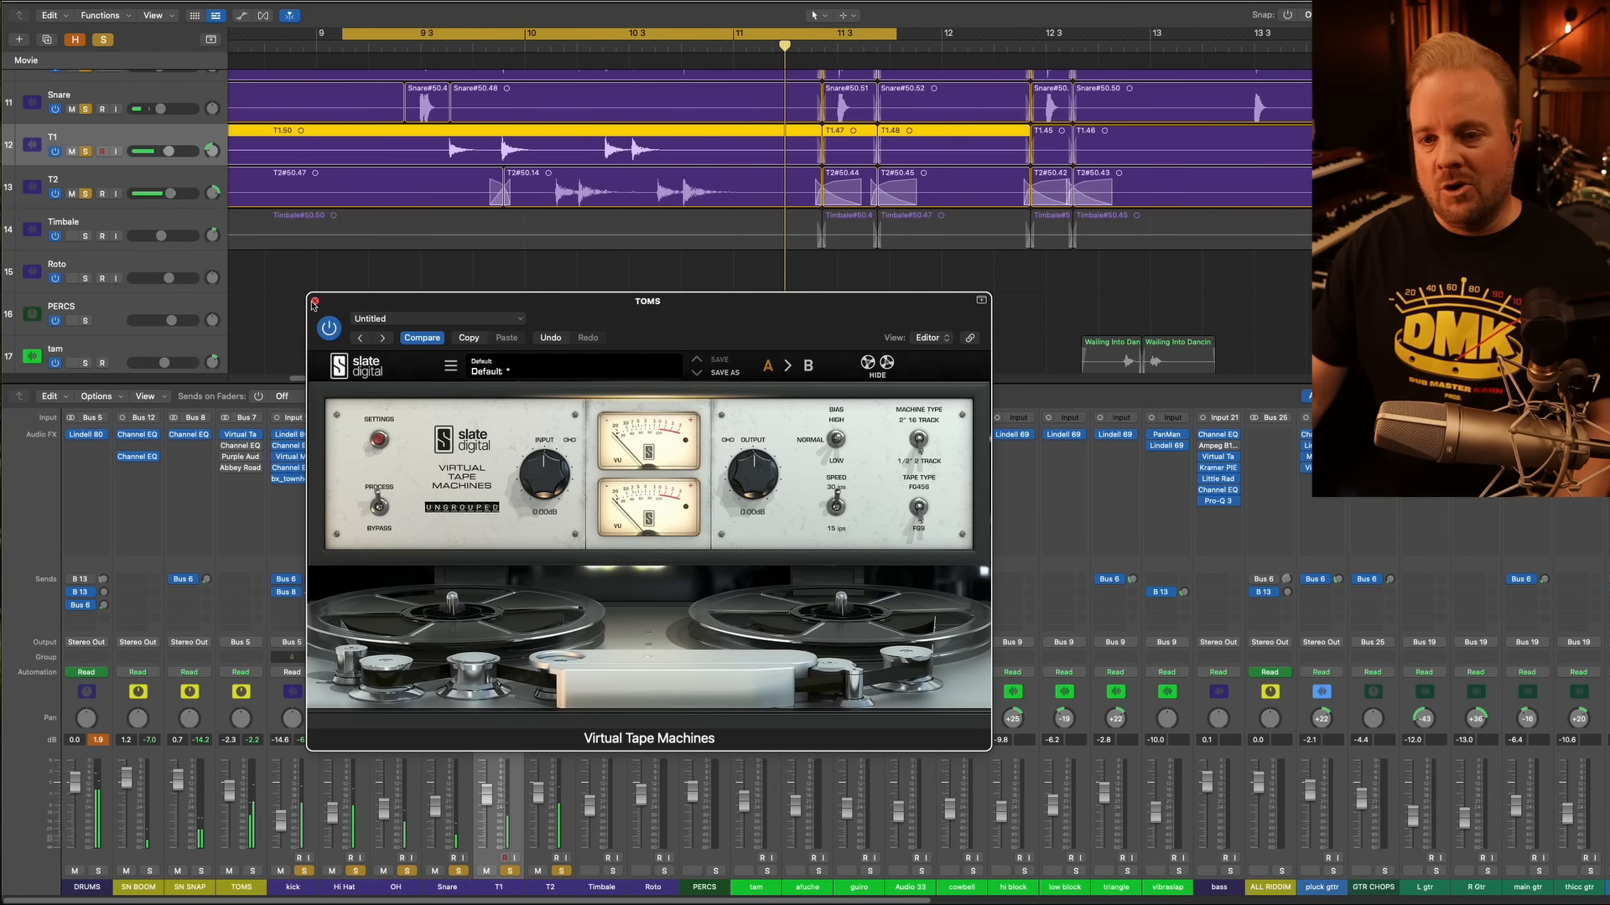
click(379, 442)
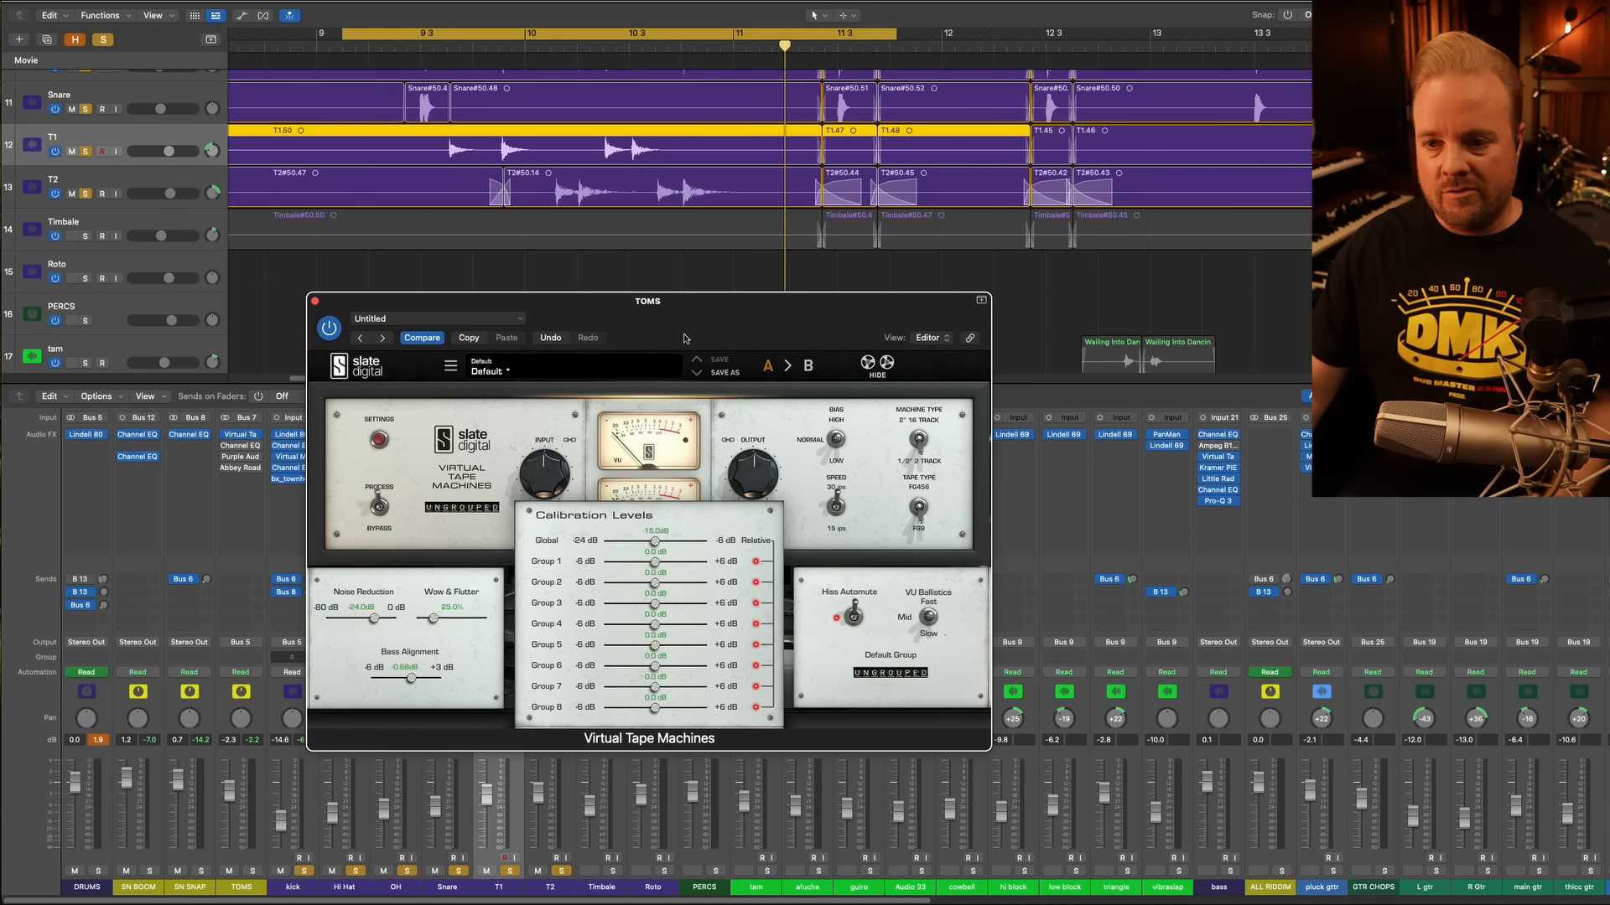
click(314, 301)
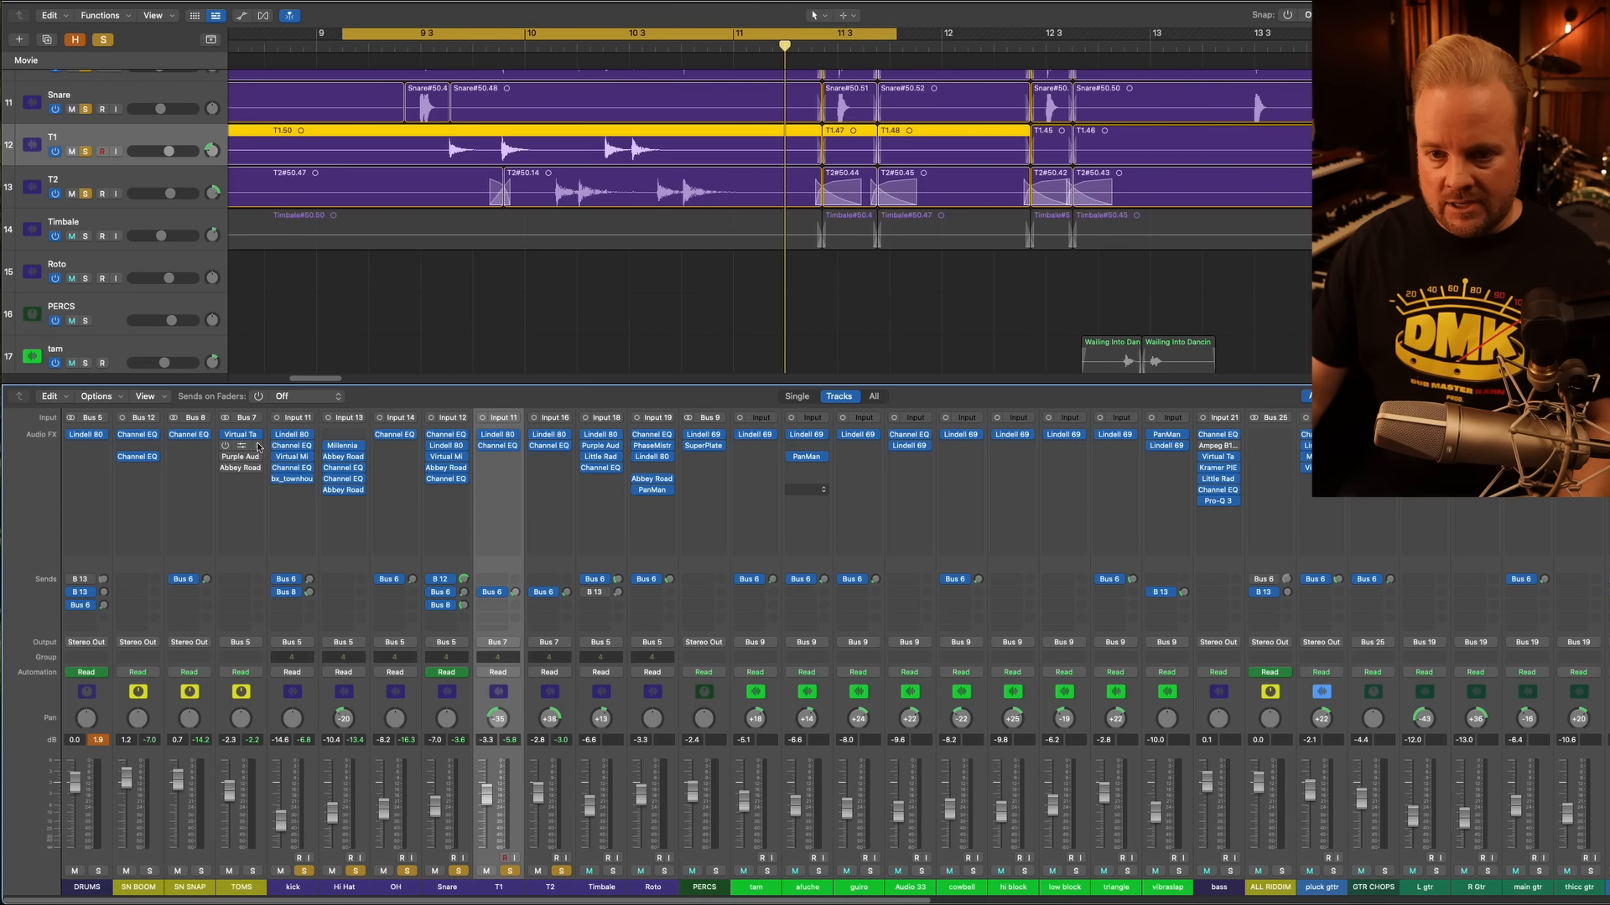
Open the TOMS bus Channel EQ, compare it on and bypassed during playback, and close it with the EQ switched on
click(257, 447)
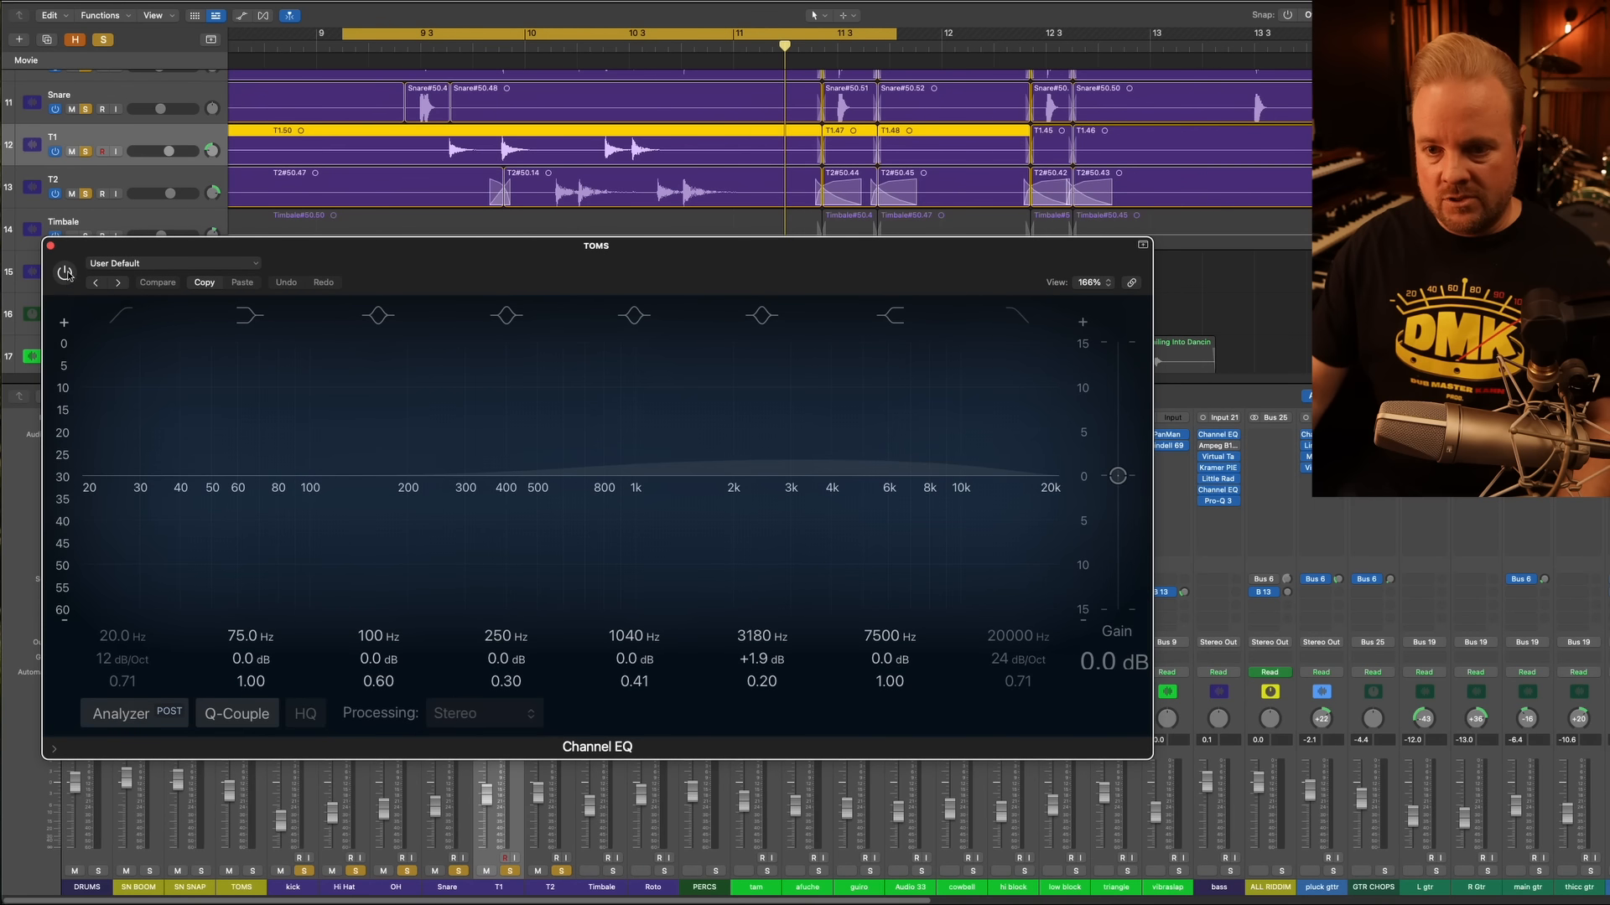
click(66, 274)
key(space)
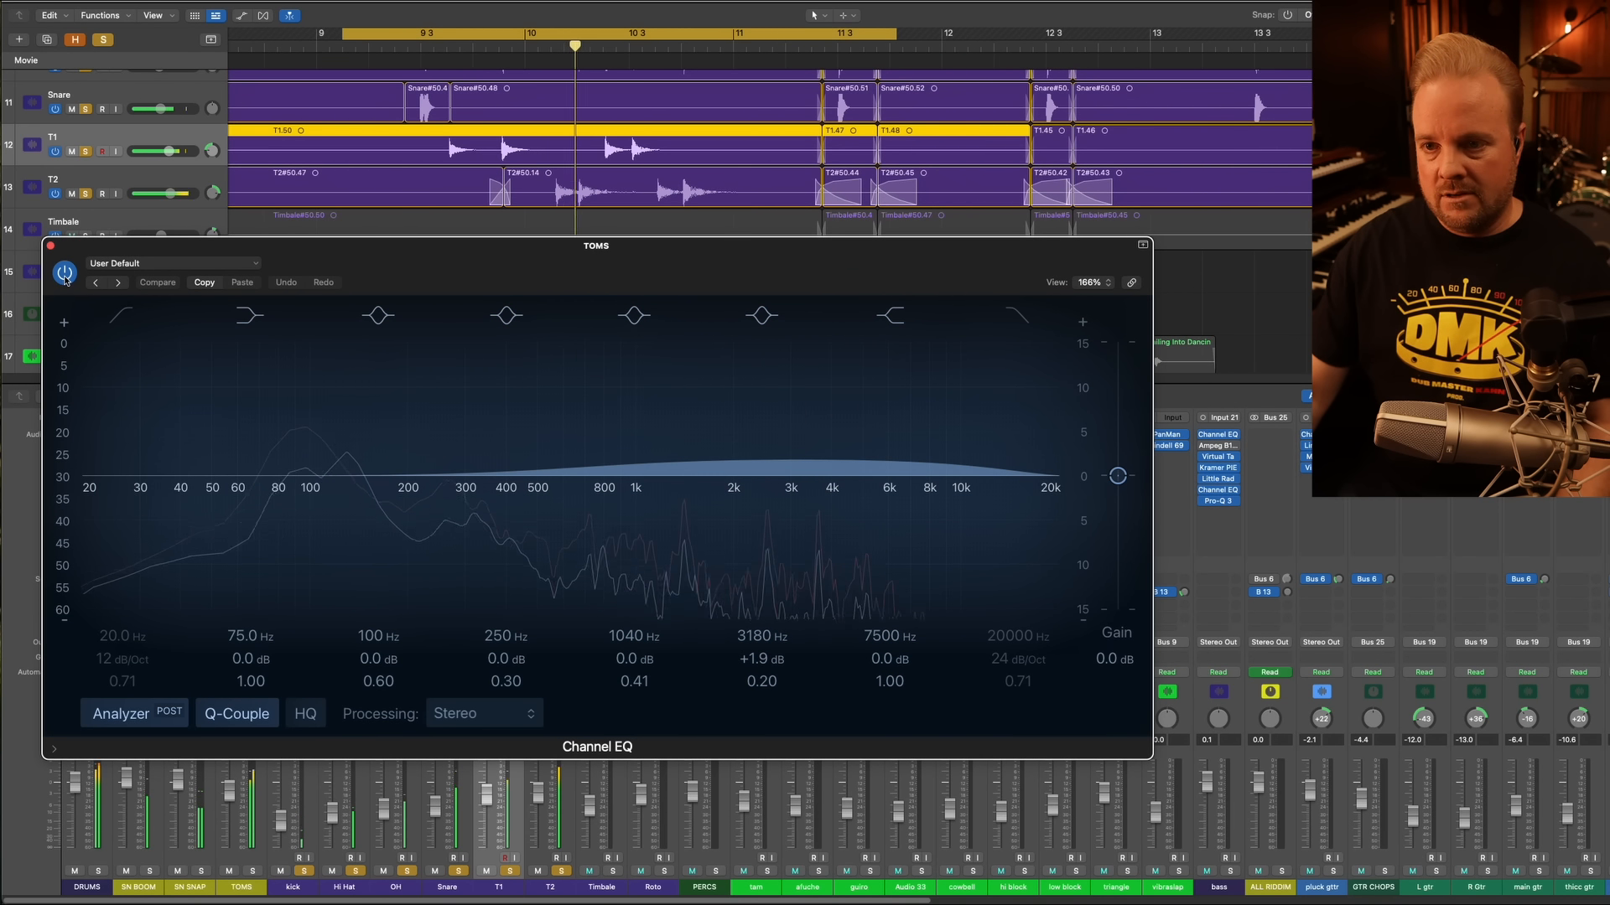
click(65, 274)
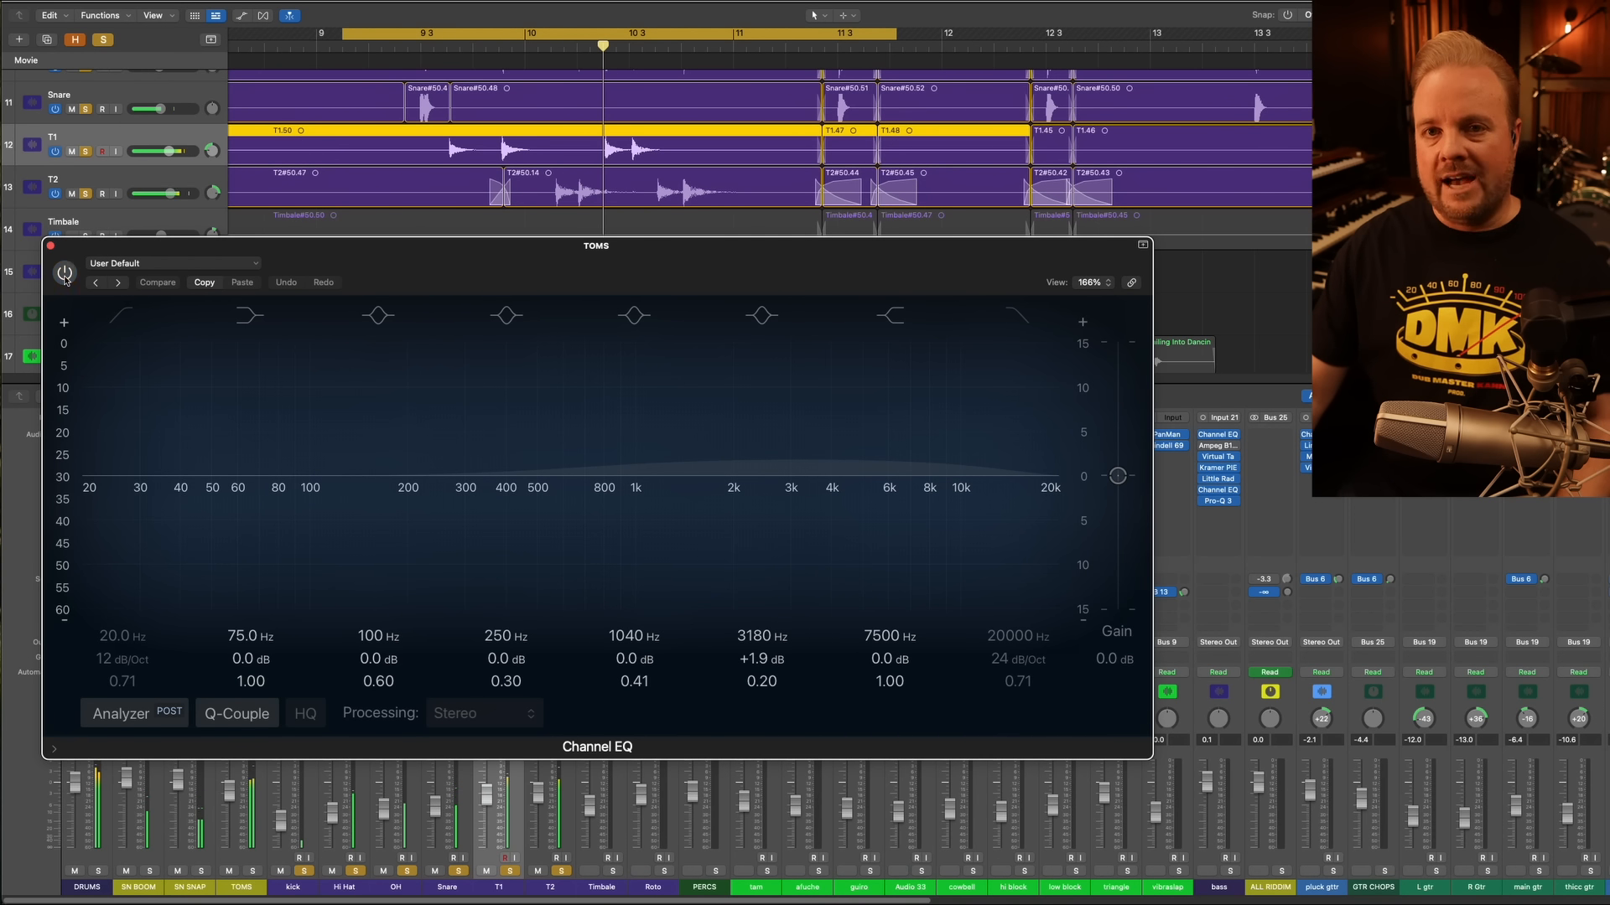
click(65, 276)
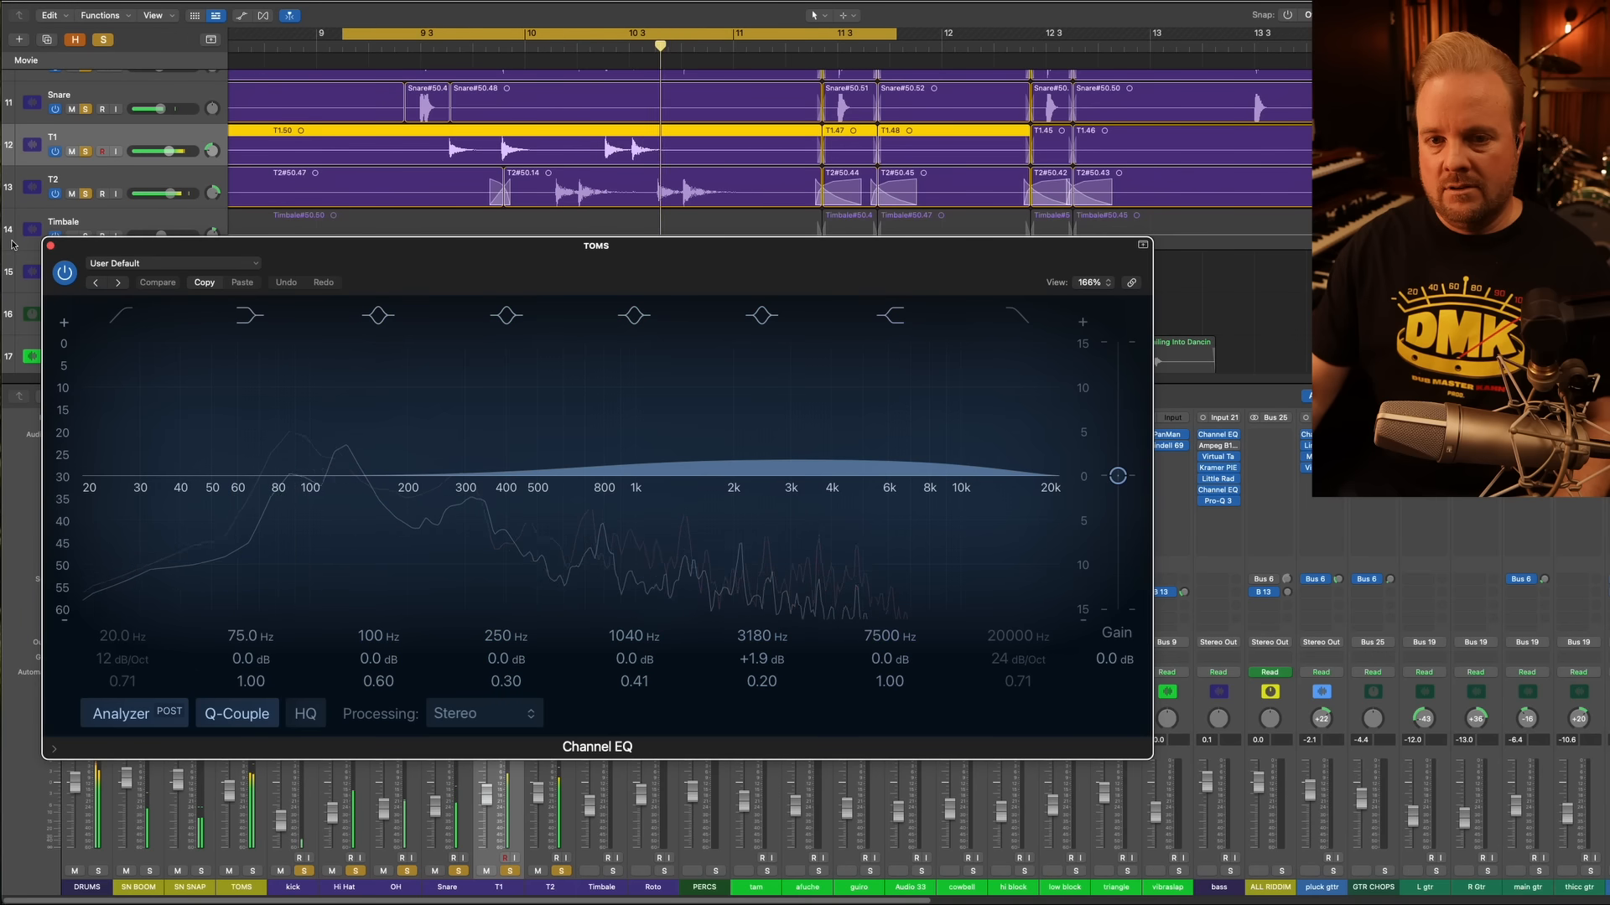
click(50, 246)
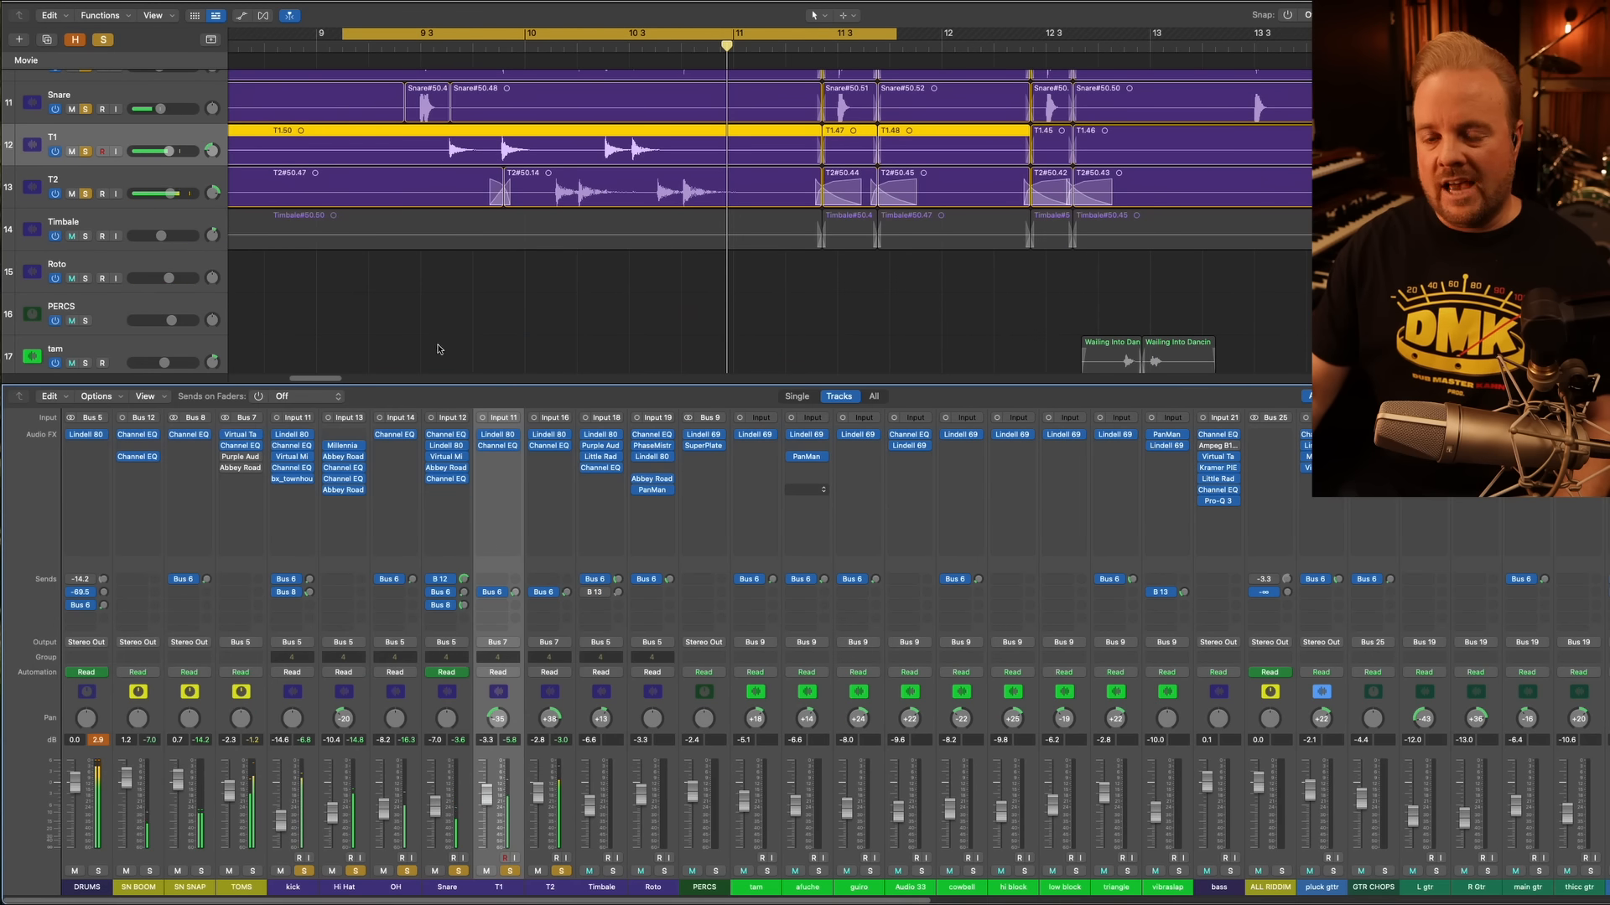
Open Purple Audio MC 77 on the TOMS bus, switch it on, and compare processed and bypassed toms during playback
click(240, 457)
drag(967, 170, 448, 268)
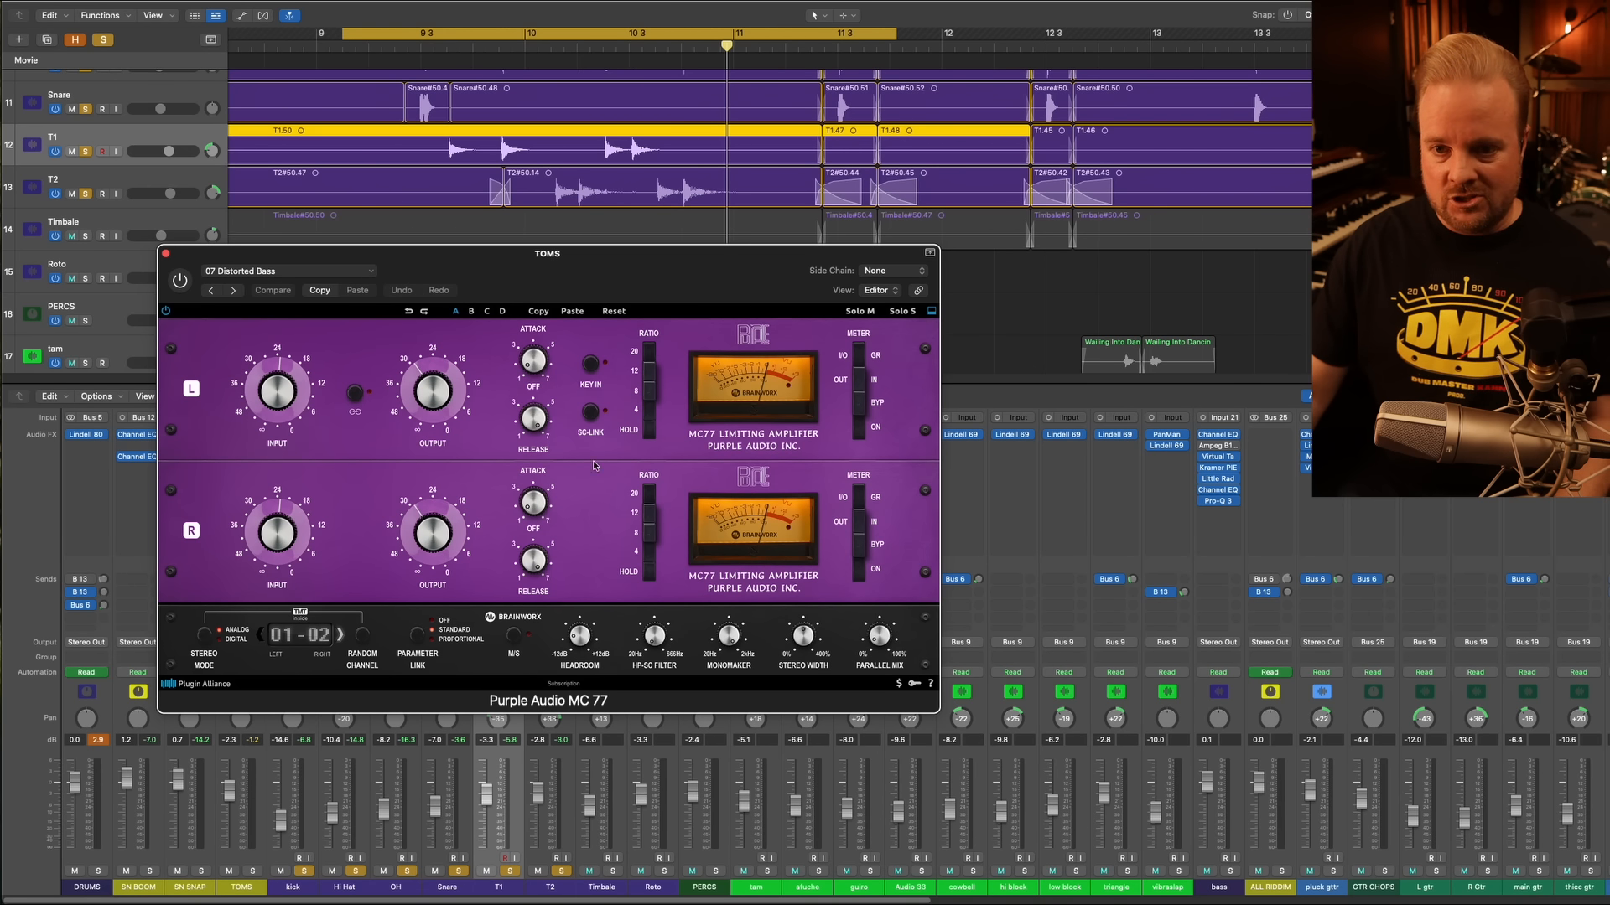
key(space)
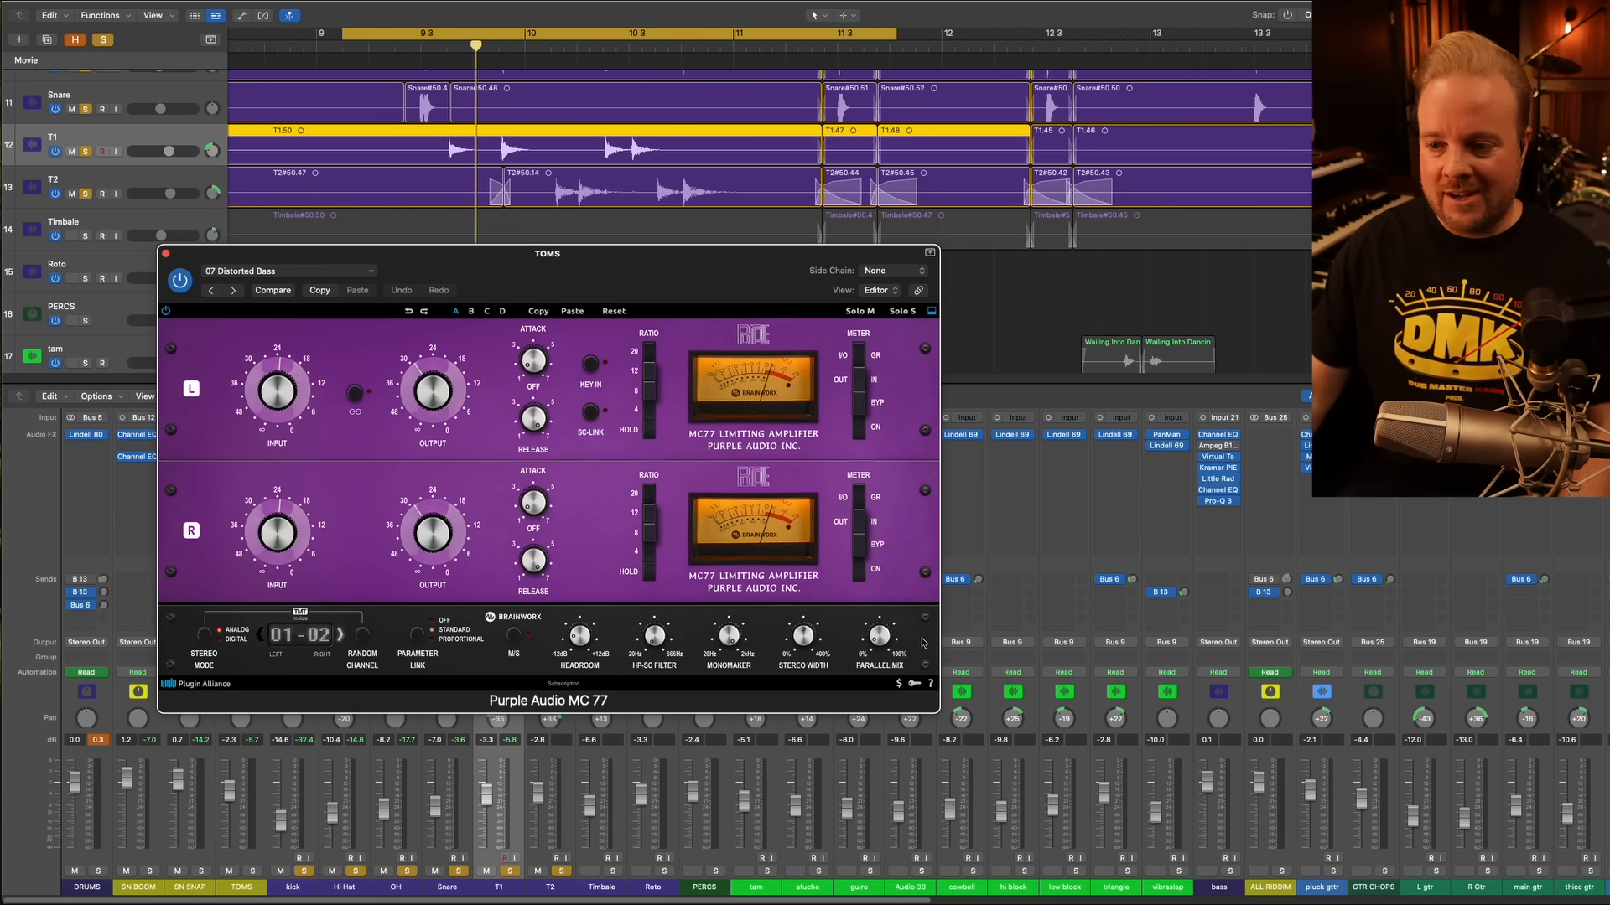
key(space)
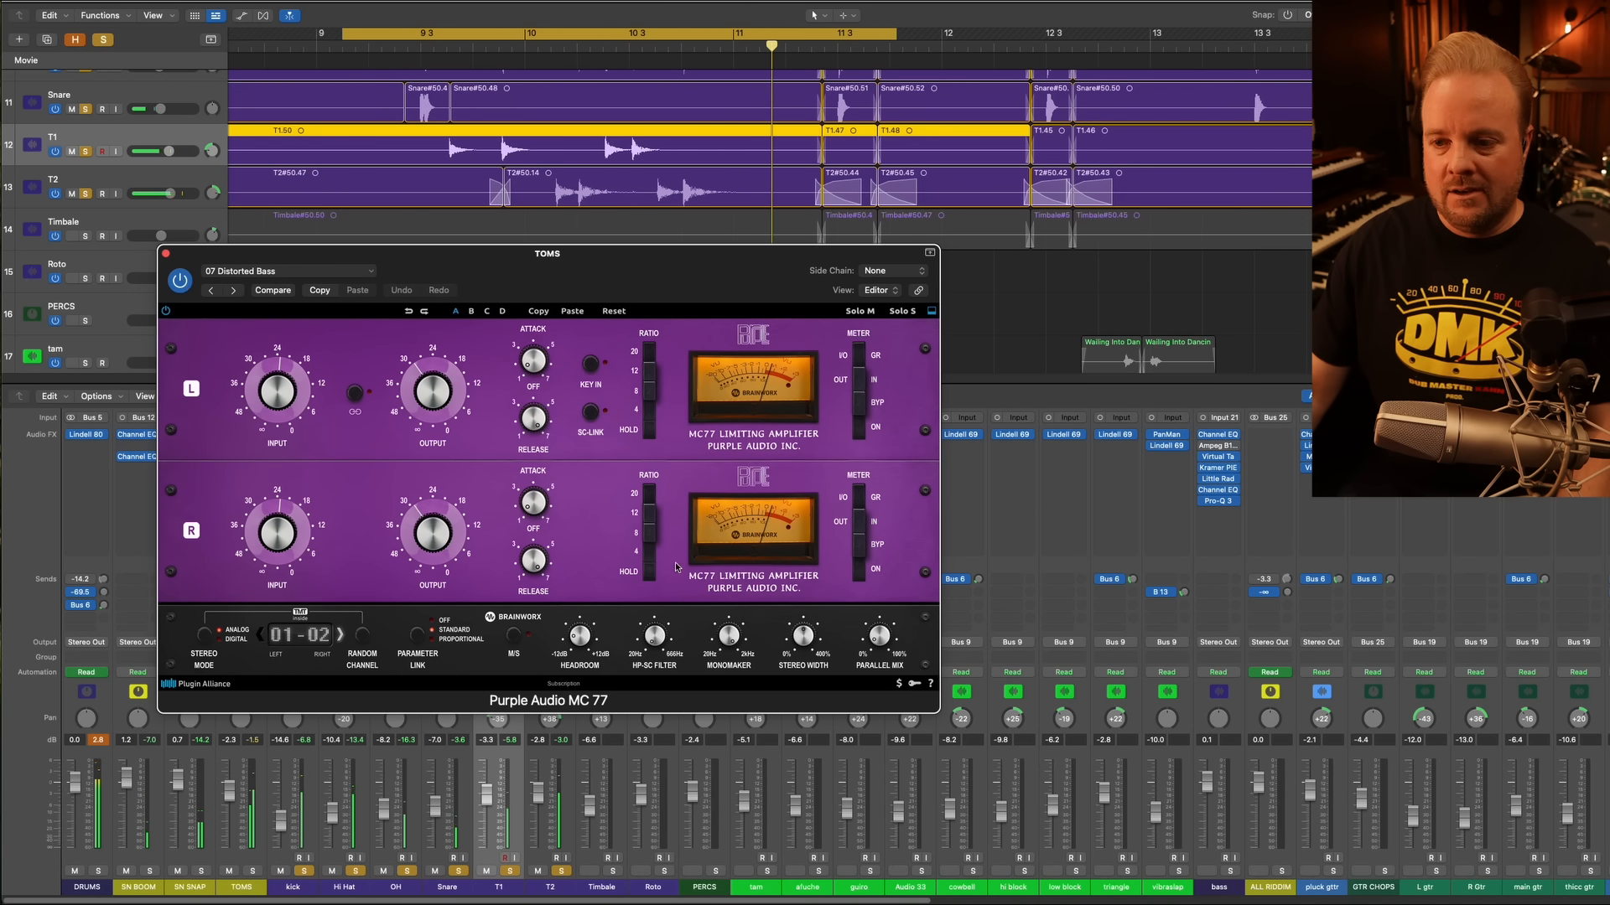
click(179, 282)
key(space)
key(space)
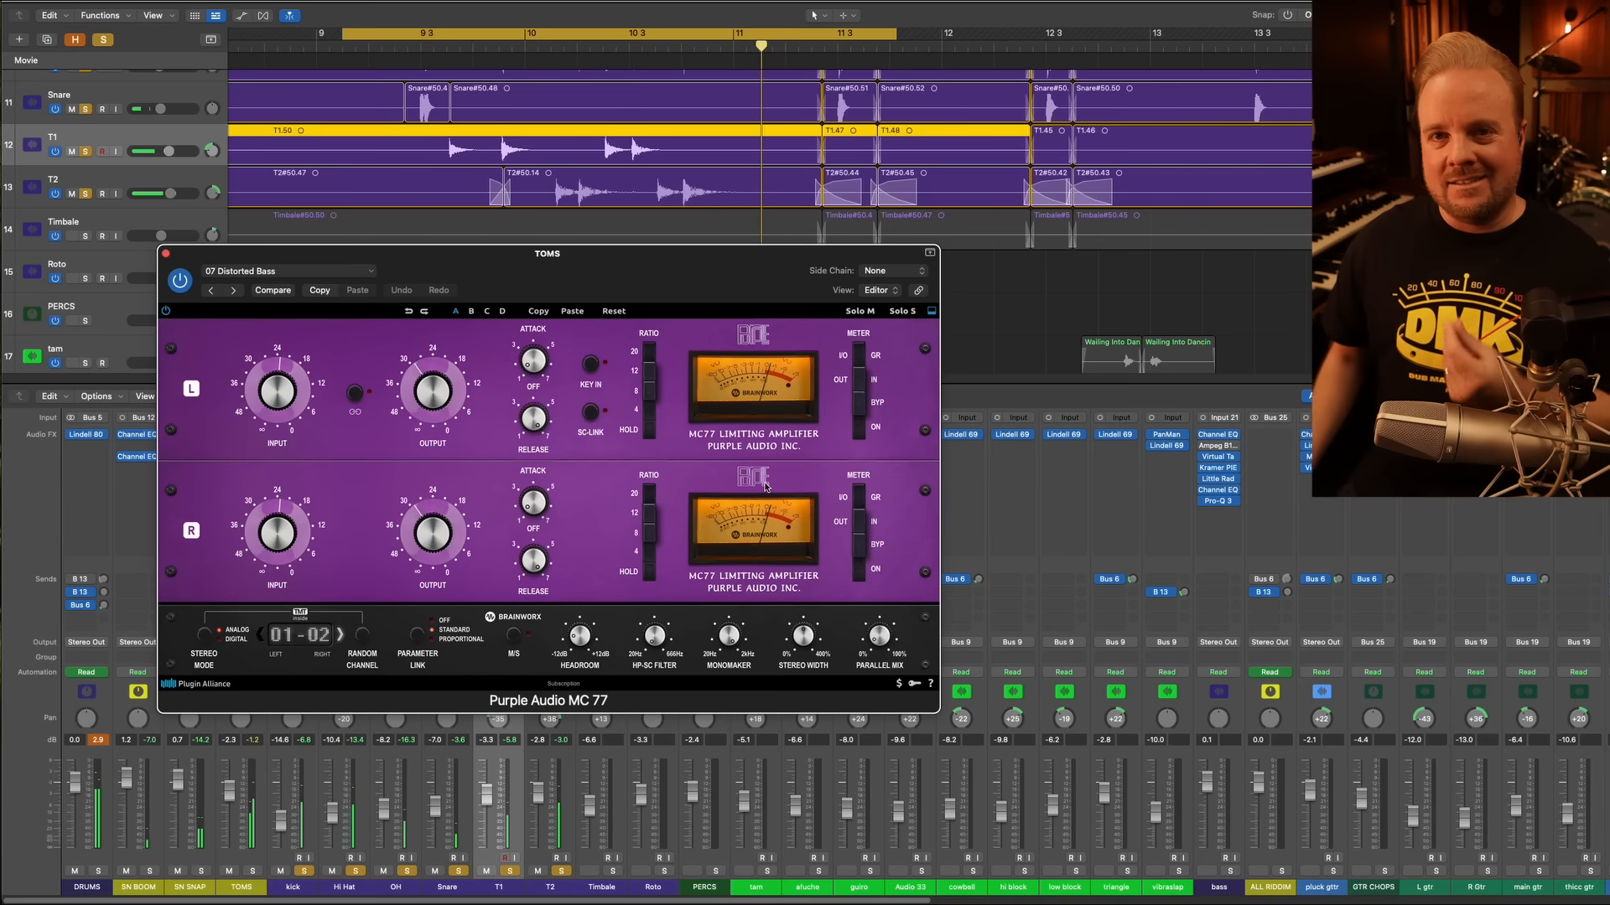
Audition a different Parallel Mix amount on the MC 77, restore its original setting with Compare, and close the plug-in
drag(887, 638, 887, 595)
key(space)
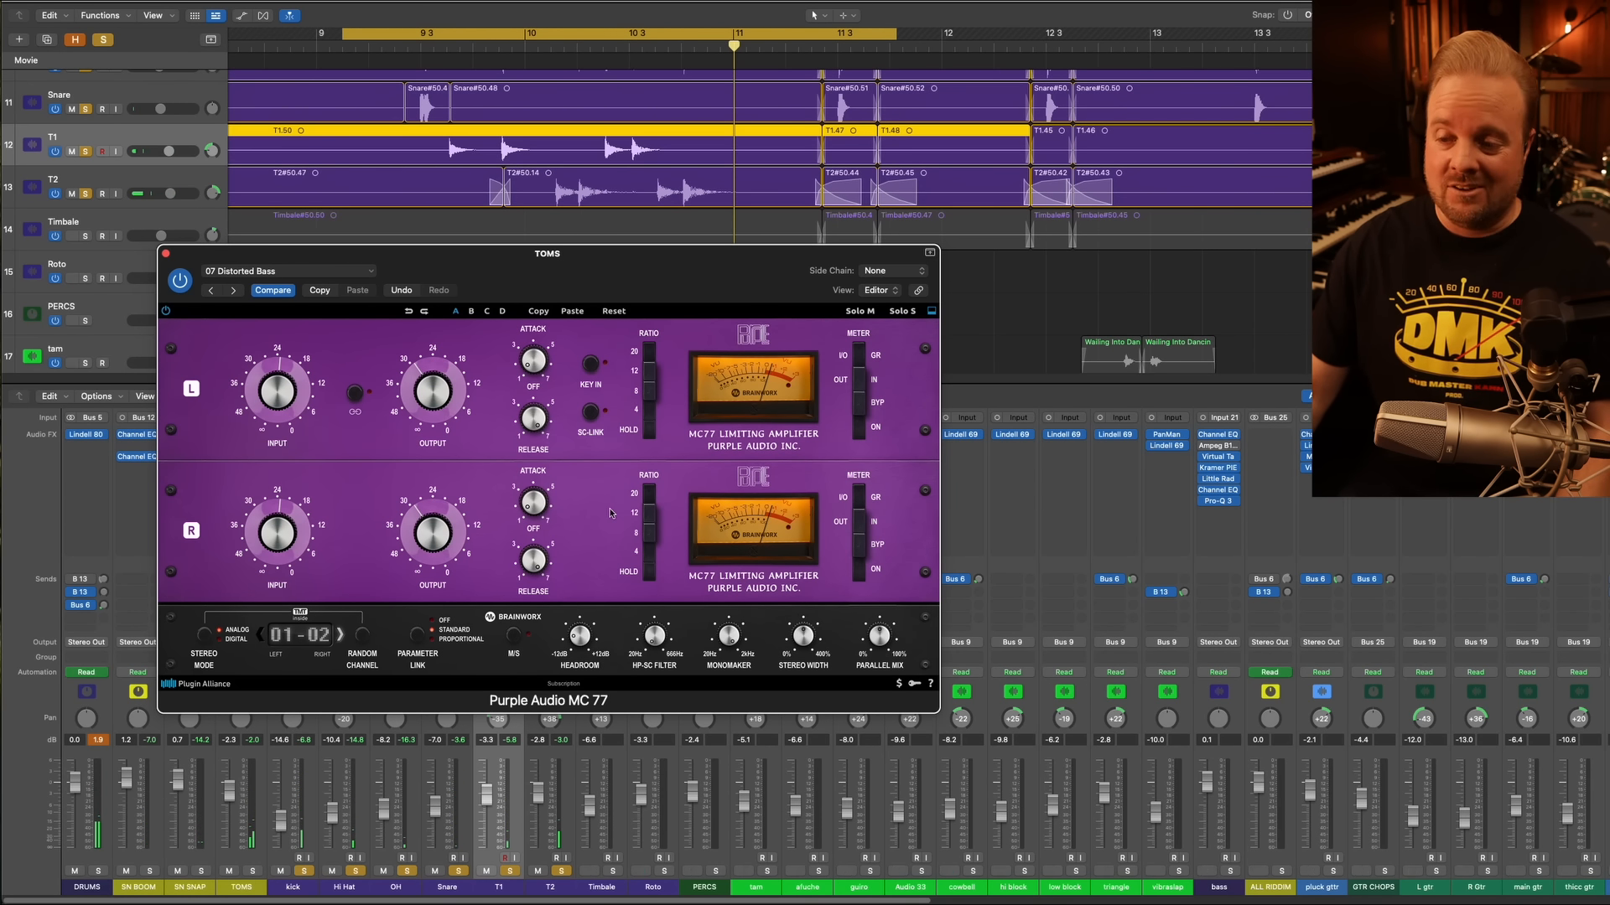
click(273, 291)
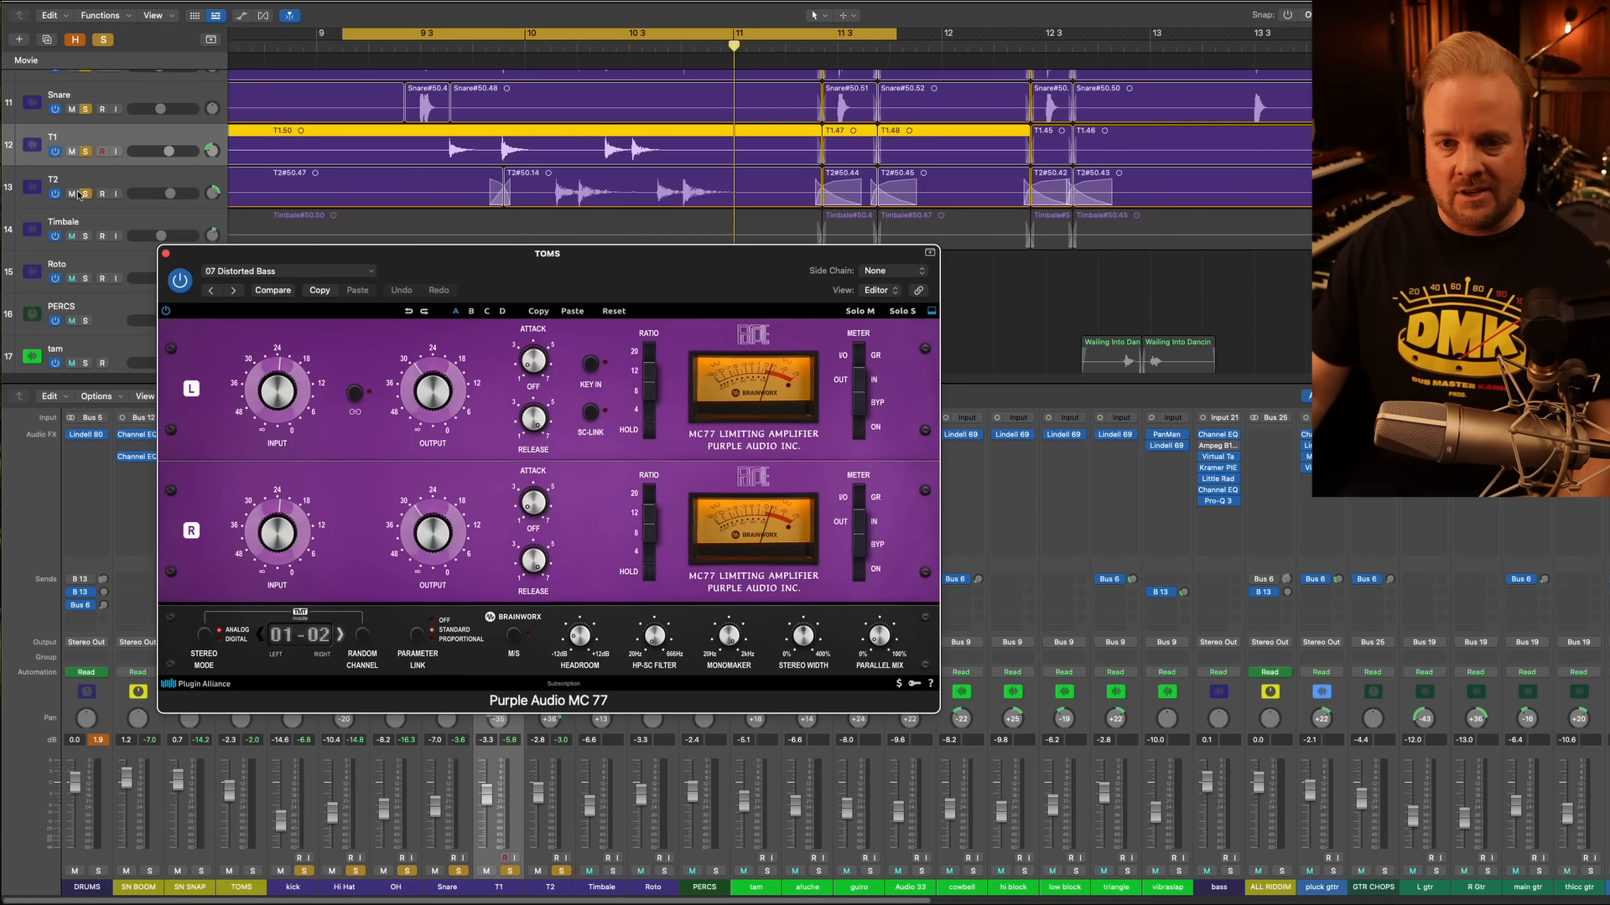
click(166, 254)
Open Abbey Road J37 Tape on the TOMS bus, compare it on and bypassed during playback, and close it switched on
click(240, 468)
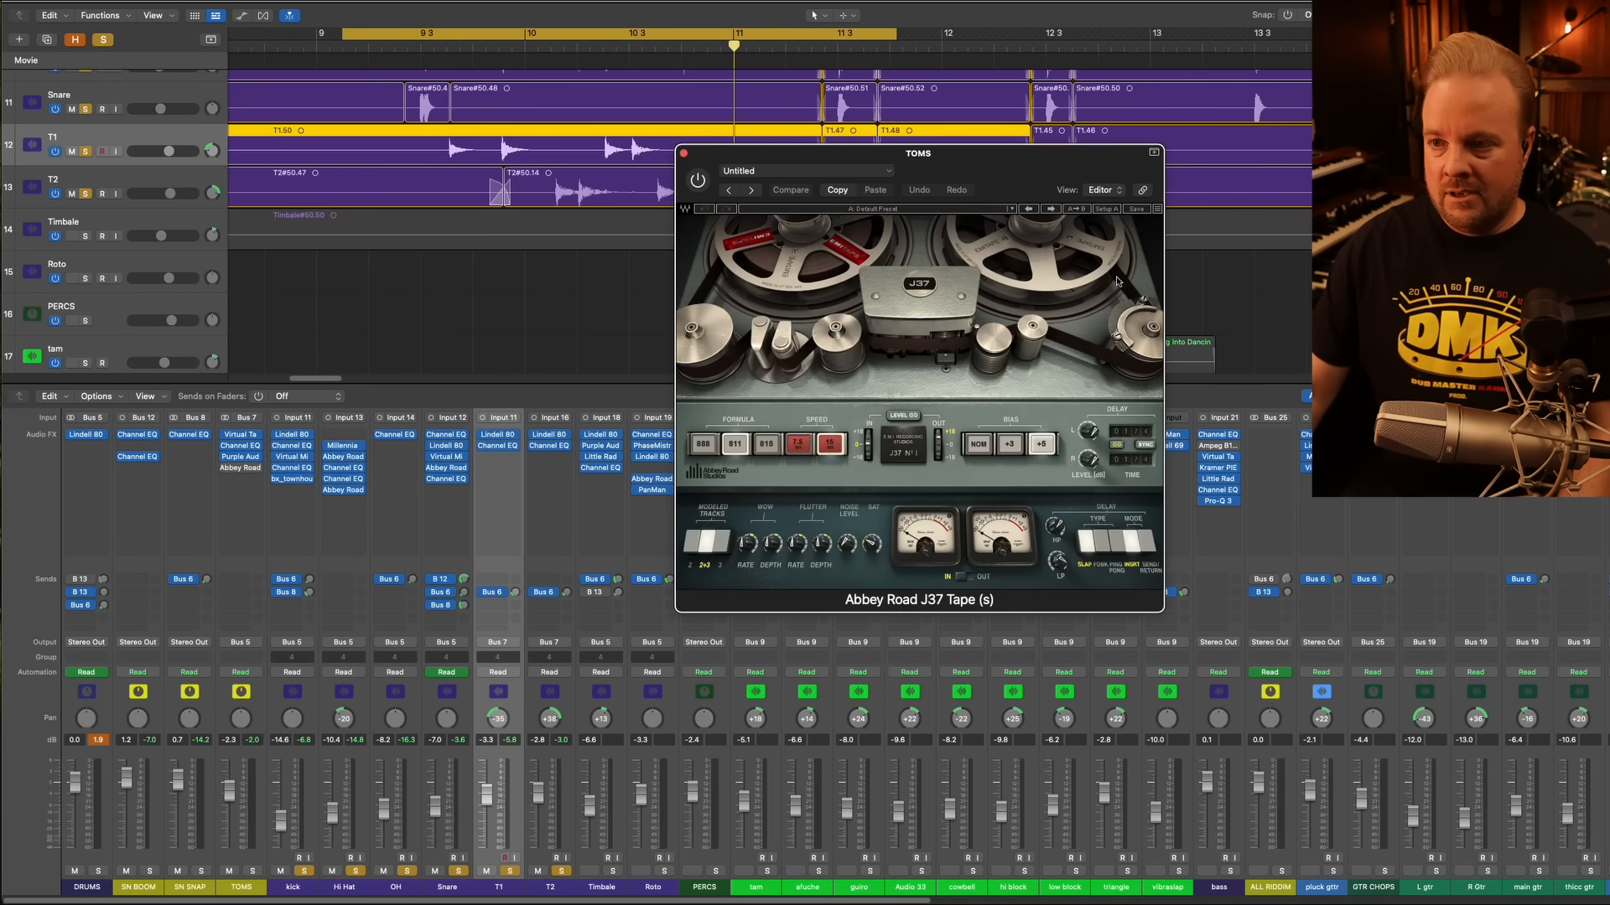
drag(1020, 182, 585, 335)
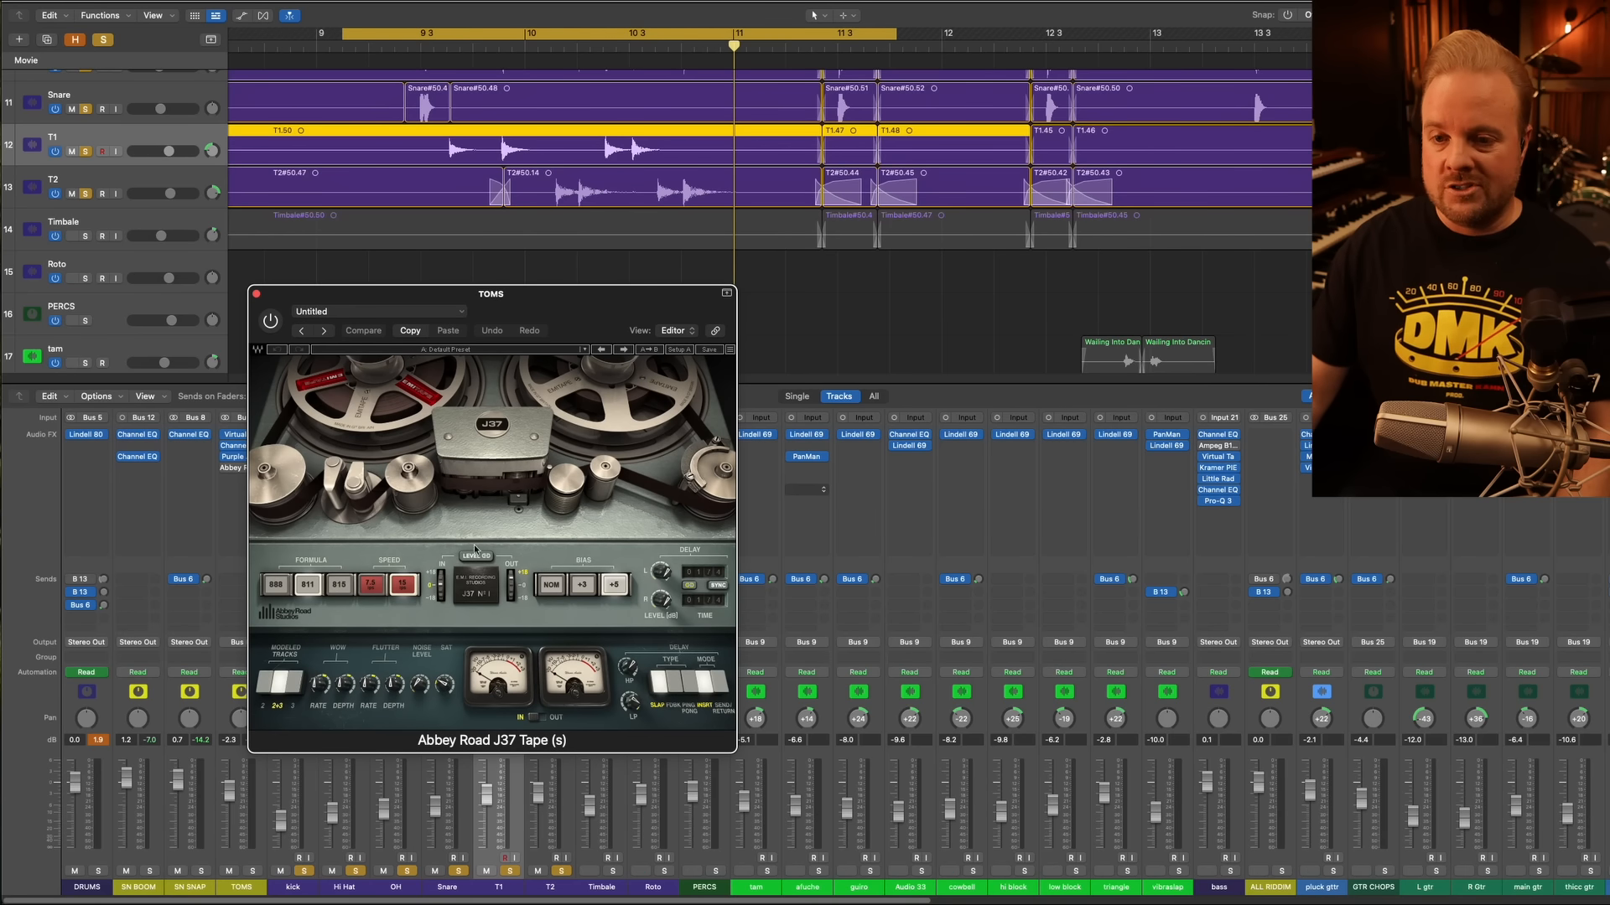
click(271, 323)
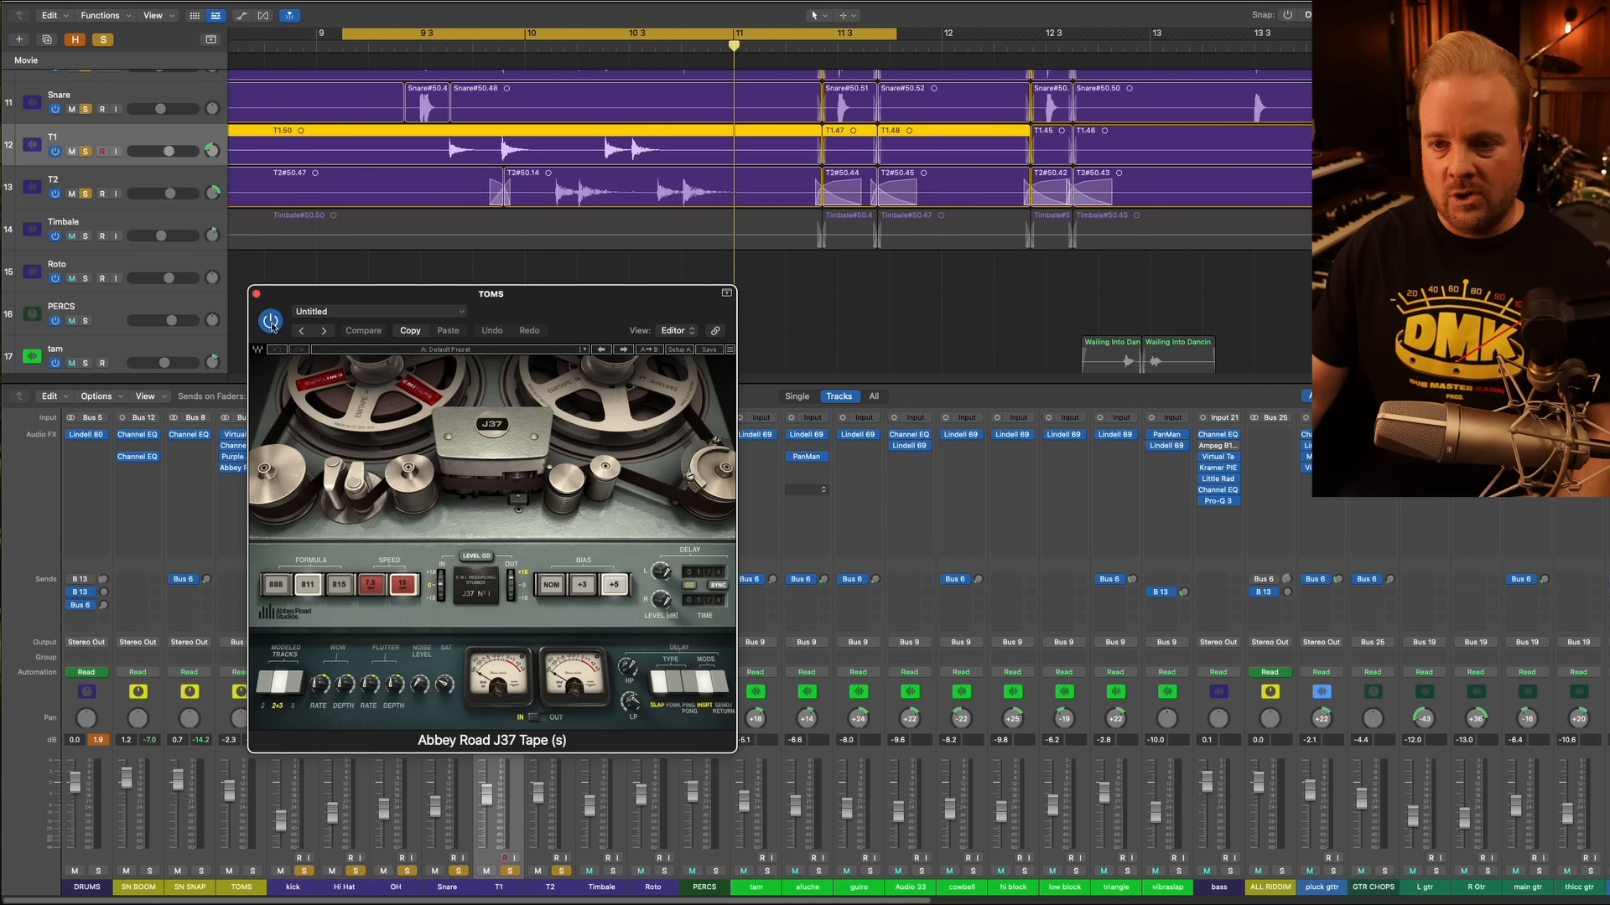
key(space)
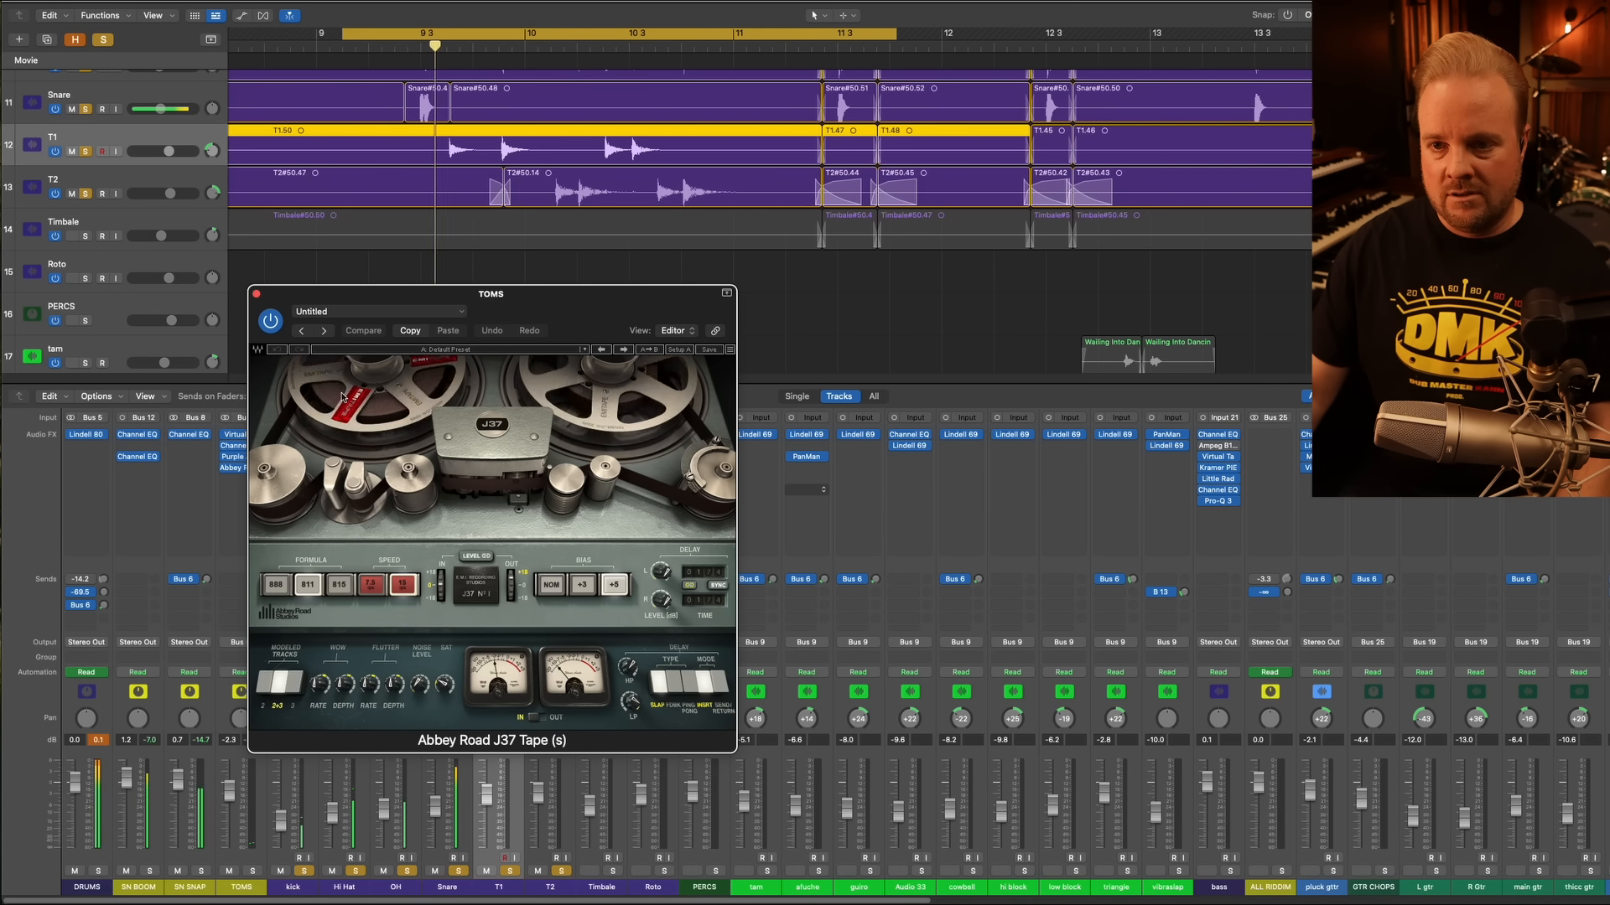
click(272, 322)
click(271, 323)
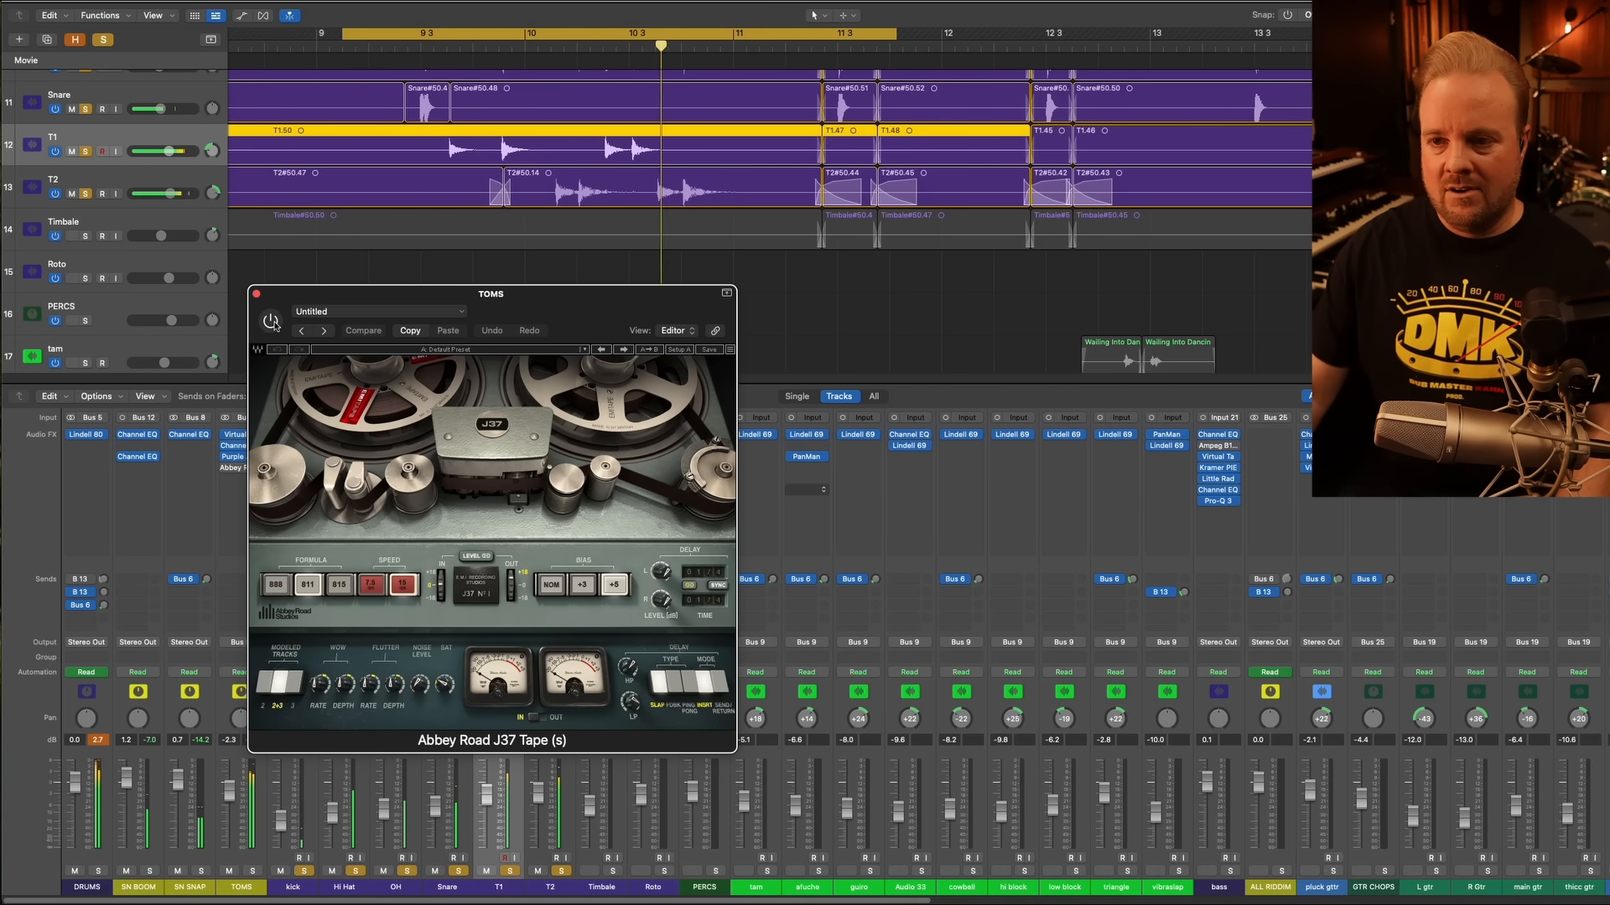
click(271, 322)
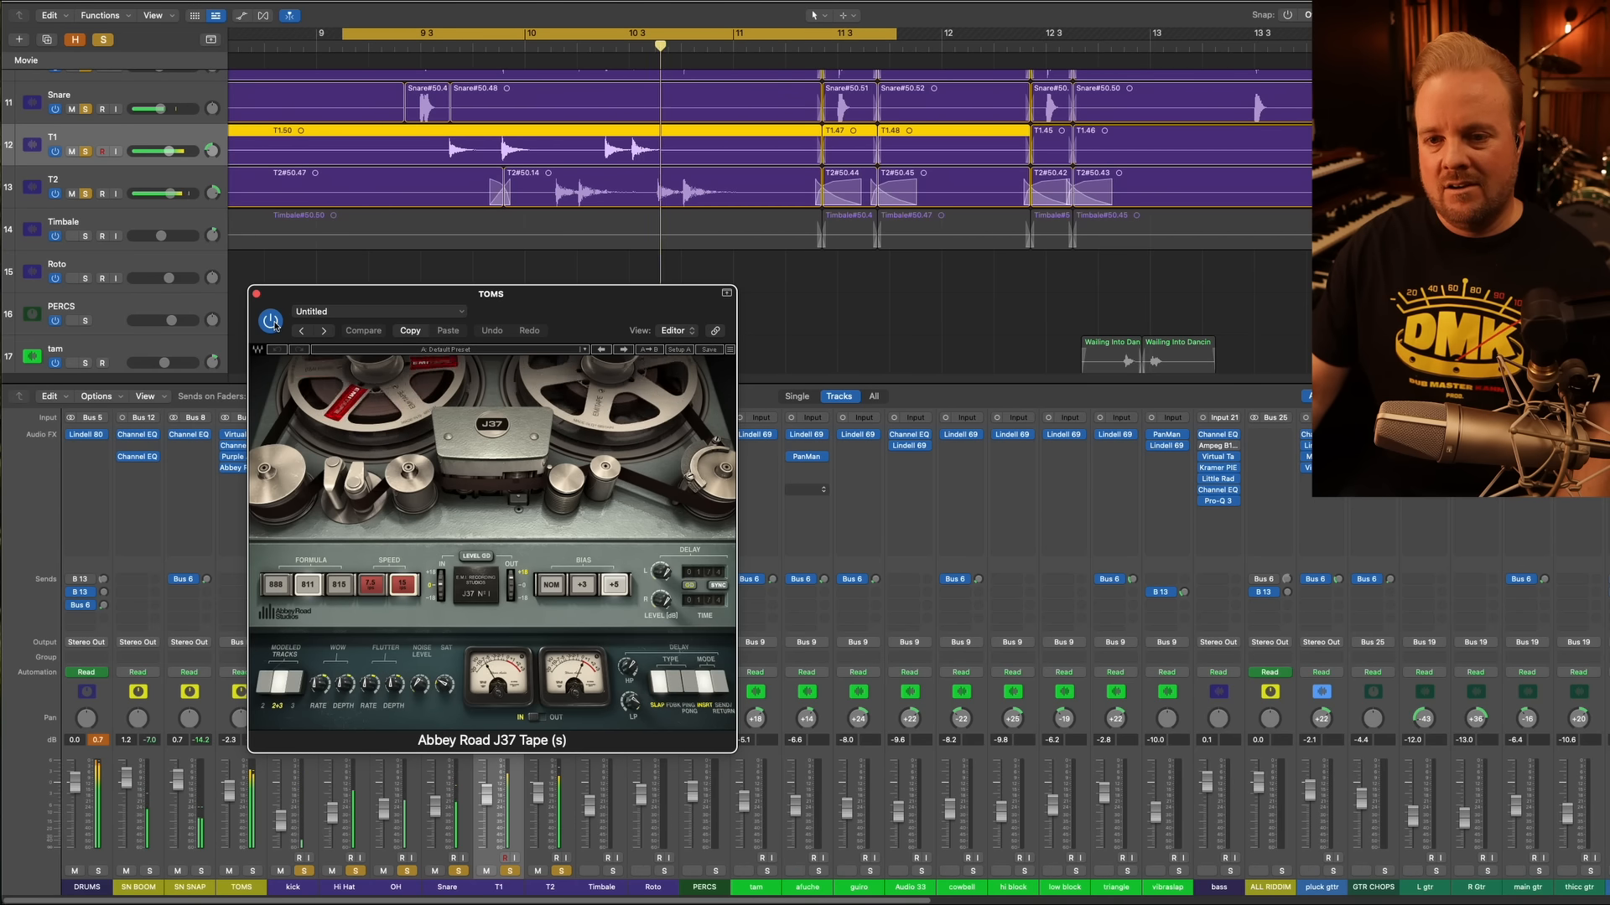
click(256, 294)
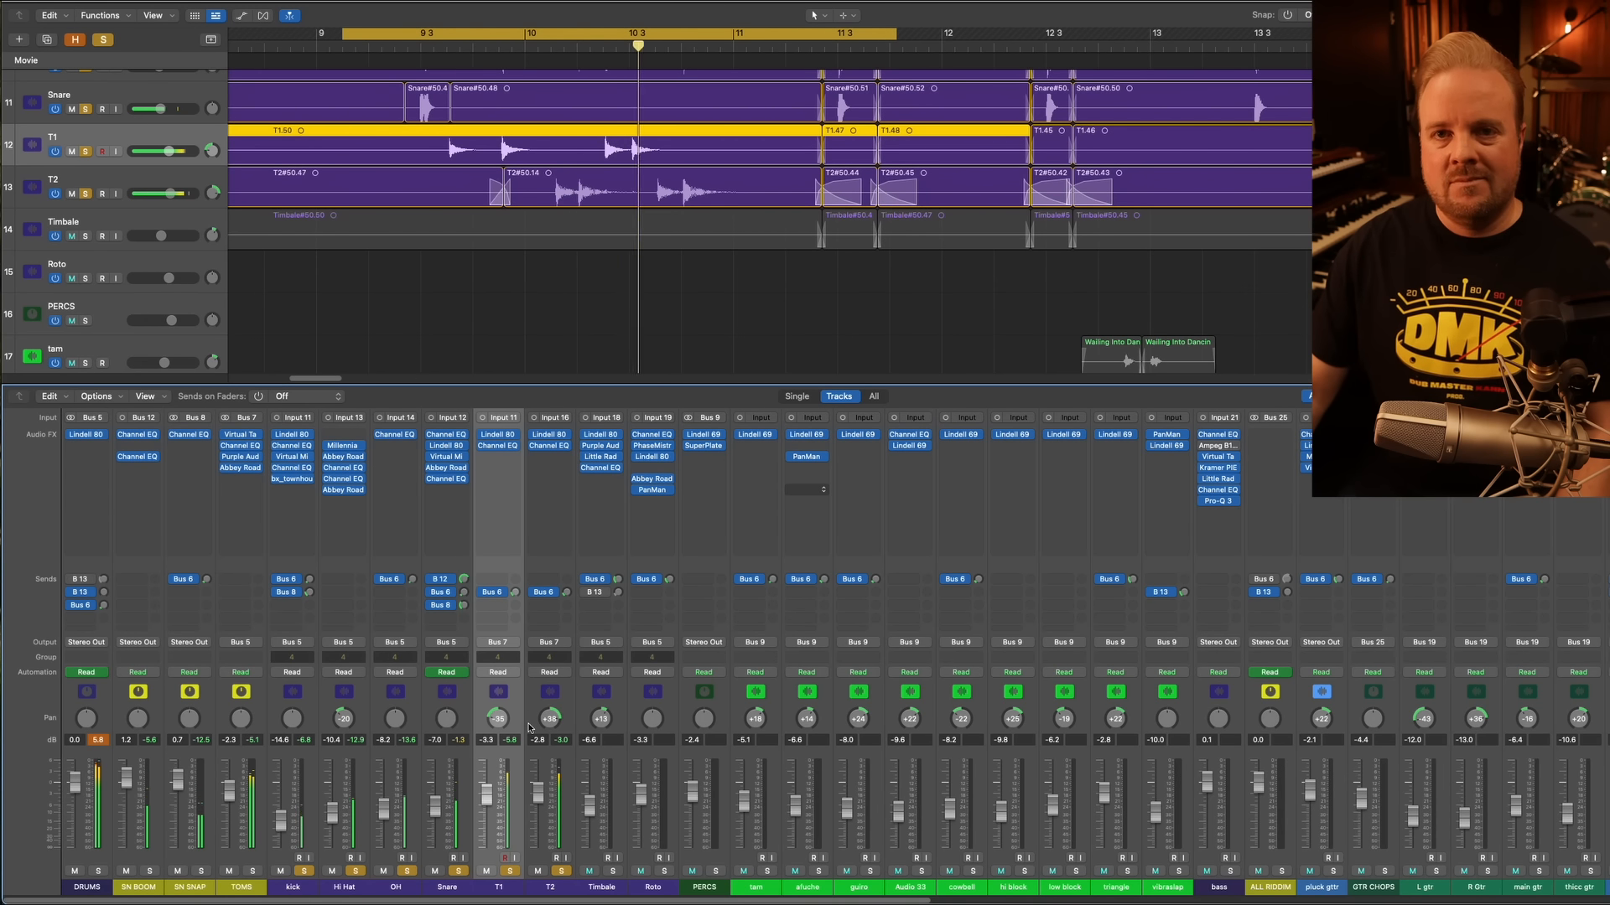
Stop playback, add Timbale to the soloed drums, and turn off the current cycle range
key(space)
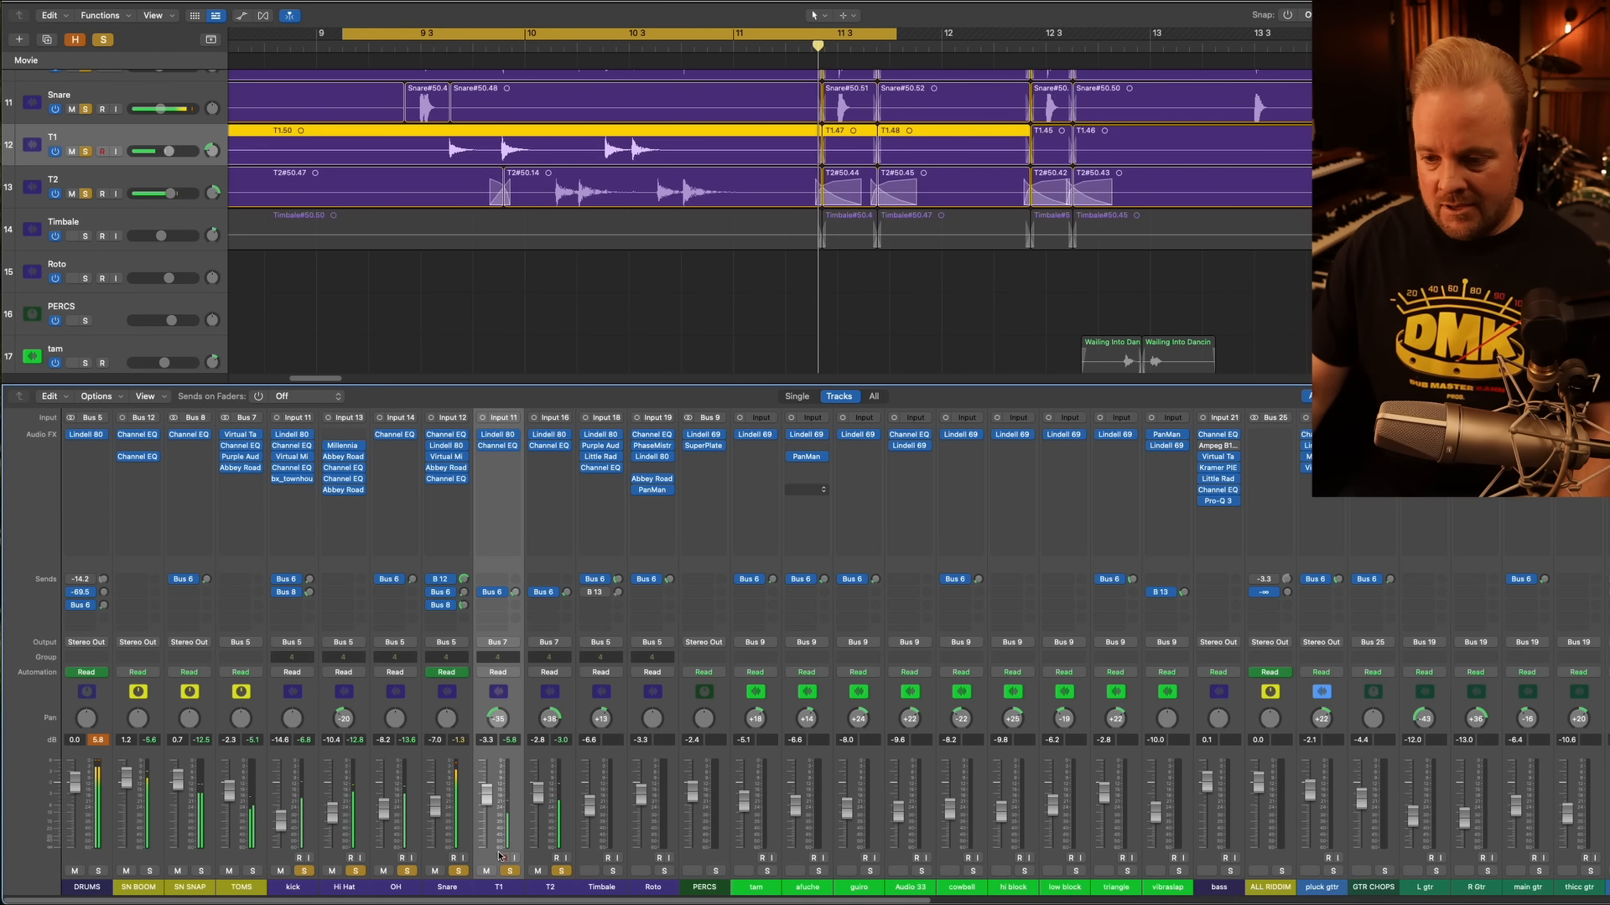
click(610, 878)
click(611, 874)
scroll(569, 431, right, 8)
click(531, 36)
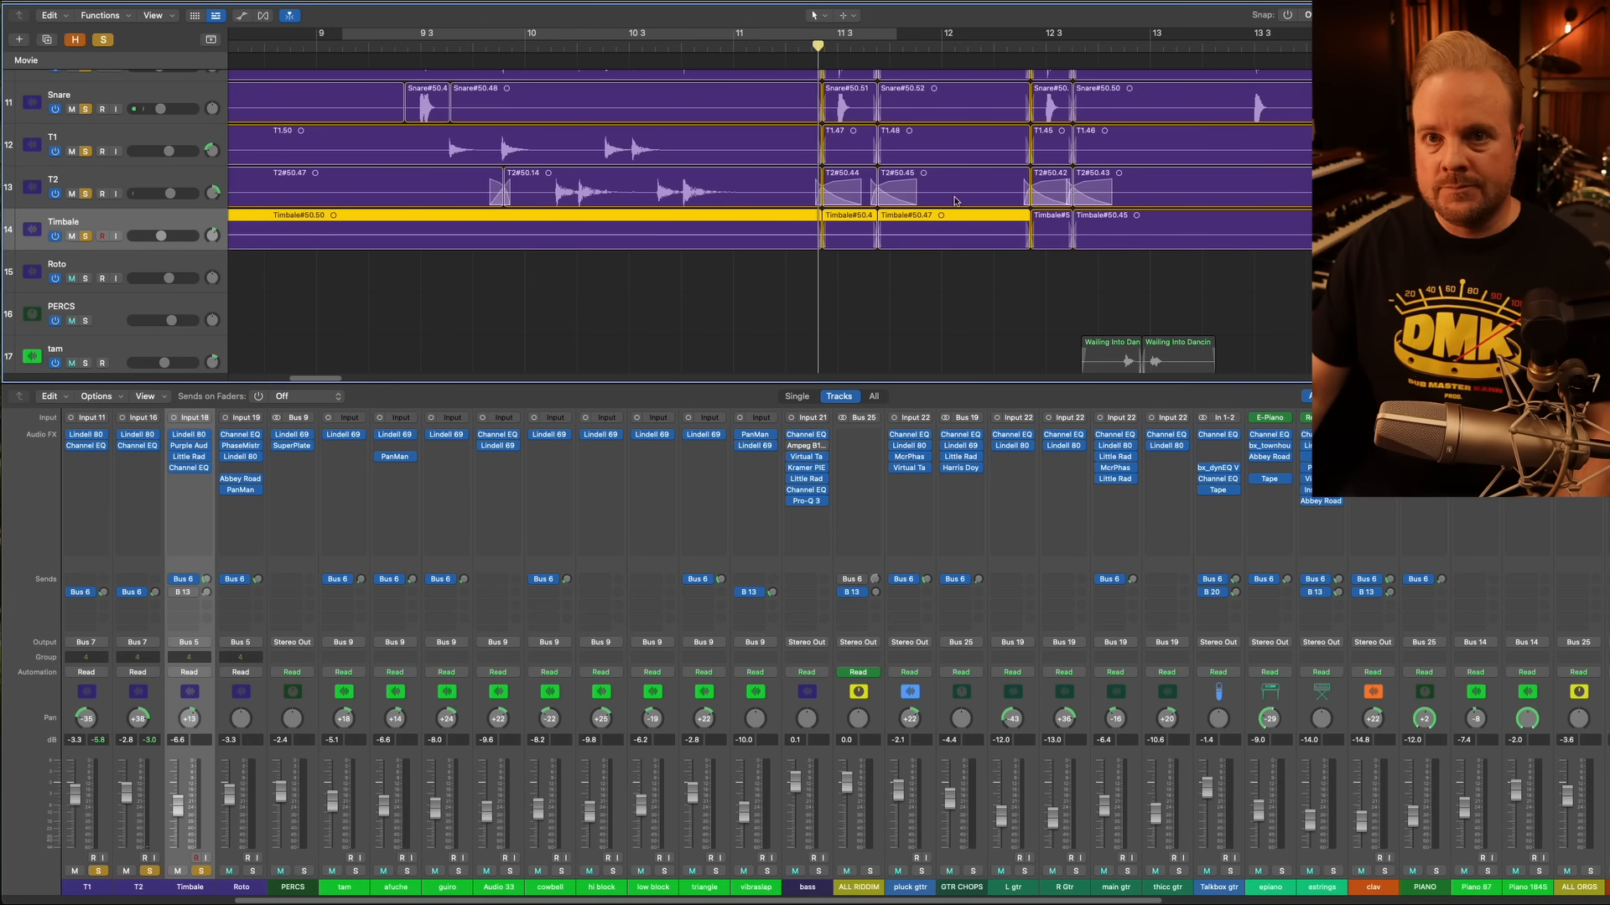
Locate and play the Timbale hit after bar 26 and set the cycle range around it, from about bar 26 to bar 28
scroll(947, 199, right, 15)
key(super+Left)
key(super+Left)
key(super+Left)
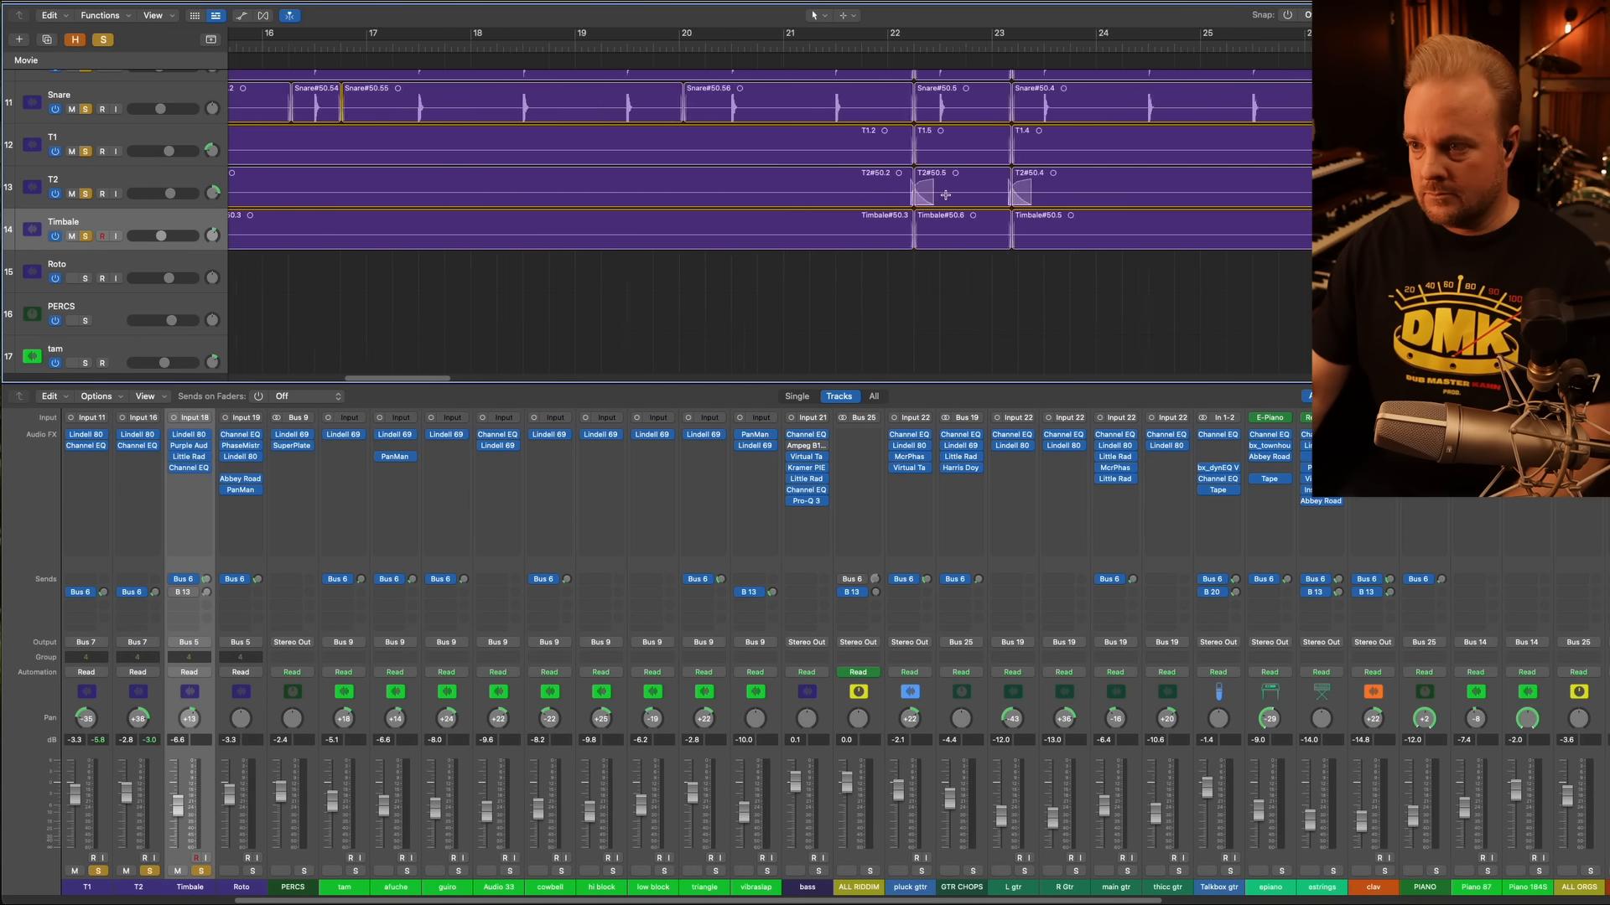
click(1046, 51)
key(space)
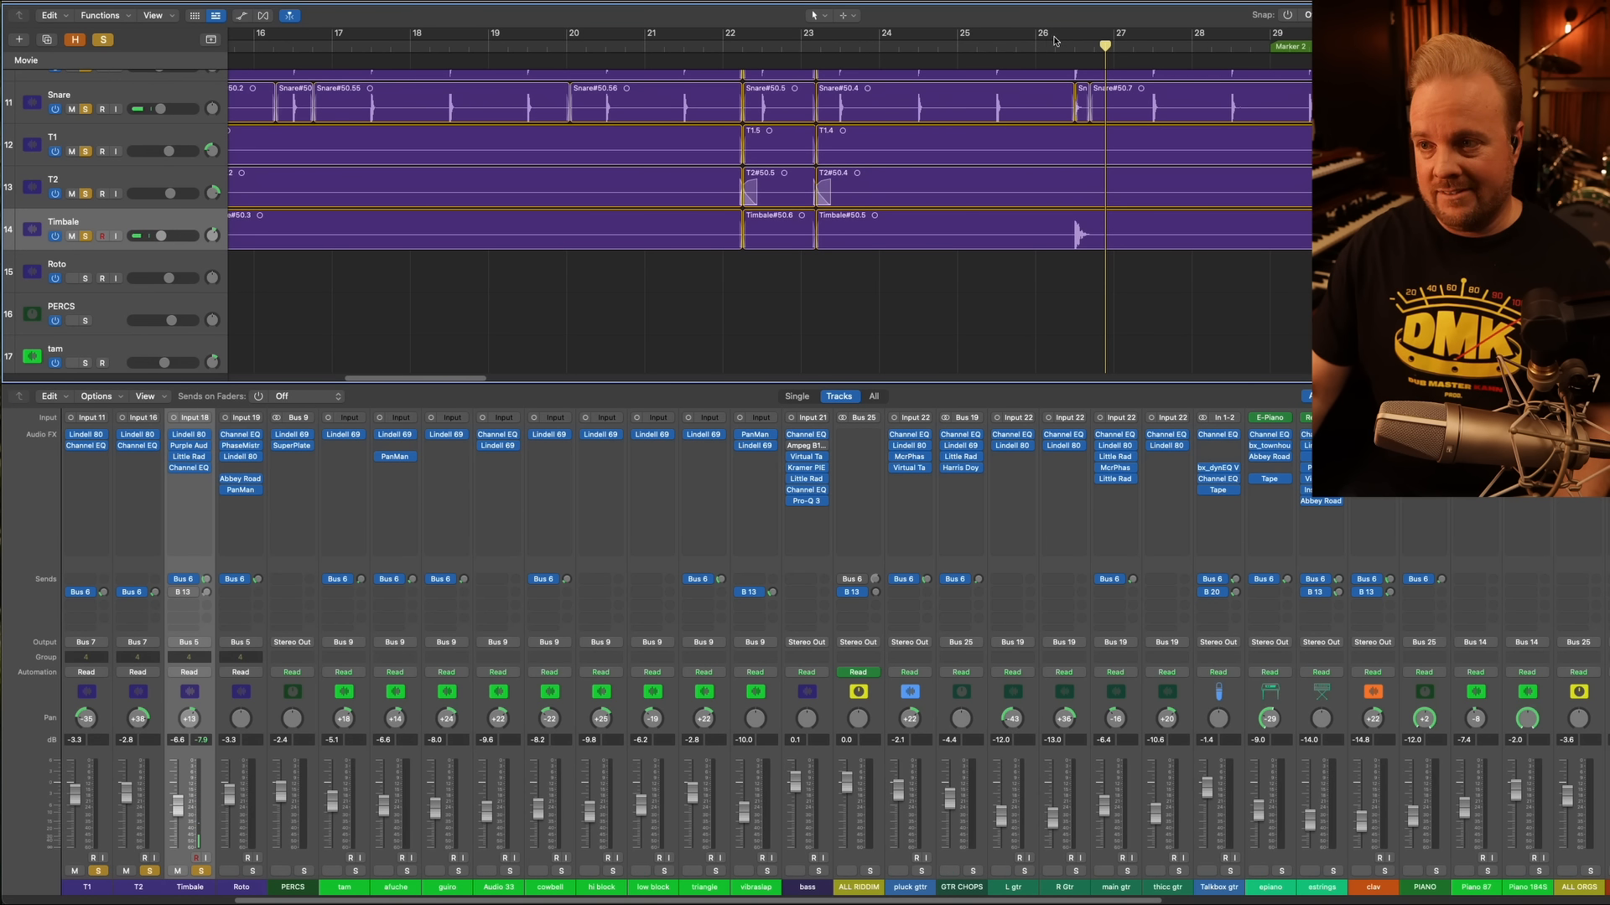
drag(1054, 42, 1187, 40)
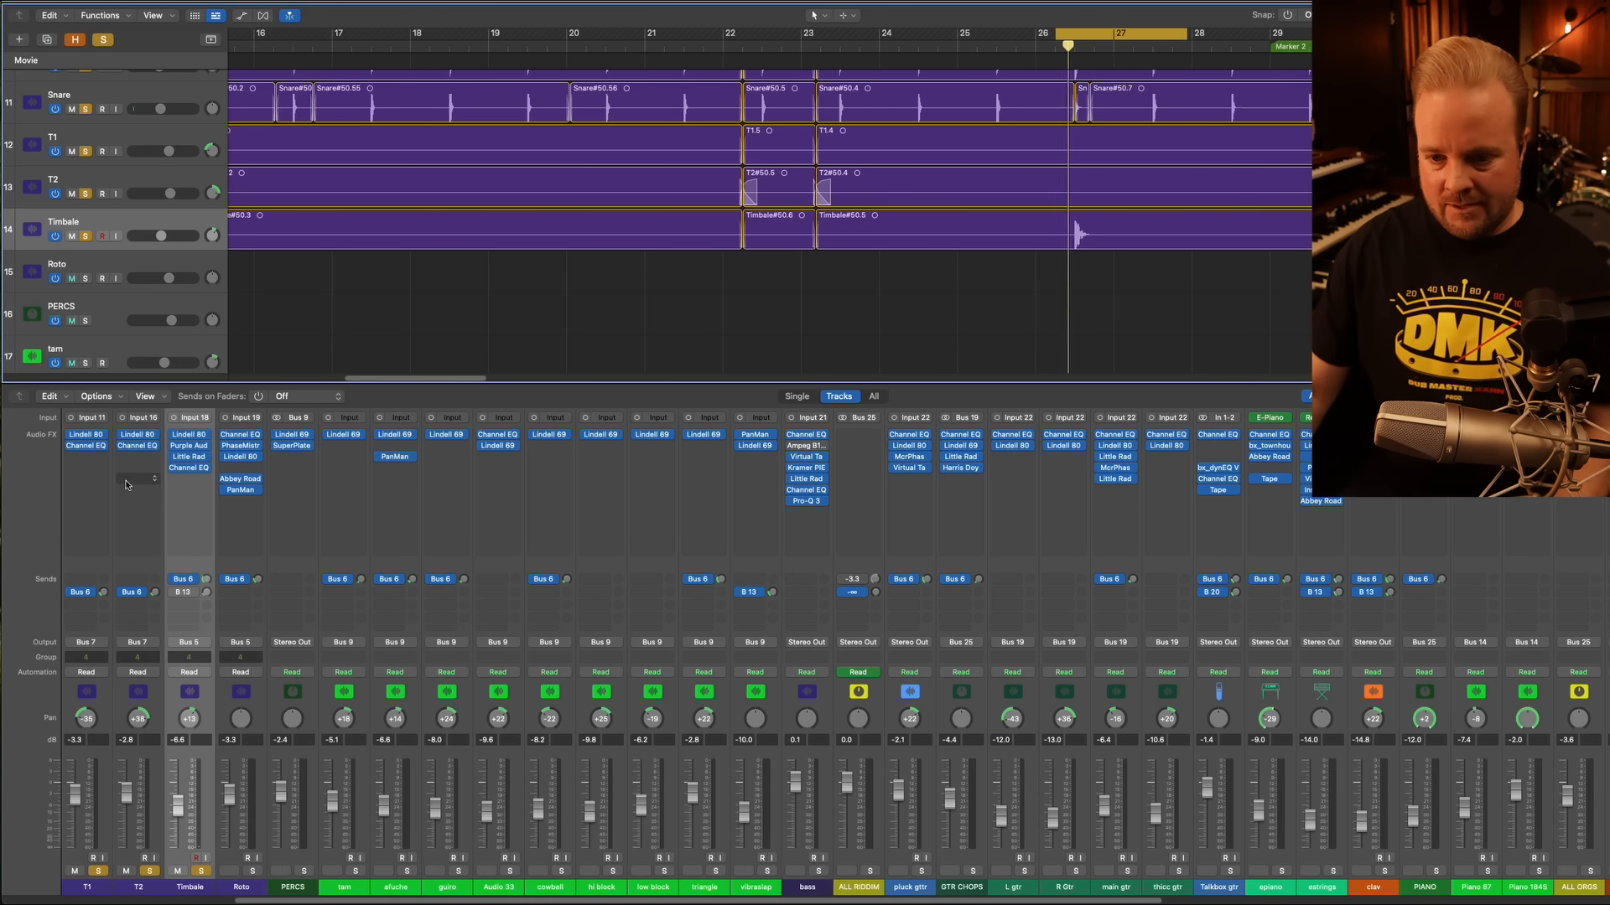
With the Timbale's plug-ins and sends bypassed, audition the looped hit with the Snare in and out of the soloed drums
scroll(258, 843, left, 5)
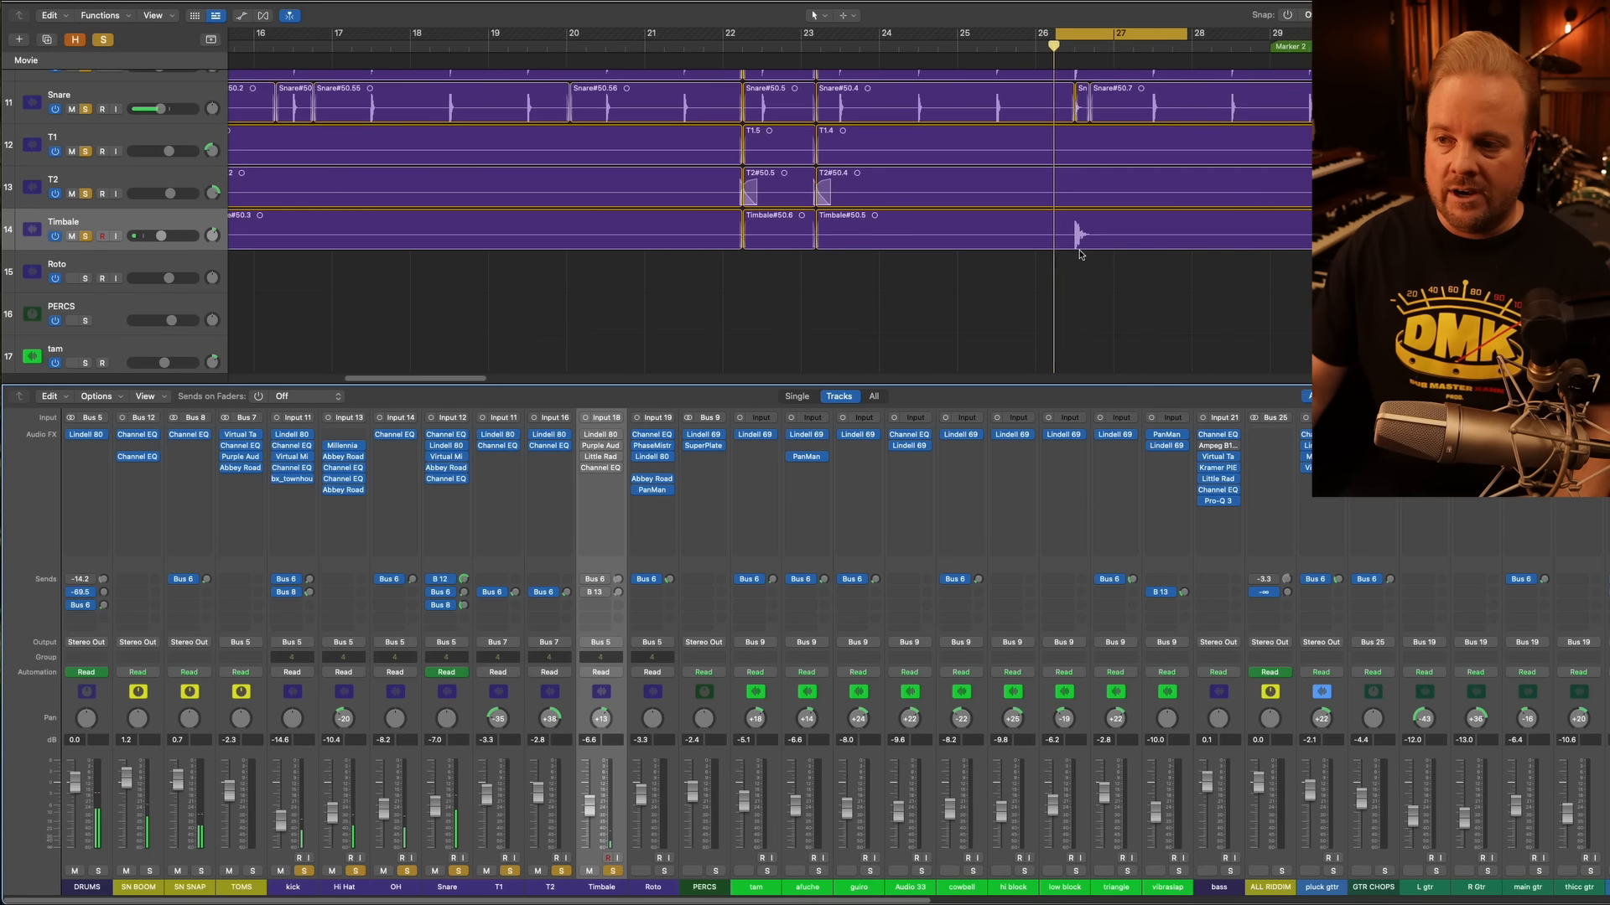
scroll(1079, 236, up, 5)
scroll(1080, 237, down, 2)
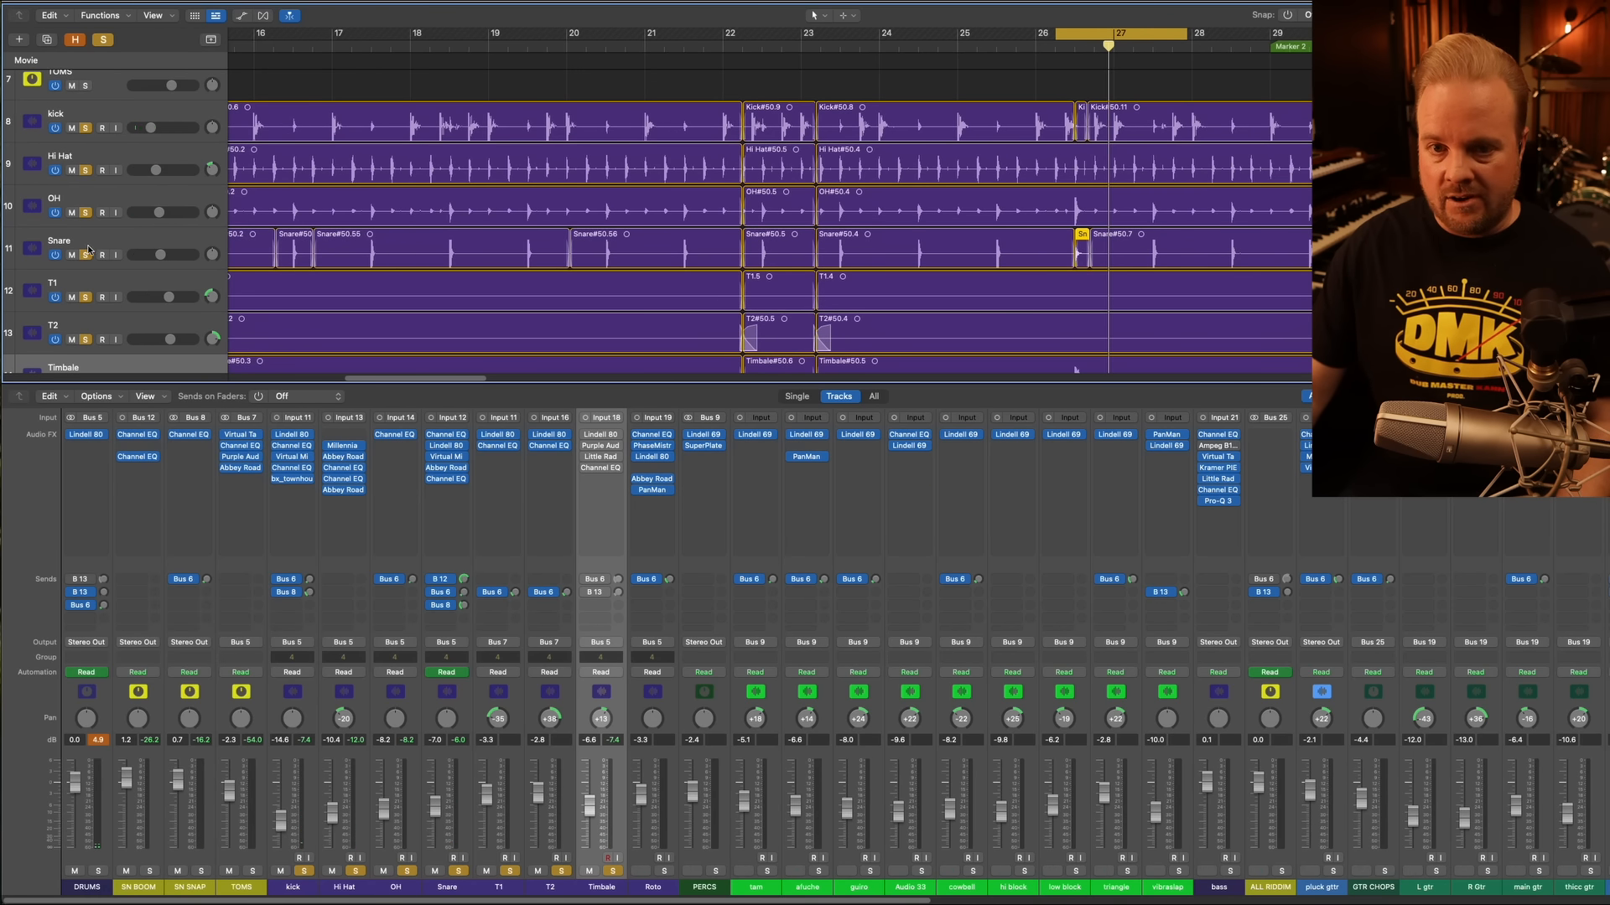
click(85, 256)
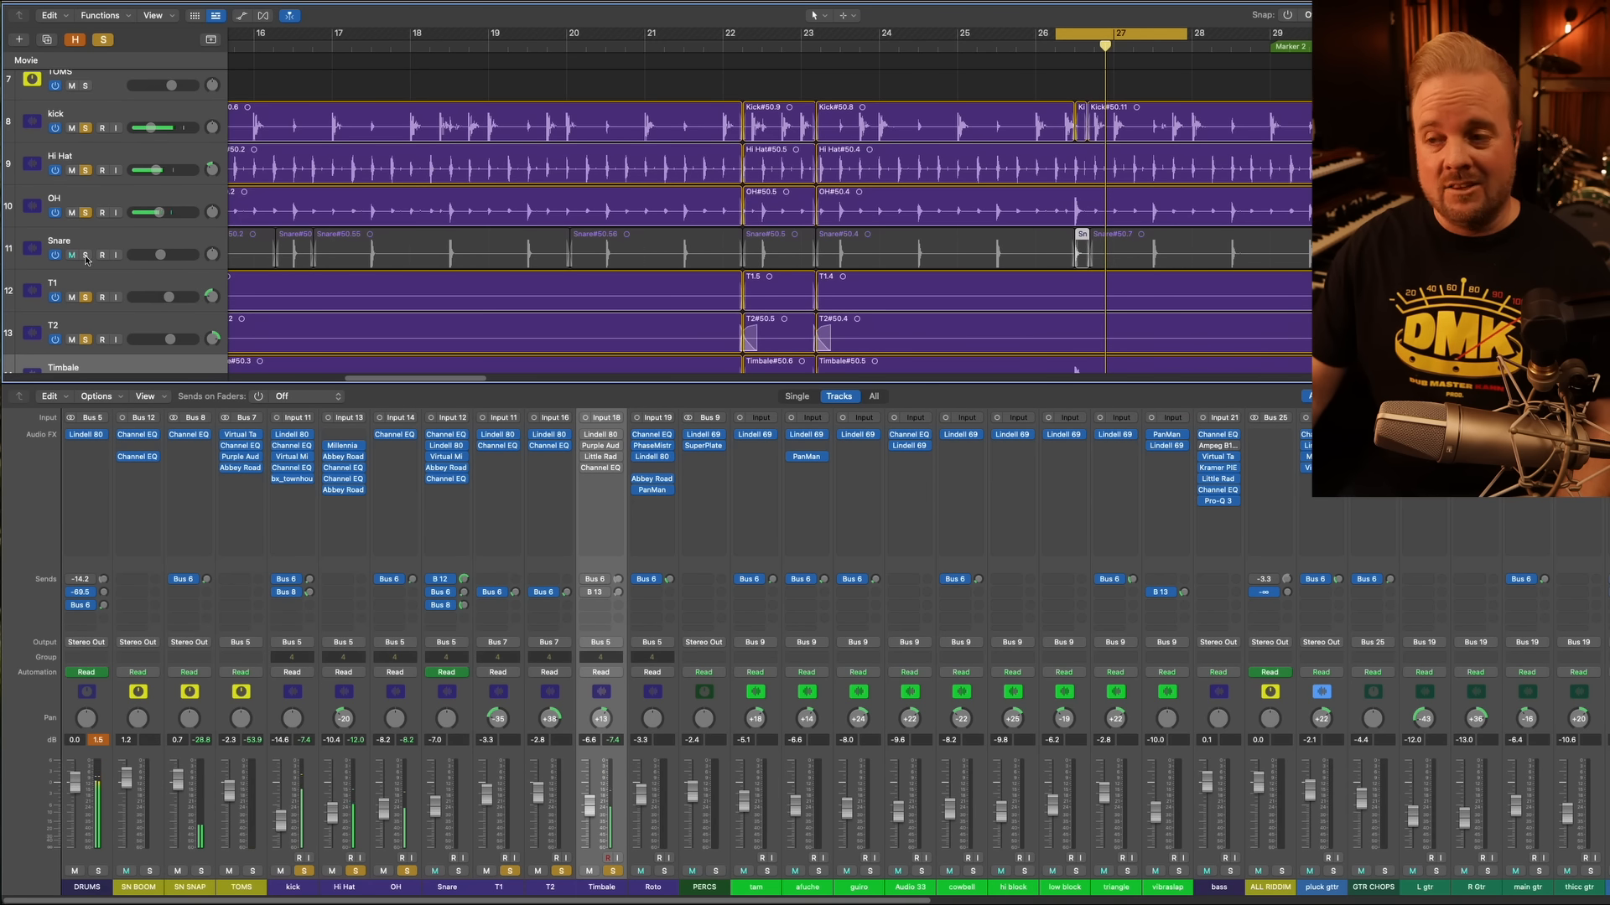
click(86, 255)
click(1065, 265)
click(1079, 260)
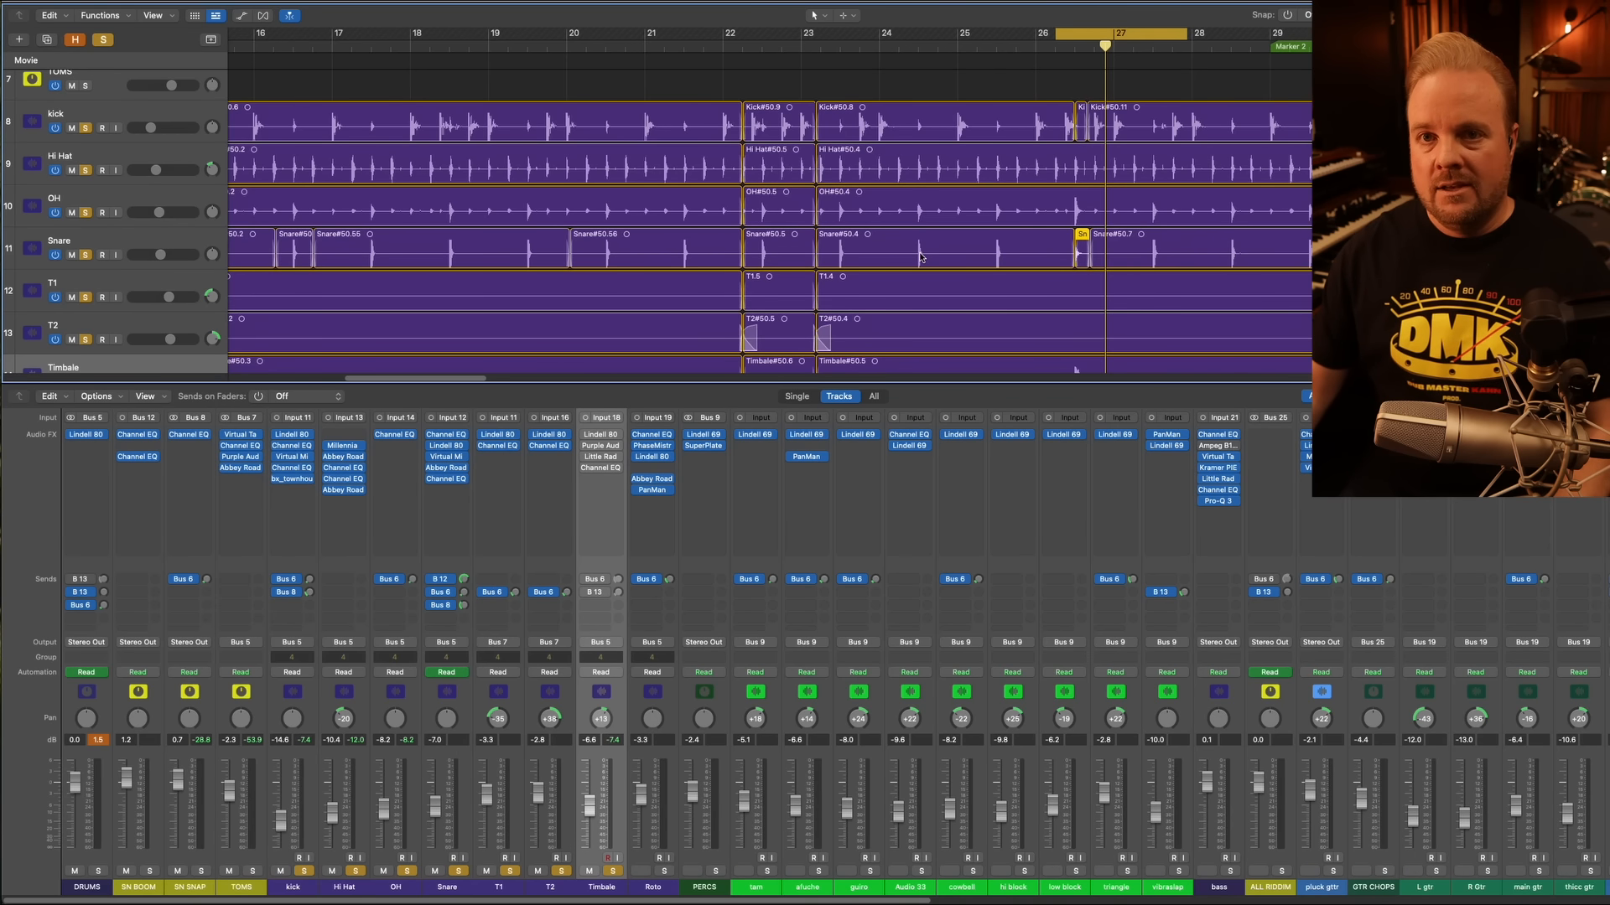
scroll(1093, 245, down, 1)
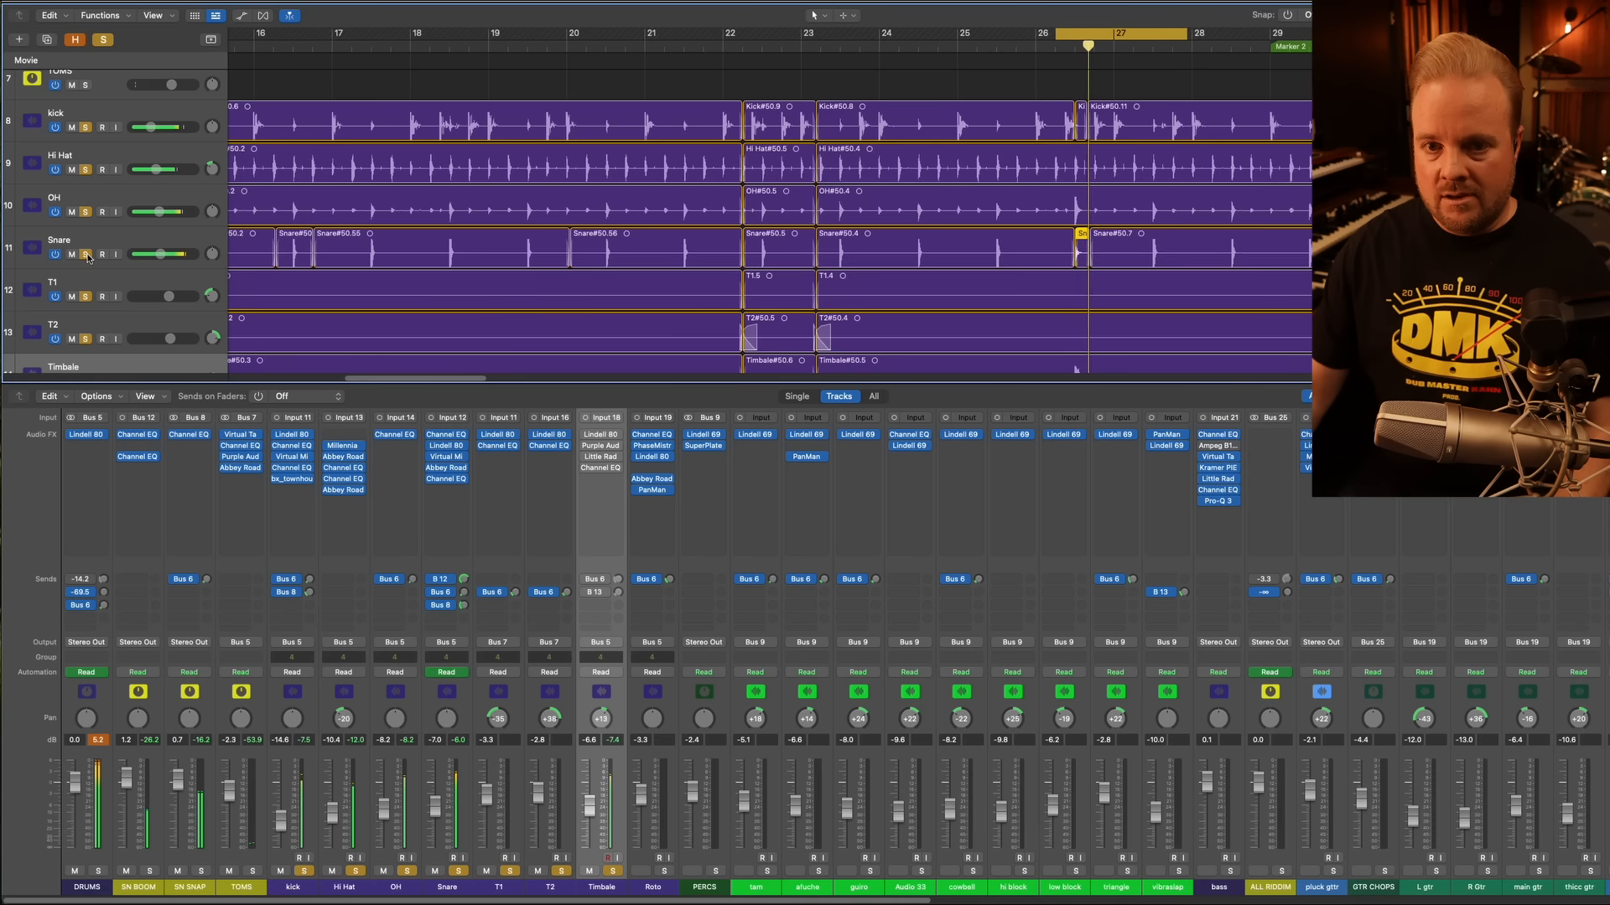
click(87, 255)
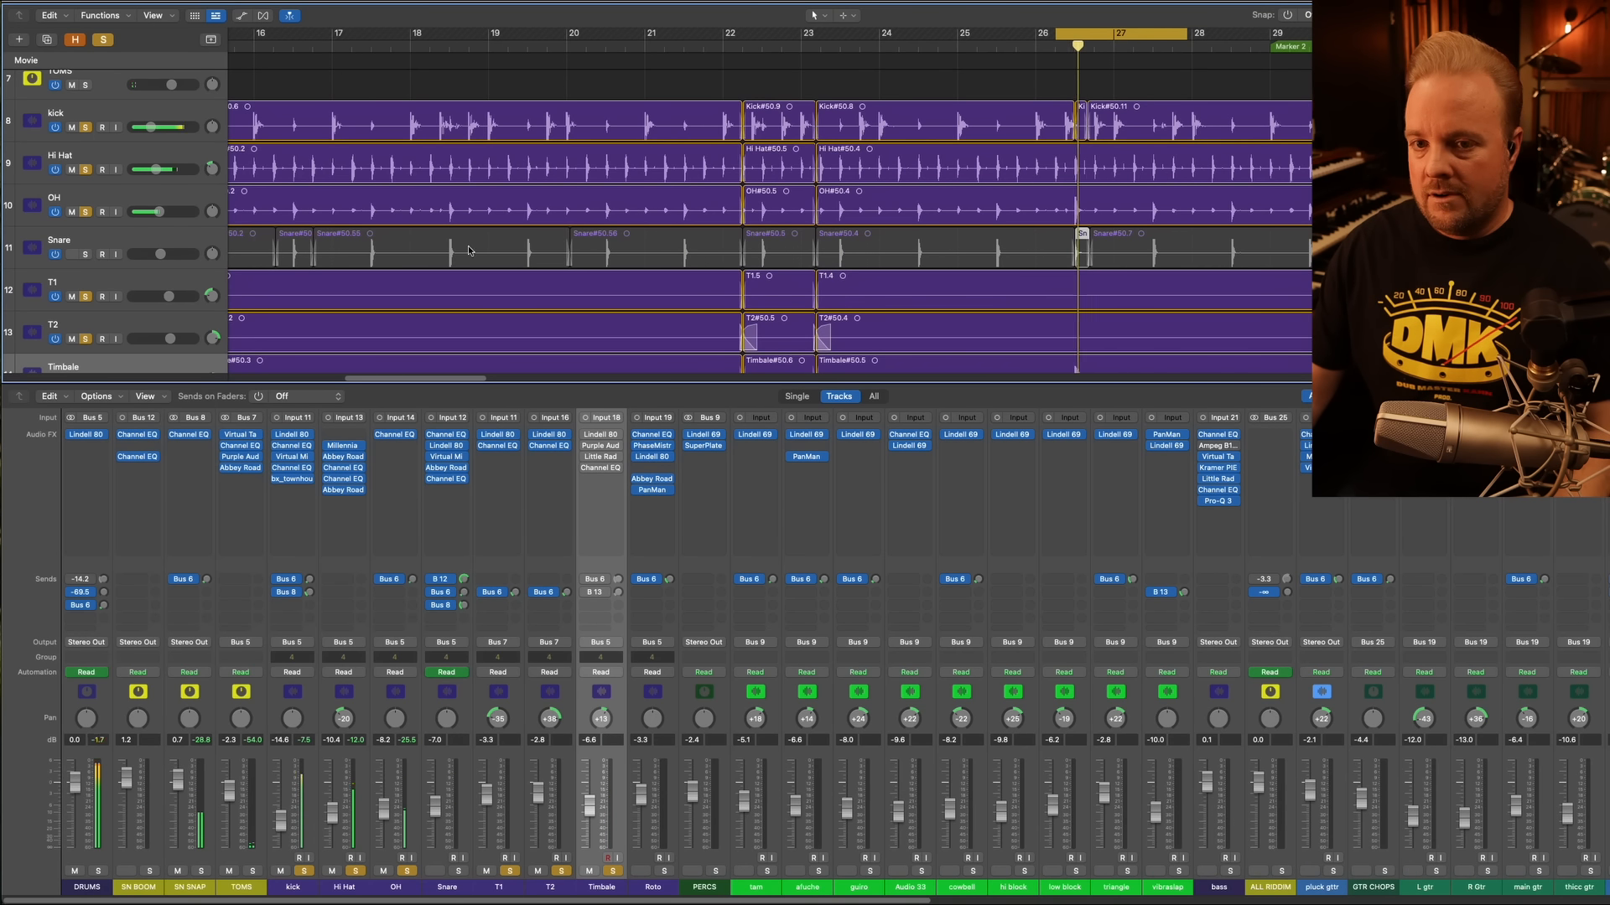
click(84, 255)
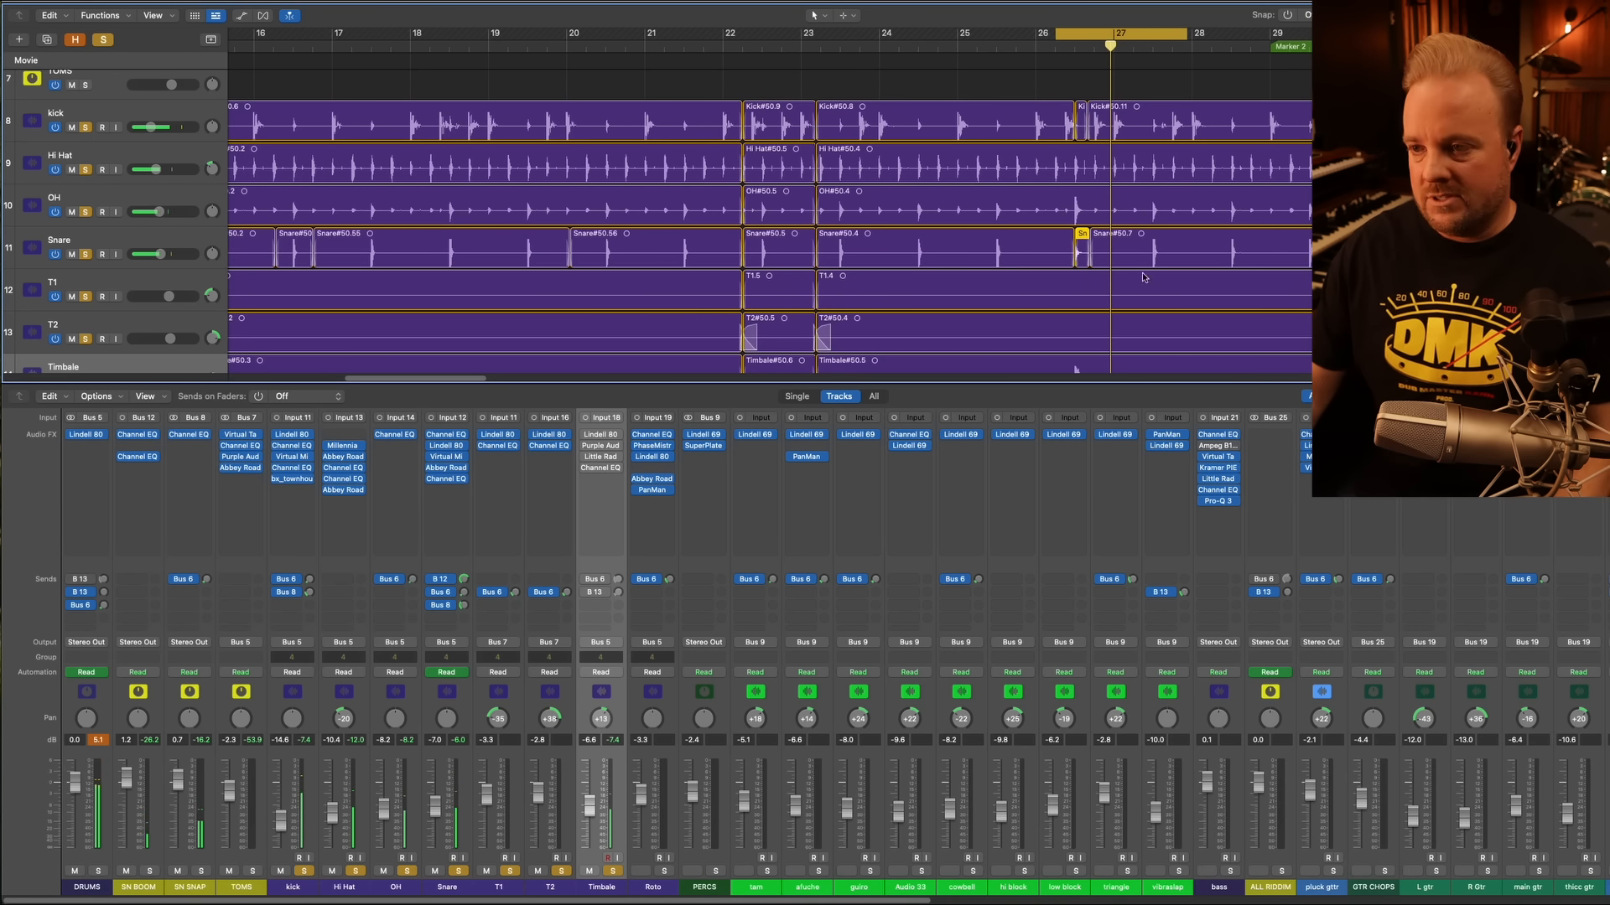
Switch the Timbale's plug-ins and Bus 6 send back on and play the looped hit
scroll(1085, 272, down, 2)
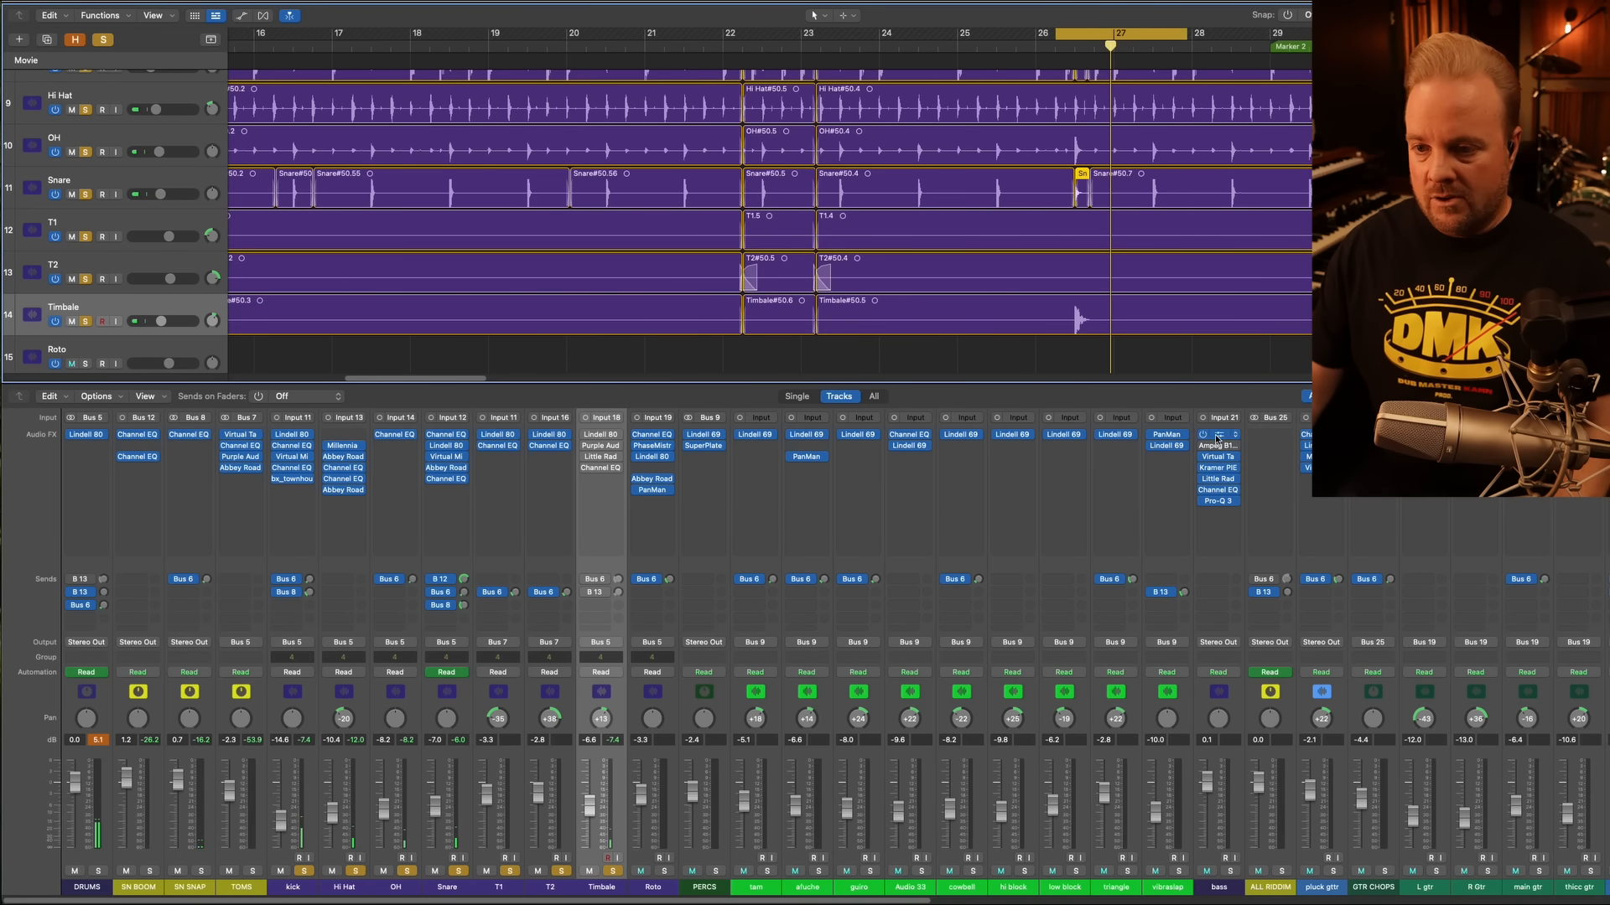
key(space)
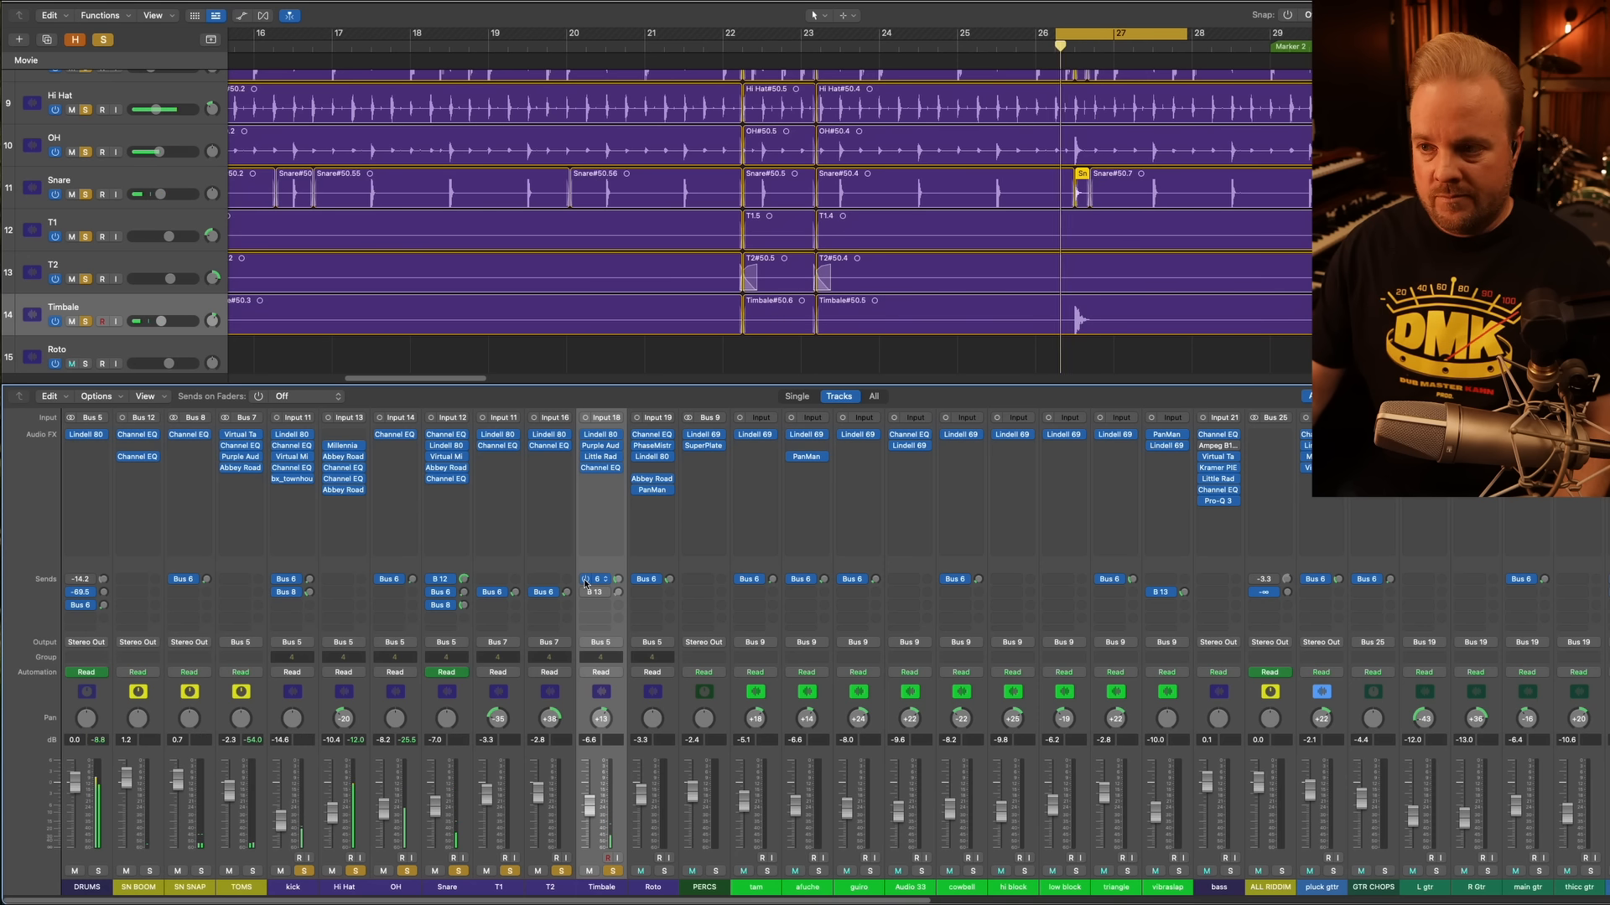
Open the Timbale's Lindell 80 Channel, take Snare out of the soloed drums, and play the loop
click(601, 434)
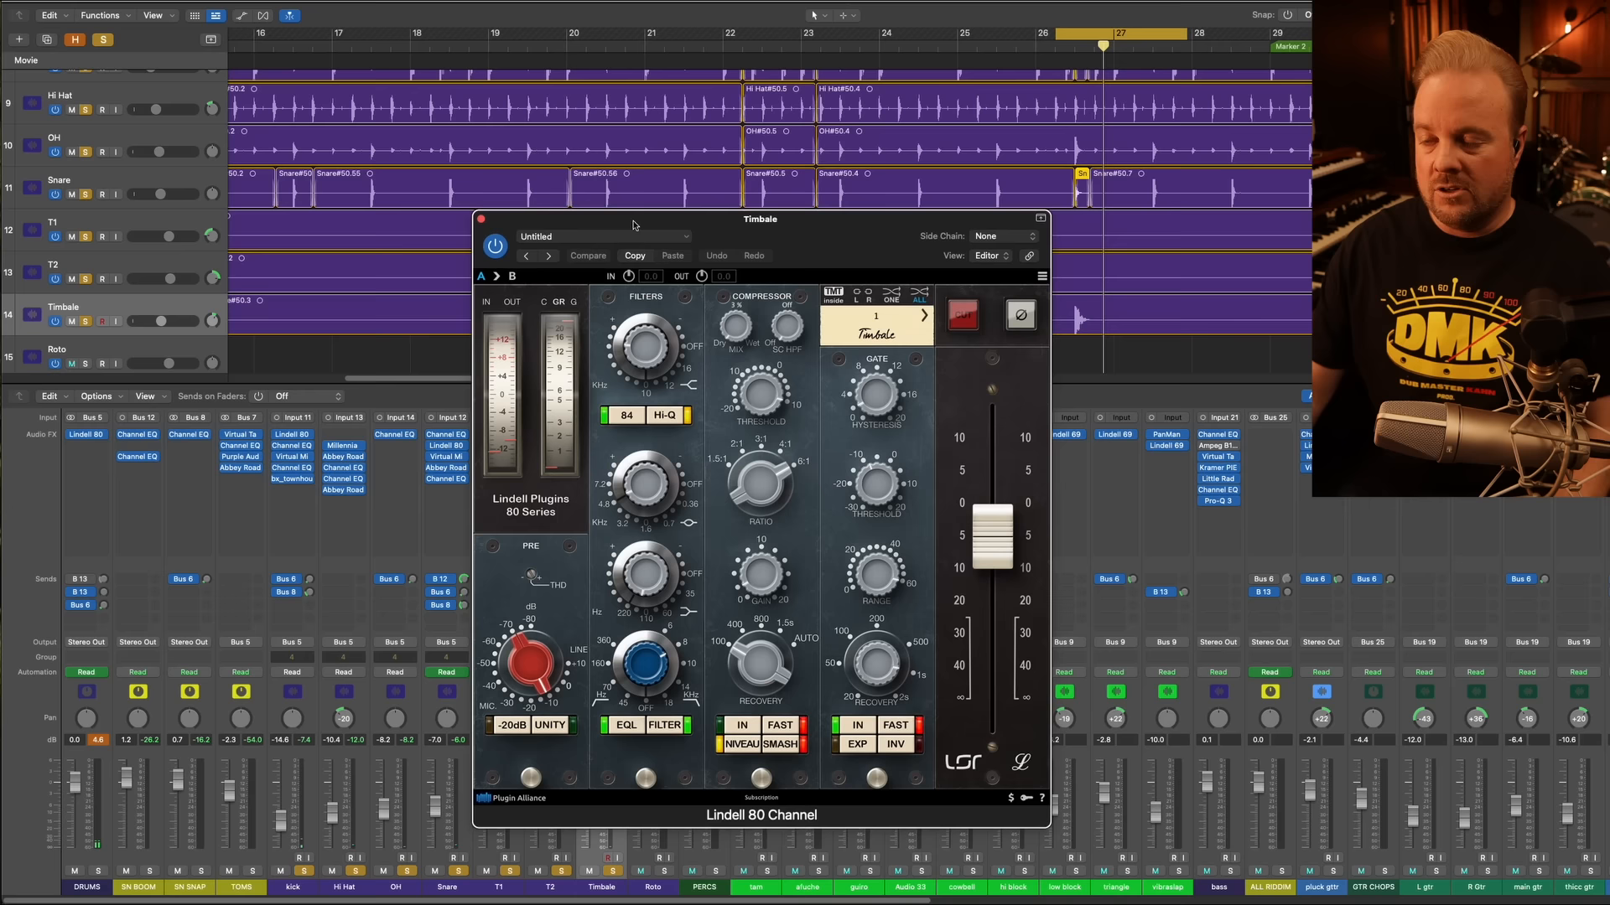
drag(633, 225, 611, 253)
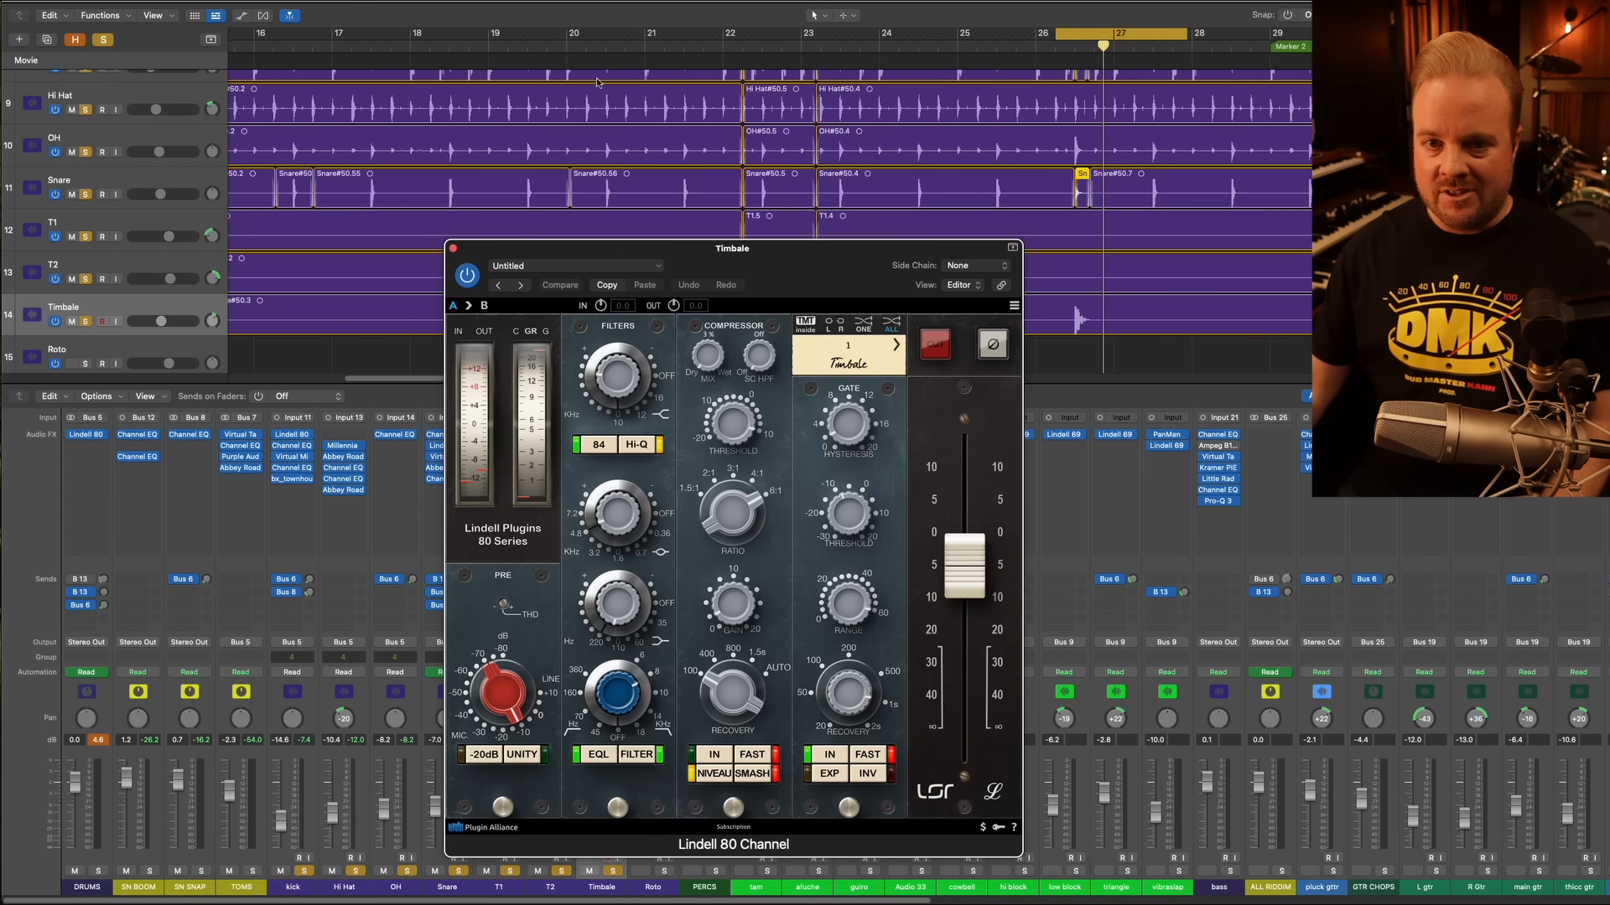
click(84, 195)
key(space)
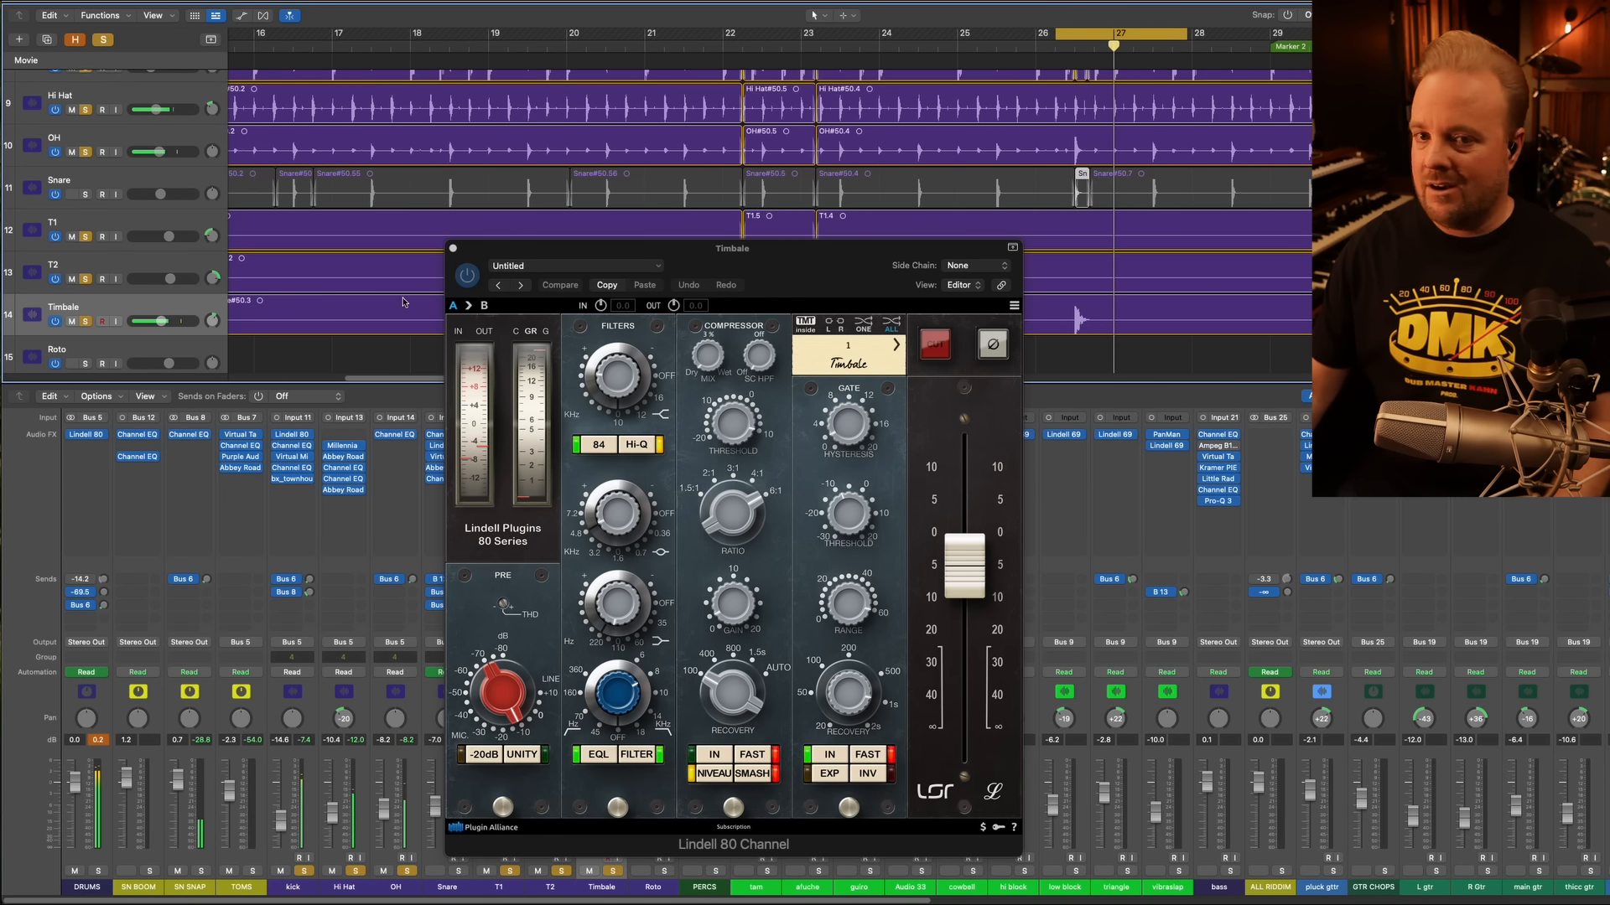
Bring Snare back into the soloed drums, compare the loop with the Timbale's Lindell 80 Channel off and on, and examine its EQ gains
click(84, 195)
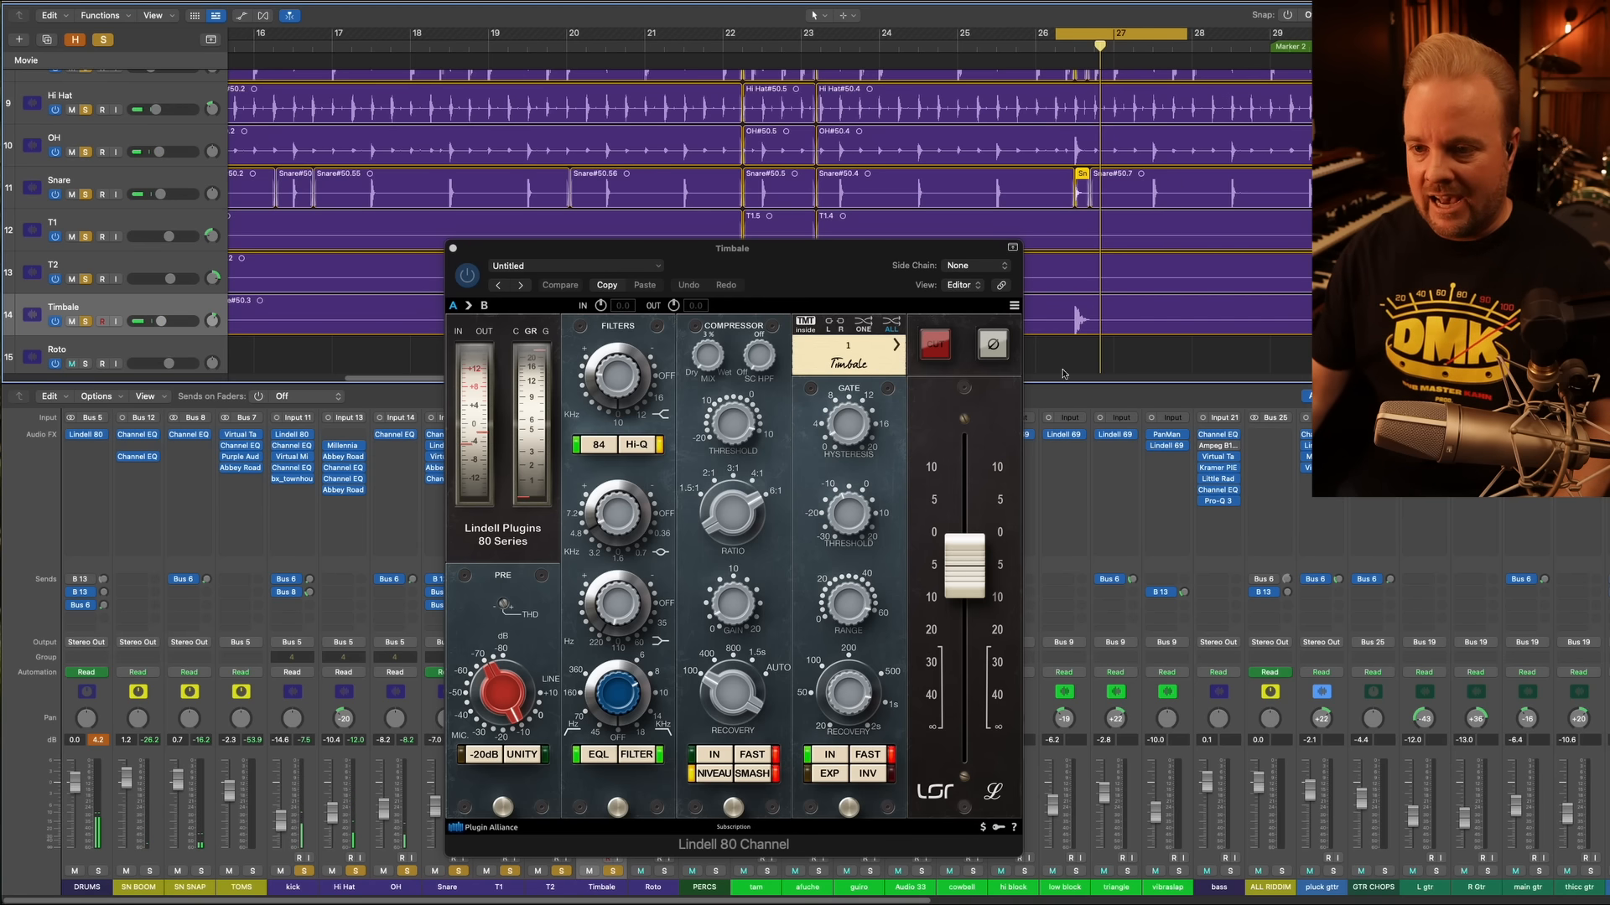
drag(712, 251, 586, 177)
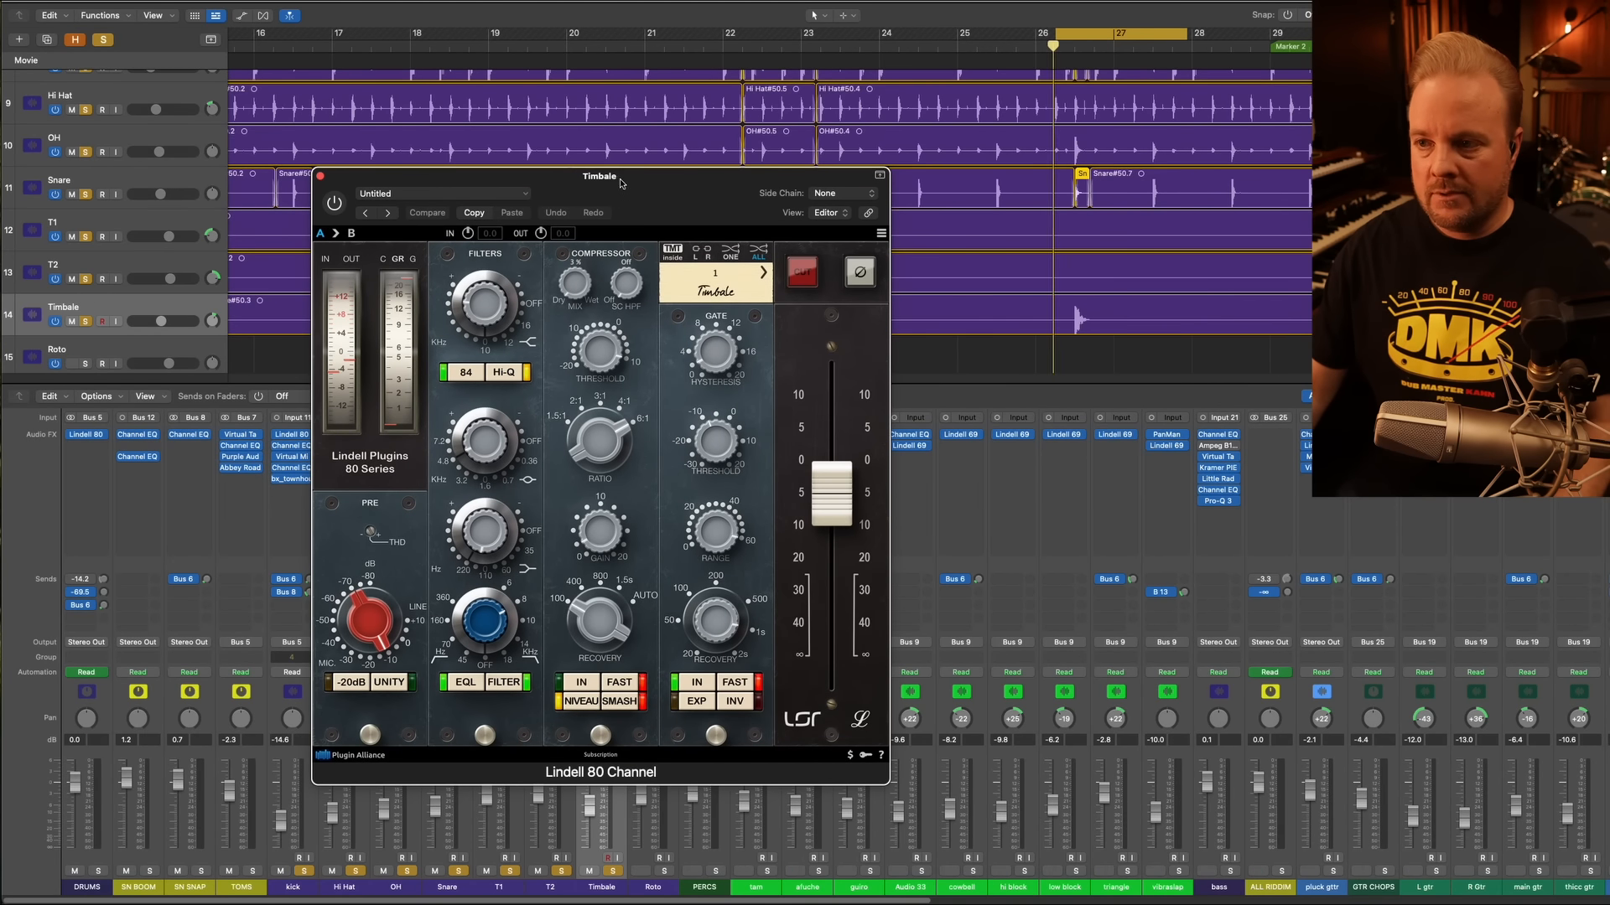
click(333, 203)
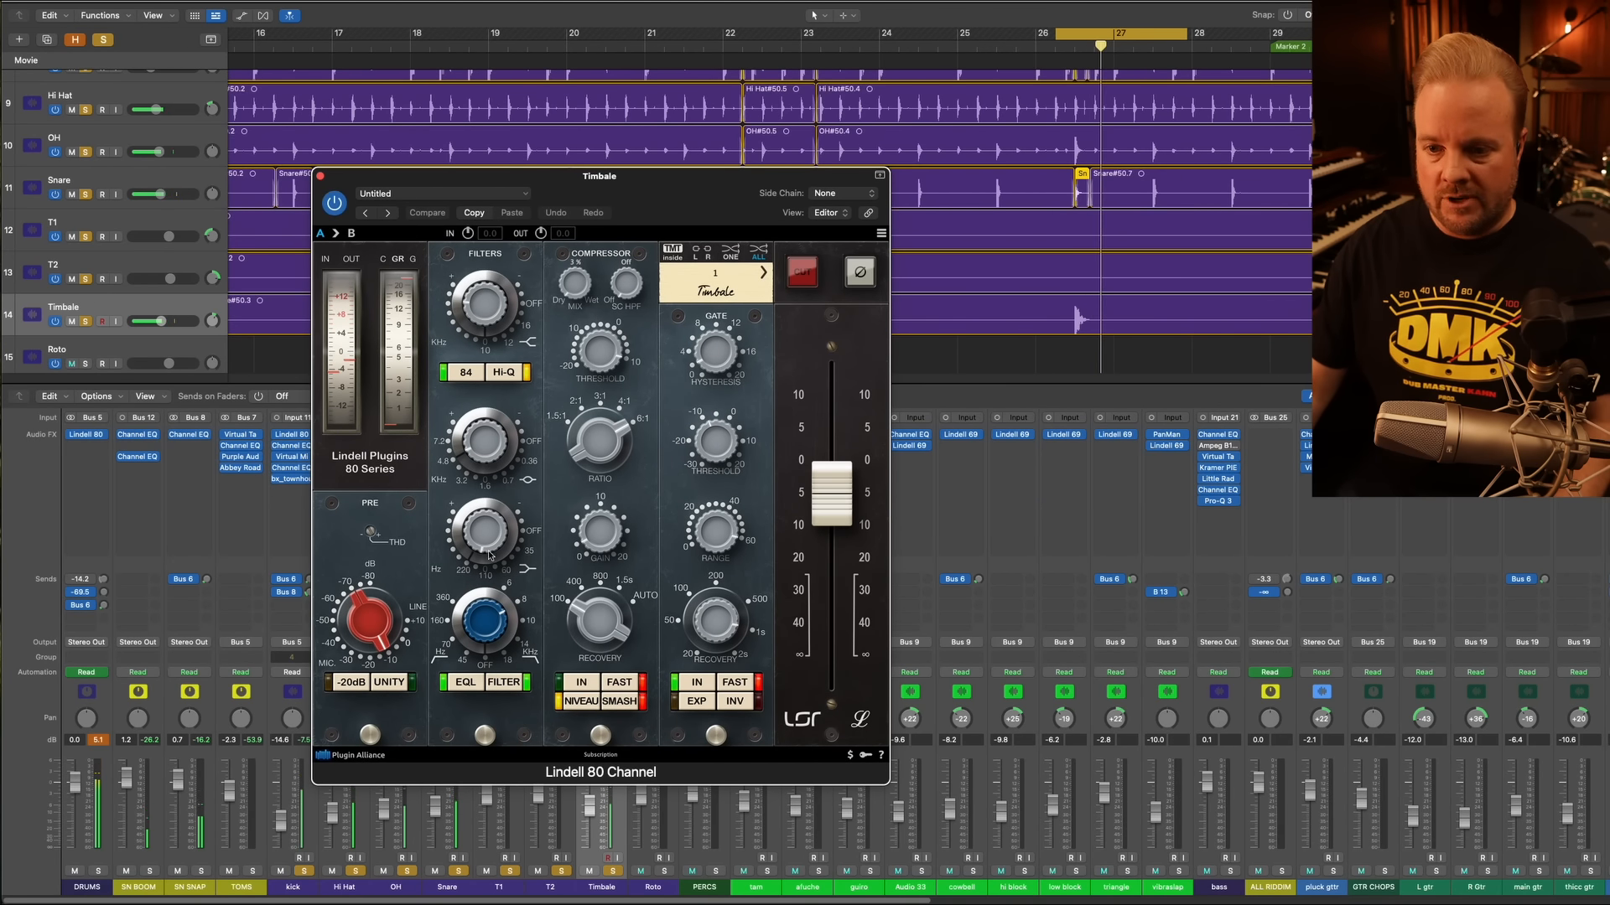
mouse_move(487, 548)
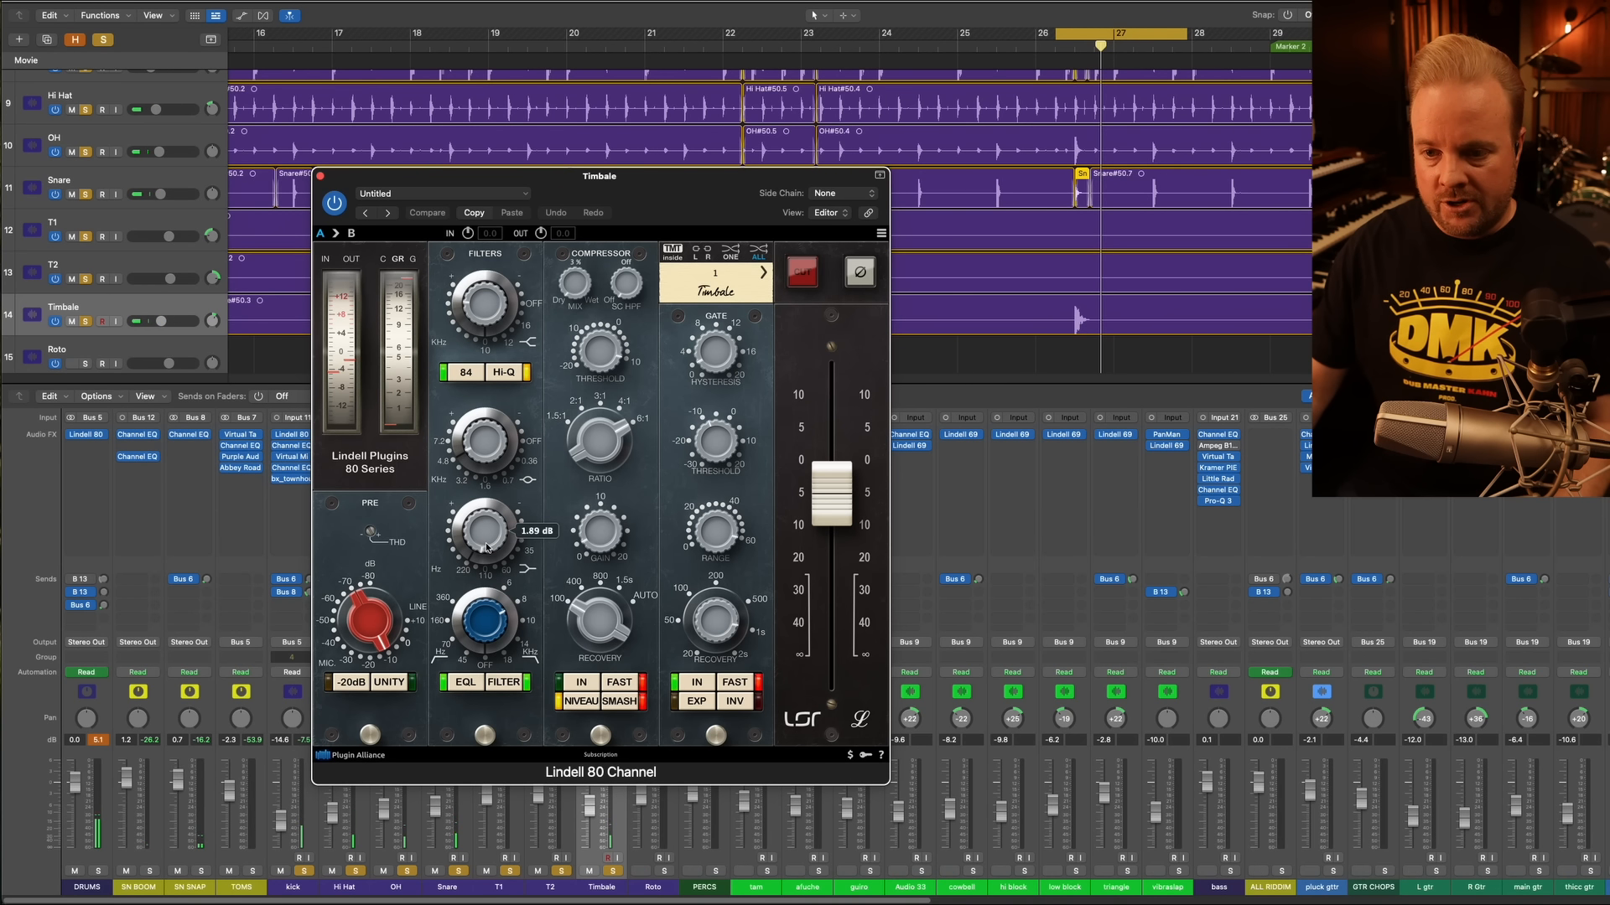
click(485, 457)
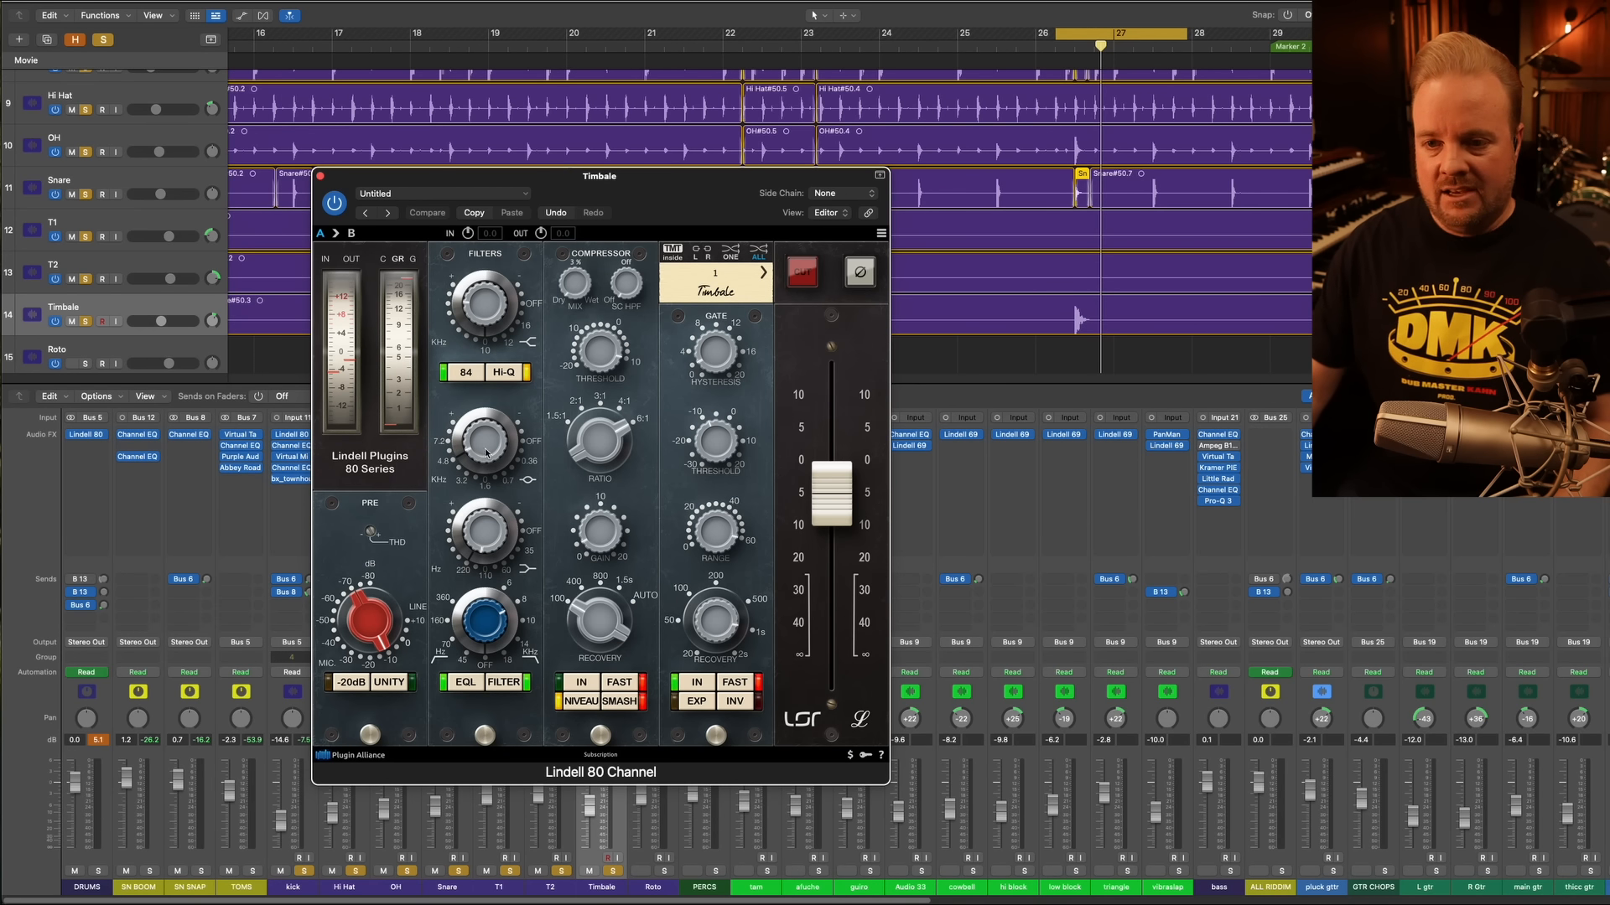
mouse_move(478, 302)
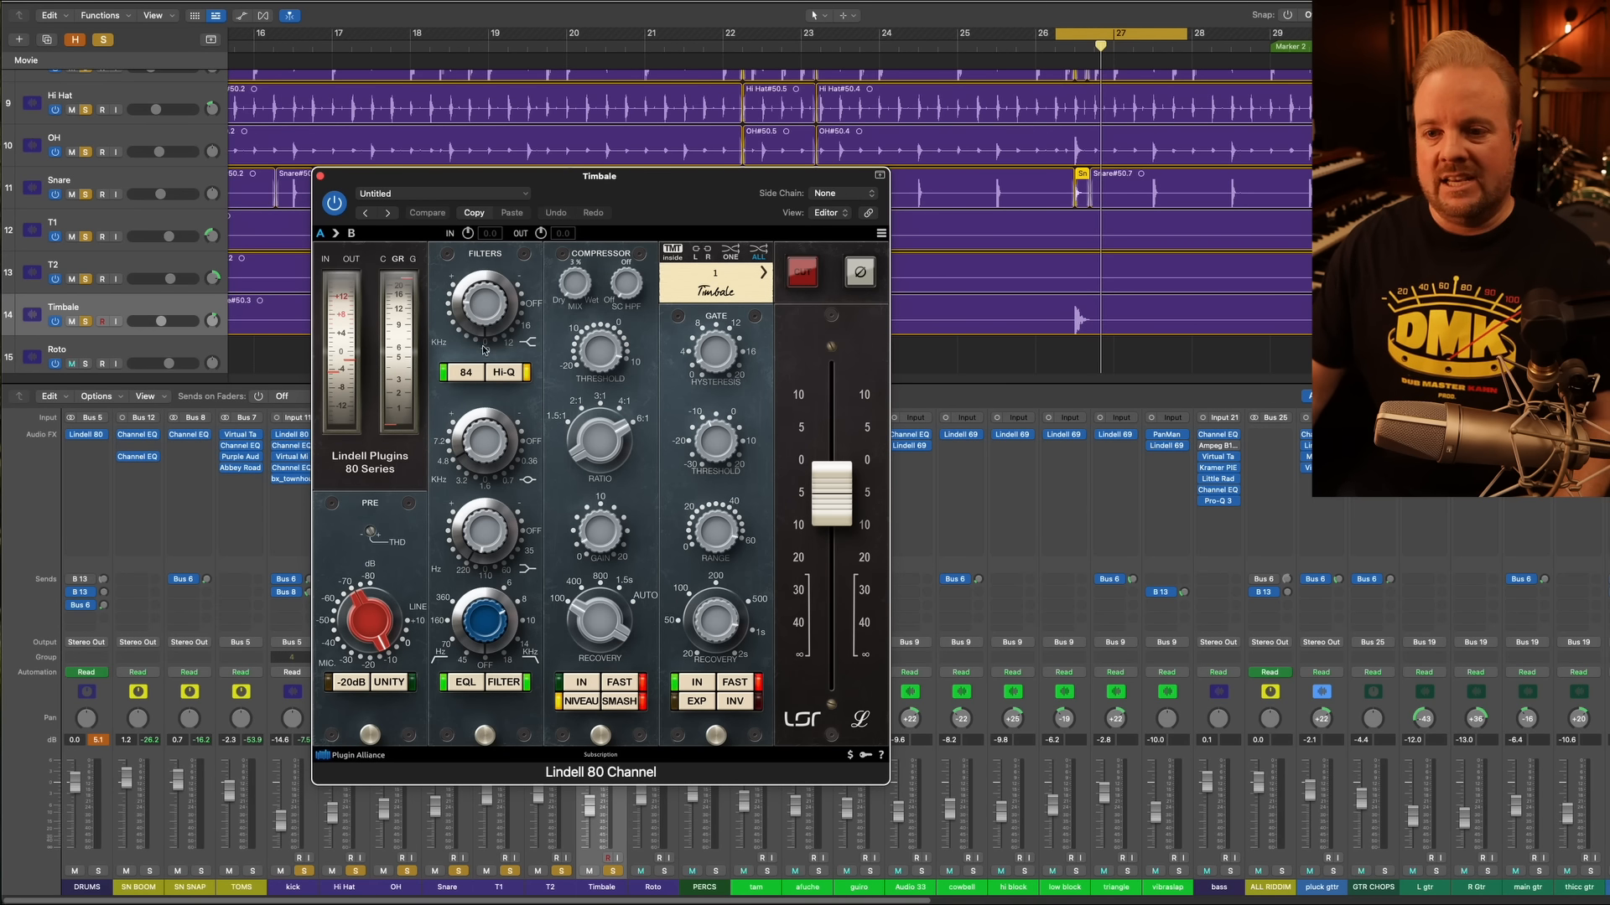
Audition the loop with the Lindell 80 Channel's EQ section out and in, compare the whole plug-in bypassed and active, and close it
click(470, 684)
key(space)
click(468, 685)
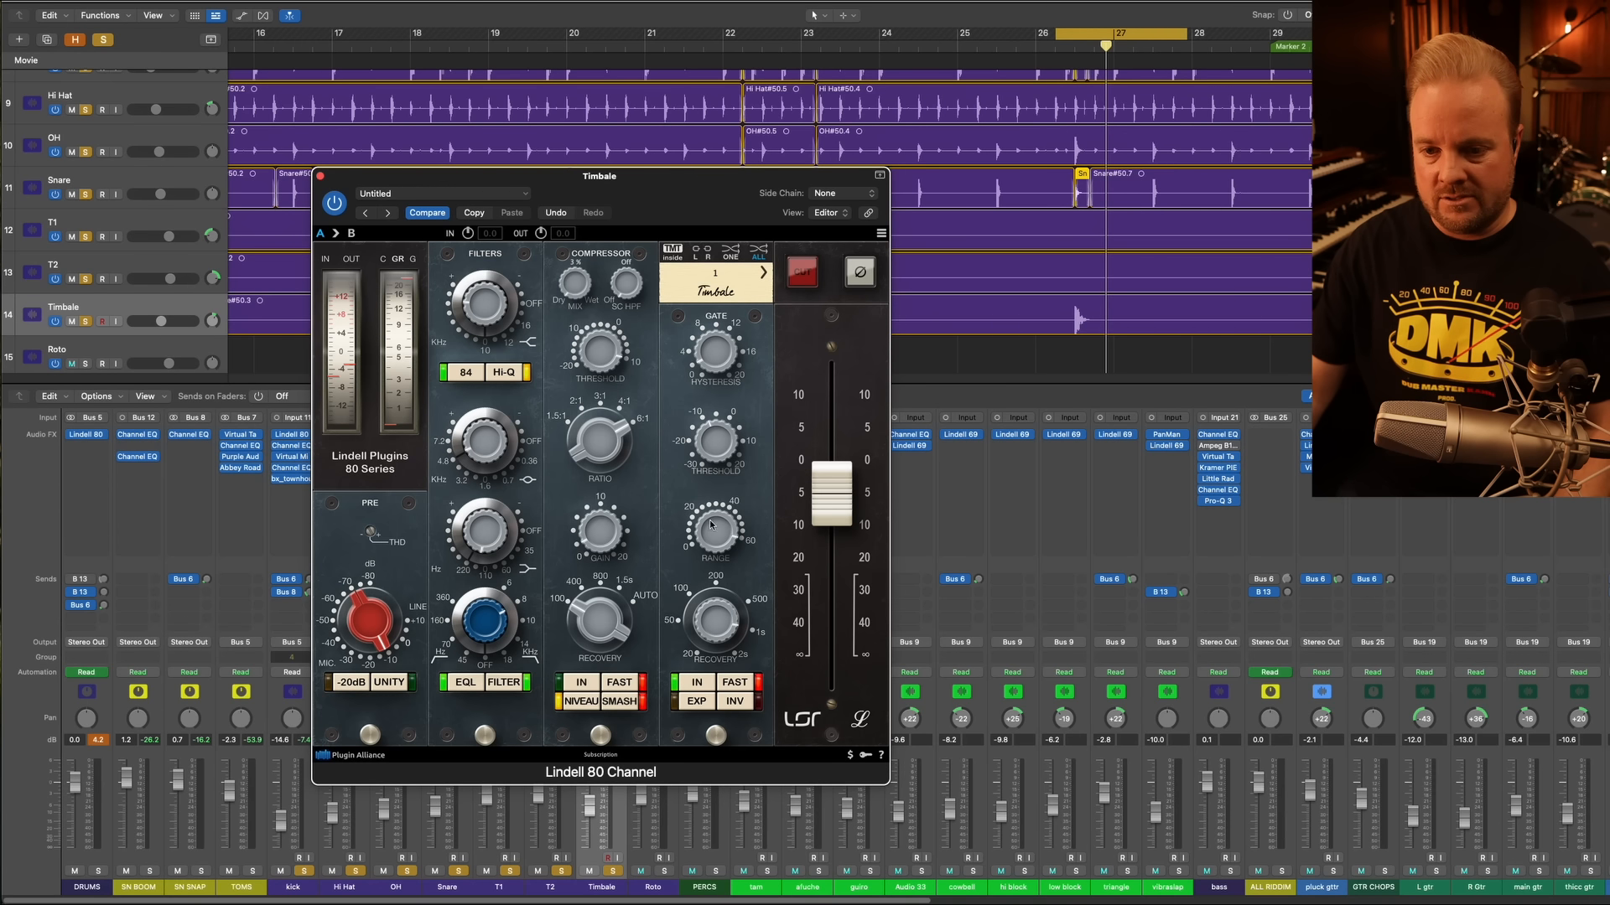
mouse_move(367, 619)
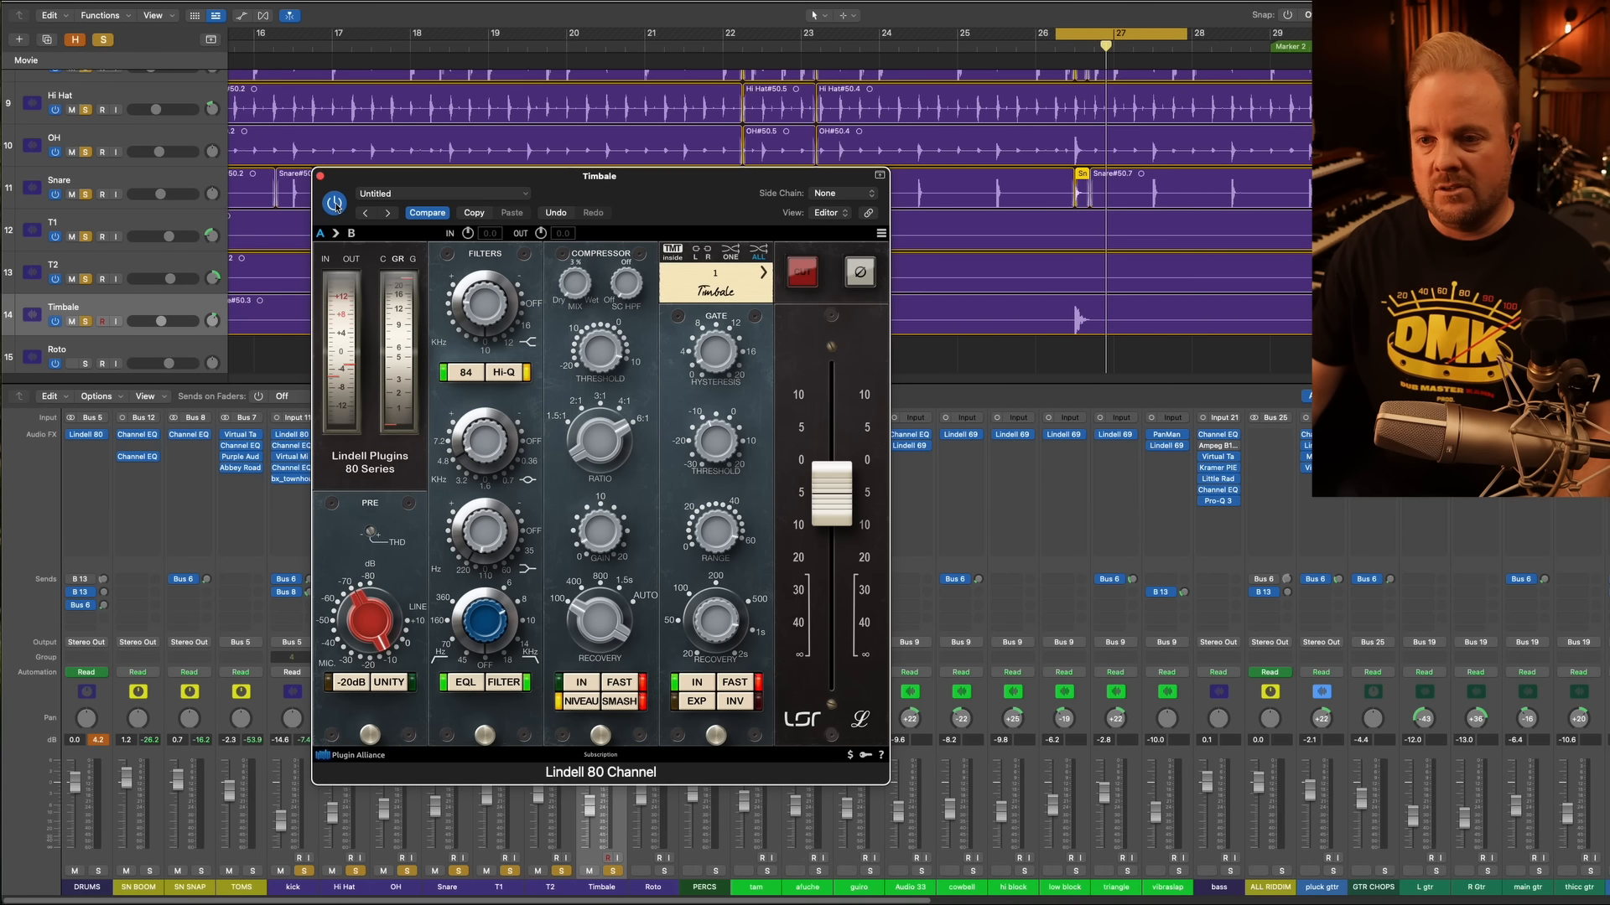
key(space)
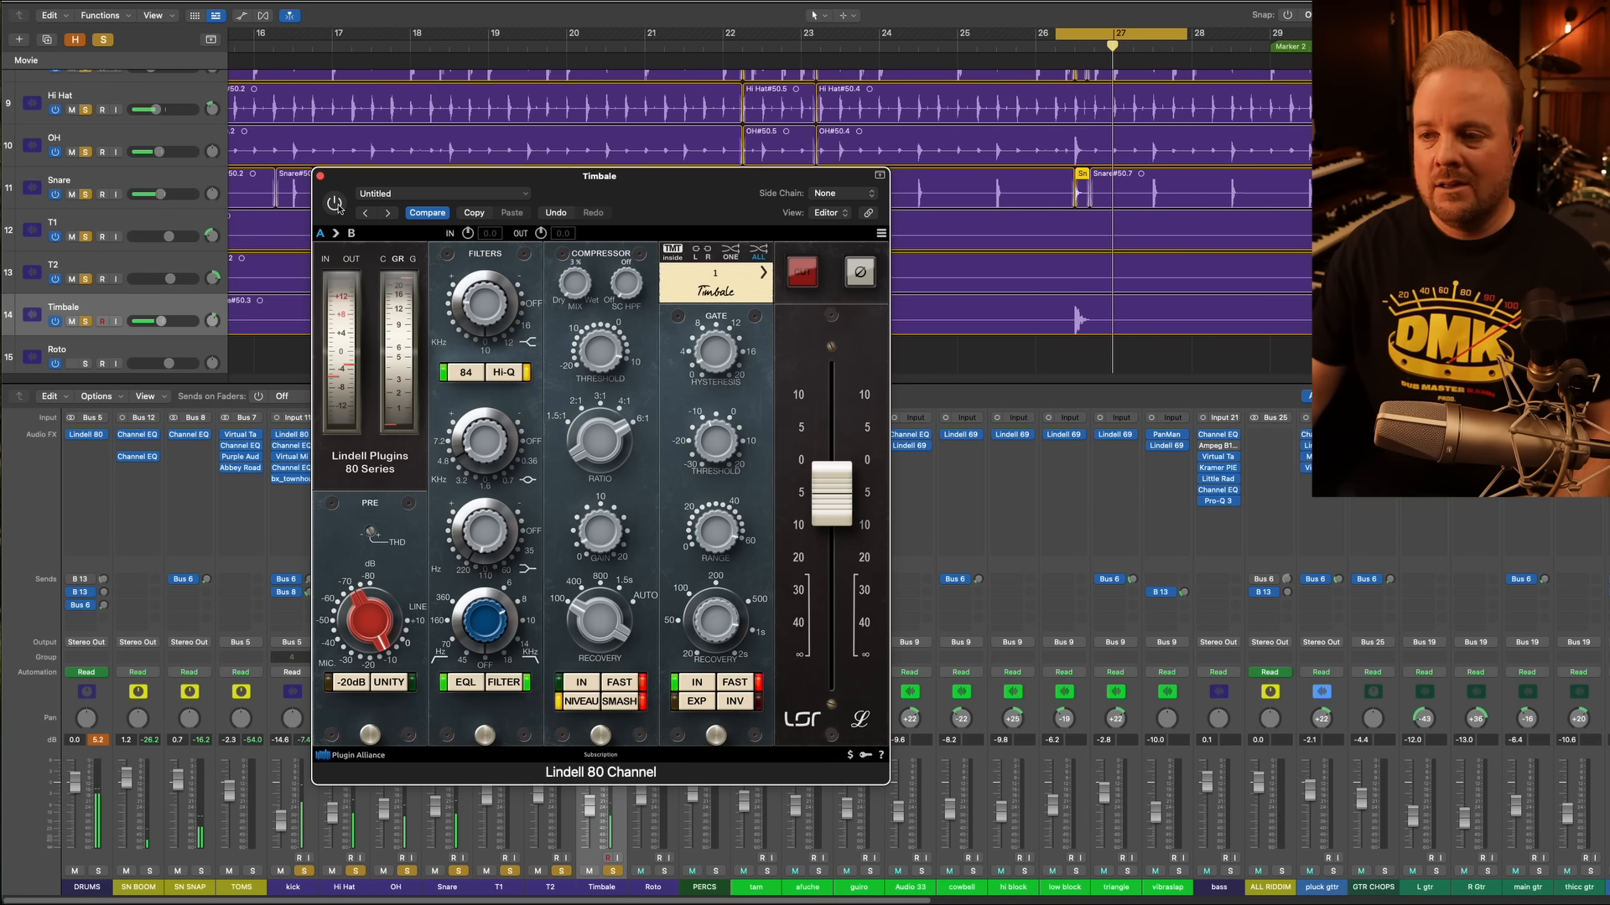
click(335, 204)
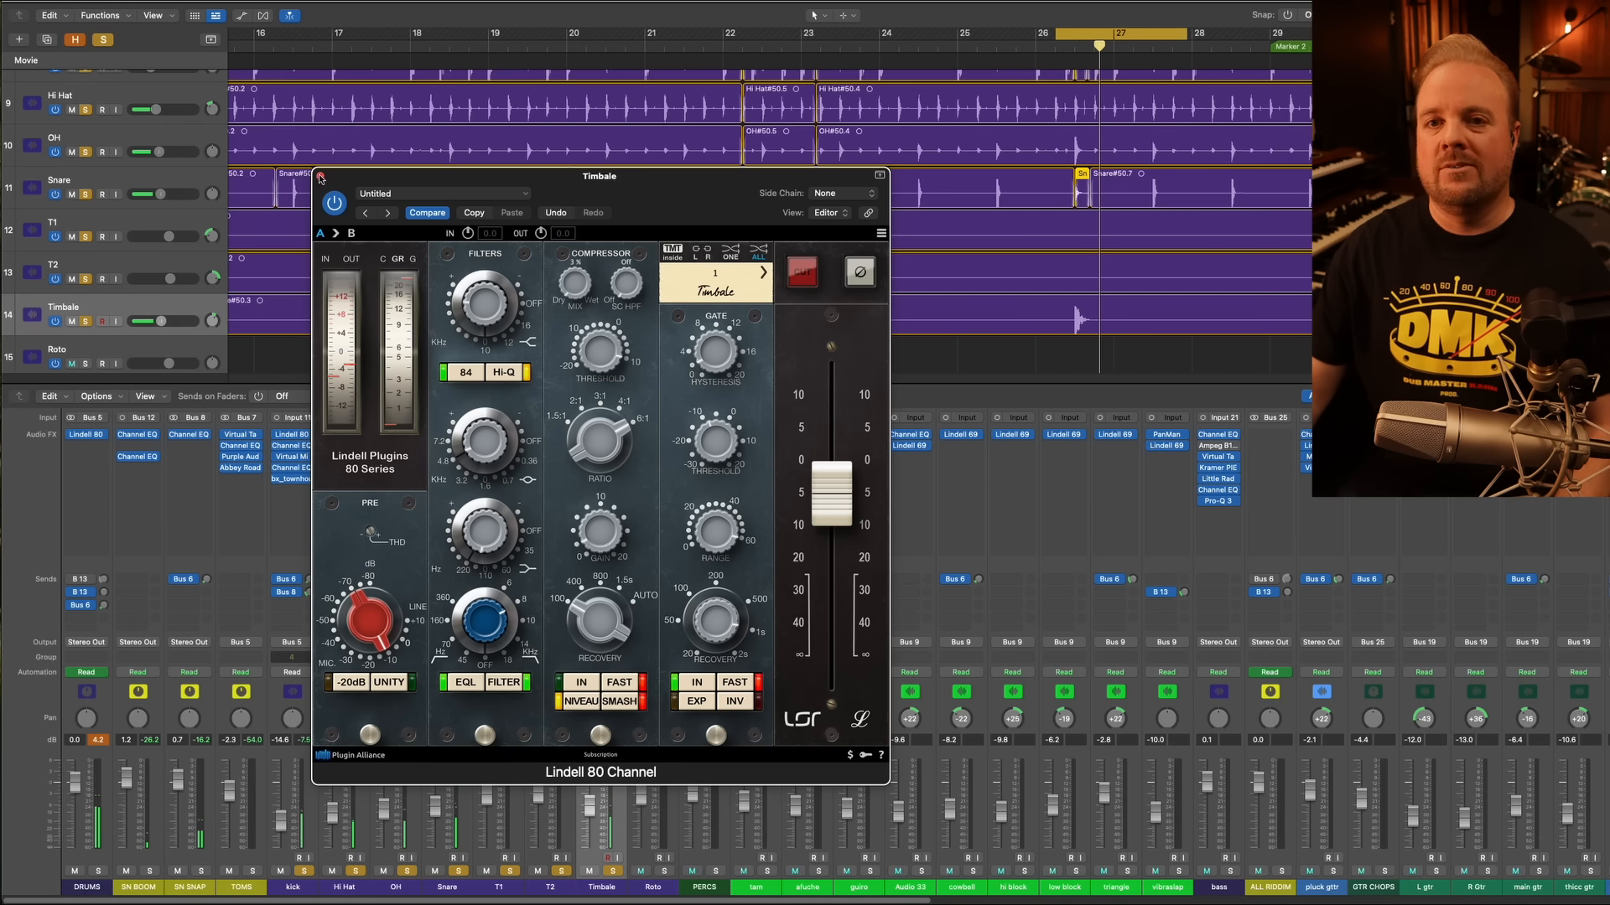
click(319, 177)
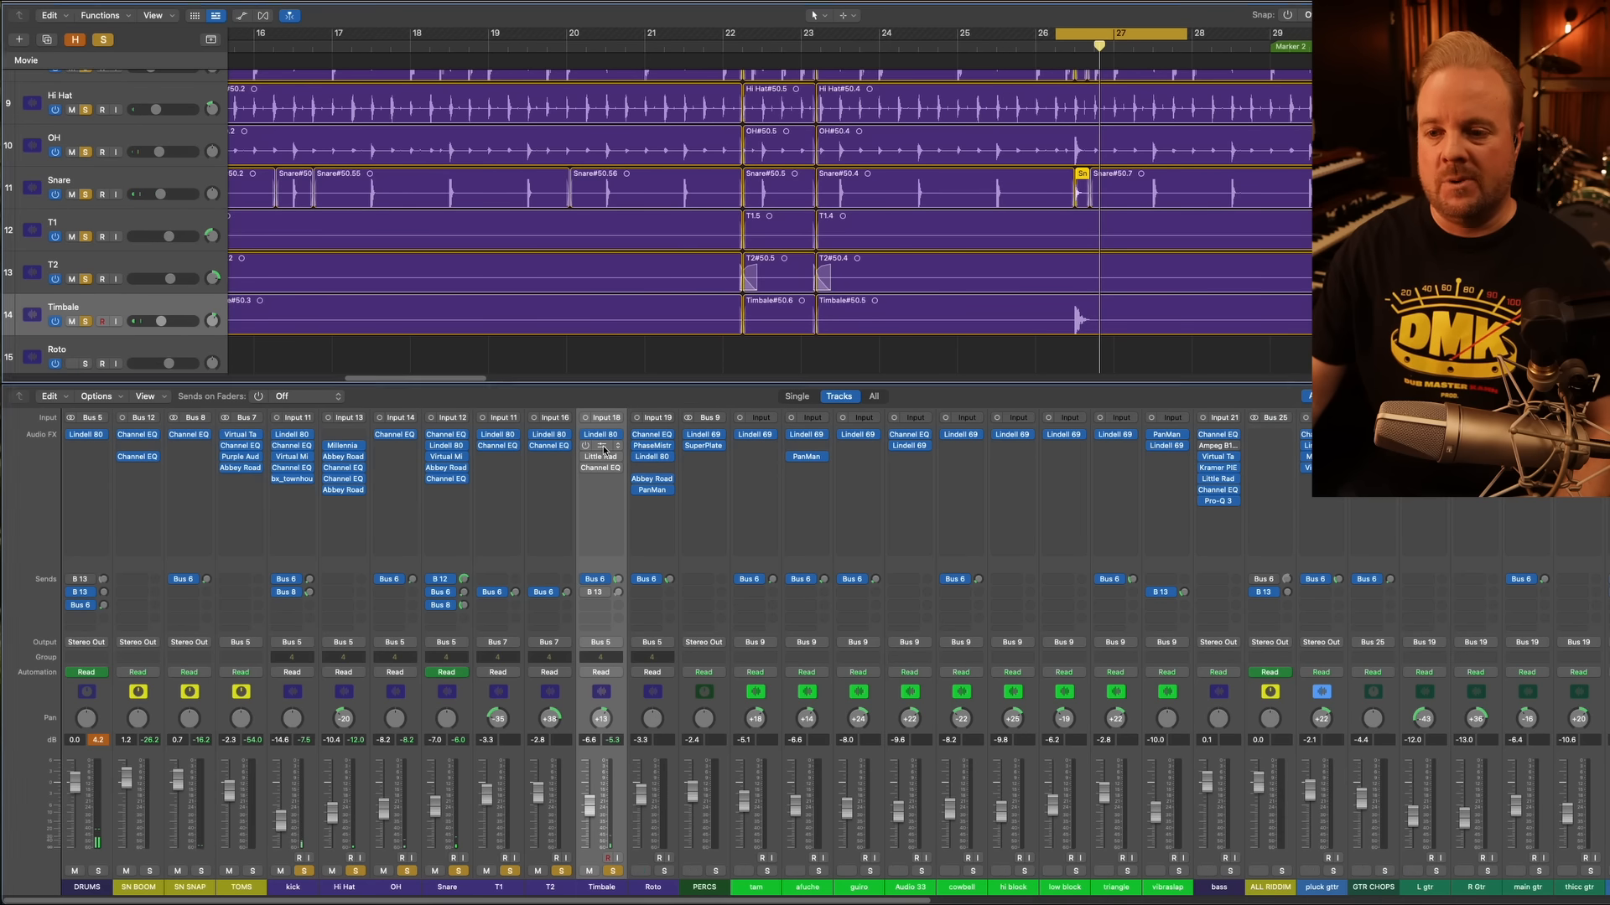
Open the Timbale's Purple Audio MC 77, switch it on while playing the loop, and close it
click(602, 447)
drag(917, 182, 514, 160)
click(1003, 370)
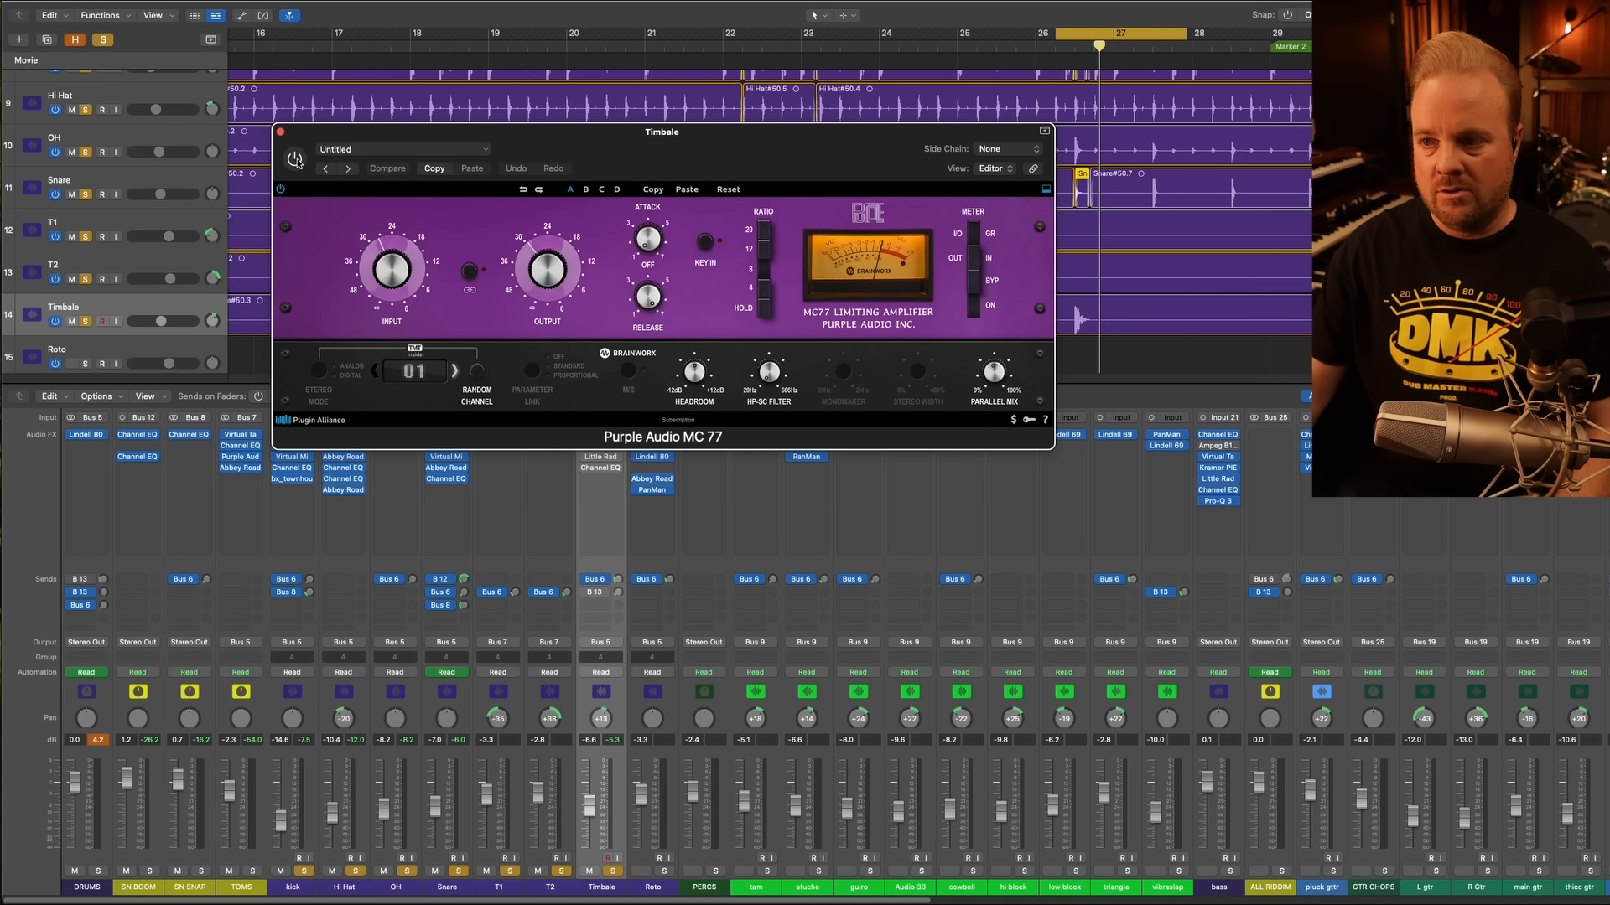
key(space)
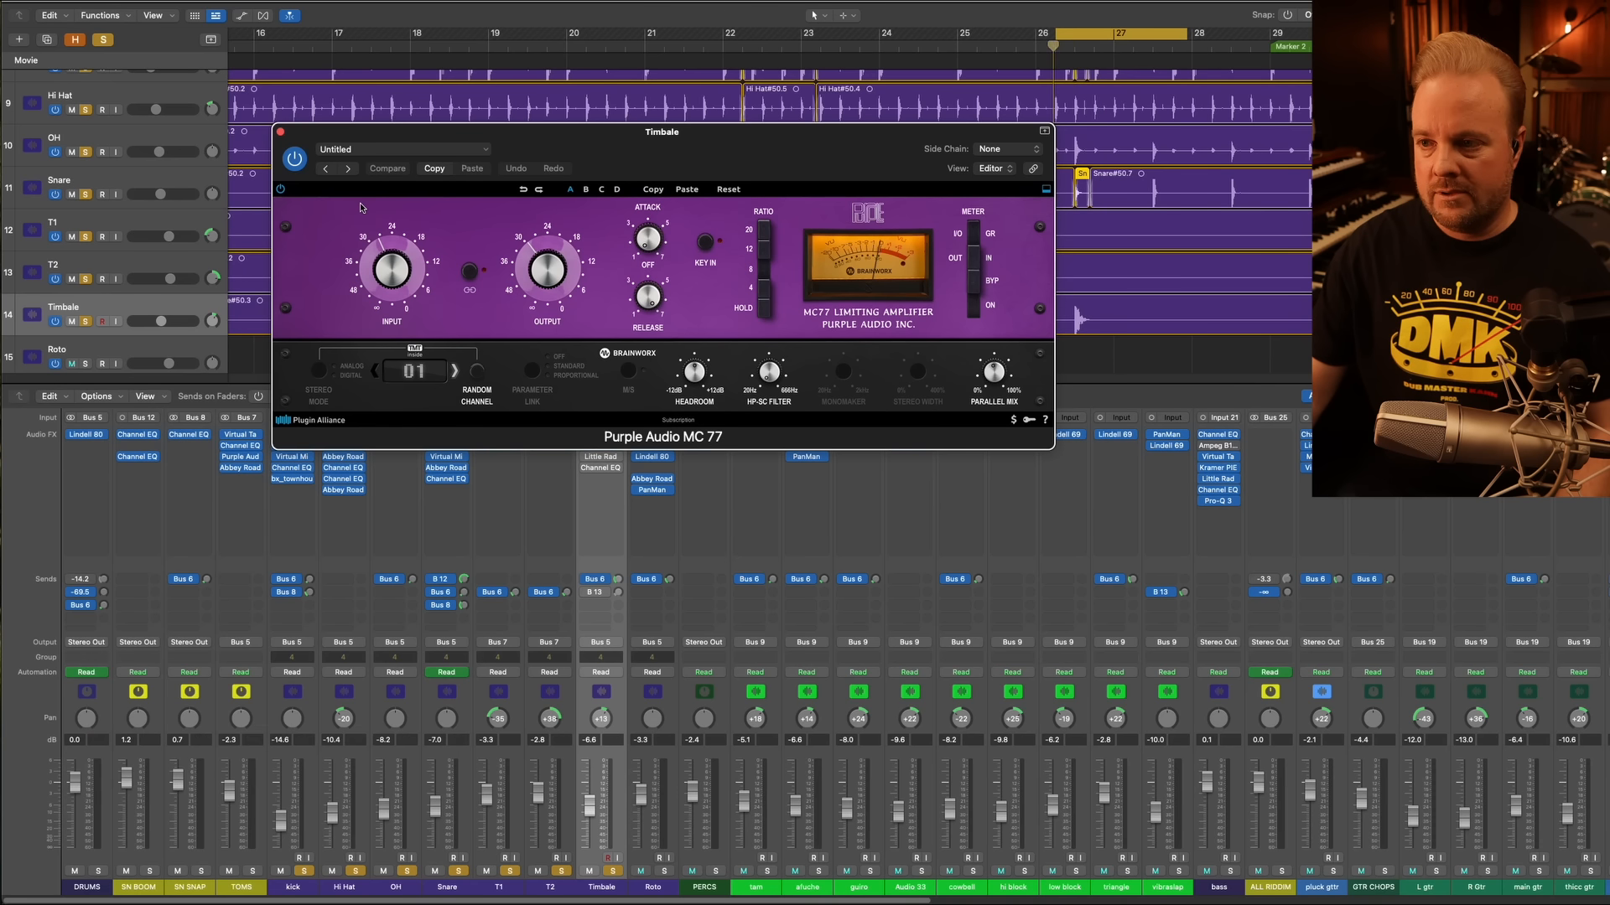
click(282, 132)
Open the Timbale's Little Radiator, switch it on and play the loop
click(612, 460)
click(600, 459)
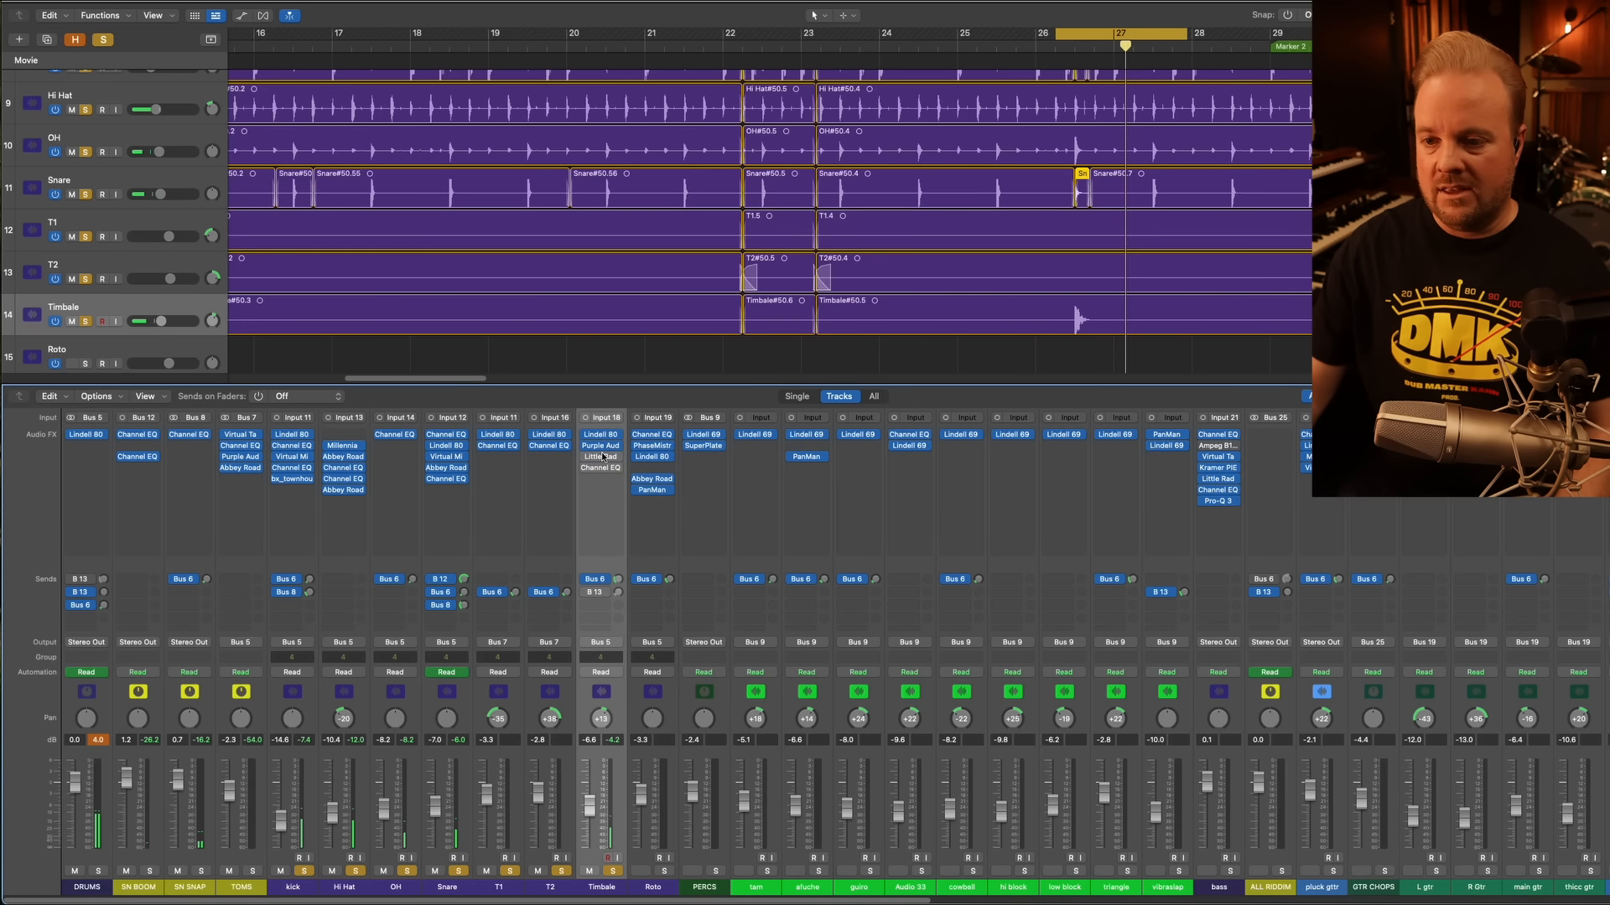
click(600, 458)
drag(834, 160, 377, 215)
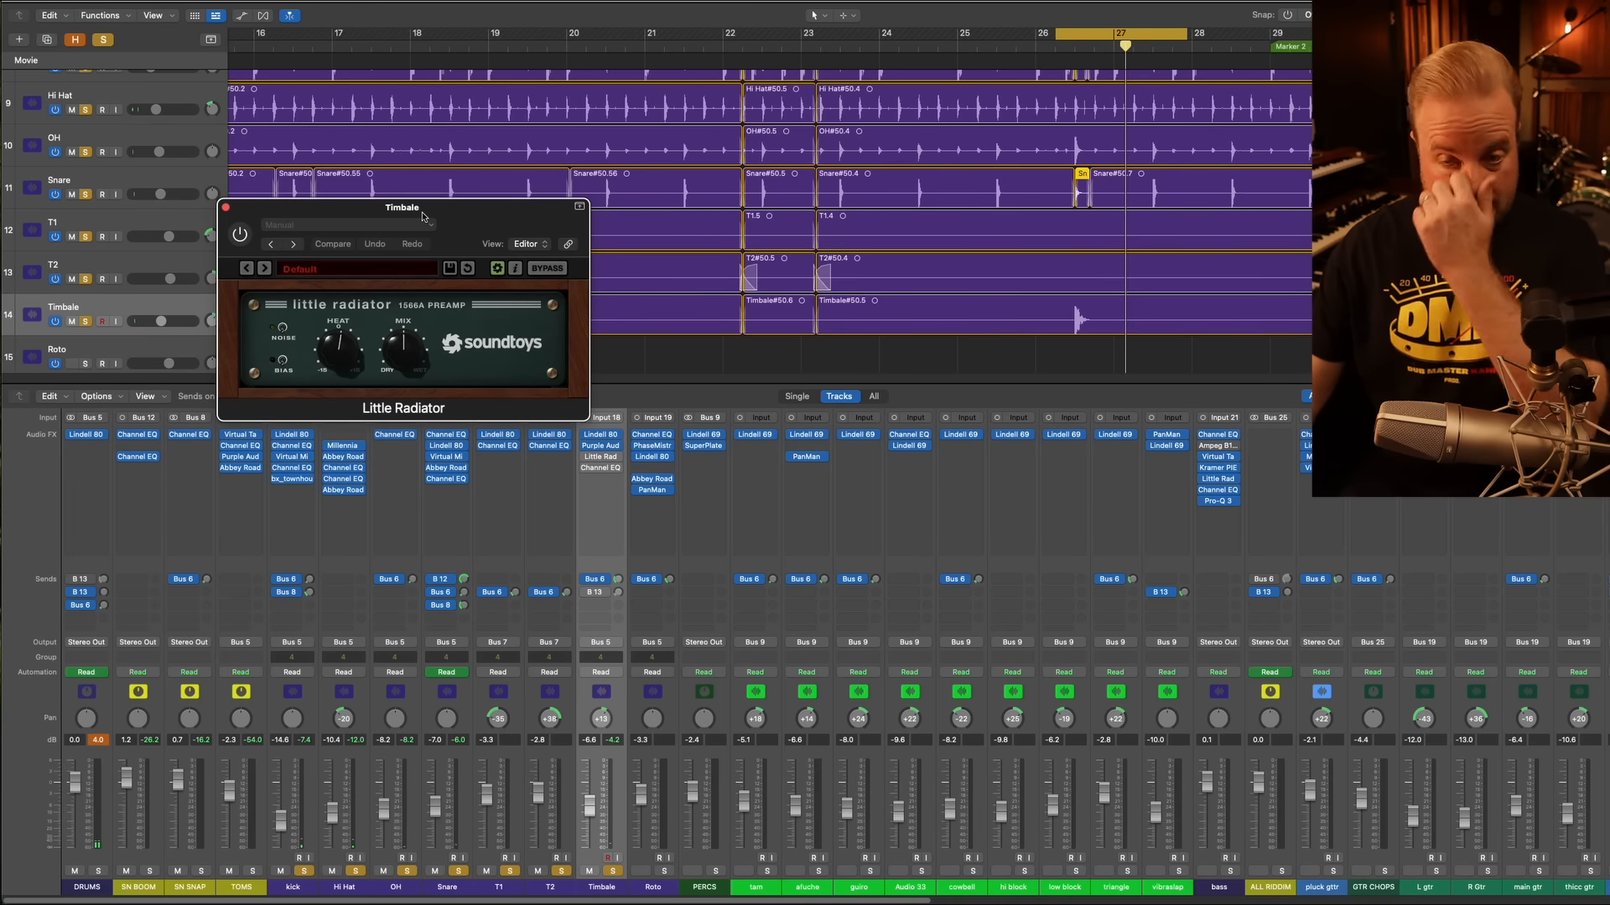
drag(465, 219, 500, 226)
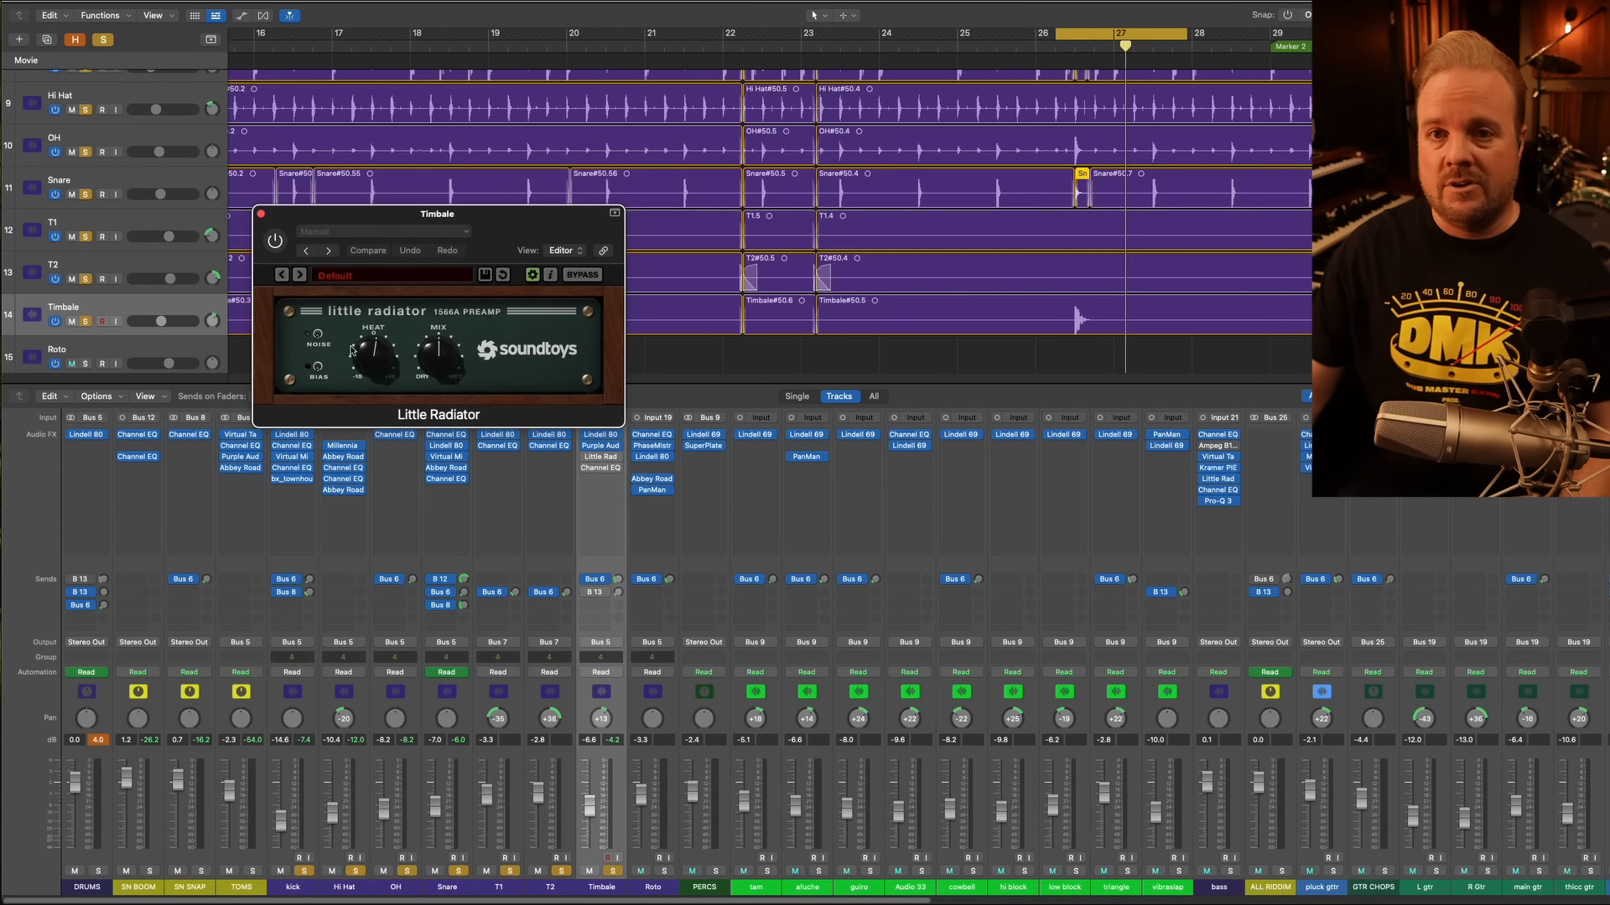
click(275, 242)
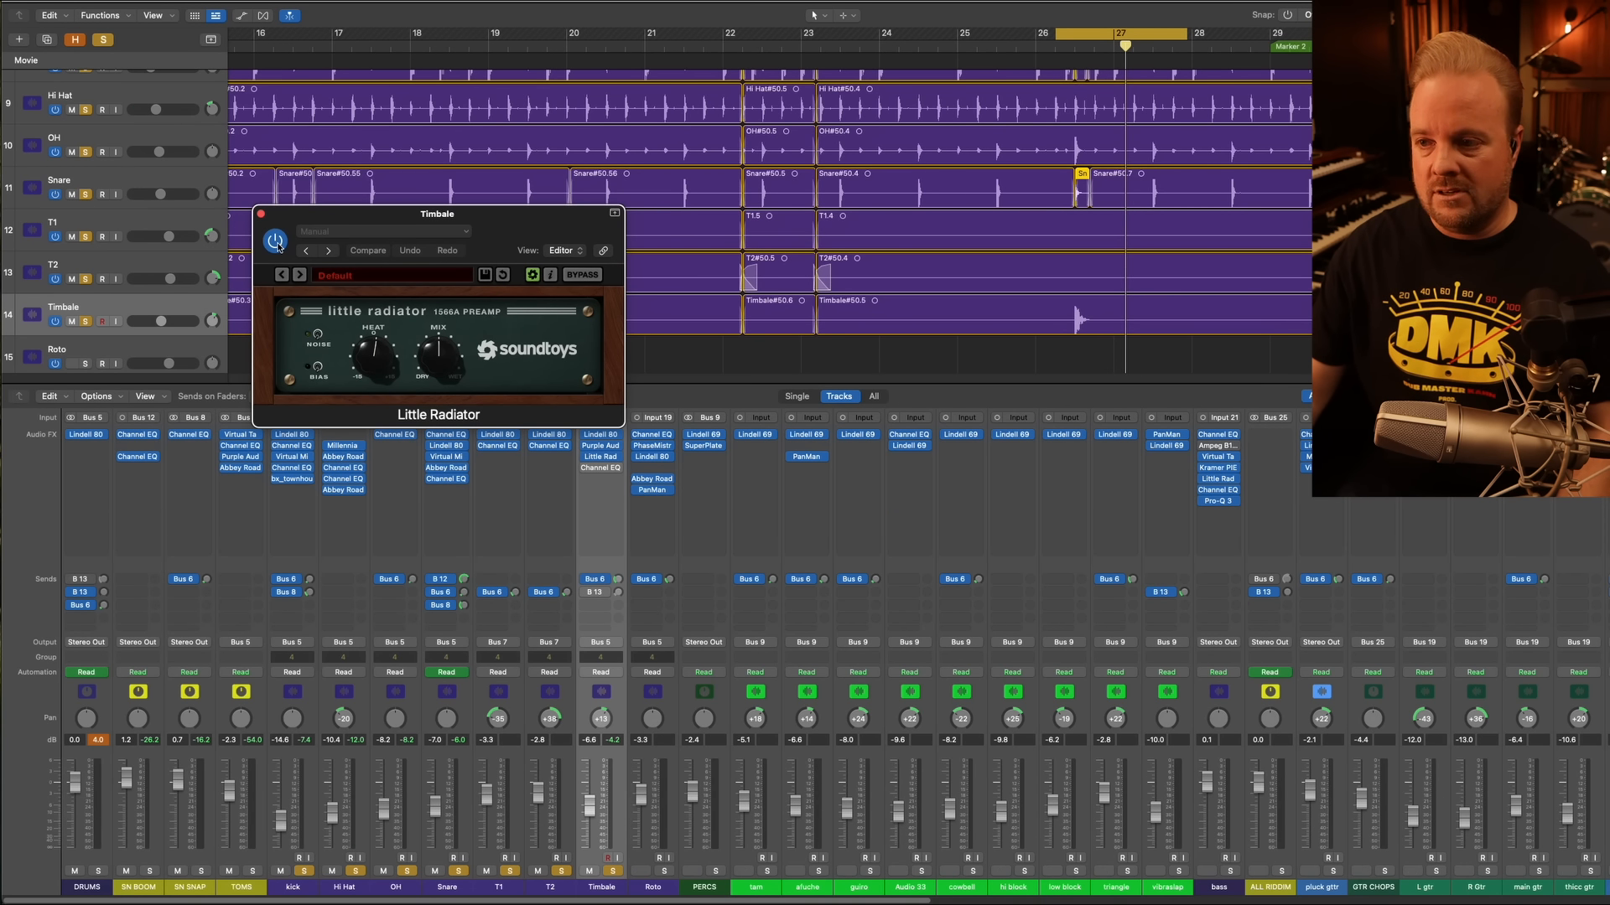
key(space)
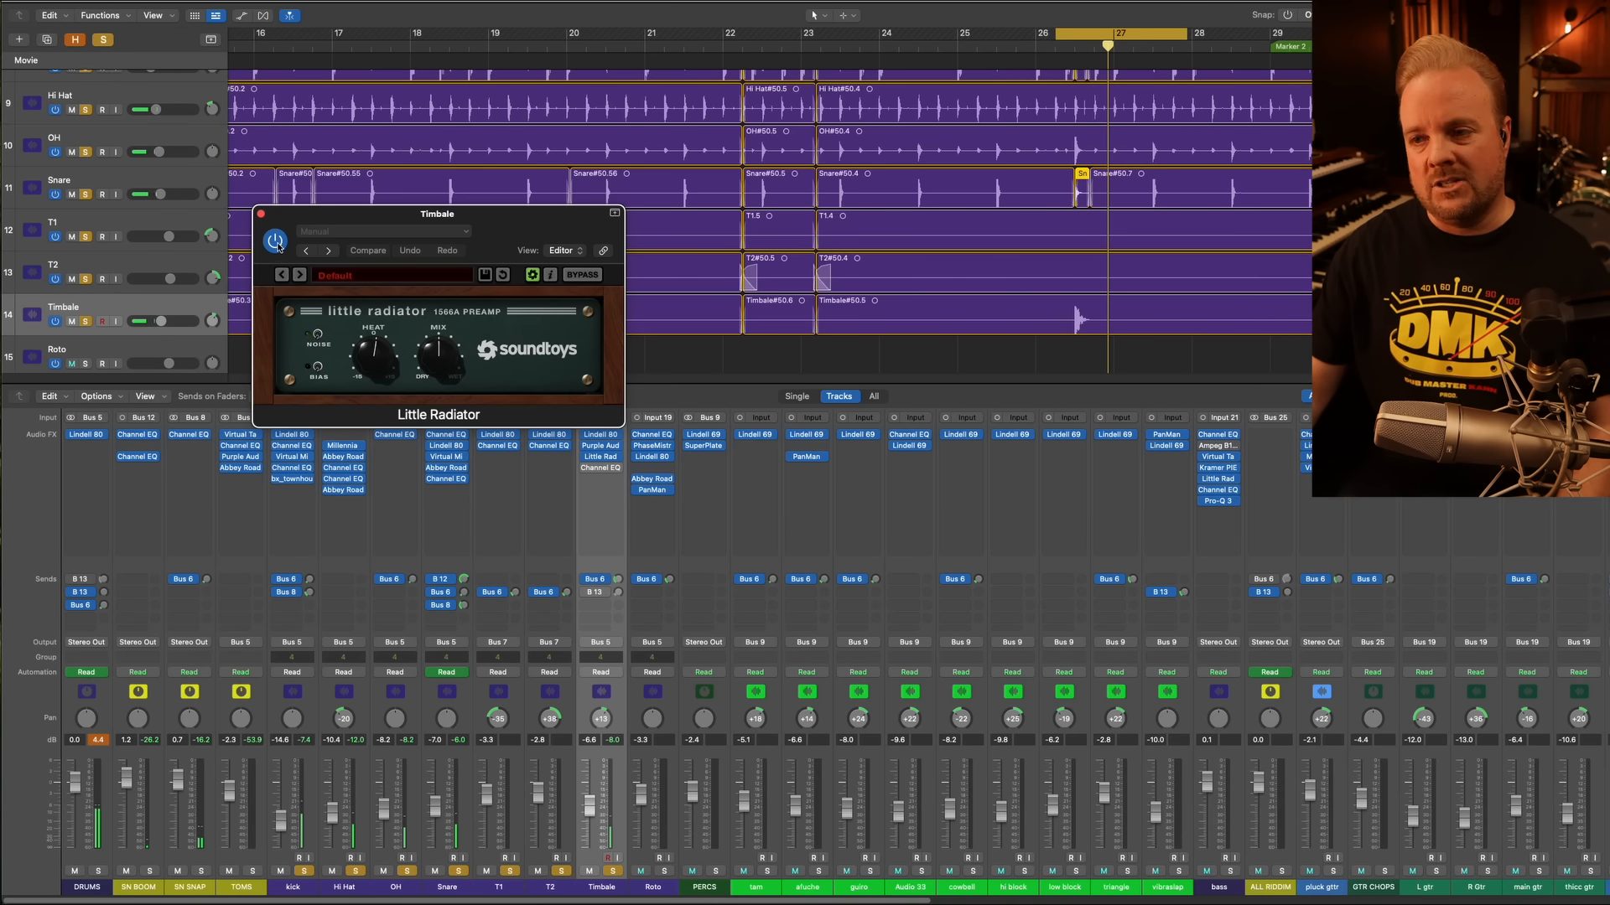
Compare the looped hit with Little Radiator bypassed and active, leave it on and close it
click(276, 243)
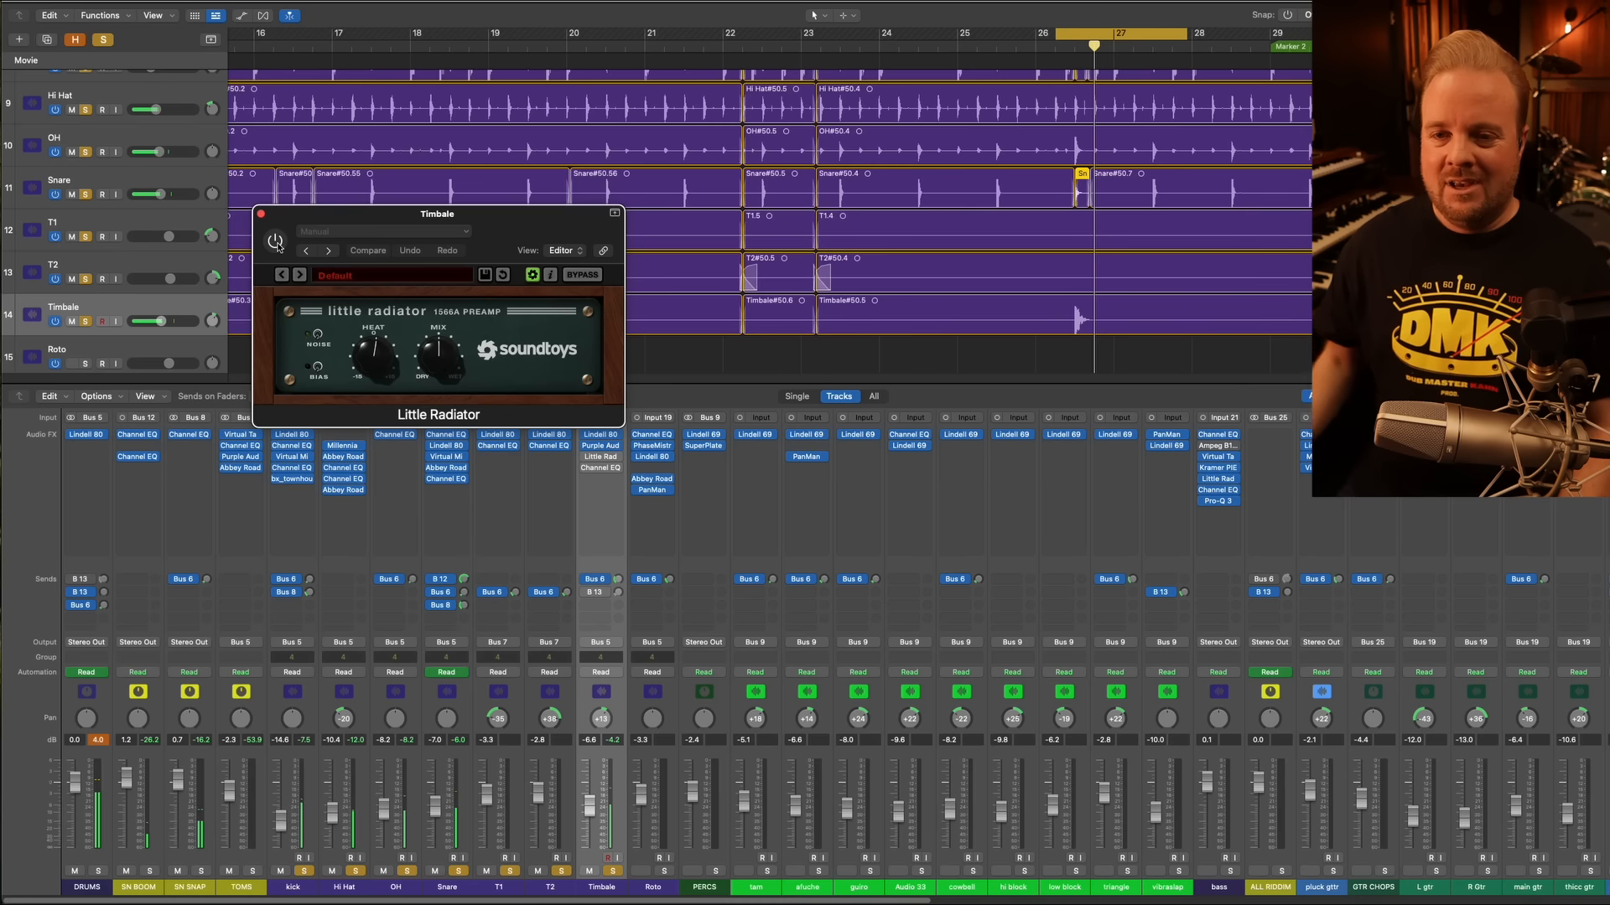
click(276, 242)
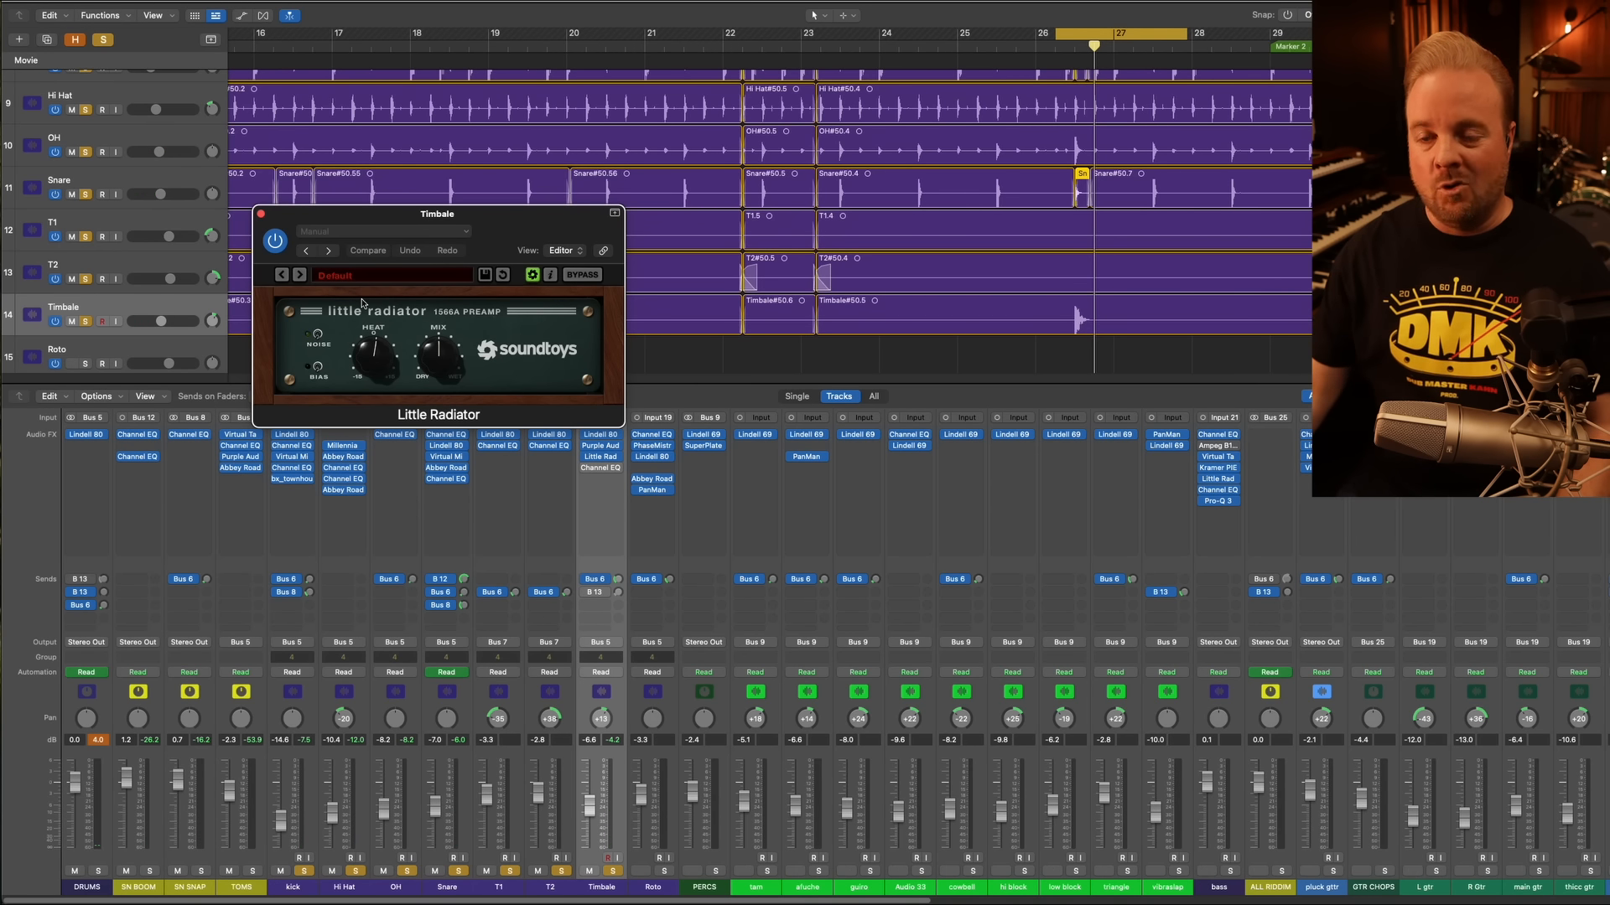
key(space)
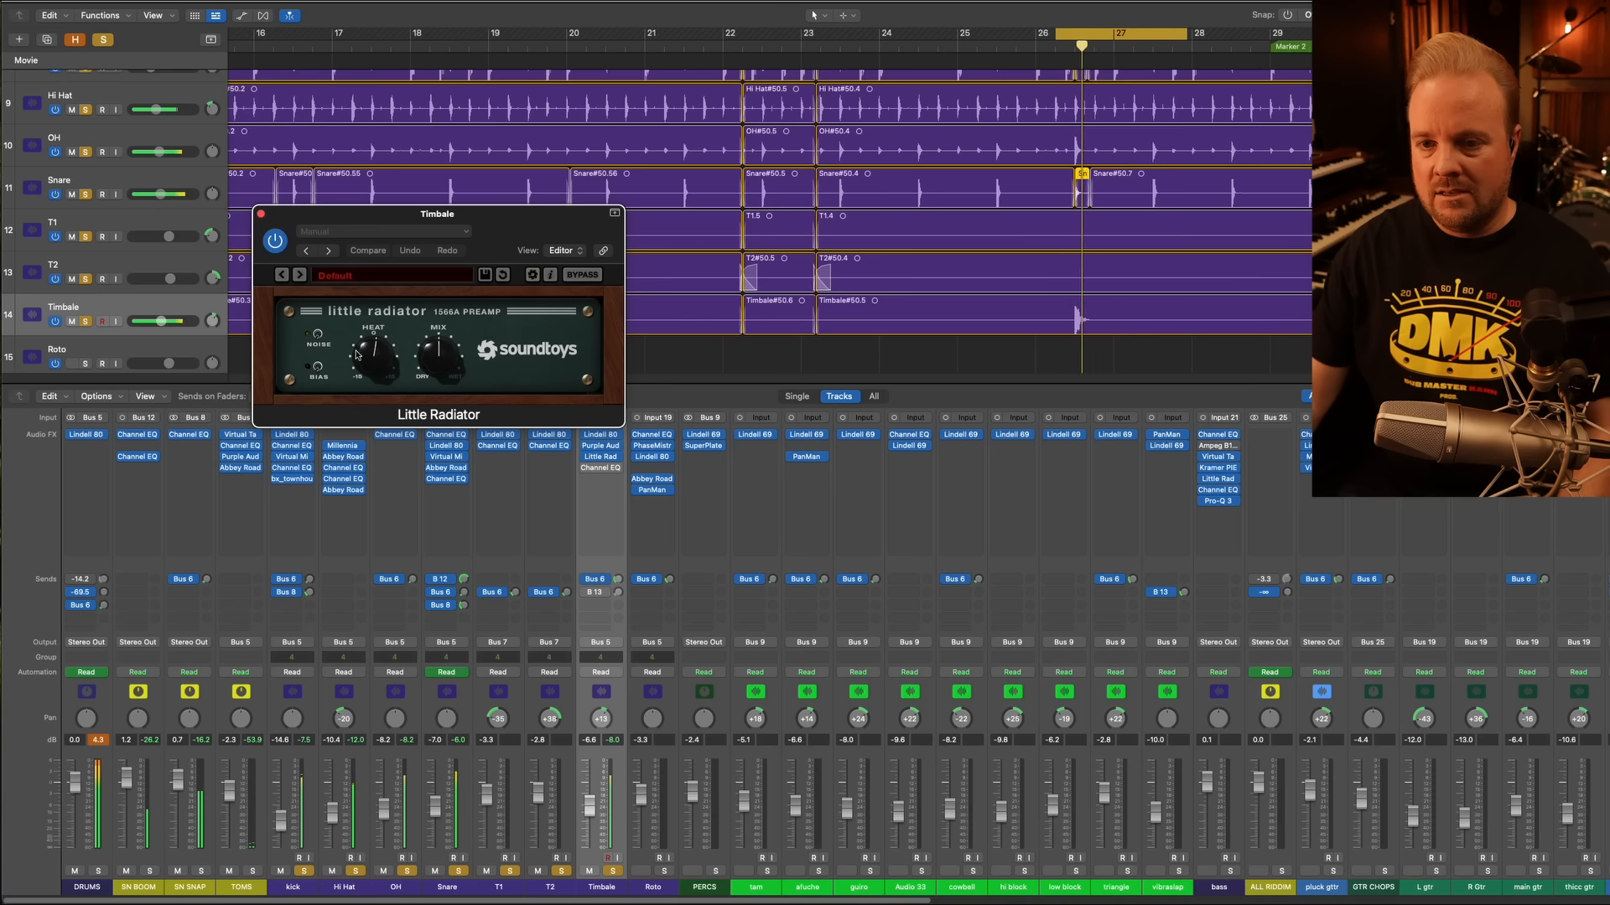
click(275, 241)
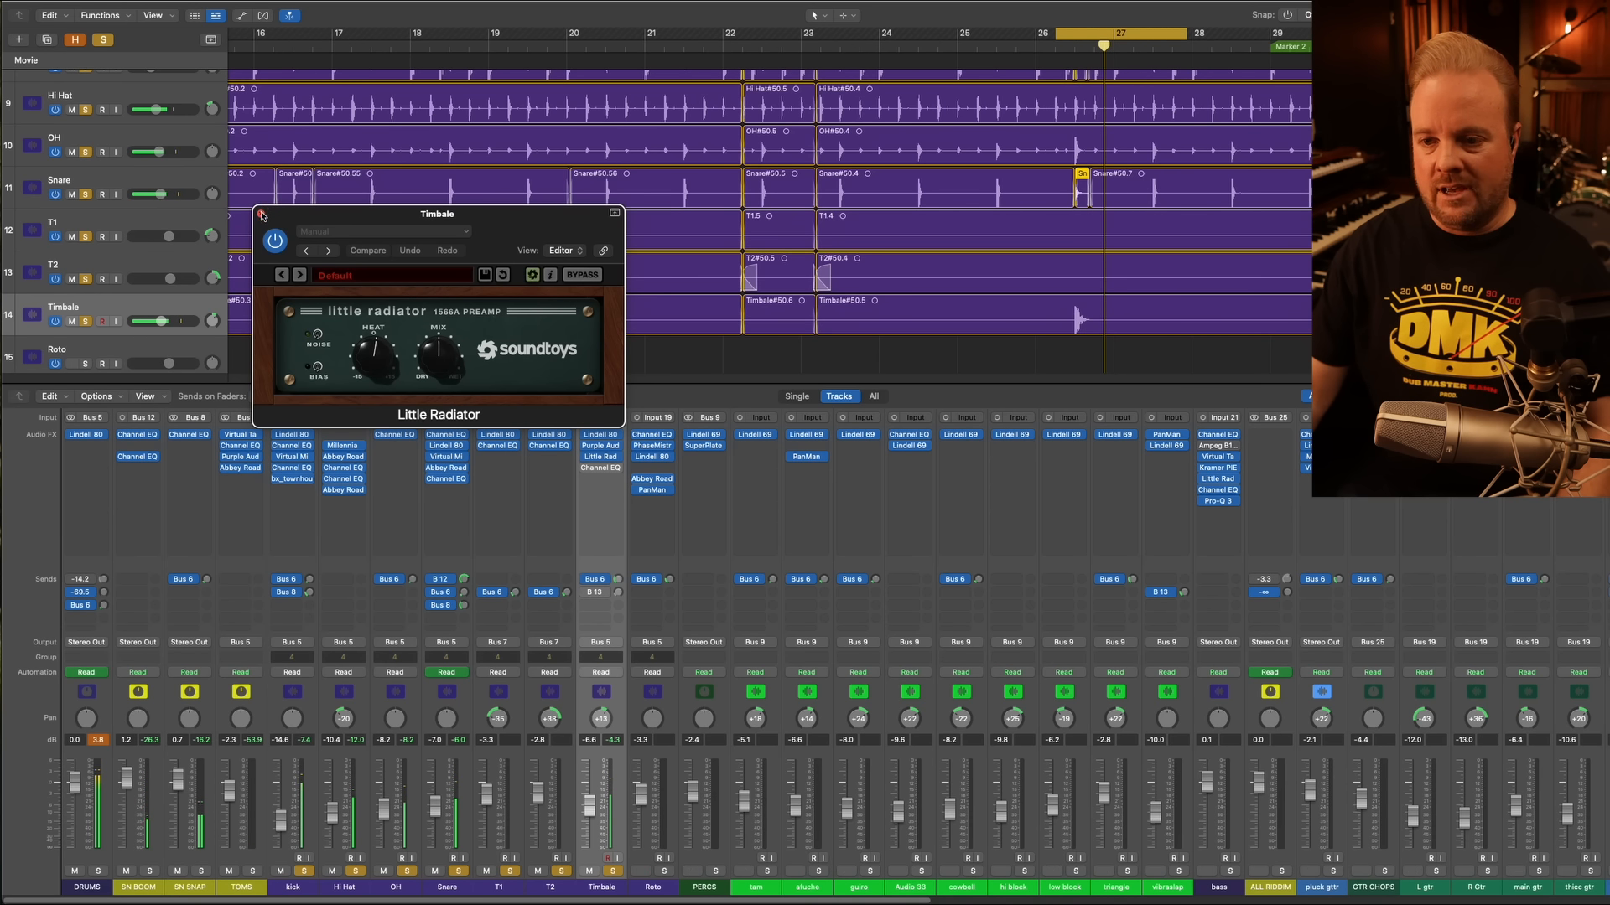
click(261, 213)
Open the Timbale's Channel EQ, switch it on, compare the loop with it out and in, and close it
click(617, 470)
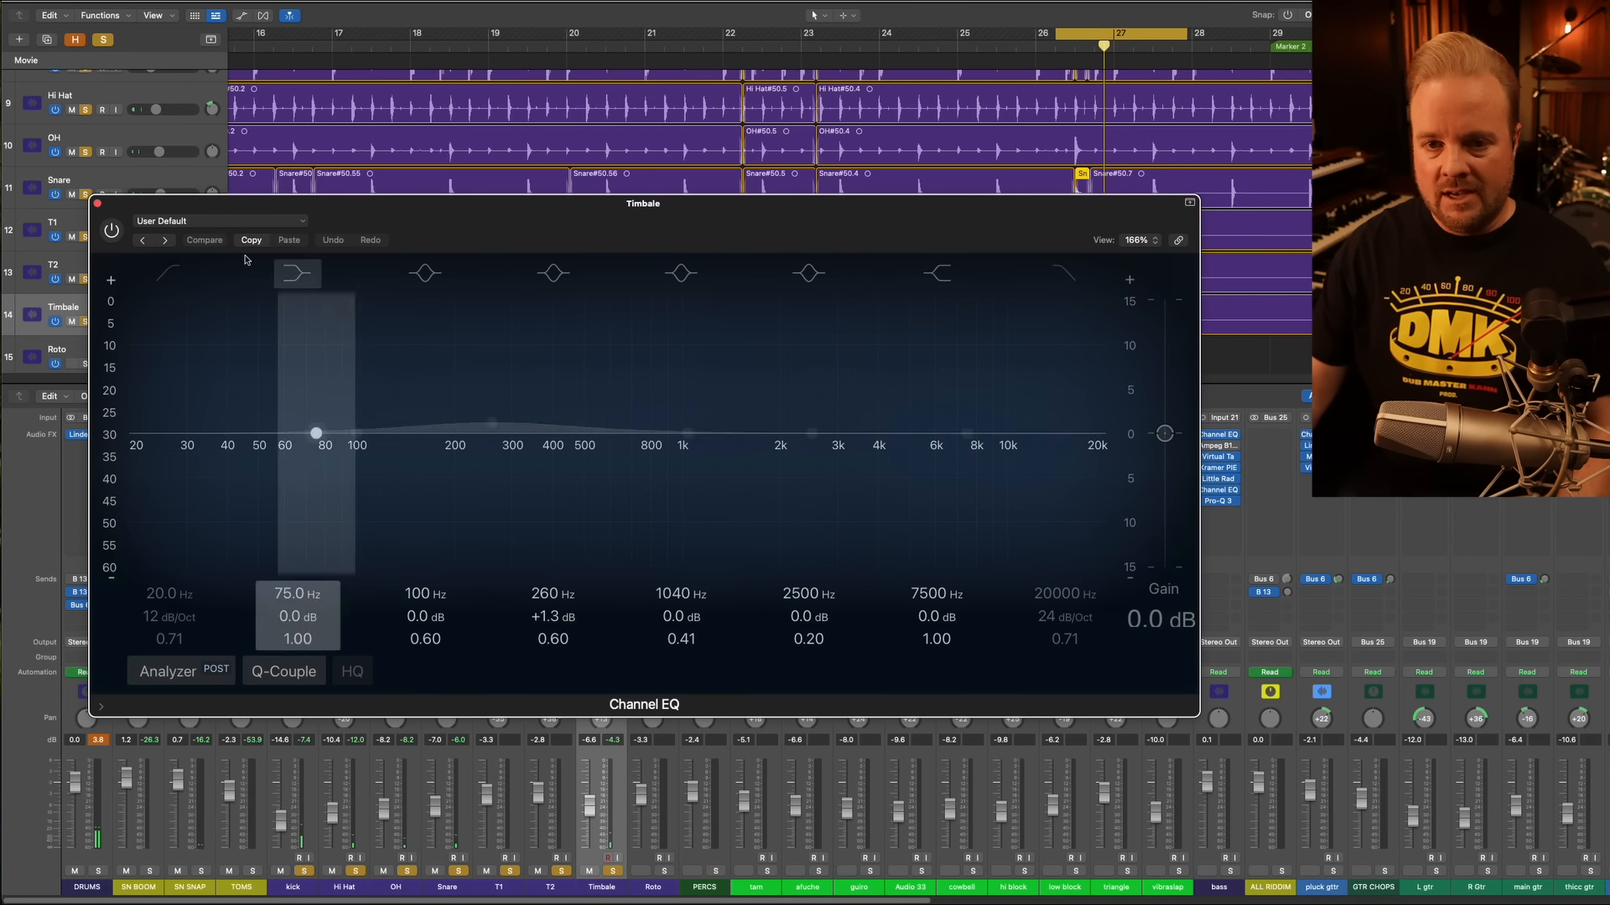
click(111, 230)
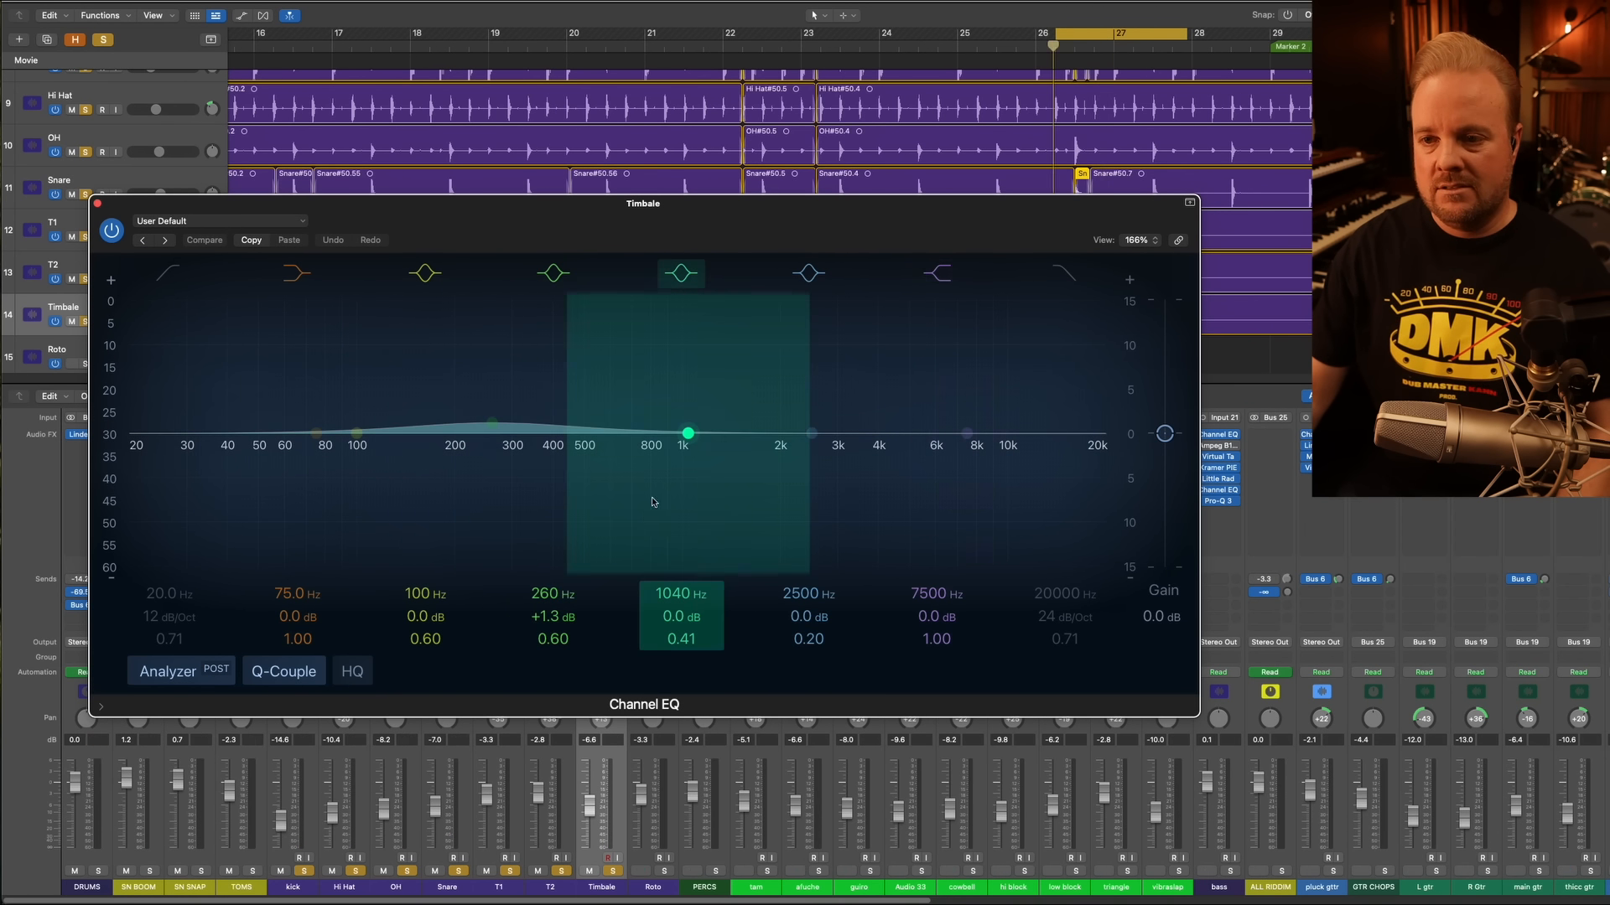
key(space)
click(113, 231)
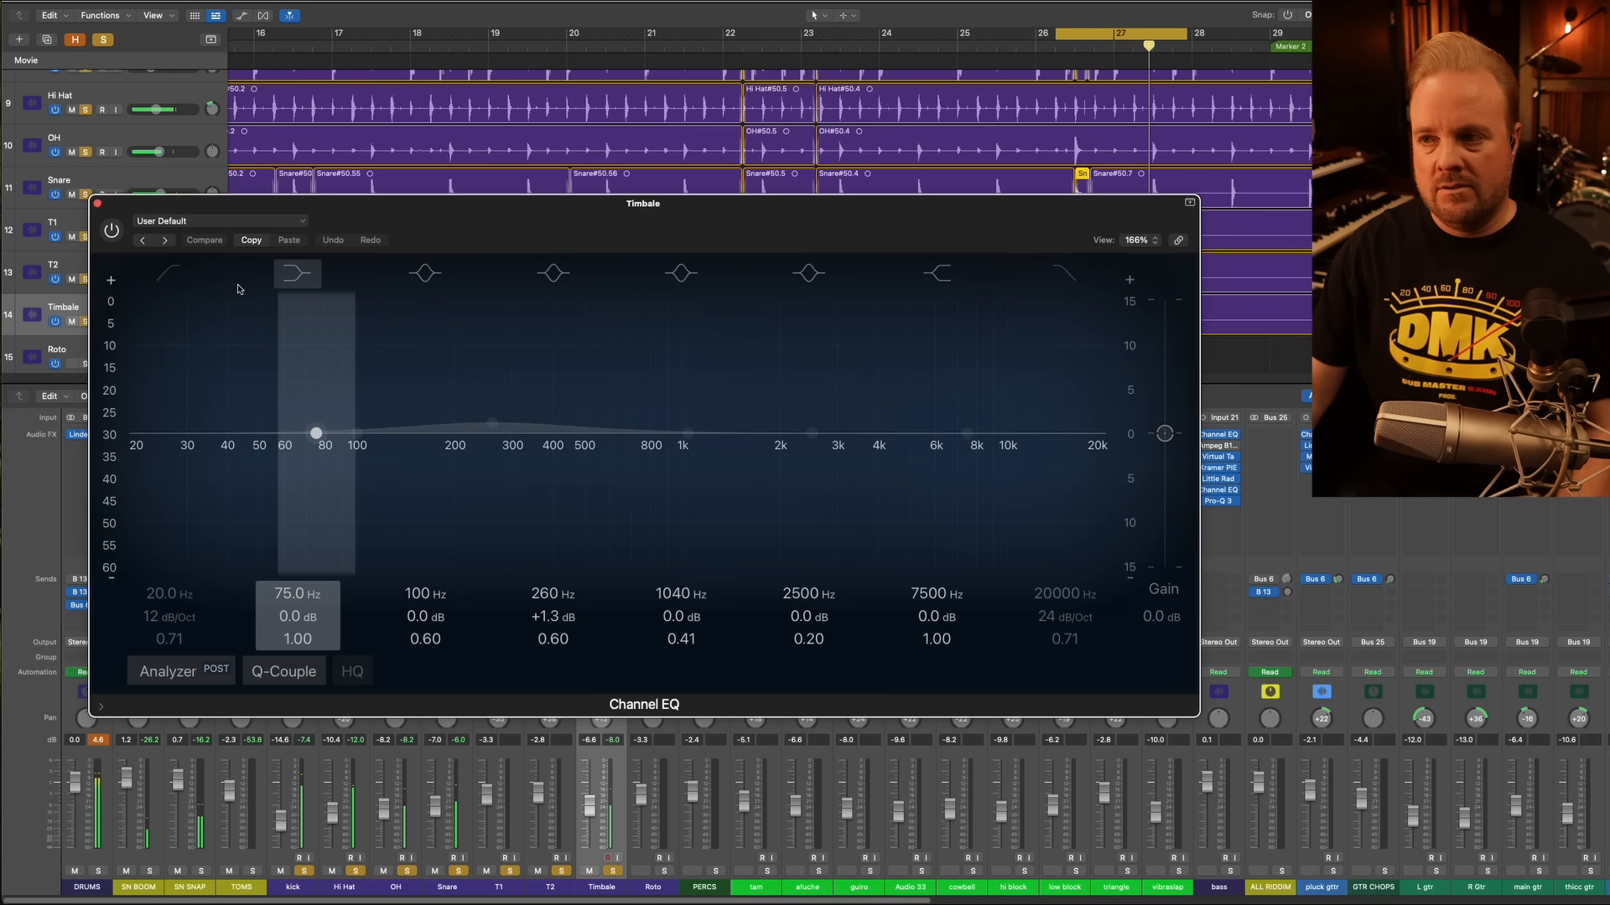
click(112, 231)
click(98, 204)
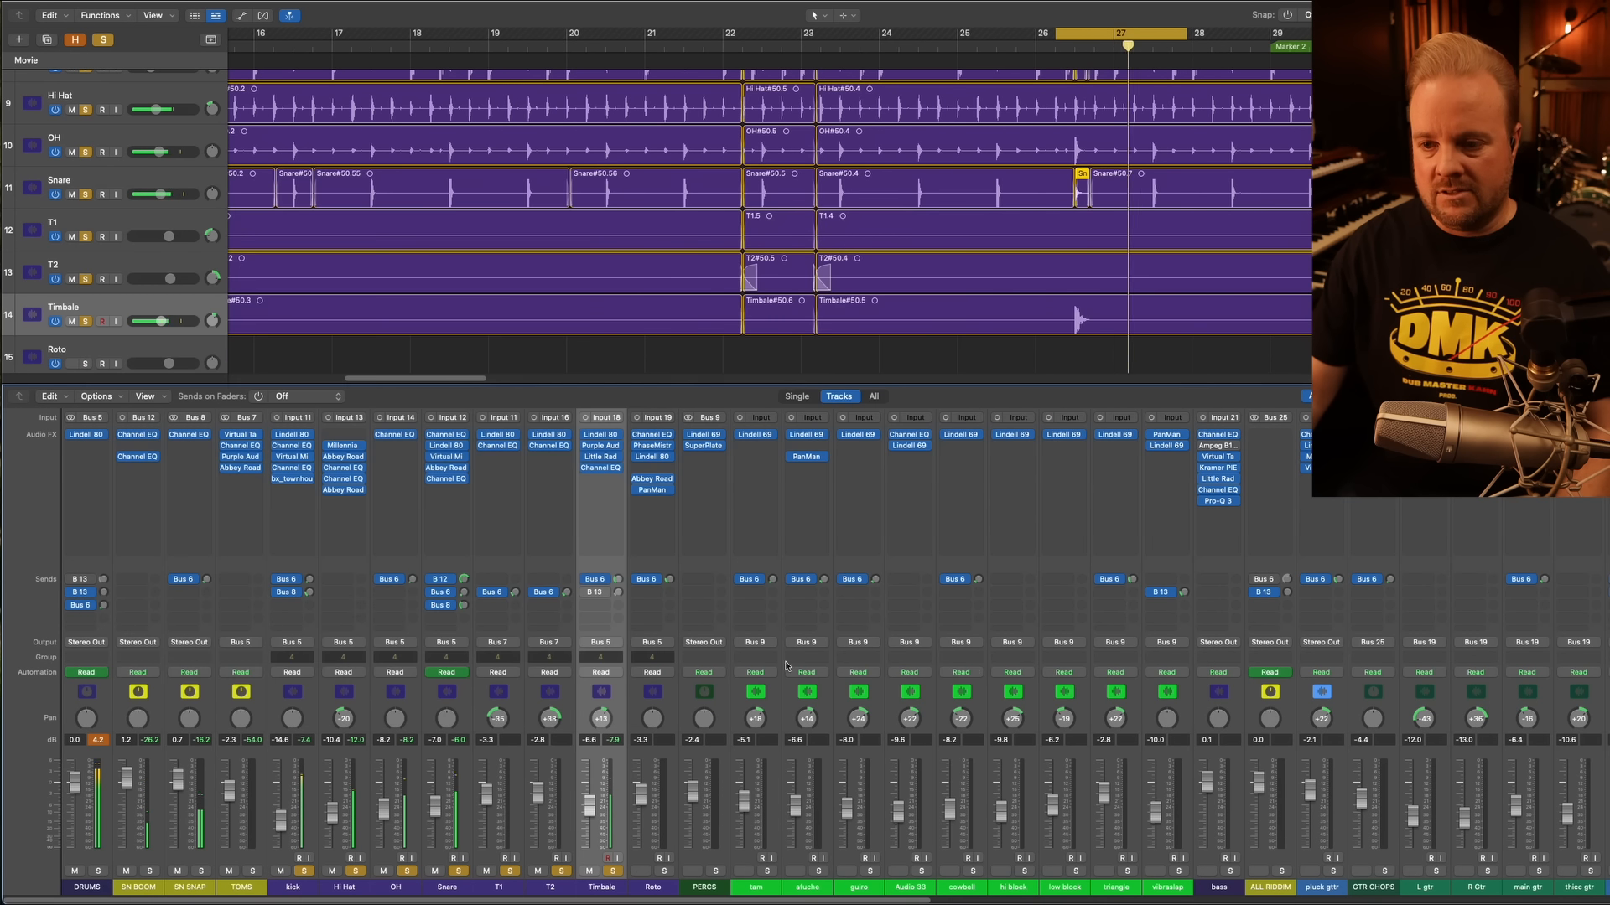
Add Roto to the soloed drums and place the playhead within Marker 4, shortly before the Roto region at bar 50
click(638, 889)
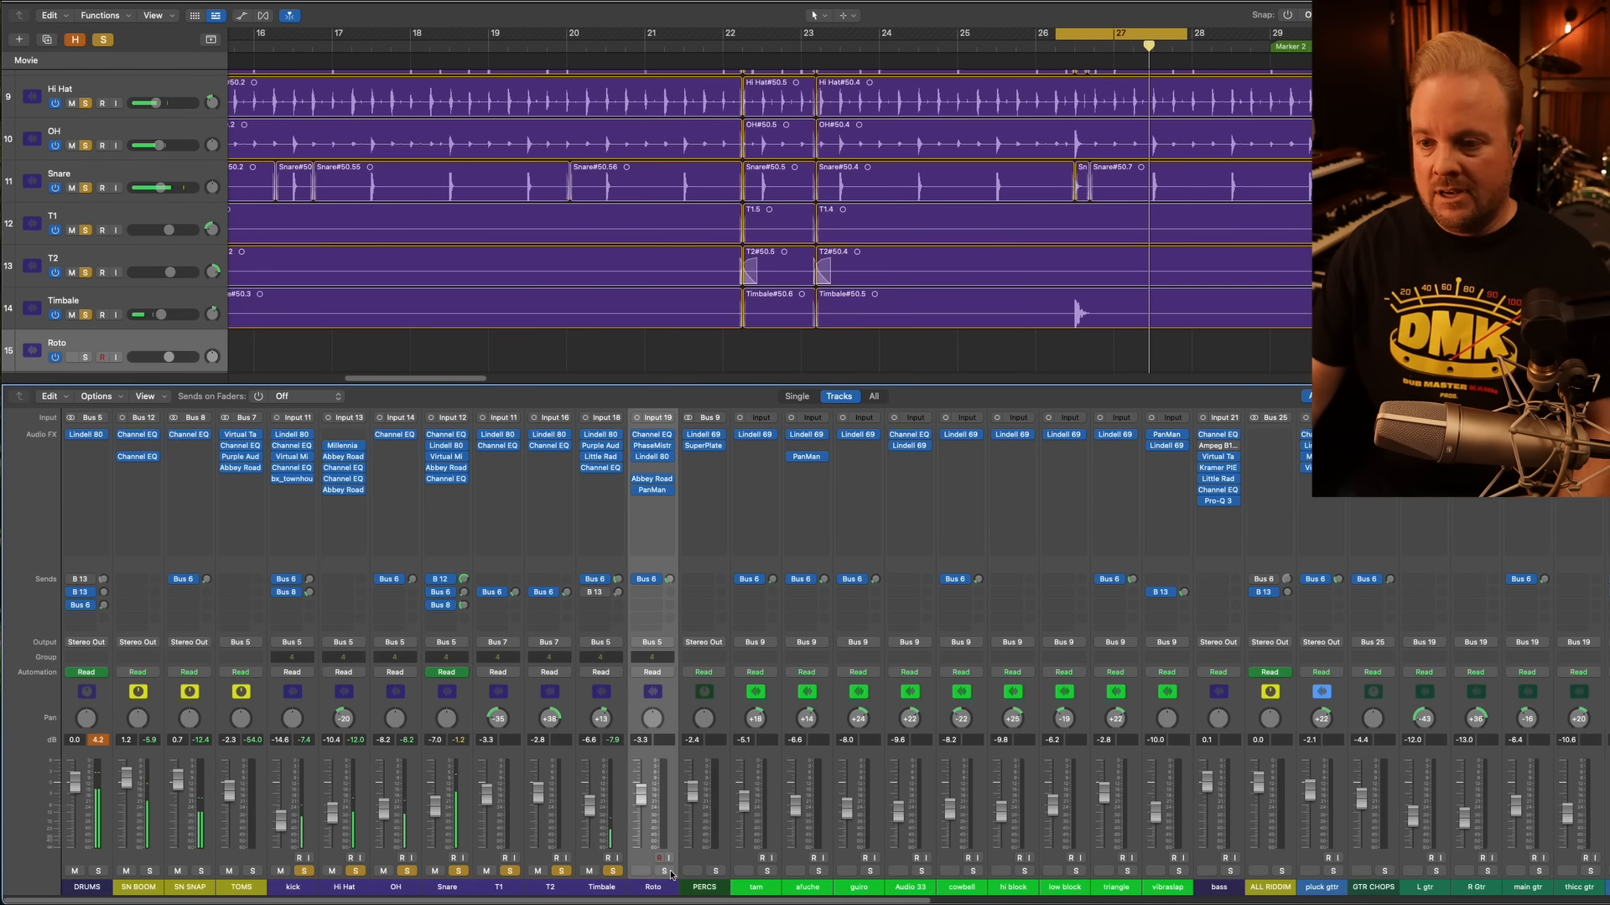
scroll(711, 344, down, 3)
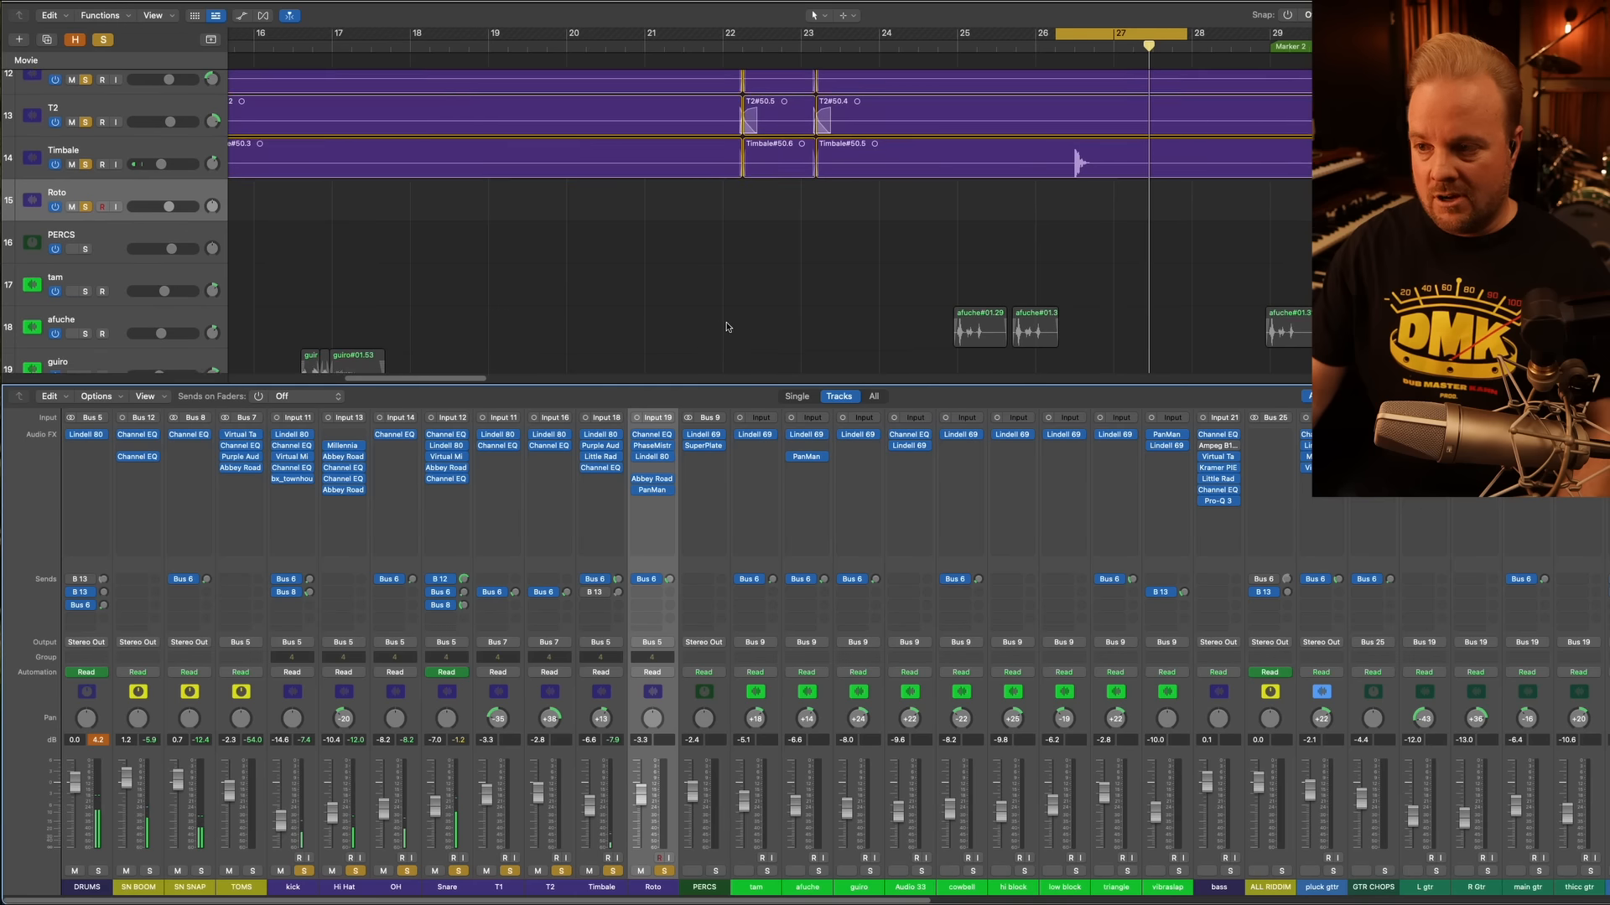
click(1102, 37)
key(super+Left)
key(super+Left)
key(super+Left)
key(super+Left)
key(super+Left)
key(super+Left)
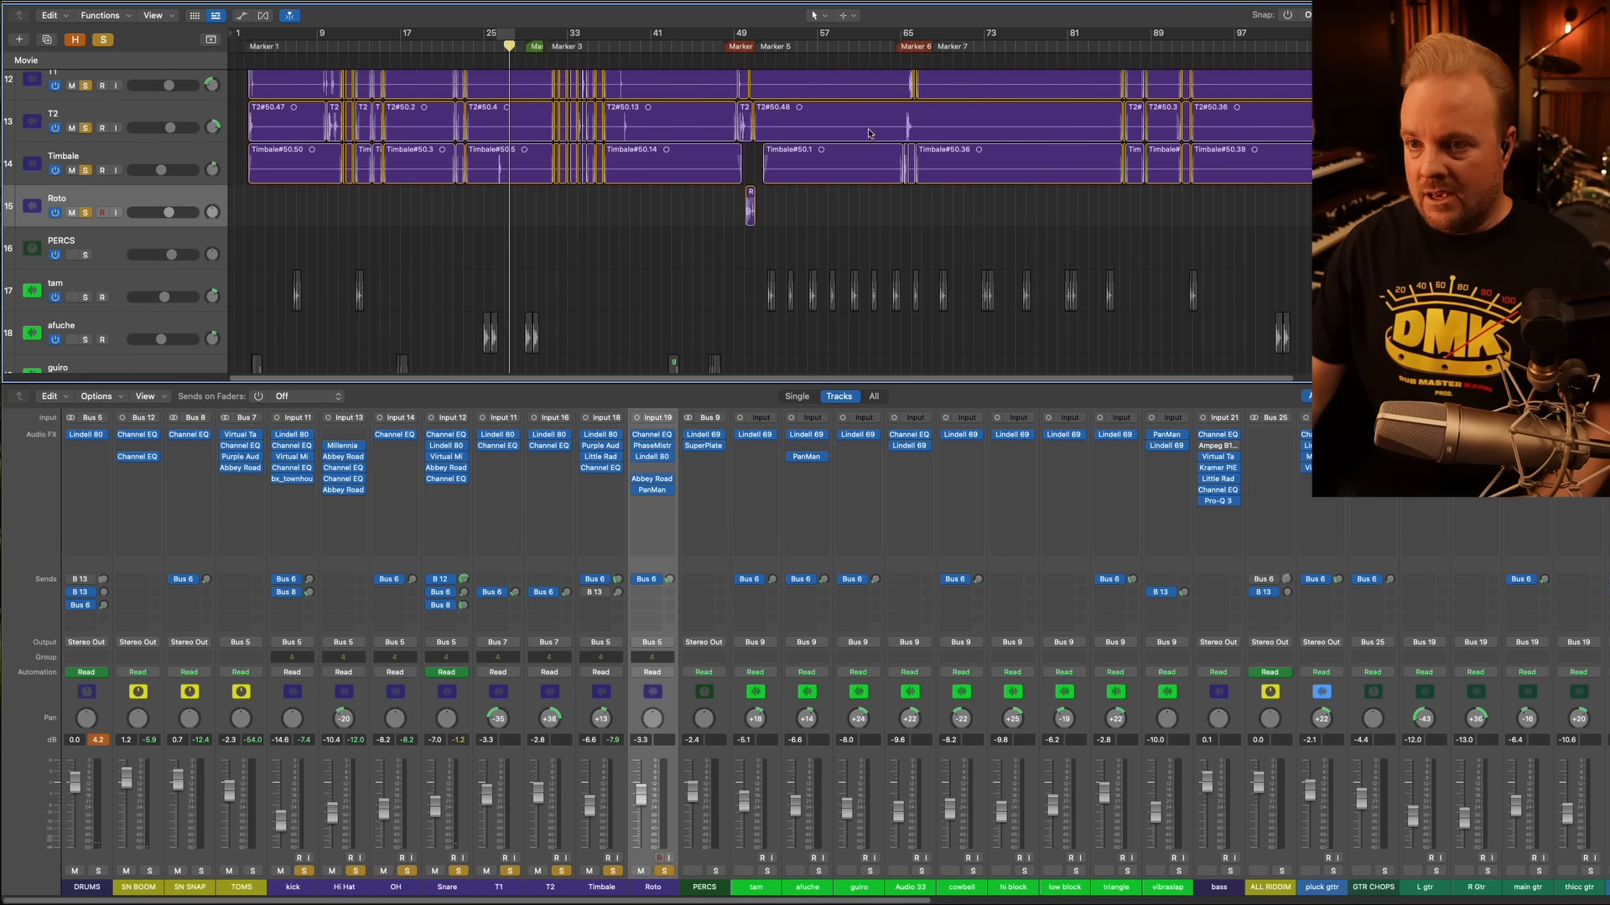
click(744, 45)
key(super+Right)
key(super+Right)
key(super+Right)
key(super+Right)
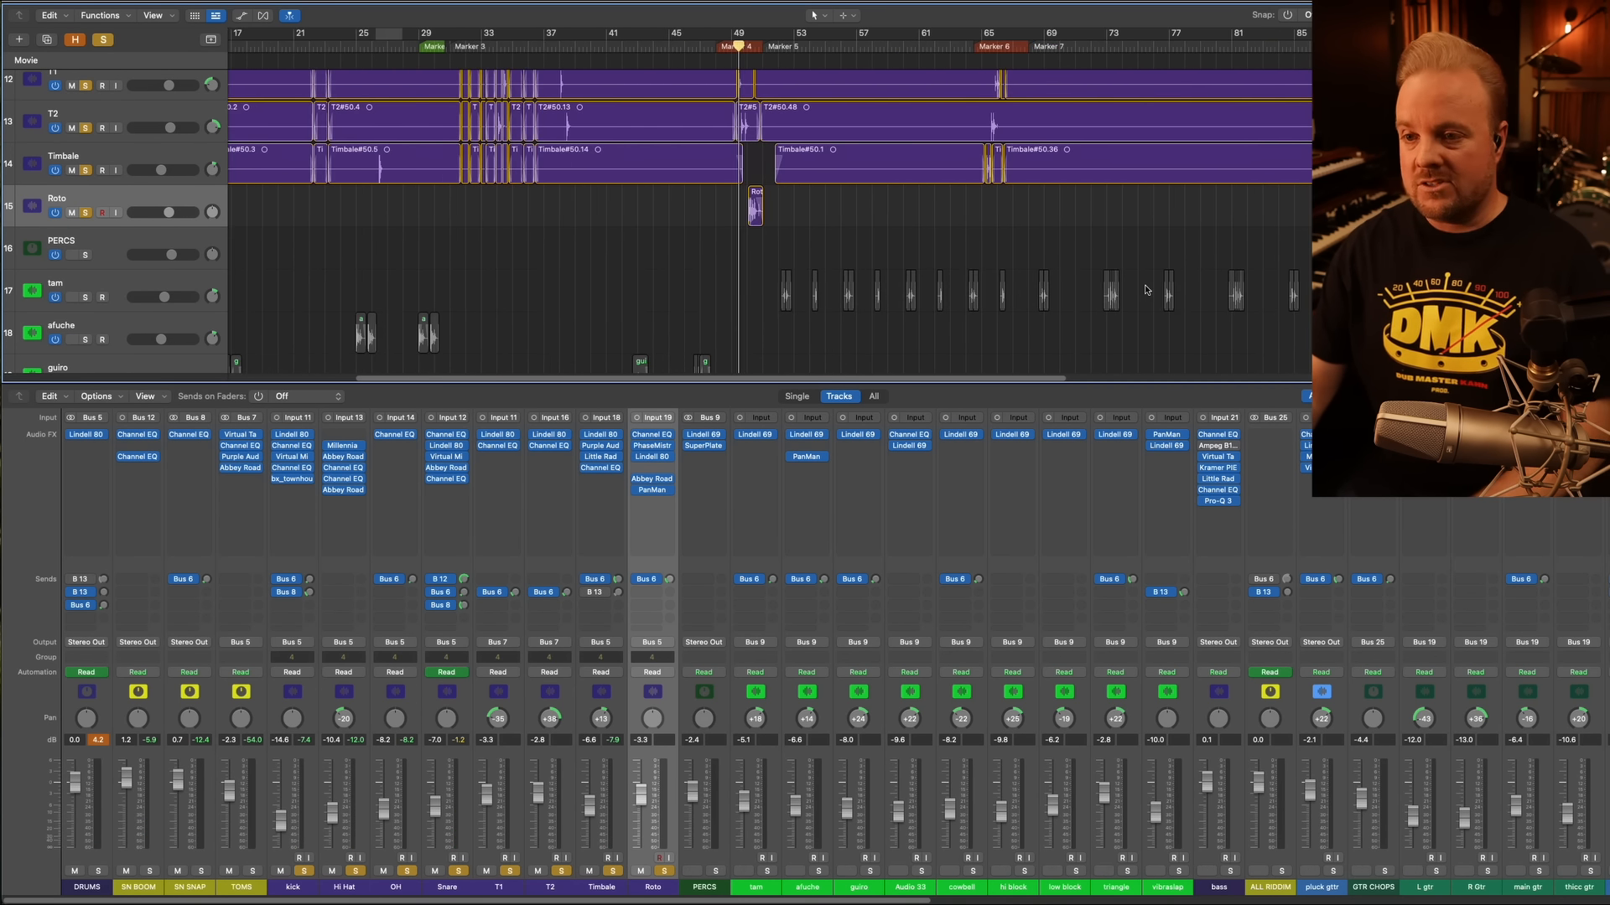
key(super+Right)
key(super+Right)
key(super+Right)
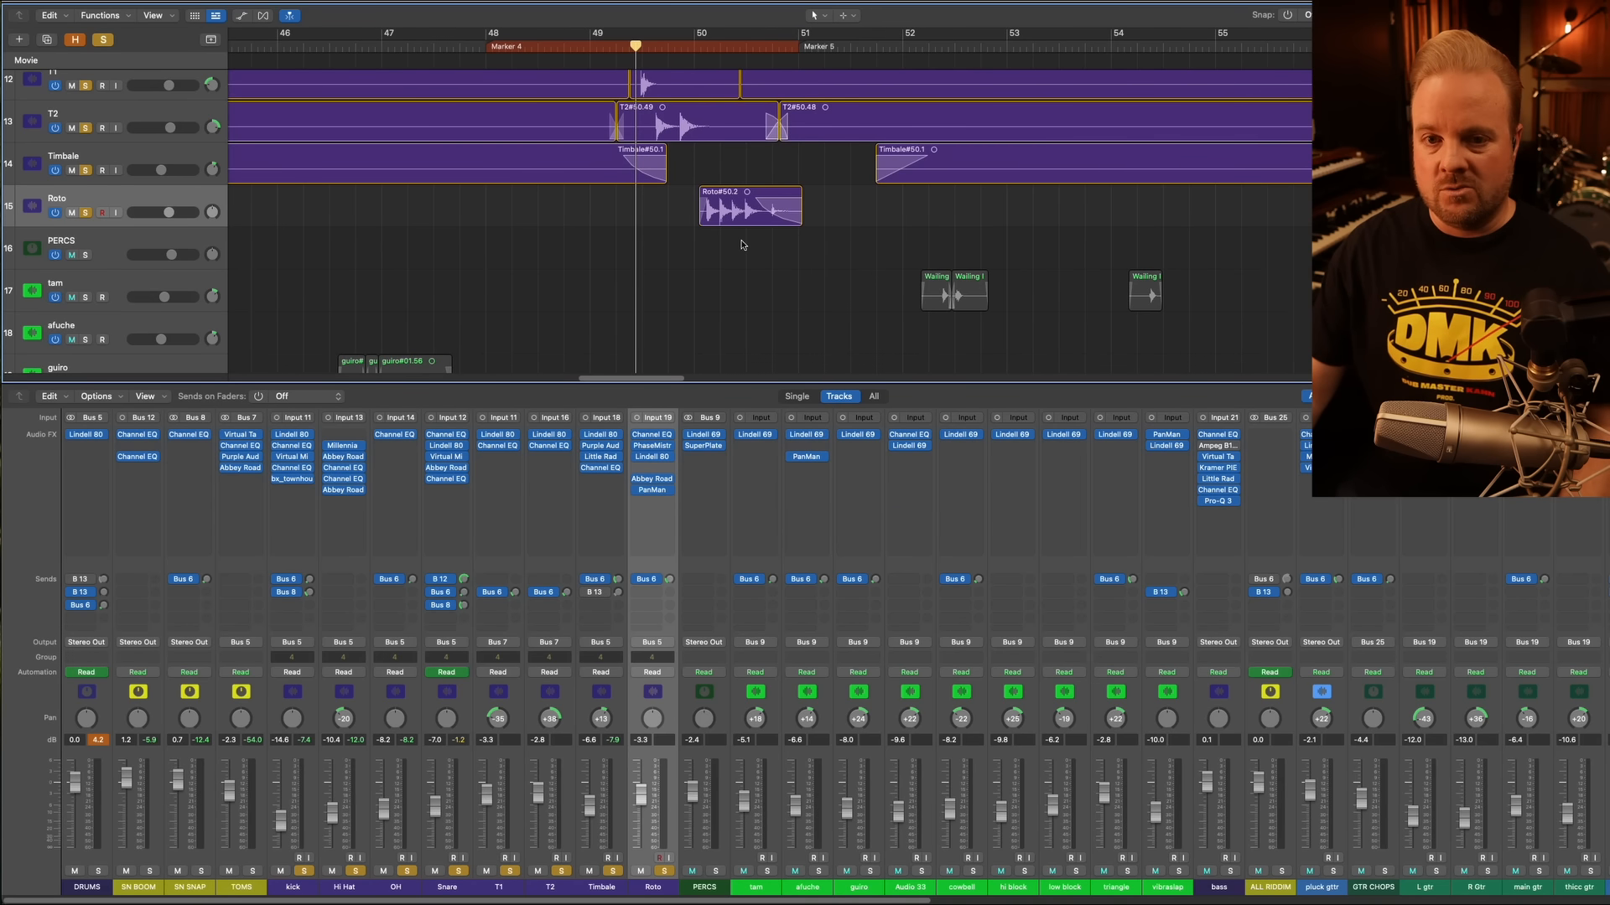
scroll(742, 245, right, 3)
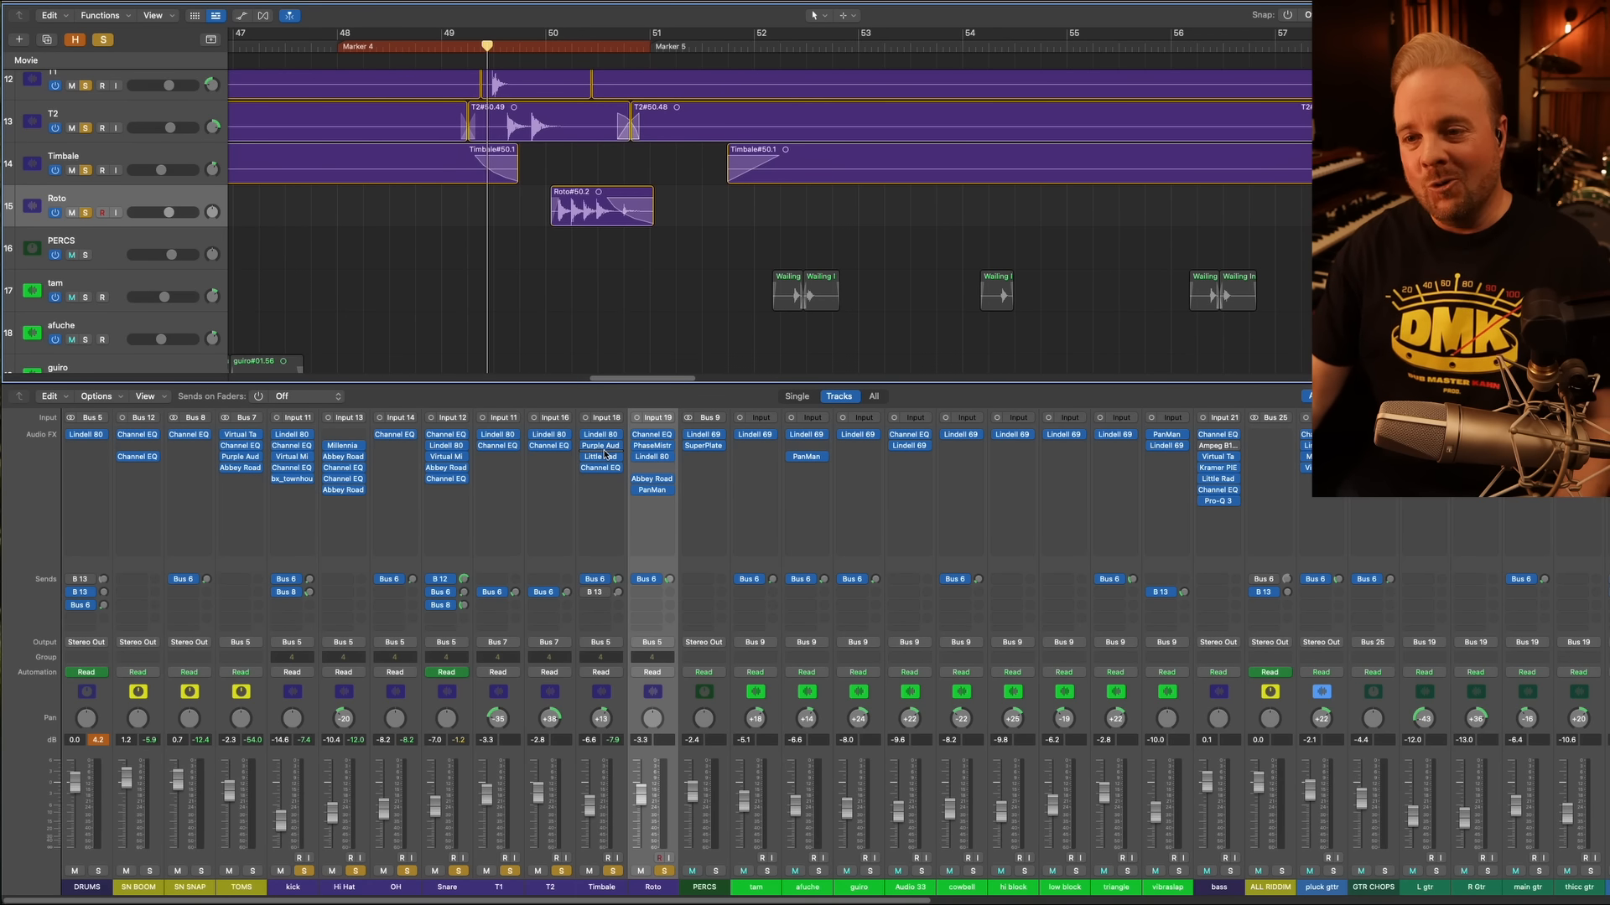
Bypass Roto's plug-ins, including its Channel EQ, and play through the hits at bar 50
drag(641, 446, 648, 498)
click(653, 438)
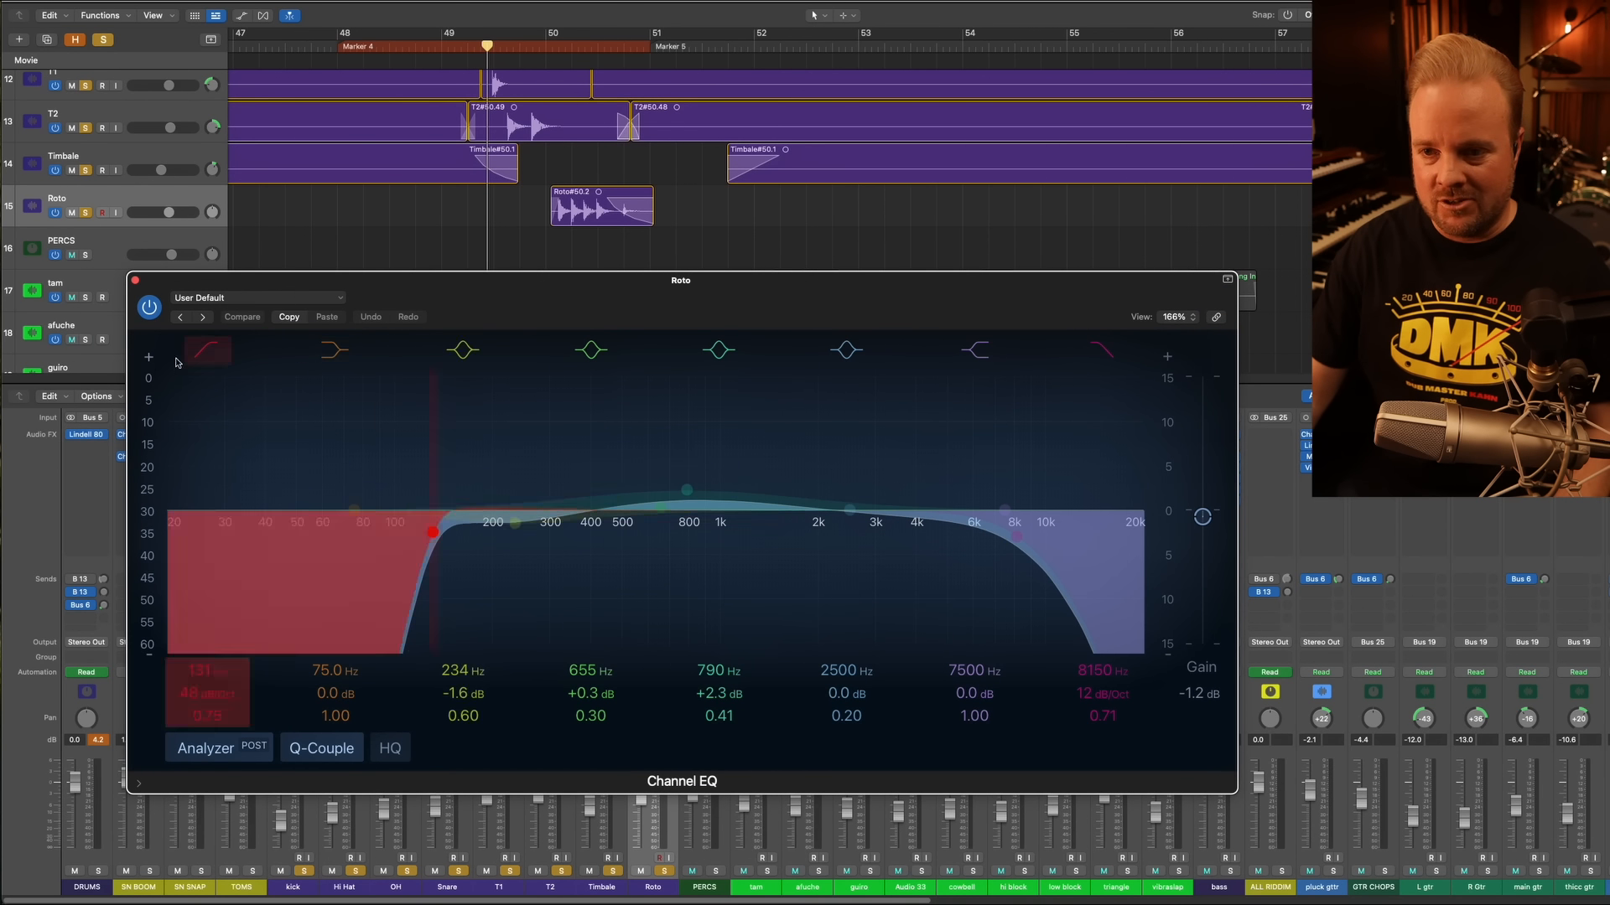
click(148, 308)
key(space)
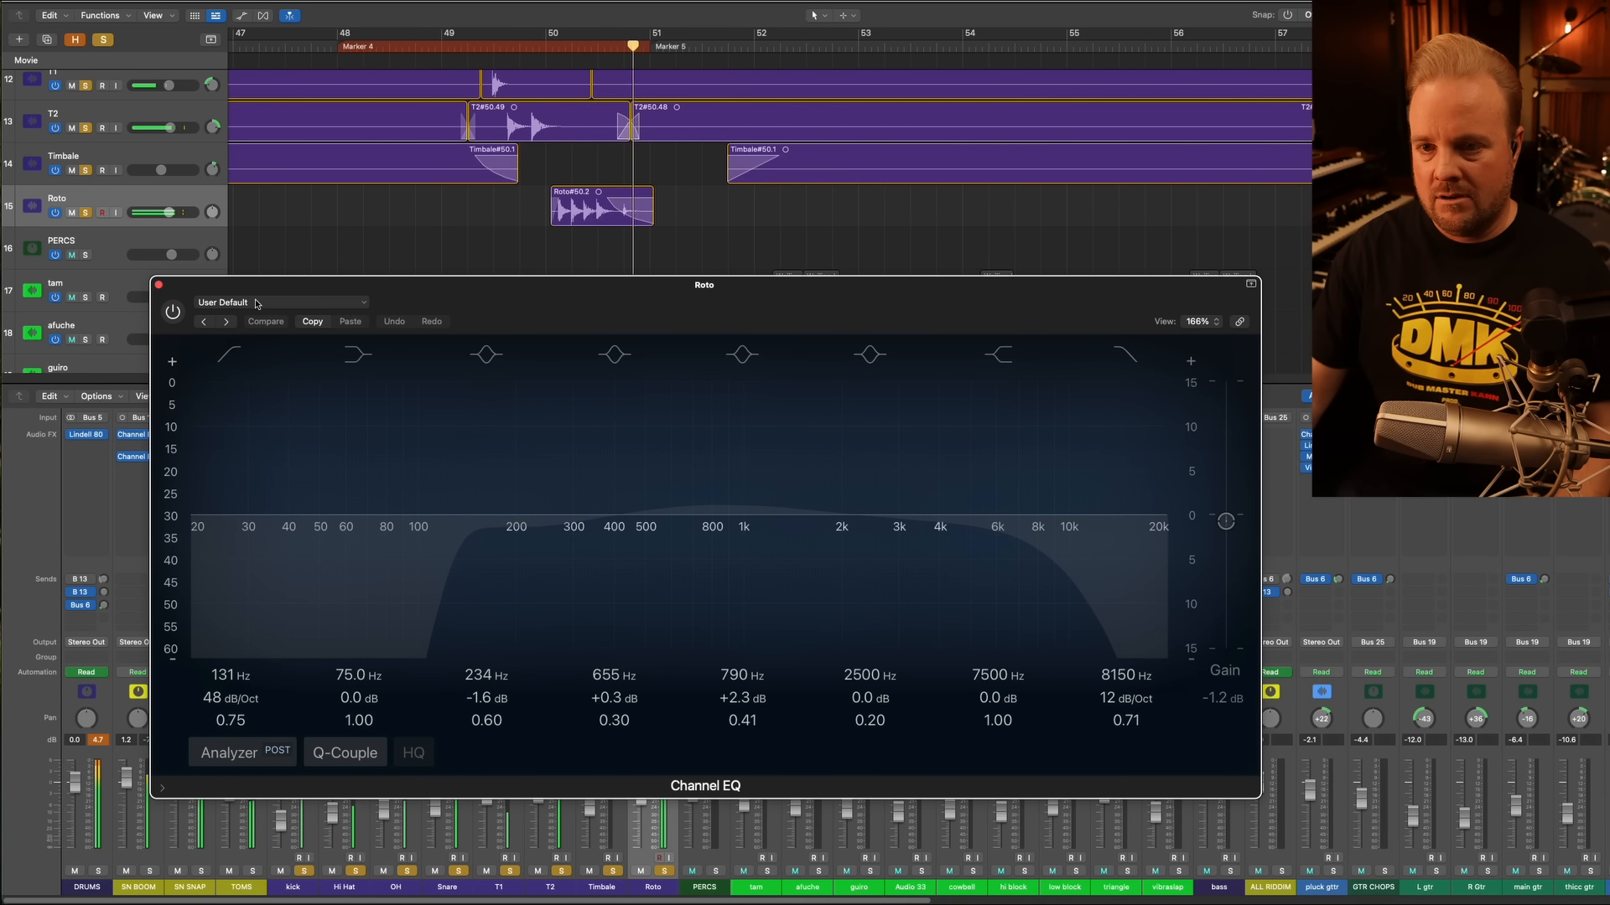
key(space)
Cycle the Roto region at bar 50, compare the loop with the Roto's Channel EQ out and in, leave it on and close it
drag(545, 36, 684, 47)
key(space)
click(172, 313)
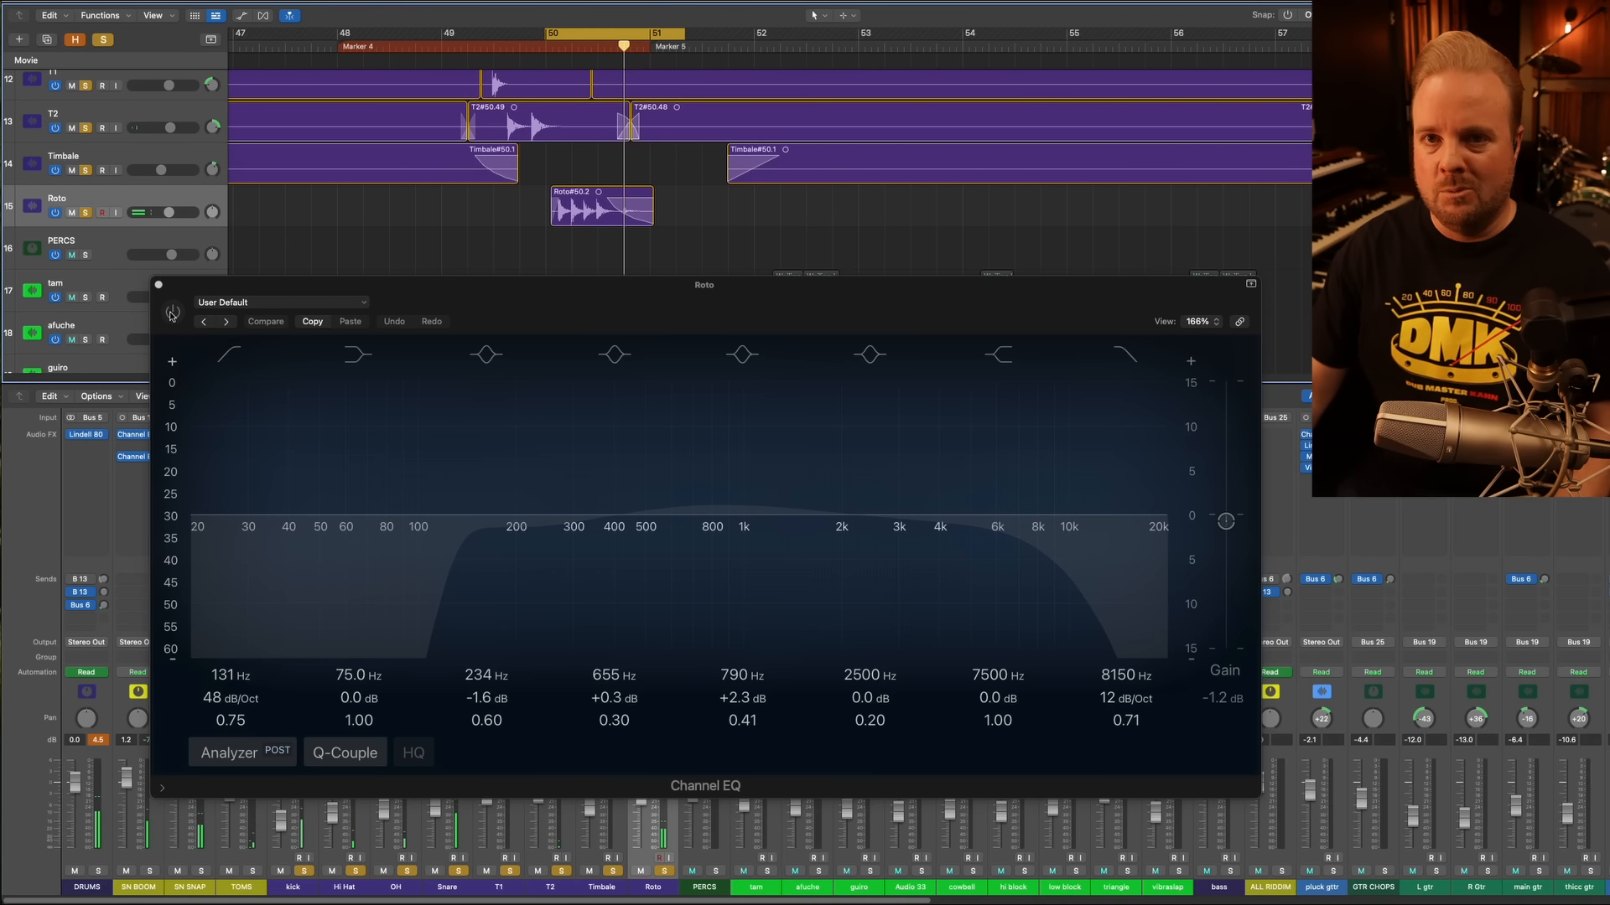
click(172, 313)
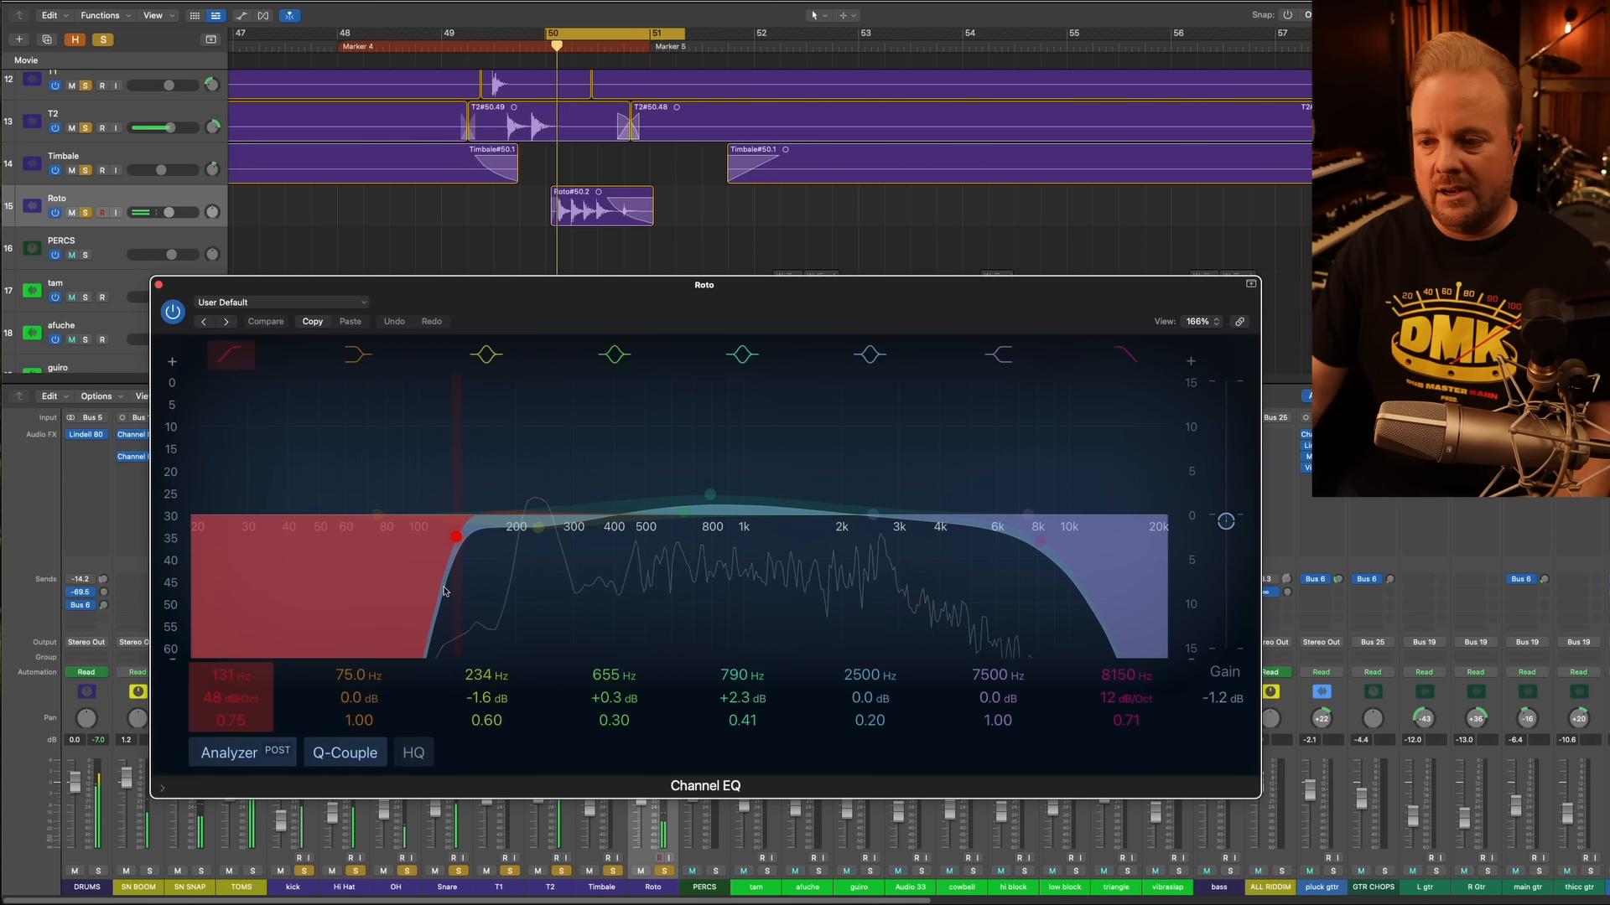
click(158, 286)
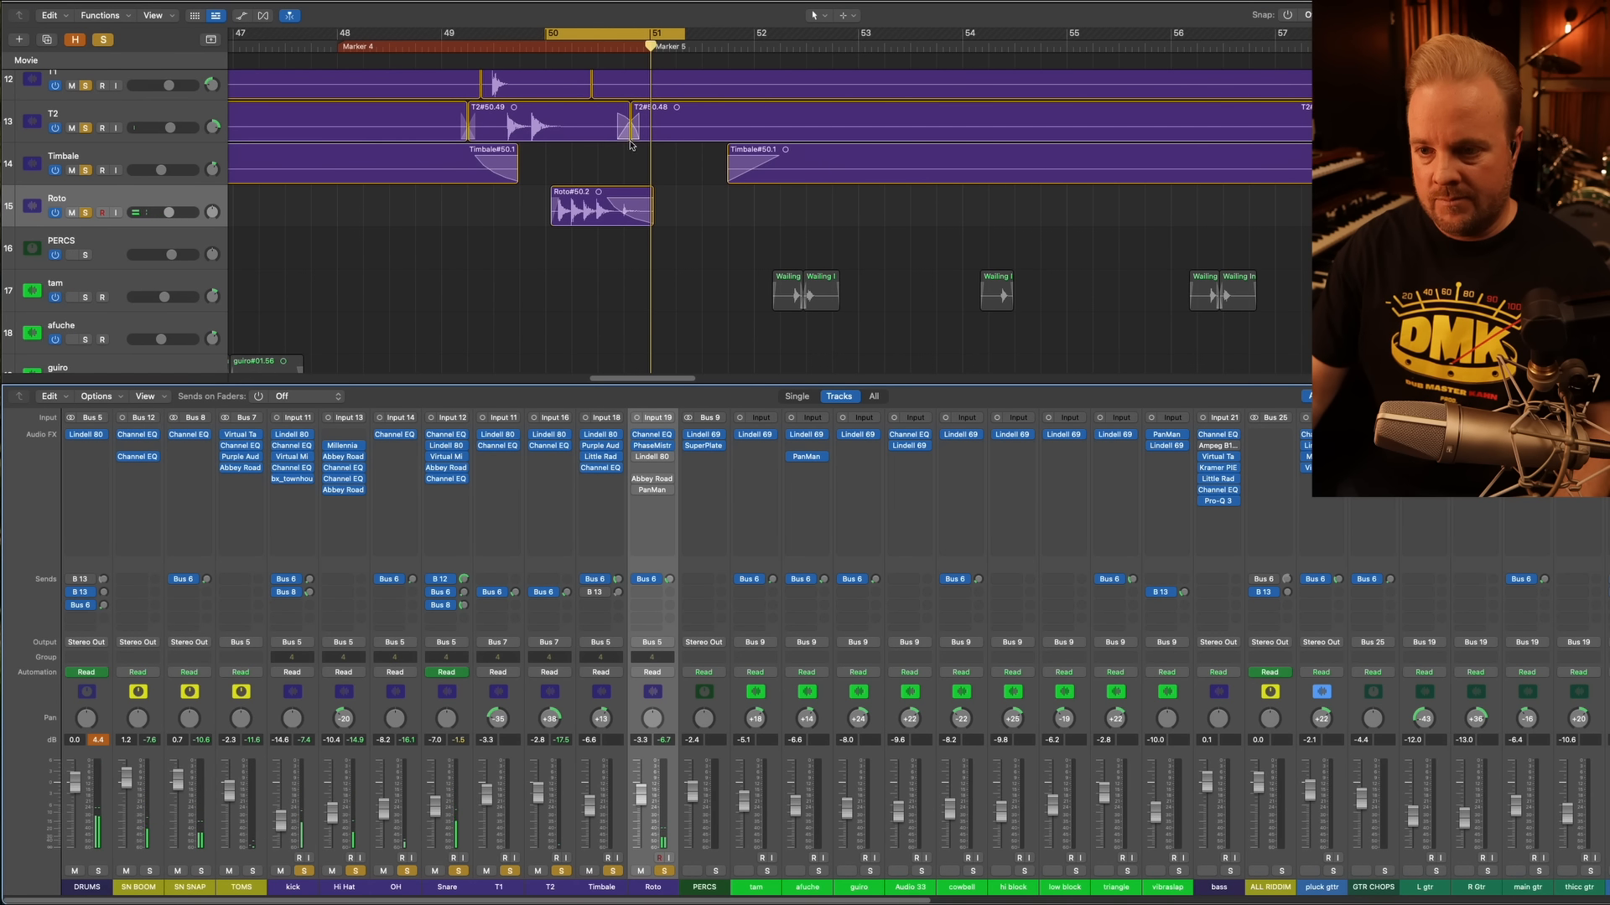
key(space)
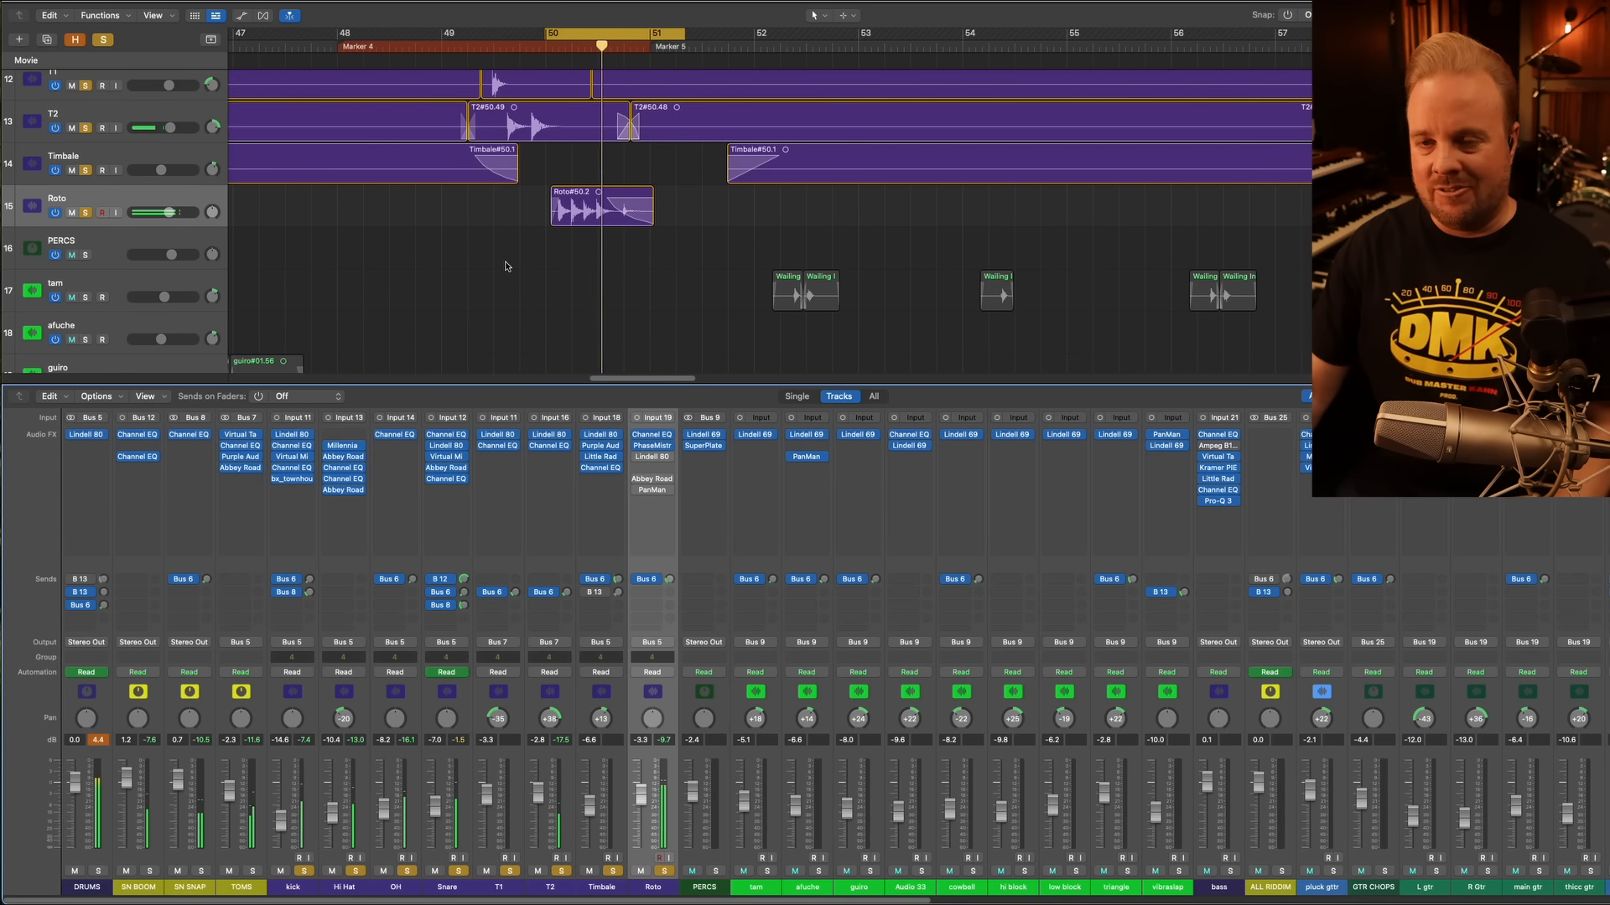
Open the Roto's PhaseMistress, audition lower Frequency settings over the looped hits, and return to the original setting
click(652, 445)
drag(951, 161, 601, 251)
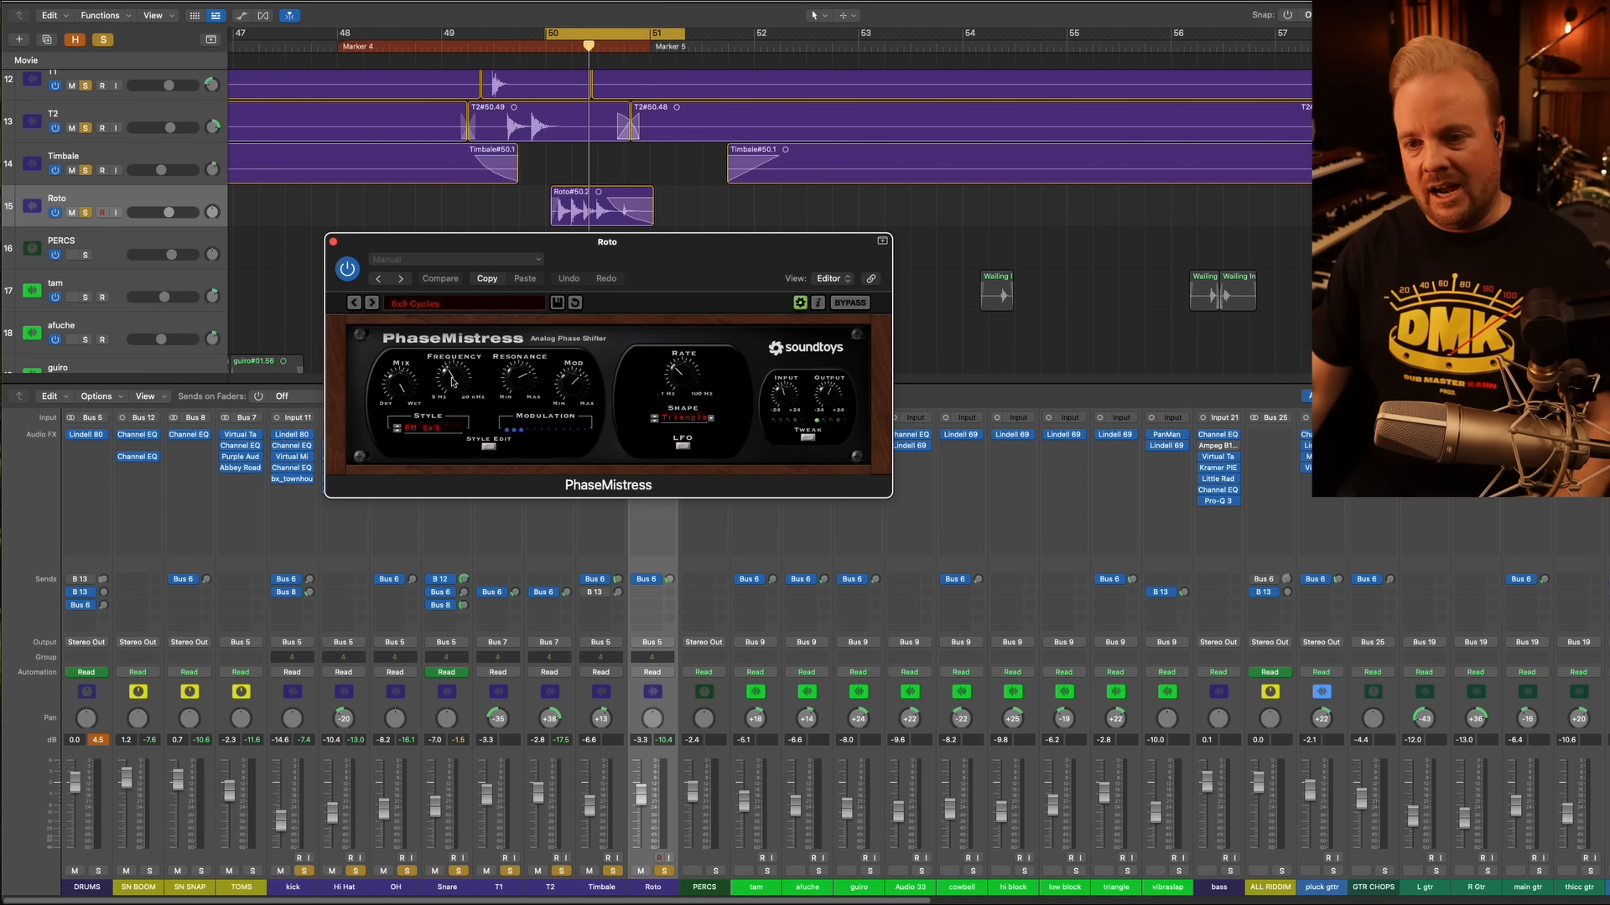
drag(453, 379, 446, 398)
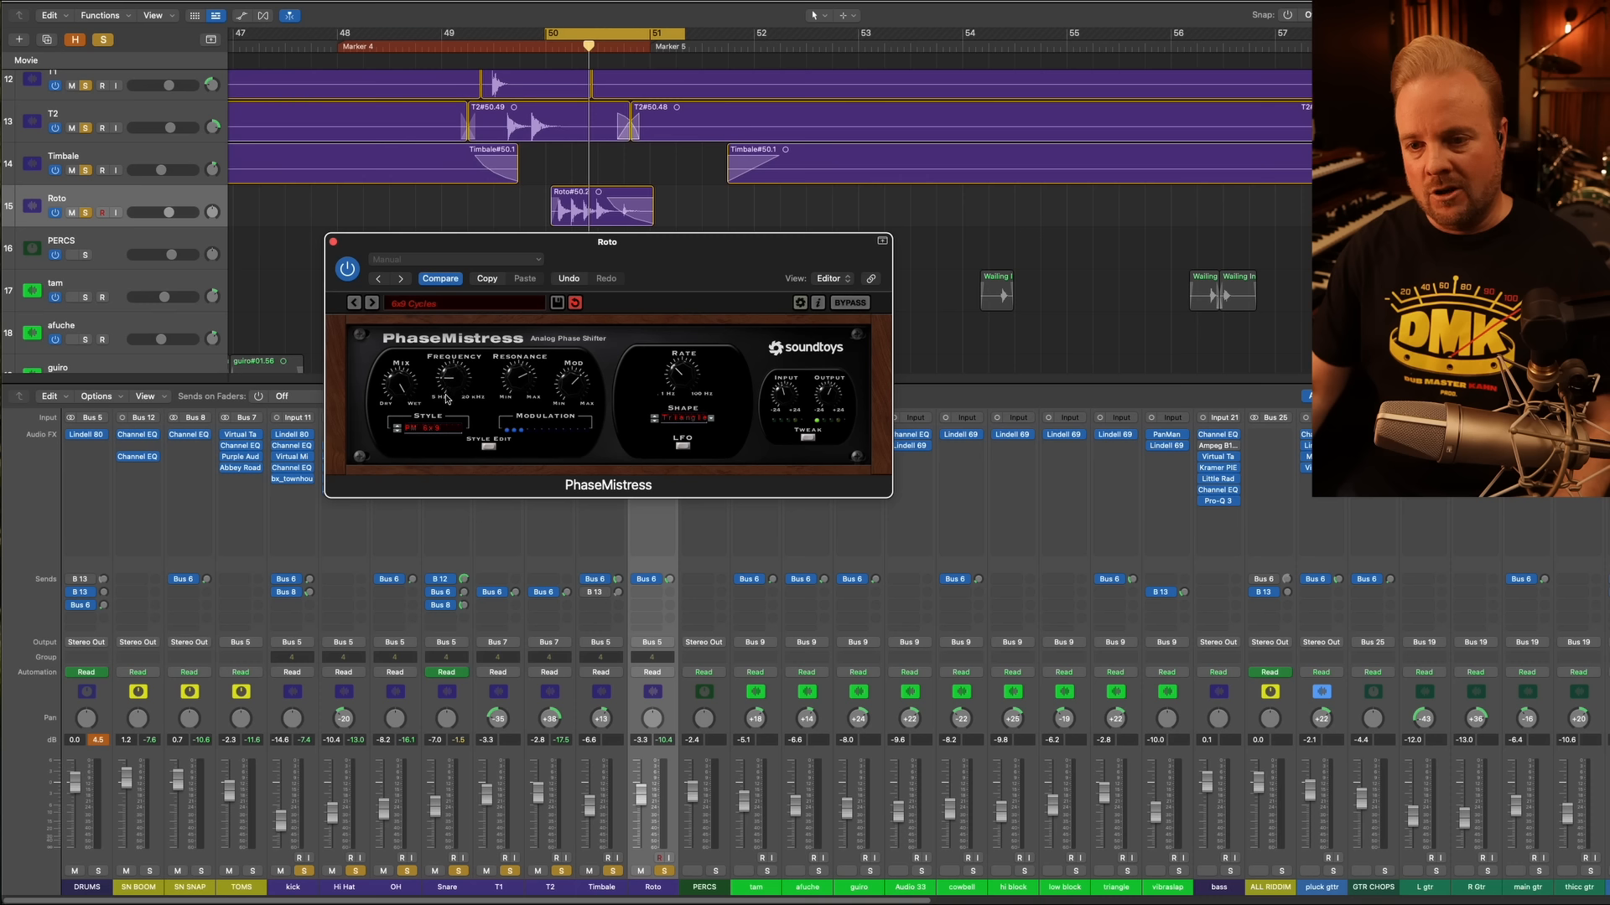
key(space)
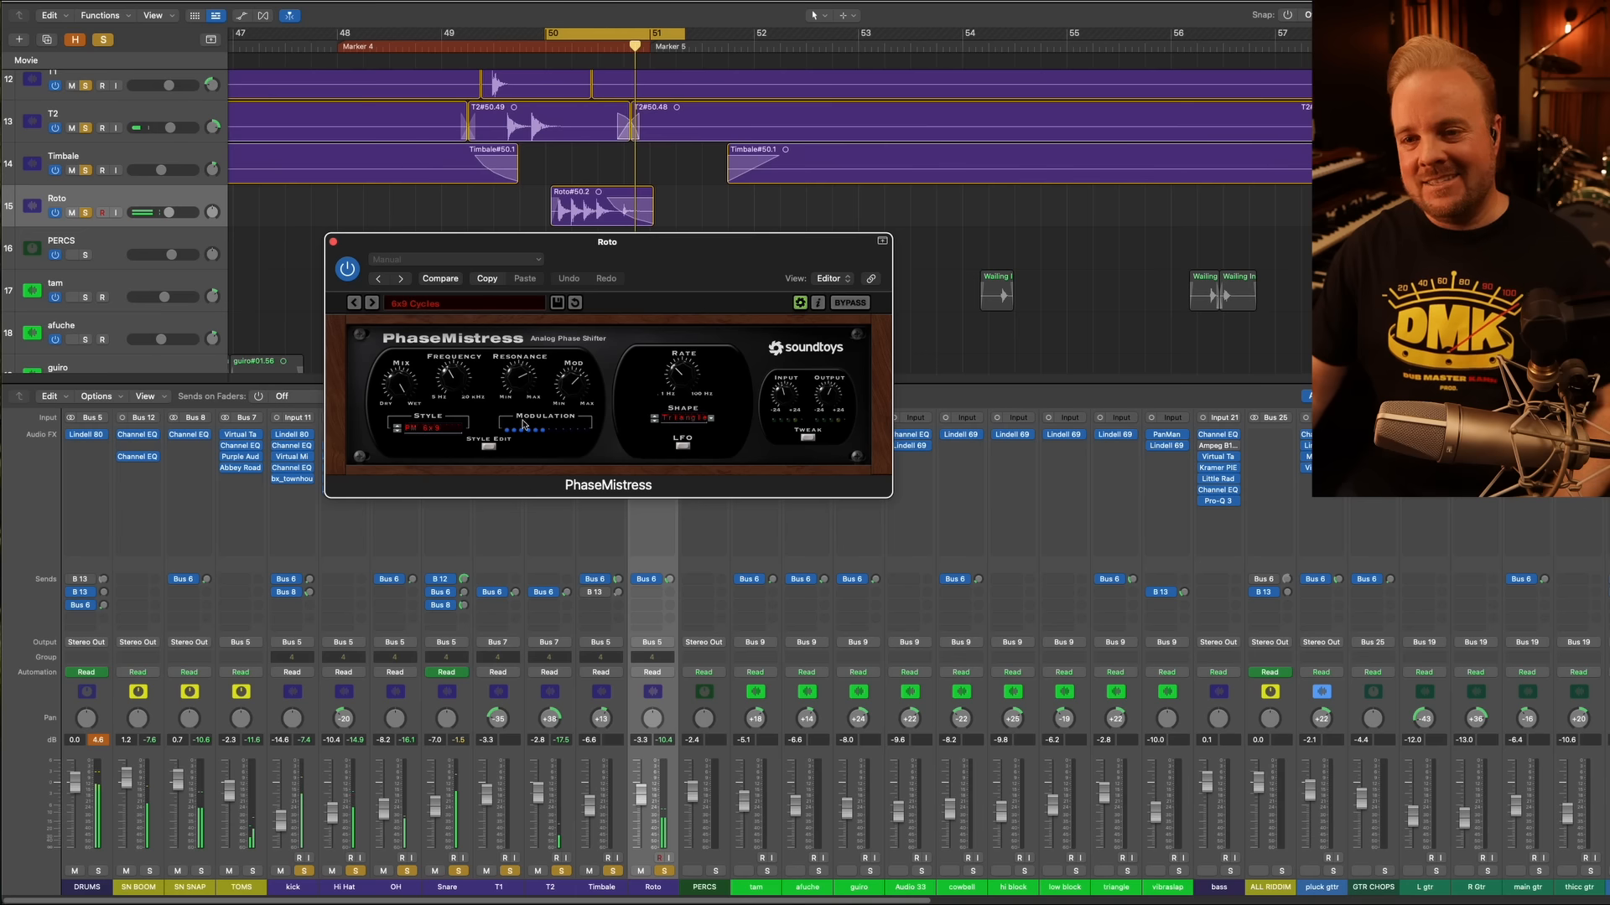
drag(454, 377, 451, 408)
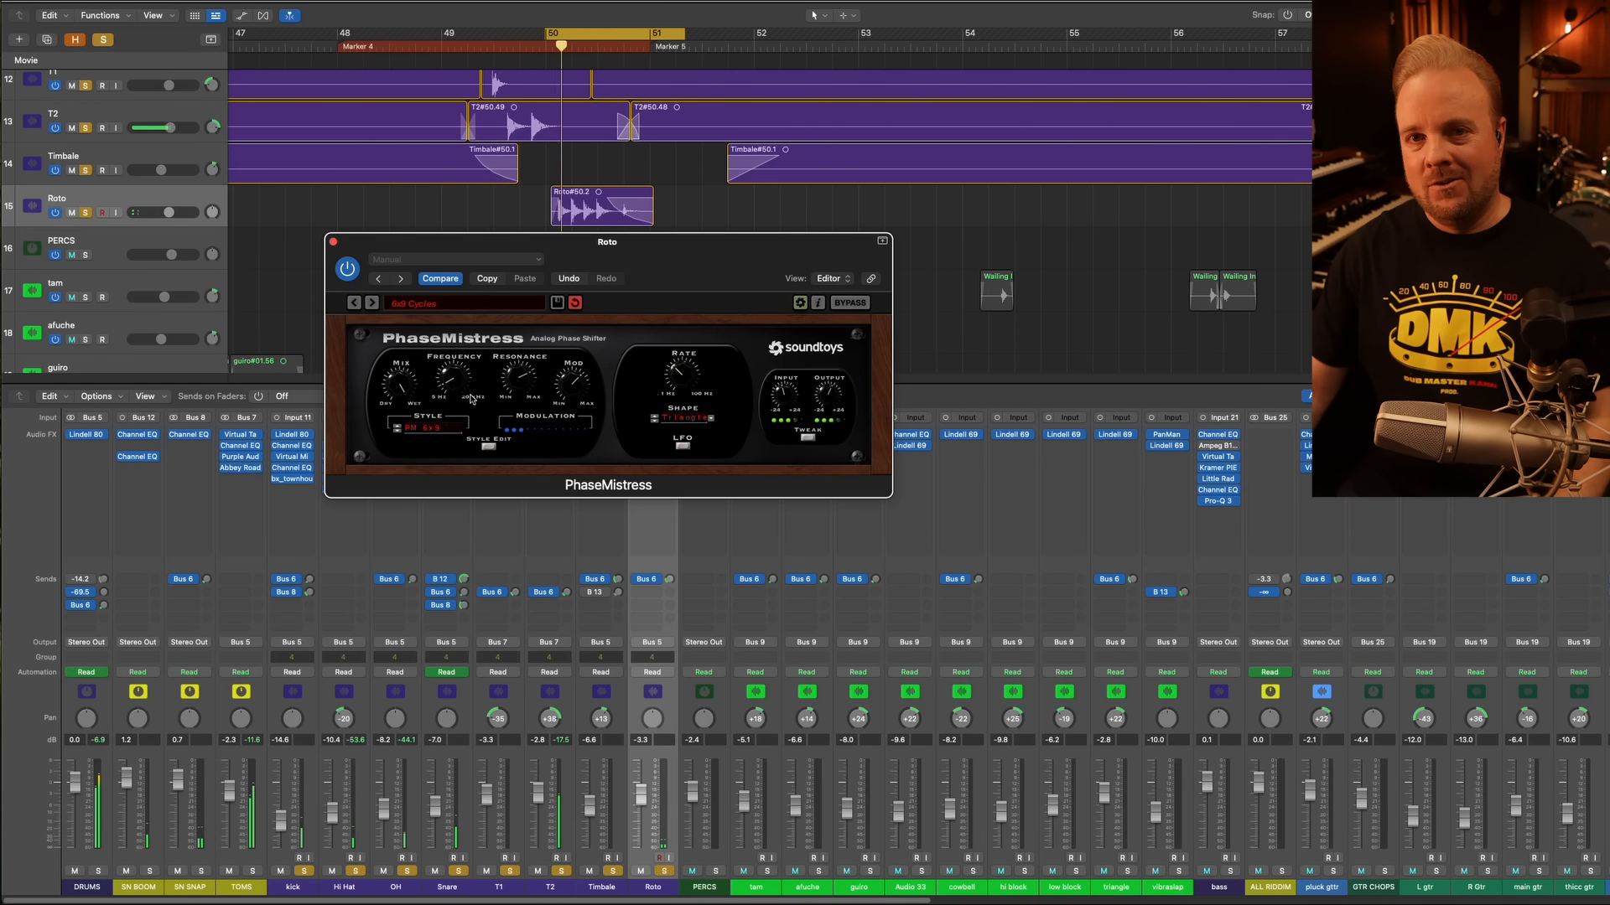
click(438, 280)
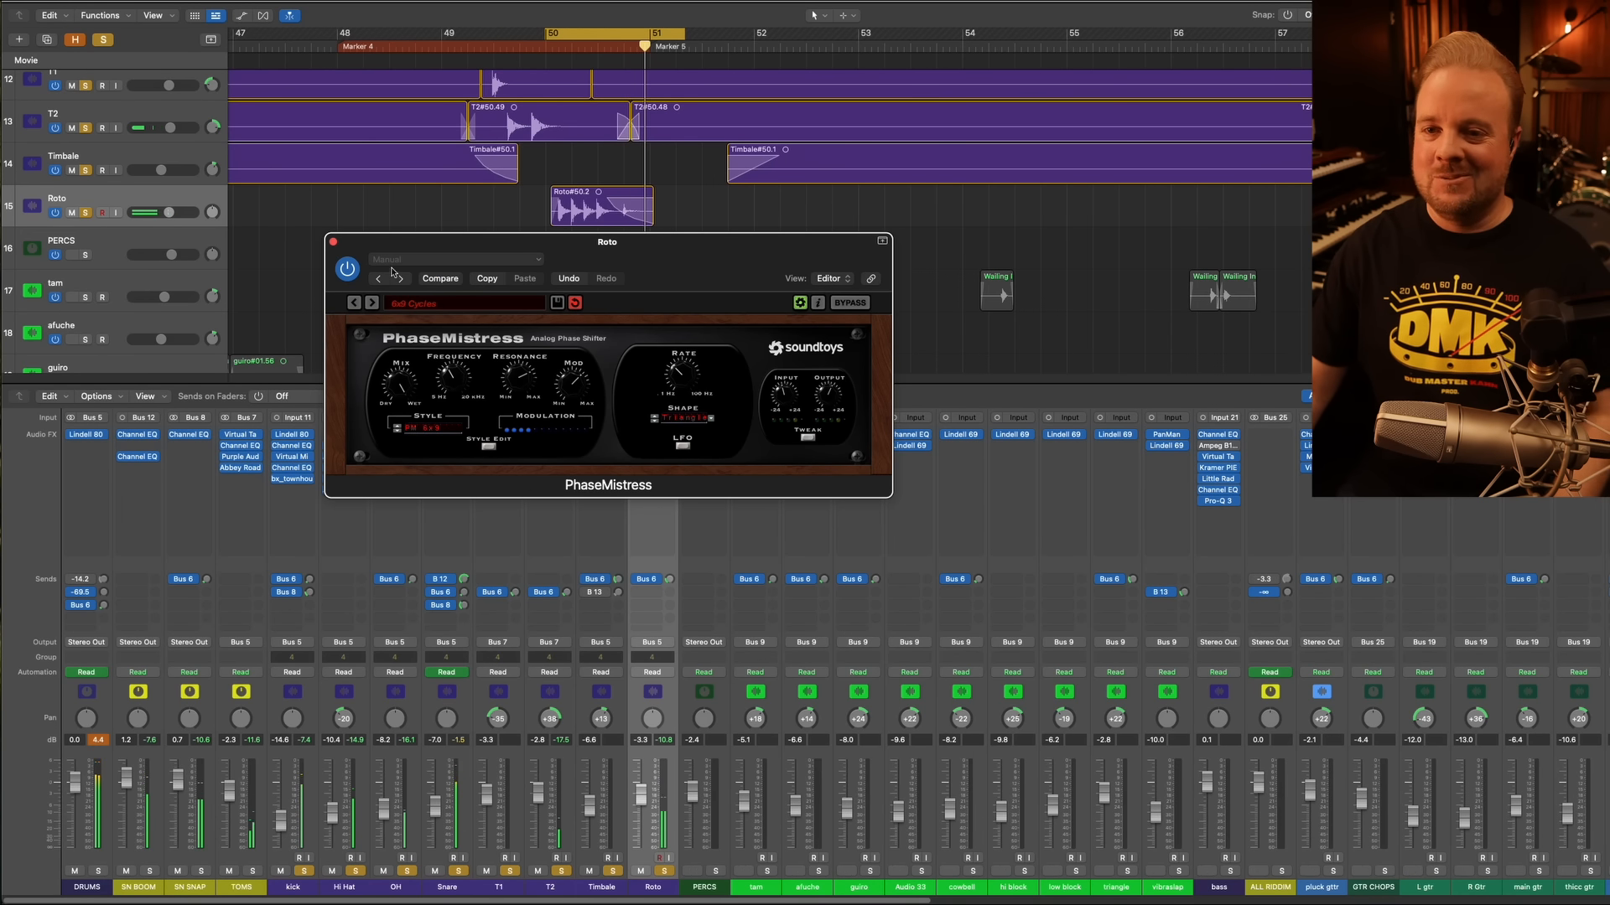
Close the PhaseMistress window and open the Lindell 80 Channel plug-in on the Roto track
click(333, 243)
click(658, 460)
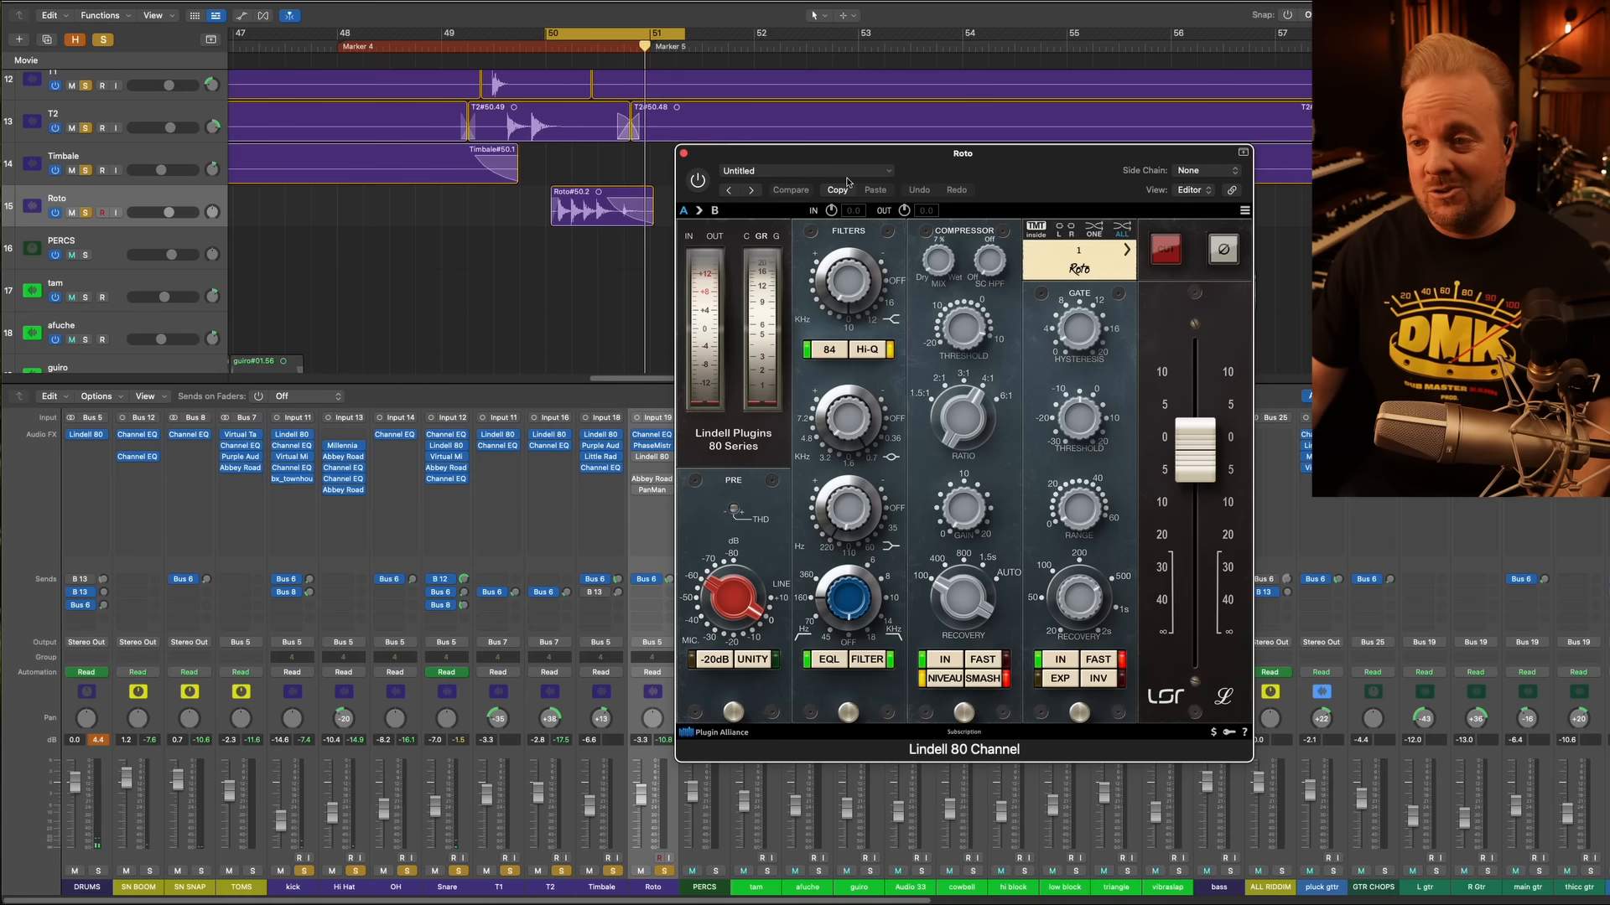
drag(893, 163, 505, 154)
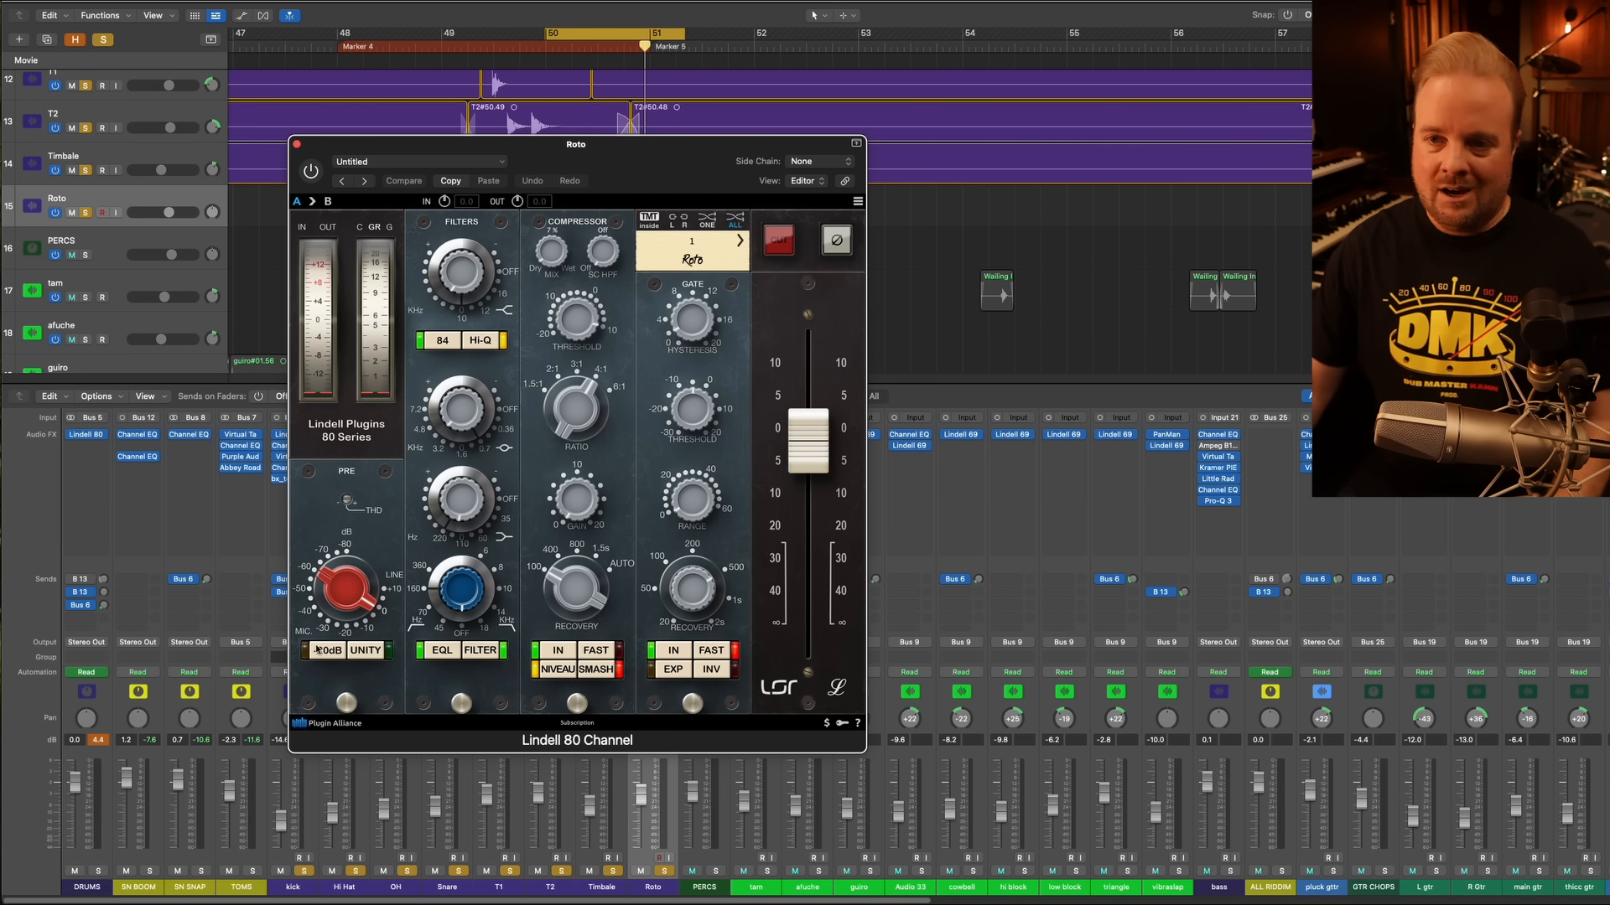
drag(539, 174, 953, 245)
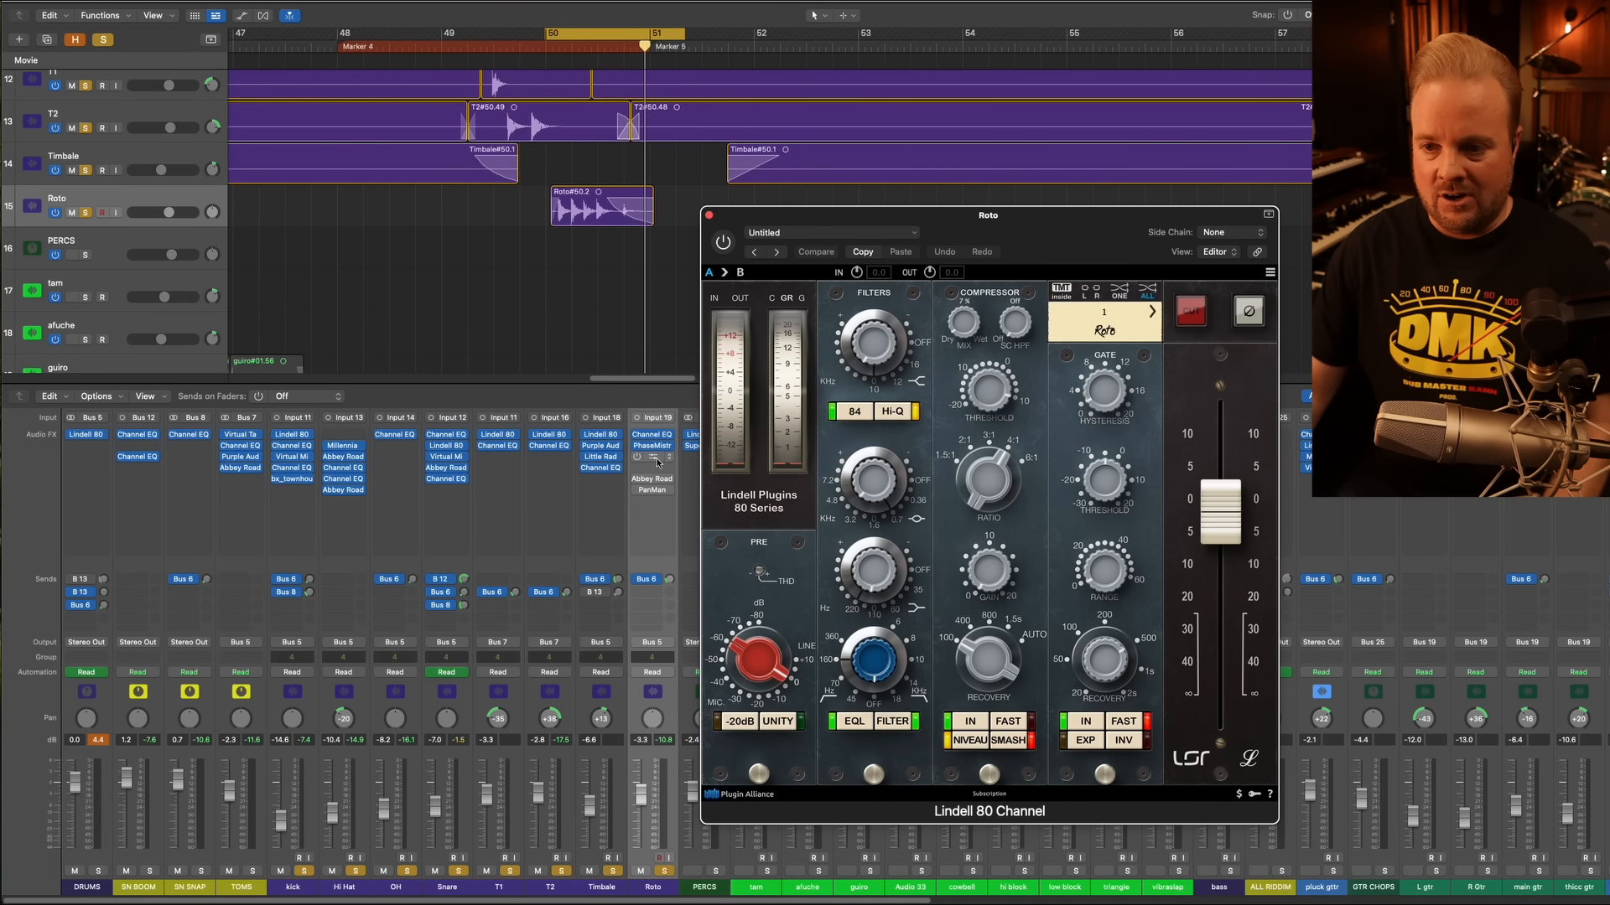
Examine the Roto track's Channel EQ curve, close it and return to its Lindell 80 Channel
click(654, 434)
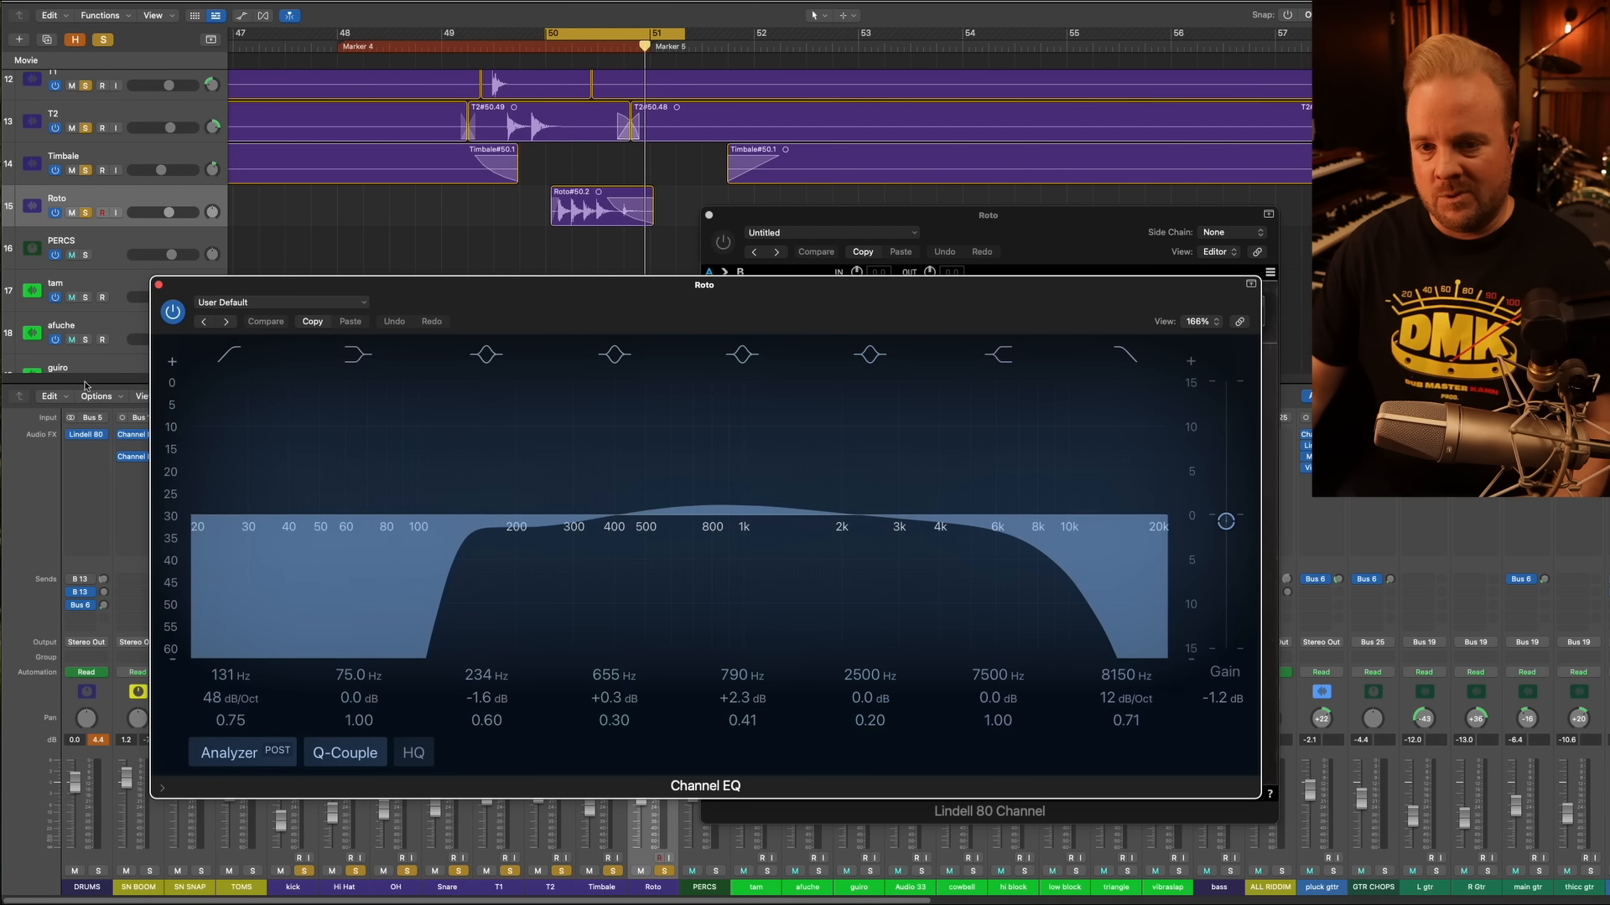
click(159, 285)
drag(1146, 229, 762, 235)
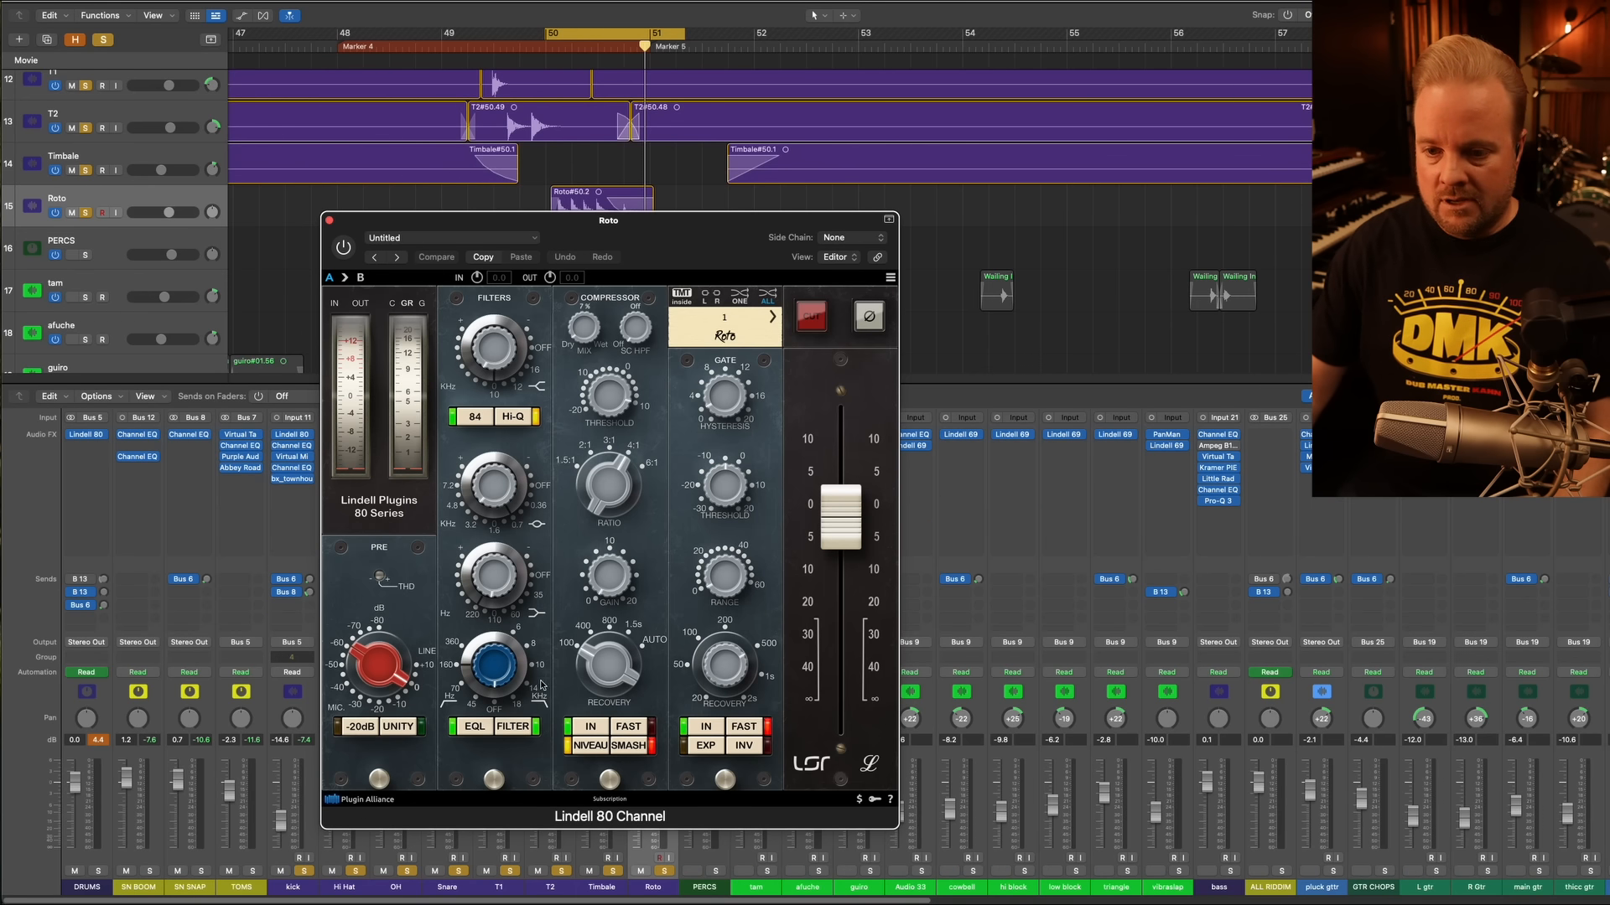
Examine the THD and gain controls in the preamp section of Roto's Lindell 80 Channel
click(381, 578)
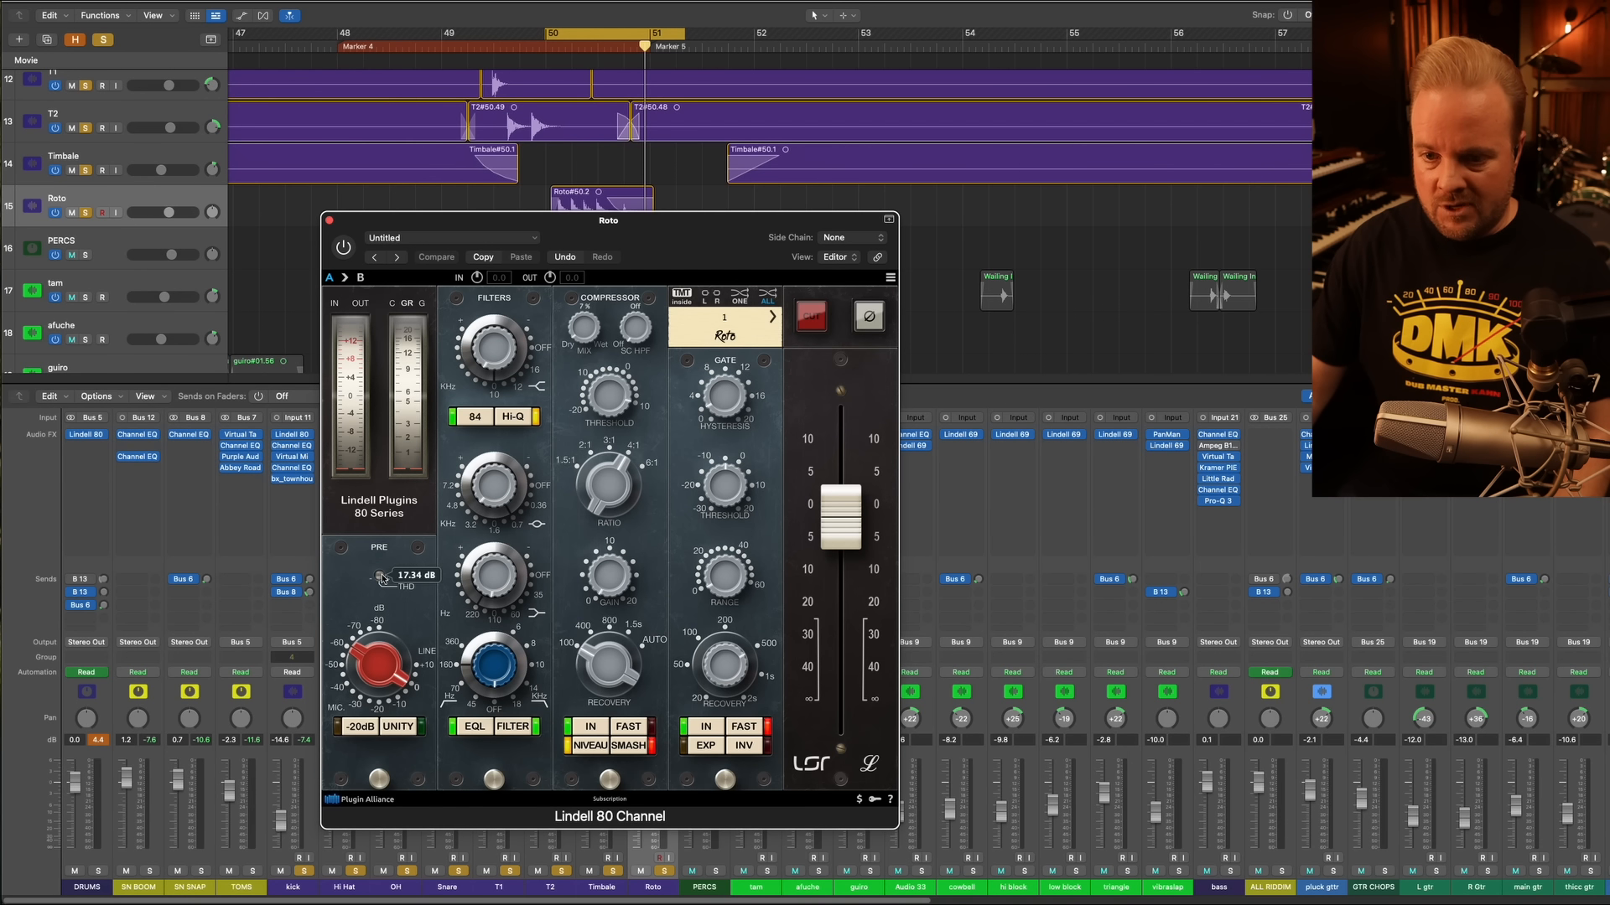
click(380, 677)
click(392, 680)
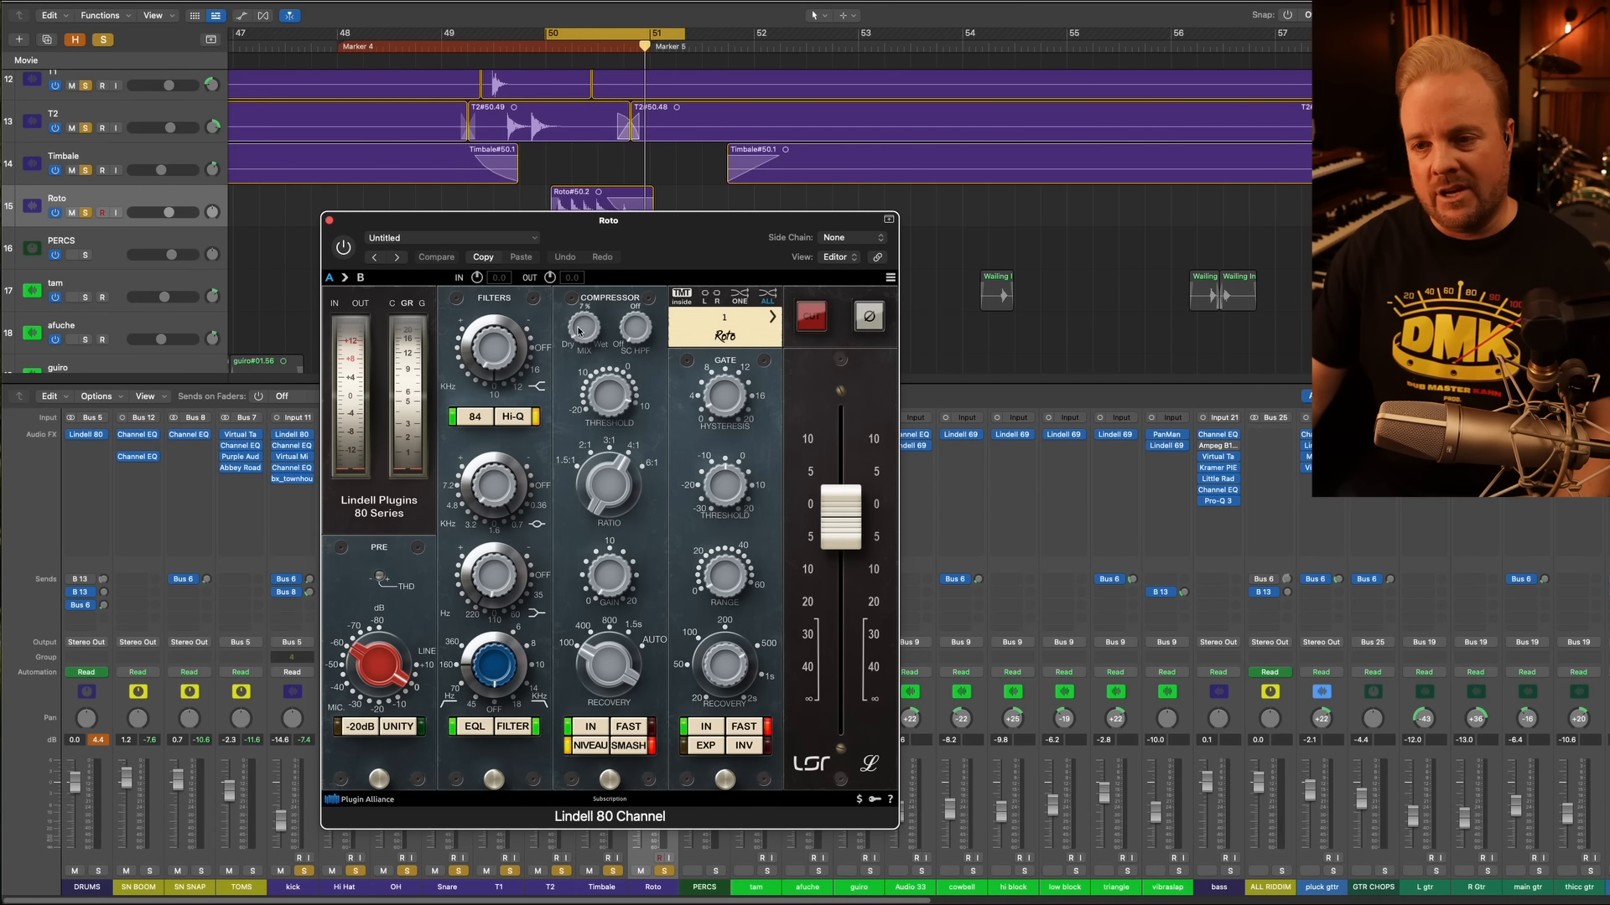
Play the Roto fill, enable its Lindell 80 Channel while comparing the compressor, and close the plug-in
key(space)
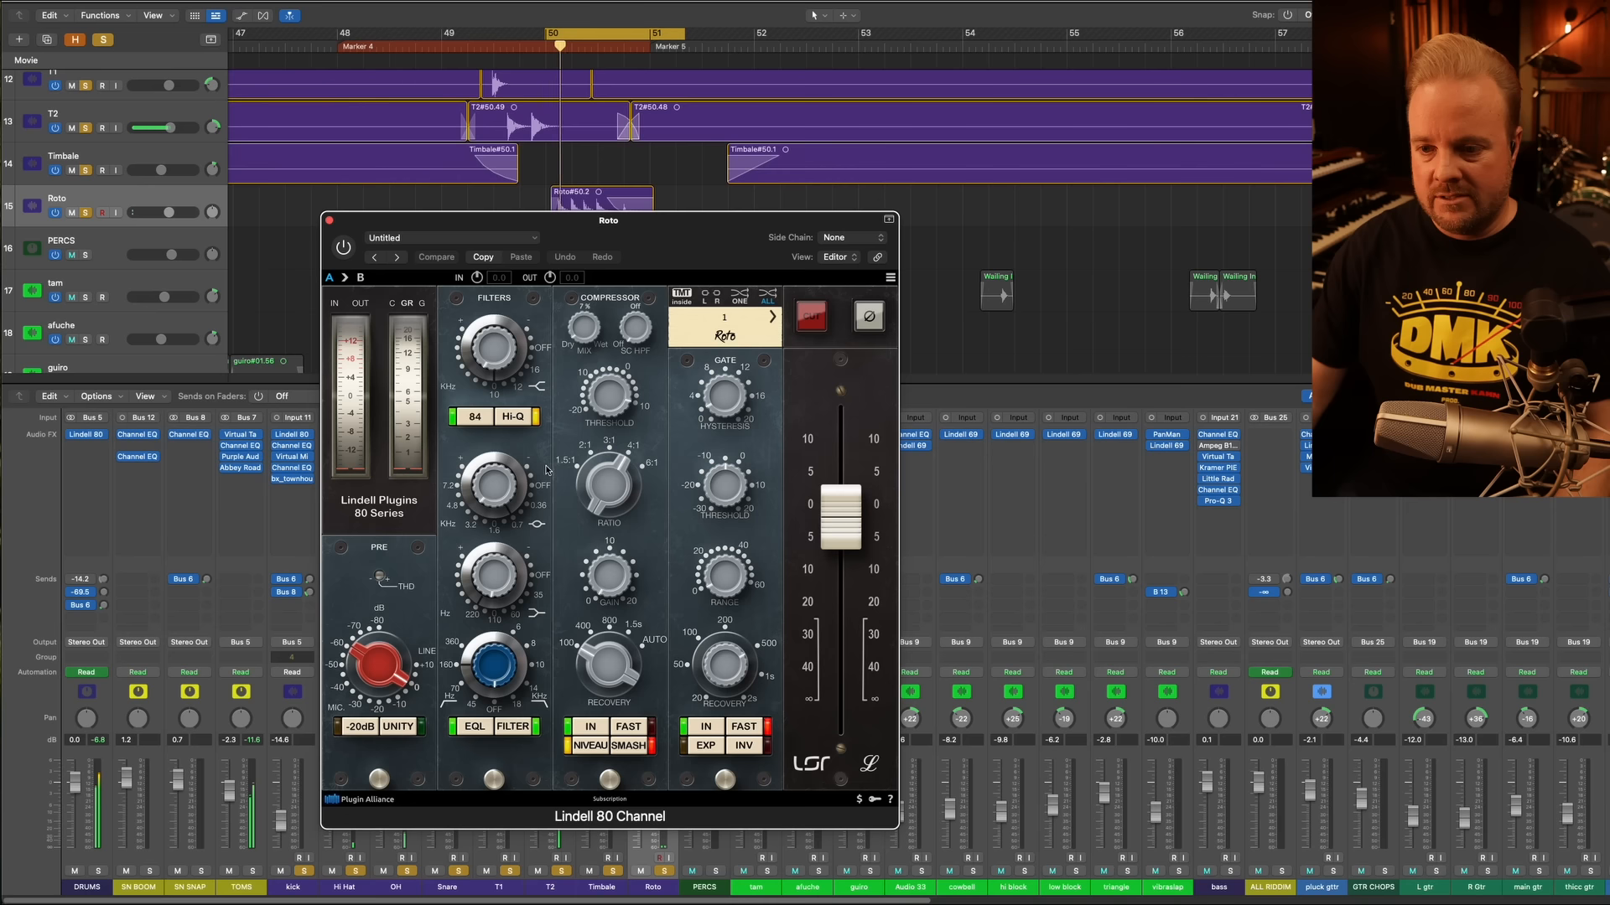
click(342, 249)
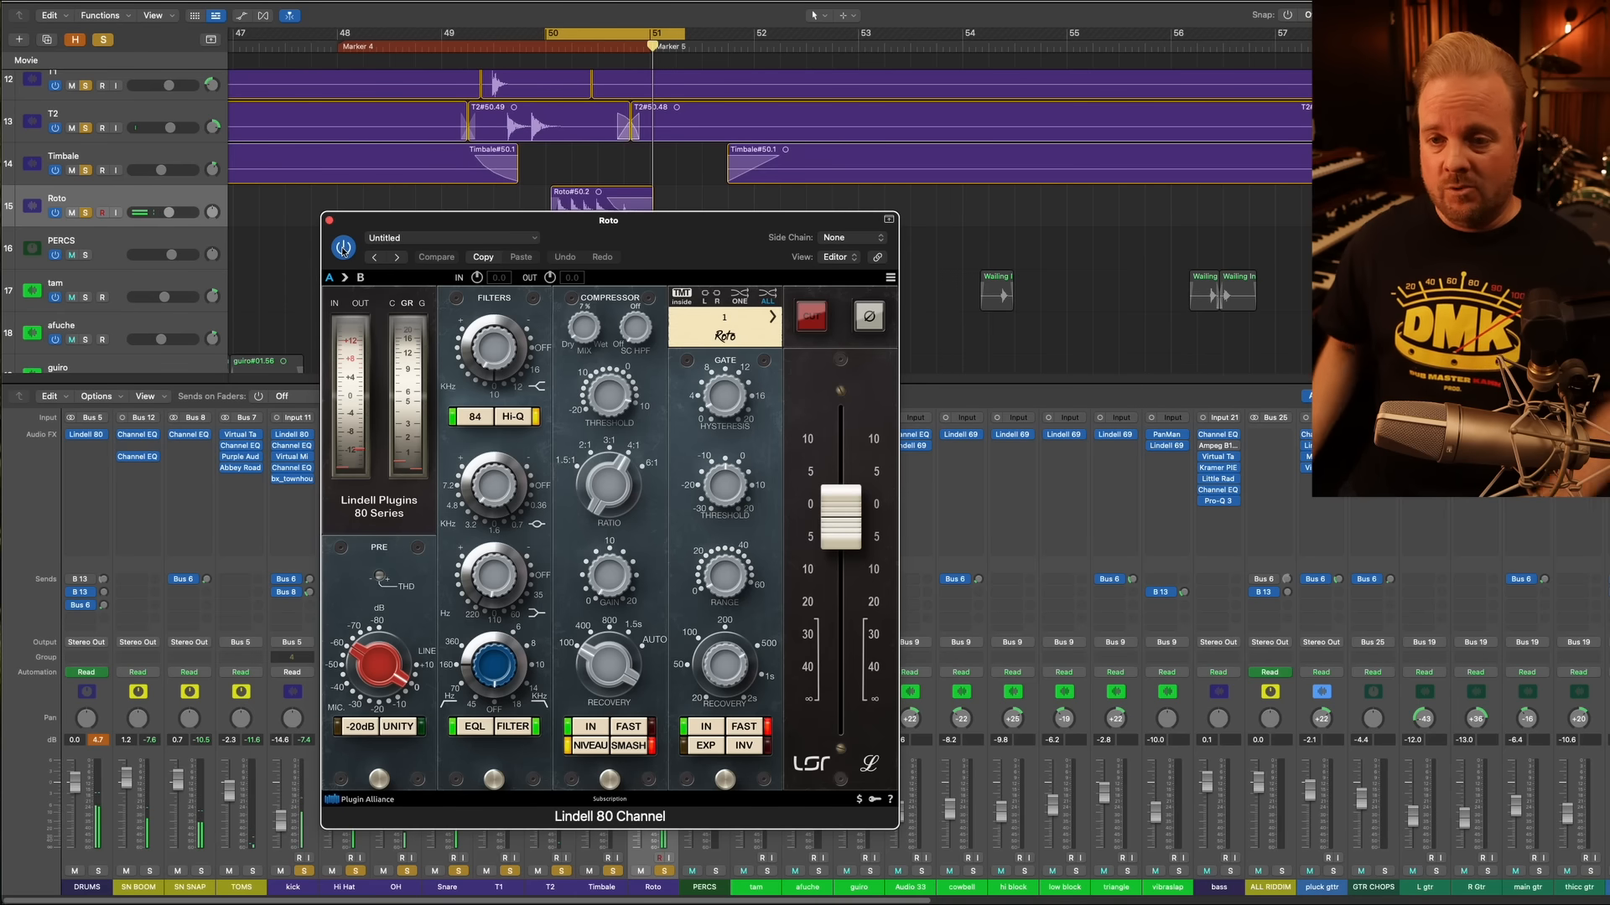
click(343, 249)
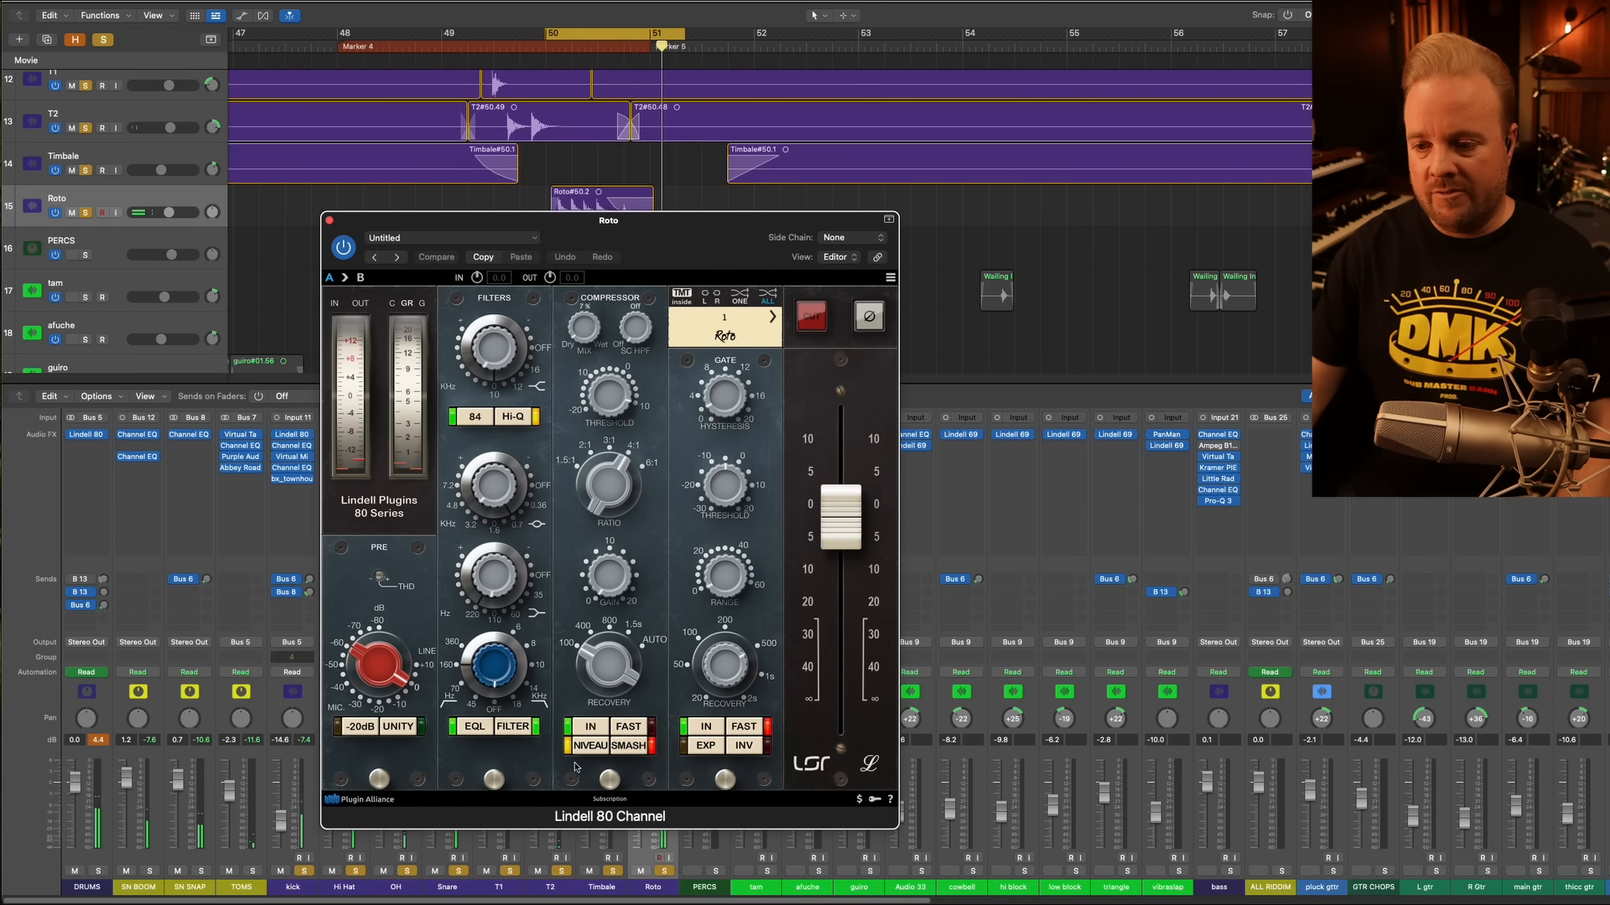
click(590, 729)
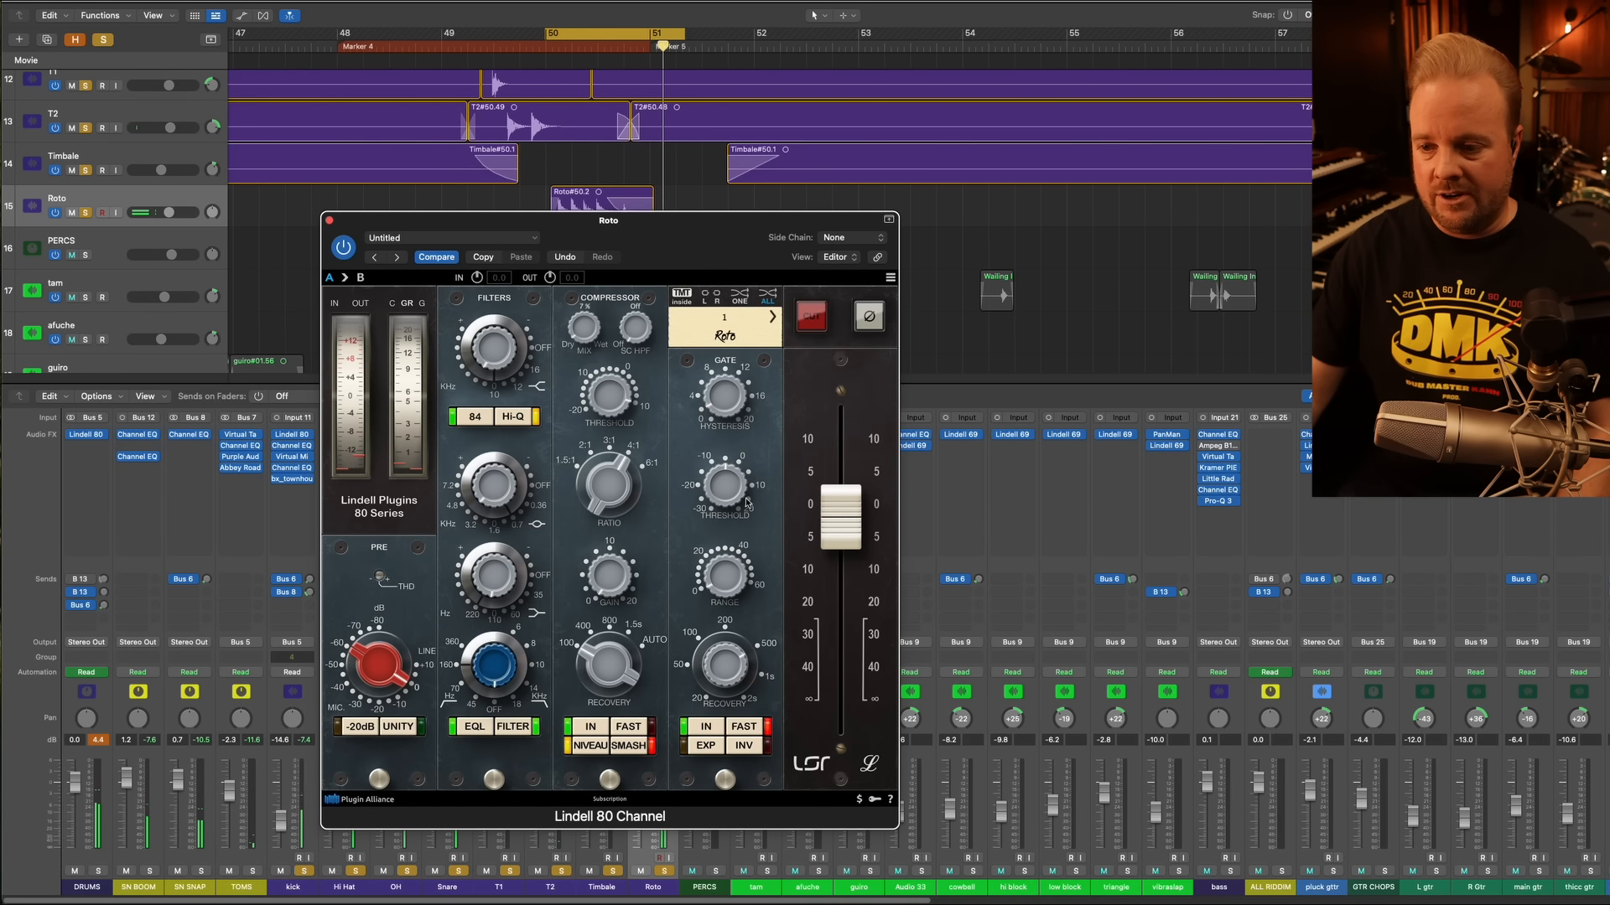
click(330, 219)
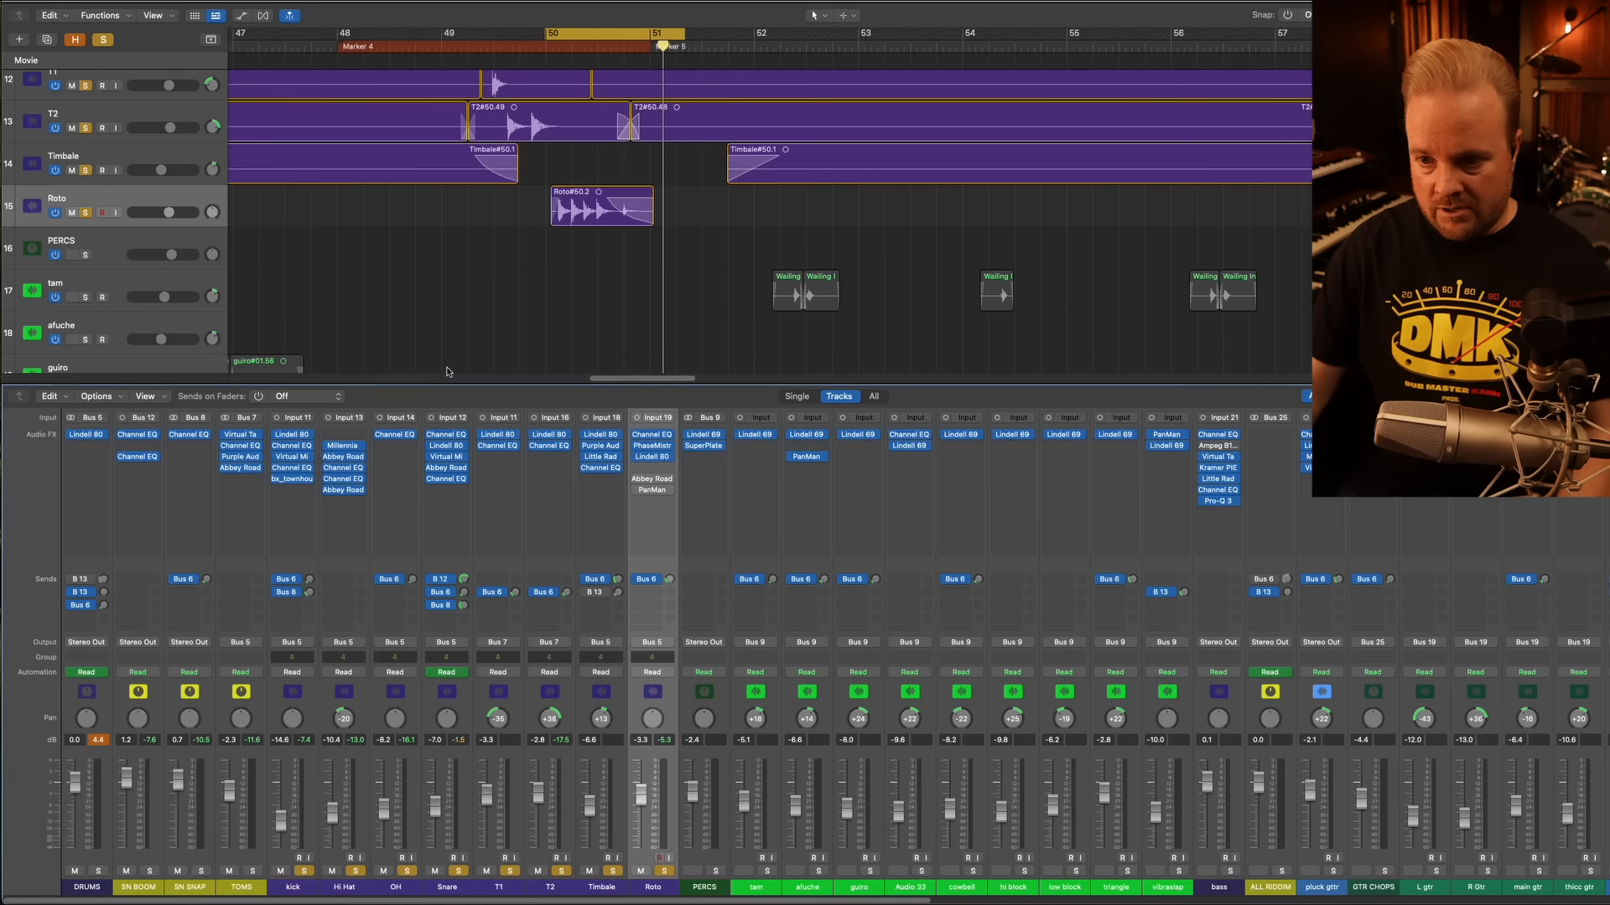
Enable the Abbey Road J37 Tape plug-in on the Roto track, audition the fill and close the plug-in
mouse_move(648, 492)
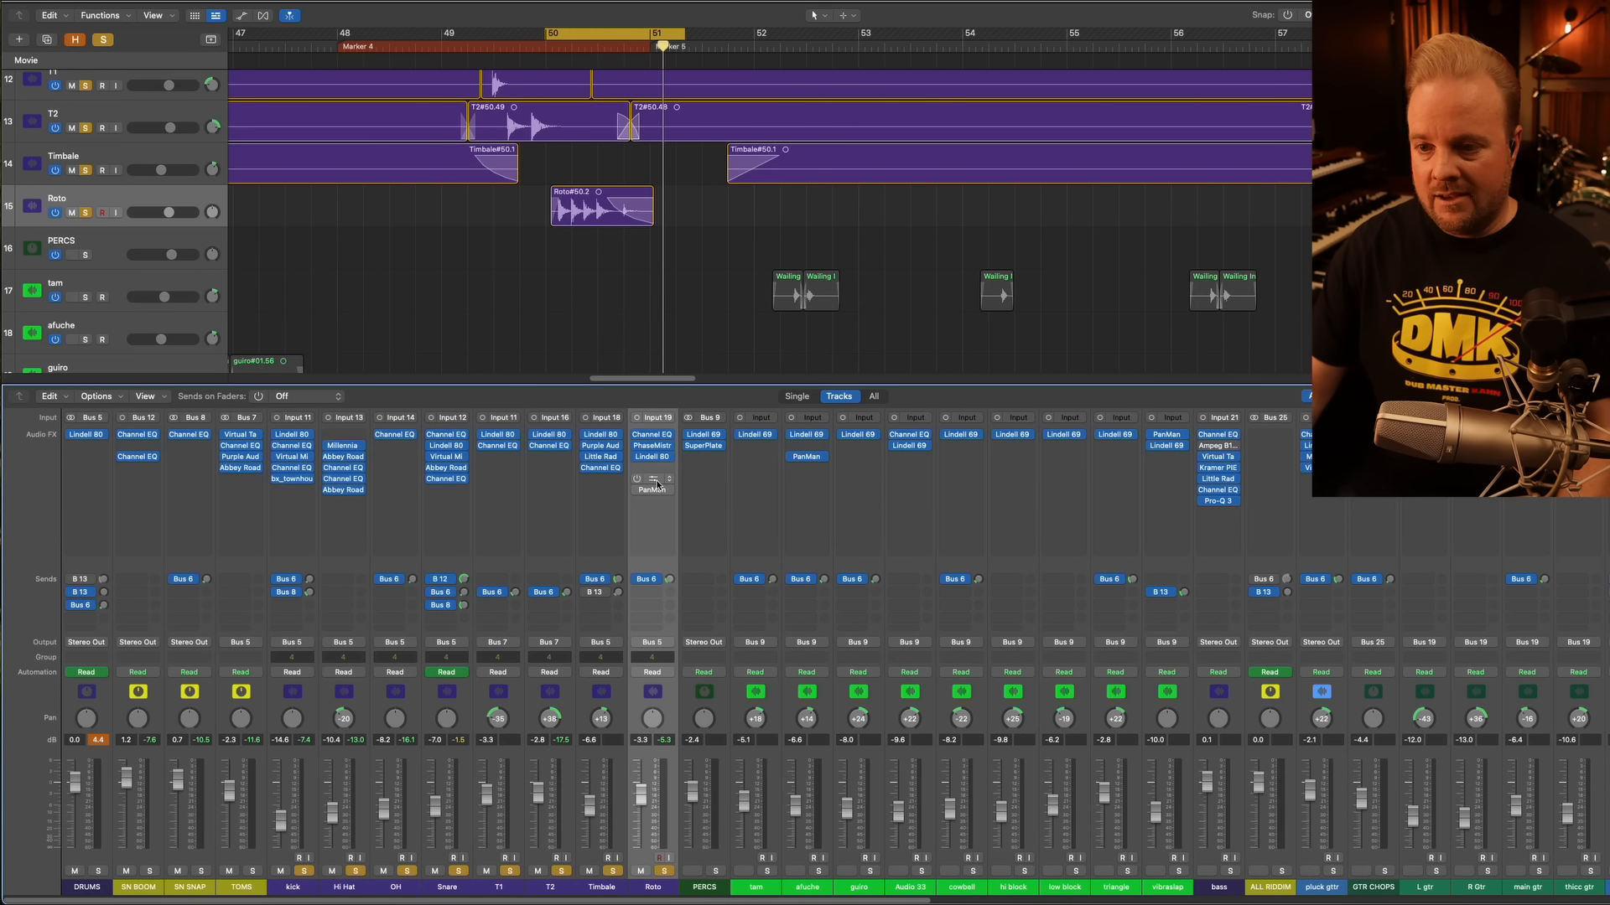
click(658, 487)
drag(750, 153, 355, 295)
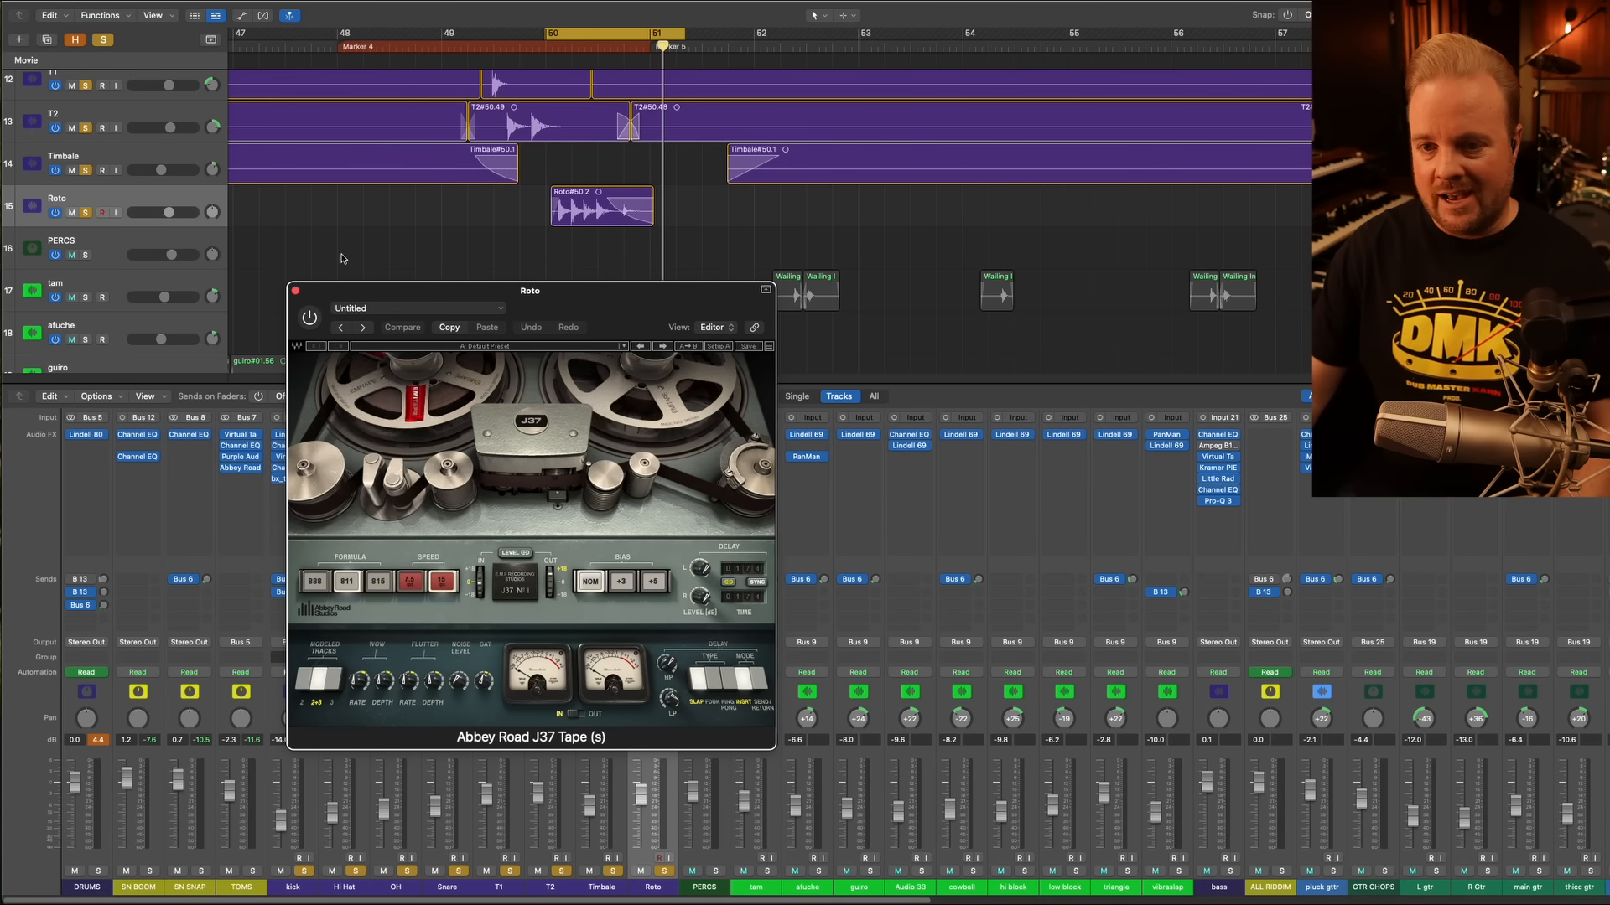
click(310, 318)
key(space)
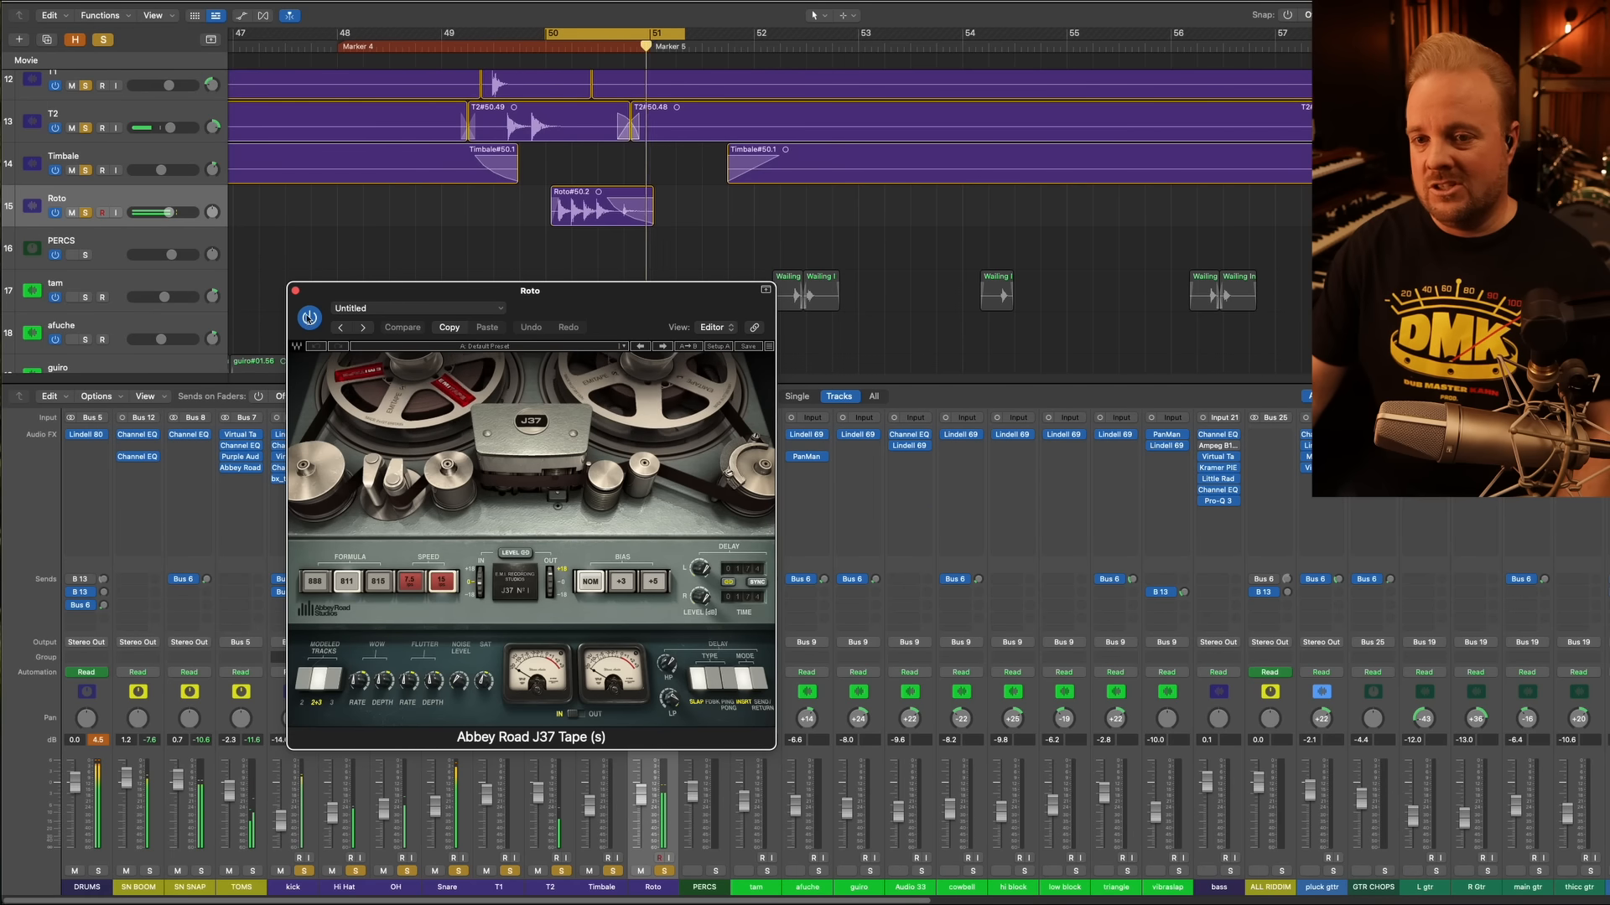
click(295, 291)
Enable the PanMan plug-in on the Roto track and close its window
click(652, 490)
drag(829, 161, 374, 277)
click(241, 296)
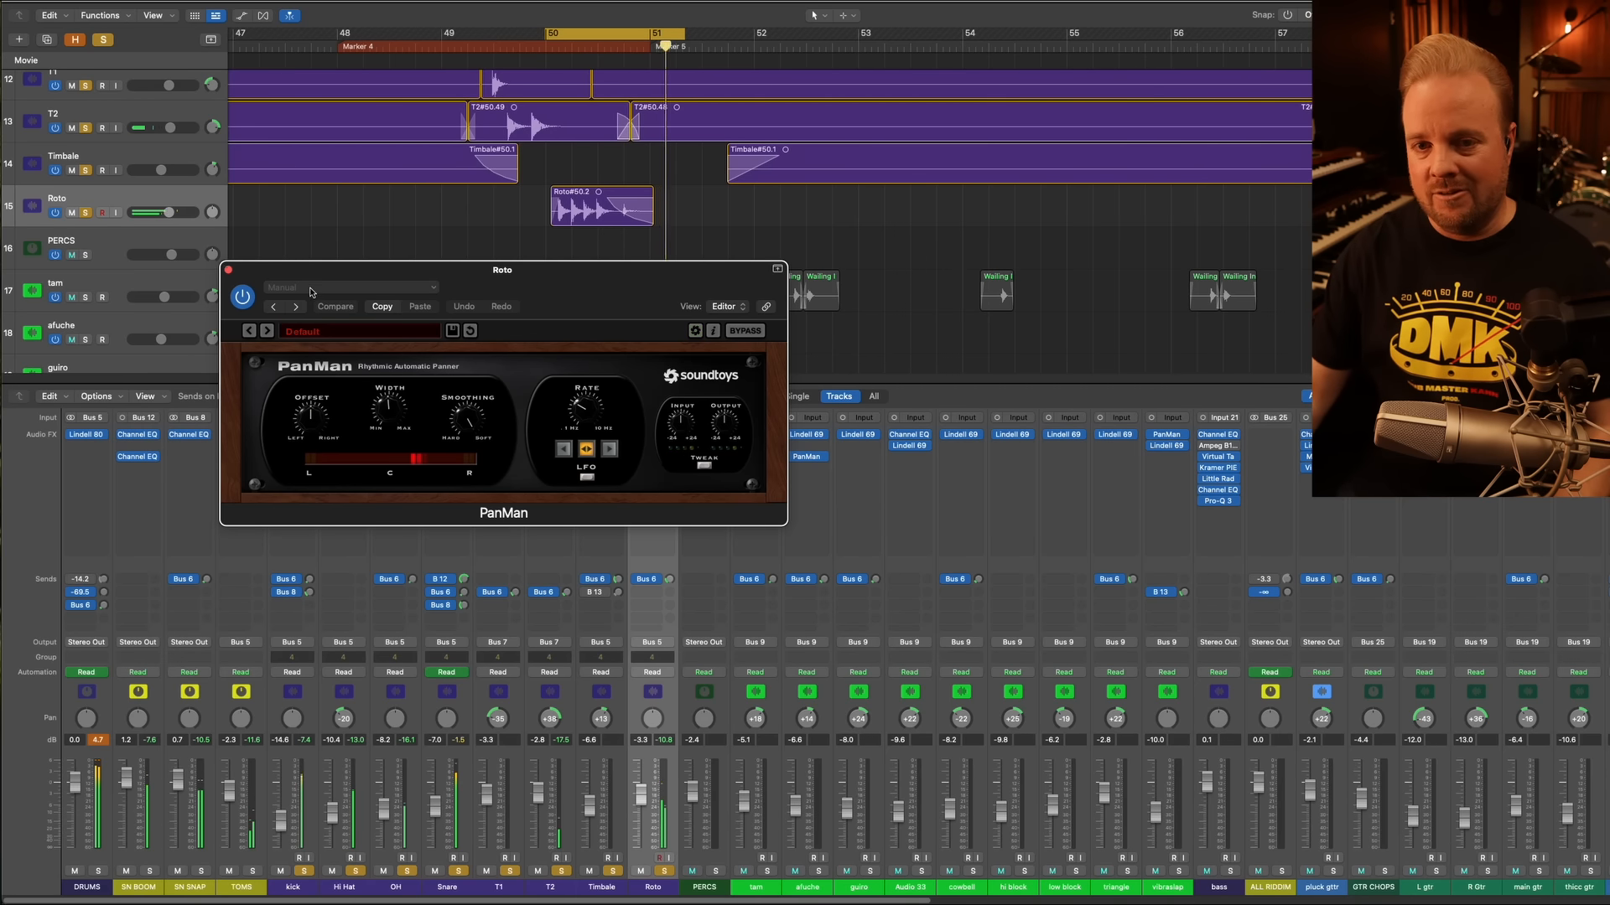
click(228, 270)
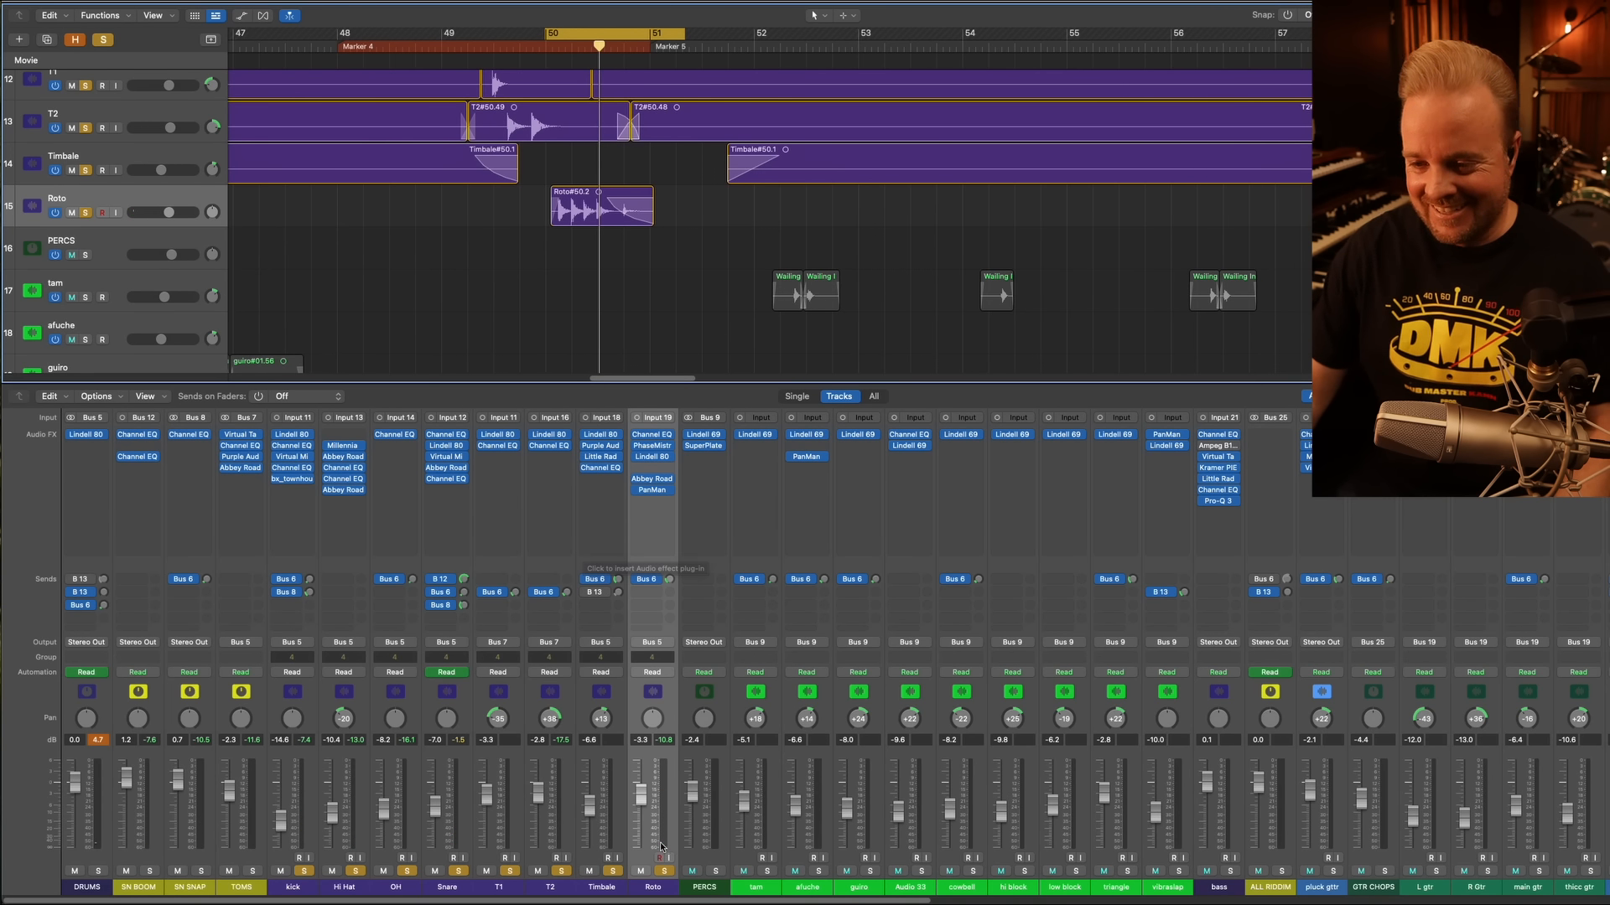
Set the cycle range over the drum section from about bar 40 to bar 46
scroll(660, 335, up, 1)
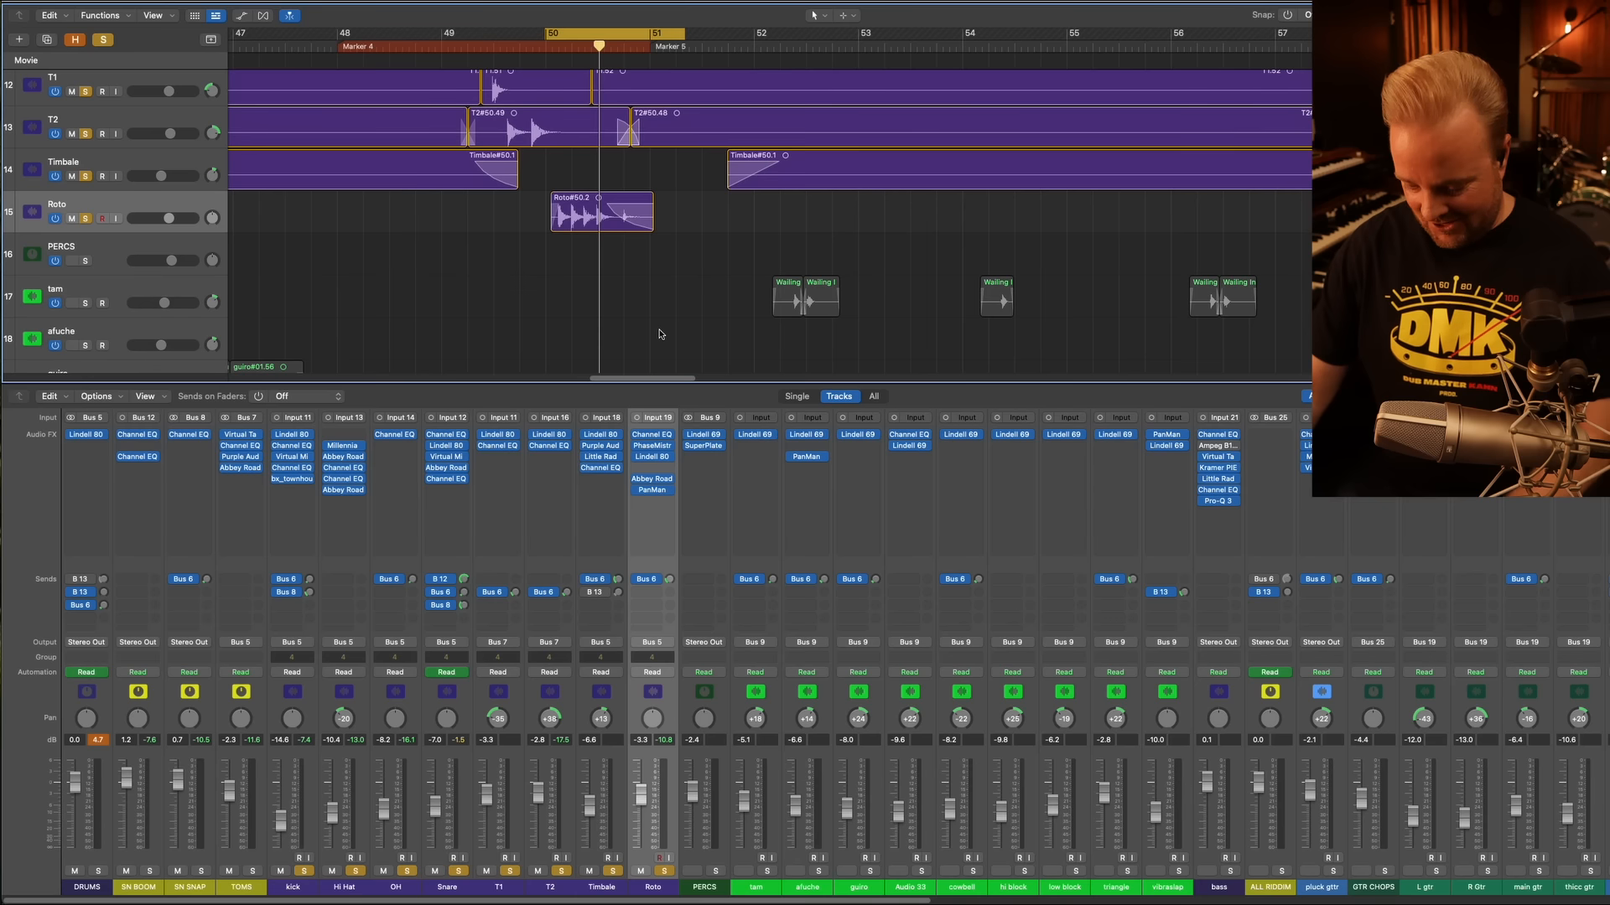
key(super+Left)
key(super+Left)
key(super+Left)
key(super+Left)
key(super+Left)
key(super+Left)
key(super+Up)
key(super+Up)
key(super+Up)
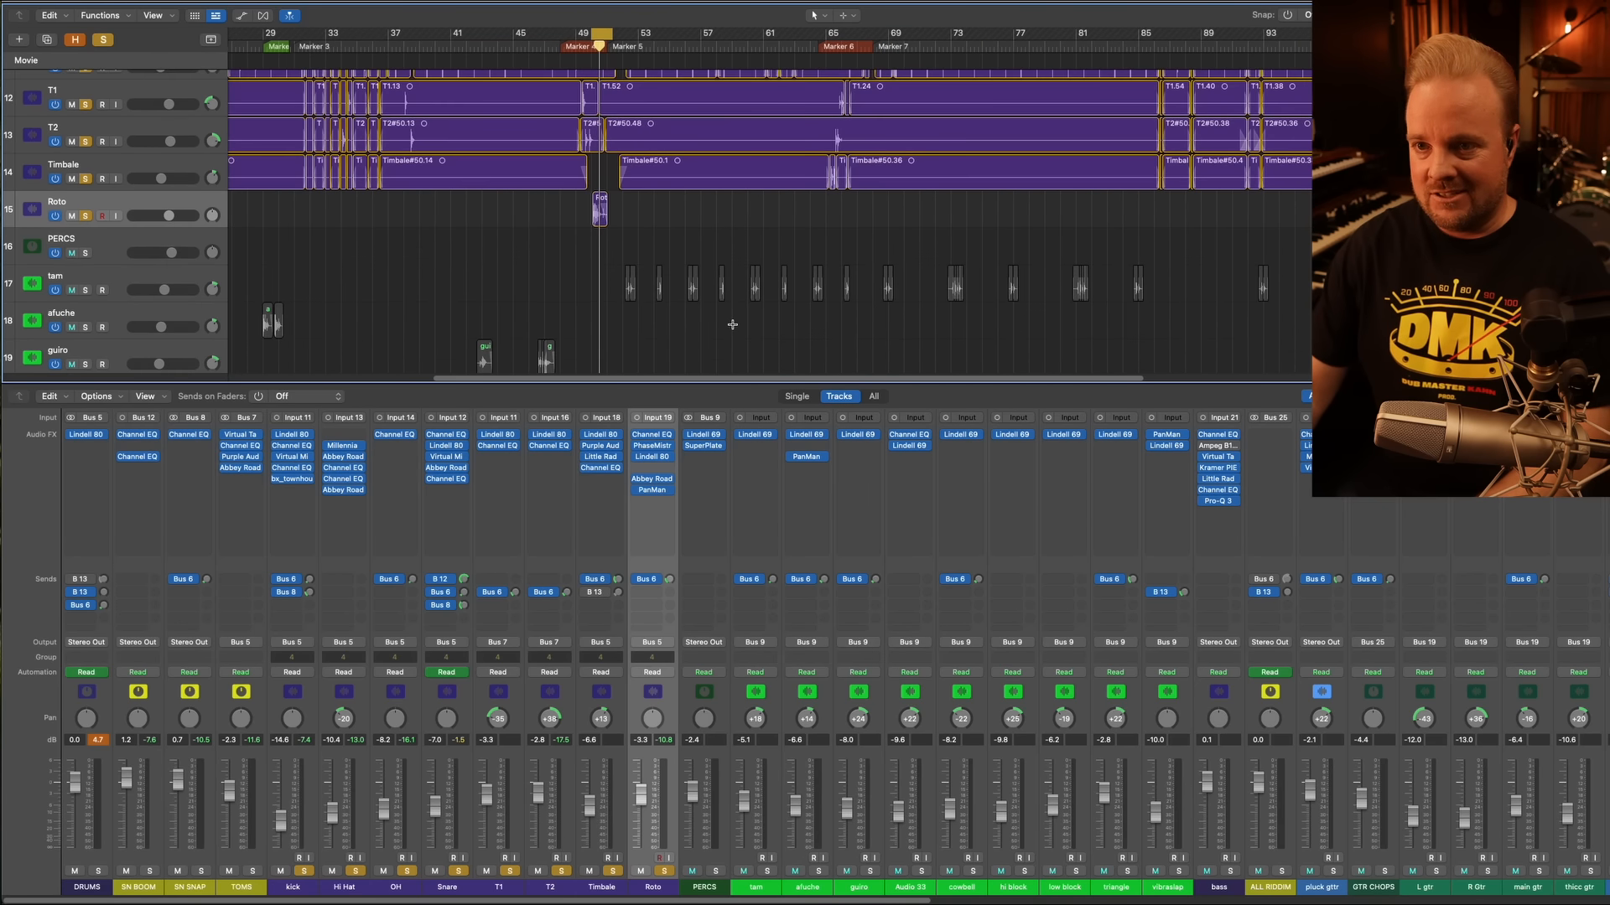
key(super+Up)
key(super+Up)
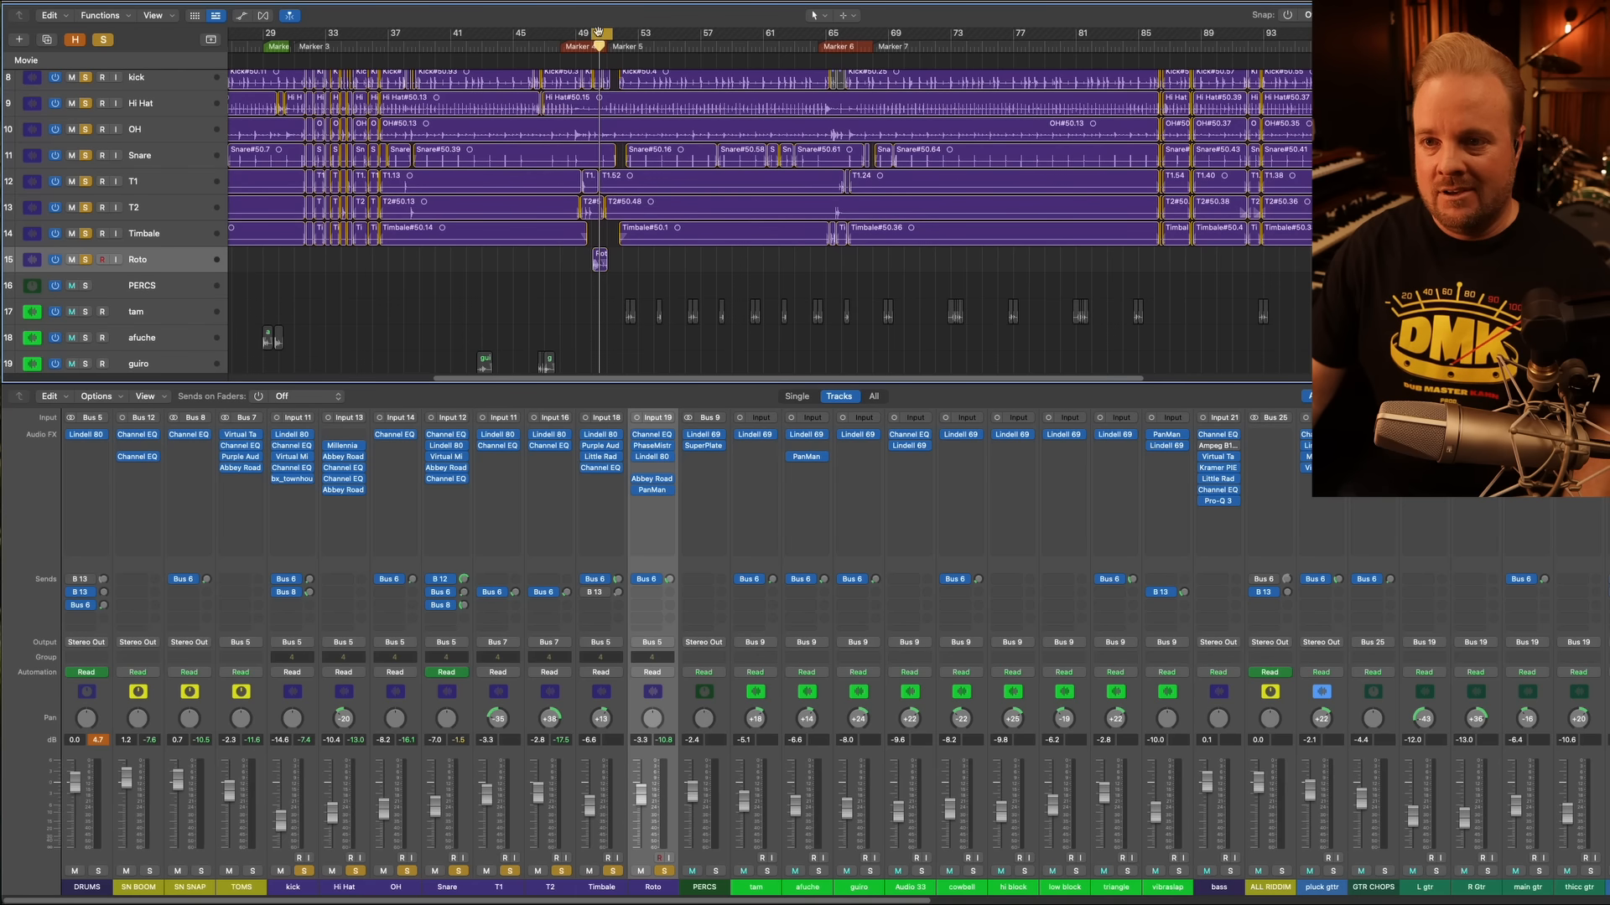
scroll(520, 100, up, 4)
drag(435, 40, 537, 39)
Select the kick through Roto channels and audition the drums, toggling the first insert's bypass to compare
drag(665, 887, 288, 890)
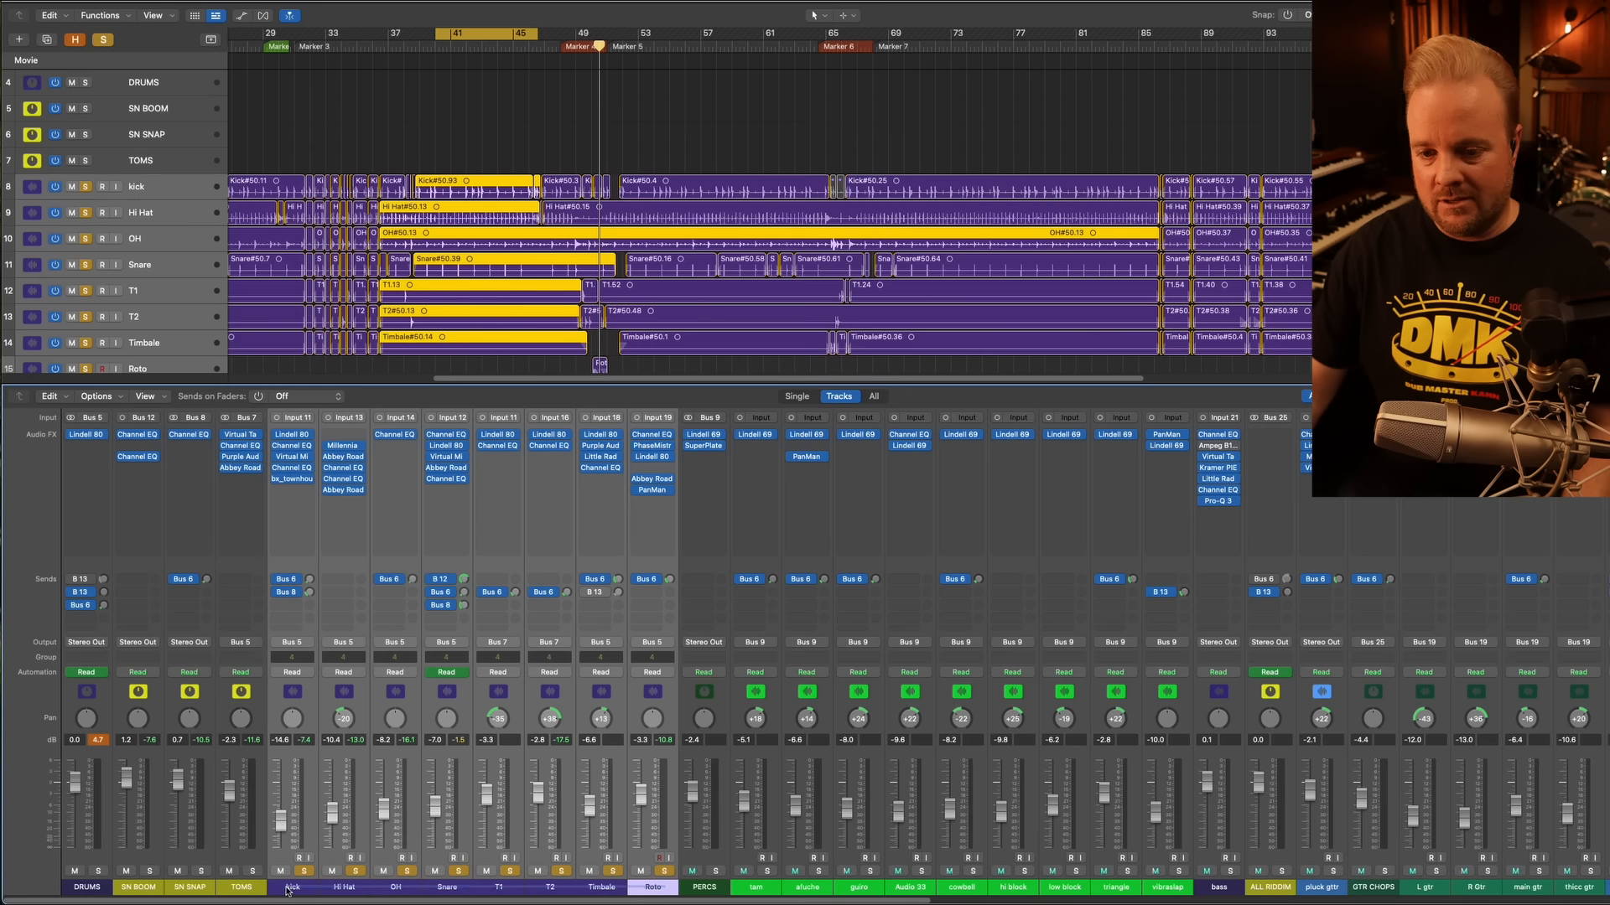
key(space)
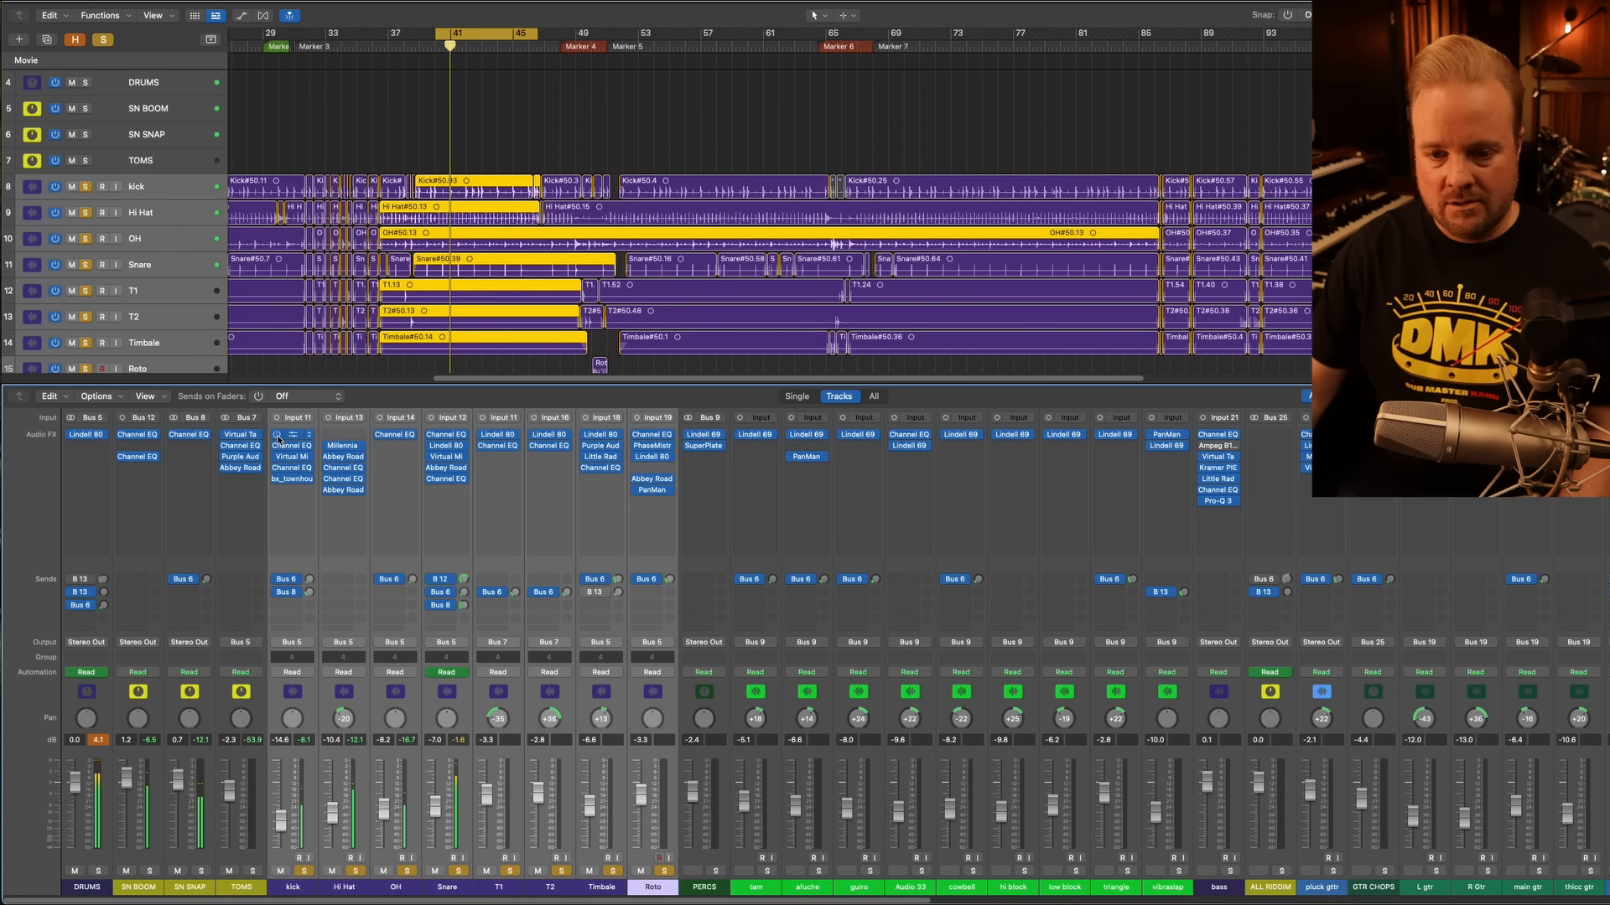
click(279, 437)
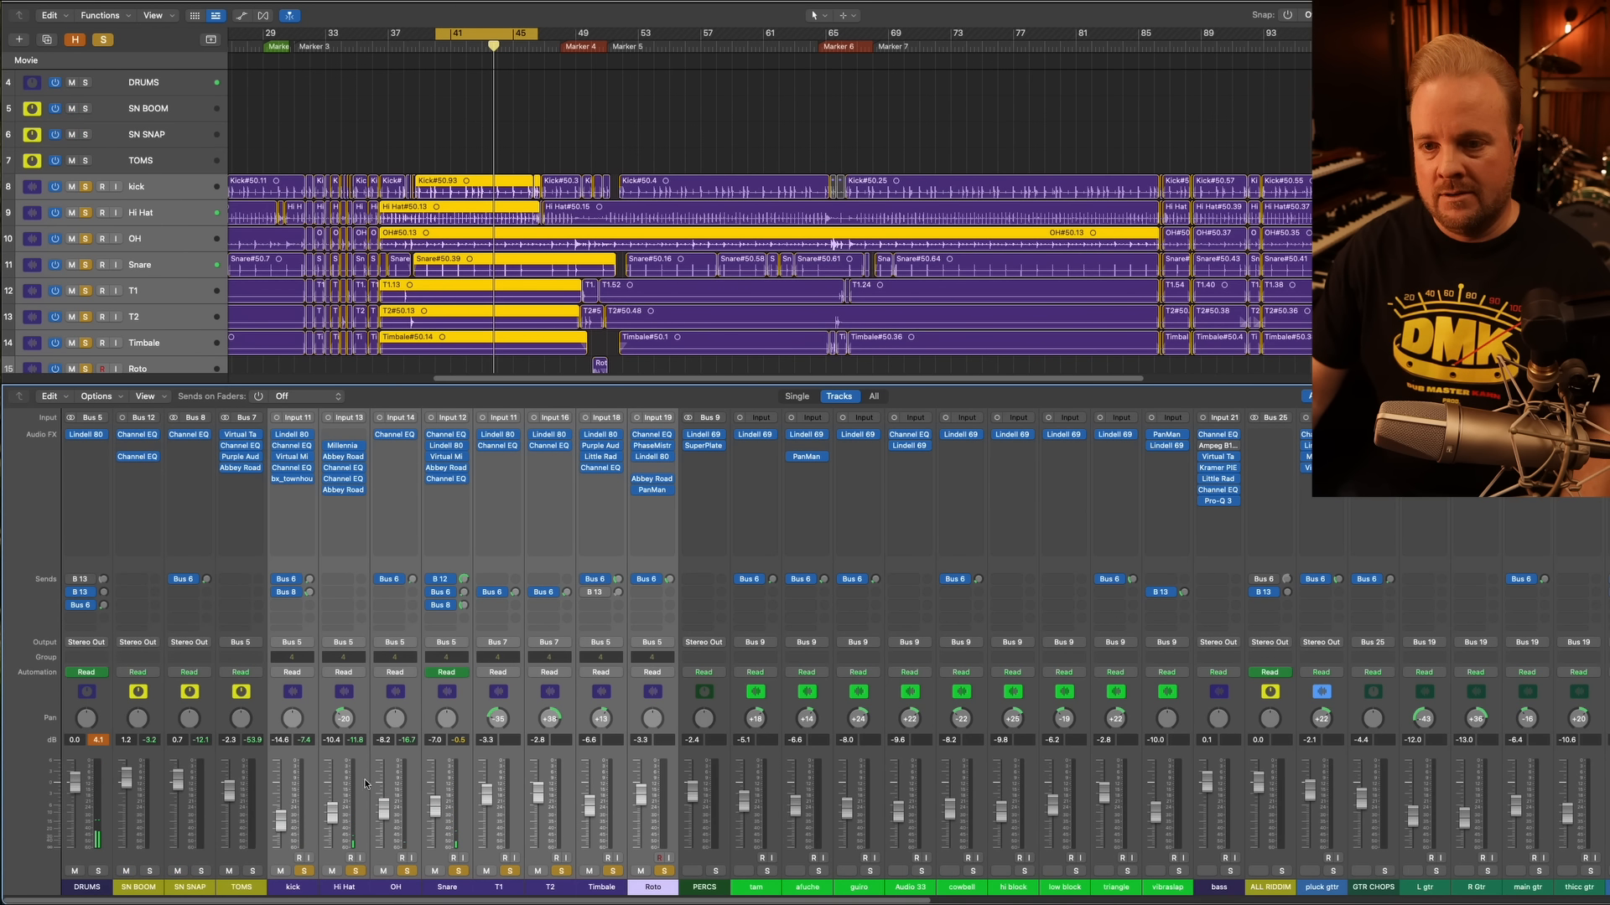
key(space)
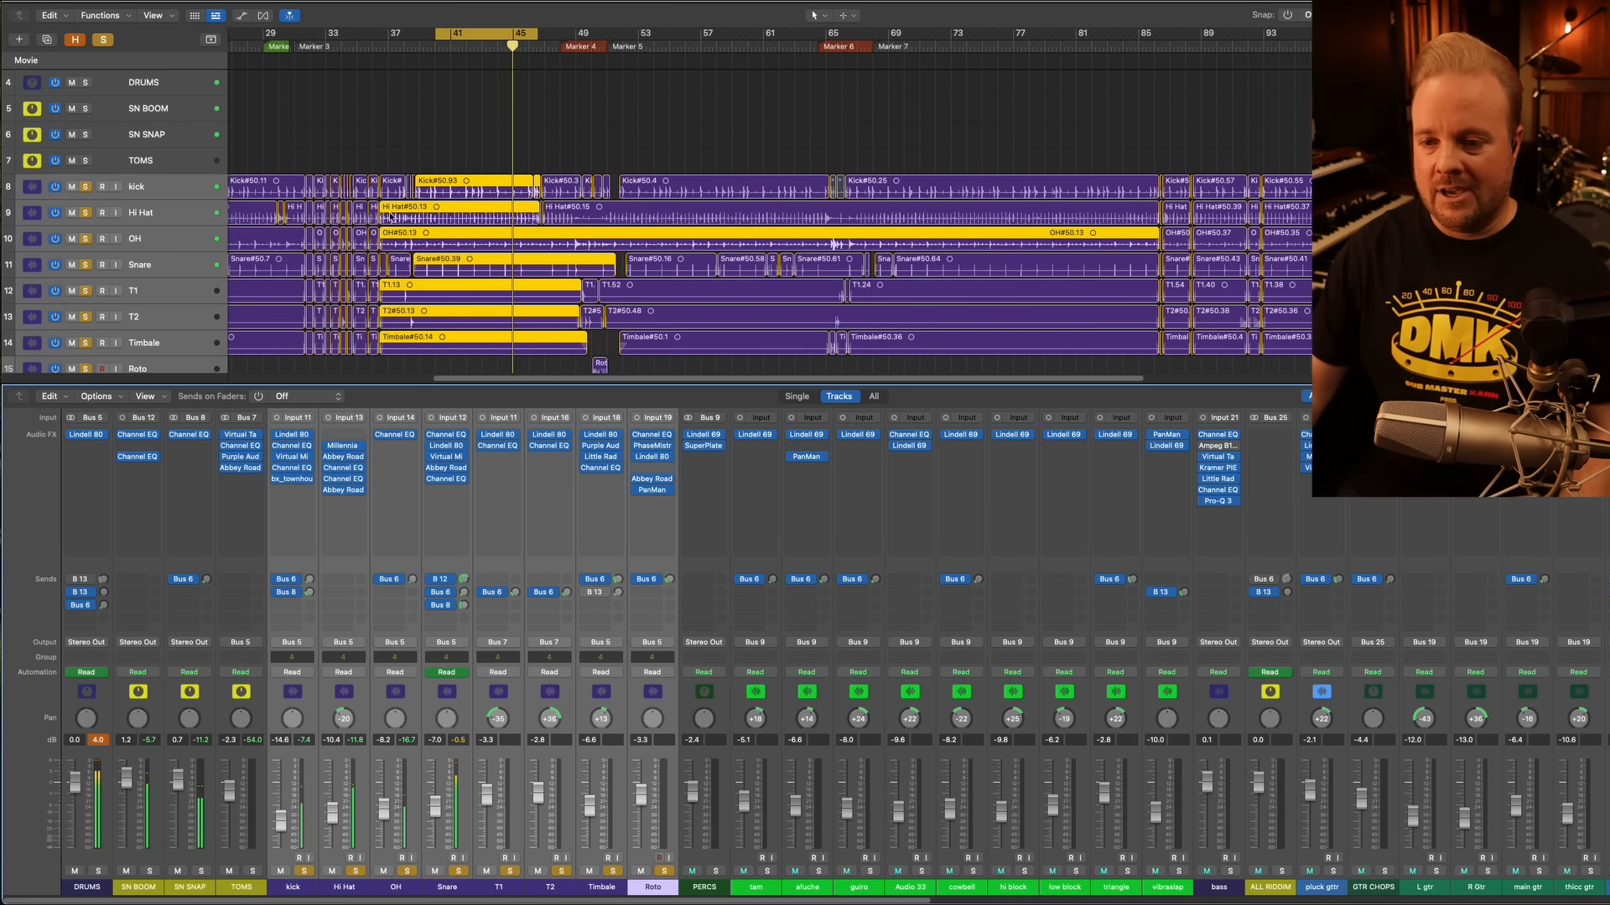
Clear the drum solos, solo the percussion channels from tam to vibraslap, and select the PERCS bus
scroll(378, 188, down, 10)
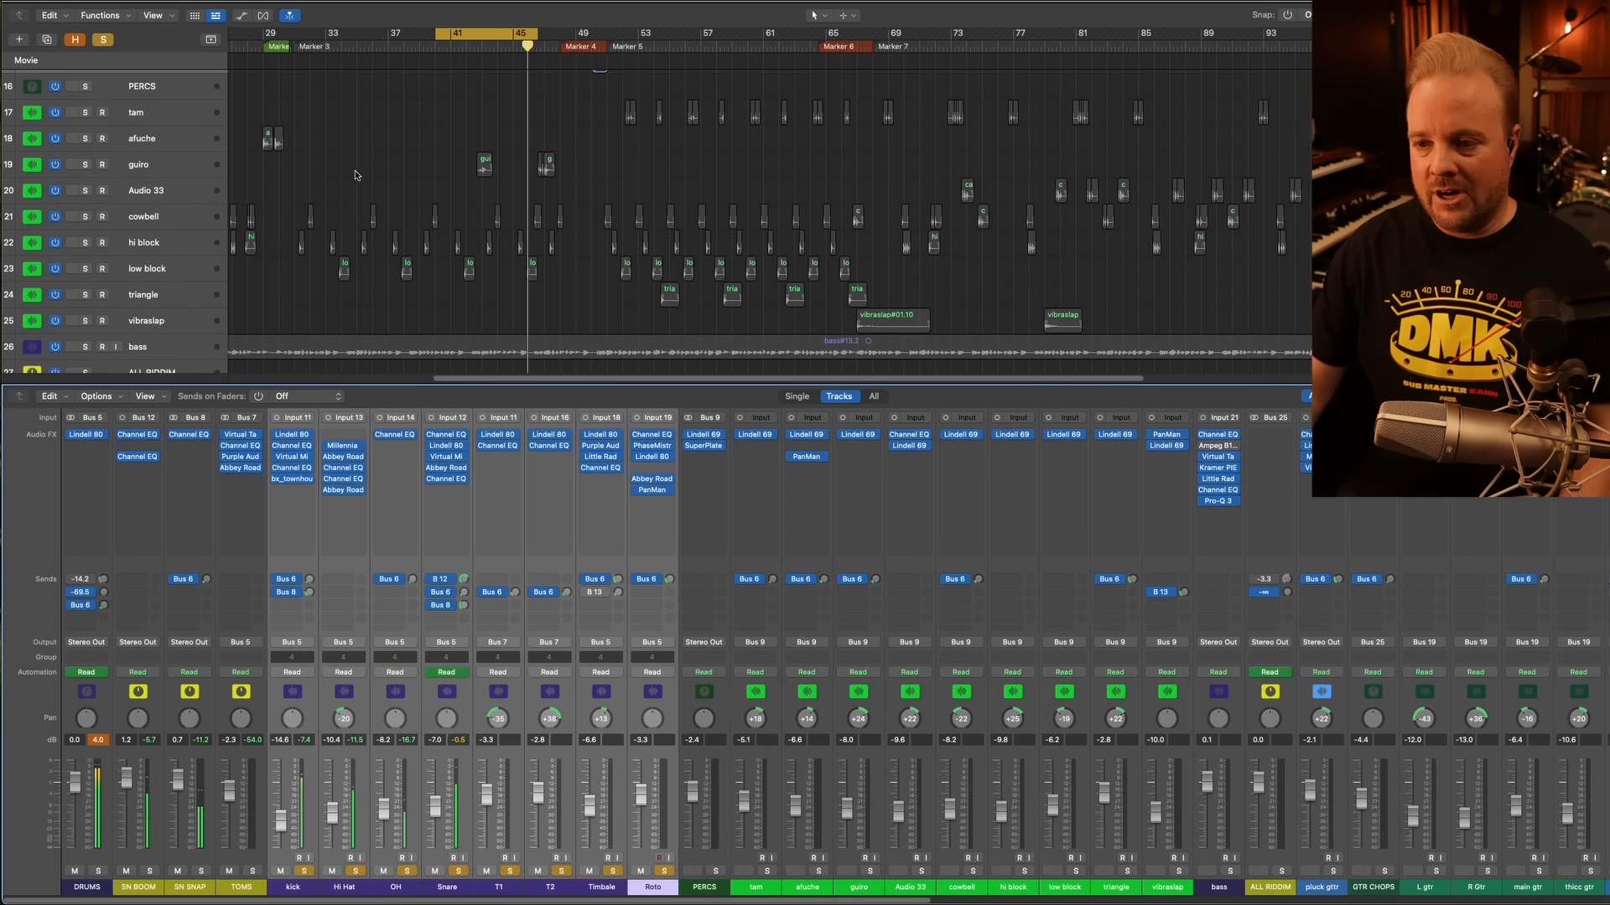
click(96, 41)
drag(748, 888, 1167, 888)
key(s)
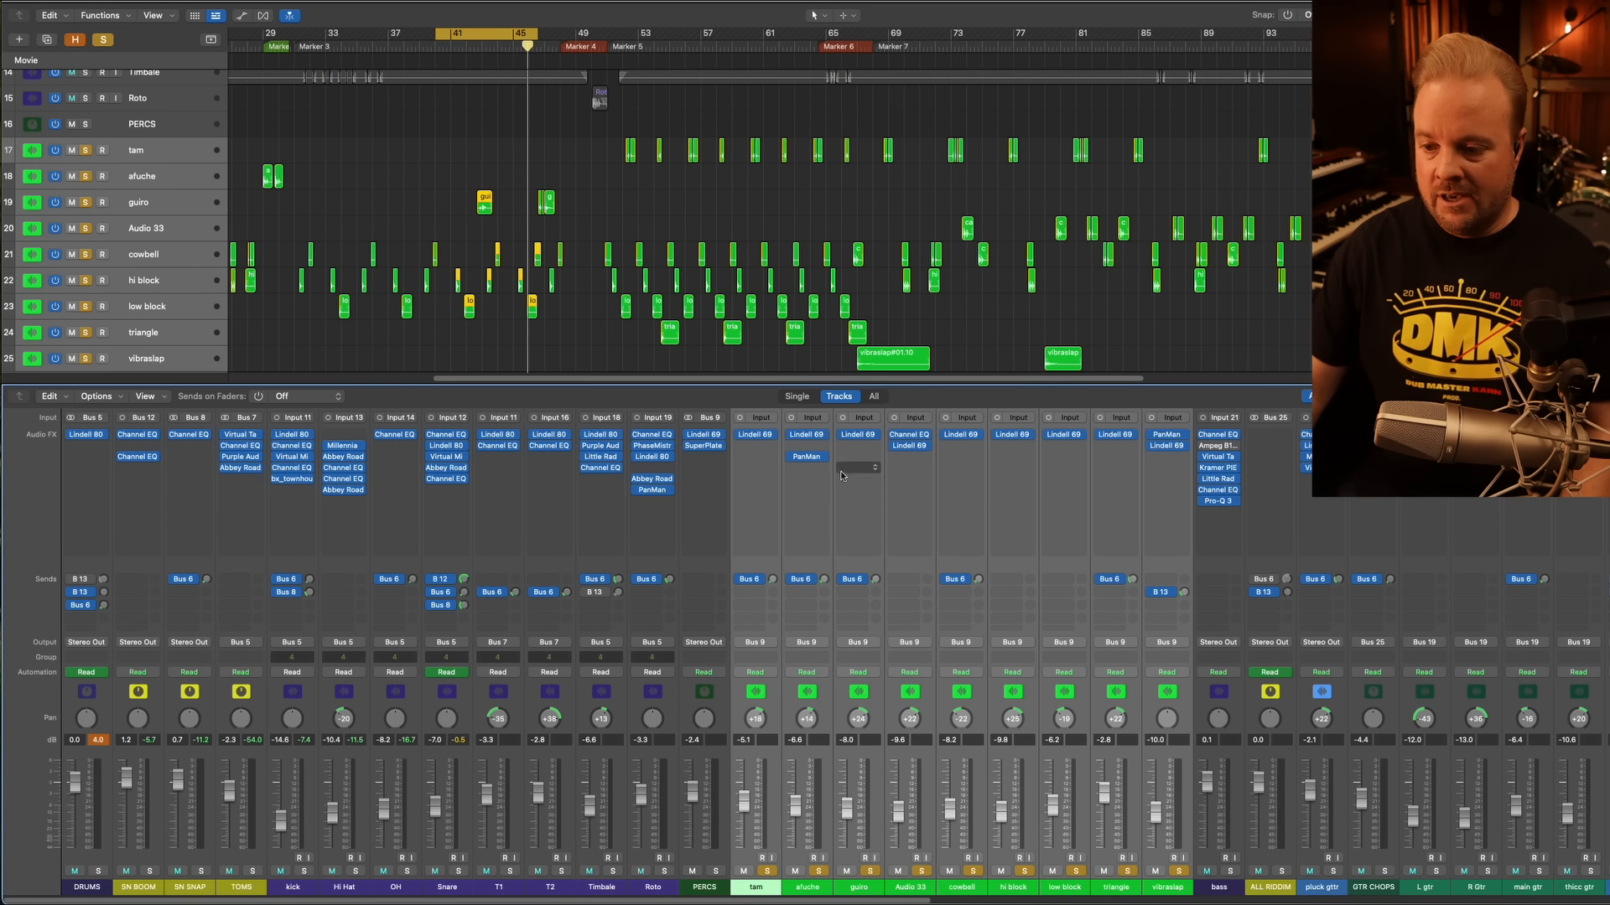
click(699, 889)
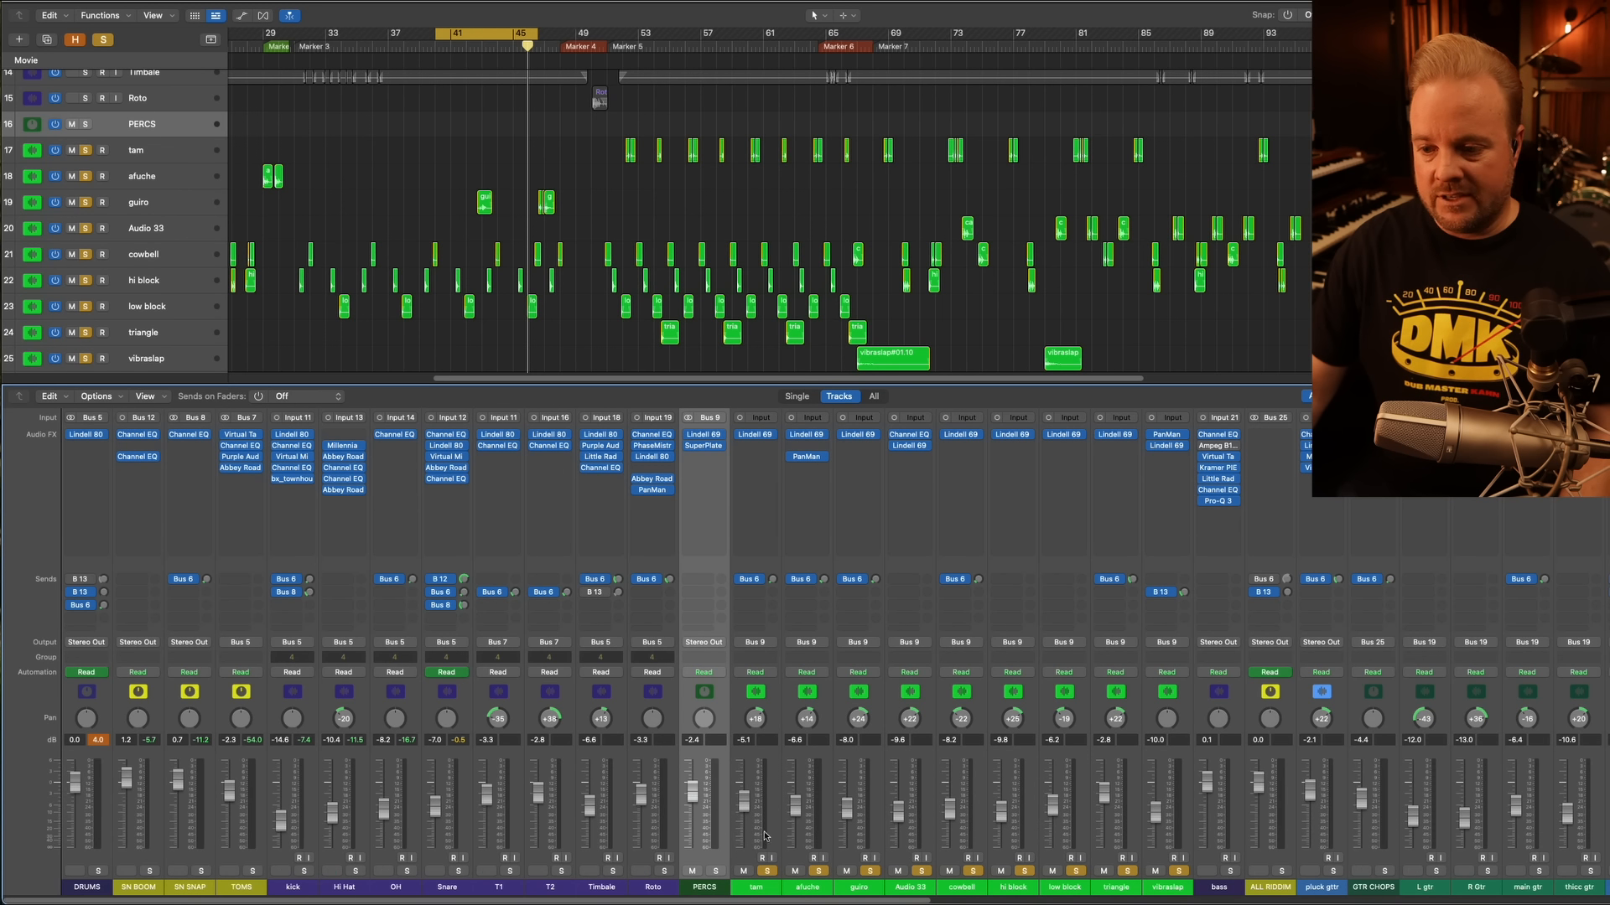
Examine the Lindell 69 Channel settings on the tam channel and close the plug-in
click(754, 536)
click(755, 434)
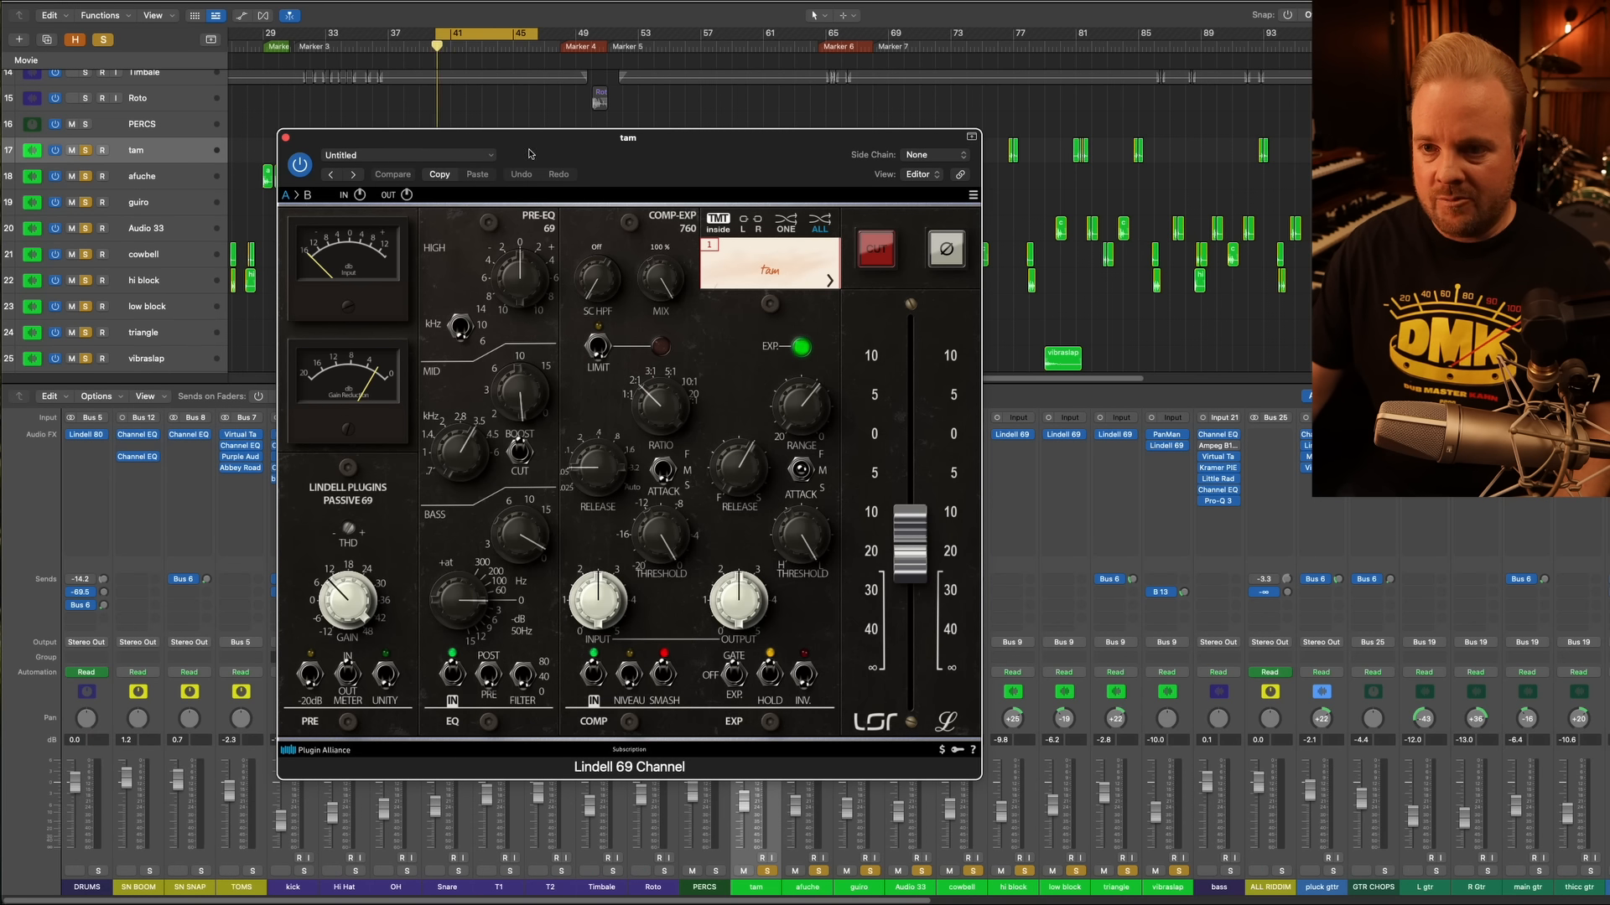
drag(573, 142, 605, 225)
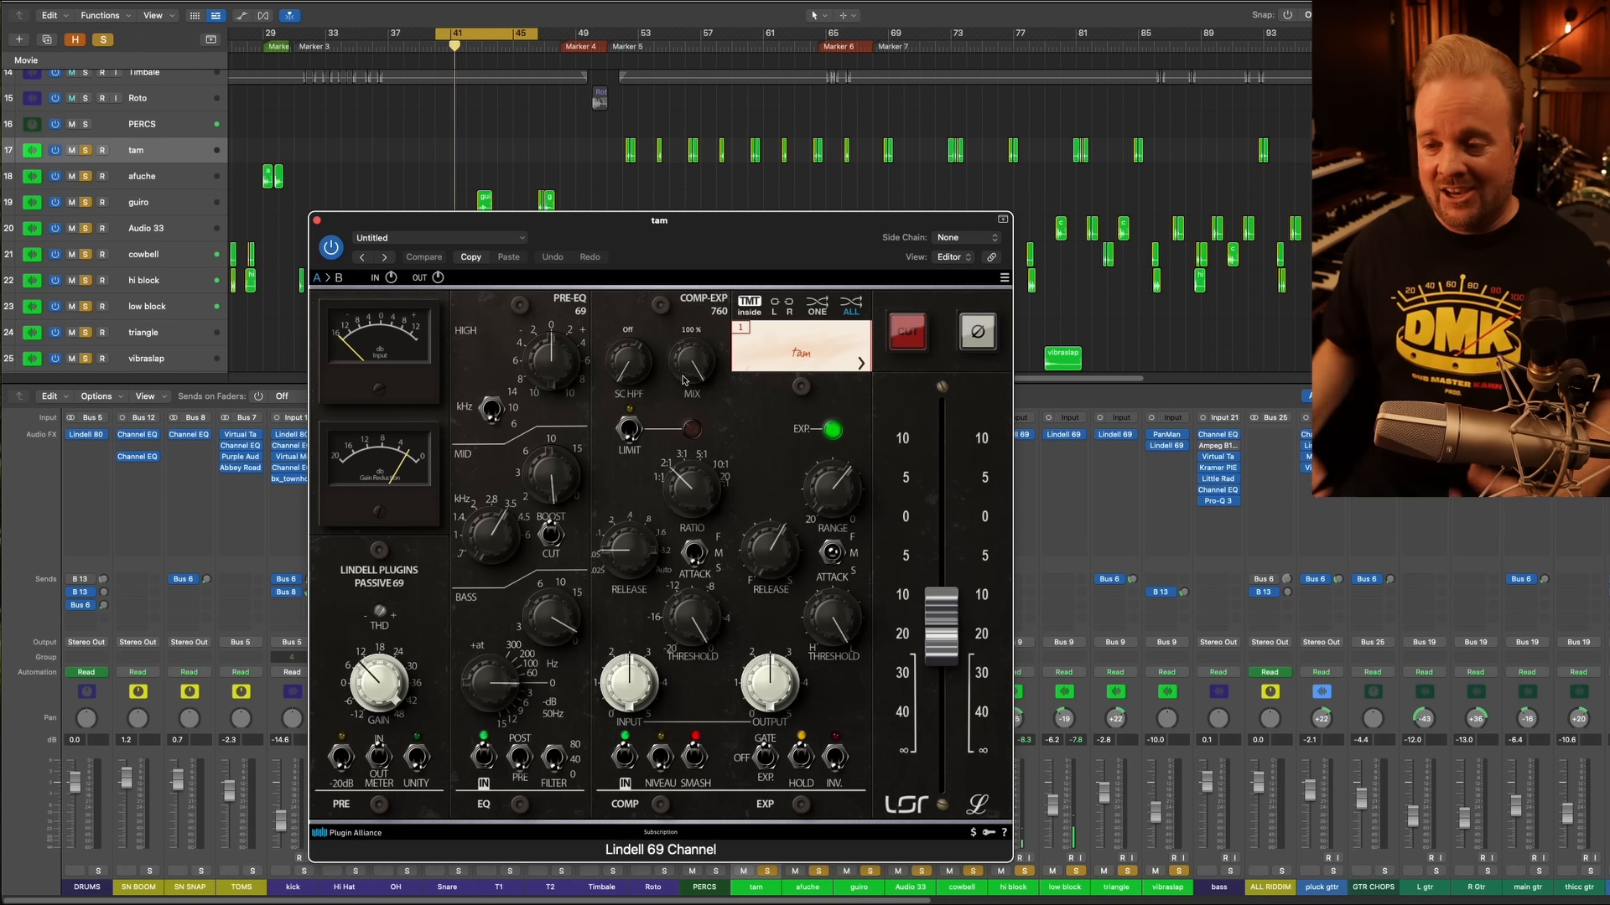
click(317, 220)
Open the Lindell 69 Channel on the hi block channel and examine its settings
click(1029, 436)
click(1022, 437)
click(1016, 436)
drag(993, 152, 552, 138)
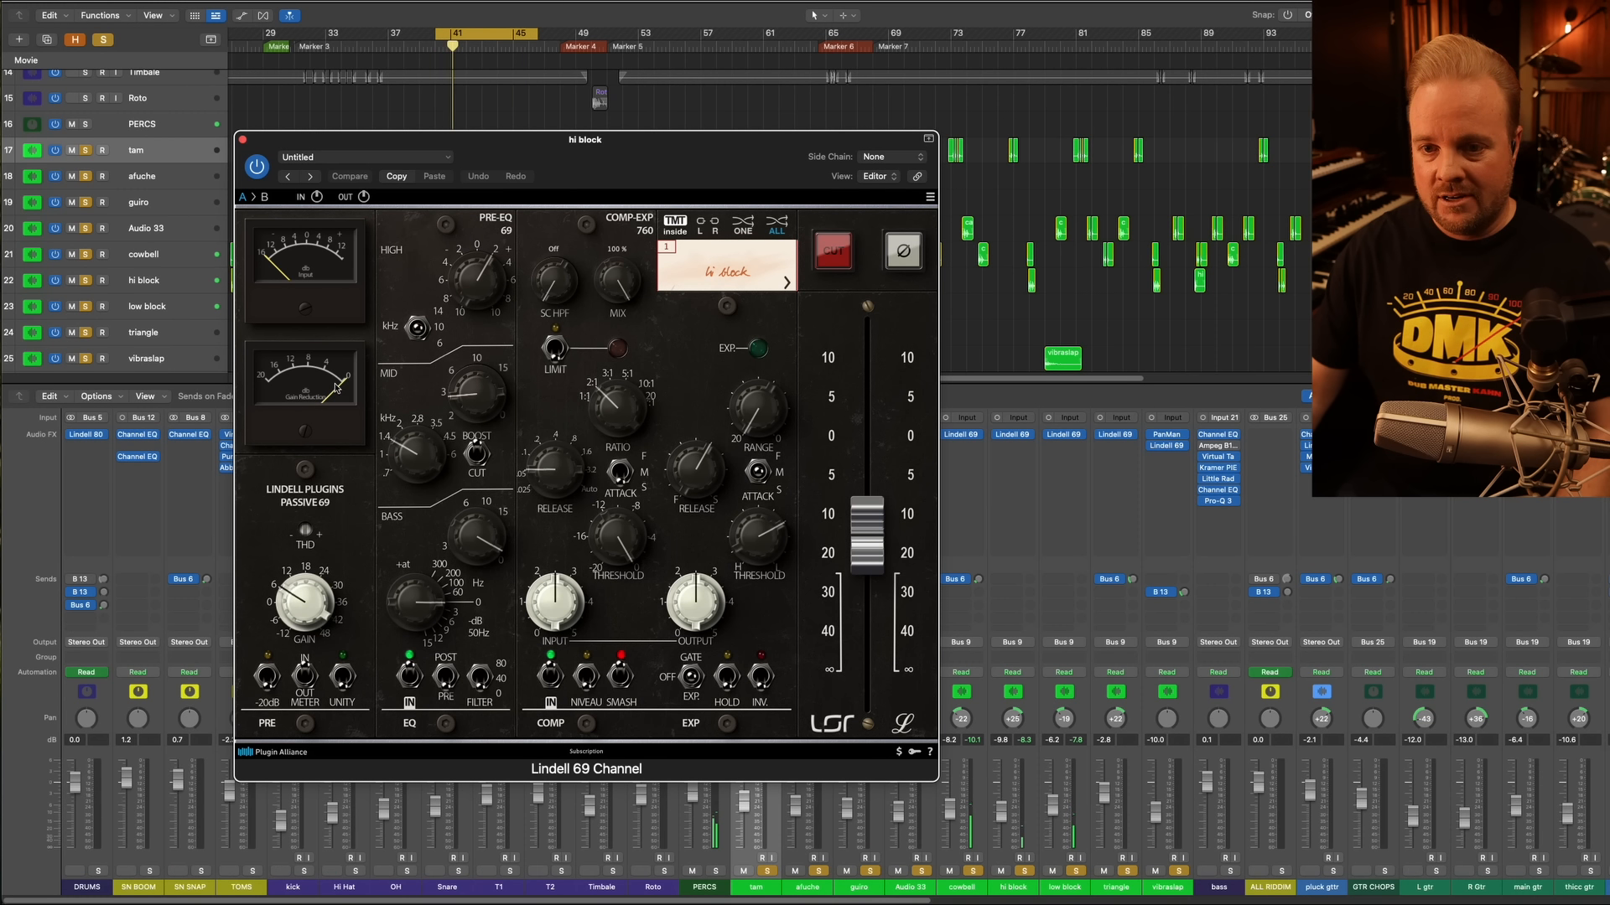
Examine the Lindell 69 Channel on the low block channel, and close both block plug-in windows
click(1063, 435)
drag(929, 168, 498, 243)
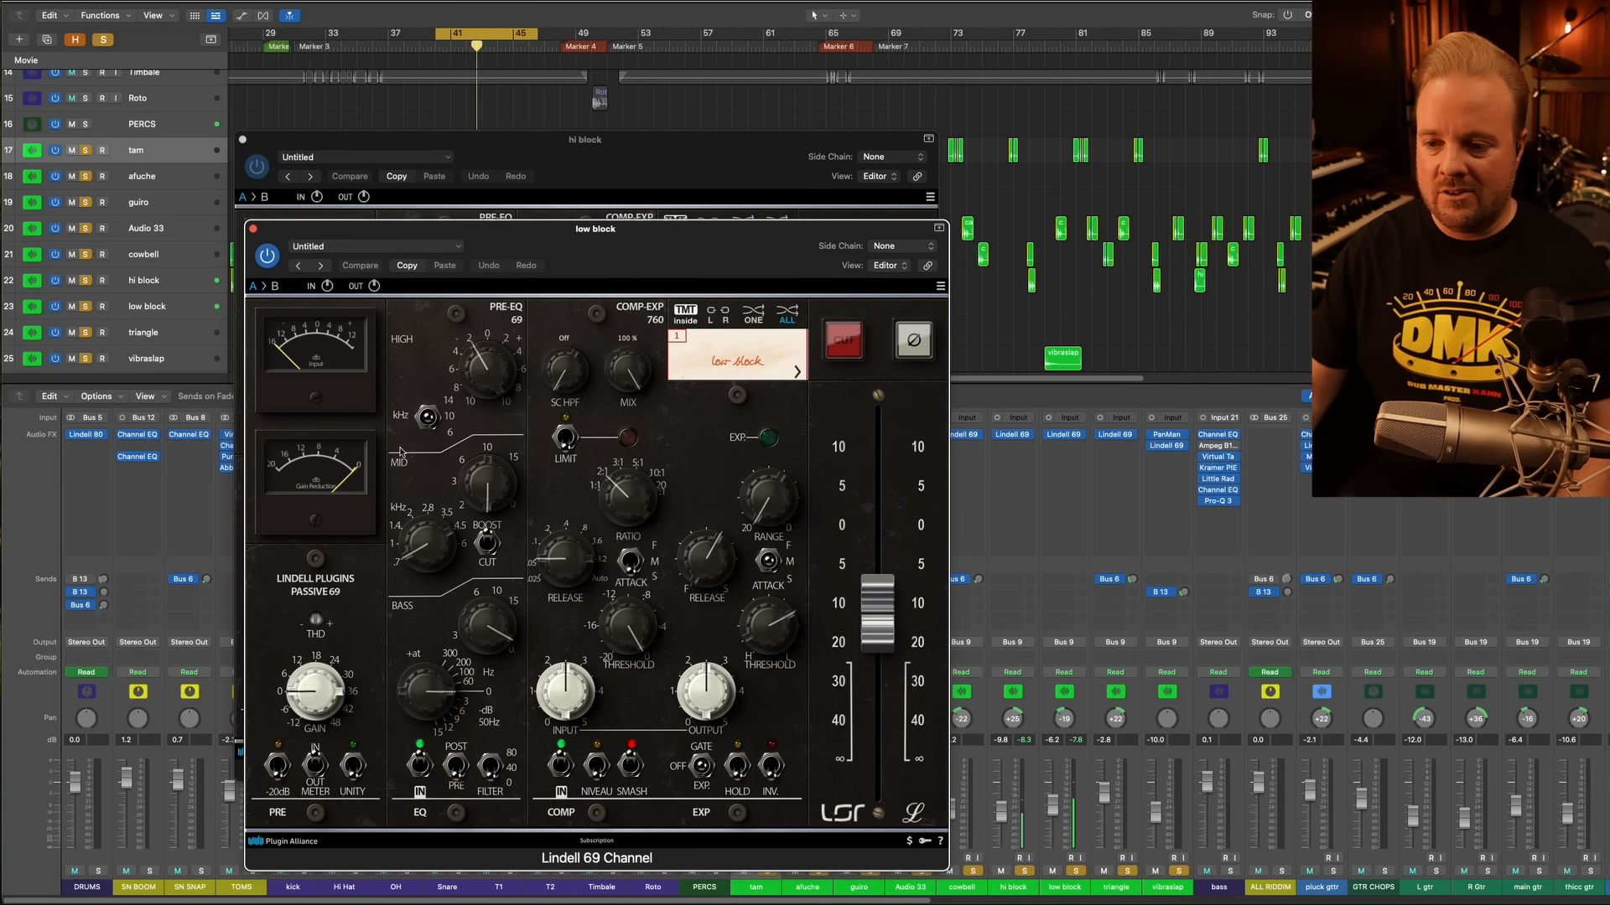
click(254, 228)
click(244, 139)
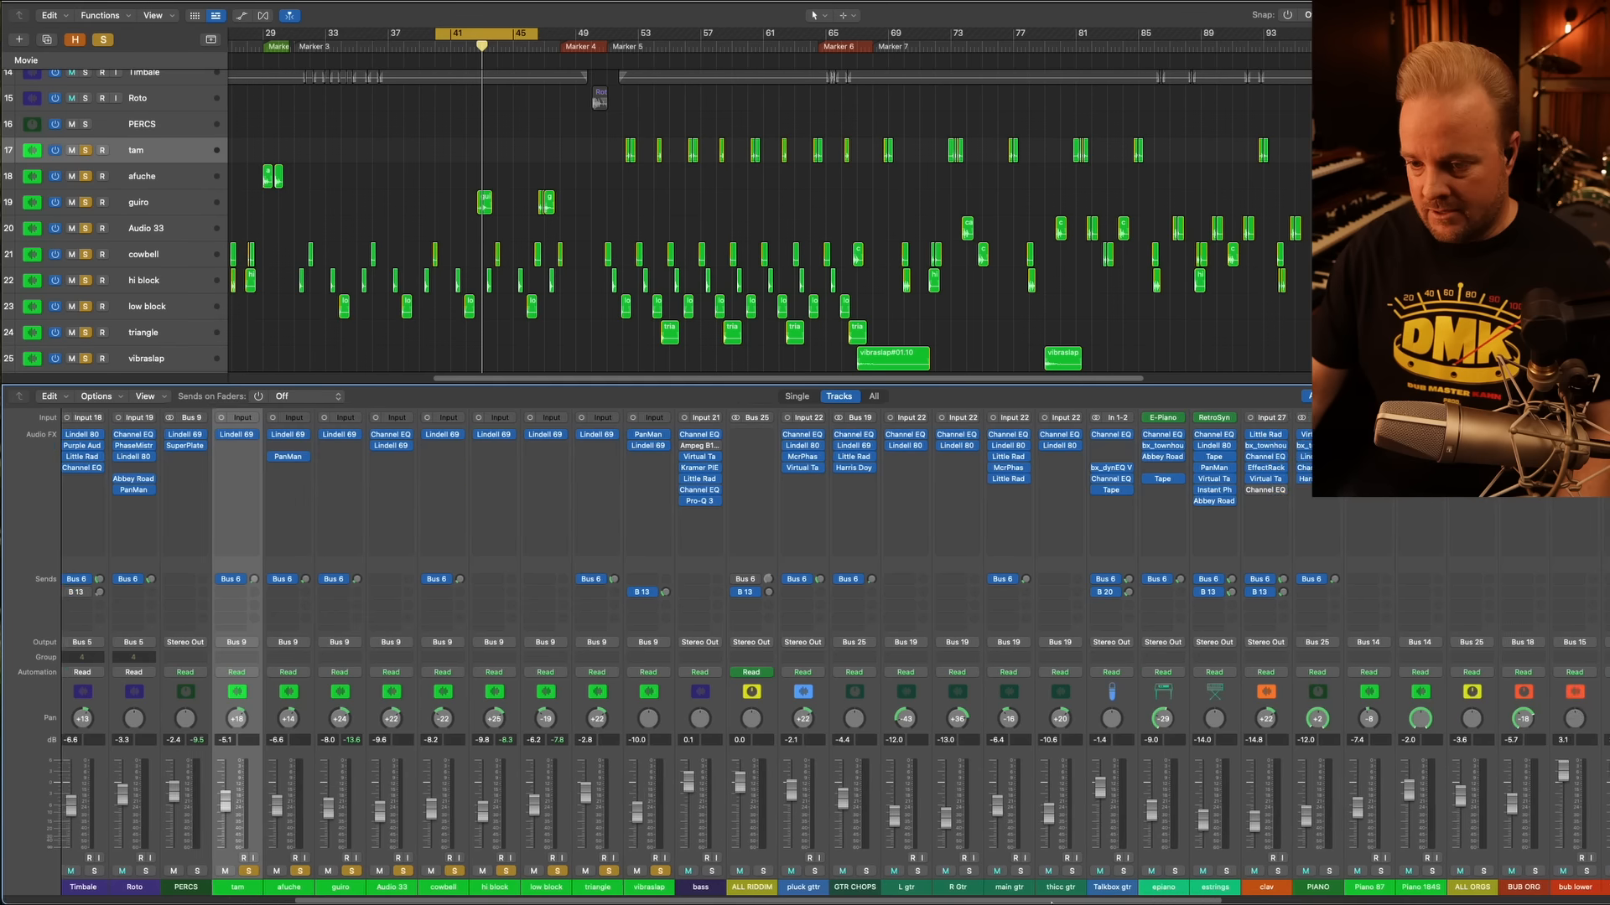
Audition the selected tam through vibraslap channels and open the Lindell 69 Channel on the PERCS bus
drag(759, 890, 1172, 887)
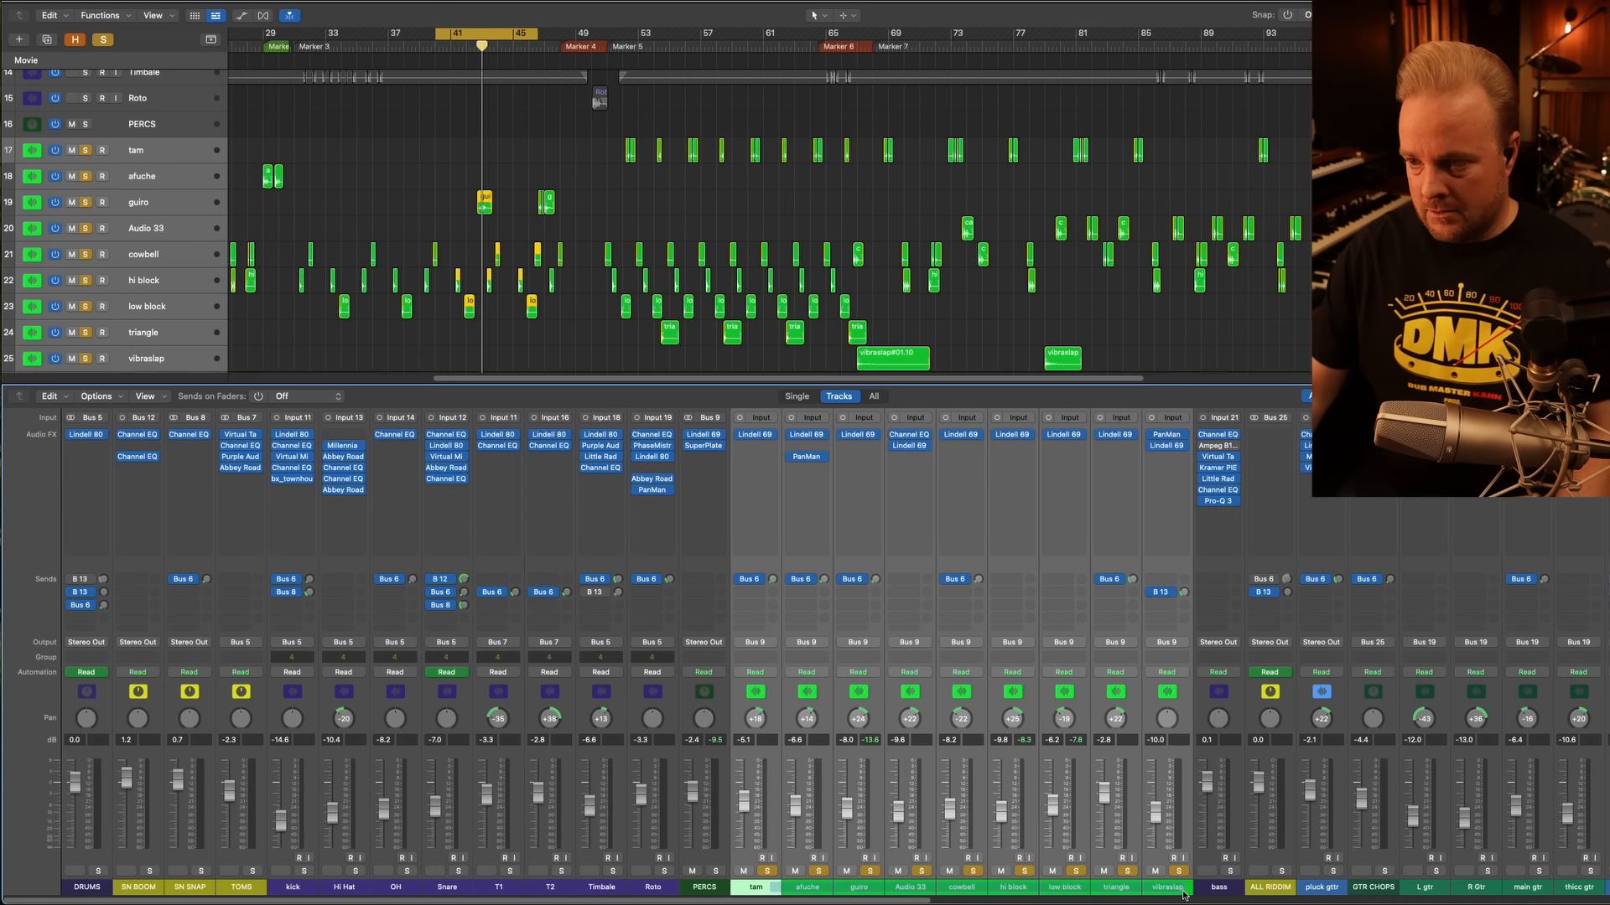
key(space)
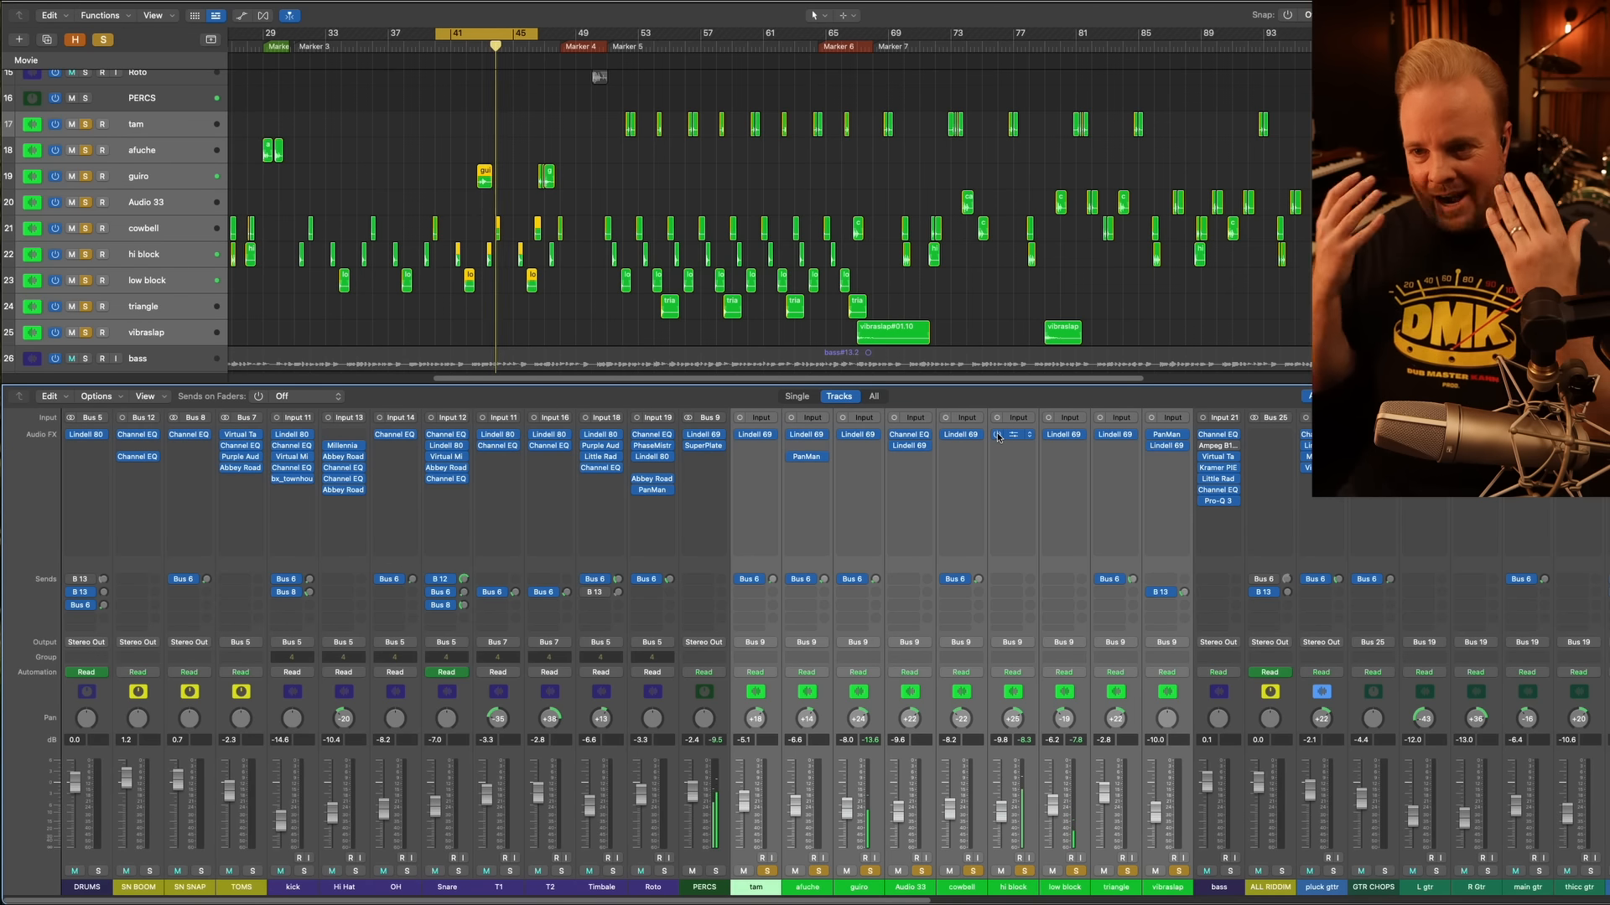
click(704, 435)
drag(690, 153, 601, 159)
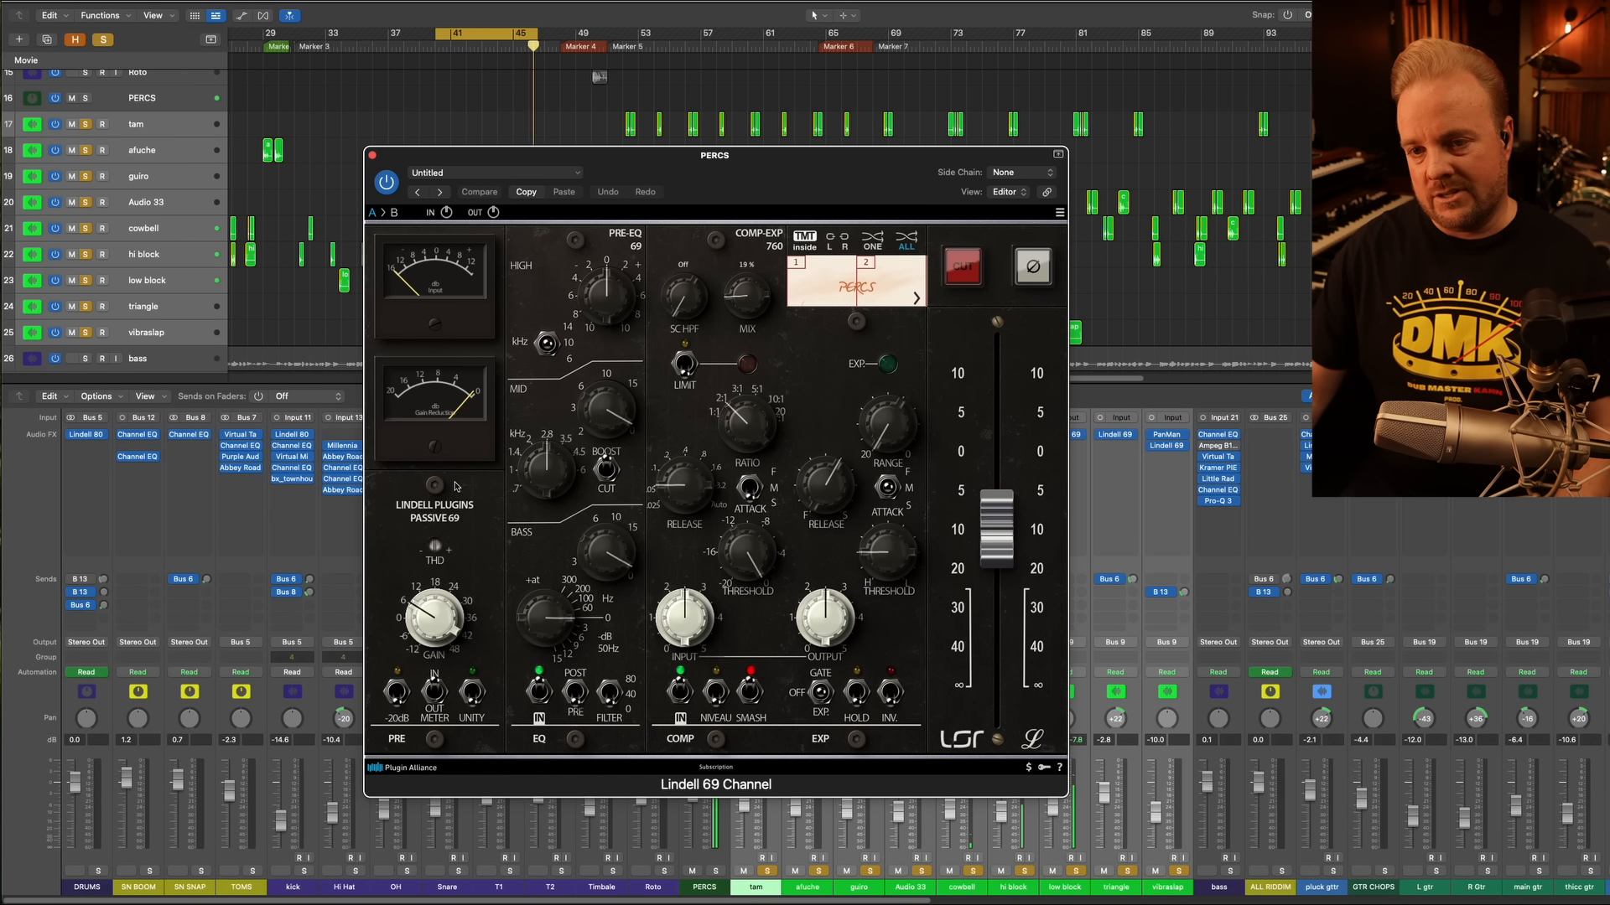
Close the Lindell 69 Channel on the PERCS bus, select the tam through vibraslap channels, and clear their solos
click(373, 156)
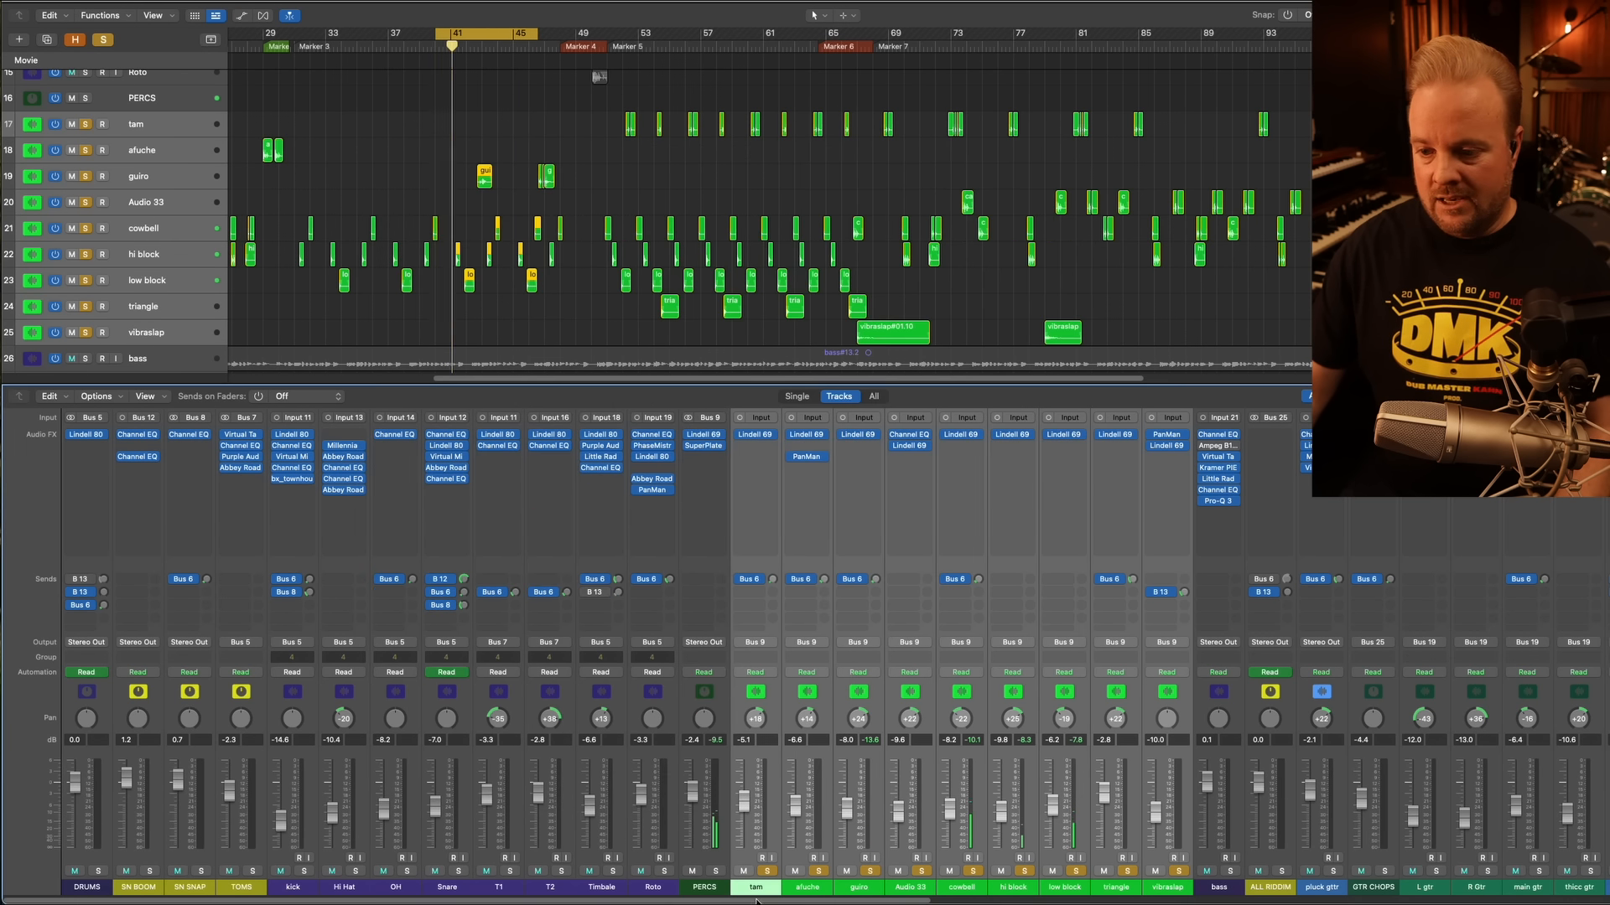
click(721, 894)
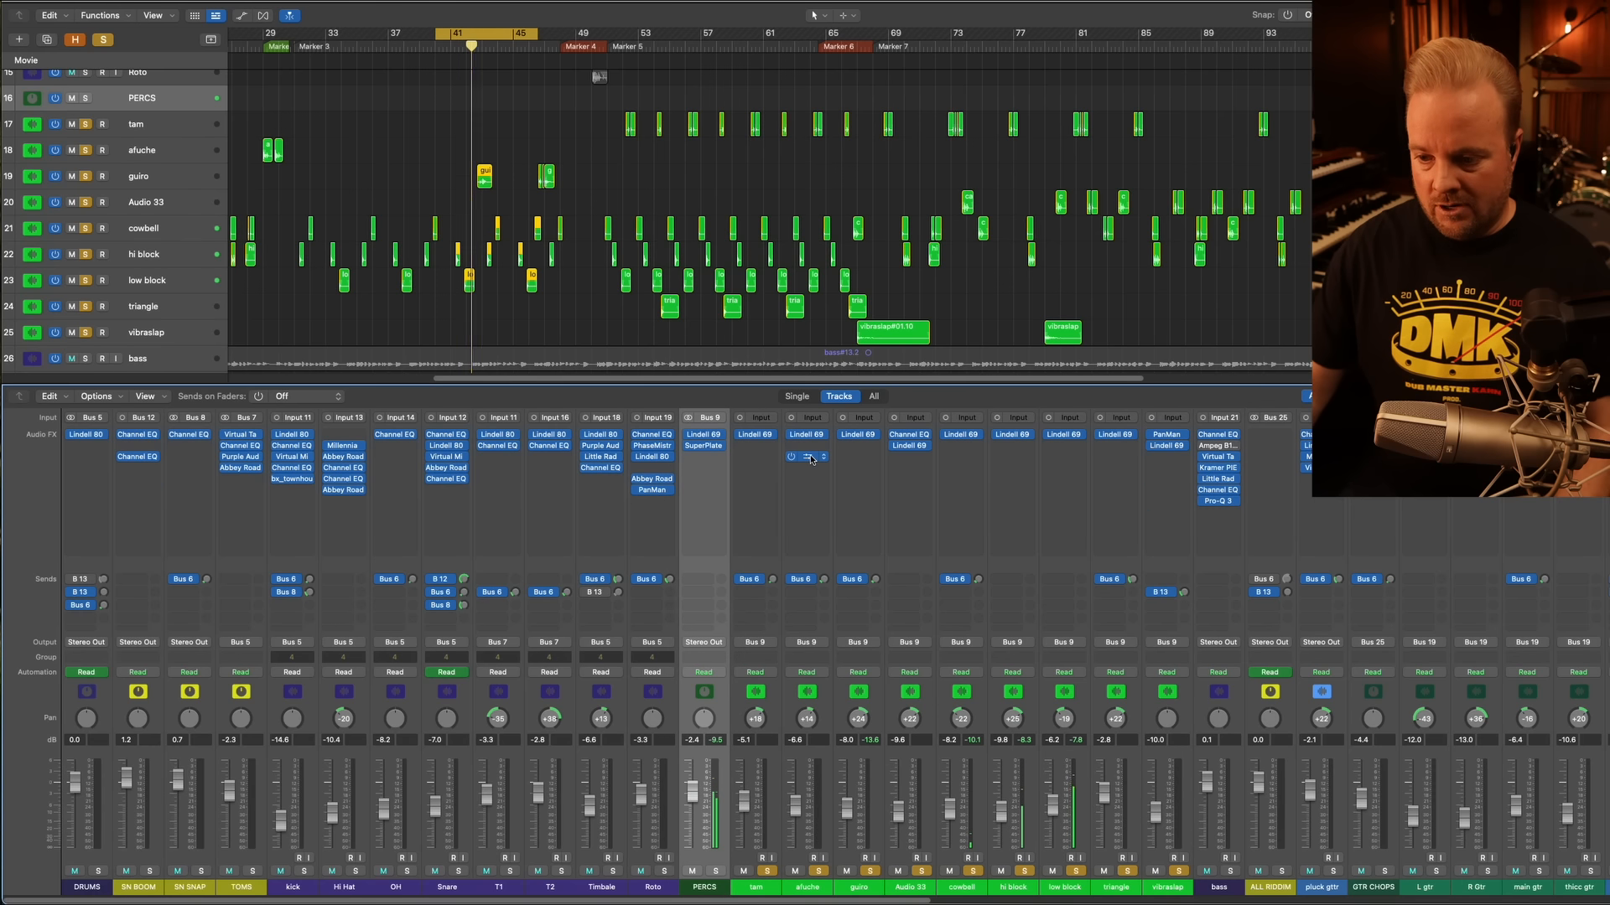
click(825, 844)
scroll(584, 222, up, 4)
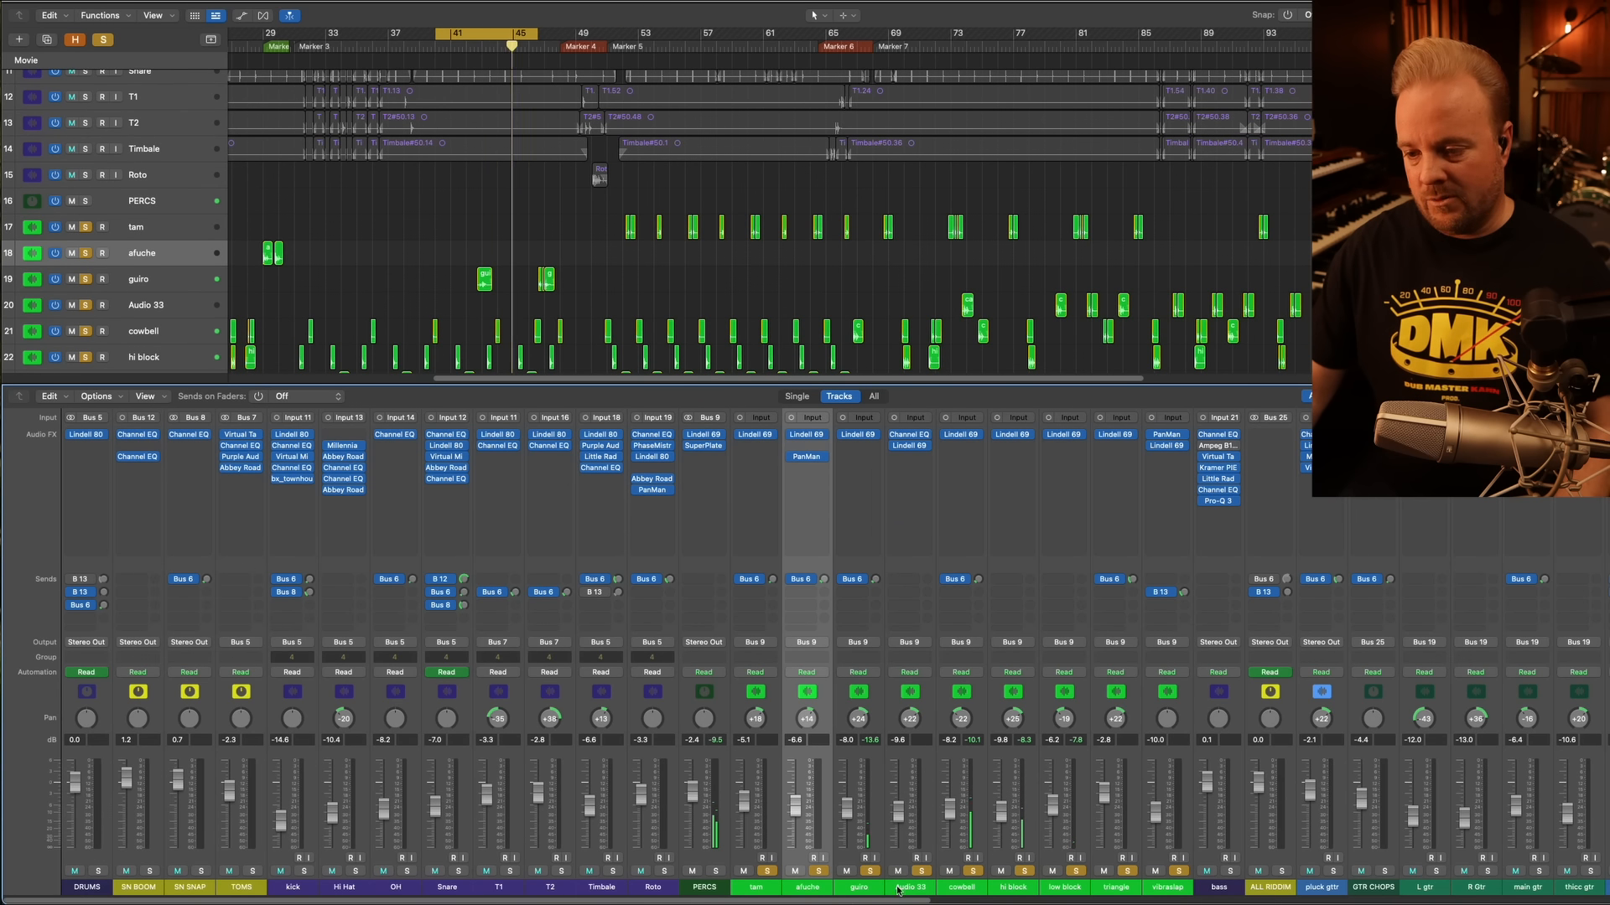
drag(766, 887, 1174, 885)
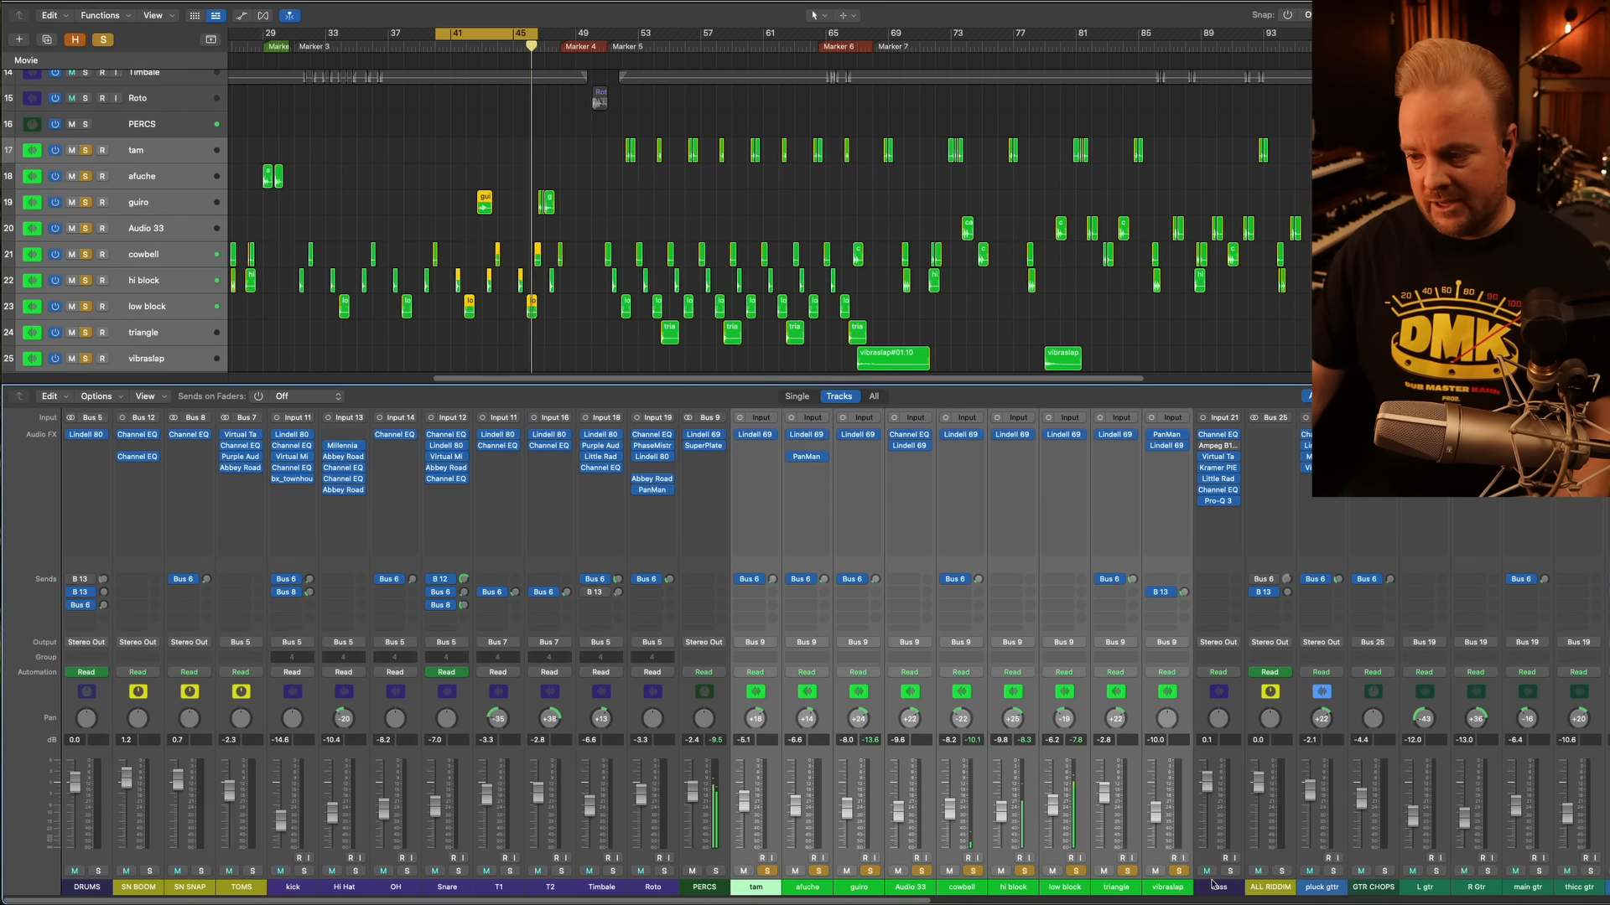
click(1180, 872)
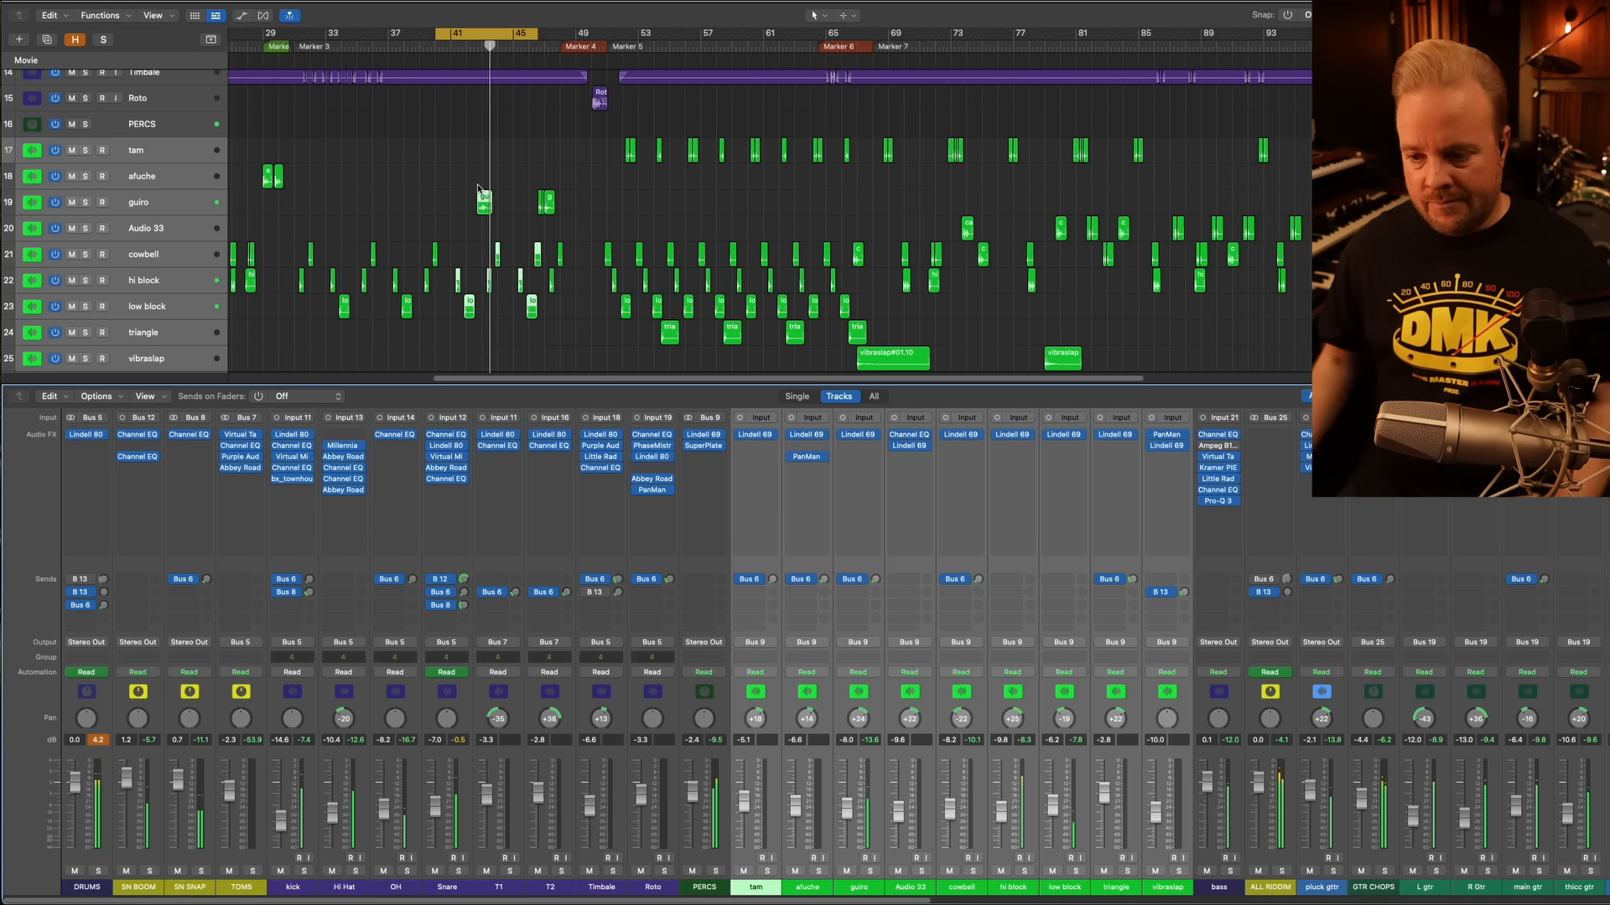
Open the SuperPlate reverb on the PERCS bus, and solo that bus during playback
click(705, 448)
drag(839, 161, 701, 184)
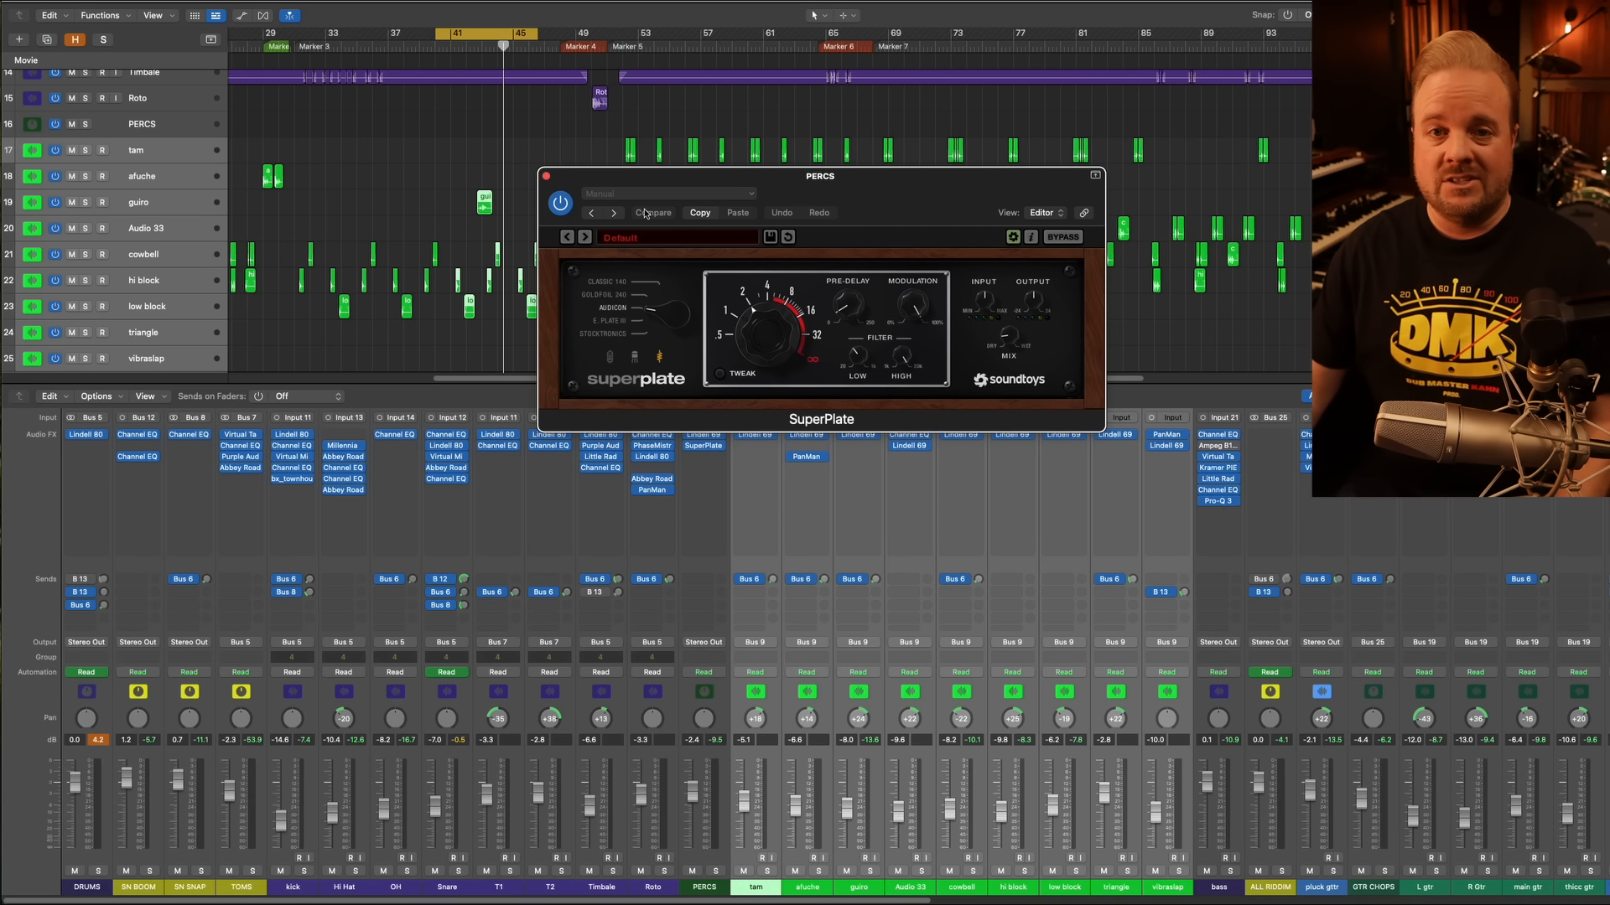
key(space)
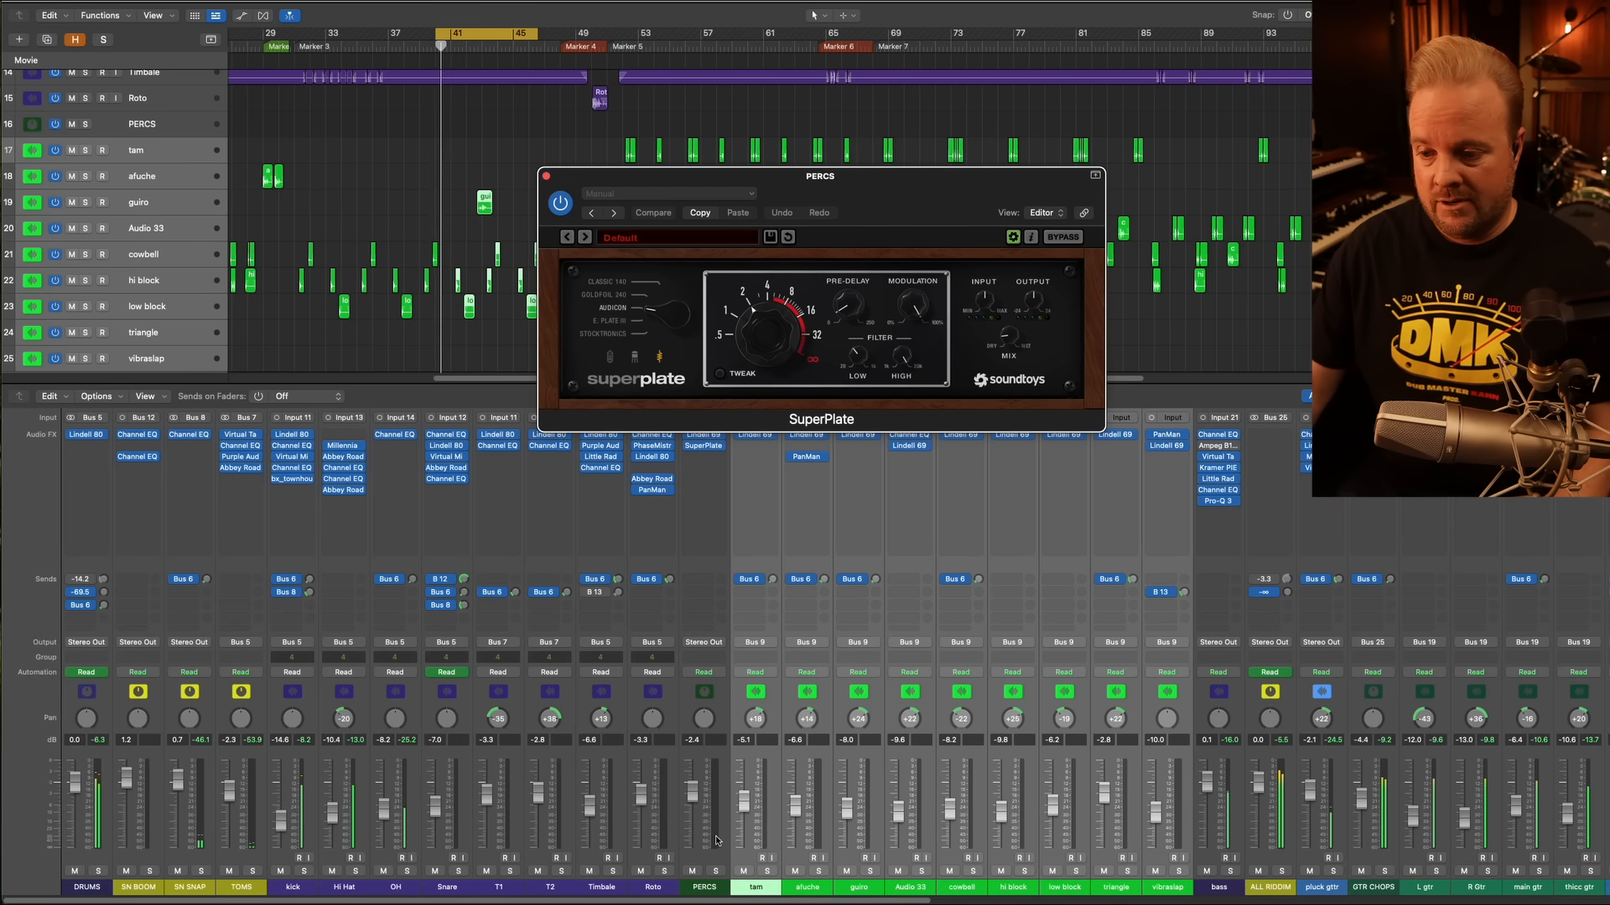
click(715, 871)
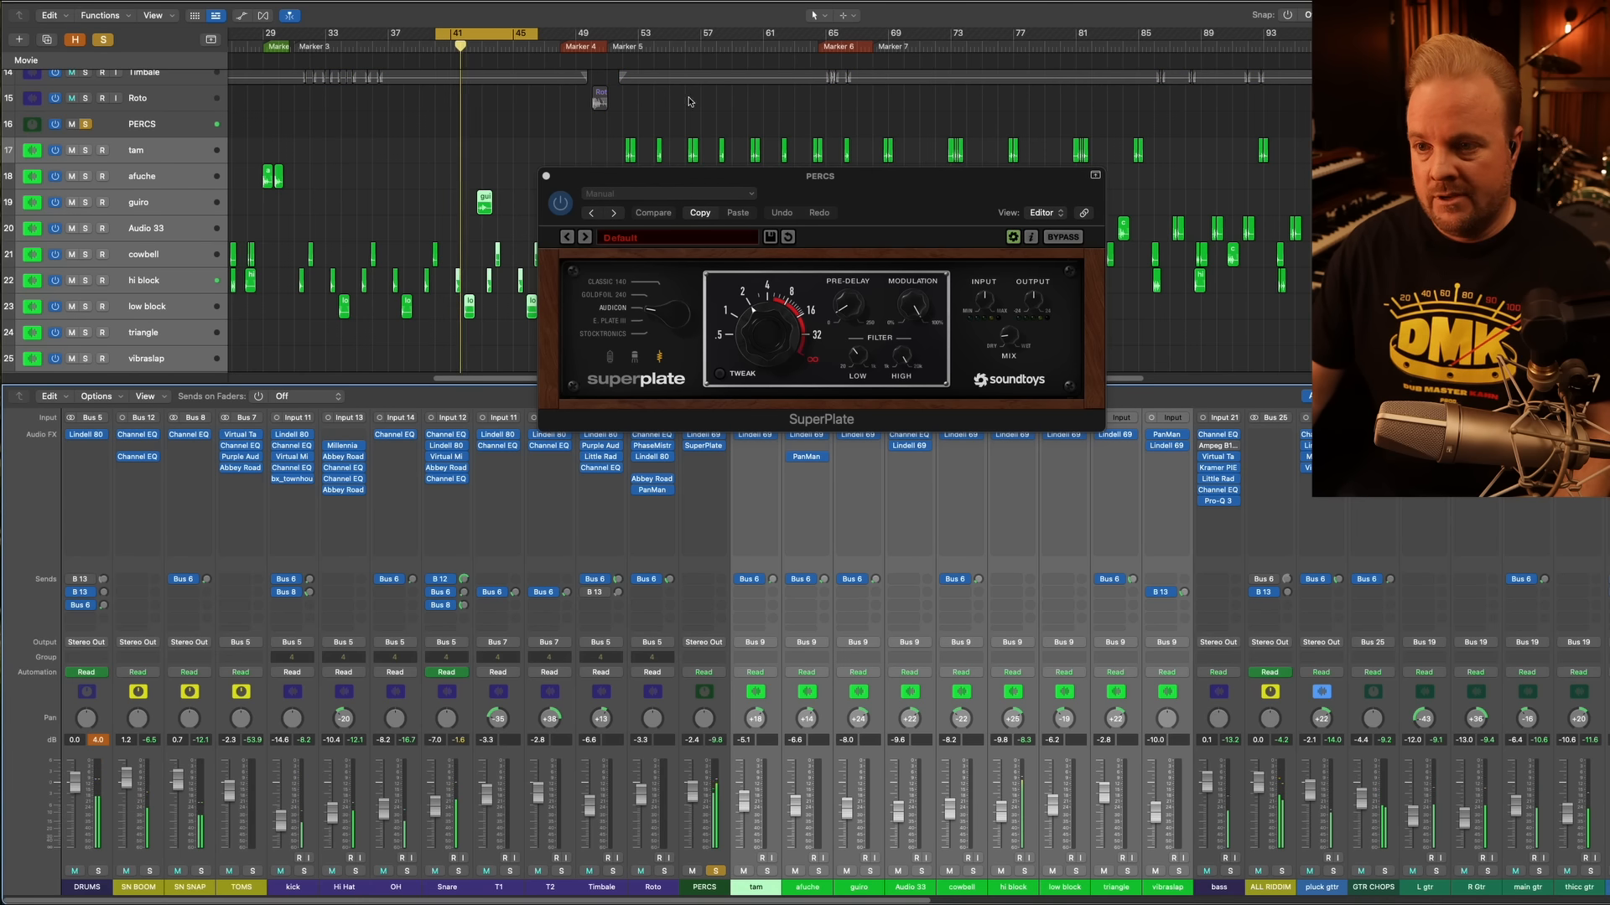
Compare the PERCS bus with SuperPlate bypassed and enabled
drag(575, 217, 565, 346)
click(551, 333)
key(space)
key(space)
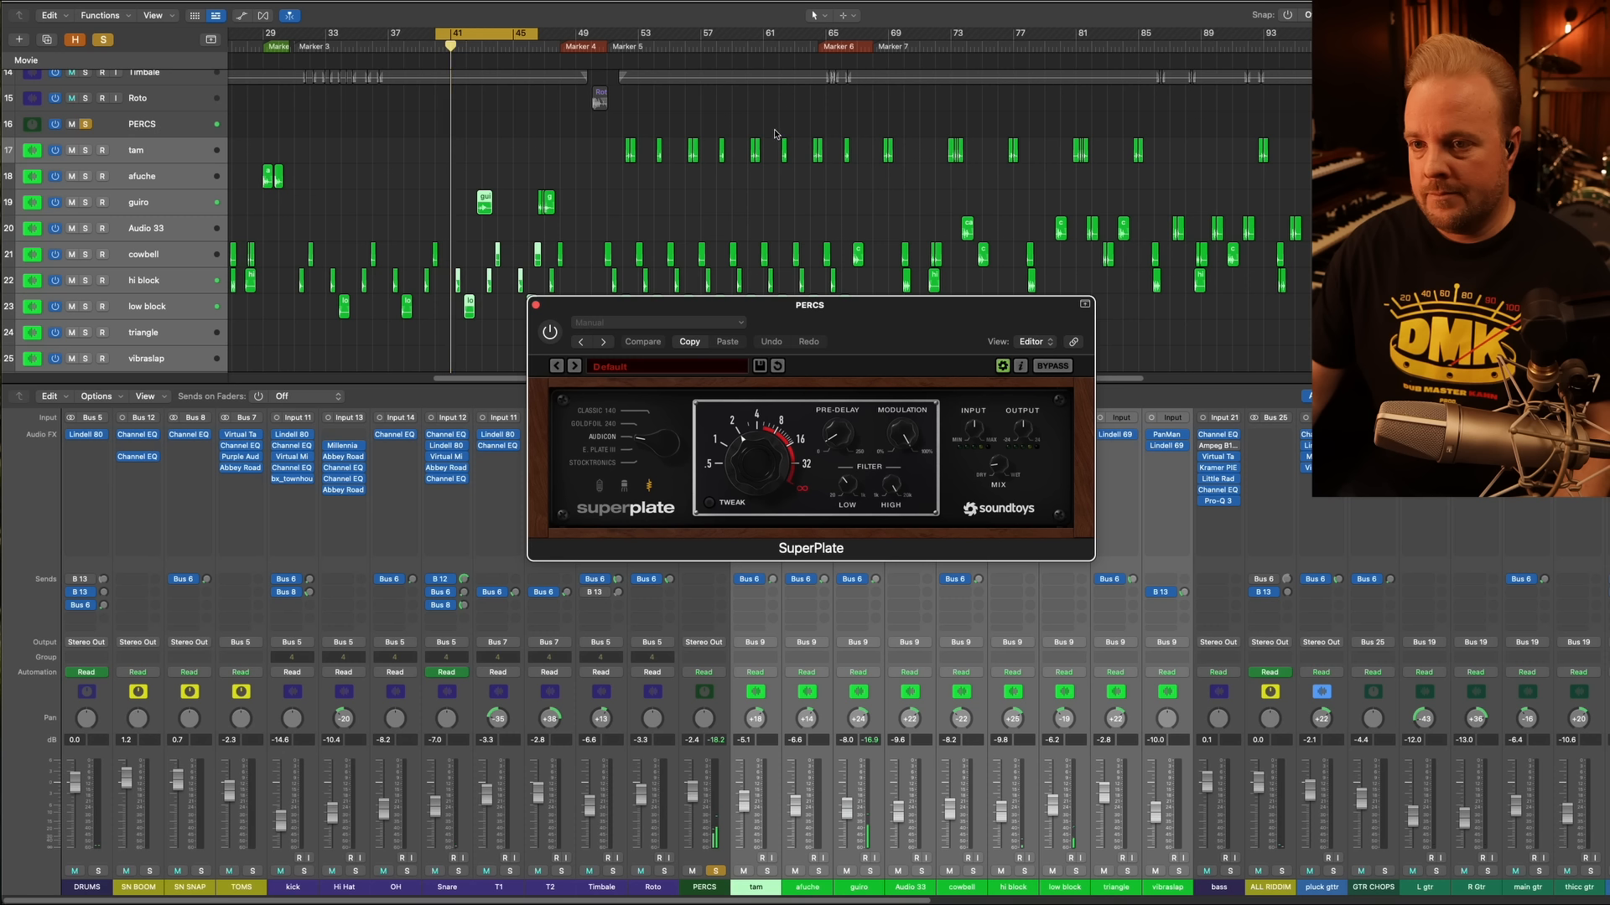
click(550, 334)
Move the cycle range to start at Marker 5, and close the SuperPlate window
drag(457, 38, 478, 39)
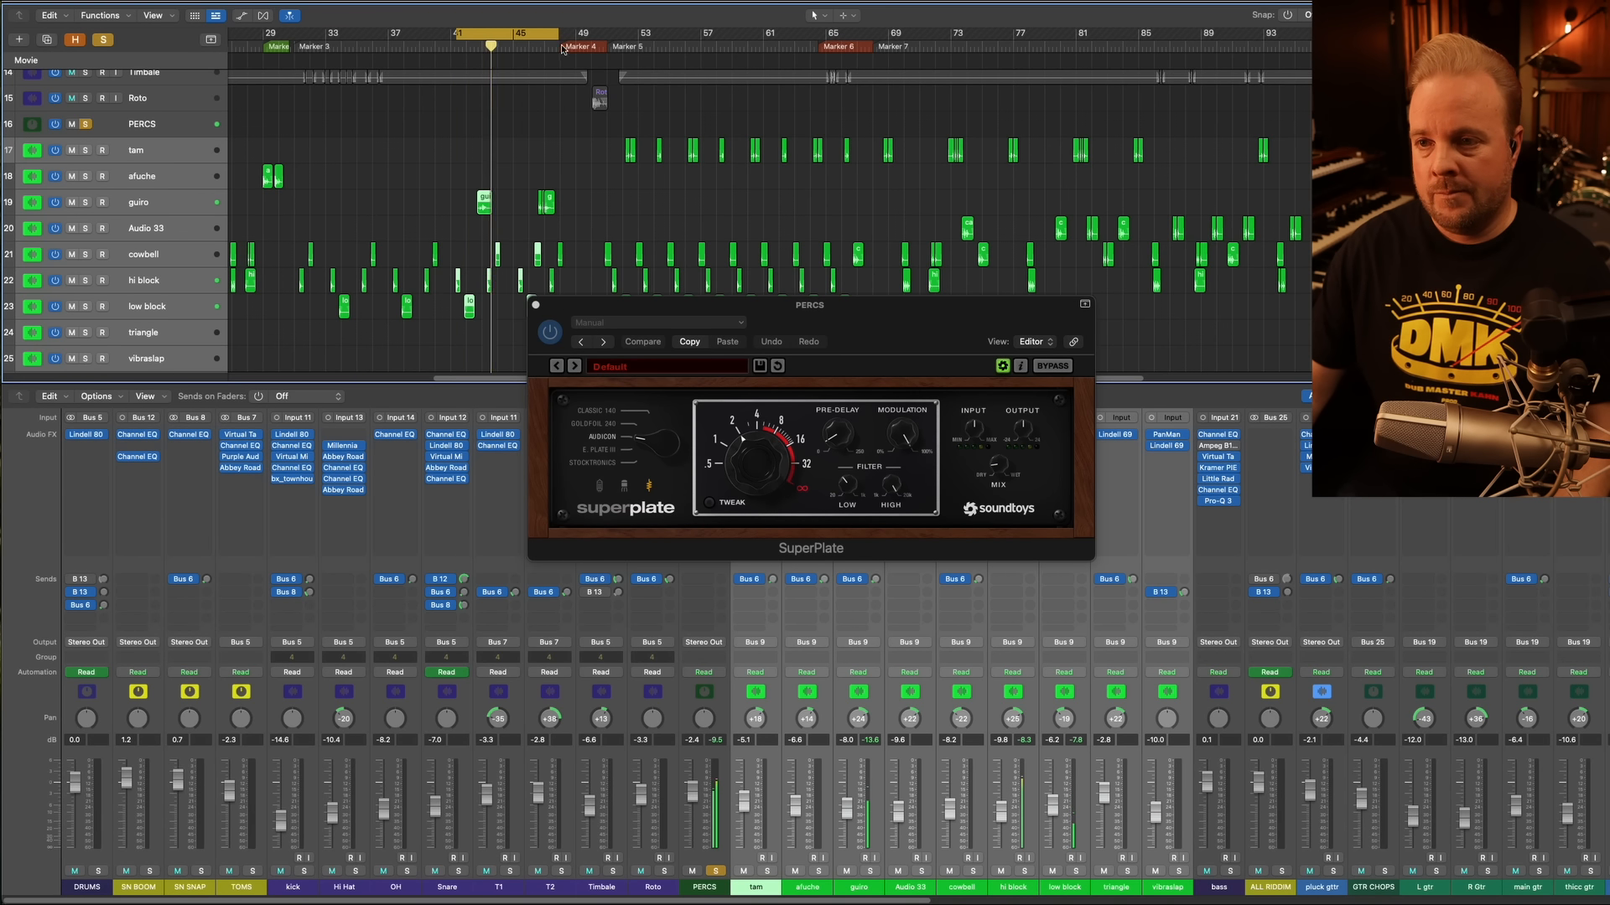
drag(541, 35, 689, 48)
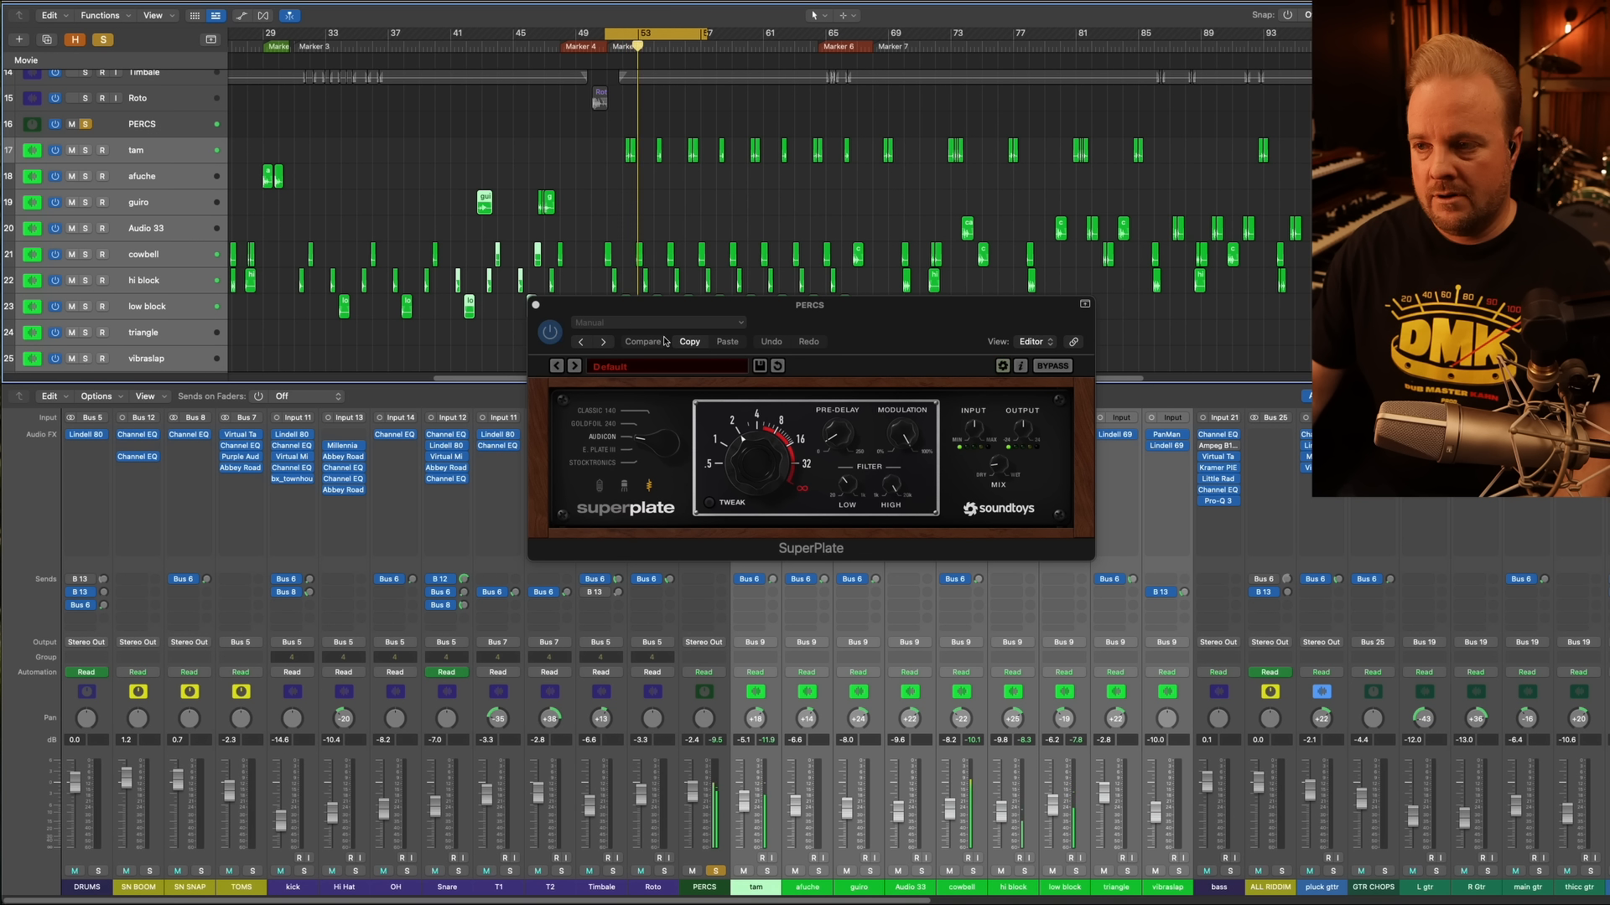
click(535, 306)
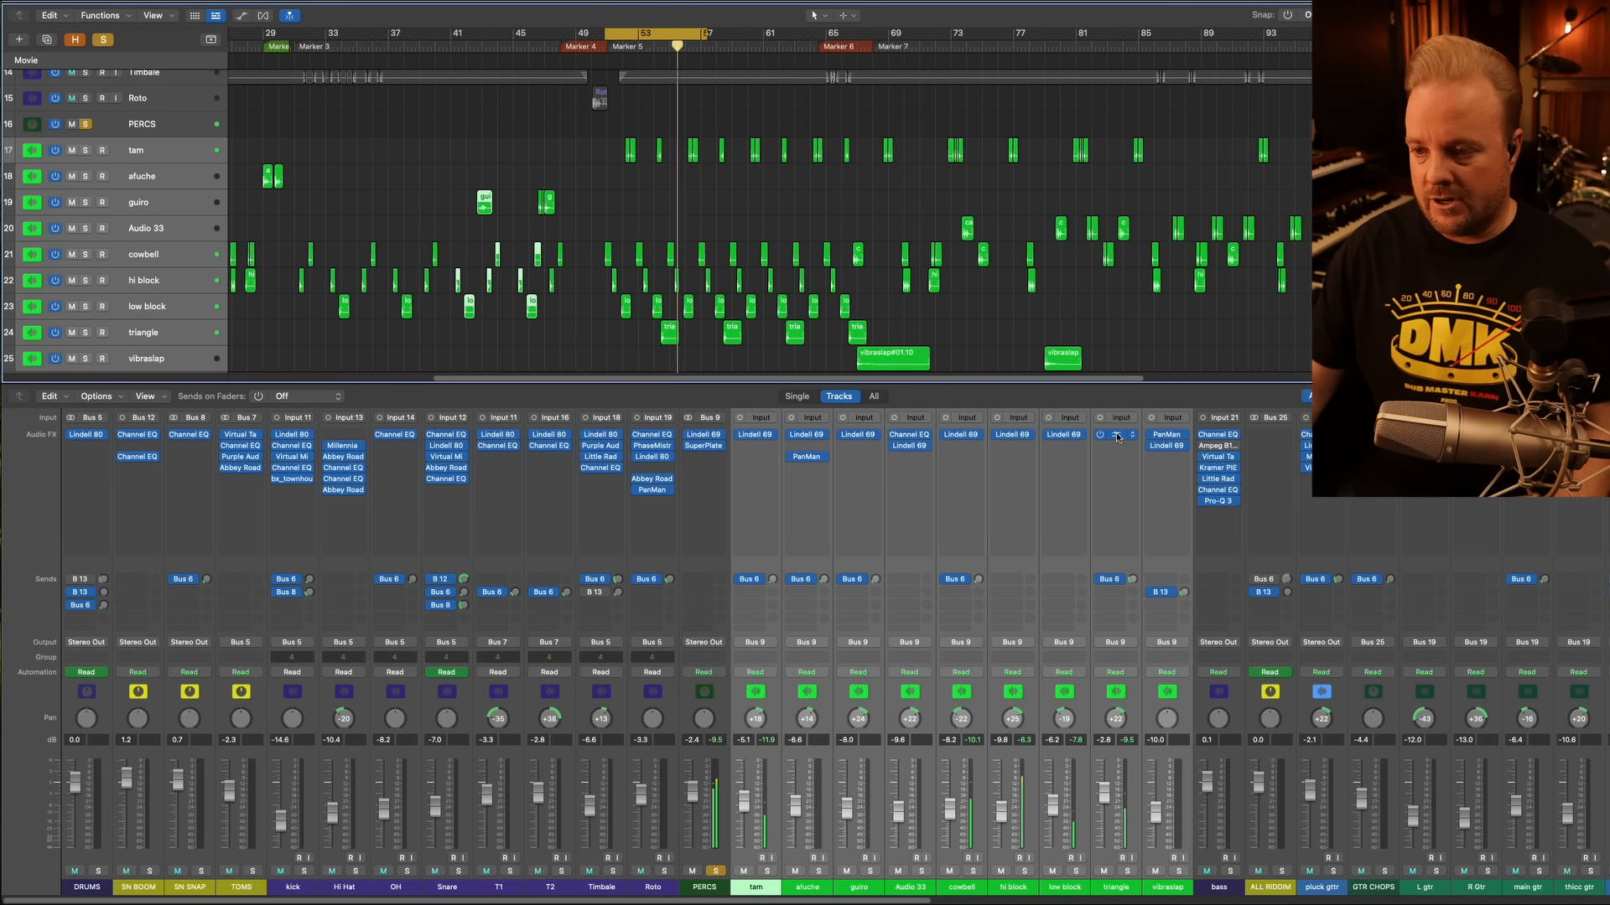
Extend the cycle range to about bar 84, play the percussion from around Marker 6, and turn cycling off
drag(707, 34, 1127, 34)
click(835, 45)
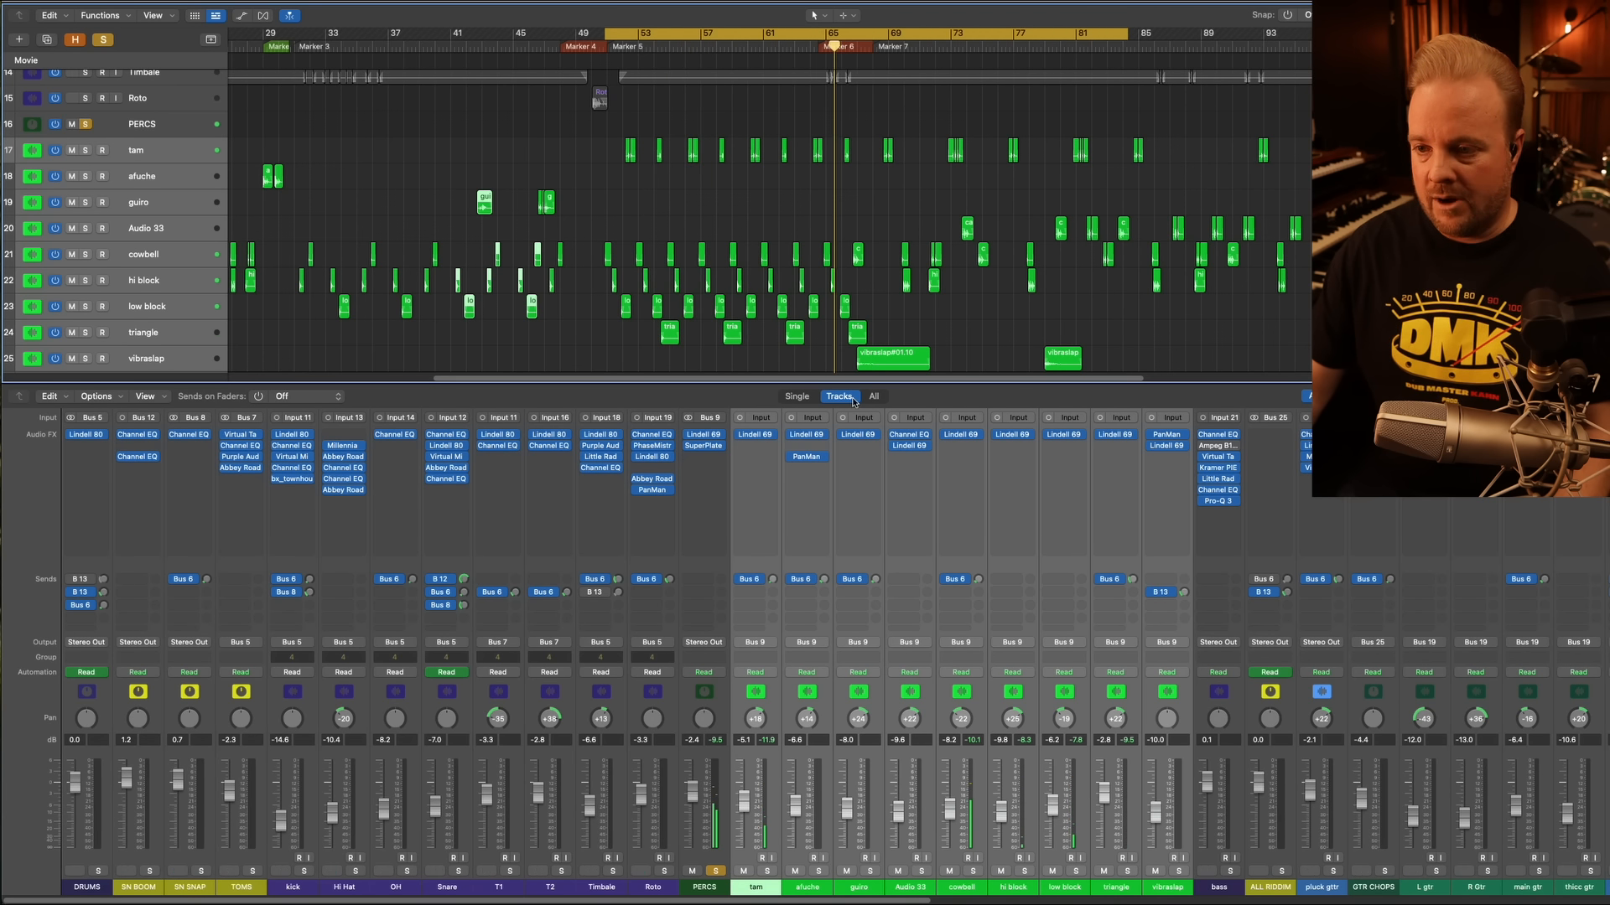
key(space)
click(852, 40)
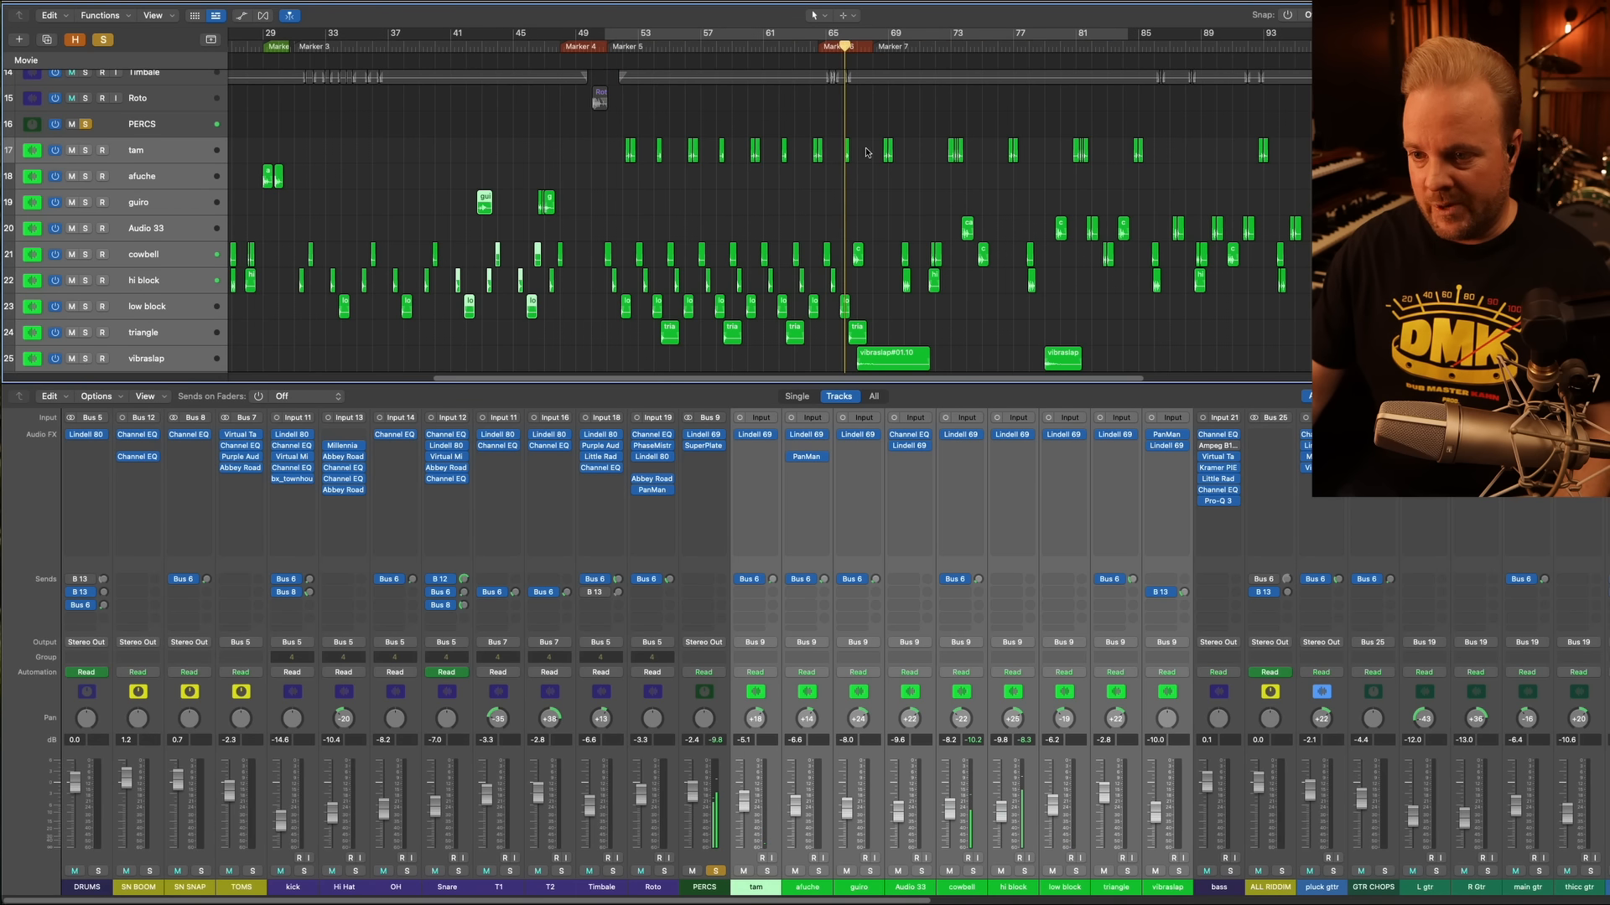
Examine PanMan on the afuche and vibraslap channels, and play the full mix from Marker 6 with PERCS unsoloed
click(806, 456)
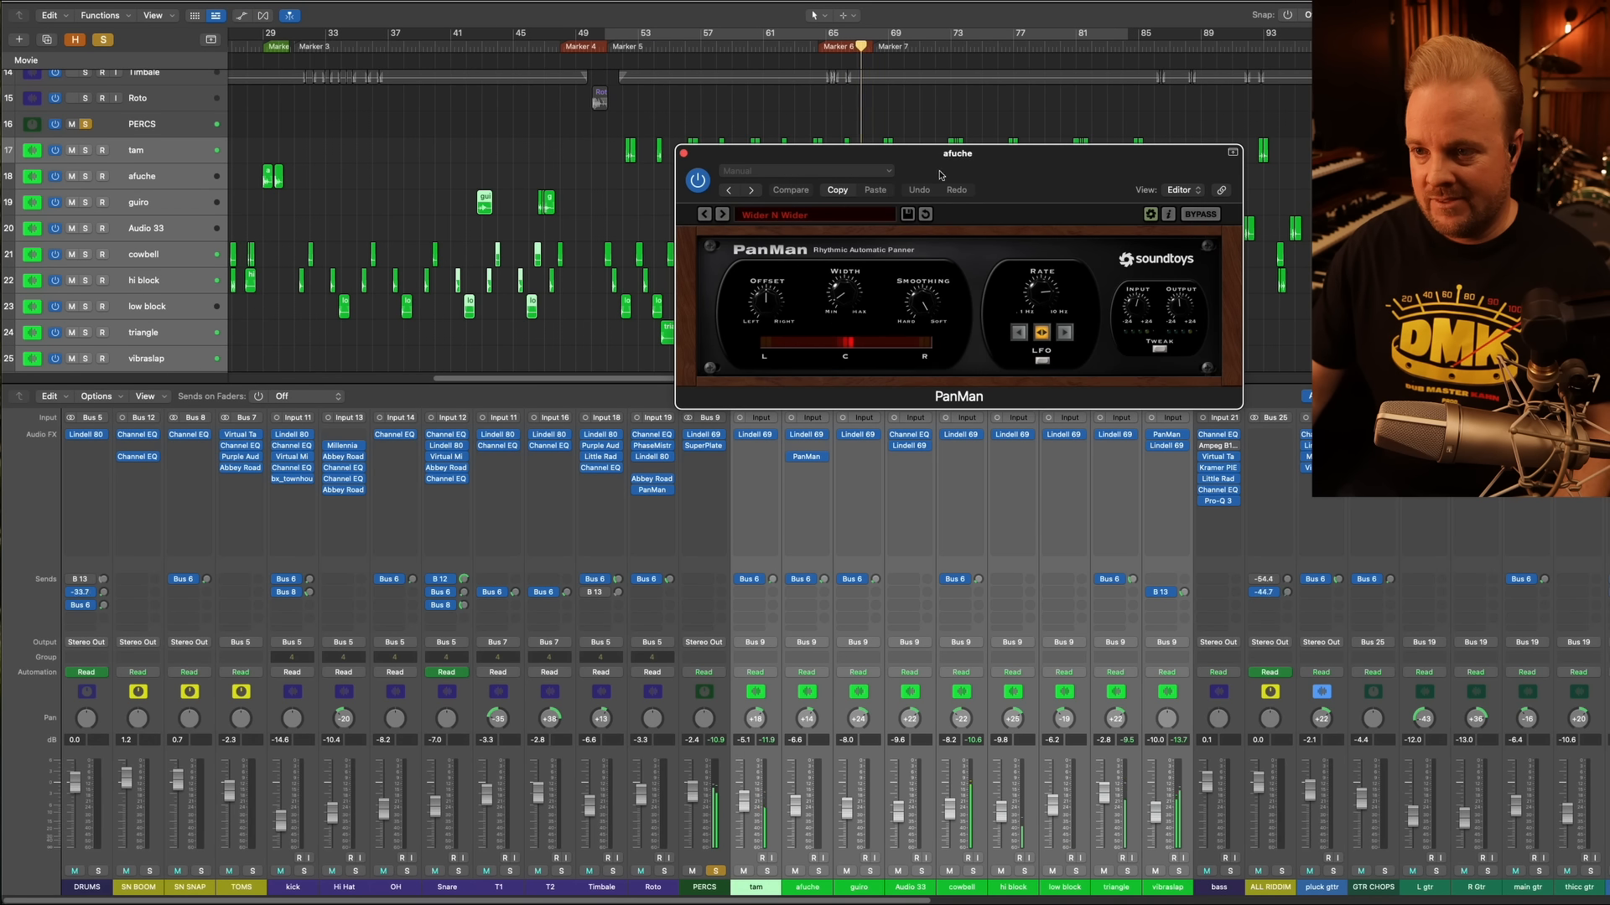
click(563, 162)
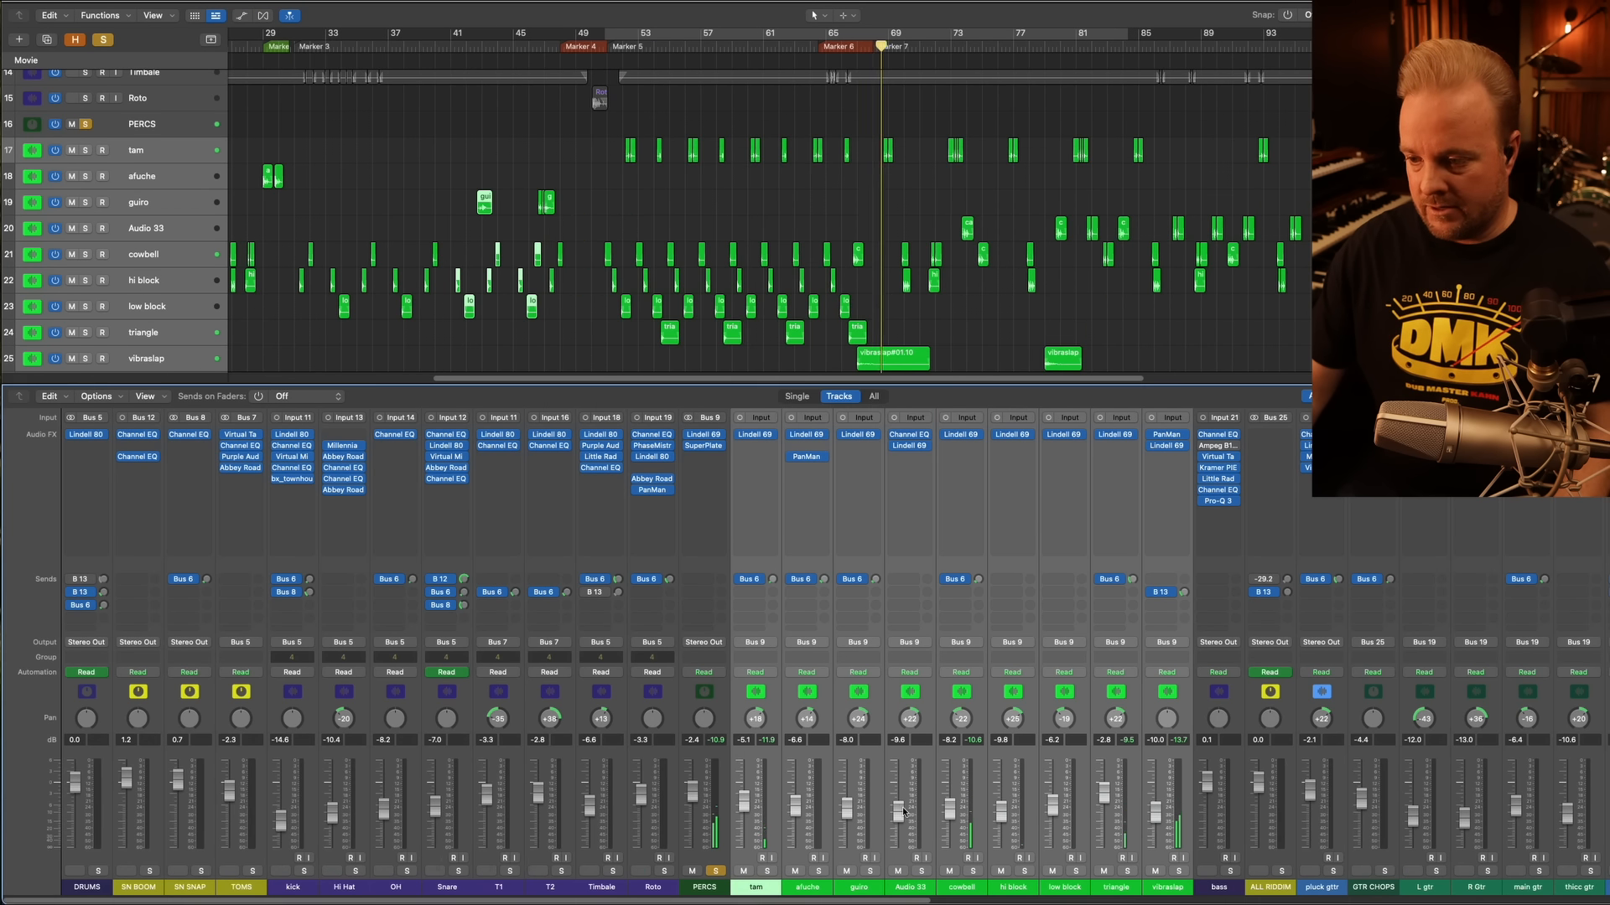
click(1166, 434)
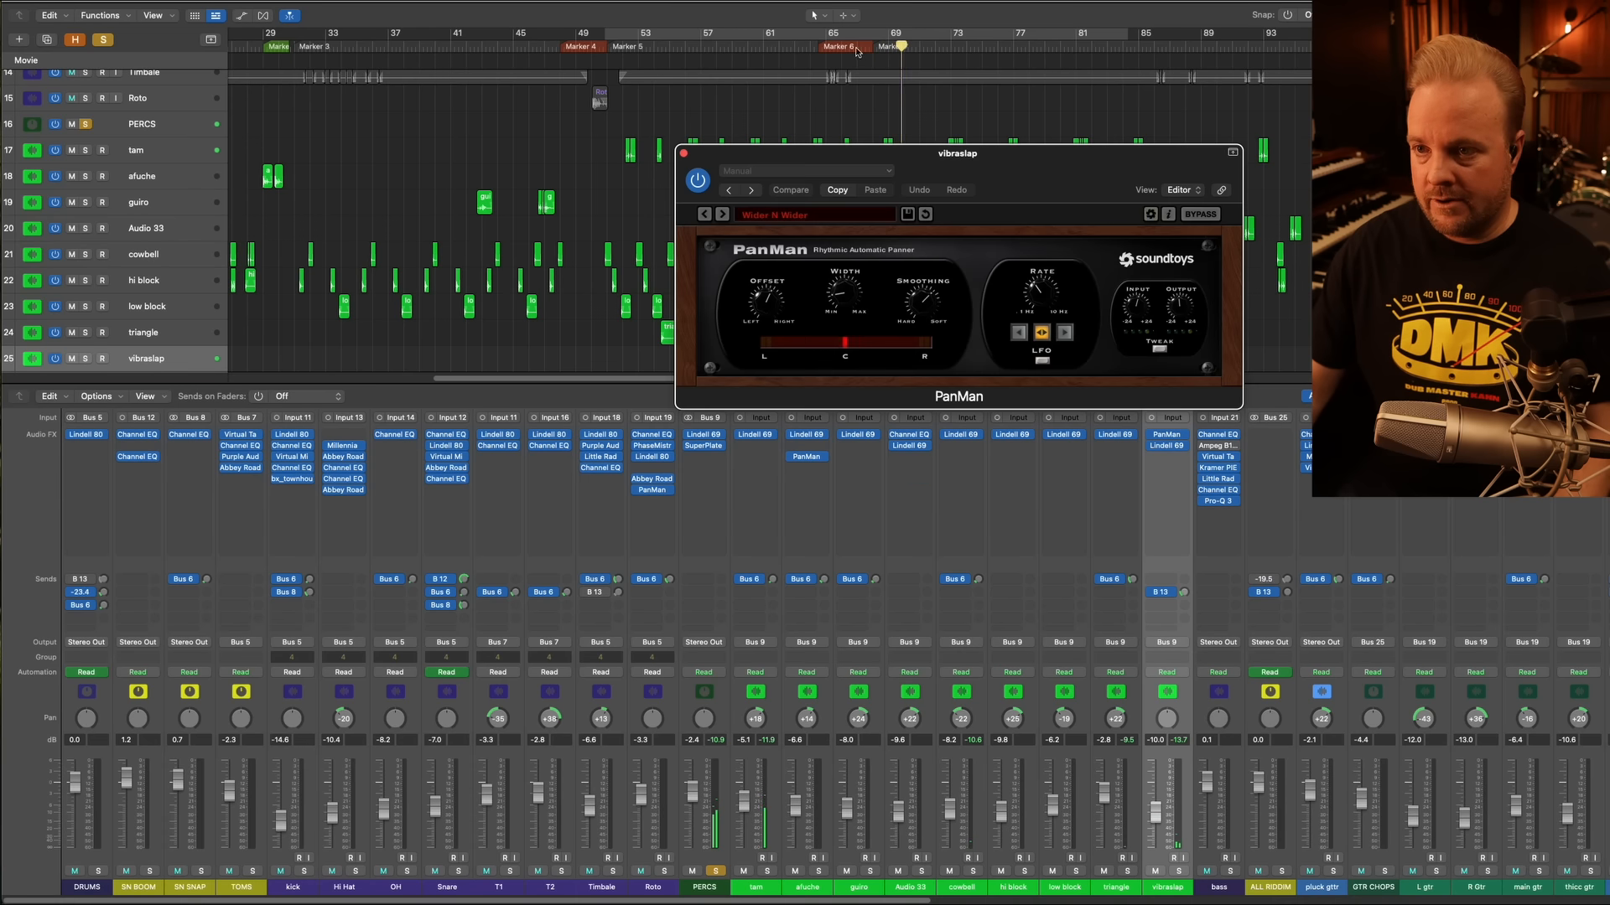
drag(977, 233, 835, 469)
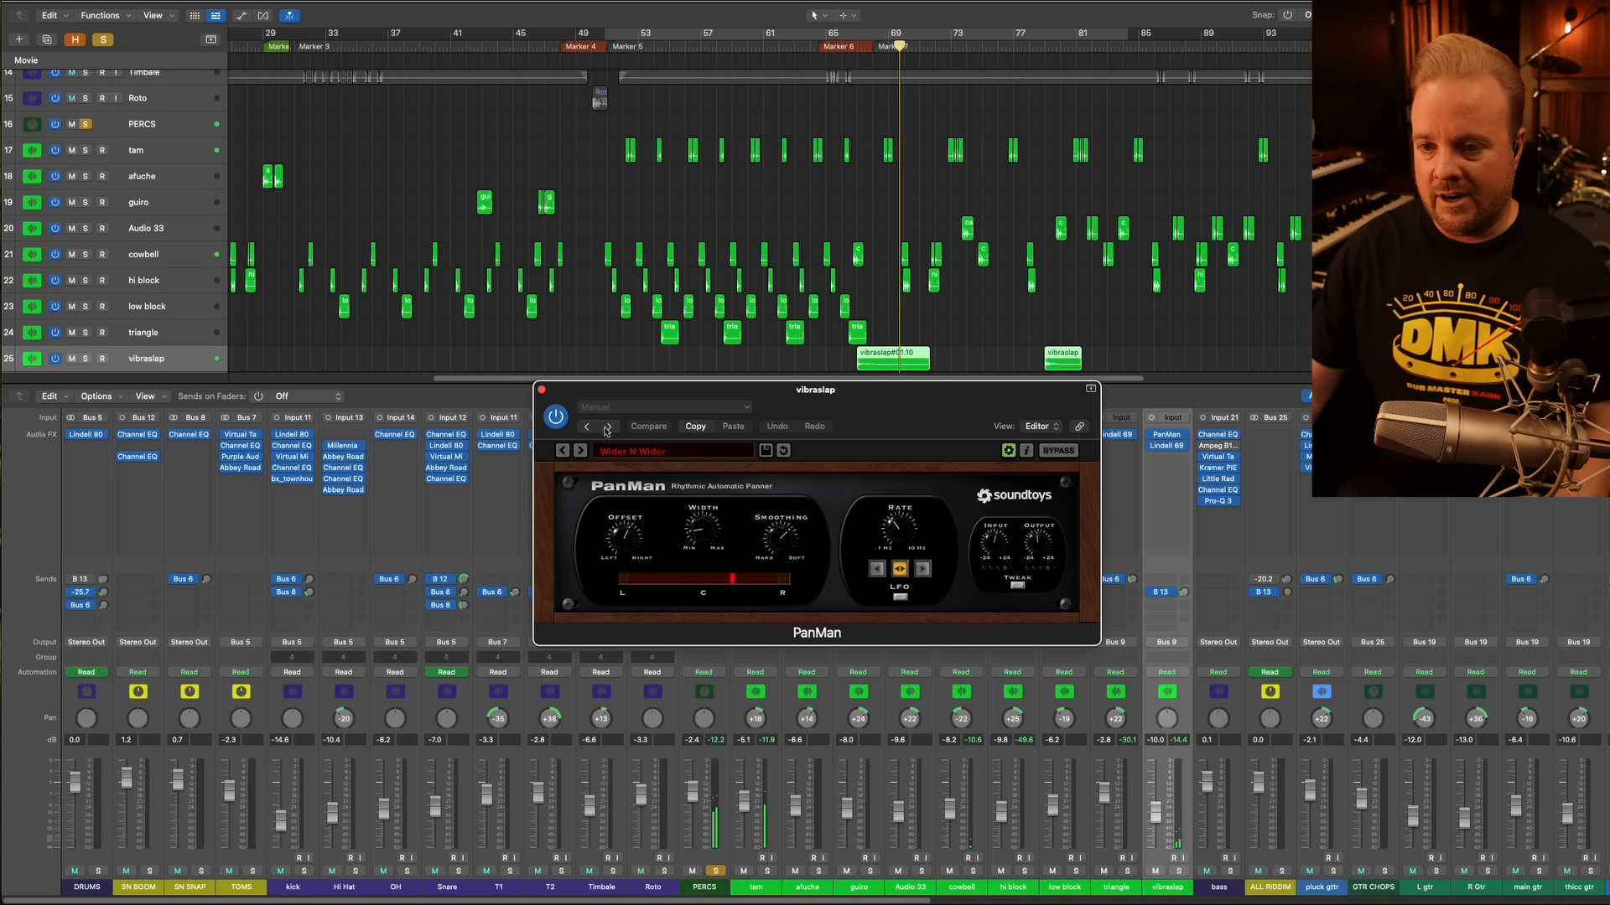
click(542, 390)
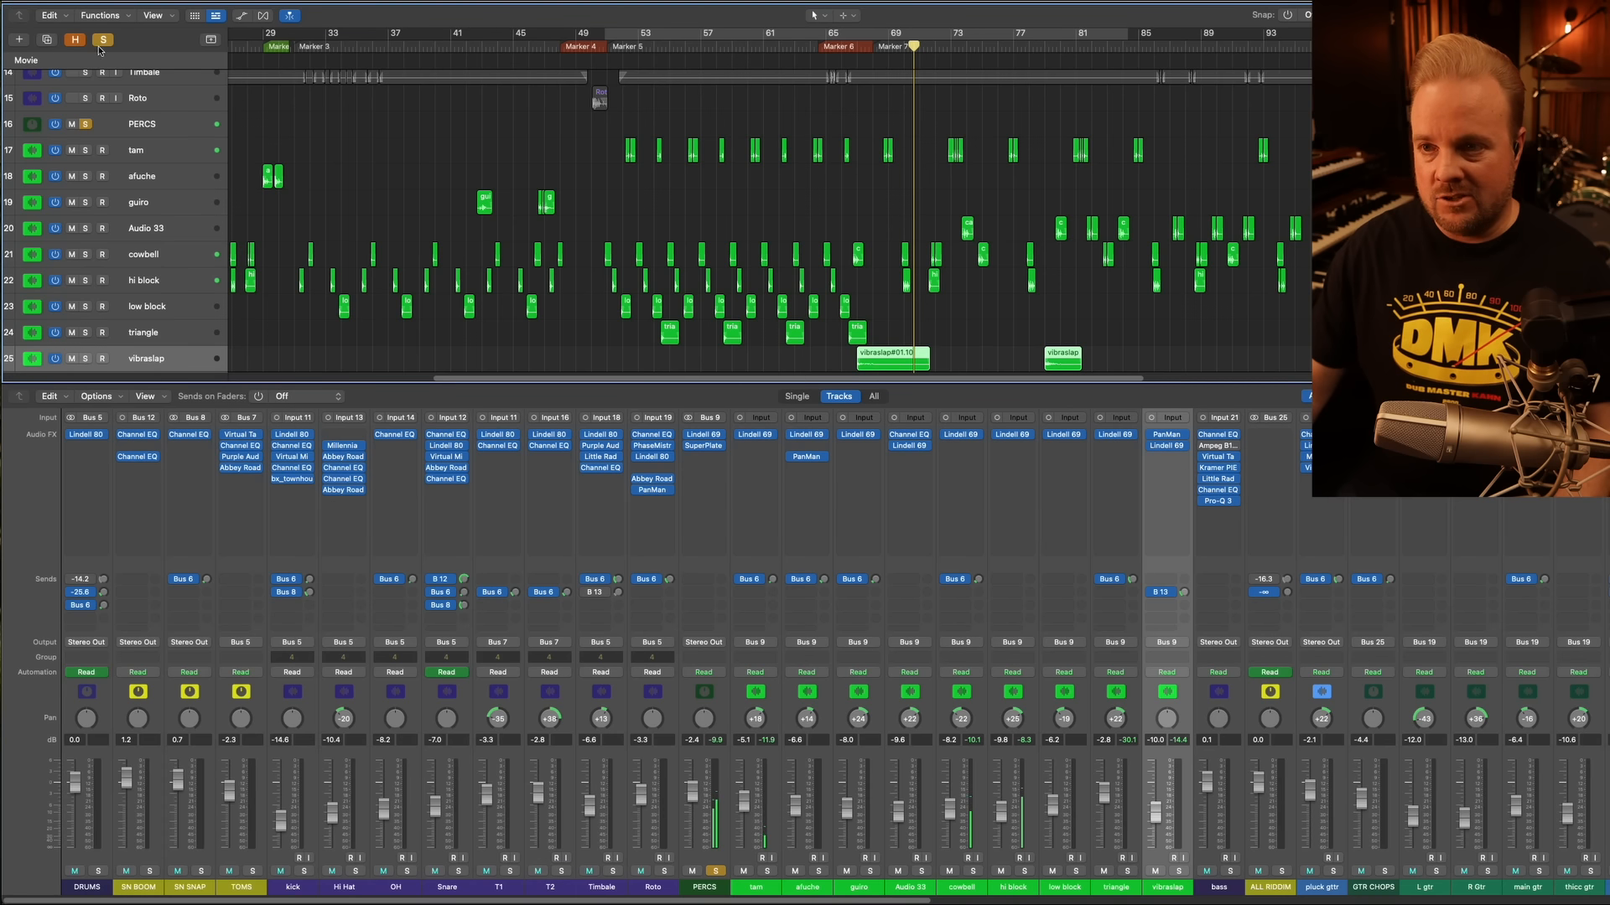
click(846, 44)
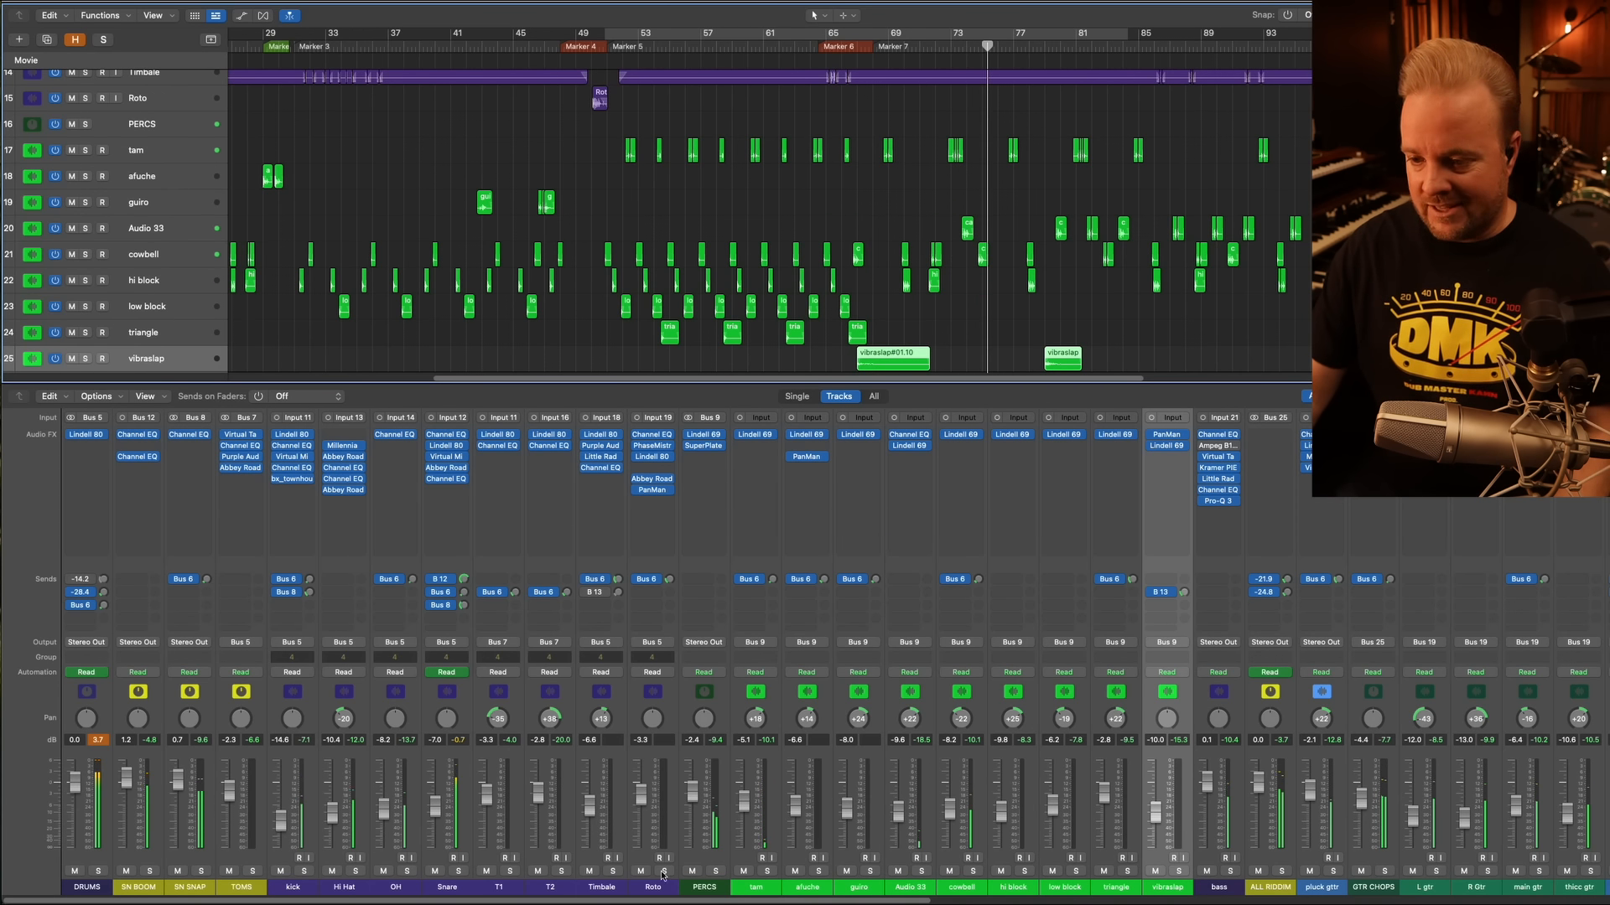
Stop playback, select and solo the bass channel, and bring the beginning of its track into view
scroll(834, 690, right, 10)
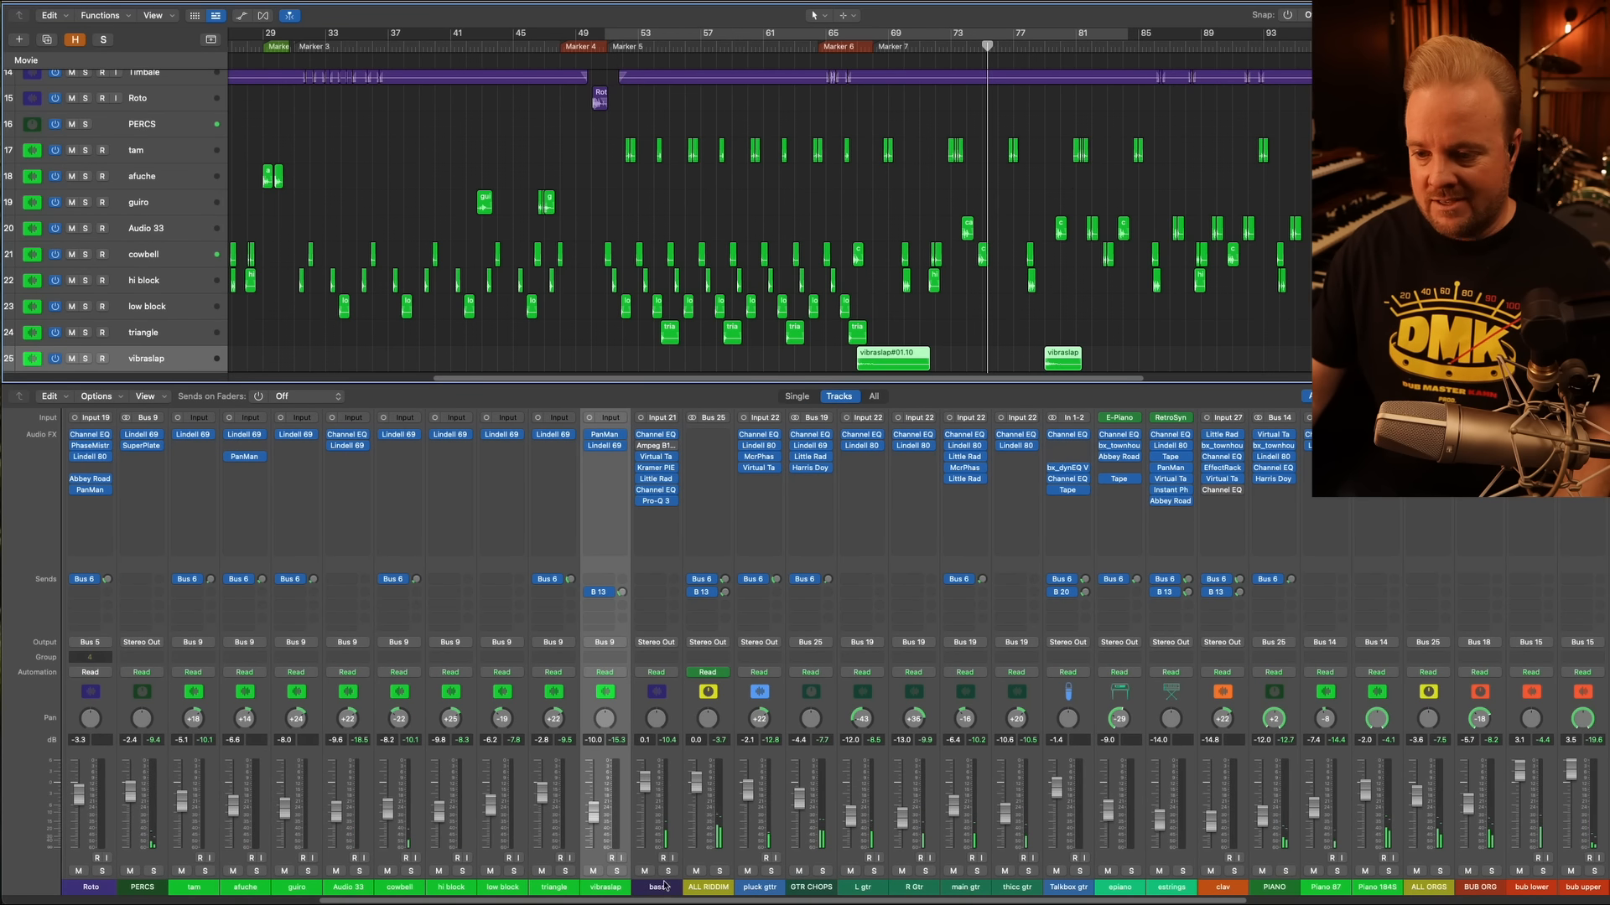
key(space)
click(665, 886)
click(670, 872)
scroll(589, 282, down, 4)
scroll(588, 282, left, 10)
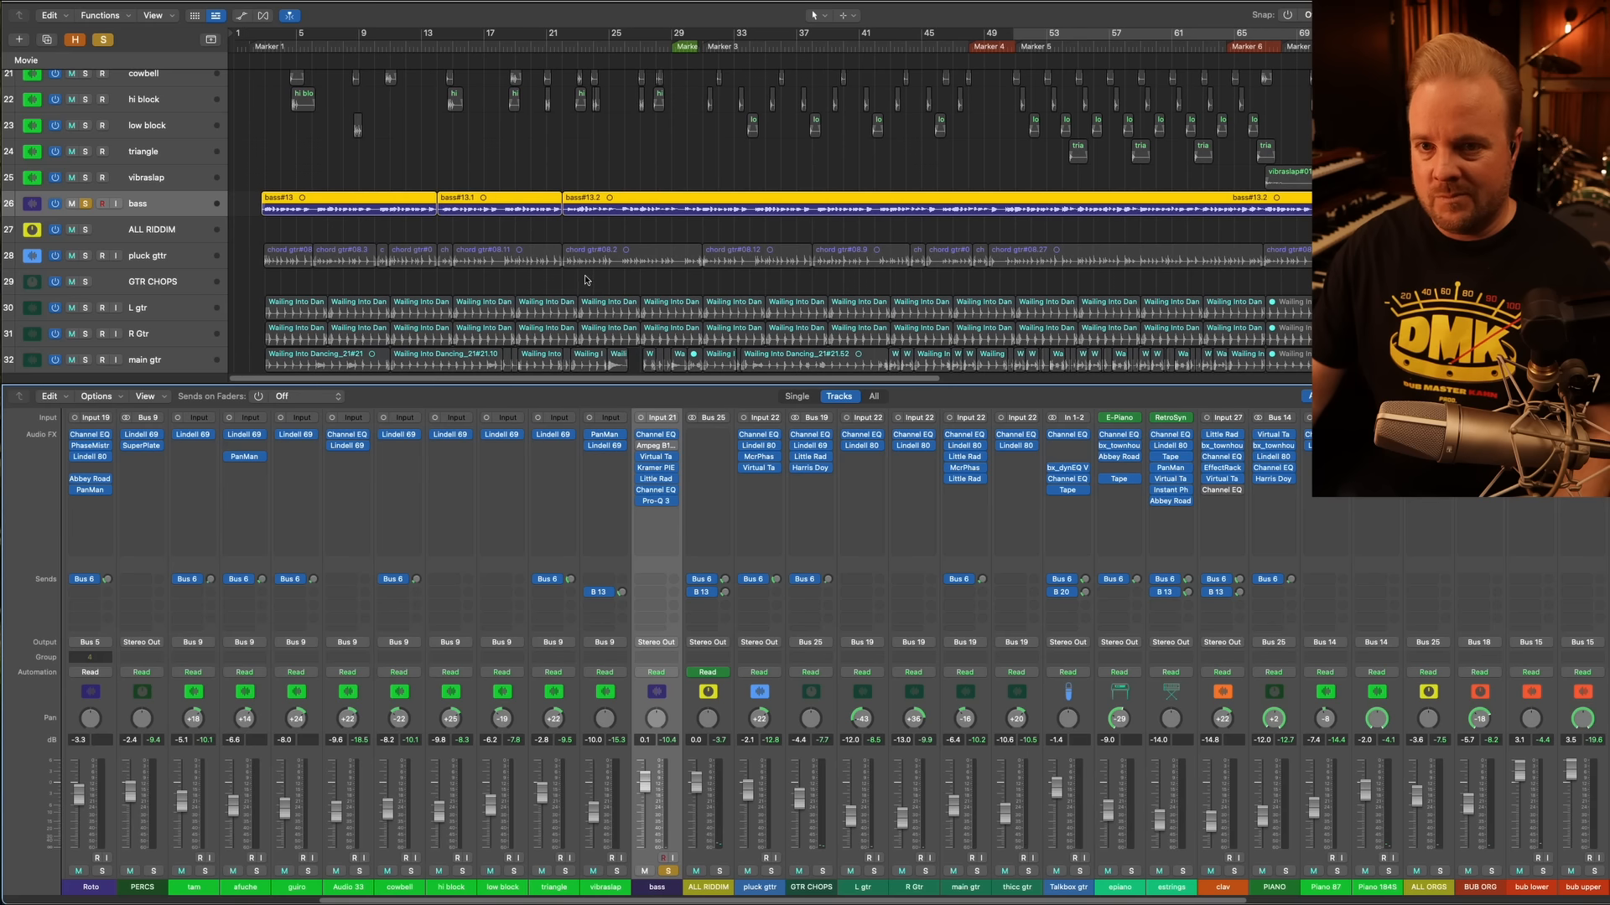
Place the playhead at Marker 1, and remove the bypassed Ampeg plug-in from the bass channel
click(263, 43)
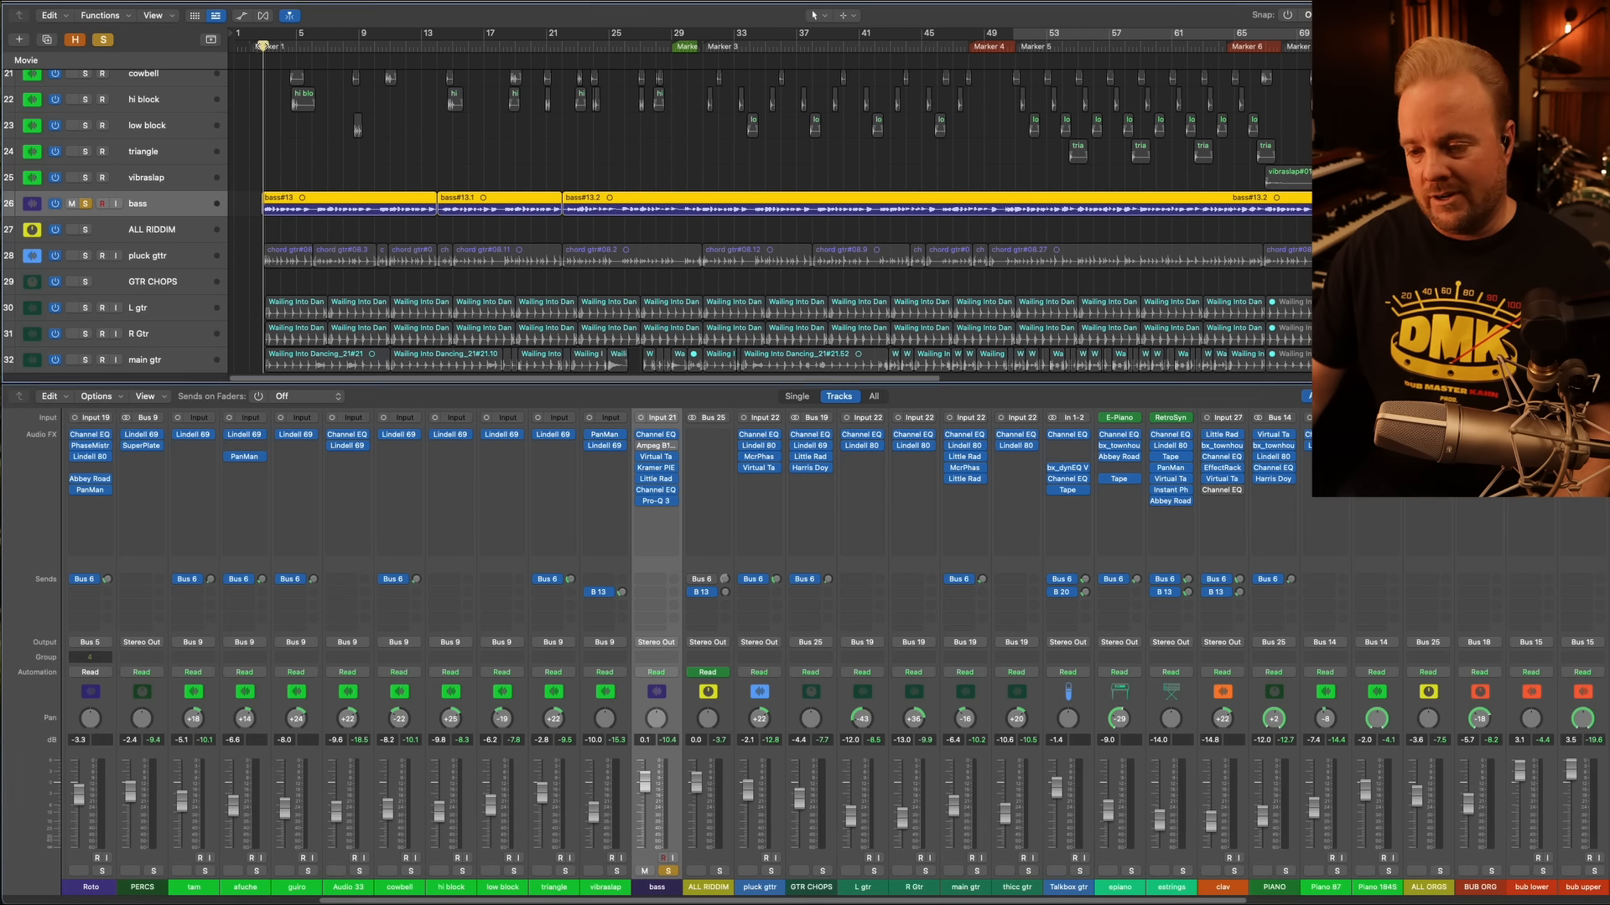
click(673, 445)
click(689, 487)
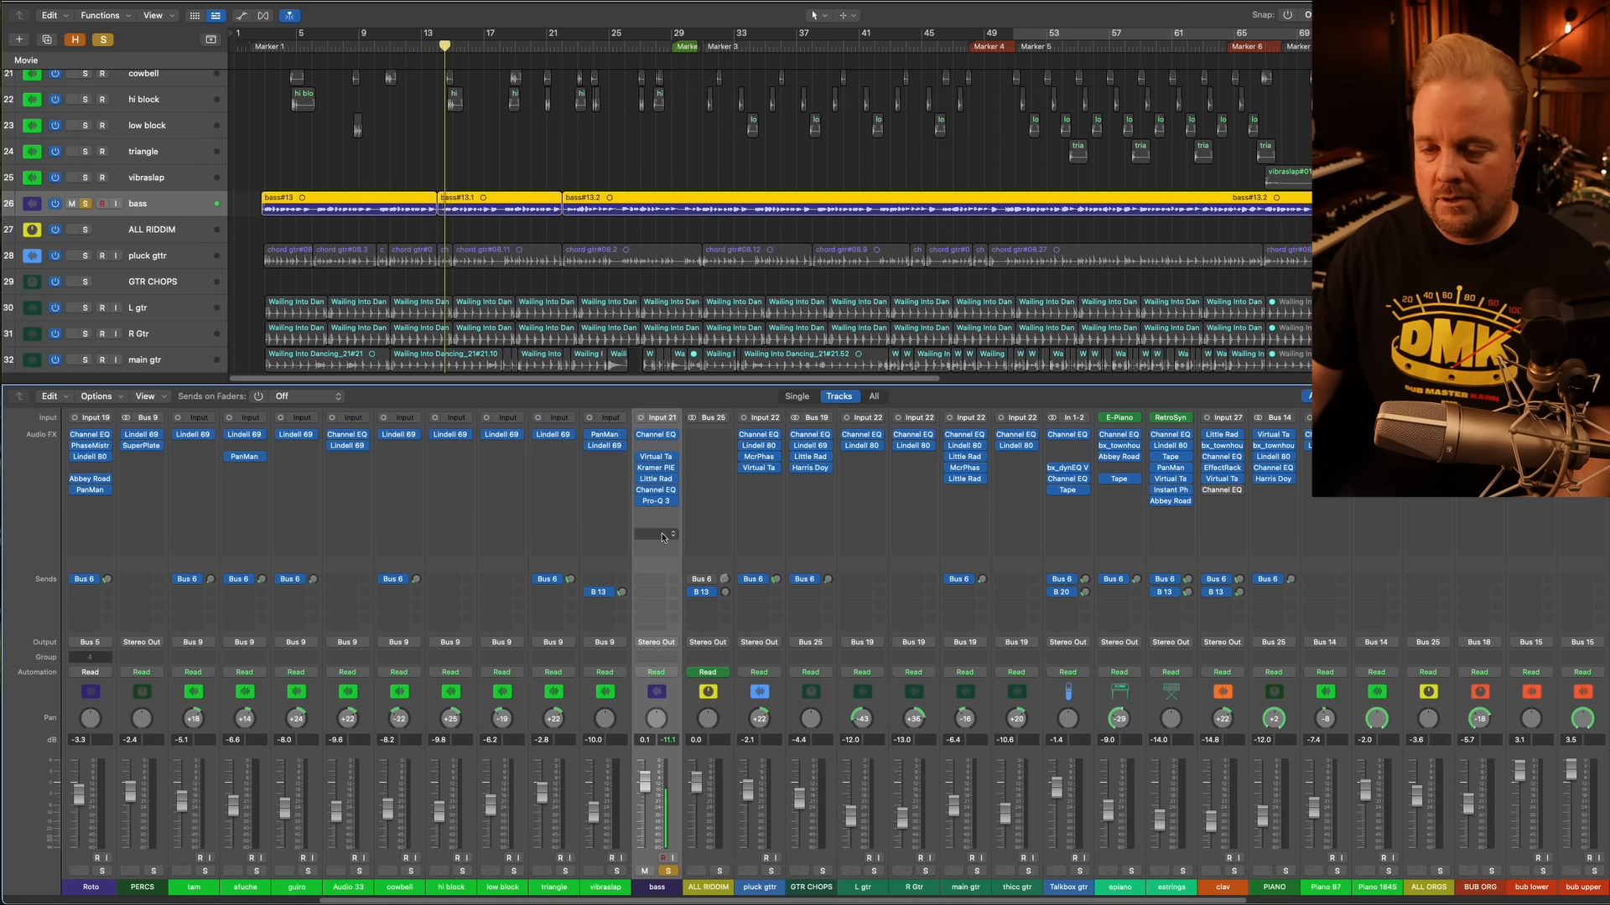
Examine the first Channel EQ on the bass channel, compare it bypassed and enabled, and close it
click(672, 435)
click(659, 436)
click(657, 436)
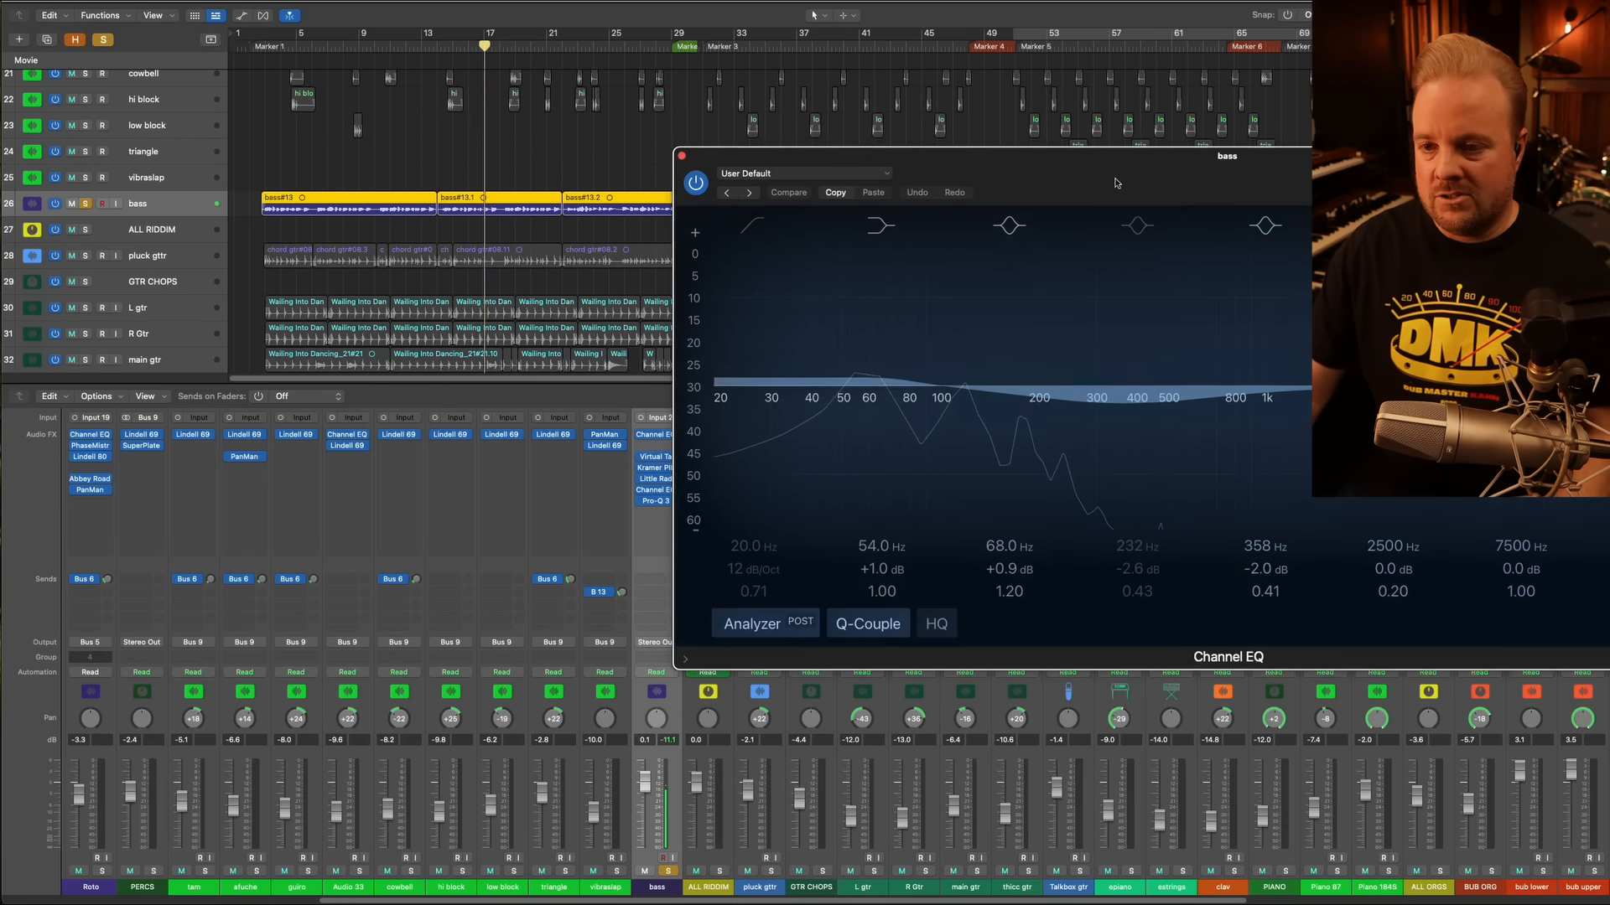
drag(1129, 171, 696, 190)
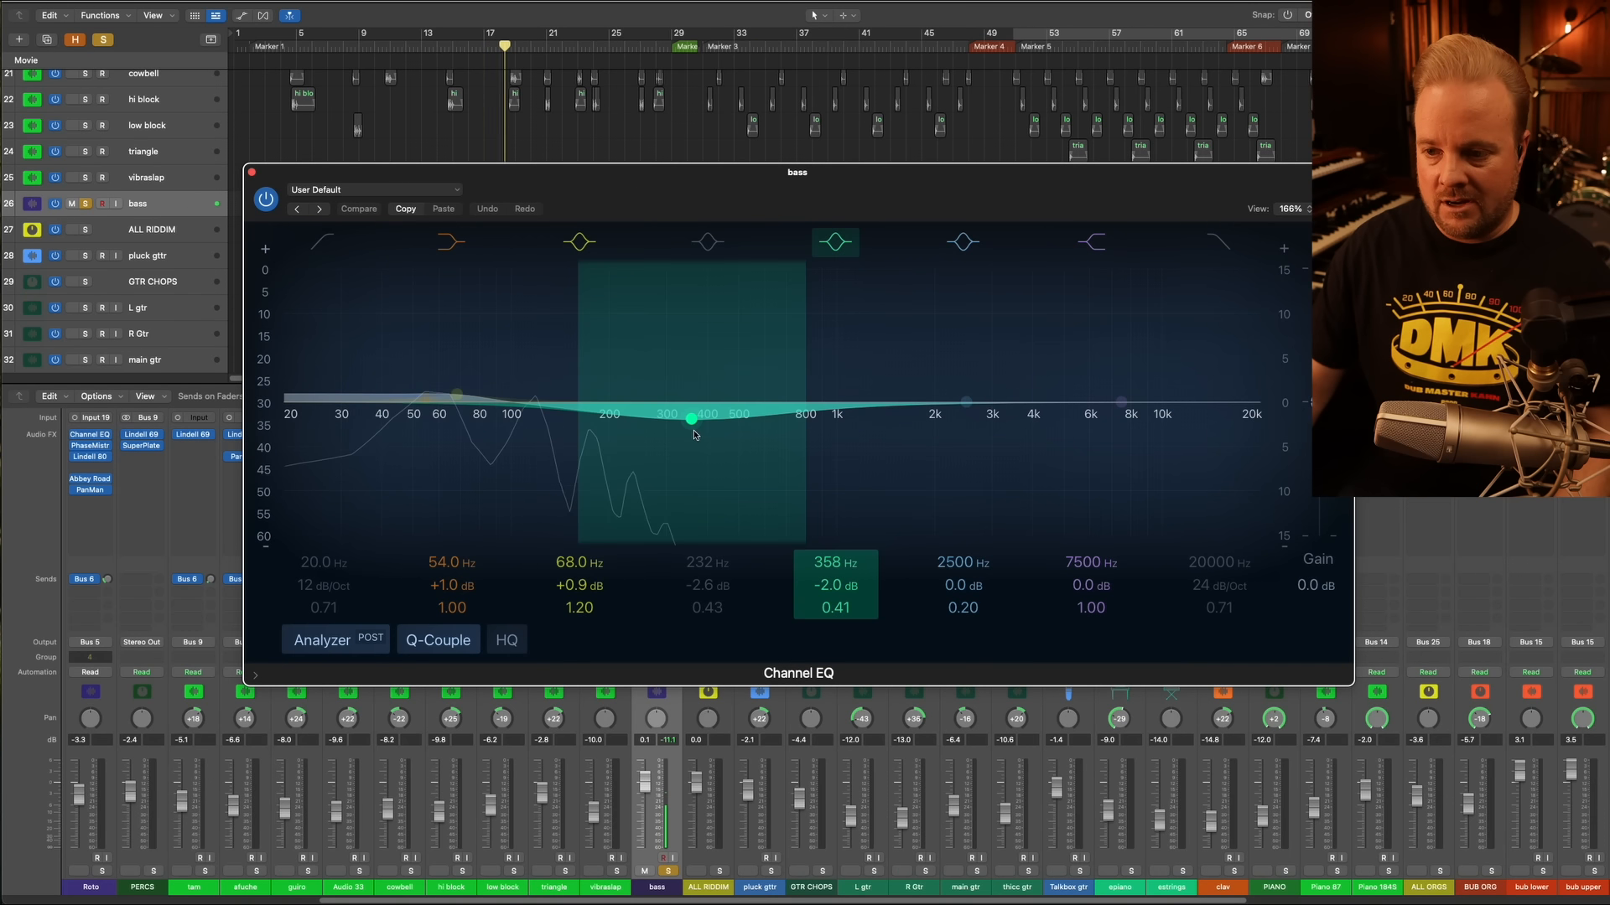
click(265, 201)
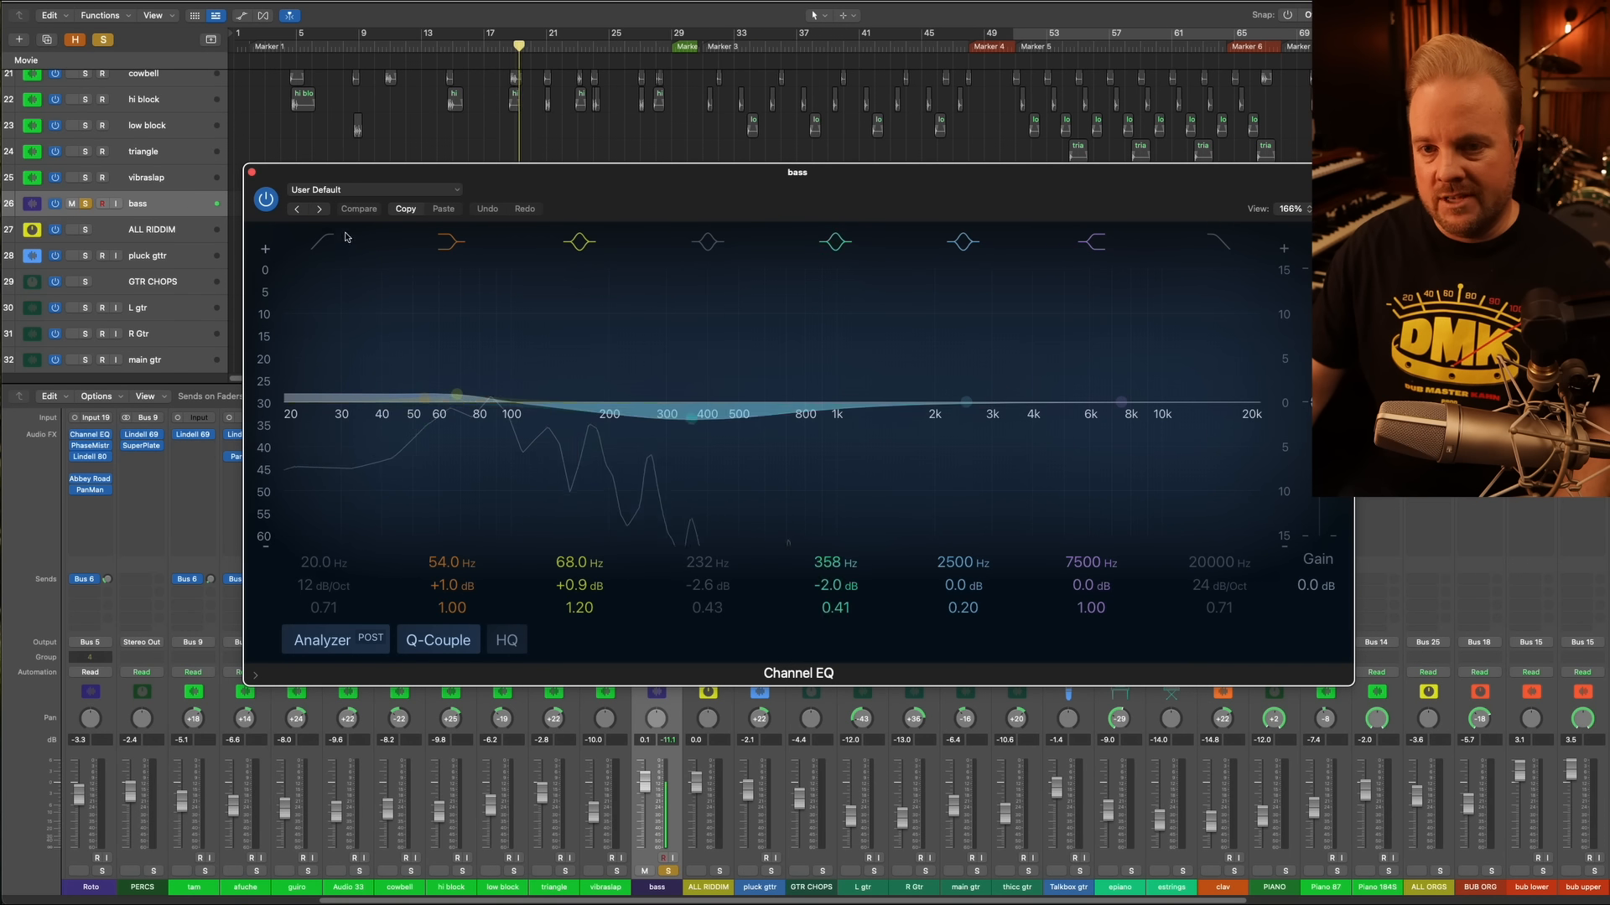
click(265, 201)
click(265, 202)
click(251, 172)
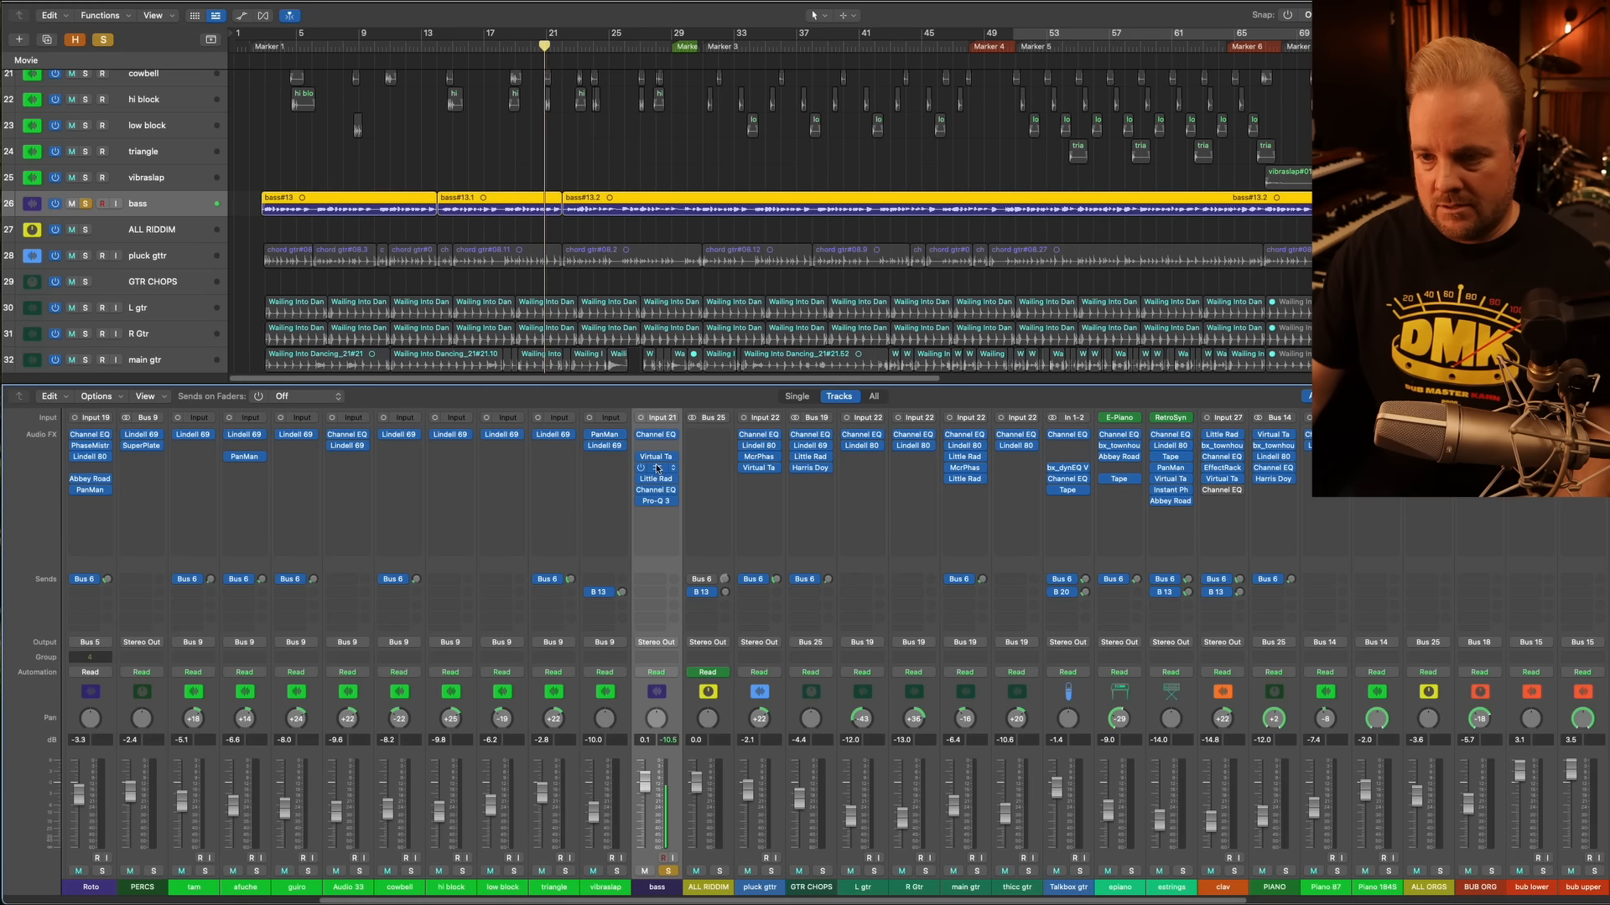
Bypass the bass plug-ins following Virtual Tape Machines, and examine the tape plug-in's main controls and calibration settings
click(639, 460)
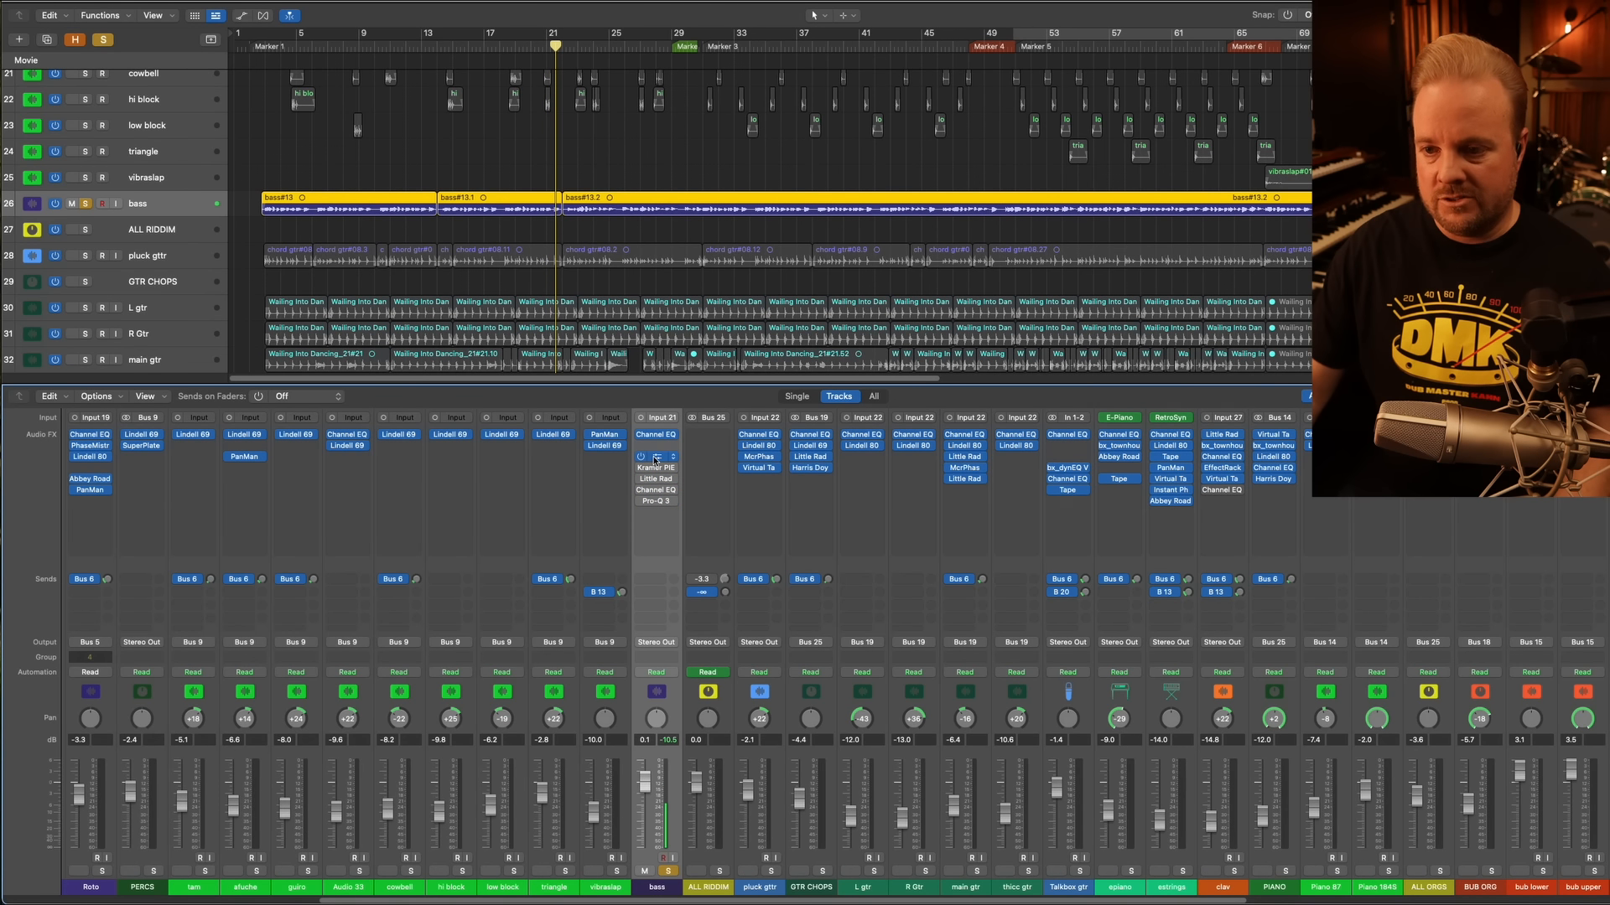
click(654, 460)
drag(969, 175, 613, 320)
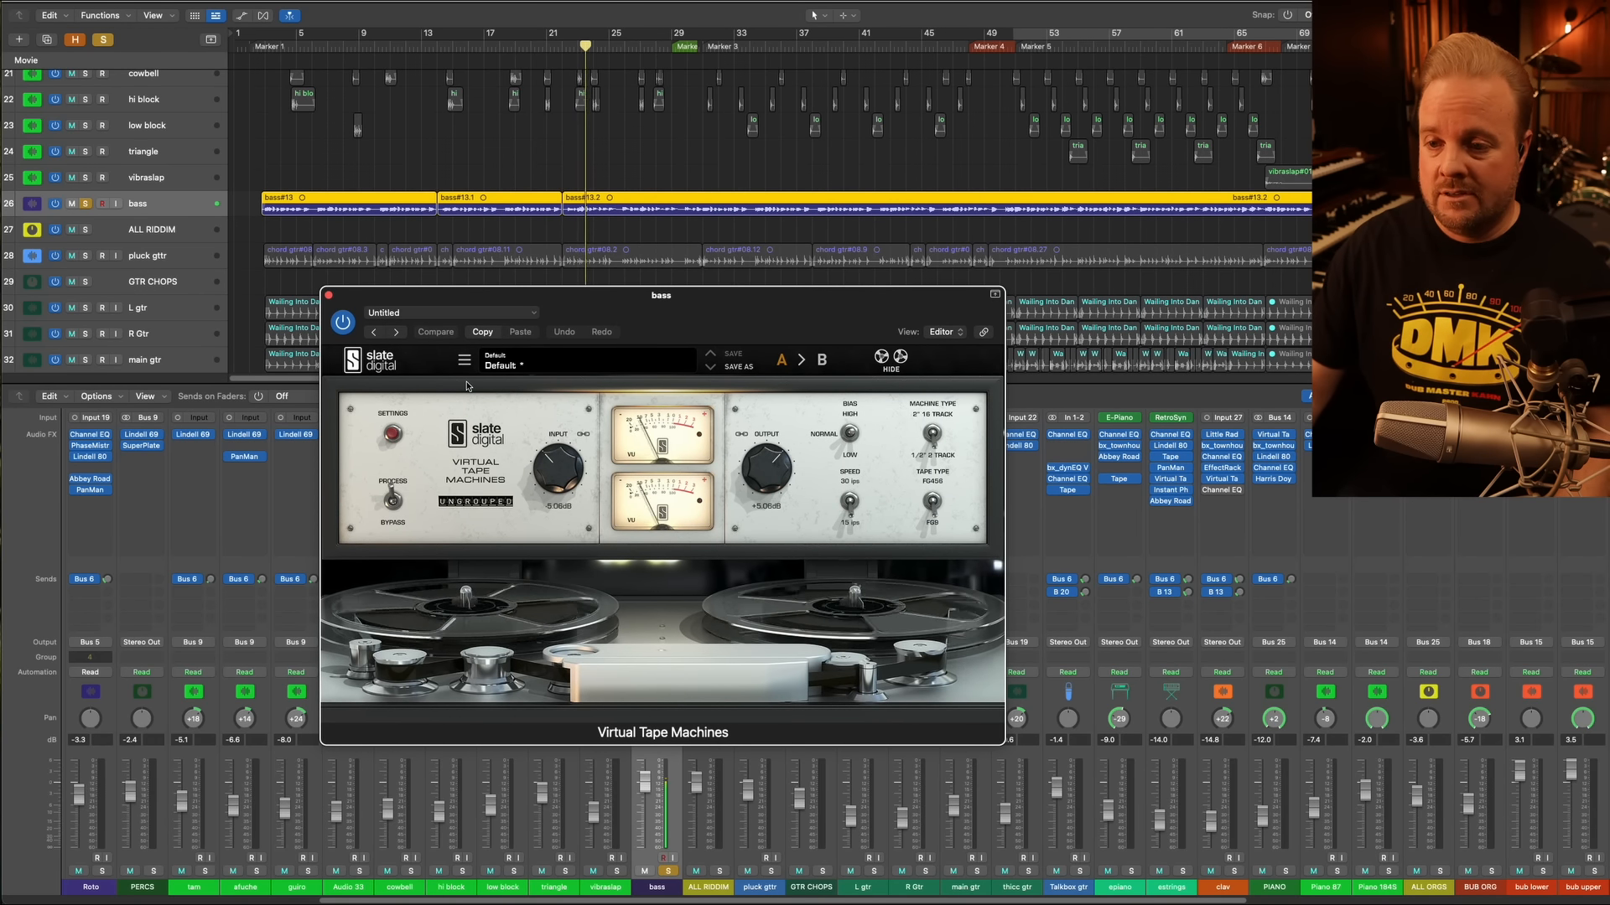
click(392, 435)
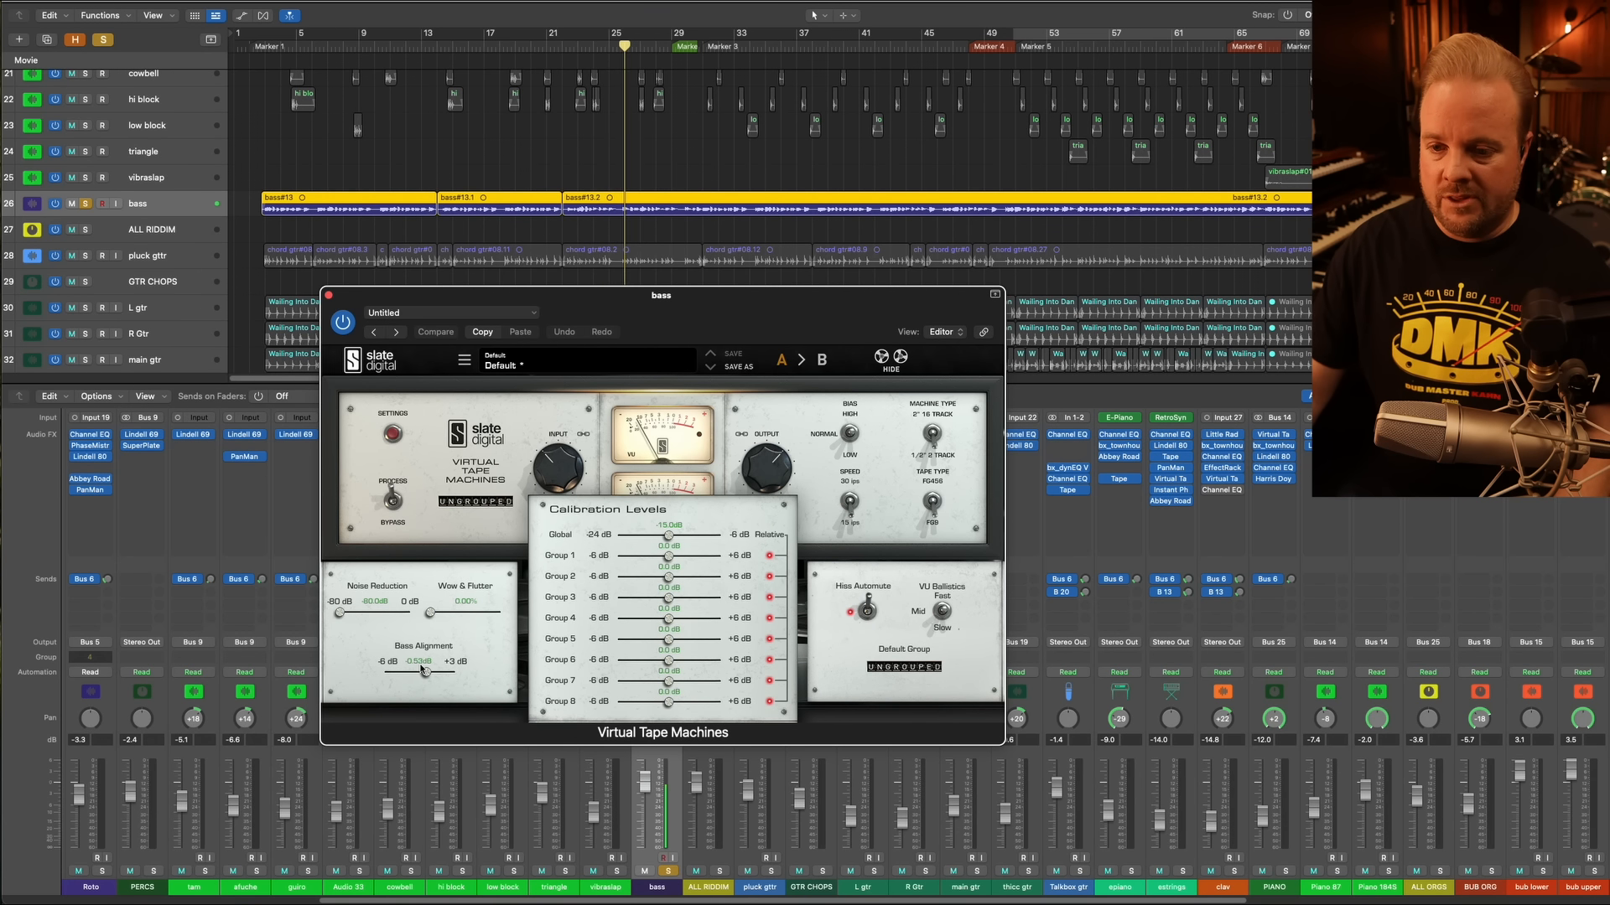
click(393, 435)
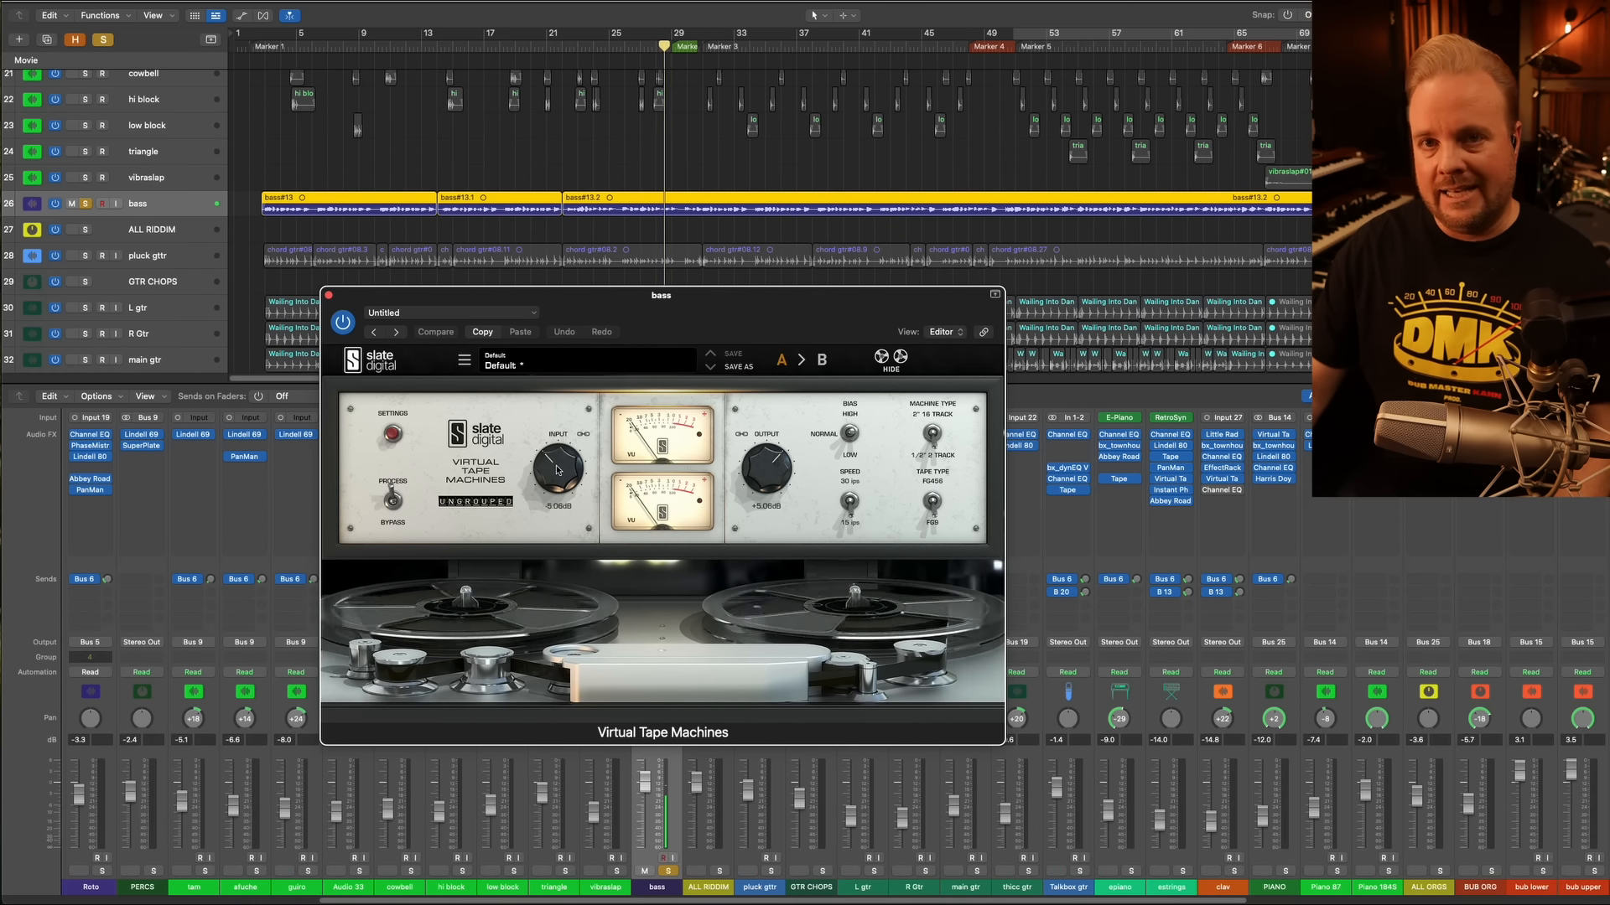
Try driving Virtual Tape Machines harder with more input gain on the bass, and revert to the original settings
drag(558, 471, 568, 401)
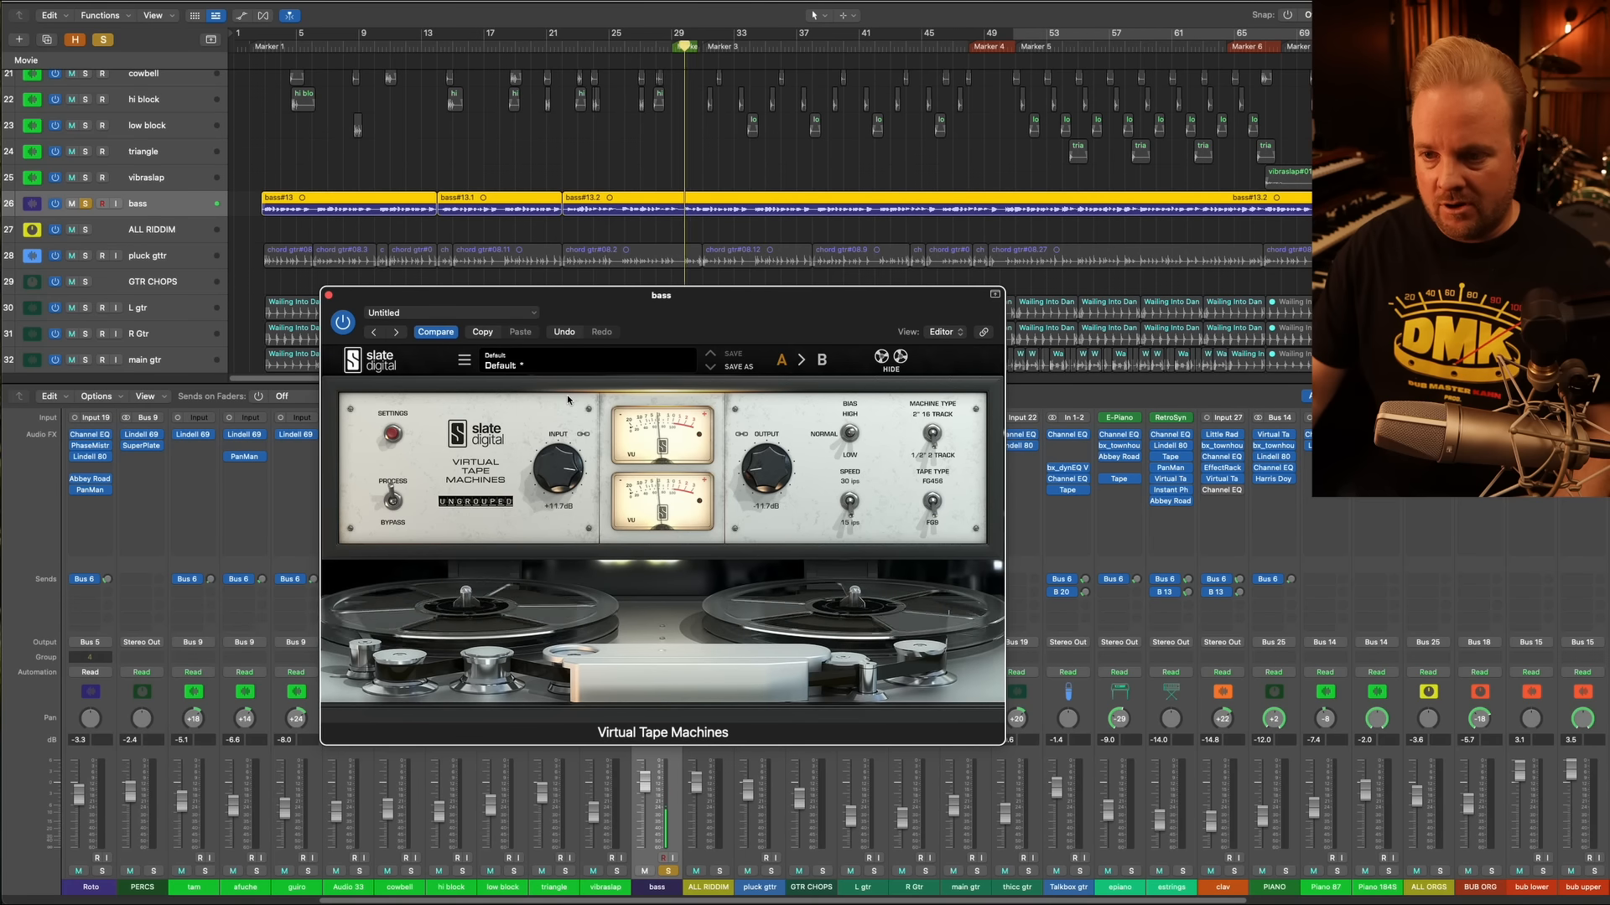
drag(558, 466, 564, 427)
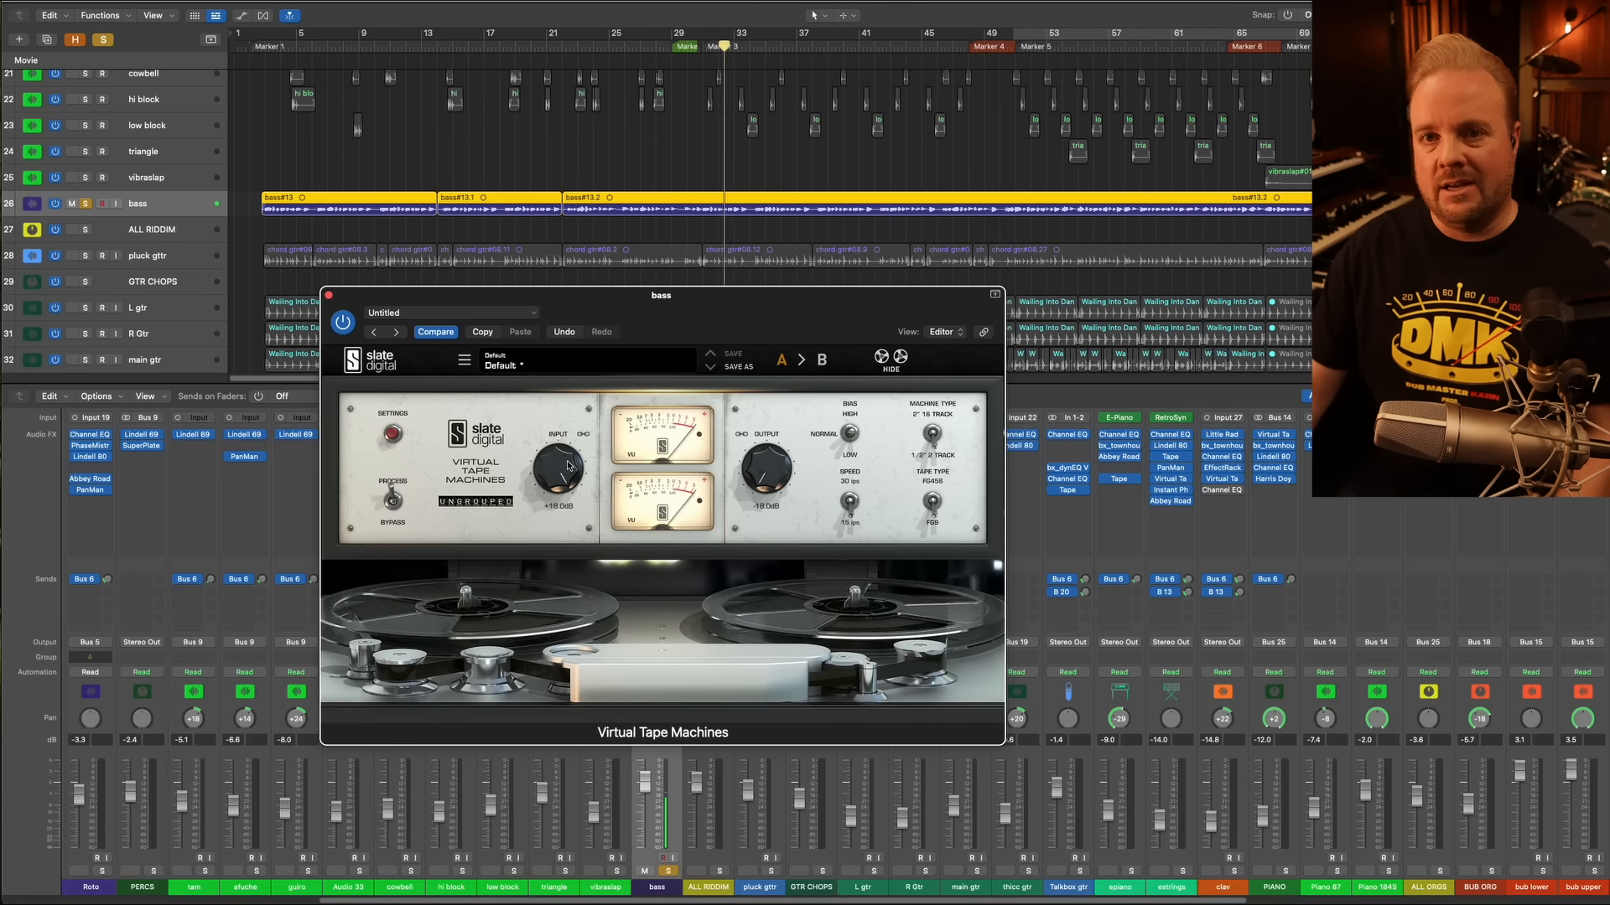
click(449, 335)
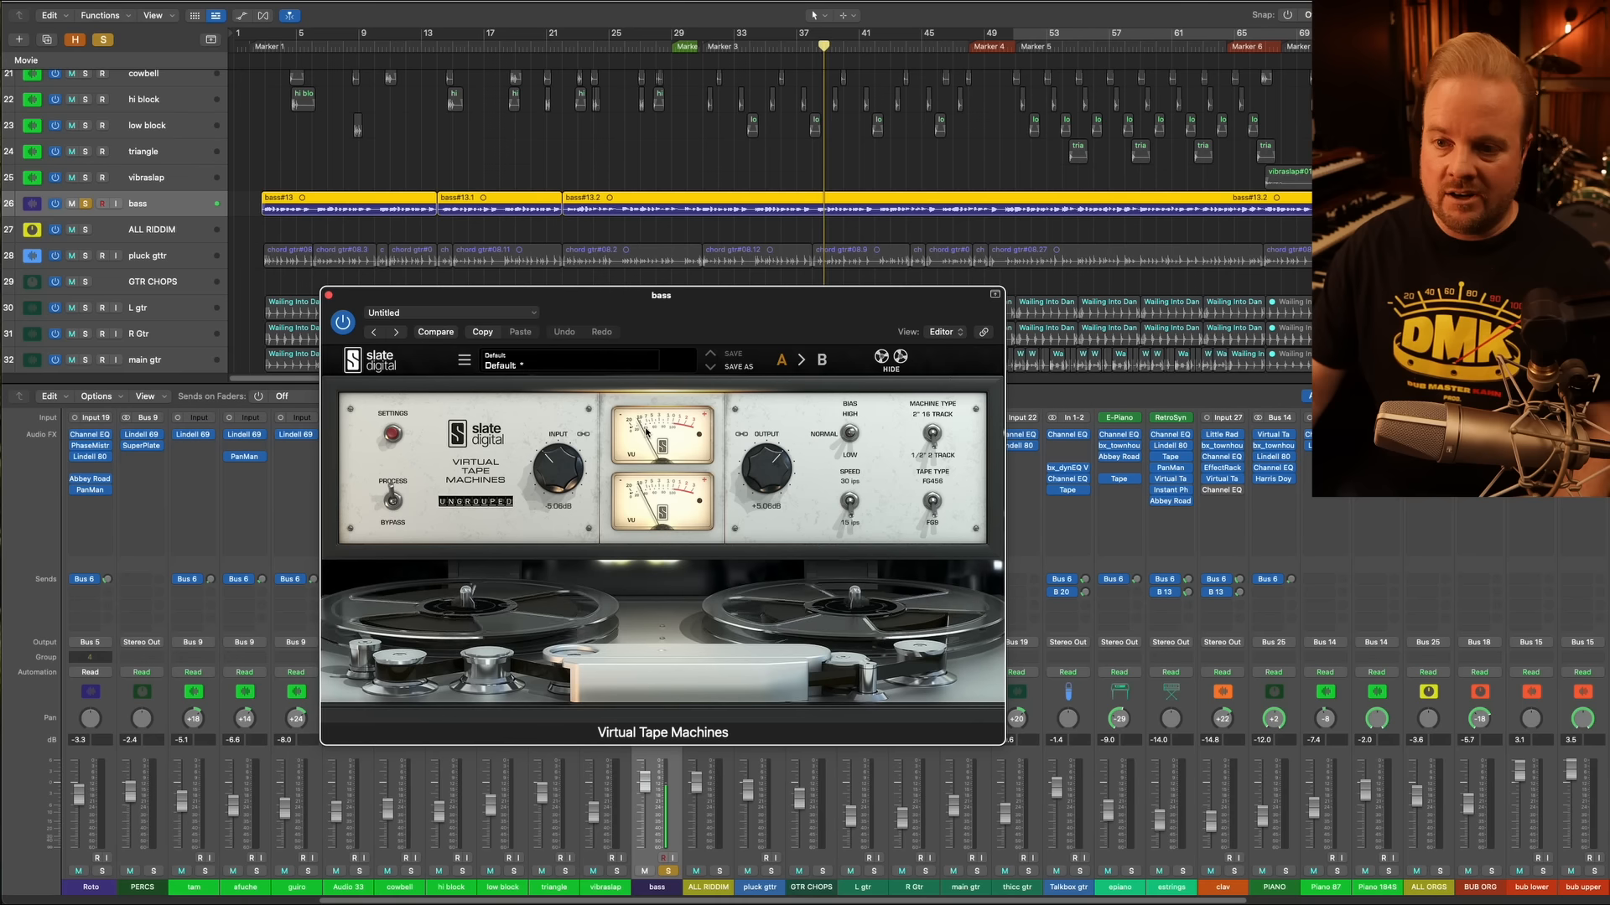
Try raising the bass tape plug-in's input gain to about 5 dB, restore the original settings, and close it
drag(571, 462, 564, 427)
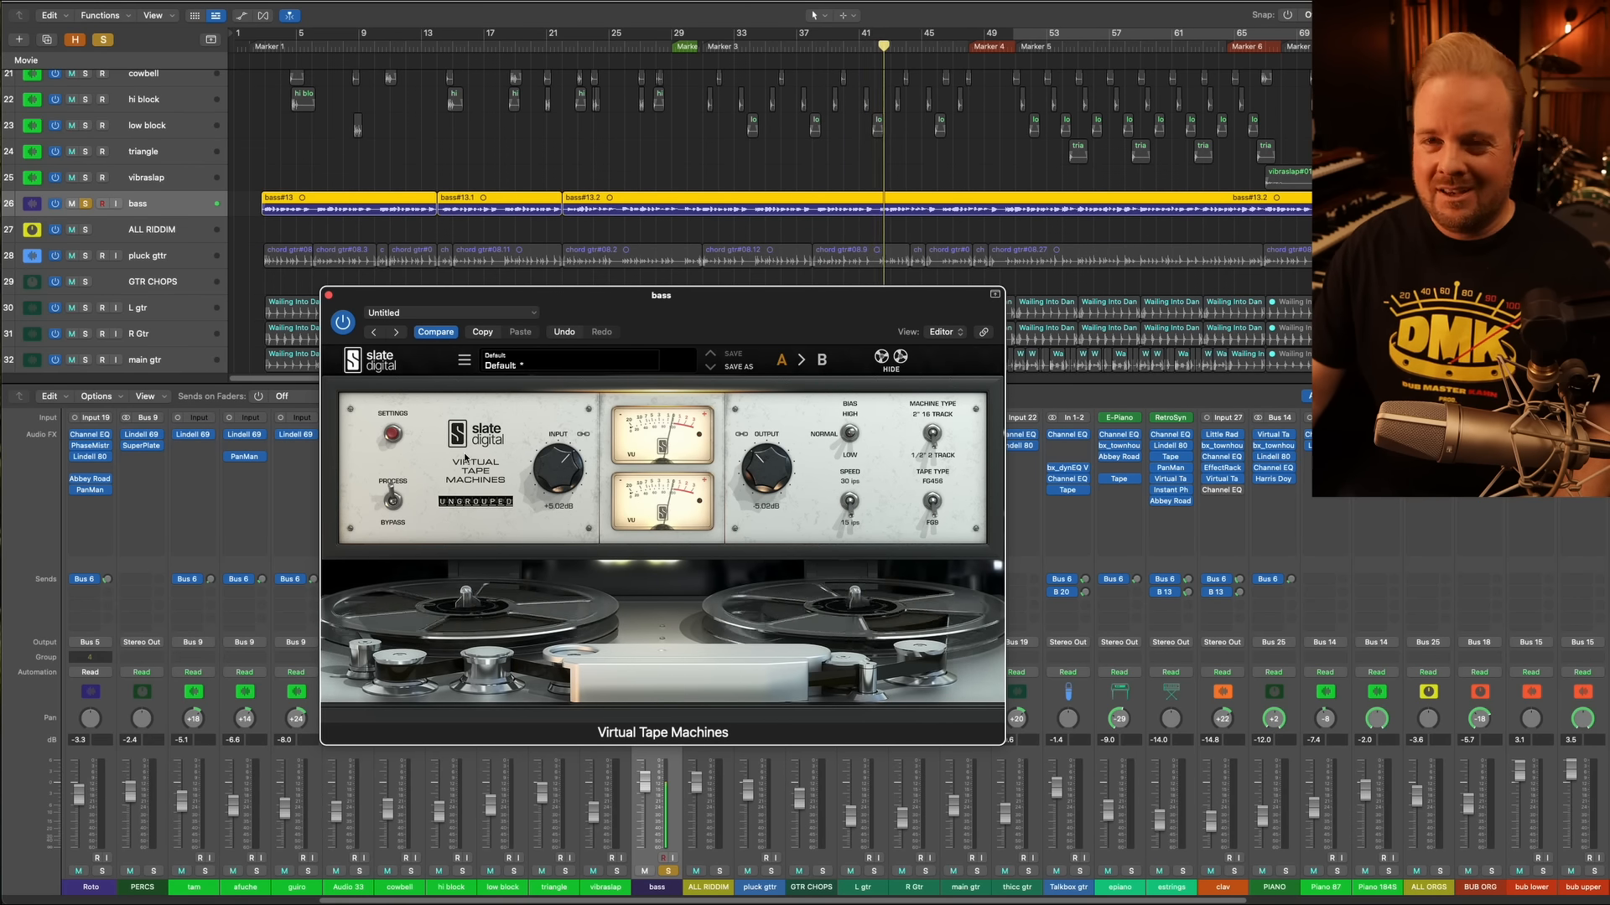
click(434, 333)
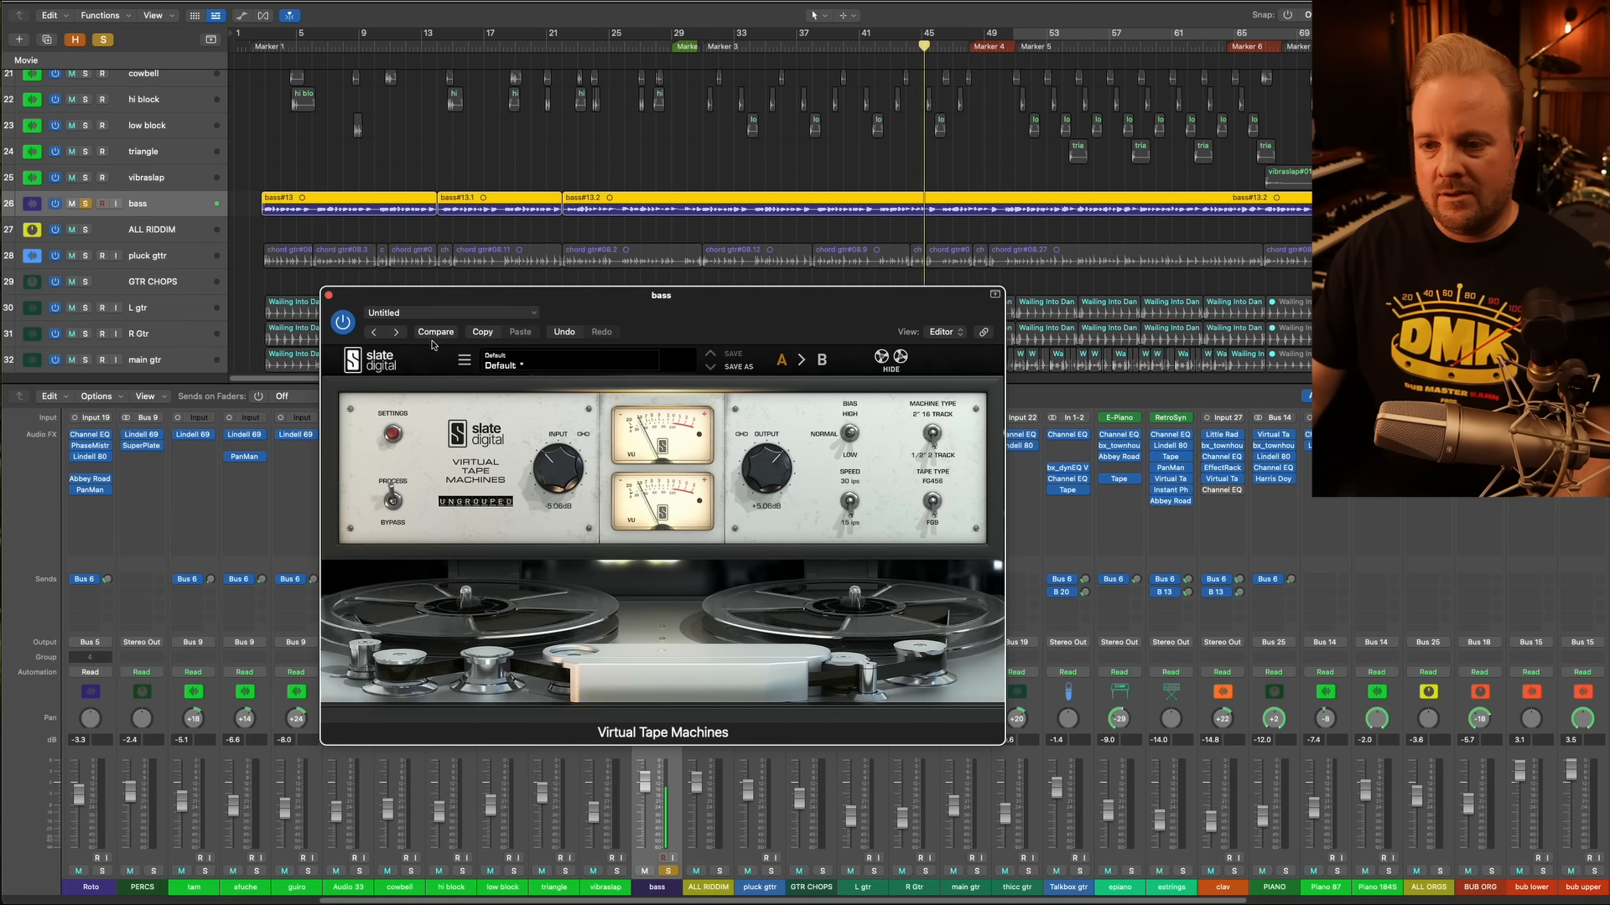
click(328, 298)
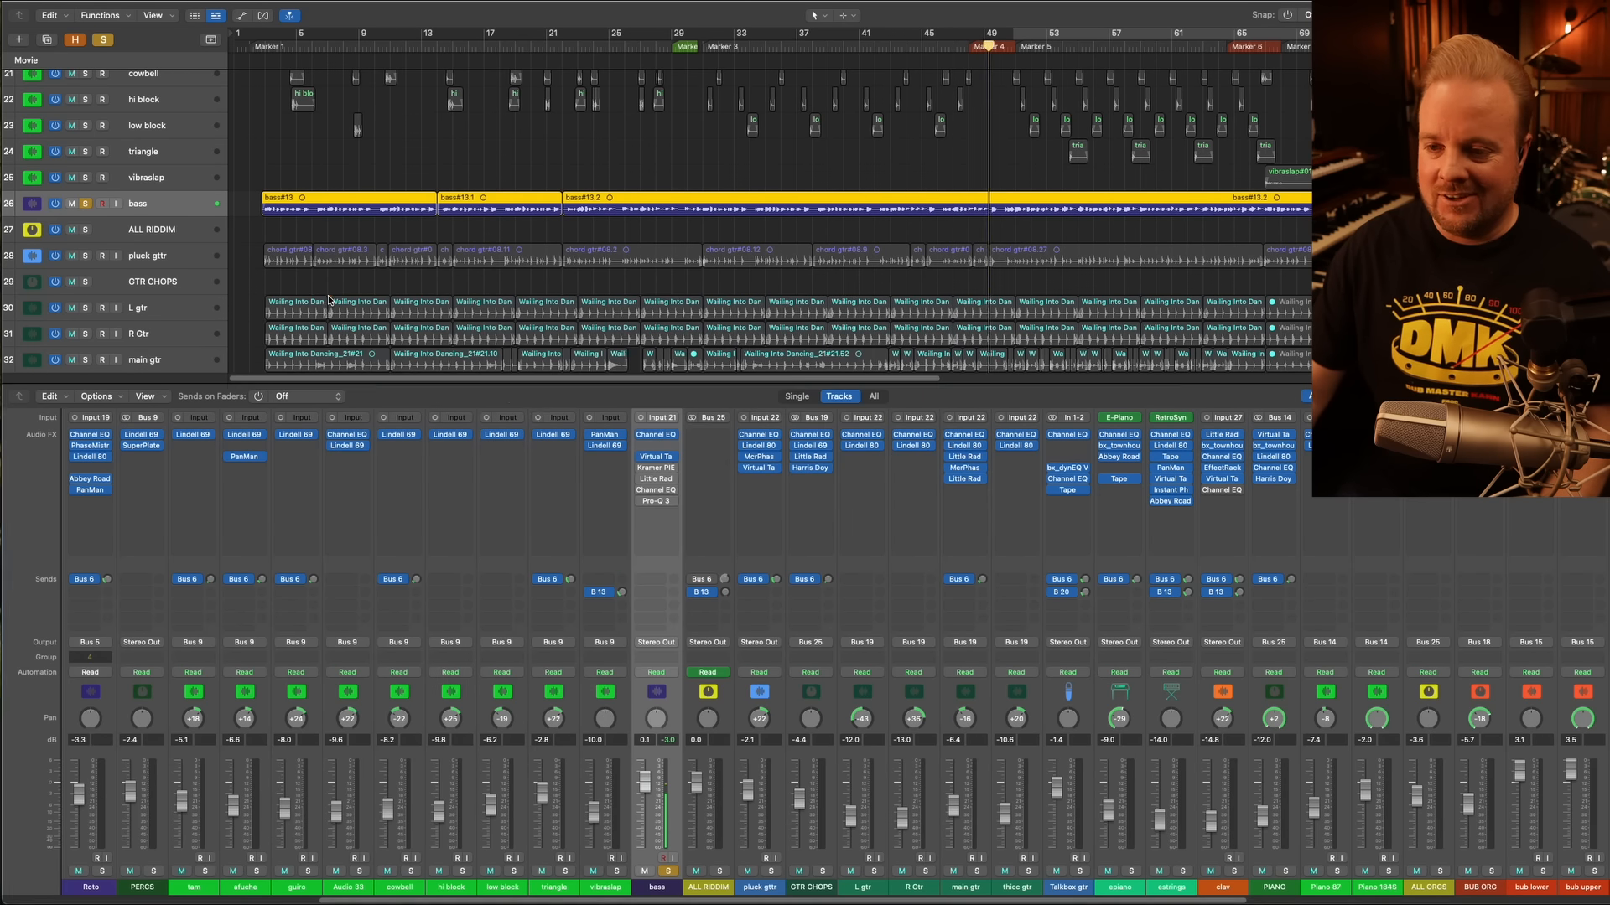
Enable Kramer PIE on the bass channel, compare it bypassed and enabled, and close it
click(655, 467)
drag(796, 166, 468, 194)
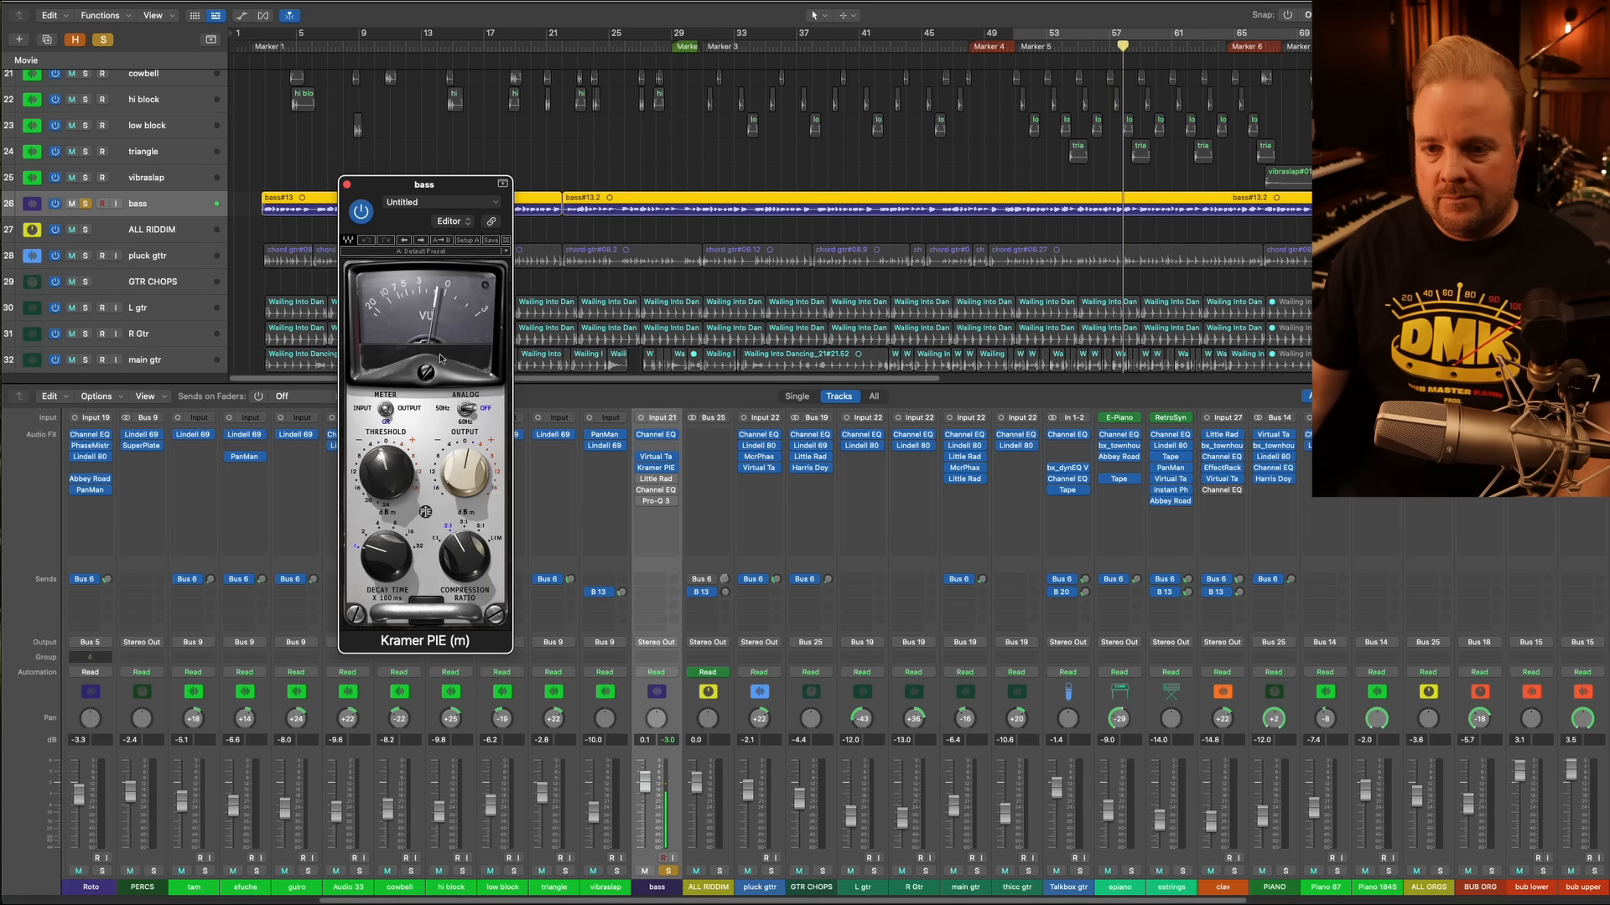
click(362, 214)
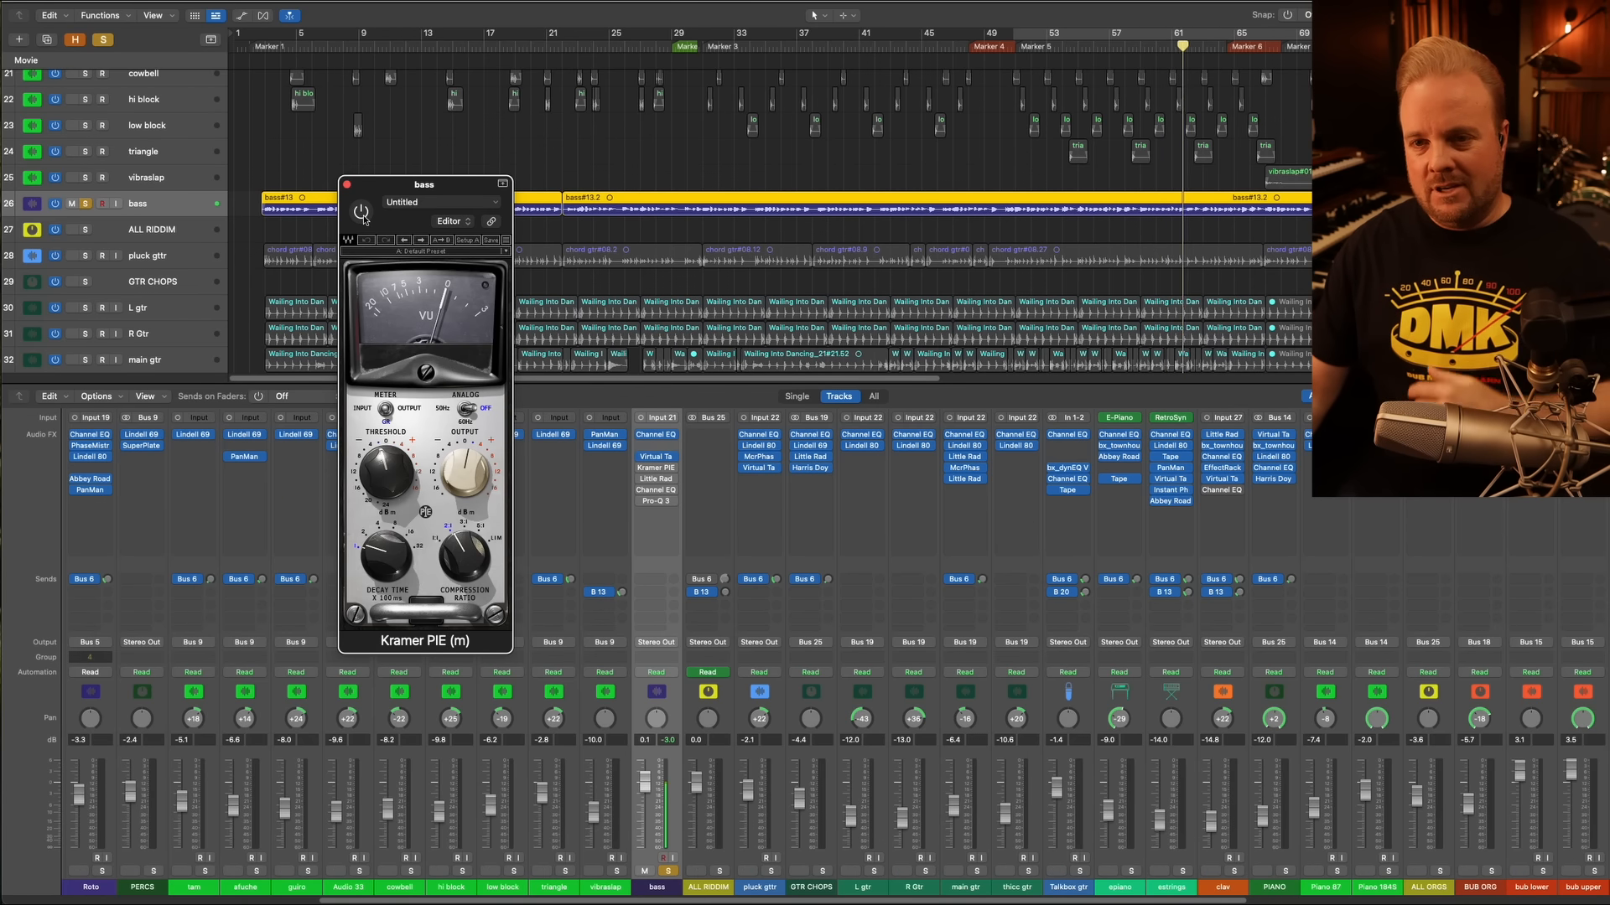
click(362, 215)
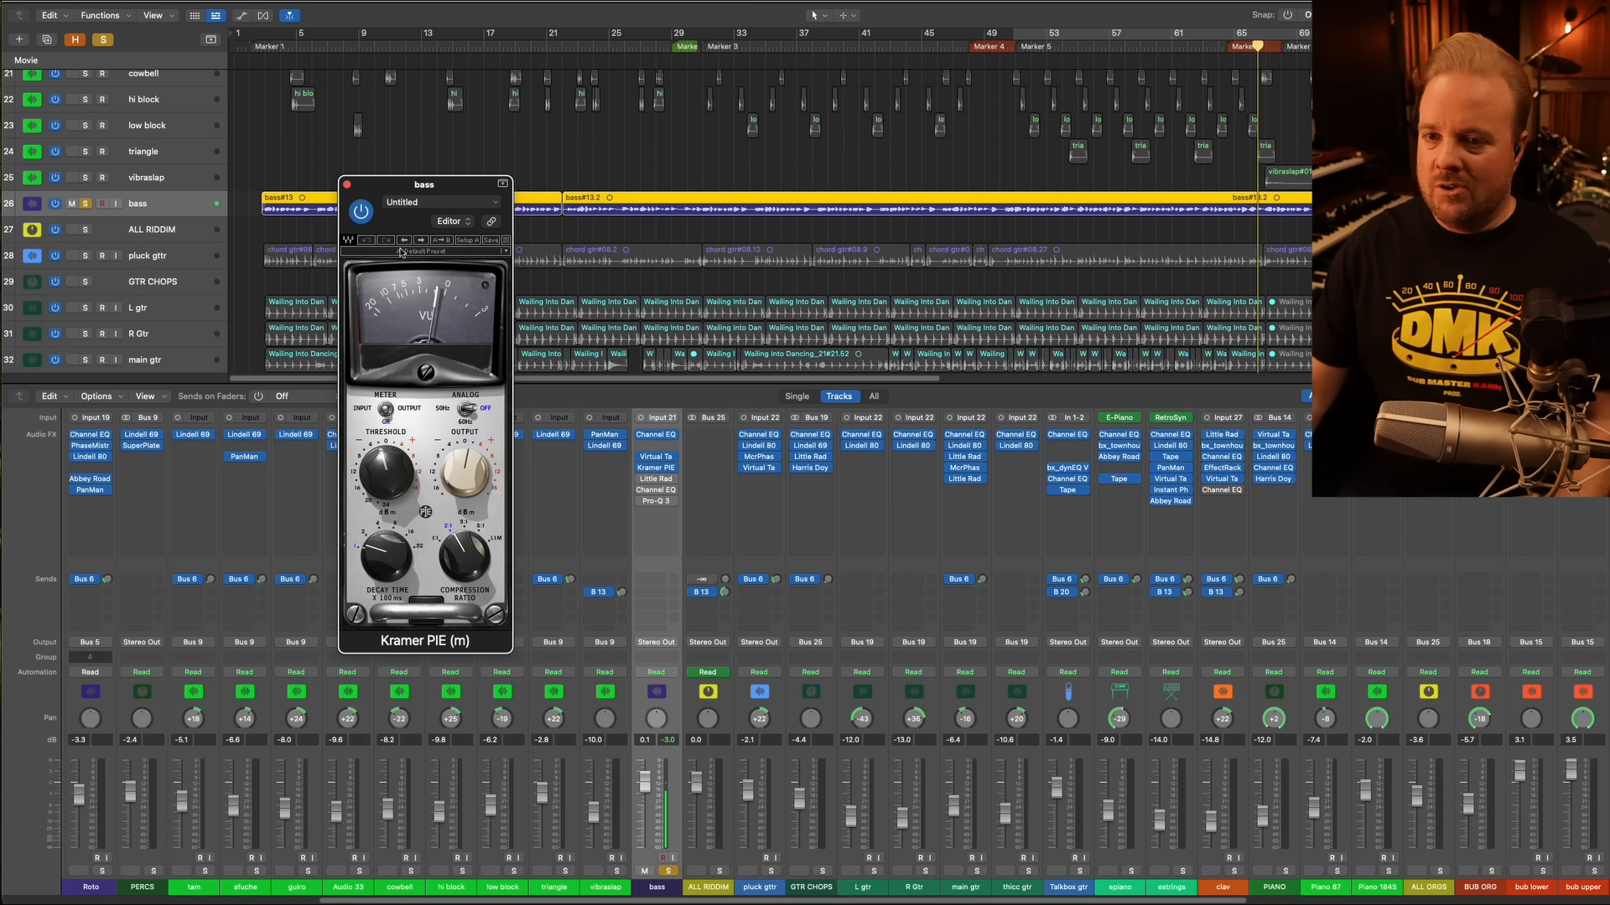
click(347, 185)
Enable Little Radiator on the bass, compare adjusted and original settings, keep the original ones, and close it
click(642, 483)
drag(903, 153, 604, 225)
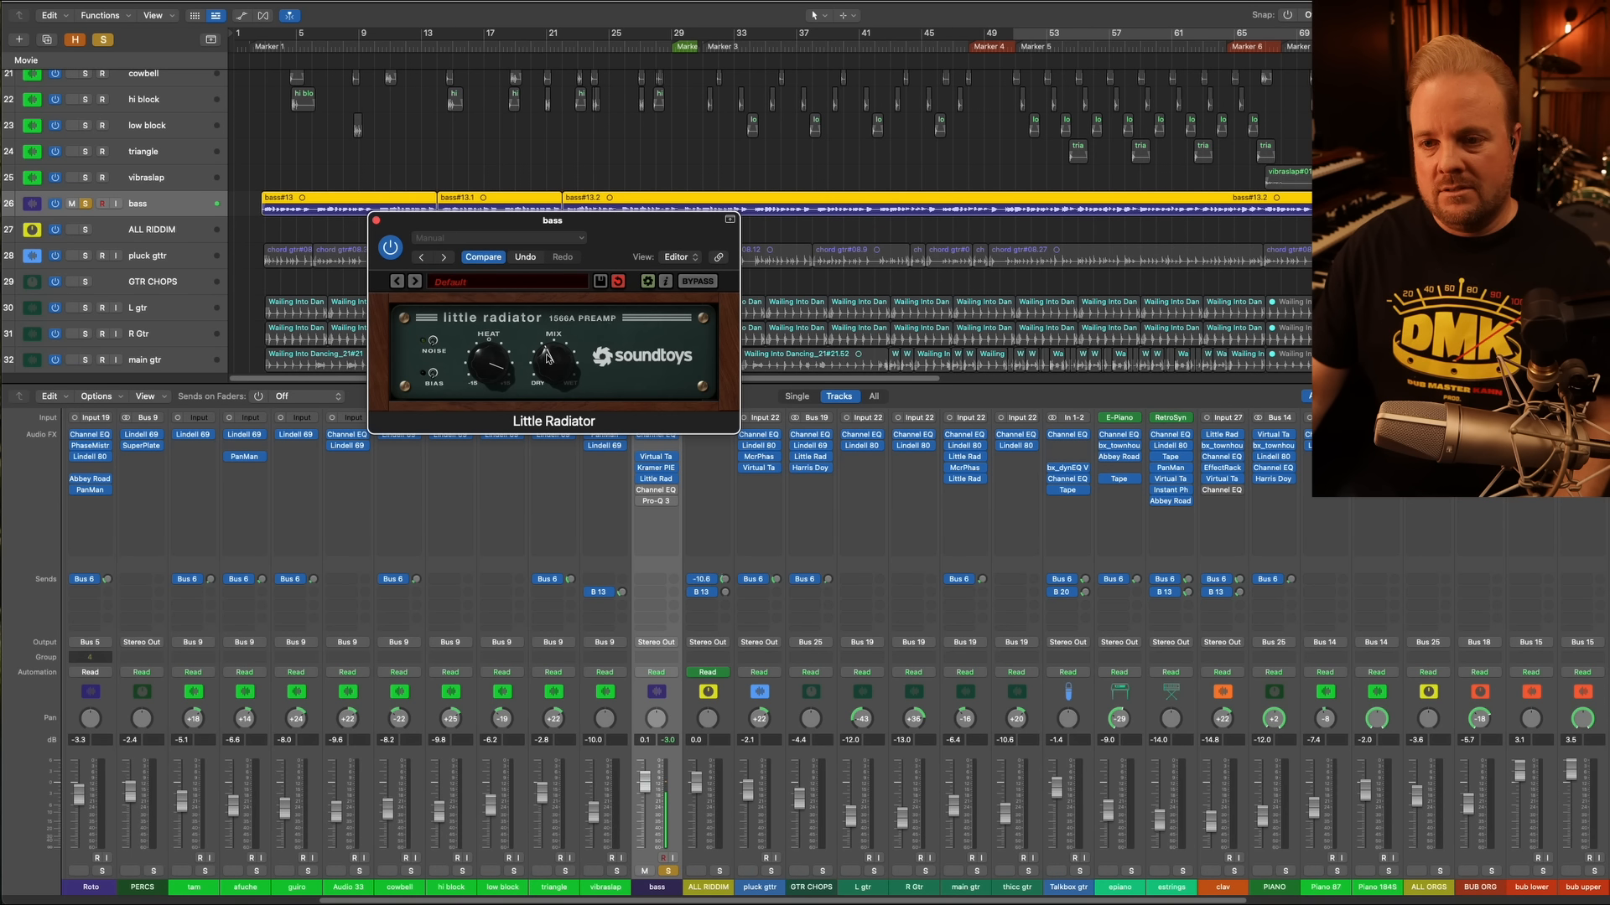
click(480, 238)
click(486, 237)
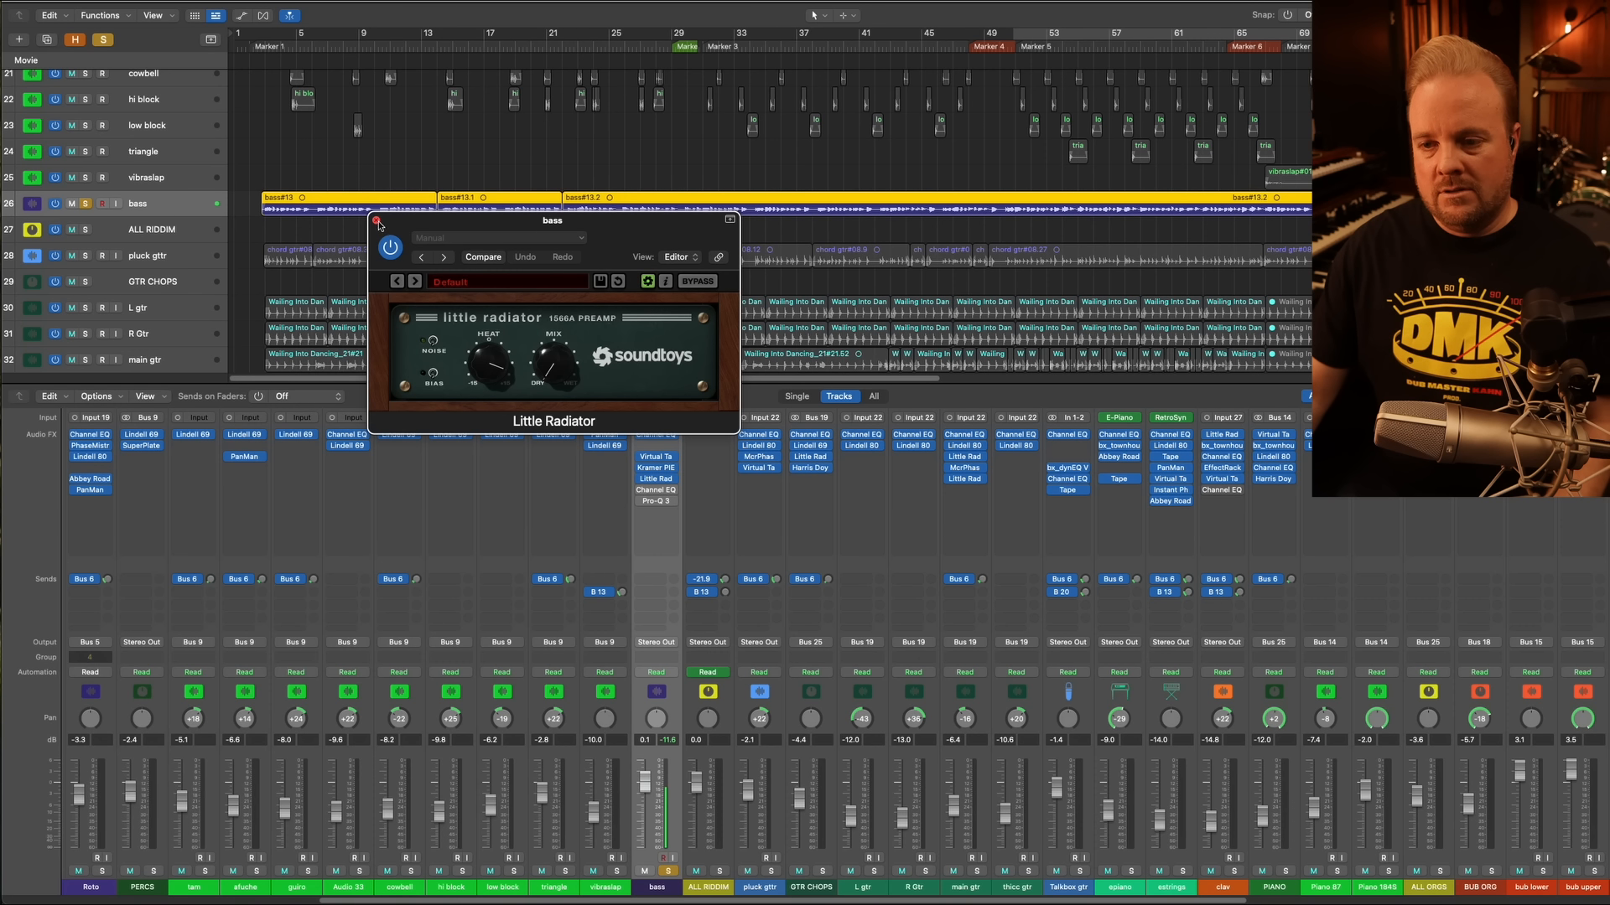
click(377, 221)
Enable the second Channel EQ on the bass, examine its low cut and bands during playback, and close it
click(664, 492)
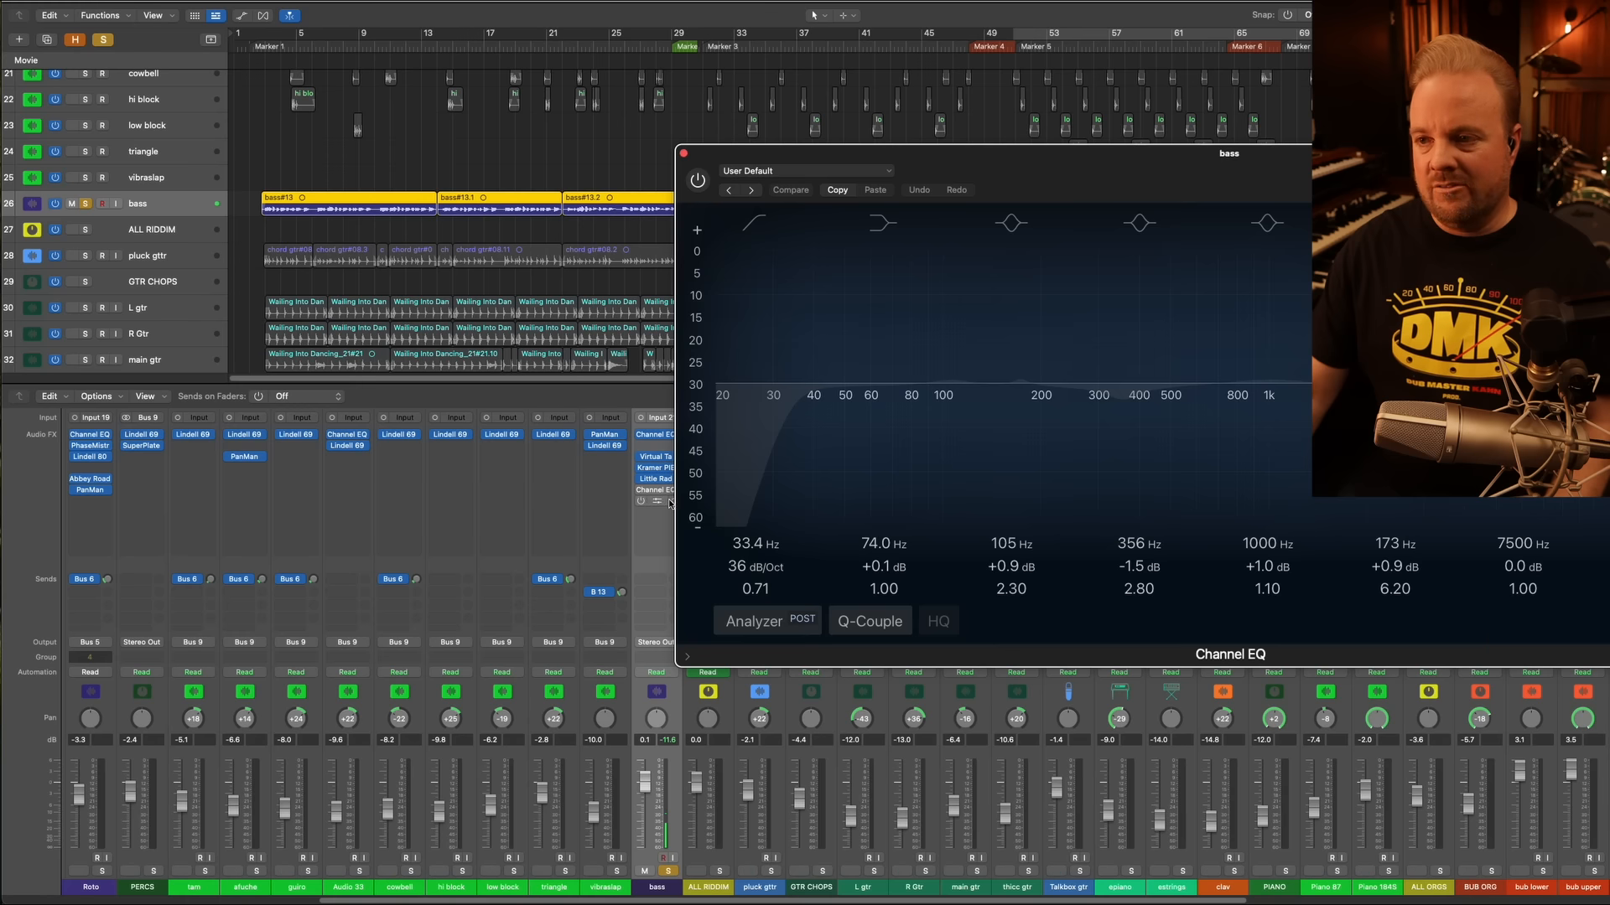
drag(1059, 158, 636, 207)
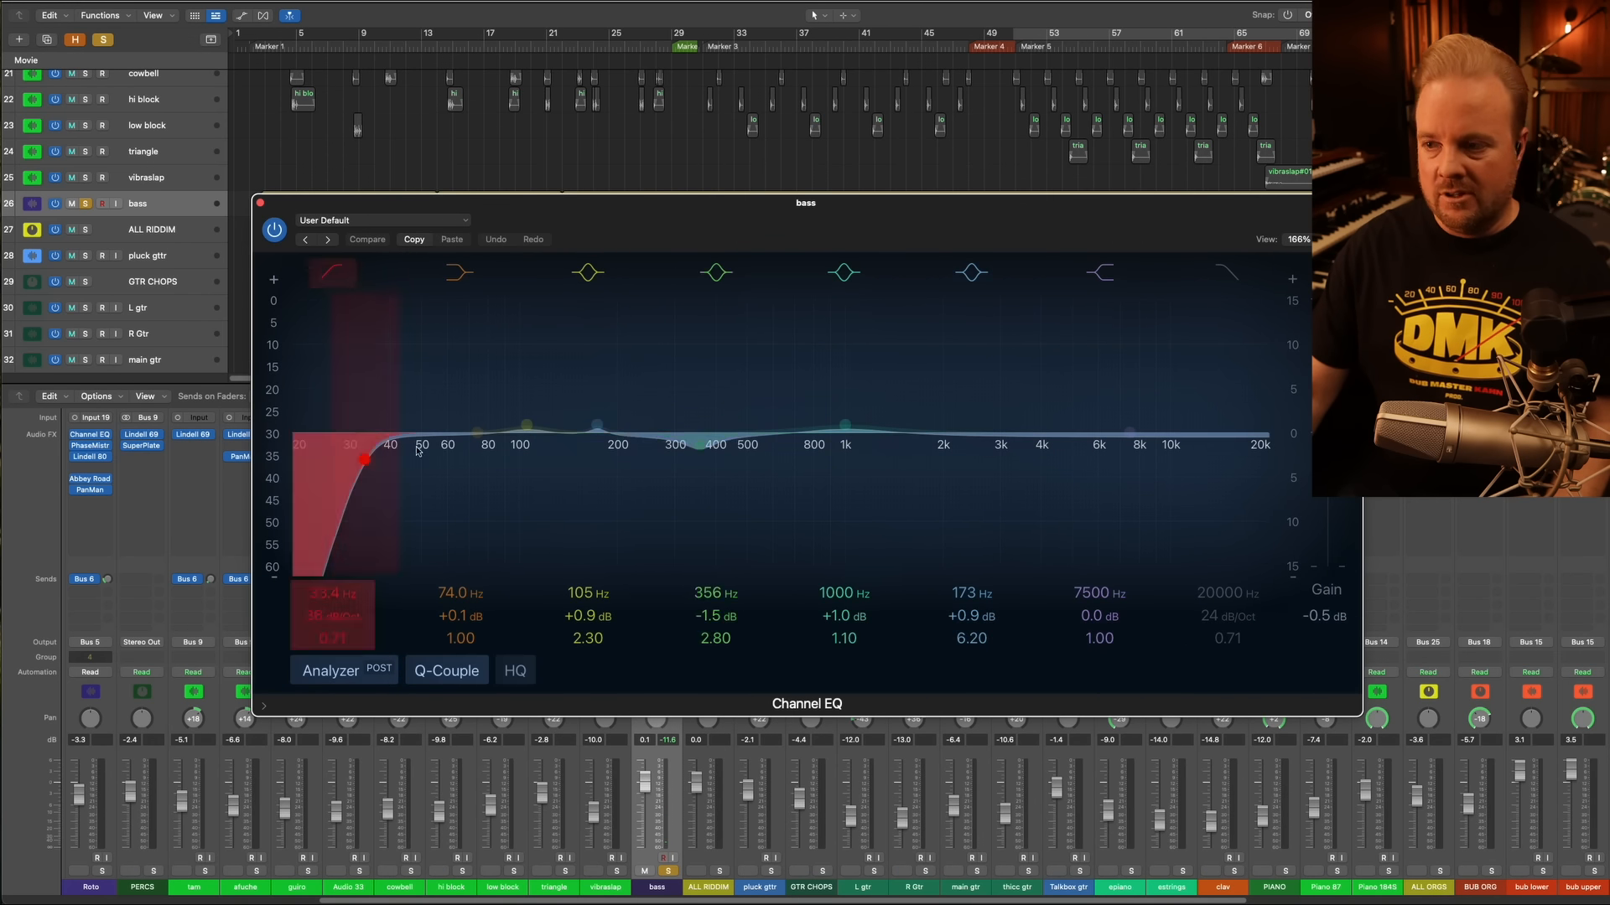
key(space)
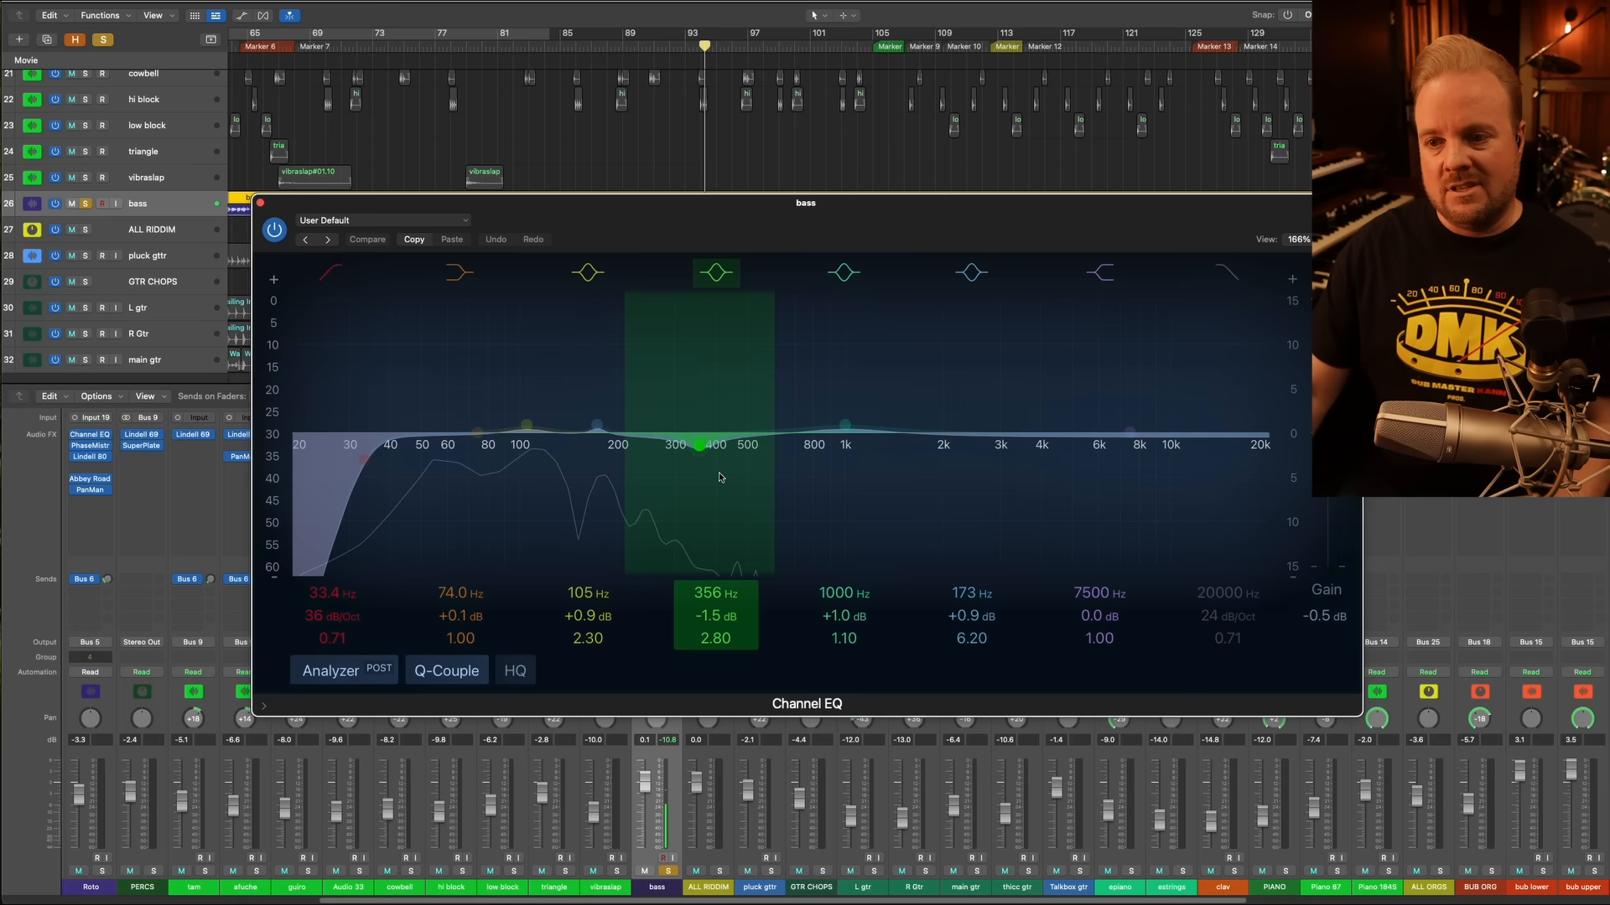
click(261, 203)
Enable Pro-Q 3 on the bass channel, and examine its low-frequency boost around 99 Hz against the analyzer
click(656, 500)
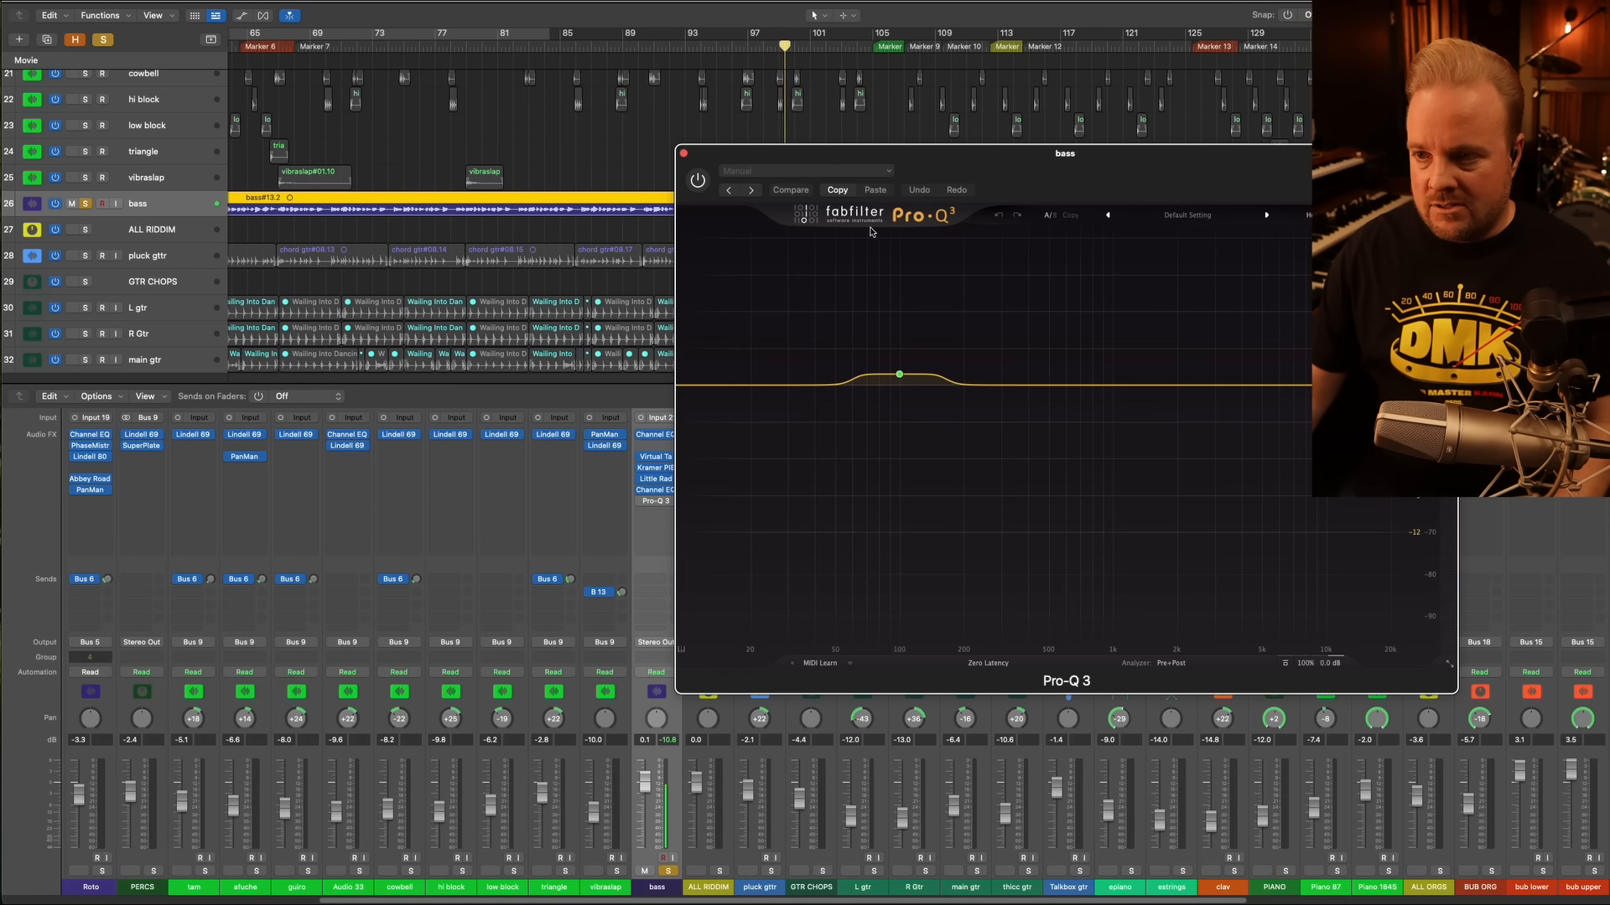
drag(940, 165, 478, 187)
click(236, 202)
mouse_move(438, 397)
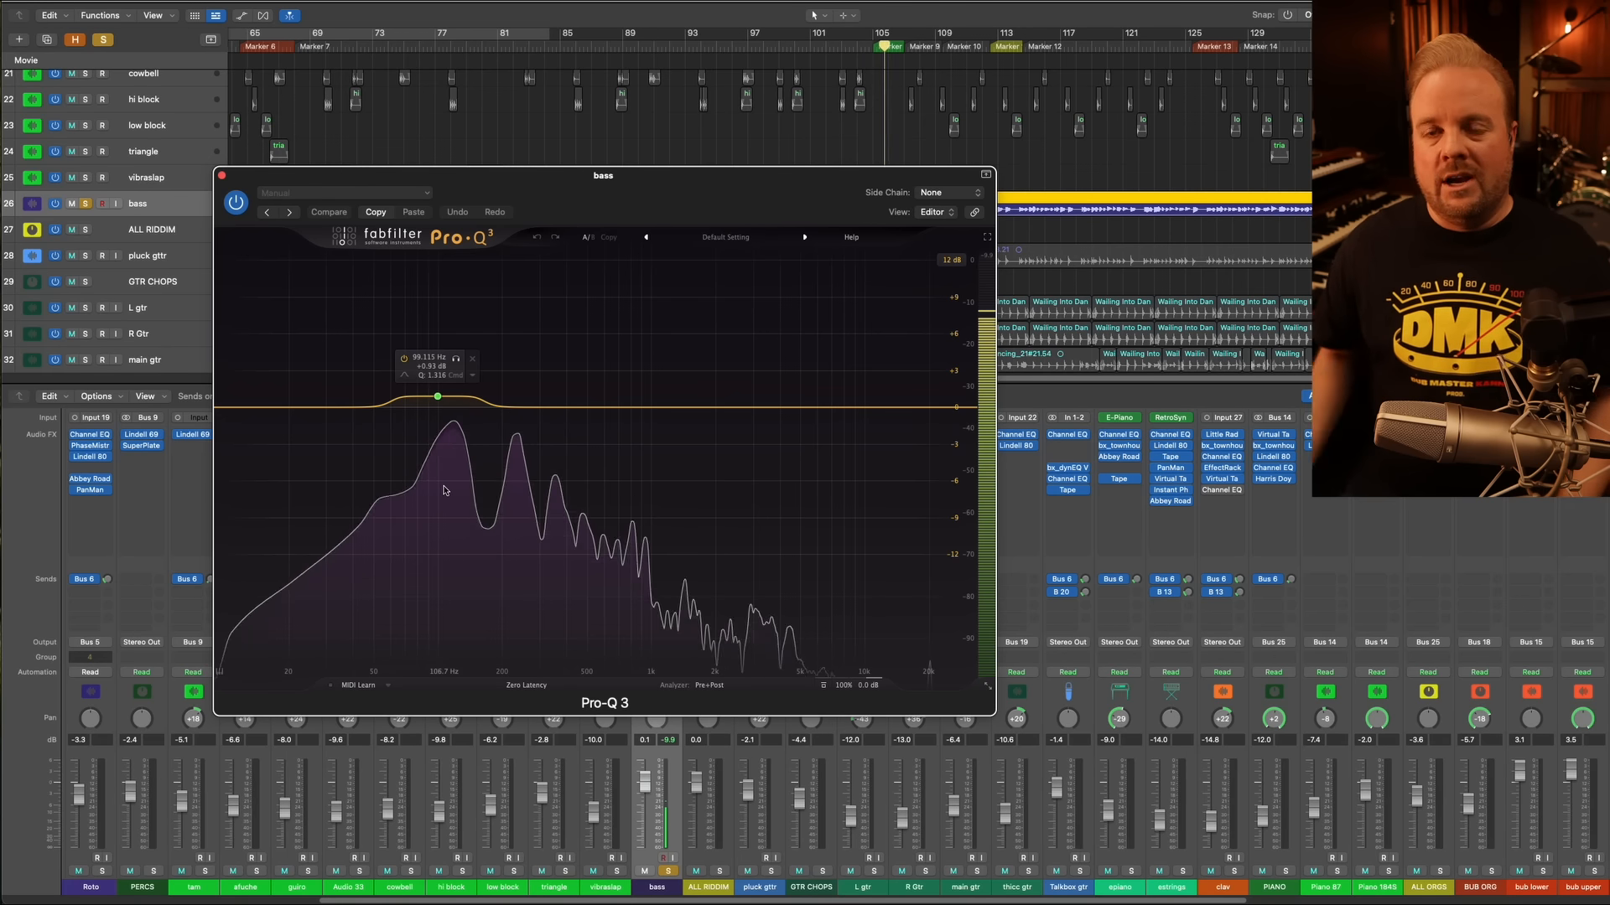
mouse_move(444, 490)
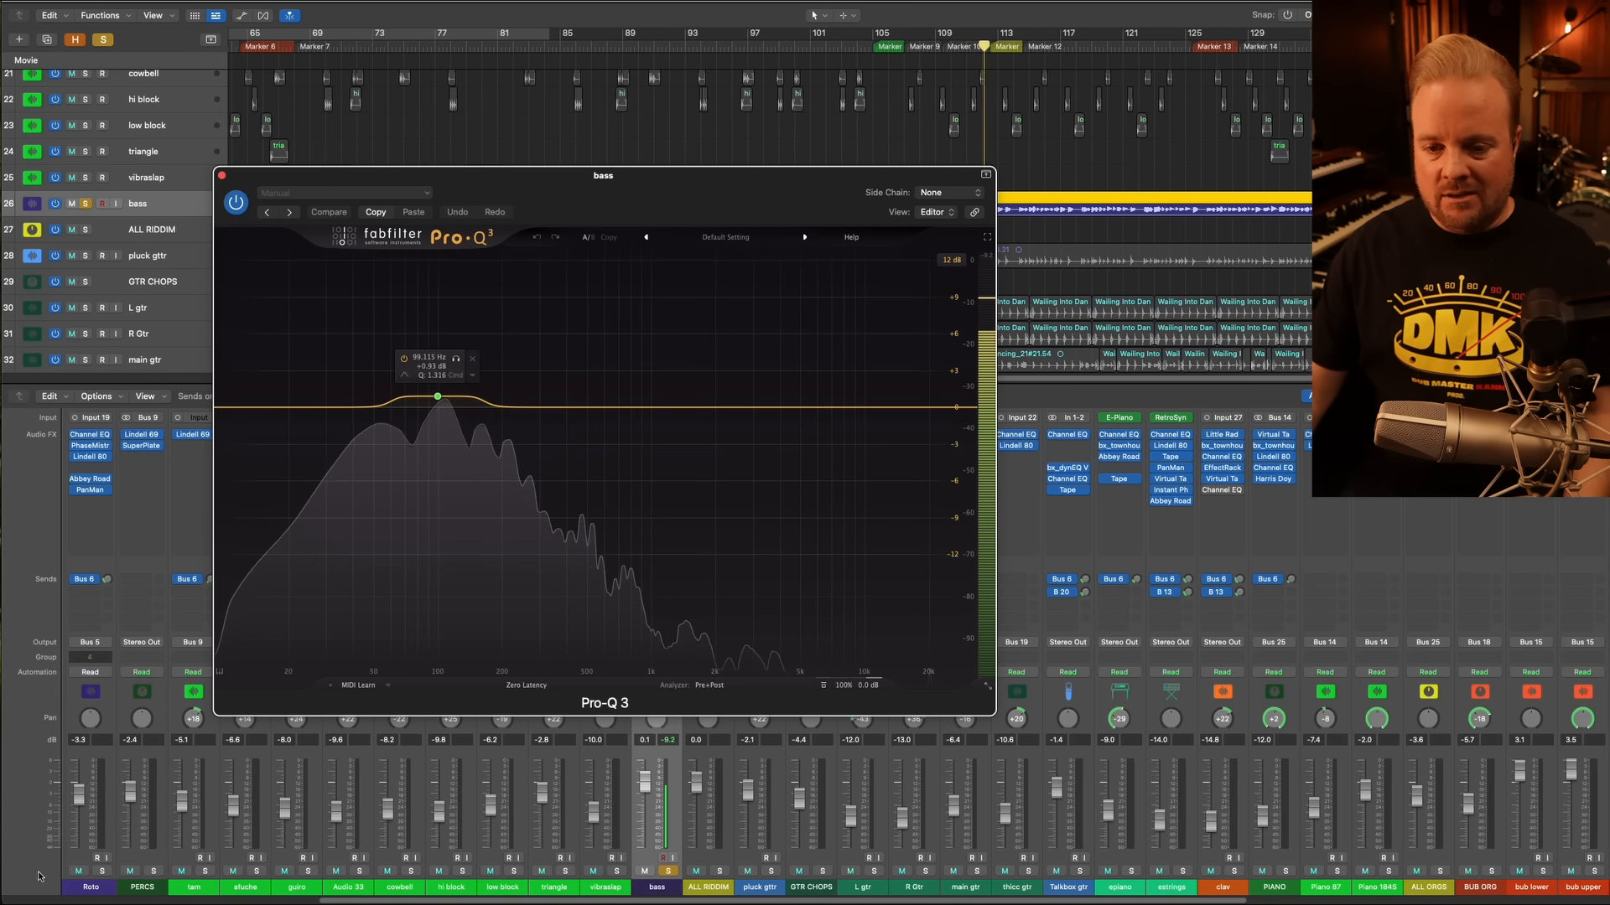
Solo the DRUMS bus with the bass, compare Pro-Q 3 bypassed and enabled in that context, and close it
scroll(101, 868, left, 10)
click(100, 873)
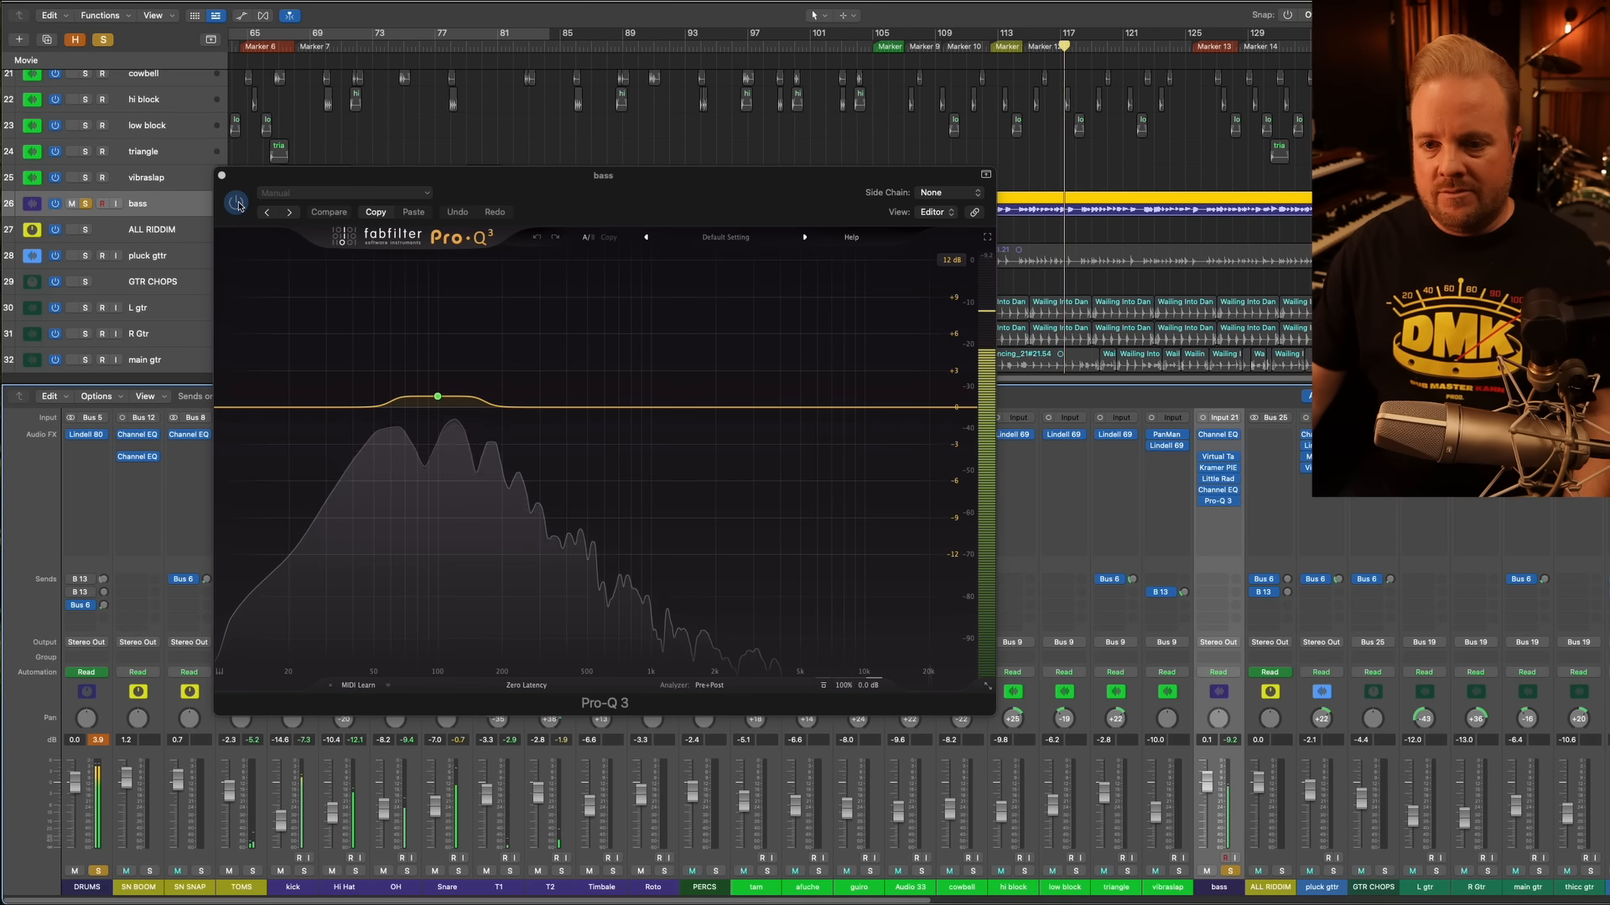
click(237, 204)
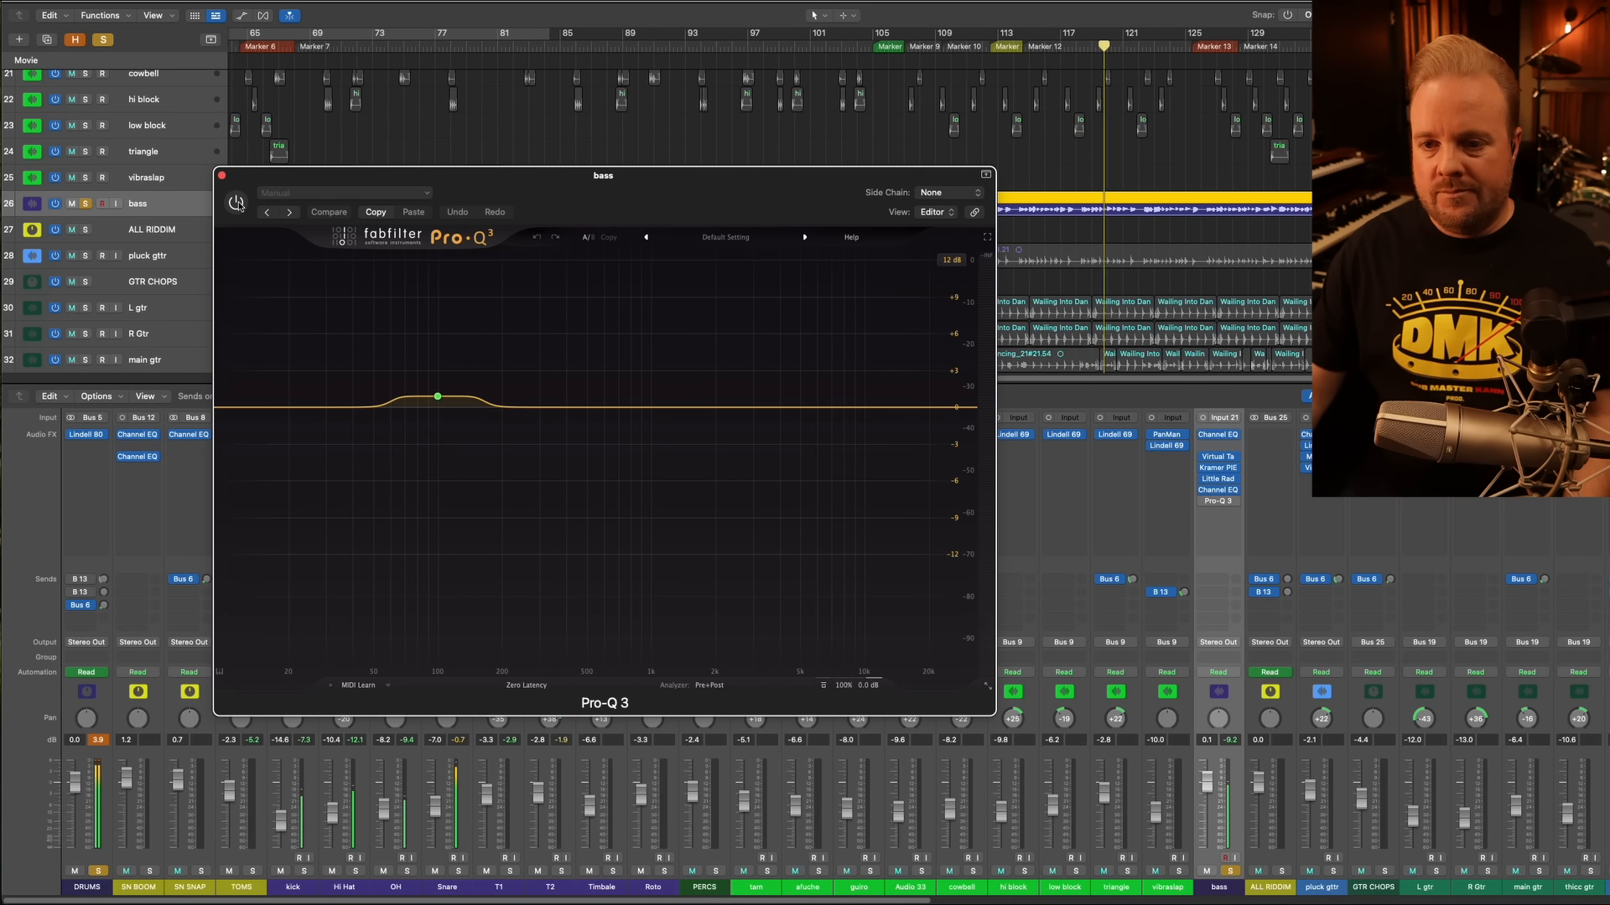
click(238, 204)
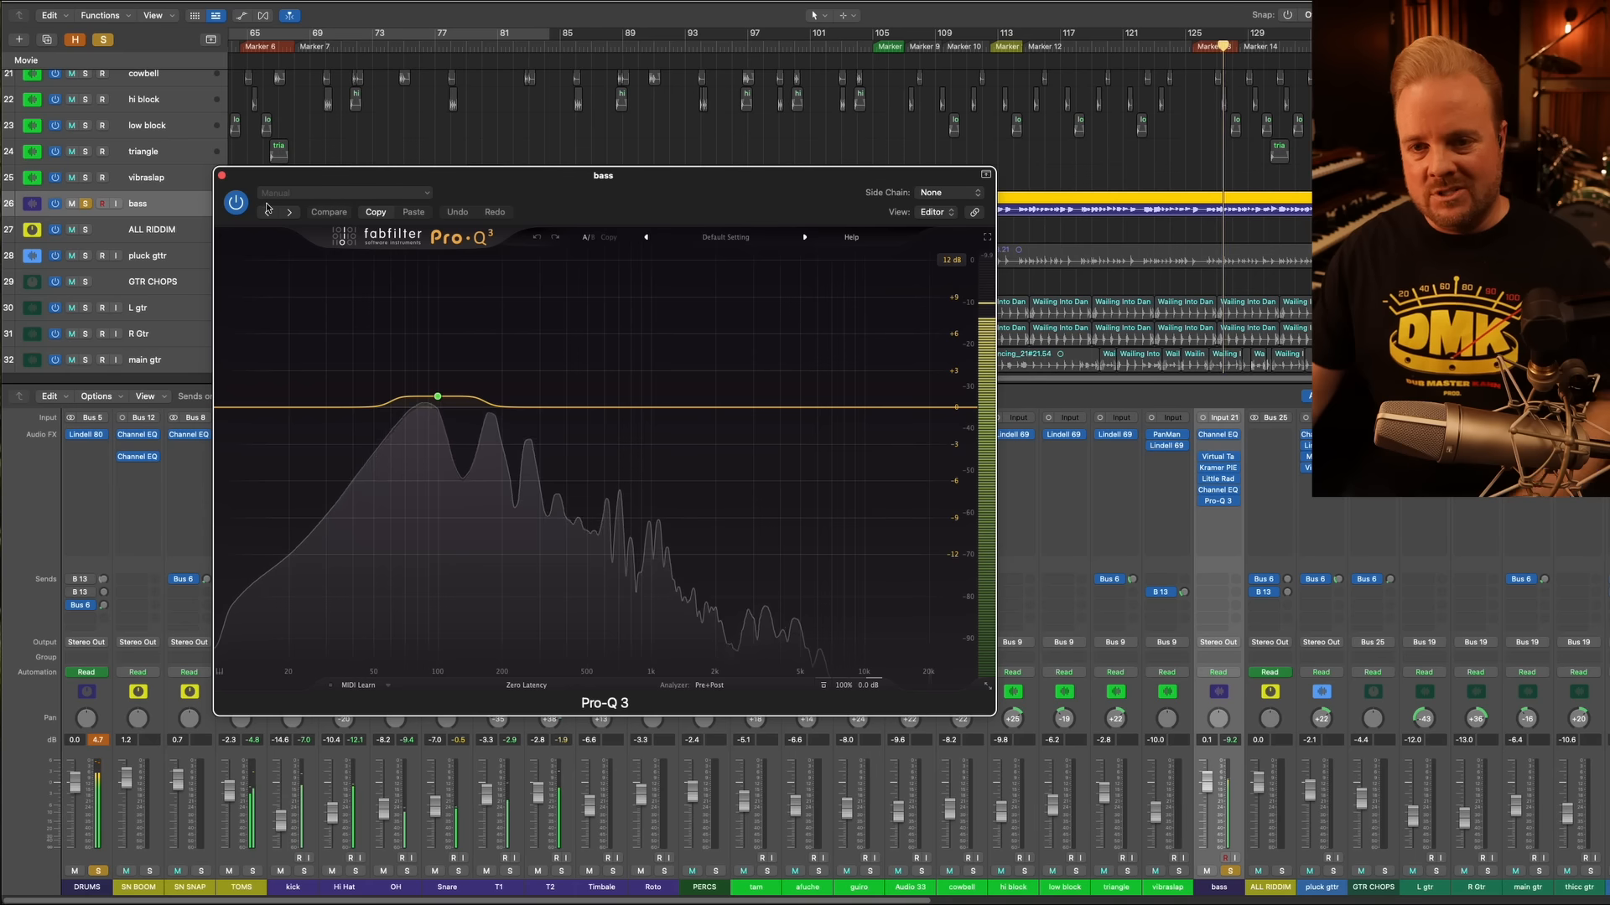
click(222, 176)
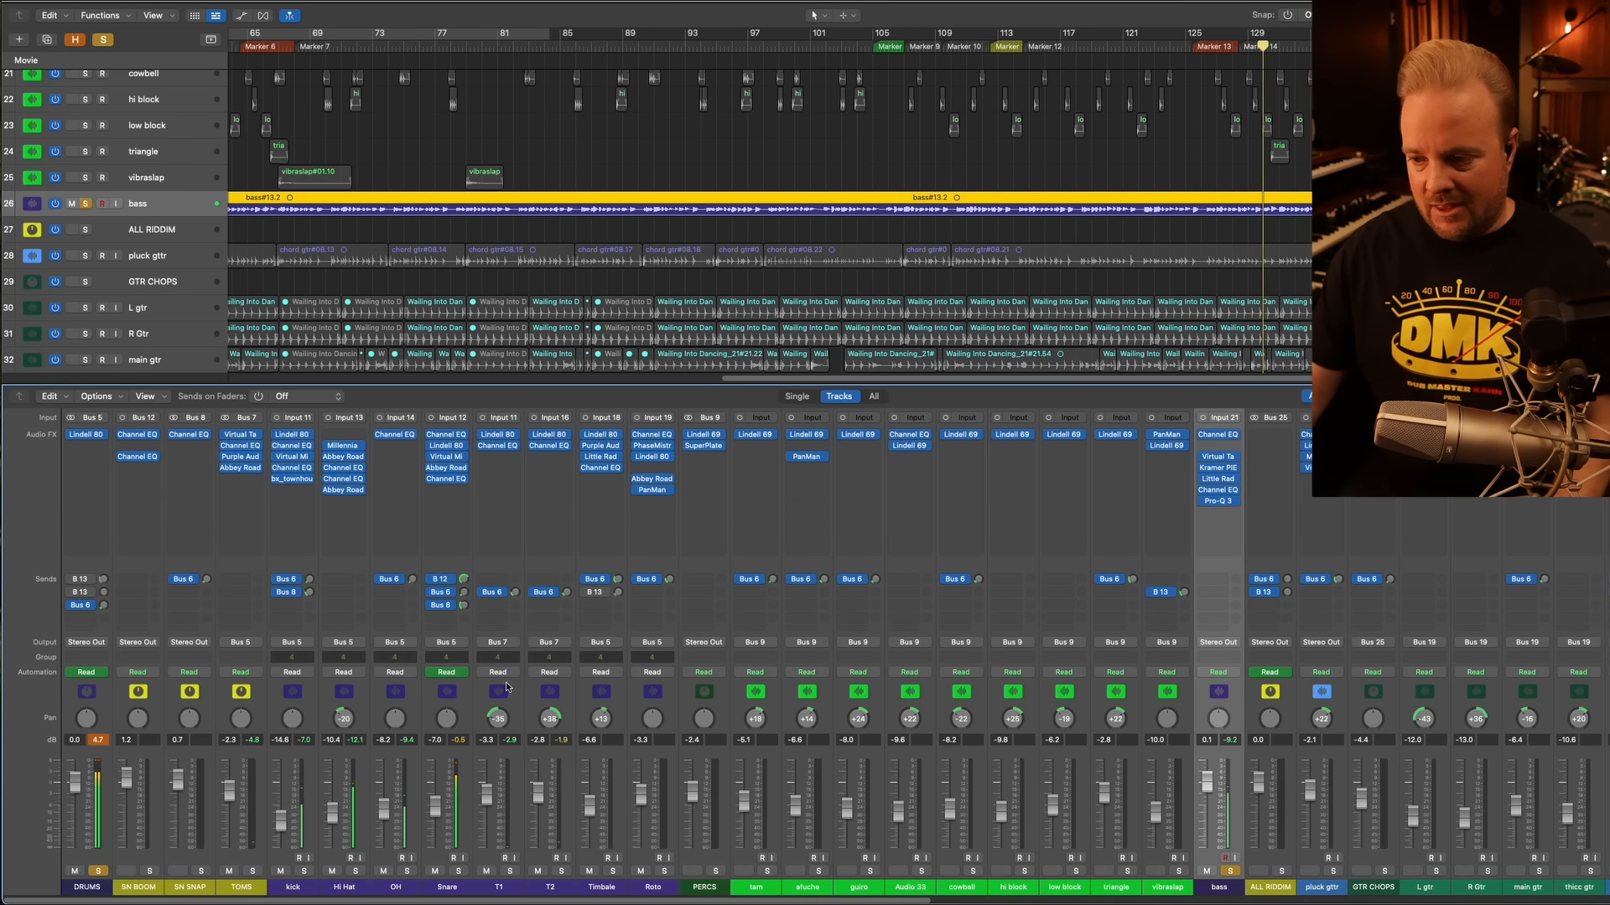
Solo pluck gttr alongside the drums and bass, return the playhead to the song start, and bypass the guitar's plug-ins
scroll(939, 876, right, 5)
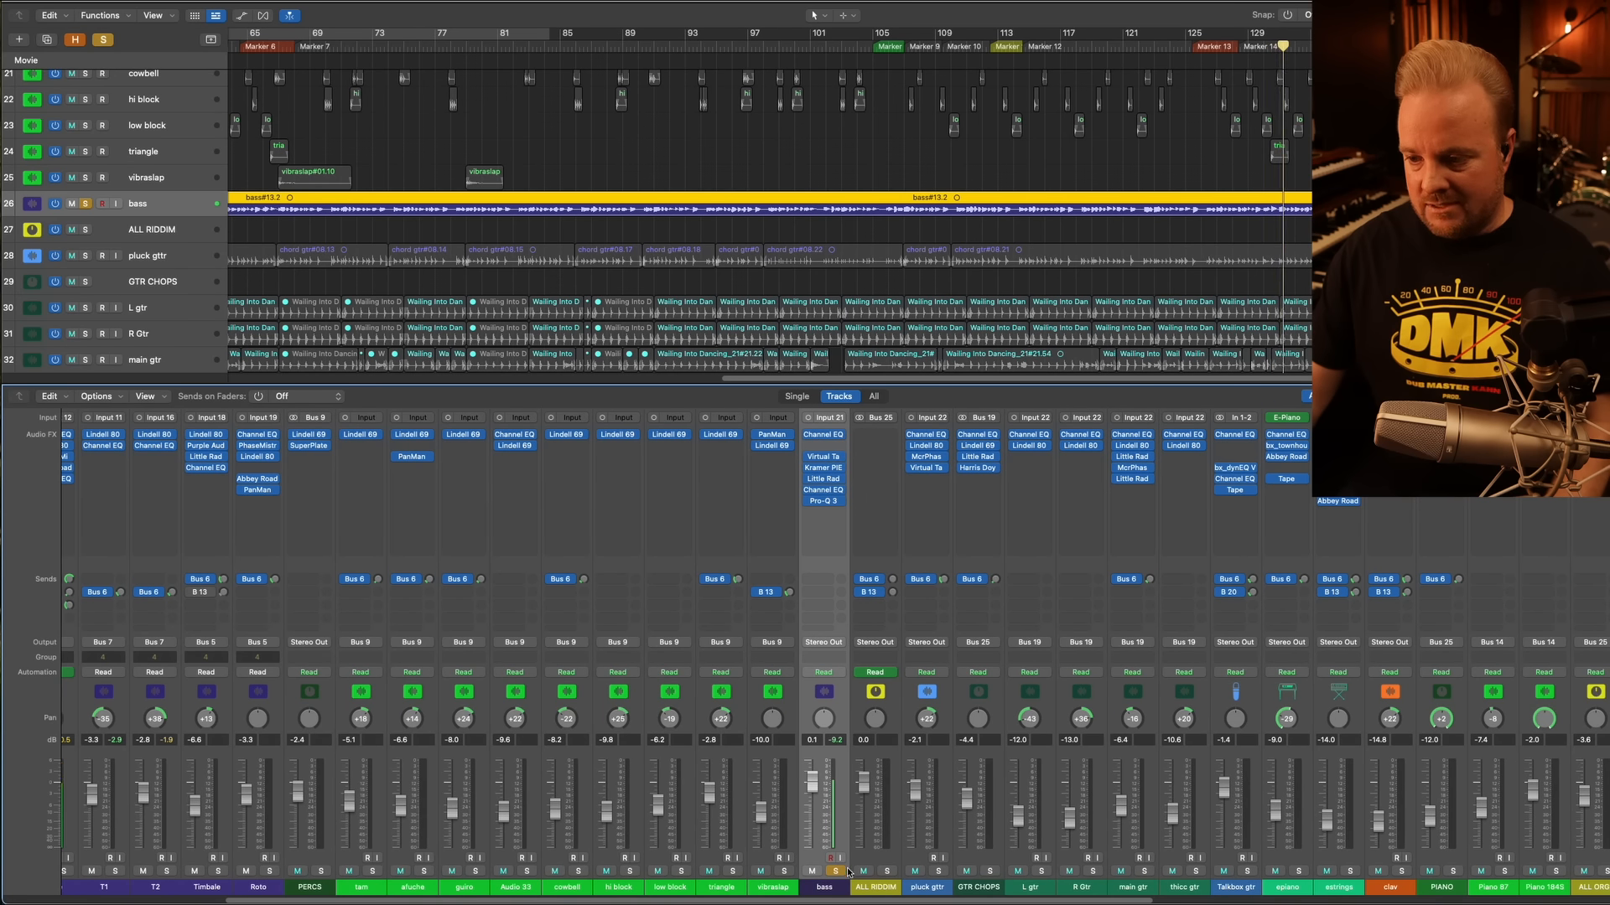
click(938, 871)
scroll(644, 509, right, 3)
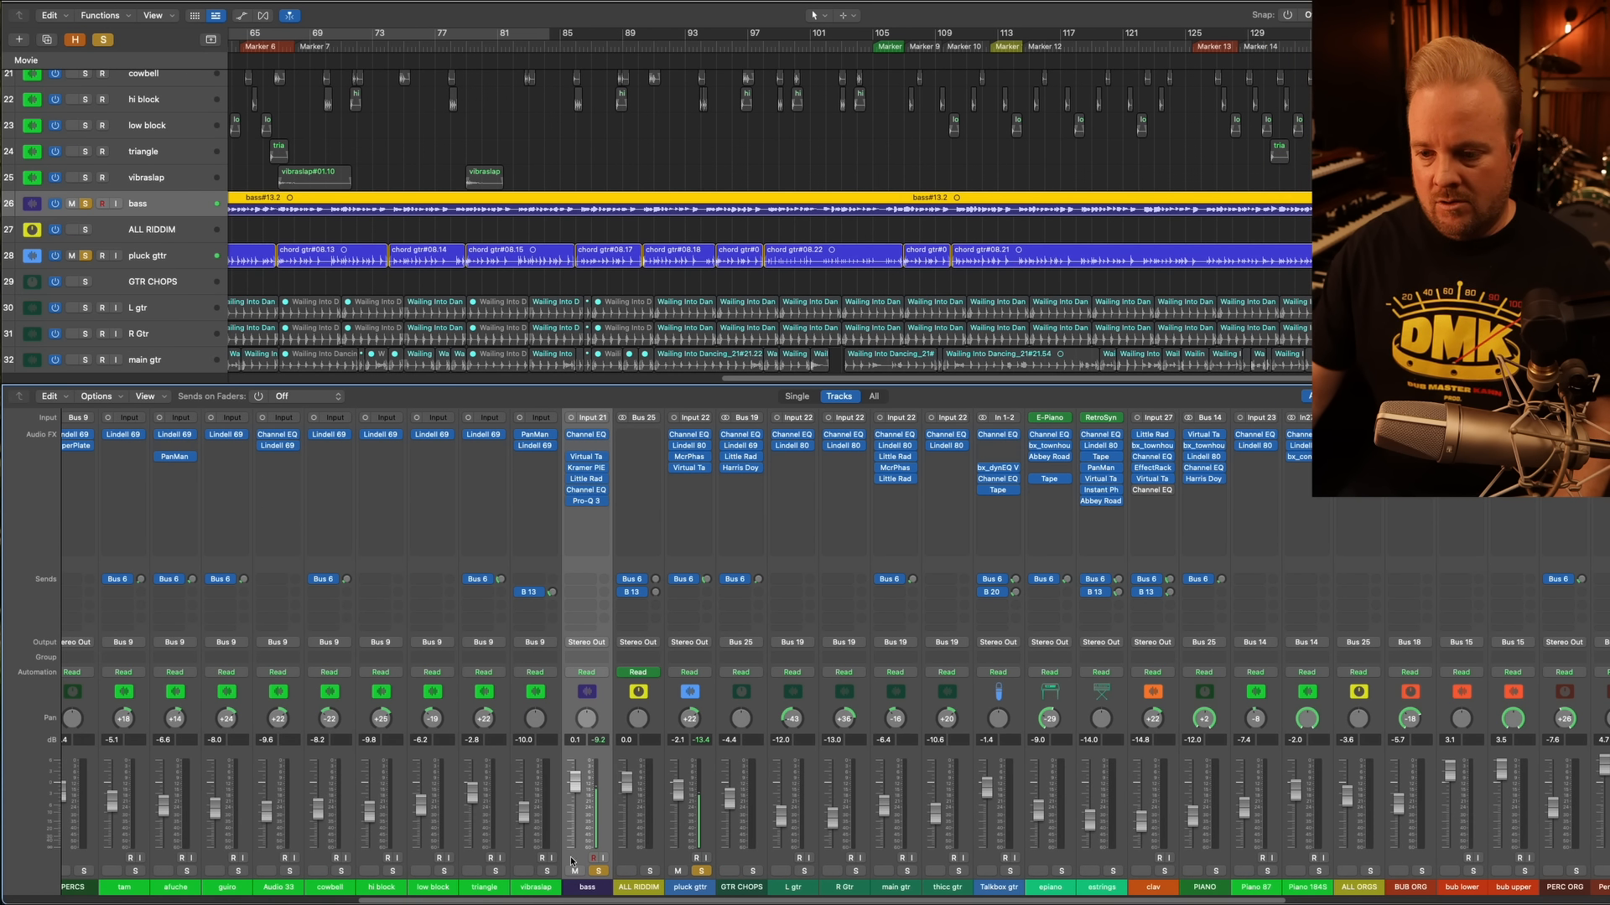
scroll(585, 863, left, 8)
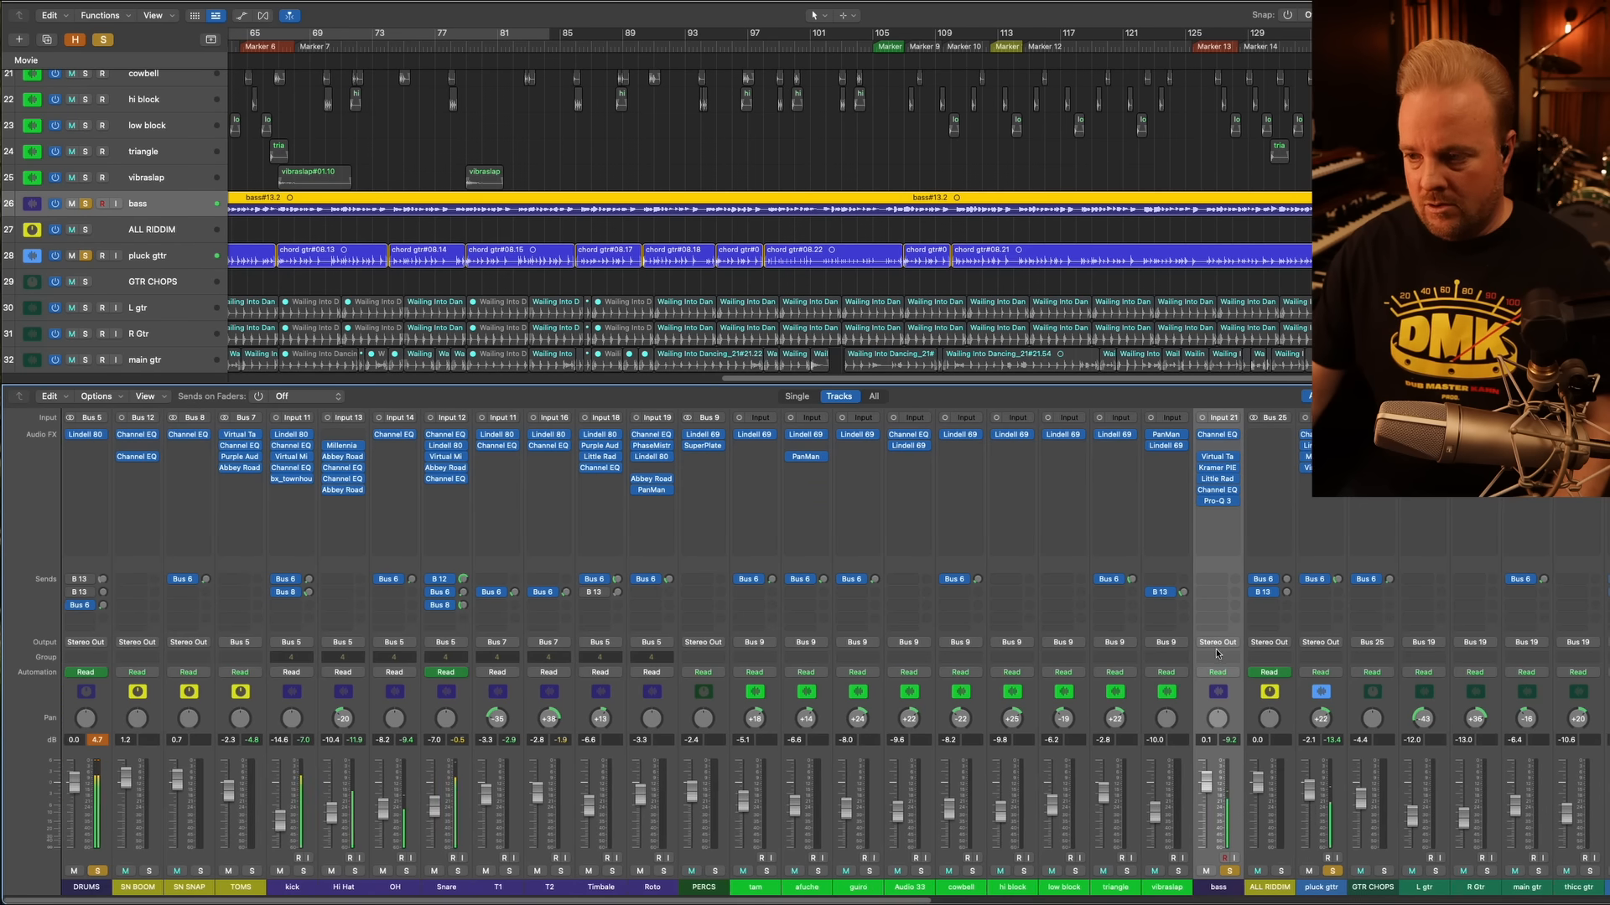
scroll(956, 603, right, 6)
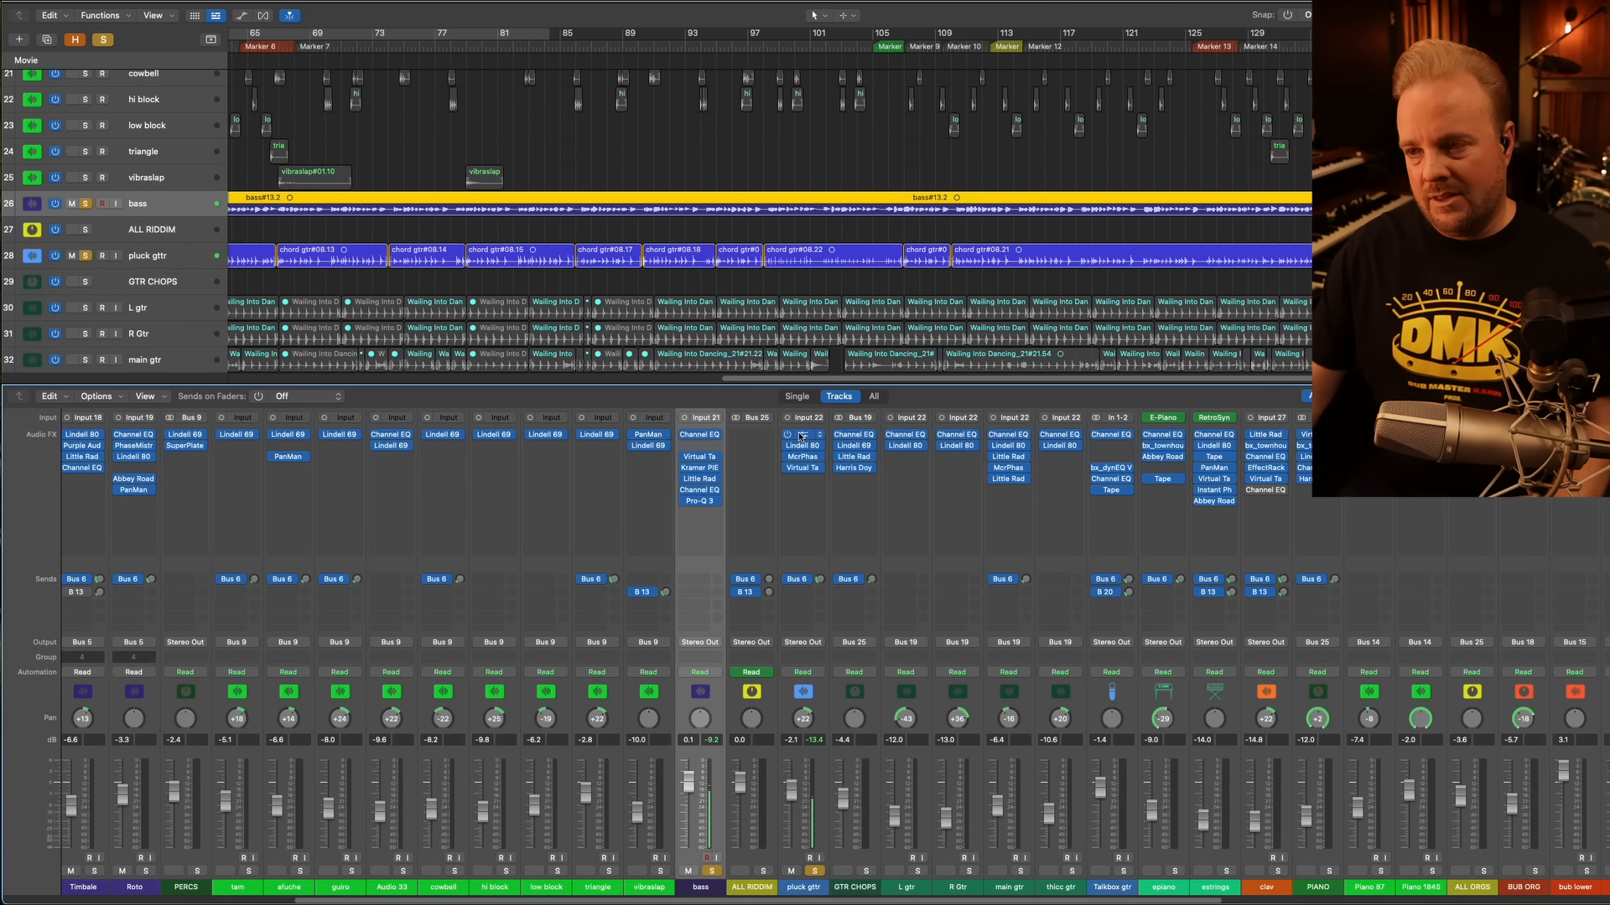
scroll(670, 281, right, 5)
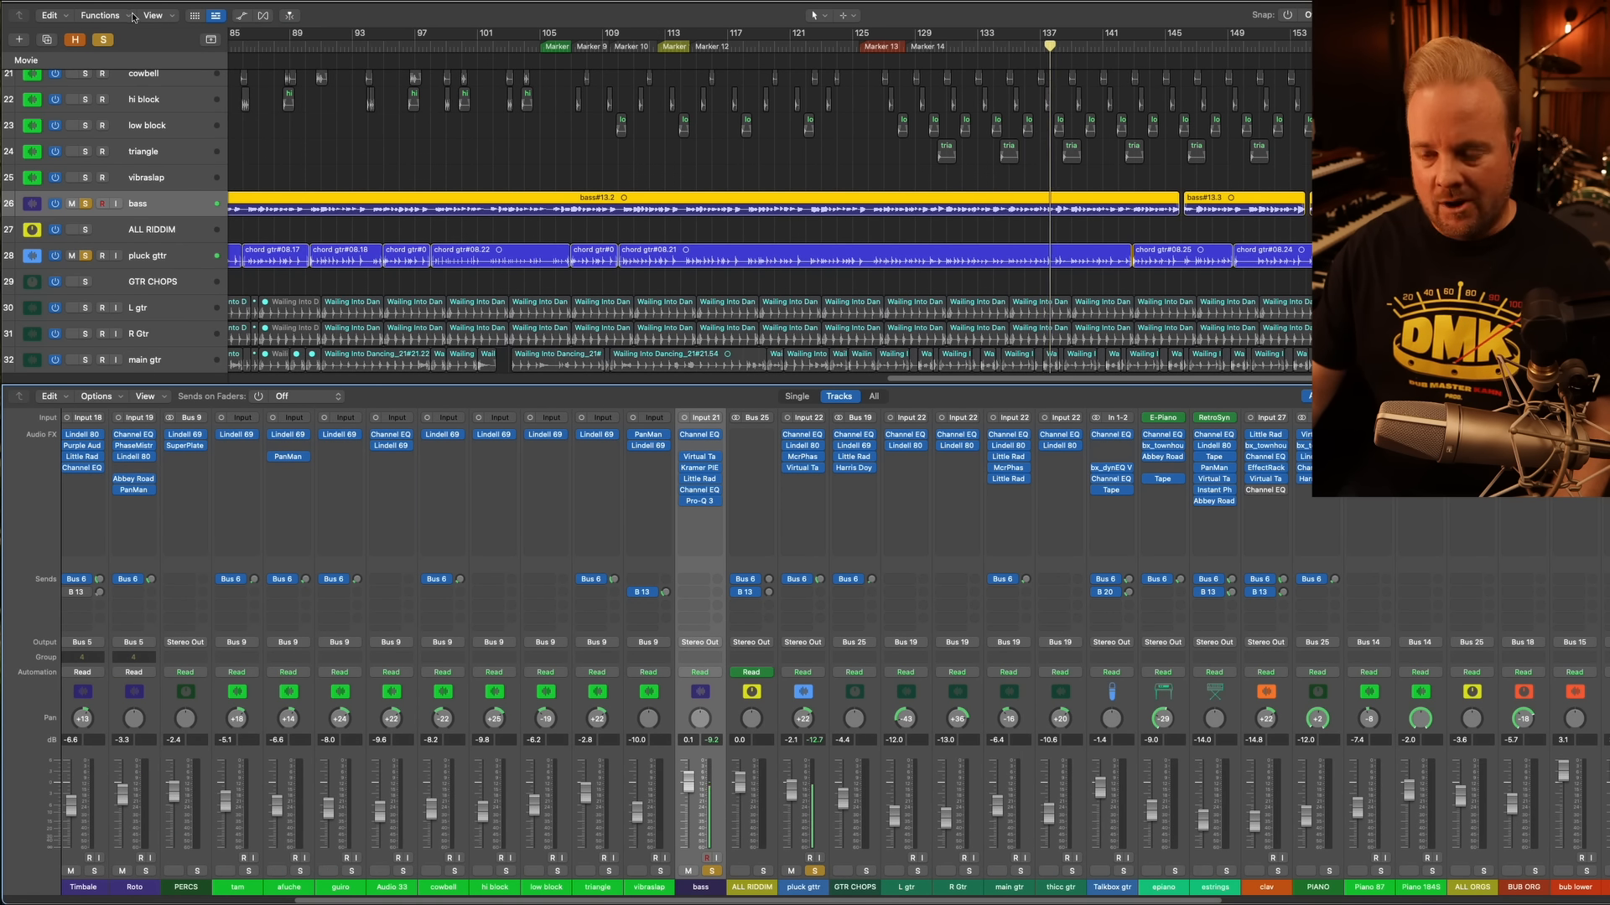
key(Return)
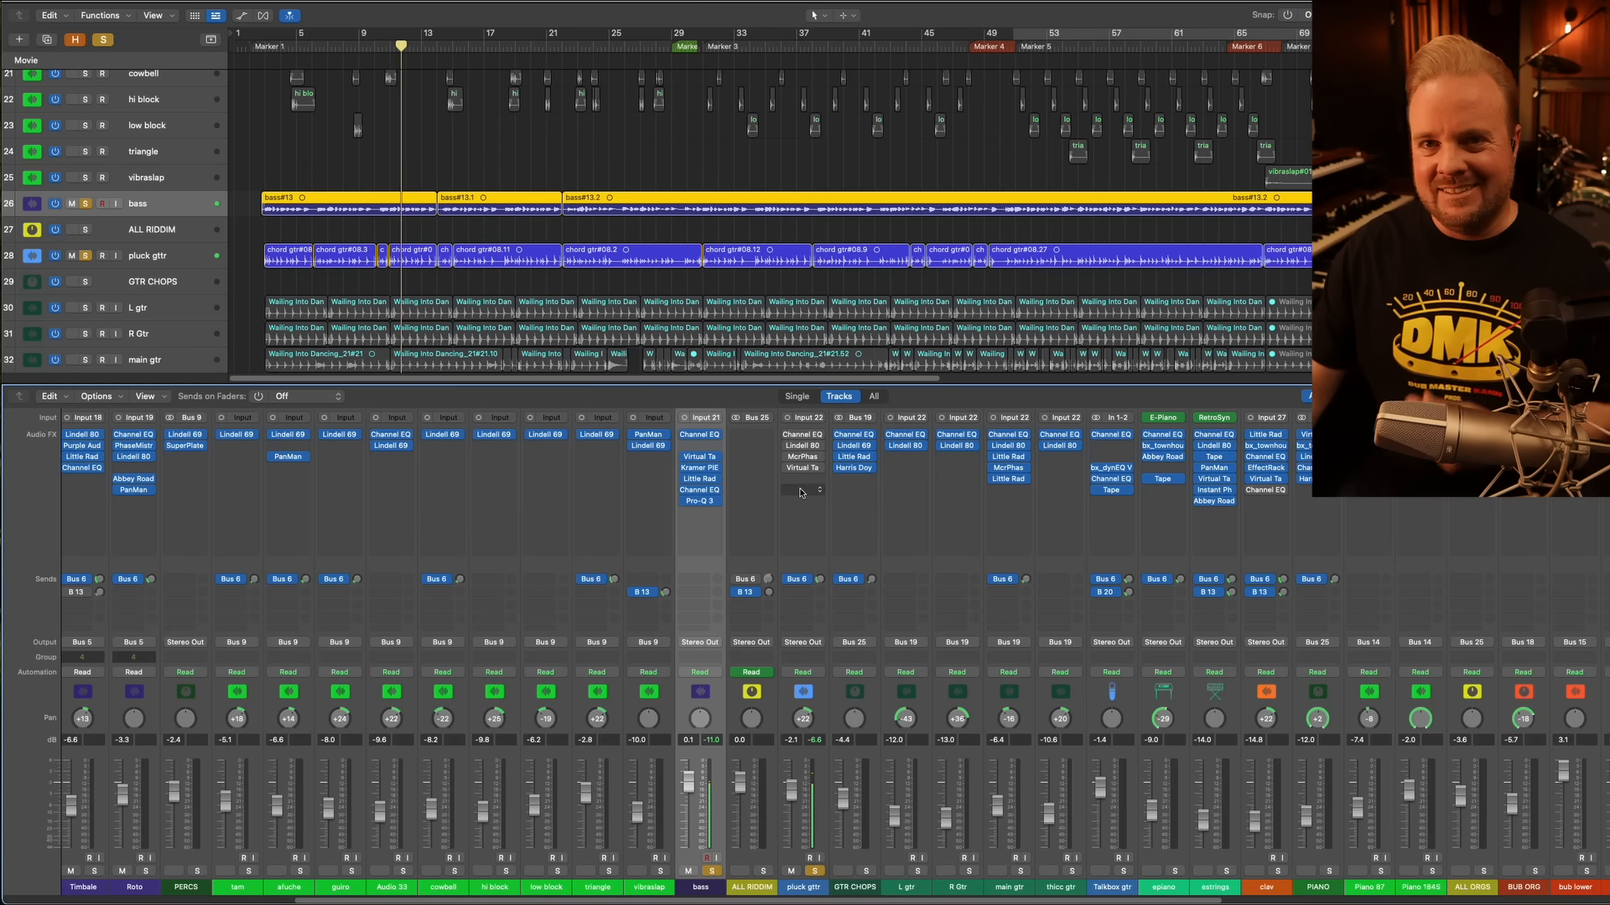
Enable the Channel EQ on pluck gttr, examine its low cut and upper-mid boost, and close it
mouse_move(815, 437)
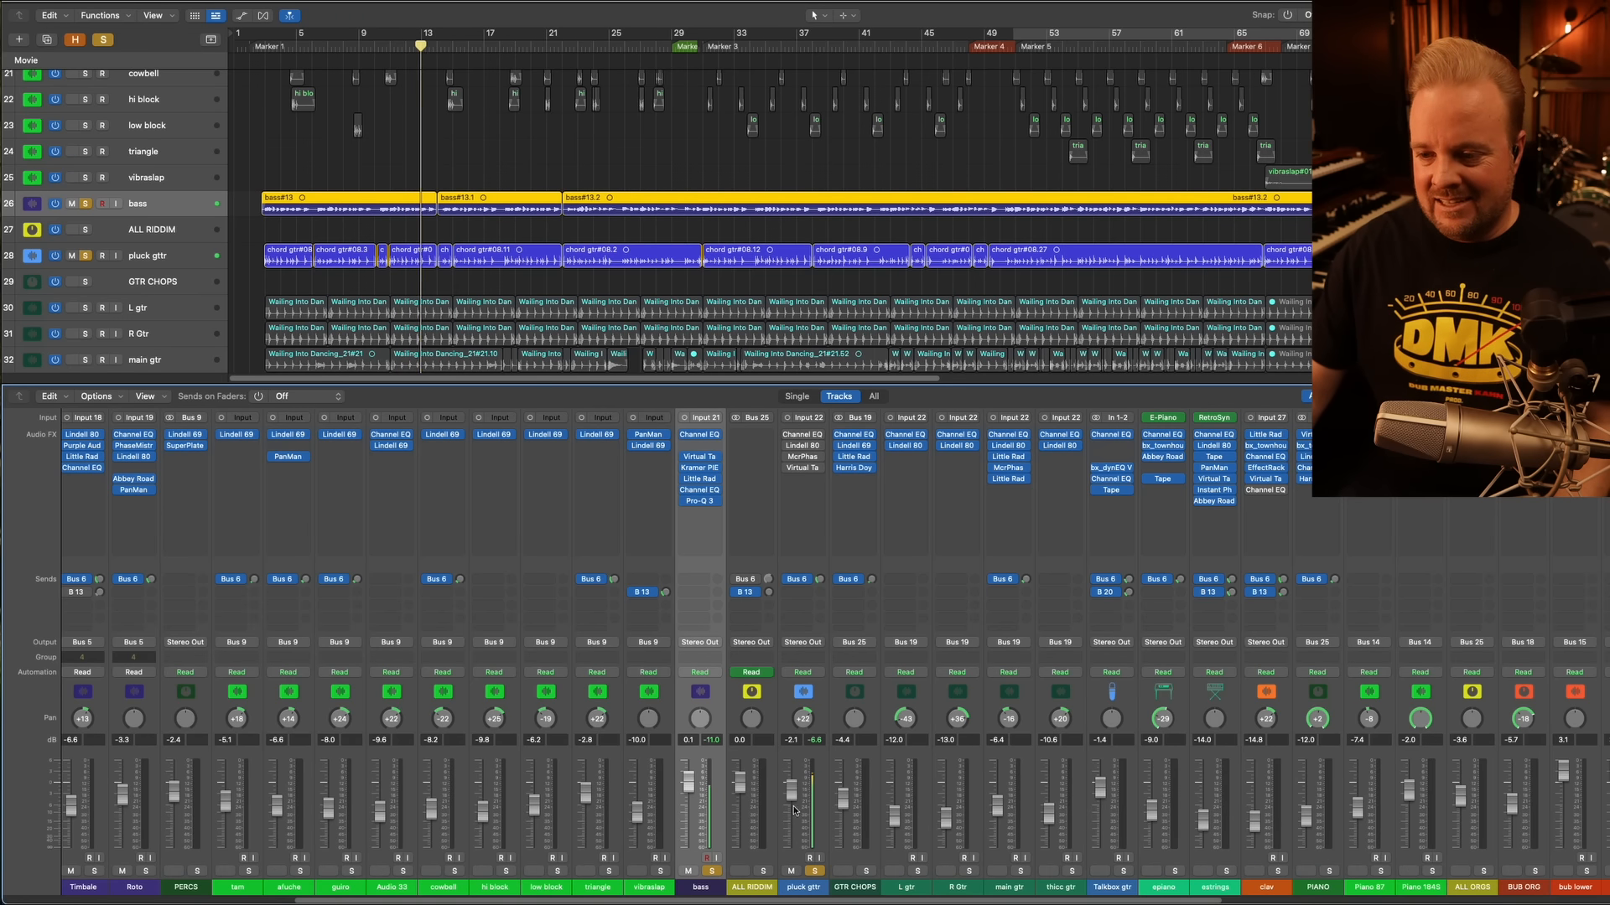
click(803, 436)
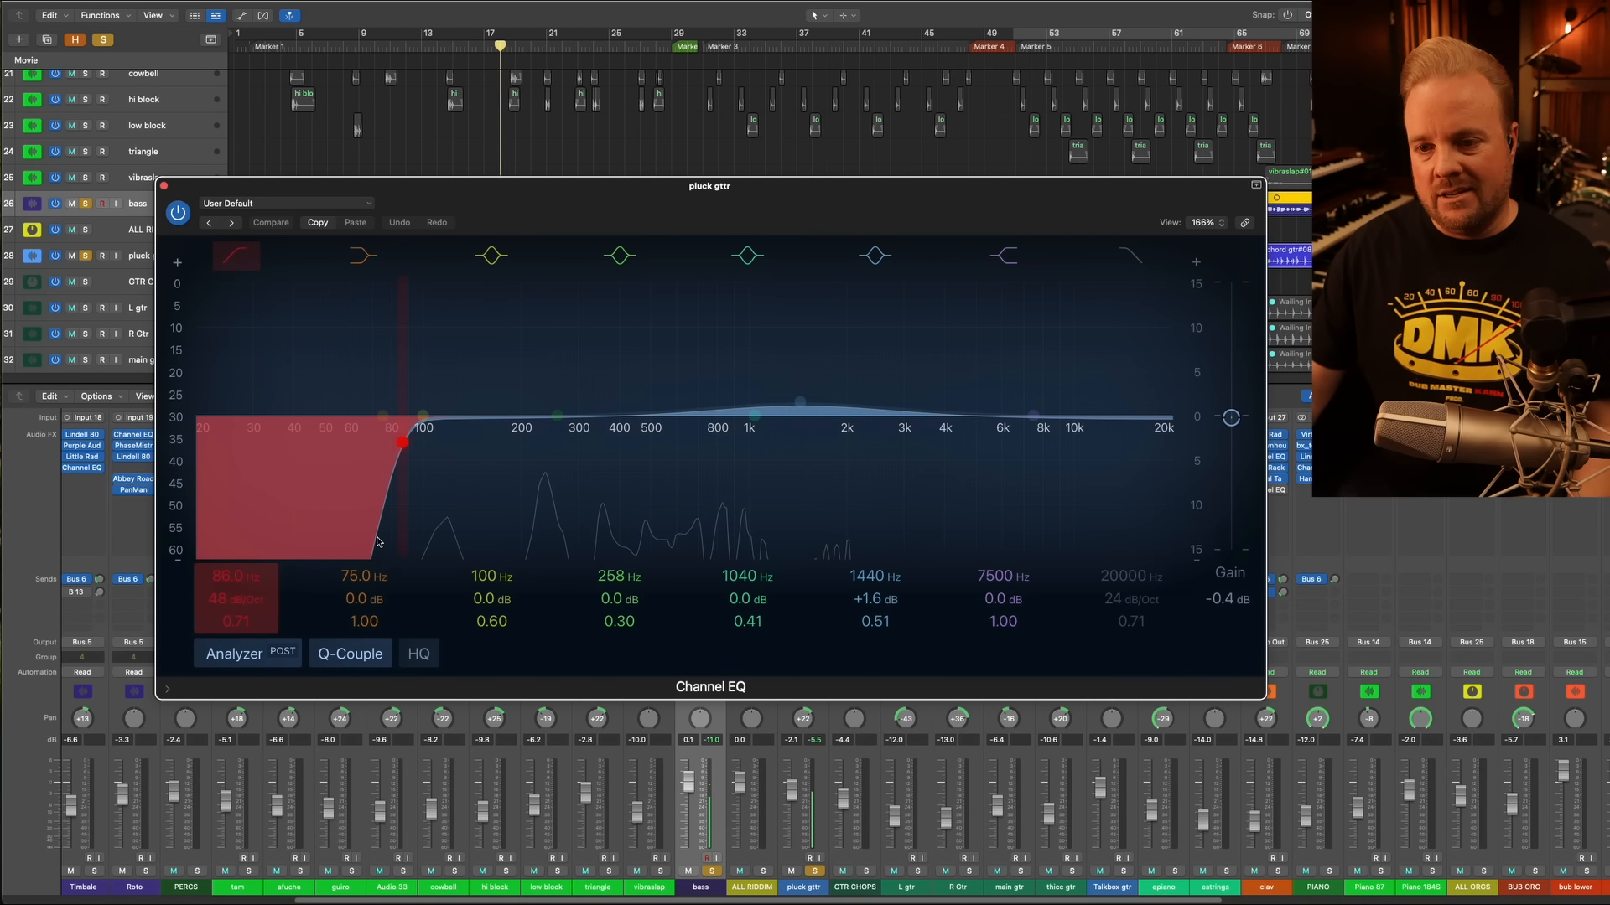
click(165, 187)
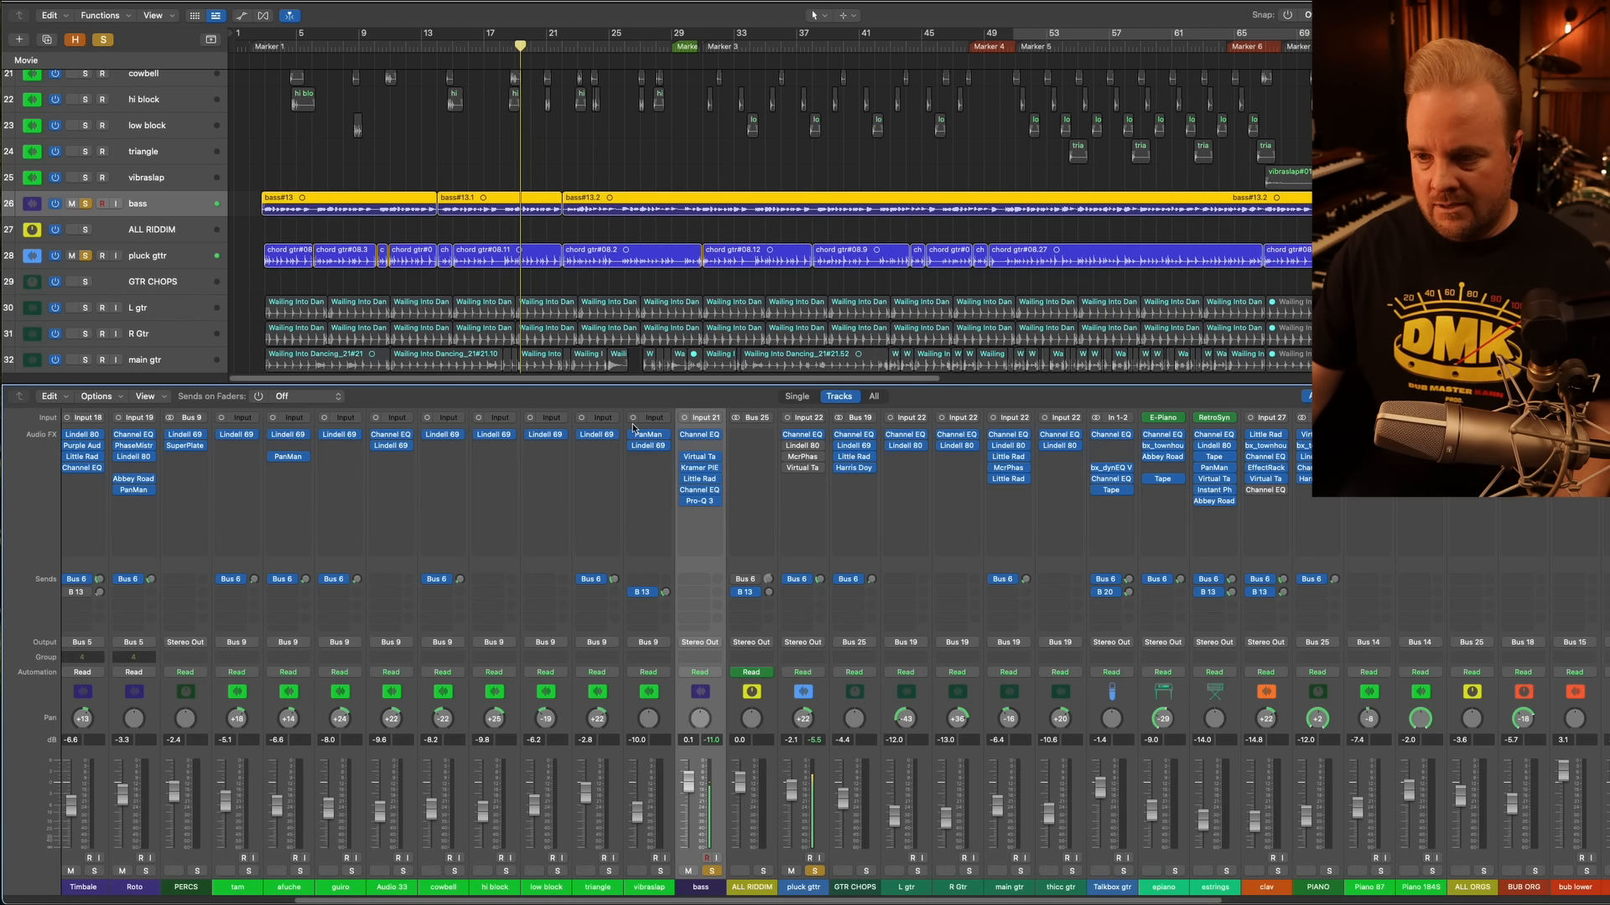
Enable Lindell 80 Channel on pluck gttr, compare it with and without processing, and close it
click(803, 445)
drag(941, 177, 542, 178)
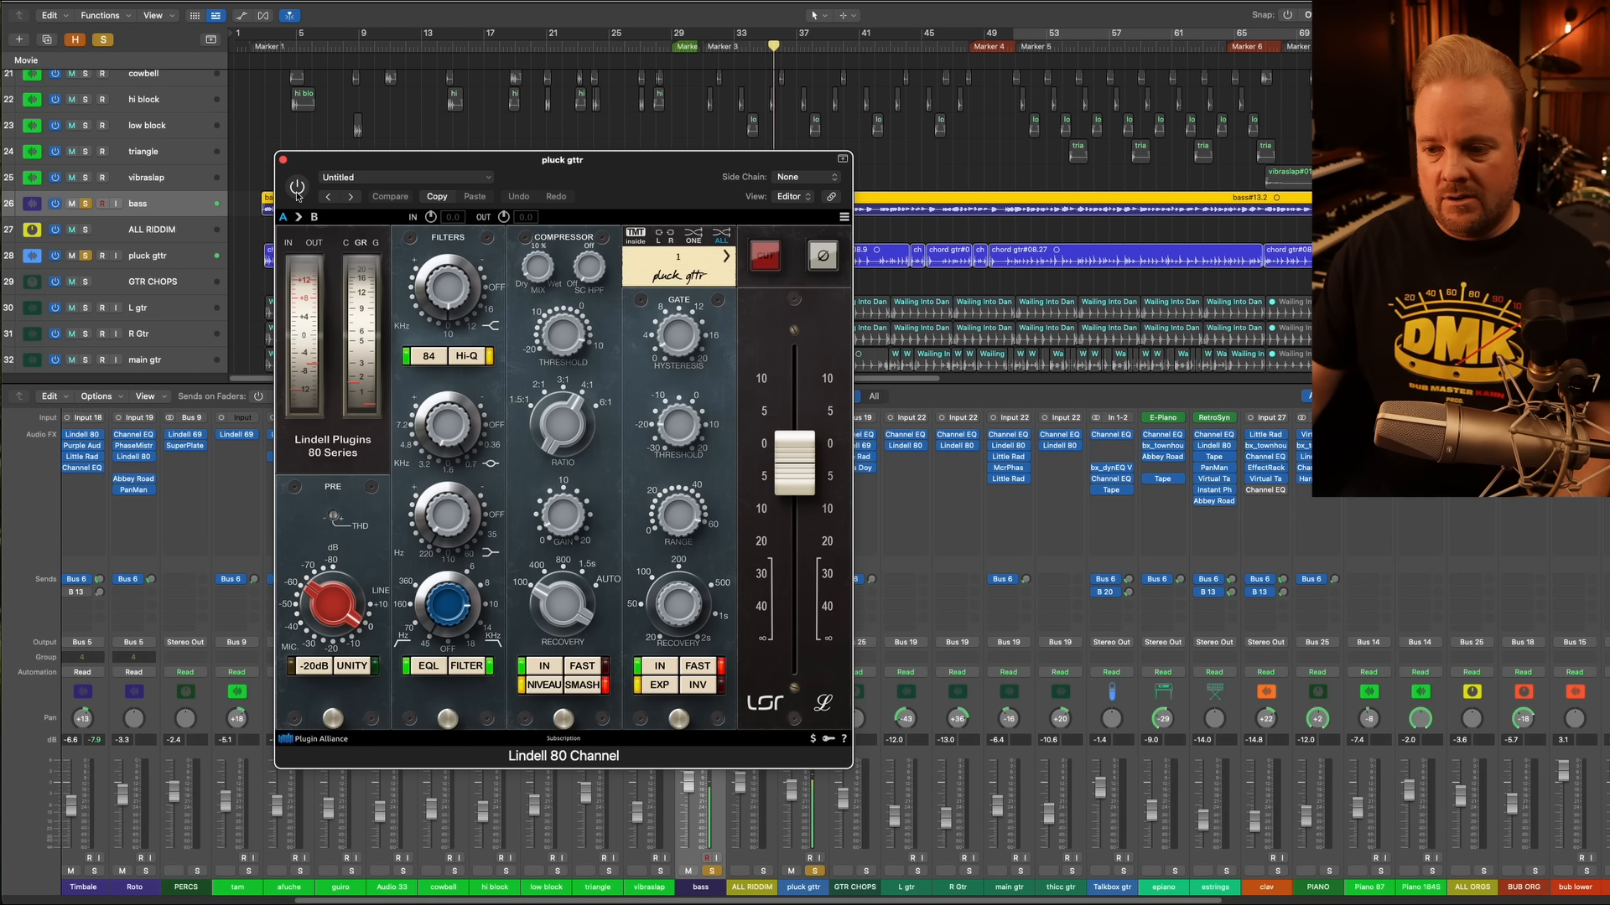
click(283, 161)
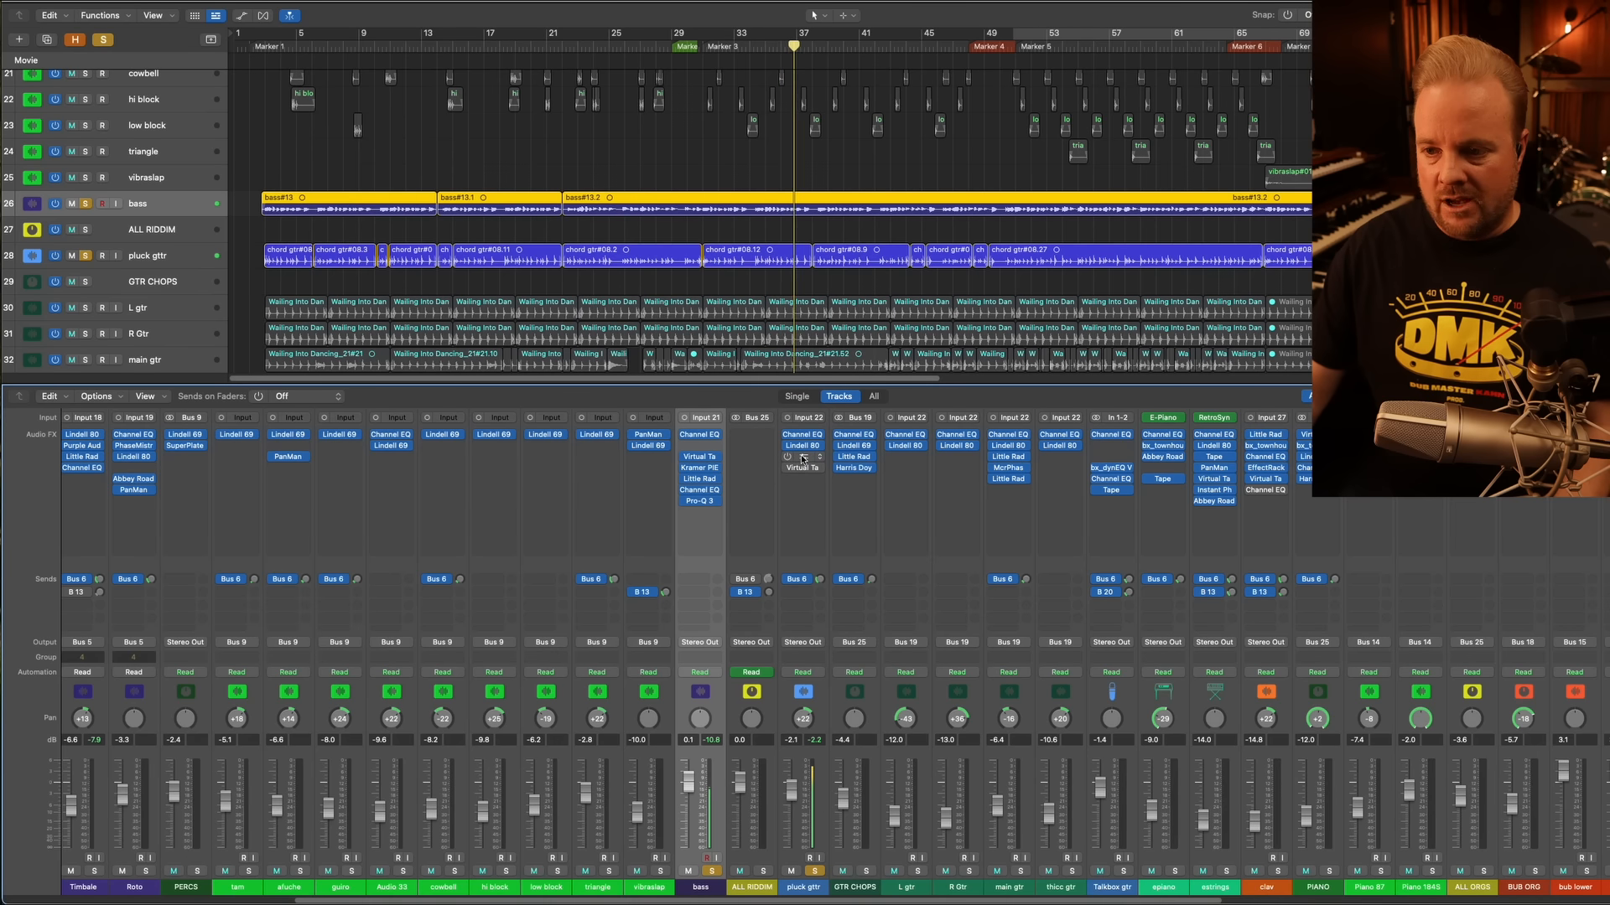
Enable Microphaser on pluck gttr, and examine its rate, intensity and feedback settings
click(802, 458)
drag(826, 149, 425, 163)
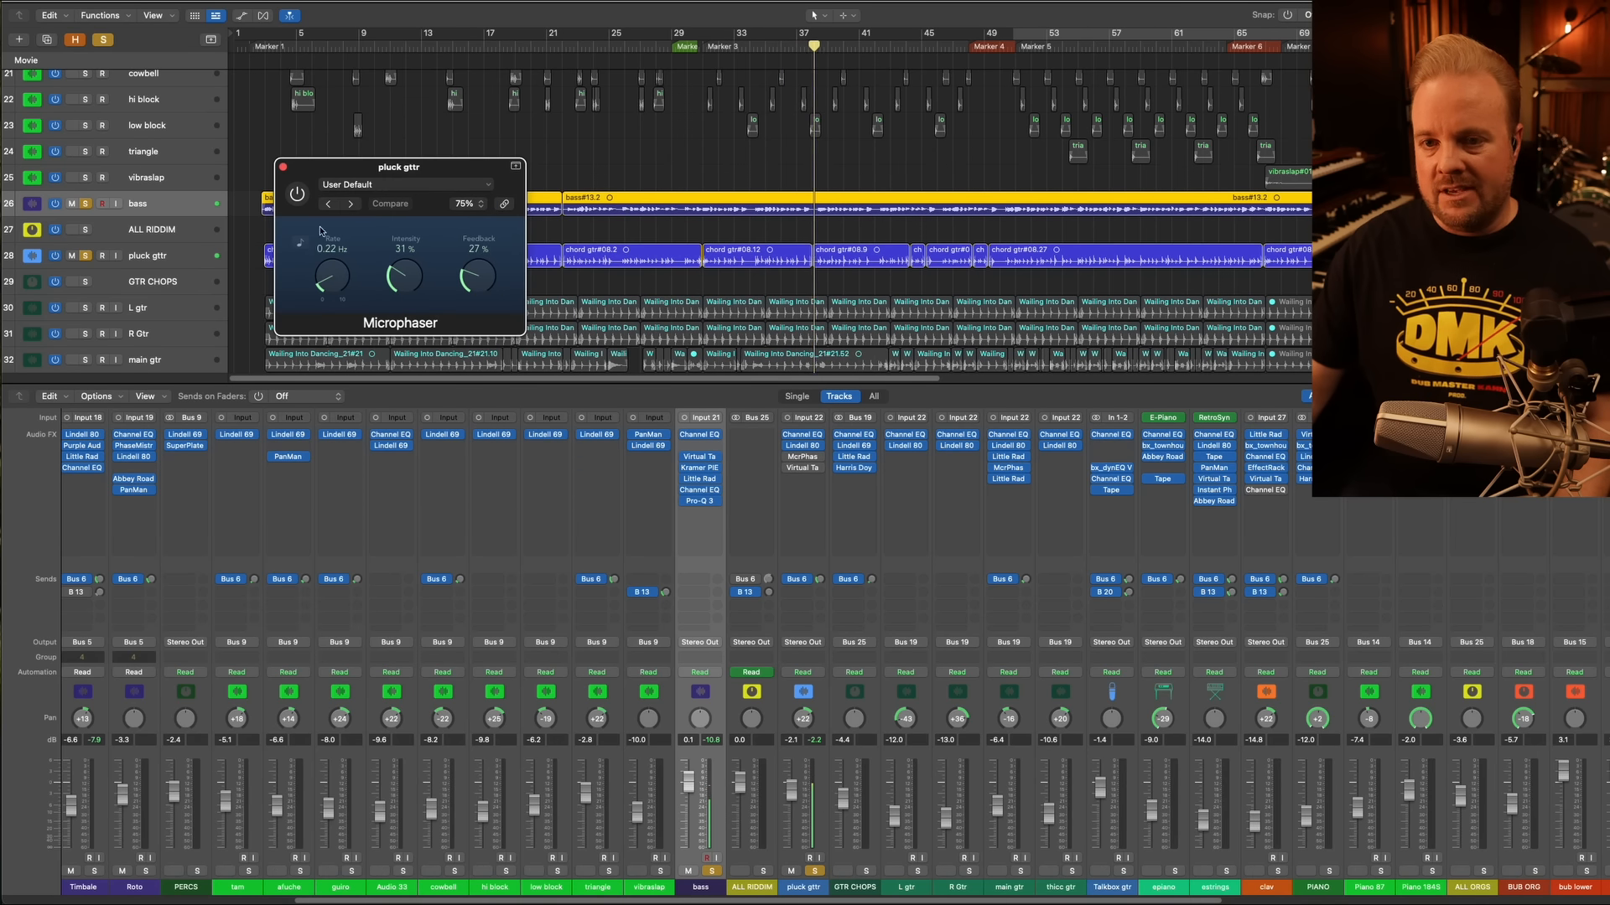
click(297, 195)
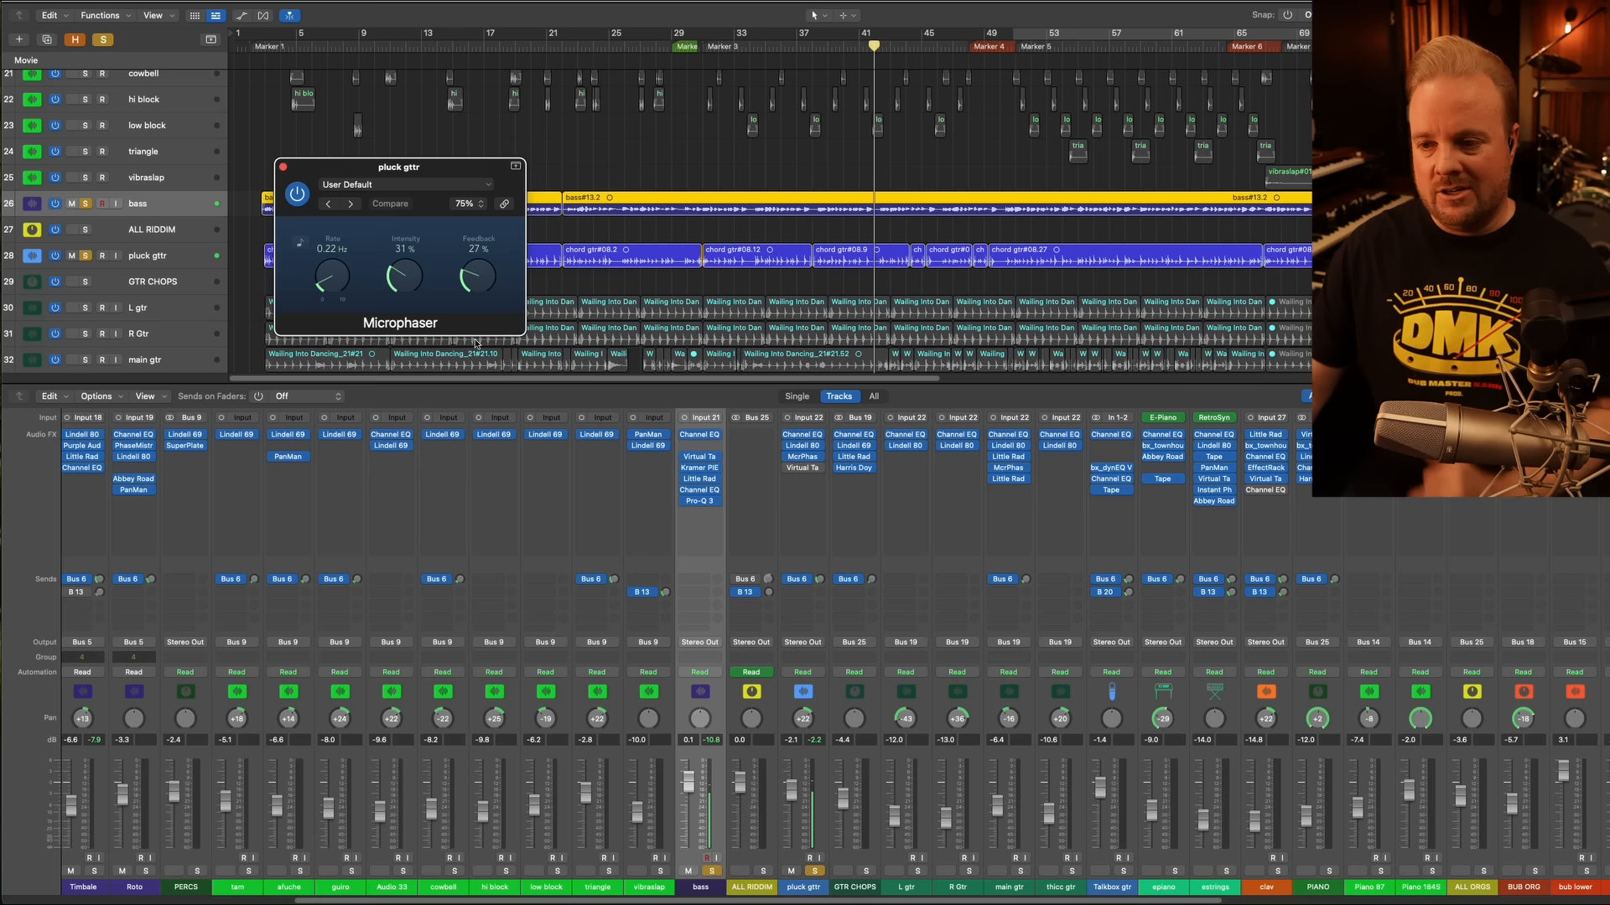
Enable Virtual Tape Machines on pluck gttr, clear all solos to hear the full mix, and close the tape plug-in
click(803, 471)
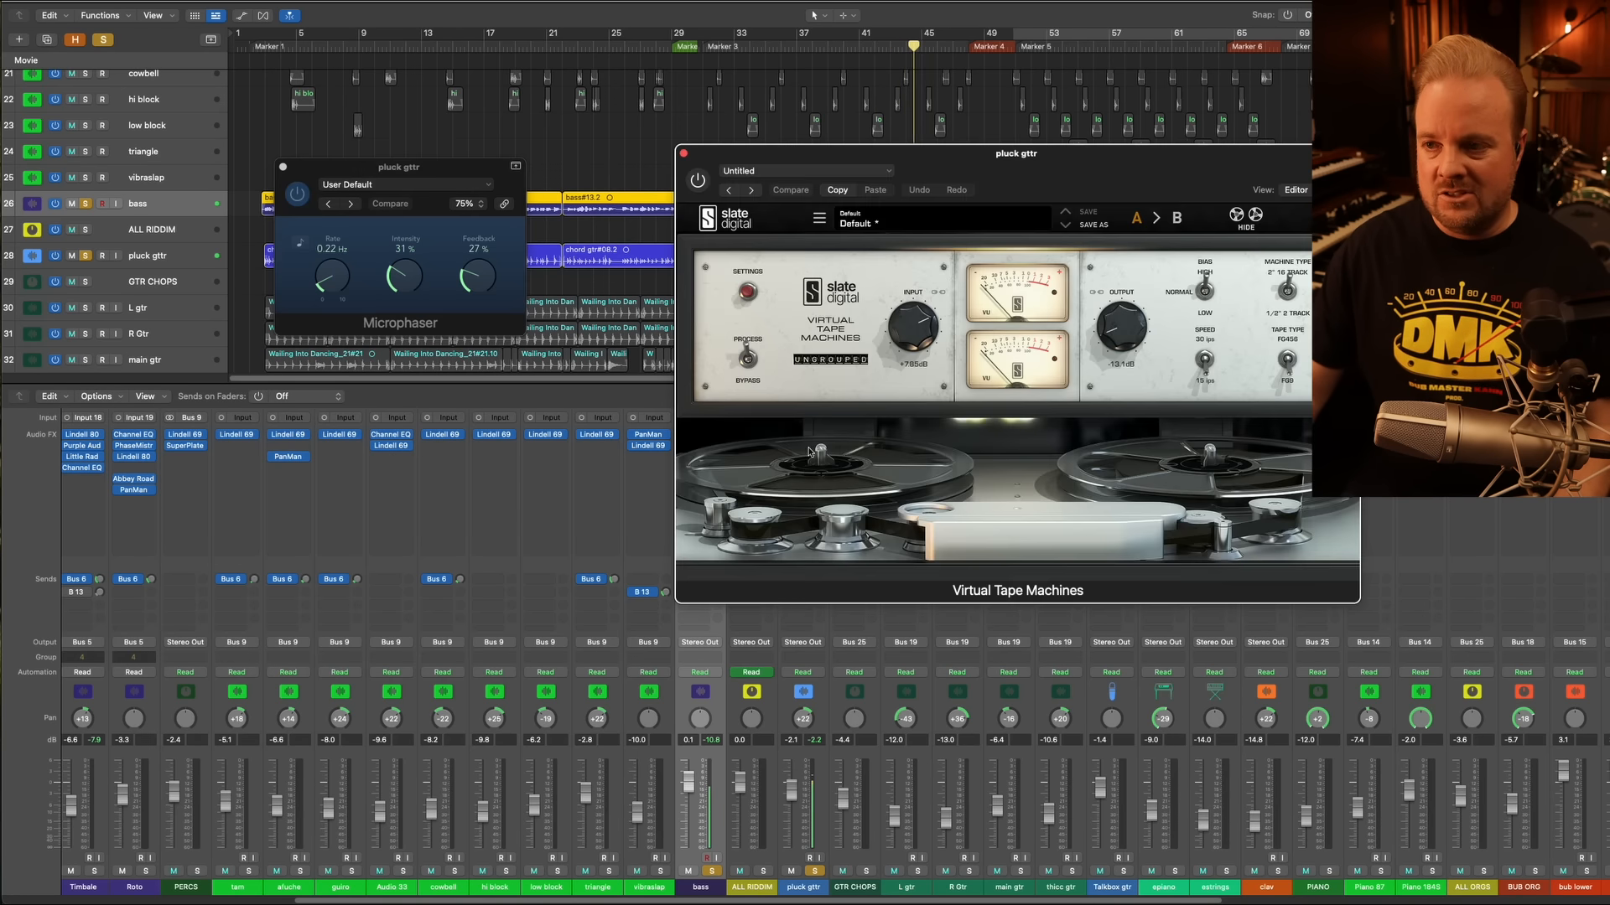
drag(783, 188, 344, 313)
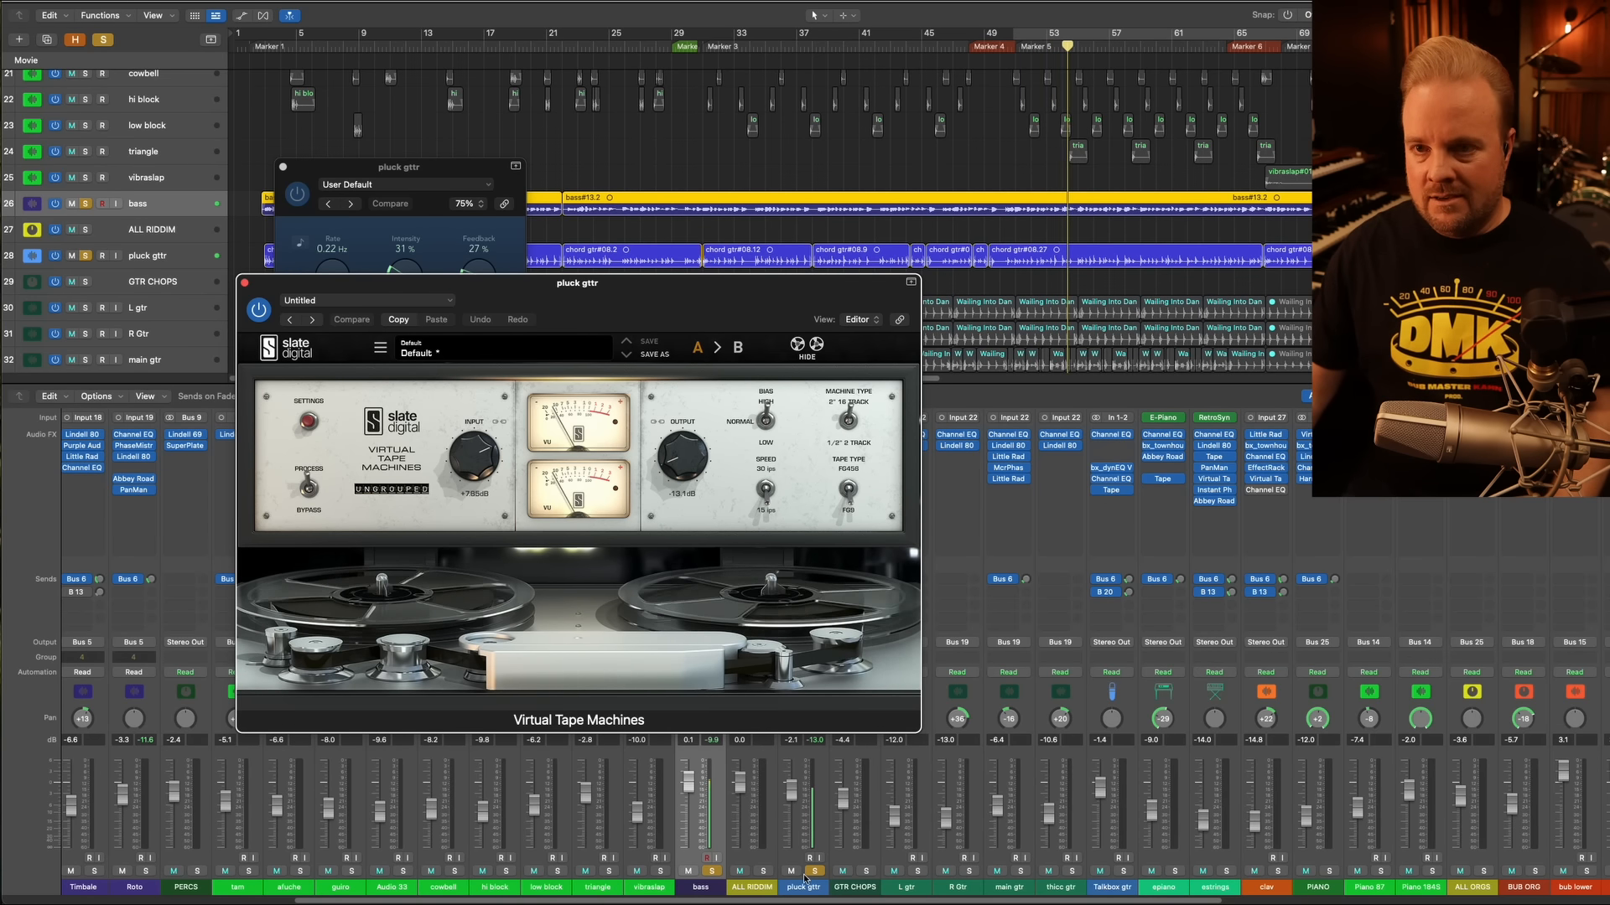
click(104, 39)
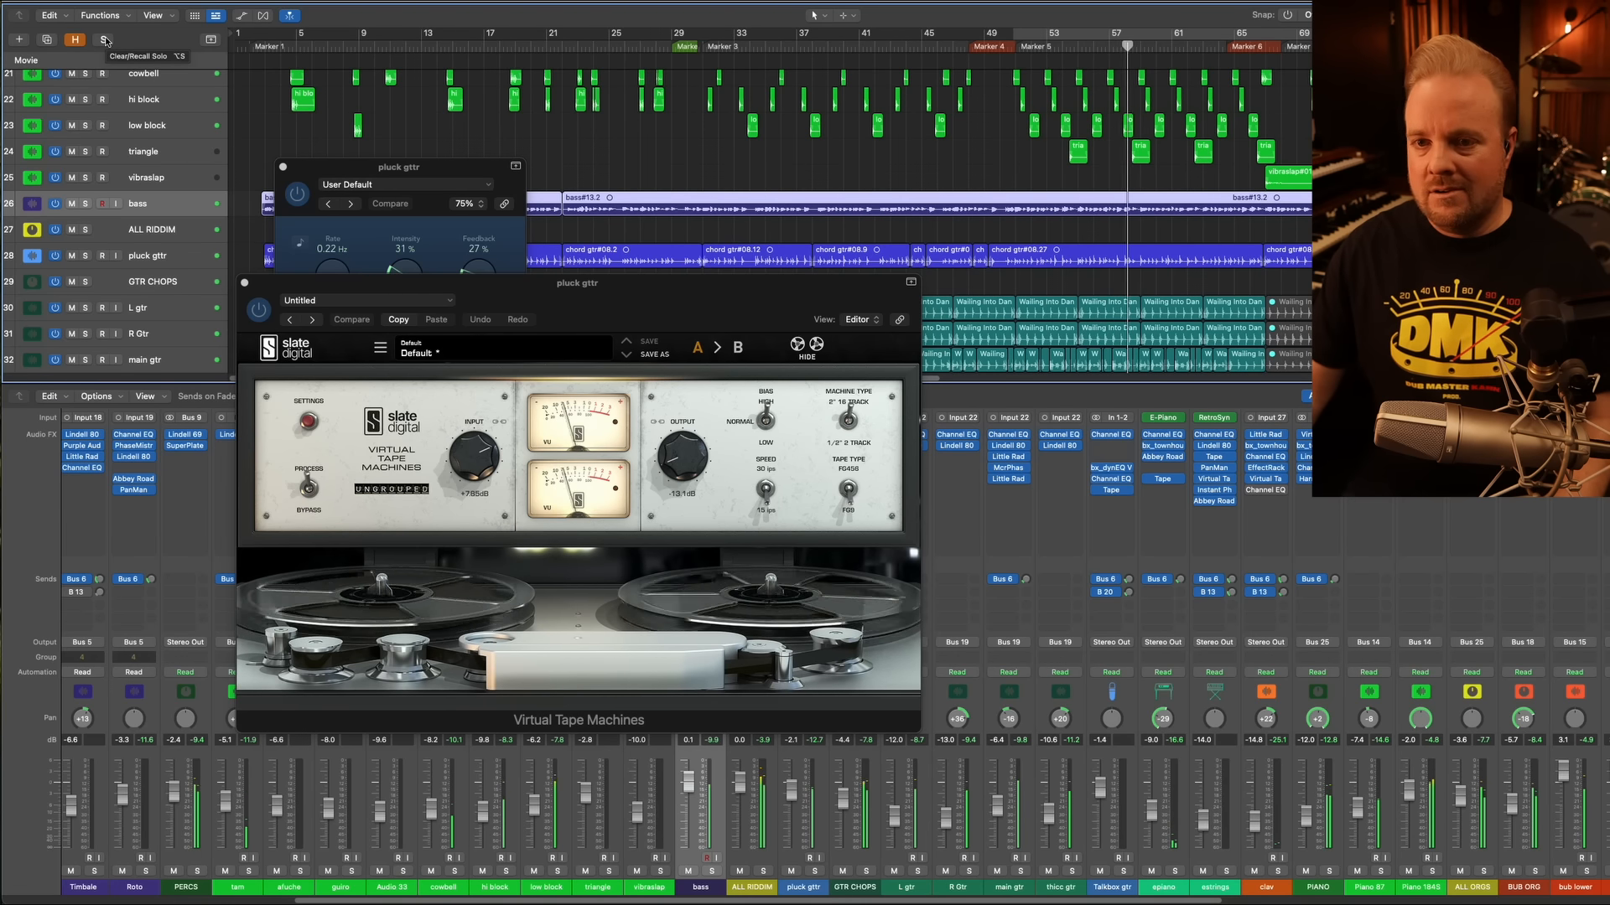
click(244, 285)
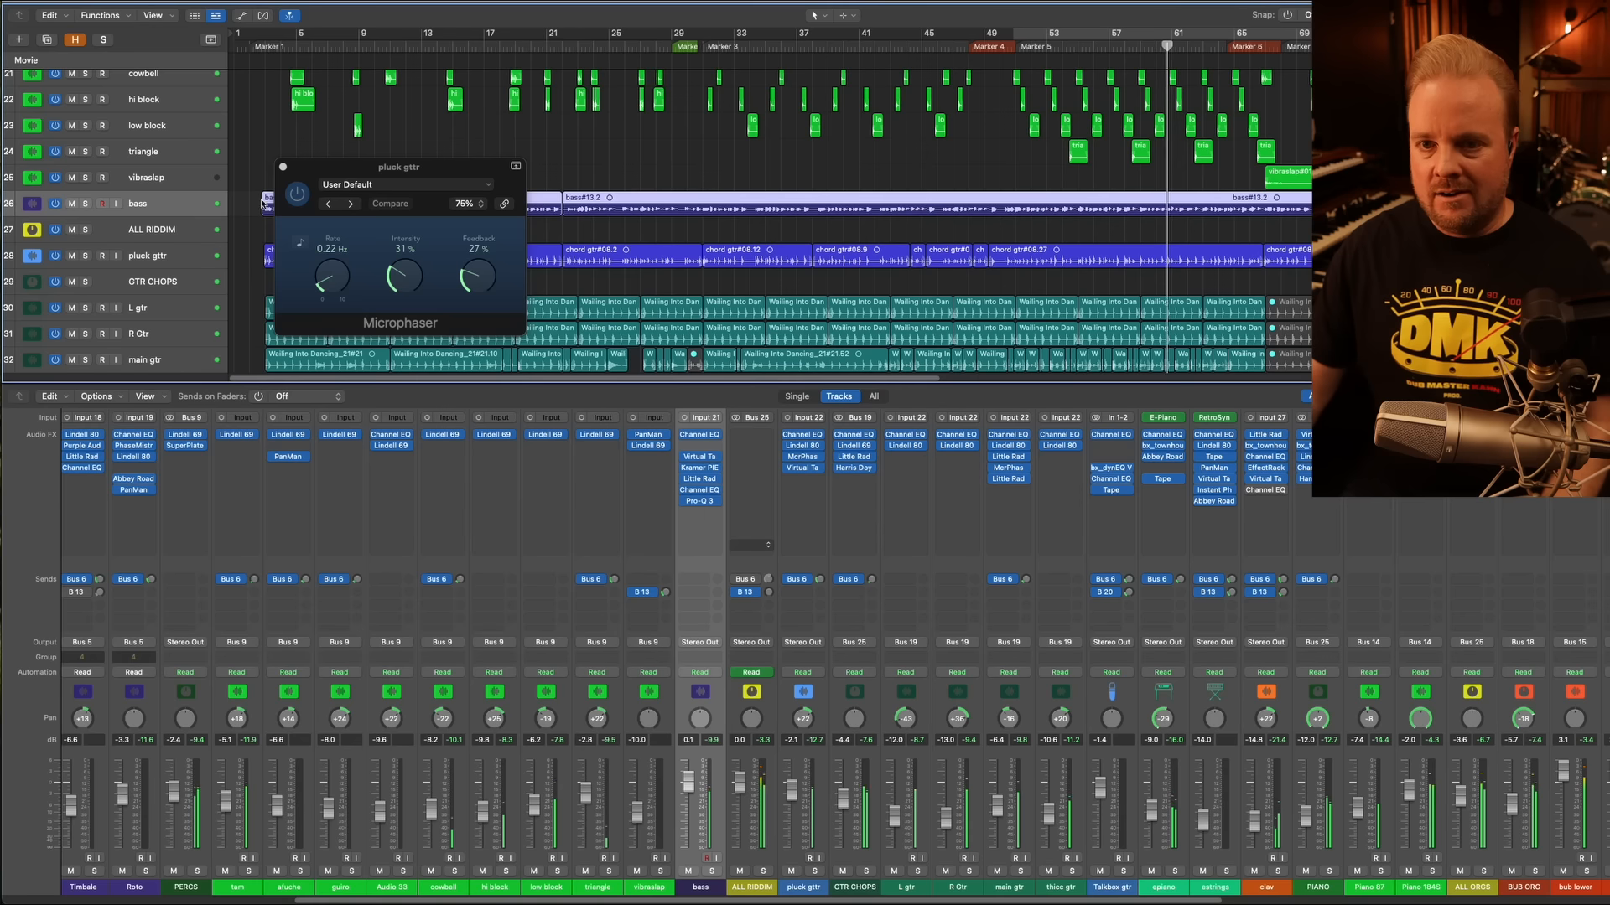
Close Microphaser, examine the heat and mix settings of Little Radiator on bass, and close it
click(285, 167)
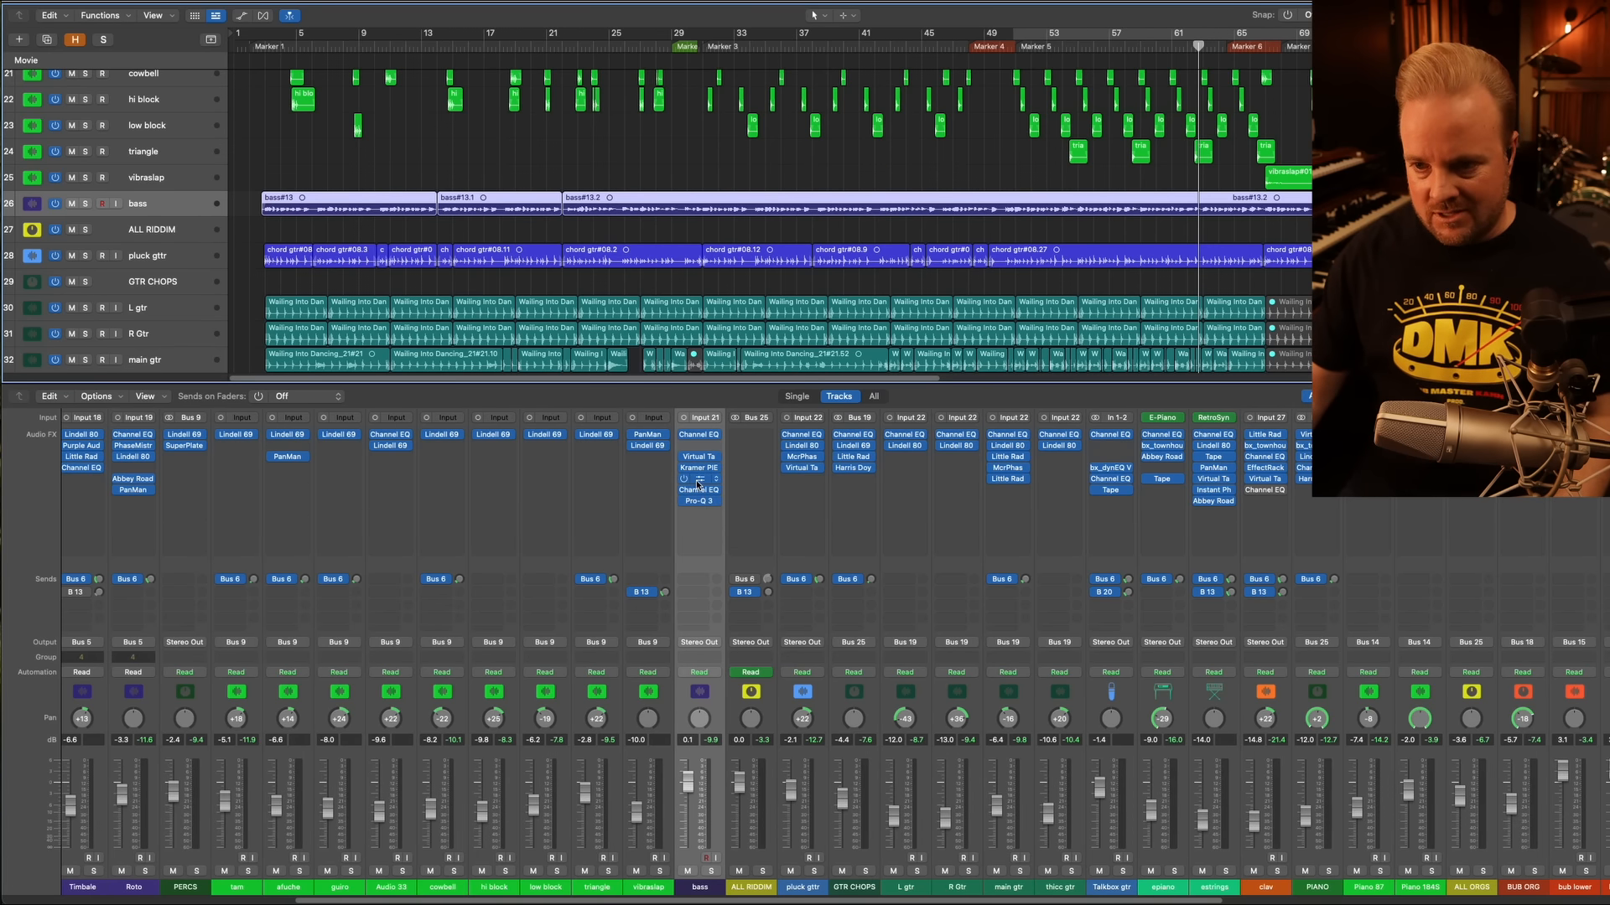
click(697, 481)
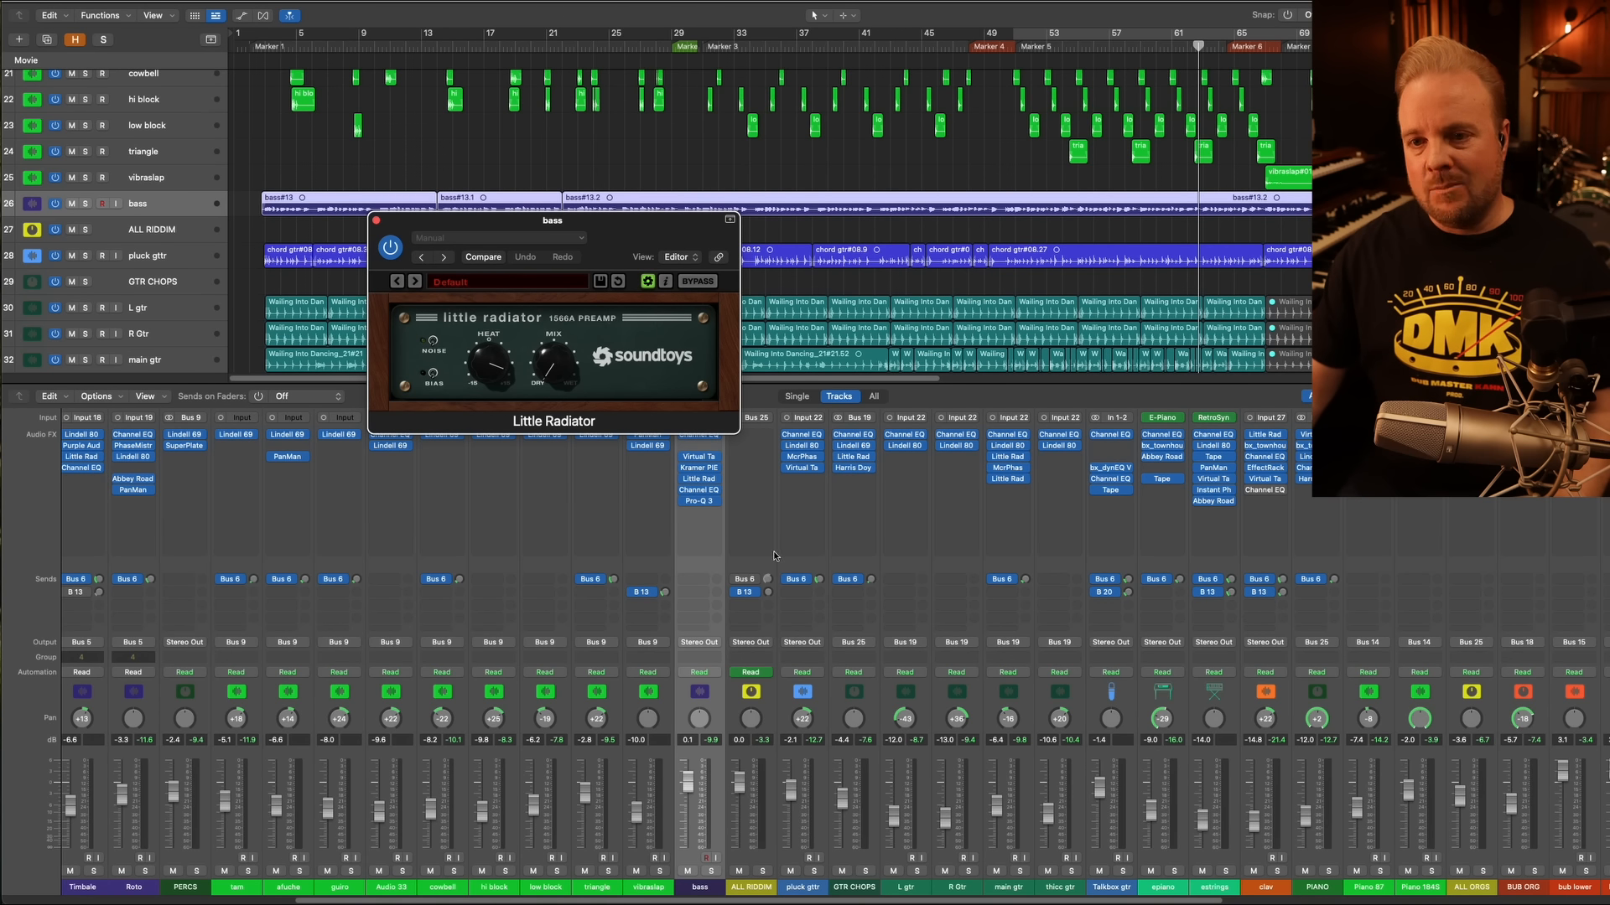
click(376, 221)
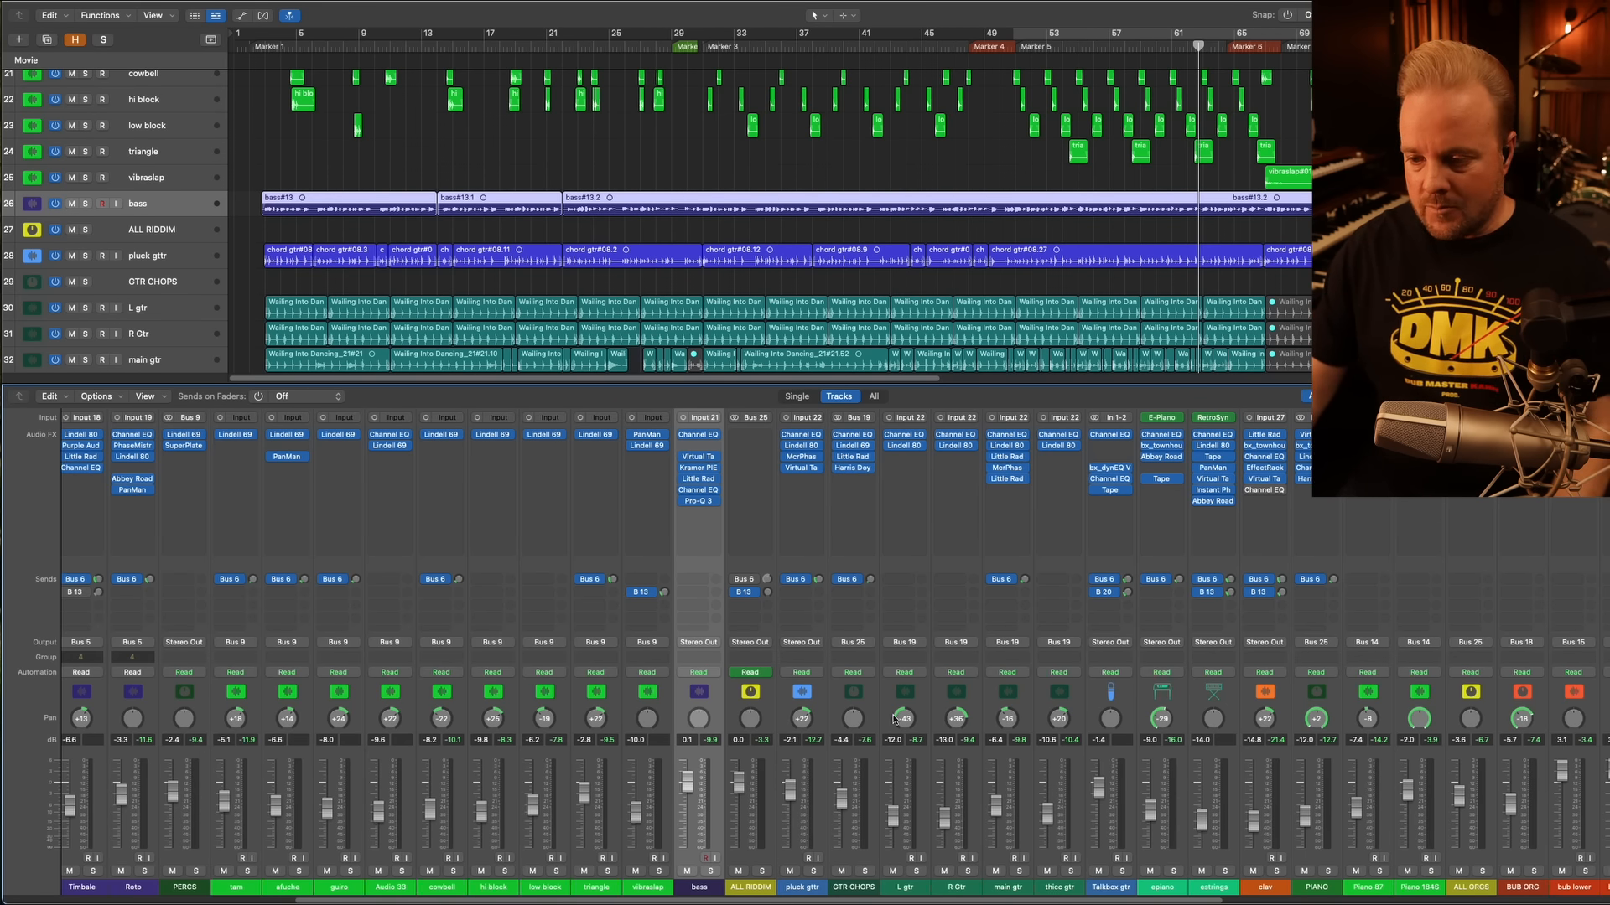
Locate the guitar channels in the mixer, selecting pluck gttr and the GTR CHOPS bus in turn
scroll(839, 746, right, 5)
click(600, 887)
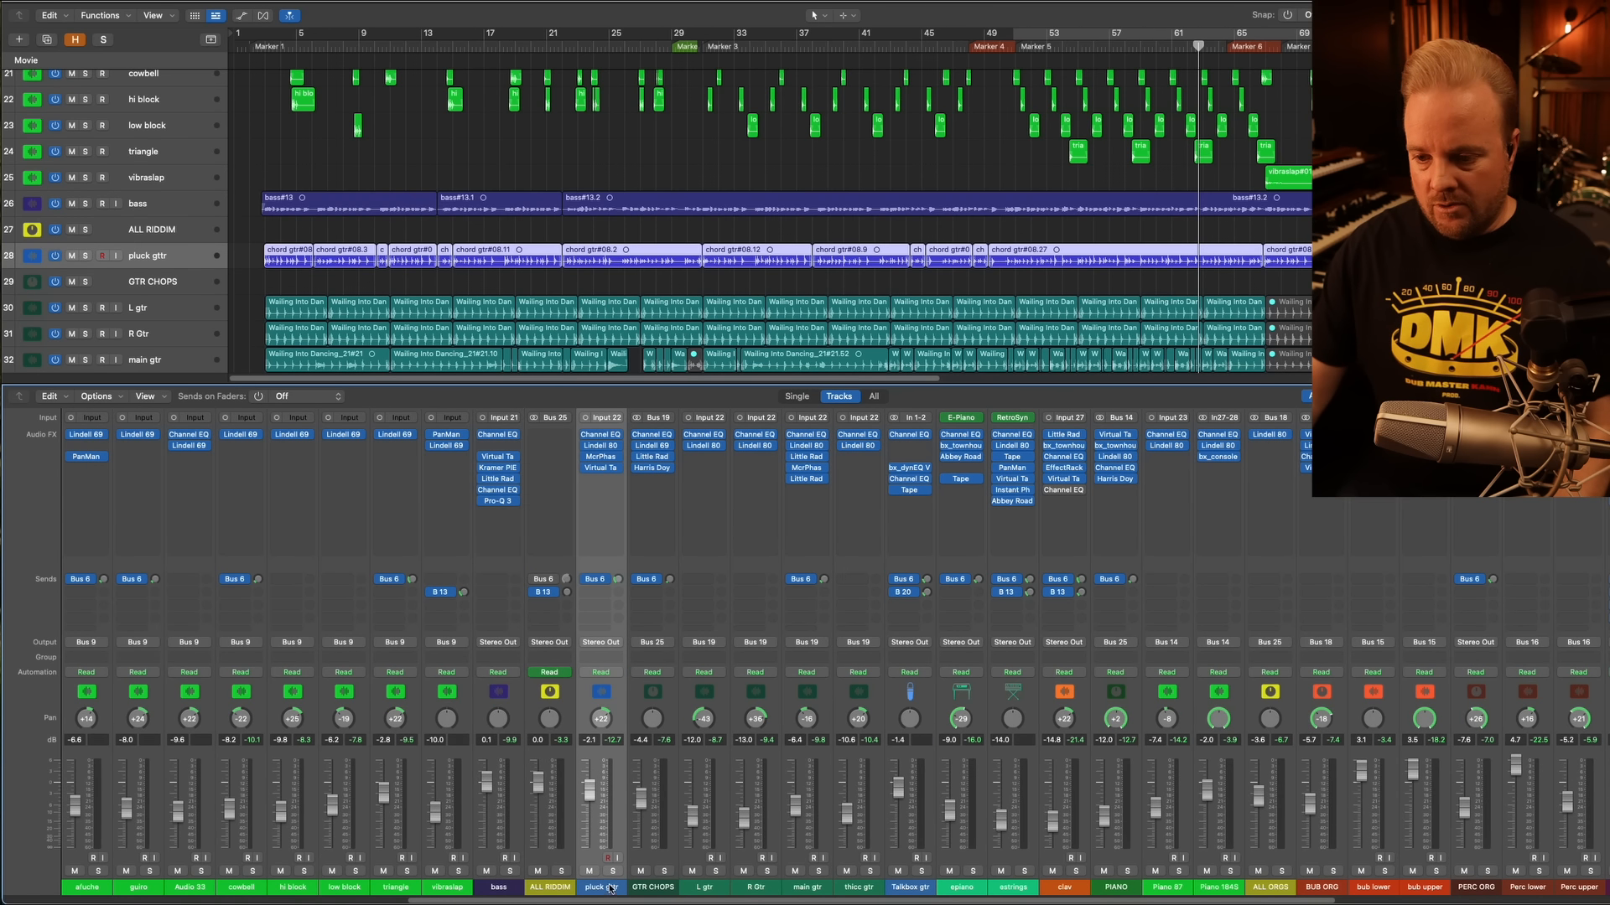
scroll(688, 798, right, 4)
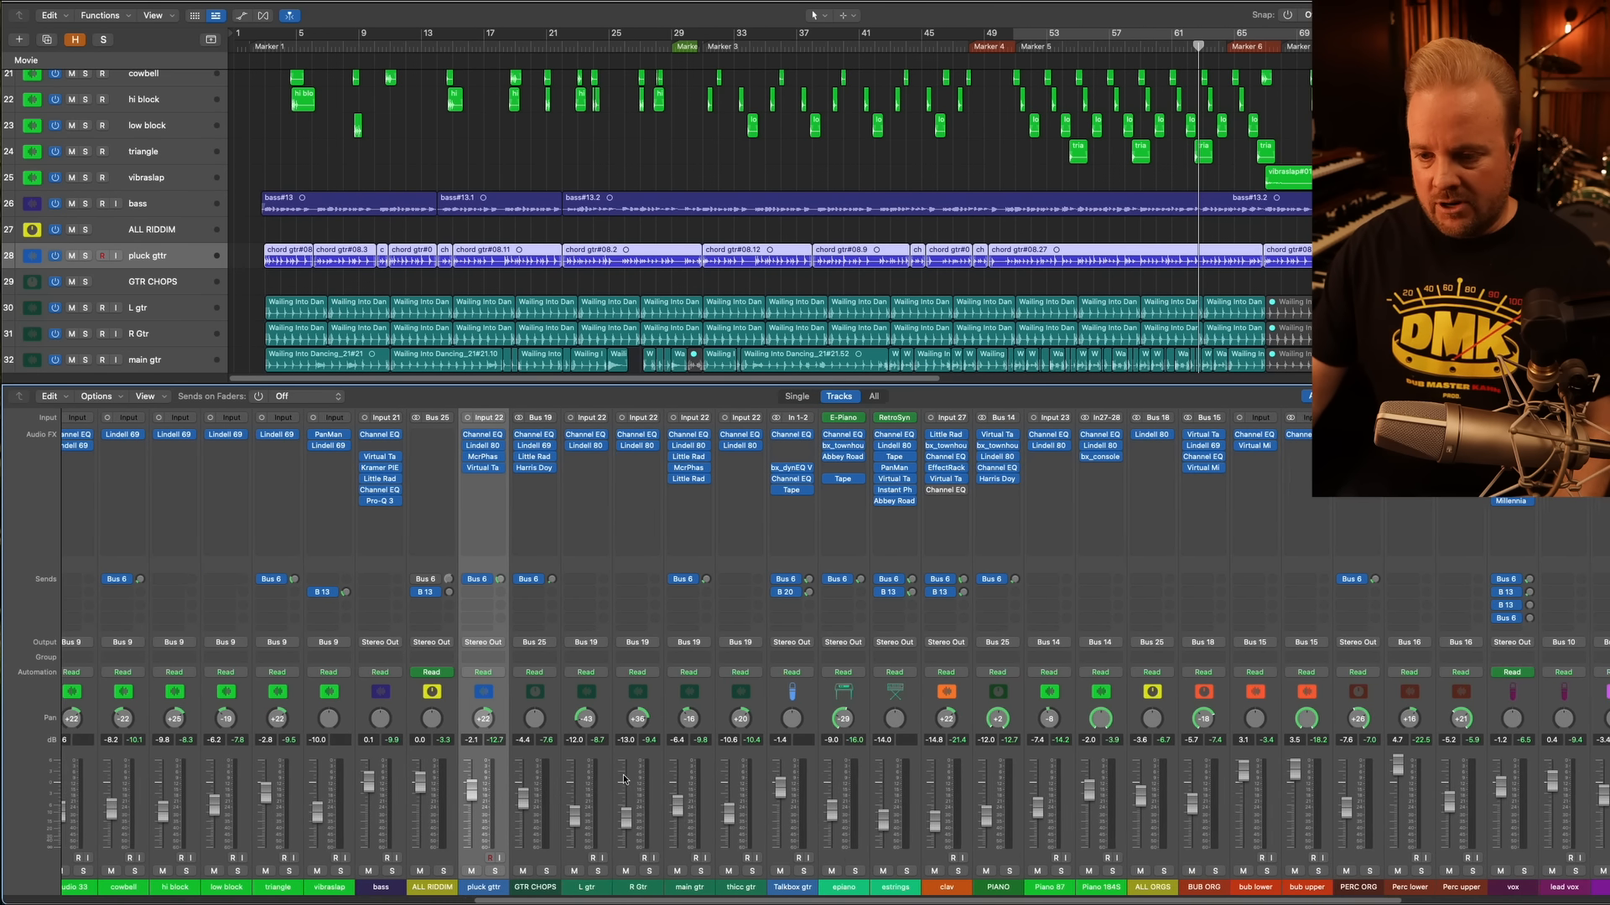
click(476, 887)
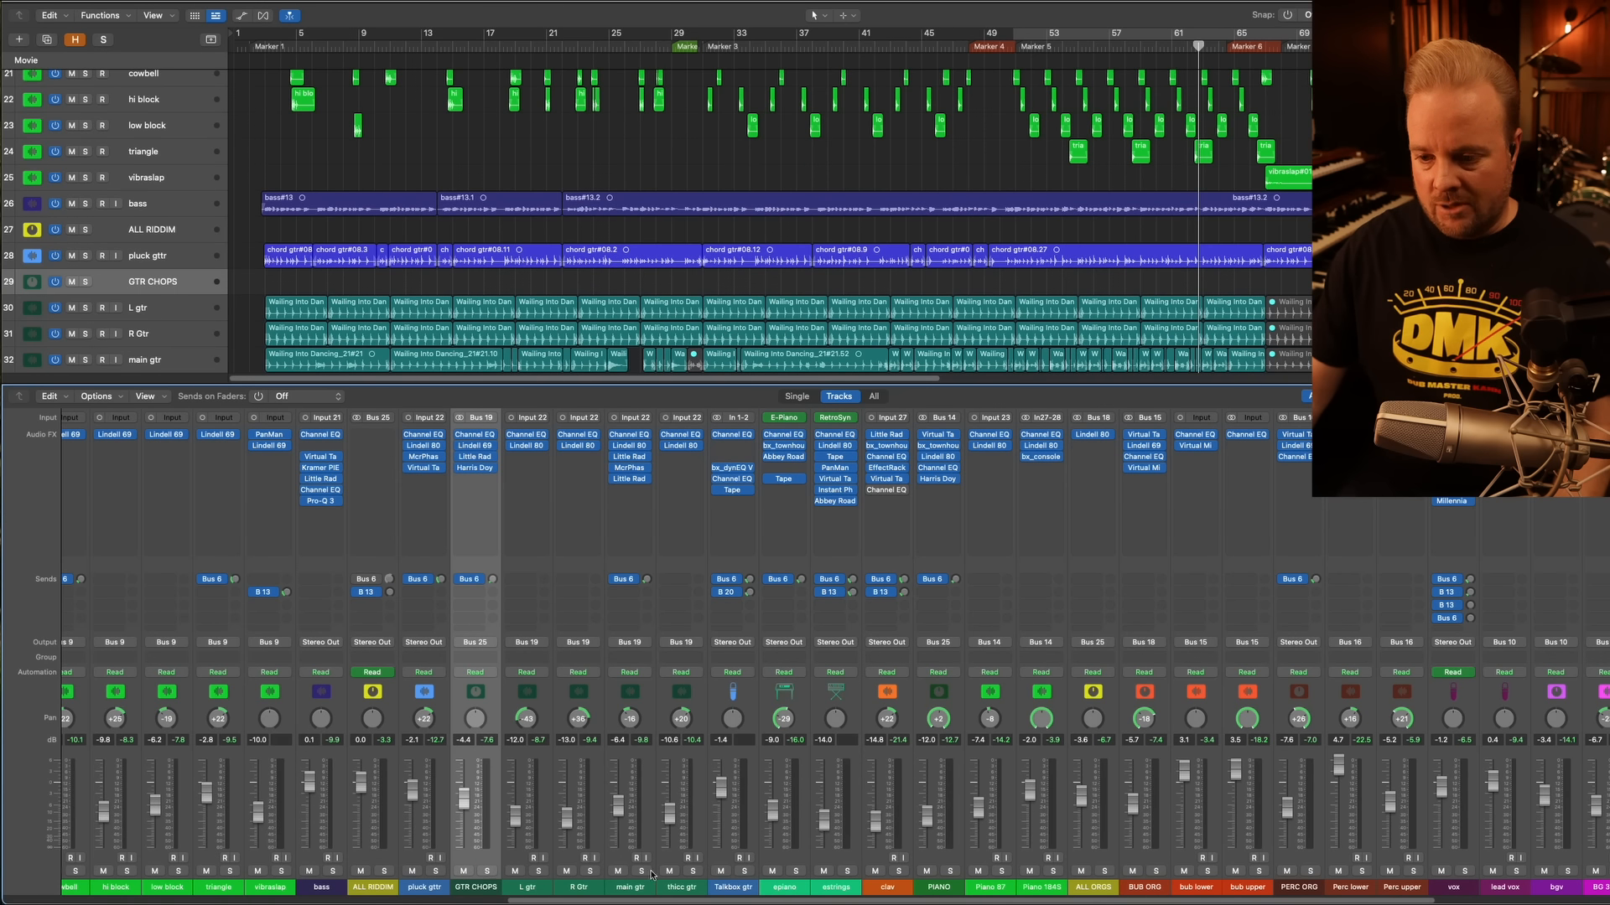
Select L gtr and R Gtr together, solo both and play them from the start of the song
drag(533, 889, 582, 891)
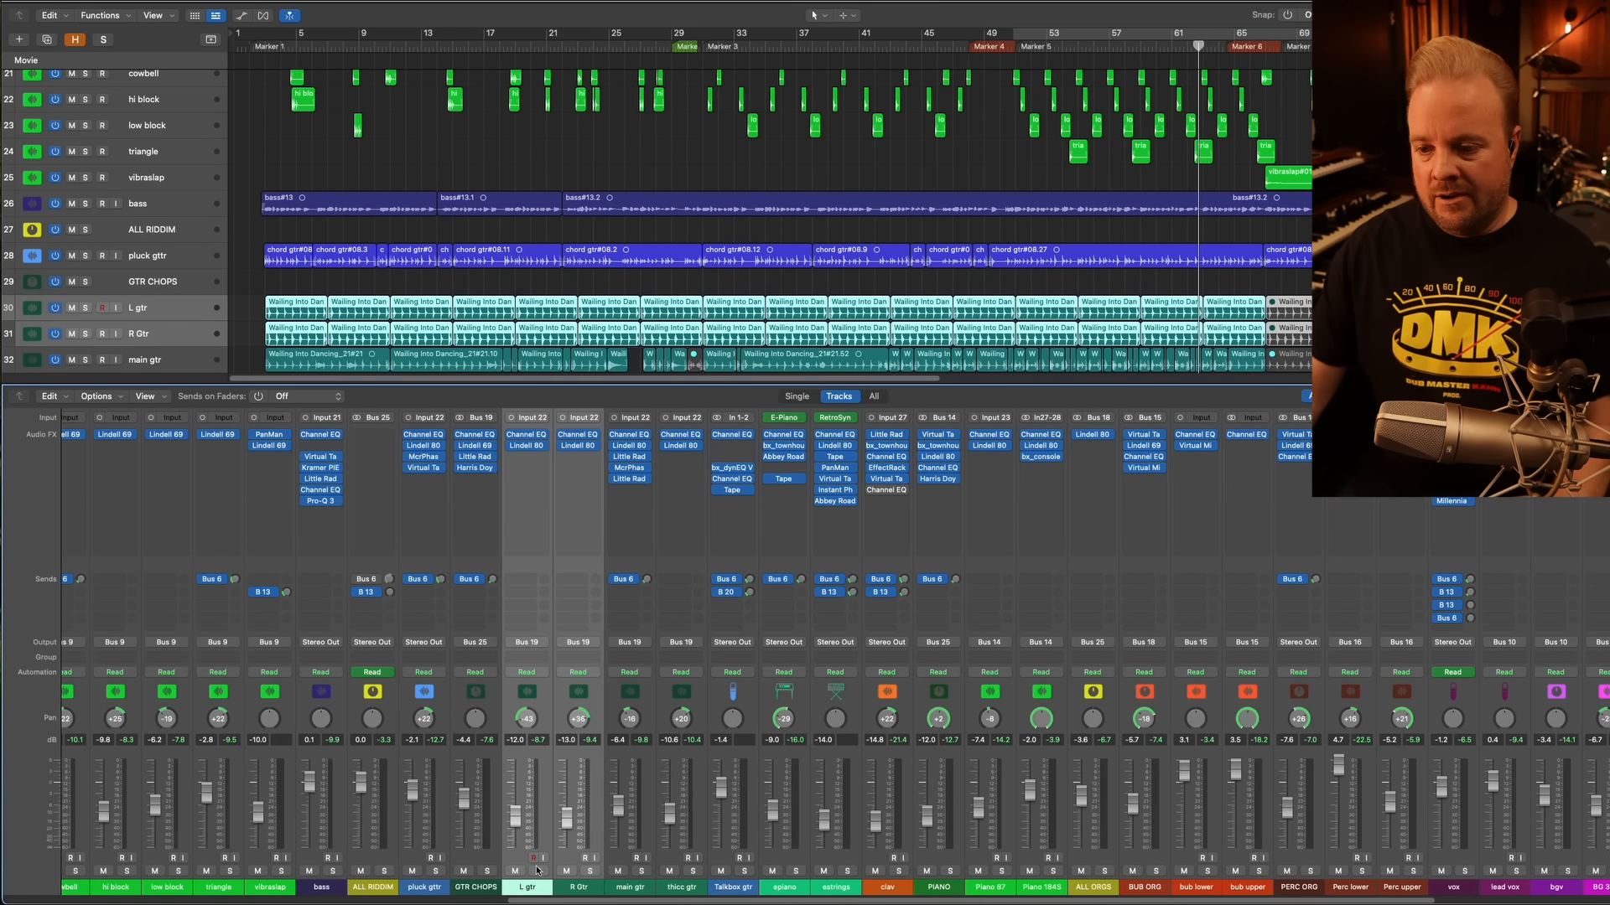
scroll(444, 165, down, 3)
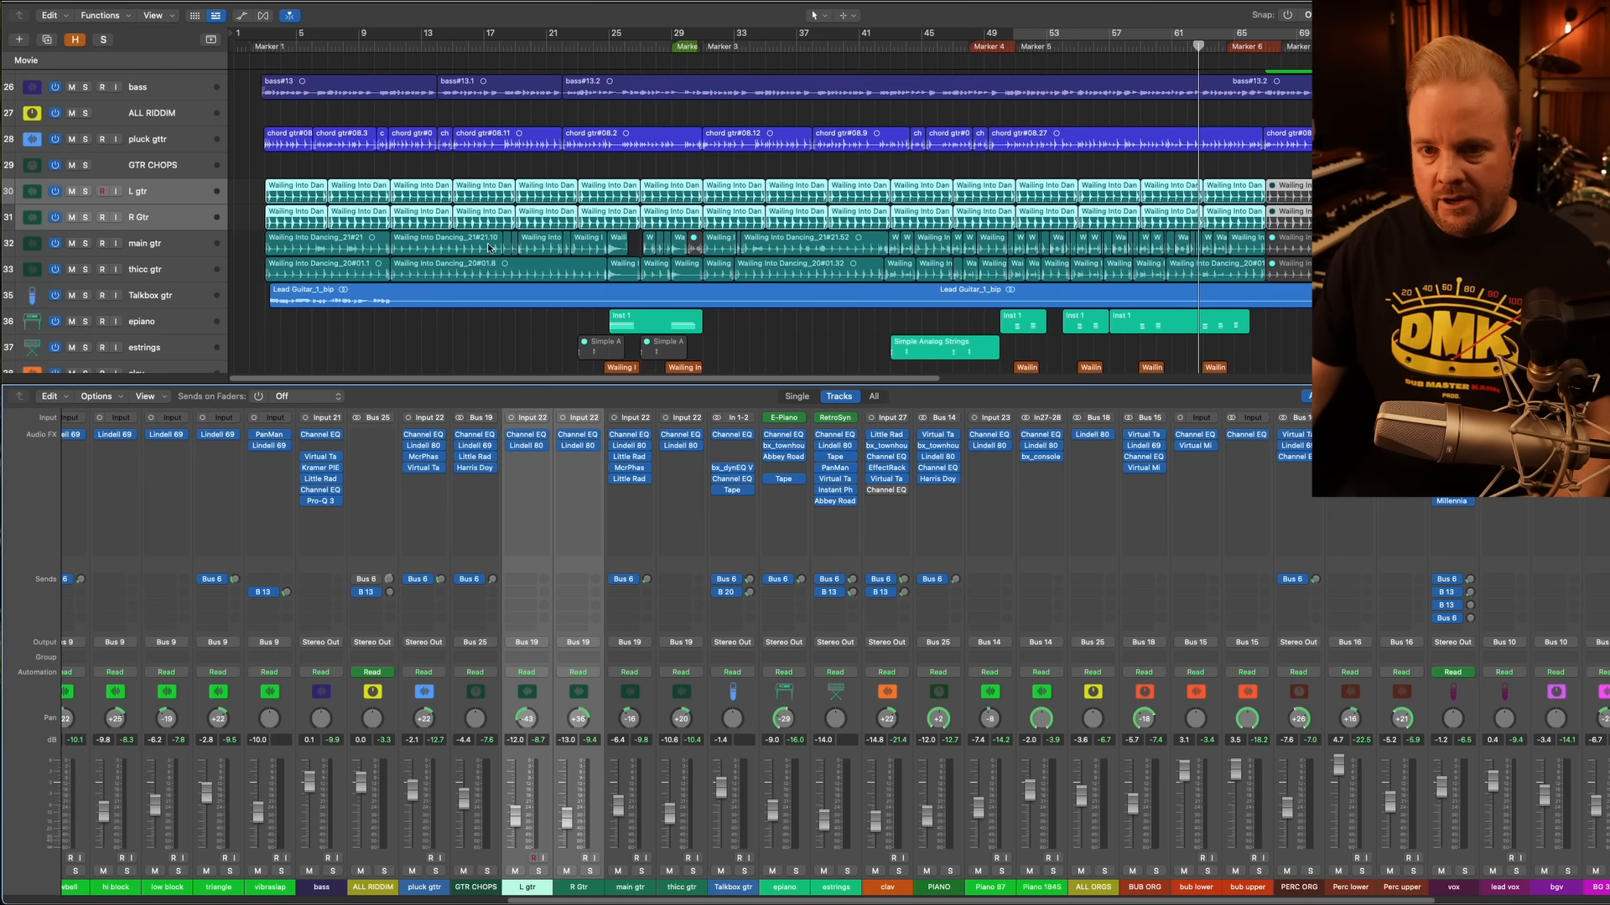
click(246, 202)
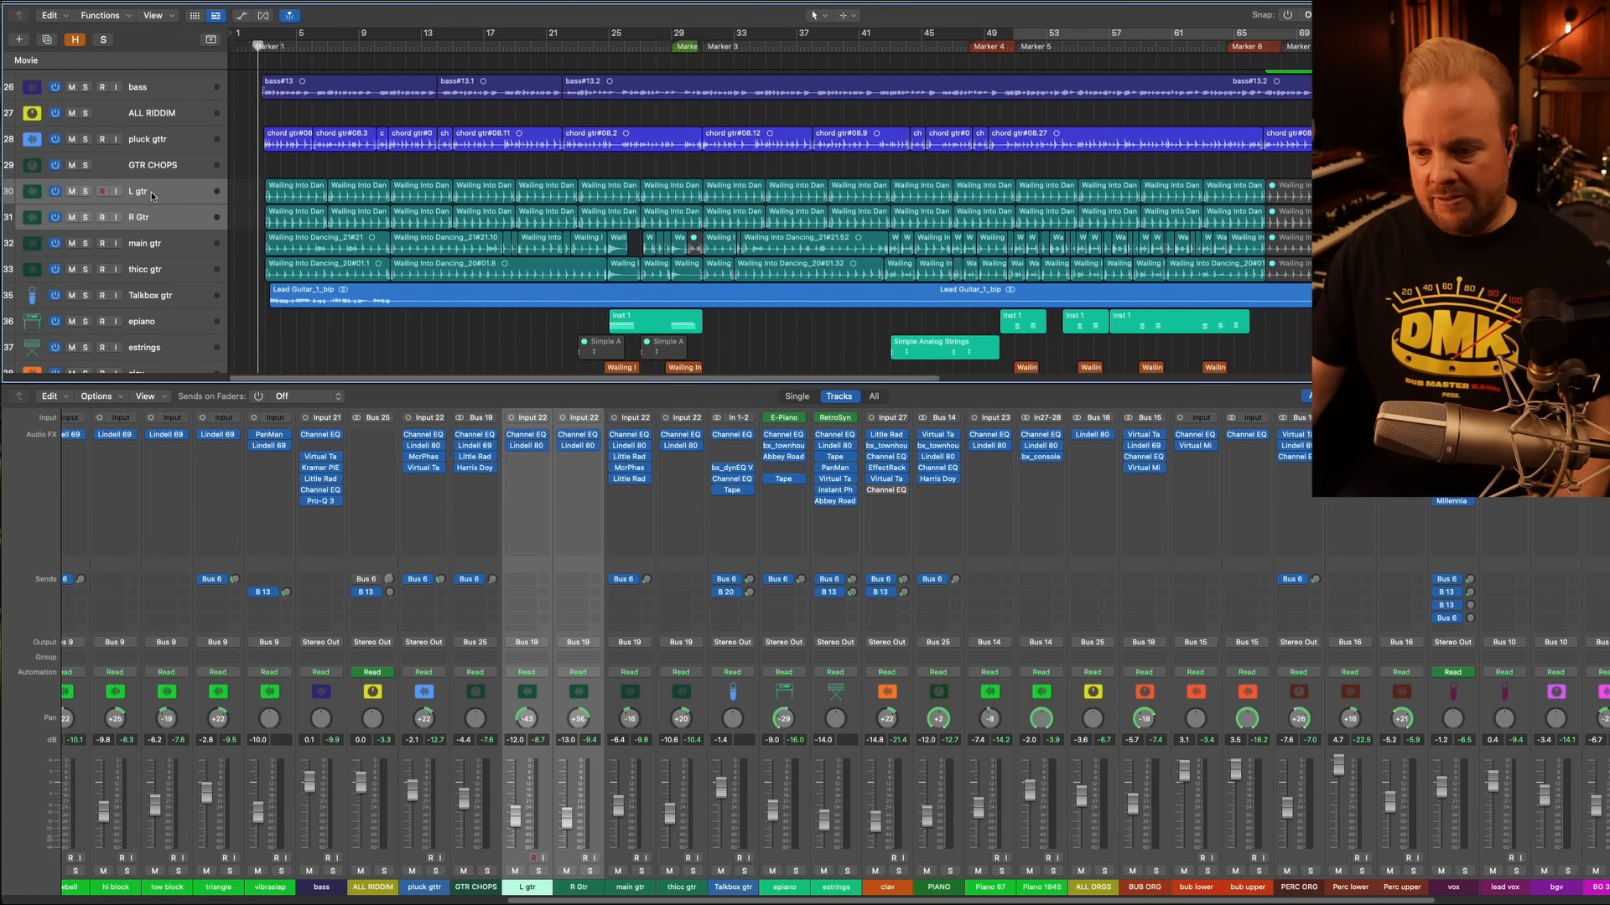
click(86, 191)
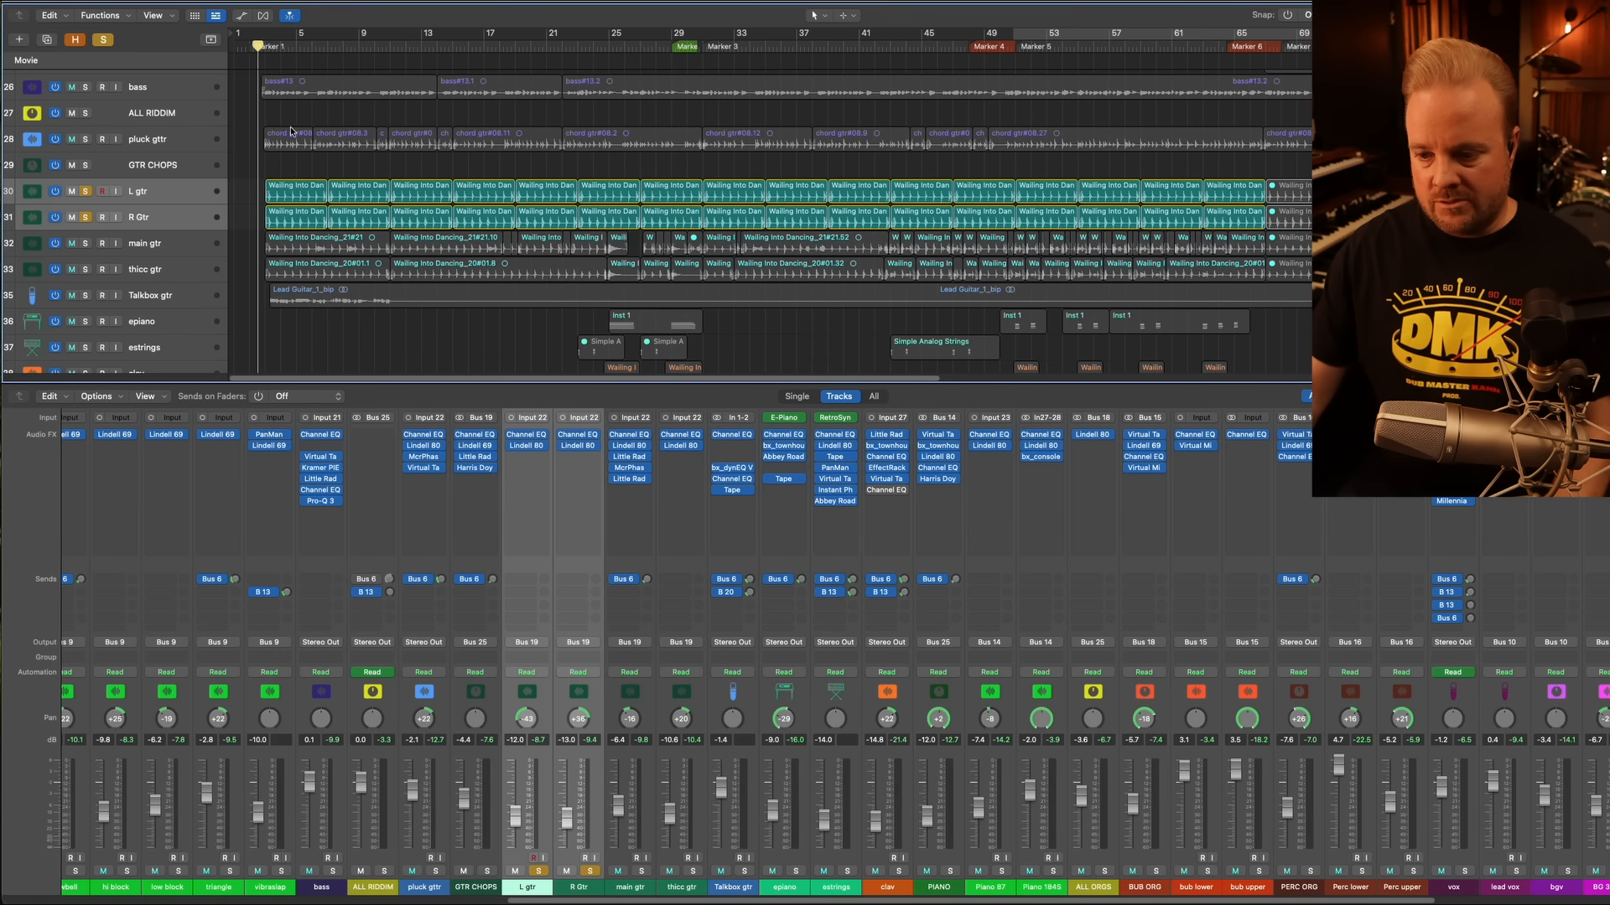
key(space)
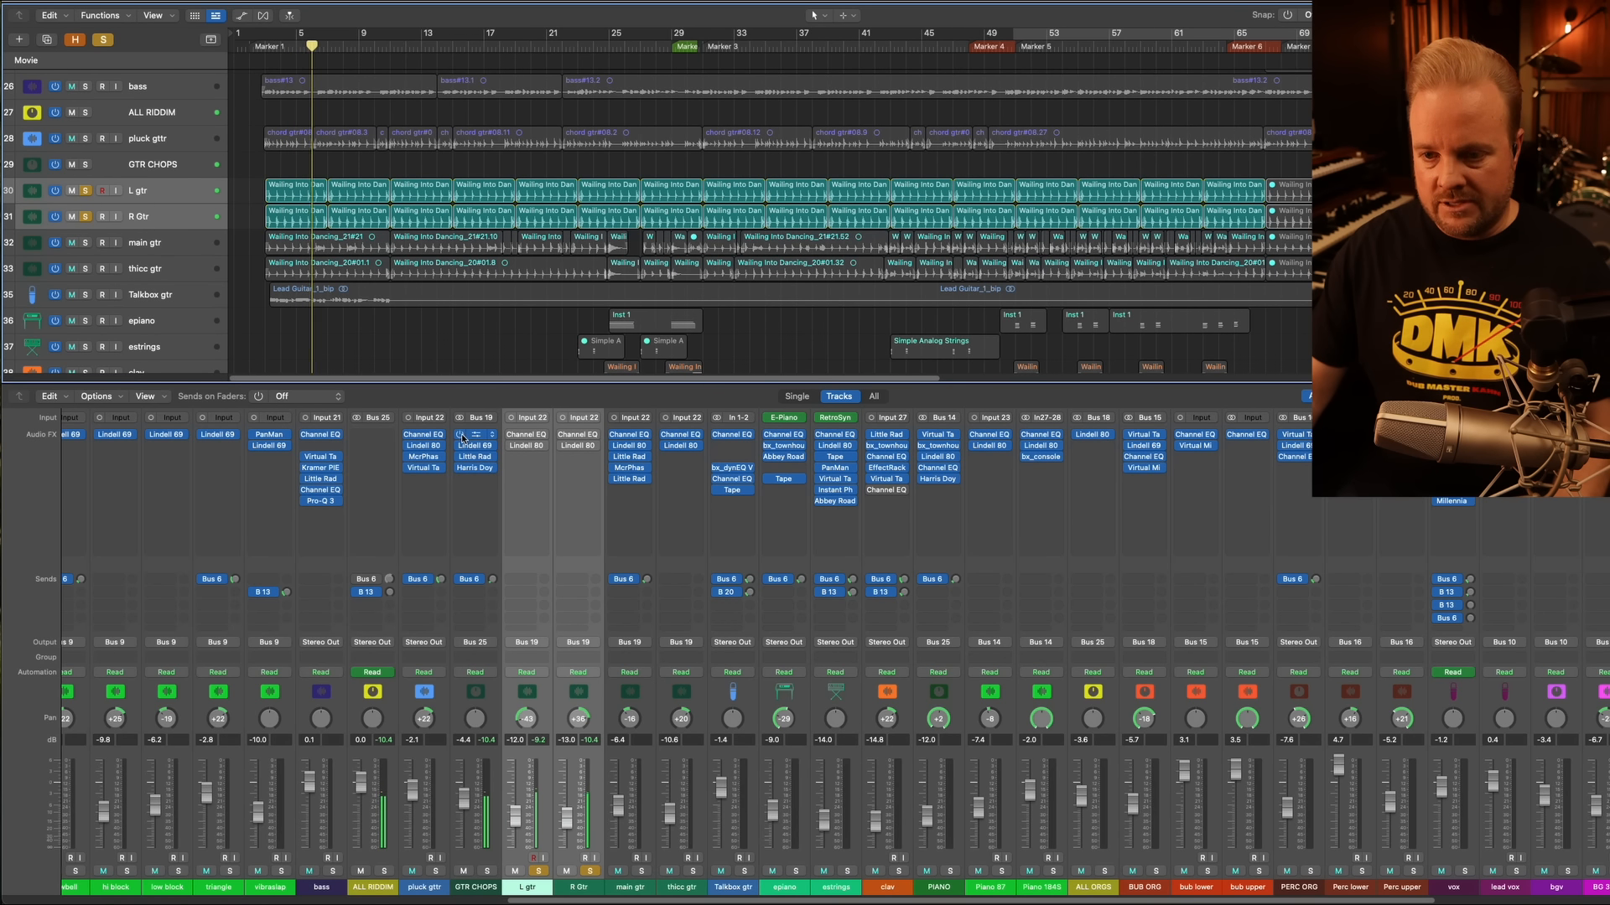
Select the GTR CHOPS bus, the ALL RIDDIM bus and main gtr in turn during playback to follow the guitar routing
click(470, 891)
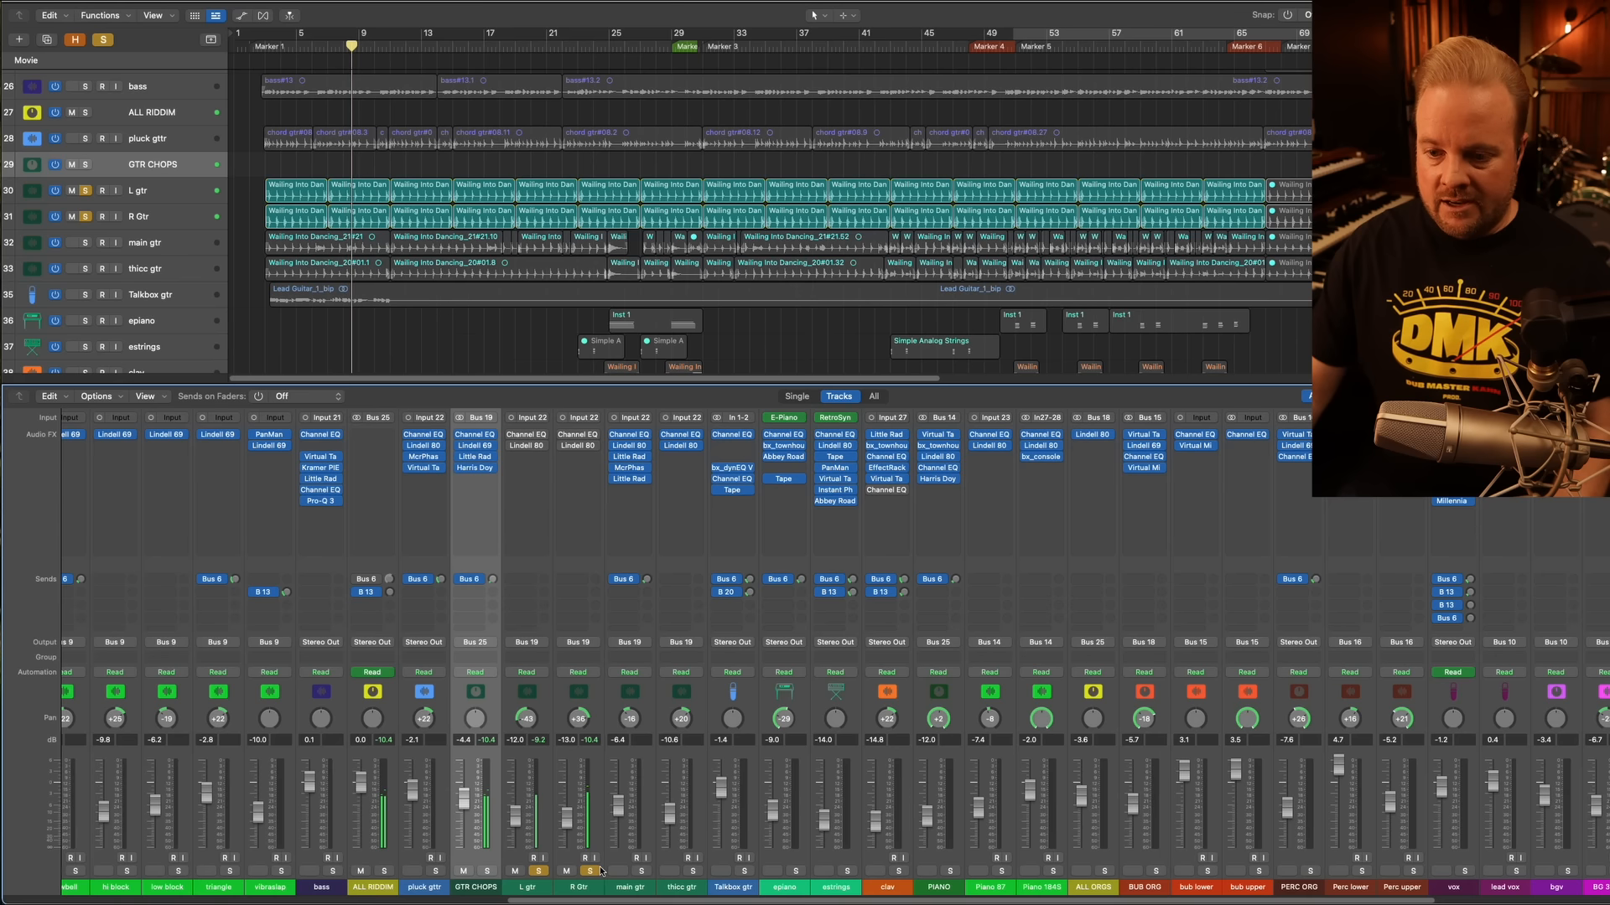
click(372, 890)
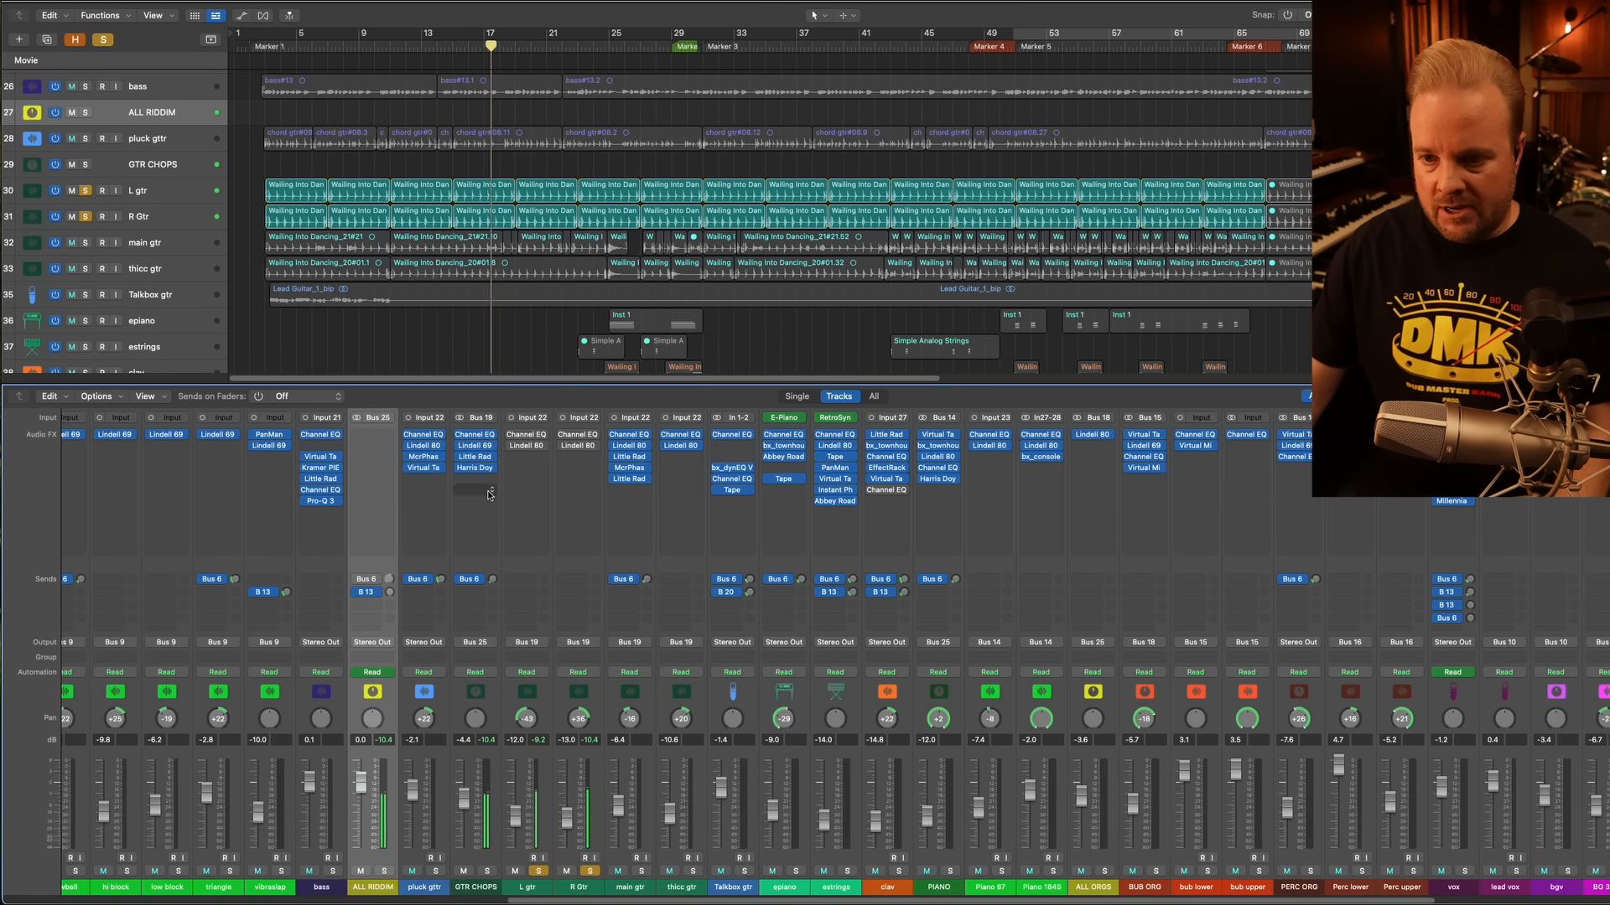
click(621, 890)
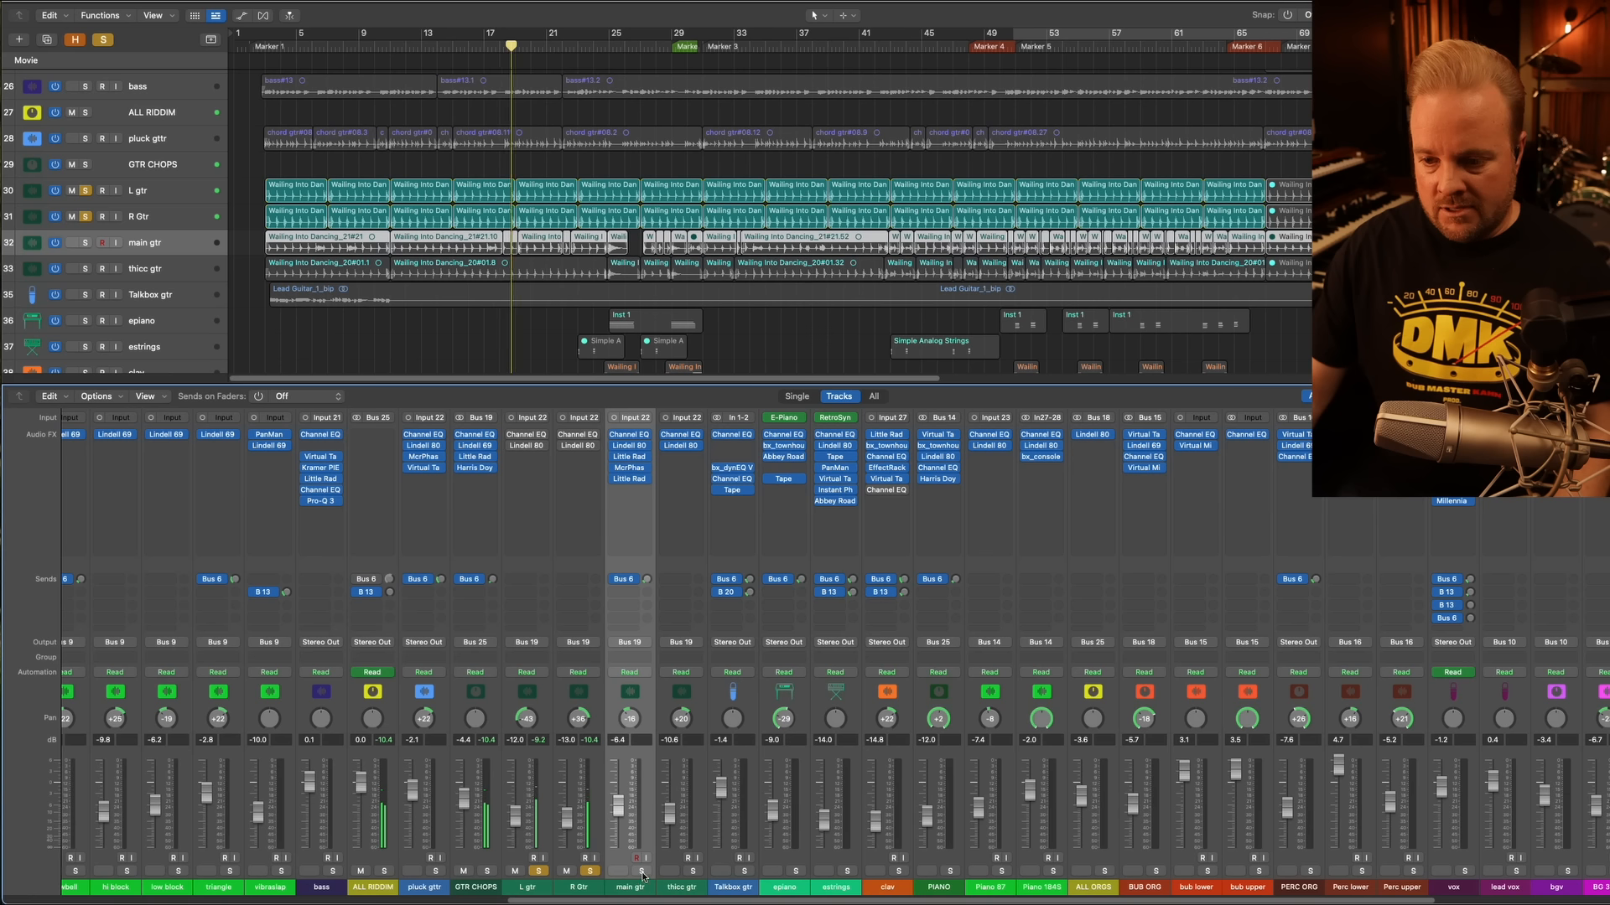
Enable the Channel EQs on L gtr and R Gtr, examine their upper-mid boosts, stop playback and close both
click(513, 437)
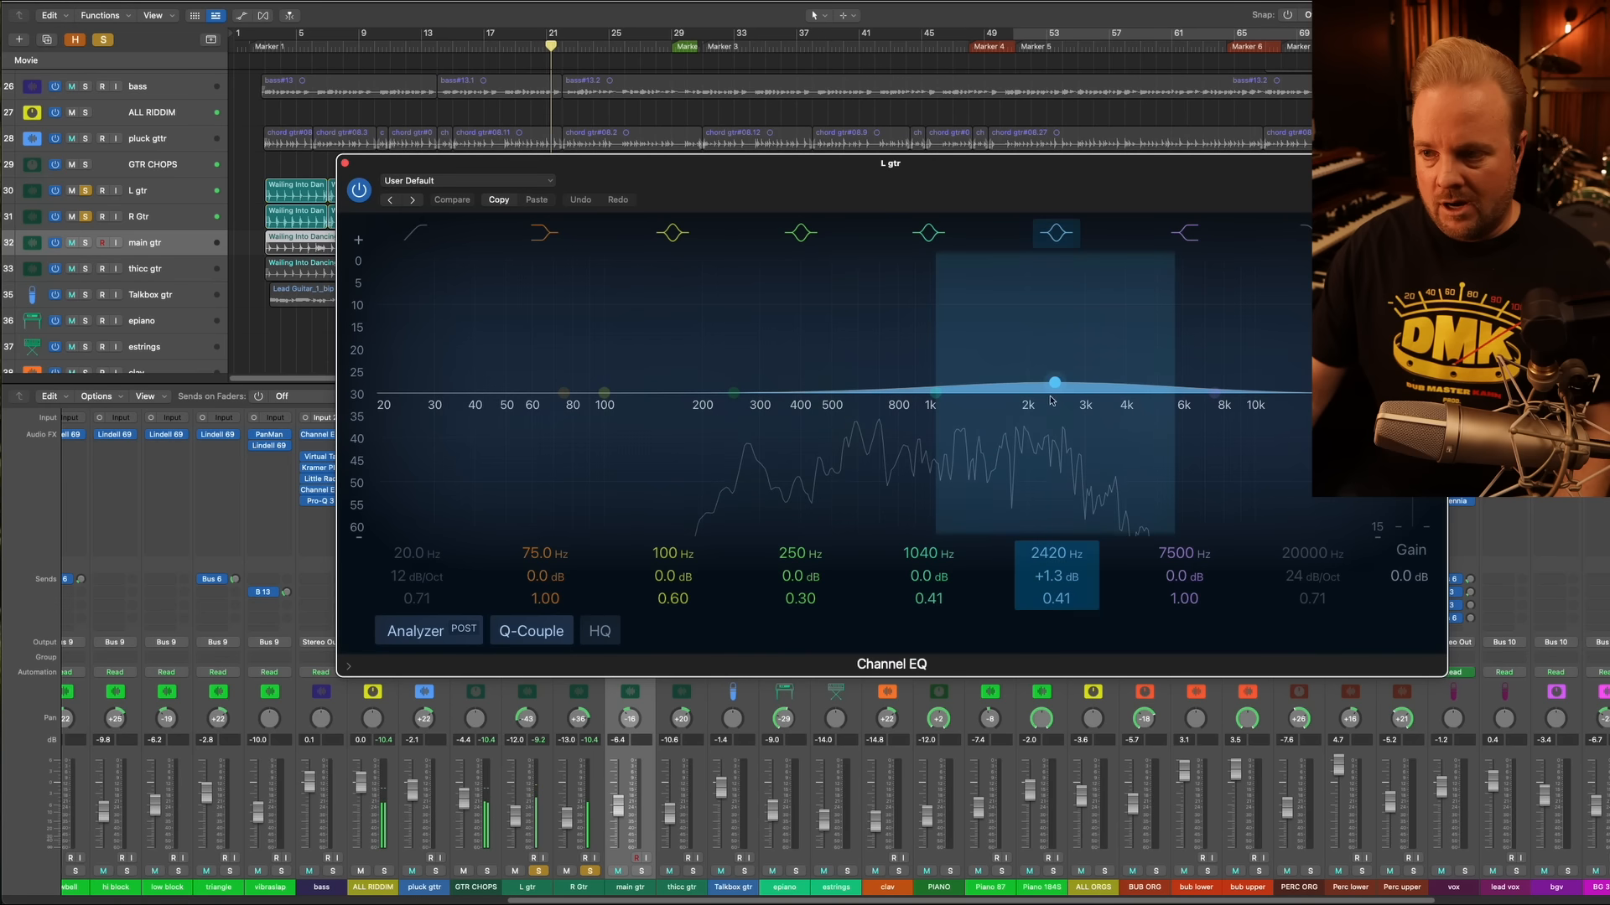
click(345, 164)
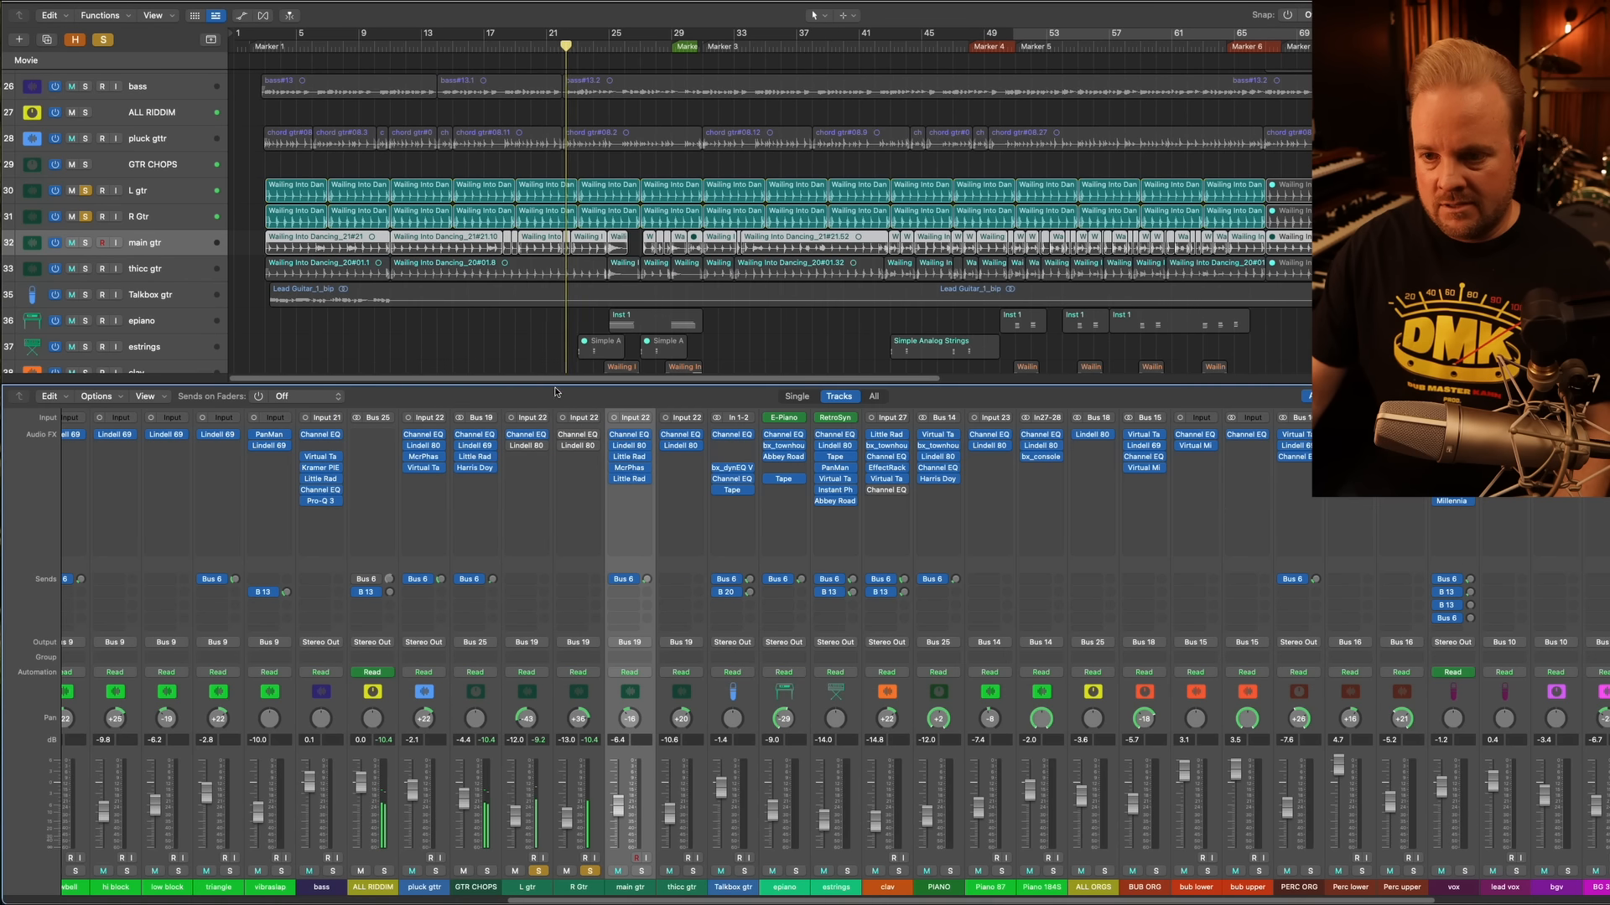
click(592, 435)
click(575, 435)
click(574, 435)
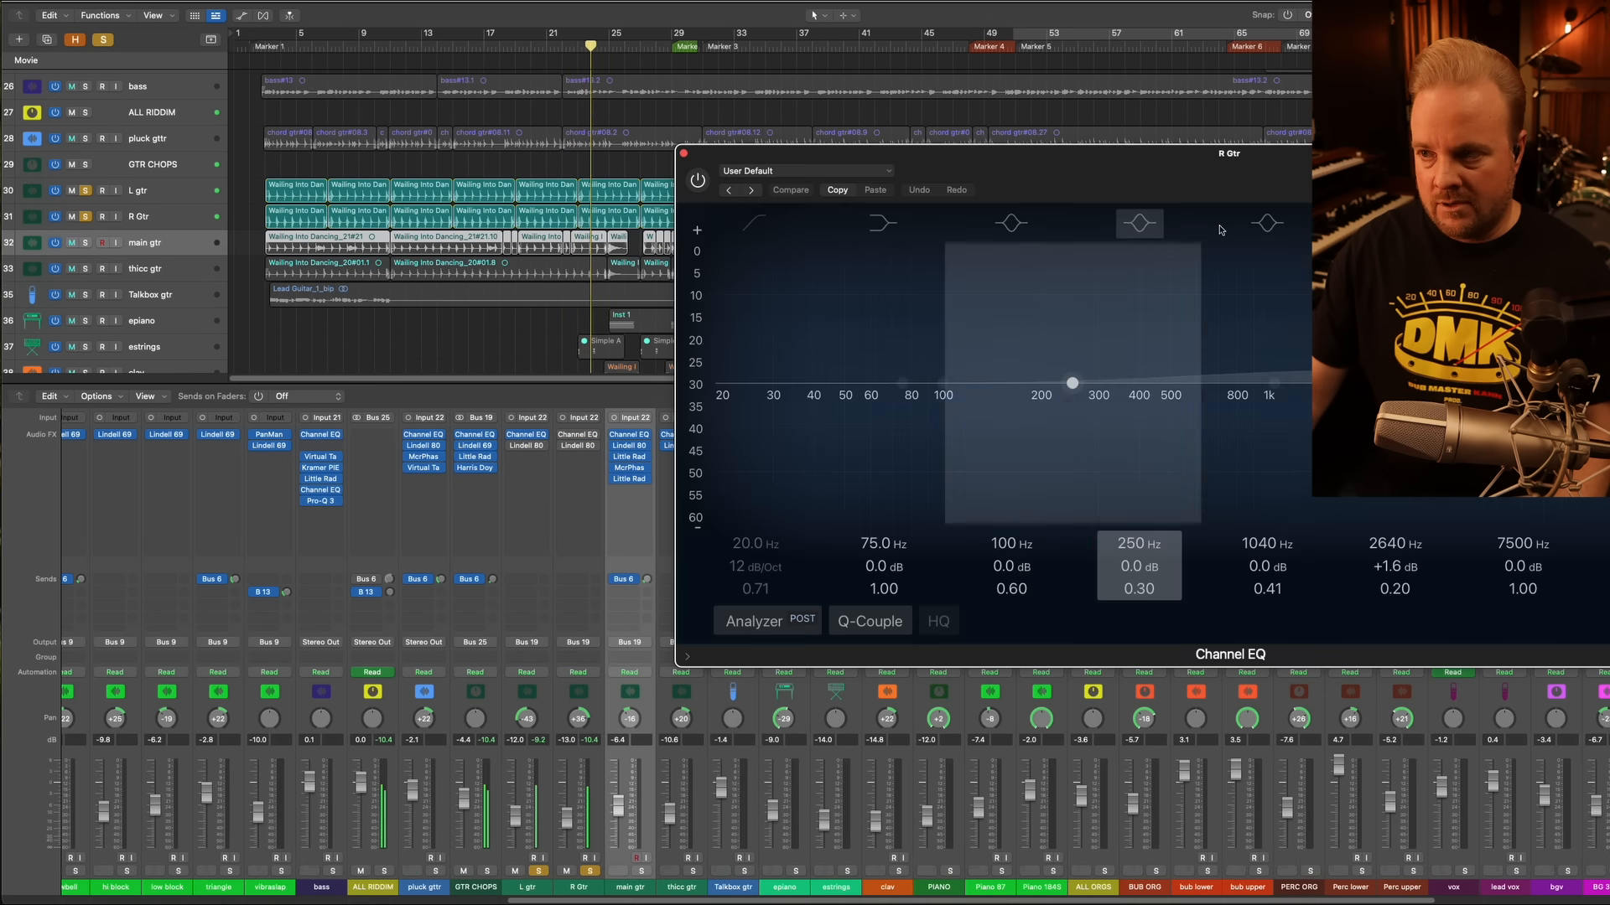
click(293, 236)
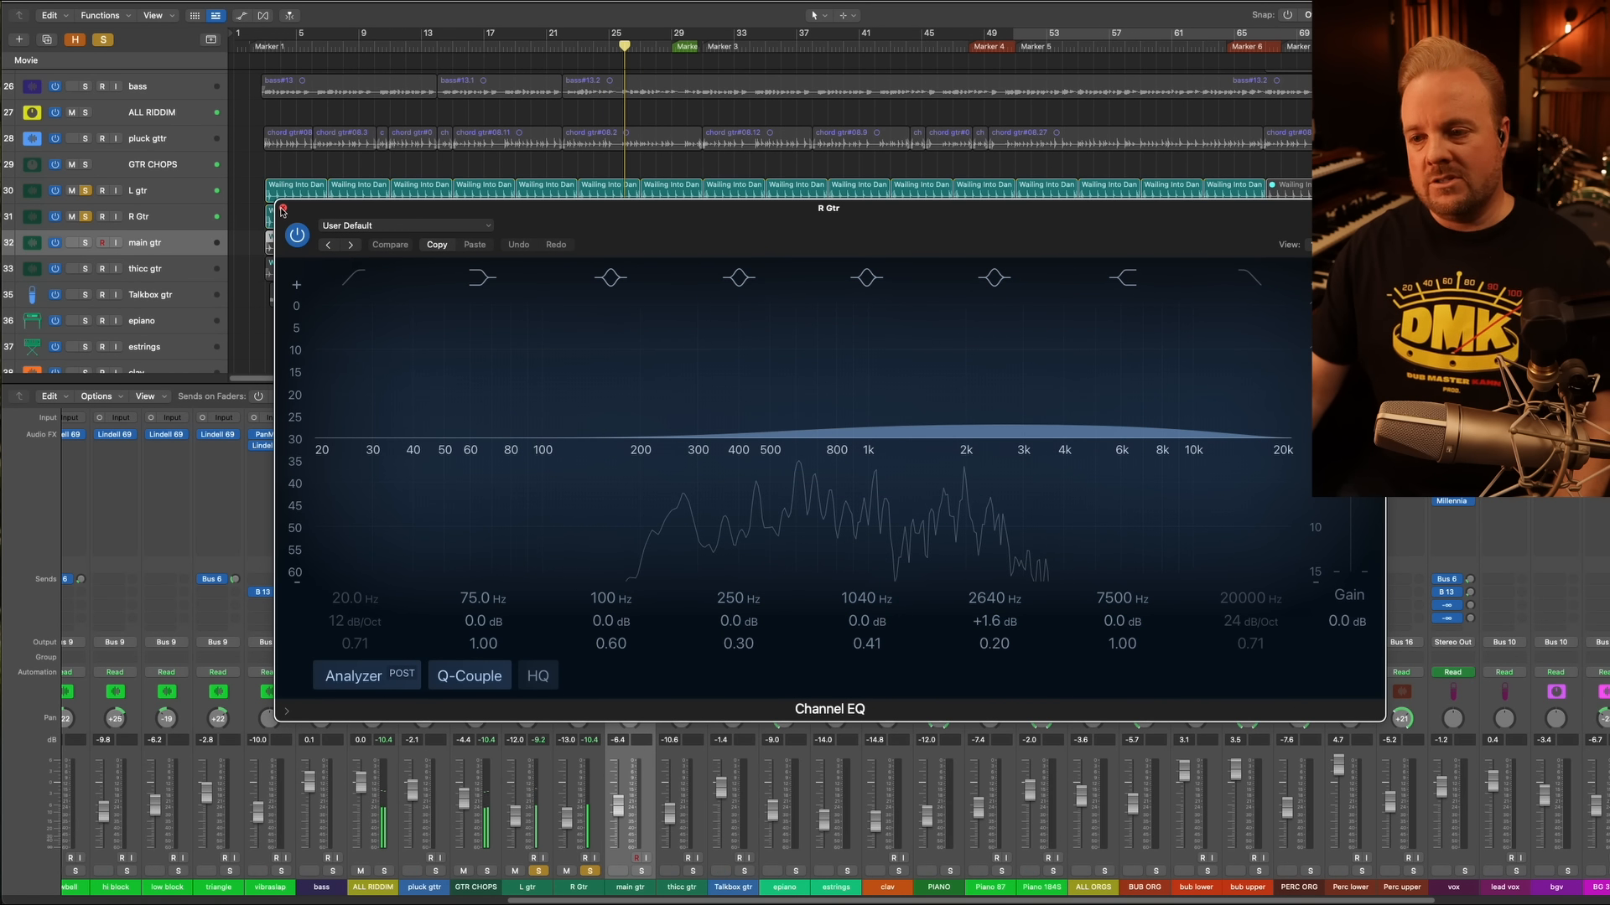
key(space)
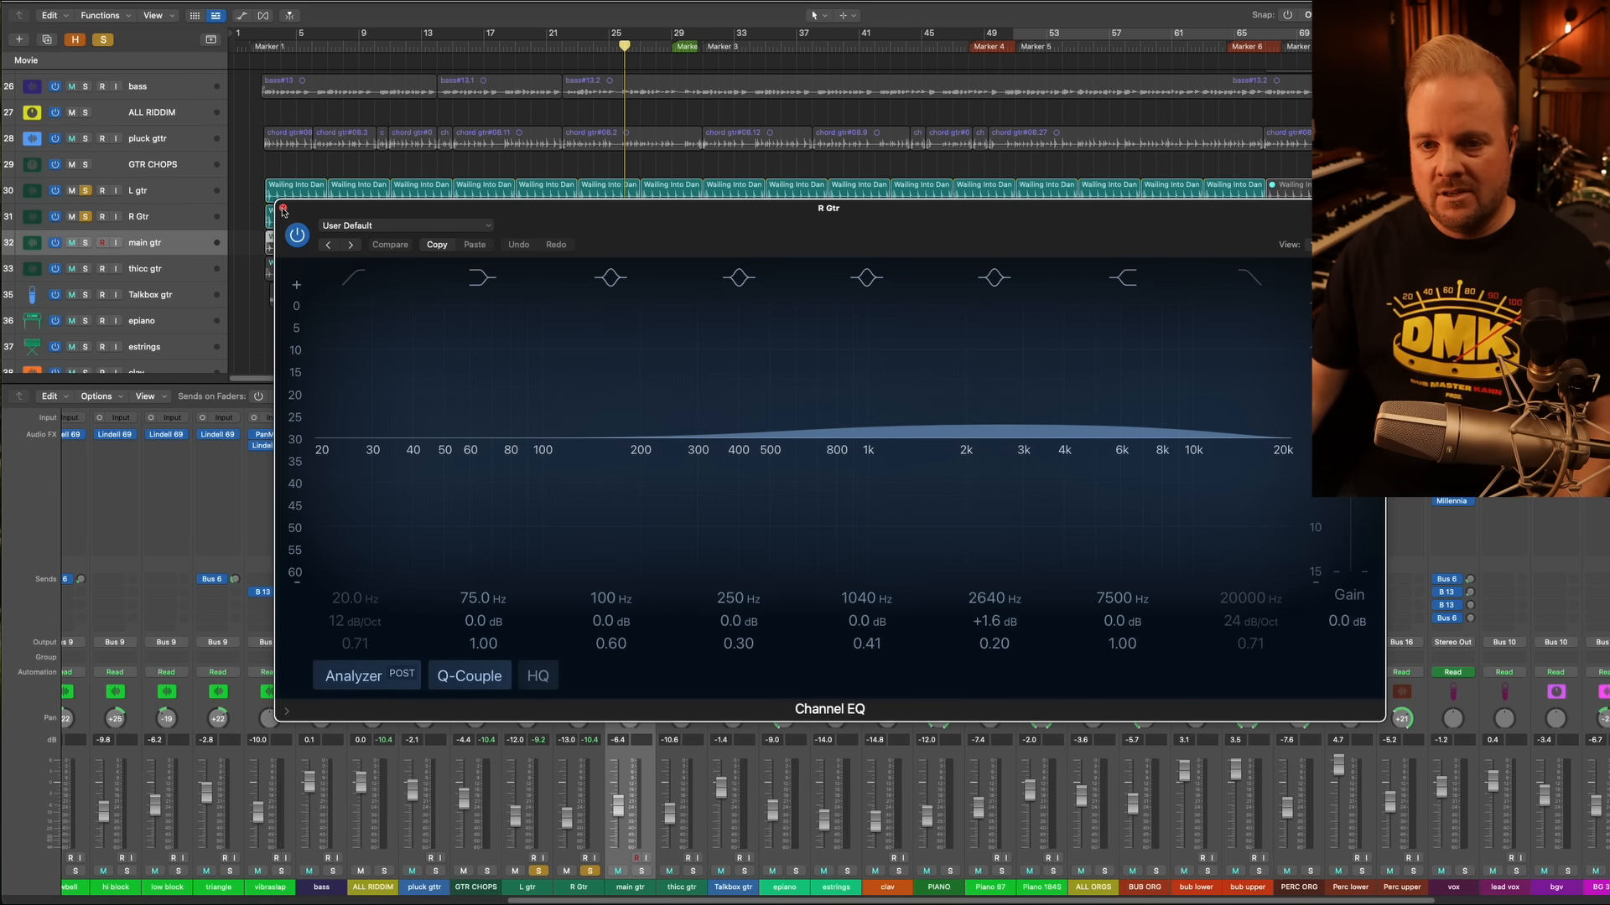
click(283, 209)
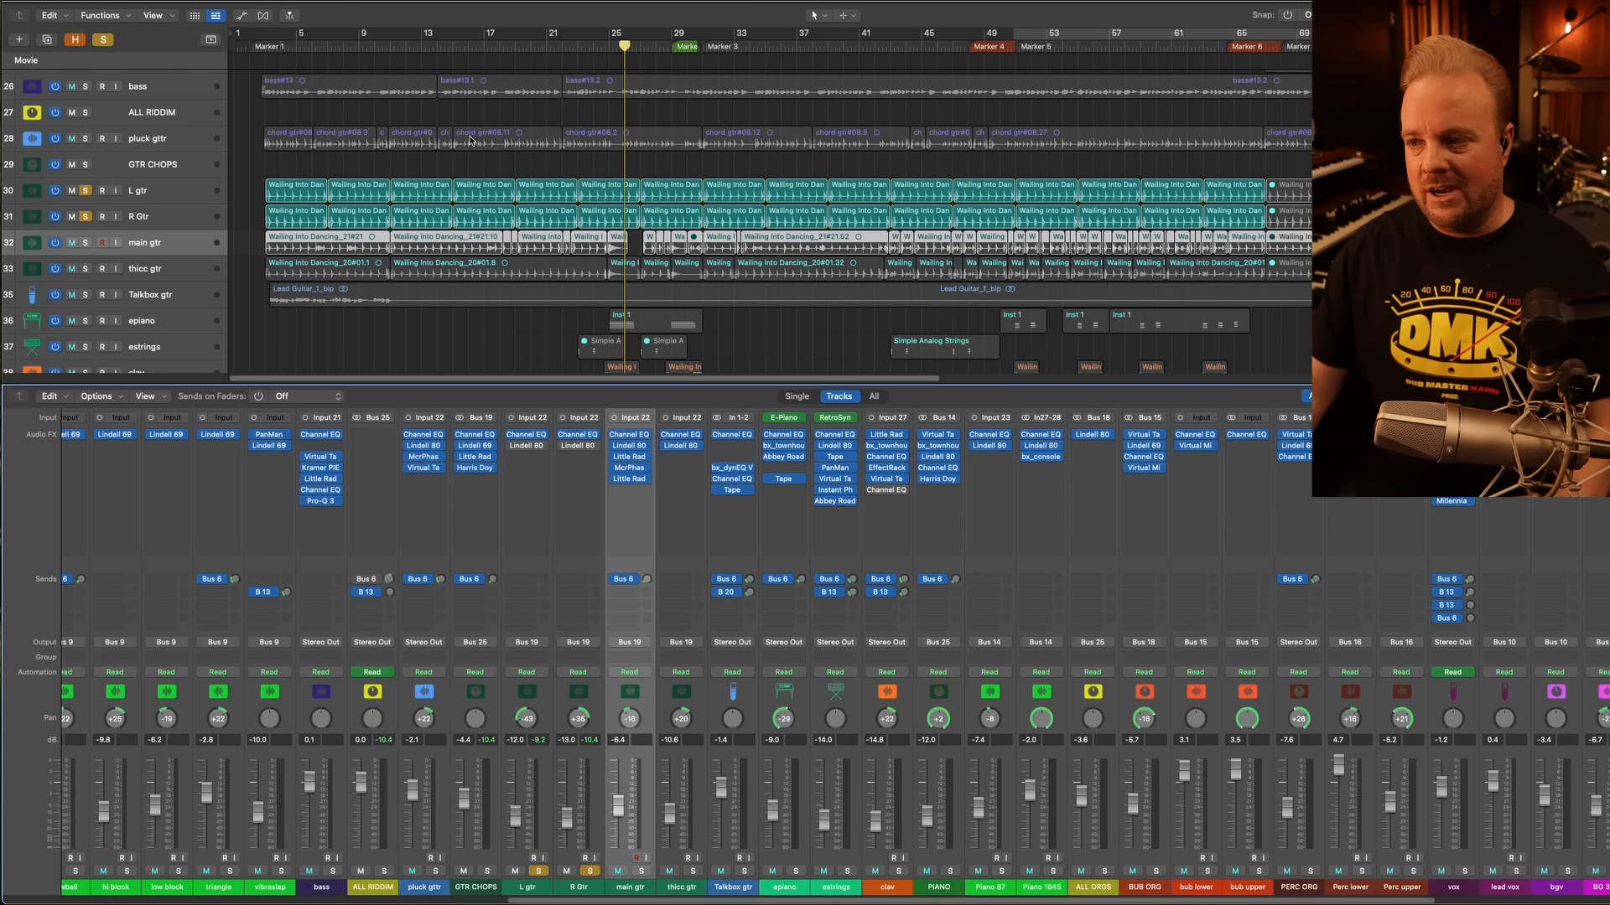
Play the soloed guitars, add thicc gtr and main gtr to the solos, and listen to all four together
key(space)
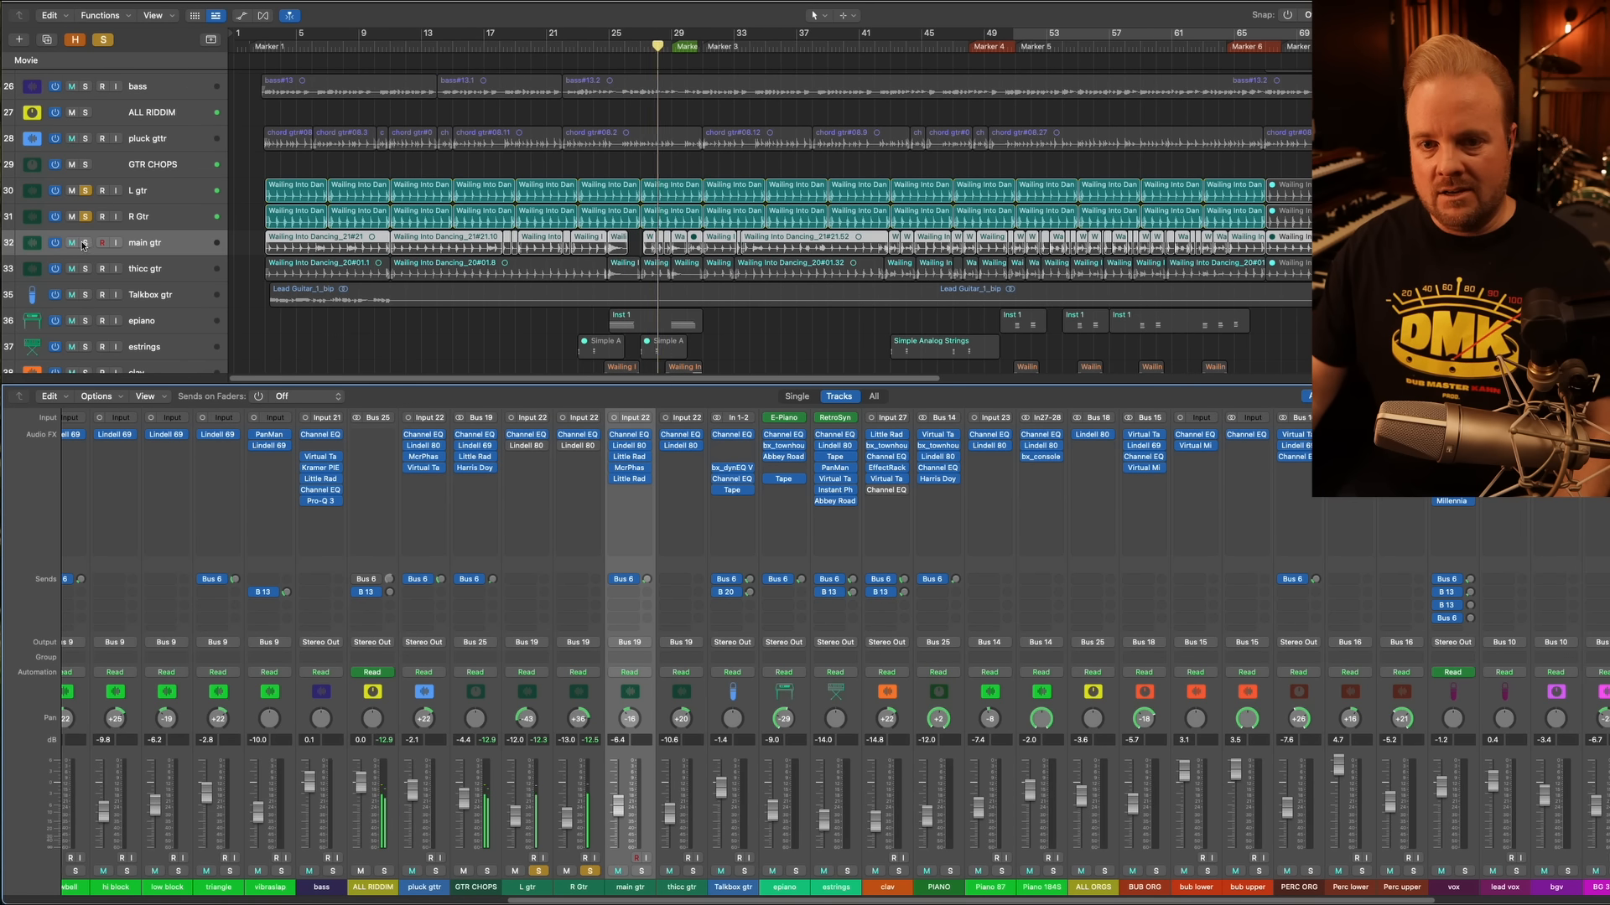
click(85, 269)
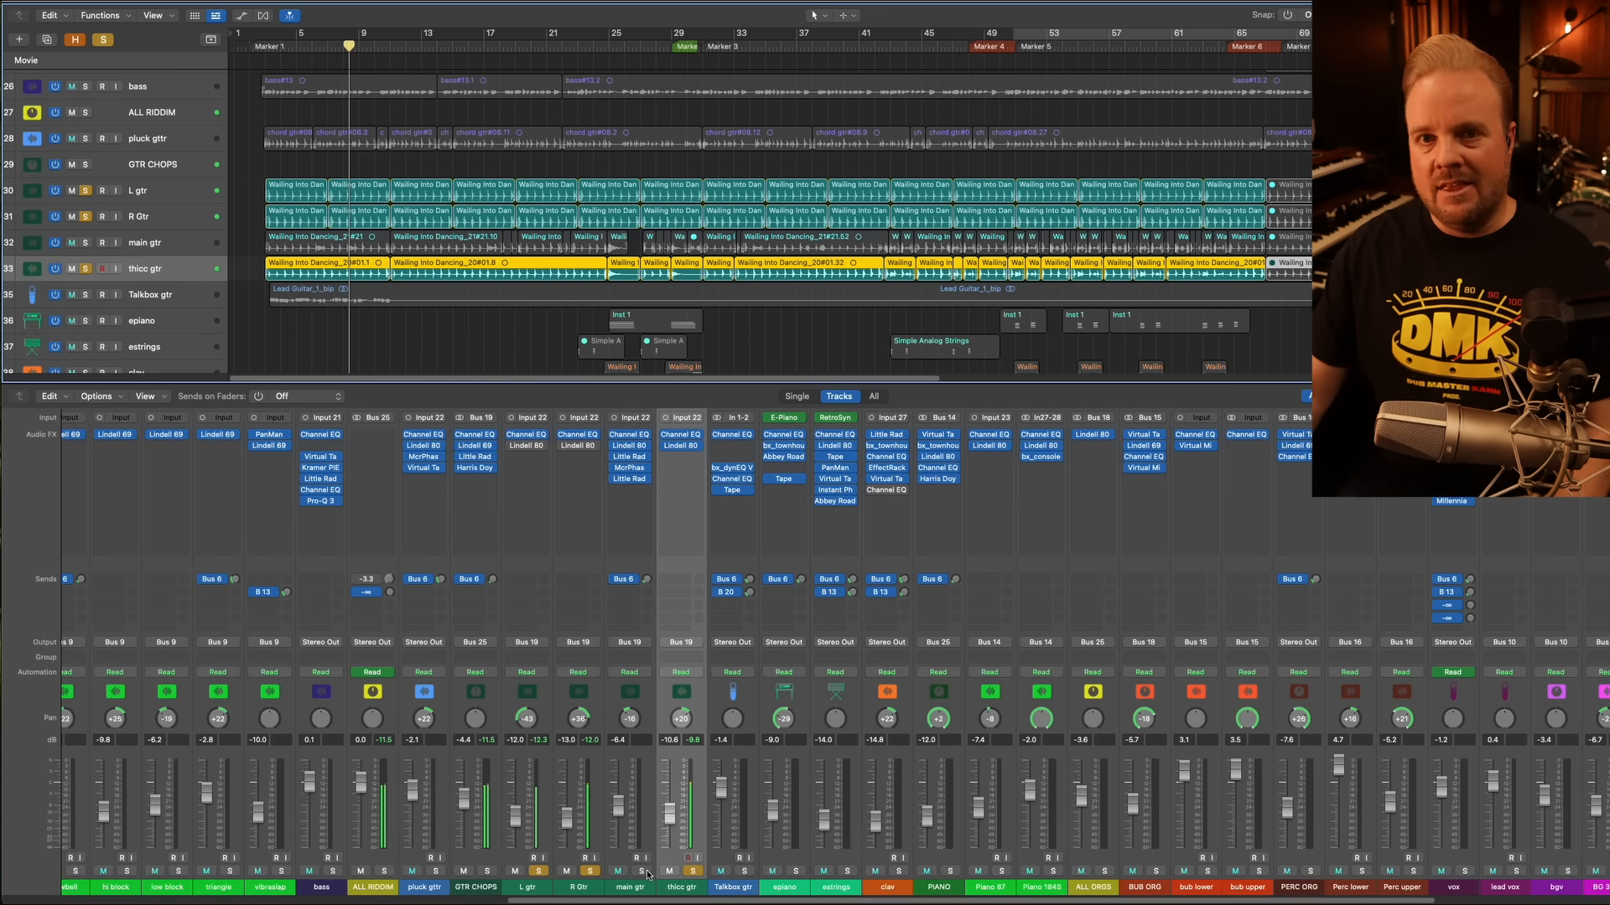
key(space)
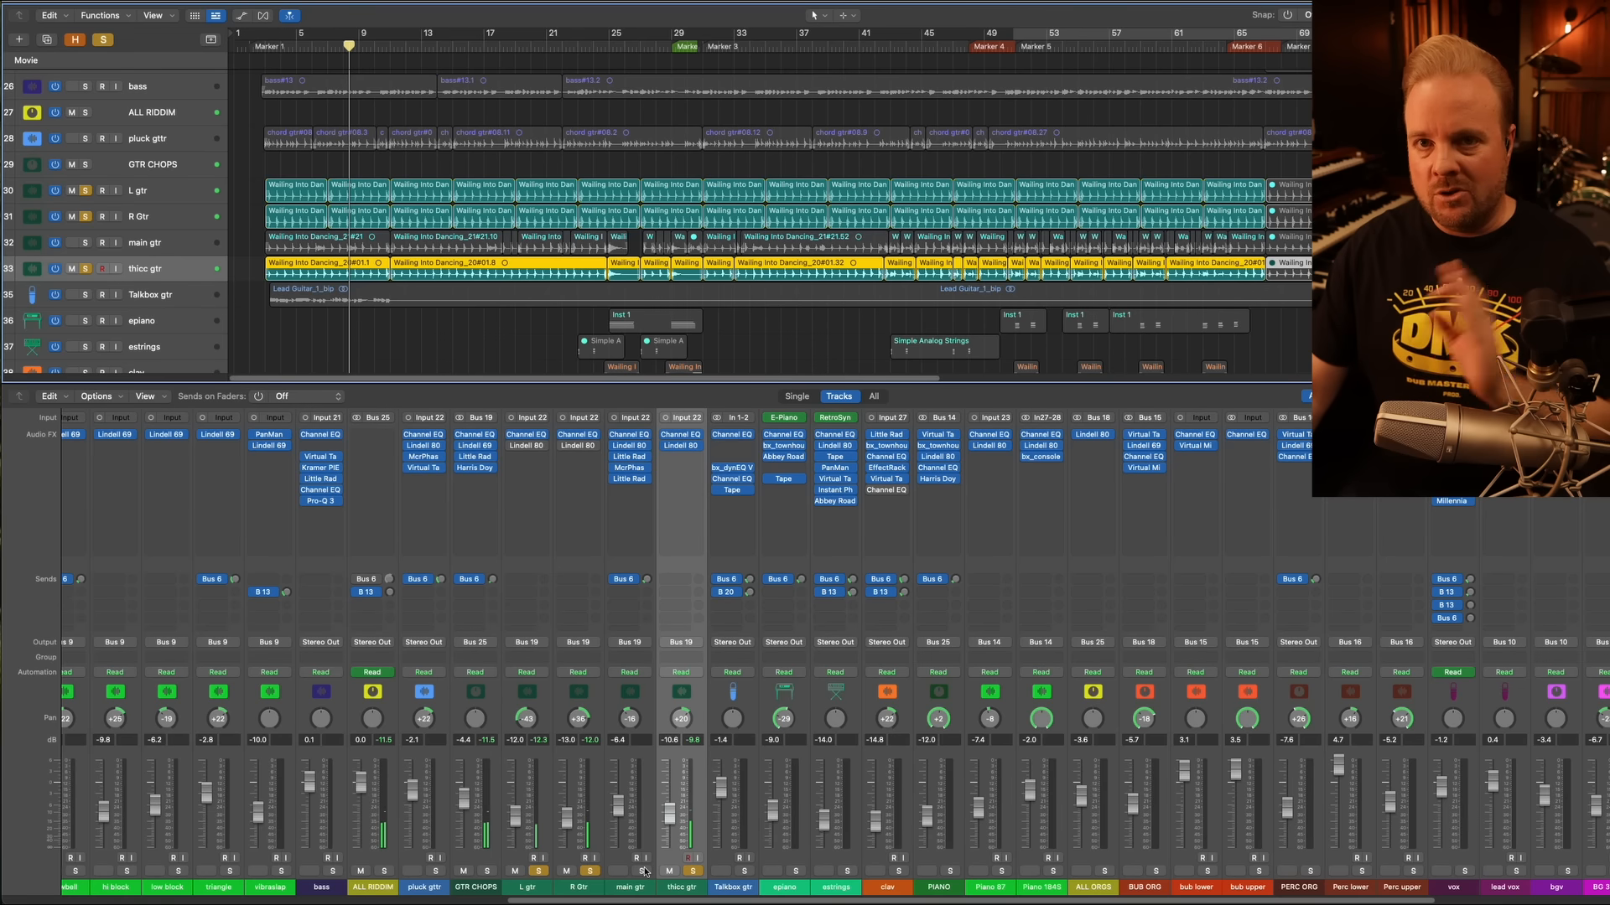
click(643, 871)
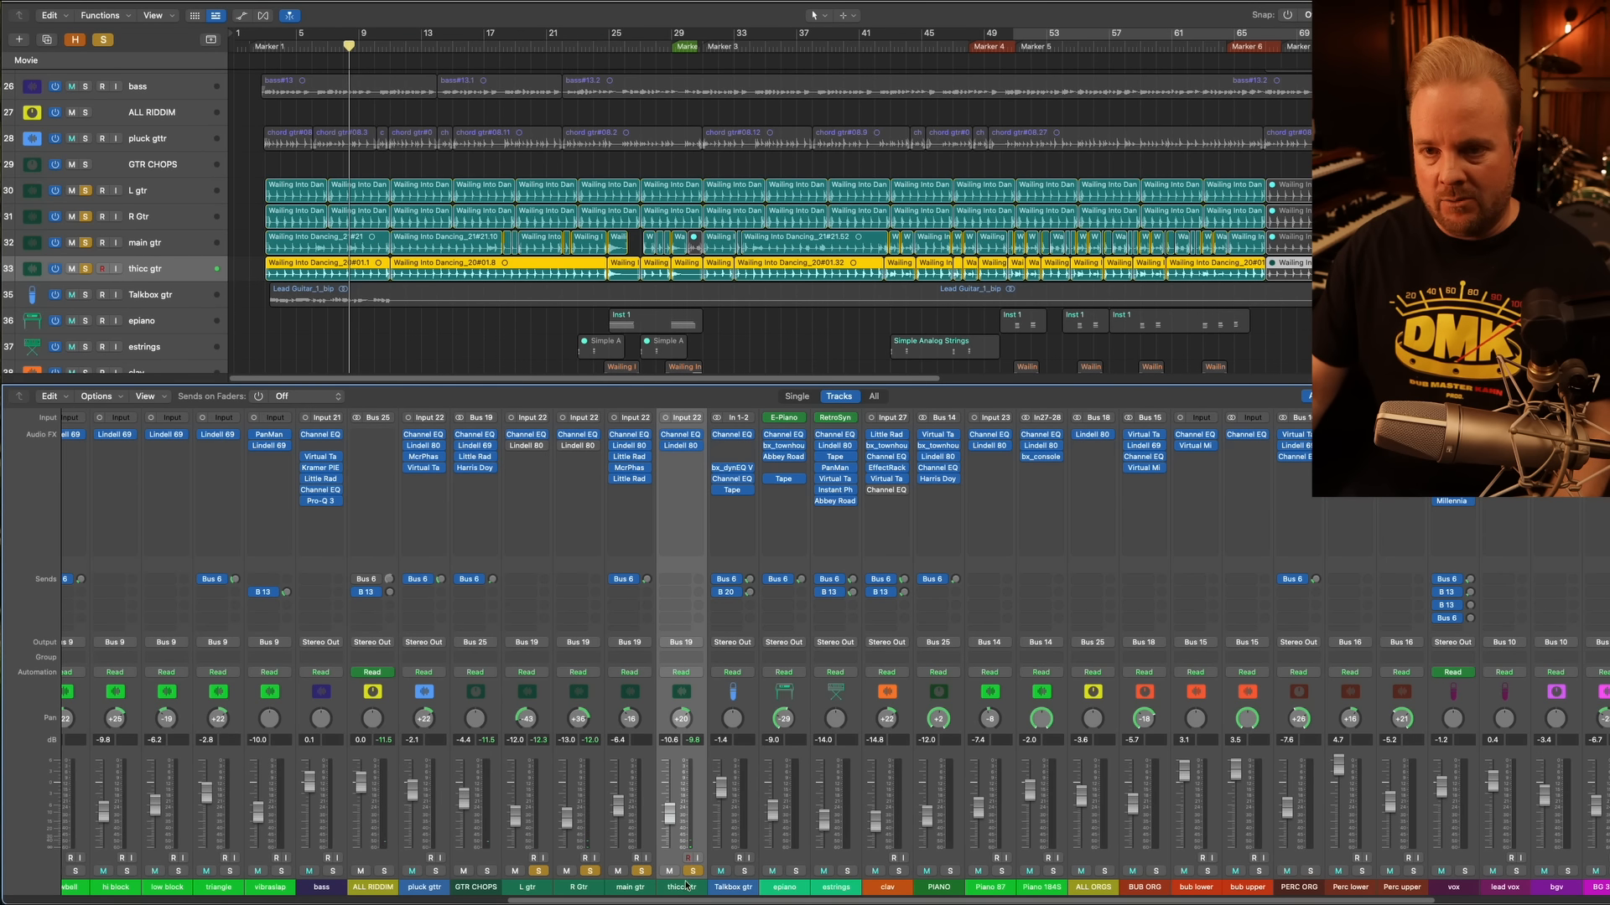
key(space)
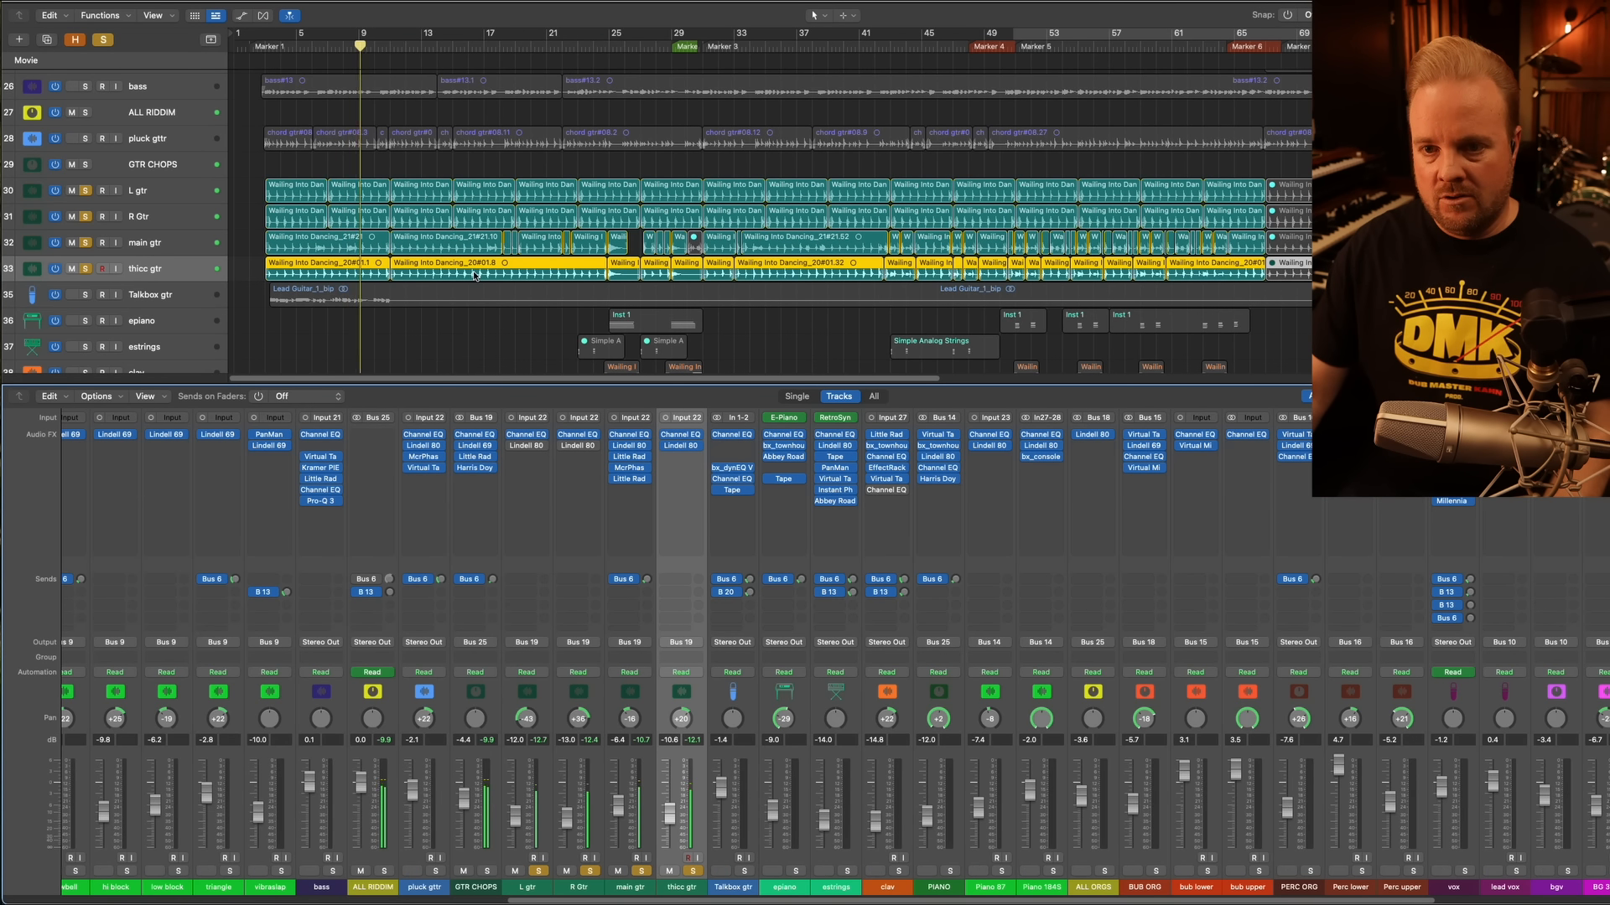
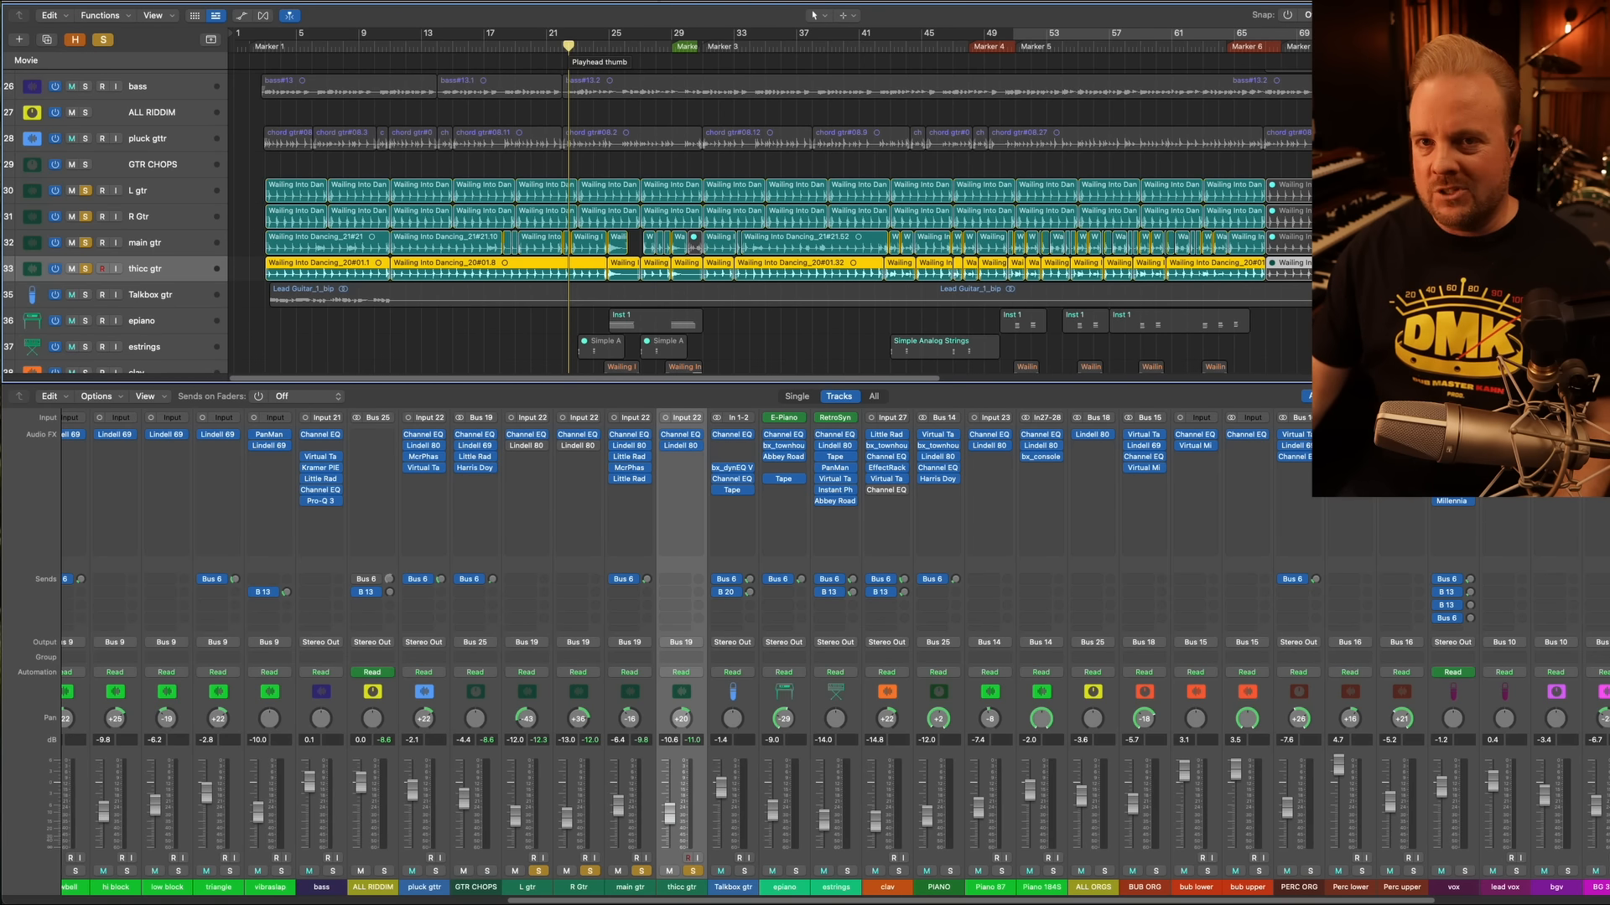
Move the playhead back to about bar 16, clear all solos and play the full mix
click(478, 49)
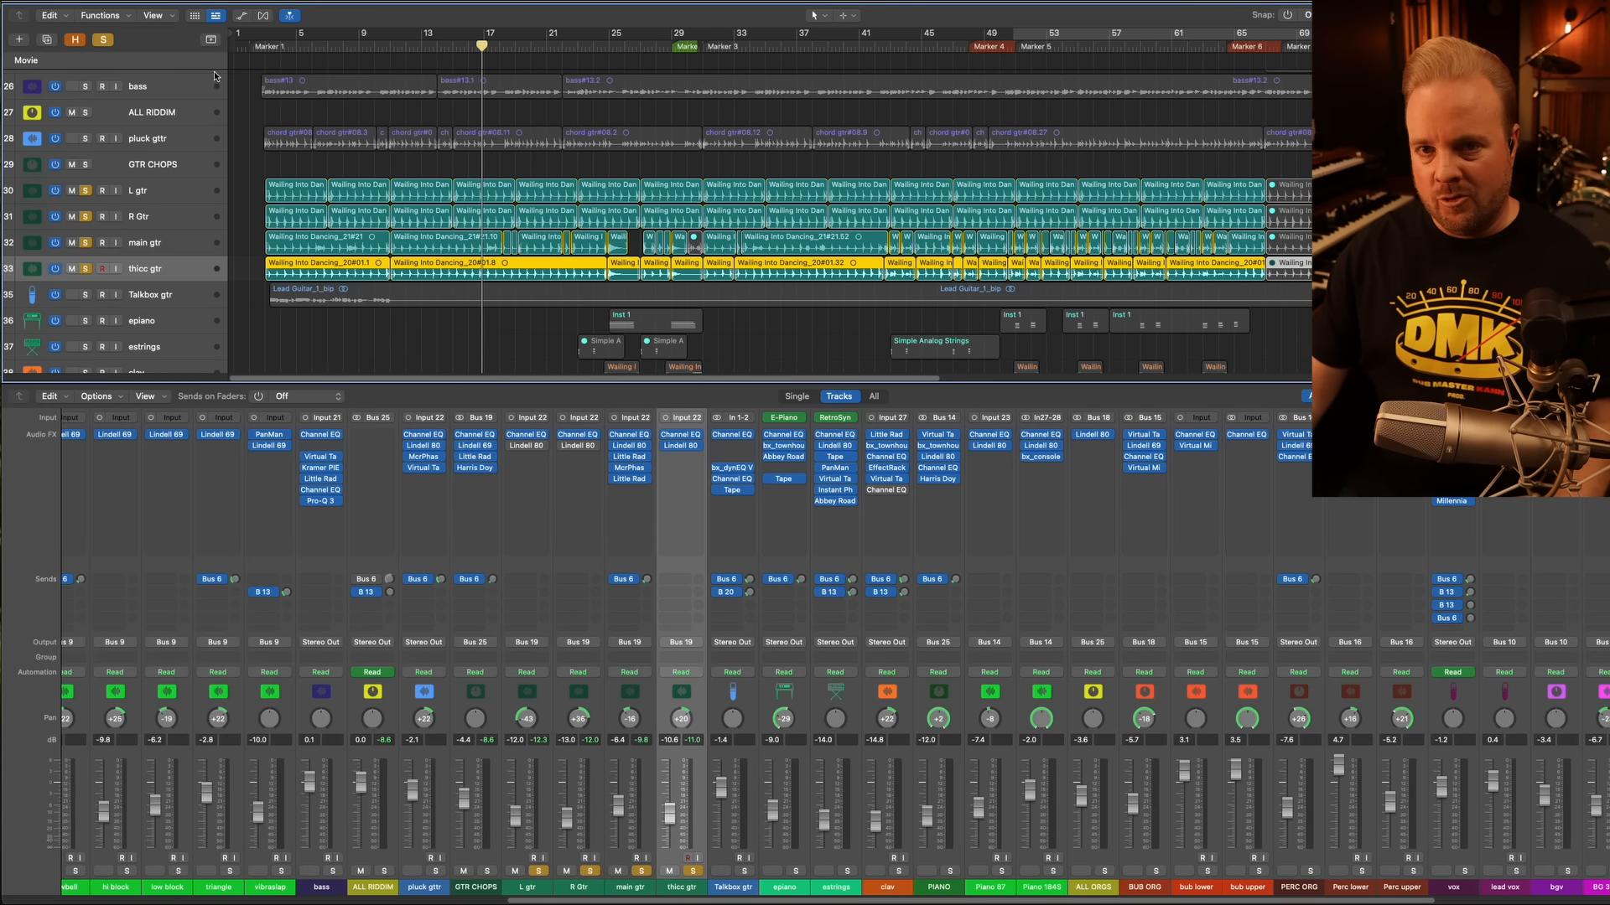
click(103, 41)
key(space)
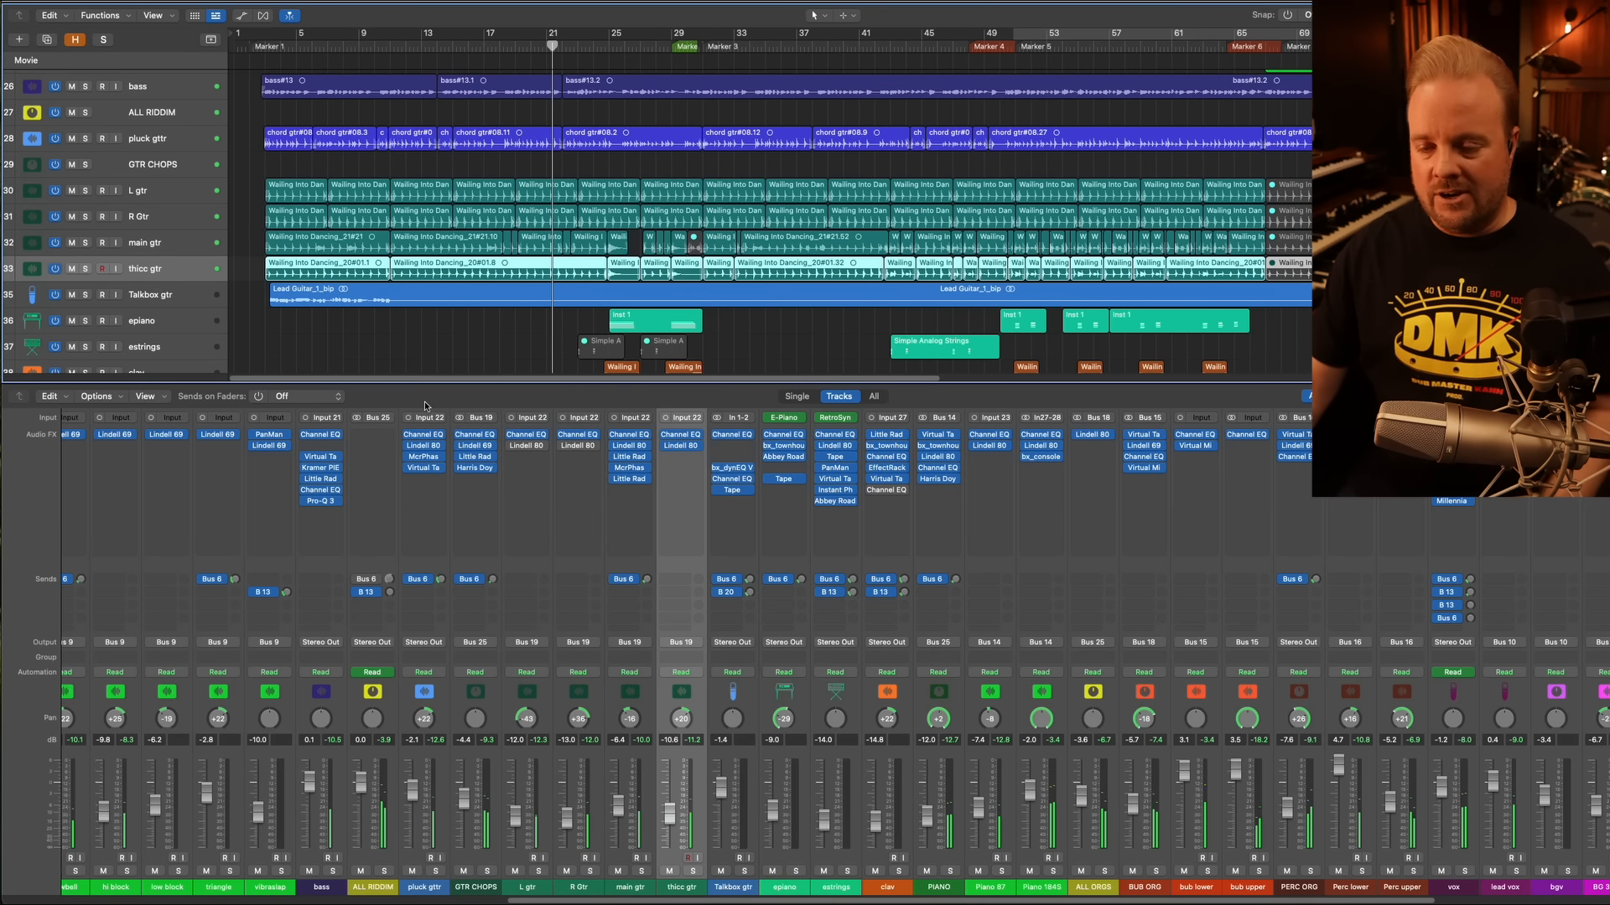
Select L gtr with R Gtr, and main gtr and thicc gtr, to point out the guitar chop layers
drag(576, 888, 538, 891)
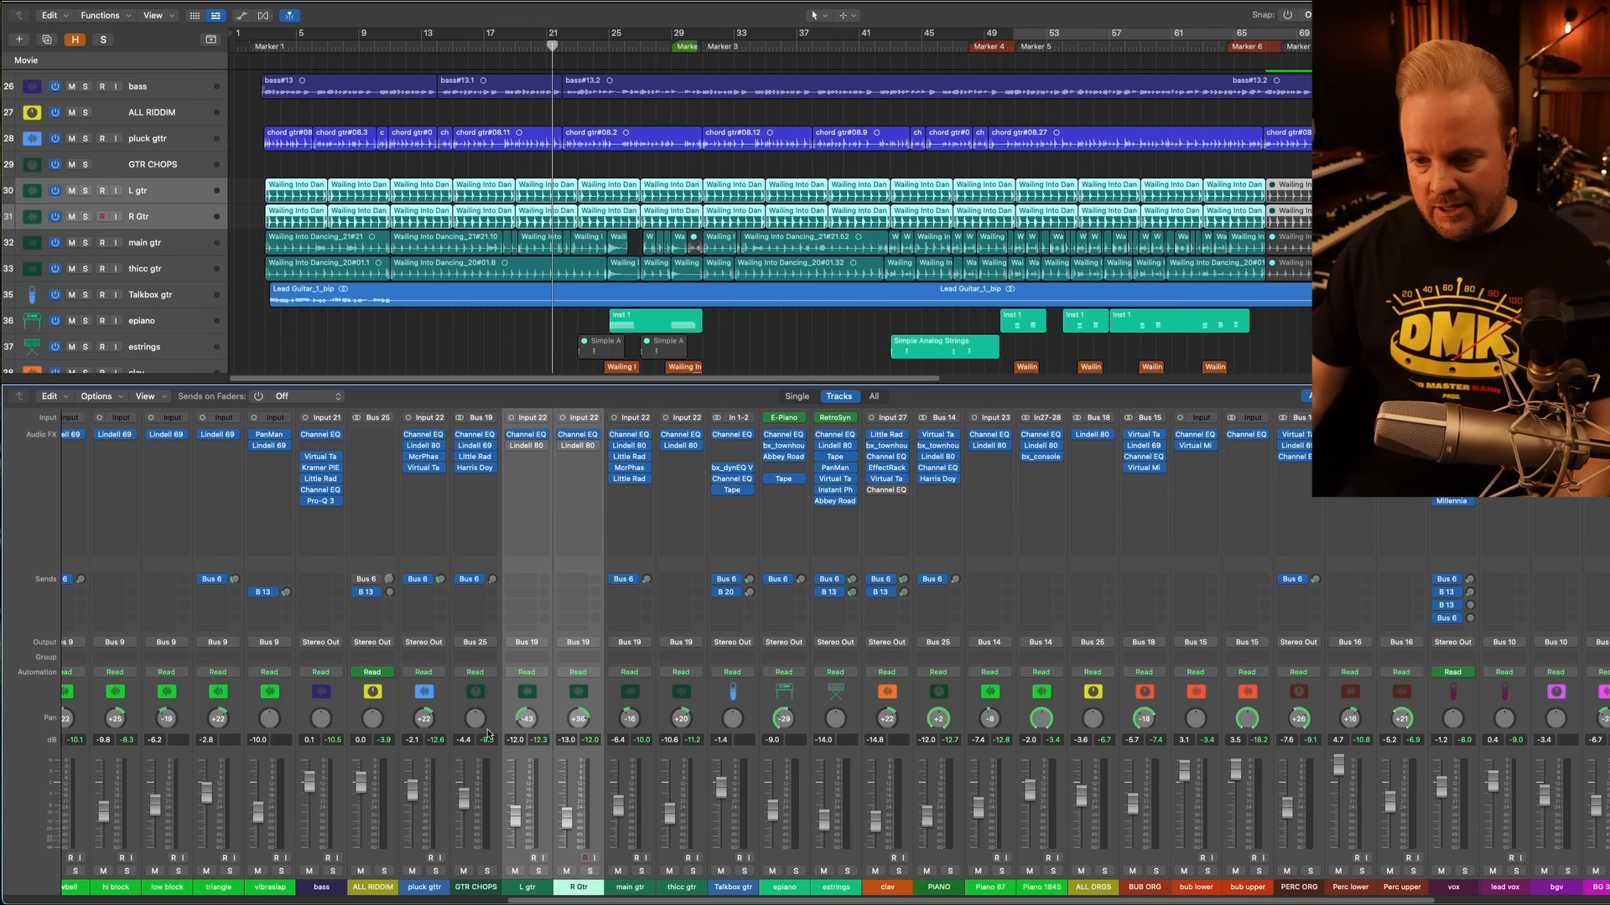
drag(633, 888, 665, 887)
click(678, 887)
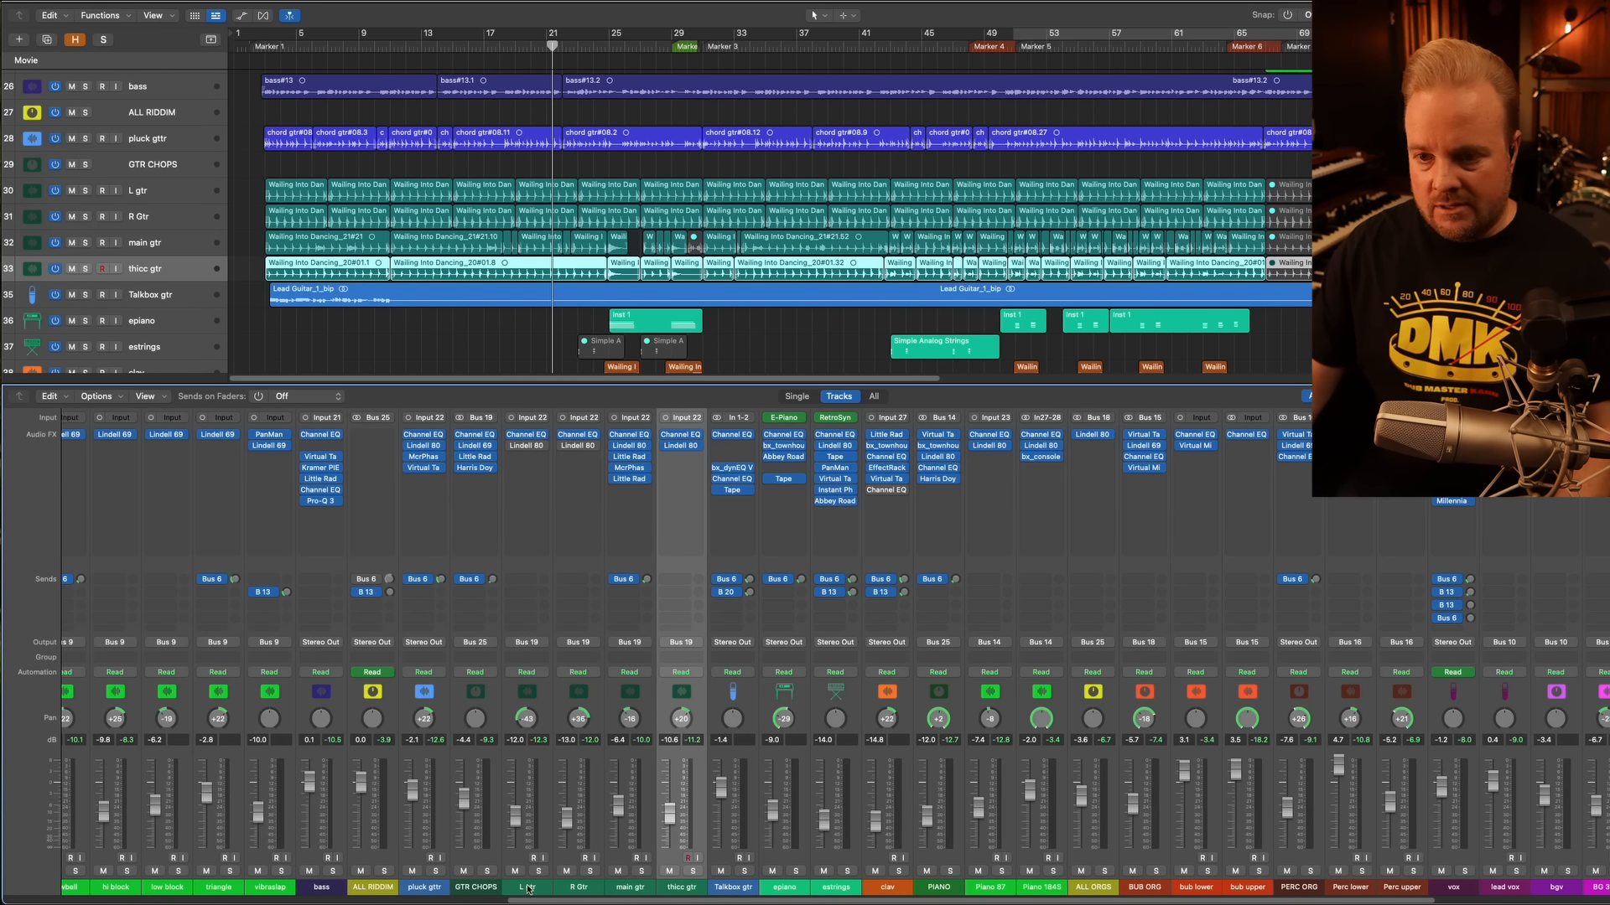
Open Lindell 80 Channel on L gtr and R Gtr, play both tracks soloed, and arrange the plug-in windows side by side
click(525, 446)
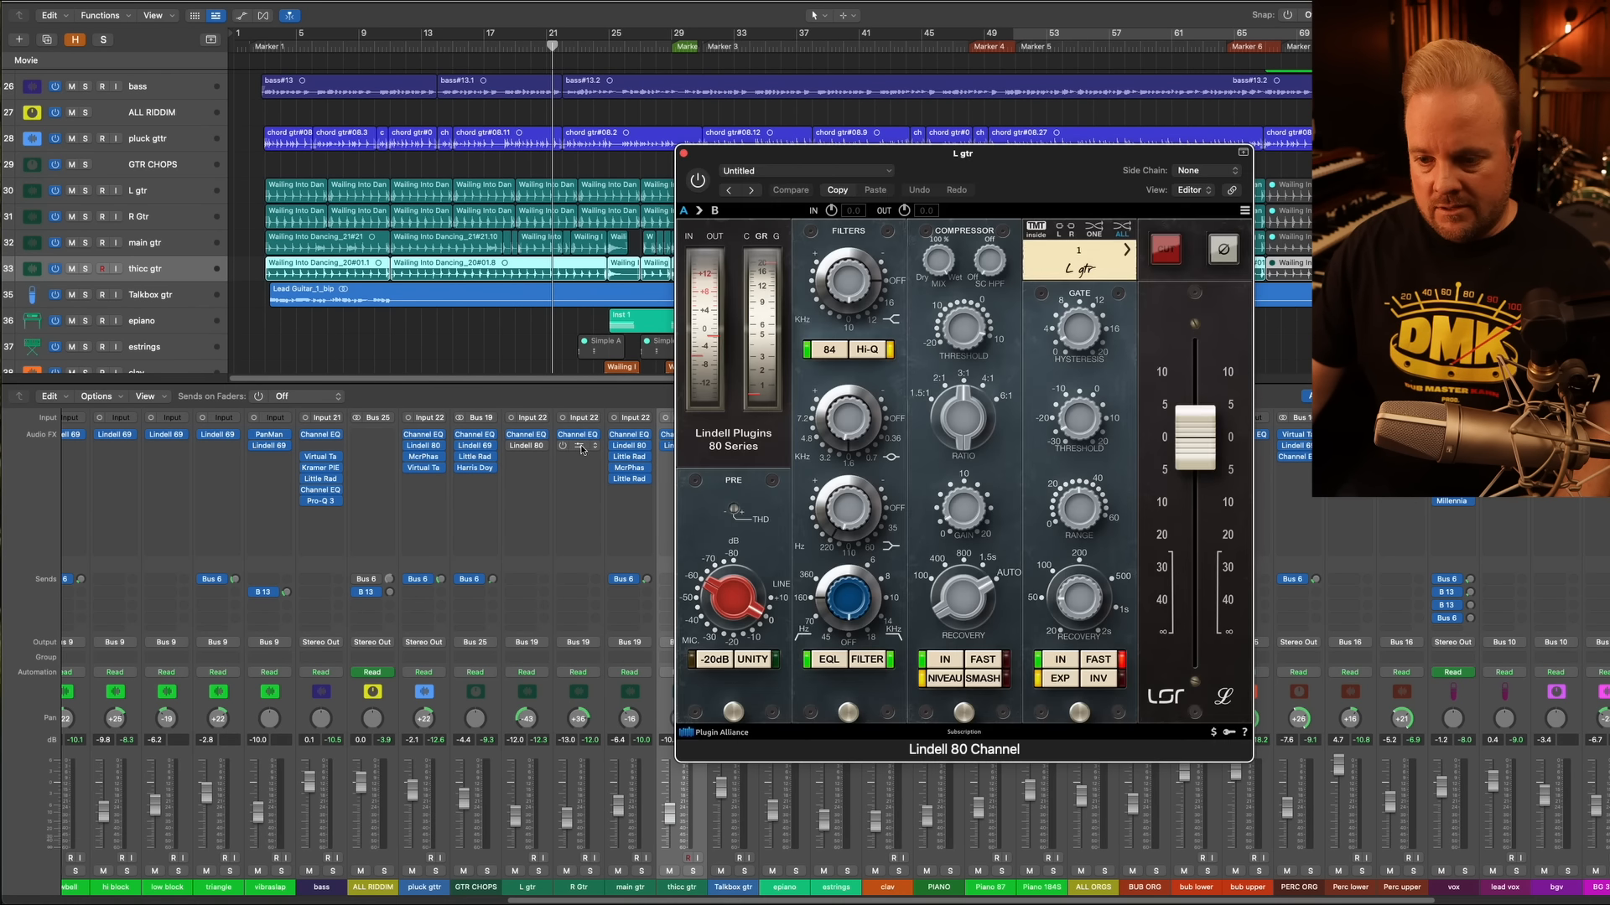
drag(544, 891, 558, 889)
click(540, 872)
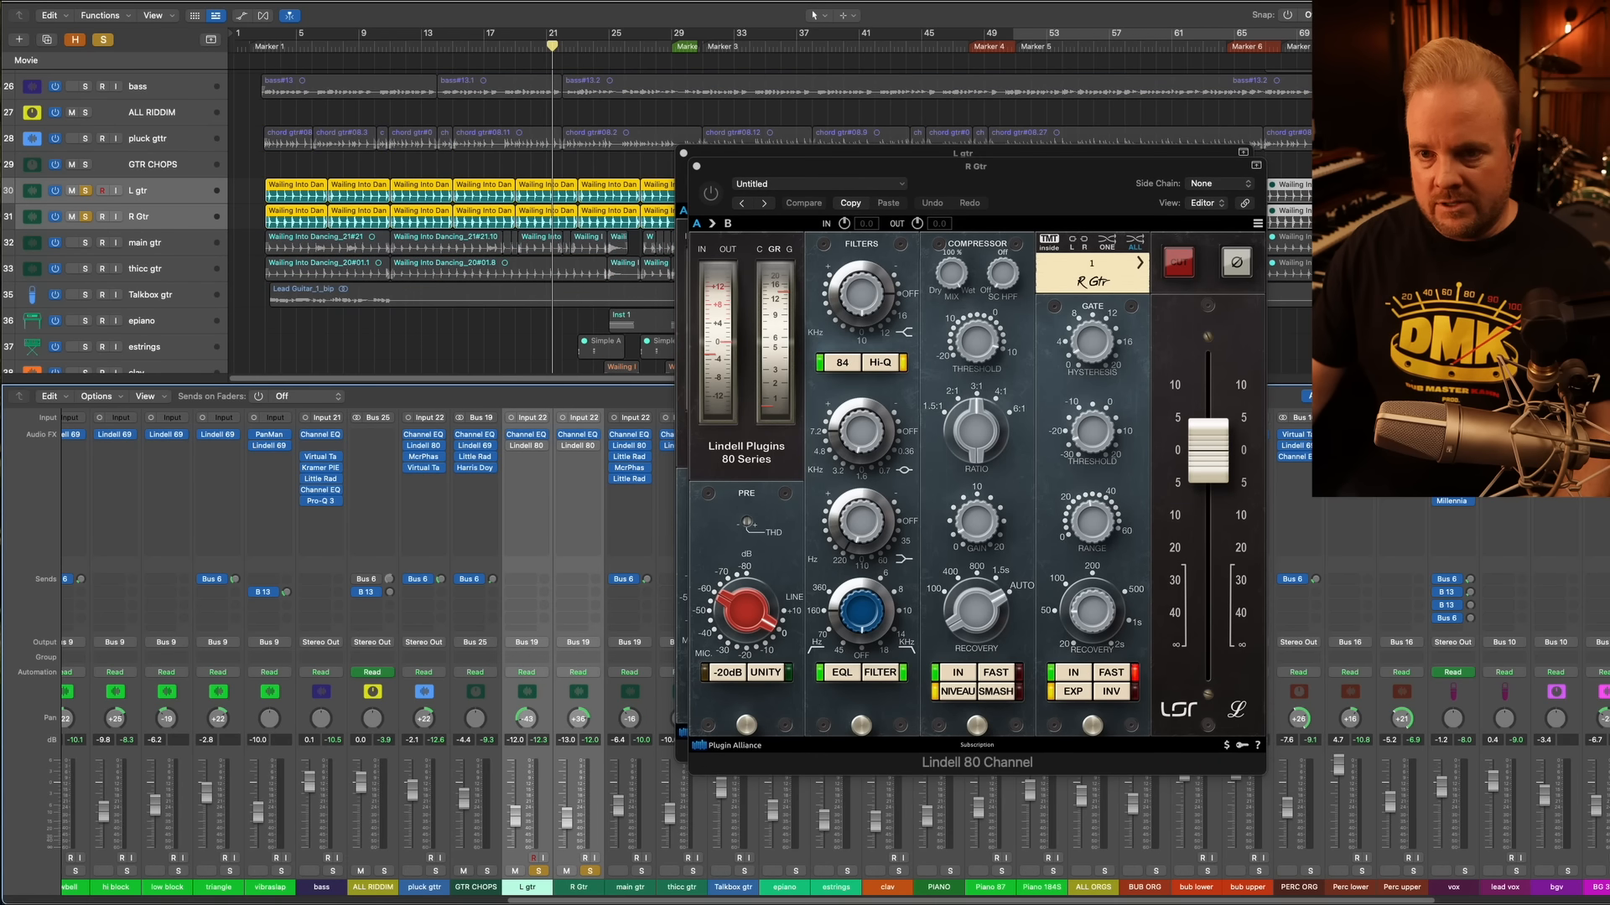
key(space)
drag(931, 167, 796, 261)
drag(798, 151, 186, 149)
drag(839, 233, 859, 165)
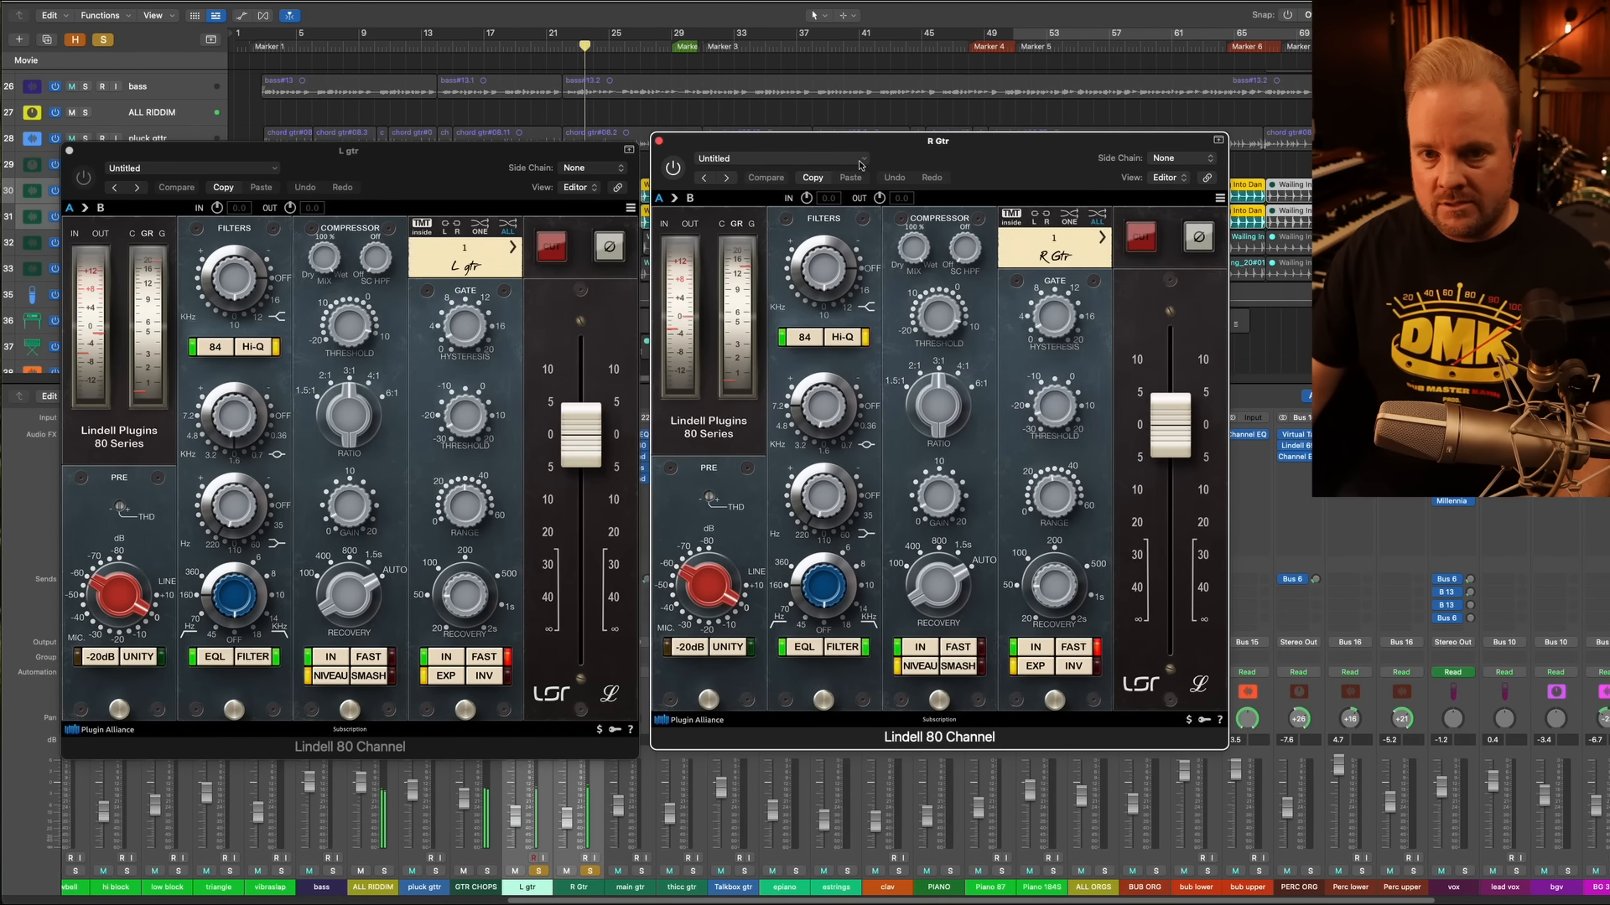
Enable Lindell 80 Channel on both L gtr and R Gtr, and examine the filter and EQ settings
click(91, 193)
click(689, 175)
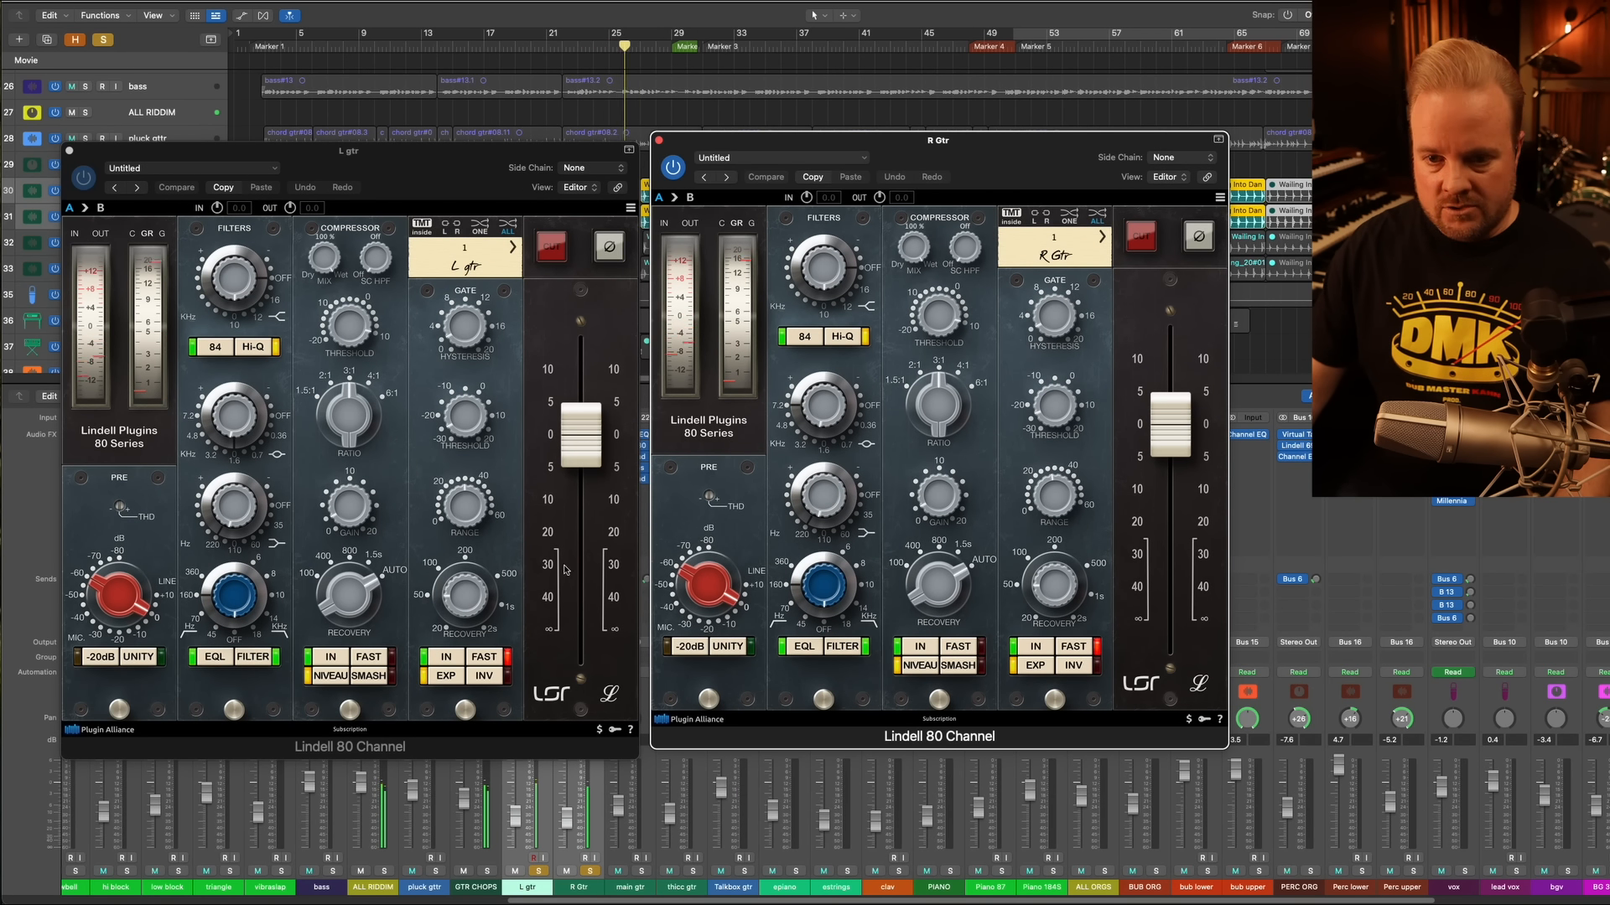
click(217, 534)
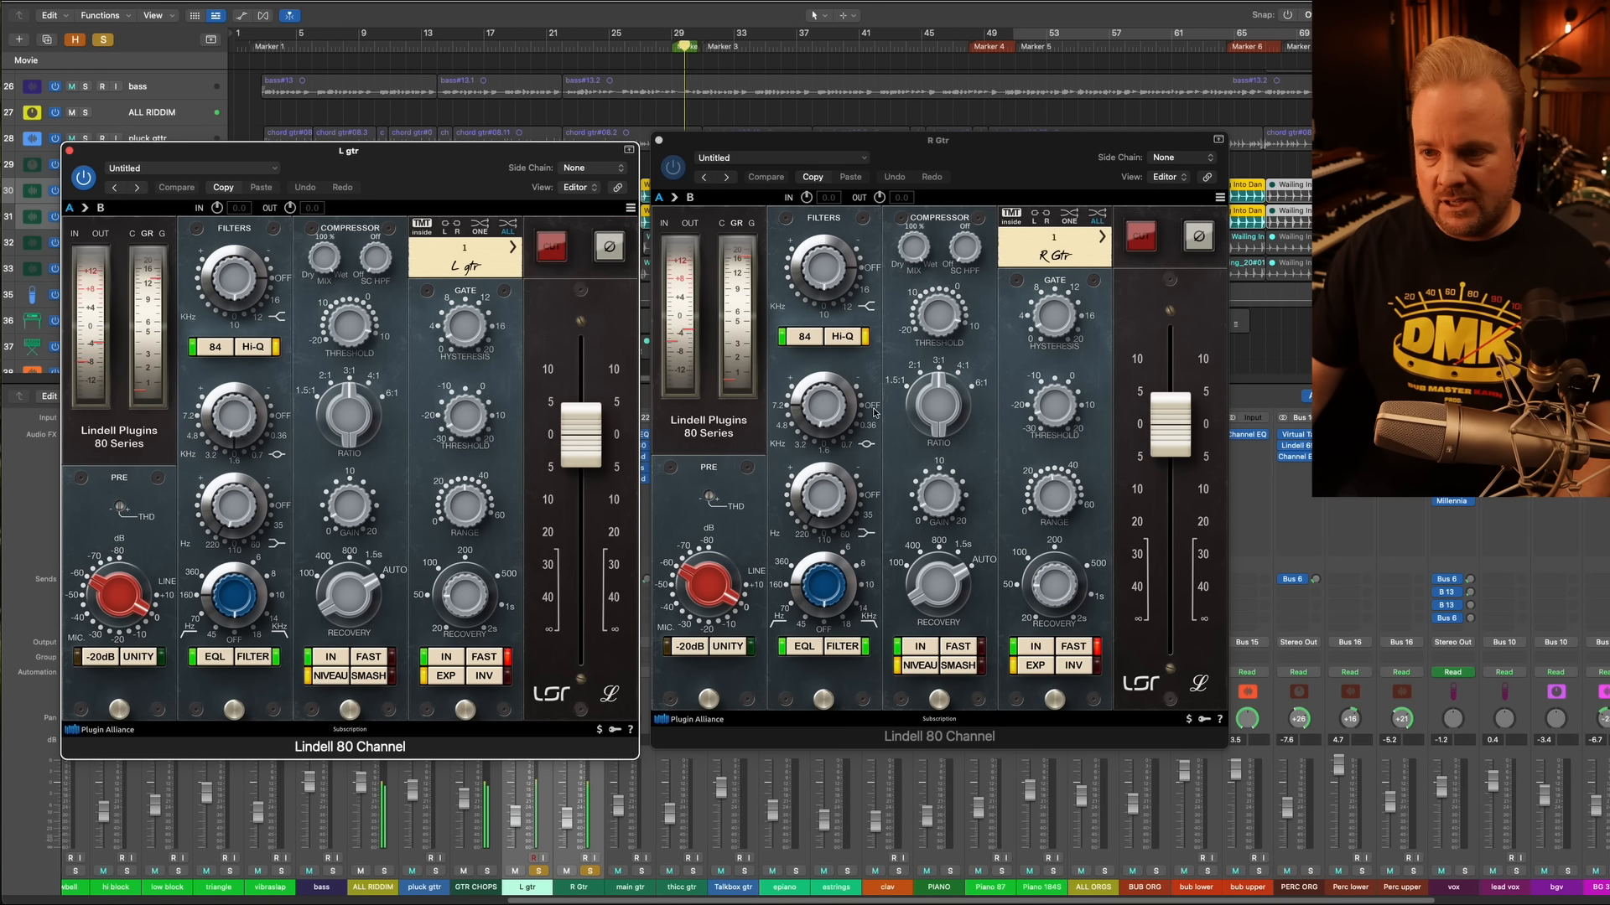
Compare L gtr and R Gtr with Lindell 80 Channel bypassed and enabled during playback, and close both plug-in windows
click(824, 402)
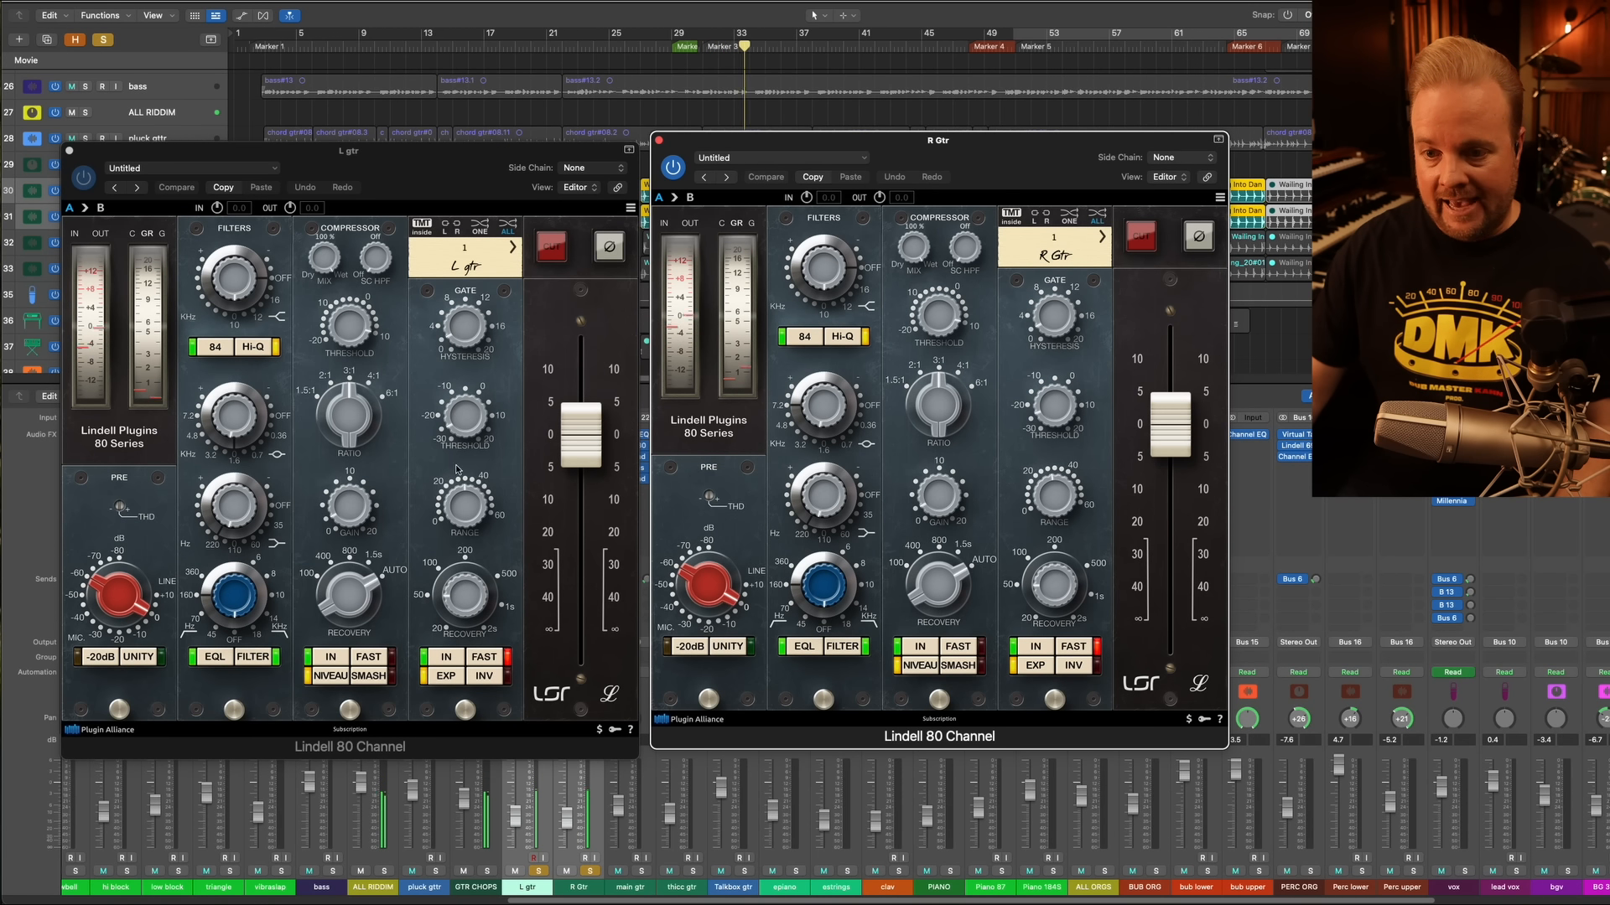
click(84, 179)
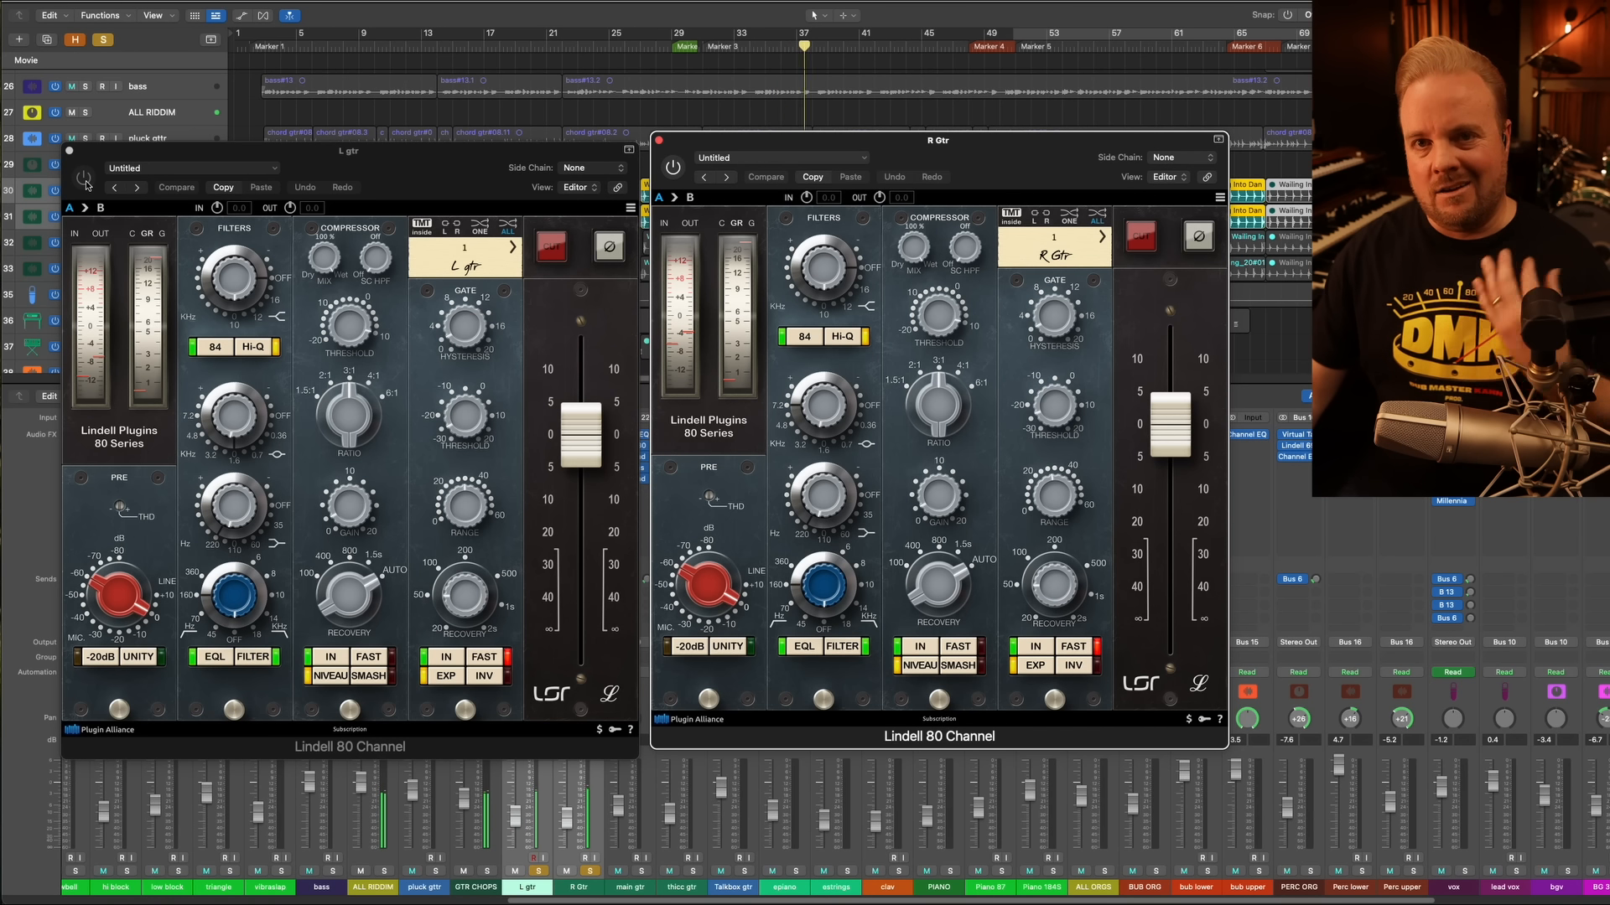
click(84, 179)
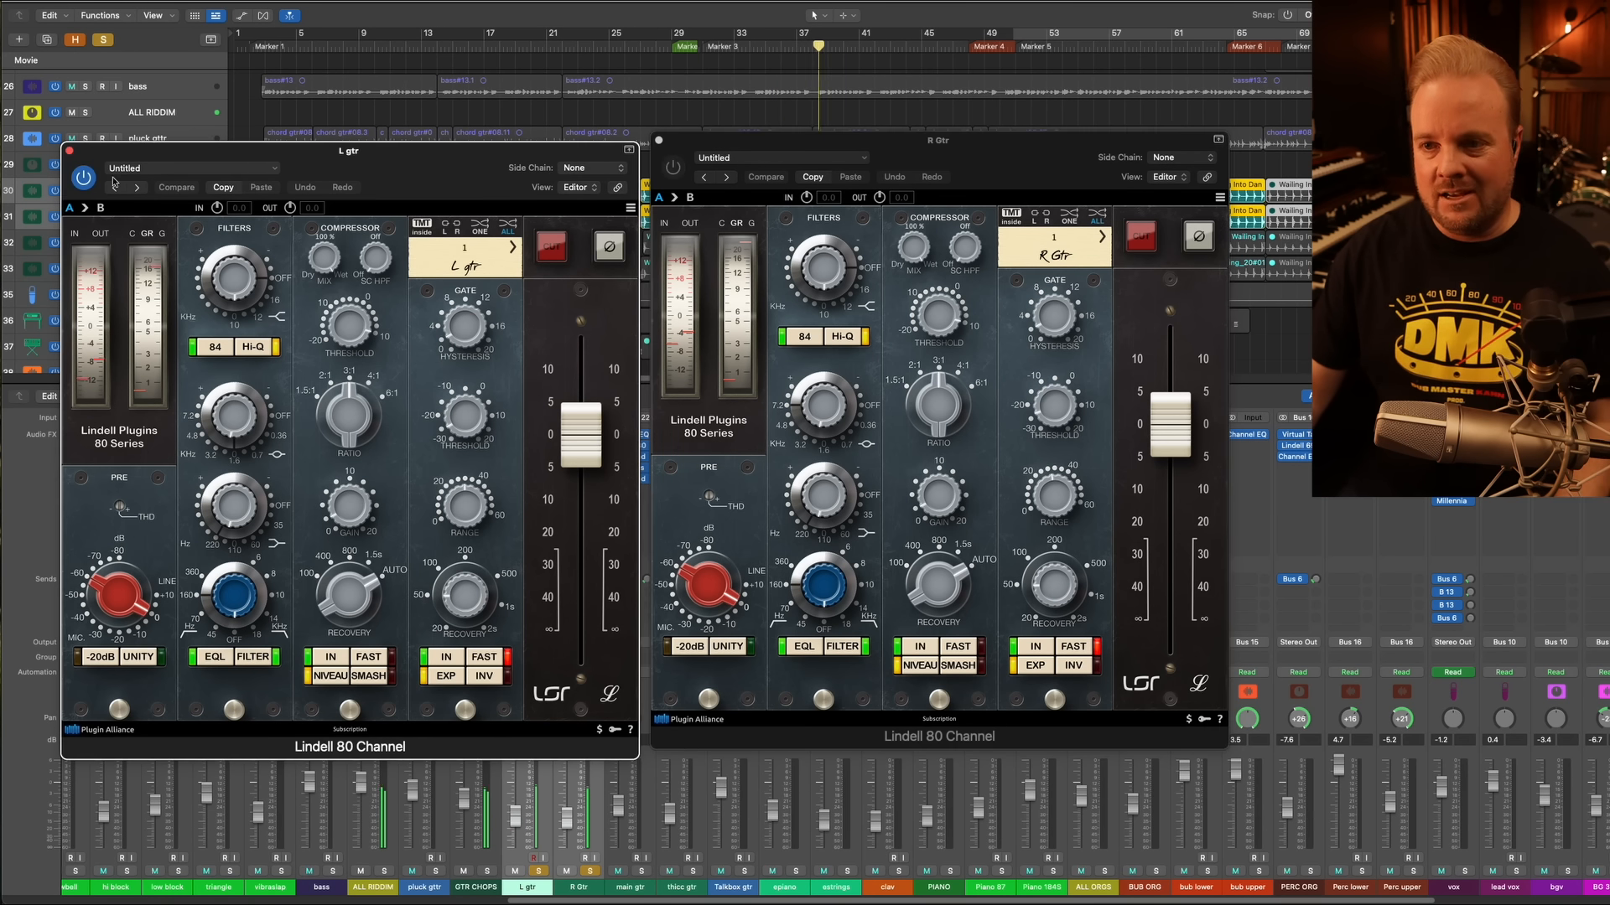
click(673, 167)
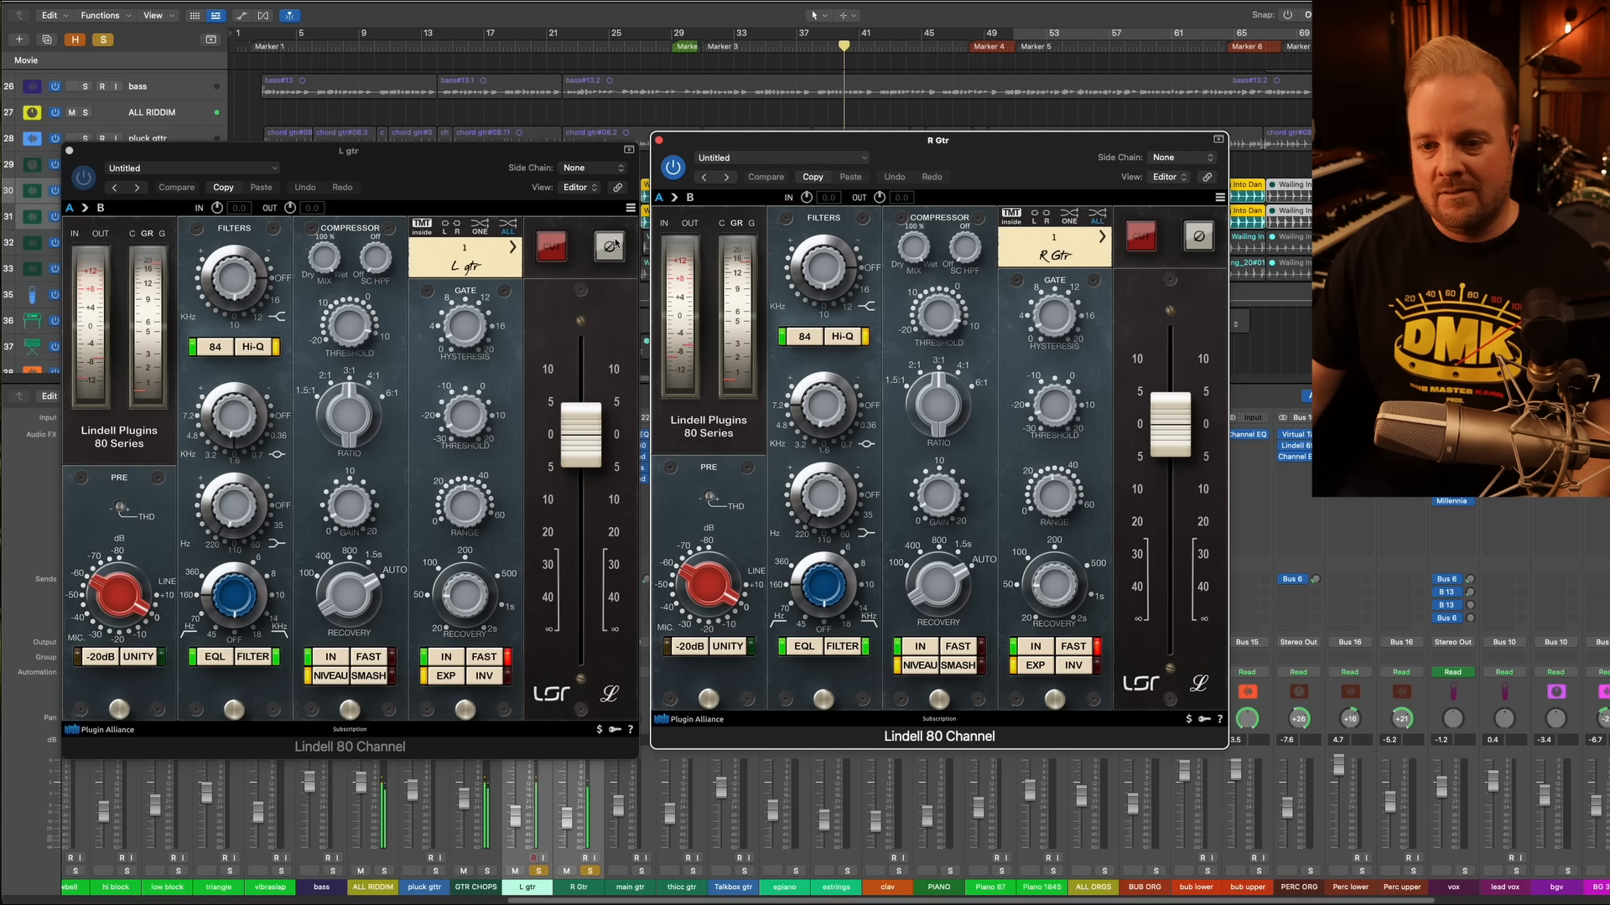
click(661, 141)
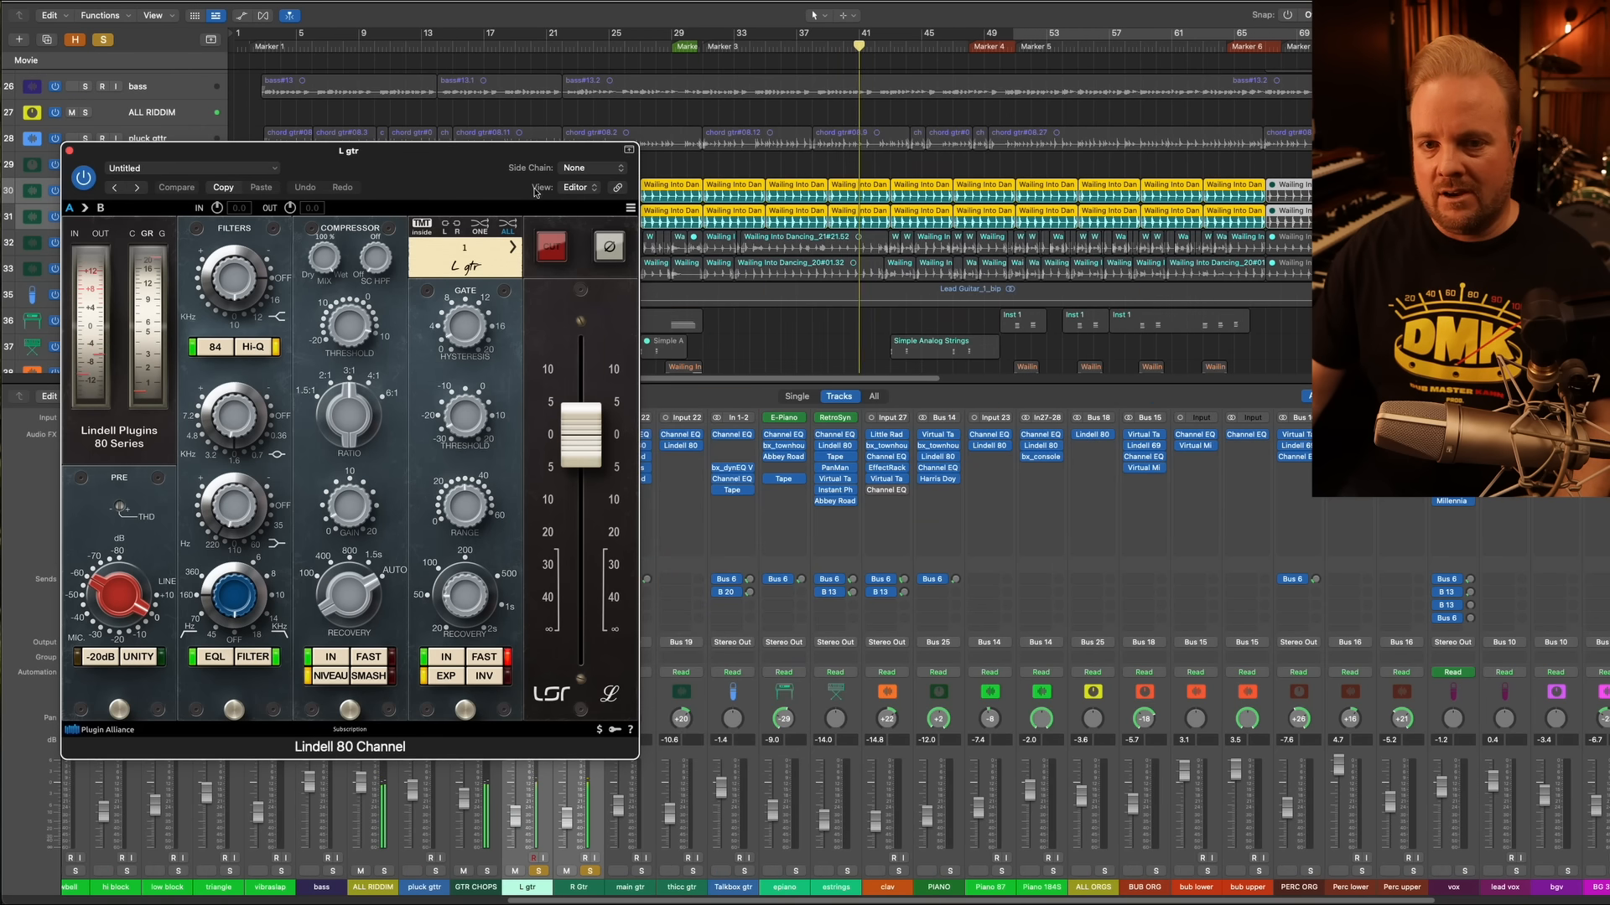
click(70, 151)
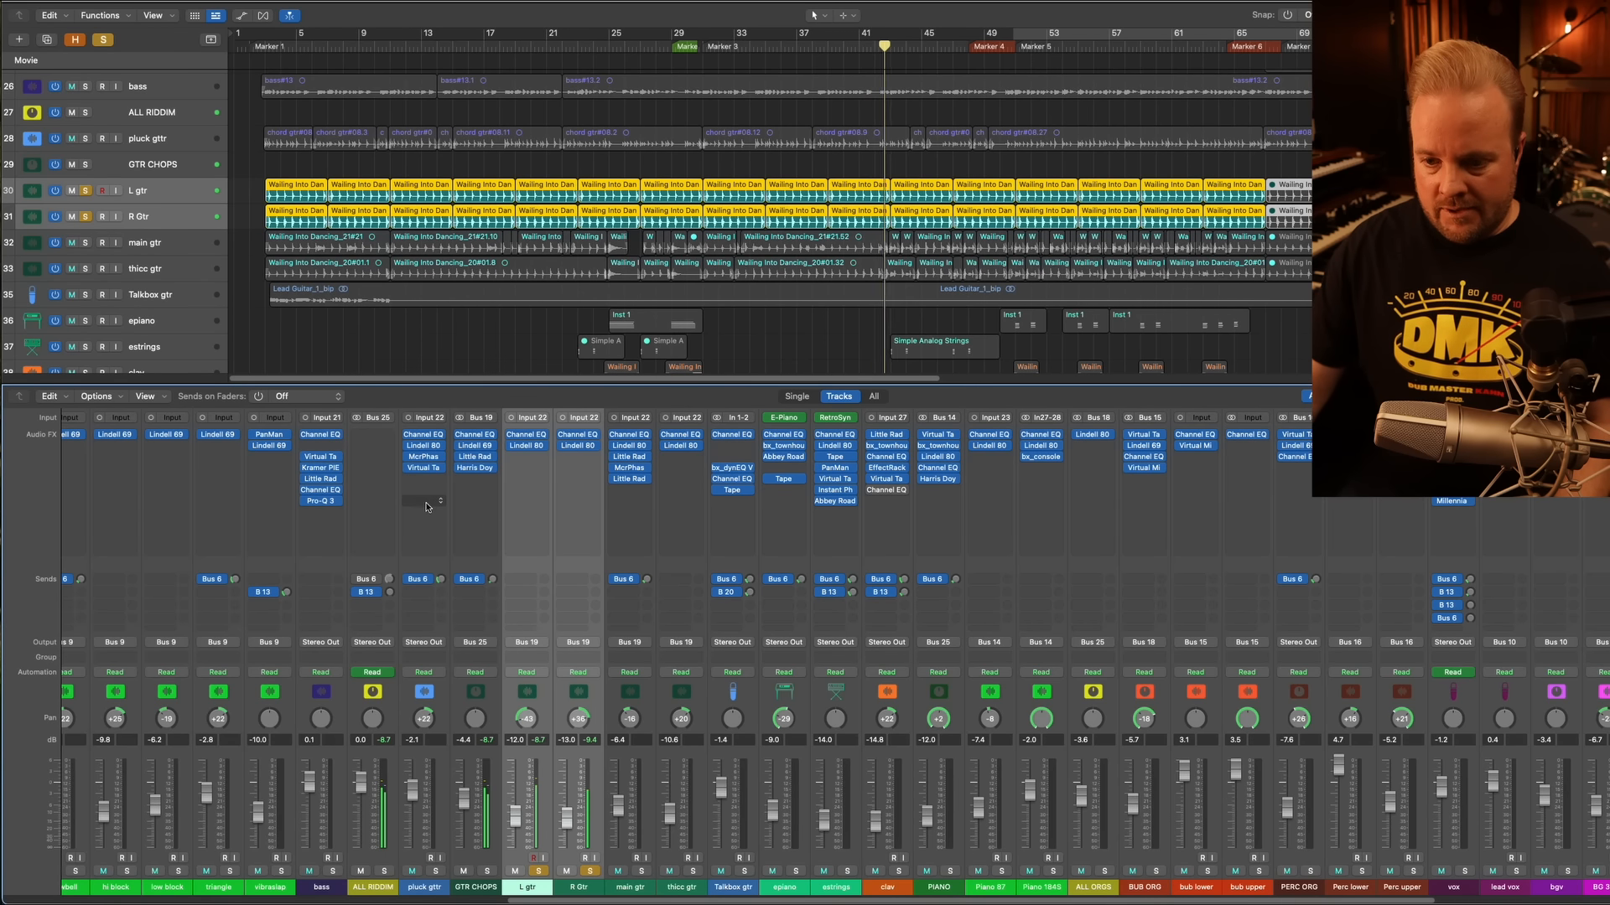
Open Channel EQ on GTR CHOPS, play the guitars, compare the EQ bypassed and enabled, and close it
click(476, 434)
drag(1045, 156, 460, 288)
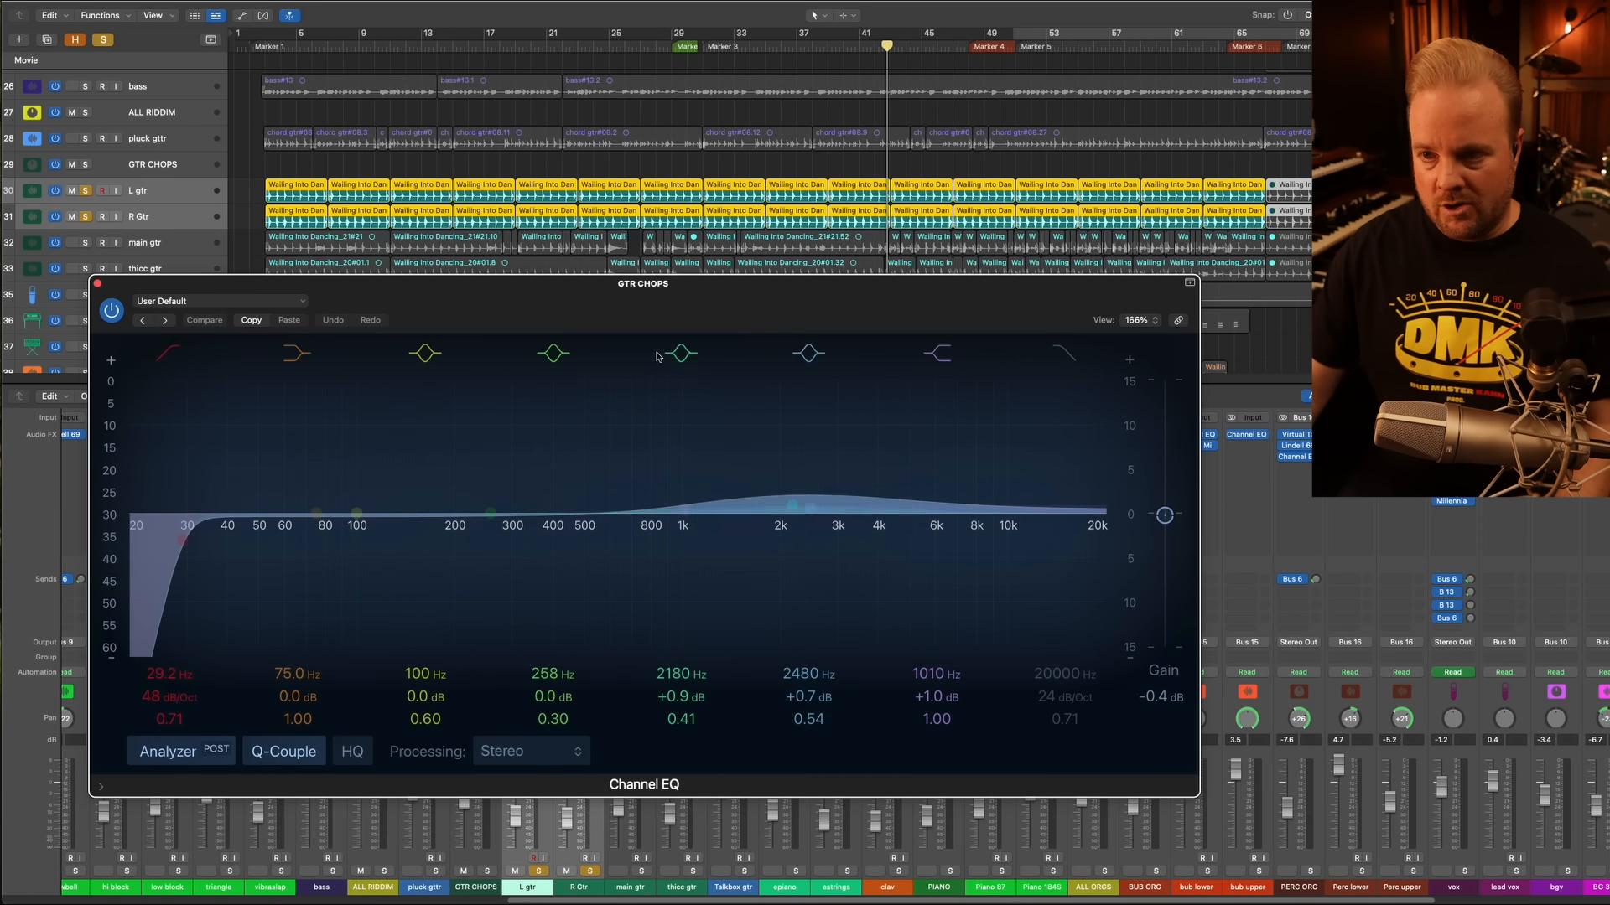
key(space)
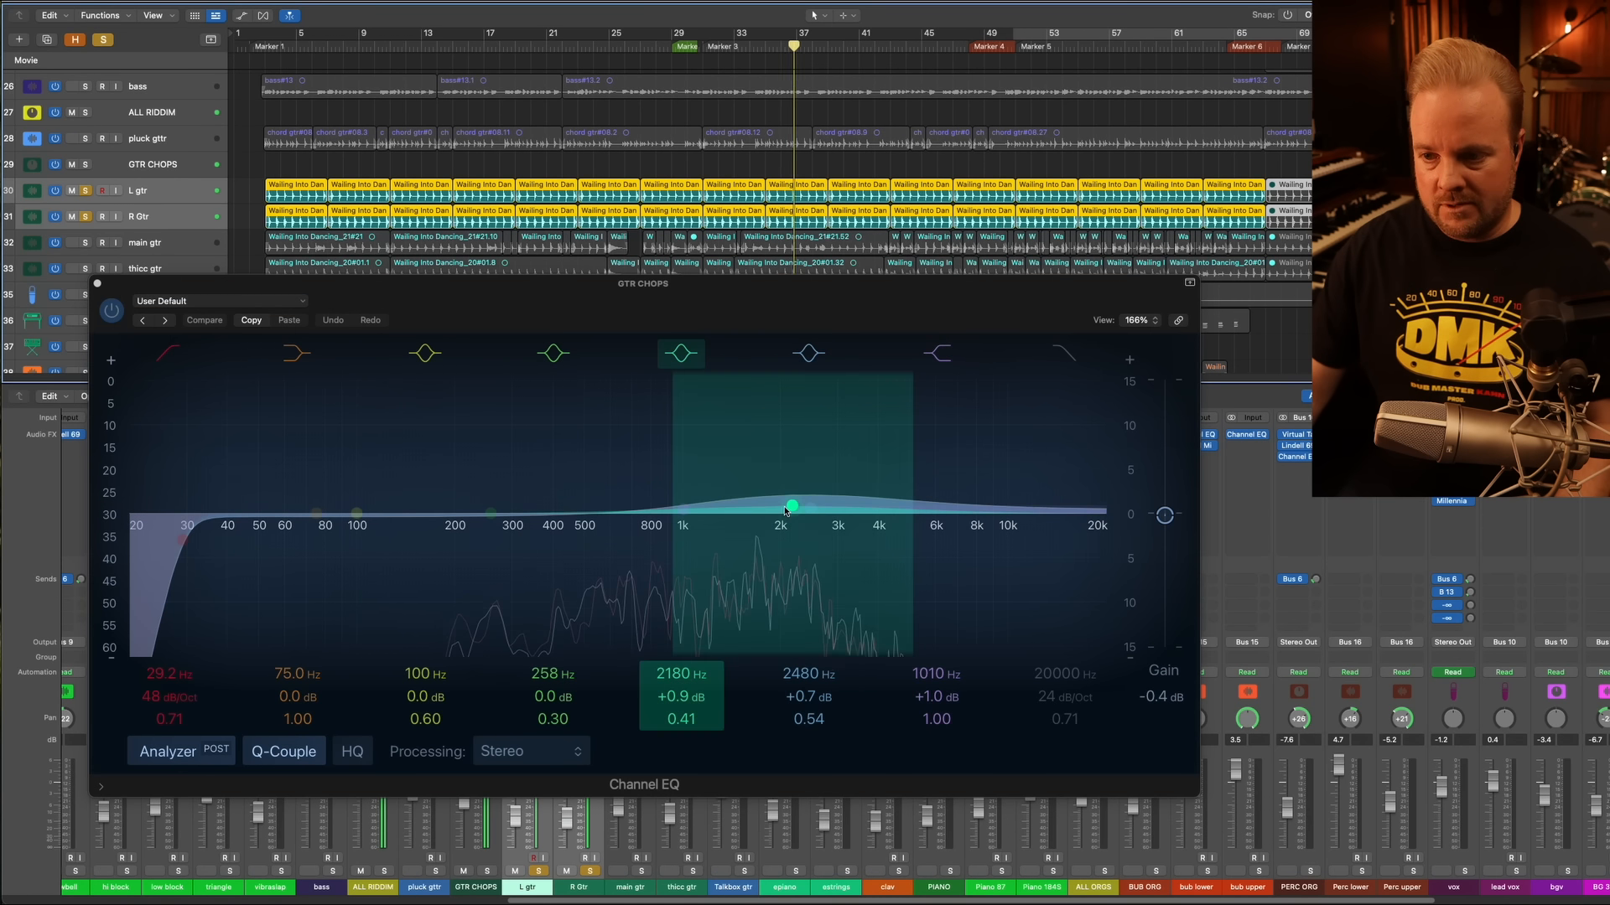
click(113, 312)
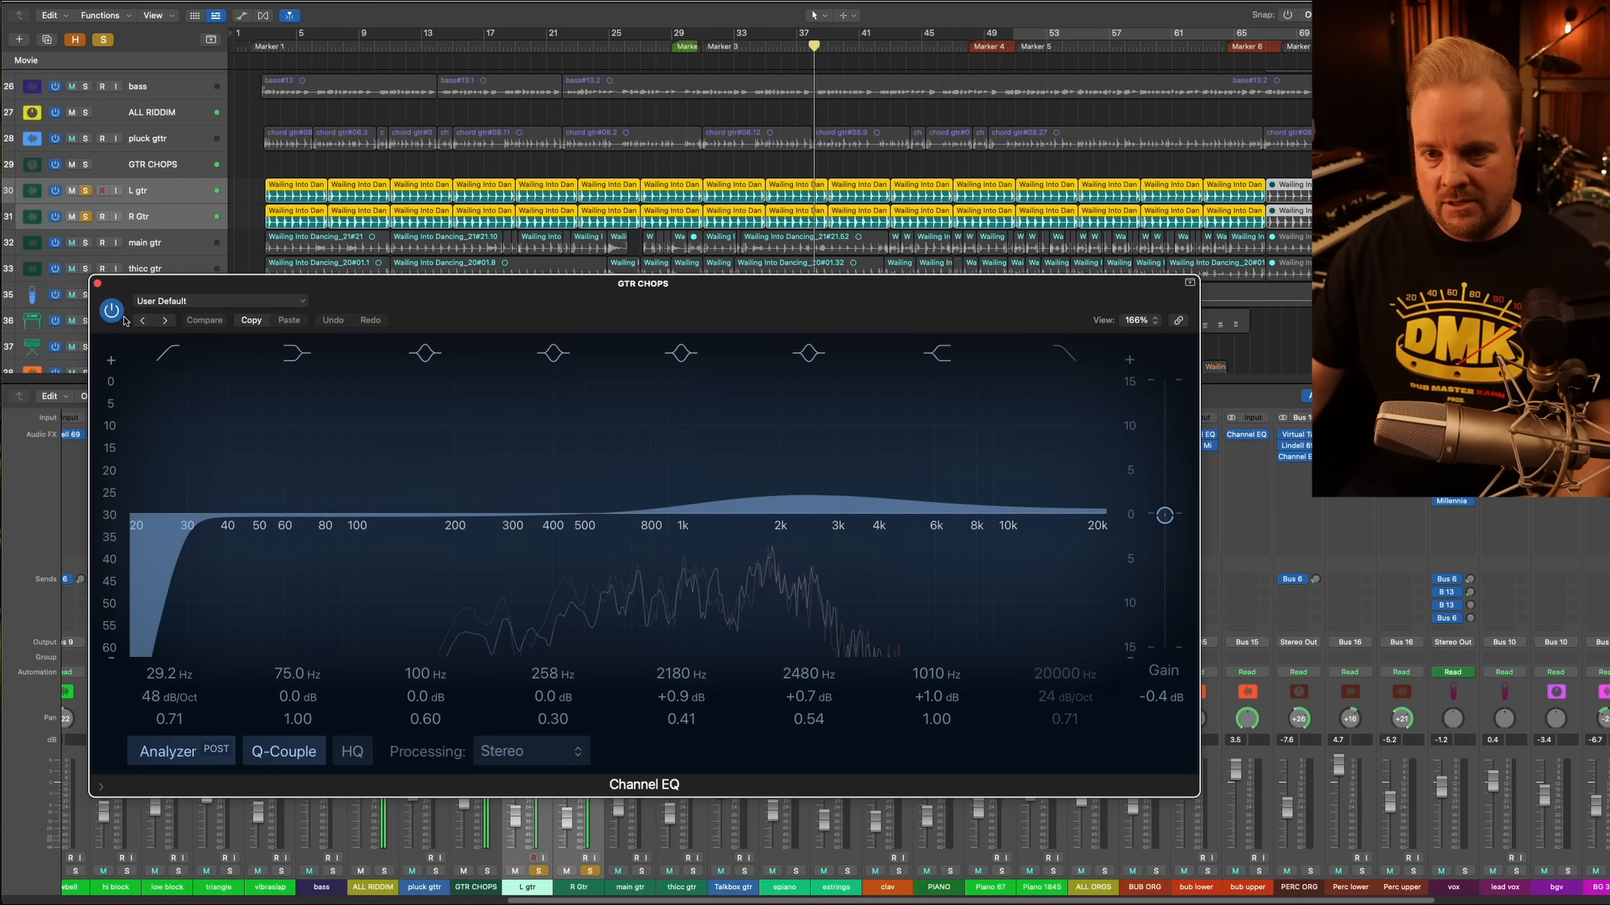
click(111, 311)
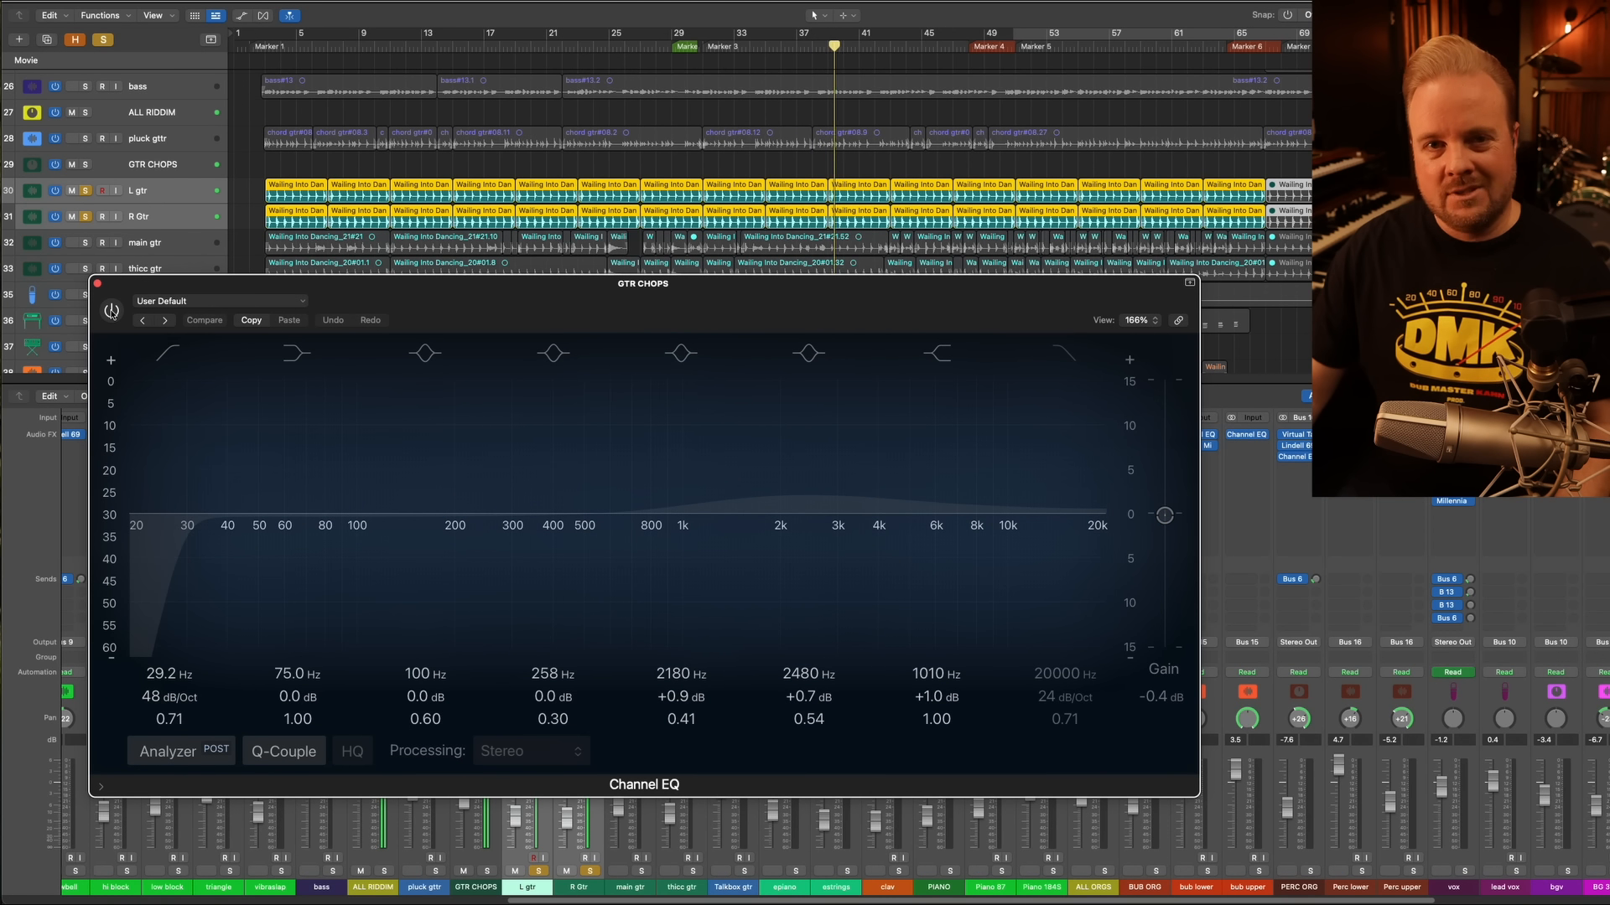
click(111, 311)
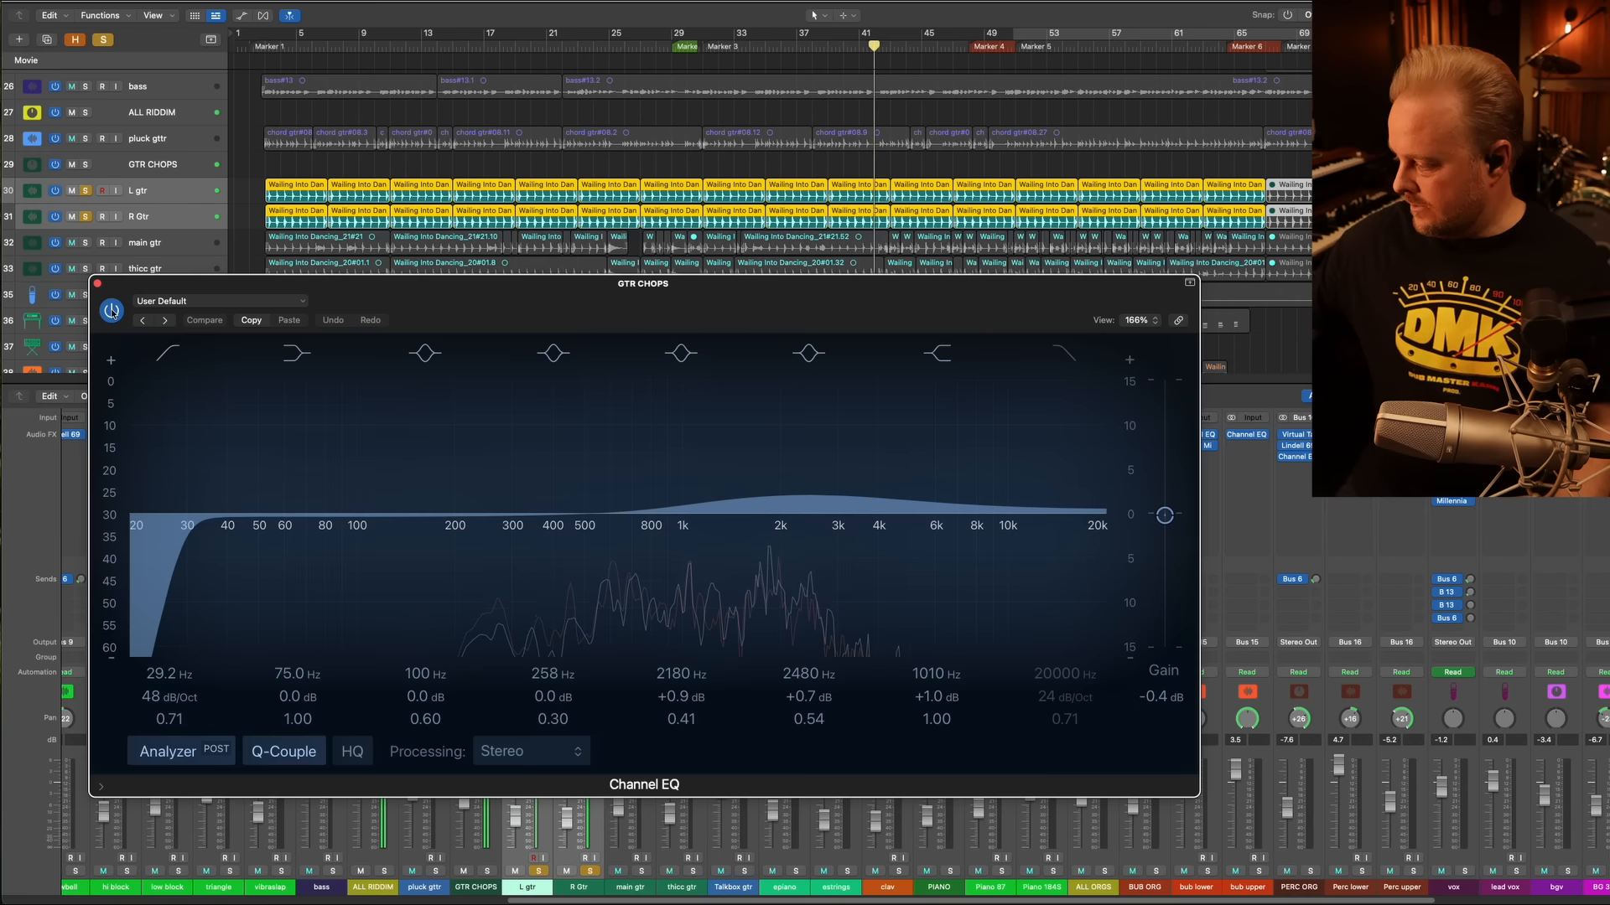
click(97, 284)
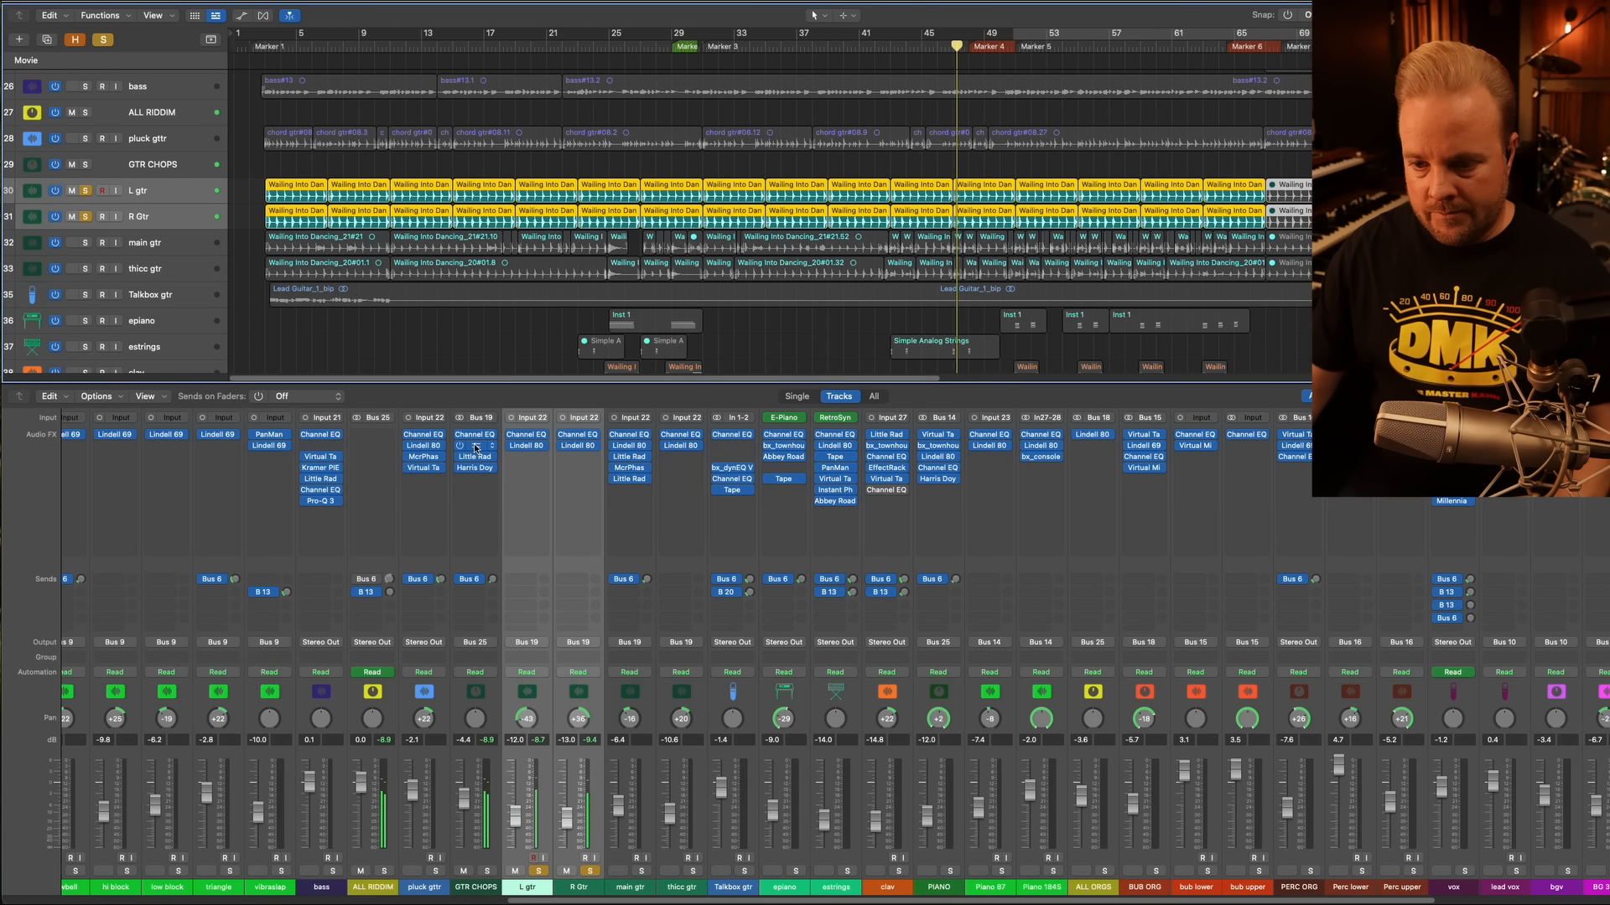
Open Lindell 69 Channel on GTR CHOPS, examine its EQ, compressor and THD settings, compare it bypassed and enabled, and close it
click(475, 445)
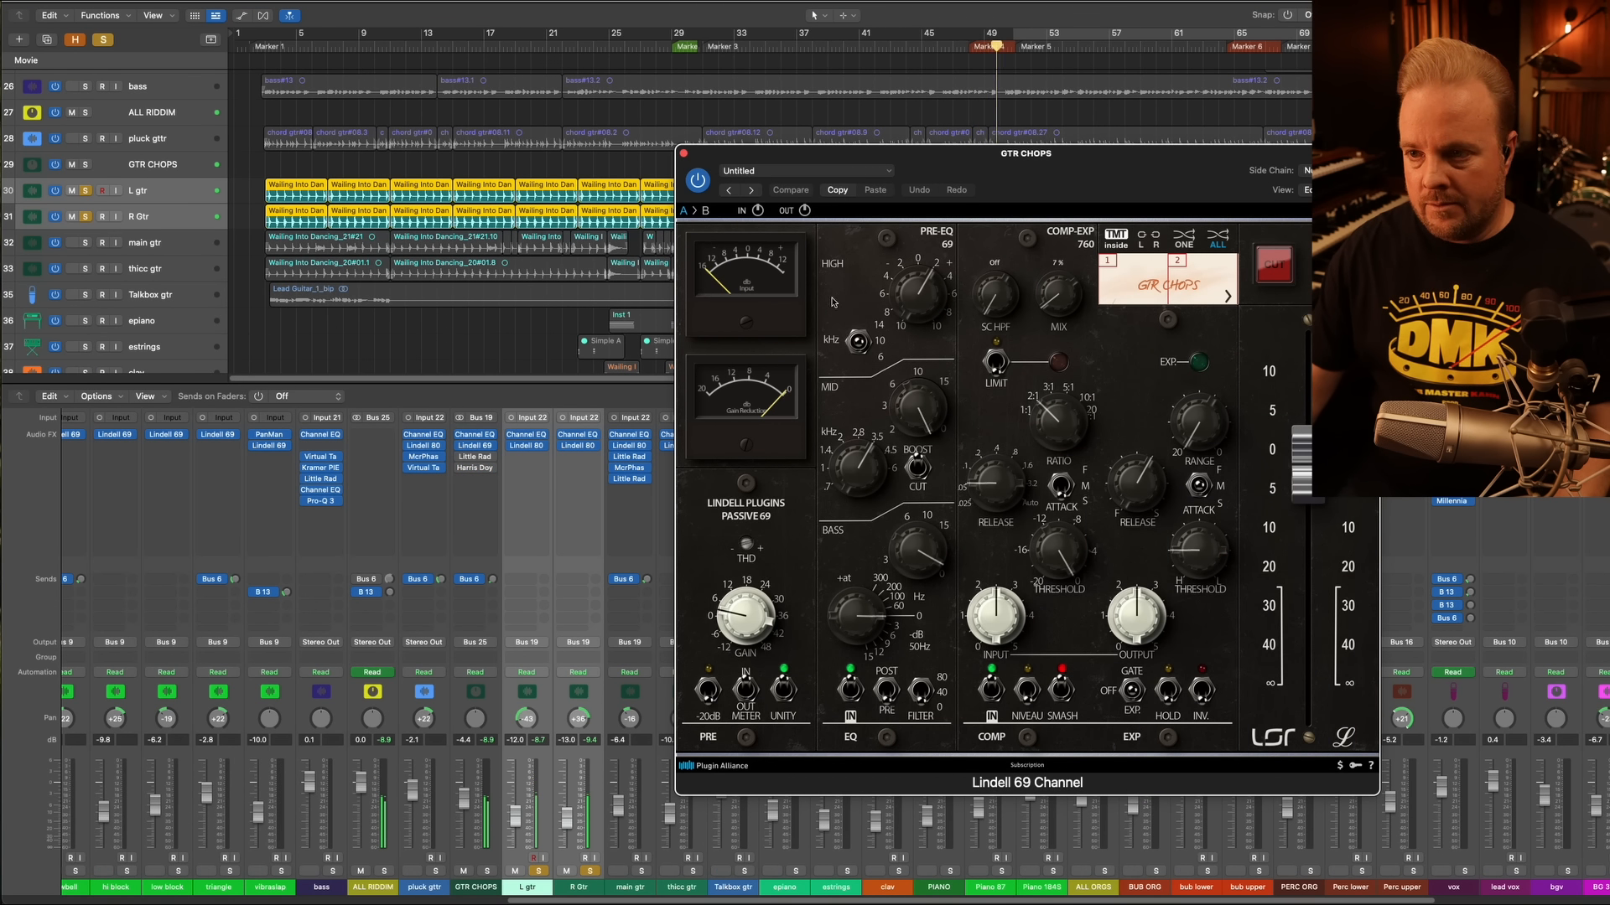
drag(954, 178, 677, 162)
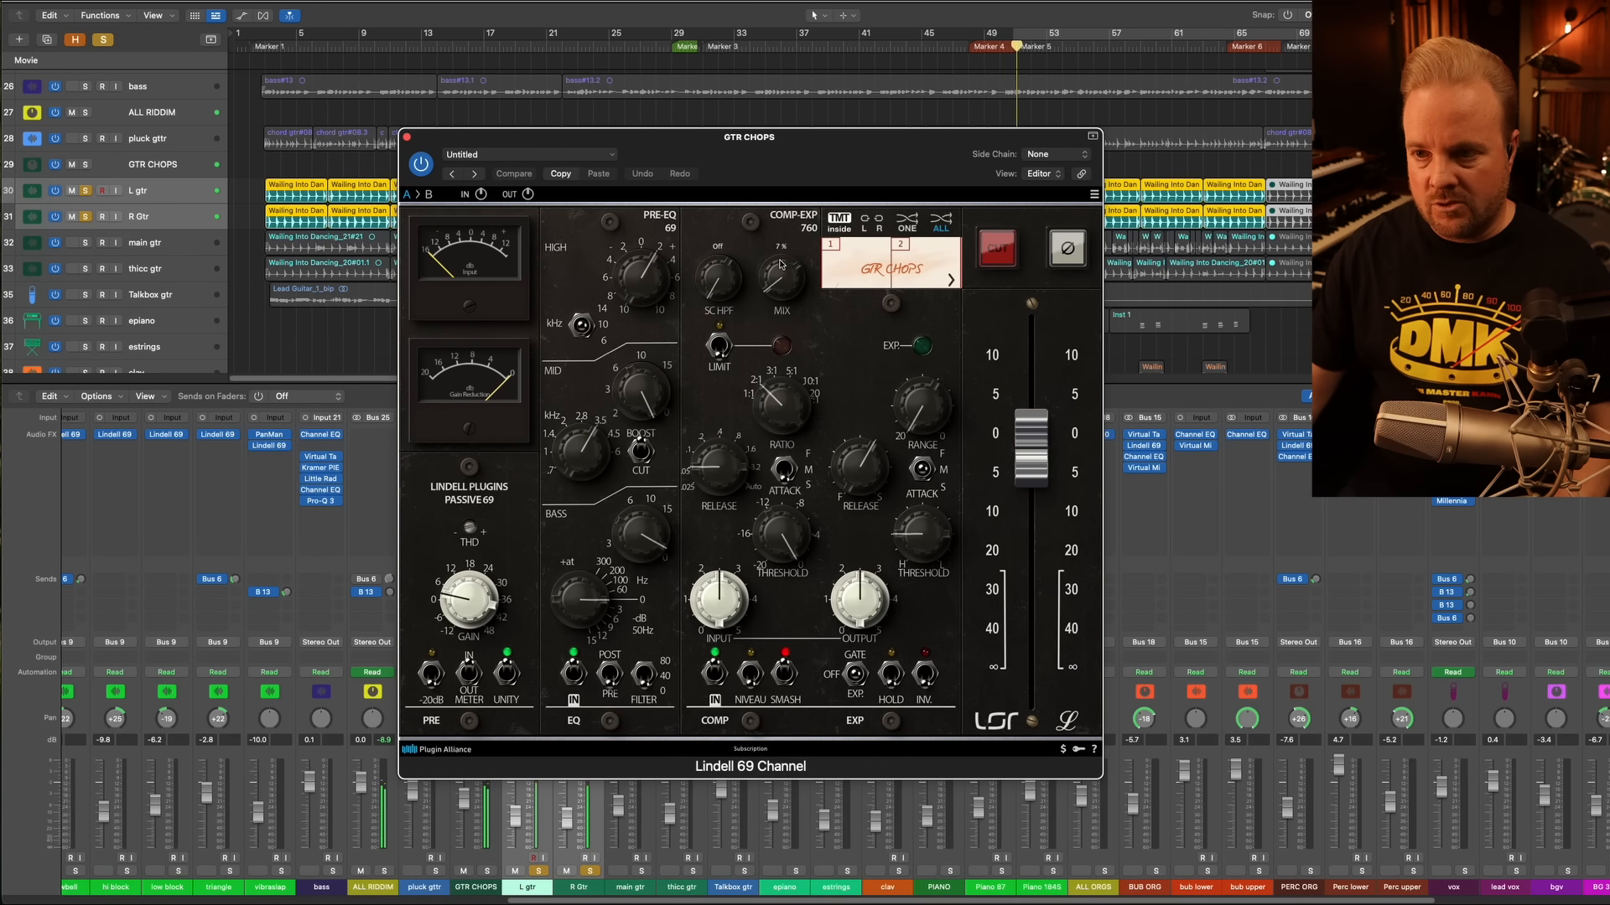
mouse_move(637, 392)
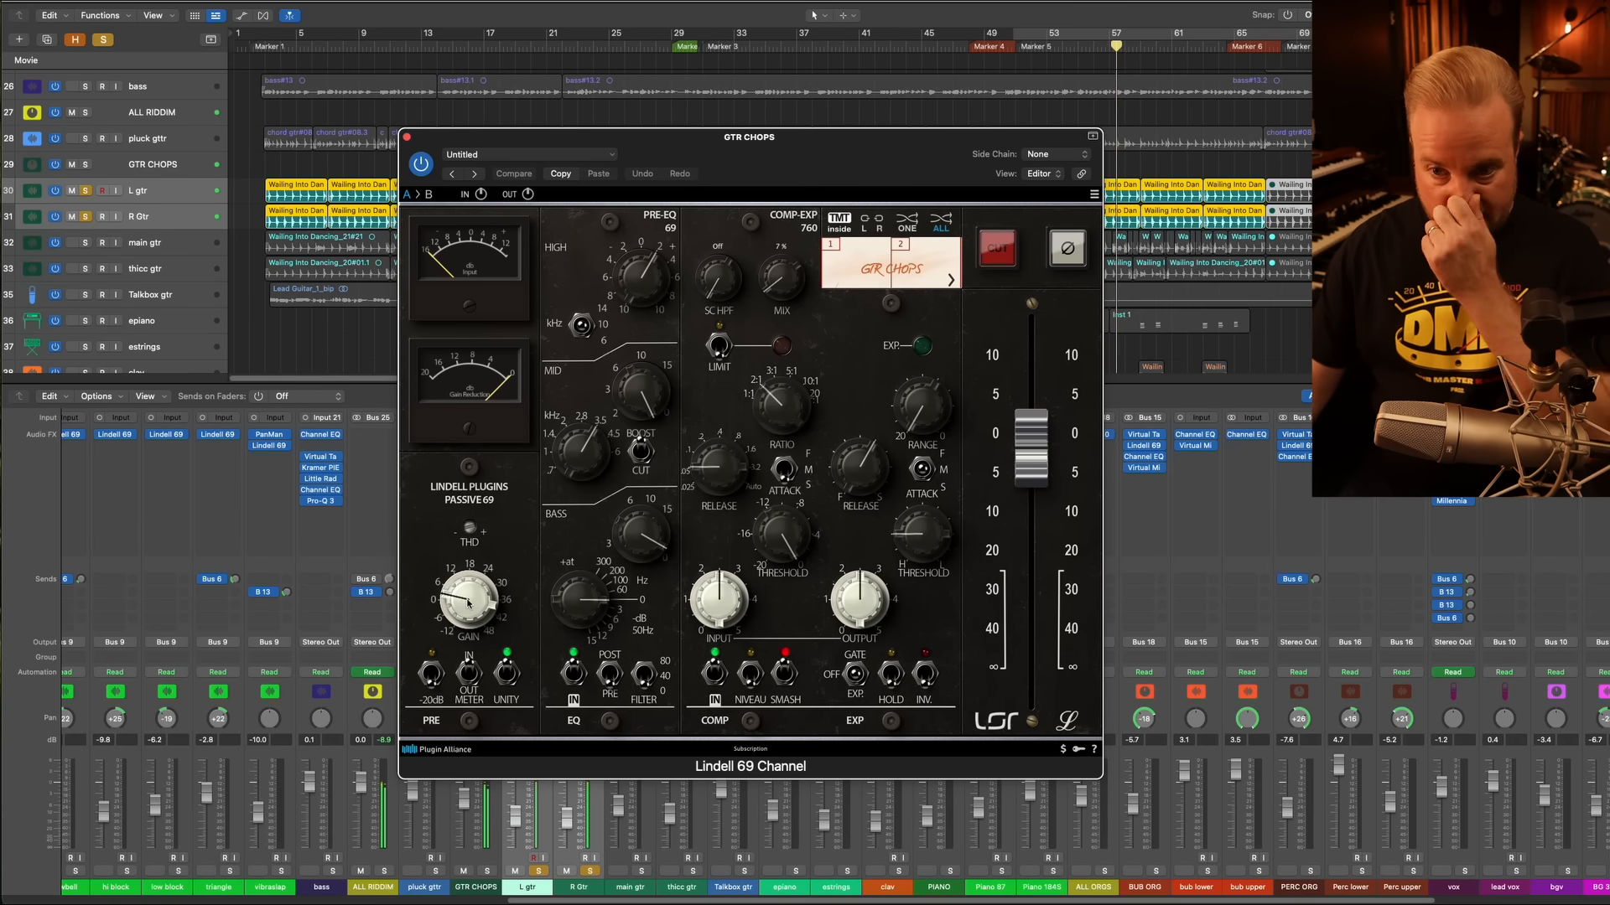
click(469, 529)
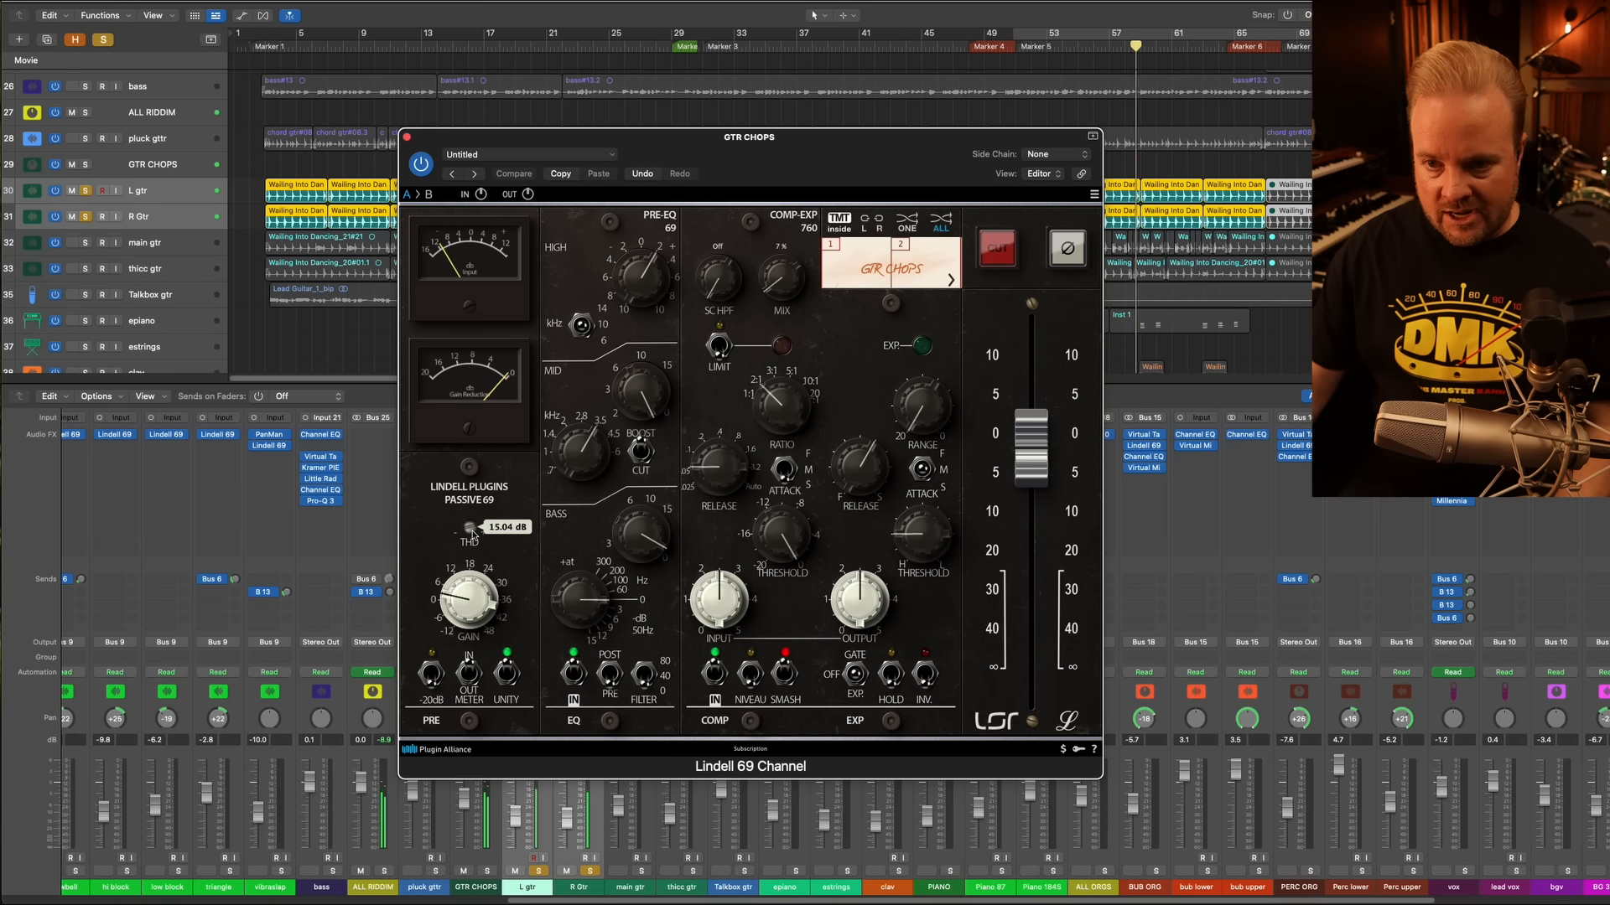
click(422, 164)
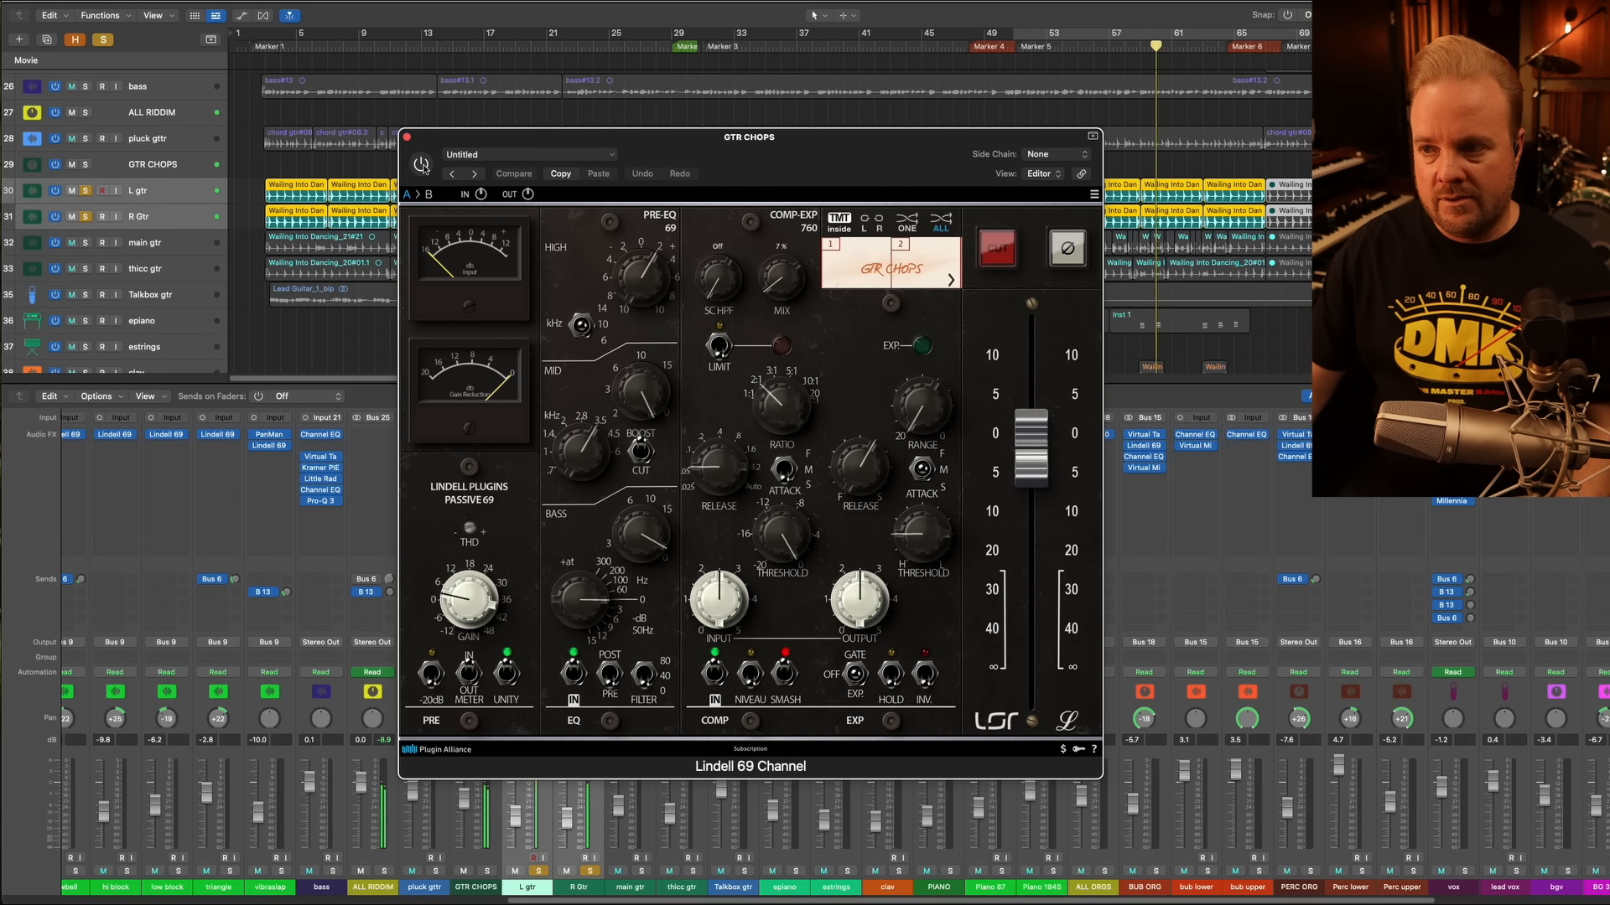
click(422, 164)
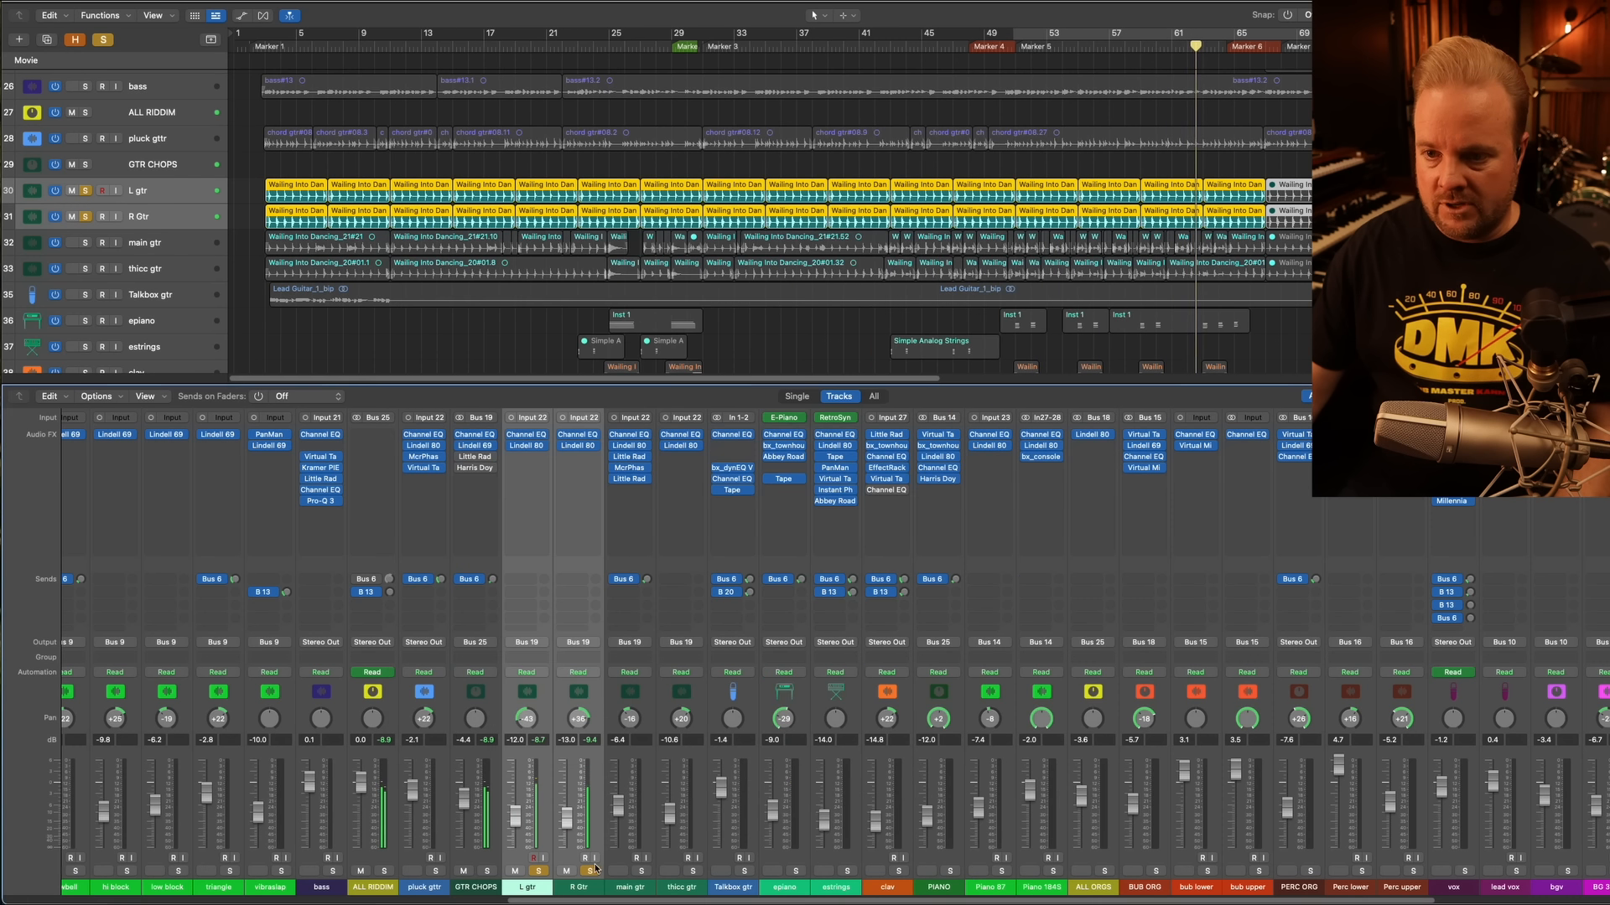
key(v)
Open Little Radiator on GTR CHOPS and play the soloed guitars from about bar 37 to hear its saturation
click(475, 457)
drag(714, 187, 561, 212)
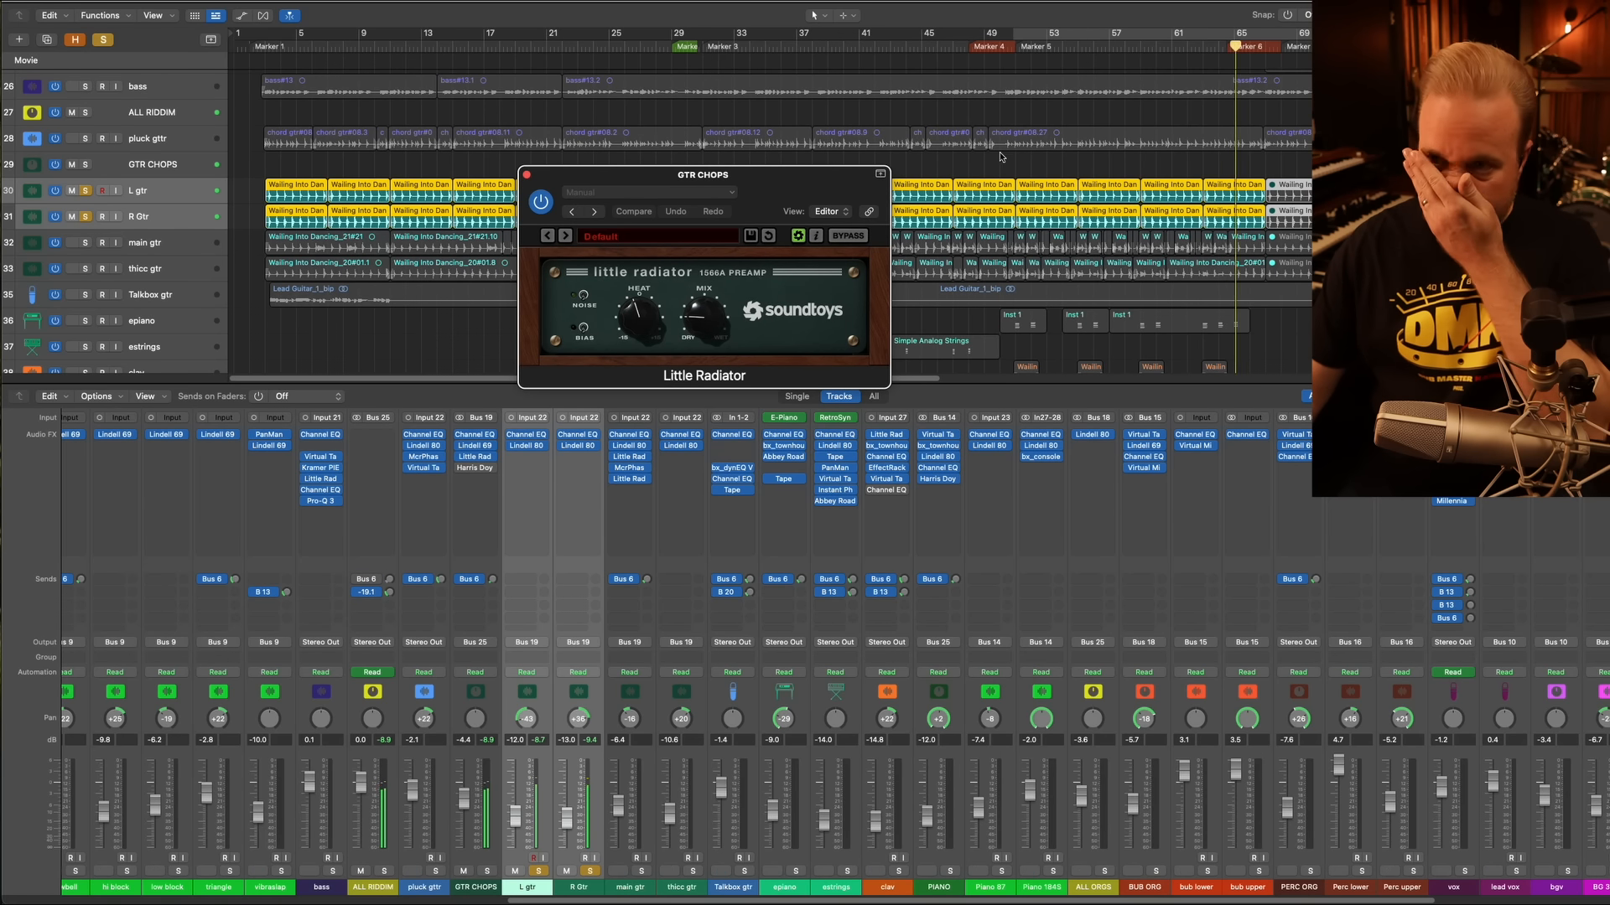
click(807, 46)
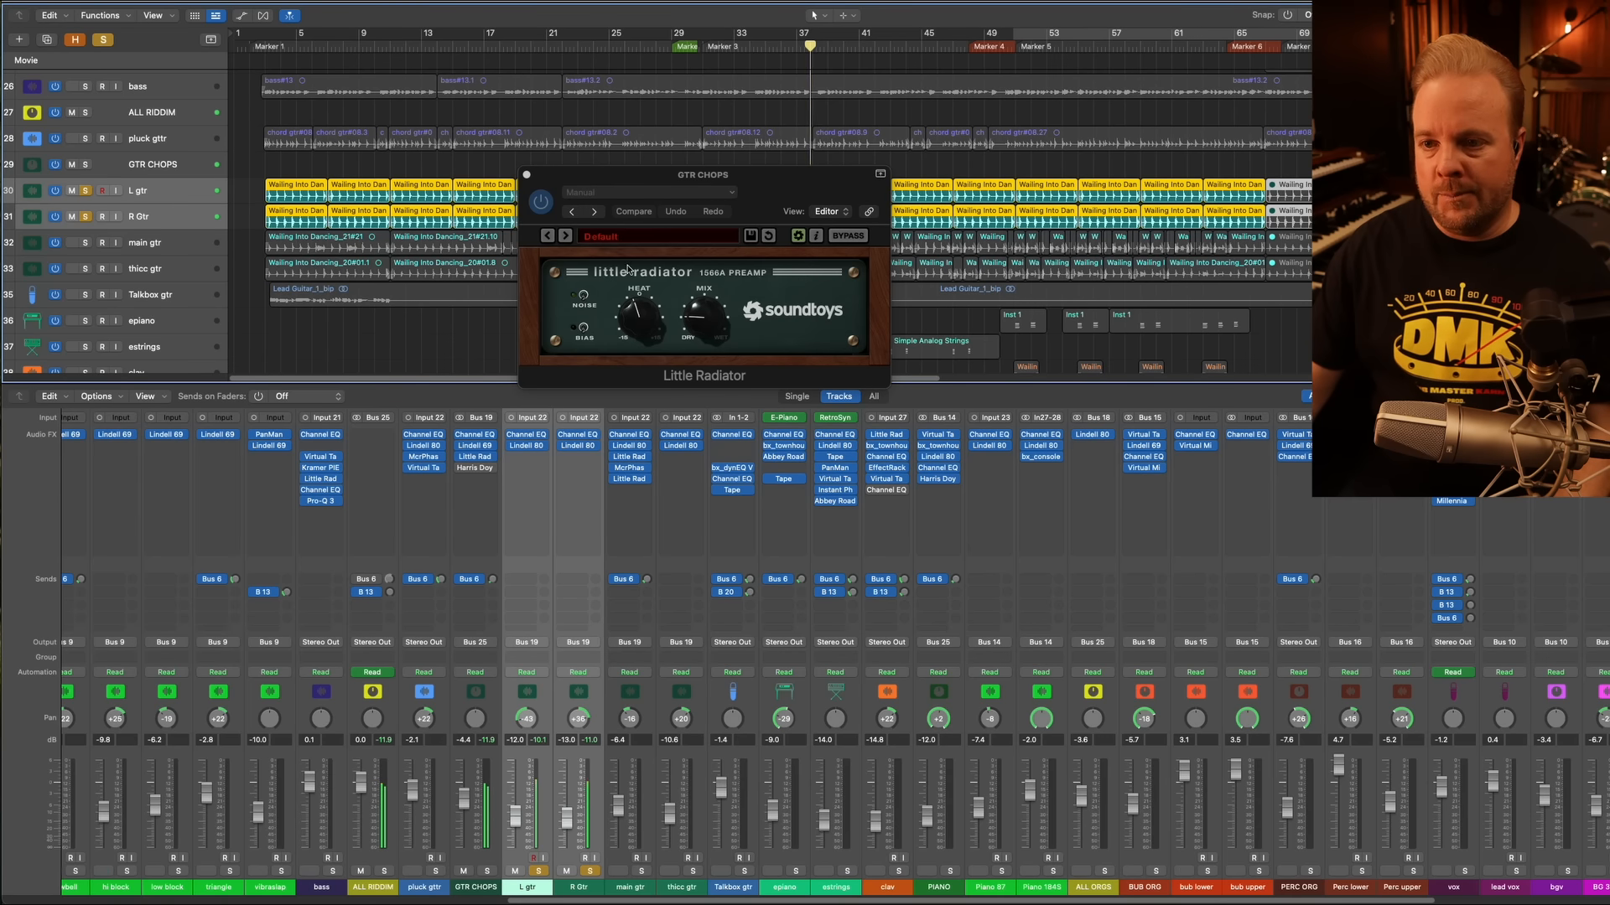
click(597, 294)
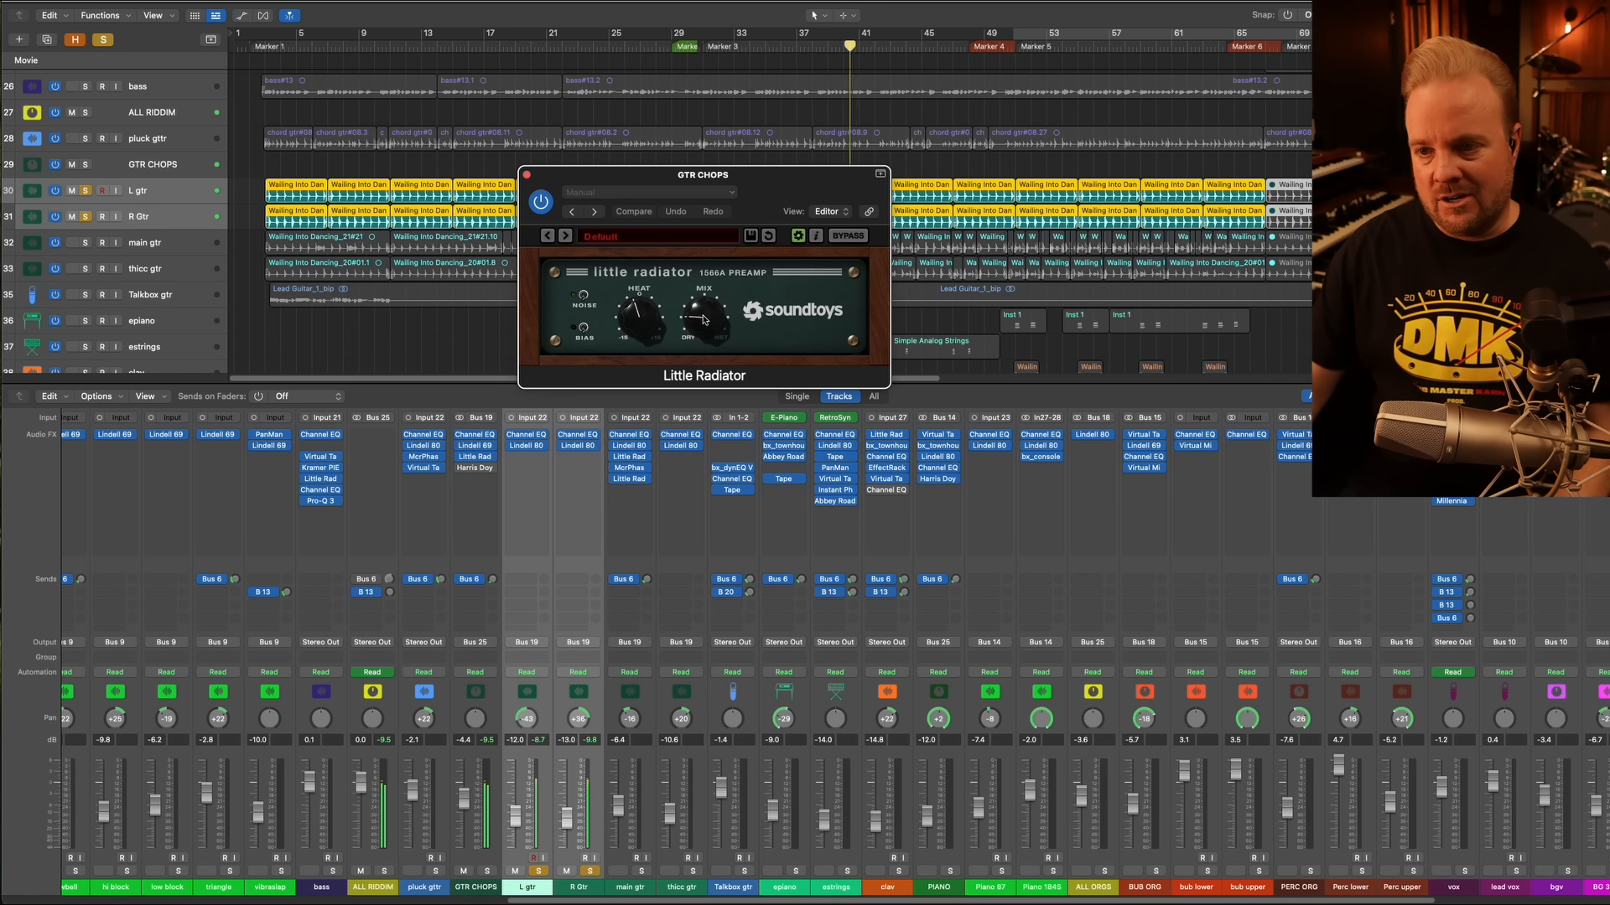
Try Little Radiator with Heat and Mix turned up, restore its saved settings, and close the plug-in
drag(705, 316, 721, 239)
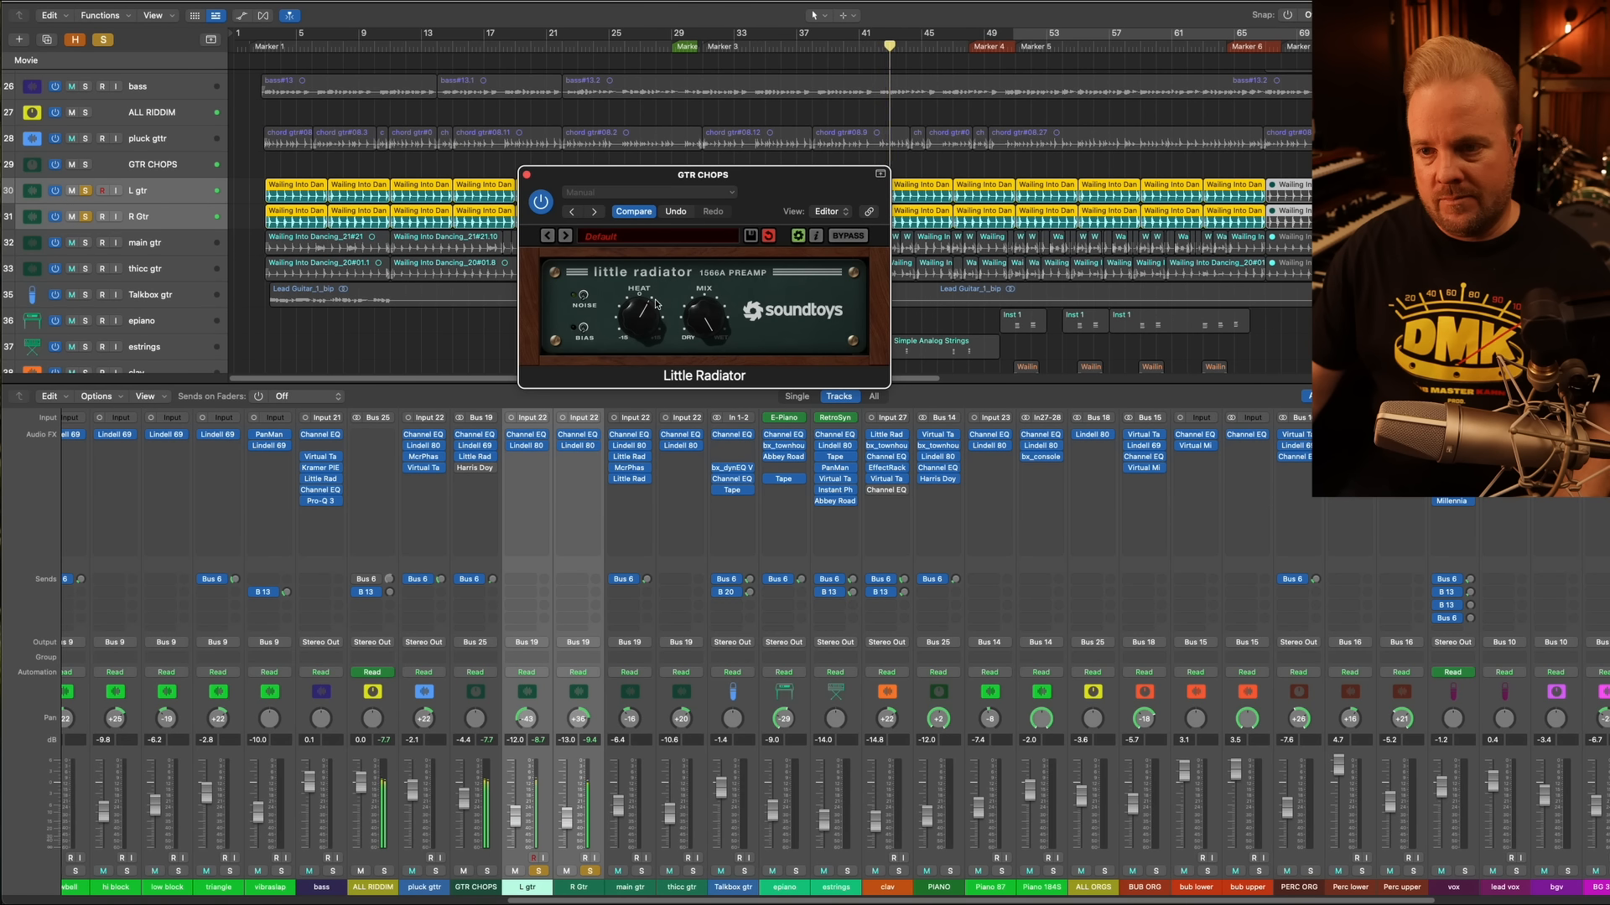
click(643, 214)
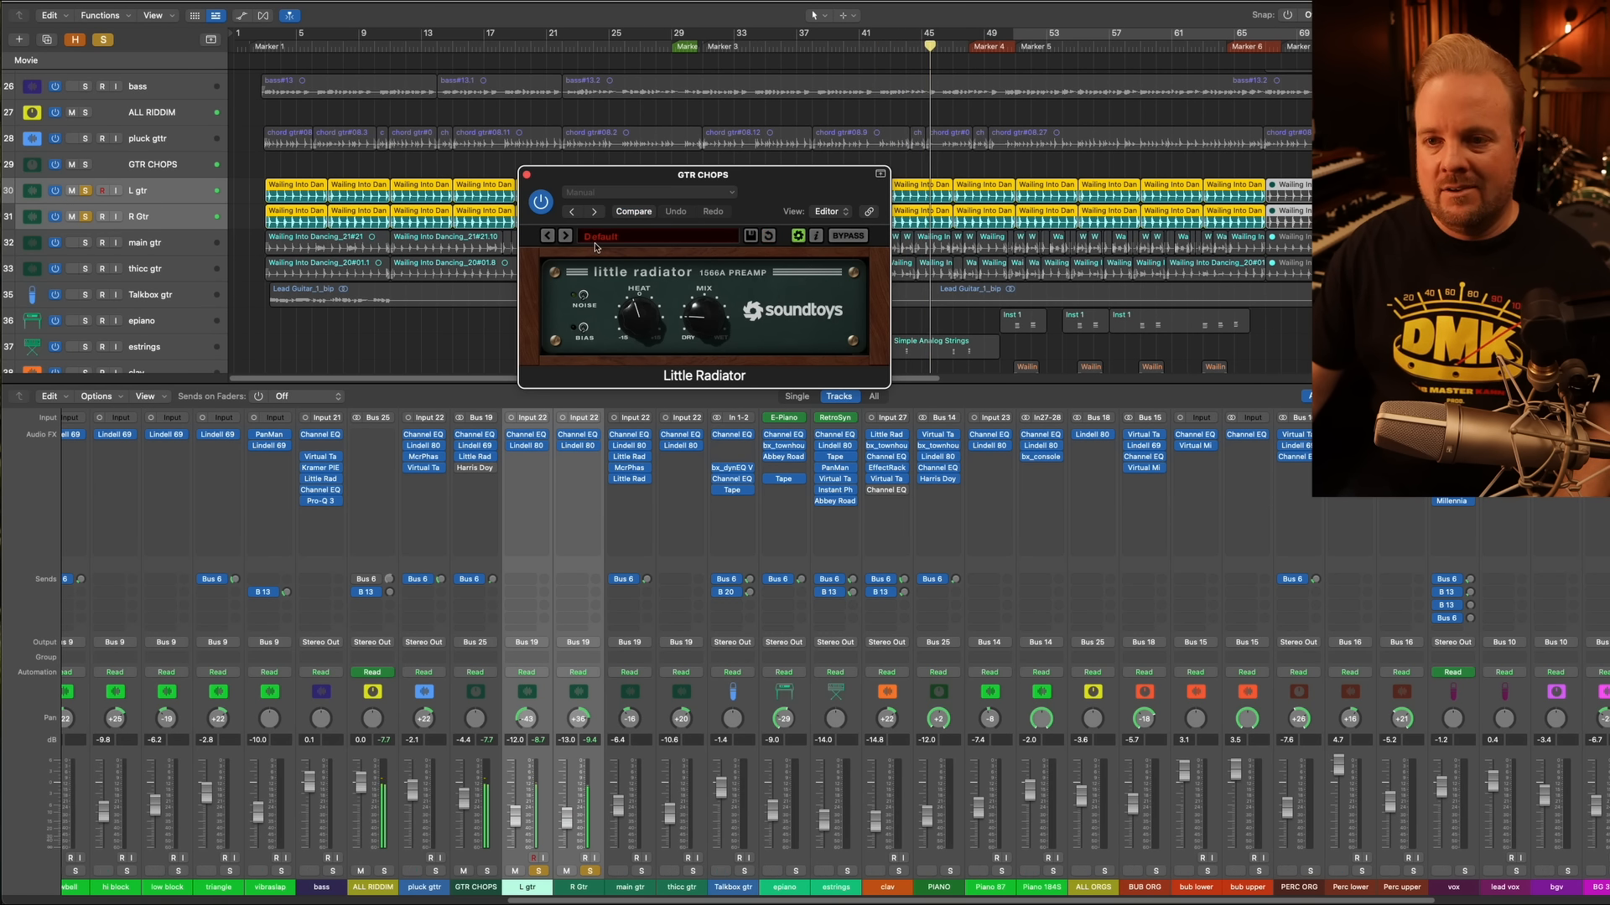
click(526, 175)
Open Harris Doyle Natalus DSCEQ on GTR CHOPS, resume playback, and try different input levels up to +12 dB
click(475, 468)
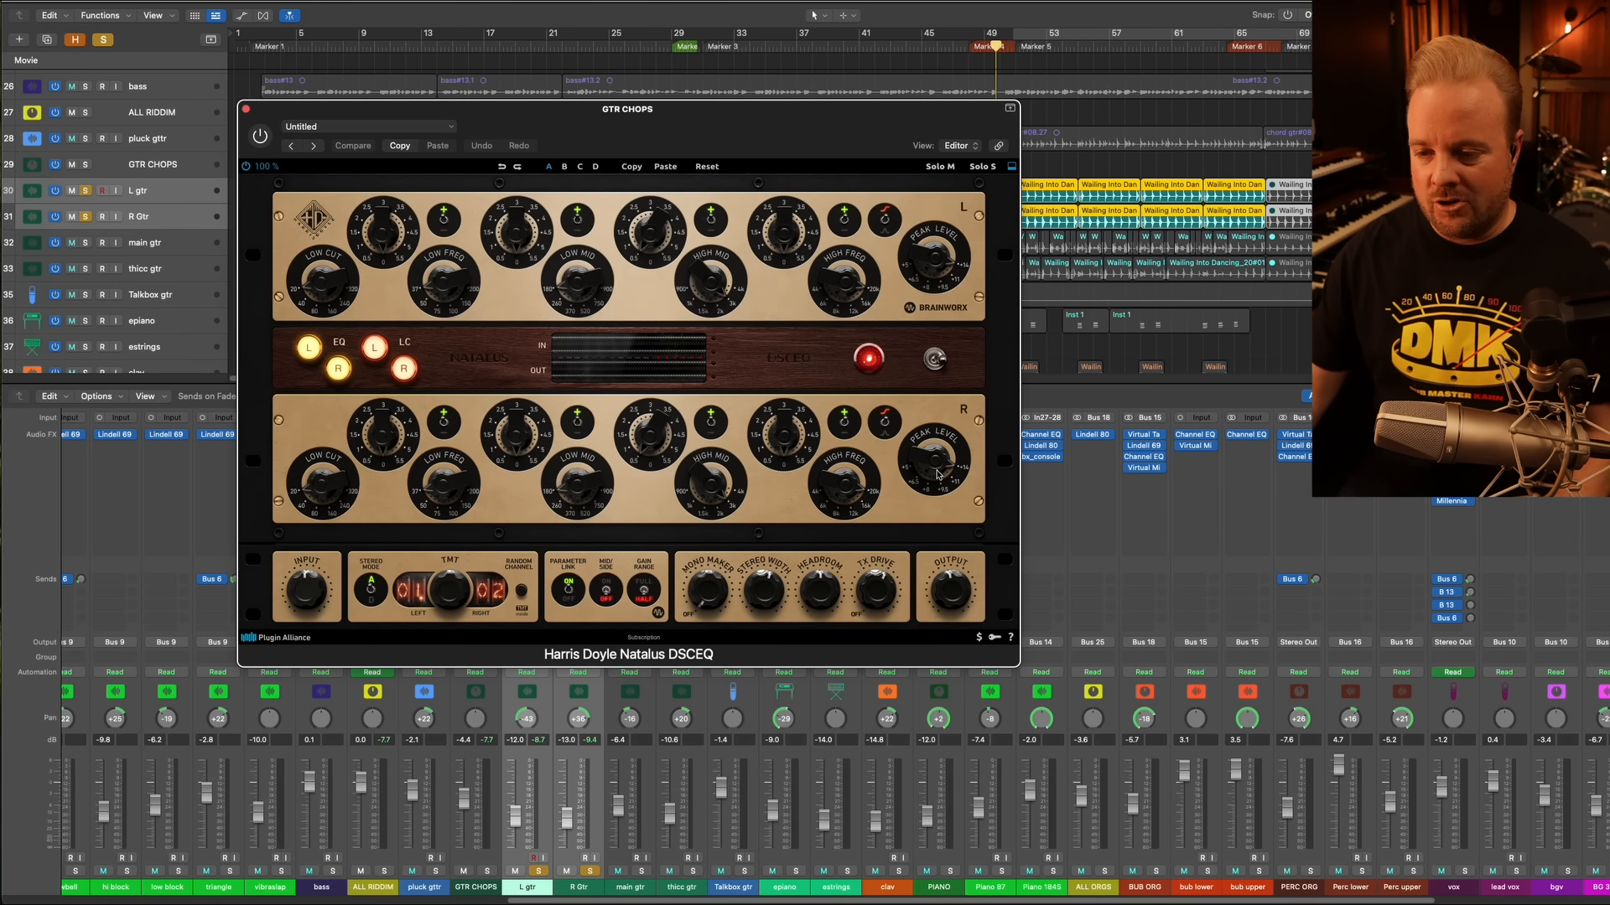
key(space)
drag(941, 465, 801, 543)
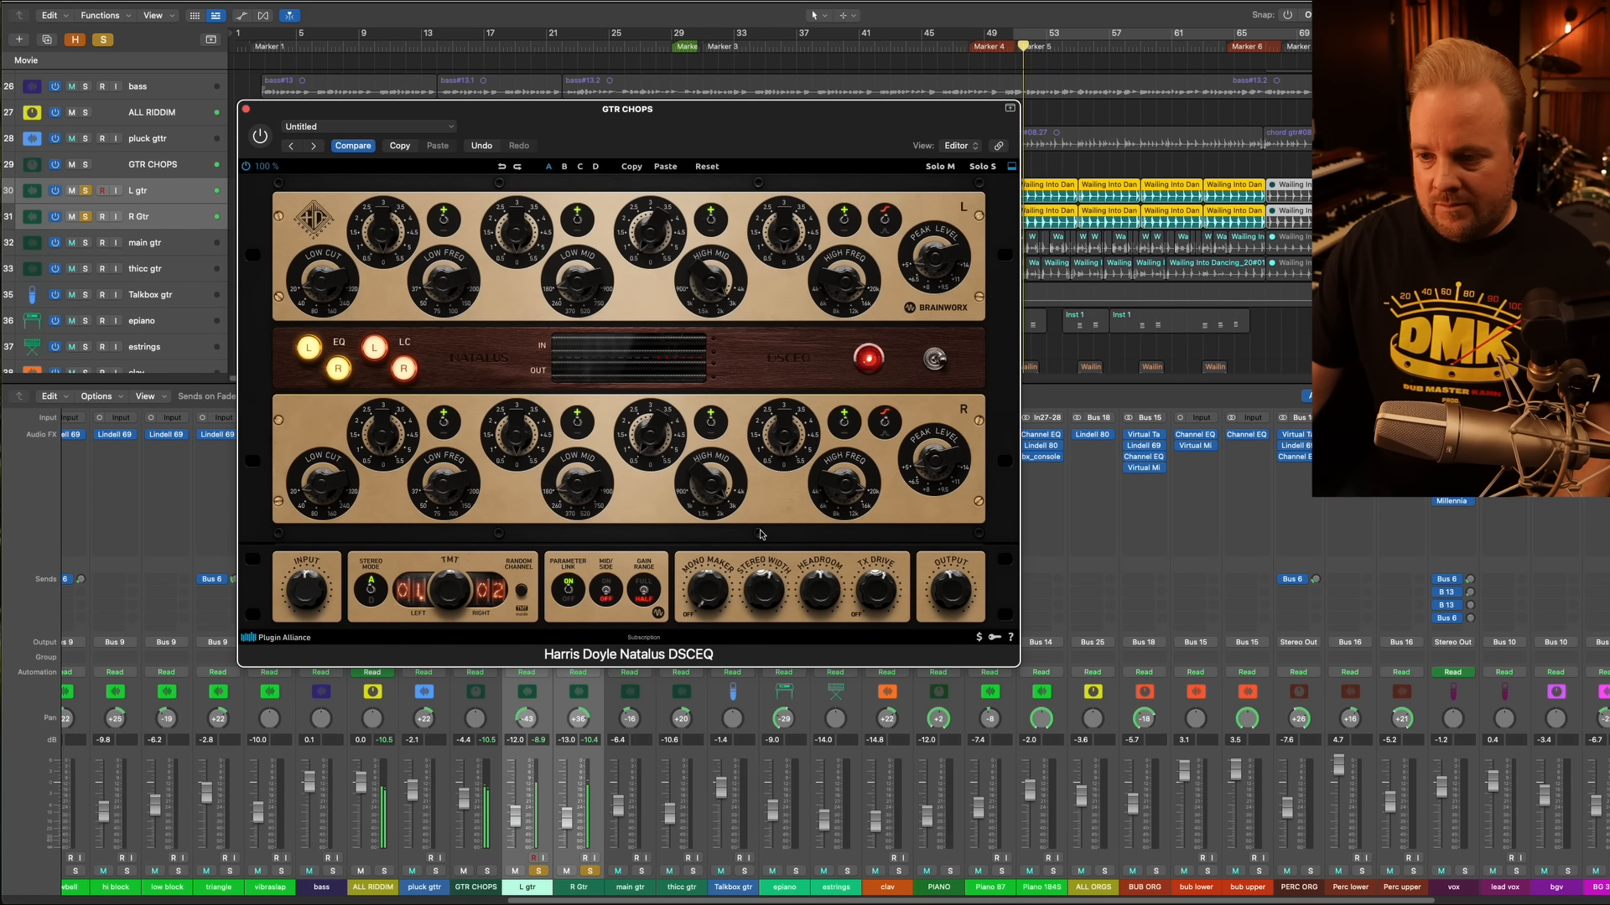
mouse_move(312, 579)
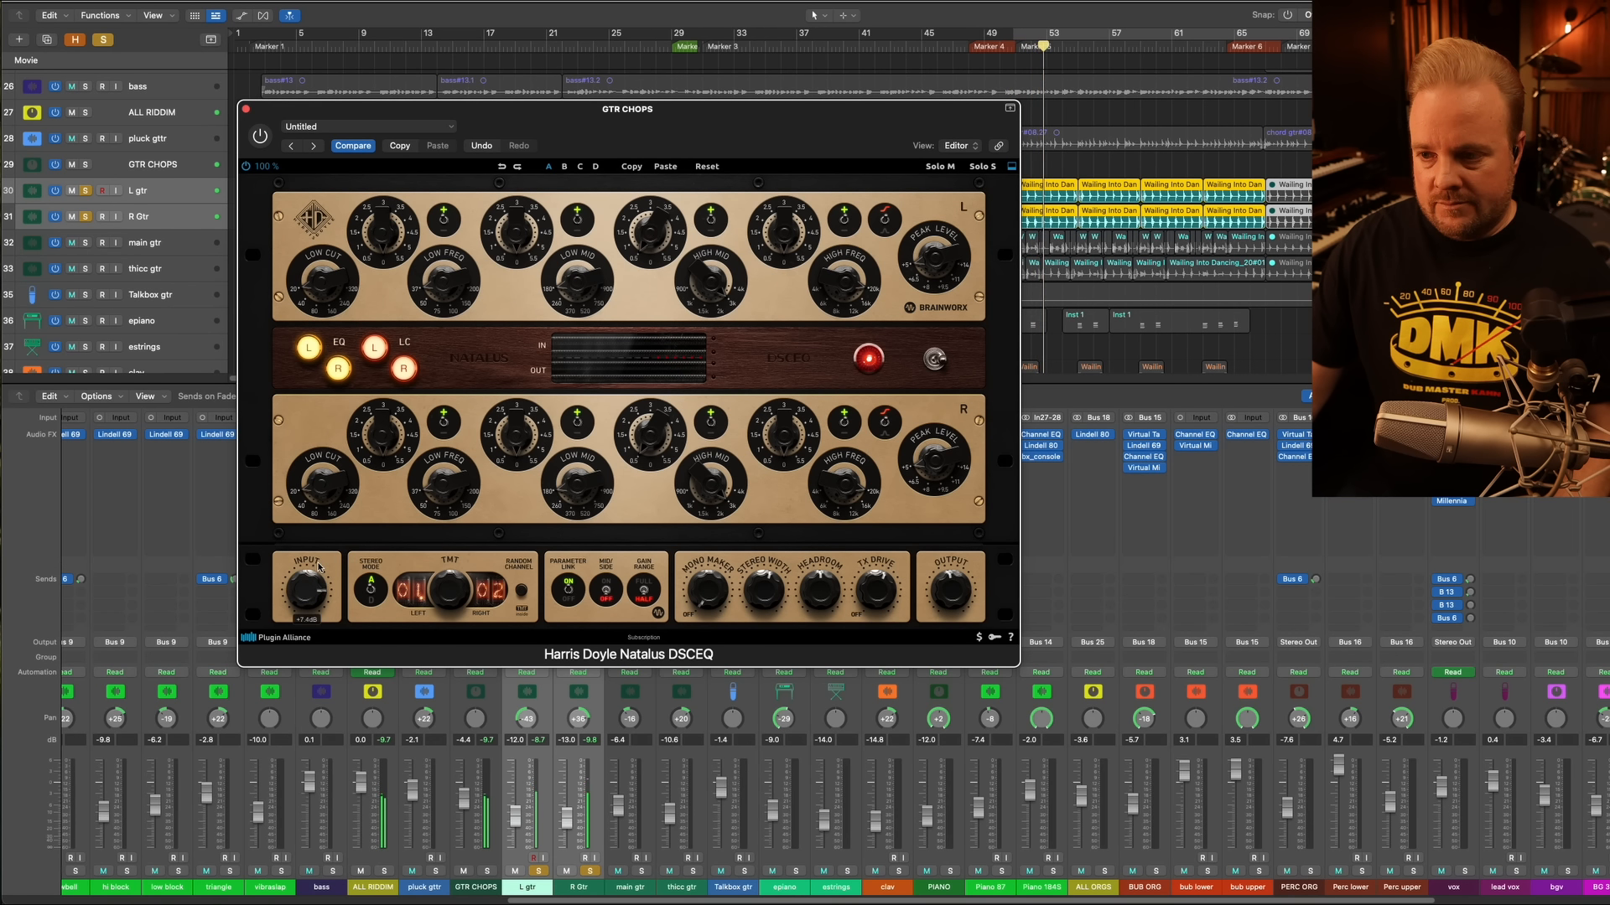
drag(318, 567, 324, 547)
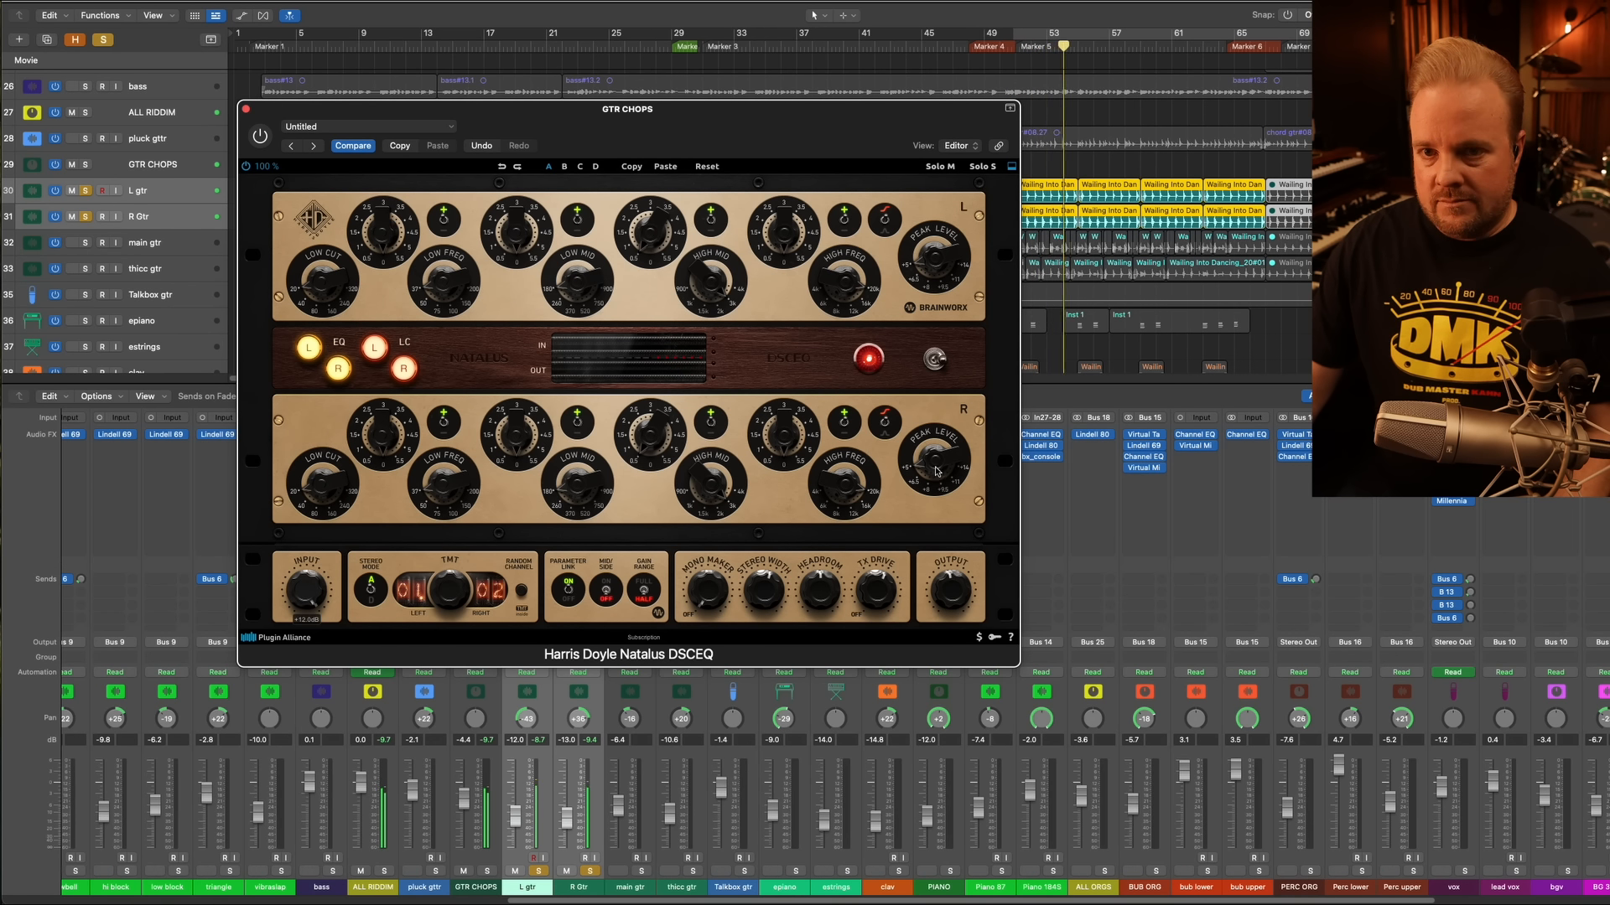
drag(301, 586, 297, 622)
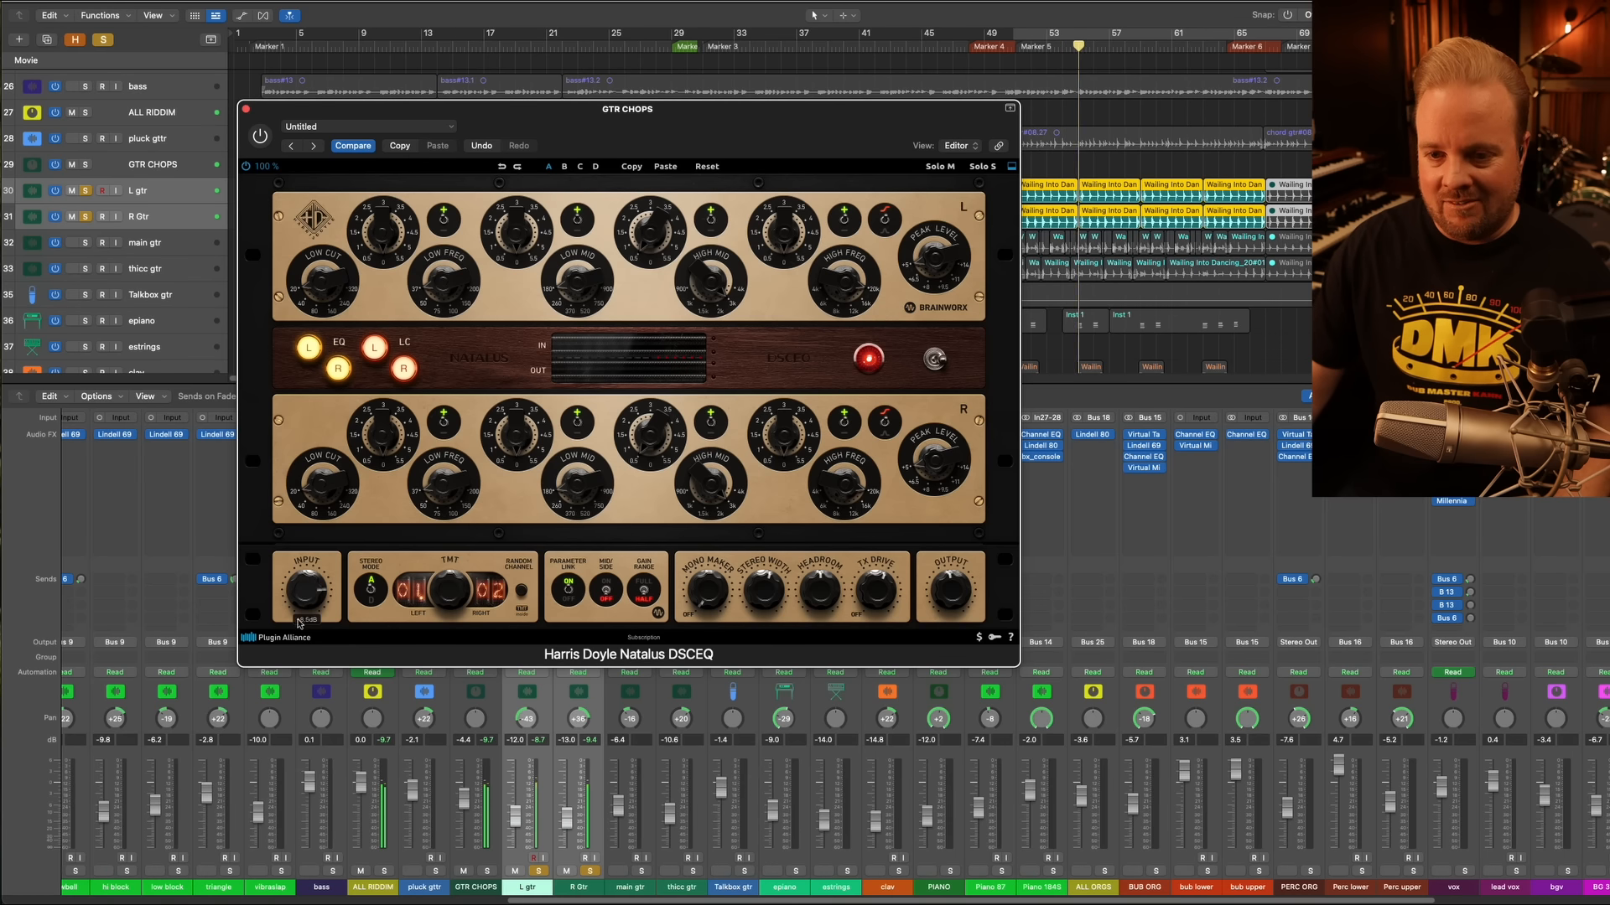
Enable Harris Doyle Natalus DSCEQ, compare a raised input with its saved settings, replay from about bar 17, and close it
click(259, 136)
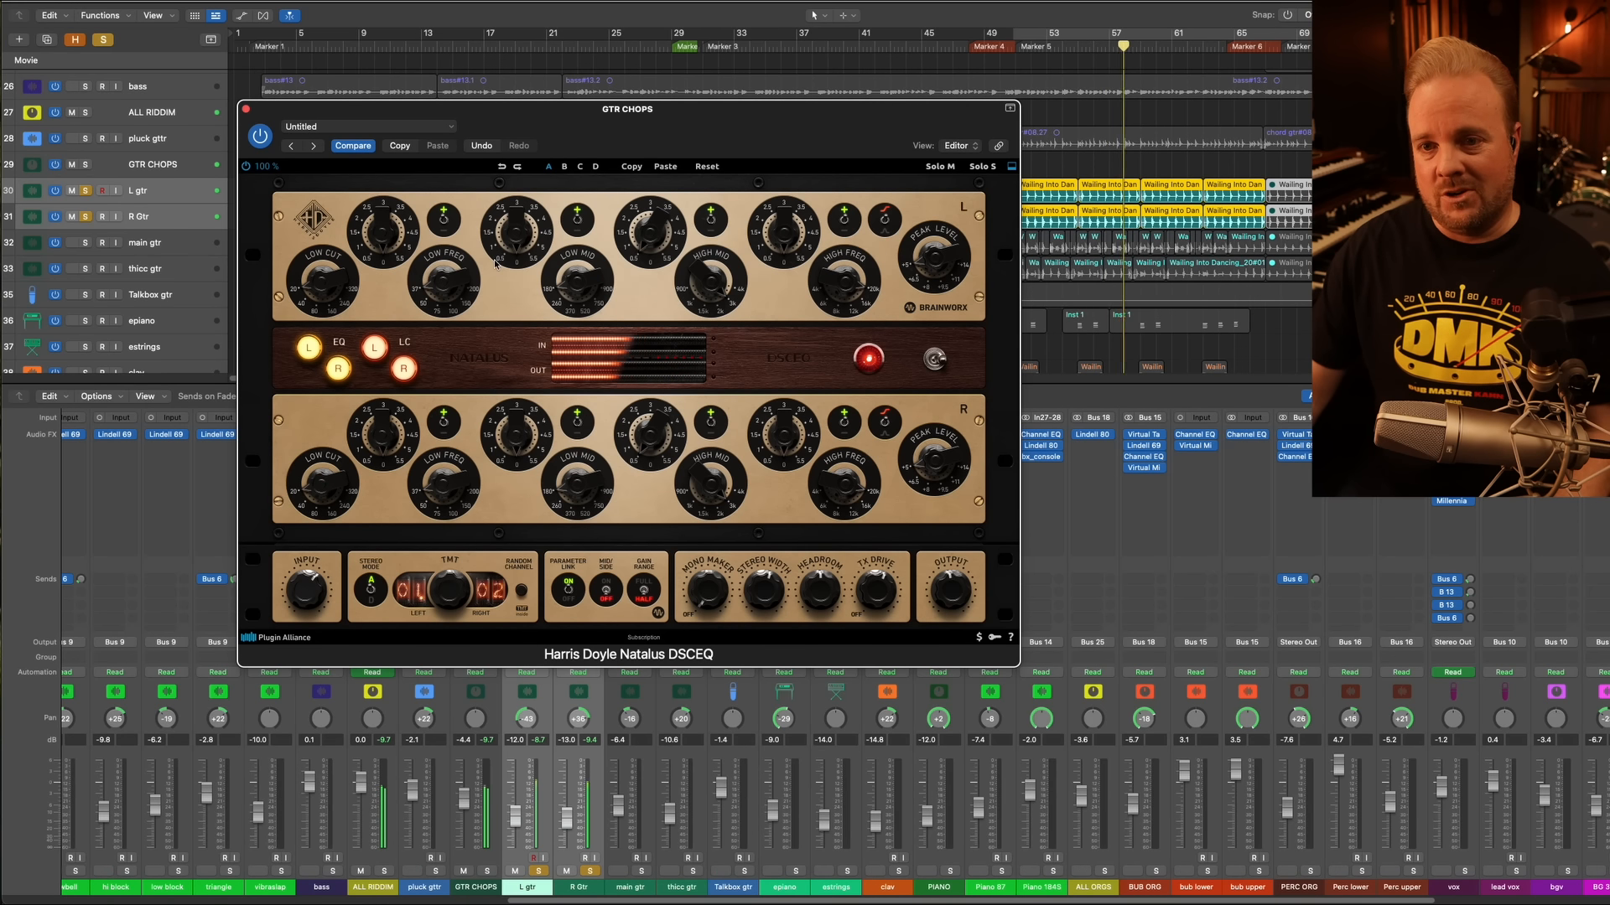
click(353, 146)
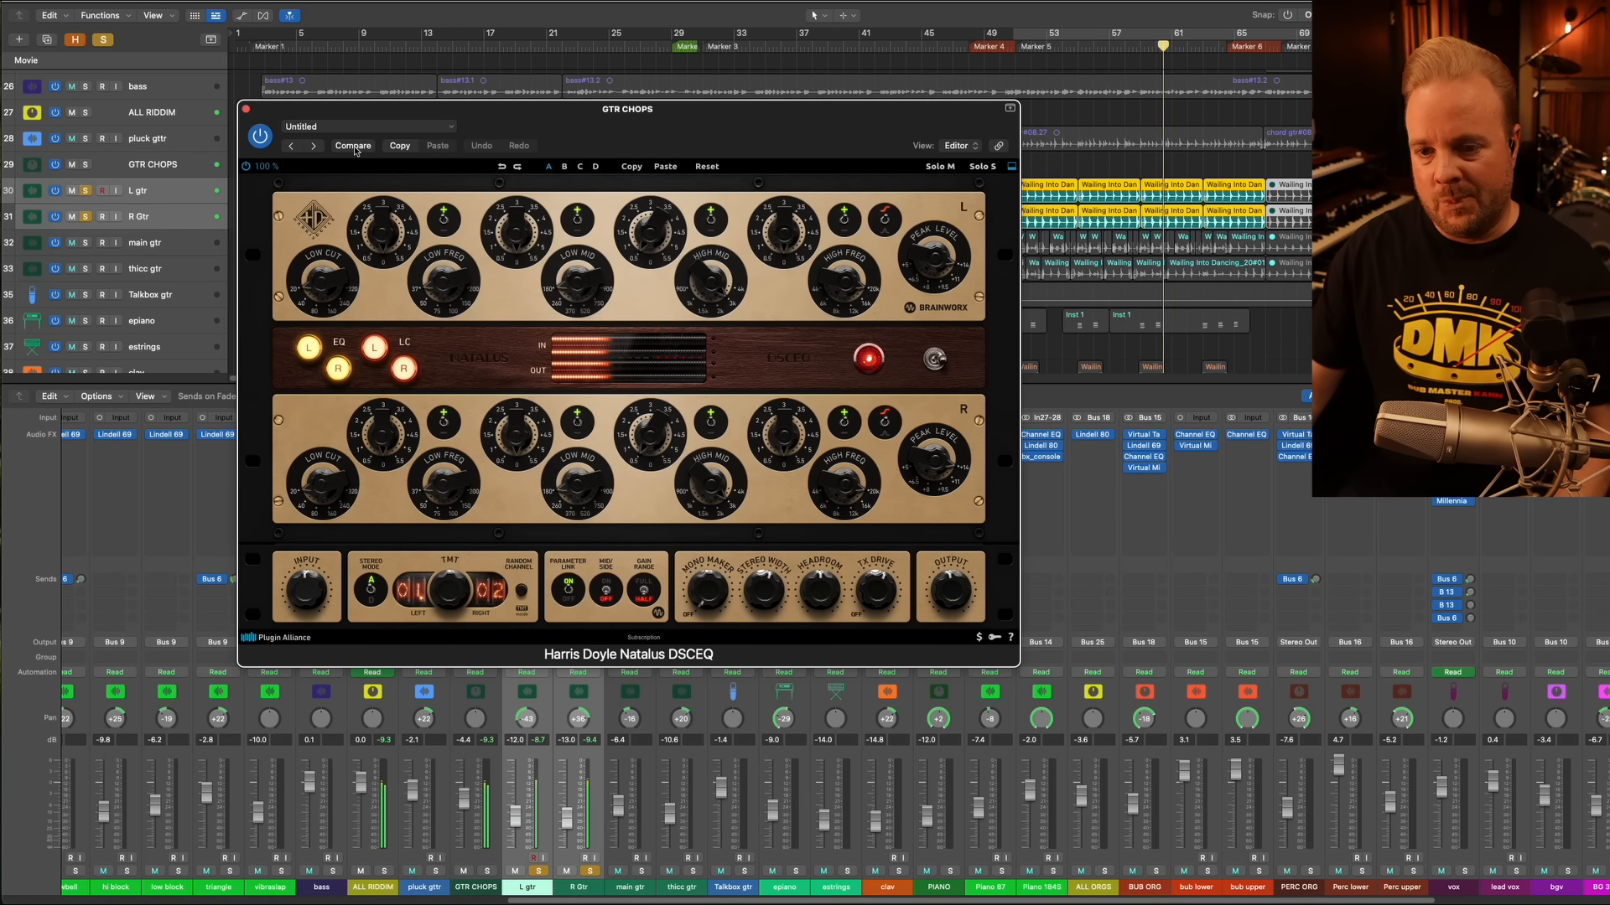
drag(322, 581, 323, 570)
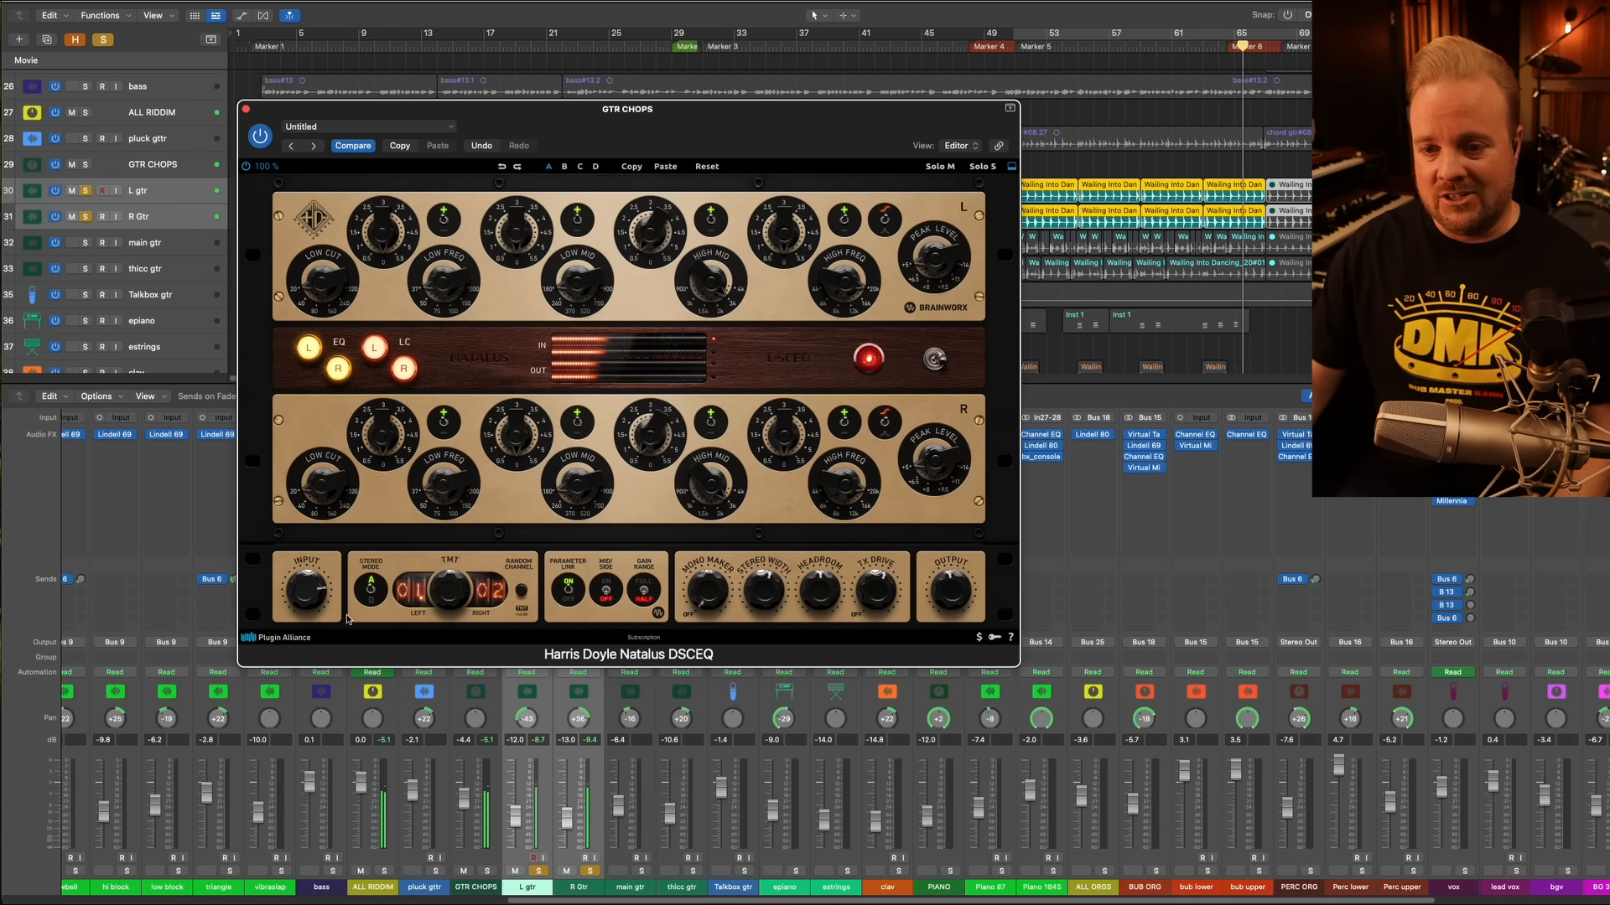
click(487, 52)
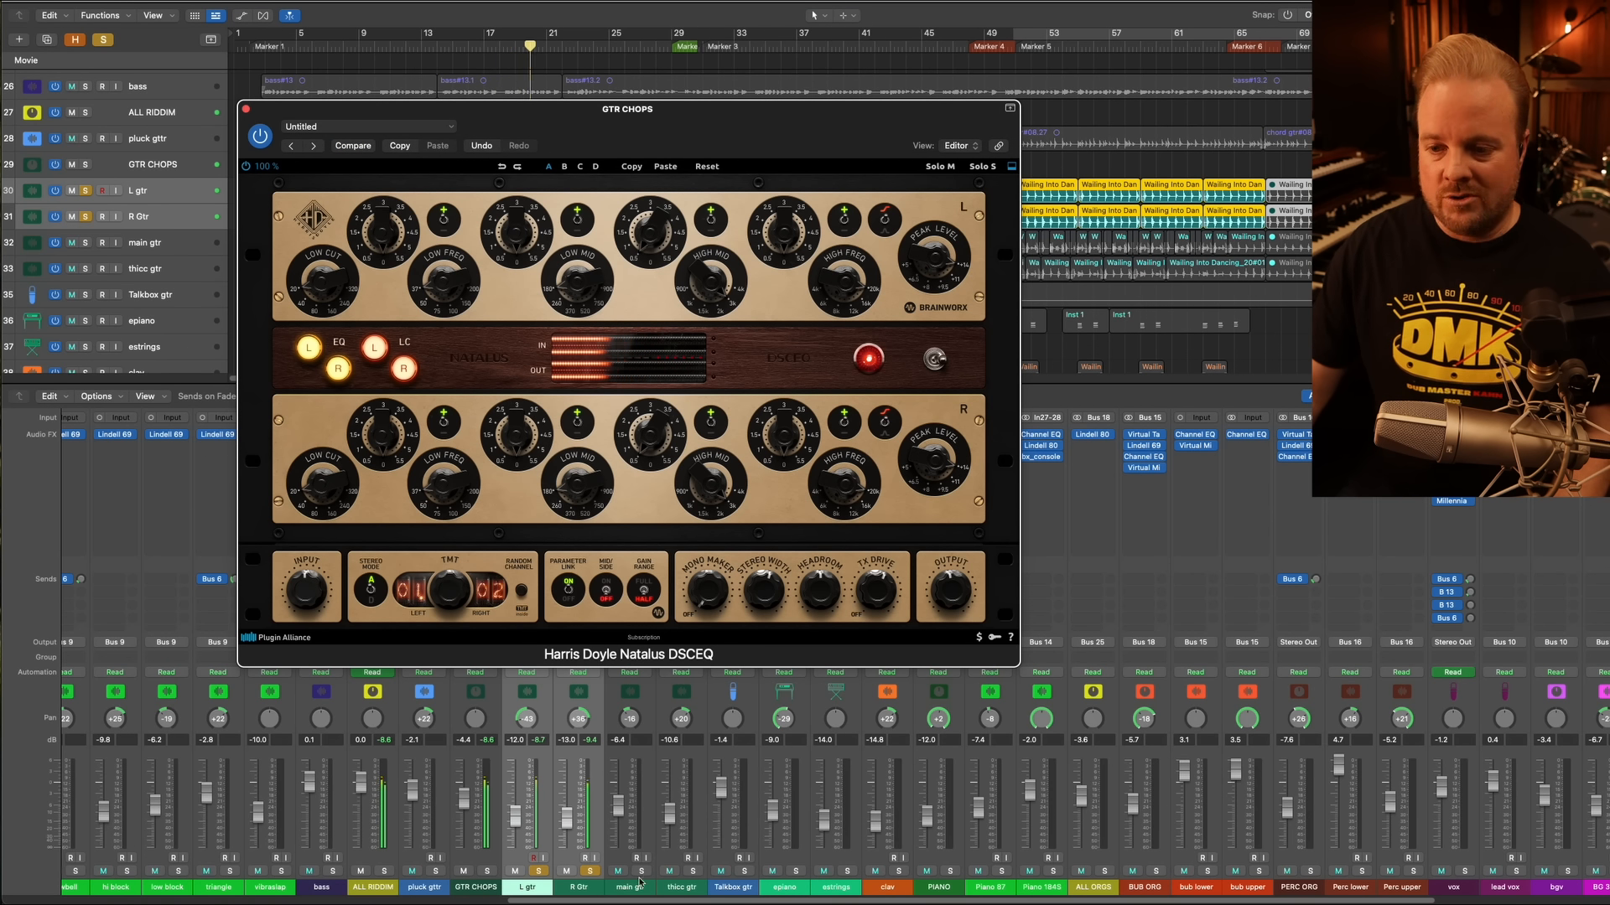
click(244, 109)
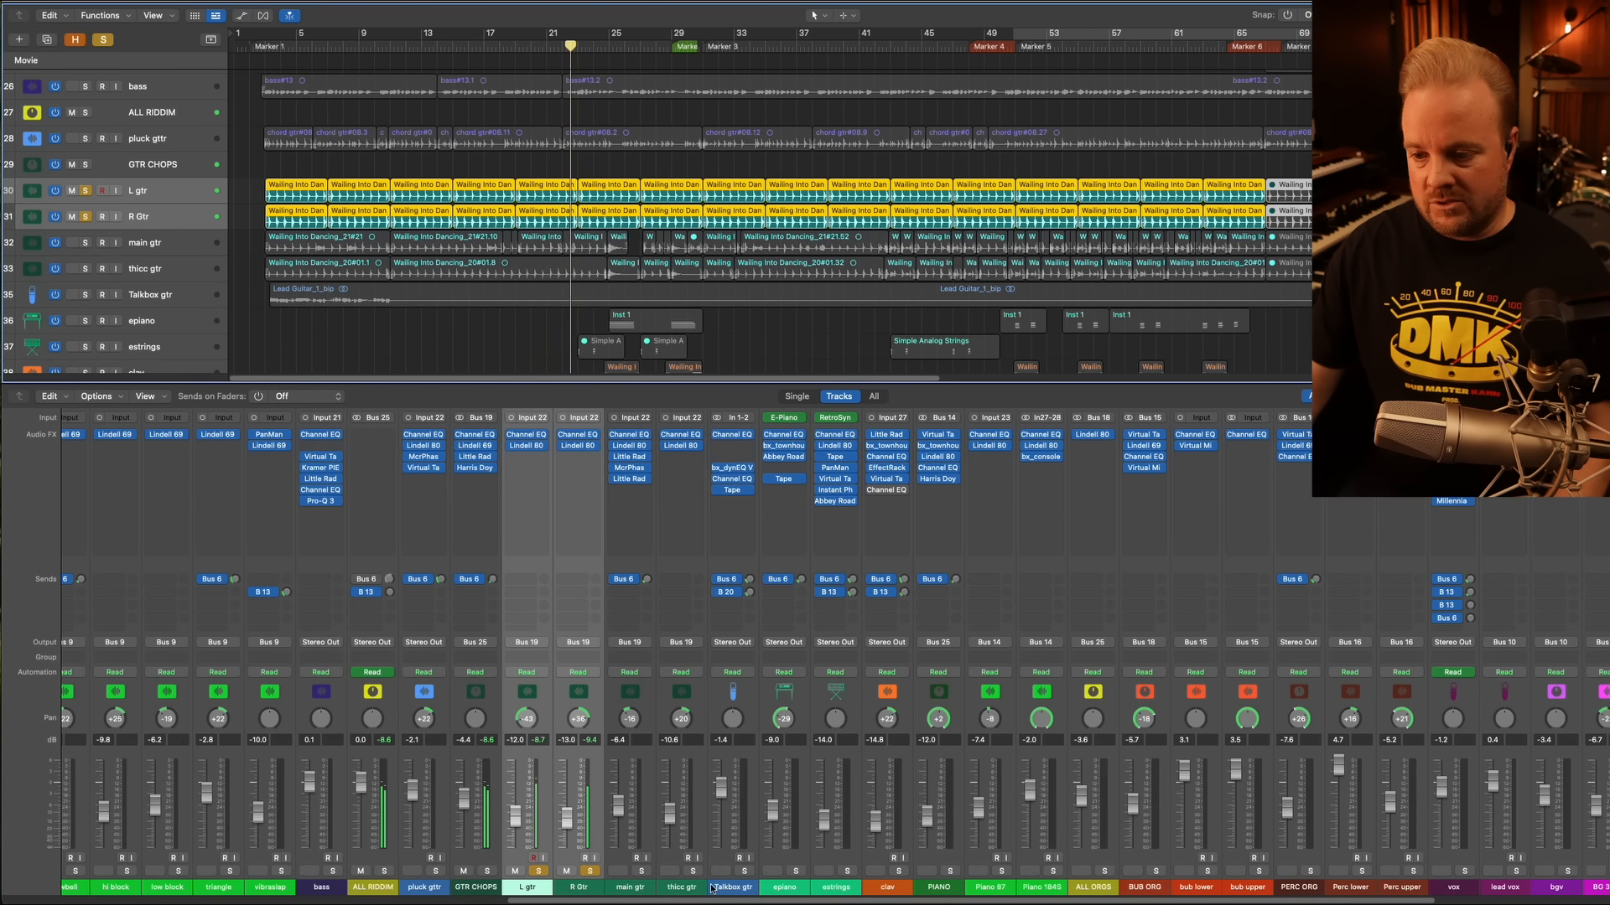
Solo thicc gtr alongside L gtr and R Gtr, and open its Channel EQ
click(679, 887)
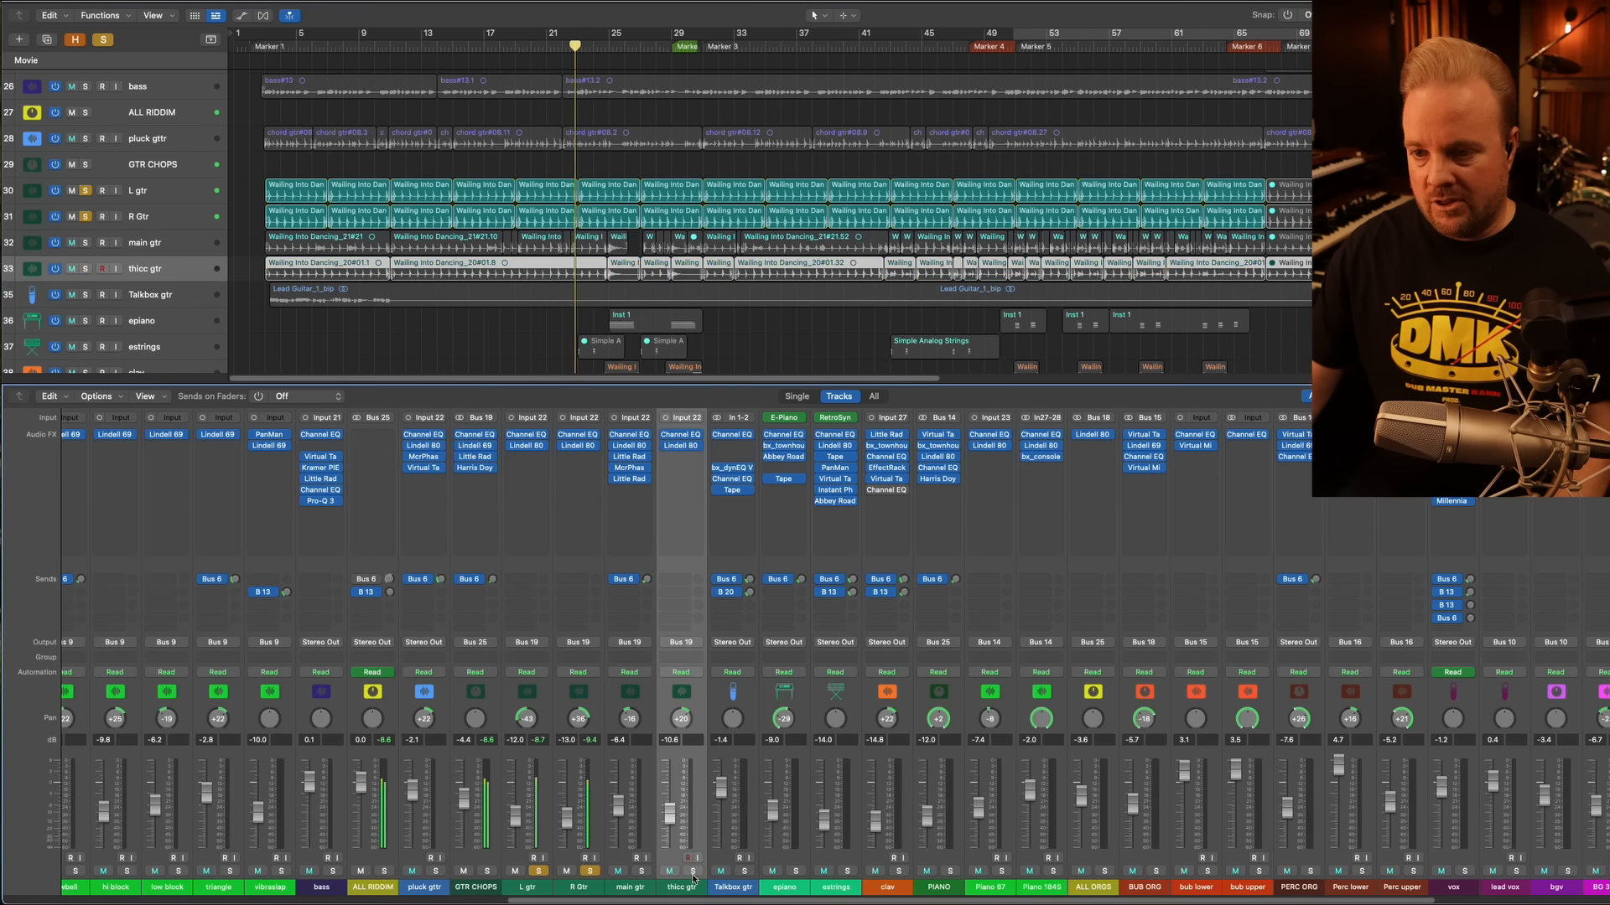
click(680, 436)
drag(1025, 164, 567, 166)
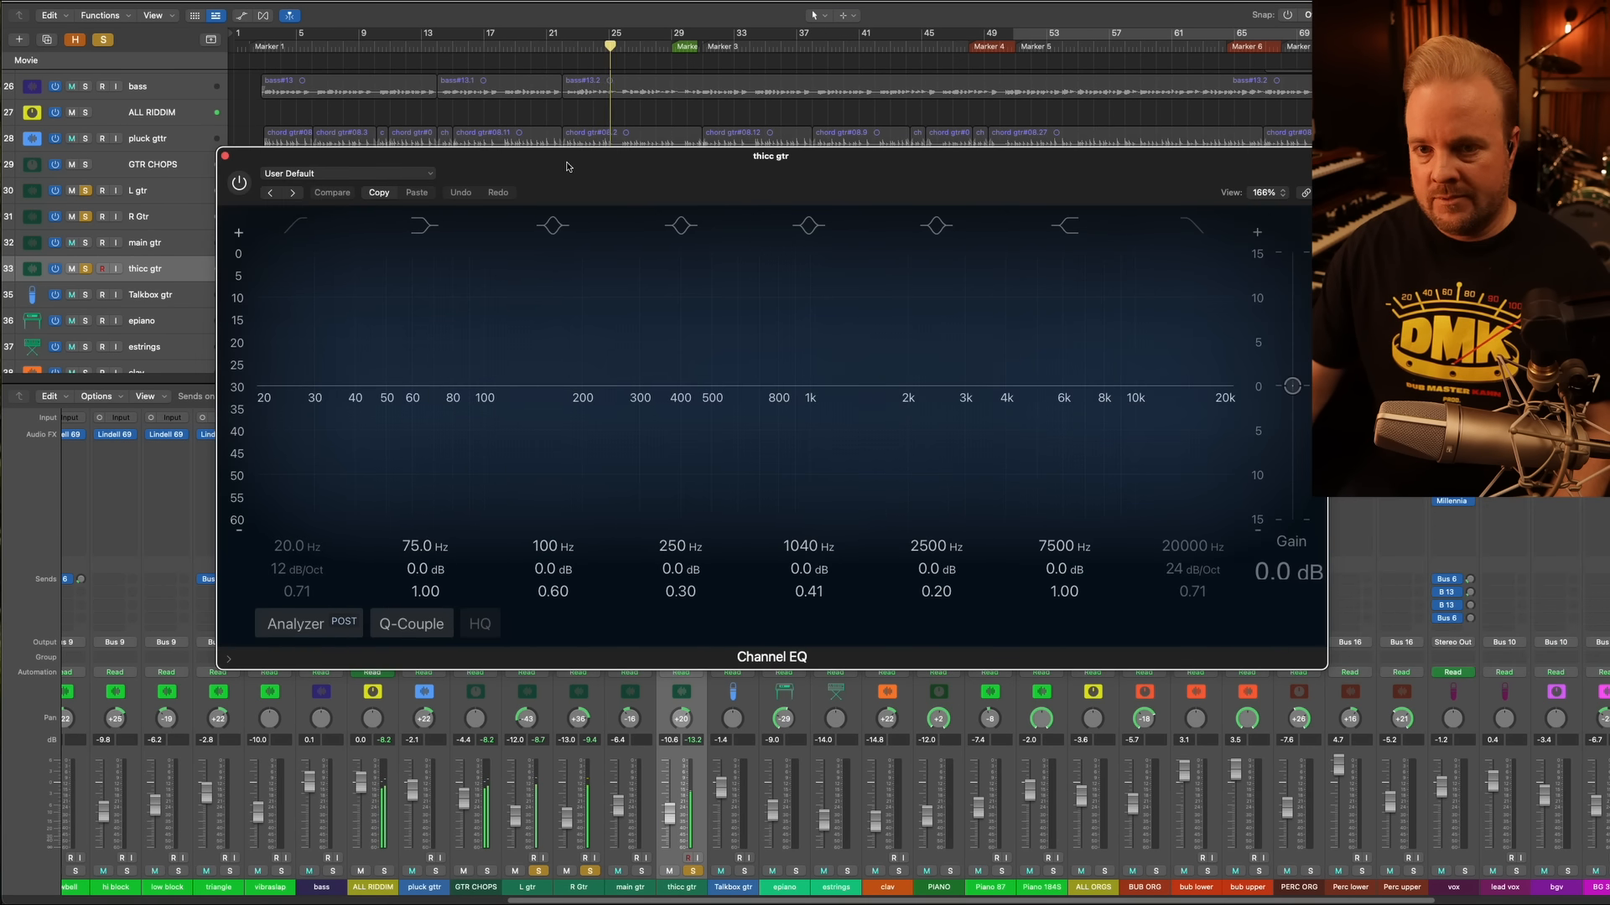
Close Channel EQ on thicc gtr, examine its Lindell 80 Channel bypassed and enabled, and close that plug-in
click(224, 156)
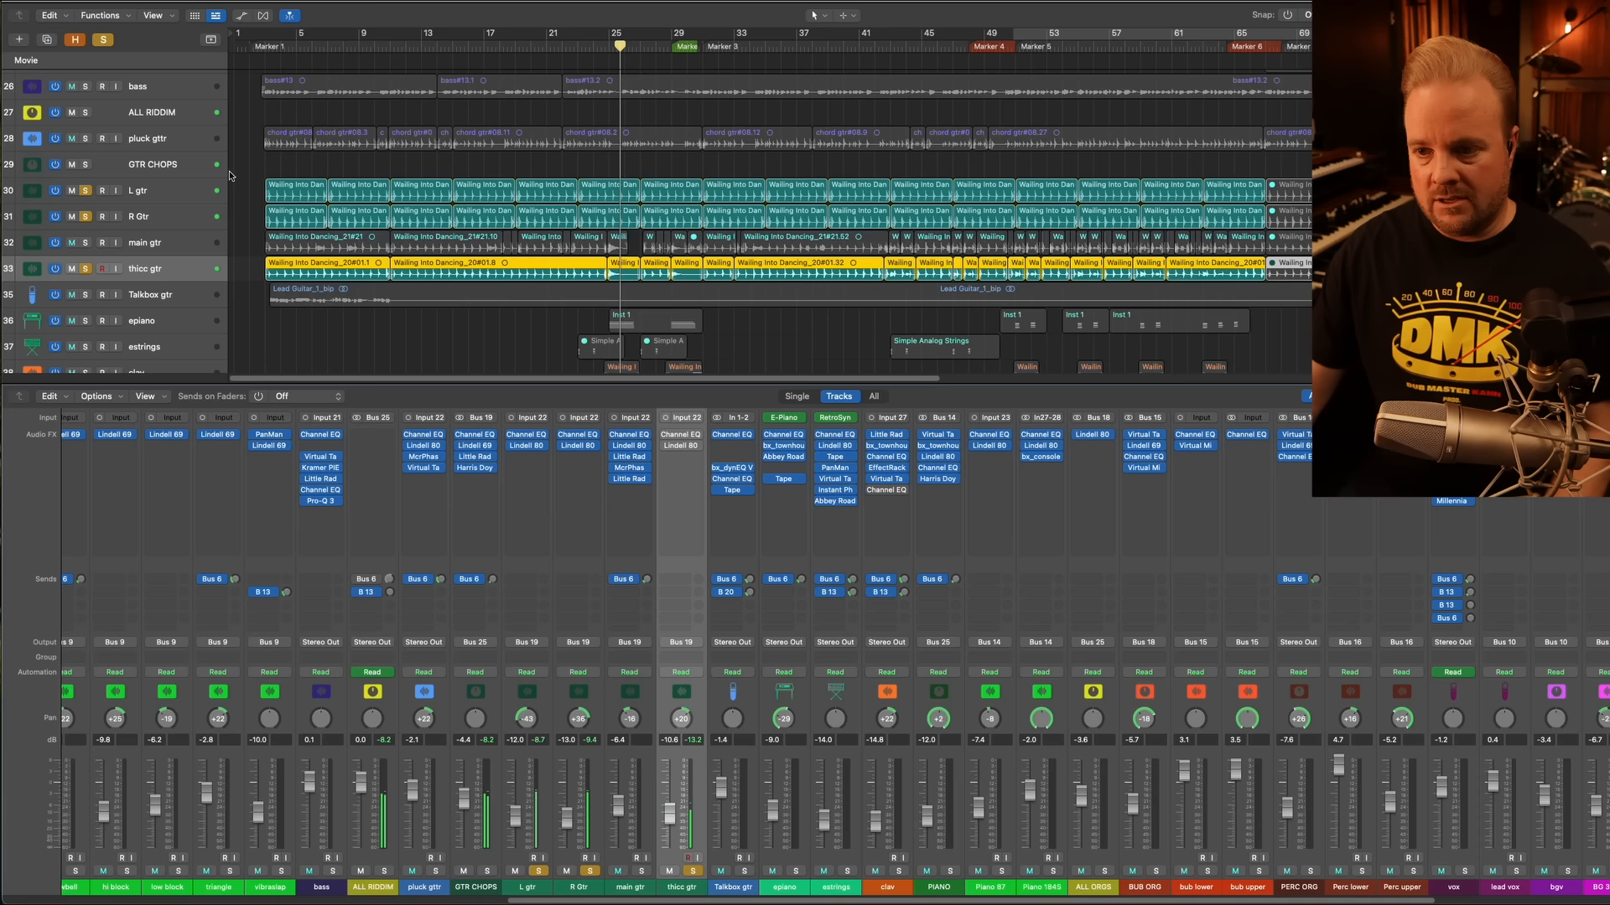
click(681, 445)
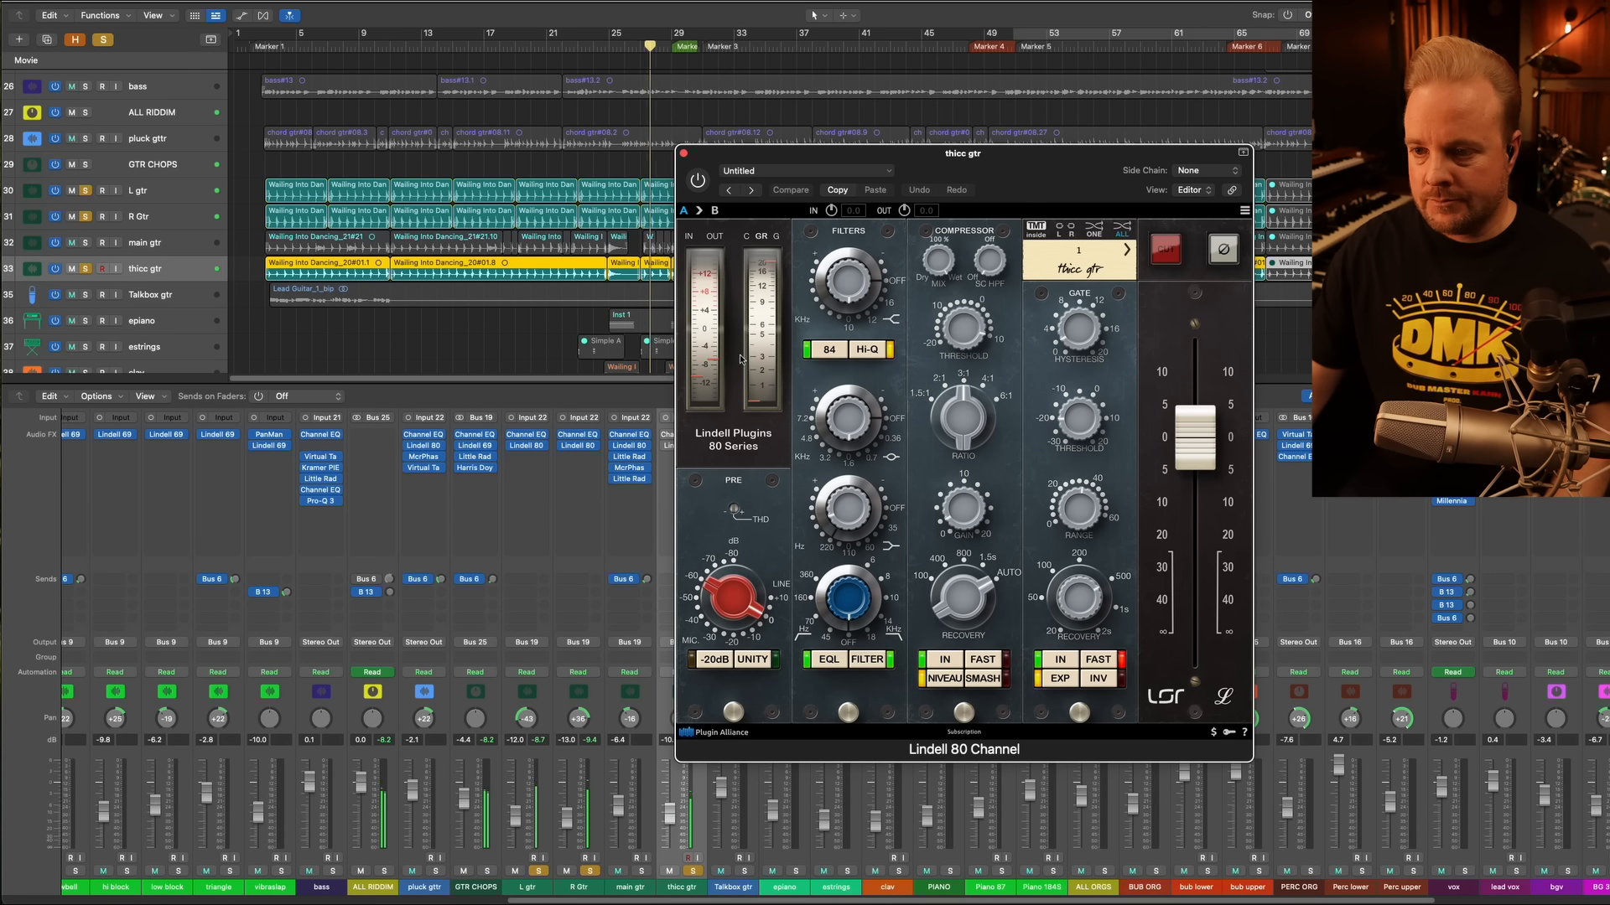
click(697, 181)
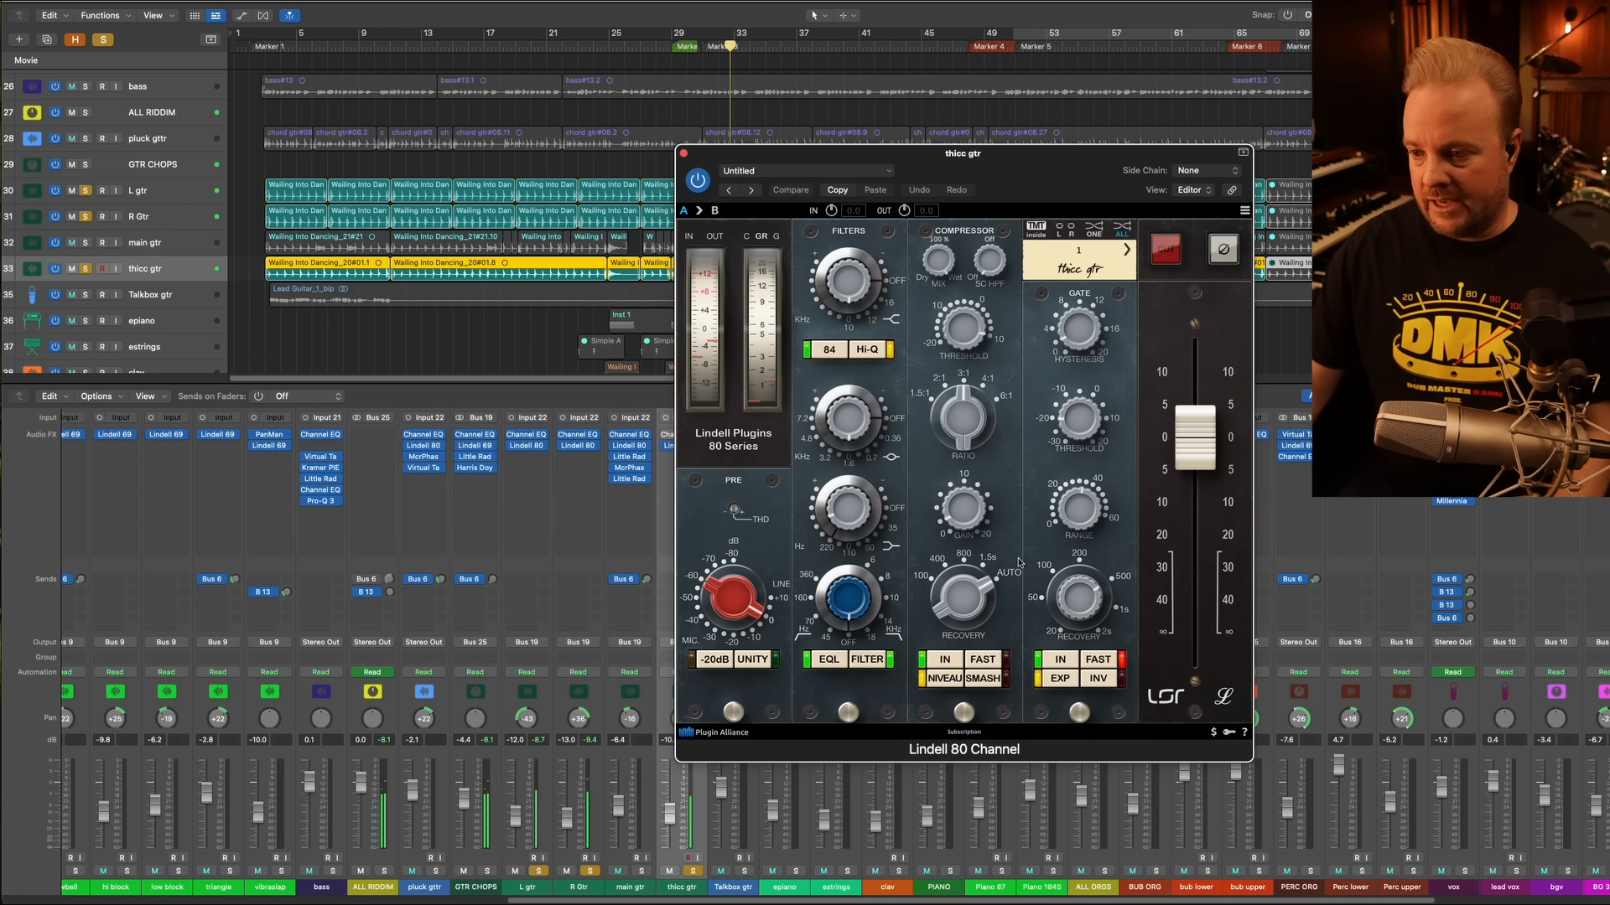
click(683, 155)
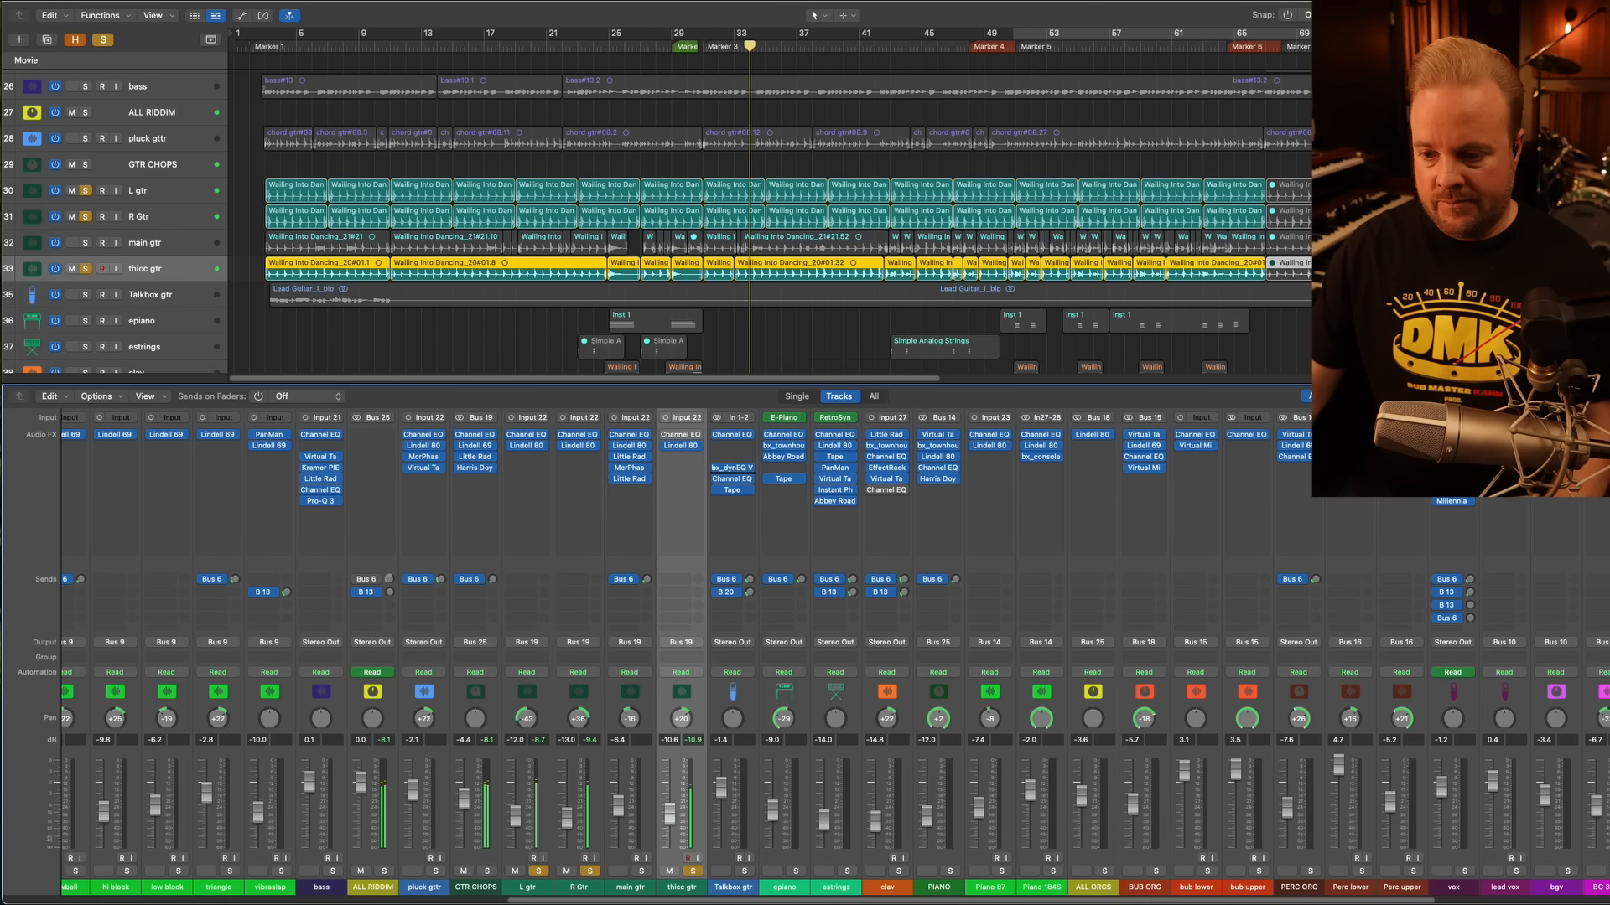
Solo main gtr with the other guitars, inspect its Channel EQ, and open its Lindell 80 Channel
key(Up)
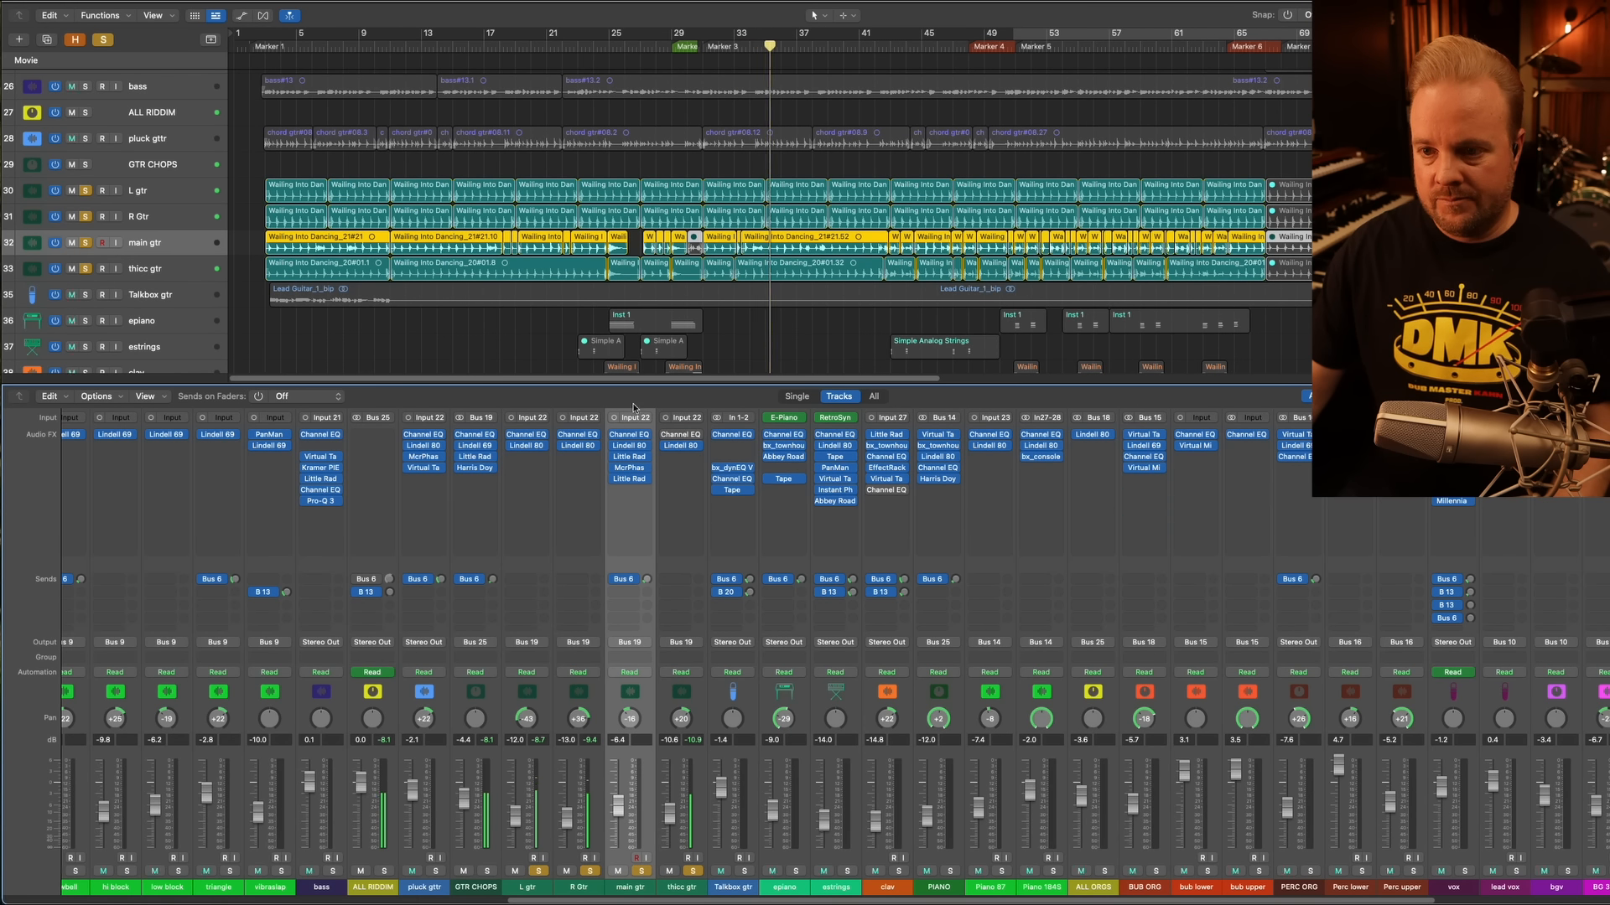
click(631, 437)
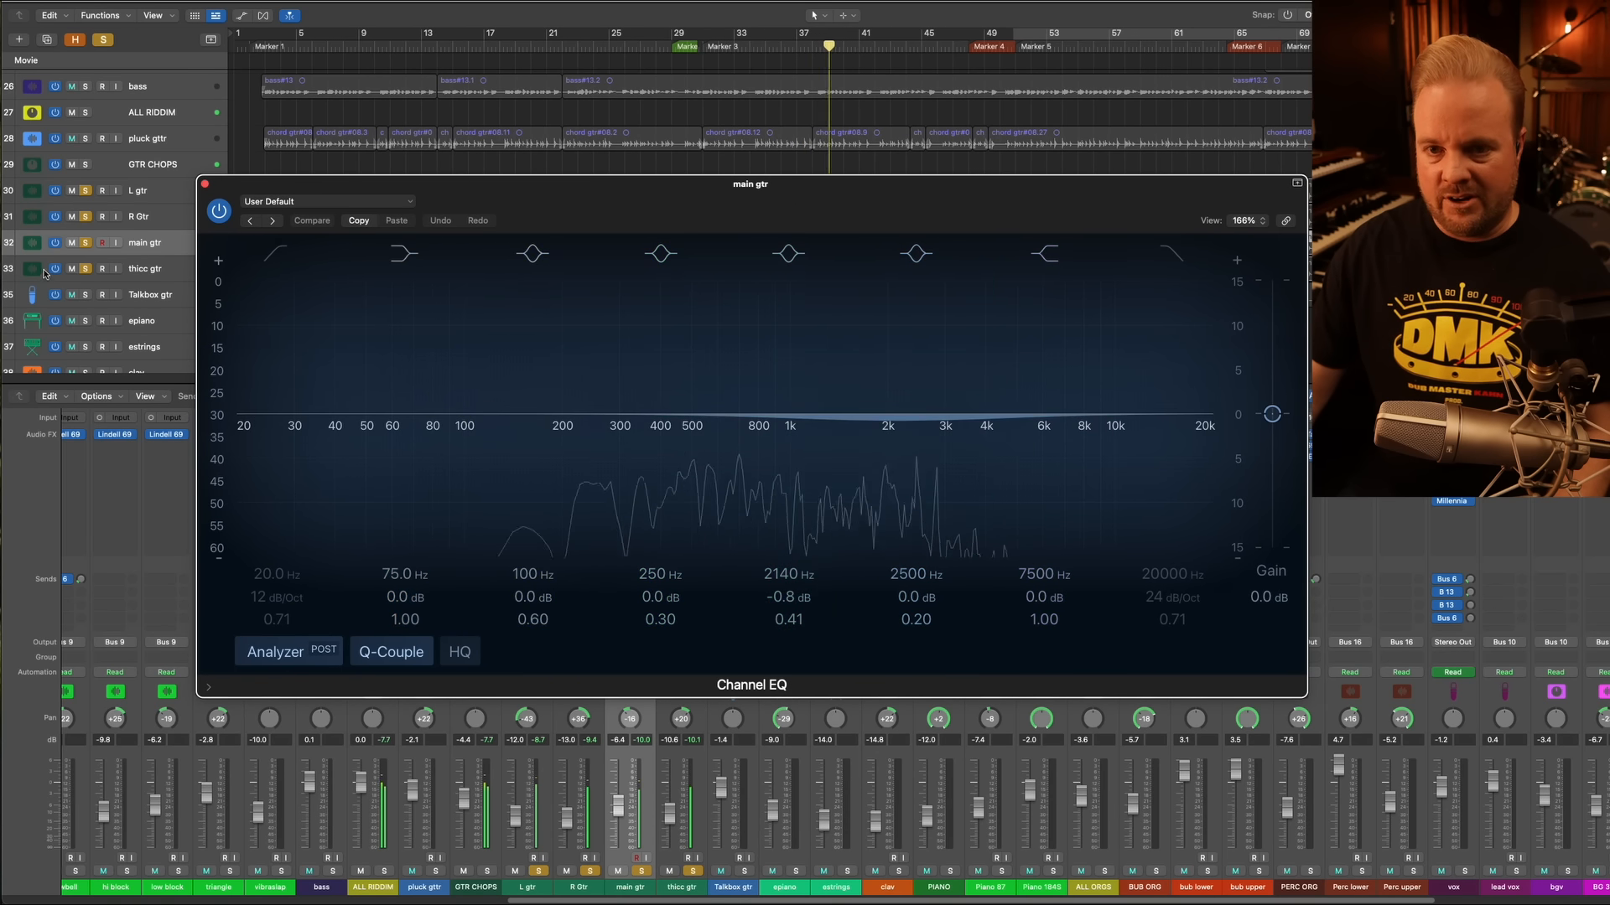
click(204, 184)
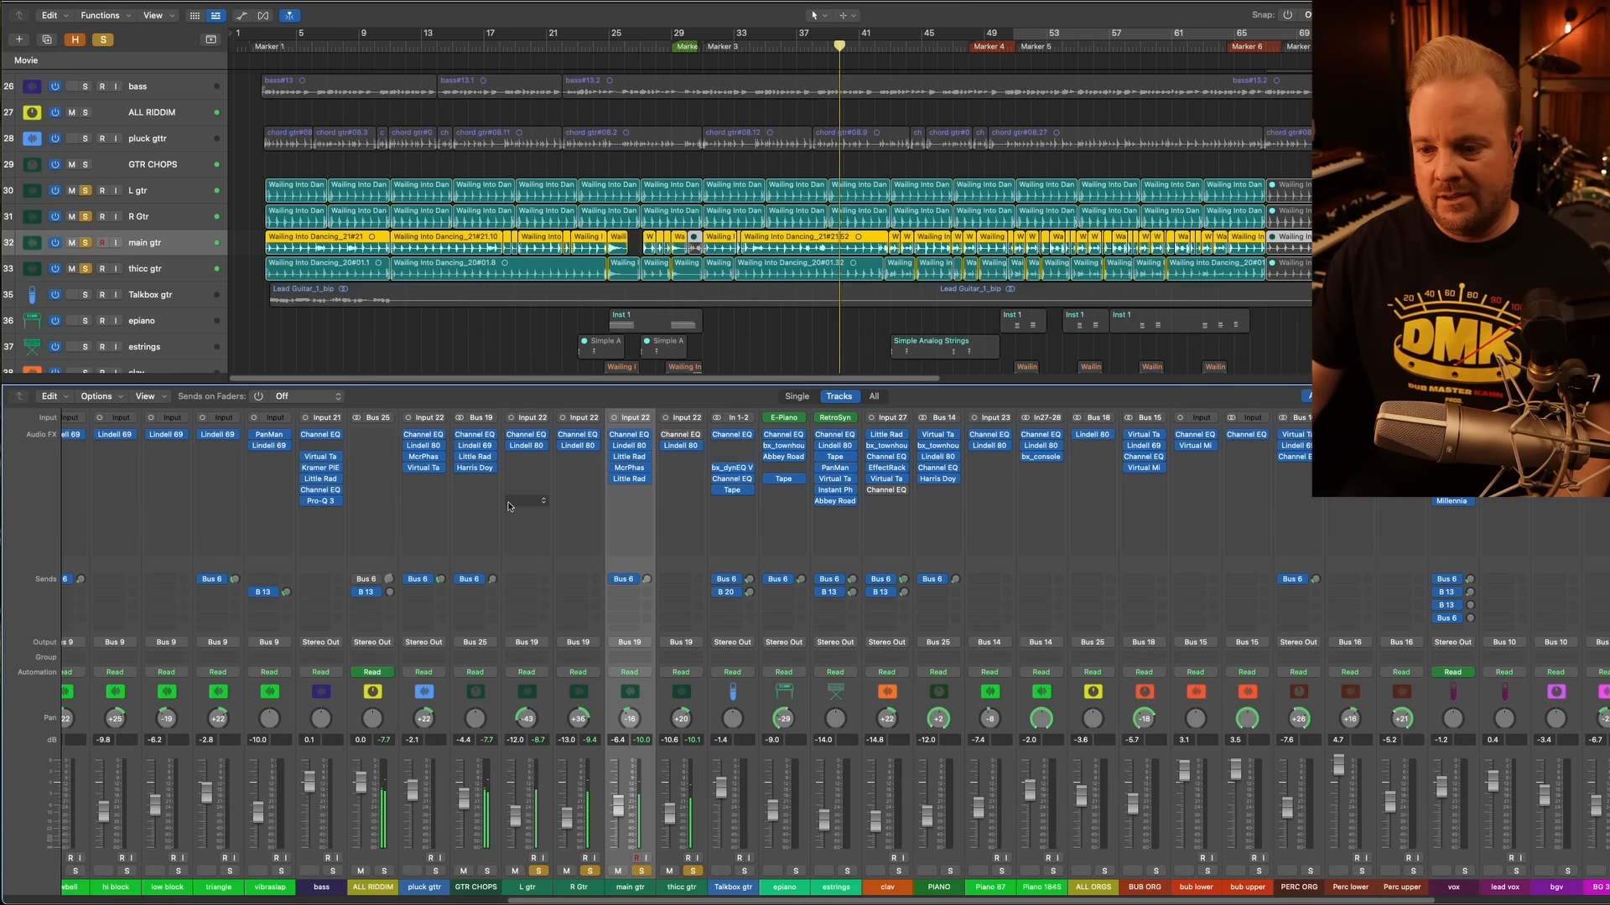
click(635, 447)
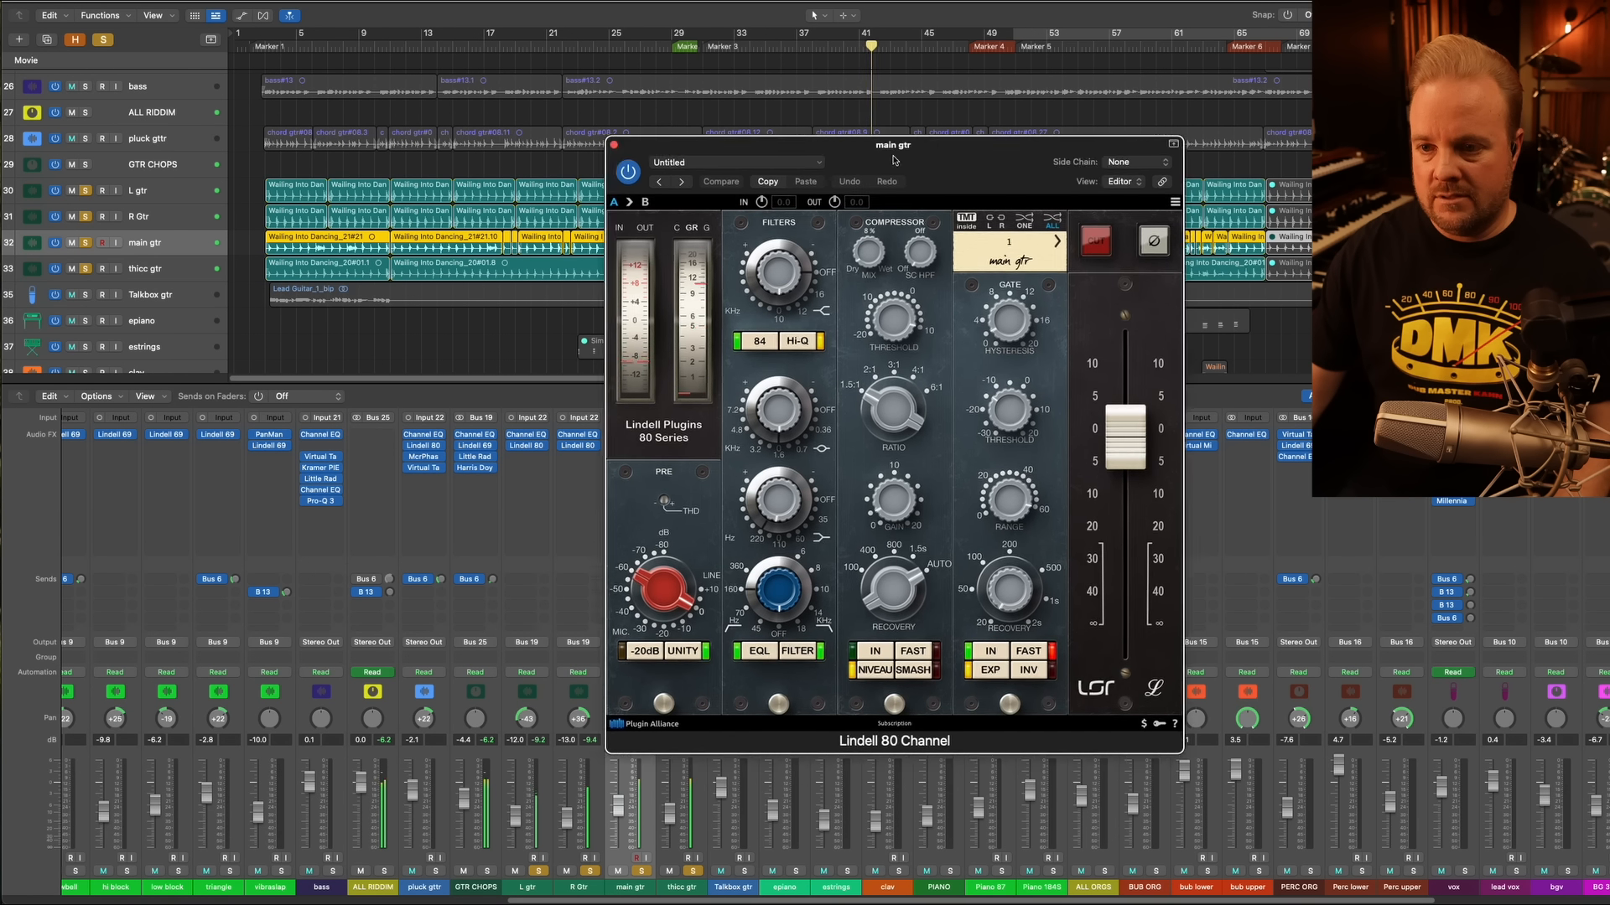
drag(894, 158, 751, 133)
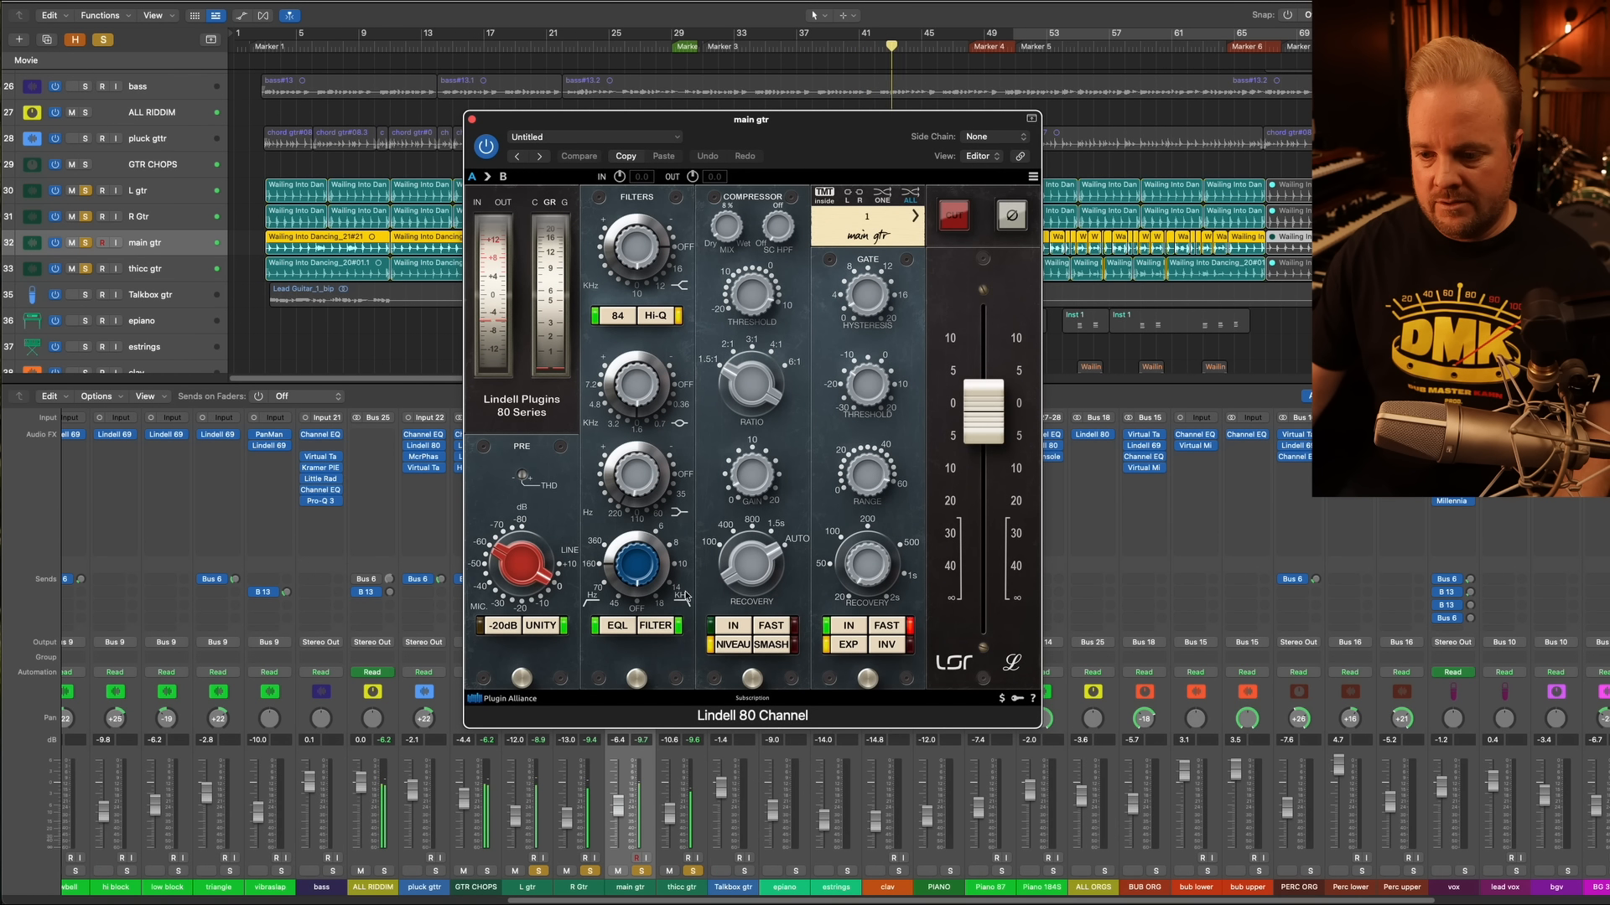
Unsolo R Gtr, L gtr and thicc gtr so only main gtr is soloed, and close Lindell 80 Channel
click(589, 872)
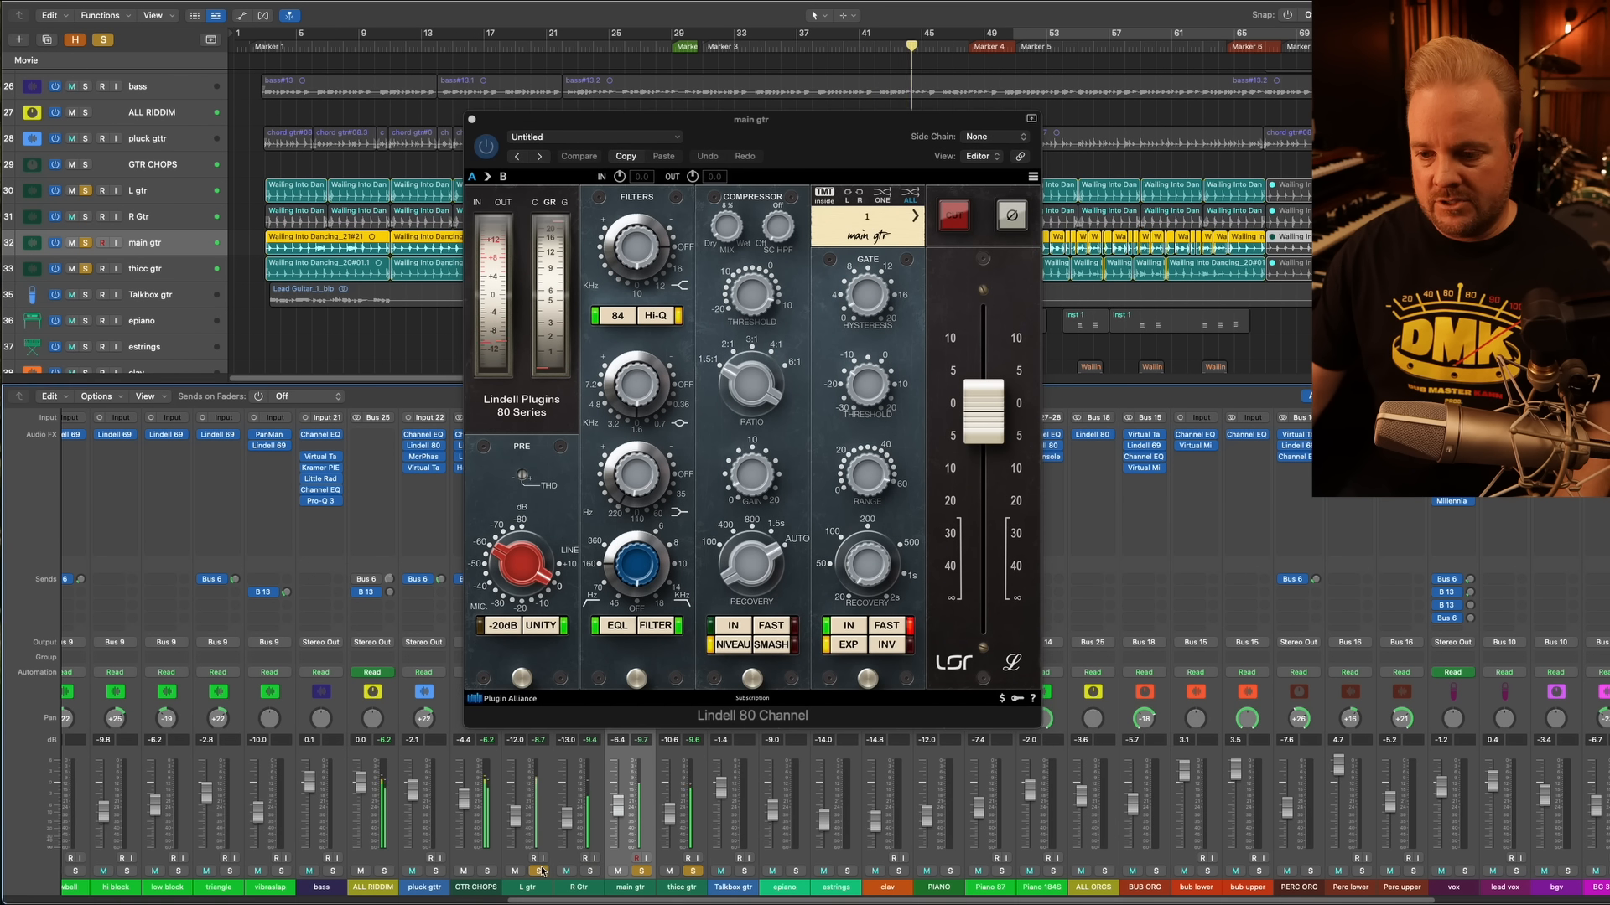
click(538, 872)
click(693, 872)
click(472, 120)
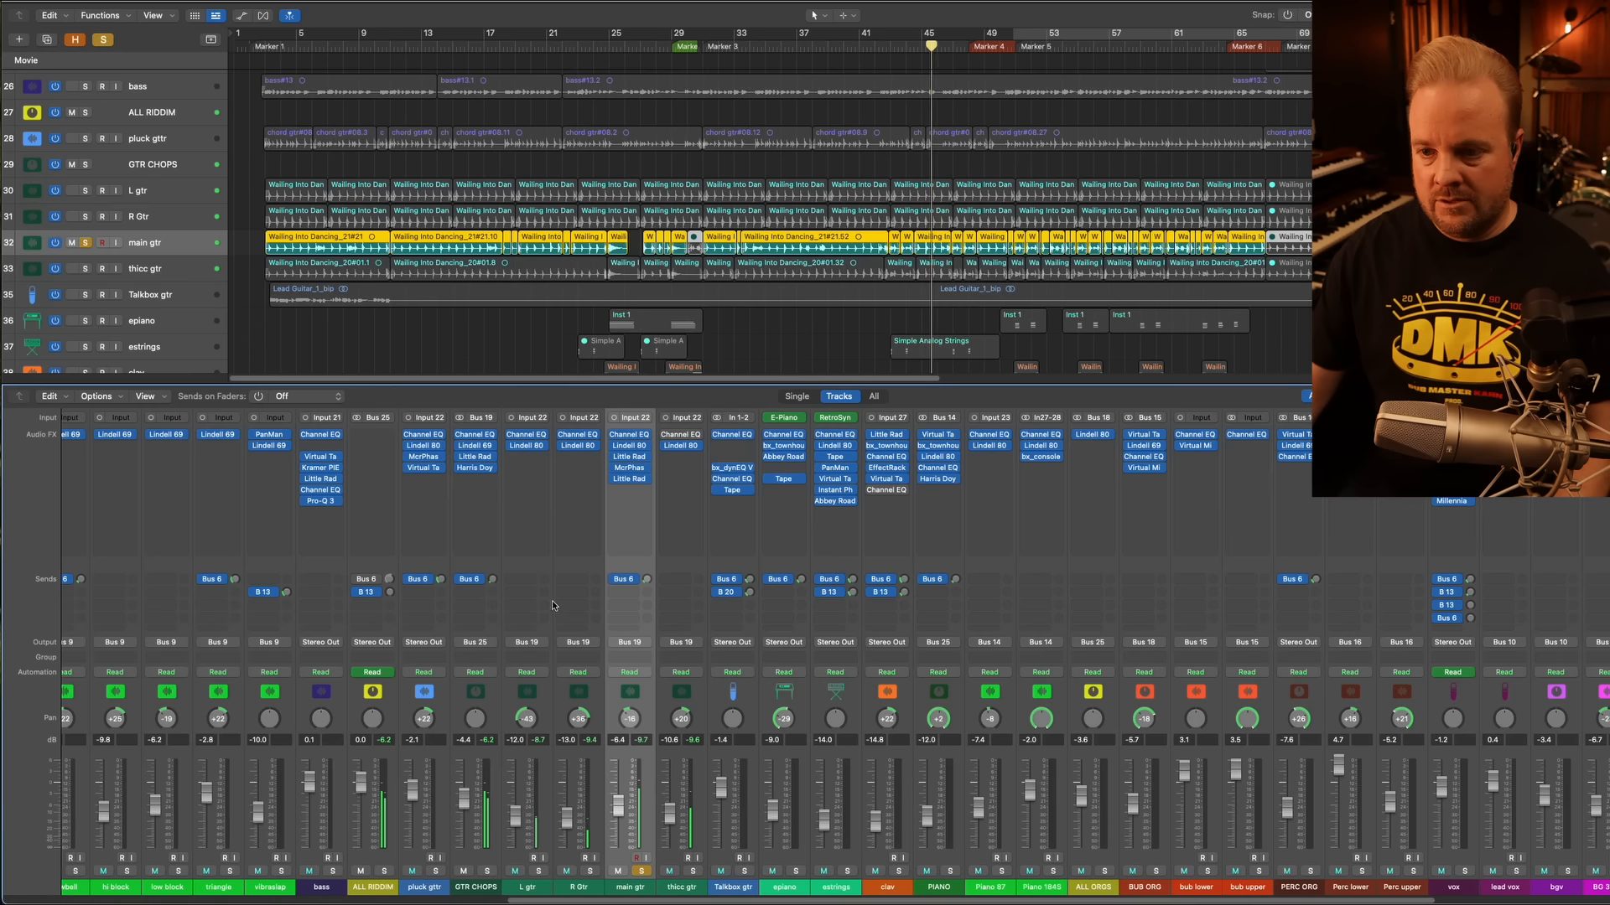
Bypass all plug-ins on main gtr and replay it from about bar 25, skipping ahead to about bar 31
click(614, 435)
click(612, 48)
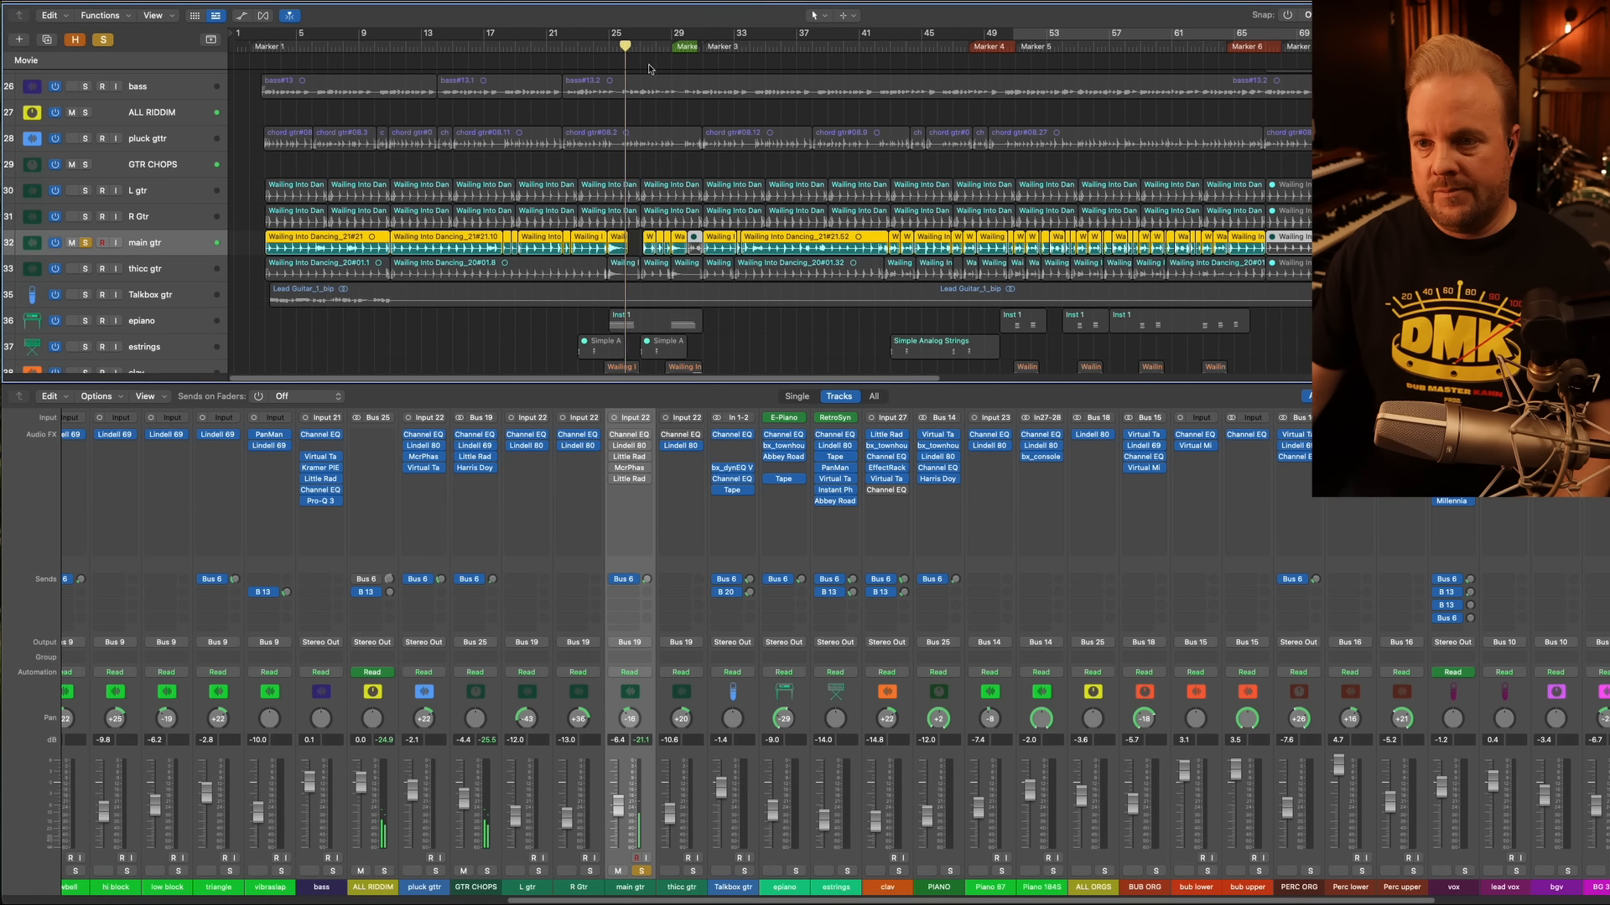
click(710, 48)
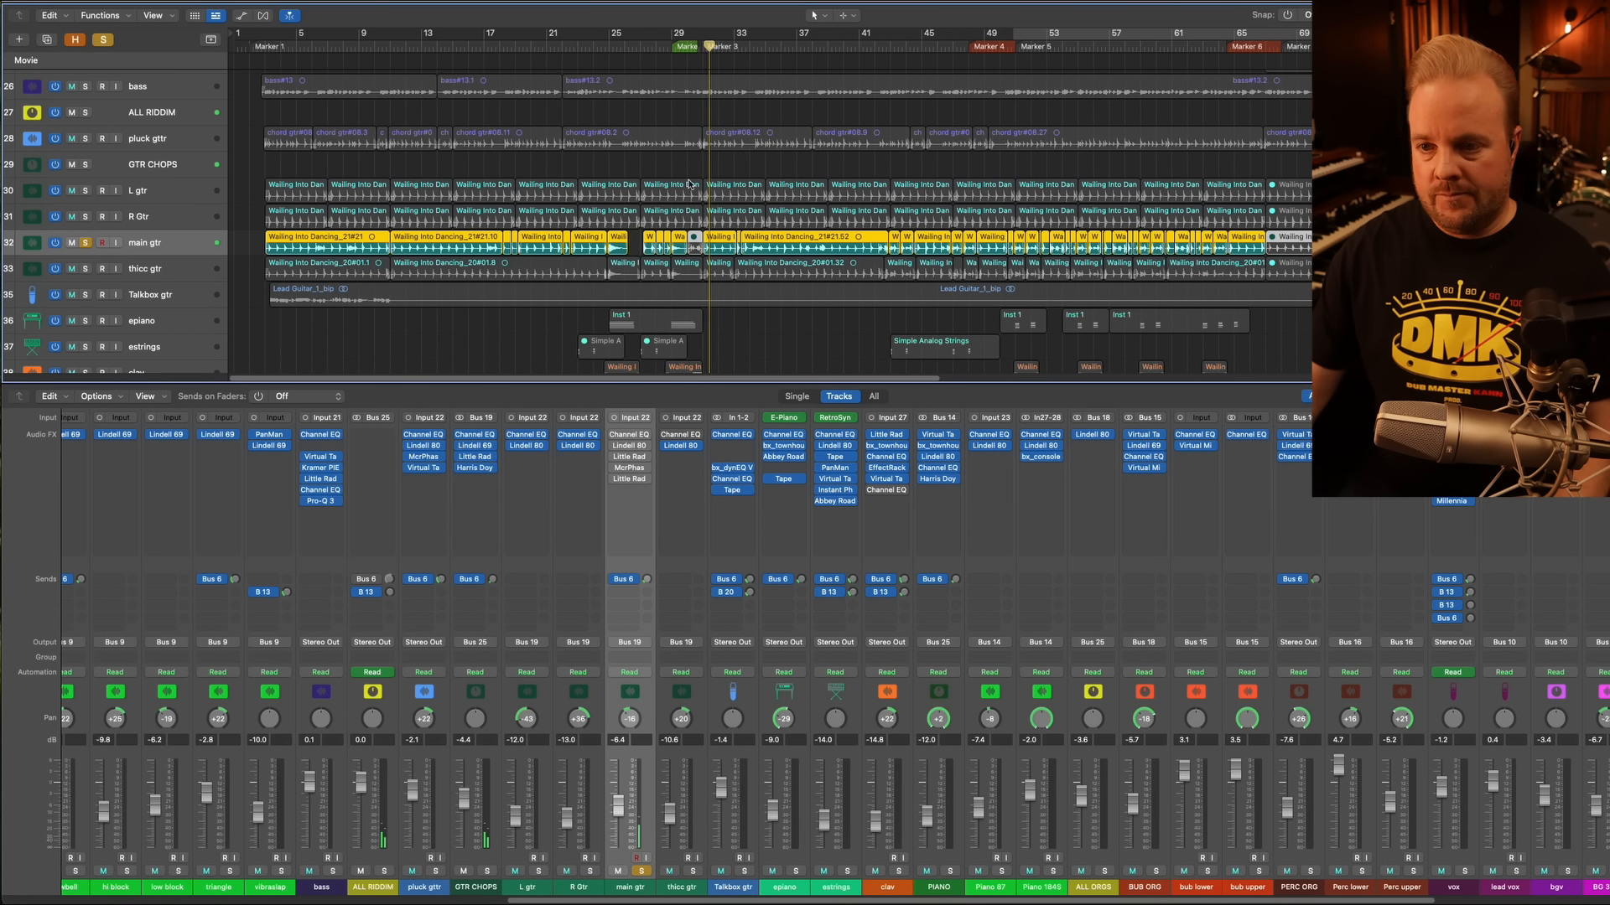
Re-enable Channel EQ on main gtr, examine its curve during playback, and close it
click(615, 436)
click(630, 435)
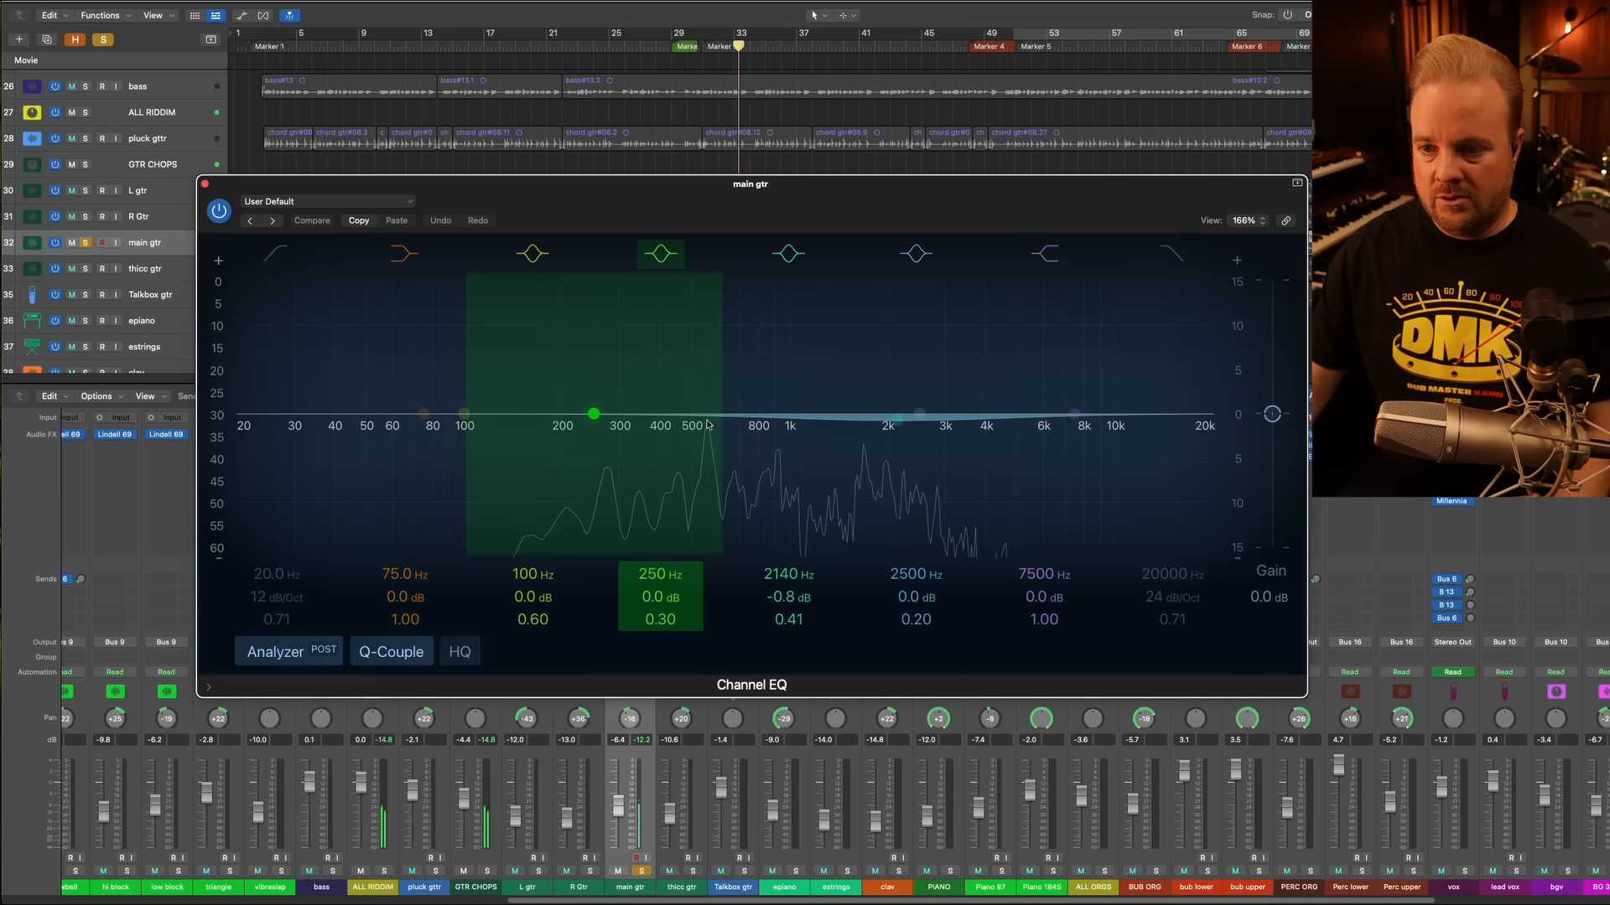
click(204, 186)
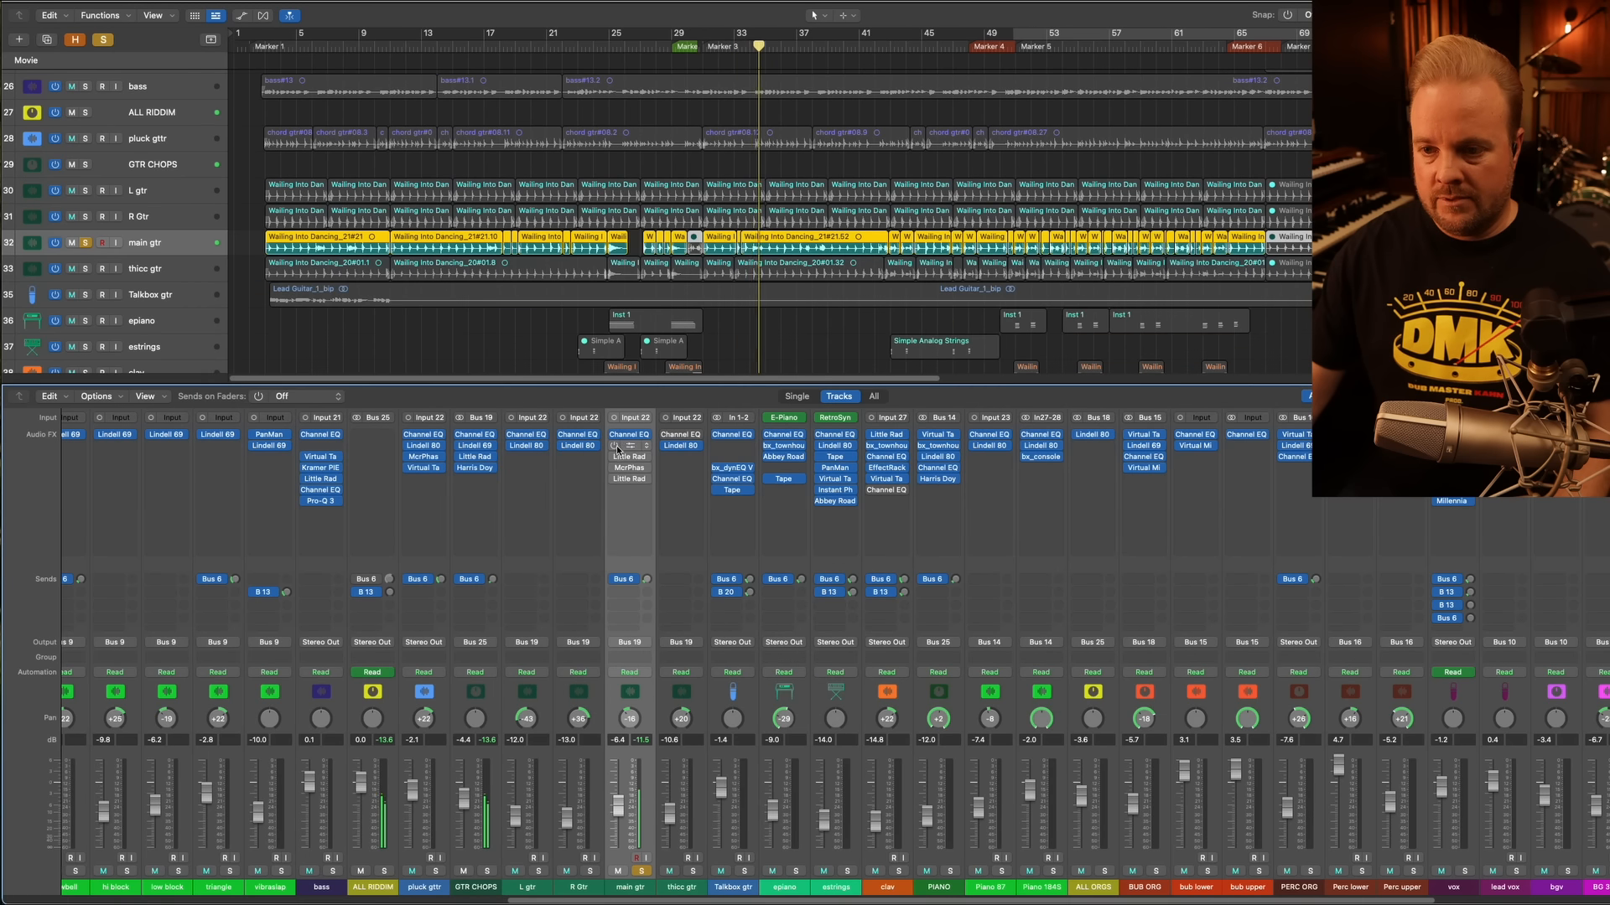
Open and re-enable Lindell 80 Channel on main gtr, examine its settings, and close it
click(630, 446)
drag(726, 179, 546, 188)
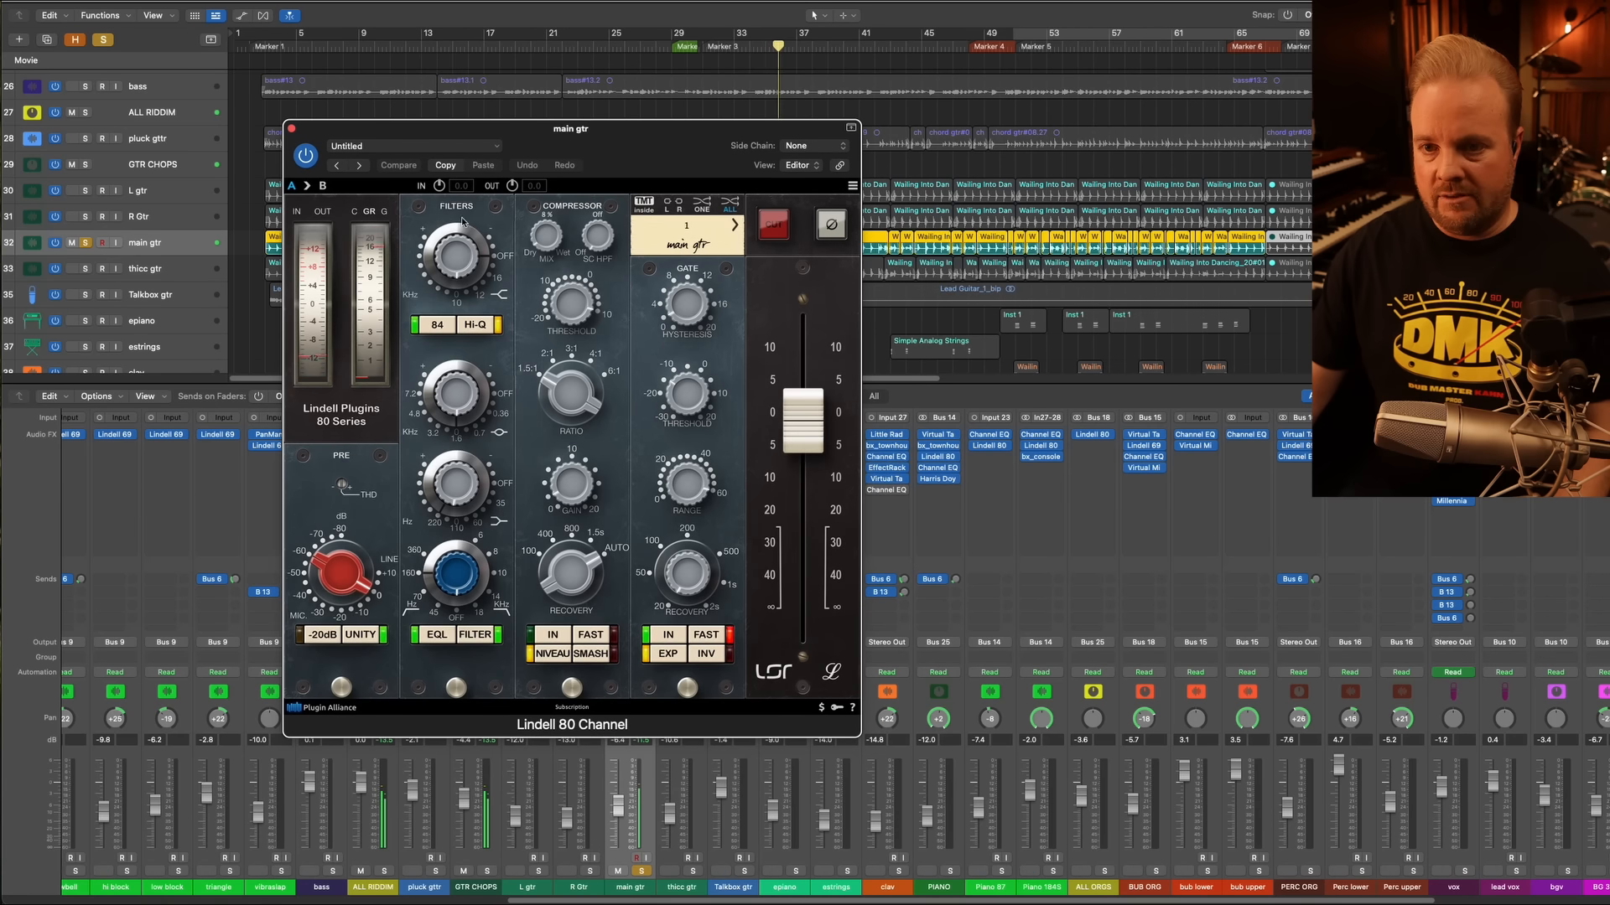
click(291, 128)
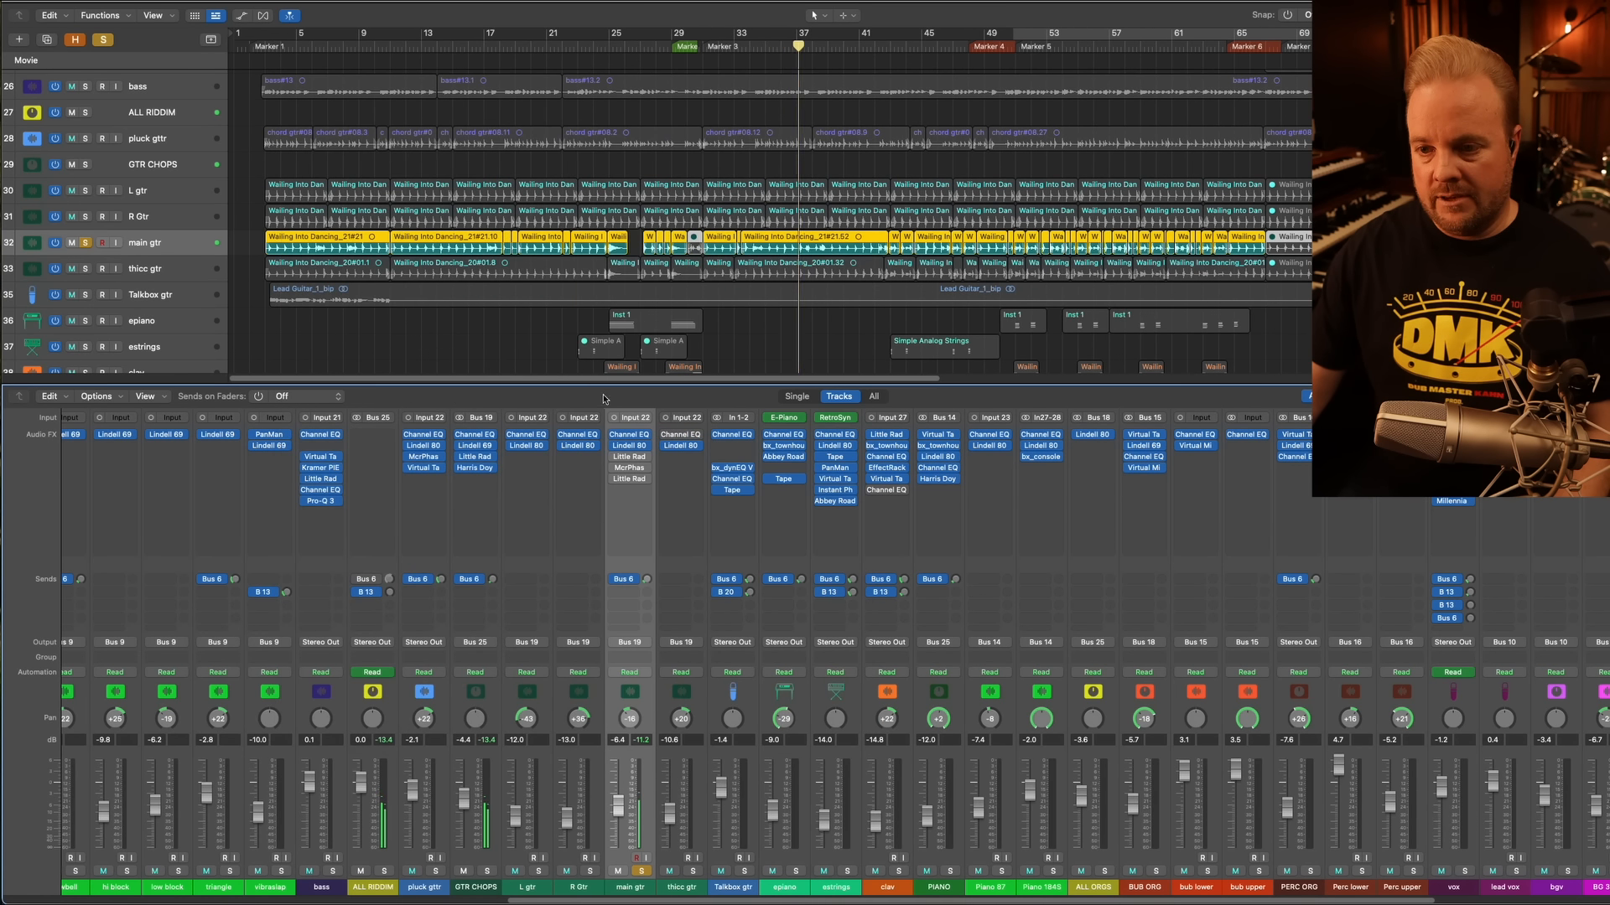
Open the first Little Radiator on main gtr and compare its sound bypassed and enabled
click(630, 457)
click(783, 172)
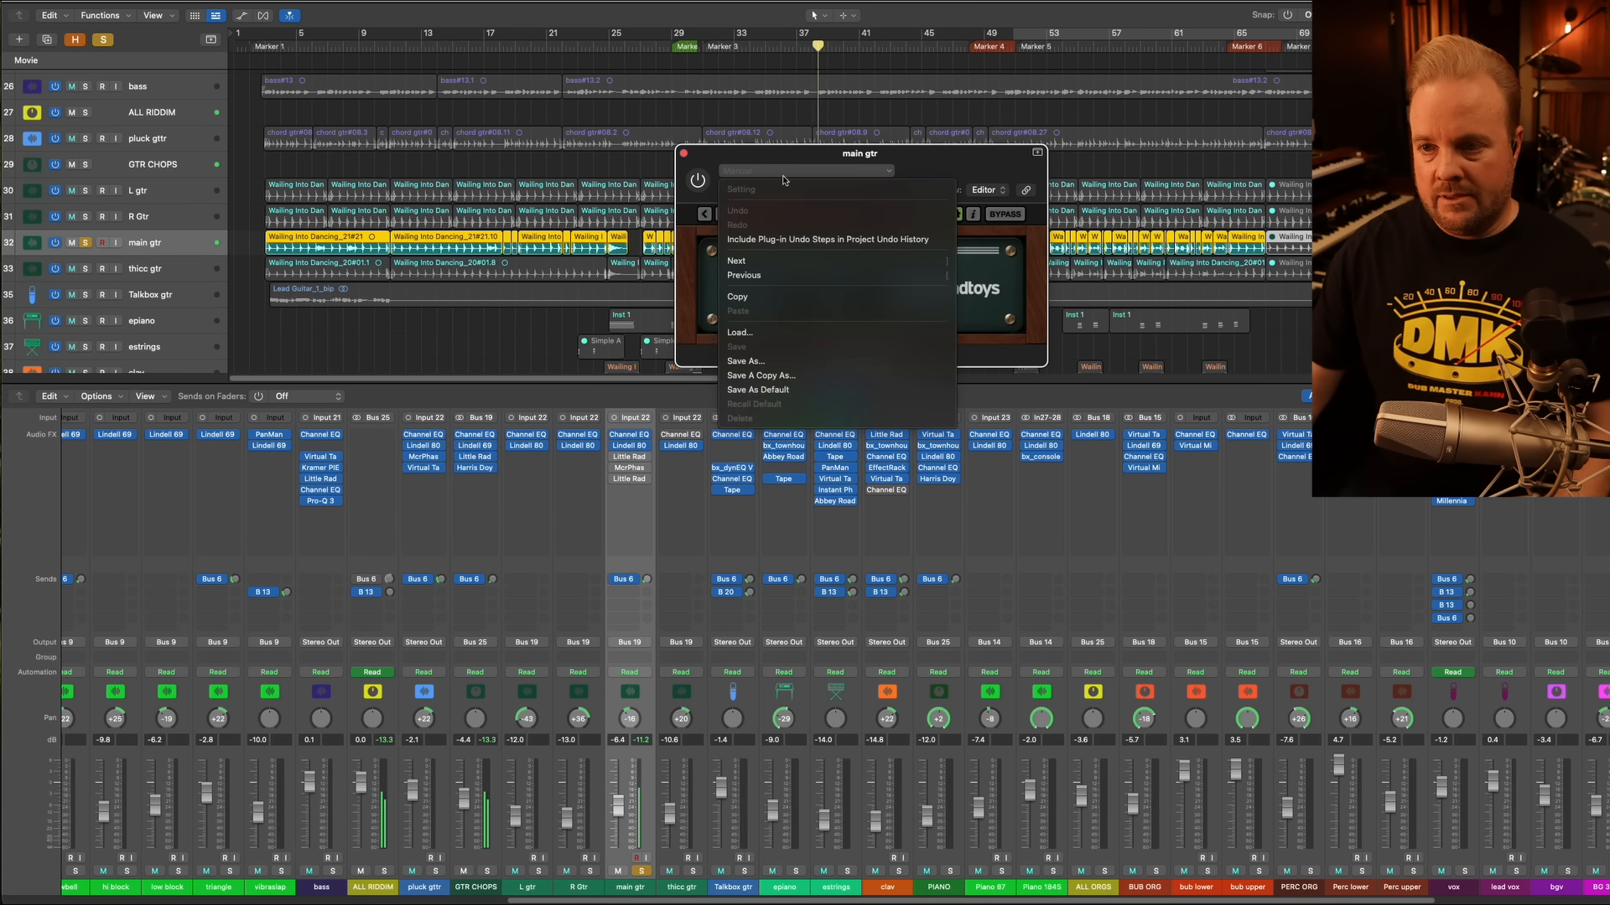
click(784, 120)
drag(805, 153, 474, 209)
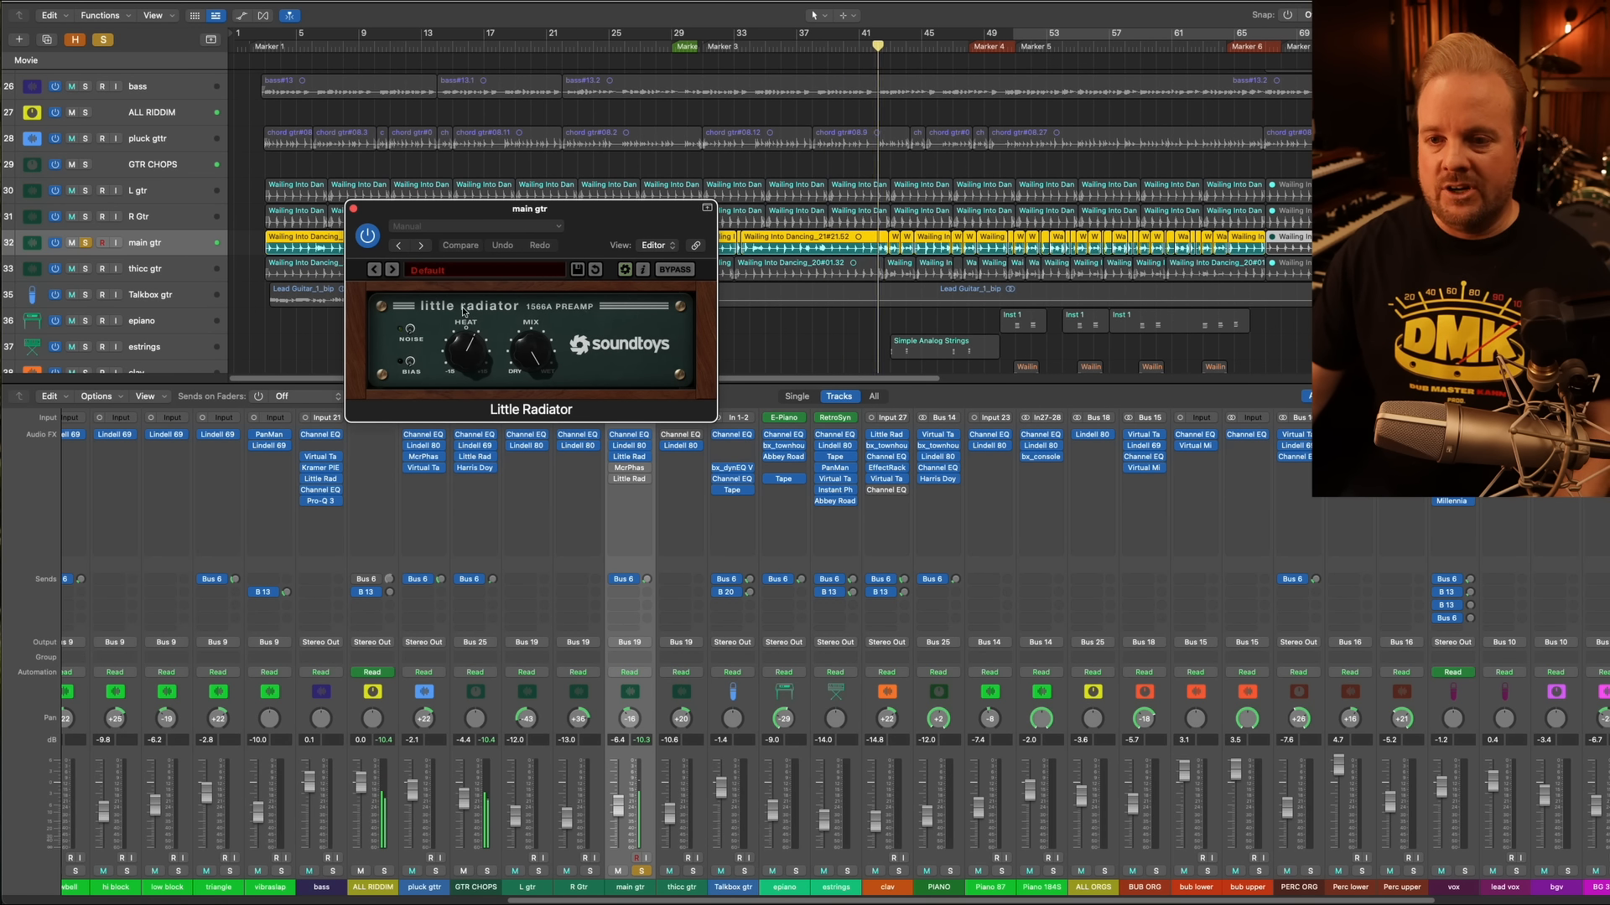
click(368, 237)
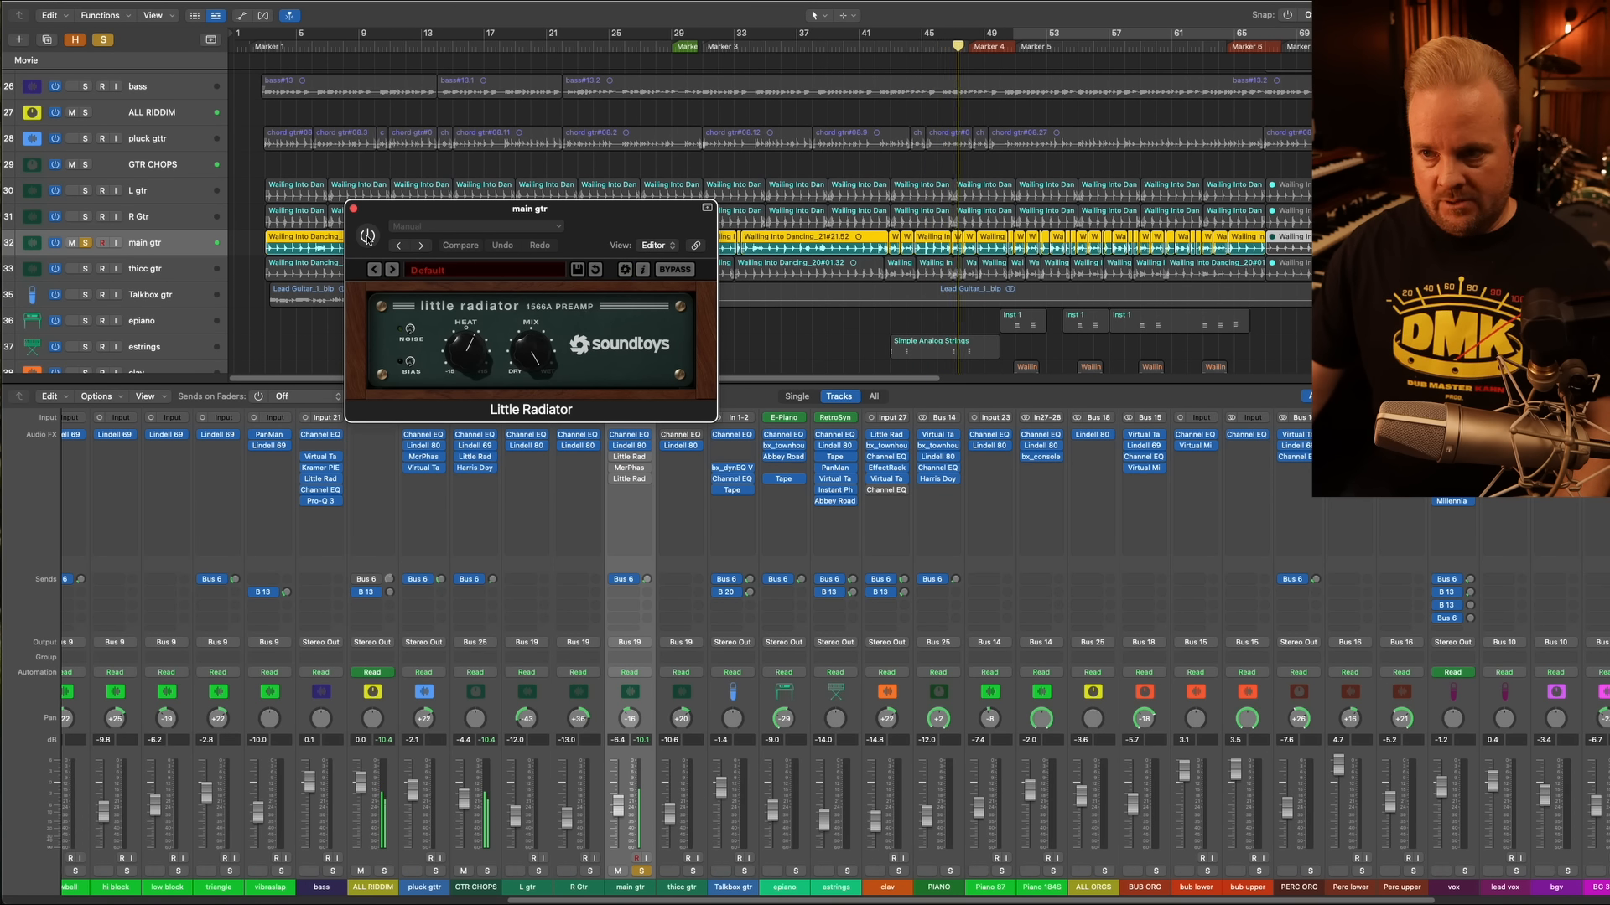
click(367, 237)
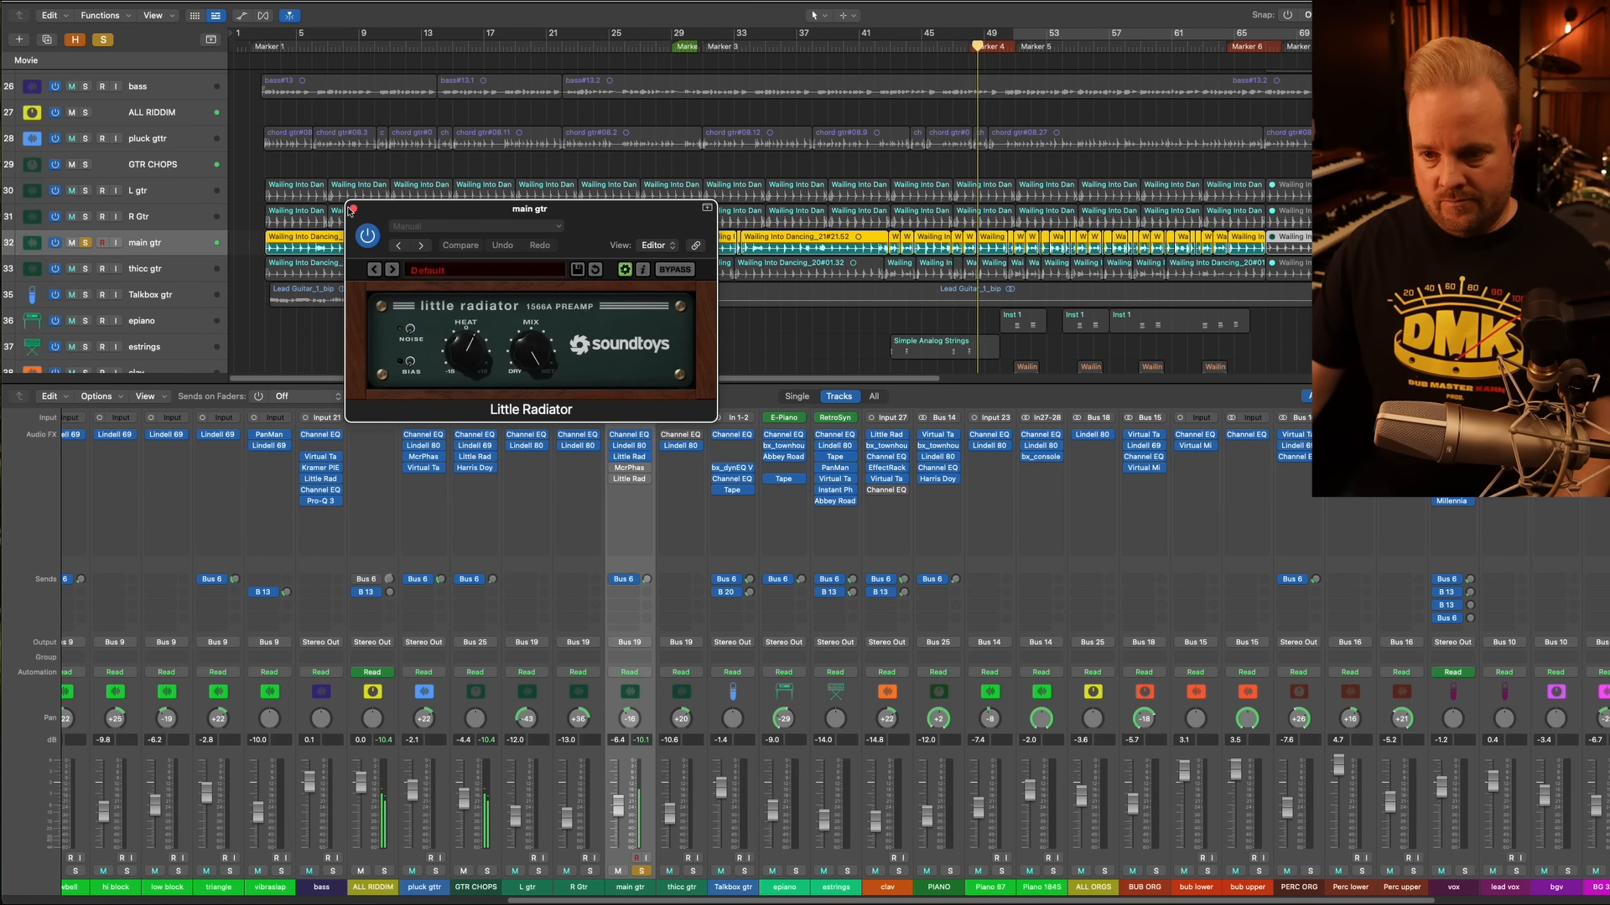
Open Microphaser on main gtr, enable it to hear its effect, and close it
click(621, 478)
click(624, 468)
drag(703, 196, 423, 197)
click(420, 186)
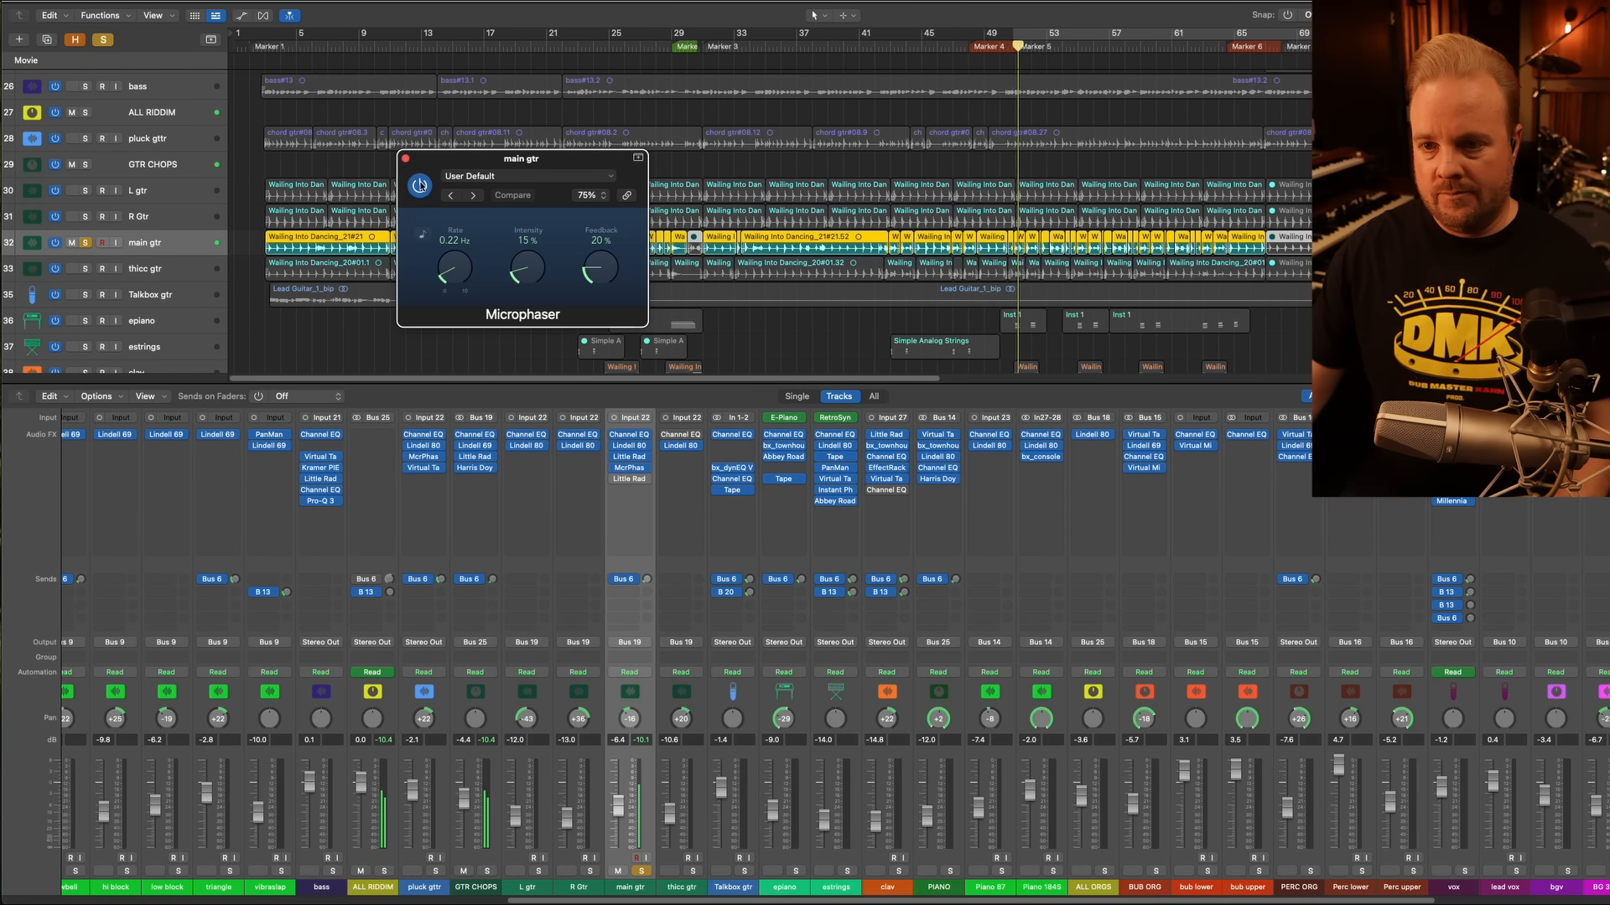
click(405, 159)
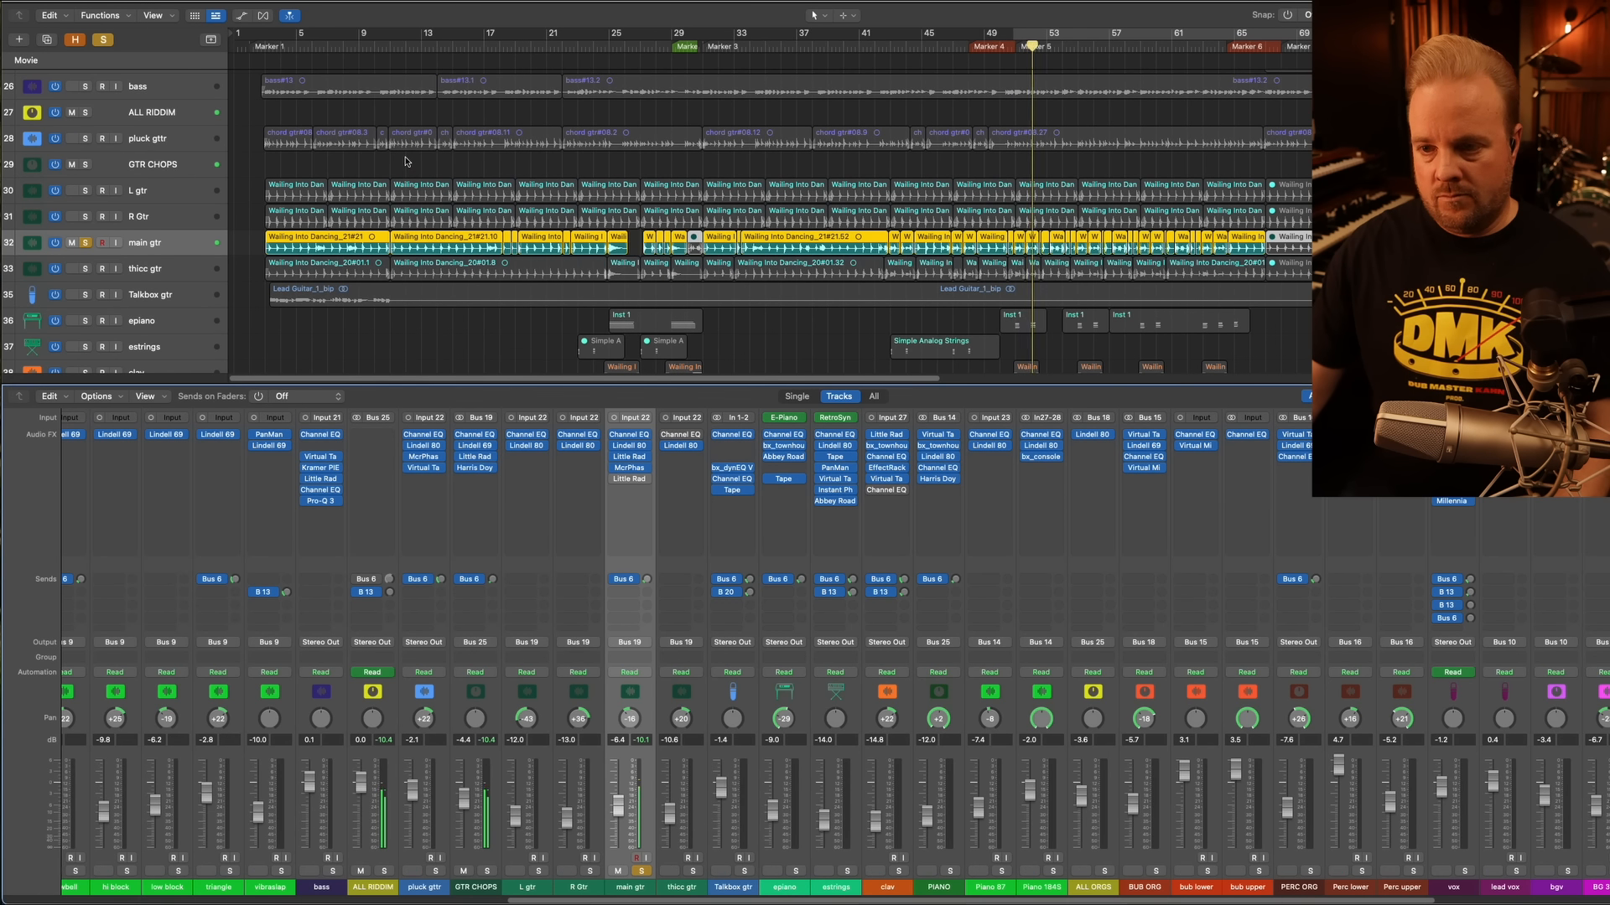
Examine the second Little Radiator on main gtr with the effect enabled, and close it
click(629, 479)
drag(824, 183, 598, 194)
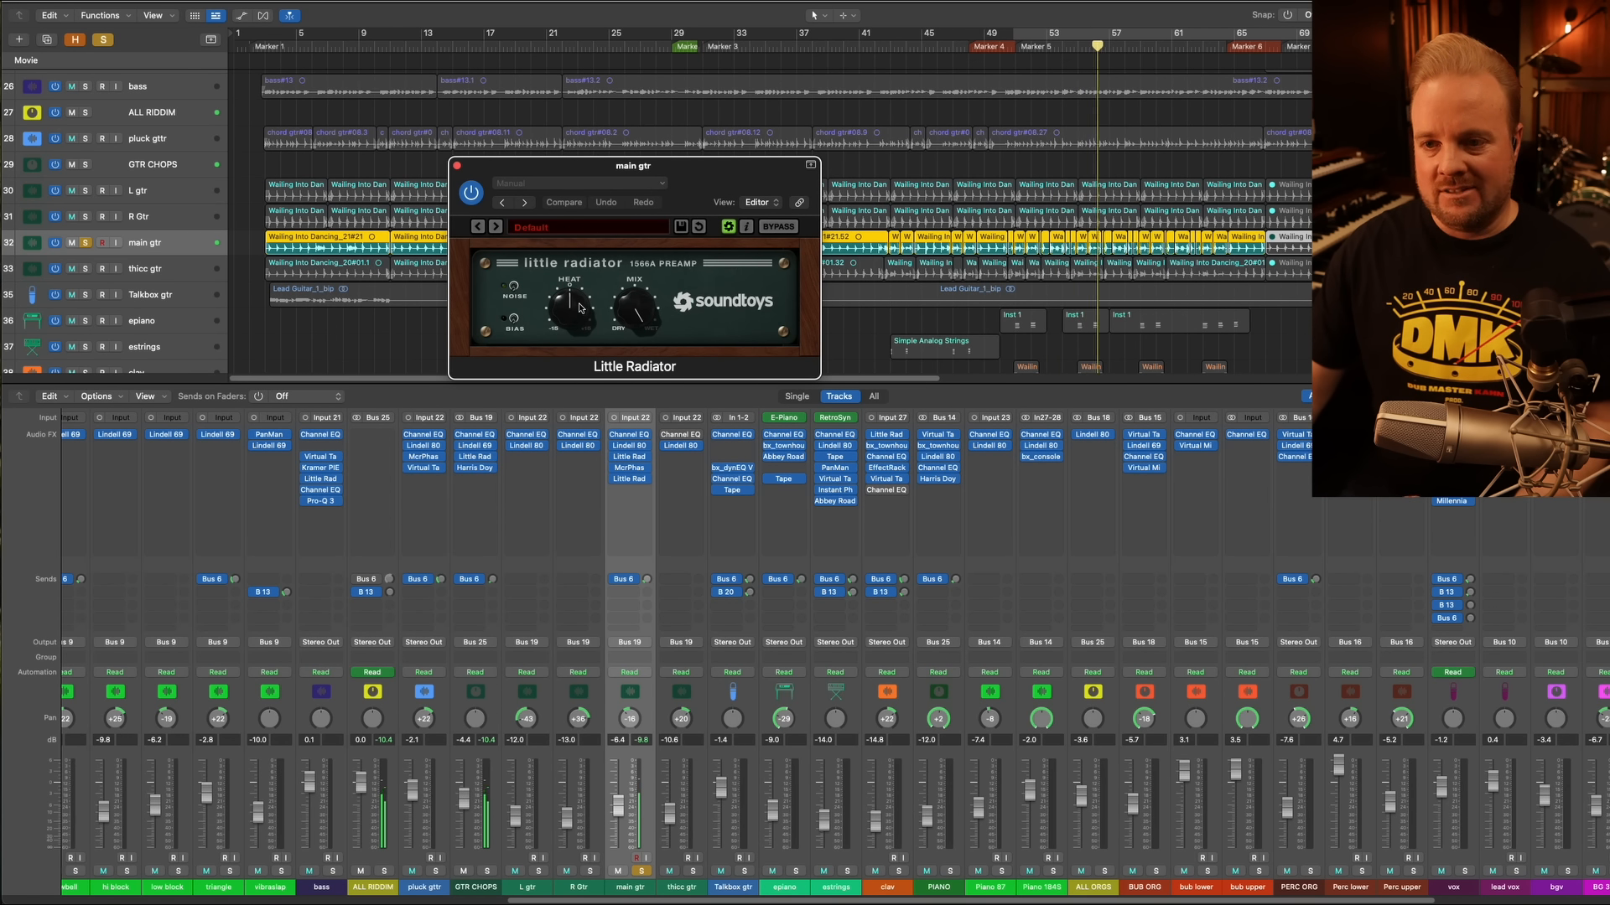
click(457, 166)
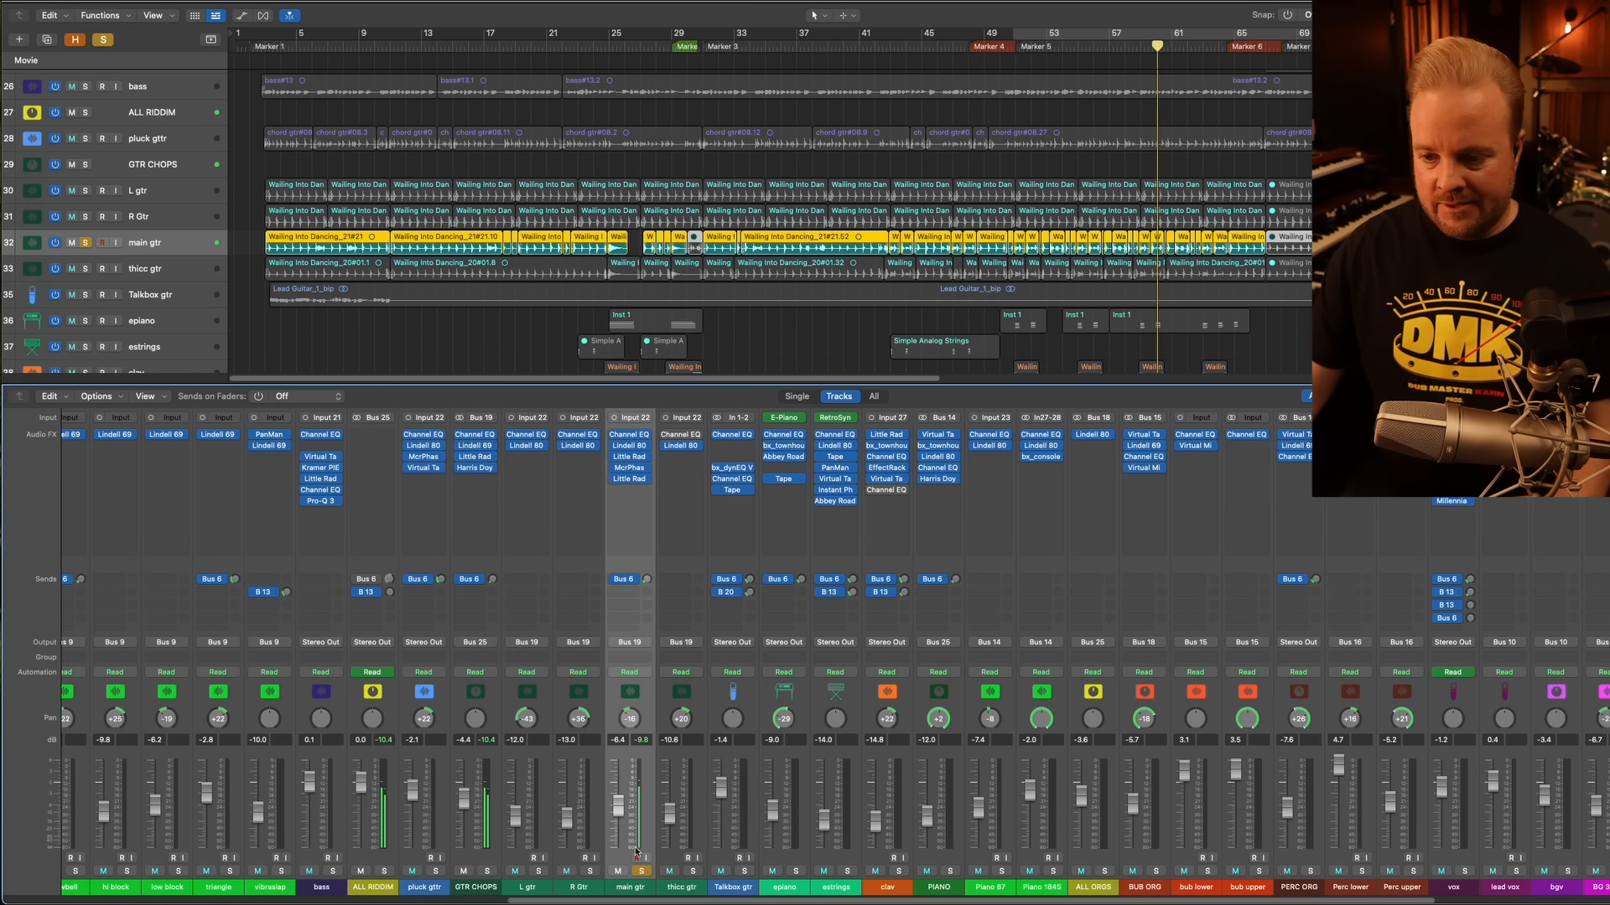
Solo thicc gtr, R Gtr and L gtr alongside main gtr and replay them from about bar 12
click(693, 871)
click(590, 871)
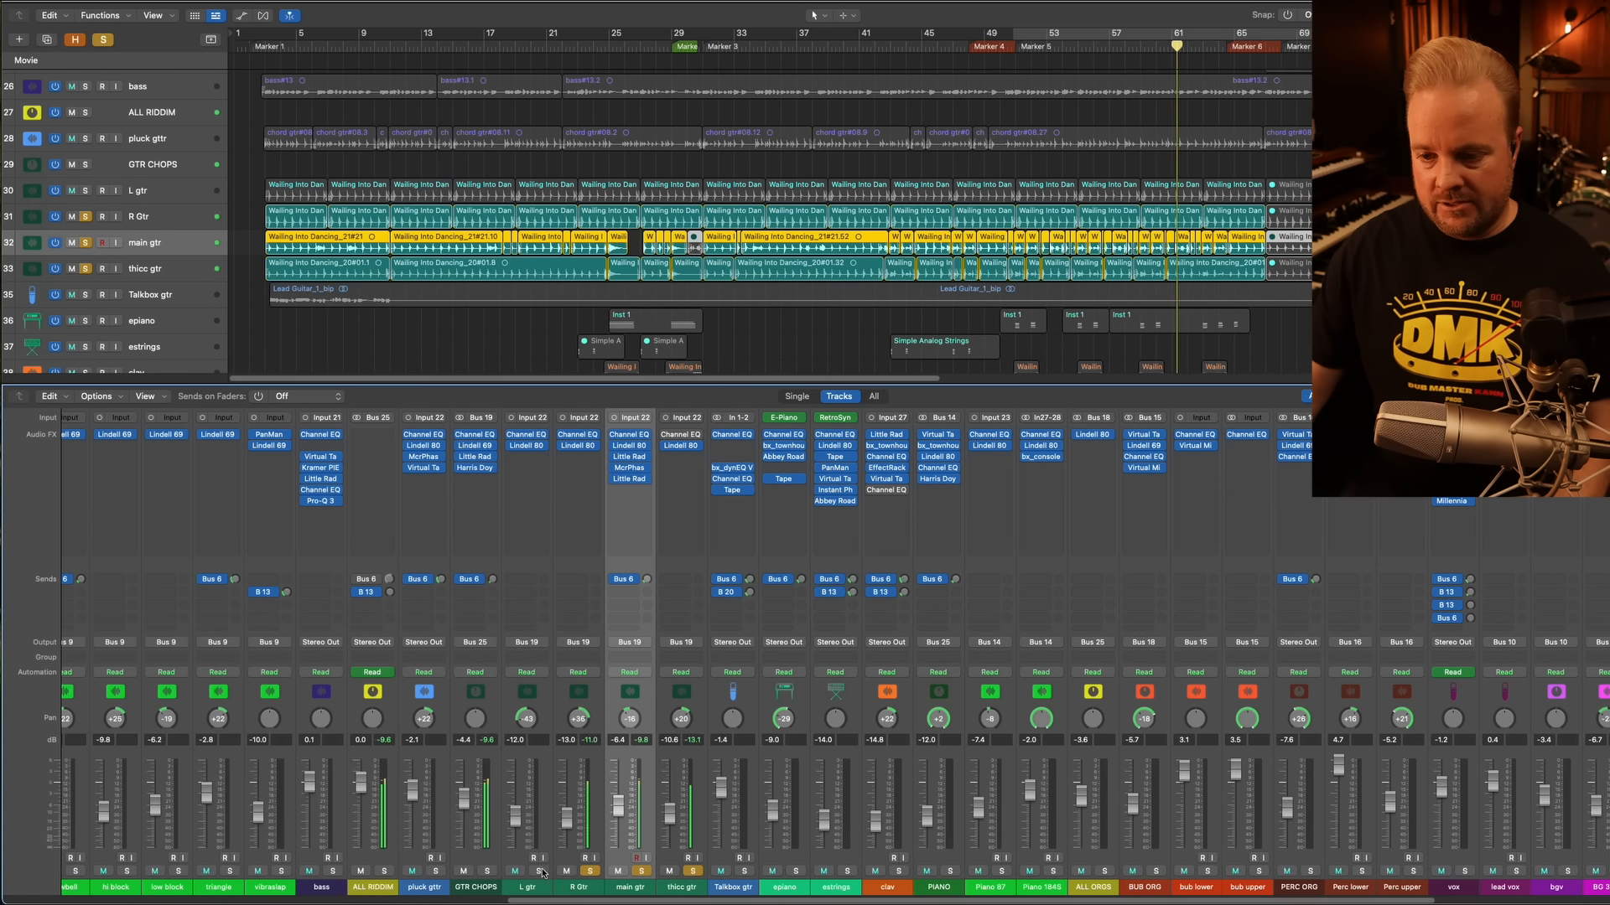
click(539, 871)
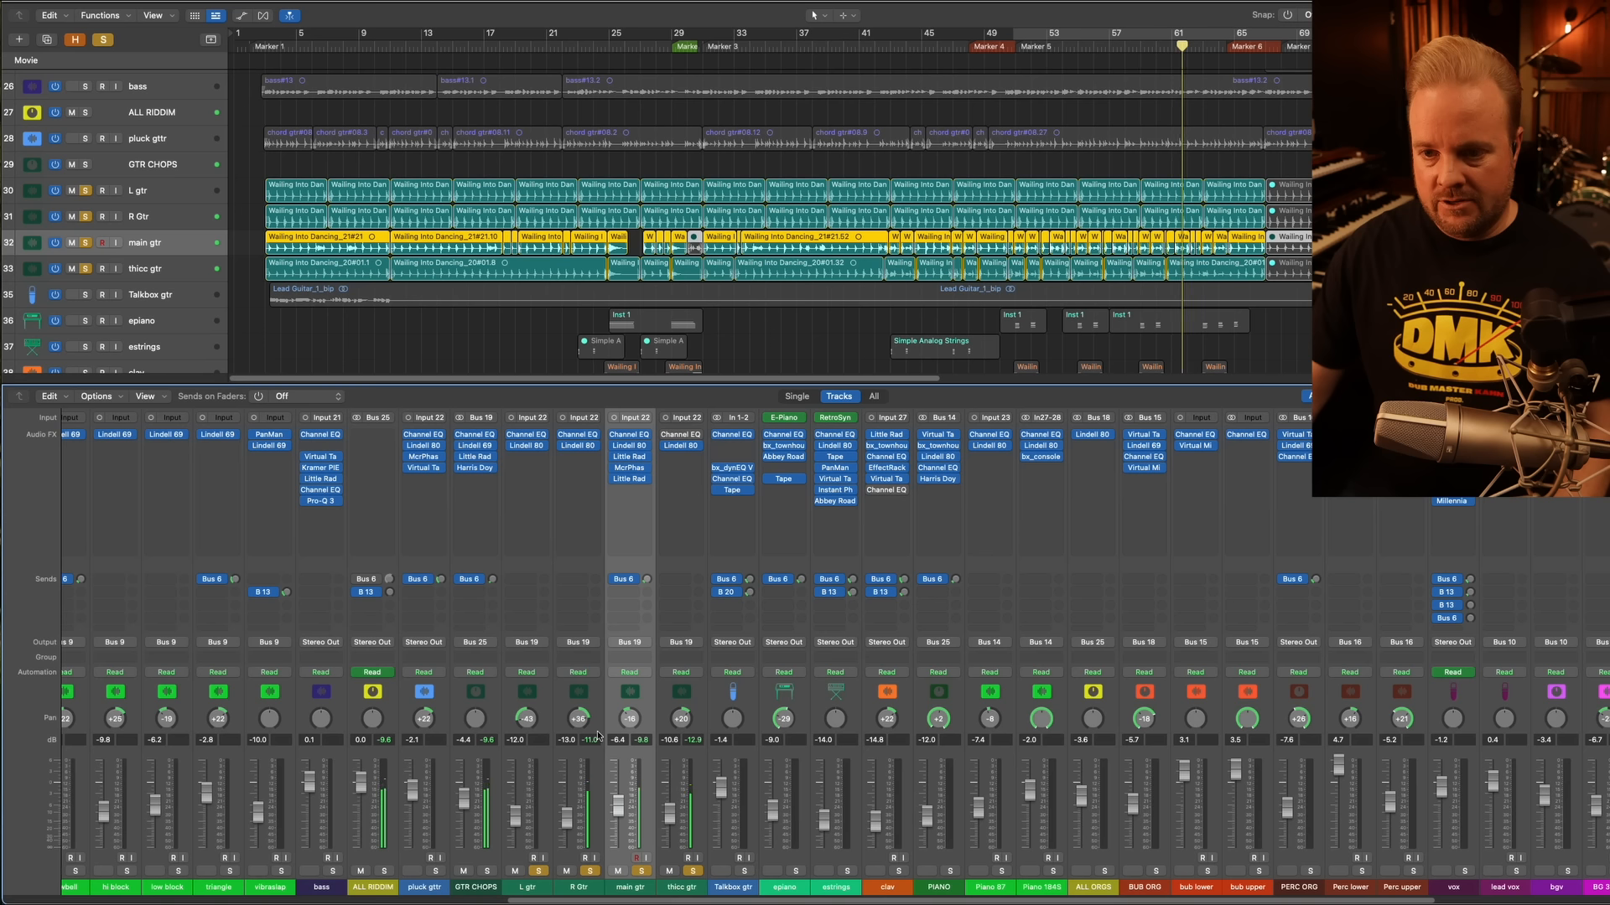
click(410, 47)
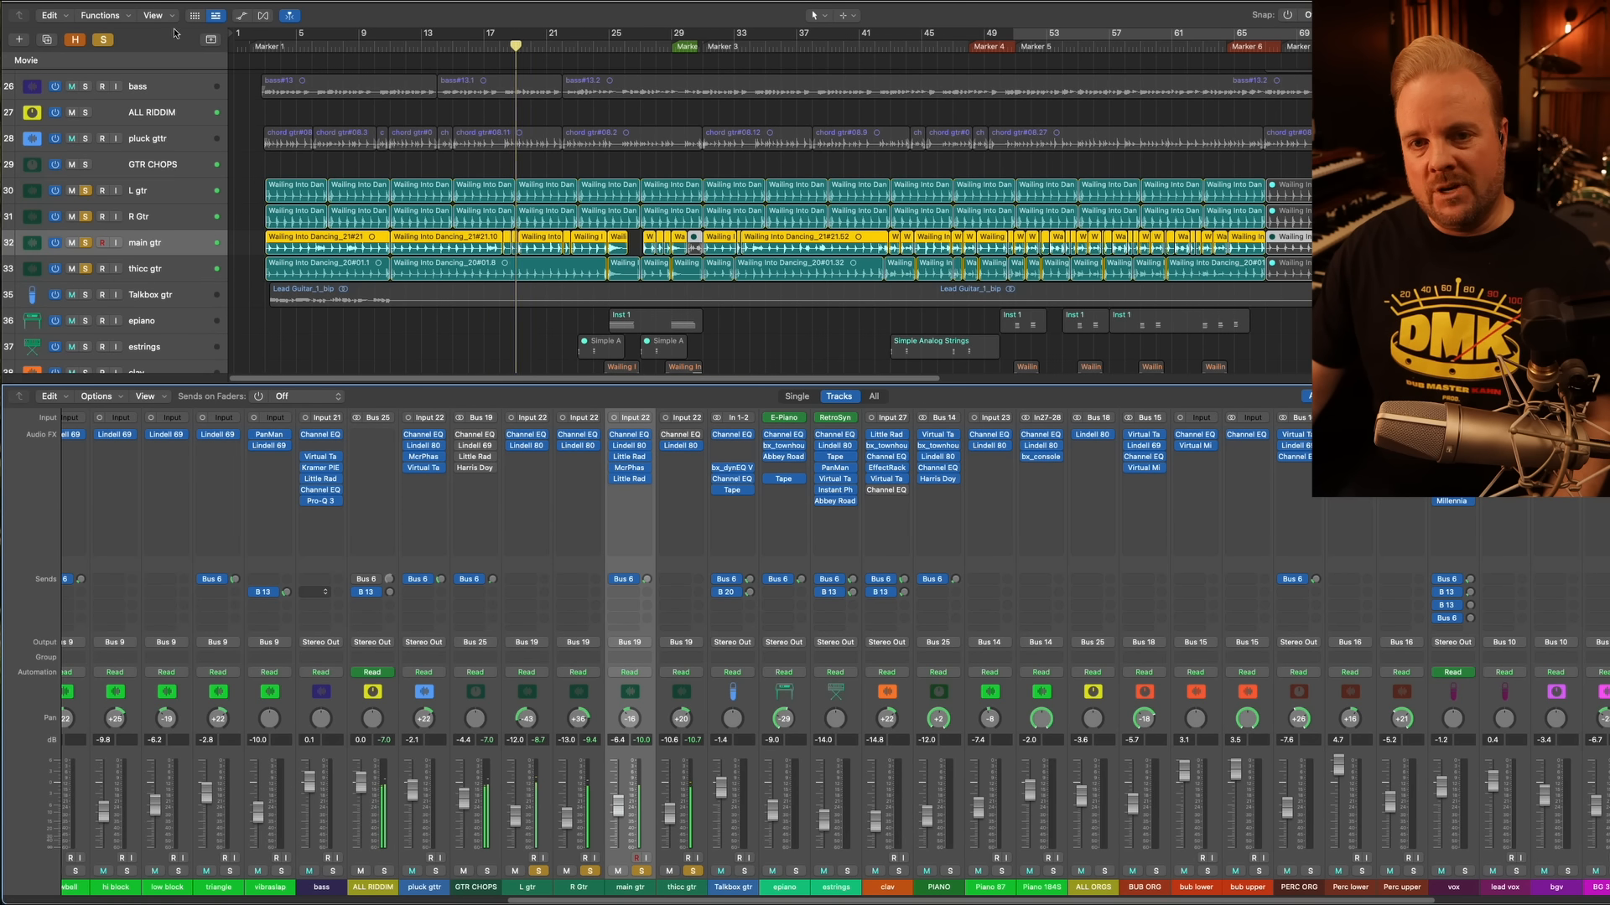
Clear all track solos and replay the full mix from about bar 18, then about bar 23
click(104, 40)
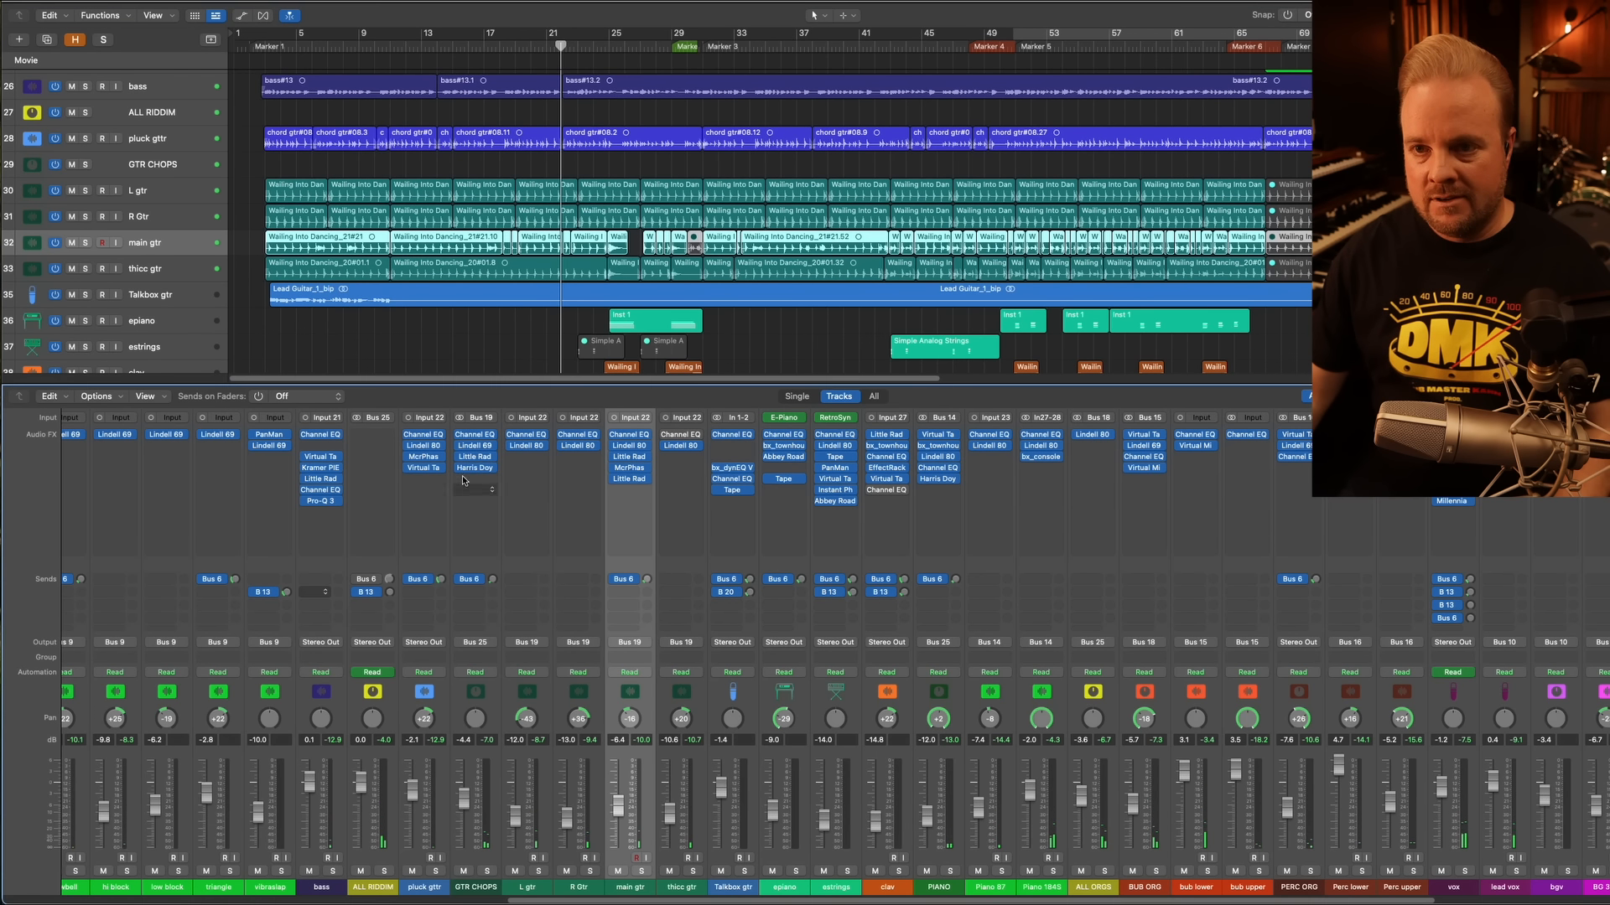
click(502, 53)
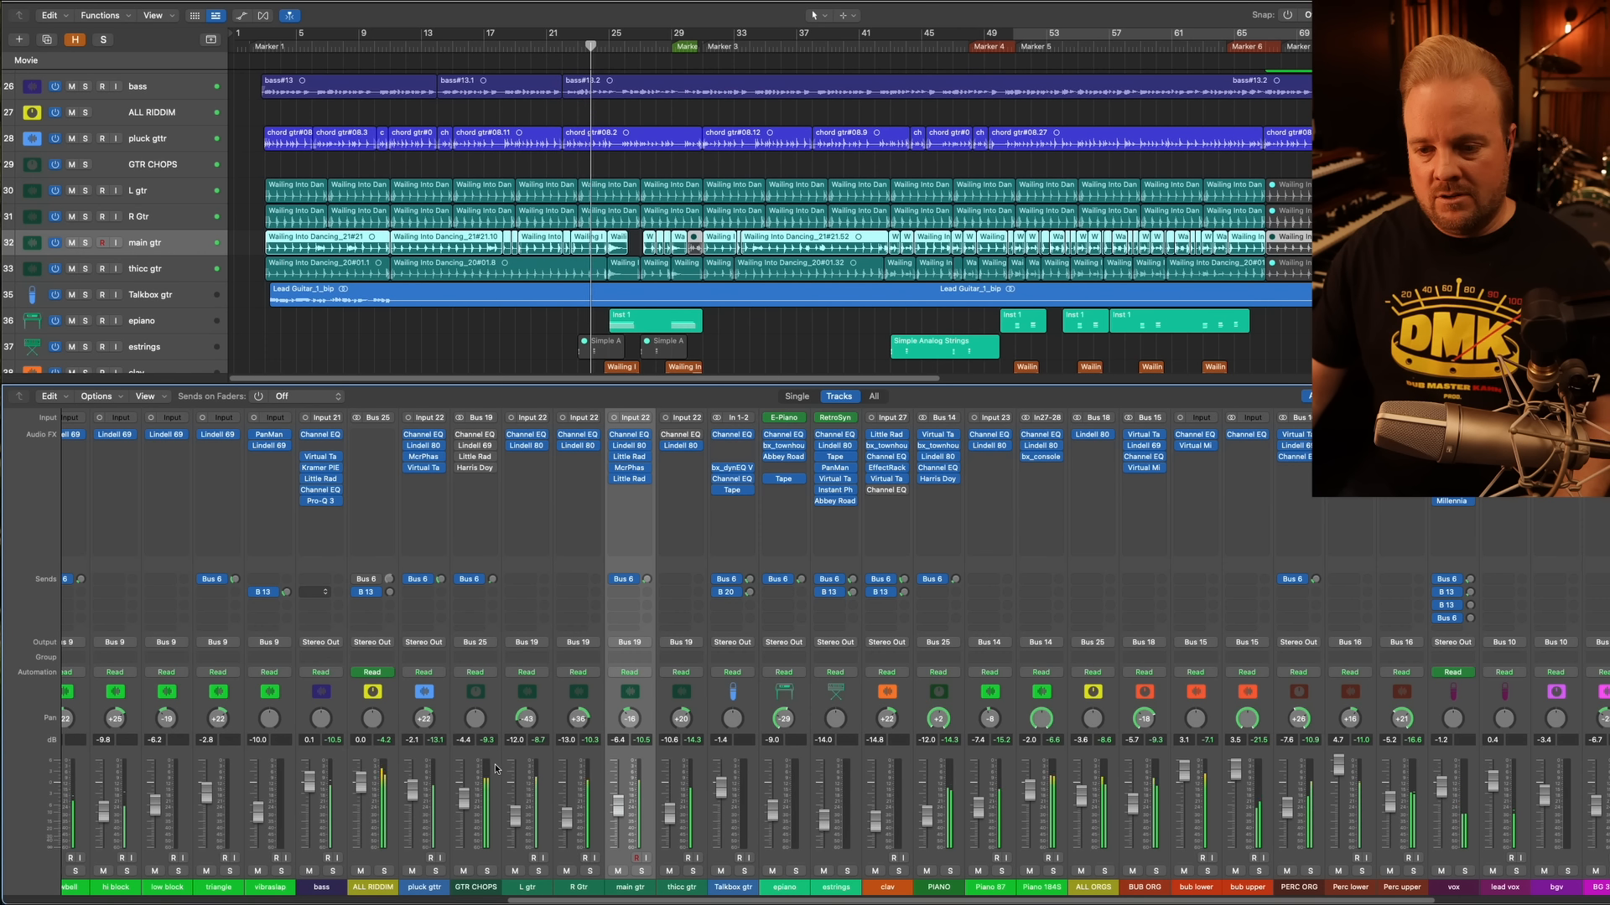
click(591, 44)
Try a cycle range over about bars 22 to 24, turn cycling off, and replay from about bar 21
drag(559, 35, 604, 40)
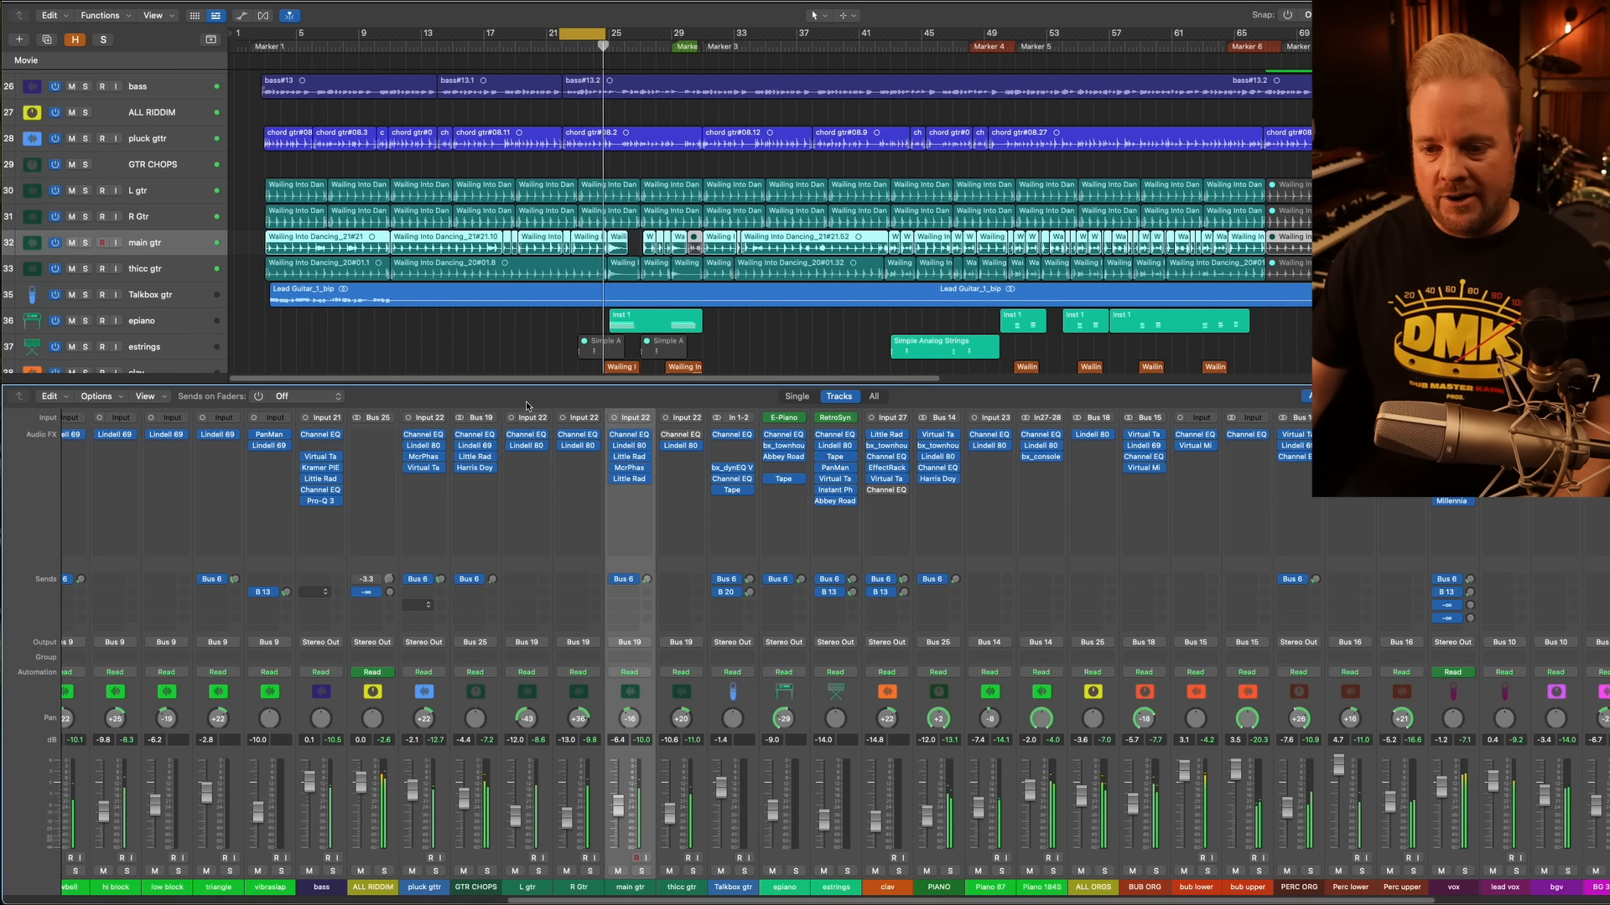
click(590, 38)
click(550, 44)
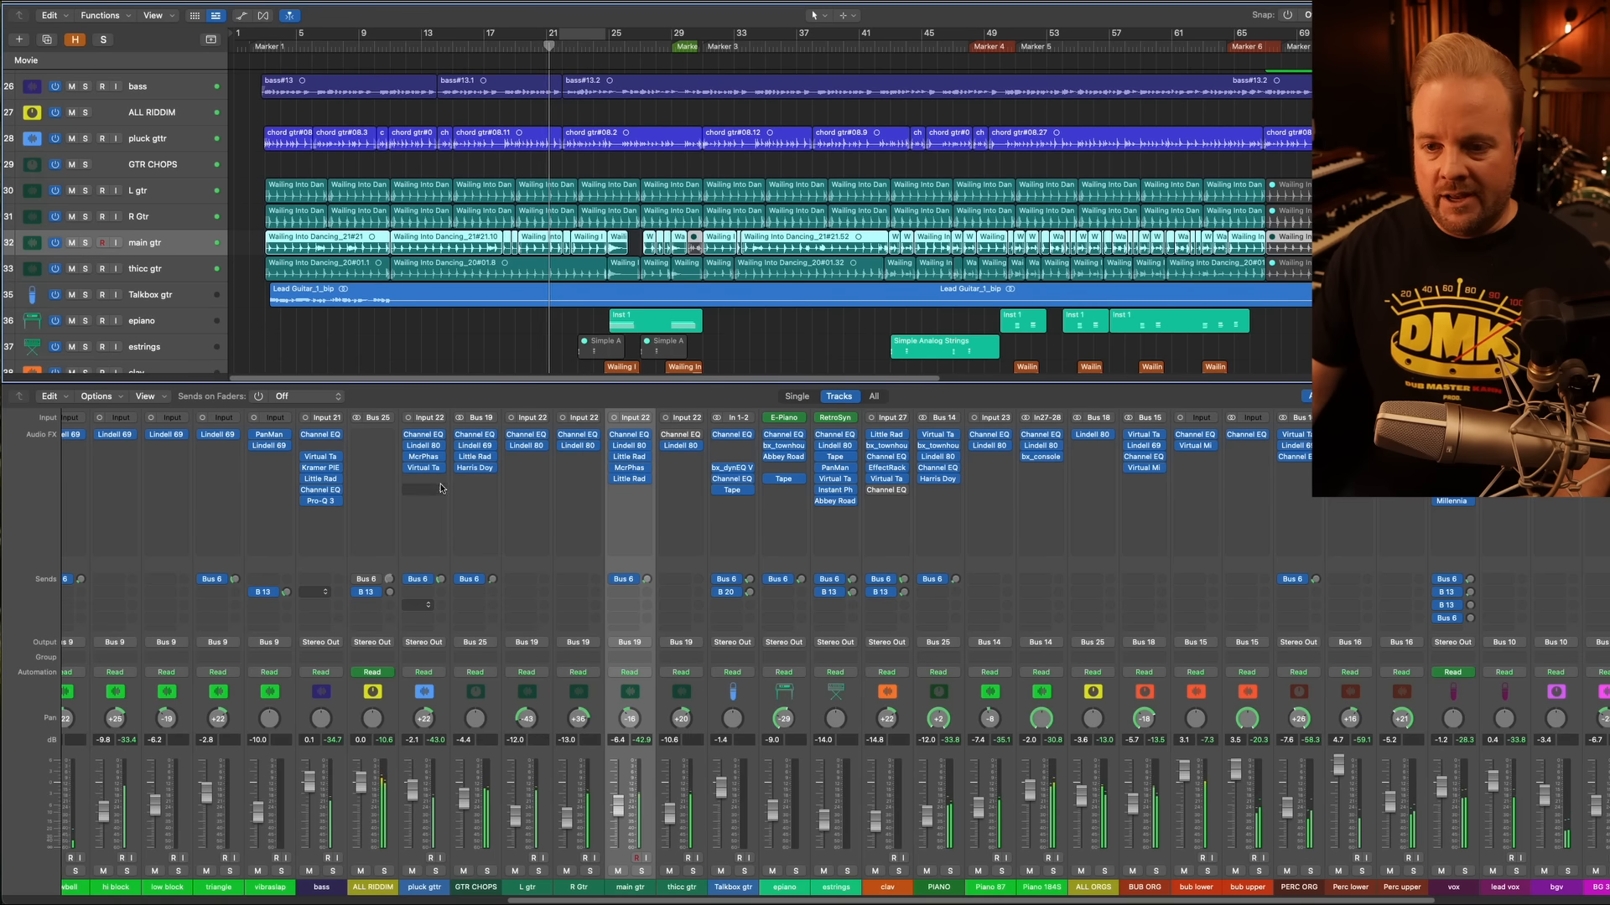
Inspect Little Radiator on GTR CHOPS, close it, open the bus's Lindell 69 Channel, and start playback
click(474, 457)
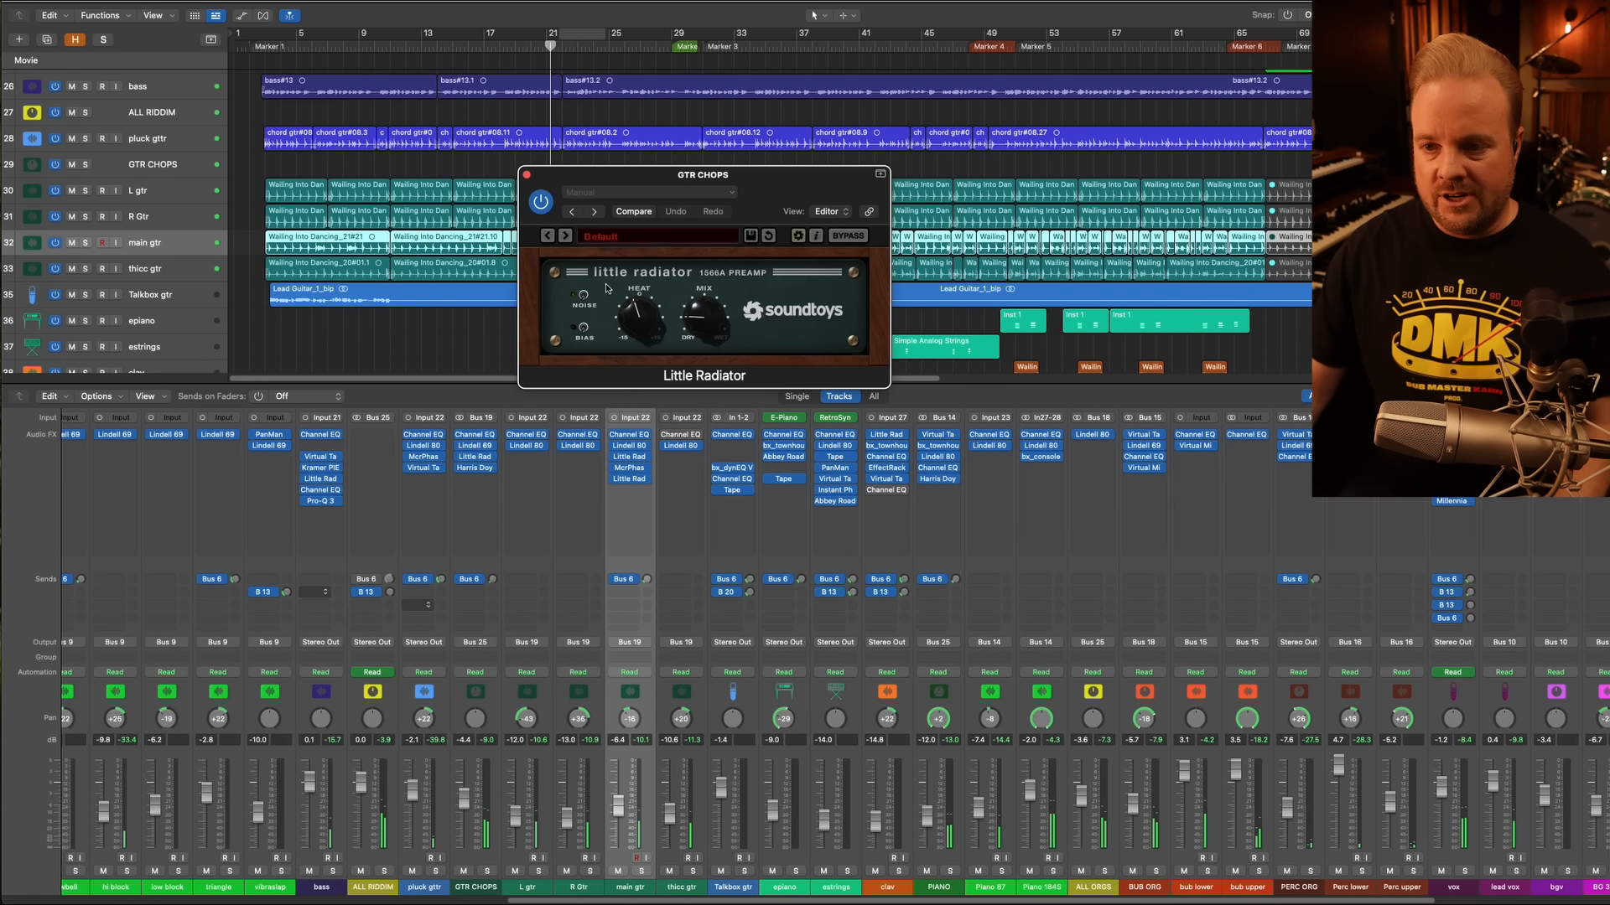
click(527, 176)
click(482, 447)
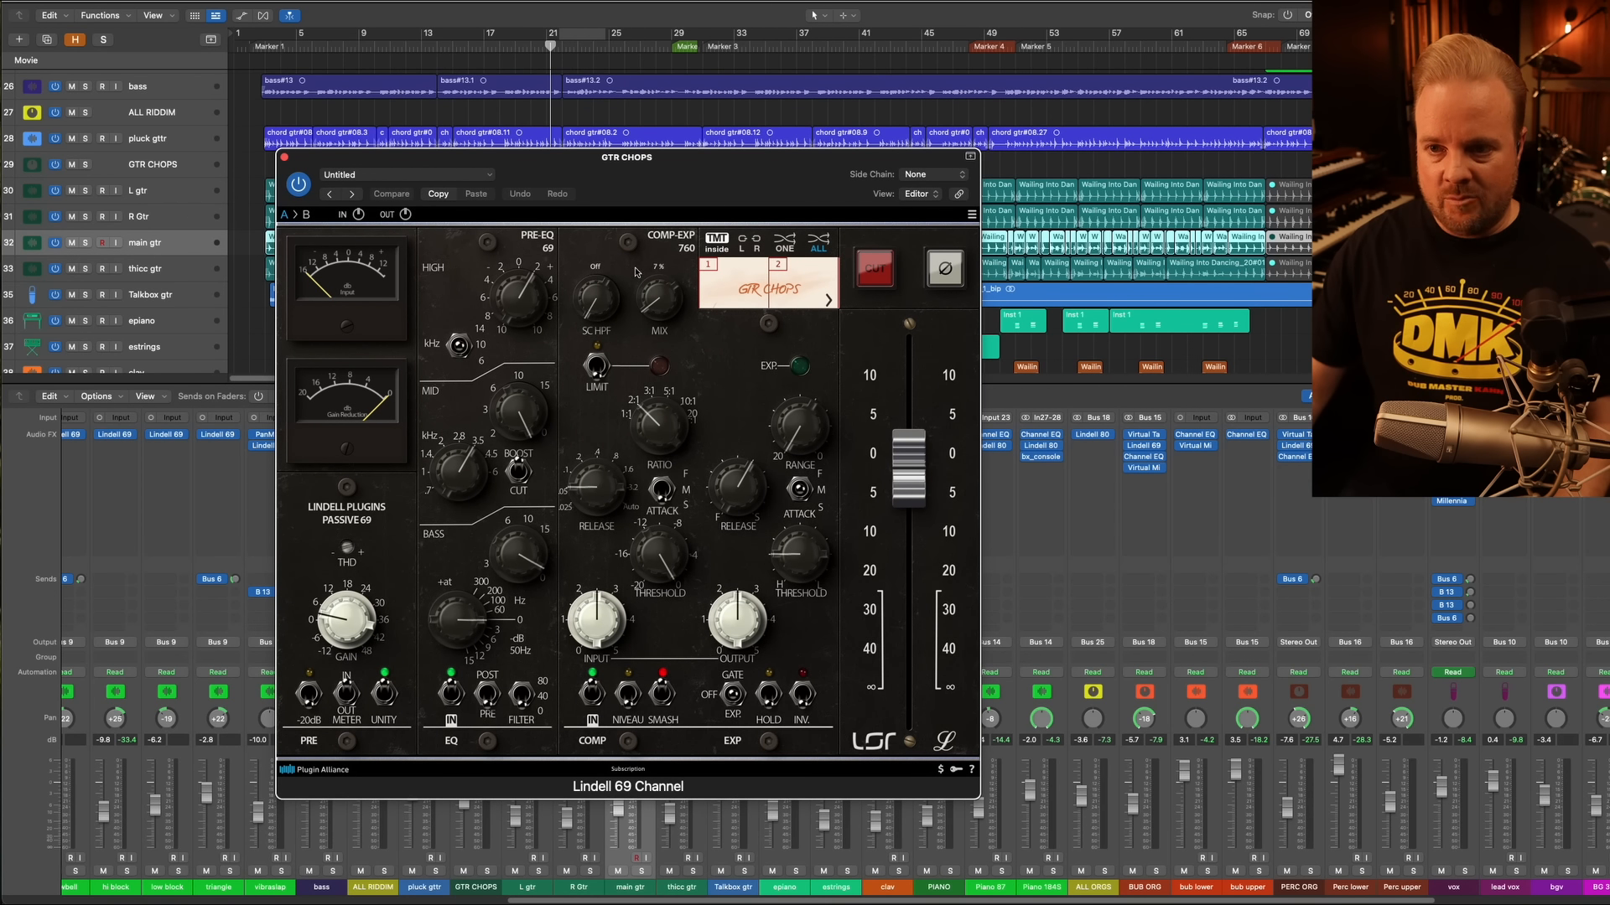
key(space)
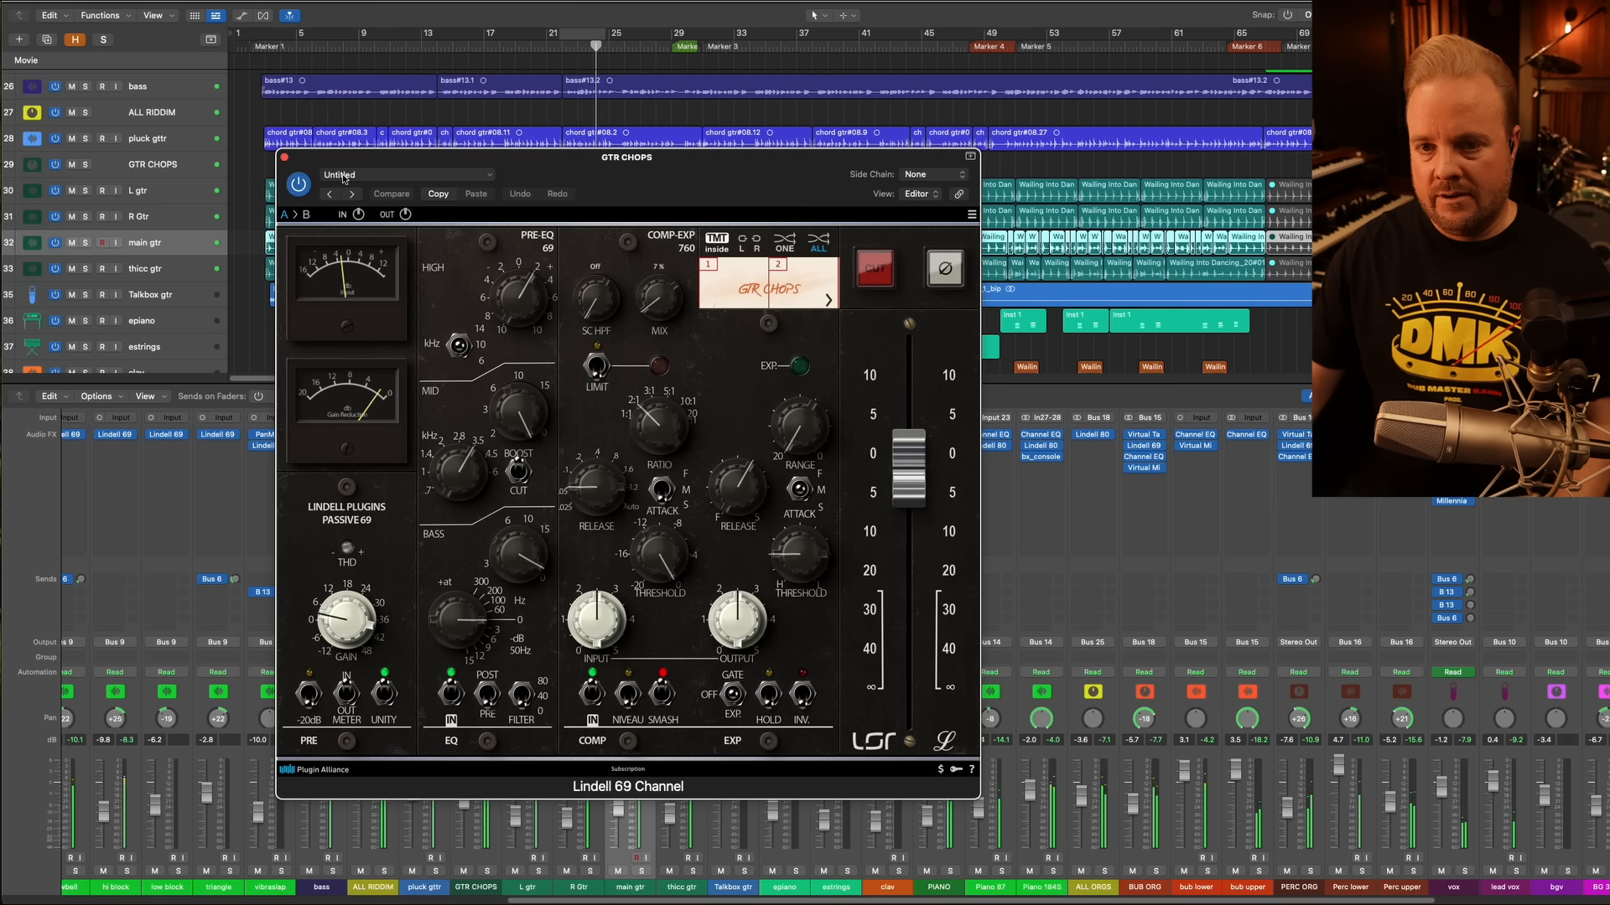
Close the Lindell 69 Channel on GTR CHOPS, select the epiano channel, and replay the mix from about bar 25
click(284, 156)
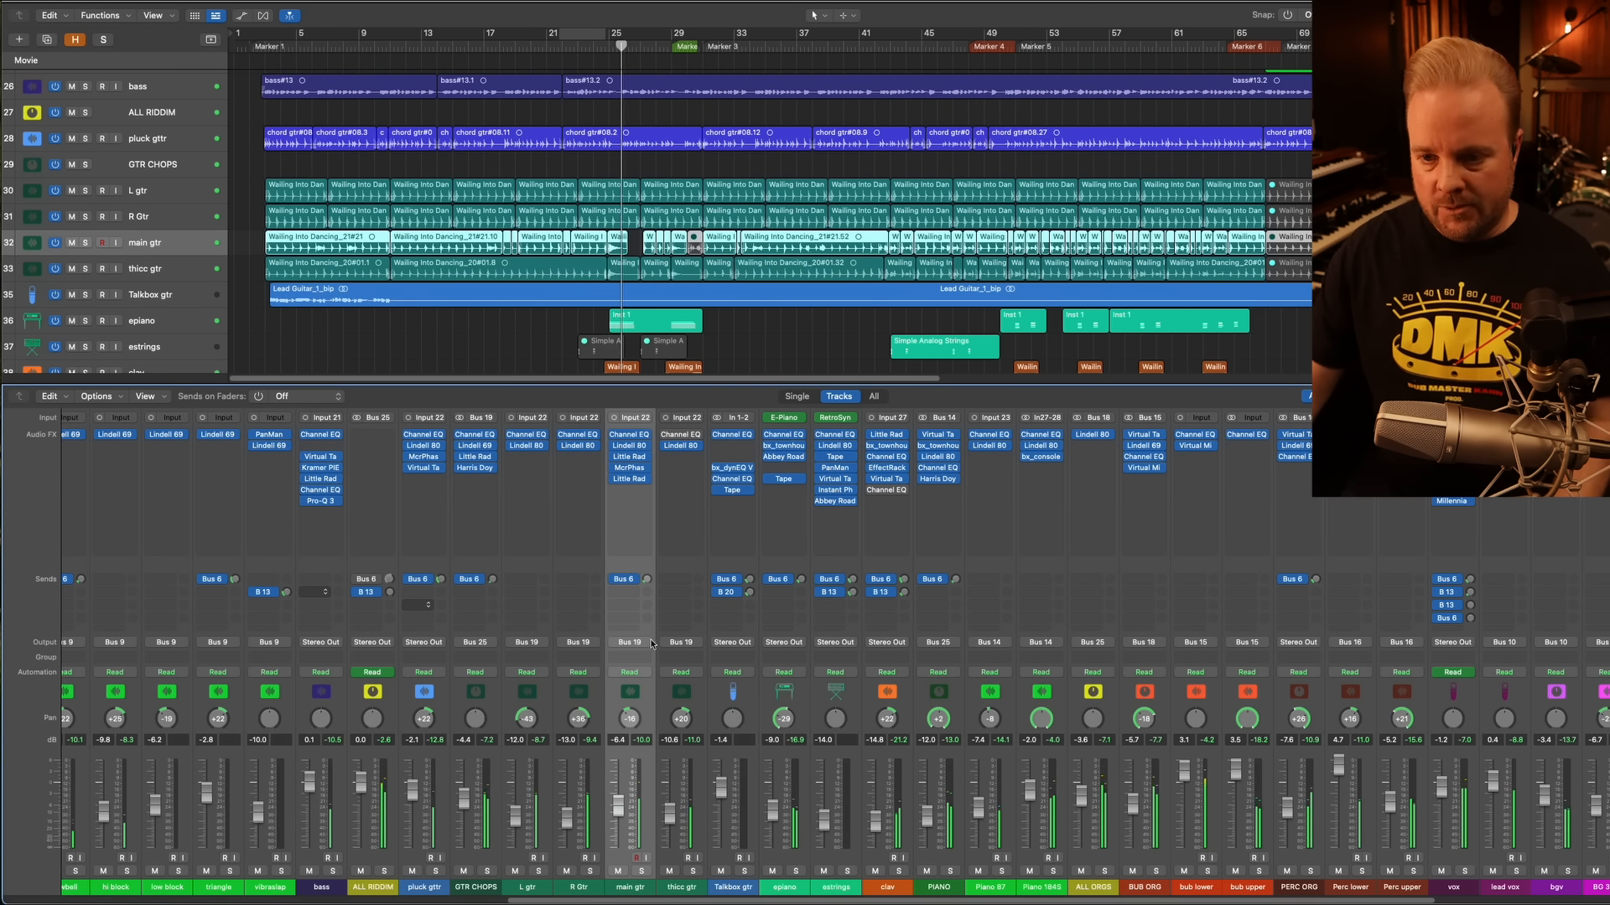
scroll(662, 651, right, 2)
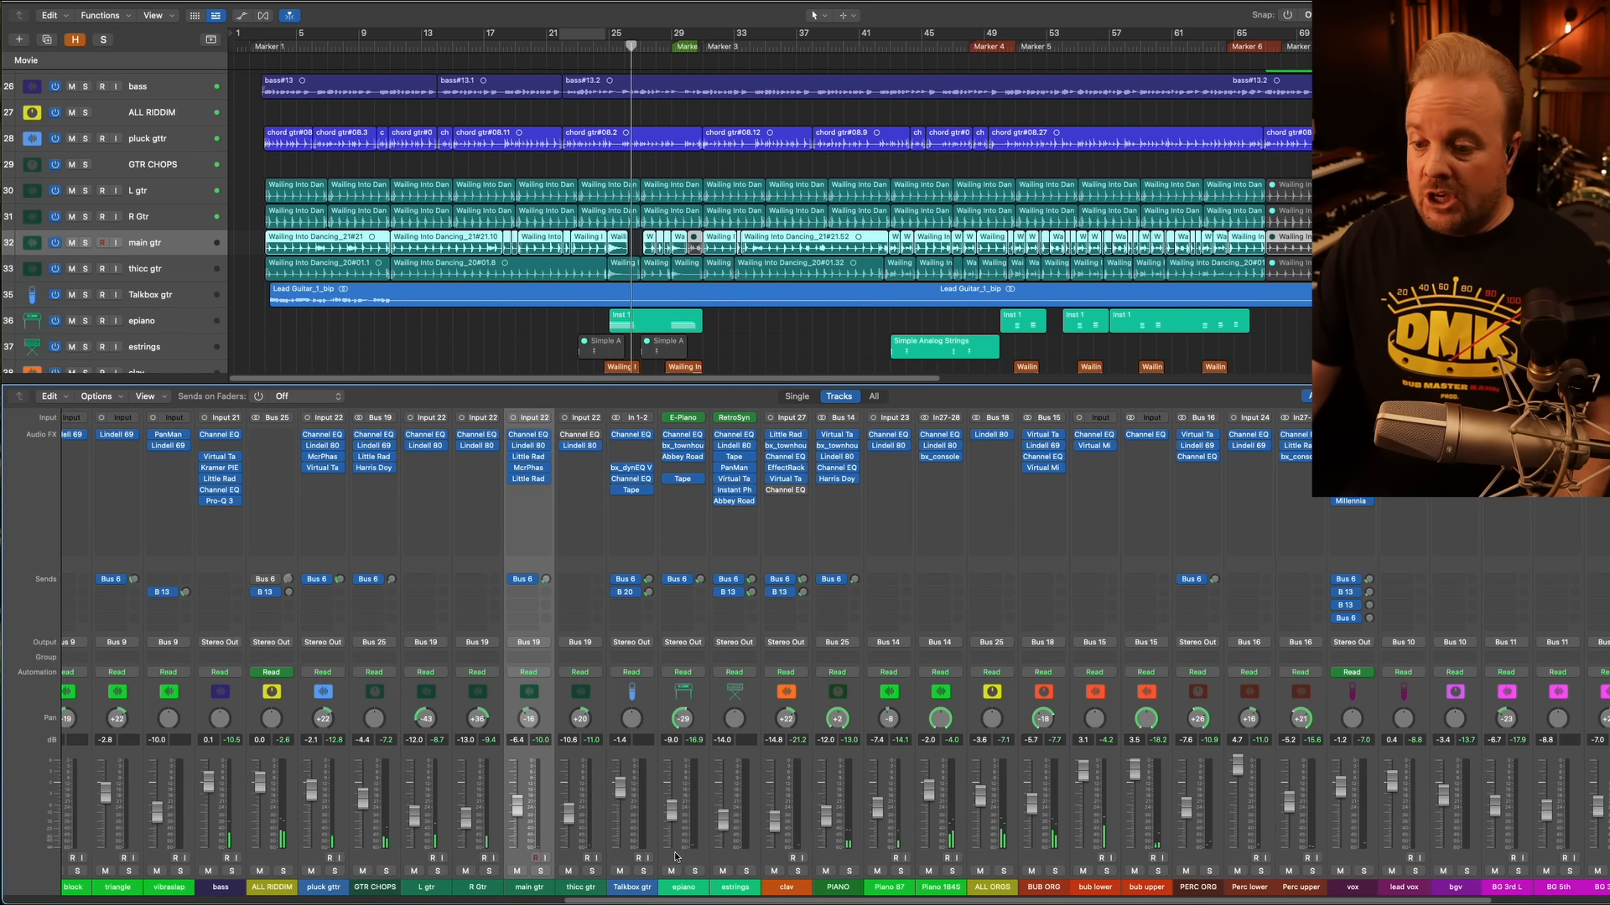
scroll(679, 874, right, 4)
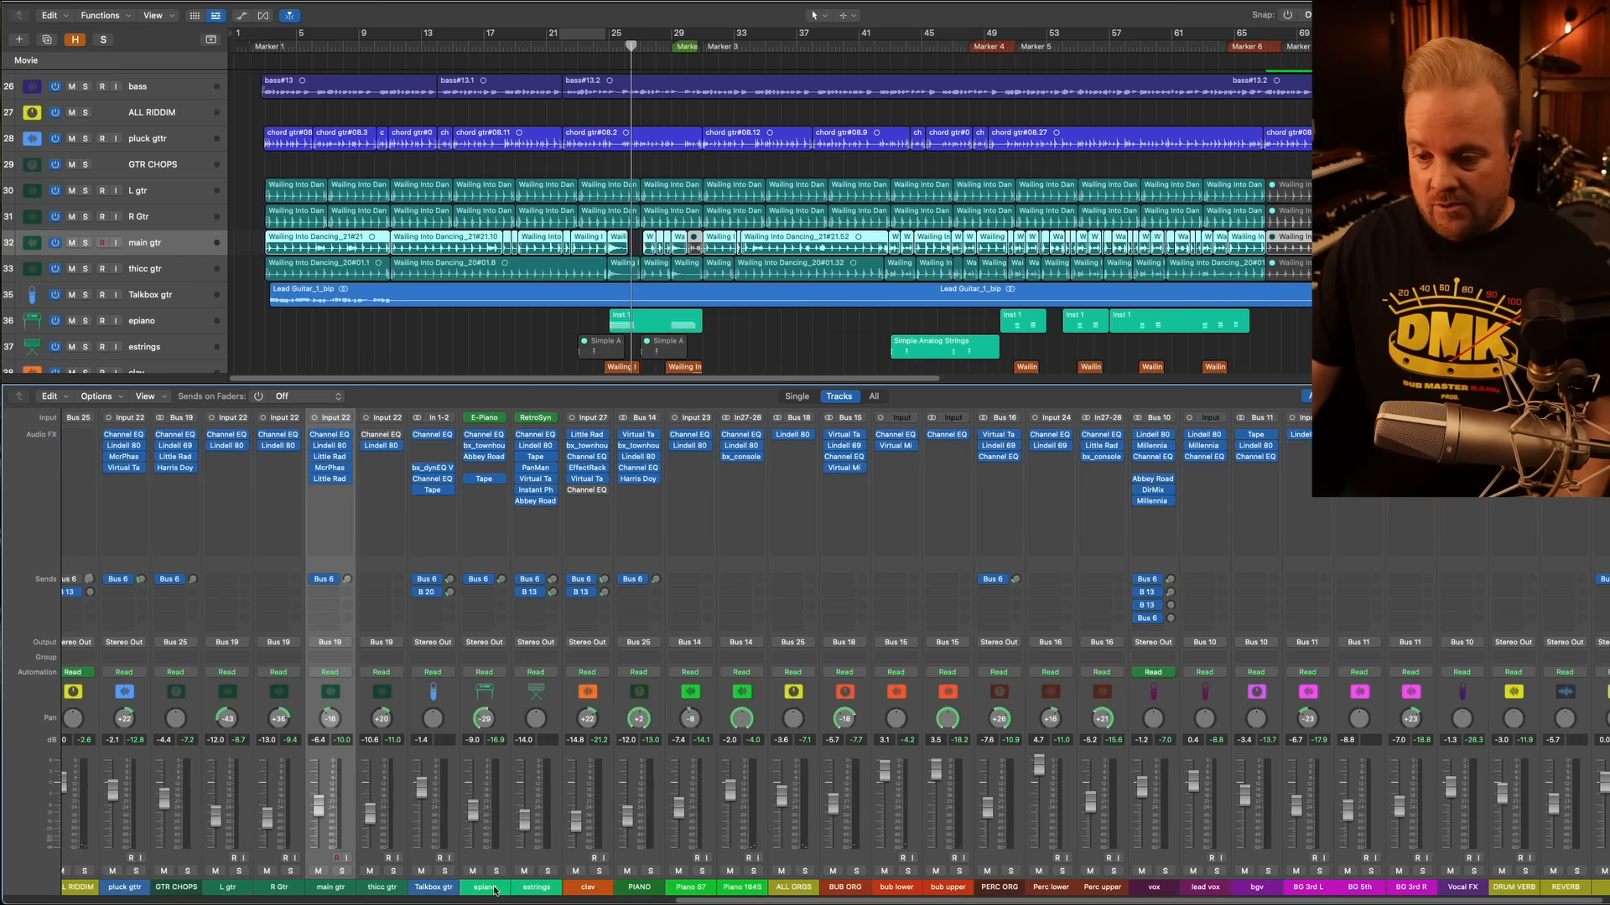
click(494, 889)
click(438, 892)
click(475, 890)
scroll(578, 268, down, 1)
click(610, 54)
key(space)
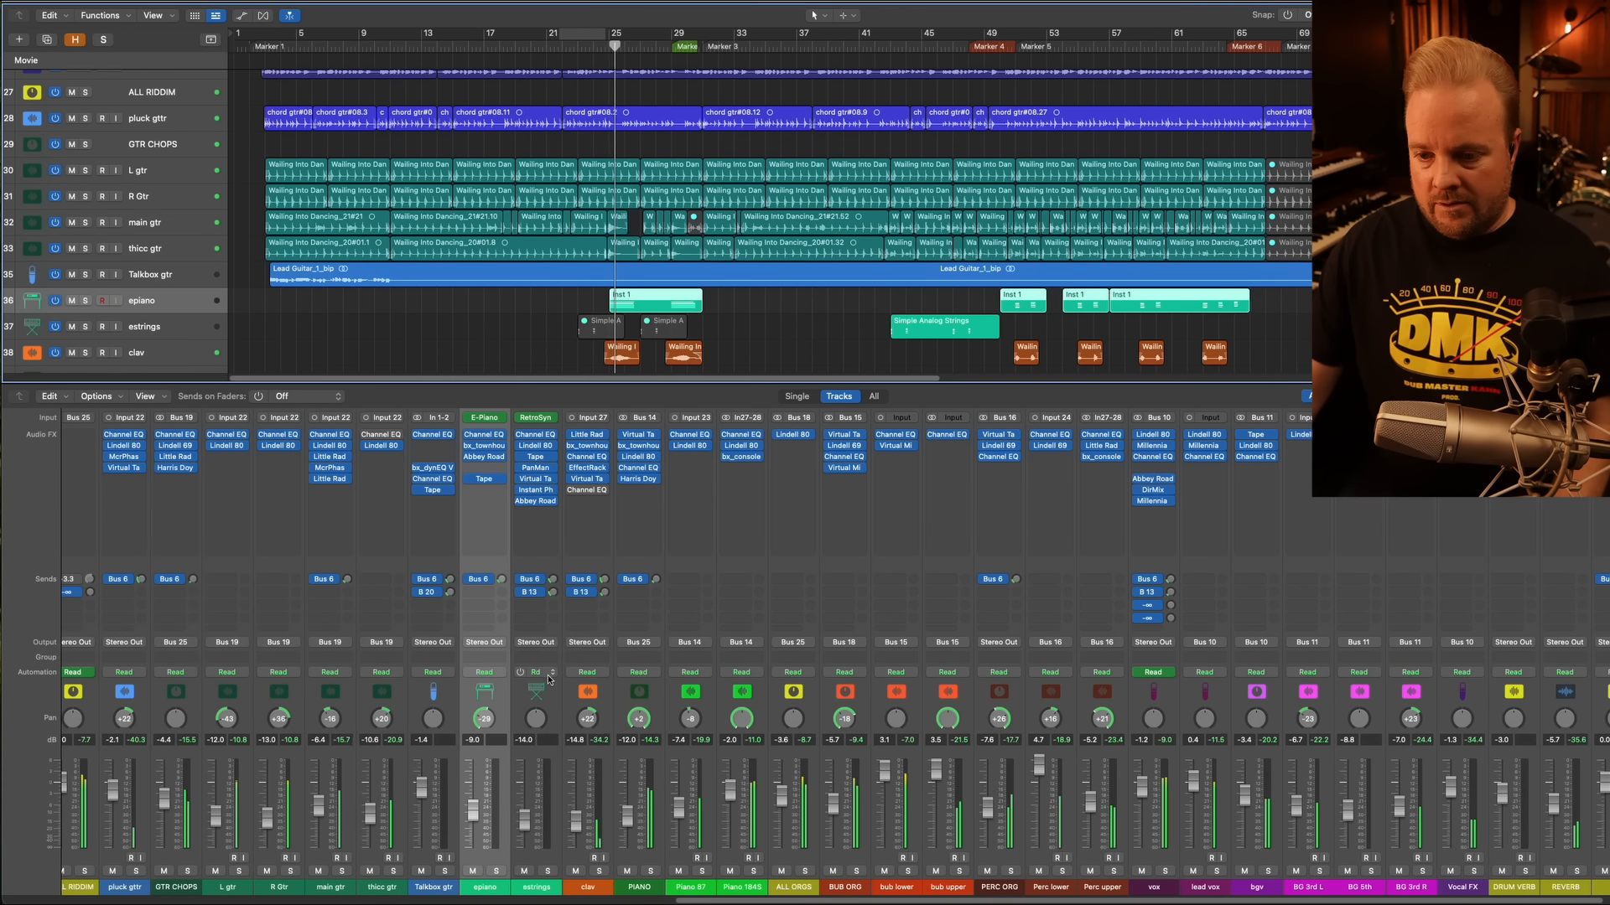
Solo epiano and loop its first region with a cycle range over about bars 25 to 31
click(497, 872)
key(c)
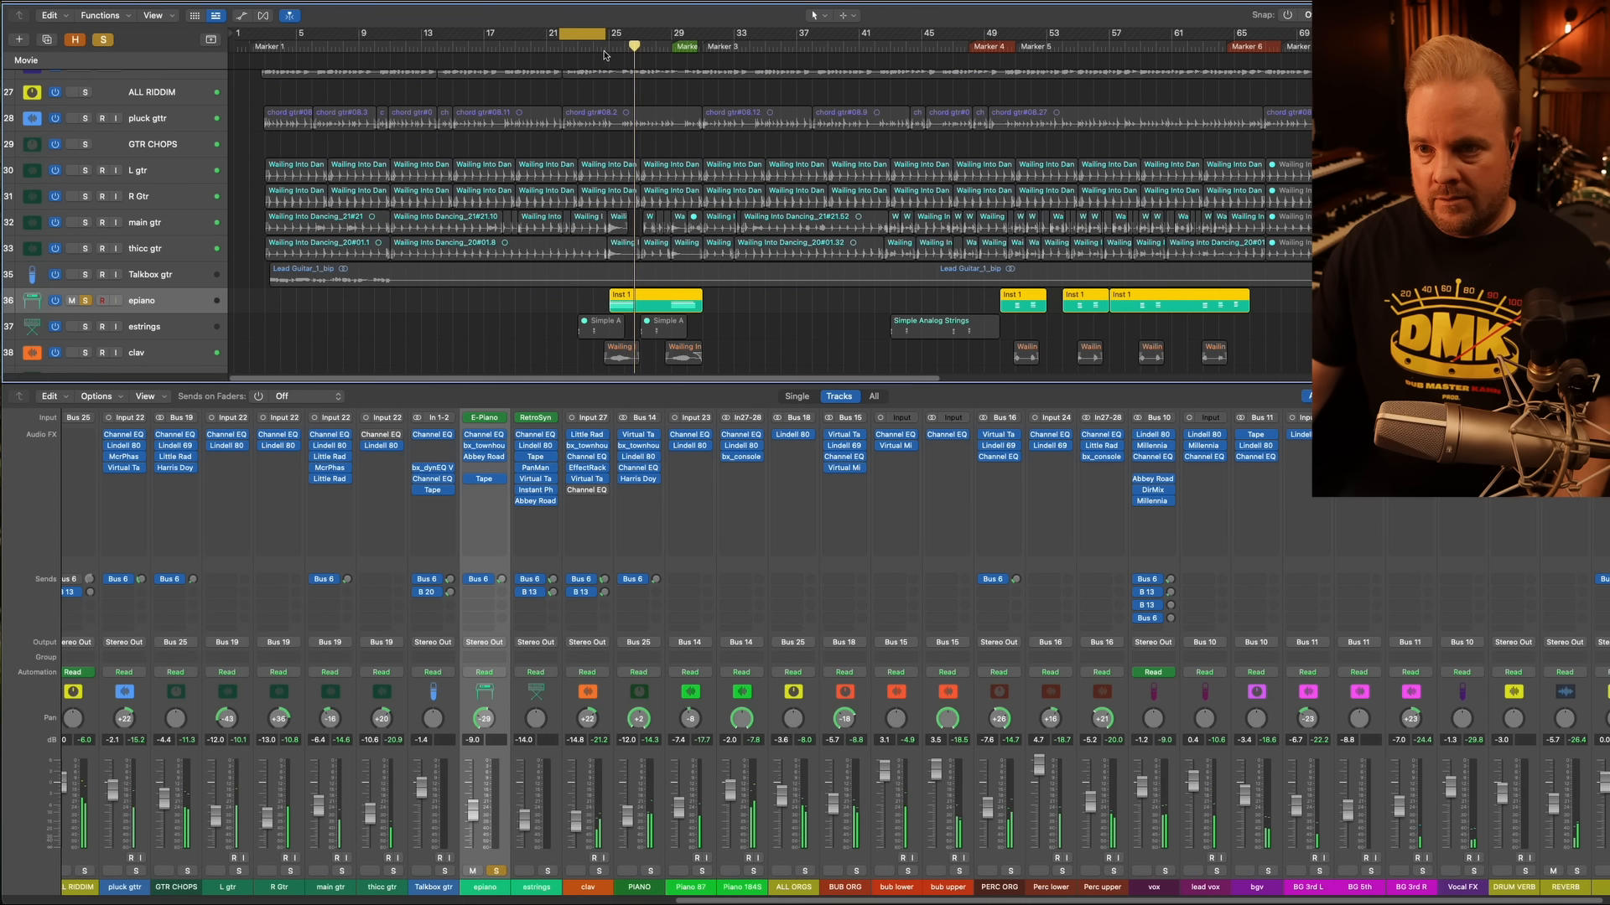
key(space)
key(c)
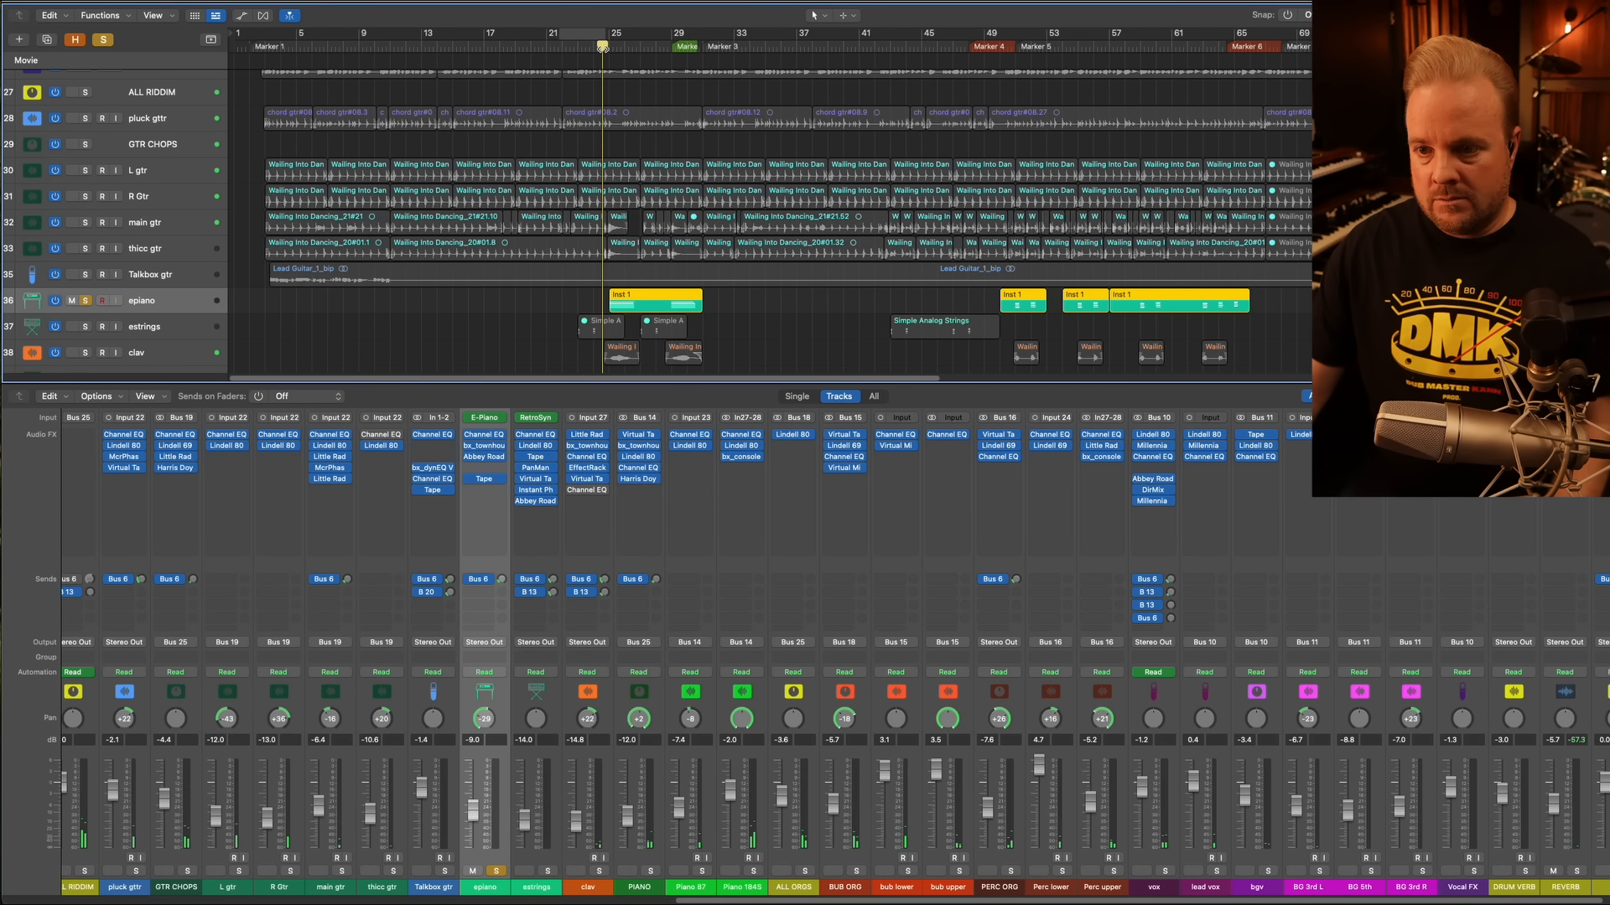
key(space)
drag(617, 40, 712, 35)
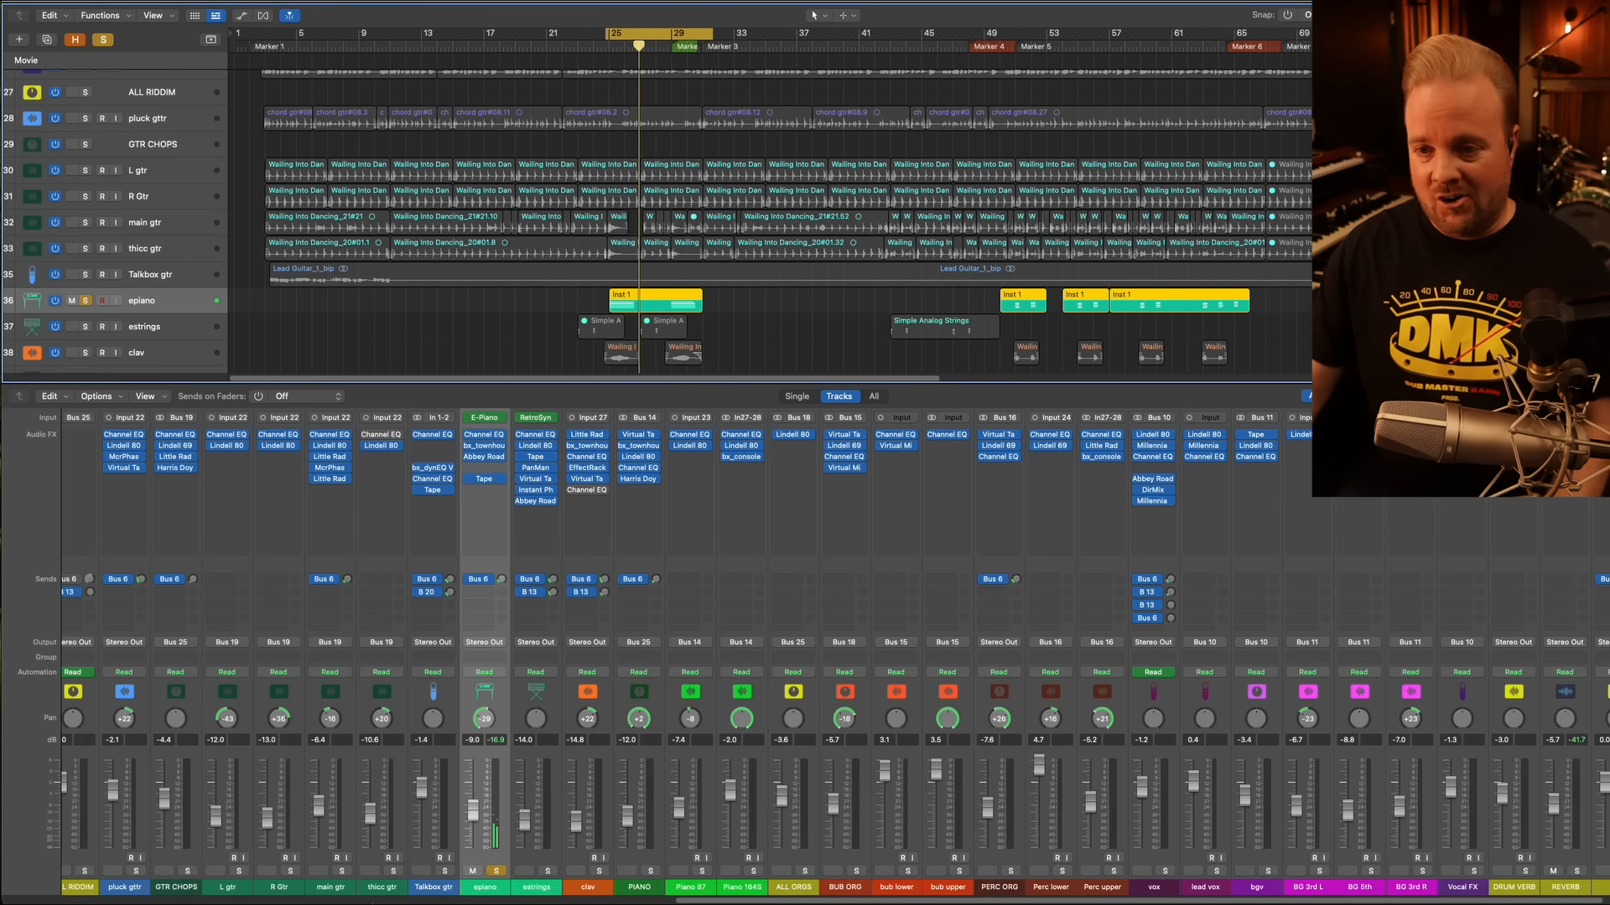
key(space)
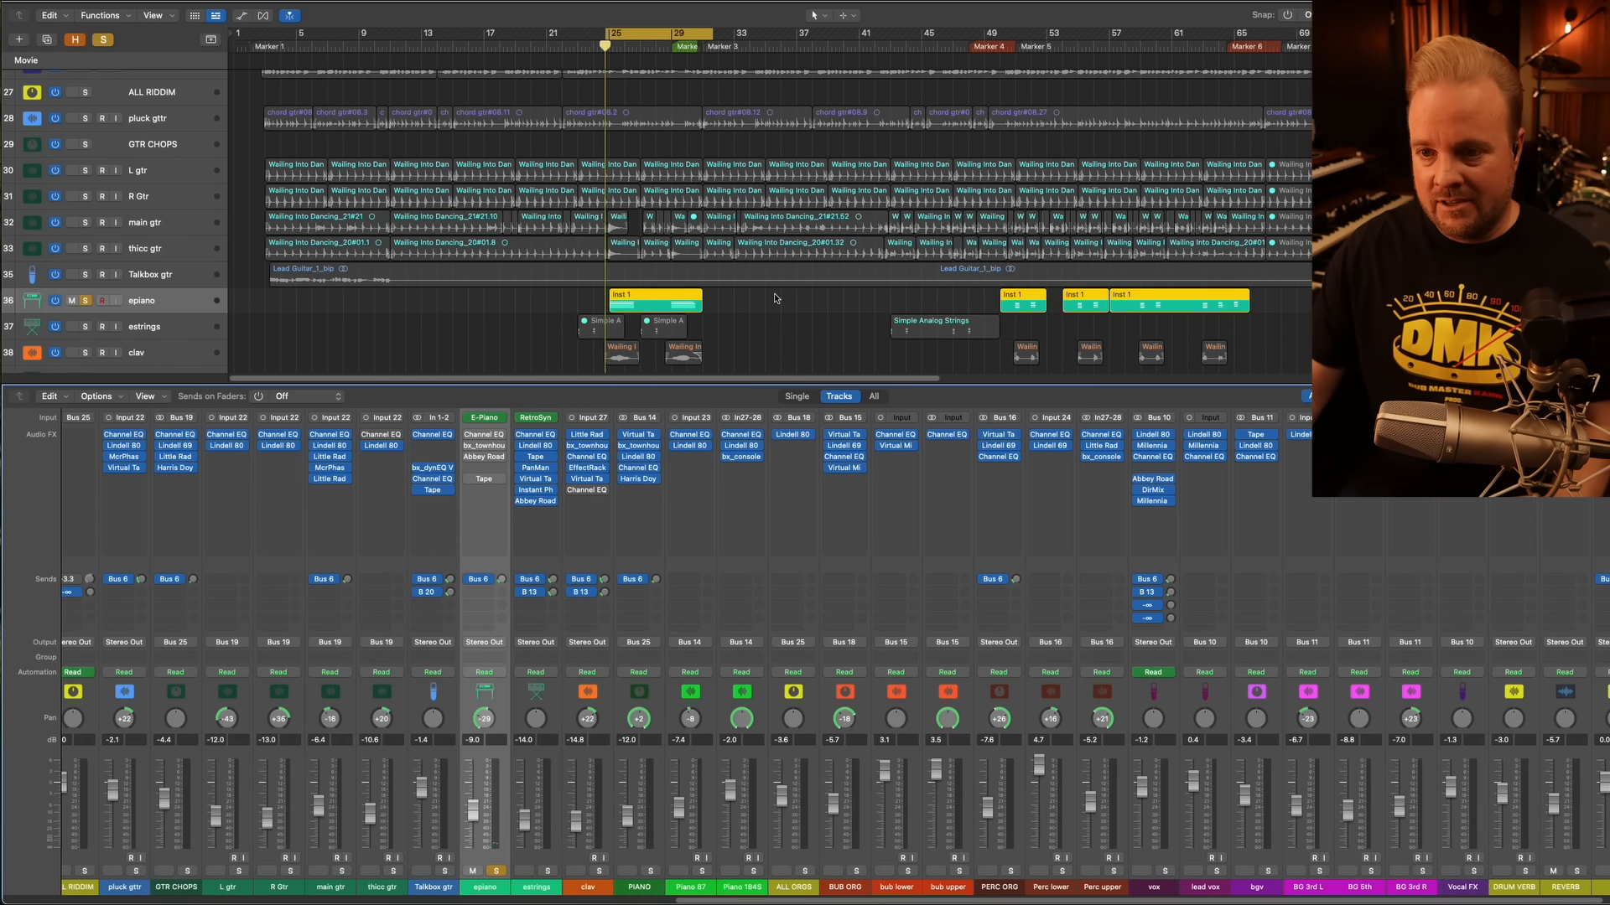
Examine the Effects and Details pages of epiano's Vintage Electric Piano instrument, then close it
click(482, 423)
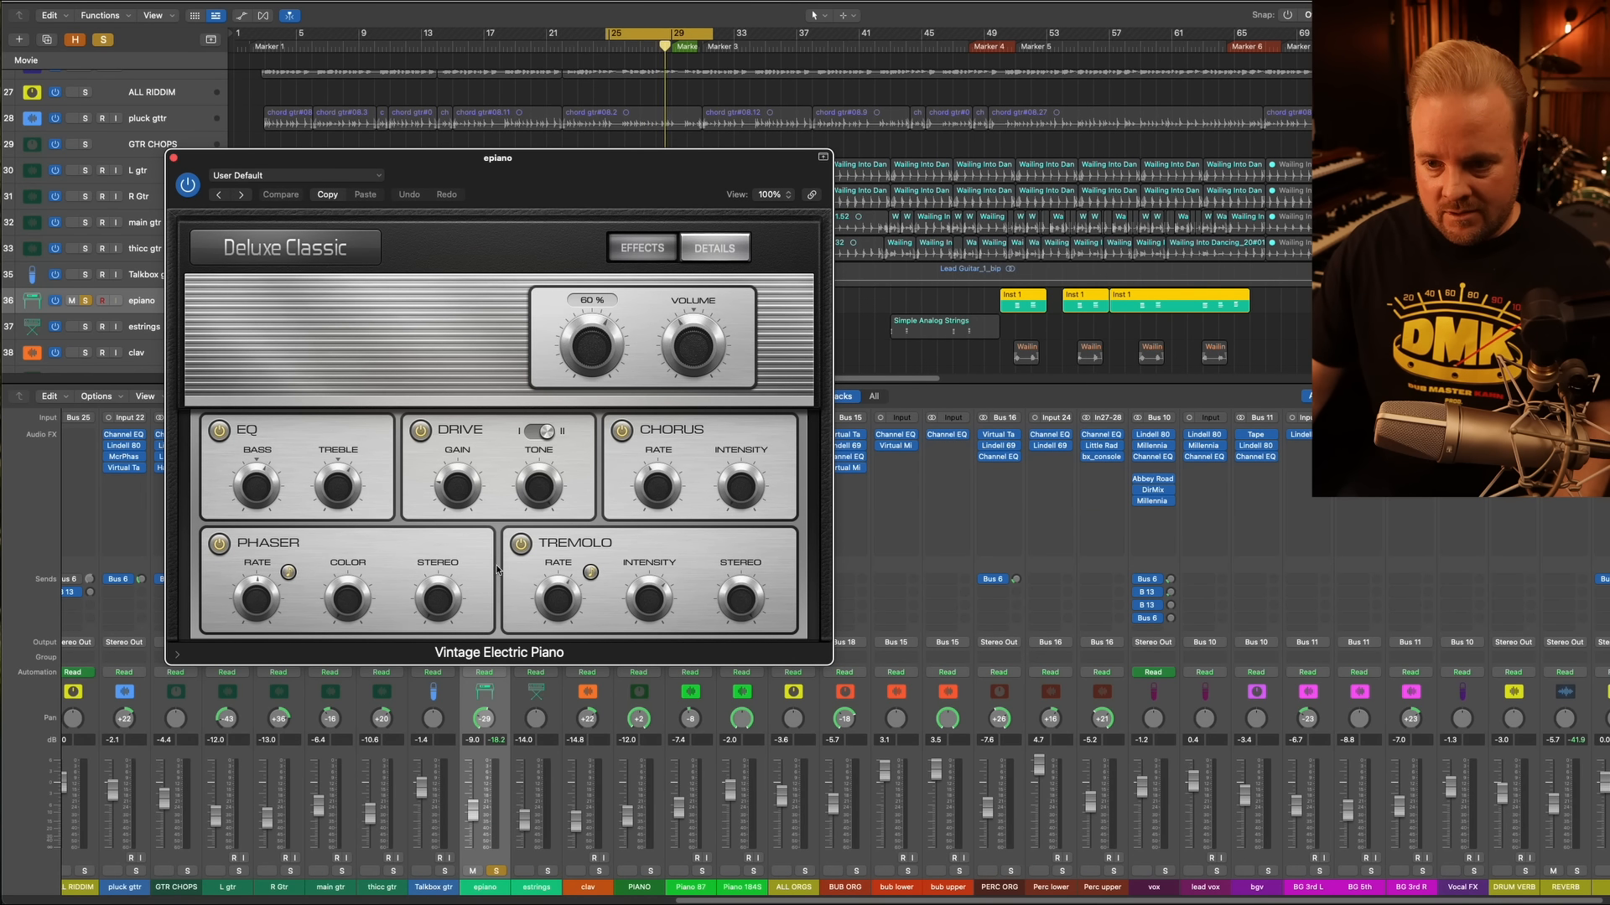
click(714, 248)
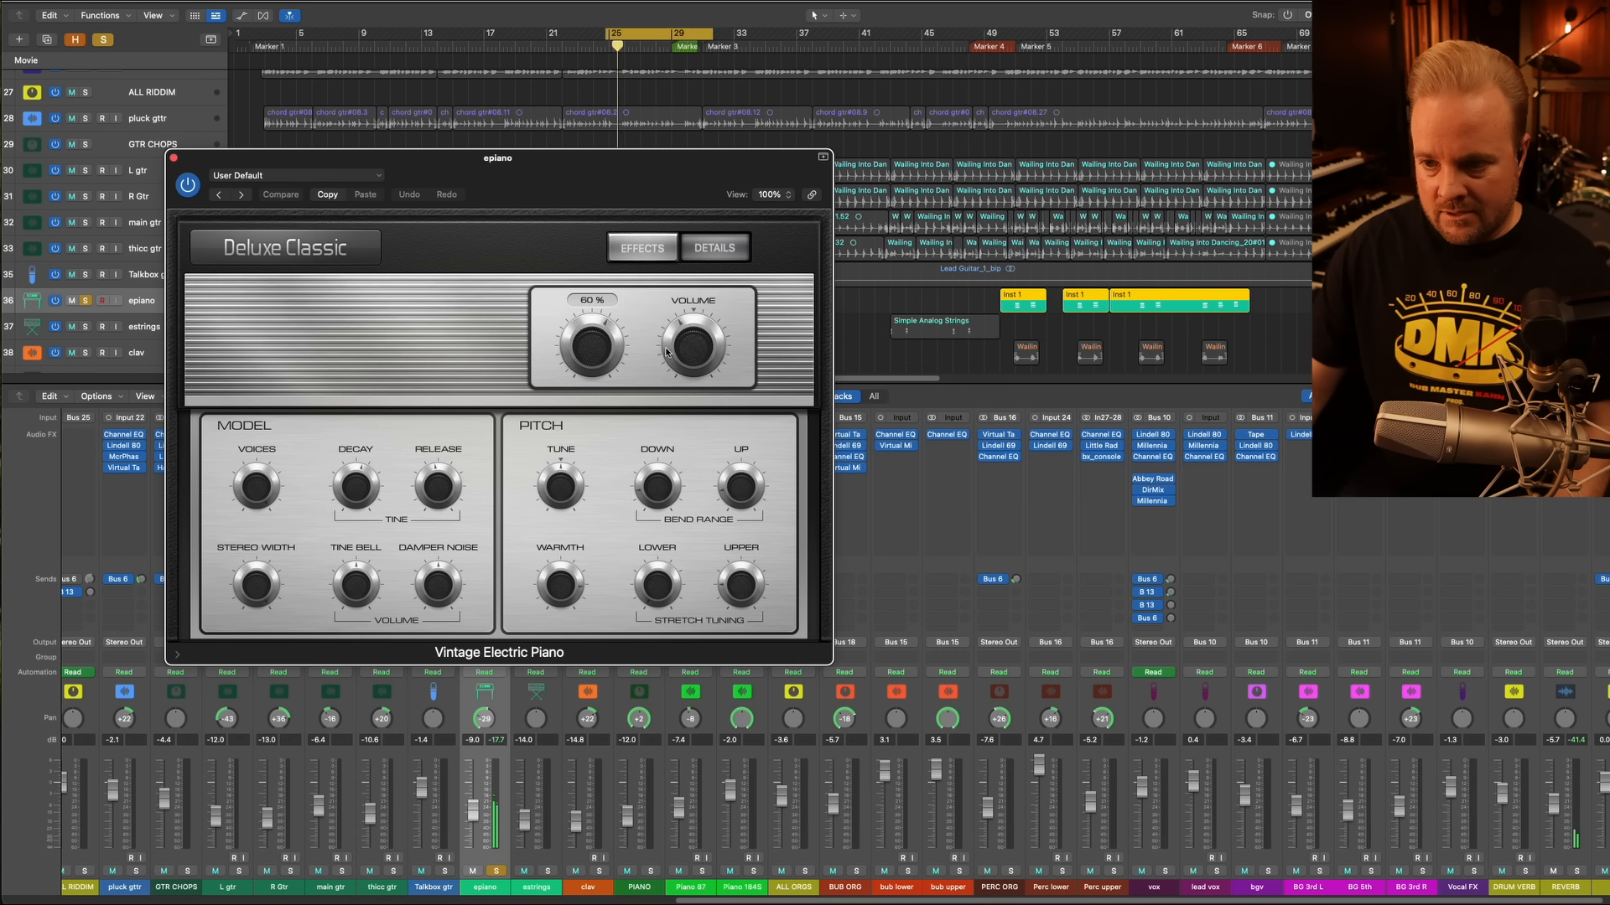
click(642, 248)
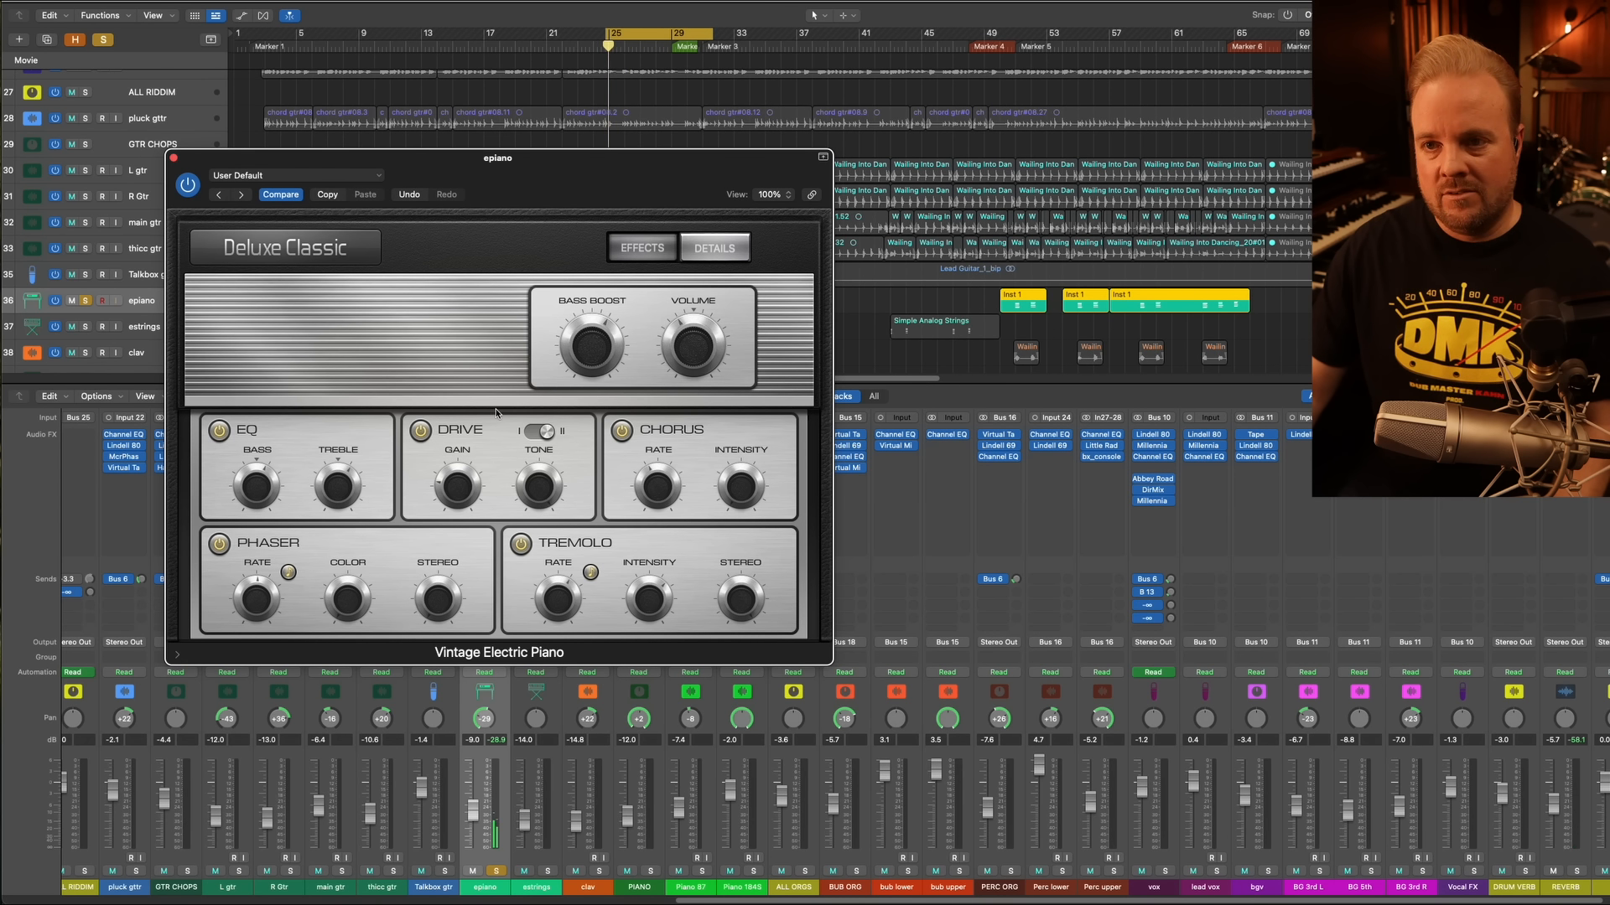
click(173, 158)
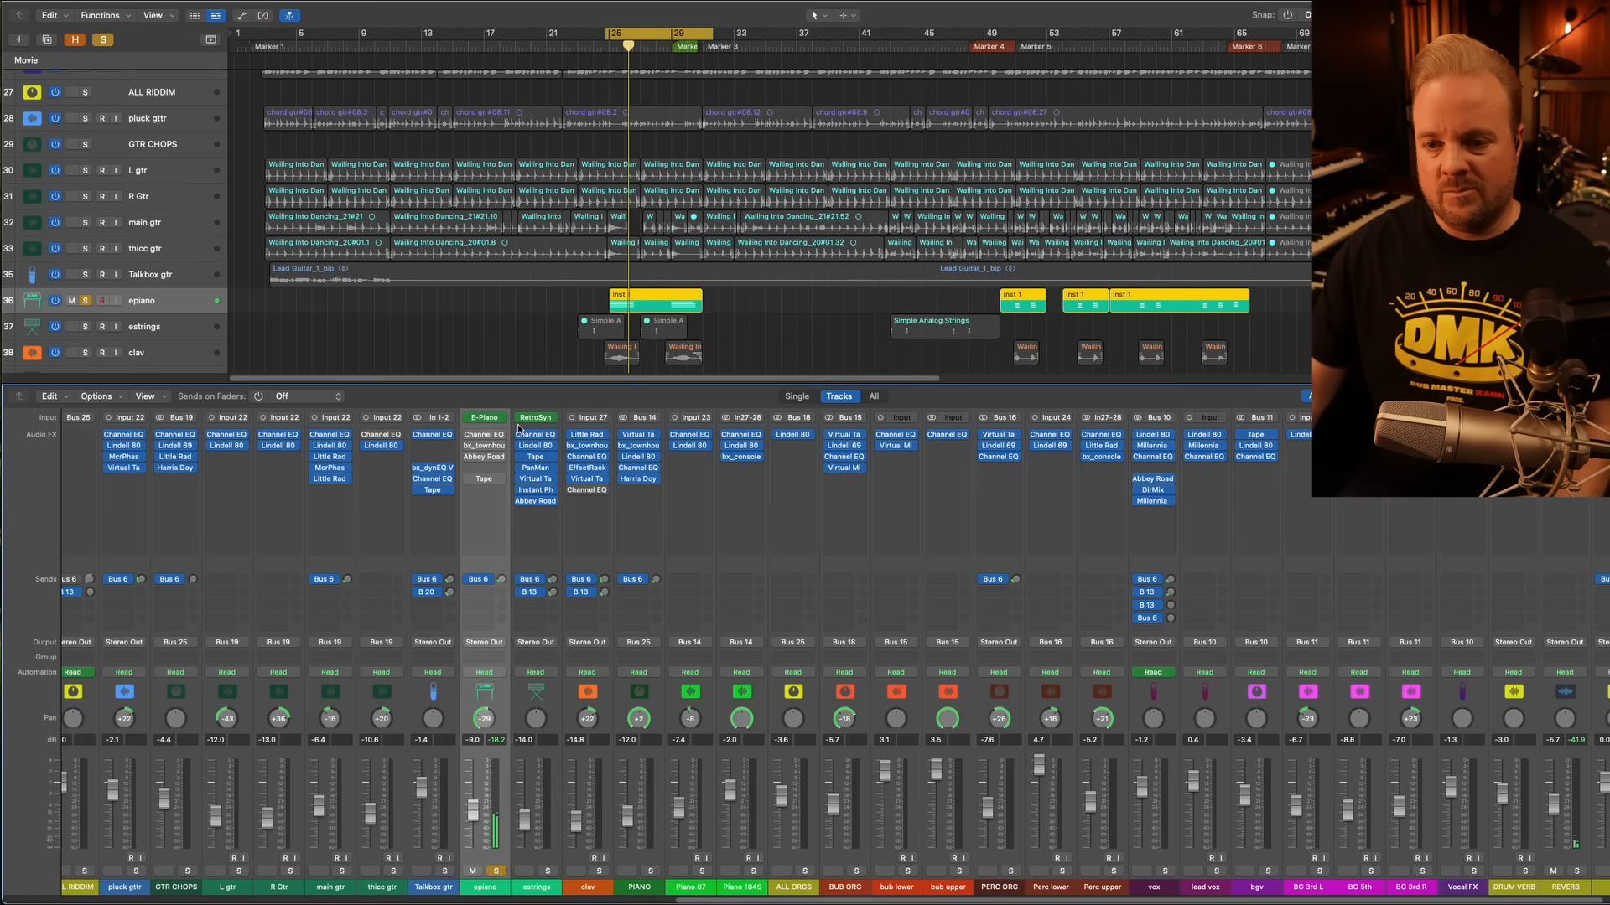
Open epiano's Channel EQ, compare the sound with the EQ bypassed and active, and close it
click(501, 446)
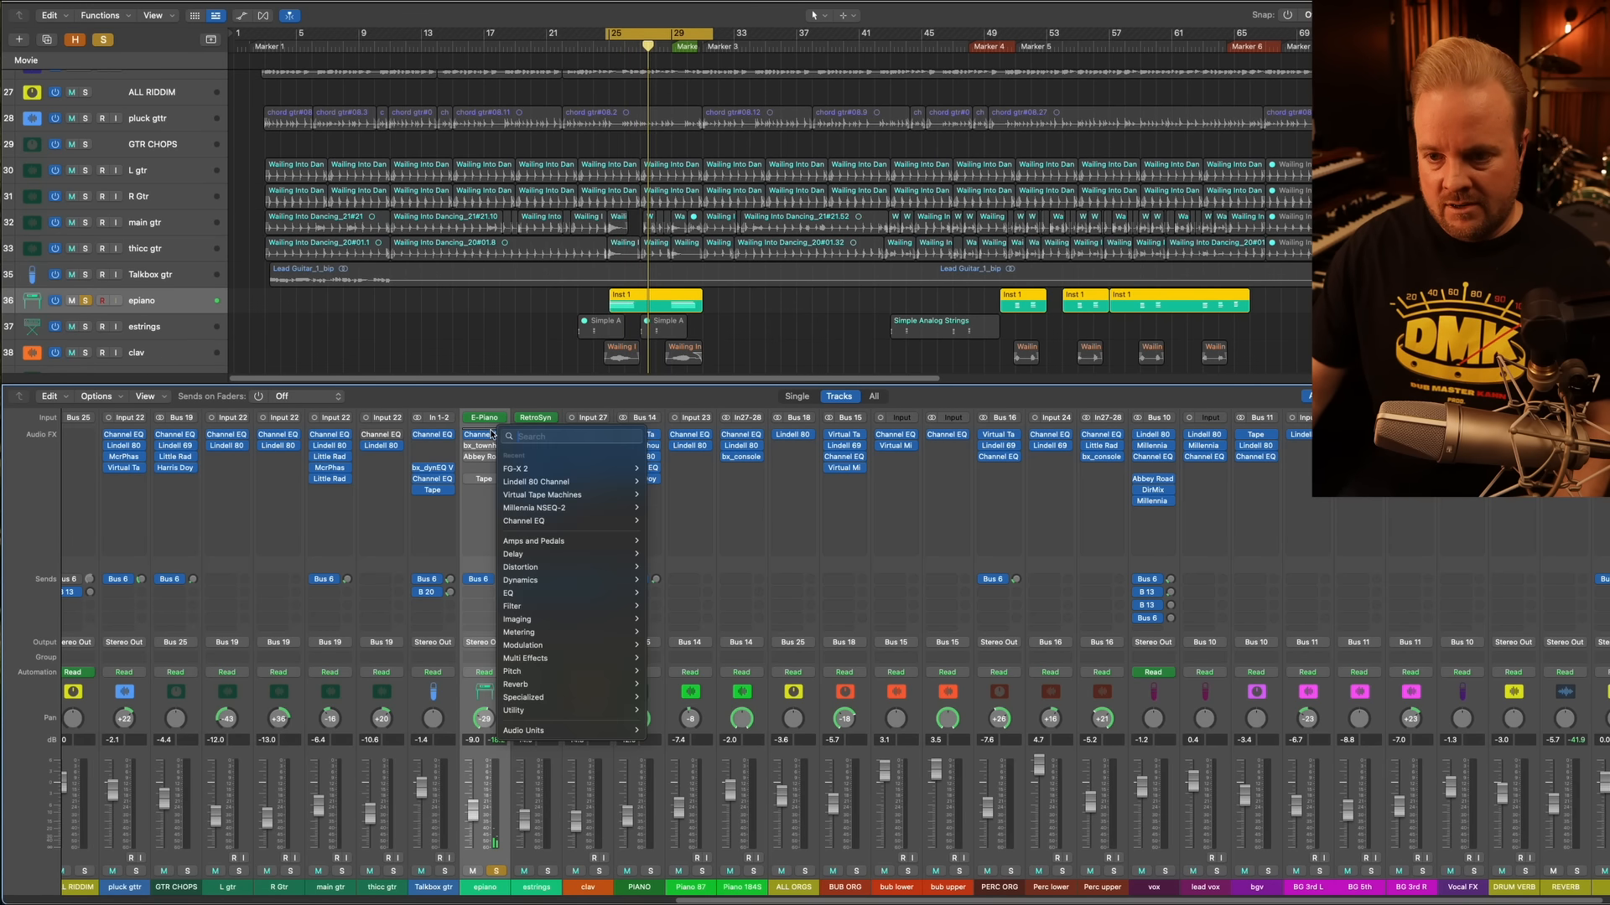
click(488, 436)
click(488, 436)
drag(1082, 189, 609, 169)
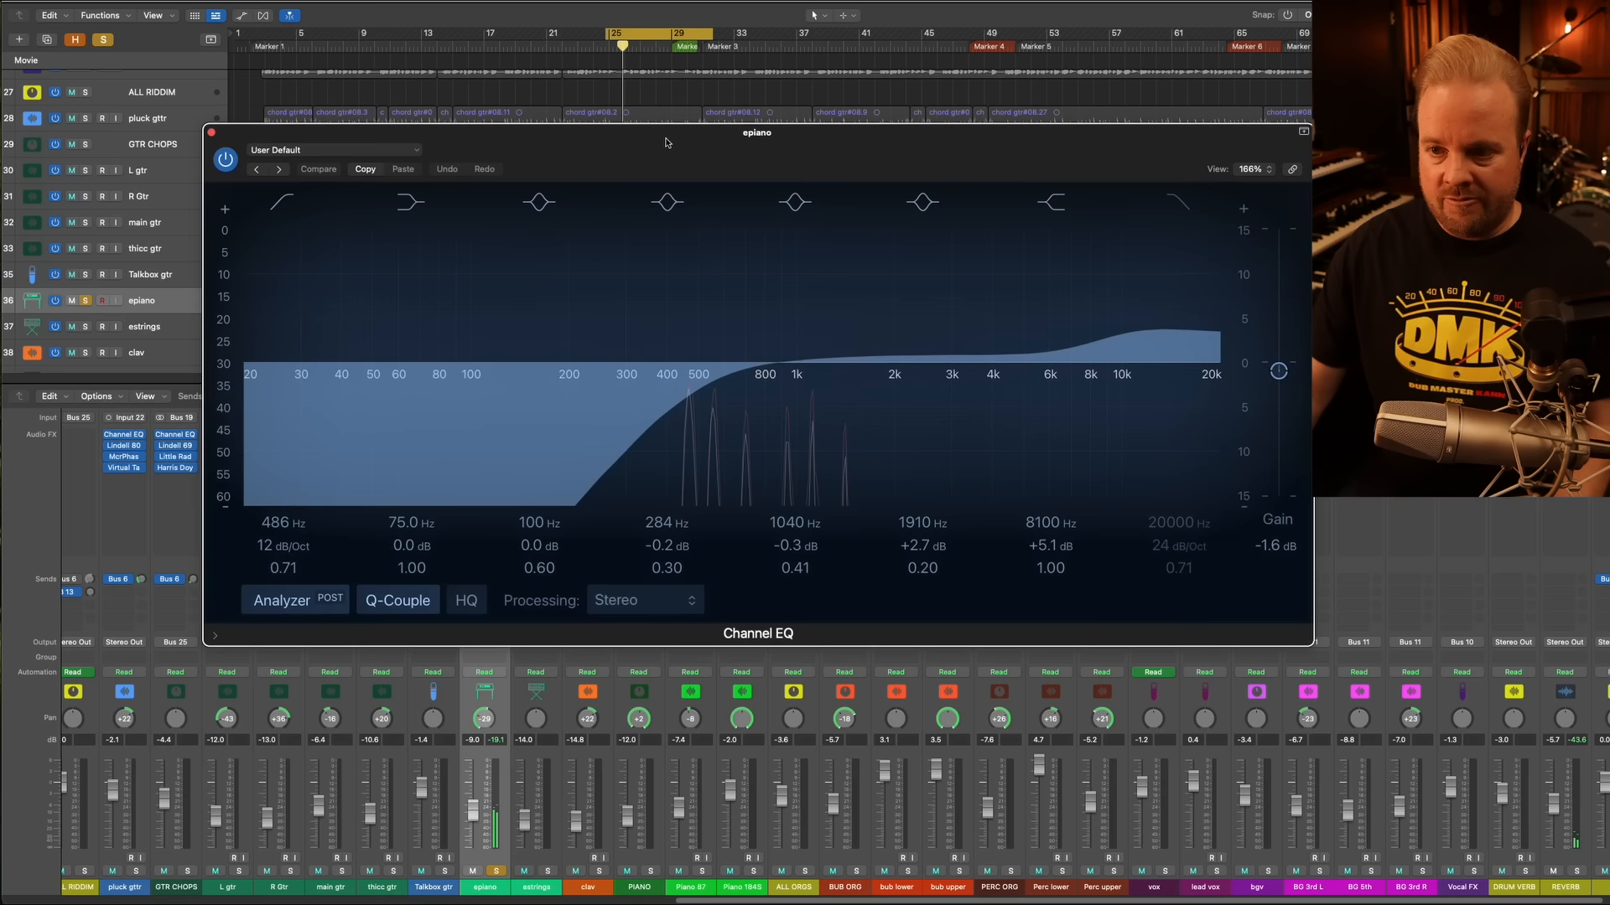
click(225, 159)
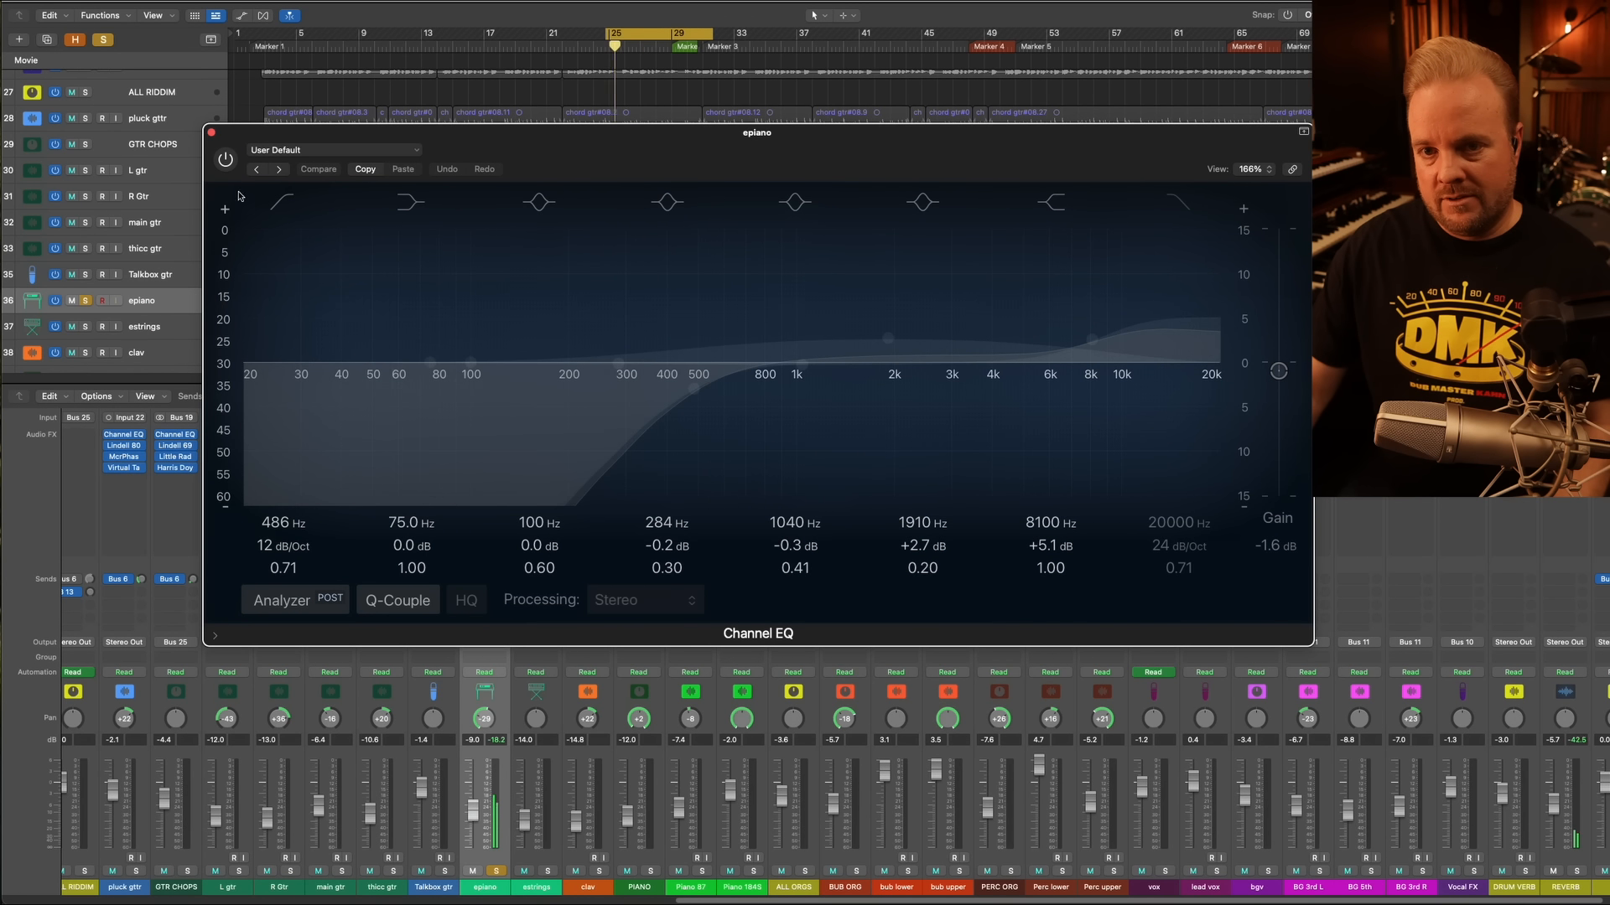
click(224, 163)
click(224, 162)
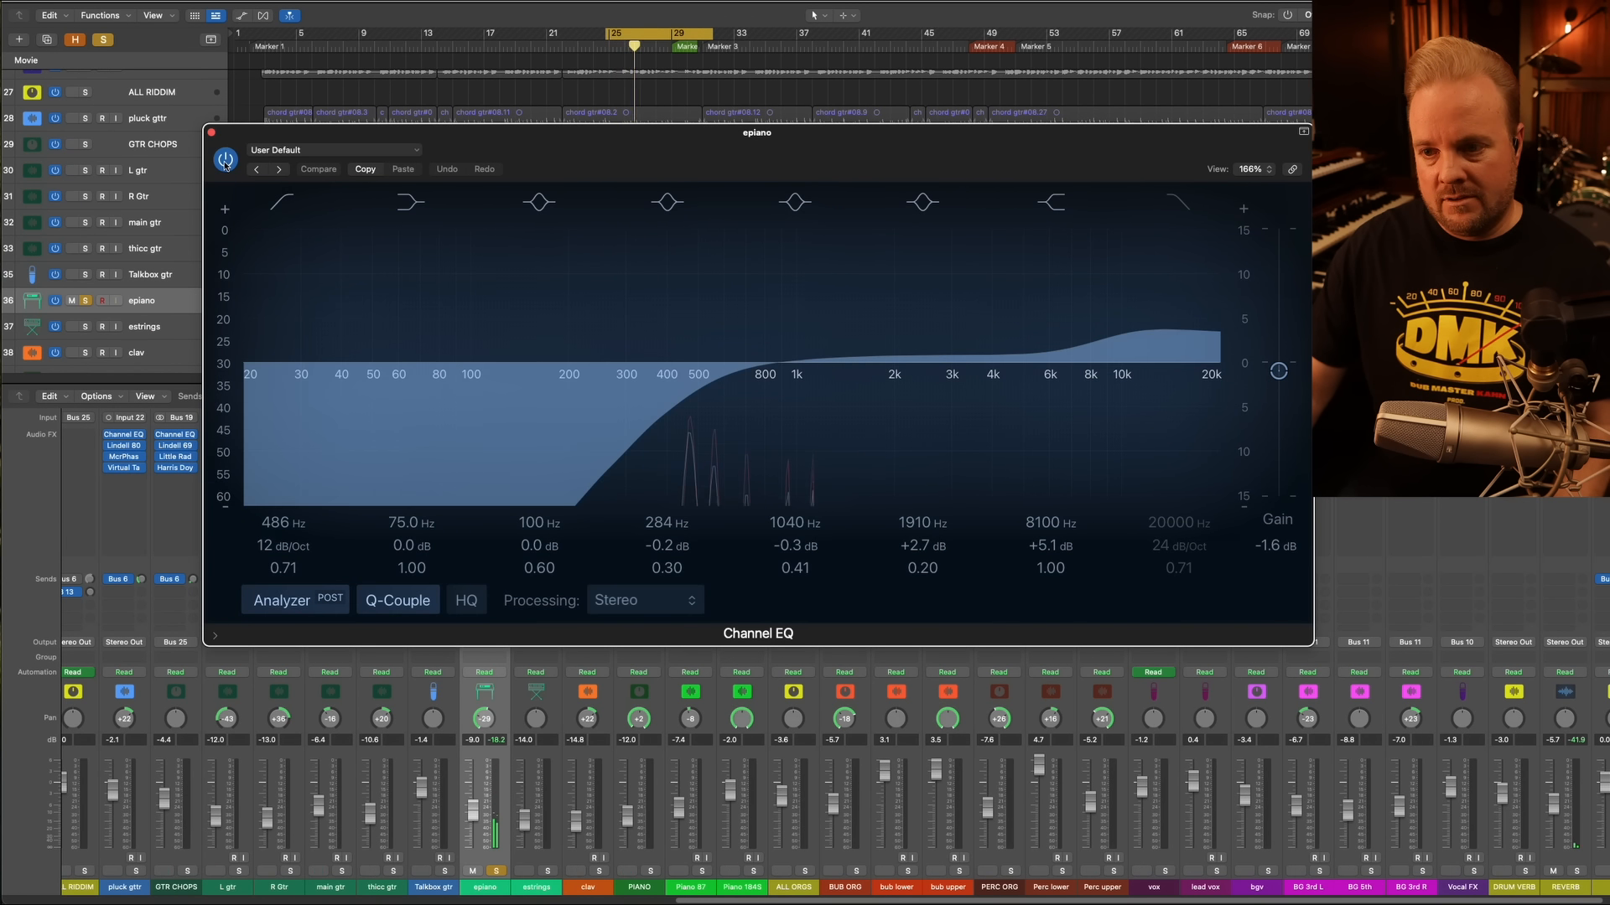
key(space)
click(212, 133)
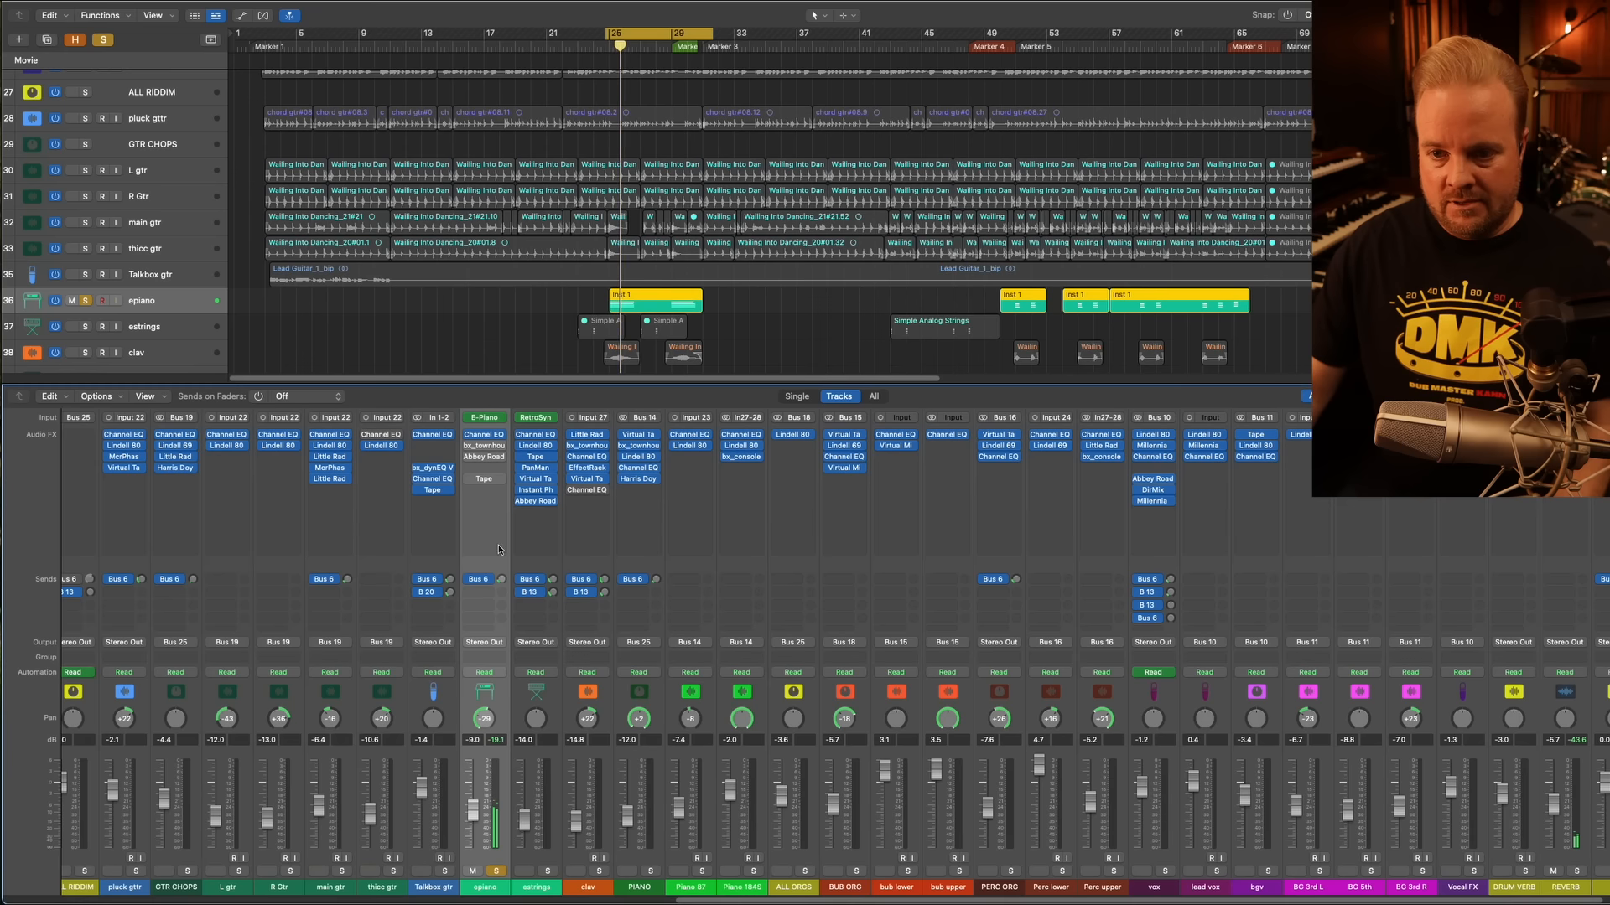
Inspect epiano's bx_townhouse Buss Compressor and Abbey Road Vinyl during playback, closing each one
click(487, 448)
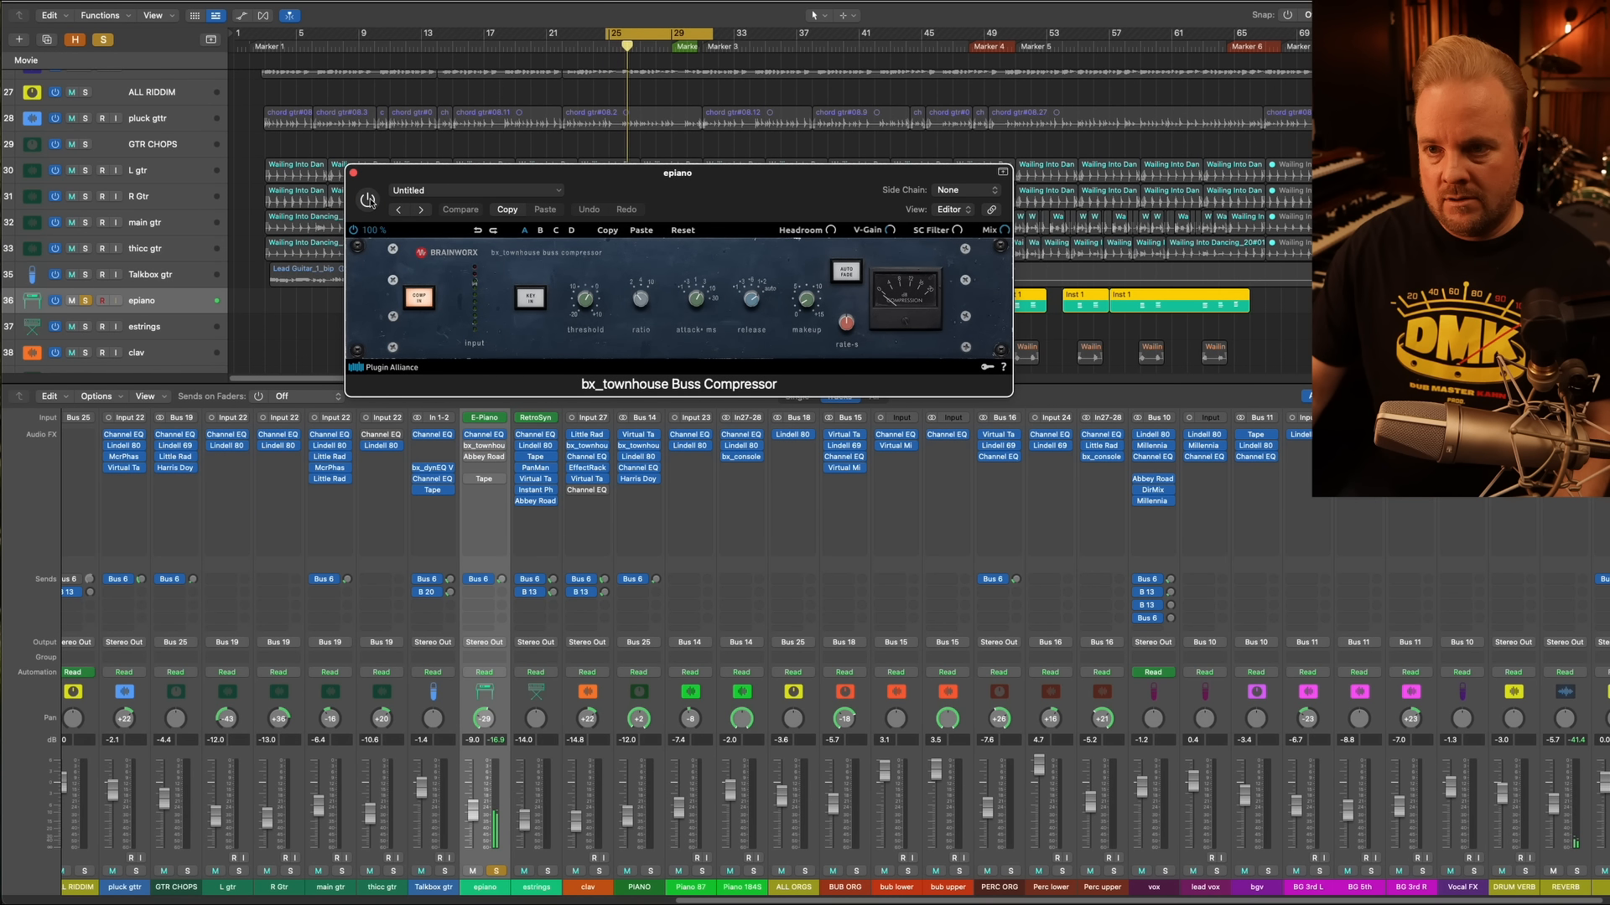
click(354, 172)
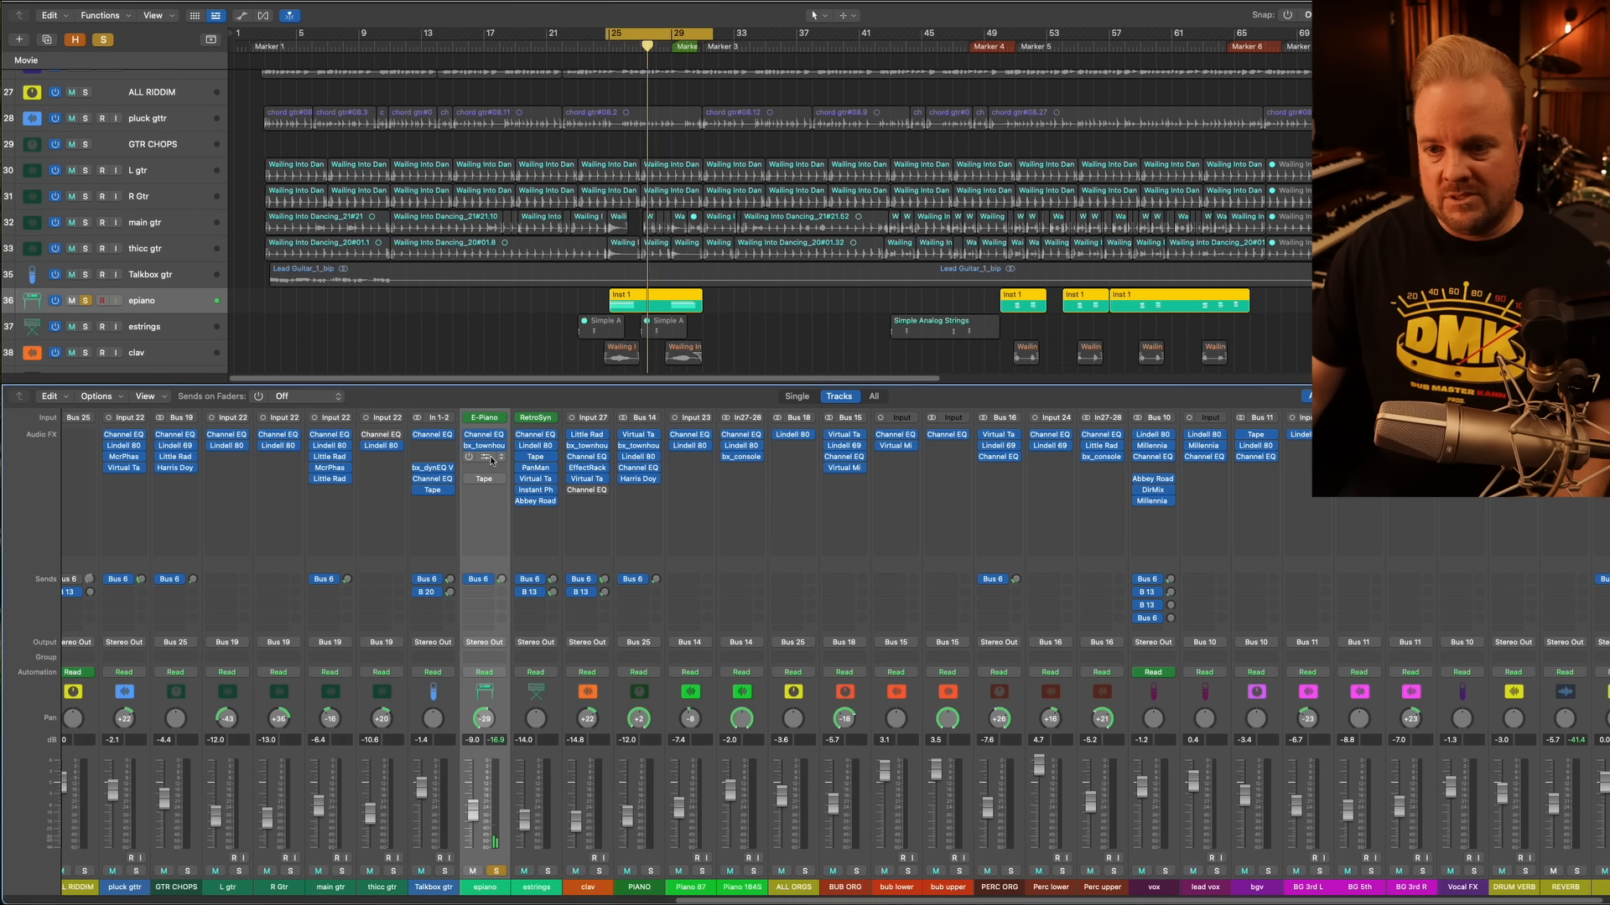
click(483, 457)
drag(799, 202, 492, 222)
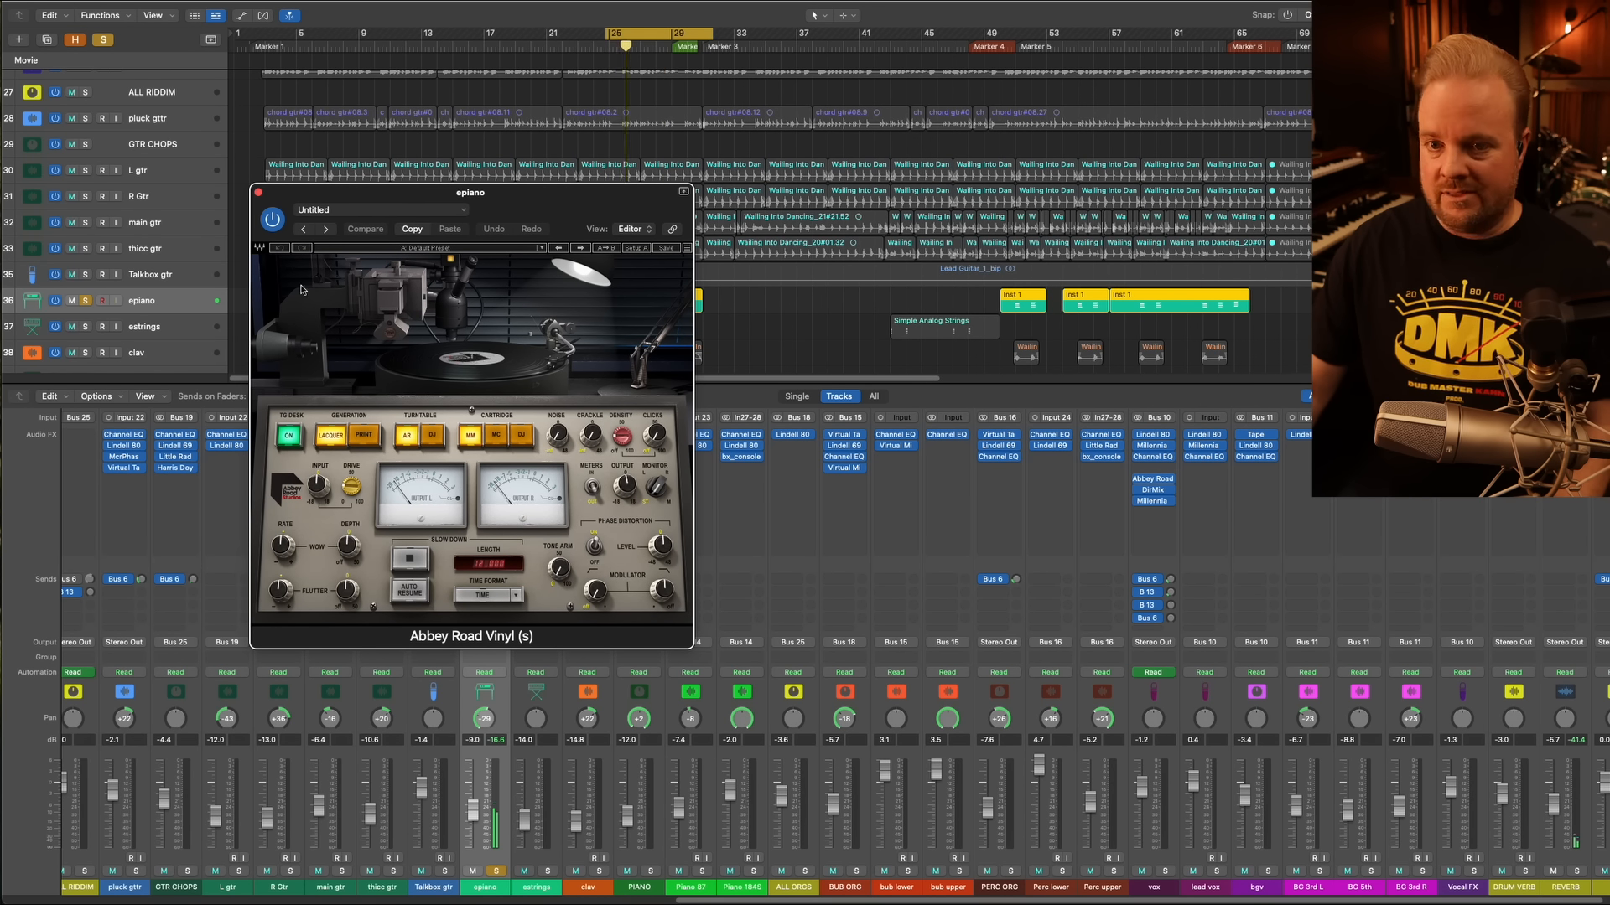
click(259, 192)
Open the Tape plug-in on epiano, compare it bypassed and active, leave it on, and close it
click(485, 478)
drag(760, 151, 268, 187)
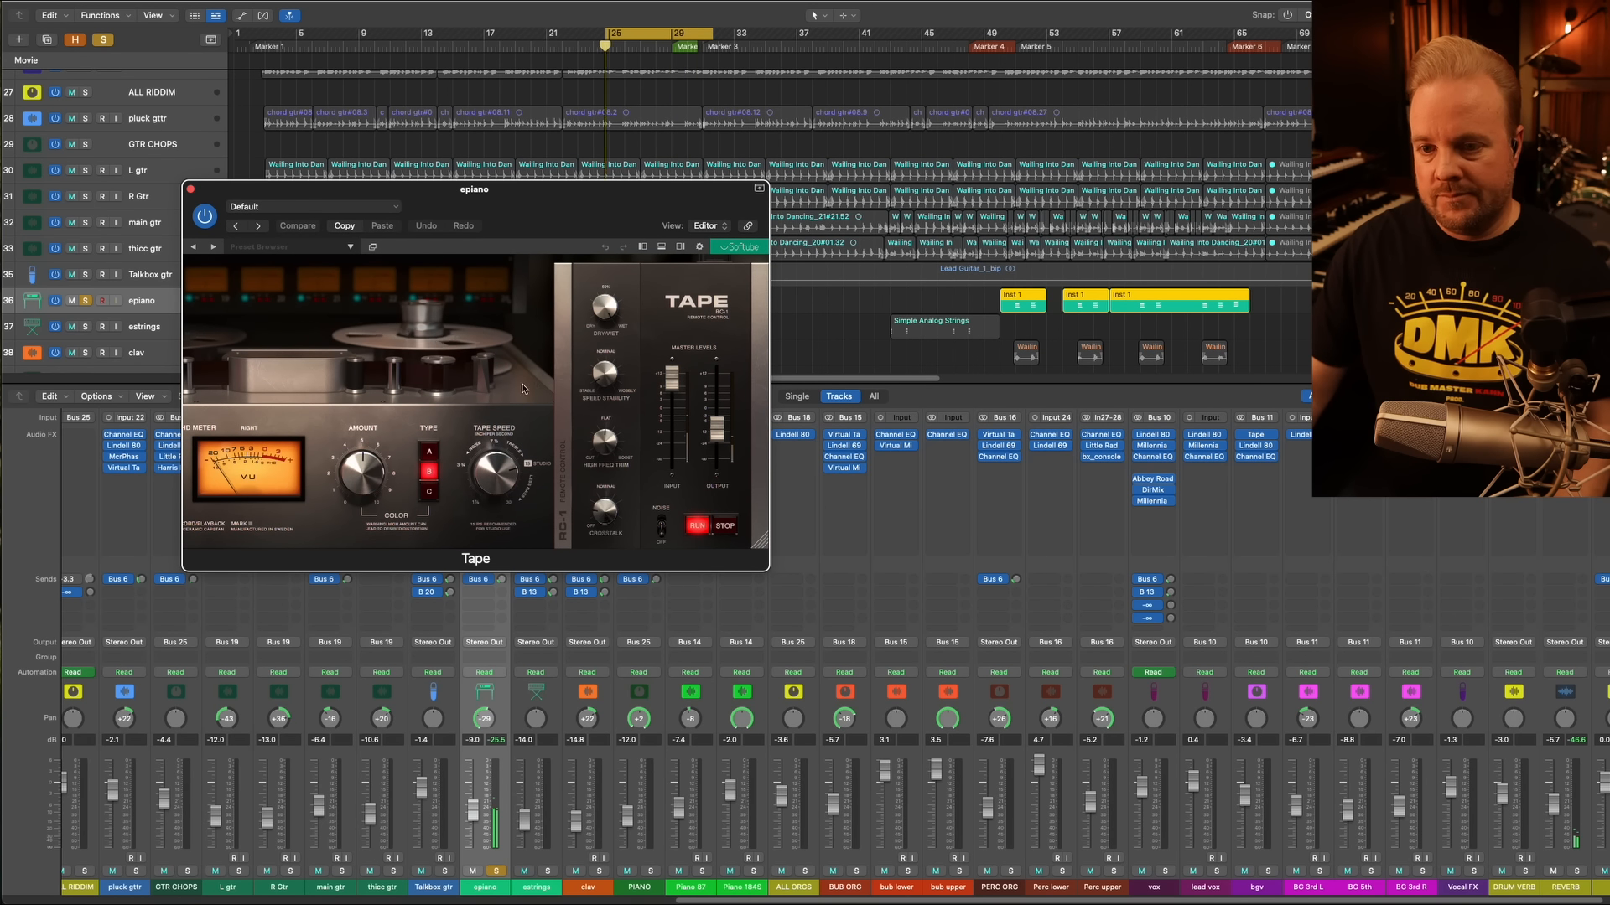
click(205, 216)
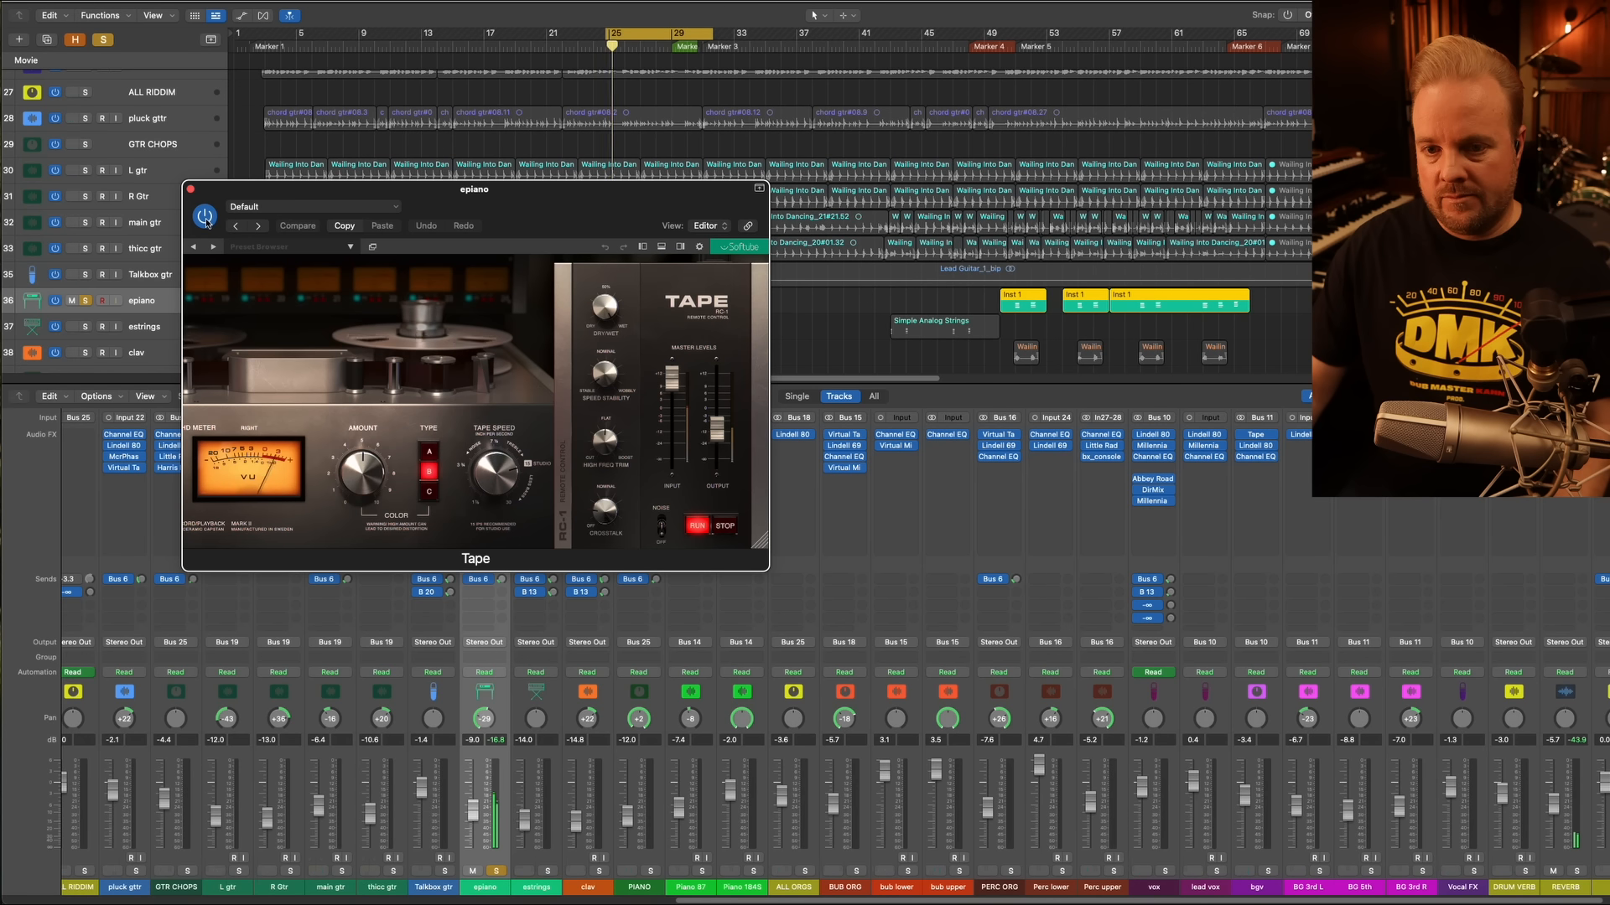
click(205, 216)
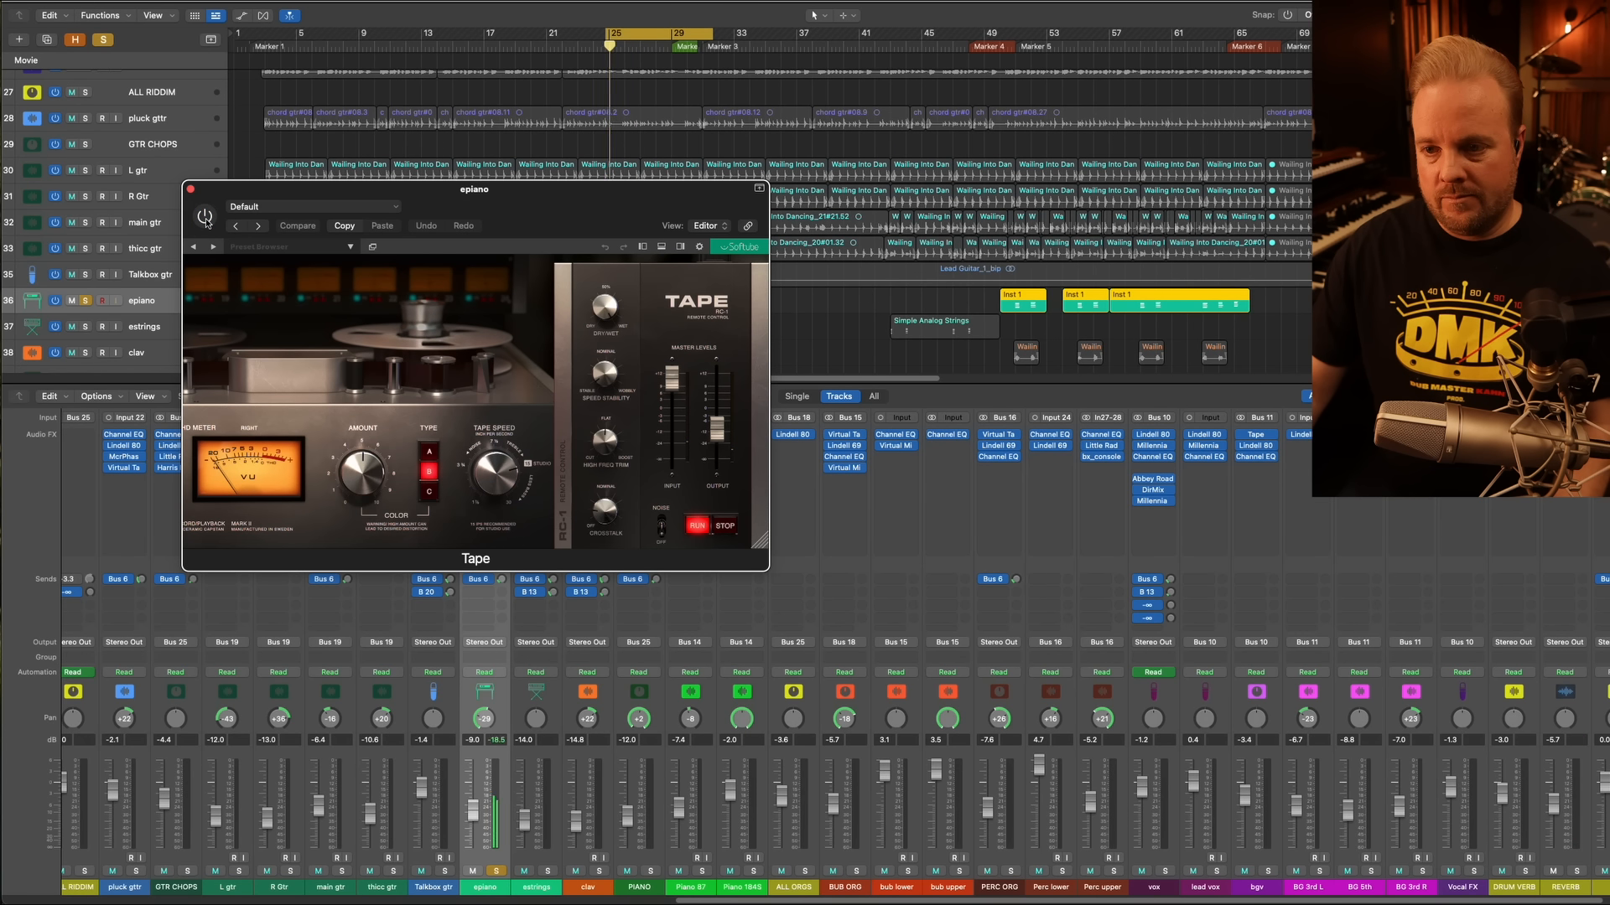
click(205, 219)
click(190, 190)
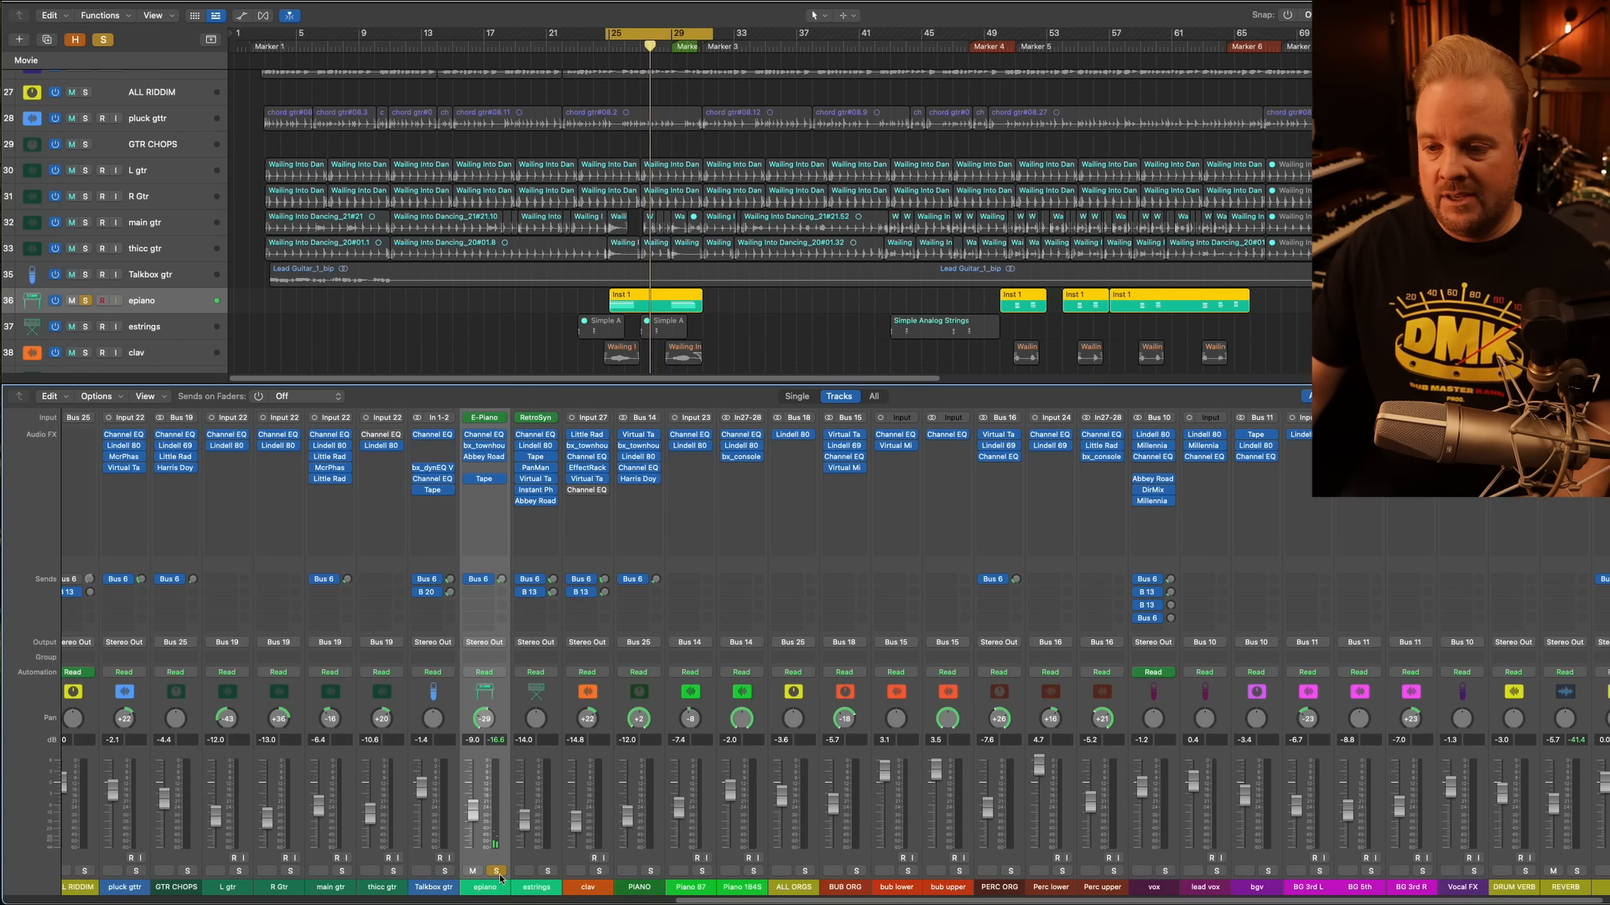
Clear the epiano solo, turn cycling off, and replay the full mix from about bar 26
click(497, 872)
key(Return)
scroll(142, 312, down, 3)
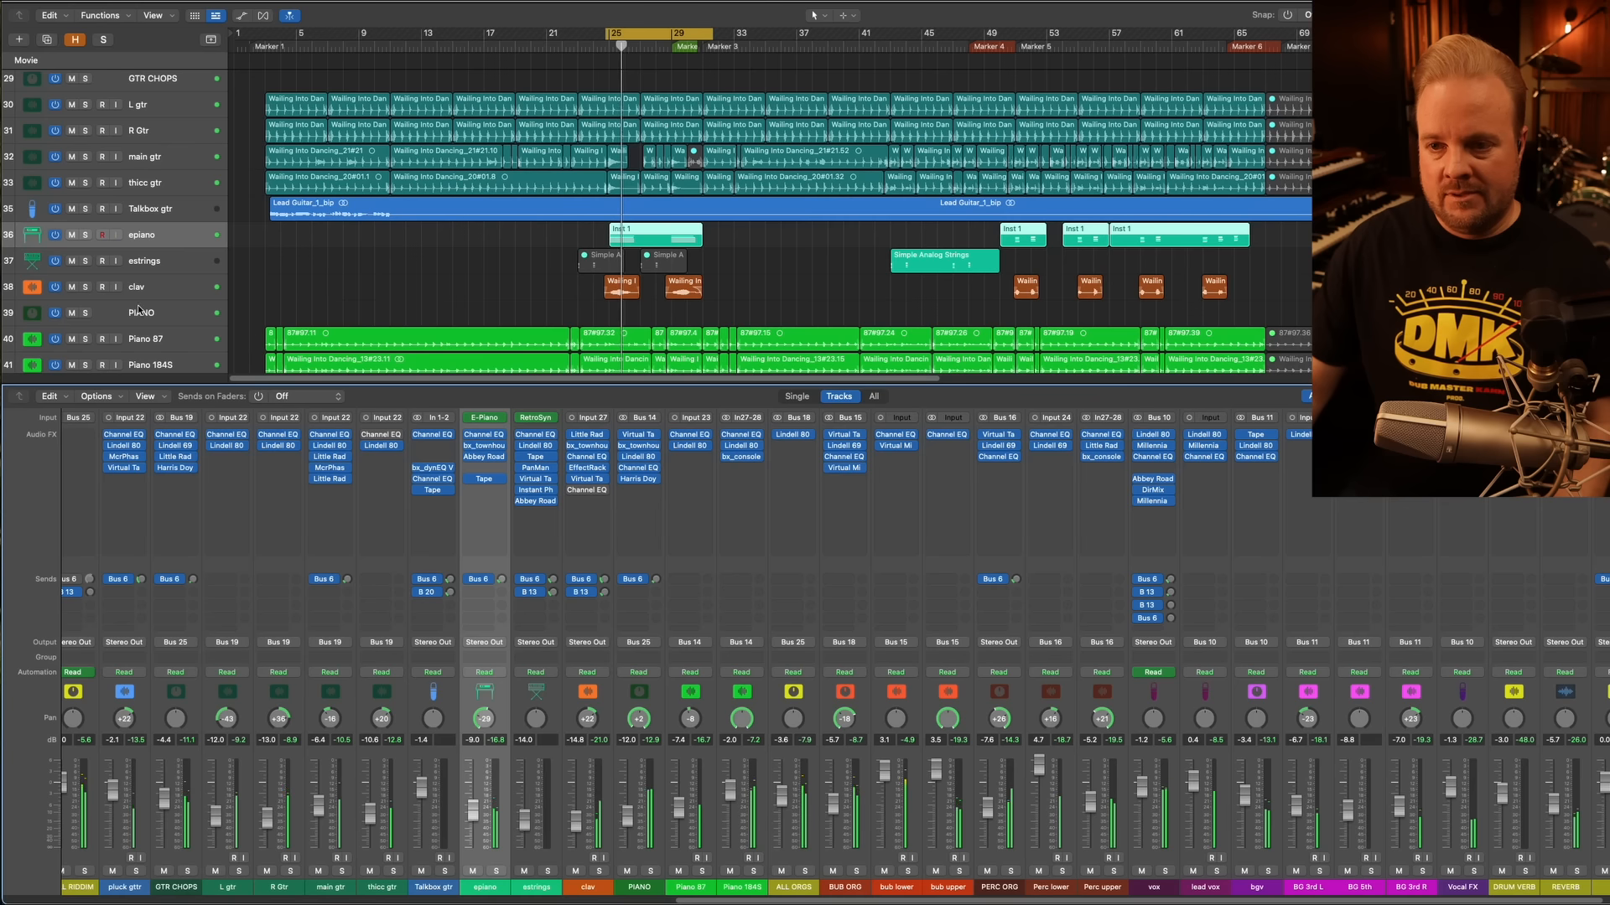
click(638, 34)
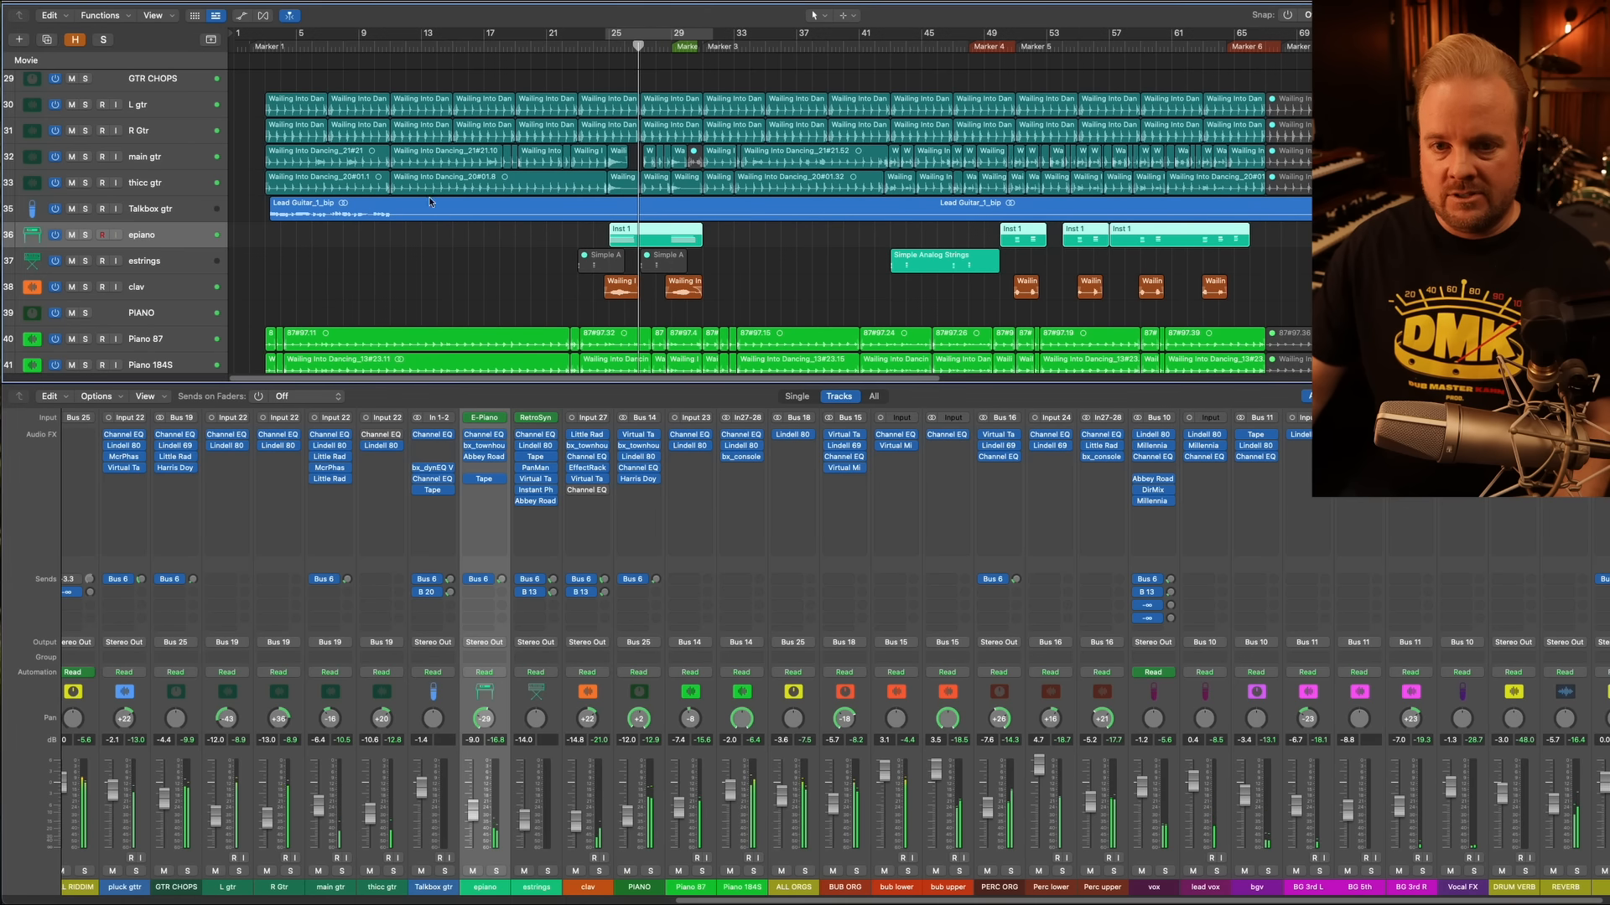
Solo the clav track and loop it over the cycle range at about bars 25 to 31
click(86, 287)
click(597, 48)
click(613, 35)
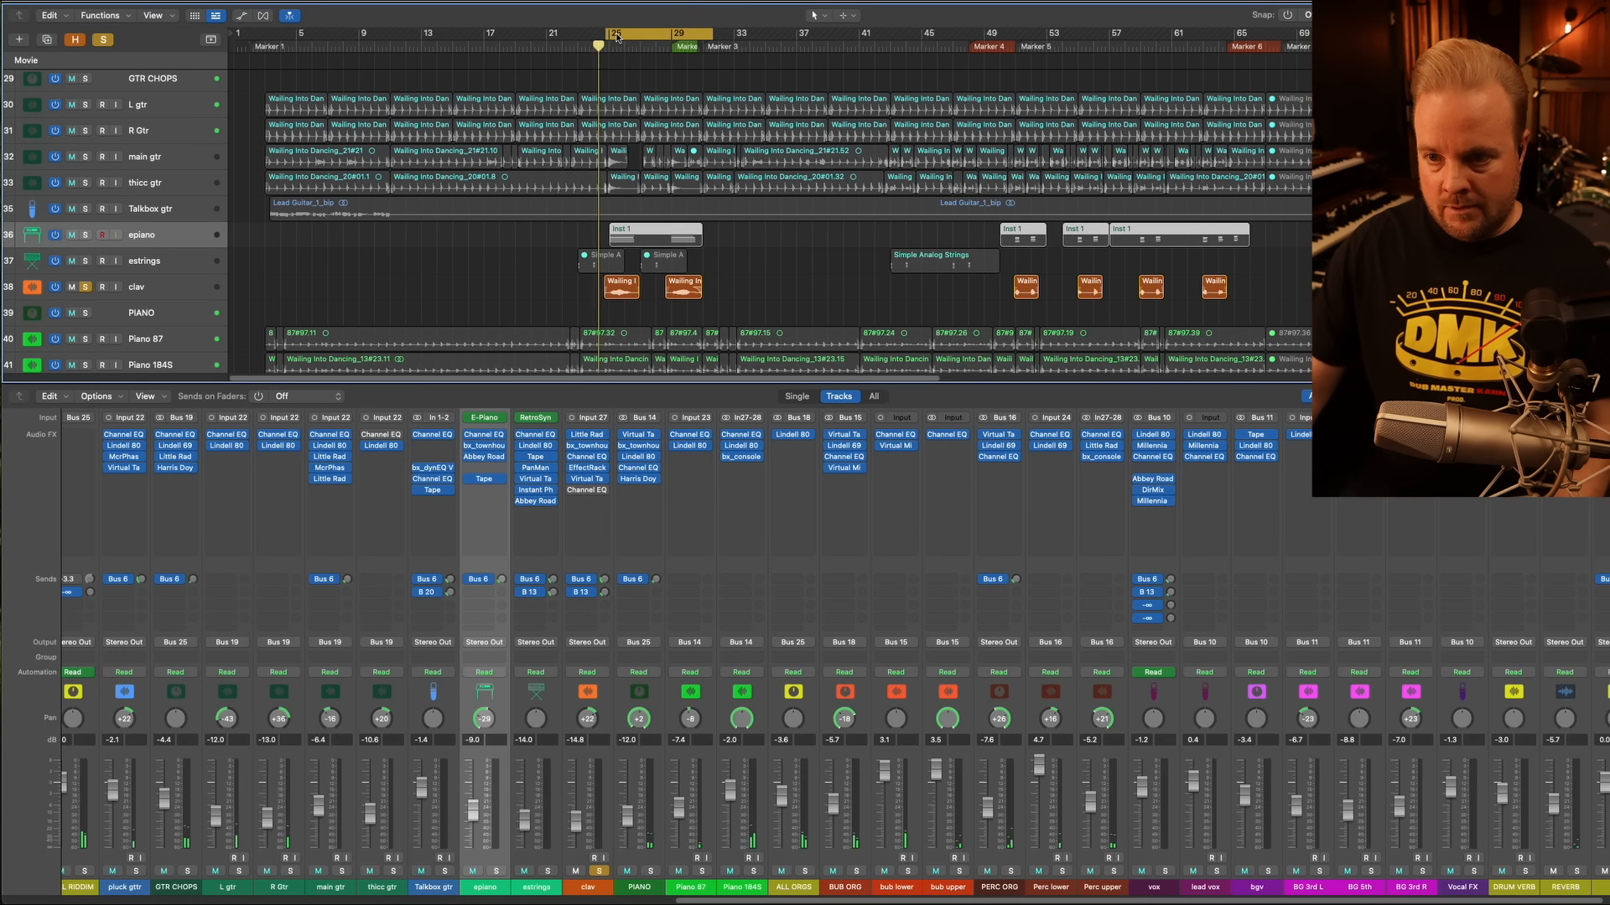
Remove the last Channel EQ from the clav channel's insert chain and keep the clav channel selected
click(570, 866)
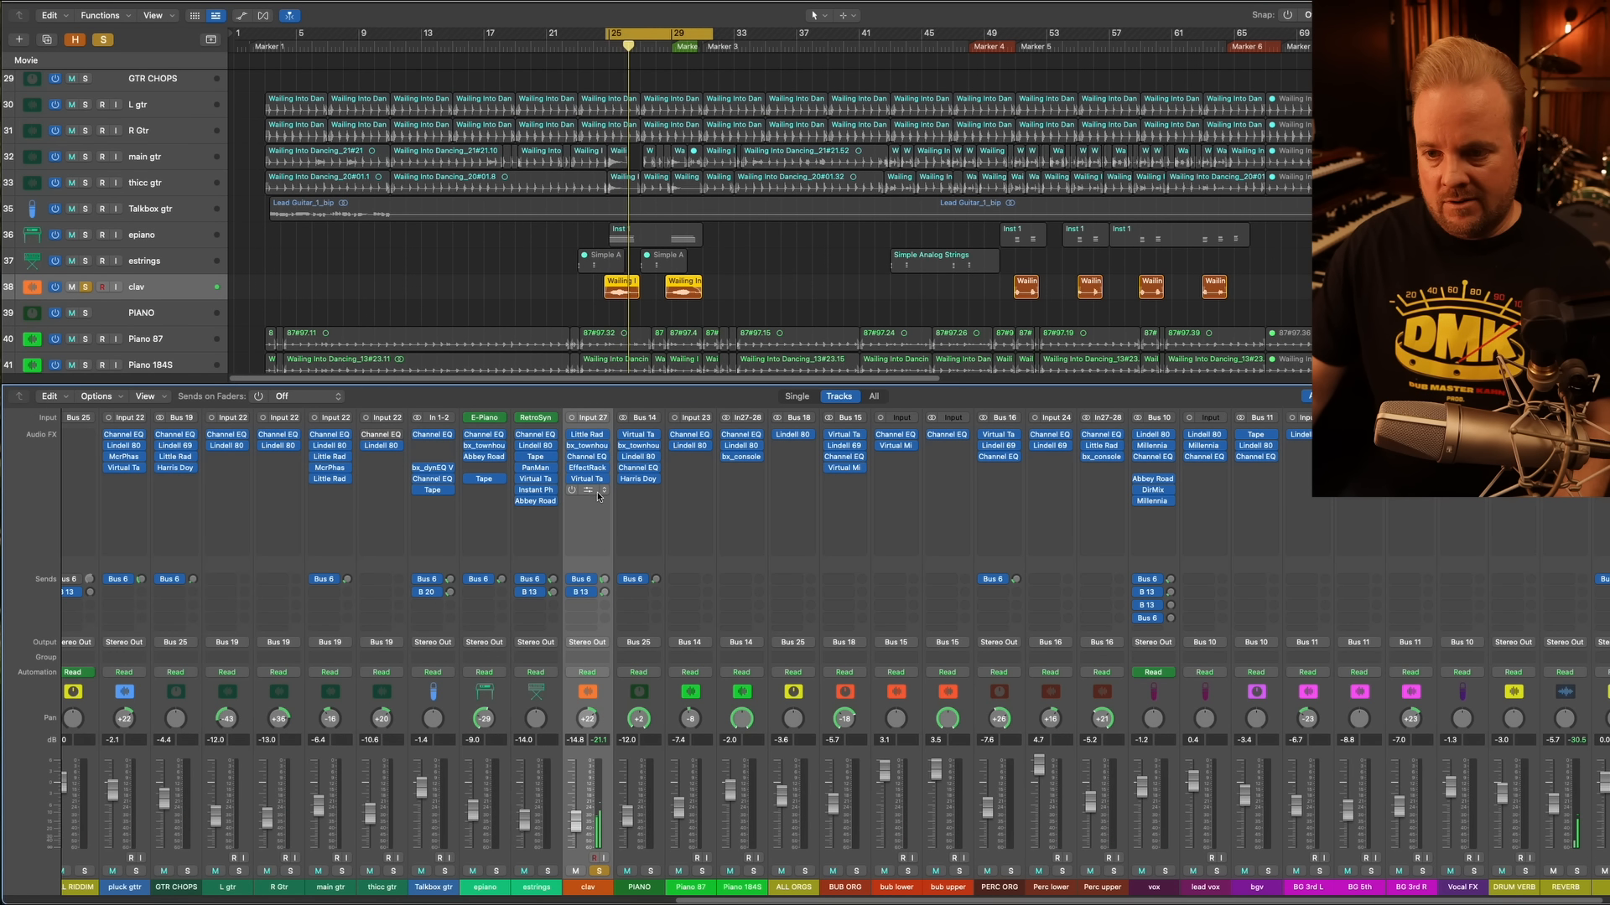
click(604, 491)
click(606, 531)
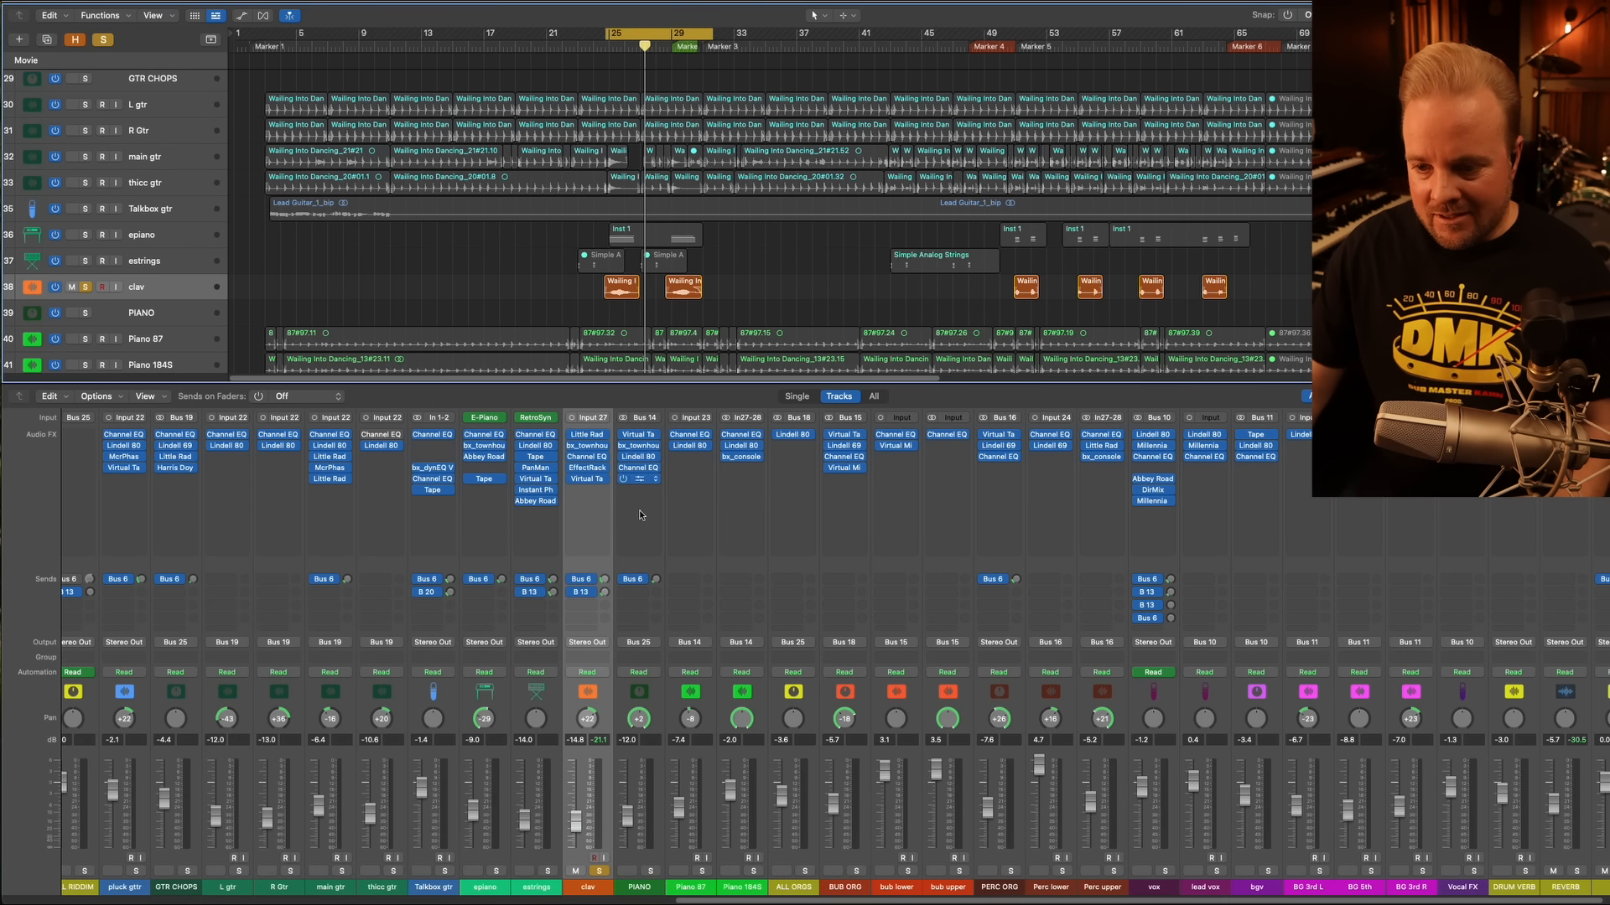
click(546, 889)
click(580, 891)
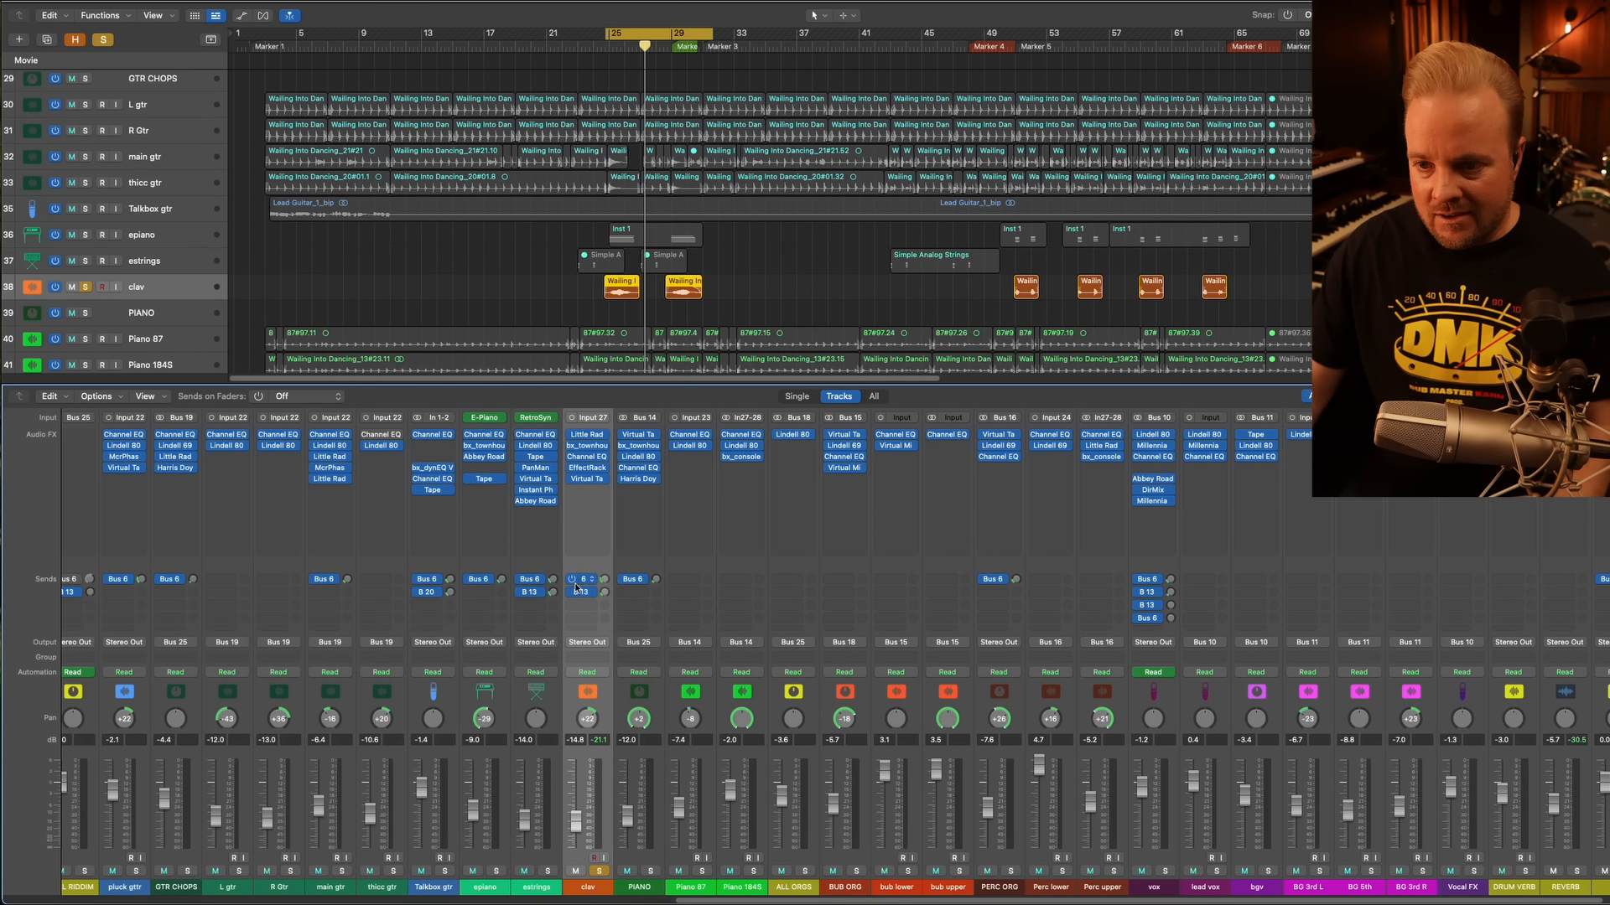
Inspect the Soundtoys EffectRack with PanMan on clav, then close it
click(593, 469)
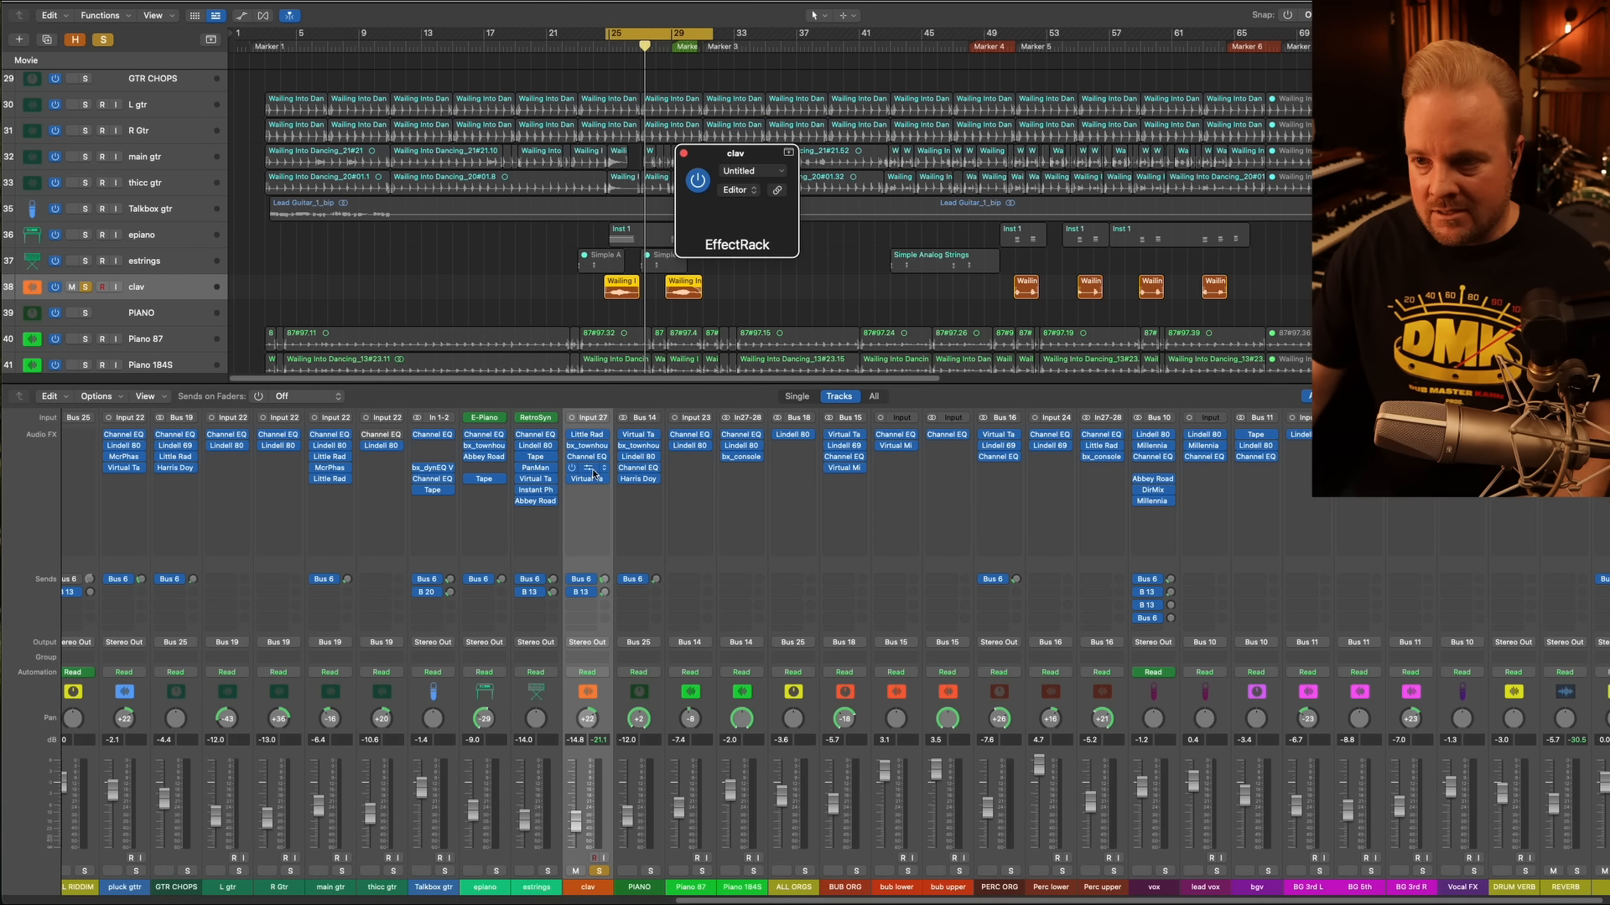
drag(992, 173, 524, 88)
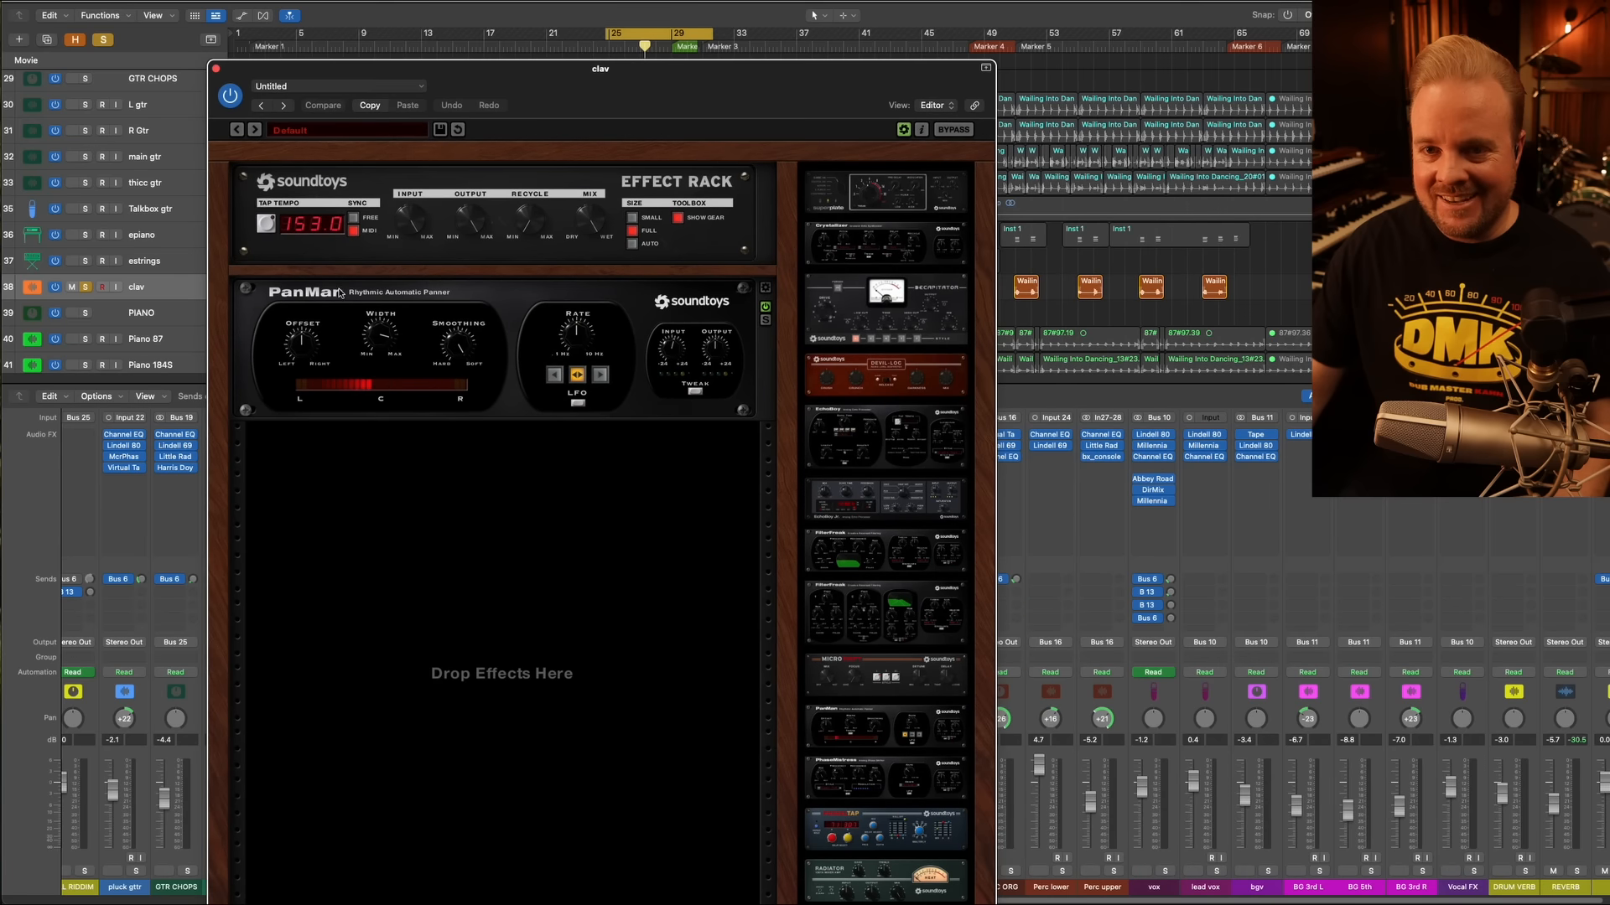
click(216, 70)
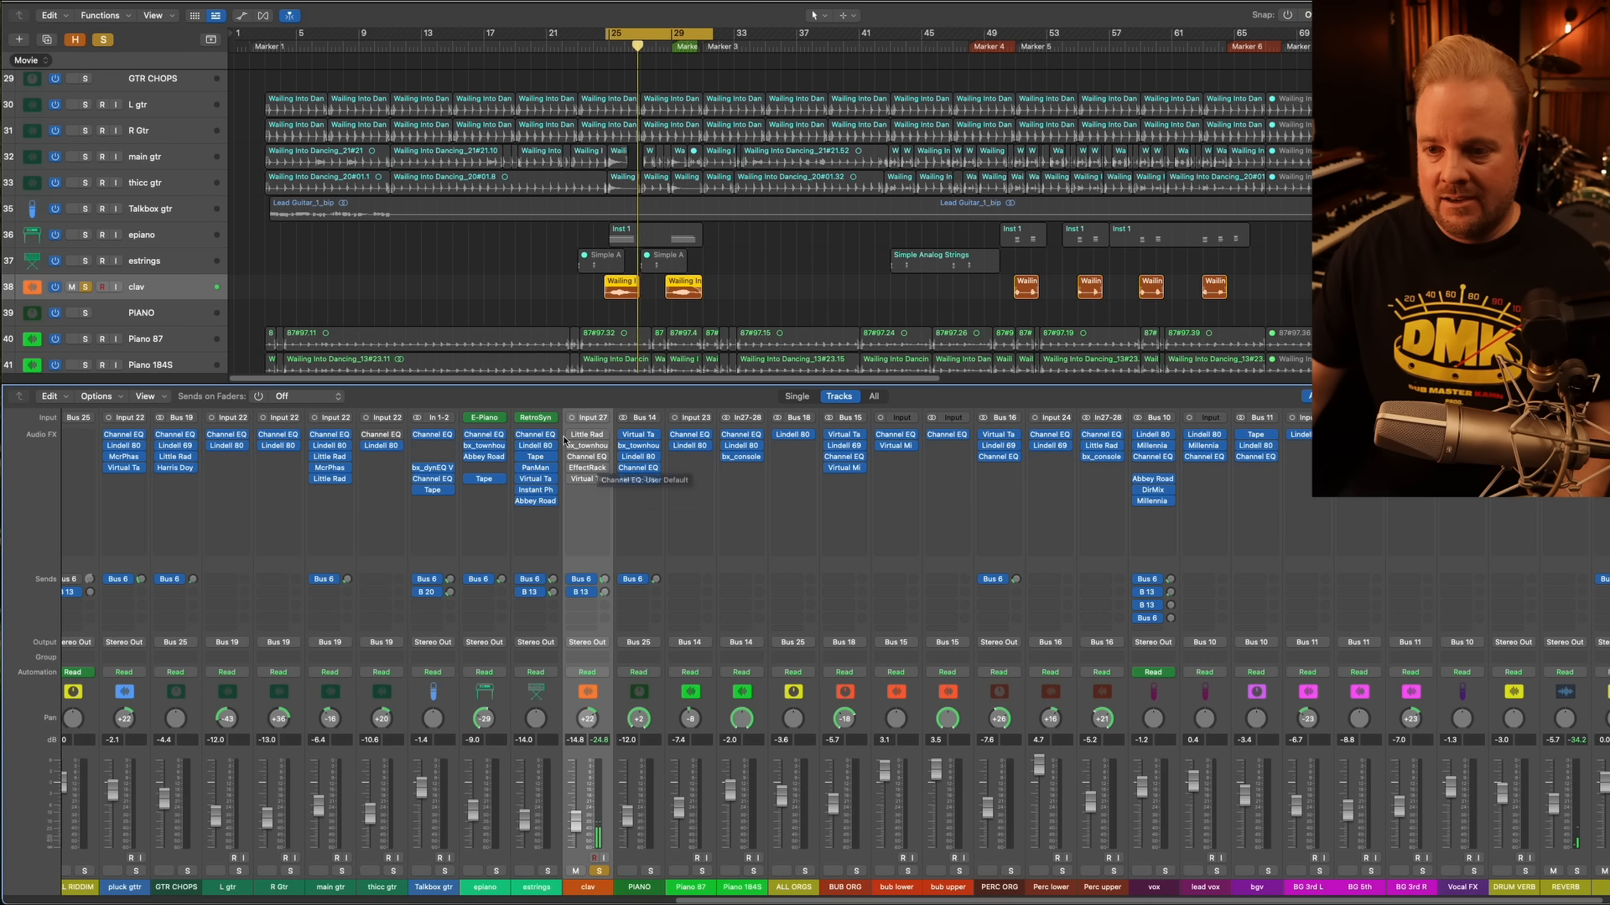
Inspect Little Radiator on clav, close it, and open the channel's bx_townhouse Buss Compressor
click(571, 437)
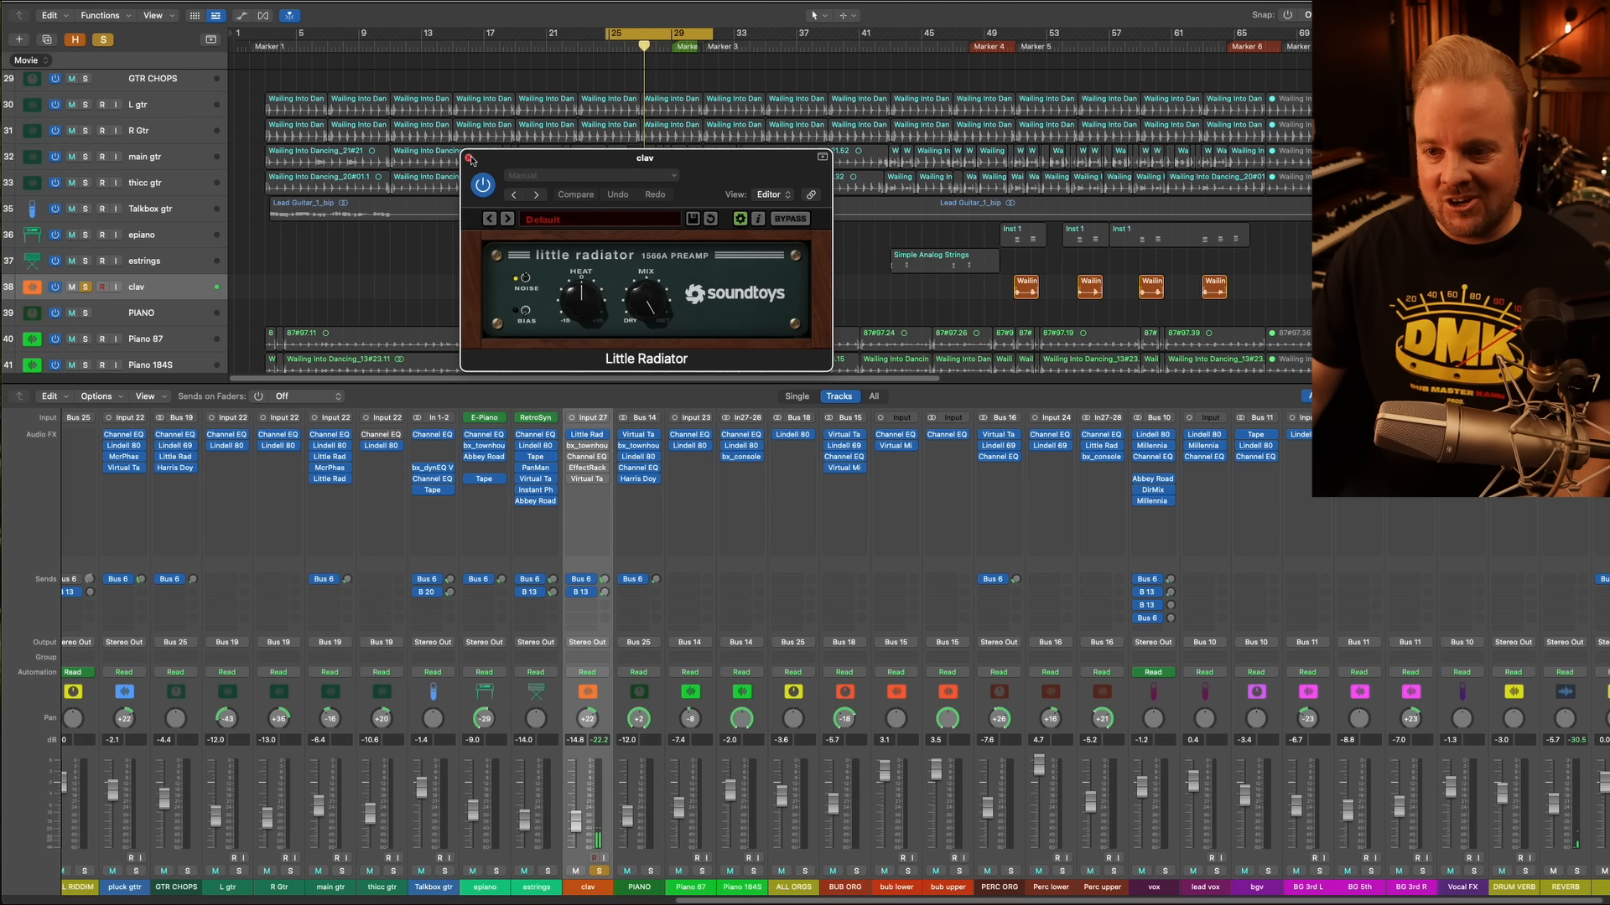
click(469, 158)
click(587, 446)
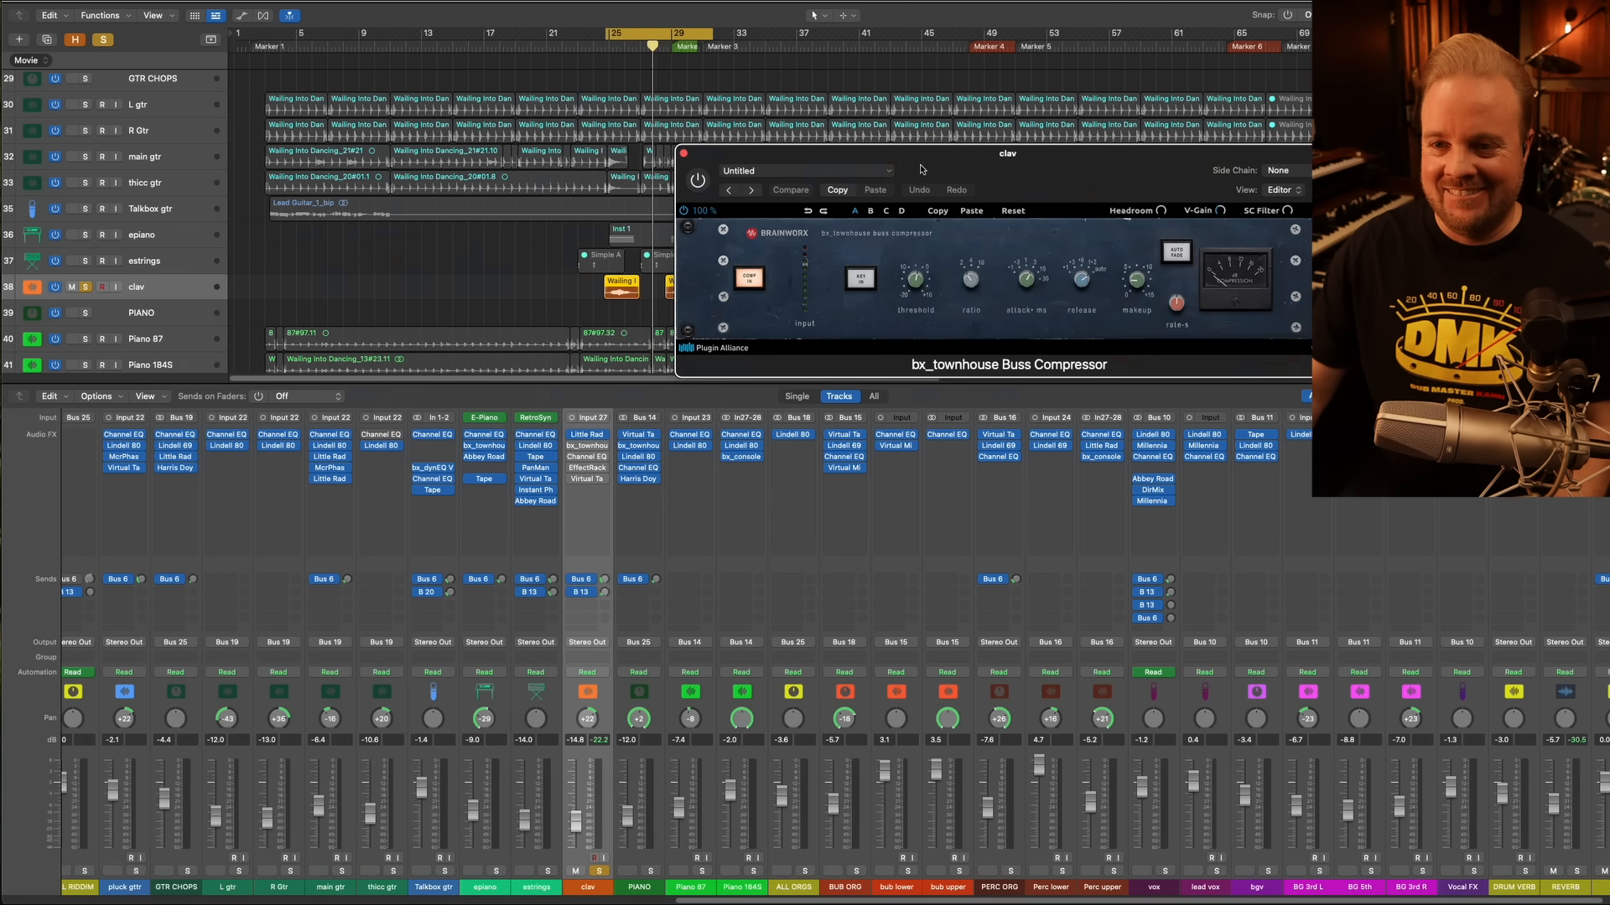
Inspect the bx_townhouse Buss Compressor on clav, close it, and open the channel's Channel EQ
drag(926, 167, 496, 243)
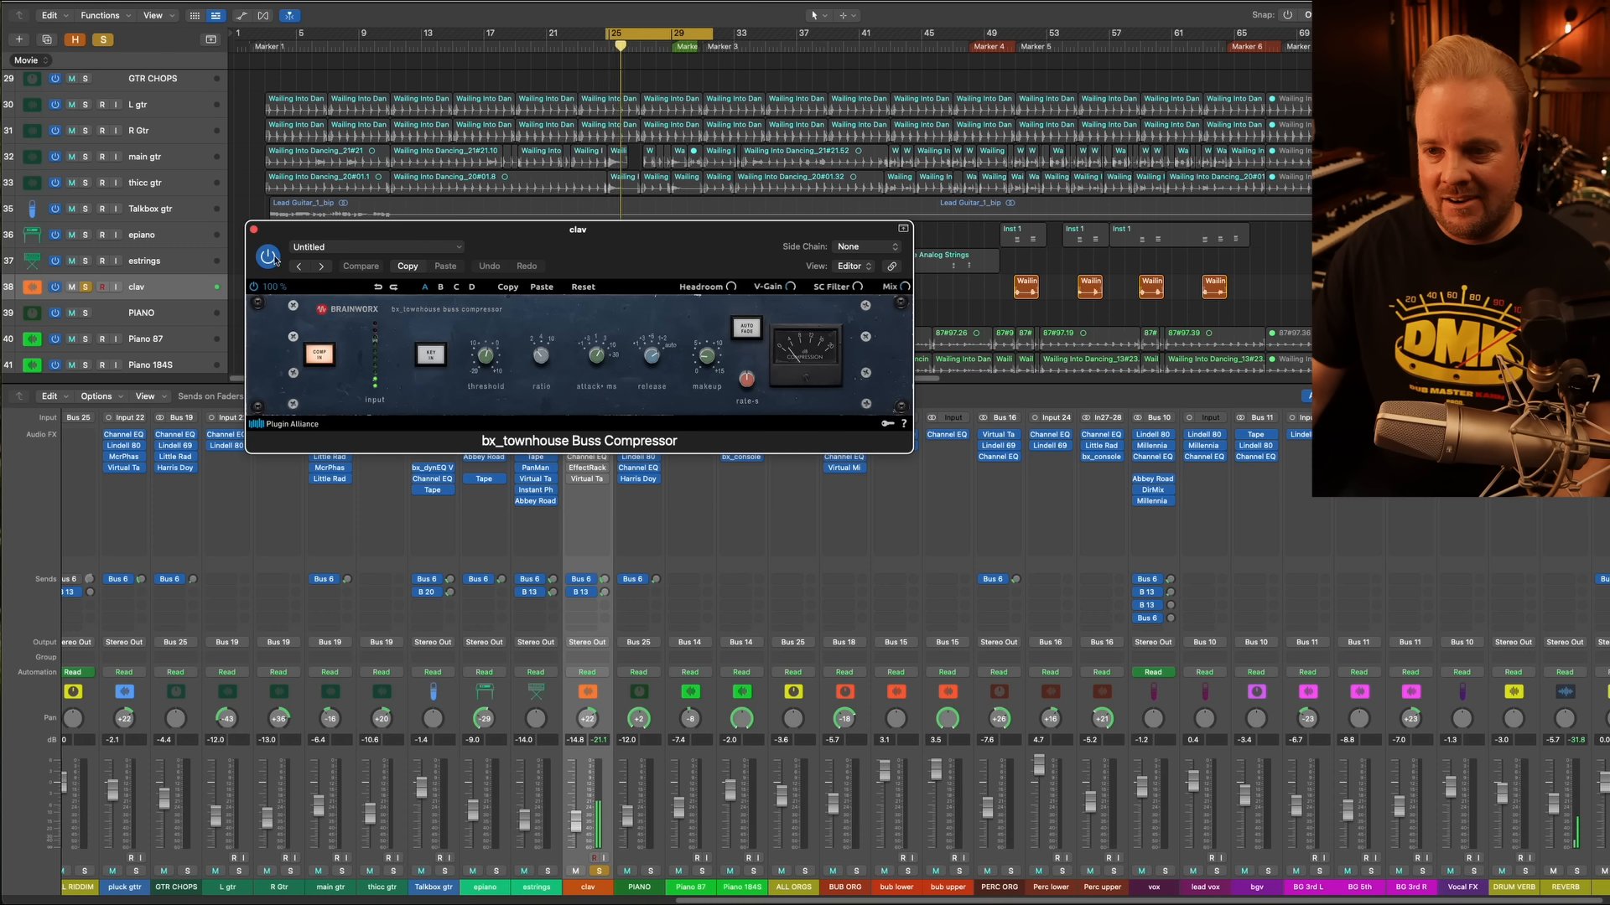
click(254, 231)
click(587, 457)
drag(929, 174, 413, 191)
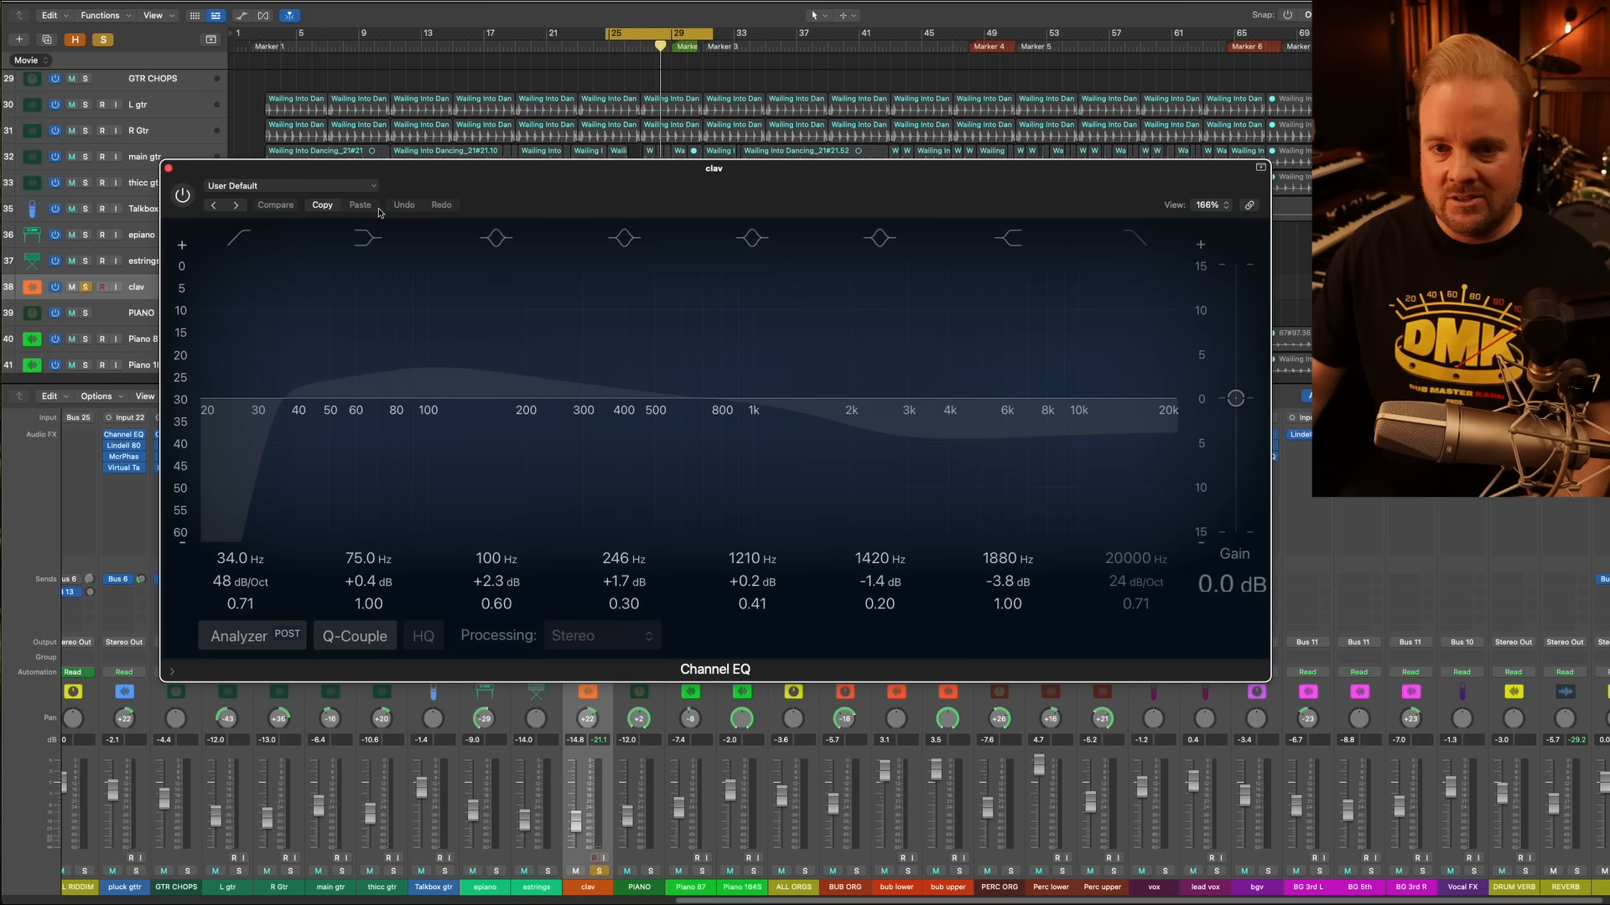
Enable the Channel EQ on clav, compare it bypassed and active during playback, leave it on and close it
click(189, 200)
key(space)
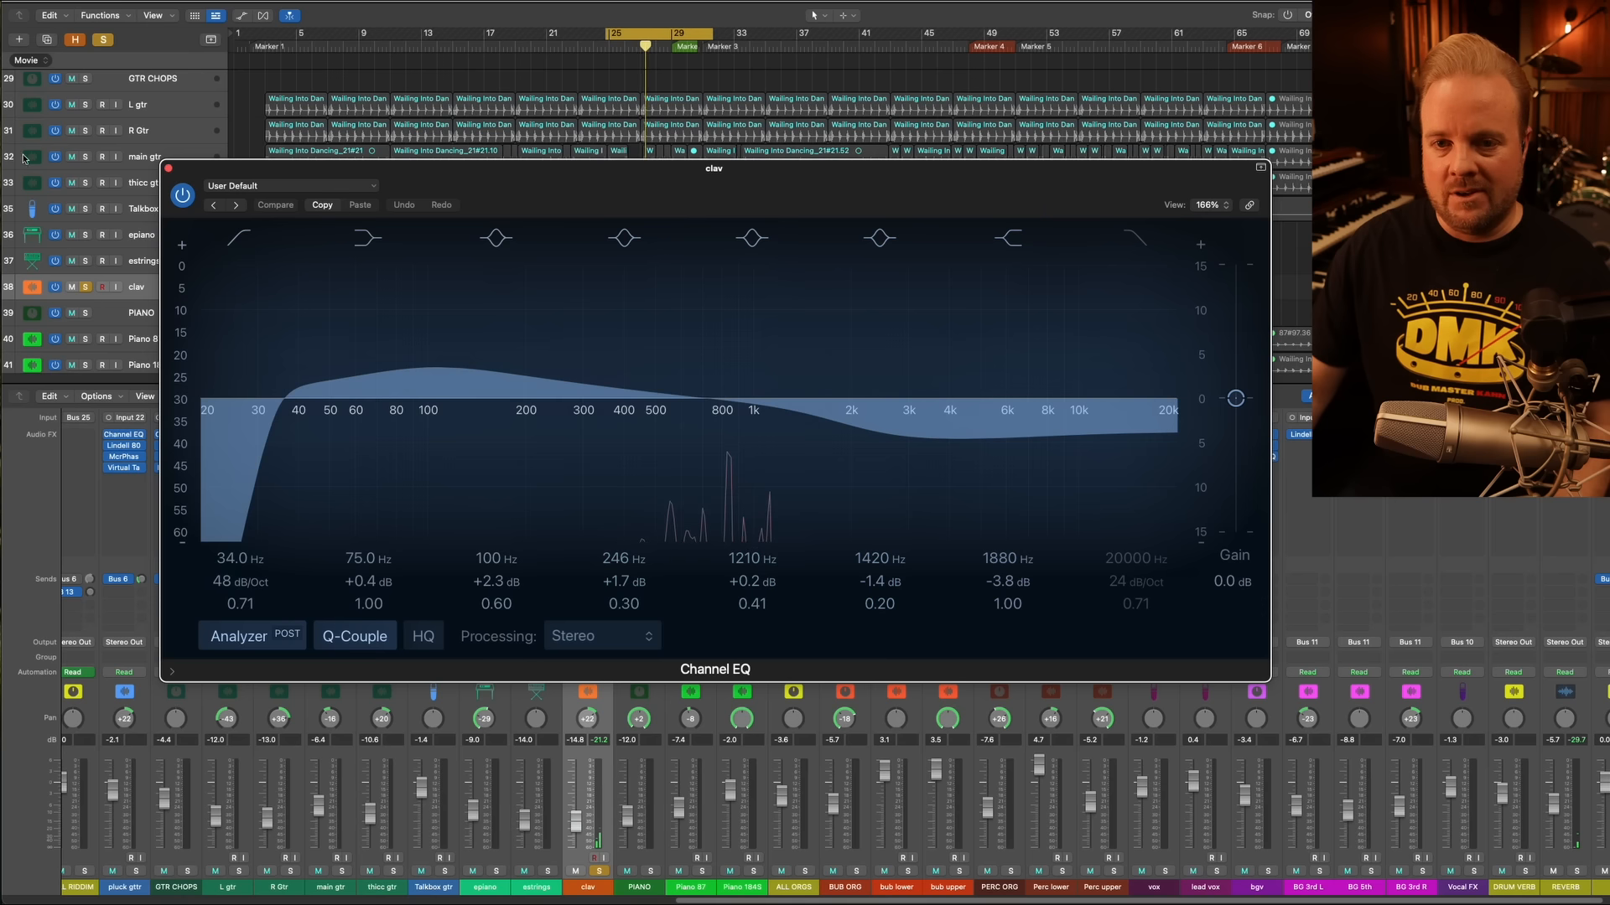
click(187, 198)
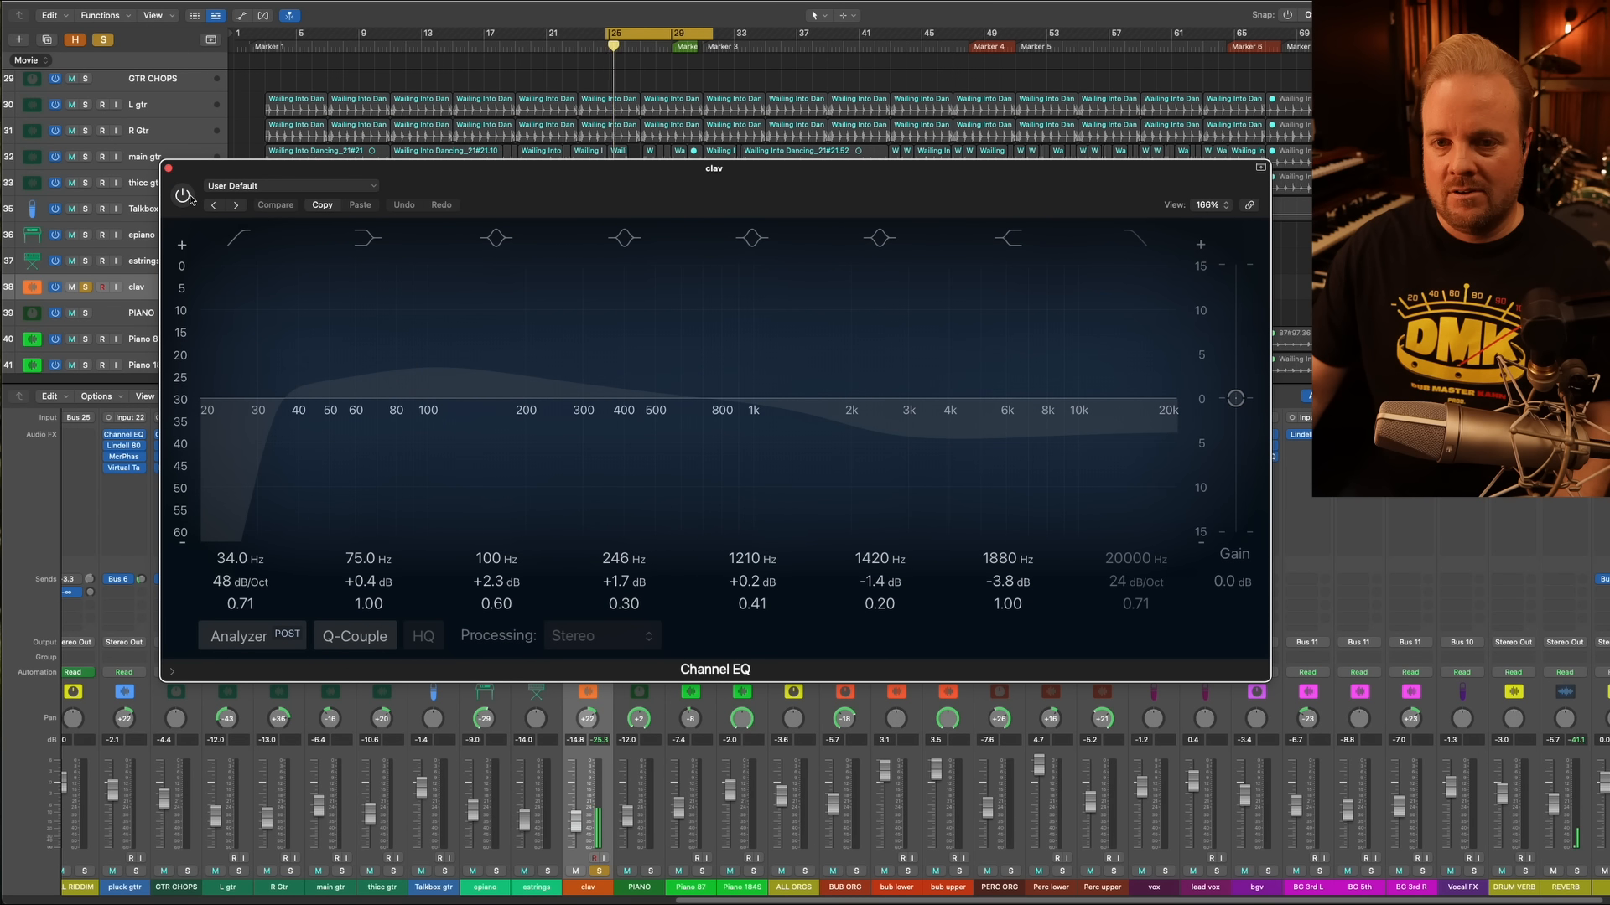
click(187, 199)
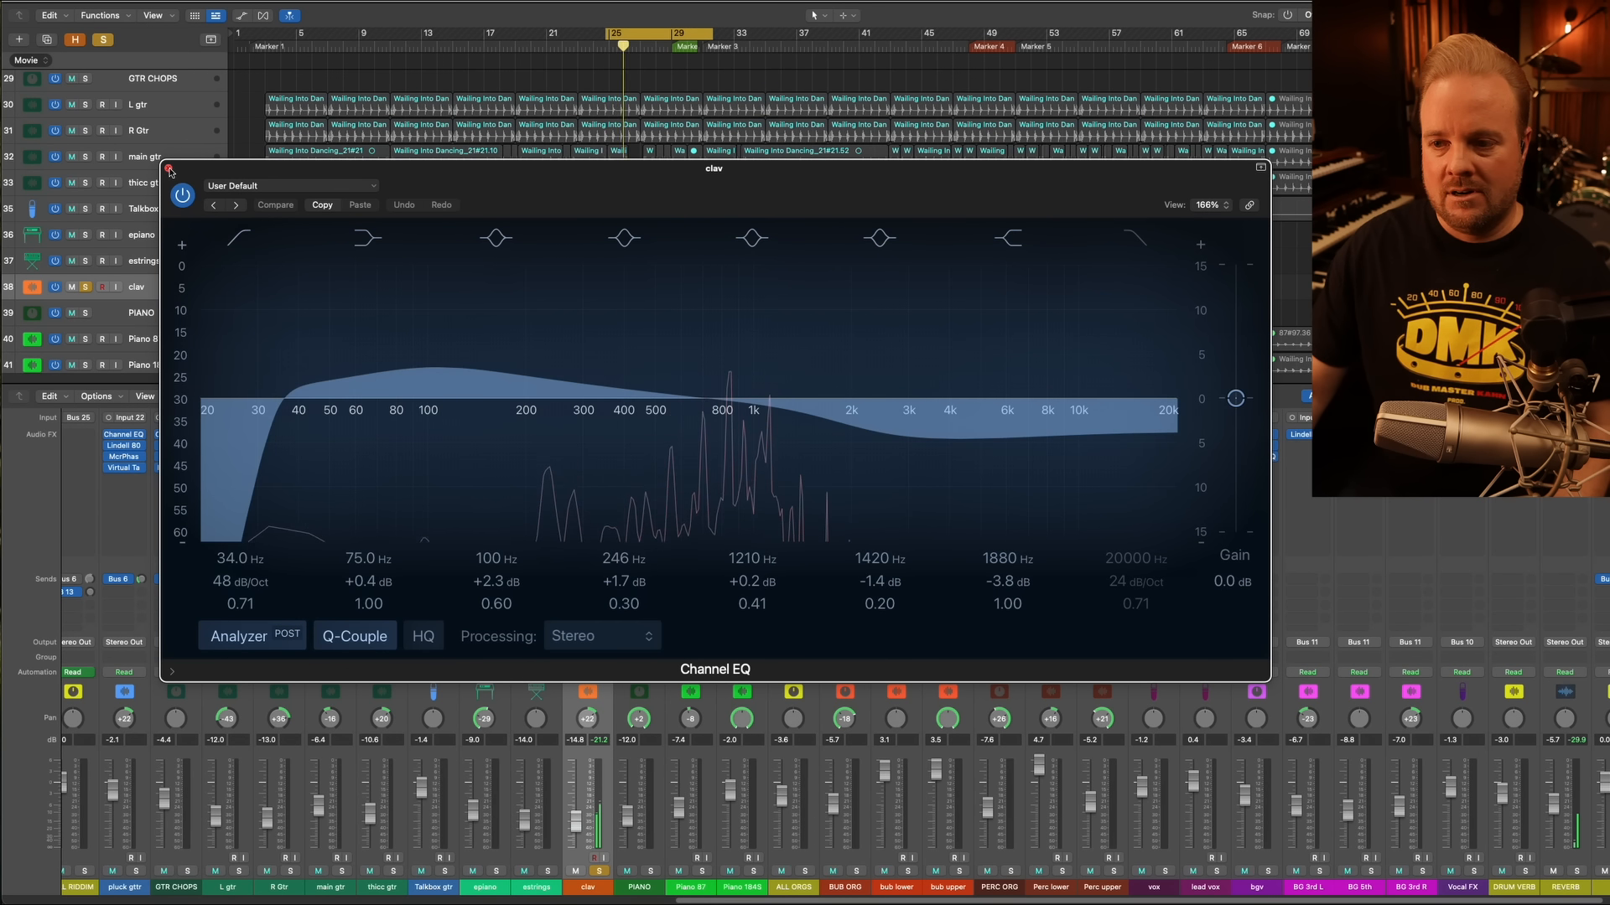
click(169, 170)
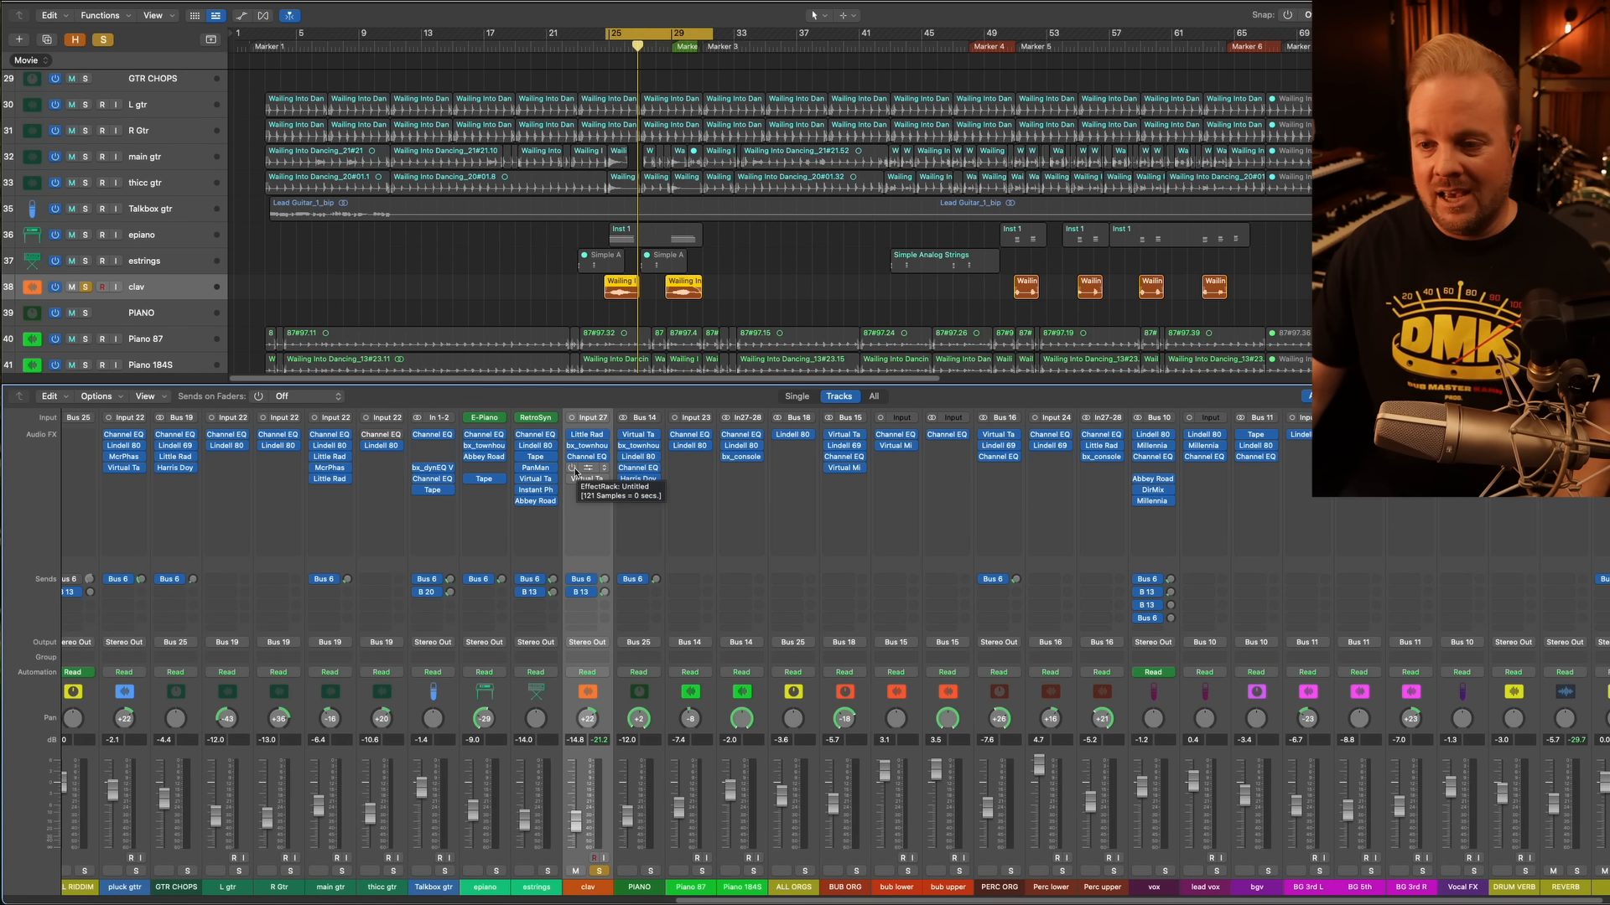
Unsolo clav, turn off the cycle range, and play the full mix from about bar 22
click(85, 288)
click(622, 33)
click(572, 45)
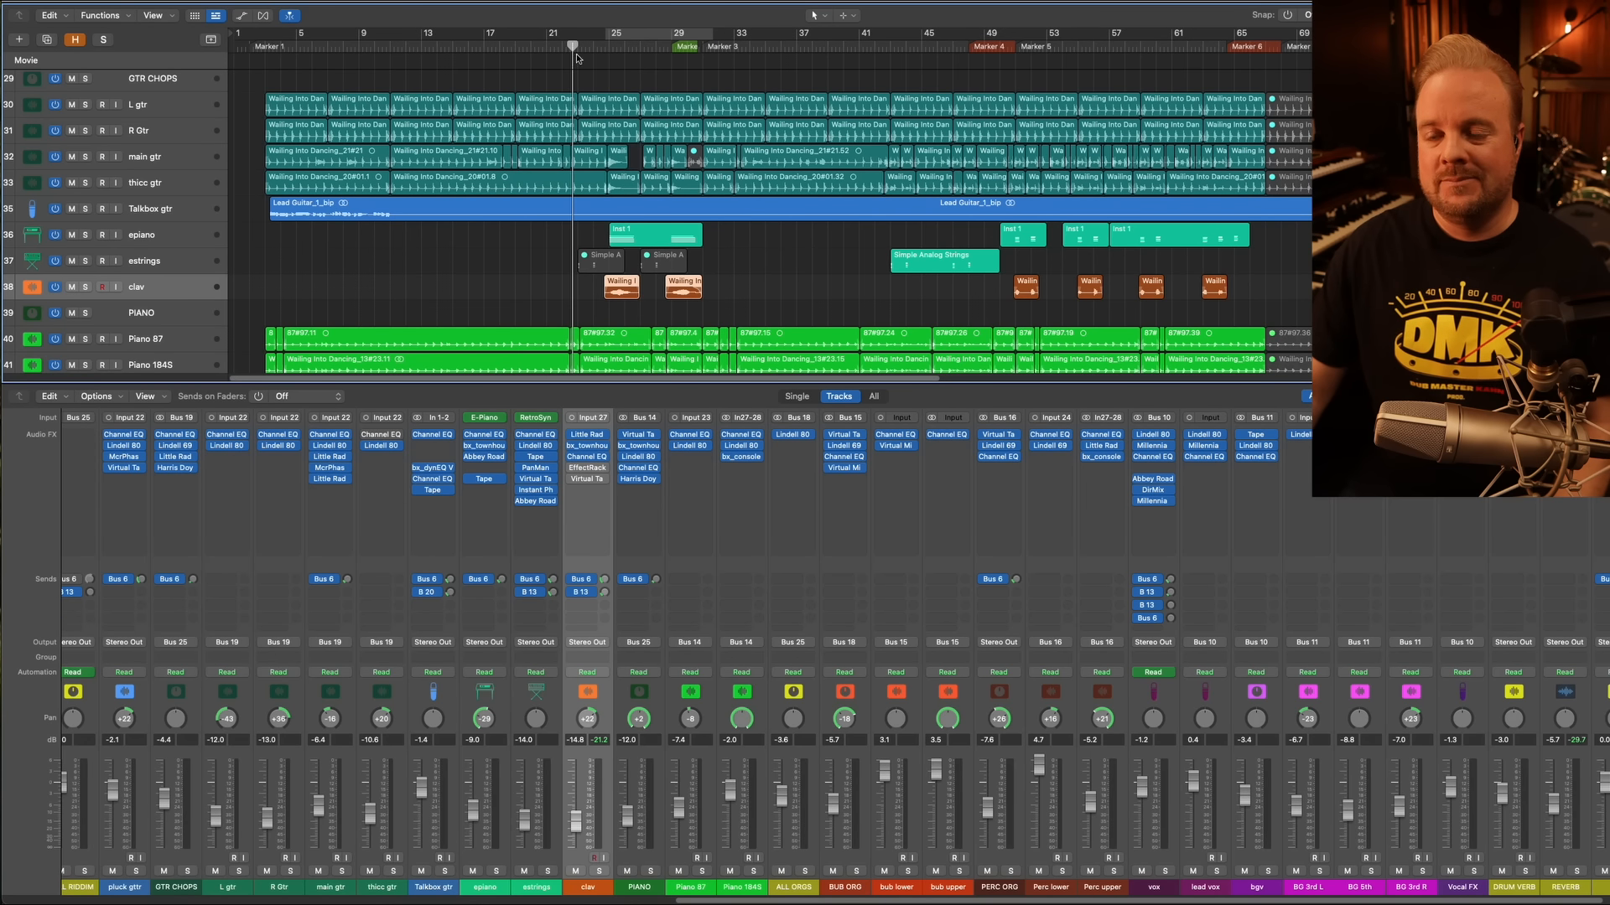
key(space)
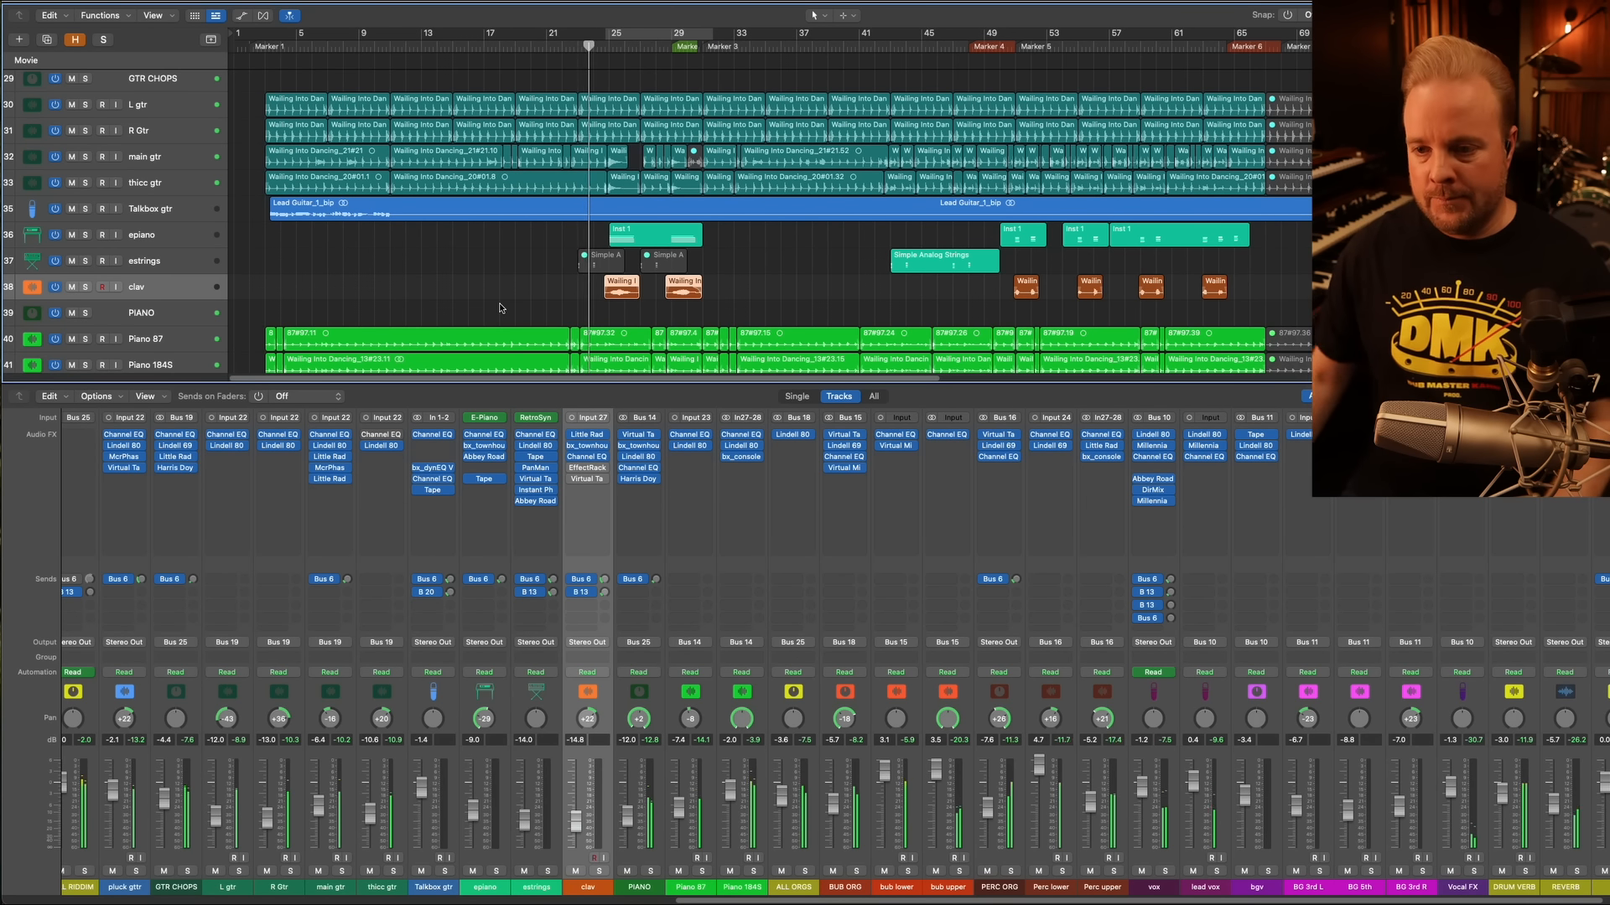
Enable EffectRack and Virtual Tape Machines on clav and replay the full mix from about bar 23
click(572, 469)
click(599, 480)
click(573, 480)
click(573, 481)
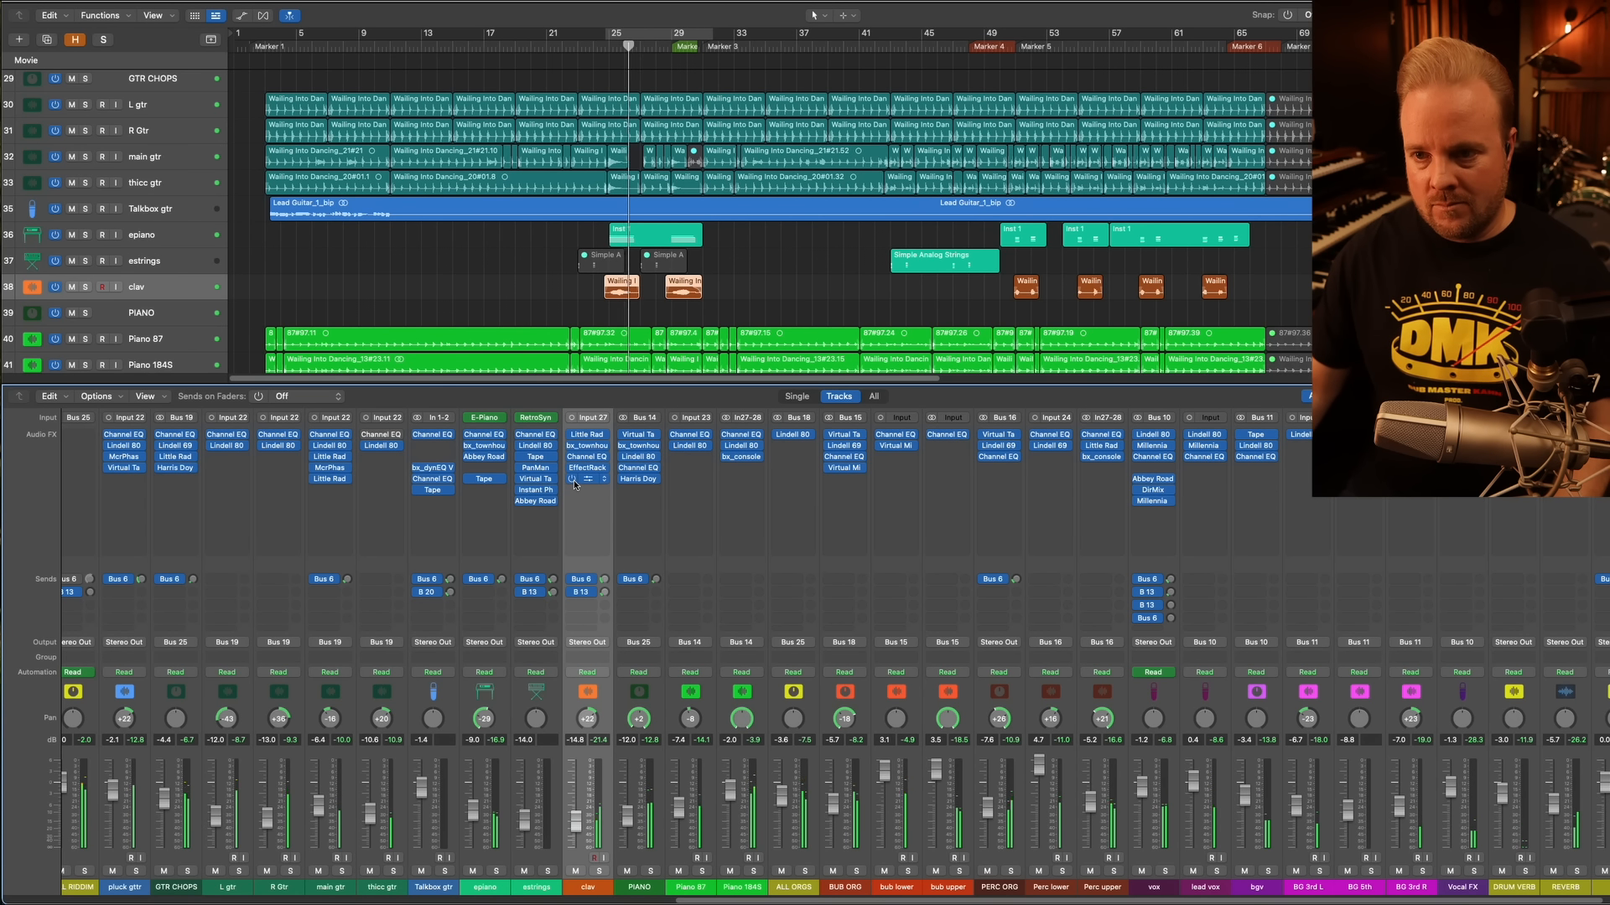
click(587, 47)
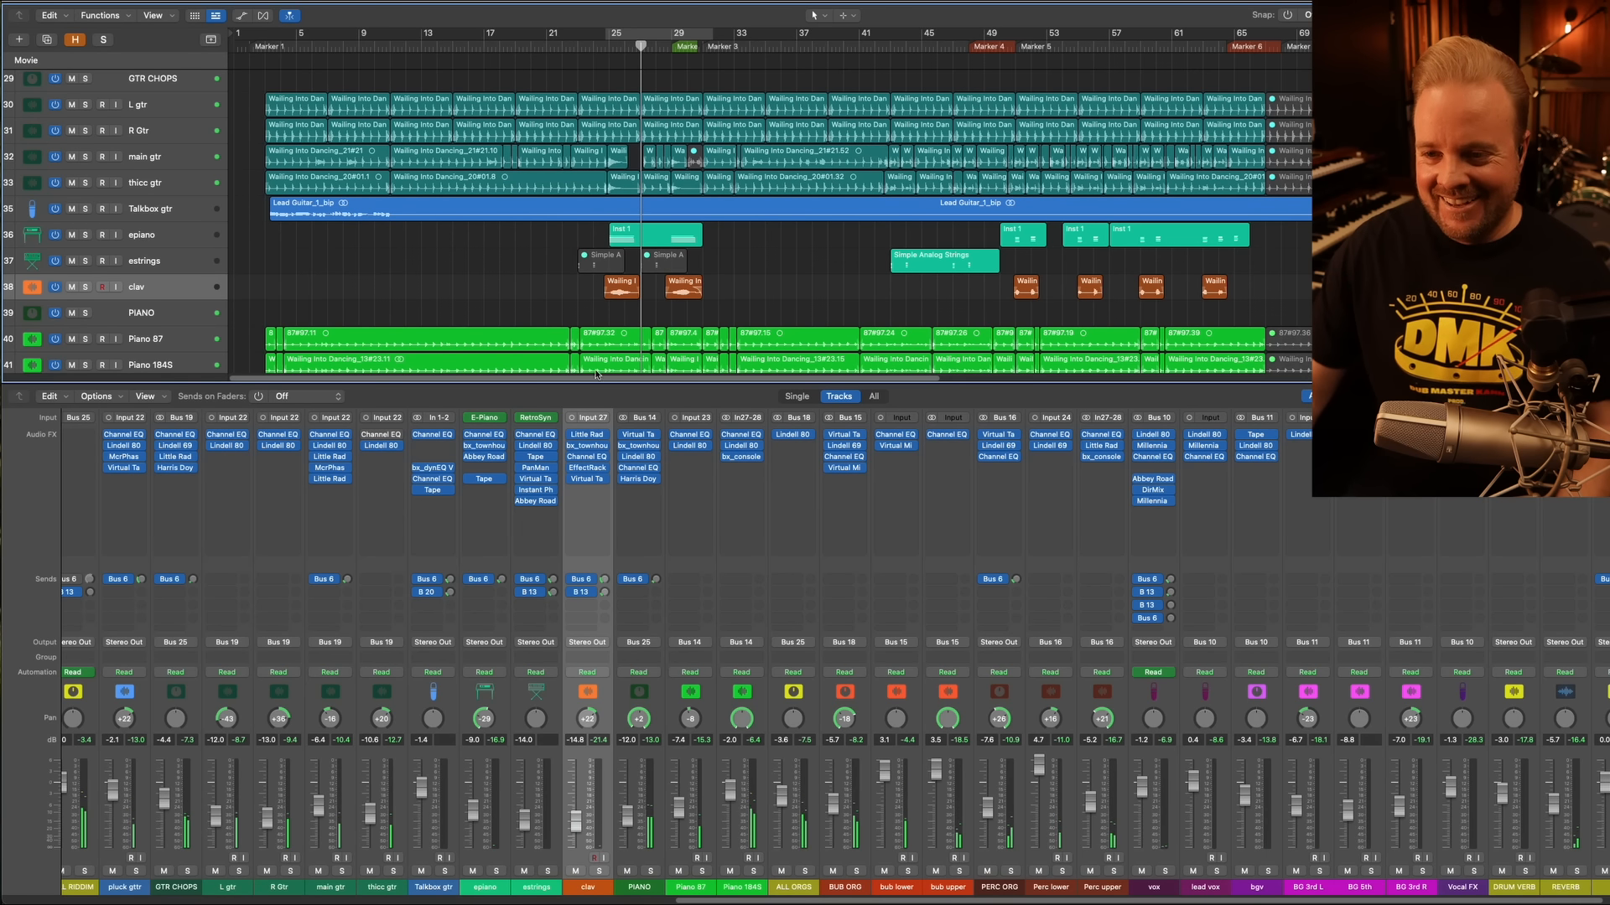
Solo clav, compare its EffectRack PanMan active and bypassed during playback, and close the plug-in
click(597, 872)
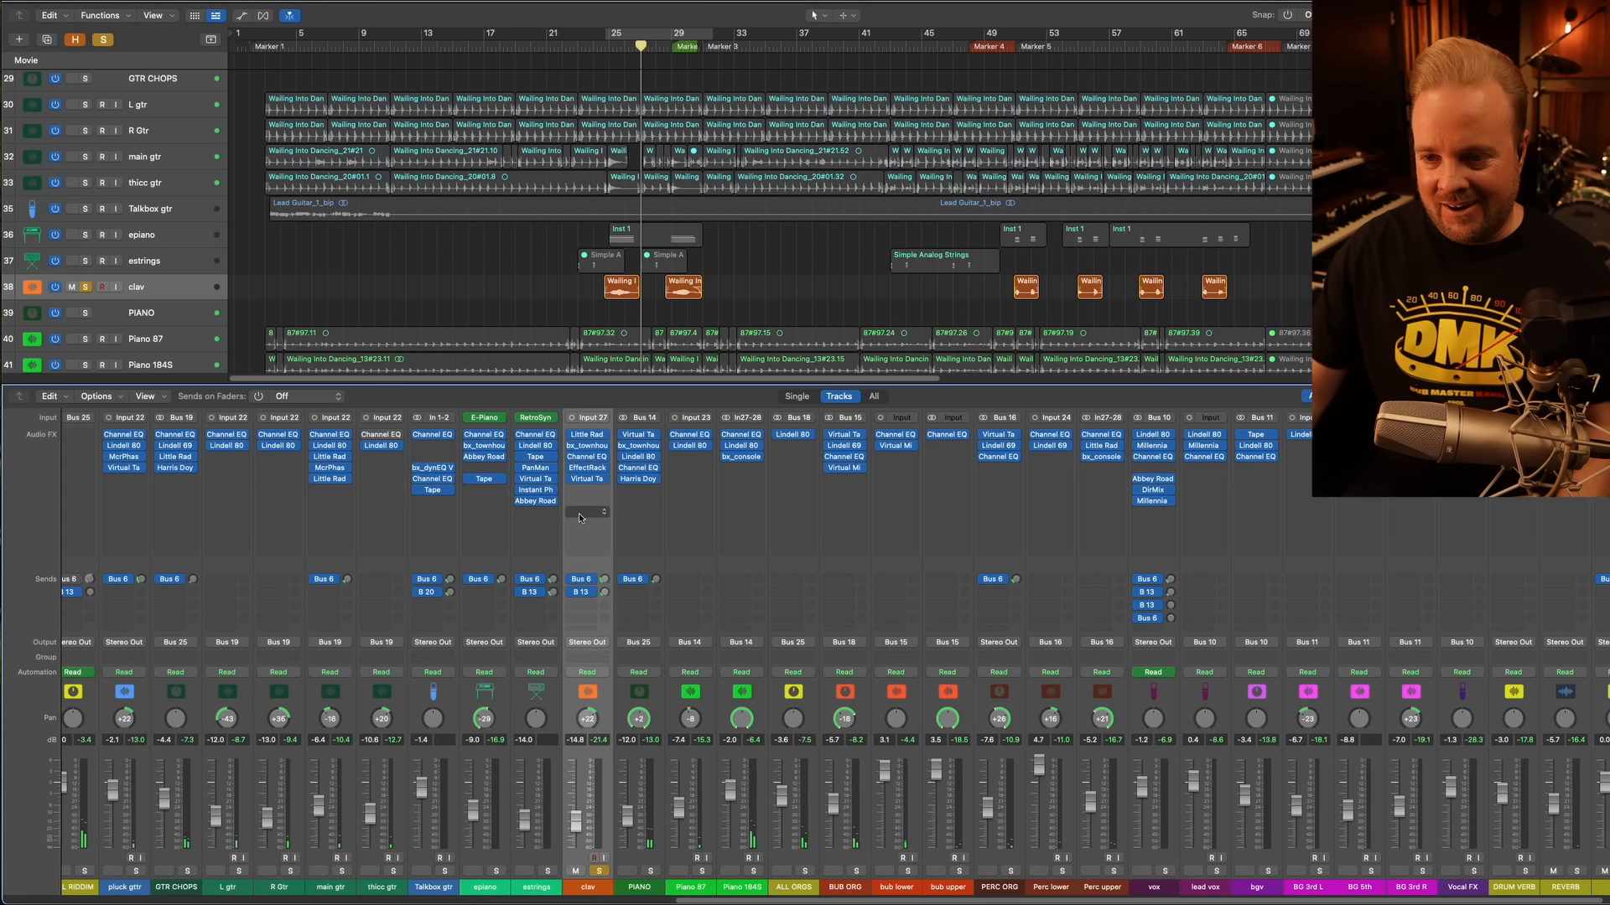
click(587, 469)
click(605, 47)
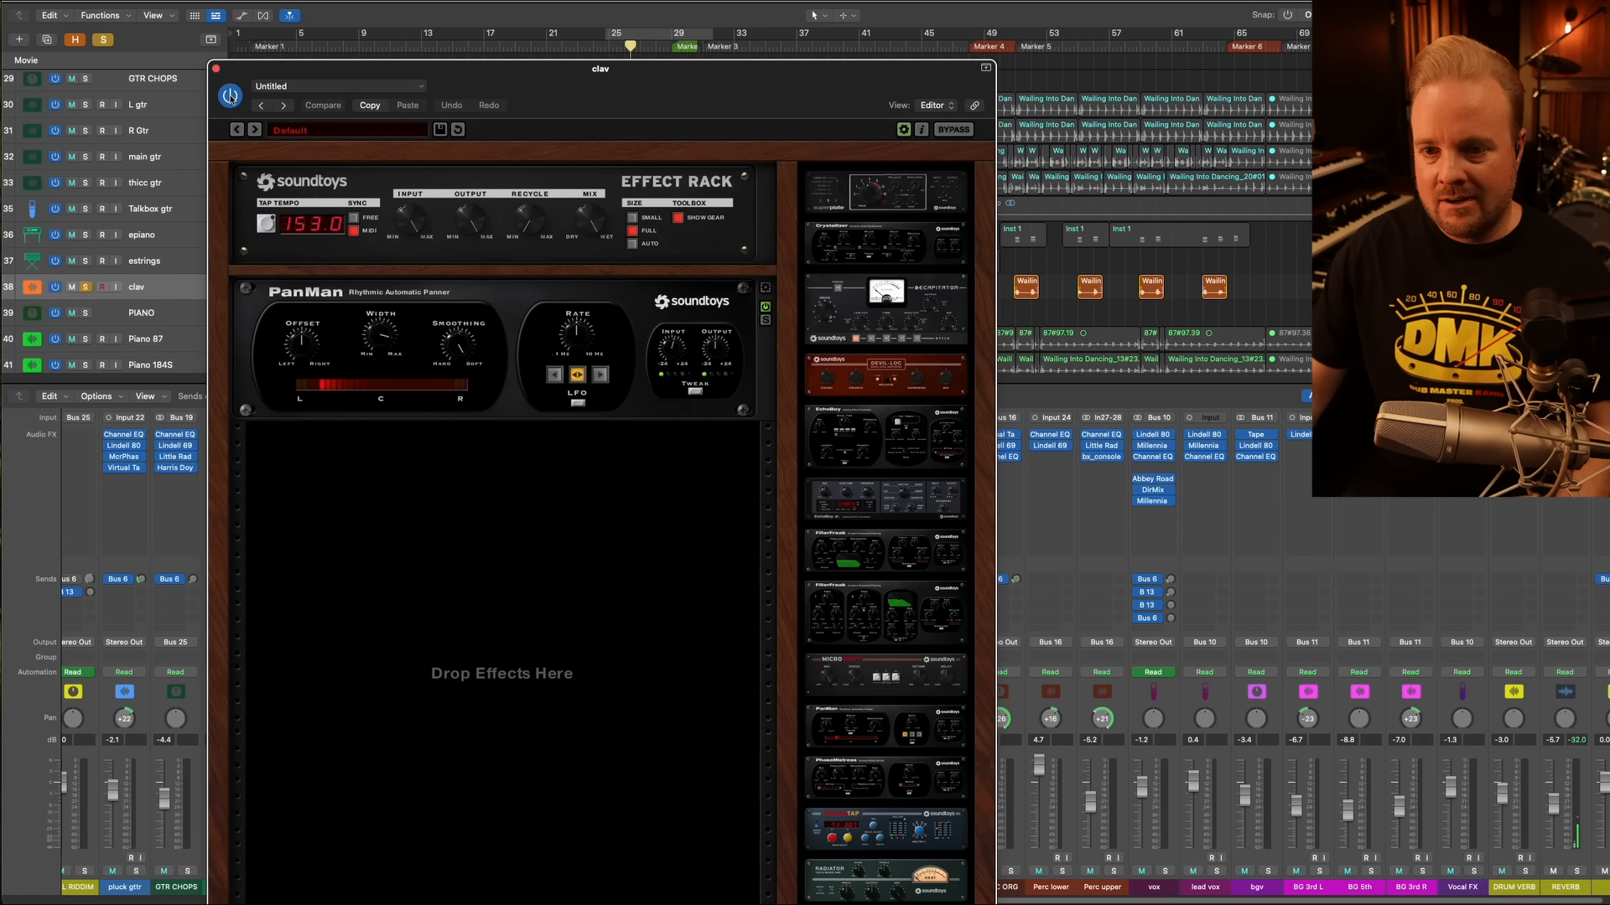
click(230, 96)
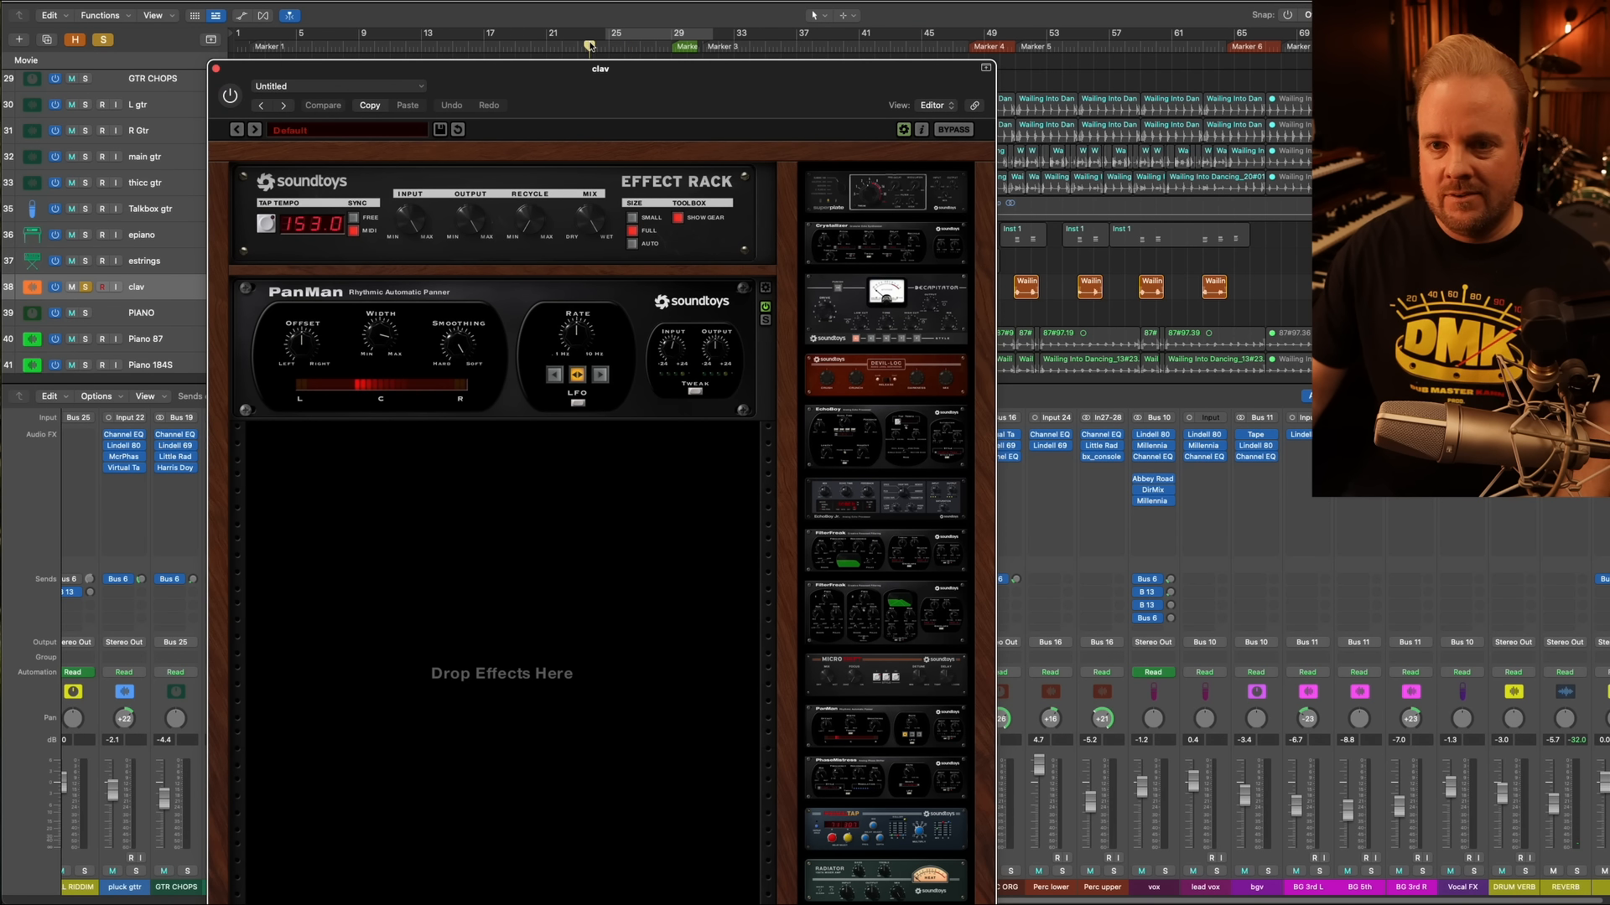
click(590, 44)
click(215, 70)
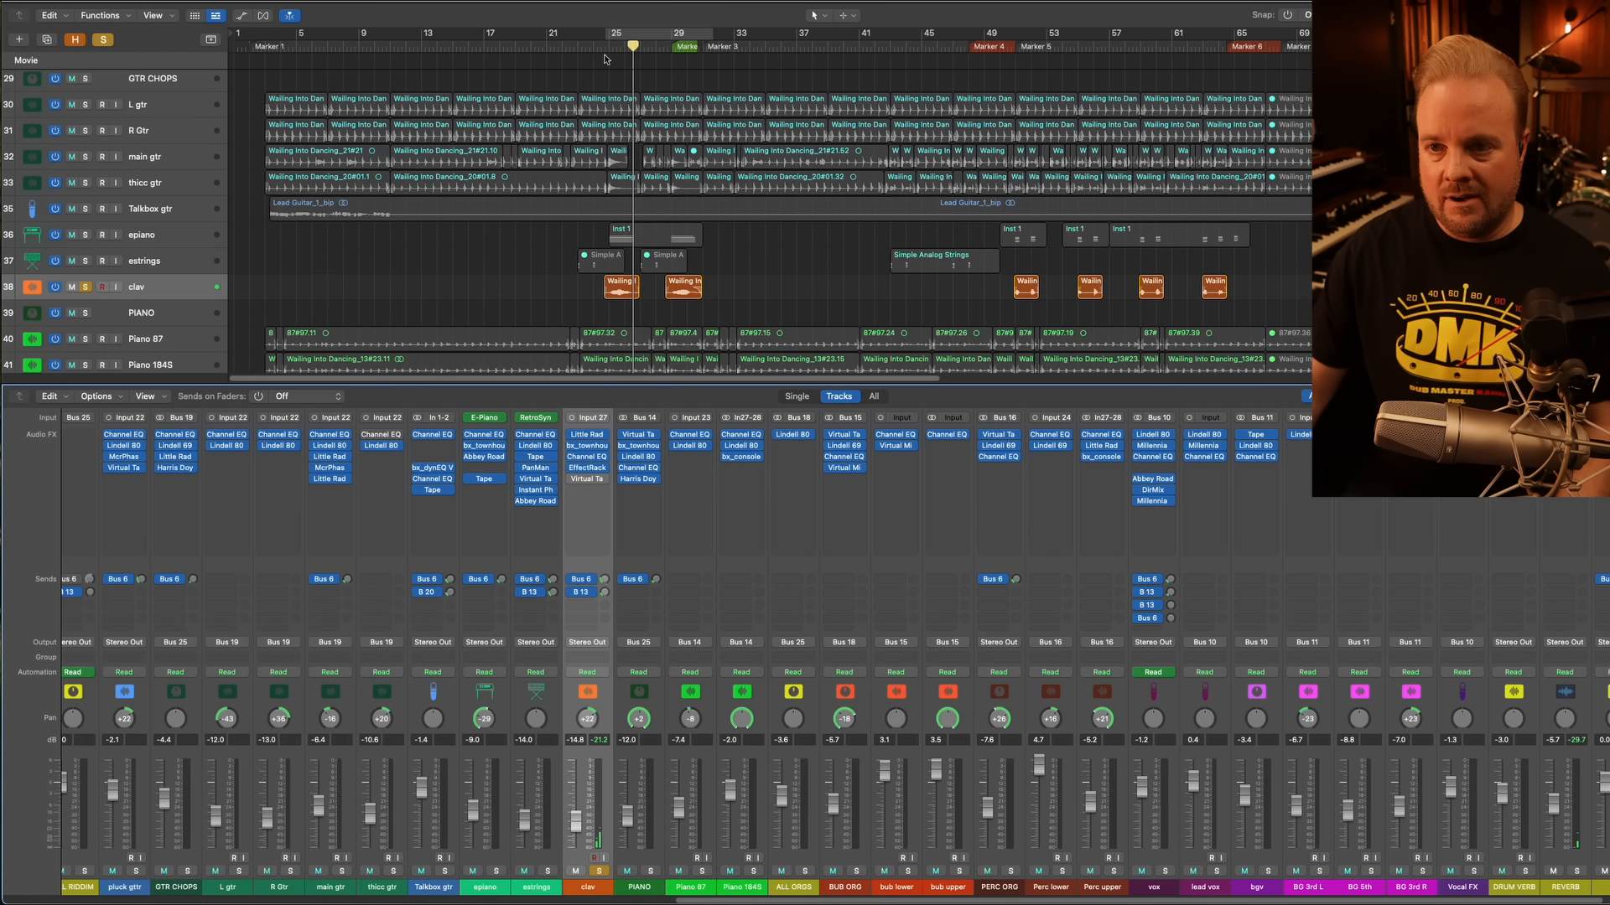
Open Virtual Tape Machines on the clav channel and show its calibration settings
key(space)
click(587, 479)
drag(936, 158, 474, 282)
click(285, 416)
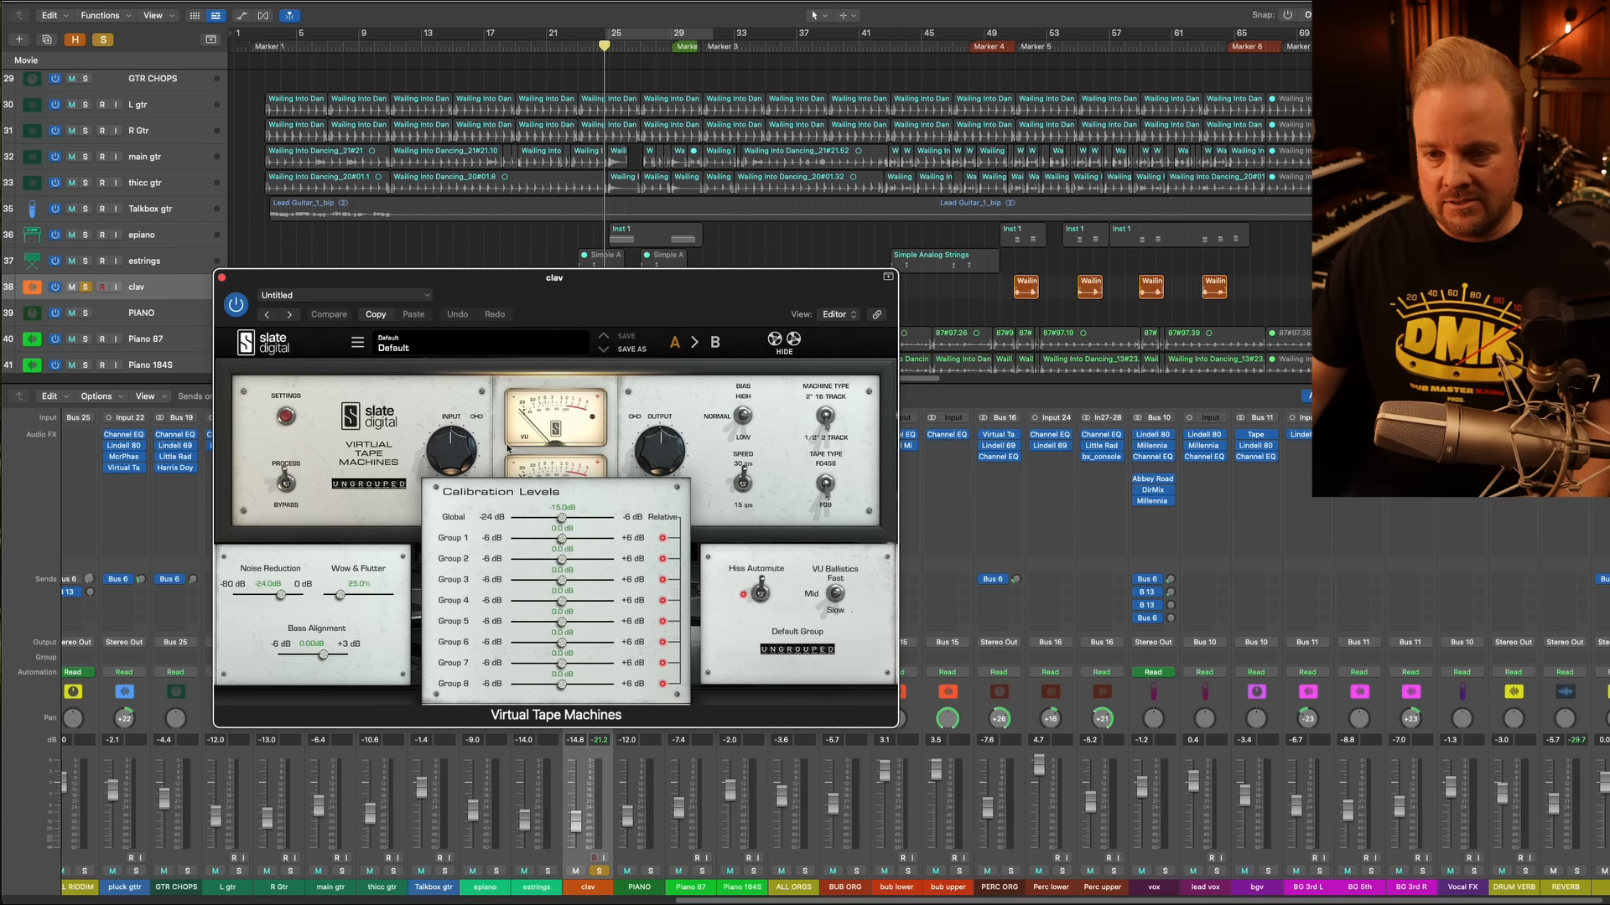
Compare clav with Virtual Tape Machines bypassed and active, hide its calibration settings, and close the plug-in
key(space)
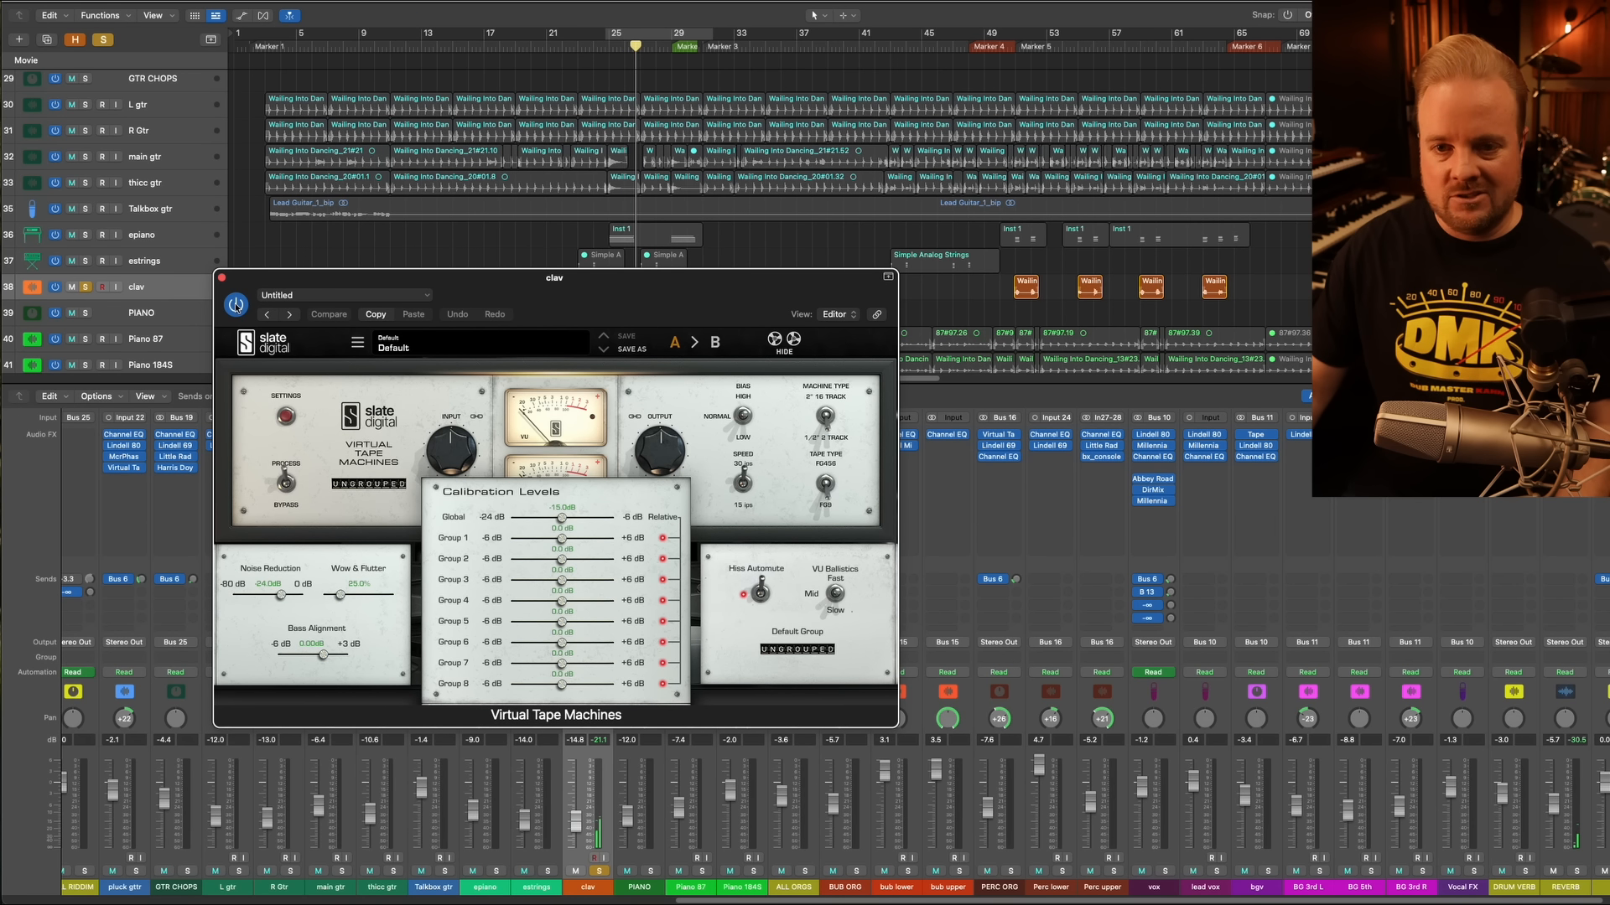
click(592, 43)
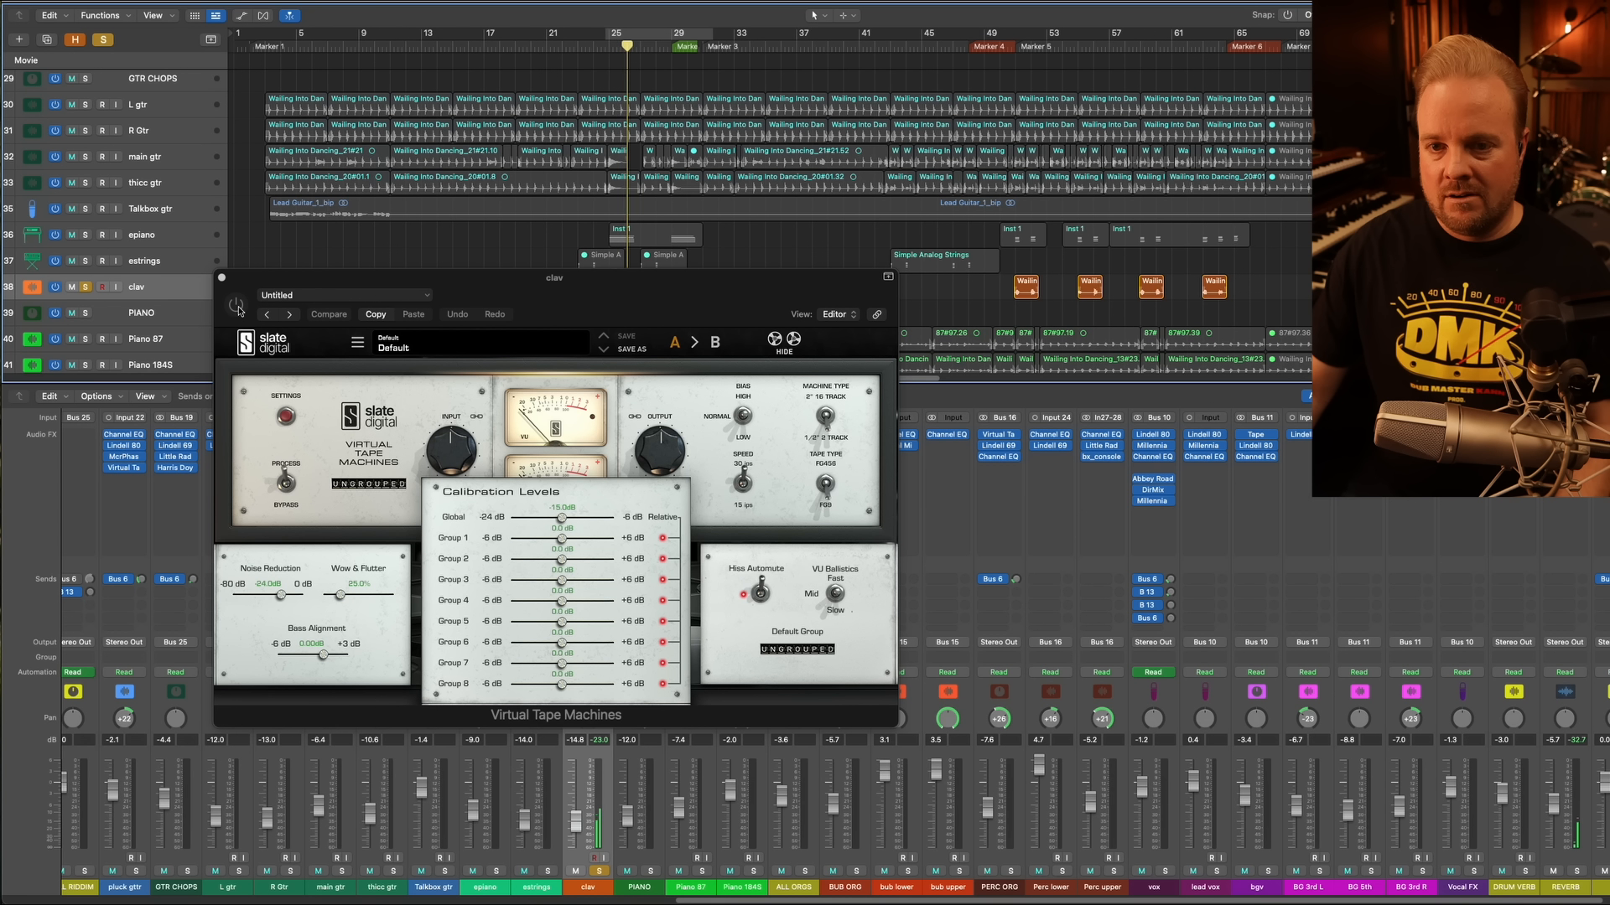
click(237, 307)
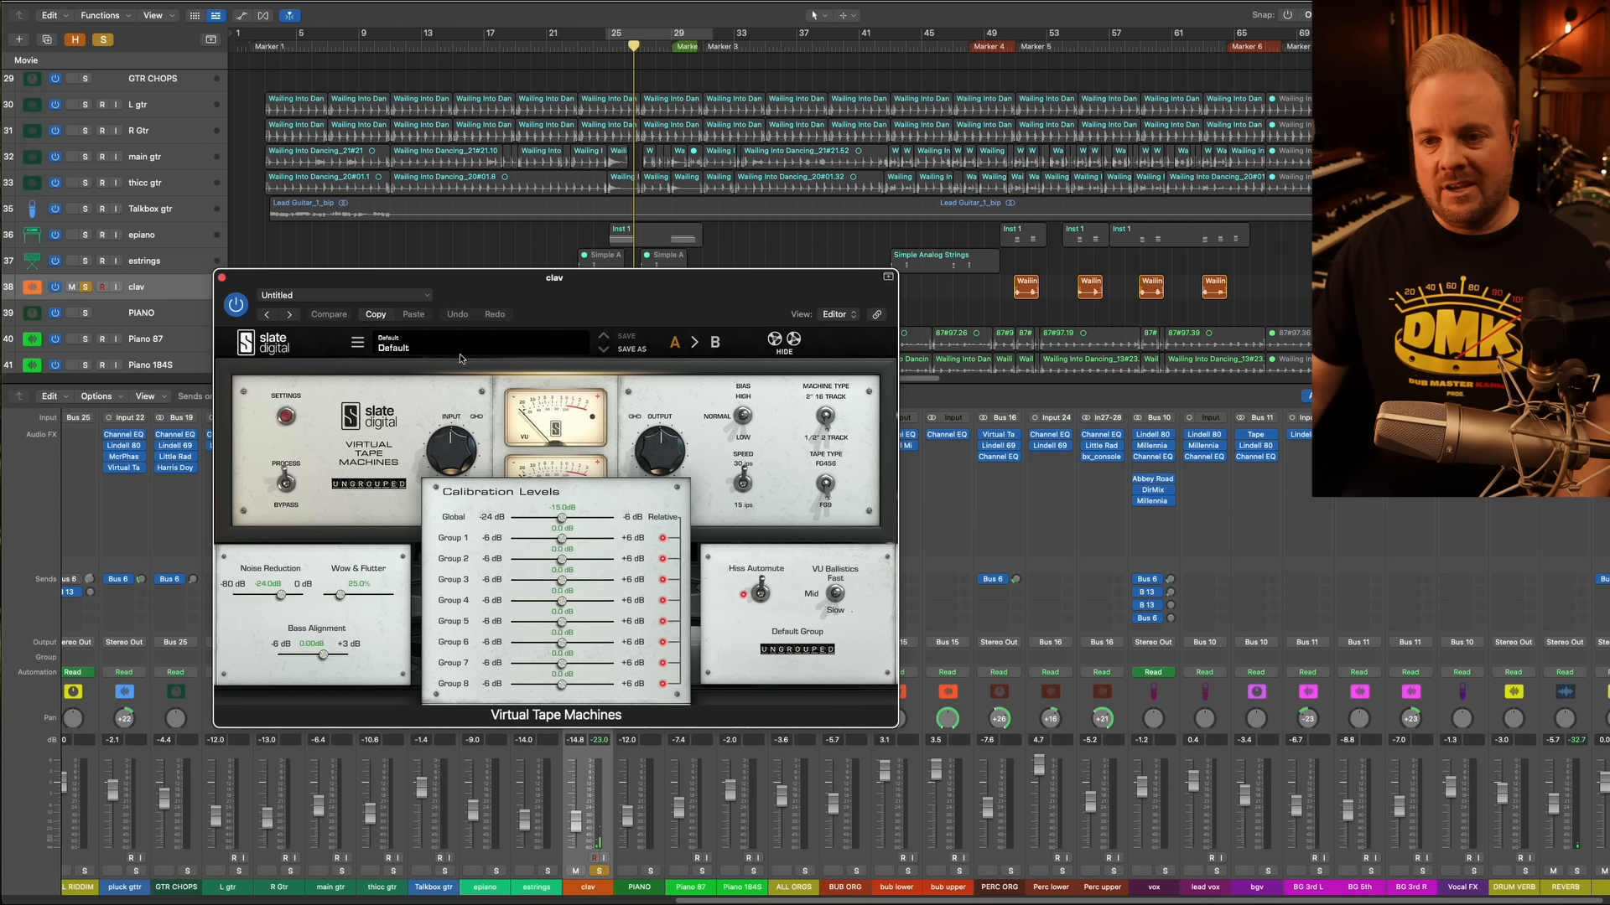
click(508, 384)
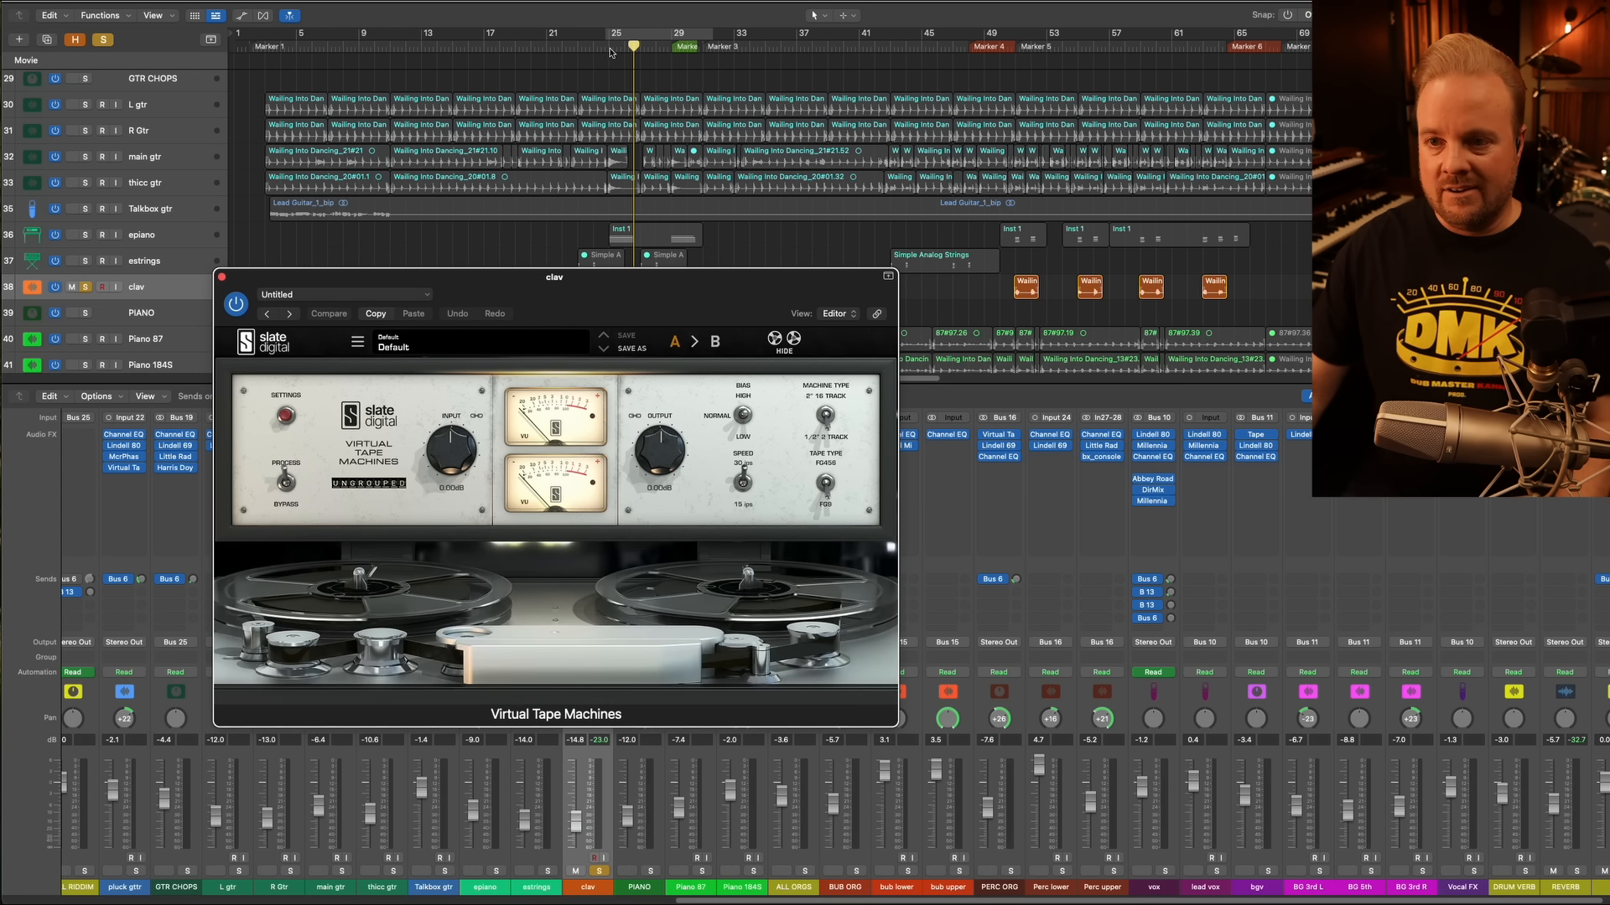
drag(614, 294, 626, 354)
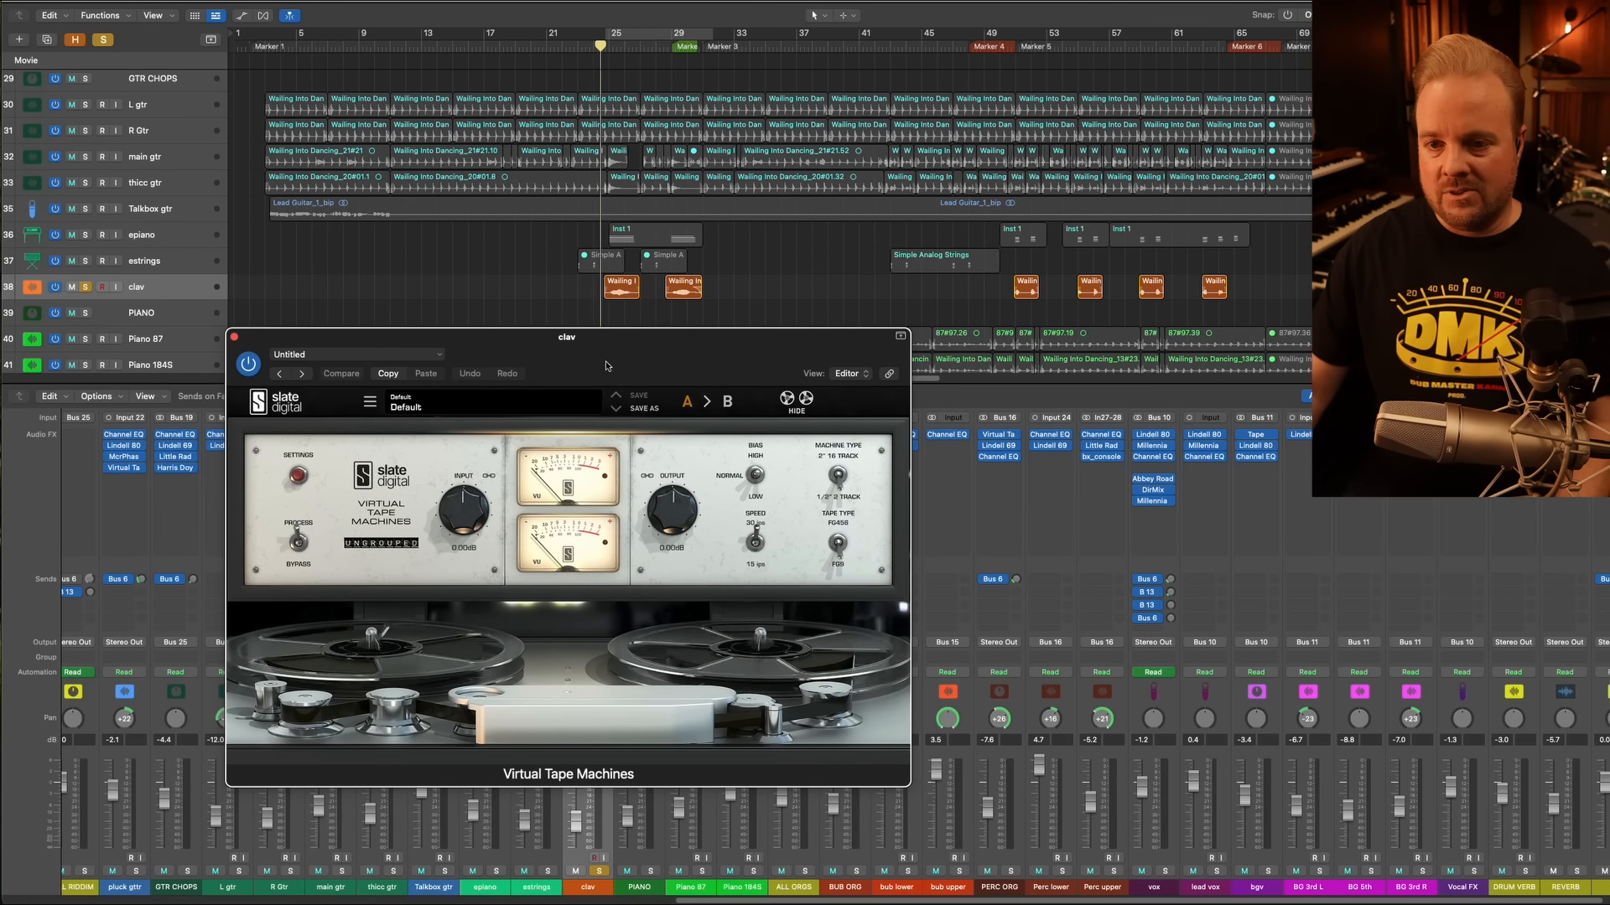
click(235, 338)
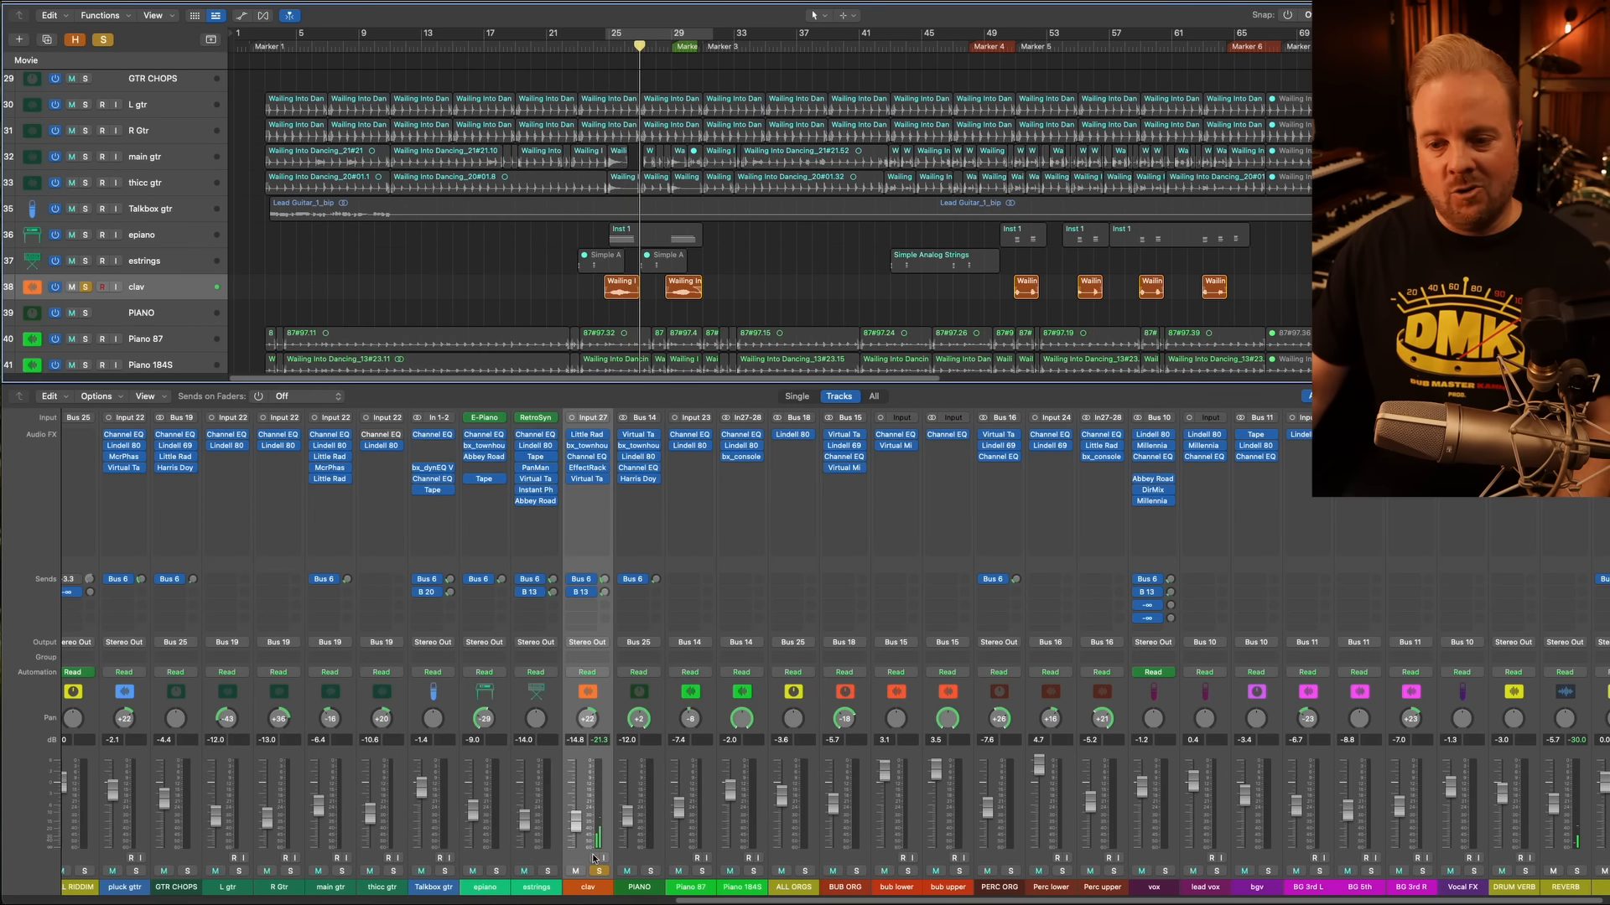
Unsolo clav, solo the Piano 184S track, and play it from the start of the song
key(s)
scroll(522, 589, right, 1)
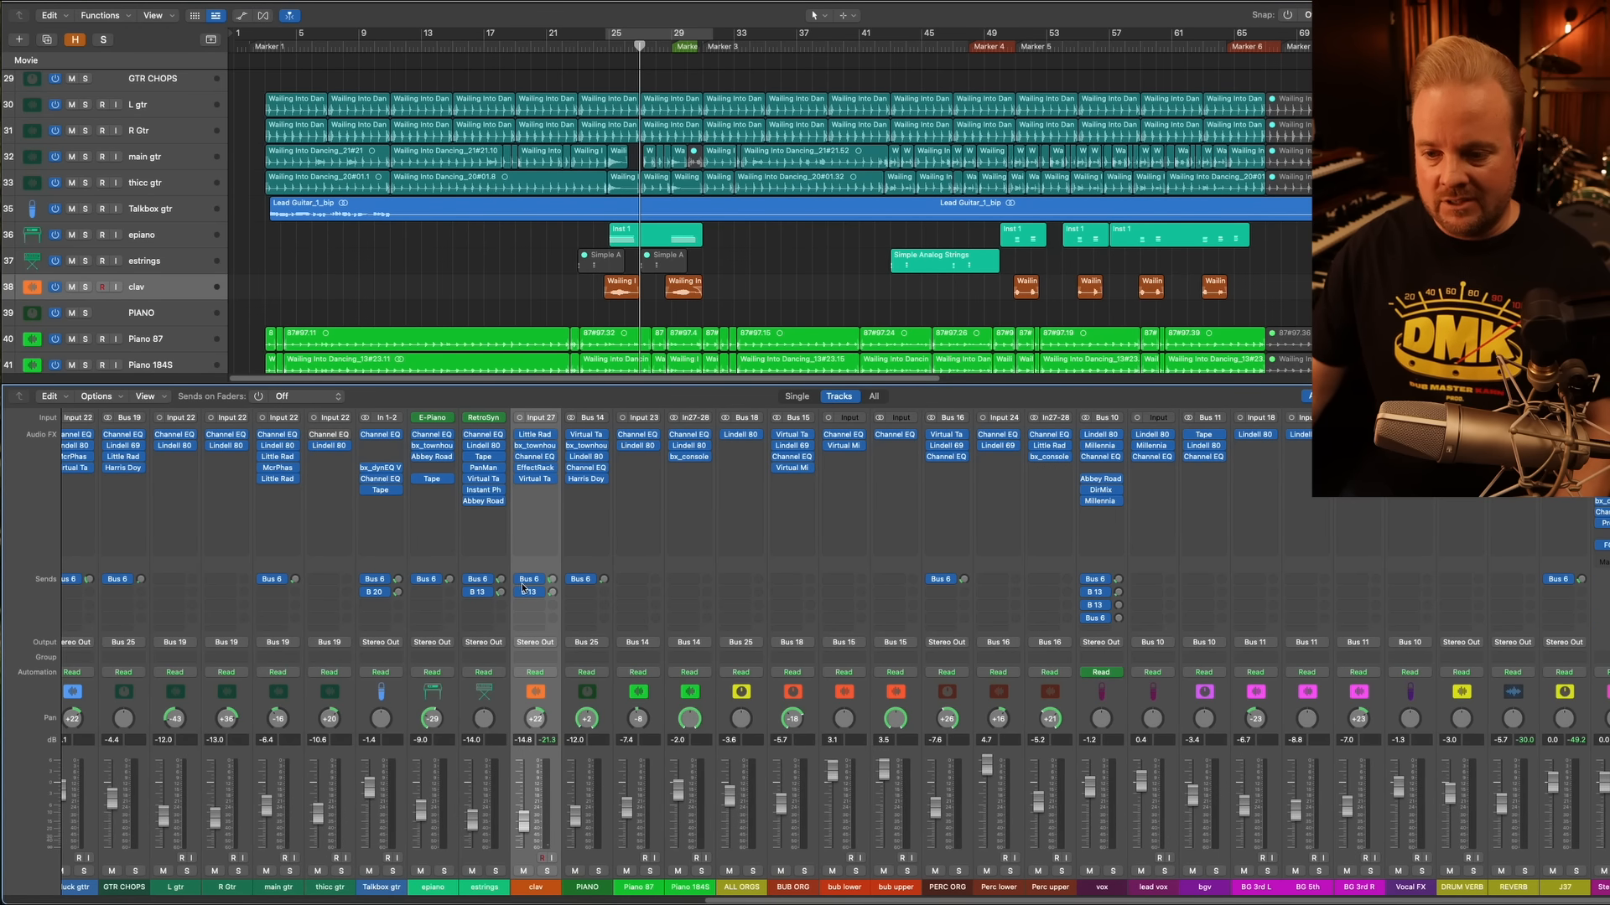
scroll(503, 254, down, 4)
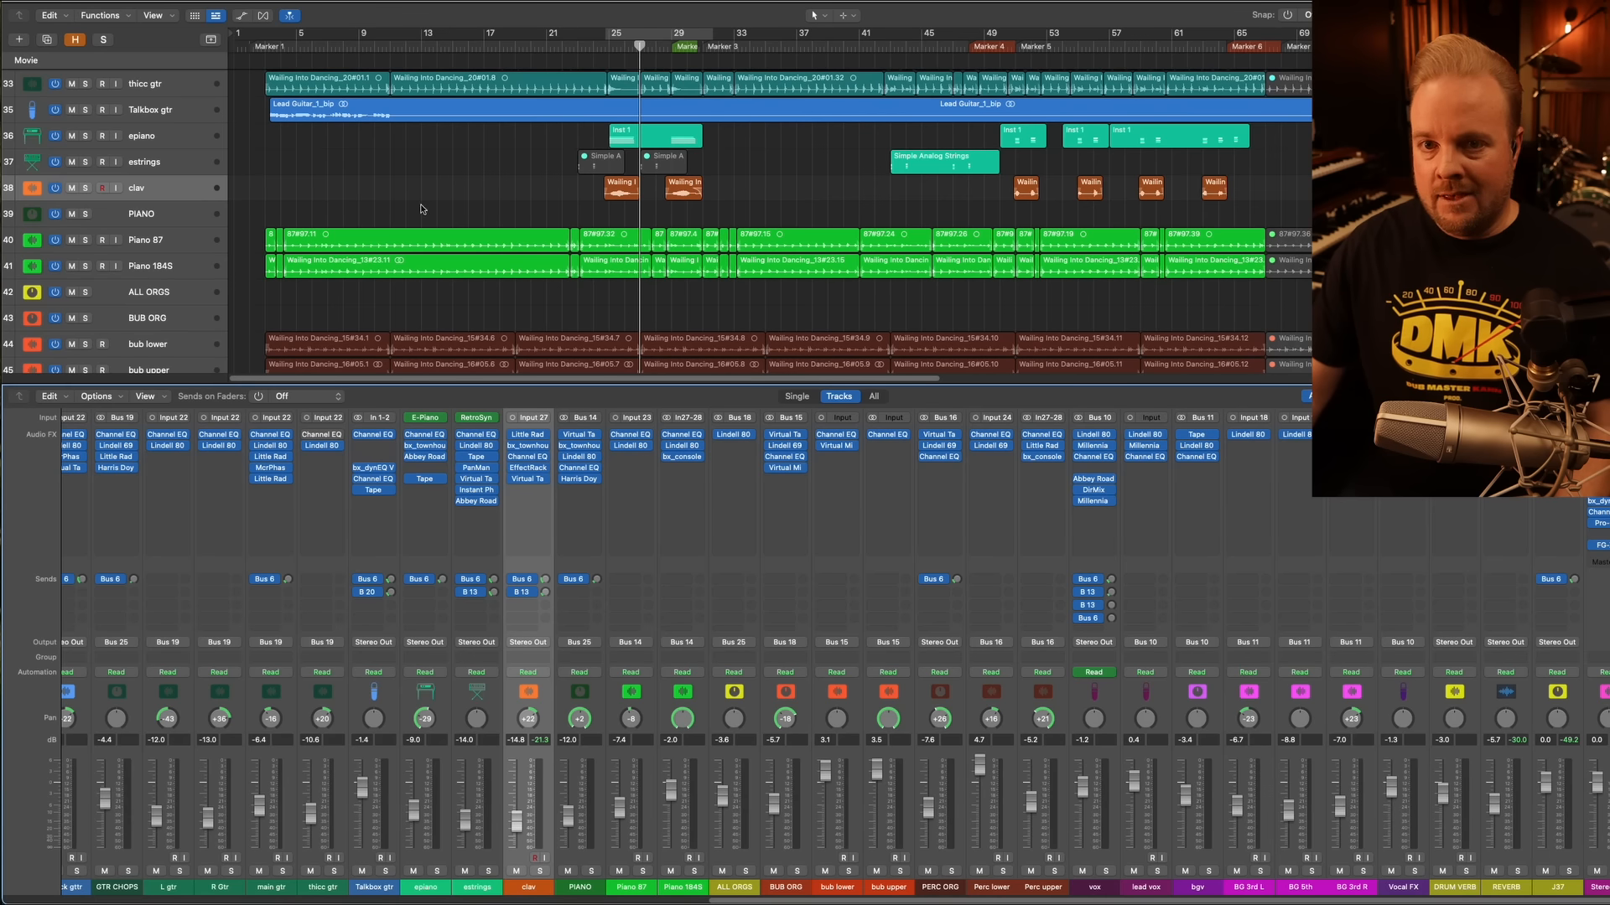
key(Return)
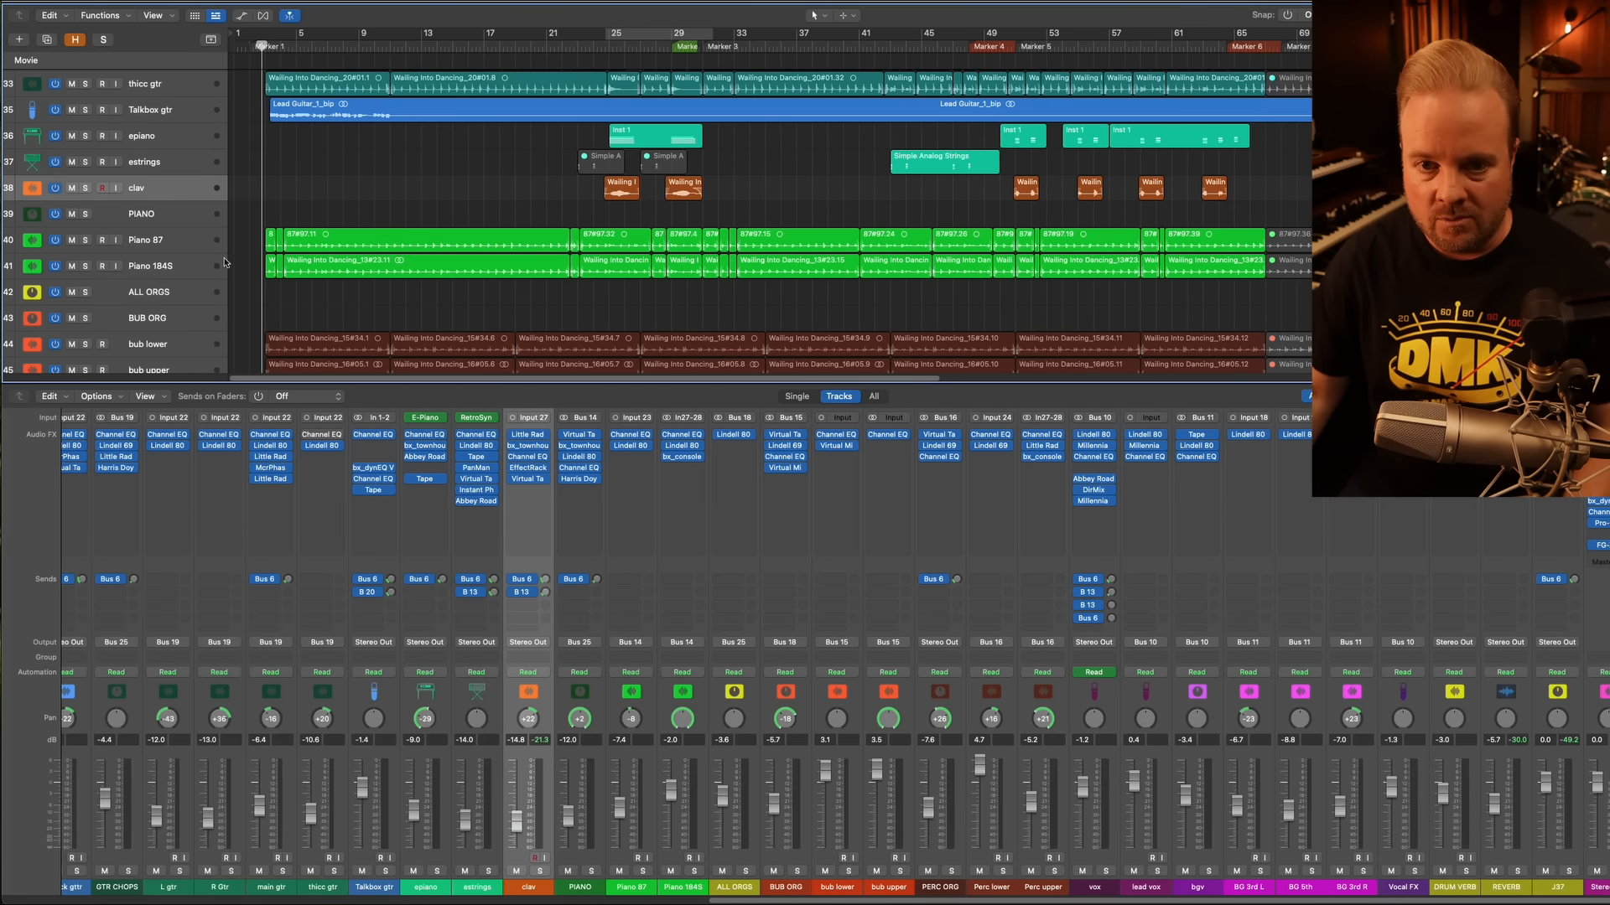
click(83, 267)
key(space)
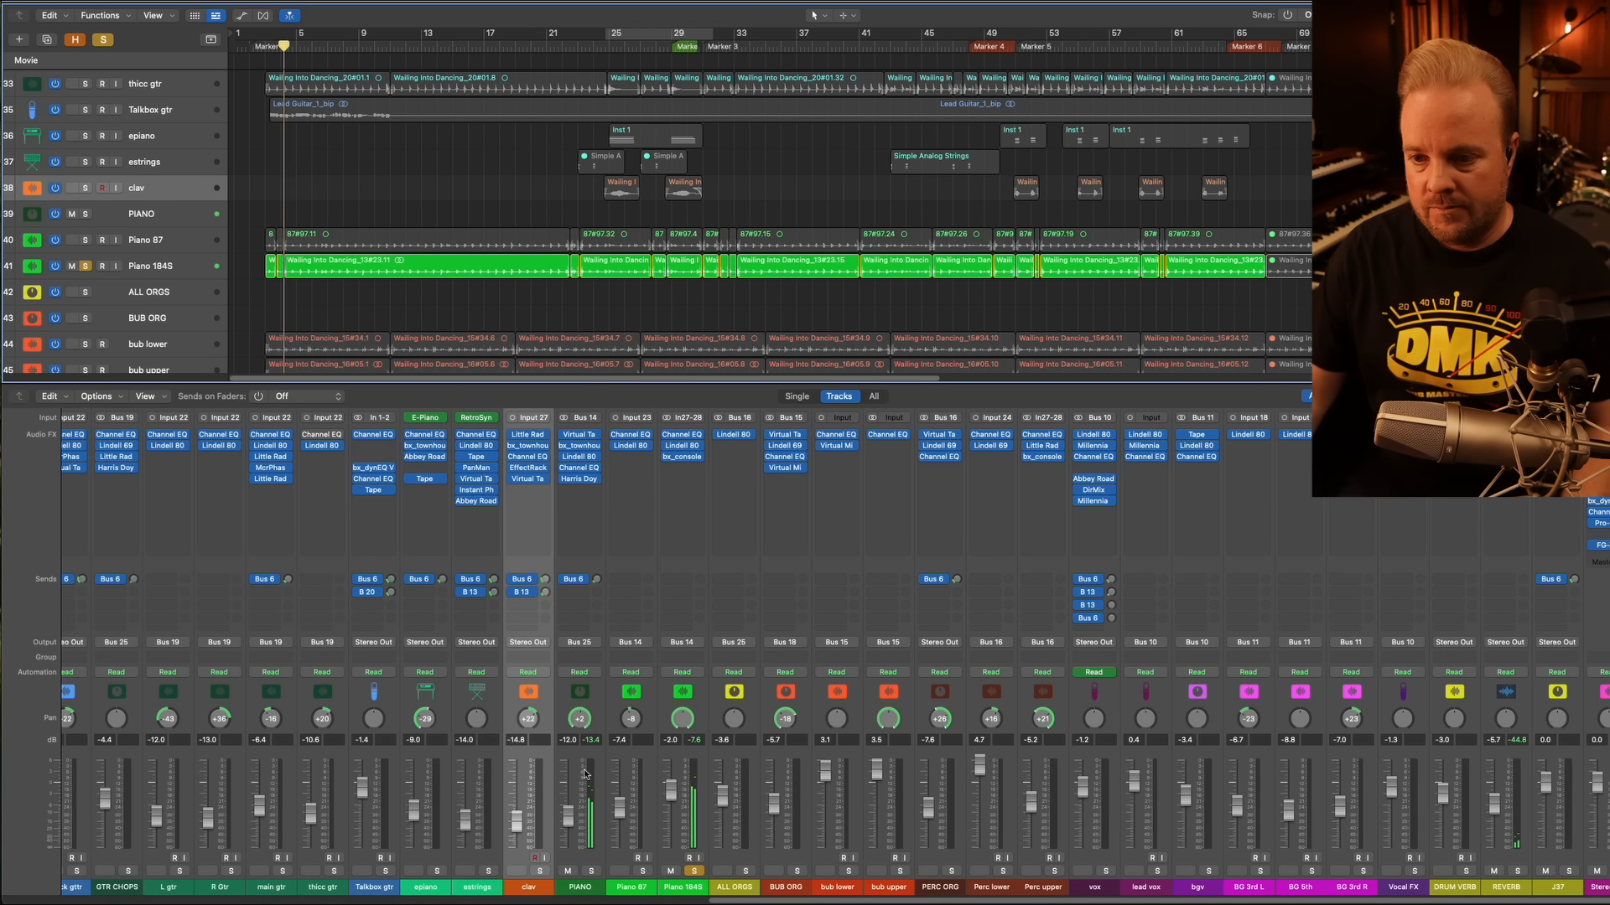
Add Piano 87 to the solo, unsolo Piano 184S, and continue playback with Piano 87 alone
click(85, 242)
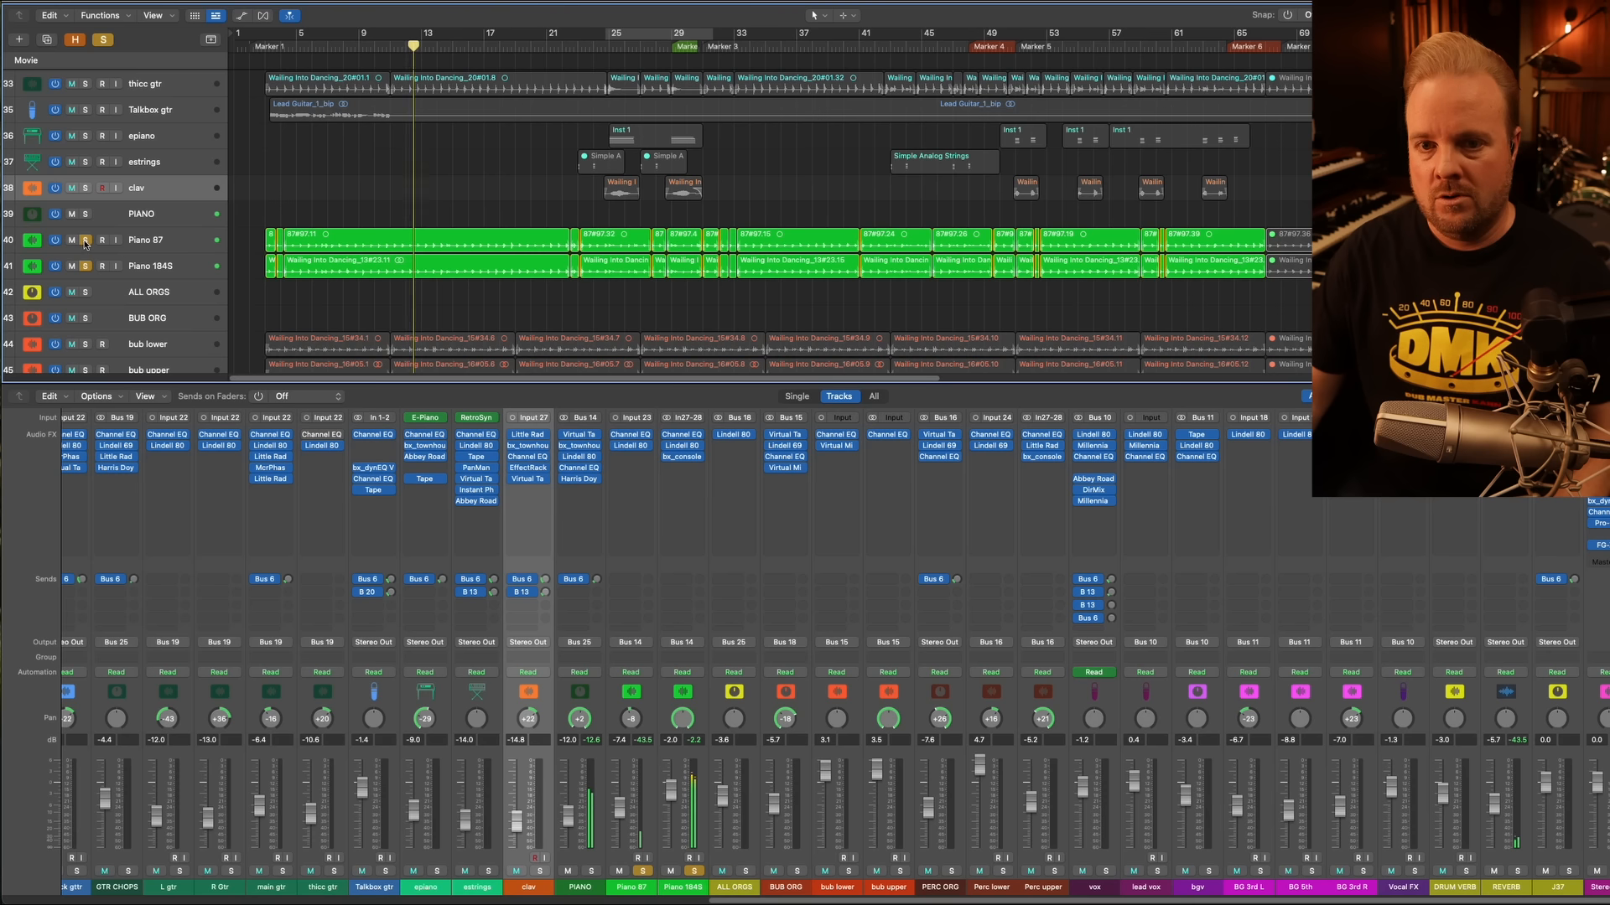
click(694, 871)
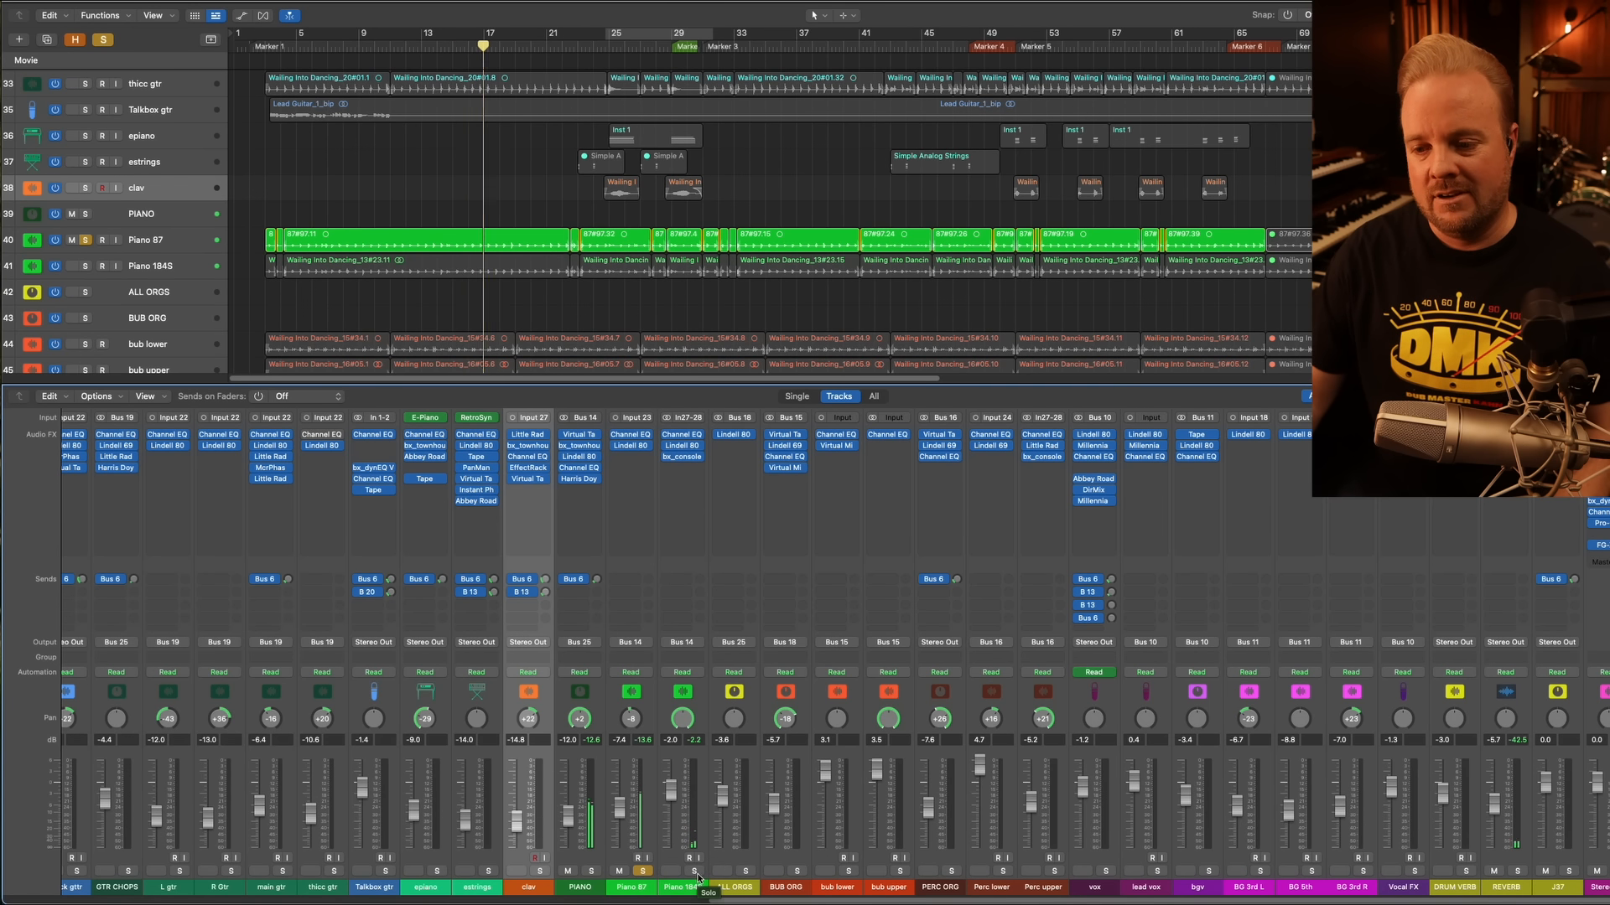
key(space)
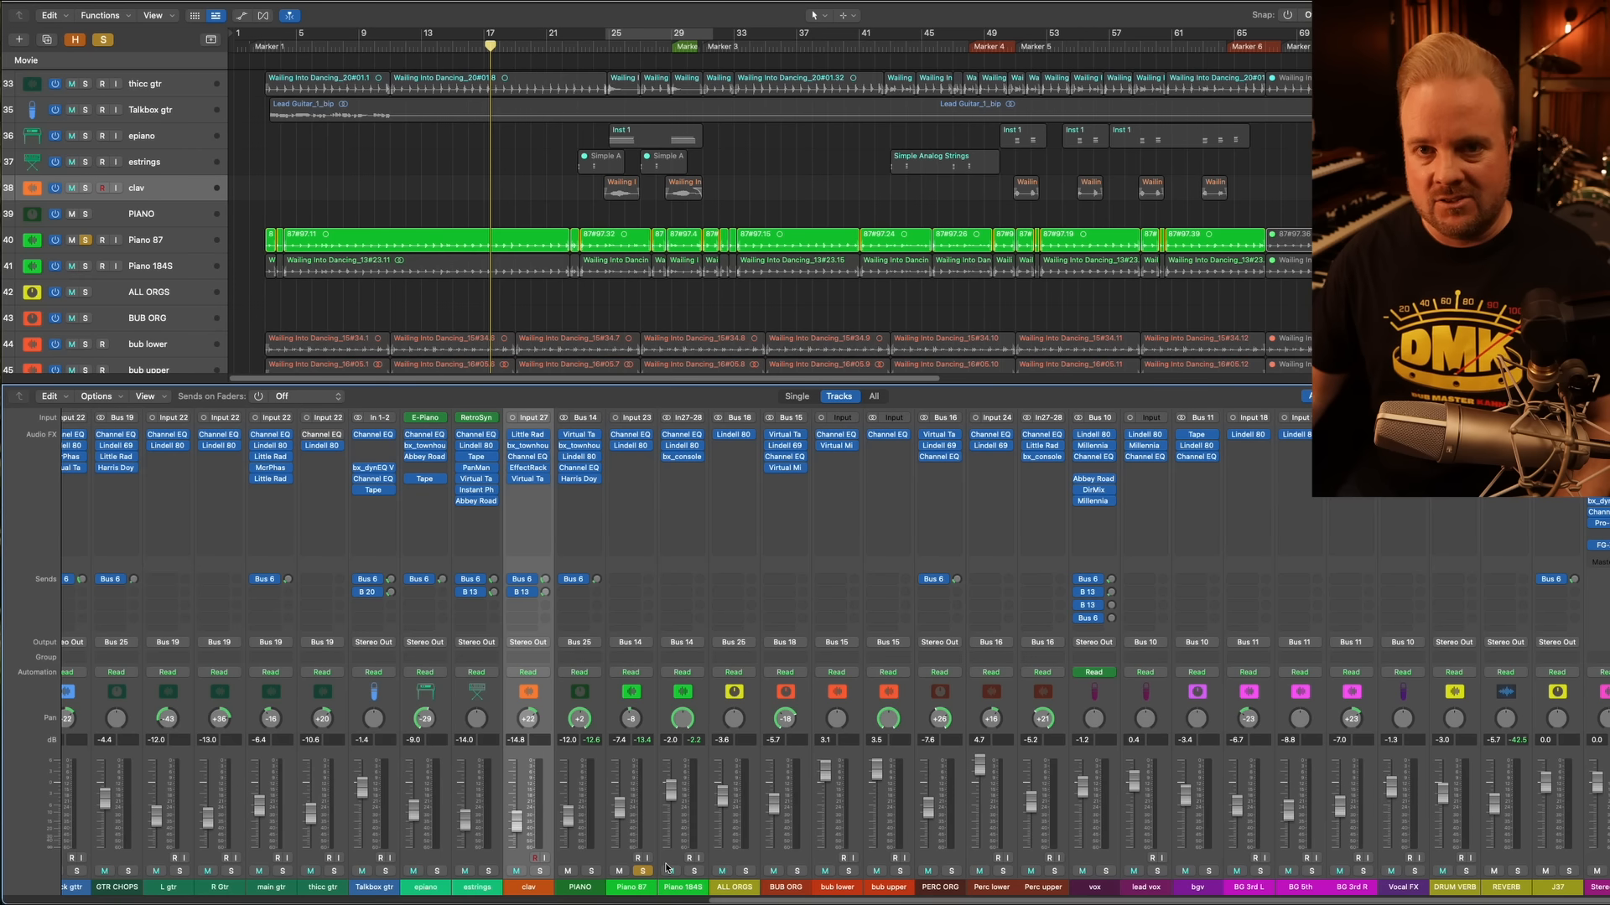
key(space)
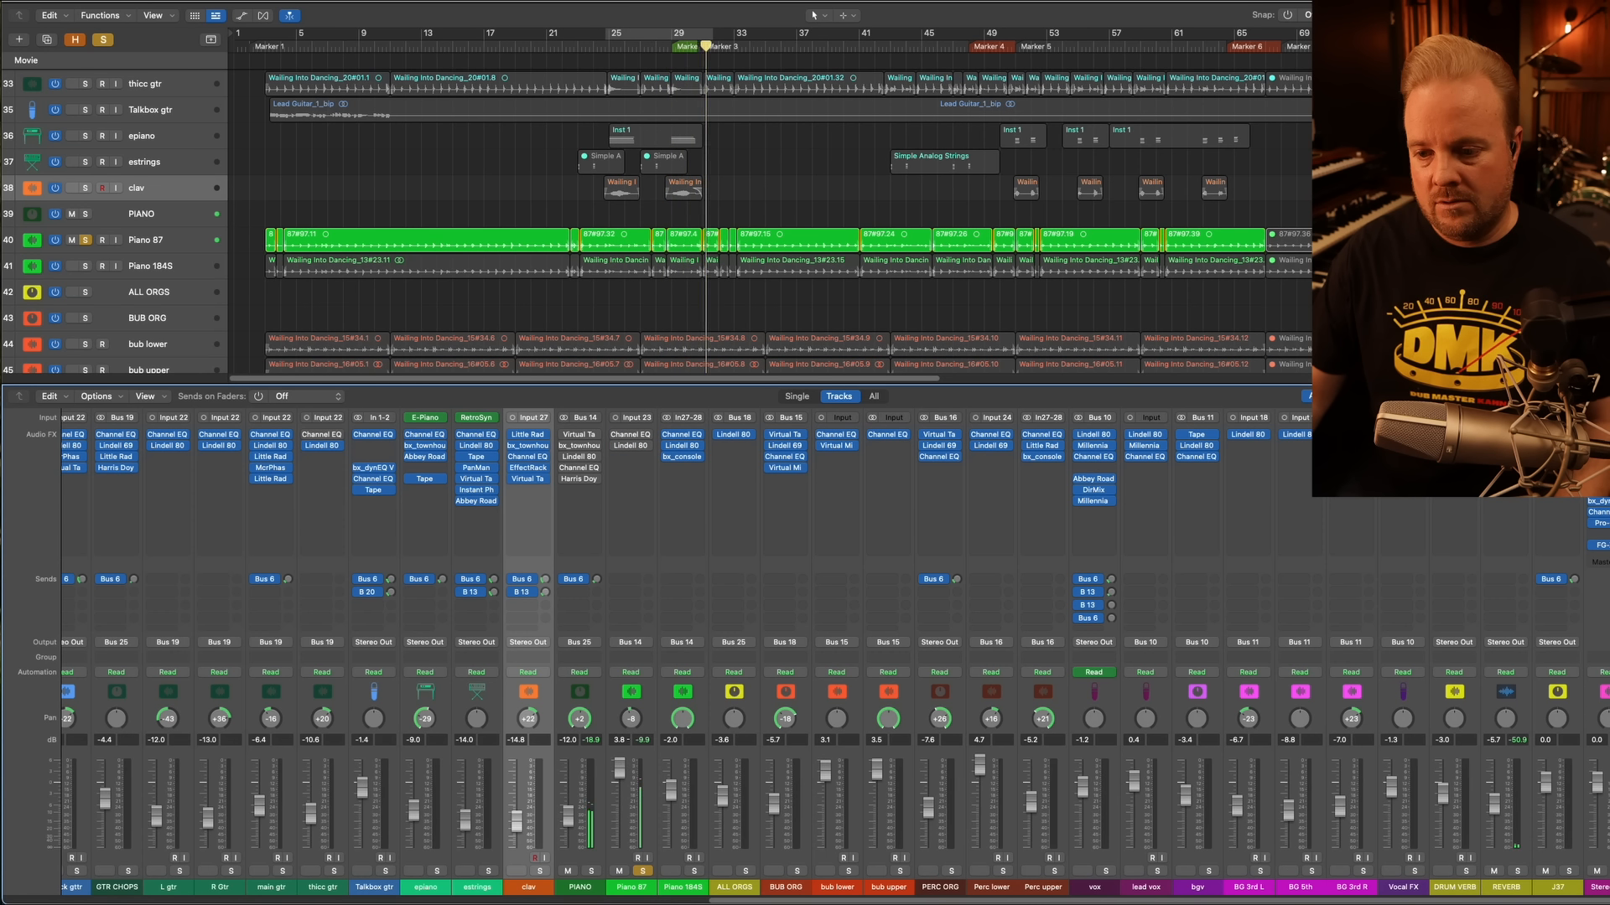
Set the Piano 87 channel's volume to -7.4 dB
double_click(620, 740)
text(-7)
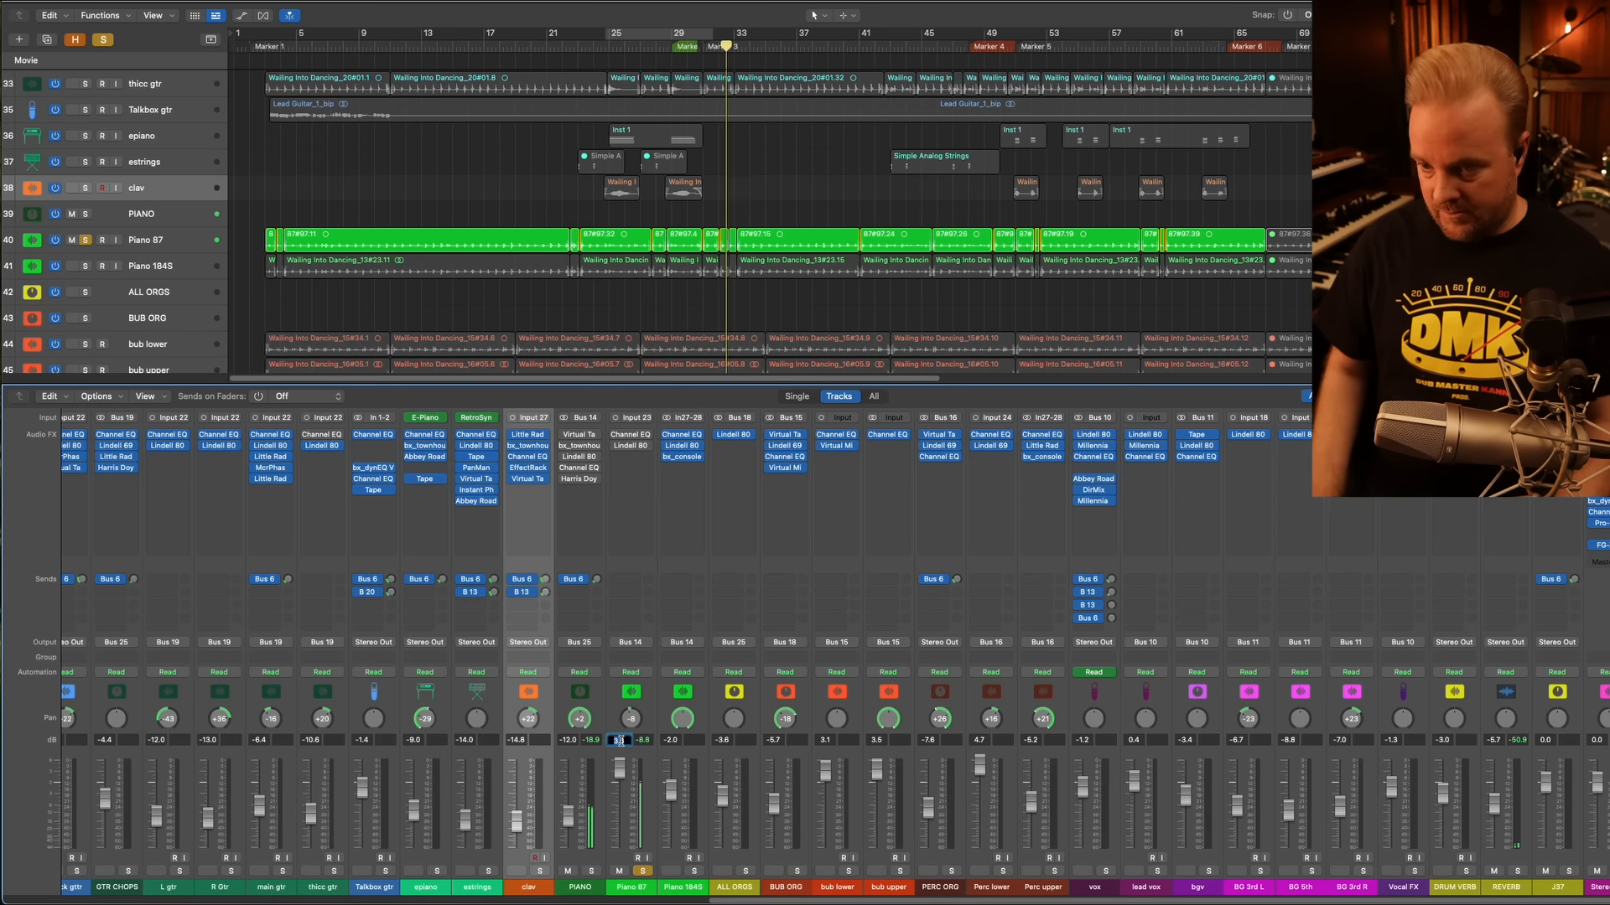
text(.4)
key(Return)
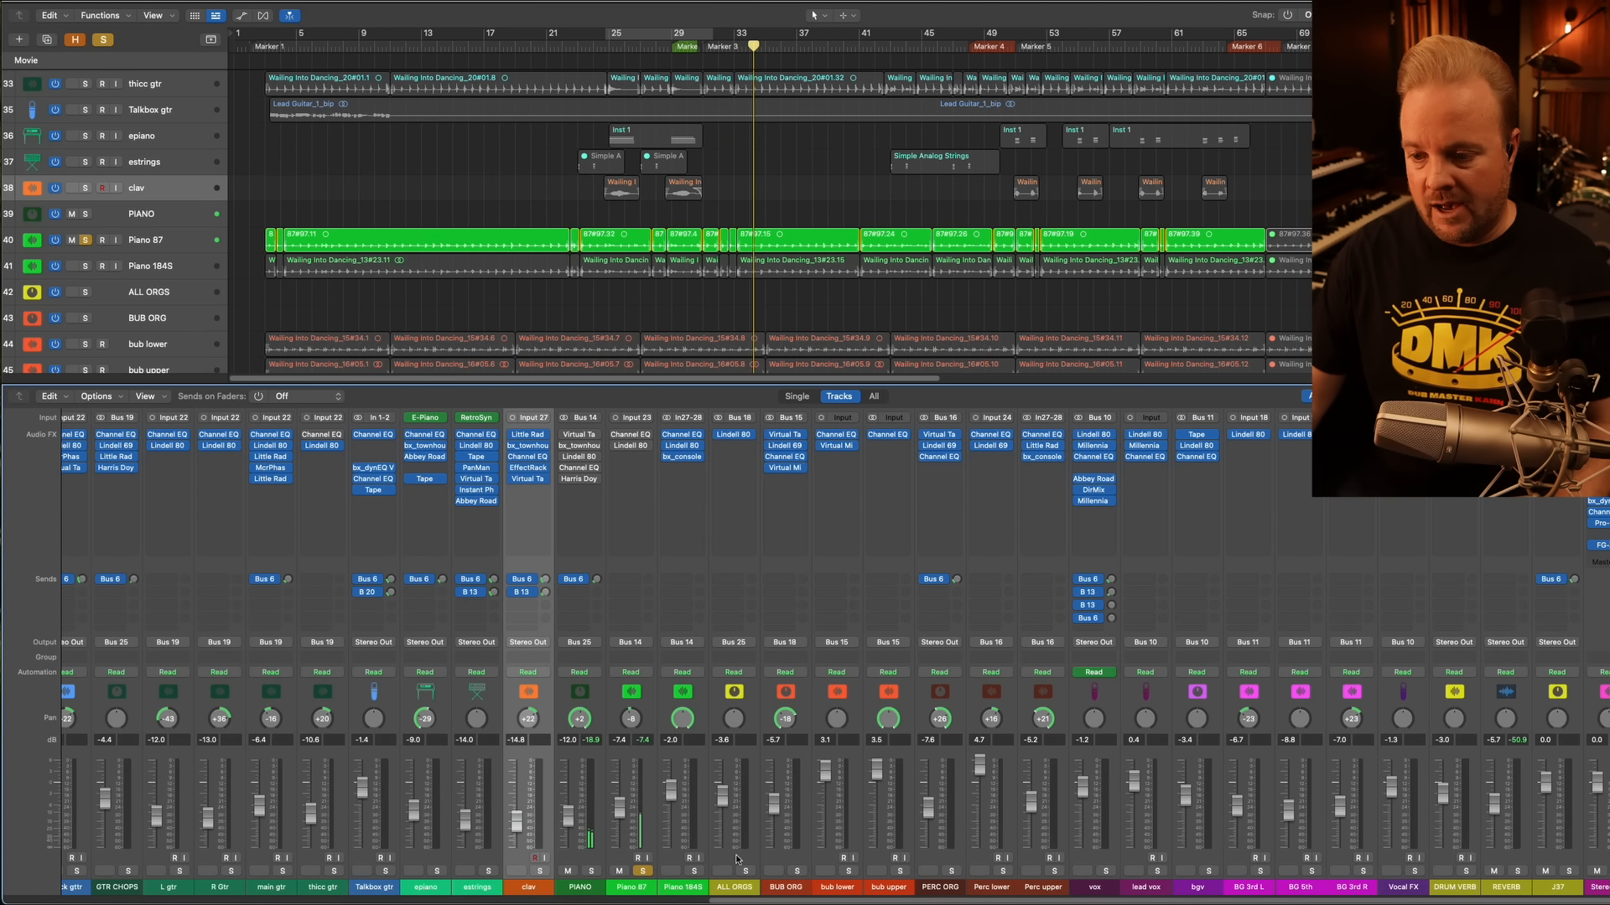
Compare Piano 184S alone against both piano tracks together, leaving Piano 87 and Piano 184S soloed
click(695, 873)
click(643, 872)
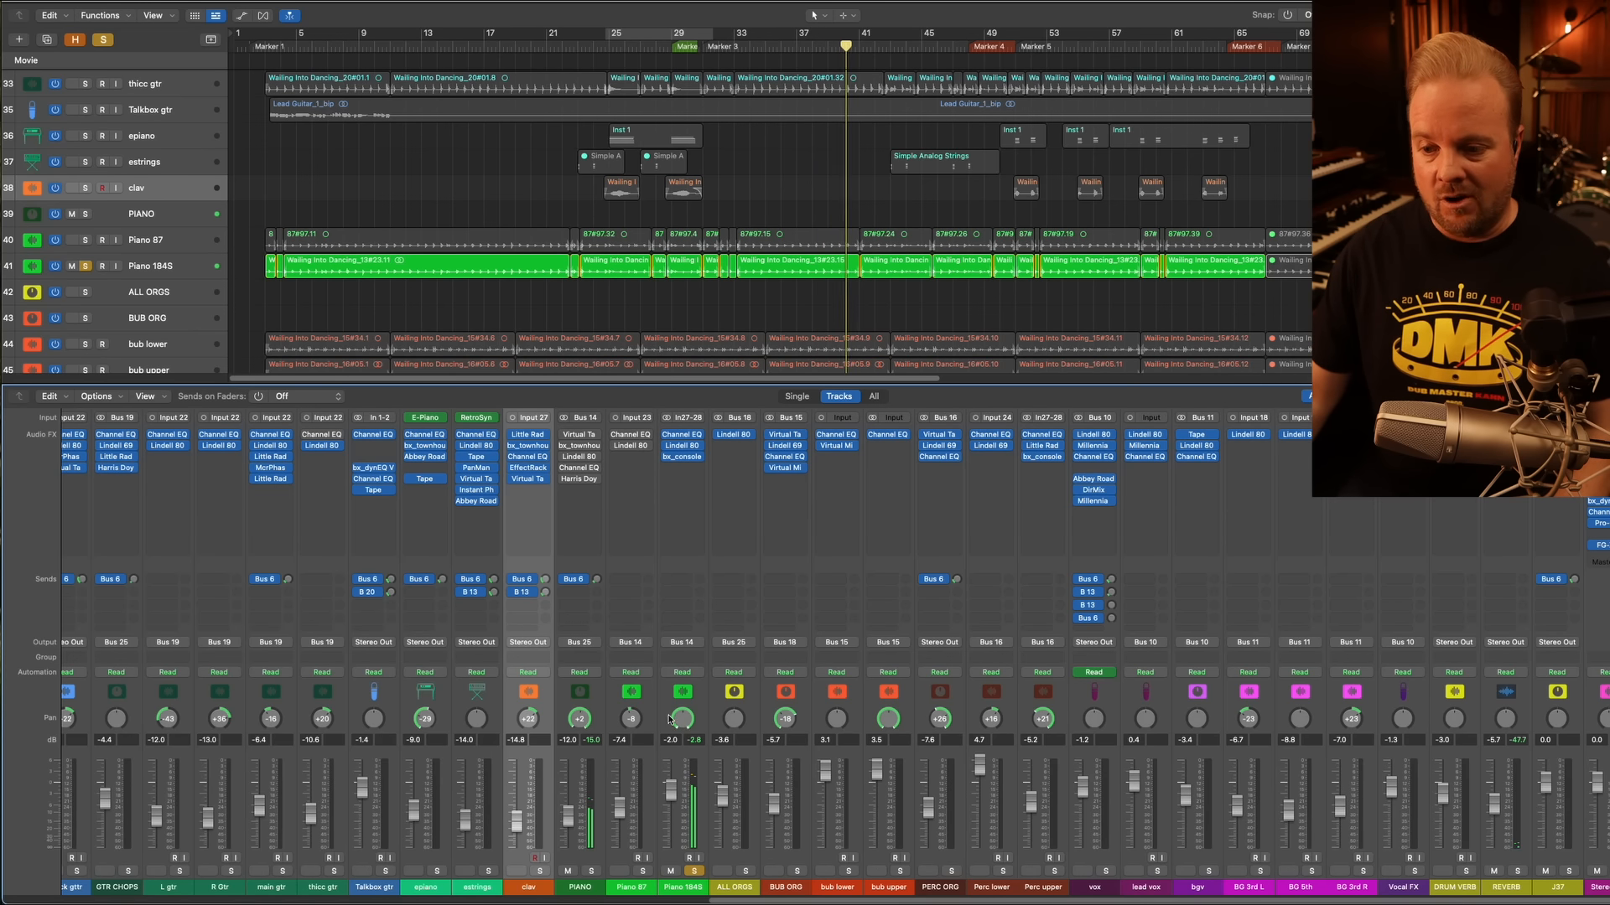
click(643, 872)
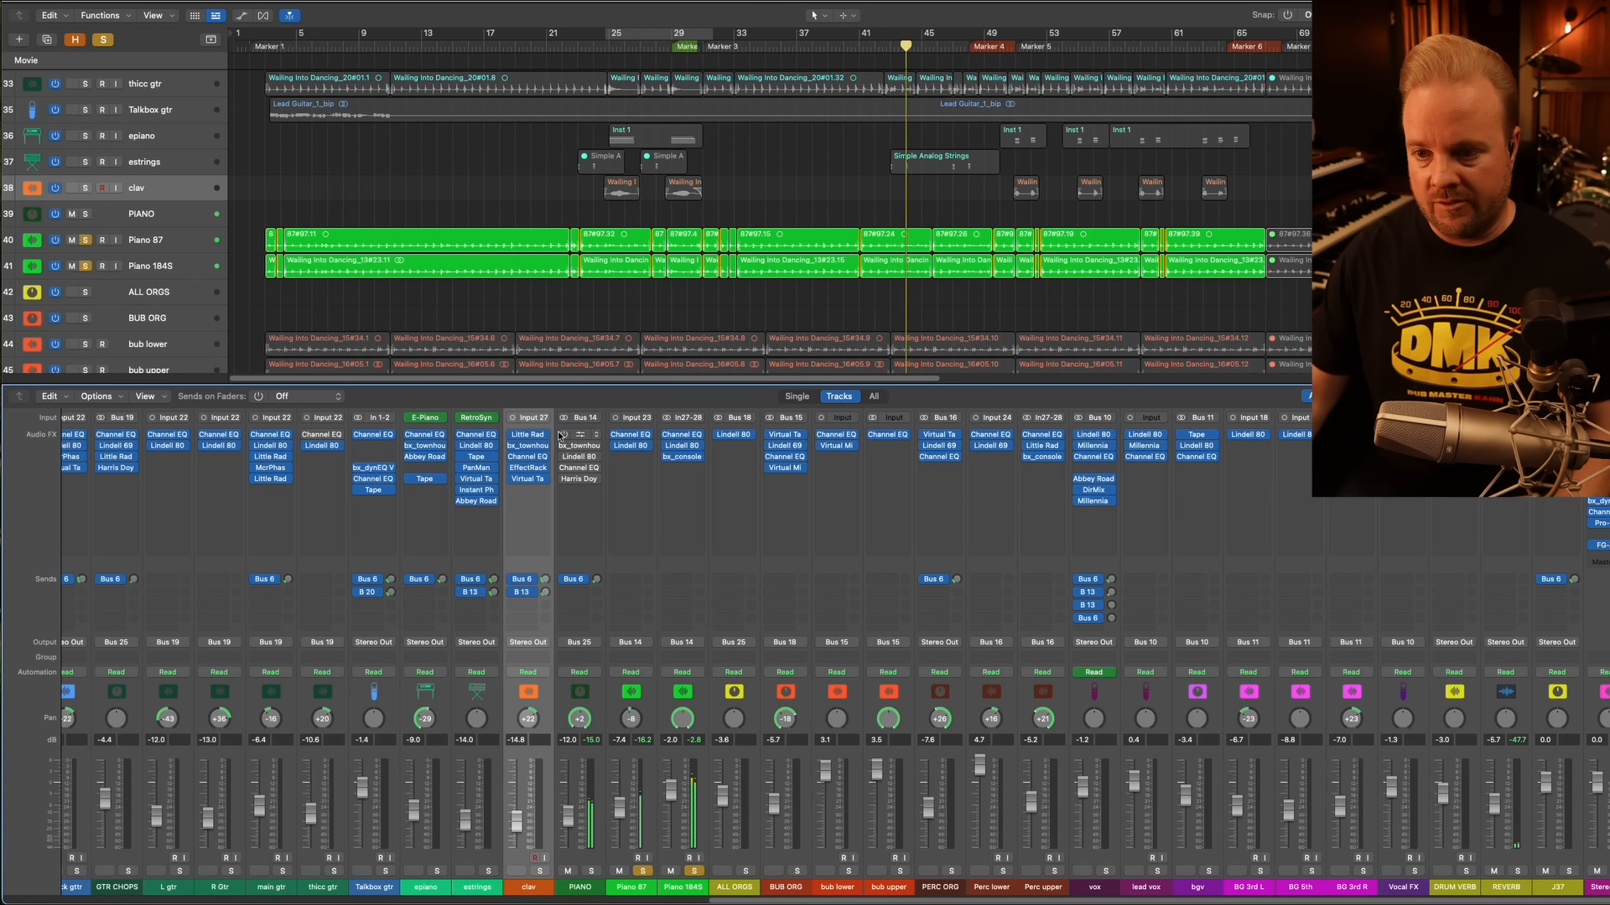
click(644, 872)
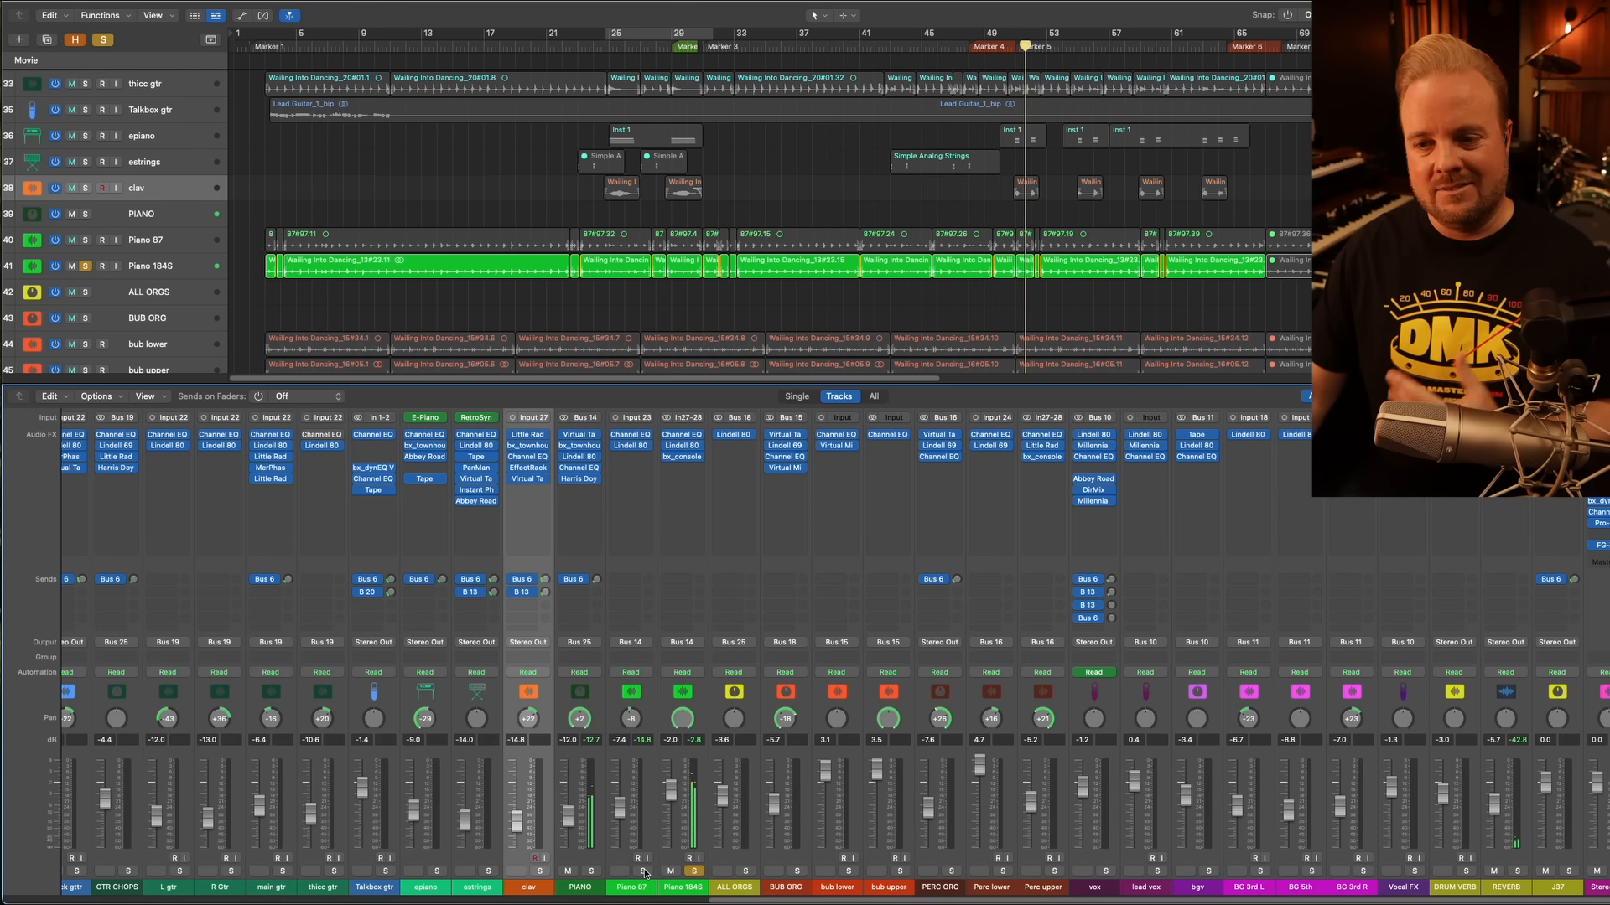
click(643, 872)
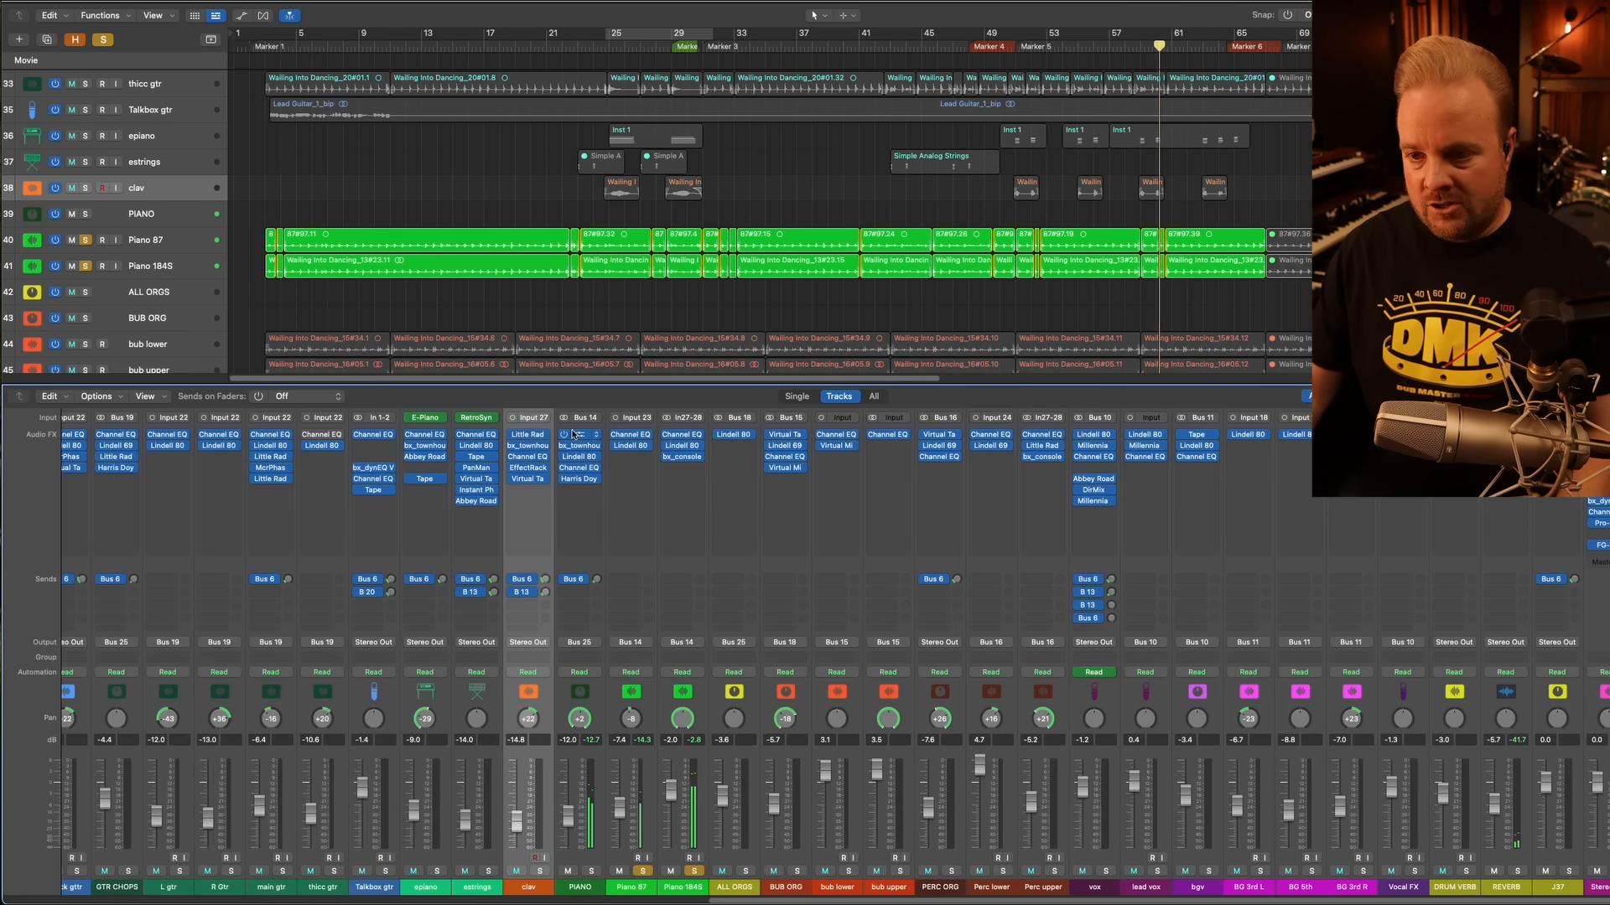
Select Piano 87 and Piano 184S together, clear their solos, and play the full mix from about bar 65
click(647, 890)
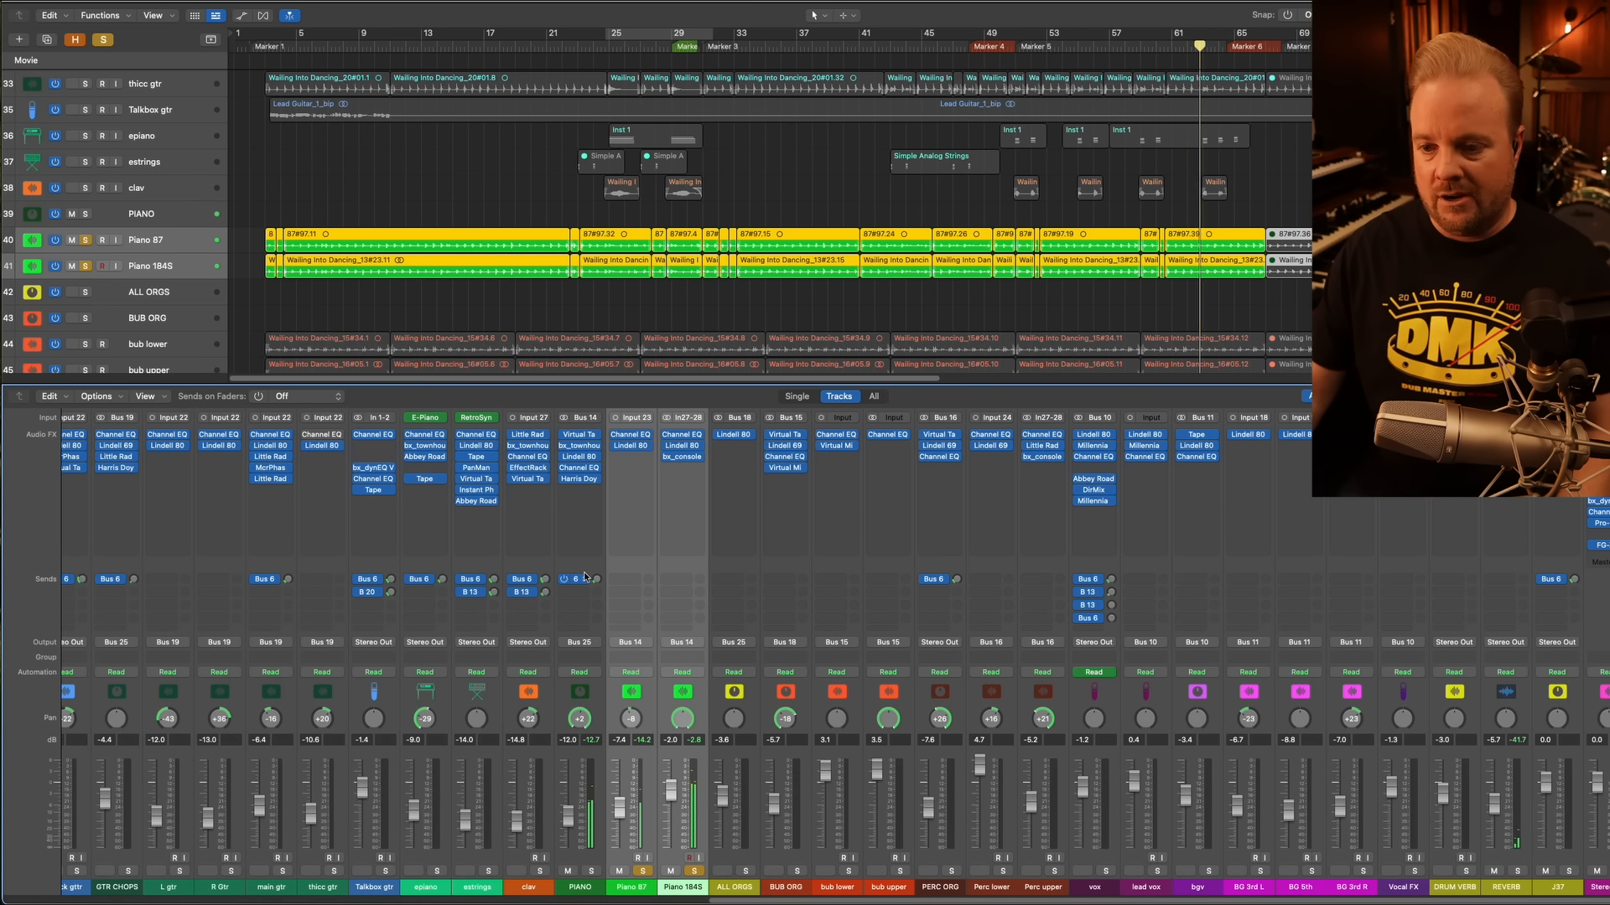
scroll(321, 891, left, 6)
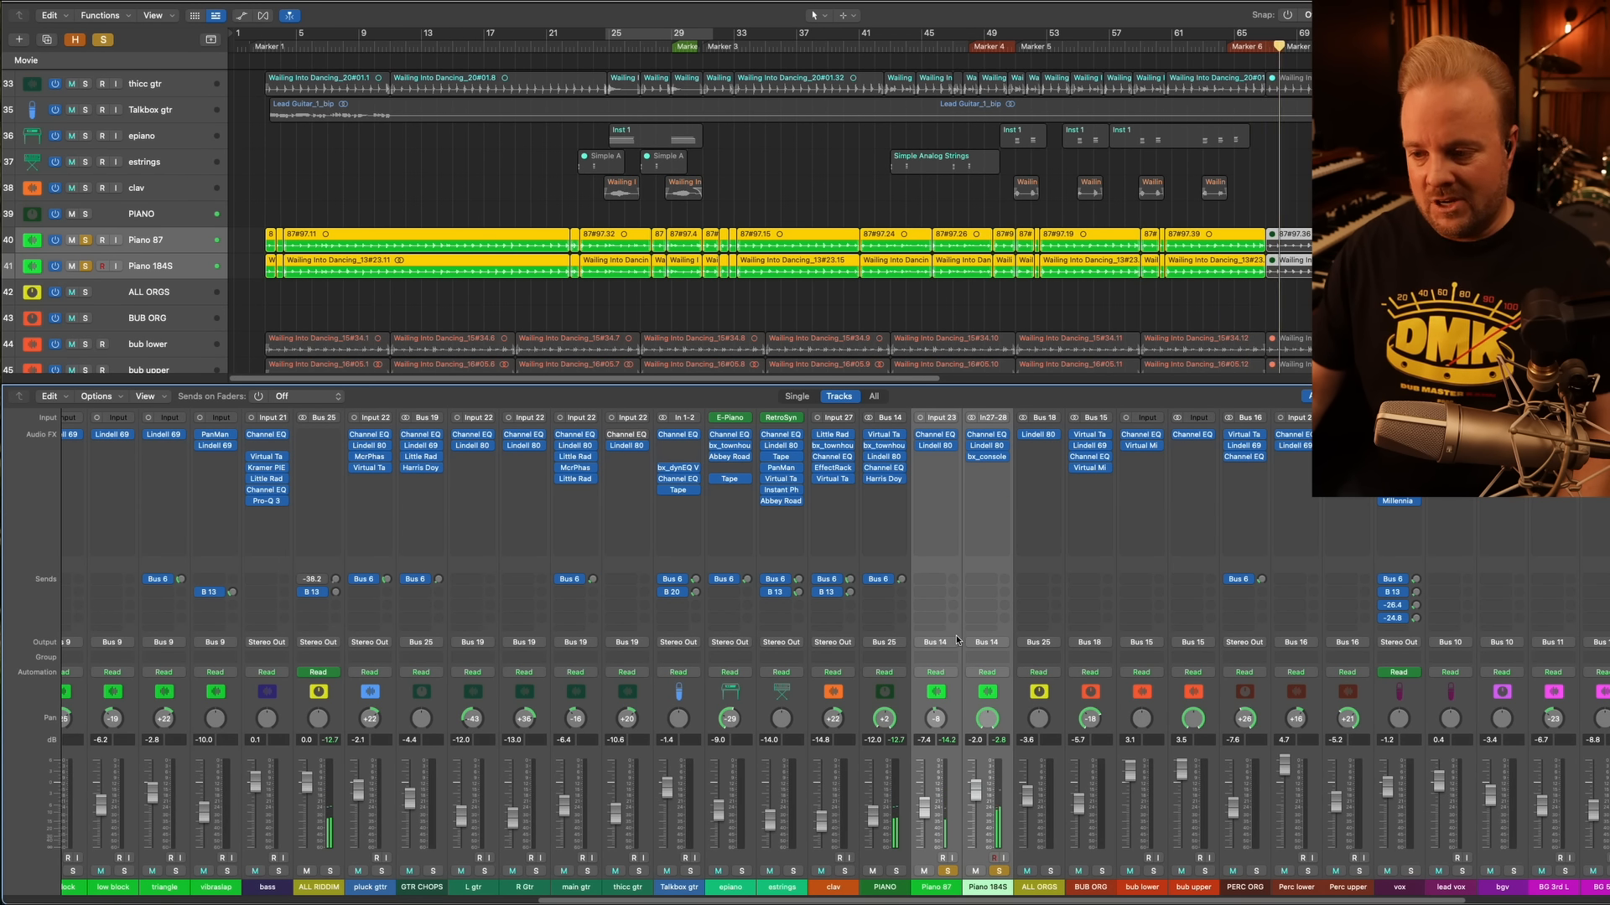
scroll(850, 681, right, 6)
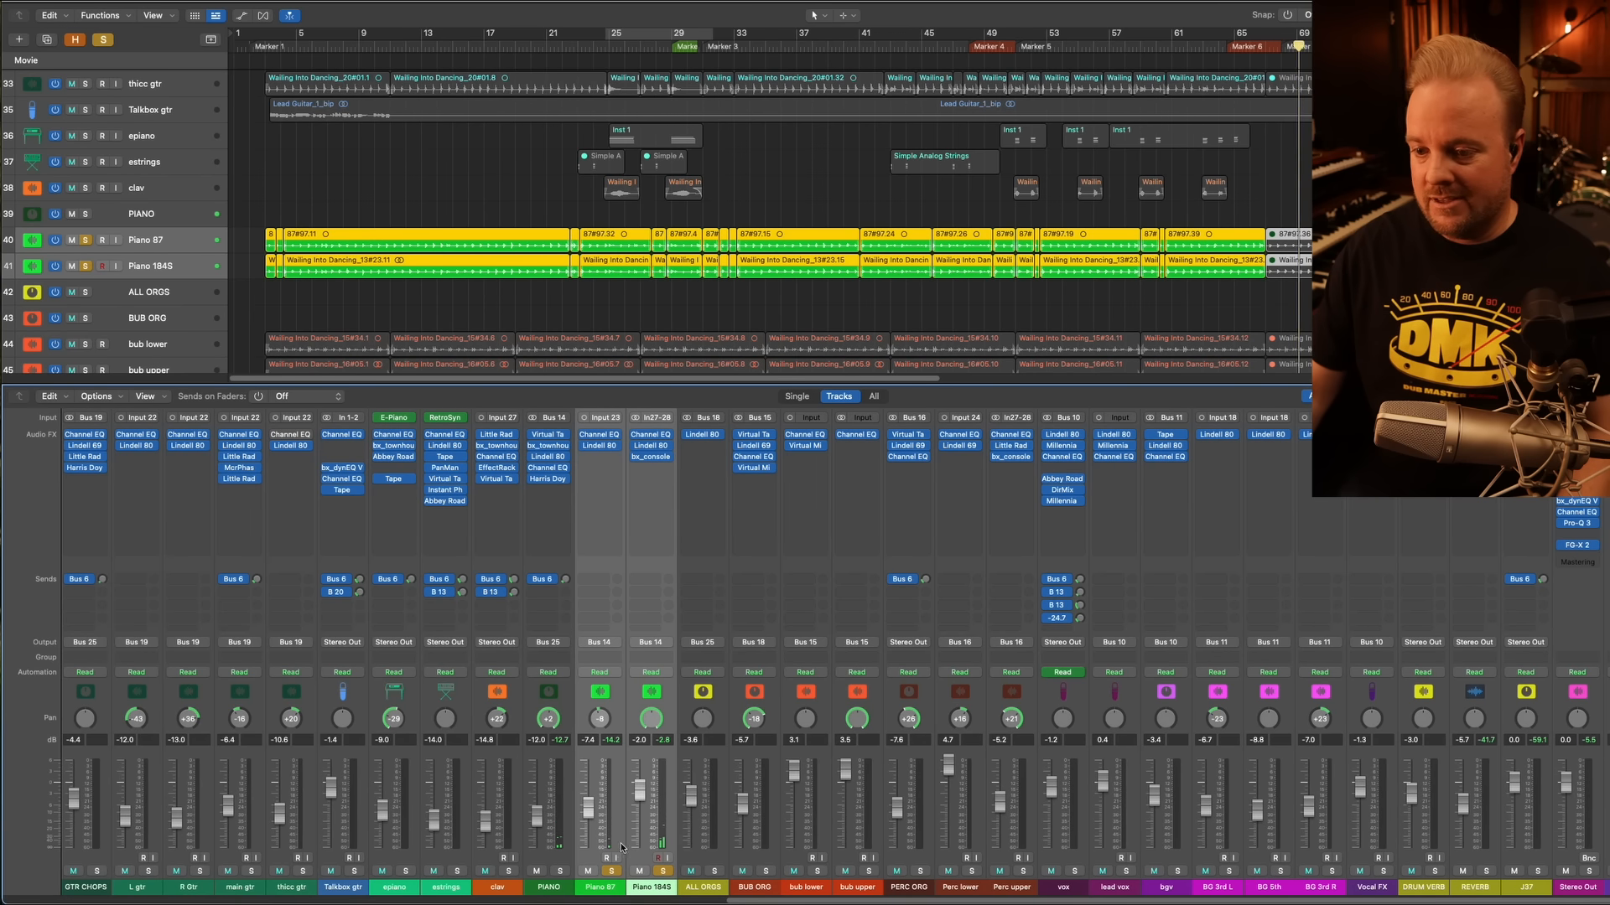
click(1245, 50)
click(664, 872)
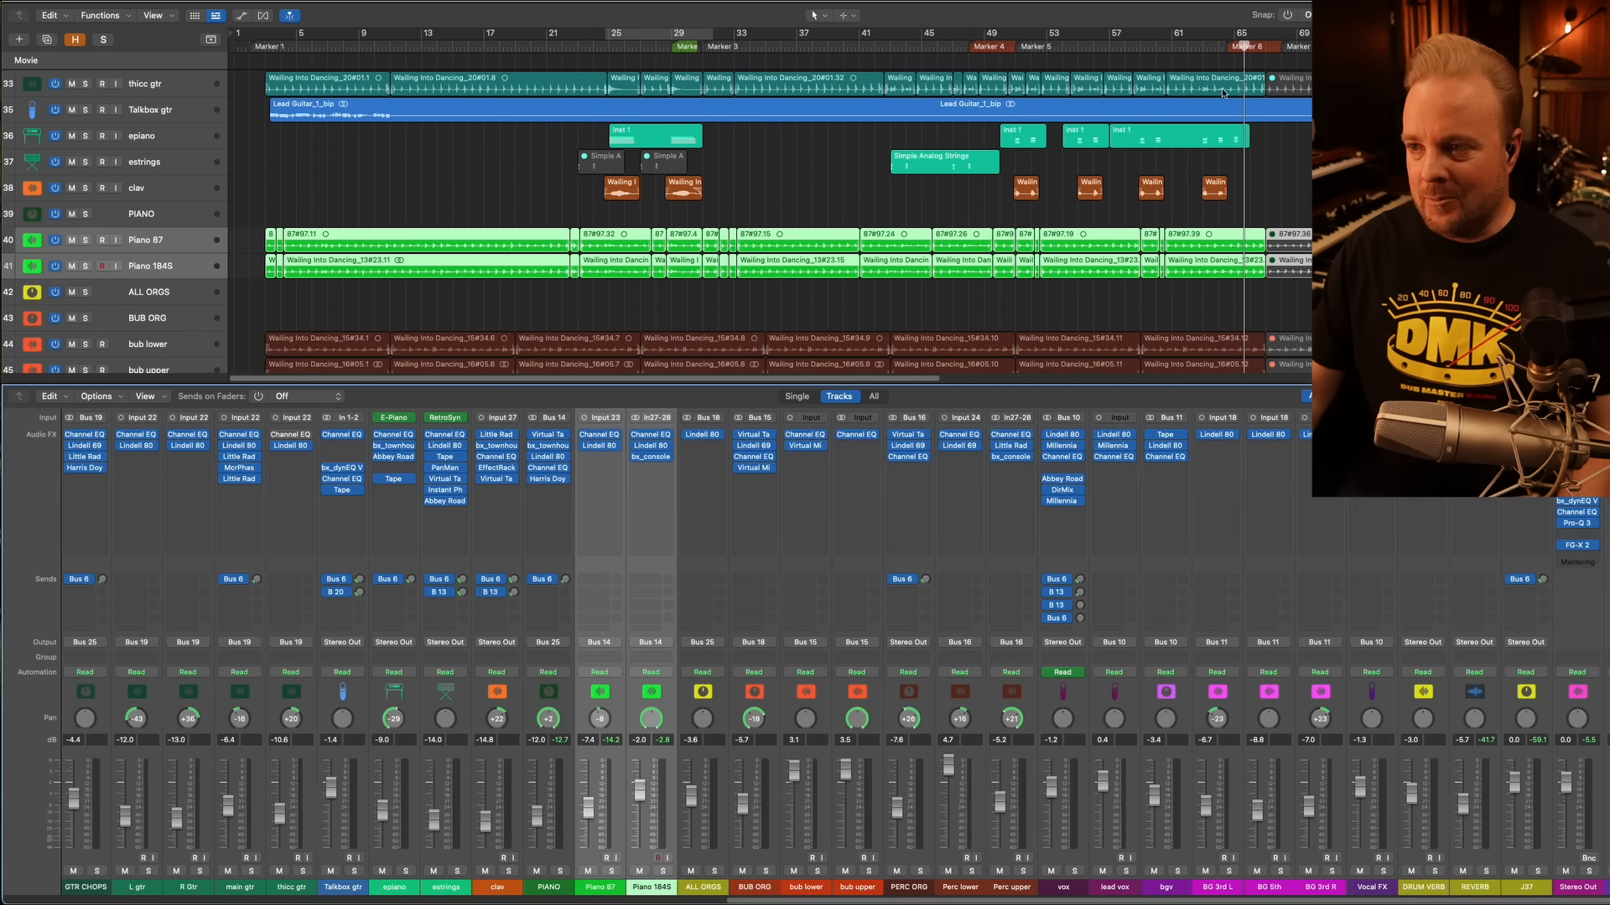
key(space)
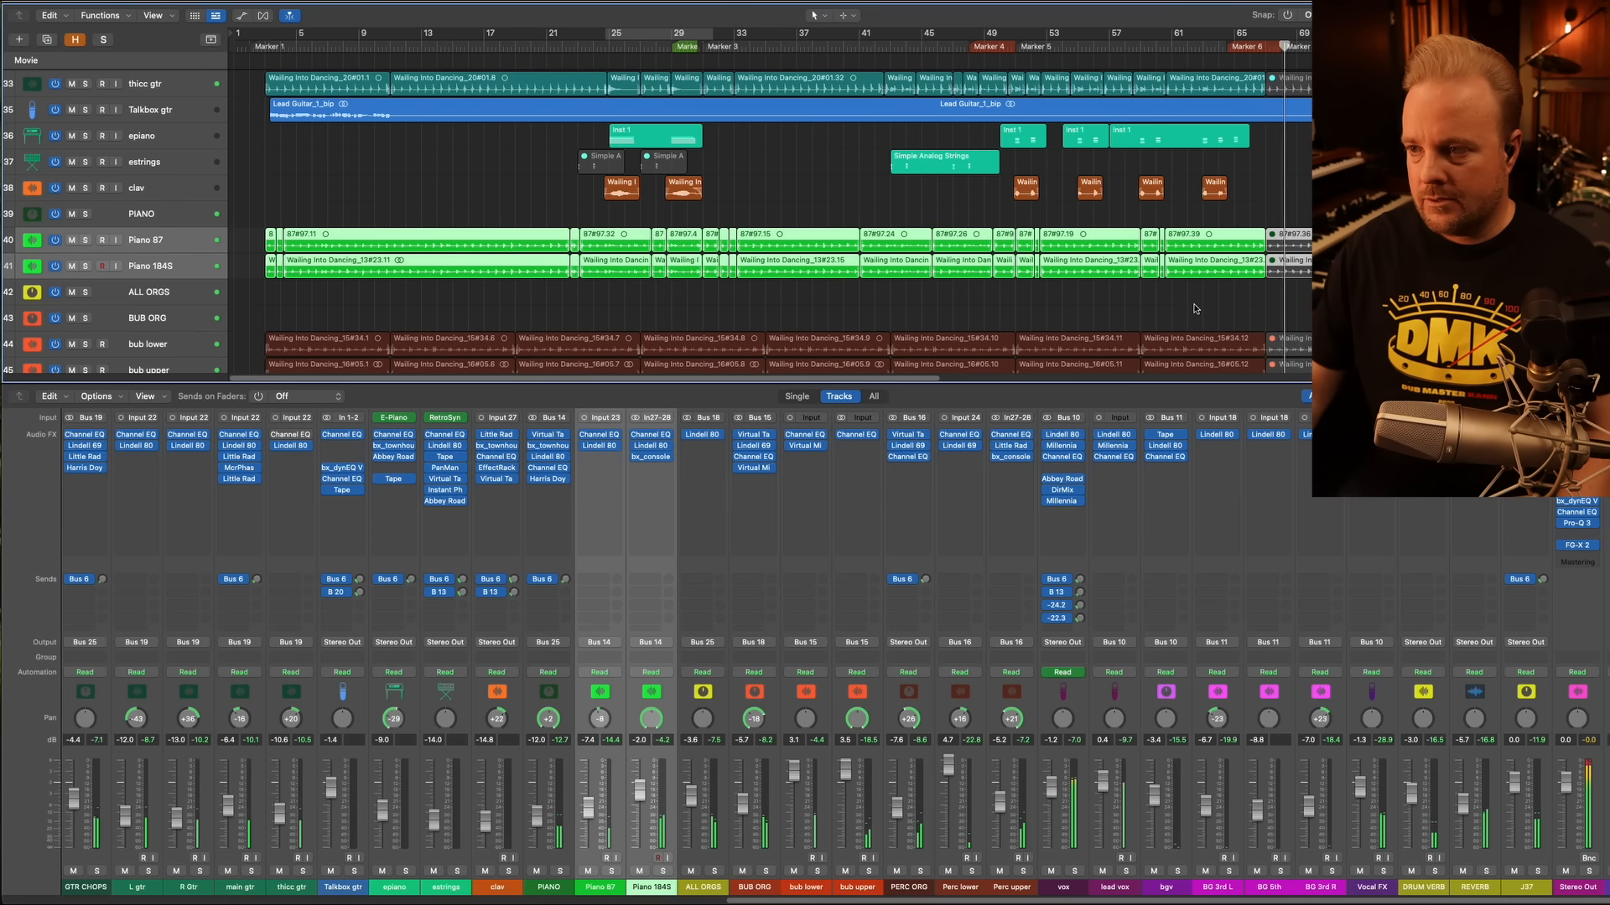
Step playback back a few bars and solo both Piano 87 and Piano 184S again
key(comma)
key(comma)
key(comma)
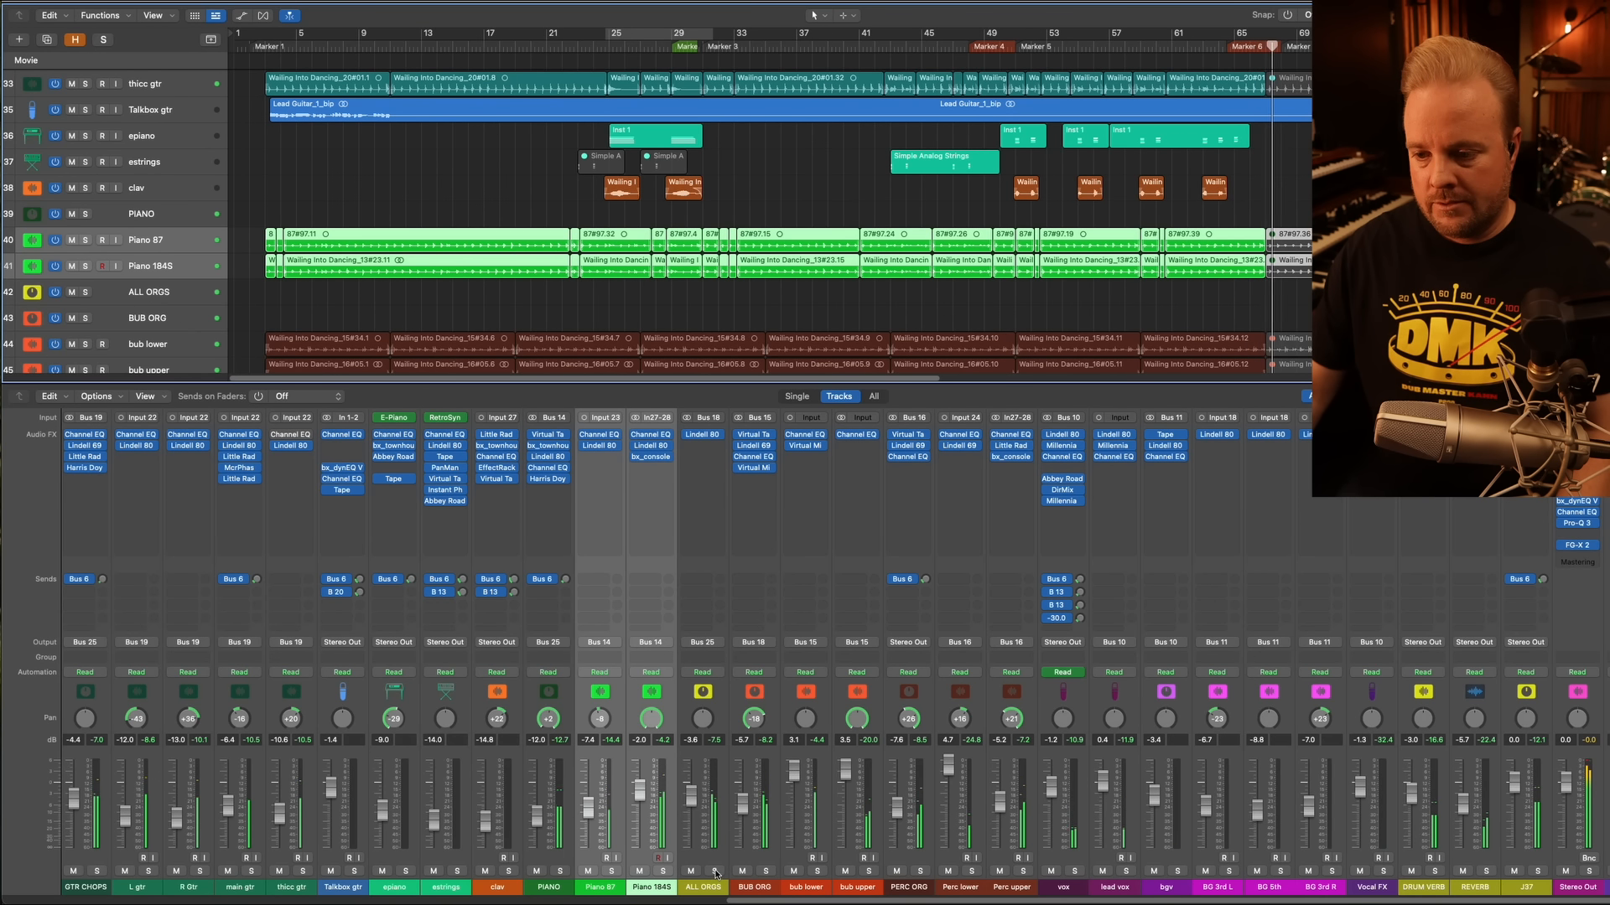
click(664, 872)
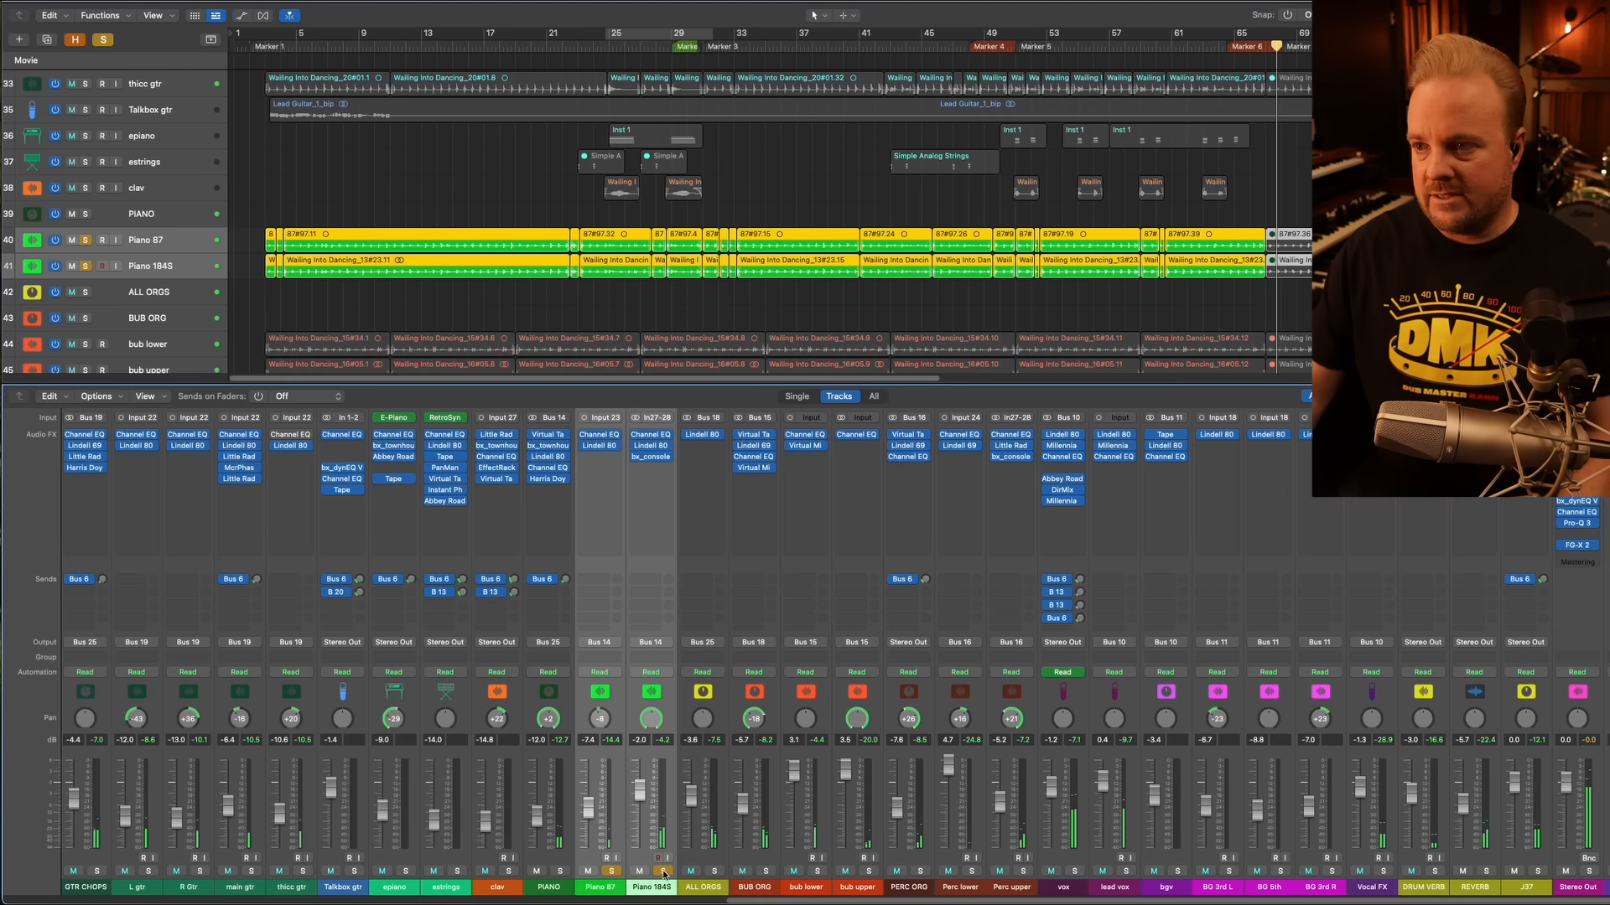
Bypass all plug-ins on the PIANO, Piano 87 and Piano 184S channels and play the unprocessed pianos from about bar 26
click(637, 47)
drag(531, 435, 517, 511)
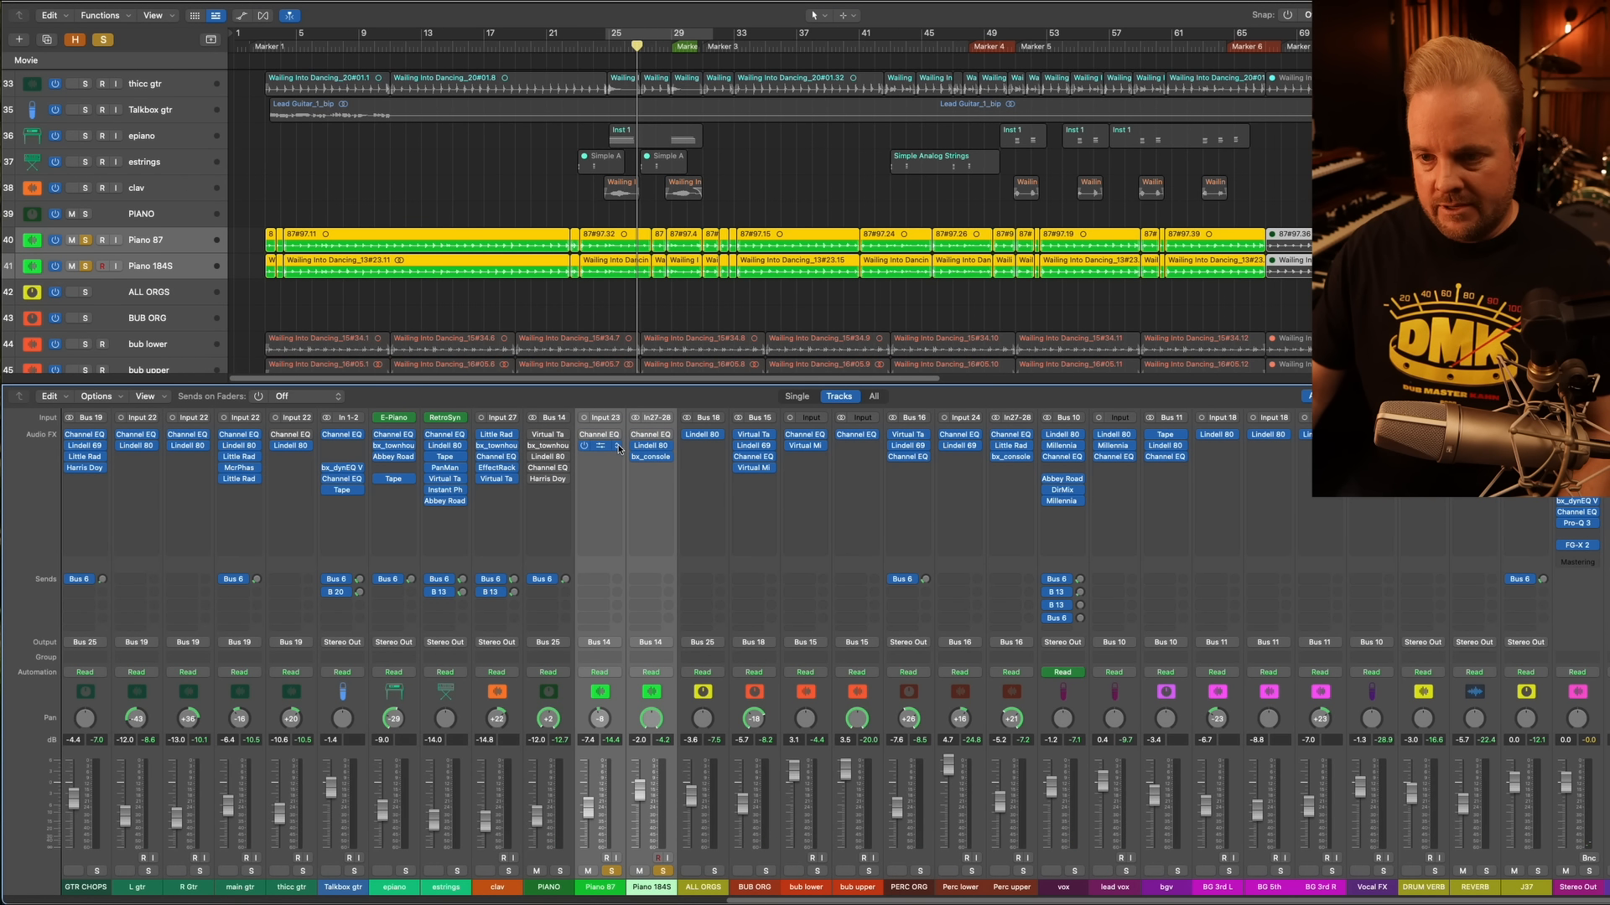
click(644, 887)
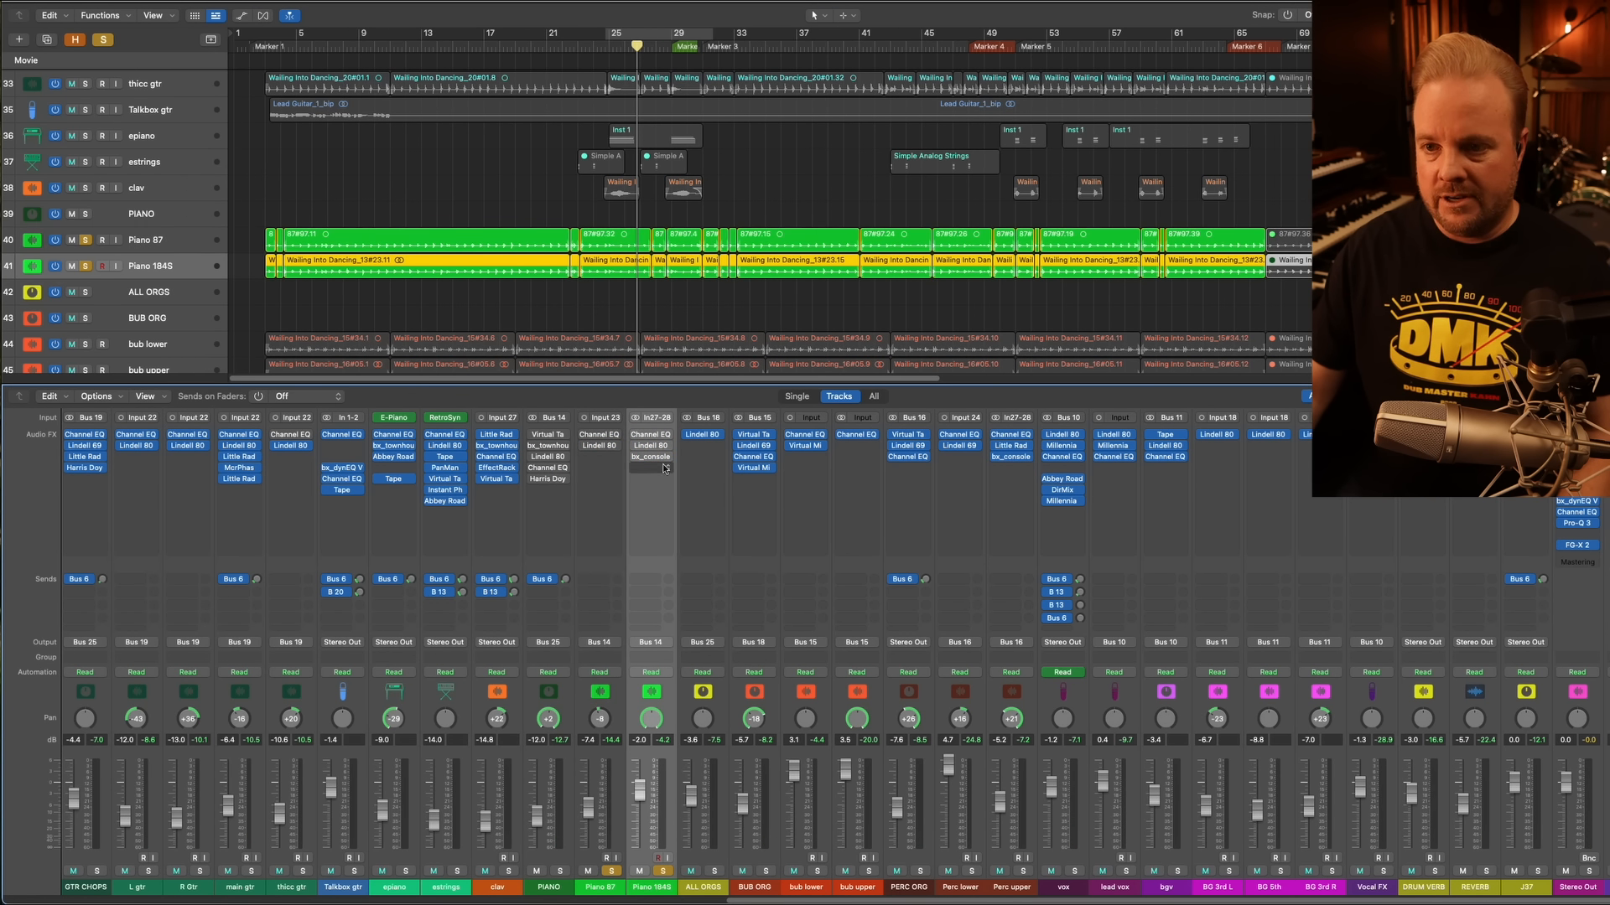
key(space)
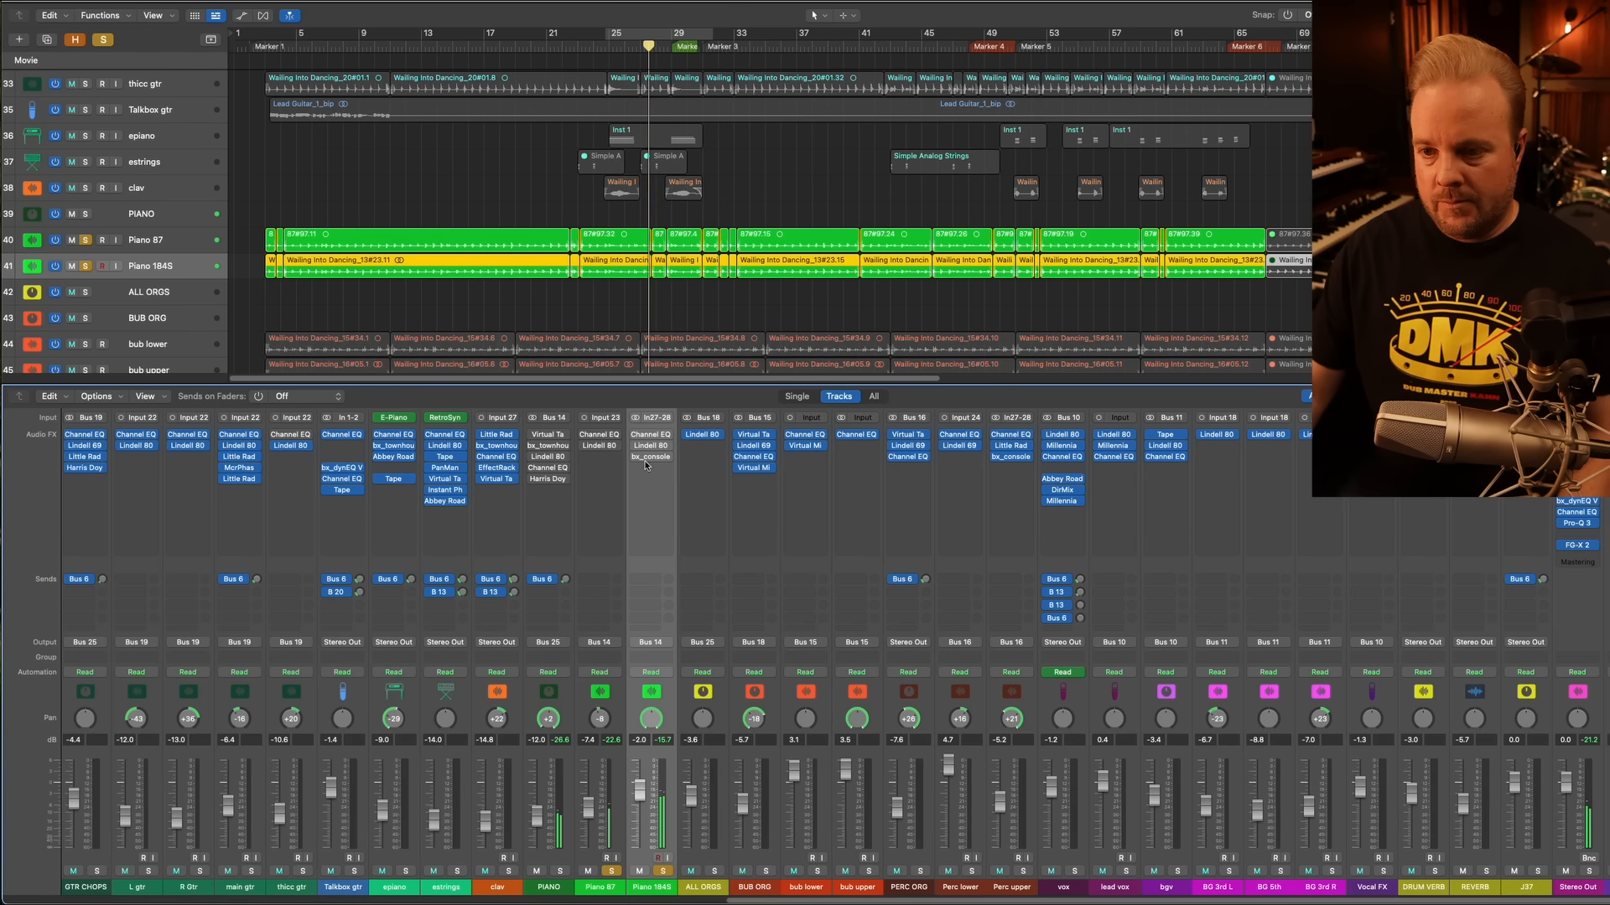
Re-enable the Channel EQ on Piano 184S and Piano 87, and review both EQ curves
click(650, 437)
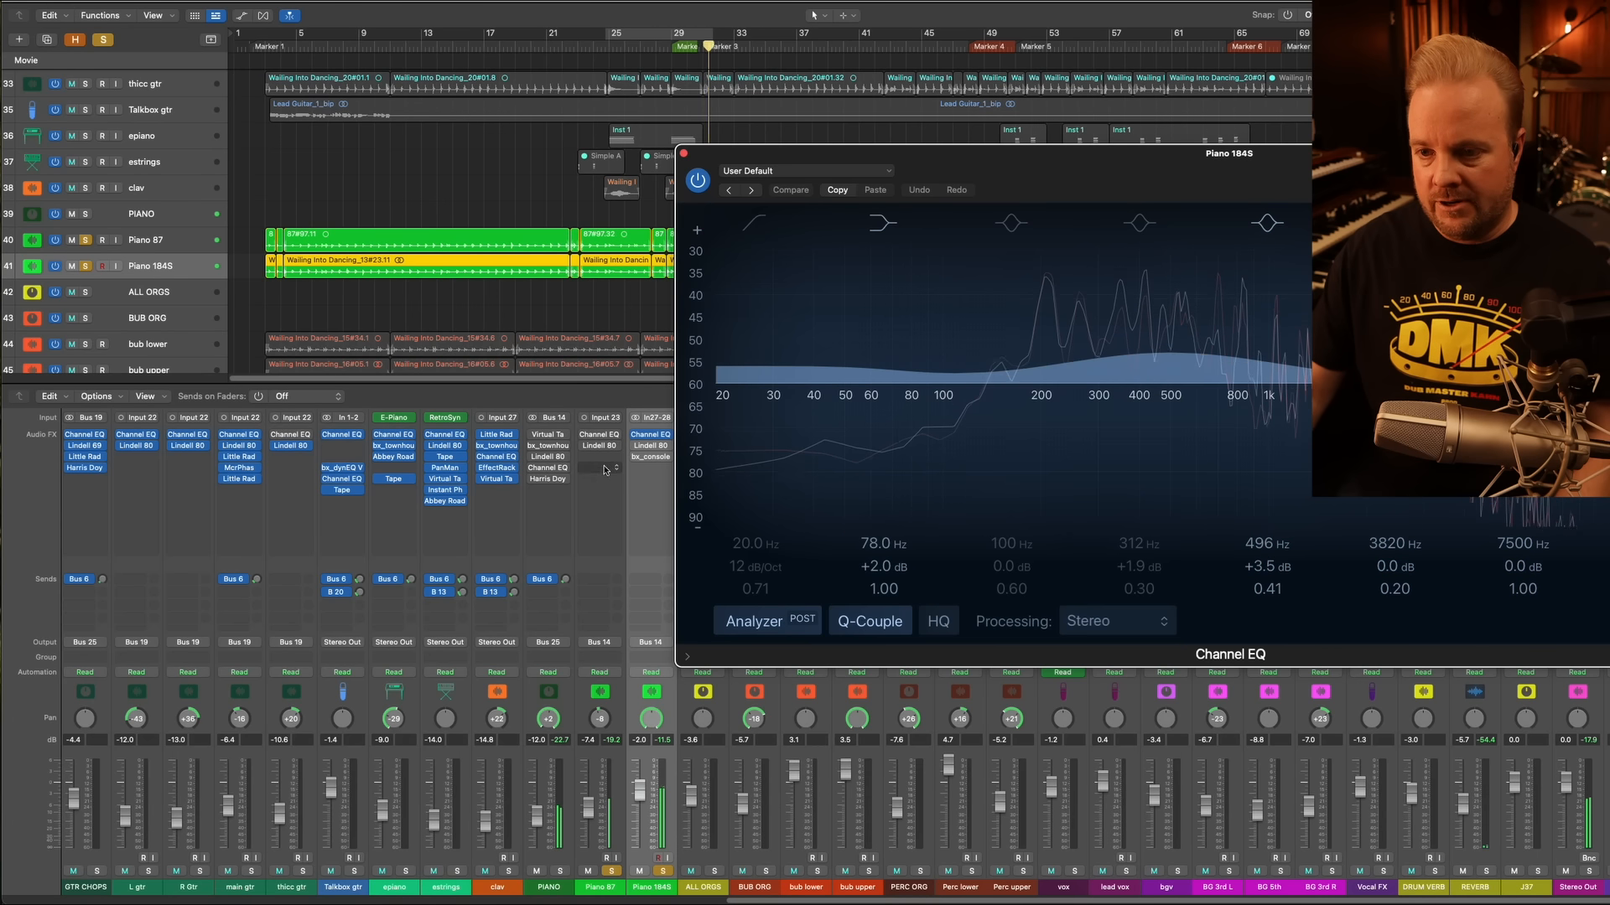
click(600, 437)
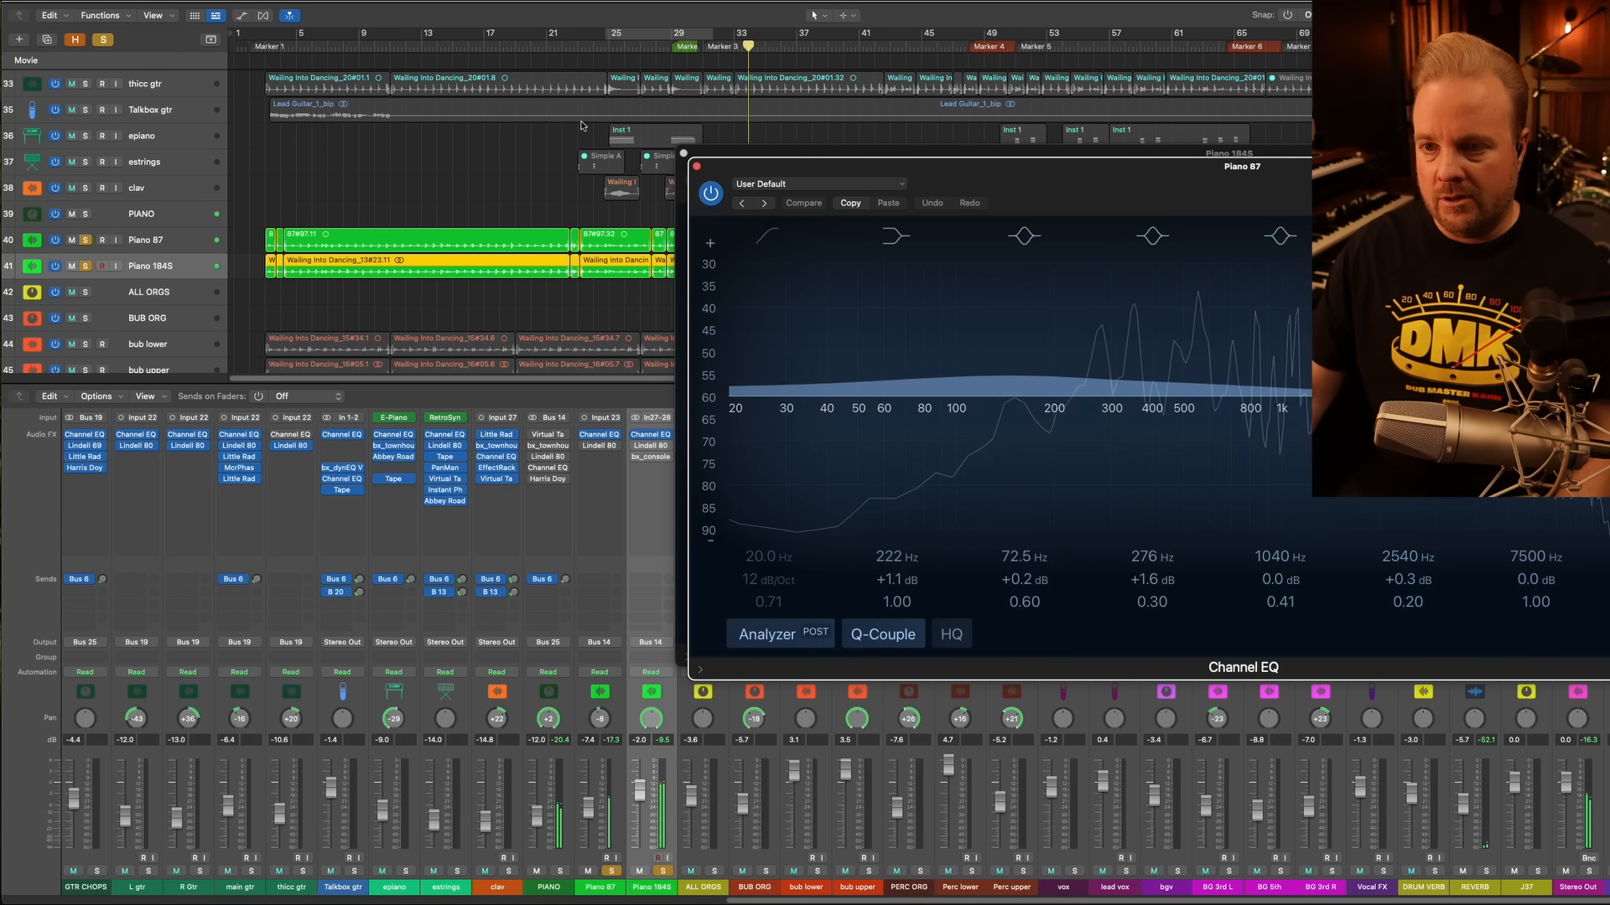
click(698, 167)
click(686, 154)
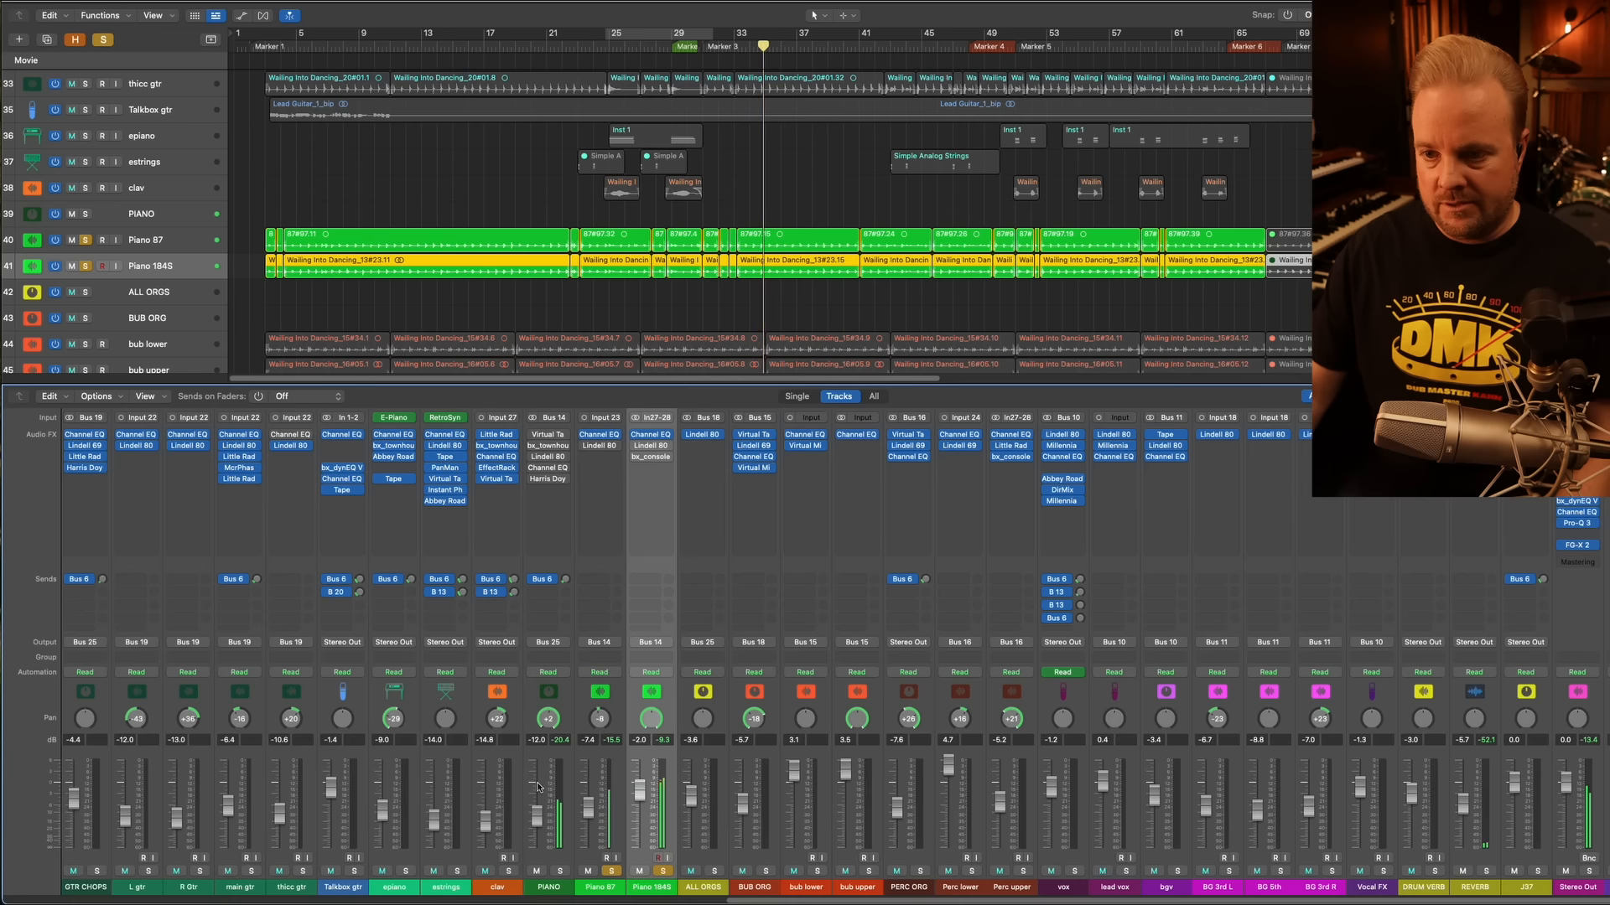
Re-enable and review the Lindell 80 Channel on Piano 87 and Piano 184S, and view the bypassed one on the PIANO bus
click(600, 448)
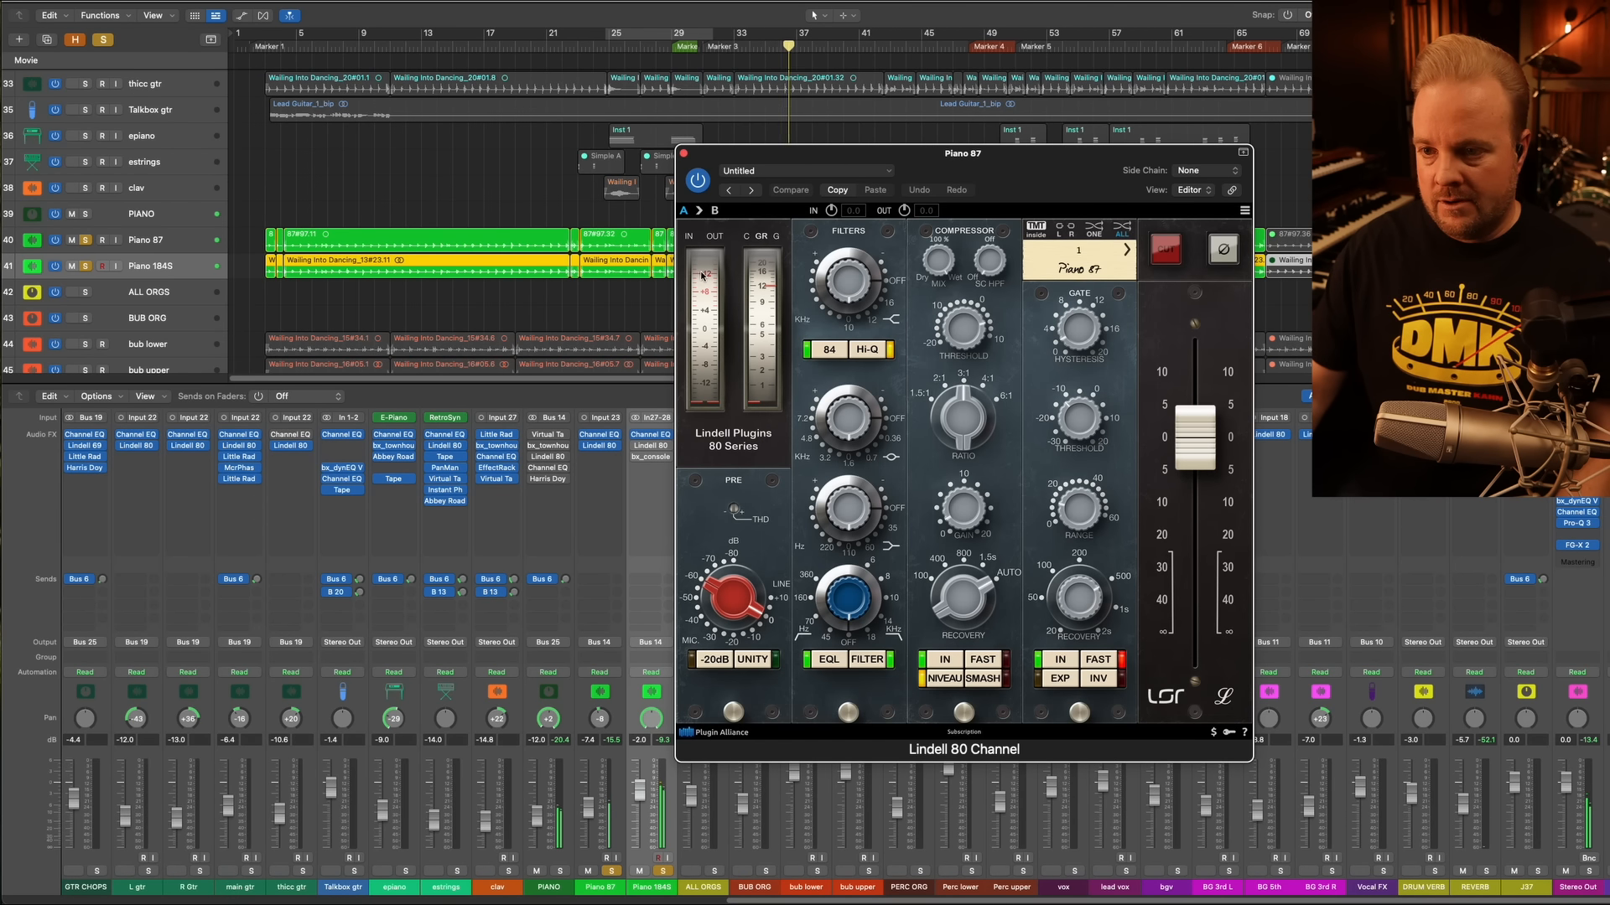
drag(974, 158, 749, 151)
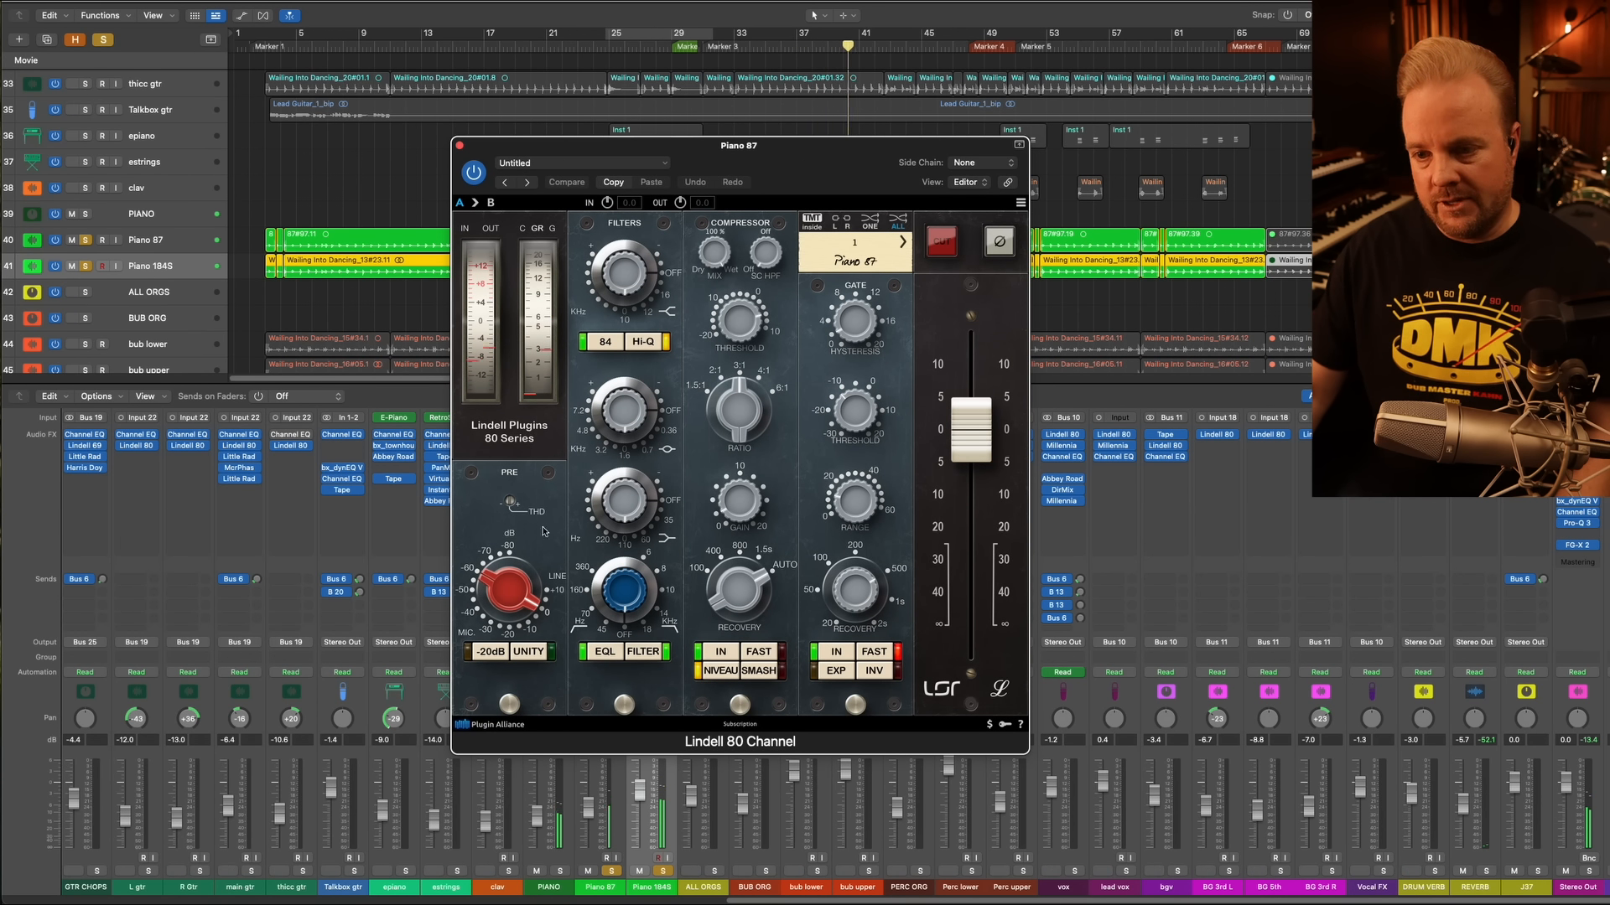
click(459, 146)
click(651, 446)
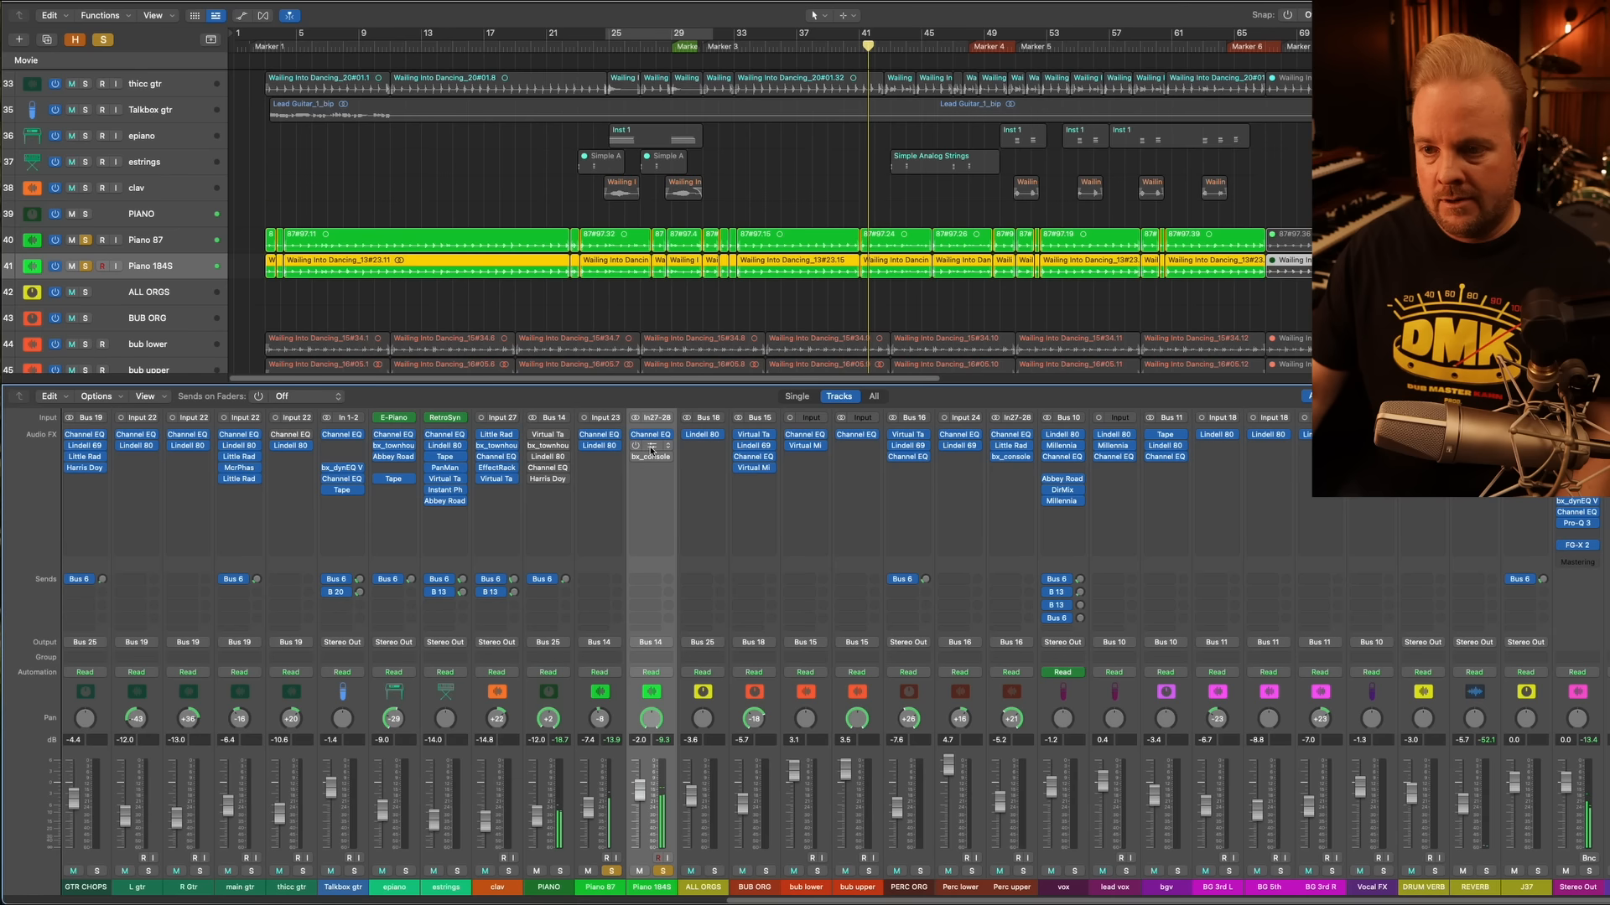
drag(891, 170, 577, 183)
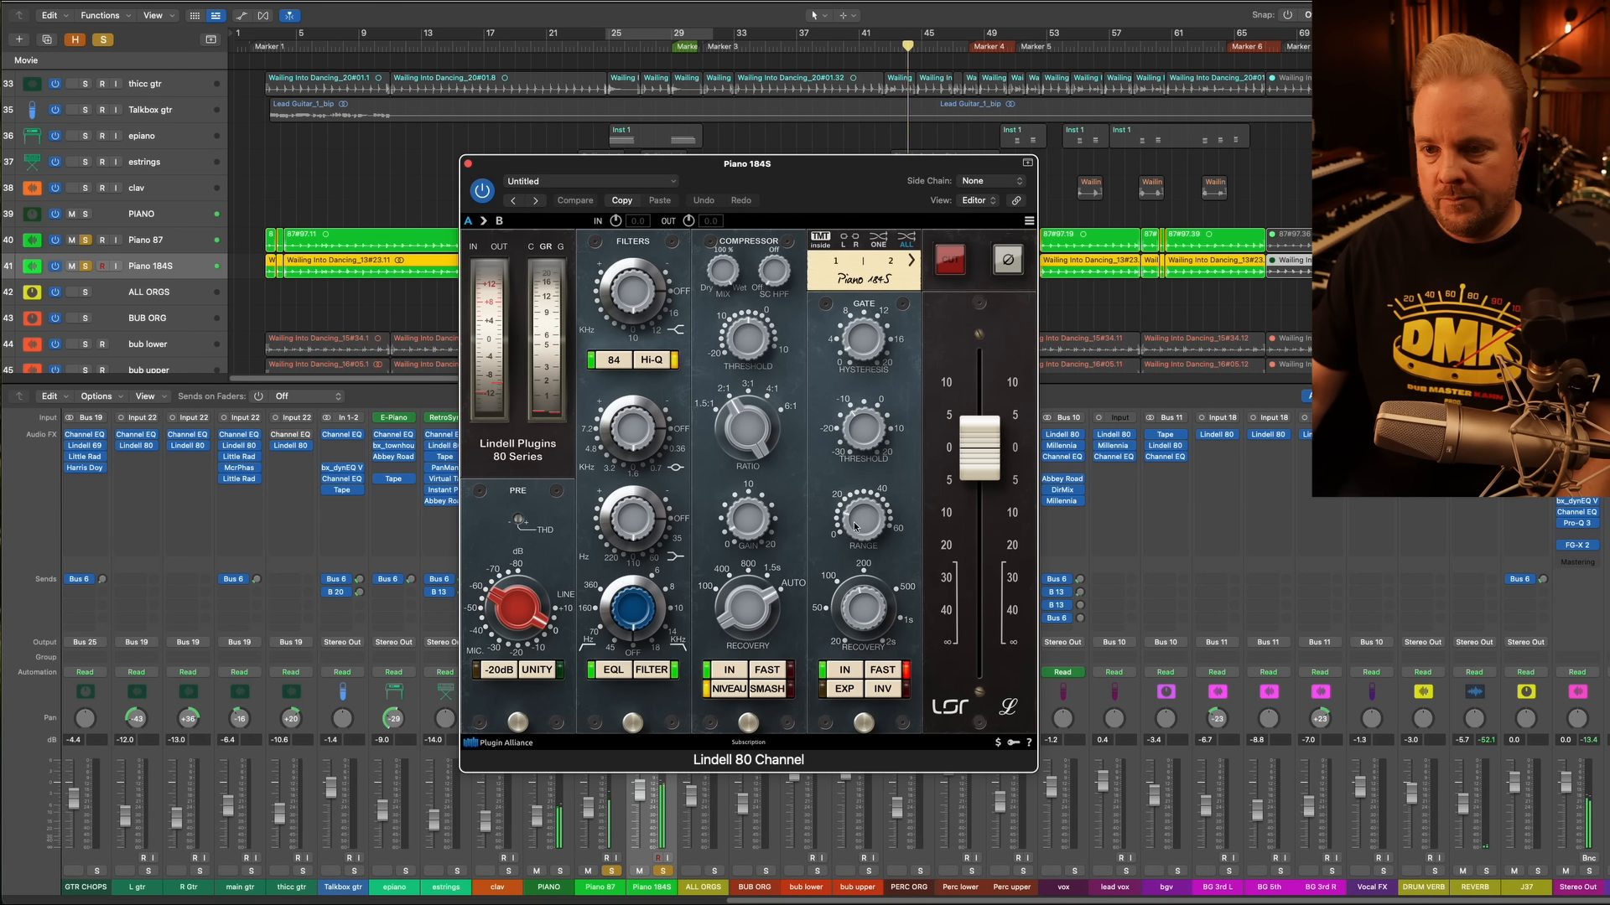
click(467, 165)
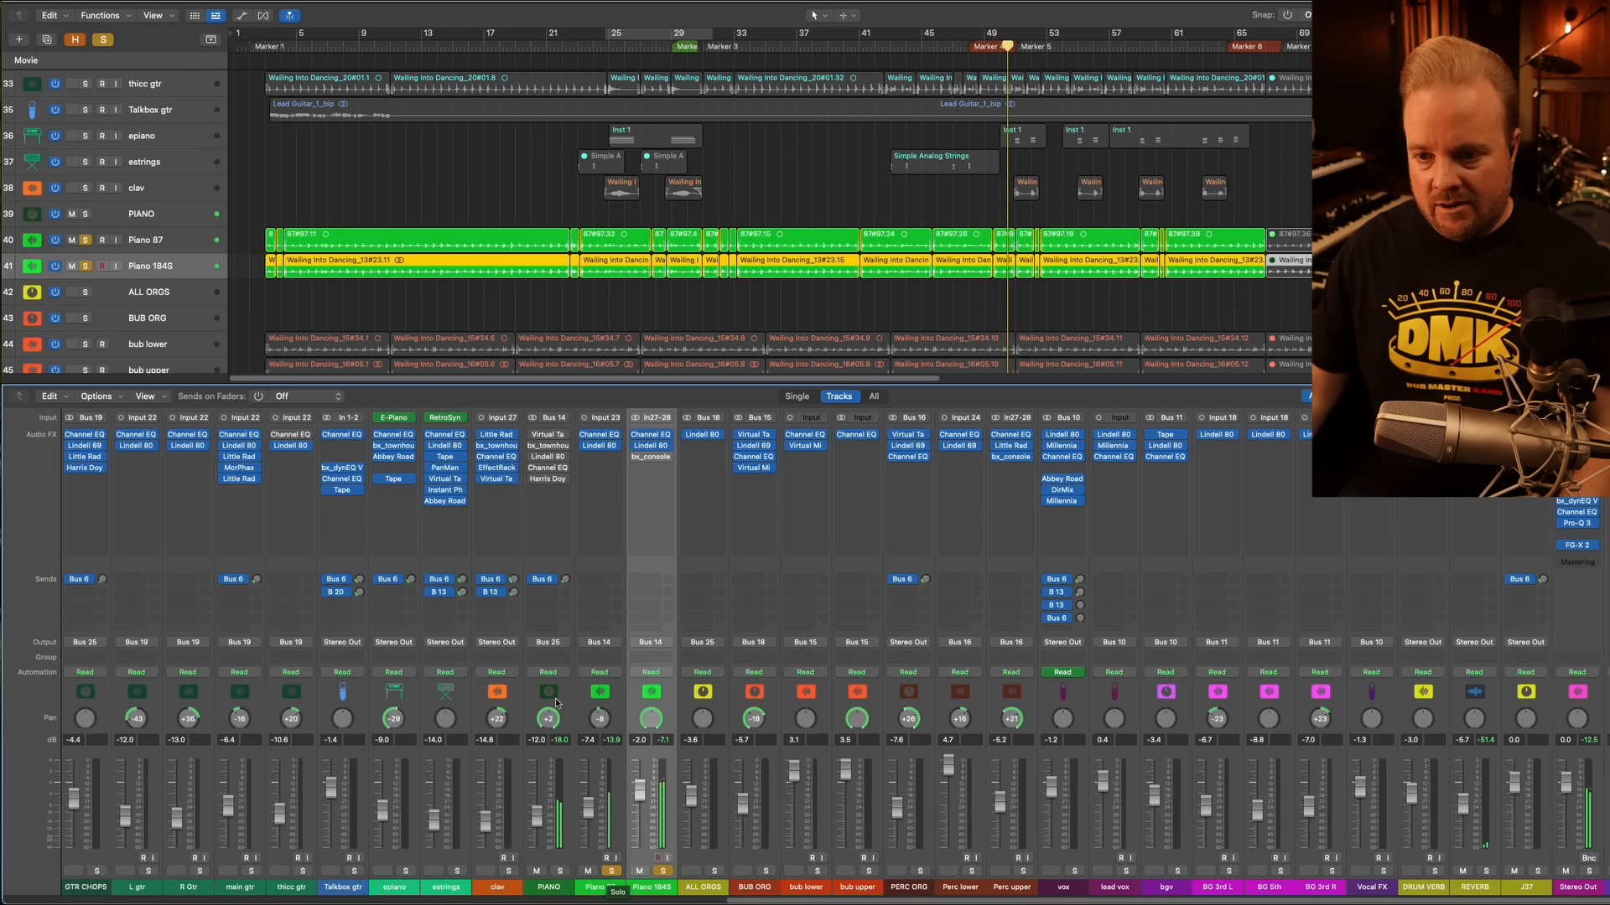
click(547, 456)
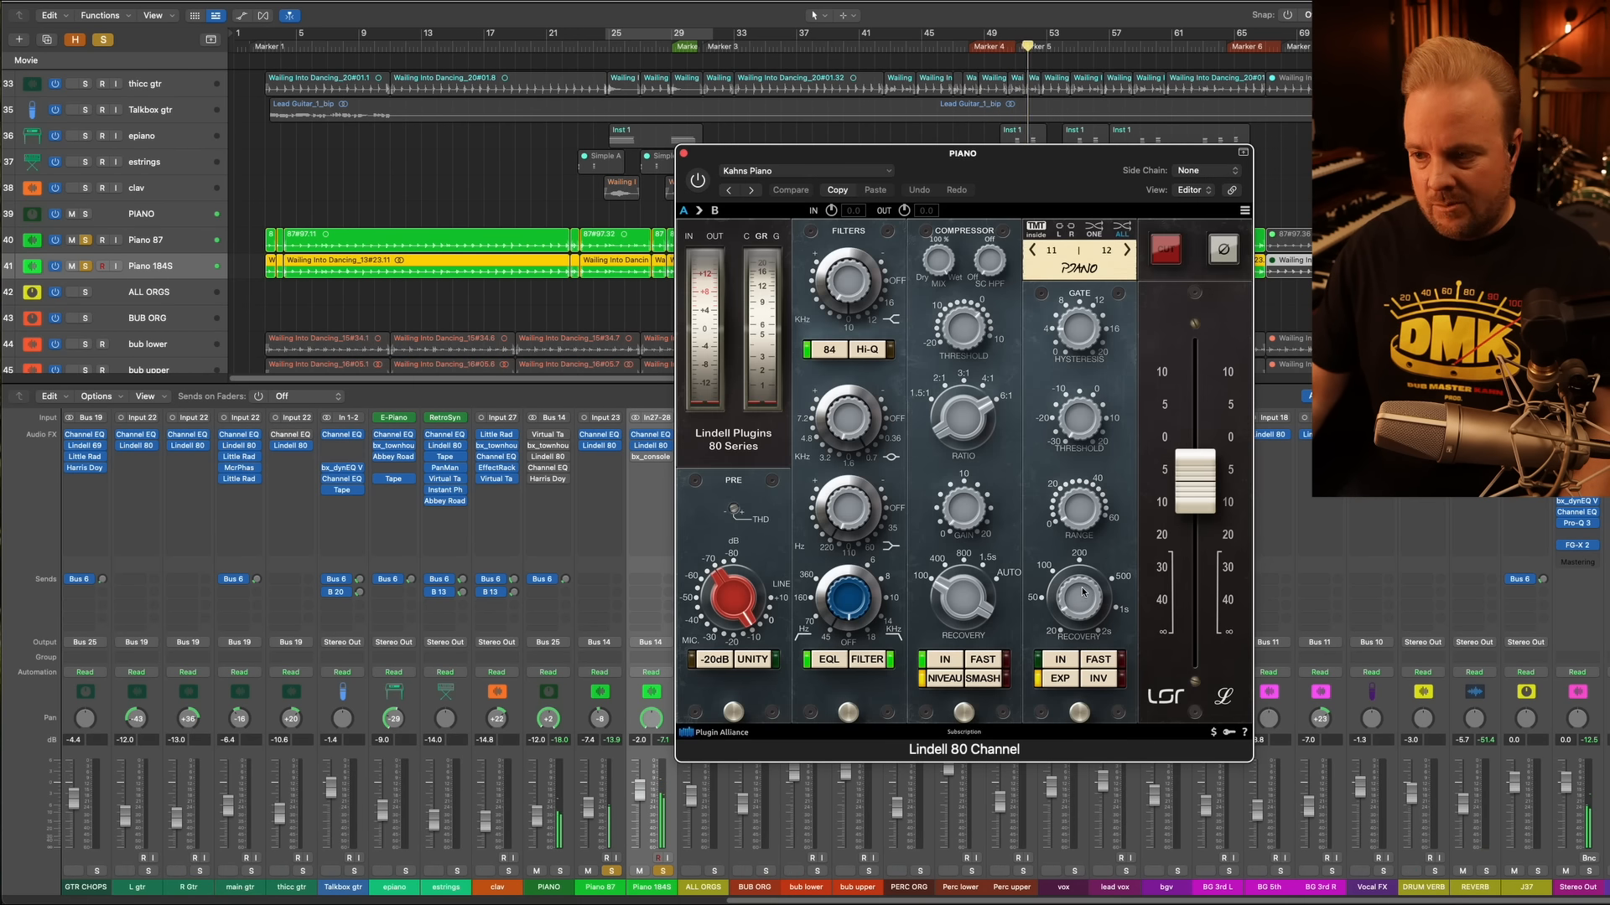
click(684, 152)
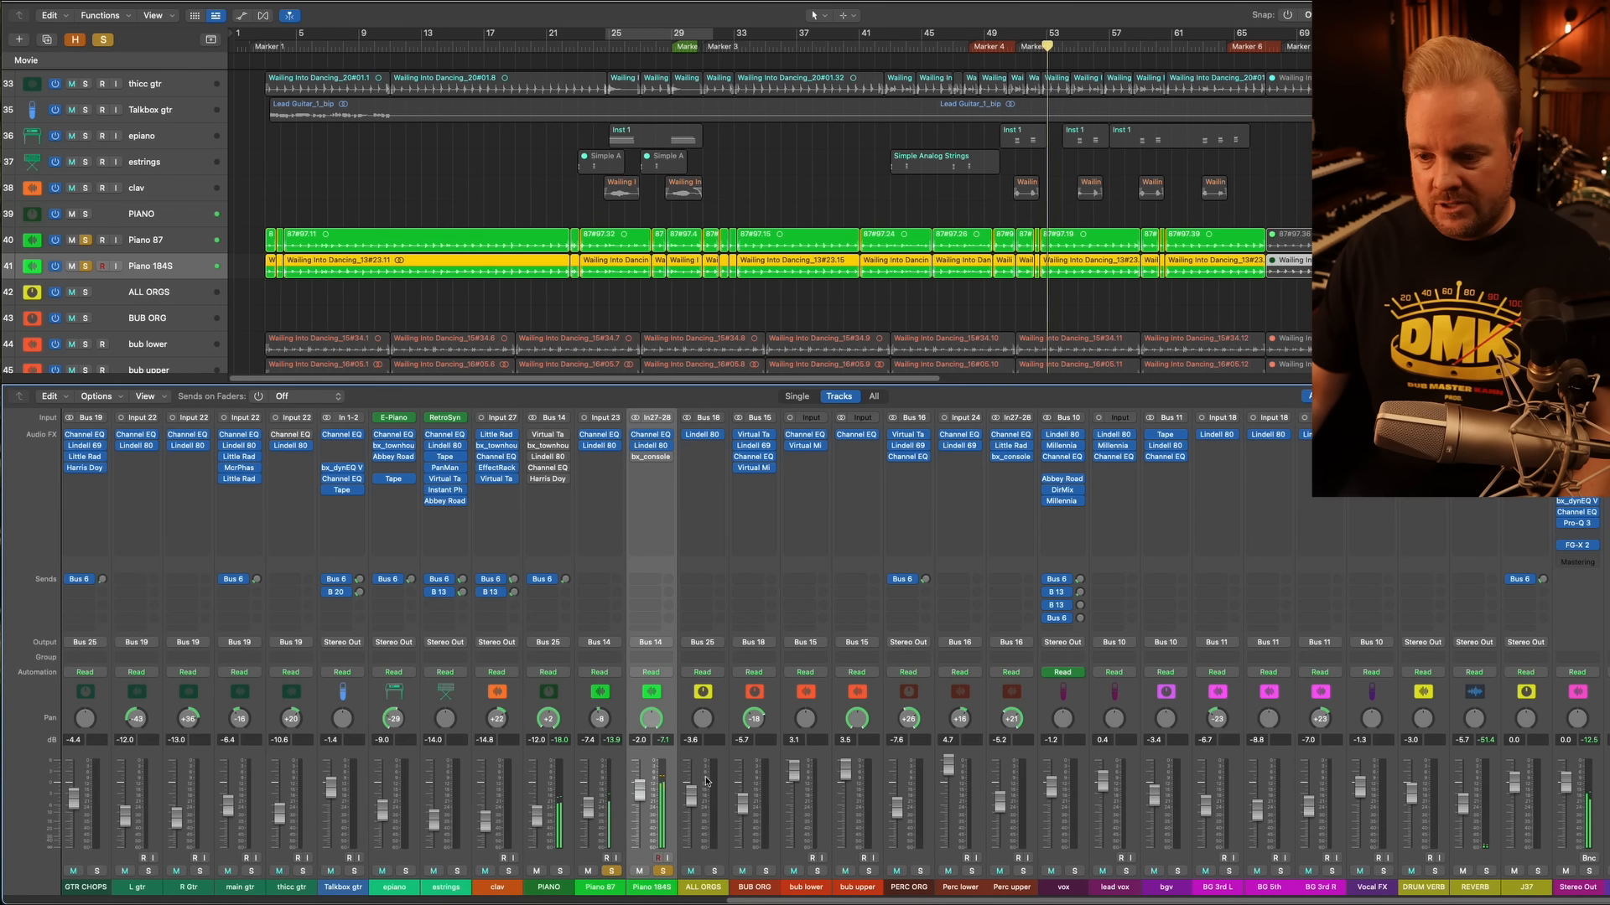
Re-enable the bx_console SSL 9000 J on Piano 184S and review its HF gain and frequency while replaying an earlier section
shift+click(602, 819)
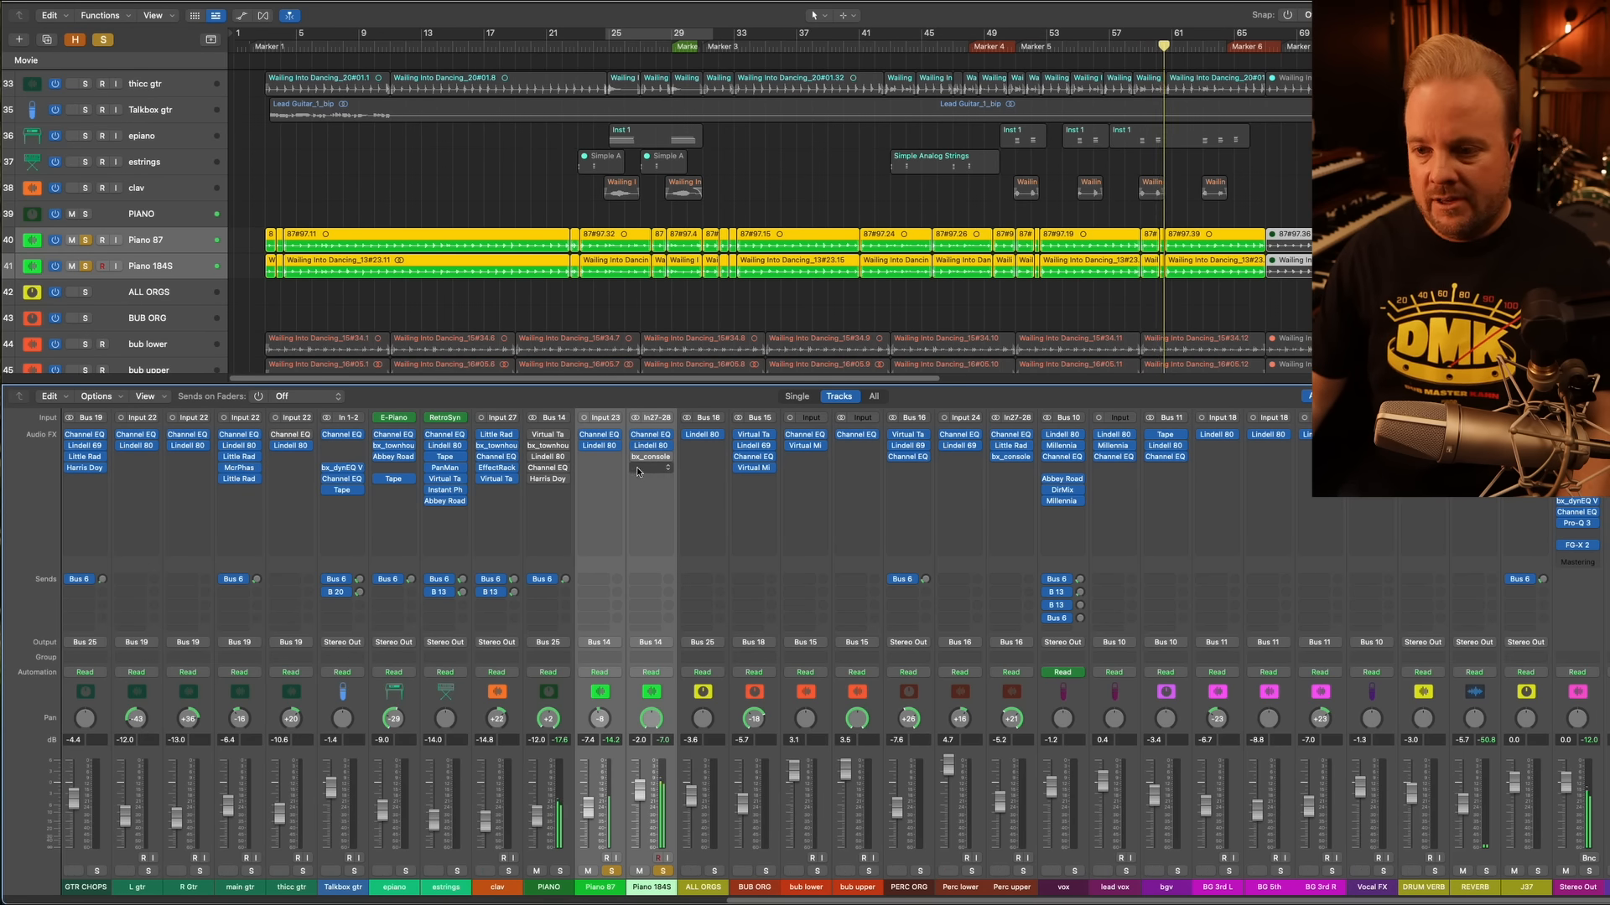
click(653, 456)
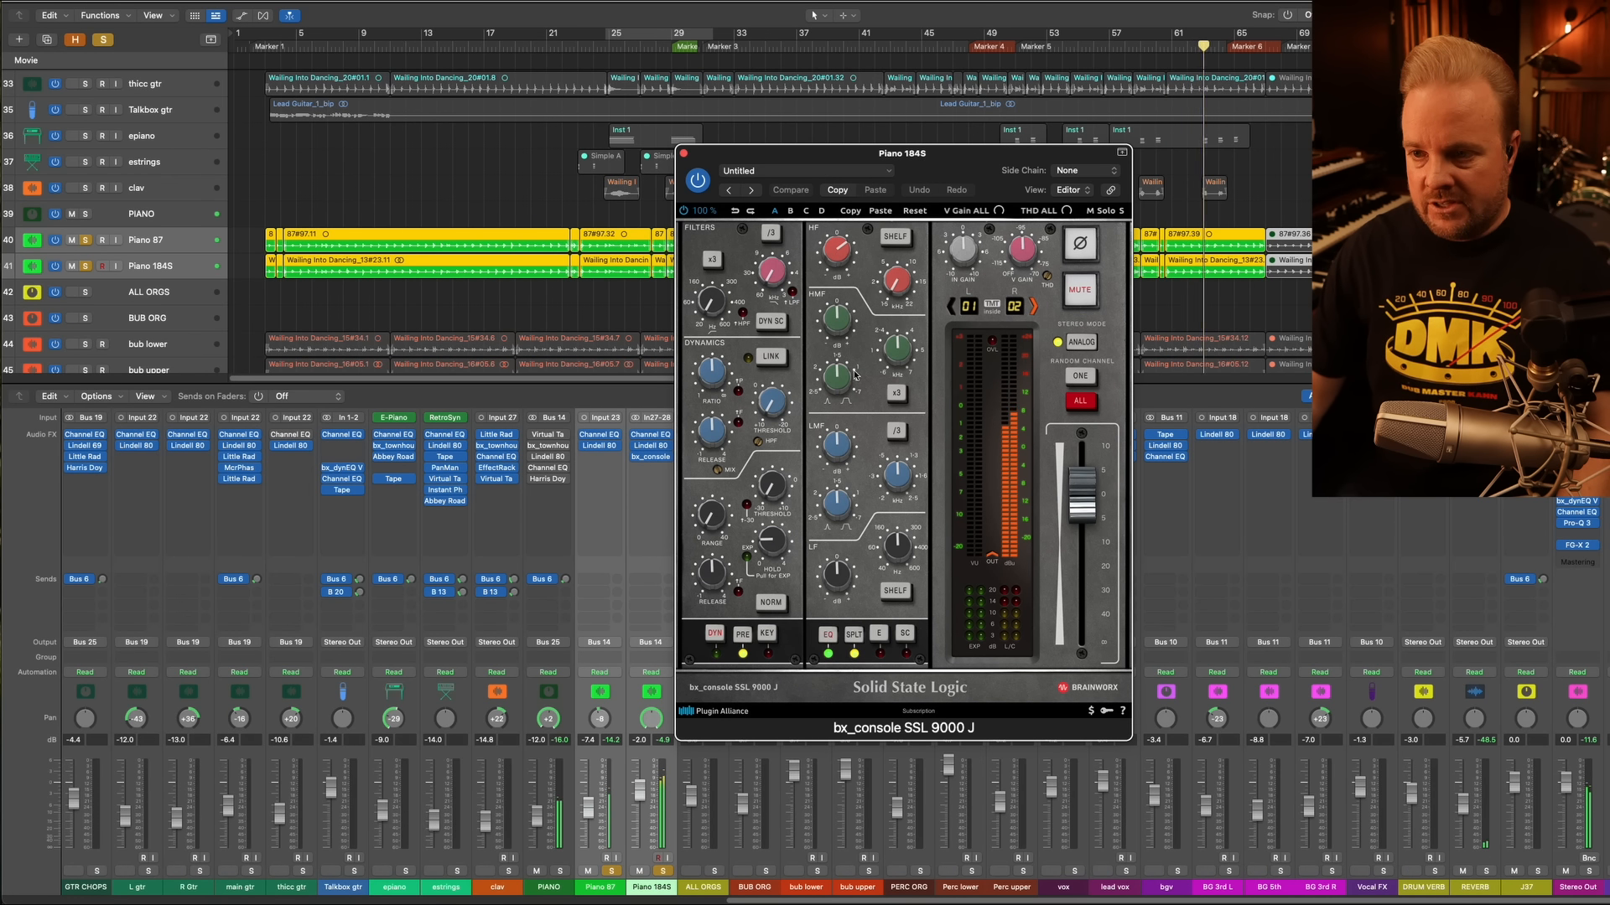
mouse_move(845, 255)
drag(763, 172, 490, 134)
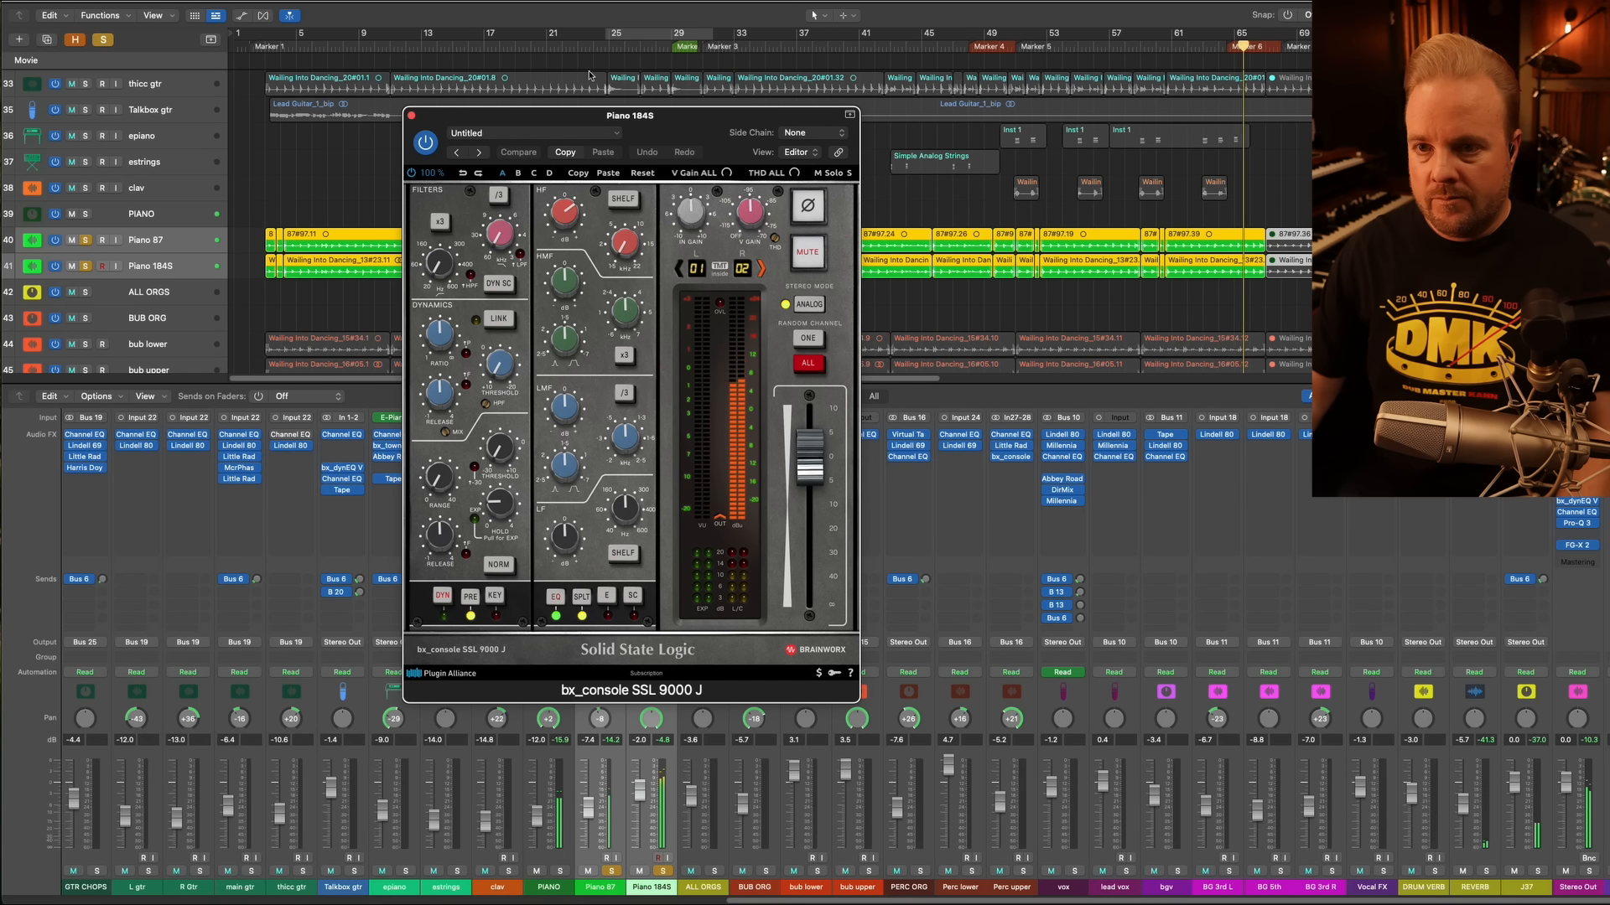
click(411, 116)
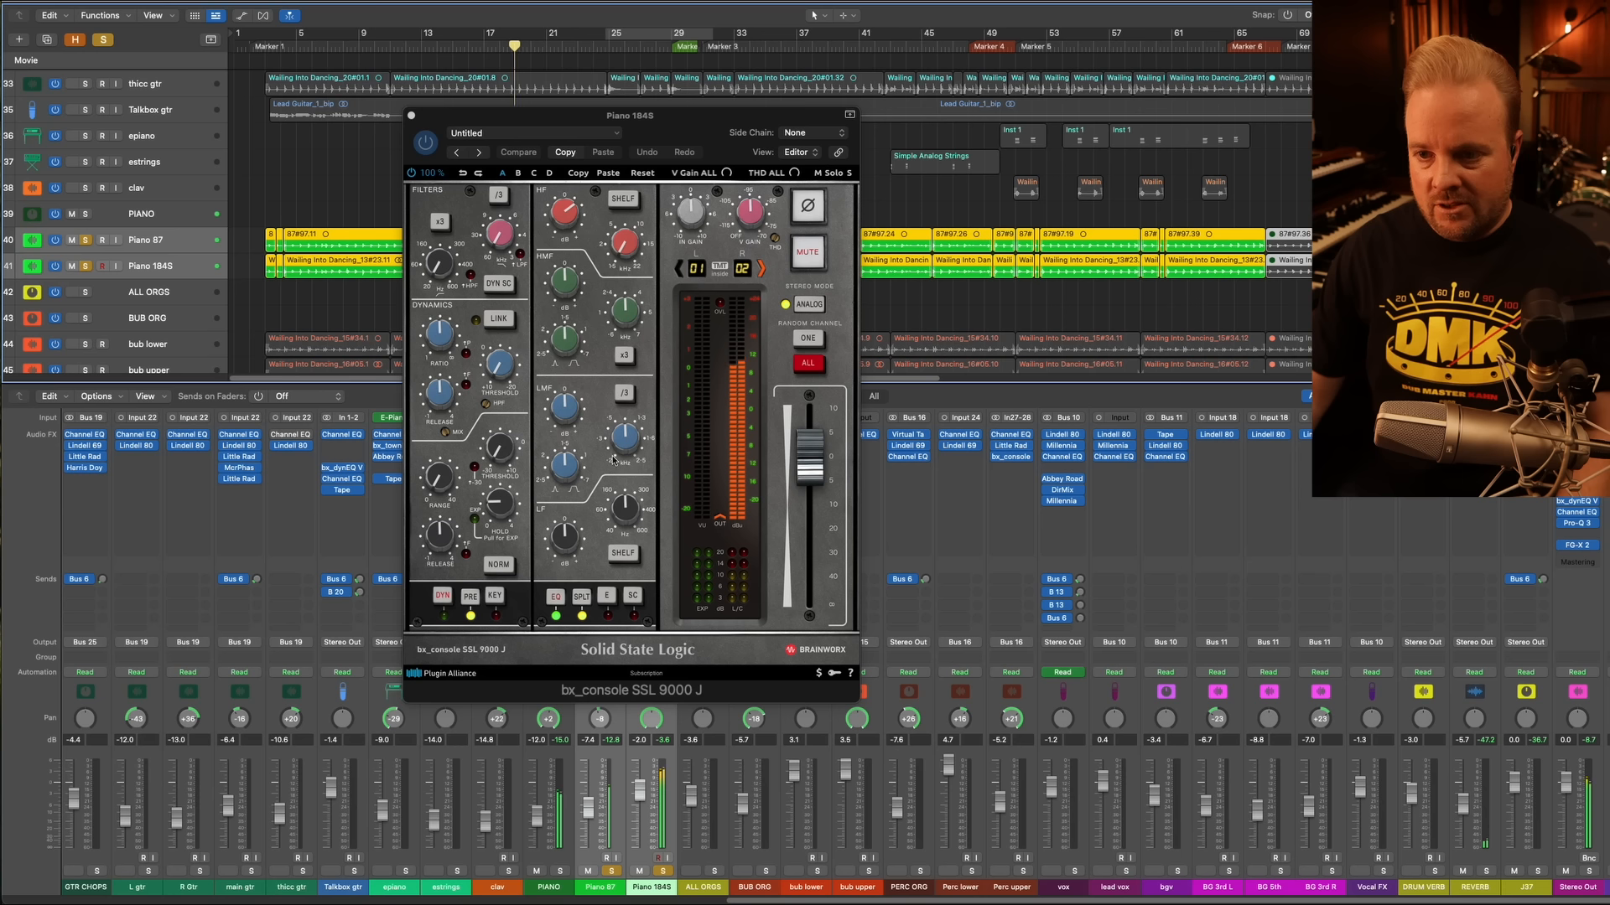
drag(567, 200, 569, 215)
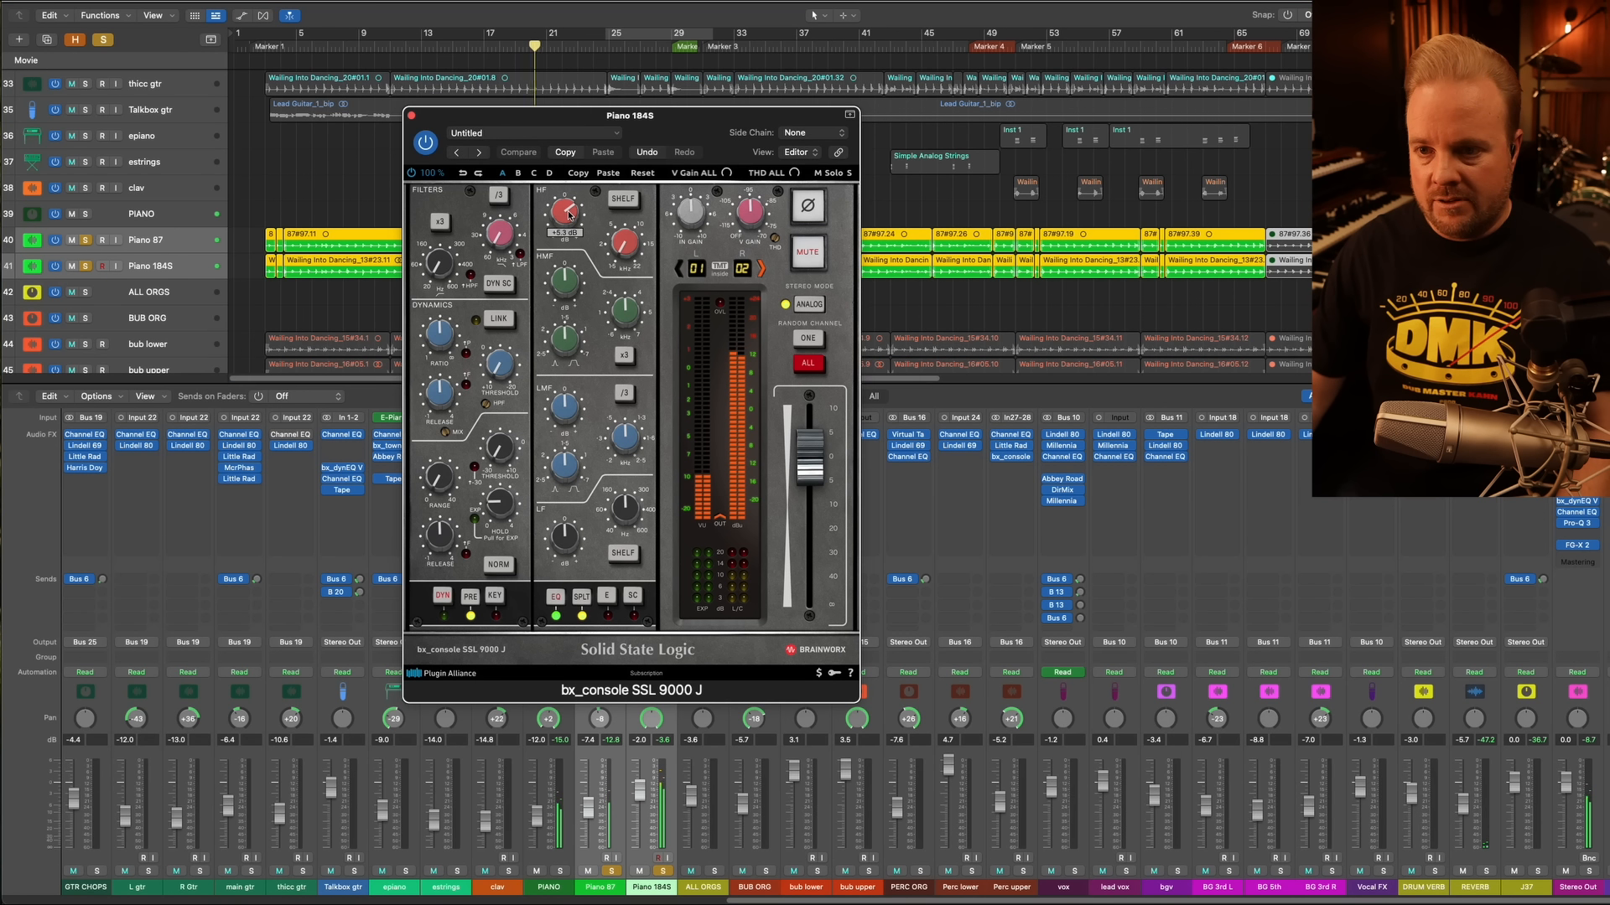
click(627, 249)
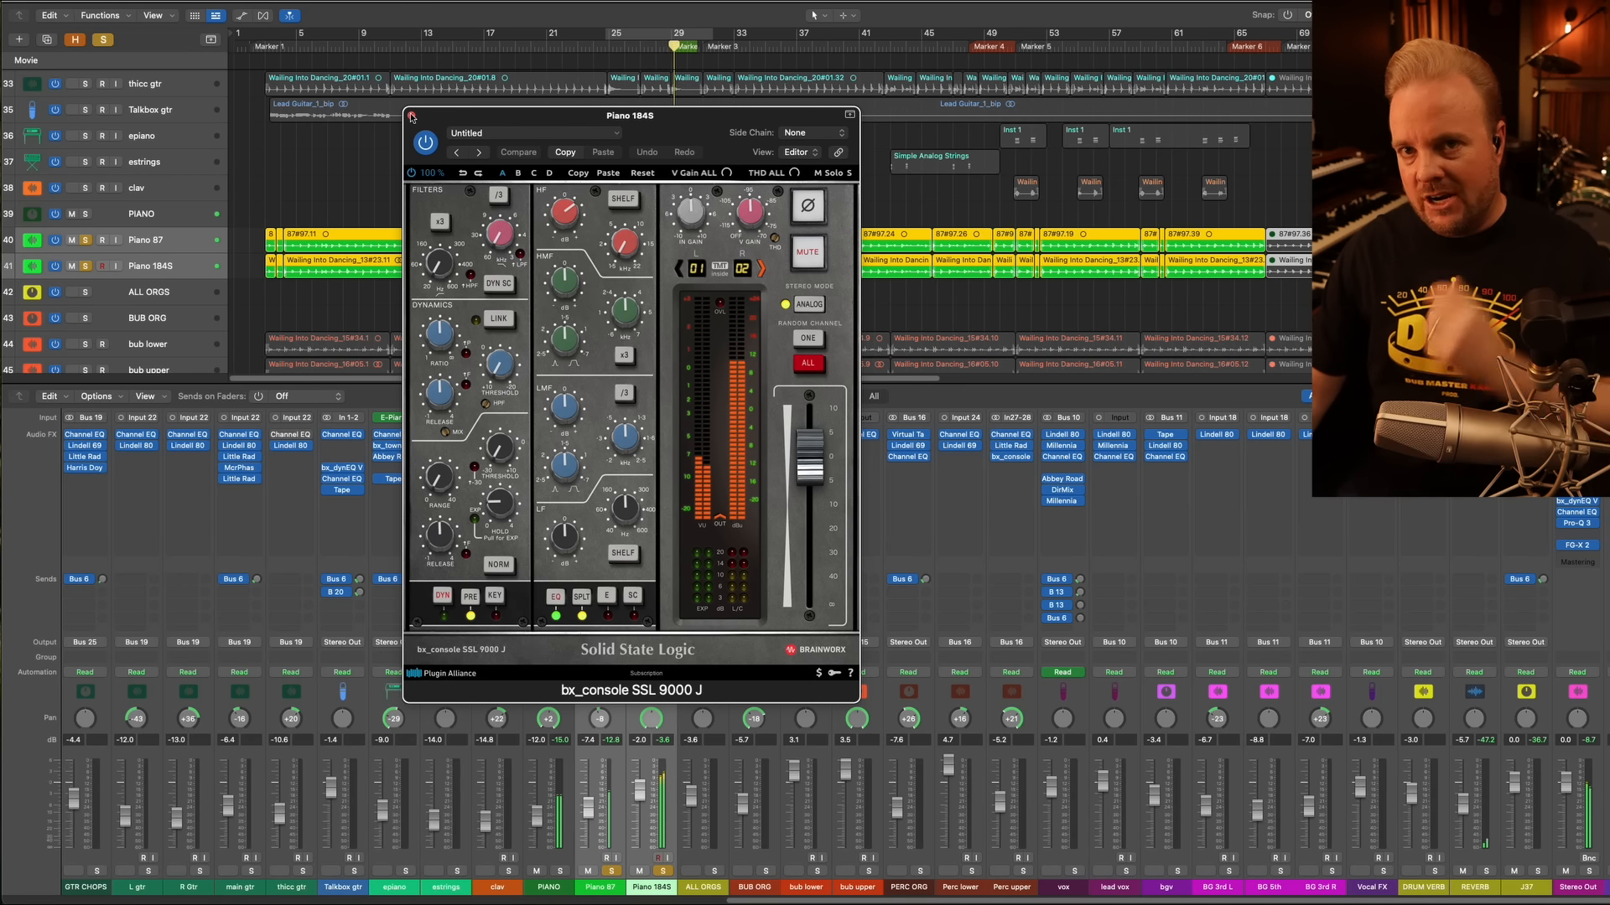
click(410, 116)
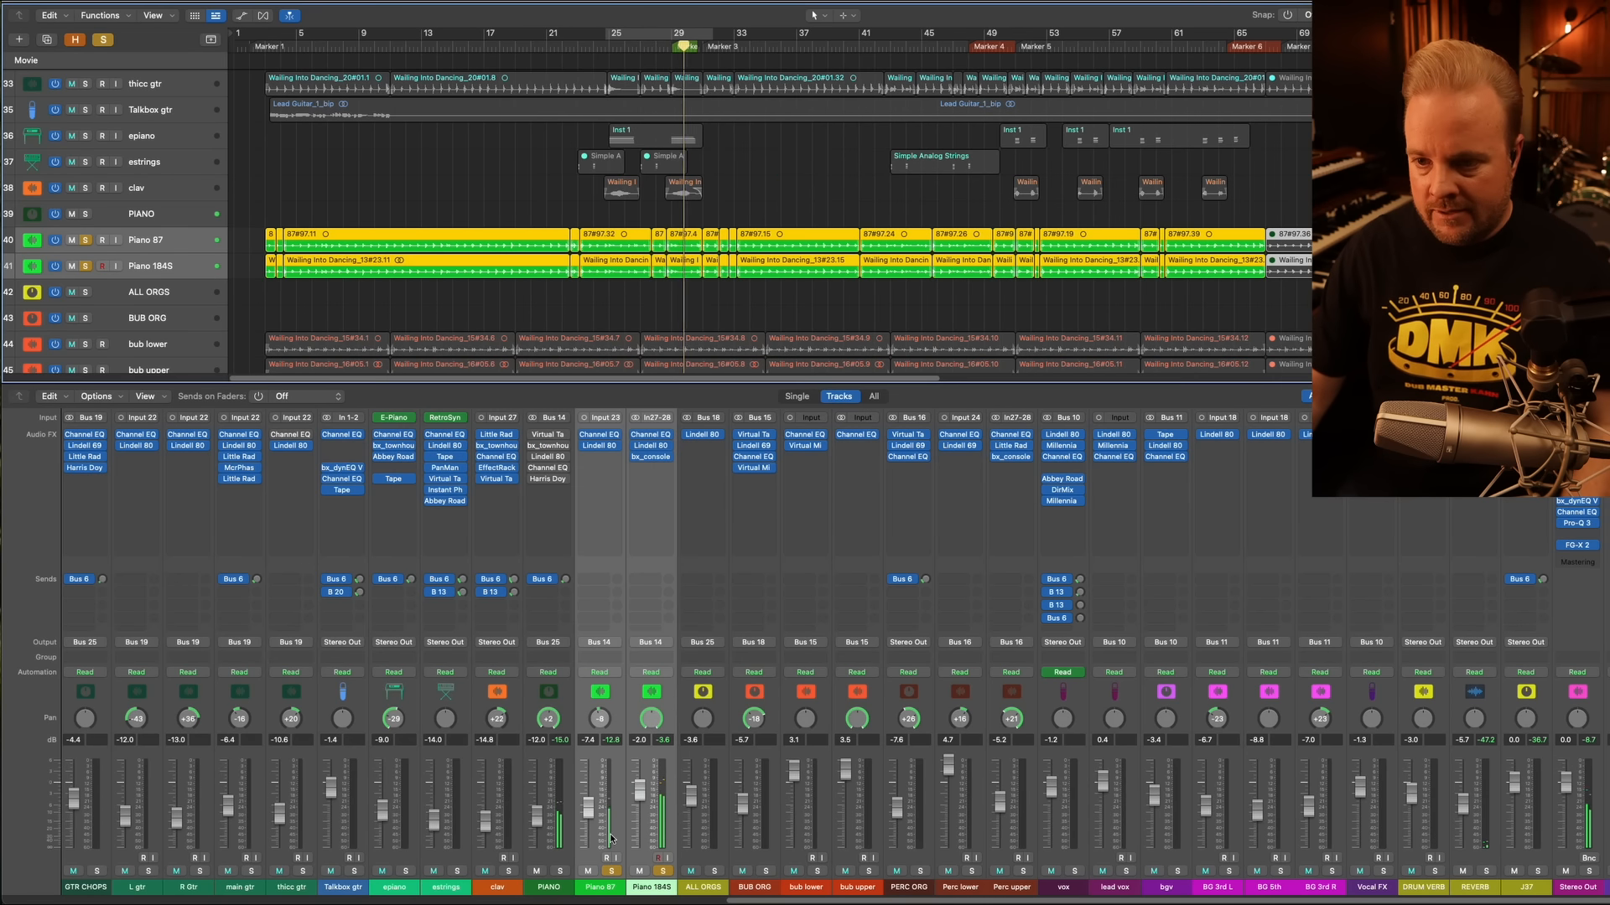
Re-enable Virtual Tape Machines on the PIANO bus and review its noise reduction, wow and flutter, and calibration settings
click(530, 437)
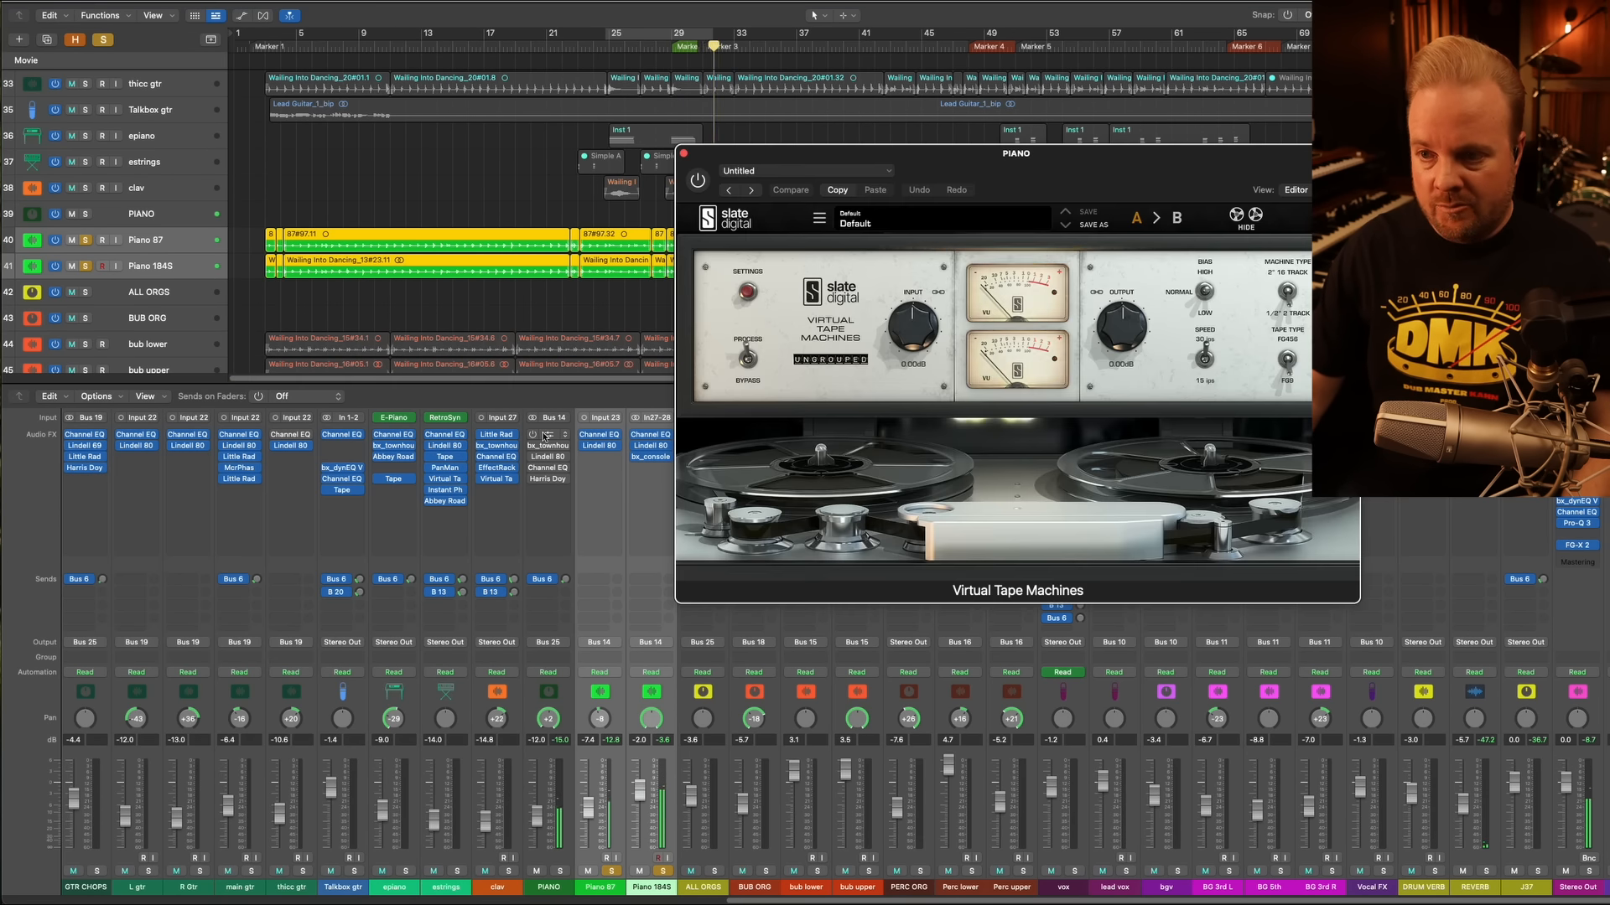
drag(708, 185, 333, 185)
click(314, 187)
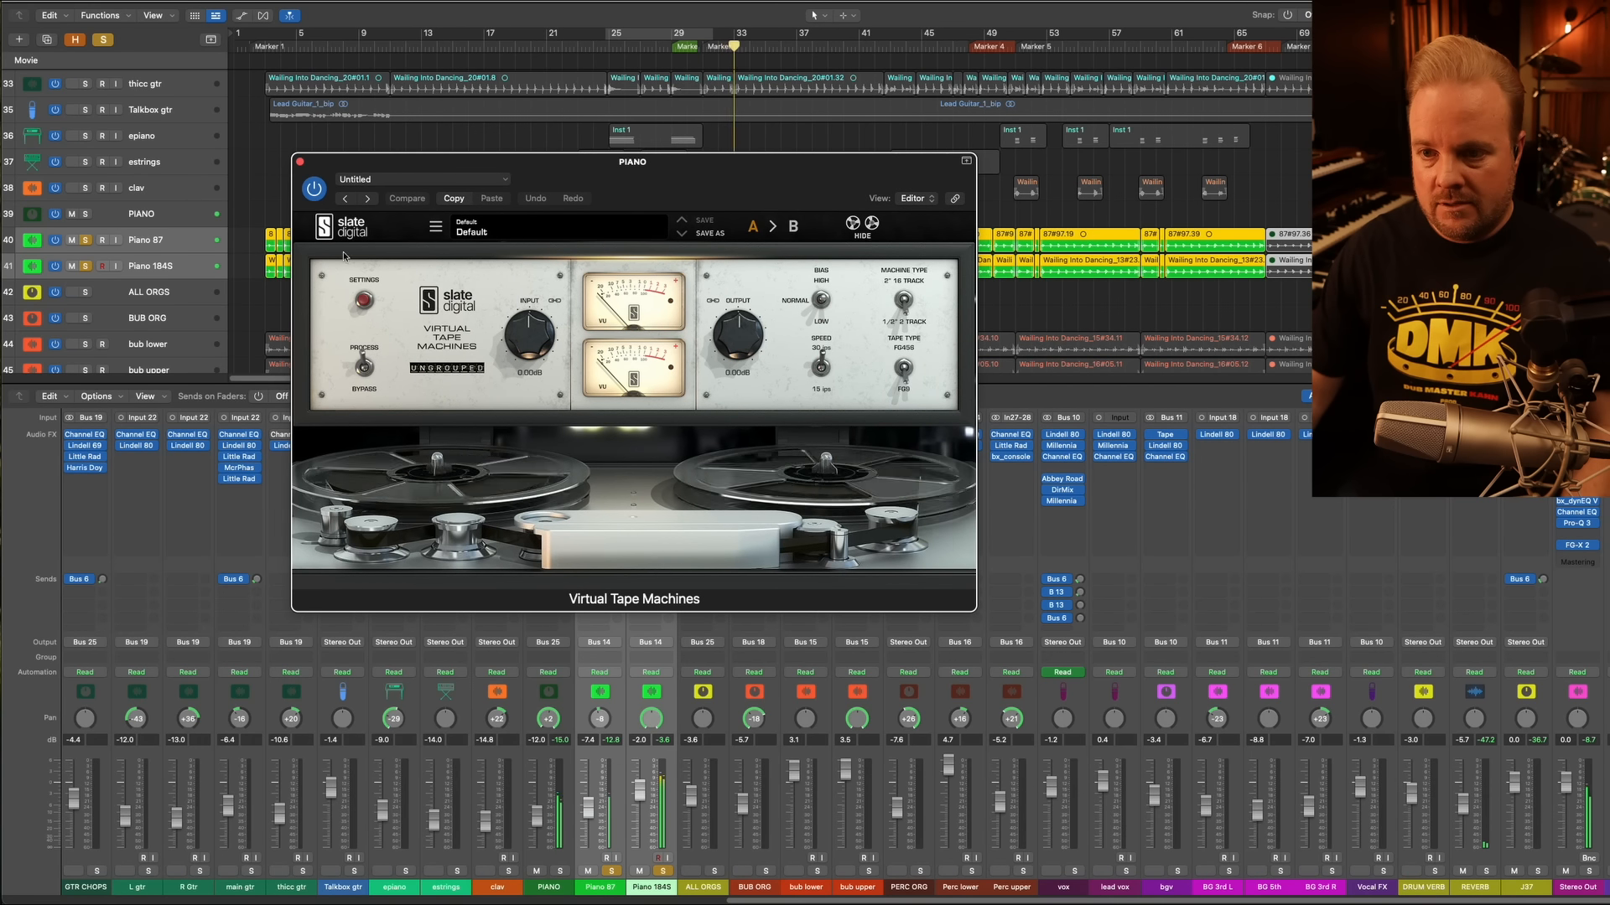
click(364, 300)
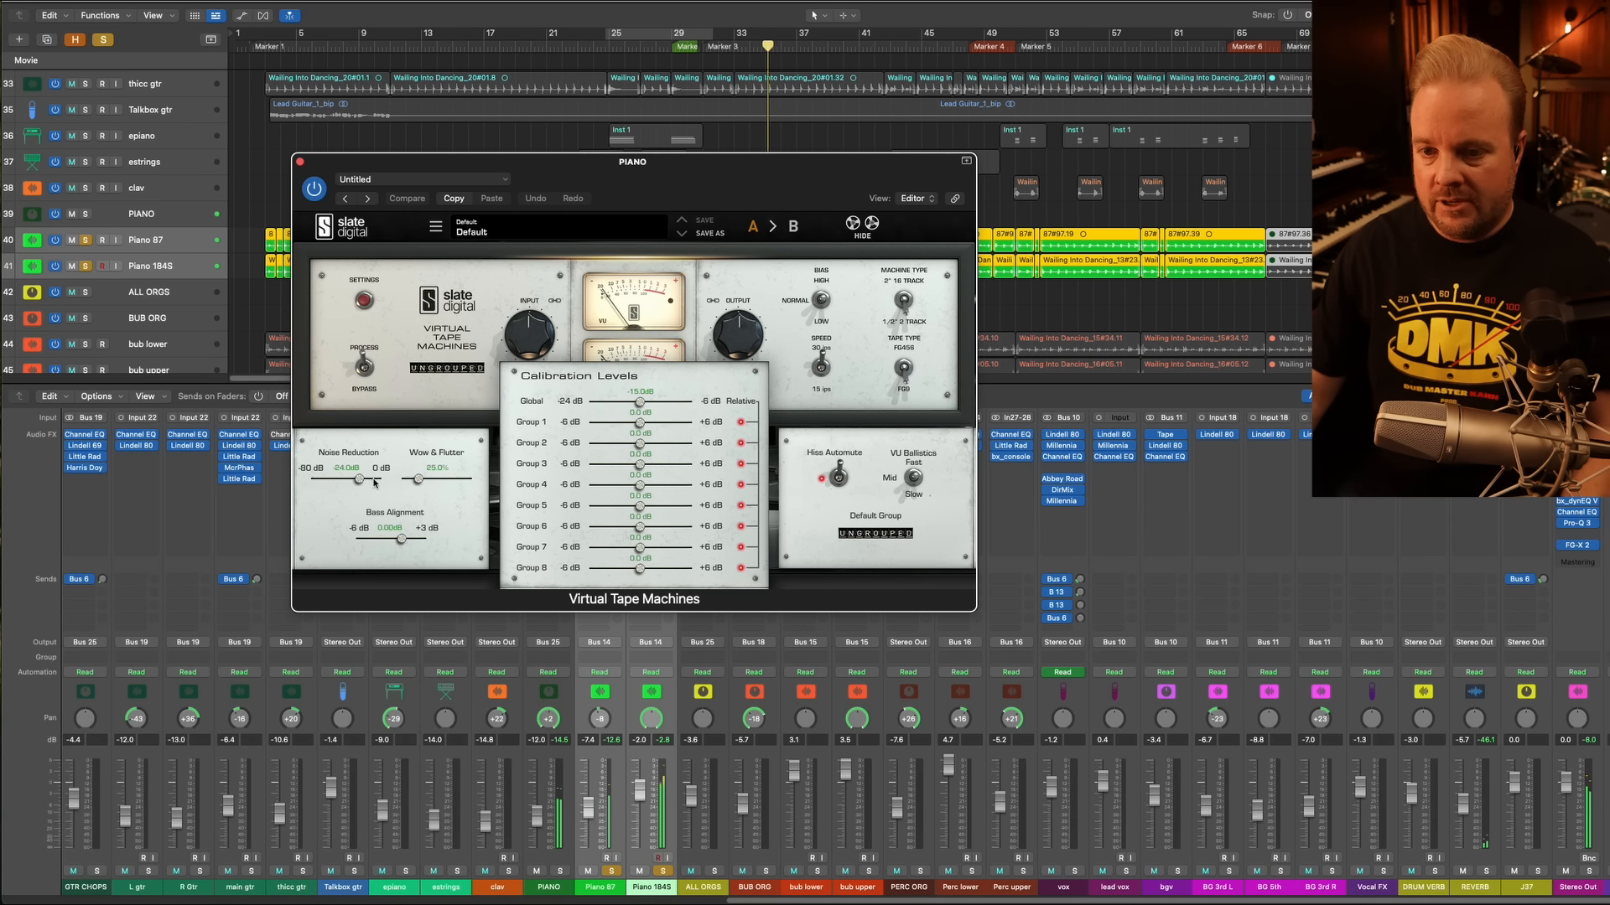
click(300, 163)
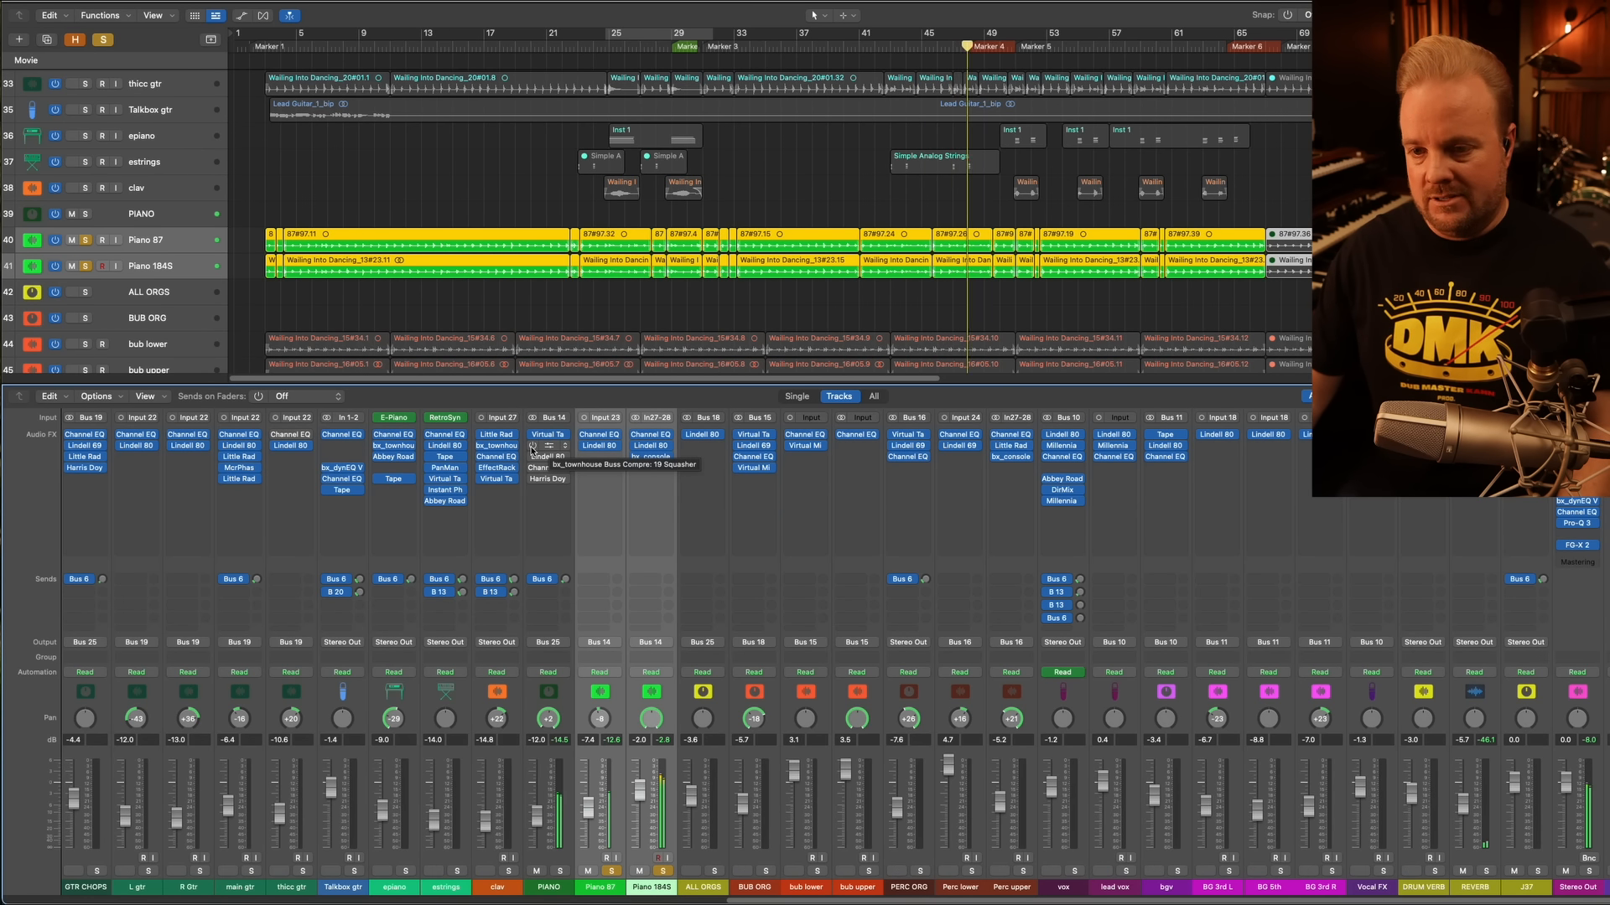
Re-enable the bx_townhouse Buss Compressor on the PIANO bus and review its mix and attack settings
click(541, 450)
drag(701, 192, 277, 201)
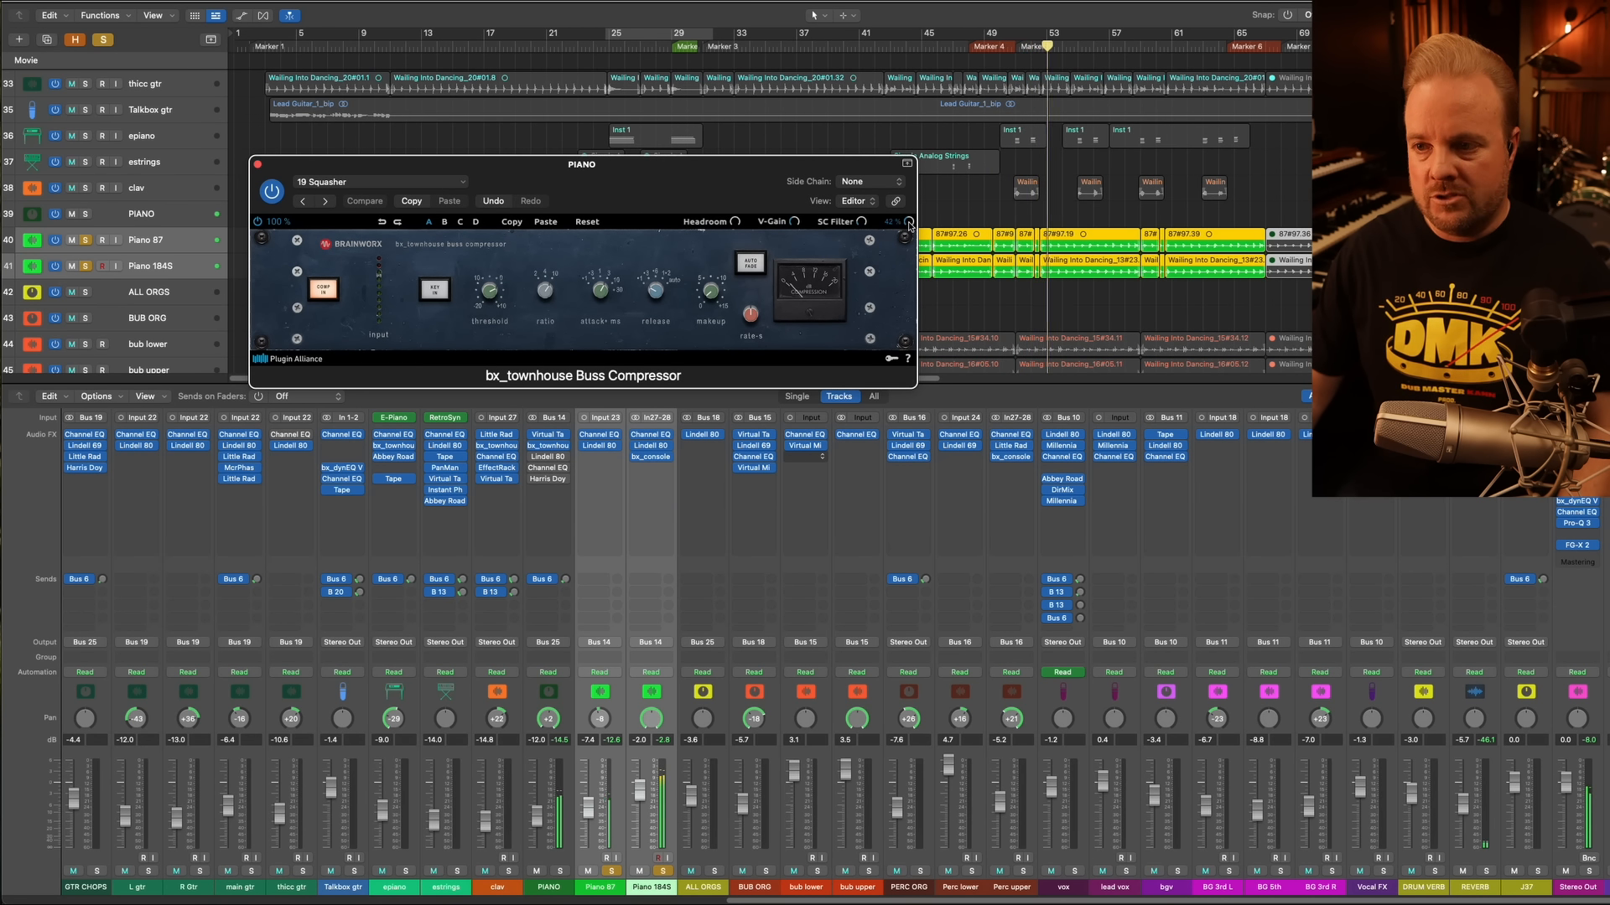
drag(601, 286, 601, 291)
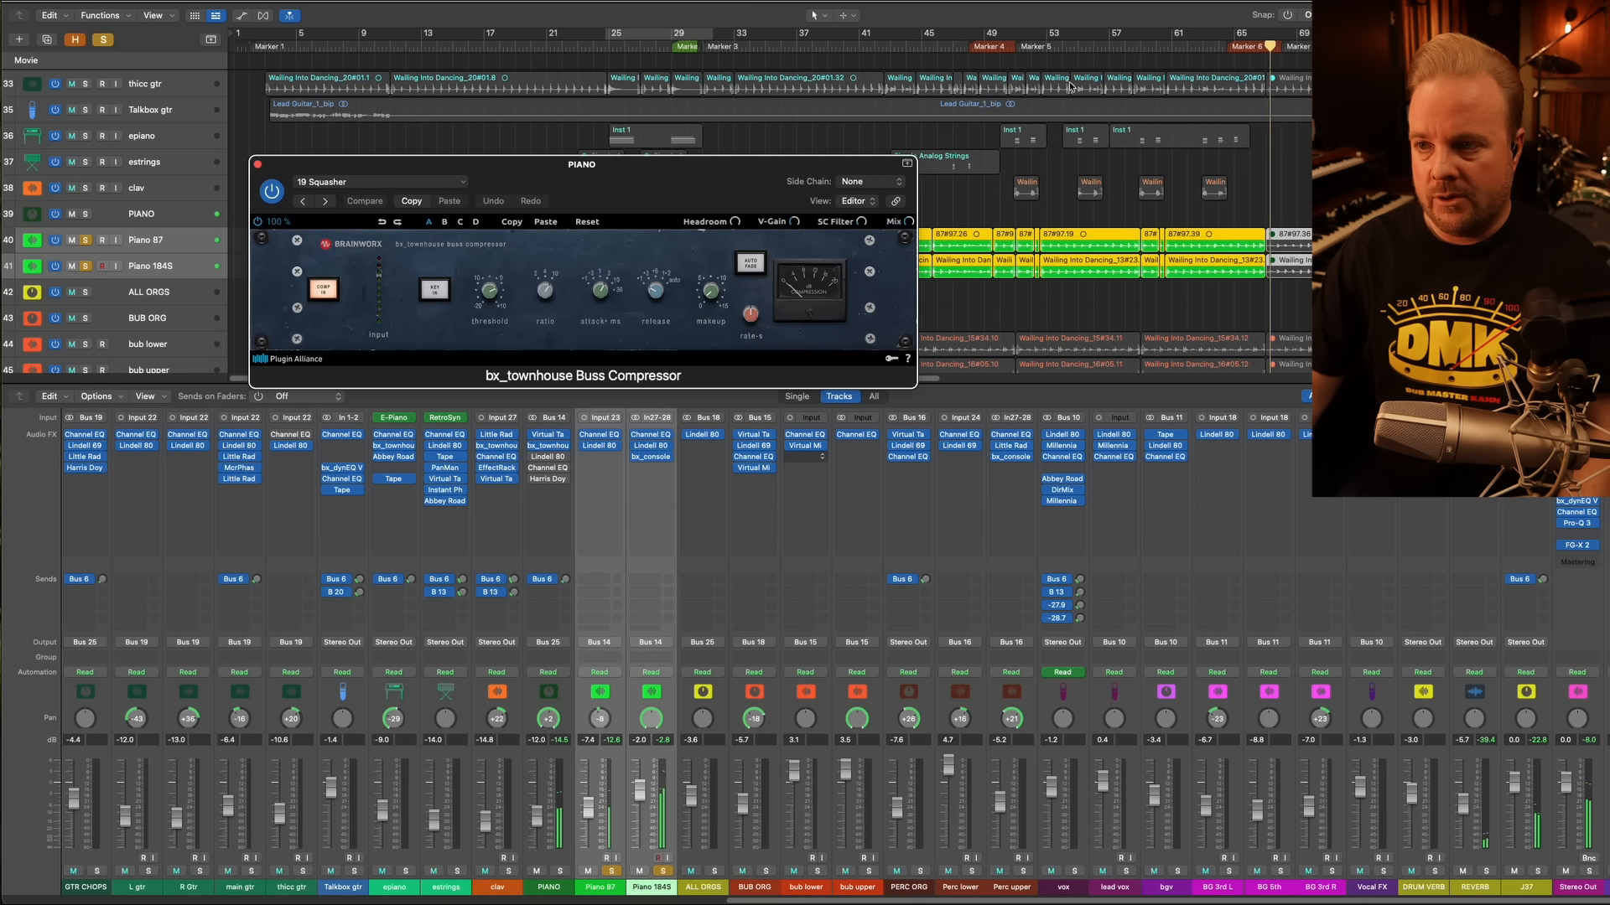
Play from about bar 43 and compare the piano bus with the bx_townhouse Buss Compressor bypassed and enabled
click(893, 49)
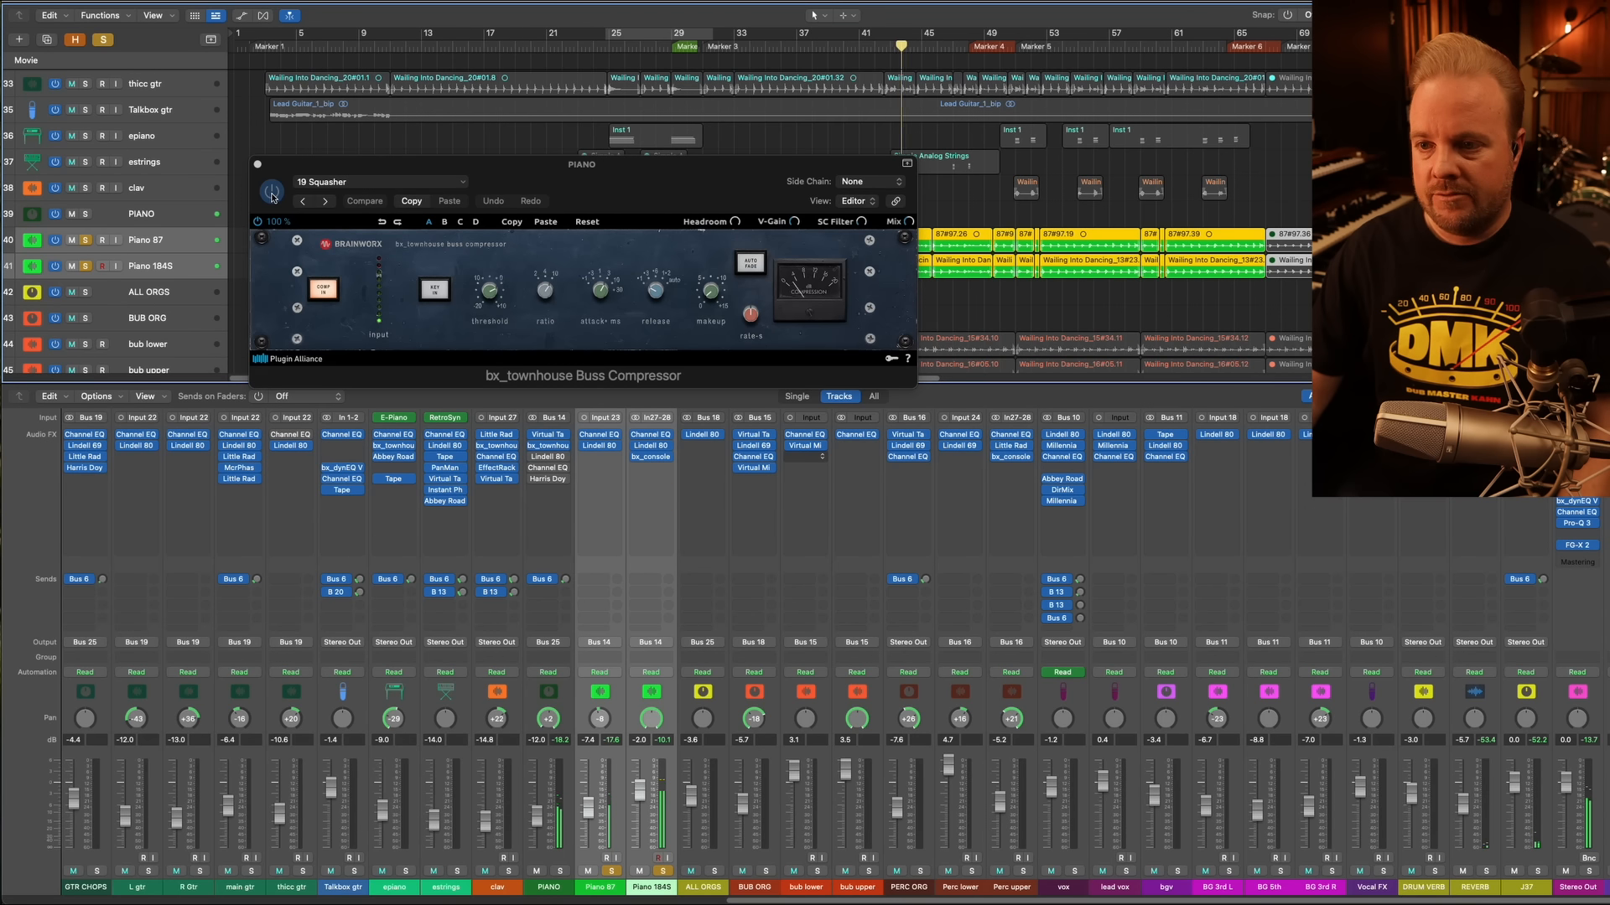
click(273, 194)
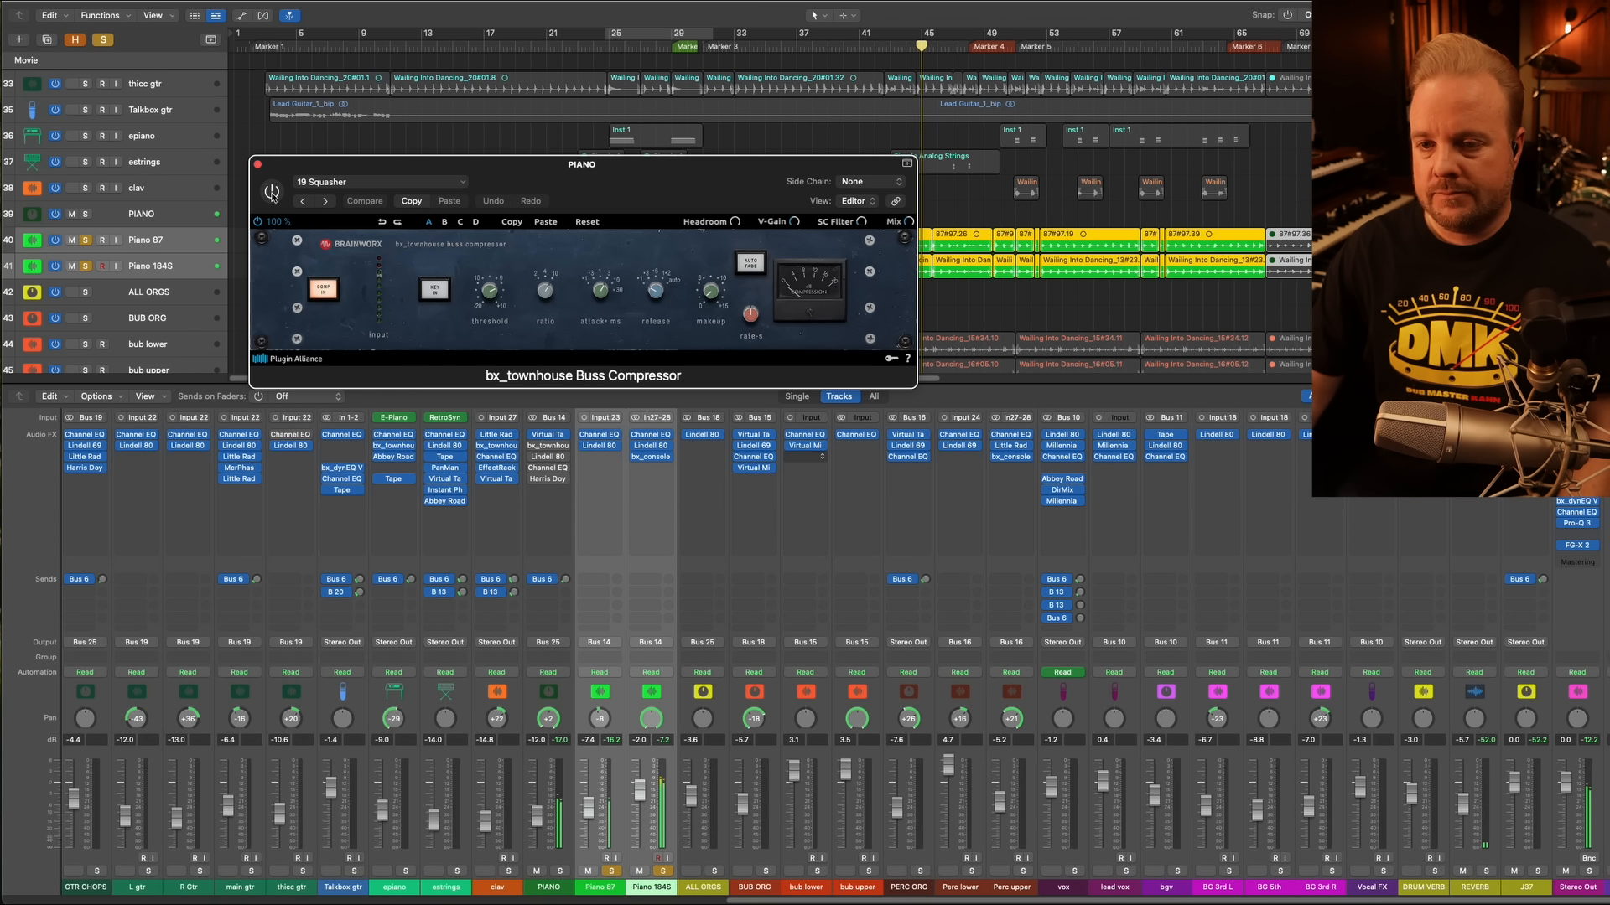
click(272, 194)
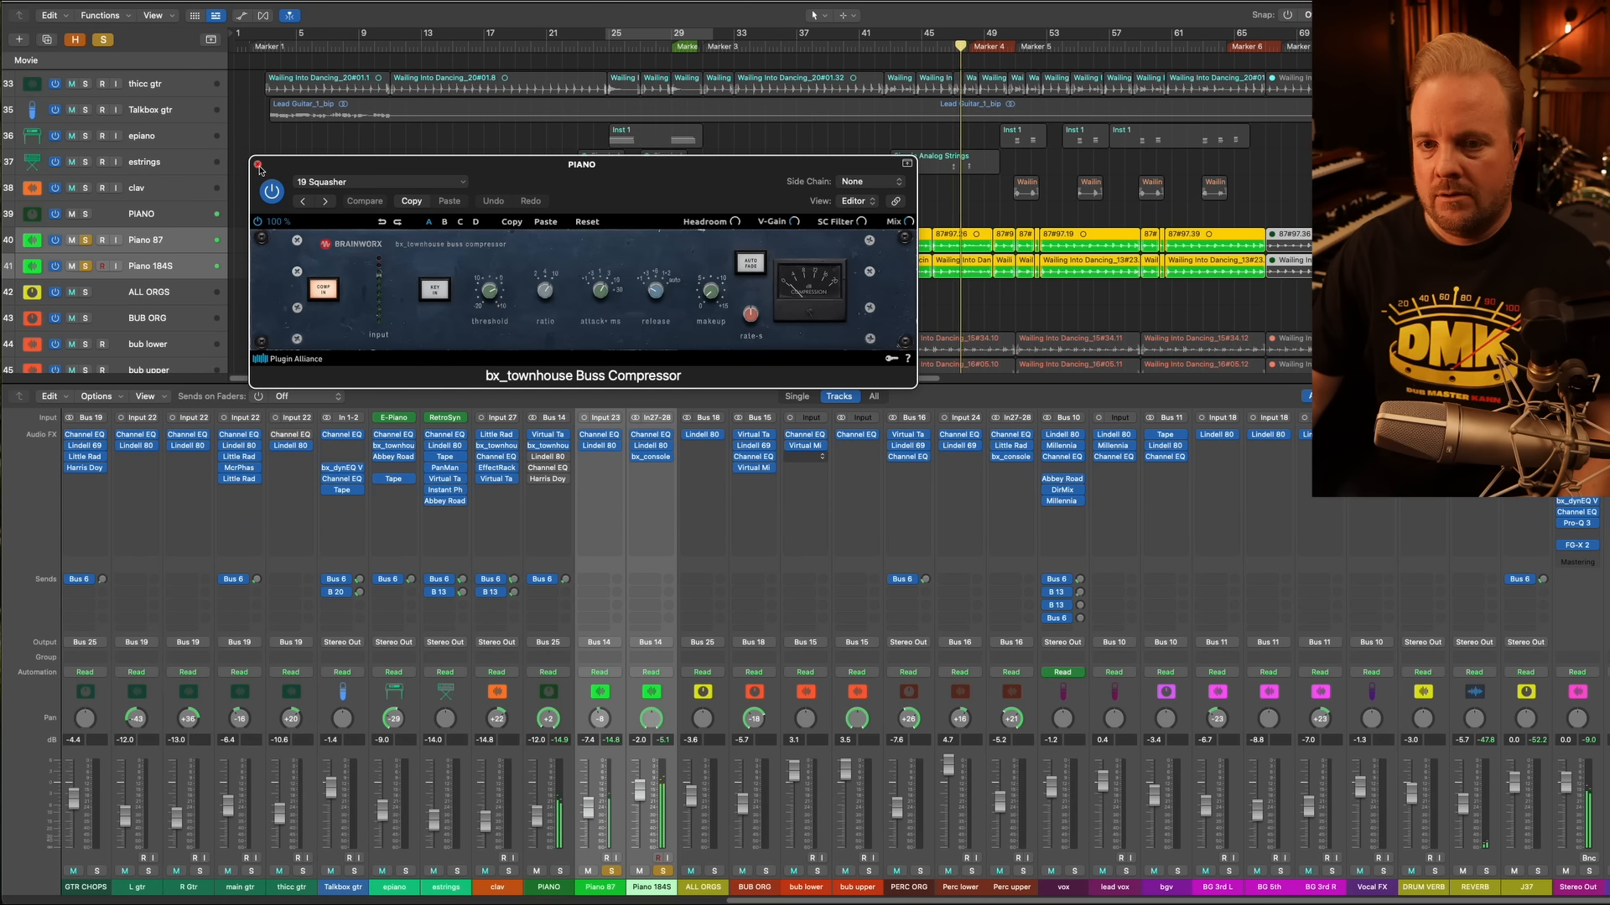
click(258, 164)
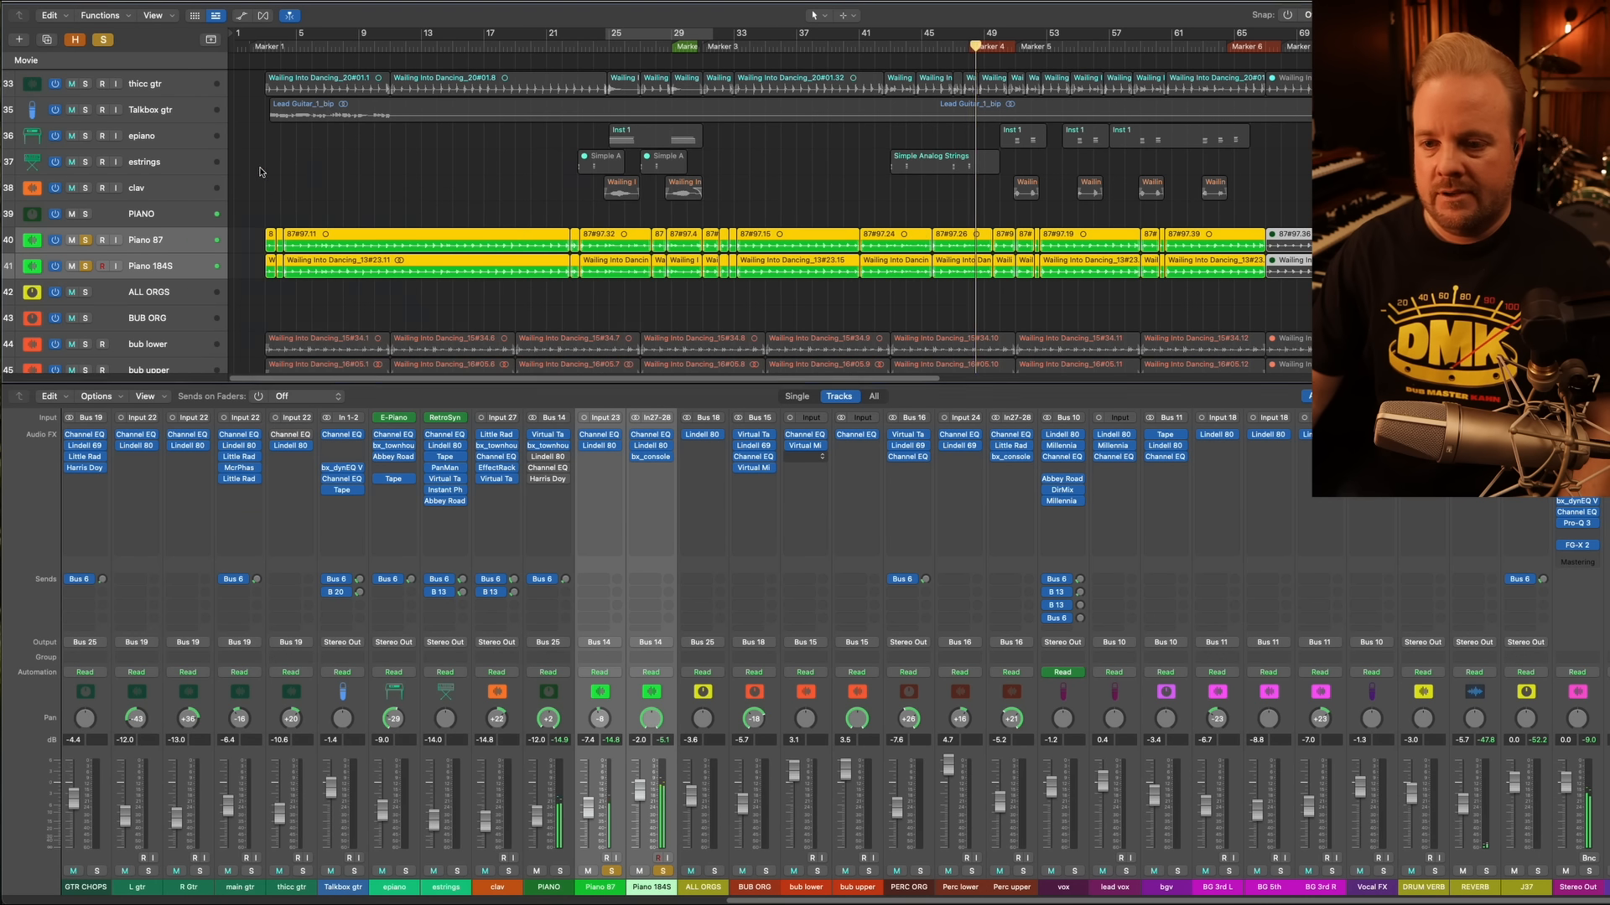
Re-enable the Lindell 80 Channel on the PIANO bus and open its settings for review
click(537, 458)
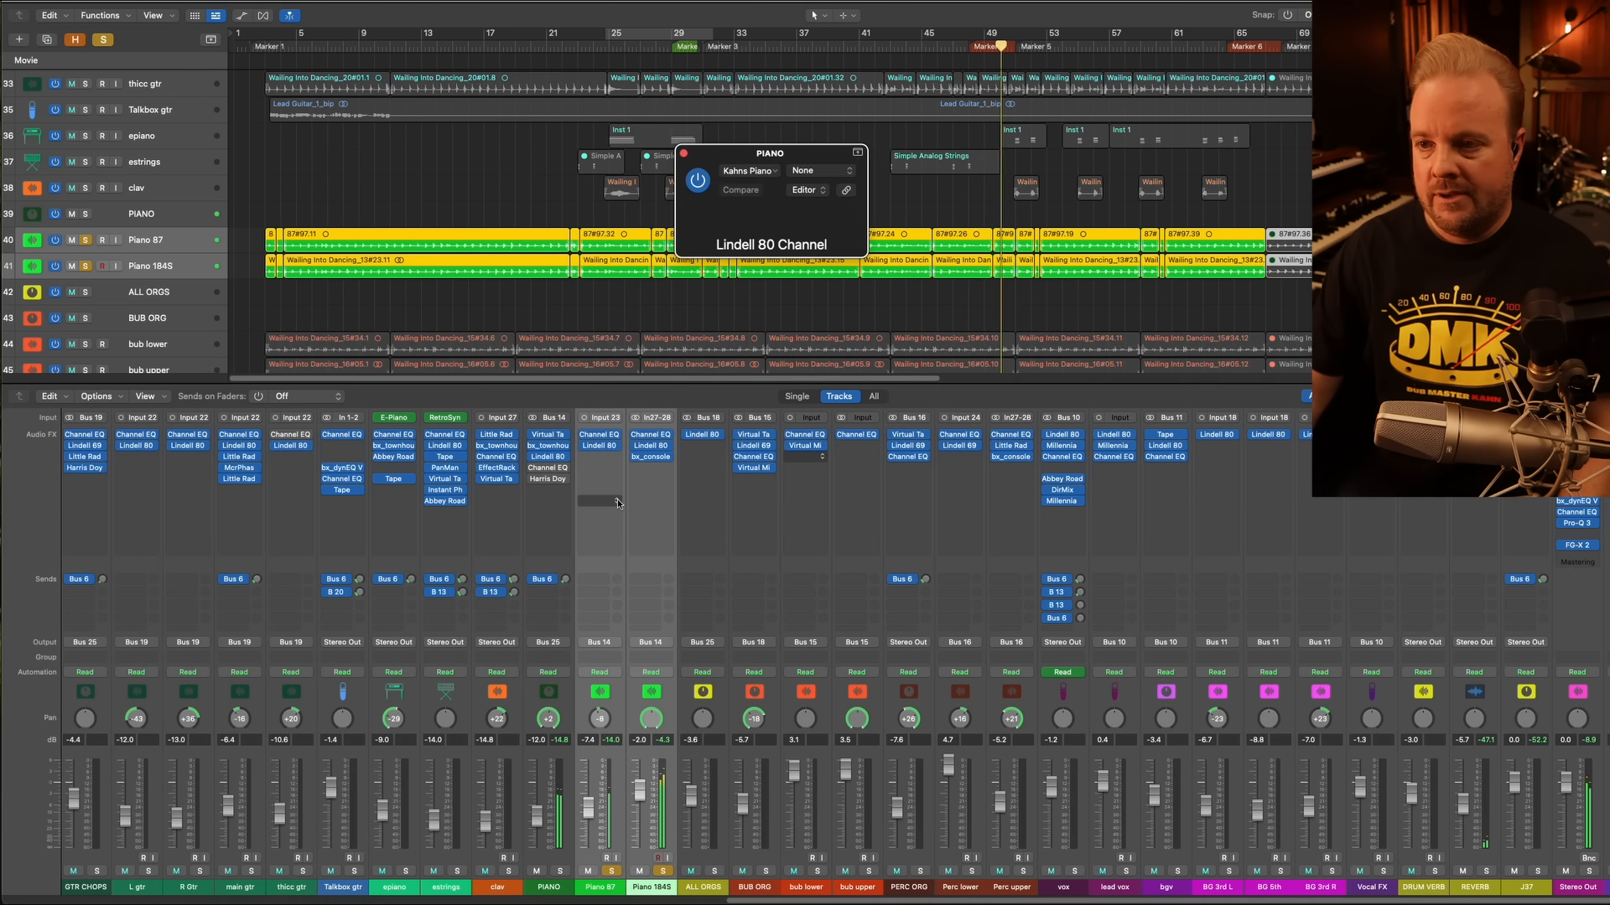
drag(576, 190, 582, 182)
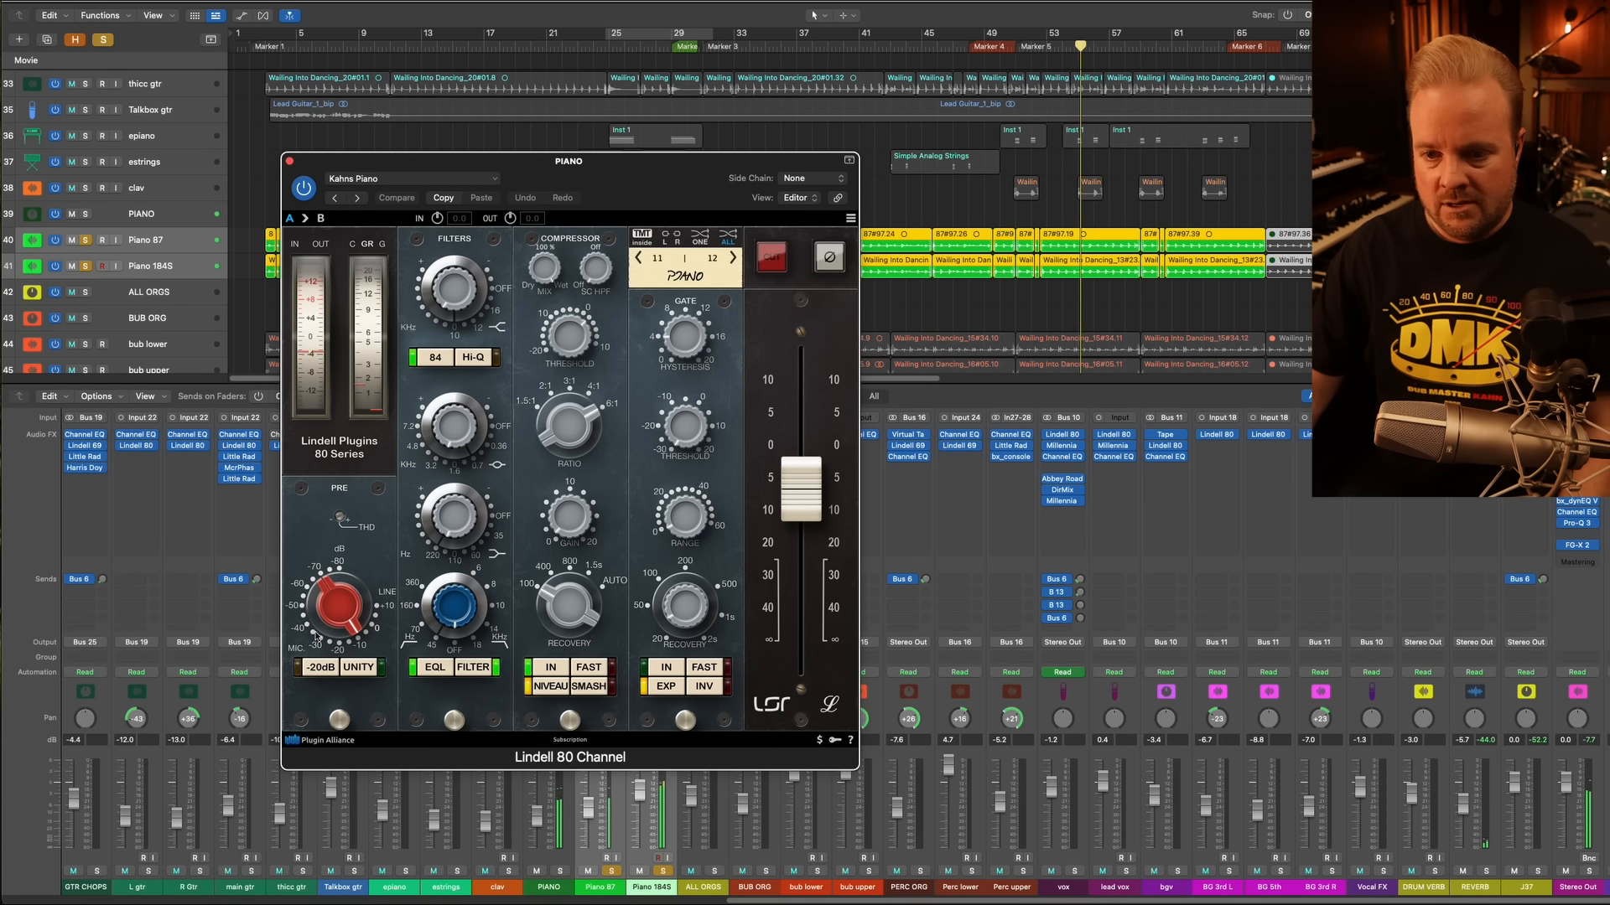
Compare the piano bus with and without the Lindell 80 Channel by bypassing and re-enabling it, and close the plugin
mouse_move(343, 521)
mouse_move(469, 430)
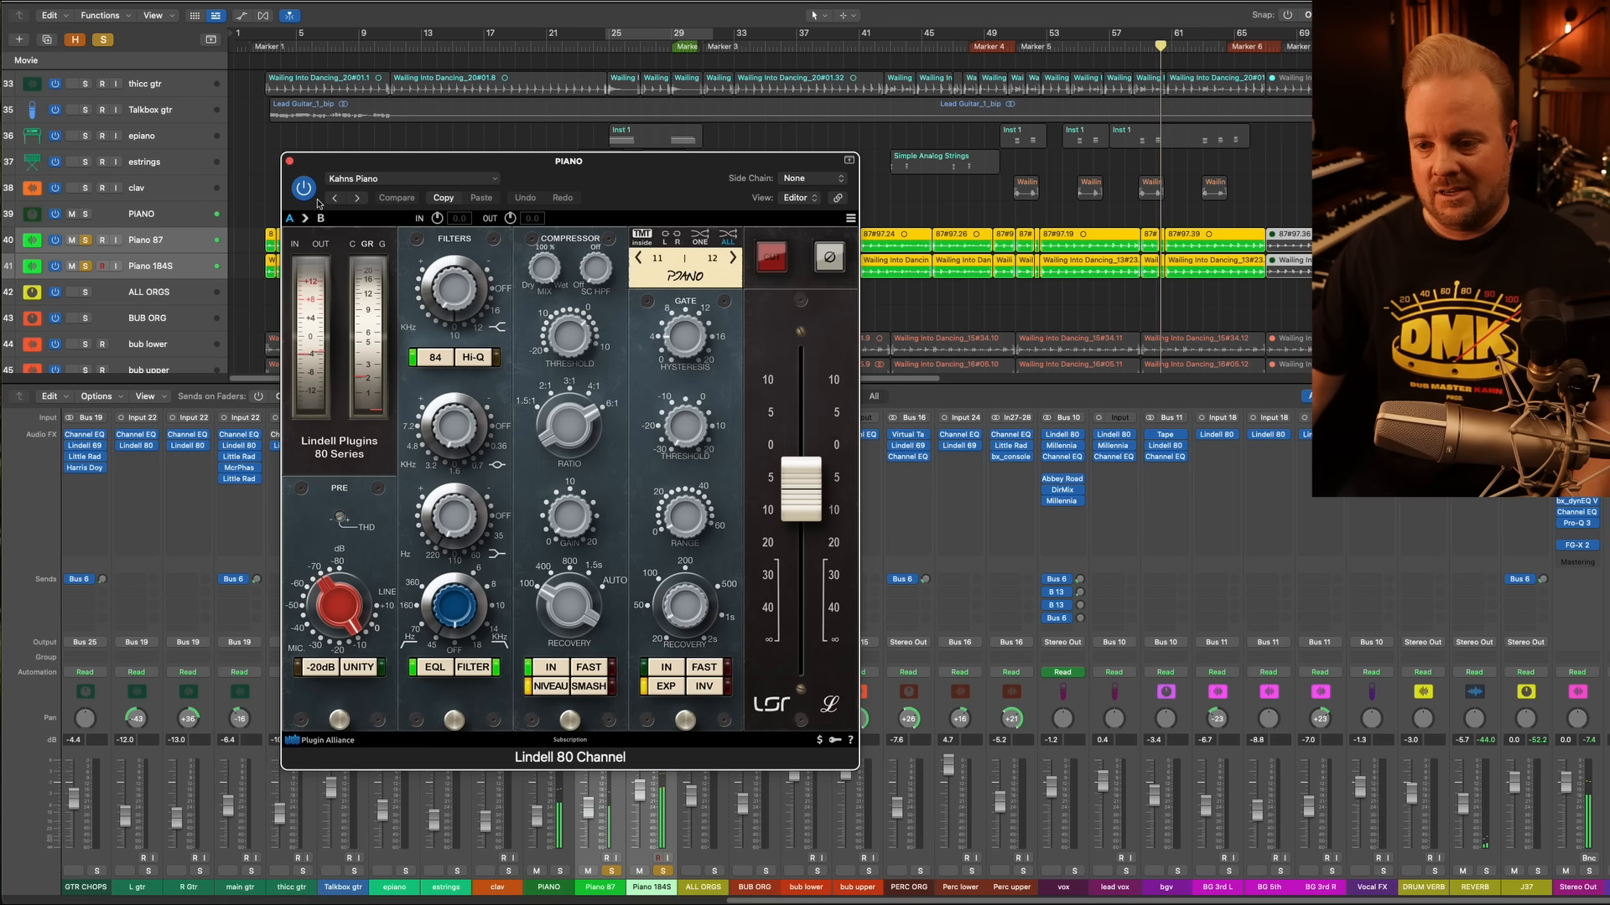
click(302, 190)
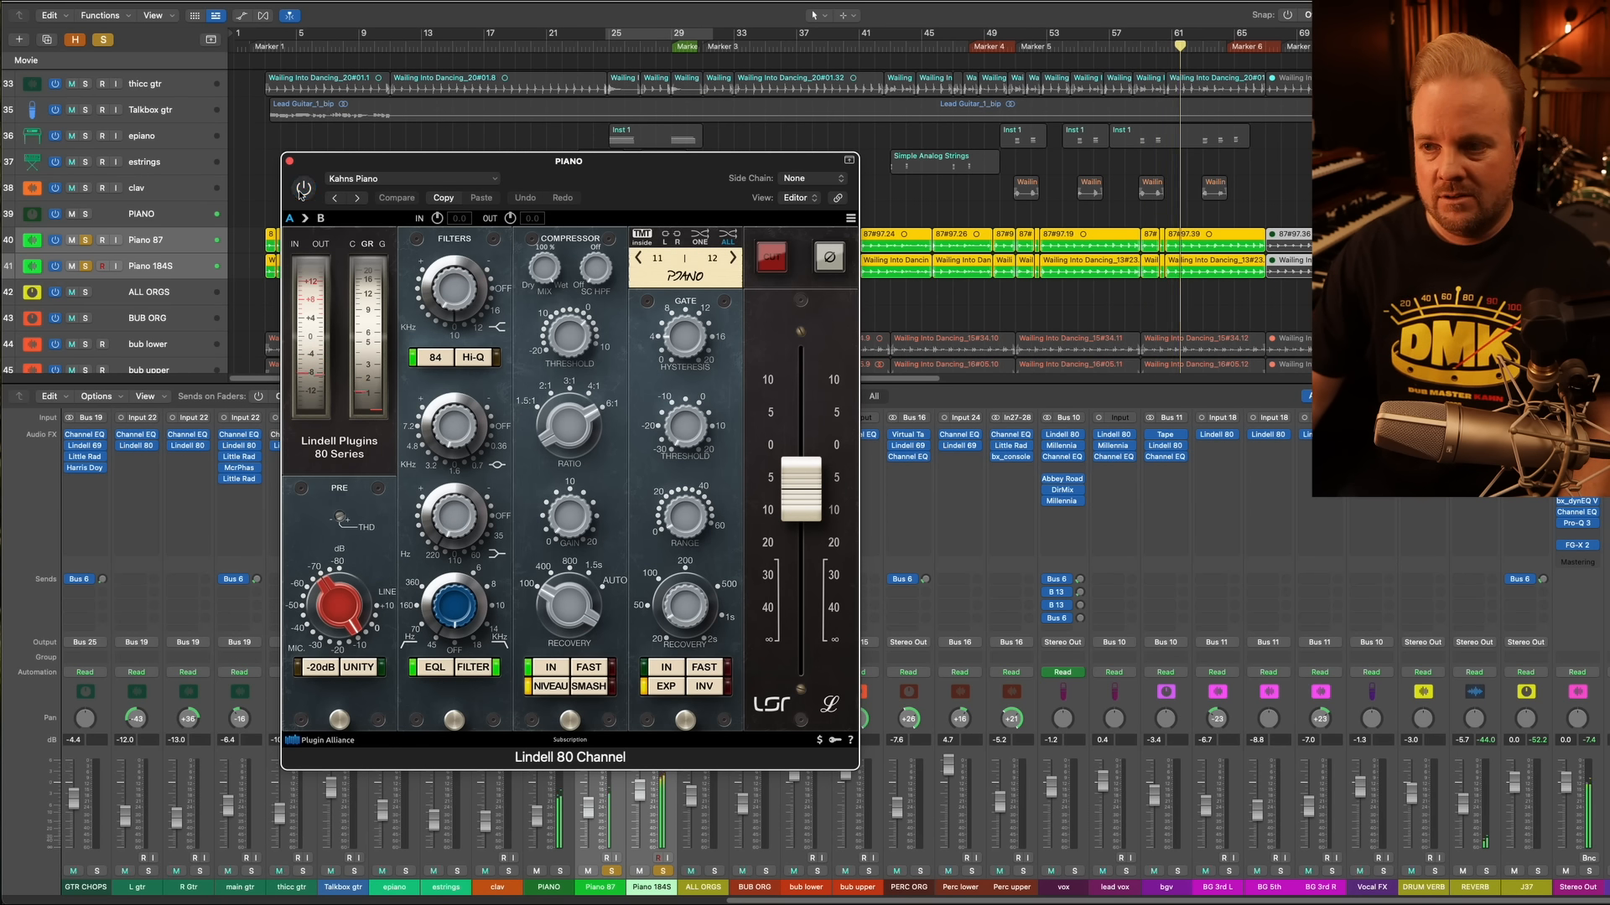
click(302, 191)
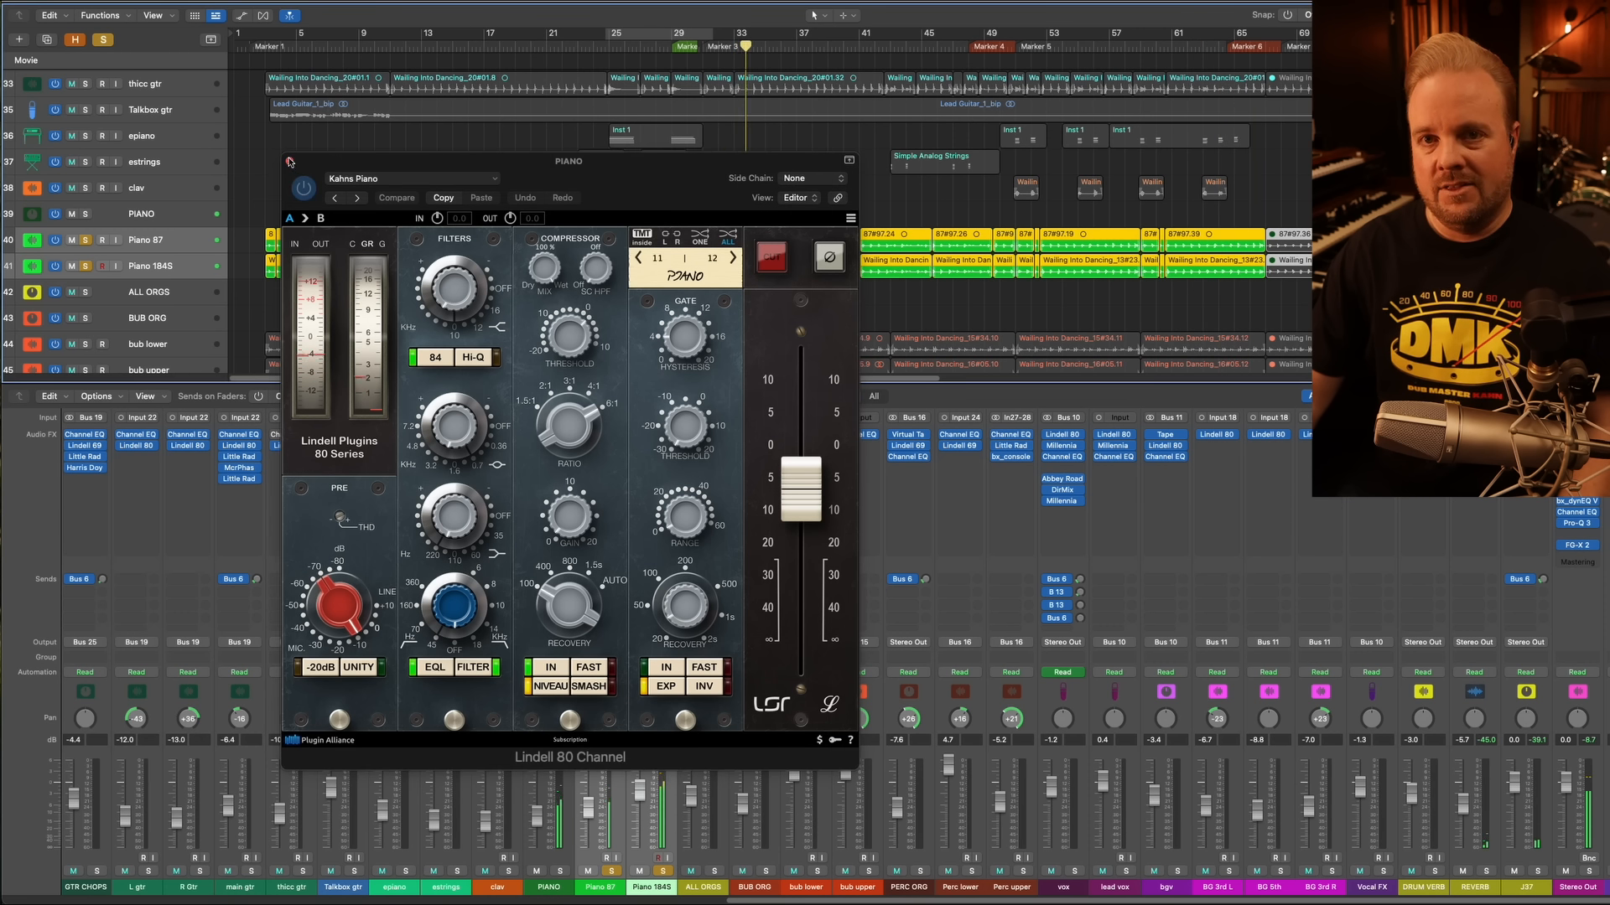
click(290, 161)
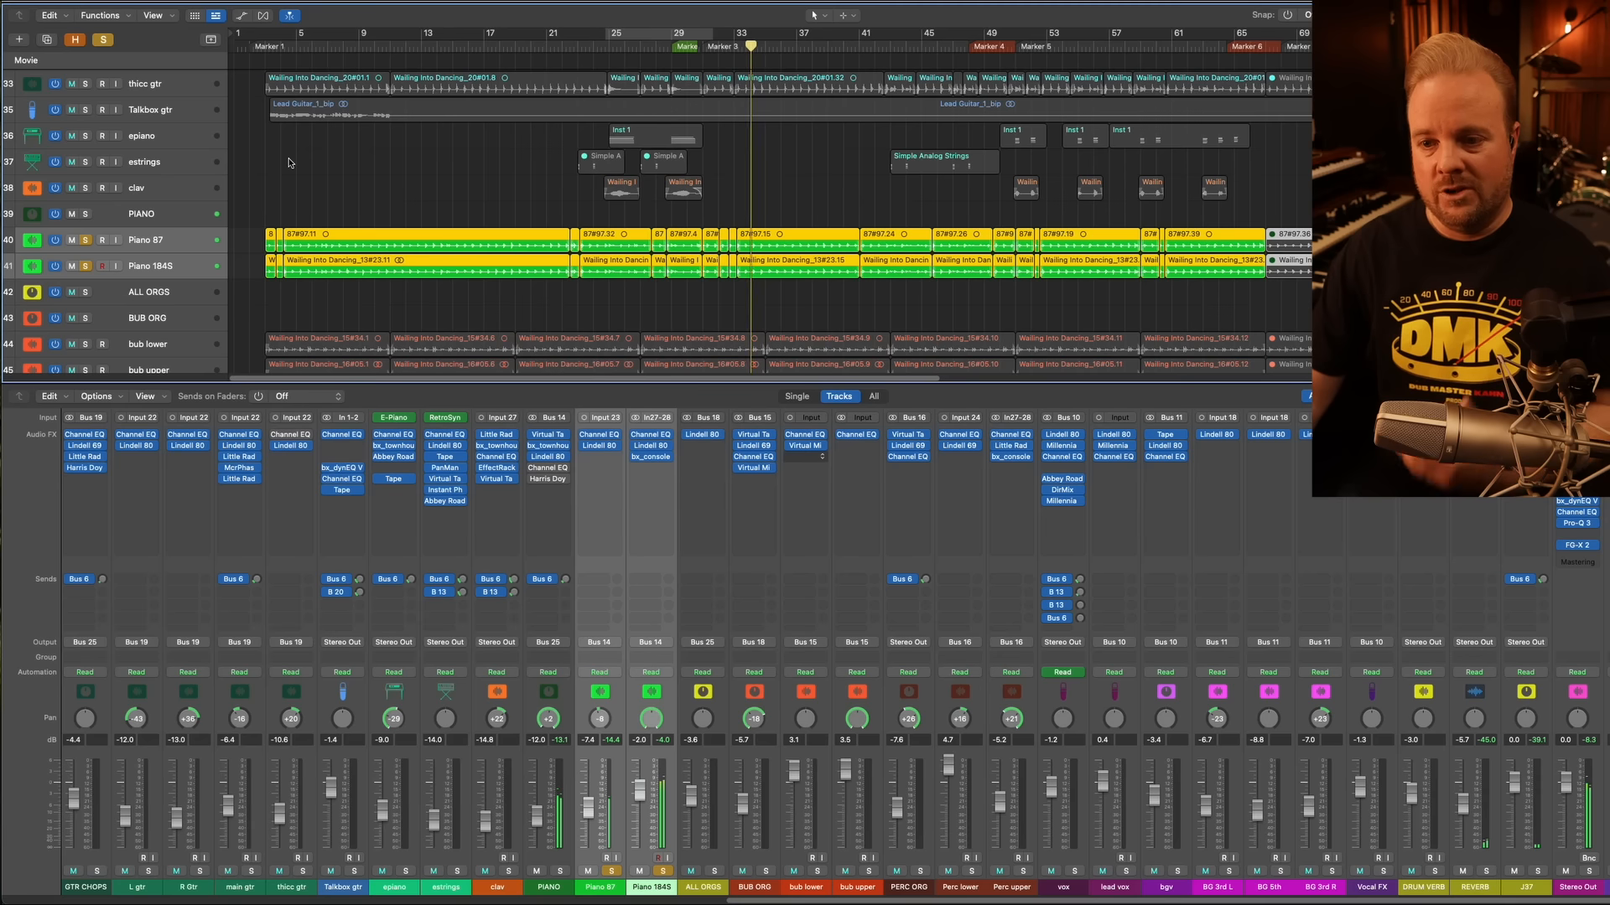
Examine the 1680 Hz cut in the PIANO bus's second Channel EQ and close the plugin
click(546, 471)
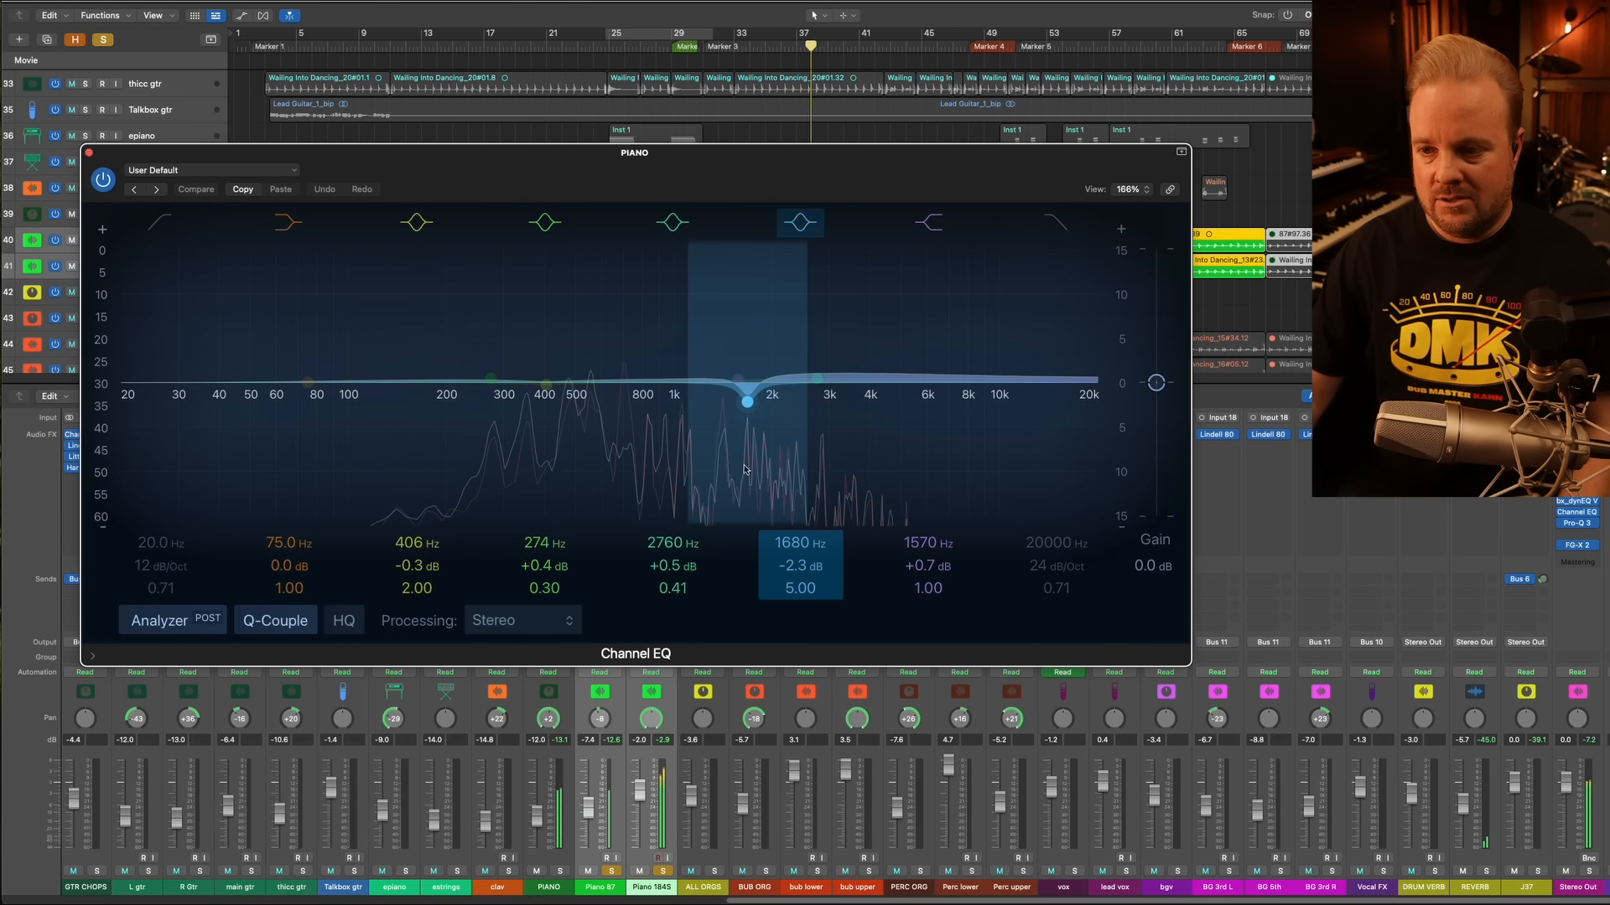
click(749, 409)
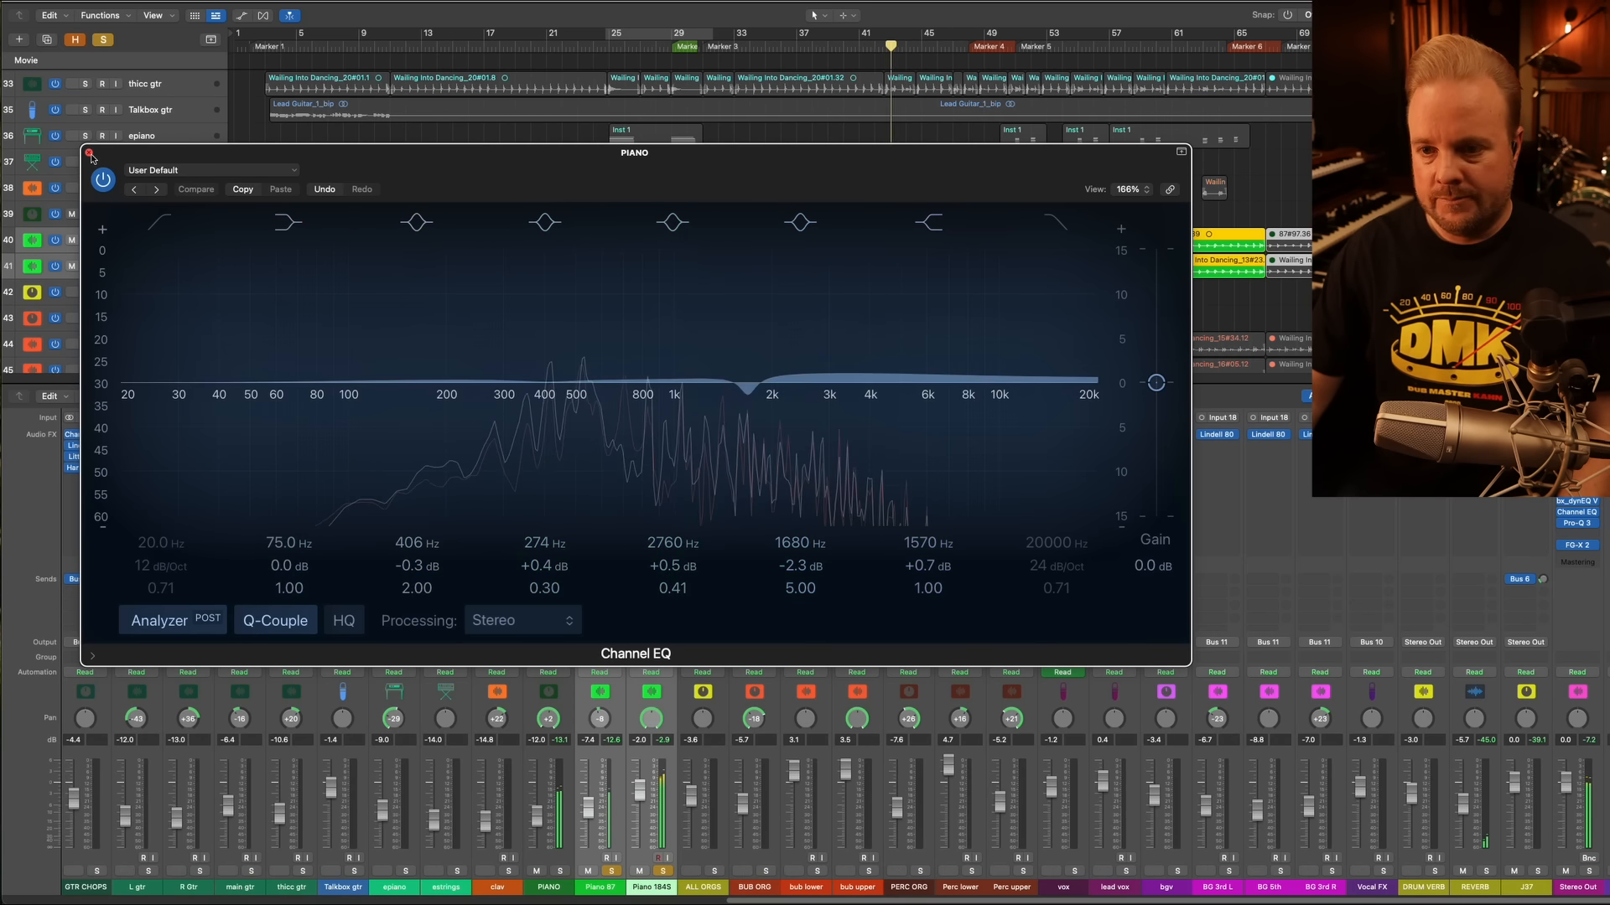
click(89, 152)
Compare the PIANO bus with the Harris Doyle Natalus DSCEQ bypassed and active during playback, and close the plugin
click(550, 481)
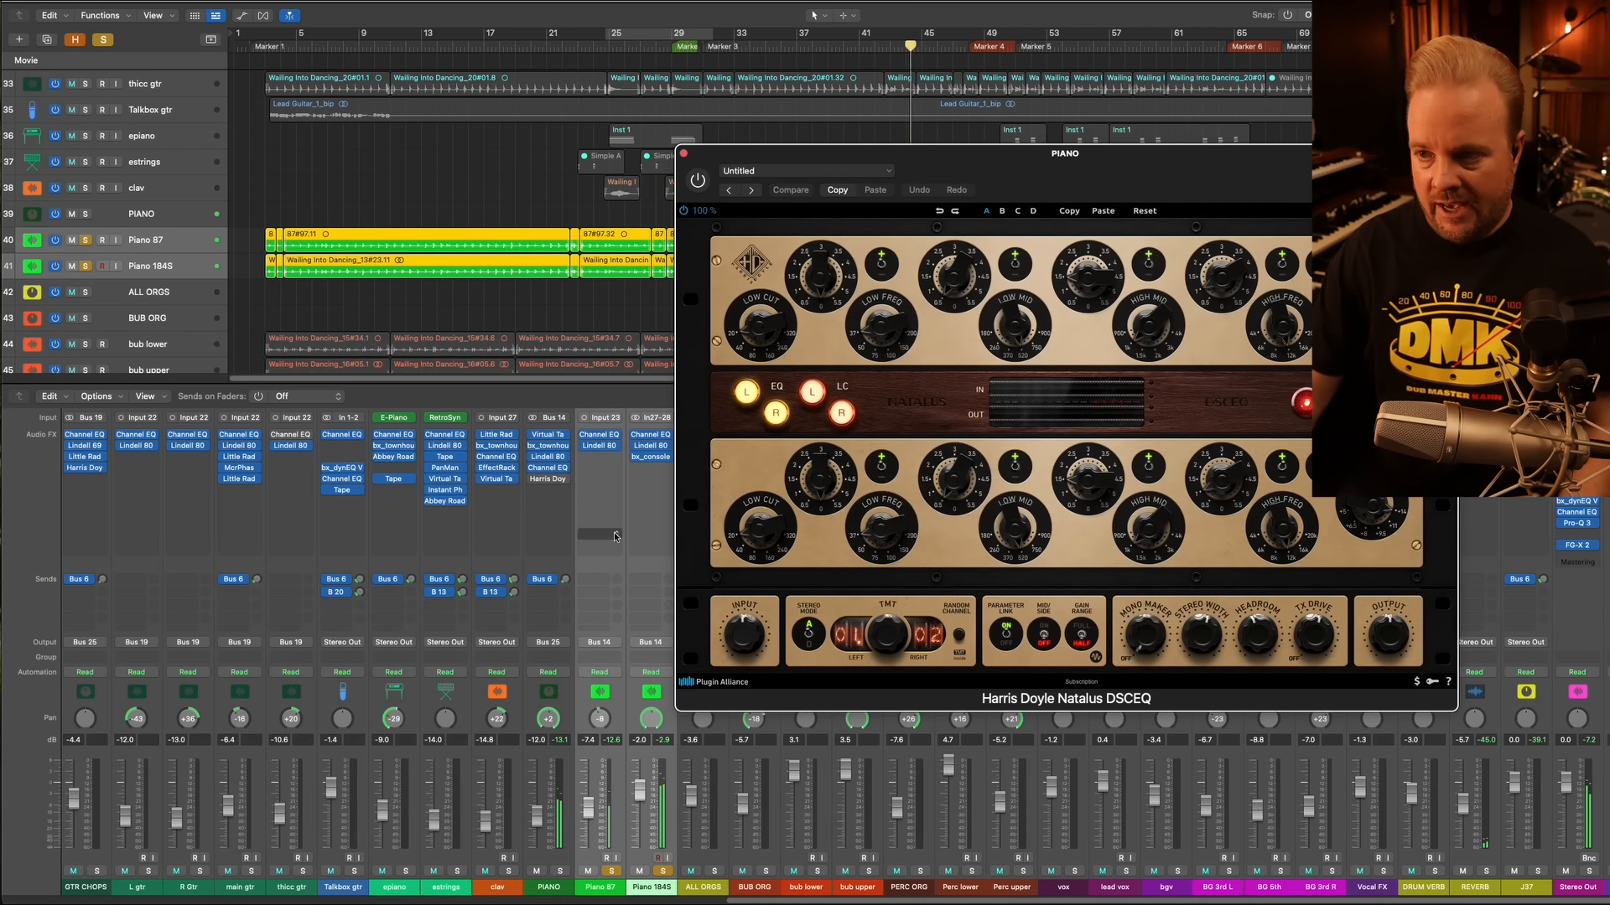
drag(975, 145, 549, 91)
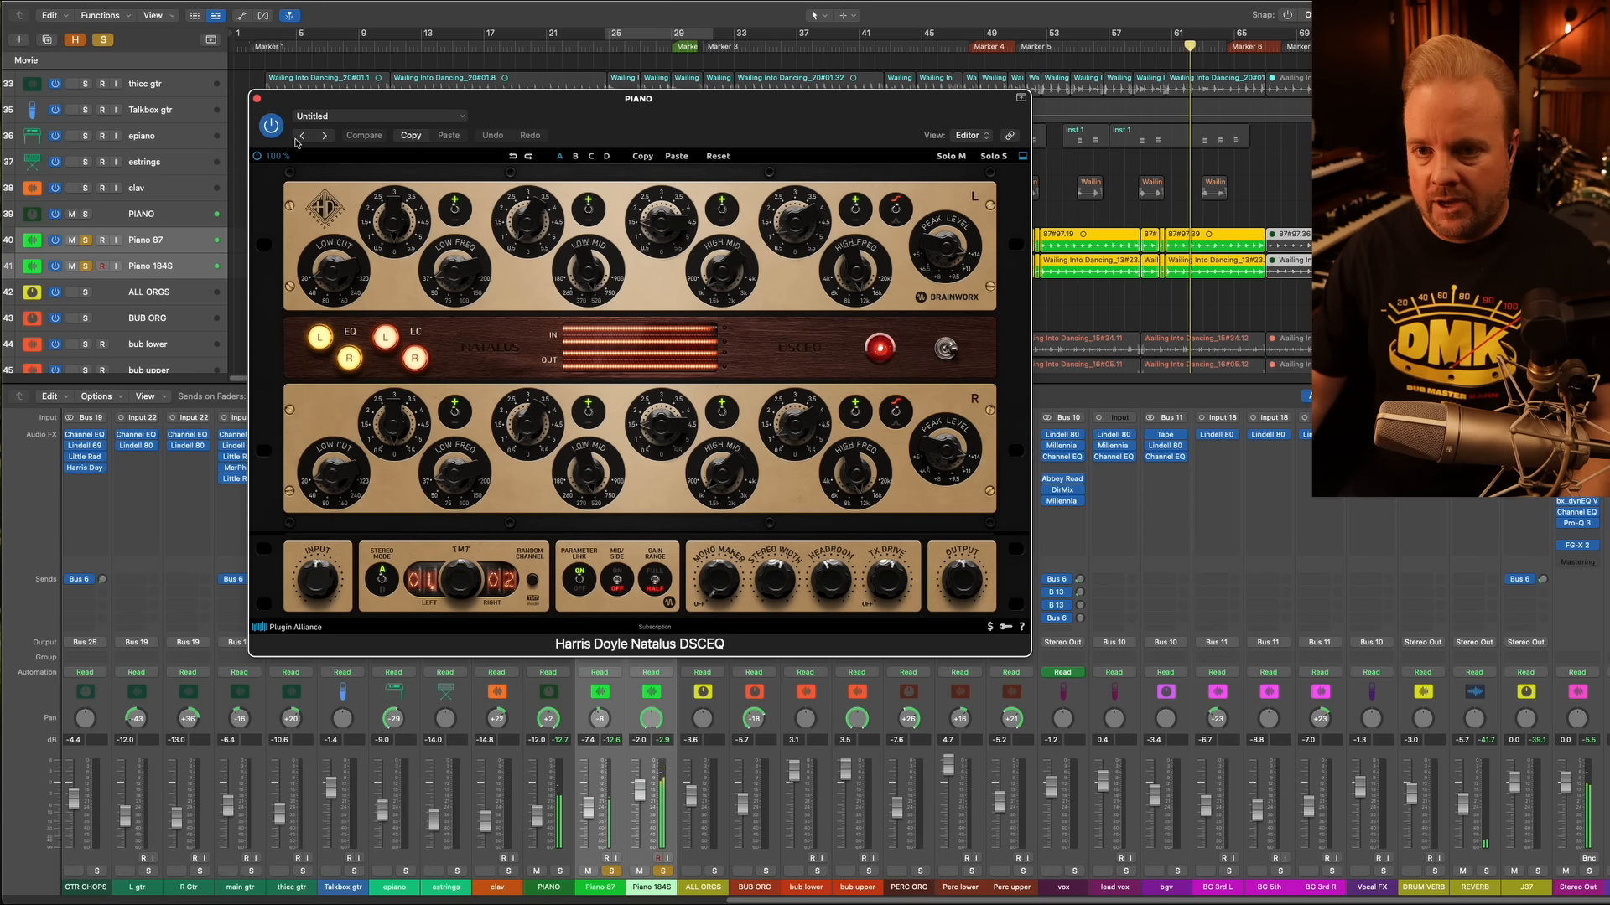
click(272, 126)
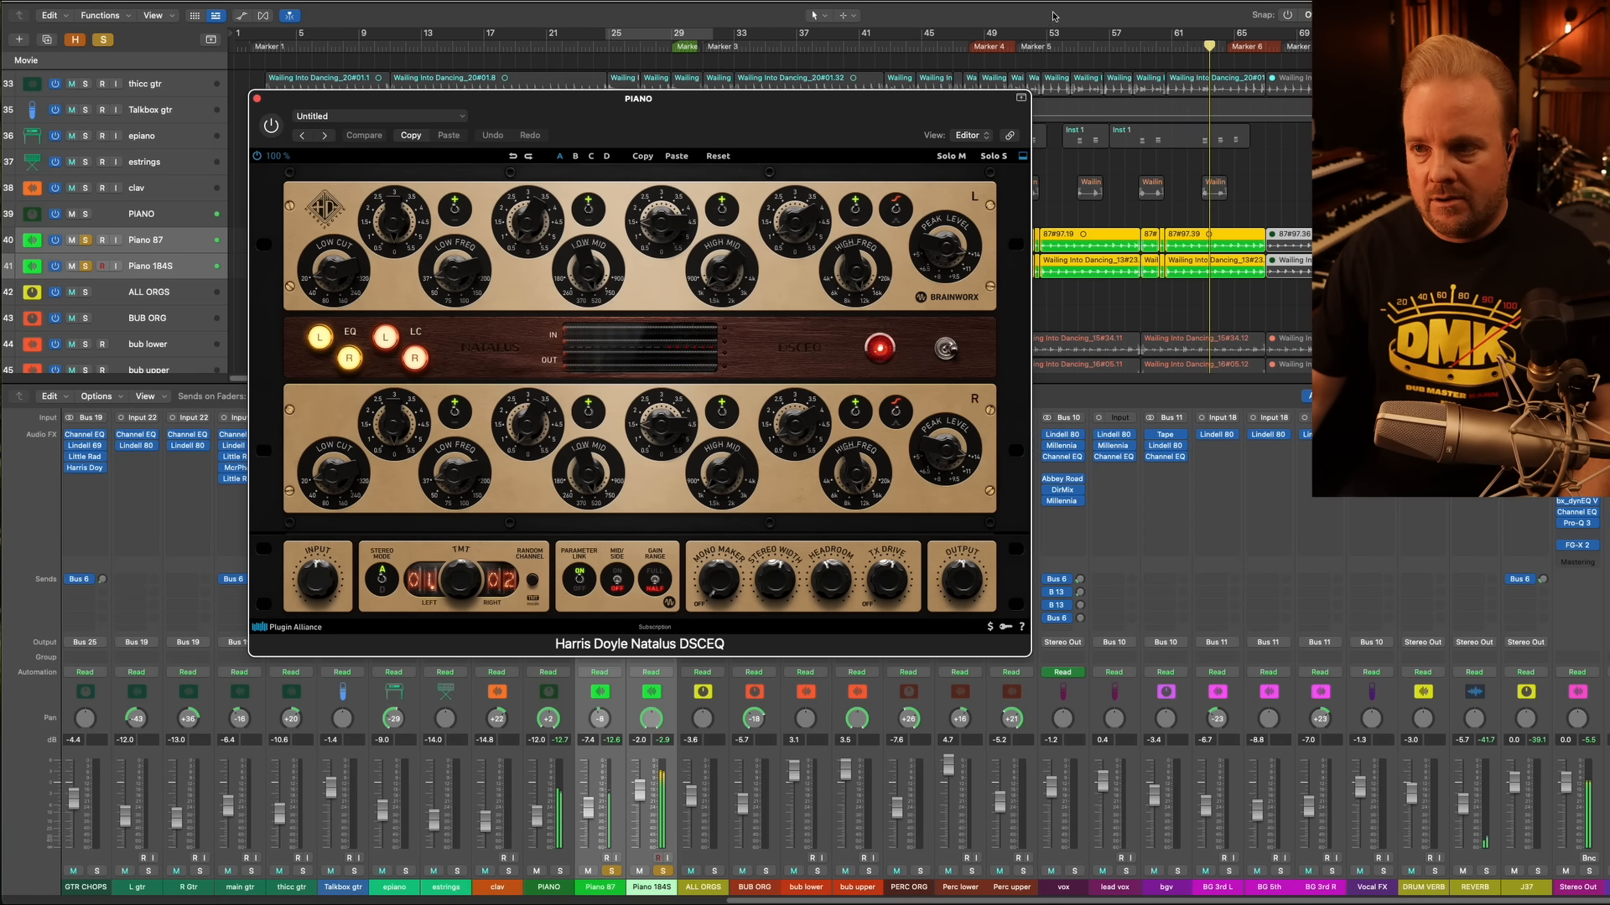
click(837, 48)
click(272, 126)
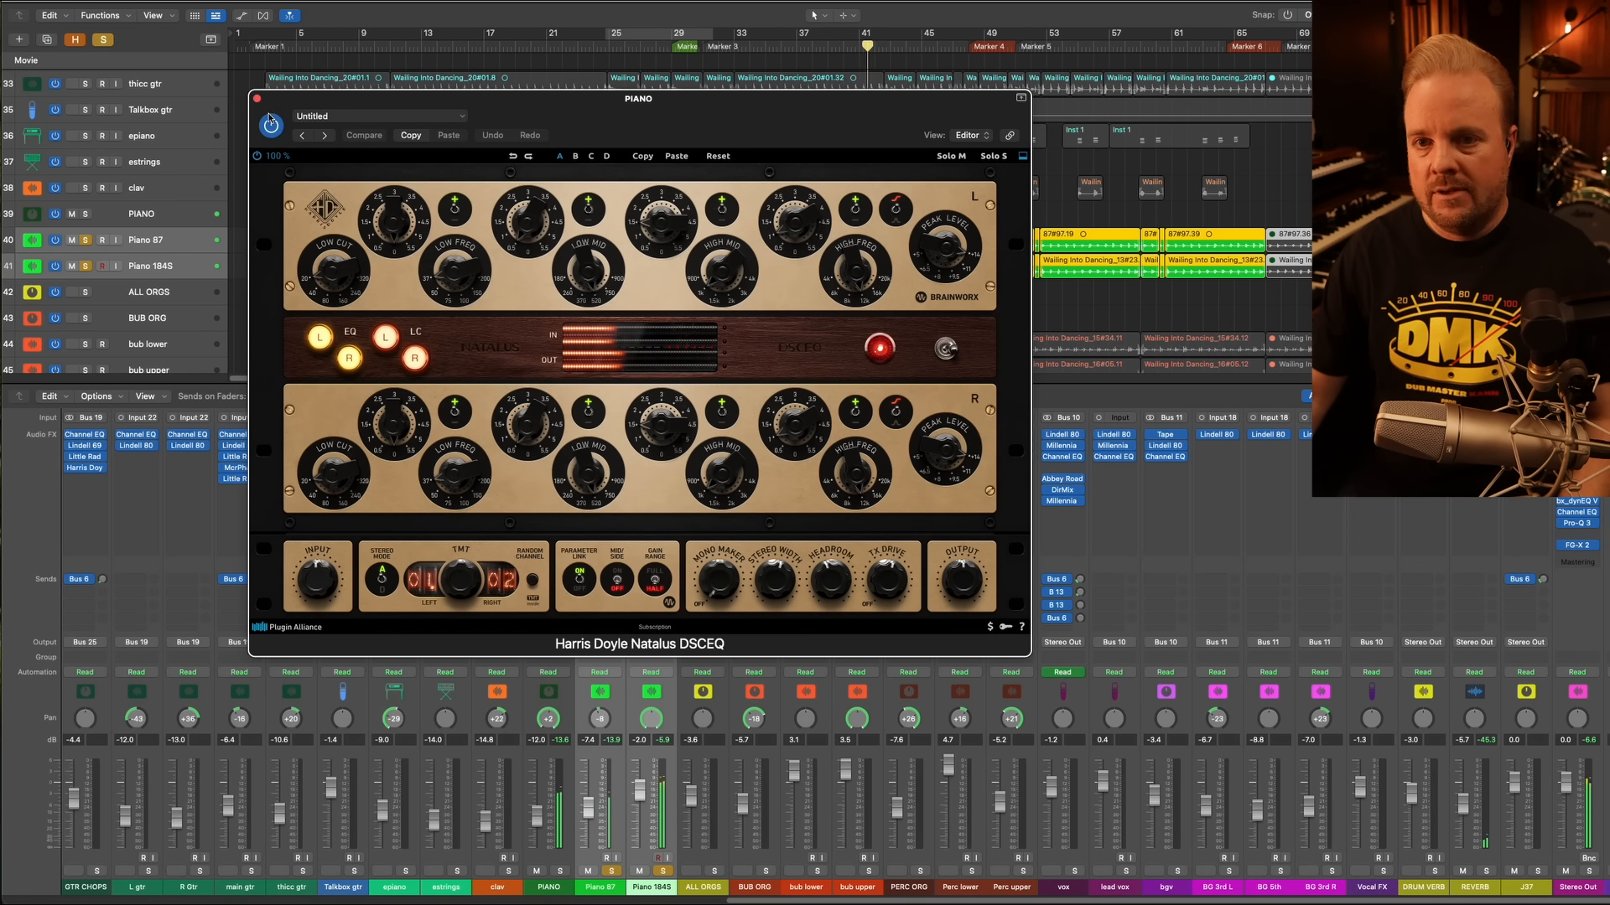
click(258, 99)
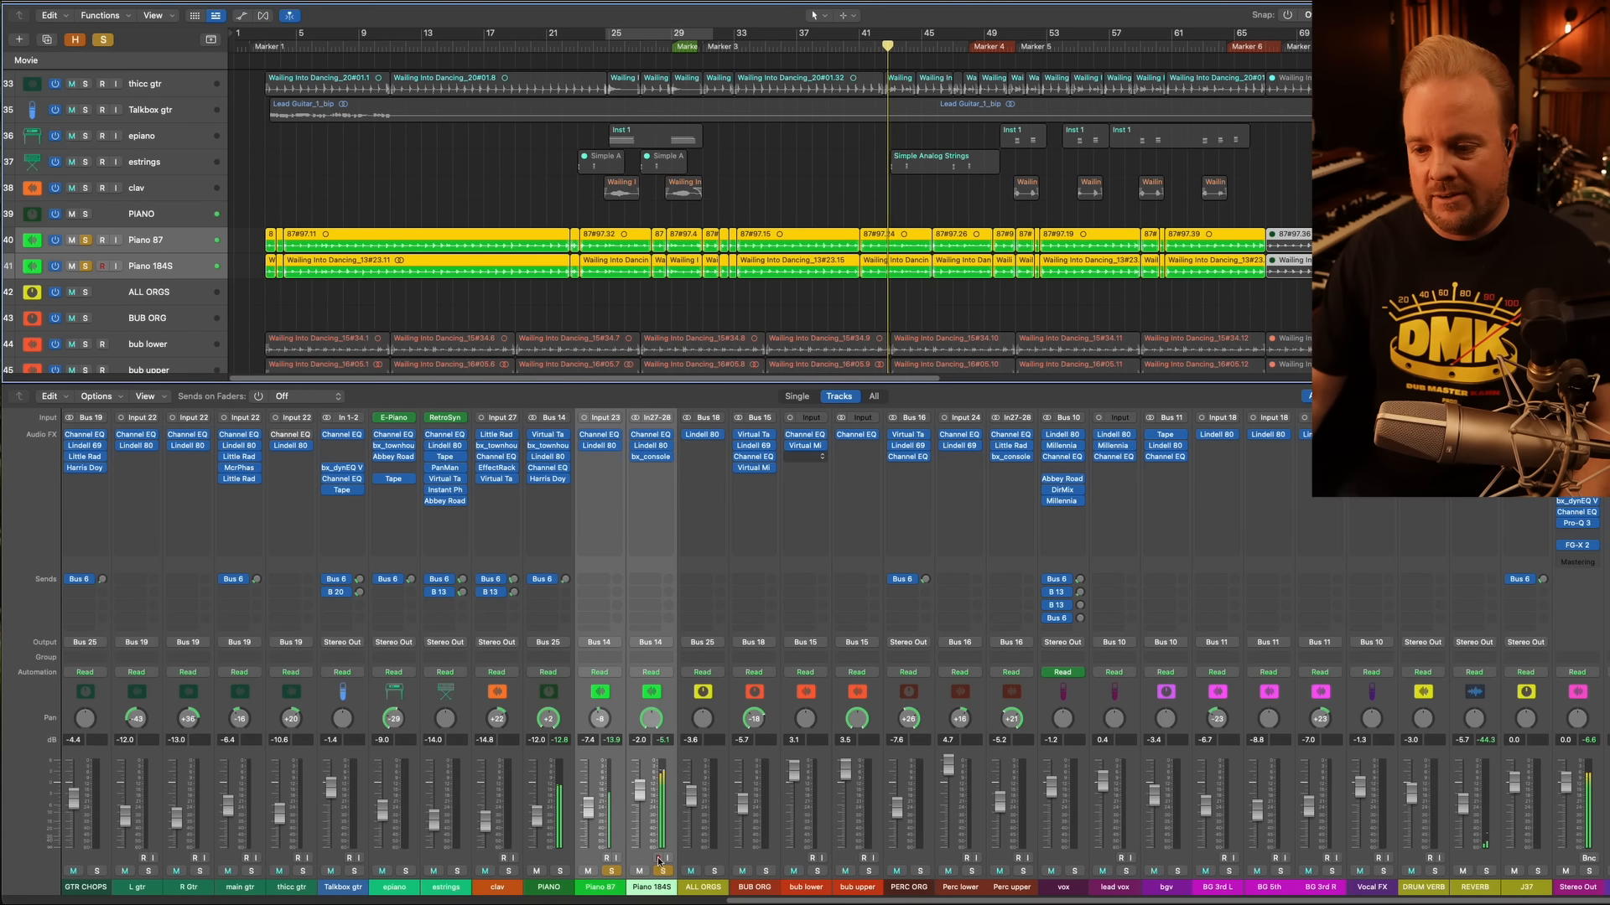
Take Piano 87 and Piano 184S out of solo with the PIANO bus included in the selection
click(543, 889)
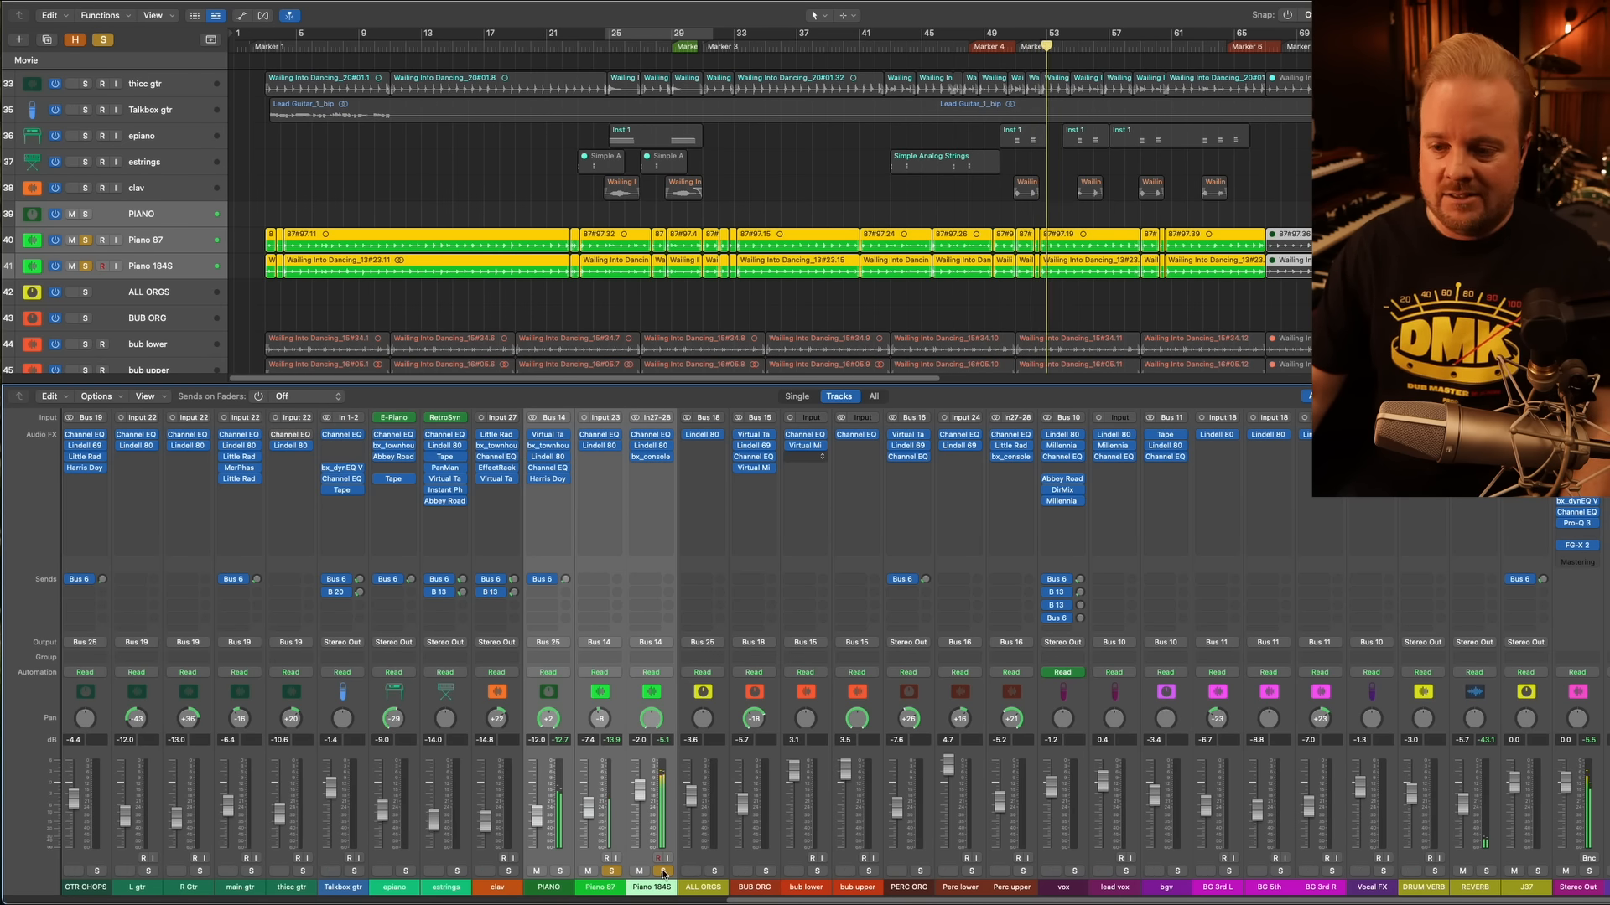
key(s)
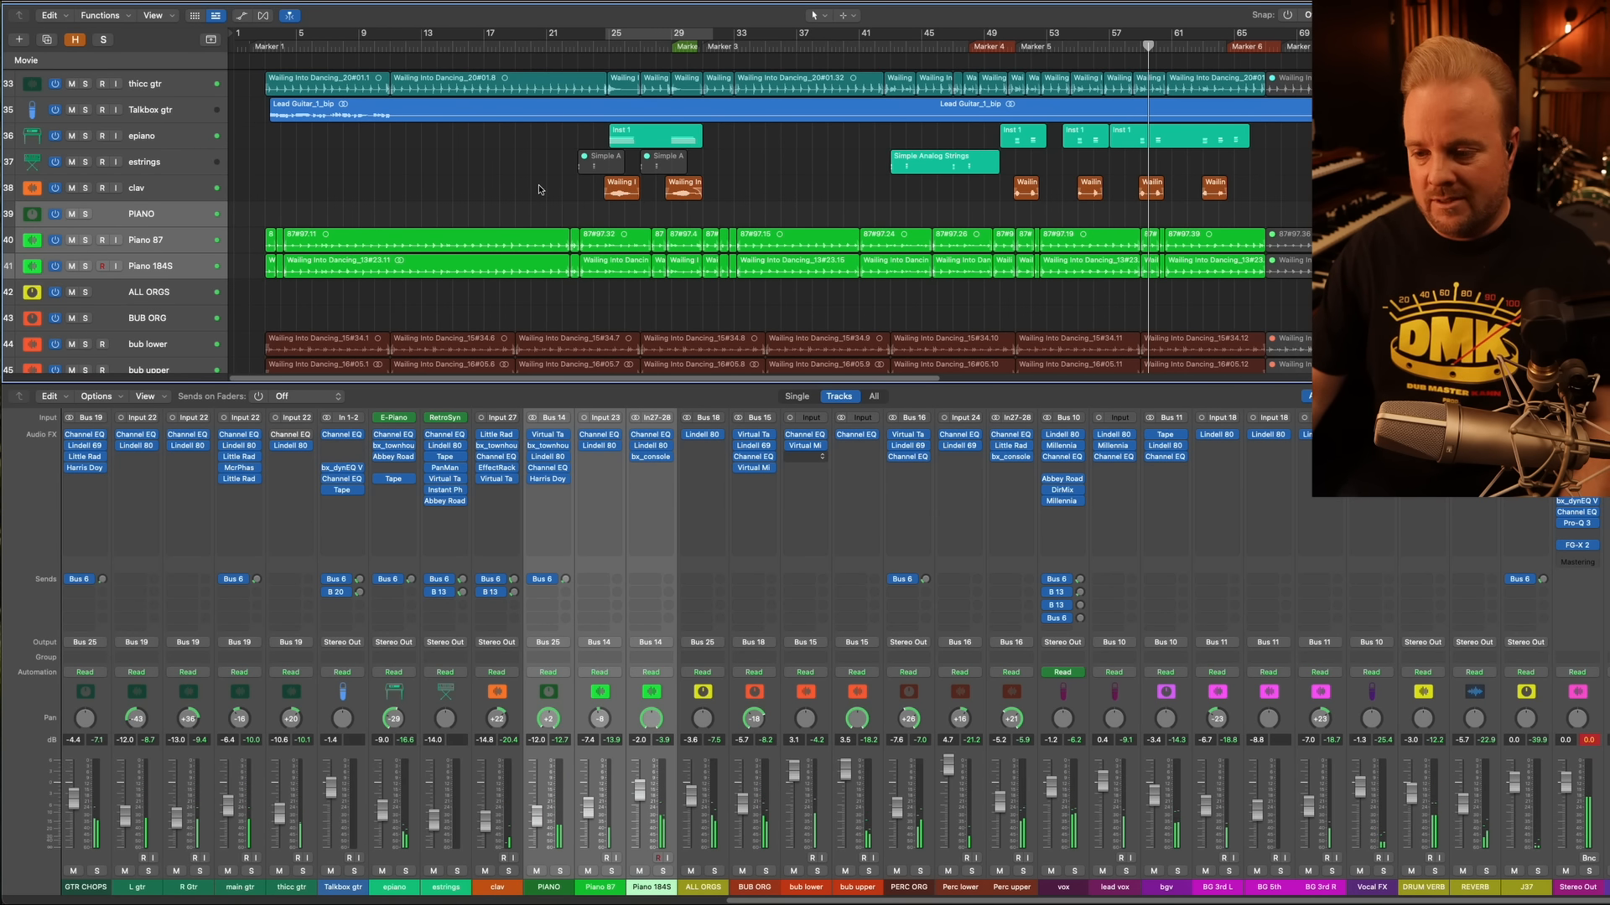
Solo the BUB ORG bus with the bub lower and bub upper tracks and play from the start of the song
scroll(755, 247, down, 2)
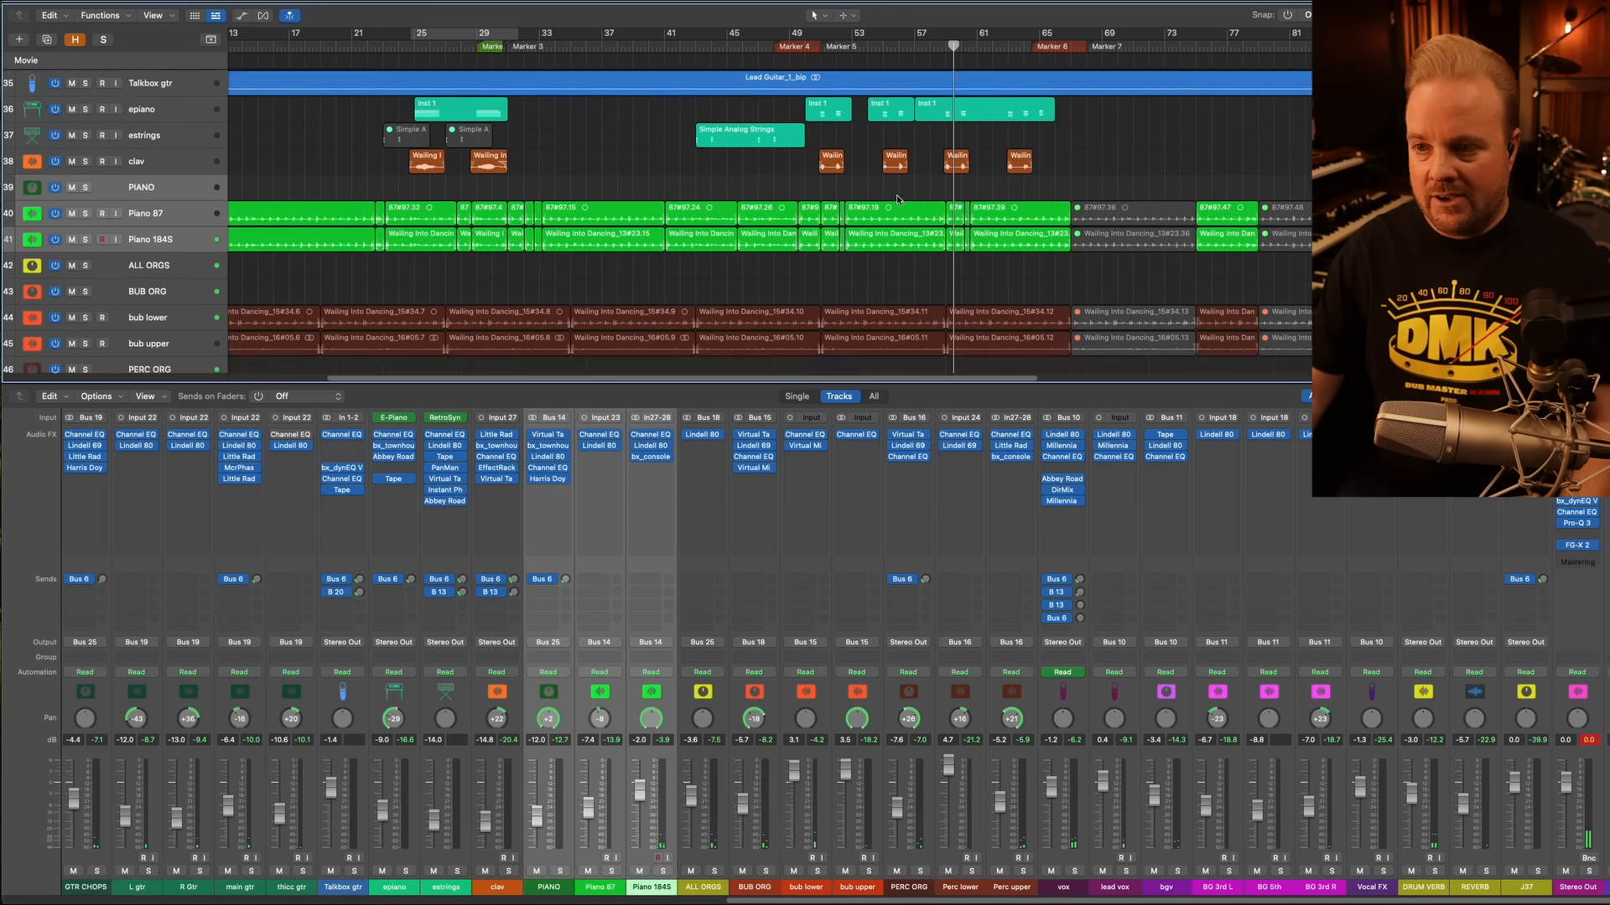
scroll(281, 228, down, 2)
click(19, 223)
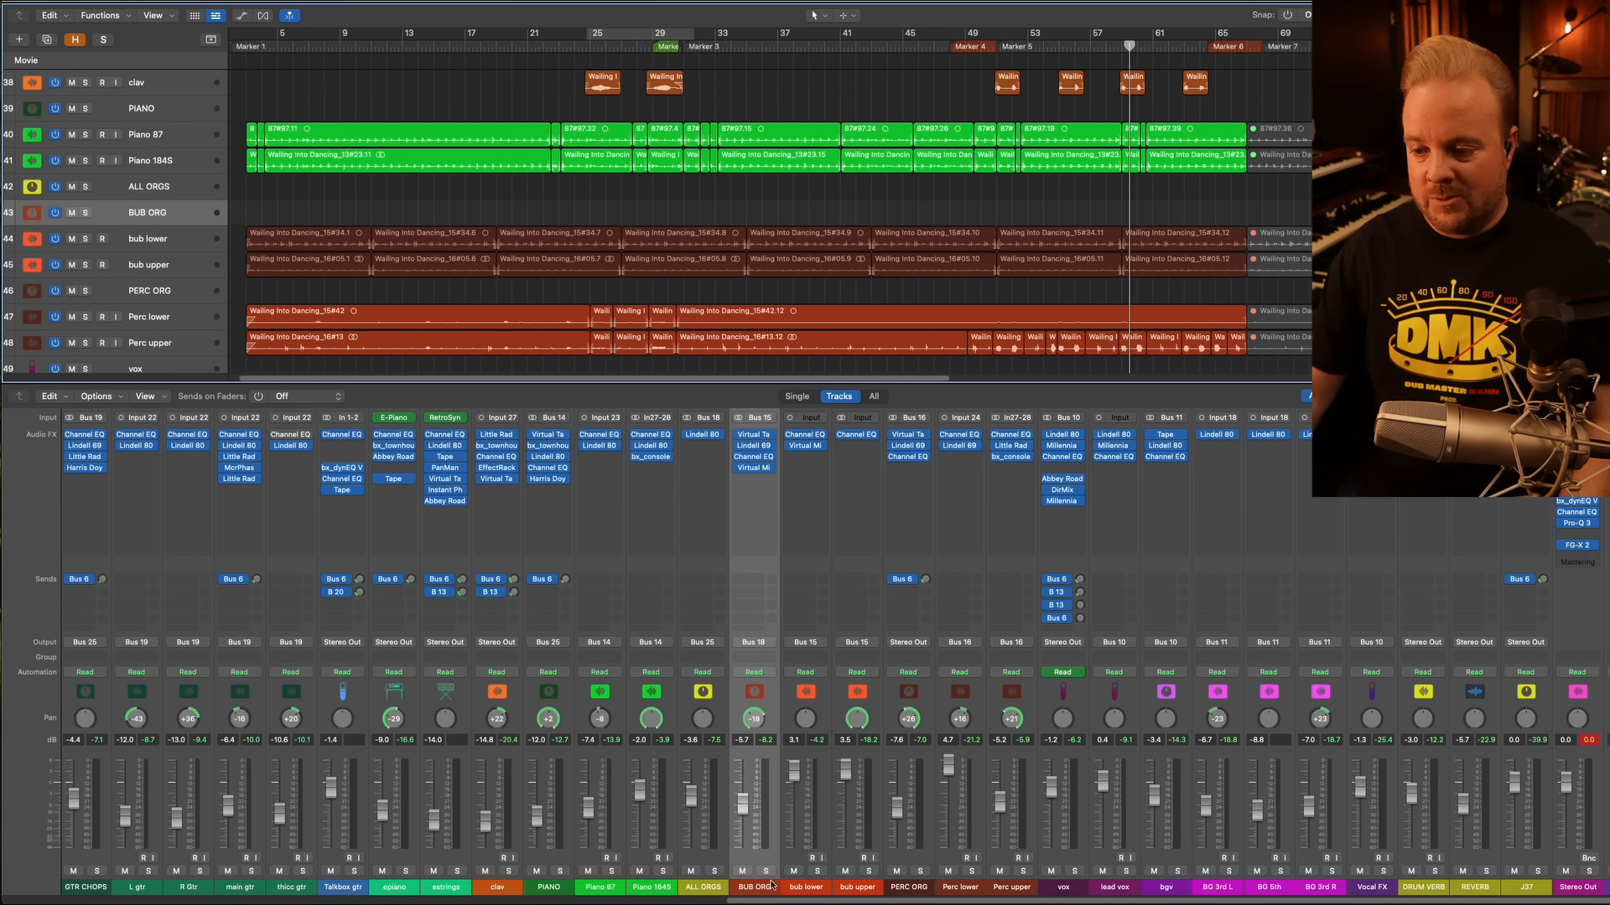
shift+click(869, 892)
click(869, 871)
scroll(252, 103, left, 1)
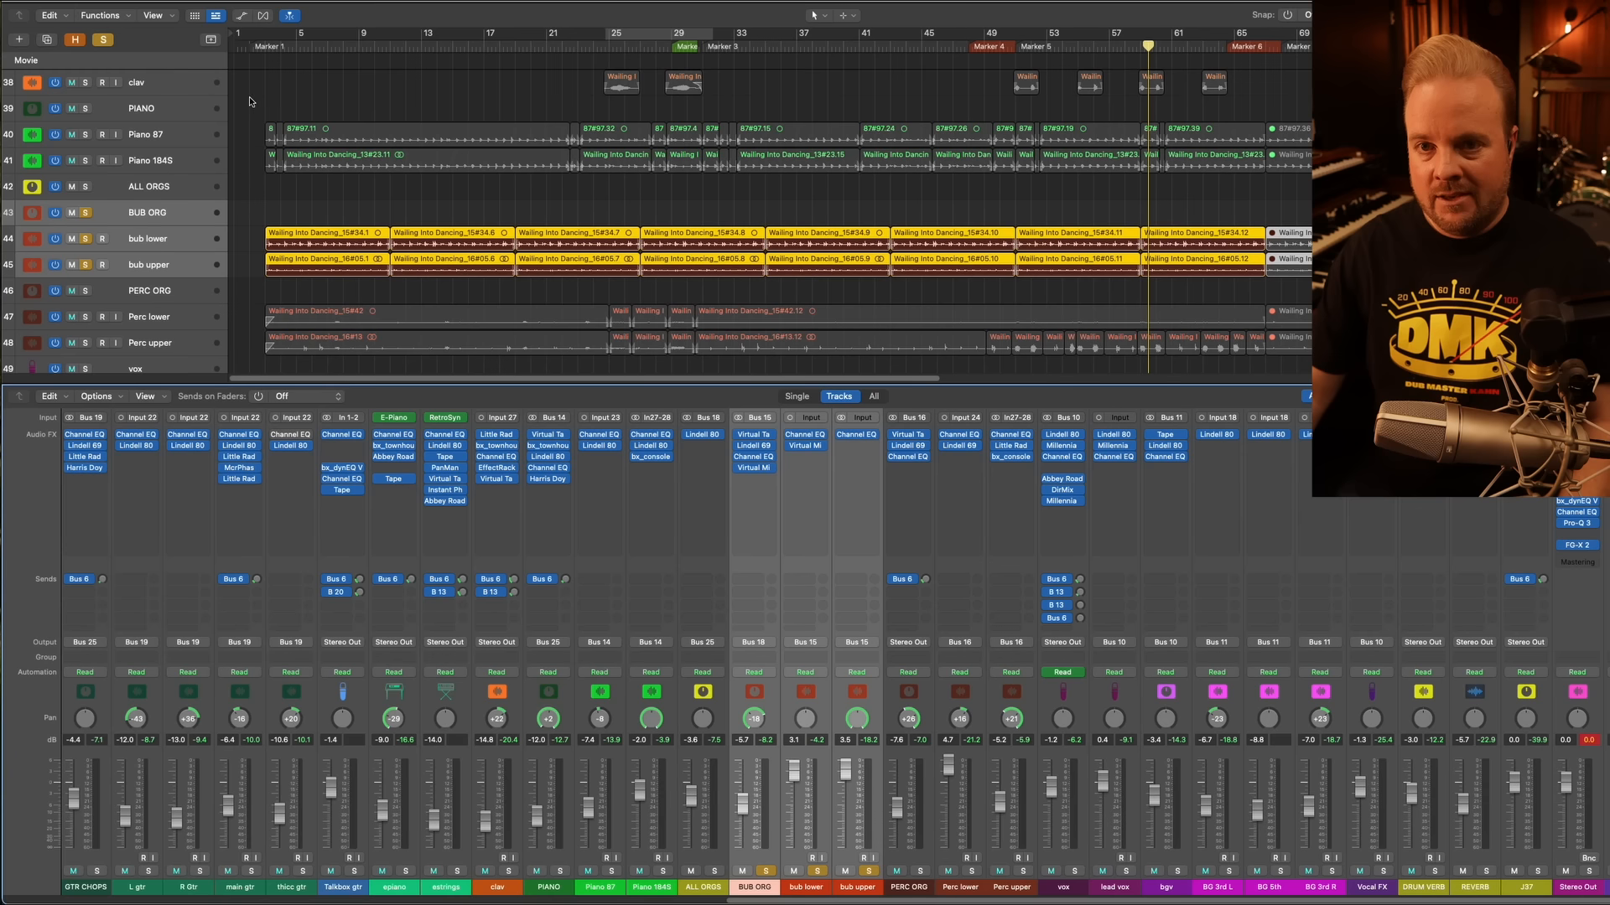
click(260, 53)
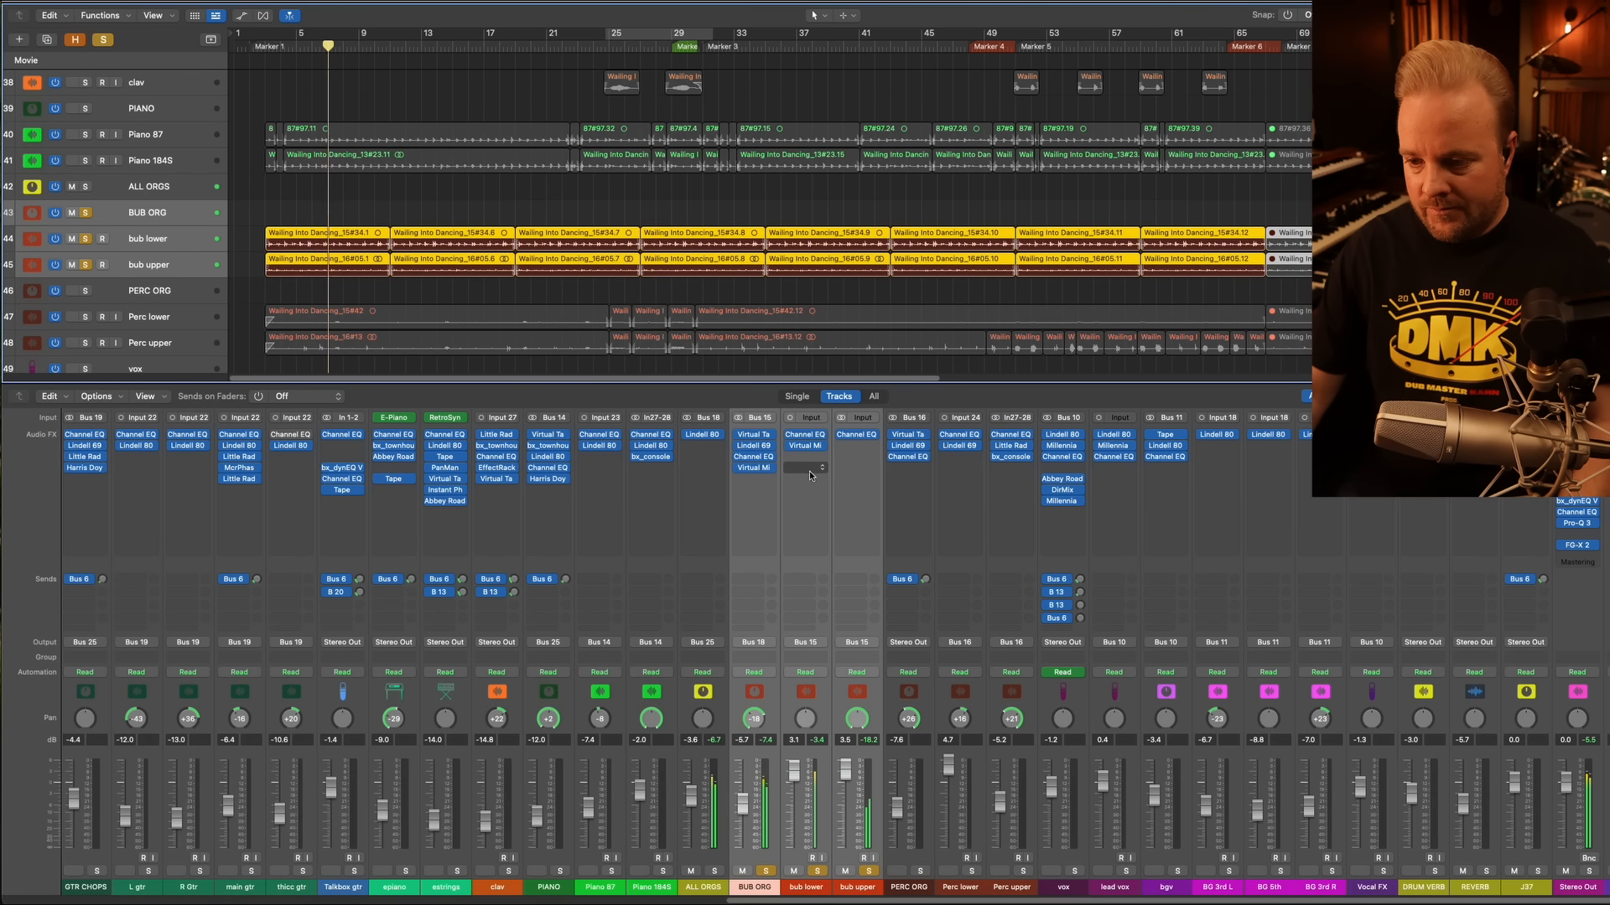
Restart playback from Marker 1 and leave only the bub lower track soloed
drag(870, 885, 806, 894)
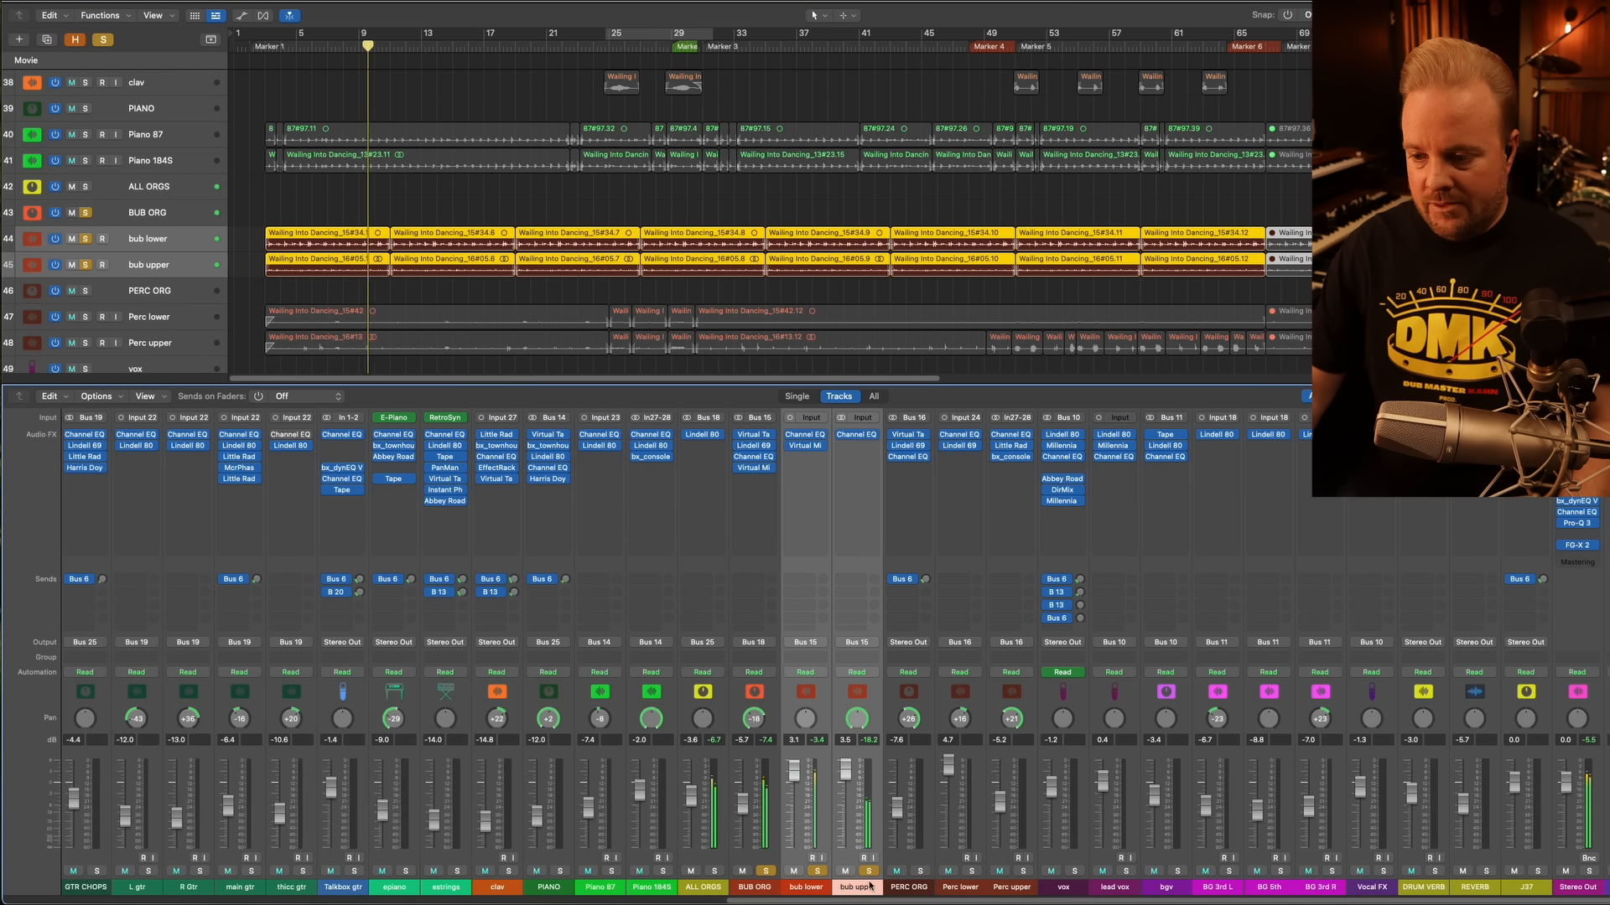
click(473, 202)
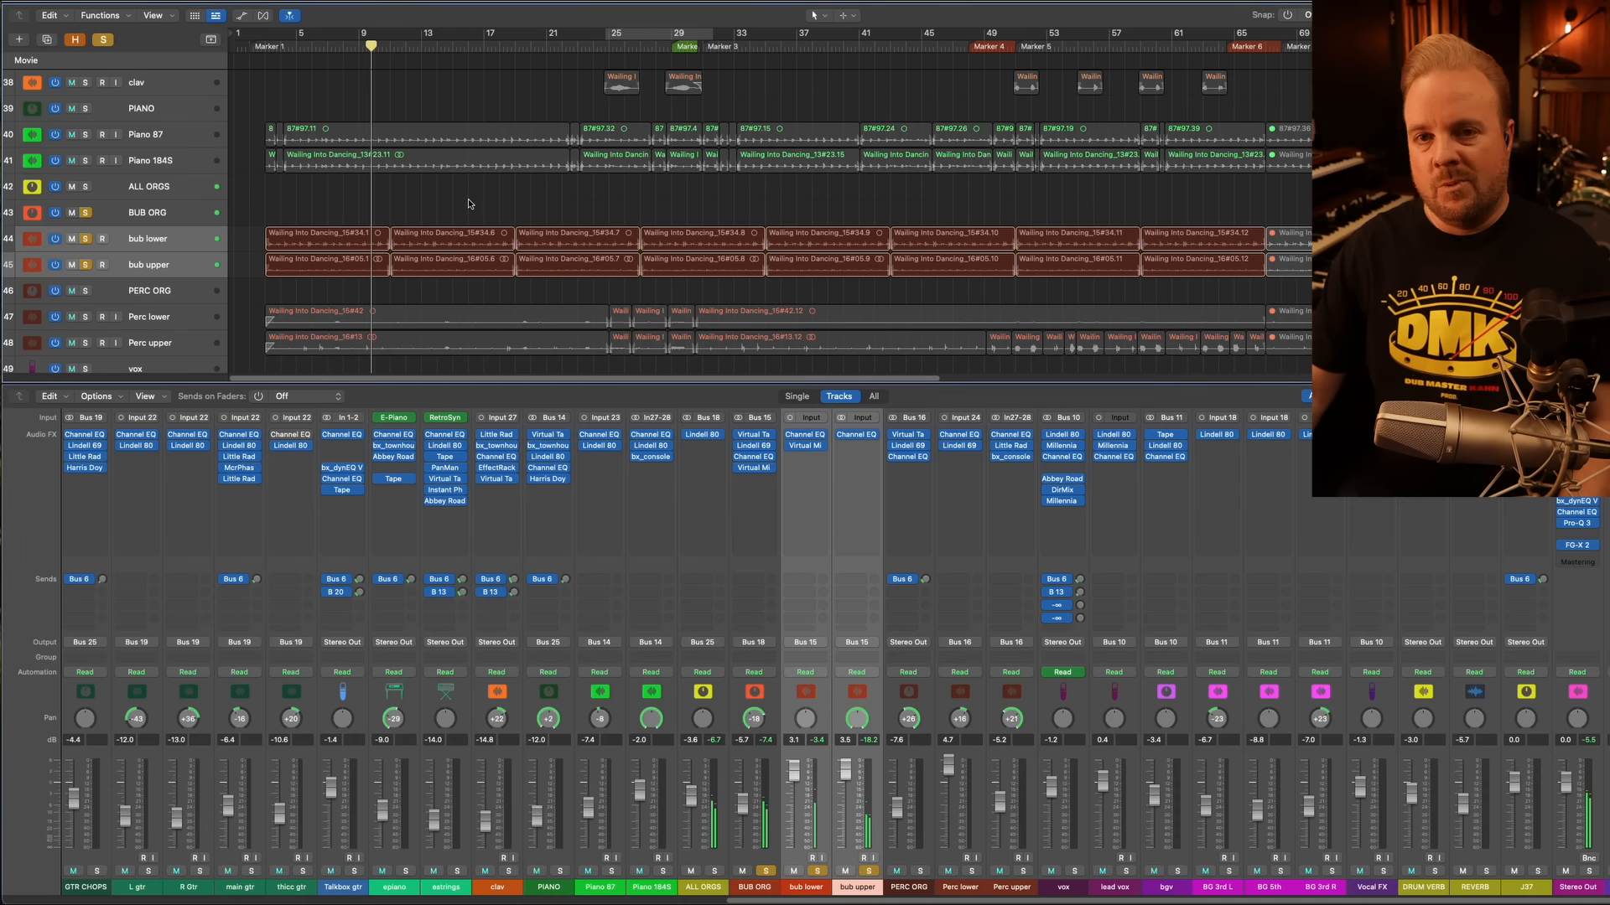
click(264, 47)
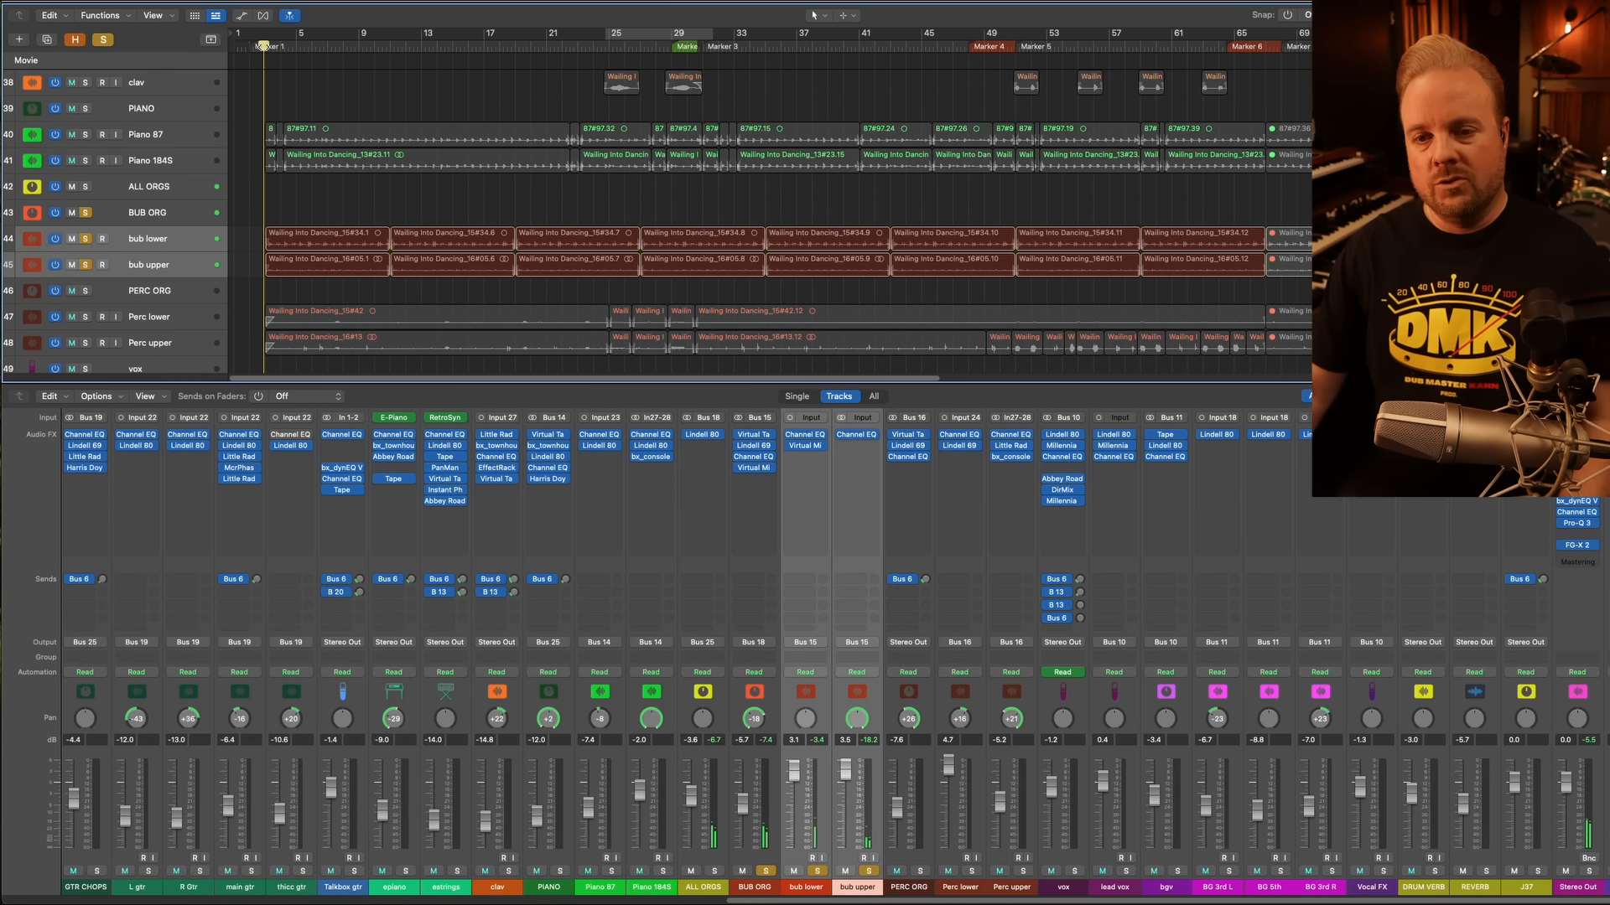
click(143, 263)
click(88, 216)
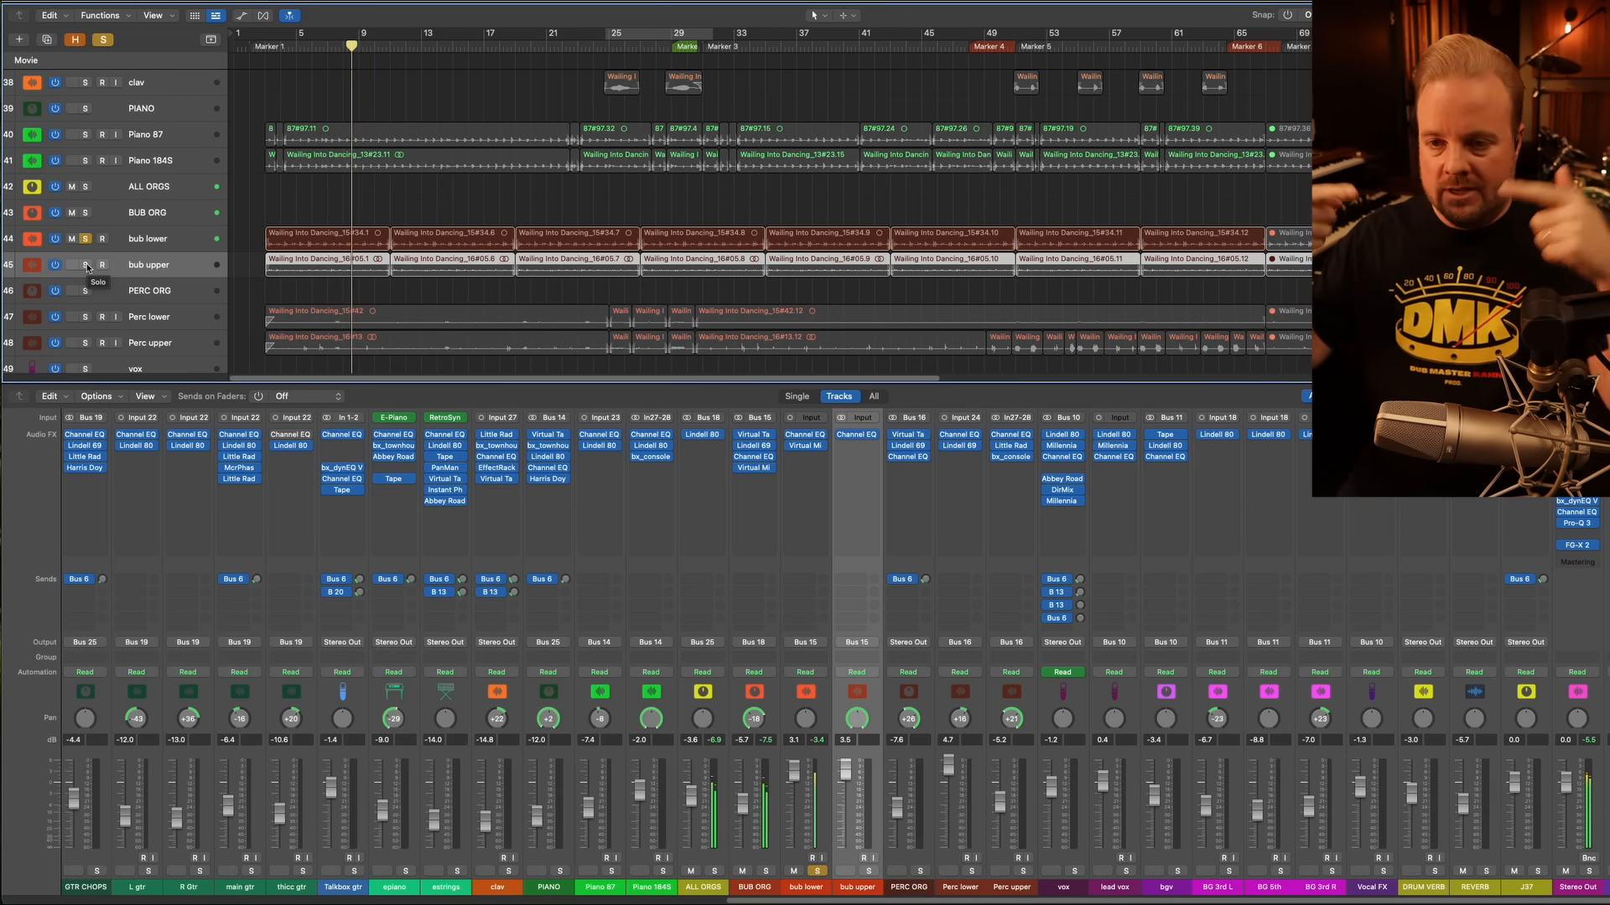
Audition bub upper combined with bub lower and on its own, ending with both tracks soloed
click(87, 263)
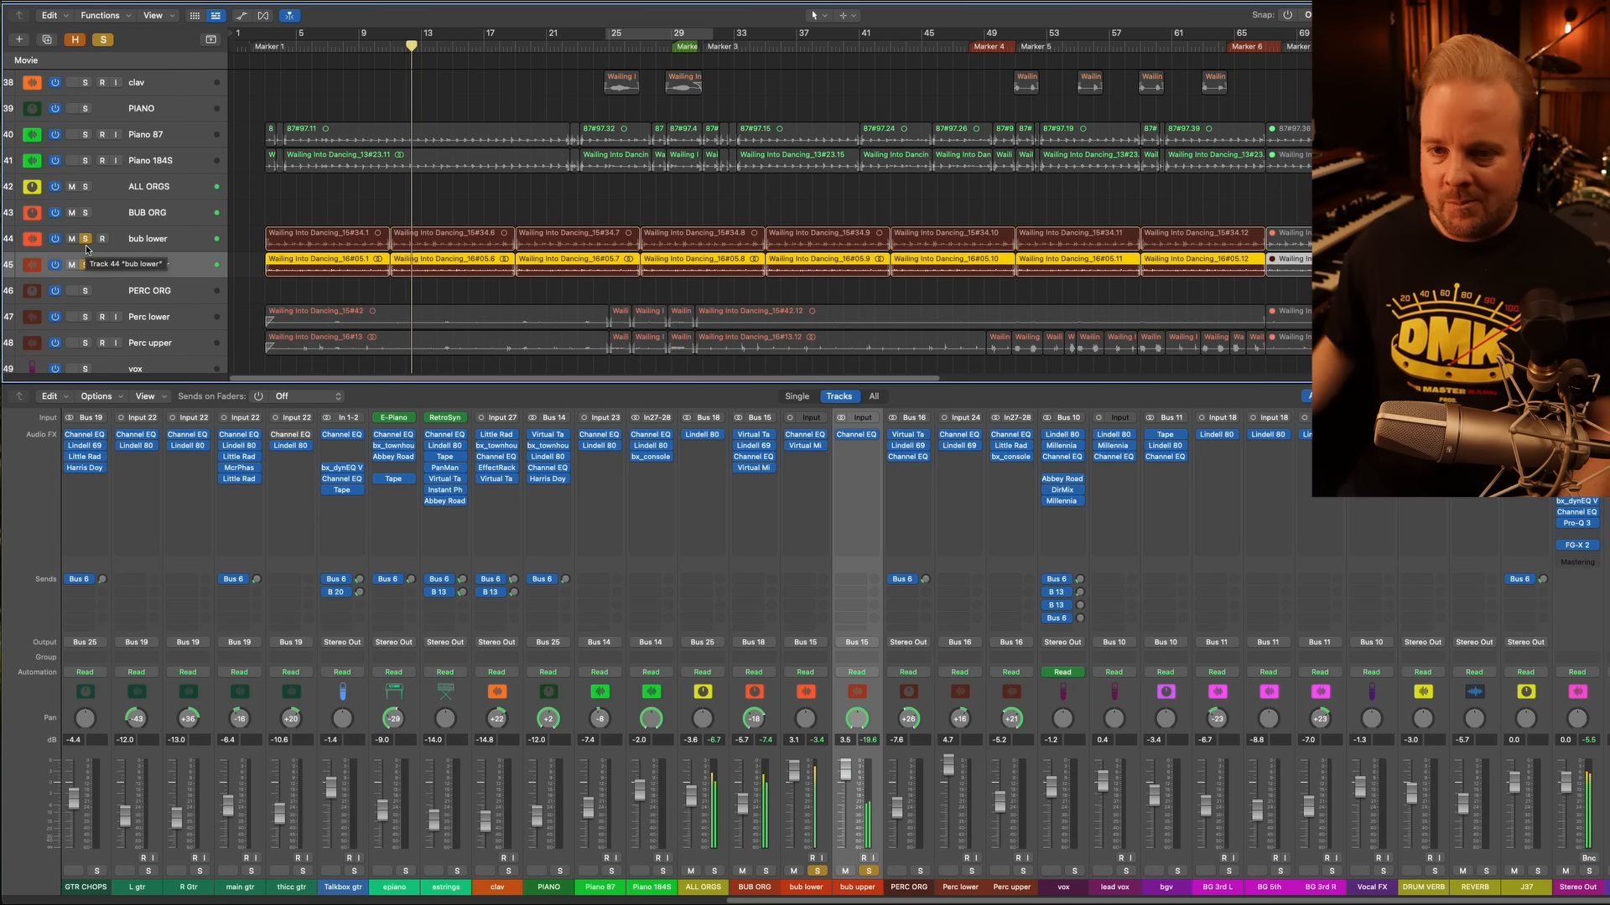
click(84, 240)
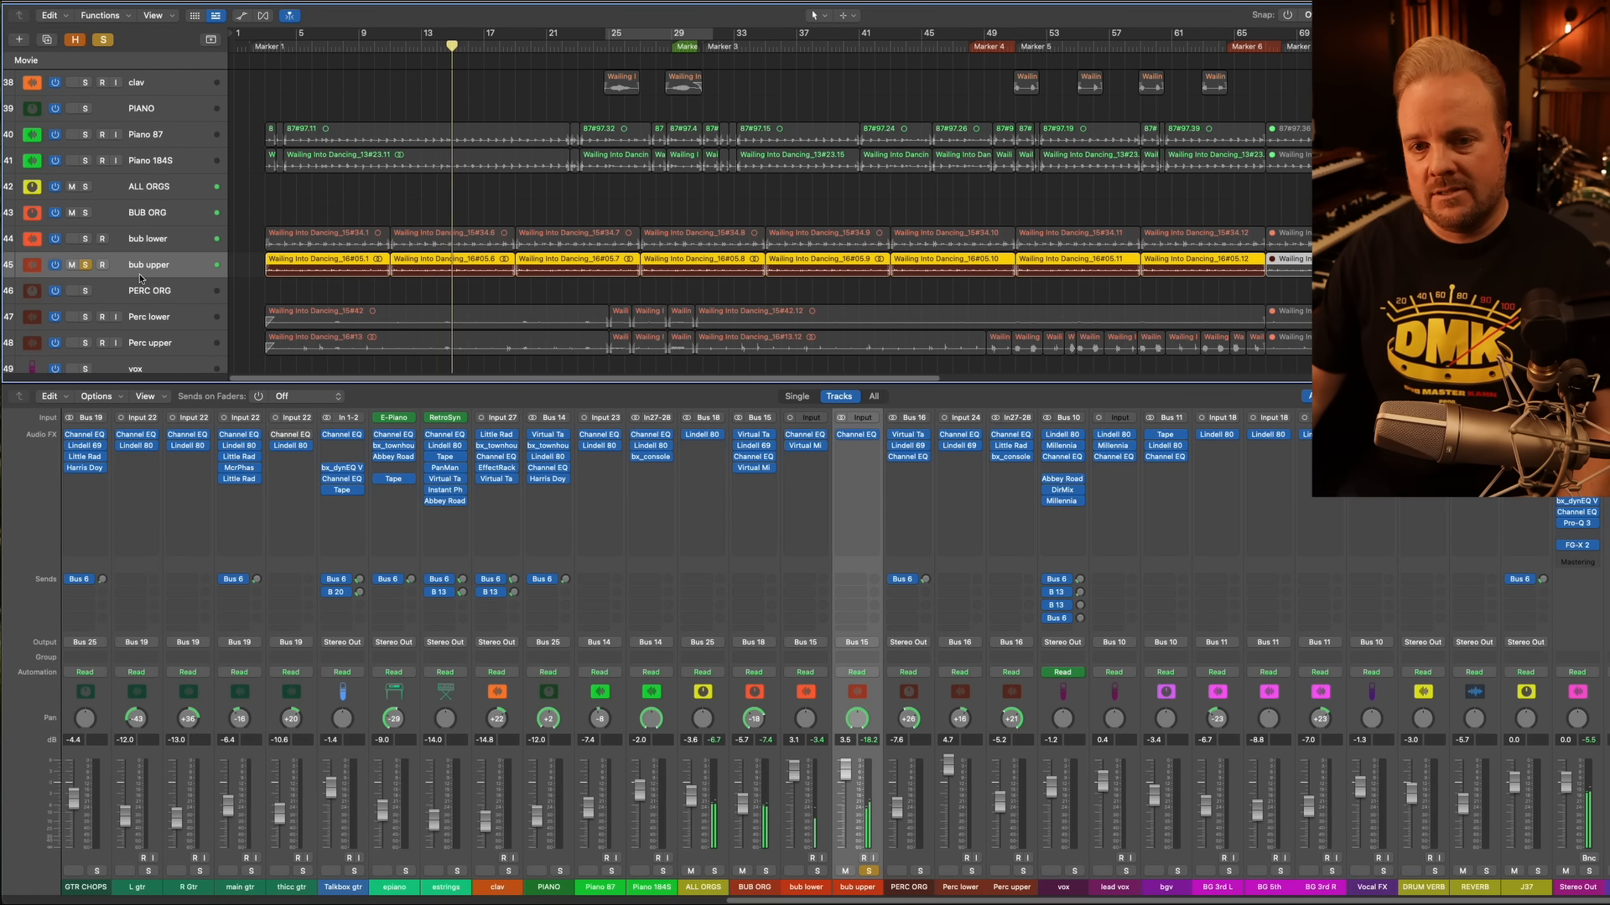
click(84, 241)
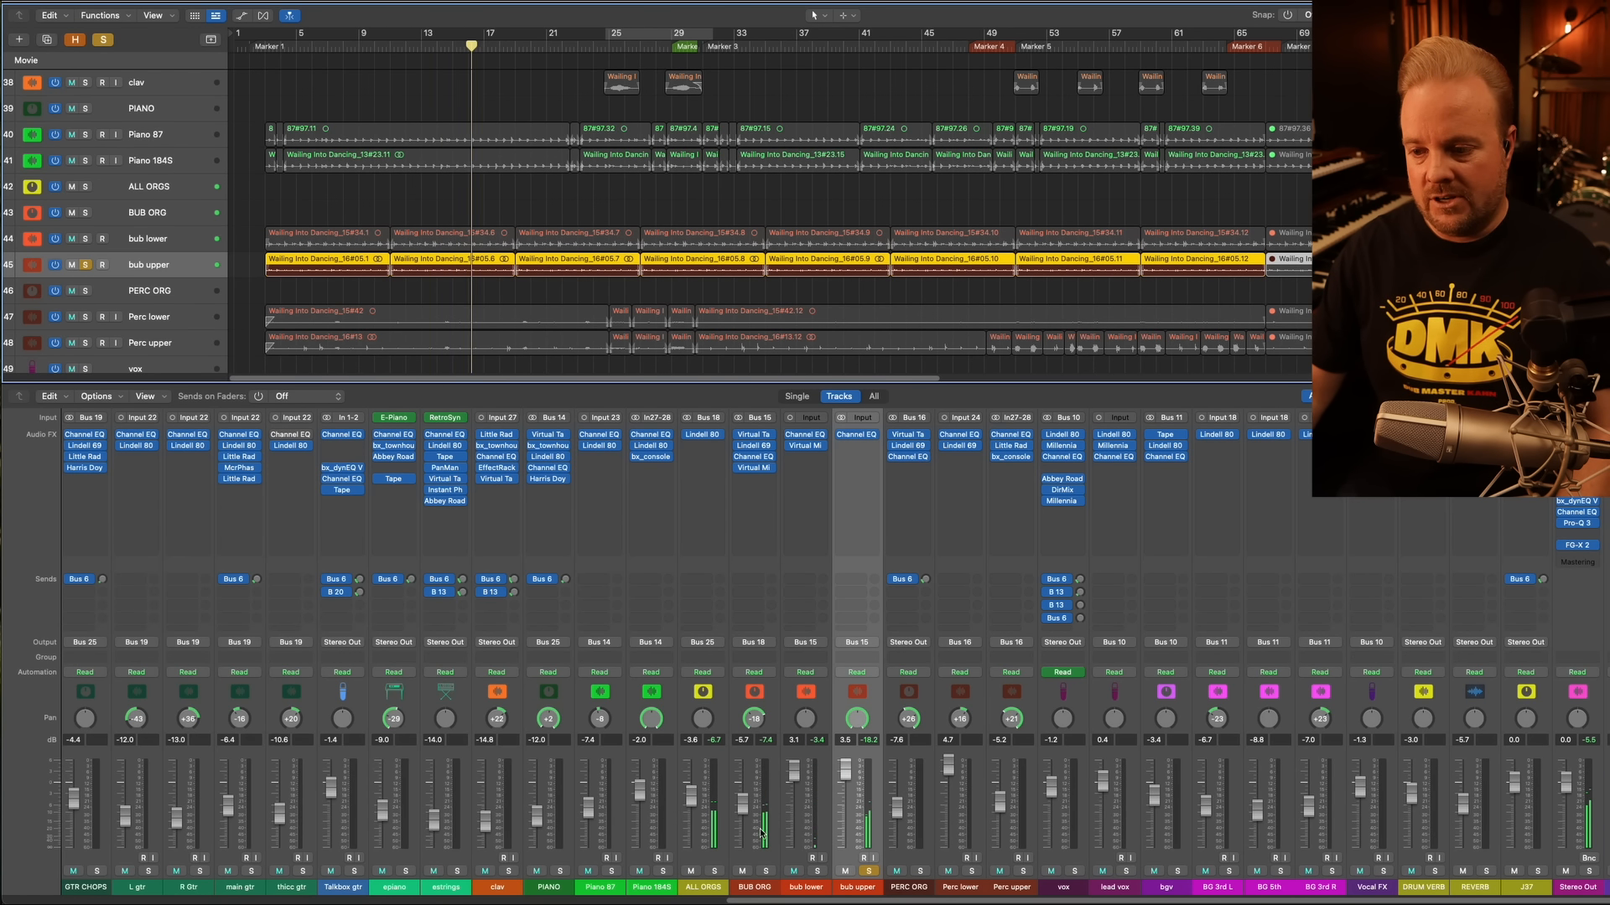
click(86, 241)
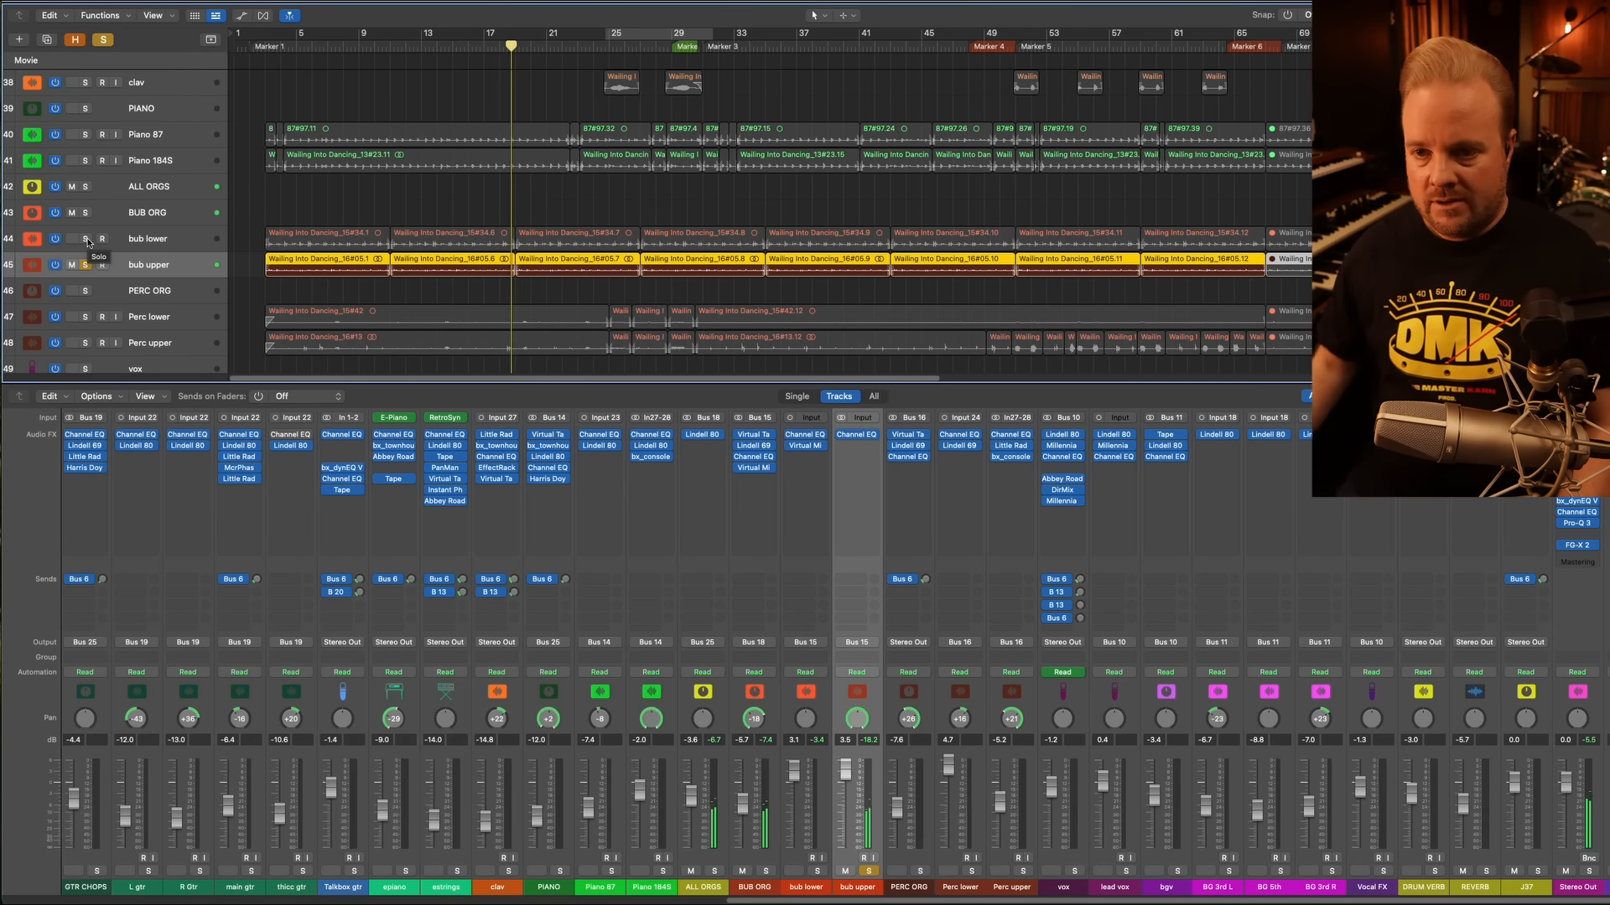
click(87, 242)
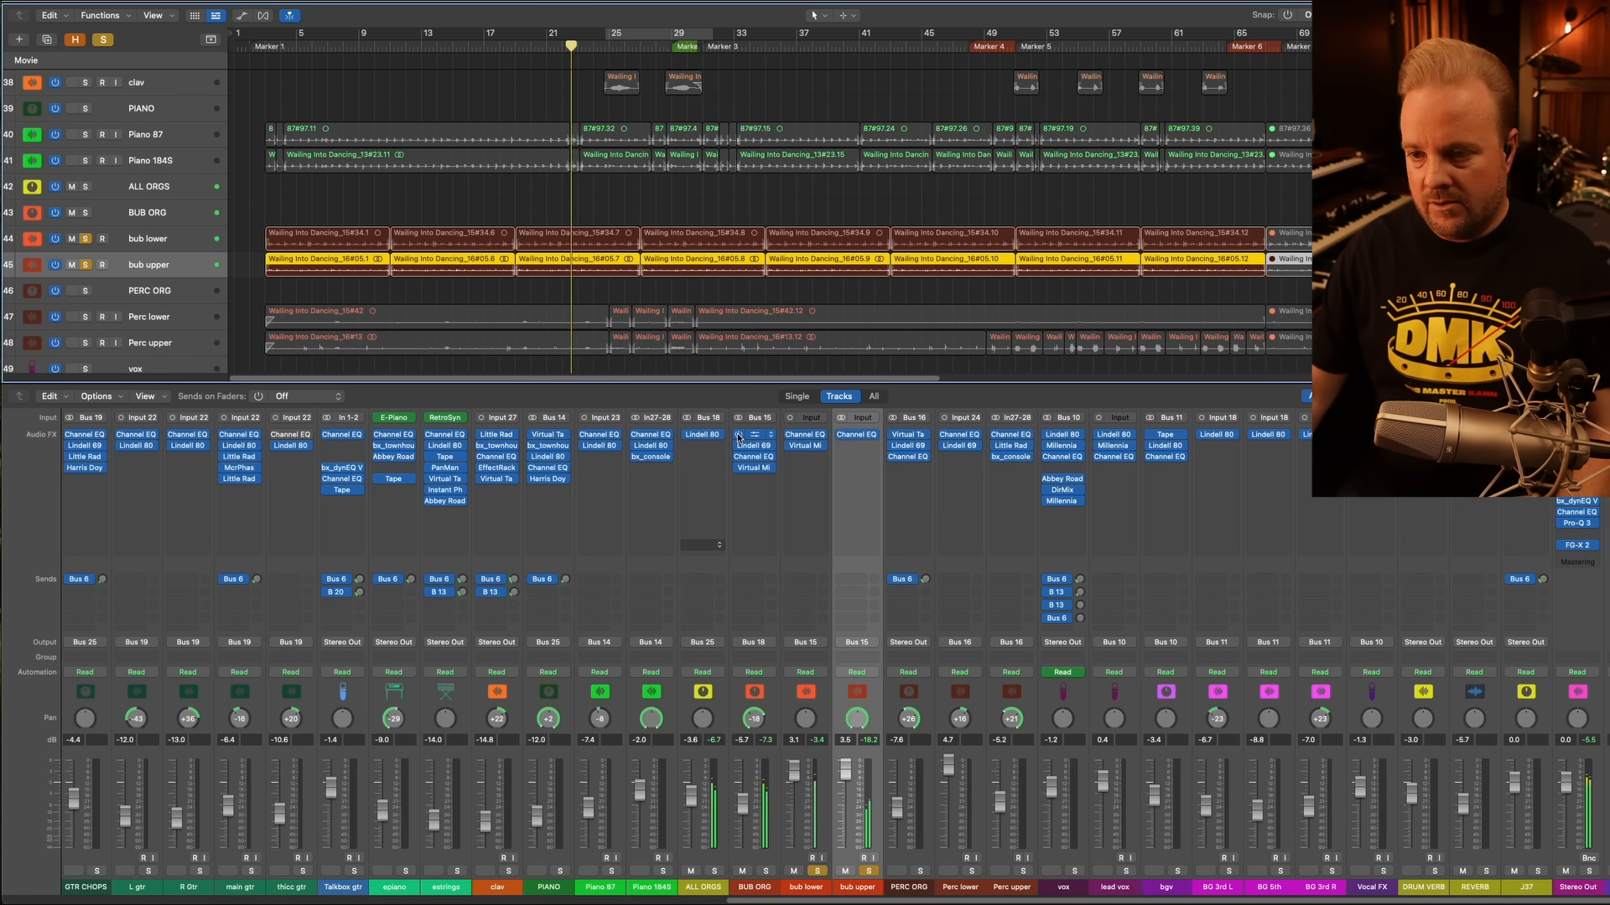
Trace the bub lower and bub upper tracks through the BUB ORG and ALL ORGS bus channels
shift+click(815, 889)
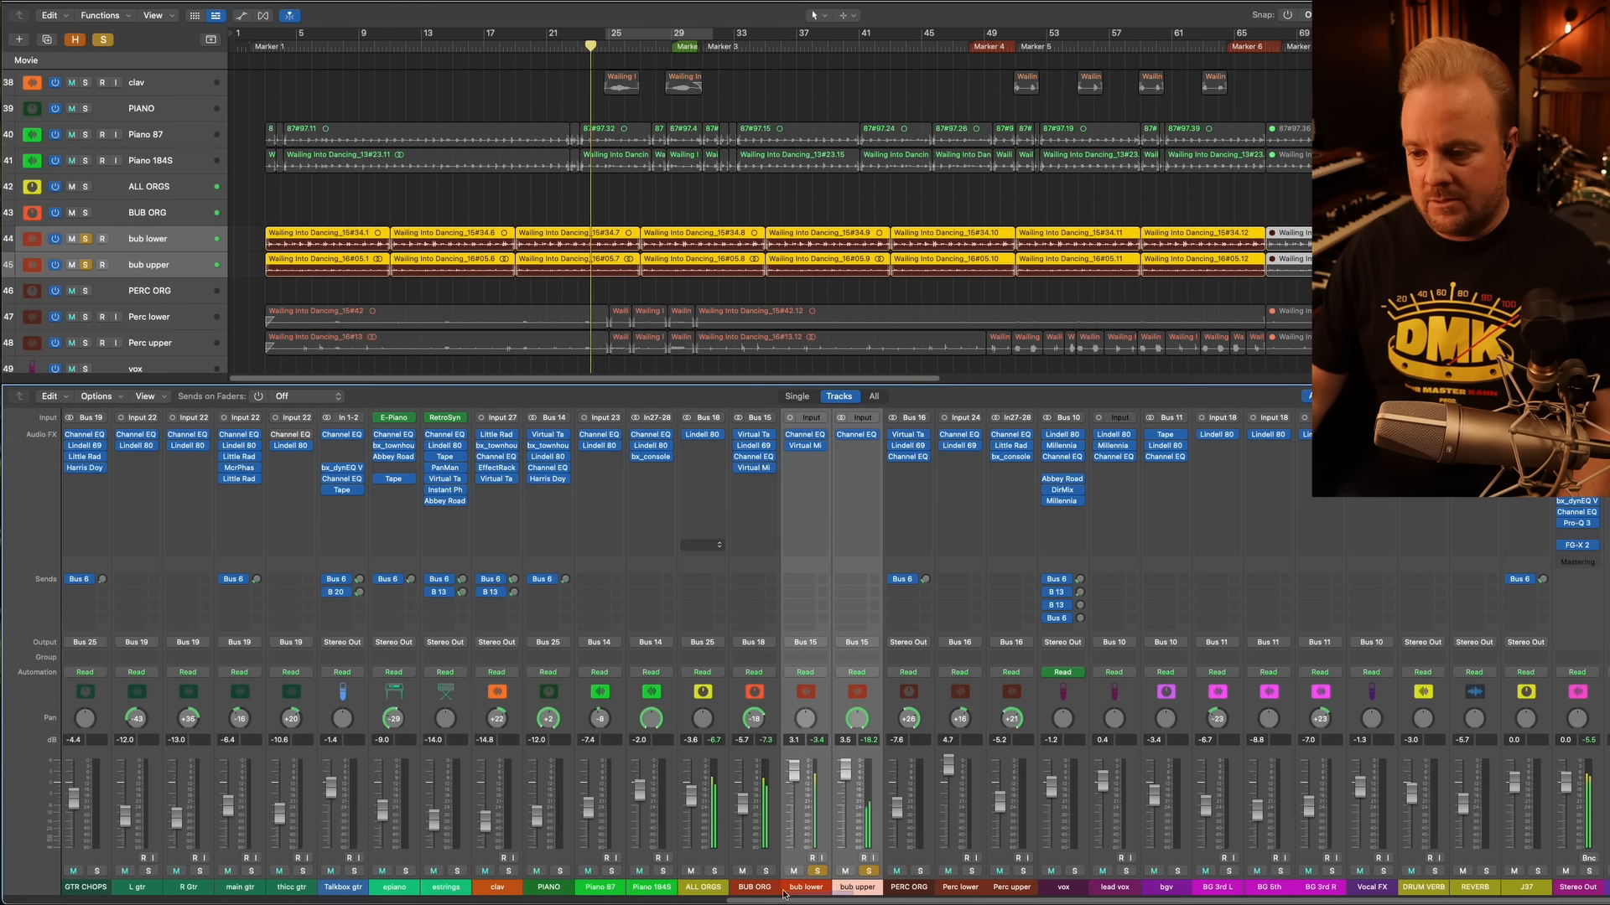
click(753, 496)
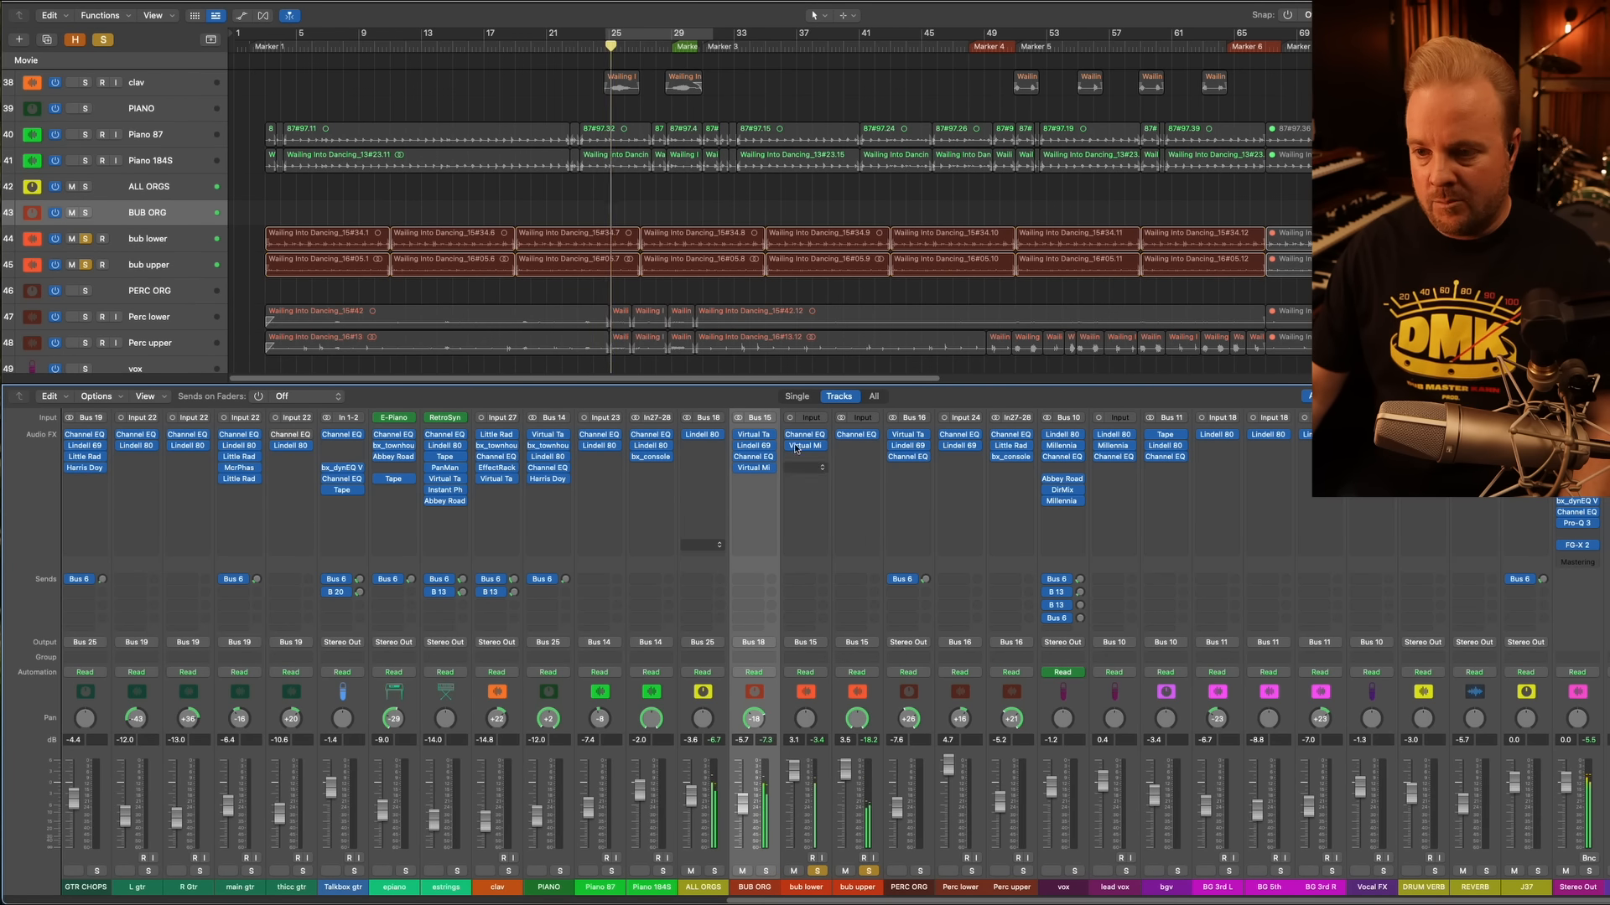
click(698, 435)
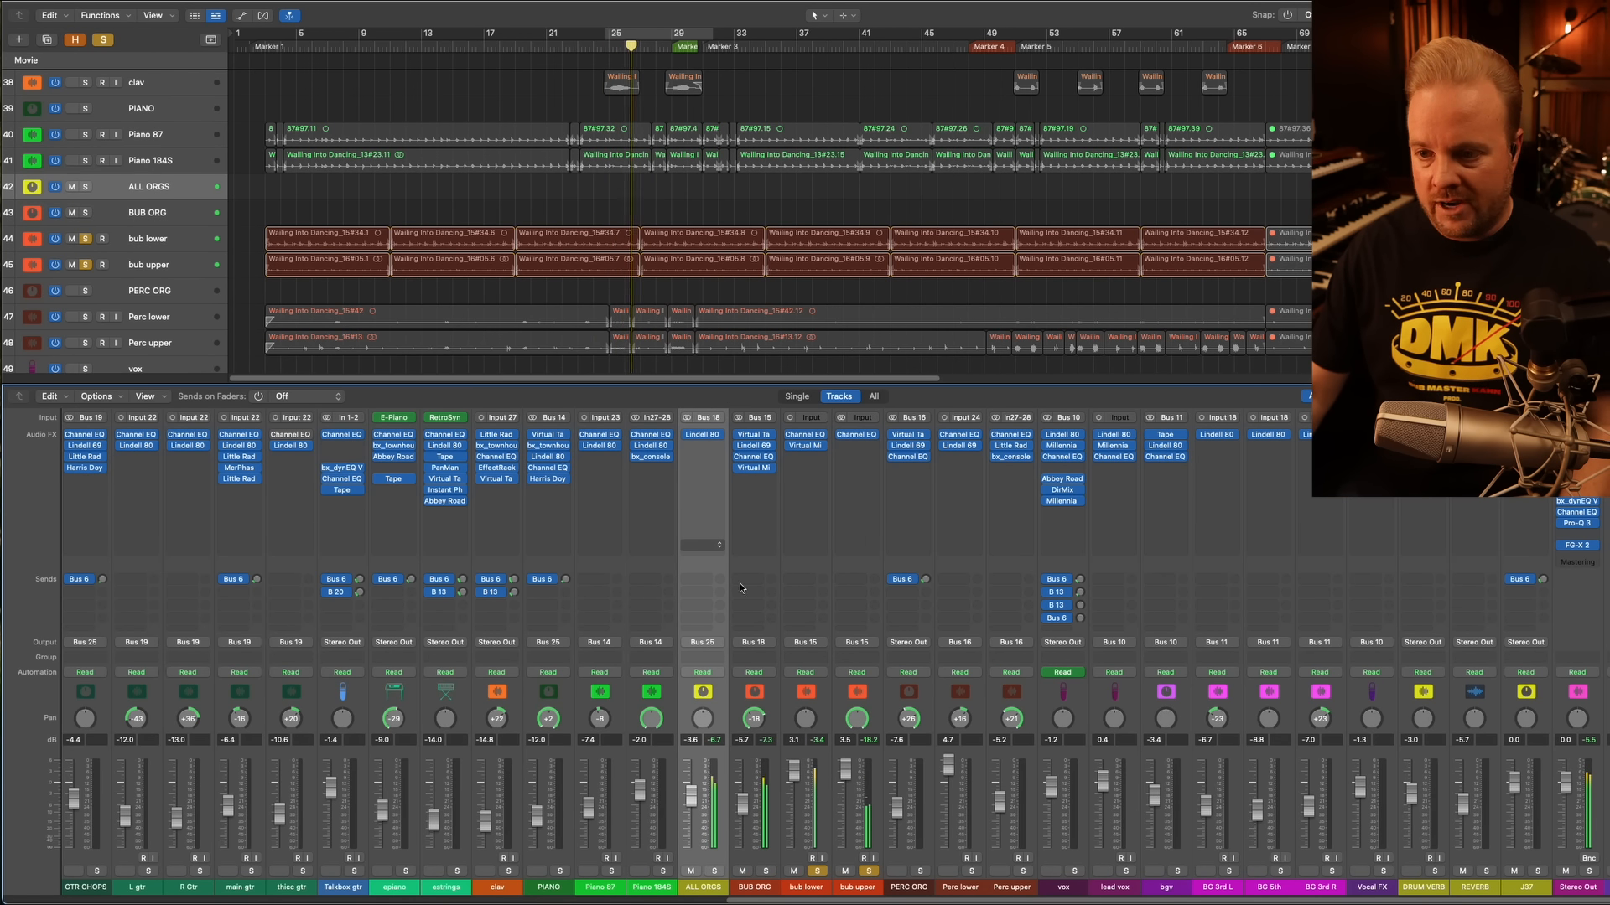
Solo the PERC ORG bus together with the Perc lower and Perc upper tracks
click(909, 888)
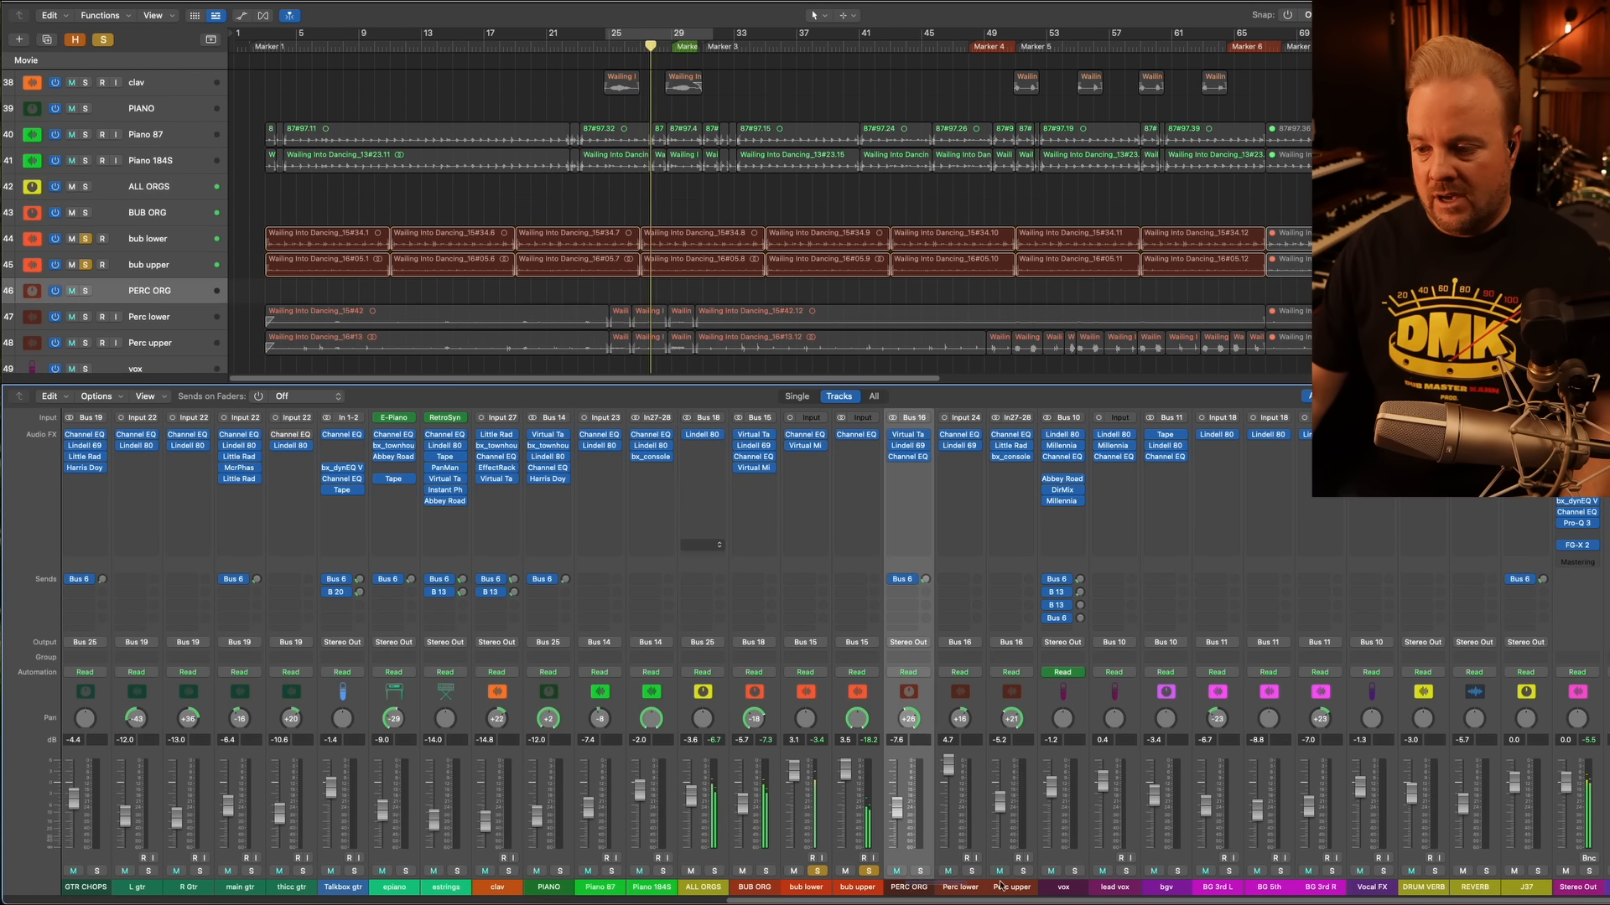
shift+click(1026, 887)
key(s)
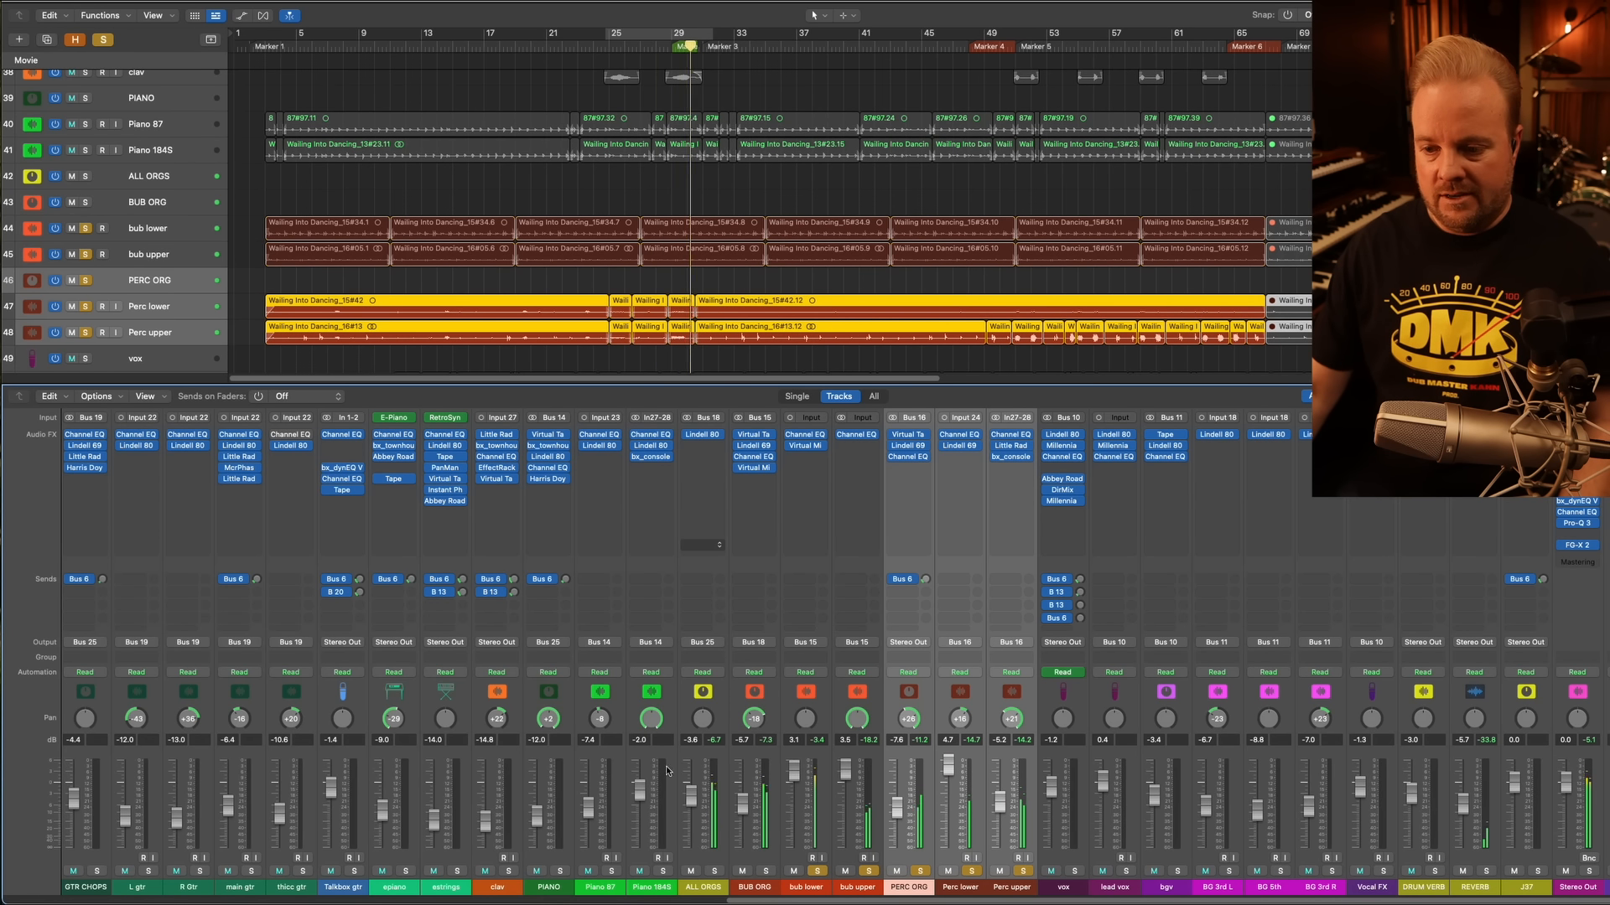
Solo the ALL ORGS and BUB ORG buses along with all bub and percussive organ tracks, and select the organ channels
click(724, 882)
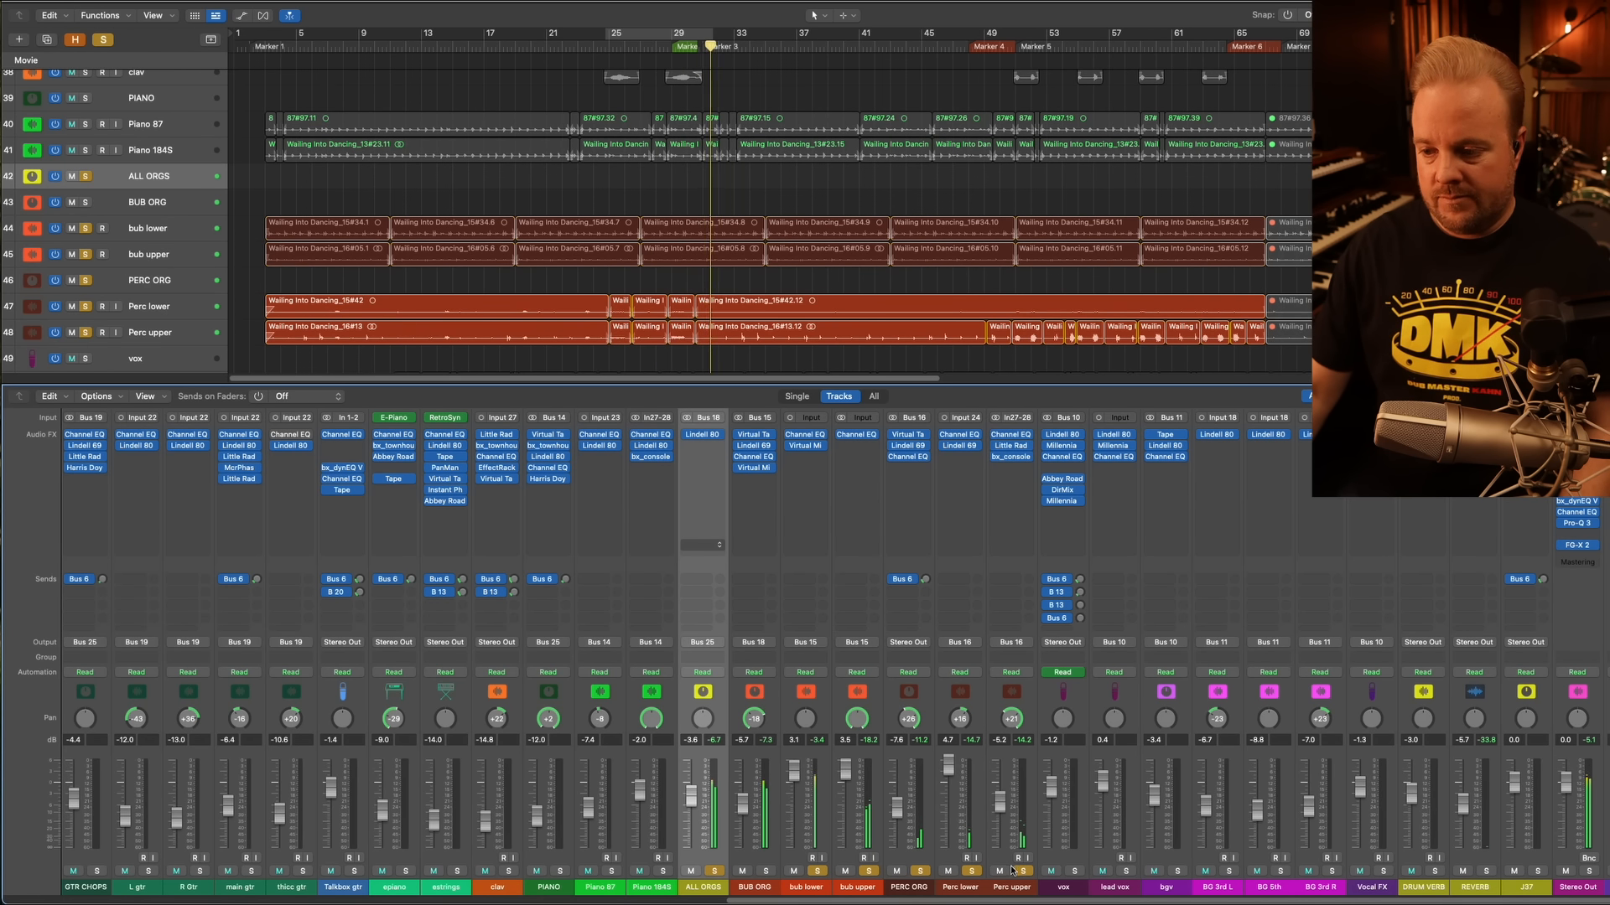
drag(1017, 560, 826, 563)
key(s)
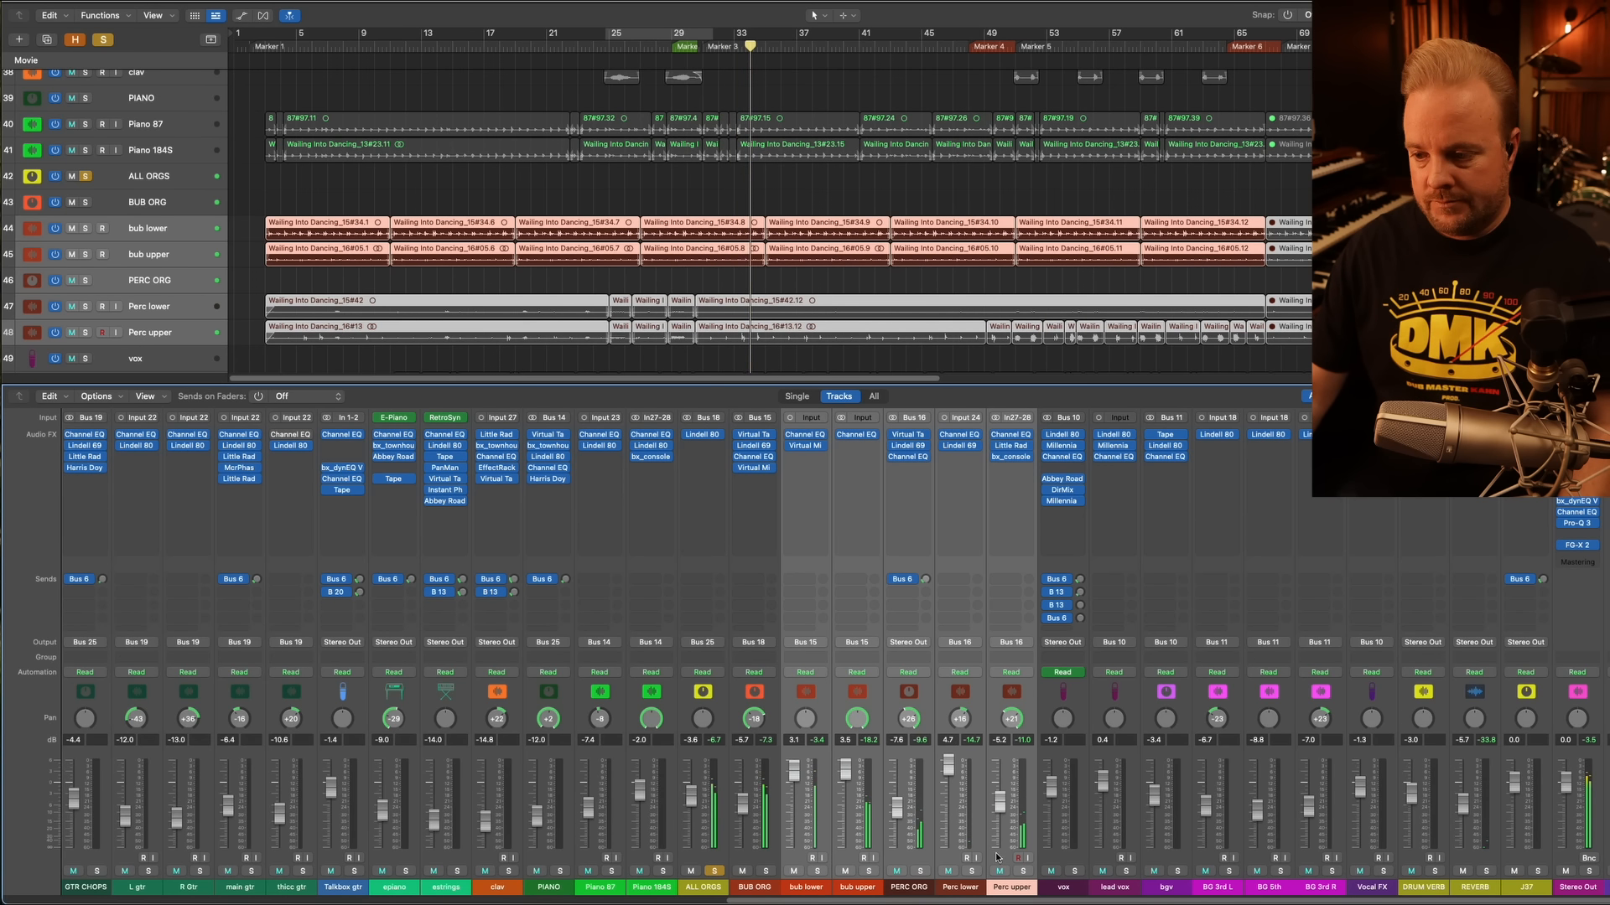
click(920, 872)
click(767, 872)
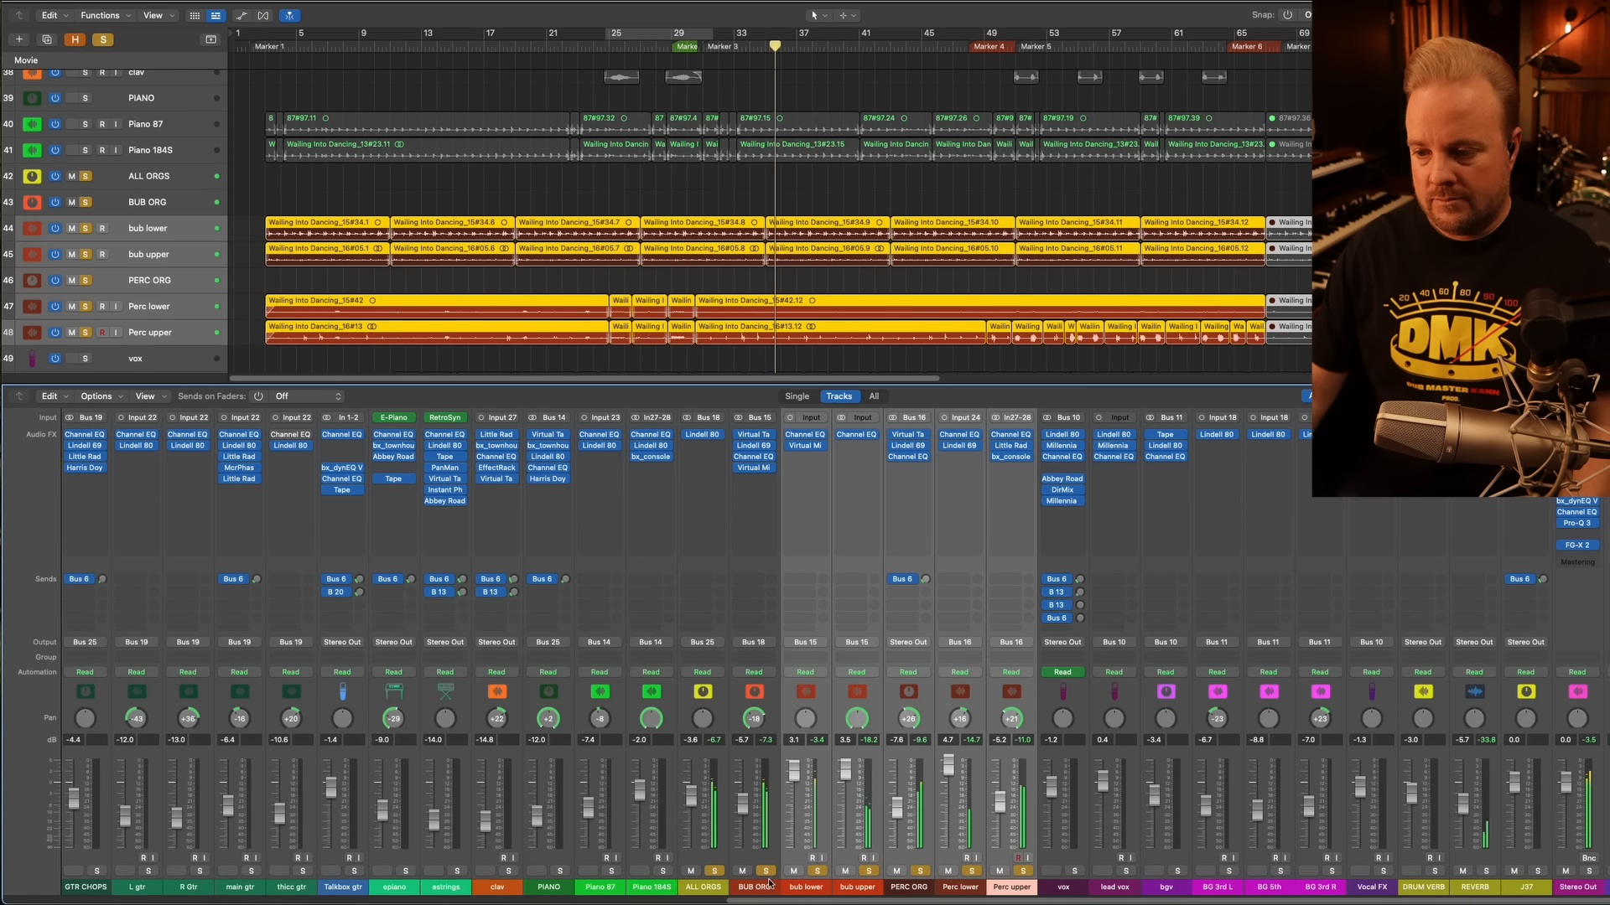
click(716, 889)
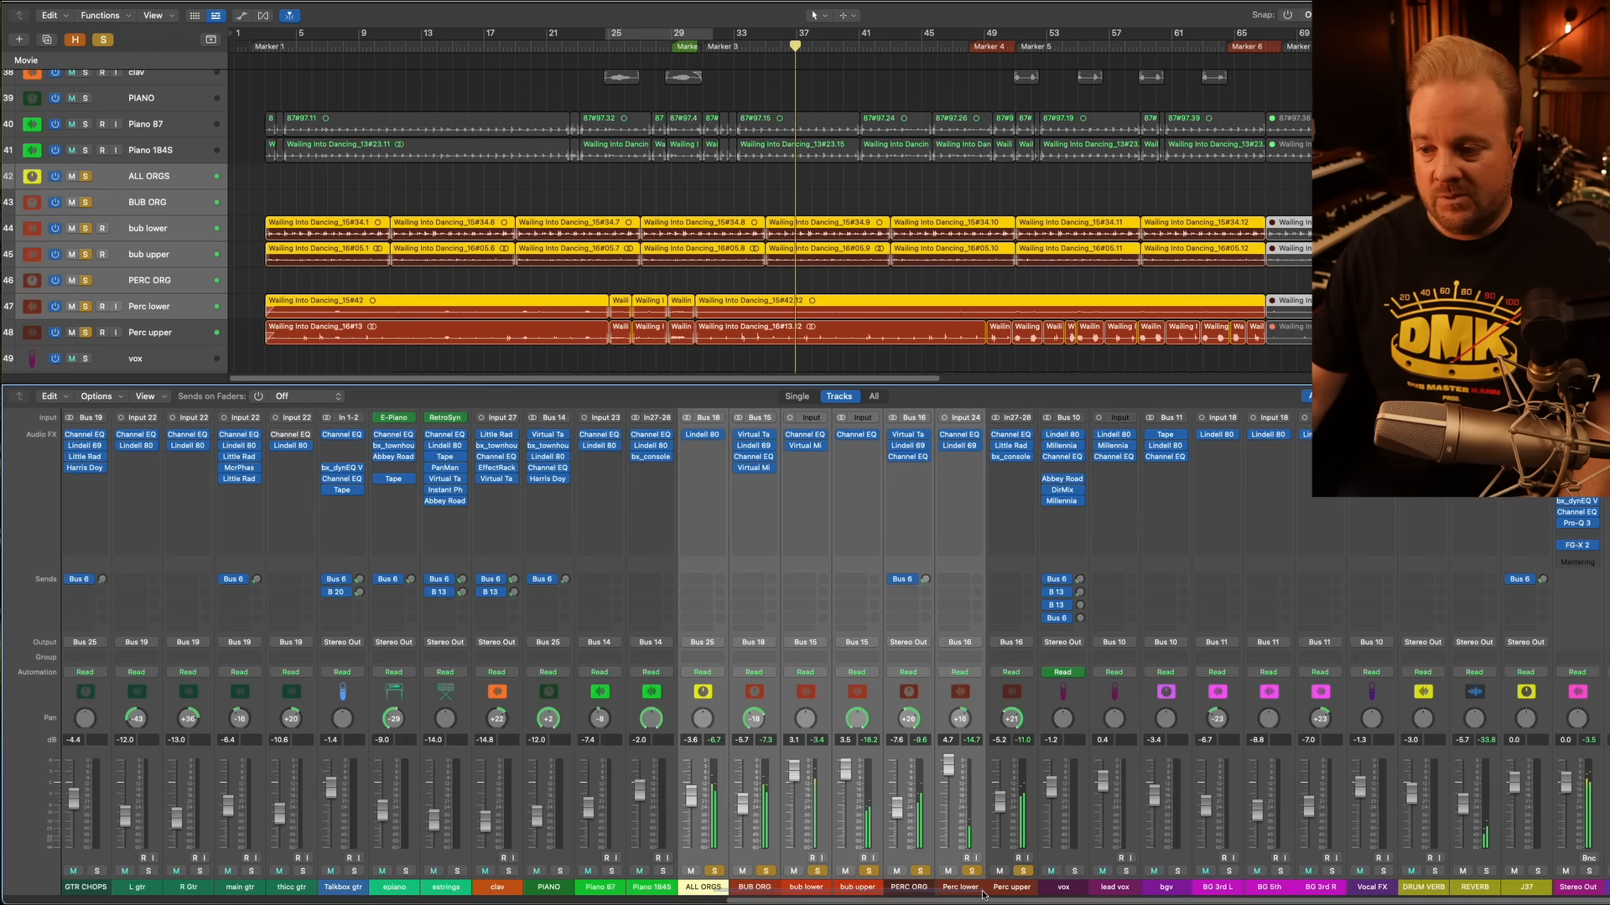
Clear the solo on all organ tracks and buses, and return the playhead to the song's start at Marker 1
click(714, 872)
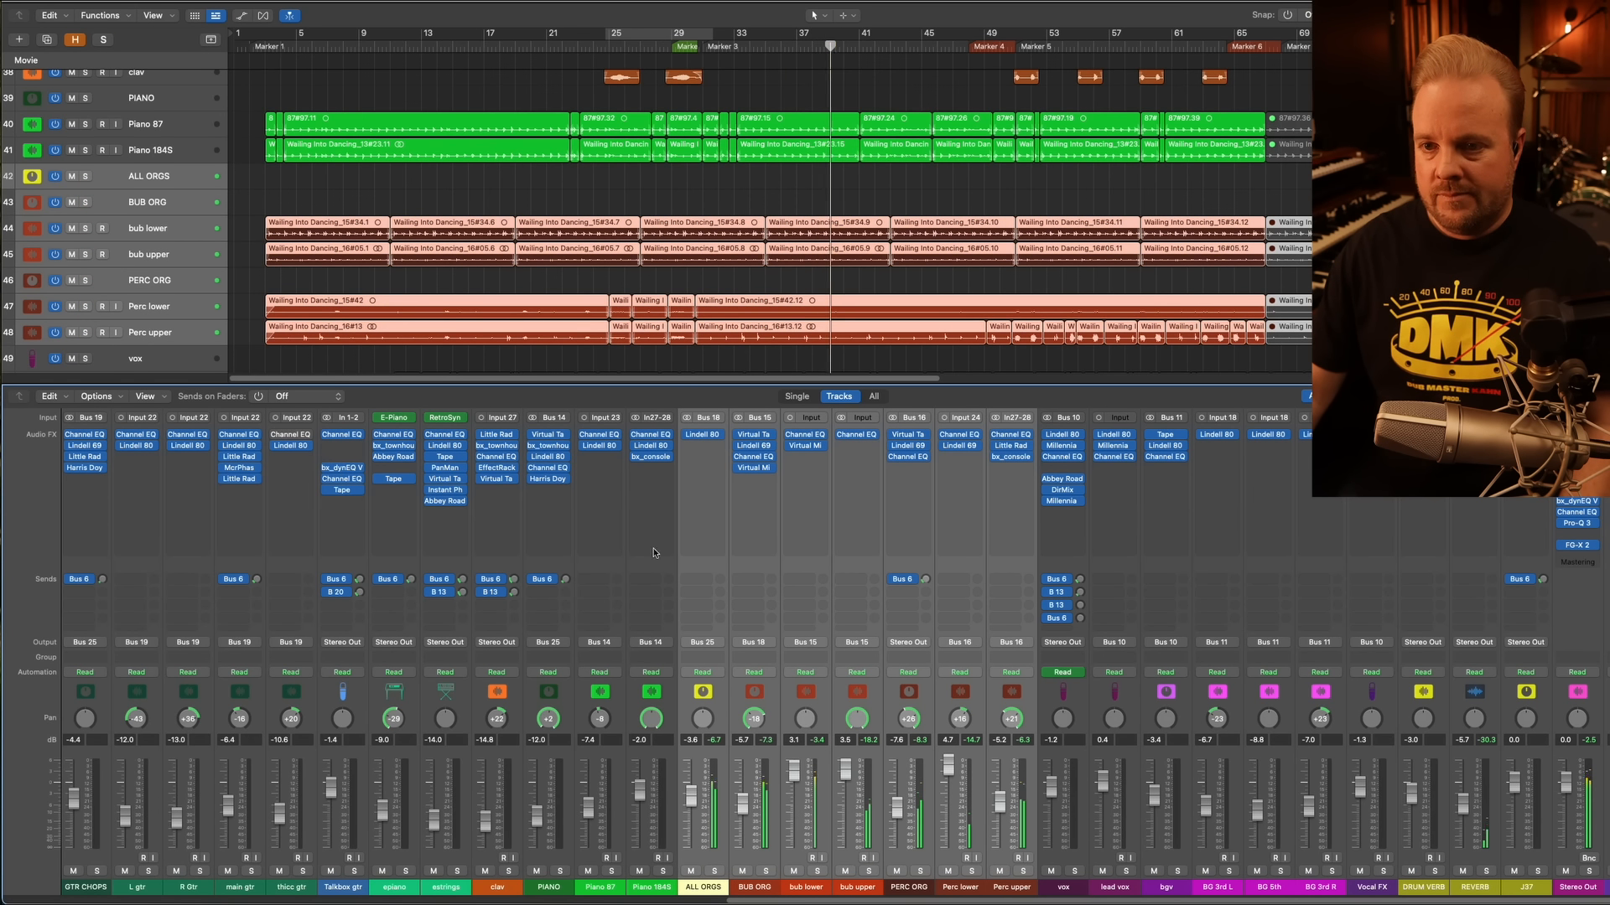
click(260, 45)
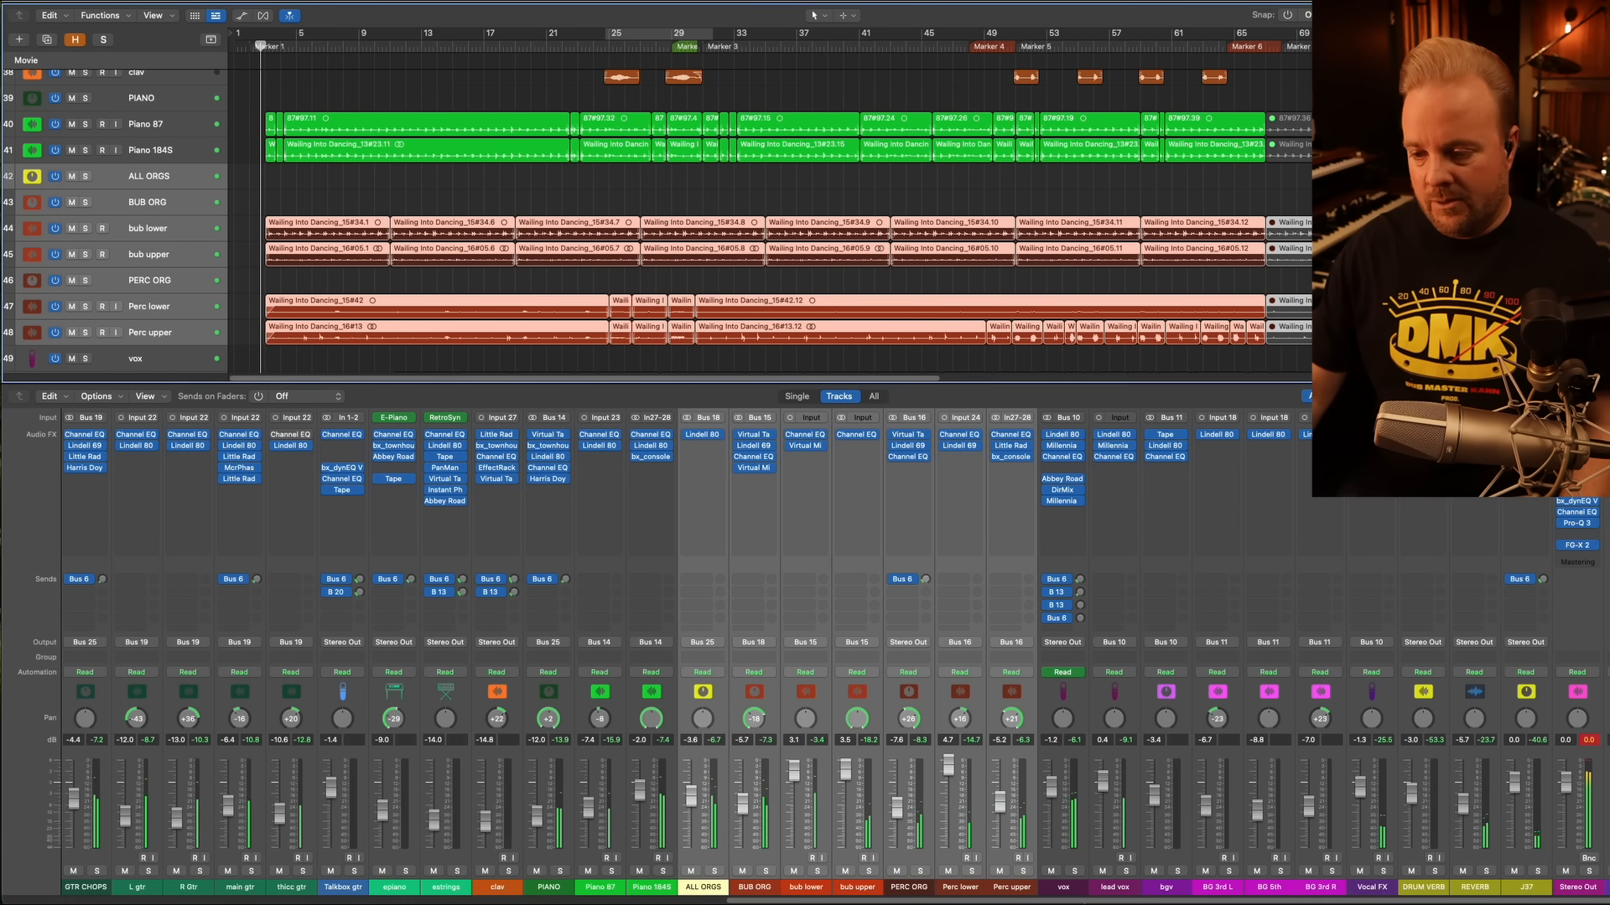
Select the BUB ORG bus with its bub lower and bub upper tracks, and bypass all plugins on BUB ORG
click(757, 890)
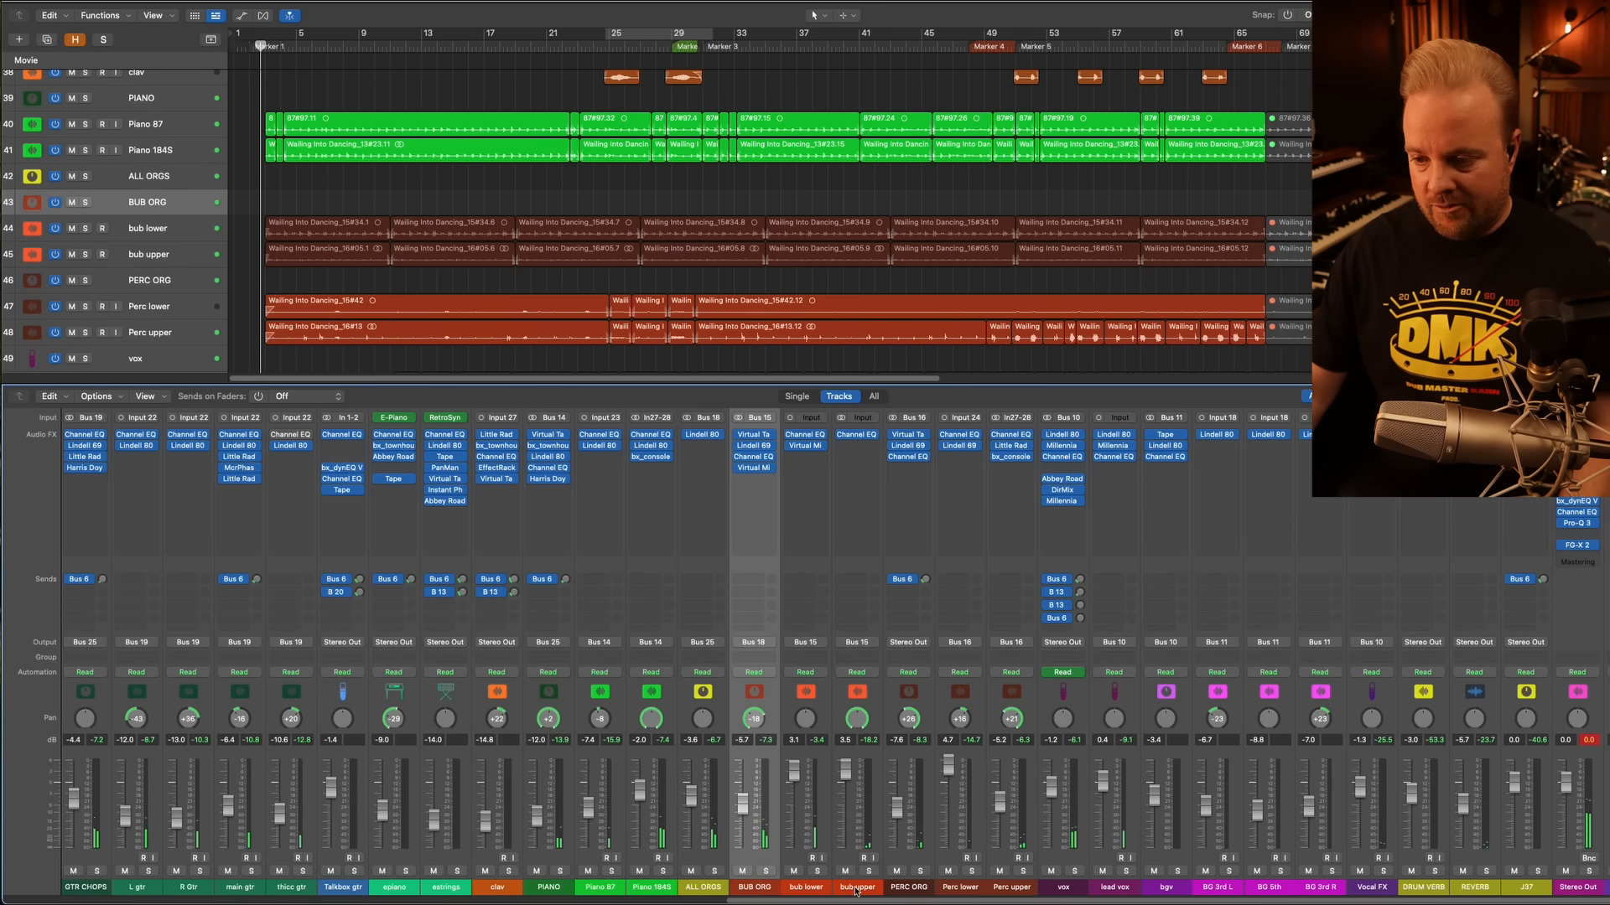
click(856, 890)
drag(849, 891, 775, 891)
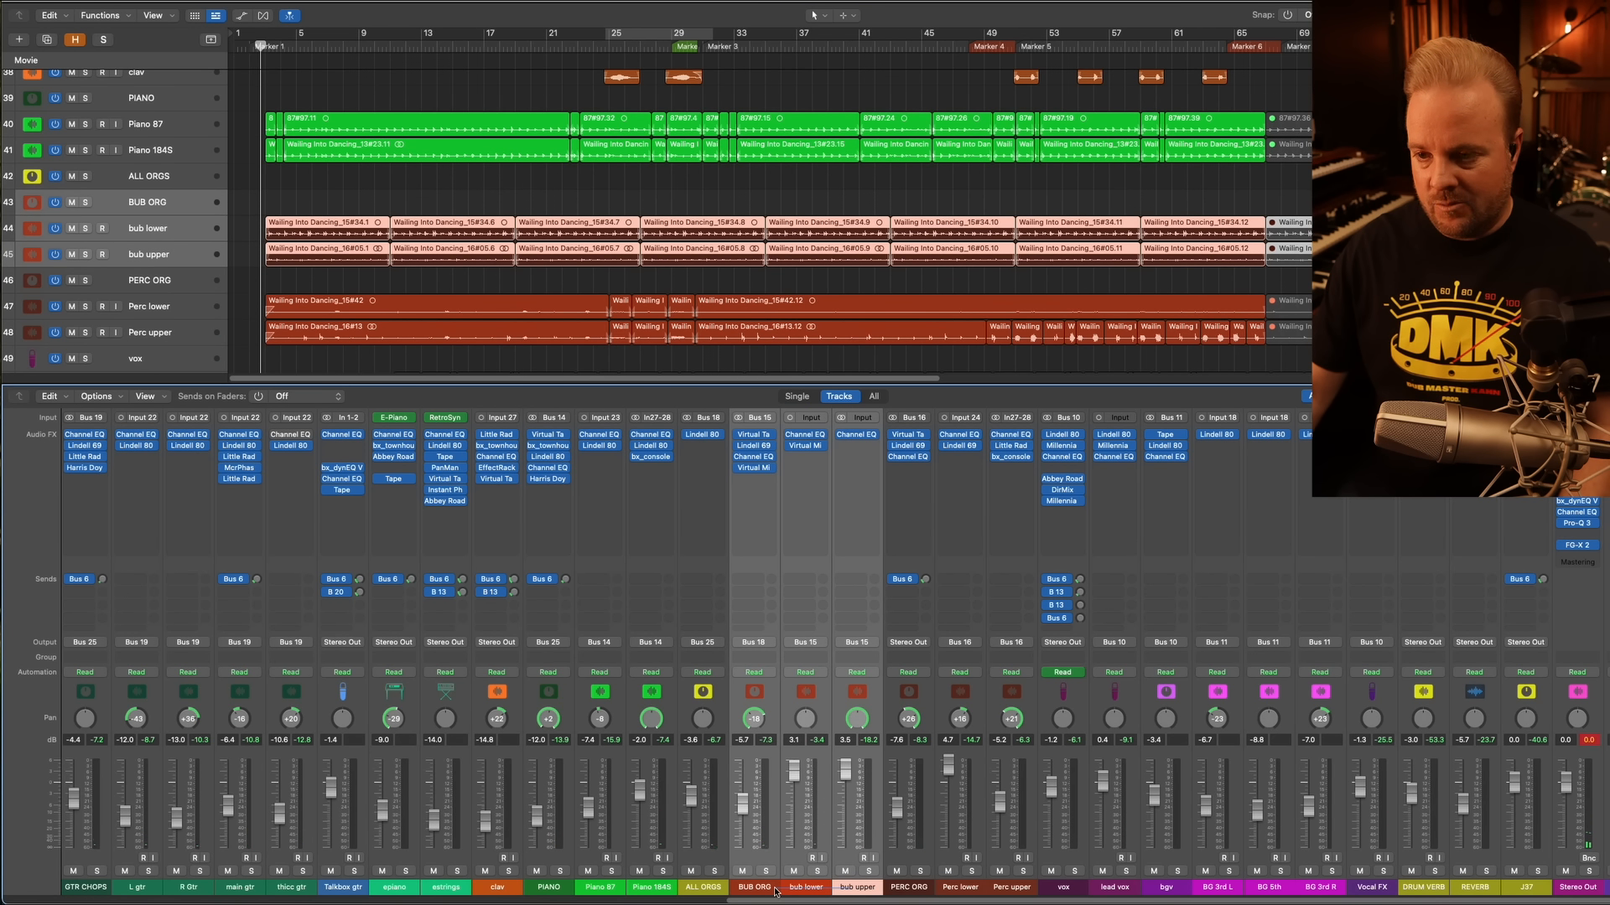
click(853, 893)
click(782, 507)
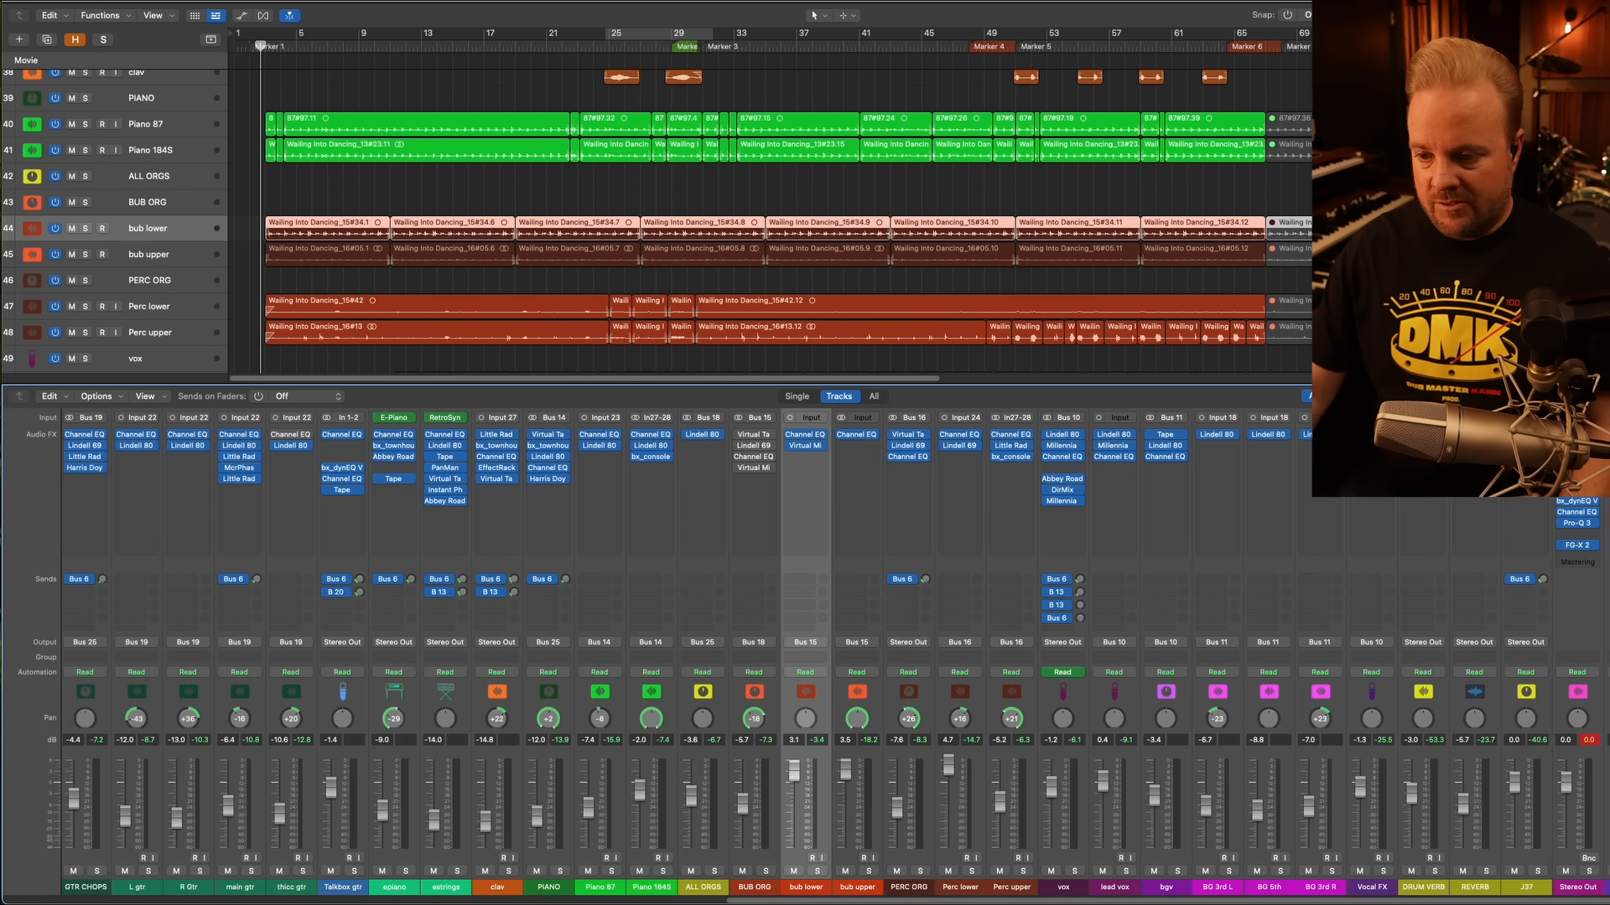
Examine the settings of the Lindell 80 Channel plugin on the ALL ORGS bus
click(702, 886)
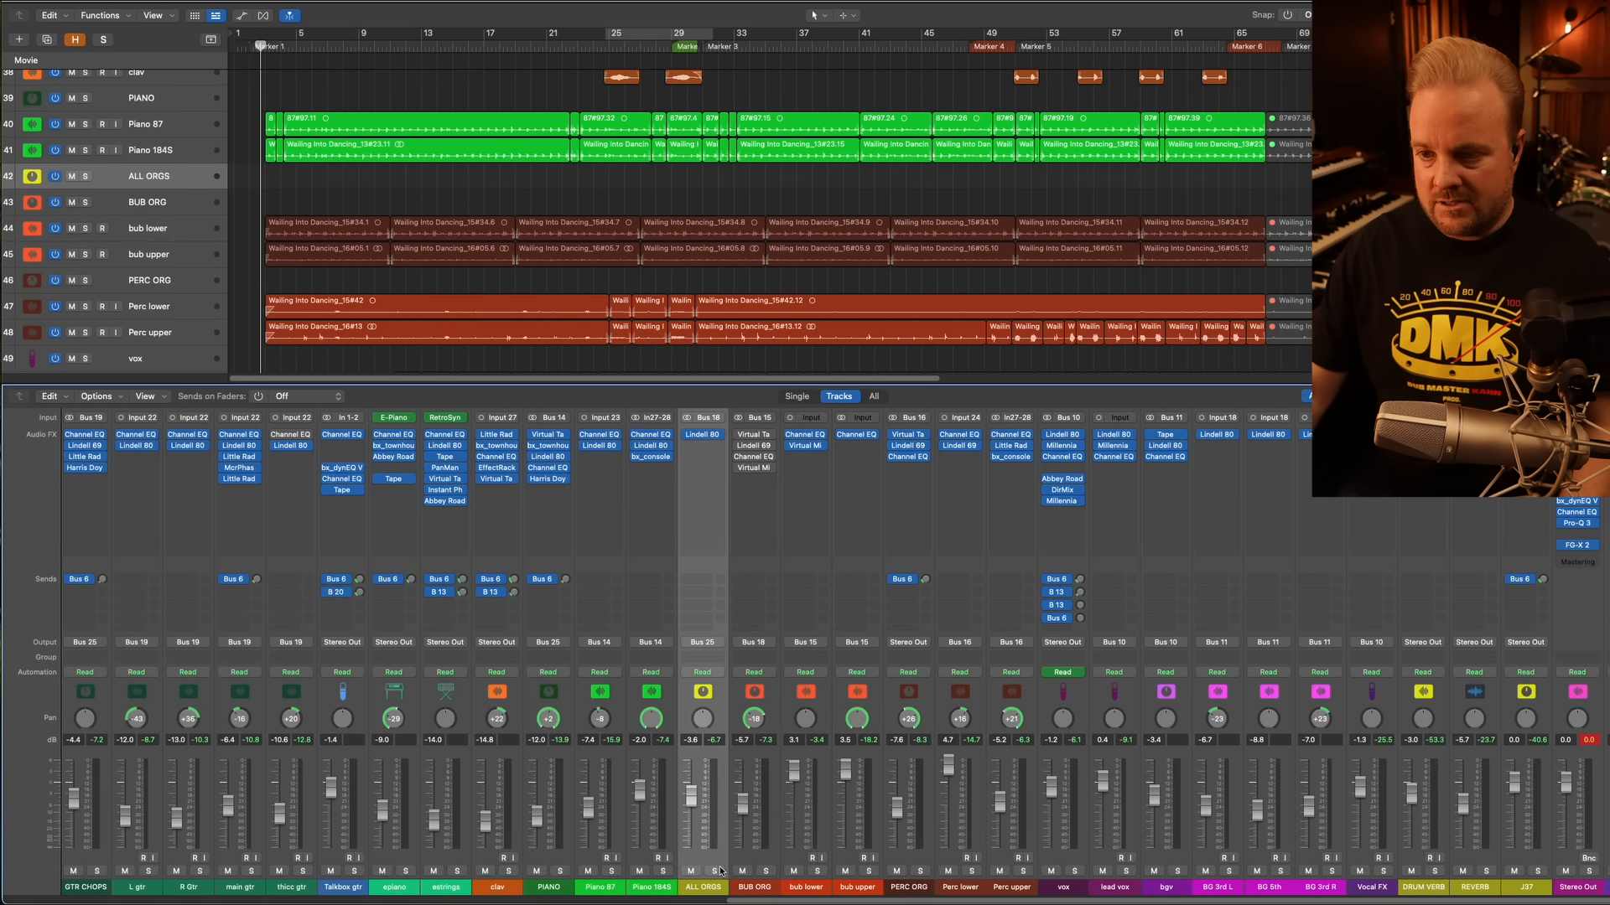
click(706, 435)
drag(957, 161, 653, 130)
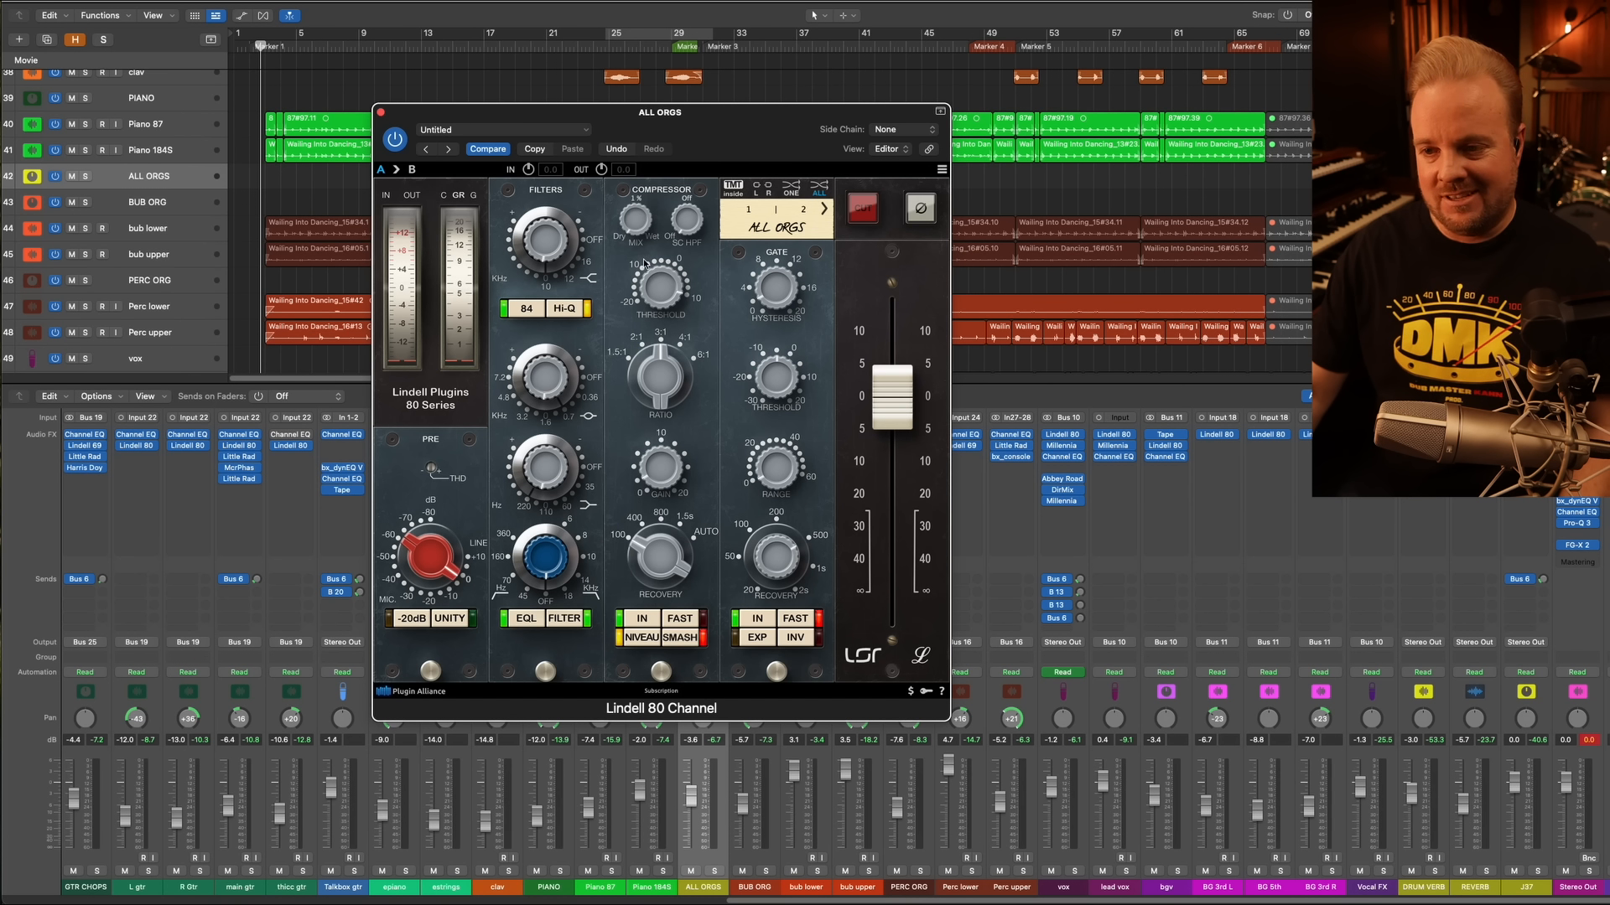
click(381, 112)
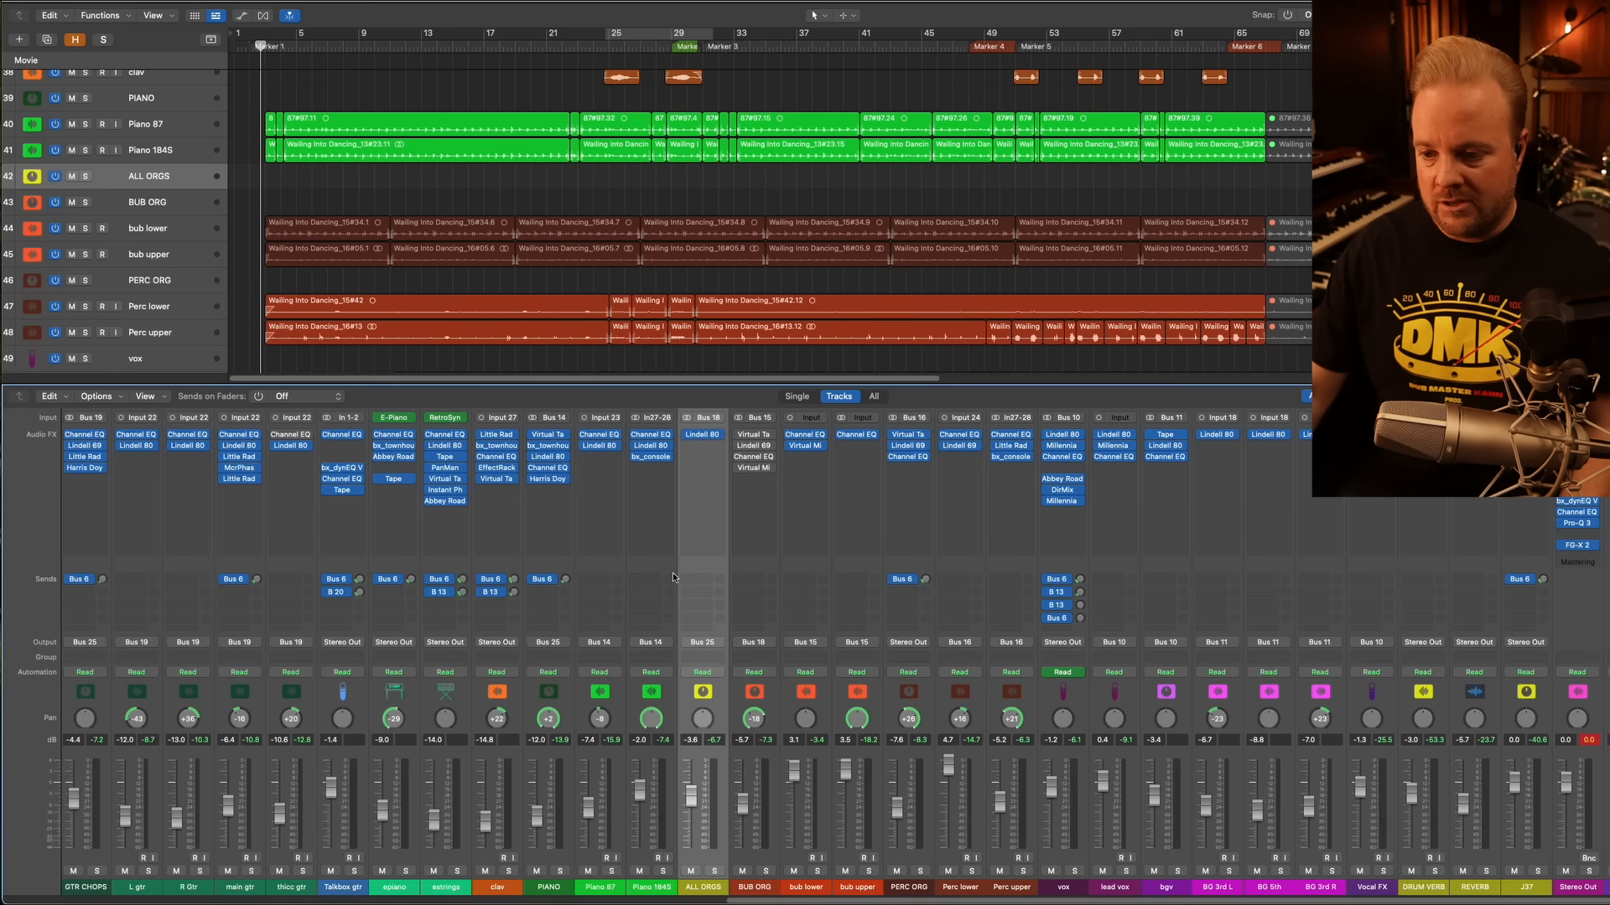
Solo the bub lower track, play it from the start of the song, and open its Channel EQ
click(826, 889)
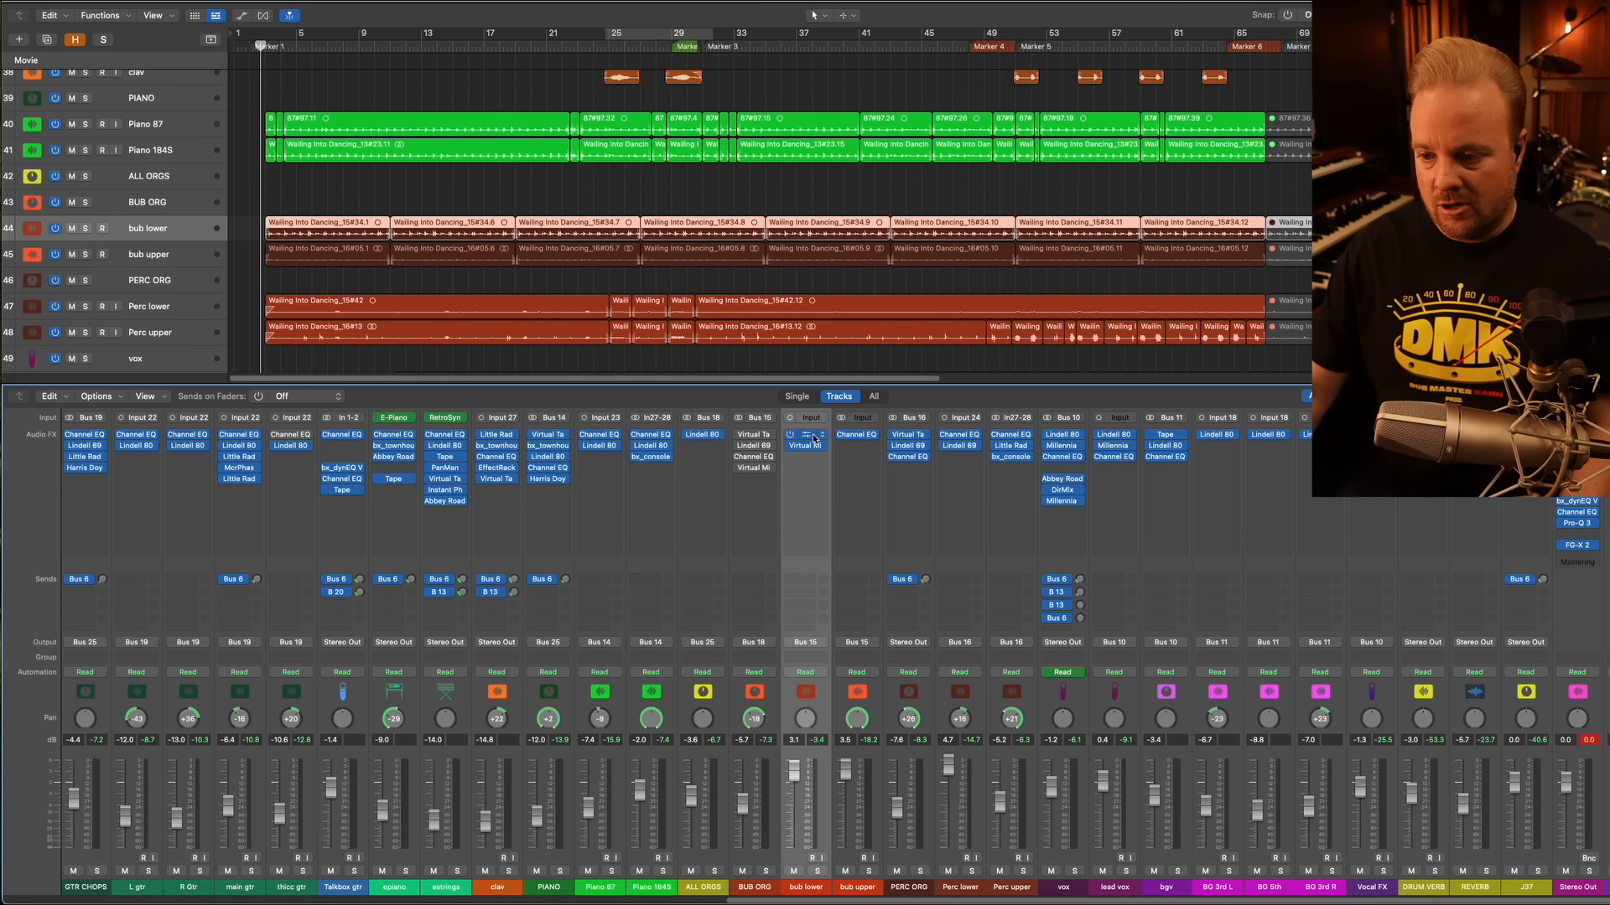
click(817, 872)
key(space)
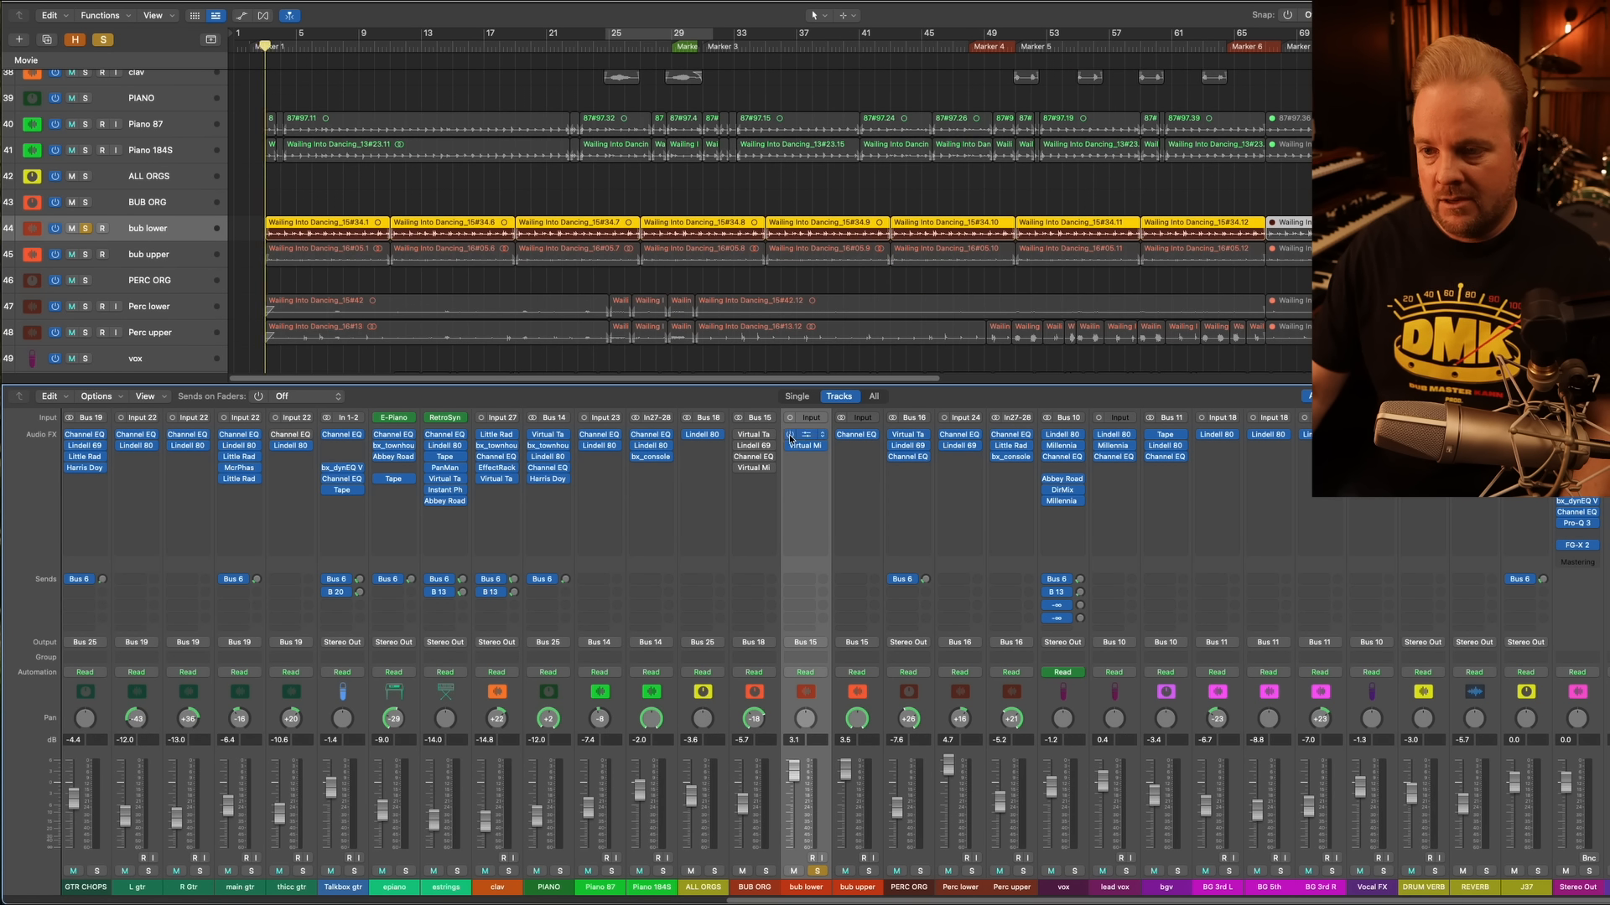
click(804, 437)
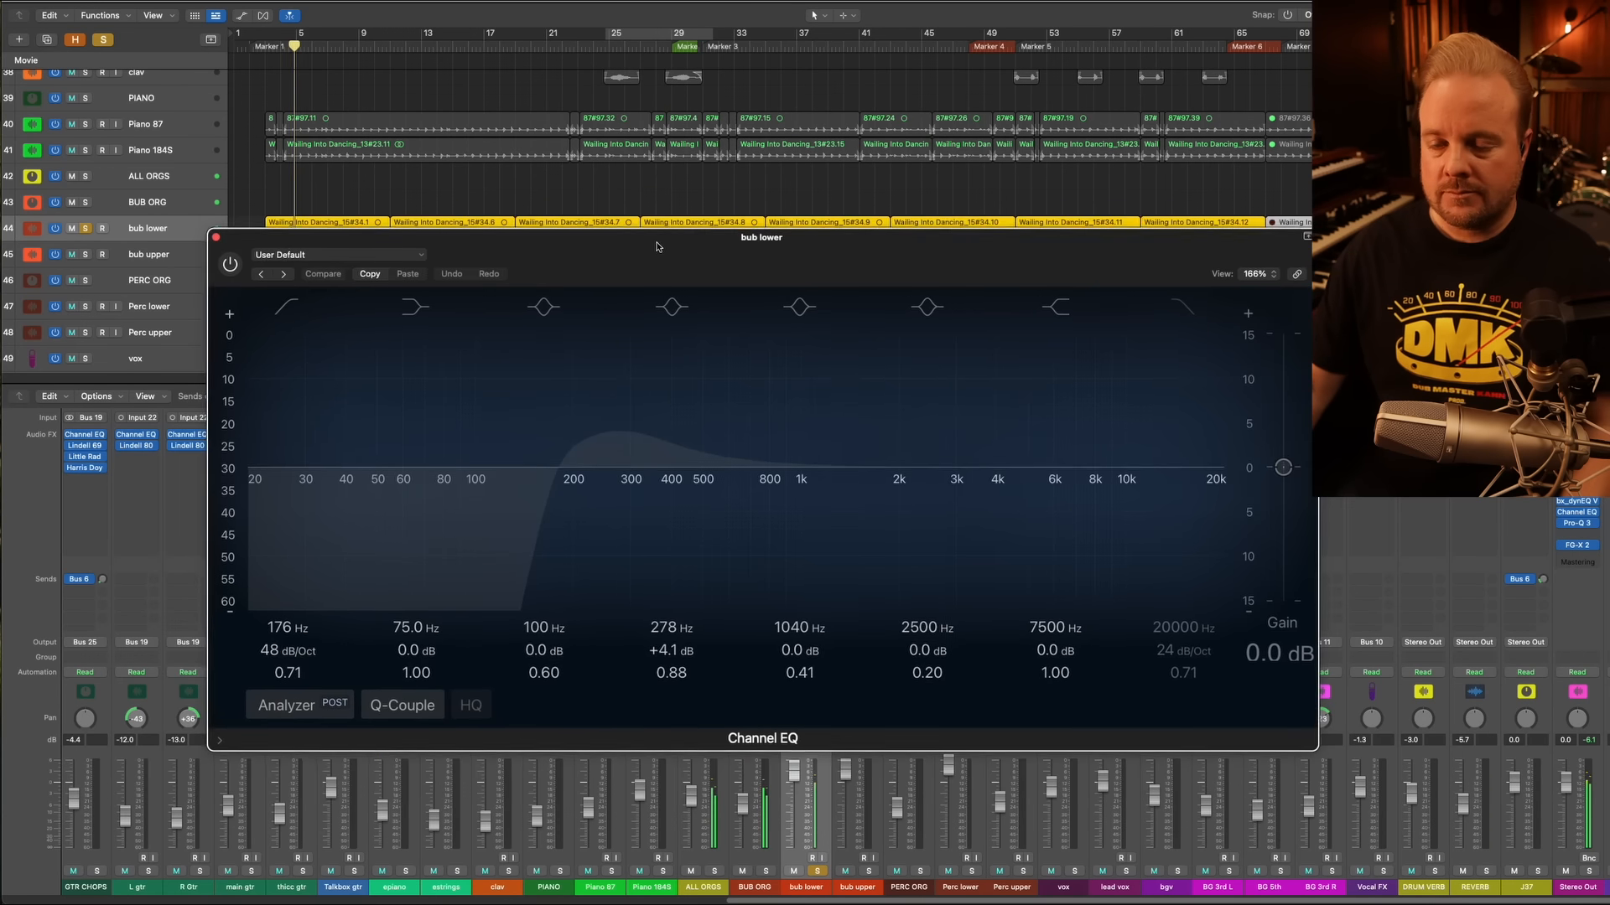
drag(657, 247, 632, 274)
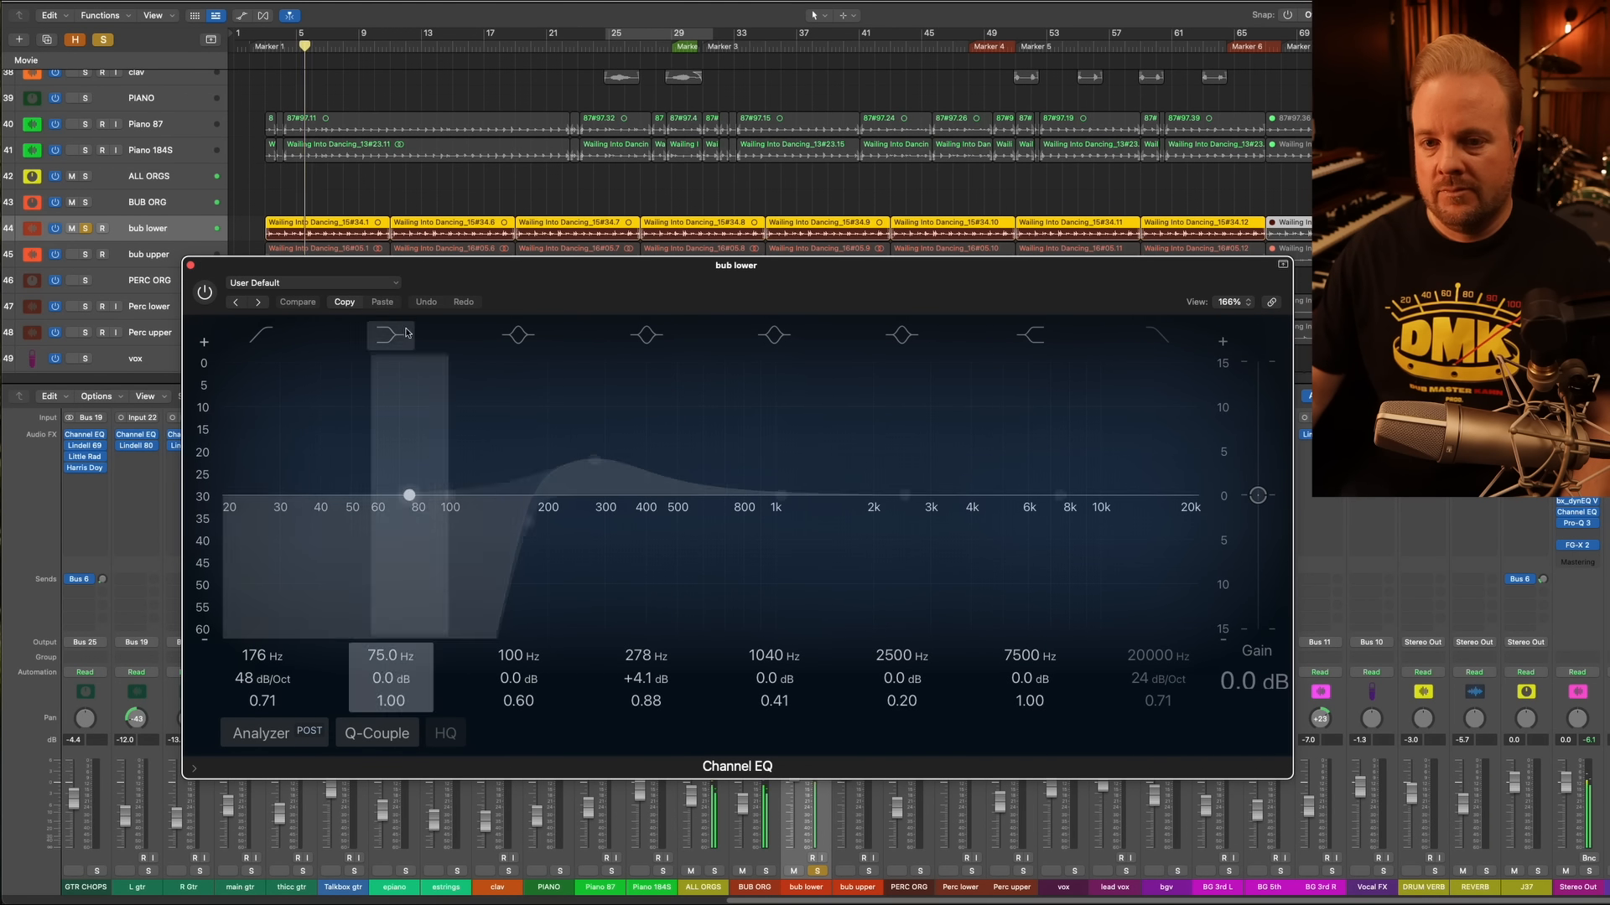
Compare bub lower with its Channel EQ bypassed and enabled, leaving the EQ on and closing its window
click(201, 299)
click(202, 298)
click(204, 300)
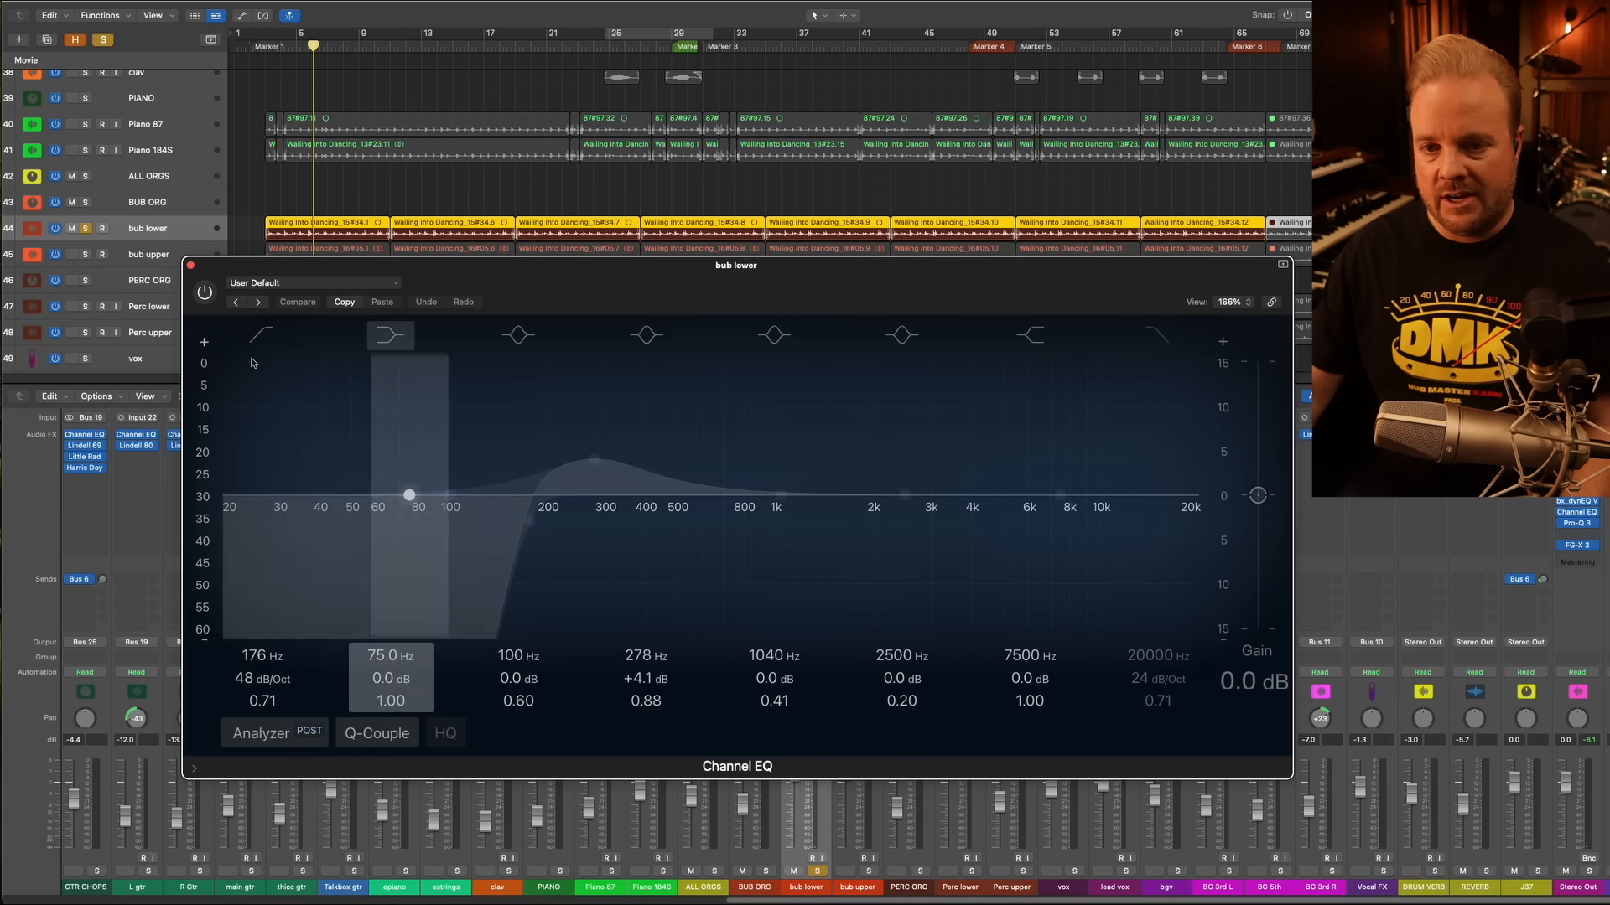
click(203, 292)
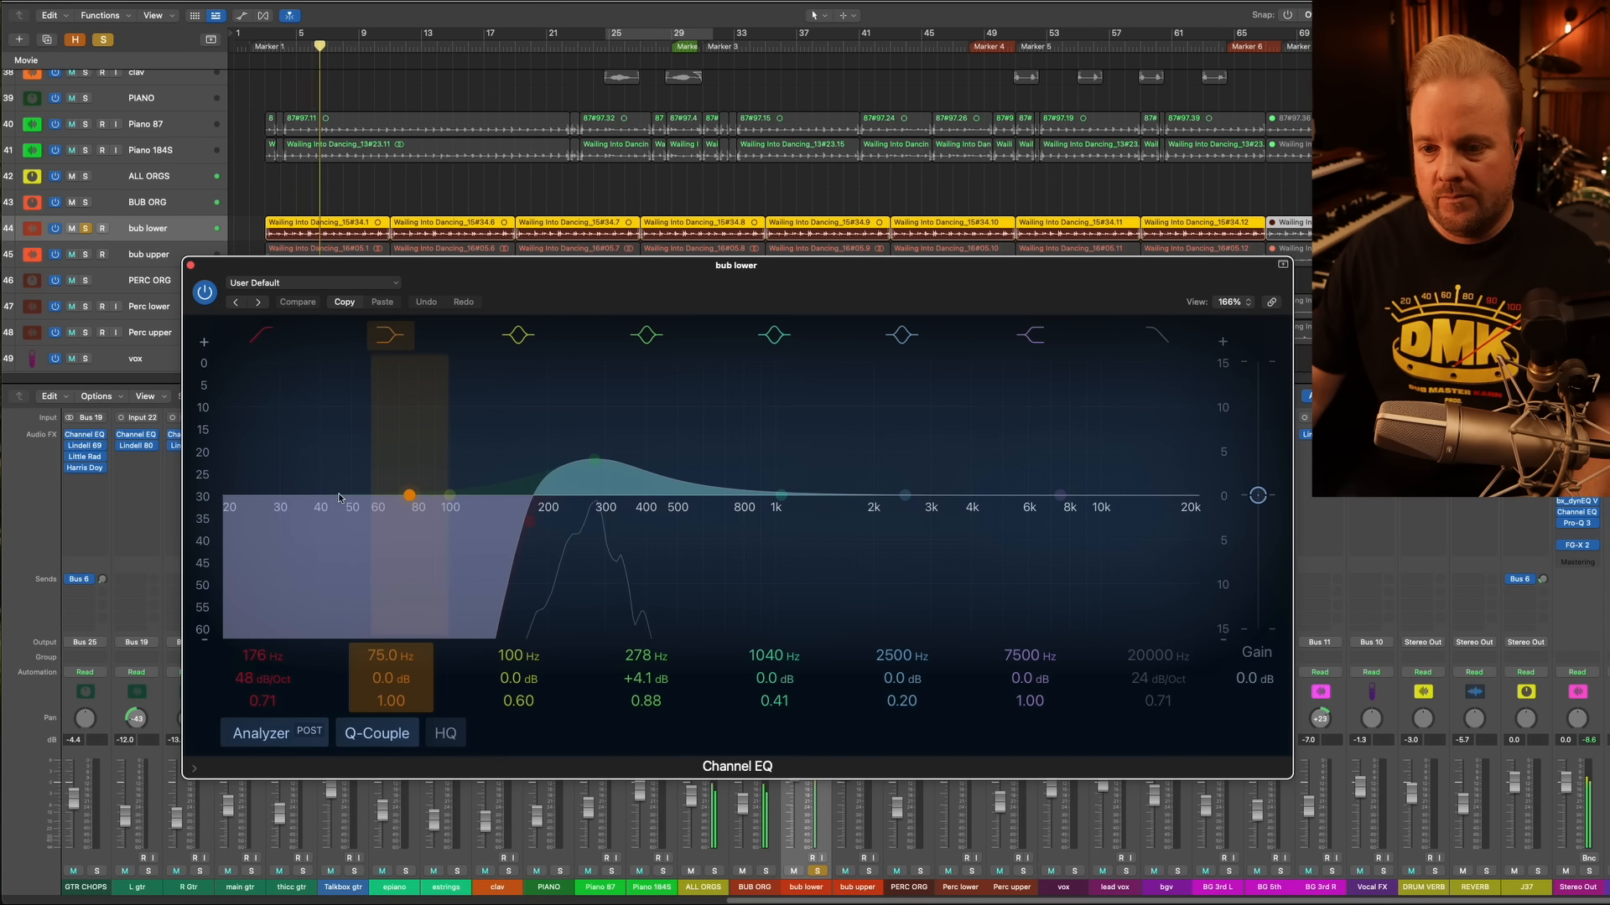
click(204, 293)
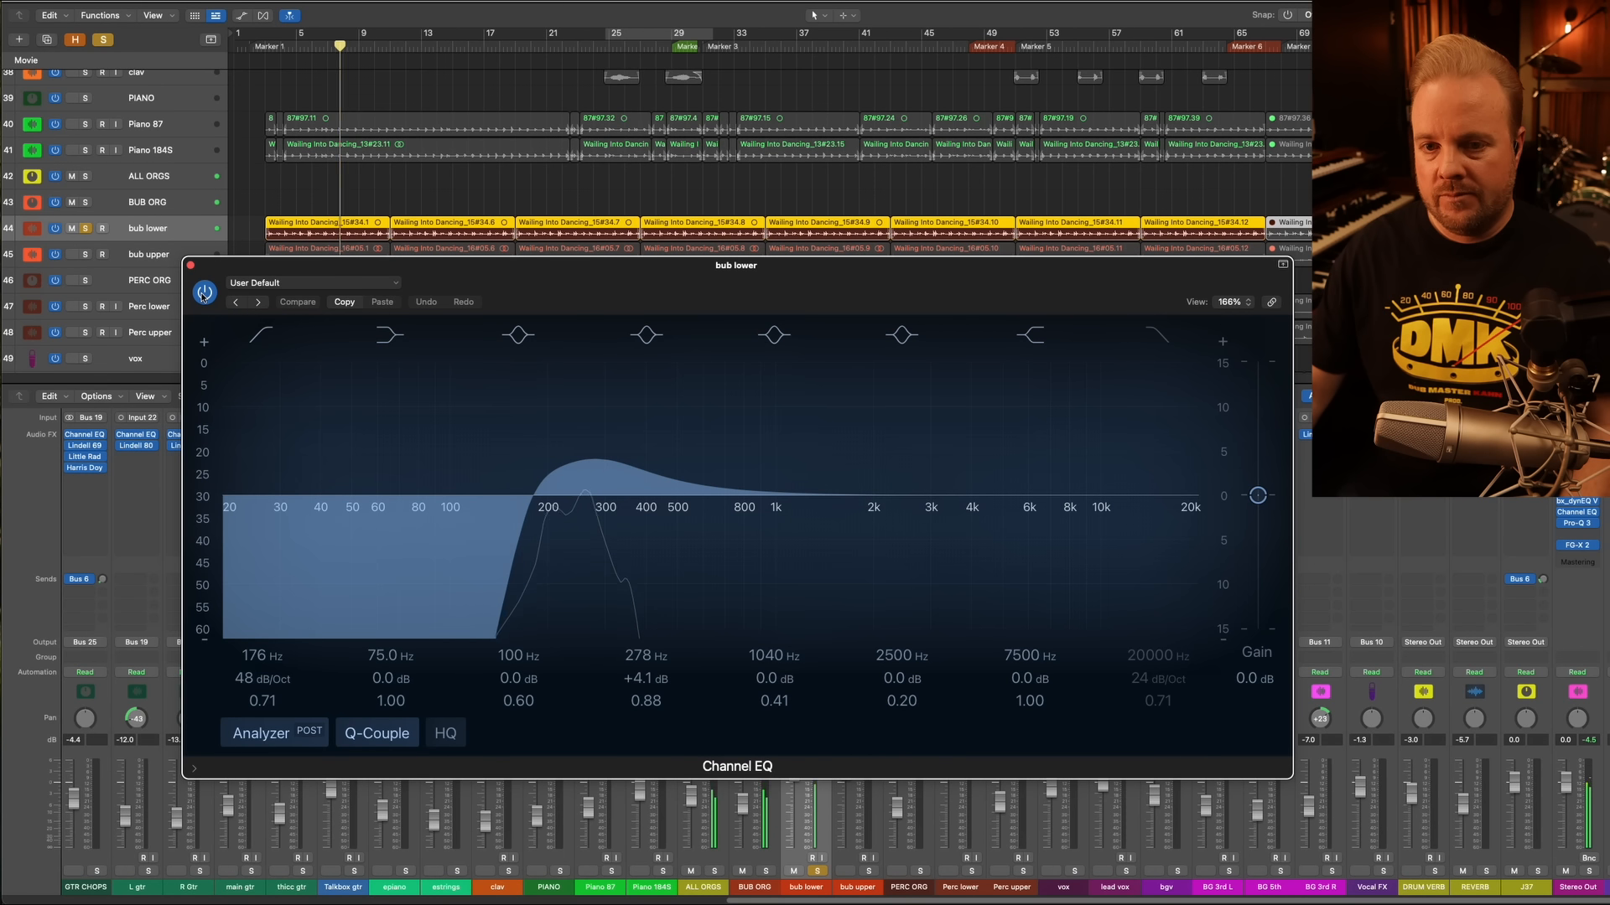
click(203, 294)
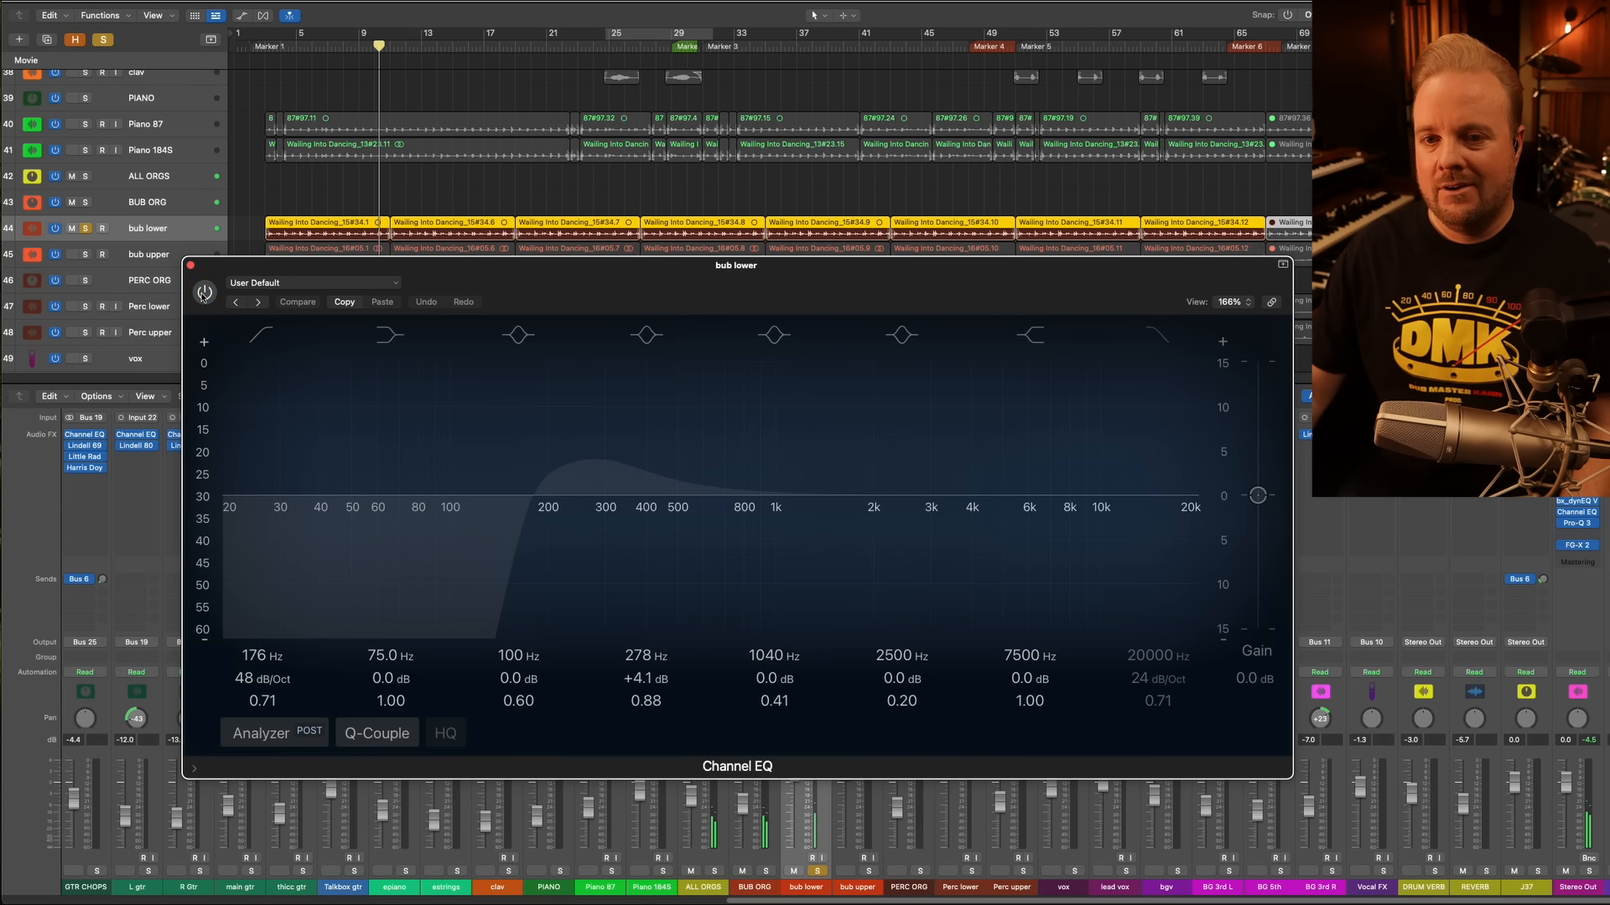
click(204, 294)
click(204, 293)
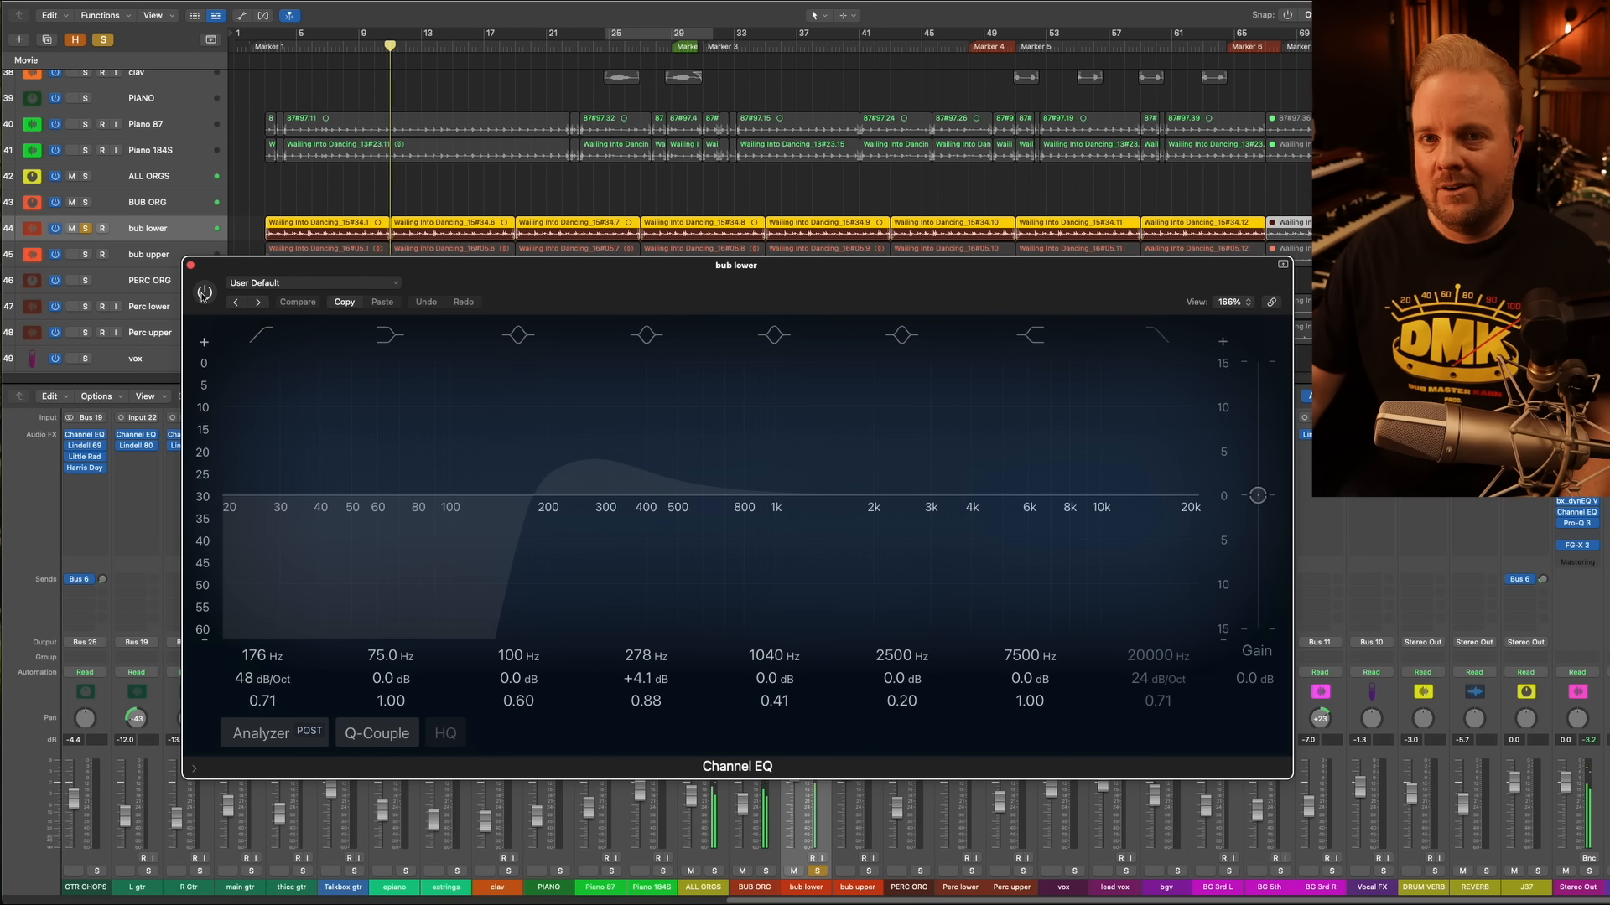
click(204, 293)
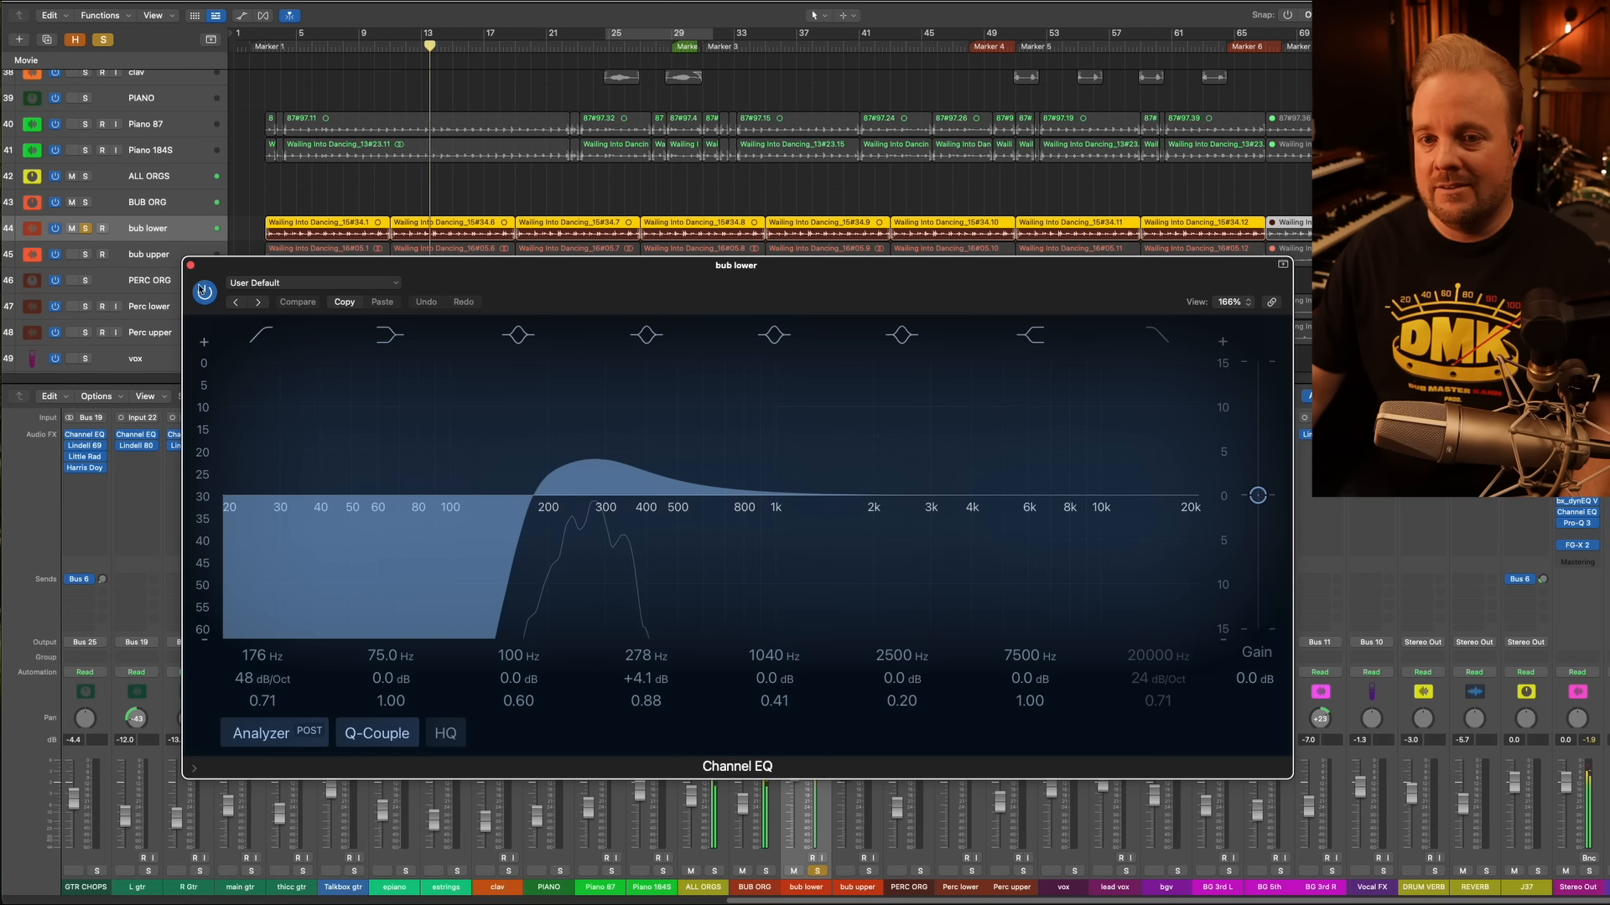
click(190, 265)
Examine the Virtual Mix Rack plugin on the bub lower track while it plays
click(804, 445)
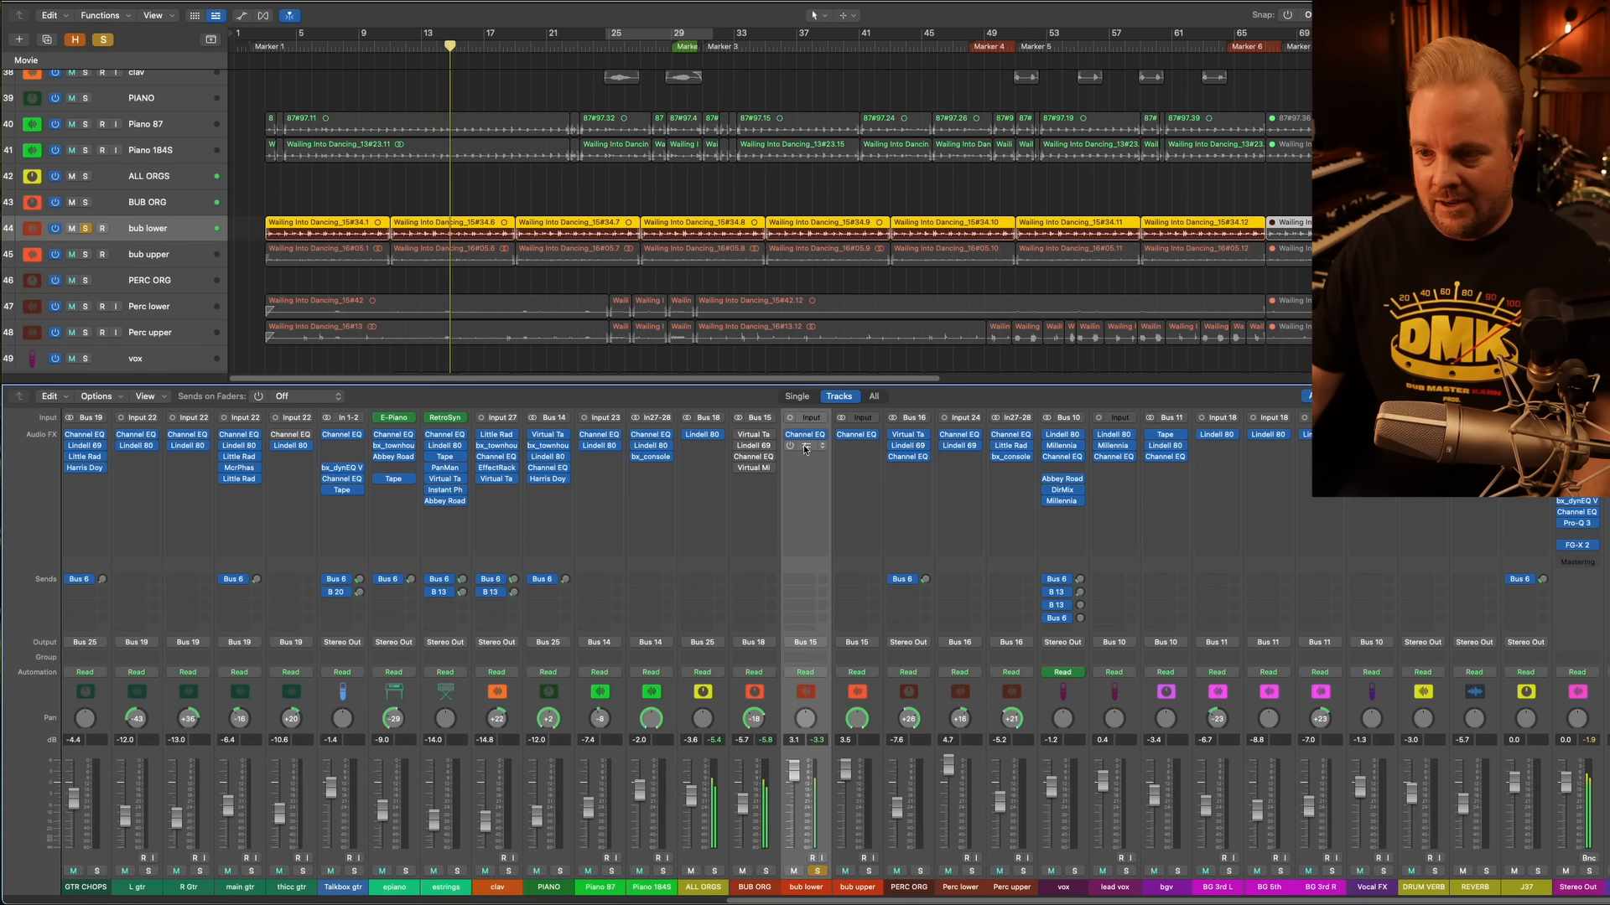
drag(958, 170, 463, 191)
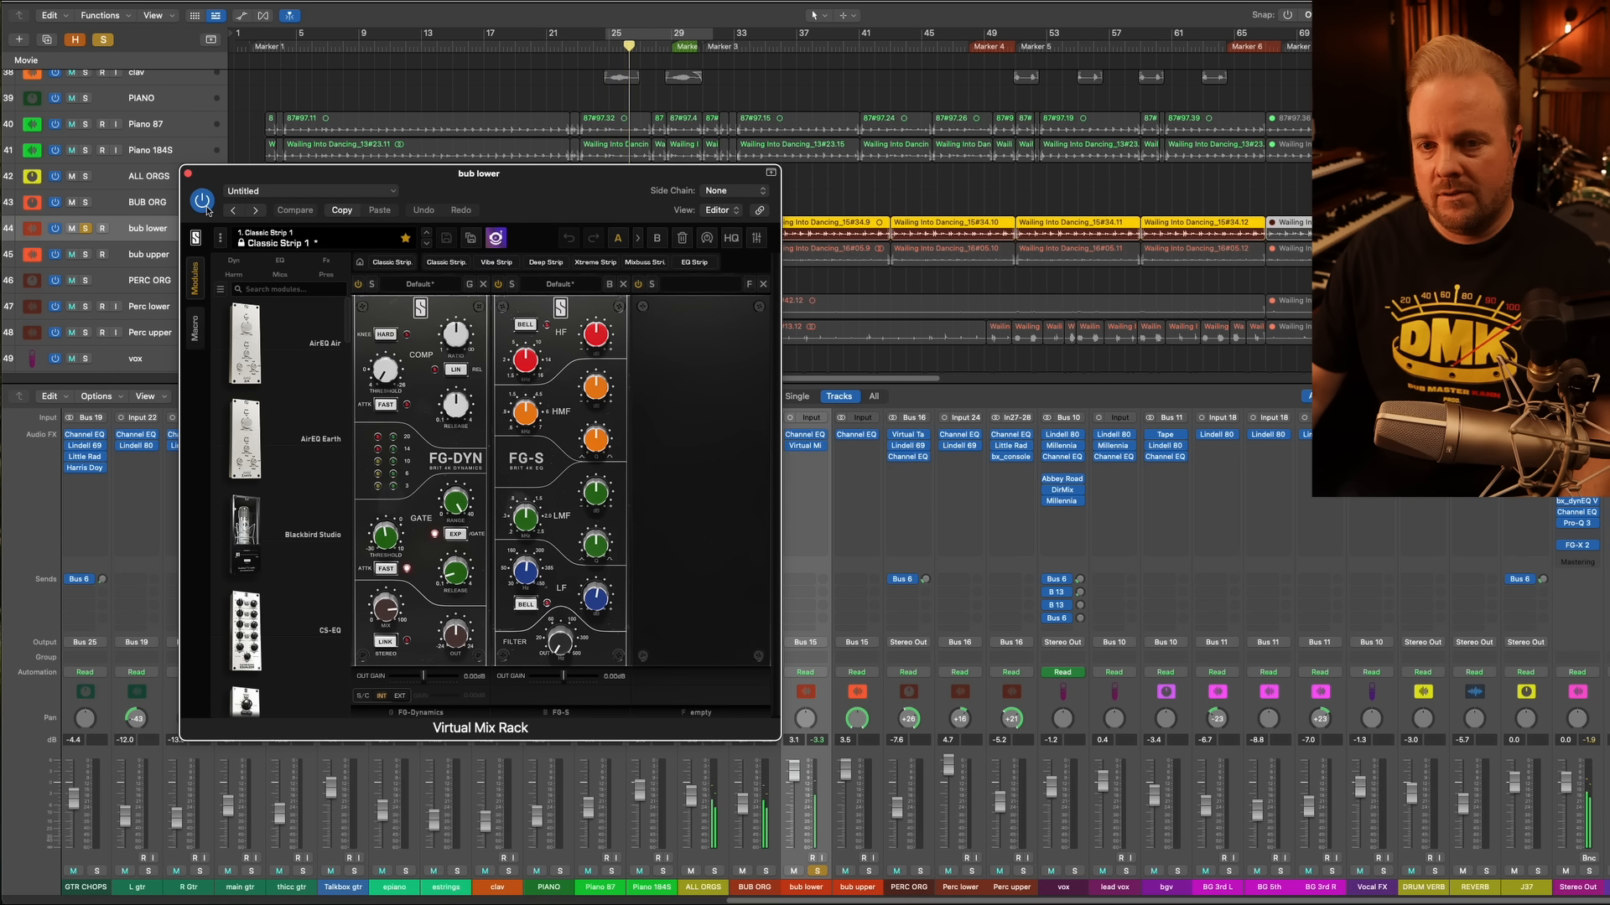
click(188, 174)
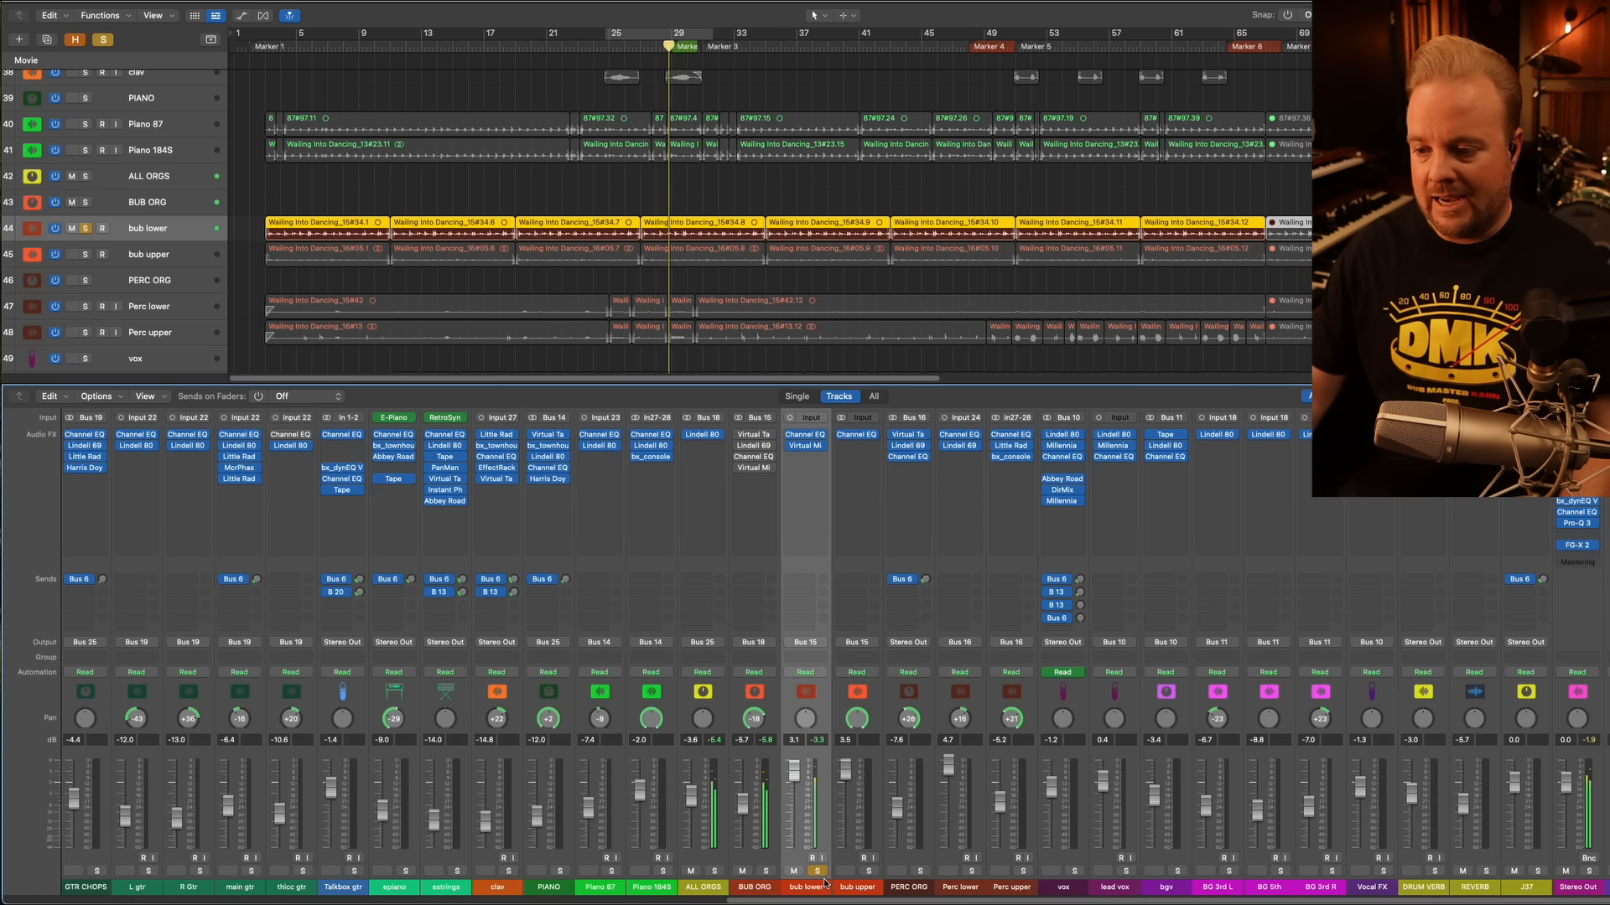
Add bub upper to the solo and compare its Channel EQ bypassed and enabled, leaving the EQ on
click(869, 872)
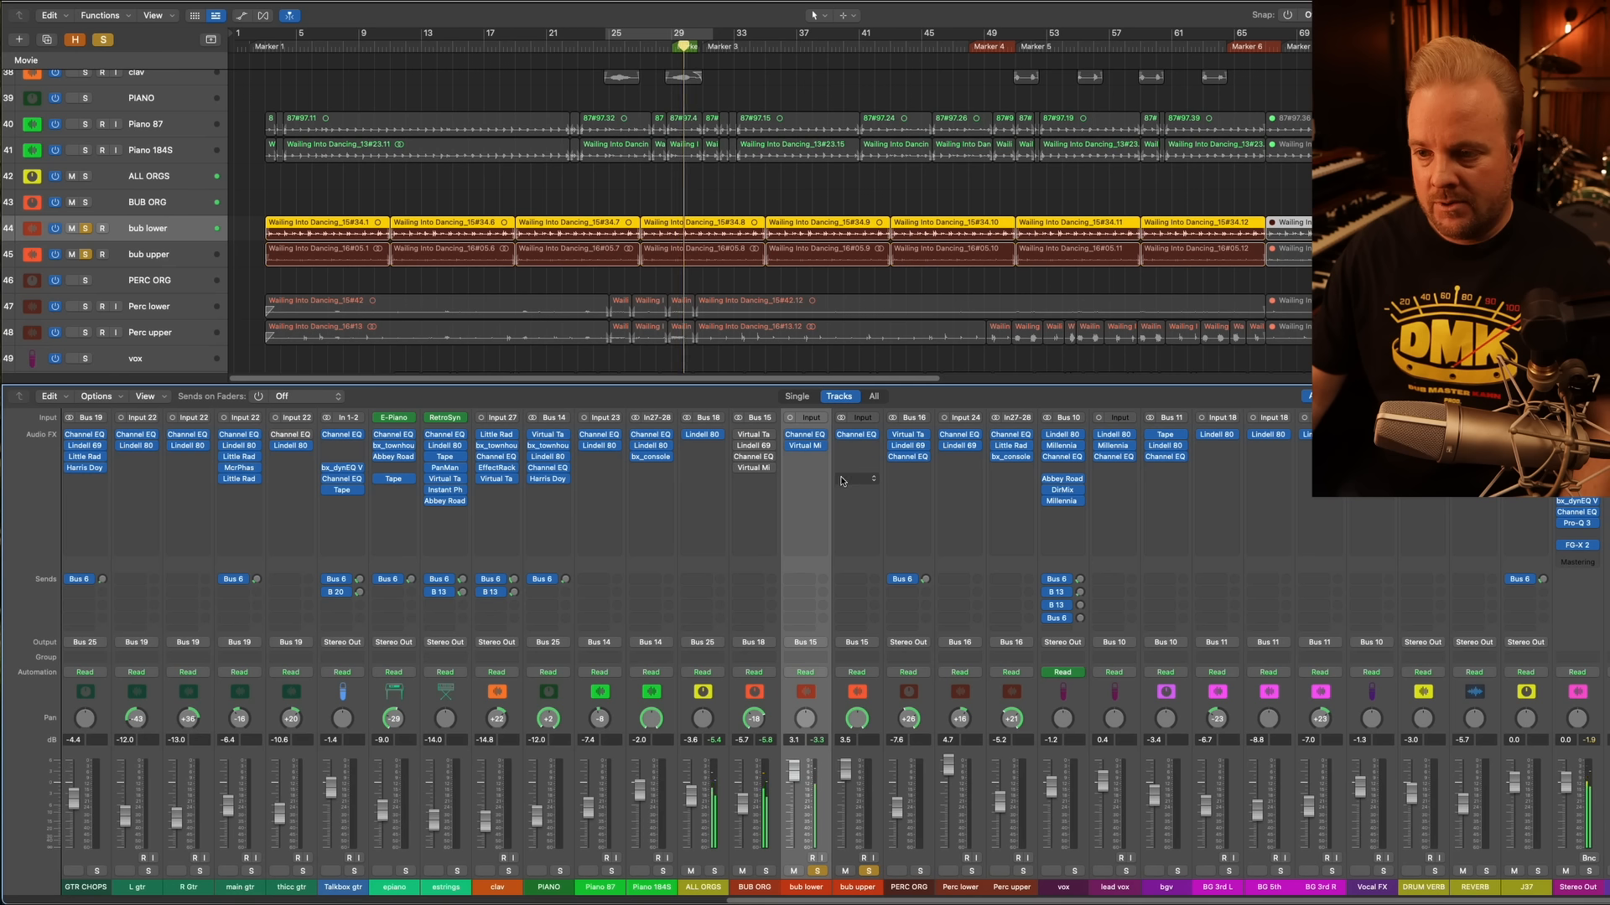
click(858, 435)
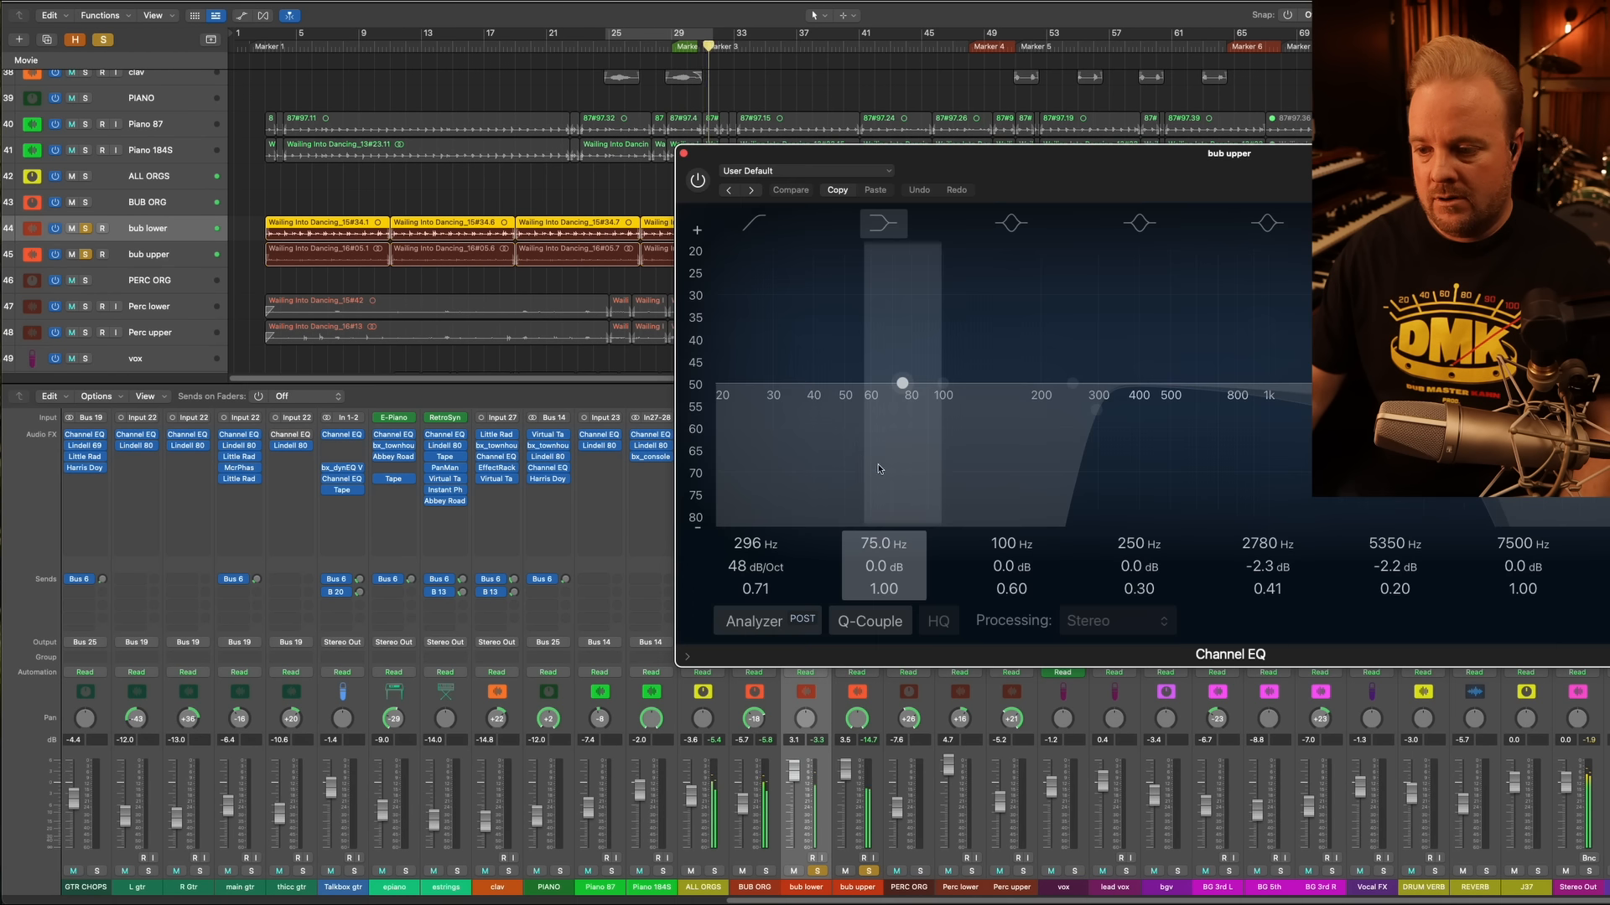
drag(992, 169, 560, 161)
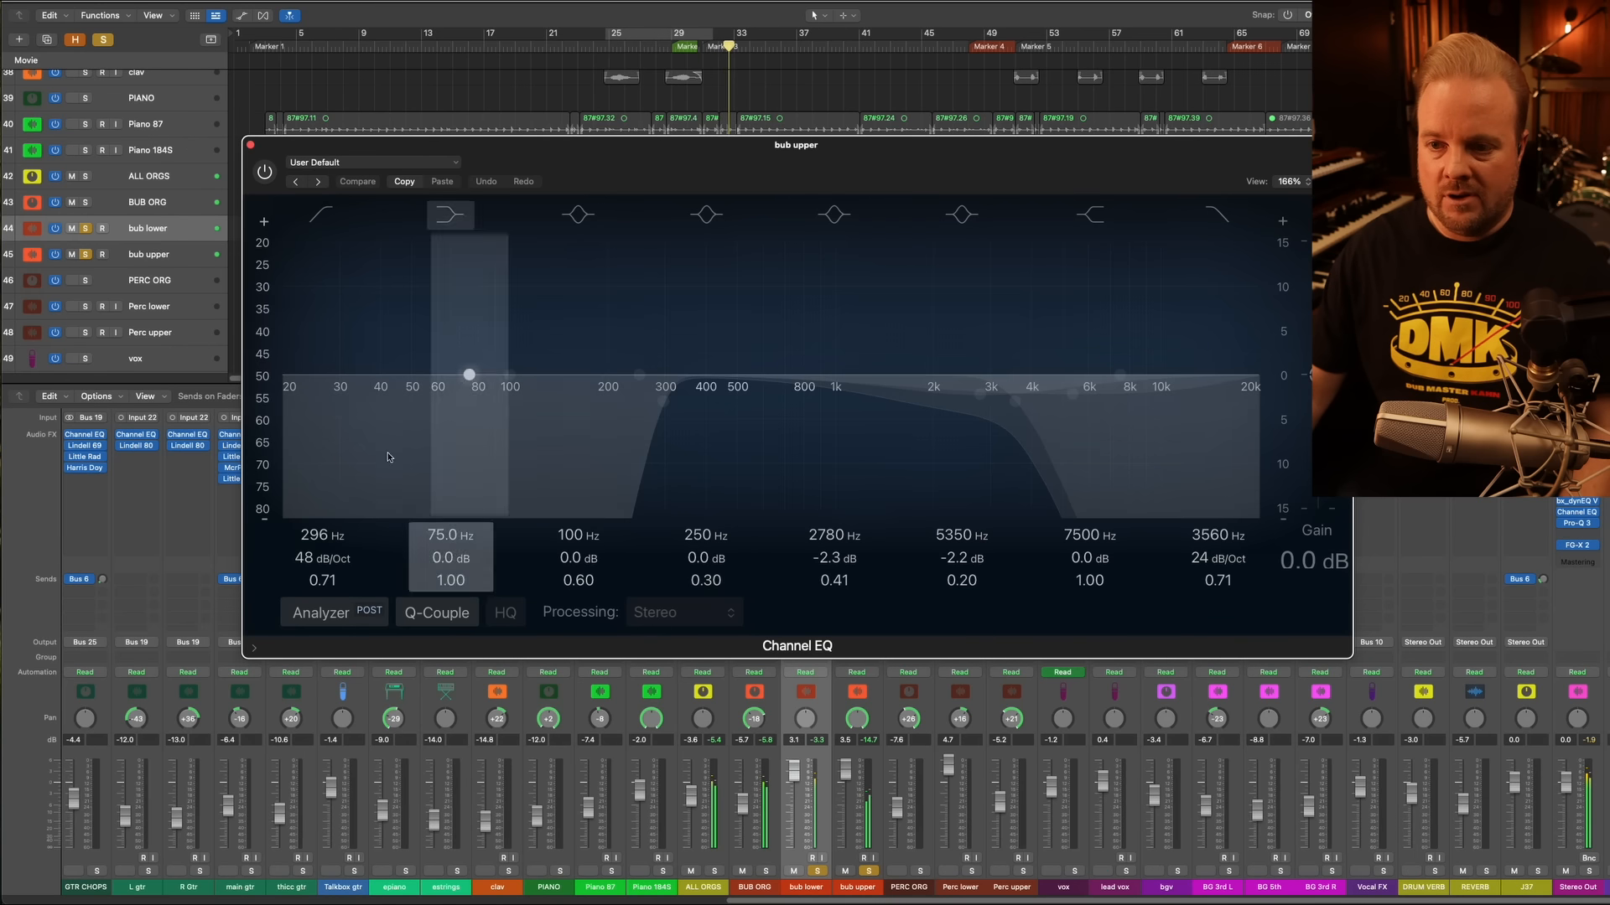
click(264, 172)
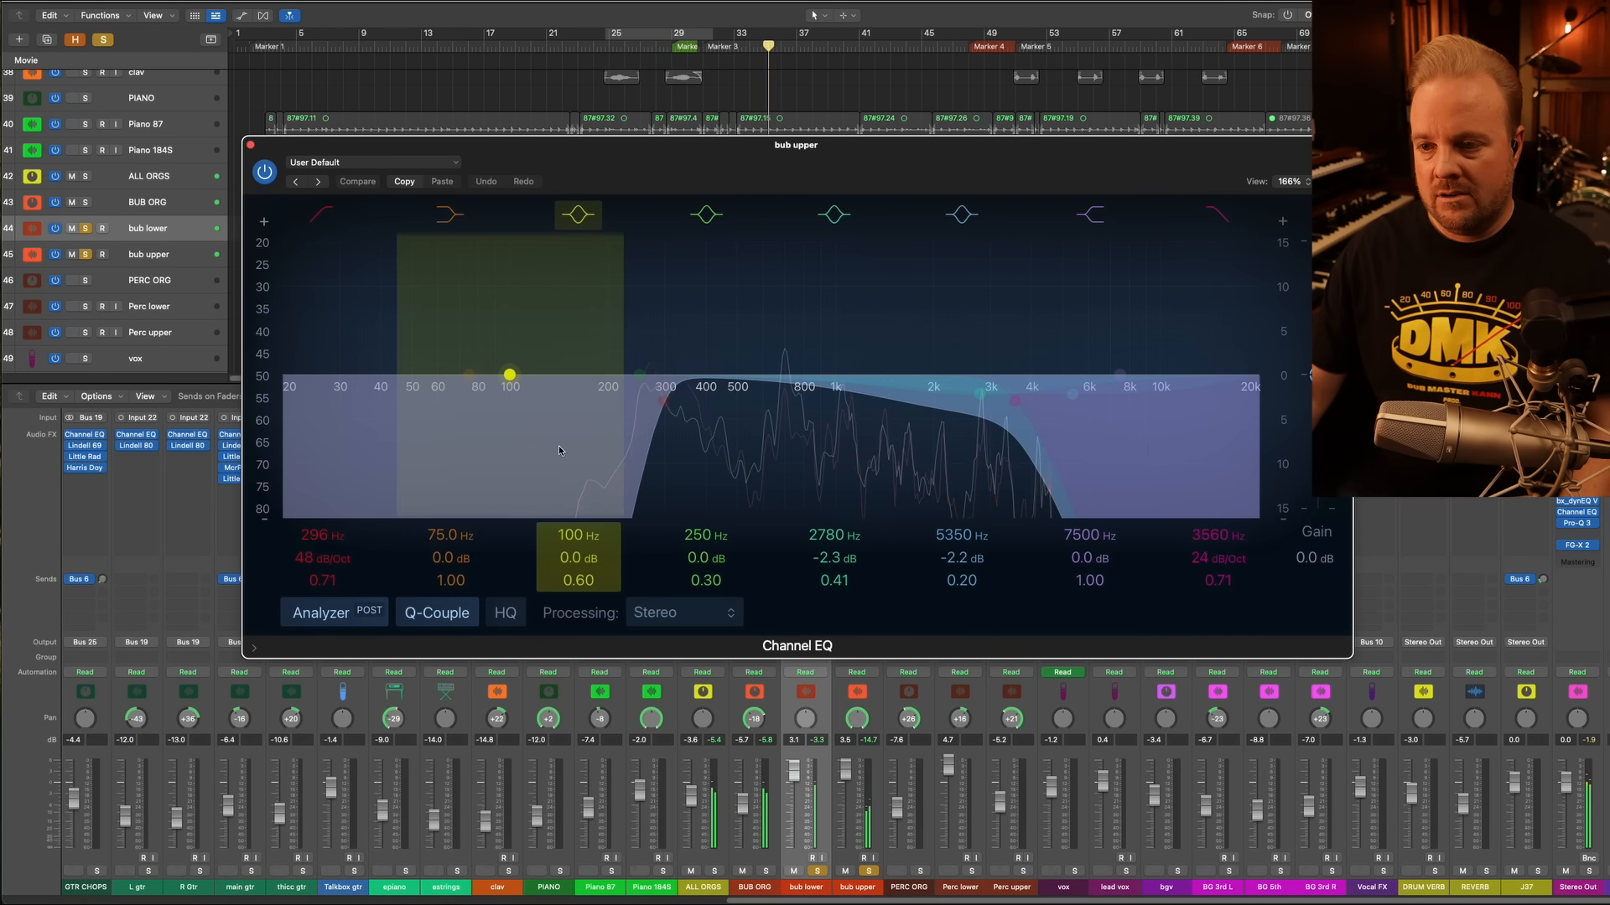
click(264, 172)
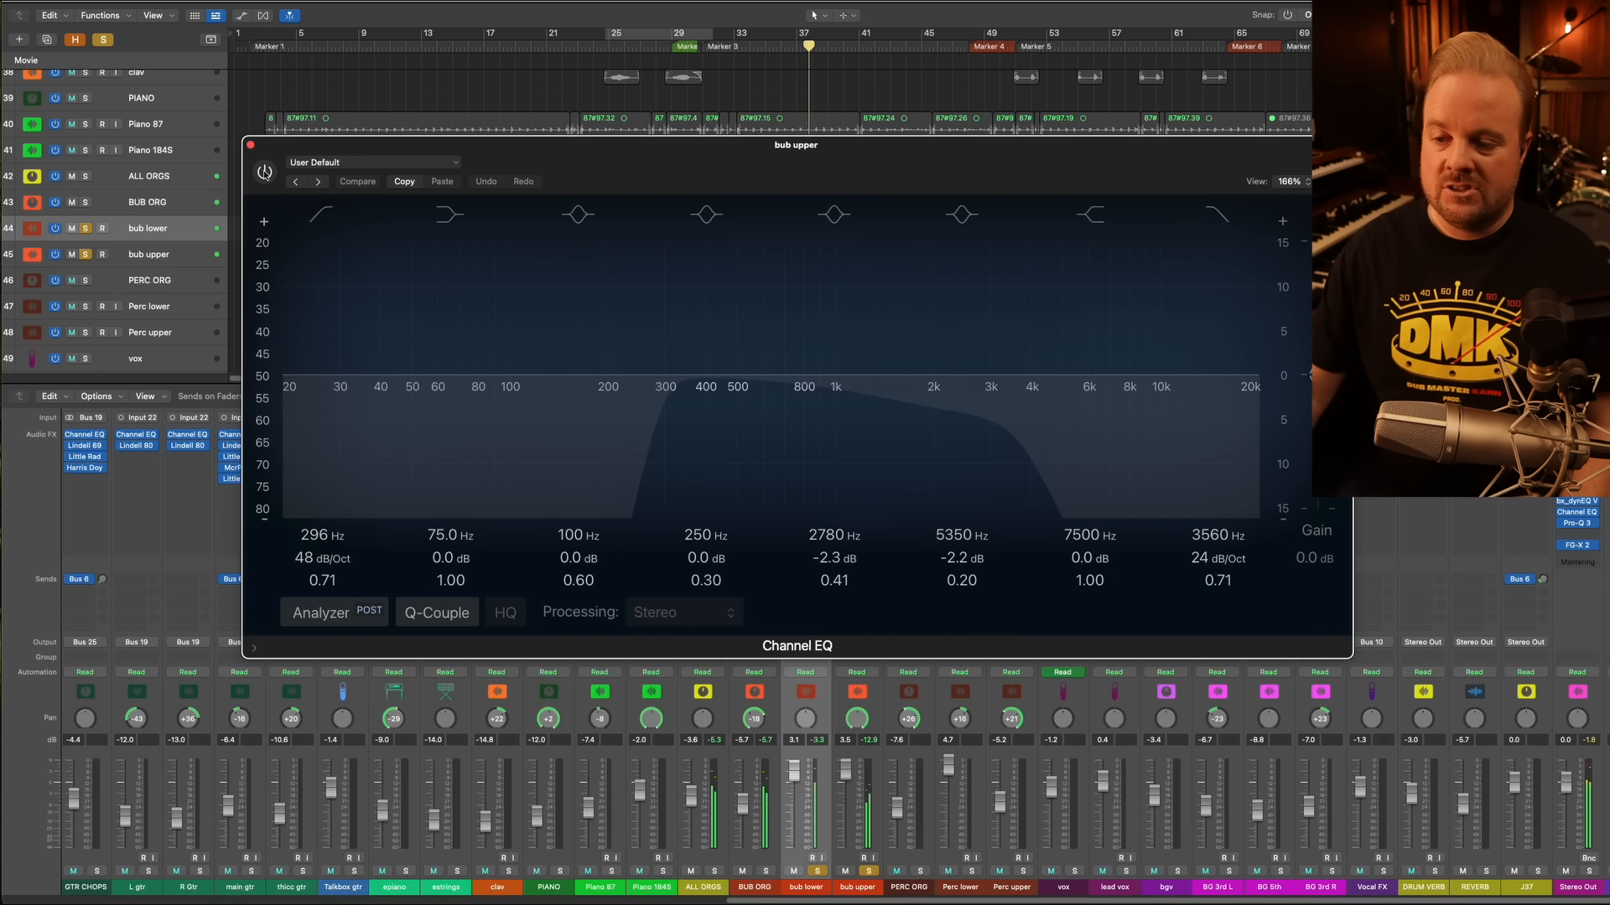
click(264, 172)
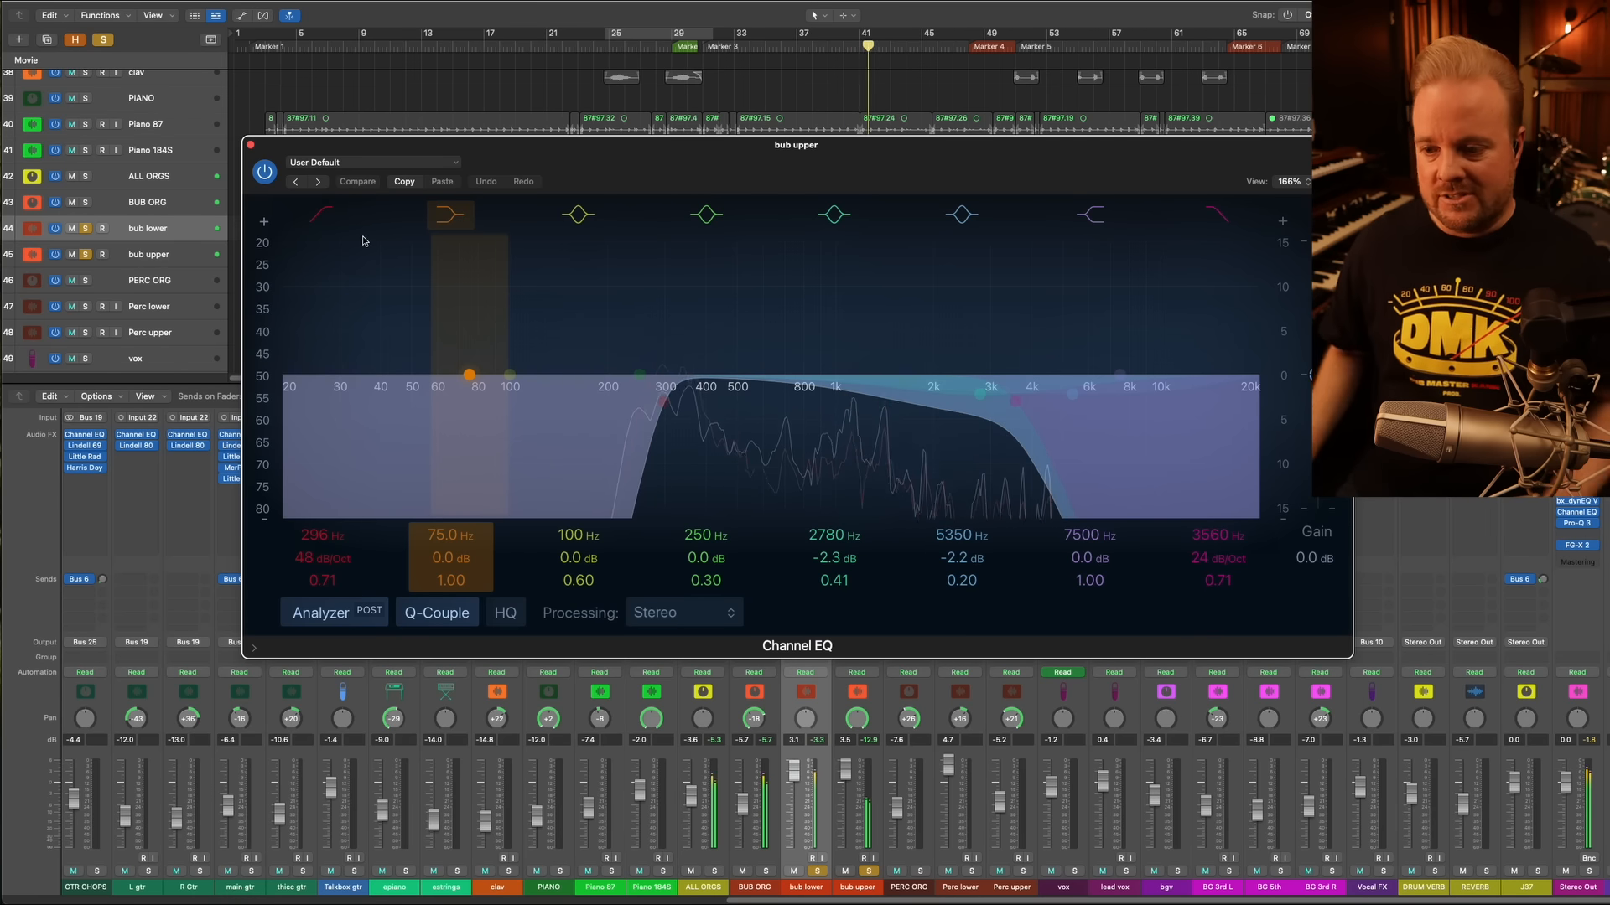
Briefly audition Perc upper with the soloed bub tracks, ending with it unsoloed and the bub upper EQ closed
click(1022, 873)
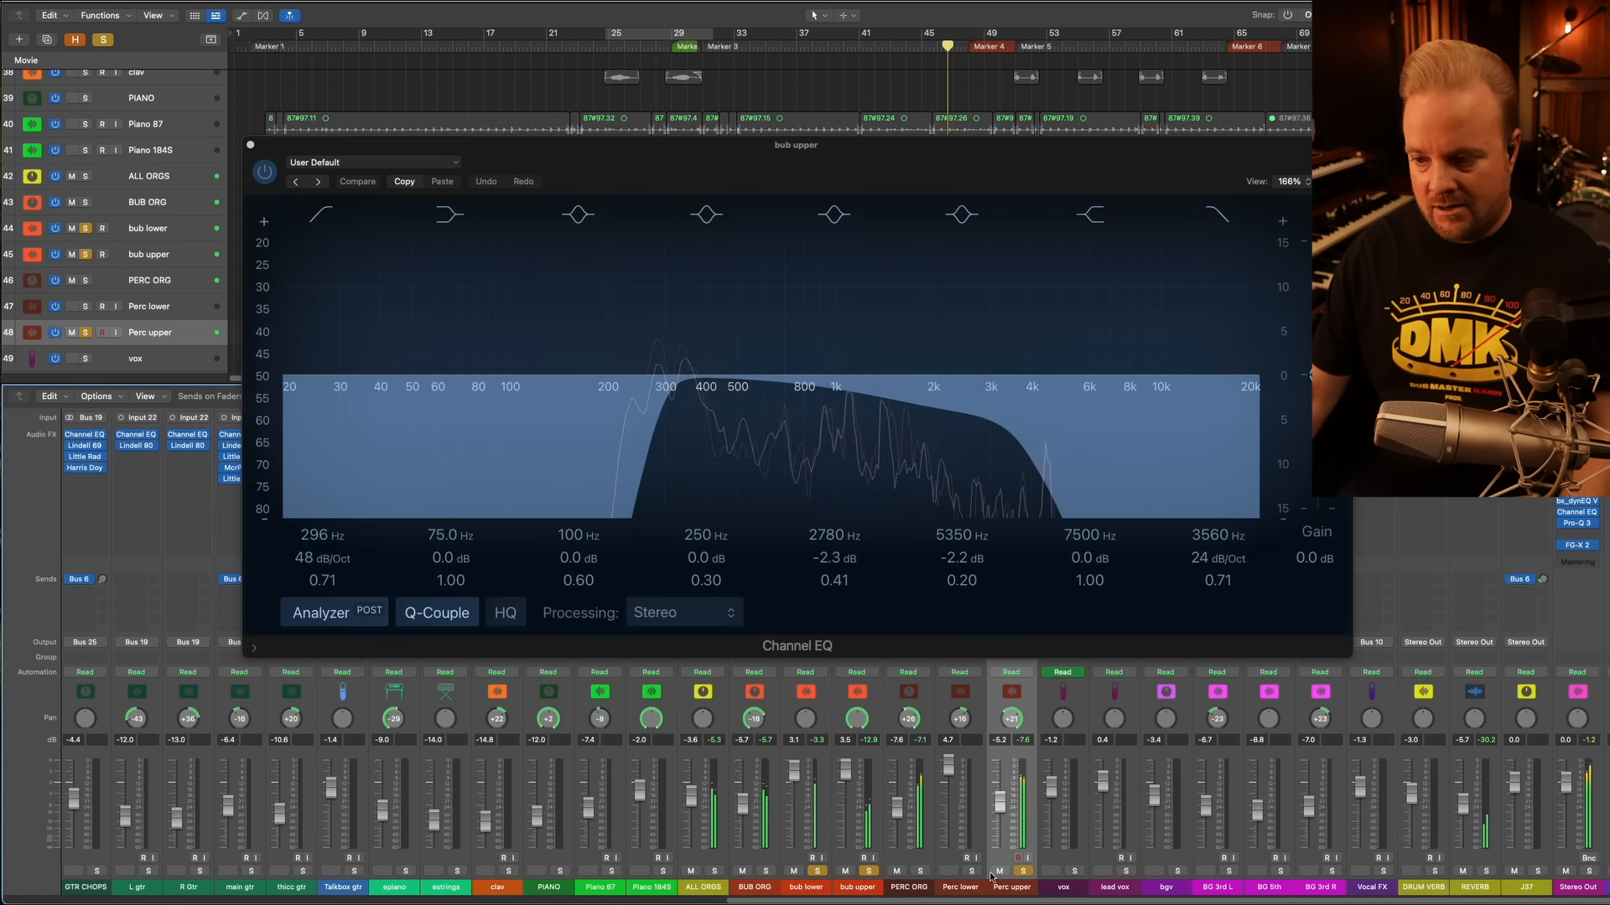
click(1024, 874)
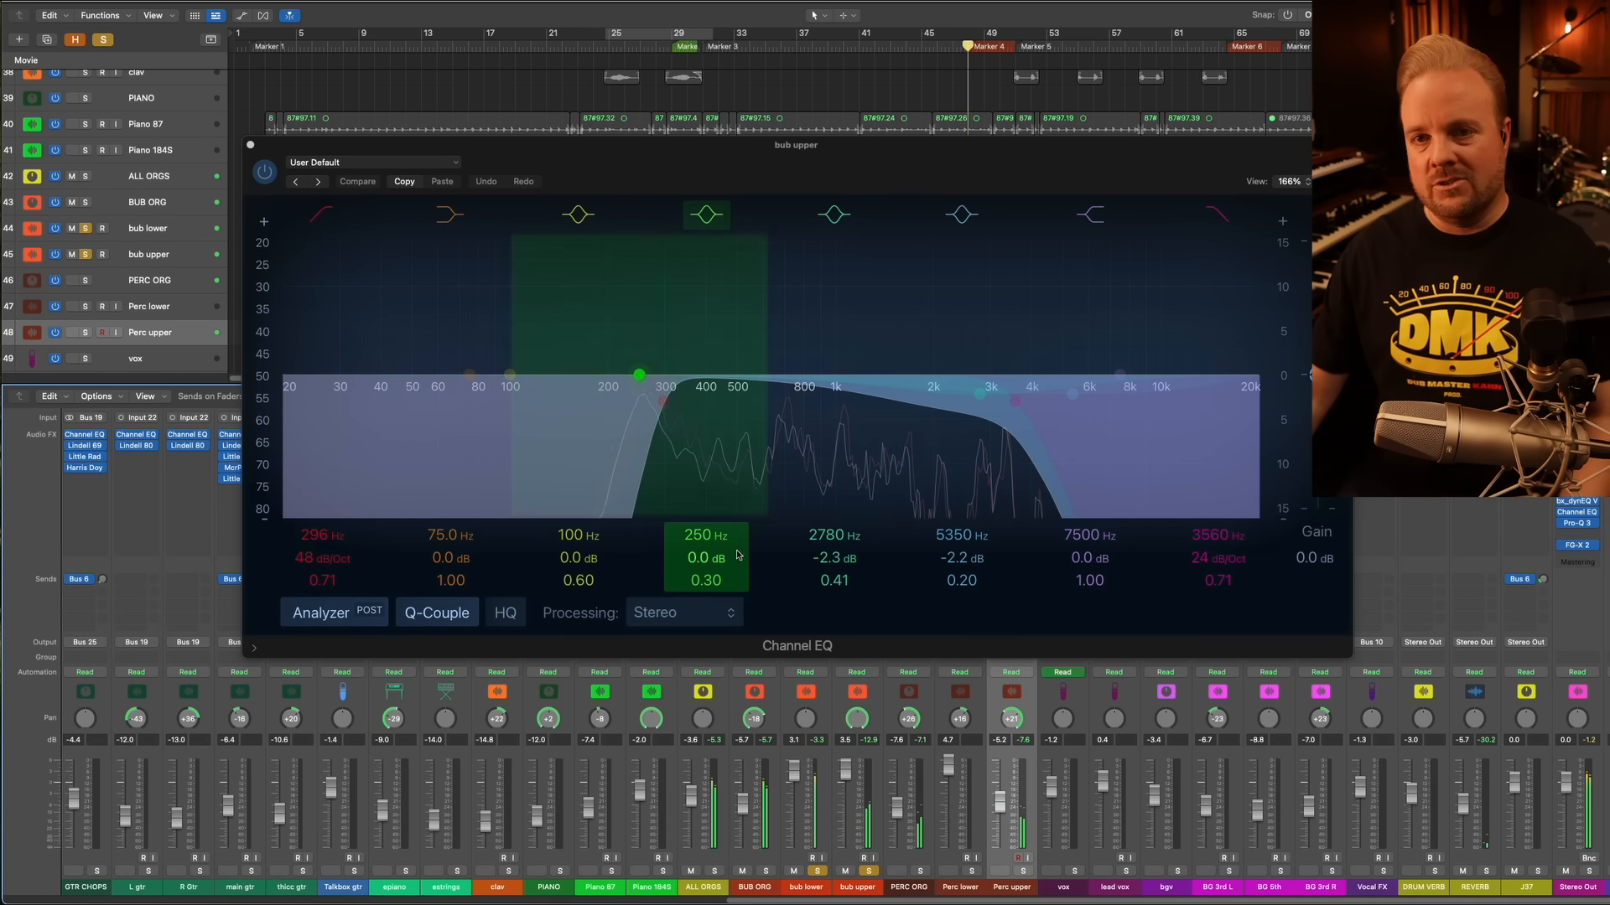
click(250, 146)
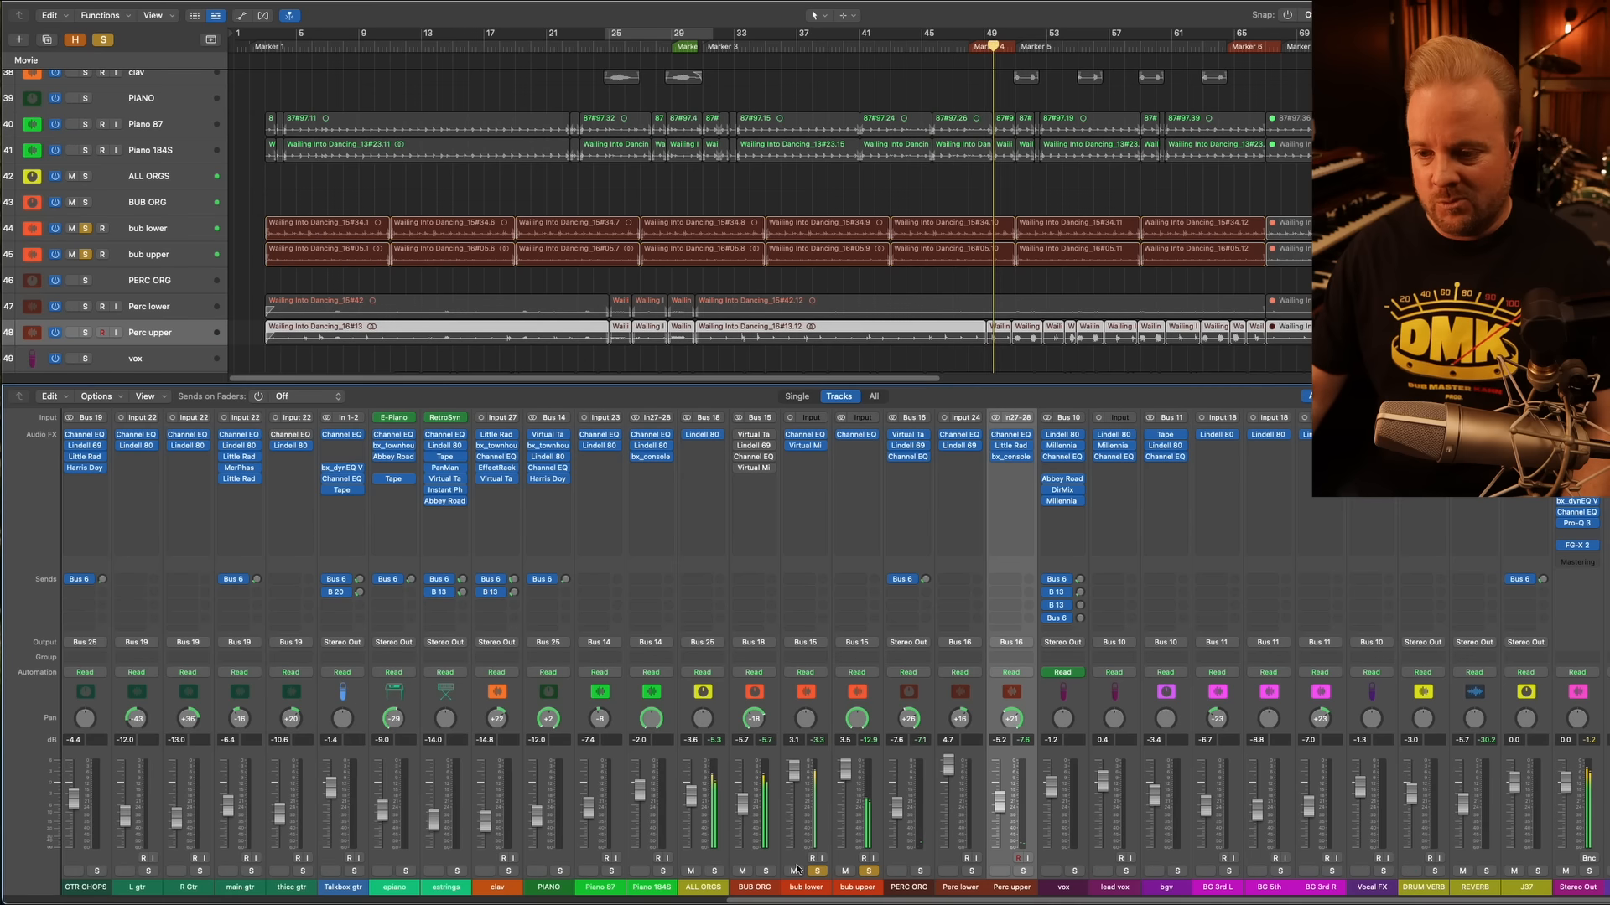
Compare the BUB ORG bus with Virtual Tape Machines bypassed and enabled, leaving the plugin on
click(761, 436)
drag(696, 154, 262, 190)
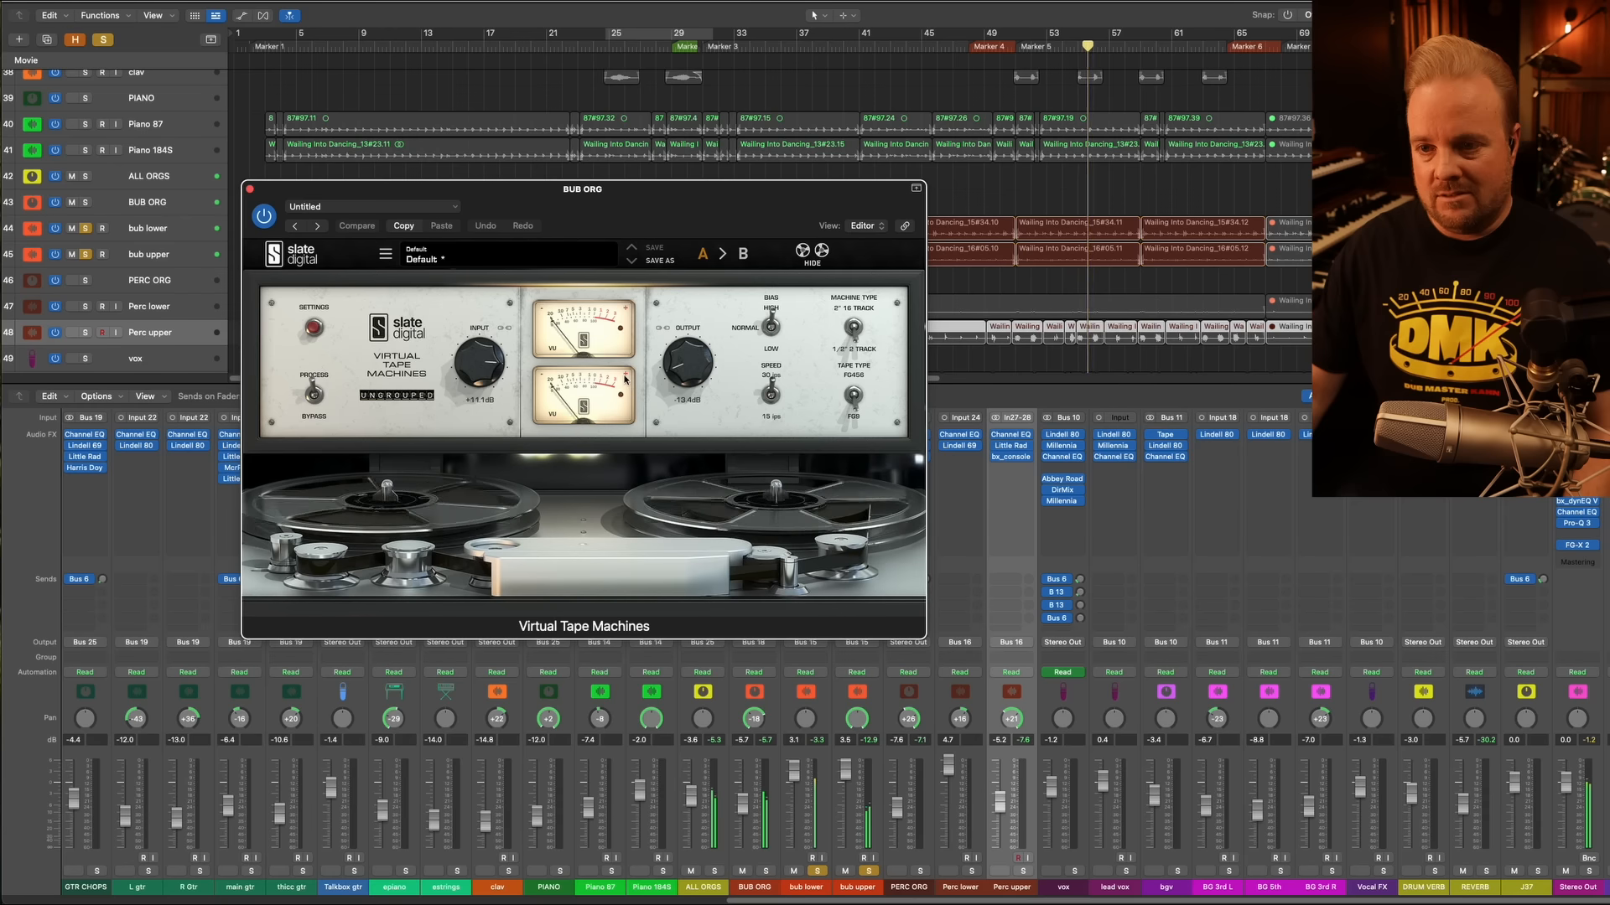
click(270, 221)
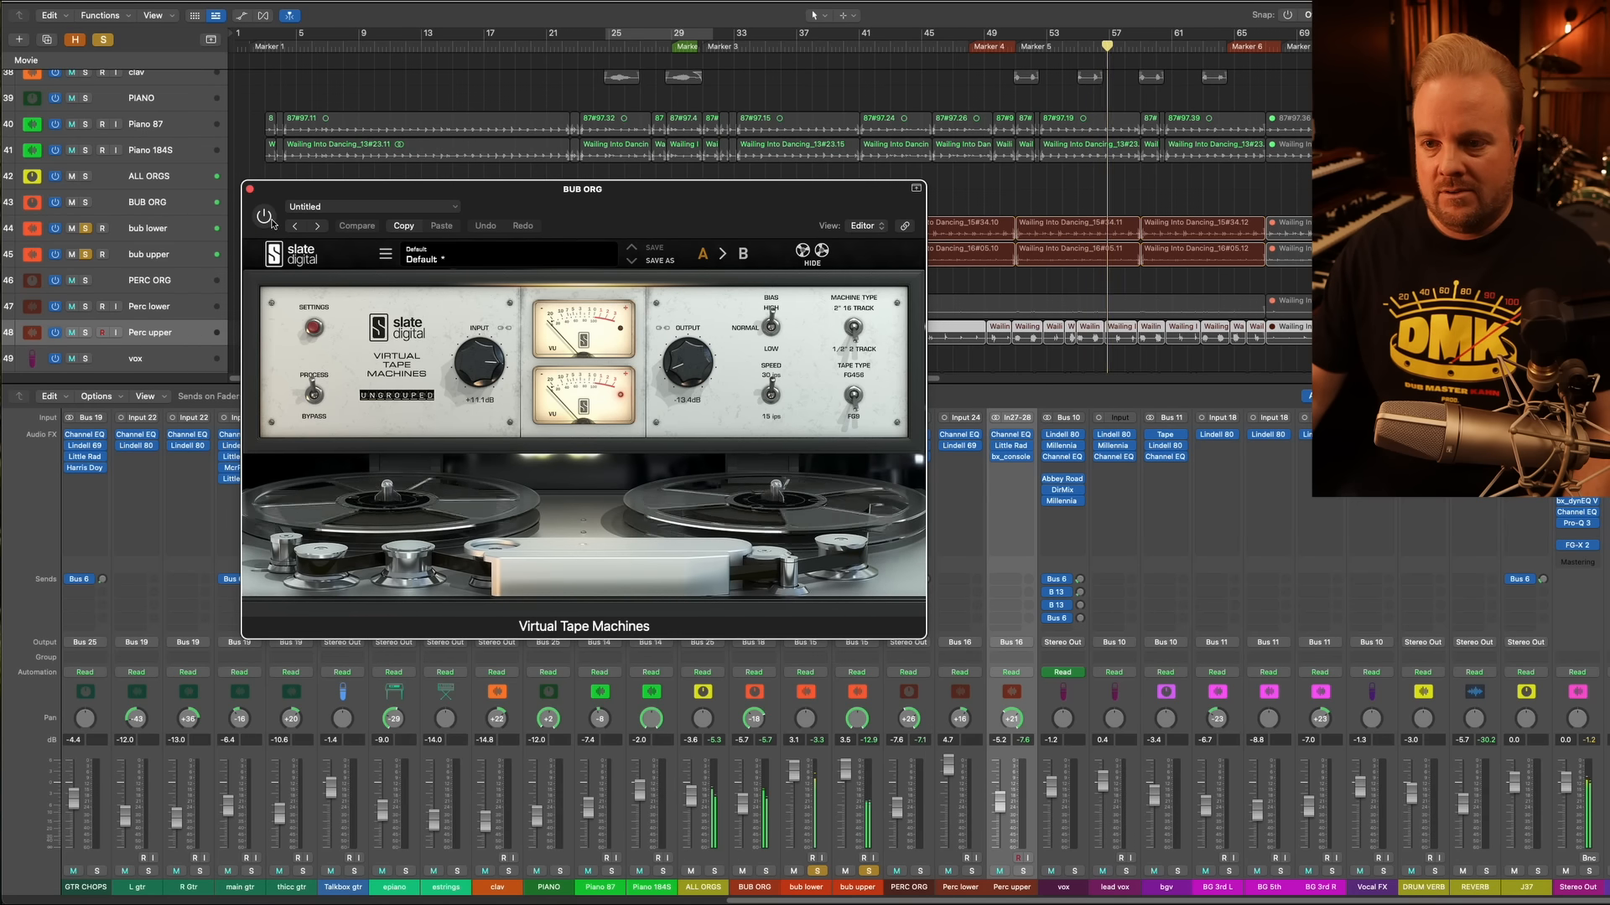
click(268, 220)
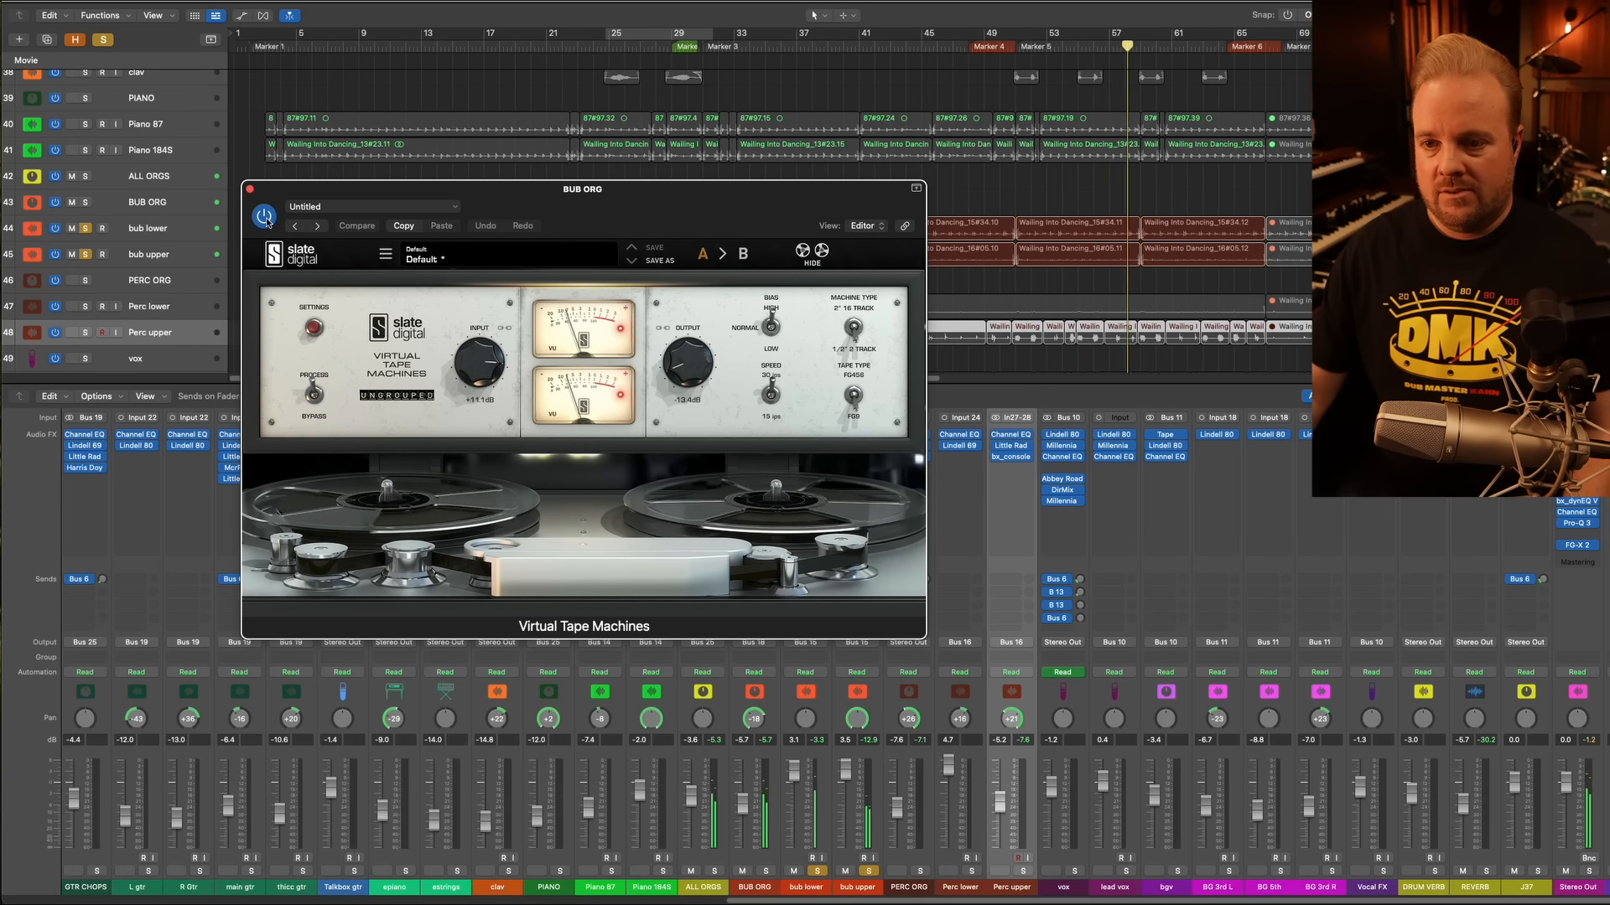
click(249, 189)
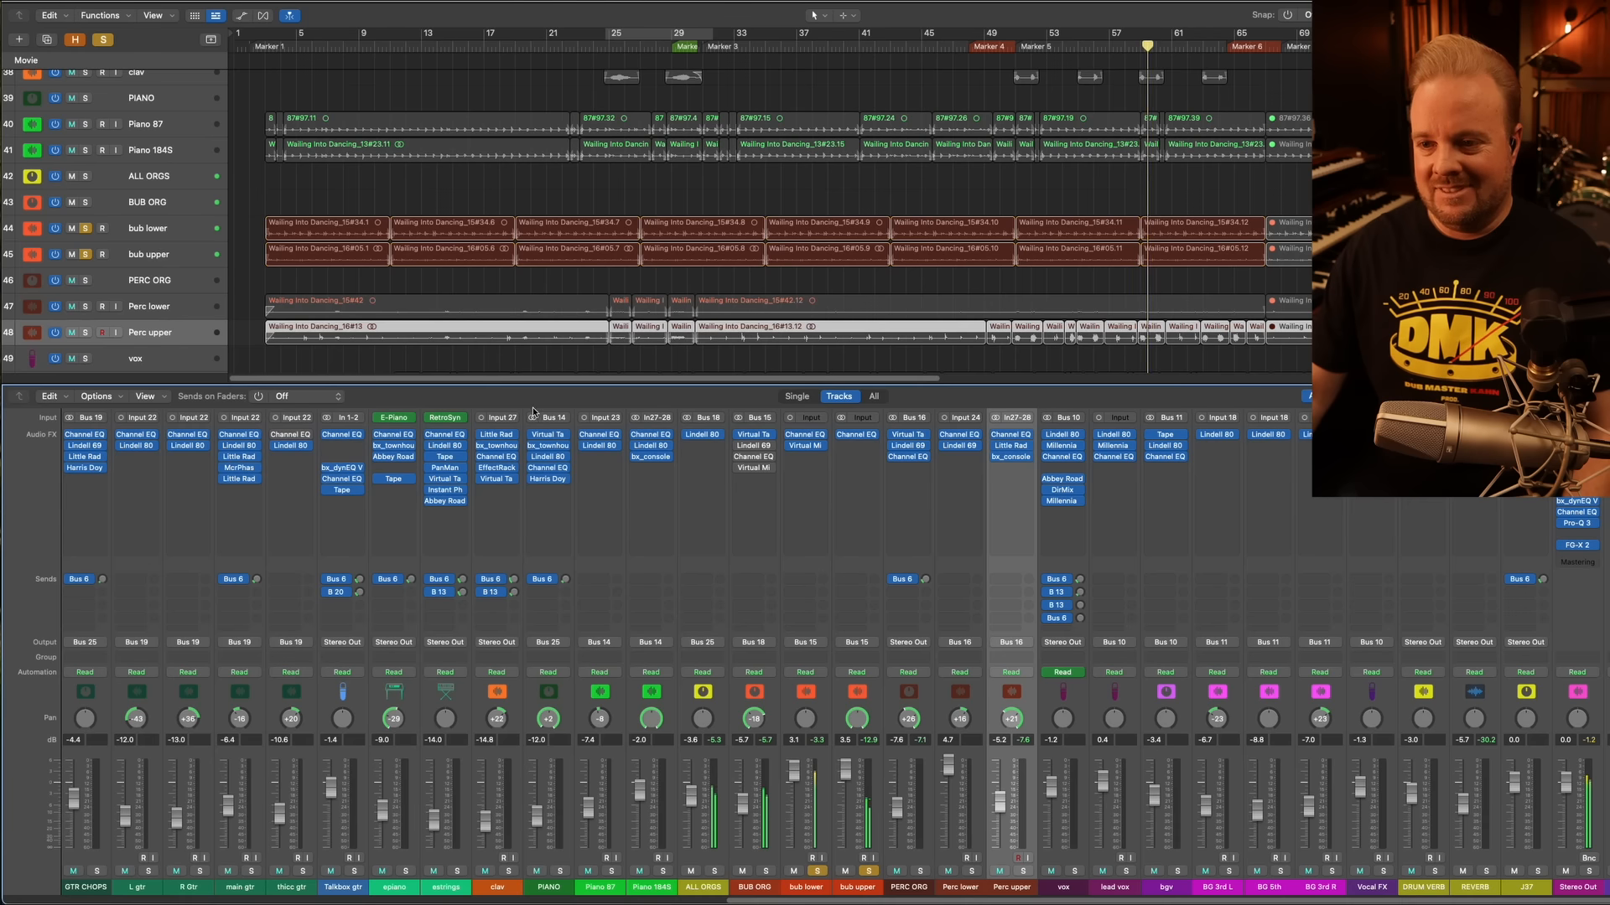
Compare the BUB ORG bus with the Lindell 69 Channel bypassed and enabled from an earlier part of the song, leaving the plugin on
click(754, 447)
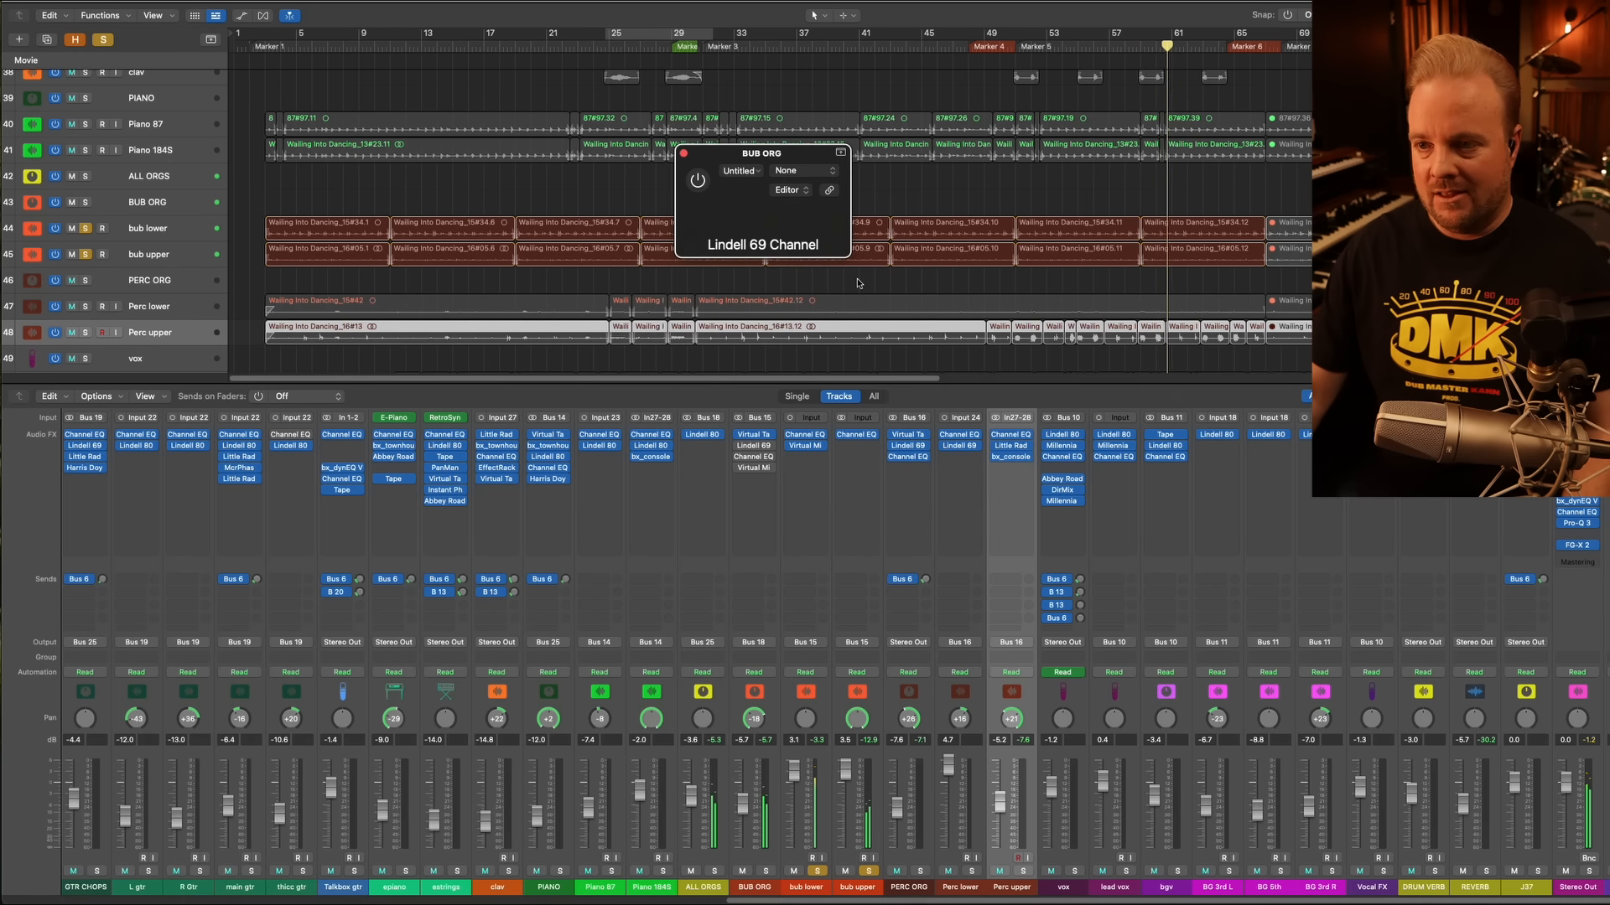
drag(913, 166, 392, 166)
click(172, 183)
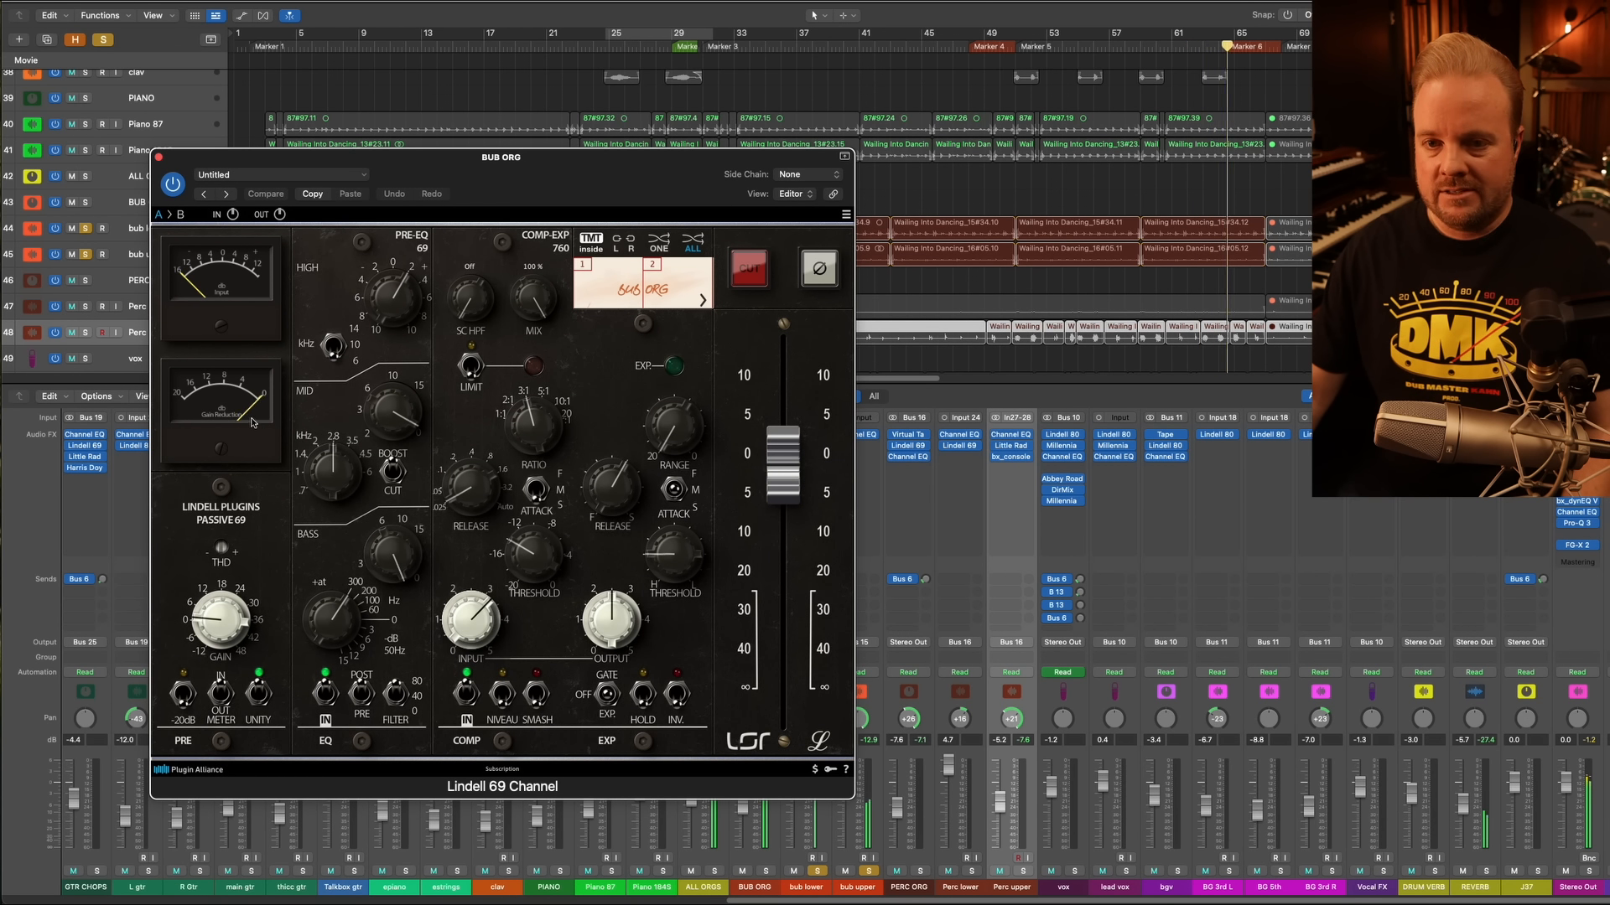
click(521, 46)
click(508, 98)
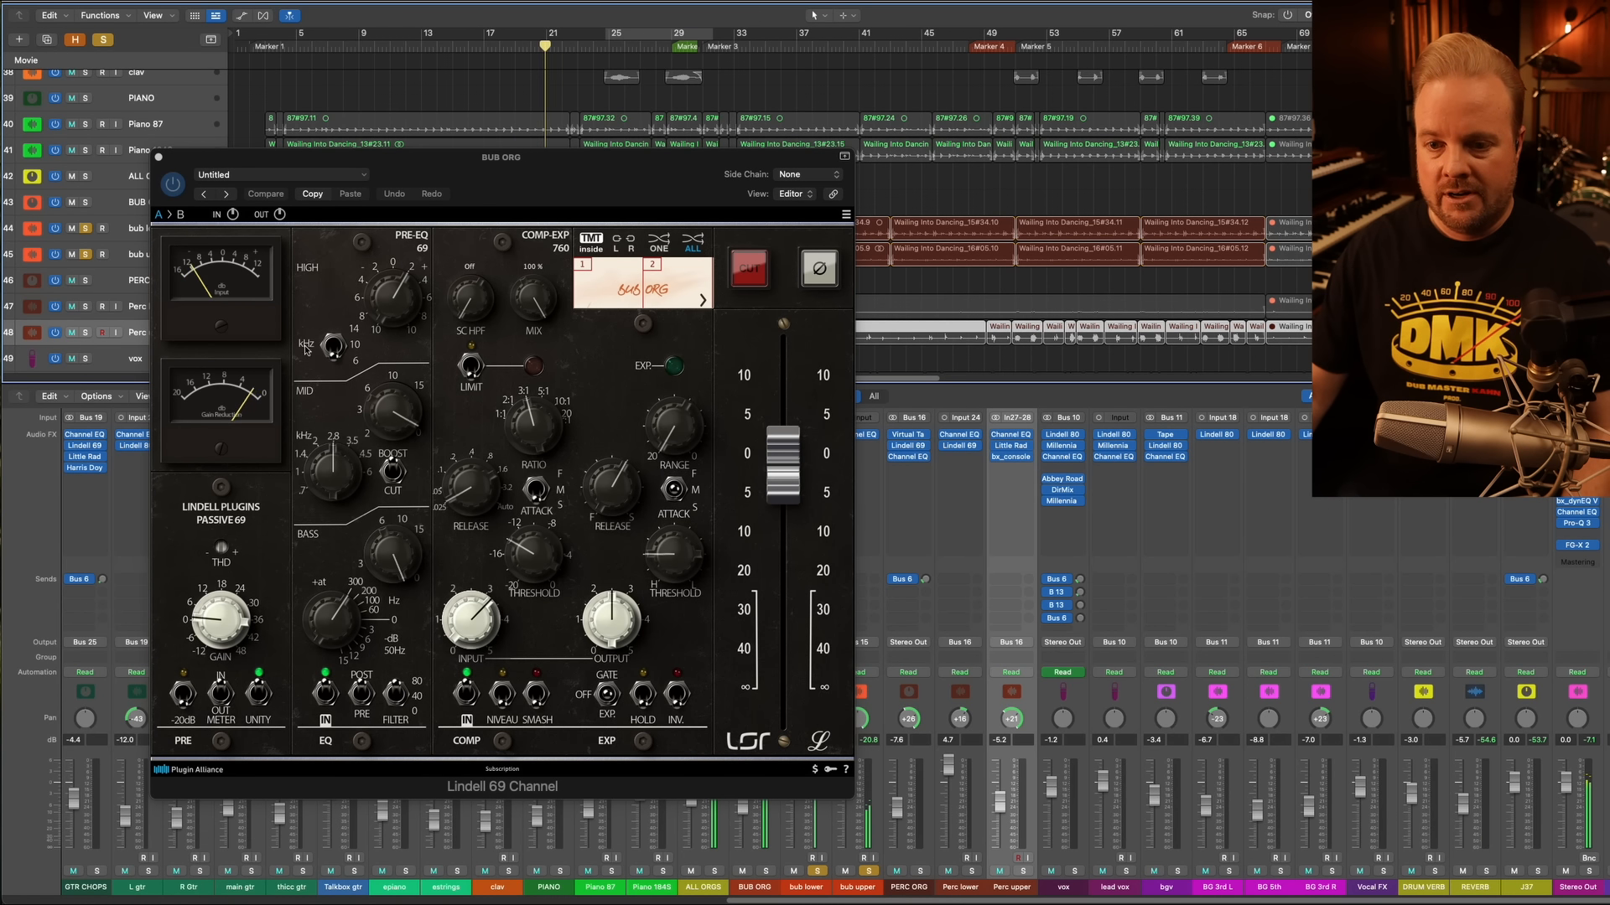
click(401, 565)
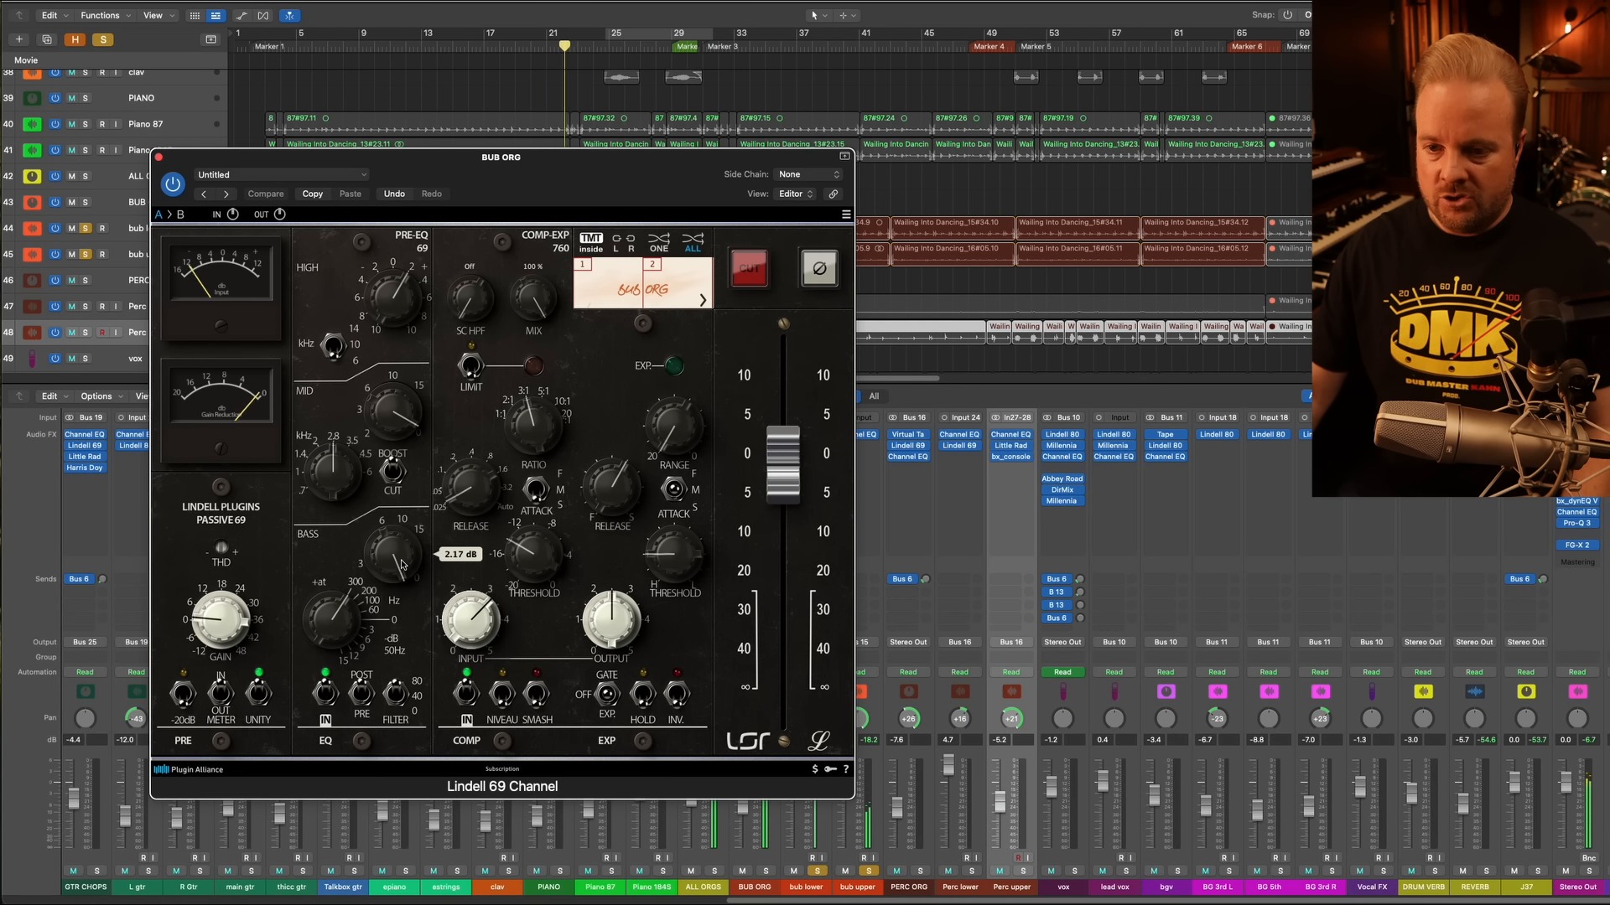
mouse_move(344, 619)
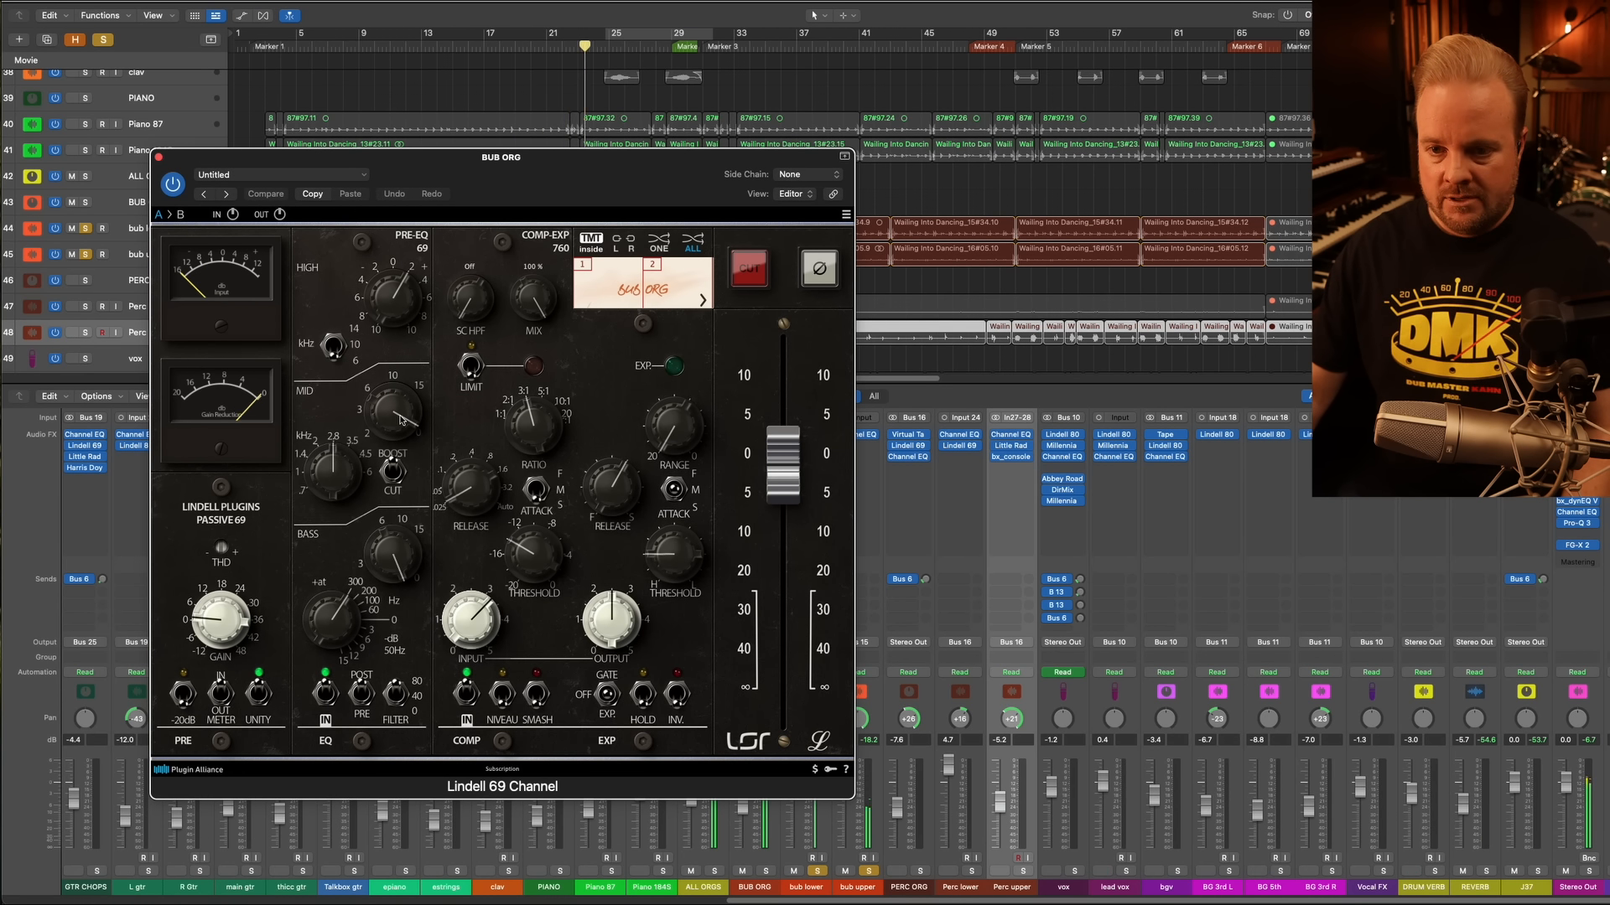
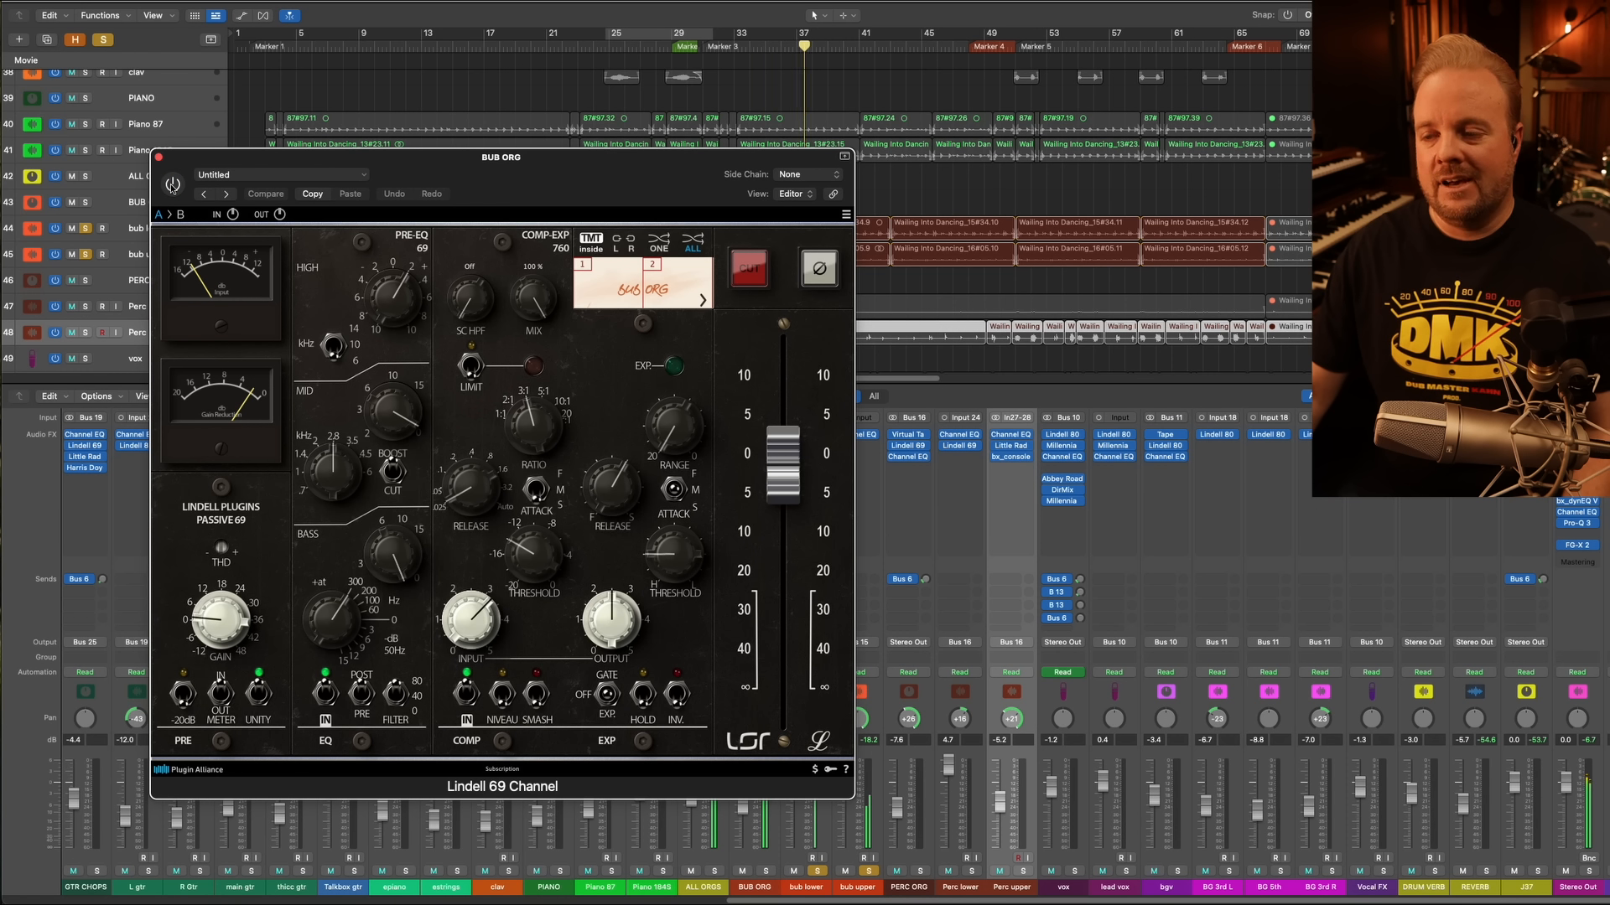
click(158, 158)
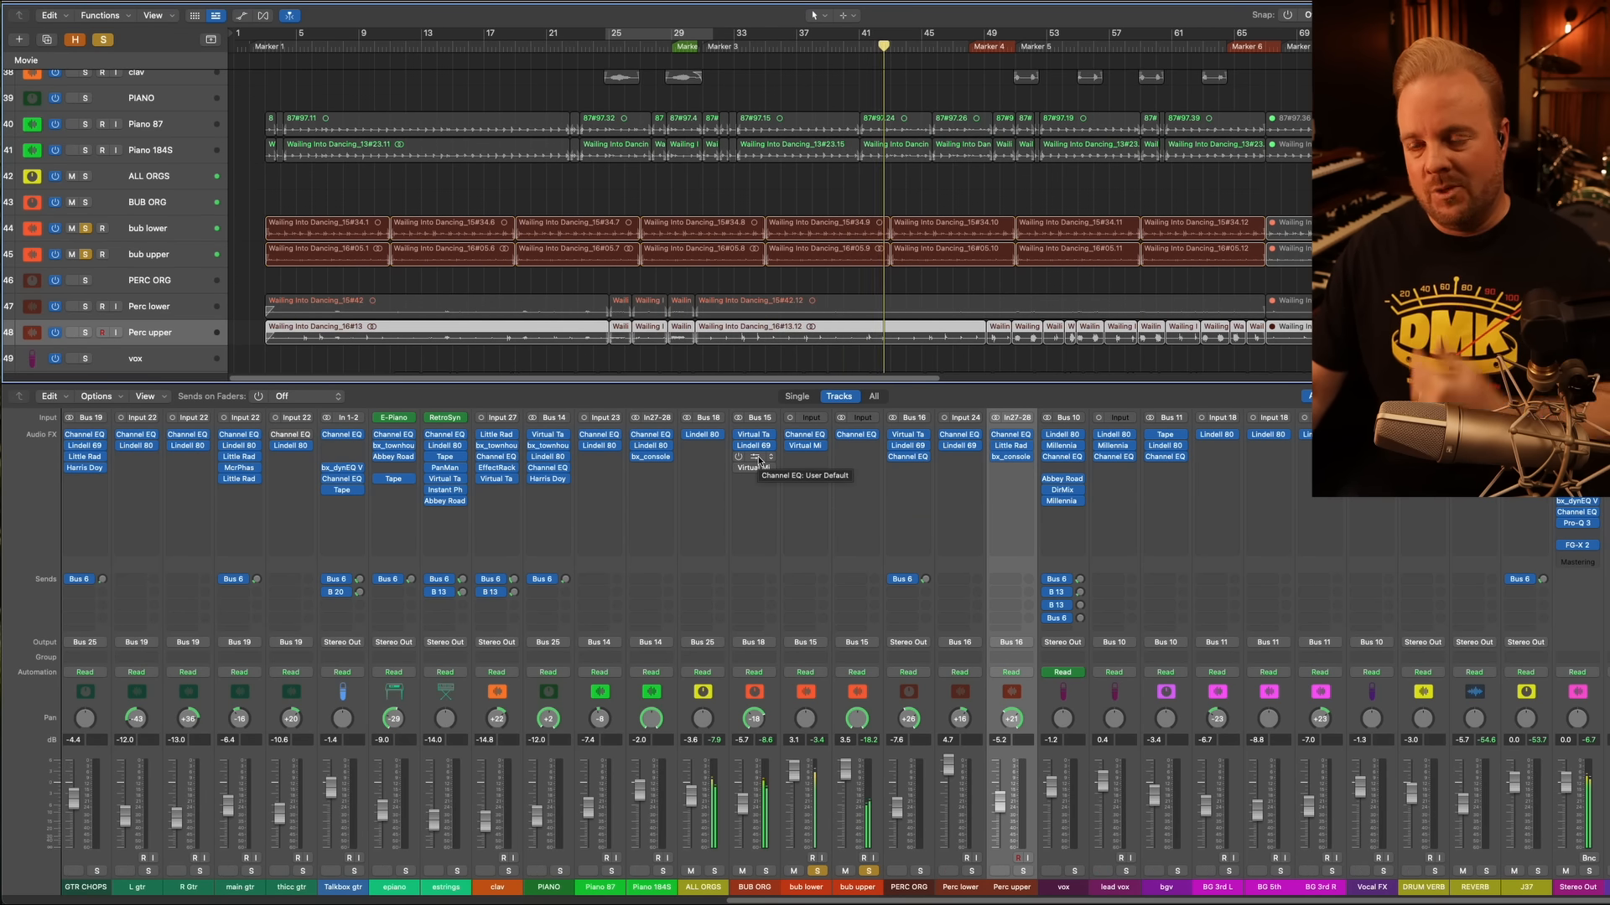
Enable the Channel EQ on BUB ORG and compare its Virtual Mix Rack bypassed and enabled, leaving both plugins on
click(759, 460)
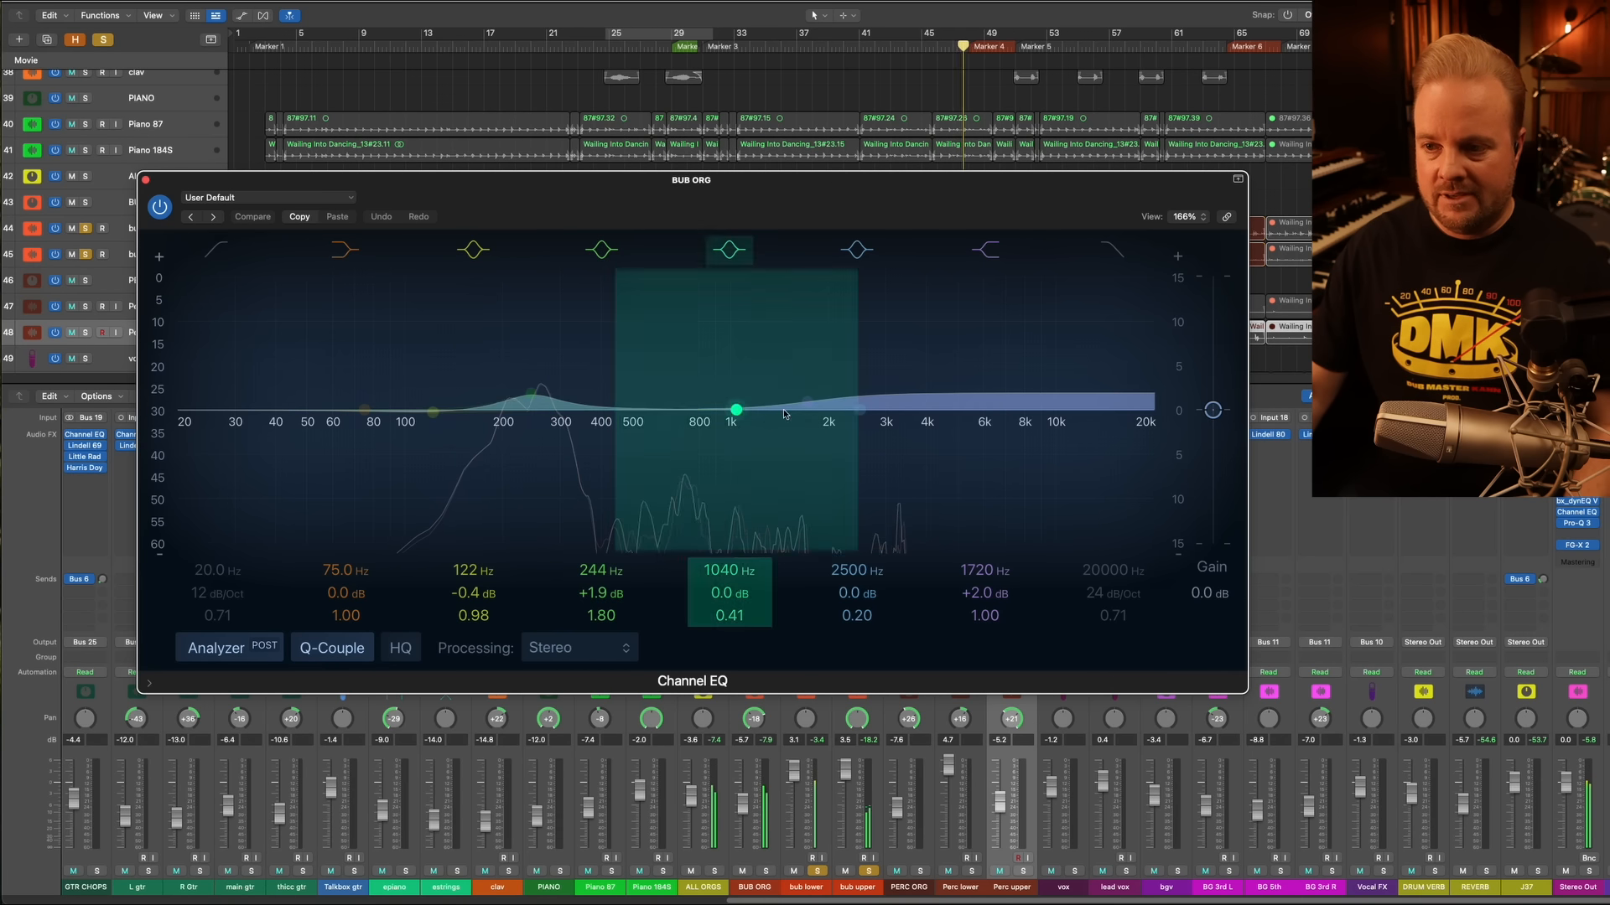
click(146, 181)
click(754, 471)
drag(689, 189, 286, 208)
click(301, 195)
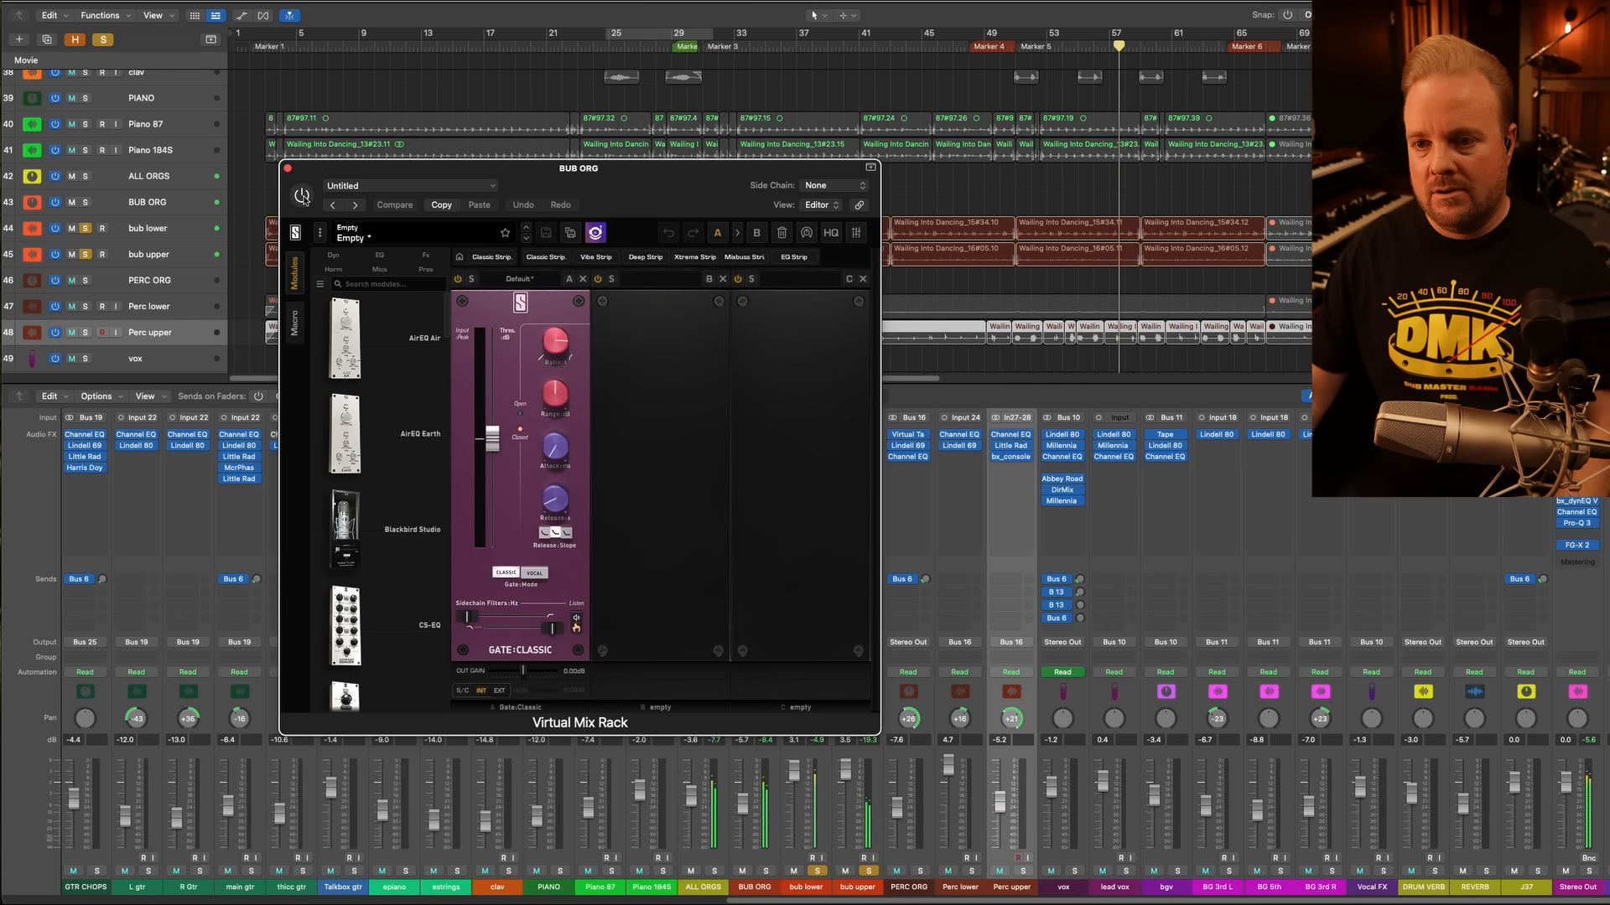
click(302, 196)
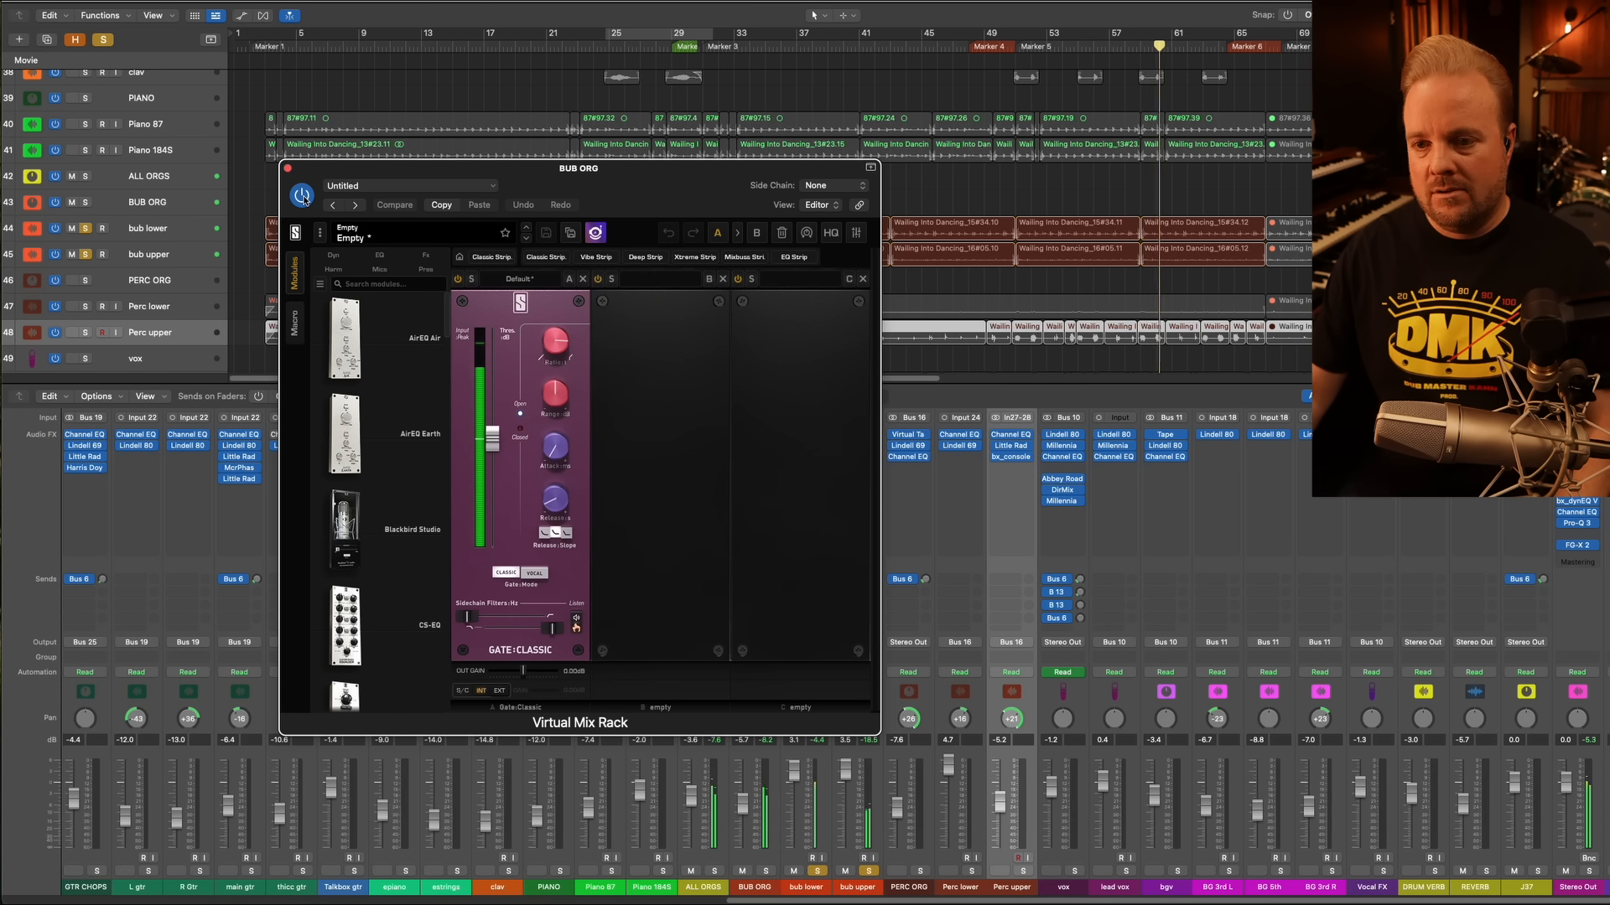
click(301, 196)
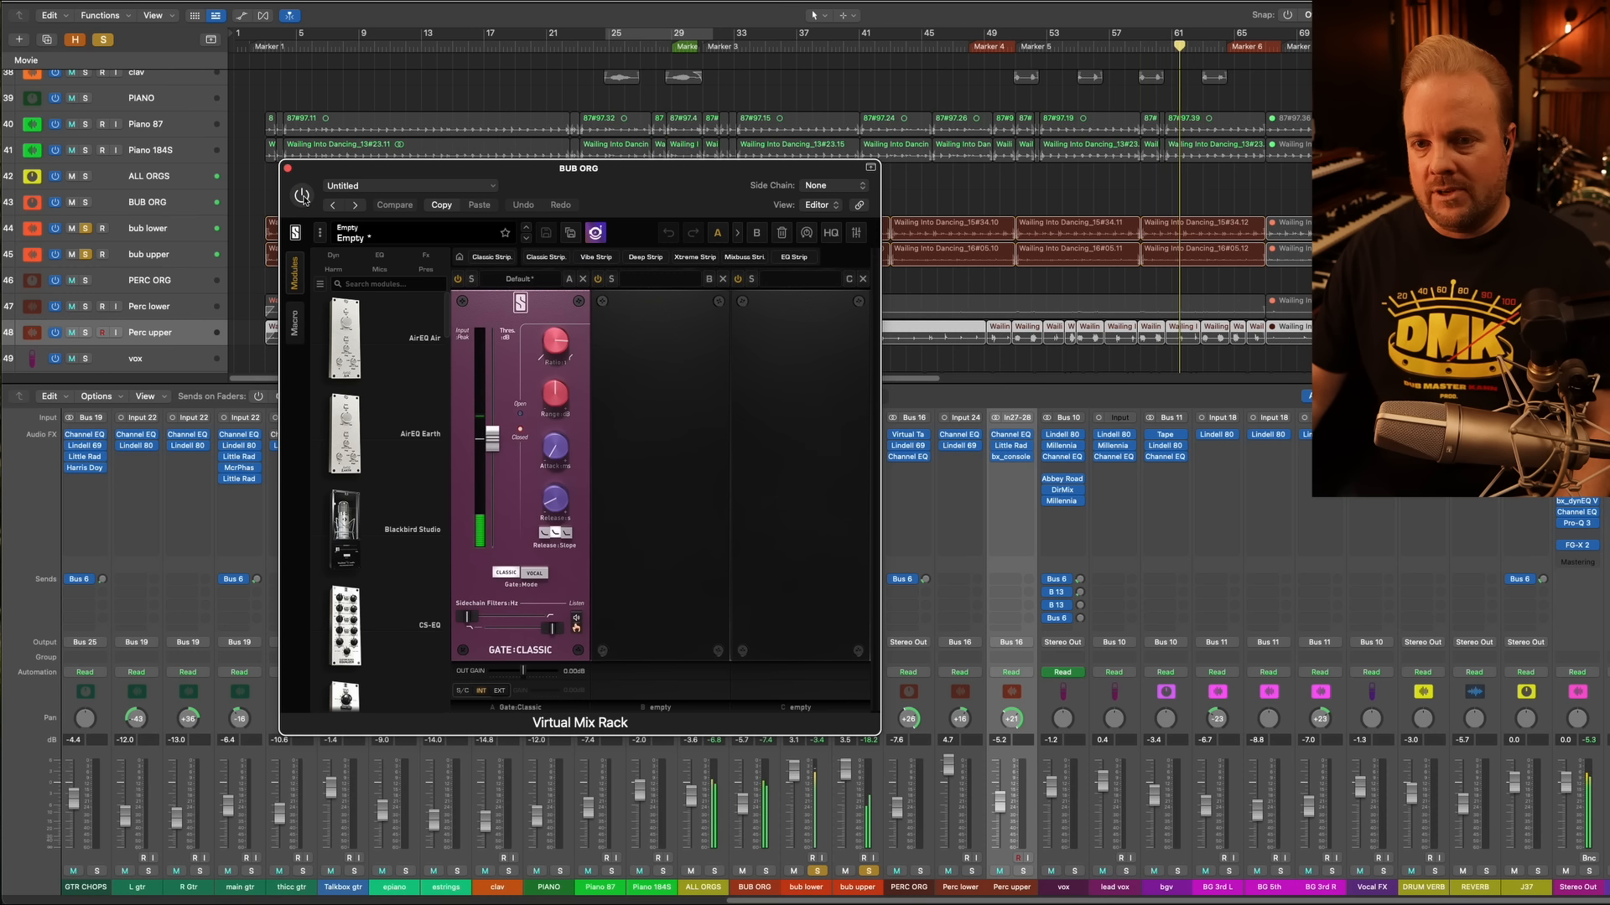
click(303, 197)
click(289, 170)
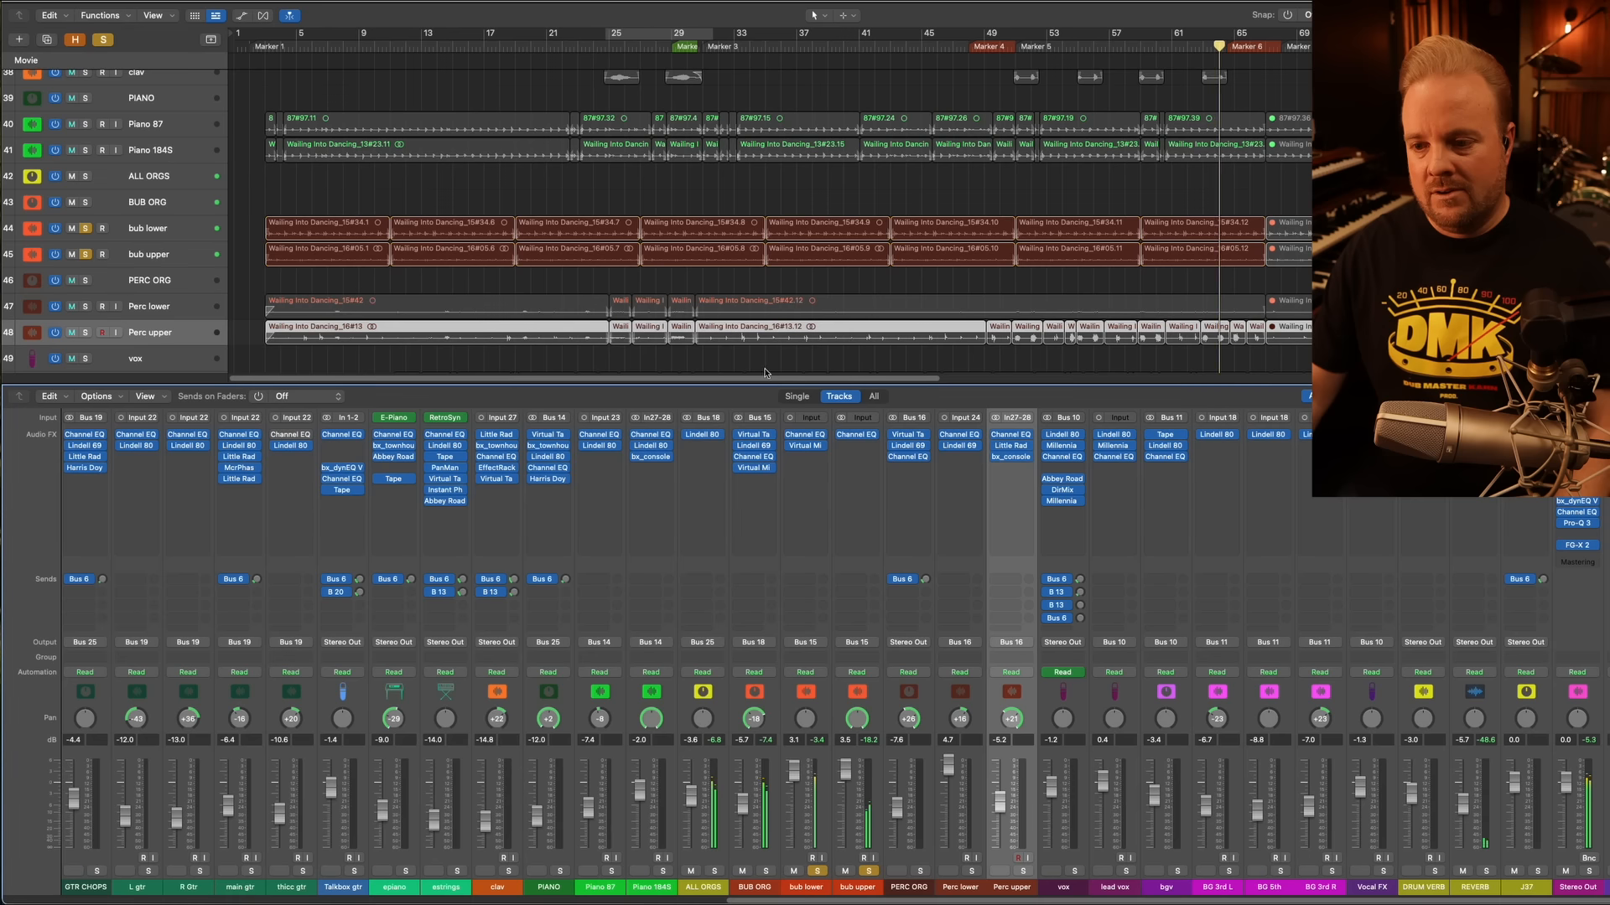
Unsolo the bub lower and bub upper tracks and stop playback
drag(875, 891, 828, 890)
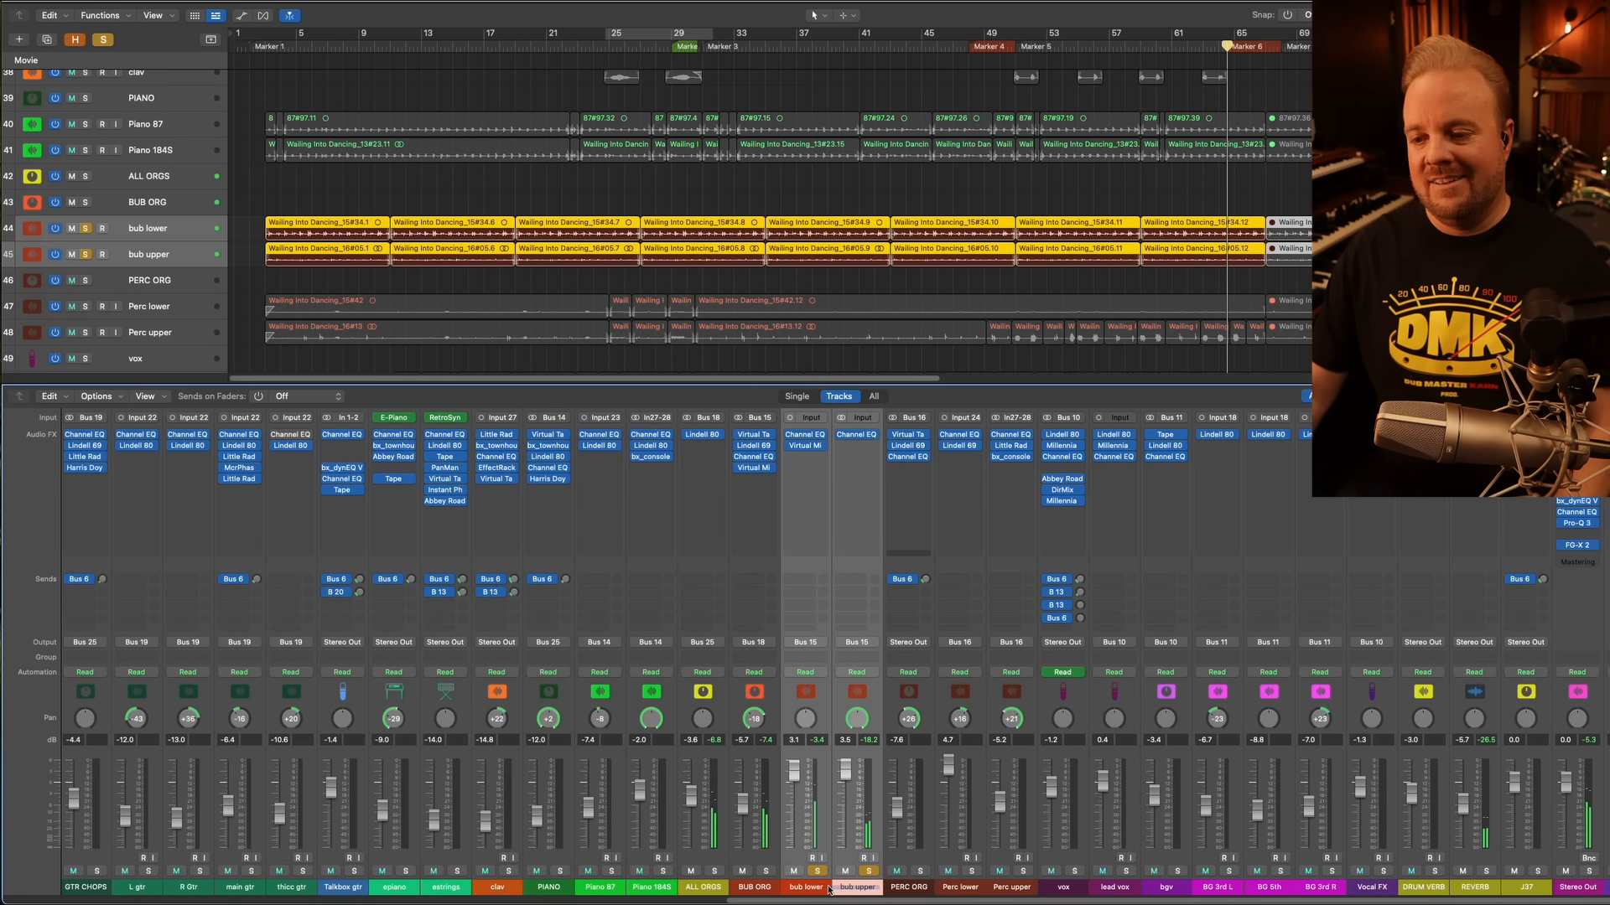
click(818, 872)
click(768, 182)
key(space)
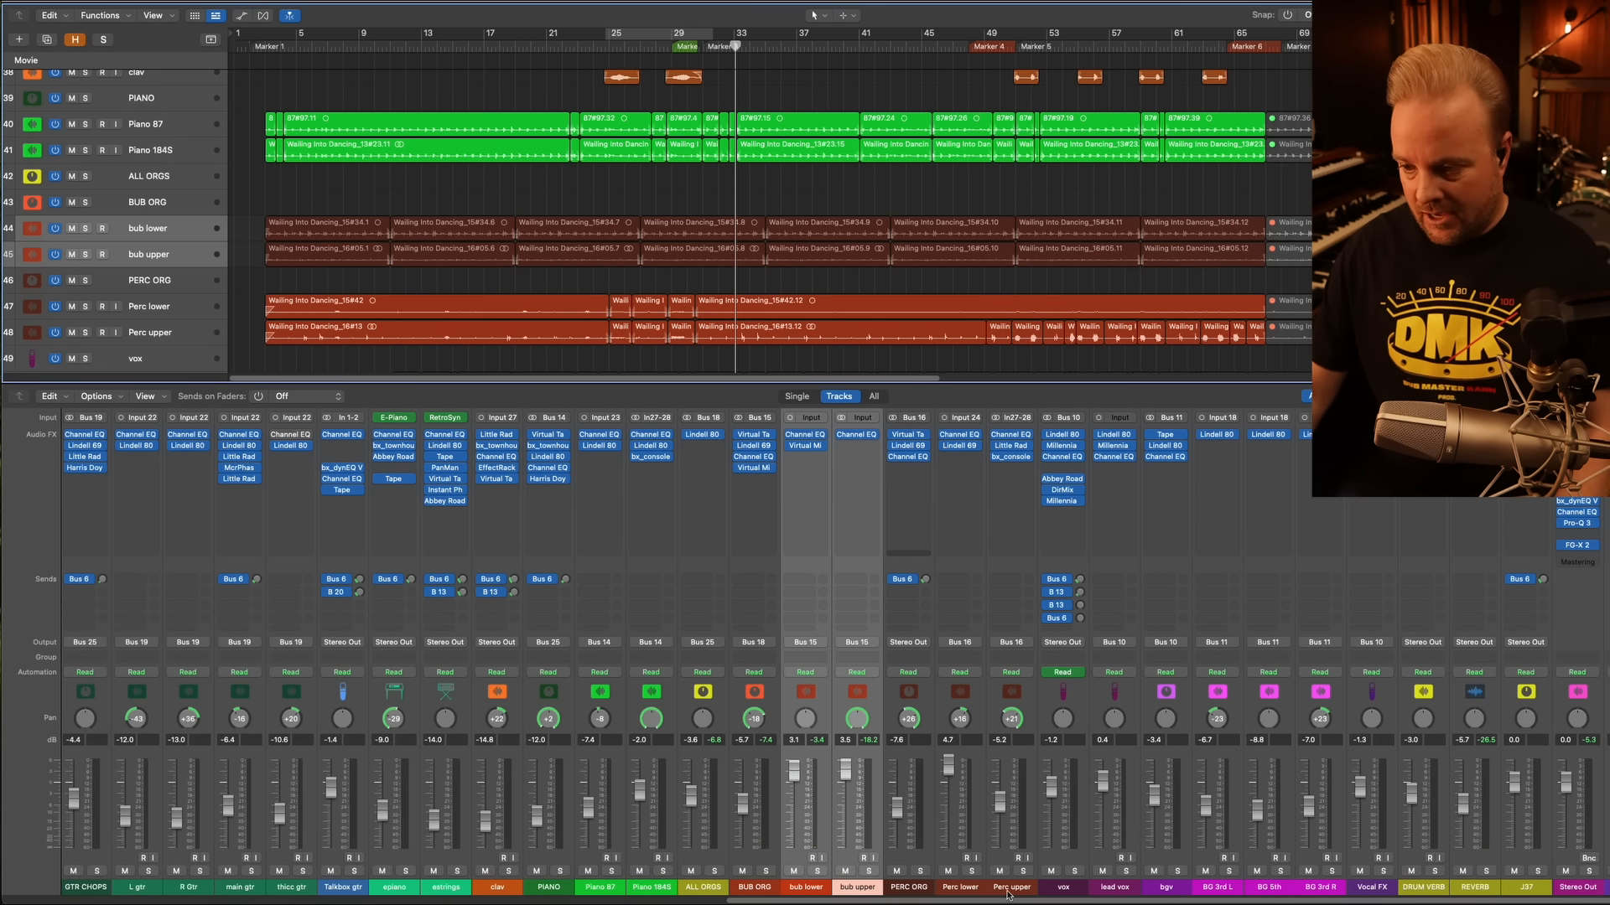
Solo the Perc and bub tracks with their PERC ORG and BUB ORG buses, bypass Perc upper's plugins, and move the playhead to Marker 1
drag(1008, 894, 963, 896)
click(972, 872)
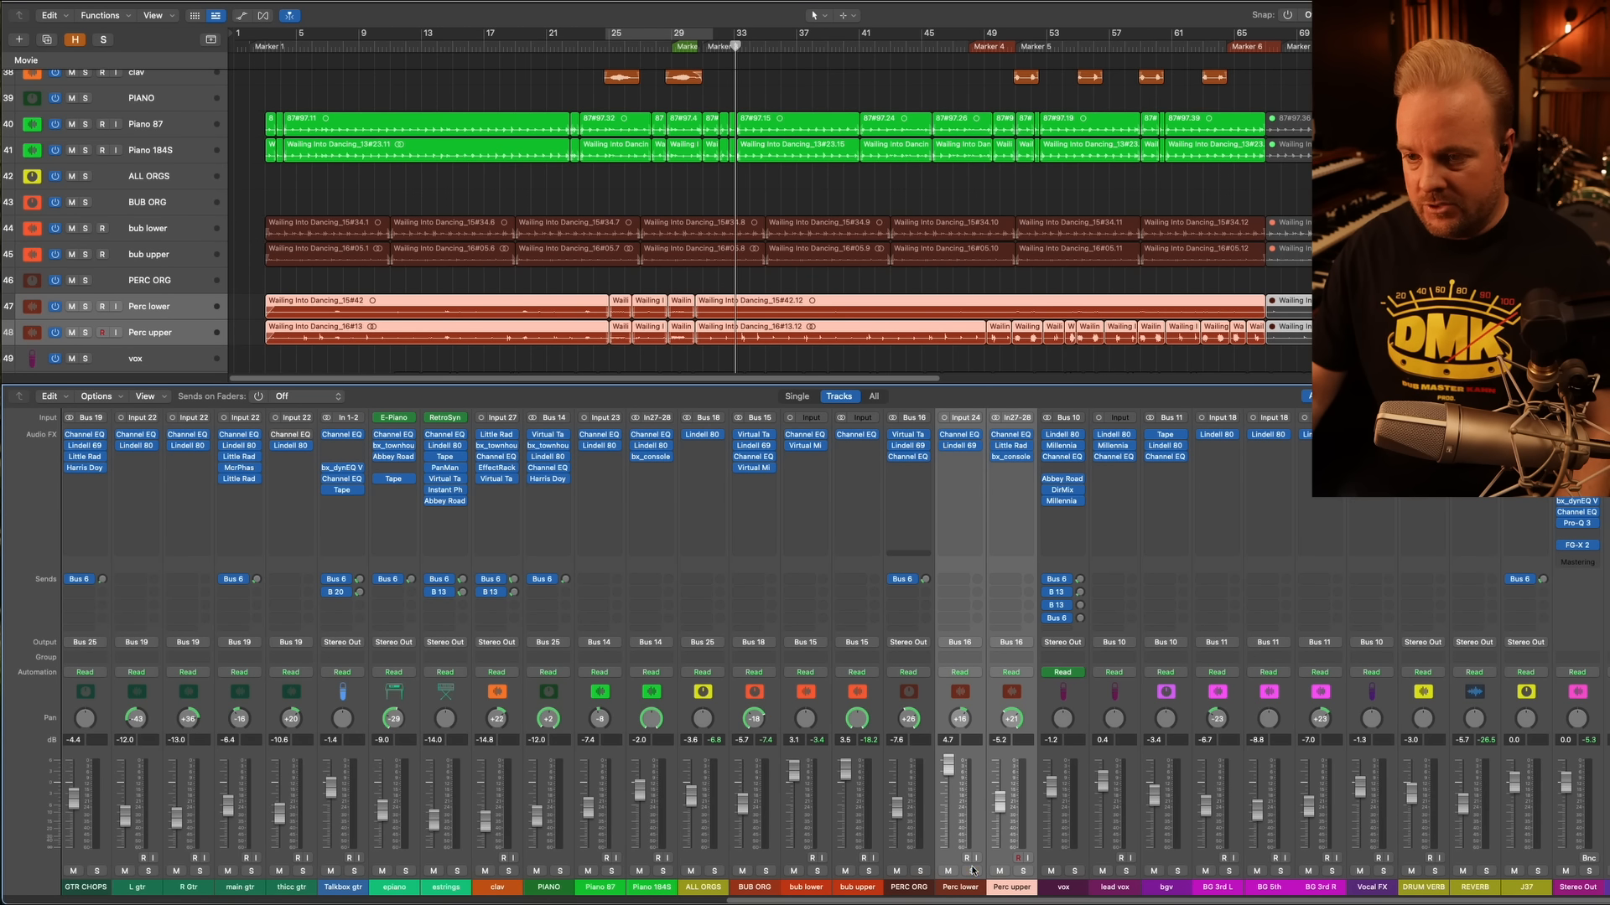
mouse_move(898, 894)
mouse_down()
mouse_move(808, 899)
mouse_move(815, 882)
mouse_move(906, 888)
mouse_up()
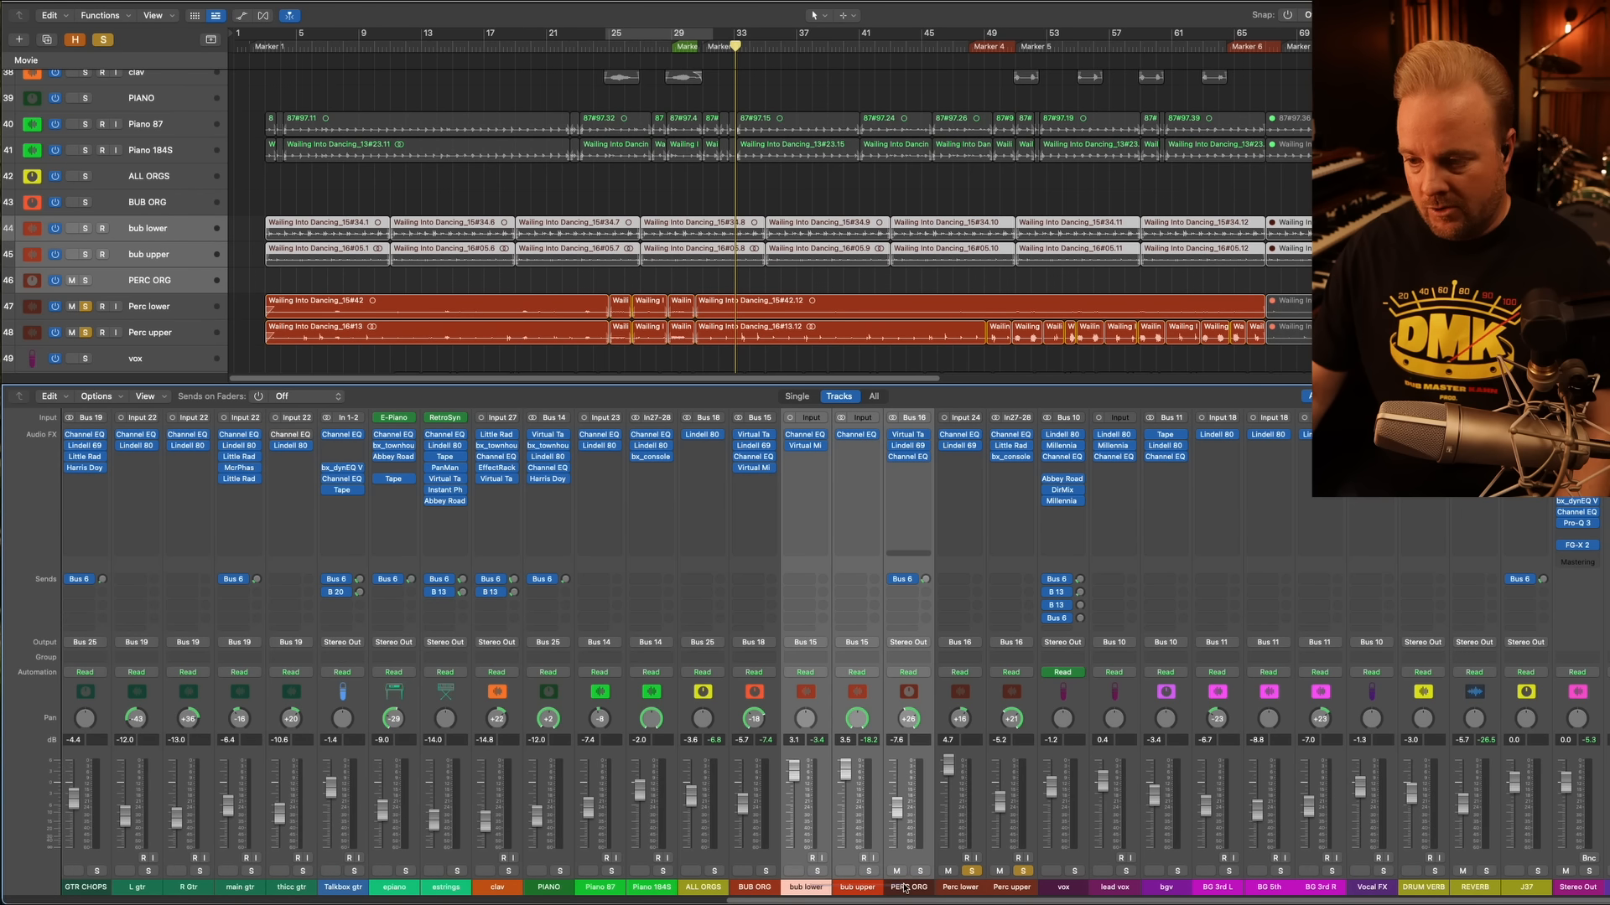
click(918, 872)
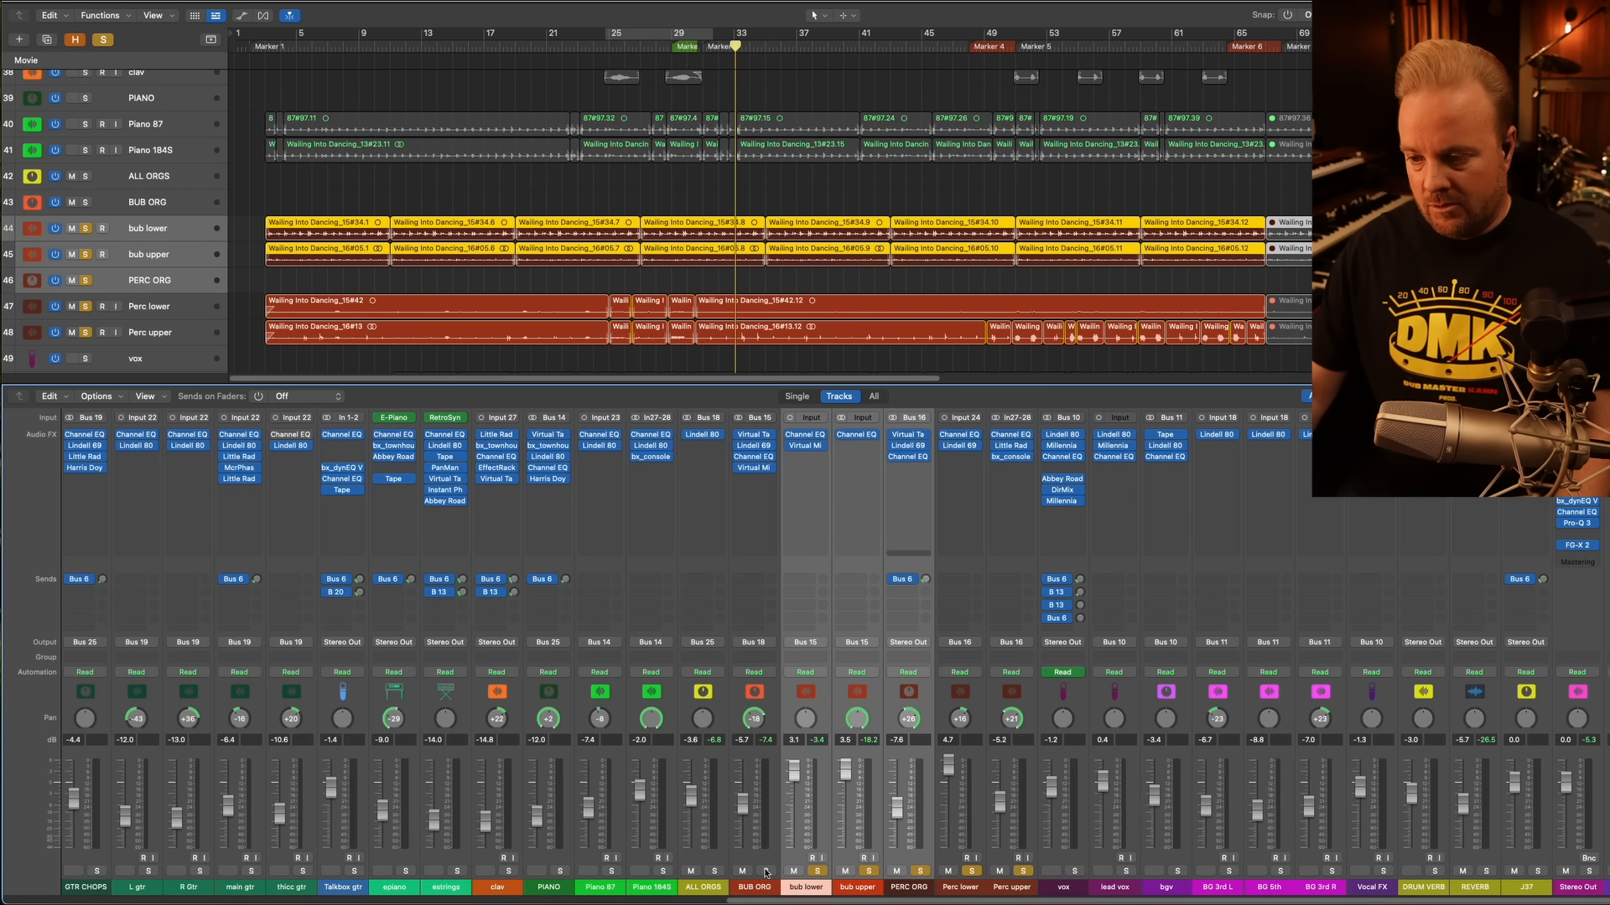
click(264, 47)
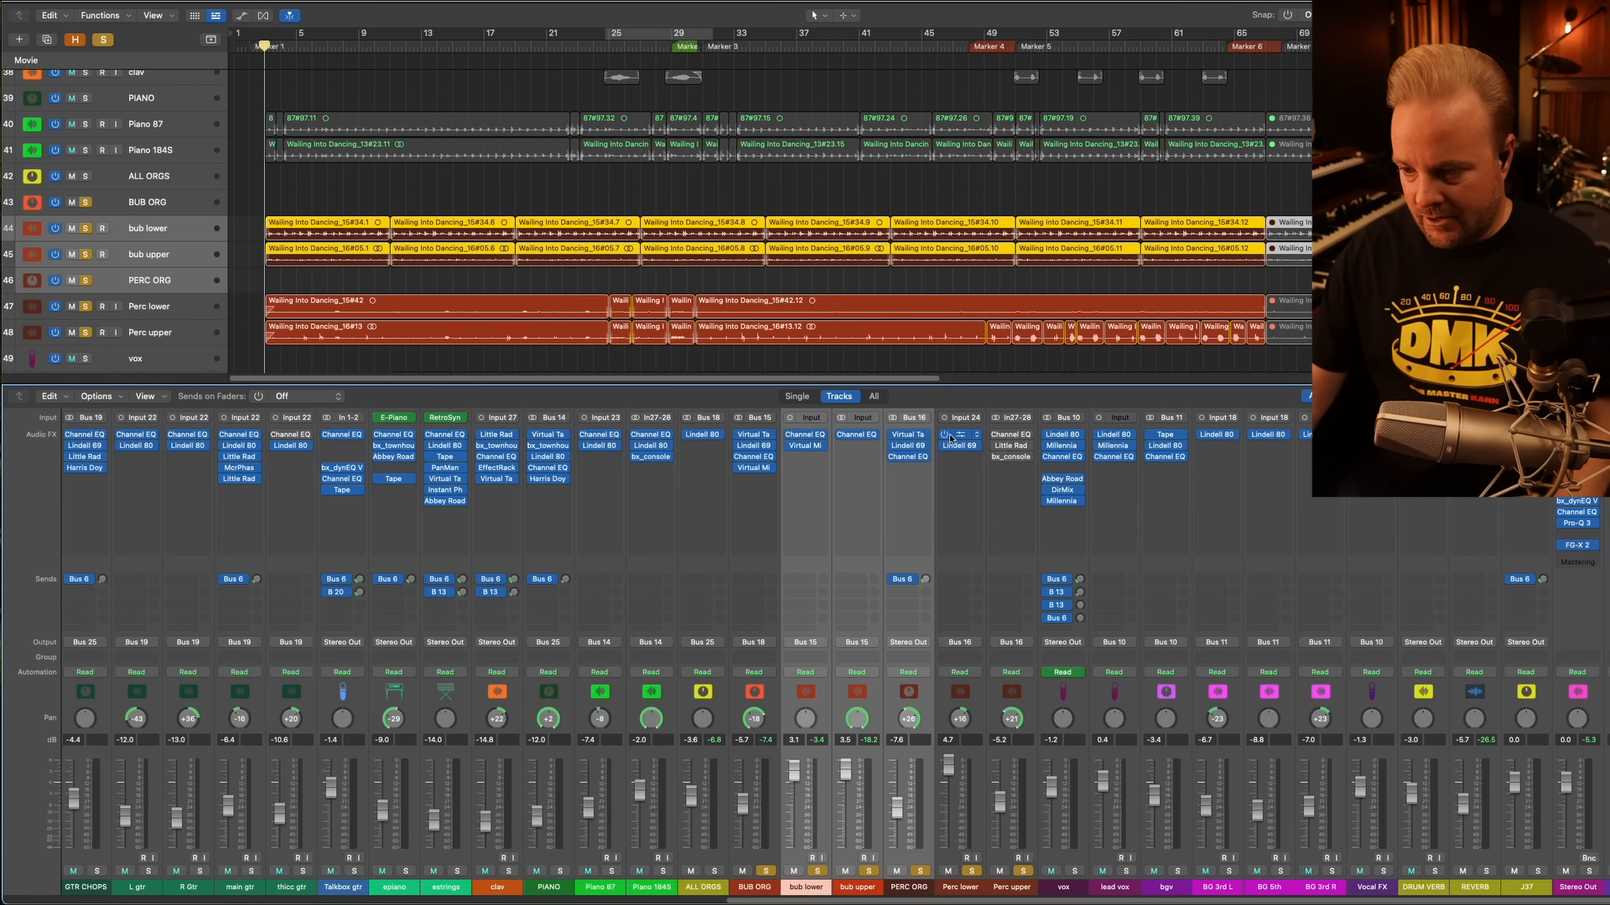
Bypass the Perc lower and PERC ORG plugins, reduce the solo to Perc upper alone, and start playback from Marker 1
drag(1004, 884, 987, 893)
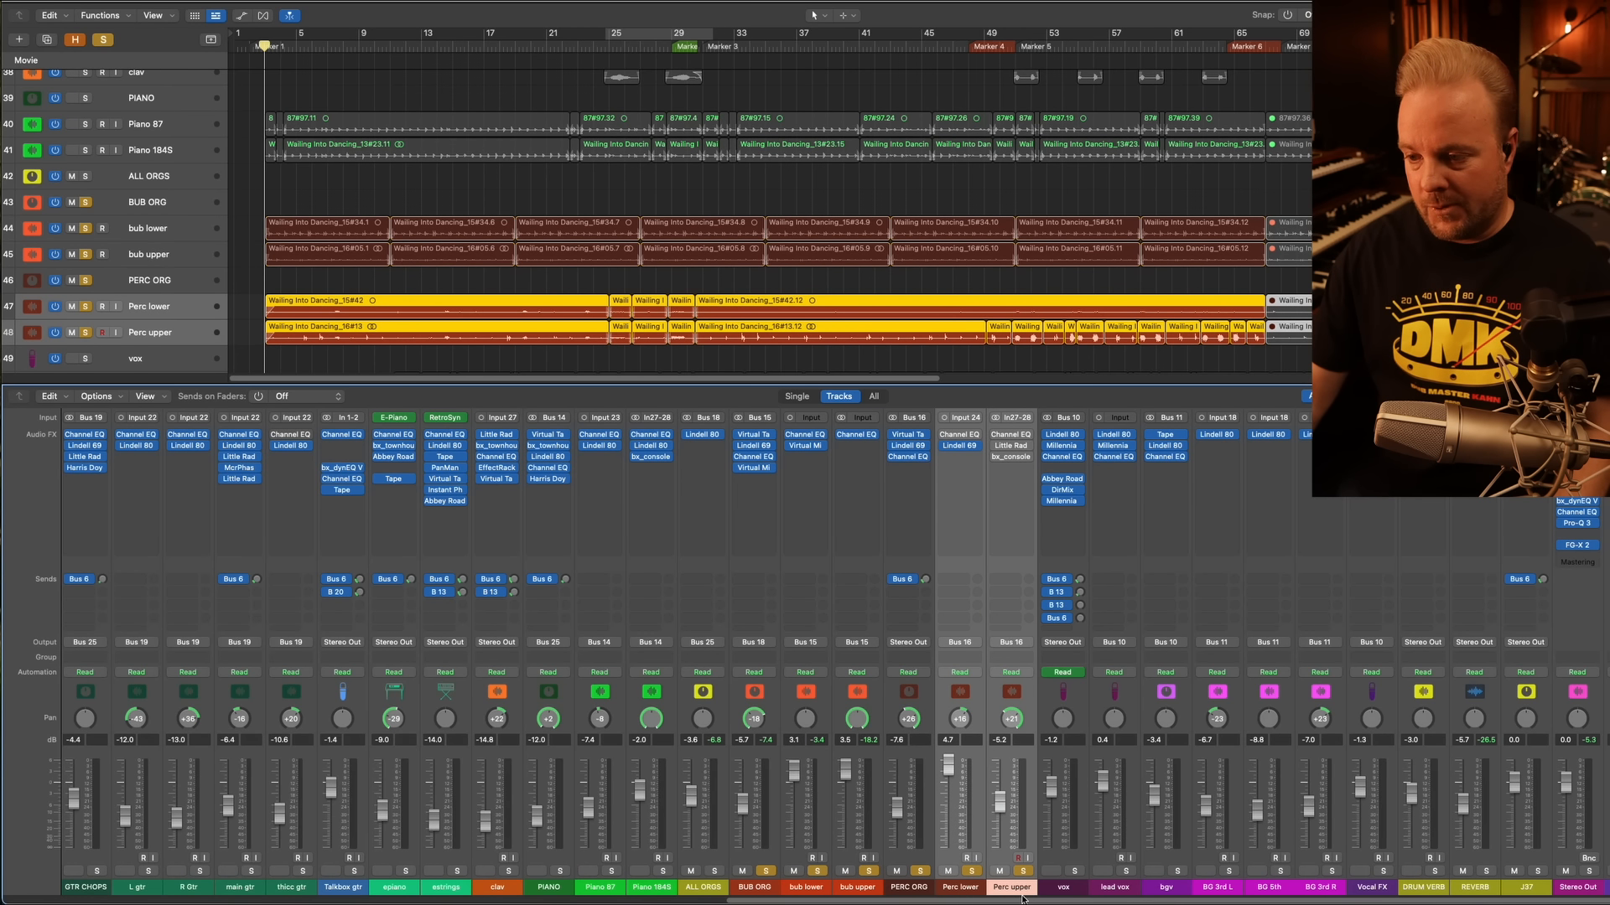
click(920, 880)
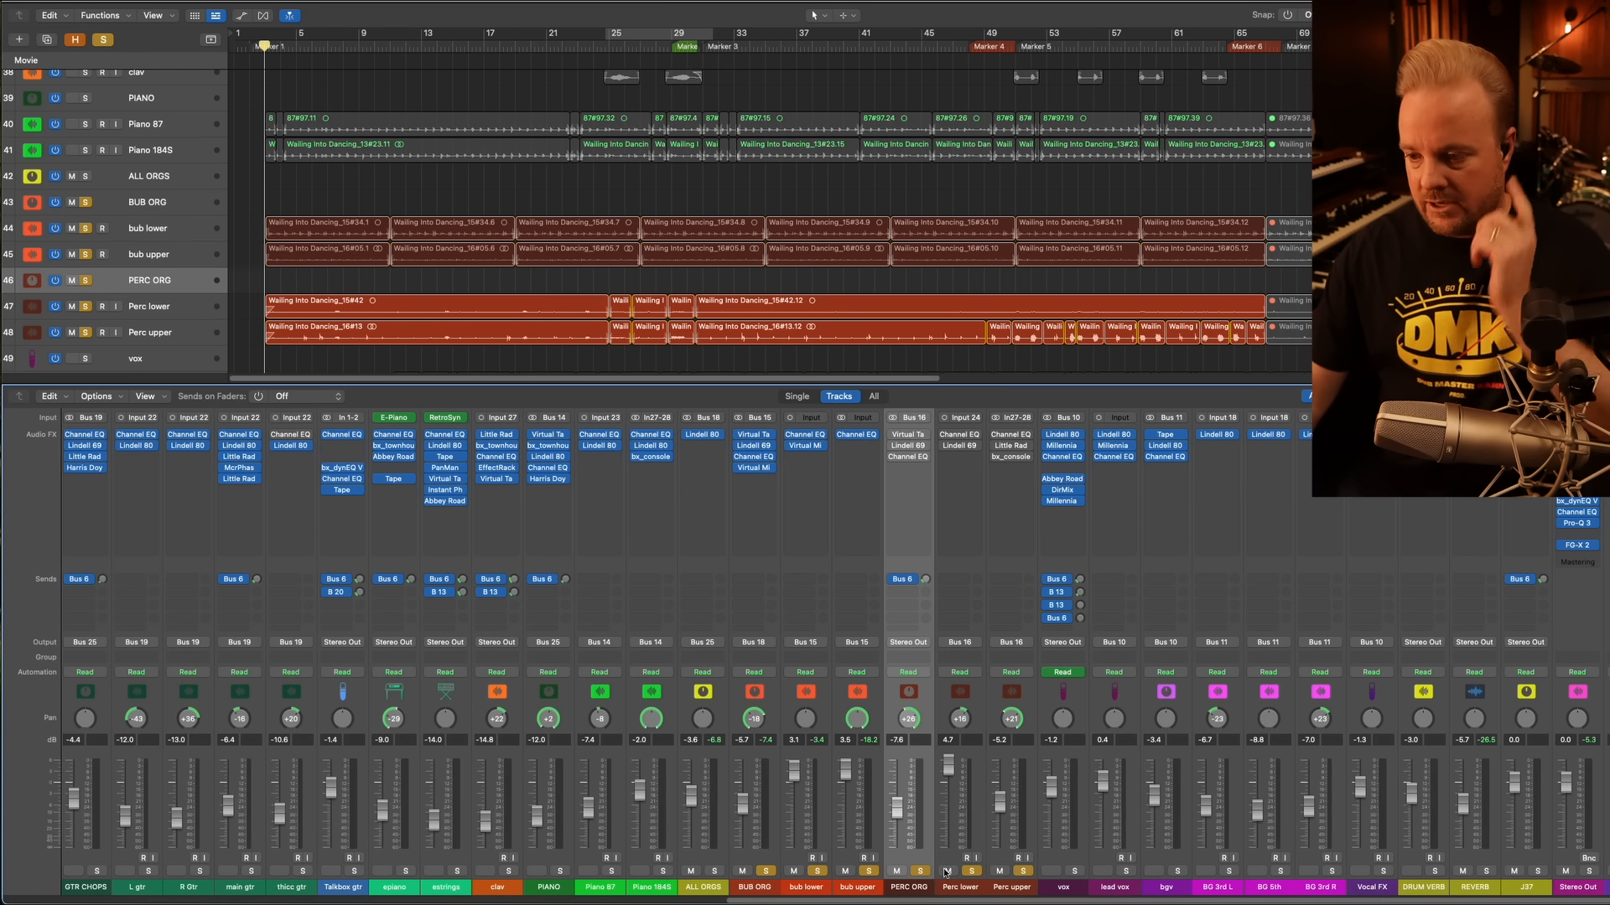
drag(1008, 889, 960, 891)
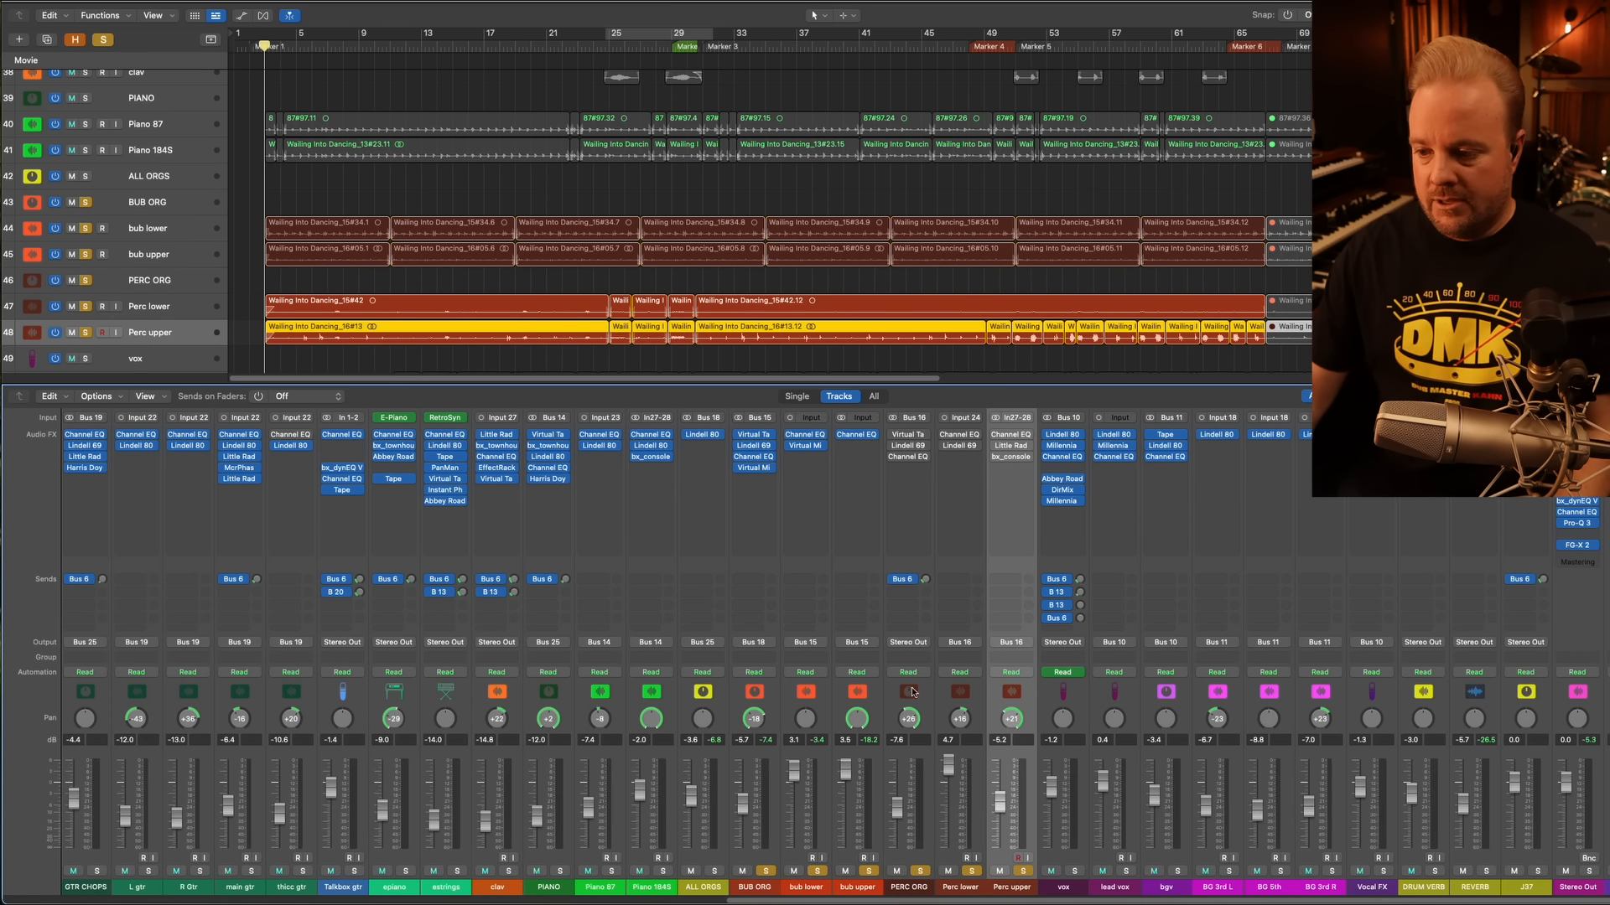
click(970, 872)
drag(925, 886, 757, 888)
click(762, 873)
key(space)
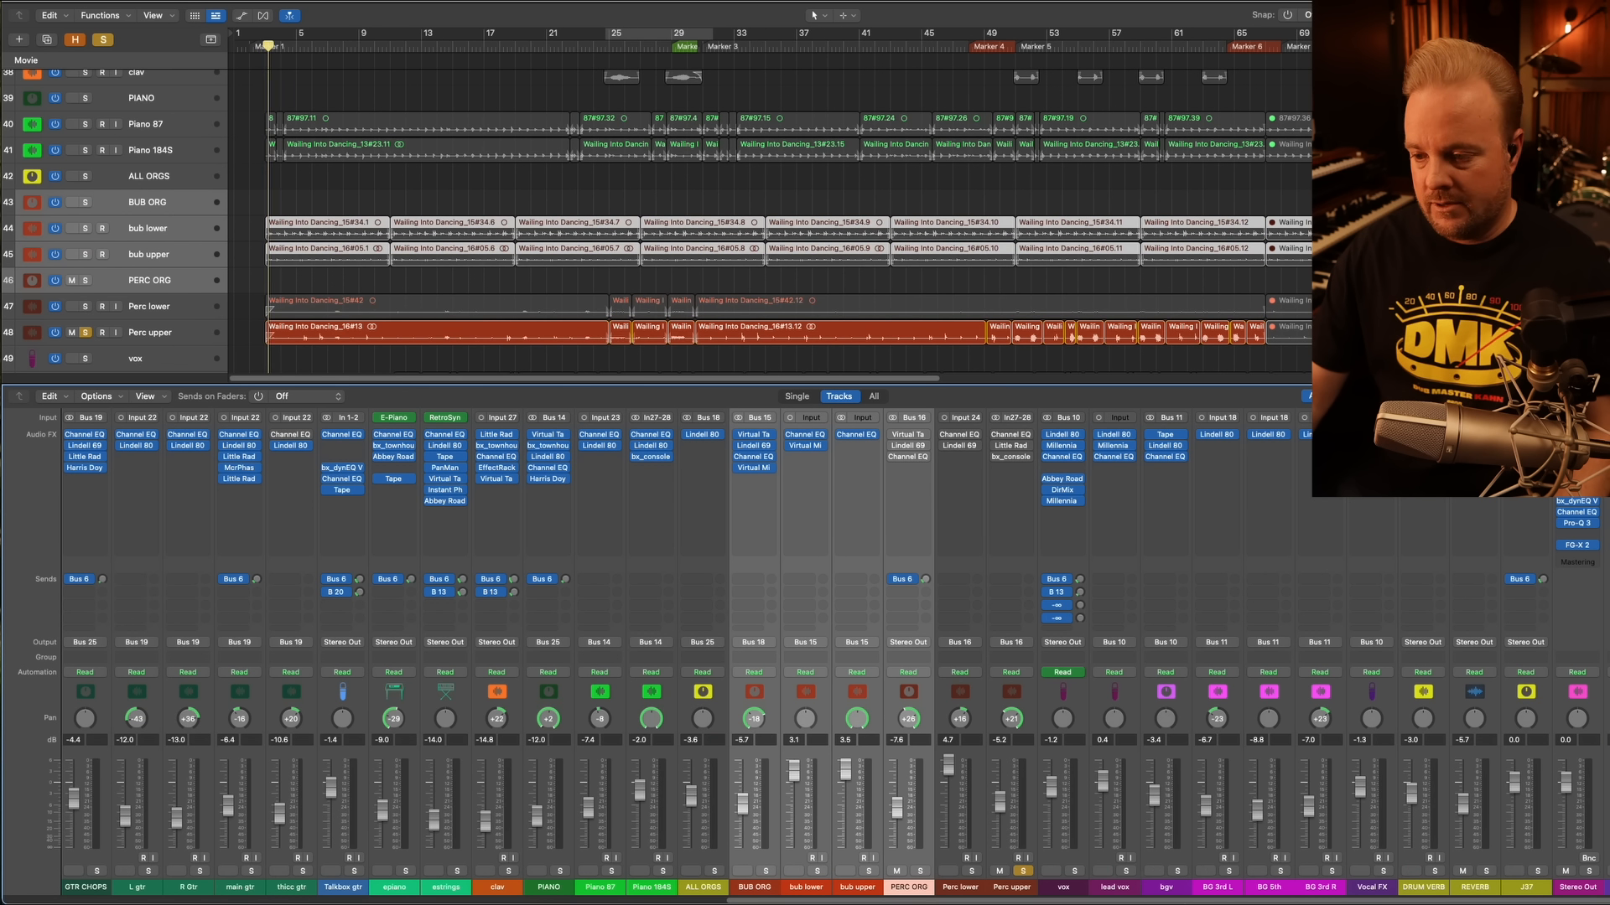
click(1016, 884)
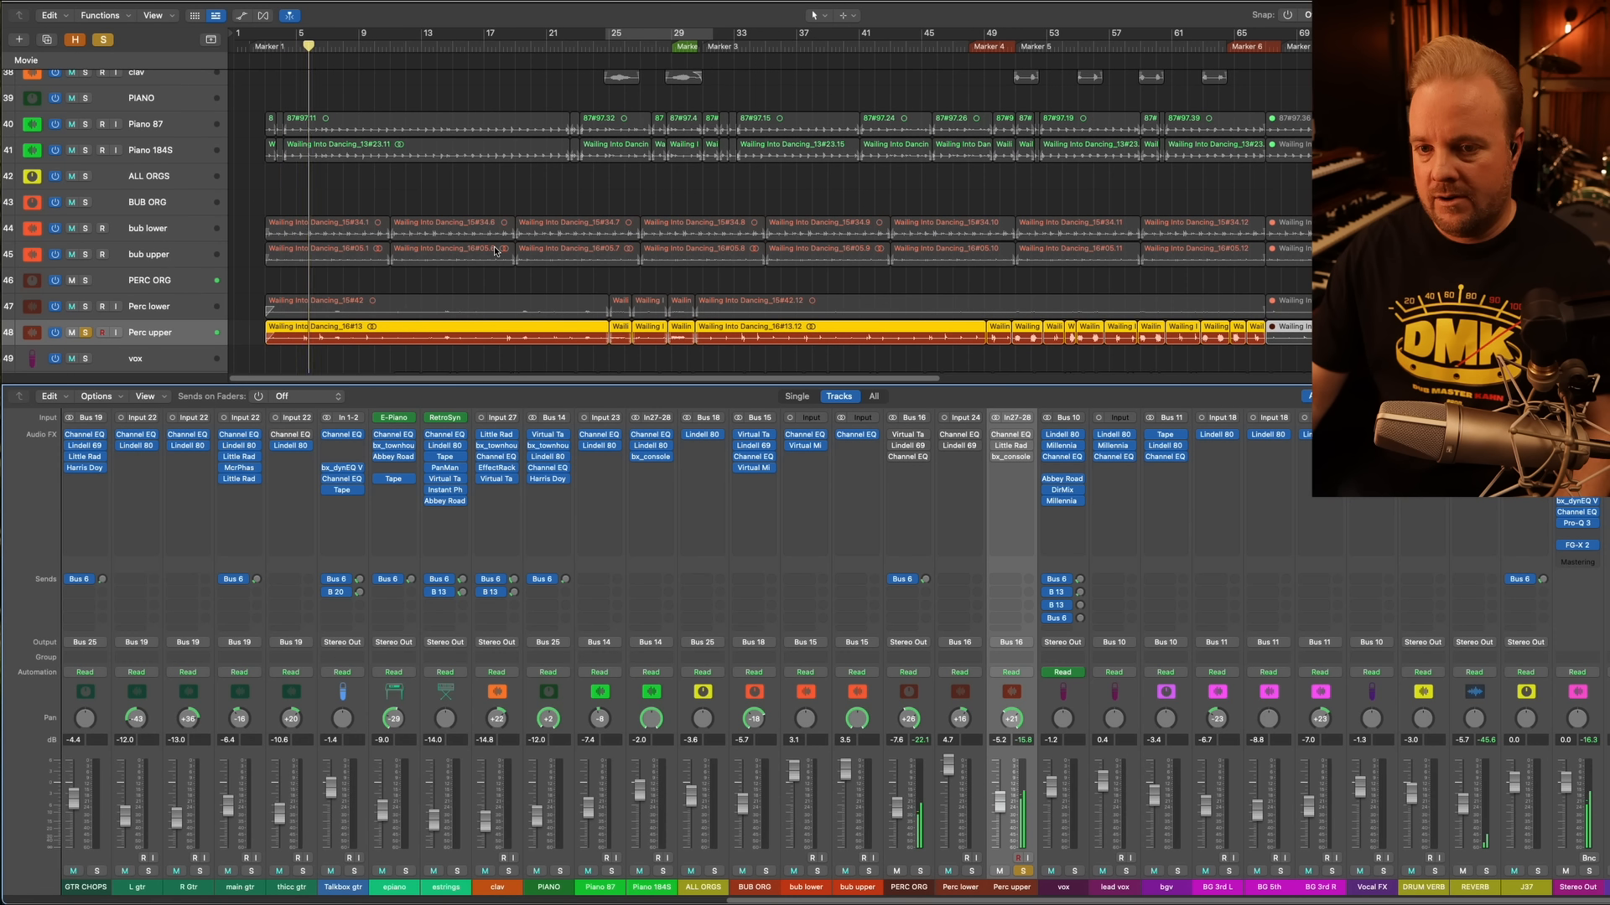
Briefly add Perc lower to the solo, and enable the Channel EQ on Perc upper while it plays
click(973, 872)
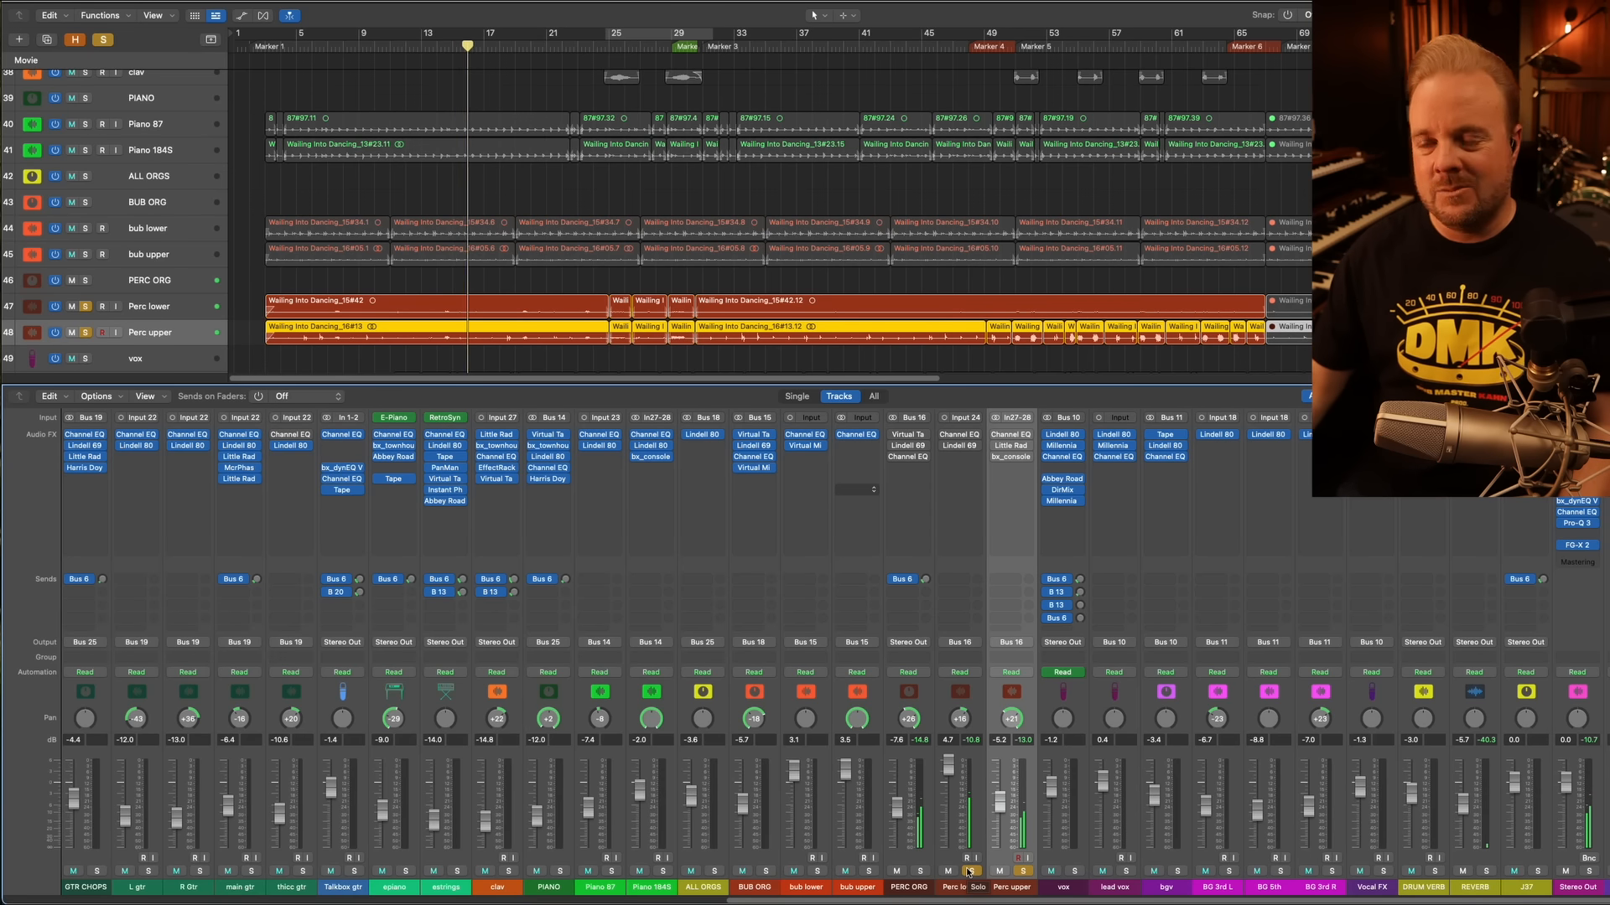
click(1010, 436)
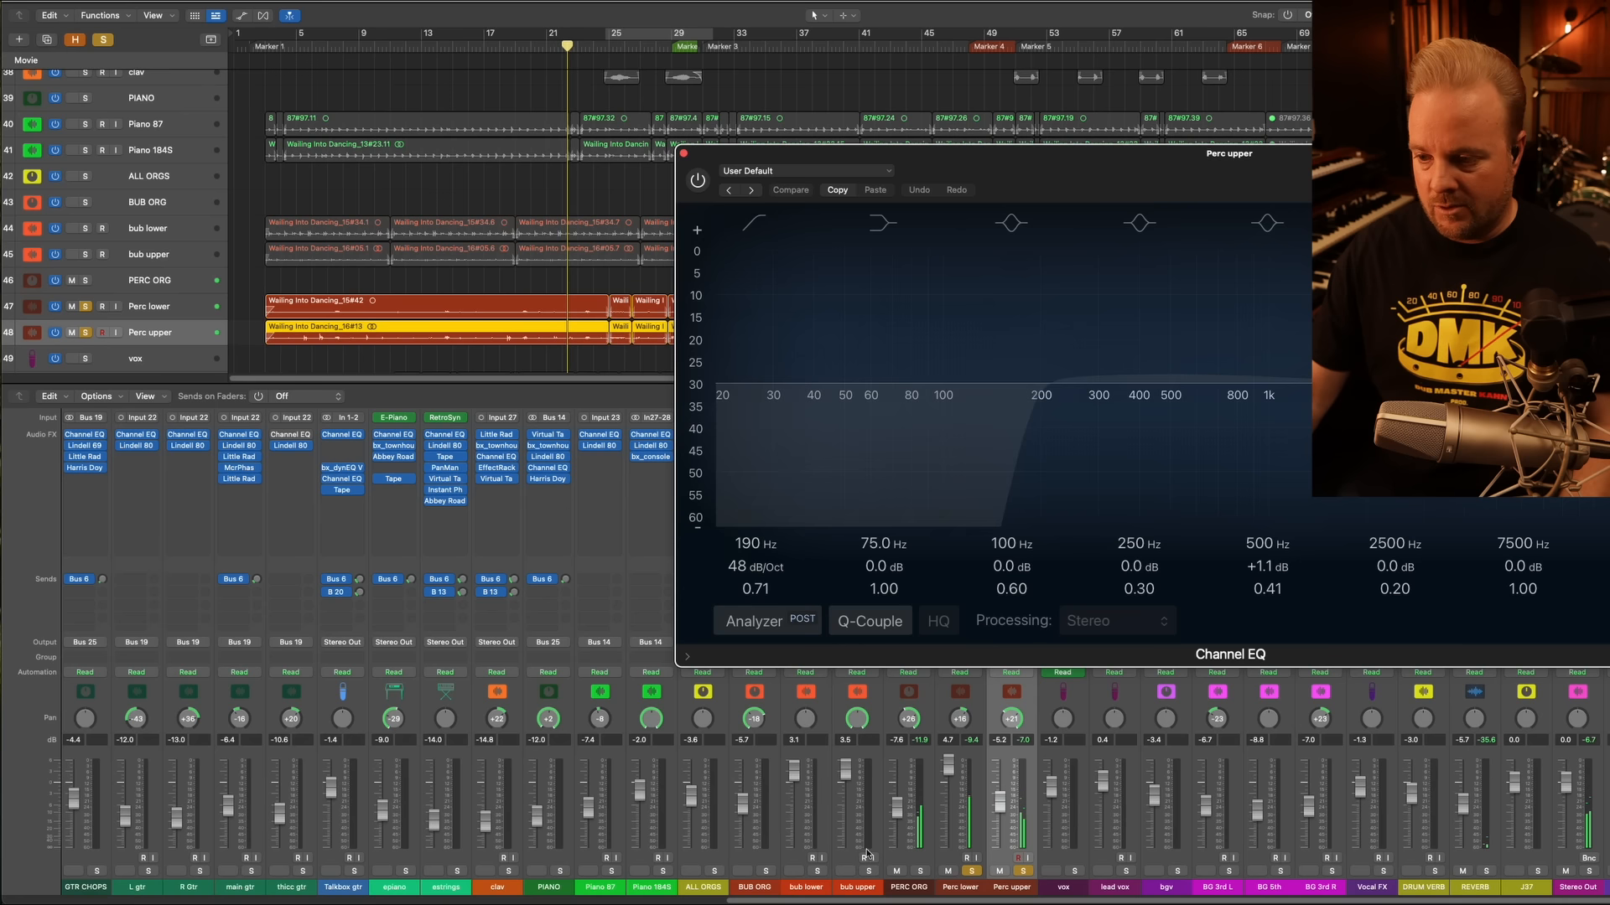
click(971, 872)
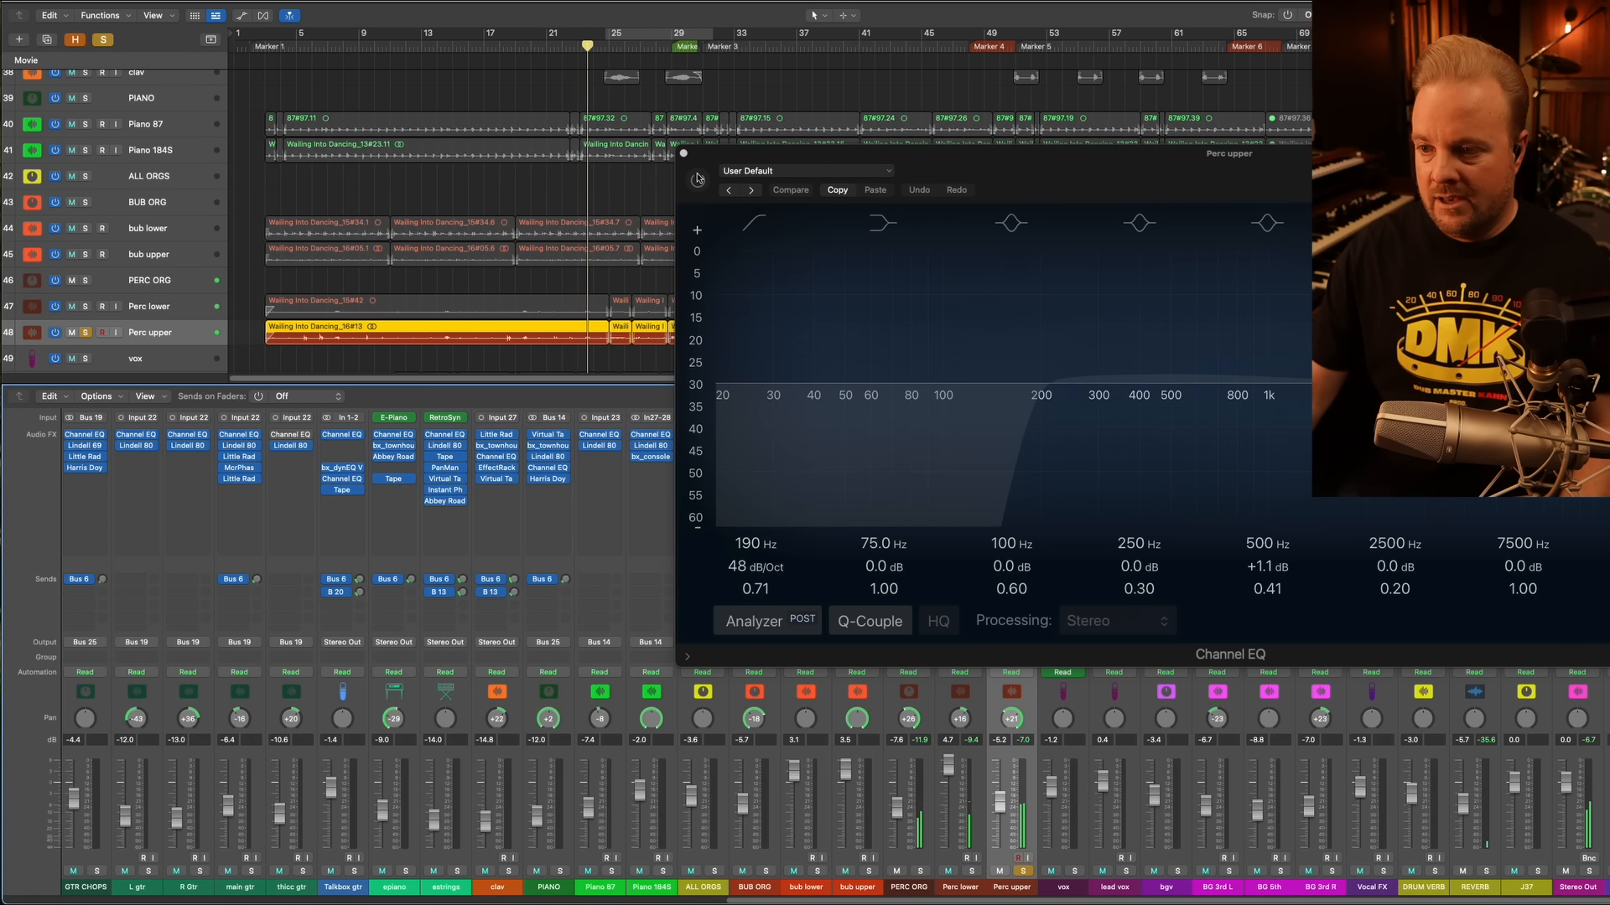
click(998, 496)
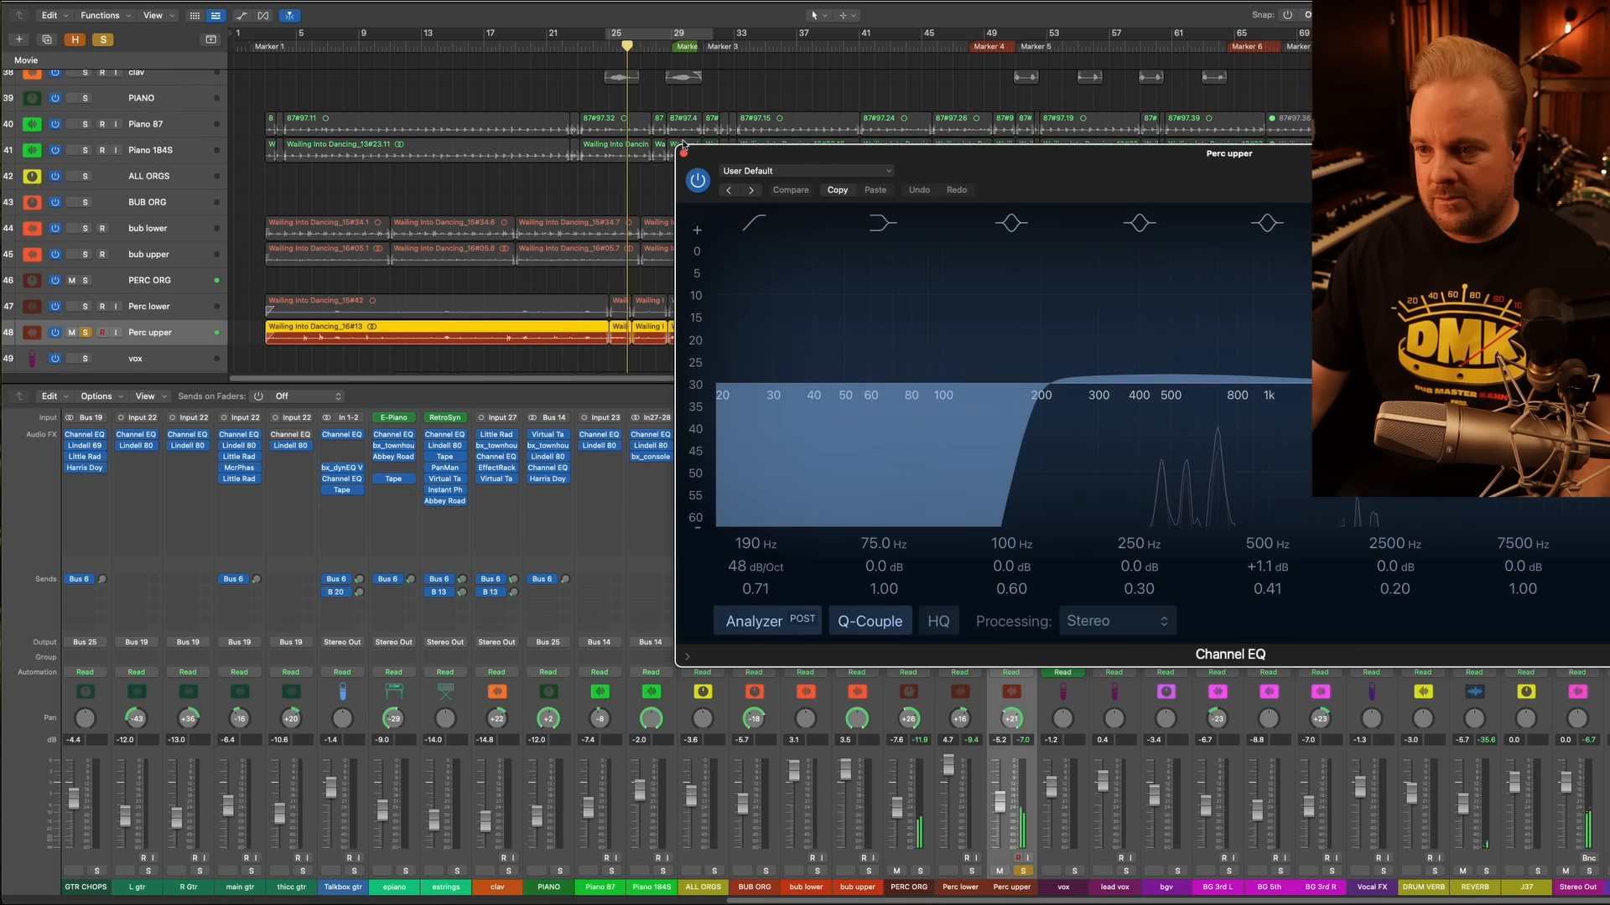
key(super+w)
Enable Little Radiator and bx_console SSL 9000 J on Perc upper, examine the console's high-frequency EQ controls, and close both plugins
click(1014, 446)
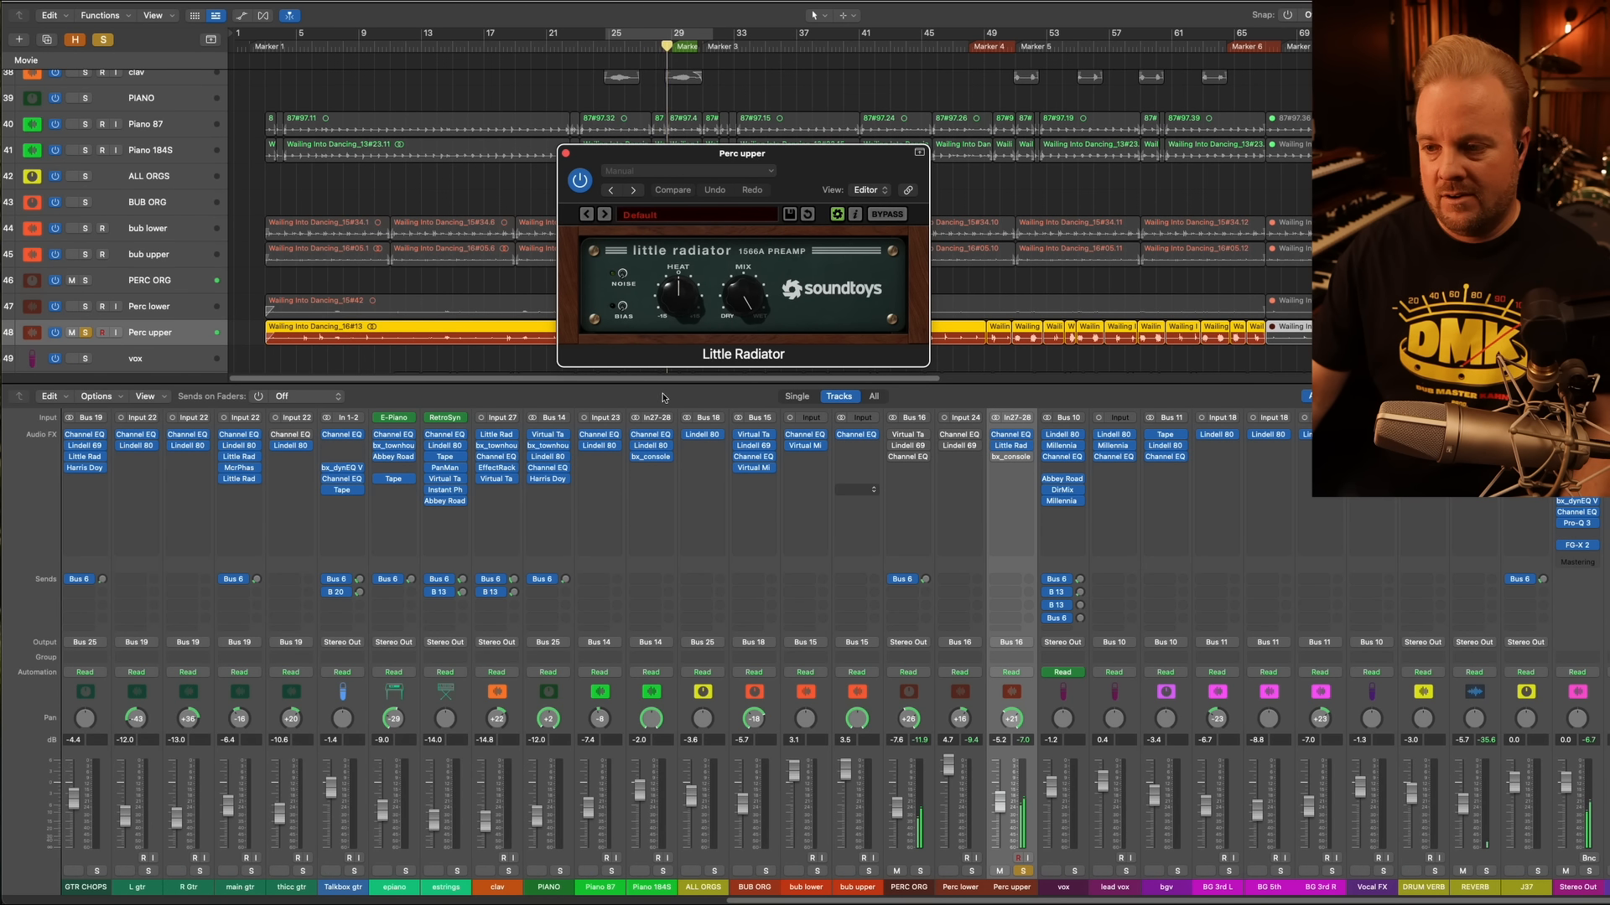
click(1011, 457)
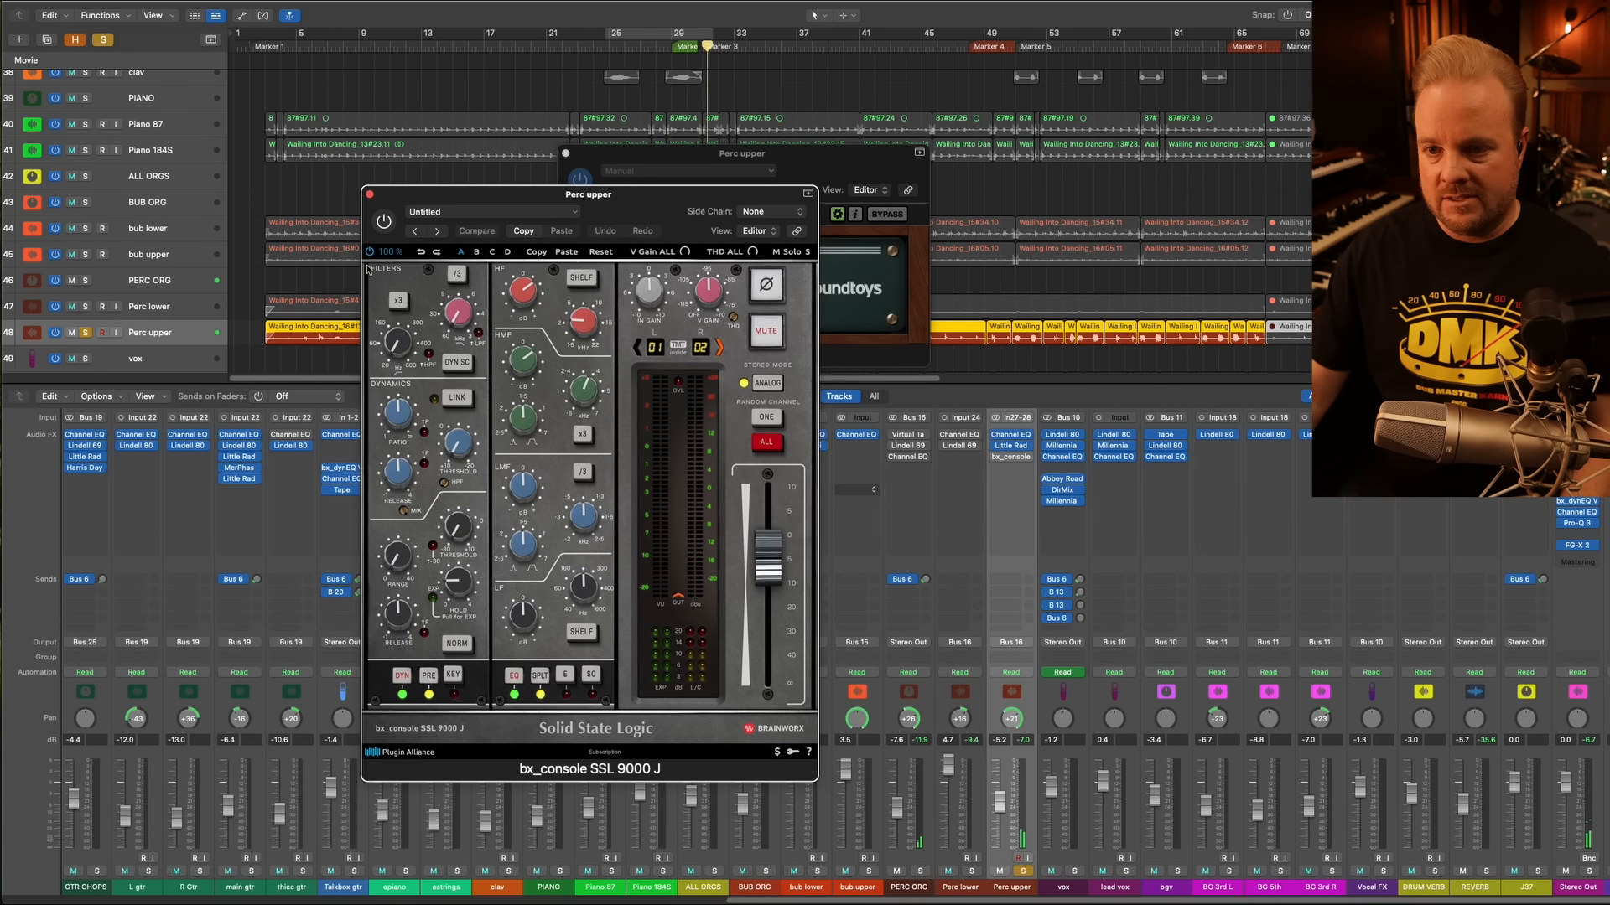
click(382, 222)
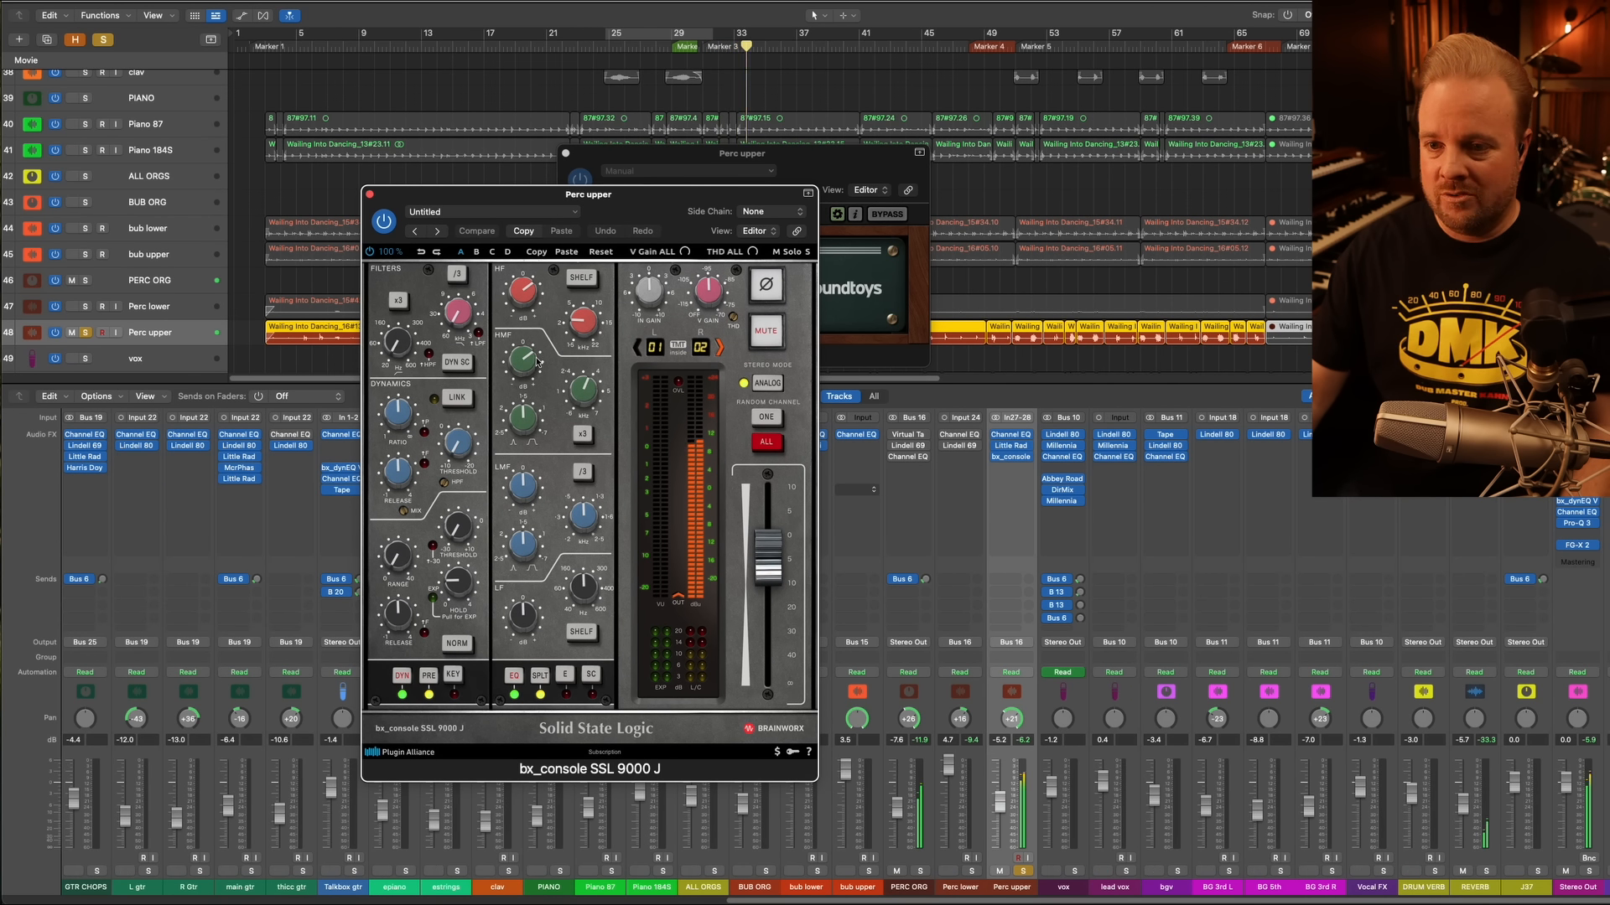
mouse_move(589, 397)
drag(537, 373, 529, 366)
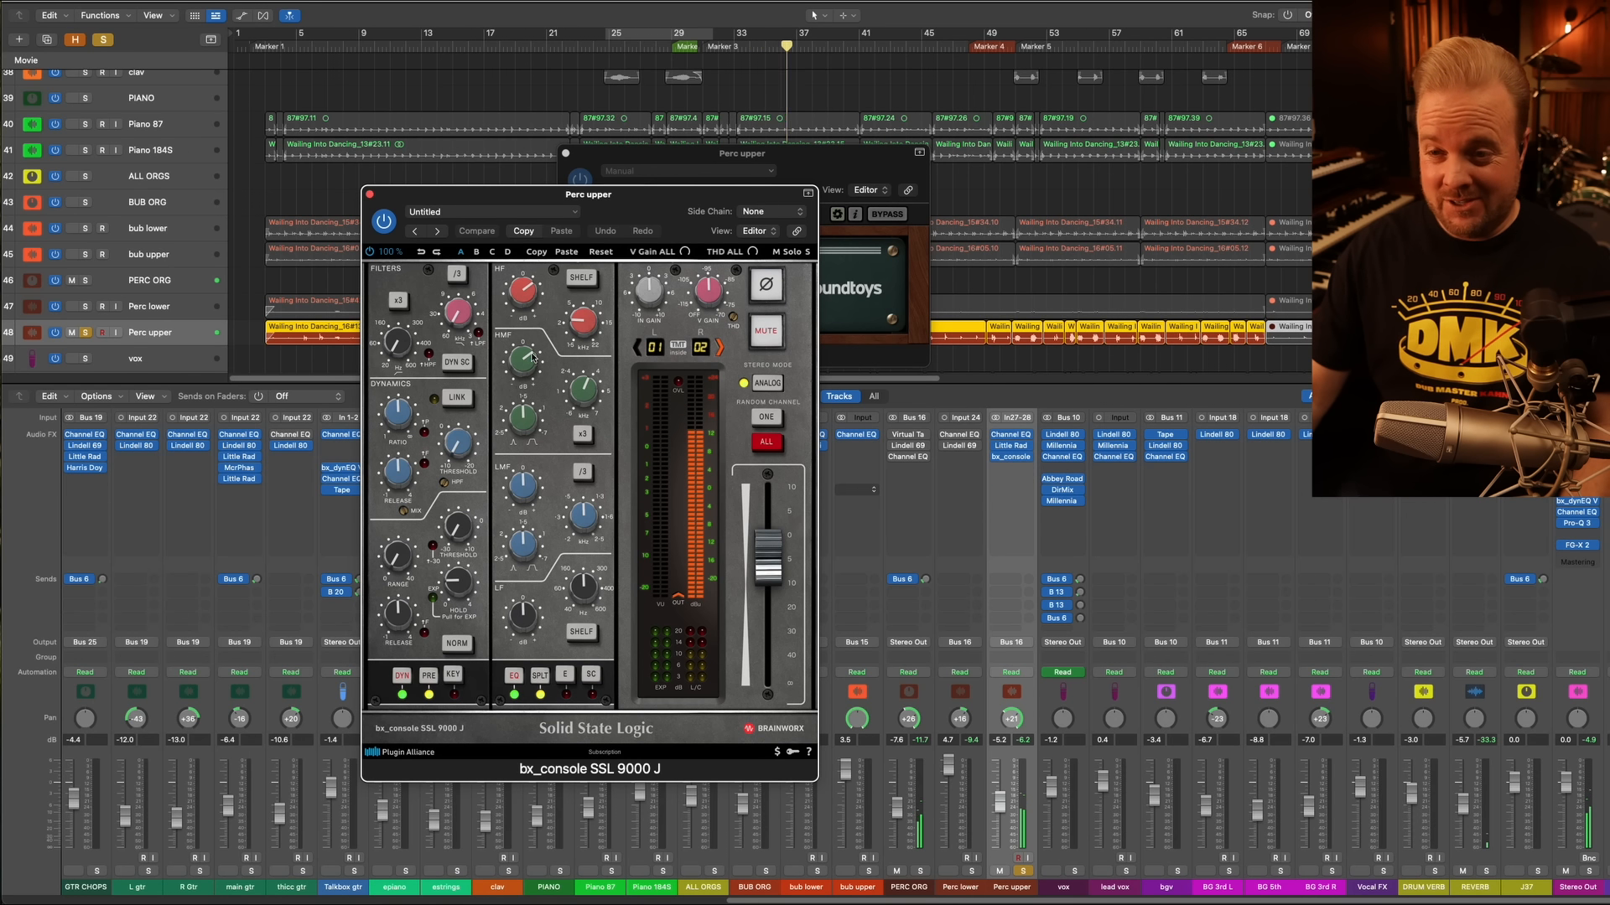
mouse_move(528, 299)
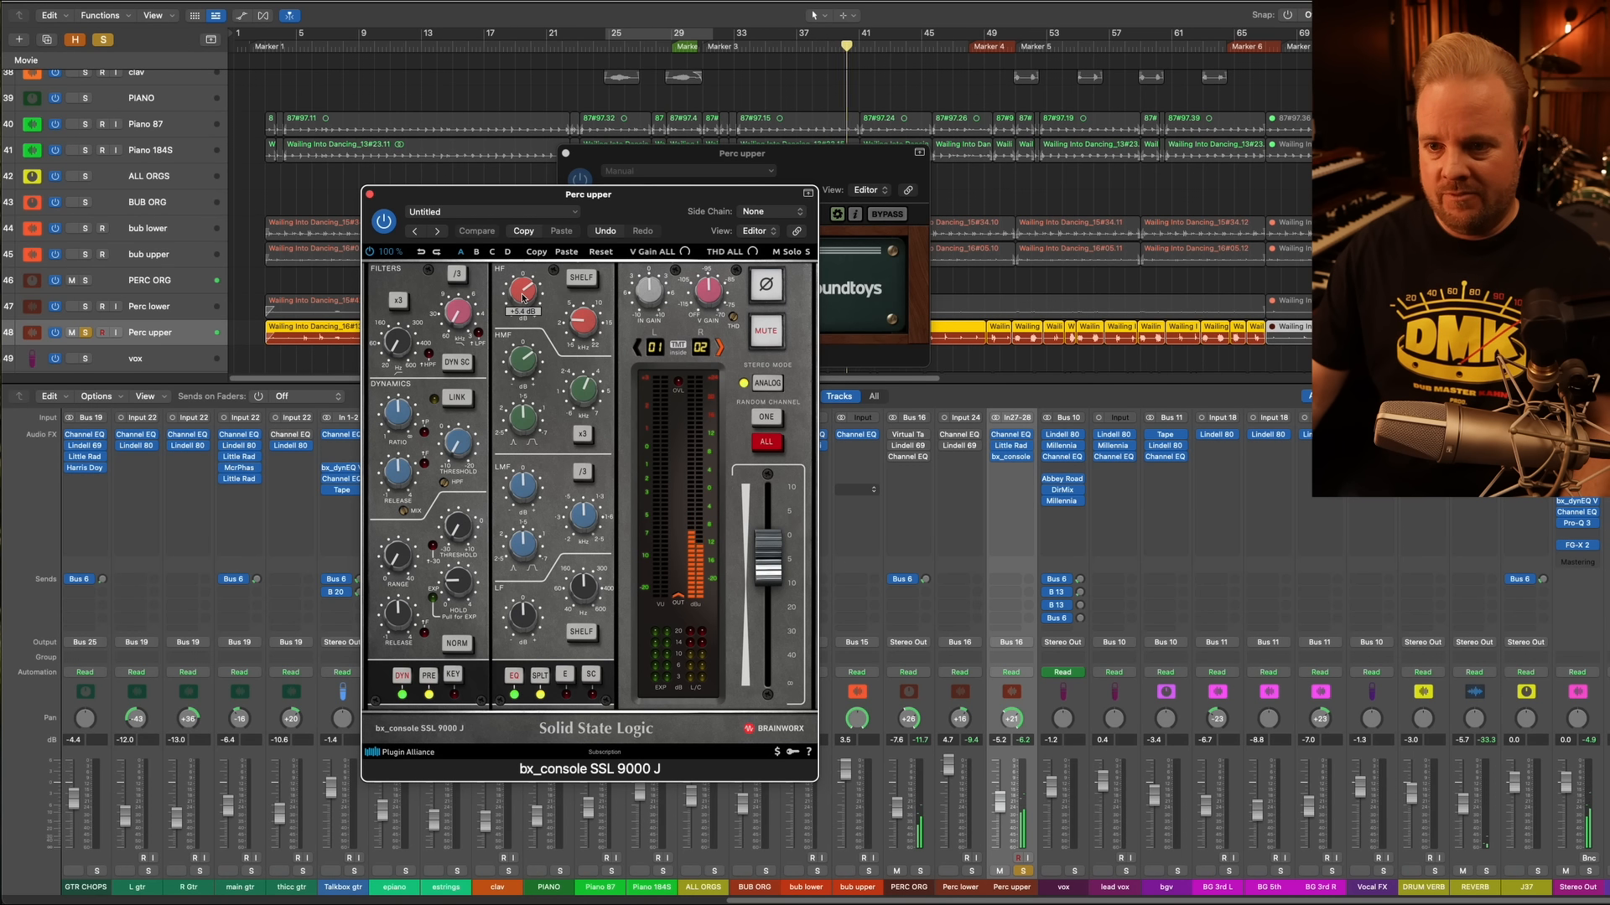
click(369, 194)
click(566, 153)
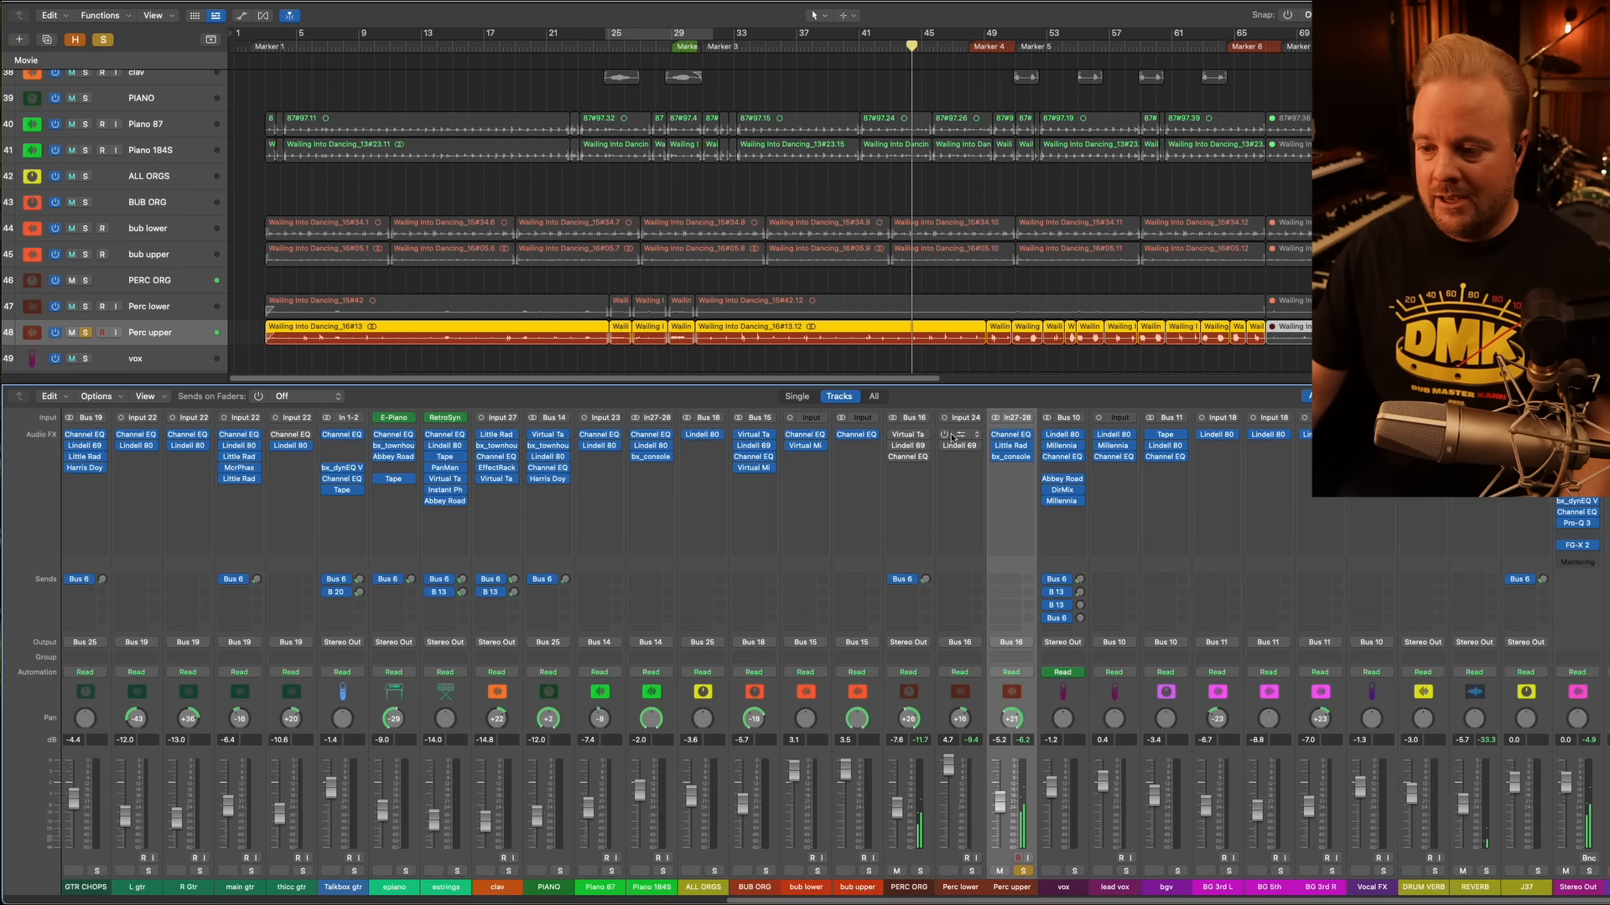
Add Perc lower to the solo and restart playback from around bar 11
click(970, 871)
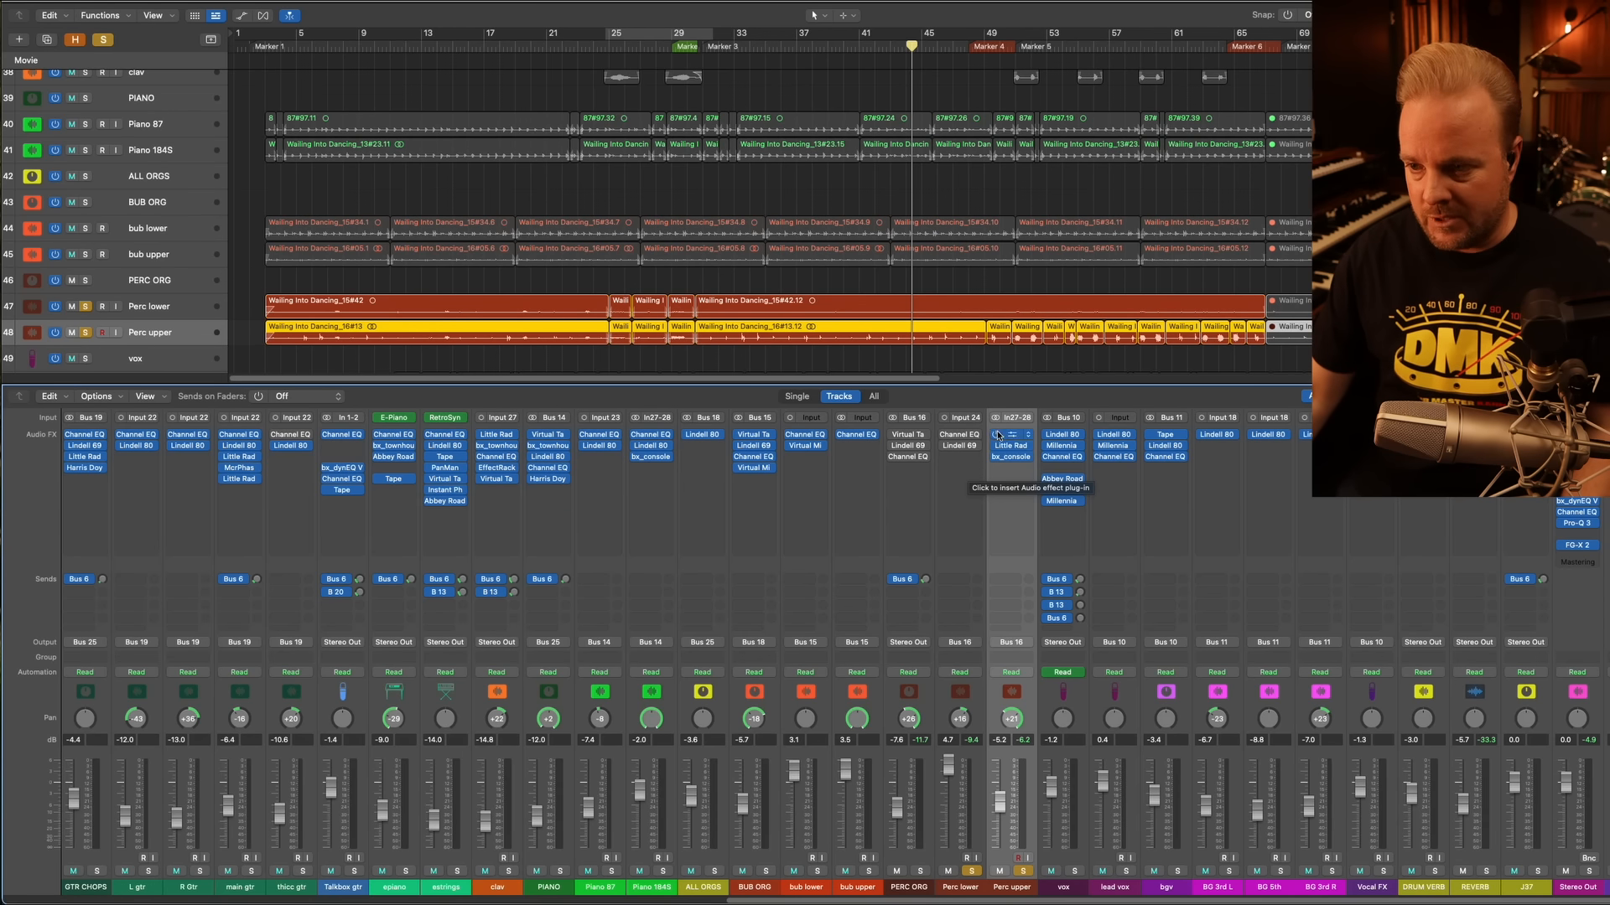
double_click(402, 47)
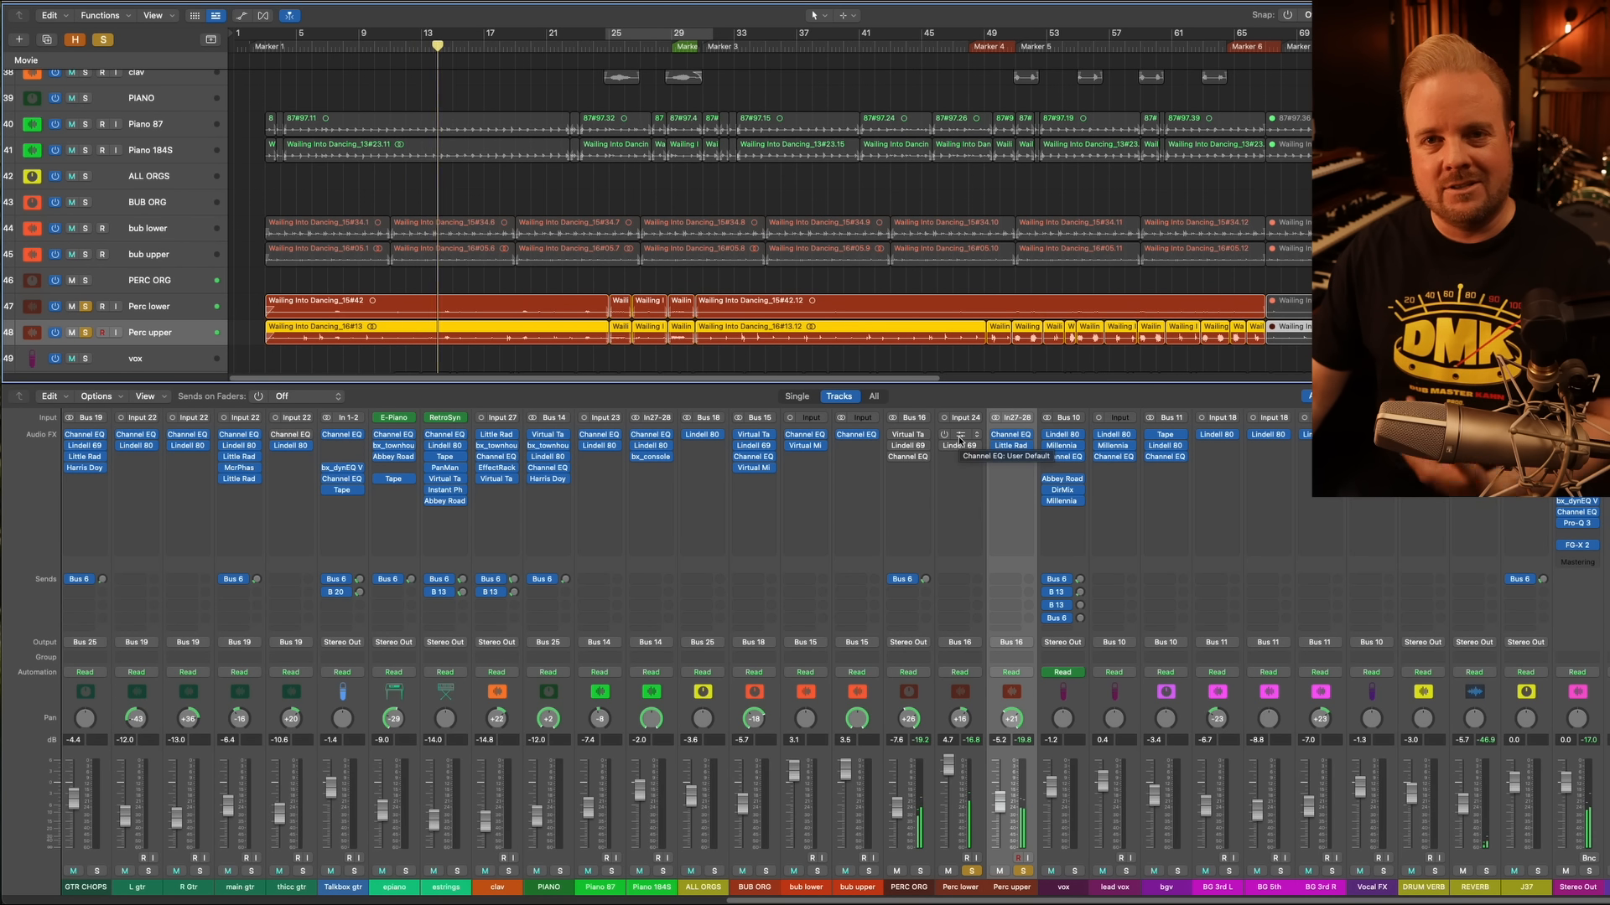
Audition the Channel EQ on Perc lower enabled and bypassed, leave it enabled, and close it
click(960, 436)
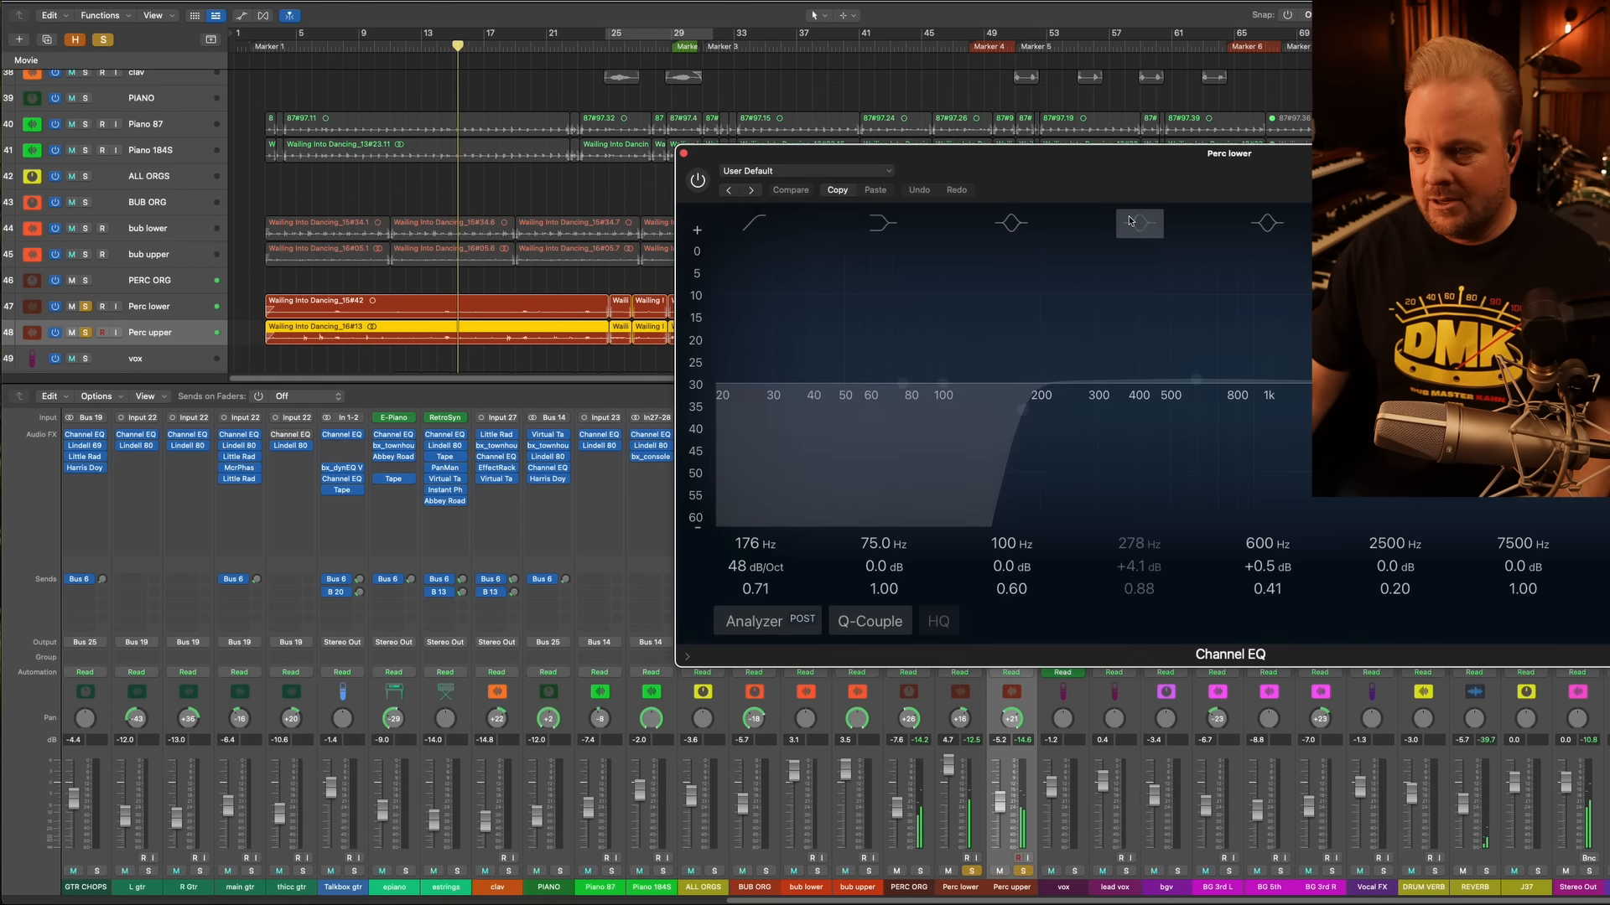
drag(1051, 214, 772, 208)
click(424, 178)
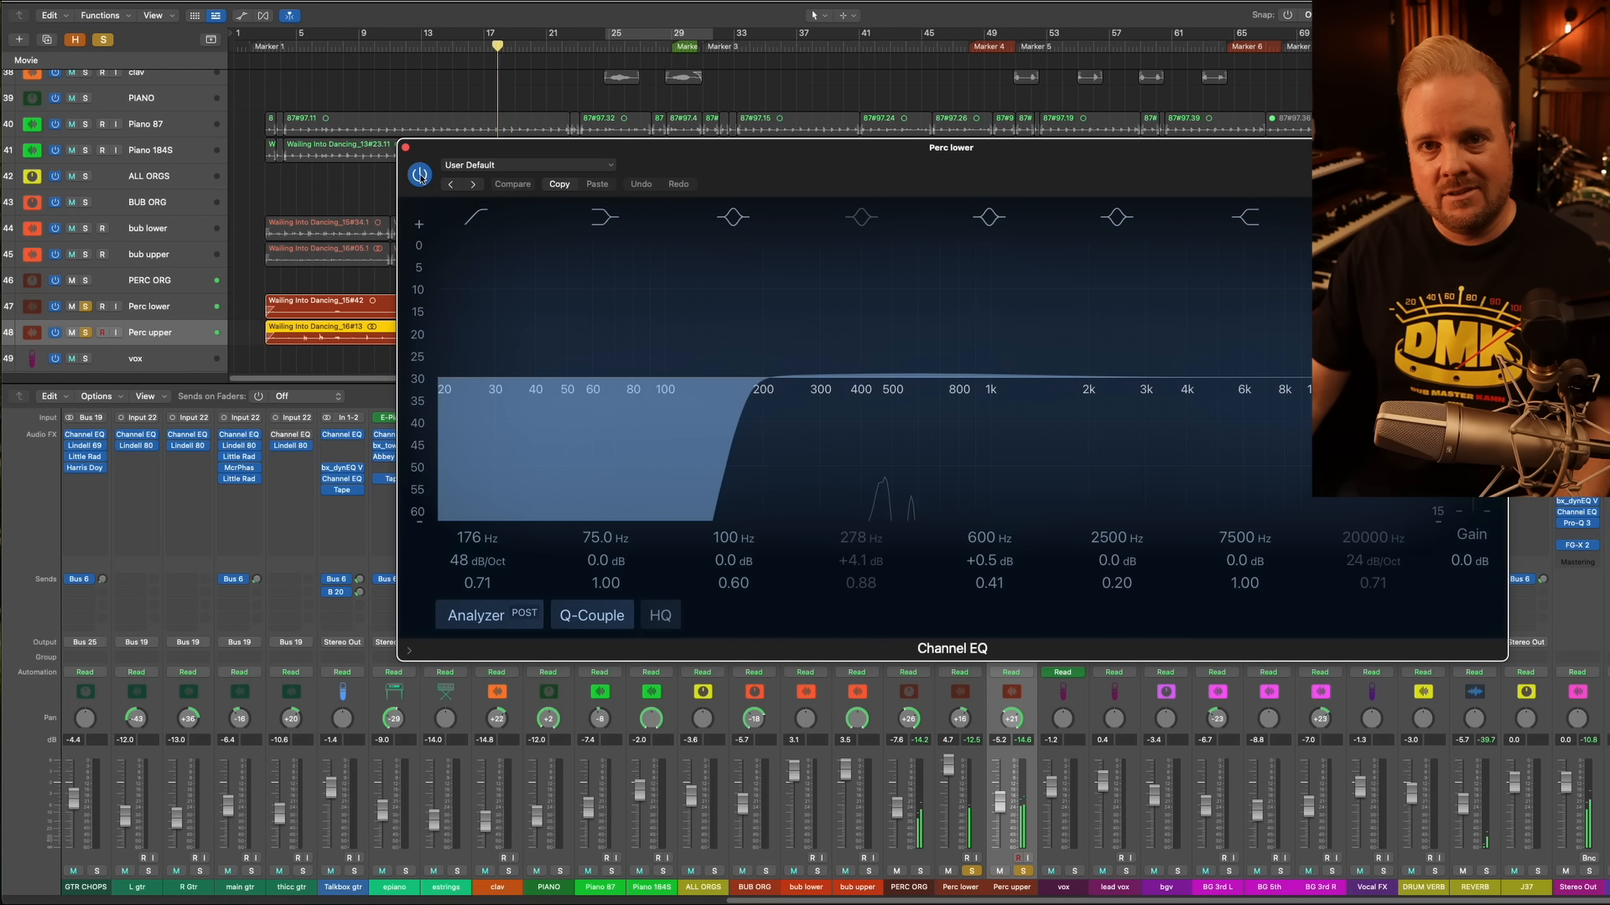
click(421, 176)
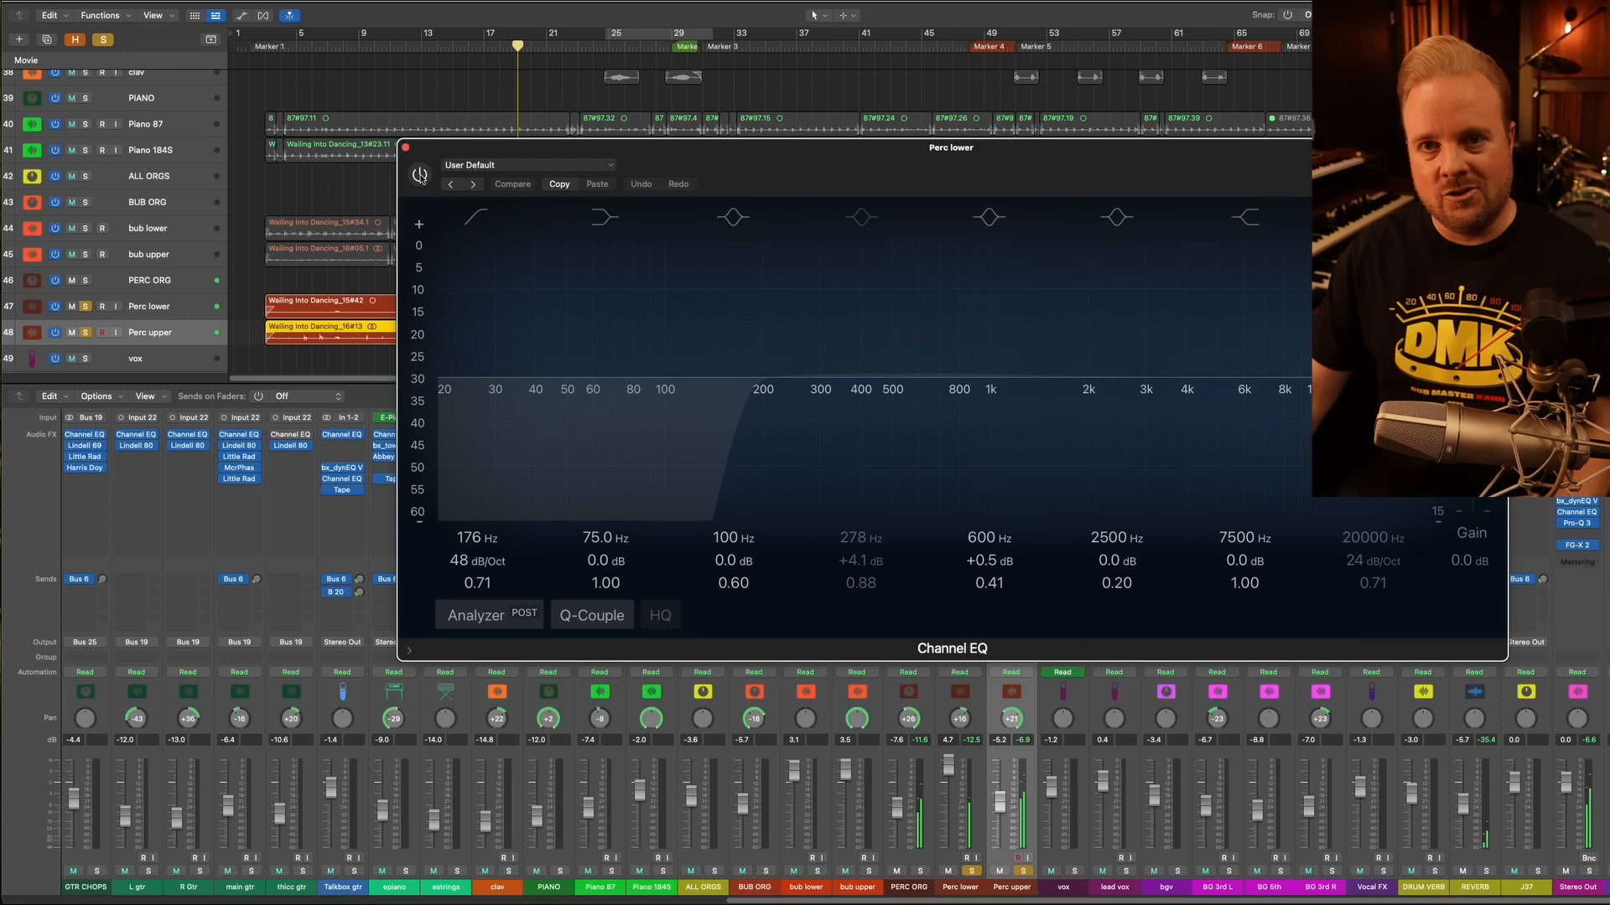
click(421, 176)
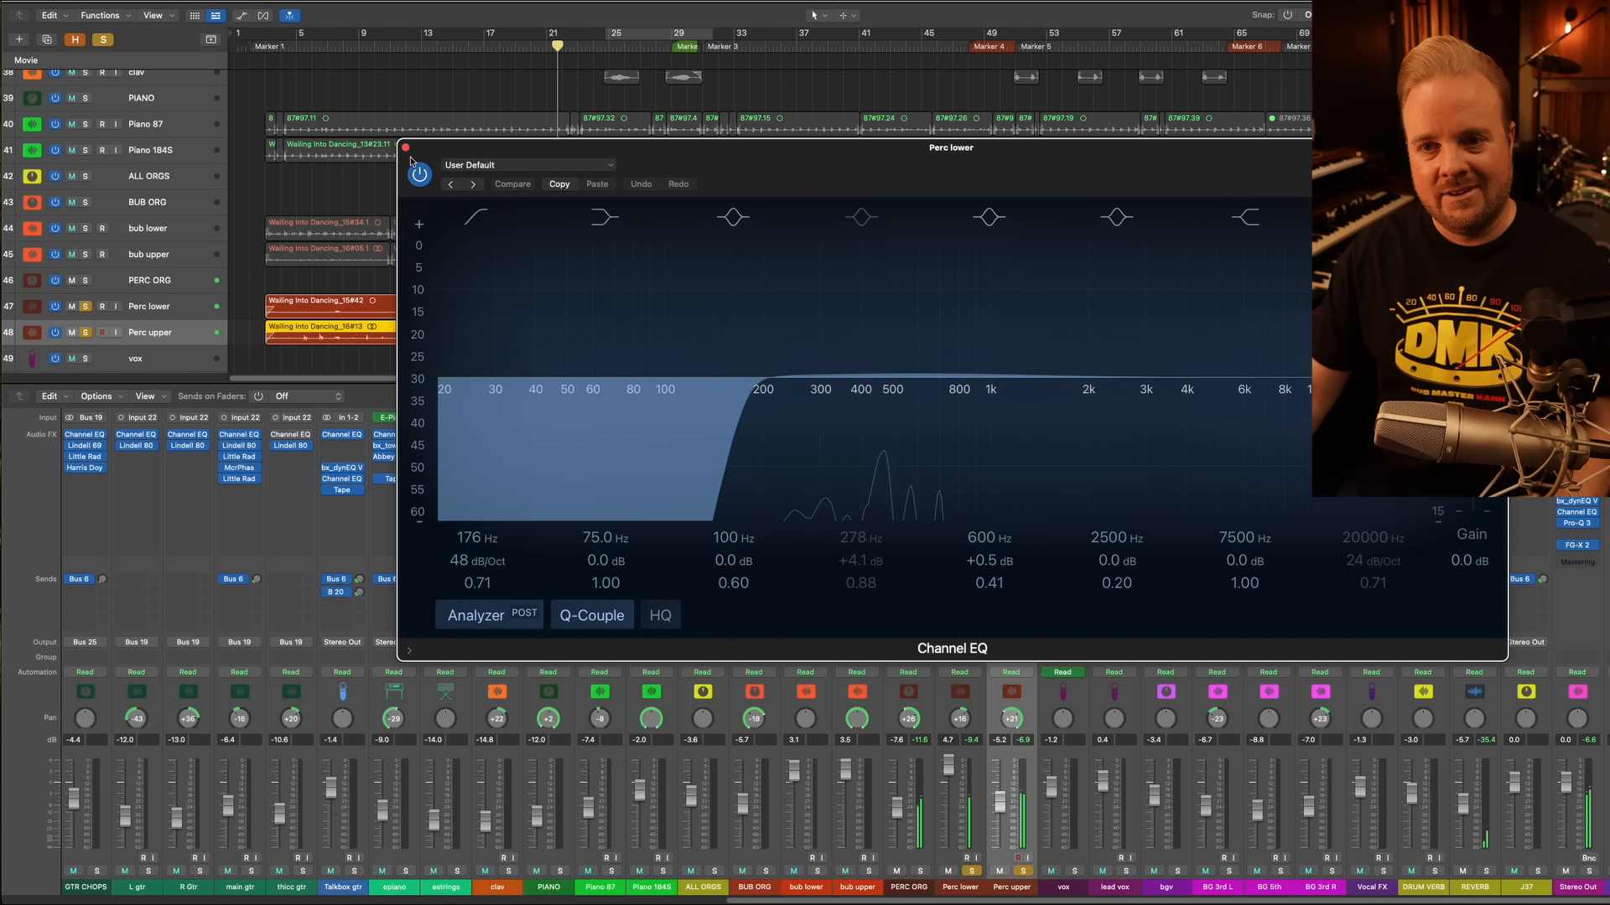
click(406, 149)
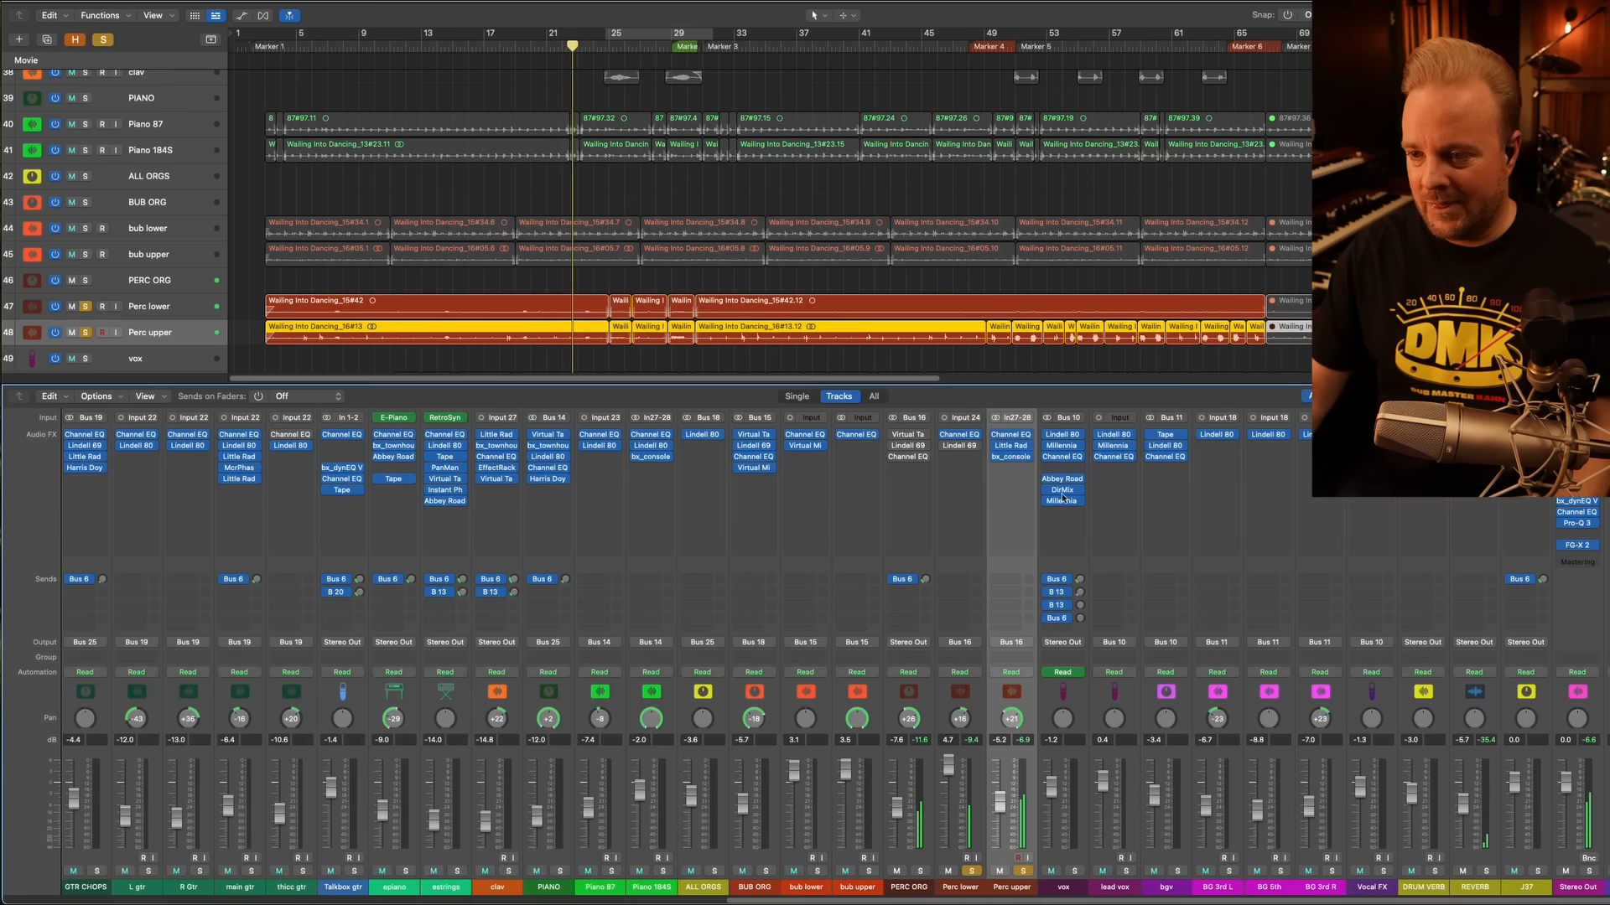
Enable Lindell 69 Channel on Perc lower, examine its settings during playback, and close the plugin
click(960, 451)
click(866, 170)
click(684, 157)
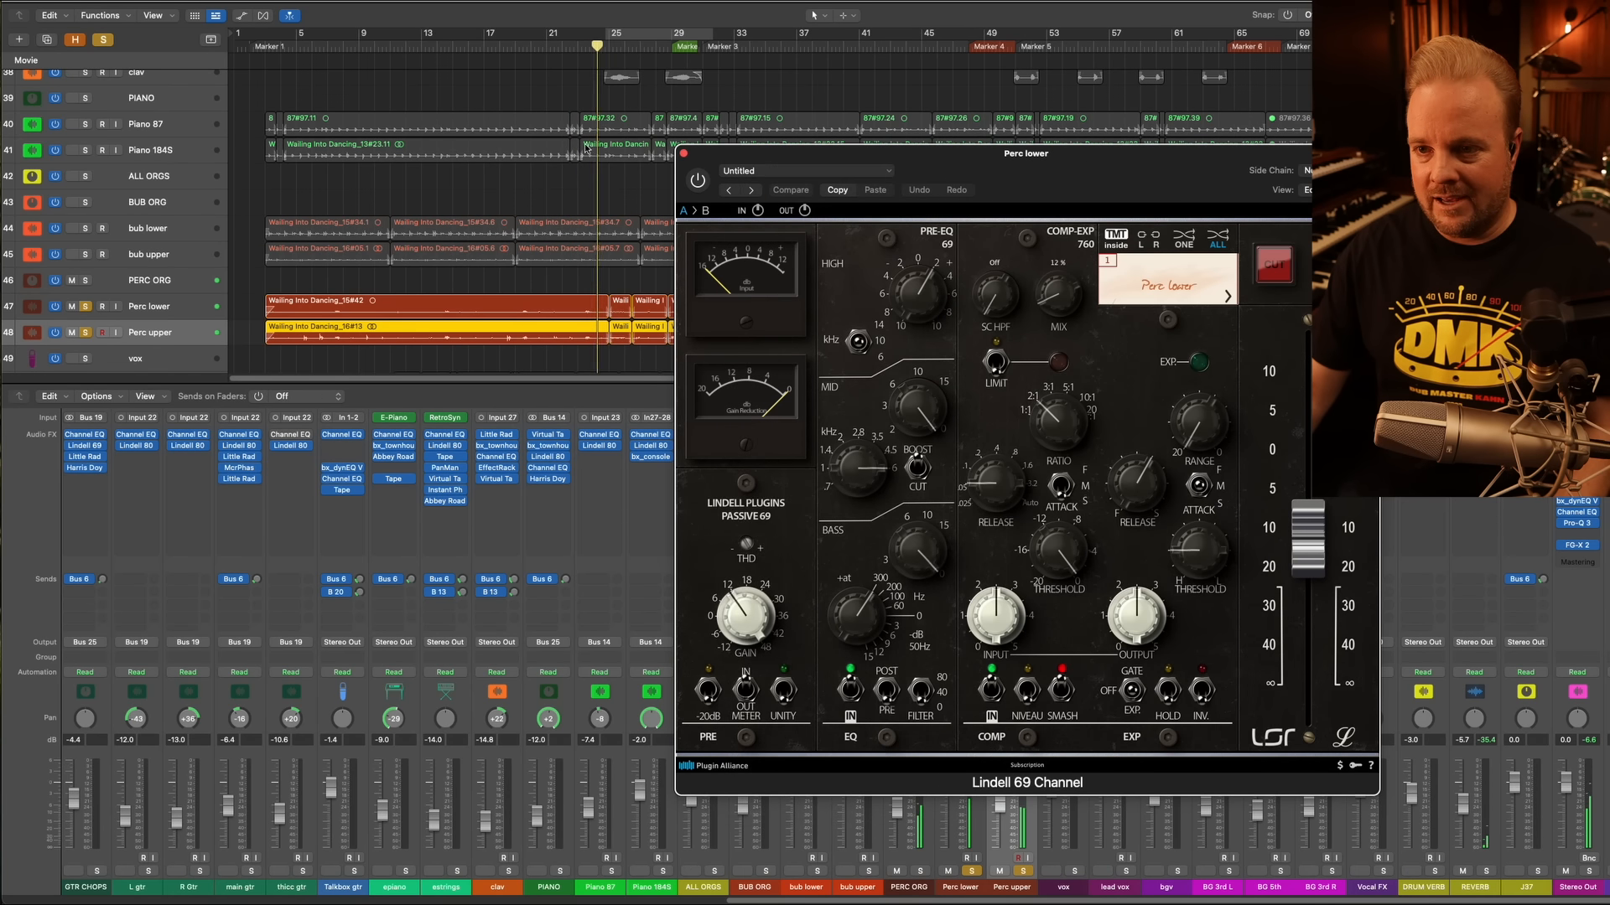
drag(877, 154, 536, 143)
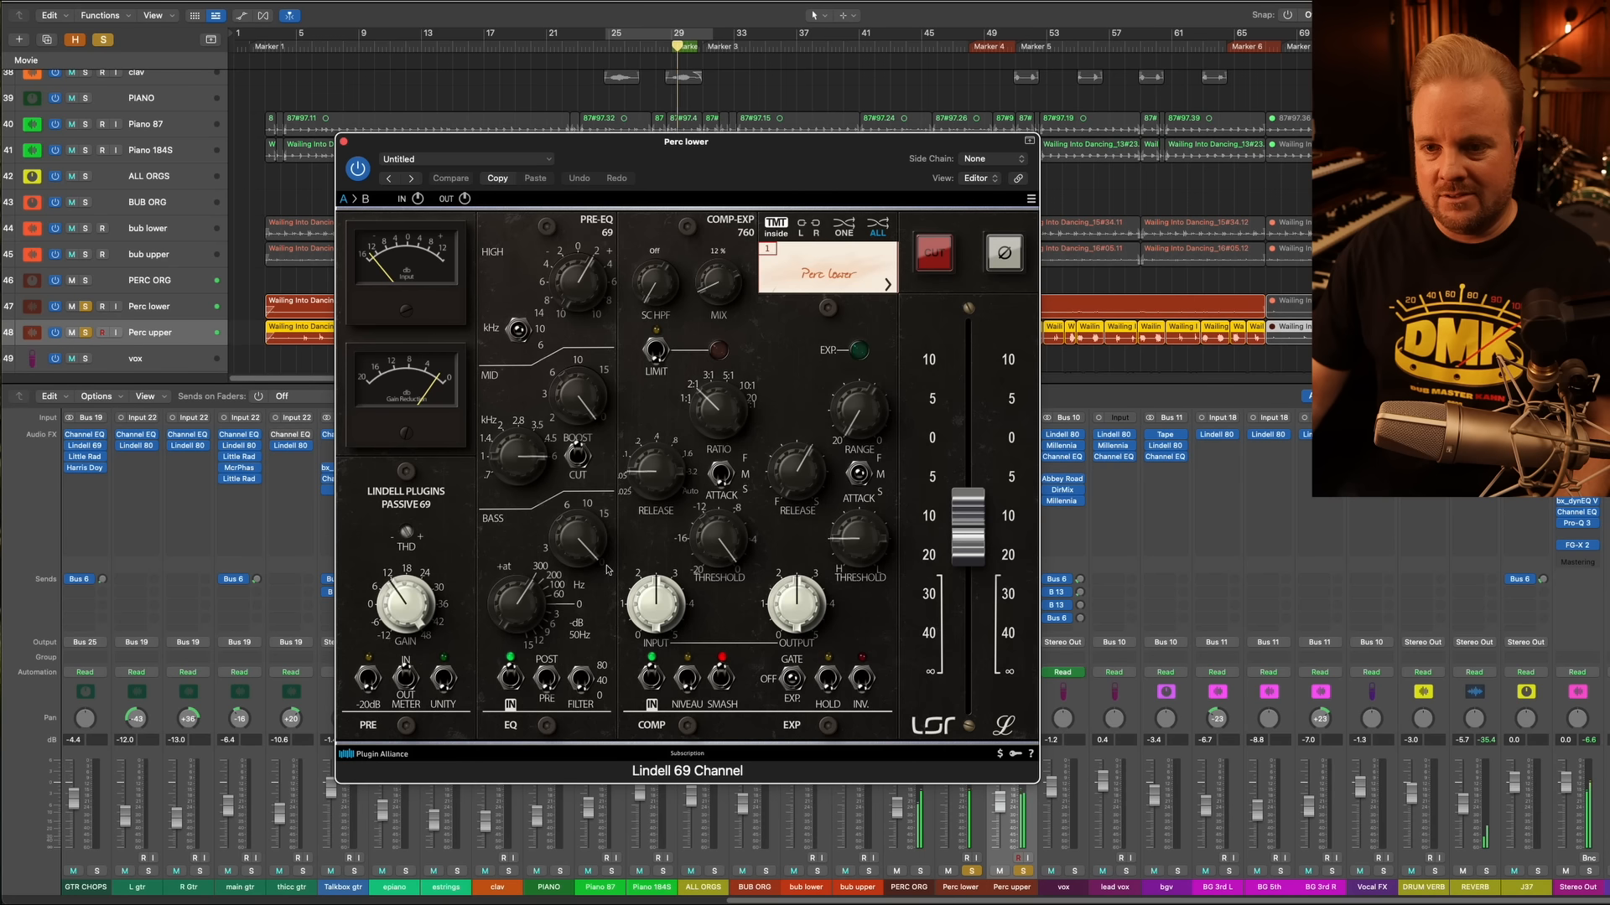
click(344, 140)
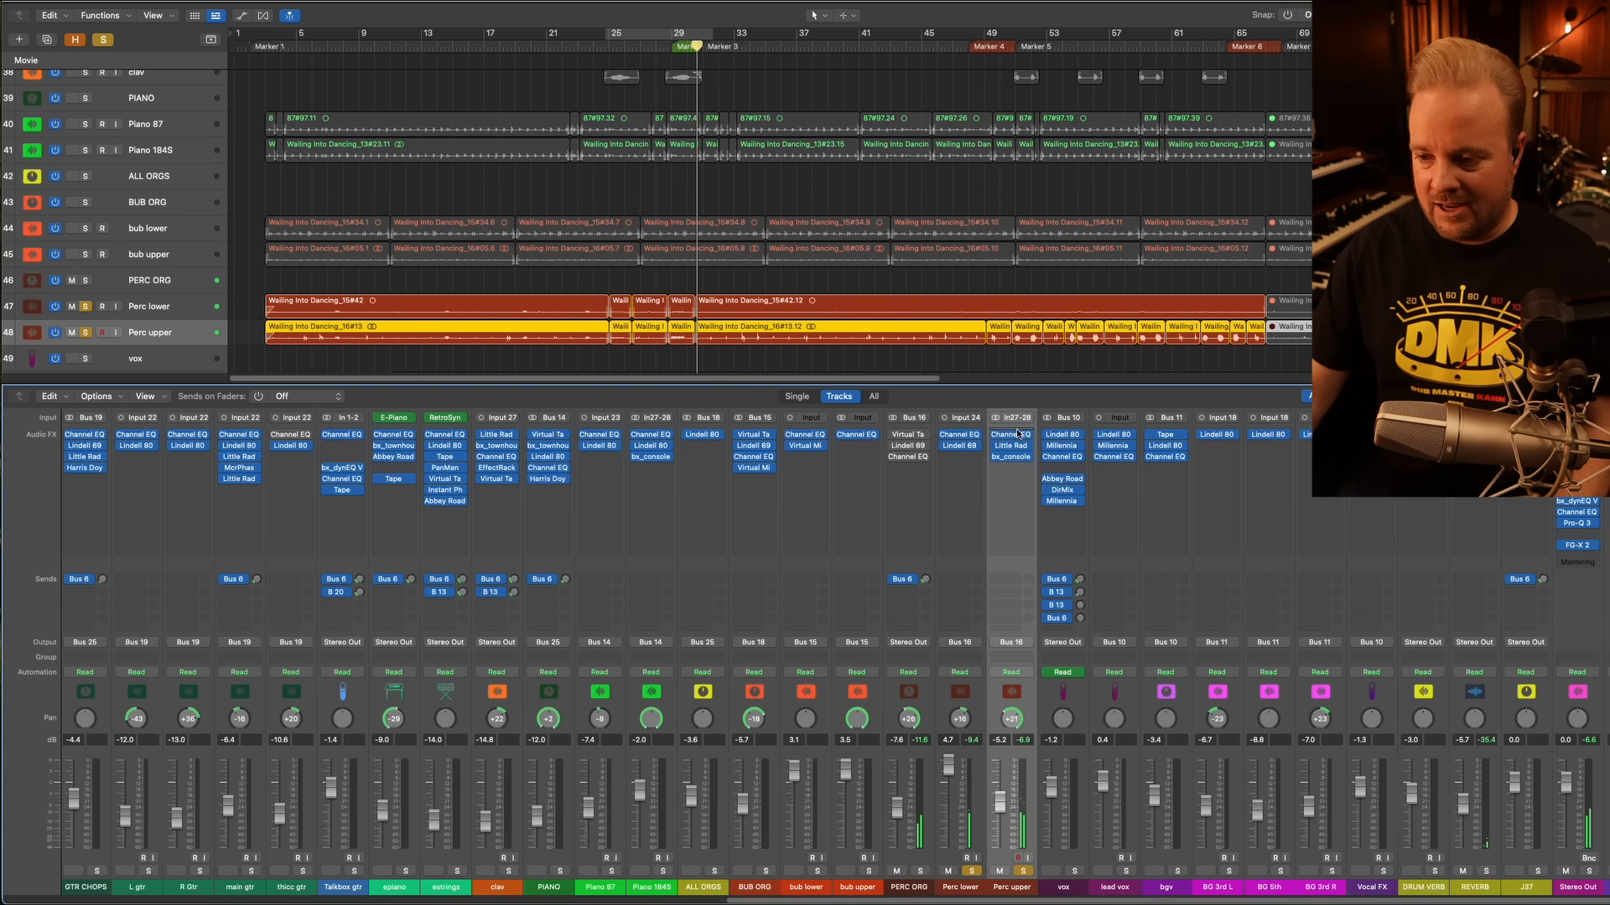
Solo the PERC ORG bus, open its Virtual Tape Machines plugin, and start playback from around bar 27
click(909, 888)
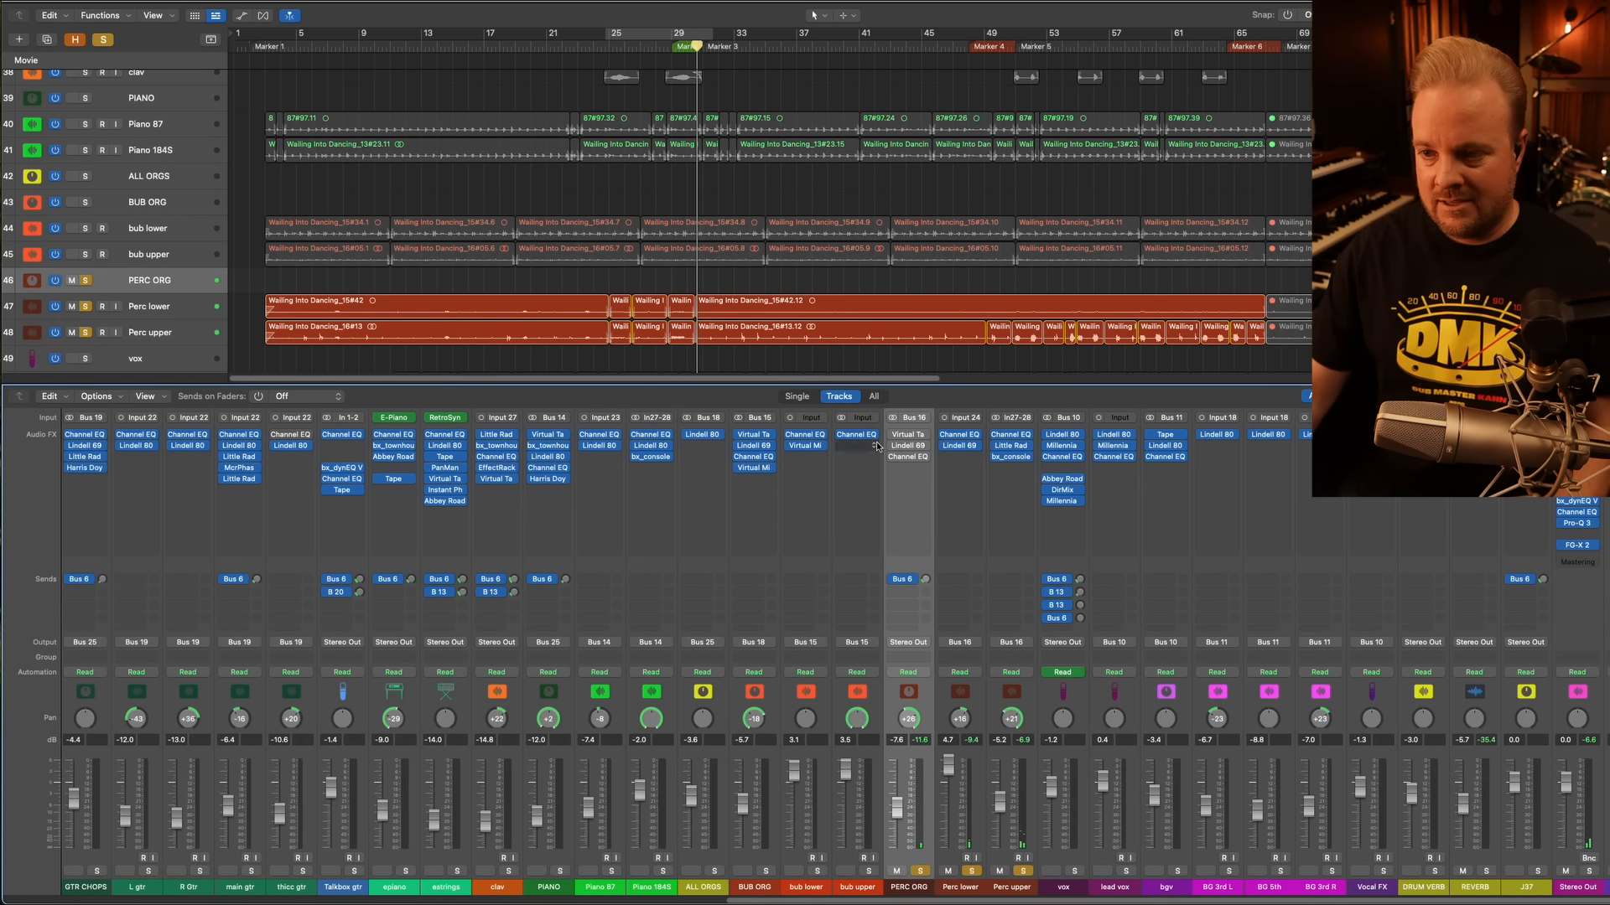
click(908, 435)
drag(1006, 157, 630, 375)
key(space)
click(645, 47)
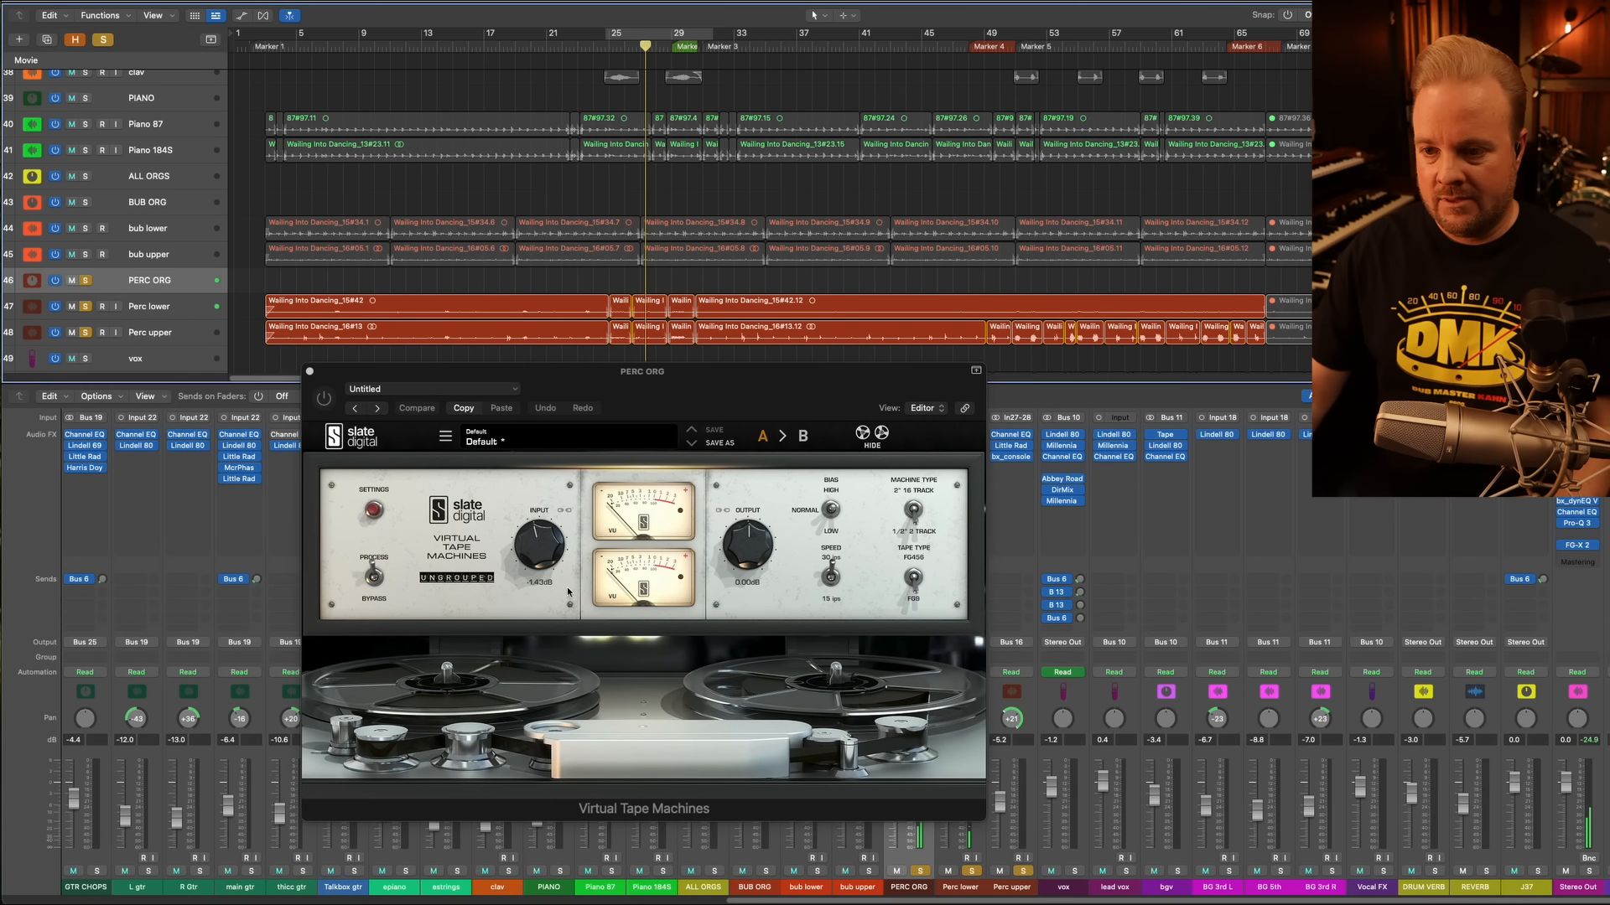
Compare Virtual Tape Machines on PERC ORG enabled and bypassed over the section near bar 29, then leave it enabled and close it
click(360, 448)
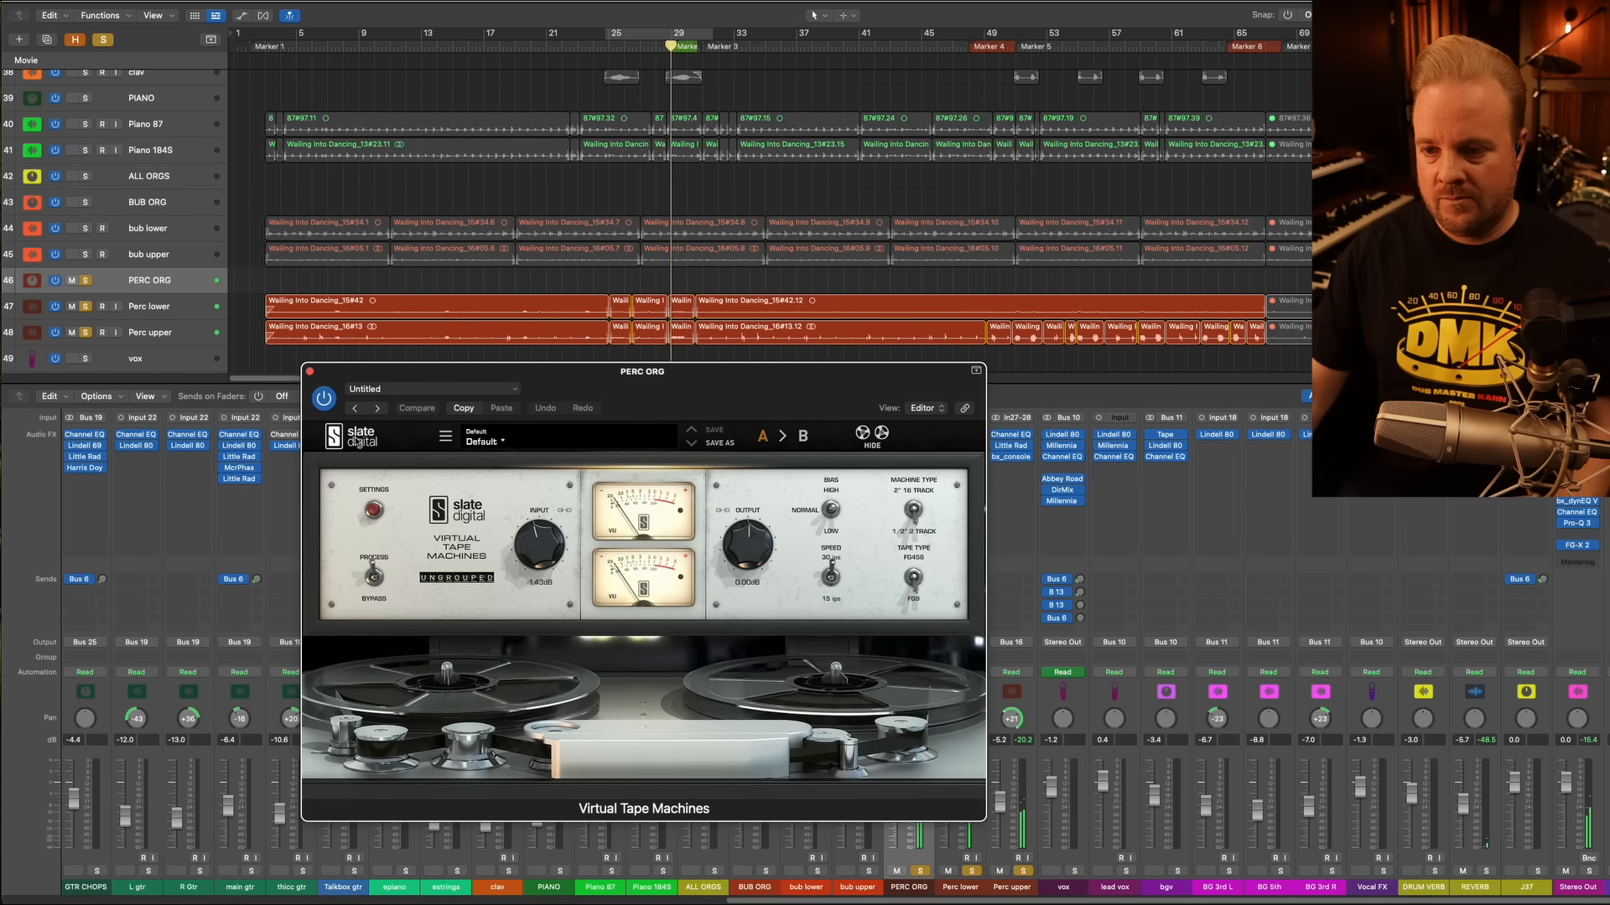
click(324, 398)
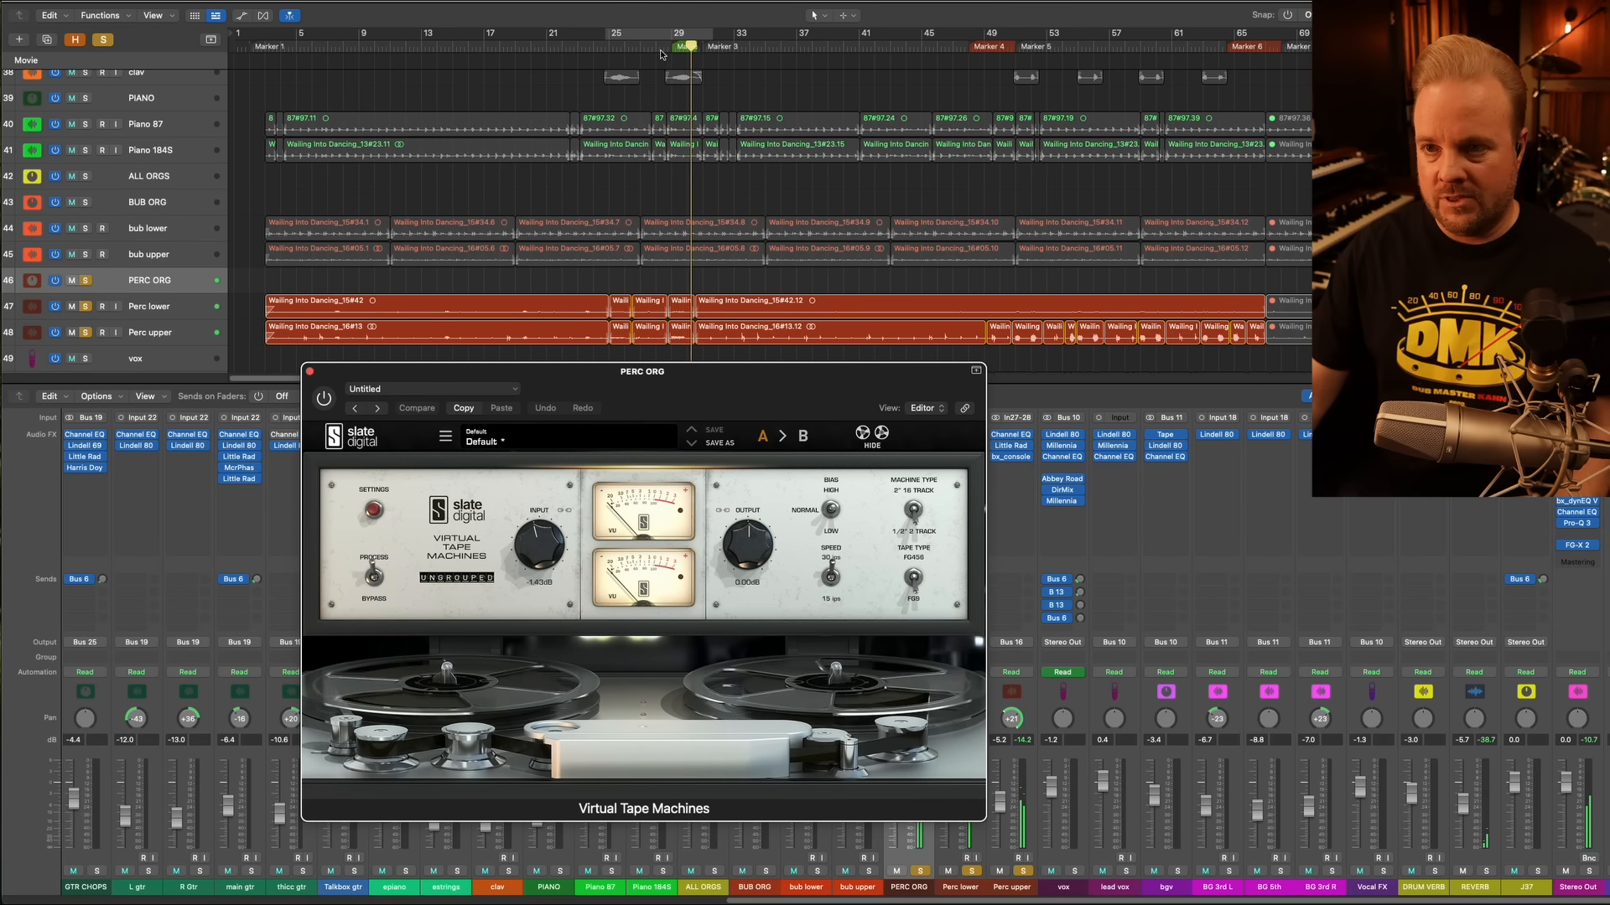
click(676, 47)
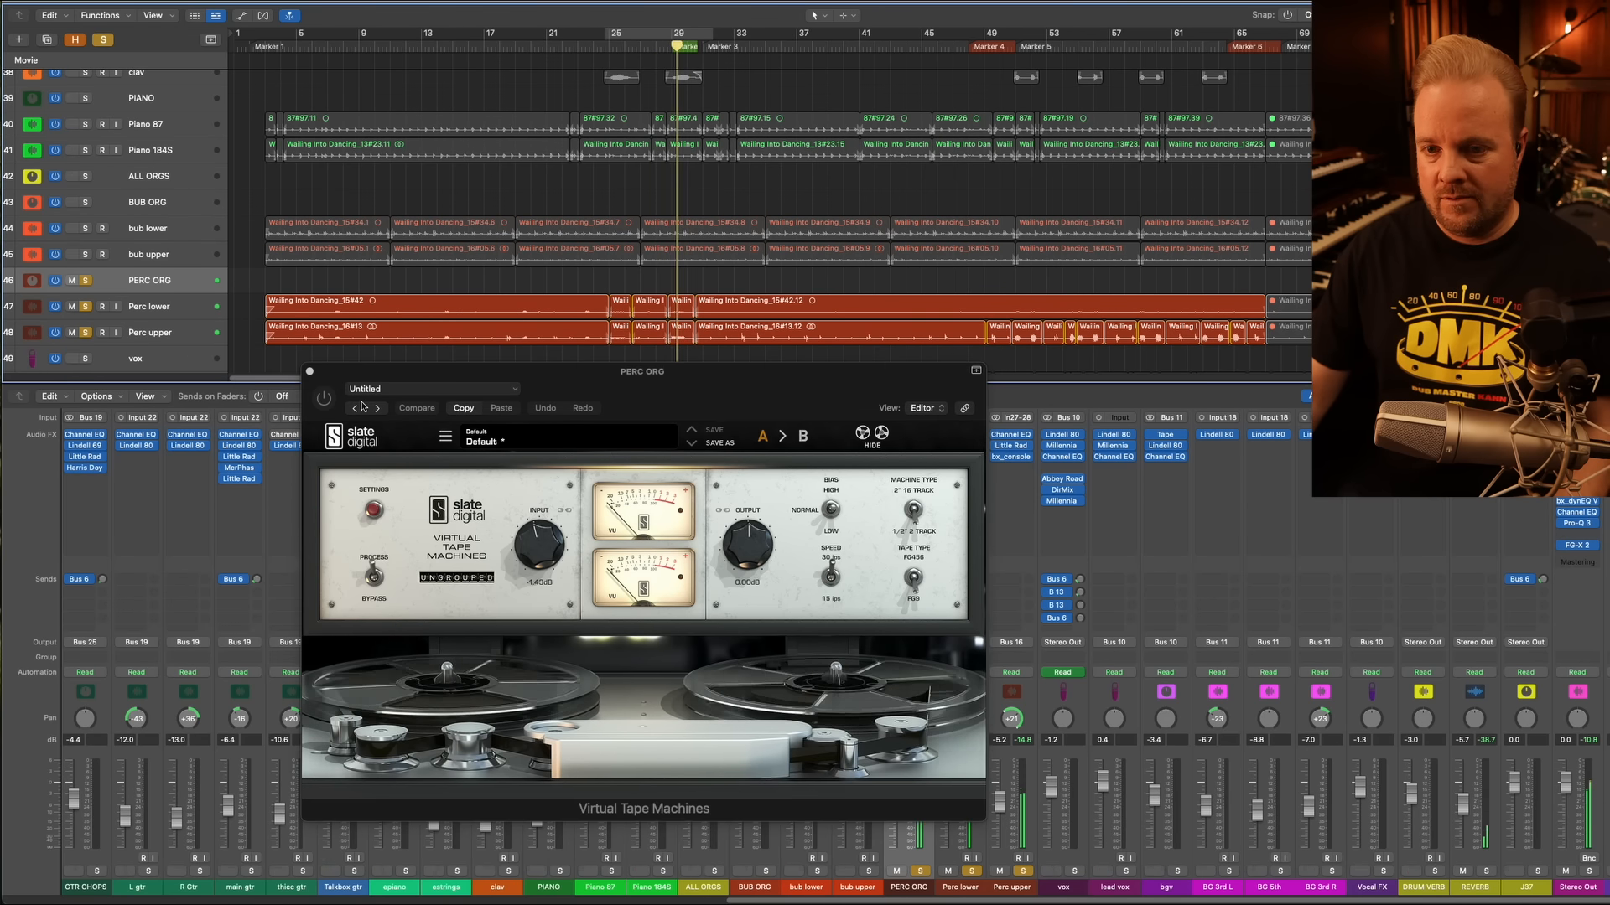
click(324, 398)
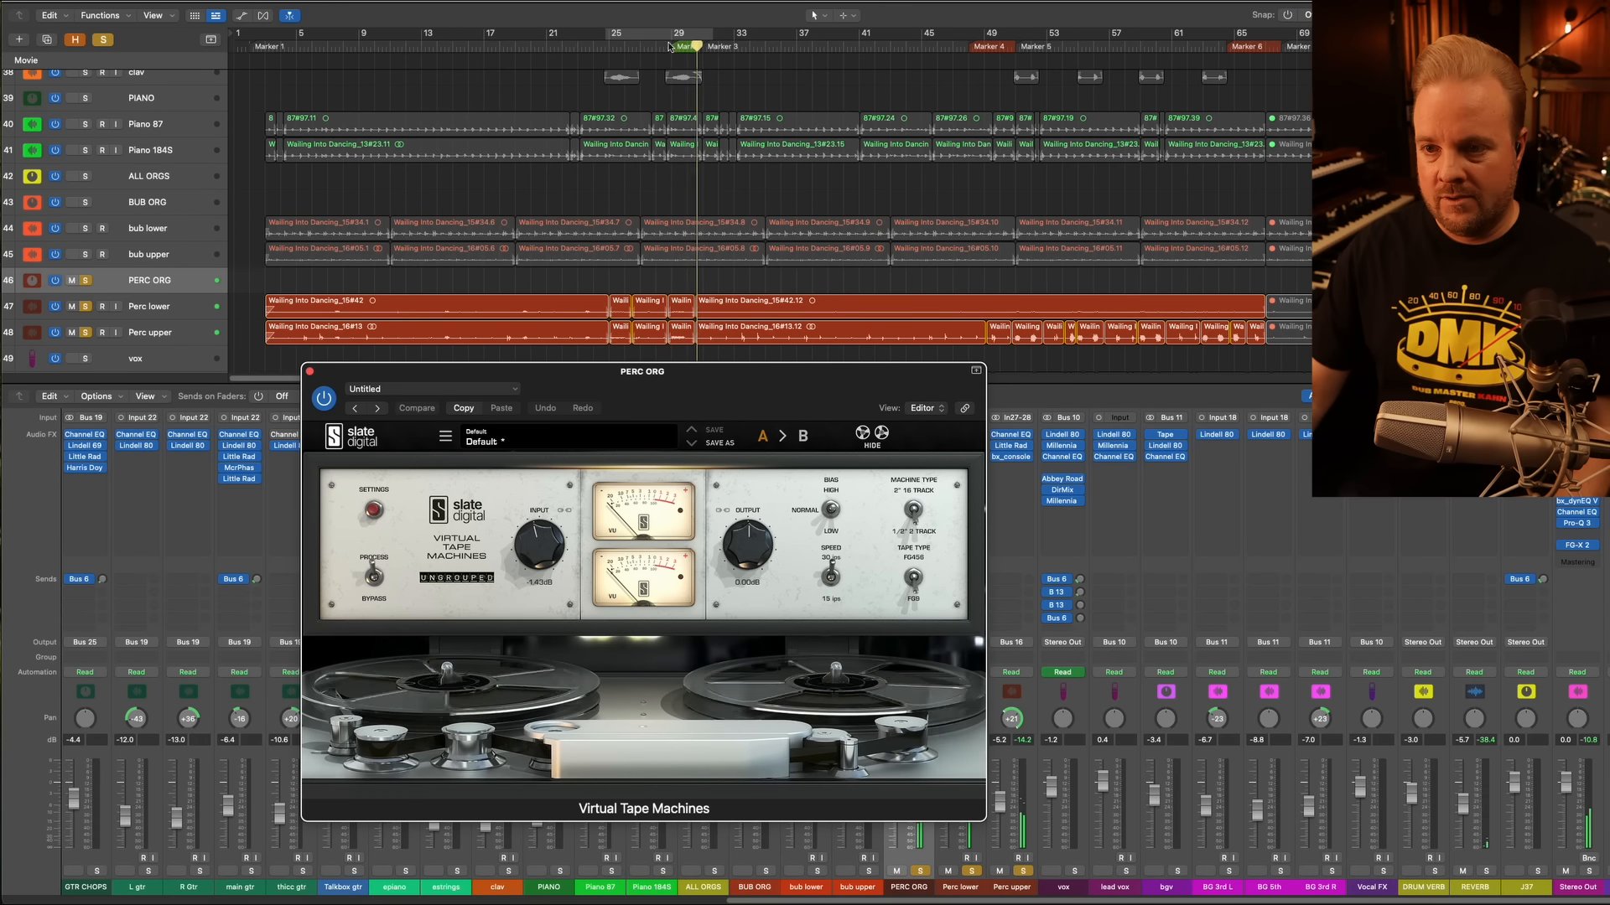
click(669, 46)
click(309, 371)
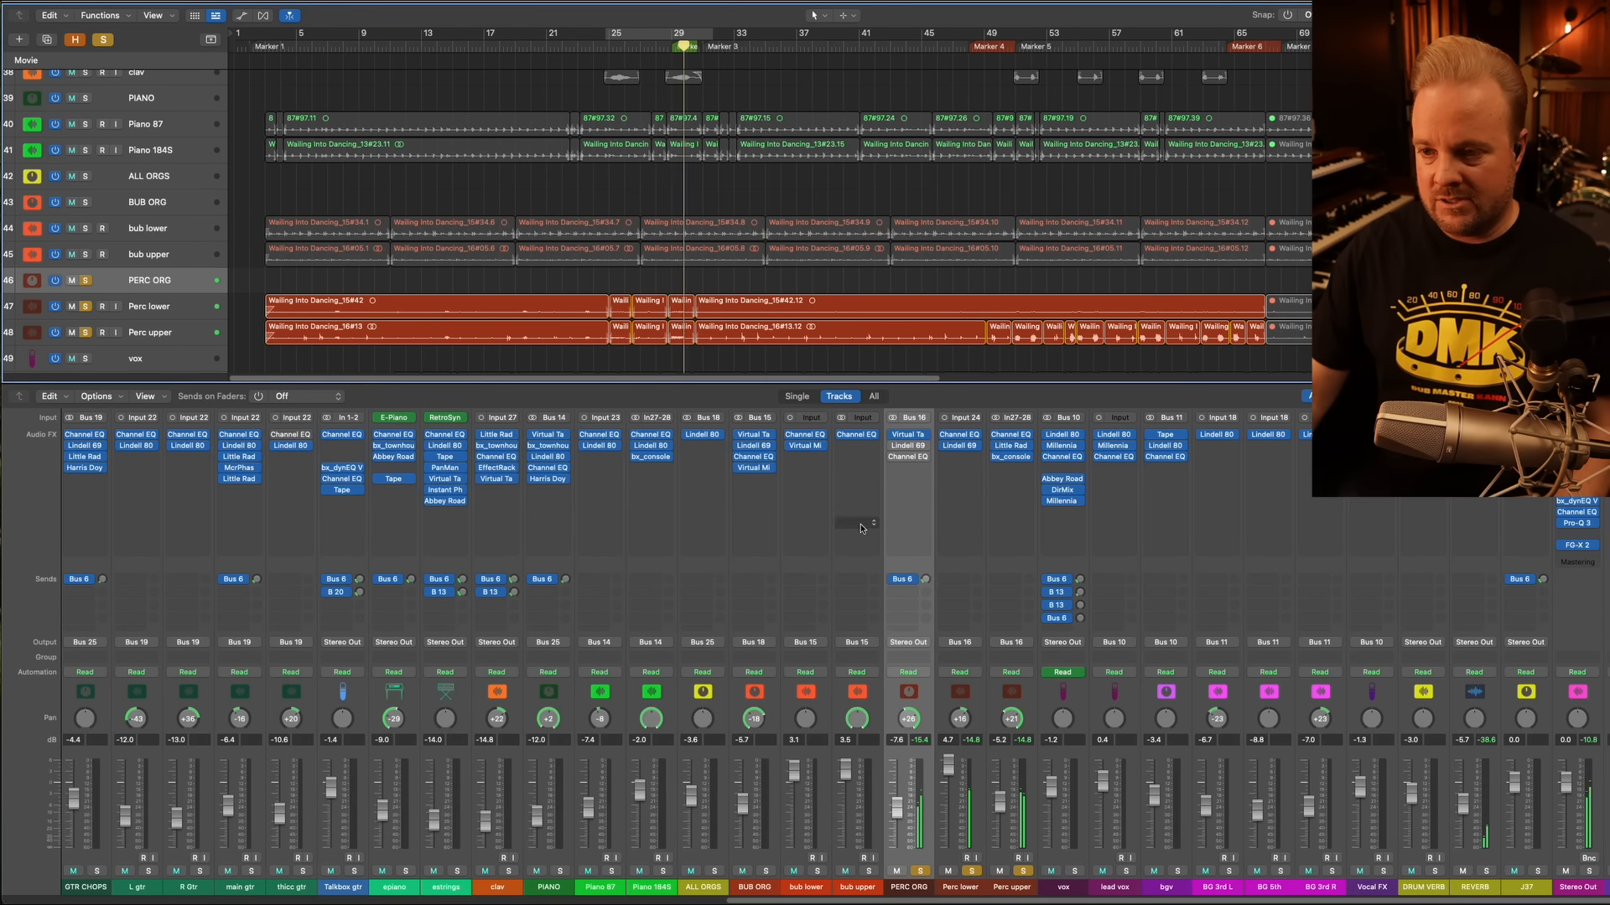
Enable and examine Lindell 69 Channel on PERC ORG, including its high-frequency EQ, and clear the solos to hear it in the full mix
click(908, 445)
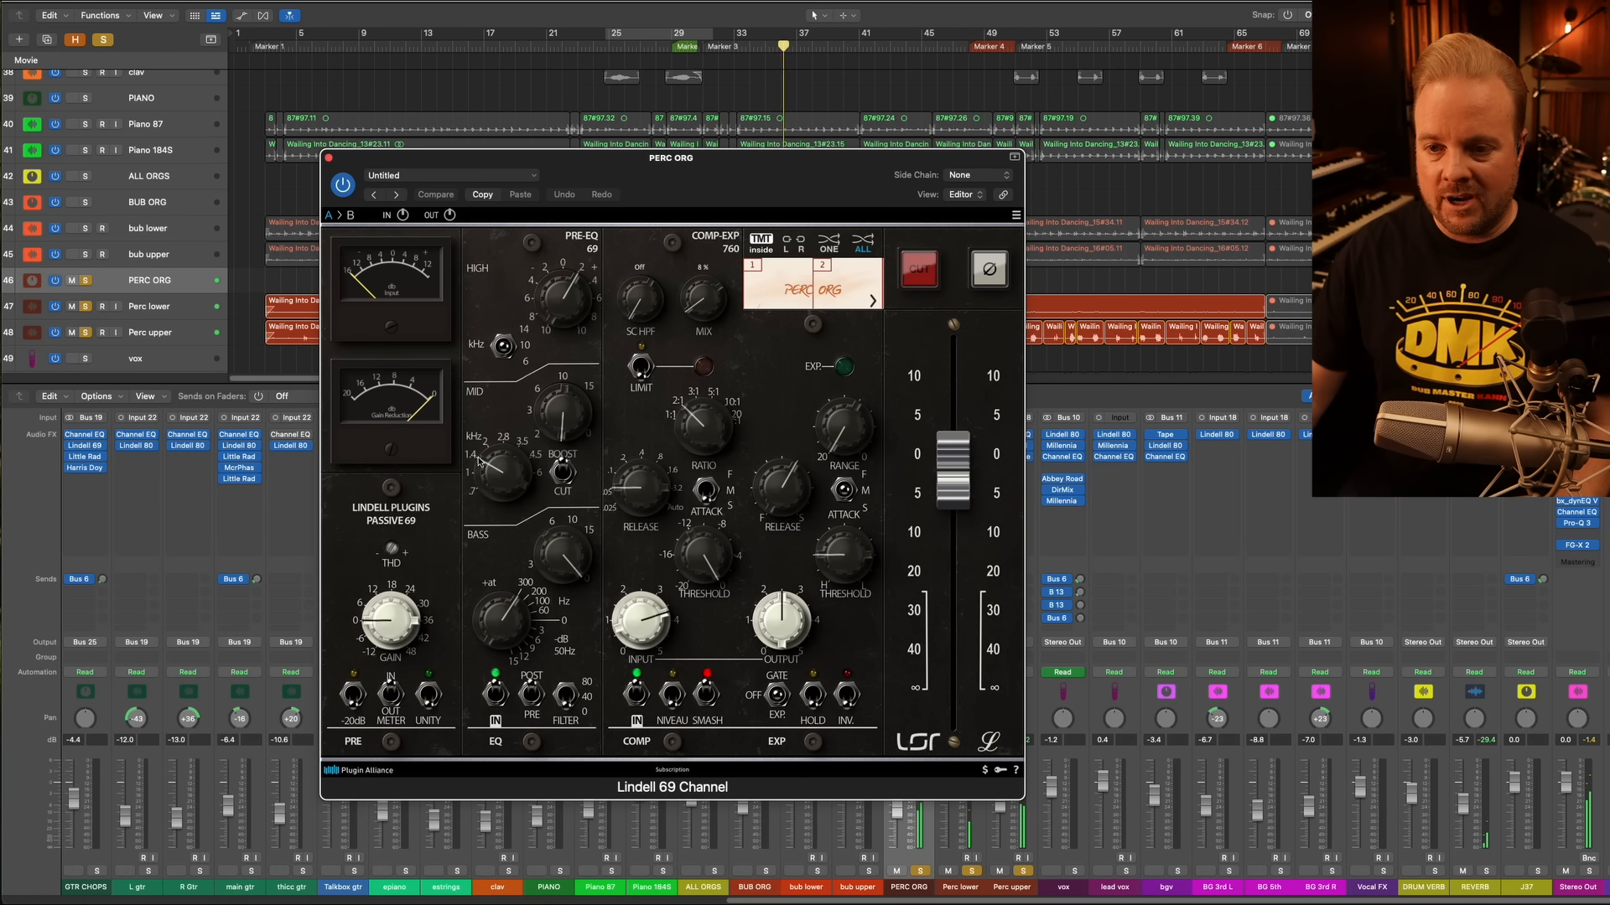
mouse_move(564, 428)
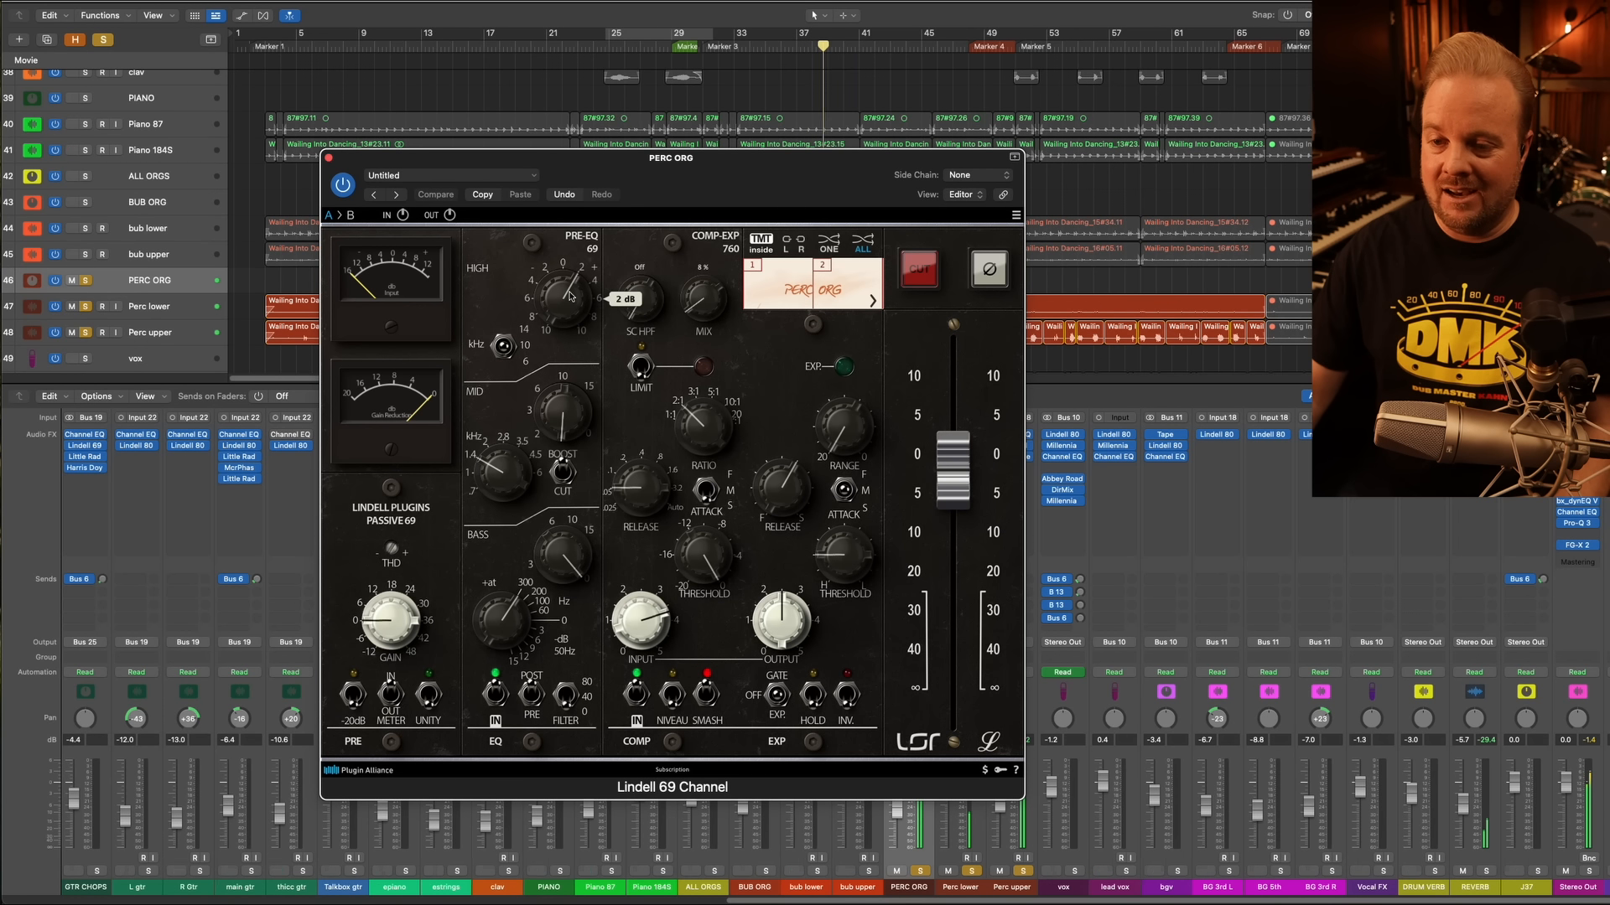
drag(560, 312, 558, 318)
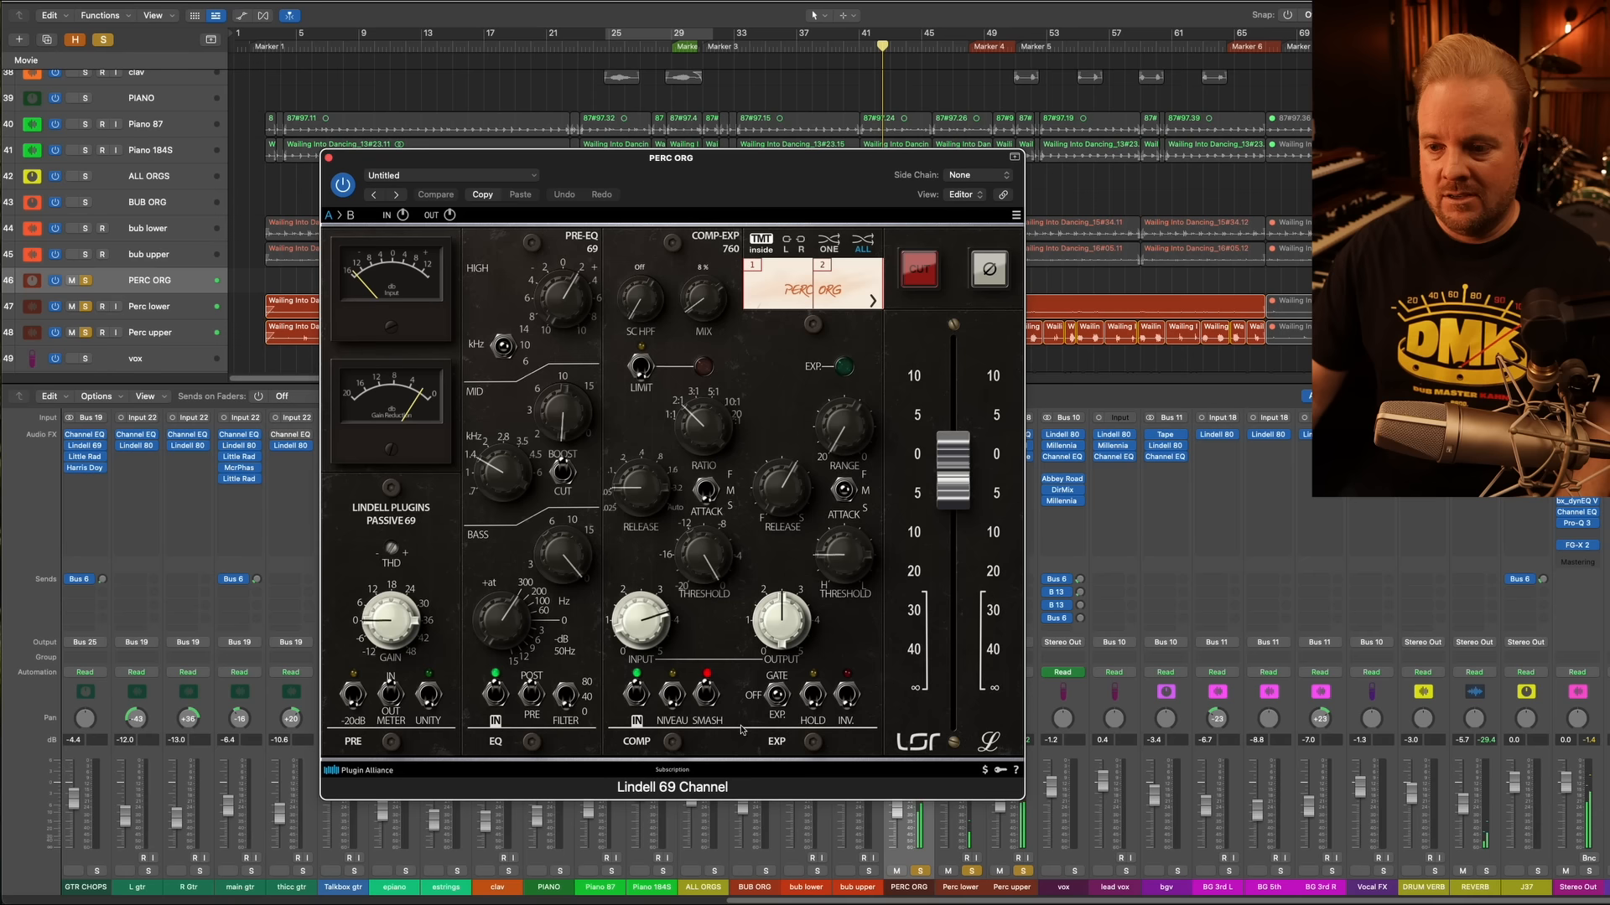
click(343, 184)
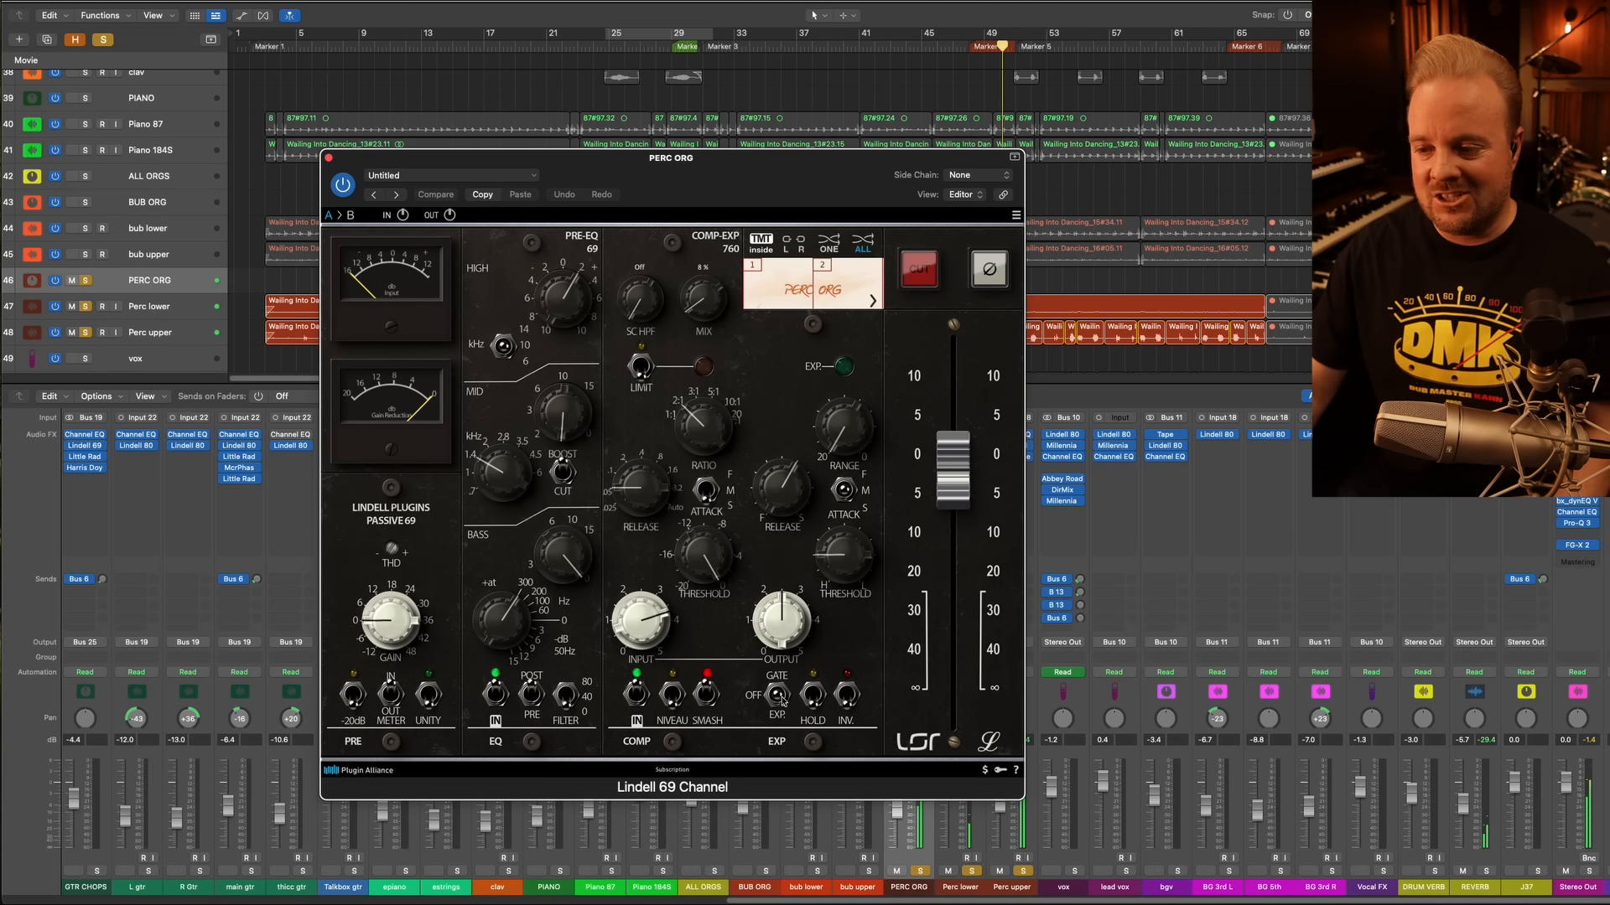
click(102, 40)
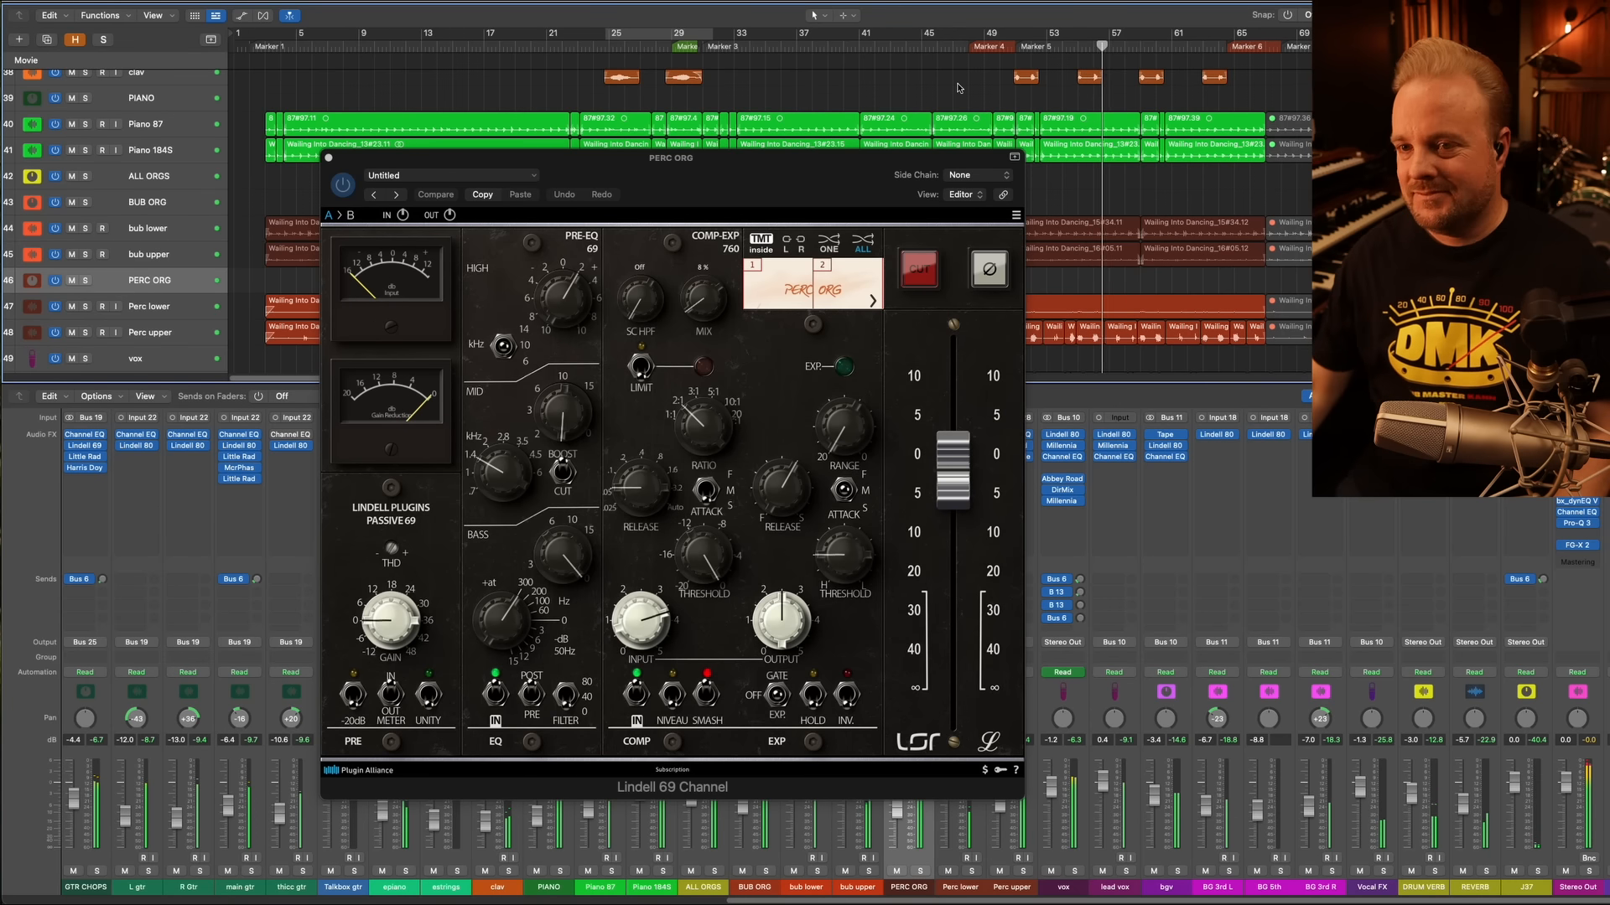
click(328, 157)
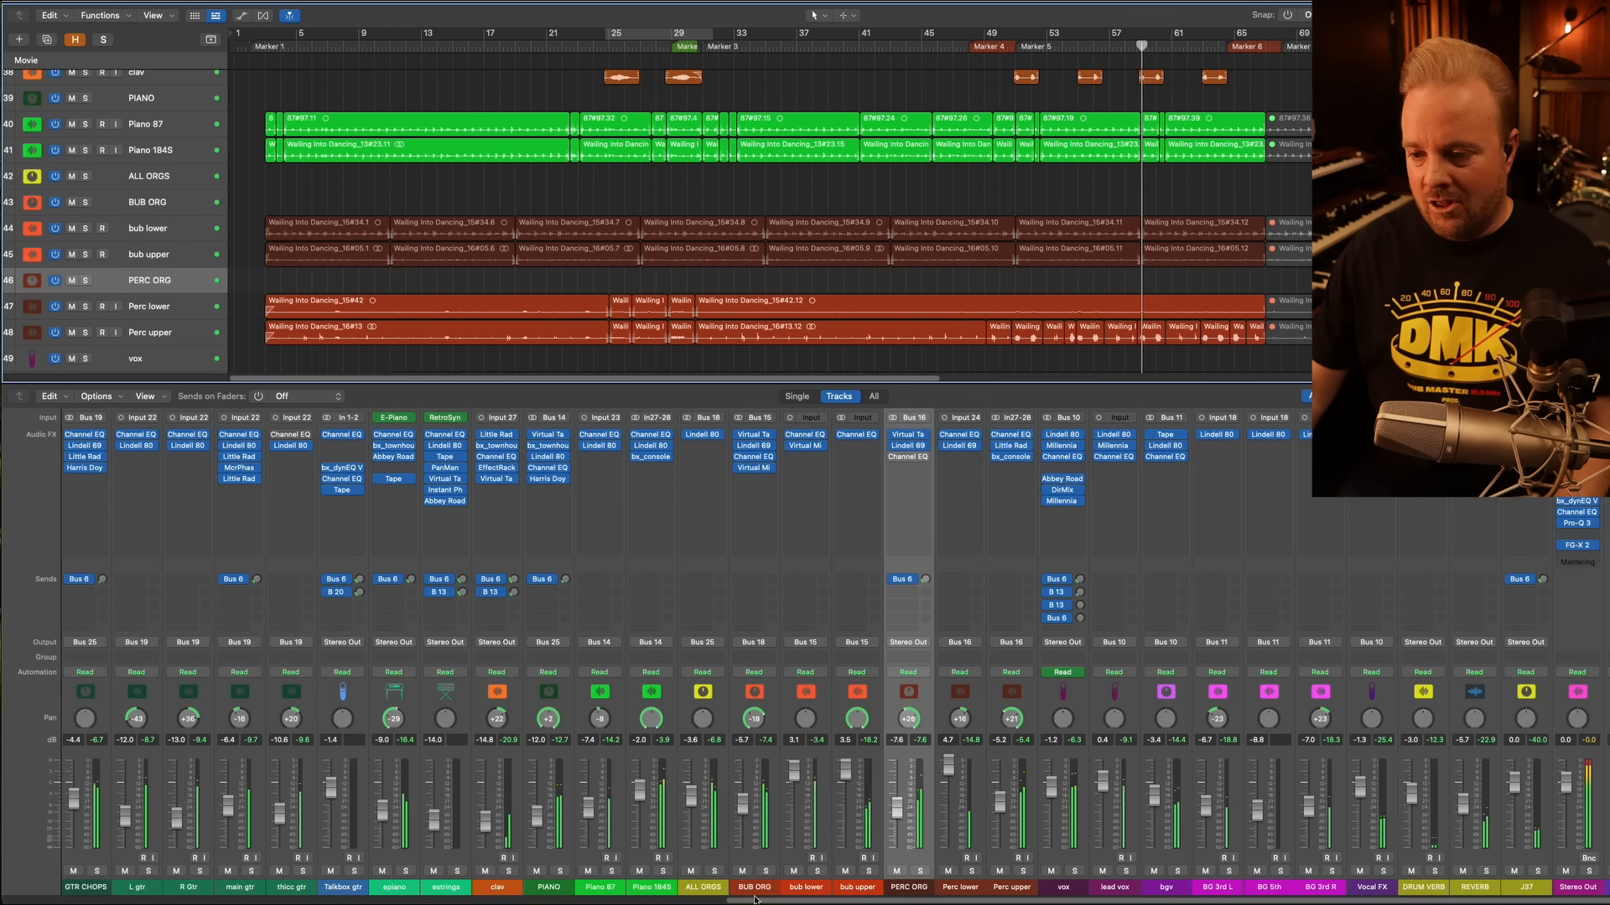
Audition ALL ORGS and PERC ORG soloed together from around bar 24, and clear the organ solos to return to the full mix
click(713, 871)
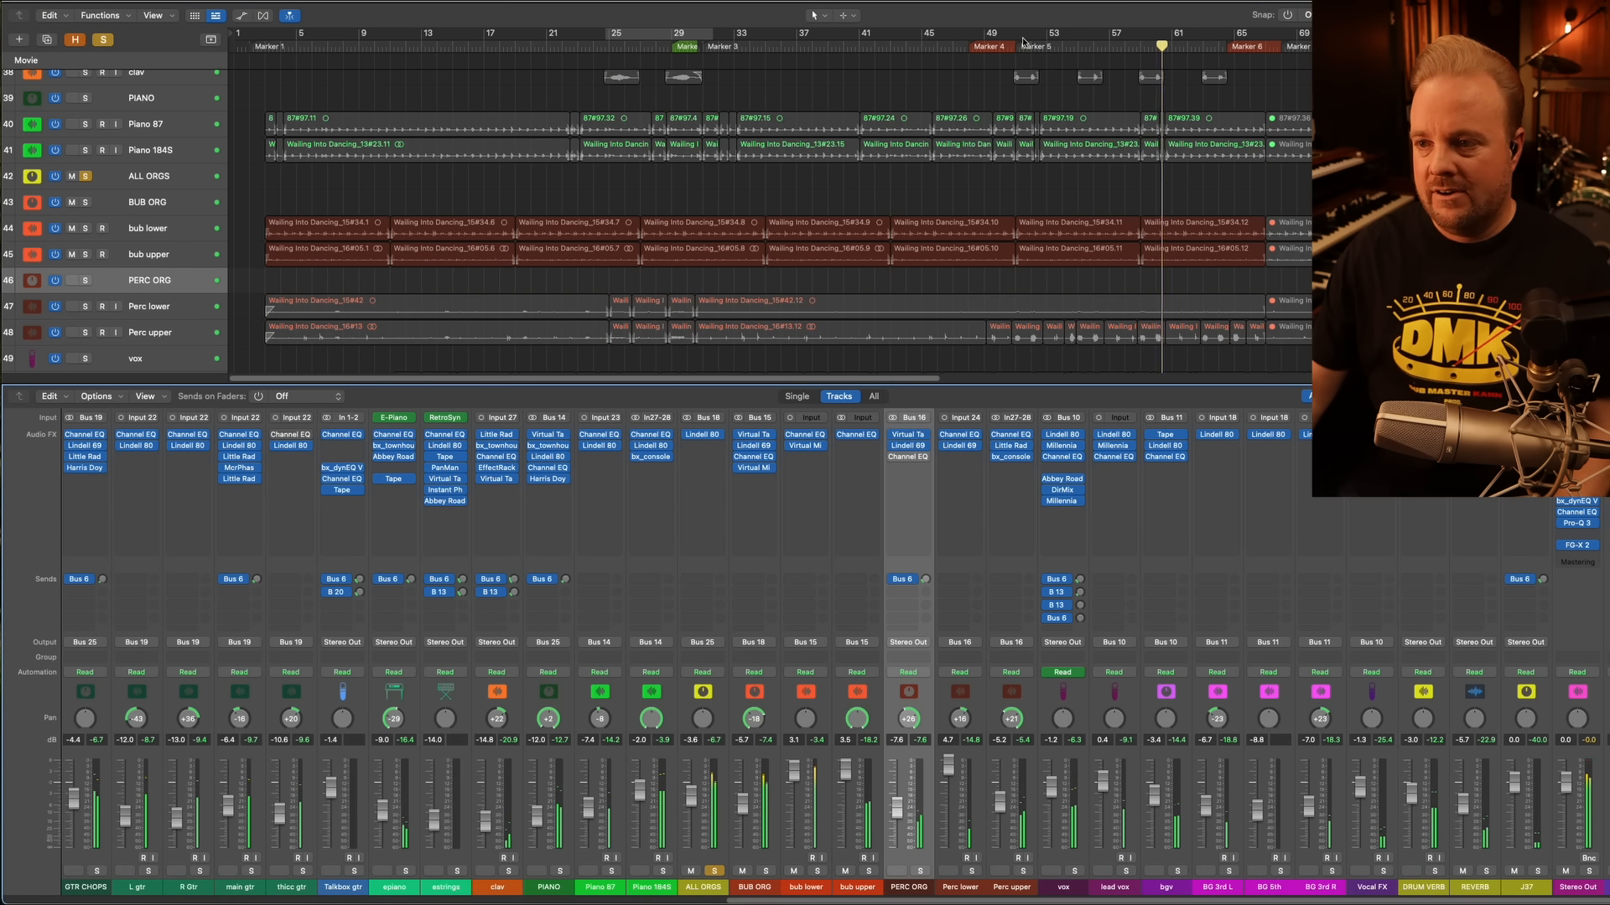
scroll(998, 315, down, 3)
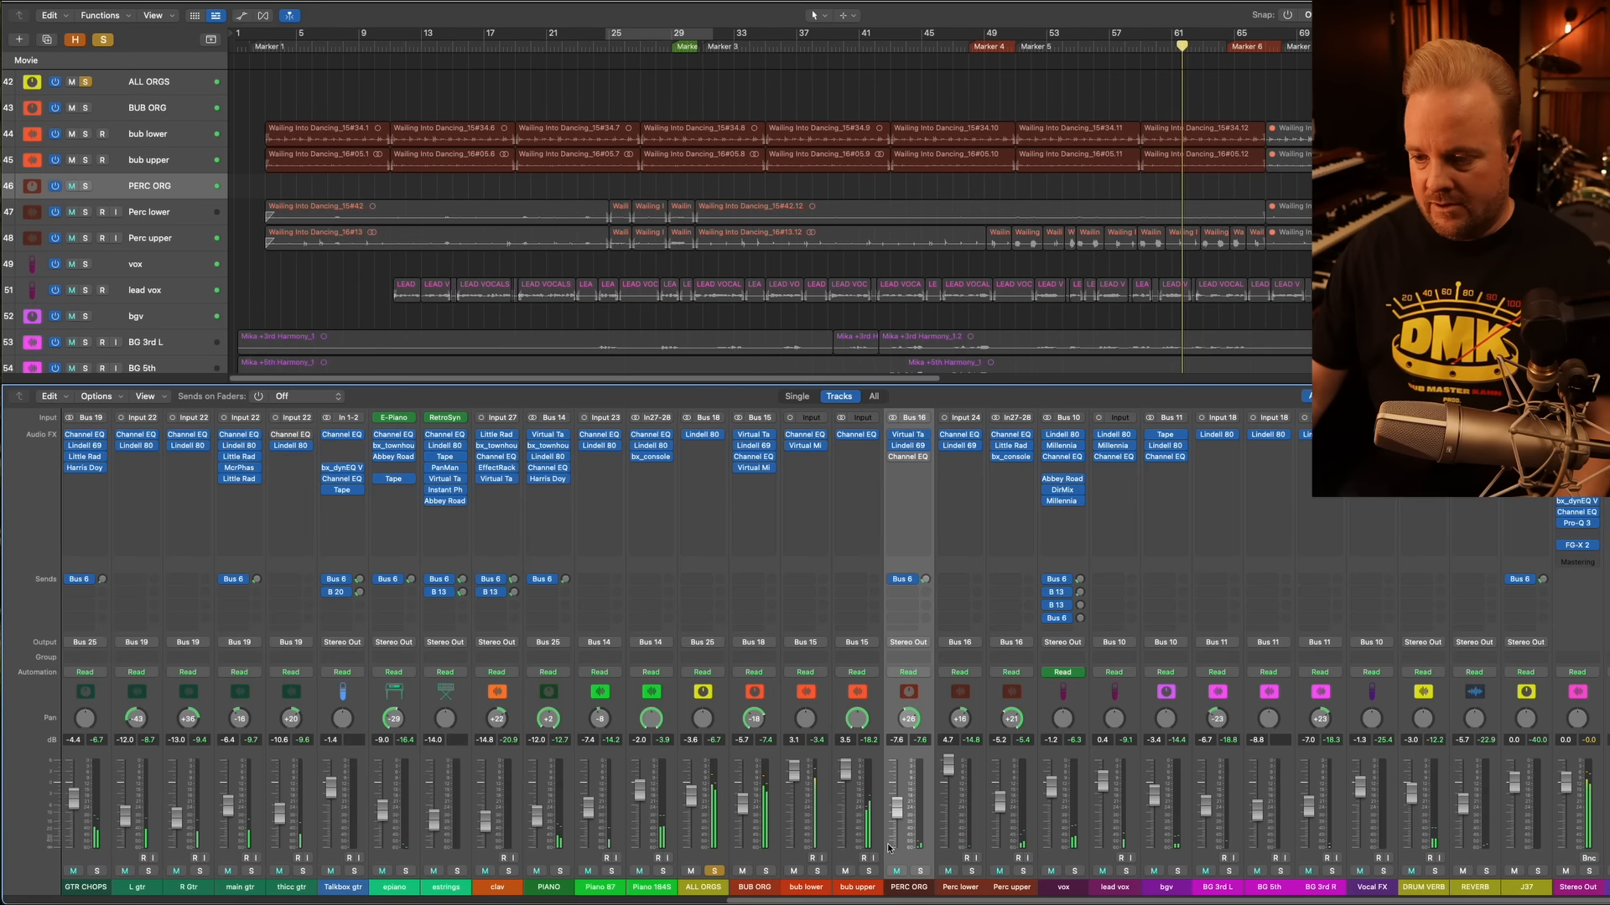
click(920, 871)
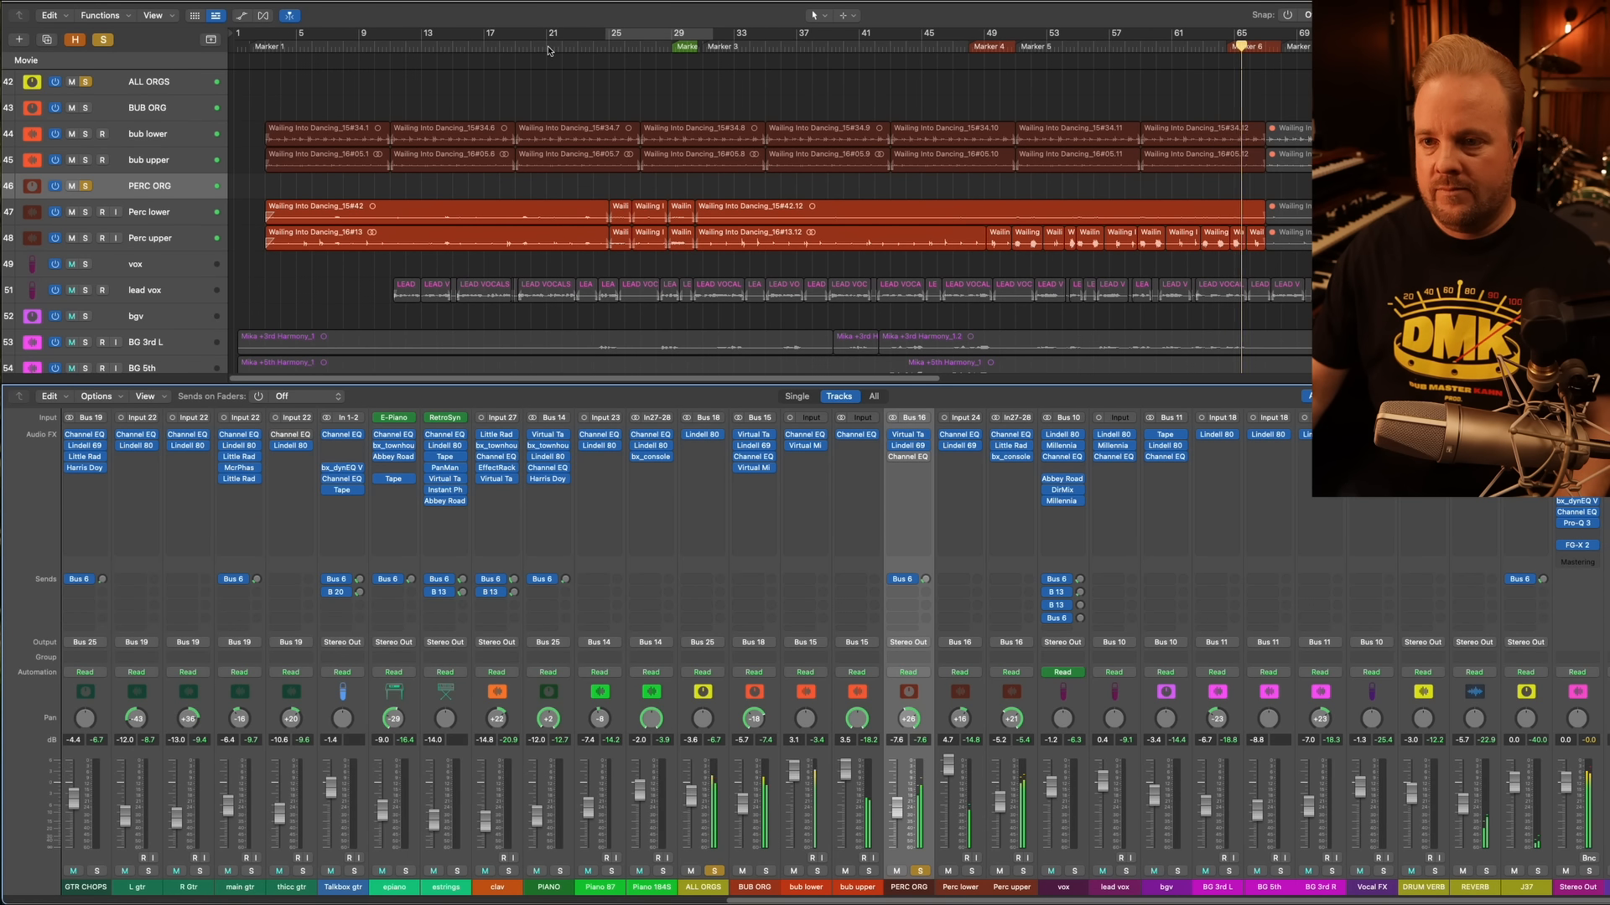
click(606, 59)
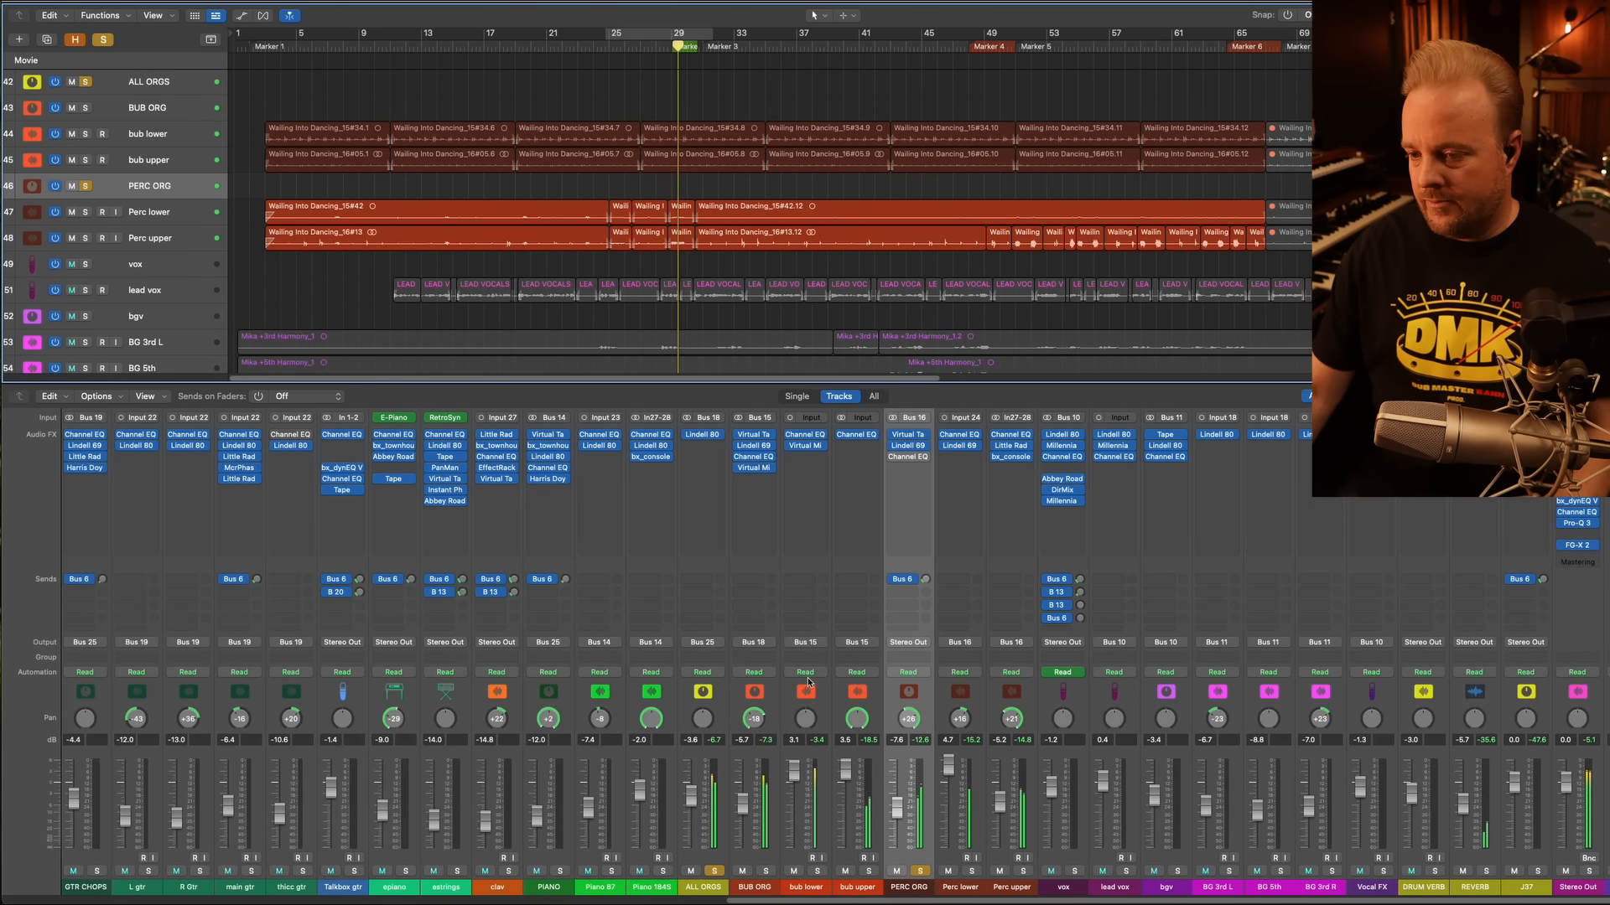
click(690, 890)
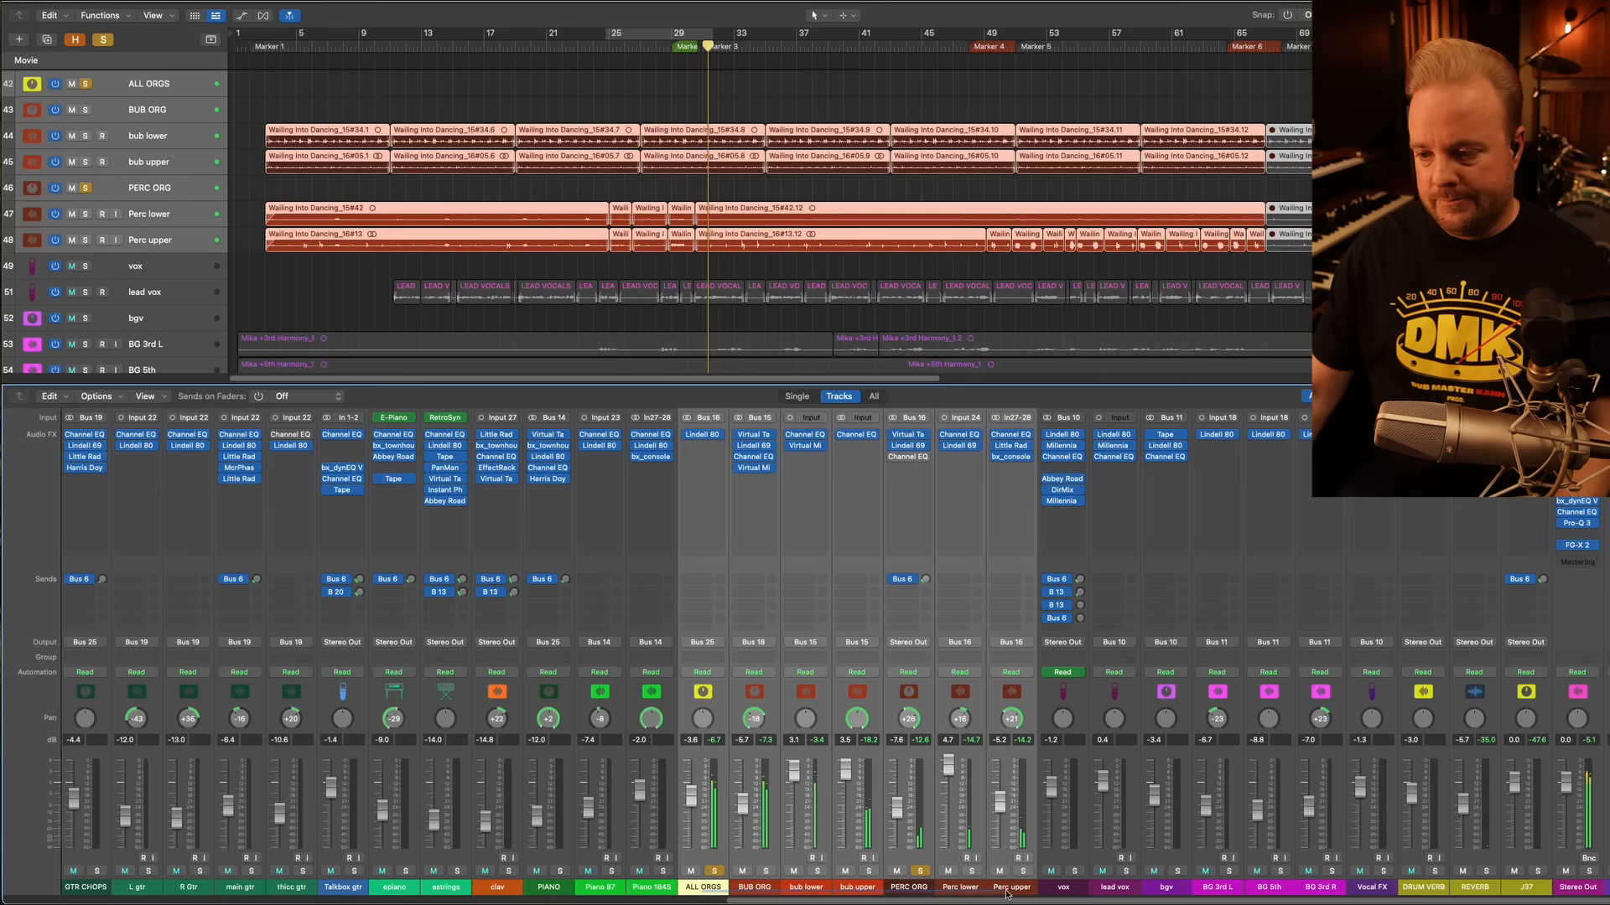
click(919, 872)
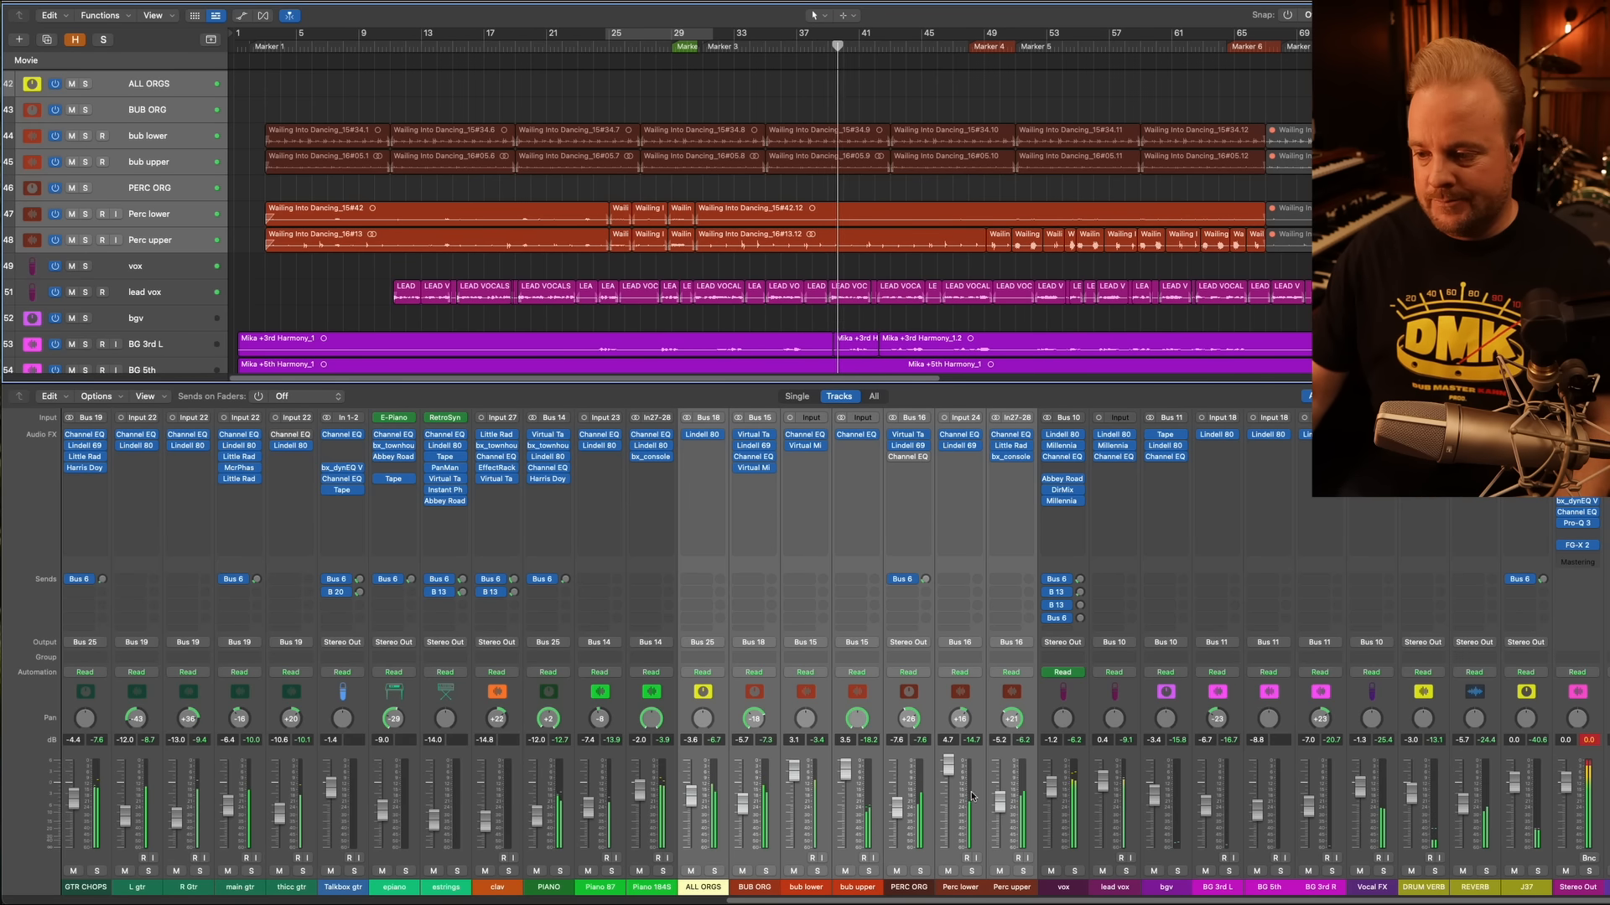
Solo lead vox, move the playhead to around bar 10, and bypass the track's Lindell 80, Millennia and Channel EQ plugins
click(1095, 880)
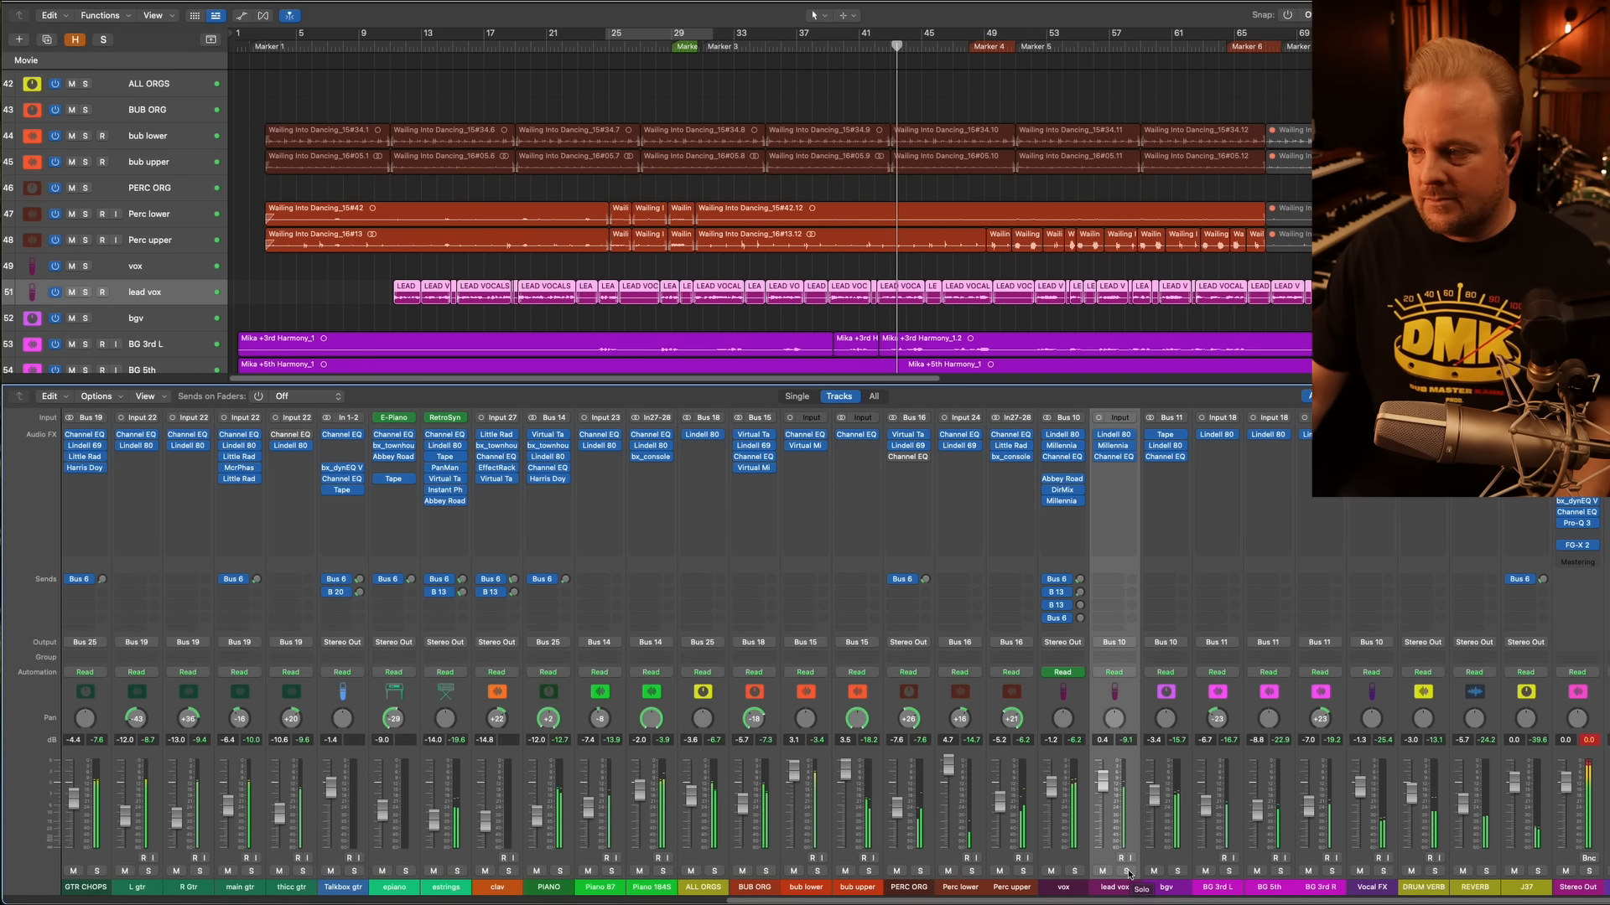
click(1127, 872)
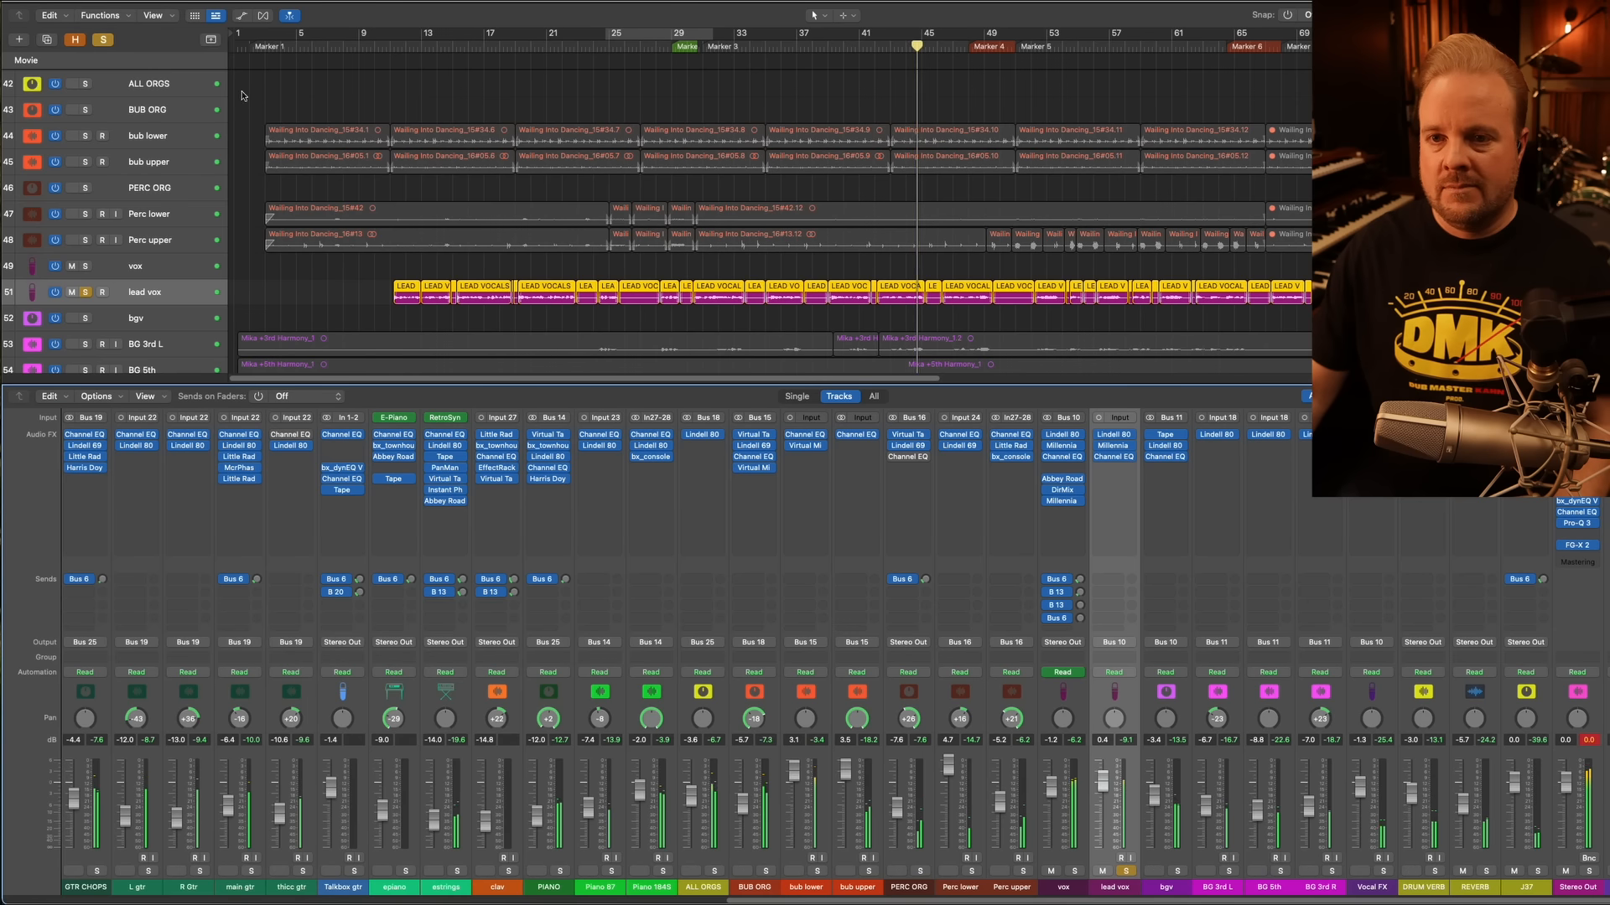
click(384, 52)
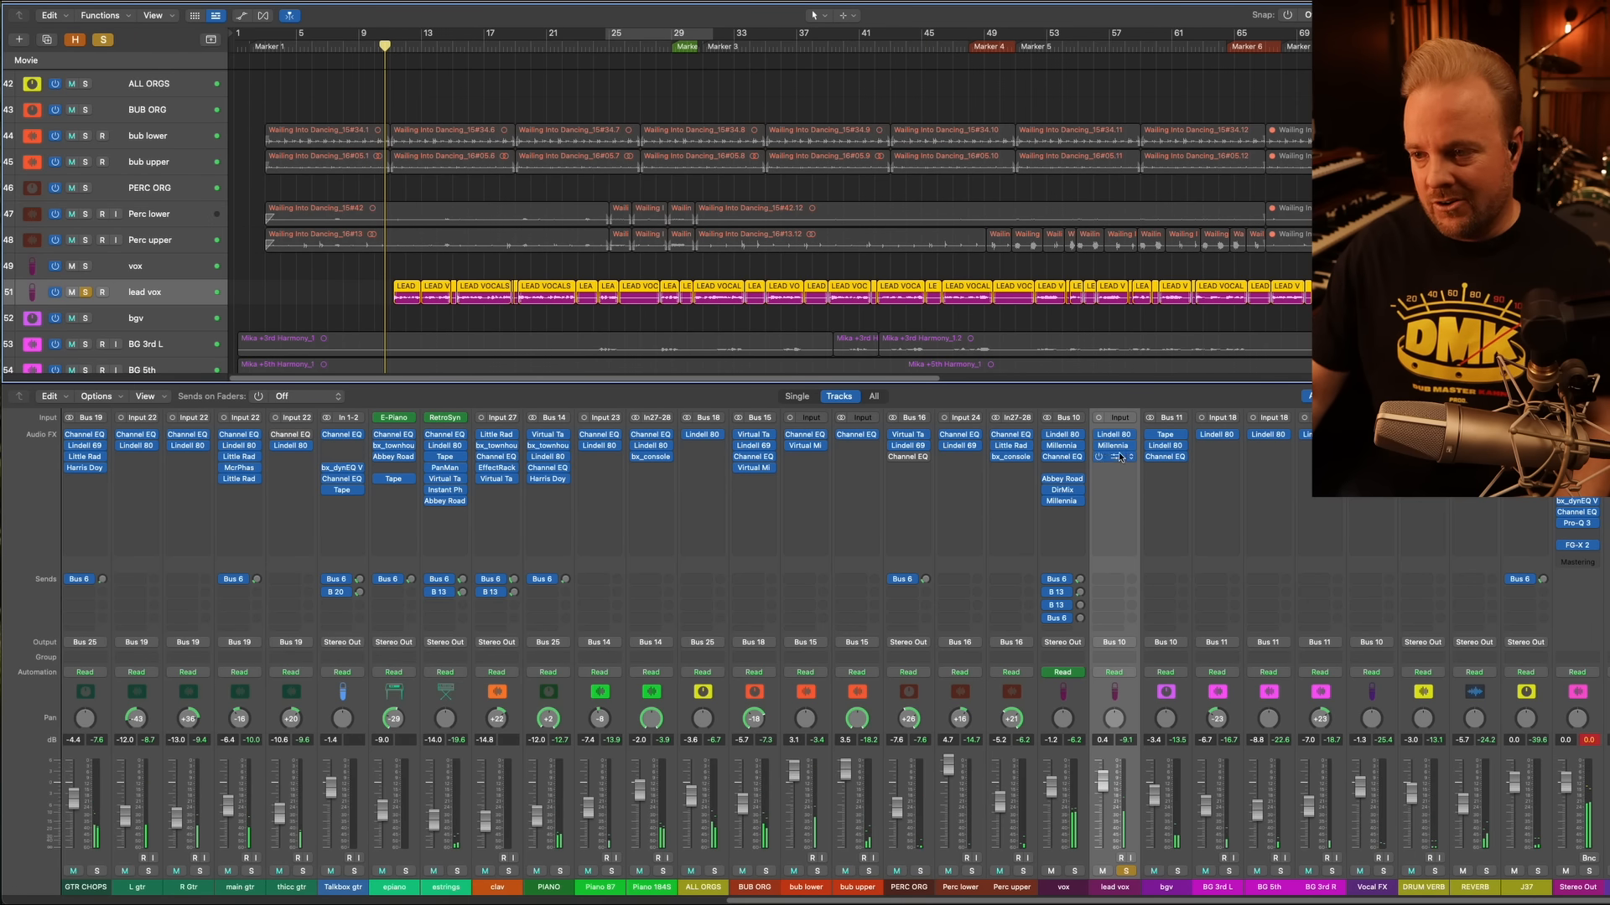
key(space)
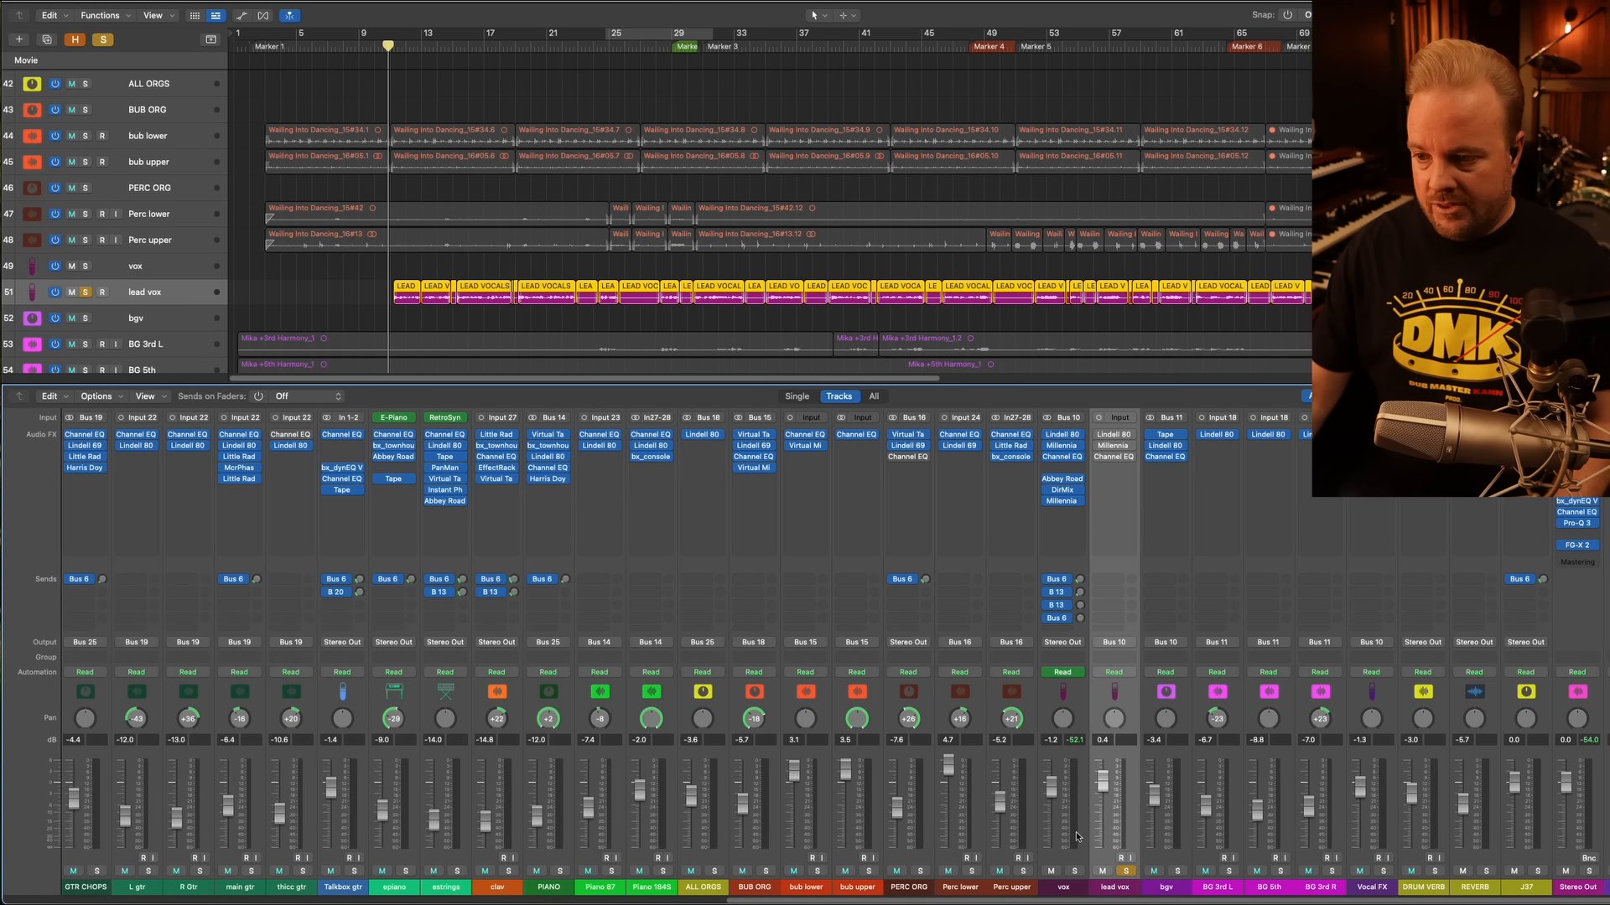
Rename the vox bus as VOX
double_click(1058, 888)
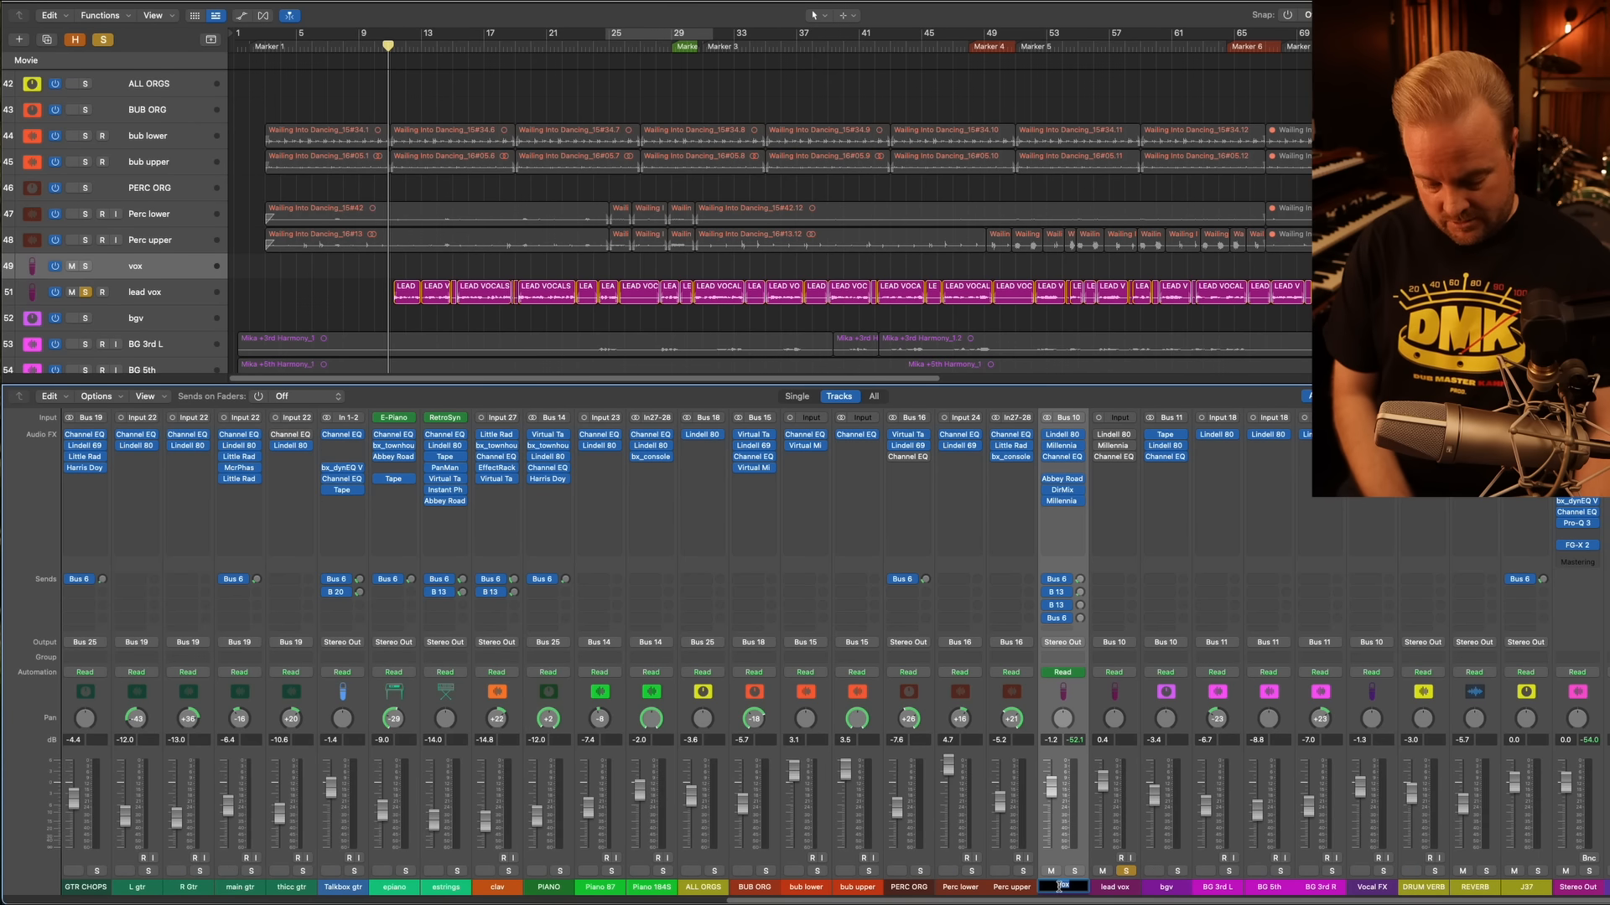
text(VOX)
key(Return)
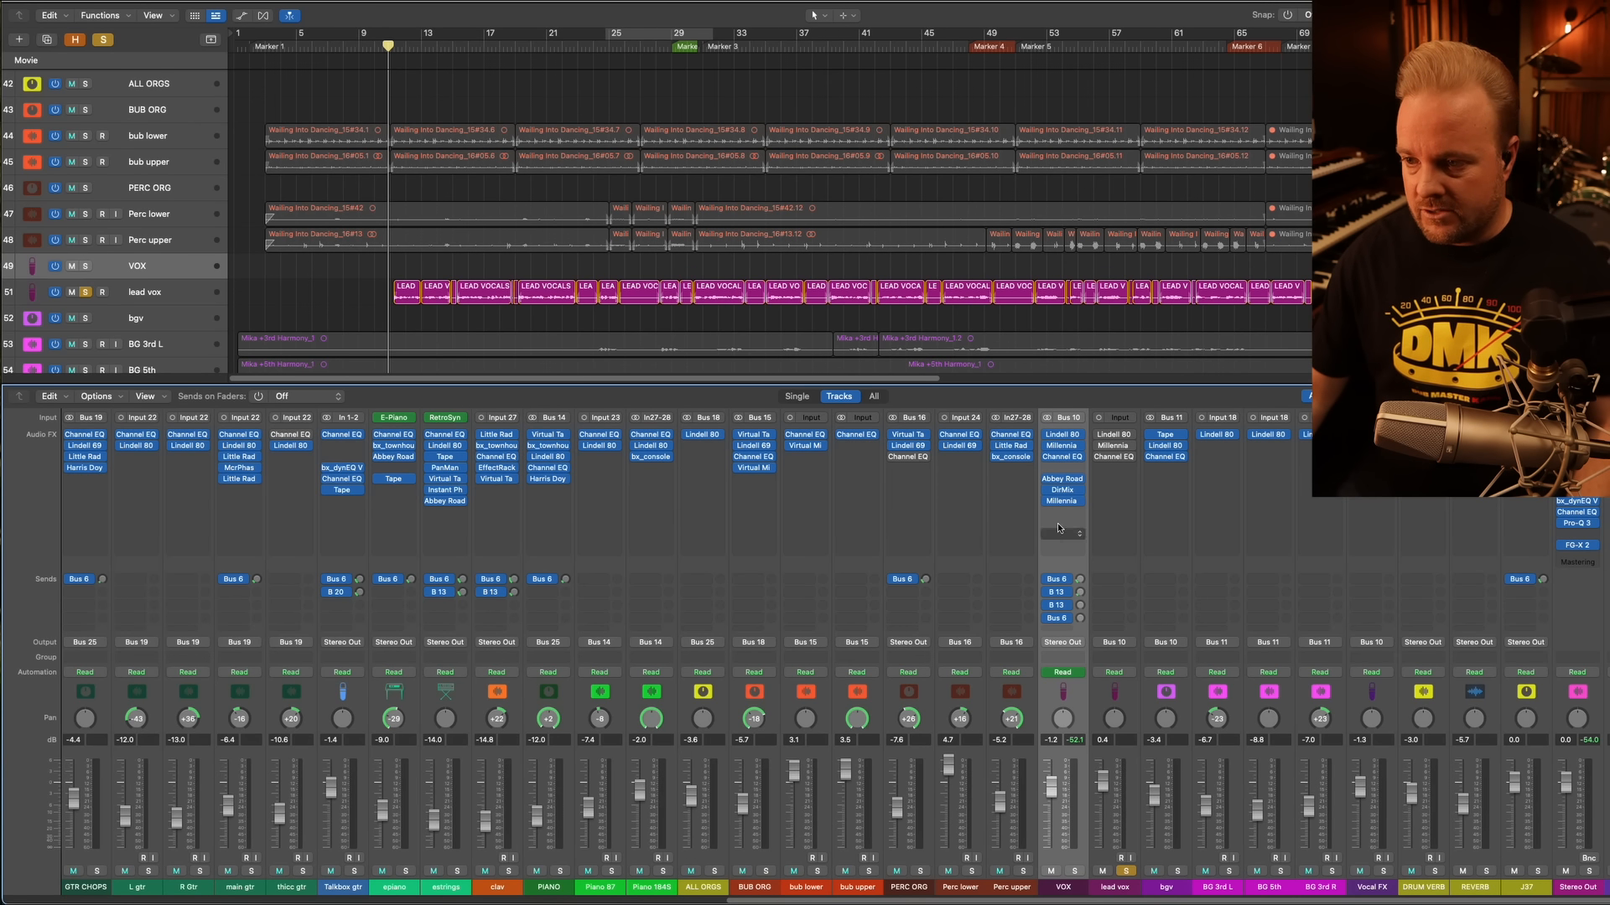
Bypass all plugins on the VOX bus and play the soloed lead vocal without processing
alt+click(1047, 434)
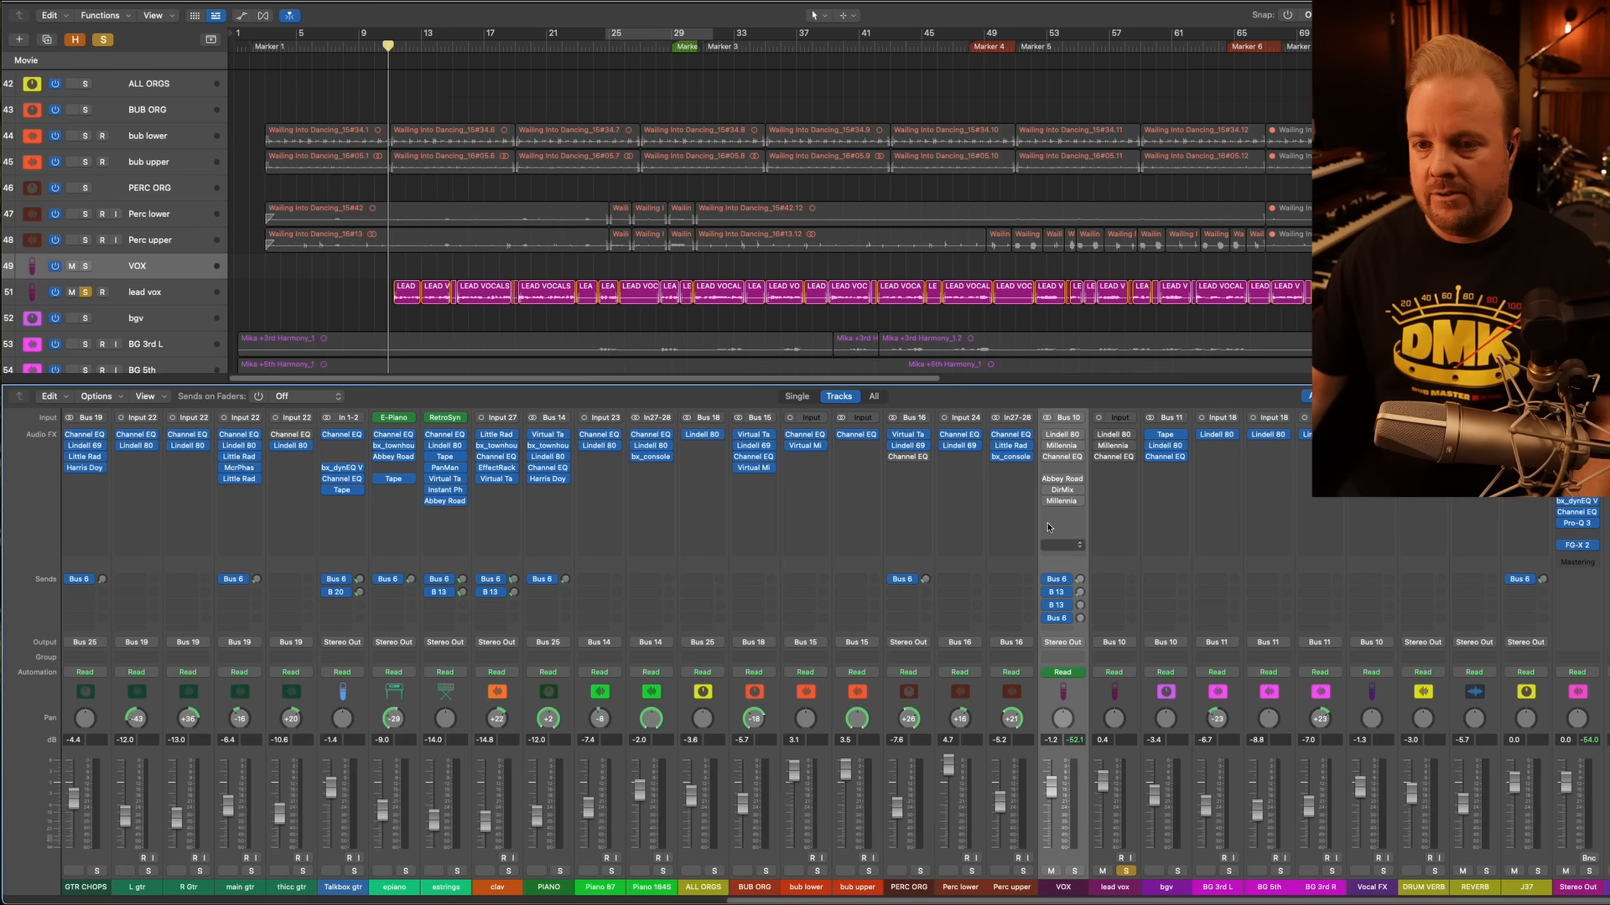
key(space)
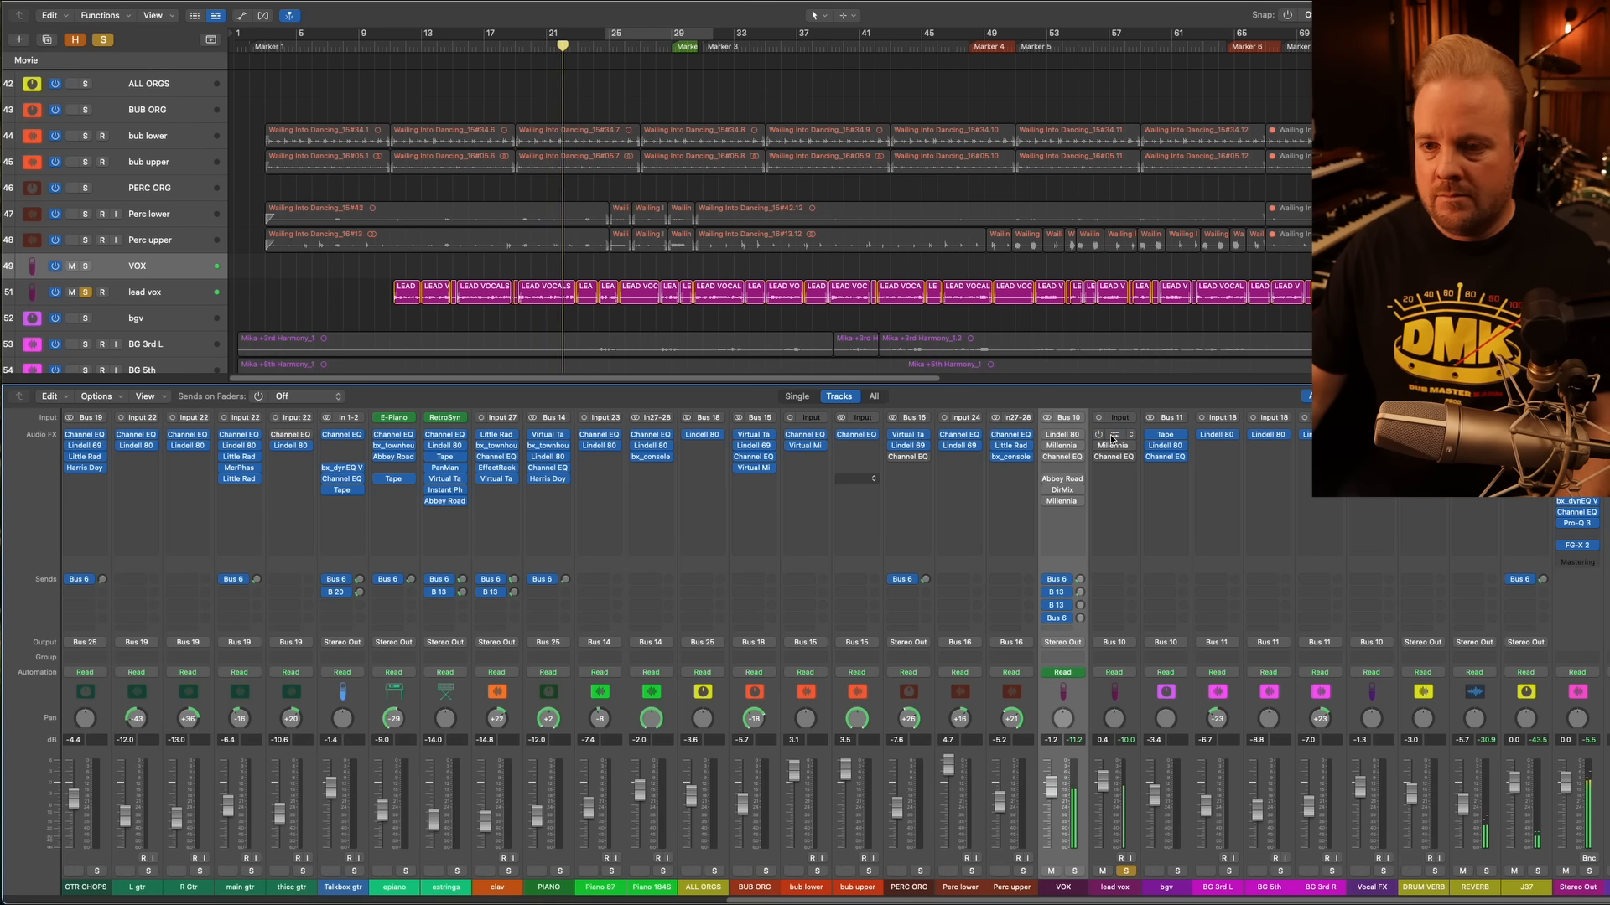
Loop the soloed lead vocal from about bar 19 to 23 and open the lead vox track's Lindell 80 Channel plugin
drag(517, 37, 578, 38)
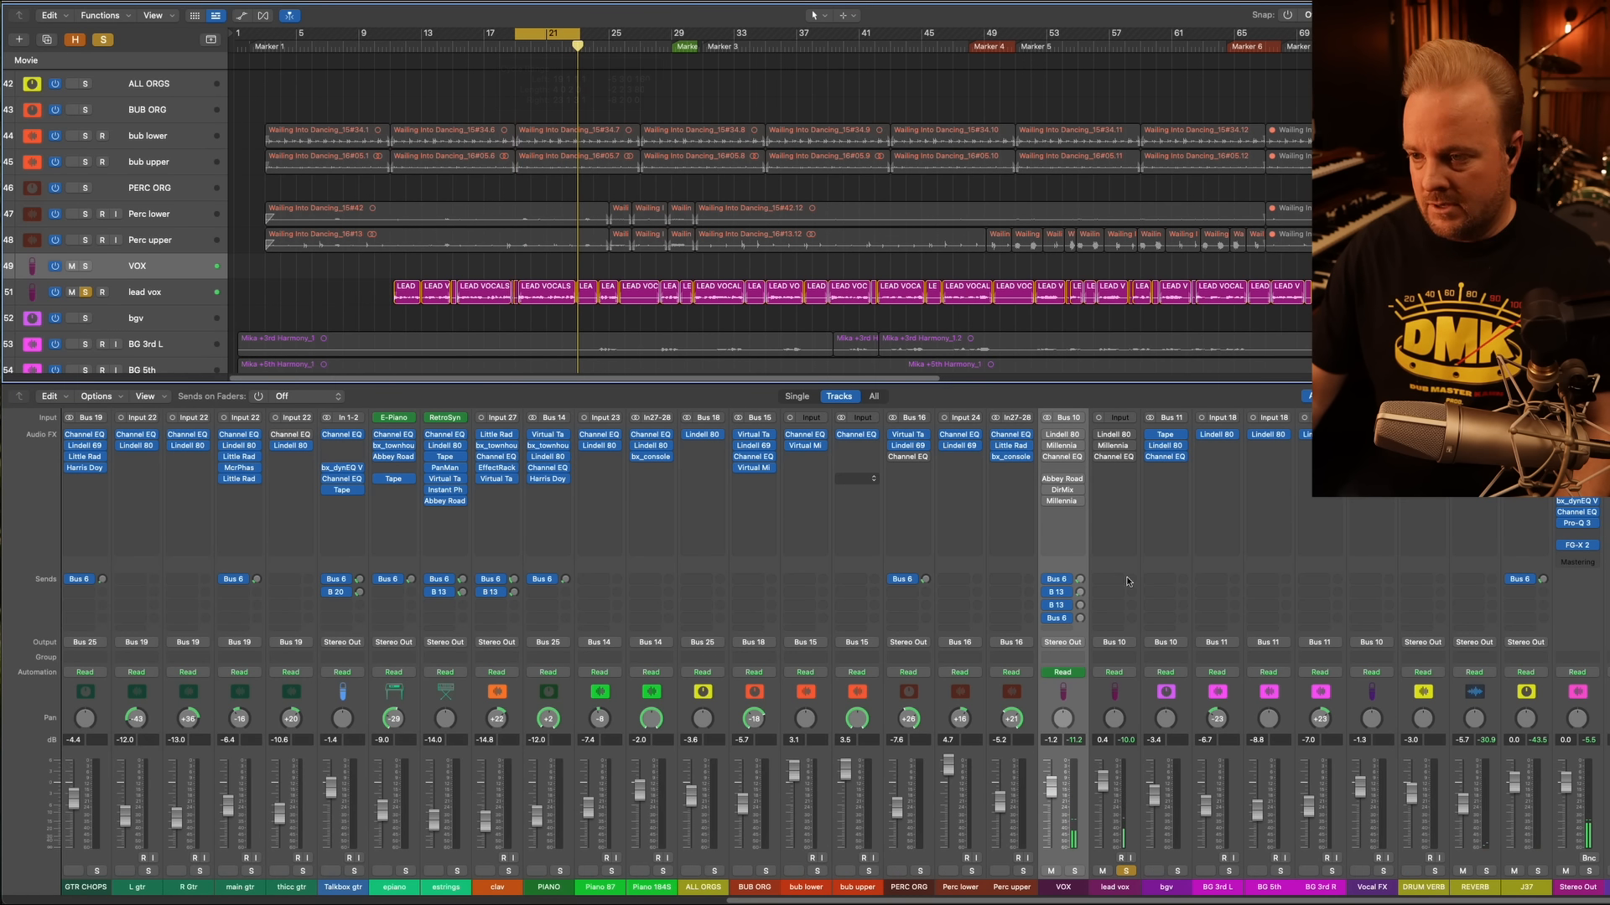
click(1119, 438)
drag(989, 167, 820, 167)
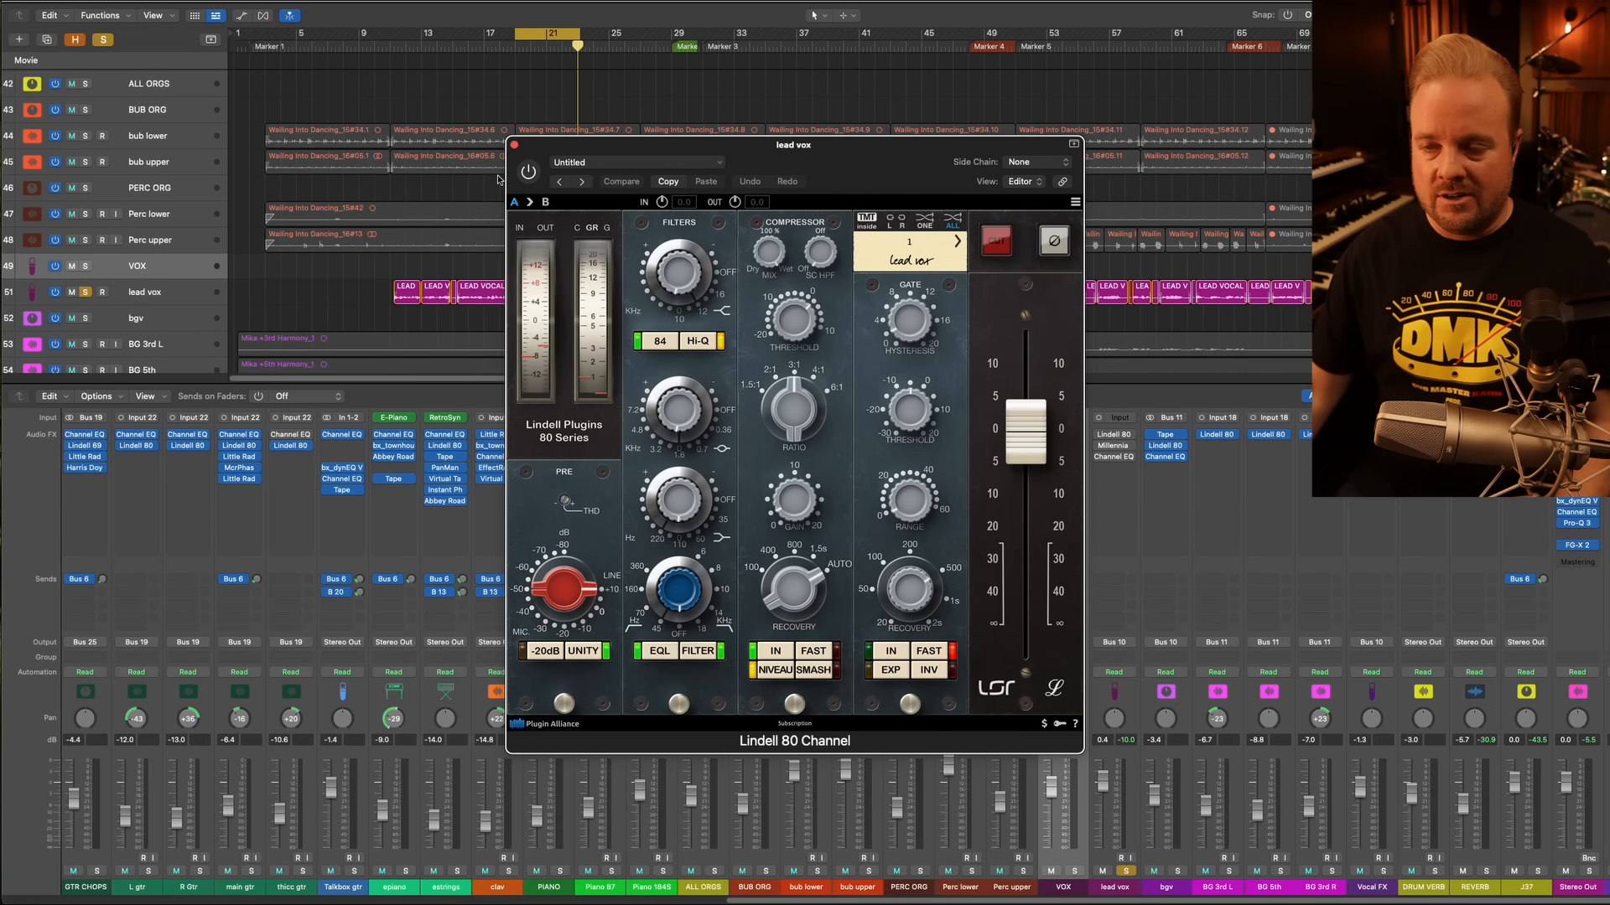
Solo Vocal FX instead of lead vox, play it from around bar 19 with cycling off, and clear its solo
click(1362, 887)
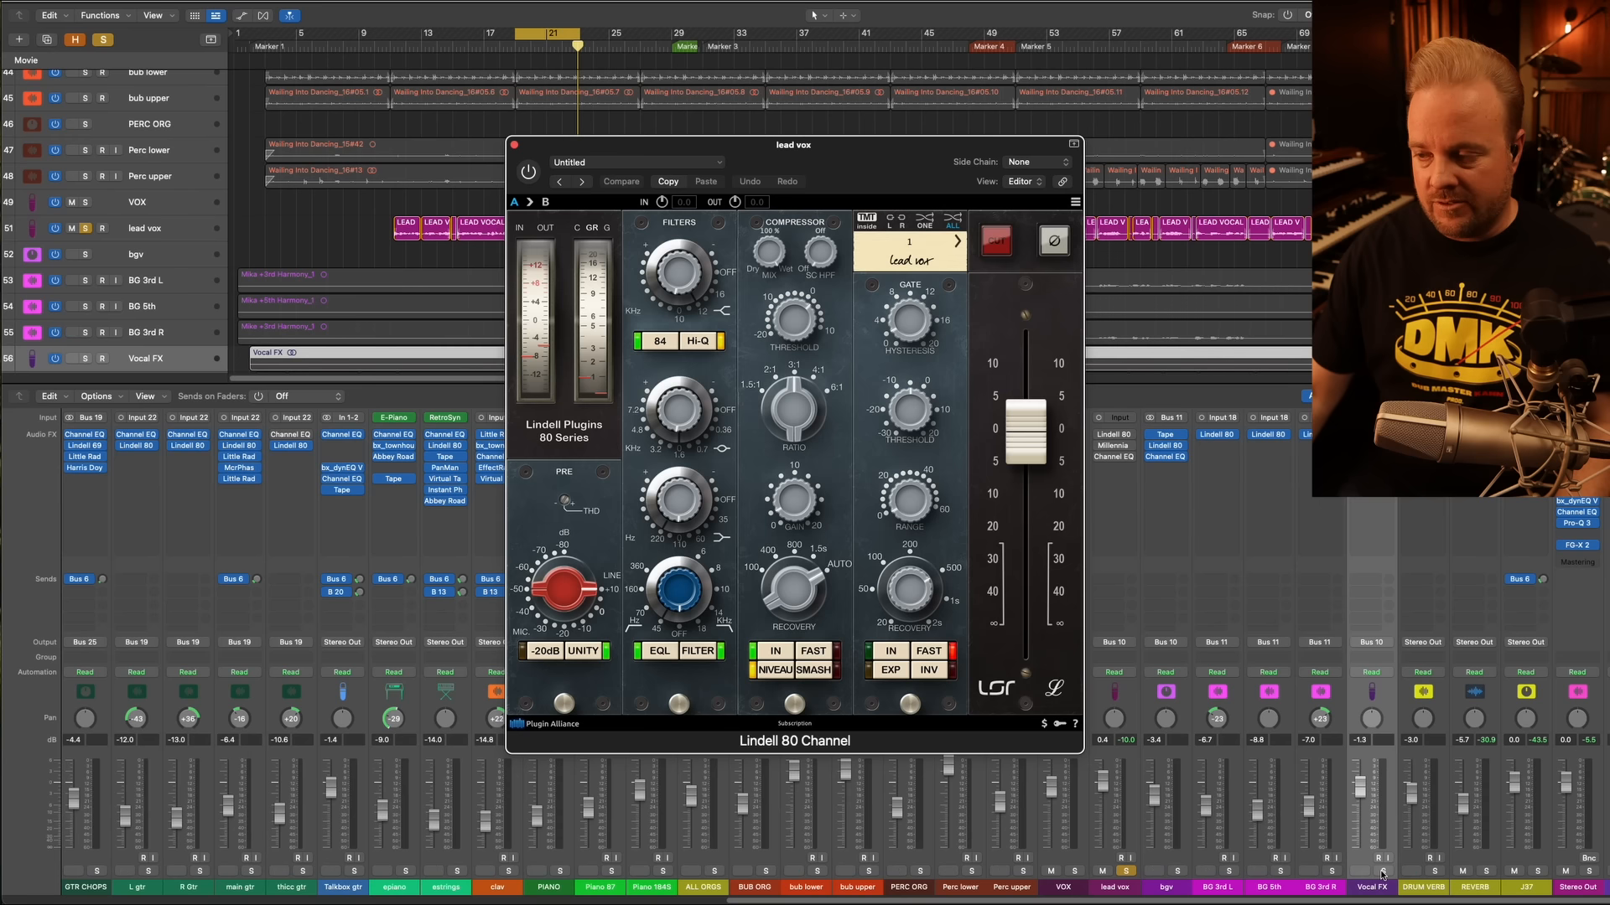
key(space)
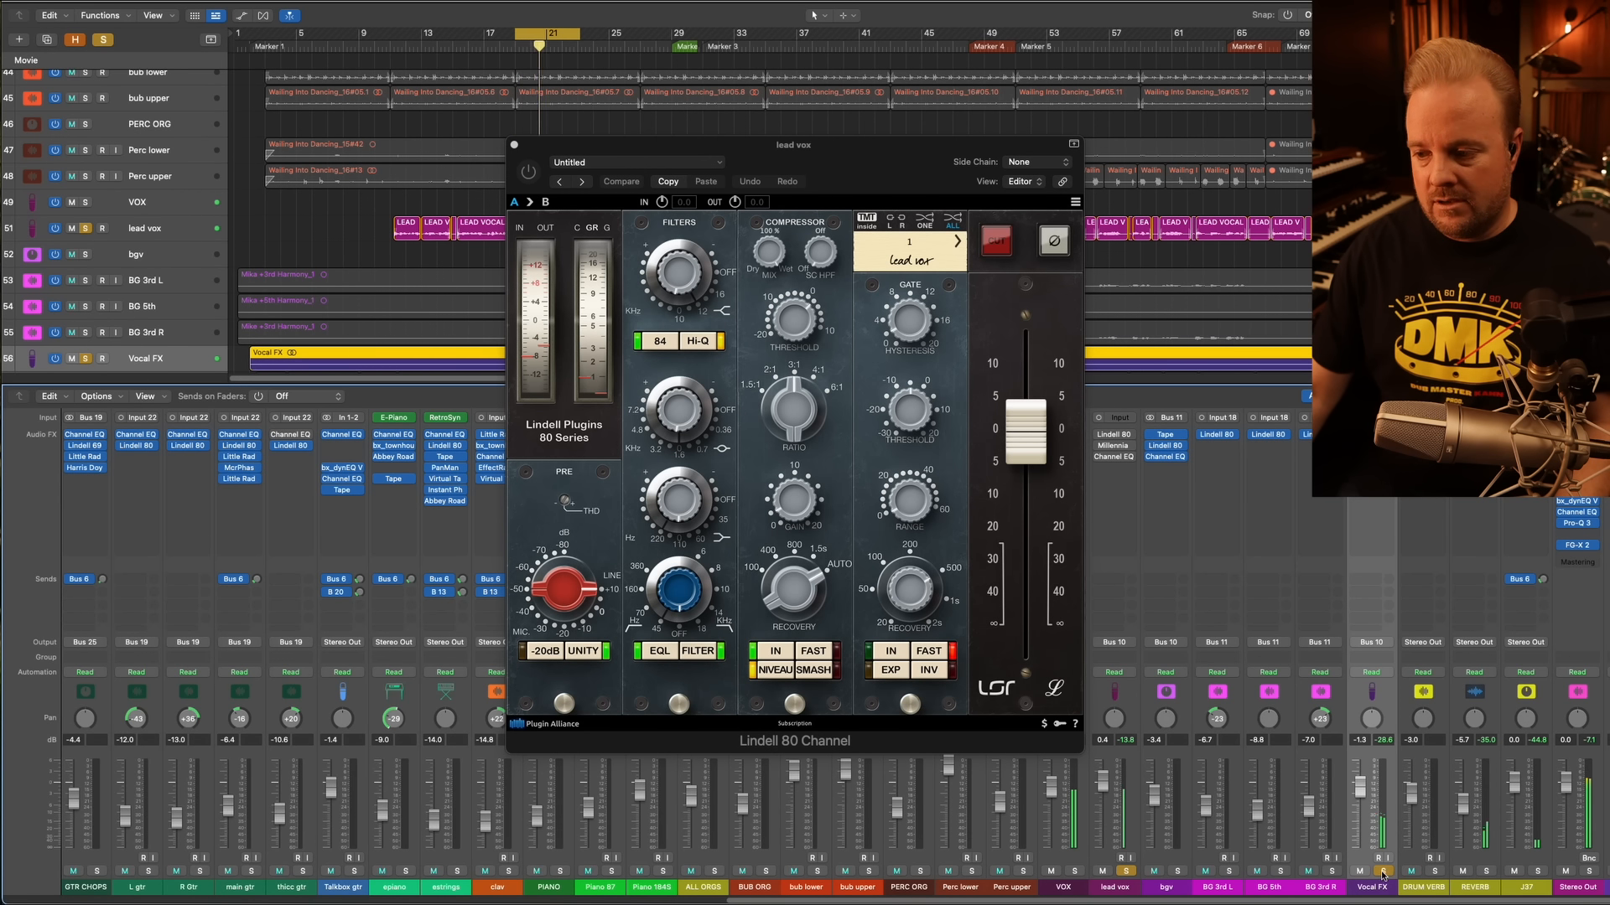
click(1126, 871)
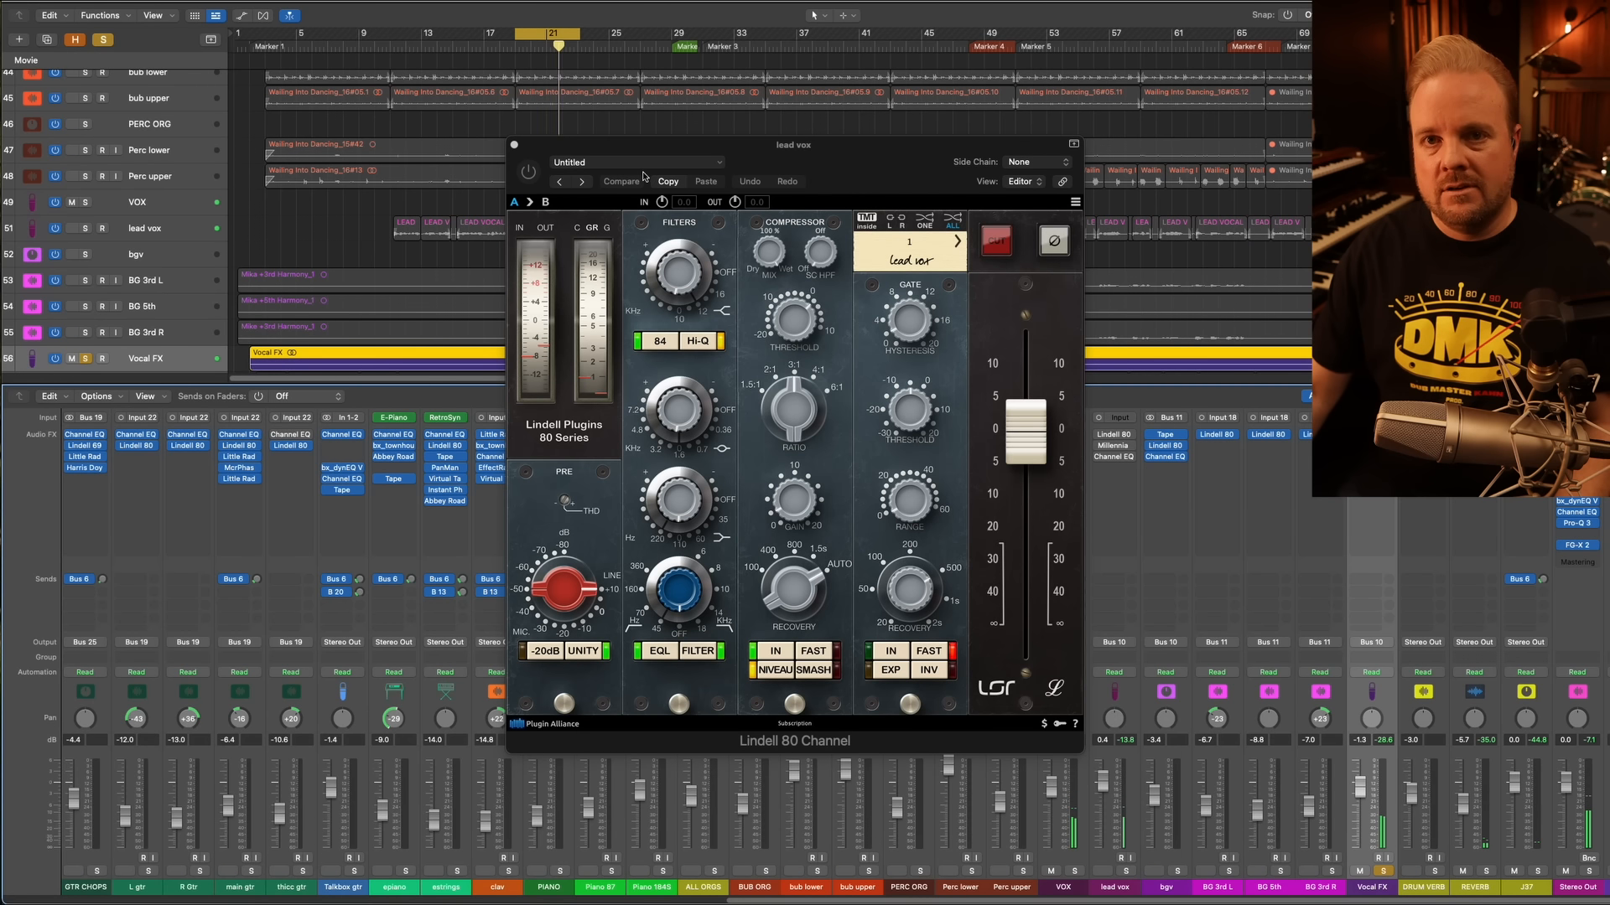
click(571, 34)
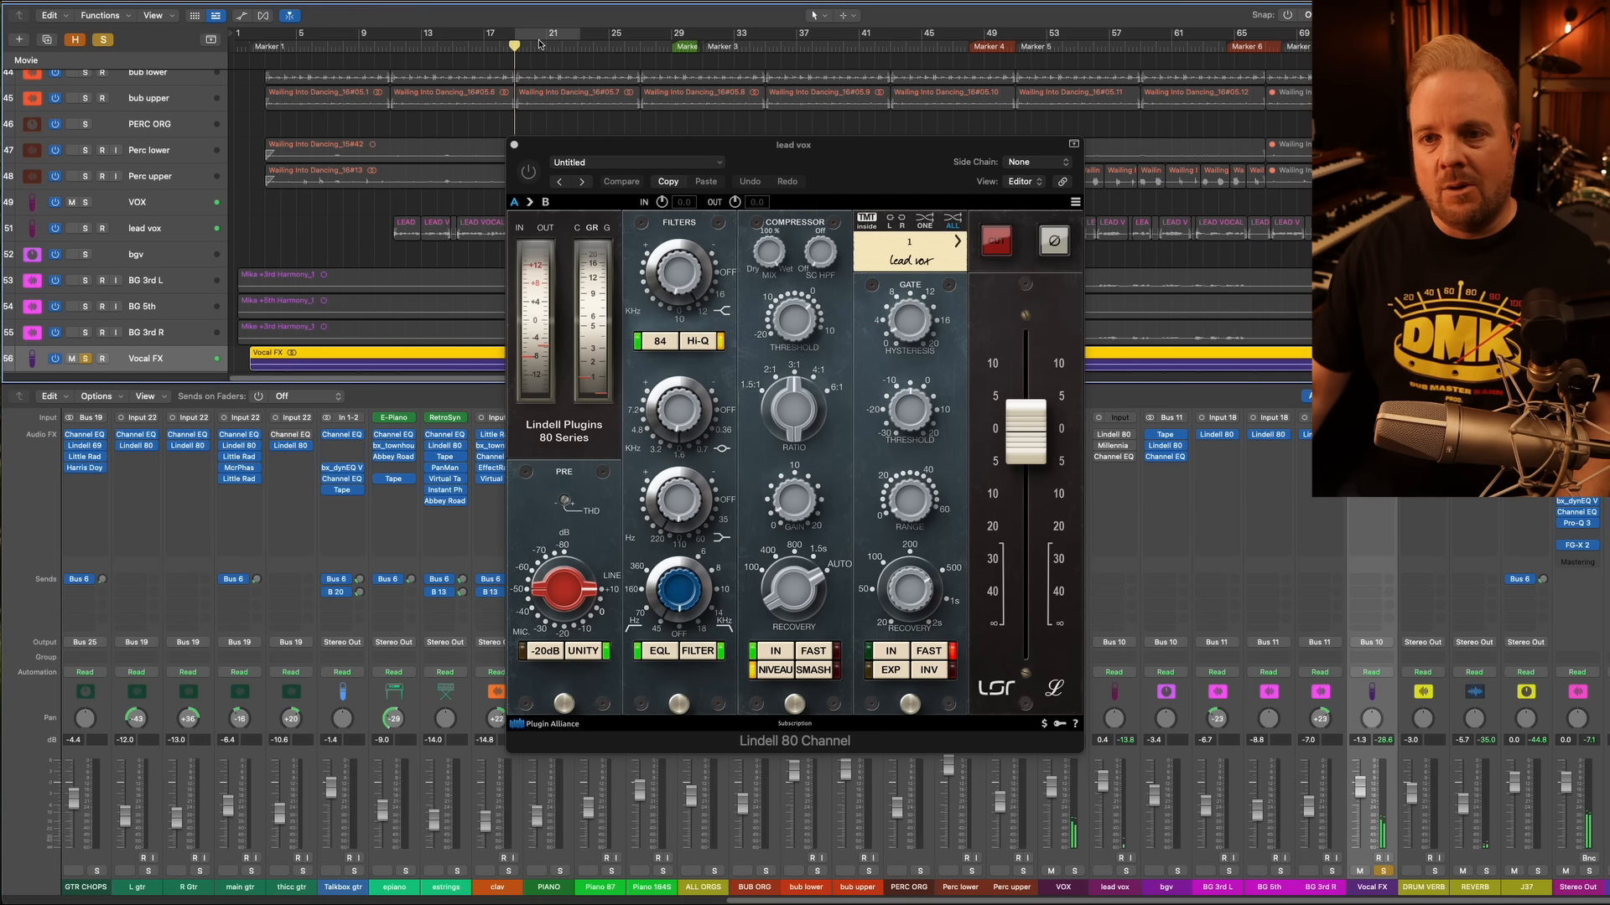
click(507, 46)
key(space)
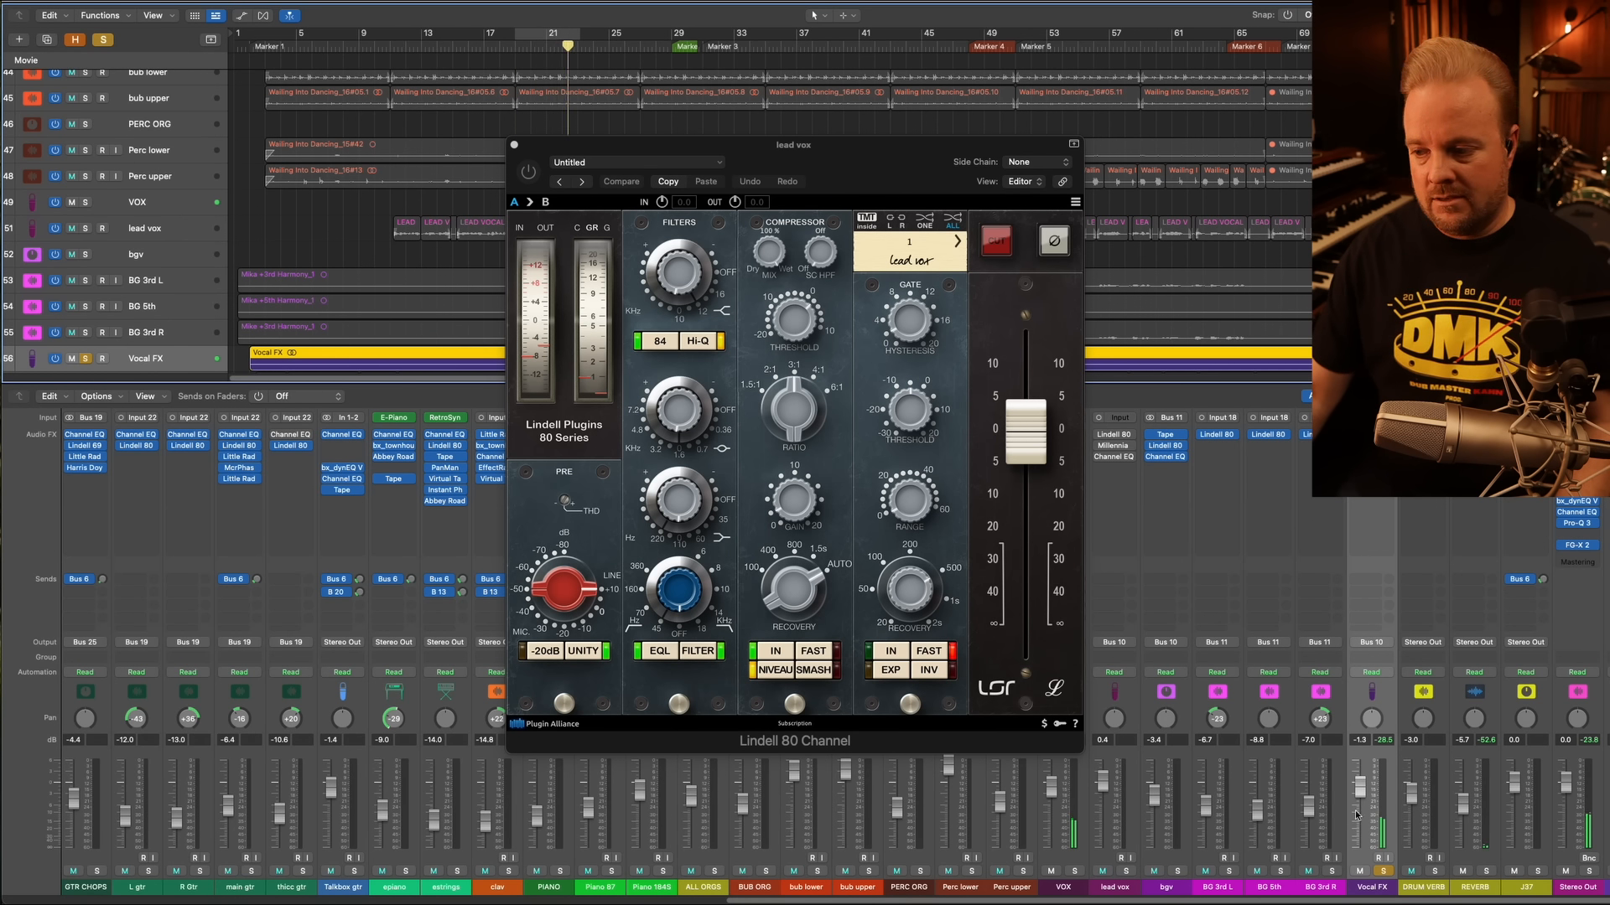
click(1383, 872)
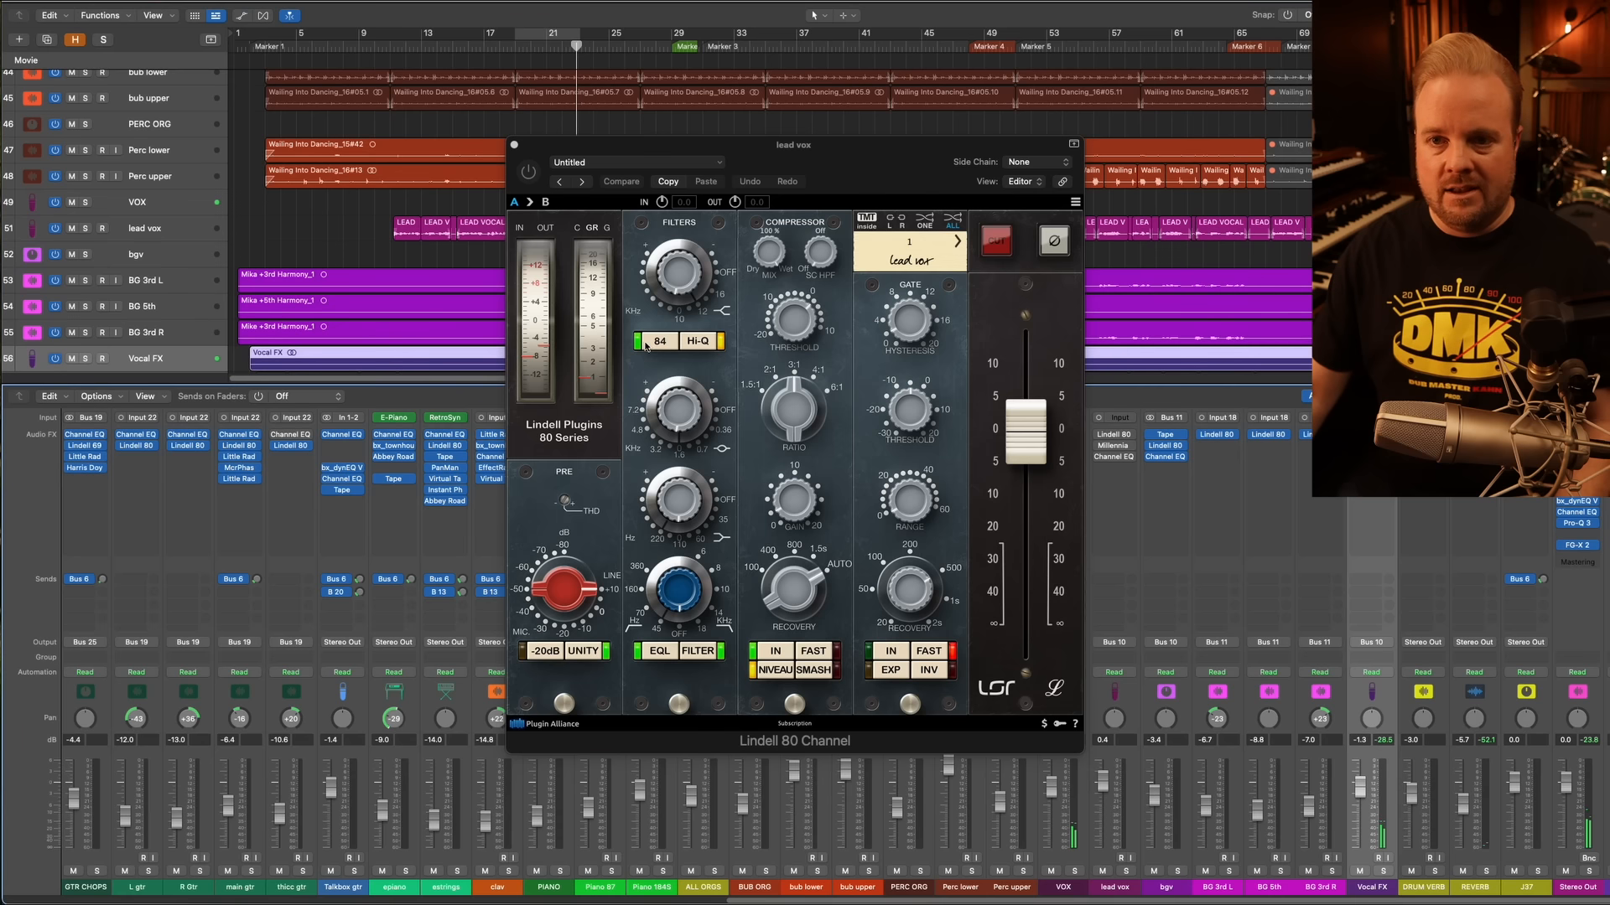
Solo lead vox from around bar 10 and enable its Lindell 80 Channel plugin to compare against the unprocessed vocal
click(385, 47)
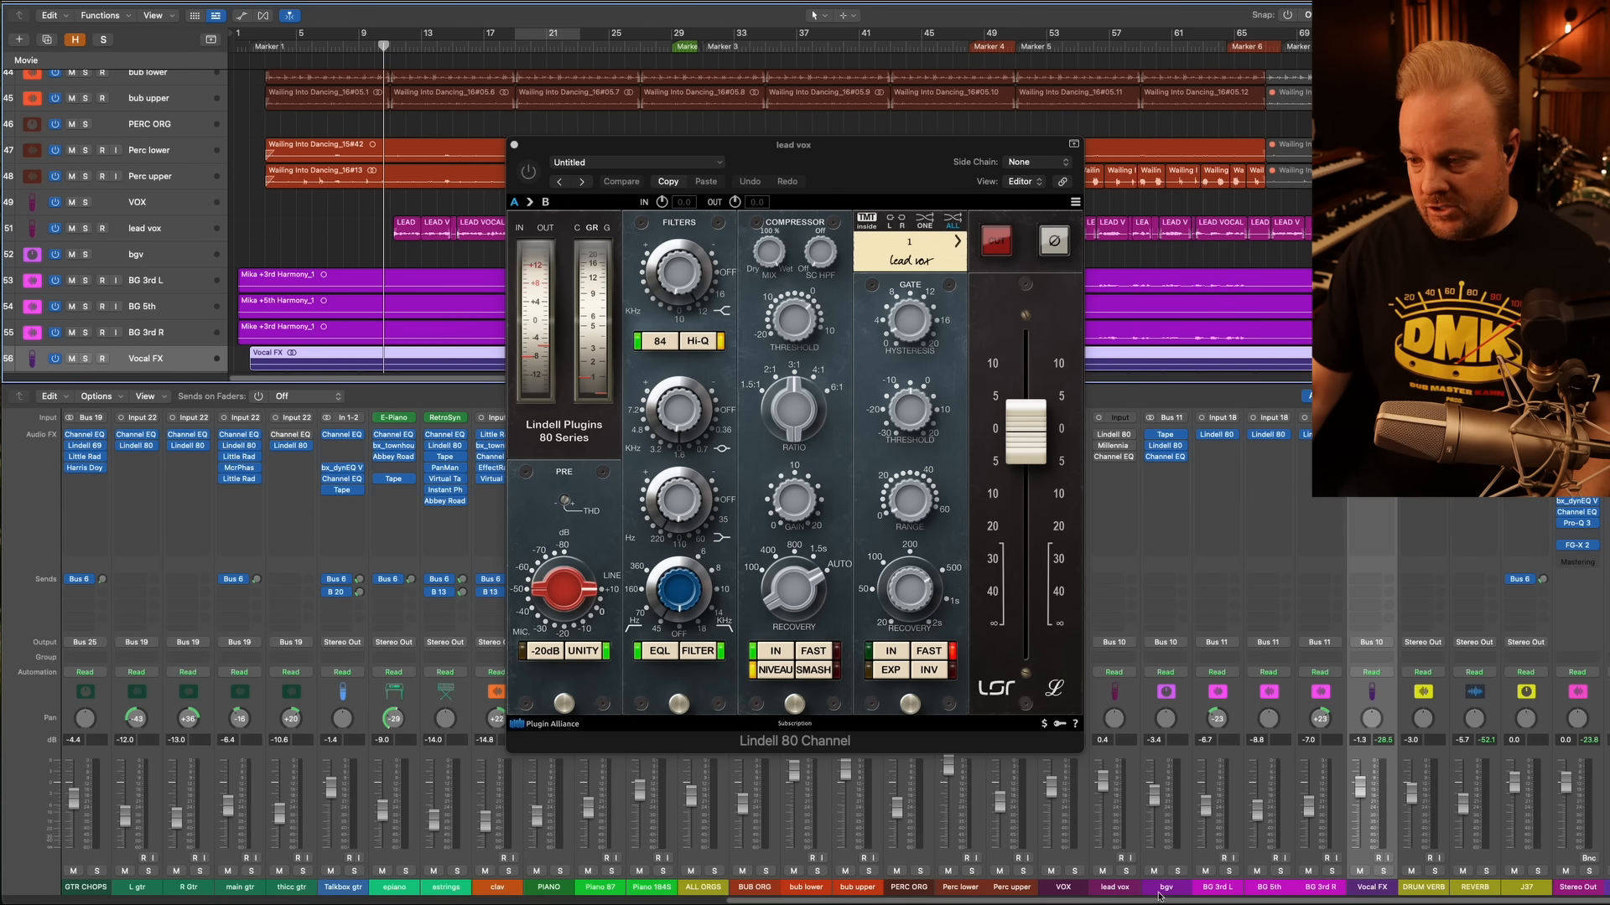
click(1127, 872)
drag(765, 138, 586, 128)
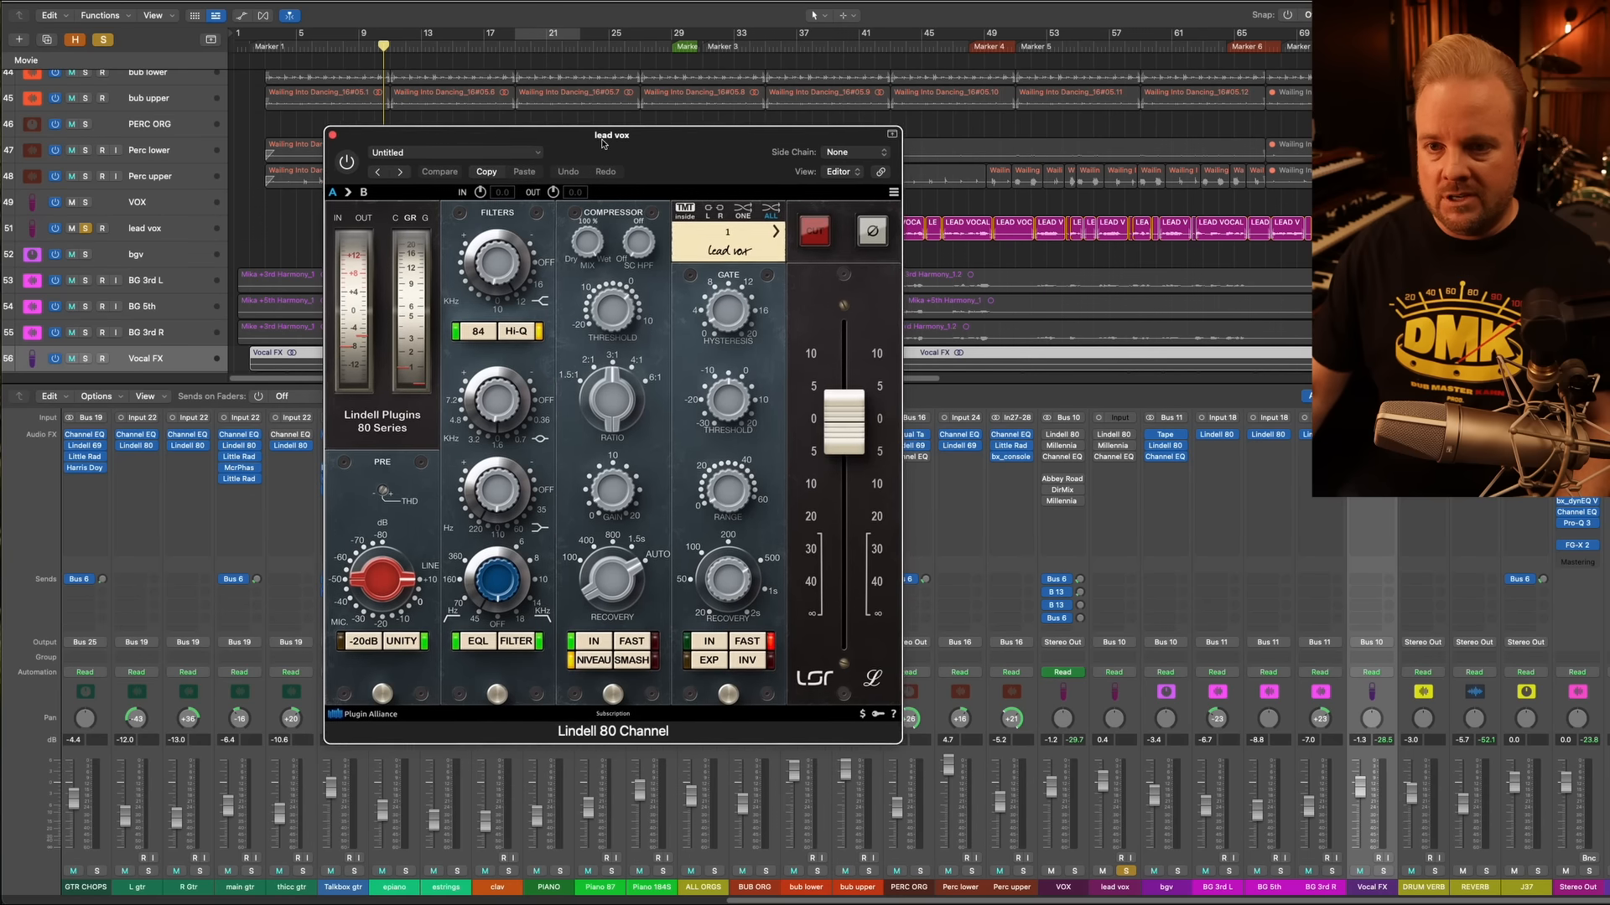
drag(358, 136, 412, 180)
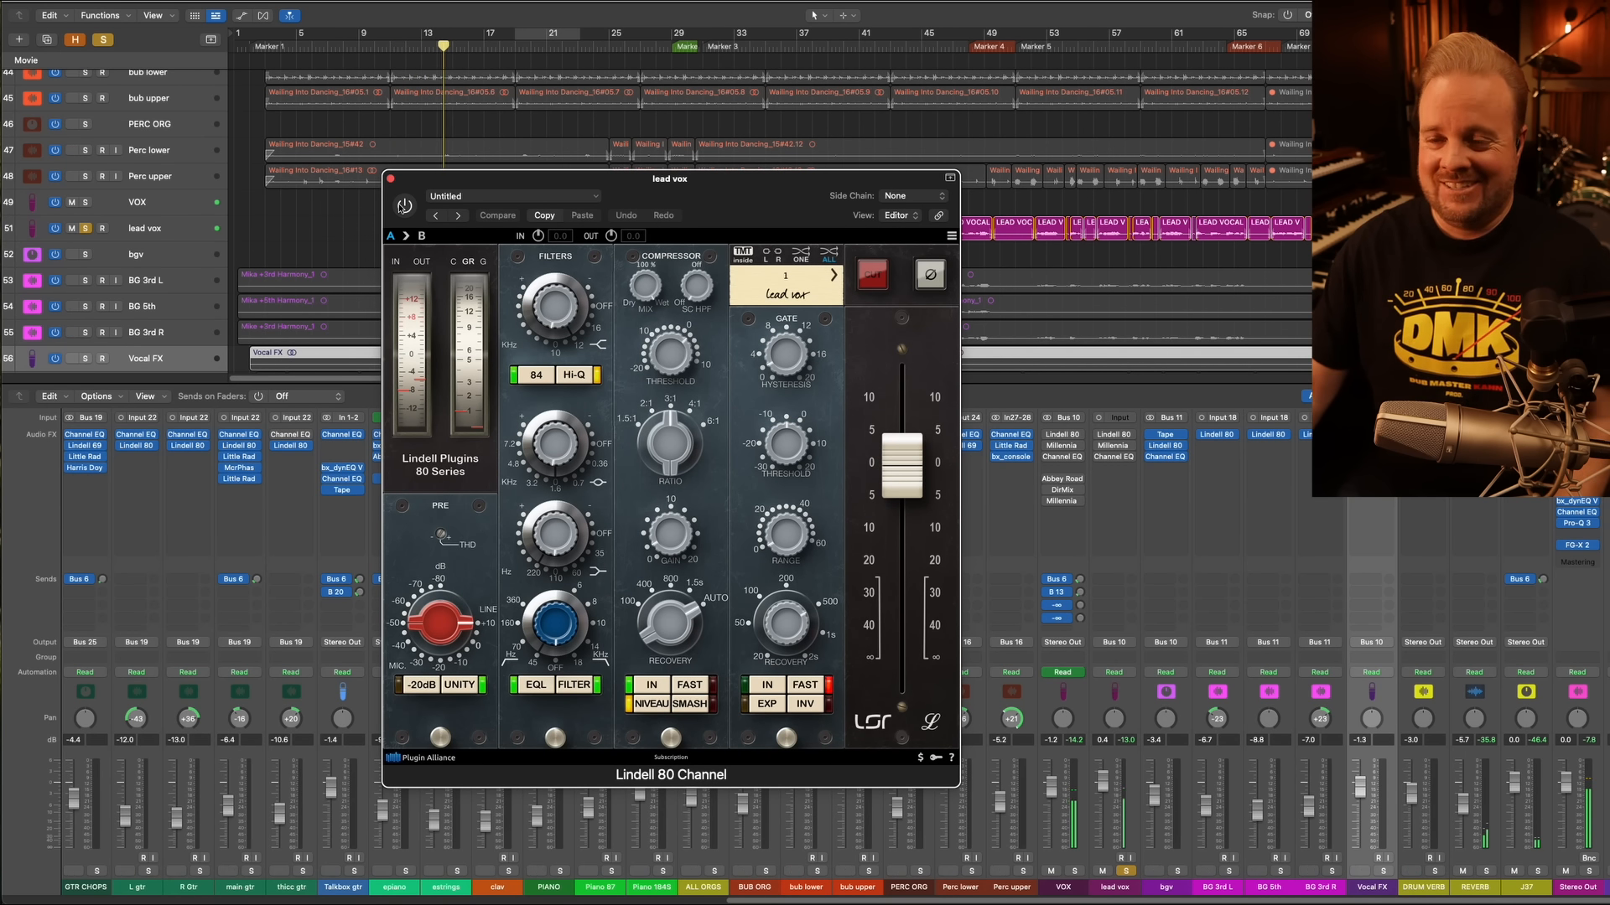
click(373, 48)
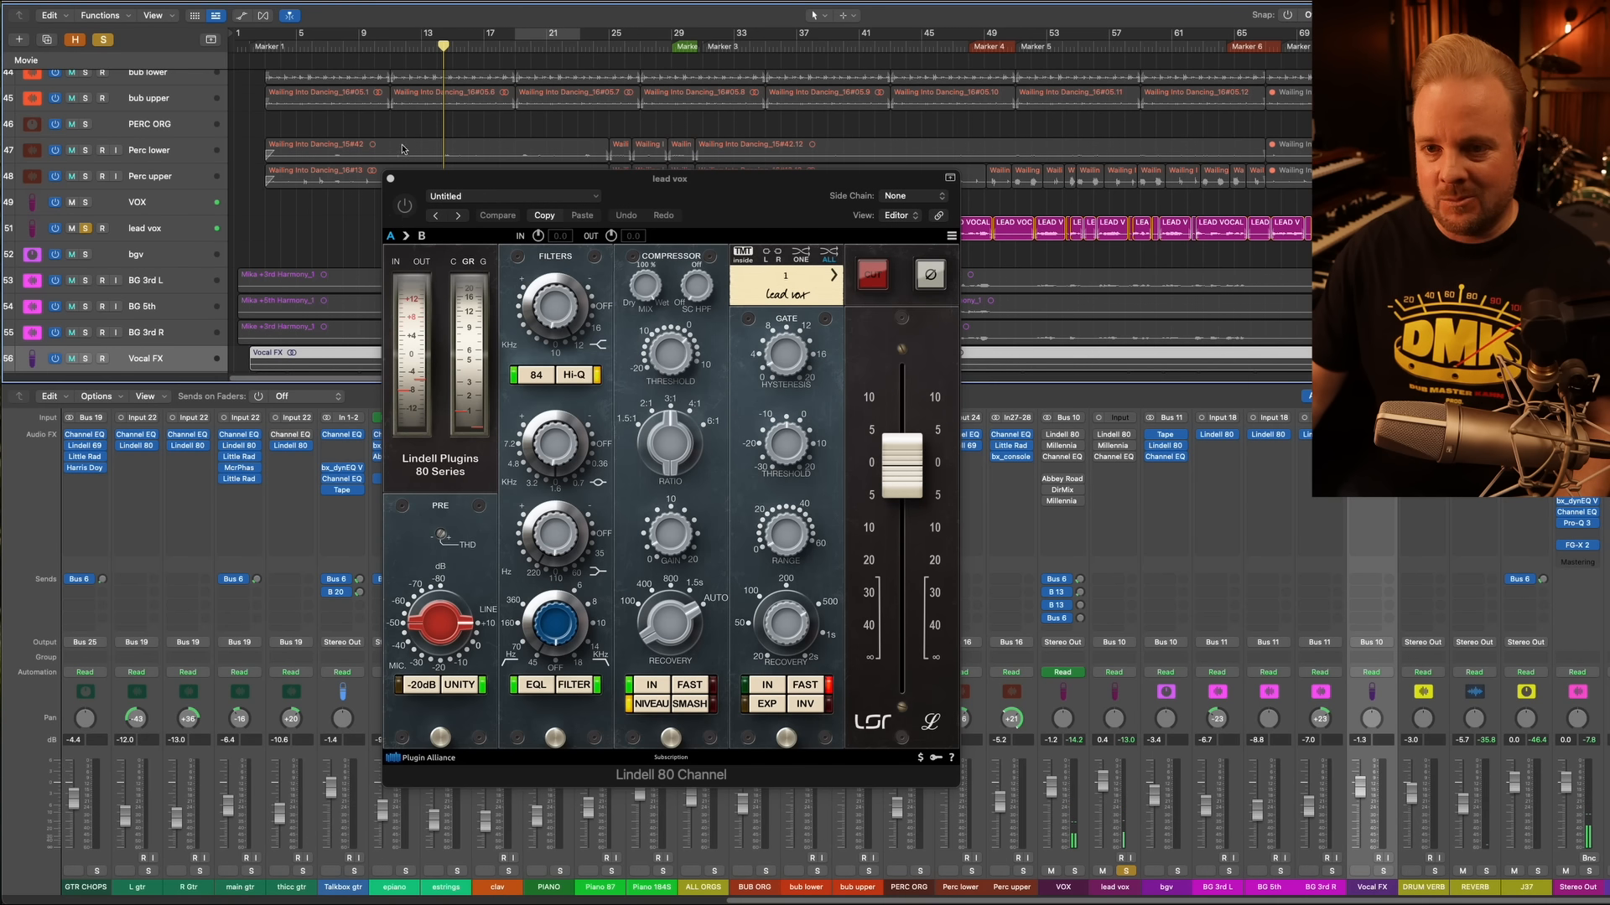
click(406, 204)
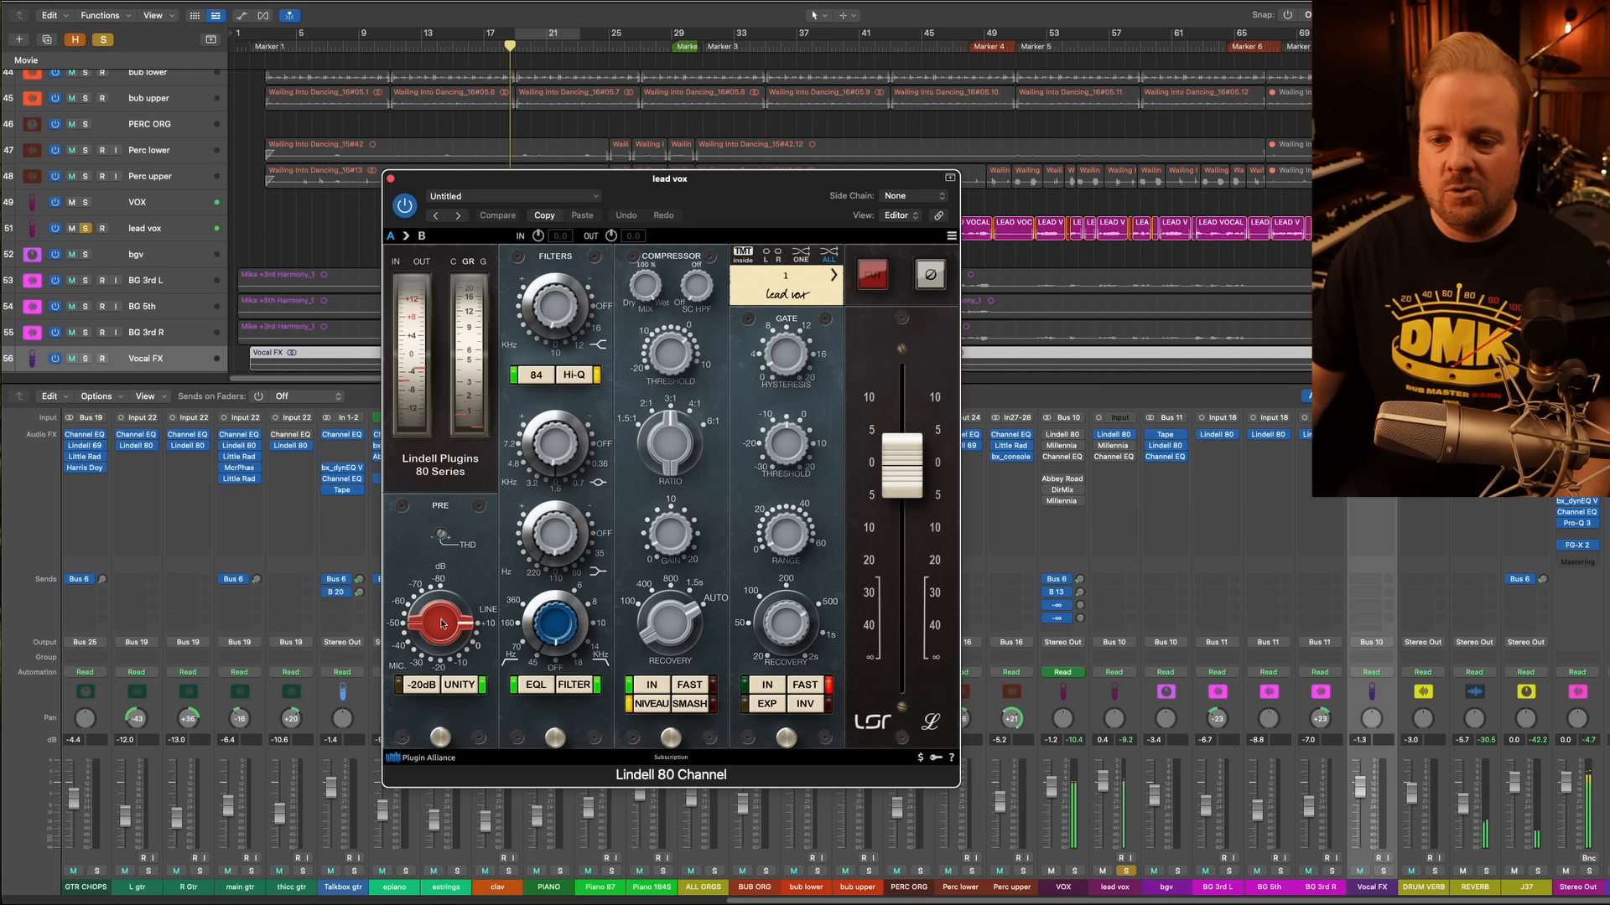
Inspect the preamp section of lead vox's Lindell 80 Channel and slightly adjust the gain of its upper-mid EQ band
mouse_move(453, 634)
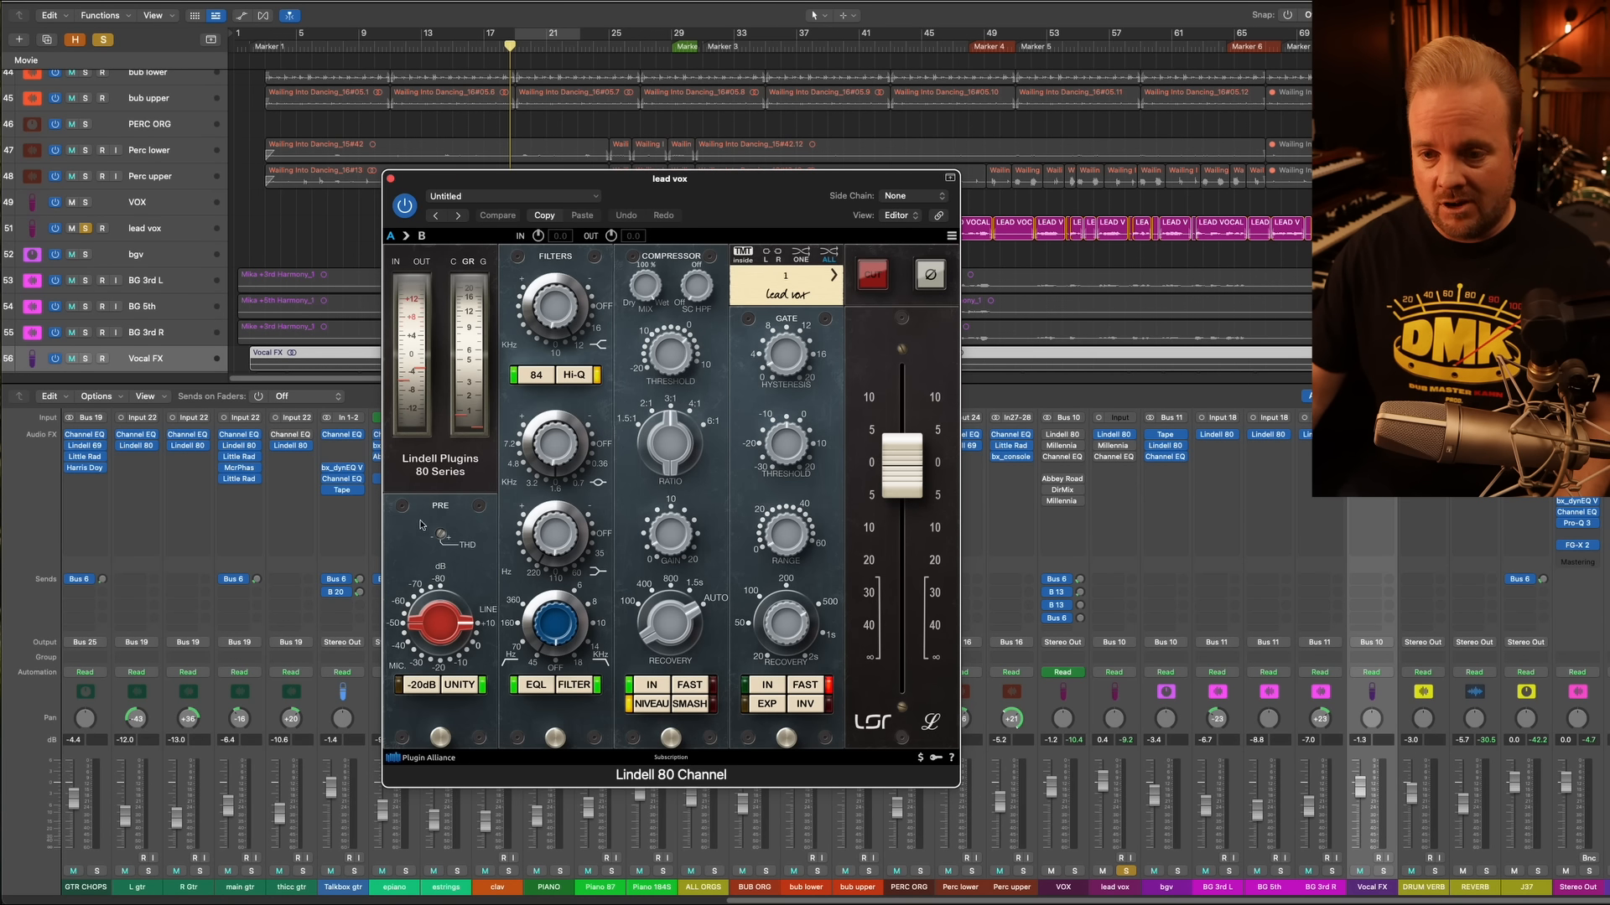
click(440, 536)
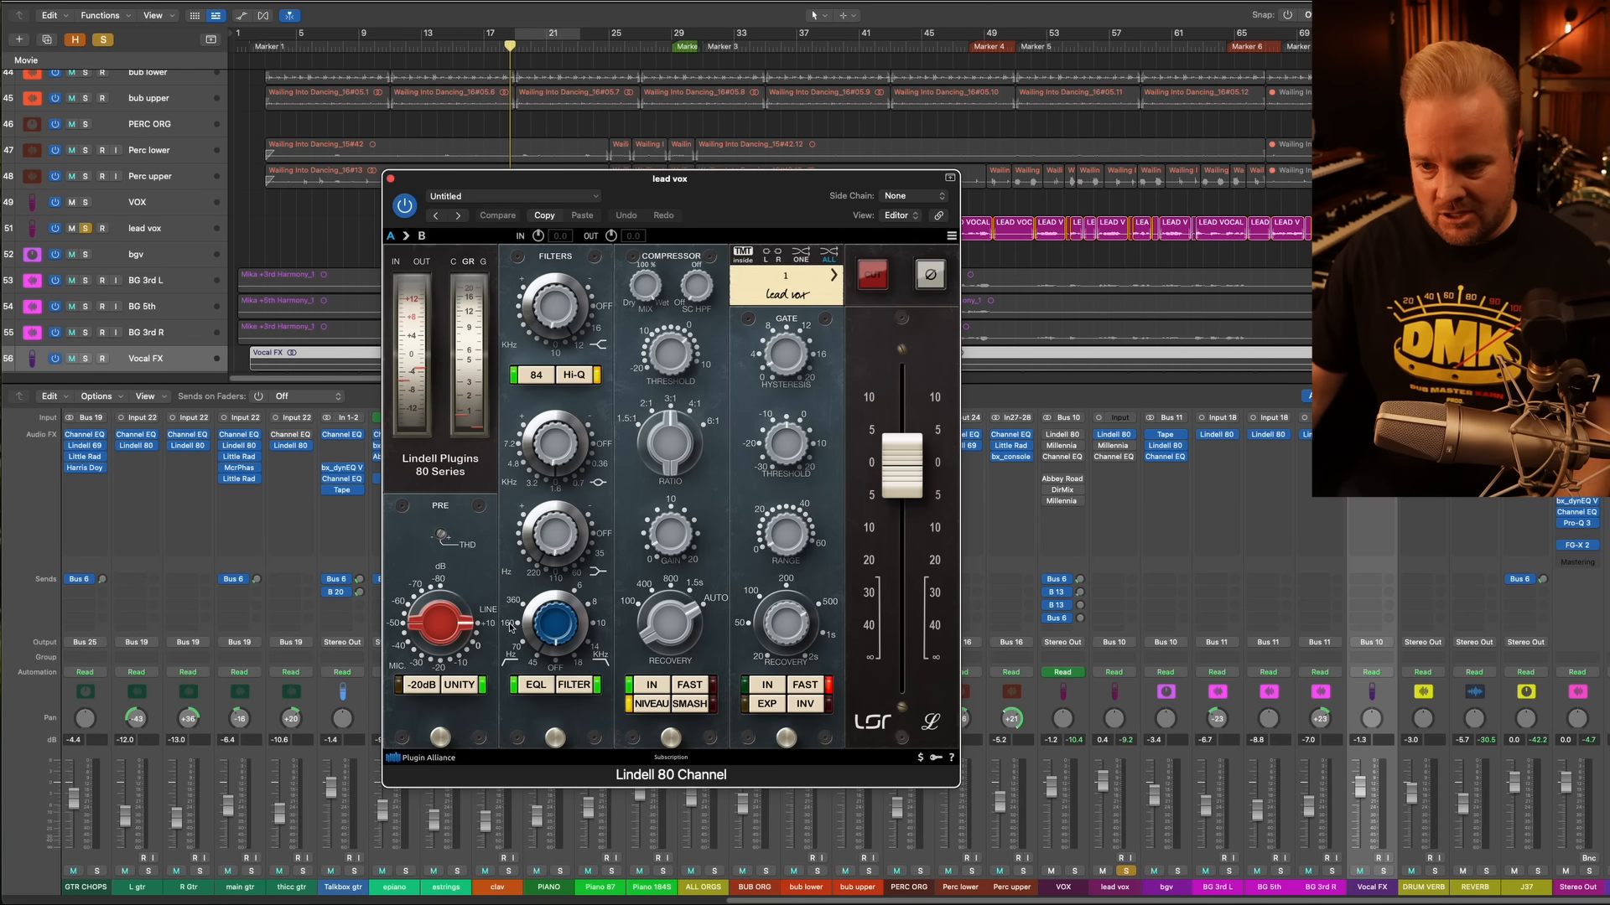
mouse_move(554, 462)
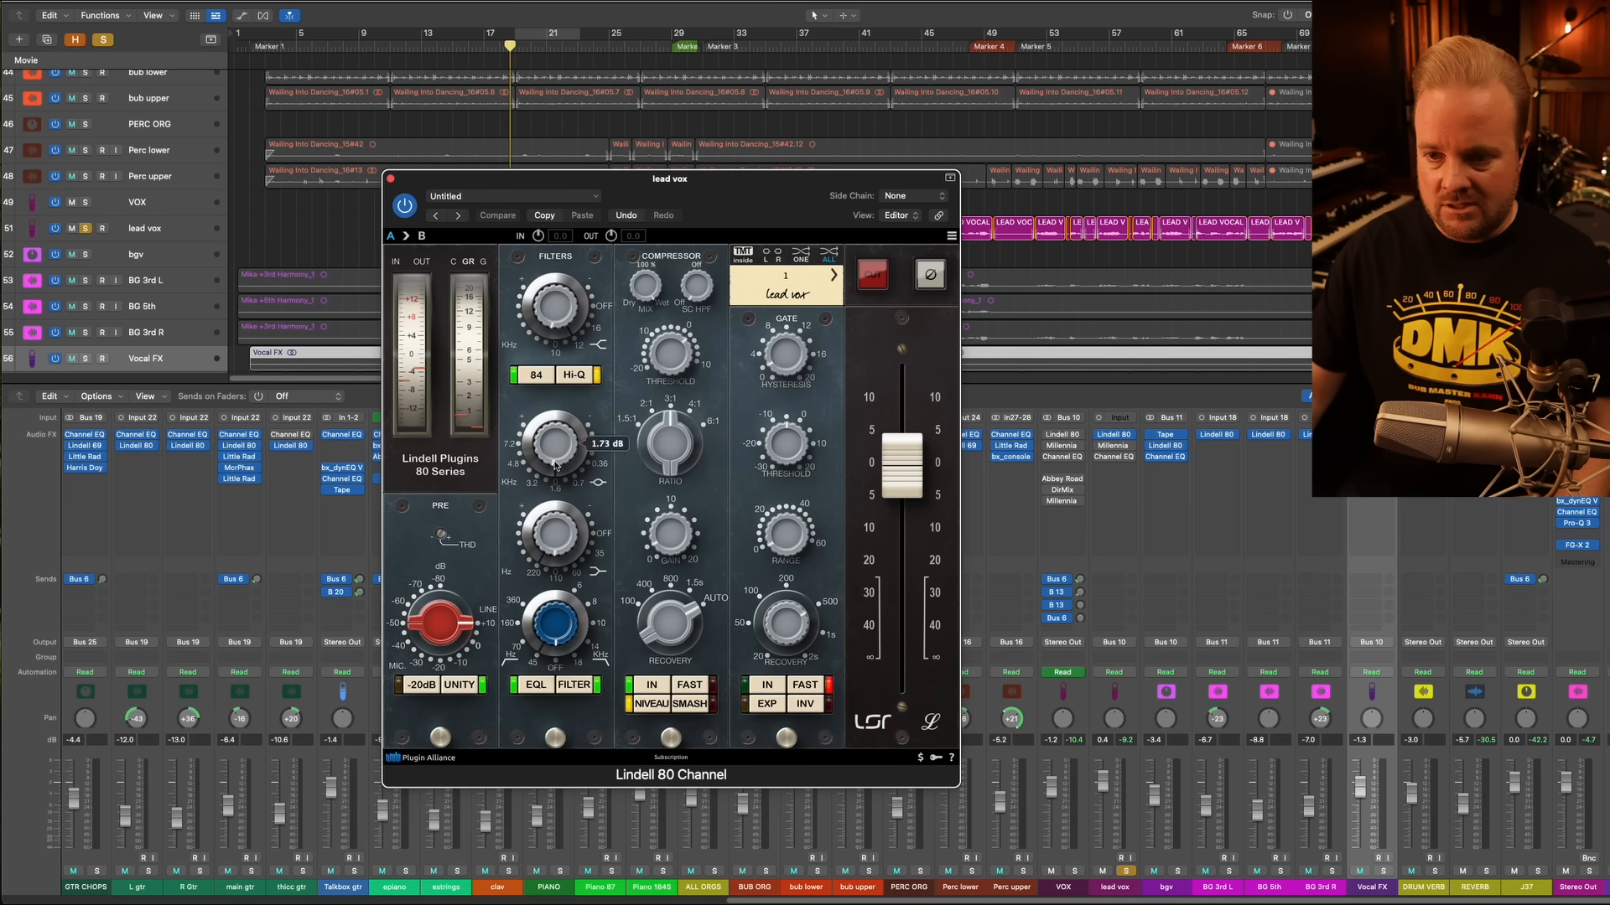
drag(552, 455, 552, 444)
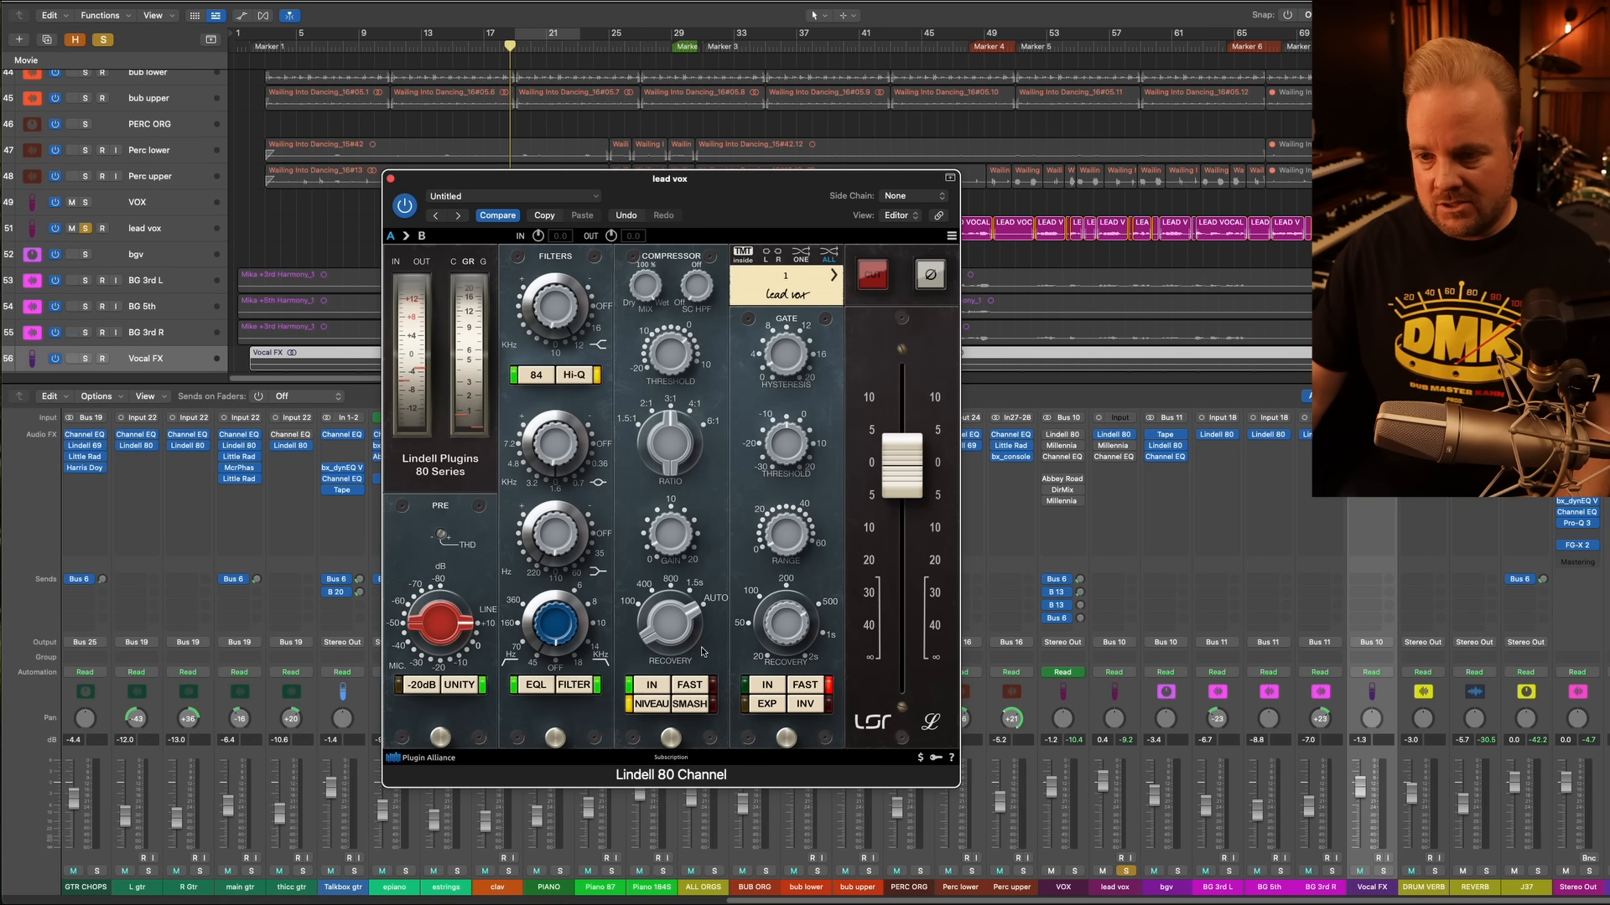
Audition lead vox with the Lindell 80 bypassed and enabled, looping about bars 24 to 28, and close the enabled plugin
key(space)
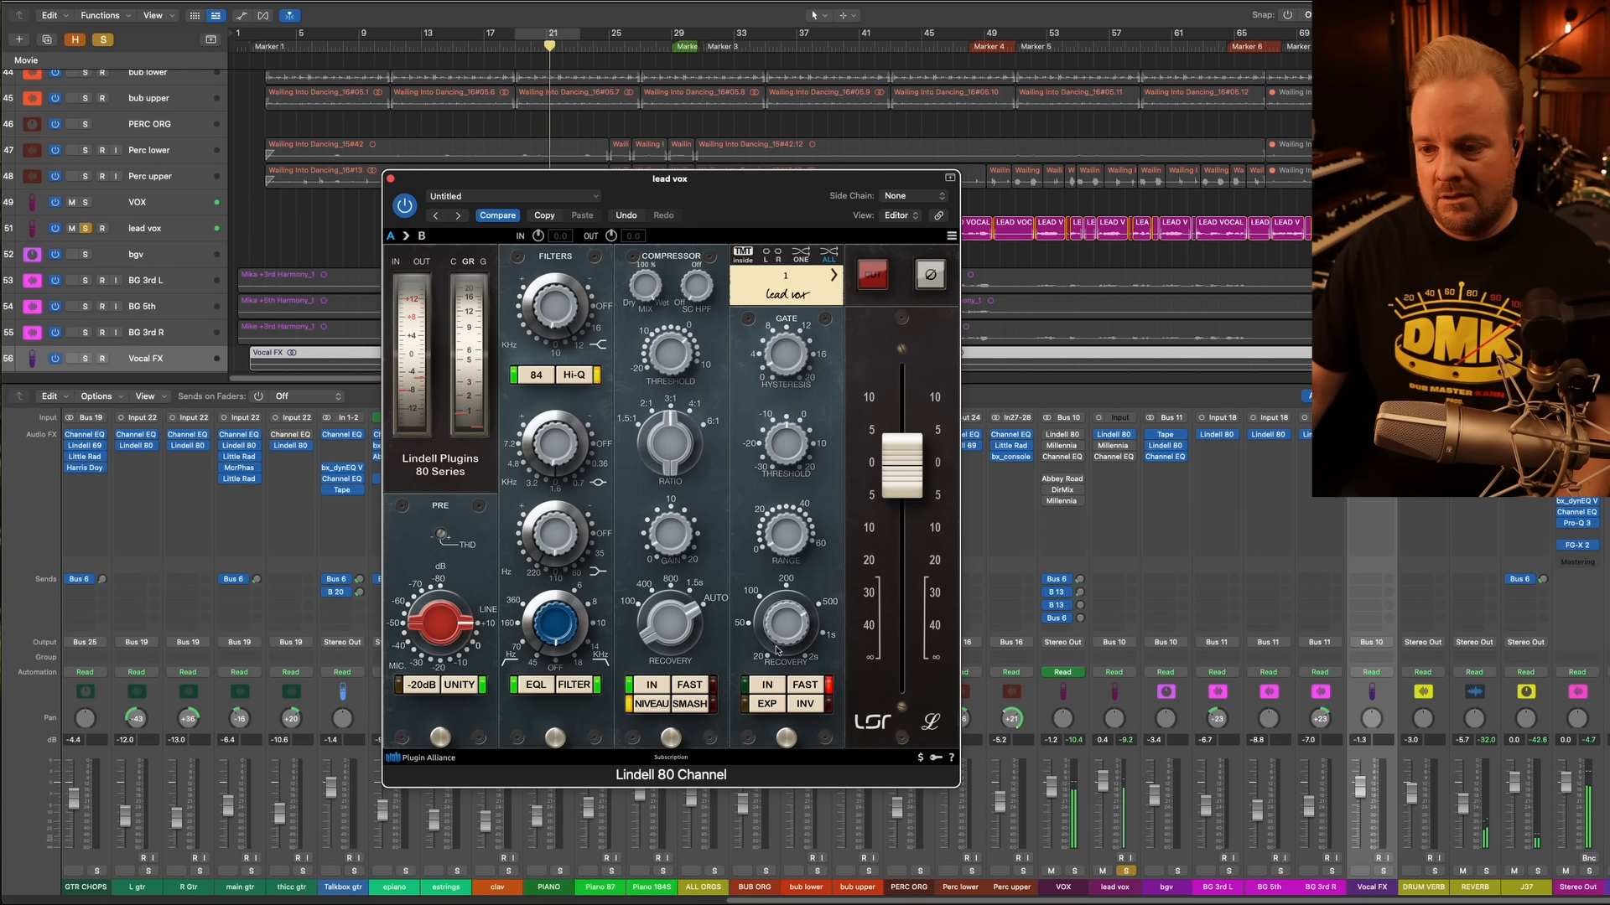
click(405, 208)
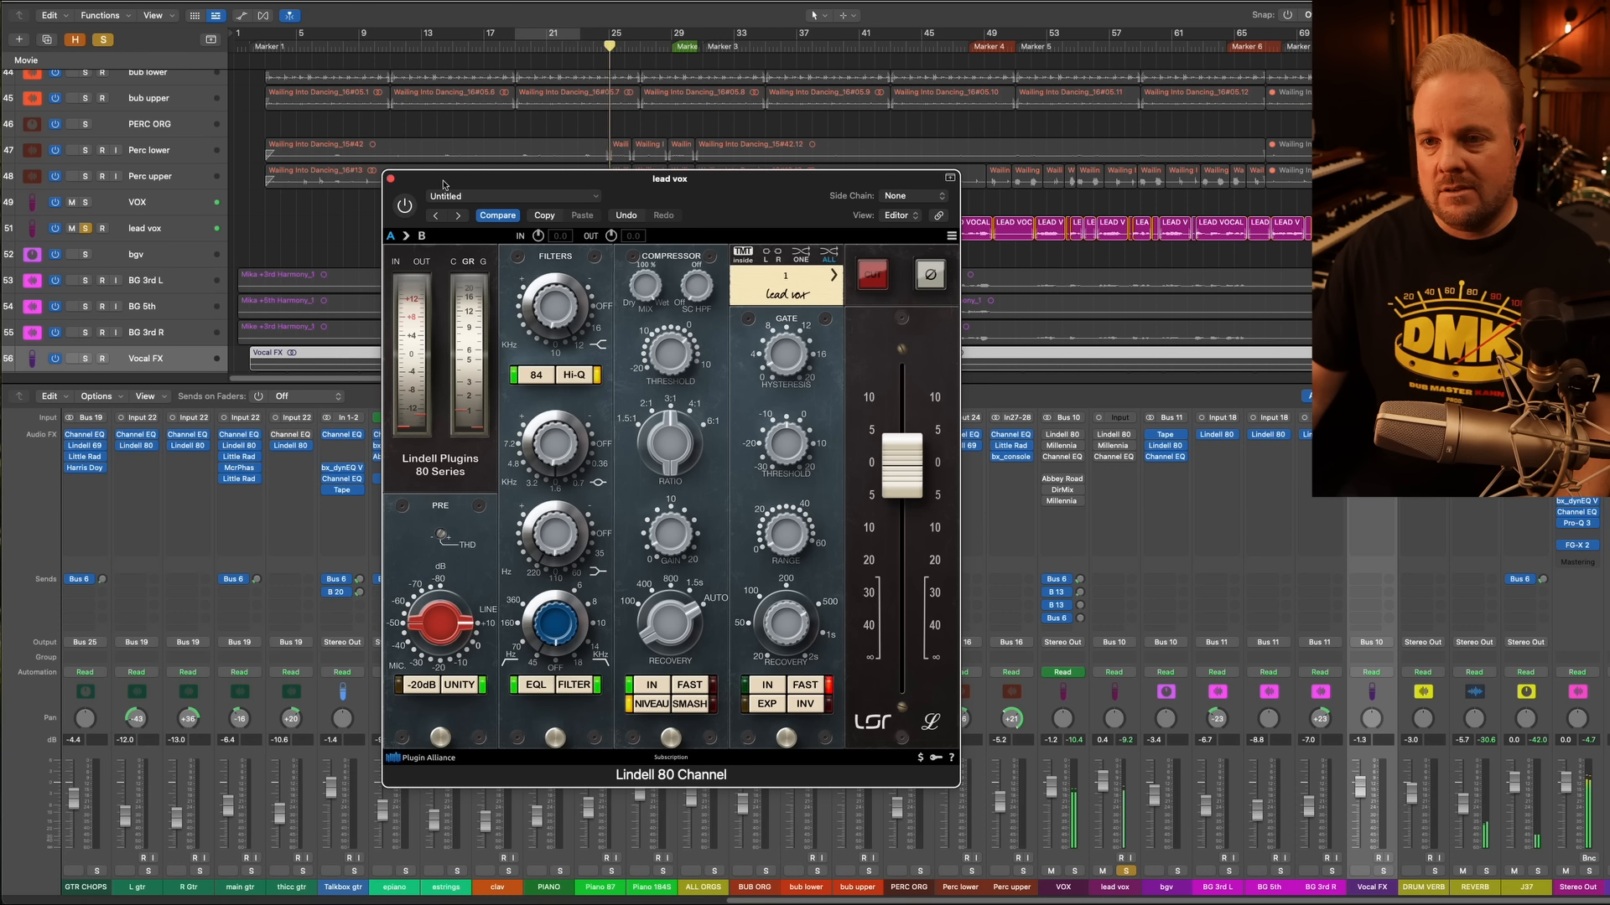
drag(591, 39, 659, 38)
click(405, 207)
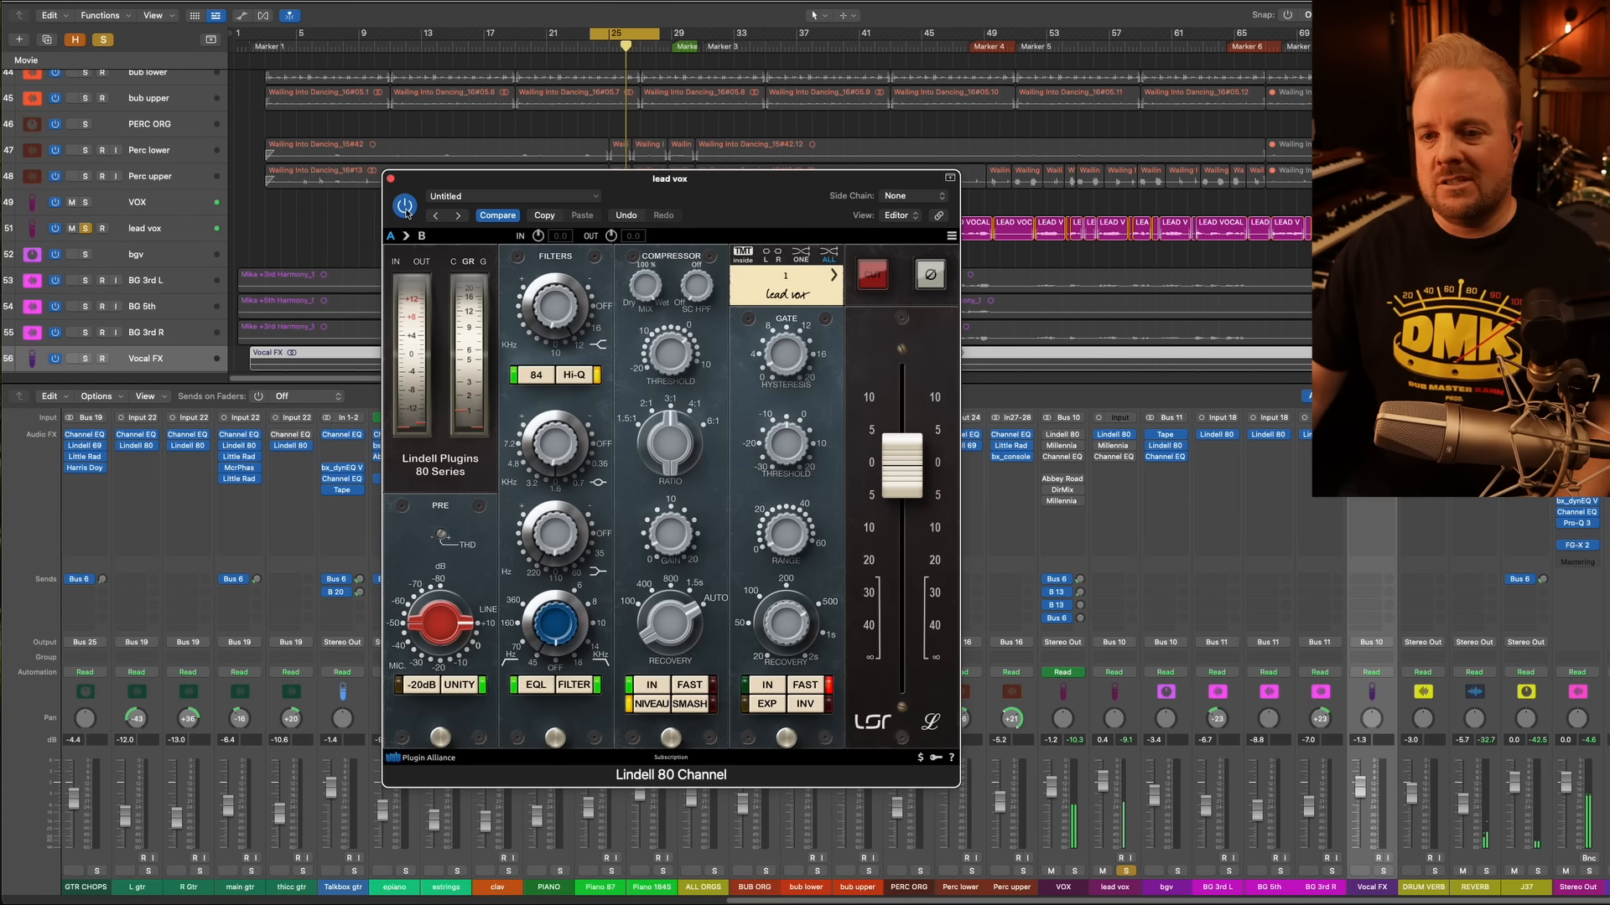
click(389, 179)
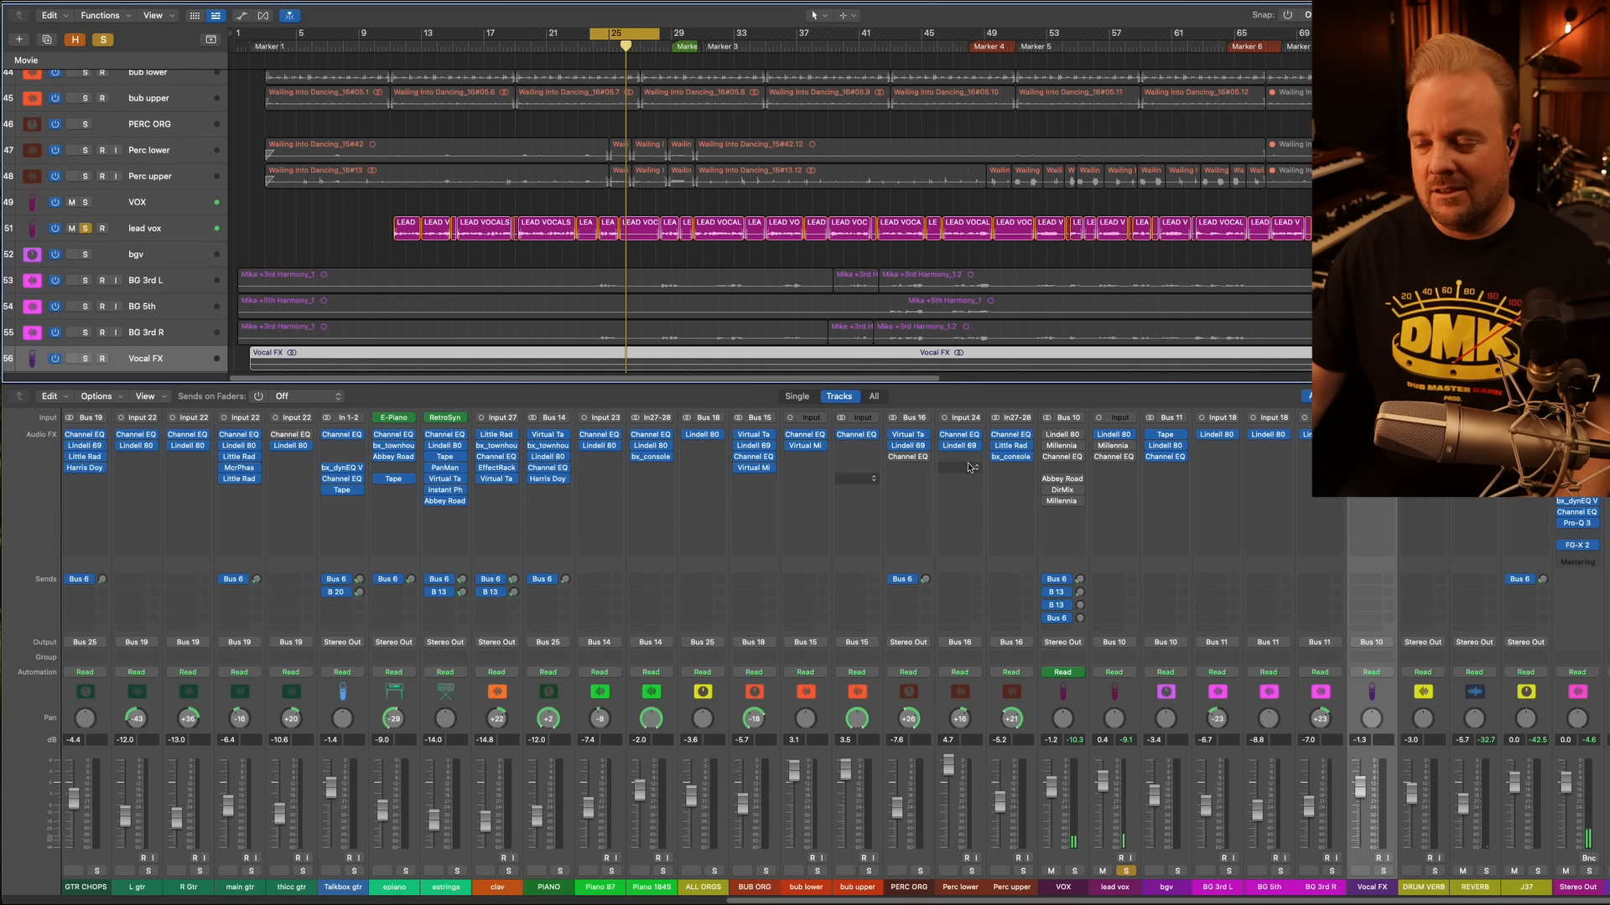
Open the Millennia NSEQ-2 on lead vox, enable it during playback, and close its window
click(1113, 445)
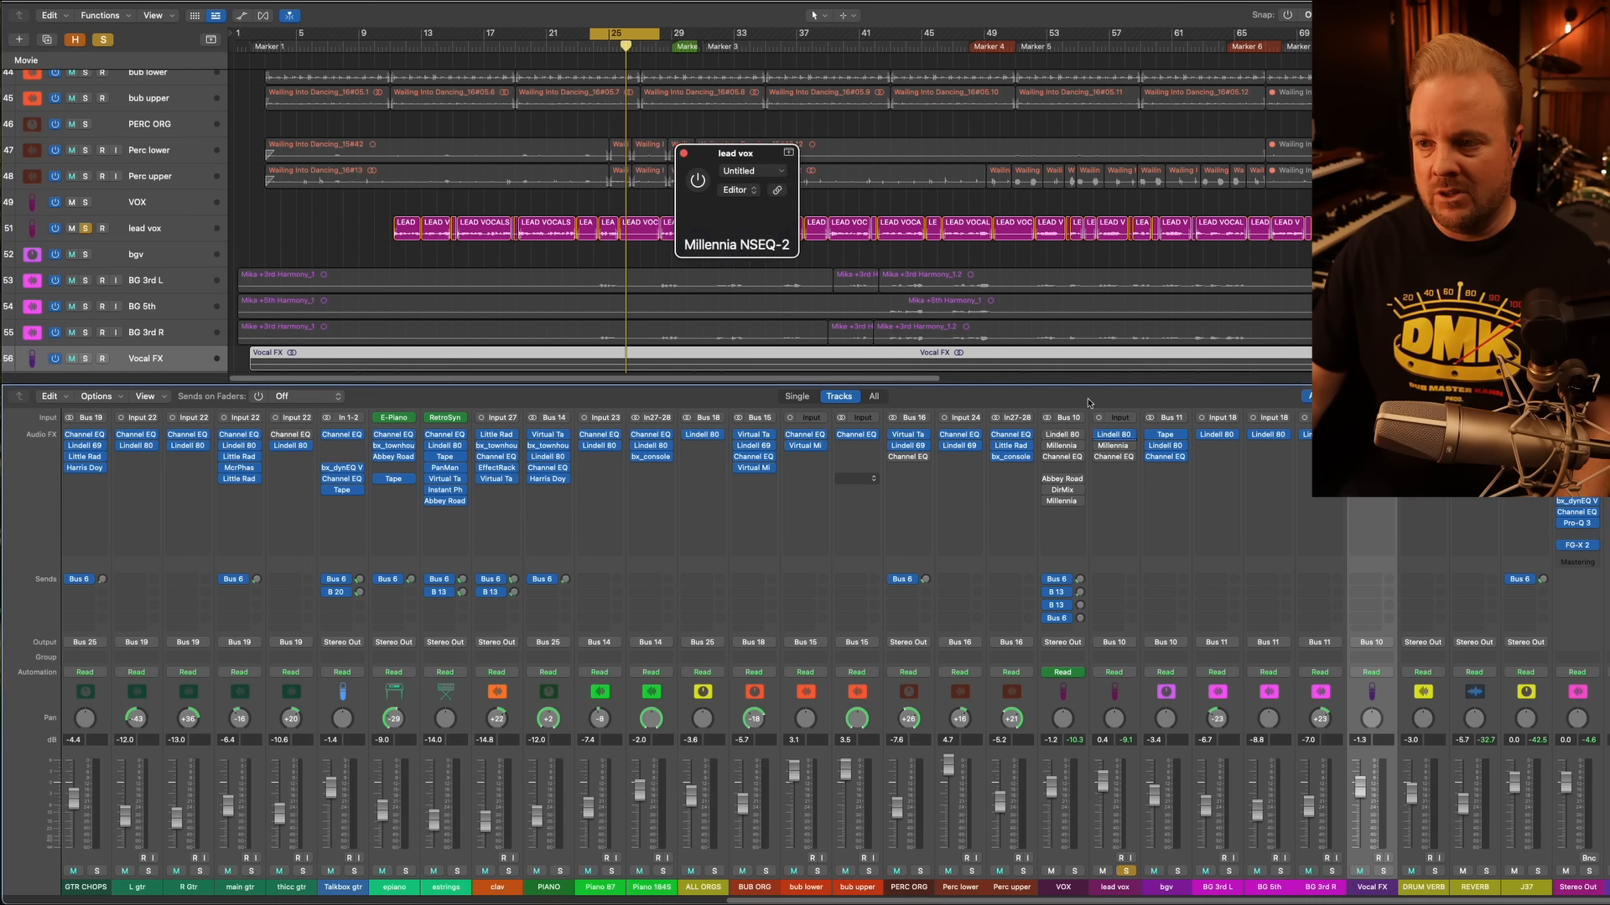
drag(716, 186, 715, 192)
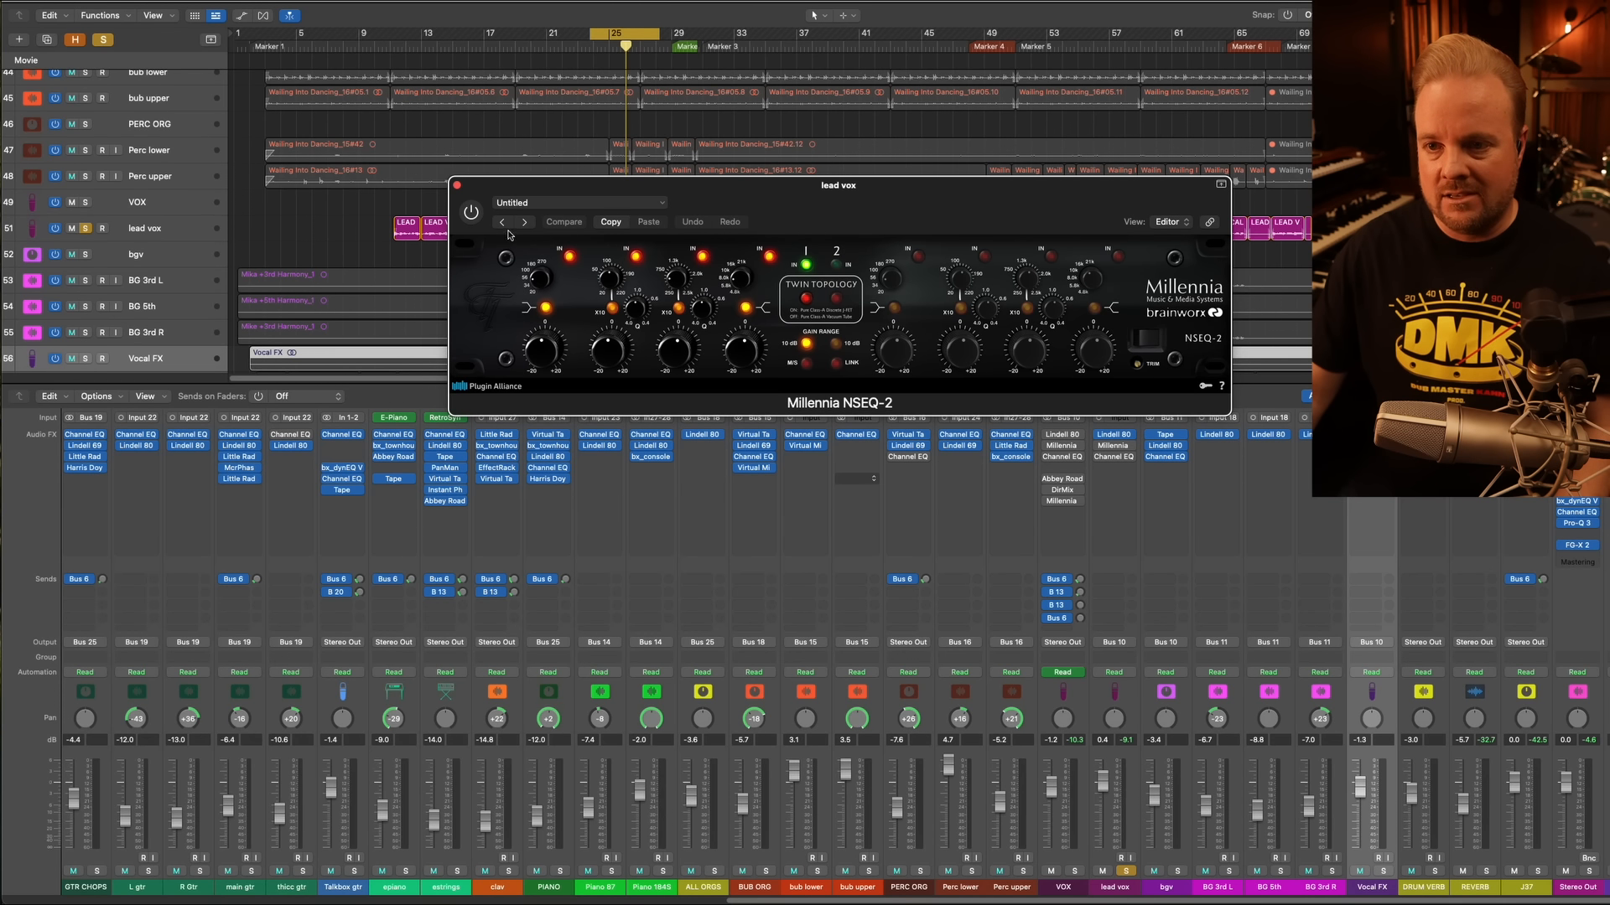
key(space)
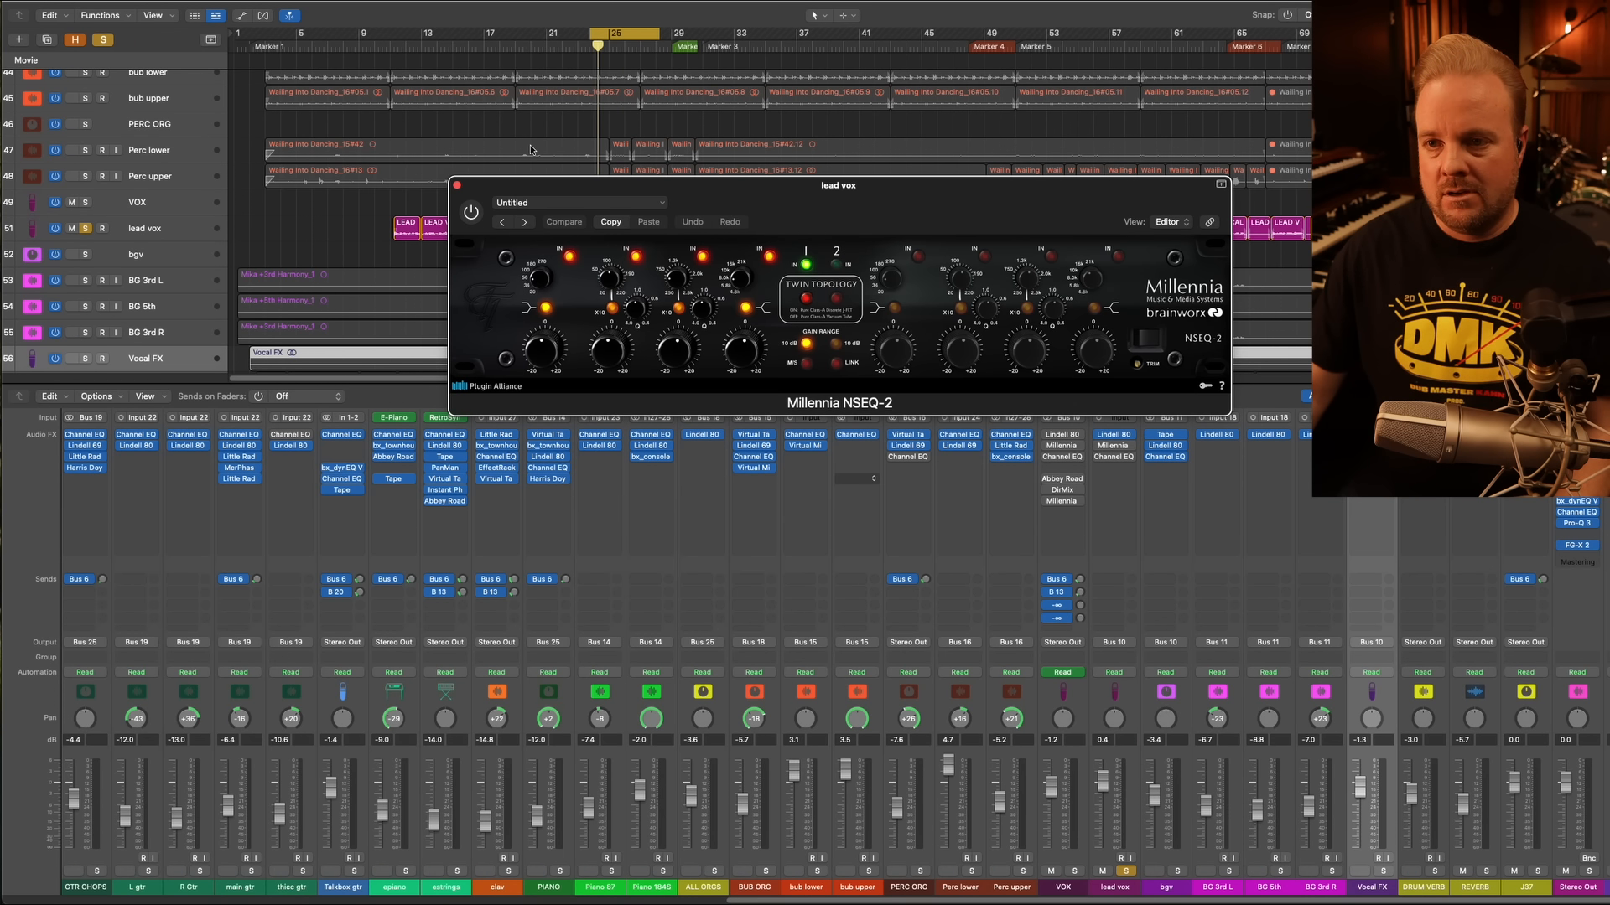
click(471, 213)
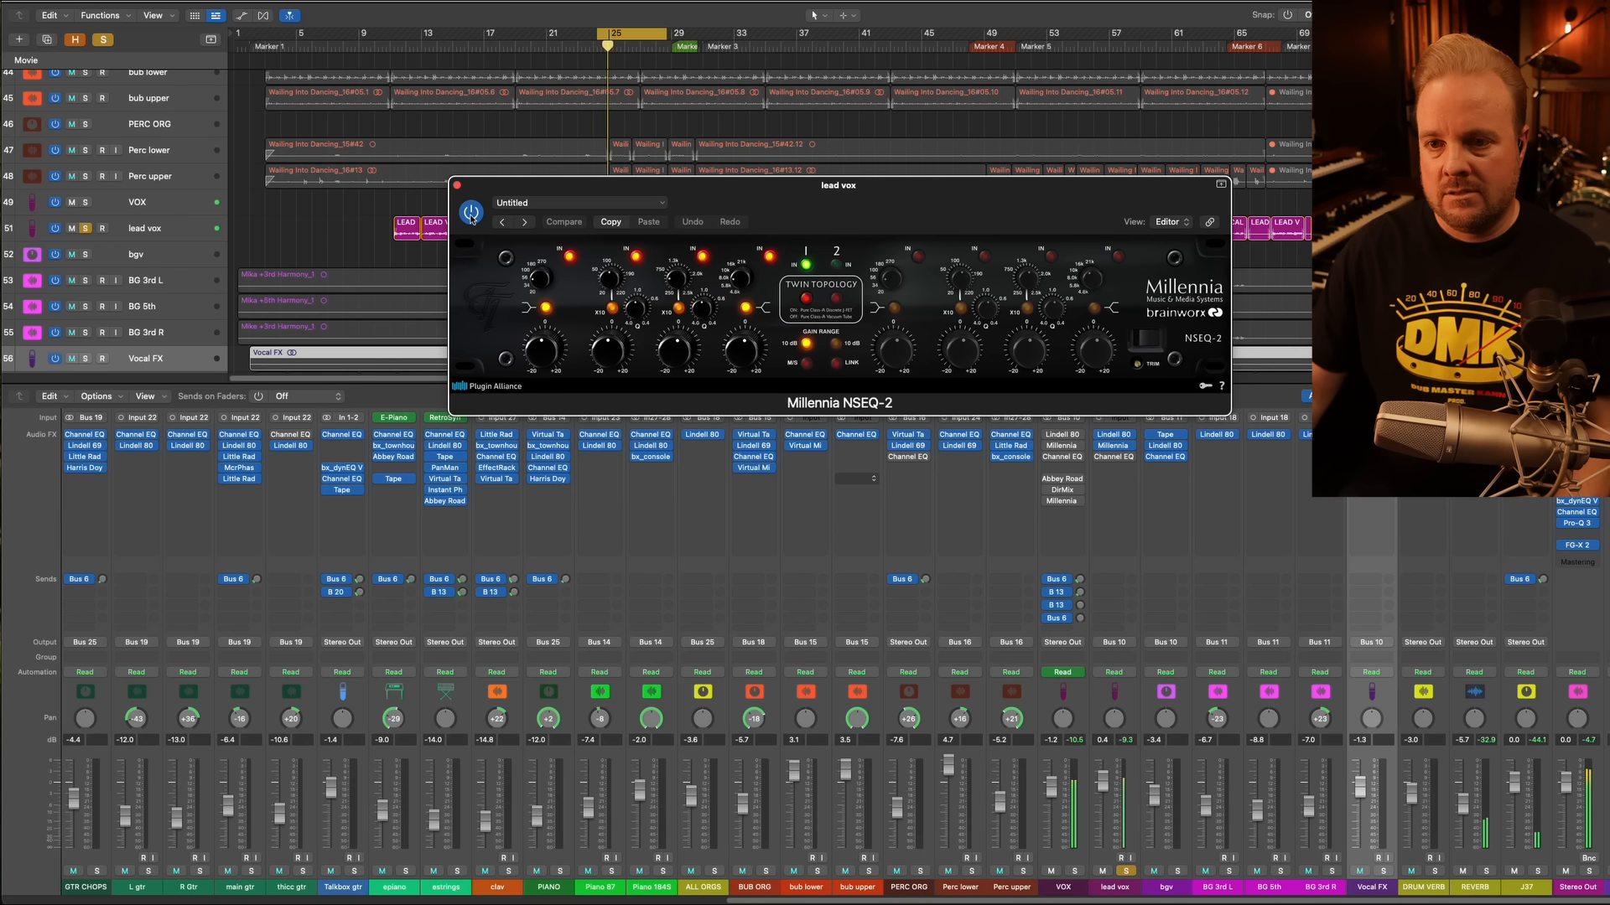
click(457, 186)
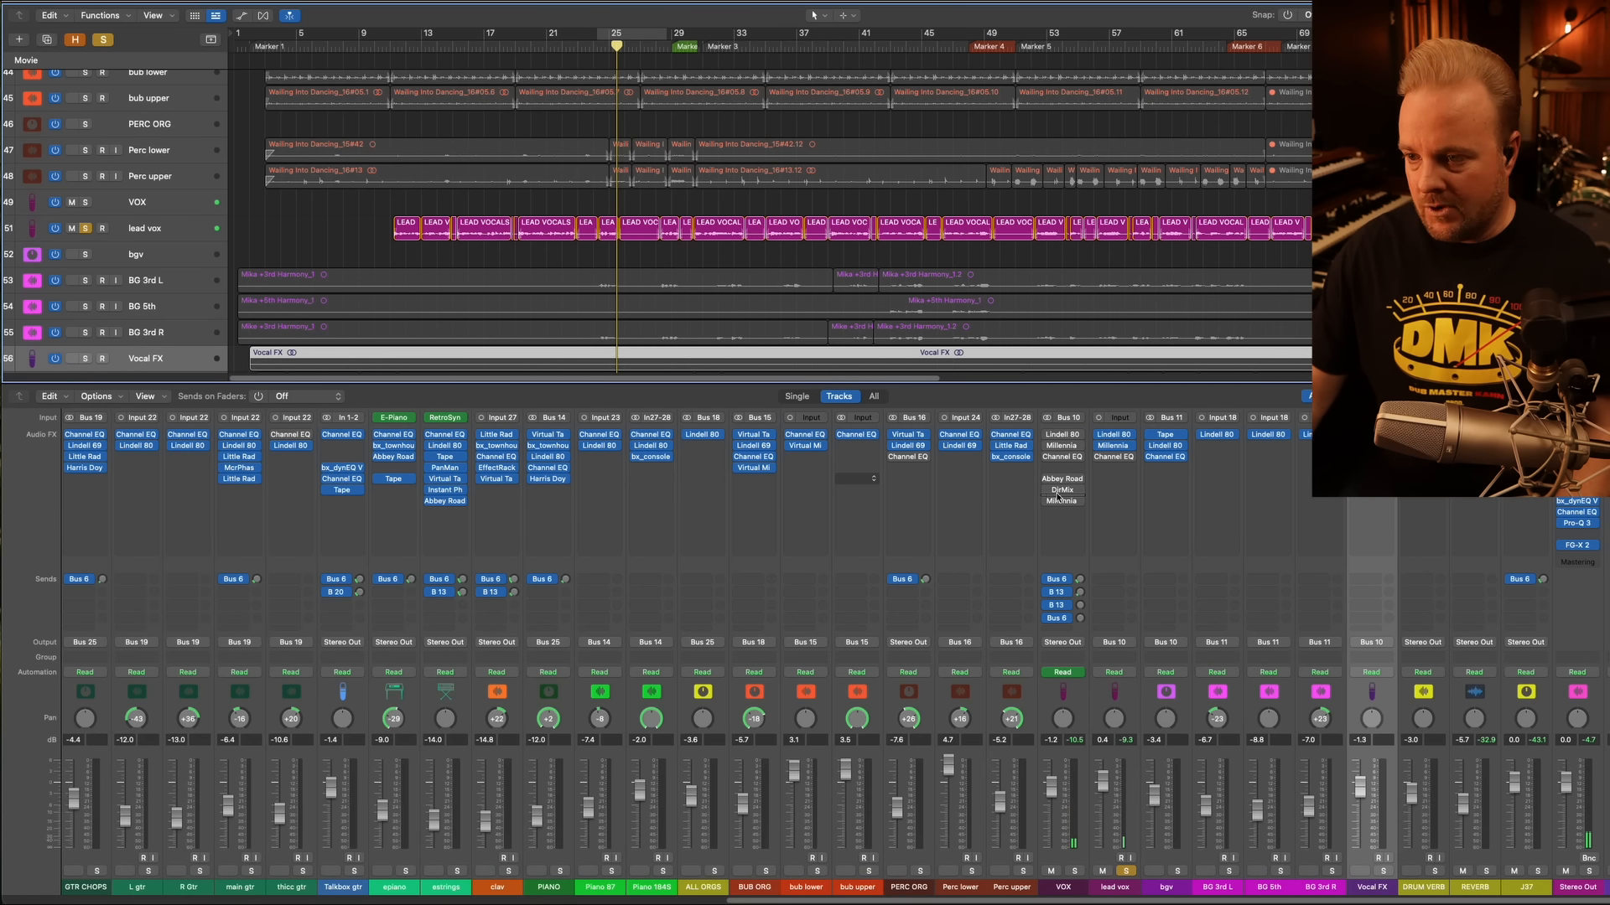
Enable lead vox's Channel EQ and compare it bypassed and active while looping about bars 19 to 23, leaving it on
click(1108, 459)
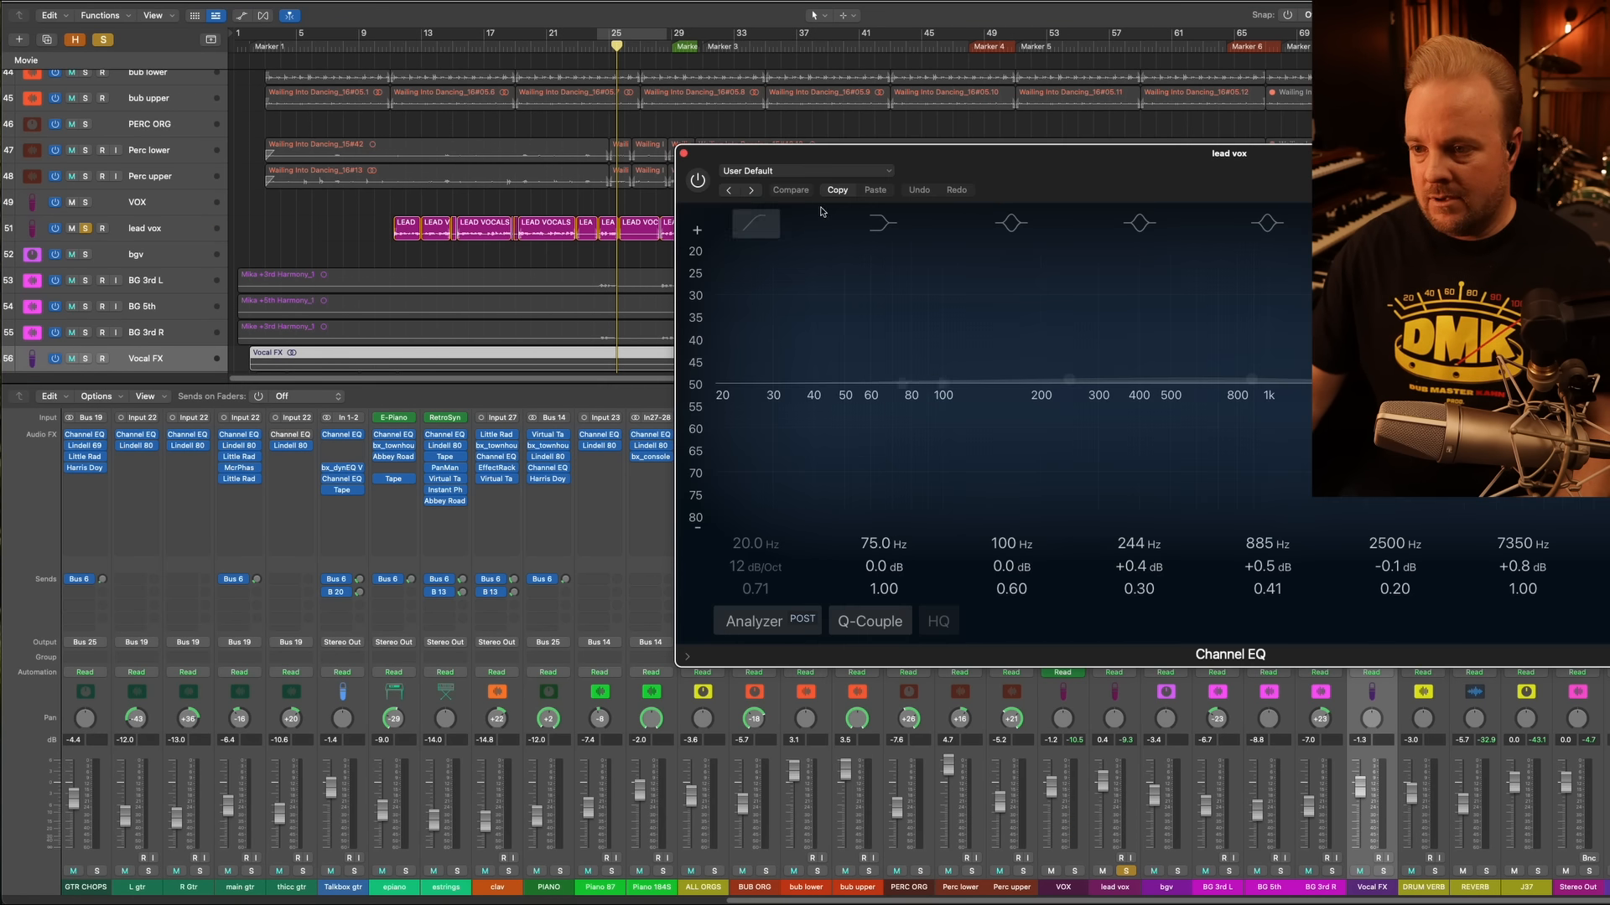
click(262, 209)
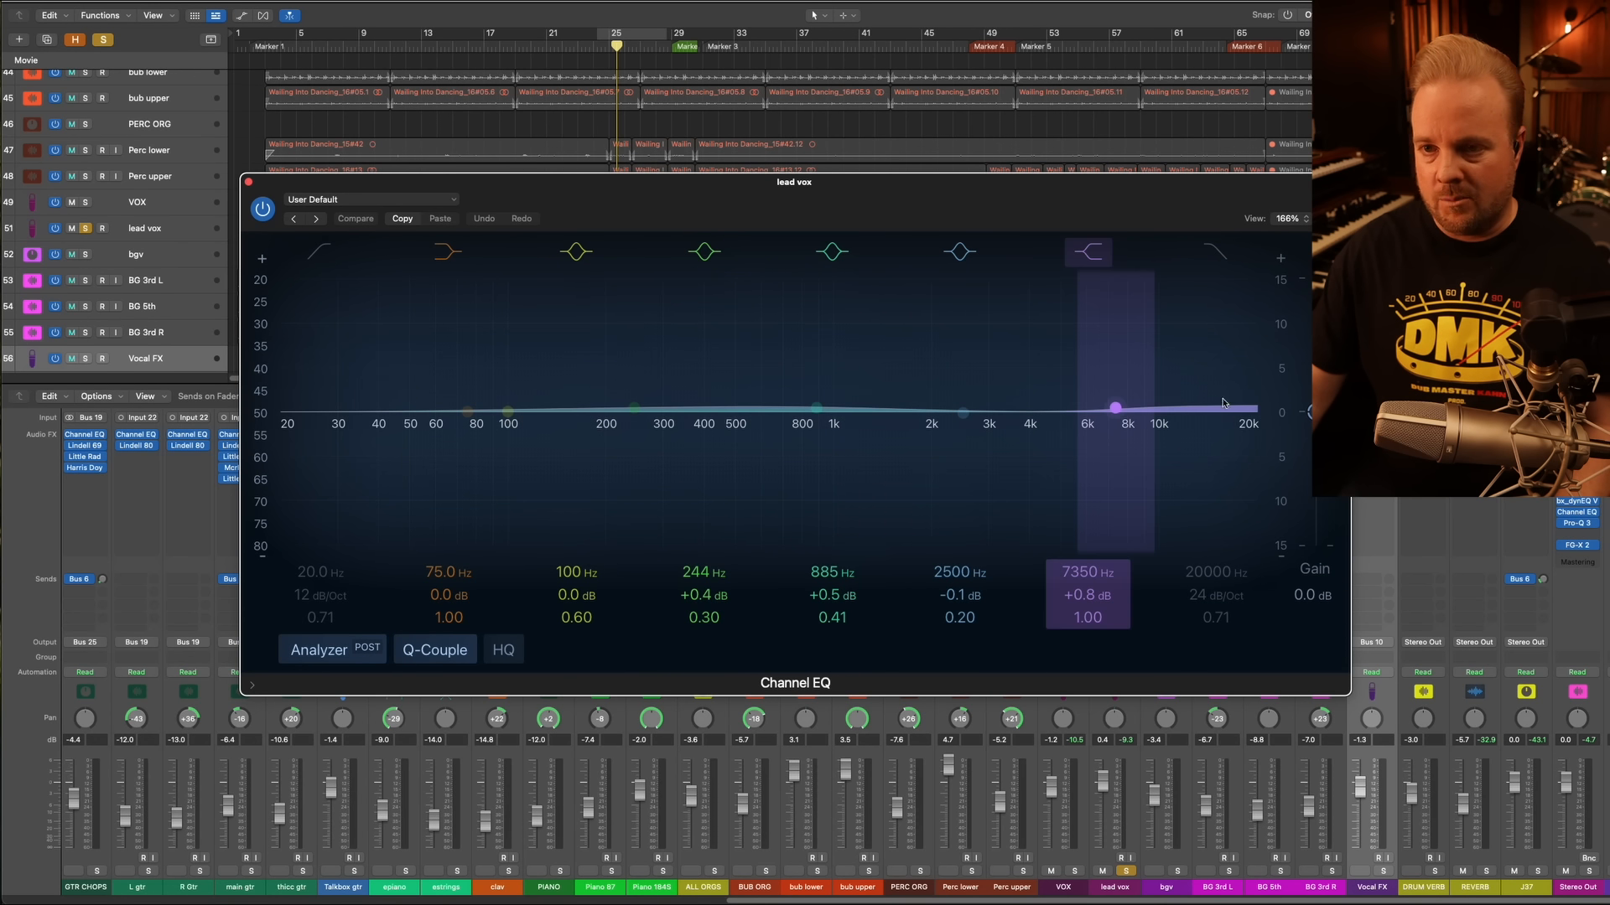
key(space)
drag(602, 190, 683, 283)
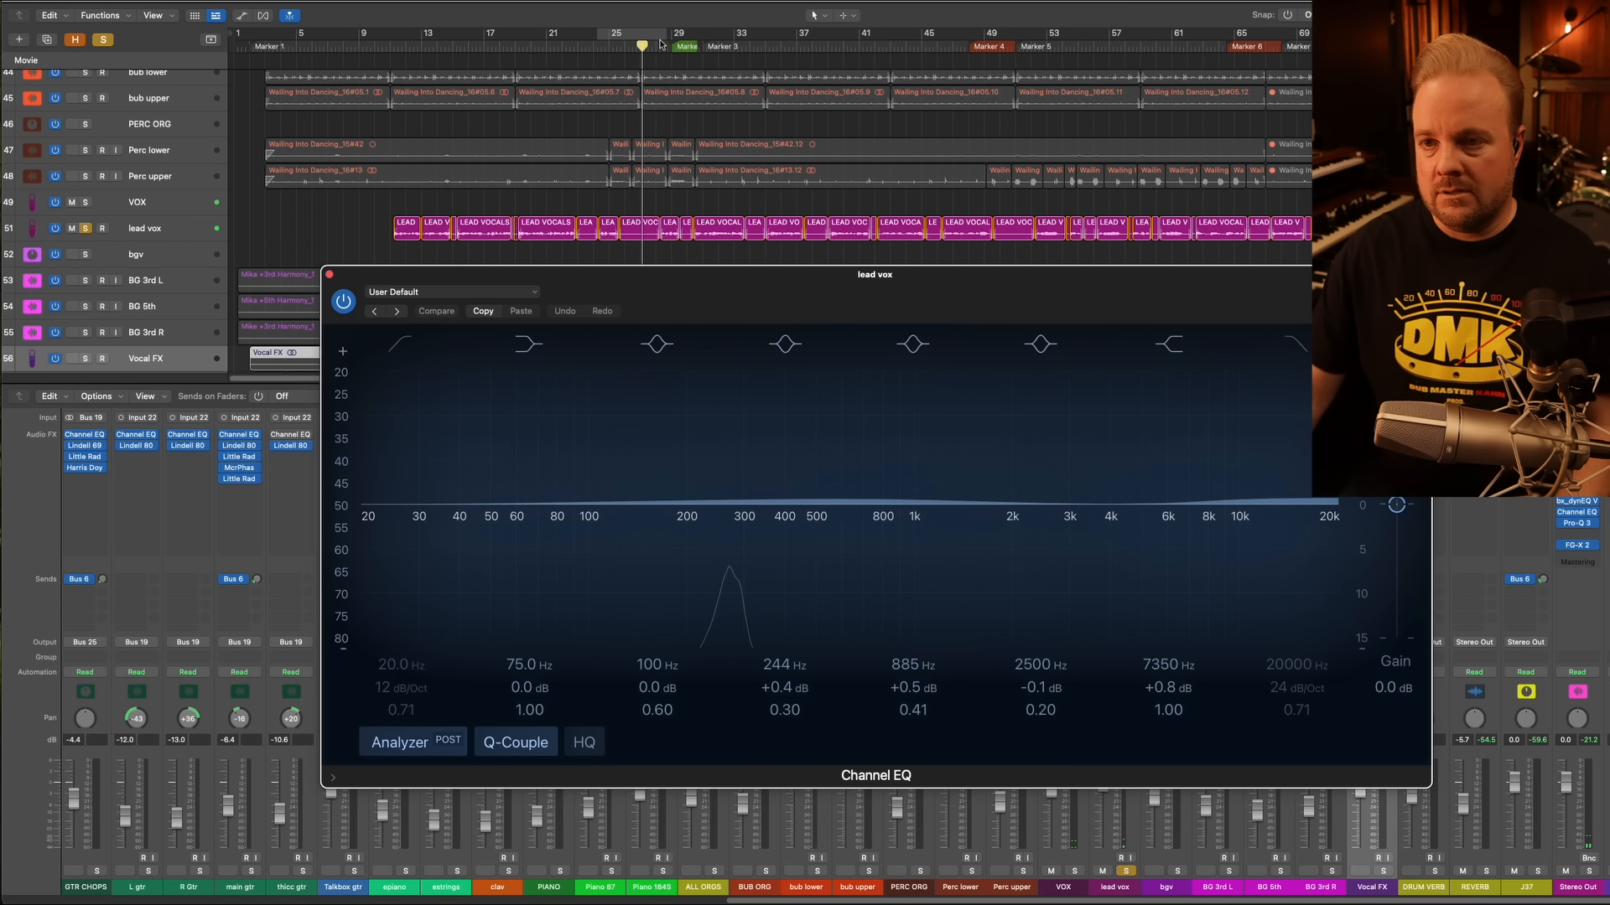
drag(581, 43, 520, 42)
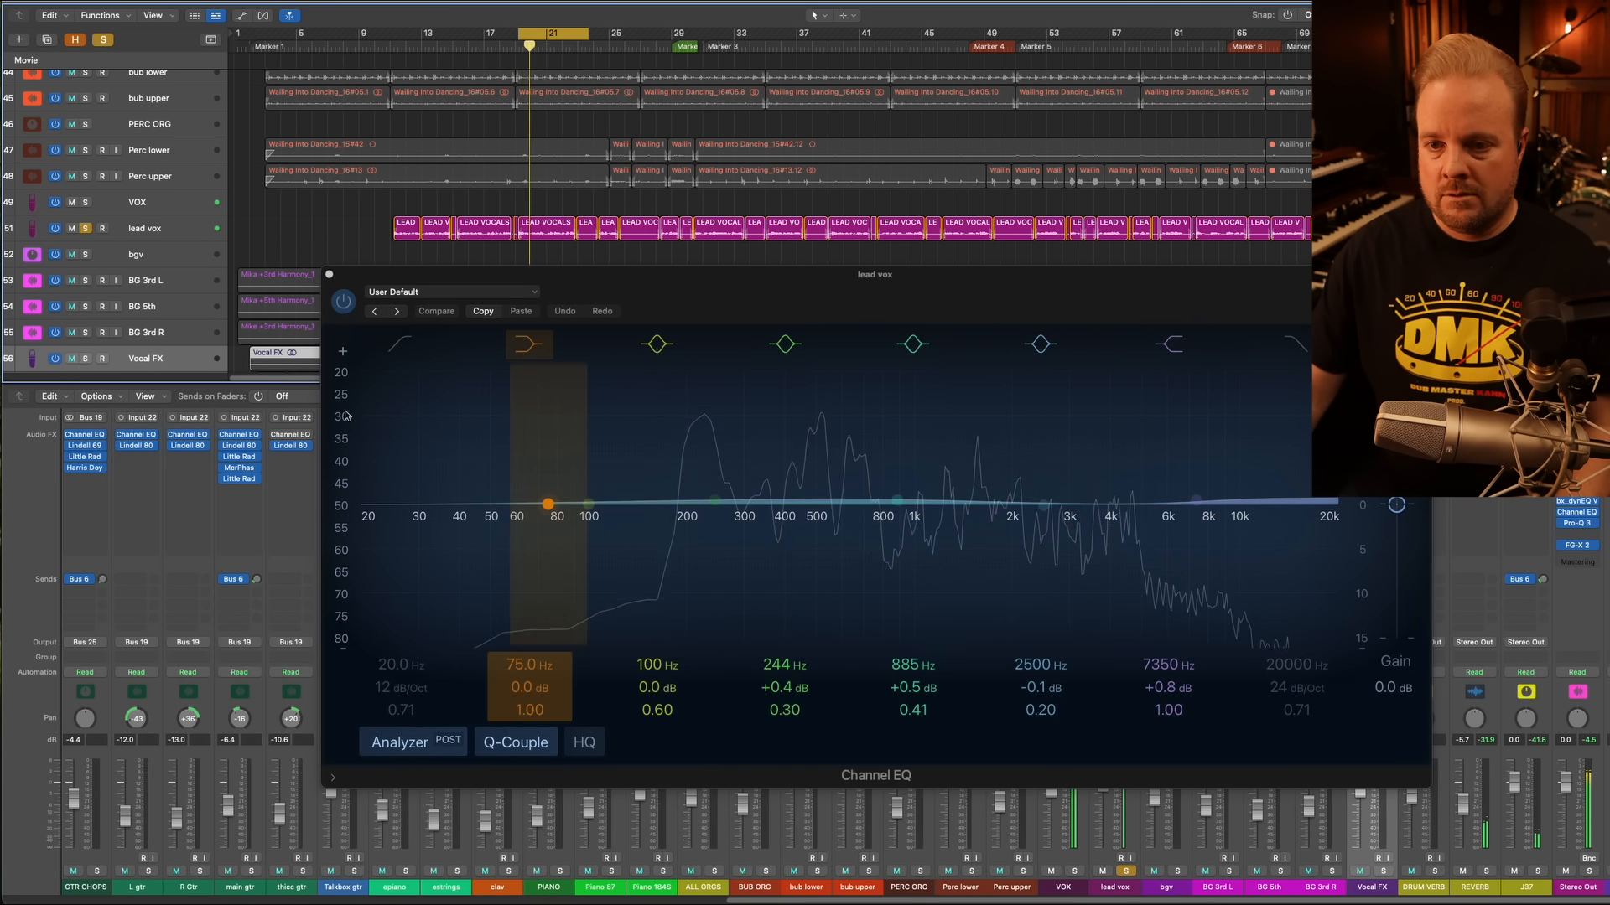
click(344, 302)
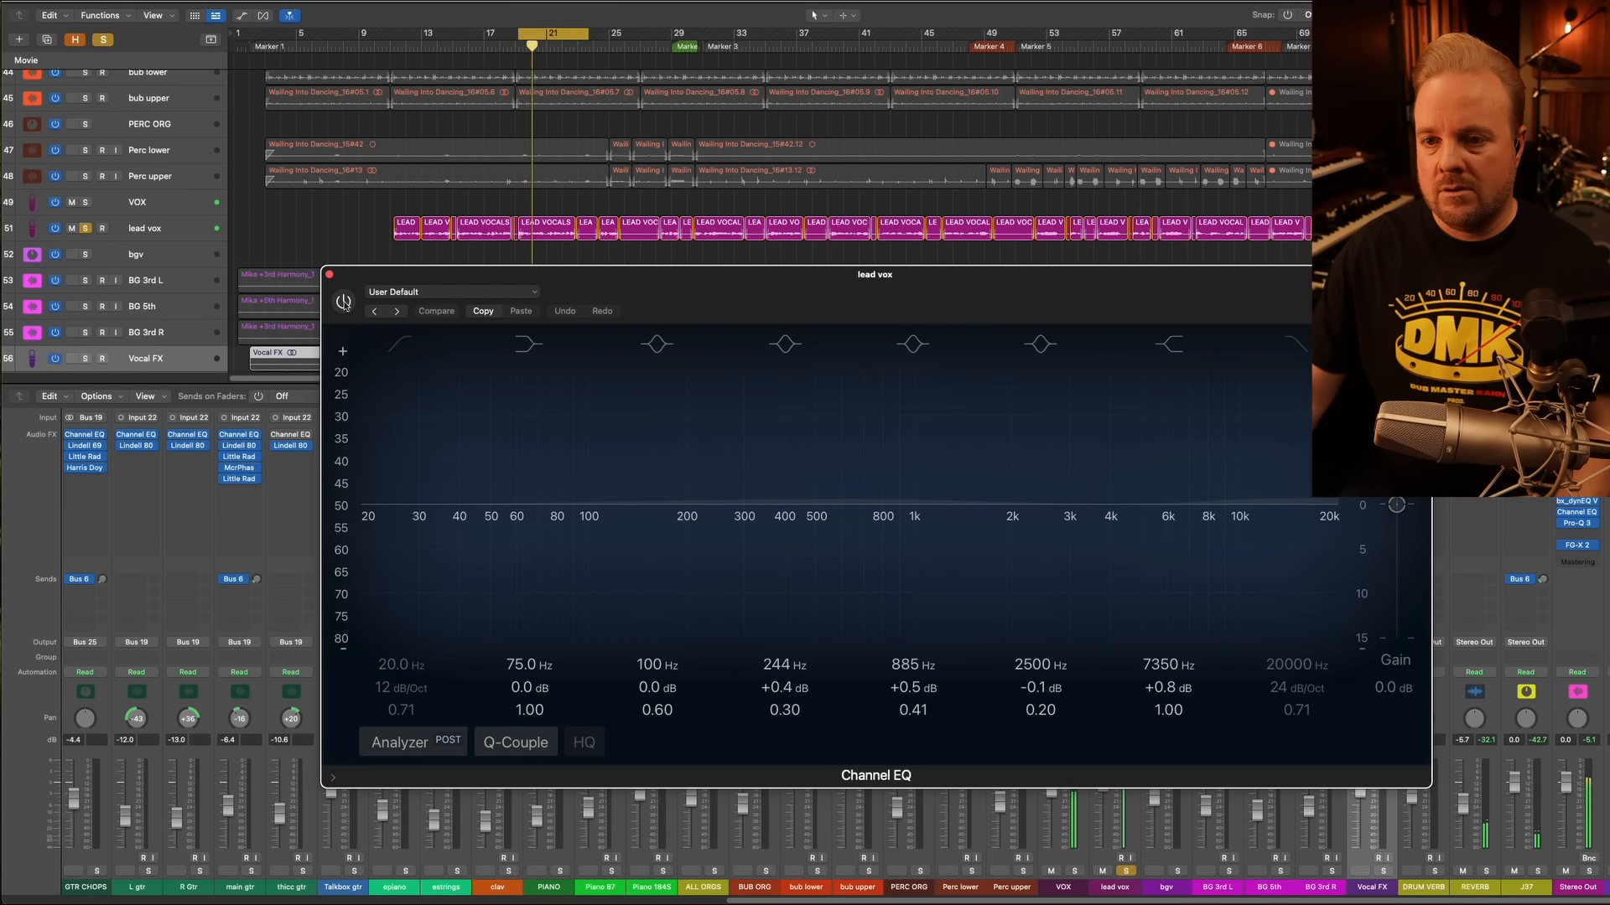
click(344, 302)
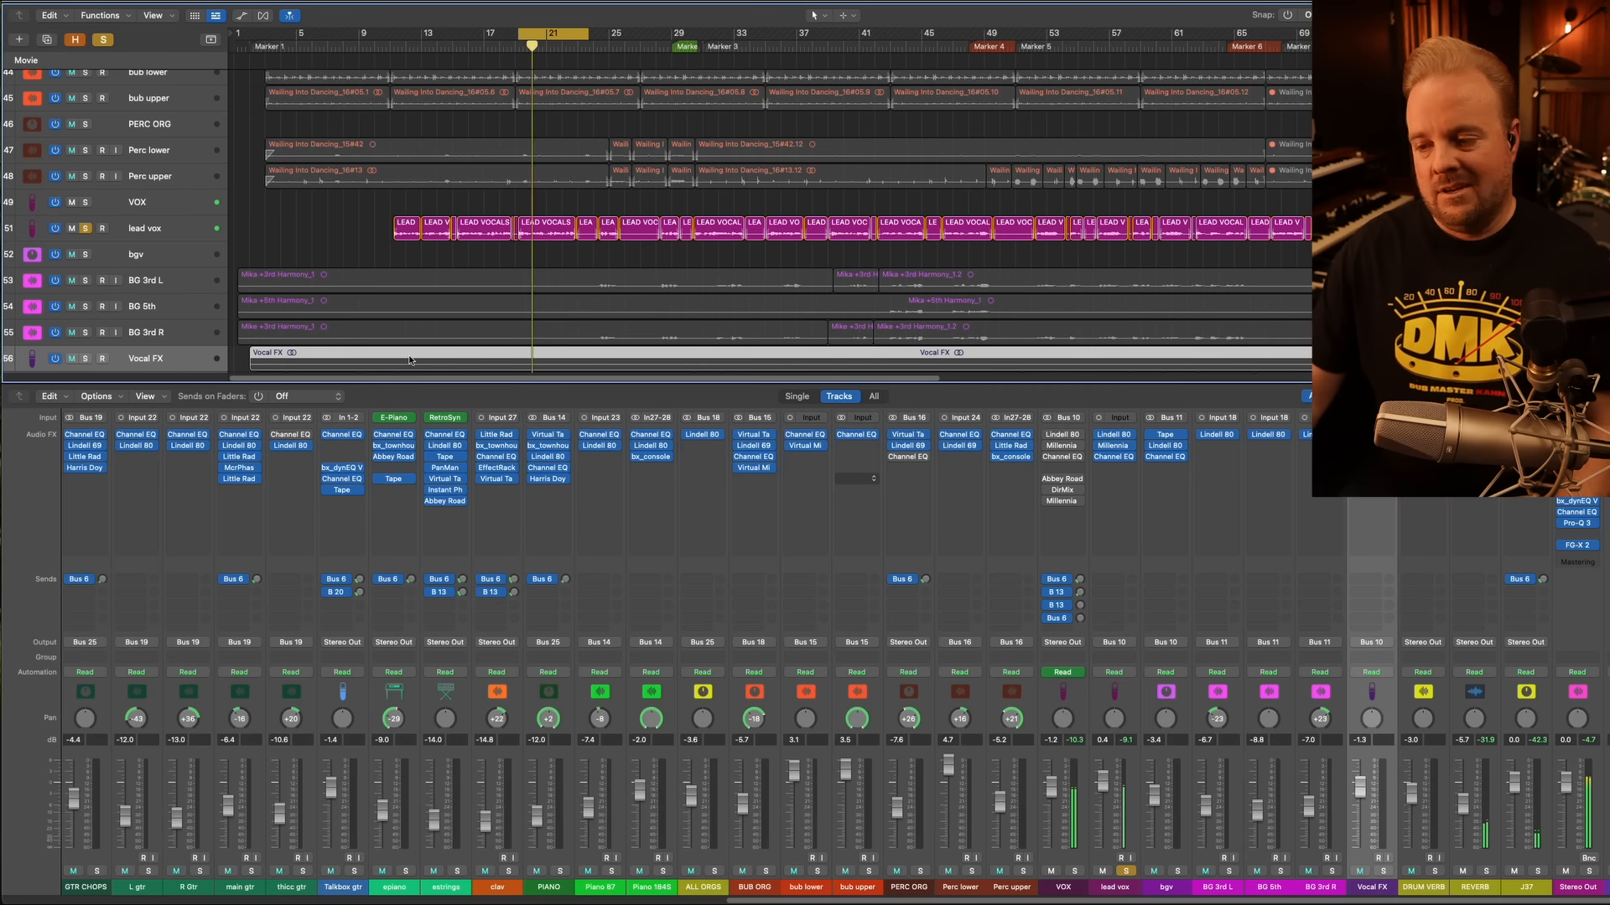
click(329, 274)
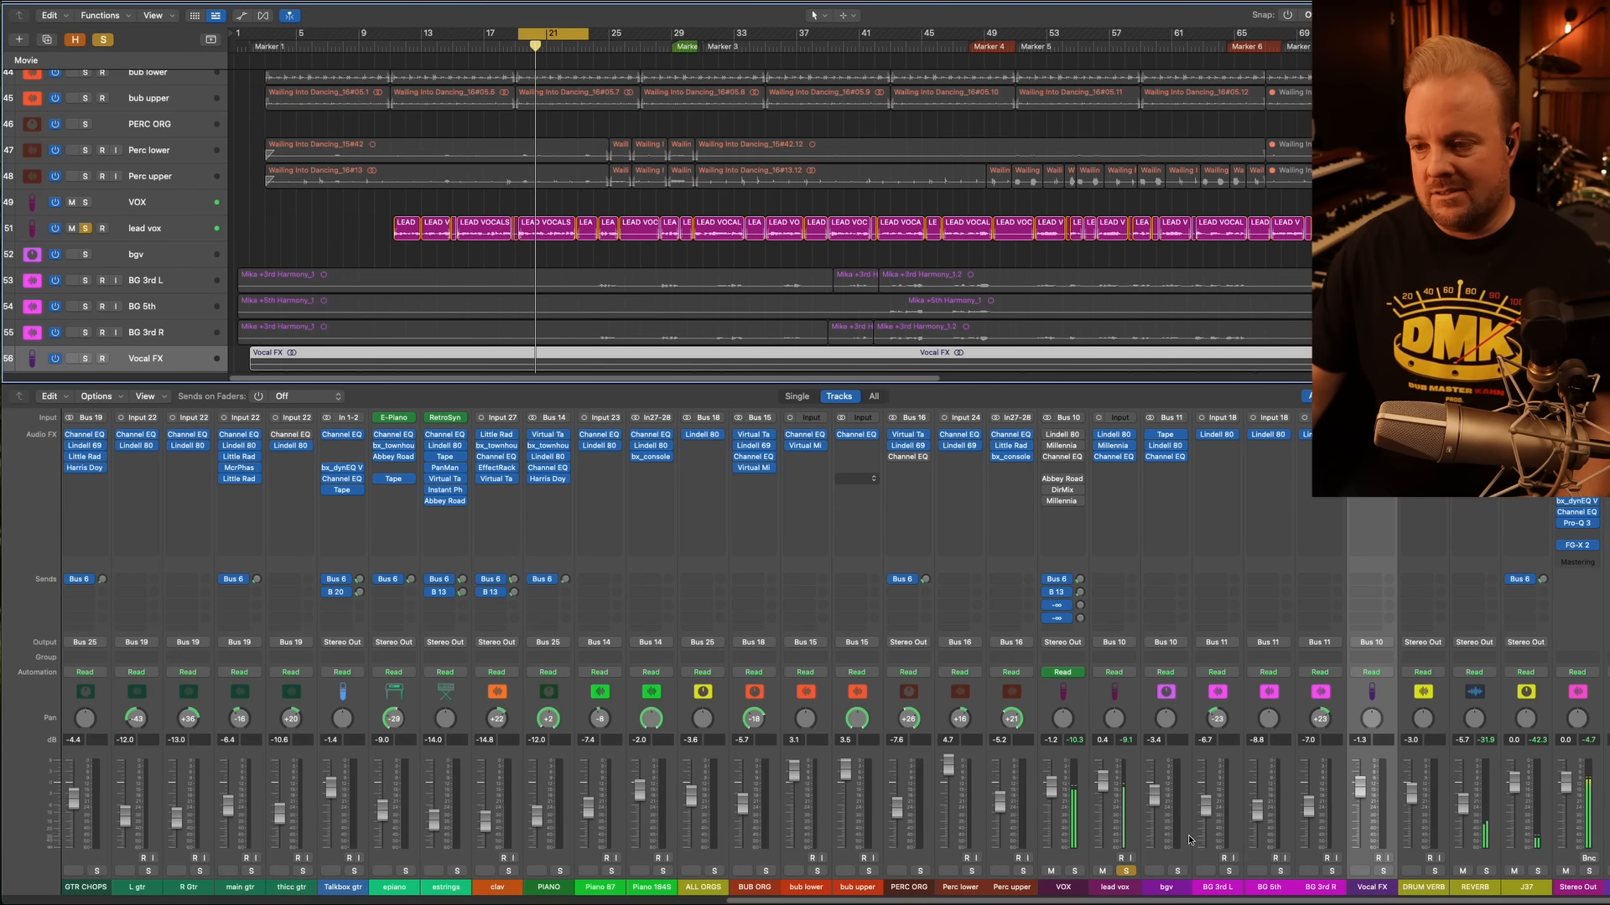
Open the Lindell 80 Channel on the VOX bus and enable it
click(1062, 435)
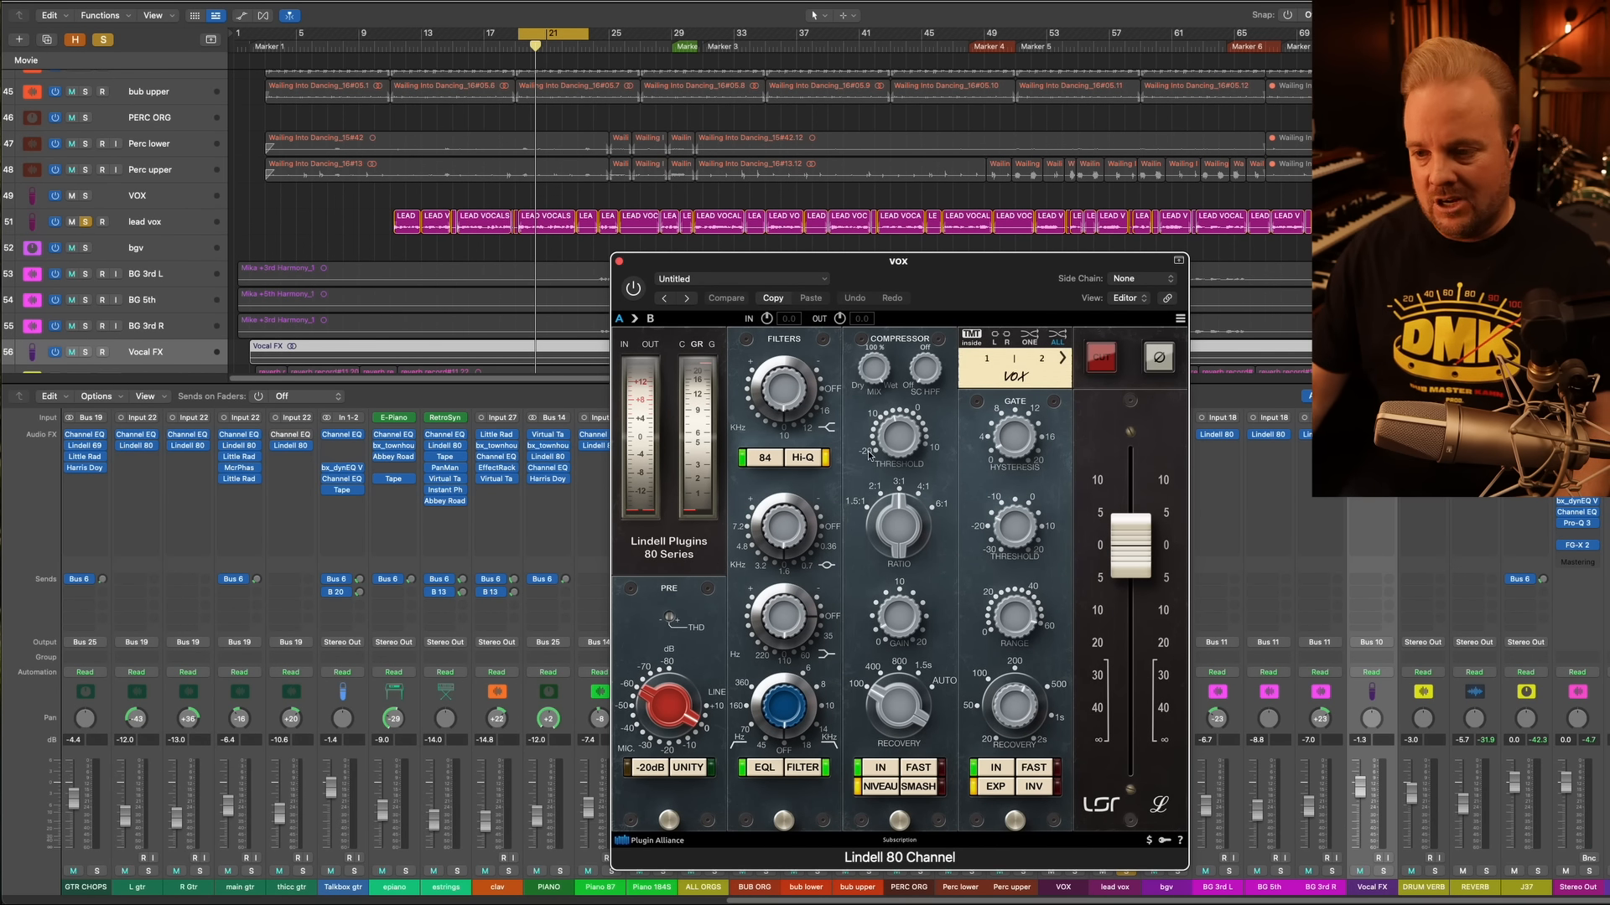
click(635, 289)
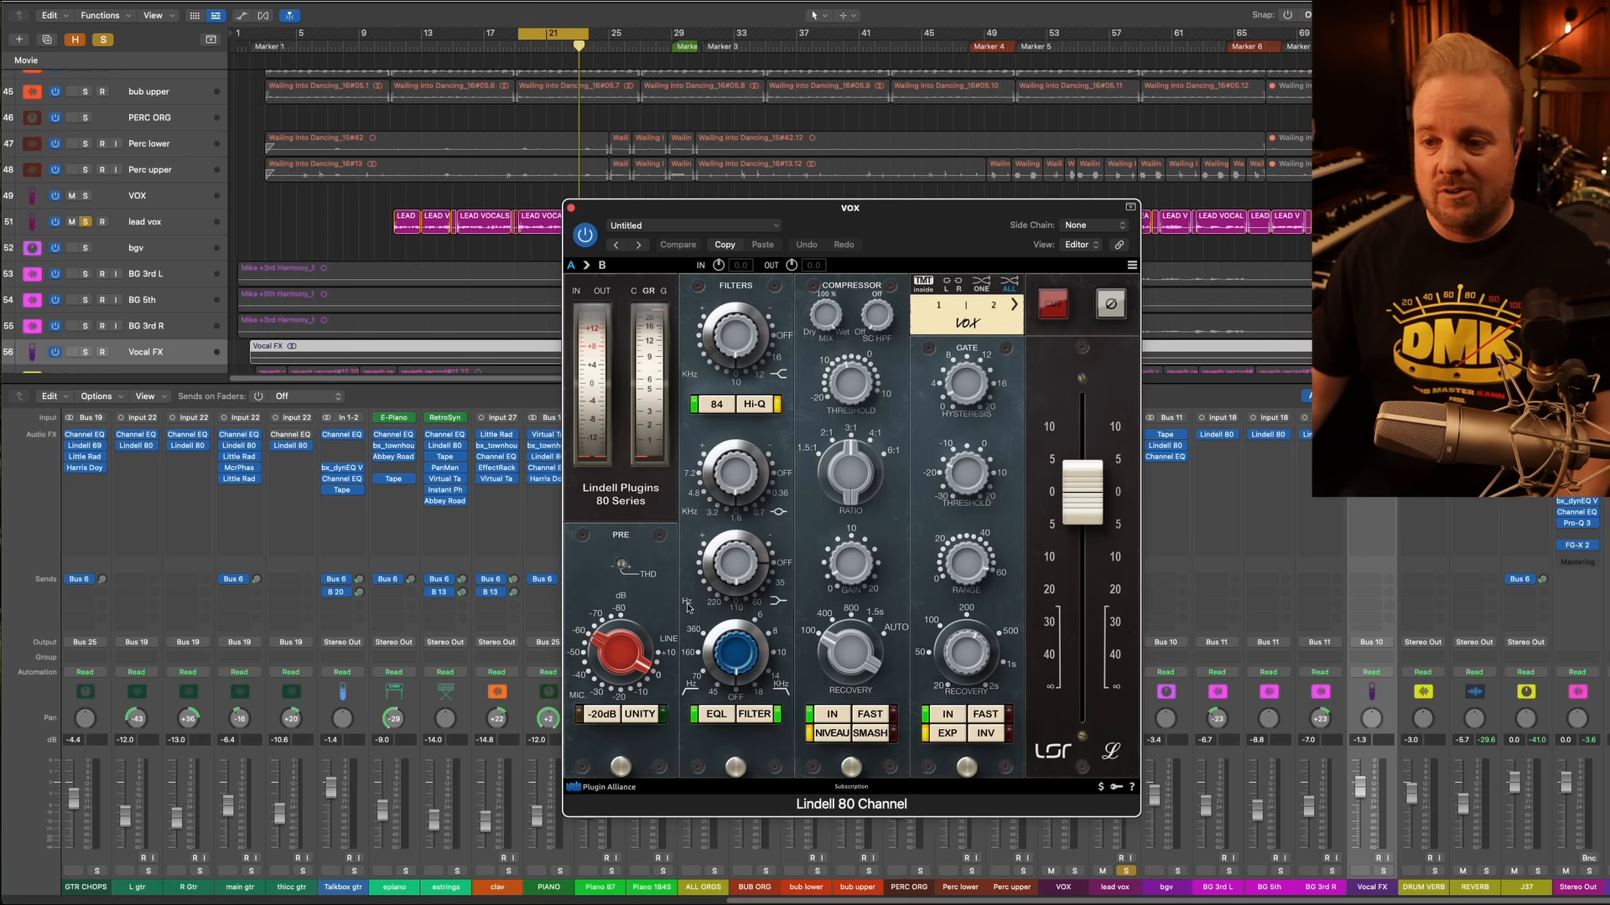
Compare the VOX bus's Lindell 80 Channel bypassed and enabled while looping about bars 19 to 23, and close its window
key(space)
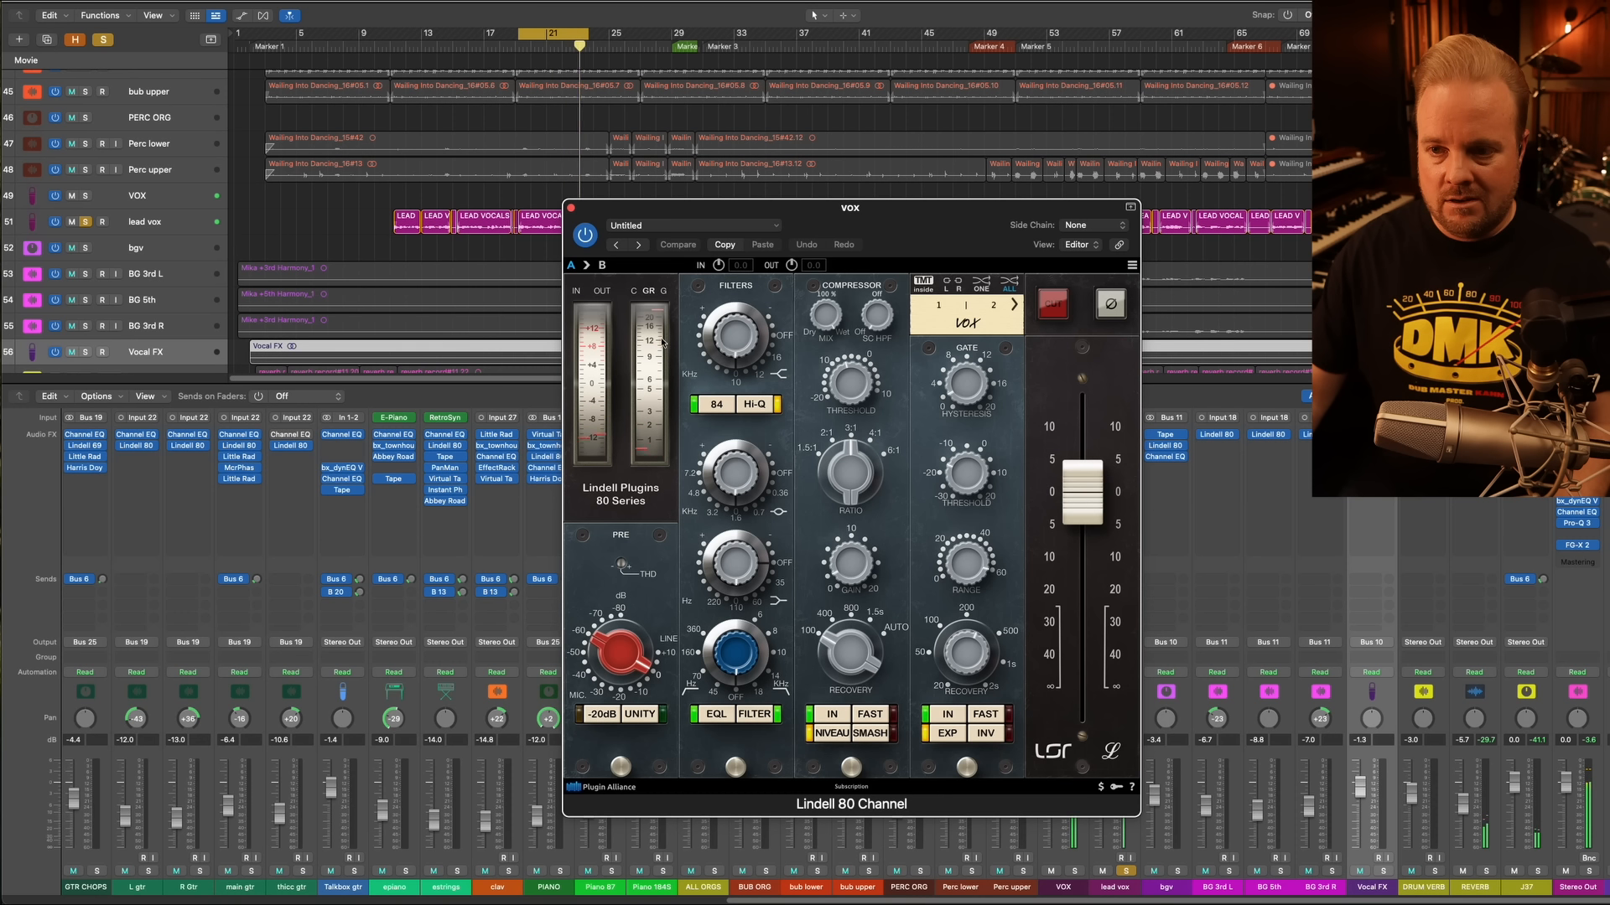
click(586, 234)
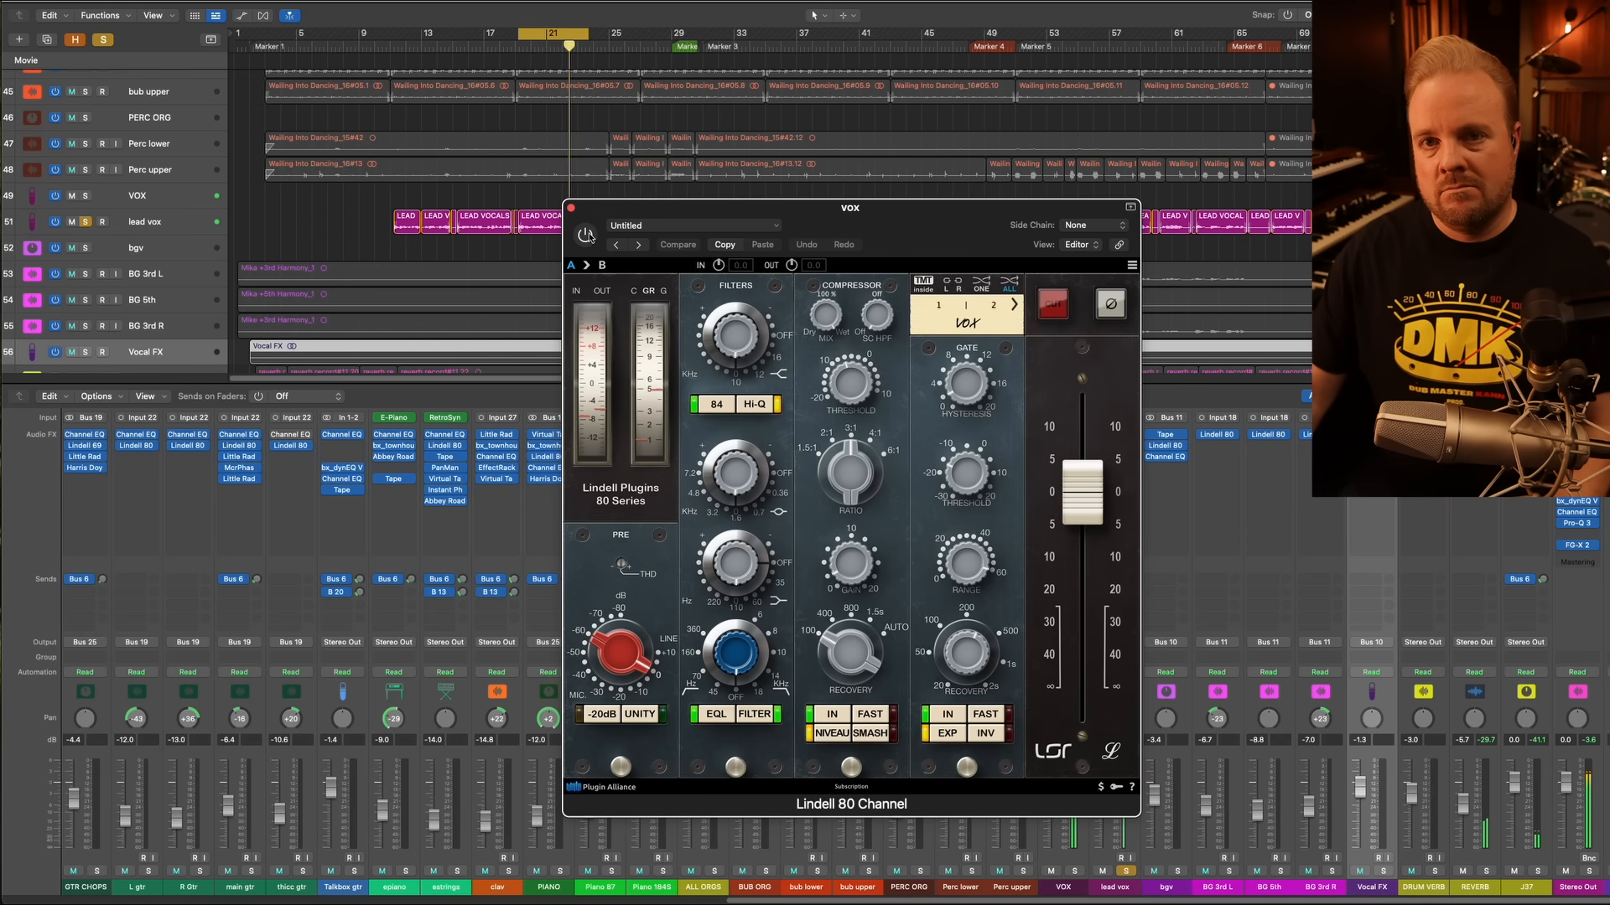
click(586, 235)
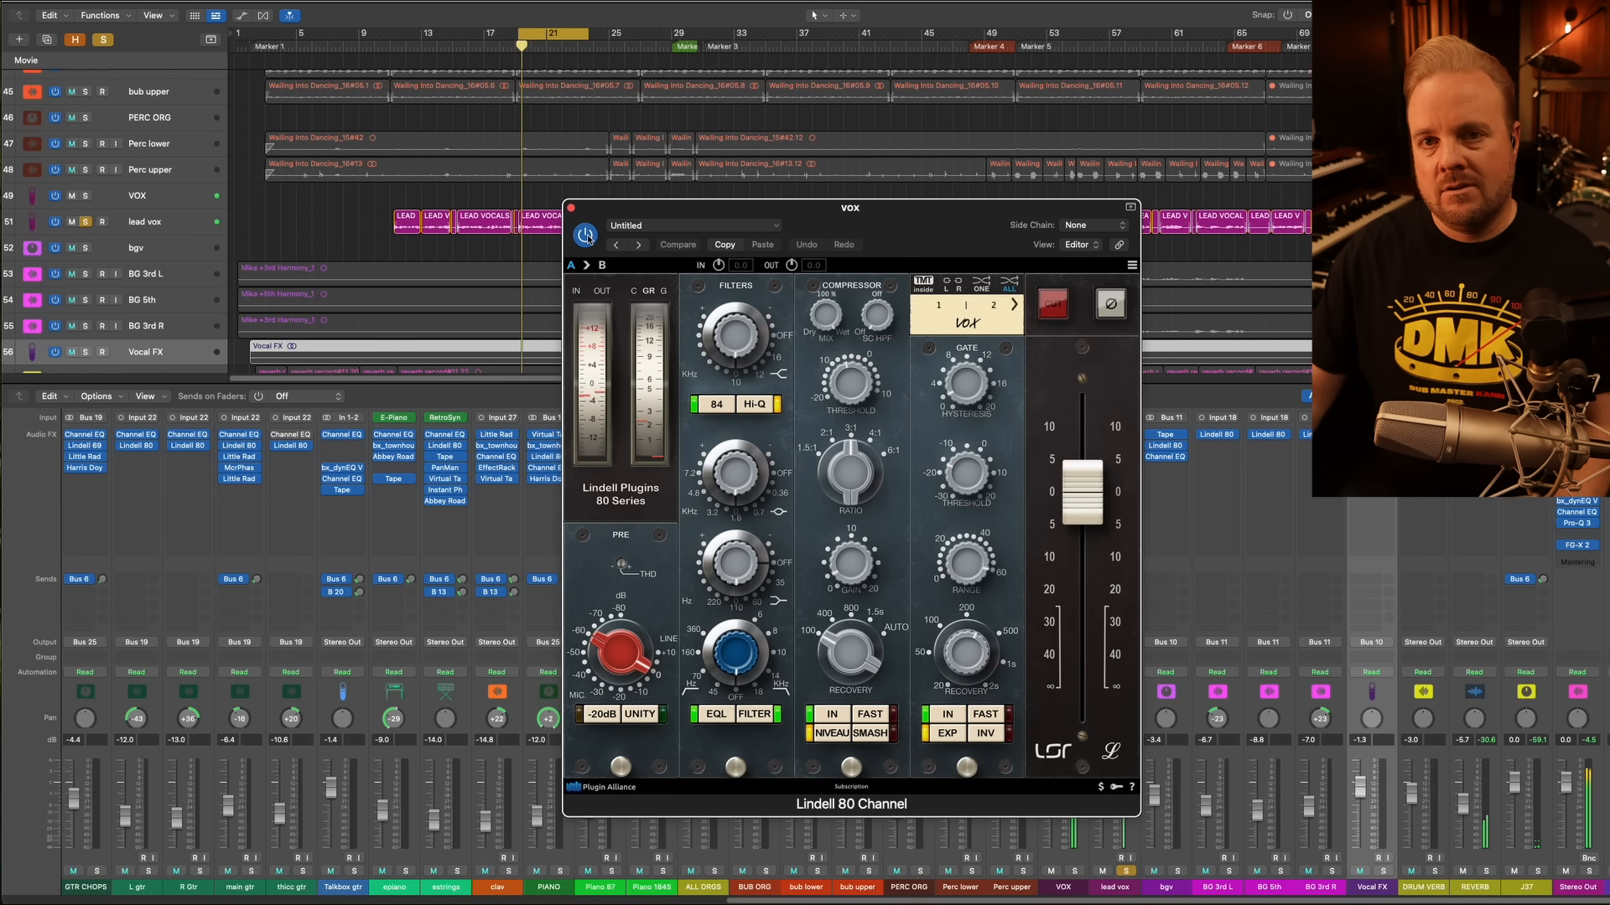
click(570, 208)
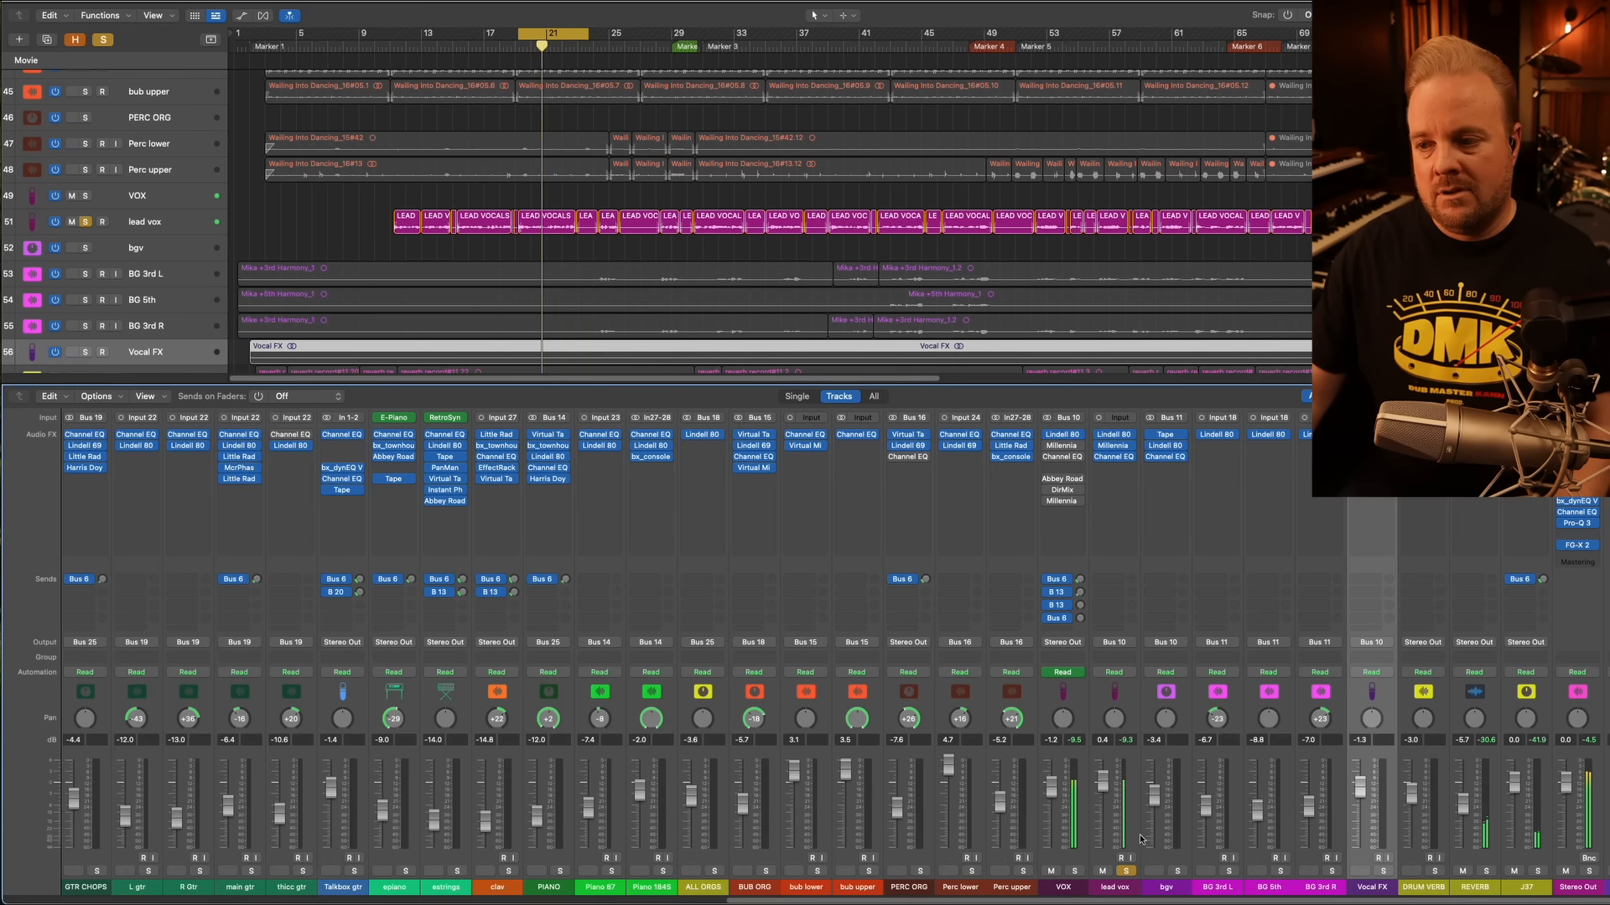
Open the first Millennia NSEQ-2 on the VOX bus, enable it during playback, and close its window
click(1063, 449)
drag(942, 164, 475, 280)
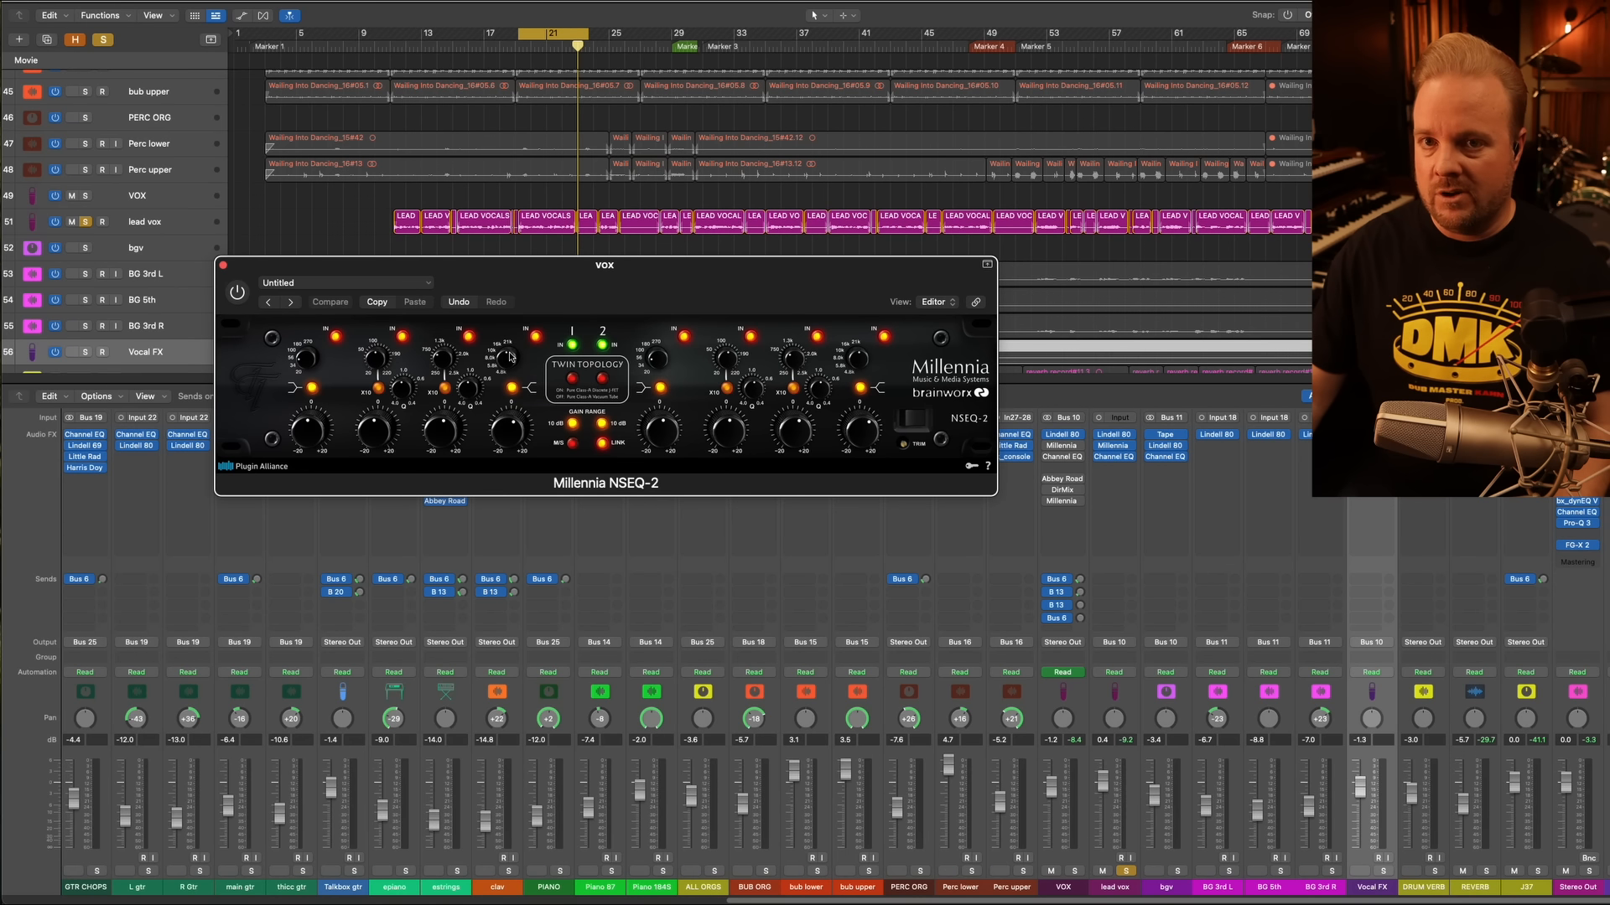
key(space)
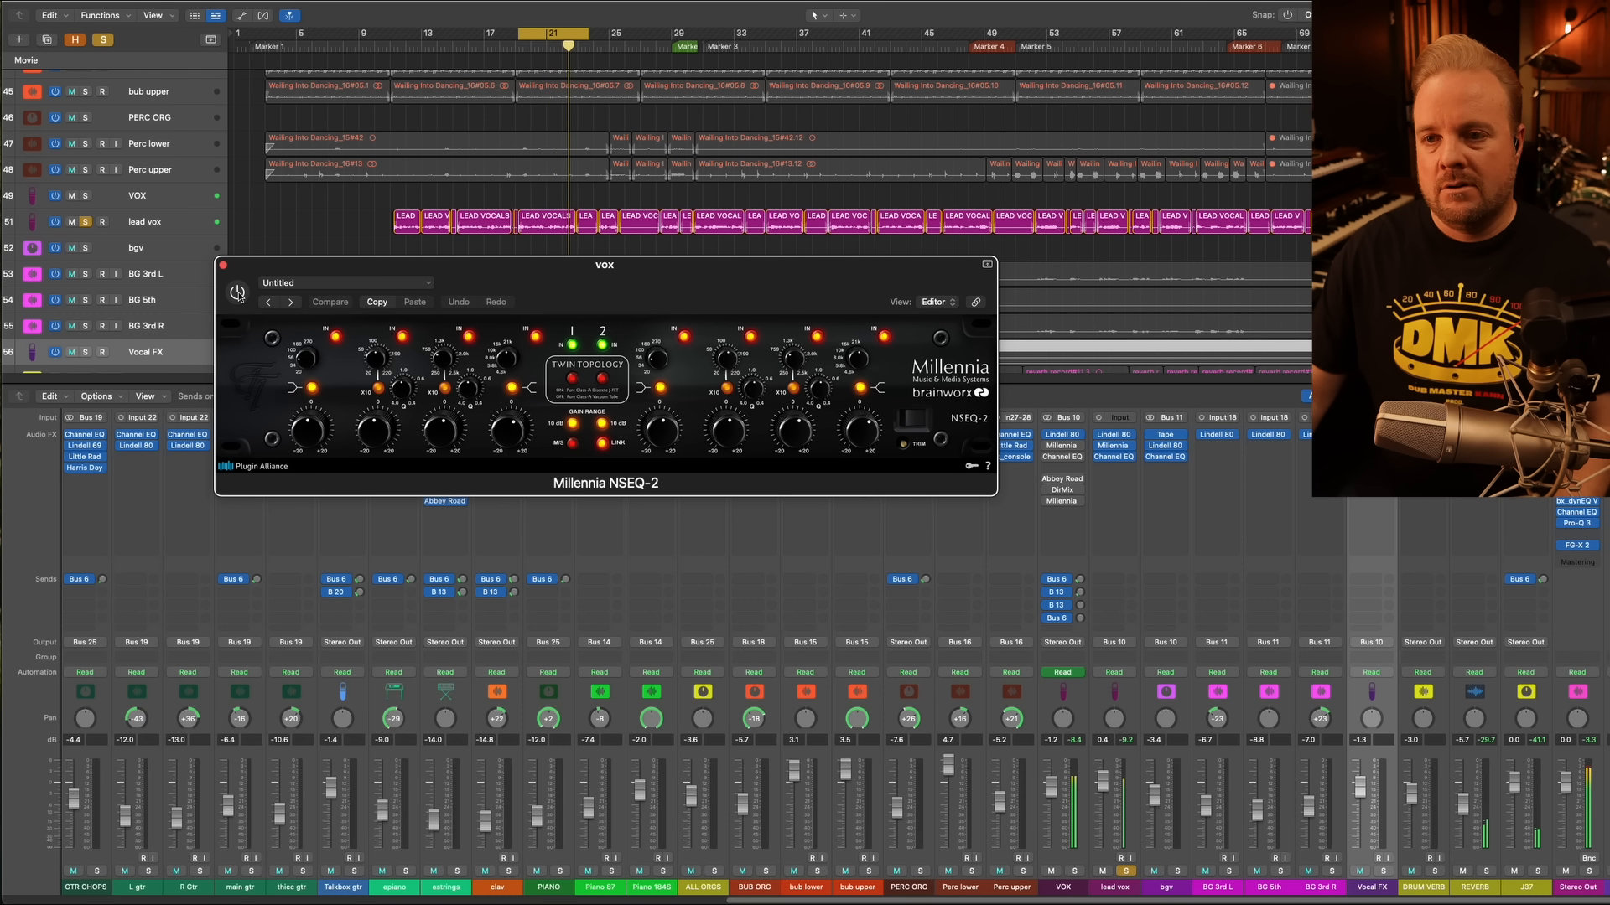
click(238, 292)
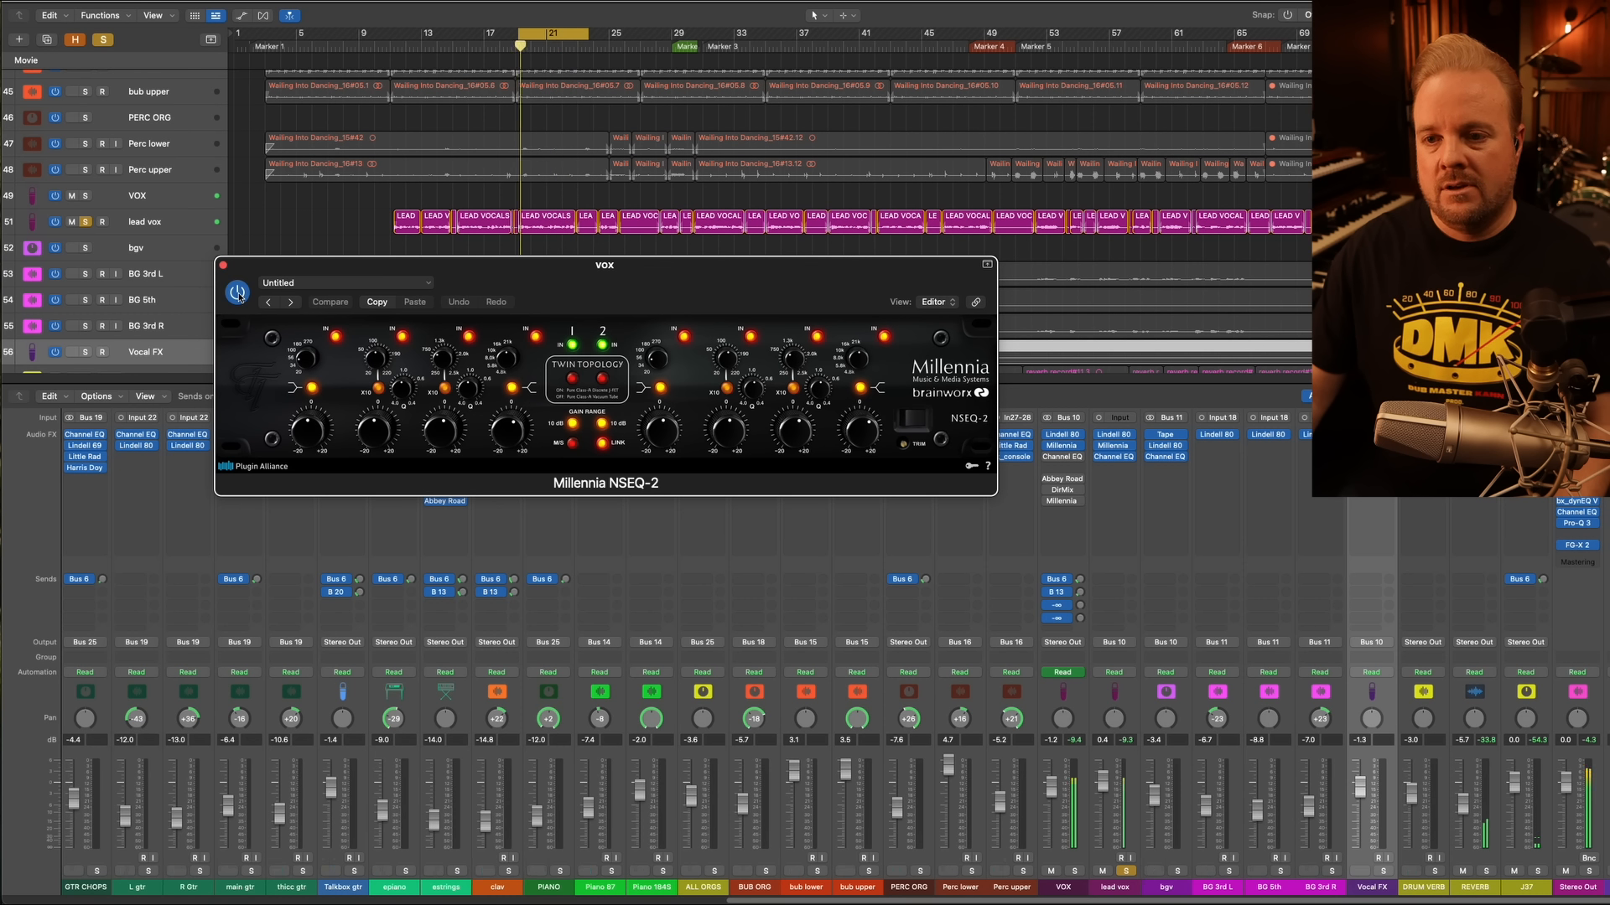
click(223, 265)
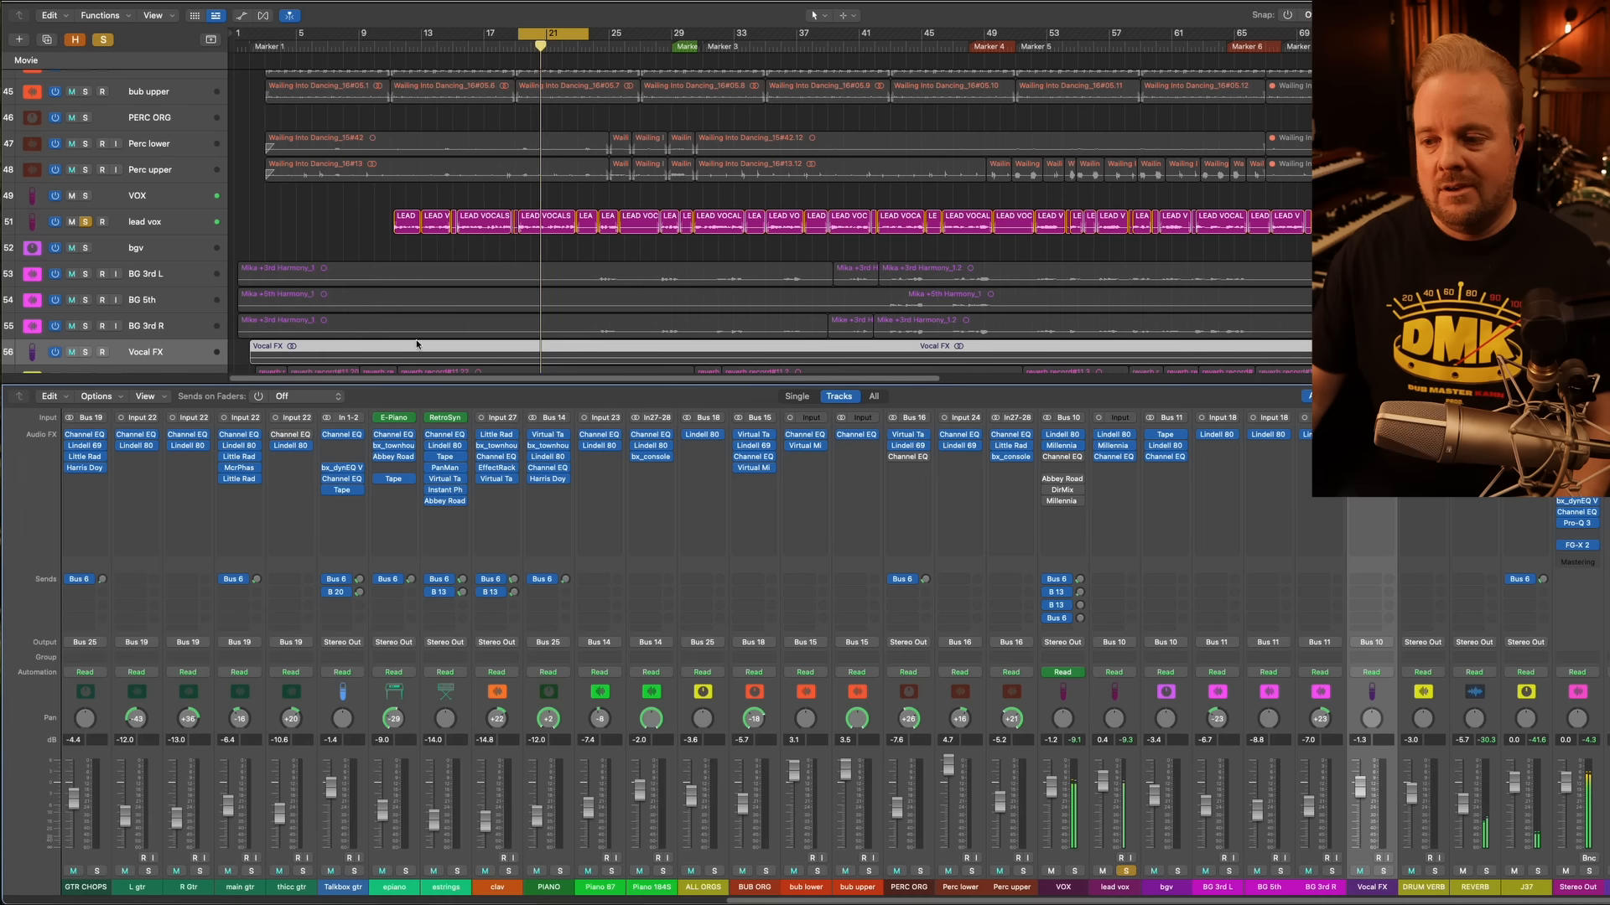
Open the VOX bus's Channel EQ, compare it active and bypassed during playback, and close it with the EQ left on
click(1065, 459)
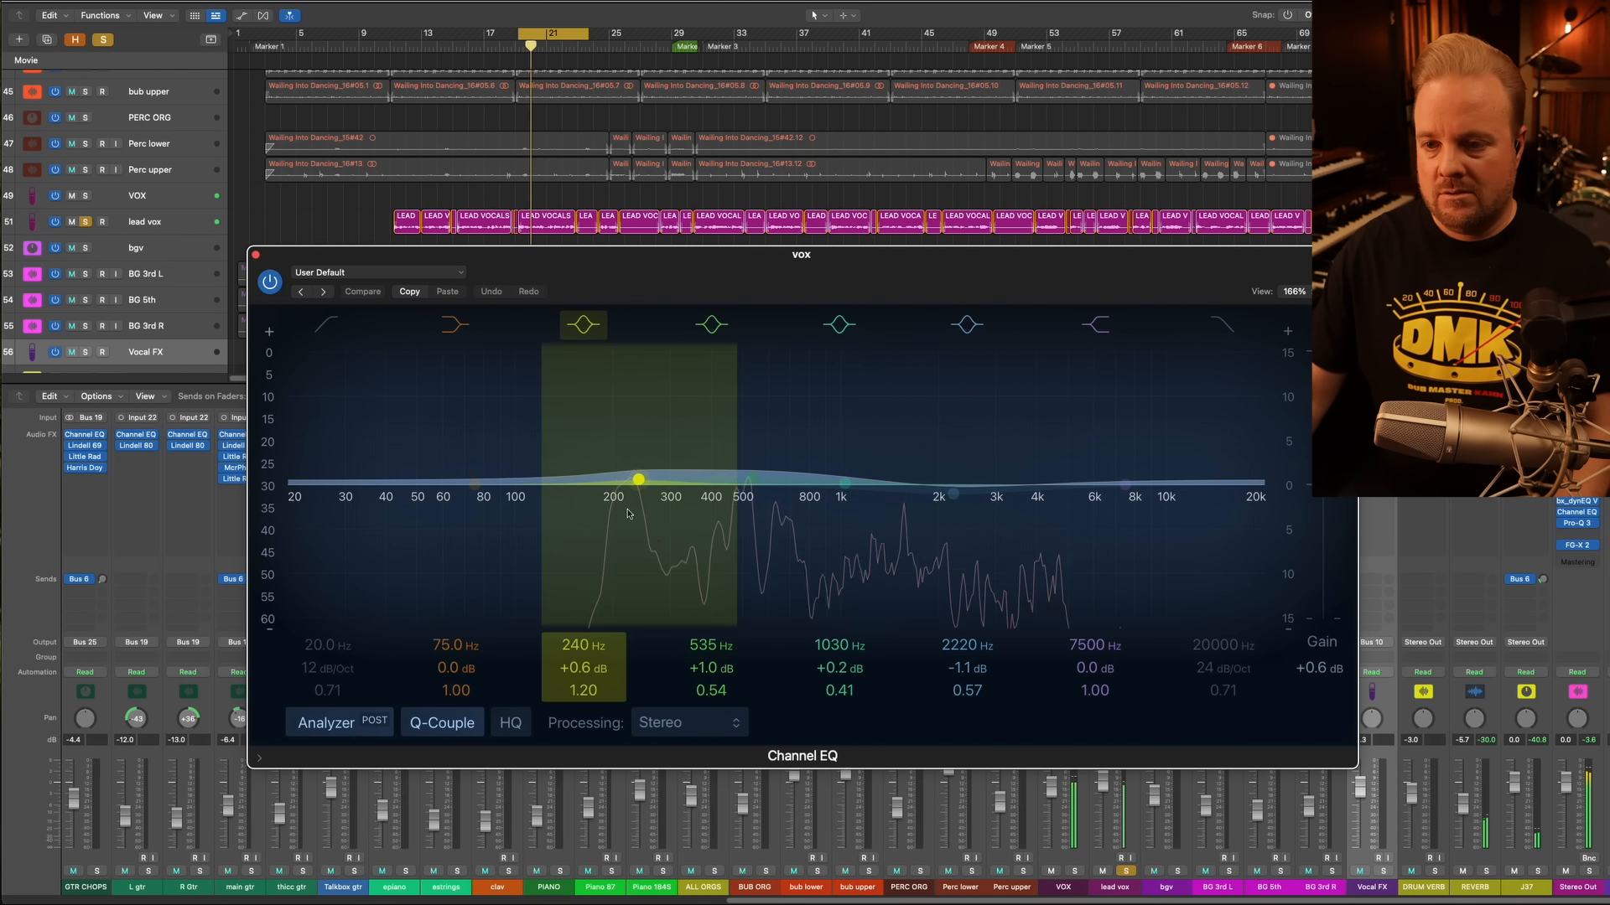
click(272, 285)
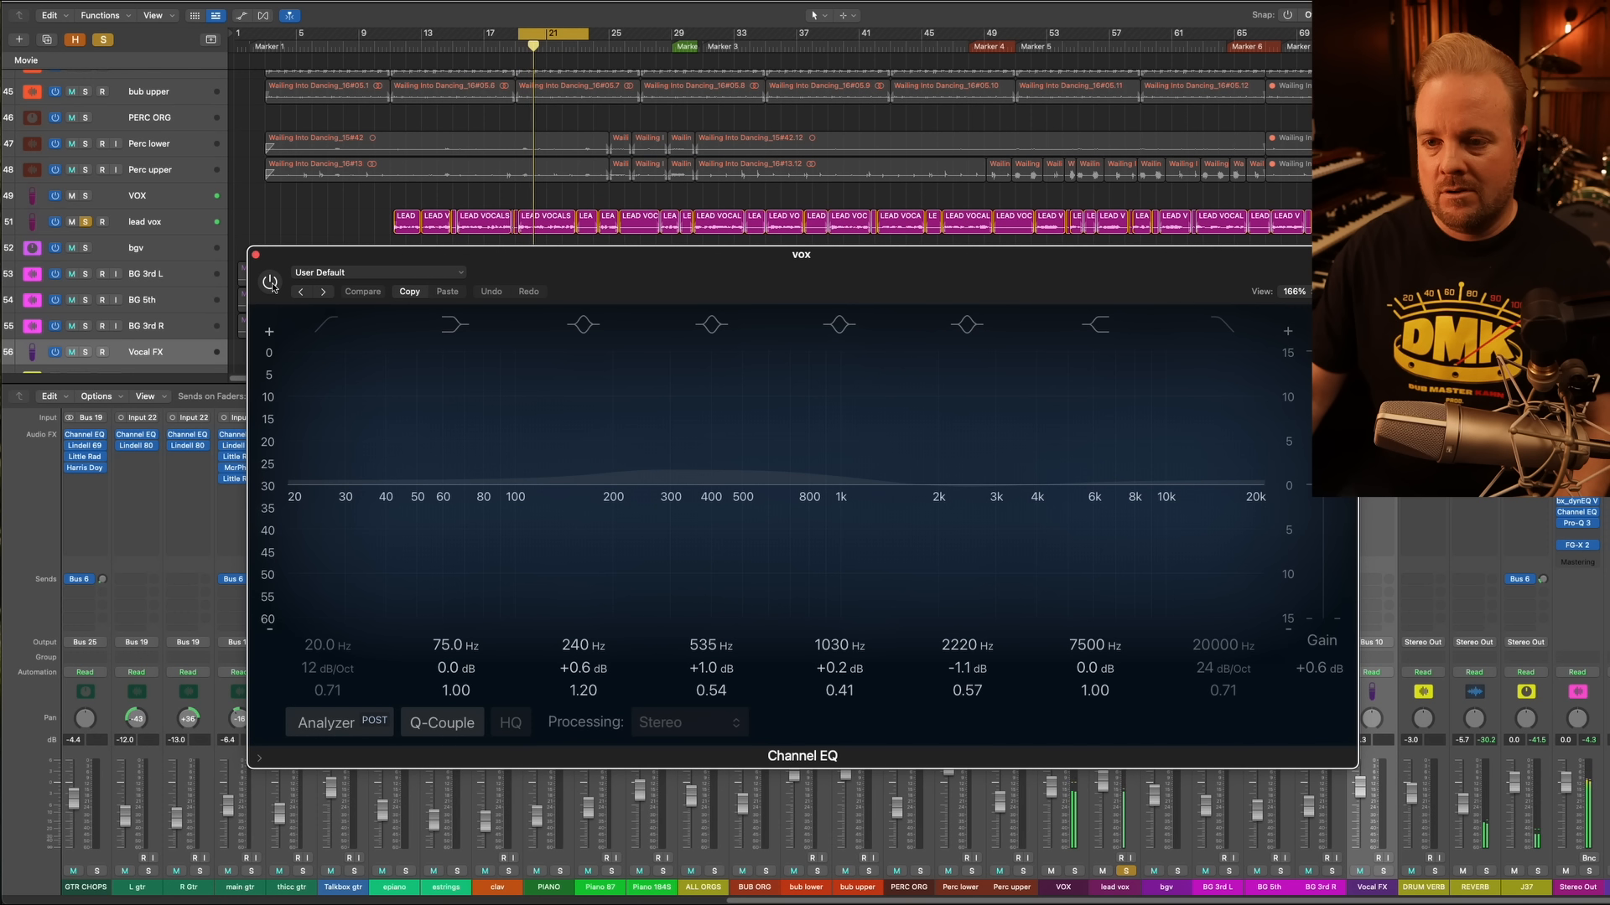
click(271, 285)
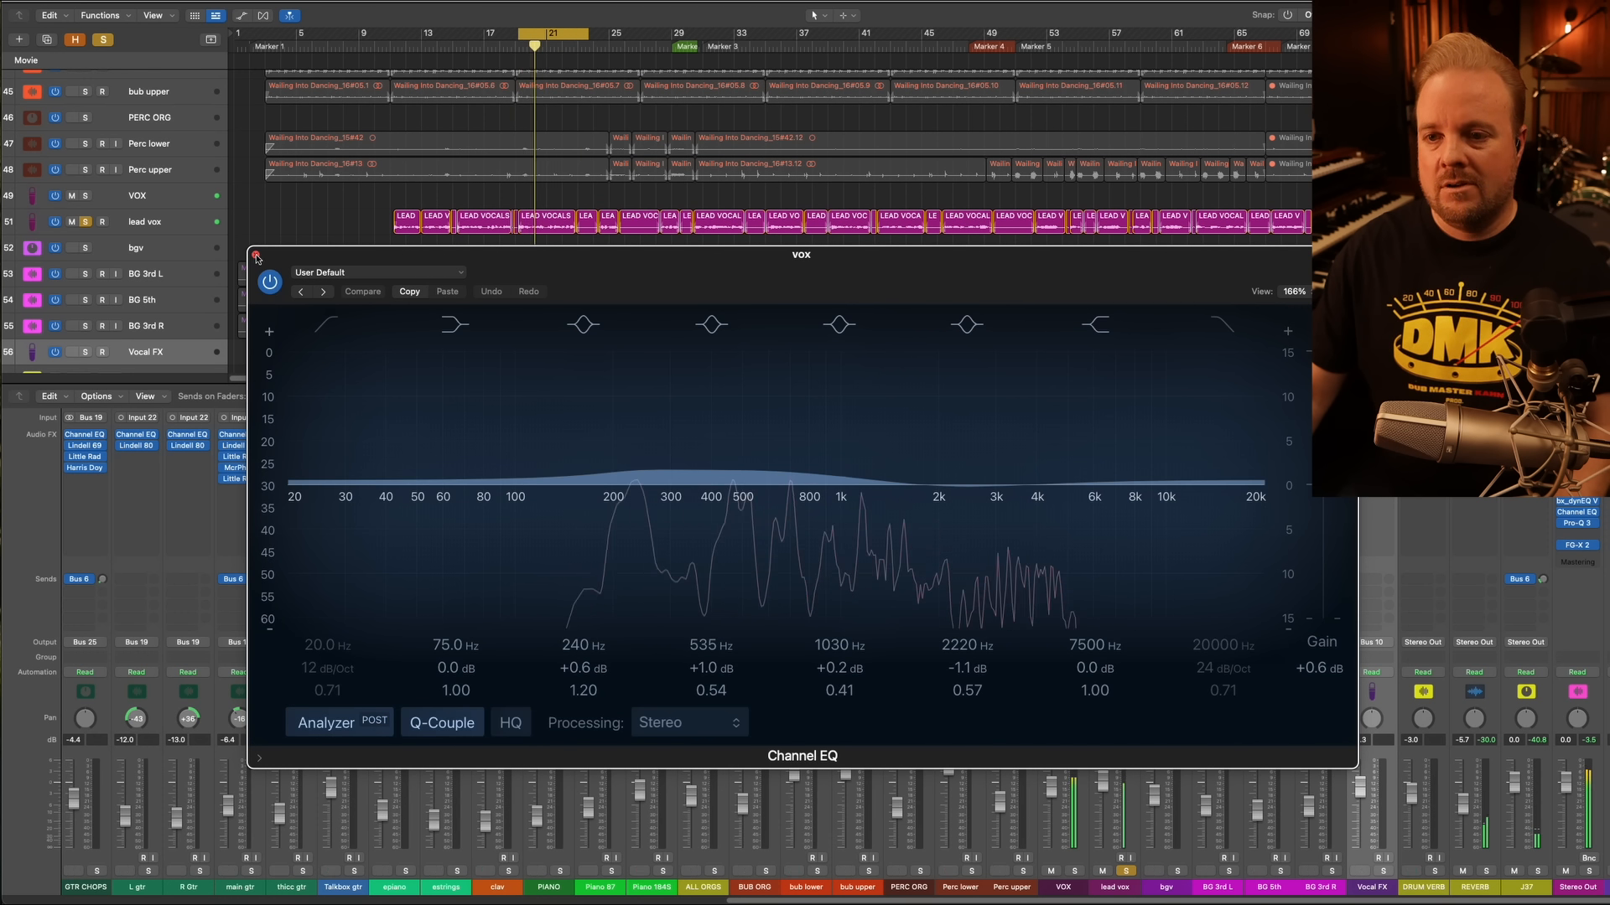
click(256, 256)
Open Abbey Road Vinyl on the VOX bus and compare it enabled and bypassed during playback, leaving it enabled
click(1062, 479)
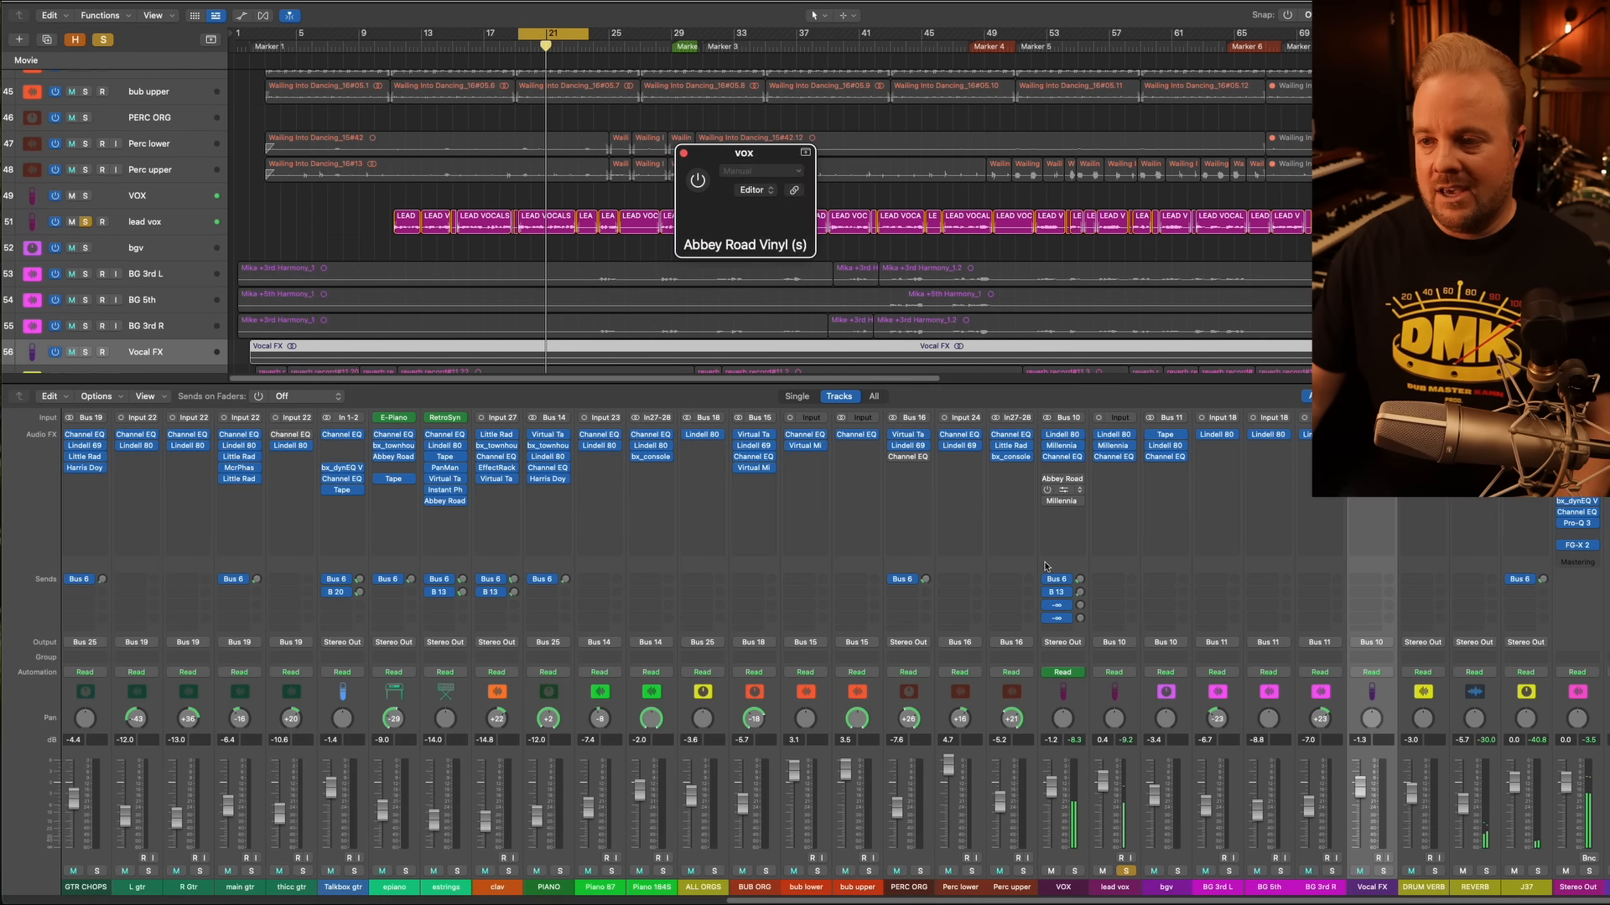
drag(1002, 154, 596, 280)
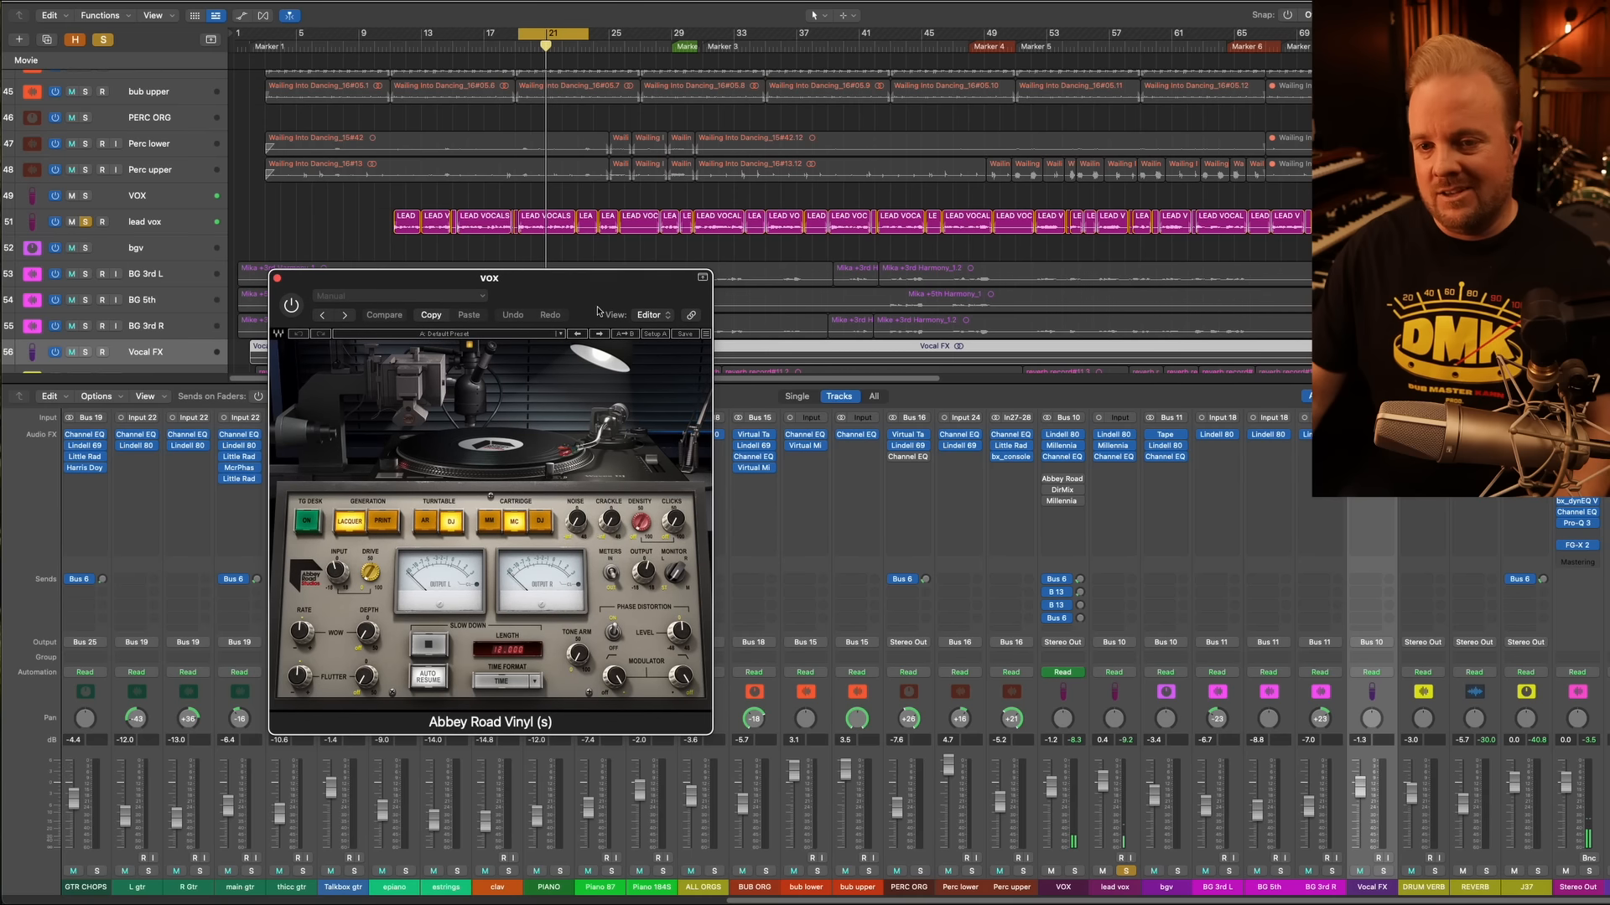
click(292, 306)
key(space)
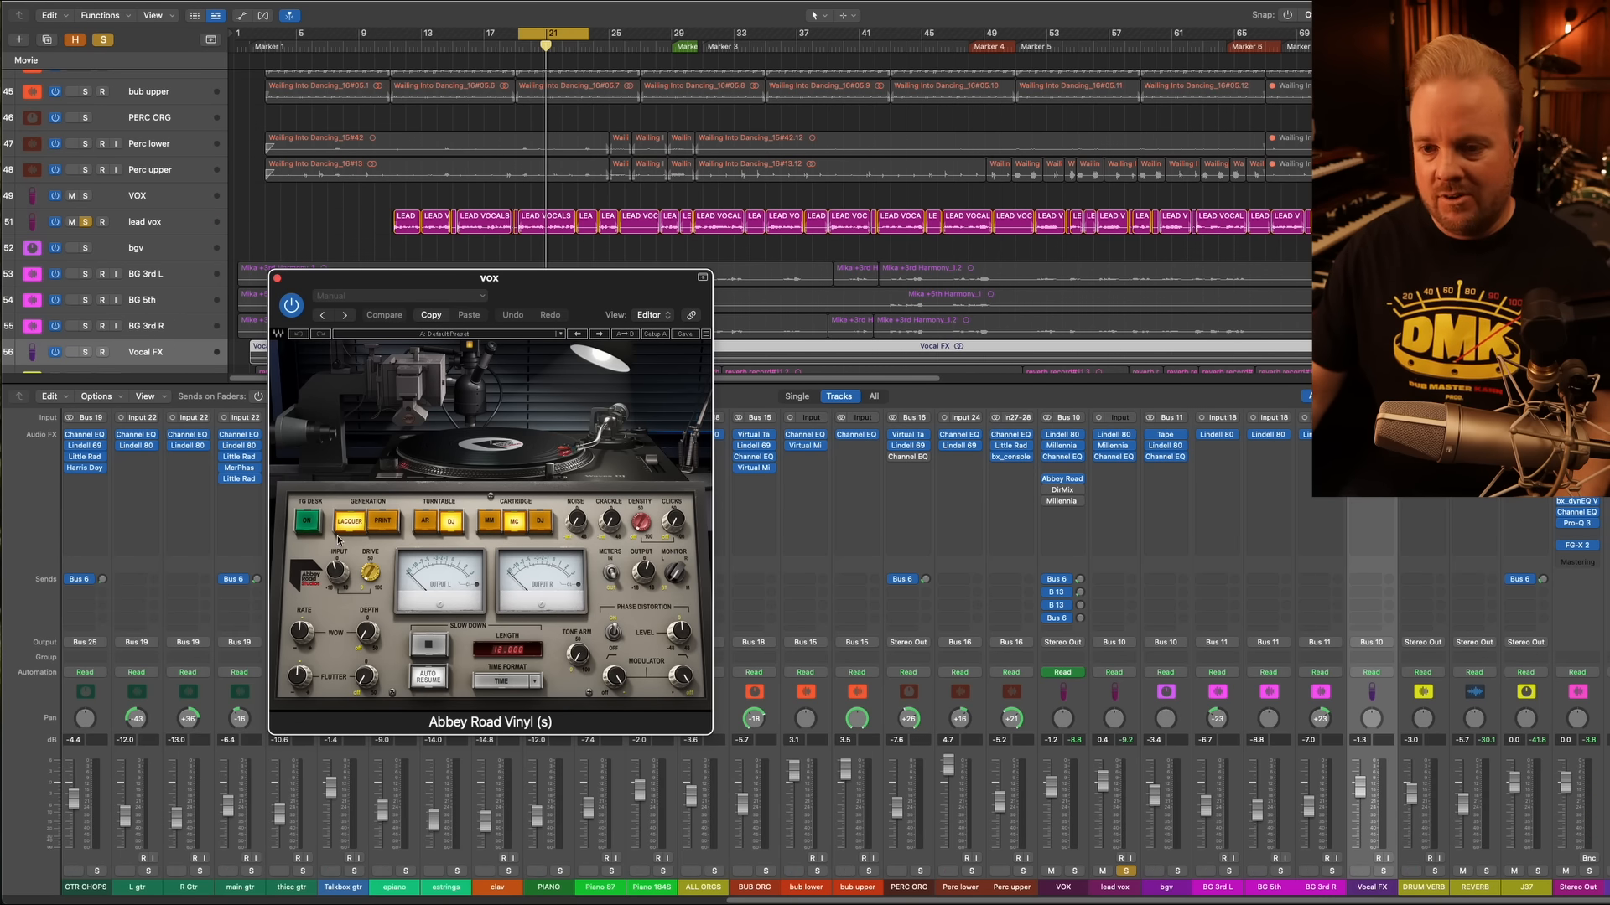
key(space)
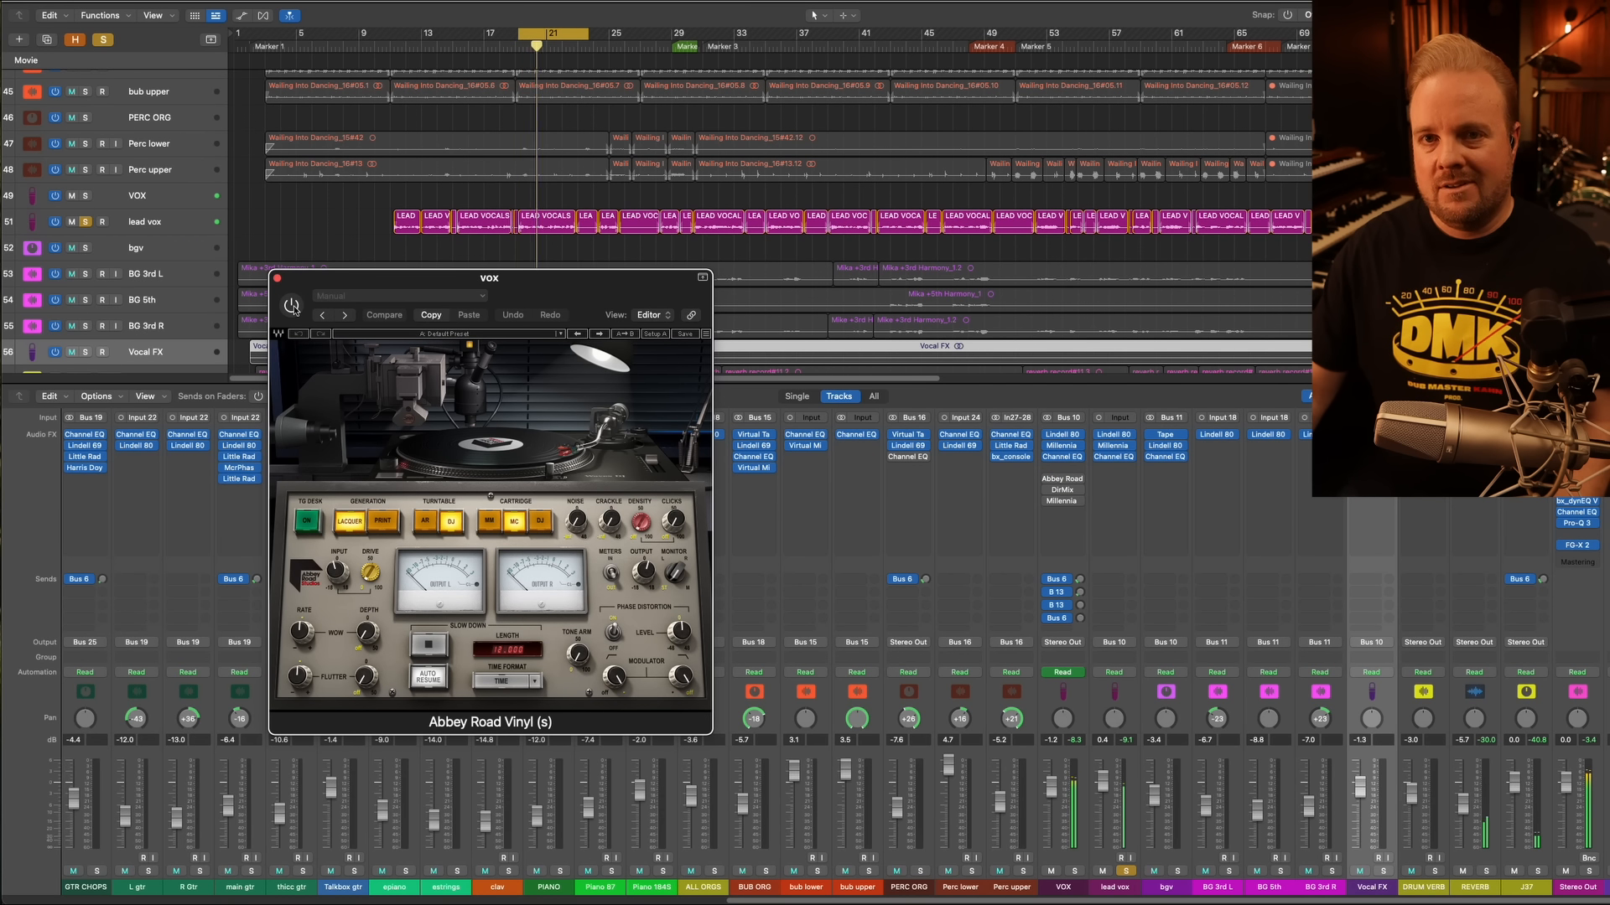
click(291, 307)
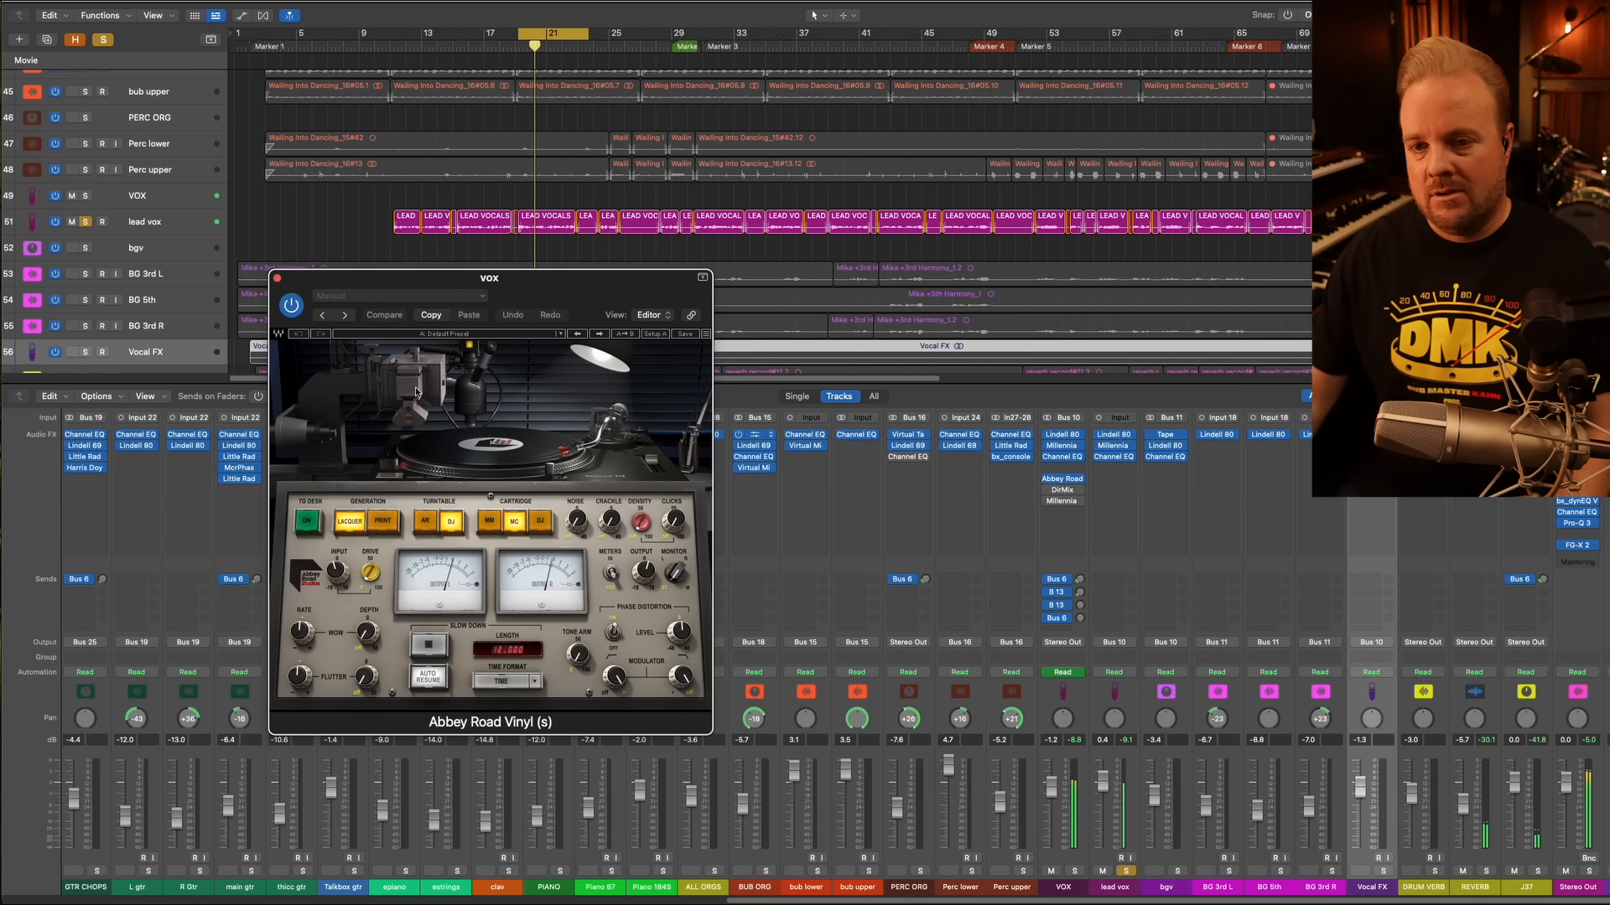
Open the Direction Mixer on the VOX bus, enable it, audition it during playback, and close its window
click(1069, 492)
drag(807, 161, 693, 225)
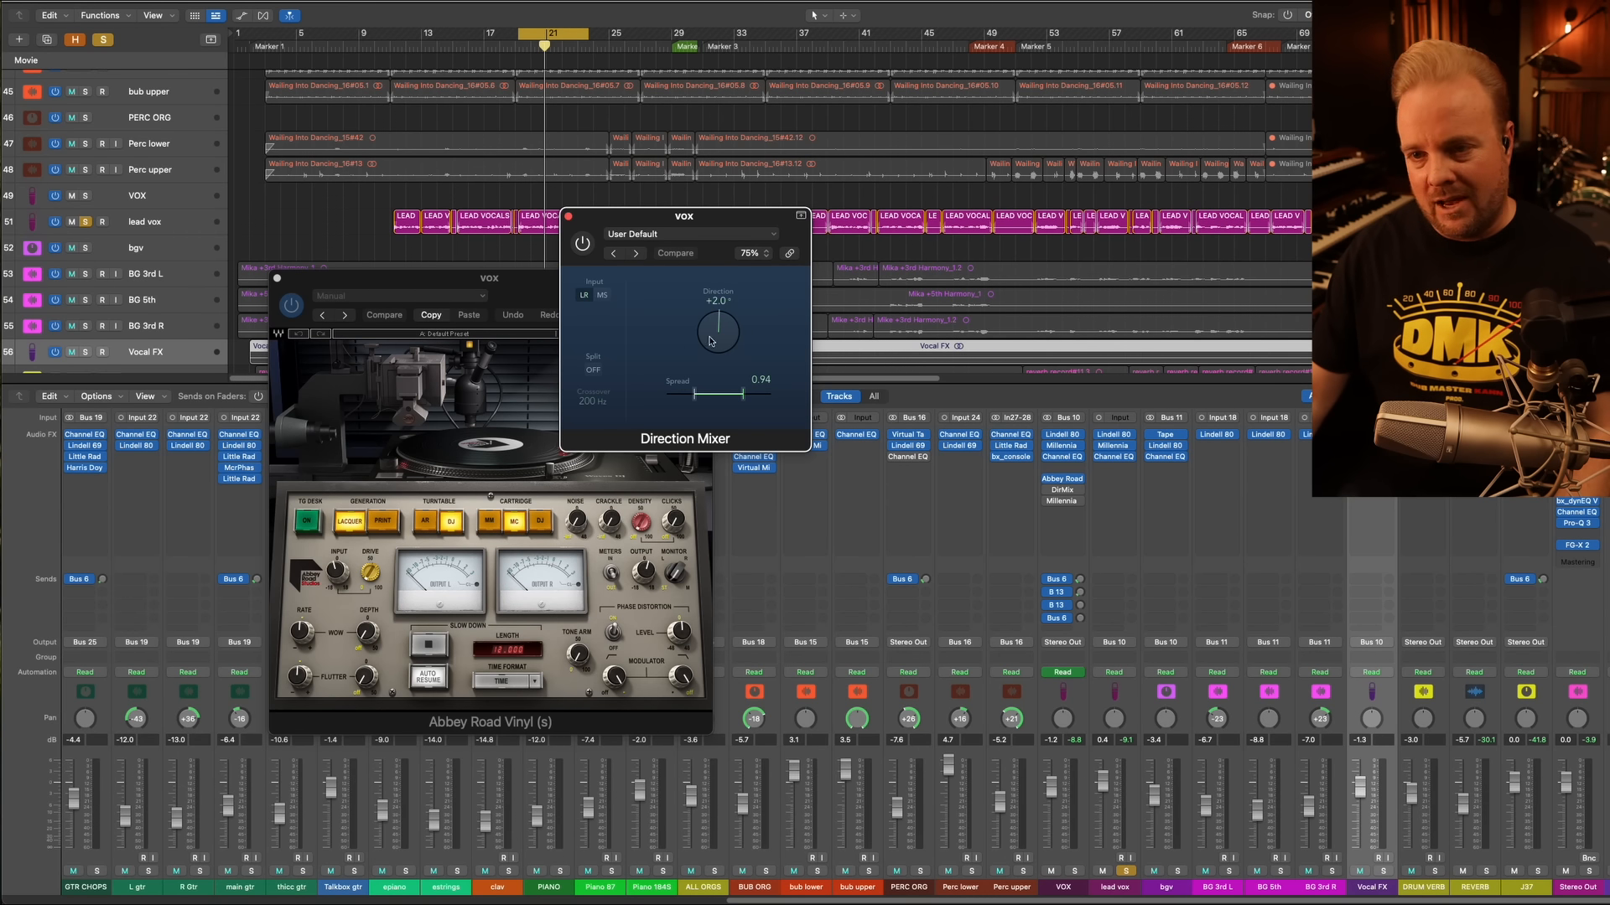
click(580, 244)
key(space)
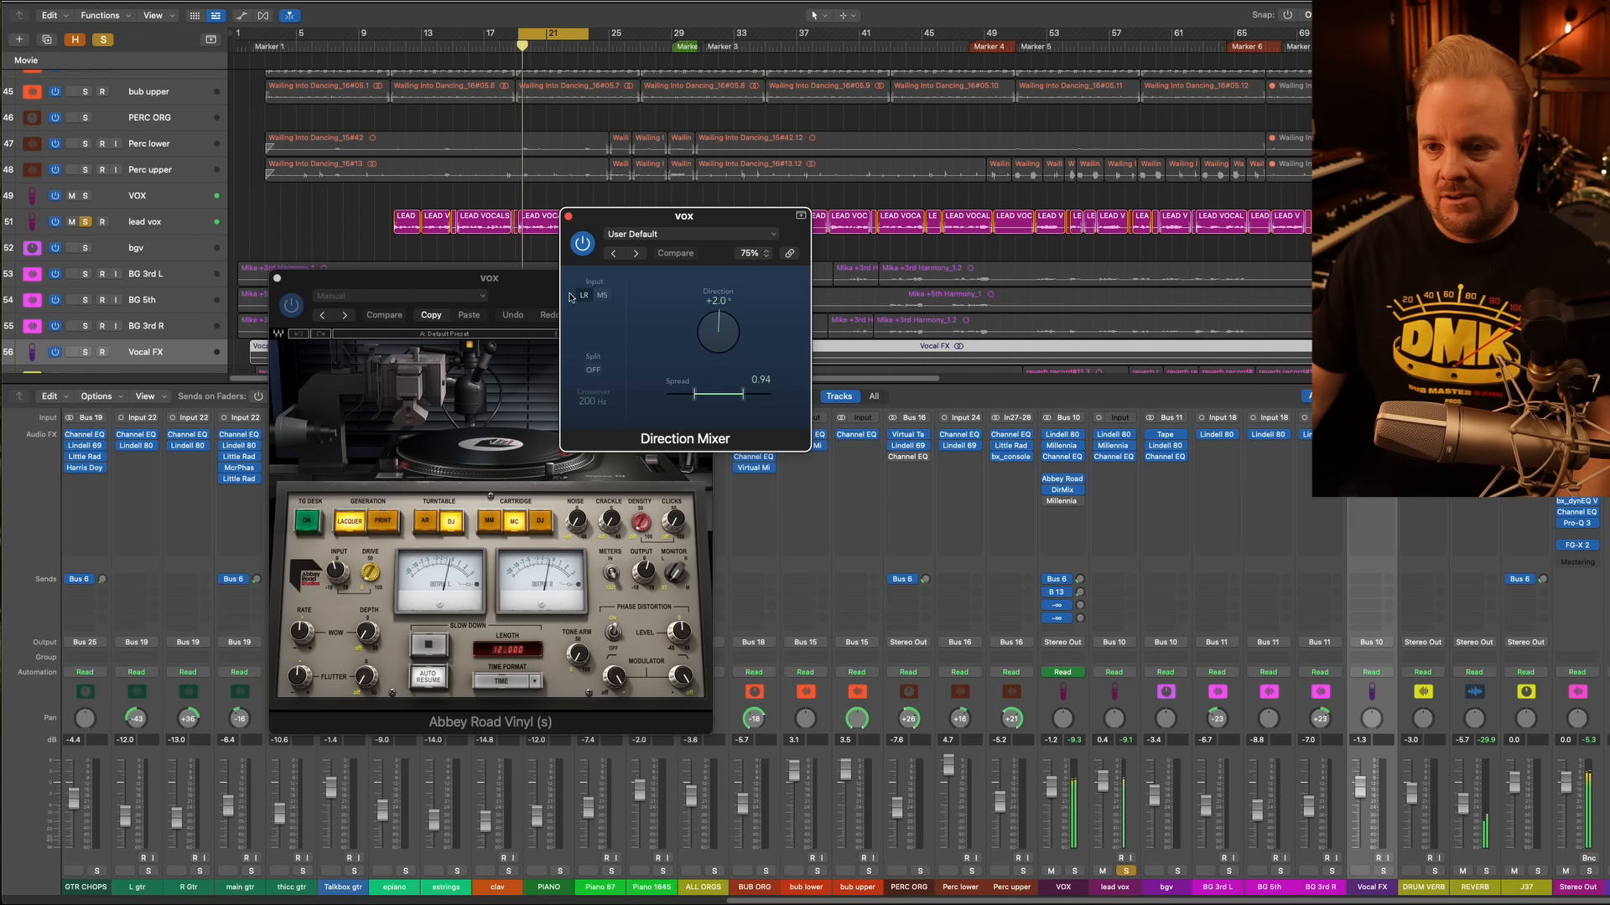
click(569, 217)
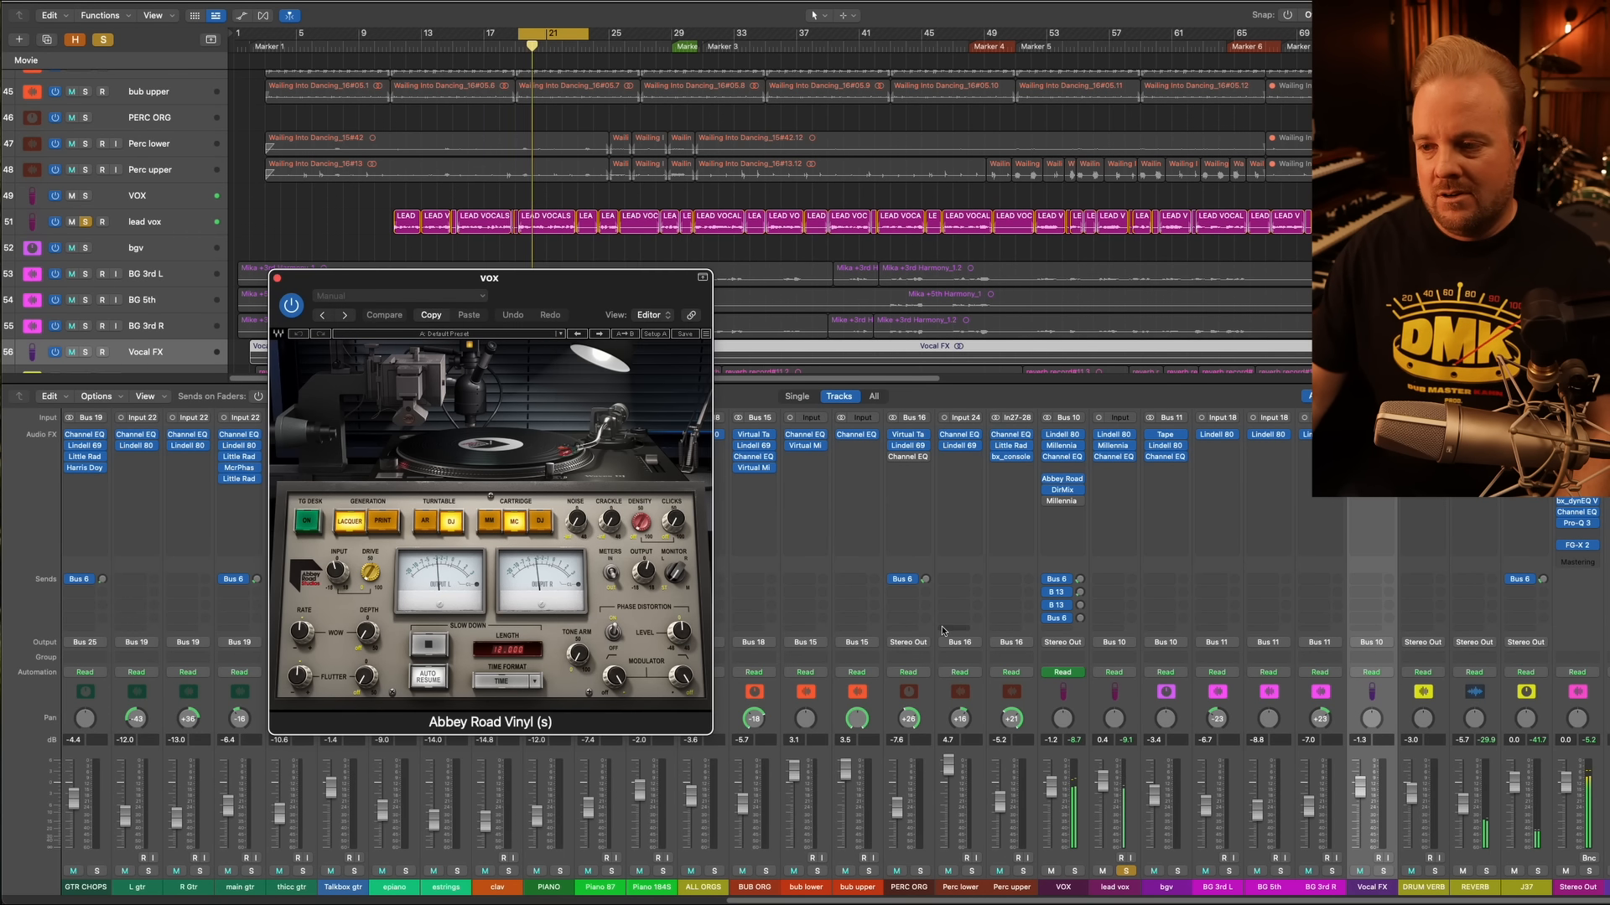
Compare the last Millennia NSEQ-2 on the VOX bus enabled and bypassed during playback, leave it enabled, and close the open plugin windows
click(1064, 502)
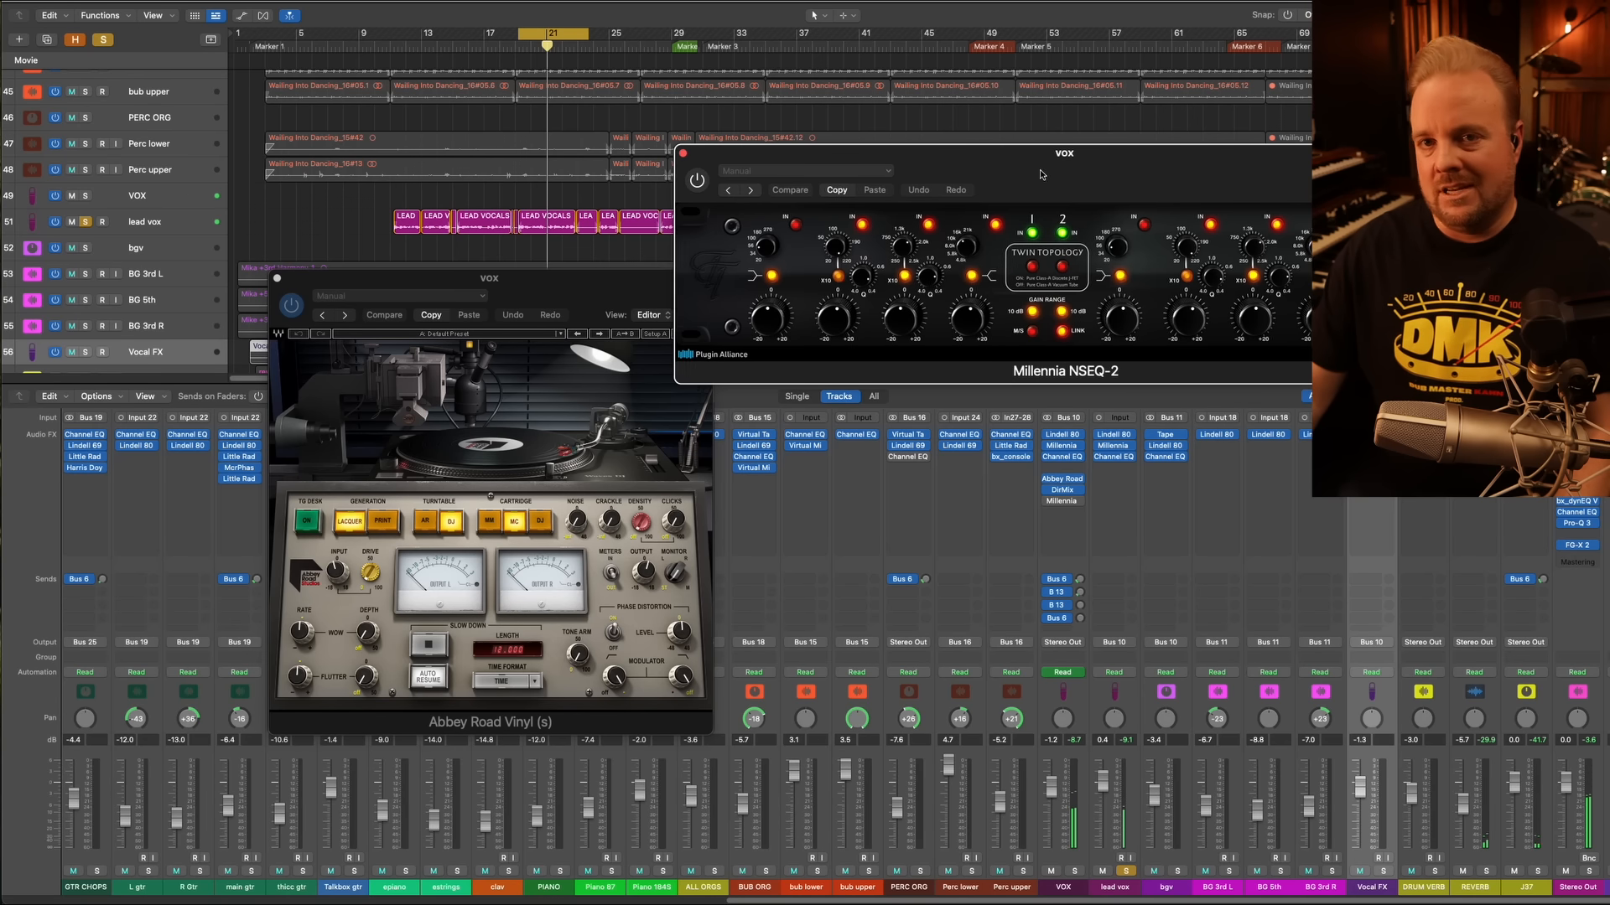
drag(1031, 193, 635, 167)
click(460, 421)
click(277, 279)
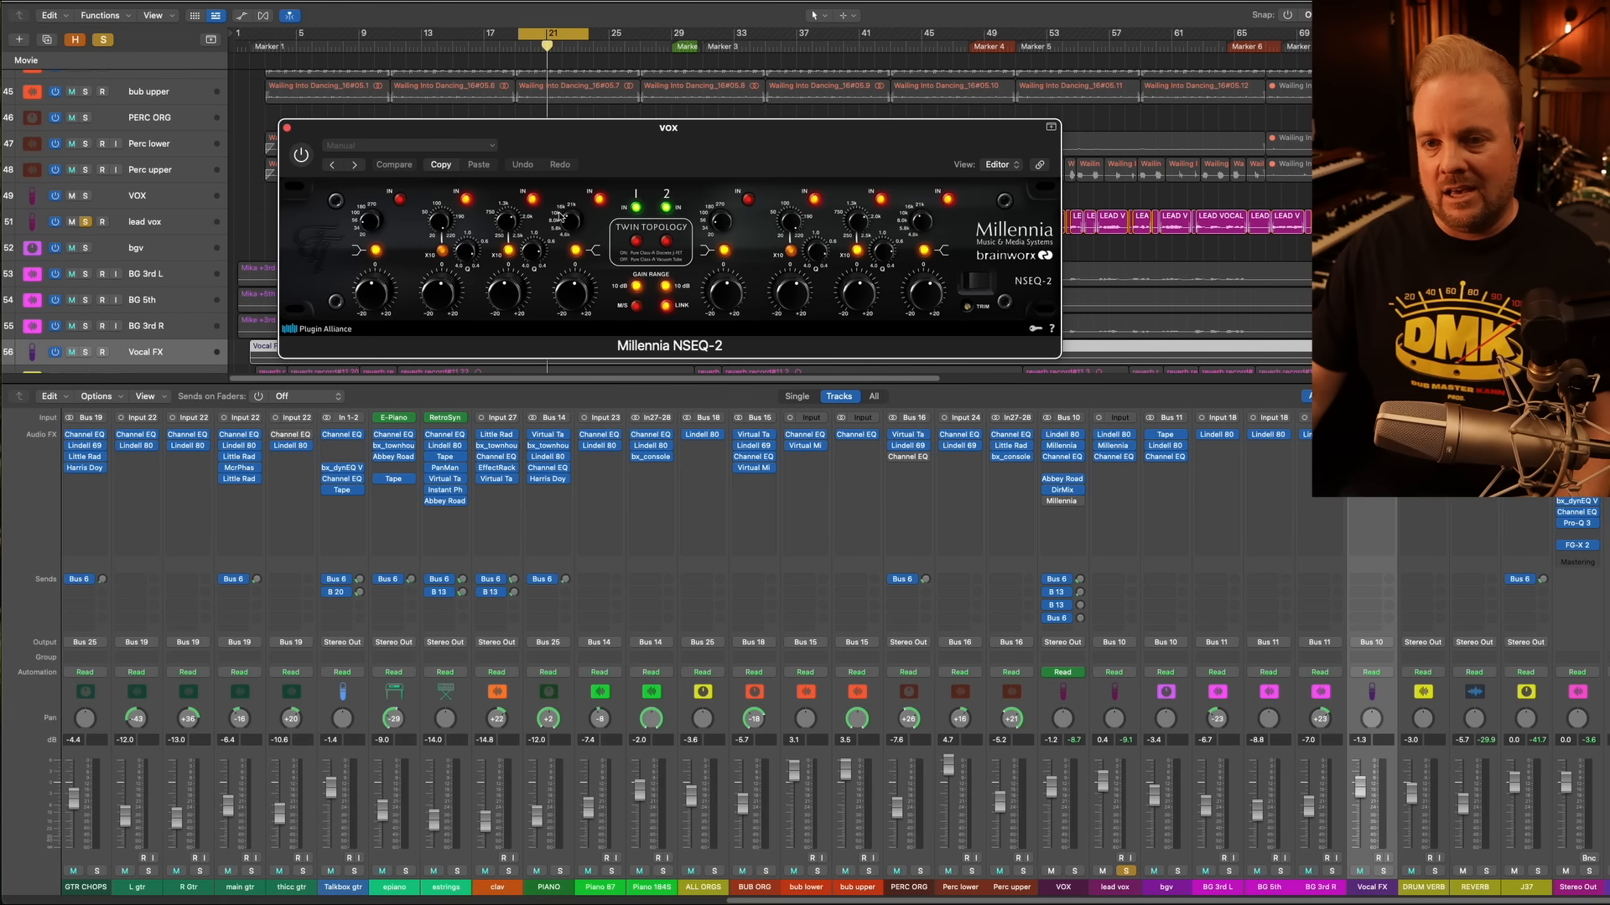
key(space)
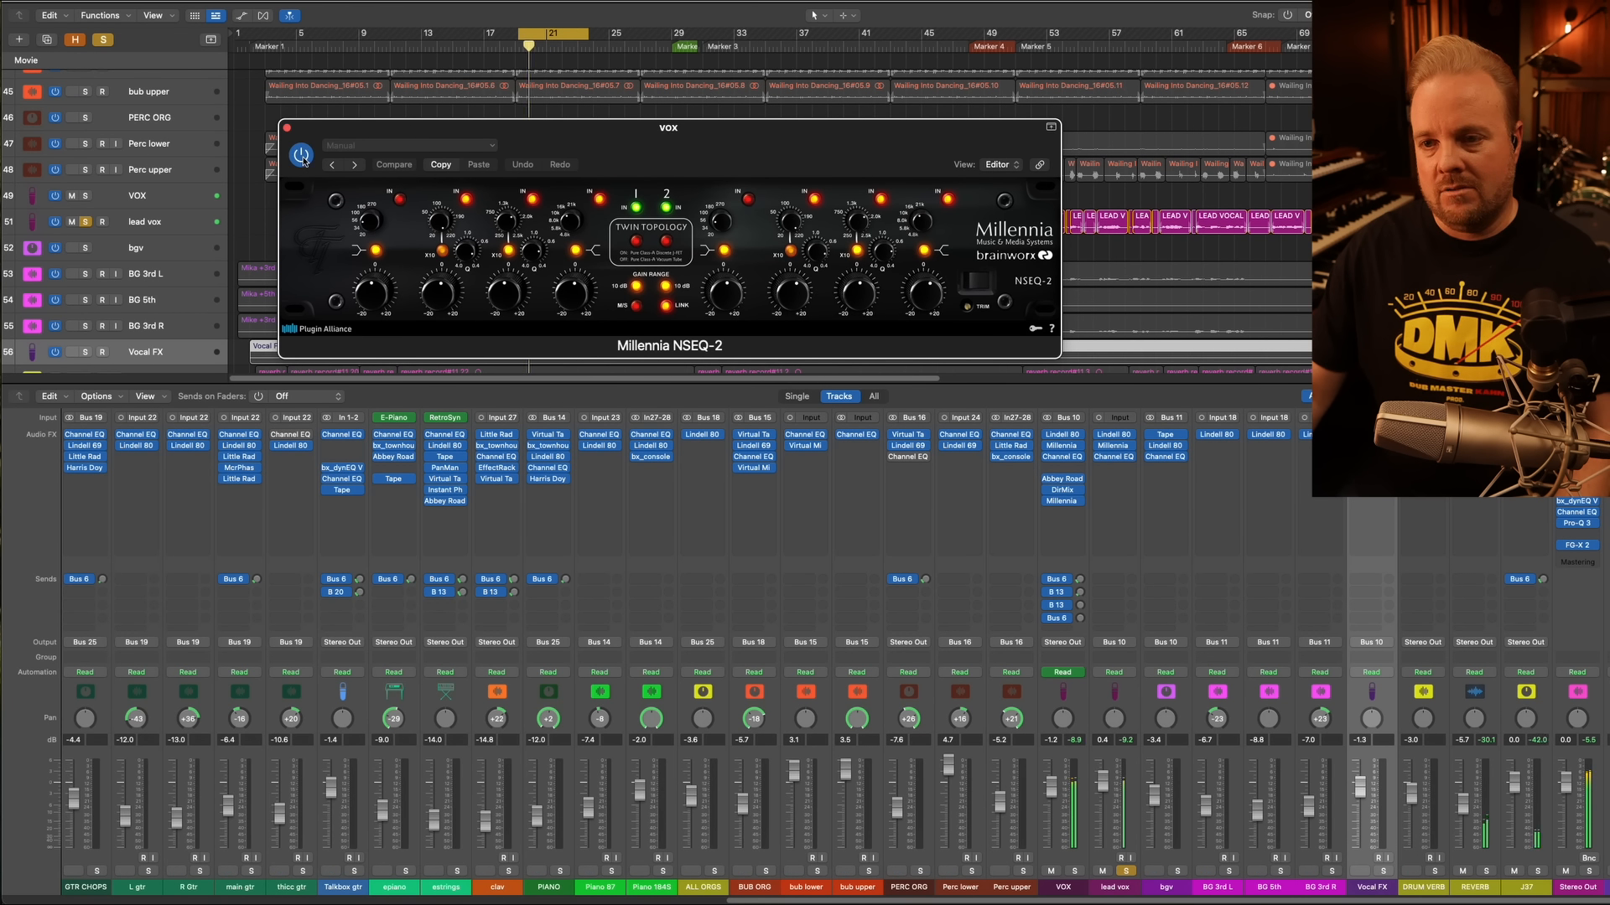
click(302, 157)
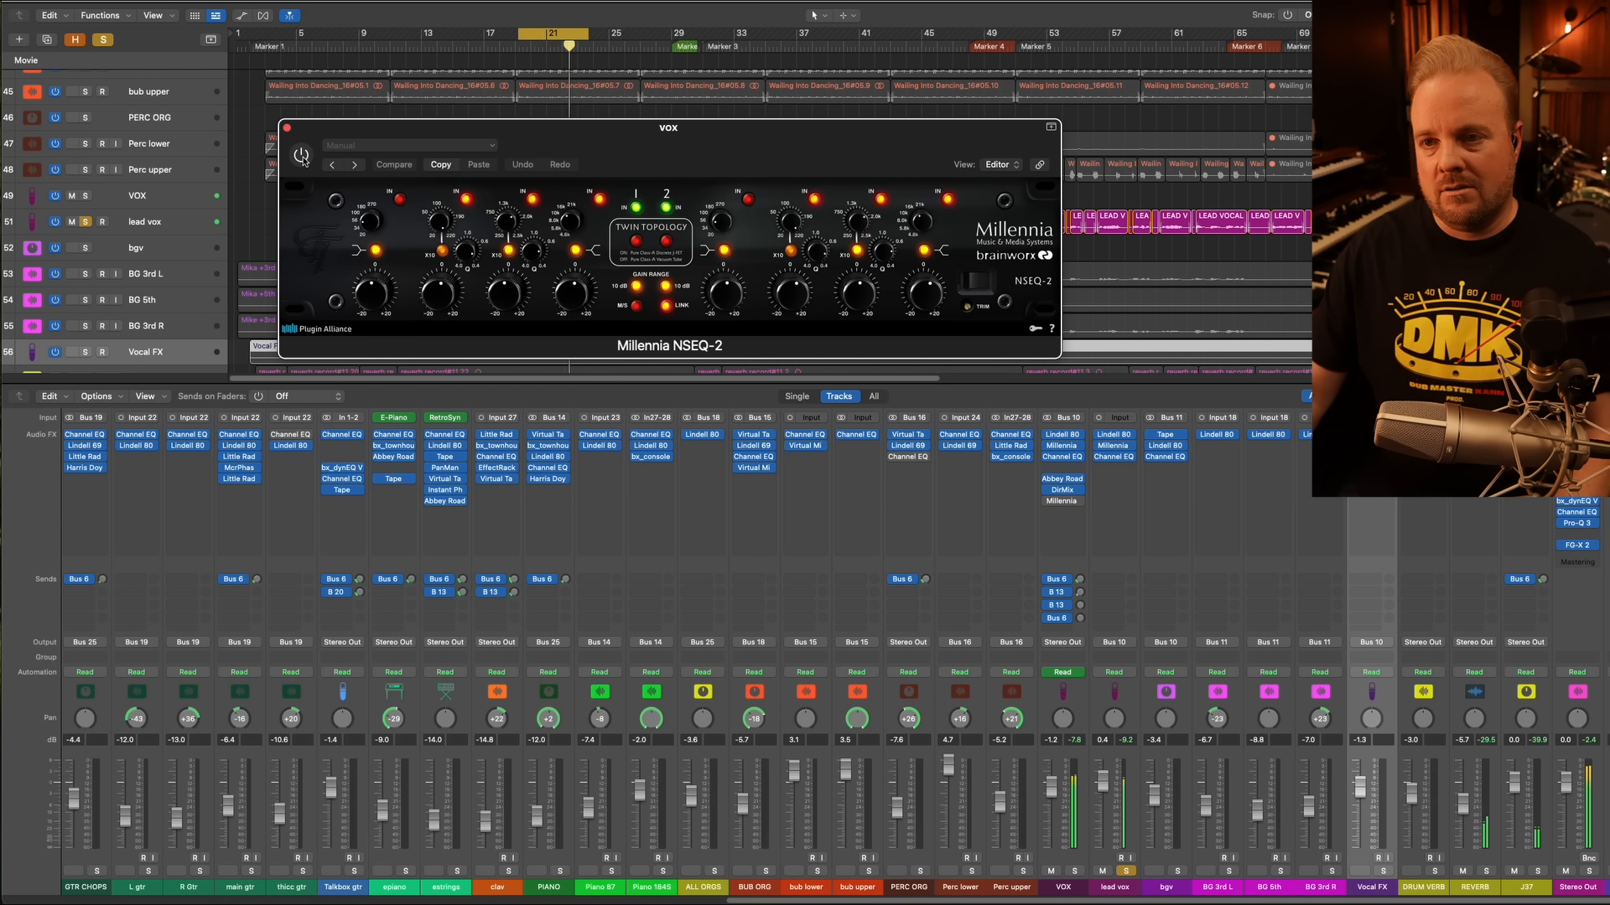
click(302, 157)
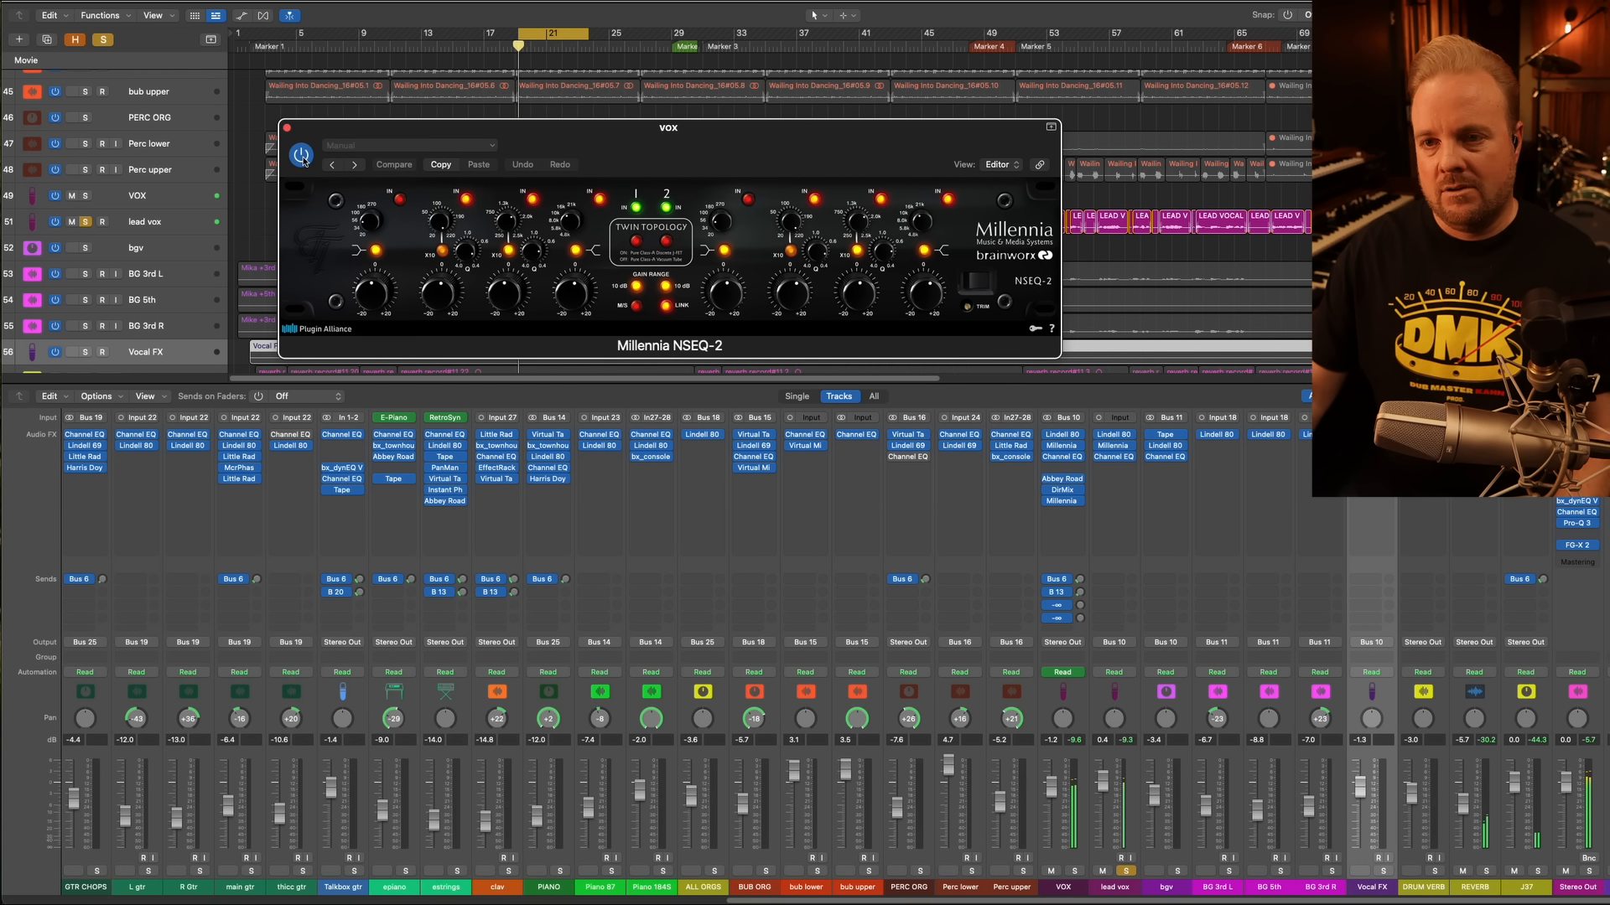
click(288, 129)
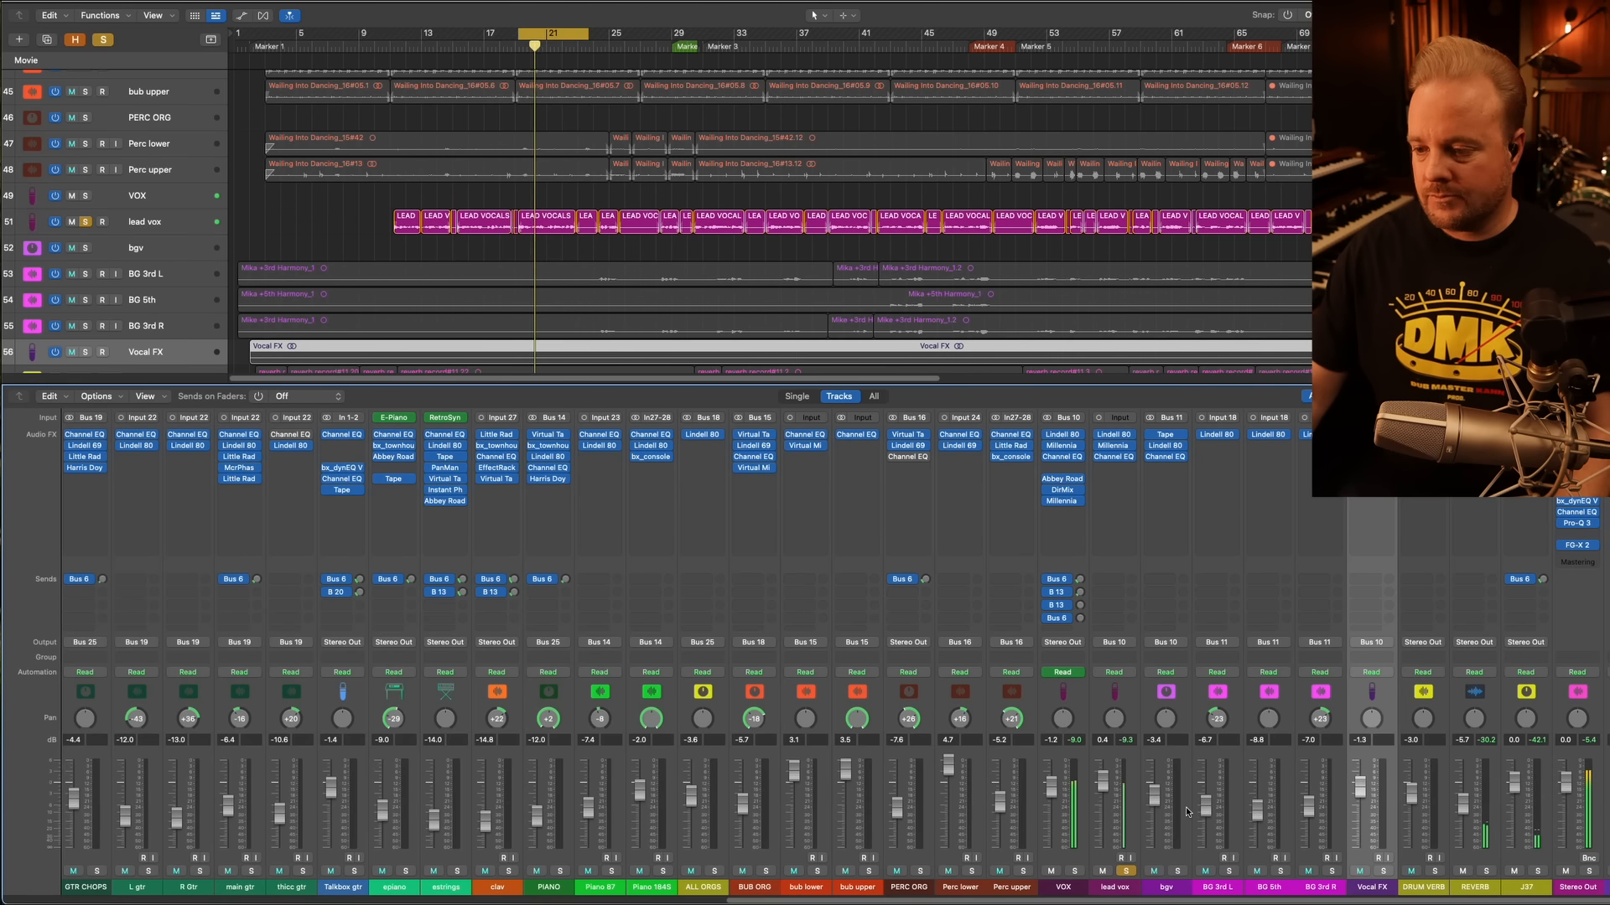
Unsolo lead vox and play the full mix with the VOX and lead vox channel strips selected together
click(1126, 871)
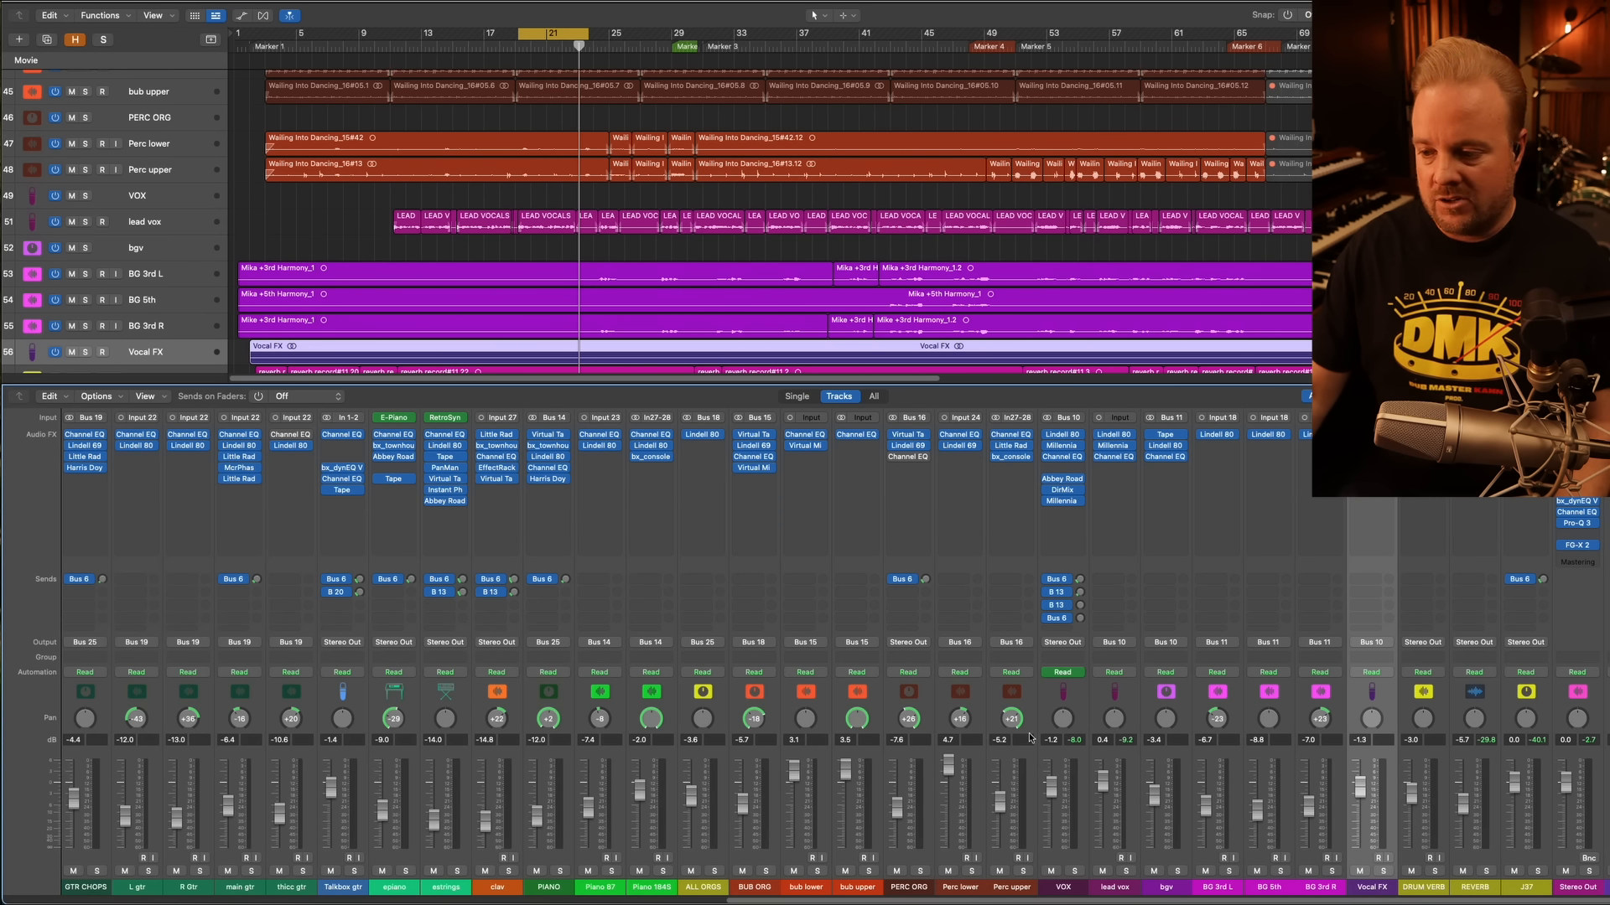
drag(1098, 885, 1074, 894)
key(space)
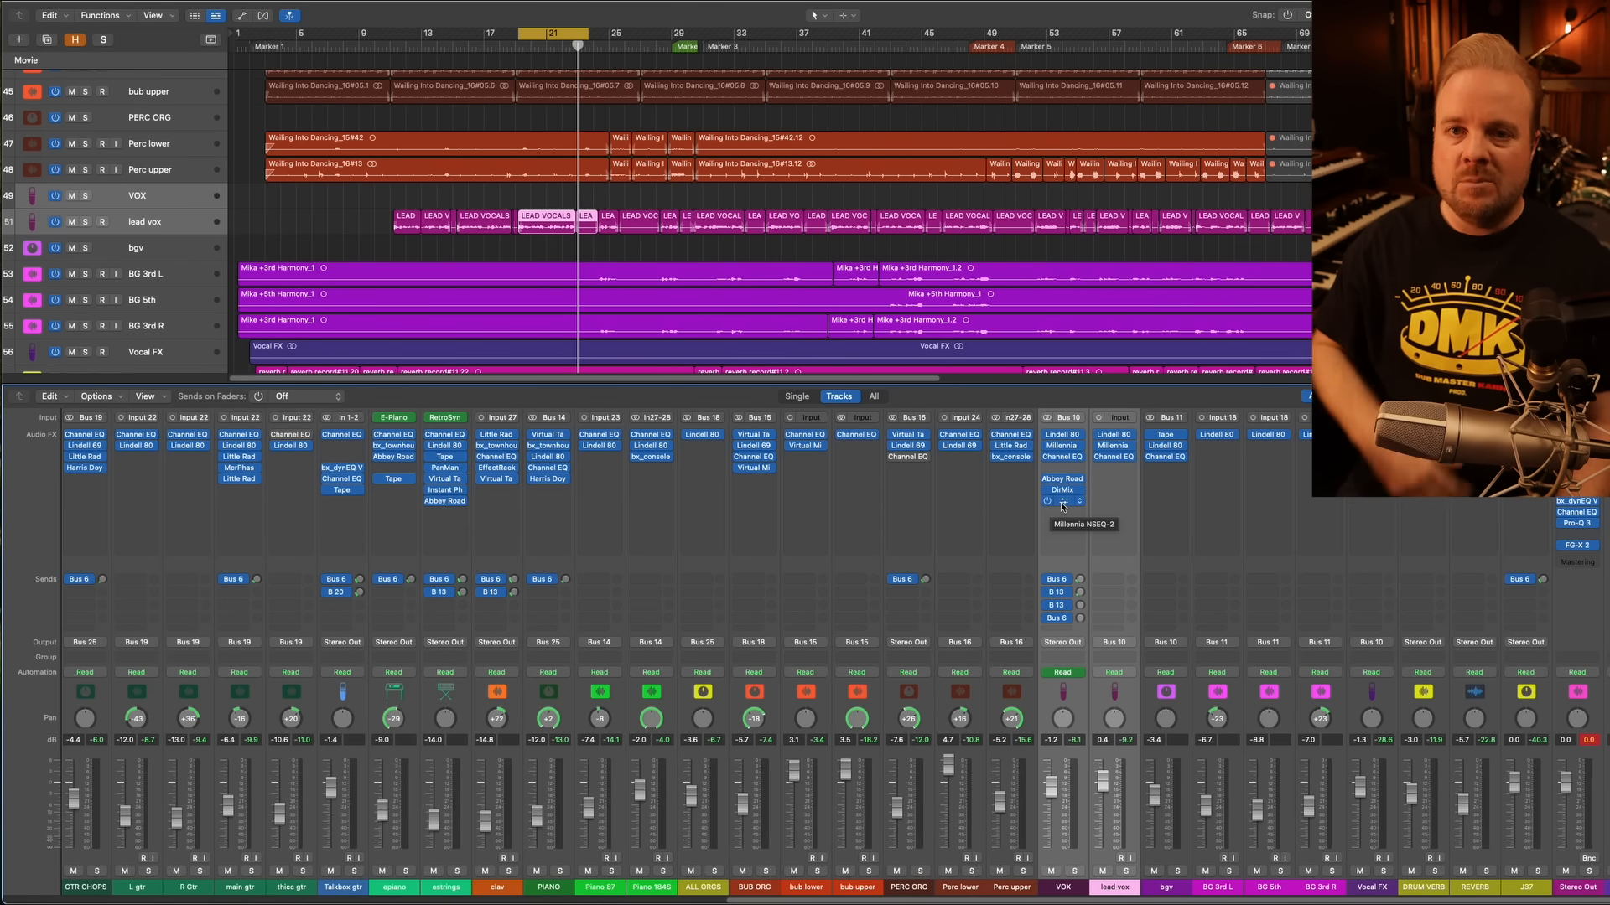
key(space)
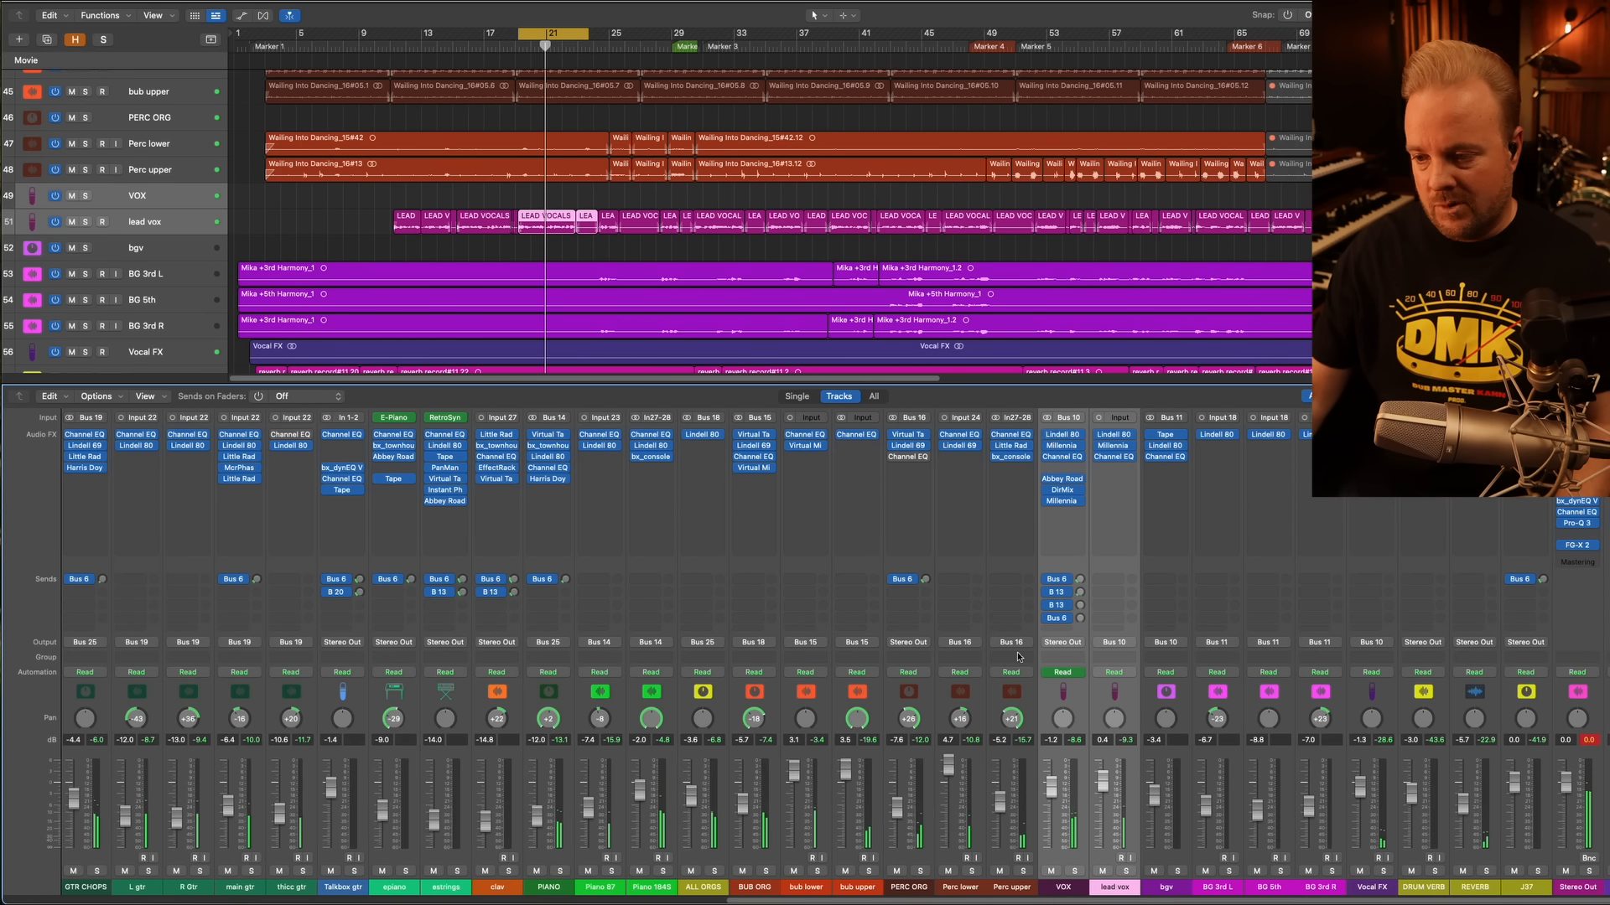
Audition VOX and lead vox with all plugins bypassed and faders raised to 1.5 and 3.1 dB, and restore their plugins and original levels
click(1046, 436)
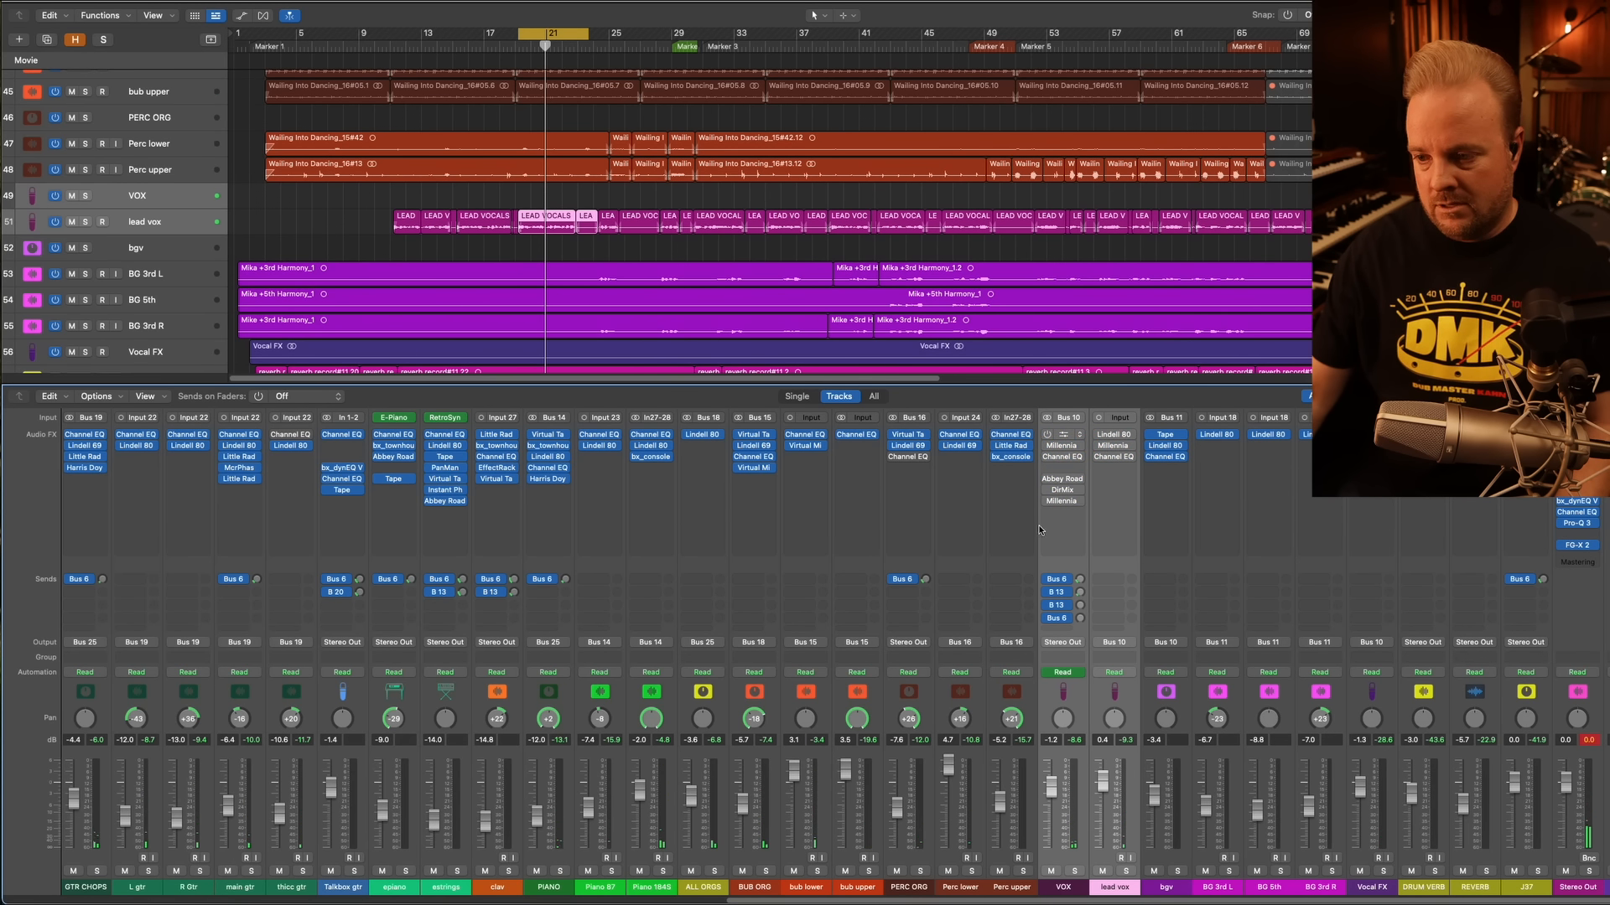
mouse_move(1055, 766)
mouse_down()
mouse_move(1054, 749)
mouse_move(1048, 776)
mouse_up()
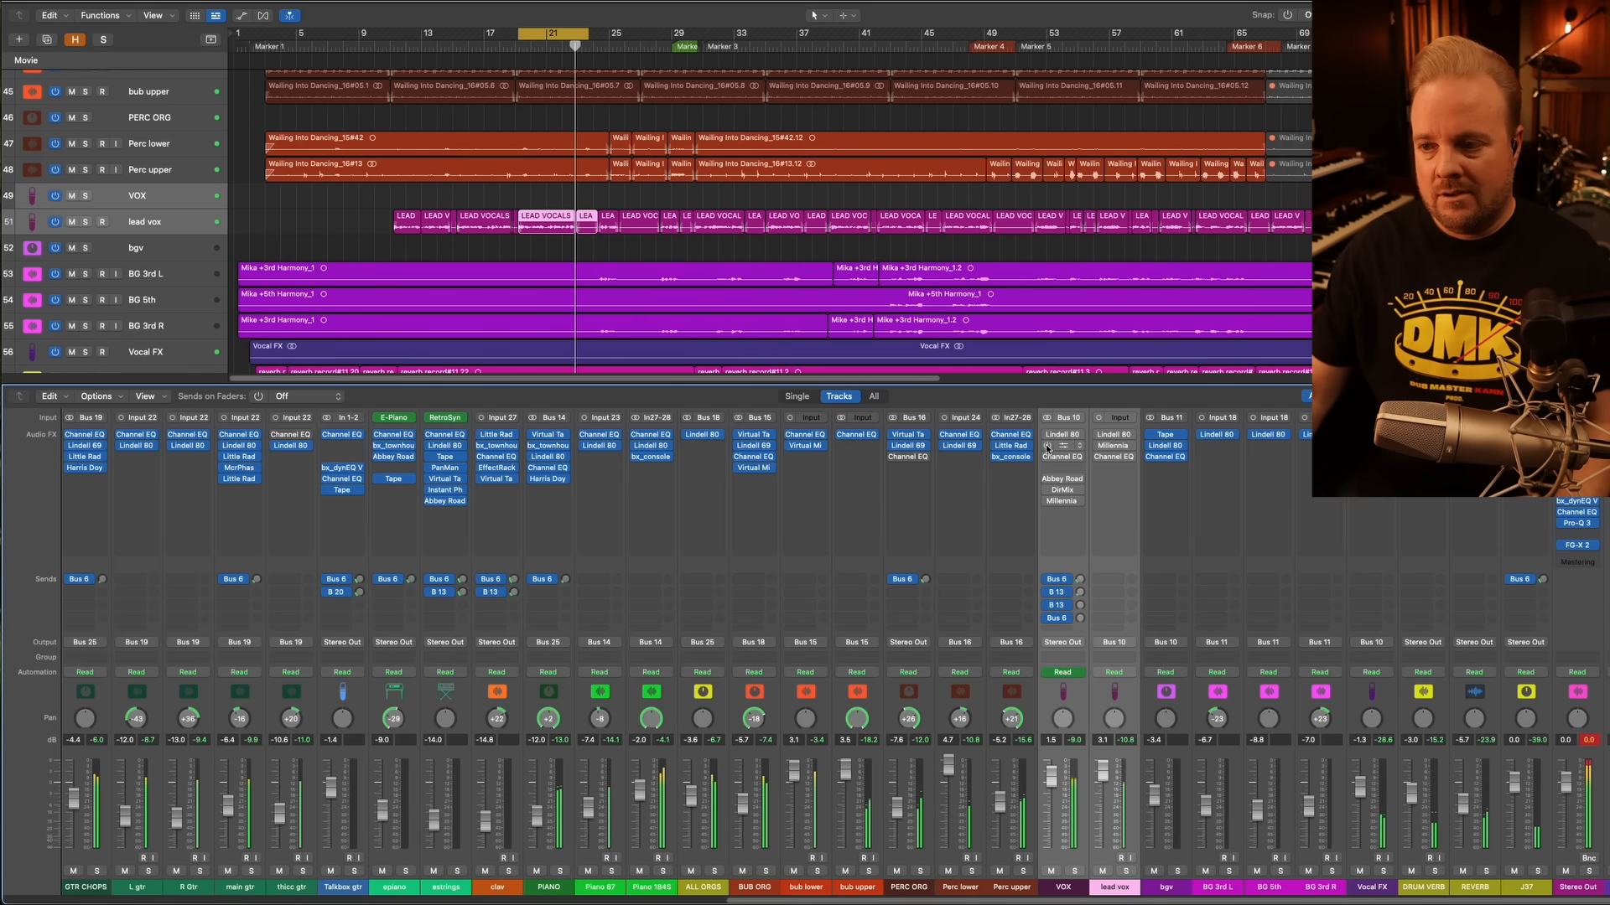
drag(1048, 434, 1047, 513)
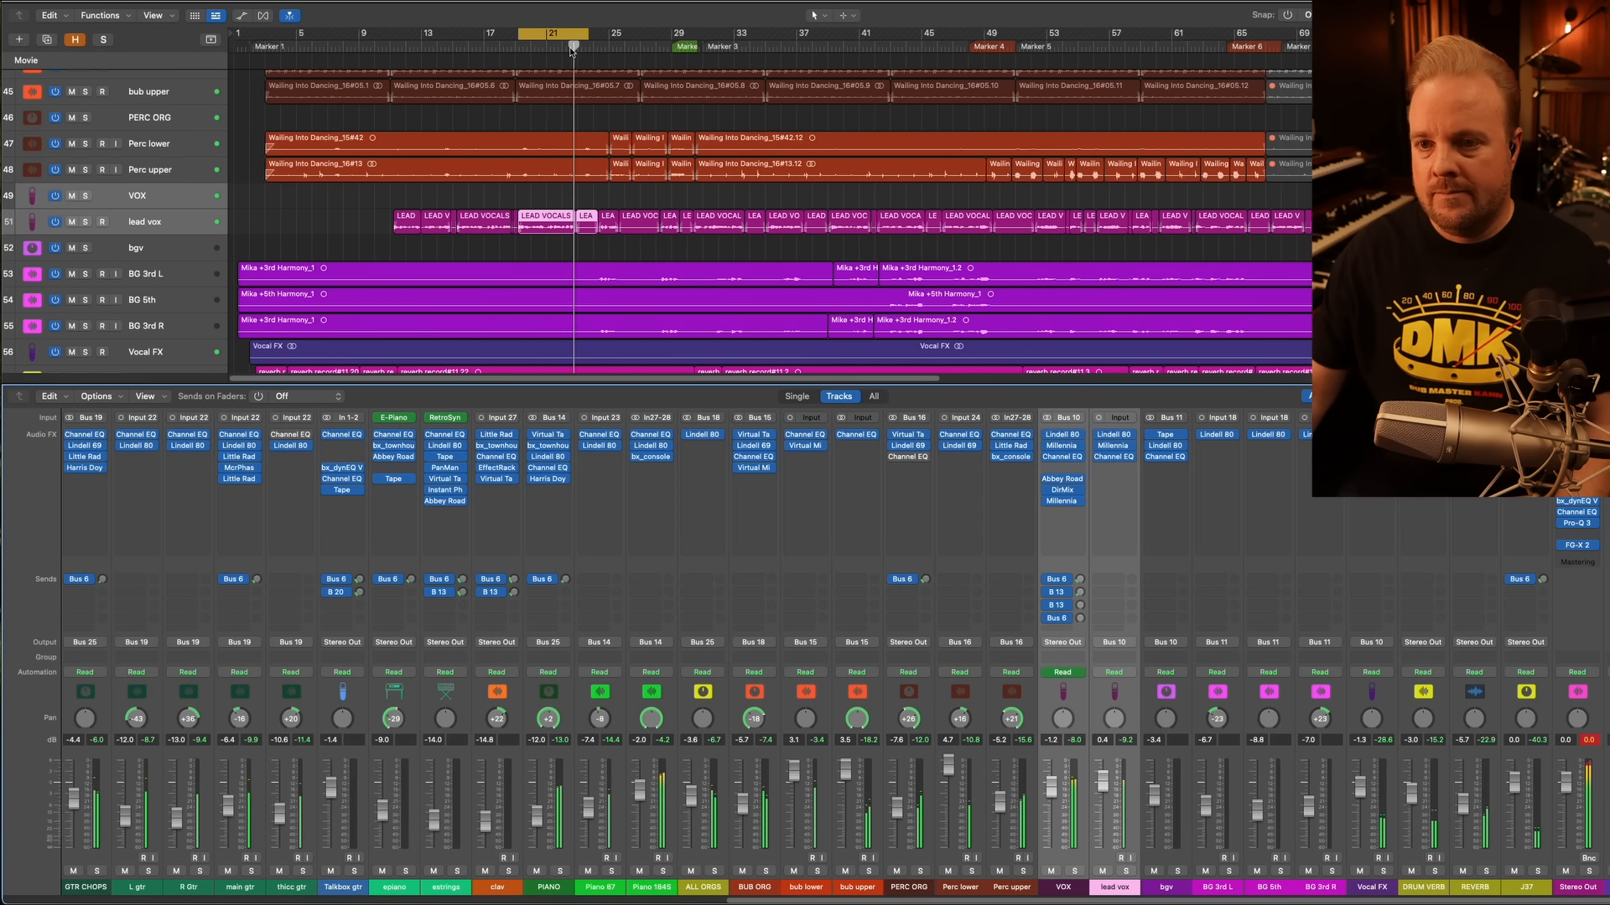
Turn off cycle playback, and with the BG 3rd L track selected move the playhead to about bar 24
key(c)
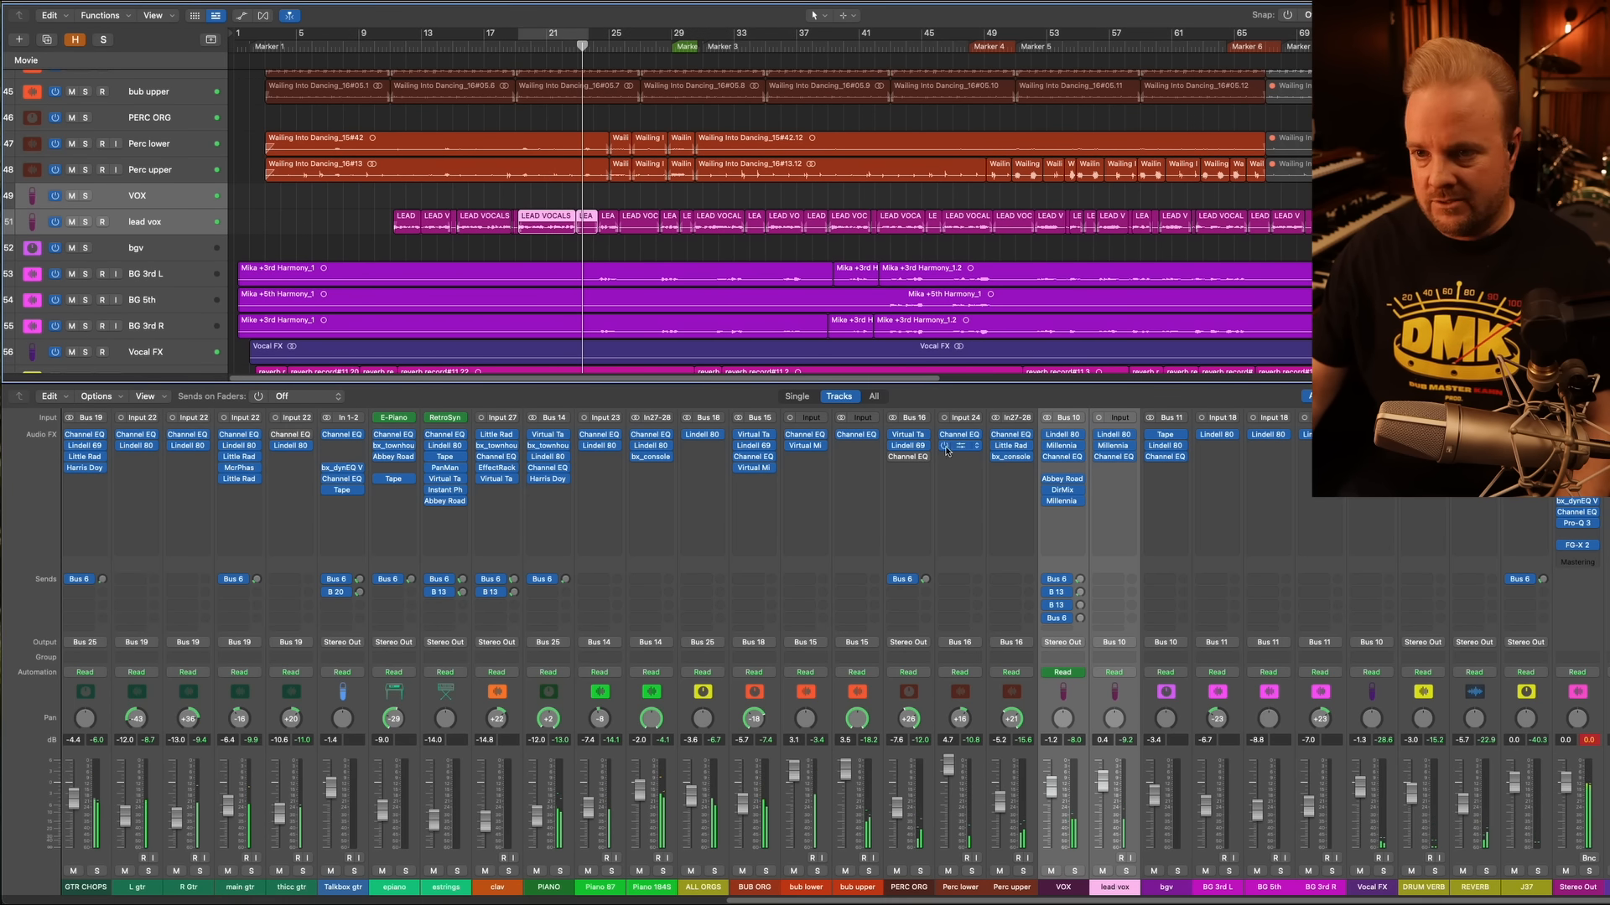
scroll(602, 317, down, 3)
click(190, 205)
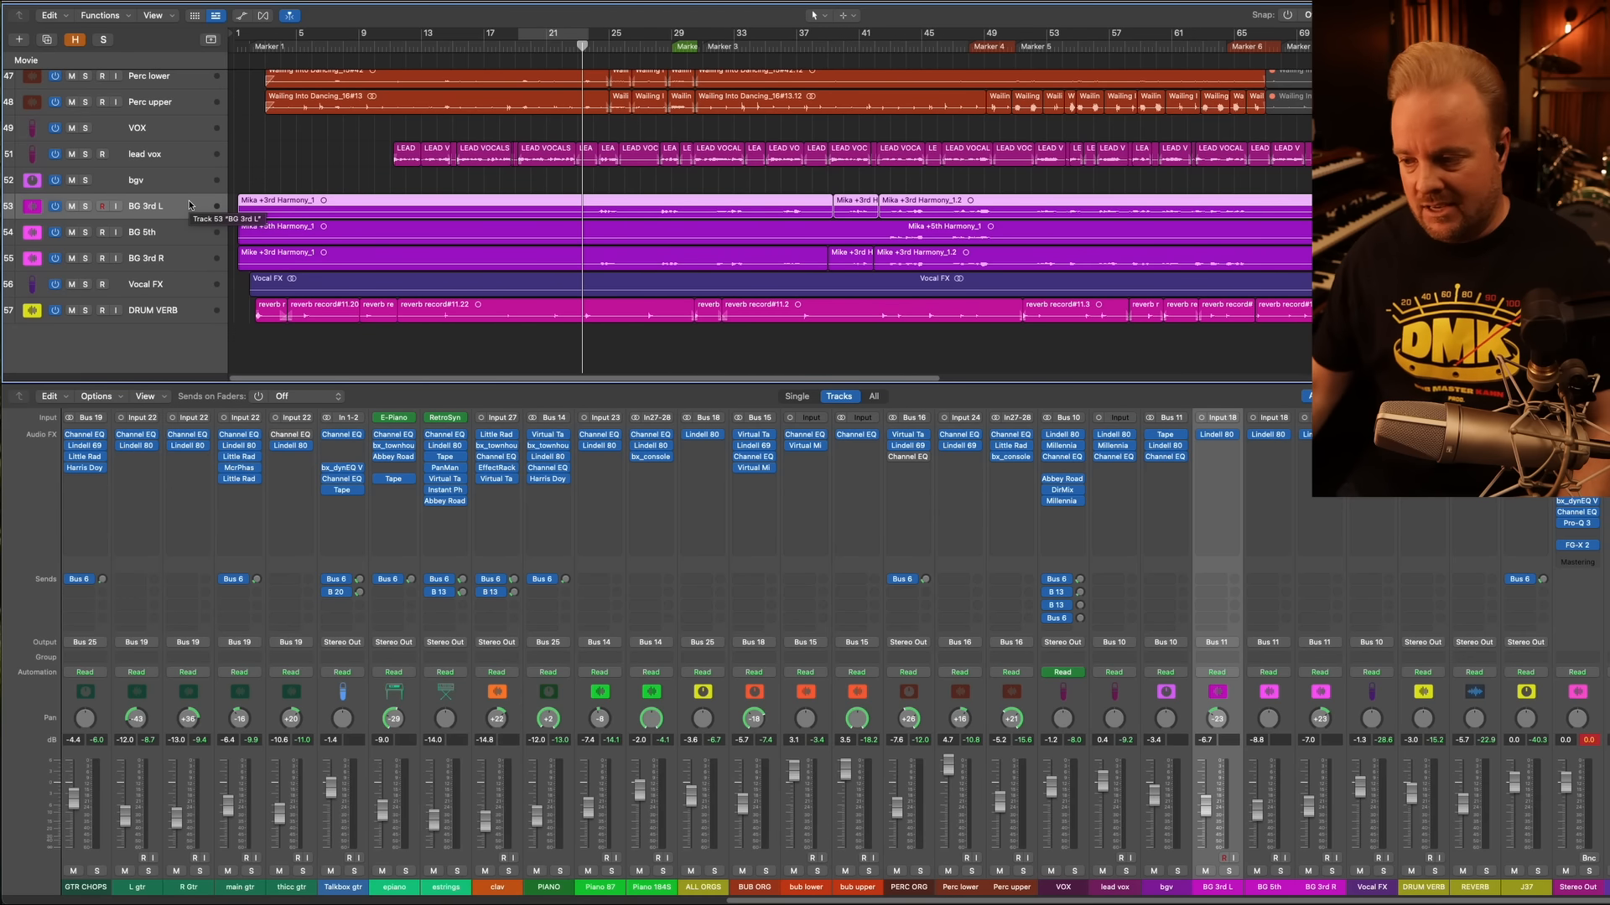
scroll(567, 243, down, 1)
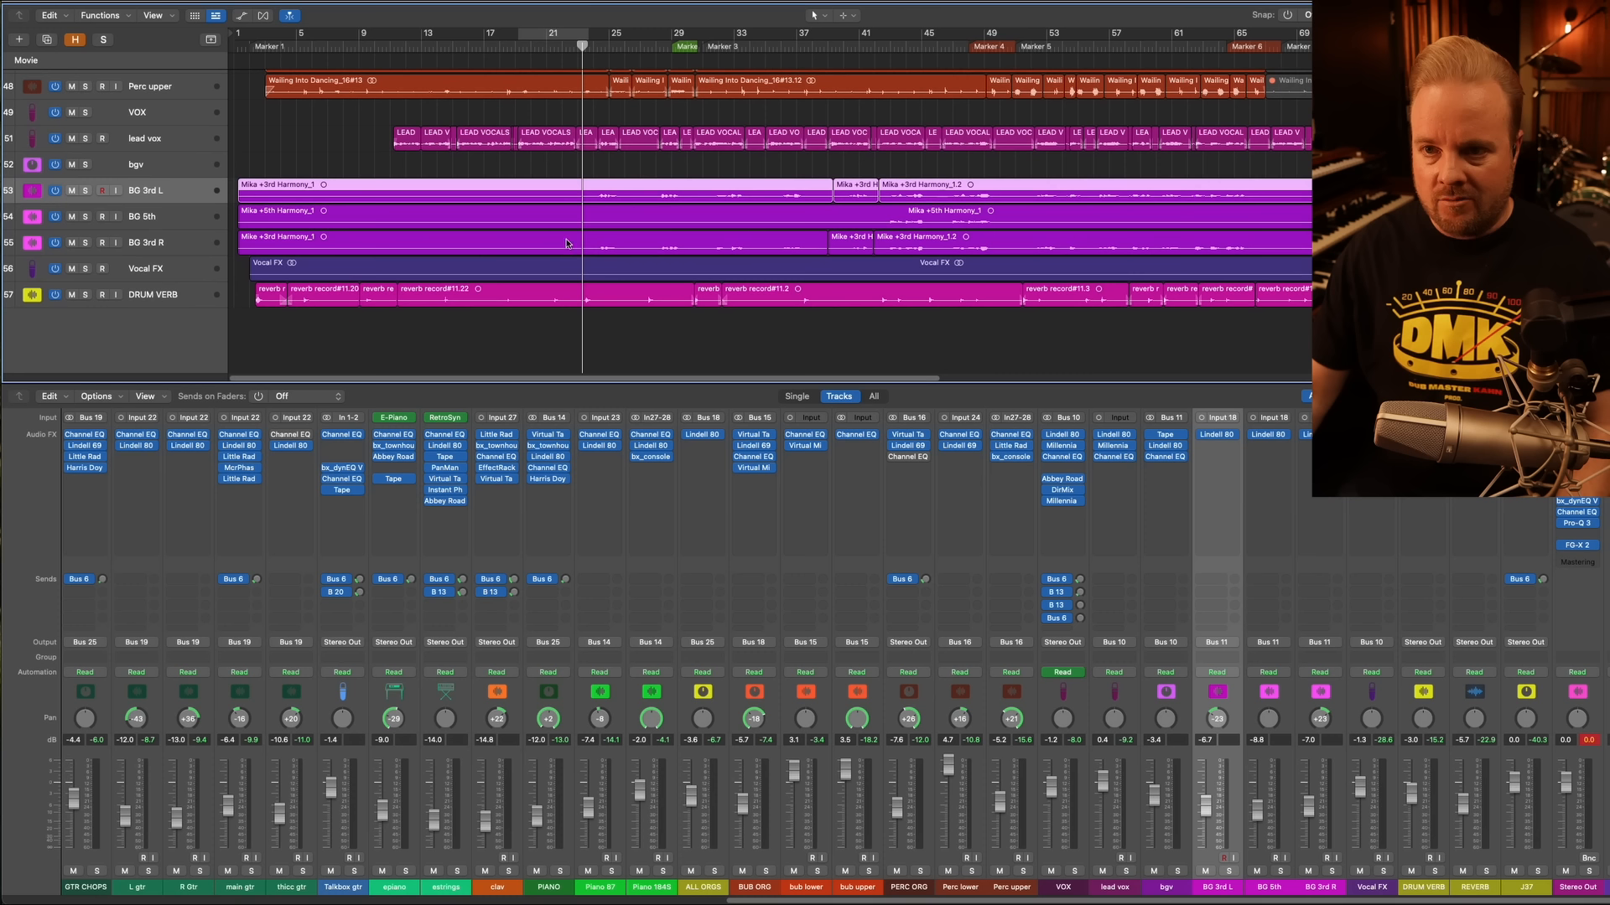
click(595, 48)
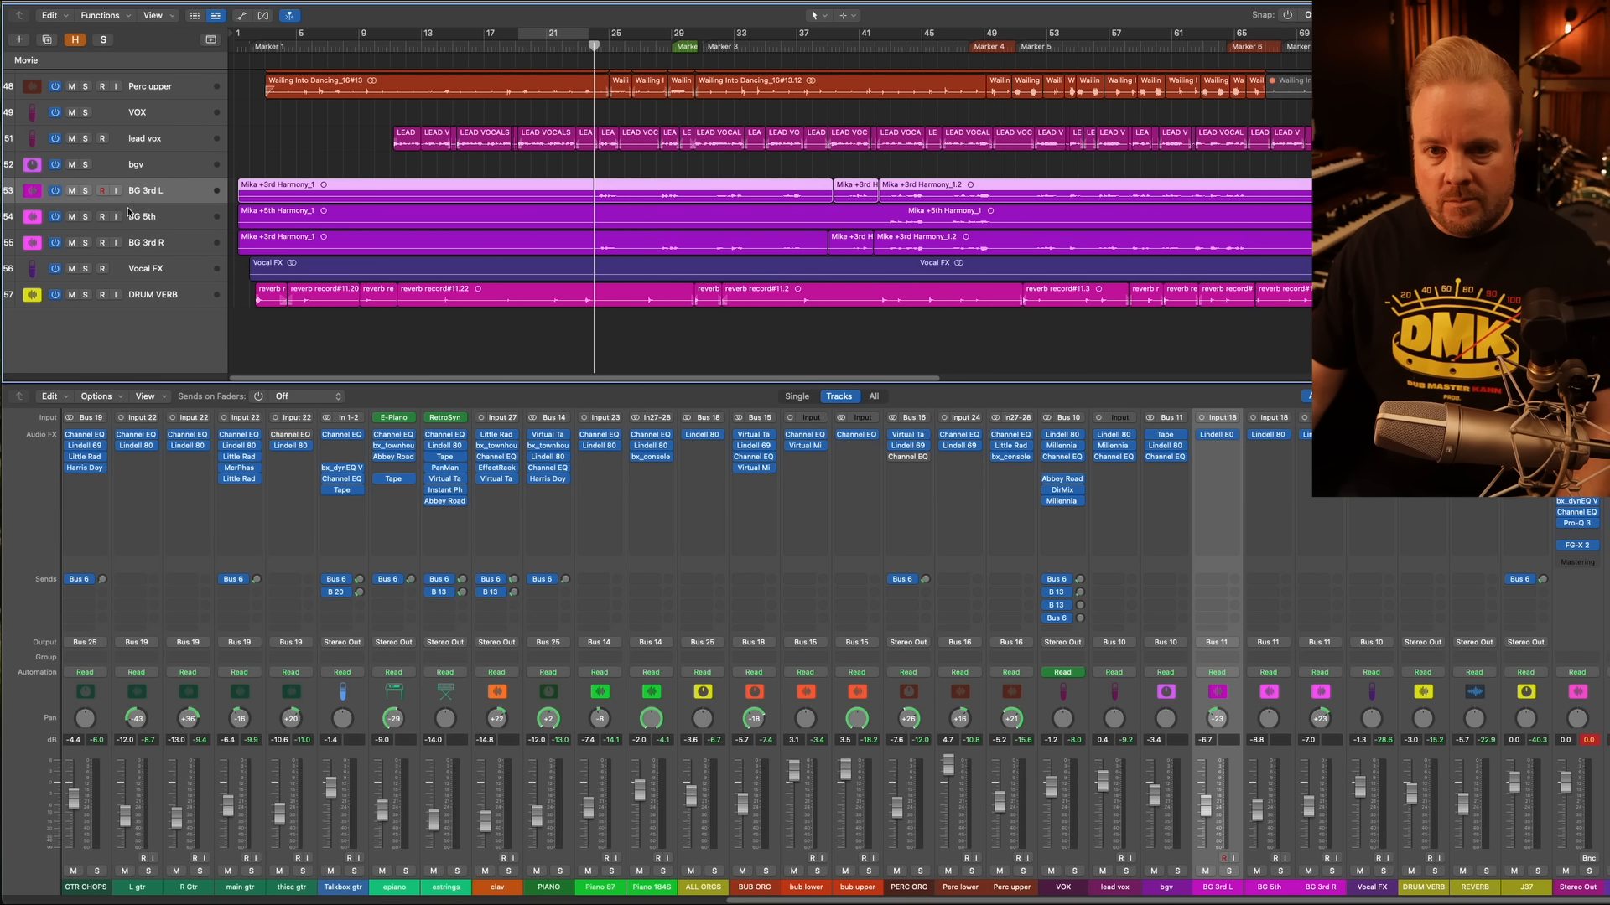
Solo BG 3rd L and BG 3rd R, select the three BG channel strips together, and replay the harmonies from about bar 24
click(86, 191)
click(86, 243)
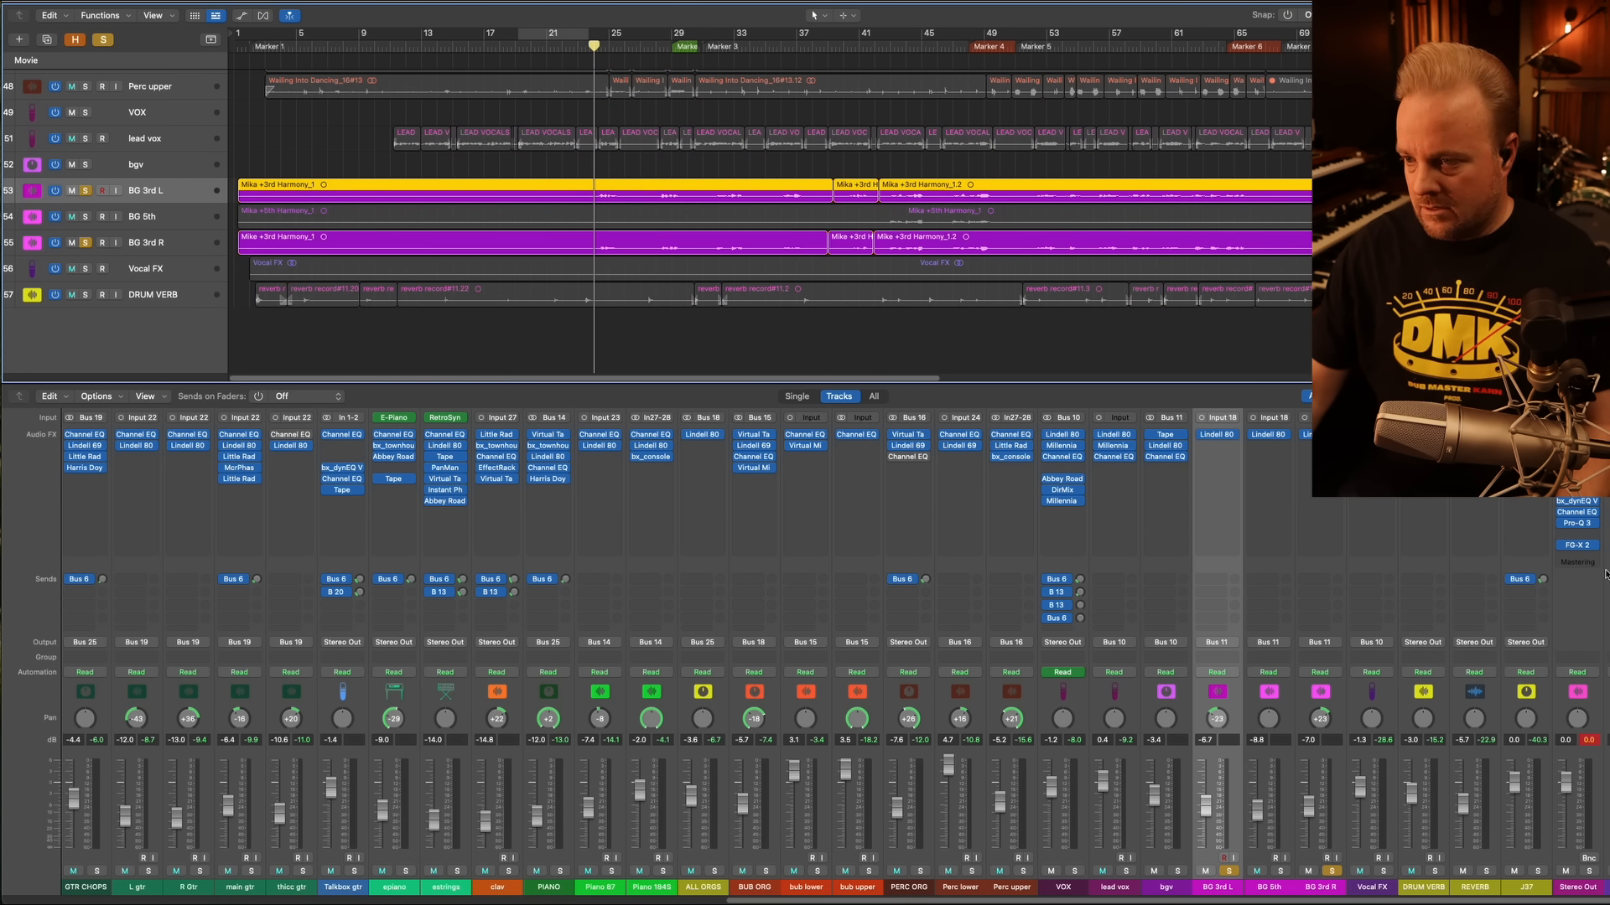
drag(1318, 890, 1236, 882)
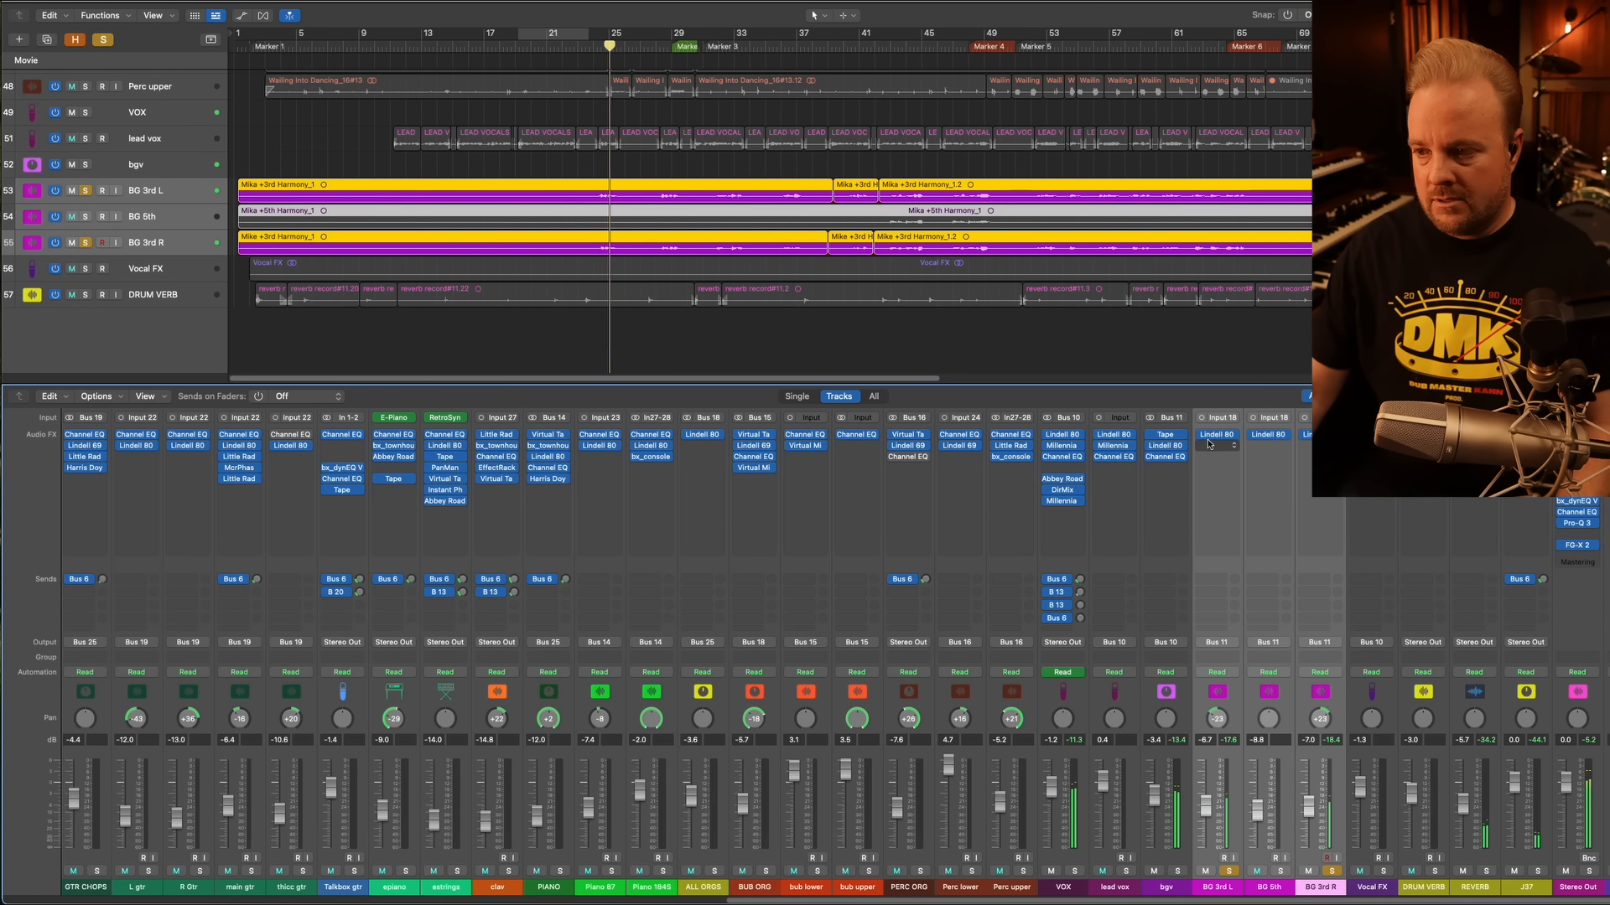
click(591, 48)
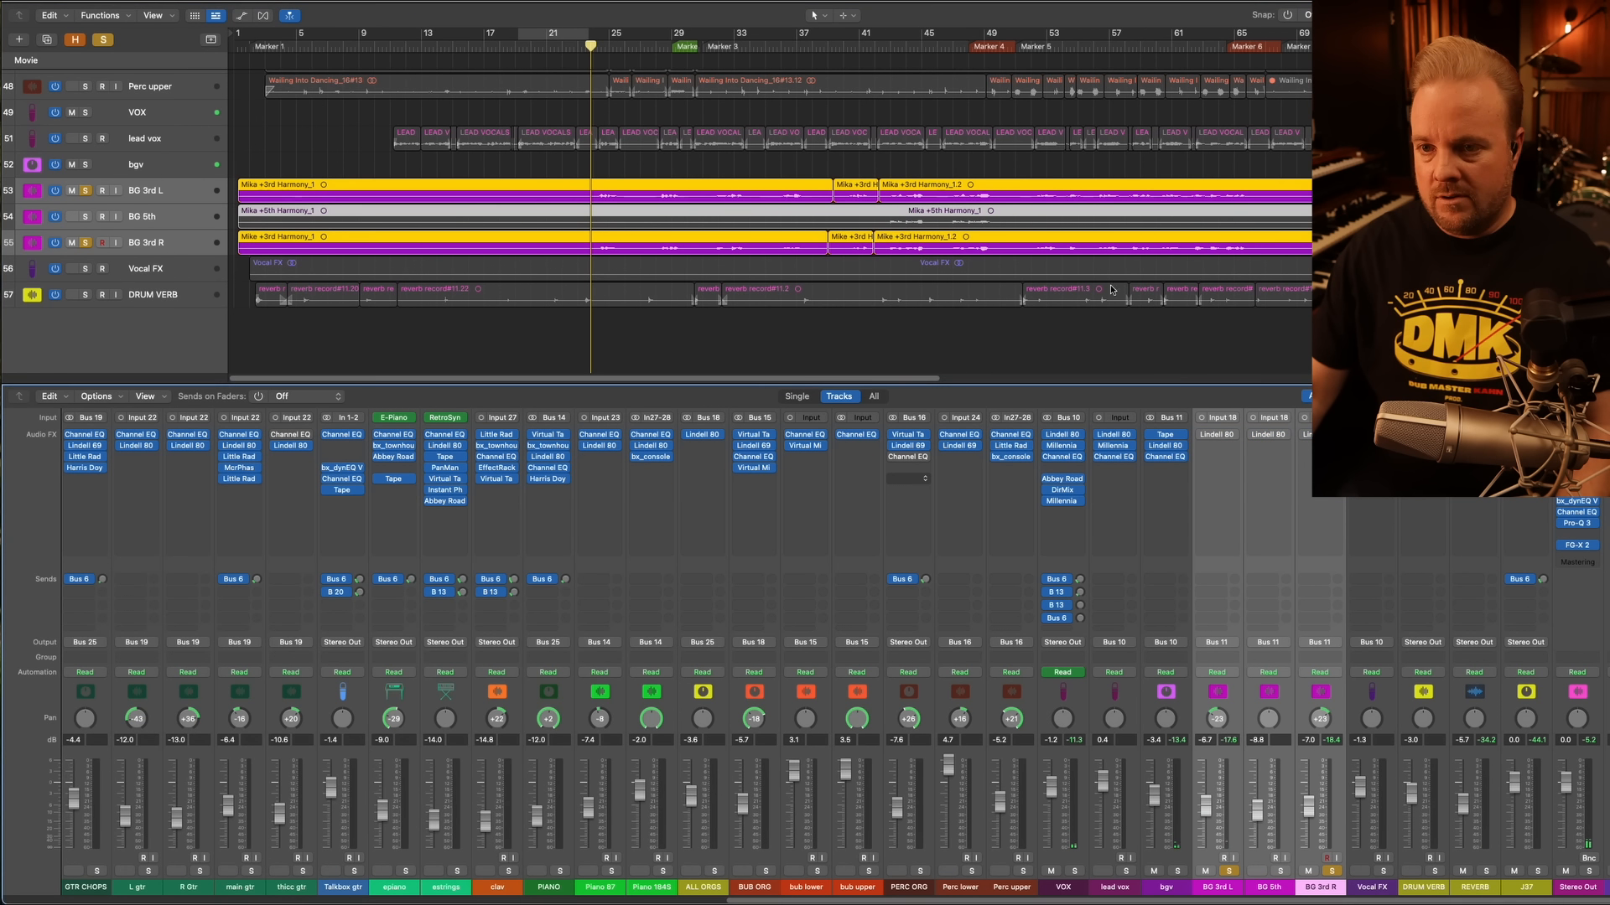
Compare the BG tracks with Lindell 80 bypassed and enabled, examine its settings on BG 3rd L, and close the plugin
mouse_move(1207, 438)
click(1212, 437)
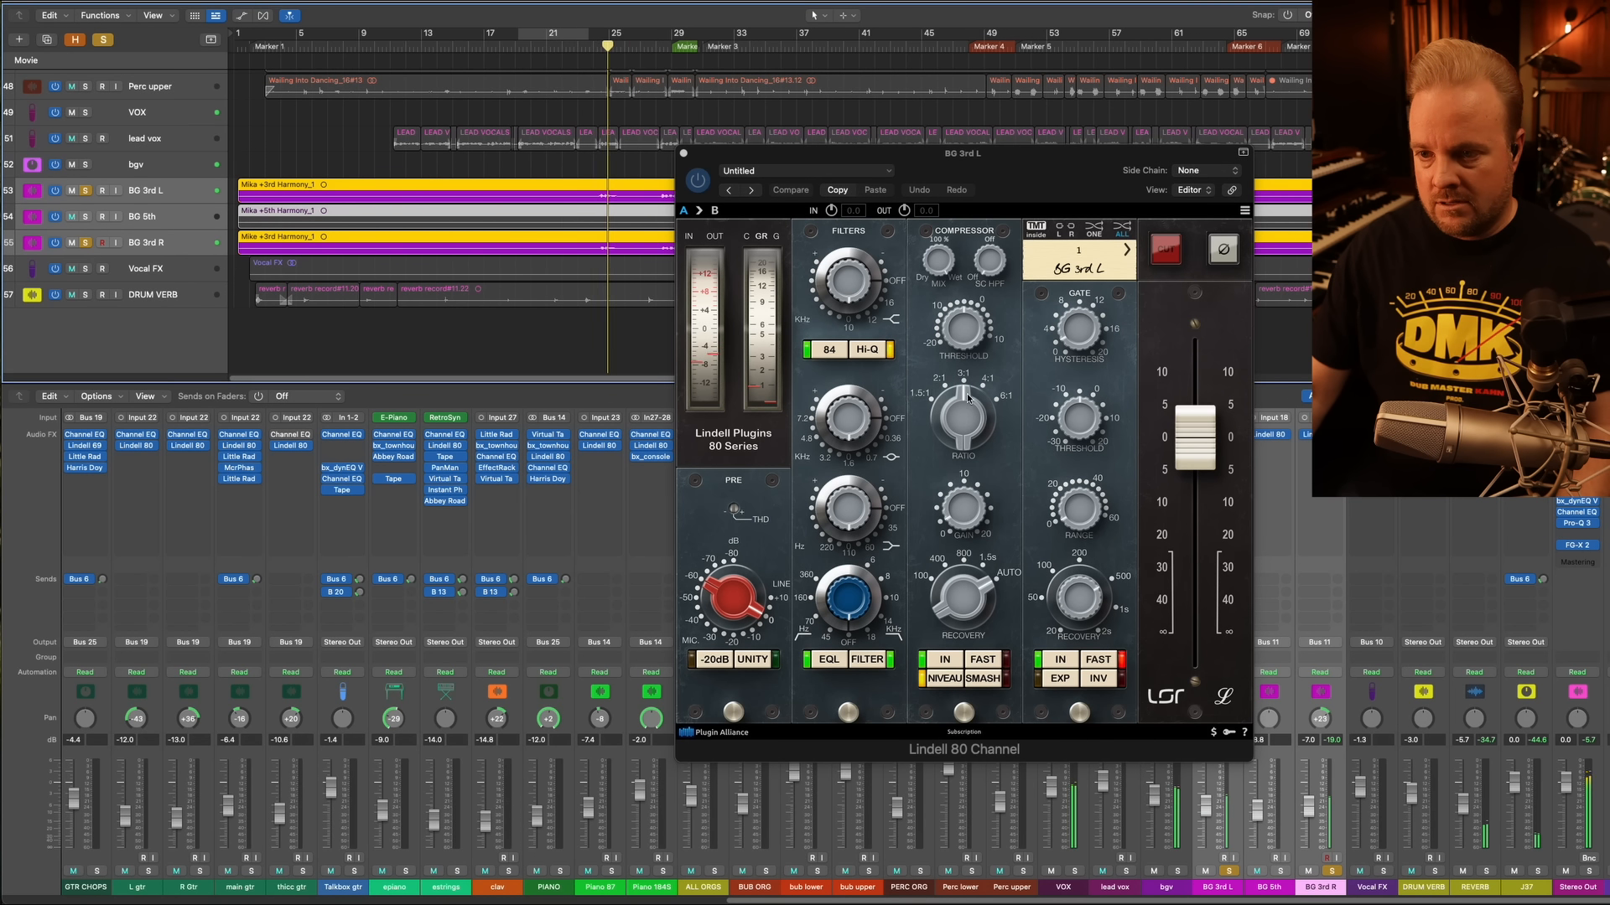
click(683, 154)
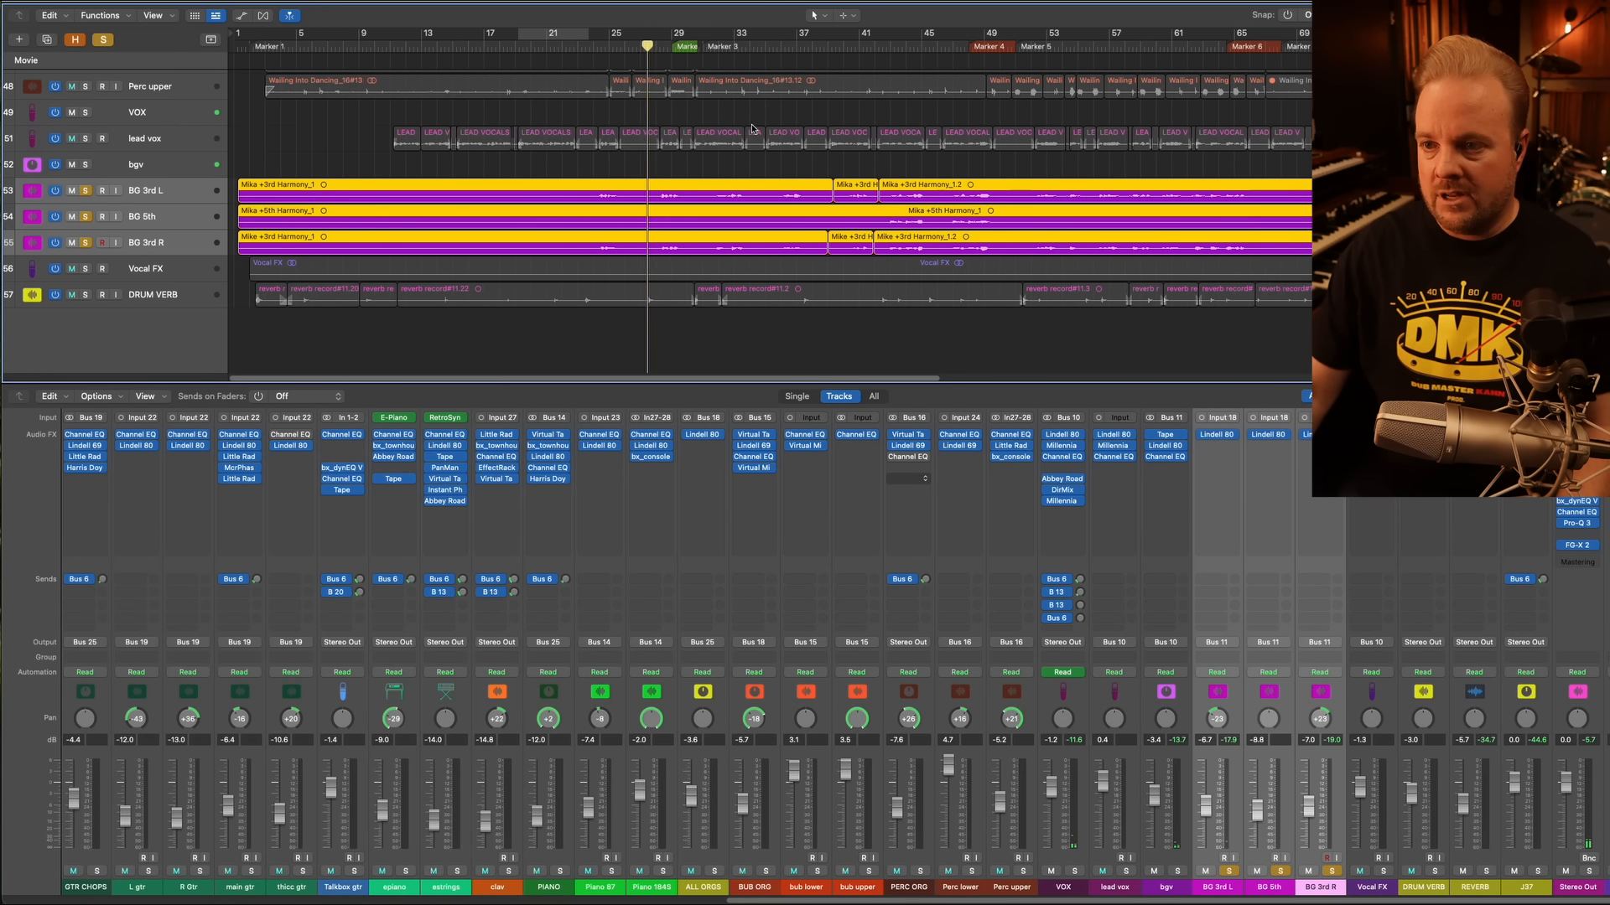
Solo lead vox alongside the three BG tracks and replay from about bar 42, comparing the BG Lindell 80 plugins bypassed and enabled
click(880, 50)
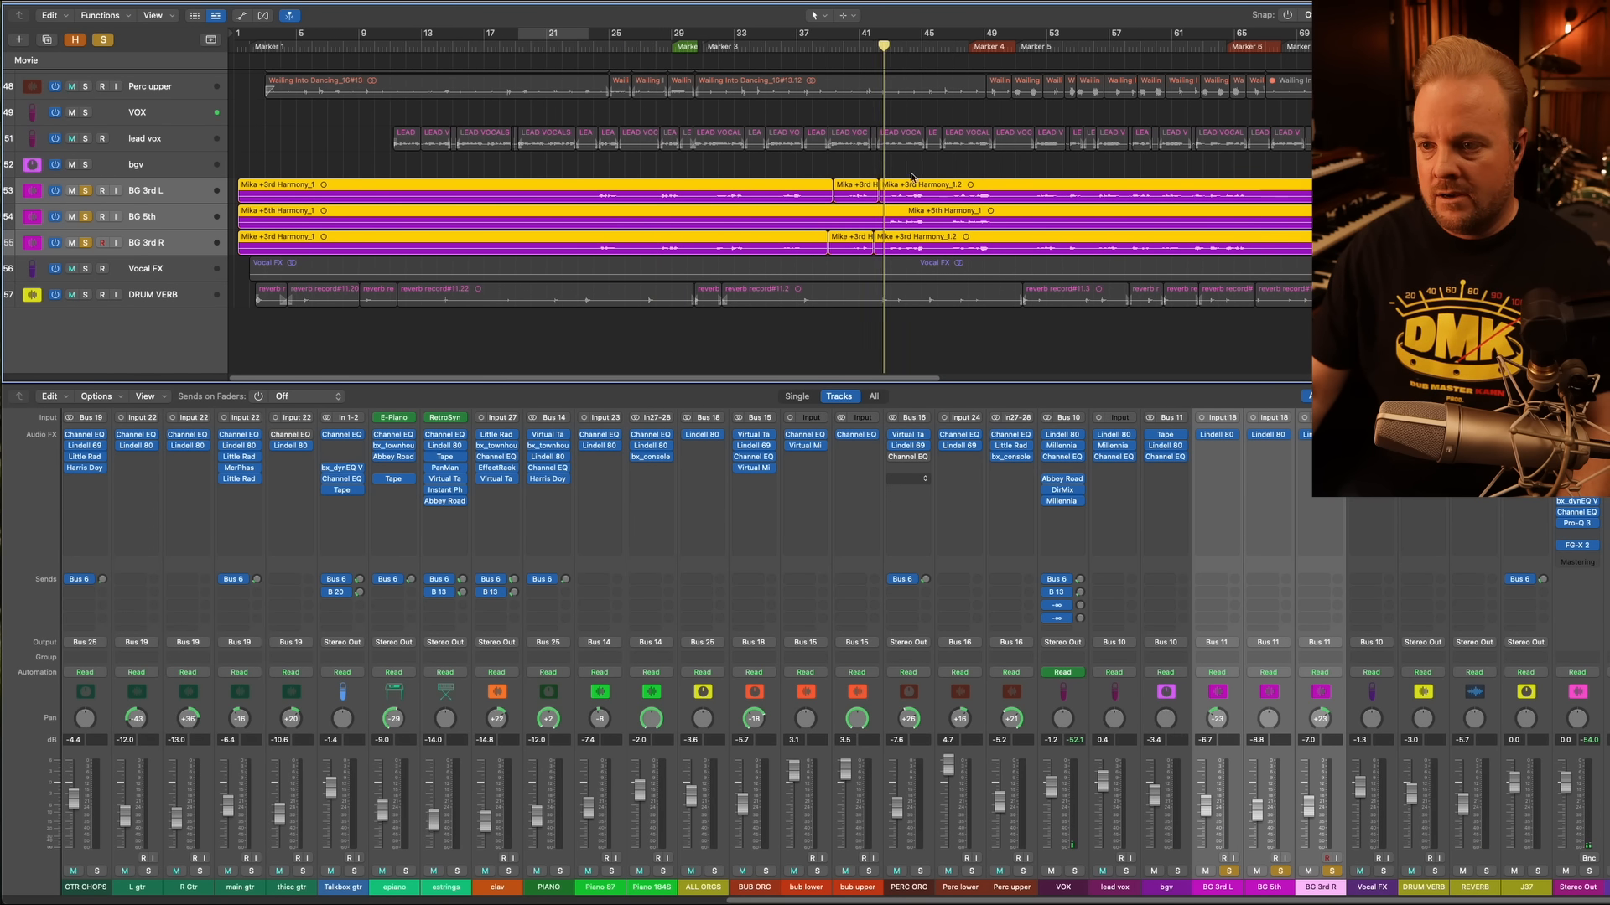
click(86, 138)
click(874, 46)
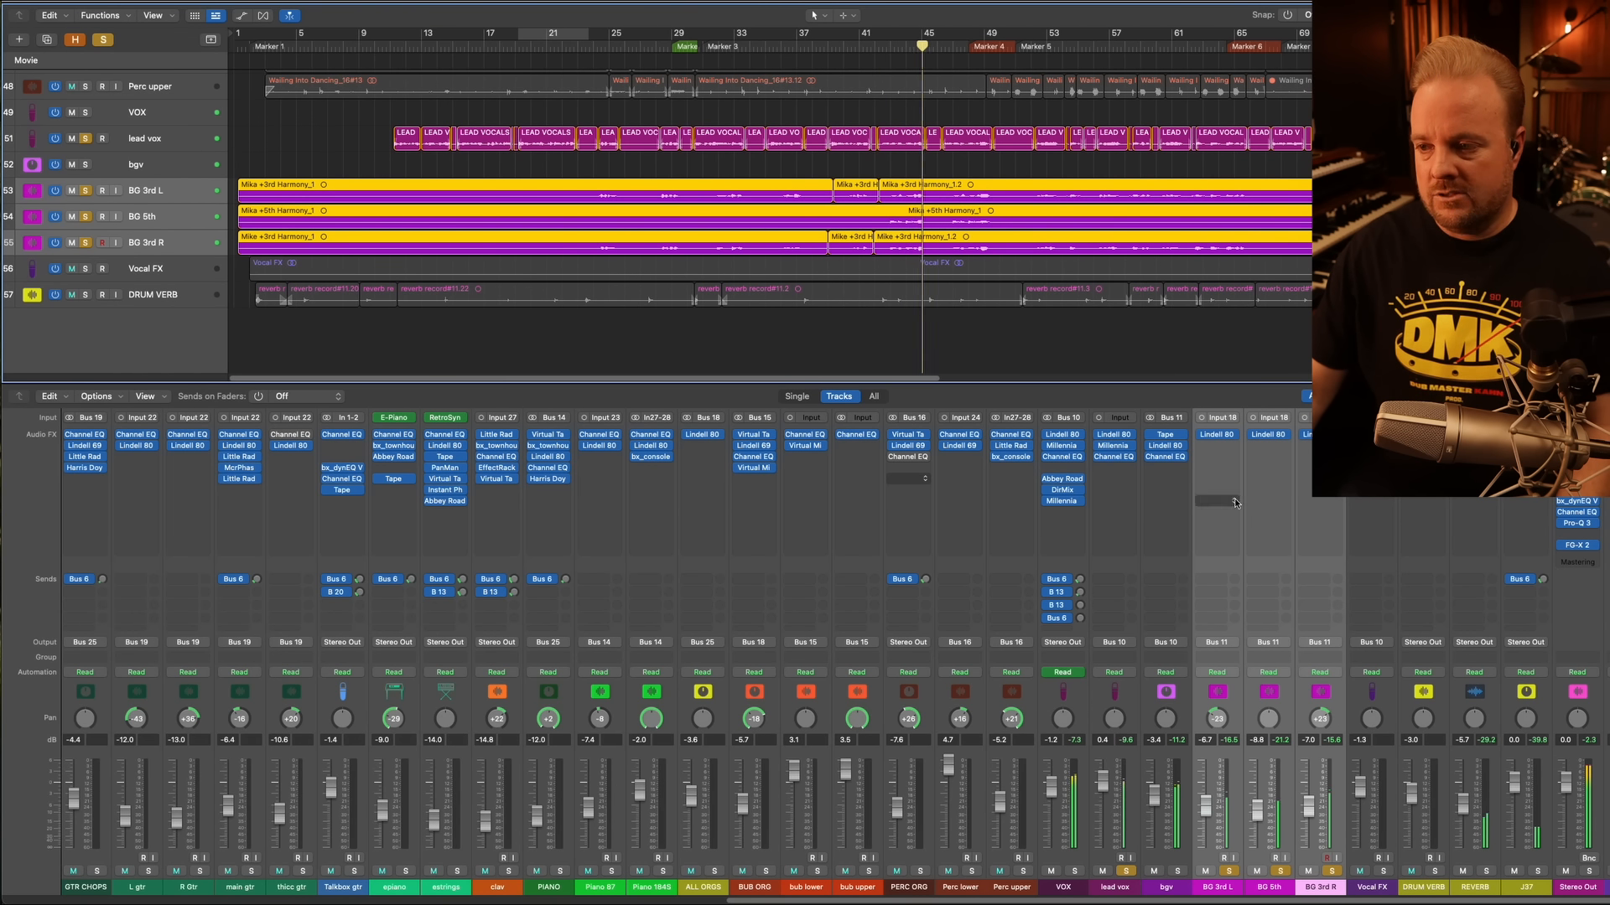
click(881, 40)
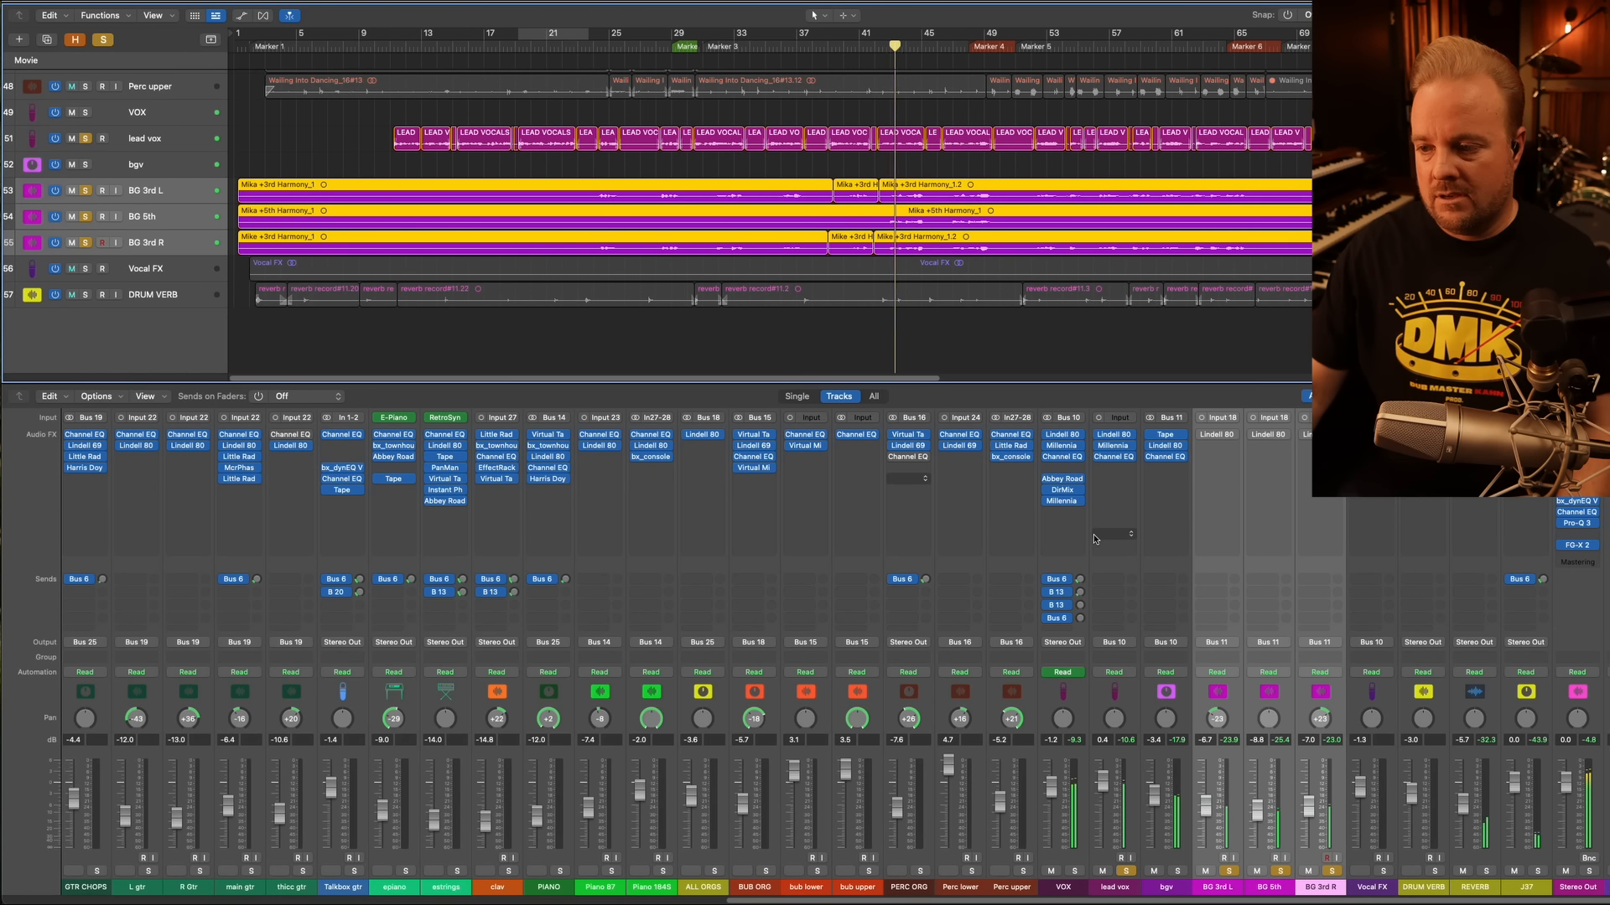
click(1204, 437)
click(868, 48)
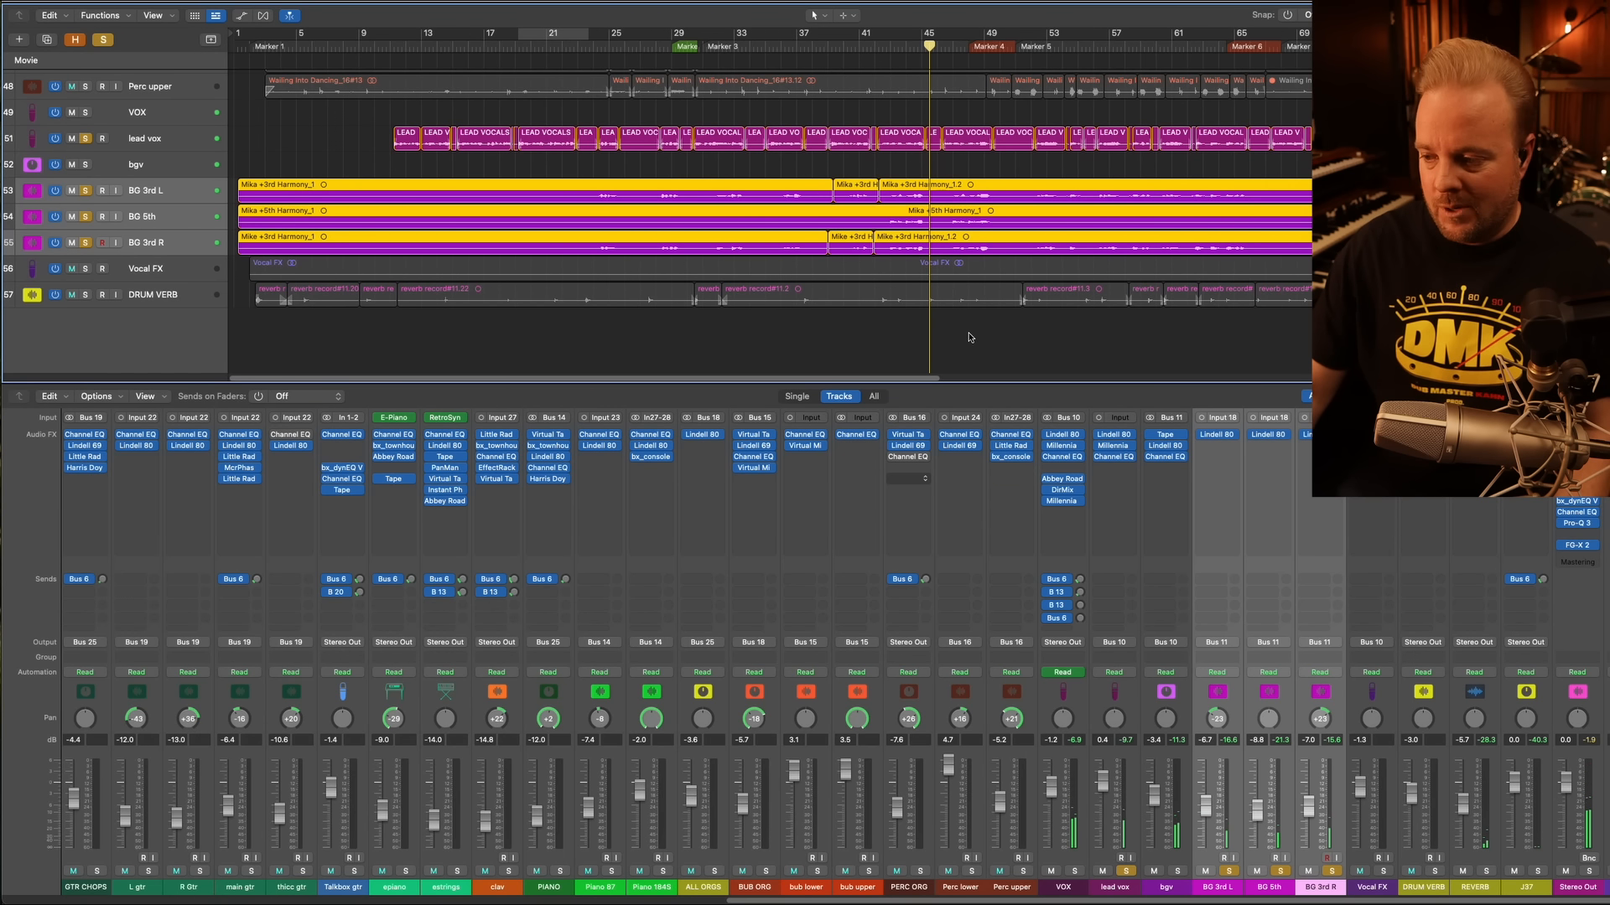
Add Vocal FX and VOX to the soloed vocals, play from about bar 42, and clear all solos during playback
click(1365, 886)
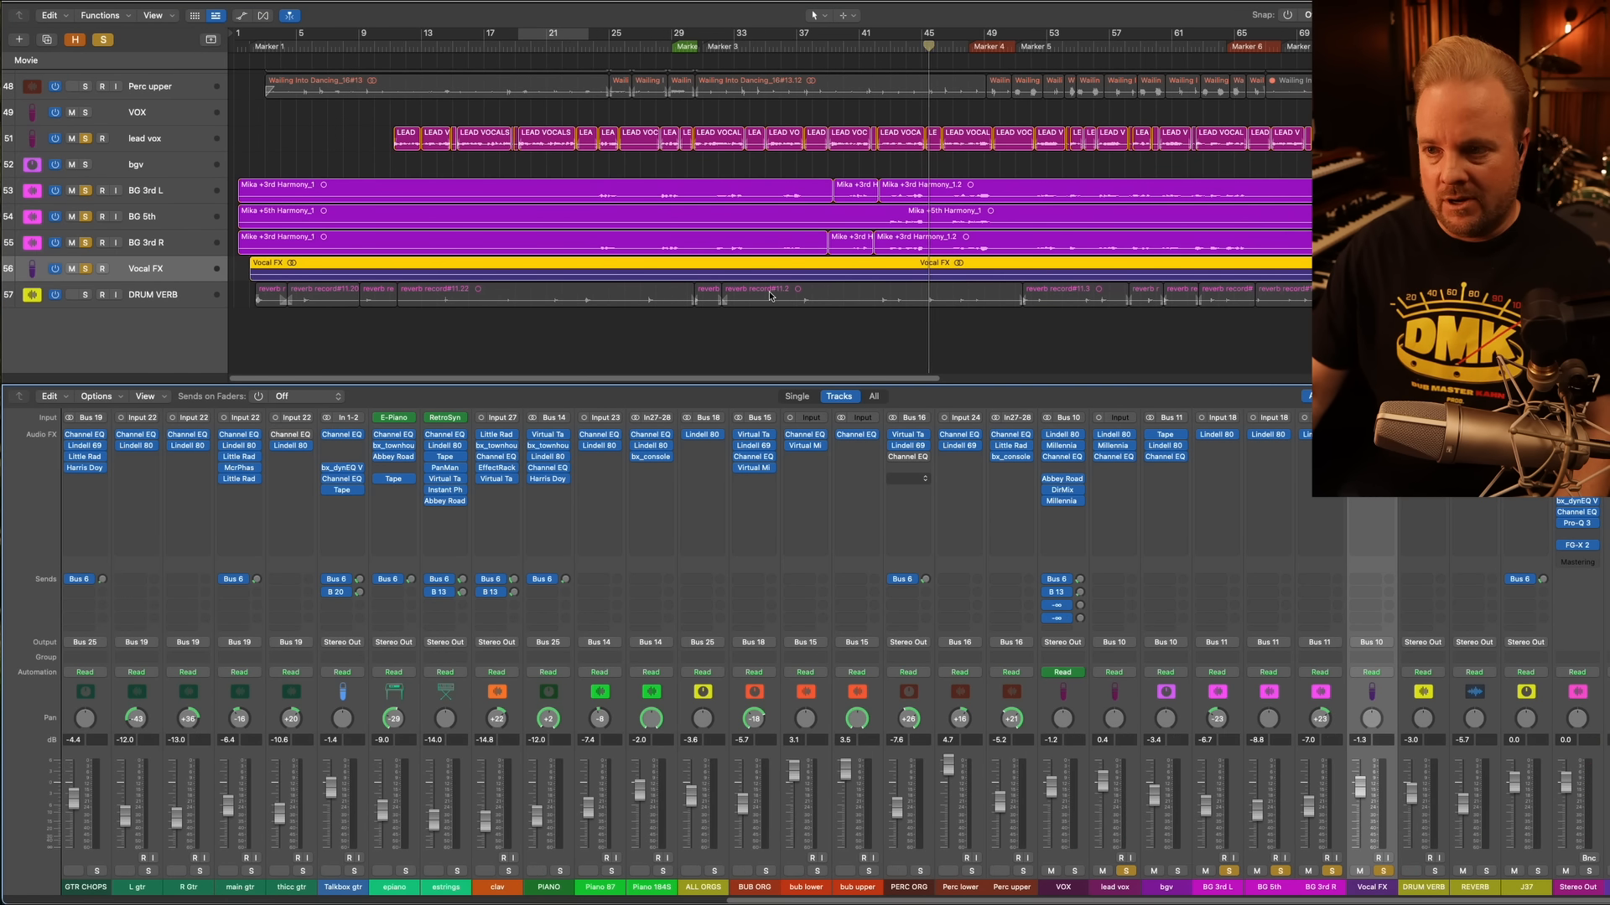
click(875, 49)
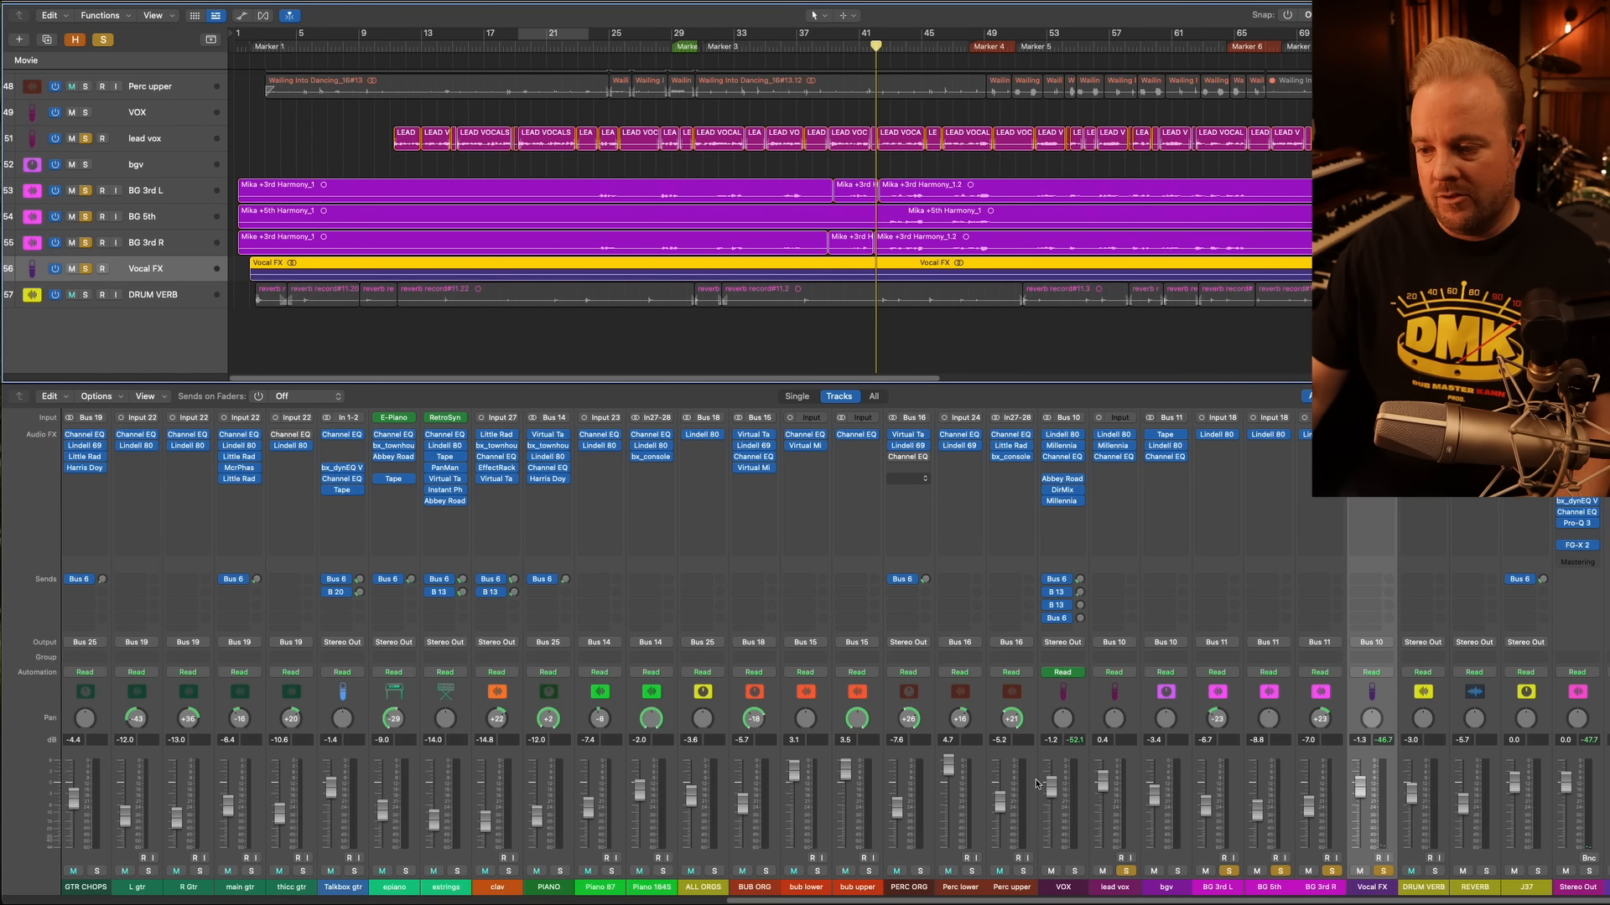
click(1076, 872)
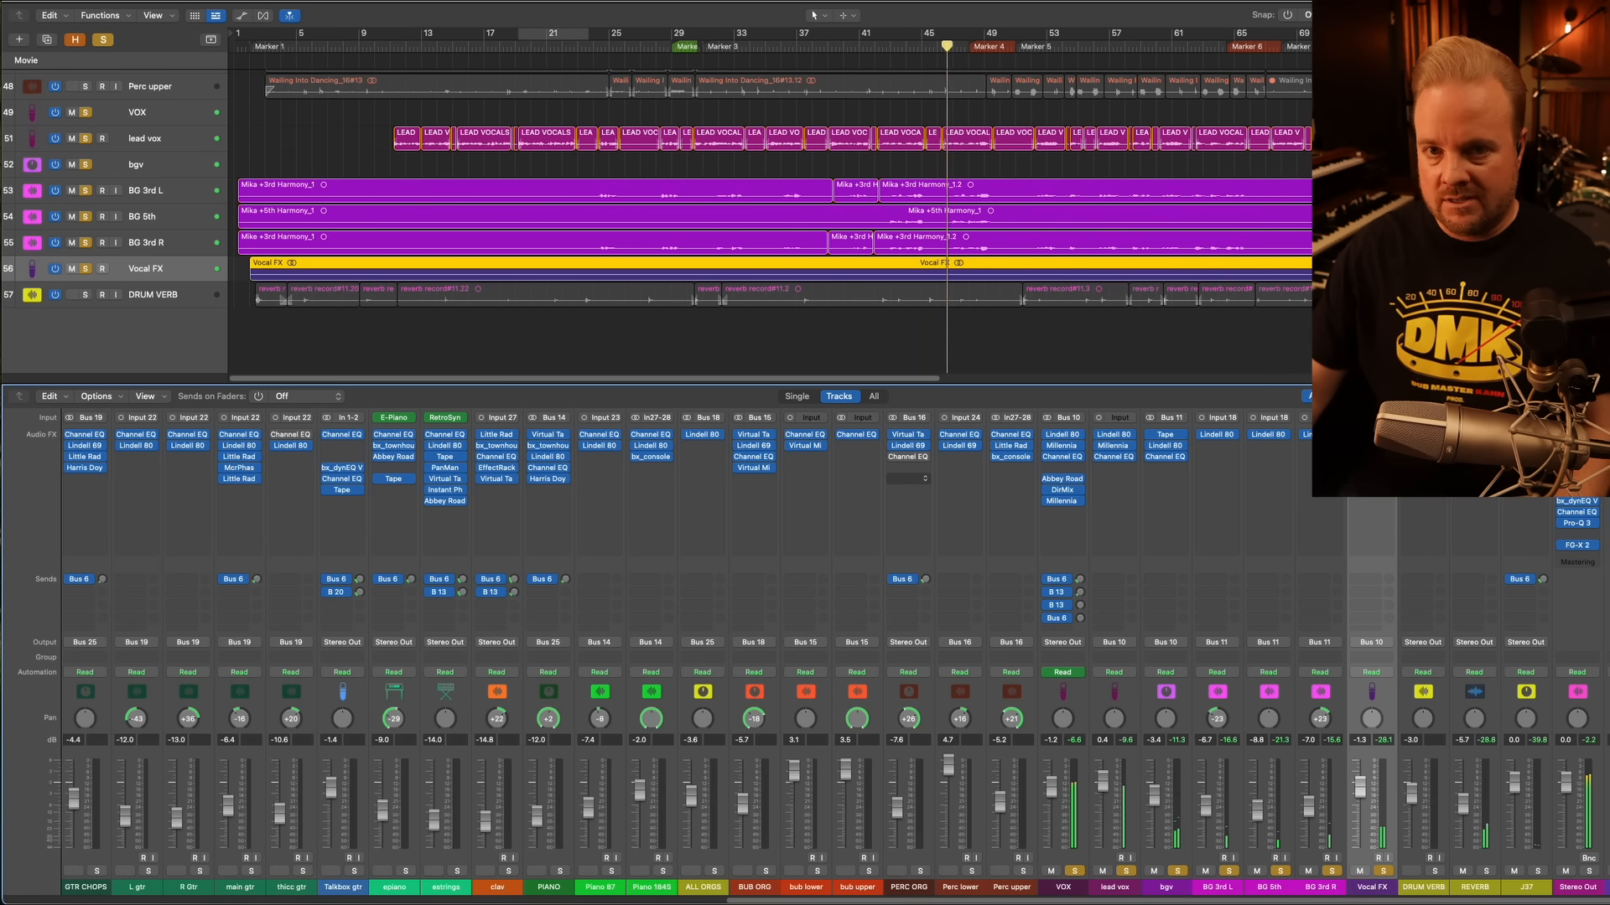
click(103, 40)
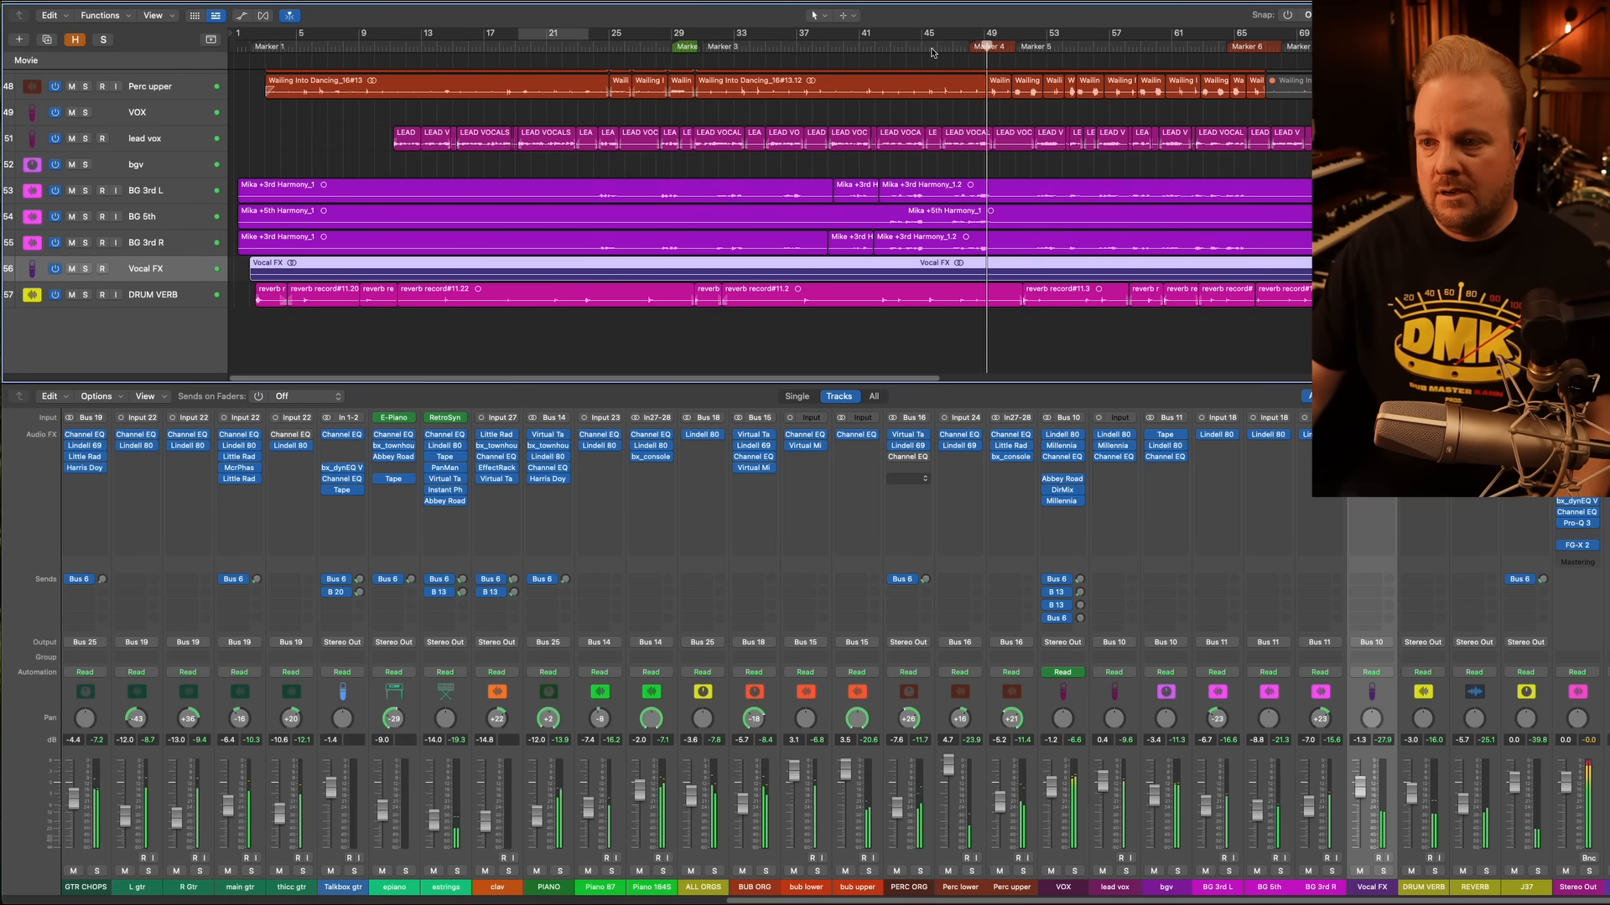
Play the full mix from about bar 39, trying the VOX fader at 1.4 dB before returning it to -1.2 dB, and stop near bar 66
click(931, 46)
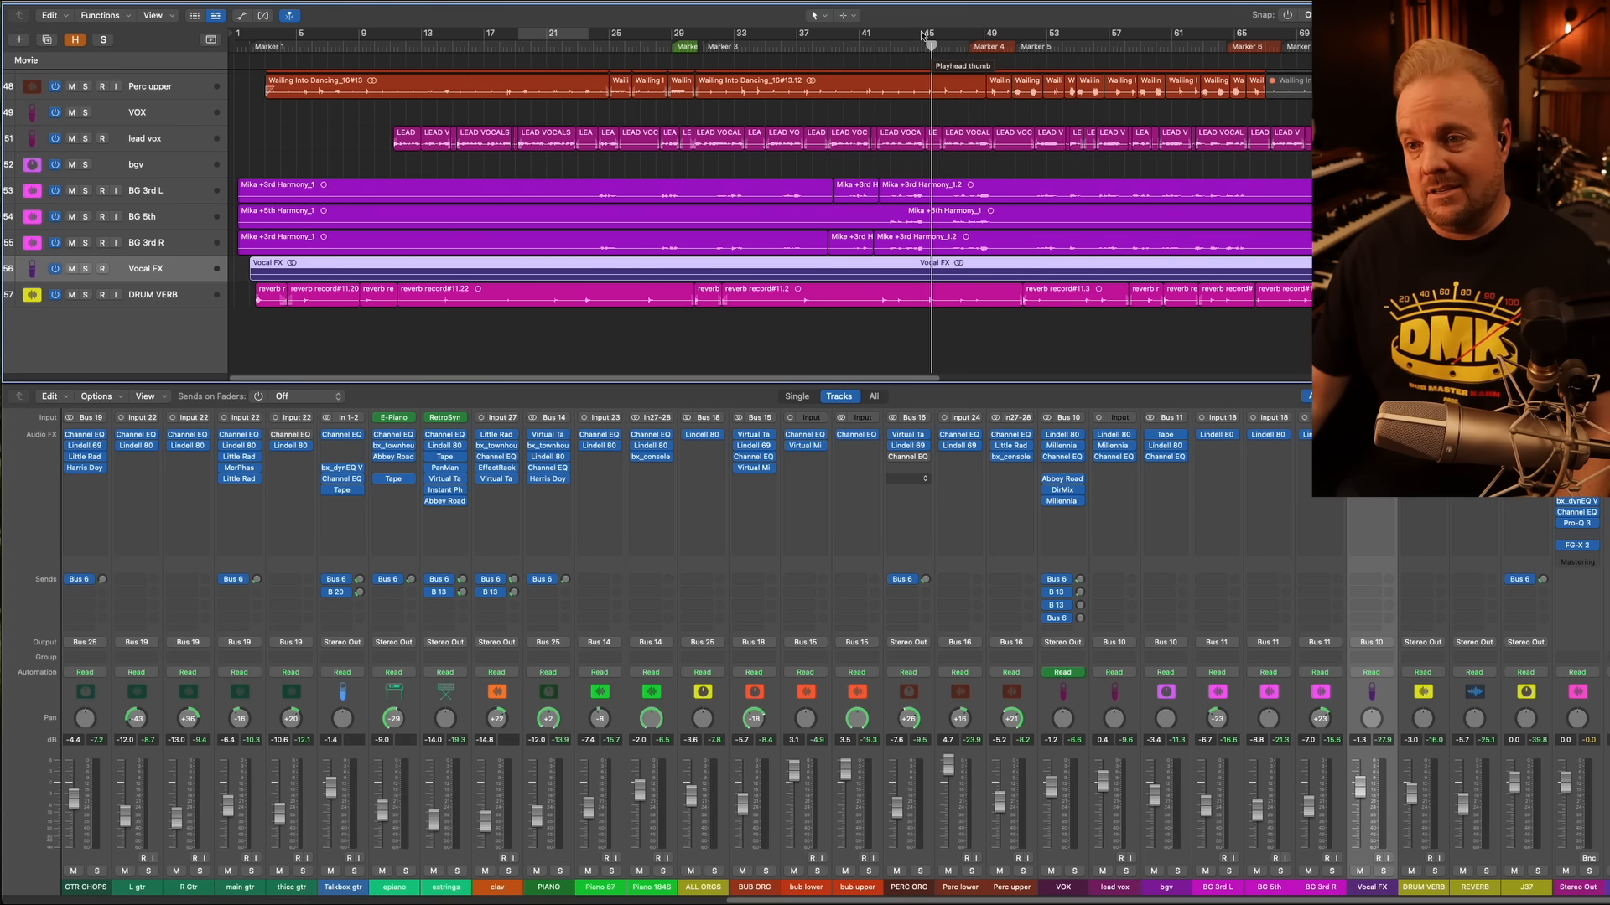
click(841, 27)
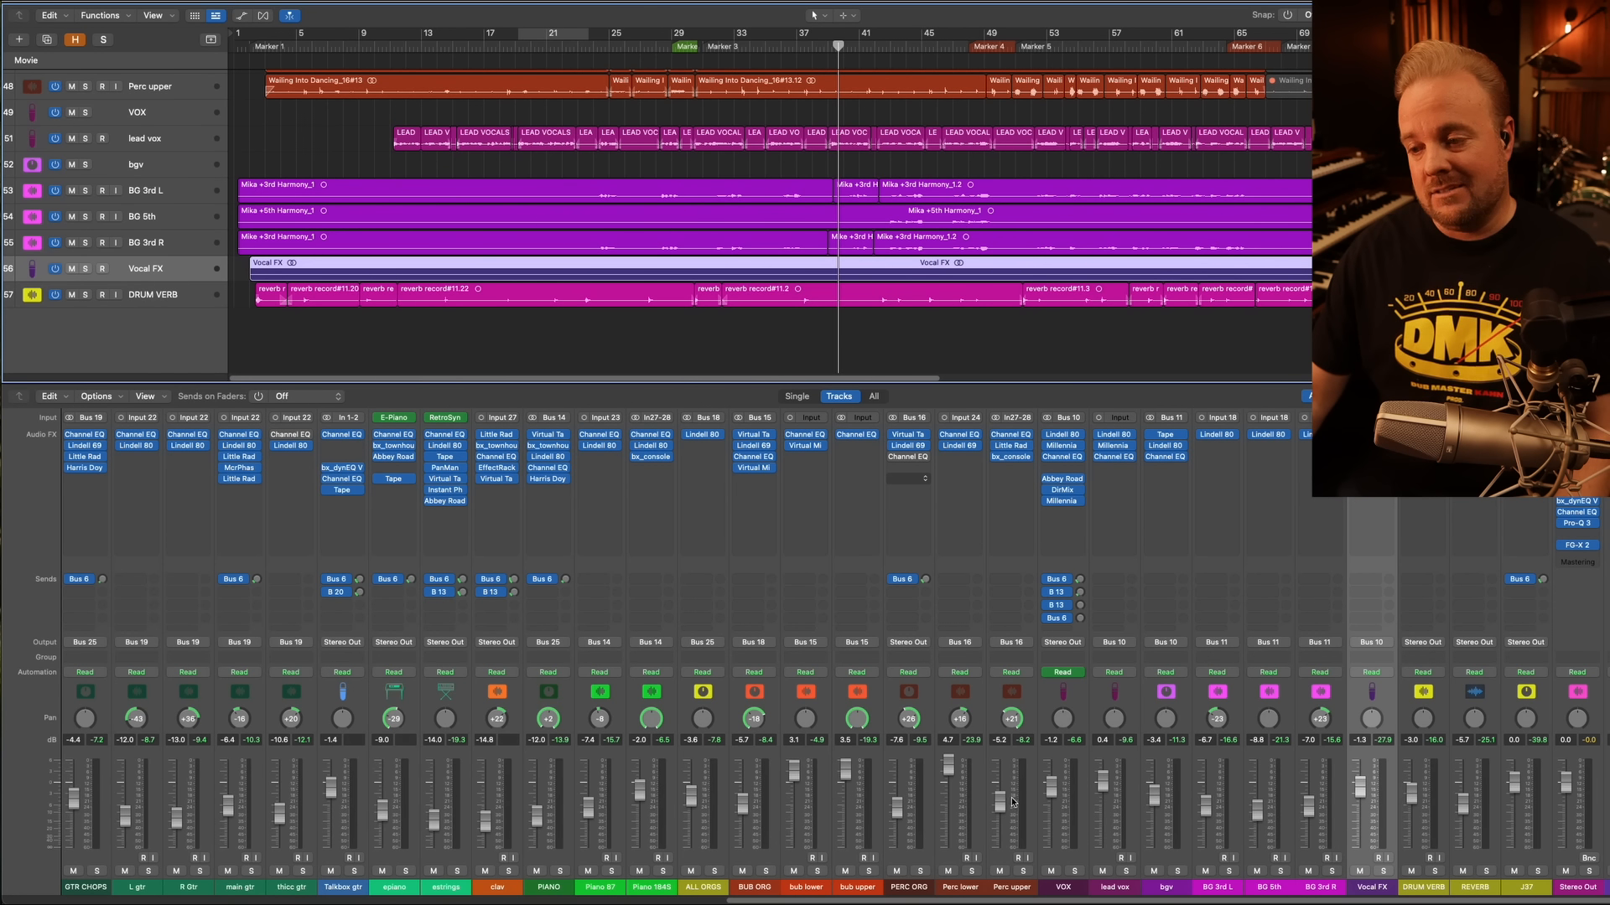
drag(1055, 793, 1056, 785)
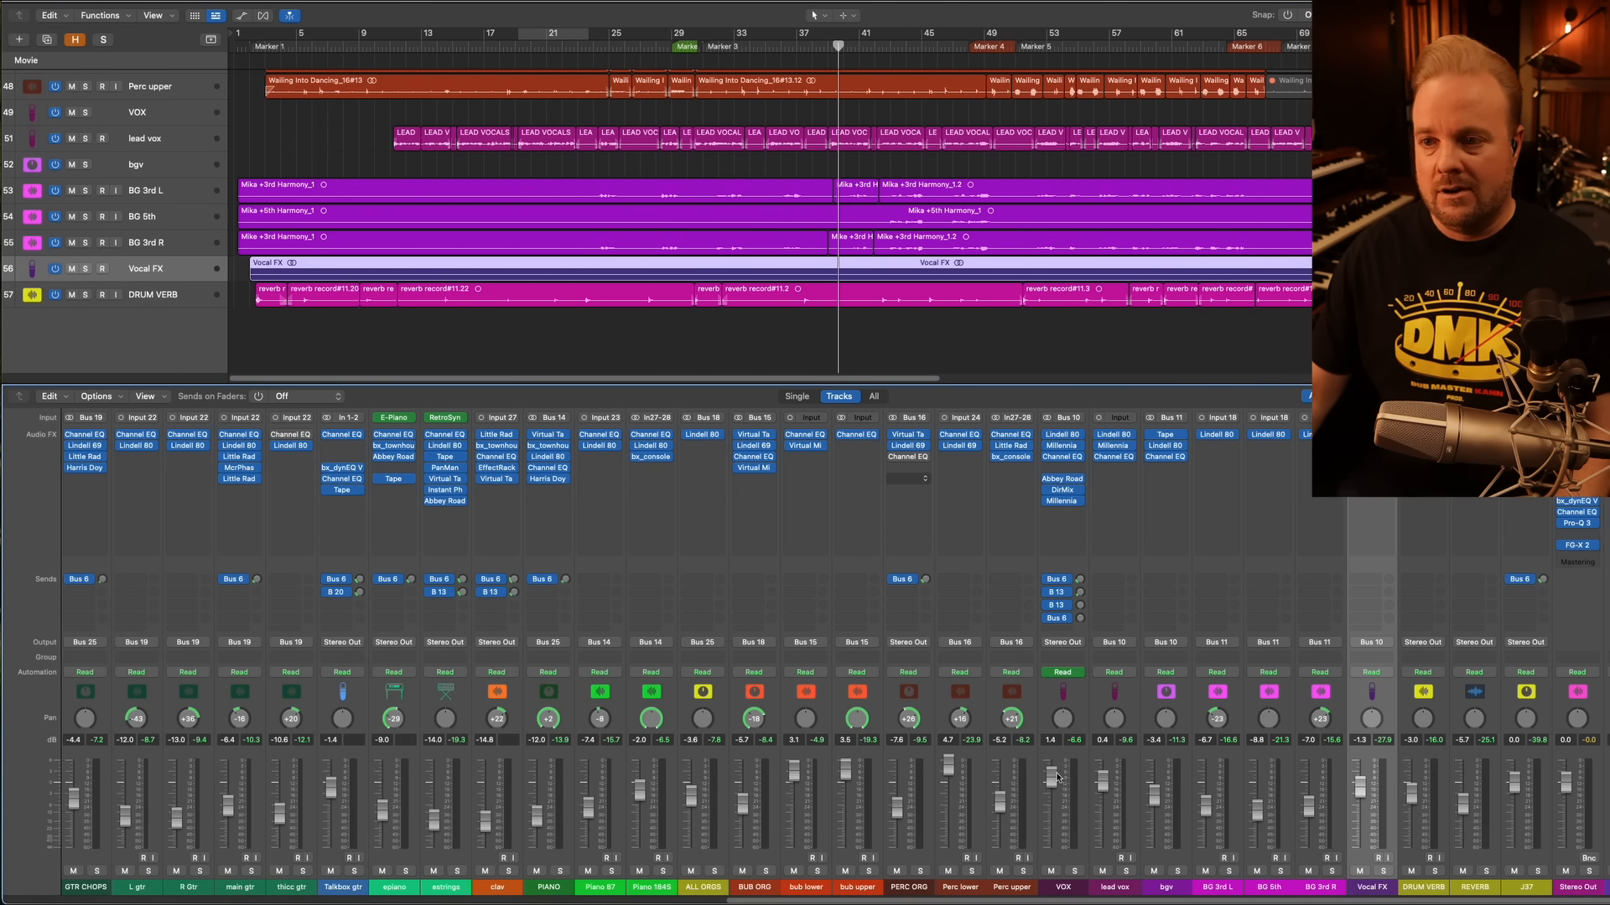
key(space)
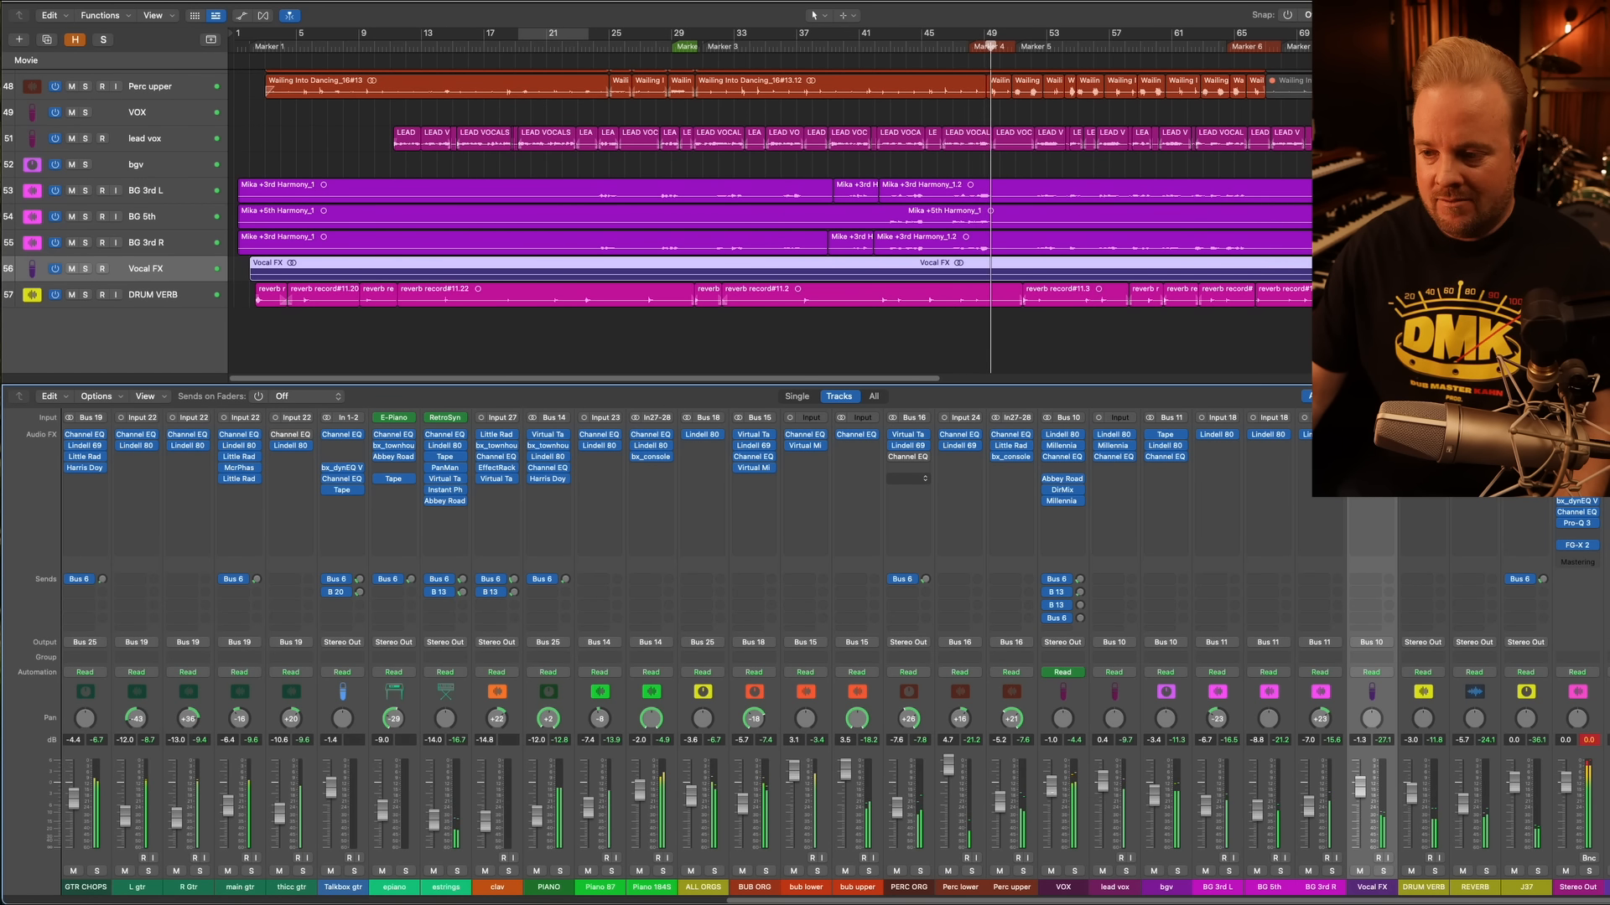
click(905, 52)
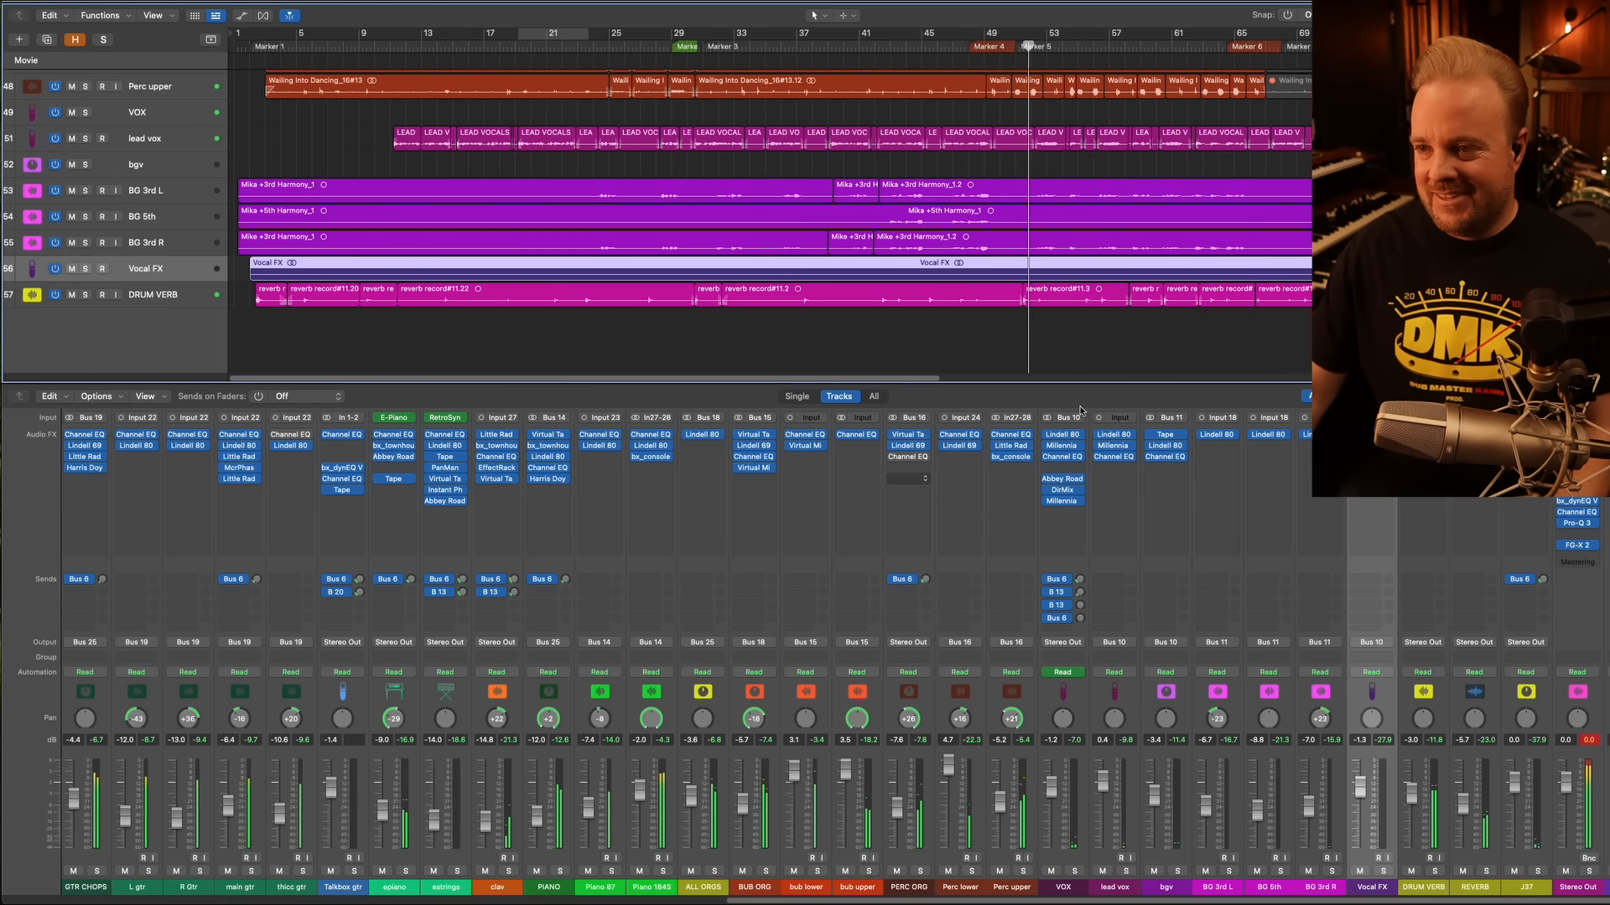
scroll(1069, 160, up, 5)
scroll(1070, 160, right, 3)
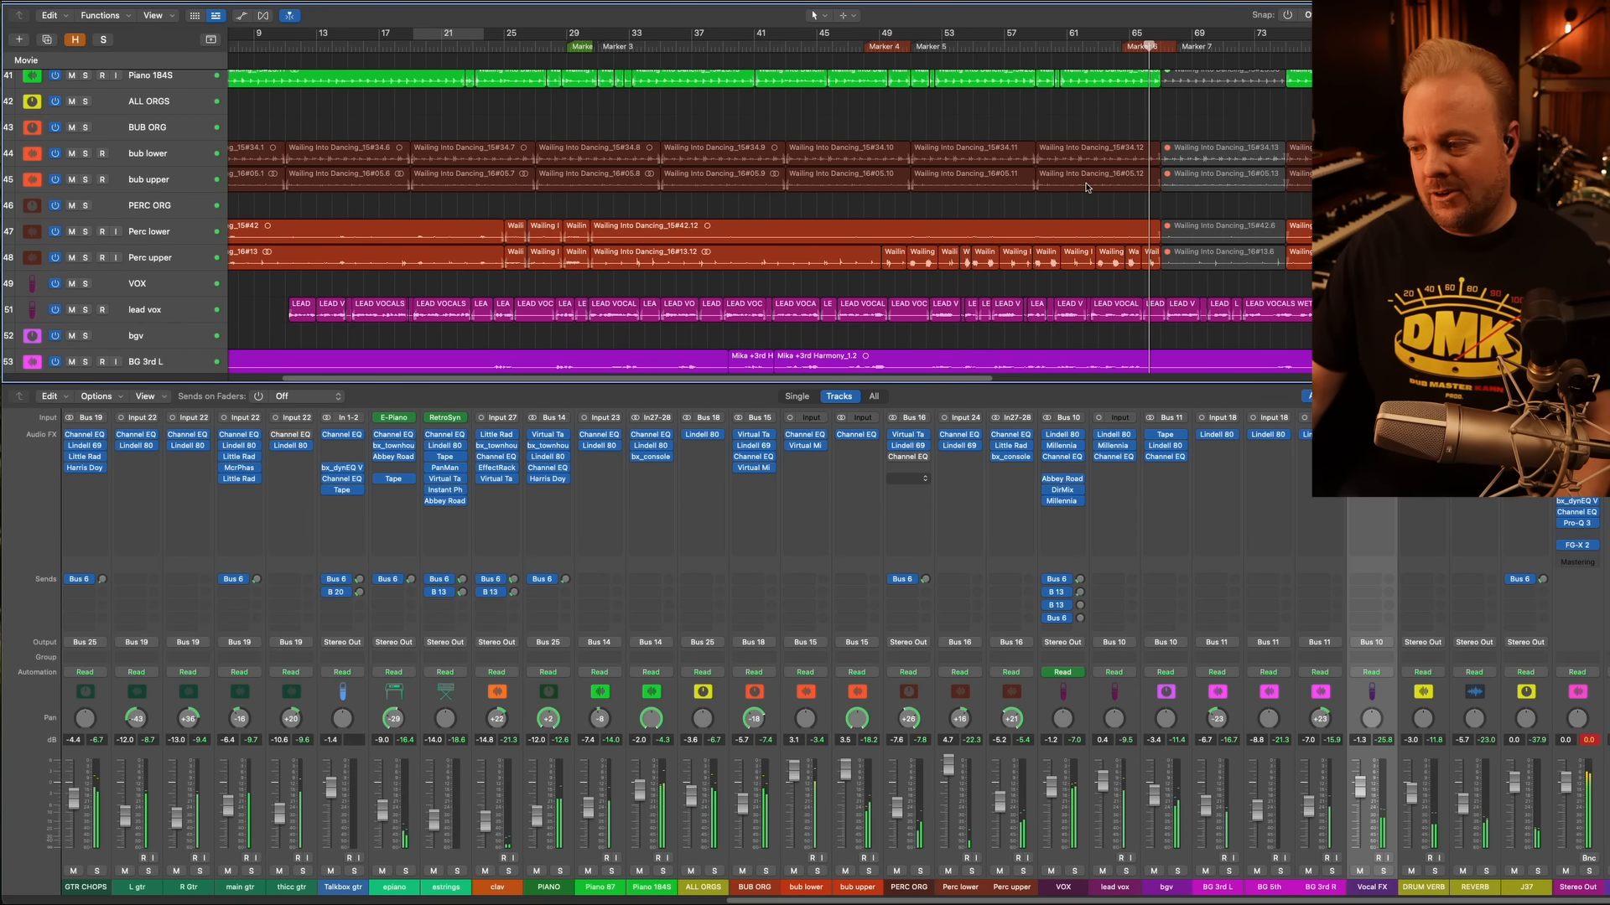
key(space)
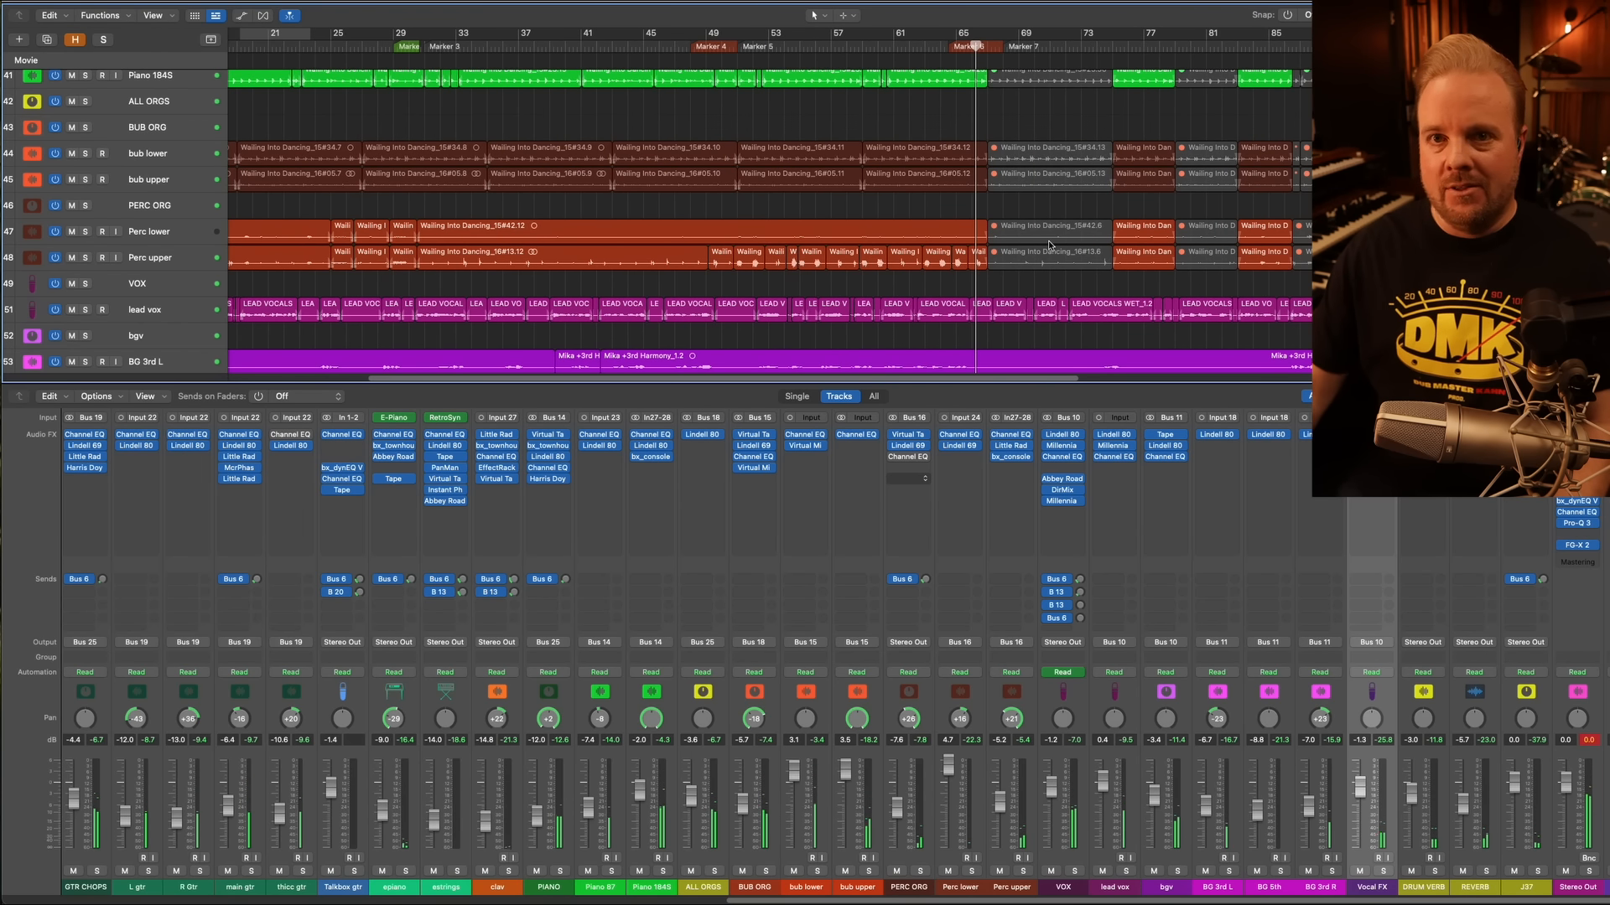
scroll(1039, 208, right, 5)
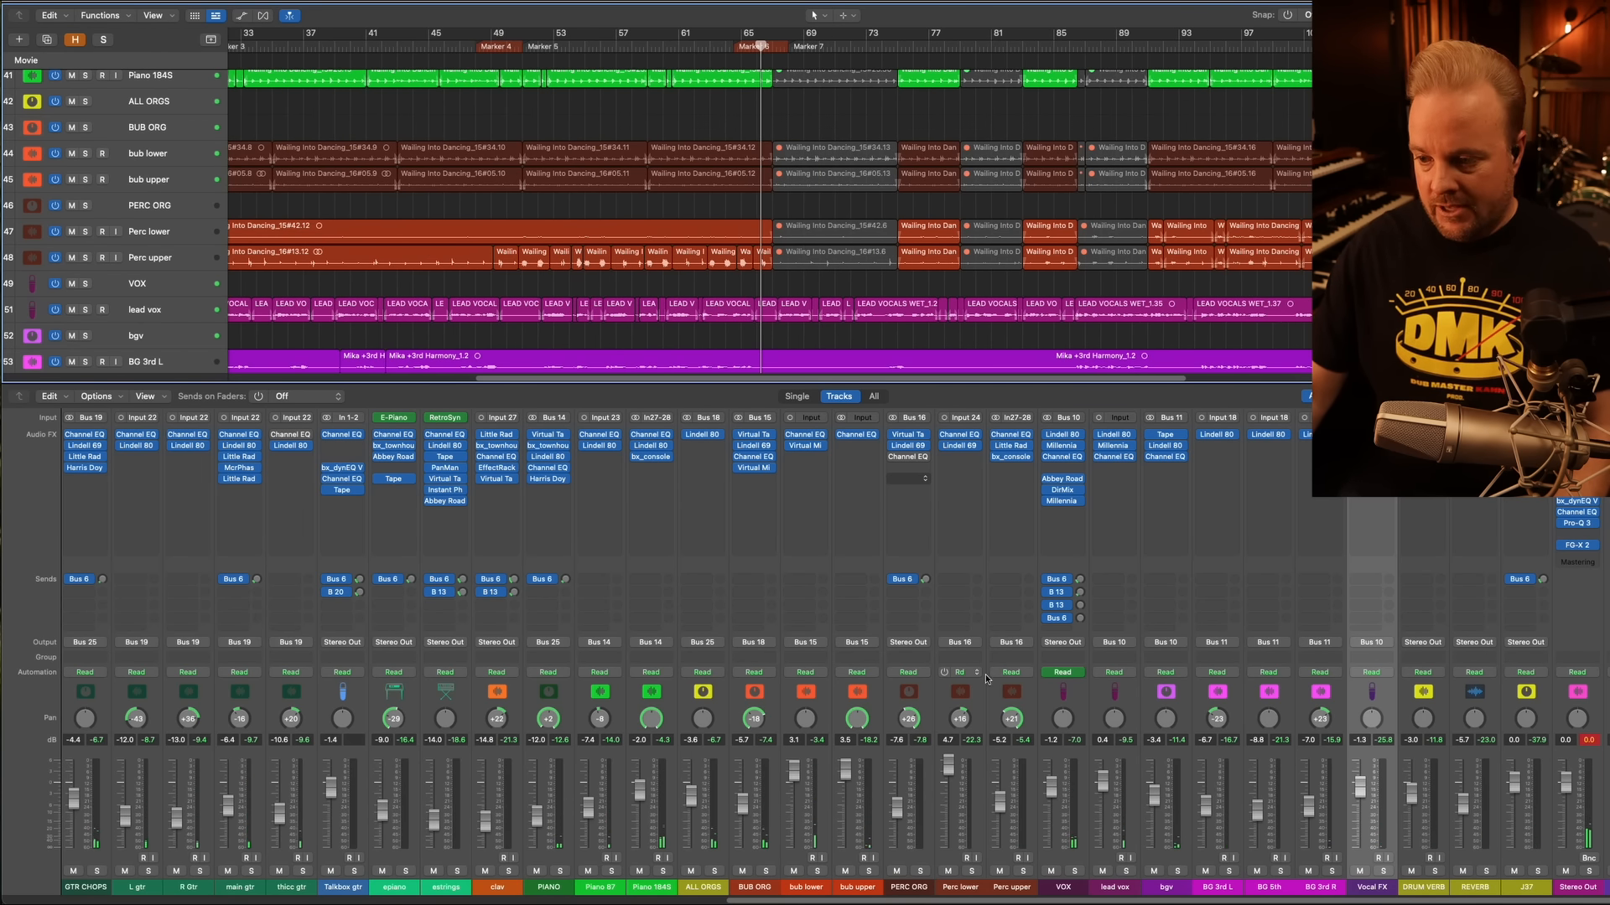
Examine the Space Designer settings on the REVERB bus and close the plugin
click(1061, 887)
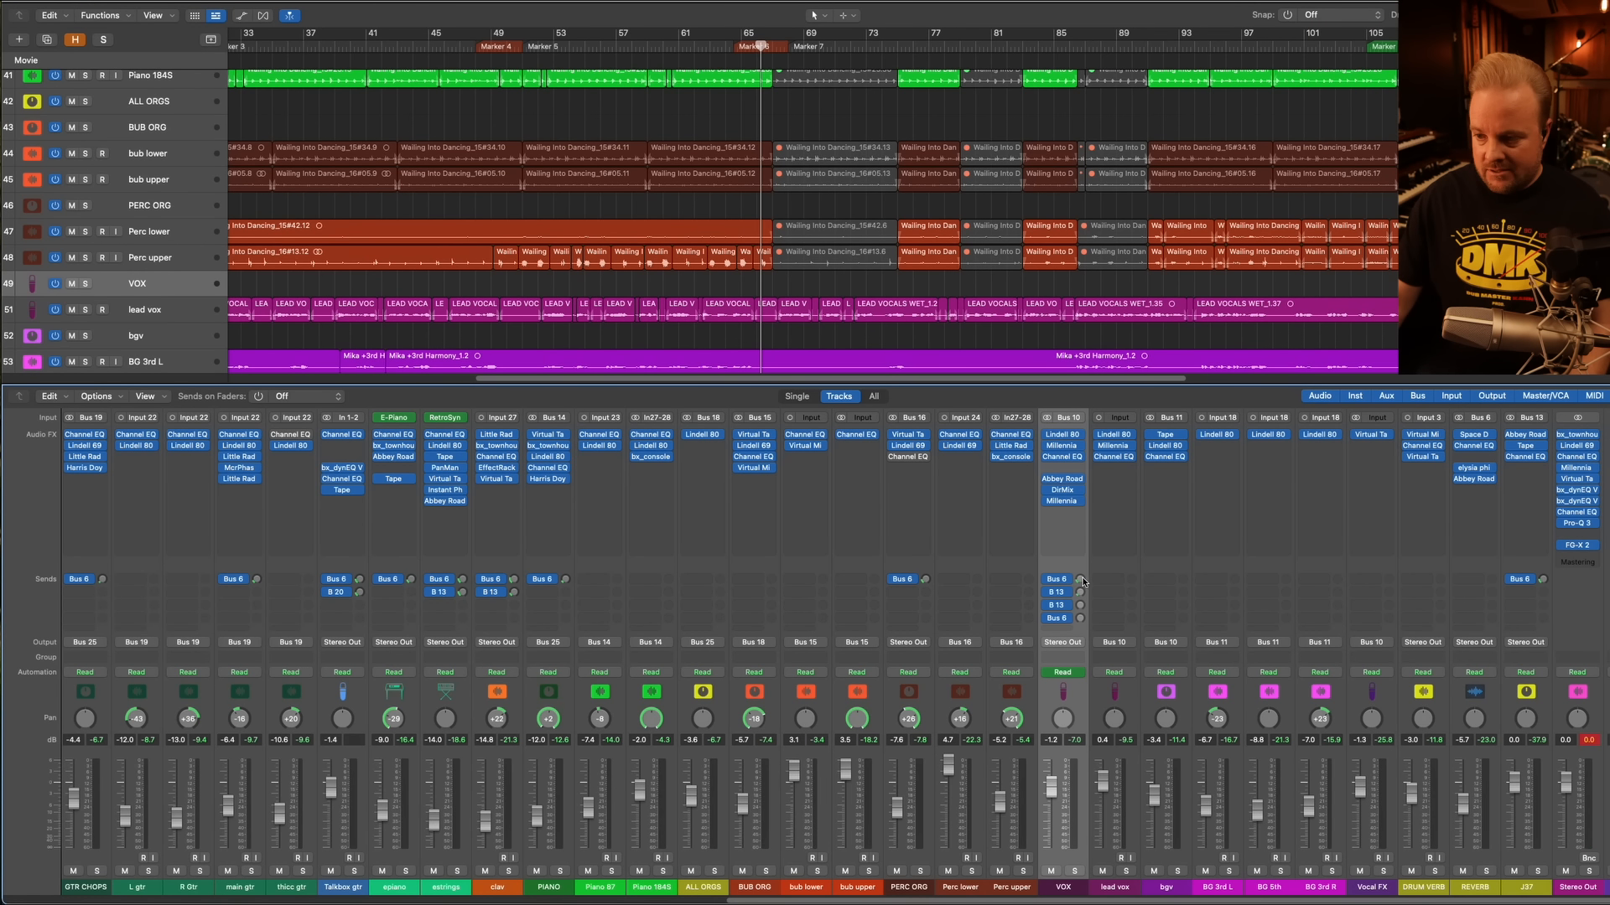
click(1474, 887)
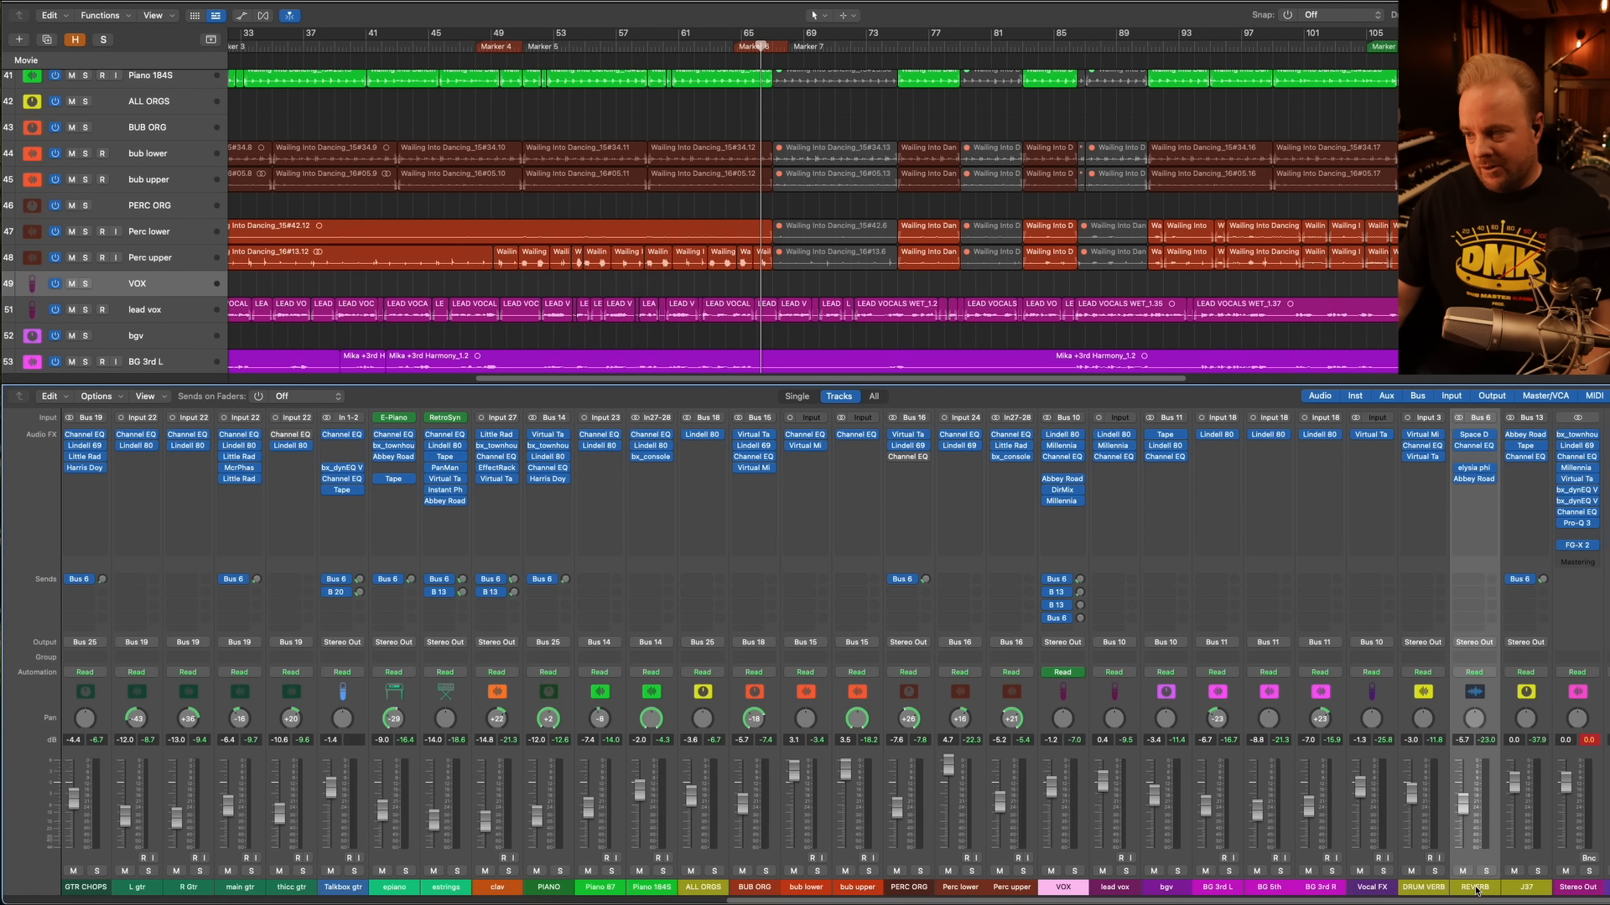
click(1478, 437)
drag(684, 242, 480, 242)
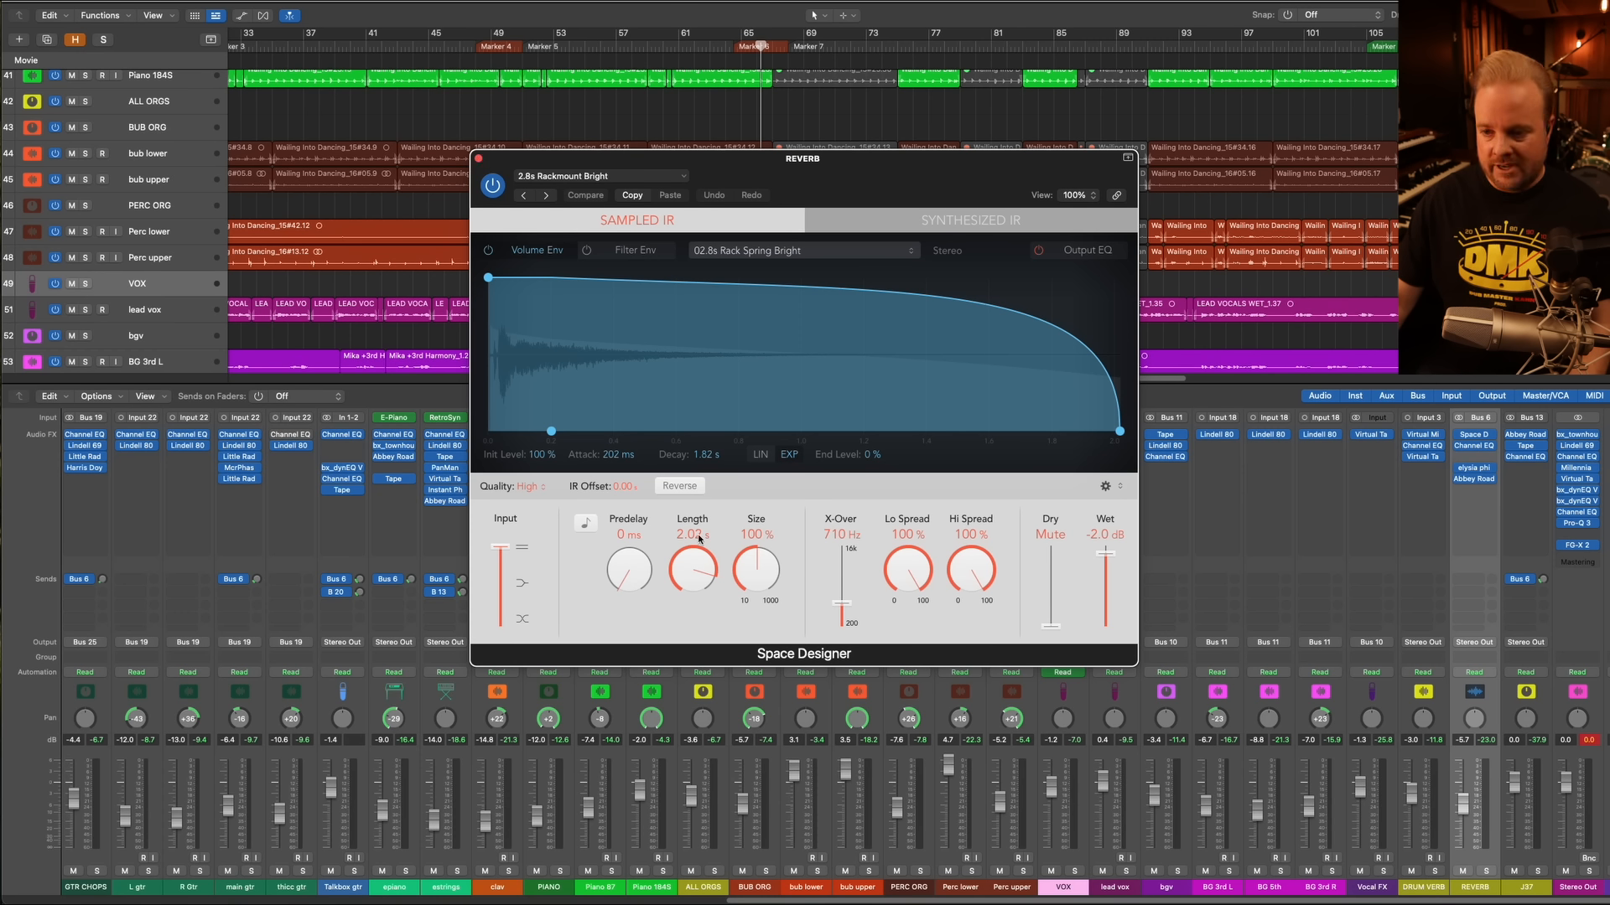
click(479, 159)
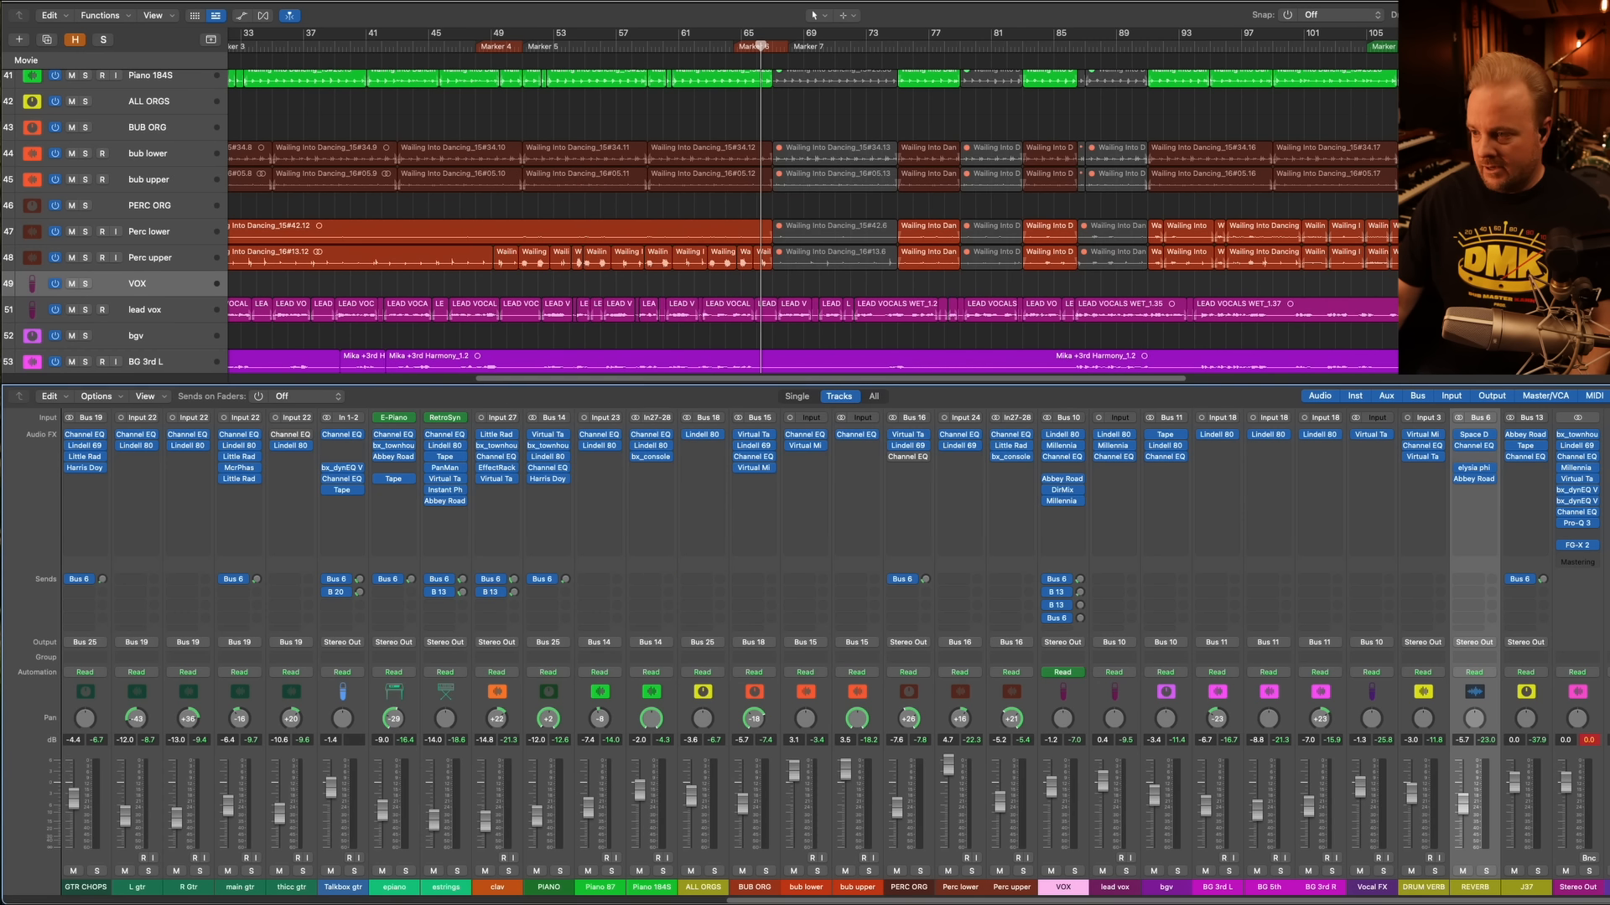
Examine the Channel EQ curve on the REVERB bus and close the plugin
click(1477, 446)
drag(1090, 156, 595, 158)
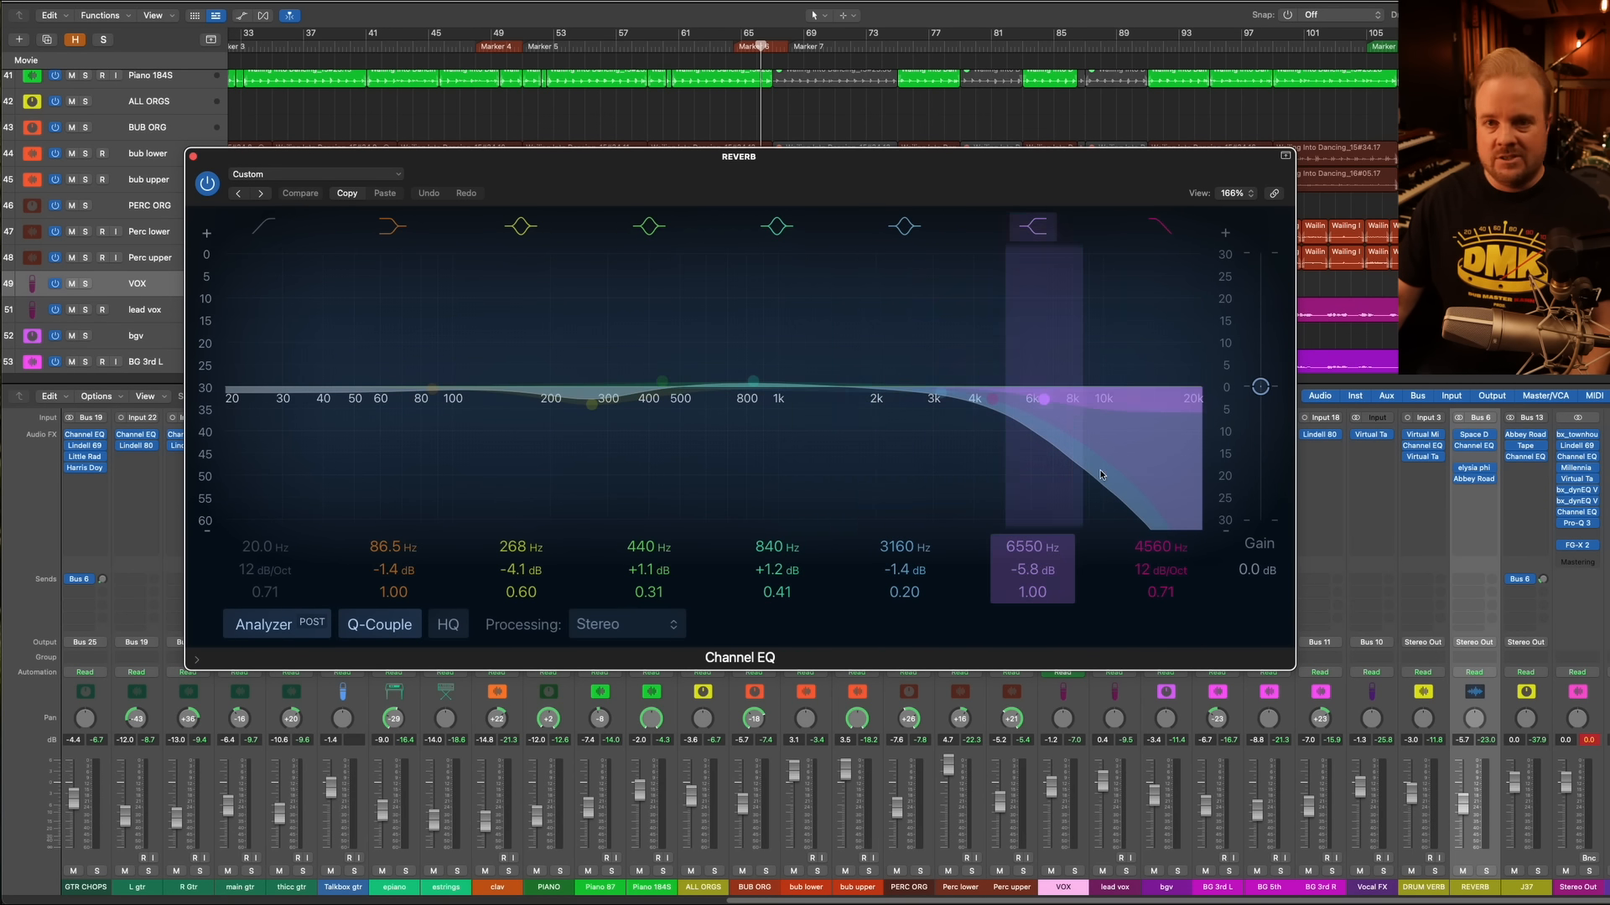
click(192, 156)
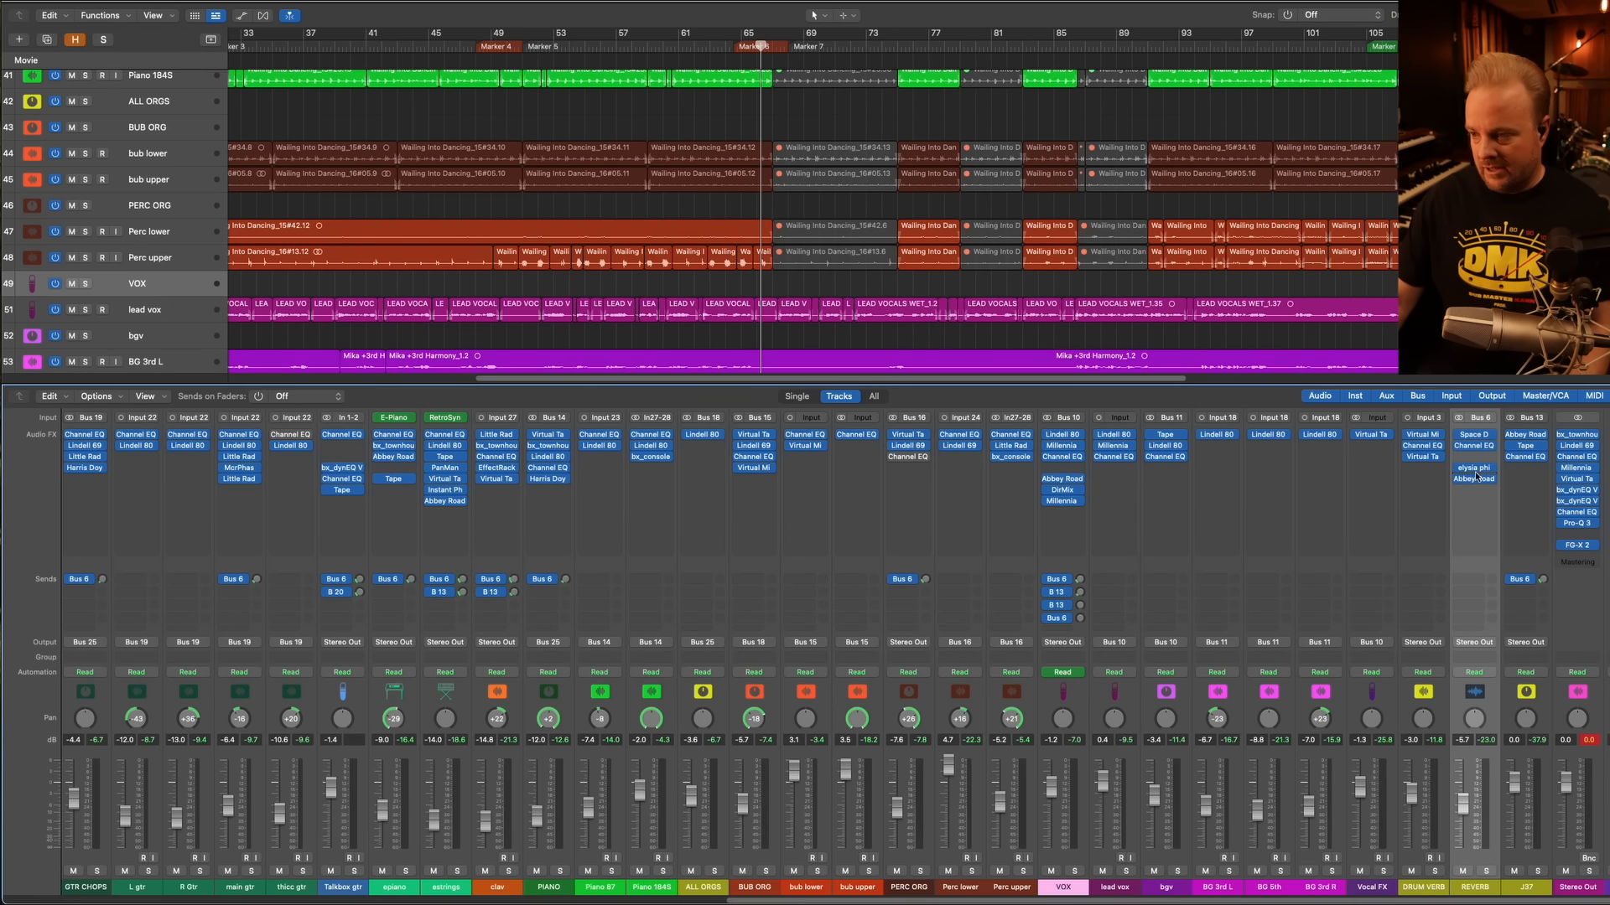
Open elysia phils cascade on the REVERB bus, solo the bus, and start playback from about bar 43
click(1469, 472)
drag(970, 181, 506, 213)
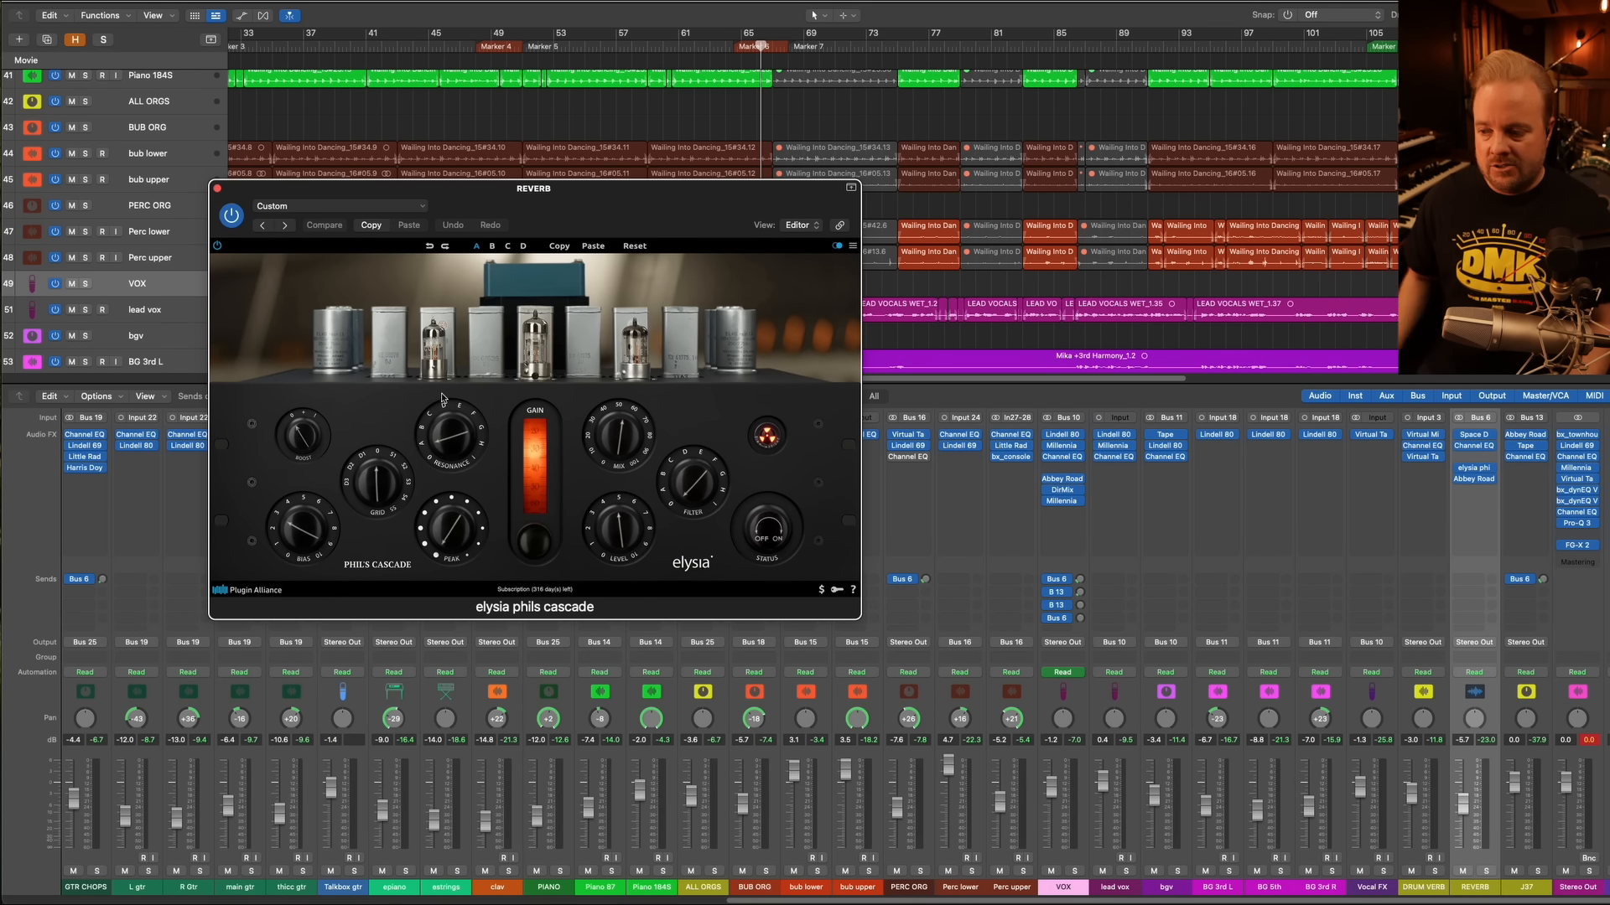
click(410, 52)
click(1482, 871)
key(space)
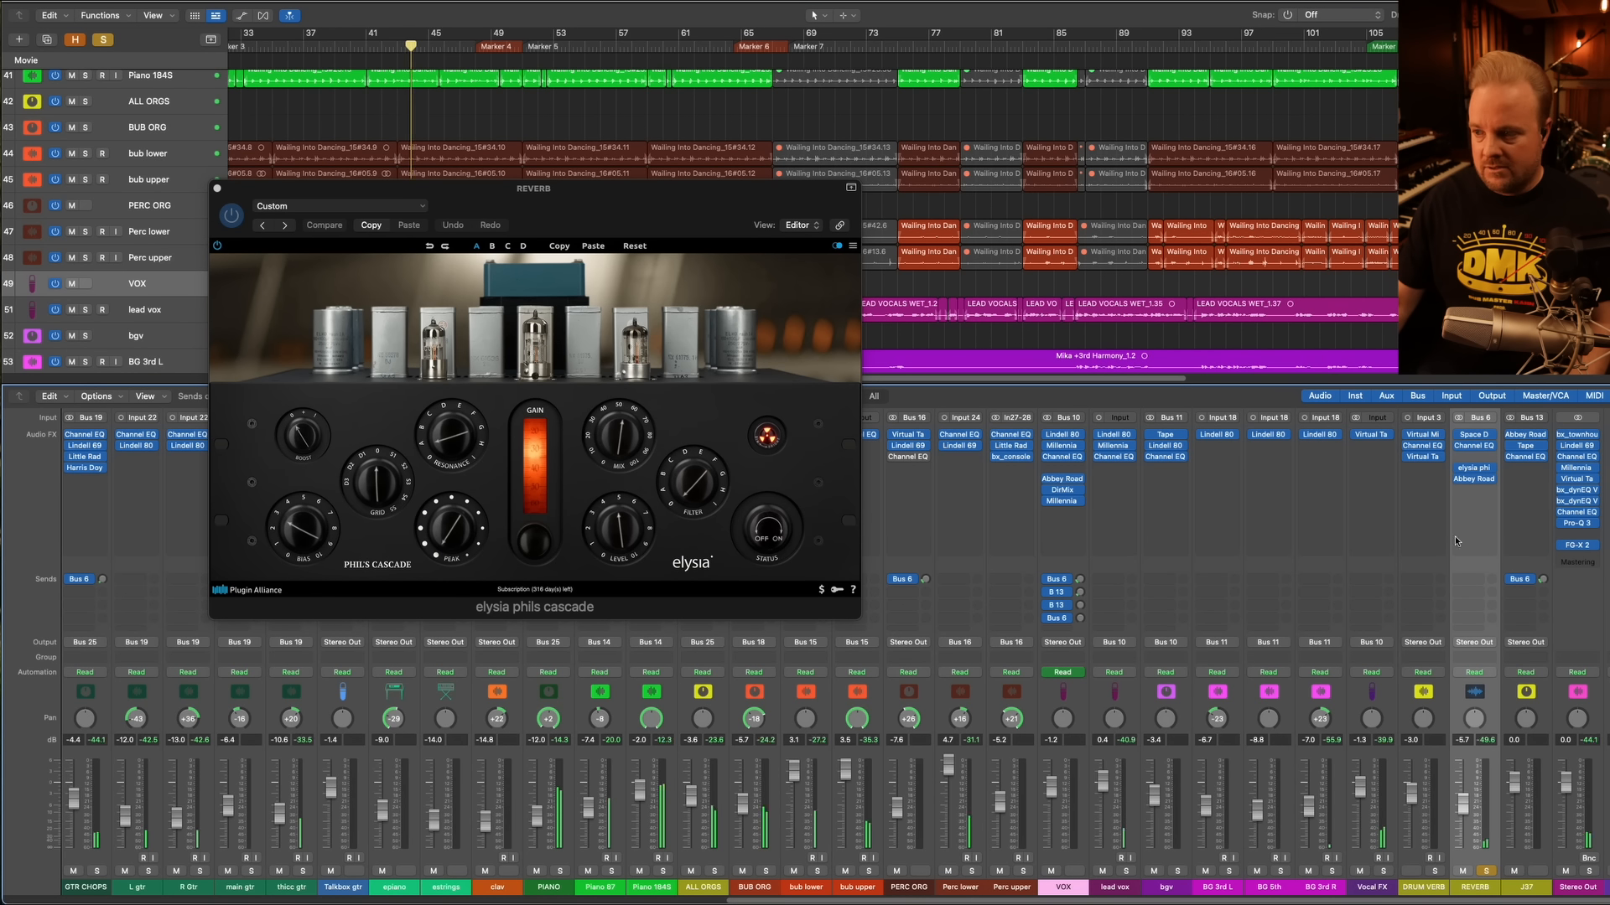
Bypass the REVERB plugins after Space Designer, compare the Channel EQ enabled and bypassed, leave it enabled, and close its window
mouse_move(1463, 475)
click(1460, 468)
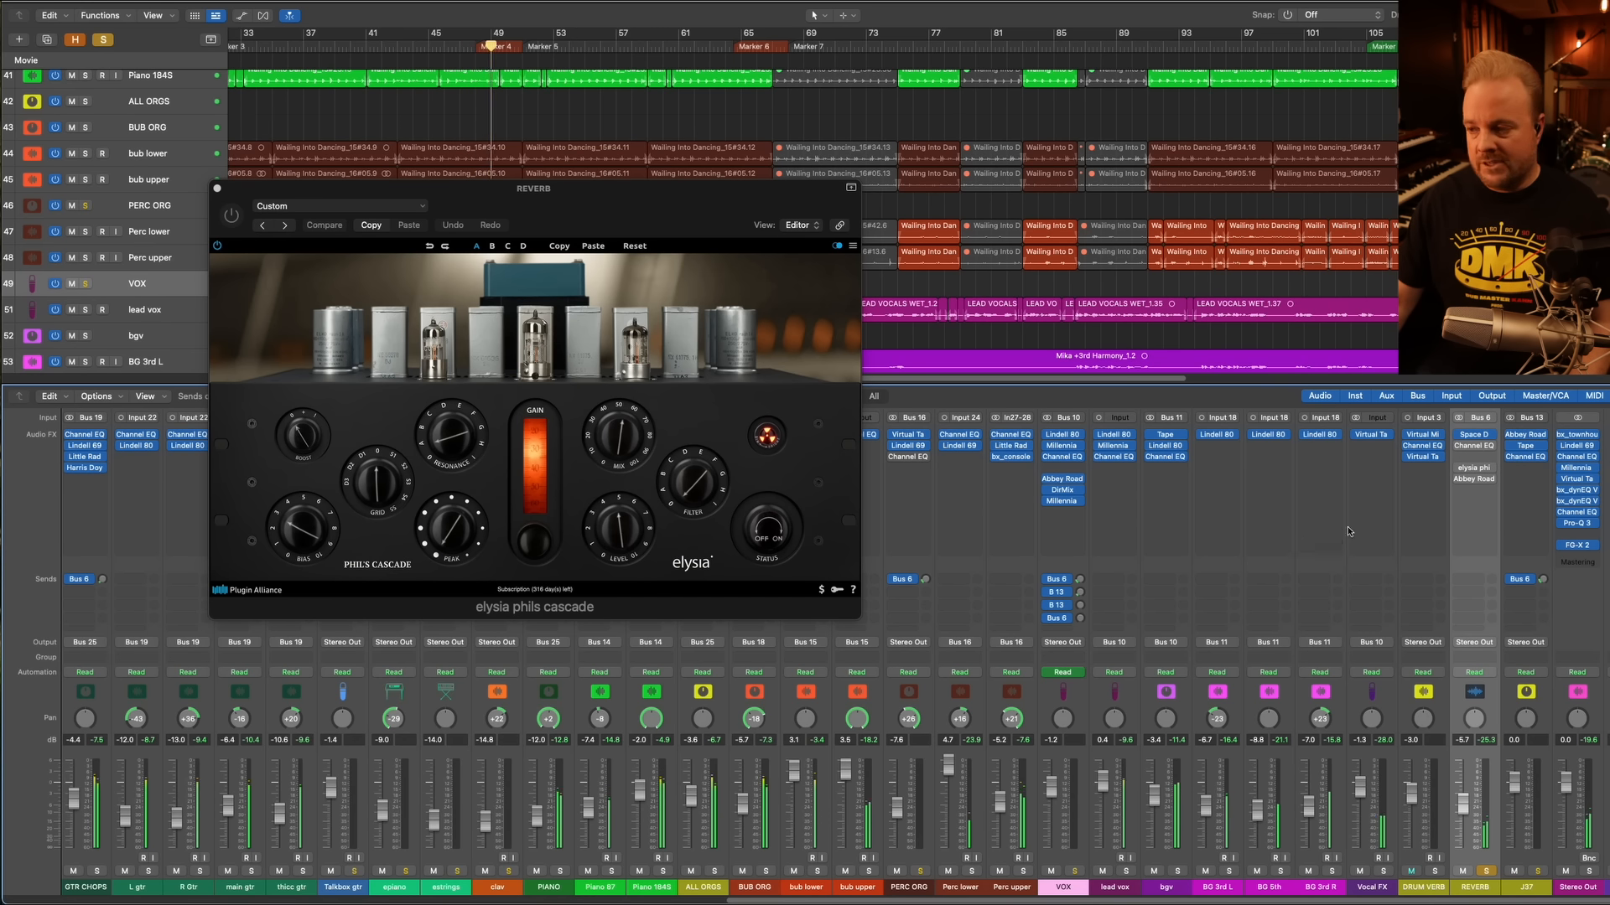
click(1472, 445)
click(206, 184)
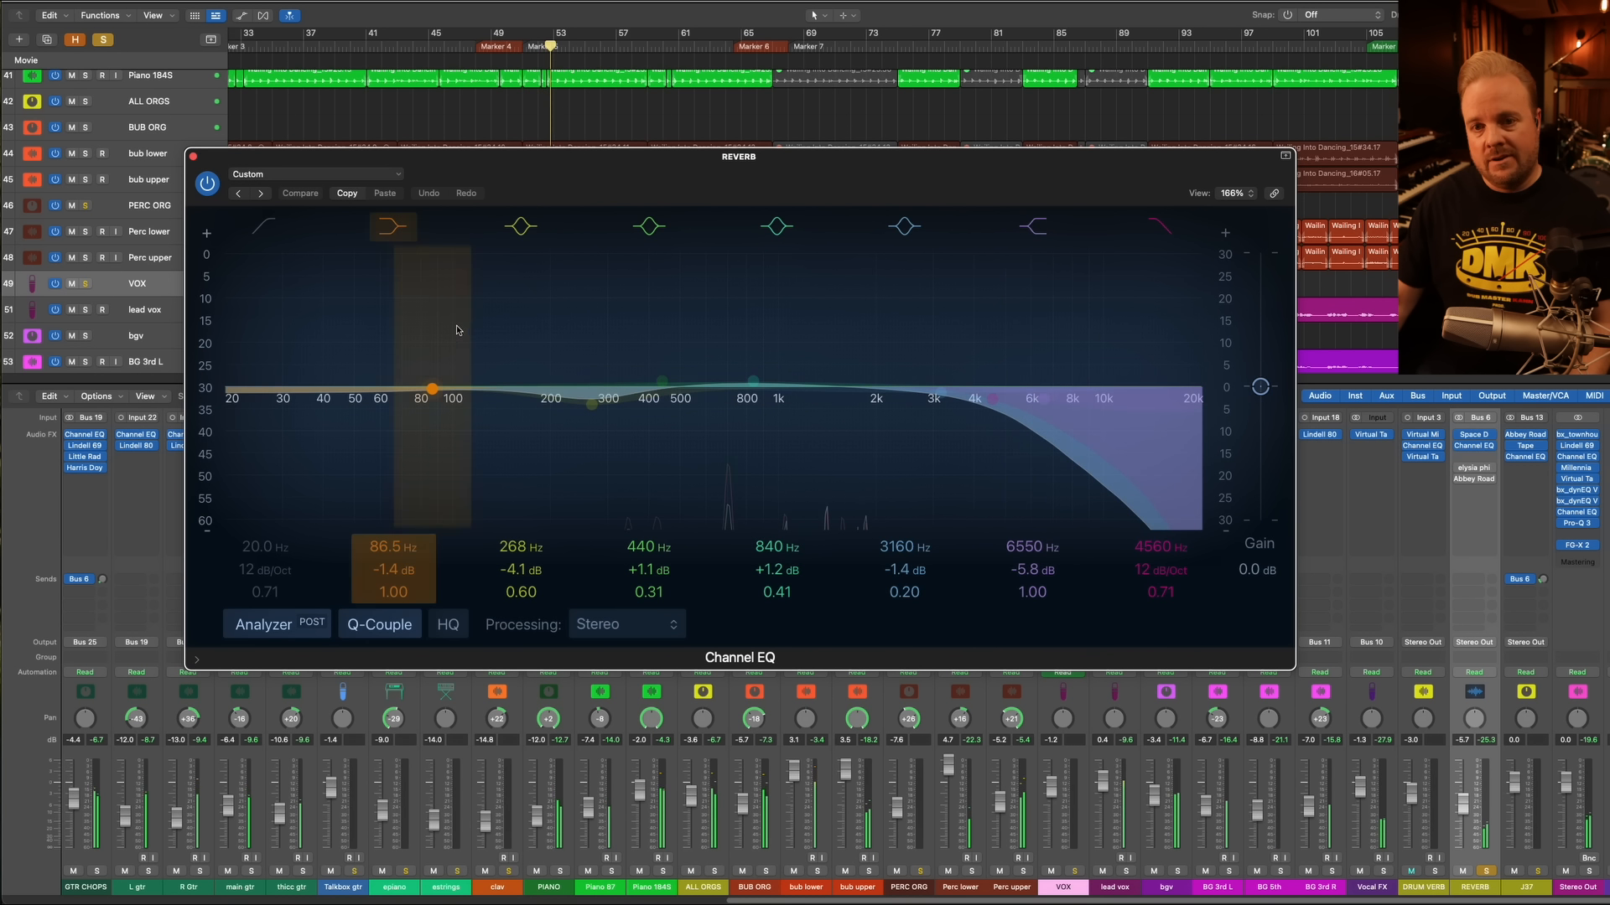
click(206, 184)
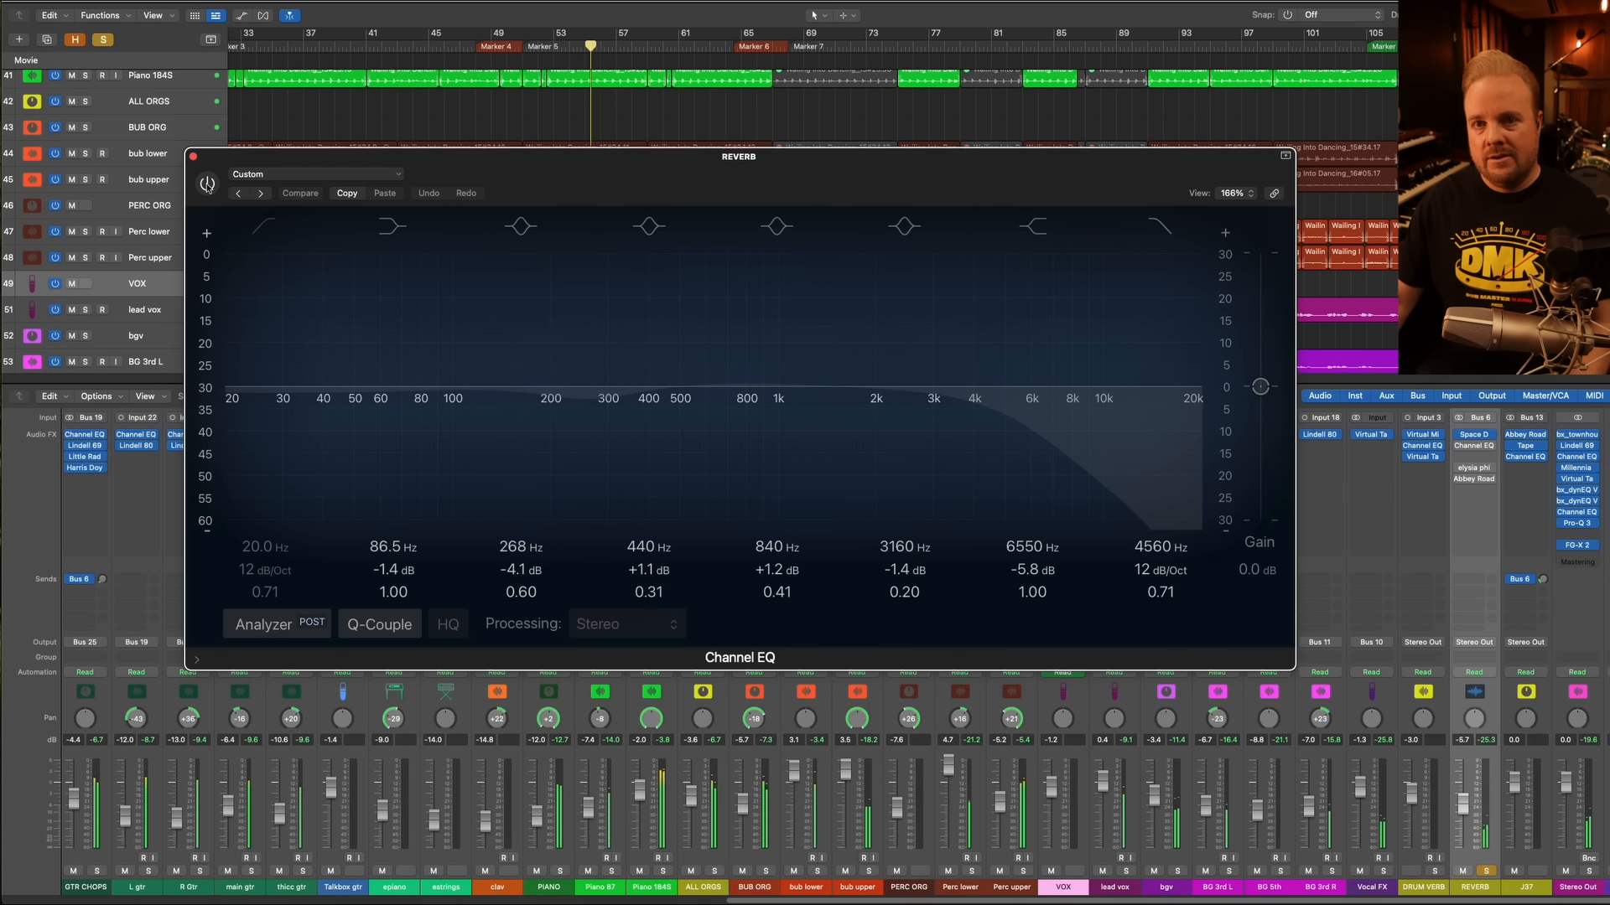
click(207, 184)
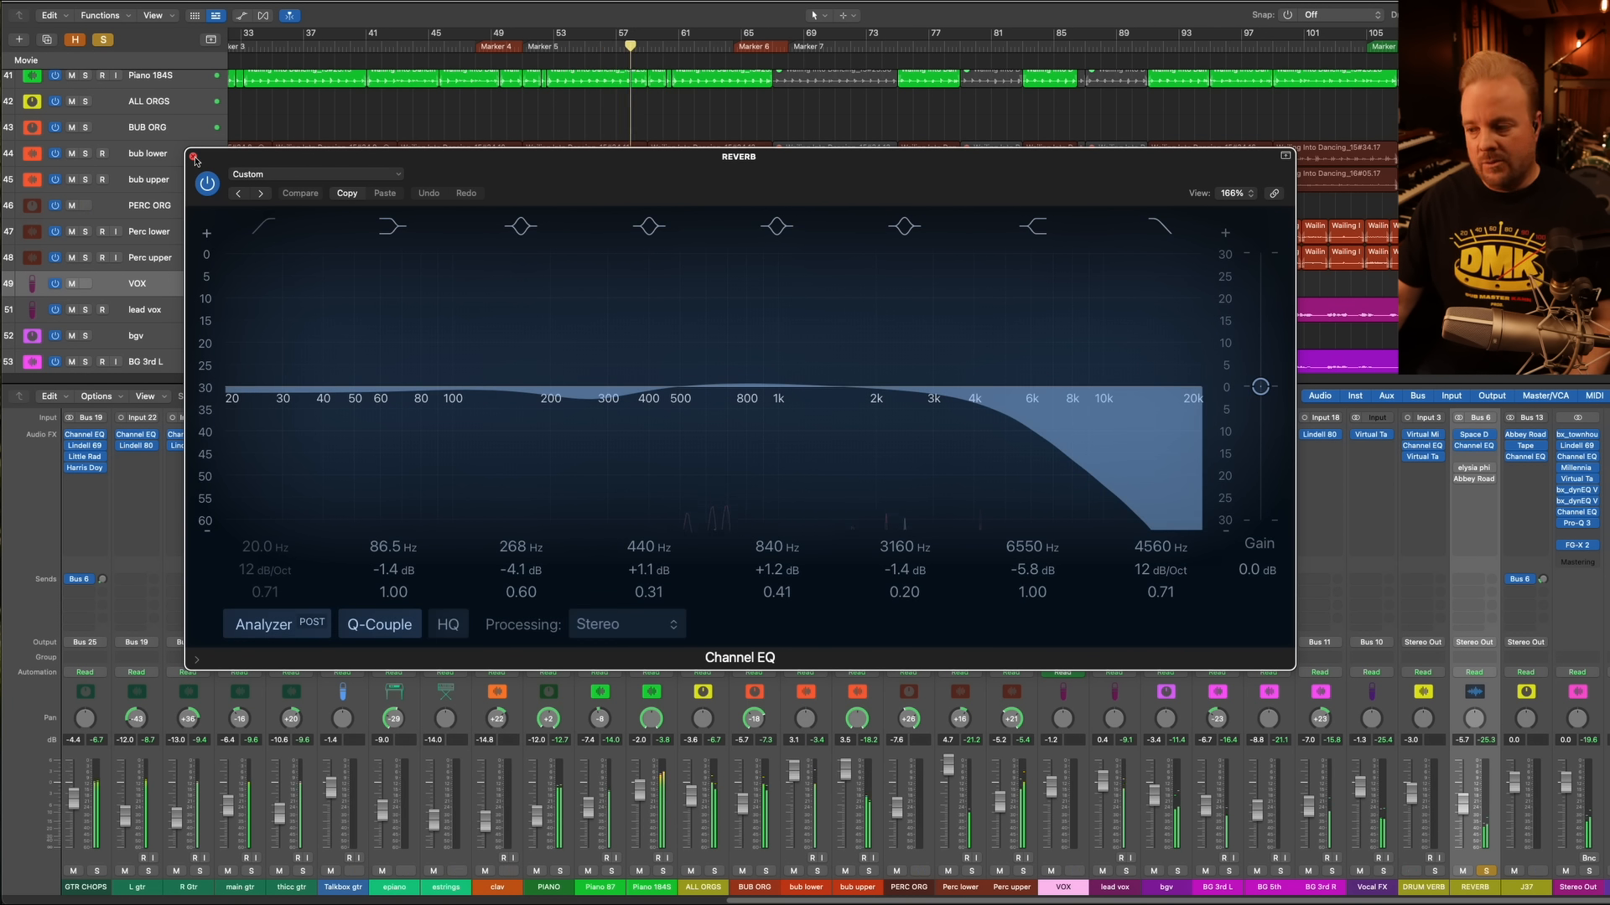
click(194, 158)
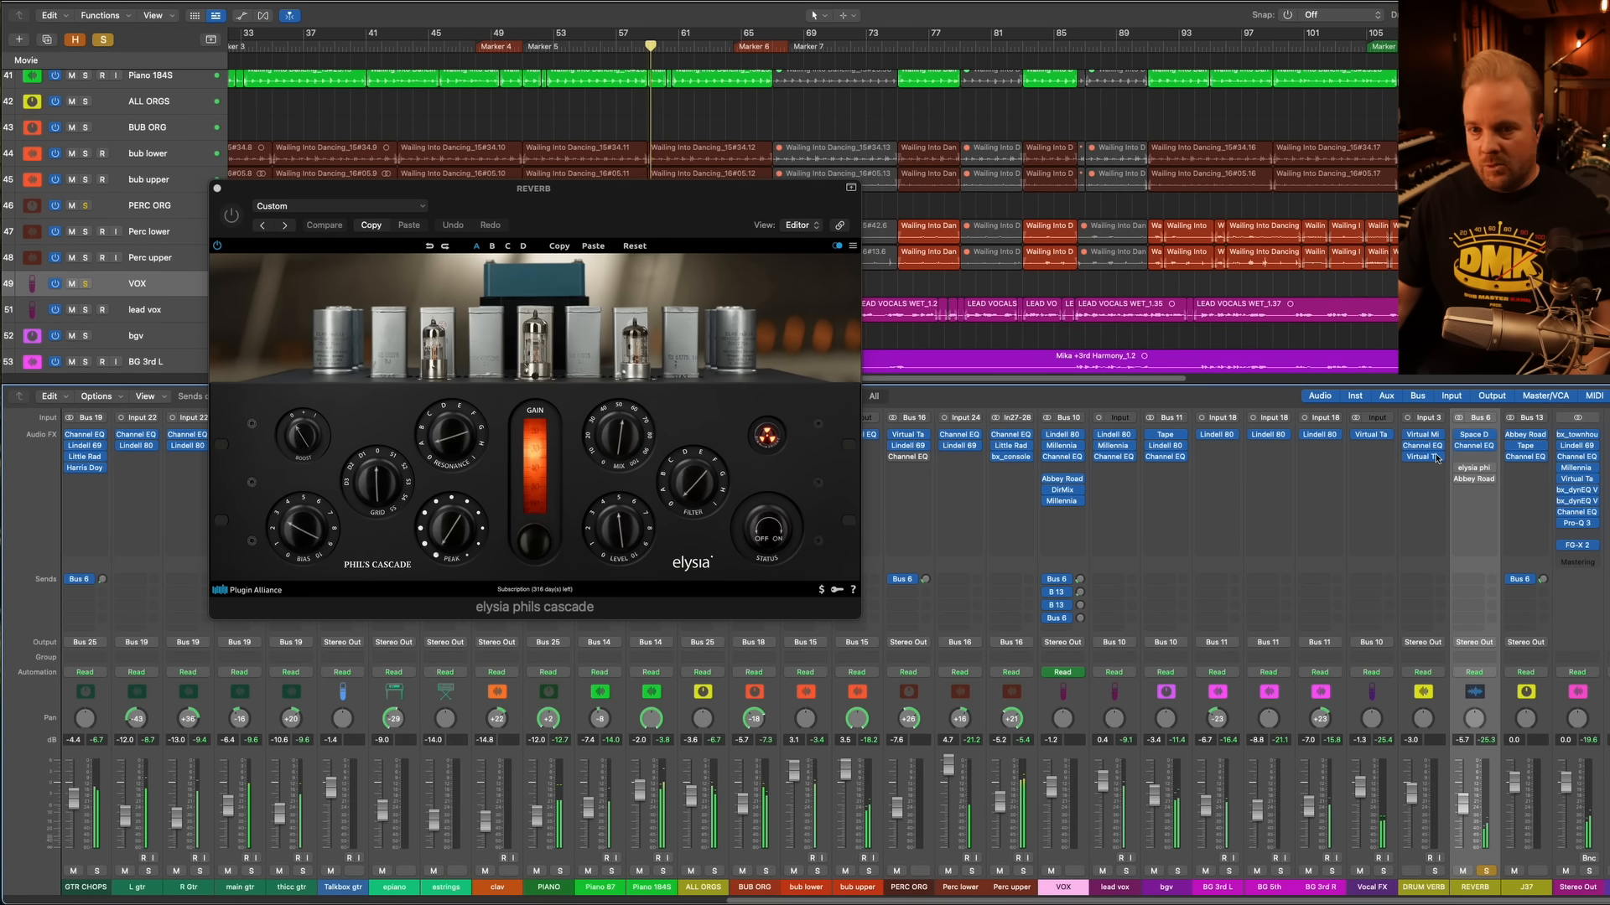
Compare elysia phils cascade enabled and bypassed on the REVERB bus from about bar 63, leave it enabled, and close its window
click(230, 218)
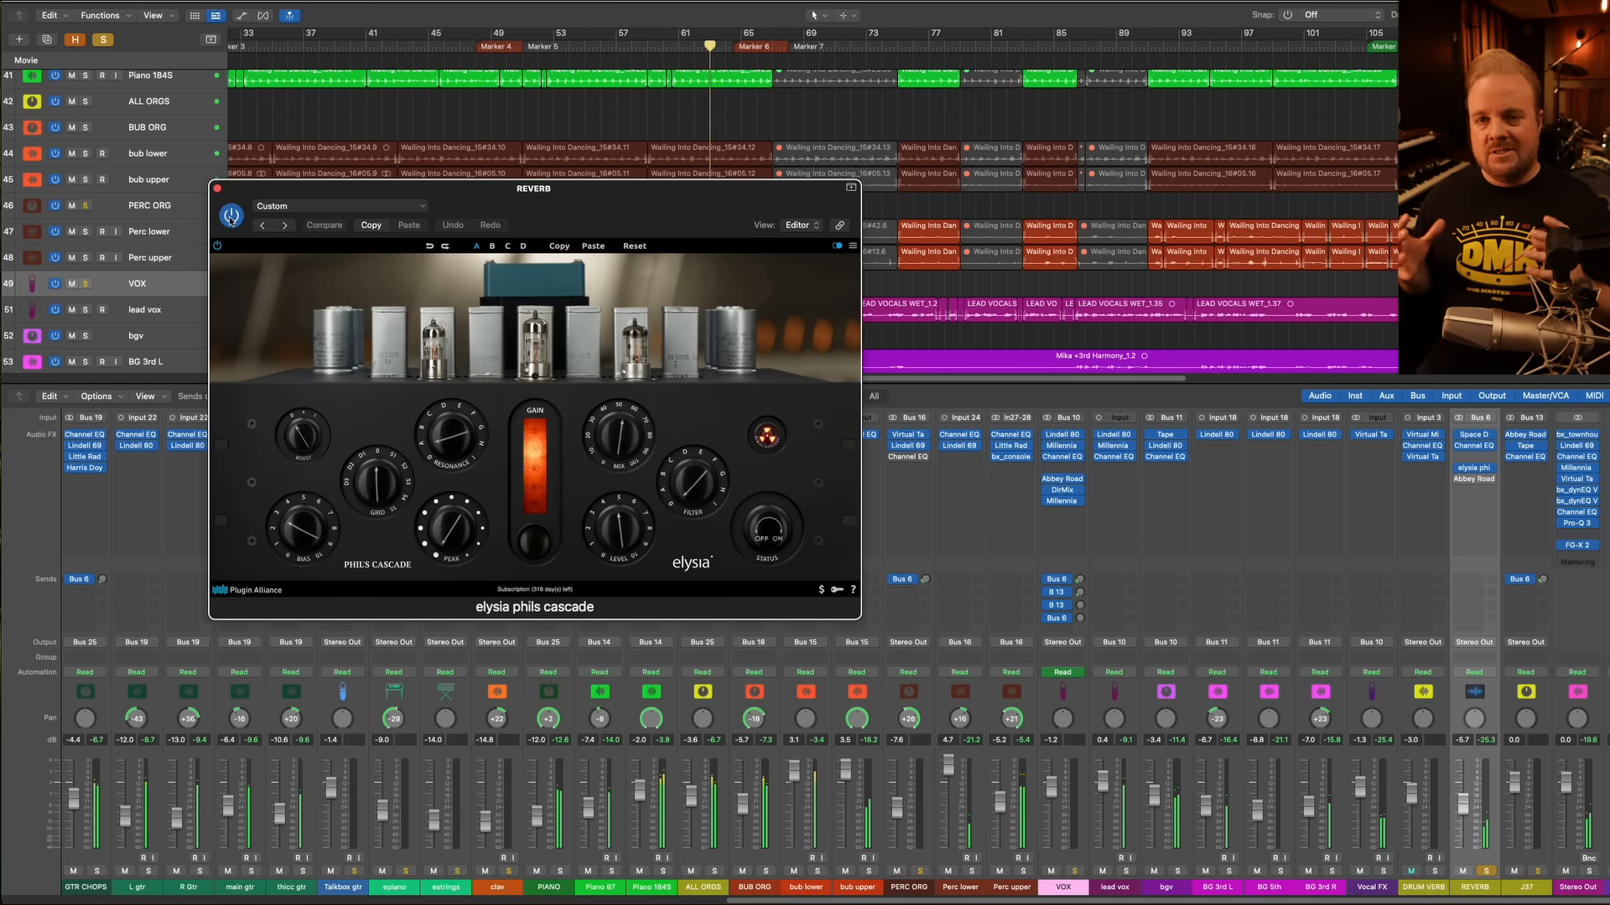
click(231, 217)
click(231, 217)
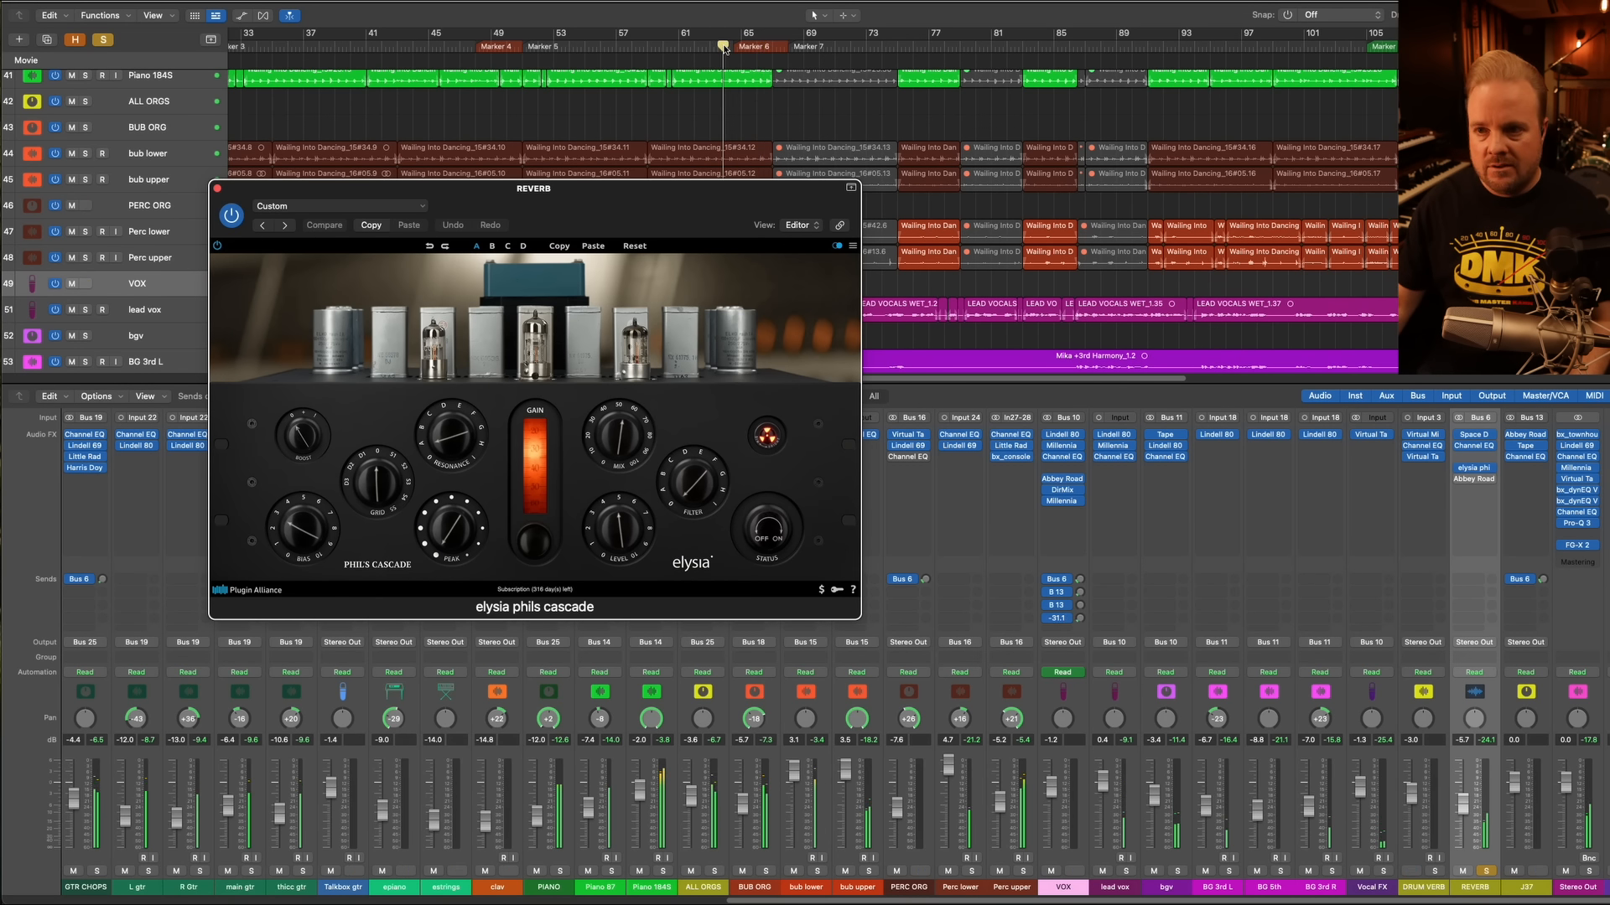
click(725, 50)
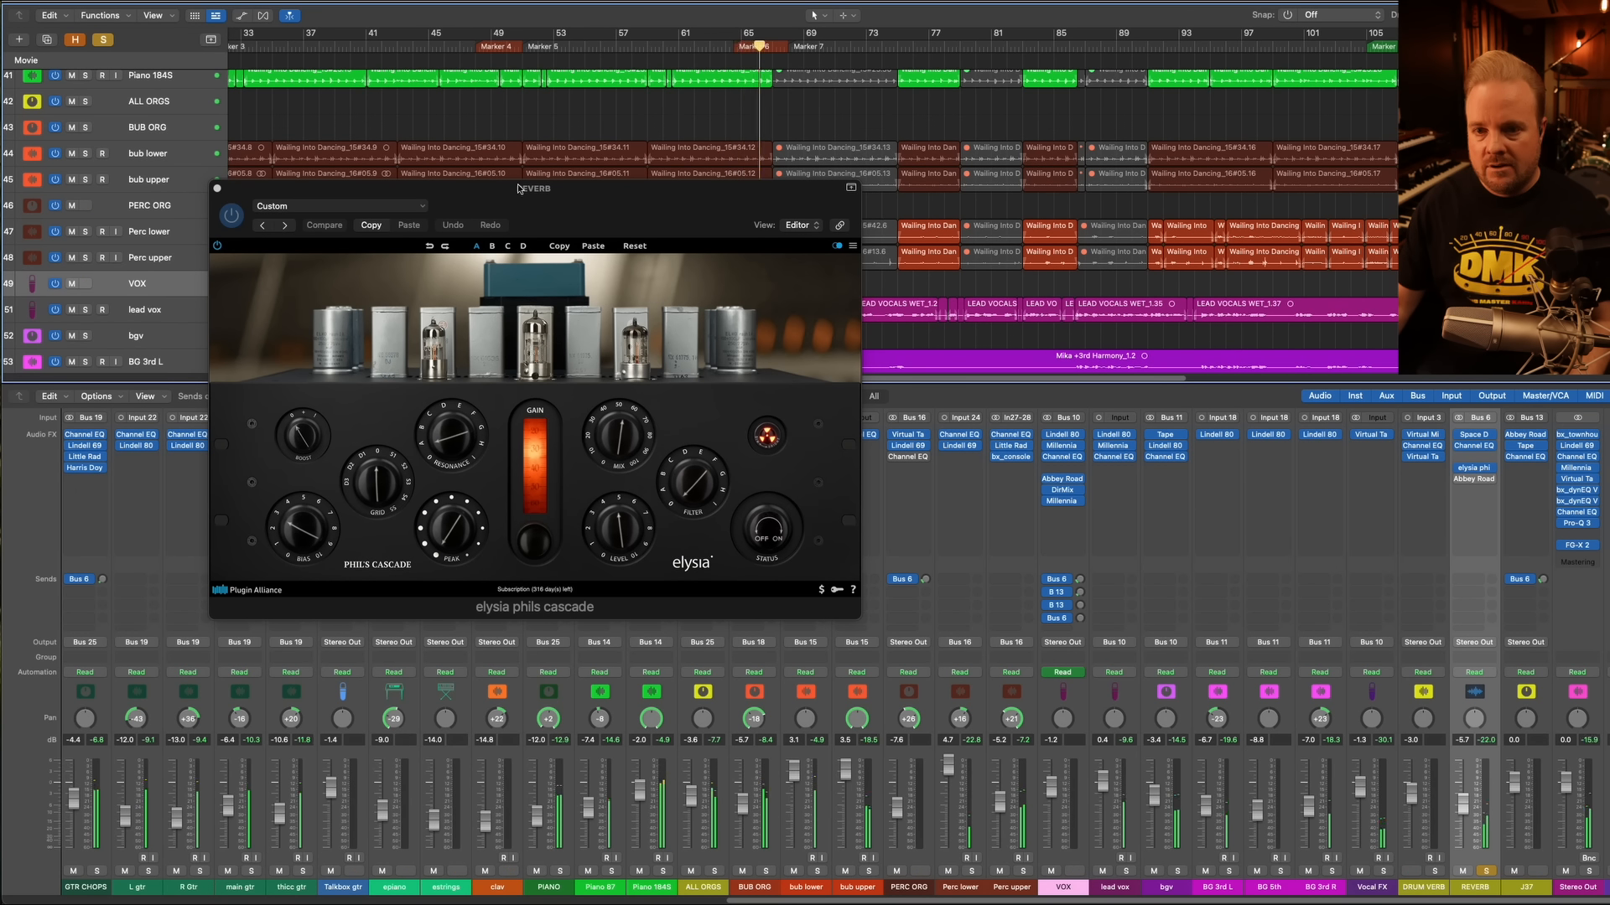
click(244, 220)
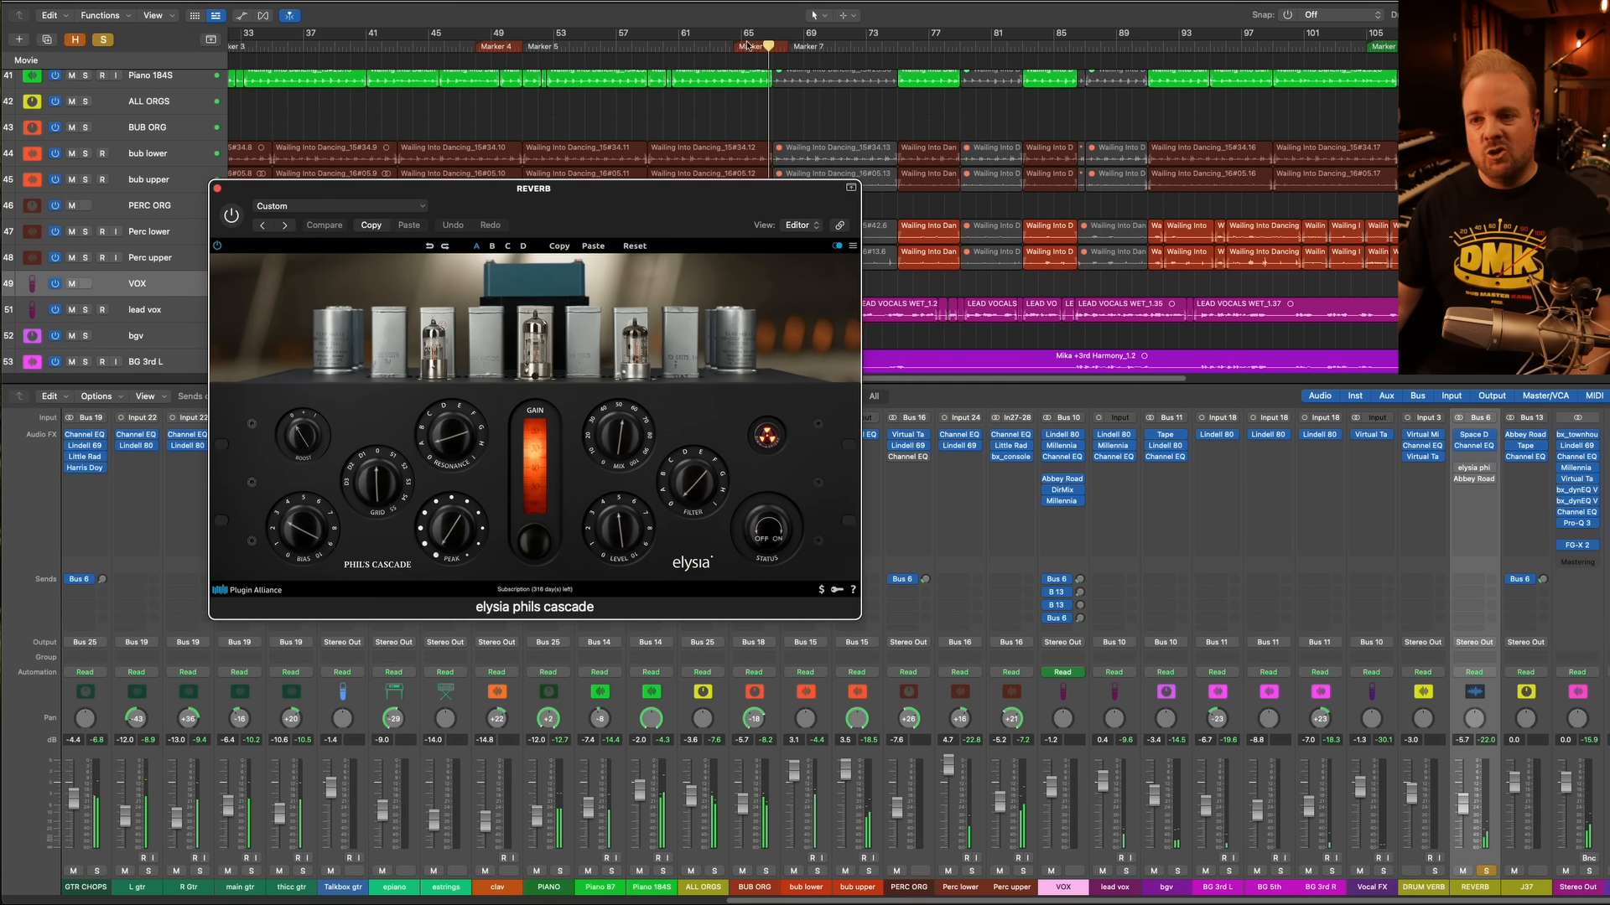
click(718, 47)
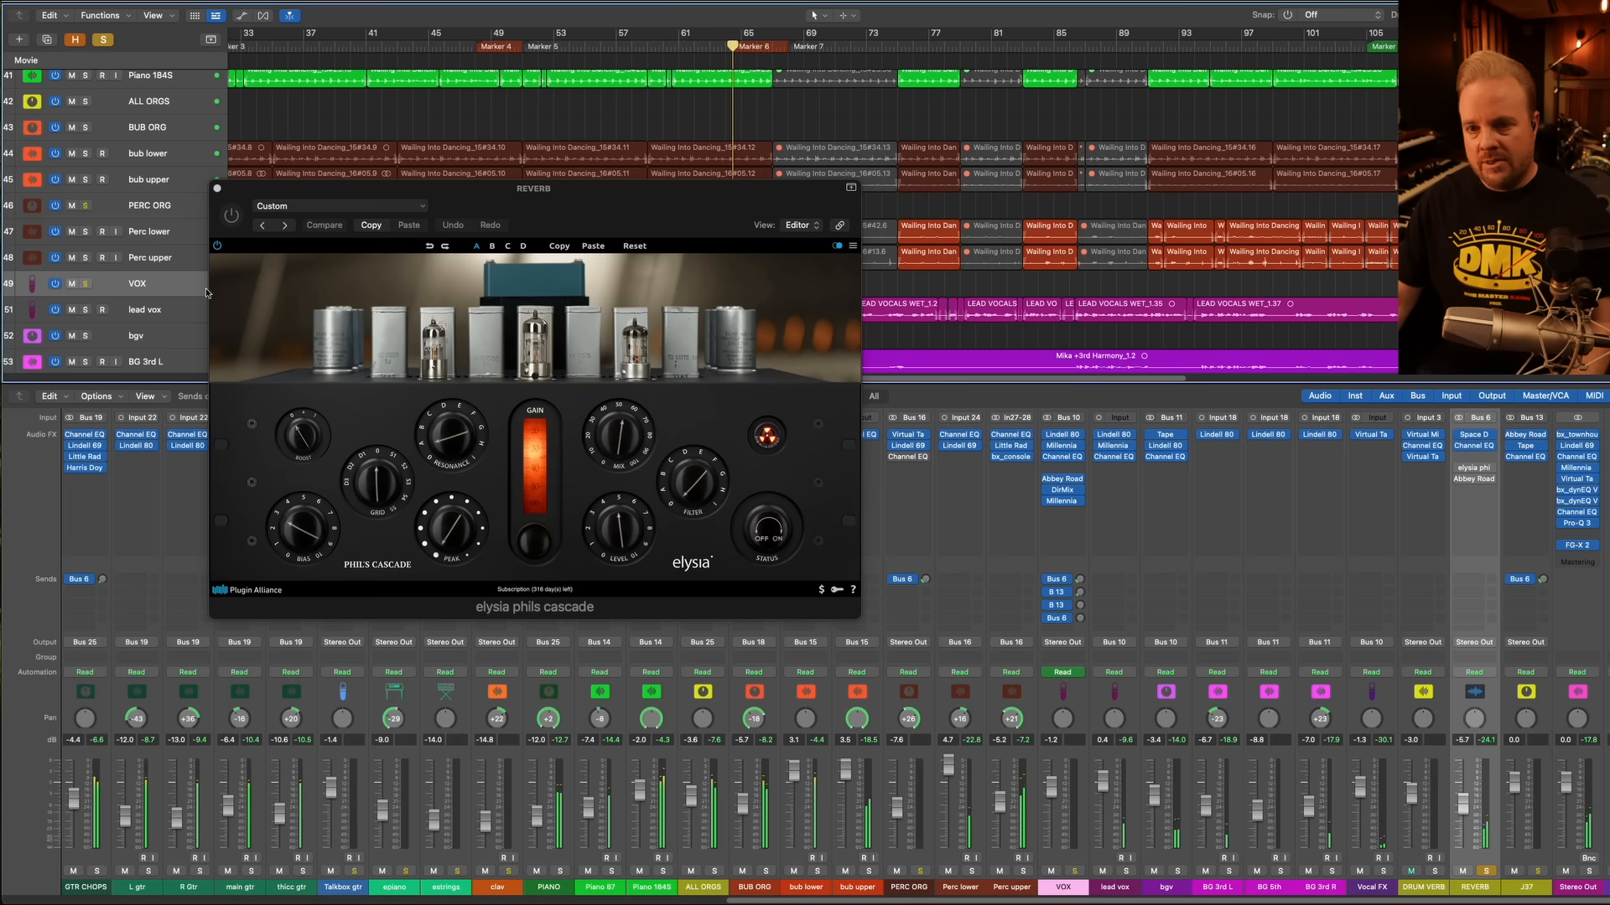
click(235, 225)
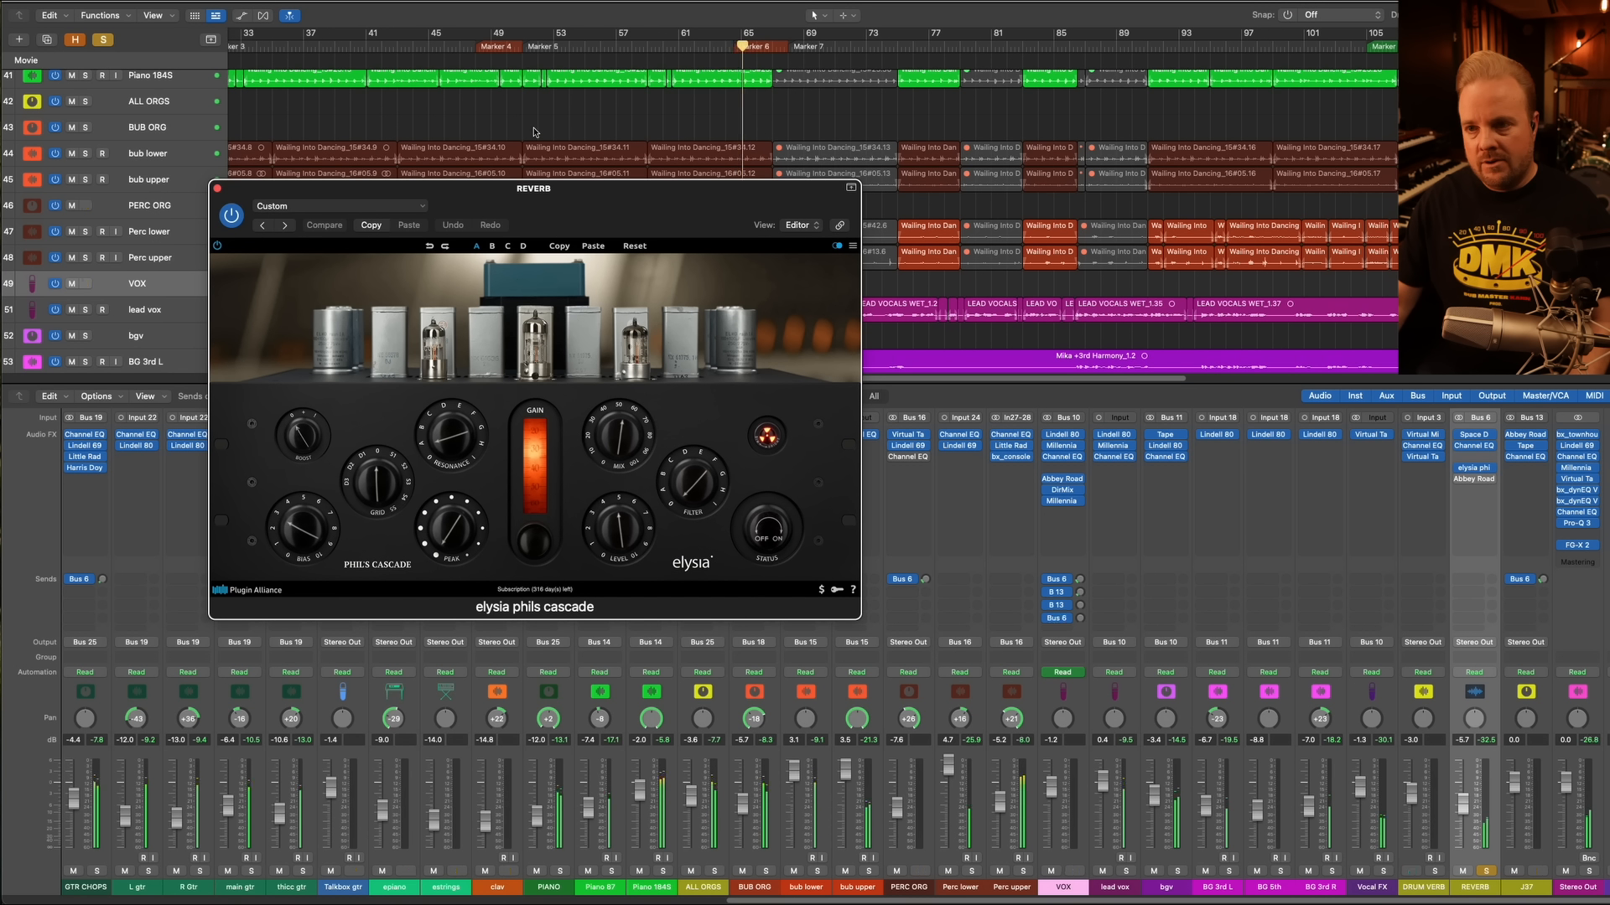
click(218, 189)
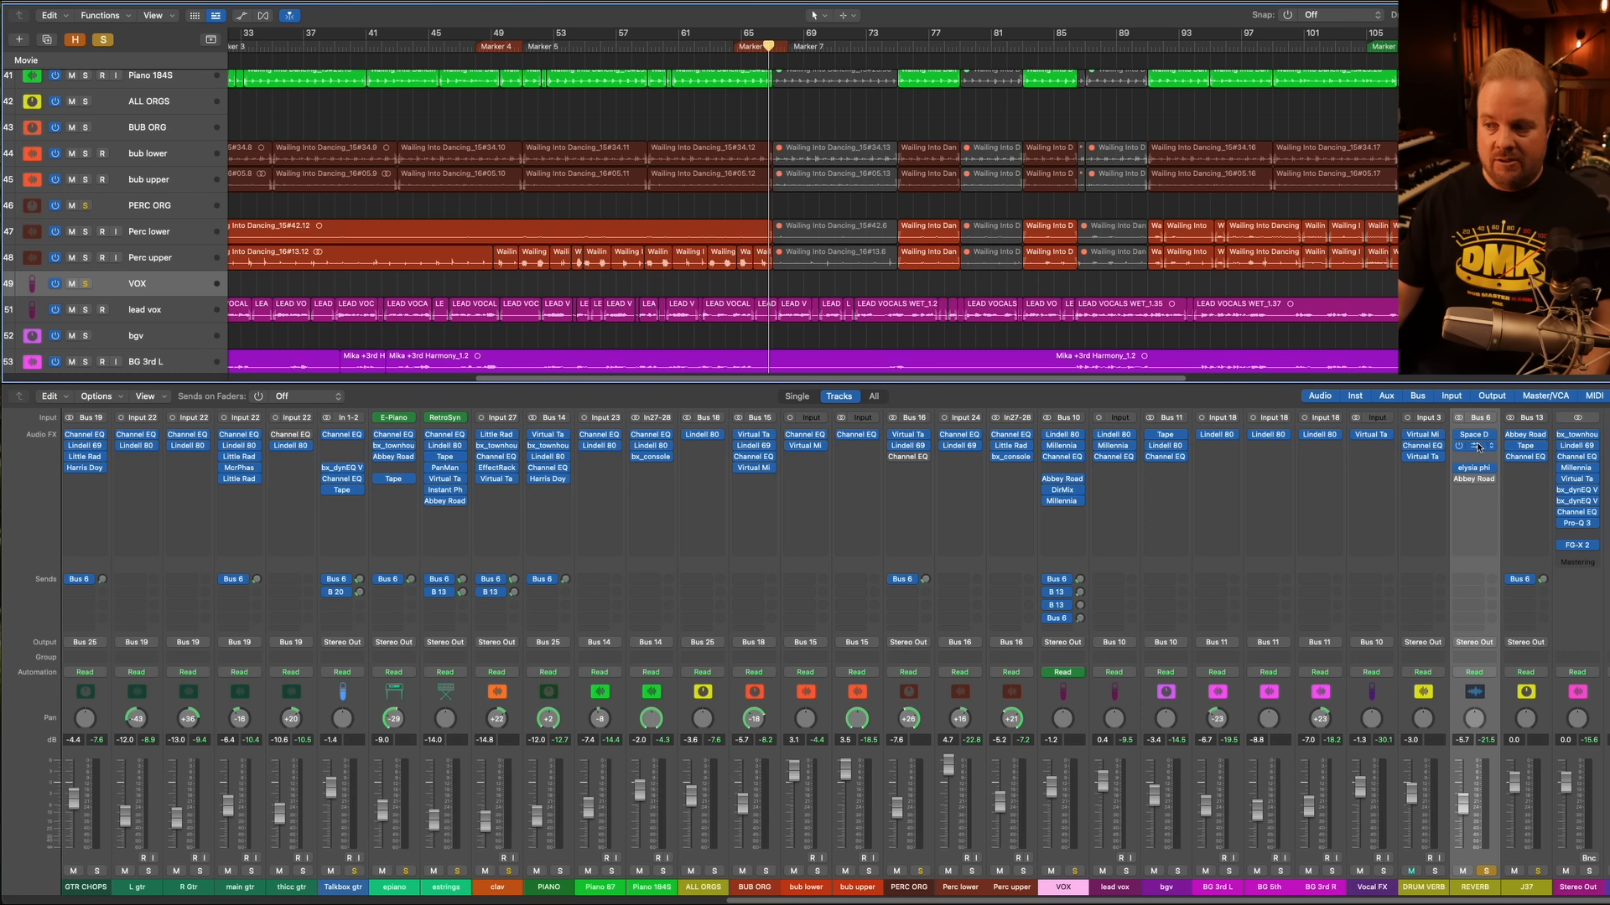
Open Abbey Road J37 Tape on the REVERB bus, loop about bars 62 to 66, and compare the sound with it bypassed and enabled
click(1480, 478)
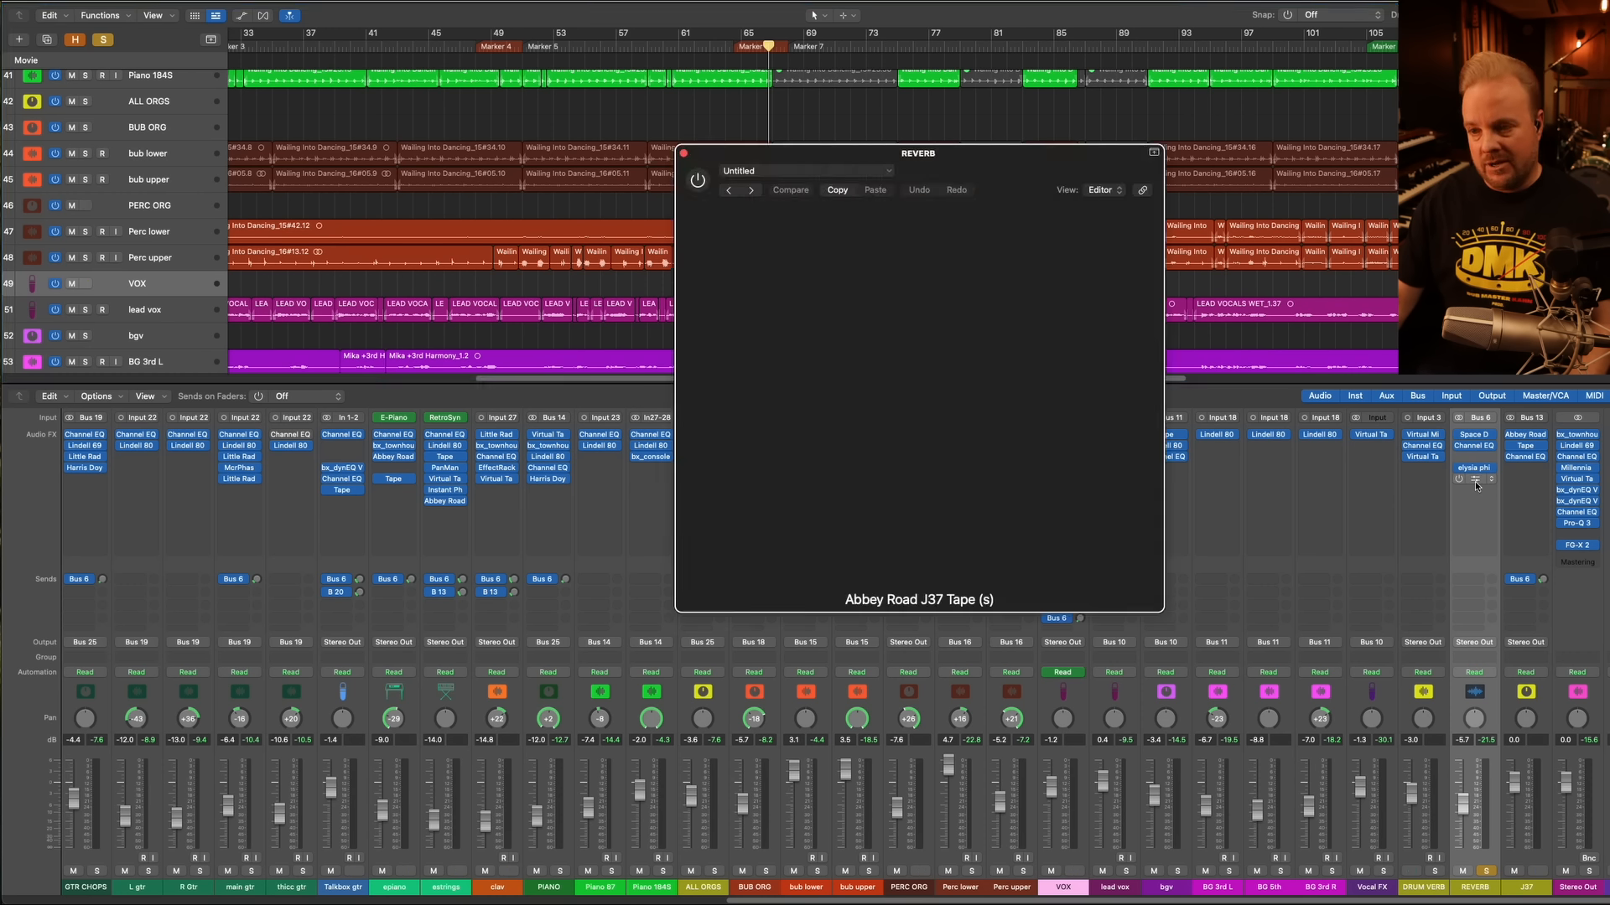
drag(938, 151, 553, 317)
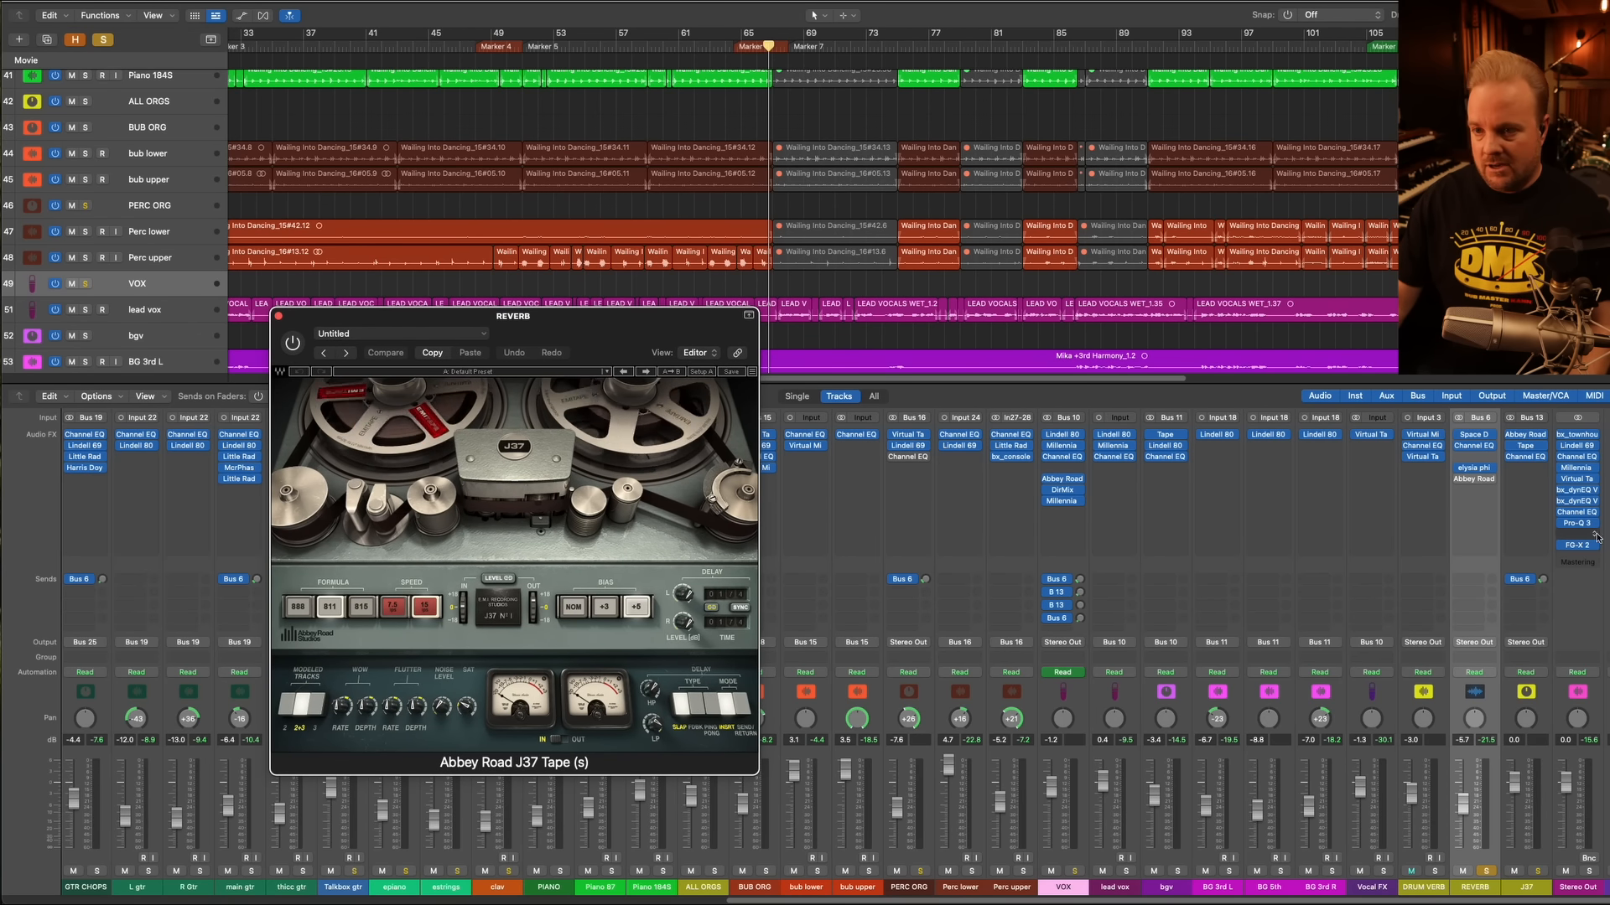
click(717, 47)
drag(698, 35, 772, 35)
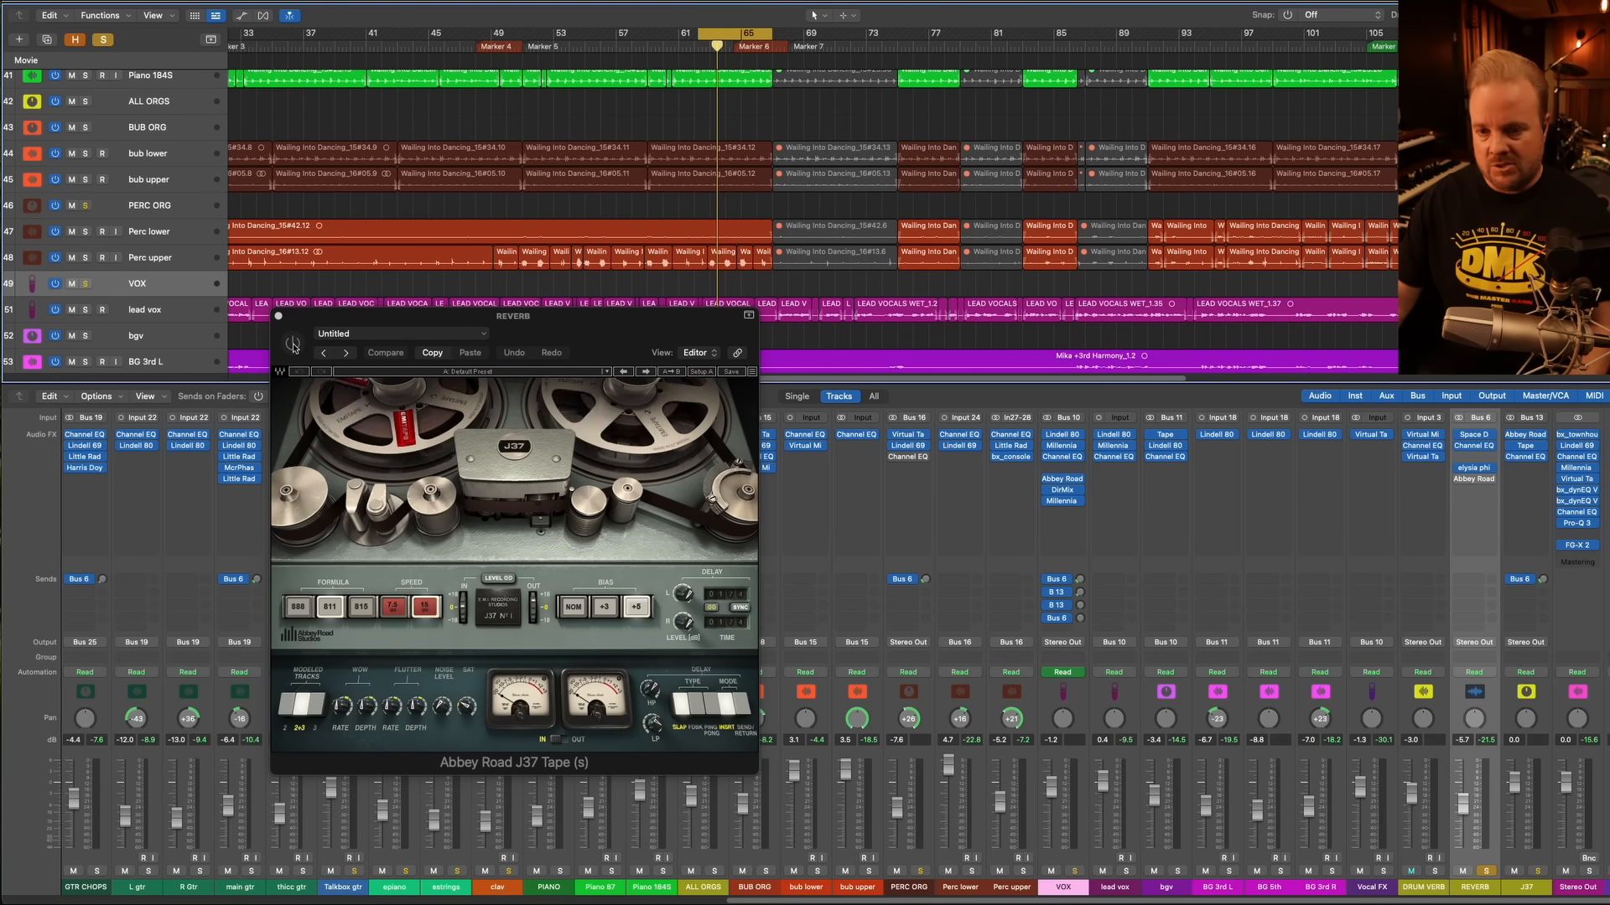
key(space)
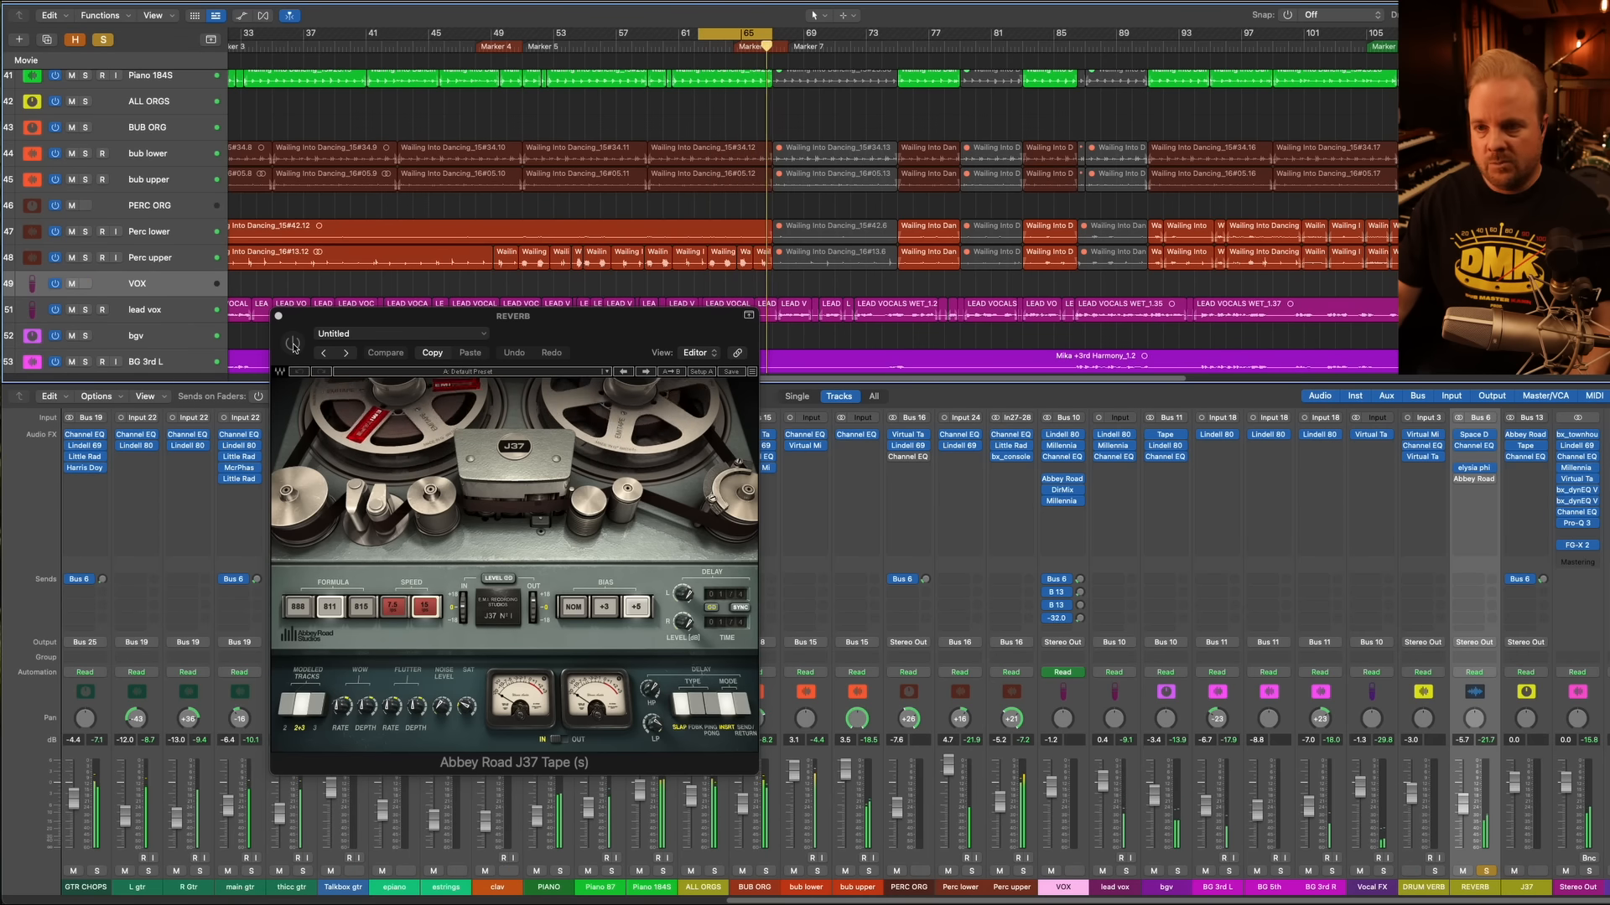
click(292, 345)
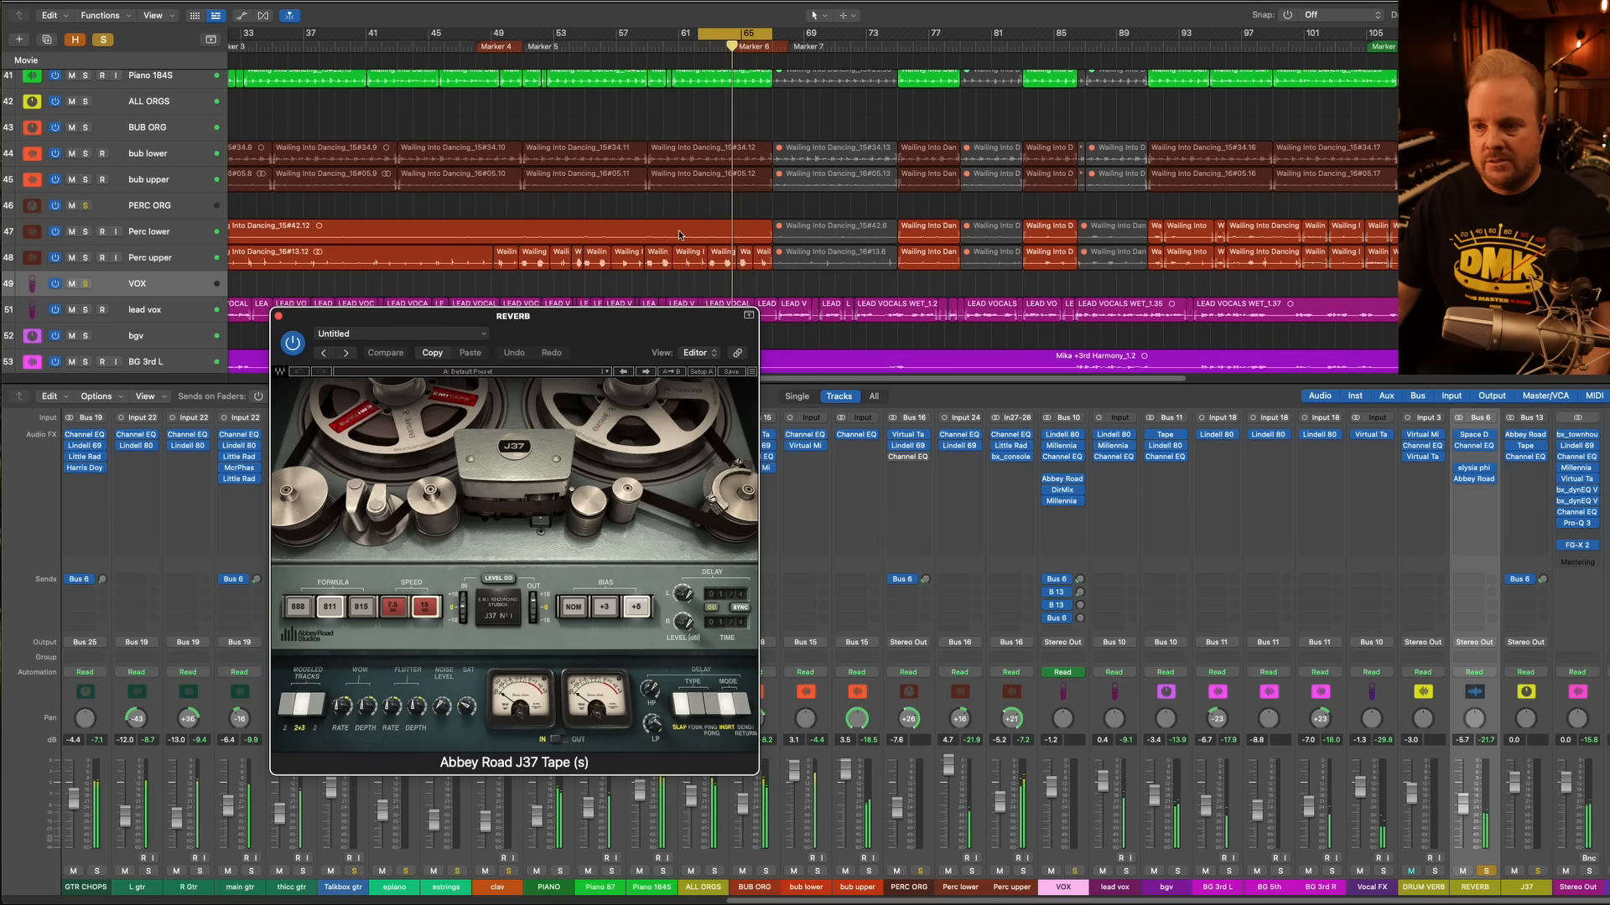
click(706, 124)
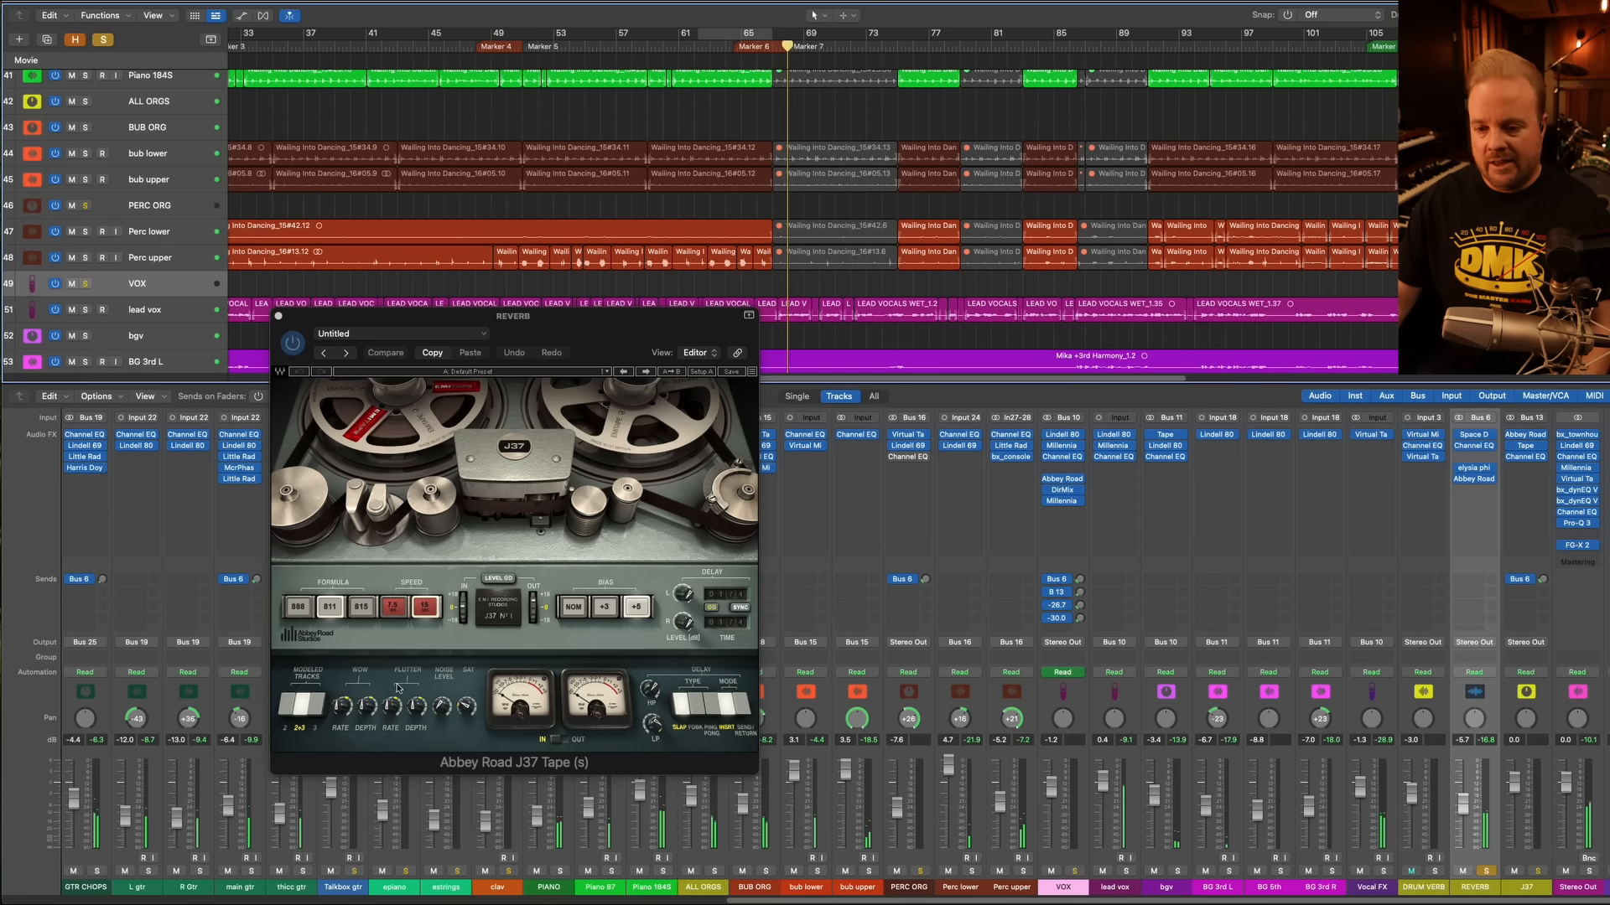
click(468, 709)
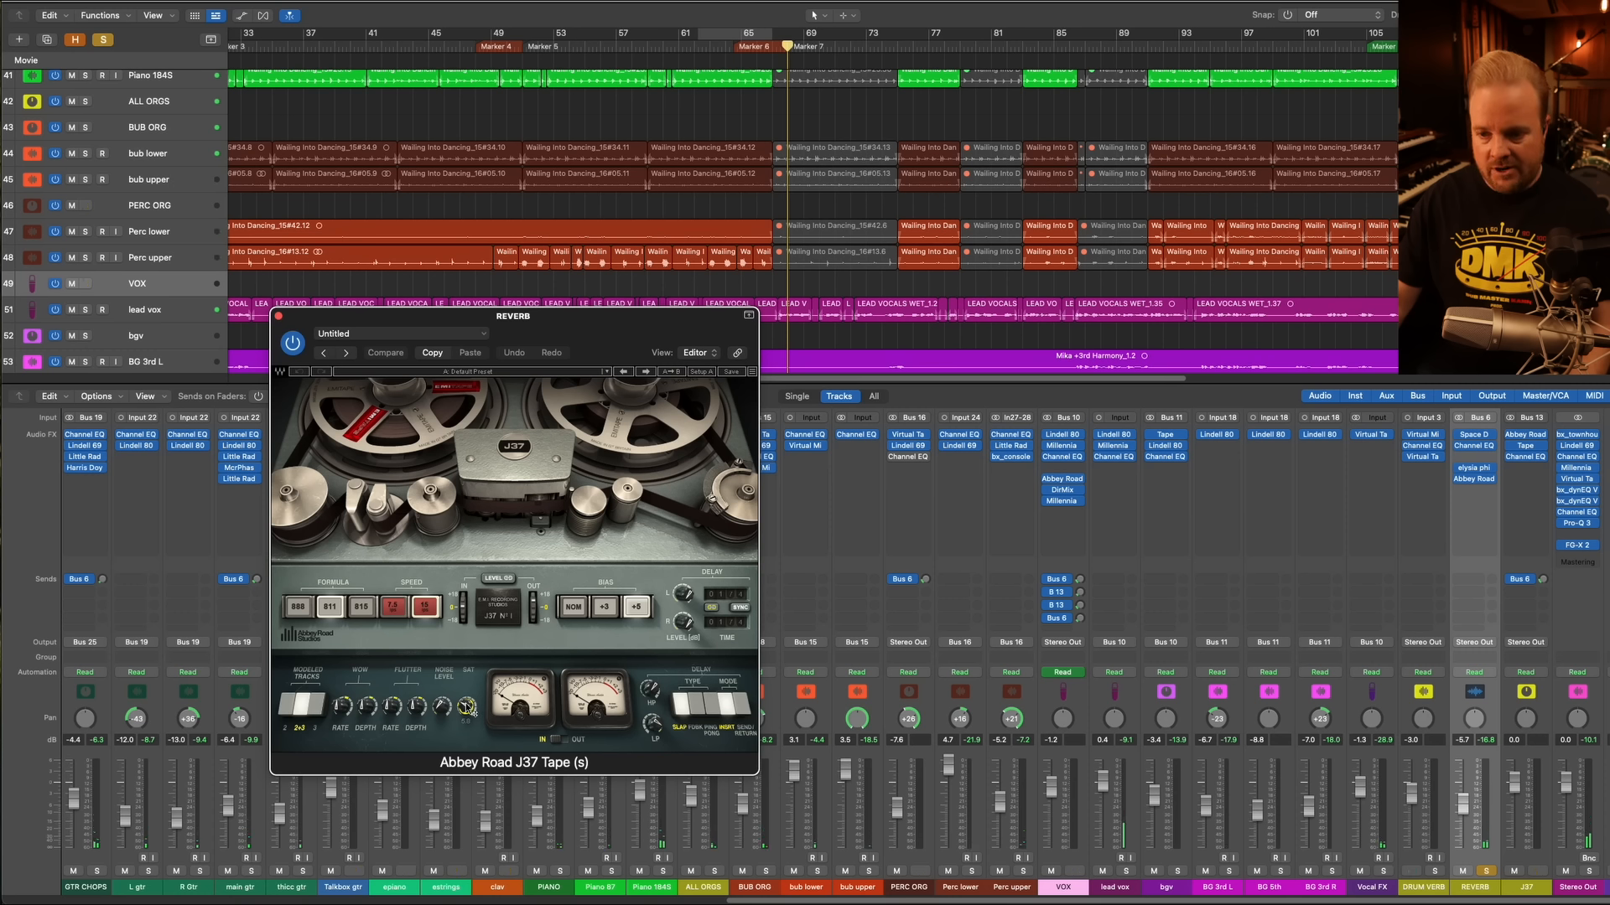
Reopen elysia phils cascade on the REVERB bus for another look and close its window
click(1475, 468)
drag(219, 193, 184, 119)
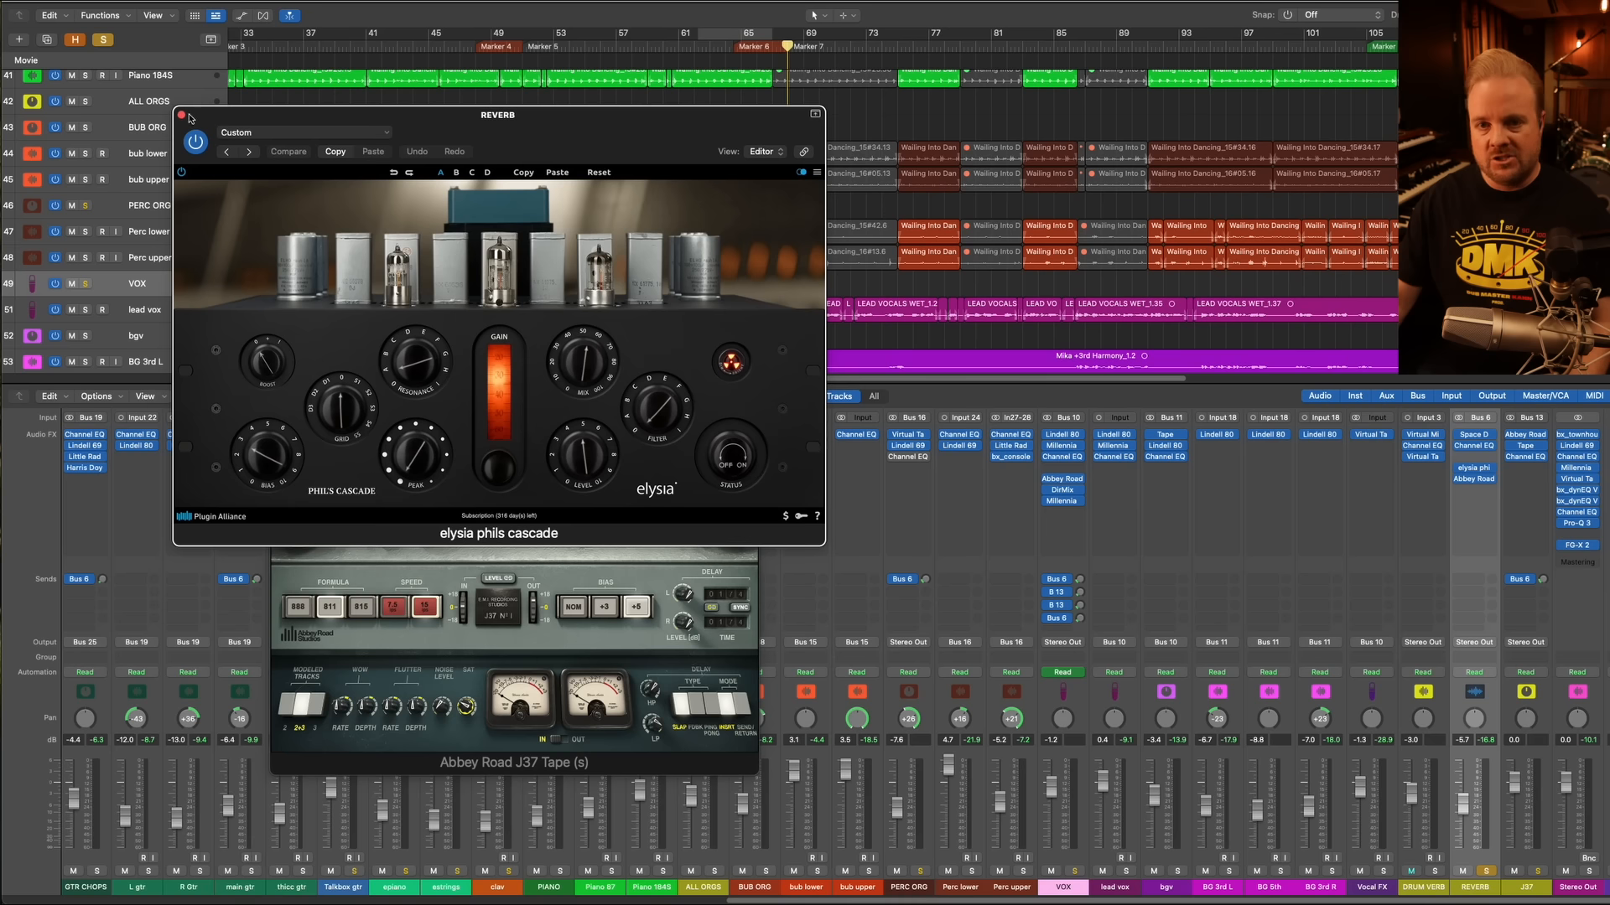
click(182, 117)
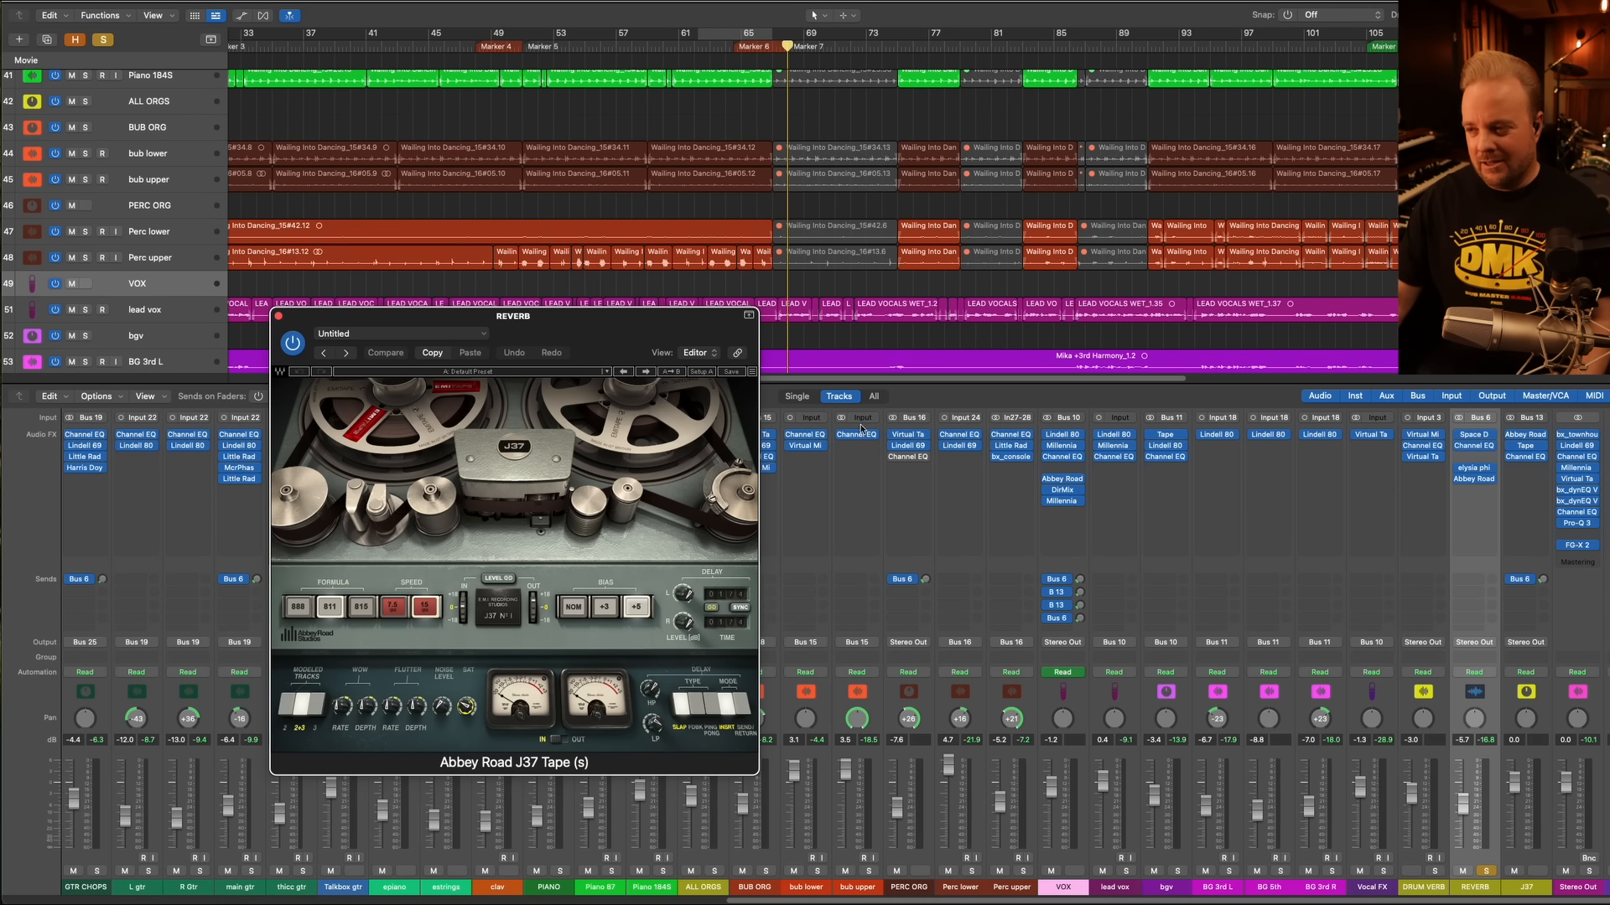
Bypass Channel EQ, elysia phils cascade and Abbey Road J37 Tape on the REVERB bus and play the looped section
drag(1457, 446, 1458, 492)
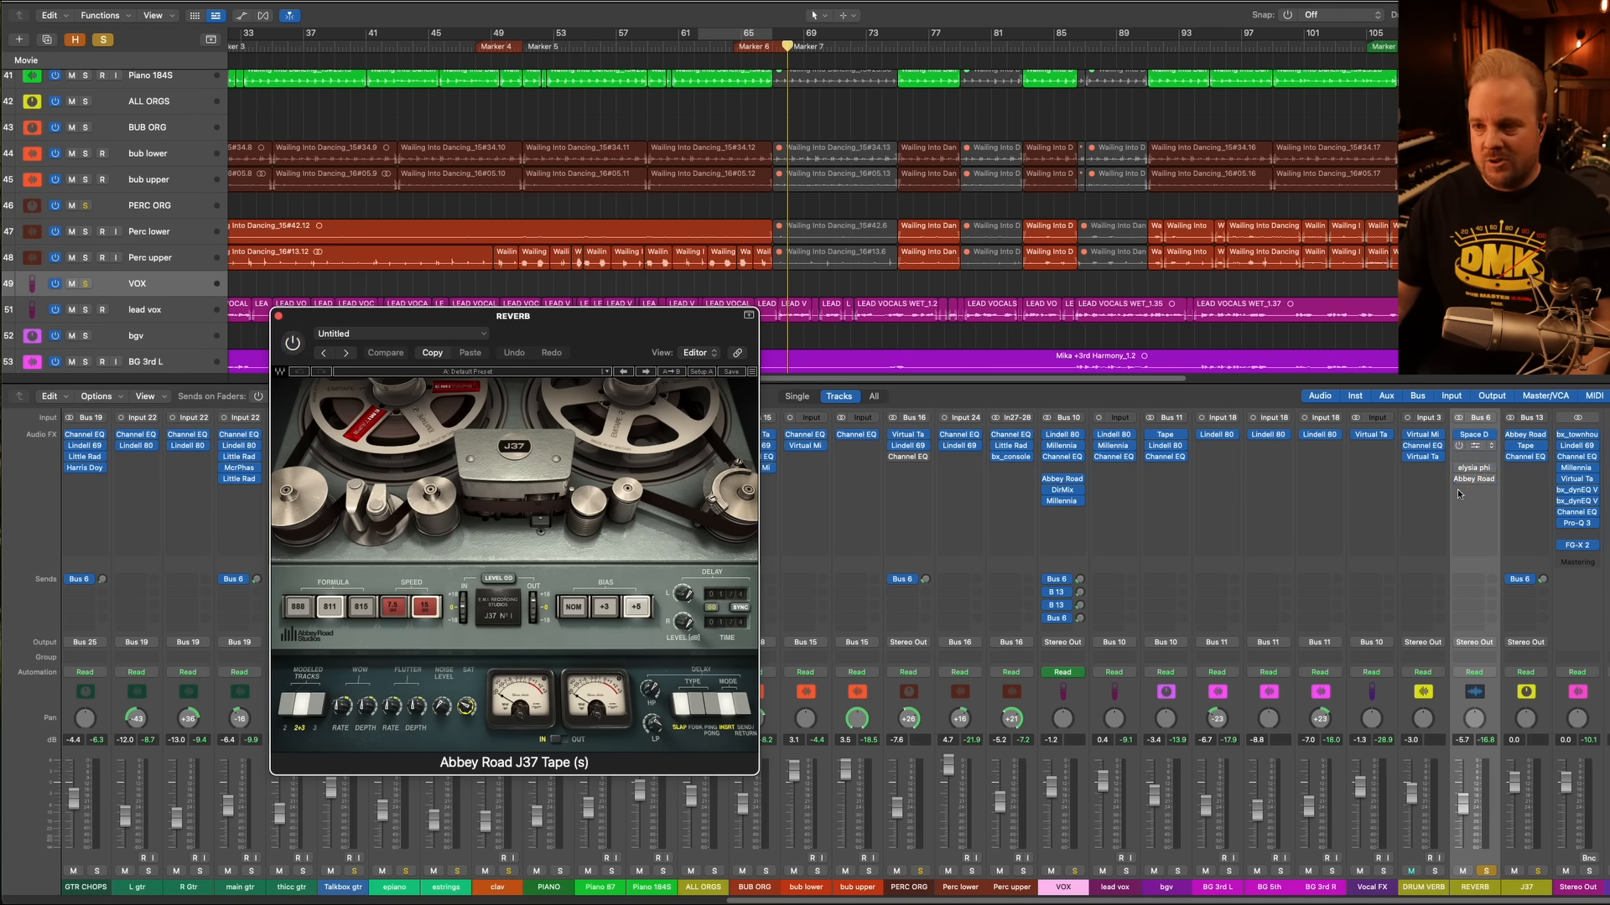
click(731, 40)
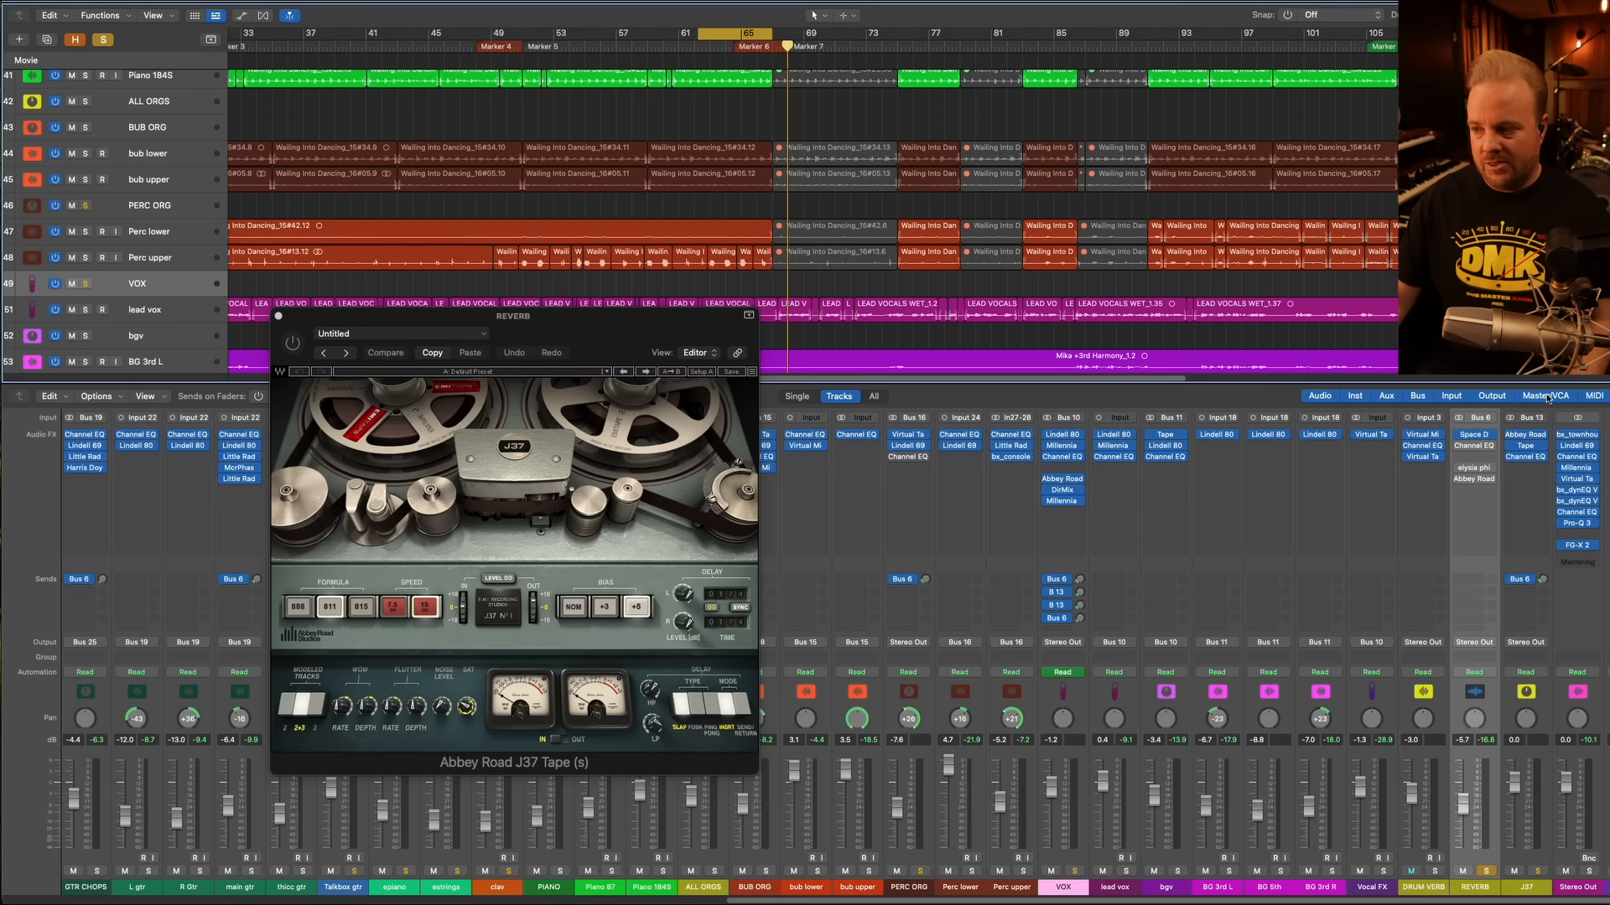
key(space)
click(1460, 446)
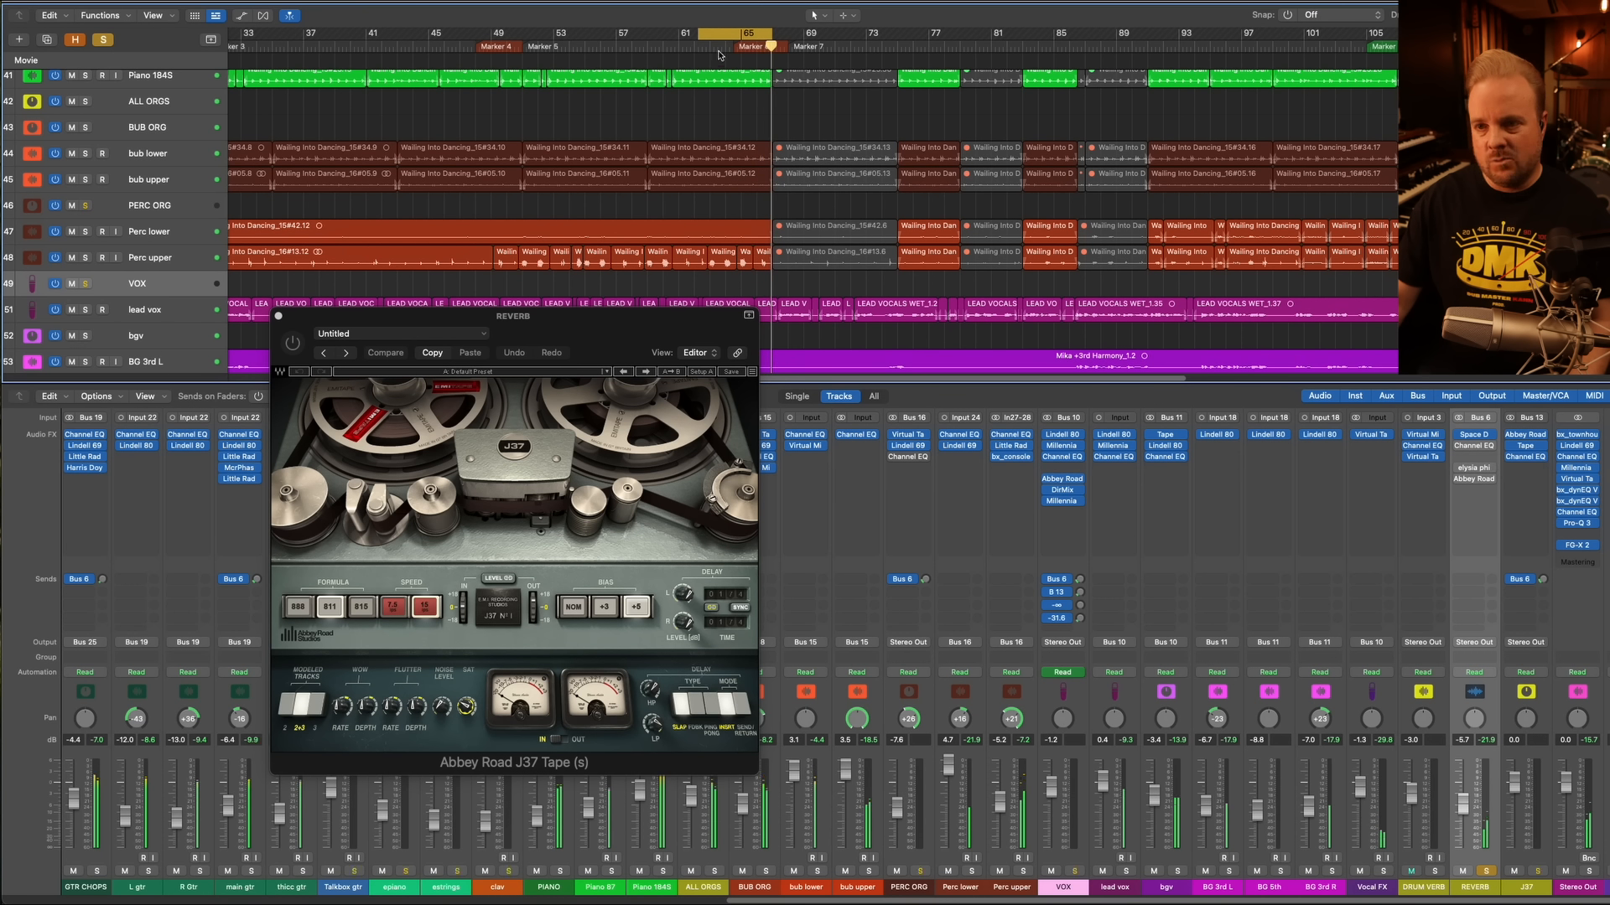
Loop about bars 64 to 69, play with the REVERB plugins after Space Designer re-enabled, and close the Abbey Road J37 Tape window
drag(737, 35, 777, 35)
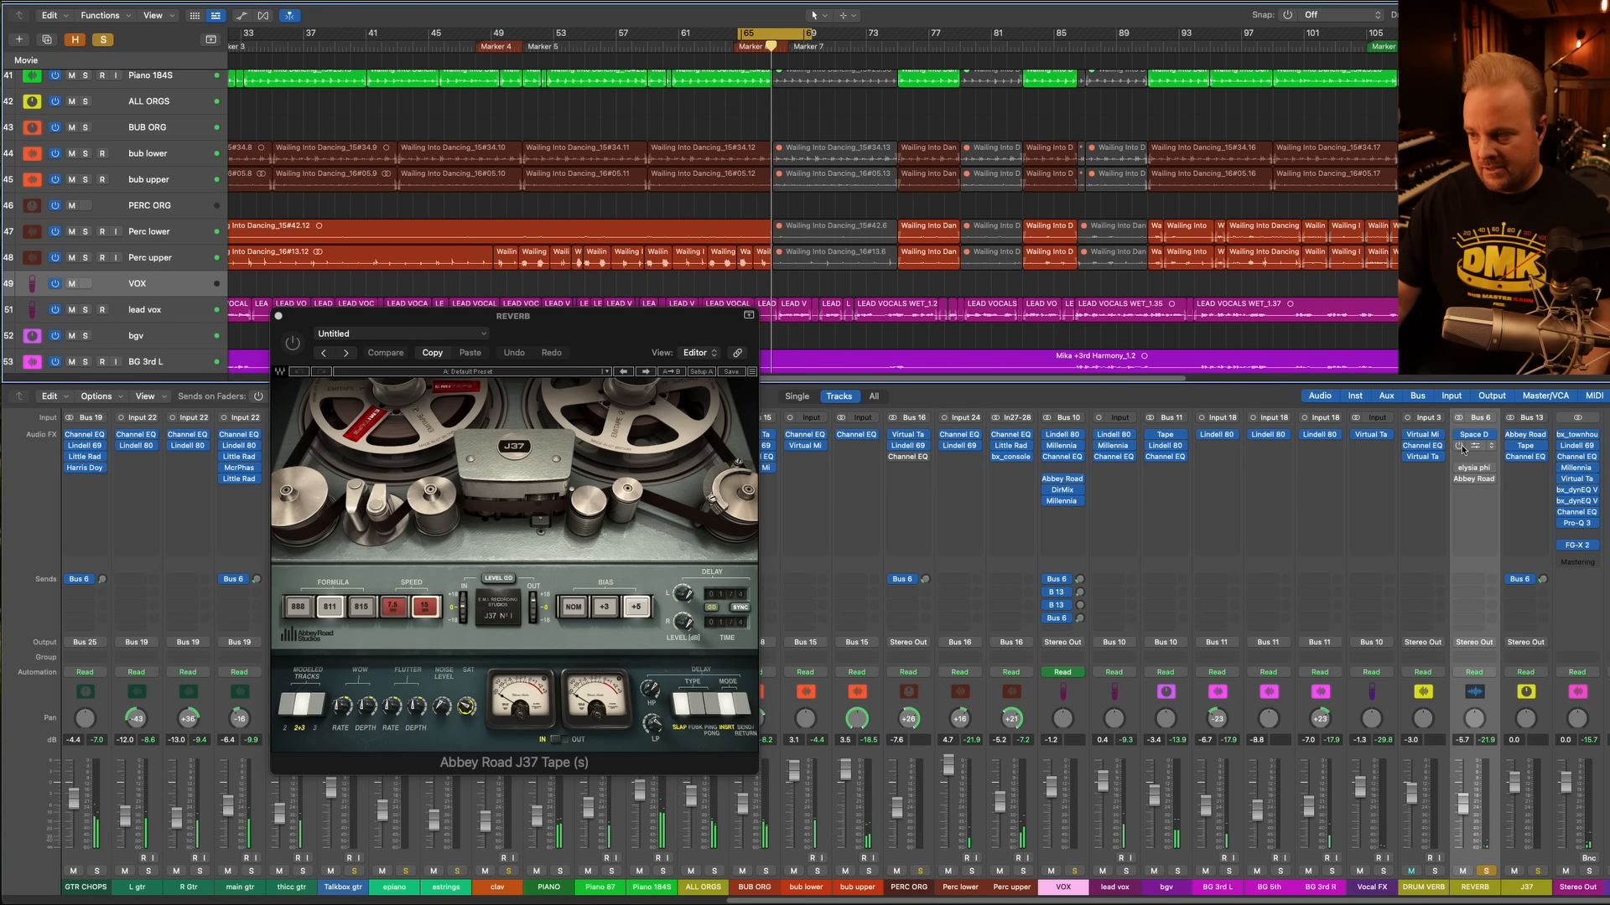
drag(1461, 448, 1458, 479)
key(space)
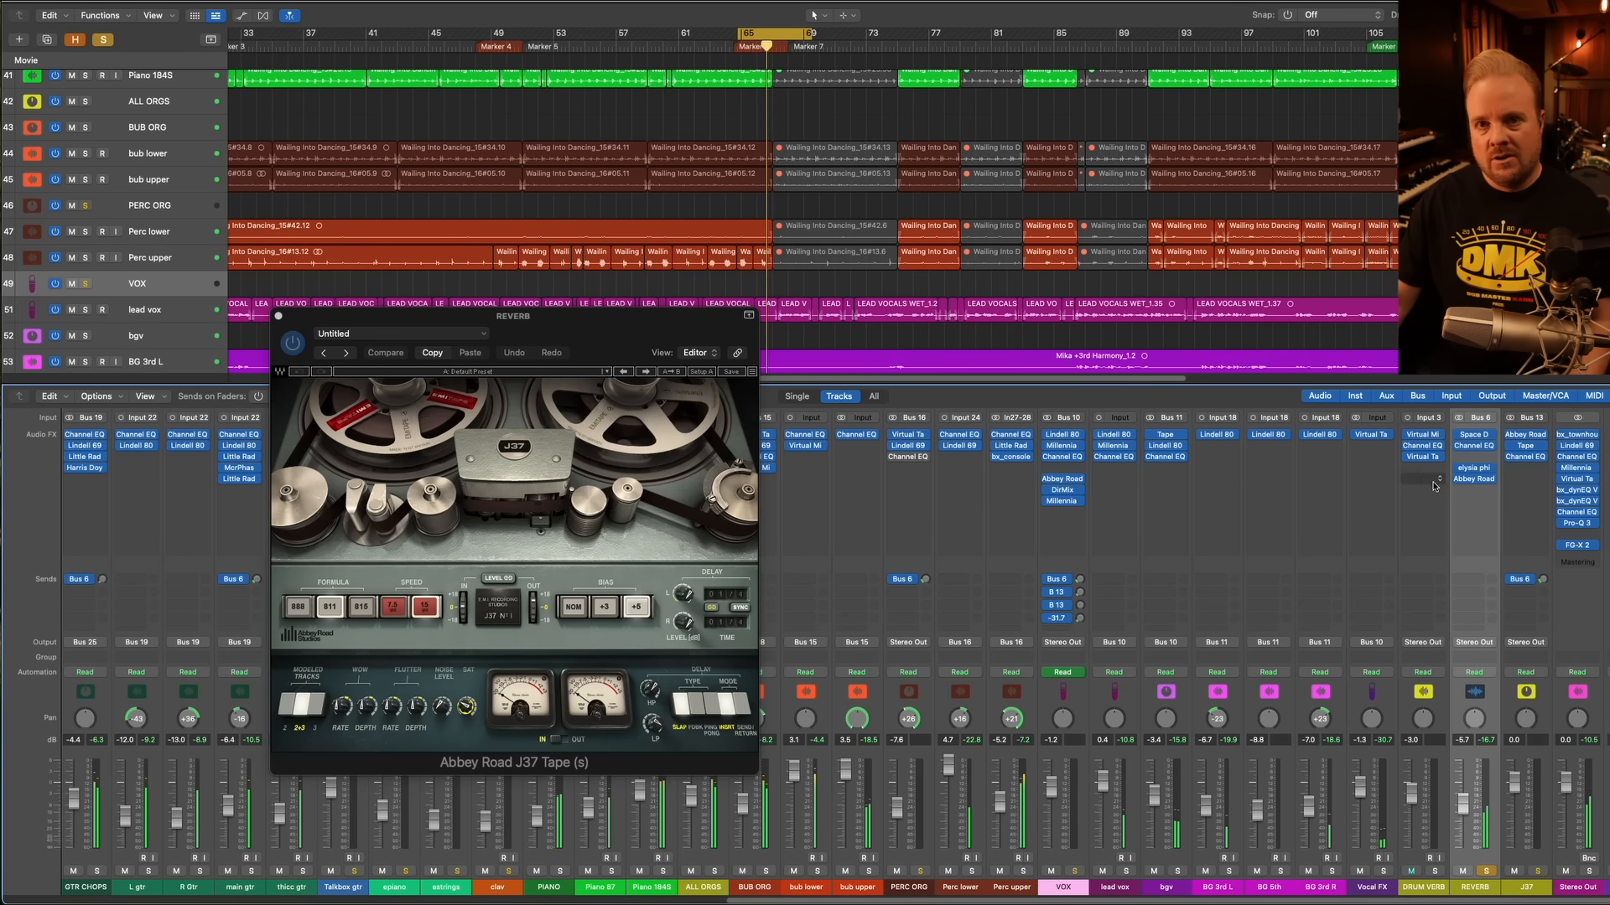
click(1459, 478)
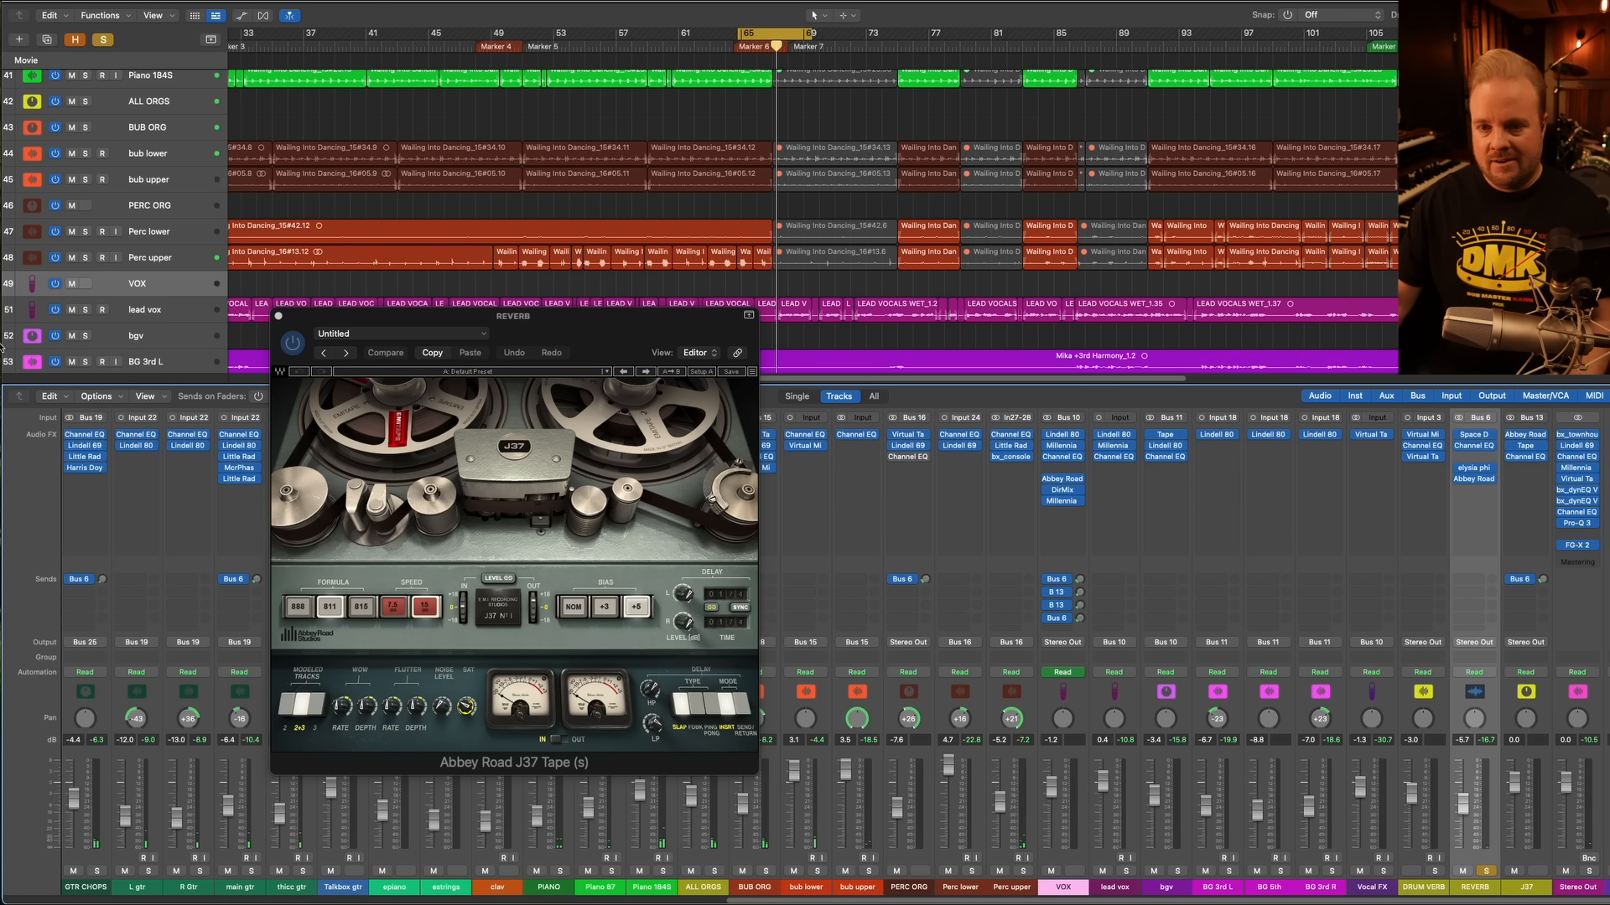
click(278, 316)
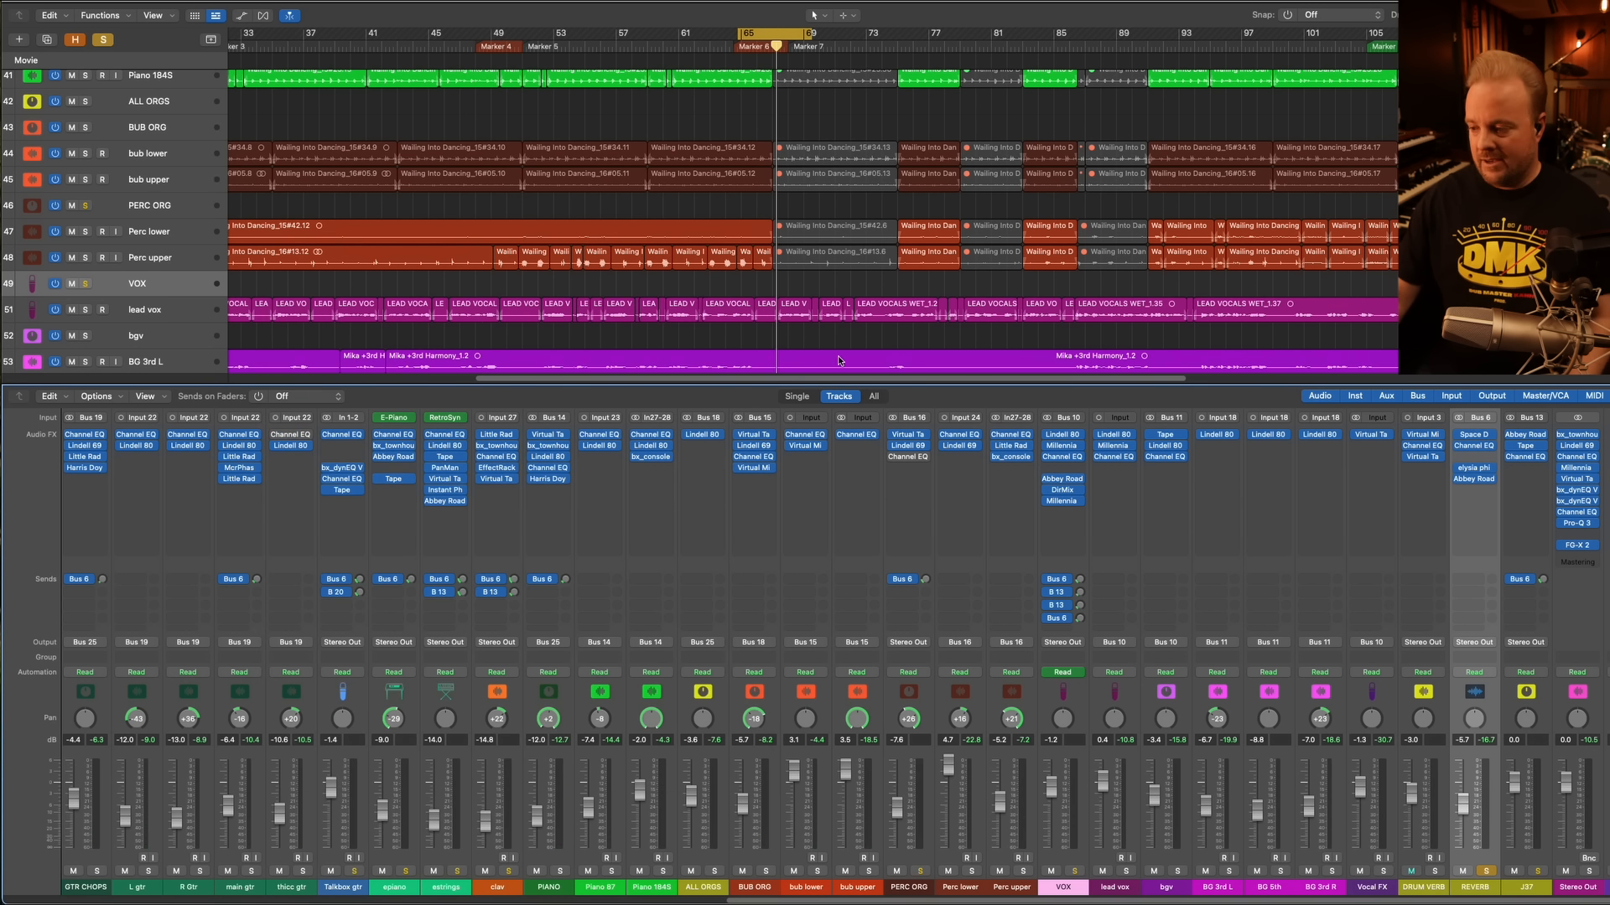
Start playback from bar 65 and solo the J37 bus in place of the REVERB bus
key(super+Left)
key(super+Left)
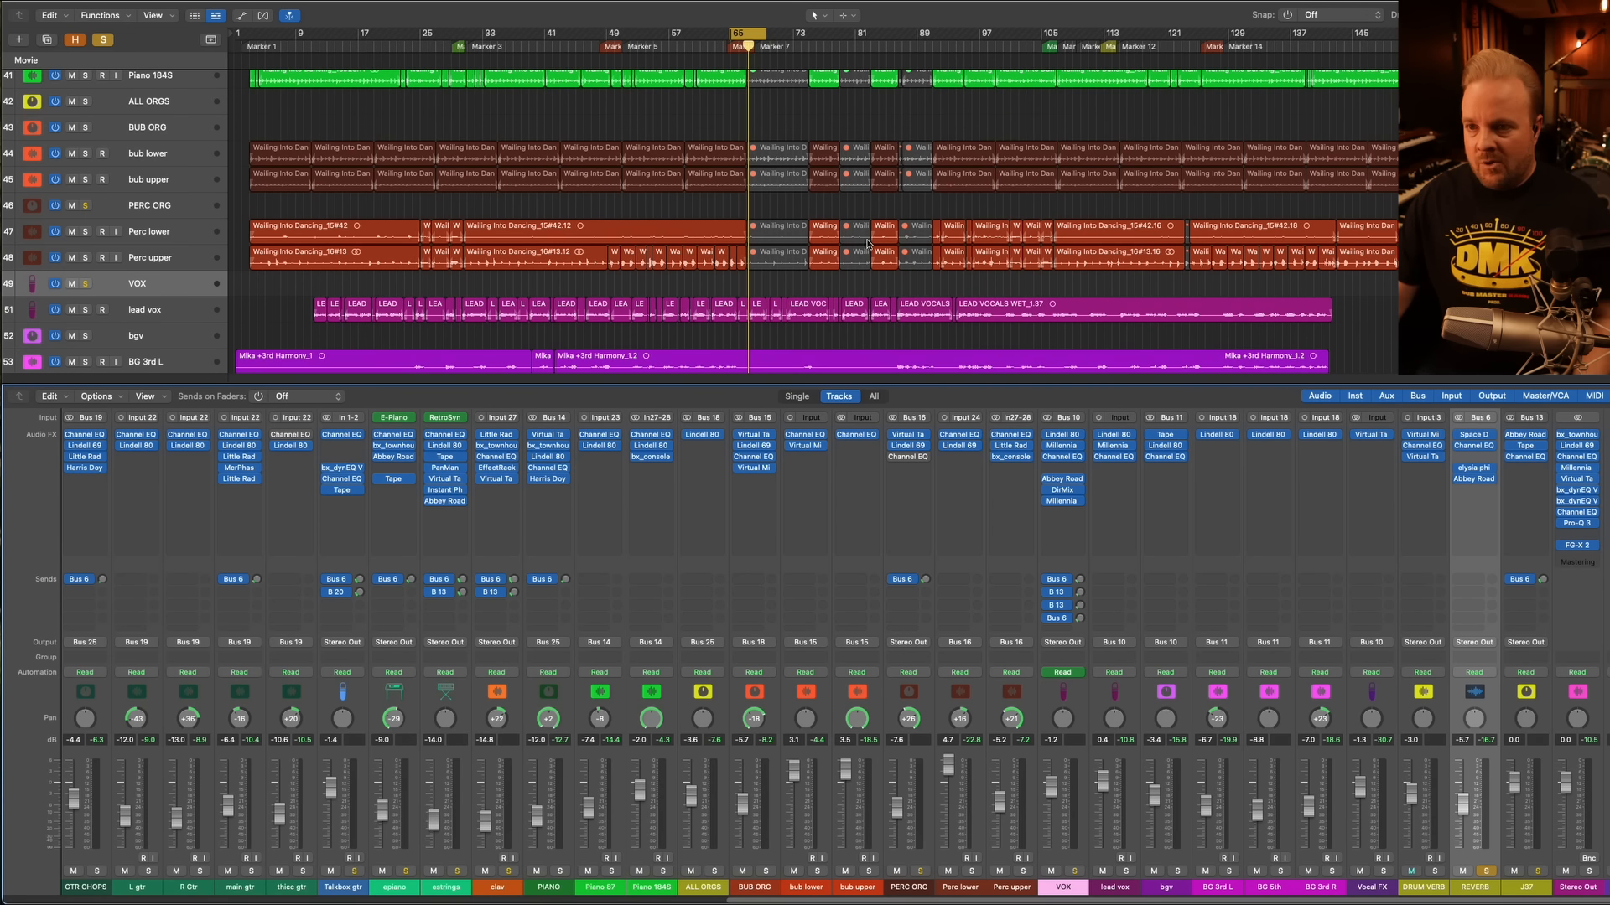
click(739, 49)
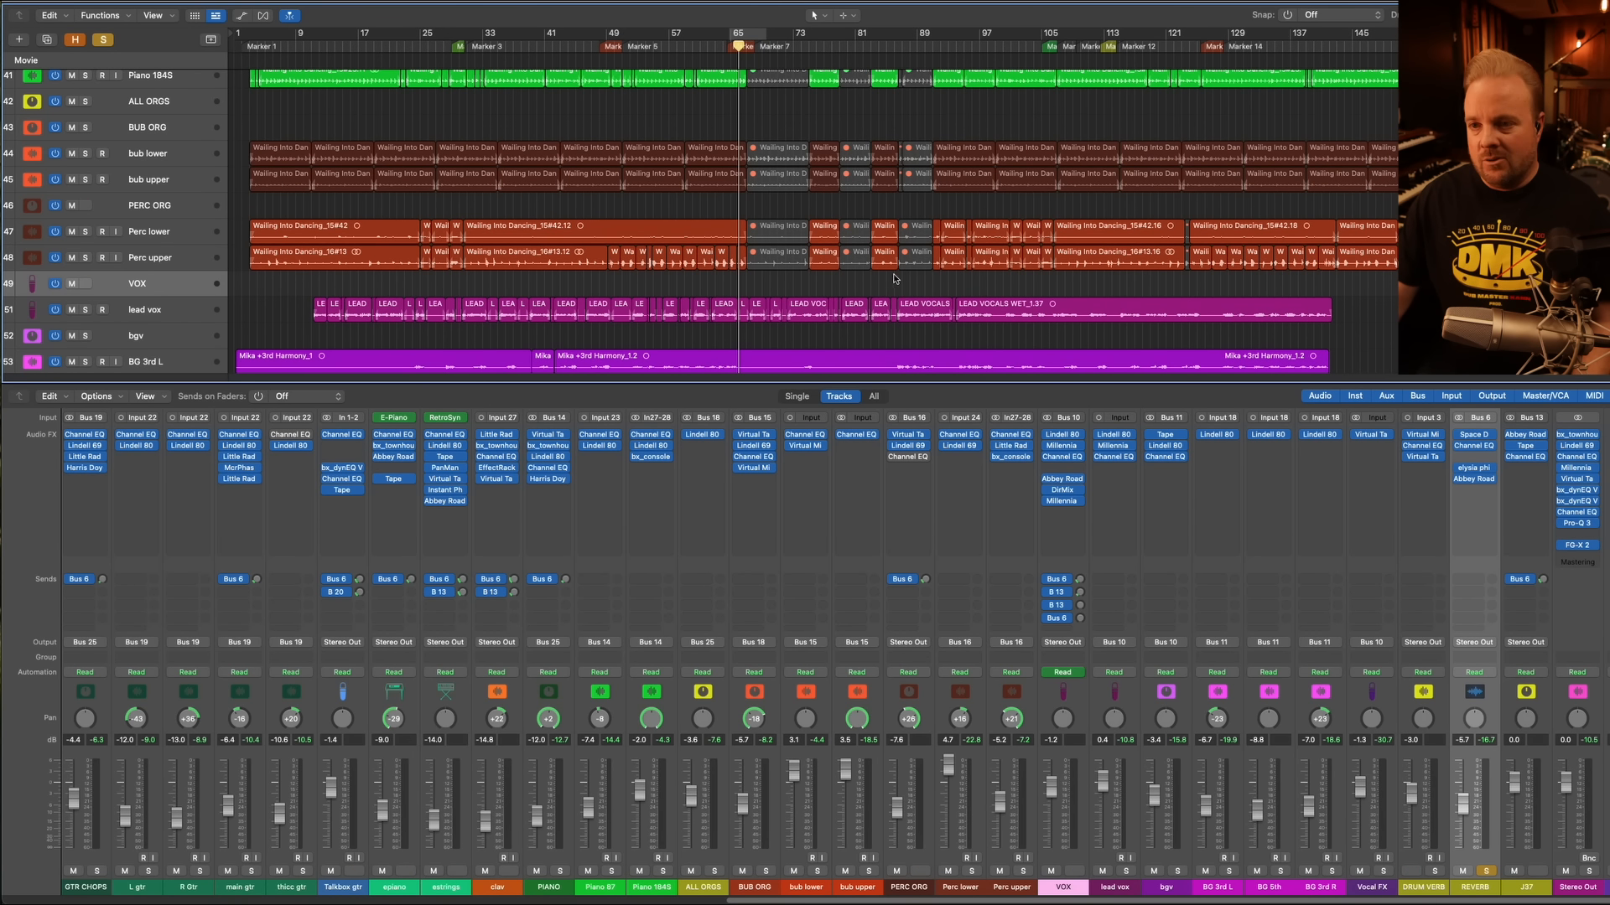
scroll(757, 176, up, 1)
scroll(876, 520, left, 2)
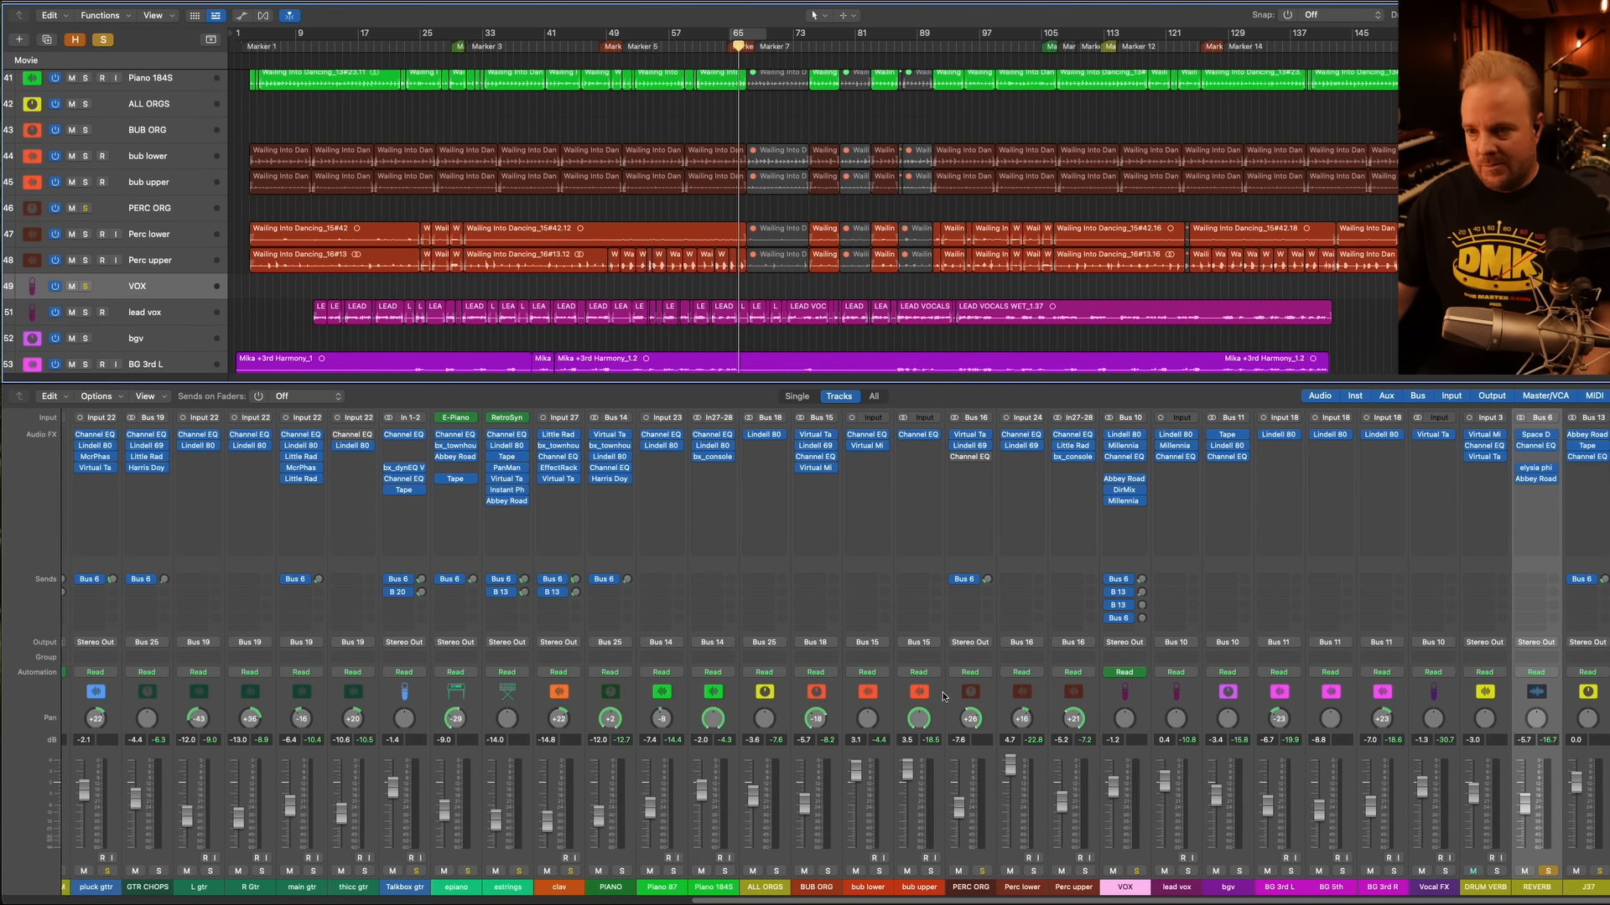
scroll(937, 690, right, 2)
key(space)
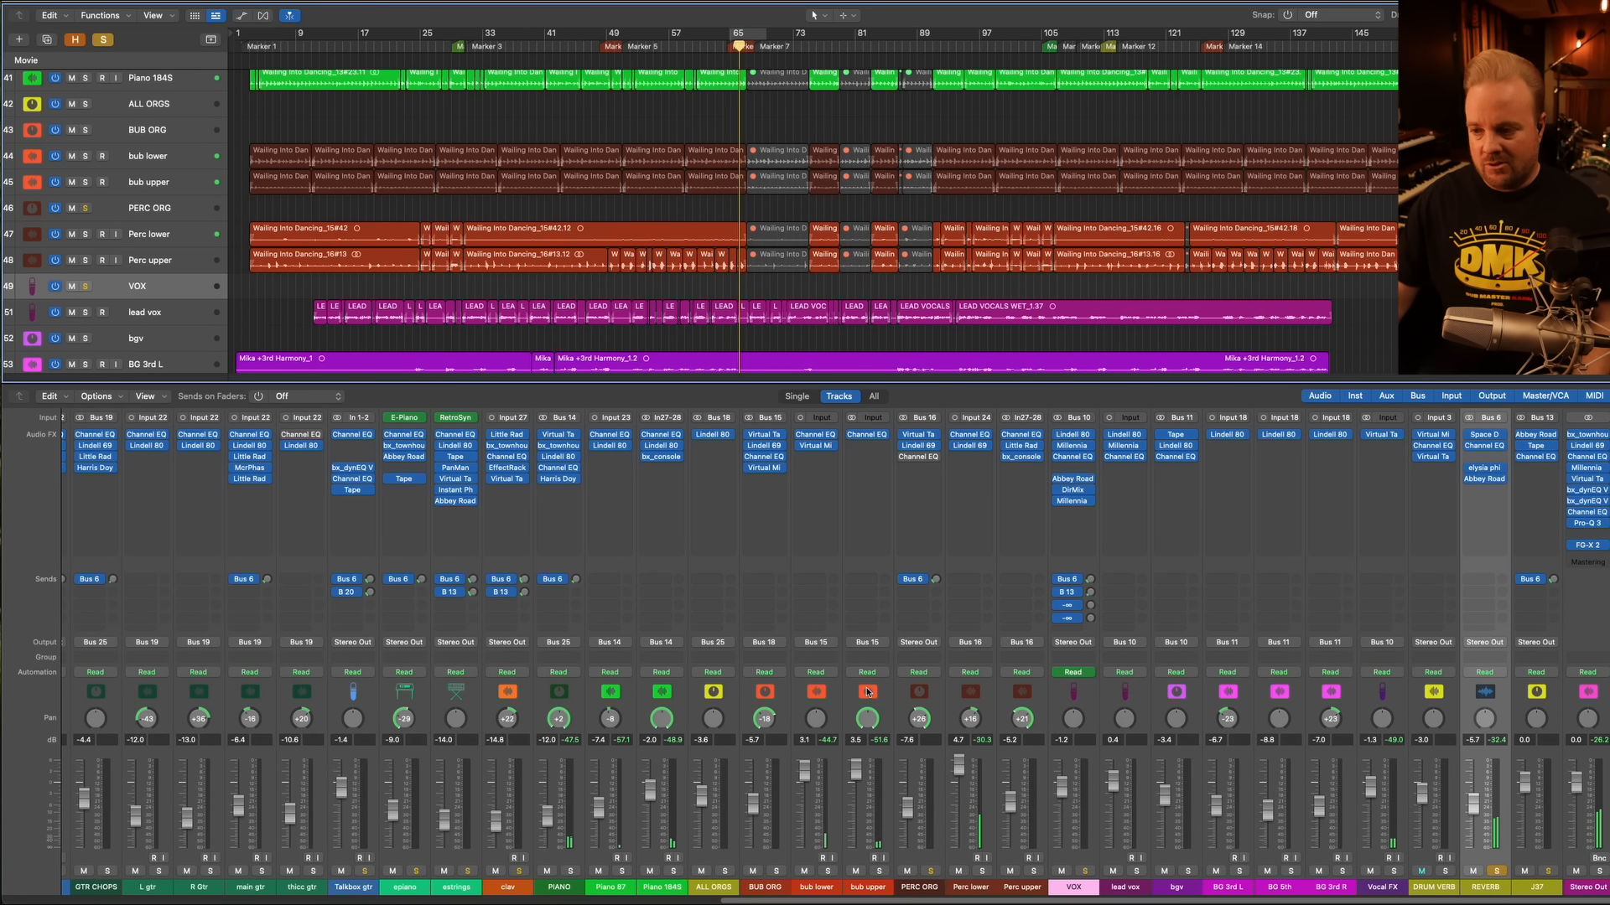
alt+click(1548, 872)
click(1548, 872)
Examine the Abbey Road J37 Tape delay settings on the J37 bus and close the plugin
click(1535, 445)
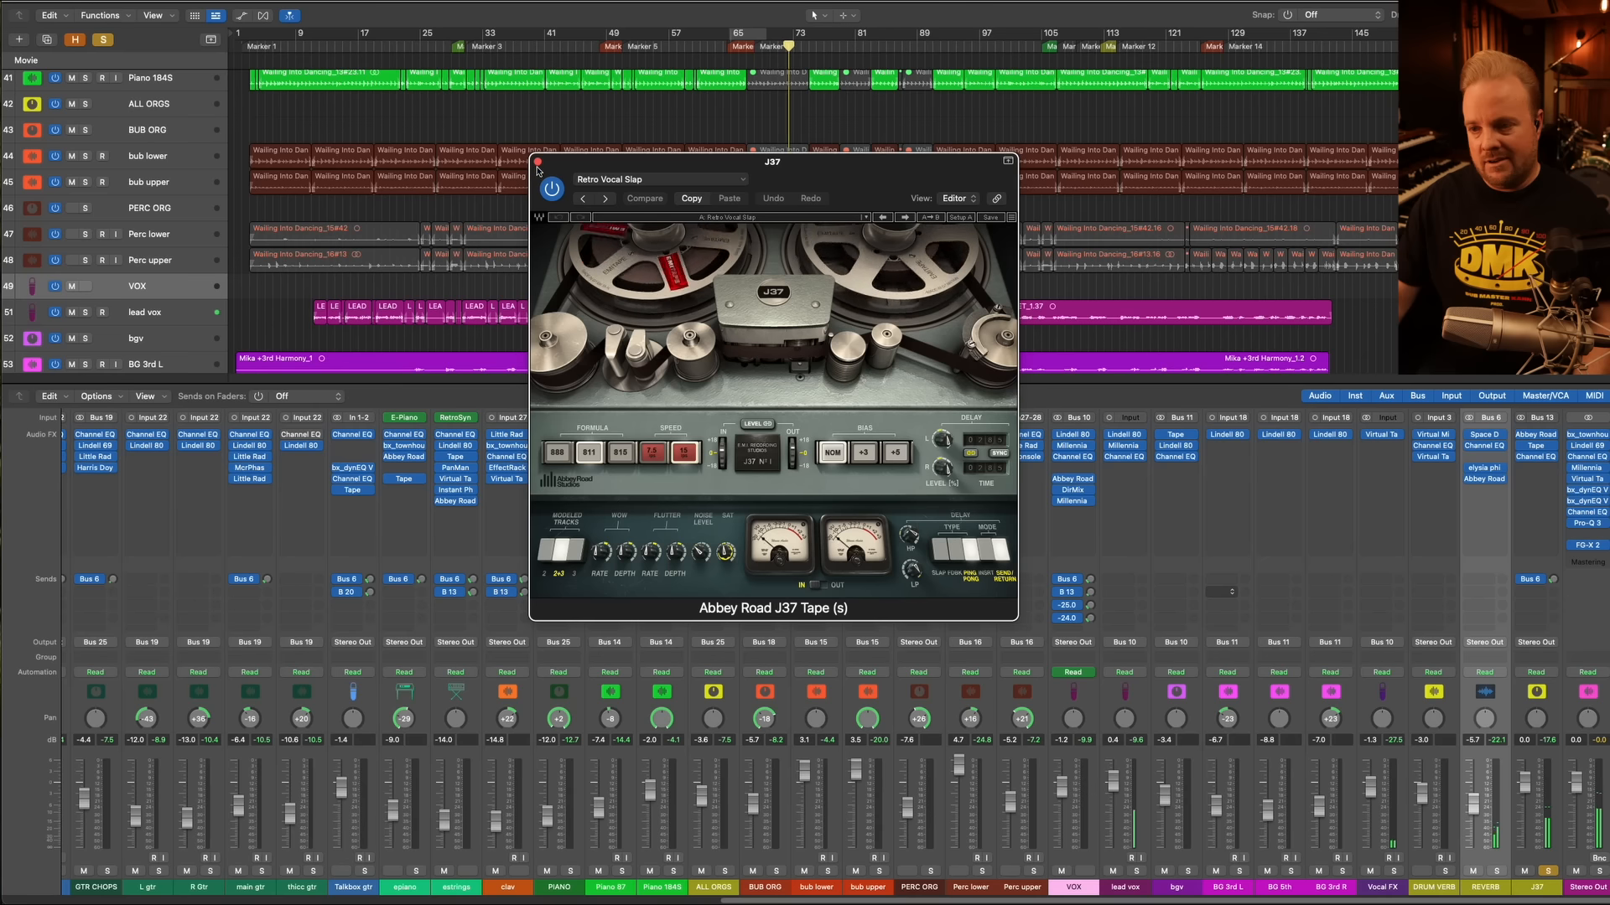
click(972, 453)
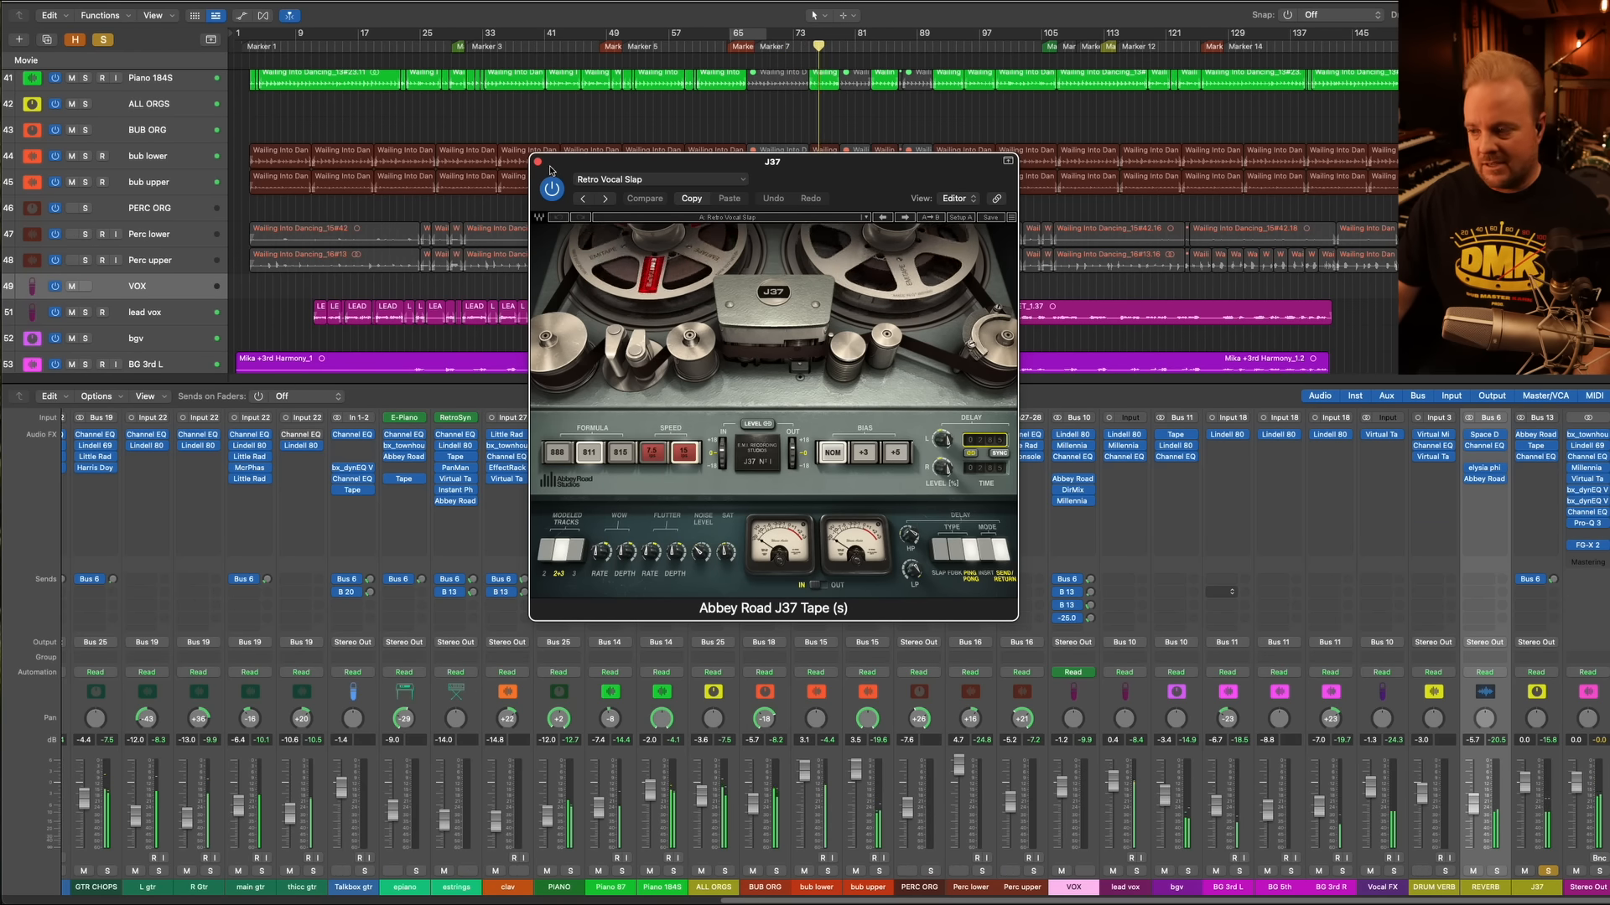
click(537, 162)
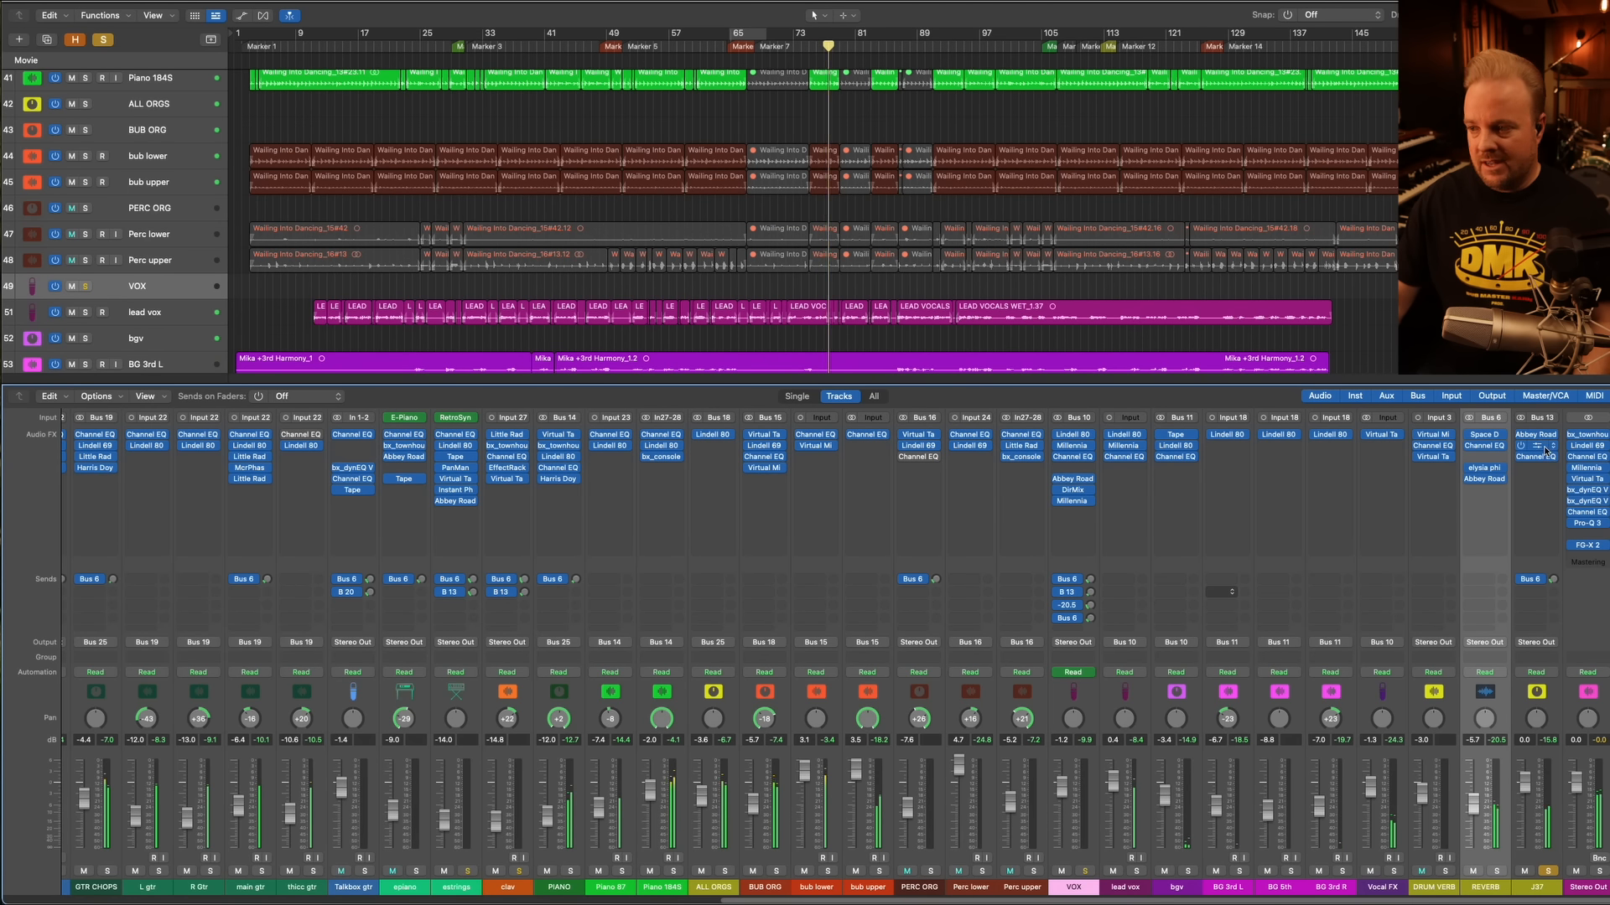
Open Tape on the J37 bus, compare it bypassed and enabled, leave it enabled, and close its window
click(1546, 446)
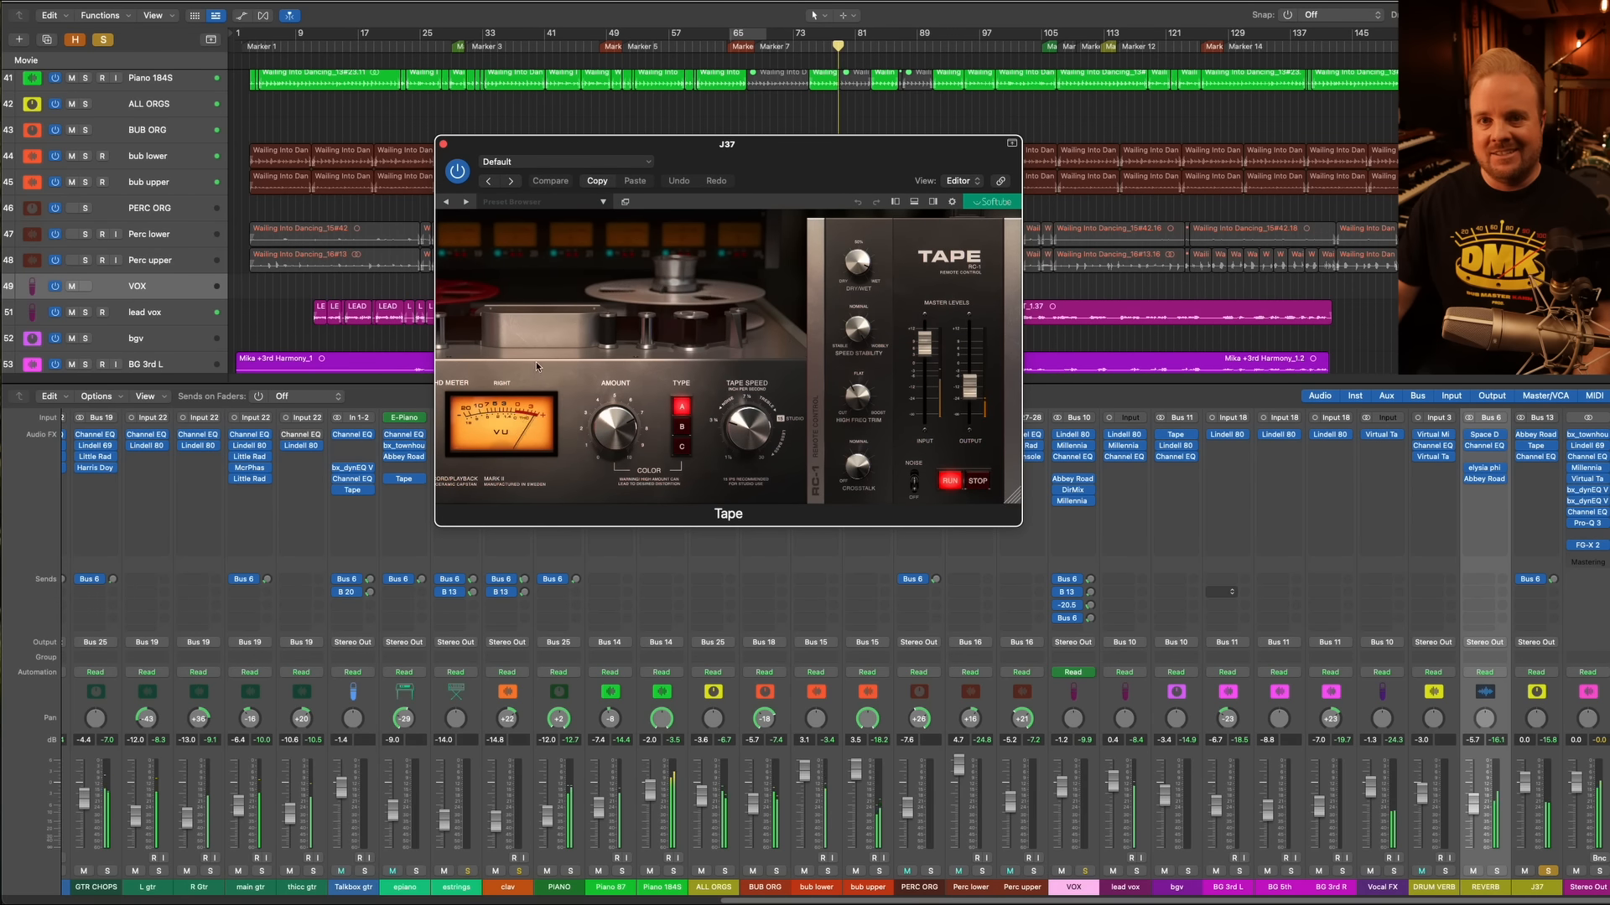
click(456, 172)
click(457, 173)
click(443, 144)
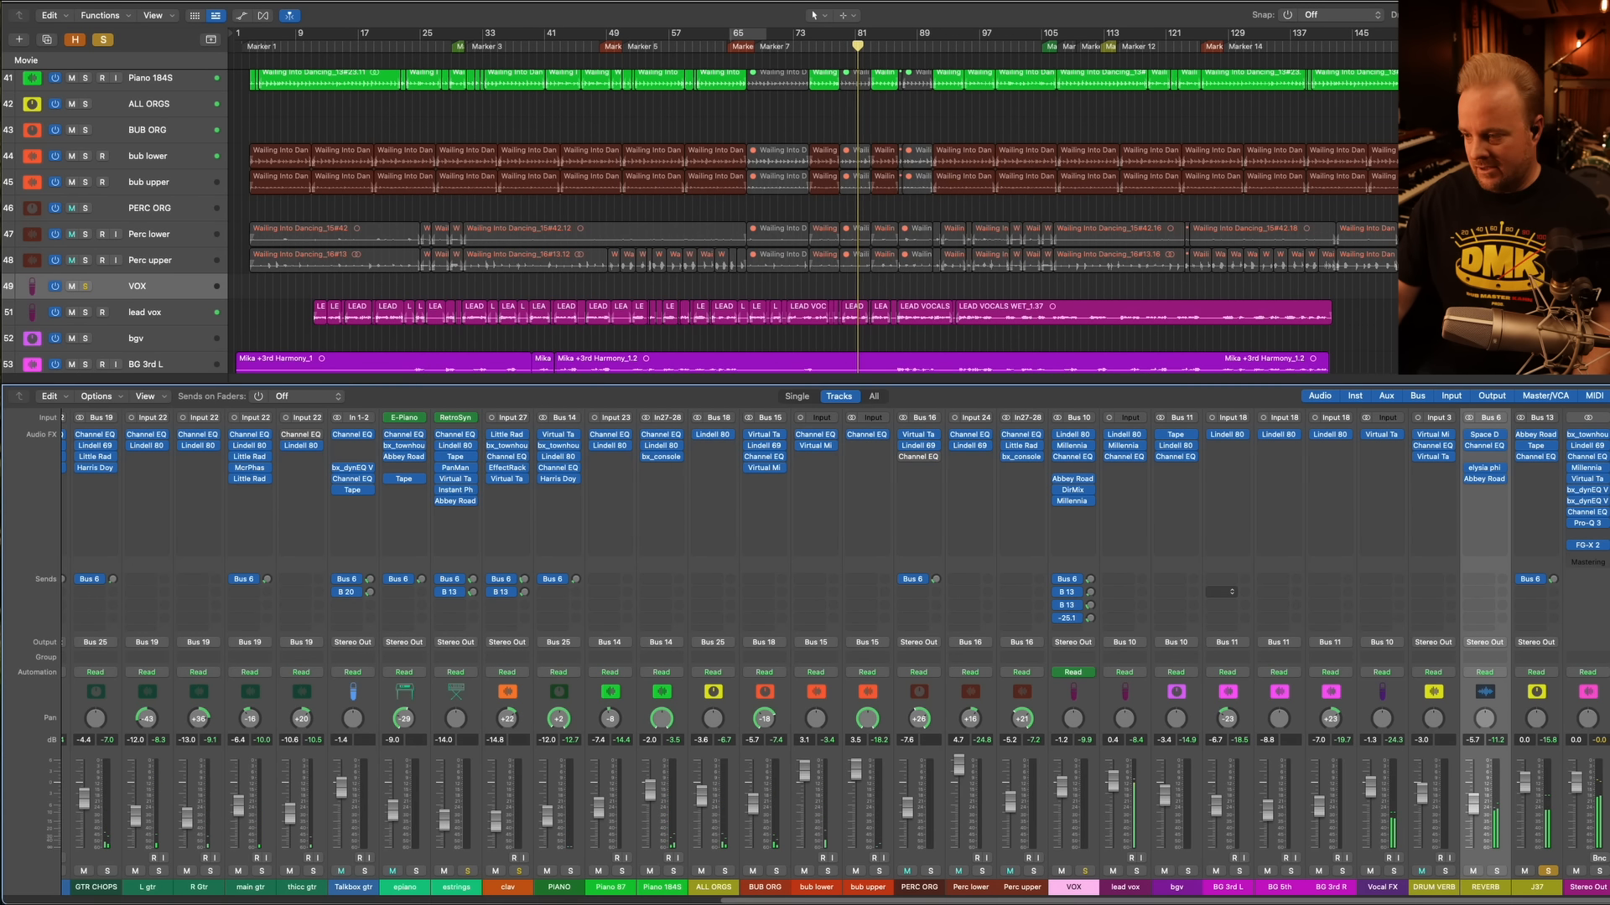
Open the Channel EQ on the J37 bus and bring its whole curve into view
click(1535, 457)
click(683, 153)
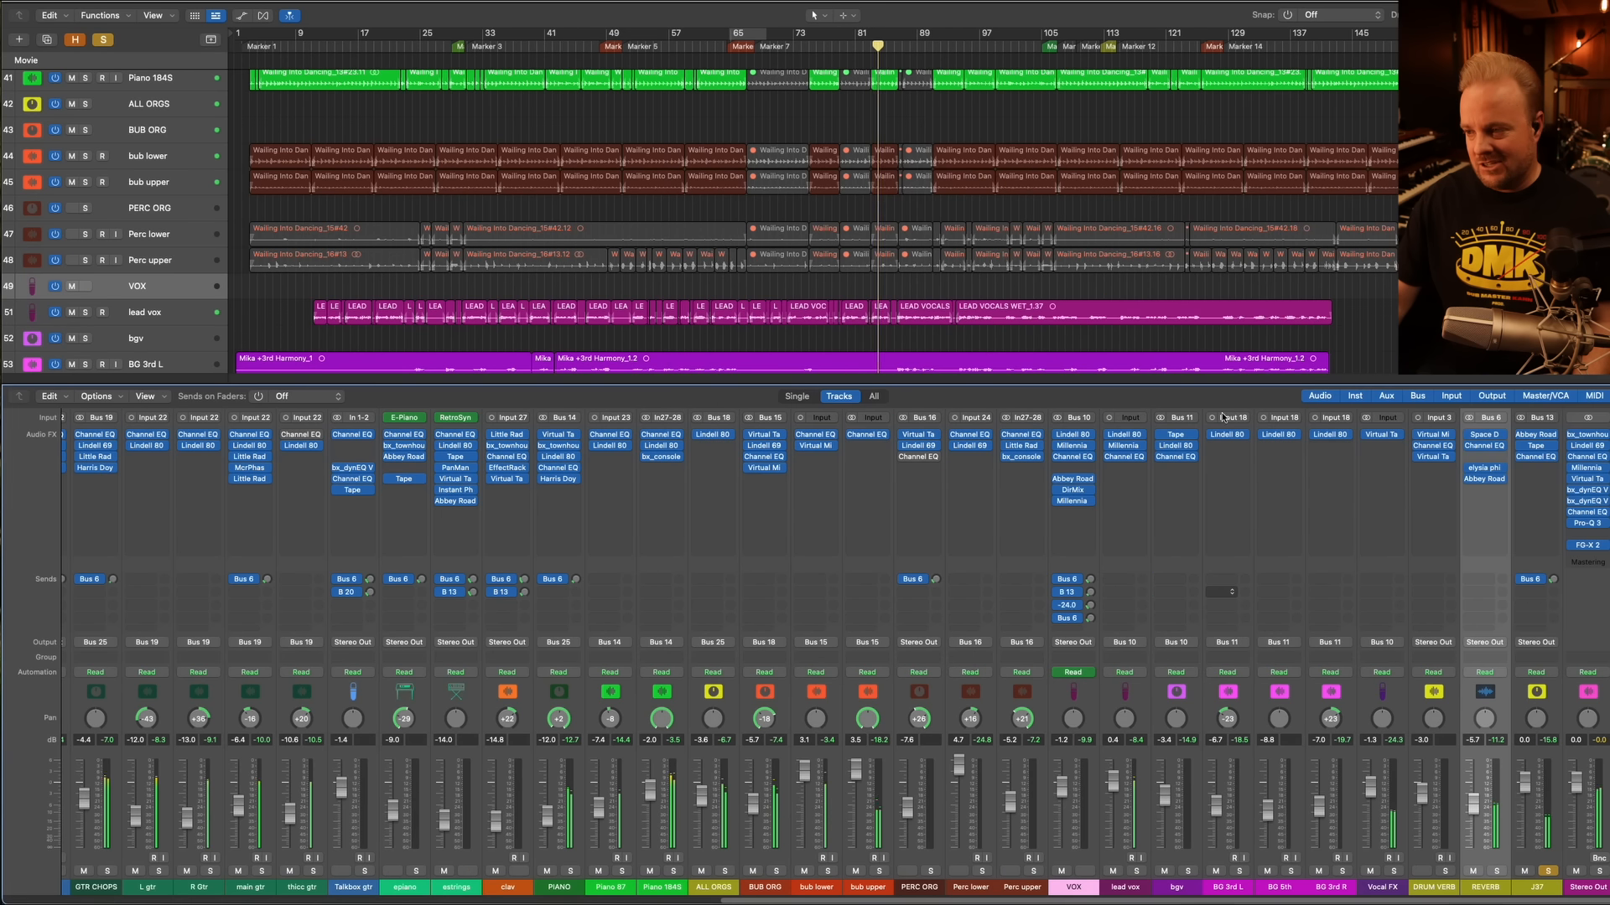
click(1535, 457)
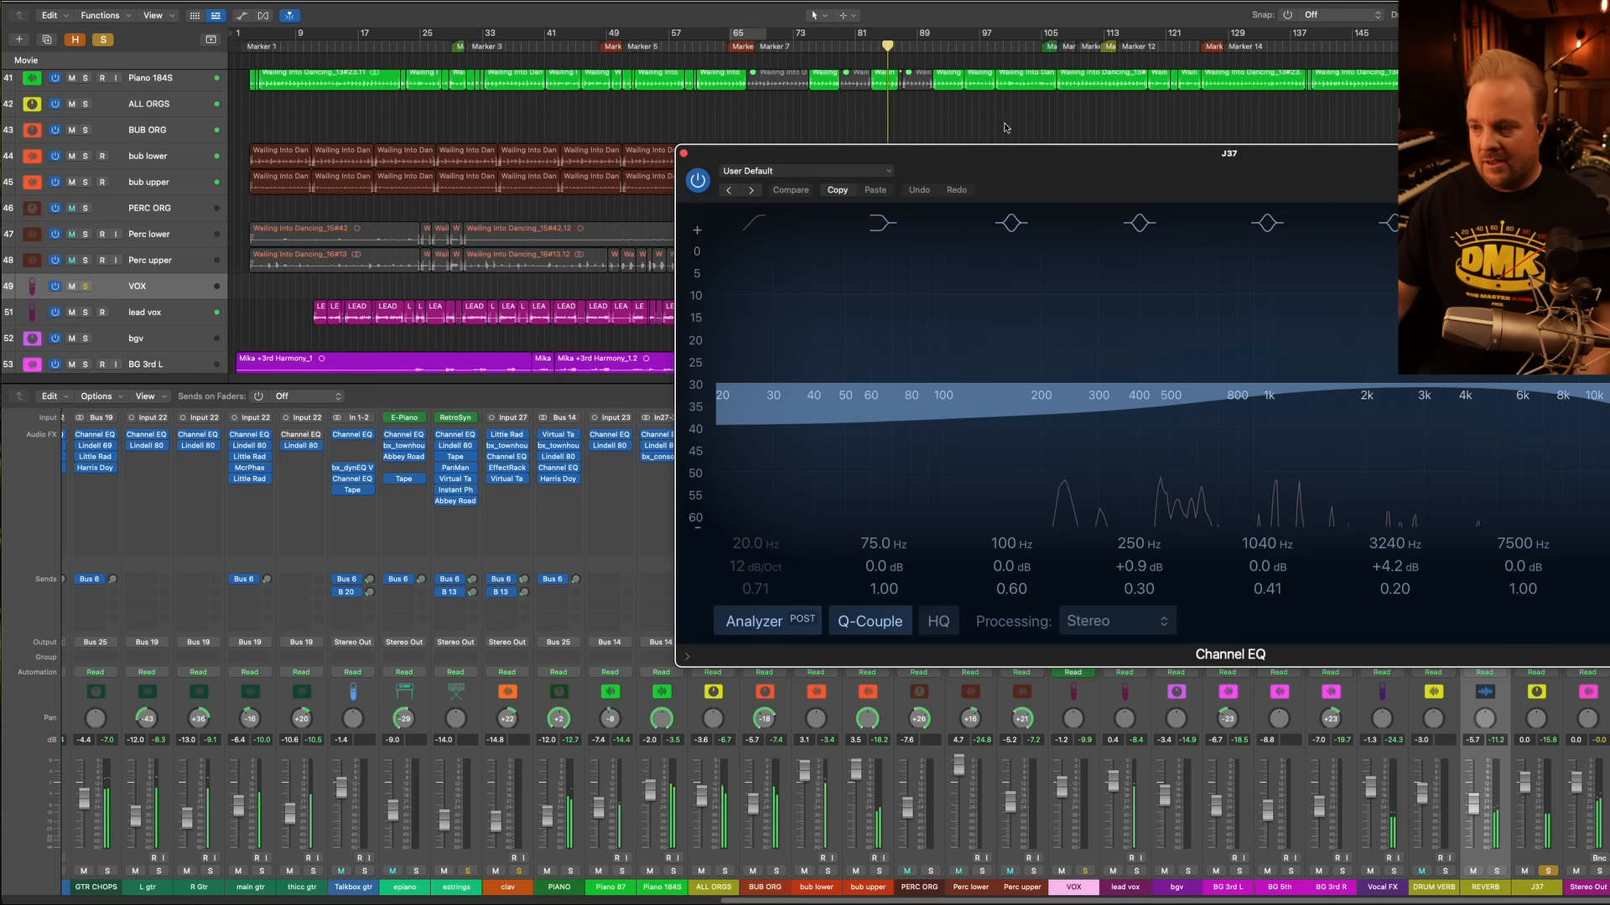
drag(1090, 151, 558, 192)
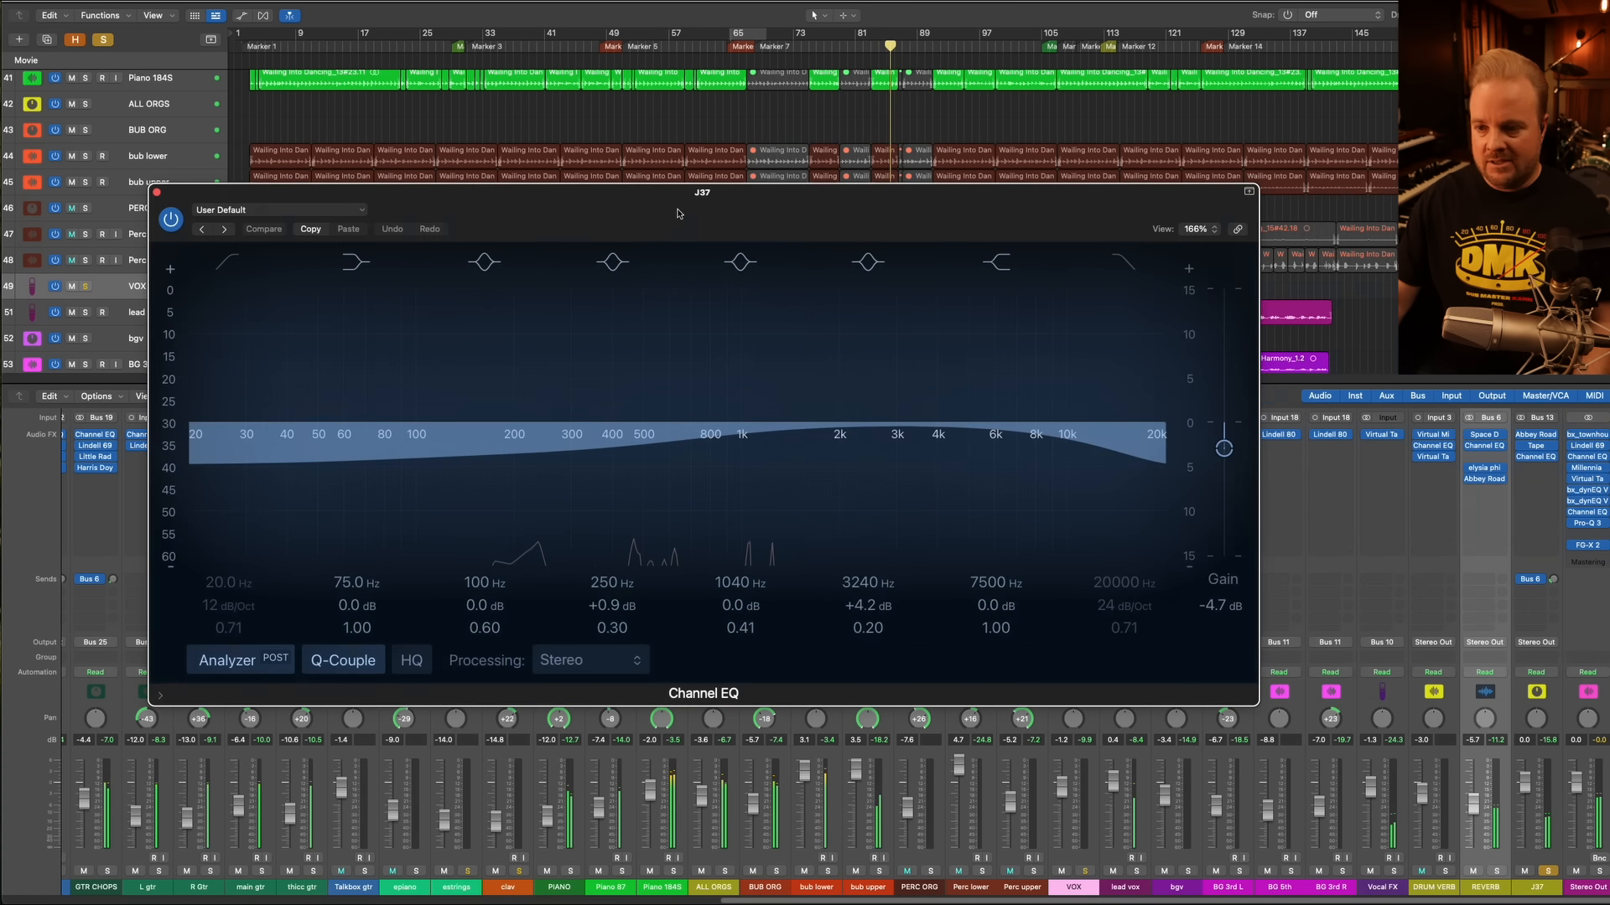
Close the J37 bus's Channel EQ, play the mix from bar 65, and examine the Bus 6 and Bus 13 sends across the mixer channels
click(157, 193)
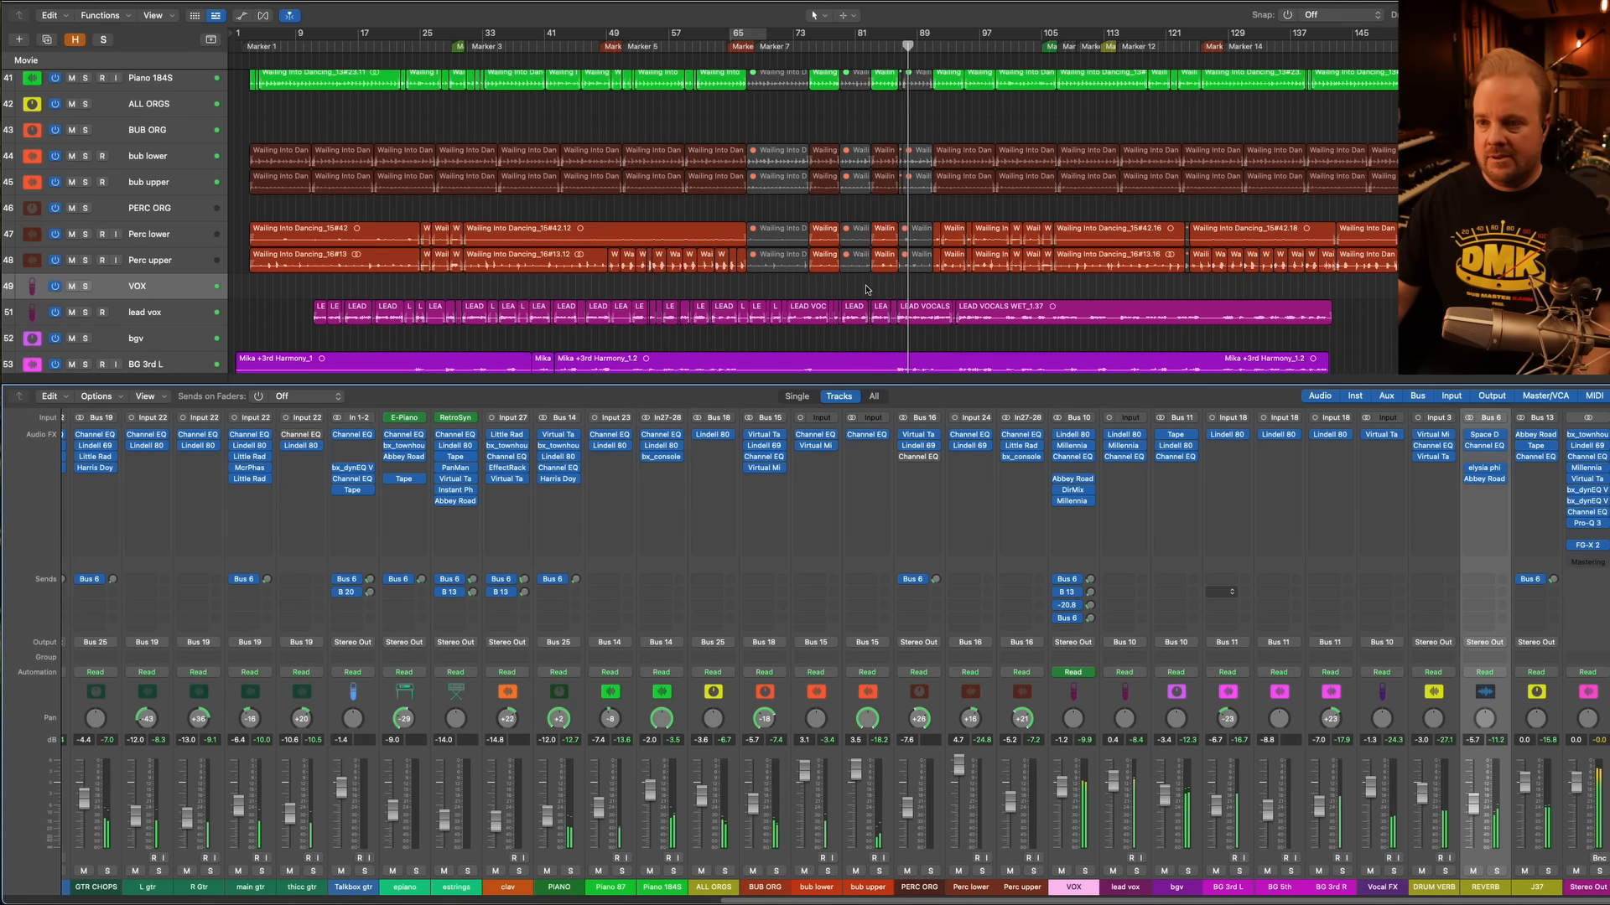
click(741, 49)
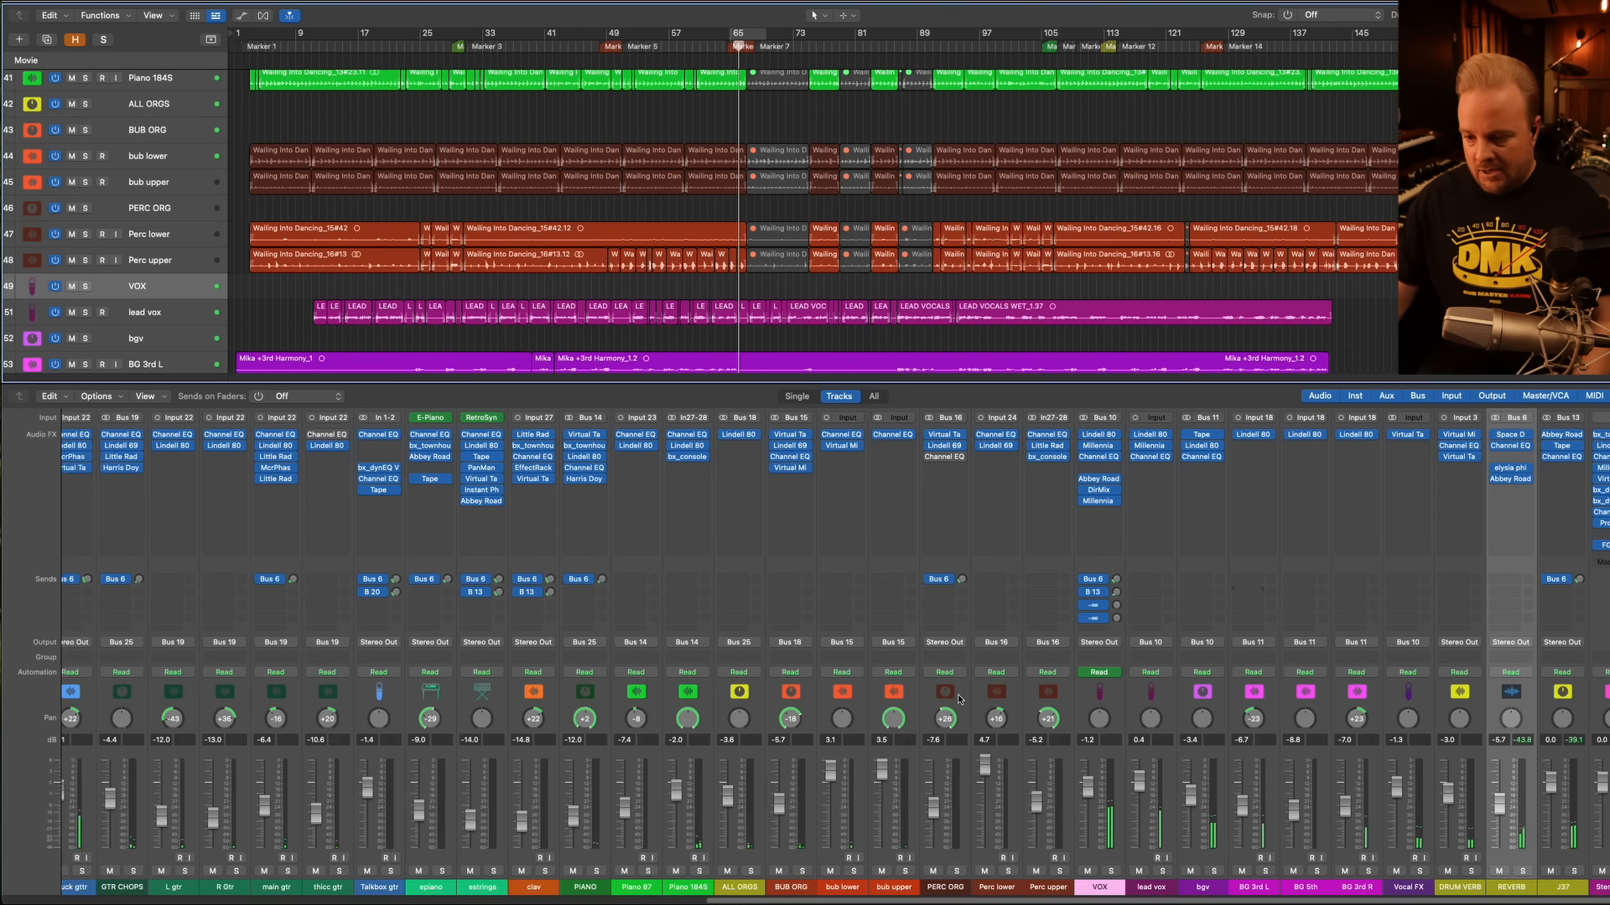
scroll(928, 704, left, 5)
scroll(135, 765, left, 5)
scroll(104, 592, up, 5)
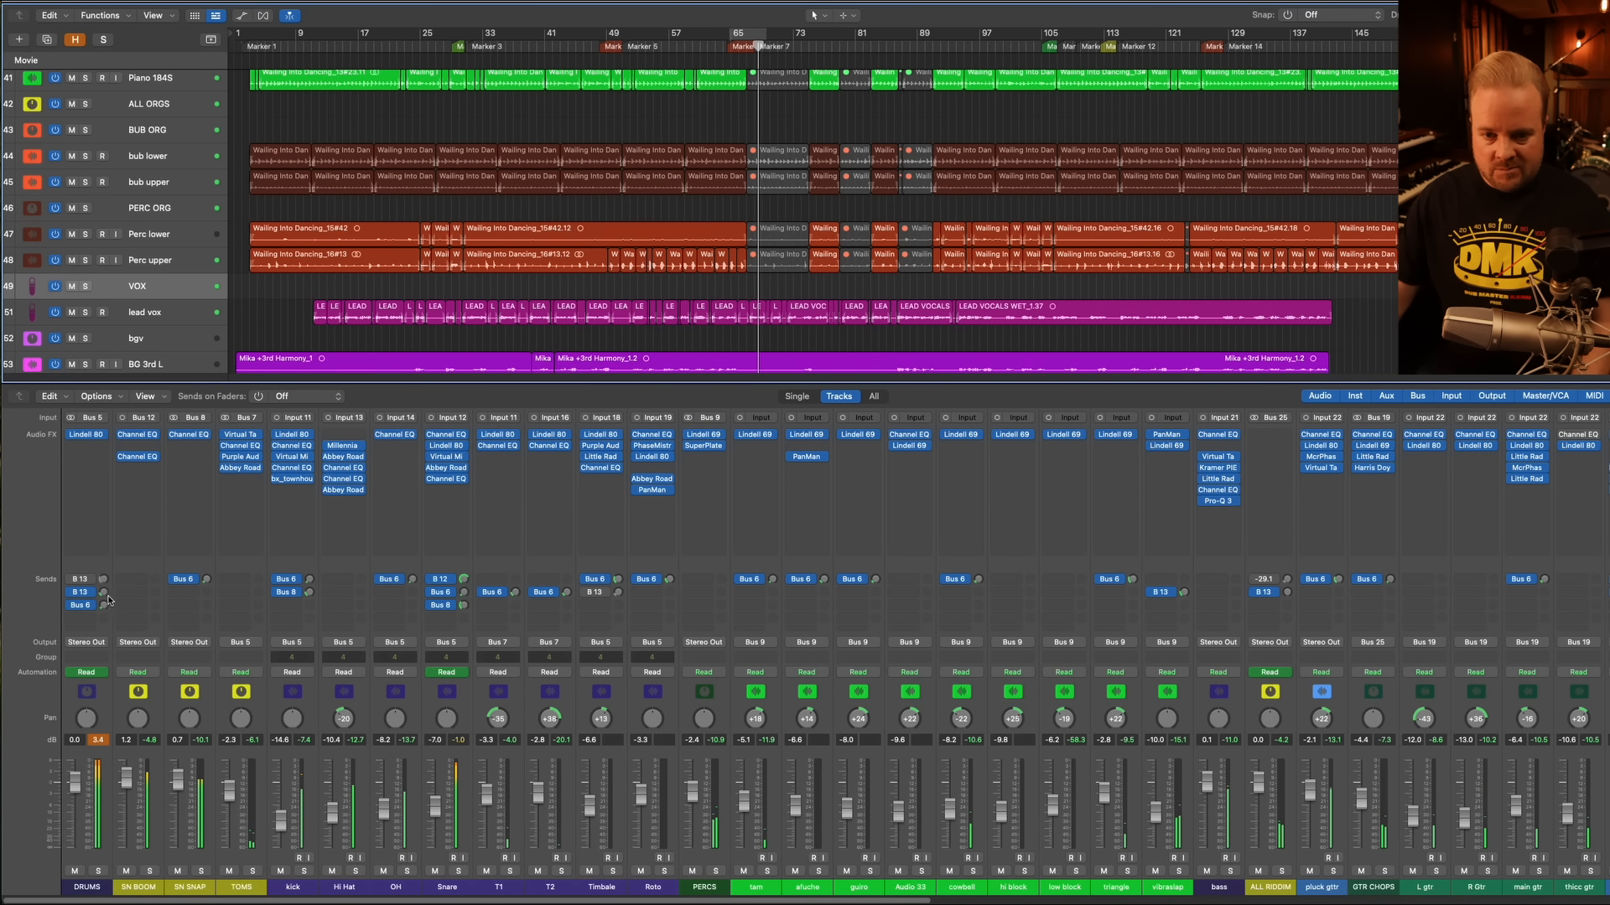
scroll(105, 594, down, 5)
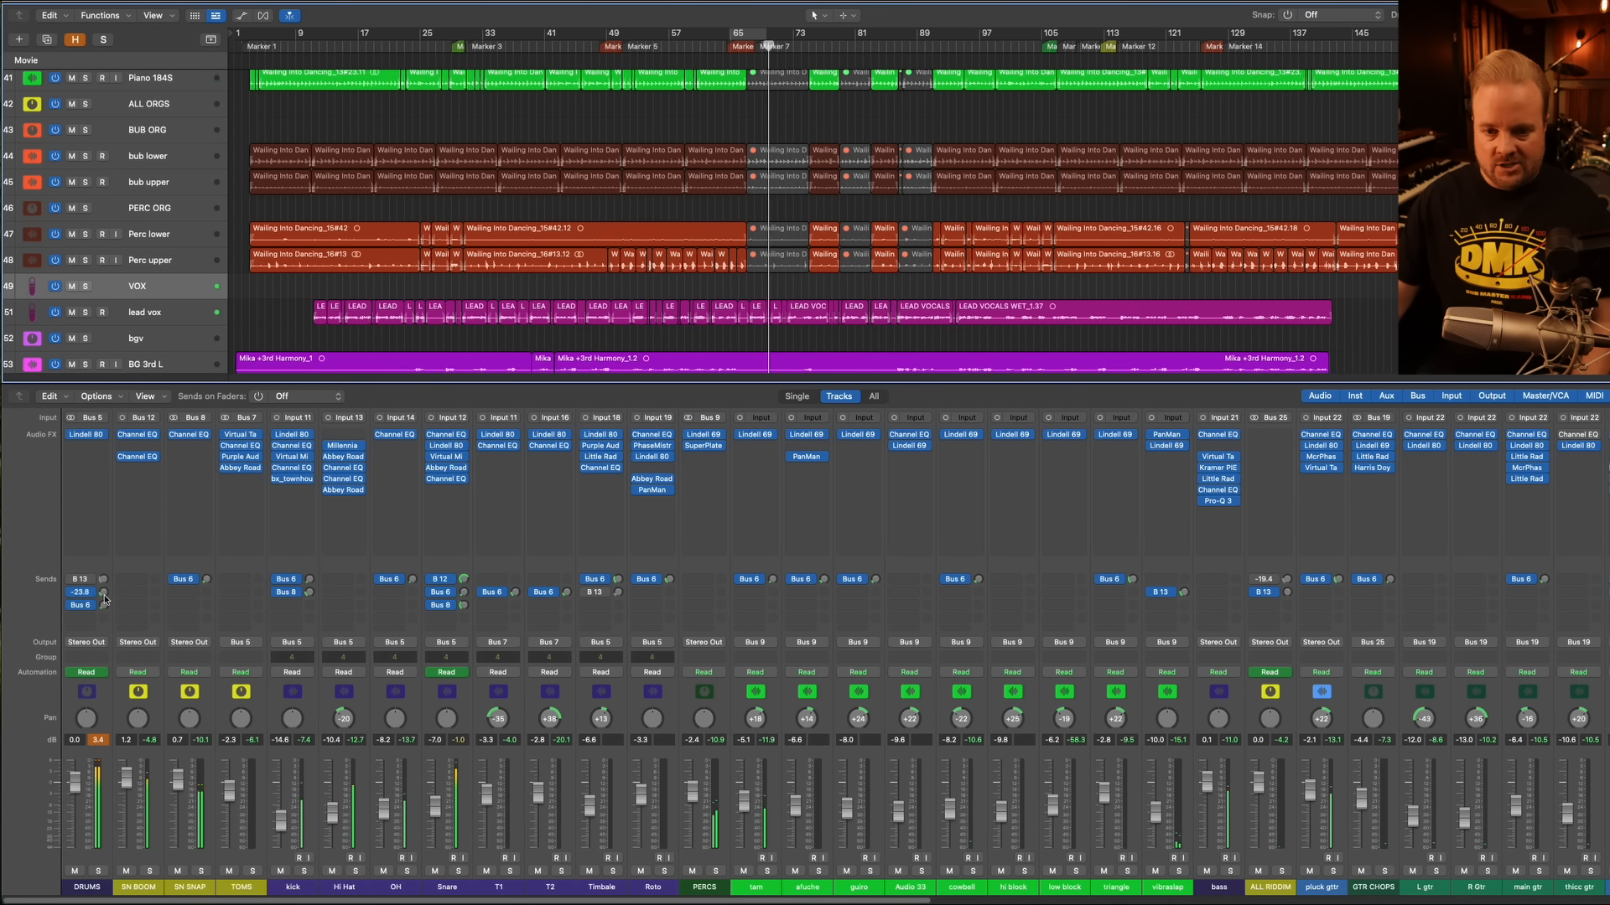
scroll(105, 597, up, 1)
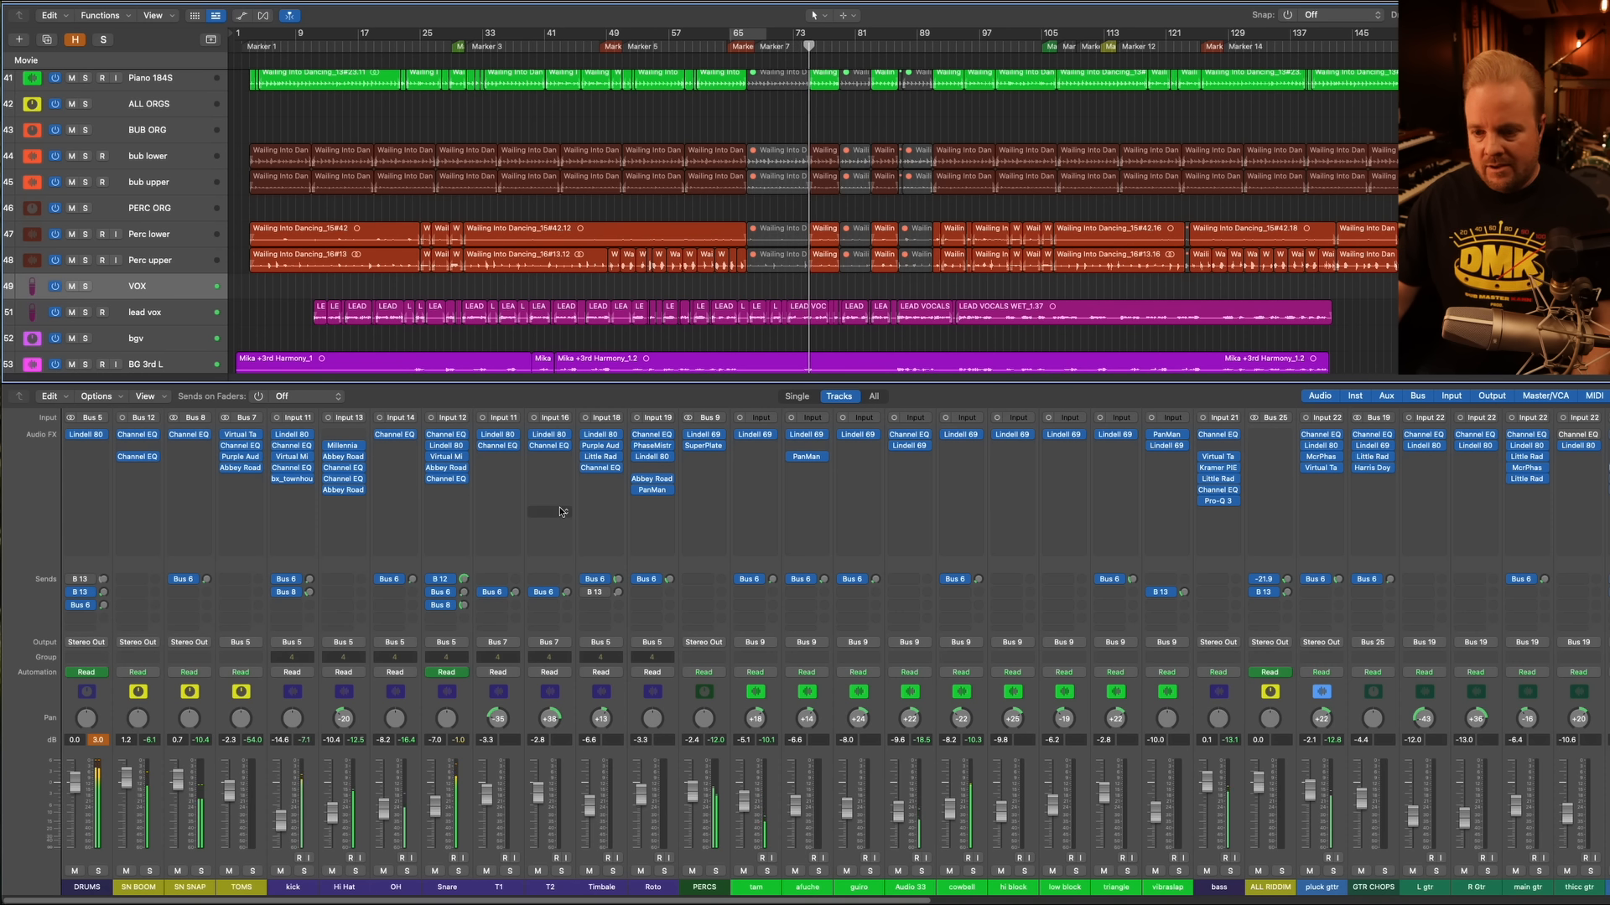
scroll(1147, 641, right, 10)
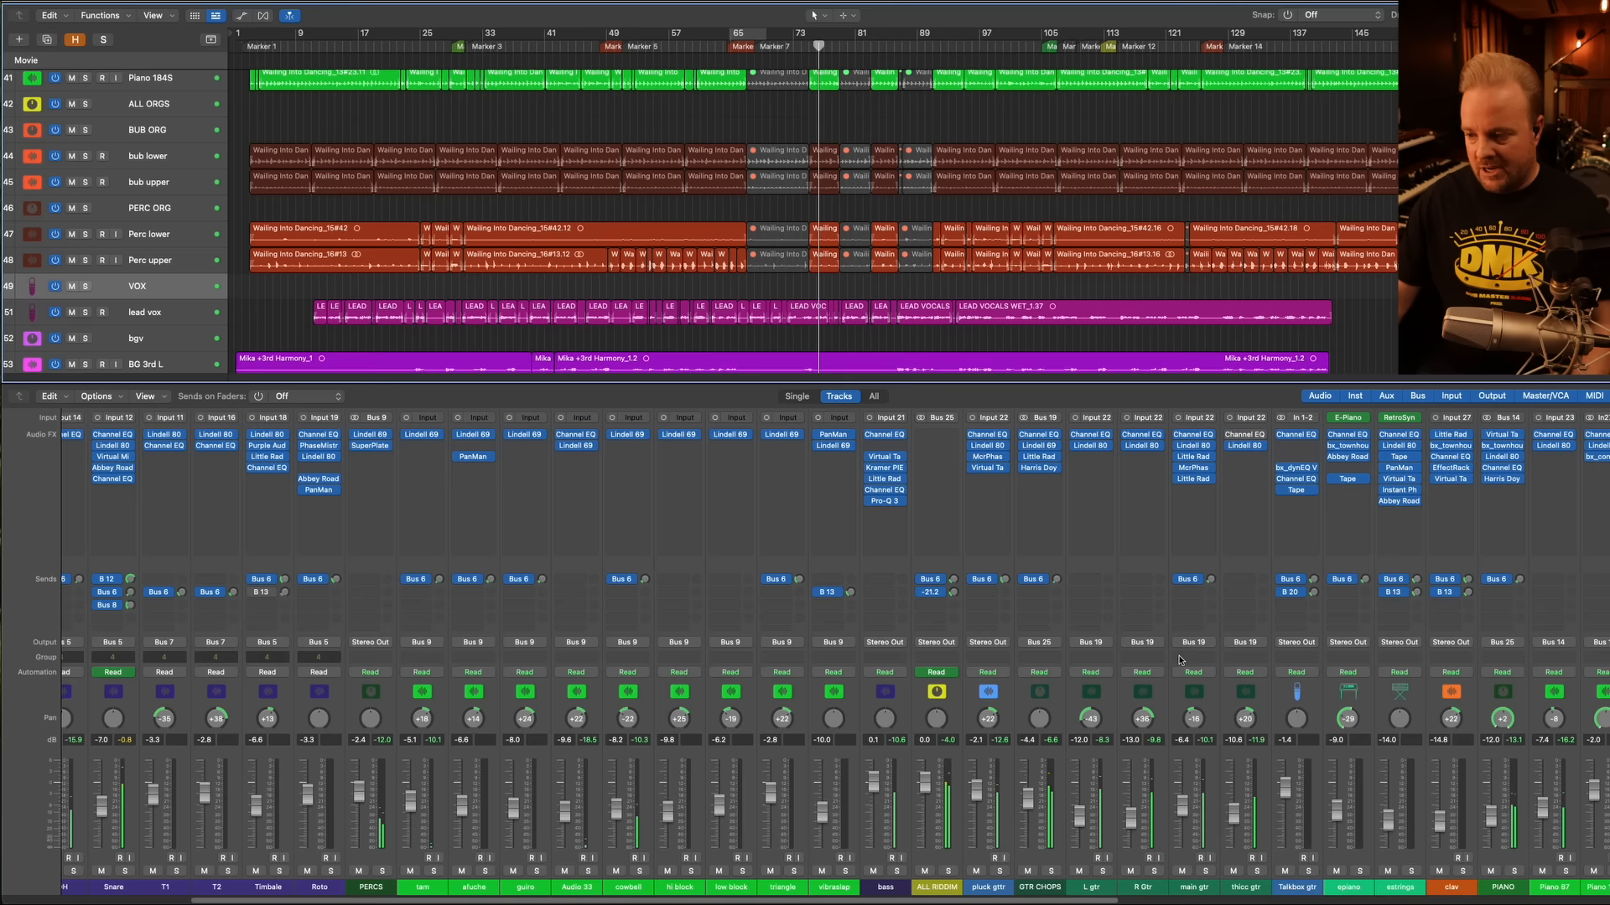
scroll(1147, 641, right, 2)
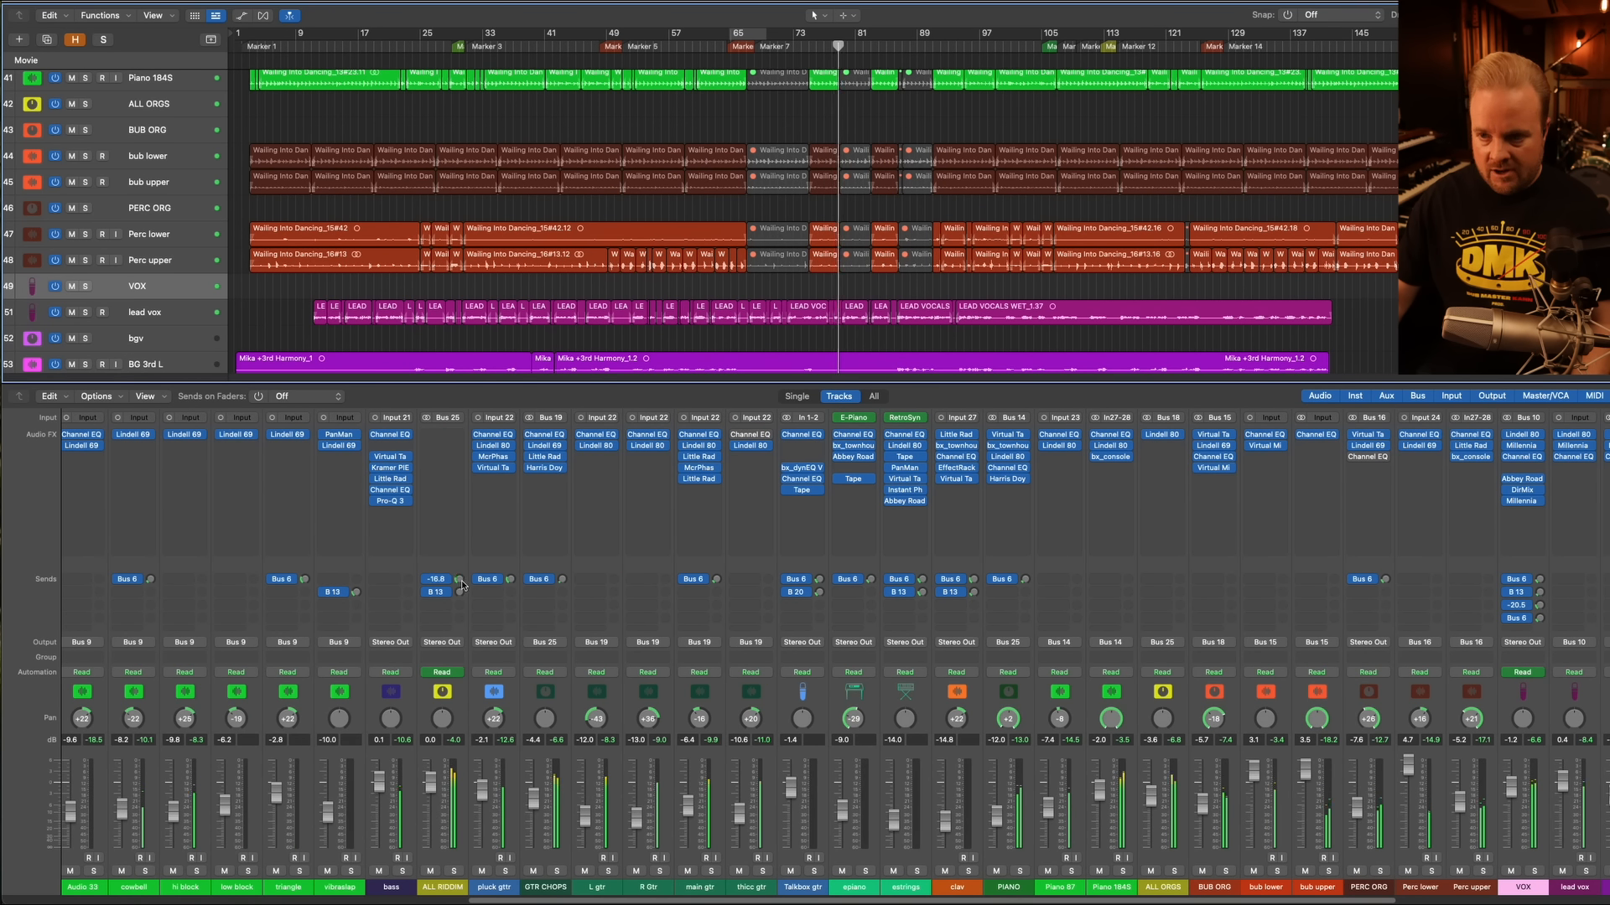
Play the full mix from about bar 77 and bring the VOX sends and Stereo Out channel into view
click(830, 47)
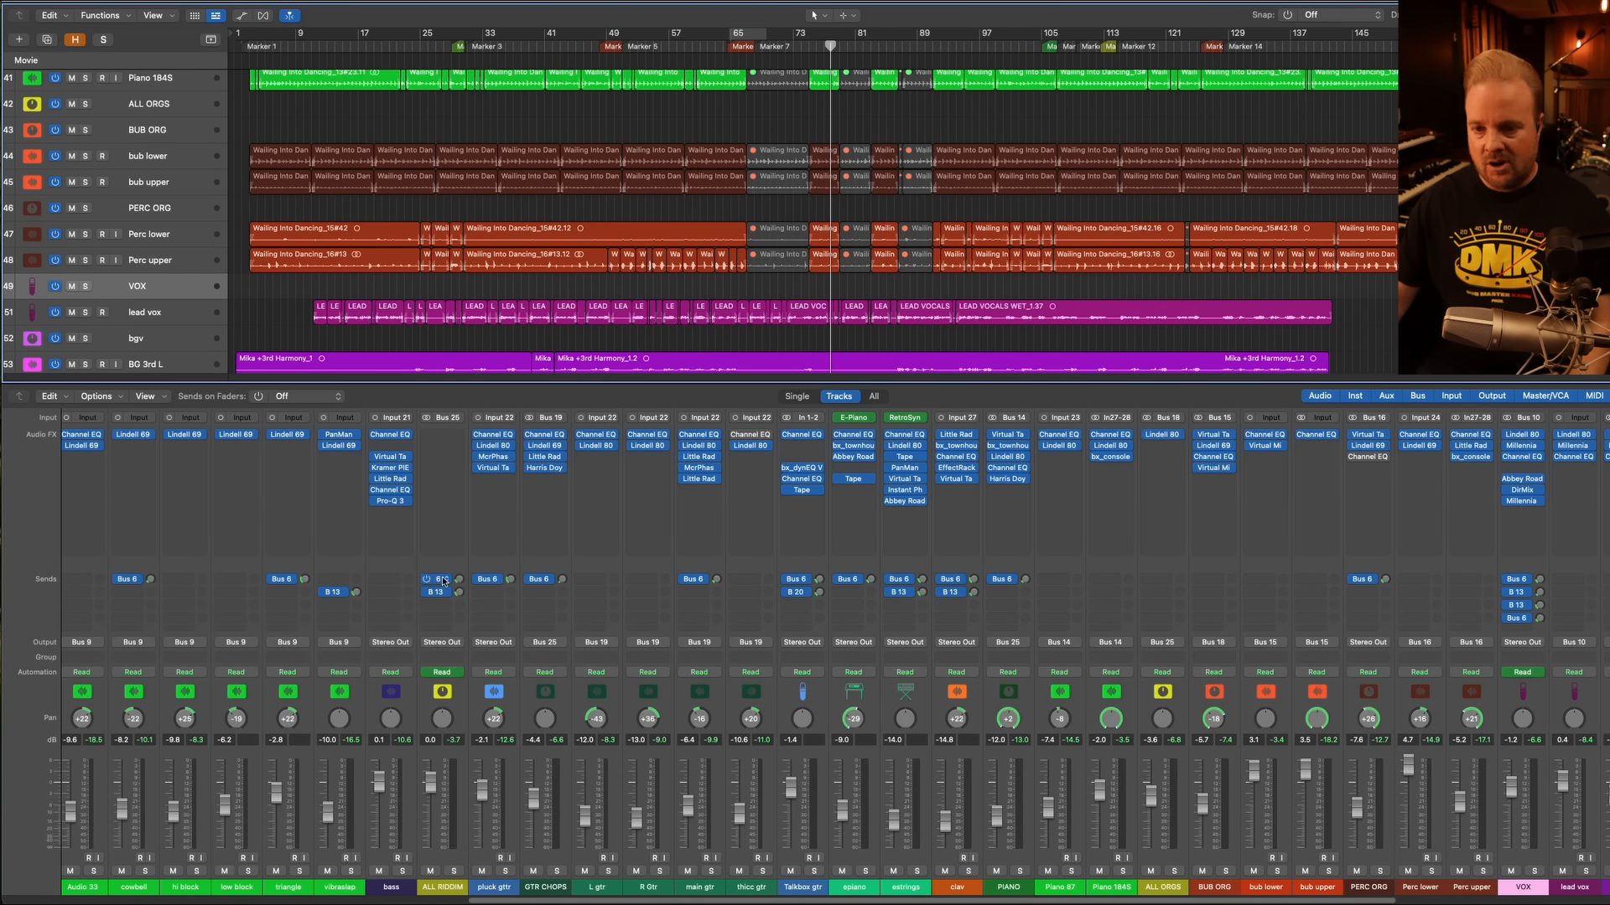
key(space)
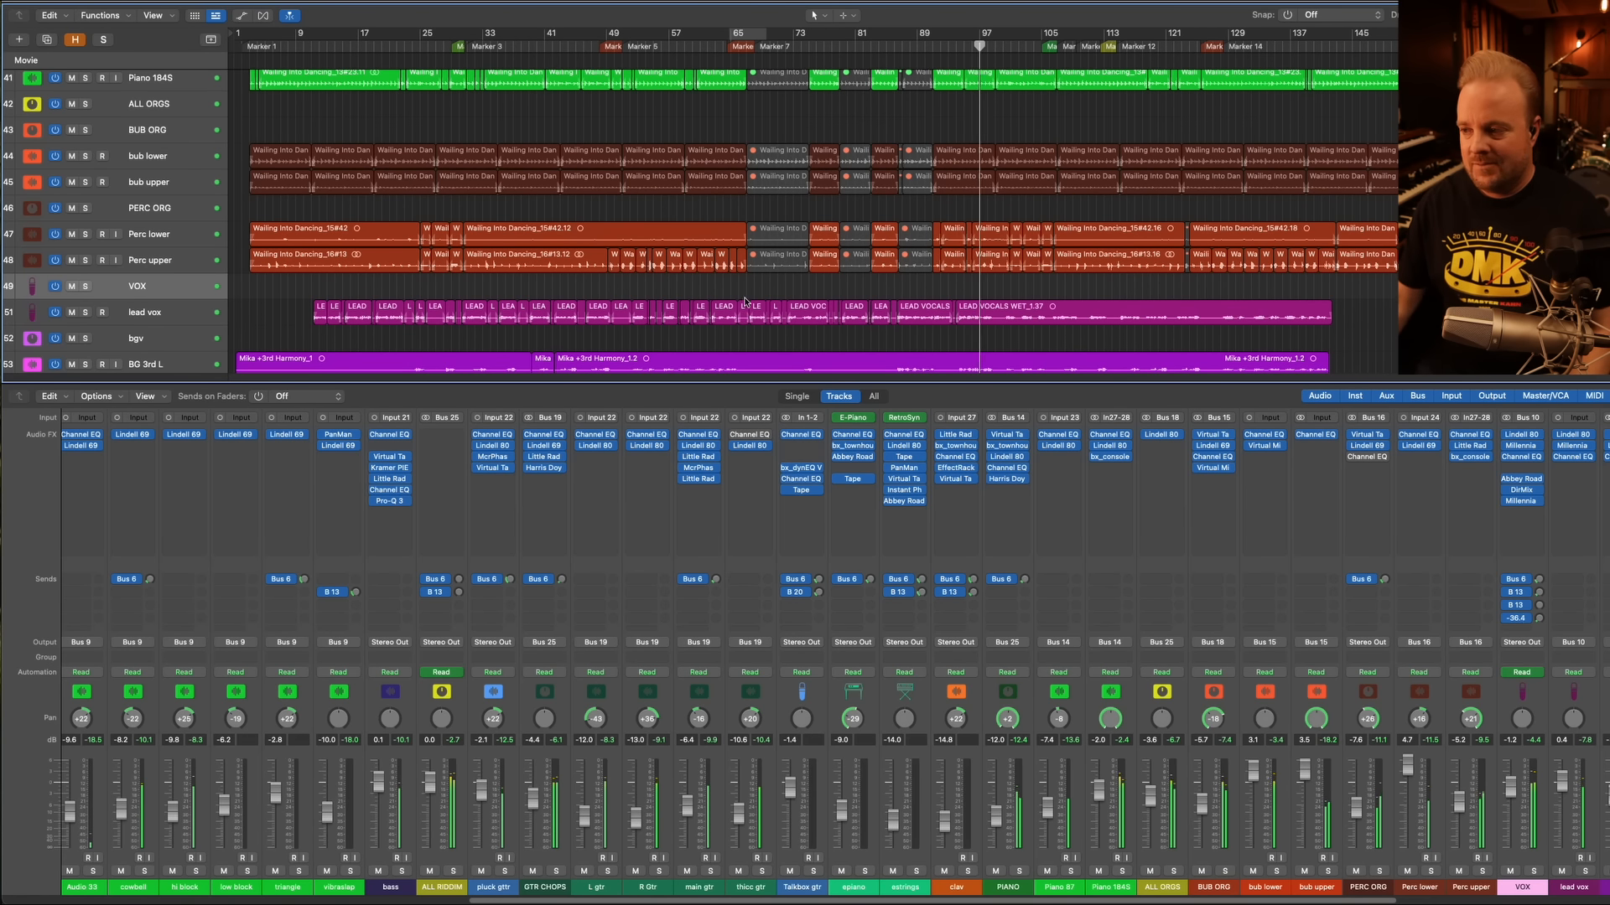
scroll(1059, 588, right, 5)
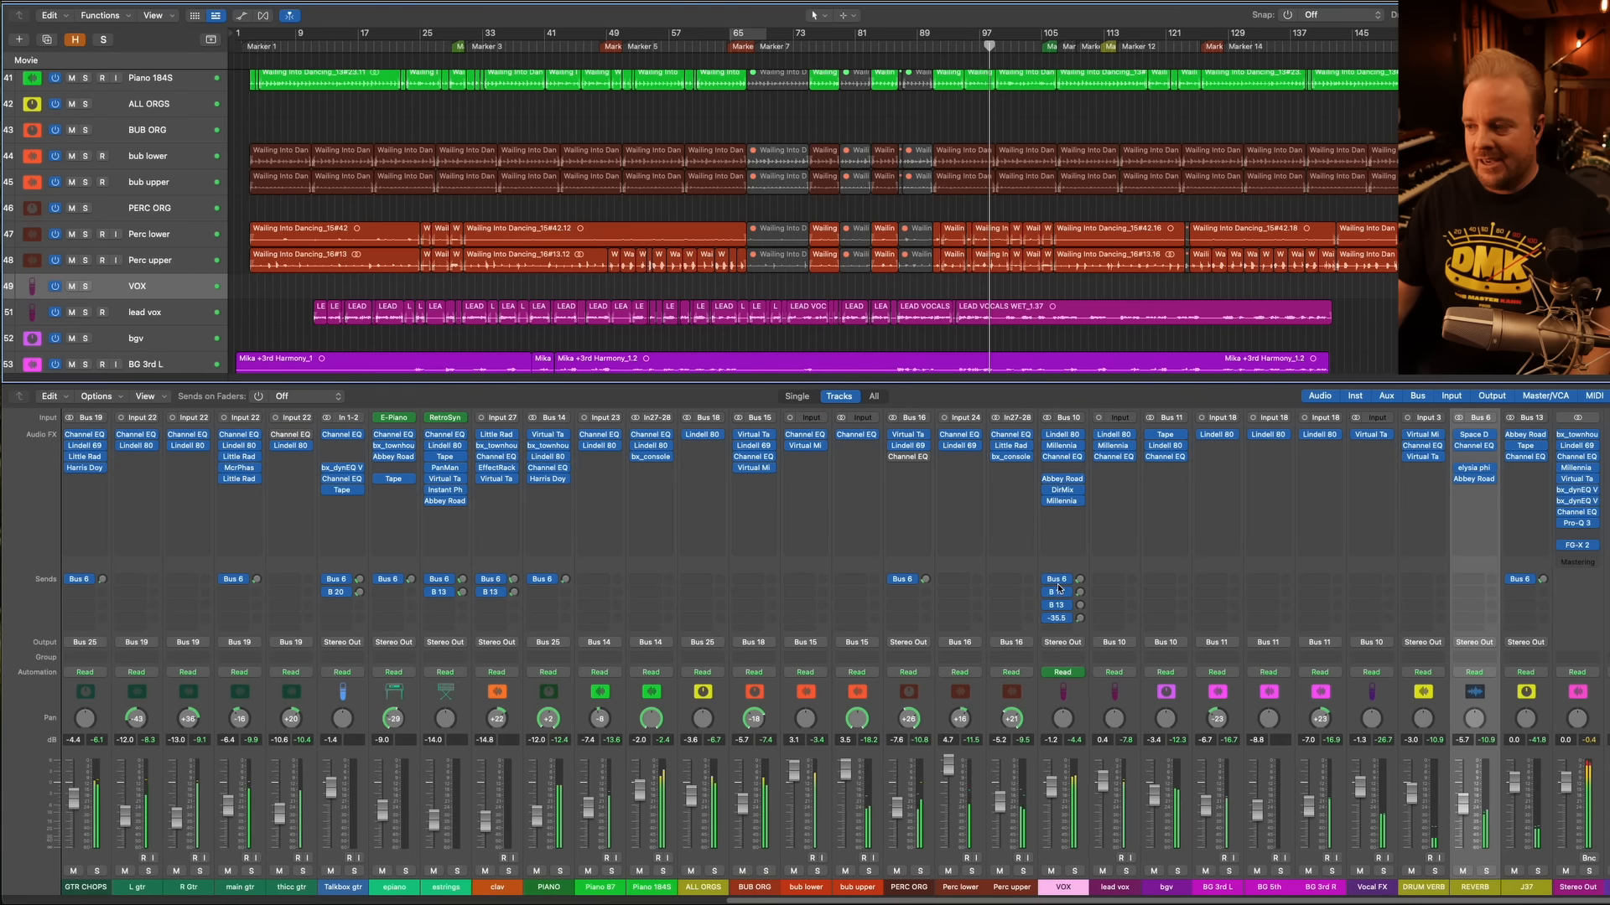
Open bx_townhouse Buss Compressor on Stereo Out, enable it while the mix plays, and close its window
mouse_move(1561, 437)
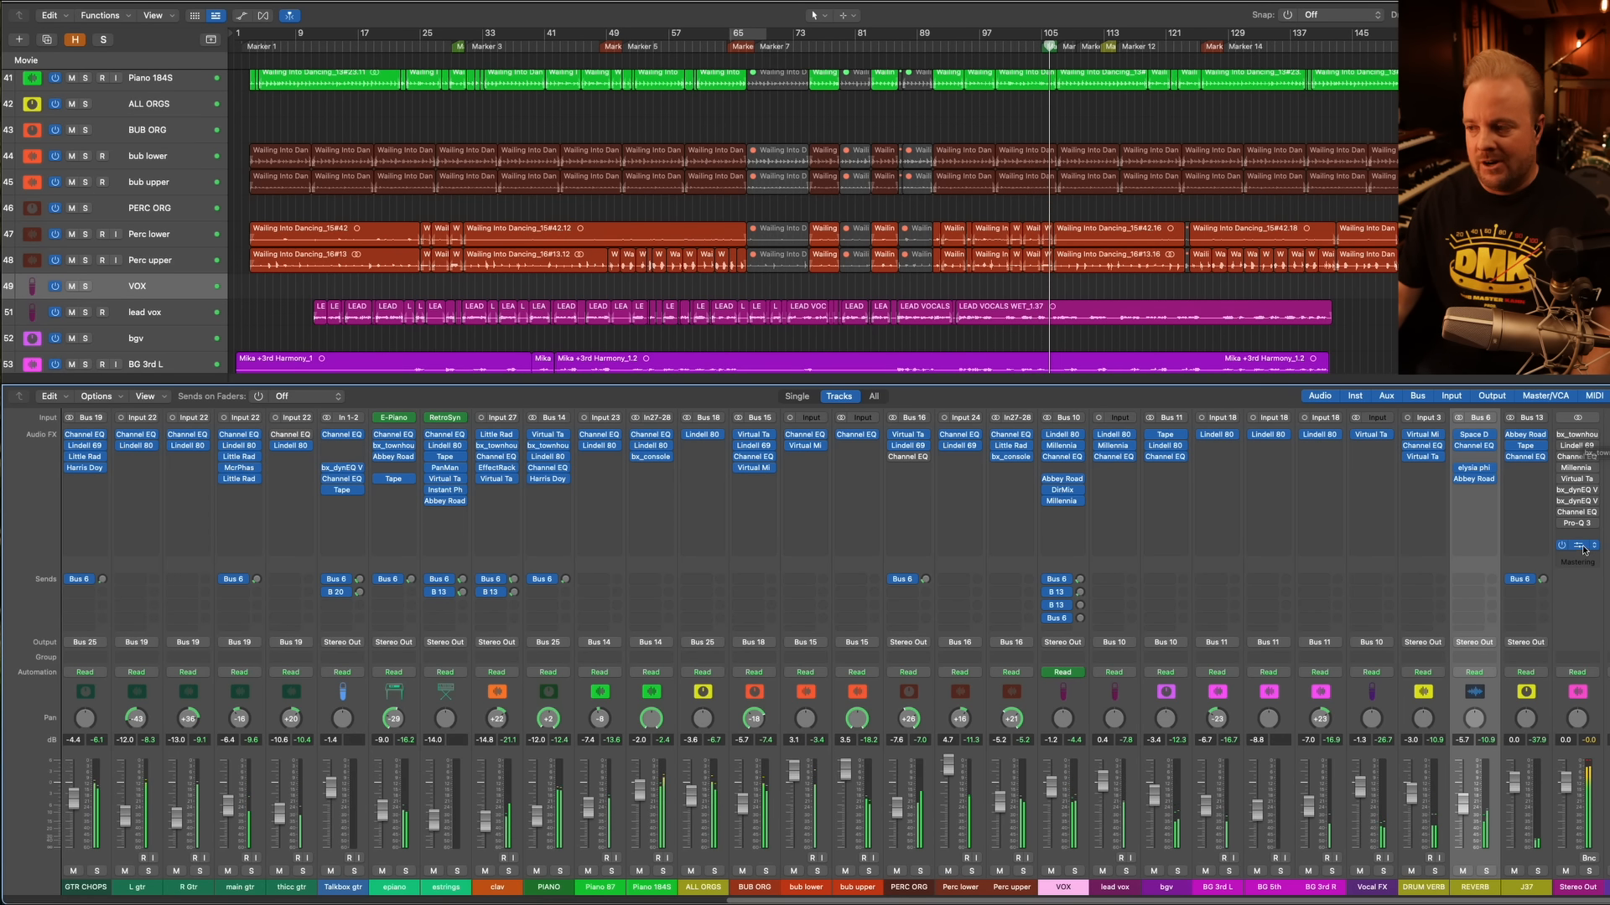
click(1568, 435)
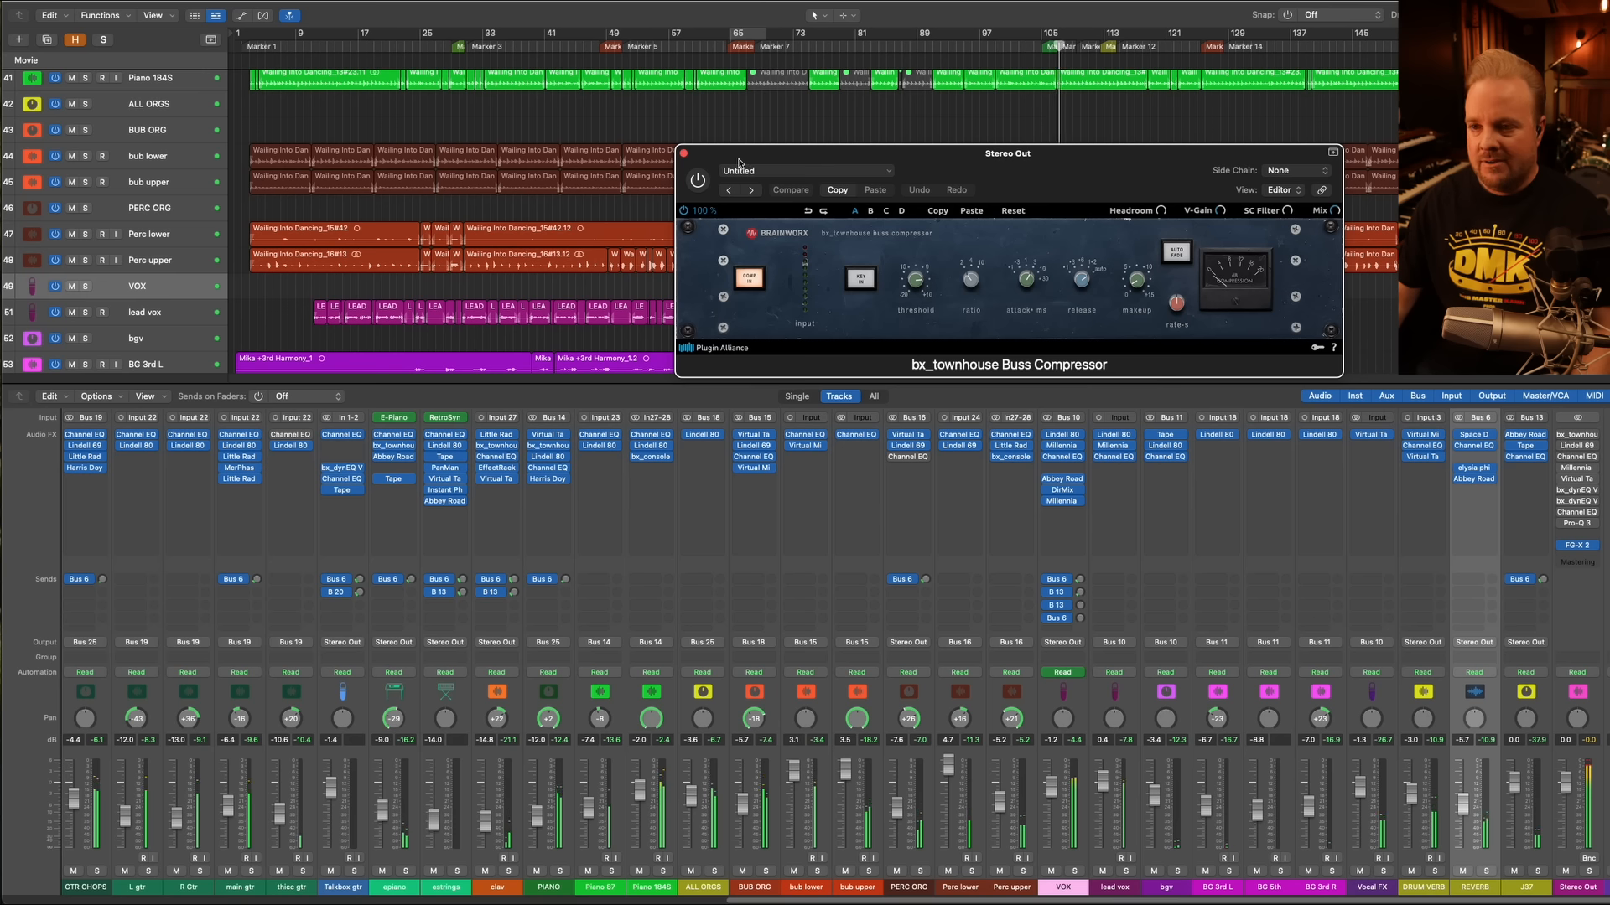
drag(887, 152, 692, 158)
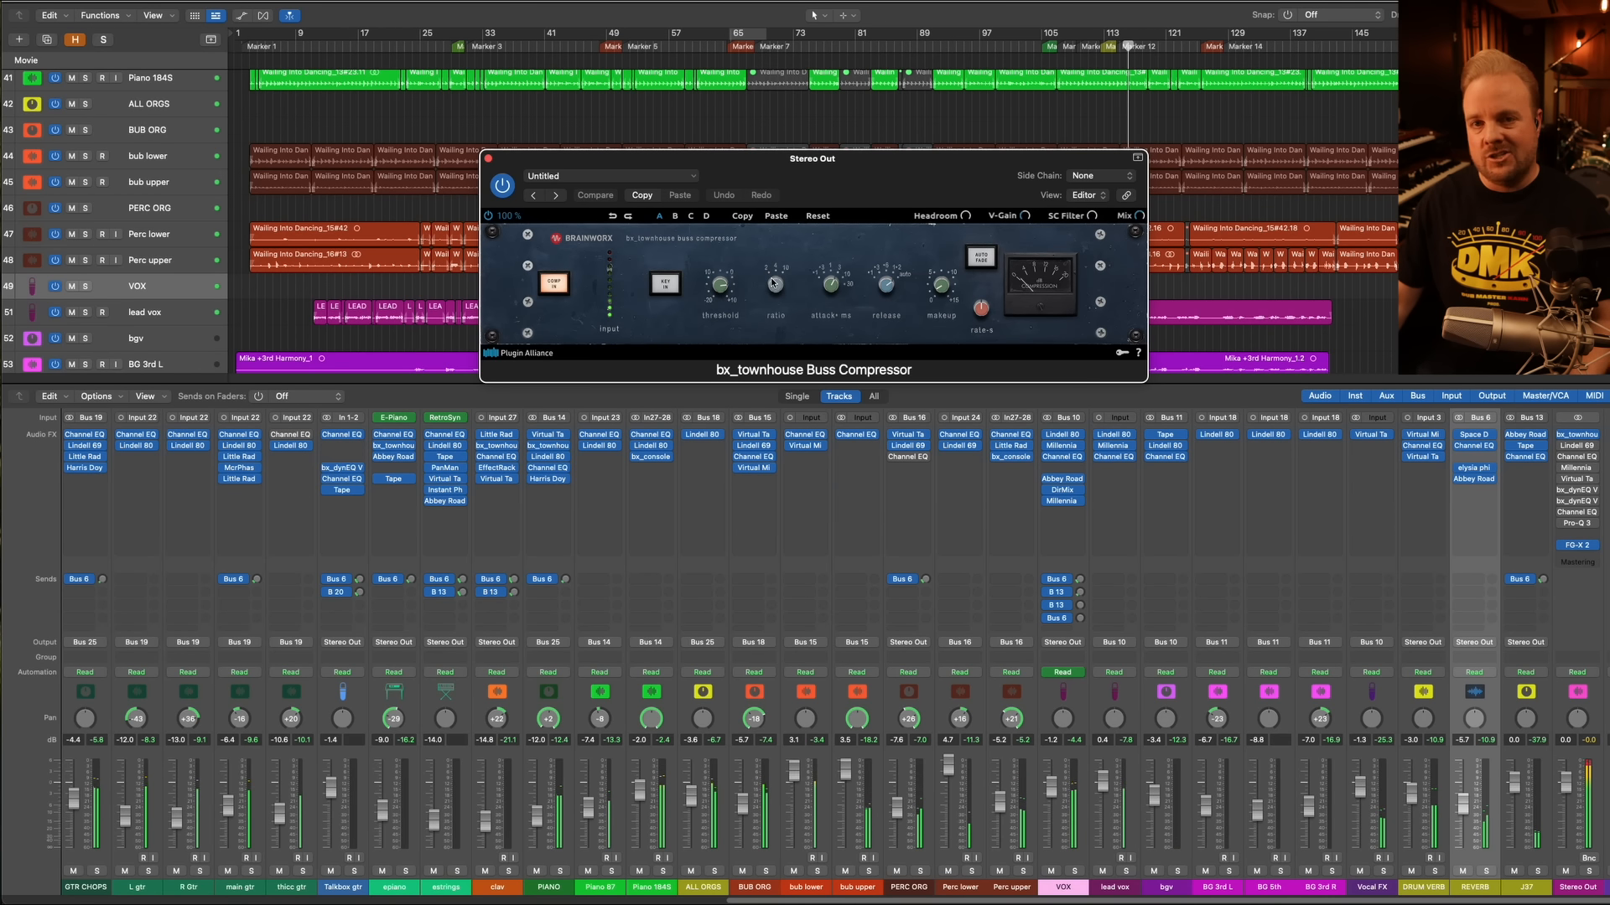
click(489, 159)
Open the Lindell 69 Channel on Stereo Out, toggle its bypass to compare, leave it enabled, and close its window
click(1576, 445)
drag(694, 181, 289, 144)
click(288, 144)
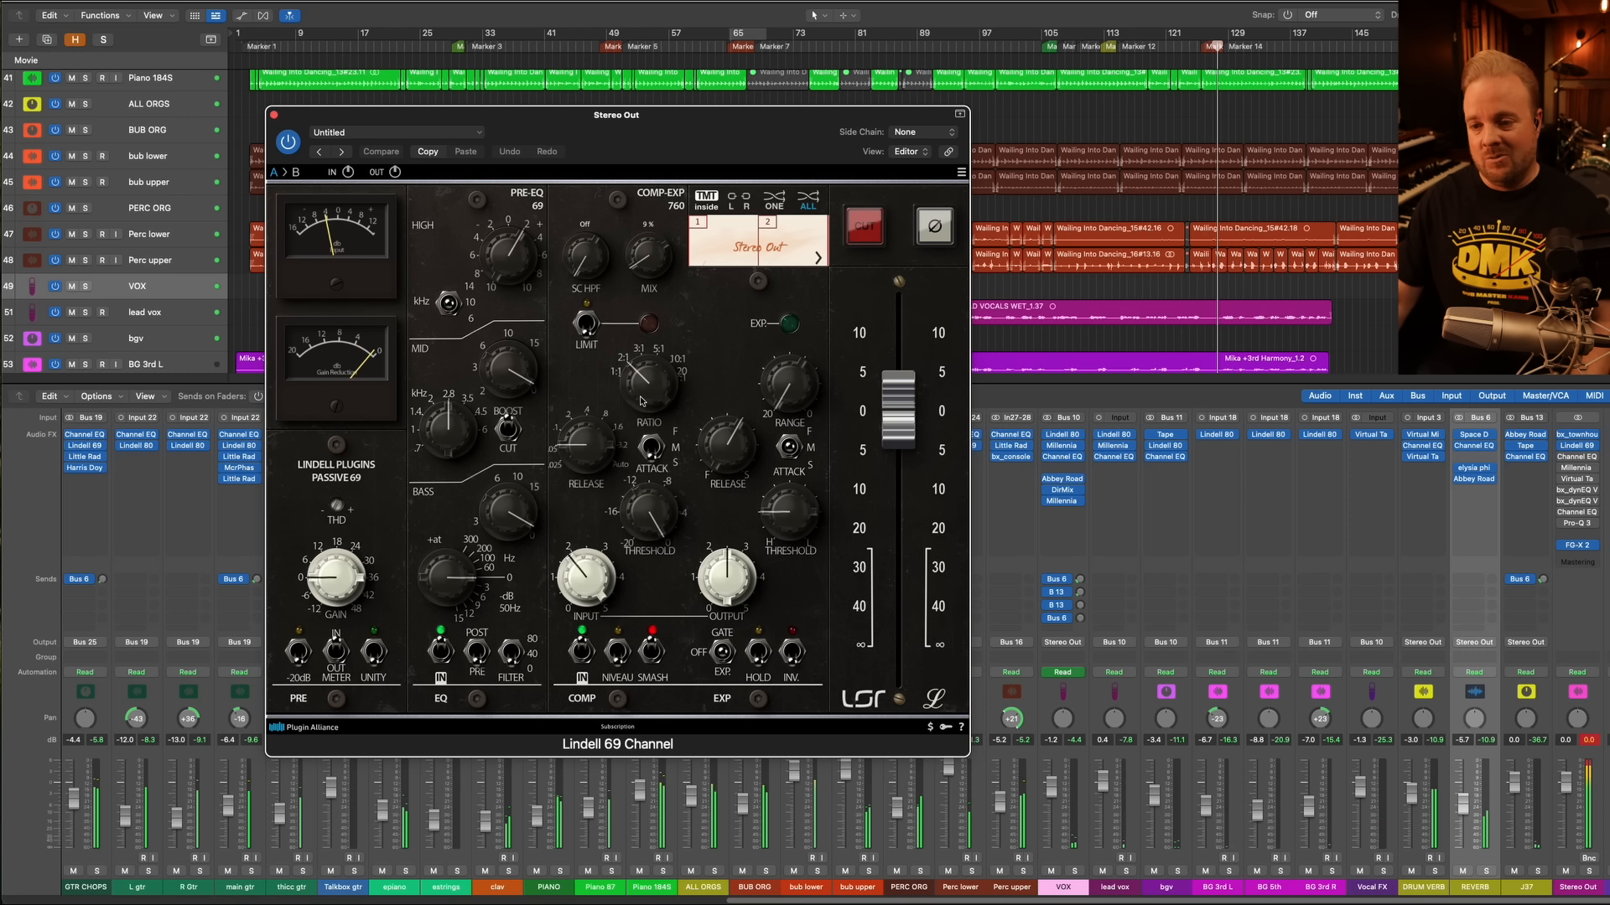
click(287, 142)
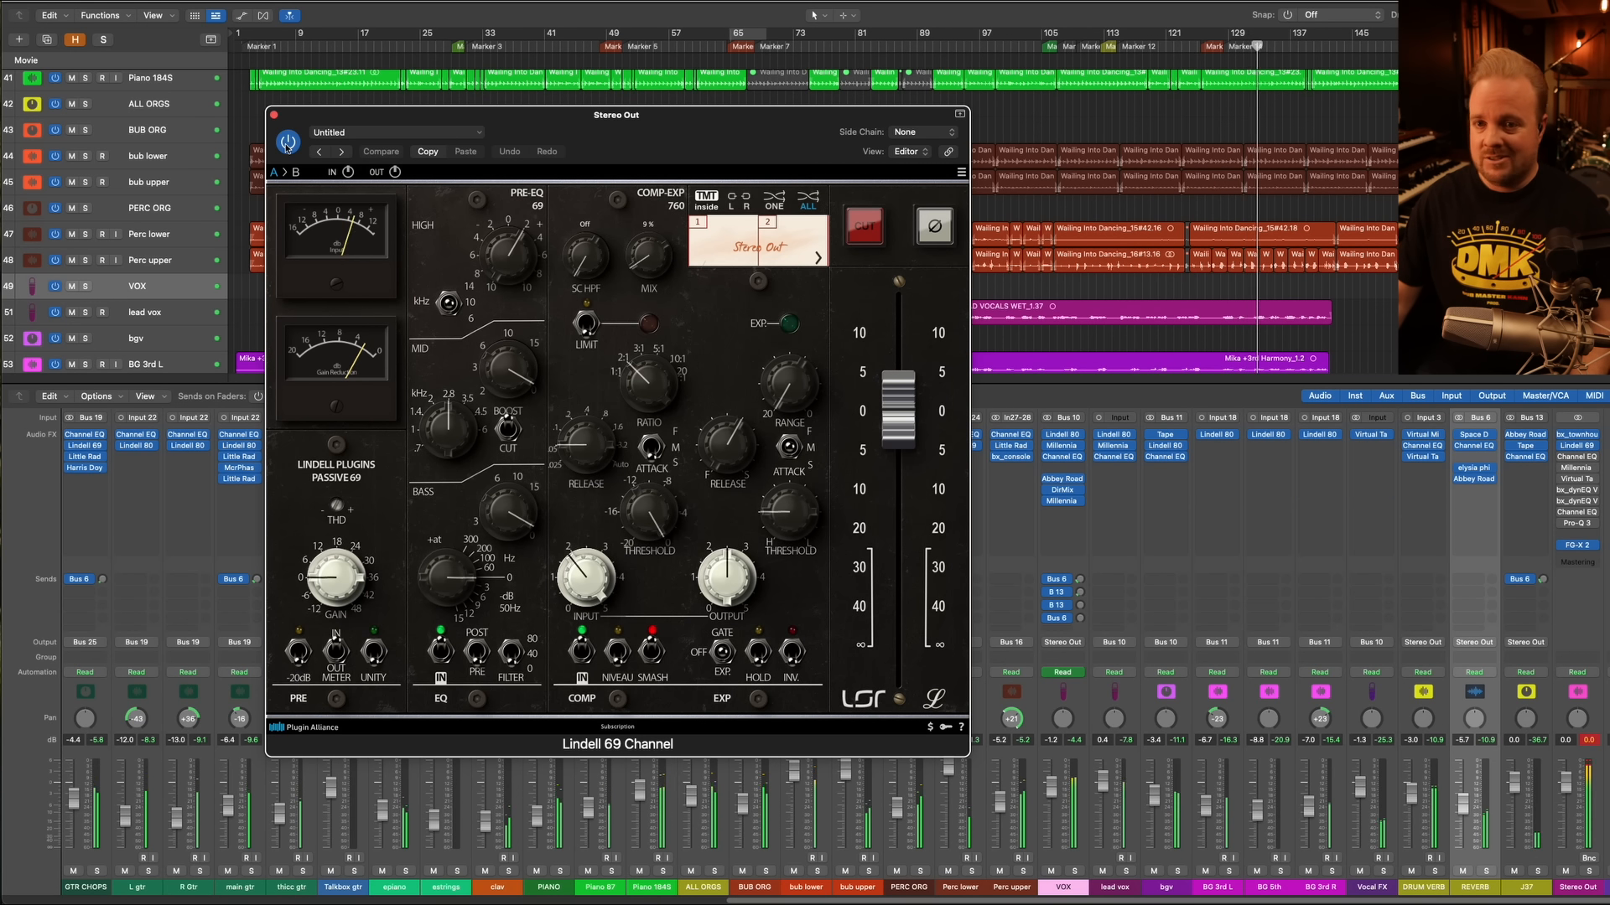
click(272, 110)
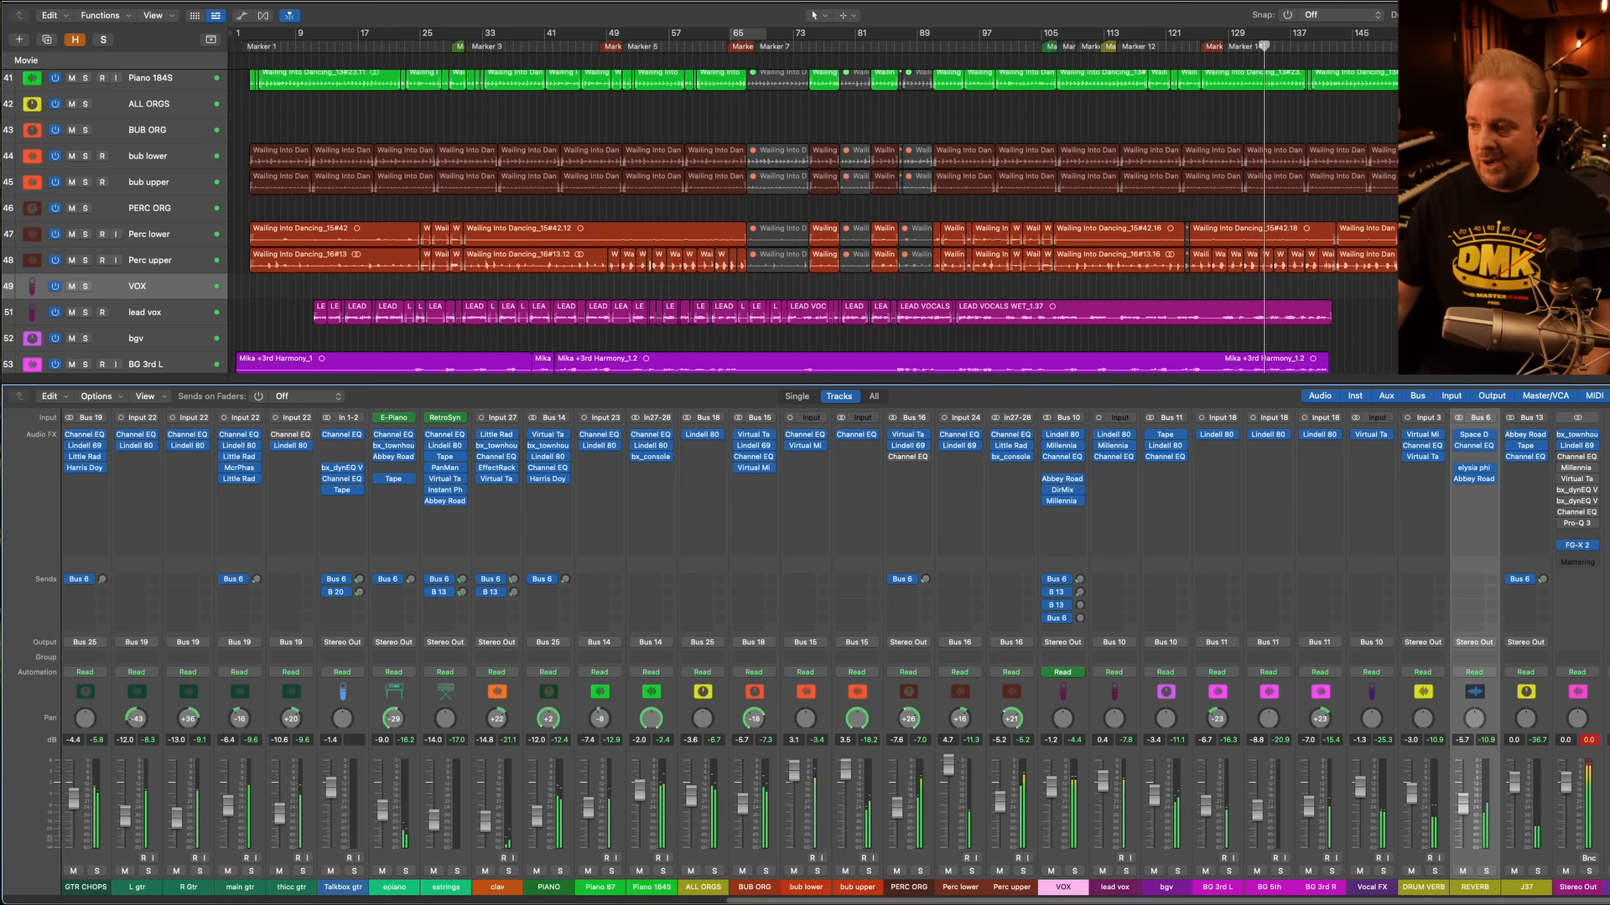
Open the Channel EQ below Lindell 69 on Stereo Out, compare it bypassed and enabled, leave it enabled, and close it
click(1582, 460)
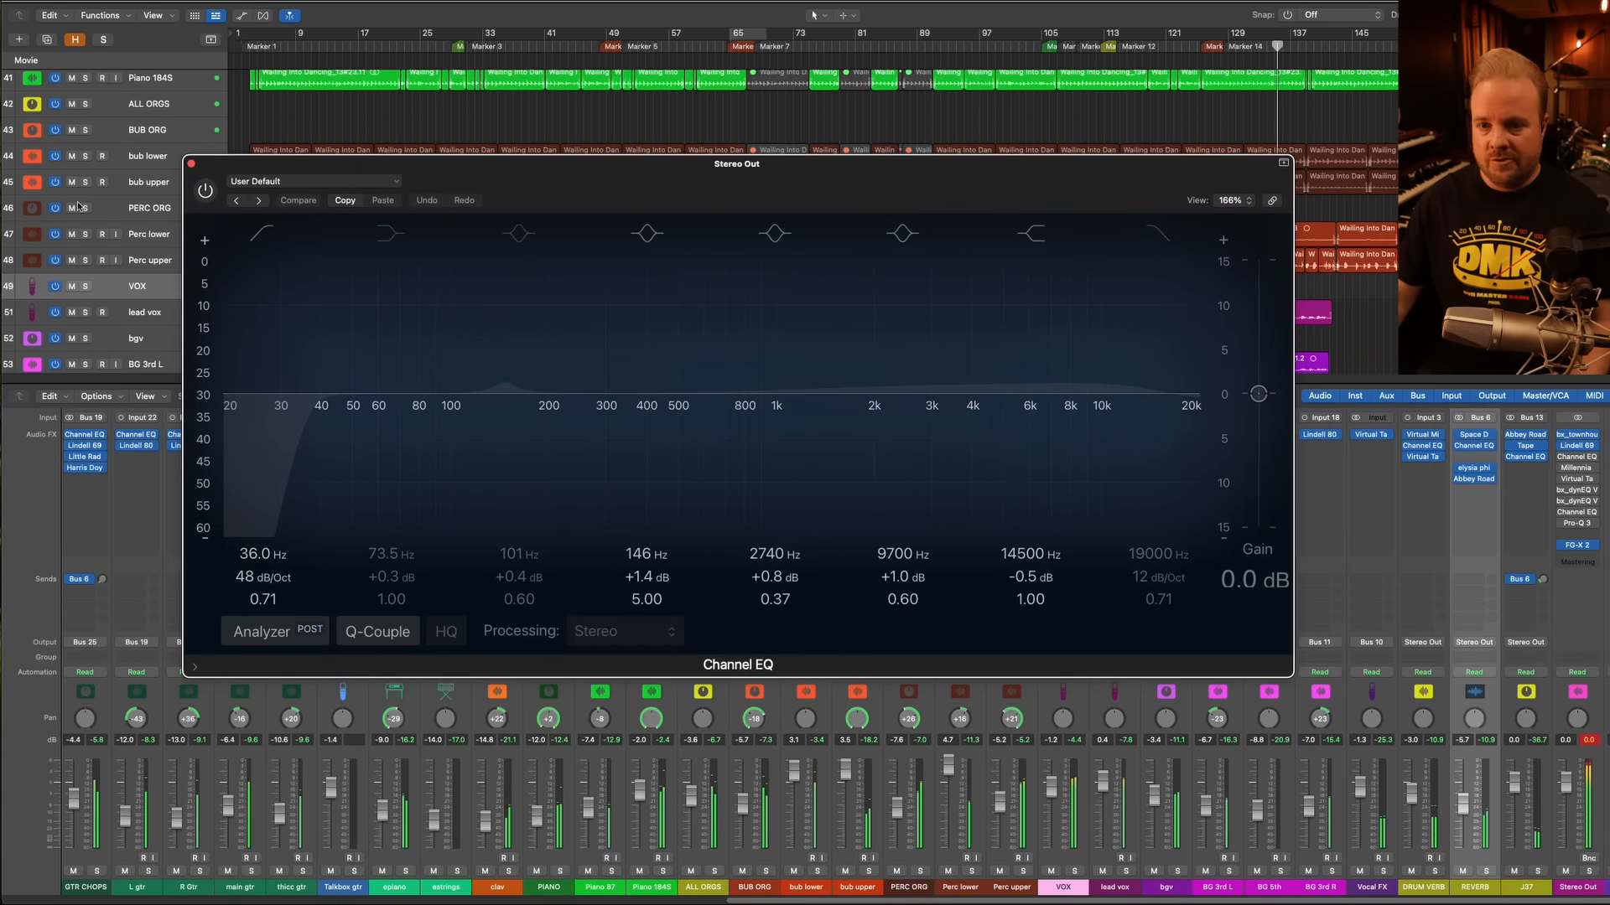
click(198, 192)
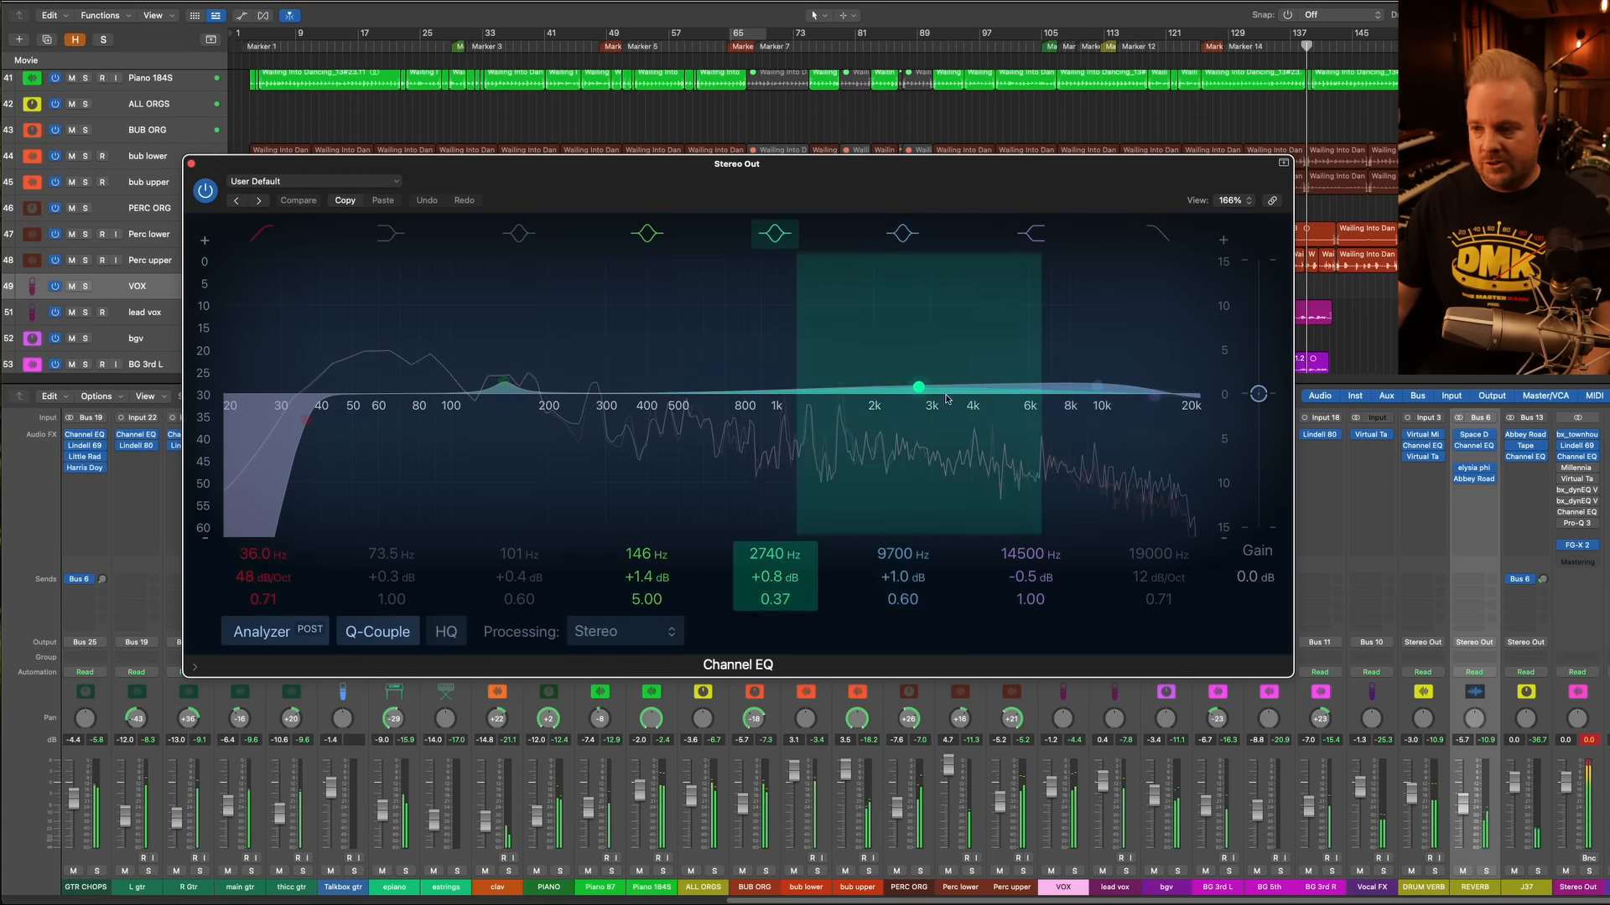
click(207, 191)
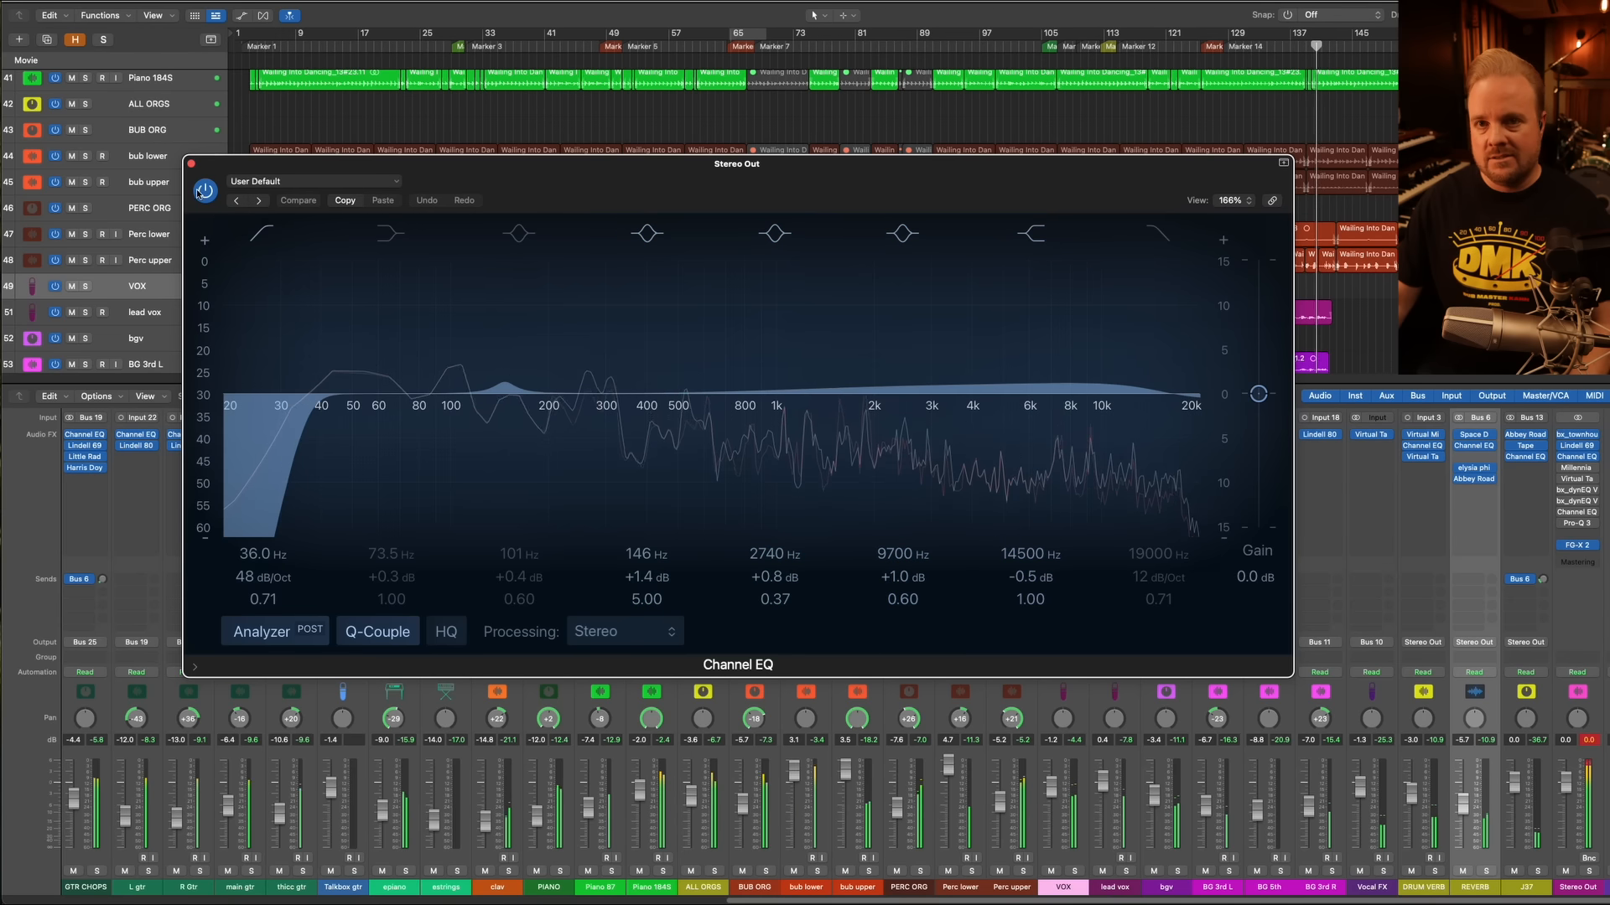
click(207, 192)
click(207, 191)
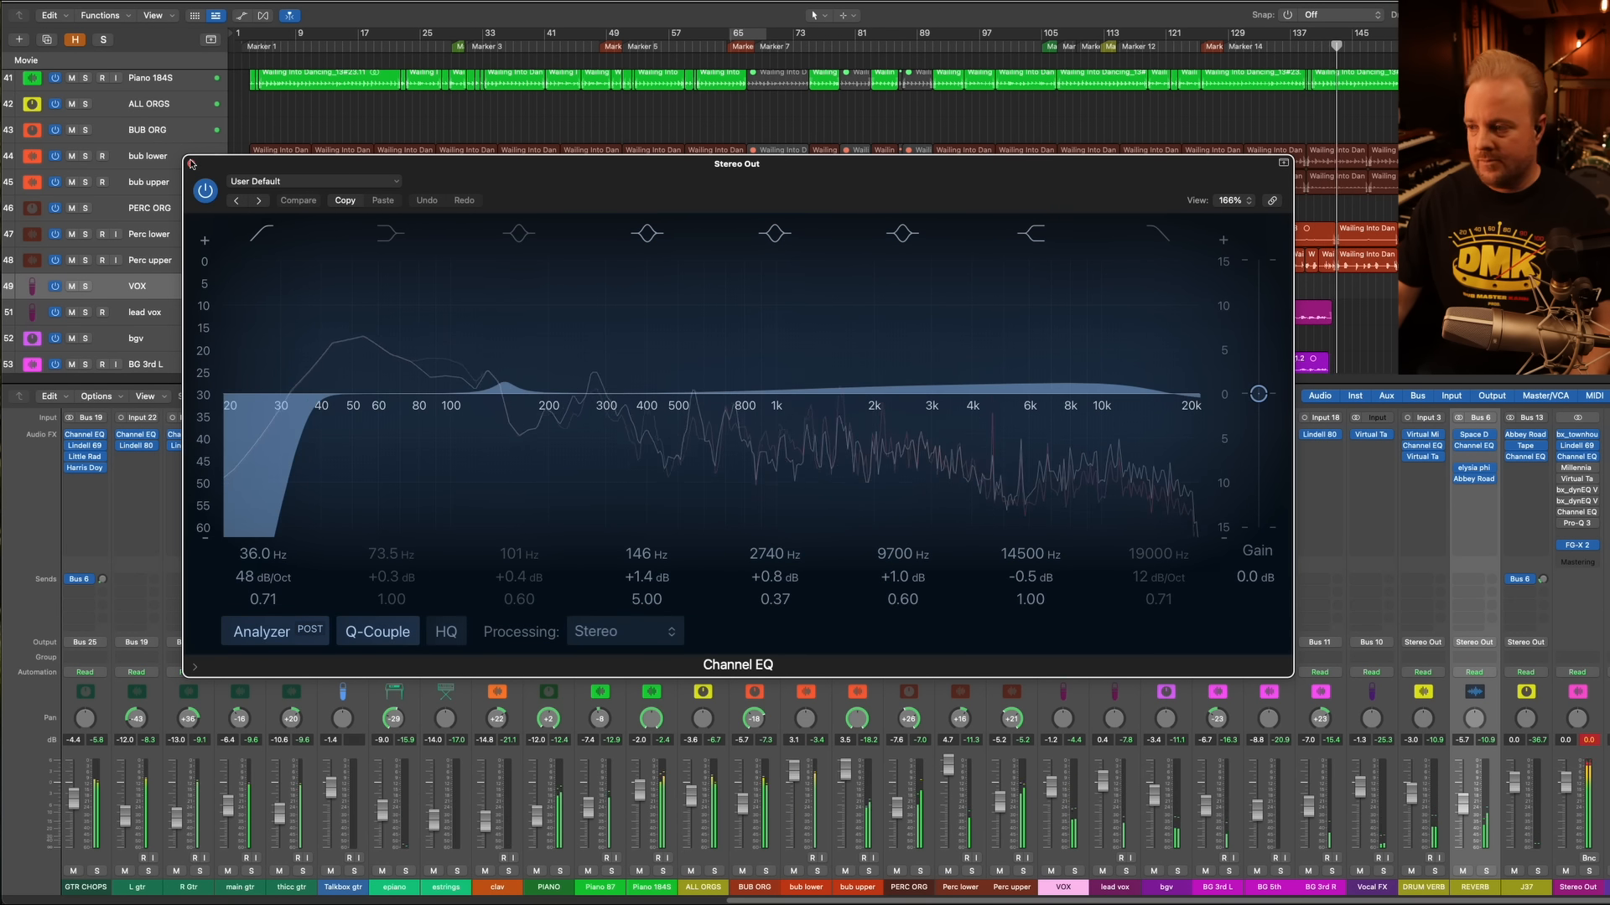
click(191, 163)
Open Millennia NSEQ-2 on Stereo Out, nudge channel 1's high-band gain, enable the plugin, and close its window
click(1575, 467)
drag(1204, 183, 798, 285)
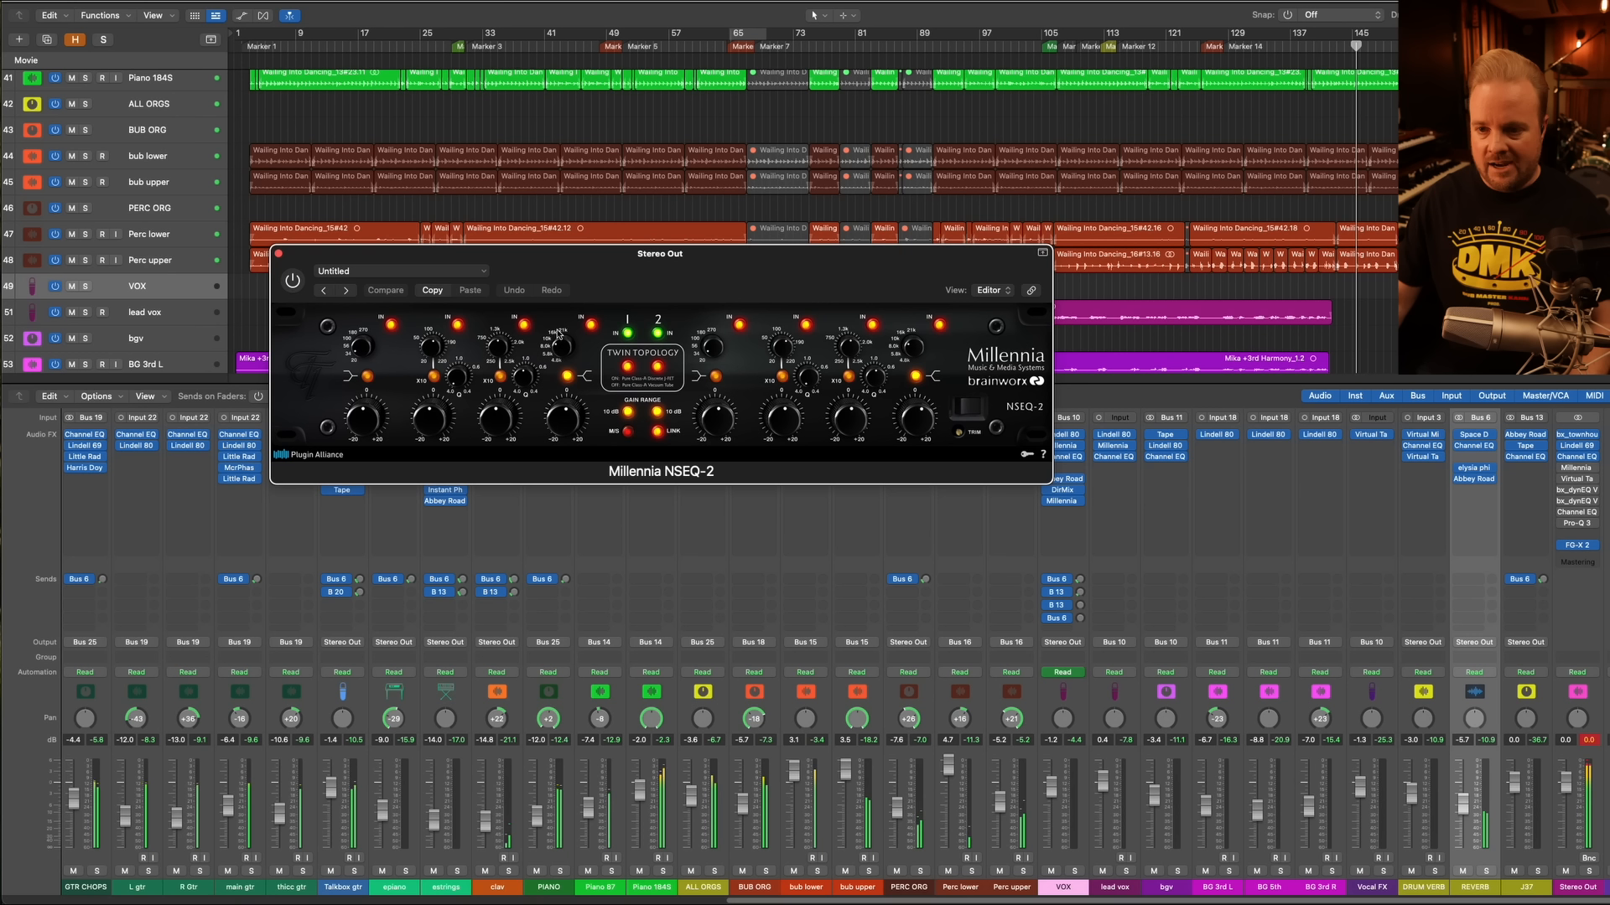
drag(570, 422, 573, 430)
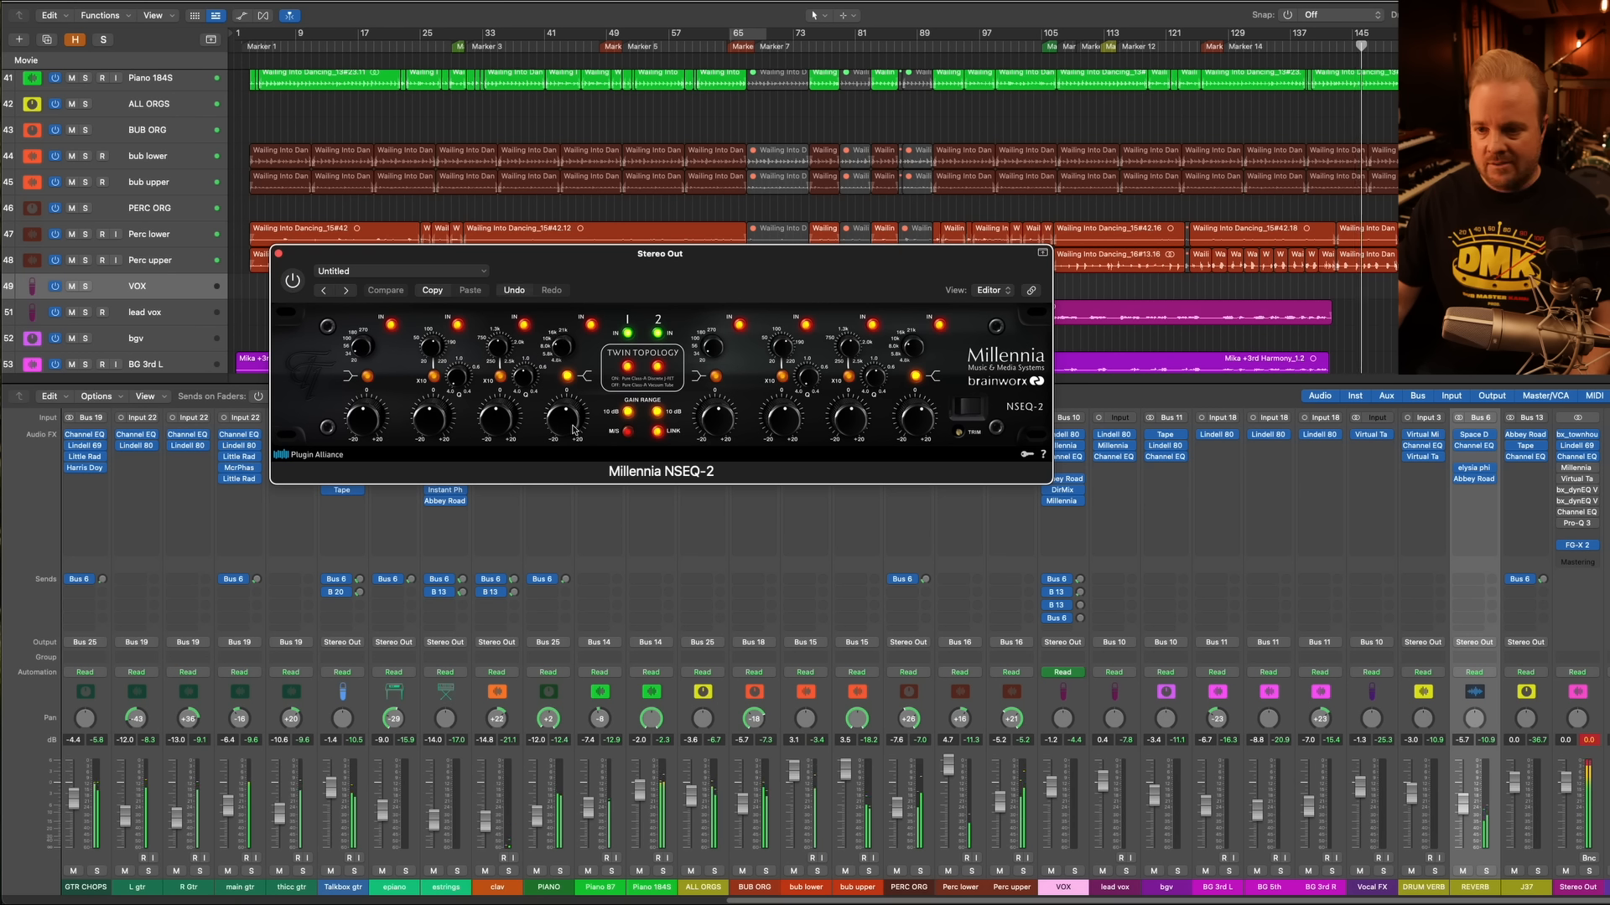
click(293, 281)
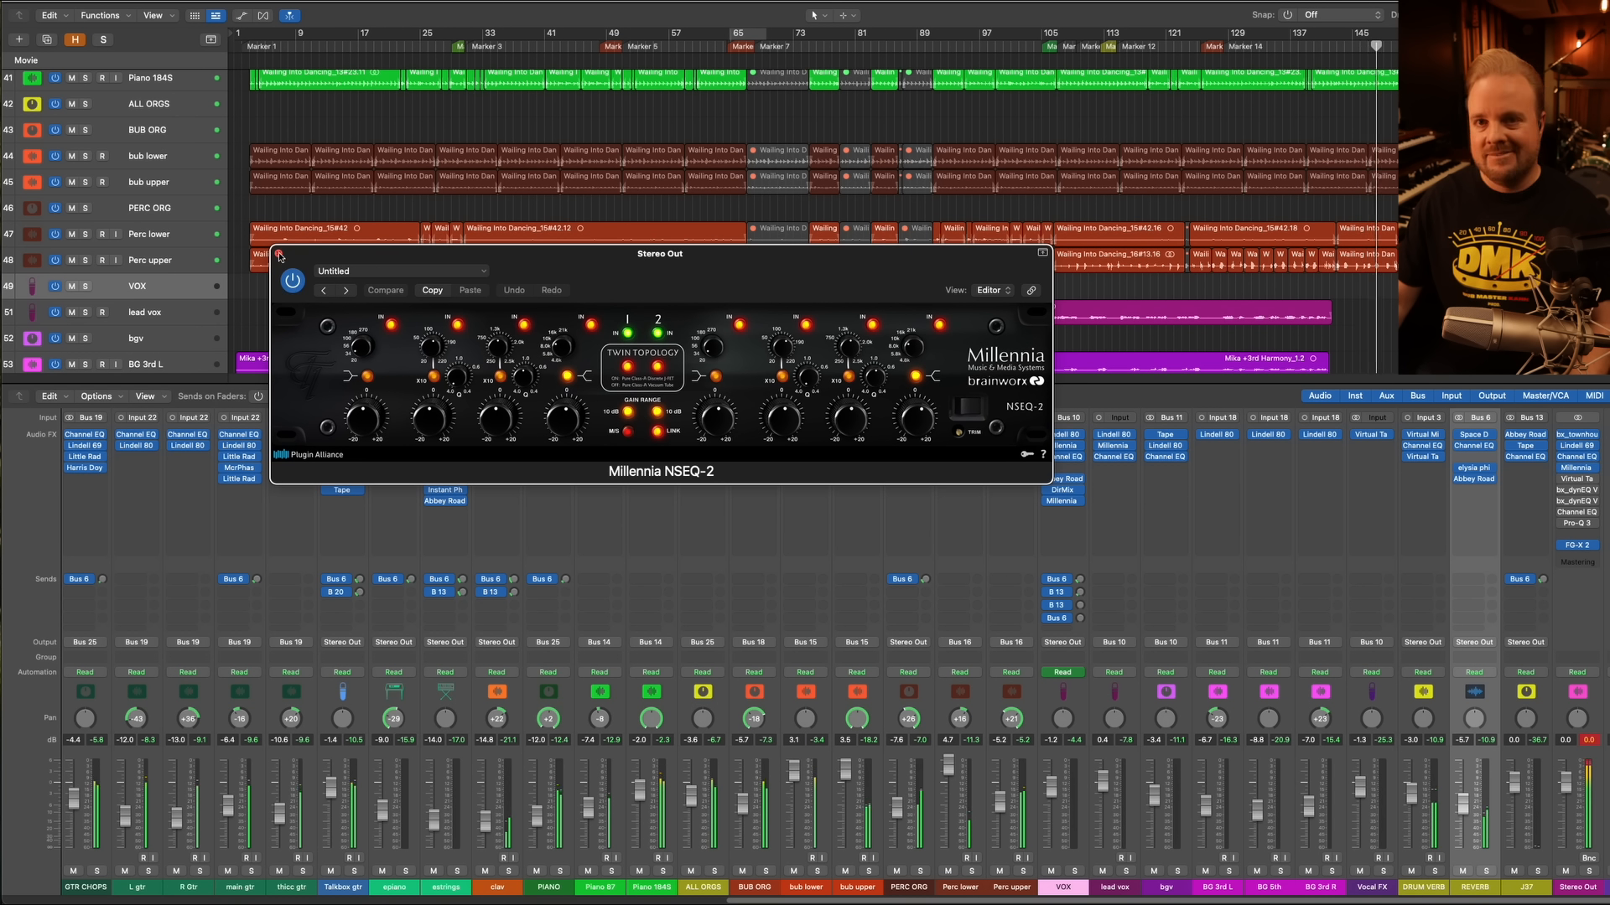
click(279, 255)
Open Virtual Tape Machines on Stereo Out, compare it enabled and bypassed from about bar 113, leave it enabled, and close it
click(1577, 479)
drag(1199, 168, 728, 270)
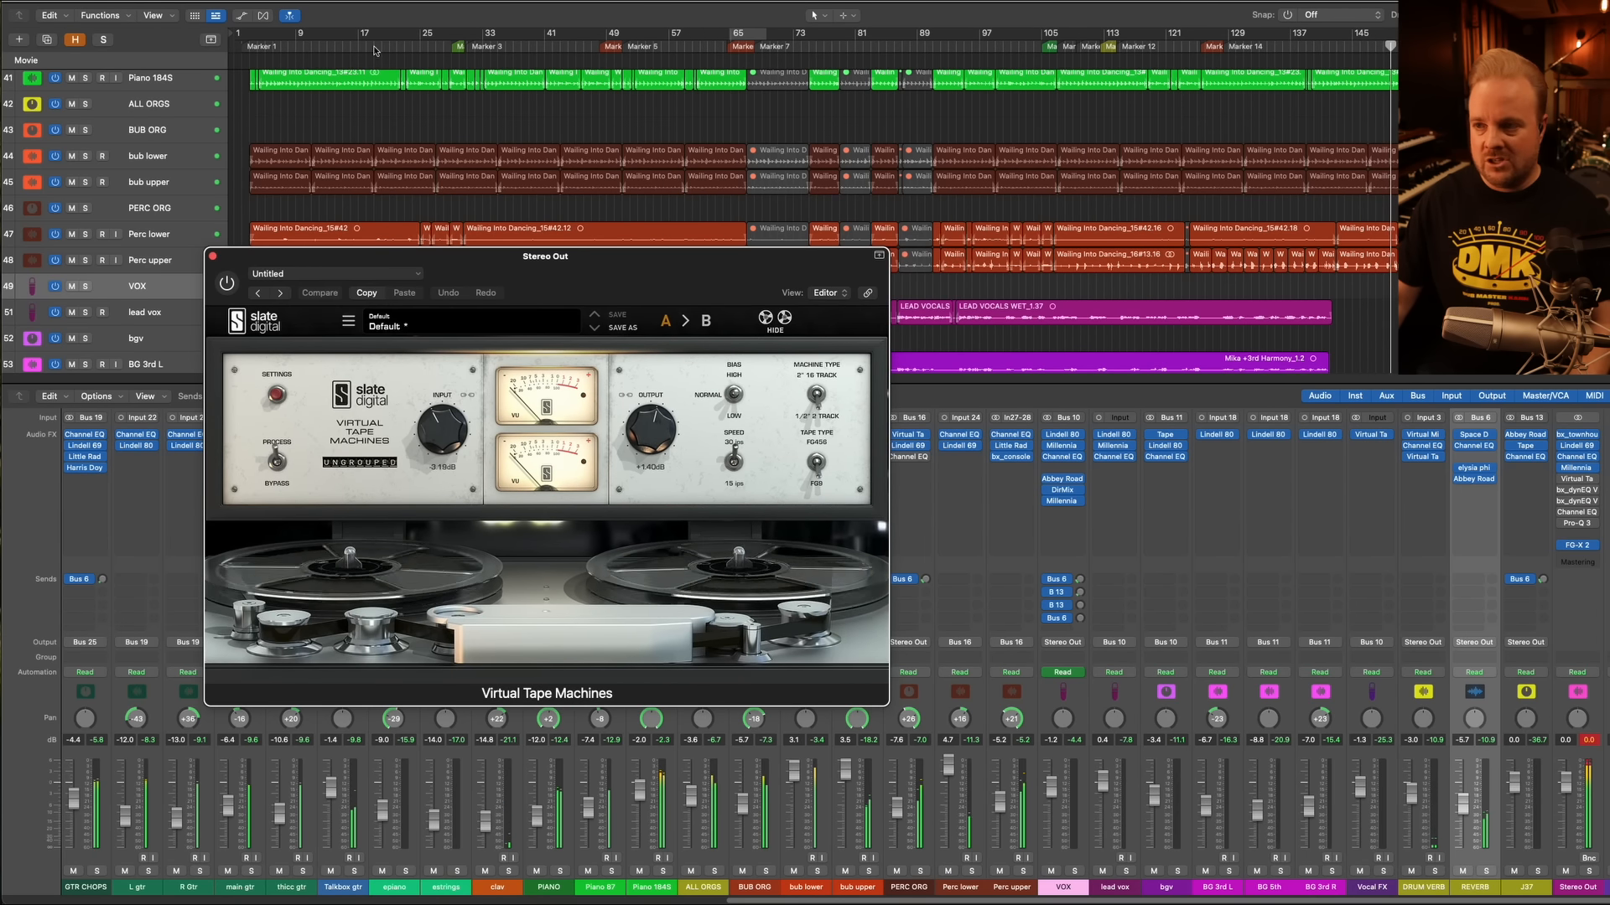
click(1112, 58)
click(226, 283)
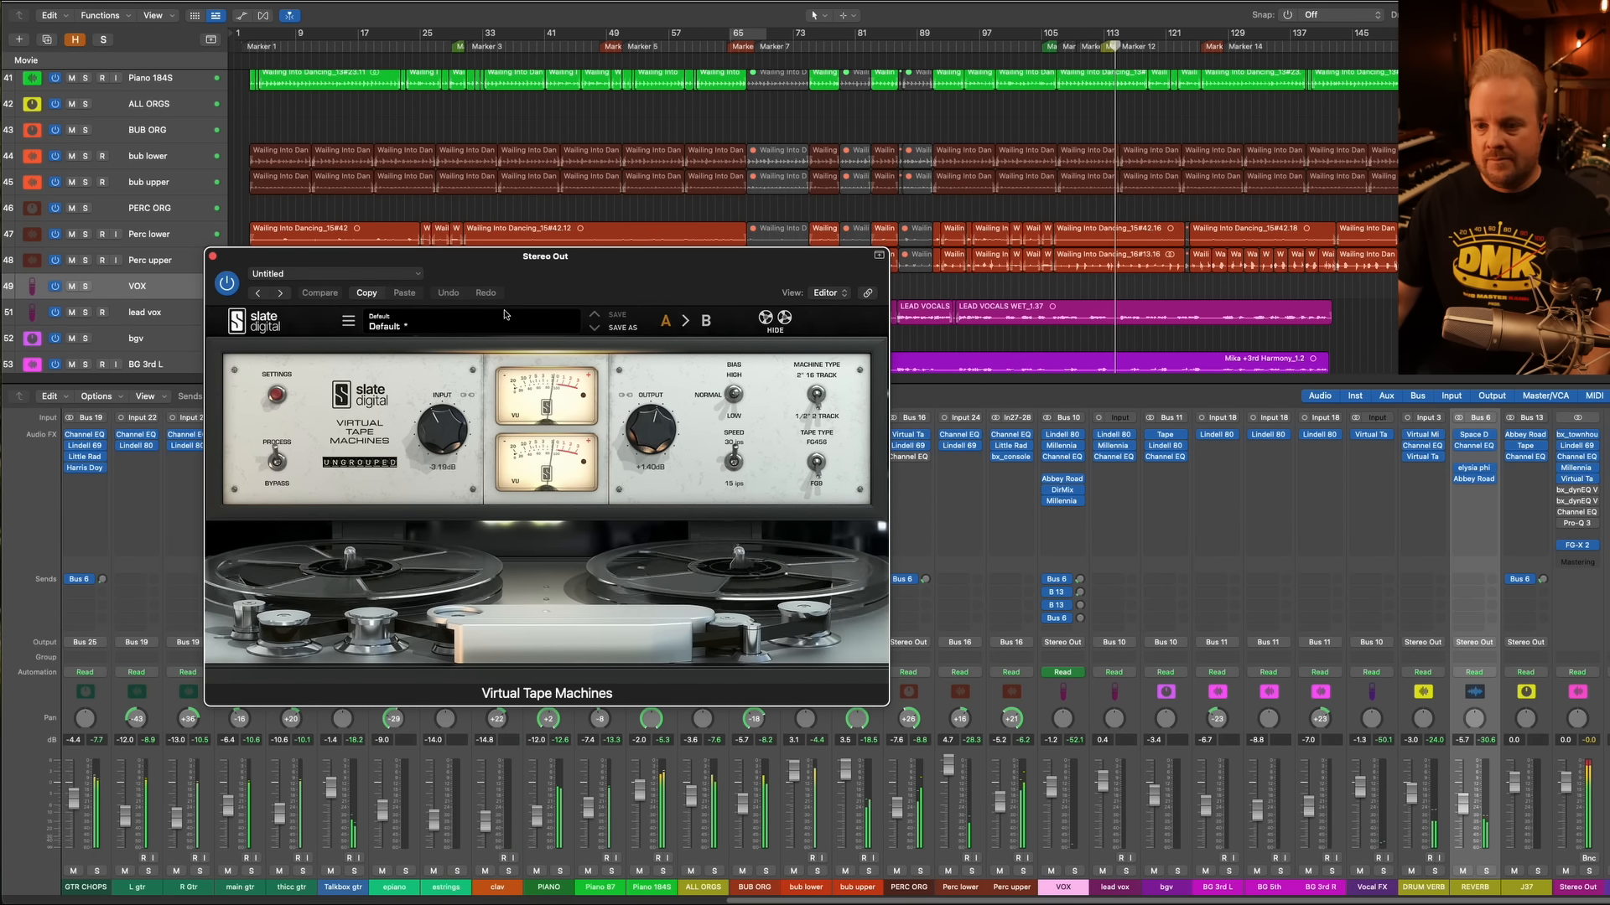
drag(518, 285, 593, 258)
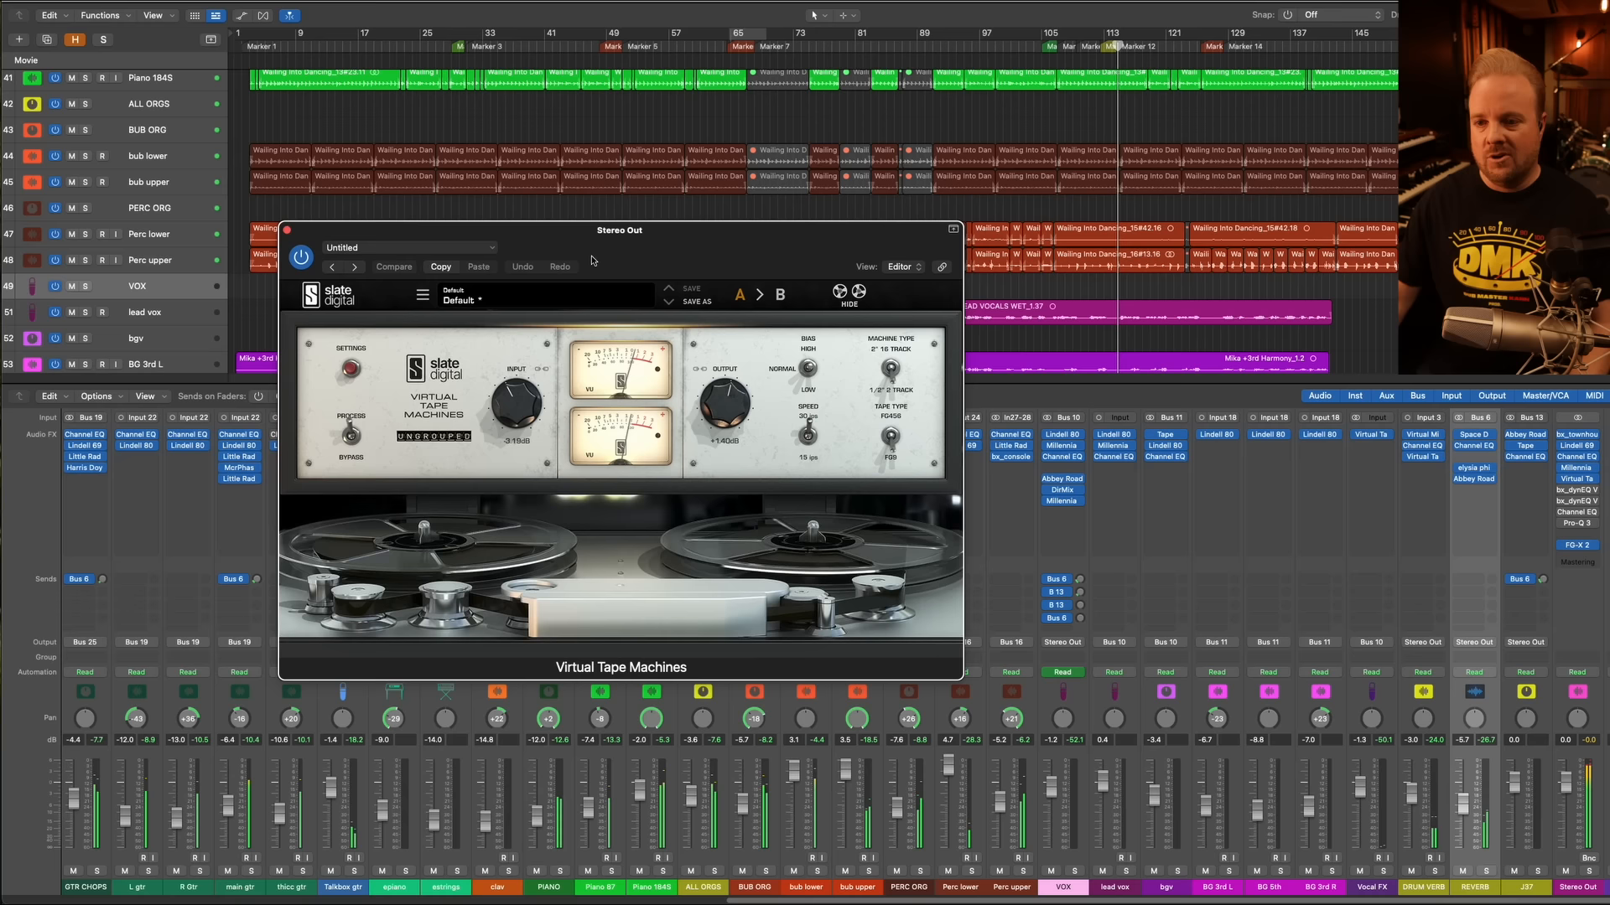
click(302, 257)
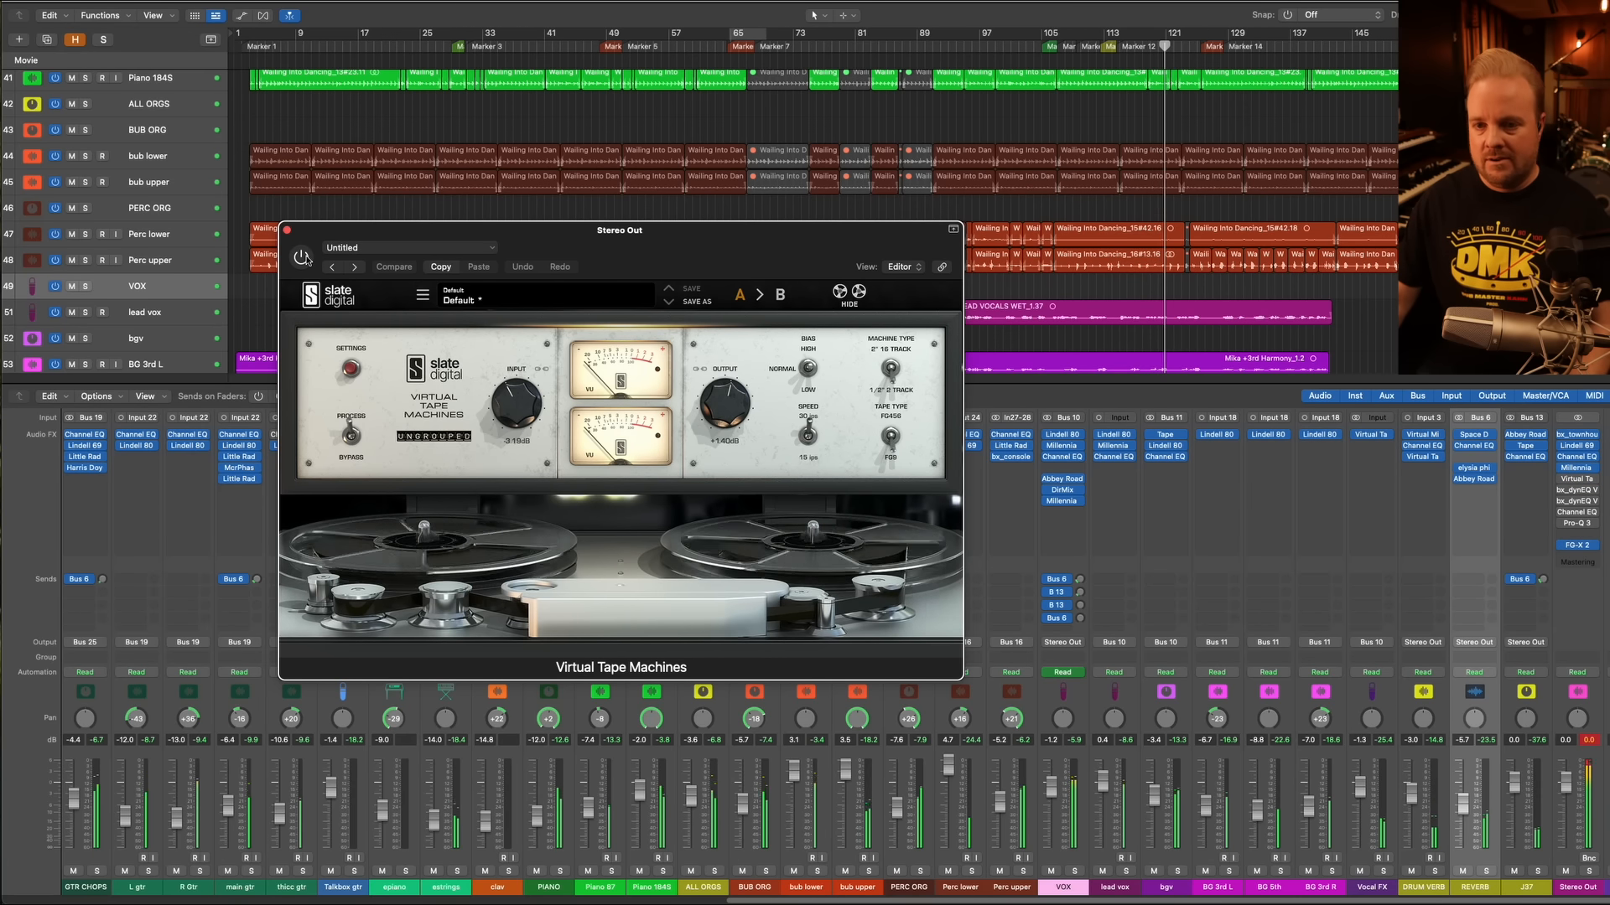
click(302, 257)
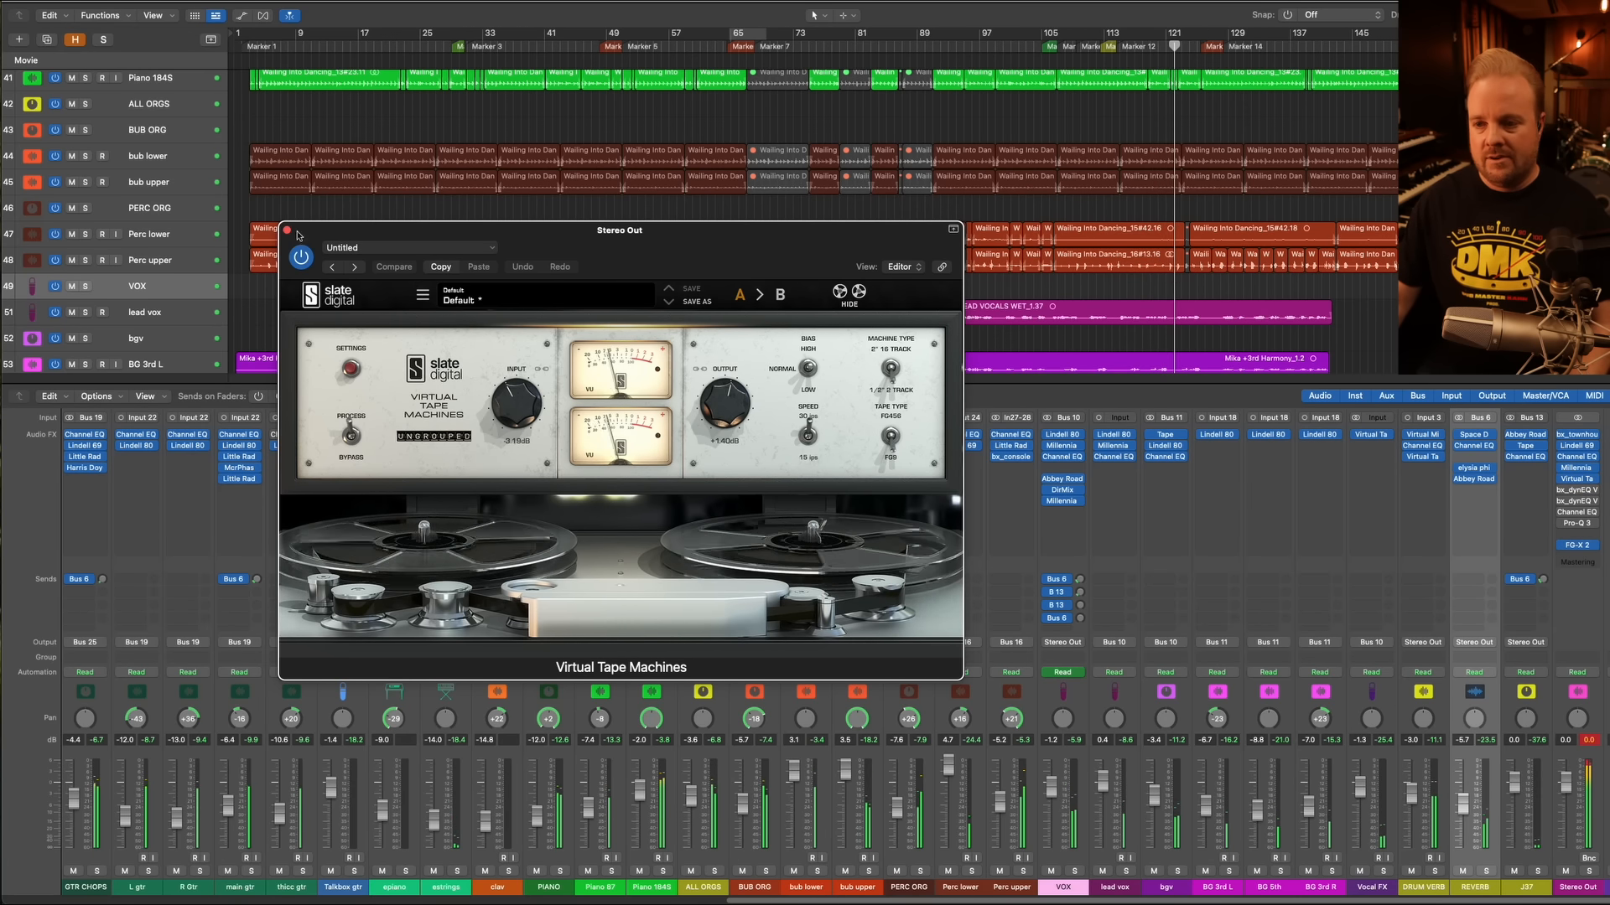
click(287, 230)
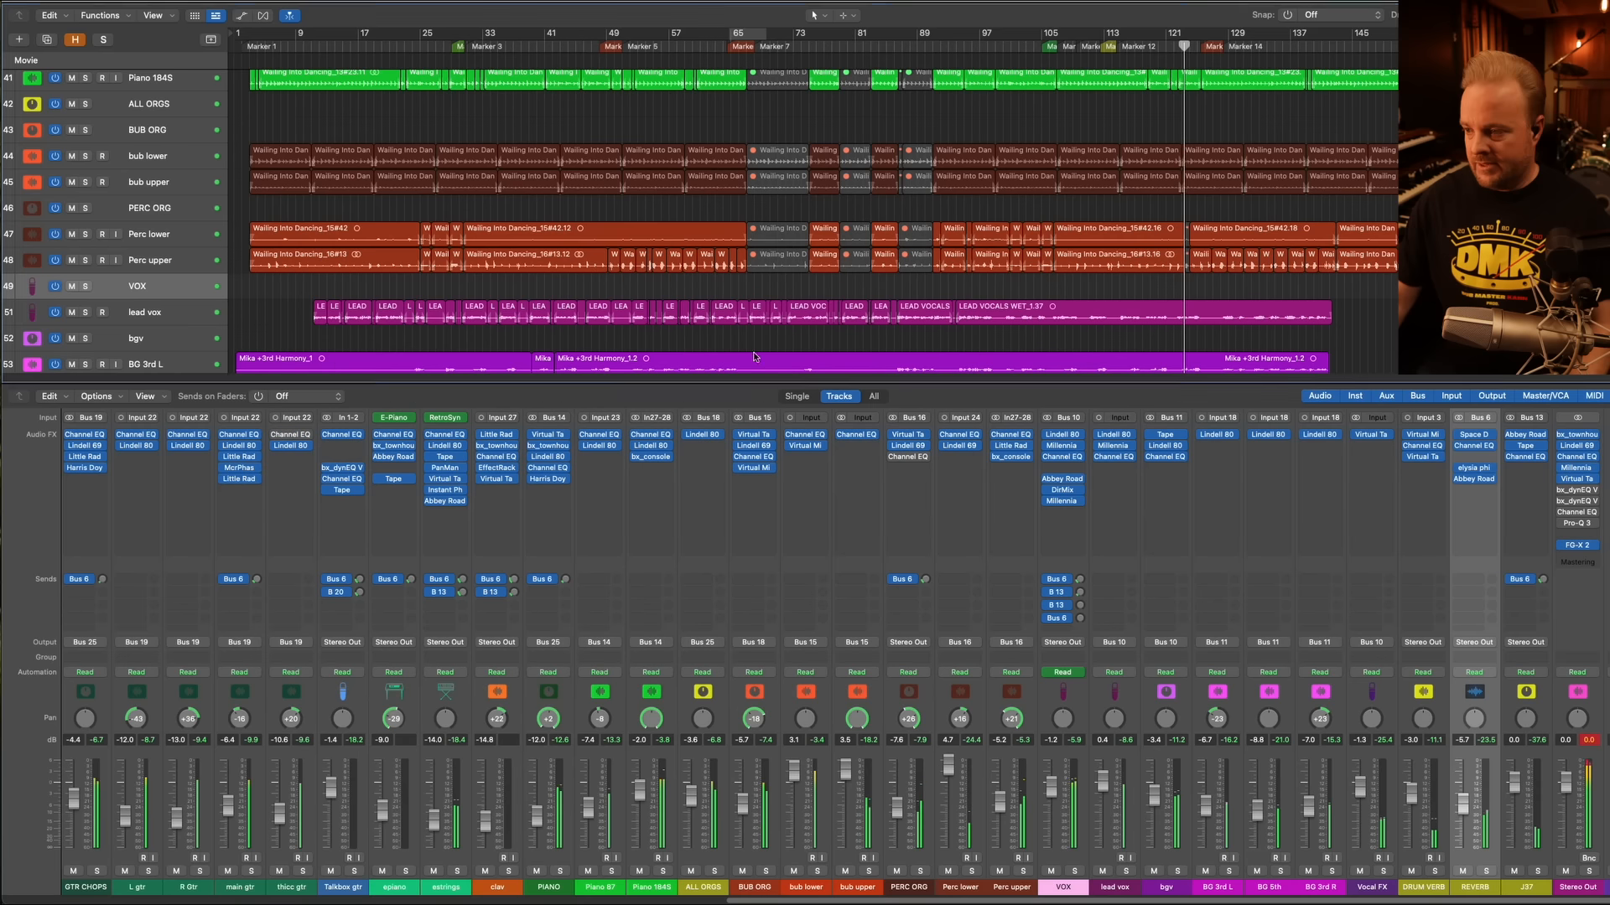
Open the first bx_dynEQ V2 on Stereo Out, audition it from about bar 18, leave it enabled, and close its window
click(1578, 491)
drag(882, 154, 598, 179)
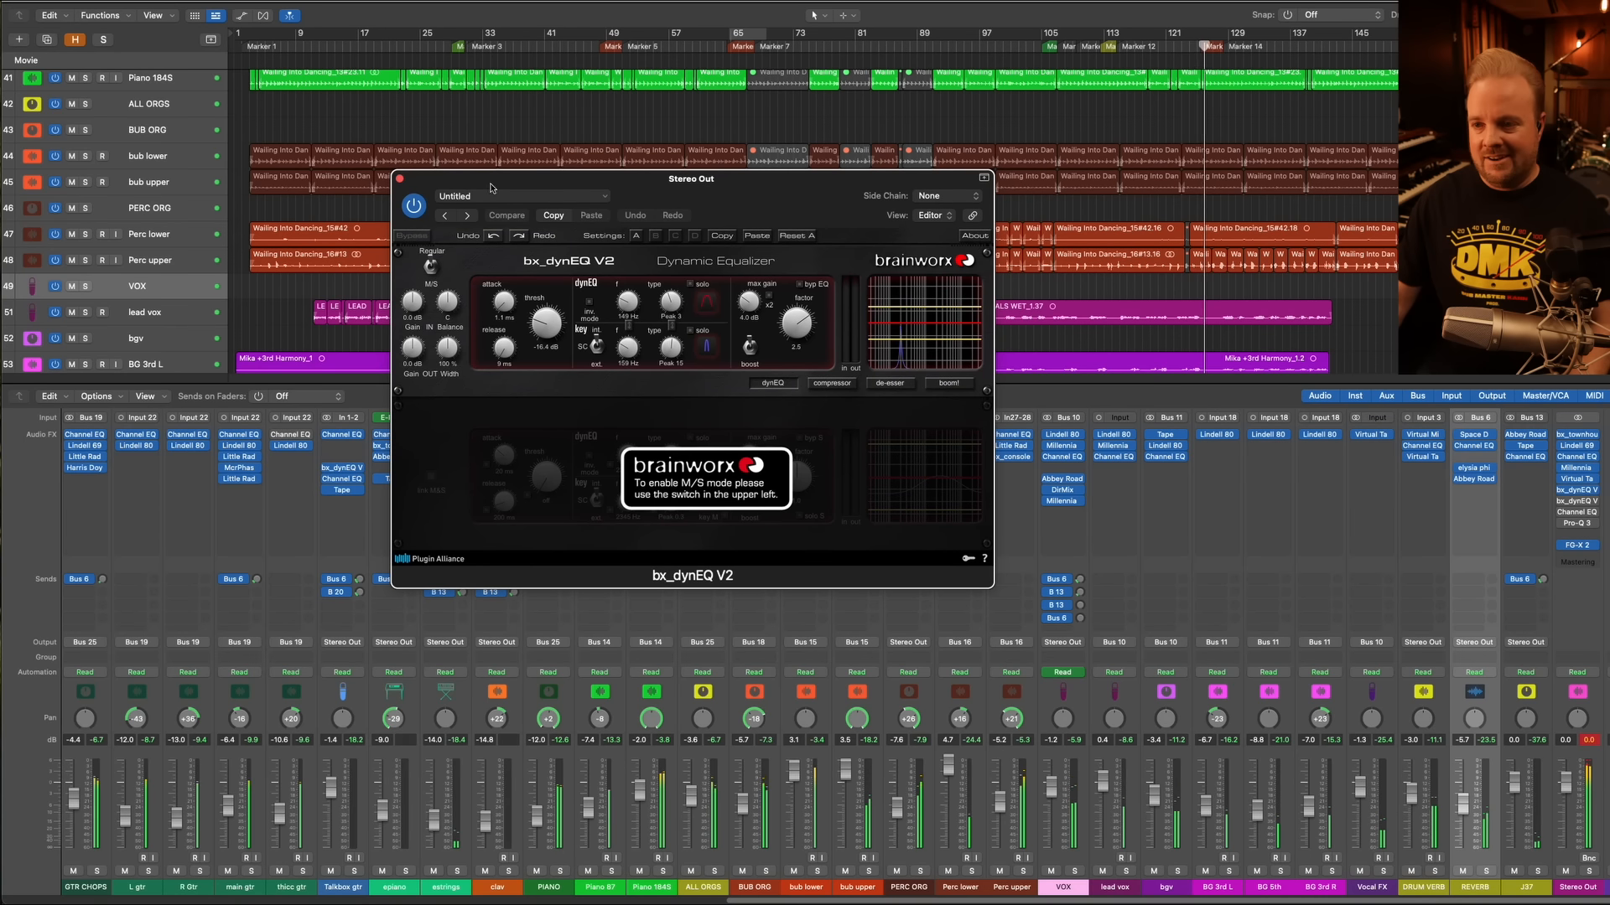
click(371, 52)
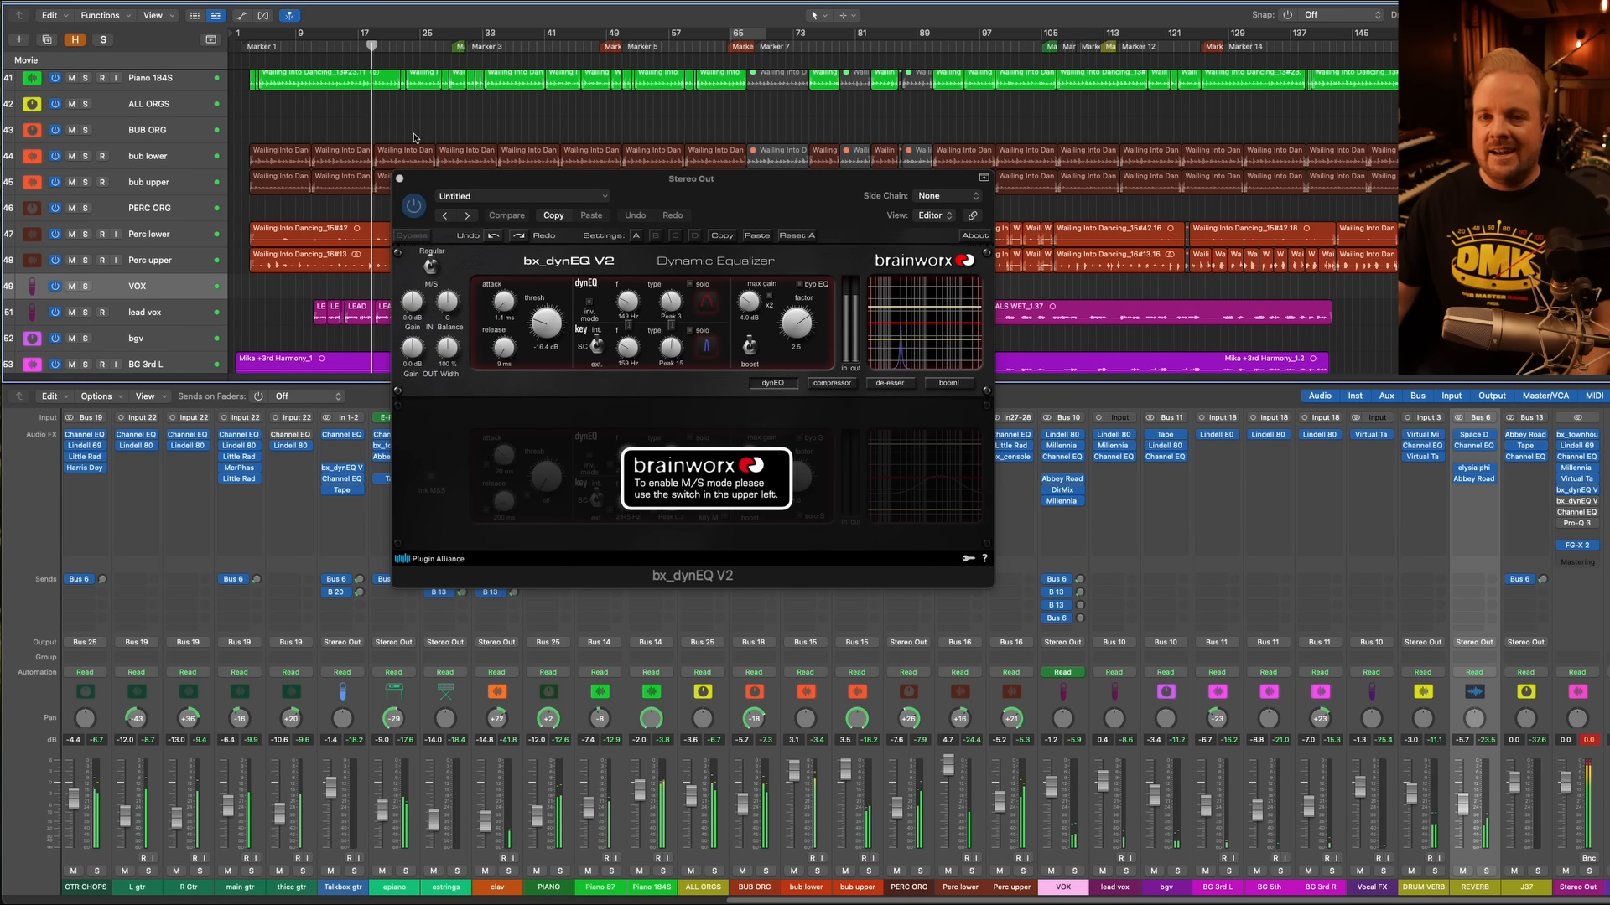
click(413, 212)
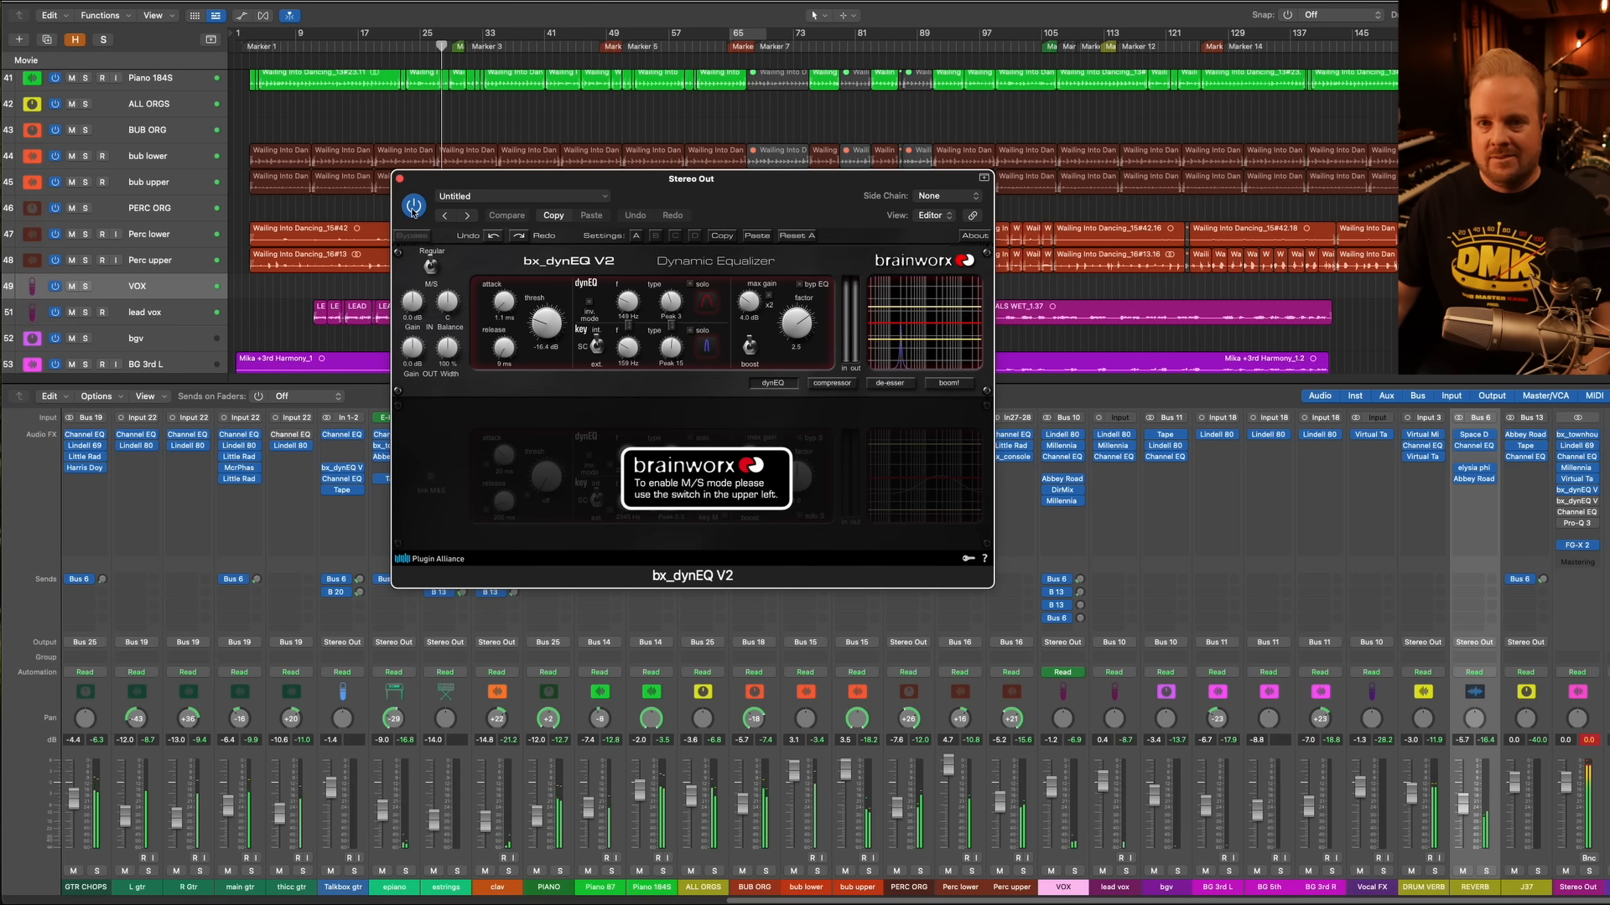
click(400, 181)
Open the second bx_dynEQ V2 on Stereo Out, enable it while the mix plays, and close its window
click(1576, 501)
drag(1196, 215, 829, 252)
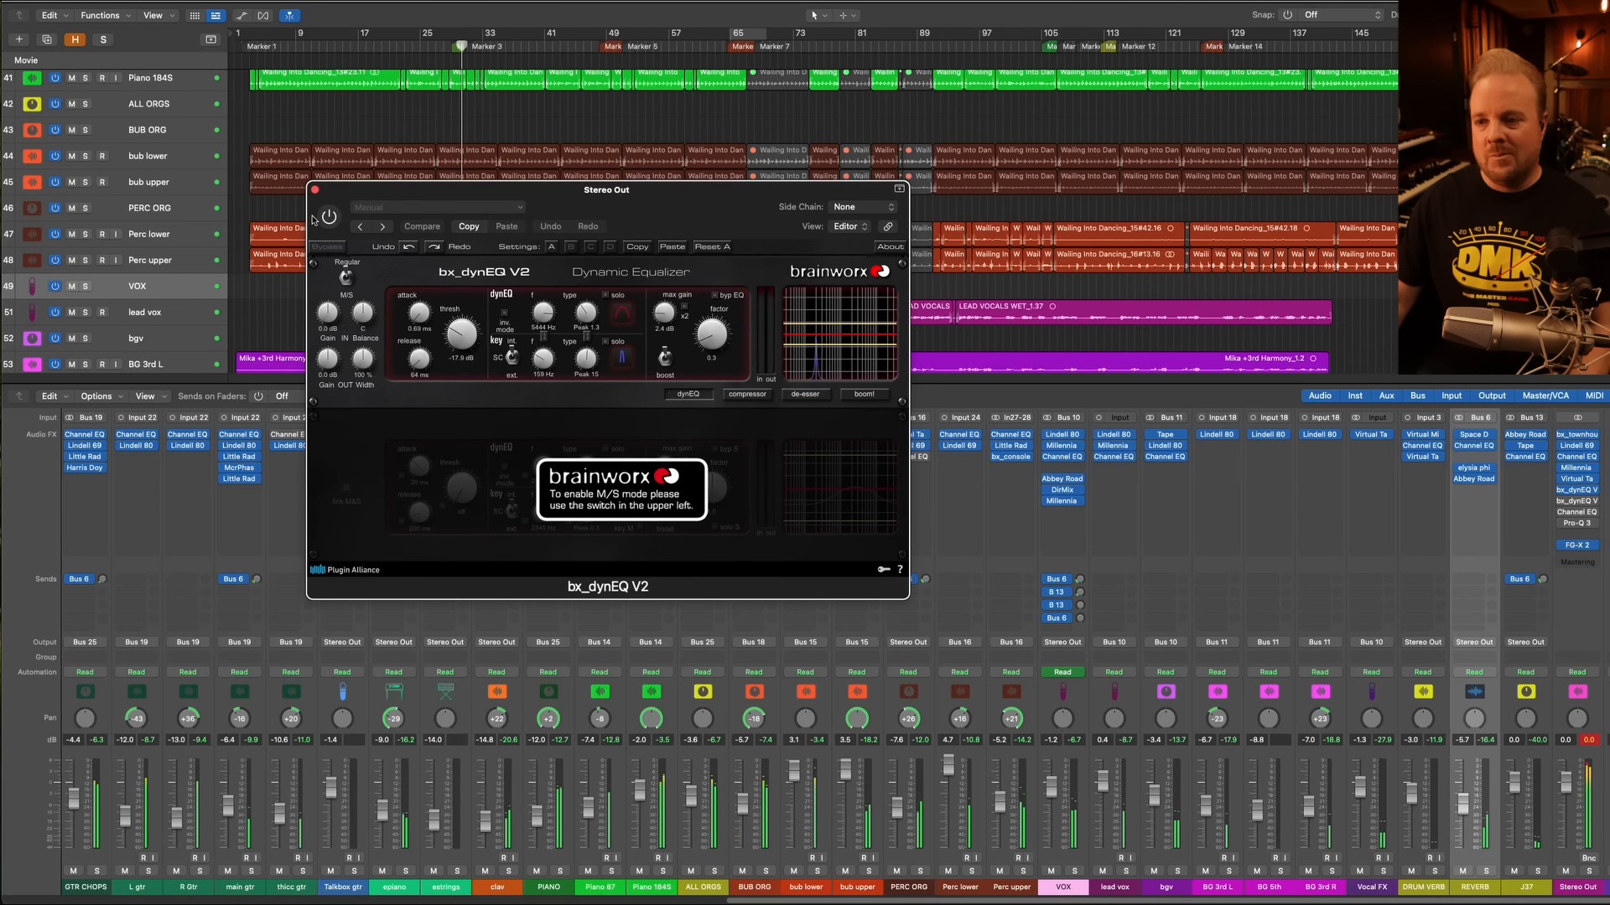
click(328, 218)
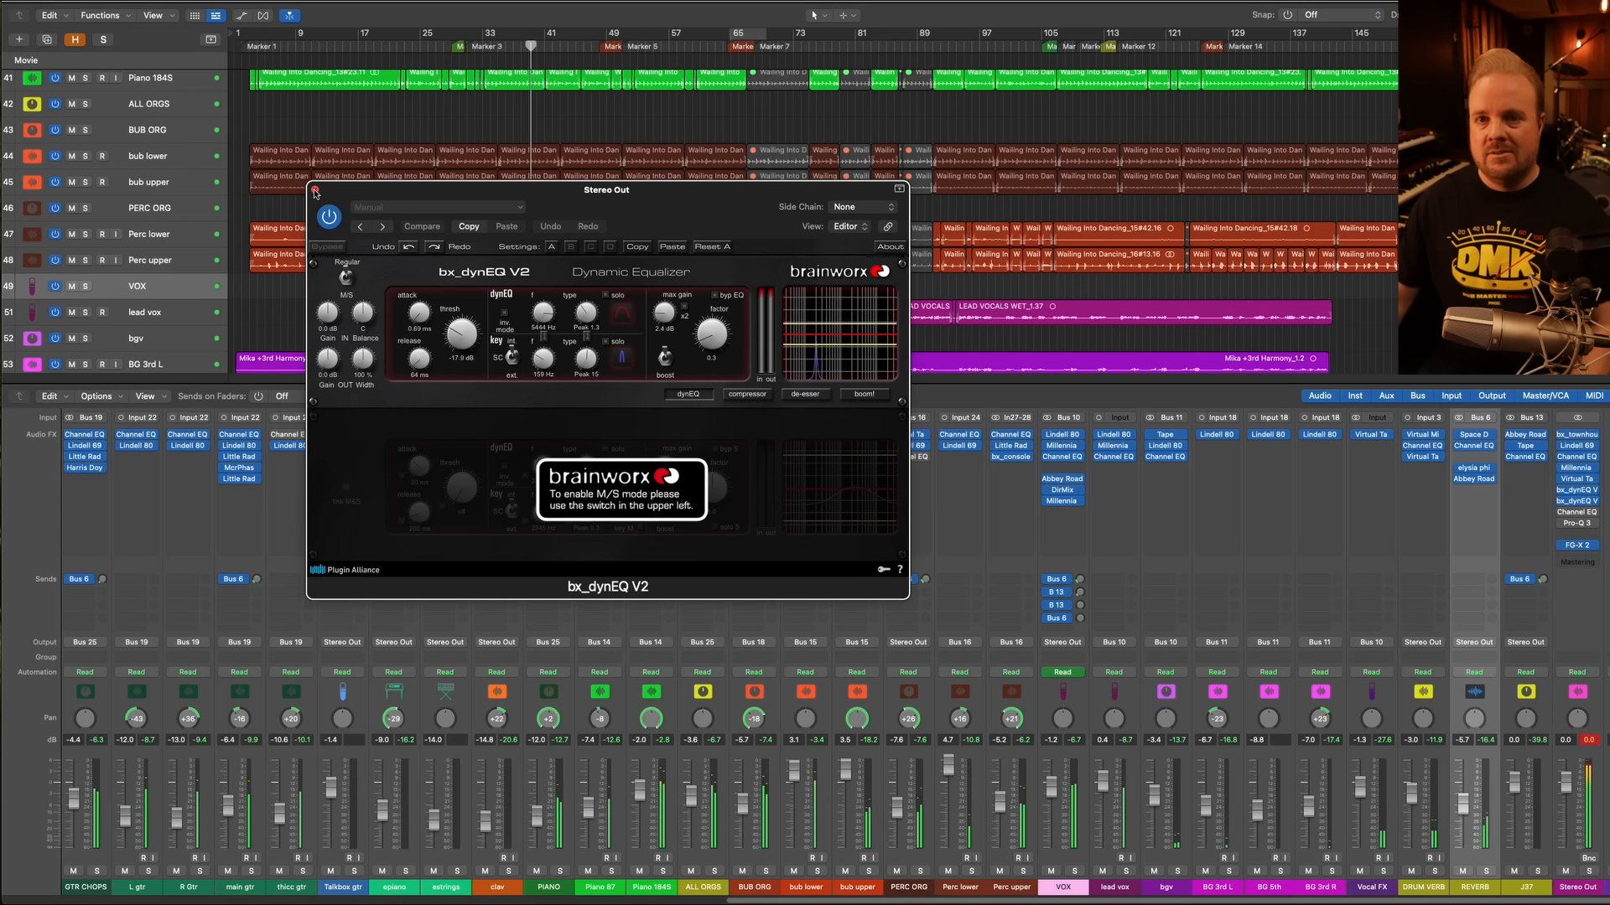
click(315, 194)
Open the Channel EQ below the two dynamic EQs on Stereo Out, bring its whole curve into view, and enable it
click(1577, 512)
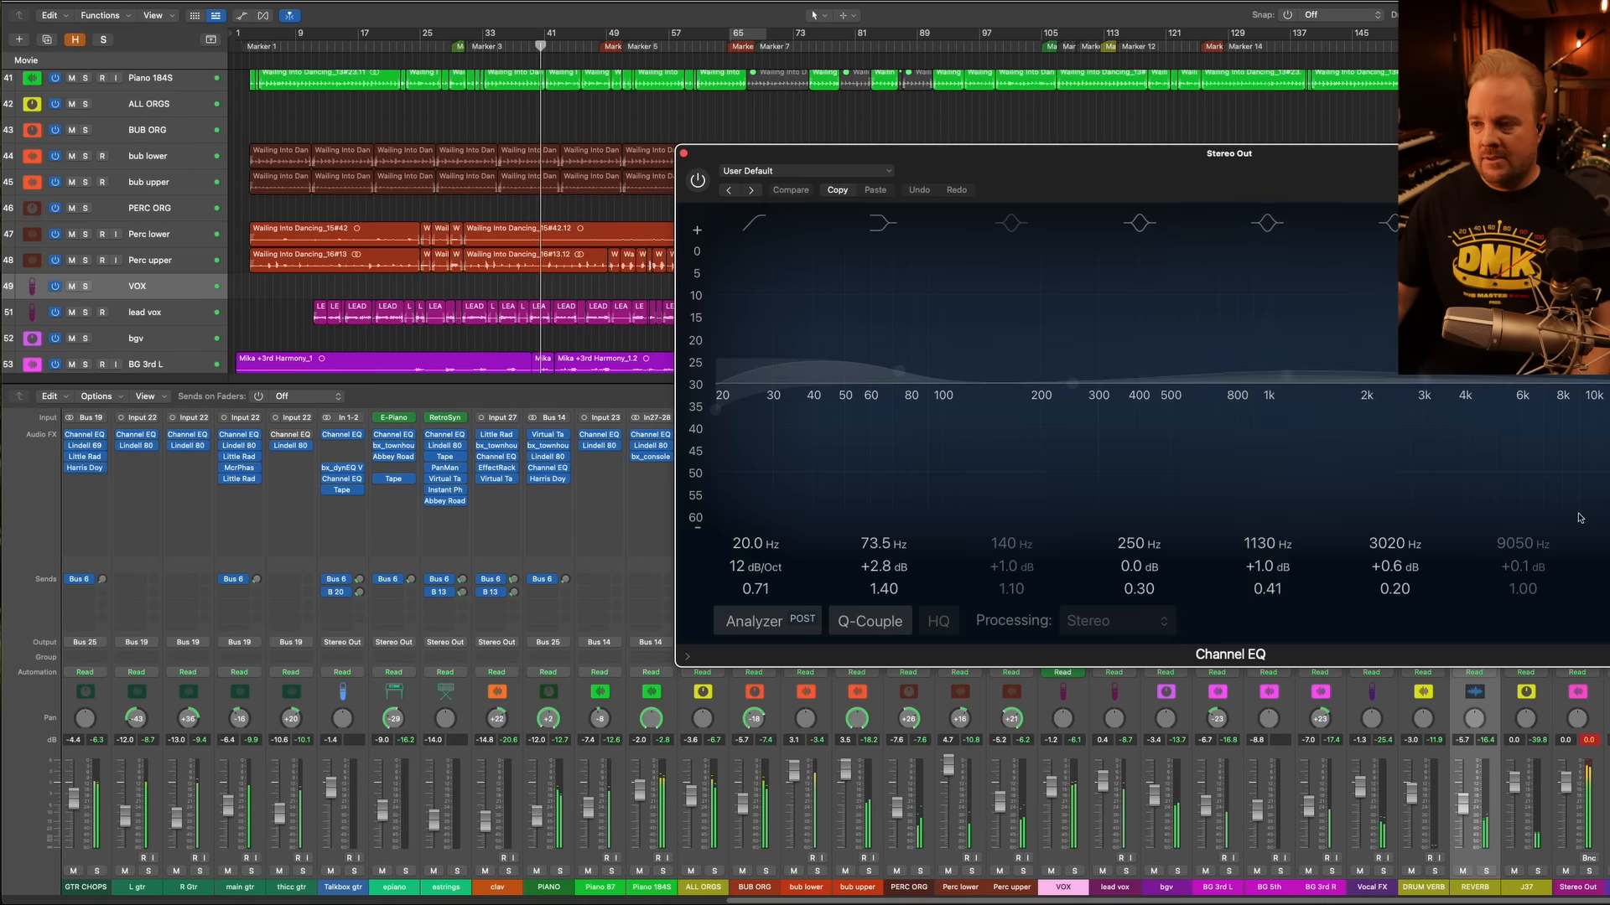
drag(1221, 190, 591, 239)
click(164, 227)
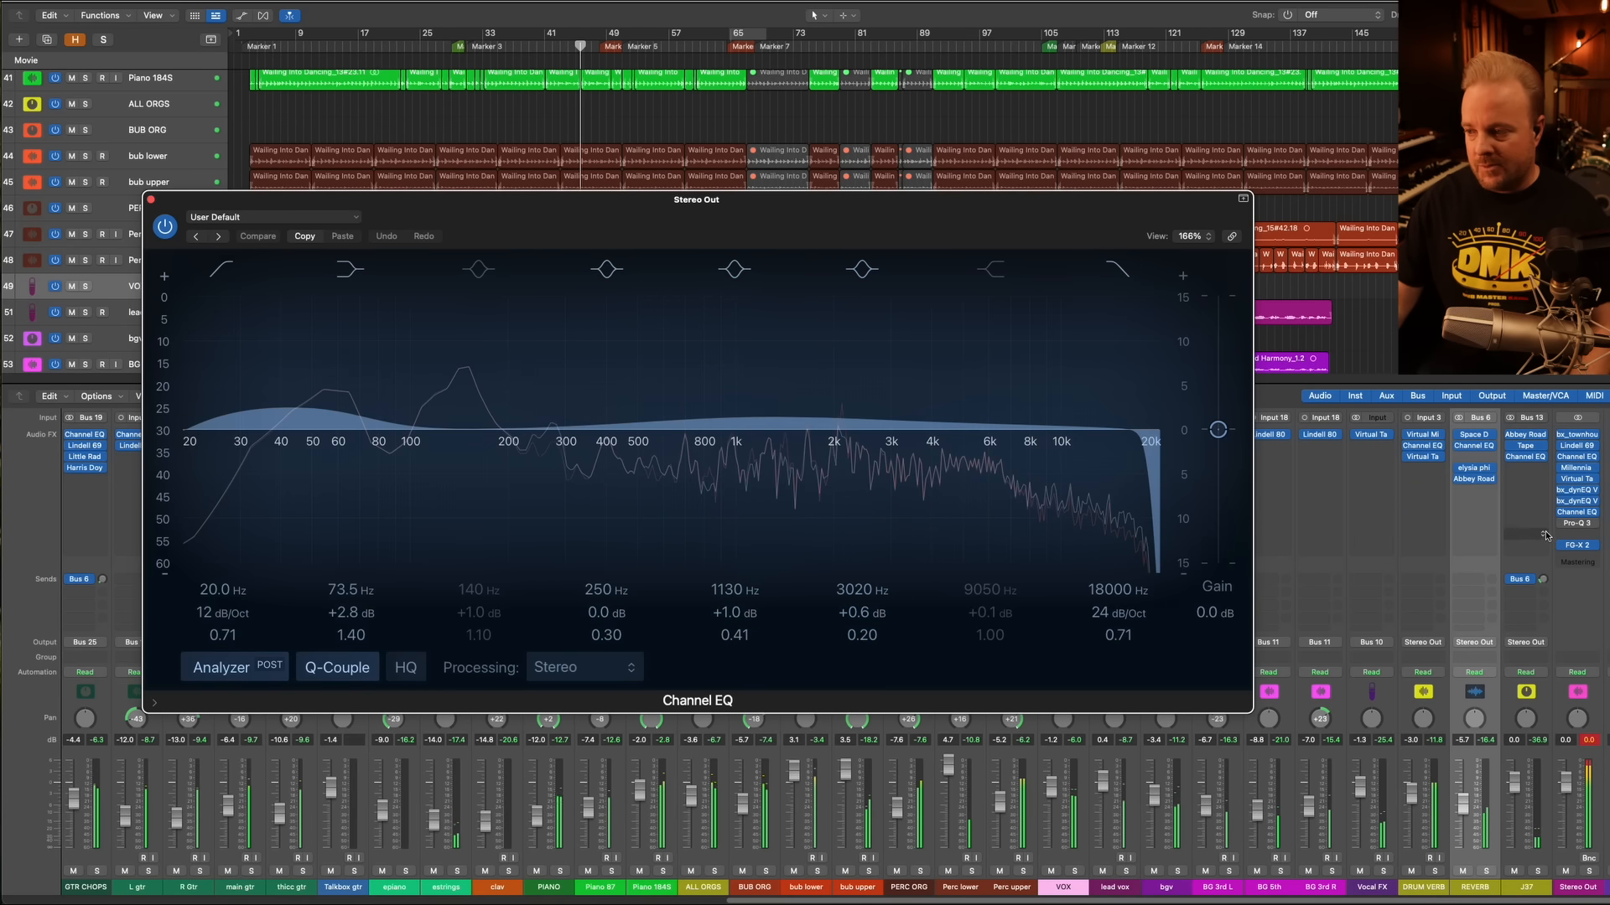
Enable Pro-Q 3 on Stereo Out, inspect its lowest boost band, and close both open plugin windows
drag(1215, 154, 769, 160)
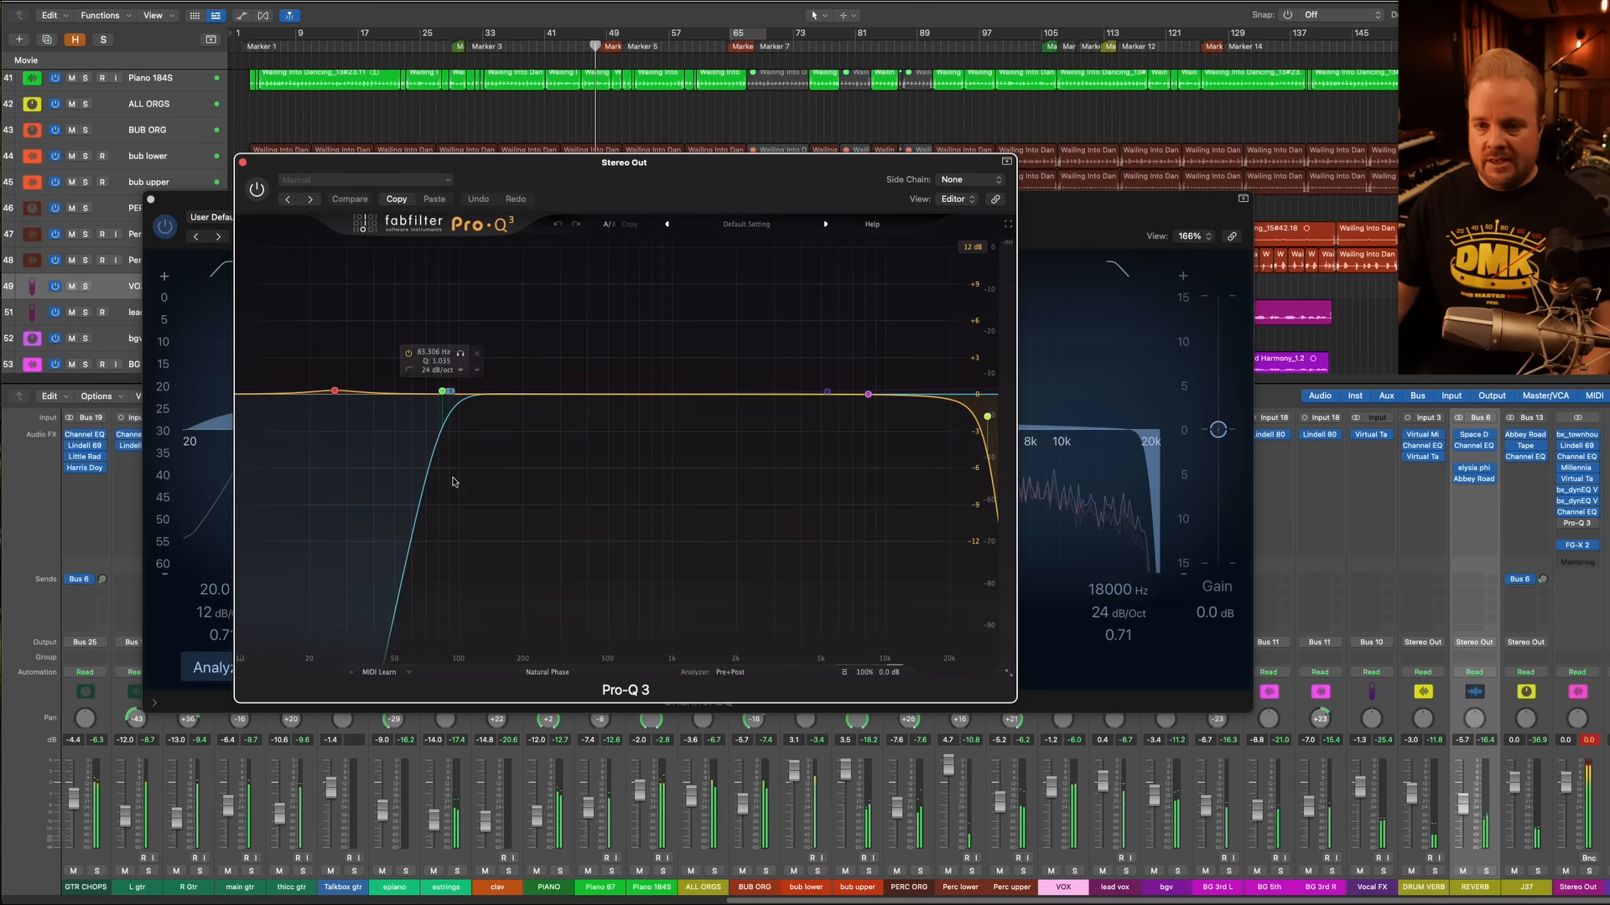
click(256, 191)
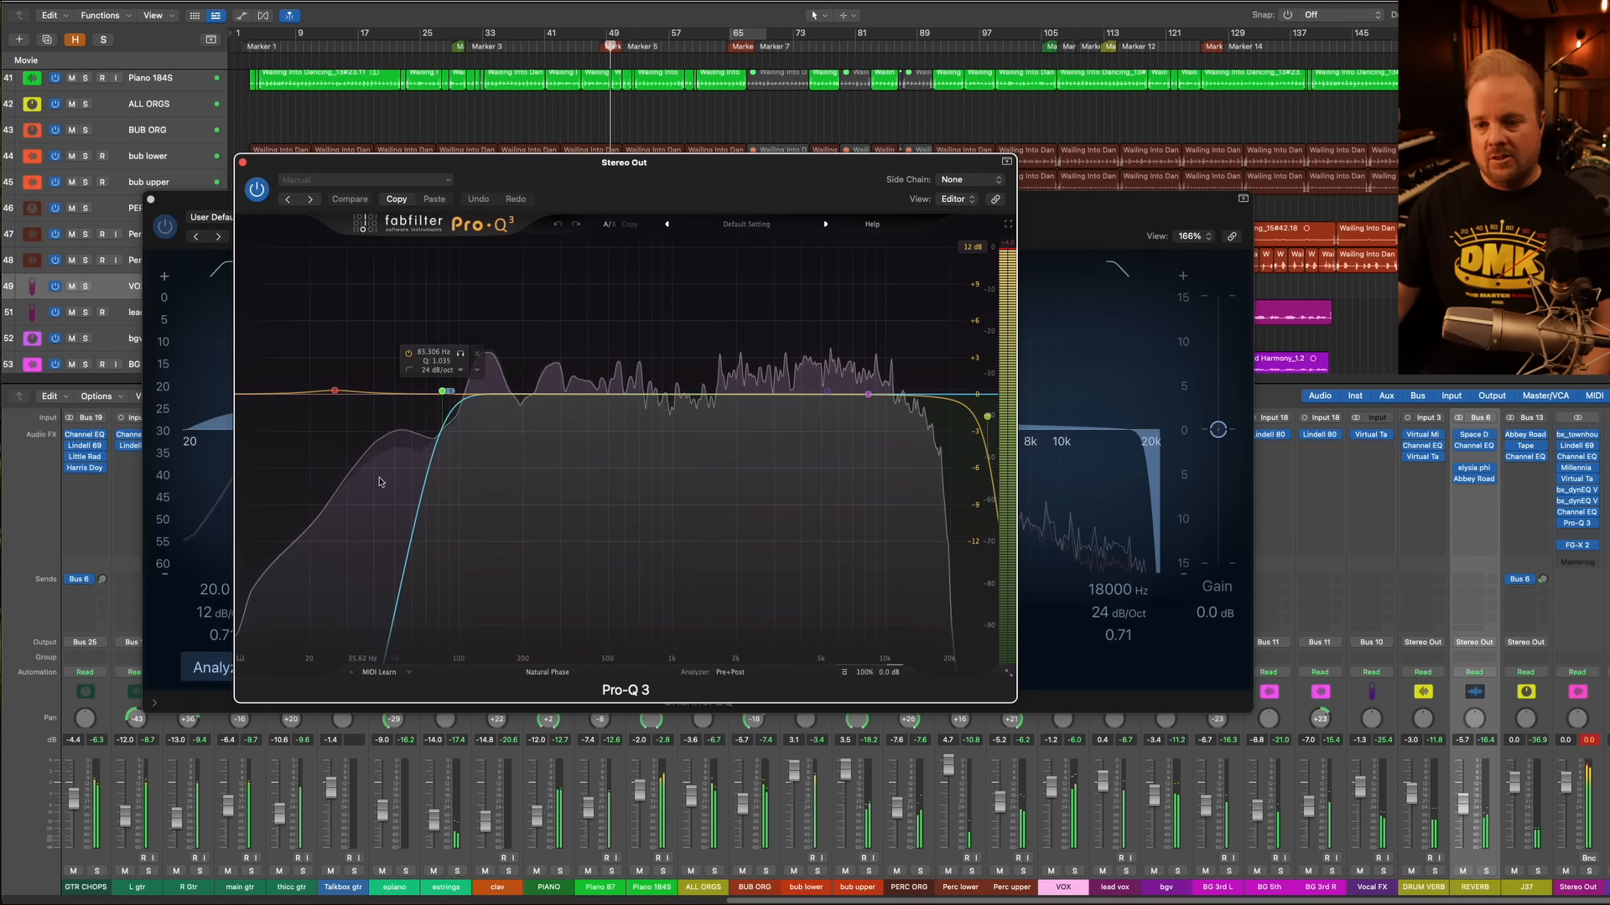
click(334, 391)
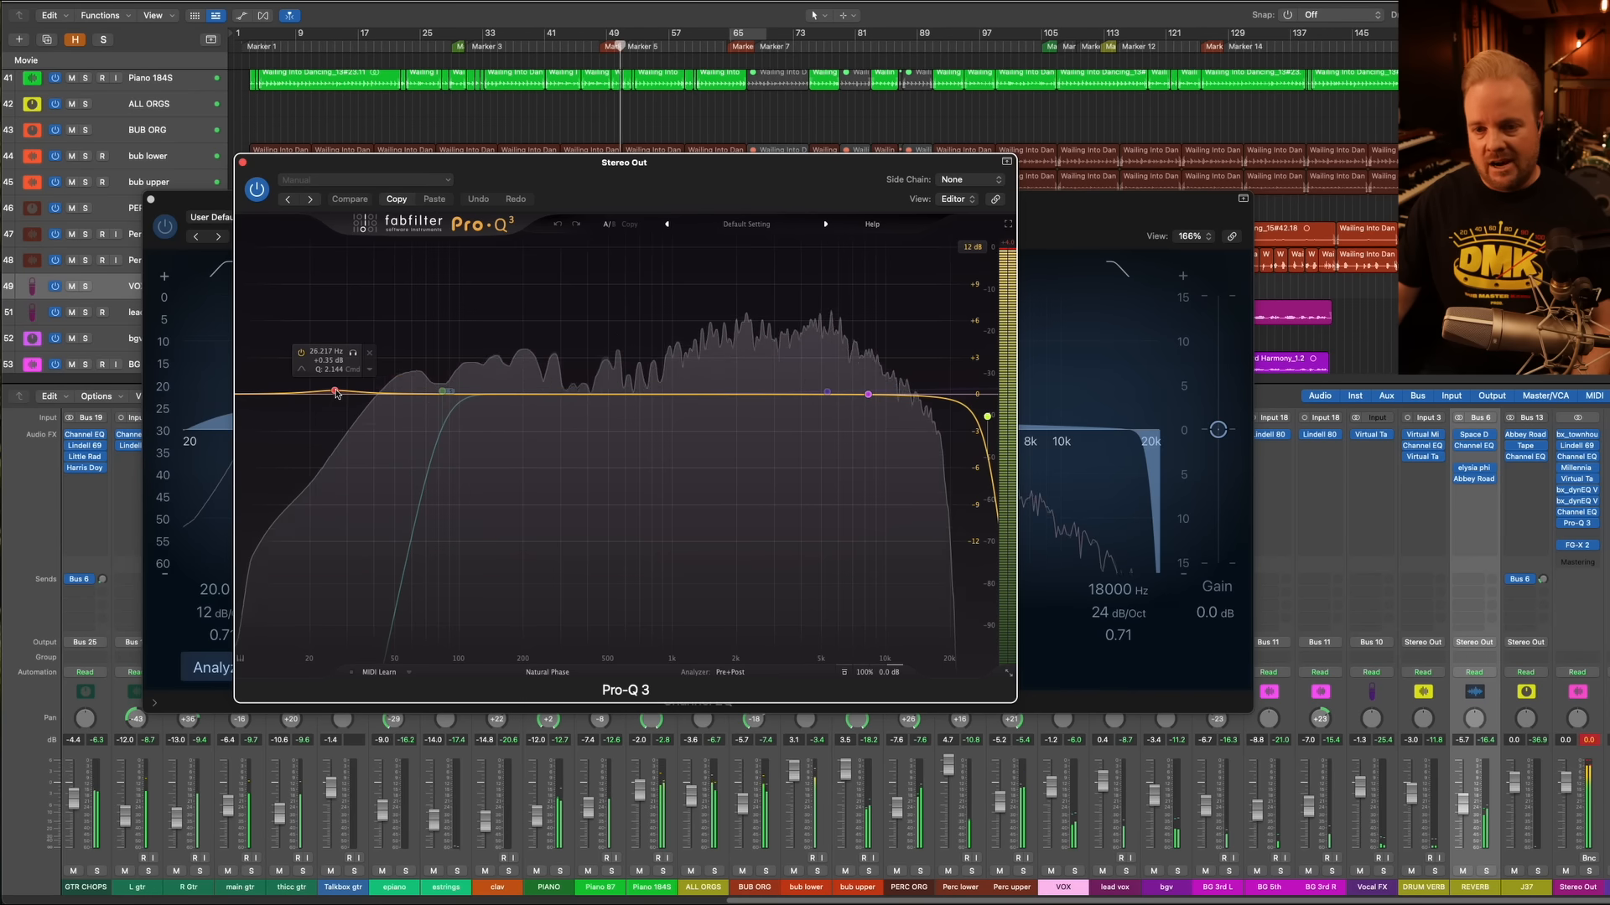
click(241, 164)
key(super+w)
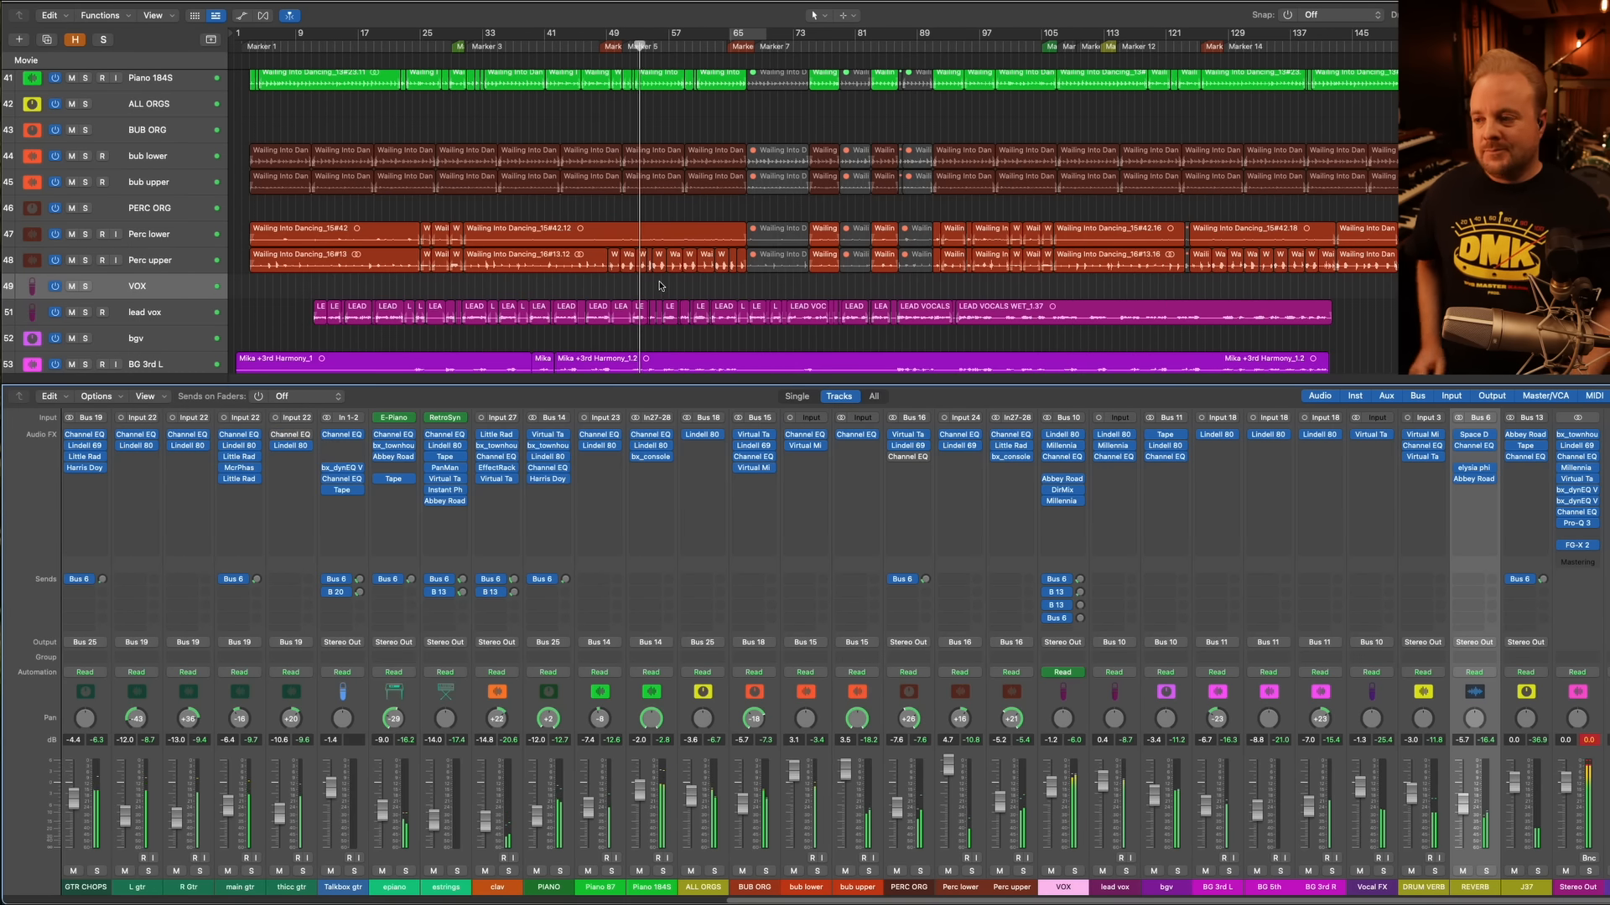